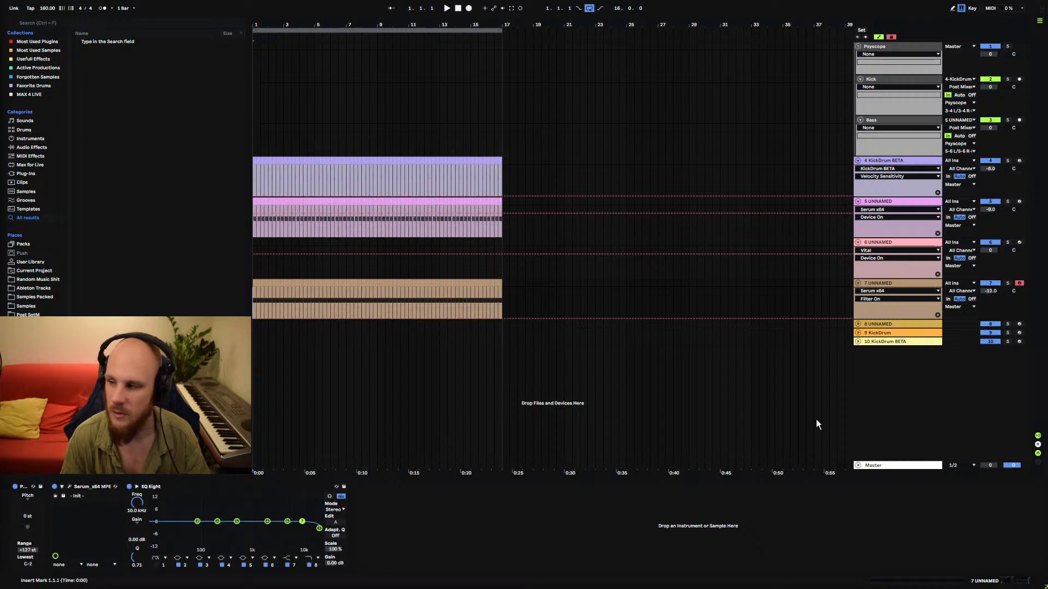
Open the Serum instrument on track 7 to examine its oscillator and LFO setup.
click(351, 384)
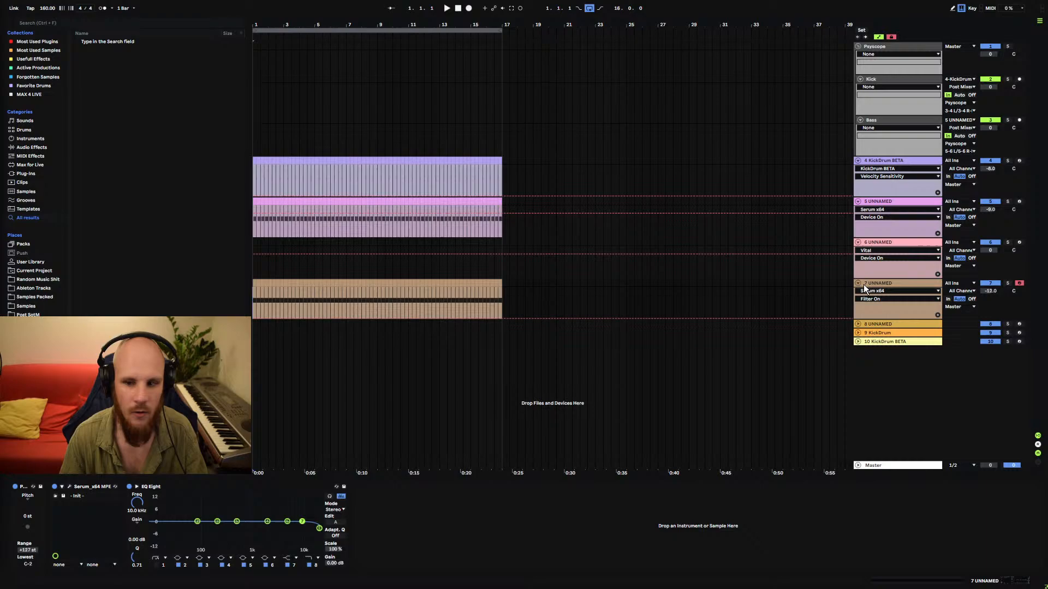
click(69, 487)
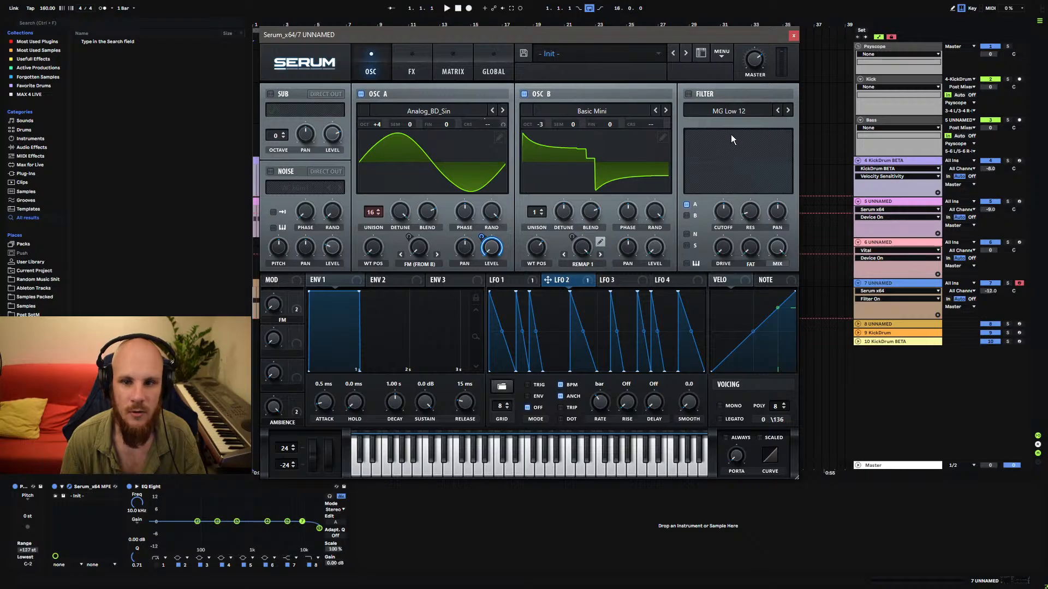
click(793, 36)
Browse the PPE and PPP folders among the User presets of track 8's Serum without loading one.
click(859, 323)
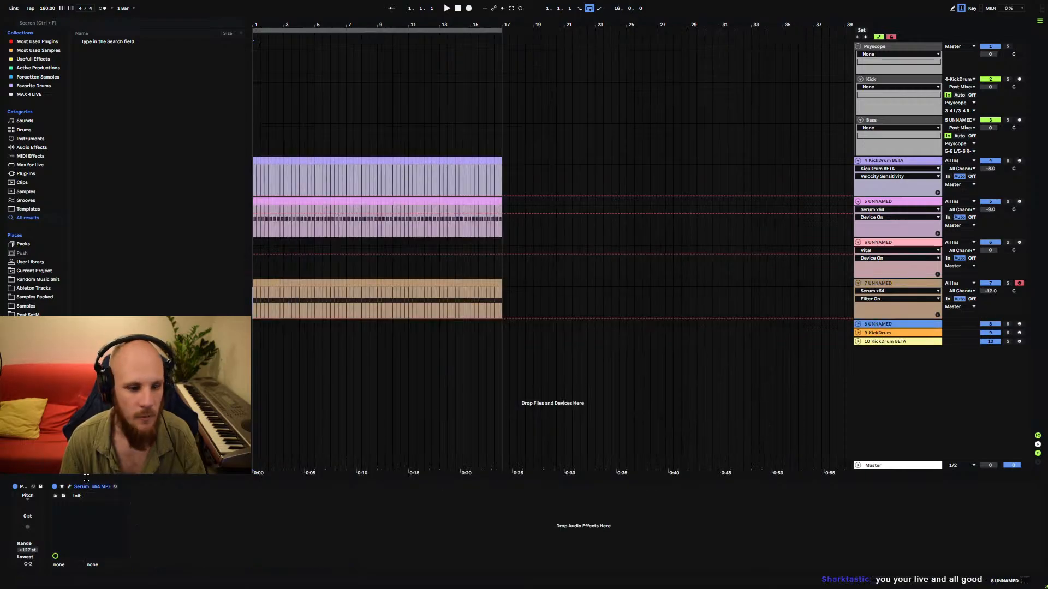
click(69, 487)
click(689, 48)
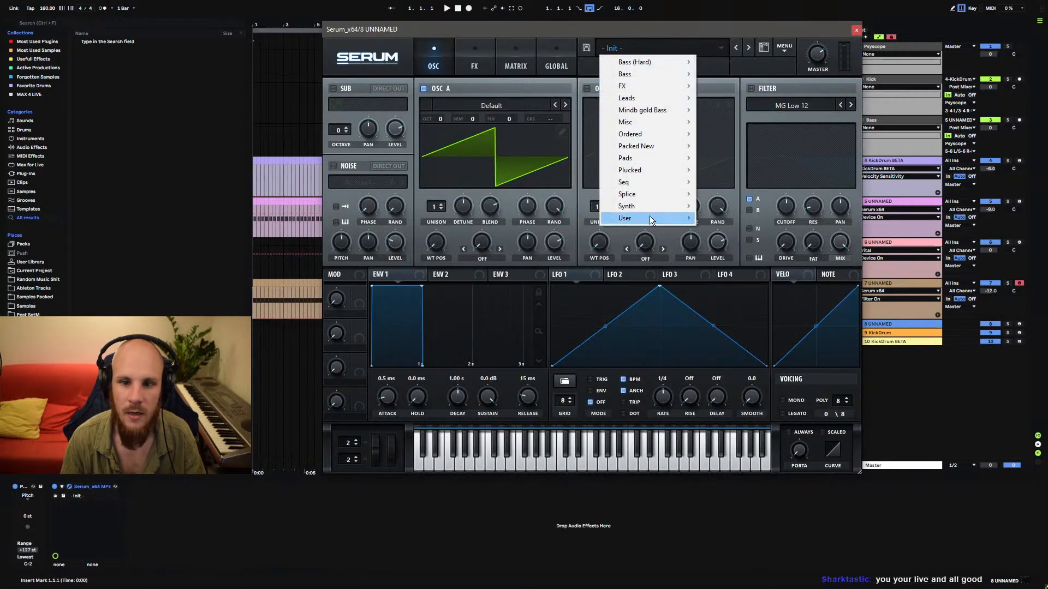
mouse_move(646, 218)
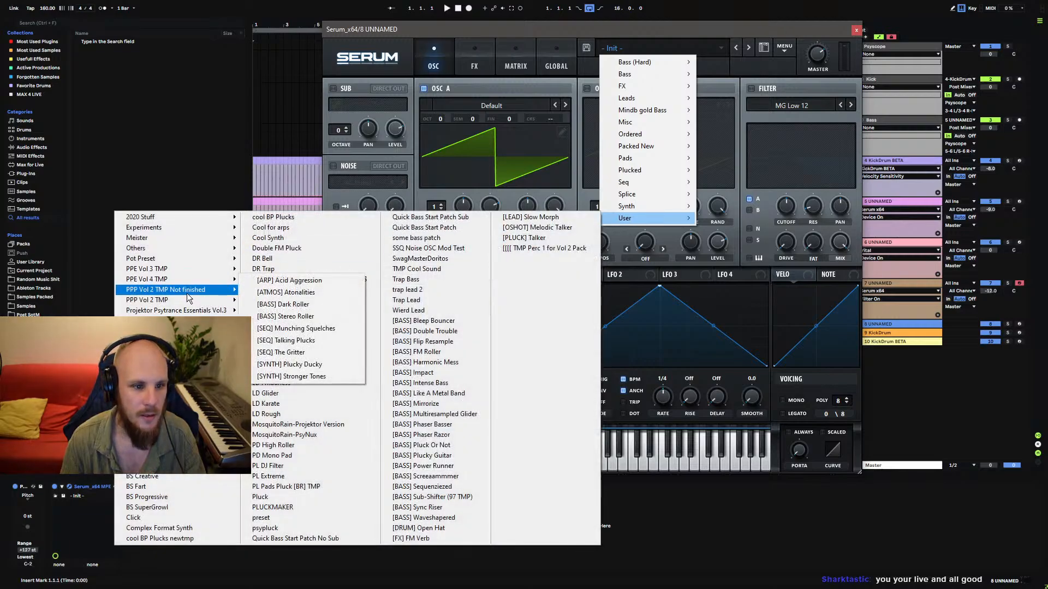
mouse_move(180, 310)
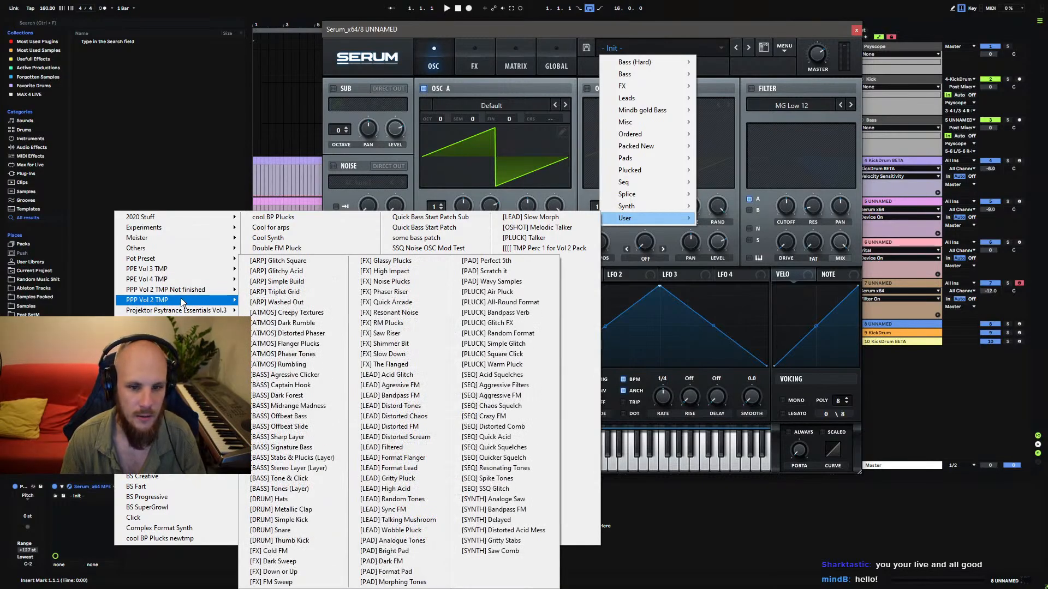
mouse_move(184, 271)
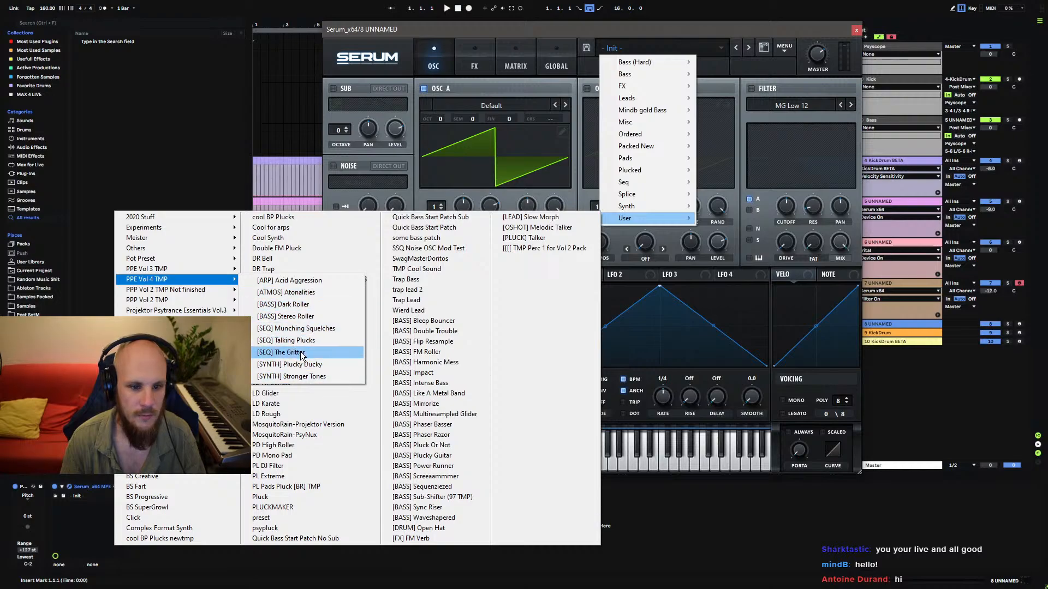
click(472, 38)
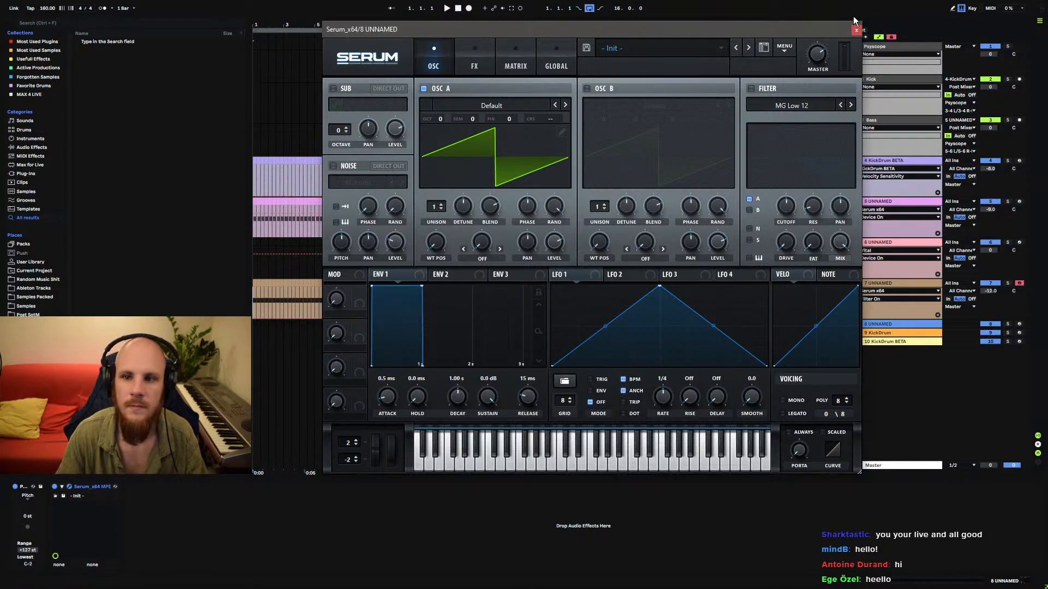
click(856, 29)
Play the project from the start and audition the FM and AMBIENCE macros of track 7's Serum patch.
click(640, 292)
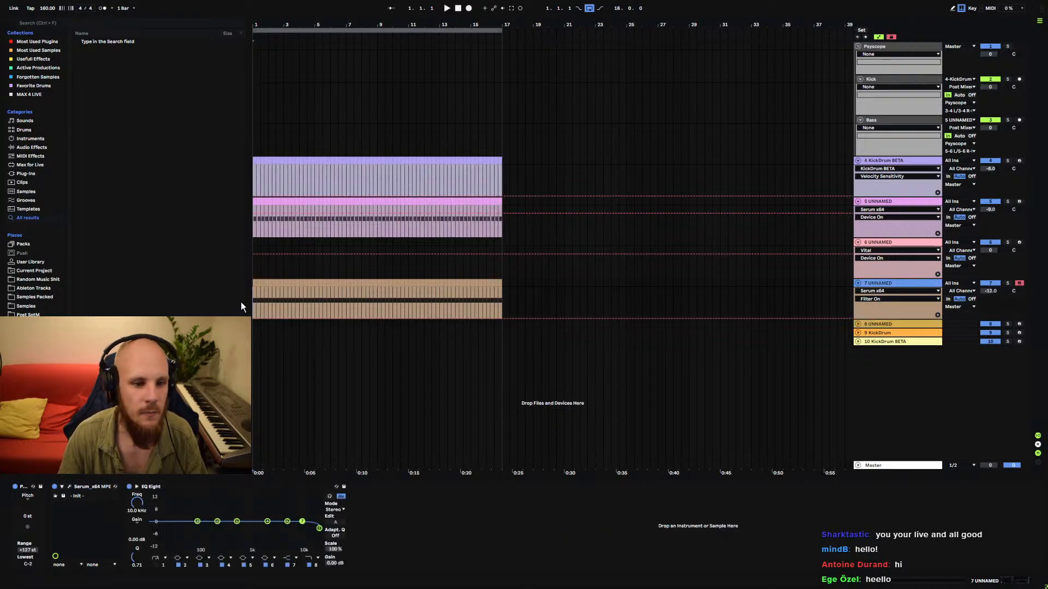
click(254, 297)
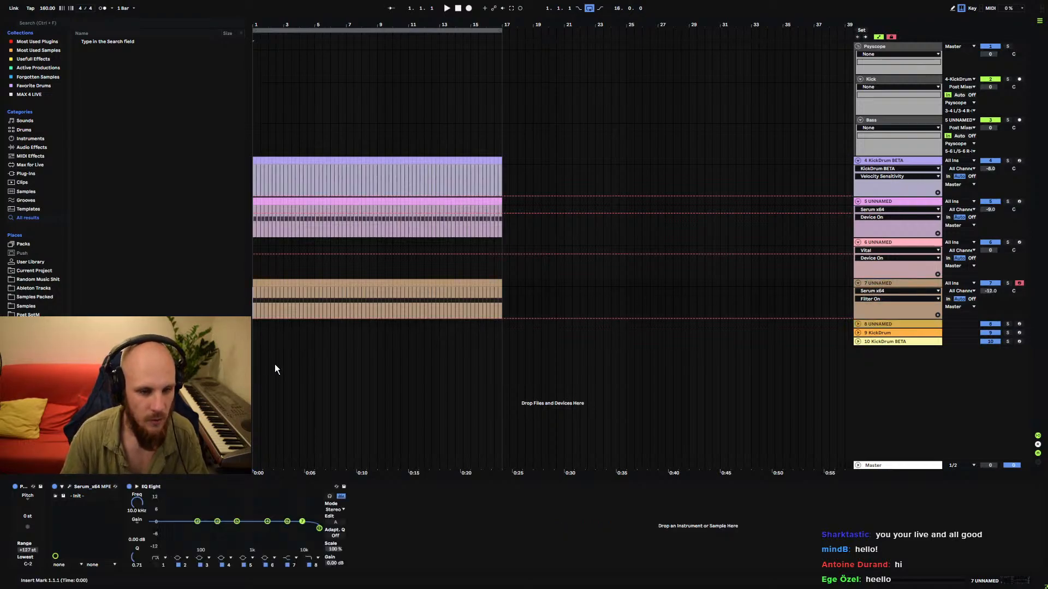
key(space)
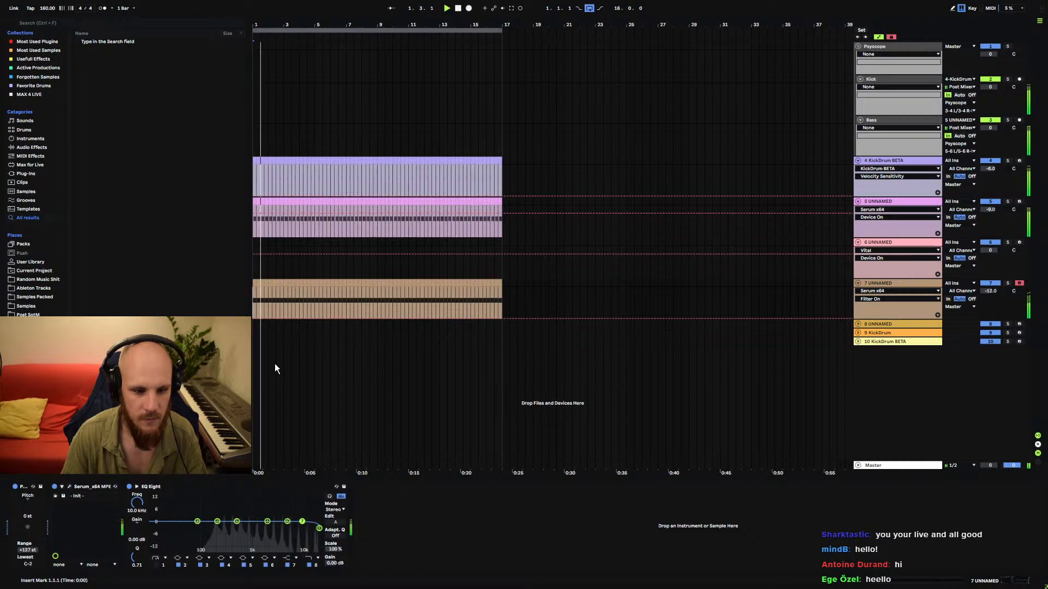
click(69, 487)
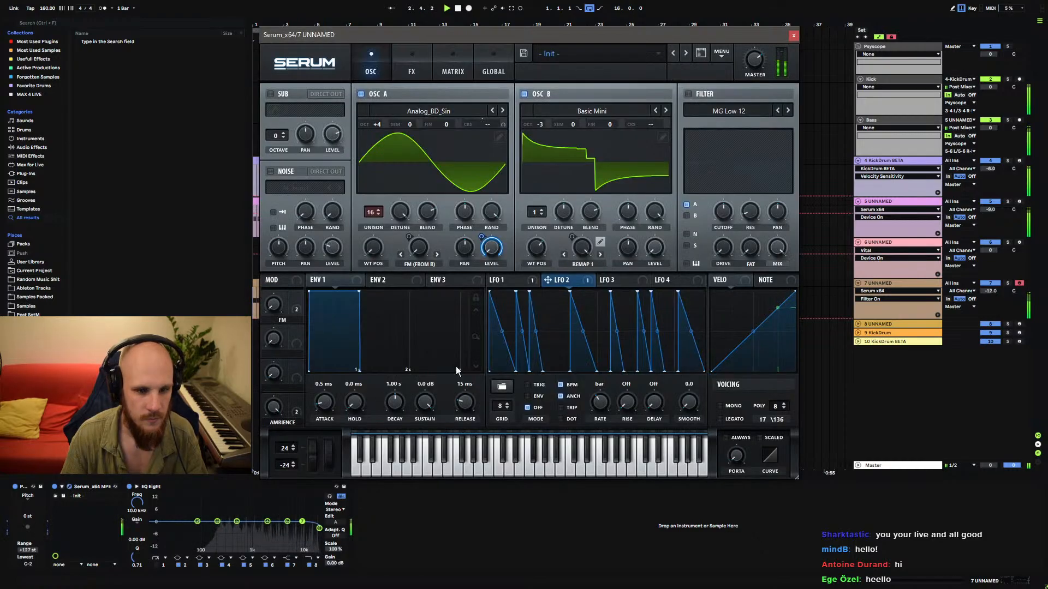
drag(273, 304, 295, 325)
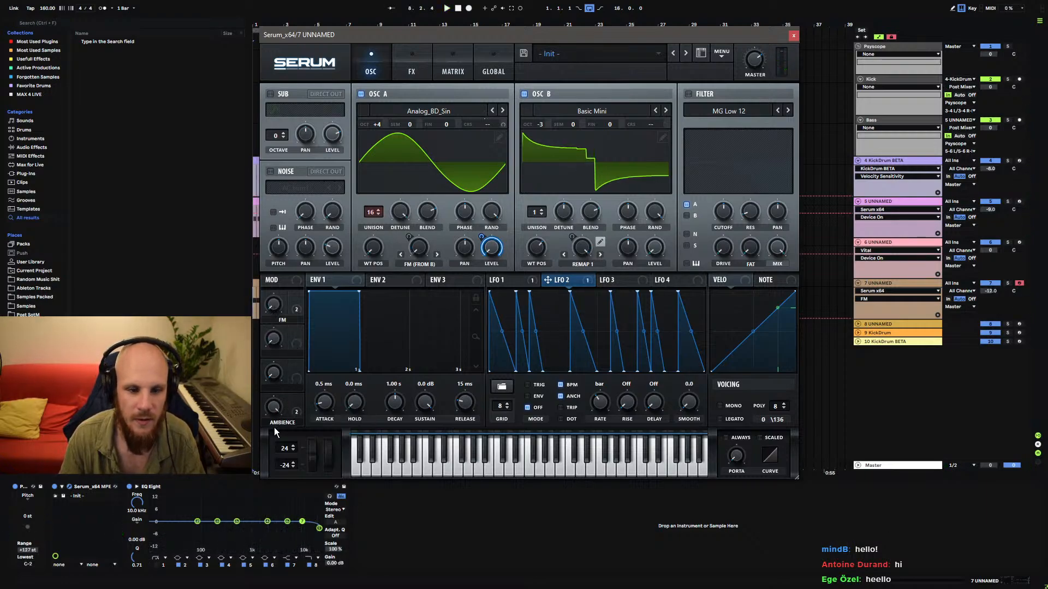
click(274, 413)
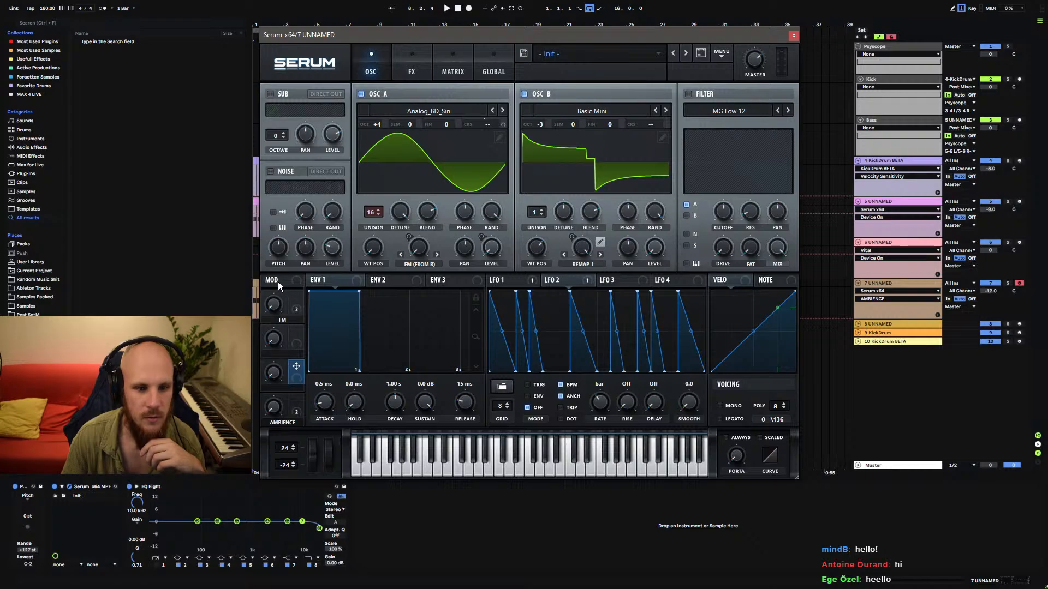
Inspect LFO 1's coarse pitch modulation and add Mod Wheel as the source of the first empty modulation matrix slot.
click(501, 280)
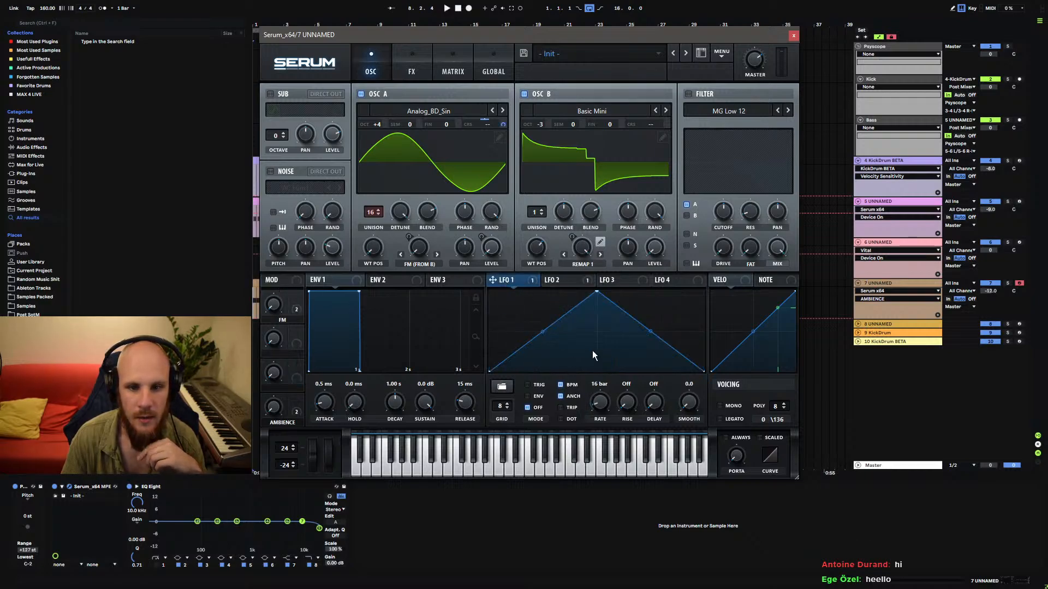
right_click(487, 127)
click(438, 198)
click(453, 64)
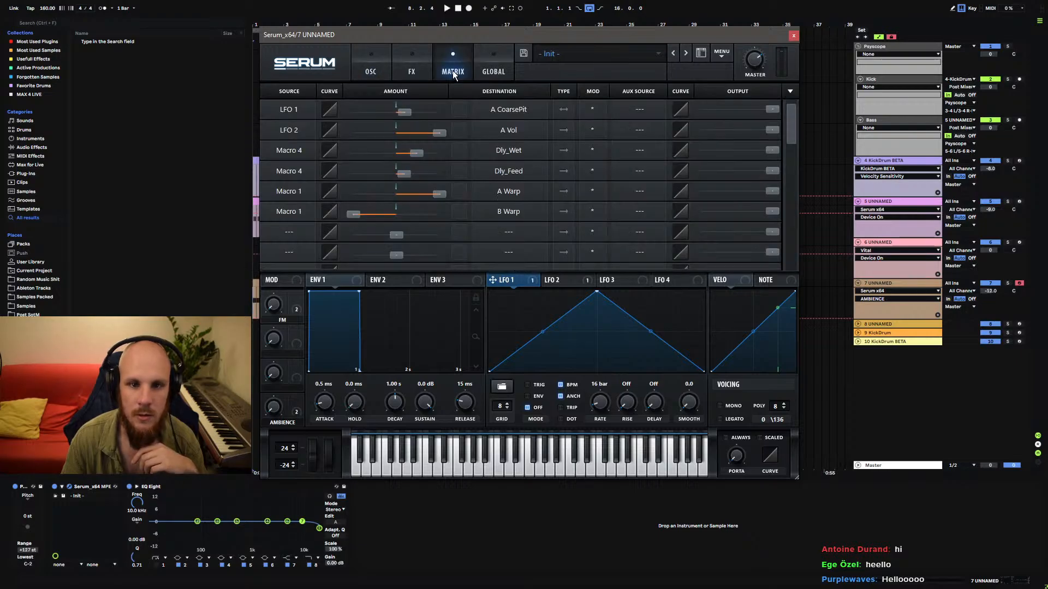
click(287, 229)
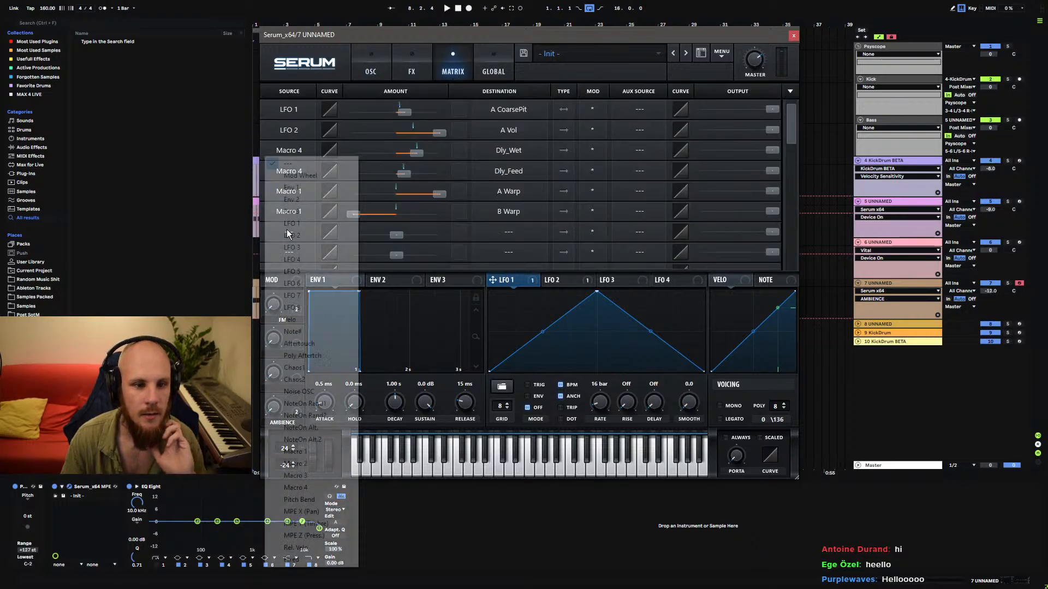
click(314, 174)
Give the LFO 1 to A CoarsePit routing a Mod Wheel aux source with the inverted mod option, and test the wheel.
click(637, 109)
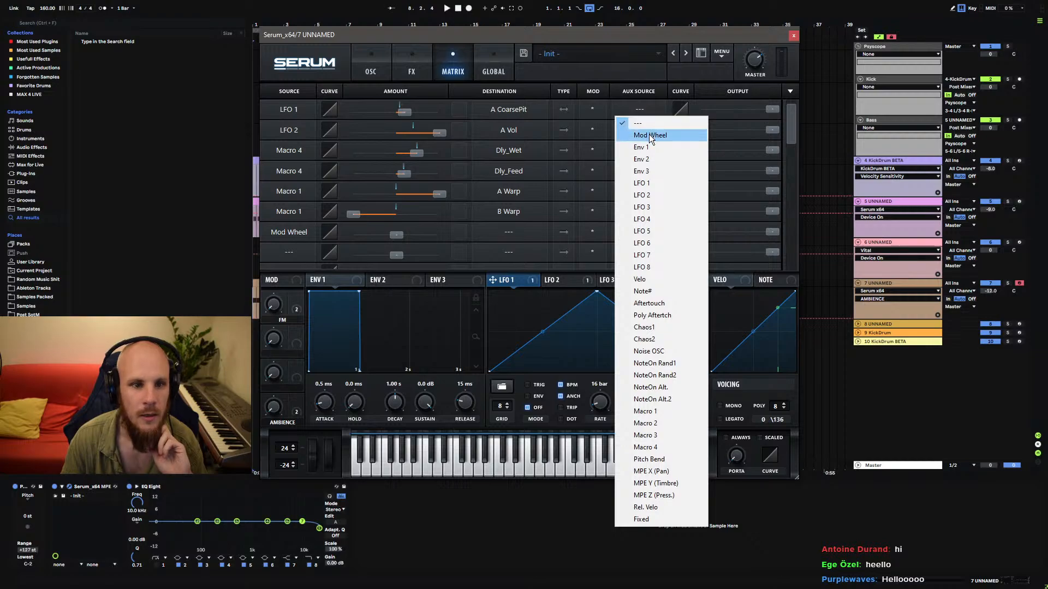
click(647, 135)
click(599, 109)
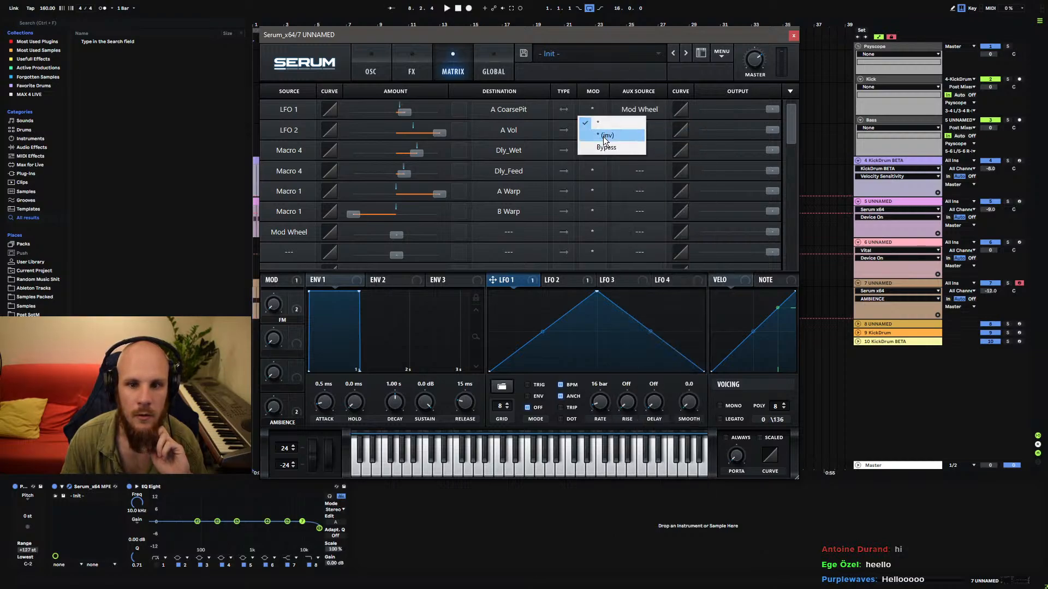
click(606, 135)
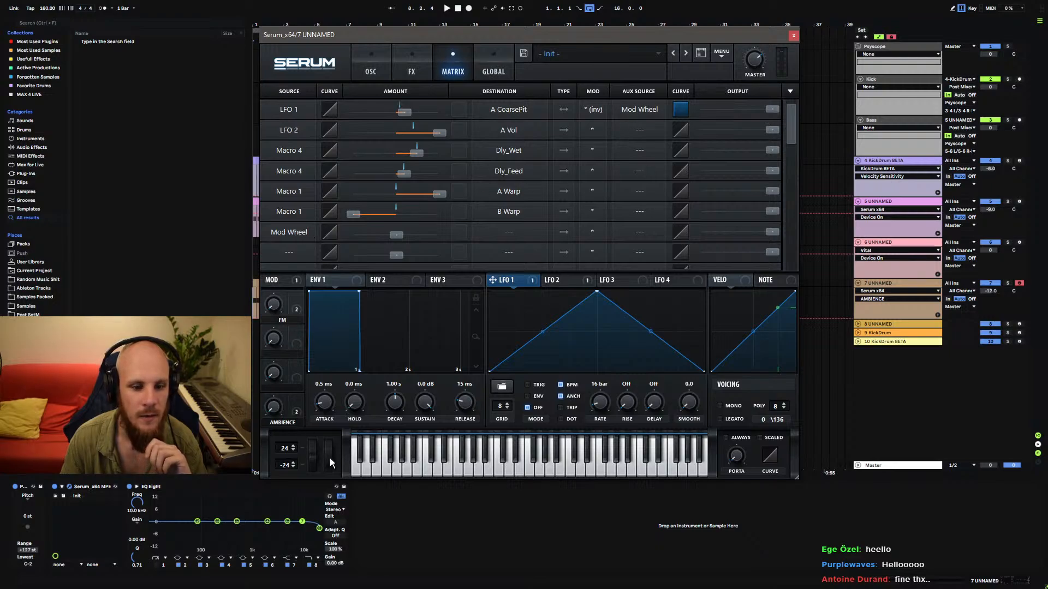
drag(329, 459, 338, 487)
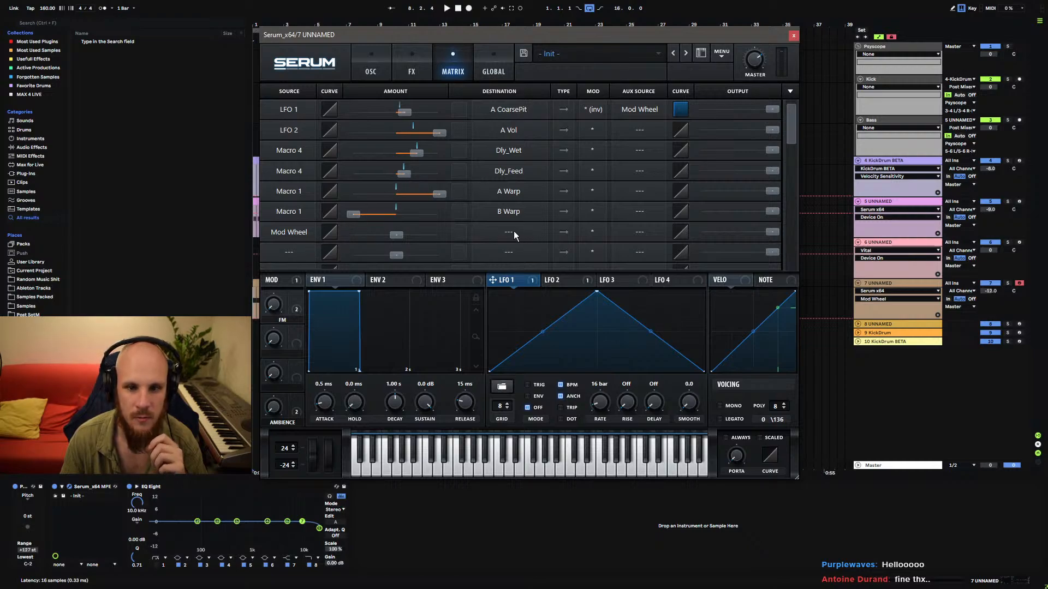
Match the Mod Wheel slot's amount to the LFO 1 slot's and route it to A CoarsePit.
click(408, 113)
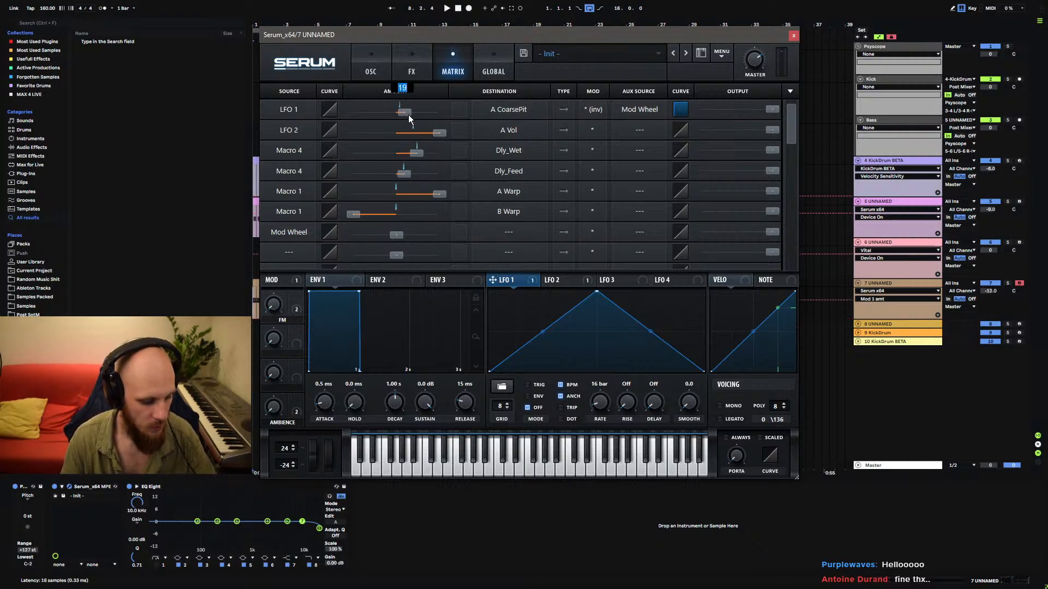
drag(402, 236, 486, 220)
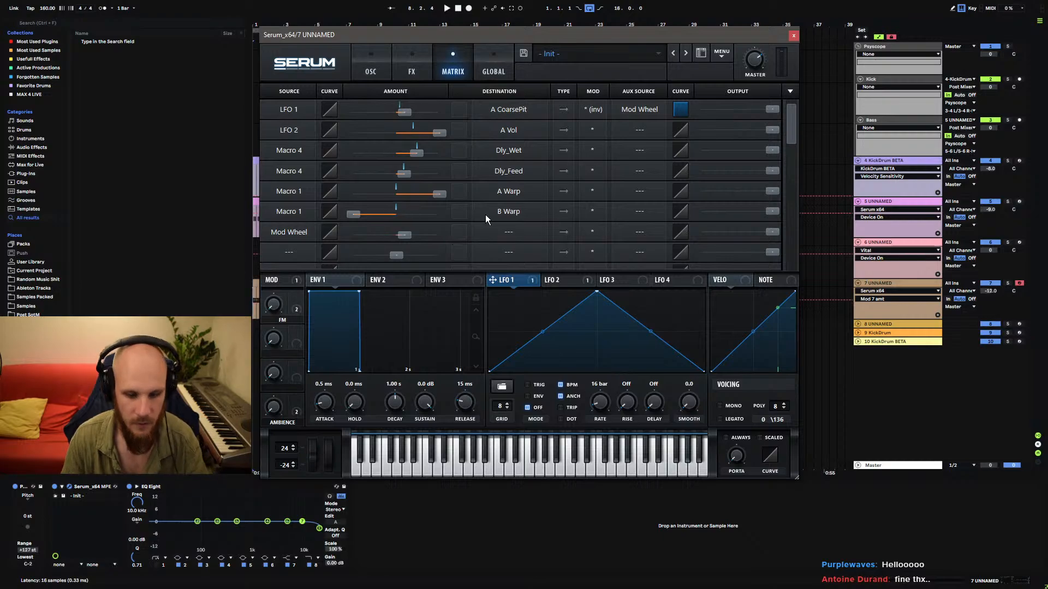
click(498, 234)
mouse_move(511, 246)
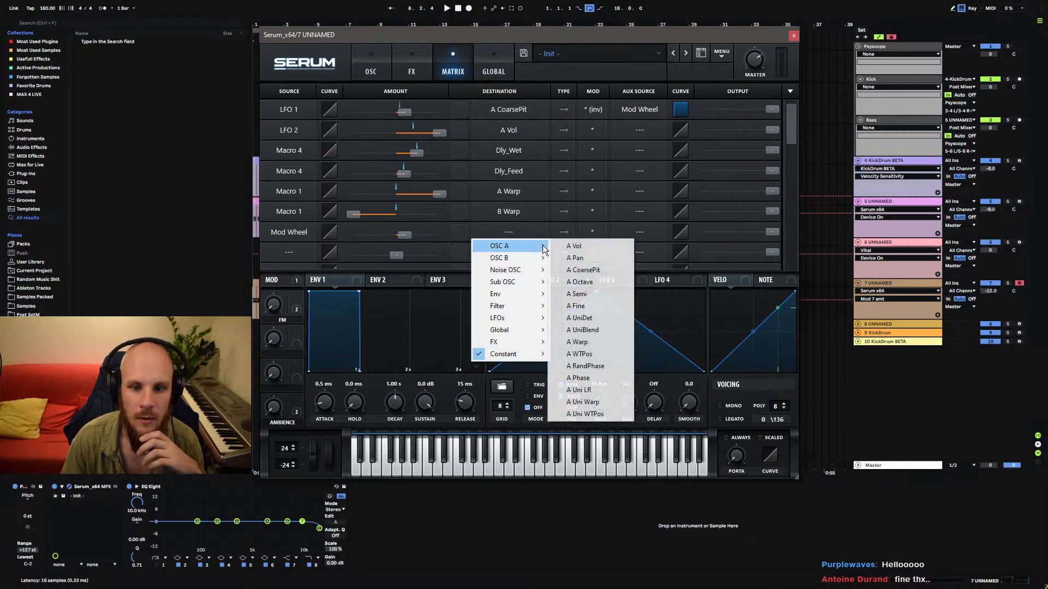
click(591, 270)
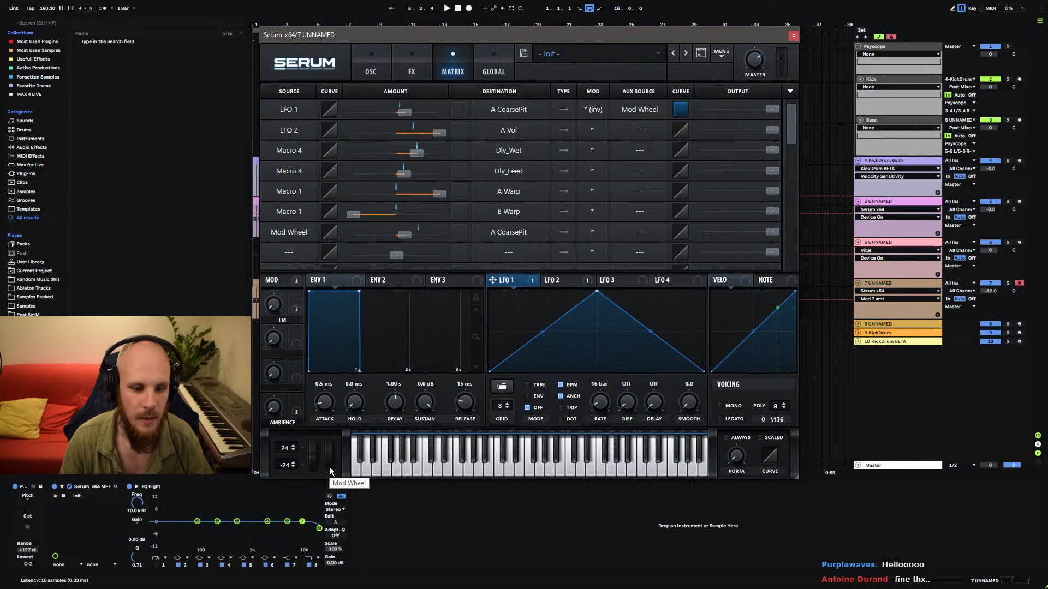
Audition the patch while moving Serum's mod wheel and pitch bend wheel.
drag(329, 466, 344, 355)
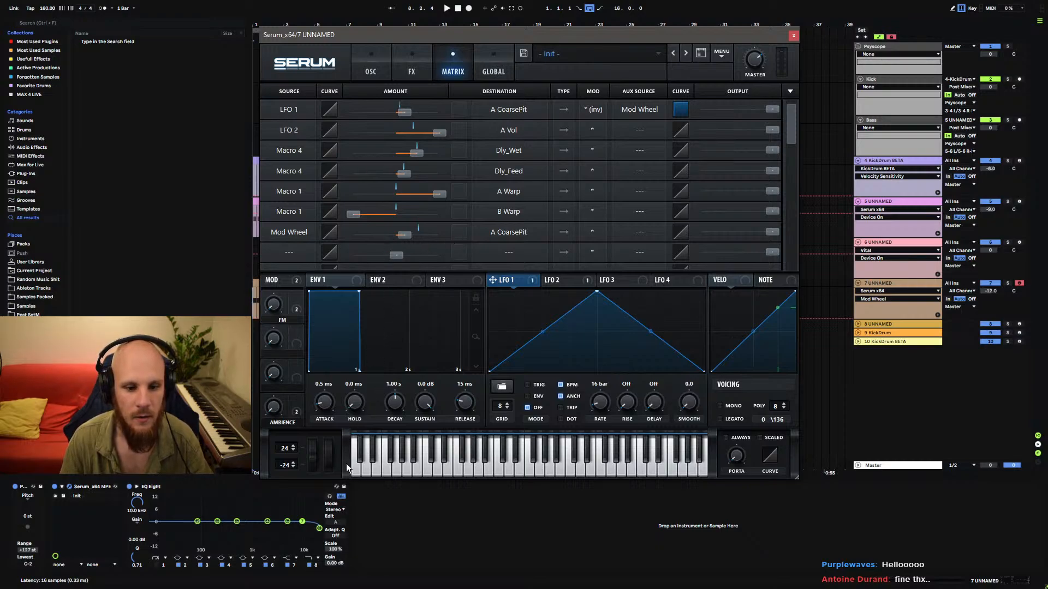
click(371, 71)
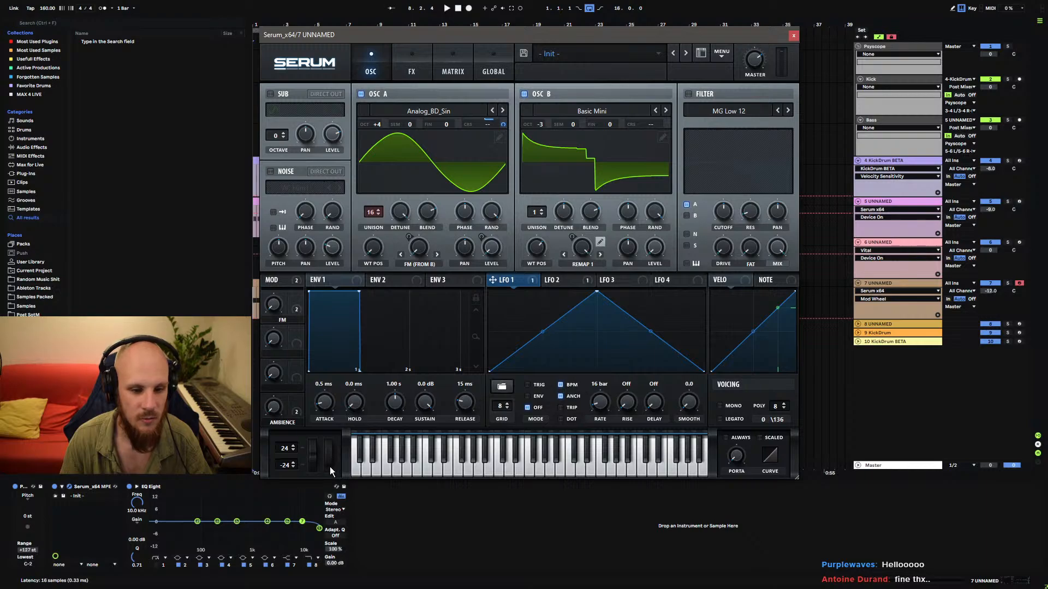
key(space)
mouse_move(330, 465)
mouse_down()
mouse_move(342, 361)
mouse_move(314, 490)
mouse_move(317, 436)
mouse_move(322, 480)
mouse_up()
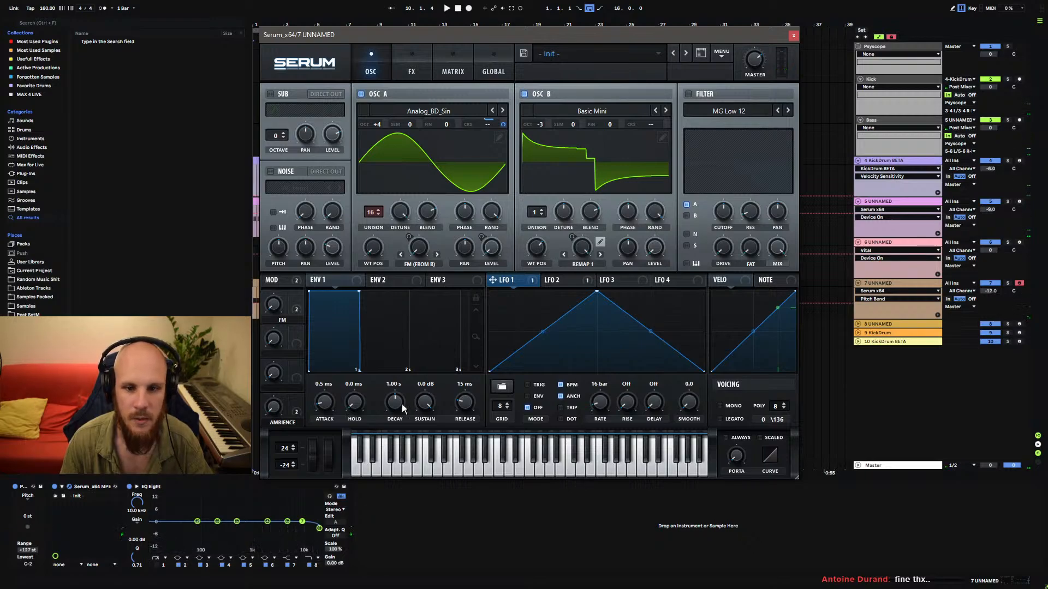
drag(329, 460, 345, 394)
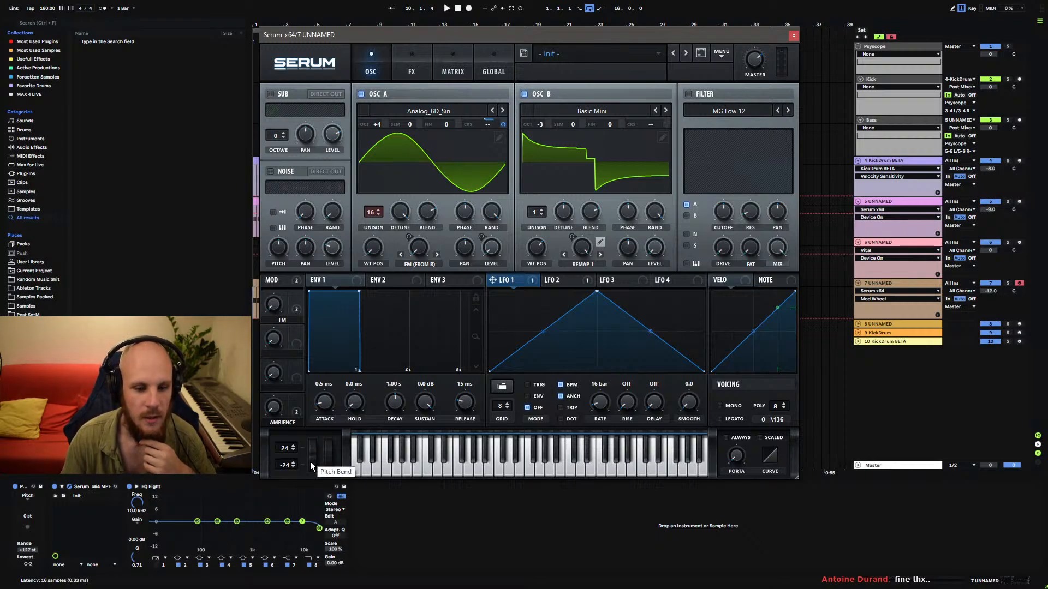
mouse_move(311, 460)
mouse_down()
mouse_move(316, 437)
mouse_move(323, 460)
mouse_up()
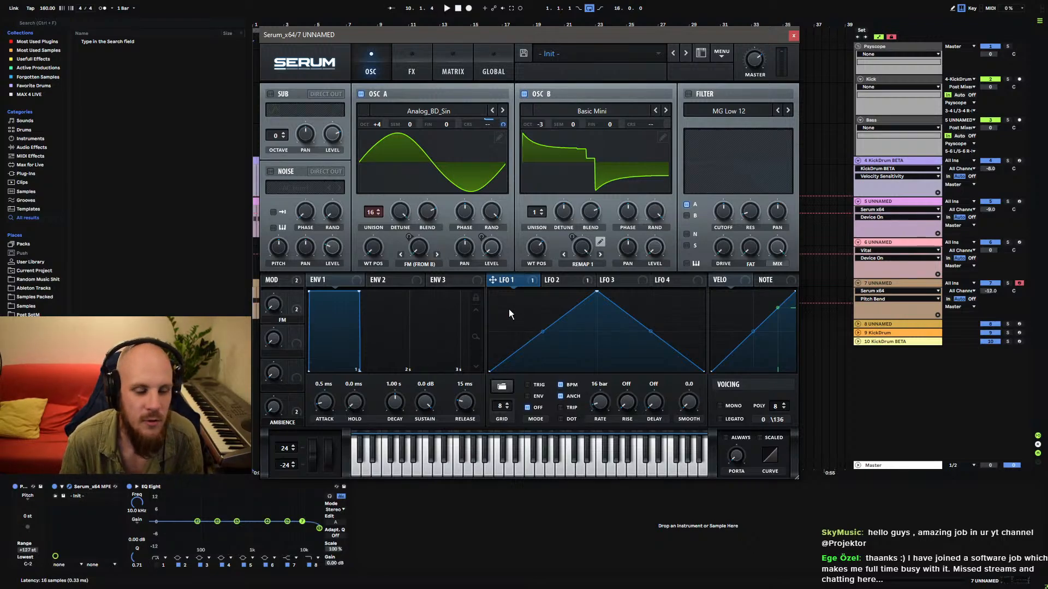
Enable Serum's filter, set its type to Cmb -, and raise its drive.
click(690, 95)
click(725, 111)
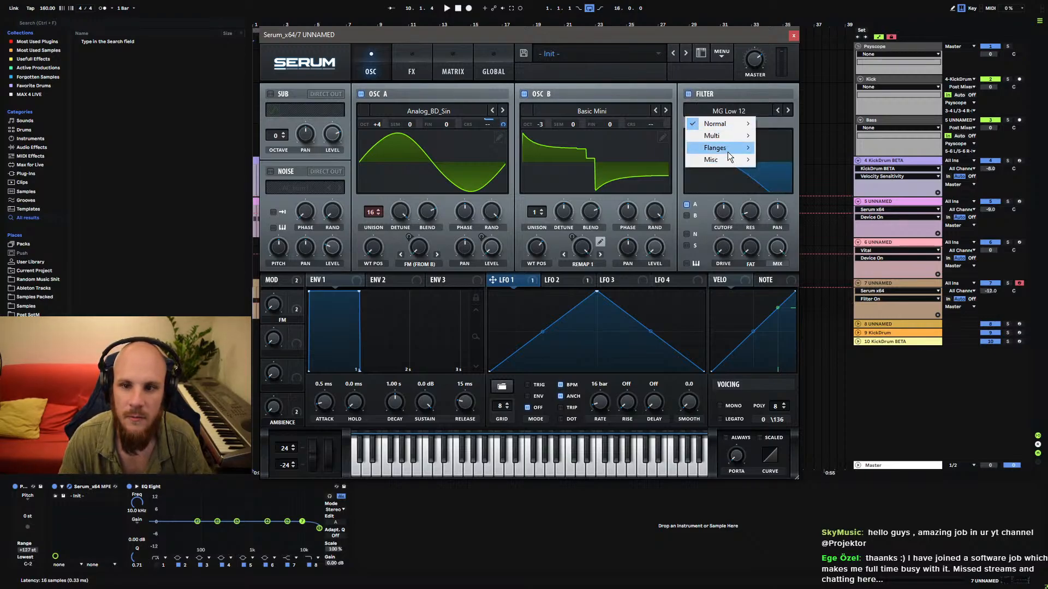
mouse_move(731, 148)
click(800, 152)
drag(763, 165, 760, 158)
drag(724, 248, 731, 227)
click(787, 111)
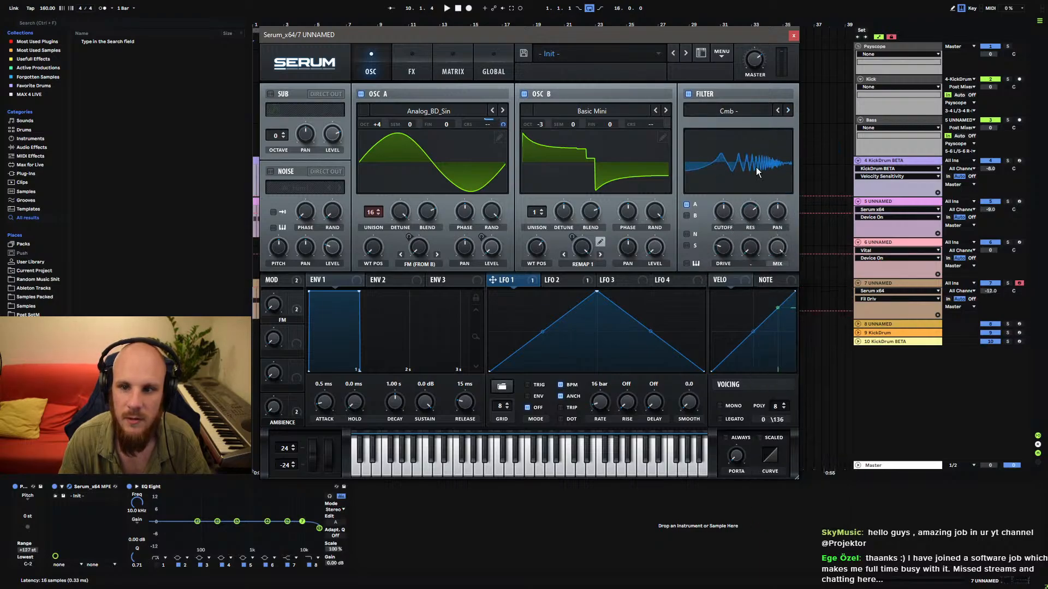
Lower the comb filter's cutoff to about 40 Hz and raise its resonance to about 91% during playback.
click(725, 218)
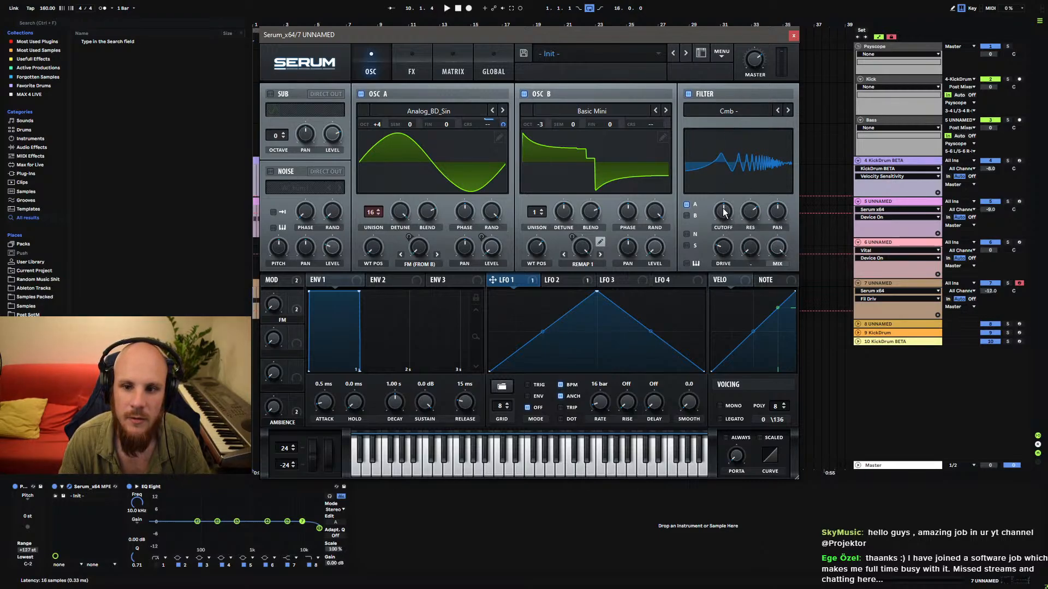
drag(723, 212, 764, 198)
click(725, 219)
key(space)
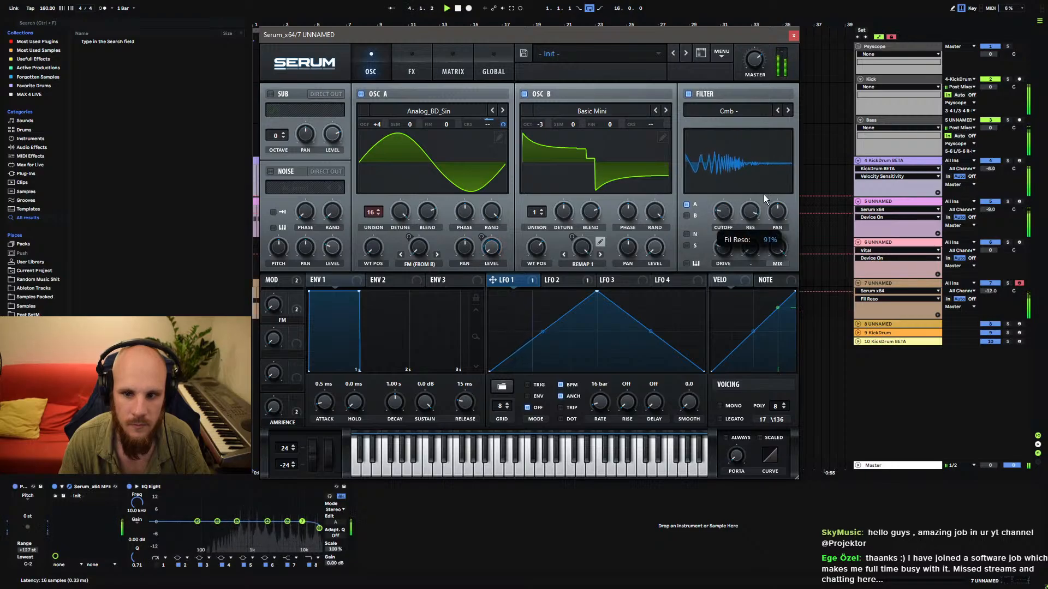
click(726, 214)
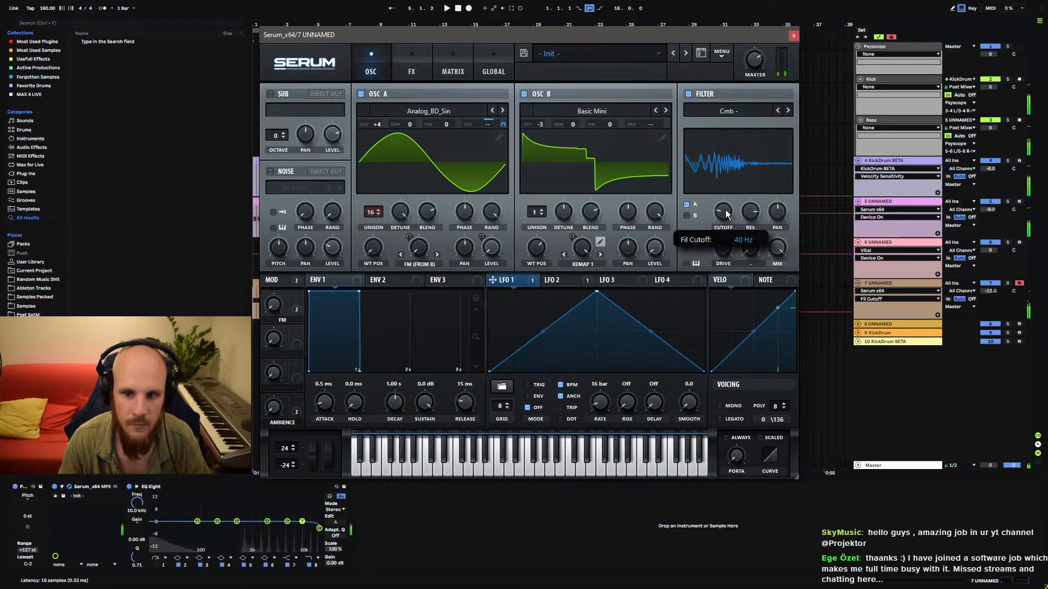
Fine-tune the comb filter's cutoff while starting and stopping playback to hear the change.
mouse_move(726, 215)
mouse_down()
mouse_move(720, 228)
mouse_move(723, 220)
mouse_up()
key(space)
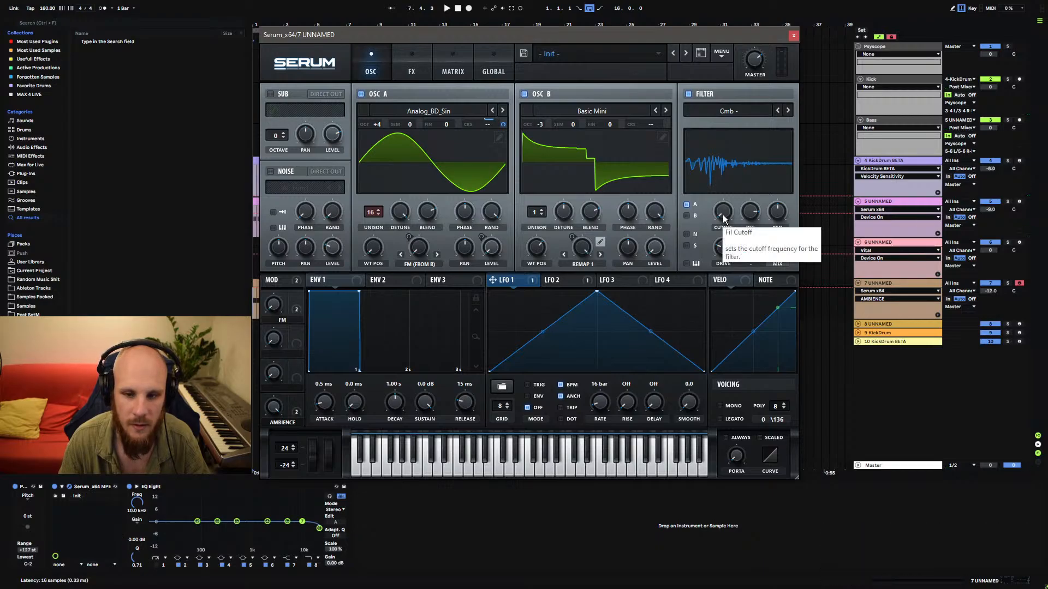
key(space)
mouse_move(723, 215)
mouse_down()
mouse_move(720, 174)
mouse_move(712, 205)
mouse_up()
Reshape LFO 3 from a triangle into an inverted V and set its rate to 4 bar.
click(618, 280)
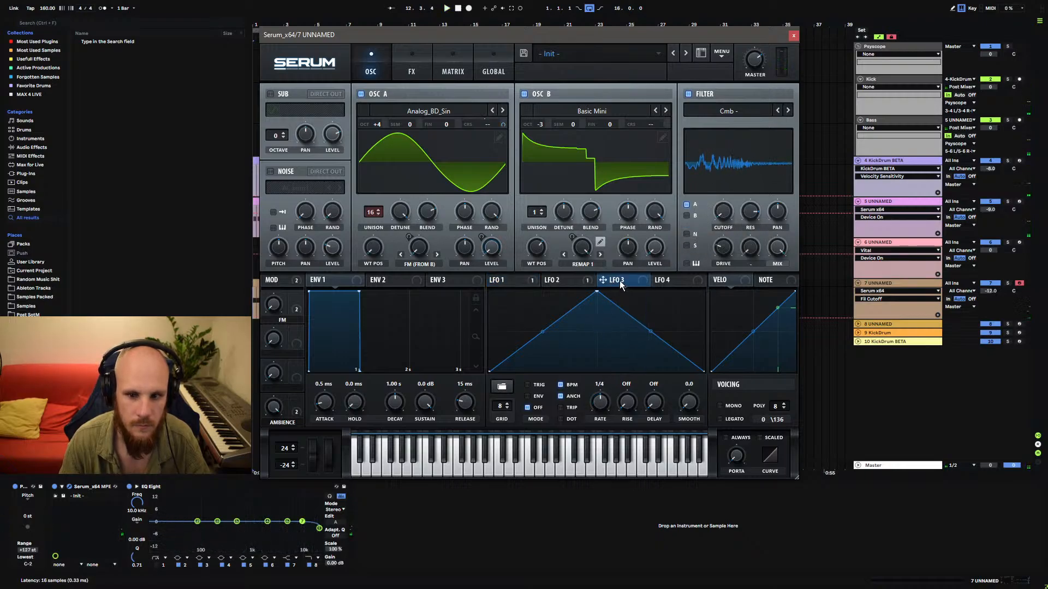
drag(490, 370, 501, 292)
drag(596, 295, 596, 377)
click(522, 282)
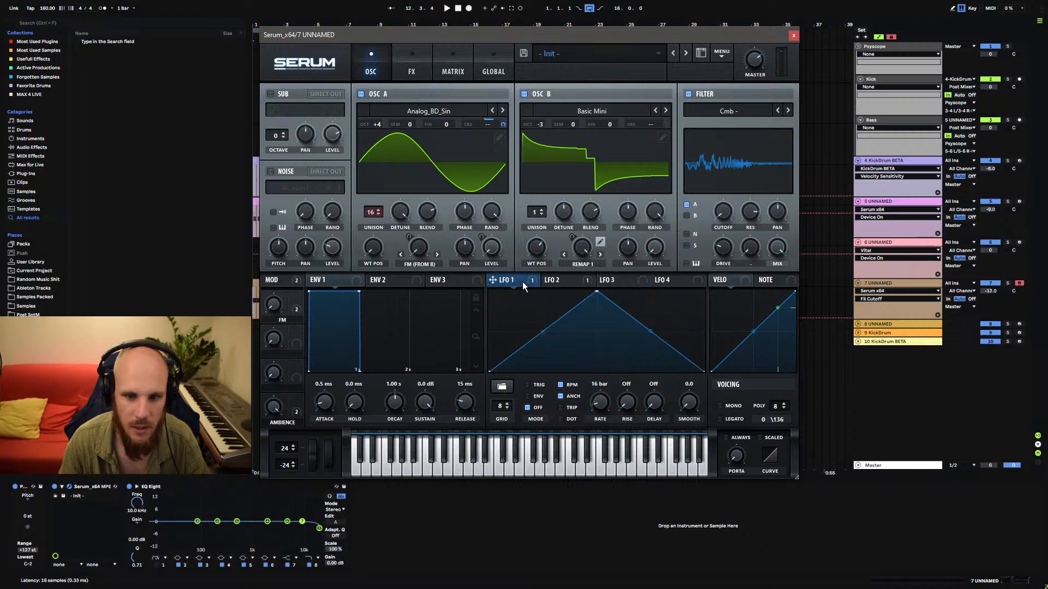
click(617, 280)
click(598, 404)
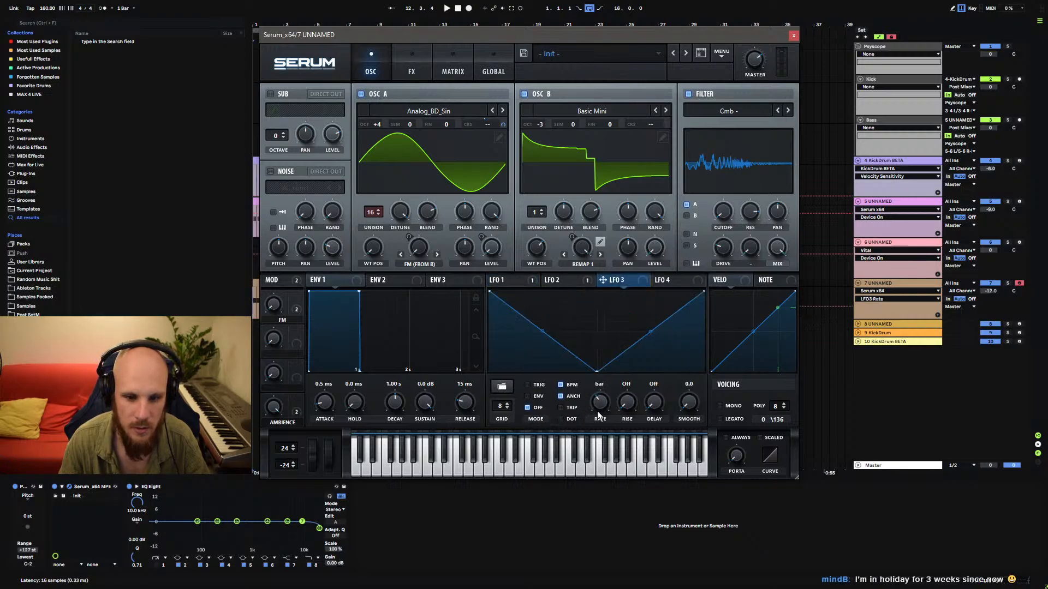
Route LFO 3 to the filter cutoff and adjust the cutoff during playback.
drag(602, 280, 721, 212)
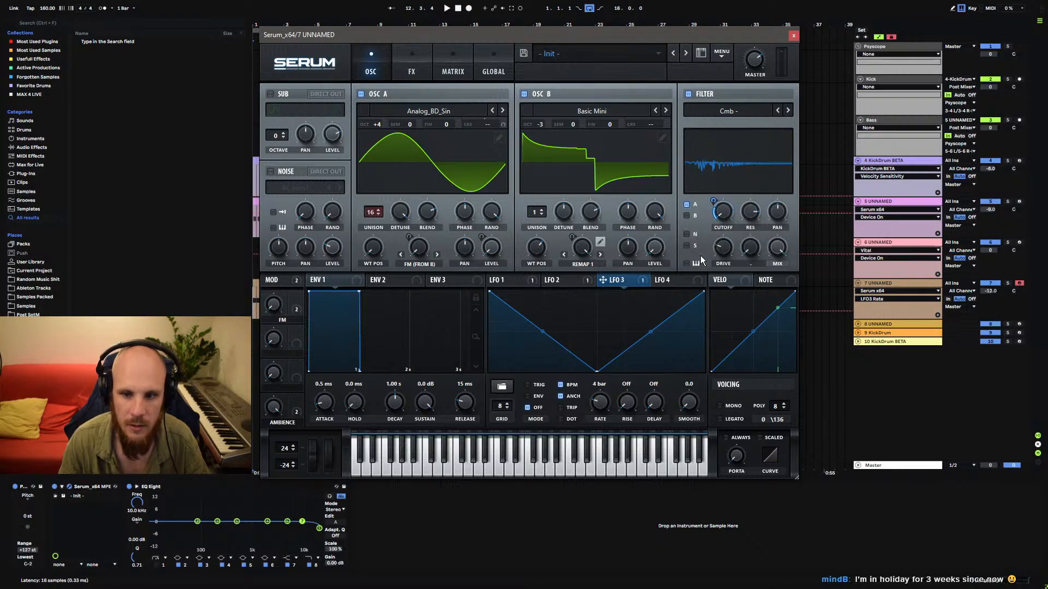
key(space)
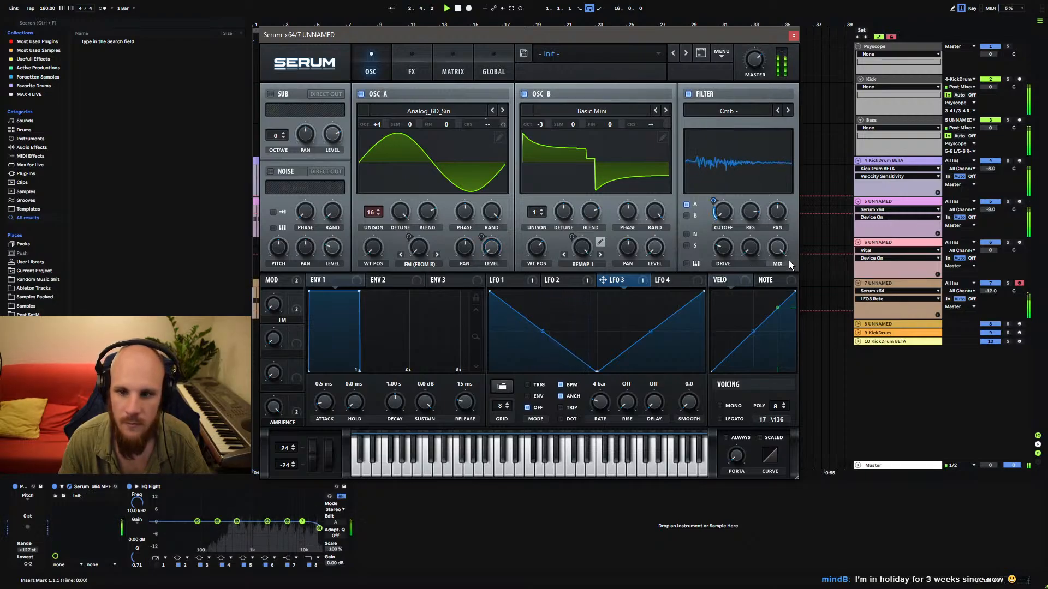
mouse_move(714, 200)
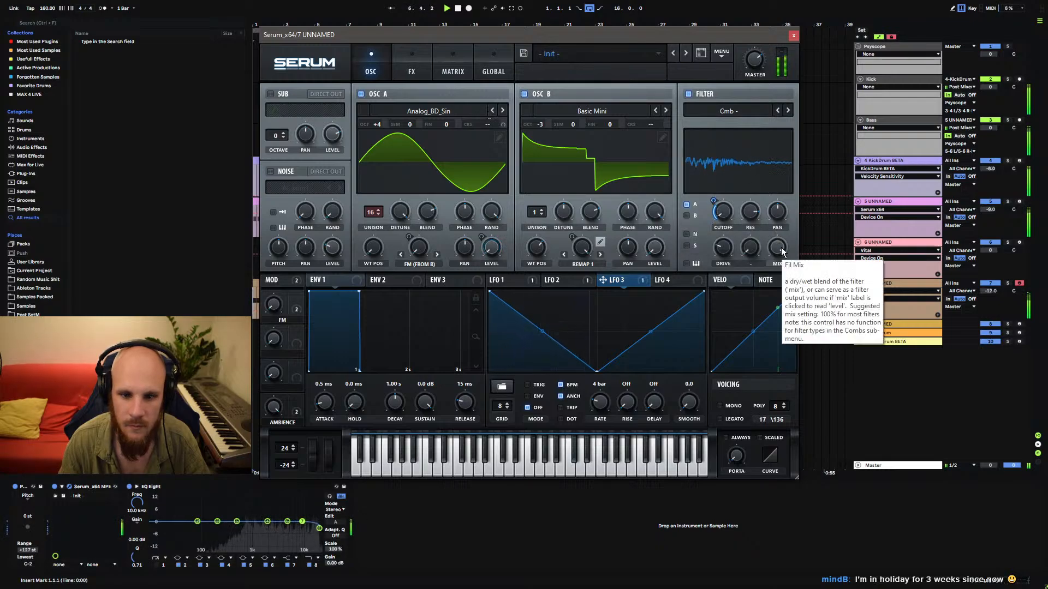
click(725, 216)
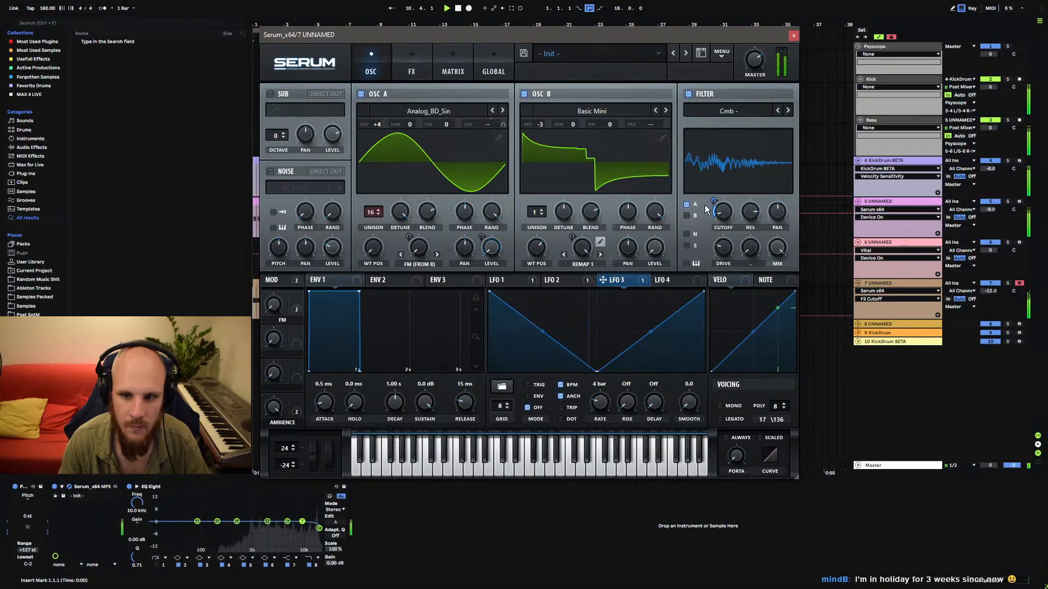
Audition the LFO-modulated comb filter while sweeping the FM macro, and stop playback.
click(282, 295)
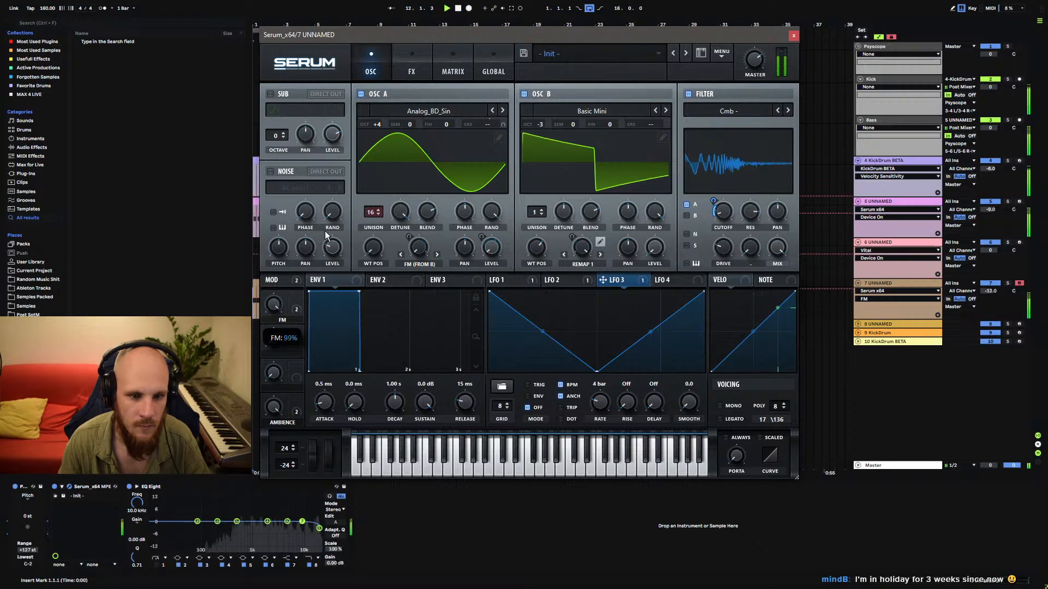
drag(282, 294, 314, 308)
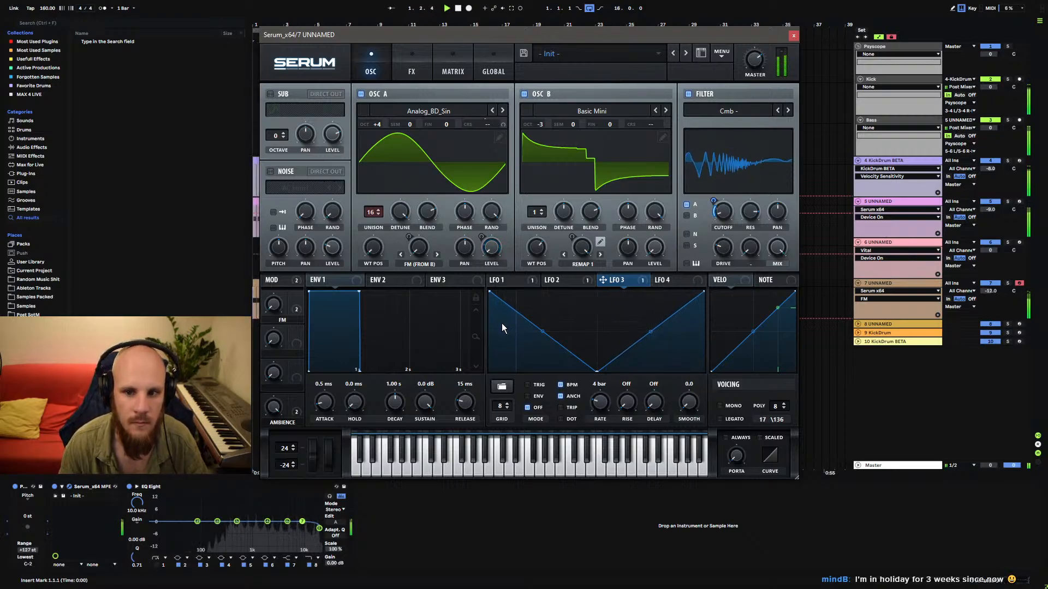
key(space)
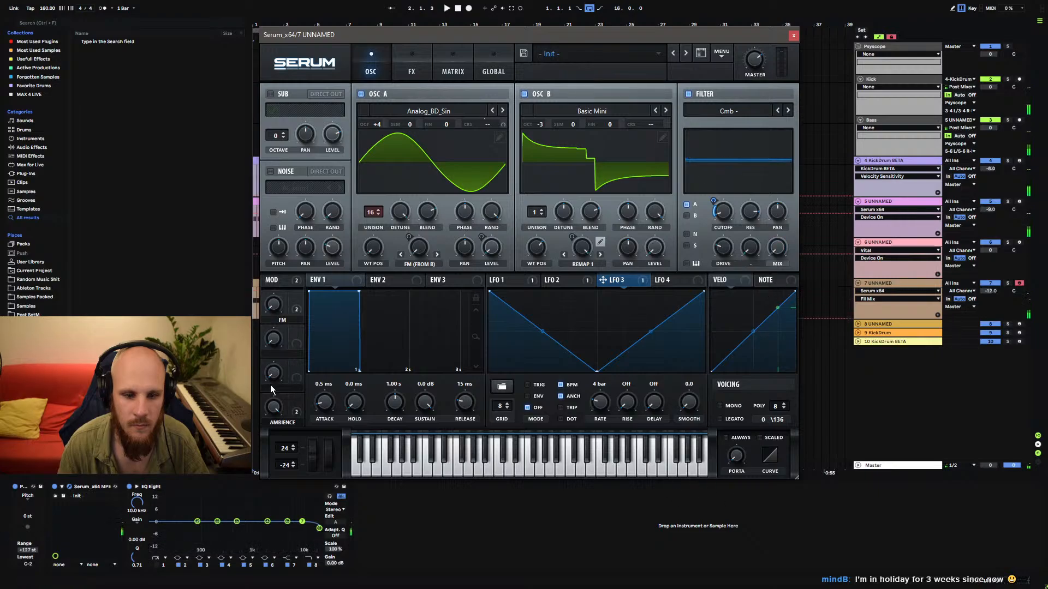
Route macro 2 to the filter's mix and resonance, and rename the macro Glitch.
click(274, 406)
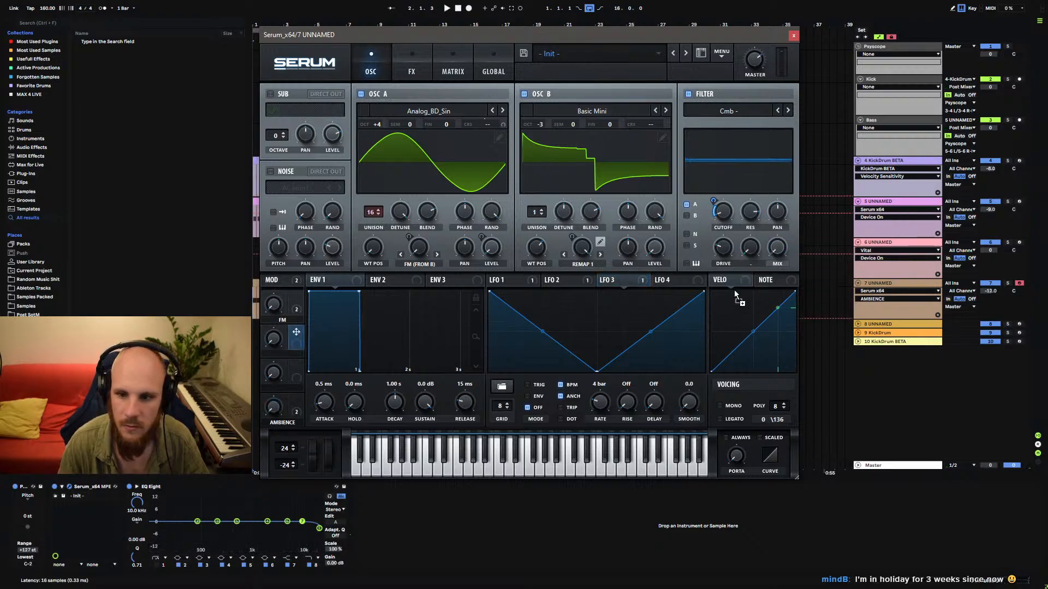
double_click(282, 355)
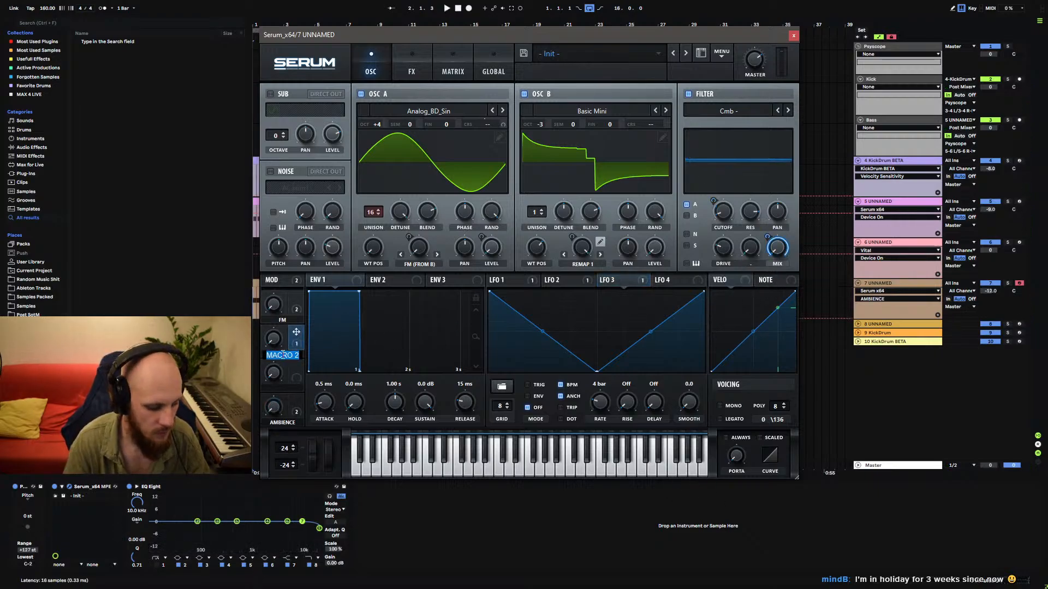
text(Glitch)
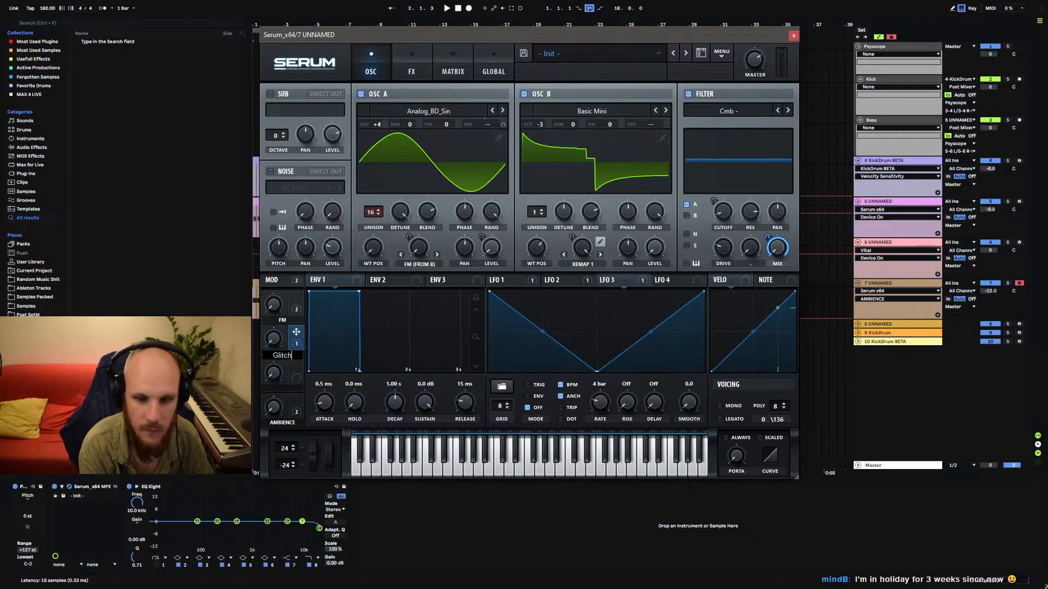
click(752, 217)
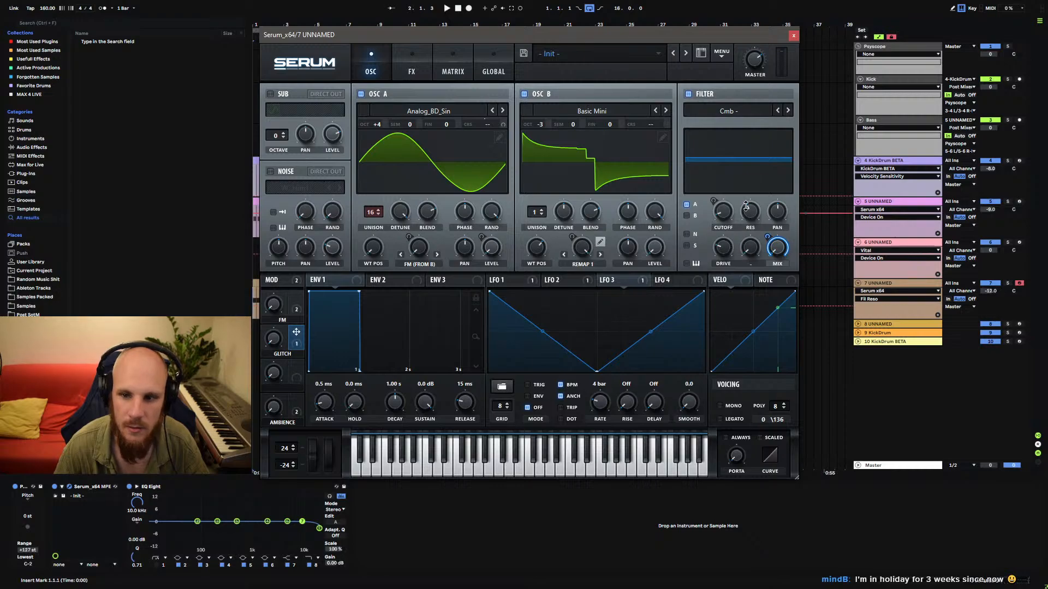
drag(746, 206, 748, 209)
Audition the Glitch macro up to 100% during playback and compare filter type Cmb + with Cmb -.
click(275, 339)
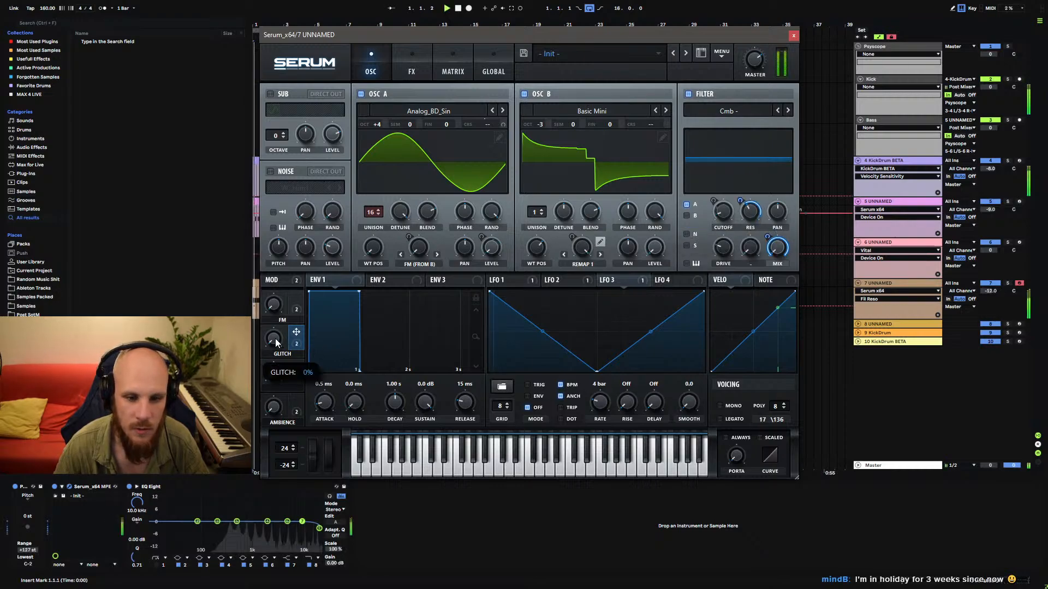
key(space)
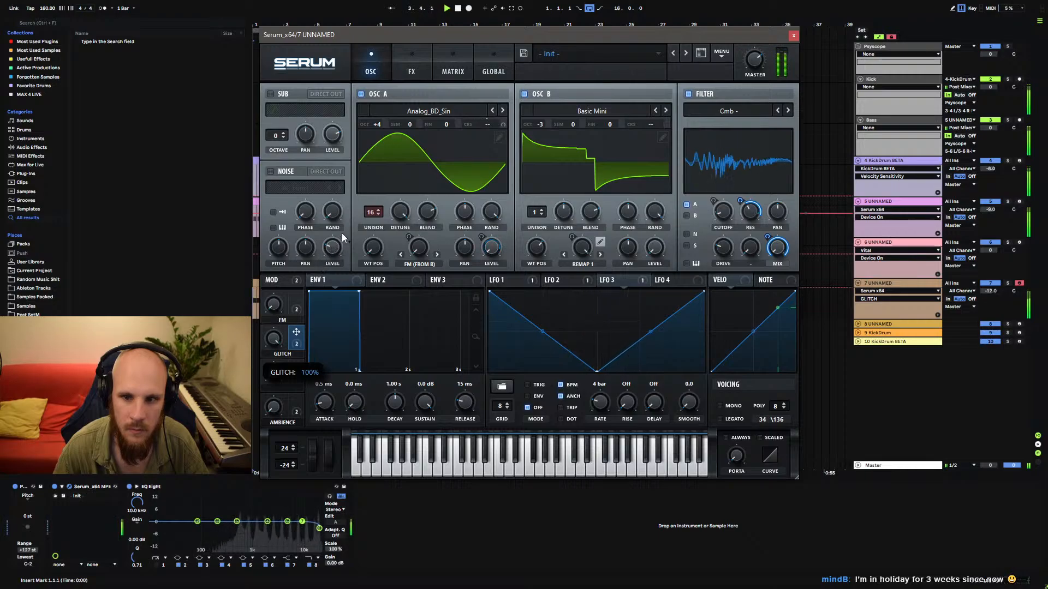
click(778, 110)
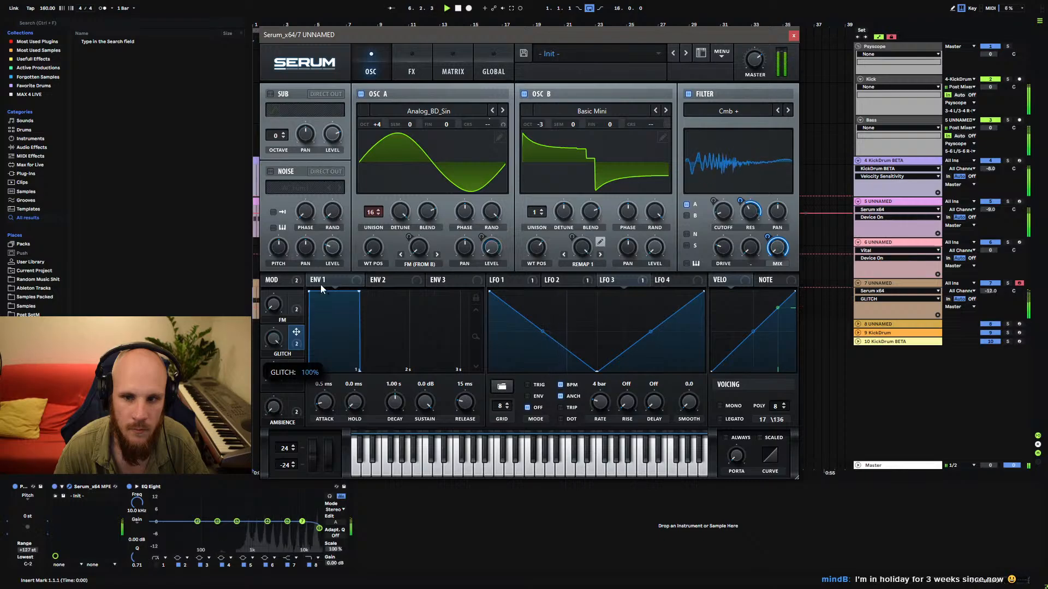
click(791, 111)
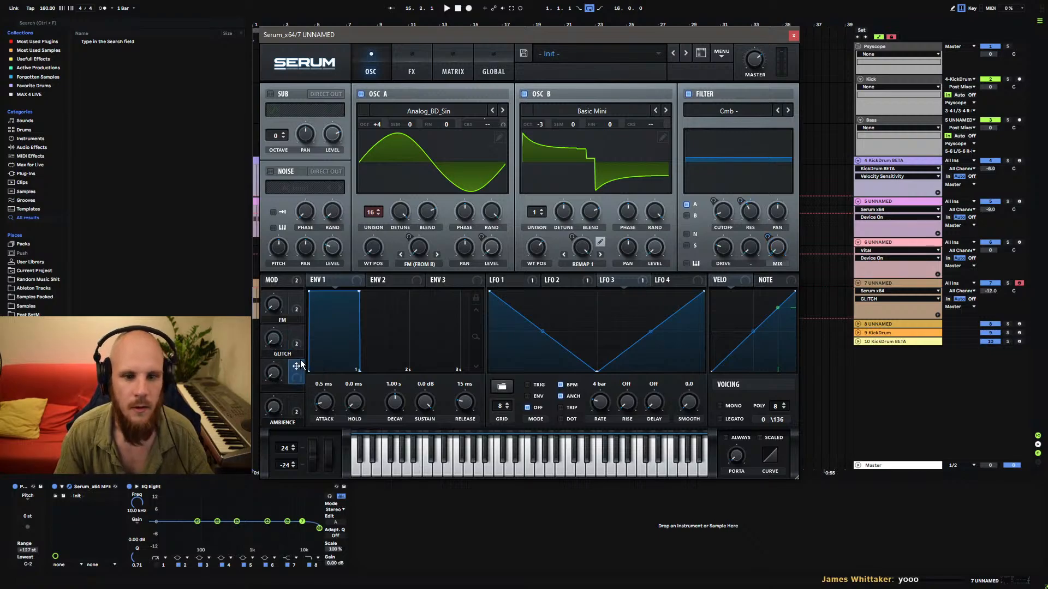
Enable the Hyper/Dimension effect with the Hyper mix at 0% and raise the Dimension mix during playback.
click(413, 72)
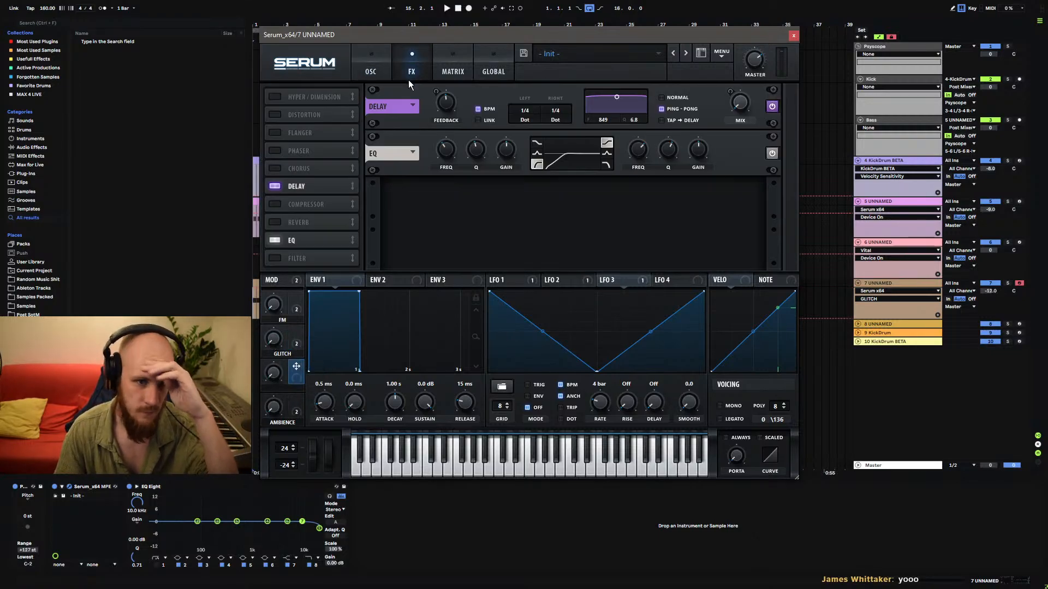
click(274, 96)
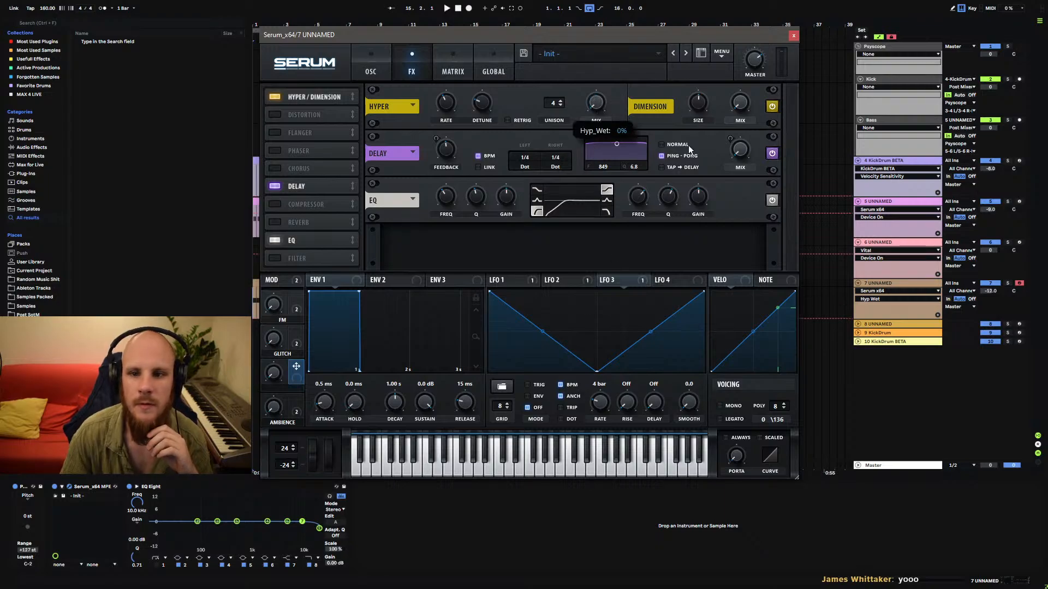
drag(740, 104, 752, 76)
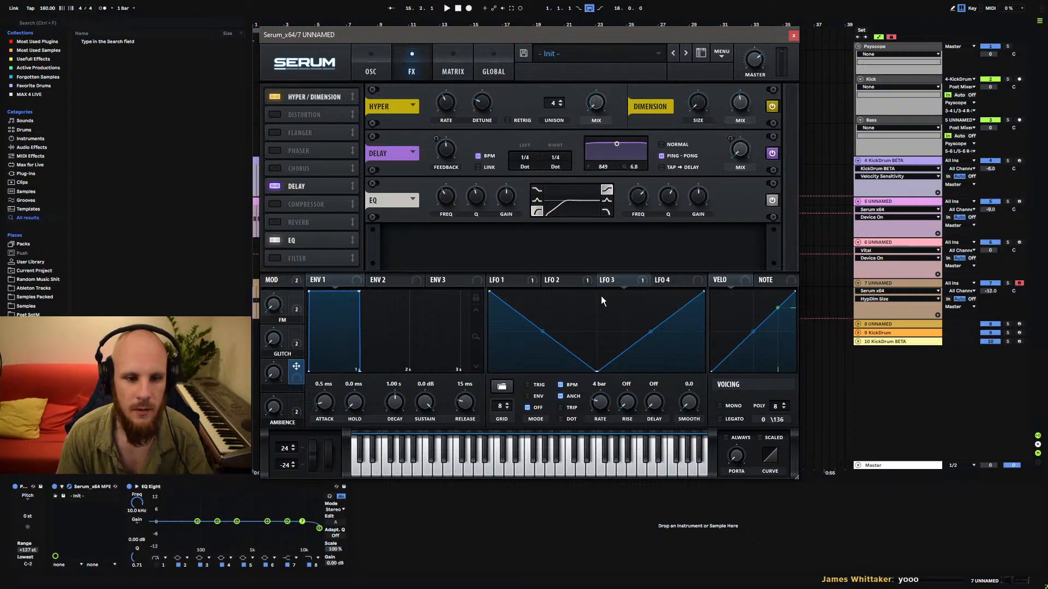
key(space)
click(740, 102)
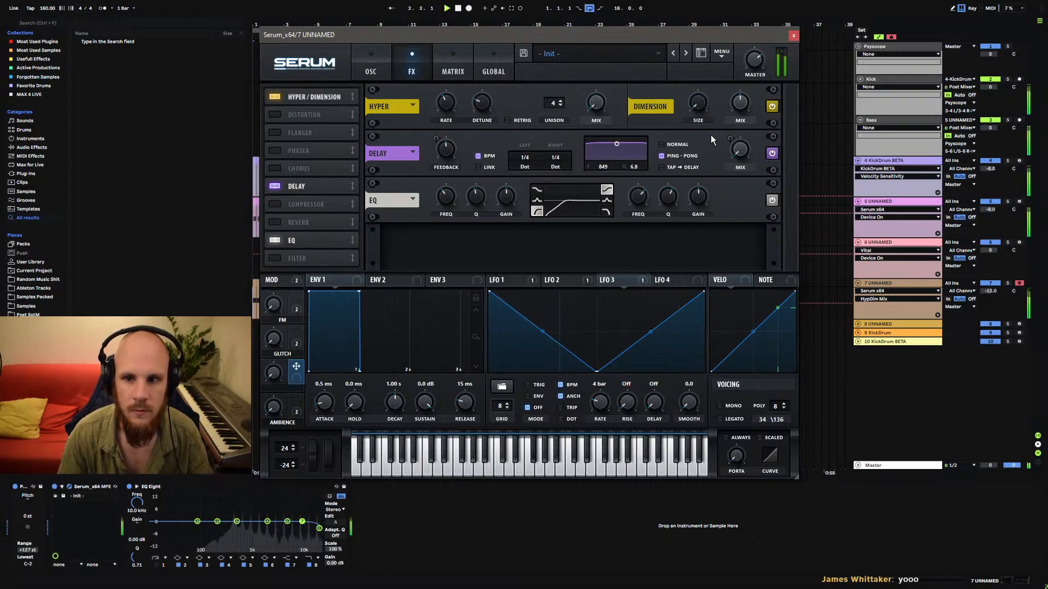
Enable the compressor and adjust its attack and release, and enable the reverb with about 64% size and an adjusted high cut.
click(274, 204)
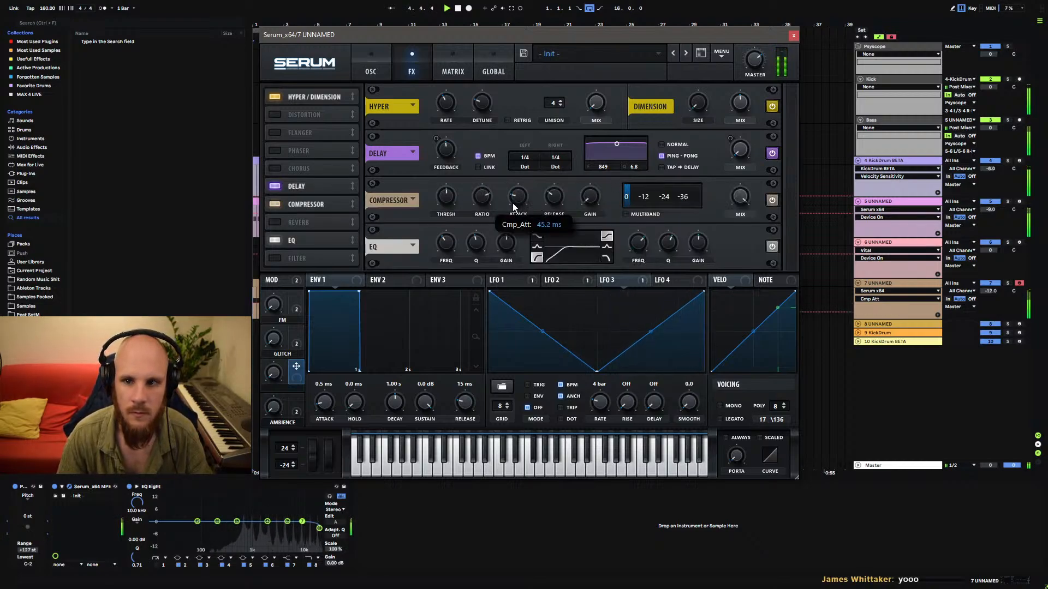
drag(548, 203, 572, 187)
click(274, 222)
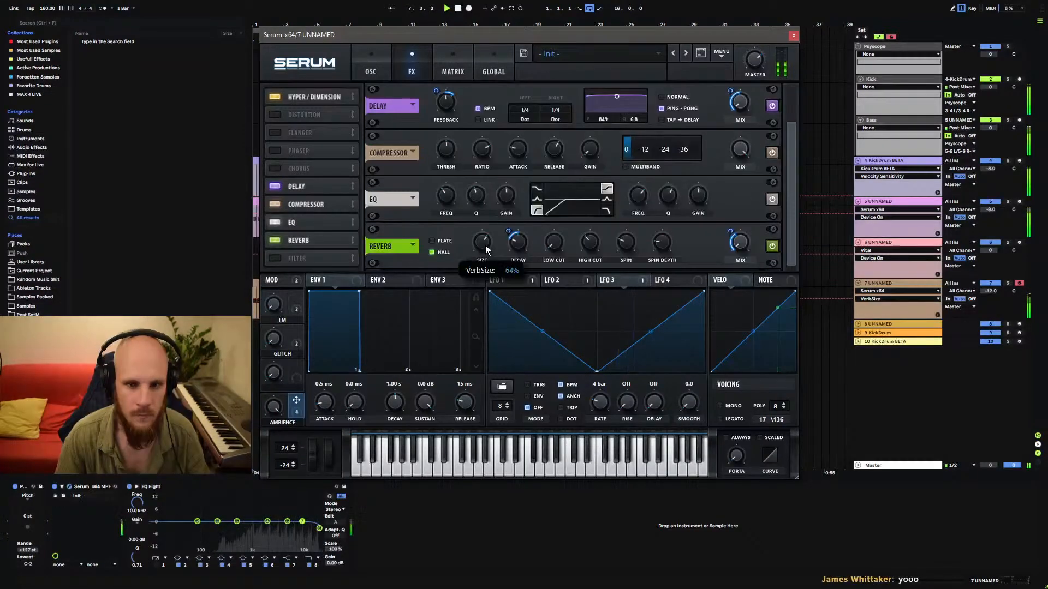
mouse_move(588, 248)
mouse_down()
mouse_move(603, 229)
mouse_move(595, 243)
mouse_up()
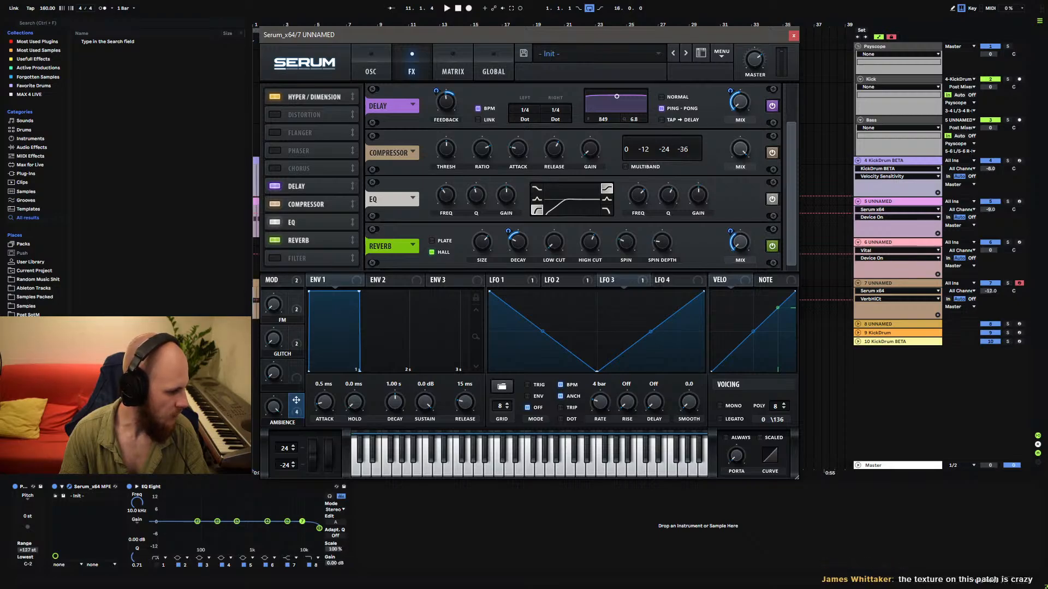
Bring the OBS window into view to check the stream's status and audio levels, and move it away again.
drag(0, 142, 423, 4)
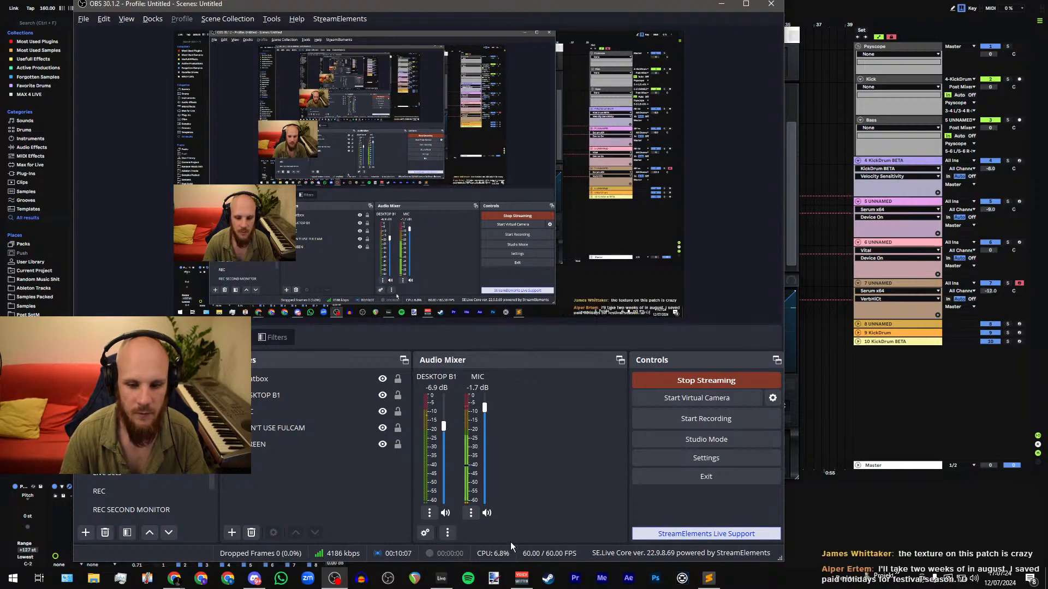
drag(444, 5, 0, 65)
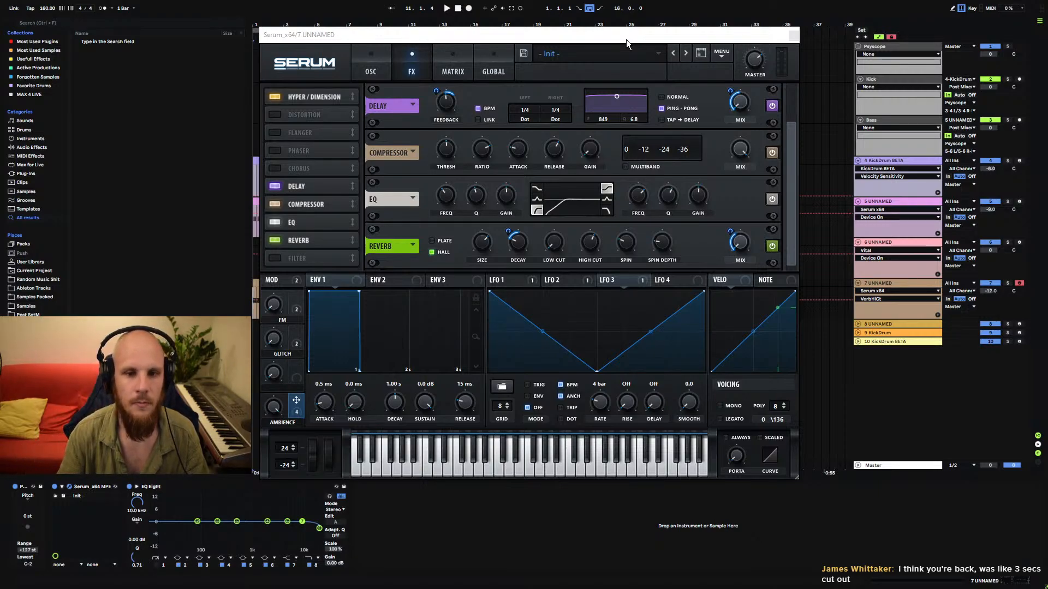
Enable the distortion effect, set its mode to Downsample, and adjust its drive during playback.
click(297, 375)
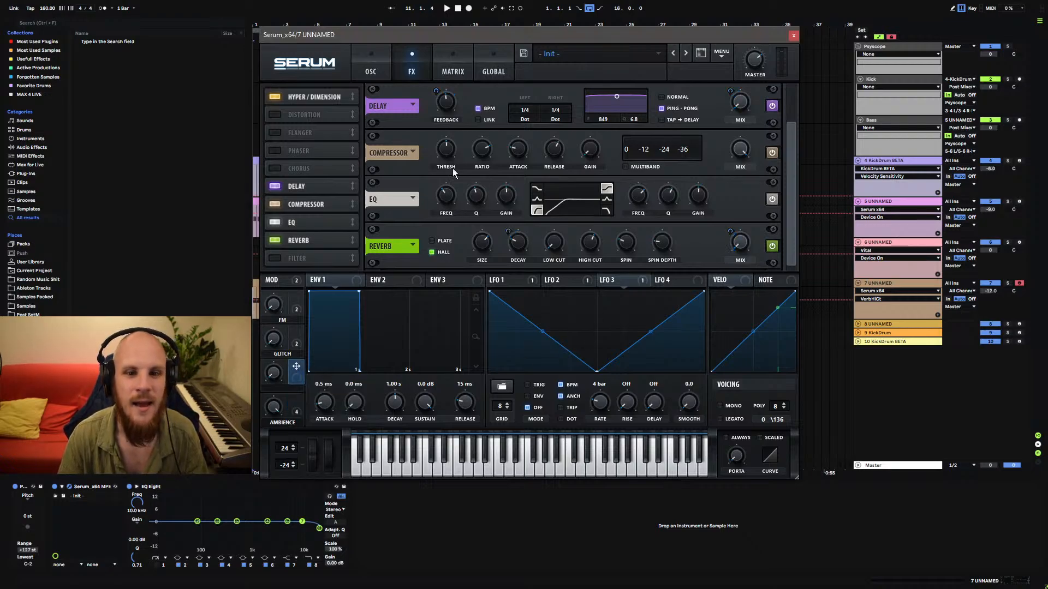
click(275, 115)
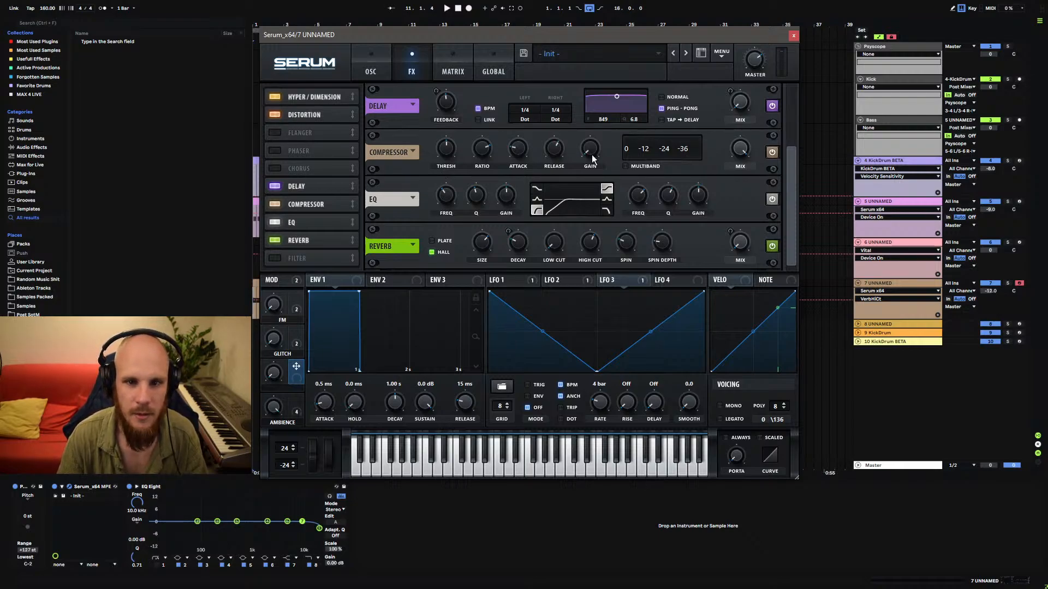
drag(787, 169, 795, 110)
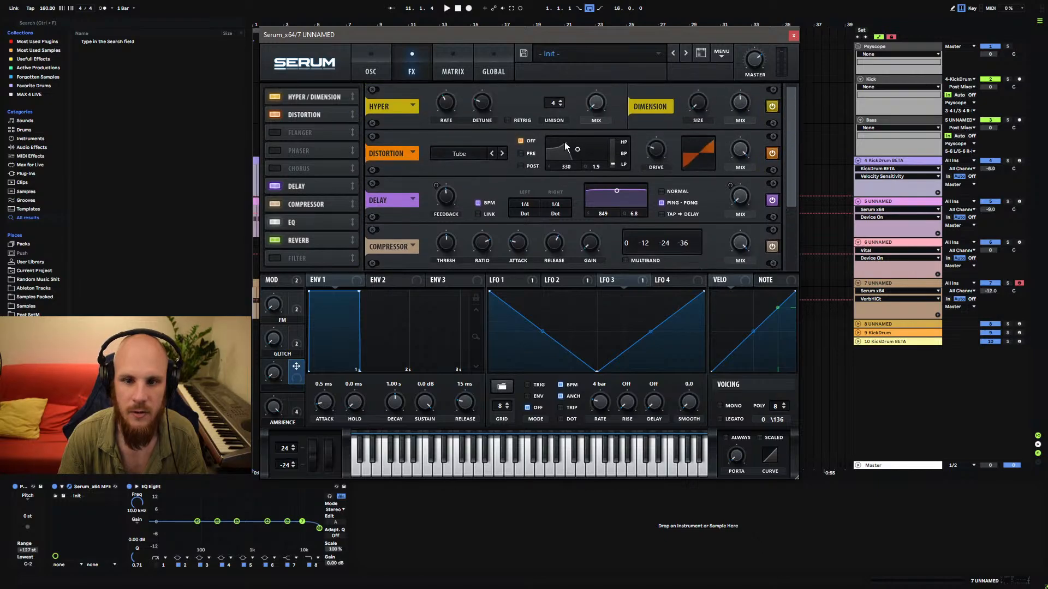
click(459, 153)
click(480, 263)
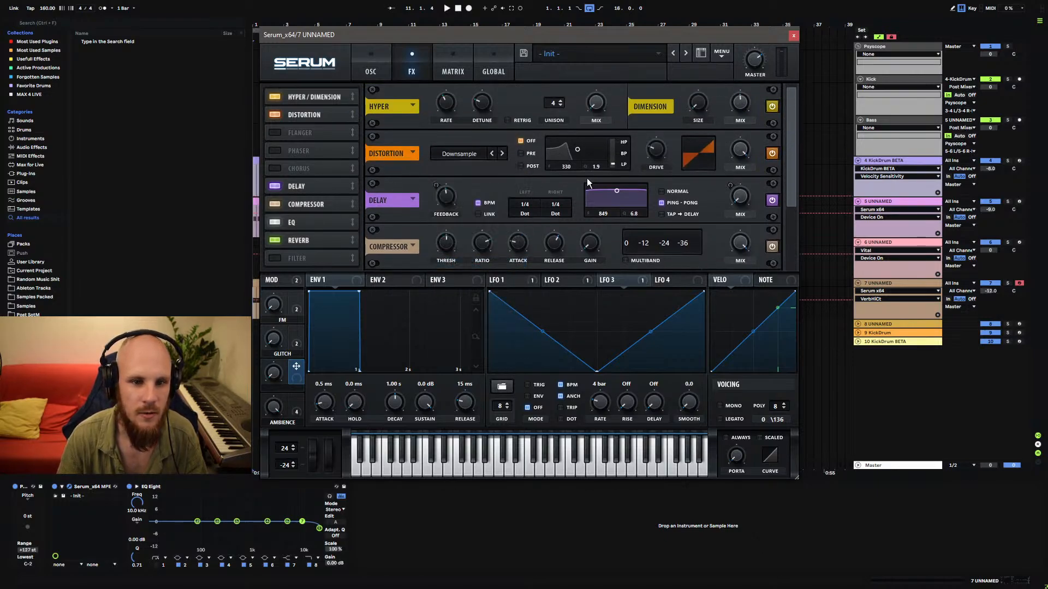
drag(652, 158, 657, 178)
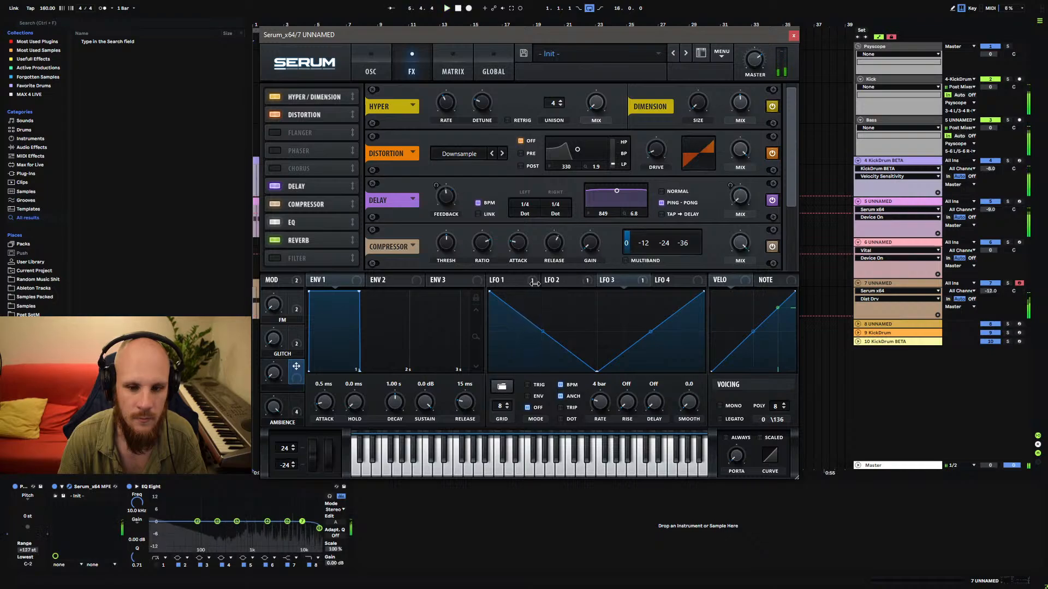
Draw a flat mid-level step across the first two grid divisions of LFO 4's shape, using LFO 2's pattern as the rhythm reference.
click(561, 280)
click(519, 283)
click(556, 283)
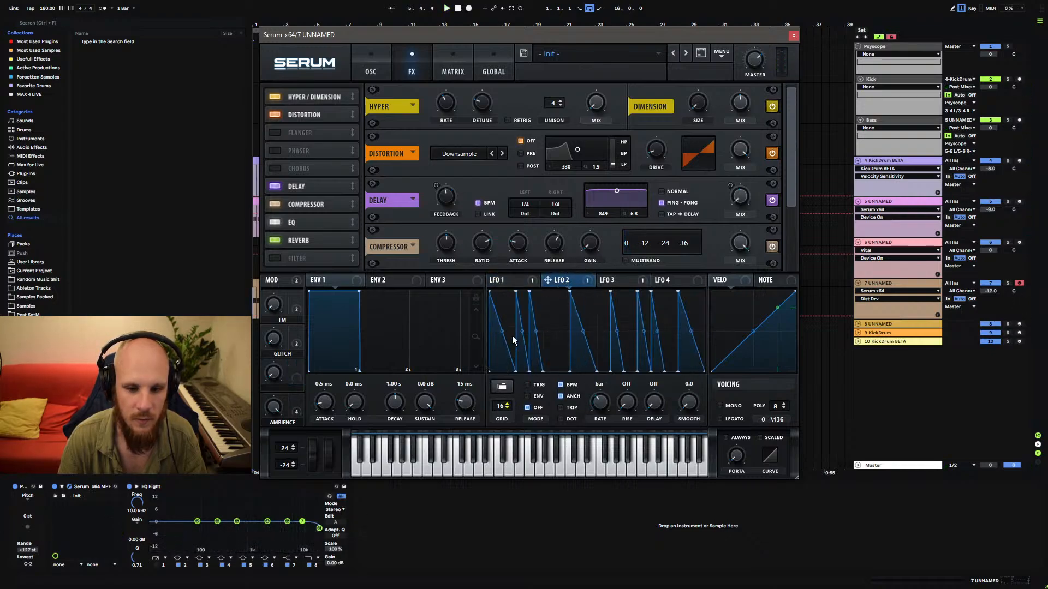
click(663, 280)
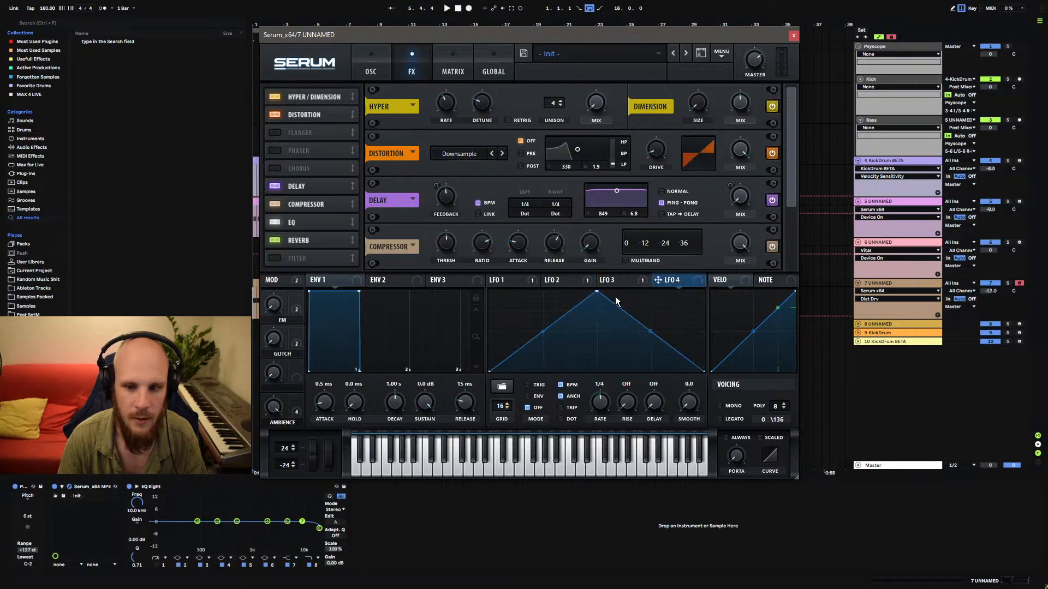
click(492, 320)
click(556, 280)
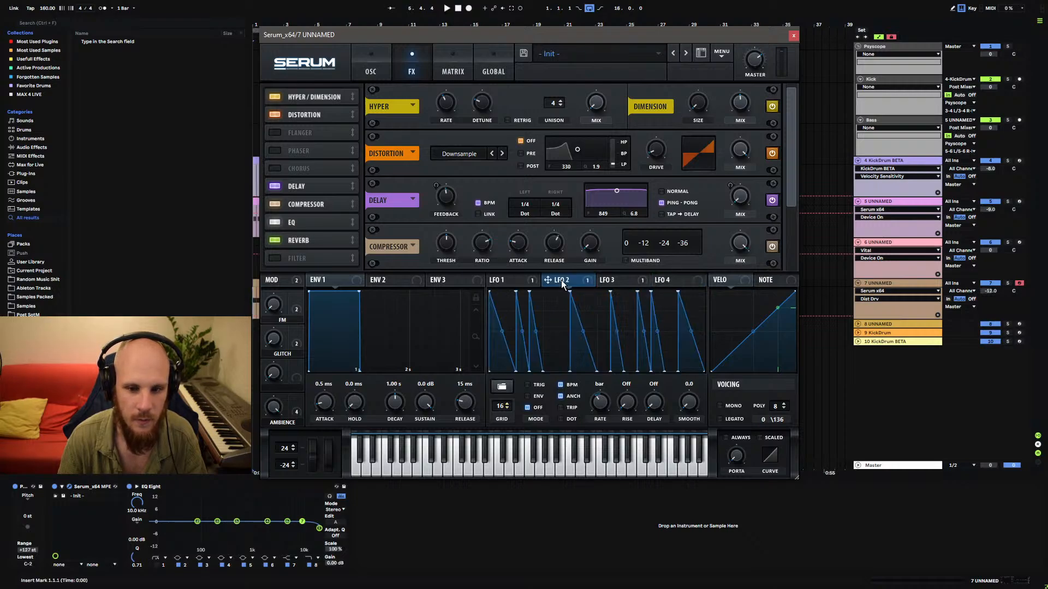
click(671, 280)
click(510, 324)
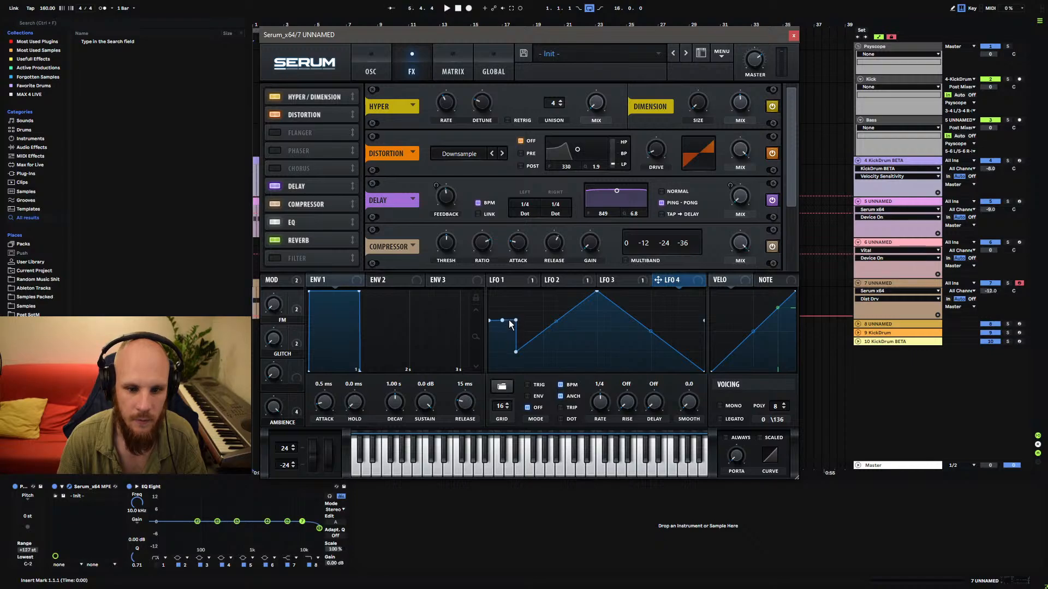
drag(509, 321, 512, 319)
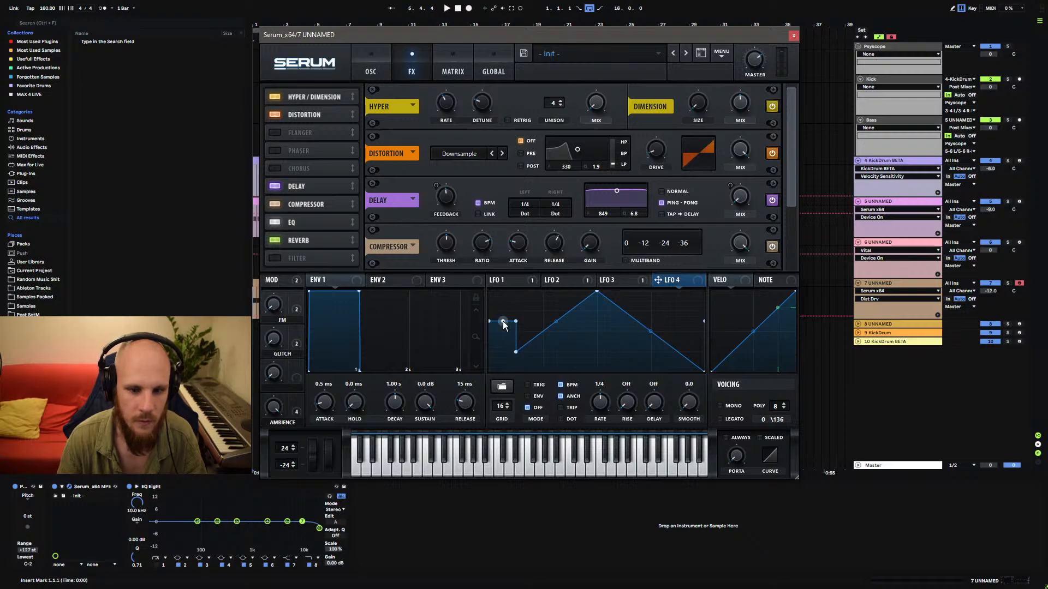
double_click(502, 321)
Shape the remainder of LFO 4's first half with low steps and a ramp up to a mid-level plateau, following LFO 2's rhythm.
click(552, 280)
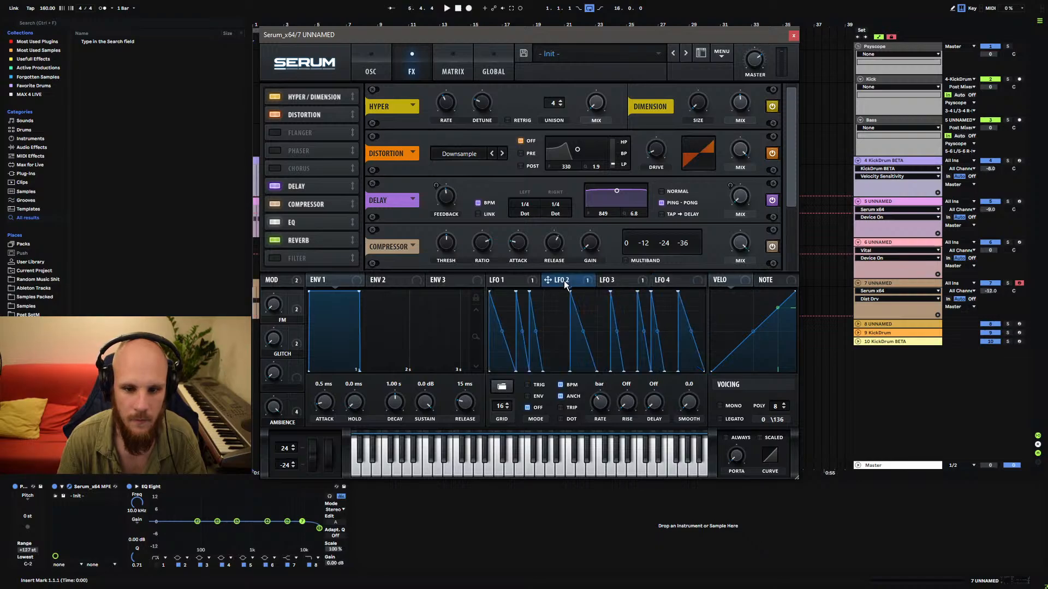
click(678, 280)
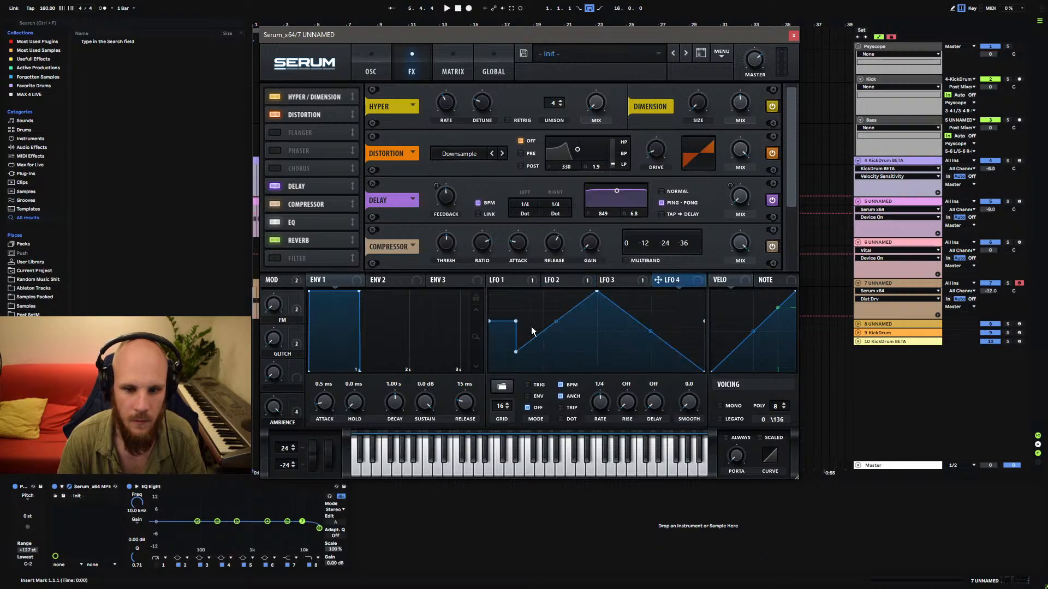
mouse_move(524, 341)
mouse_down()
mouse_move(535, 361)
mouse_move(594, 334)
mouse_up()
double_click(543, 331)
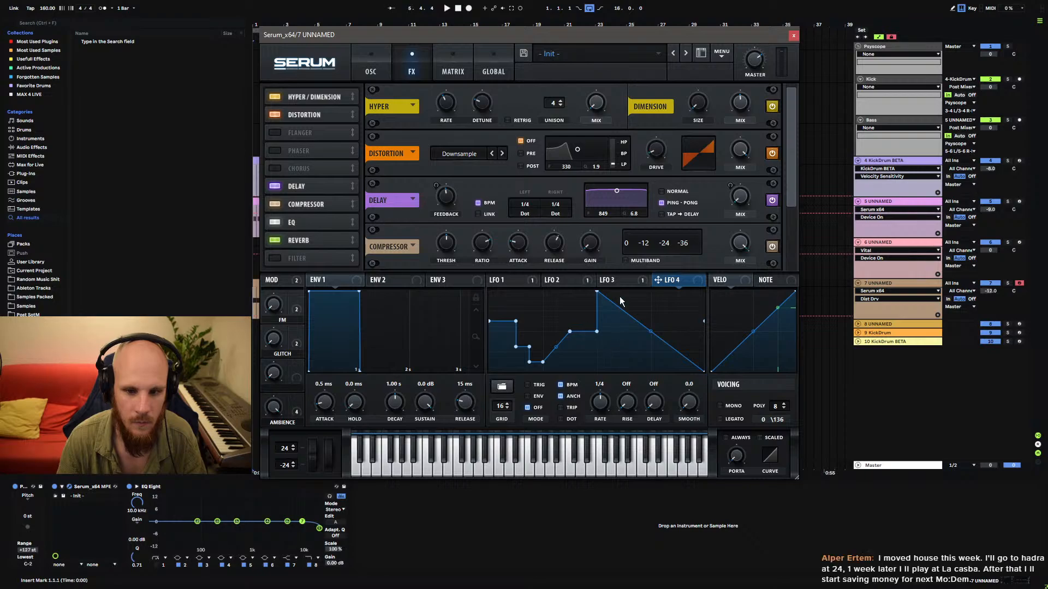
Add stepped points after LFO 4's central peak, including a dip and a raised block, matching LFO 2's divisions.
click(558, 282)
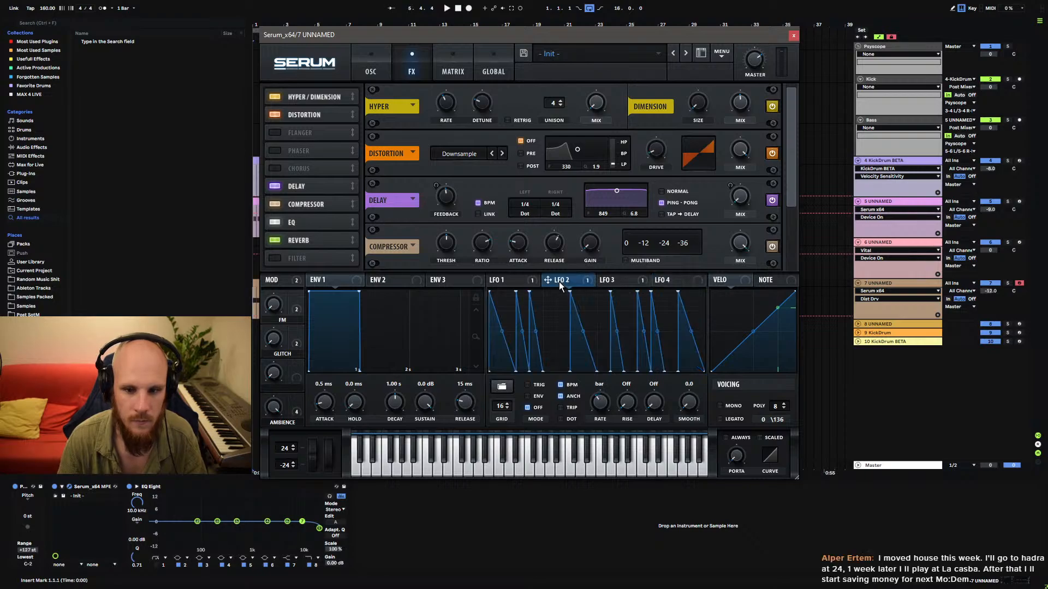
click(675, 278)
double_click(614, 317)
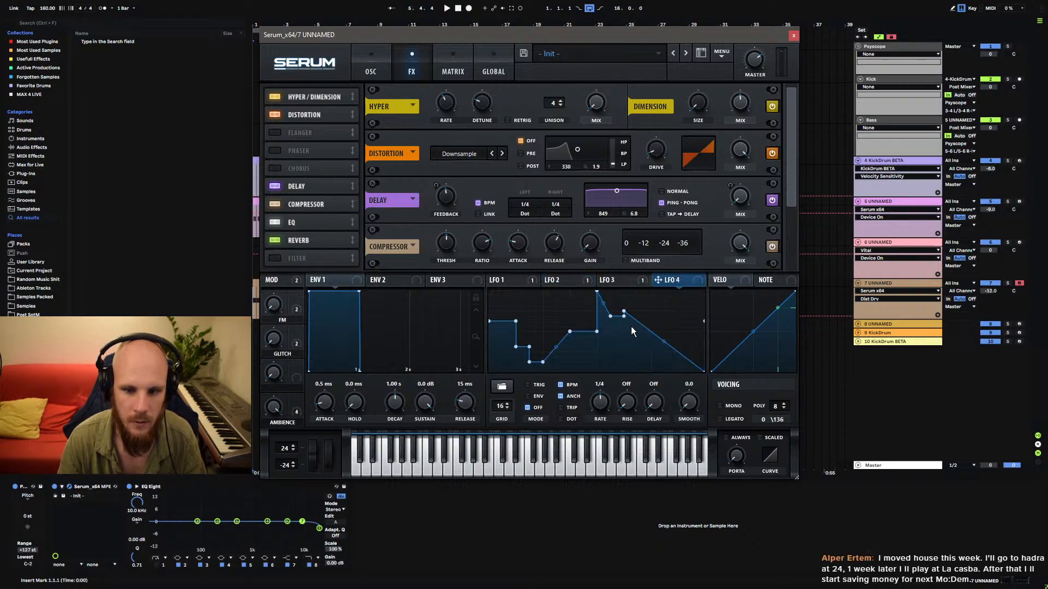
click(565, 281)
click(674, 280)
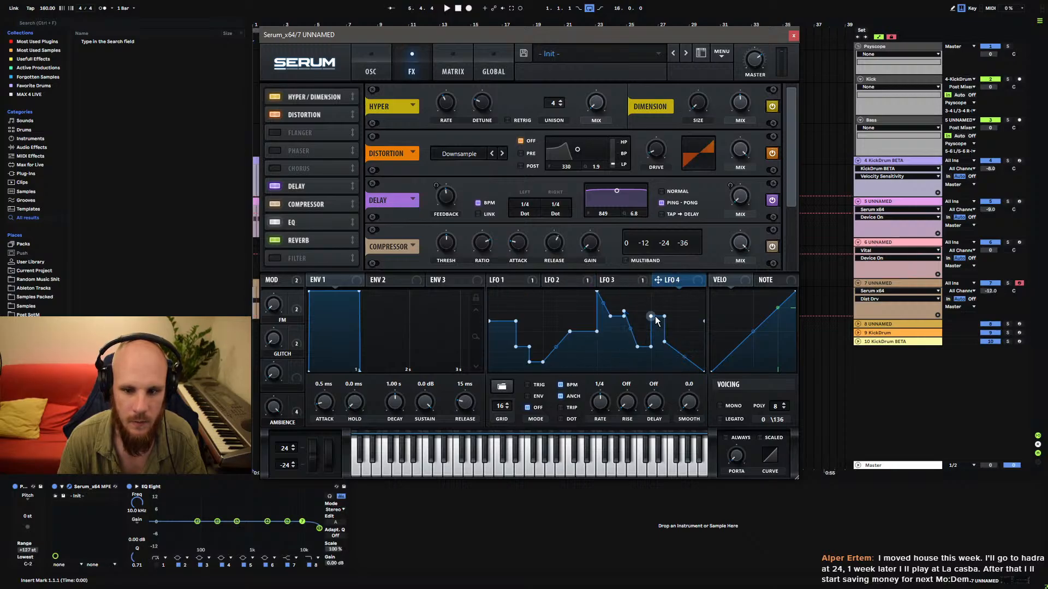
Raise the last section of LFO 4's curve to a high plateau and delete the surplus low points before it.
click(557, 280)
click(672, 280)
drag(690, 334, 697, 304)
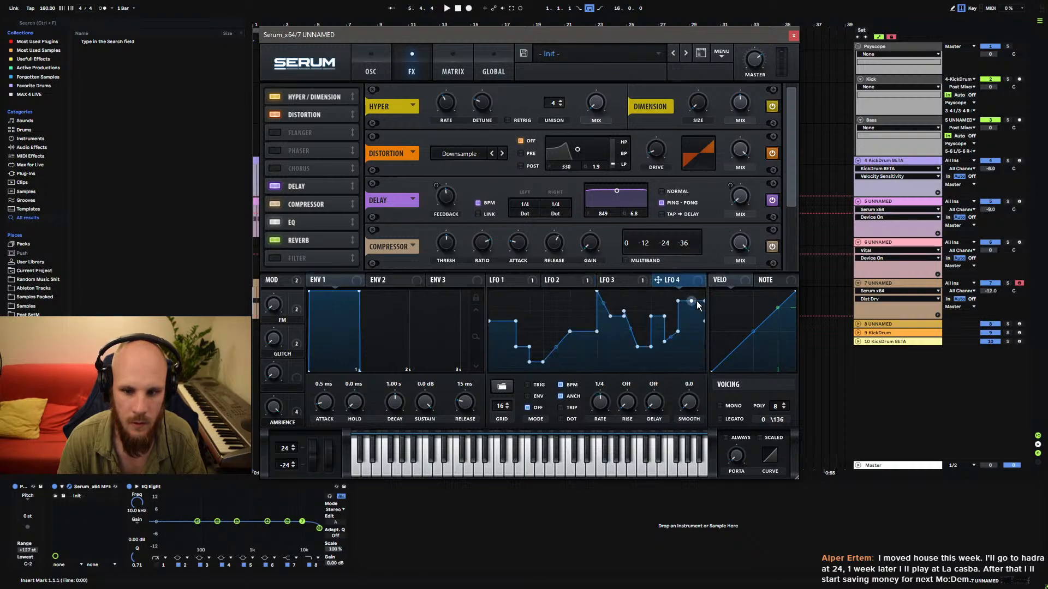
double_click(676, 333)
double_click(665, 341)
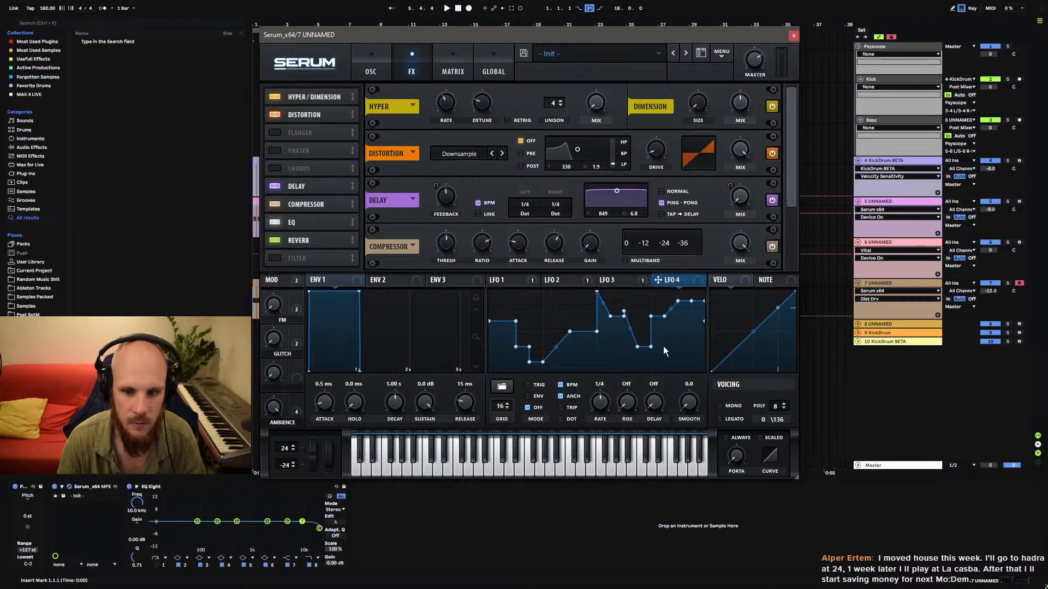
Compare LFO 4 with LFO 2 and remove its central peak so the plateau ramps straight into the following step.
click(556, 280)
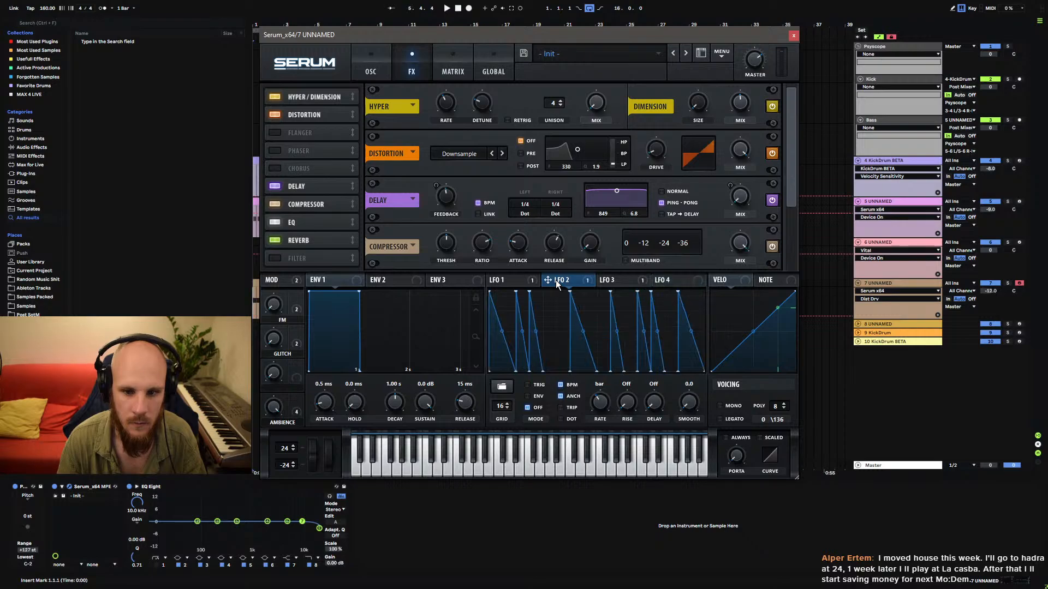
click(677, 280)
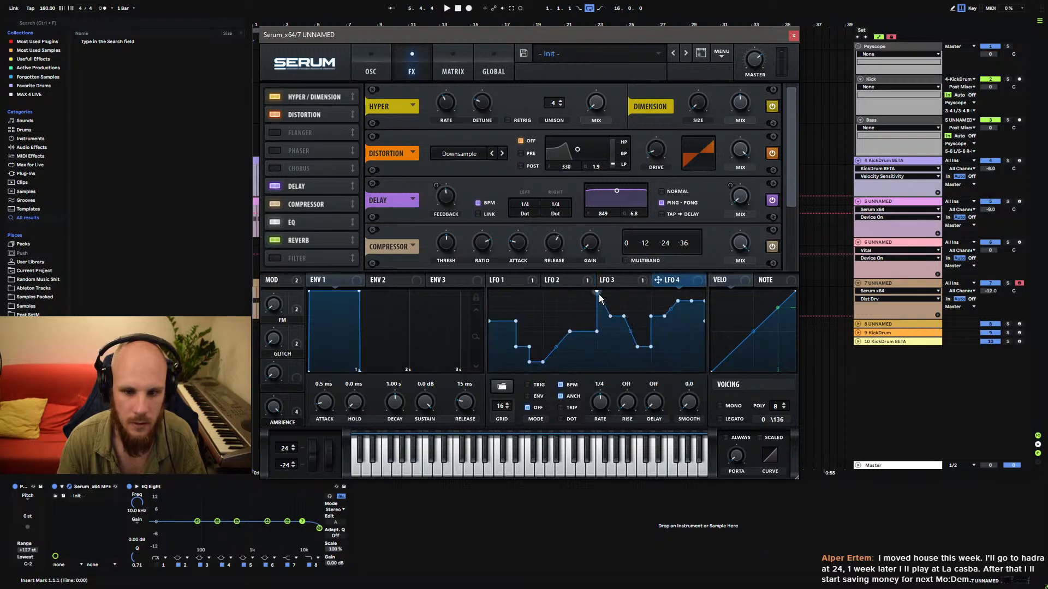
click(569, 279)
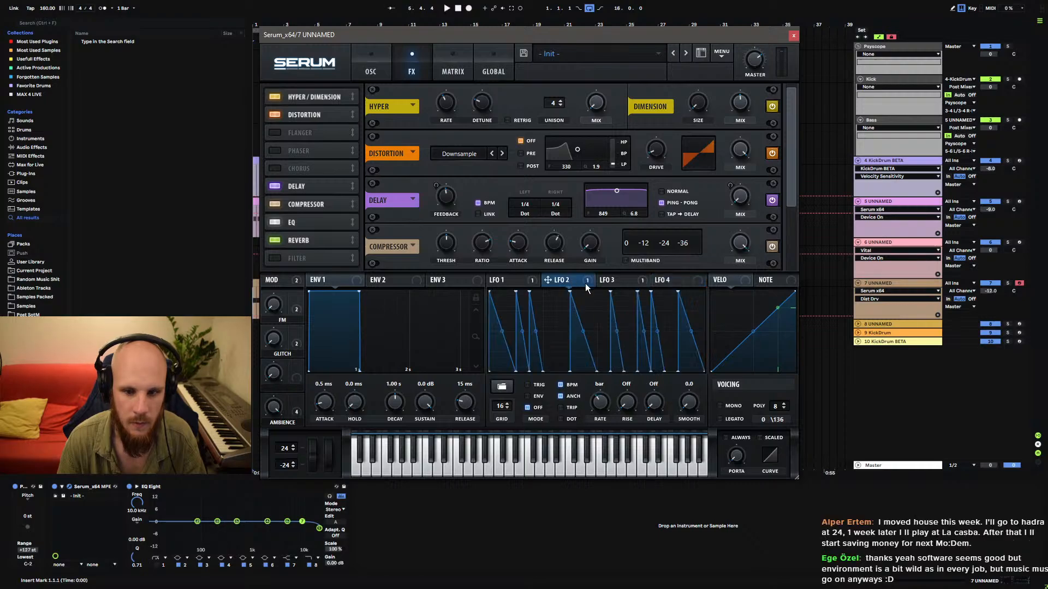
click(623, 279)
click(664, 281)
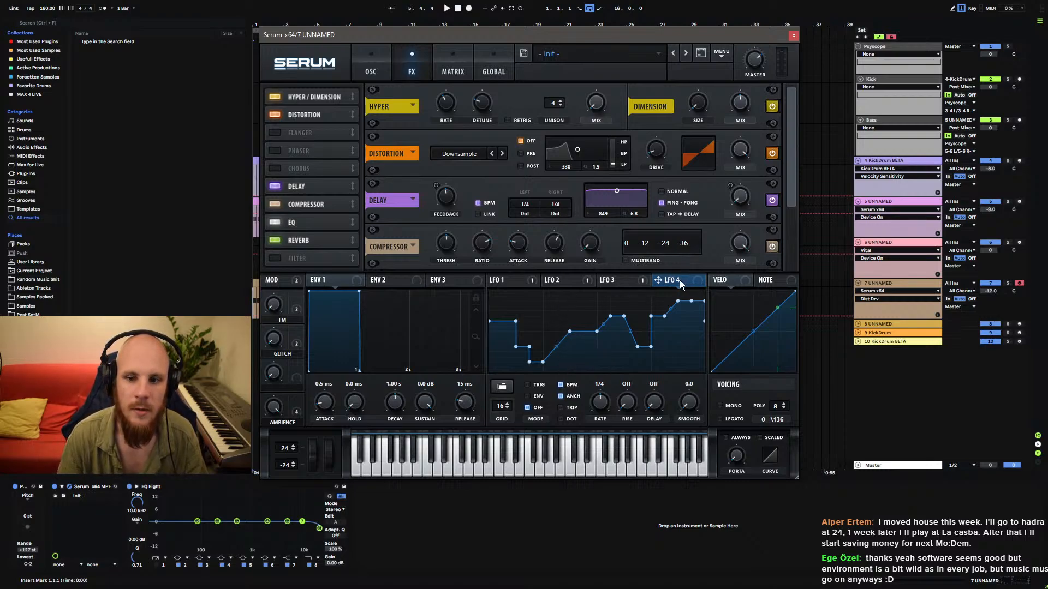
Modulate the distortion drive with LFO 4 at a one-bar rate and adjust the drive during playback.
drag(657, 280, 645, 183)
key(space)
drag(591, 406, 594, 424)
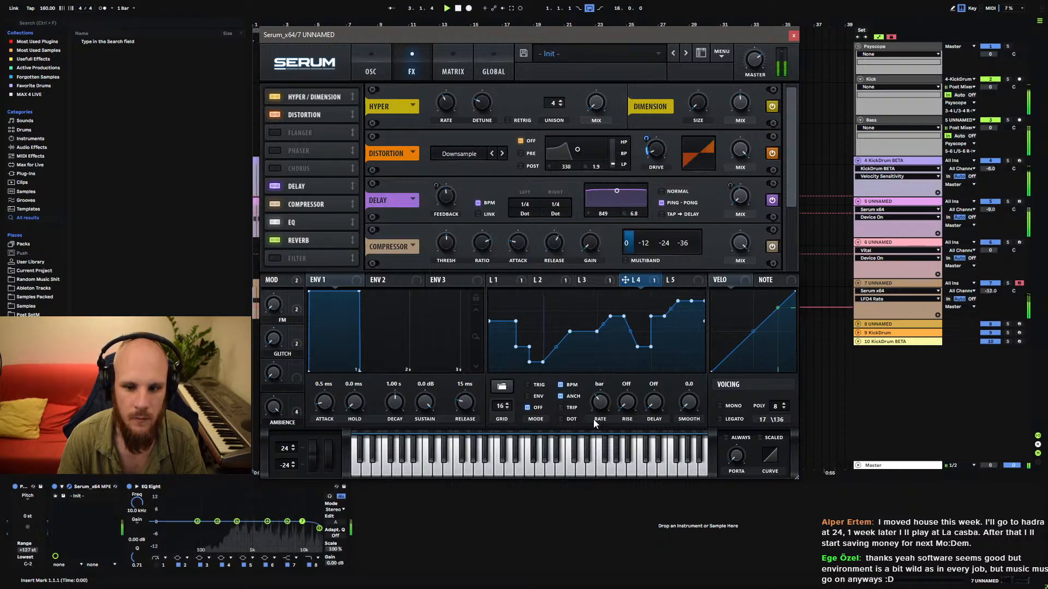
click(663, 153)
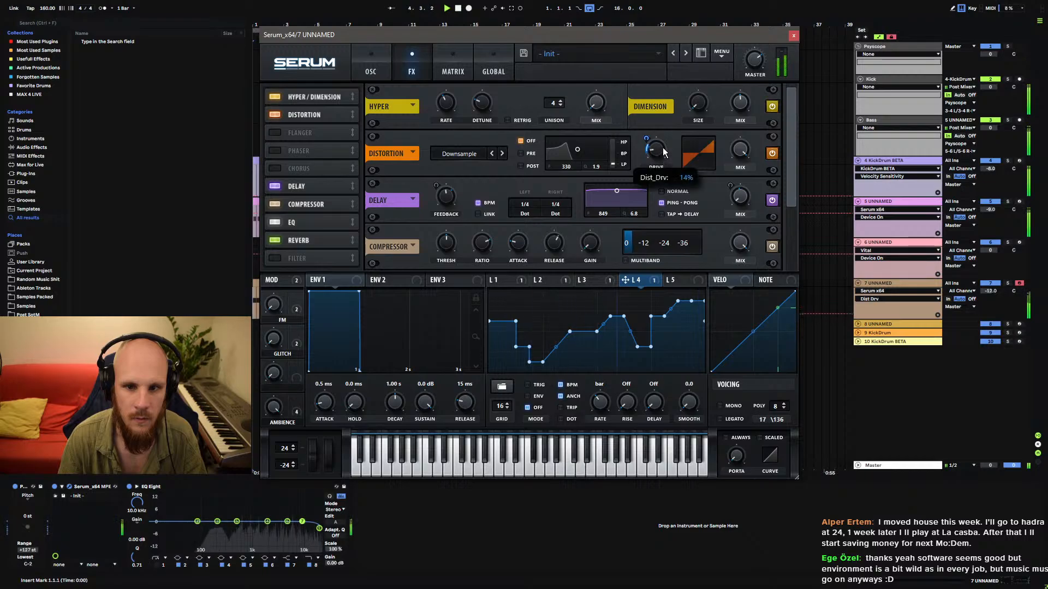
mouse_move(663, 153)
mouse_down()
mouse_move(673, 113)
mouse_move(657, 157)
mouse_up()
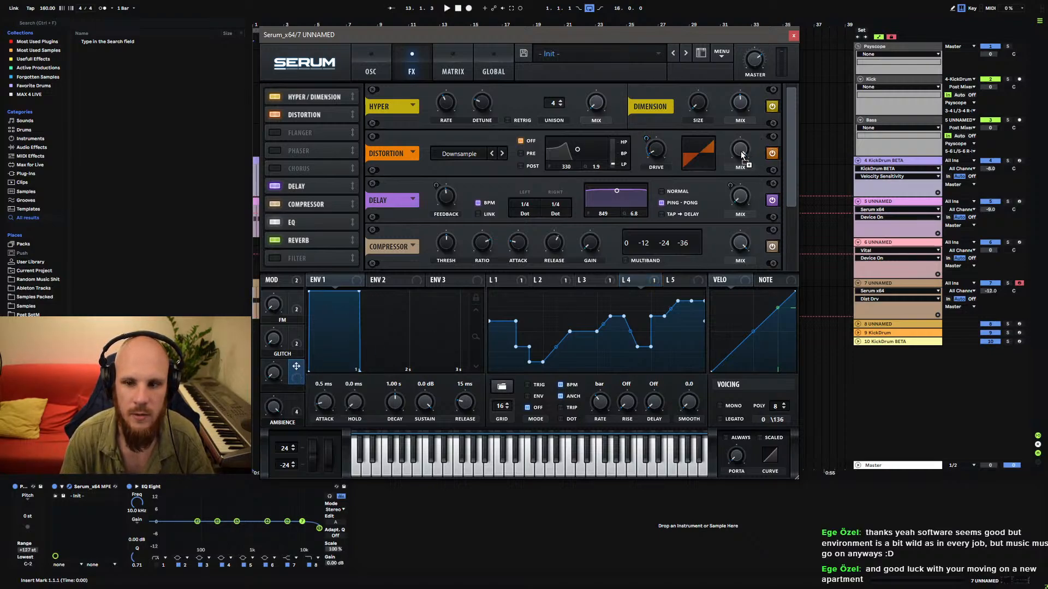
Assign Macro 3 to the distortion mix and move Distortion ahead of Hyper/Dimension in the effects chain.
drag(742, 156, 741, 155)
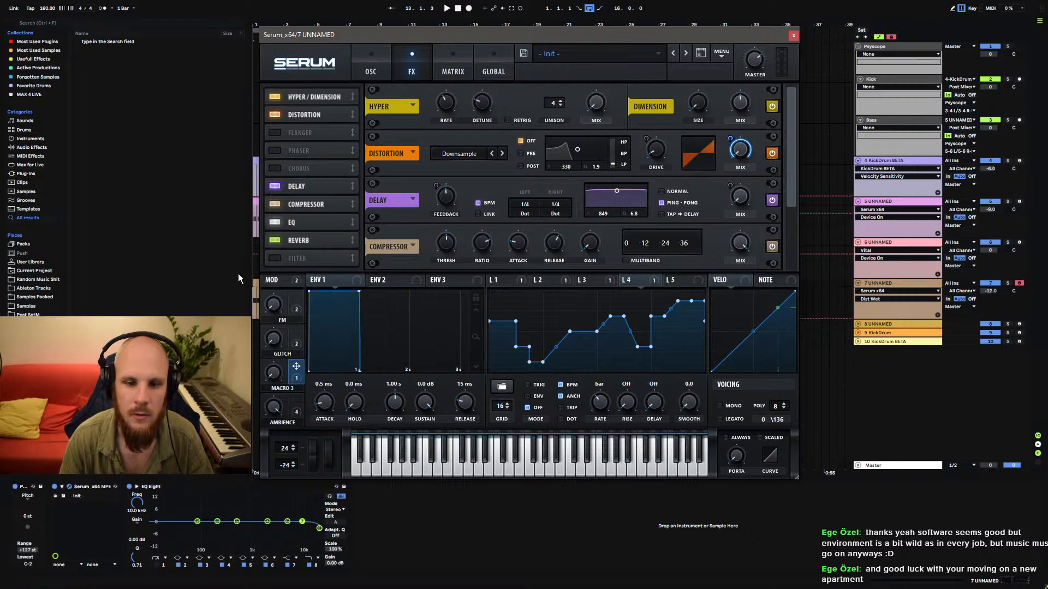
drag(322, 119, 321, 90)
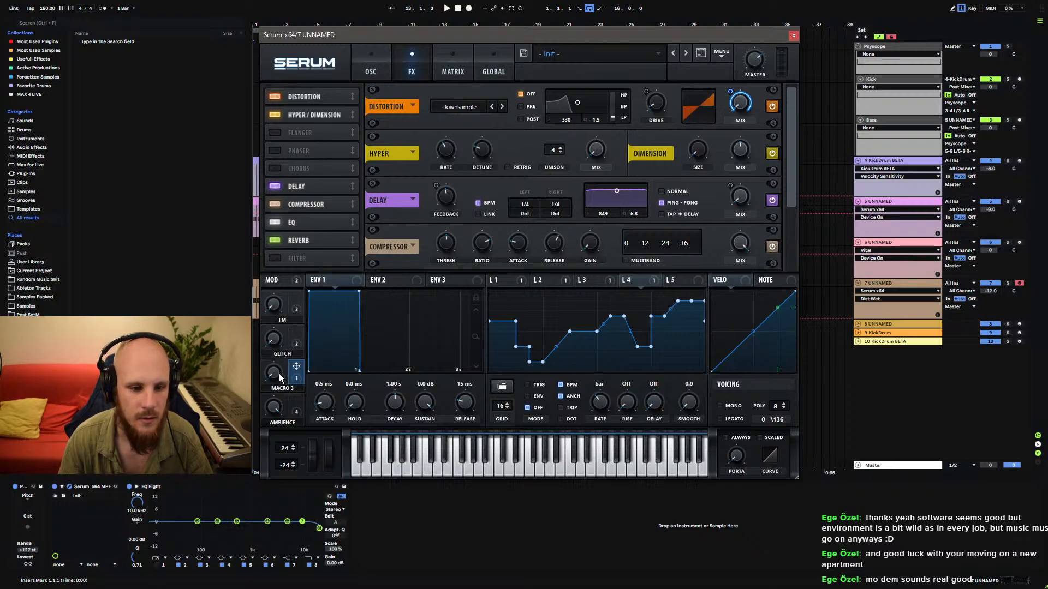
Start playback and rename Macro 3 to Sparkle.
key(space)
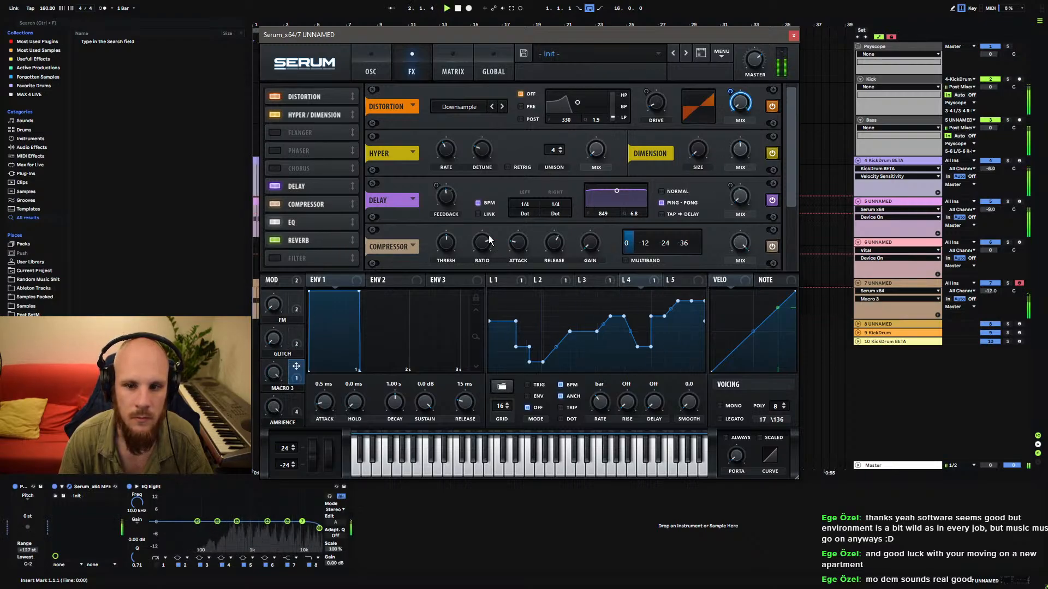
double_click(282, 388)
text(S)
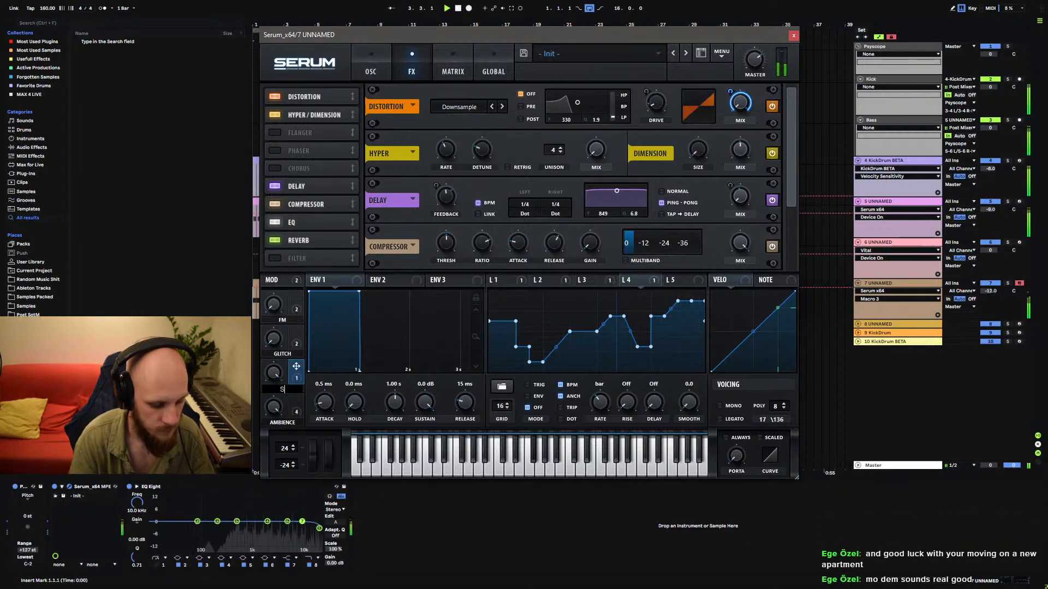
text(parkle)
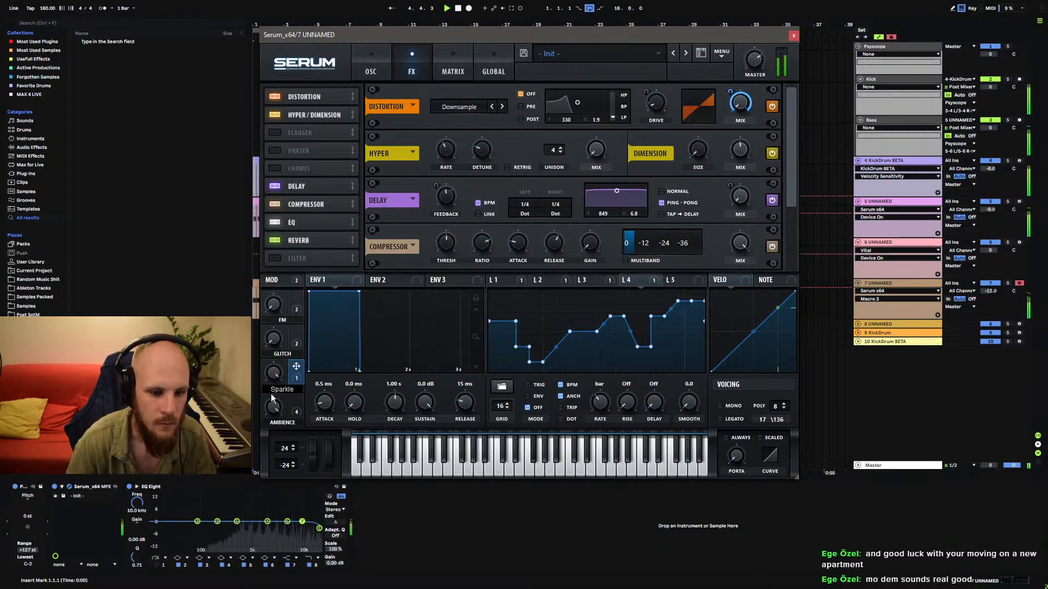
key(Return)
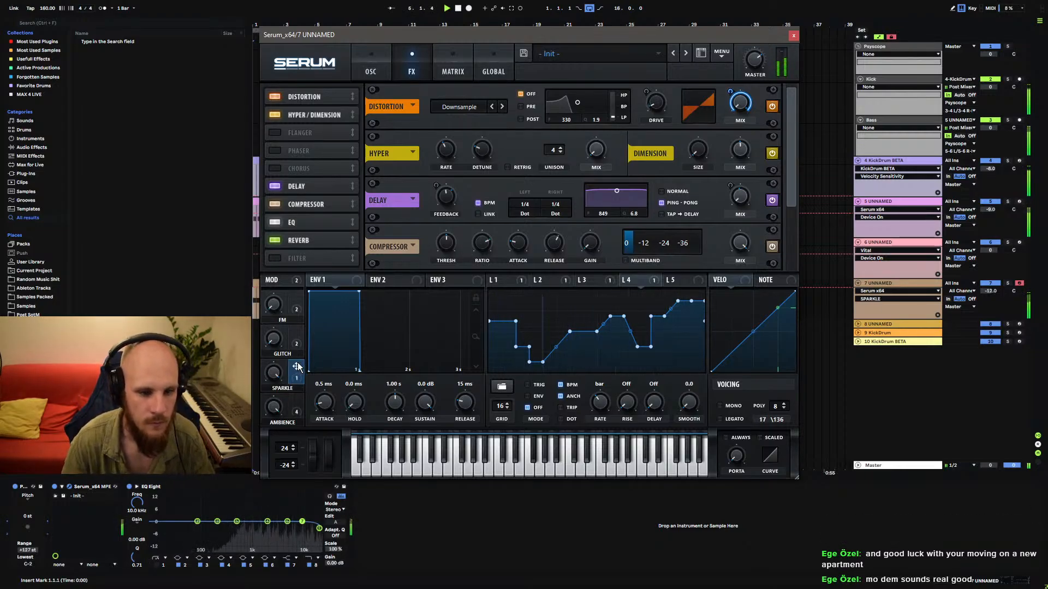
Set LFO 5's rate to 8 bars and draw a W-shaped curve starting high, with its first dip at the minimum.
click(679, 280)
drag(599, 404, 600, 422)
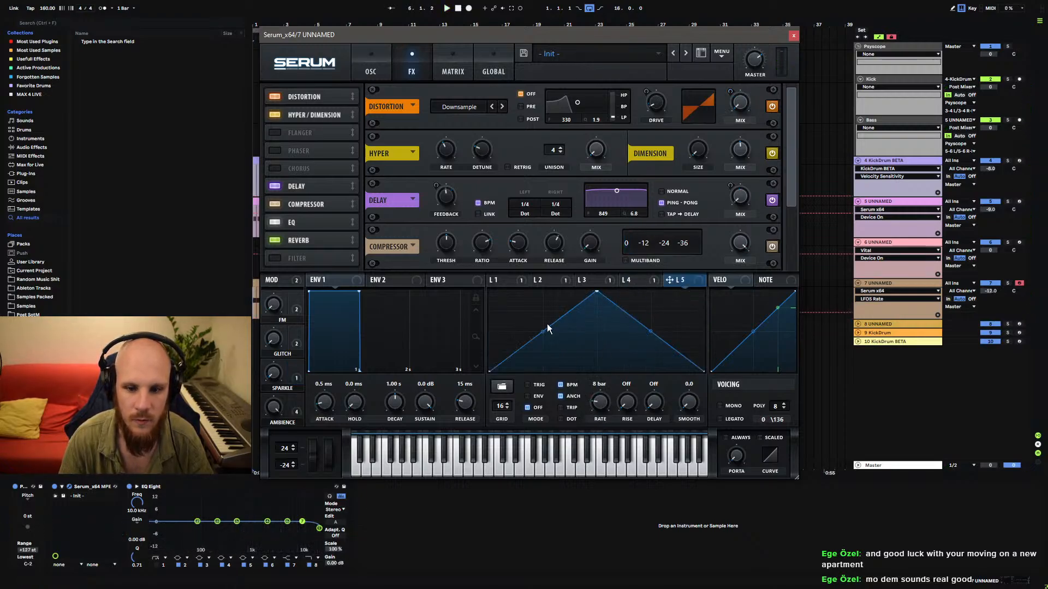
drag(492, 372, 481, 279)
drag(530, 329, 638, 357)
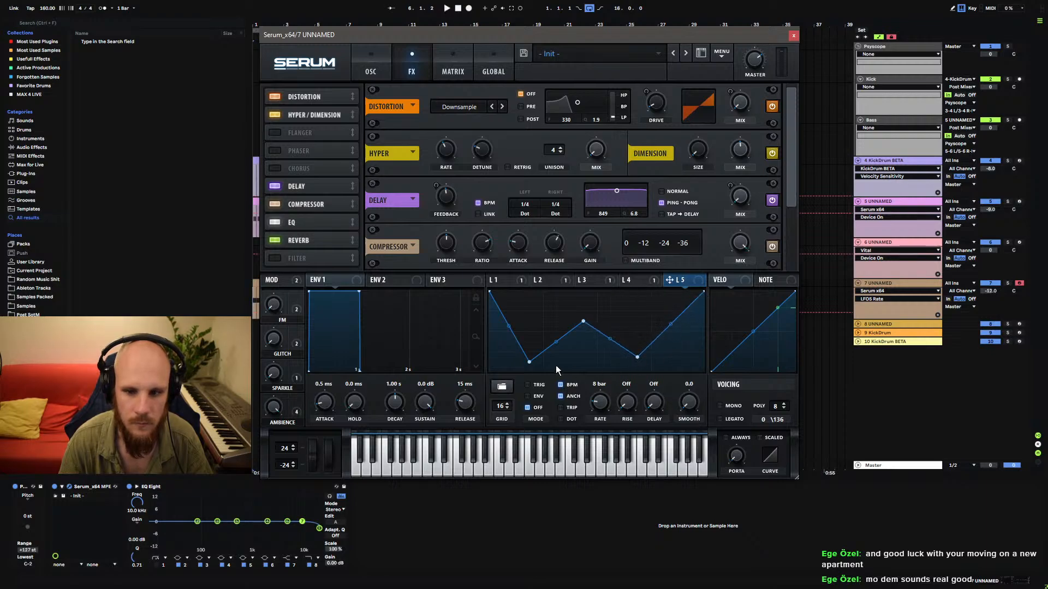
drag(530, 362, 530, 374)
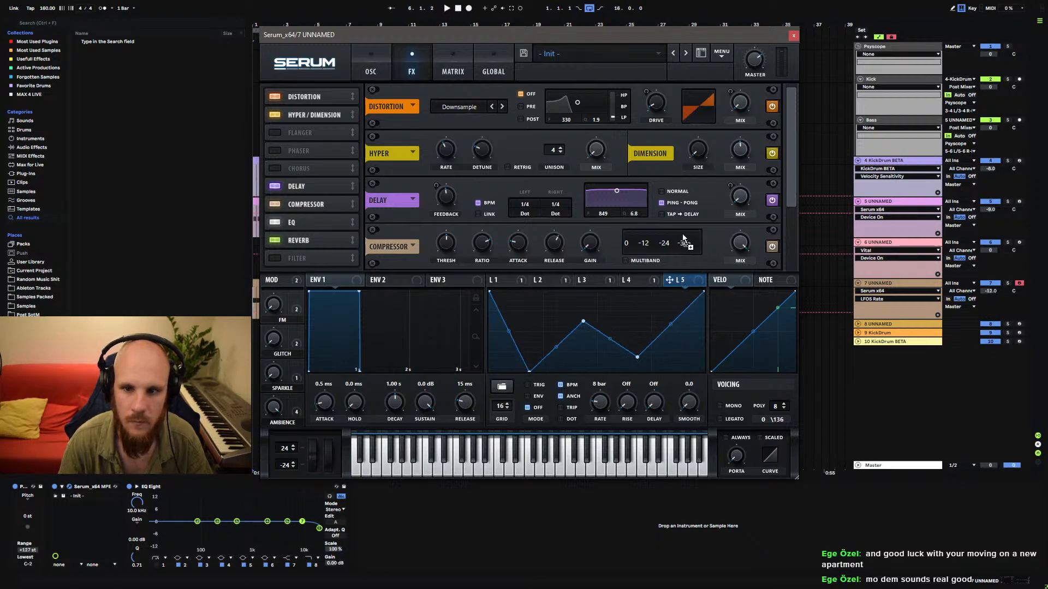
Modulate the distortion drive with LFO 5 at a depth of about 13 and try the Sparkle macro during playback.
drag(669, 280, 655, 104)
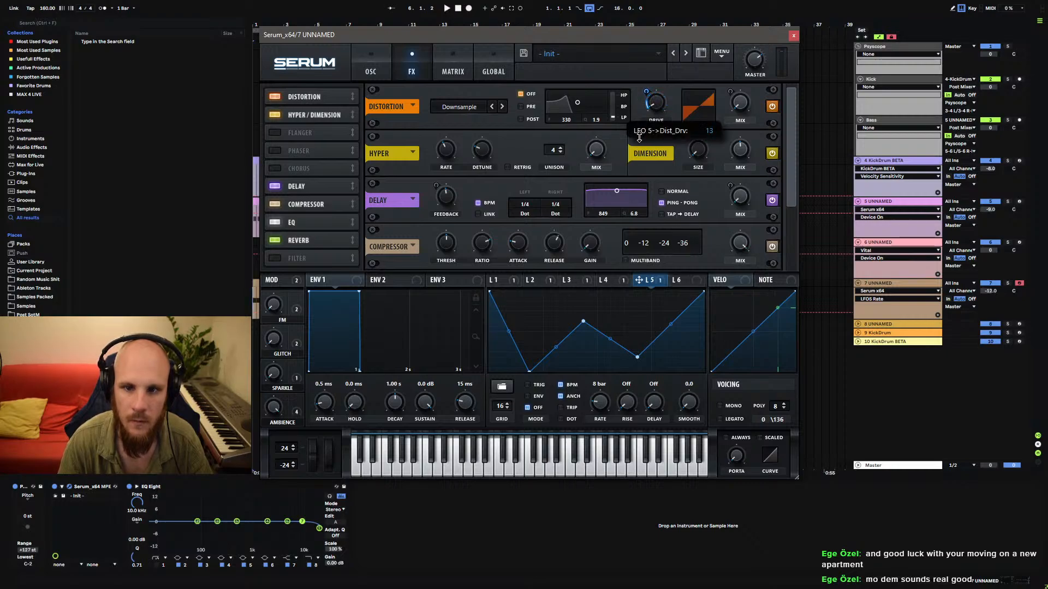
key(space)
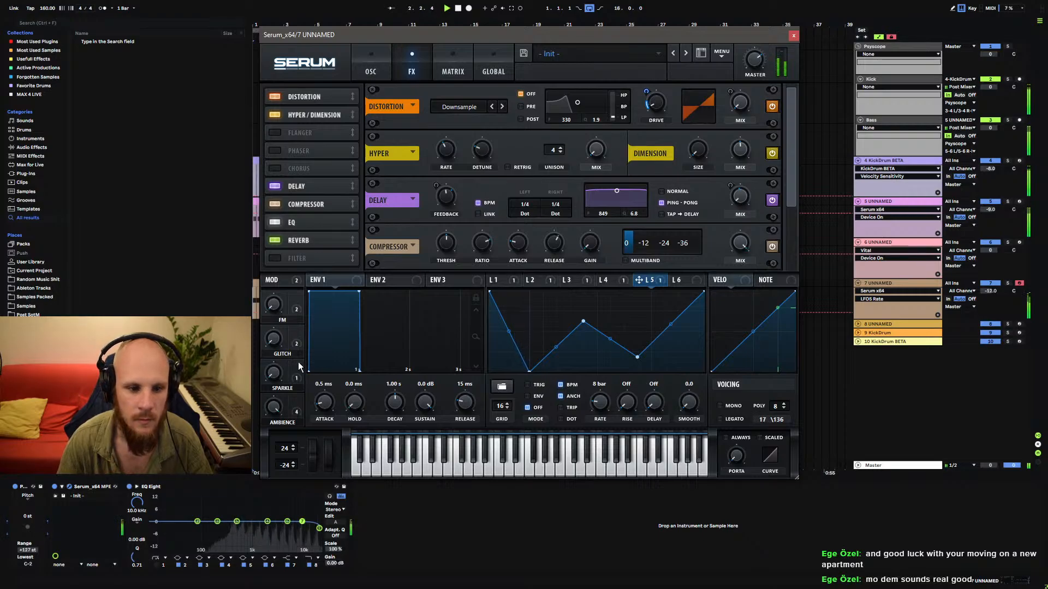
click(275, 373)
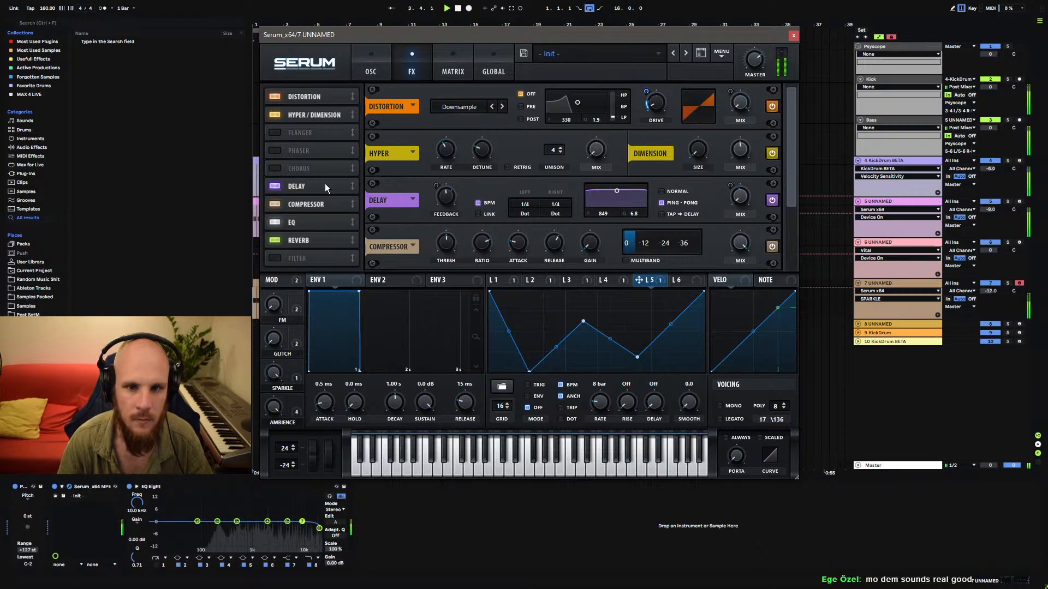
Set the distortion filter to Post and make it high-pass at about 313 Hz with a Q of 1.8.
click(521, 118)
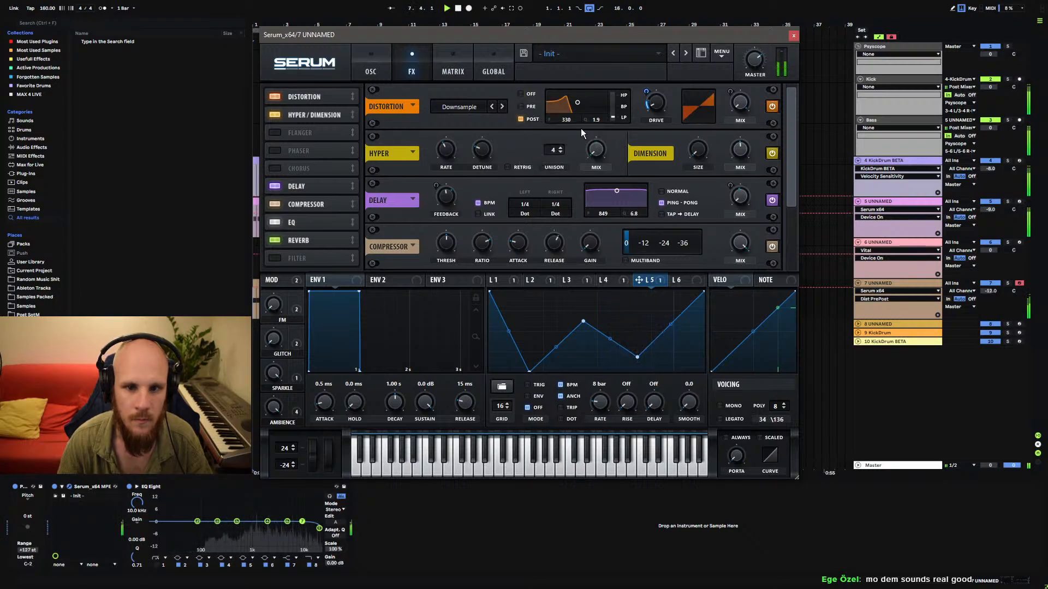
drag(569, 120, 623, 165)
Set LFO 6's rate to 2 bars and shape its first half with a high start, a shallow dip, a peak and a deep dip.
click(680, 281)
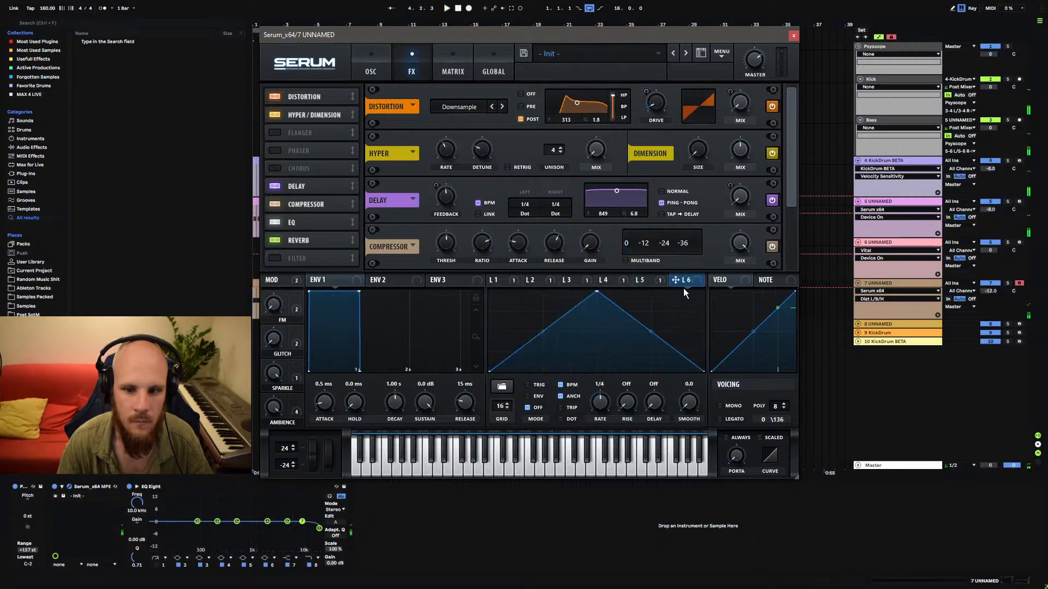
drag(600, 404, 601, 428)
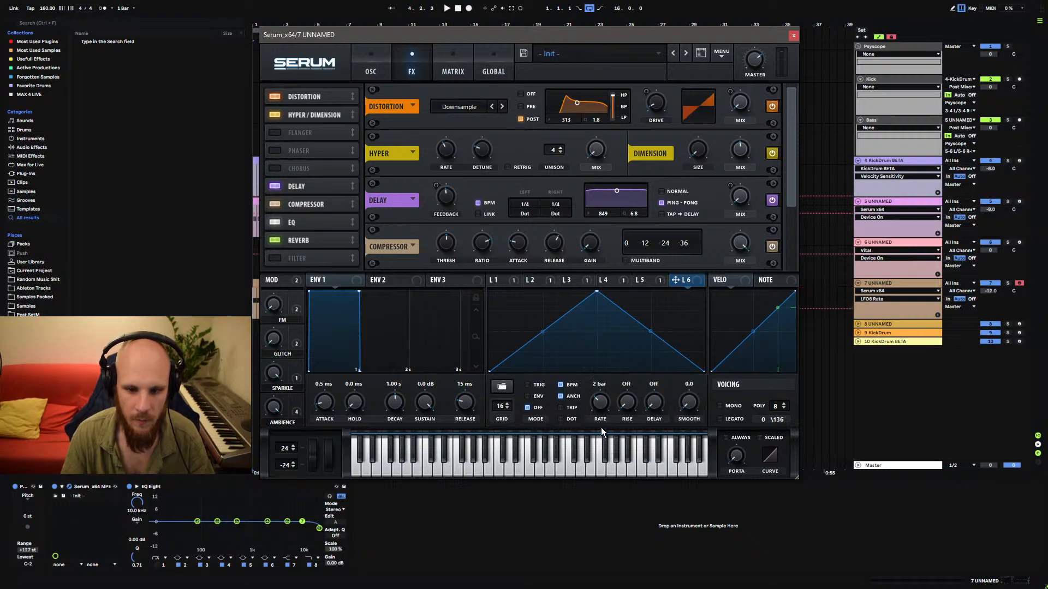
drag(488, 371, 503, 336)
double_click(502, 310)
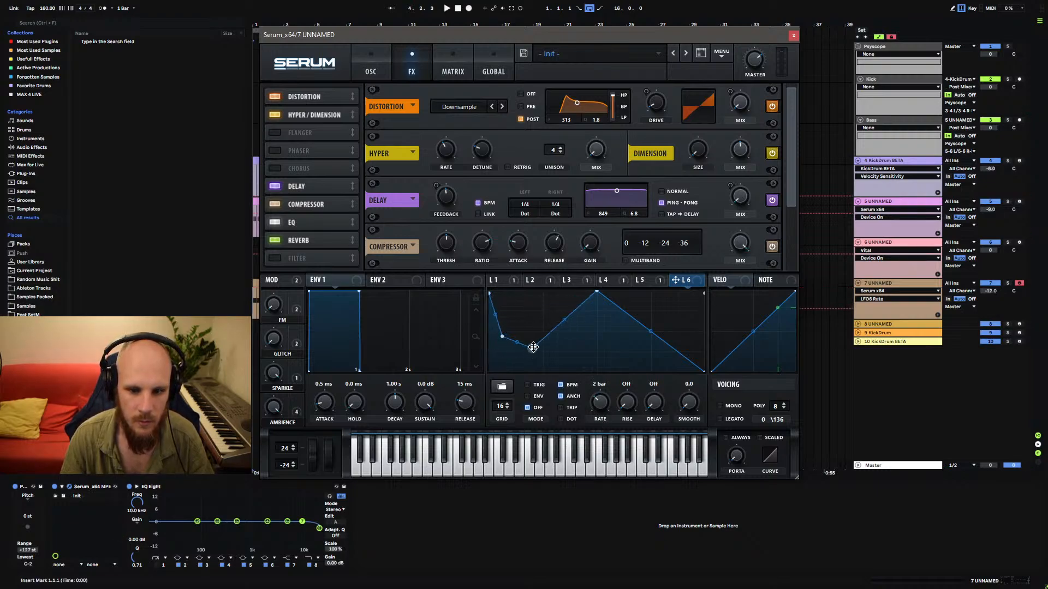
double_click(556, 307)
drag(583, 347, 583, 362)
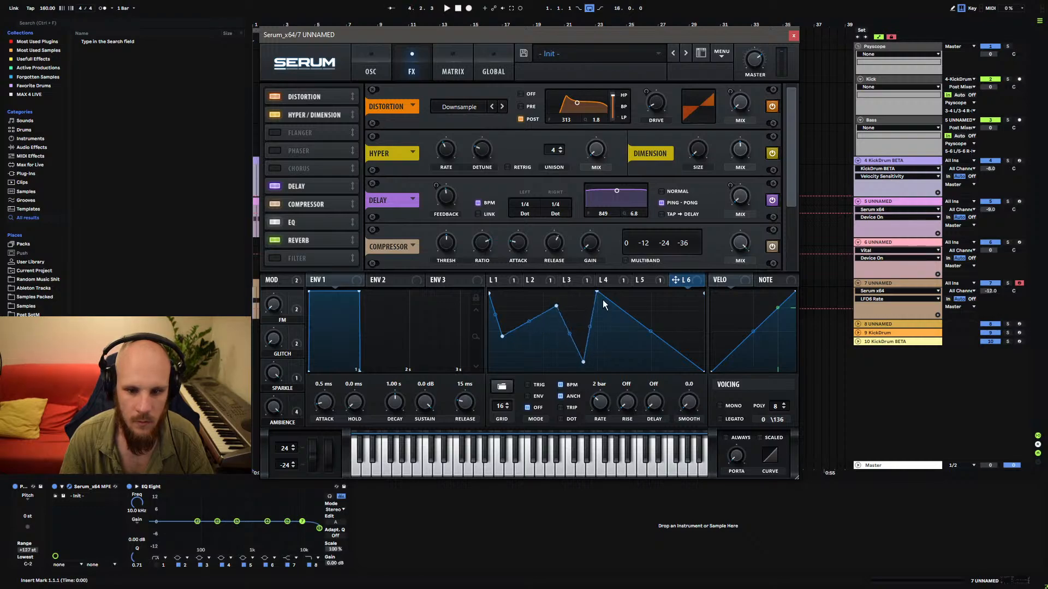
Finish LFO 6's zigzag with two more peaks and a final dip to the minimum, and modulate the distortion filter's frequency with it.
double_click(650, 317)
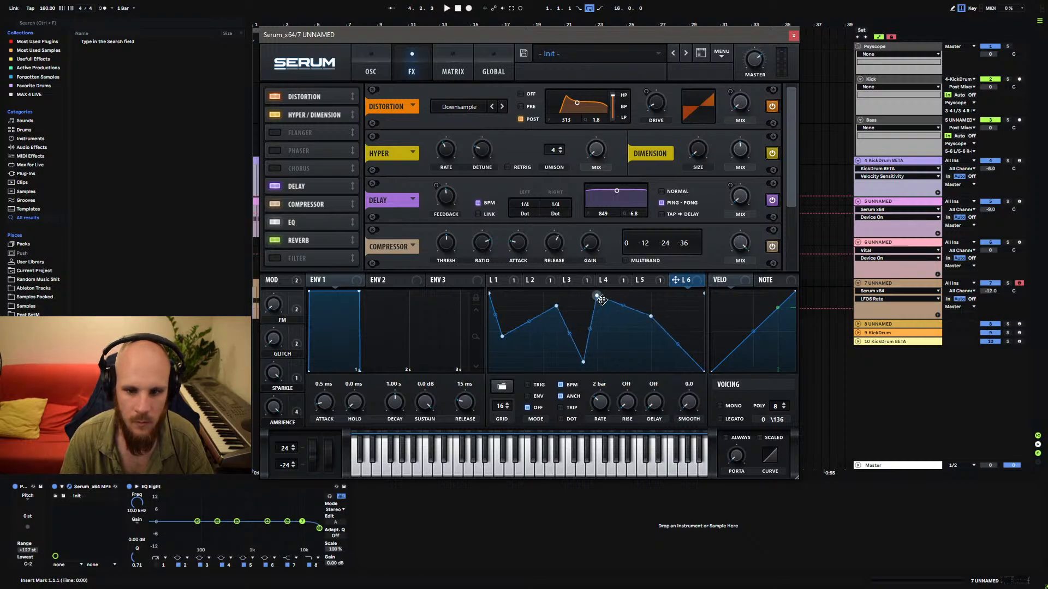
drag(601, 300, 651, 331)
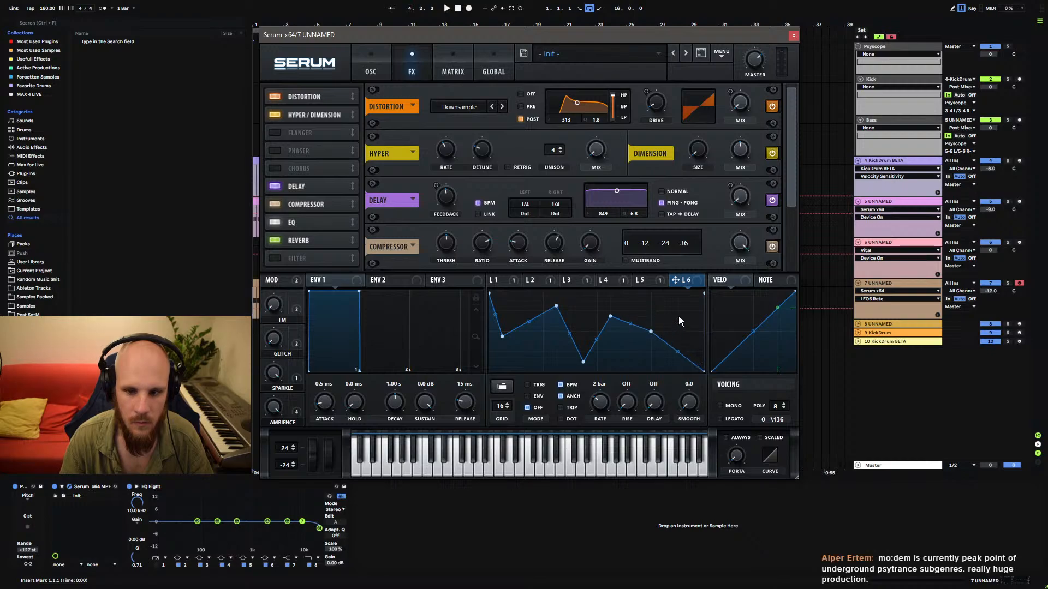
double_click(689, 296)
drag(688, 296, 681, 300)
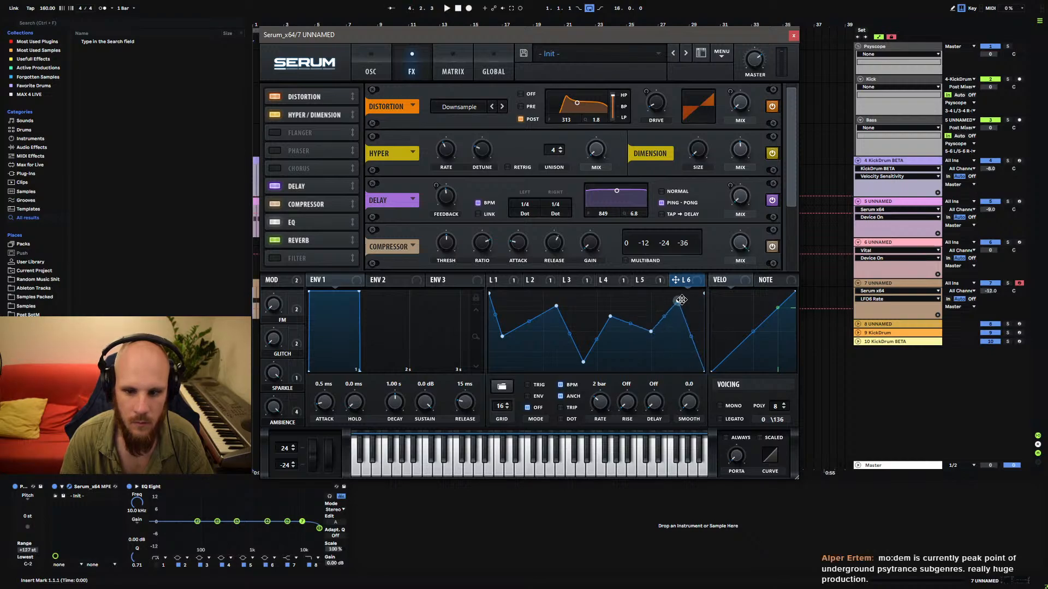
drag(703, 374, 690, 380)
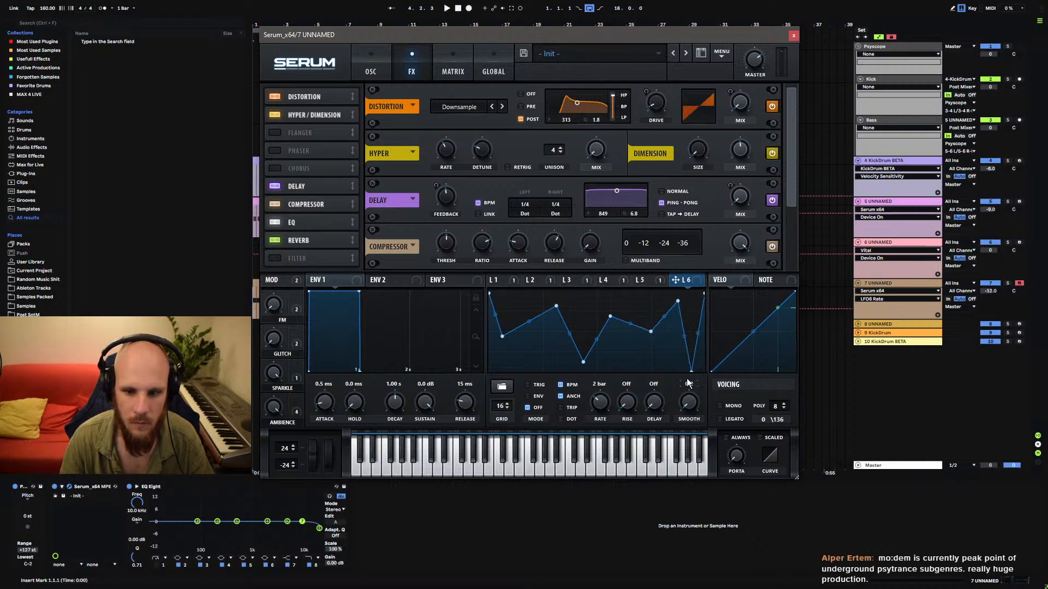
drag(676, 280, 583, 121)
key(space)
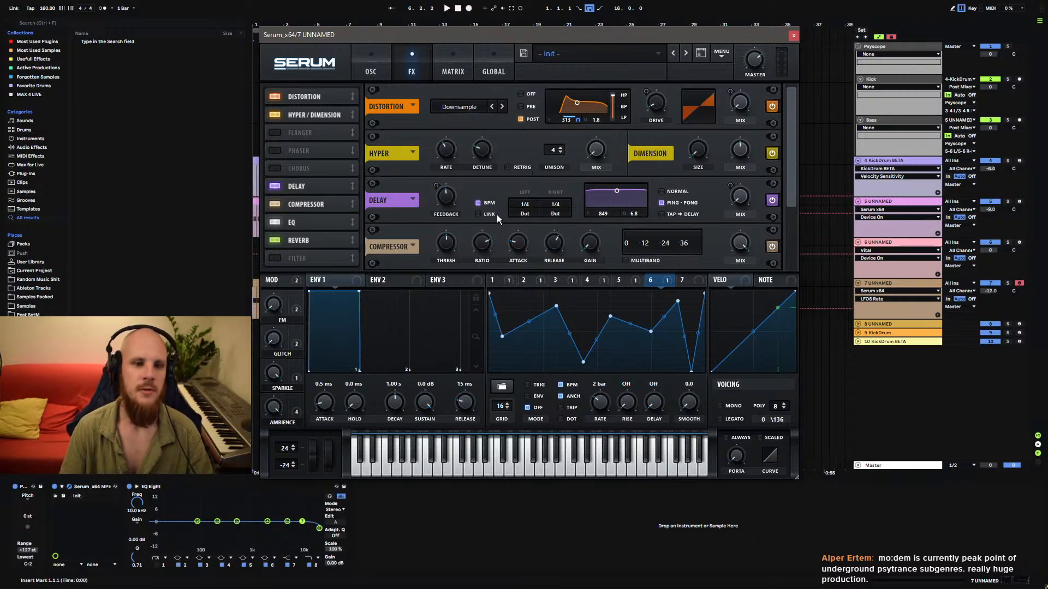
Enable the chorus, place it between the EQ and the reverb, and set its feedback to about 42%.
click(275, 168)
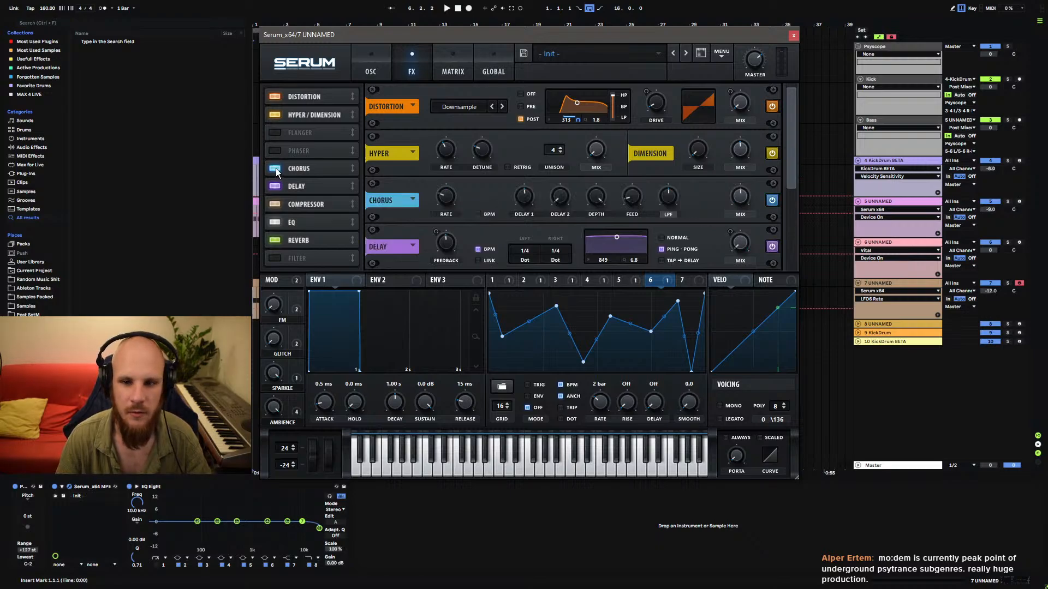
drag(276, 168, 319, 232)
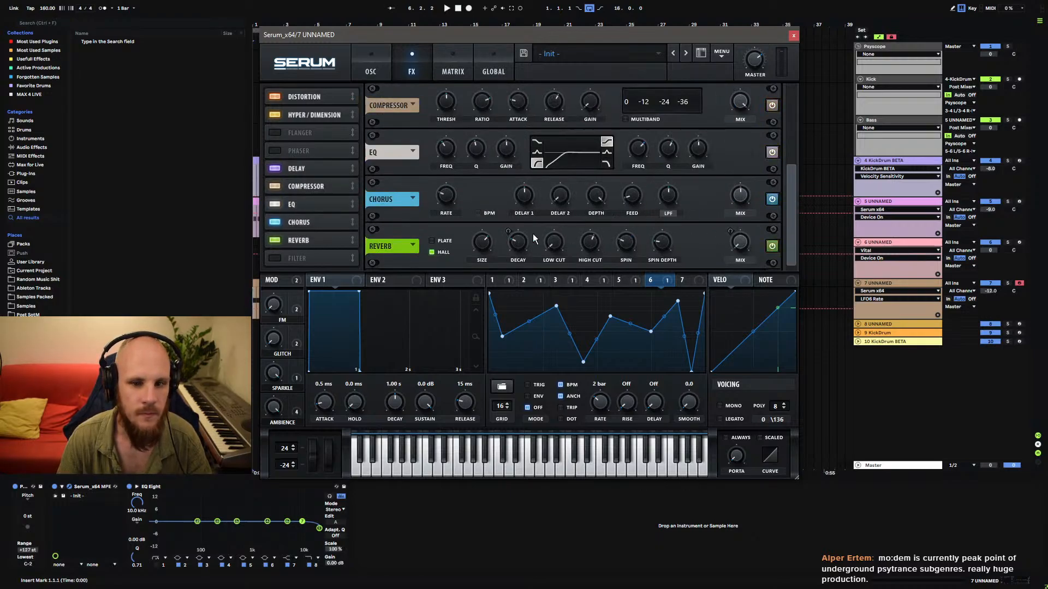
drag(635, 202, 633, 193)
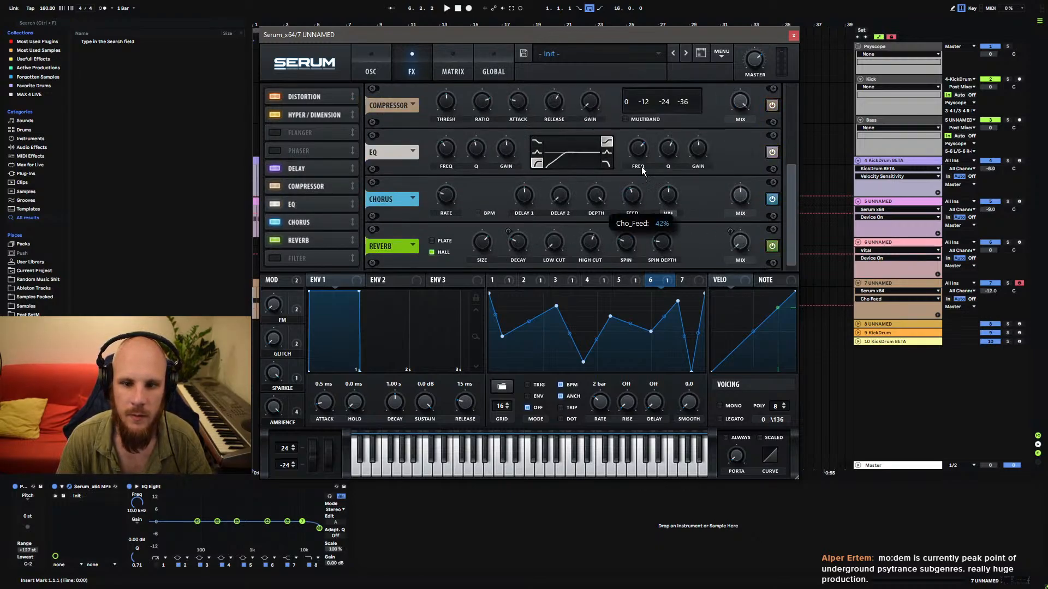
Switch the chorus filter to high-pass and adjust the chorus depth and feedback during playback.
click(597, 196)
key(space)
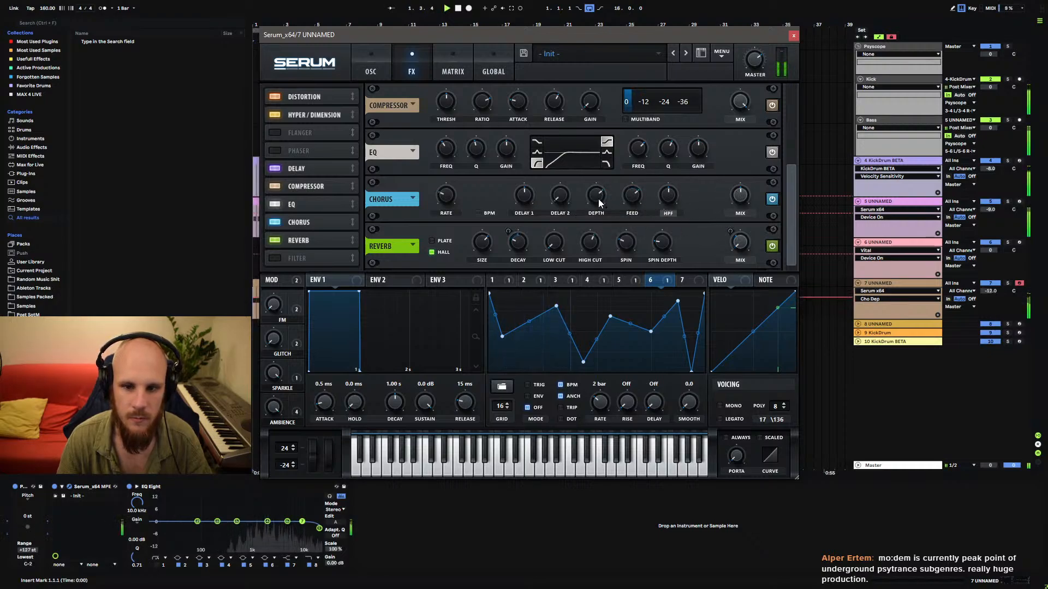
click(632, 195)
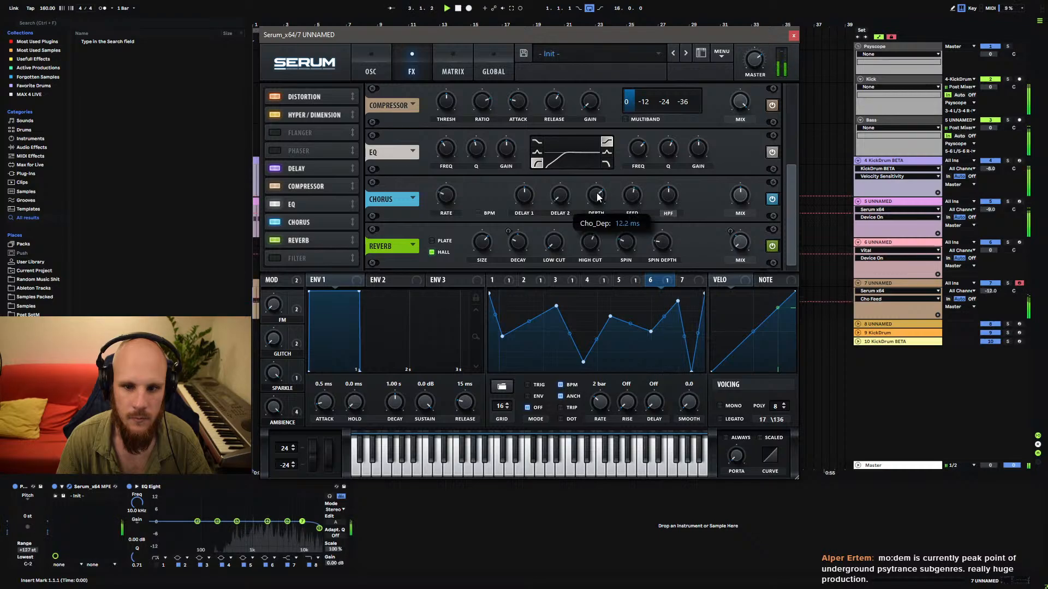
Raise the chorus mix and set its high-pass filter to about 2200 Hz.
click(735, 205)
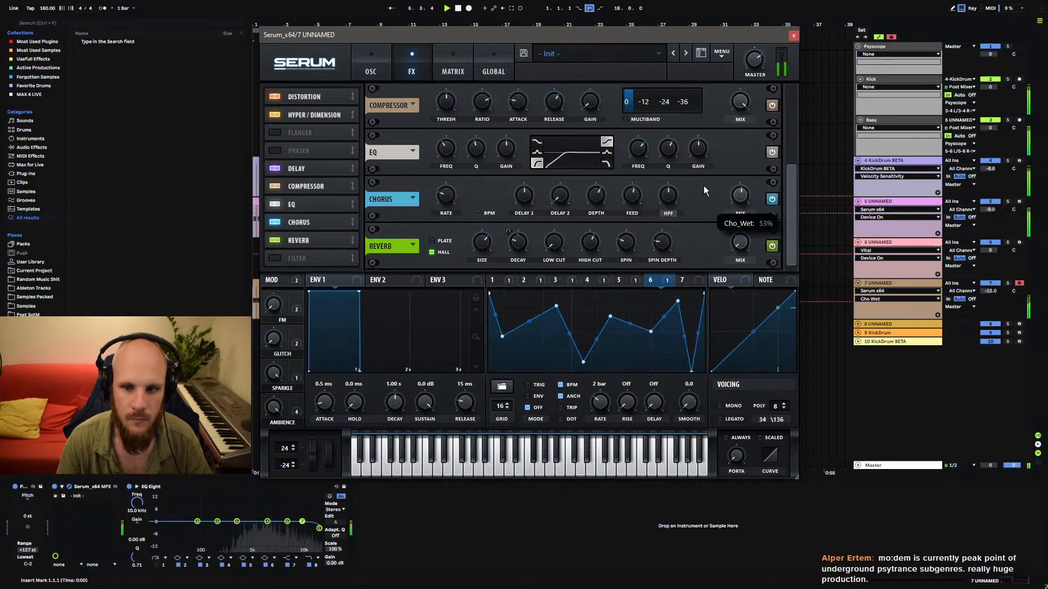
drag(740, 197, 742, 184)
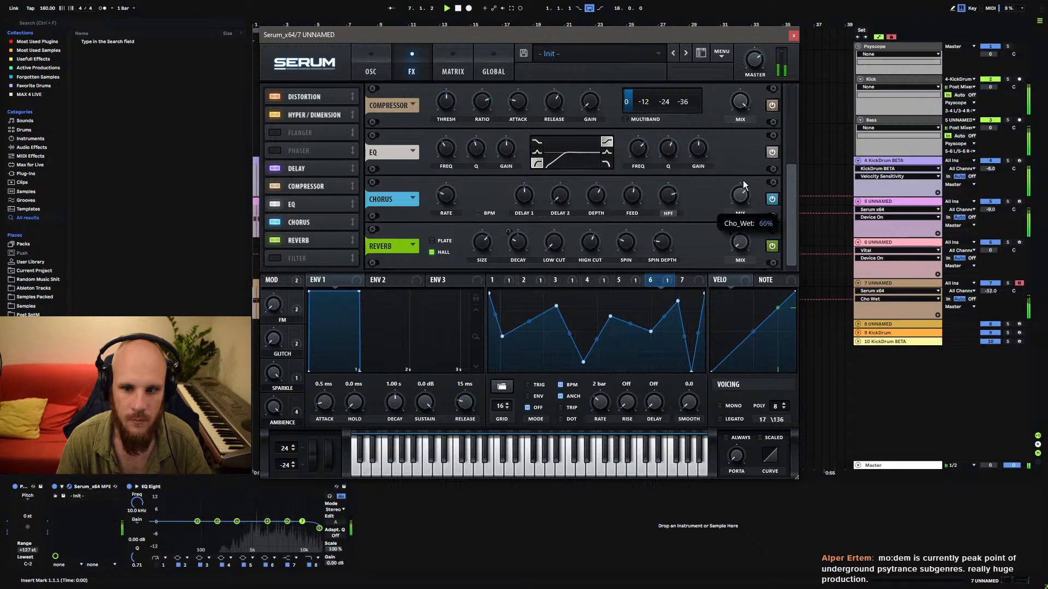
scroll(740, 196, up, 3)
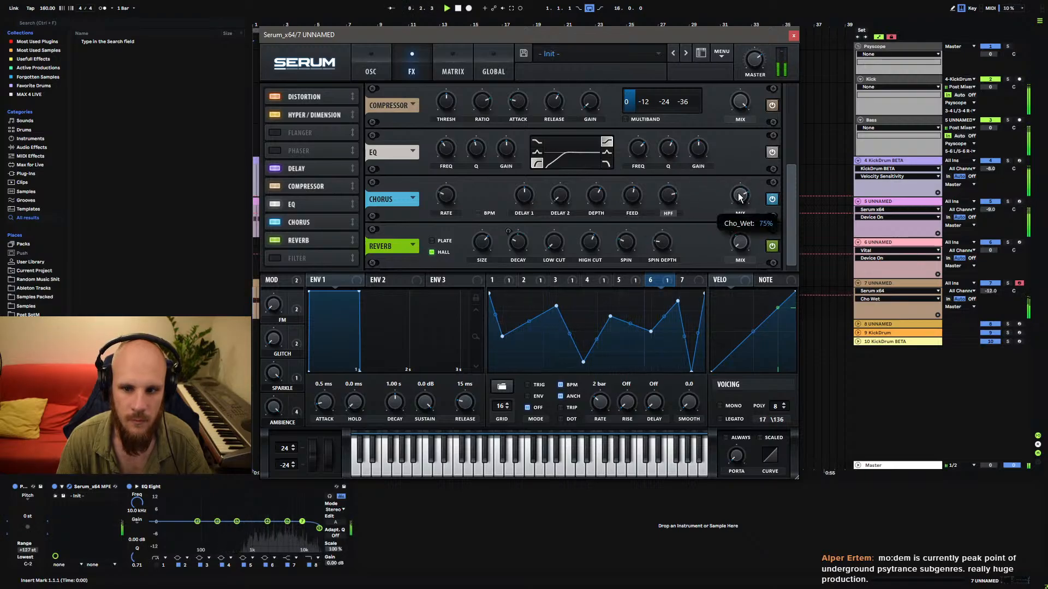
click(666, 201)
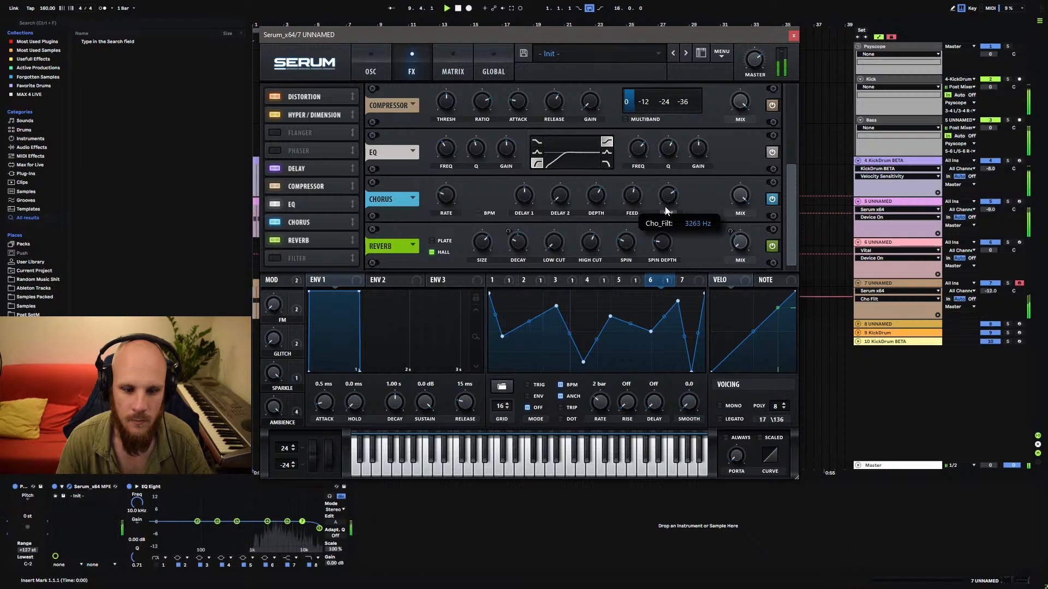
scroll(666, 207, down, 3)
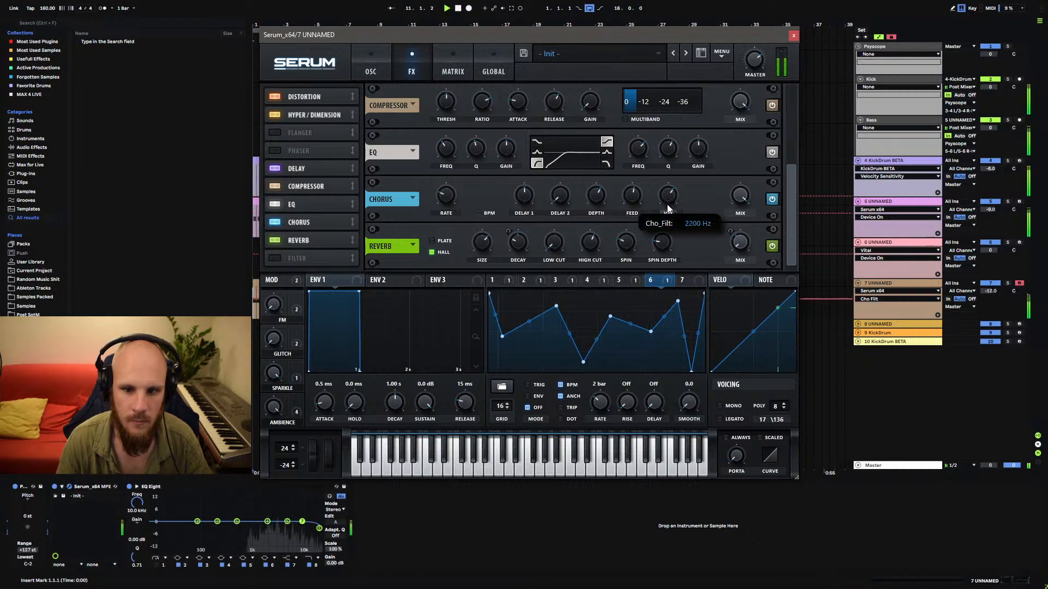
Modulate the chorus filter frequency with LFO 4 and LFO 6, giving LFO 6 a depth of about 14.
click(586, 280)
drag(594, 278, 670, 200)
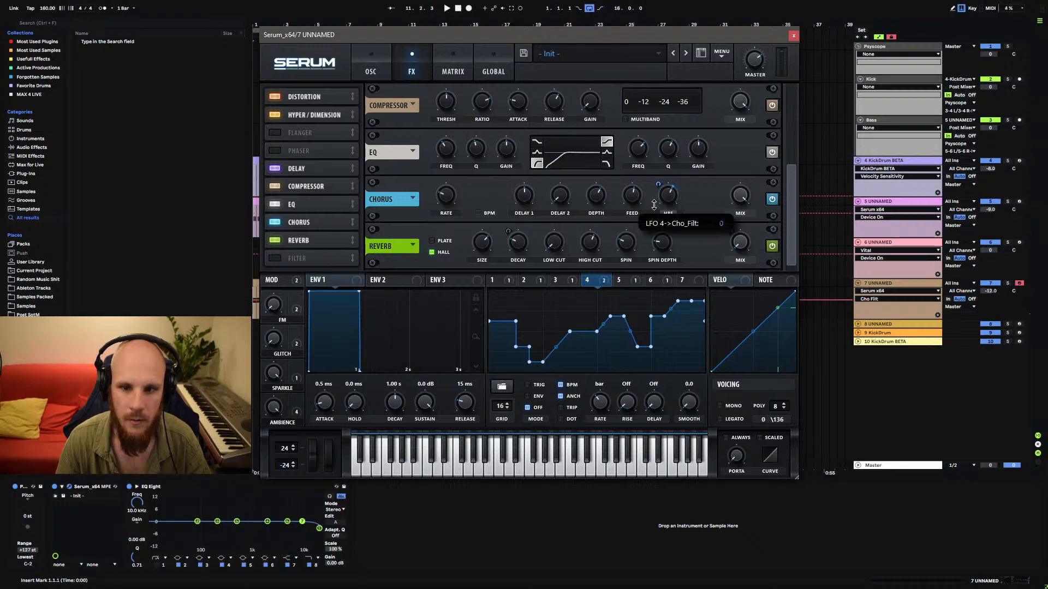
click(652, 281)
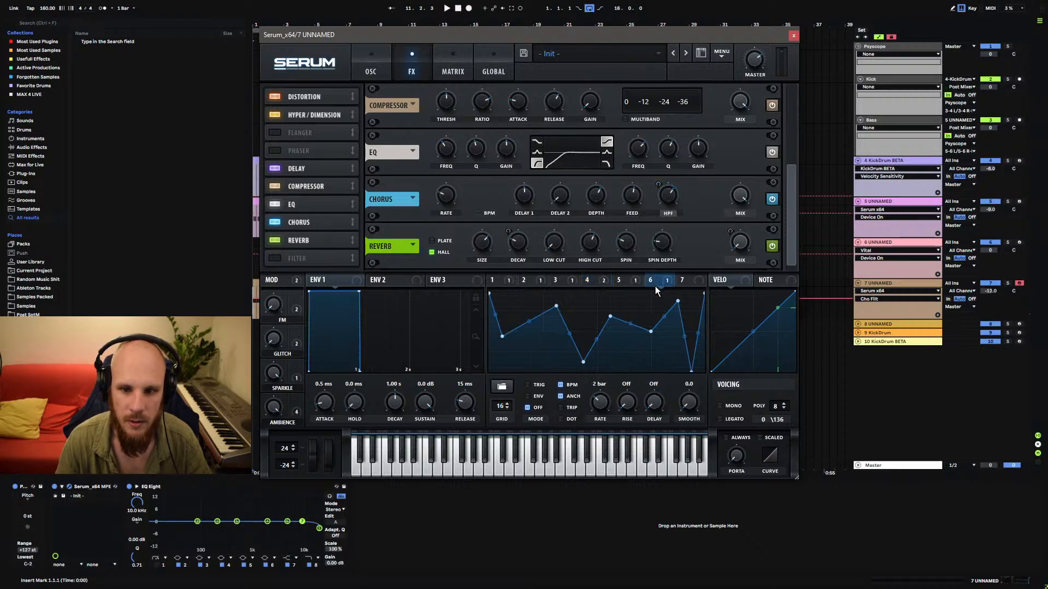
drag(677, 217, 668, 196)
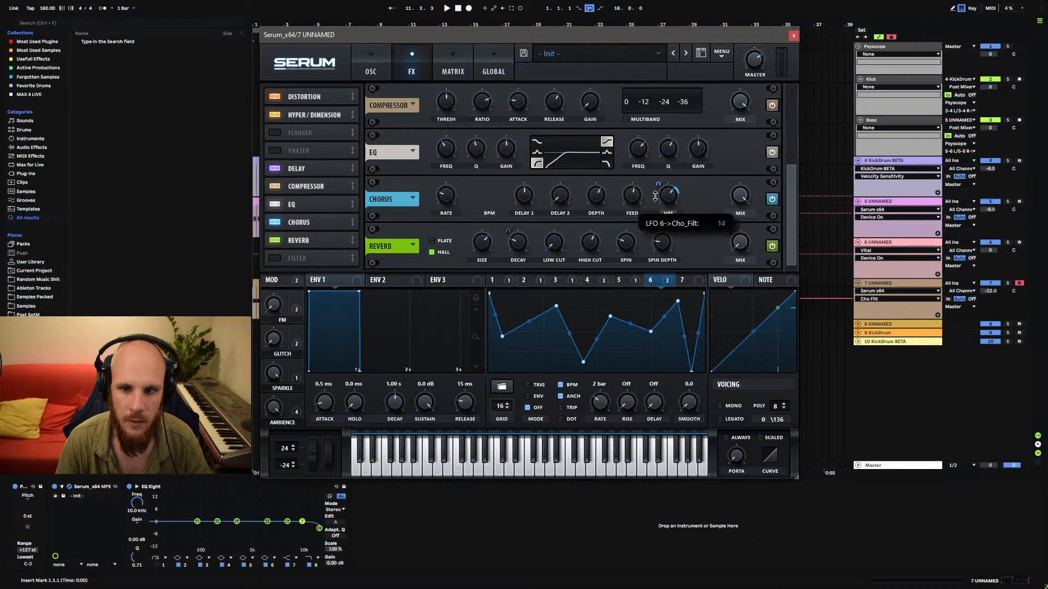
Set the chorus feedback to about 72% and its depth to about 3.1 ms during playback.
key(space)
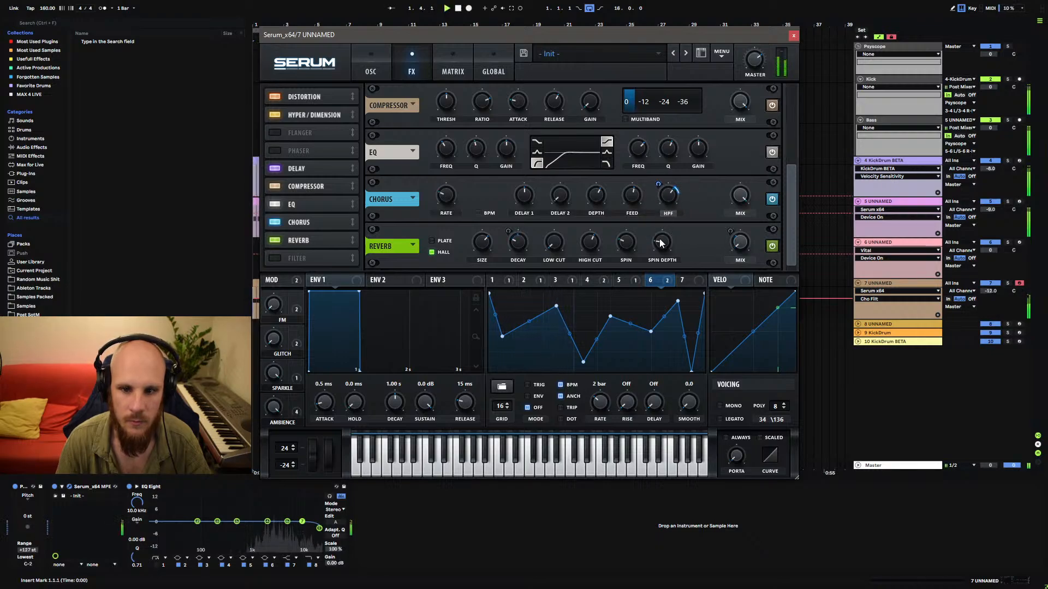
click(632, 196)
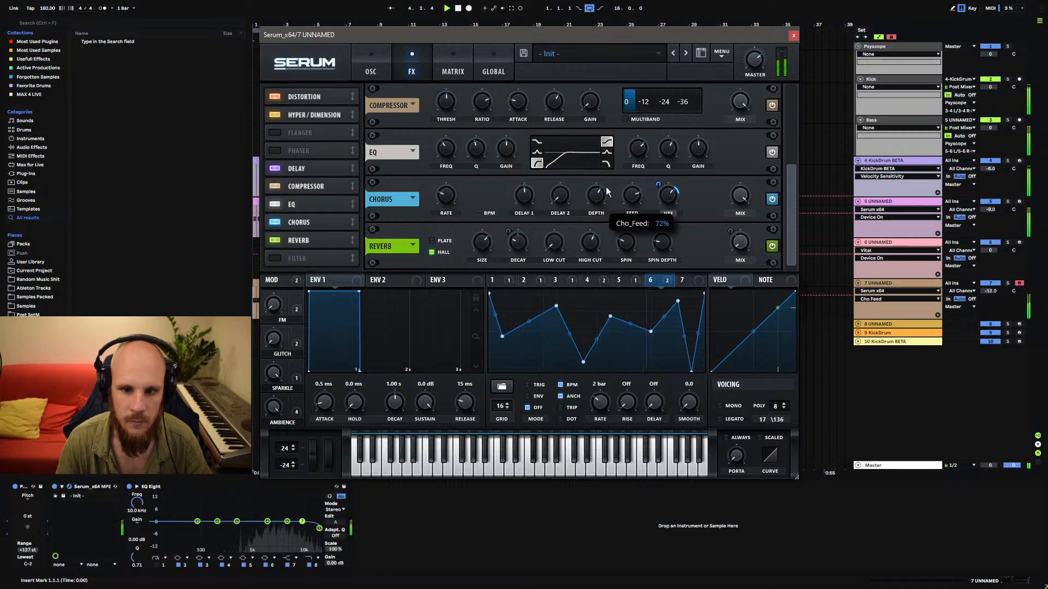
drag(596, 195, 595, 232)
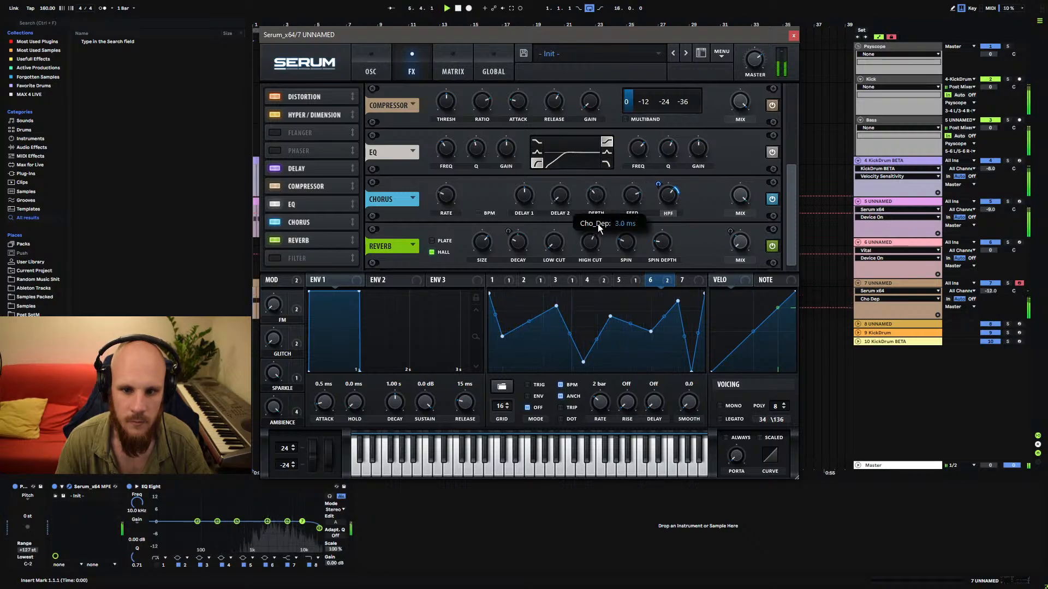
mouse_move(598, 196)
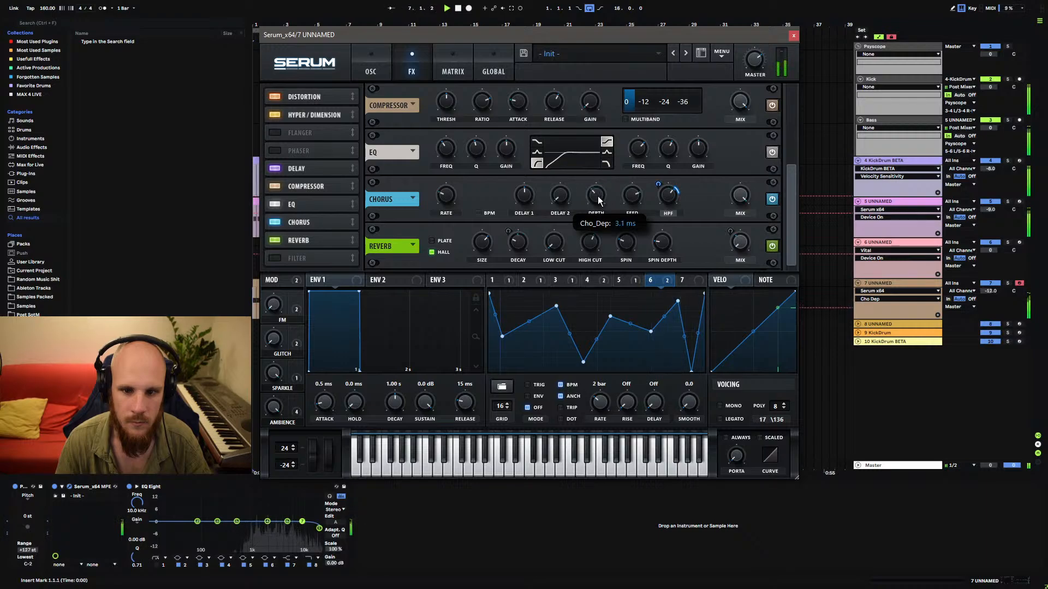
Modulate the chorus depth with LFO 5 and restart playback to hear it.
click(588, 280)
click(565, 280)
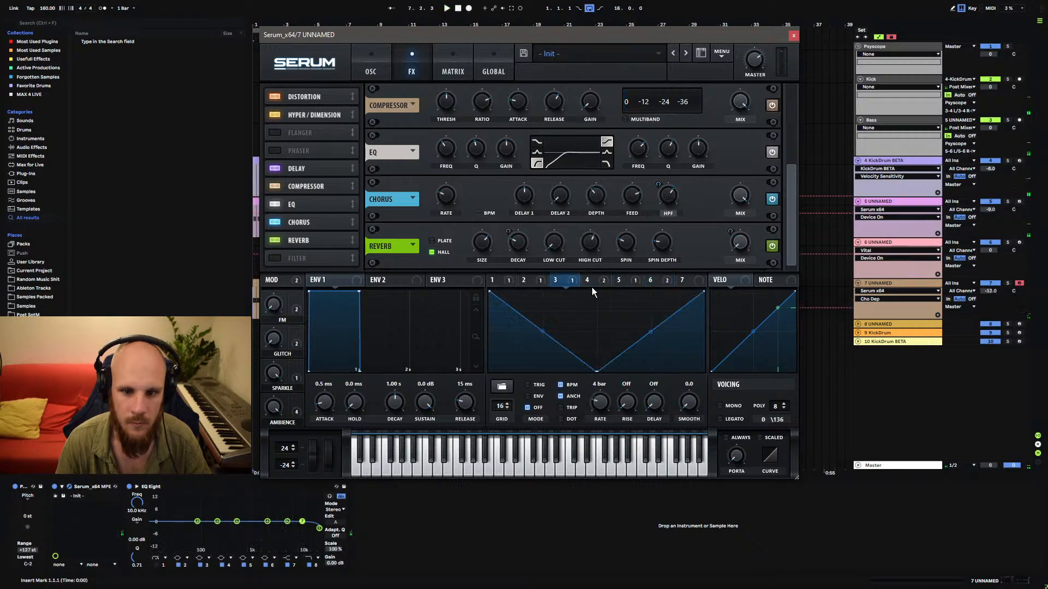
click(625, 280)
drag(596, 199, 595, 199)
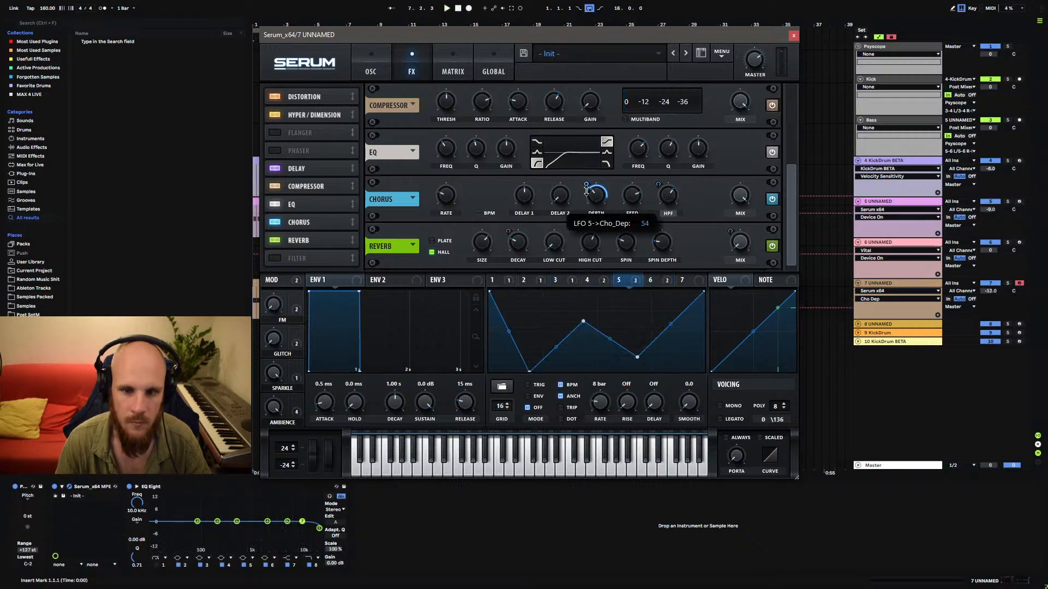
key(space)
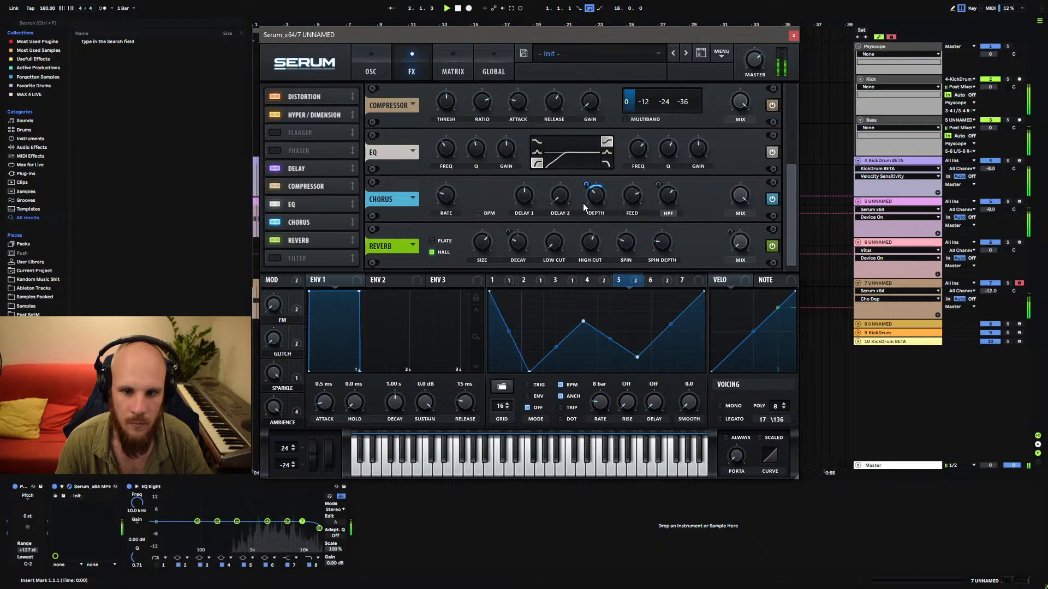
Modulate the chorus feedback with LFO 4 and lower the chorus mix.
click(587, 280)
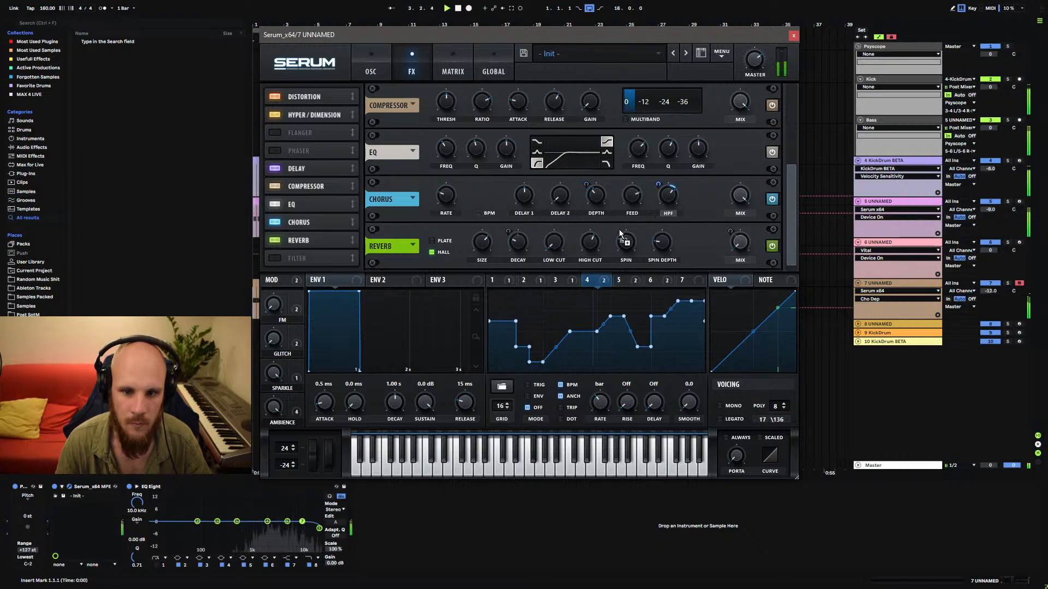
drag(628, 200, 633, 205)
drag(734, 201, 721, 254)
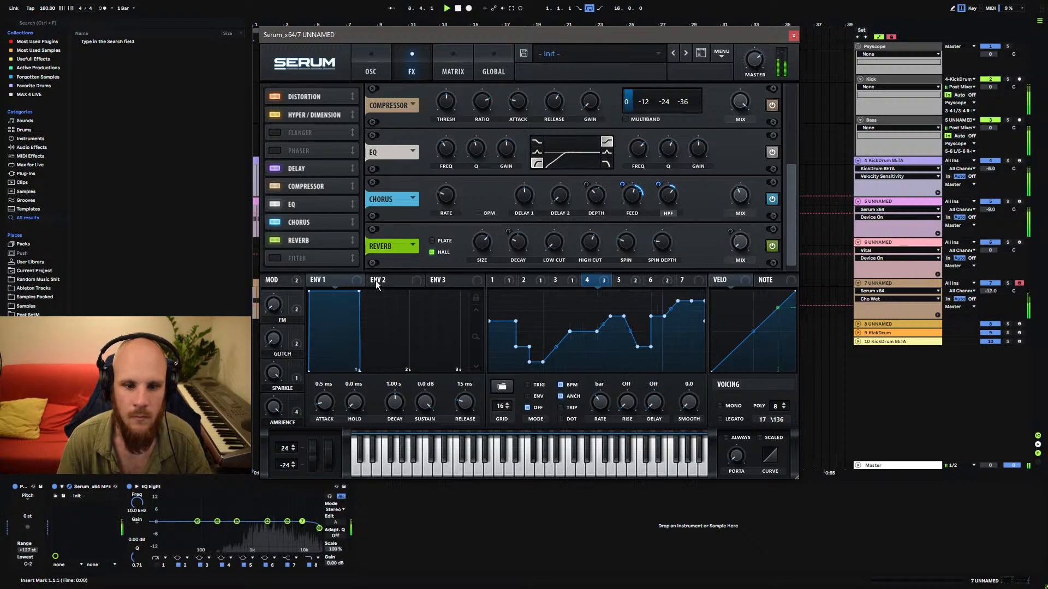
Try the Sparkle, Glitch and FM macros during playback.
click(270, 372)
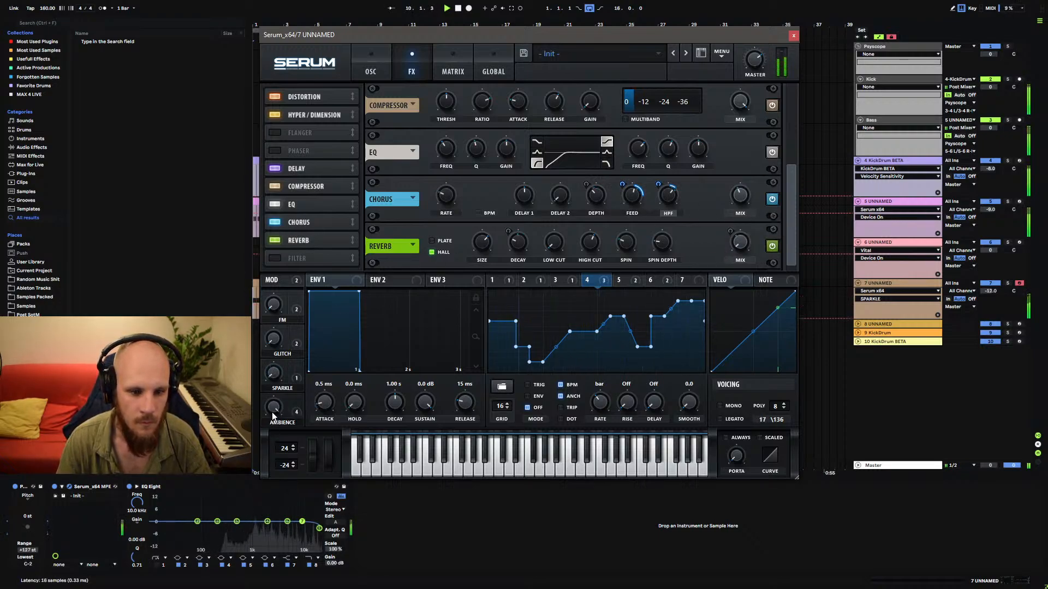
click(274, 342)
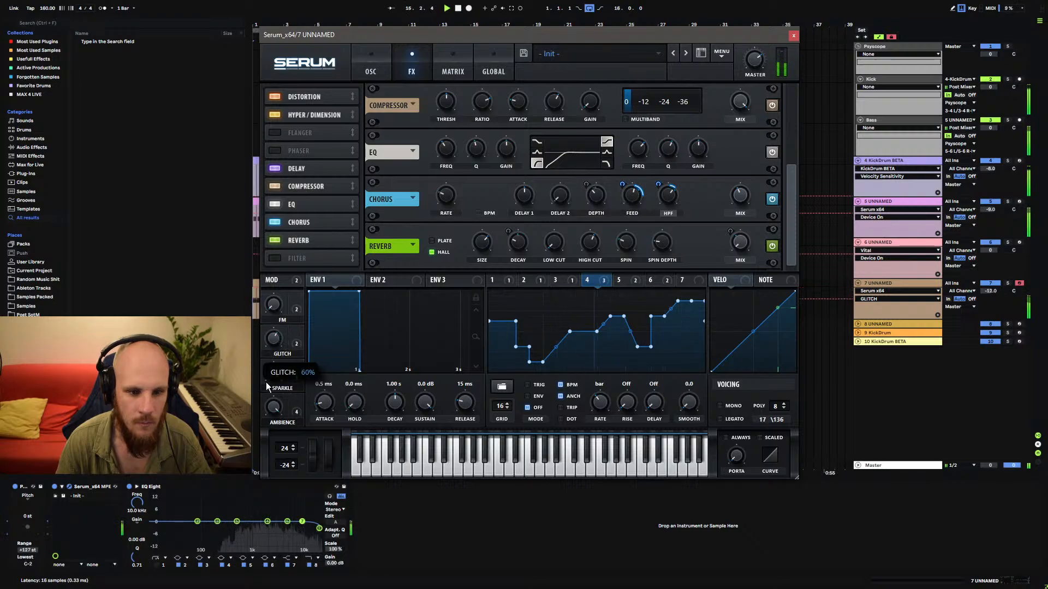
click(274, 305)
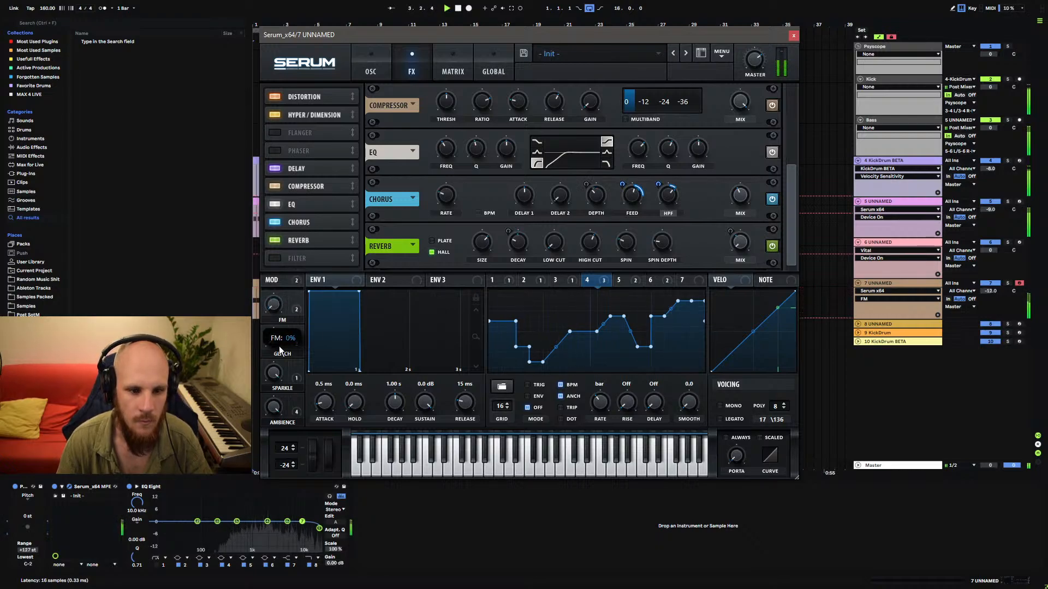
click(272, 373)
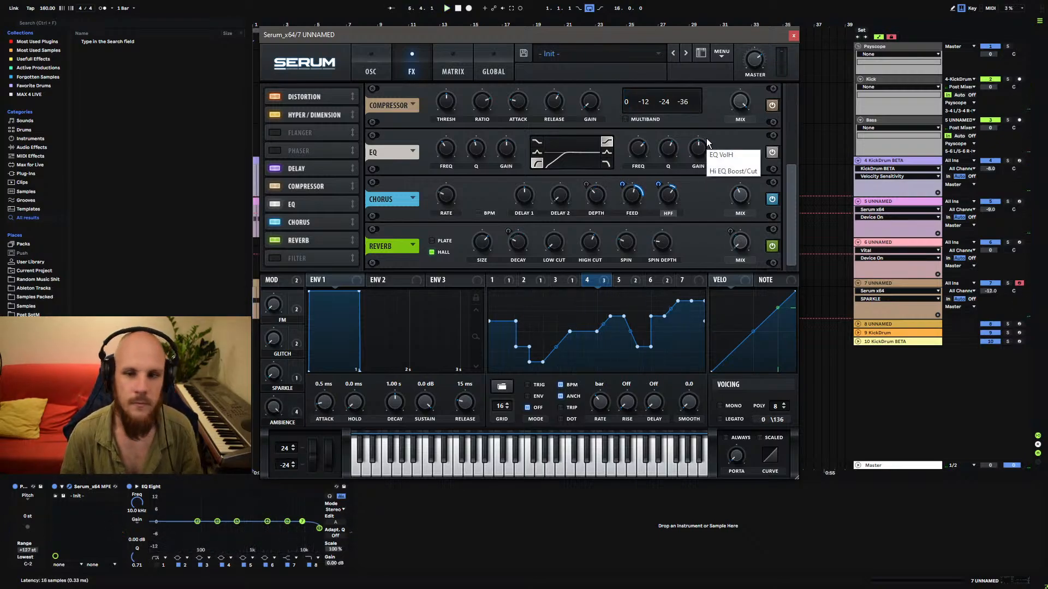
Set the preset's author to Projektor.
click(689, 70)
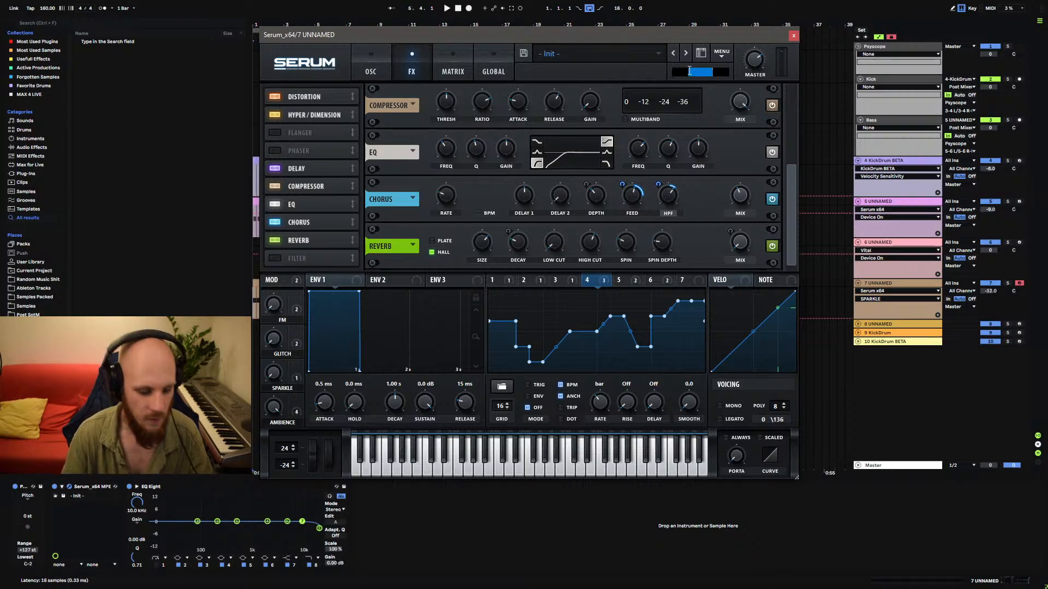
text(Projektor)
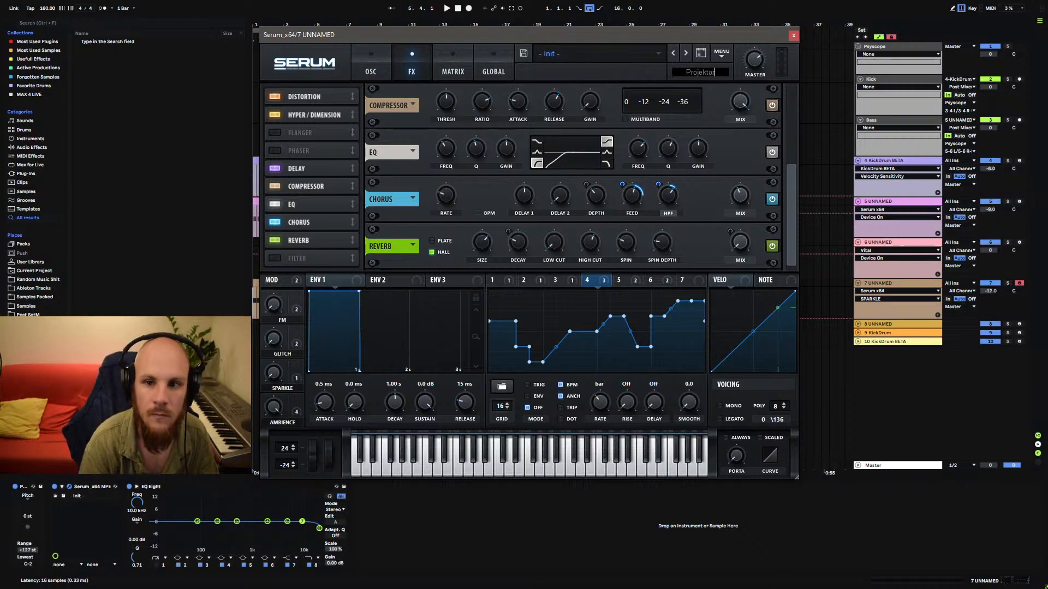
key(Return)
Set the preset's description to "Atonal Plucky Sequence (Mod = Pitch)".
click(598, 69)
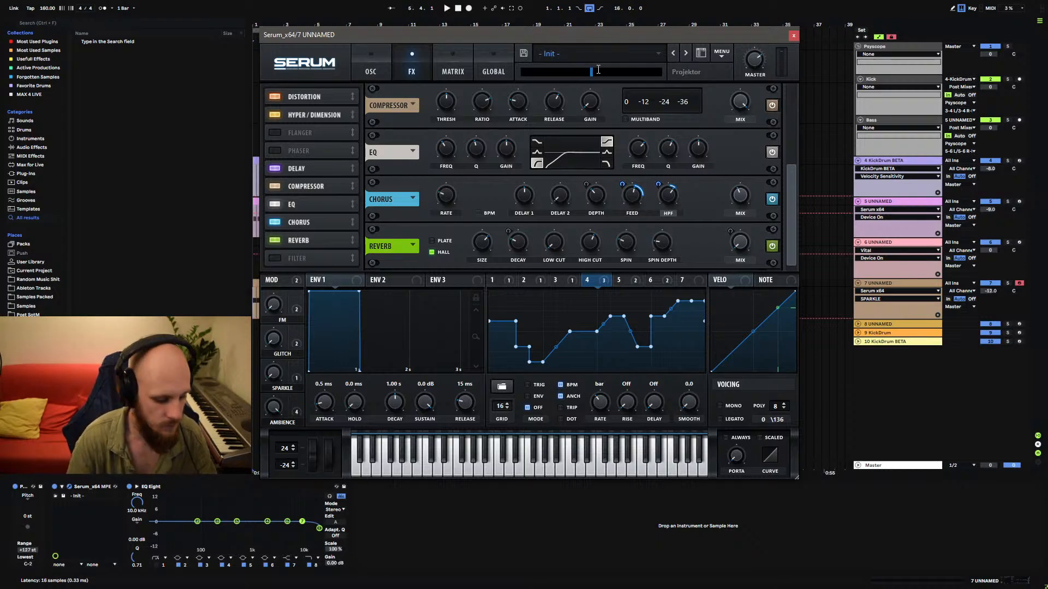
text(A)
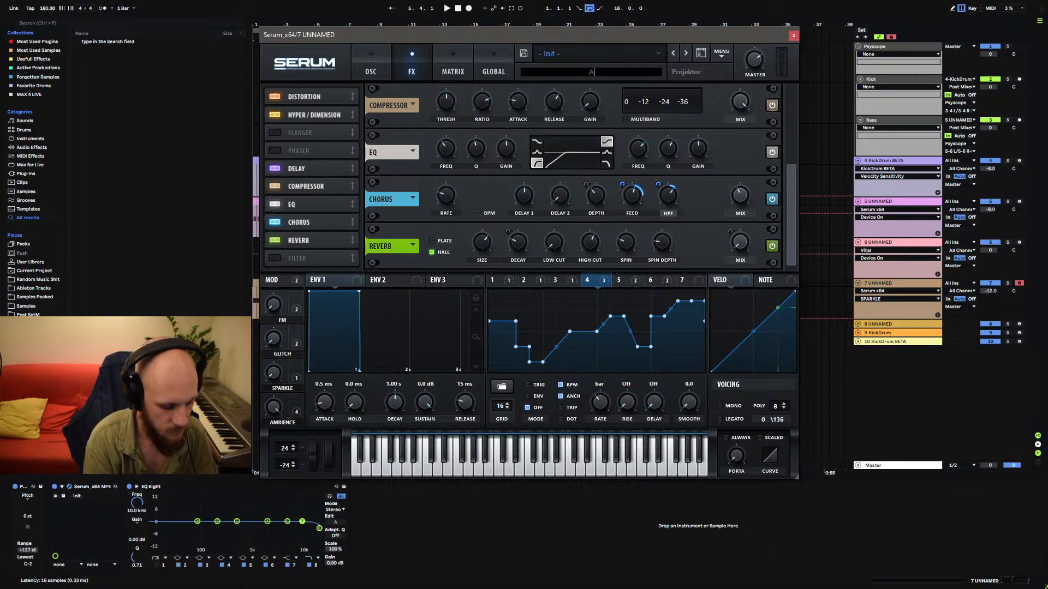
text(tonal Pl)
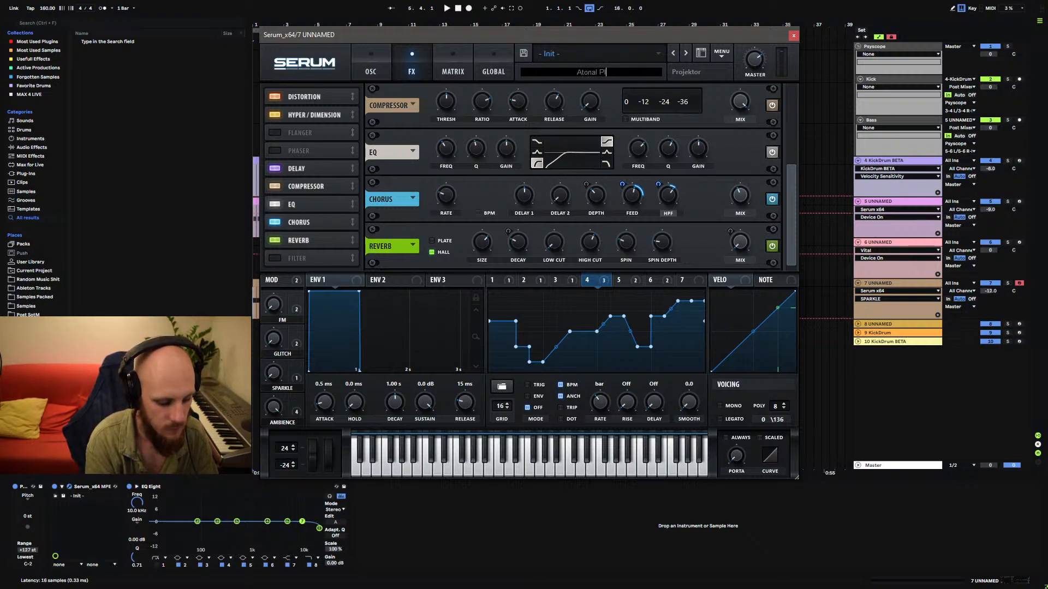
text(ucky Se)
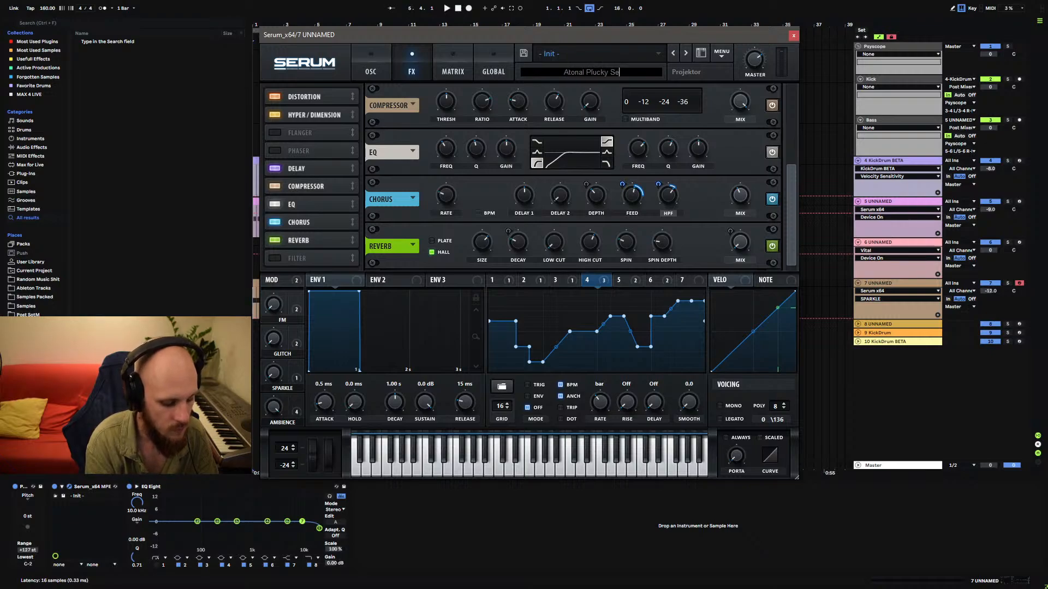
text(quence ()
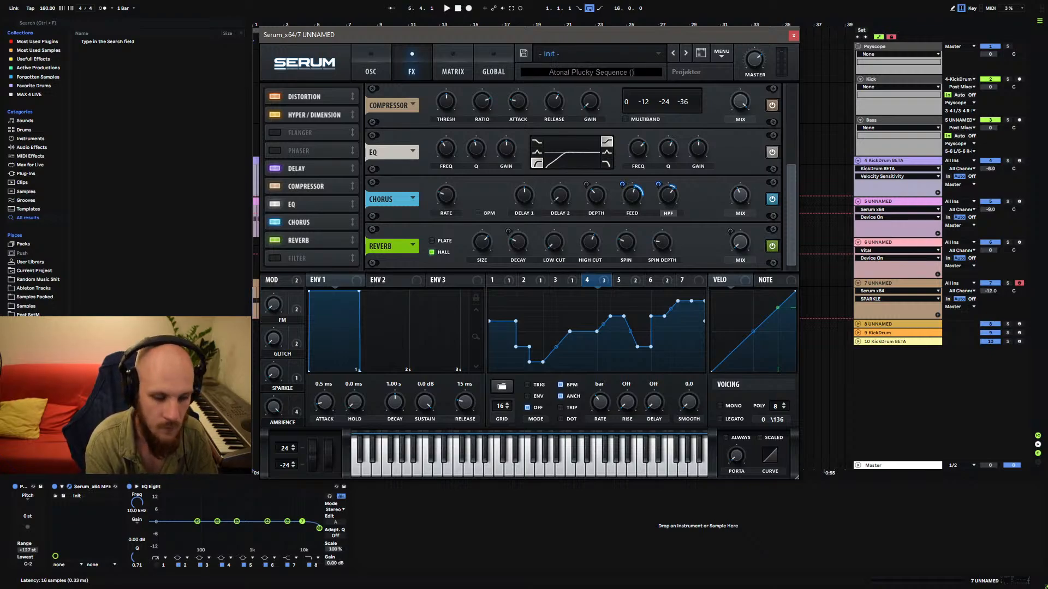
text(Mow)
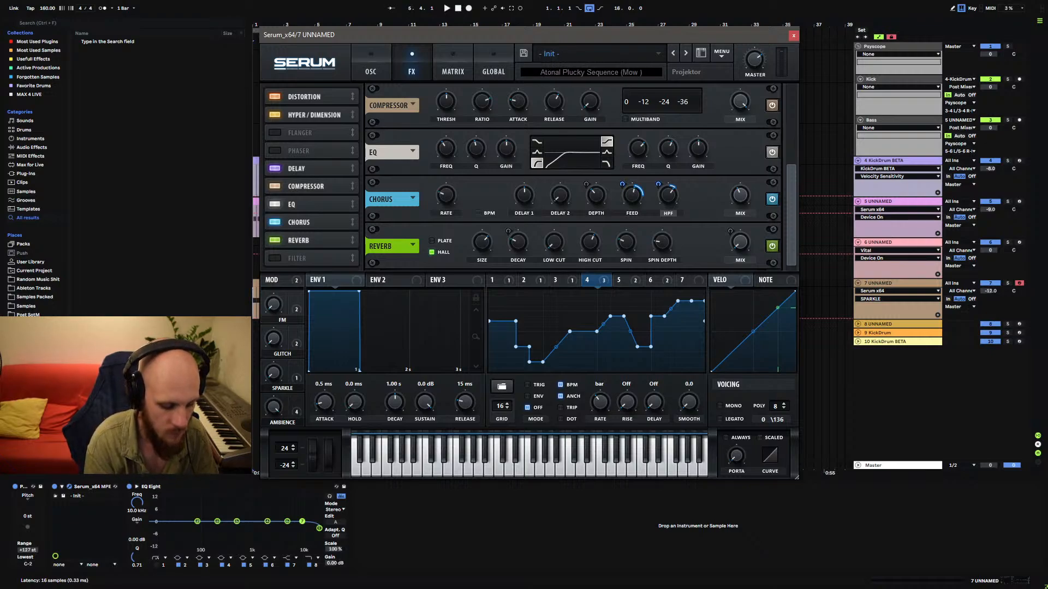
key(BackSpace)
key(BackSpace)
text(d = )
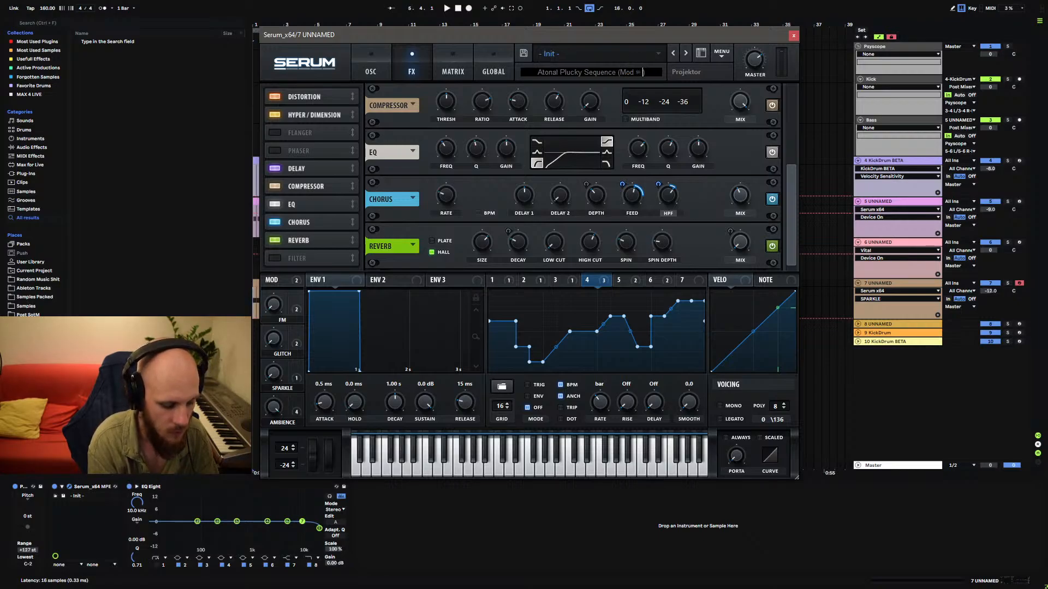
text(Pitch))
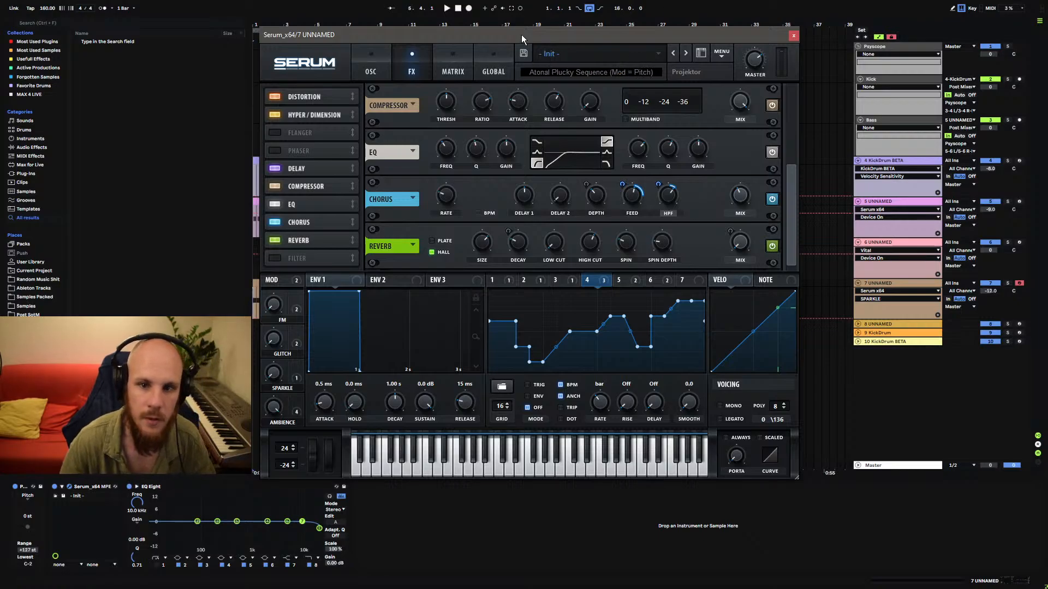
Save the preset as "[SEQ] Rise of the Sines" in the PPE Vol 4 TMP user folder.
click(524, 54)
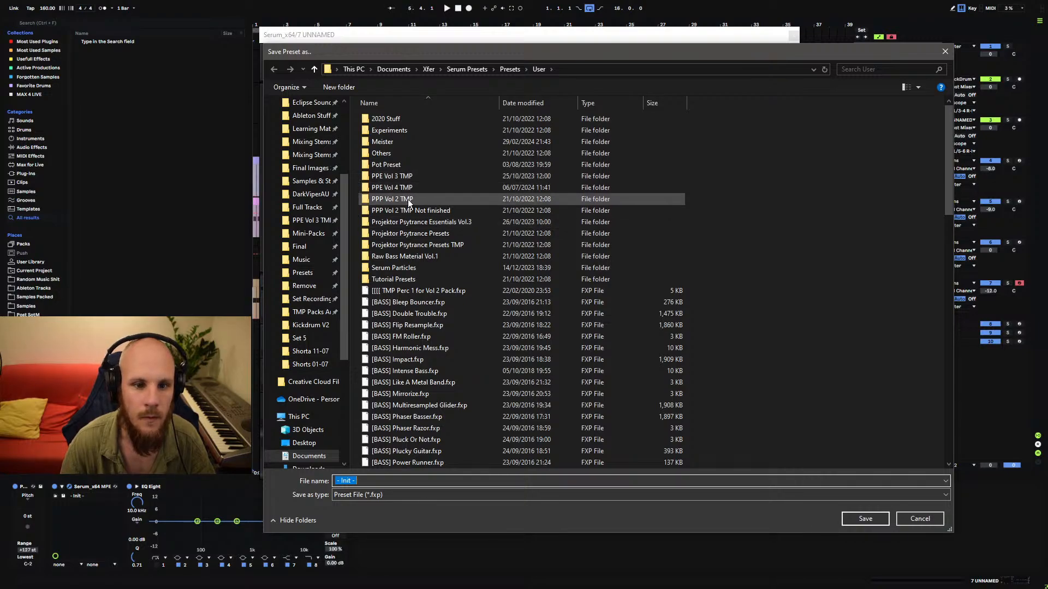
double_click(408, 188)
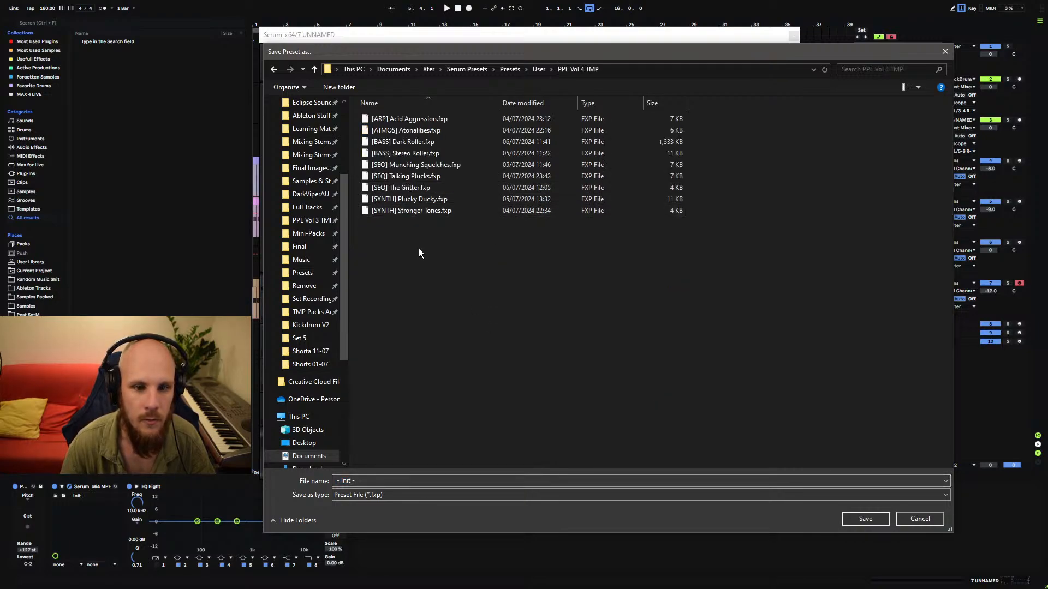
click(404, 188)
click(344, 480)
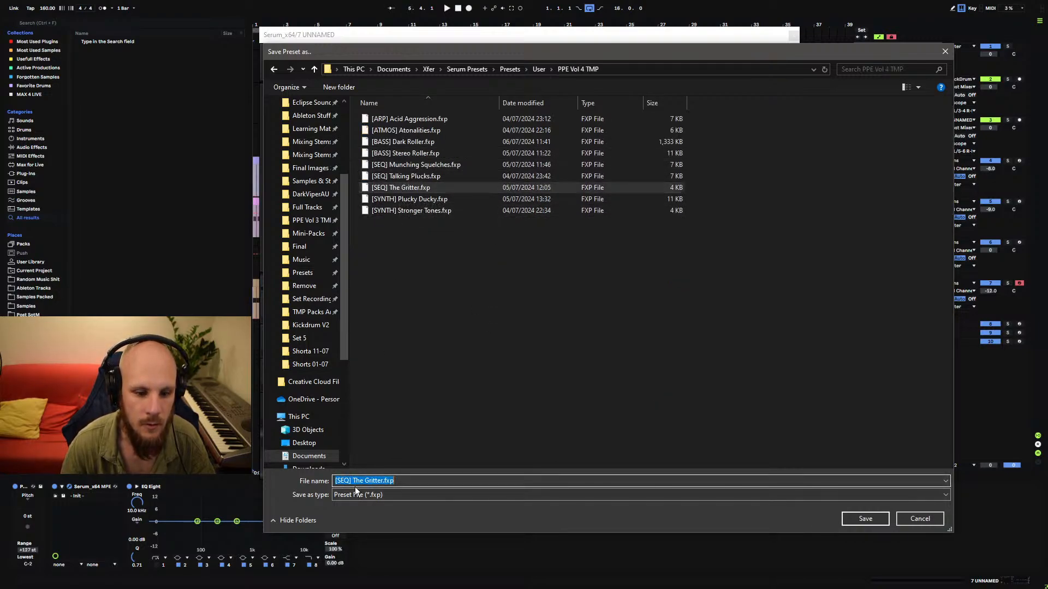
click(353, 480)
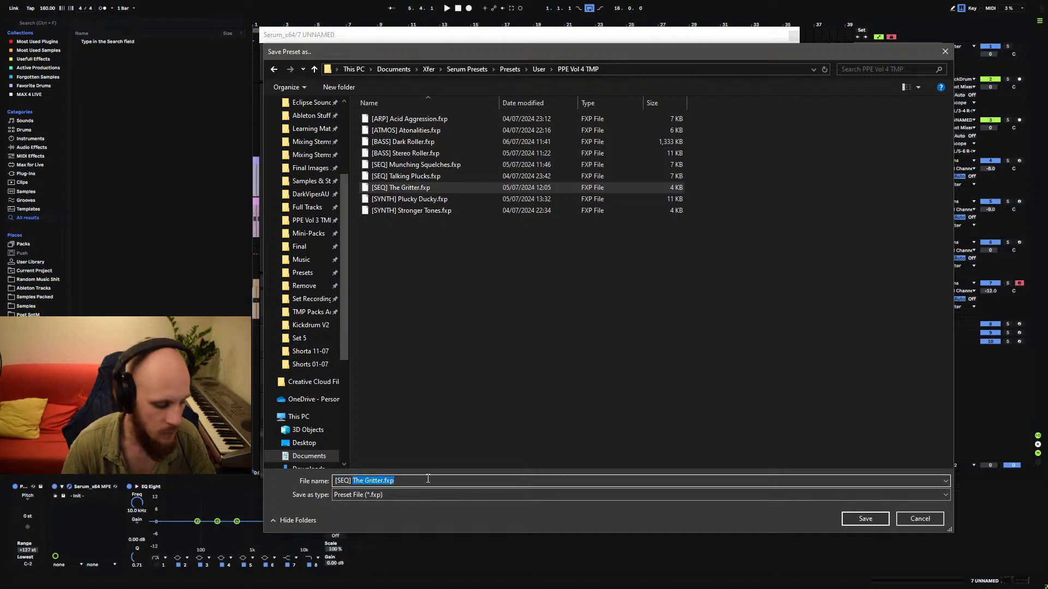
text(Atonally)
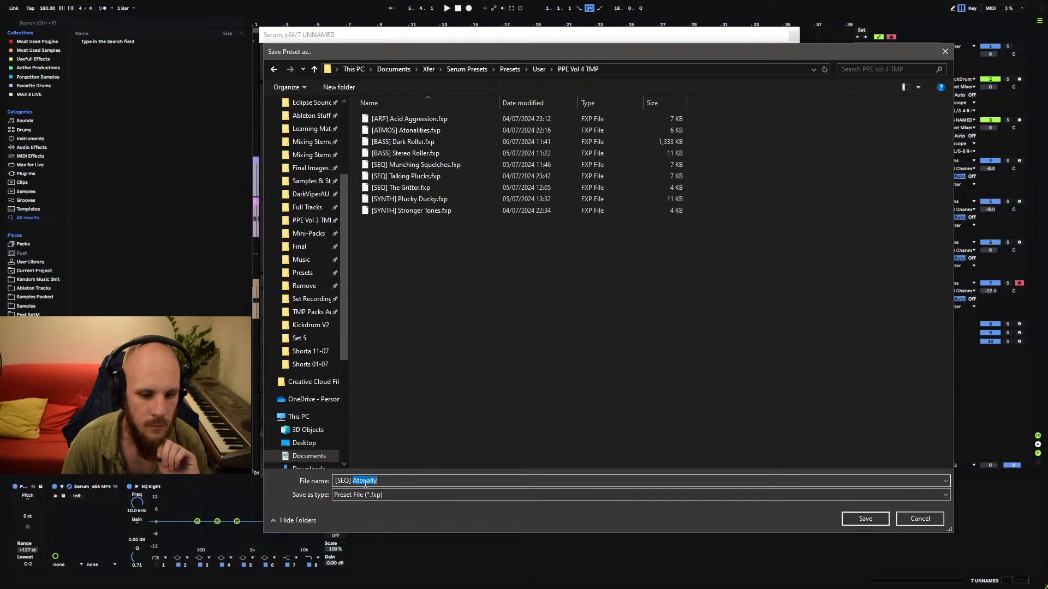
text(Rise of the Sines)
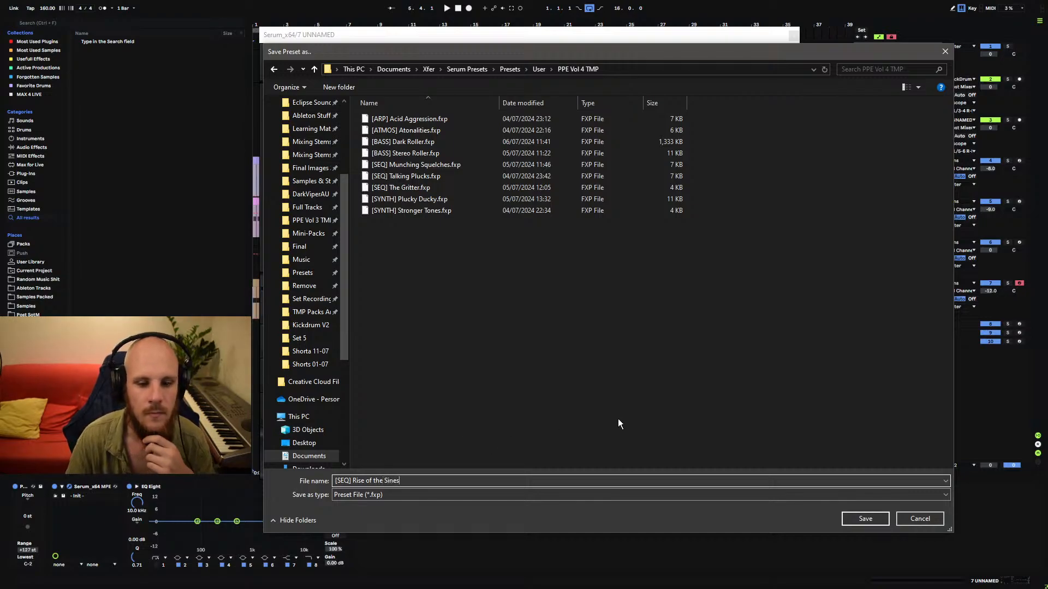
click(865, 518)
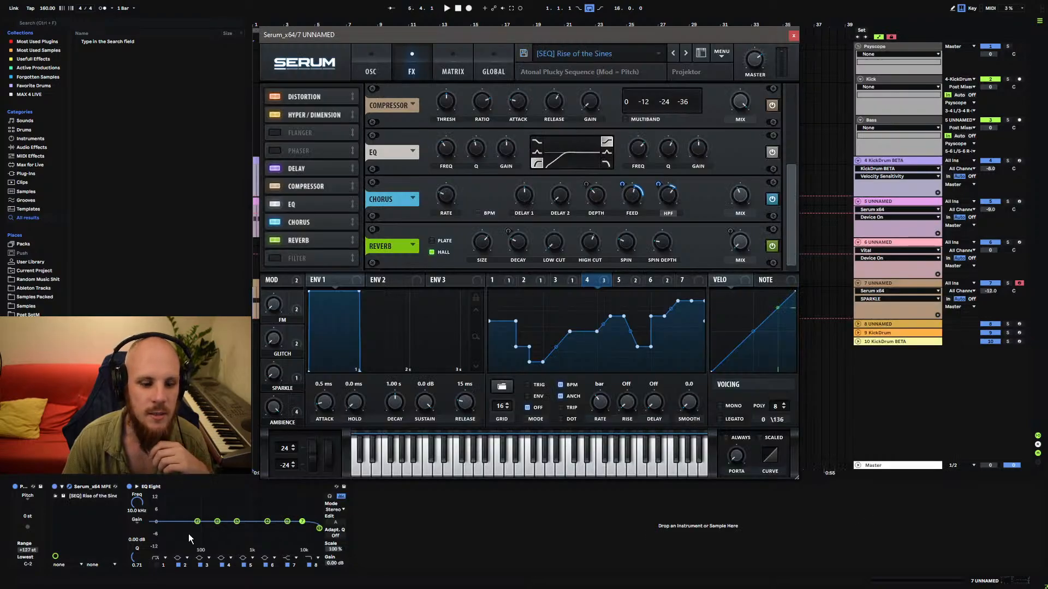
Play the loop with the saved patch once more and reset Serum on track 7 to the init preset.
click(272, 422)
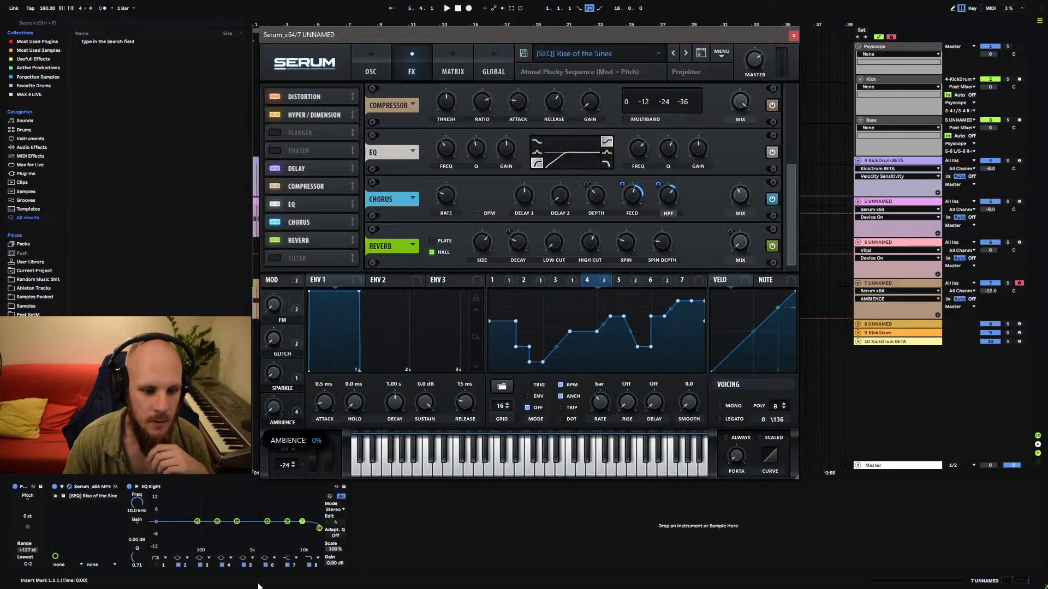
key(space)
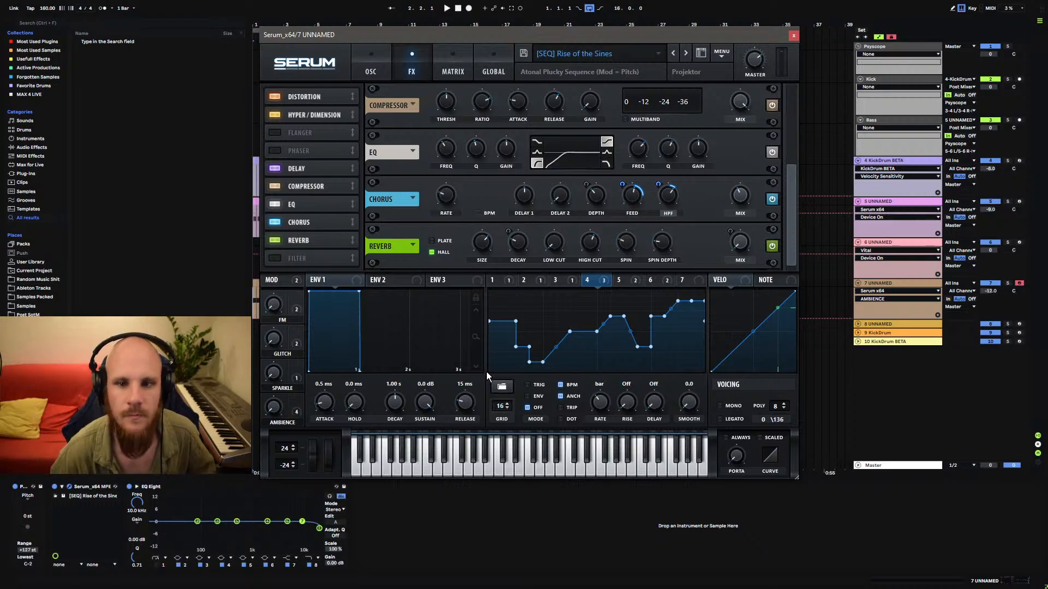
click(721, 53)
click(758, 123)
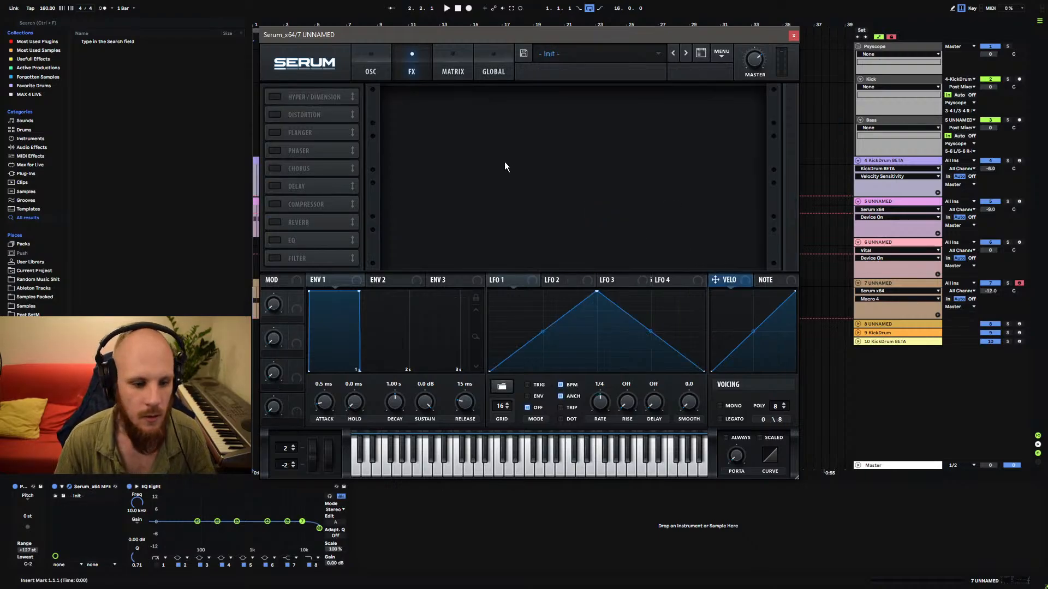
click(793, 35)
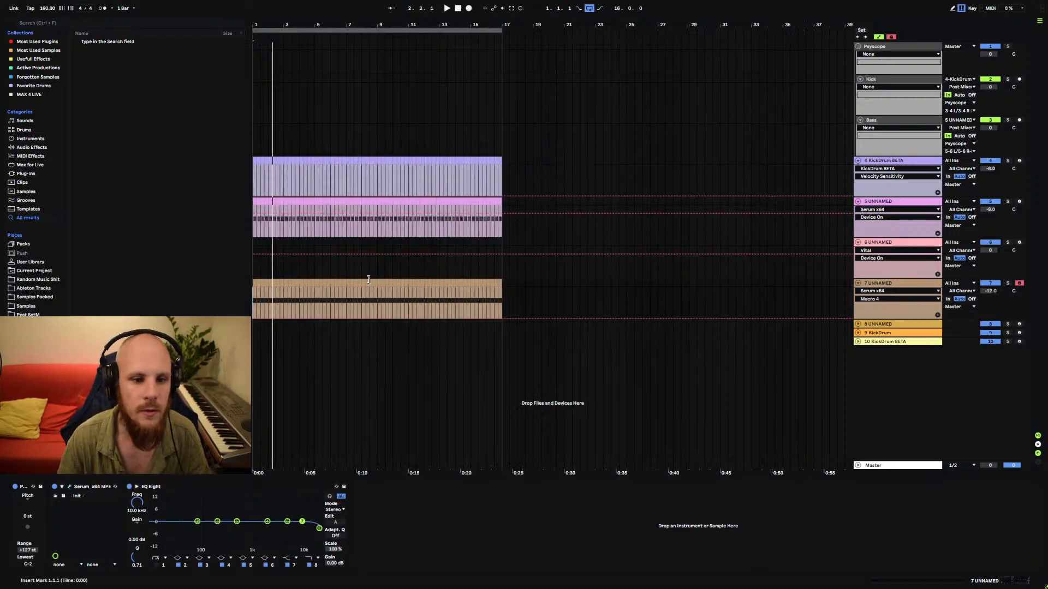
Load the user preset "[BASS] Stereo Roller" from PPE Vol 4 TMP into Serum on track 5 and mute track 7 during playback.
click(879, 203)
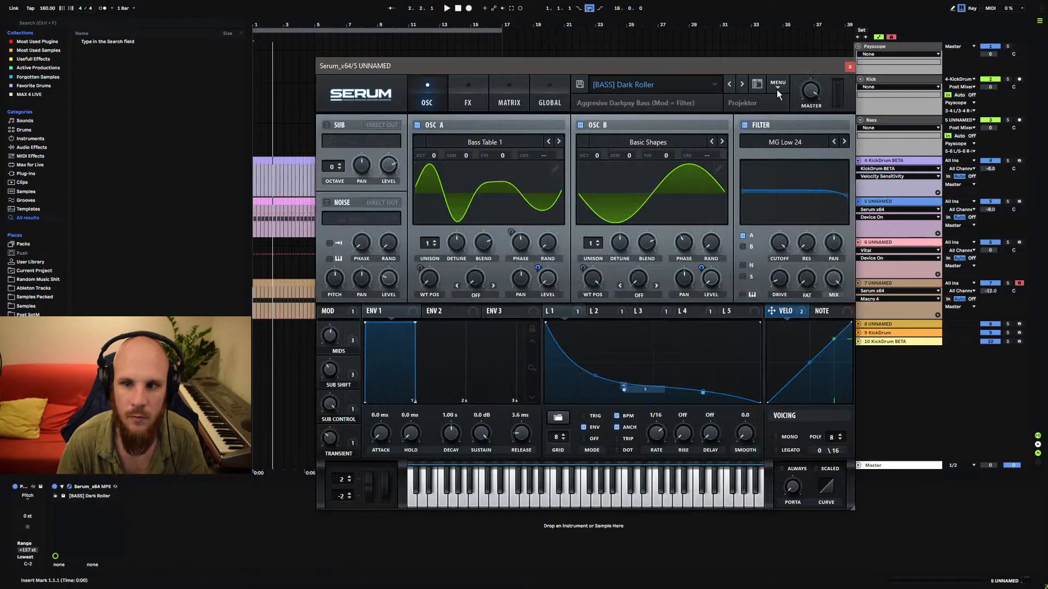
click(715, 84)
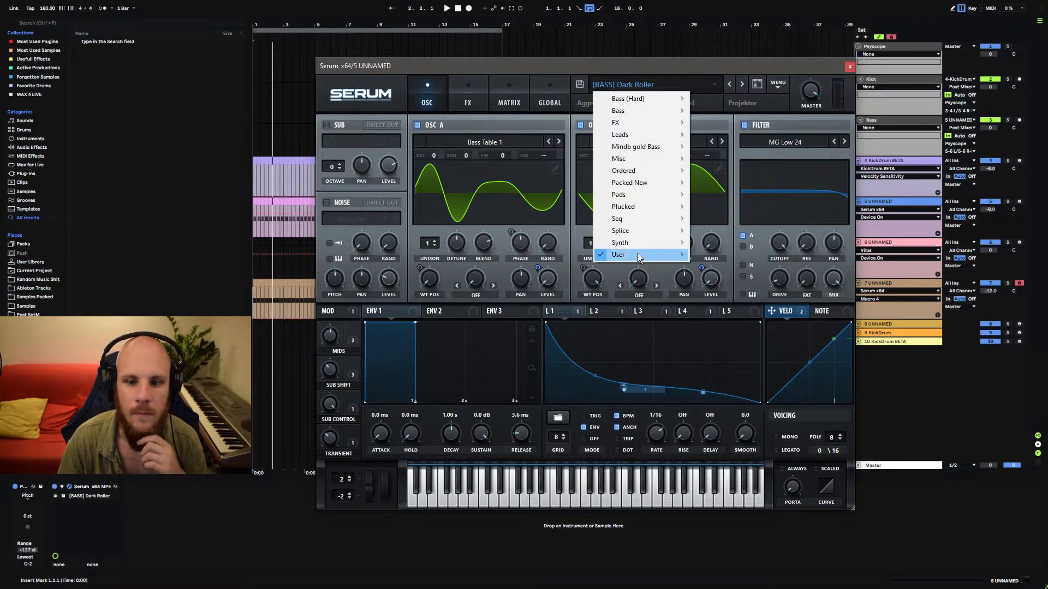
mouse_move(637, 253)
mouse_move(218, 315)
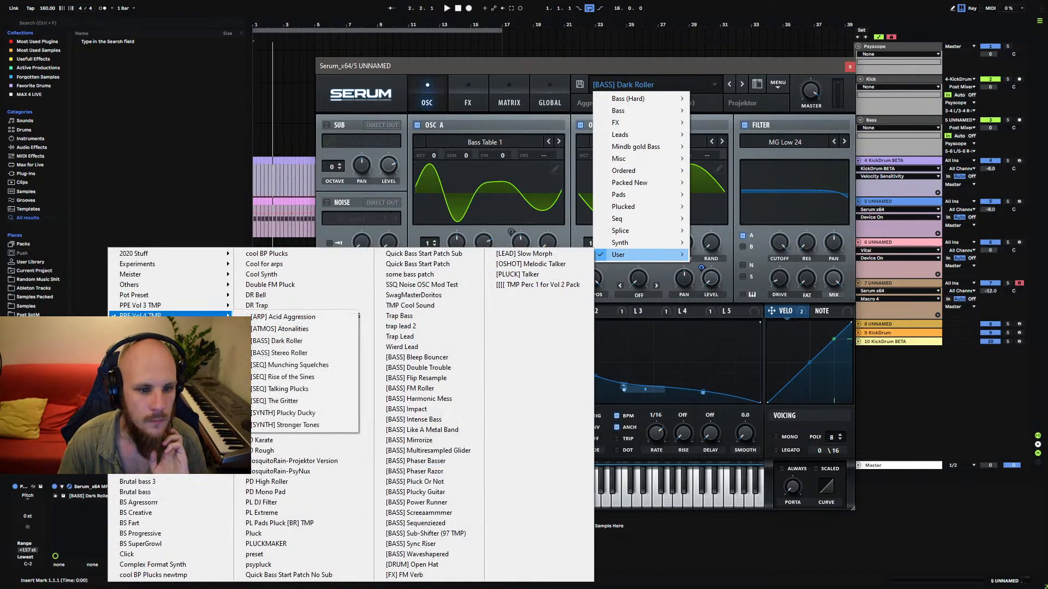
click(280, 352)
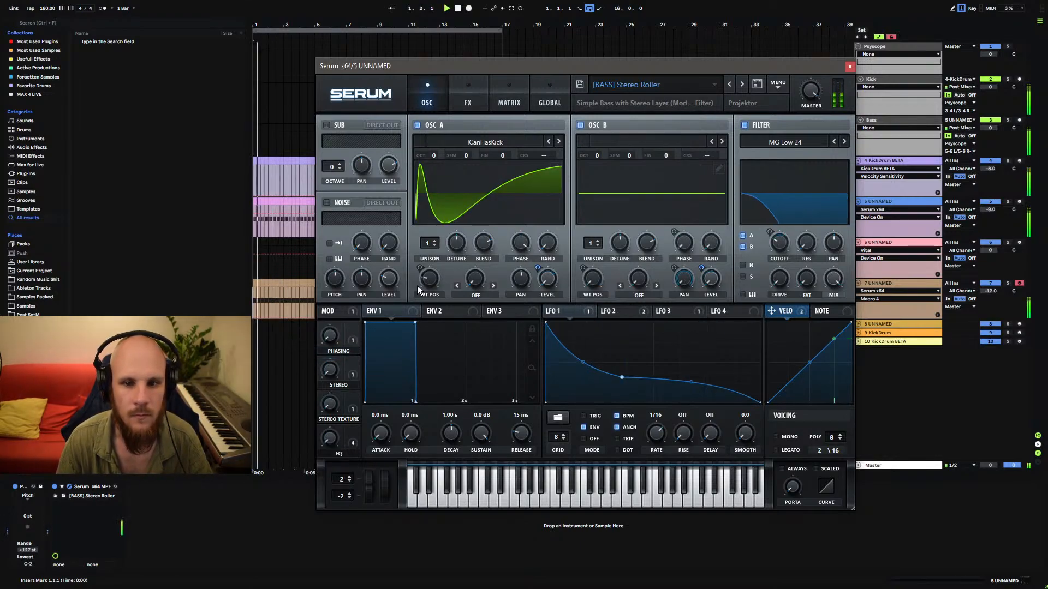
click(991, 284)
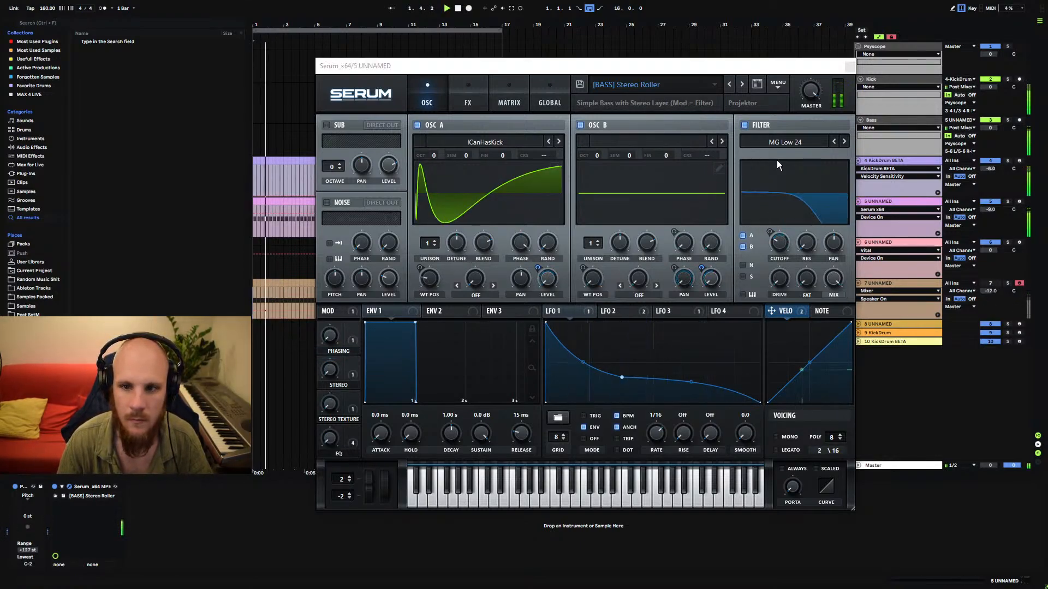
click(849, 66)
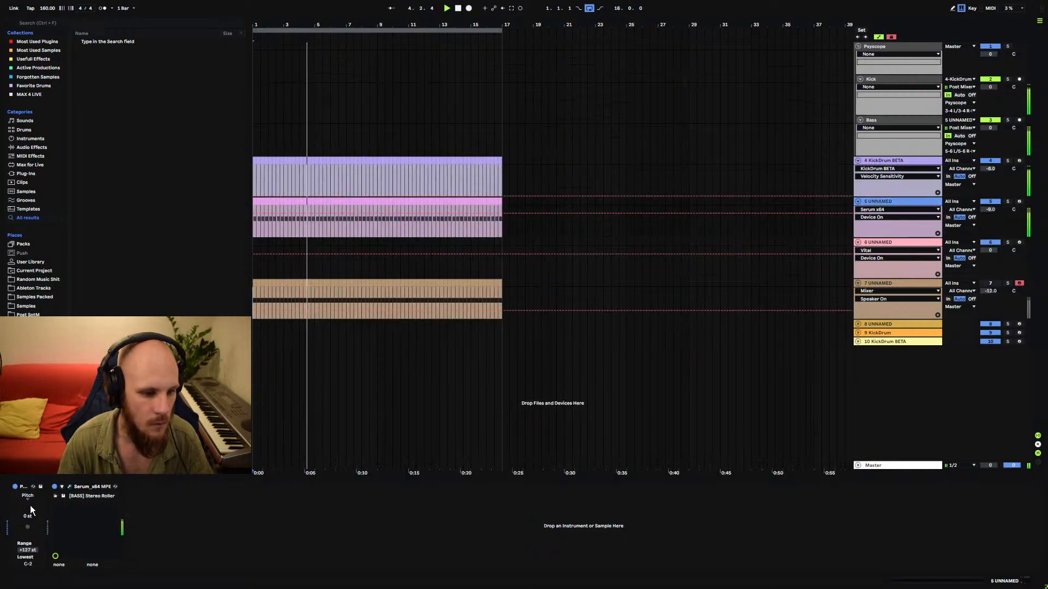
Set the Pitch device on bass track 5 to +5 st and play the loop from the start.
click(255, 218)
key(space)
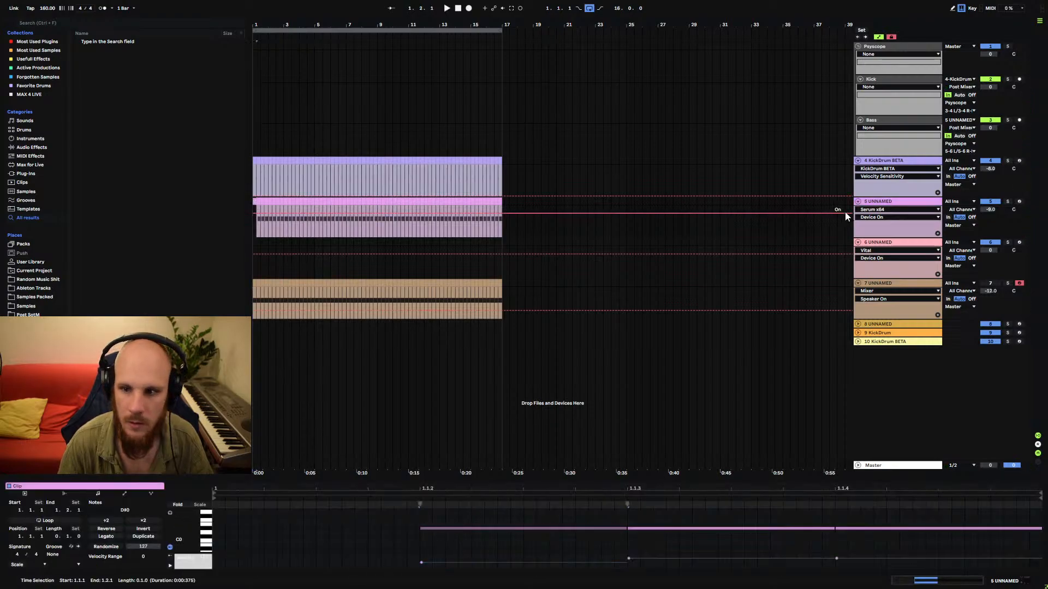
click(889, 208)
click(30, 508)
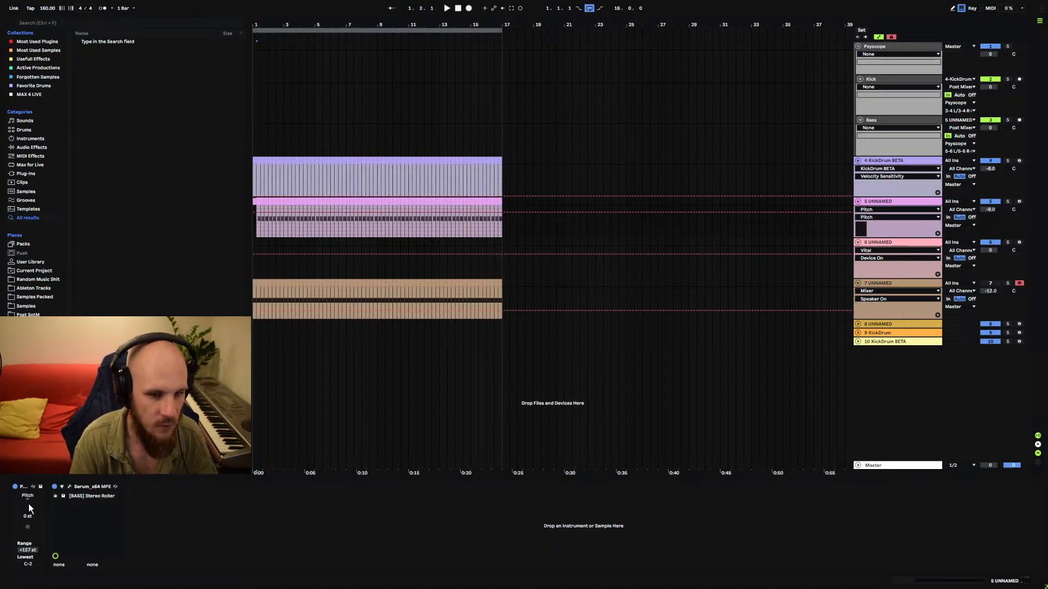
drag(30, 508, 30, 505)
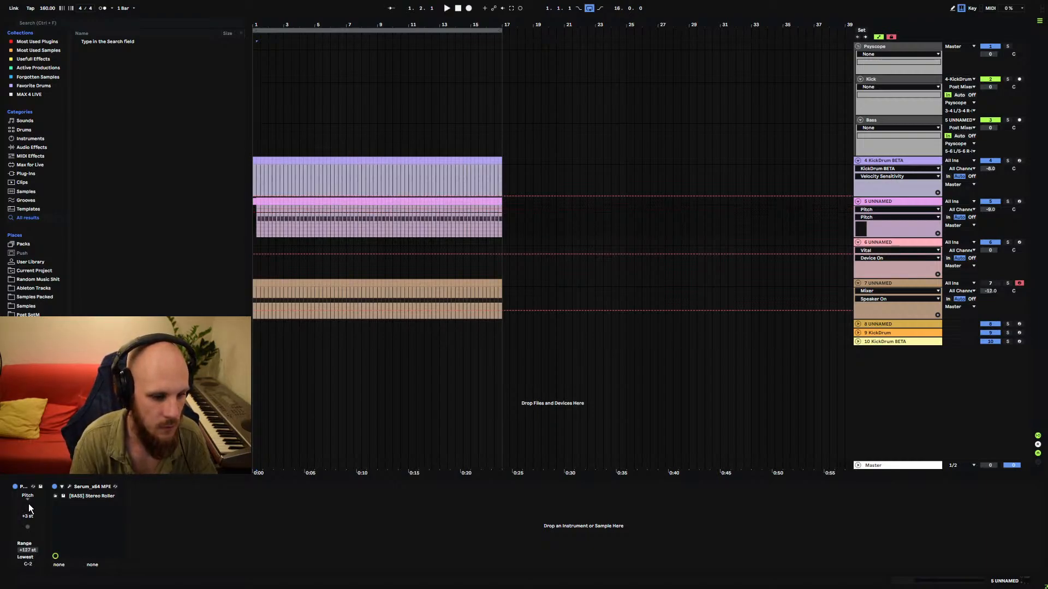
key(Delete)
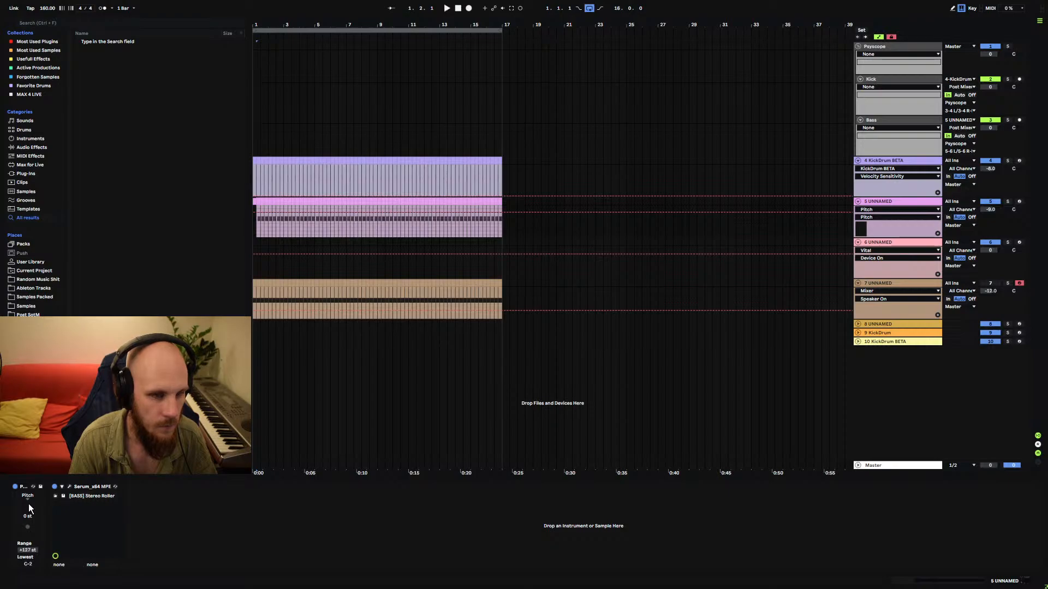
drag(30, 508, 30, 505)
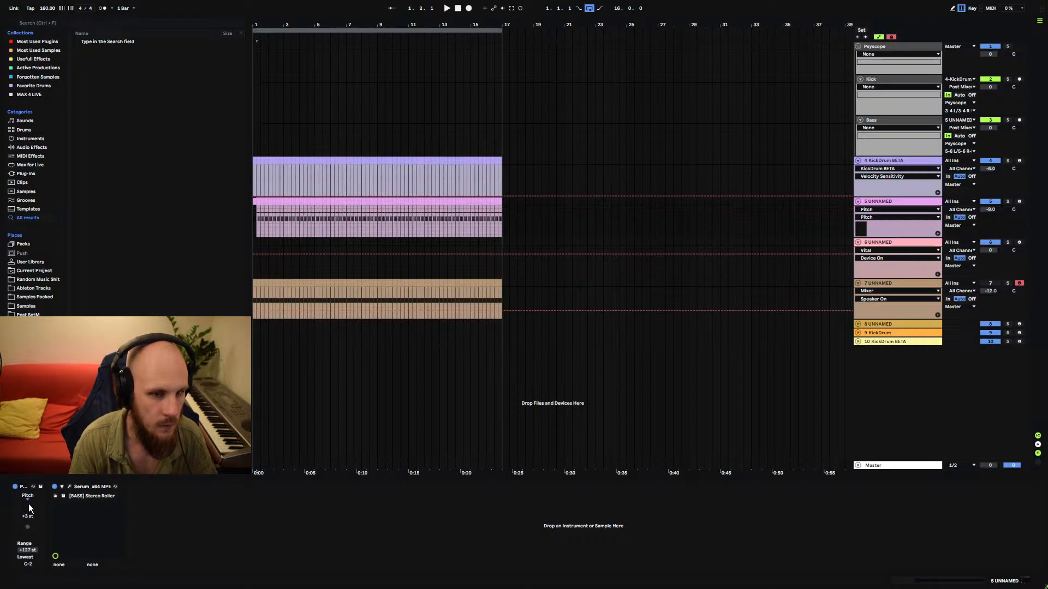
key(space)
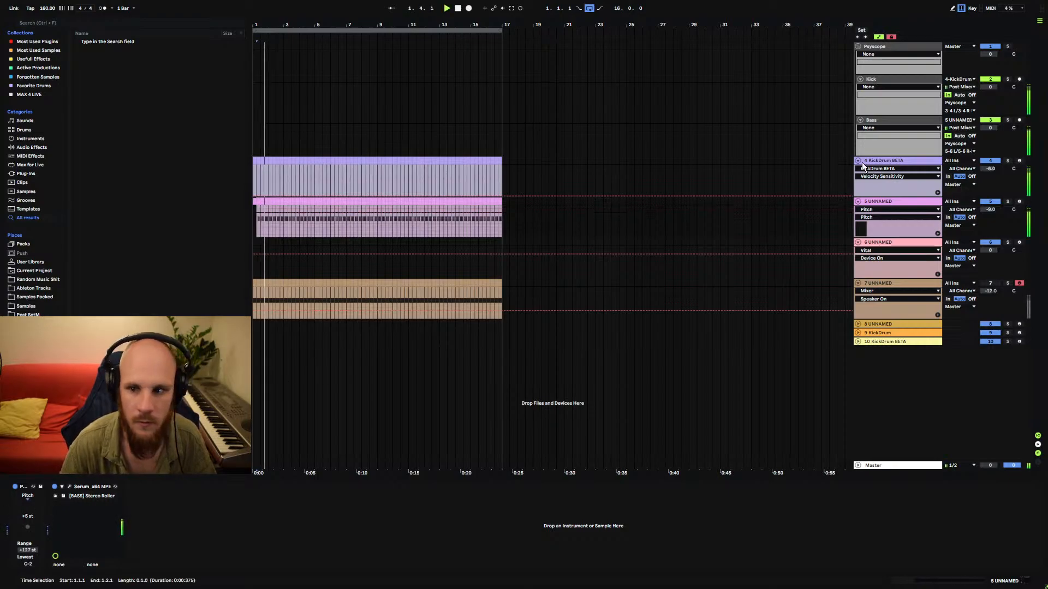
Open KickDrum BETA on track 4 and raise the oscillator pitch curve's middle point to F#1 and its end point to F1.
click(880, 162)
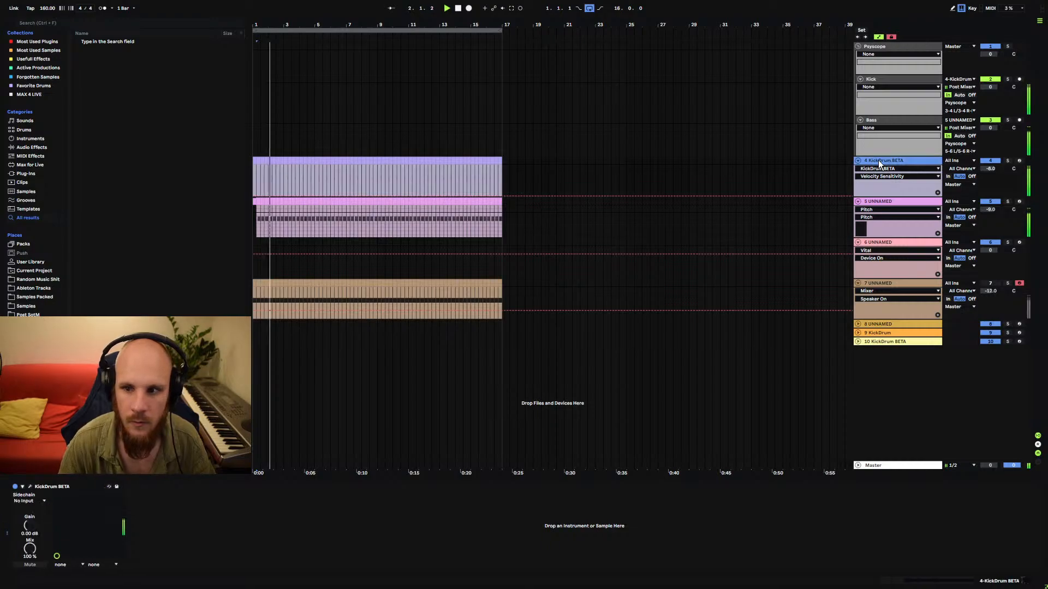
click(30, 486)
drag(329, 201, 329, 200)
click(217, 48)
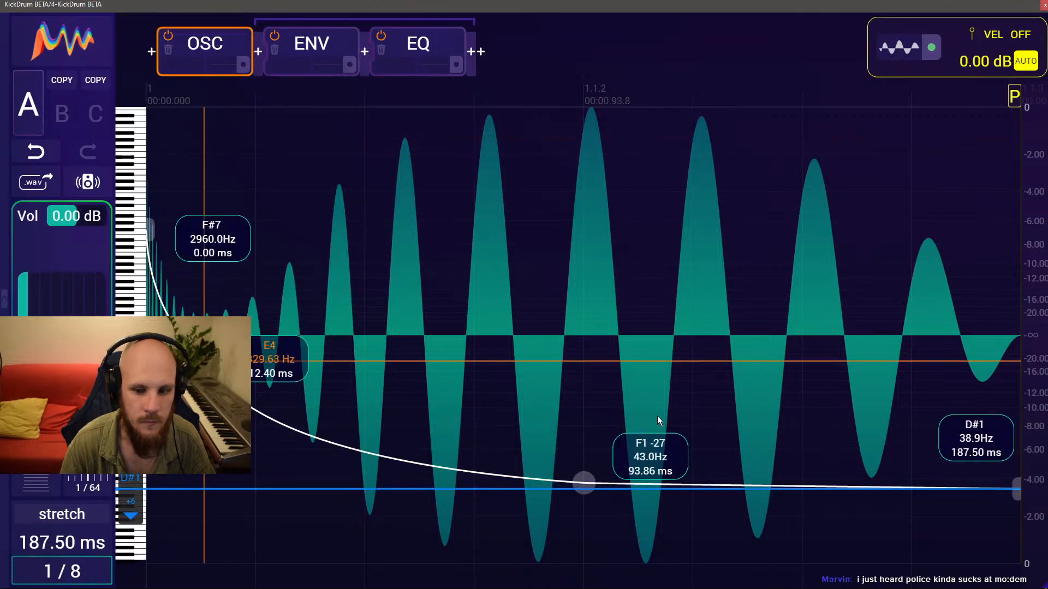
click(580, 483)
drag(580, 482, 582, 479)
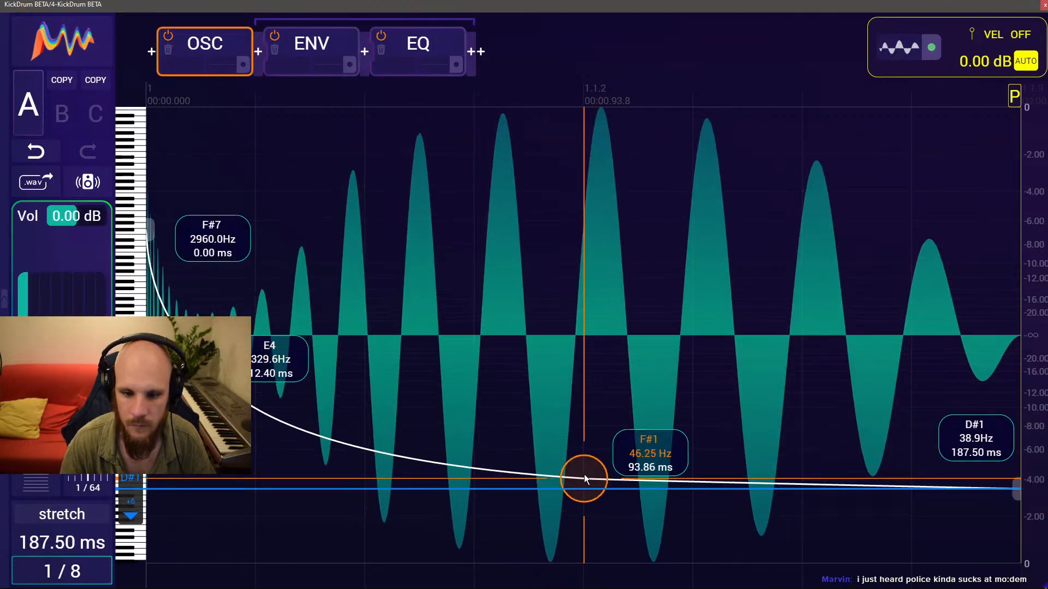
drag(1013, 488, 1012, 483)
Reshape the kick's pitch decay, raising the start point to F#9, moving the E4 point earlier and adjusting the curve segments.
drag(327, 447, 338, 431)
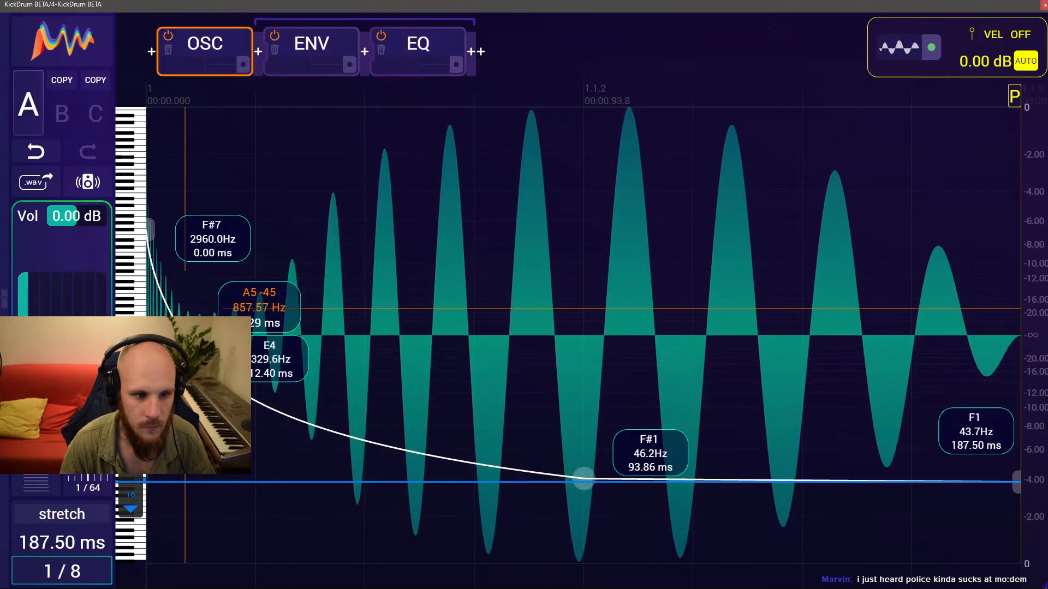
mouse_move(291, 415)
mouse_down()
mouse_move(281, 433)
mouse_move(293, 421)
mouse_up()
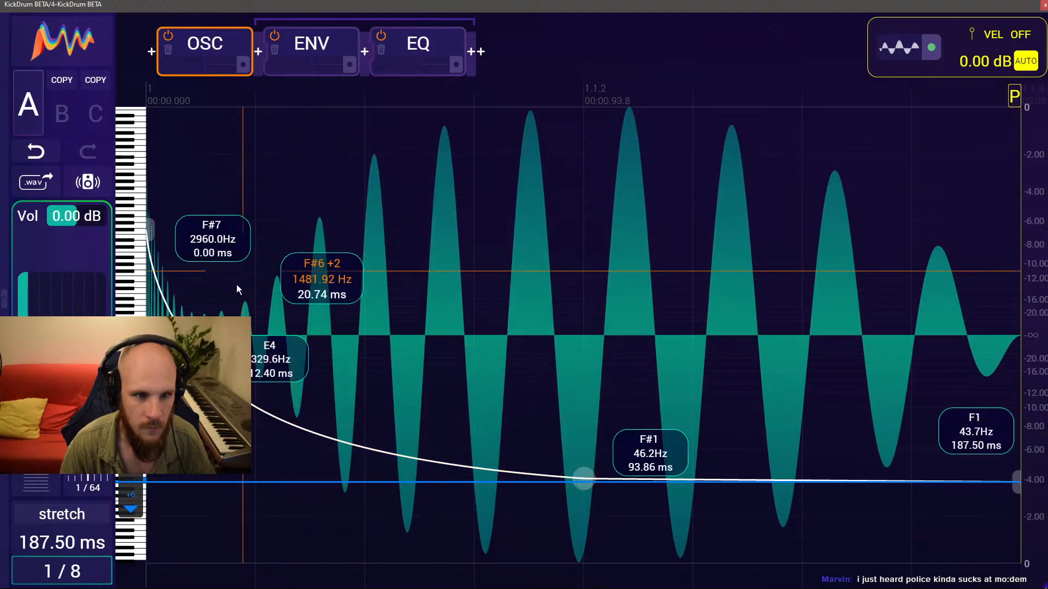
drag(204, 360, 198, 360)
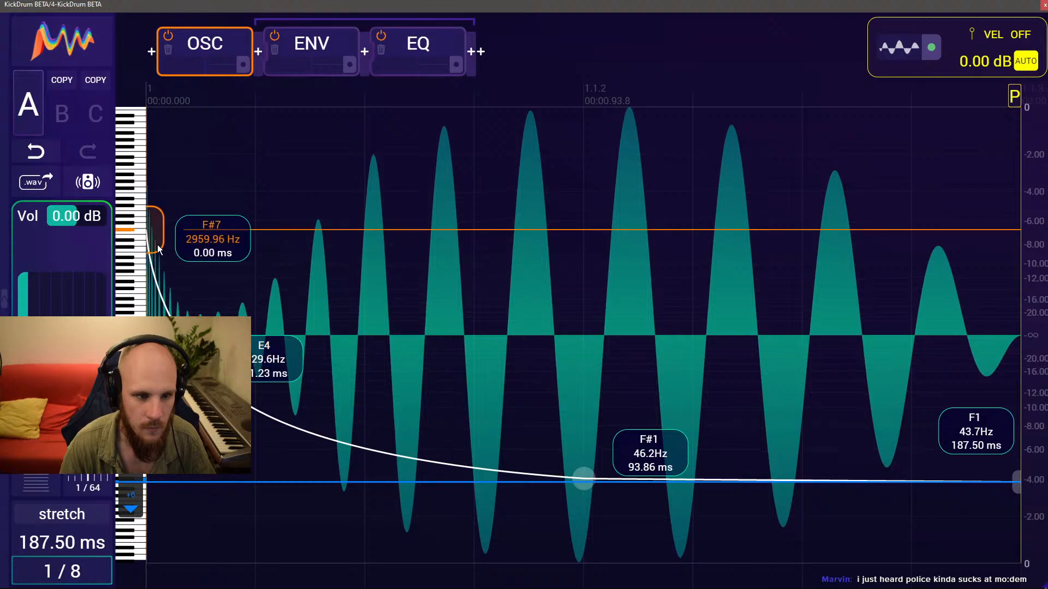
drag(157, 246, 153, 146)
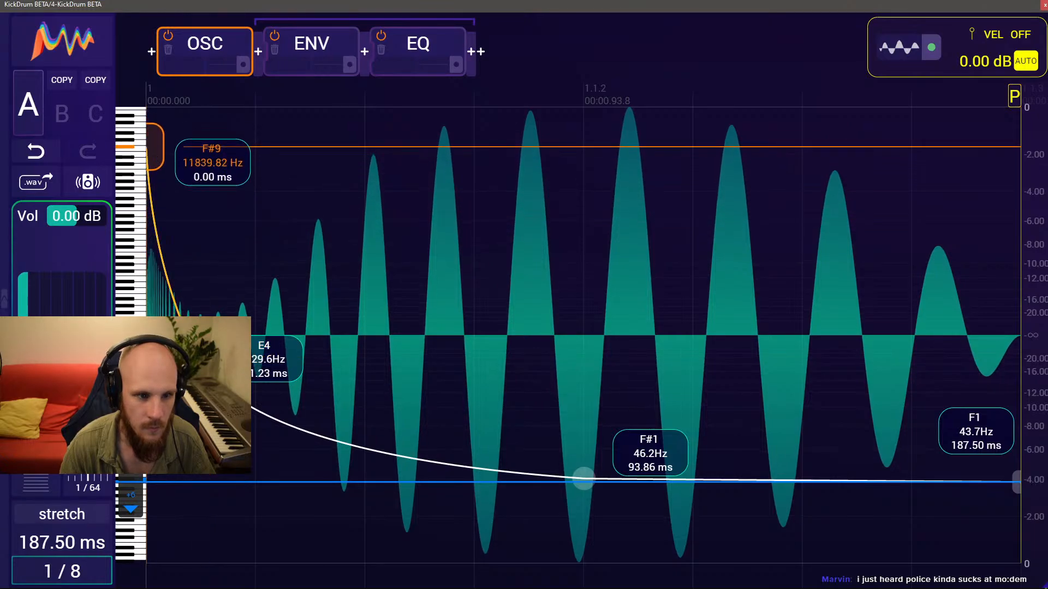
drag(198, 360, 173, 361)
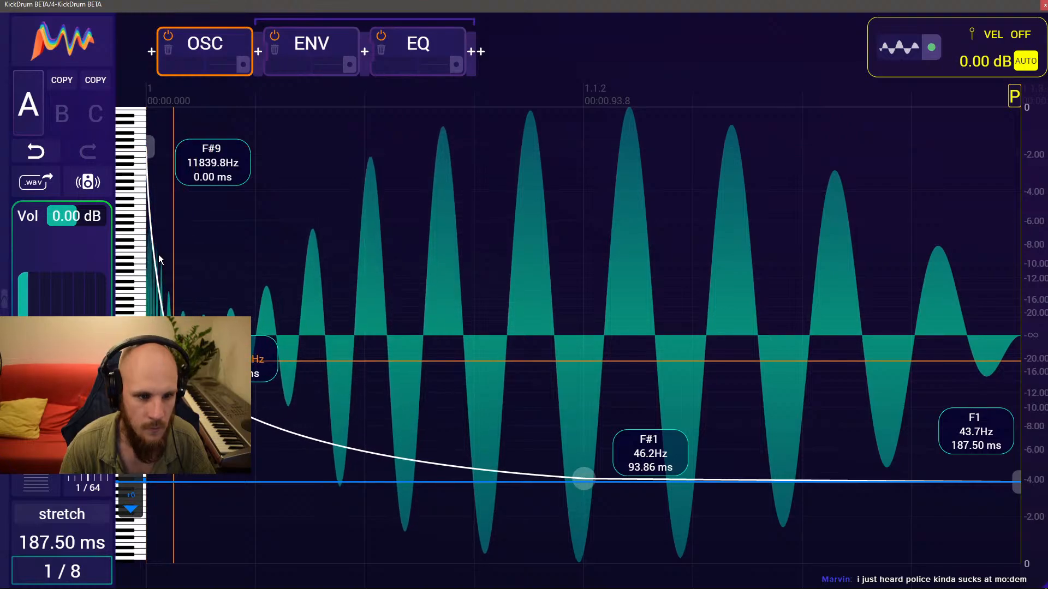
click(152, 282)
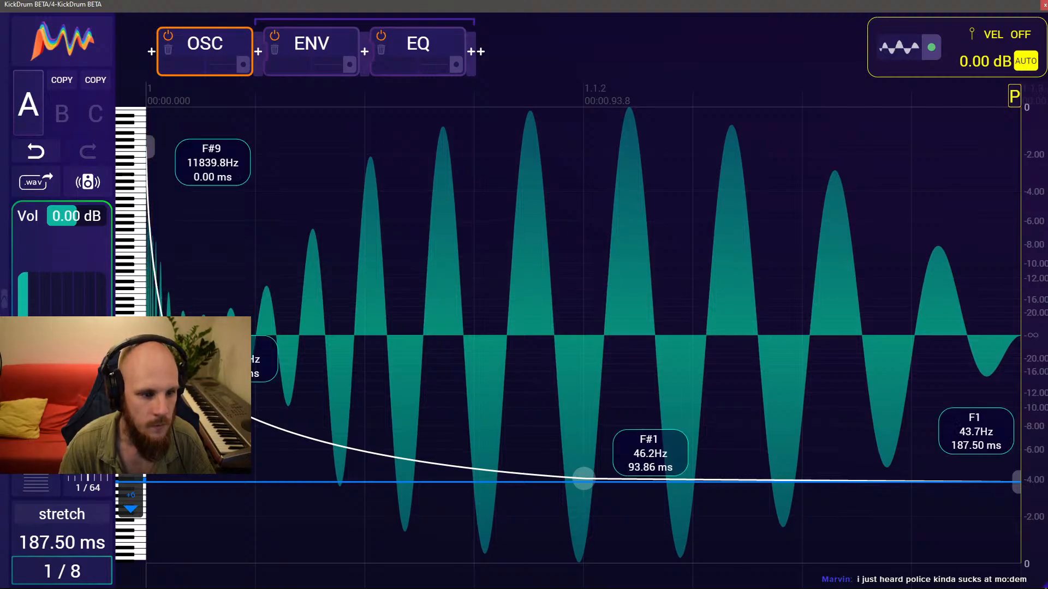
Add harmonics to the kick oscillator and shape their envelope to fall from the start to the minimum within the first few milliseconds.
mouse_move(34, 349)
mouse_down()
mouse_move(50, 339)
mouse_move(93, 346)
mouse_up()
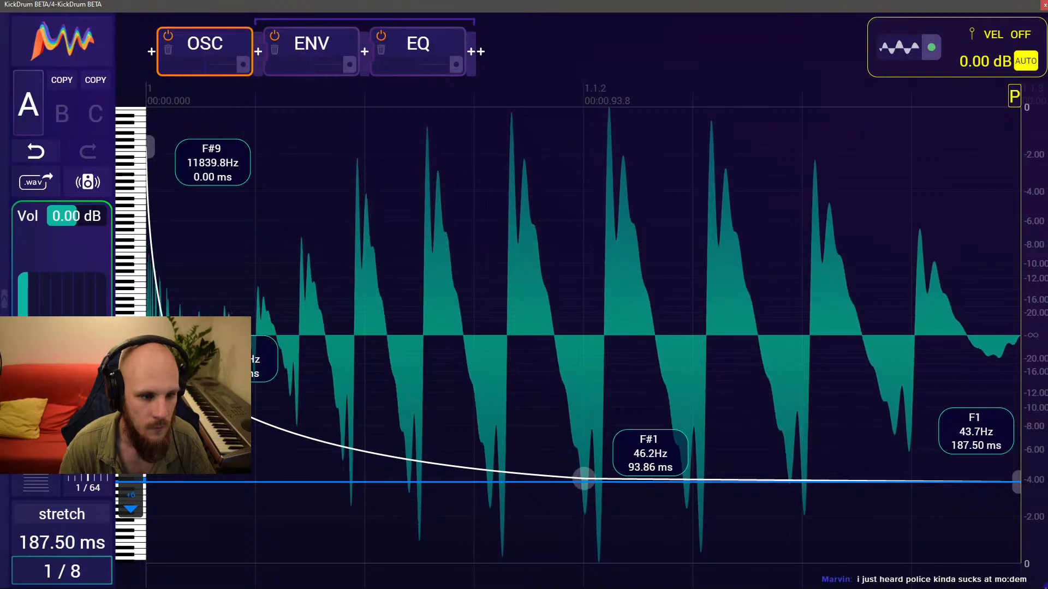
click(90, 382)
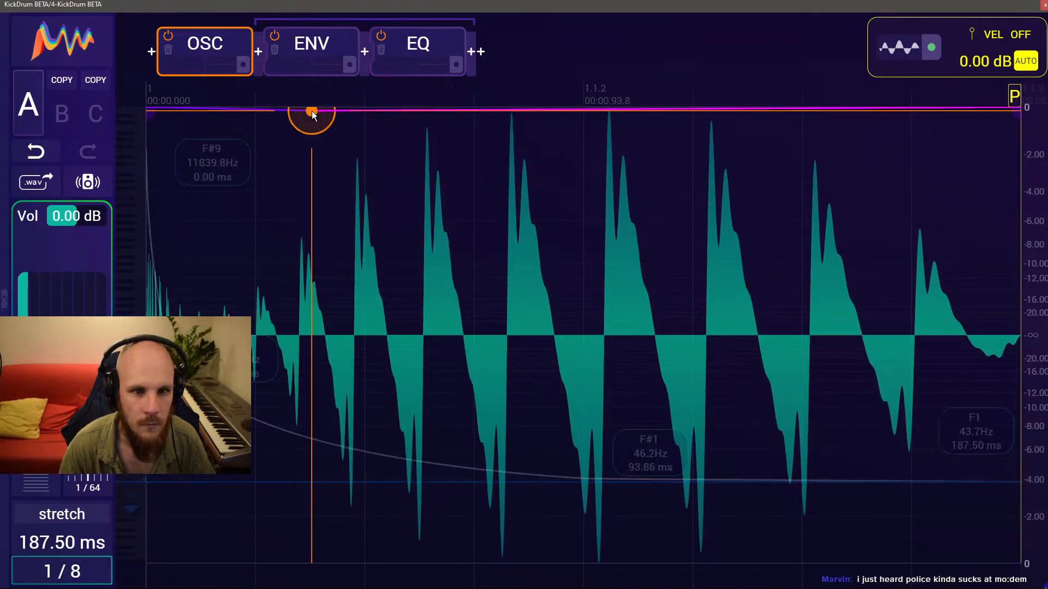
drag(297, 115, 216, 104)
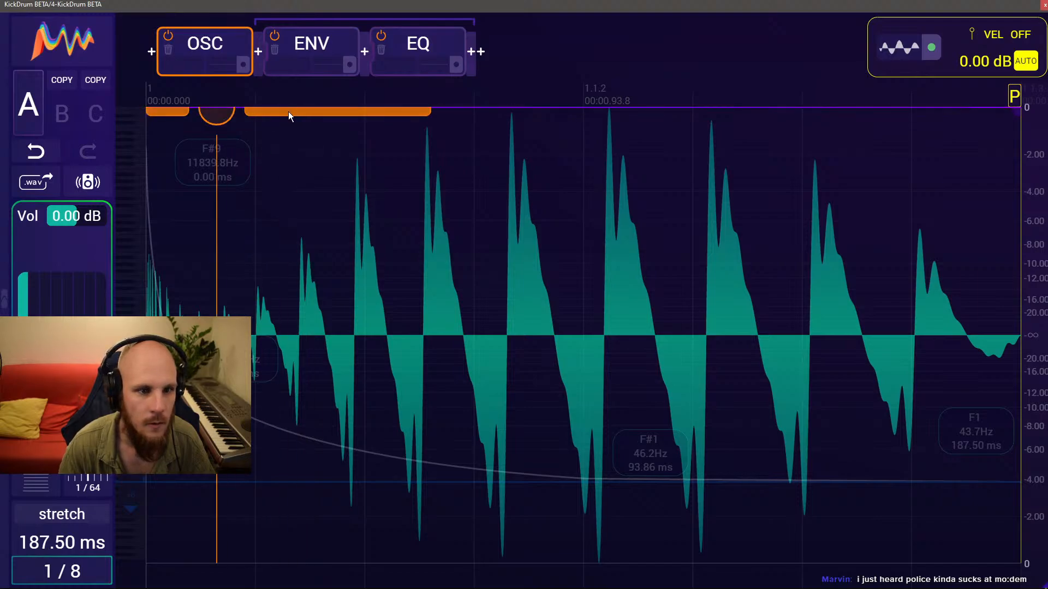
drag(533, 121, 288, 565)
drag(1010, 120, 1014, 562)
drag(217, 114, 158, 112)
drag(290, 564, 188, 571)
drag(160, 112, 152, 112)
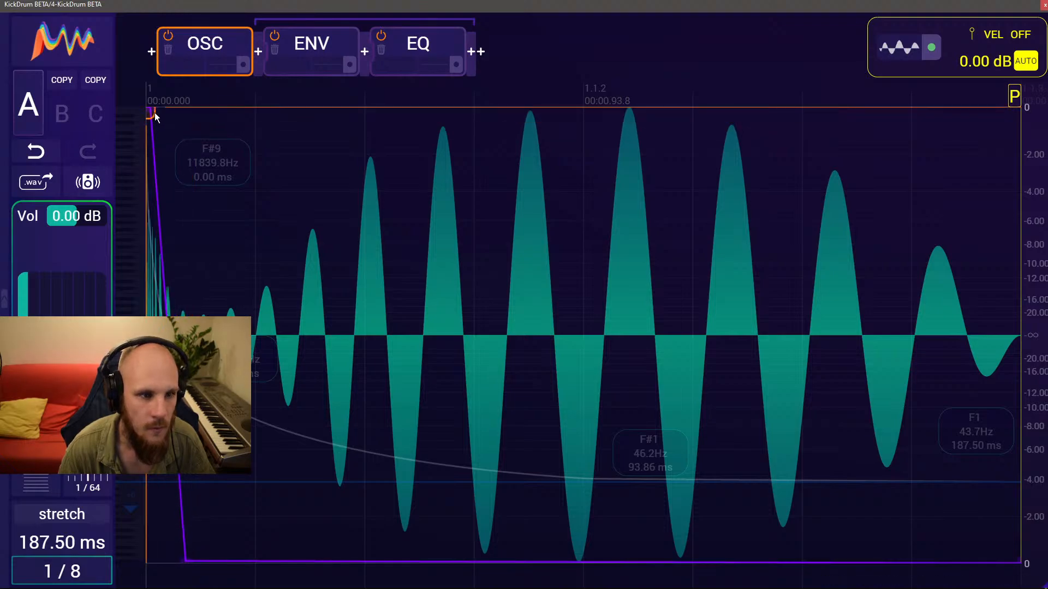
Lower the start of the harmonics envelope, bend its decay into a steep curve and close the KickDrum BETA window.
drag(155, 123, 169, 308)
drag(151, 180, 143, 261)
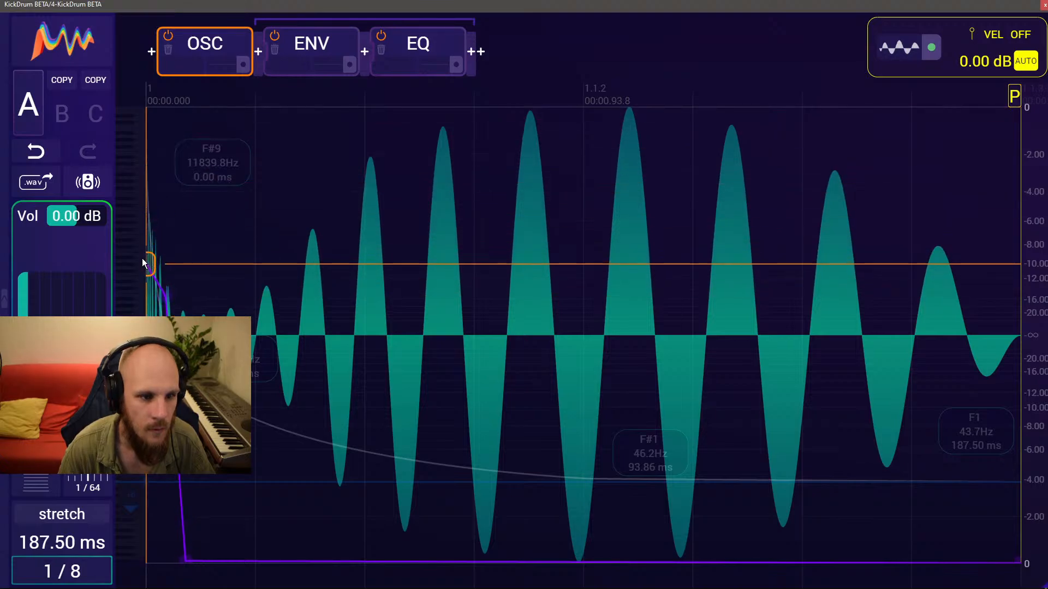
drag(166, 297, 154, 404)
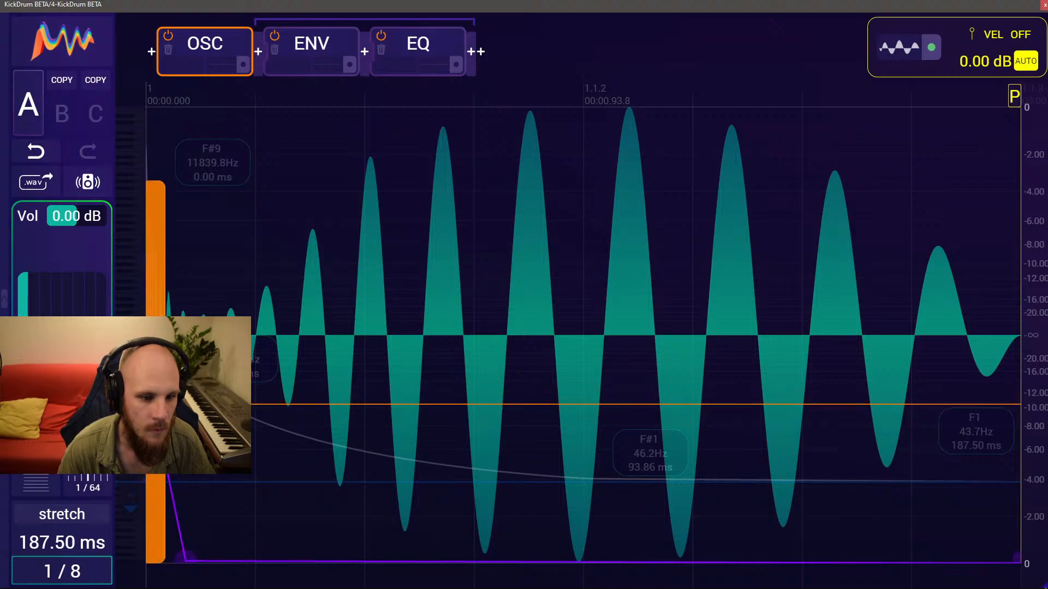
drag(168, 482, 159, 521)
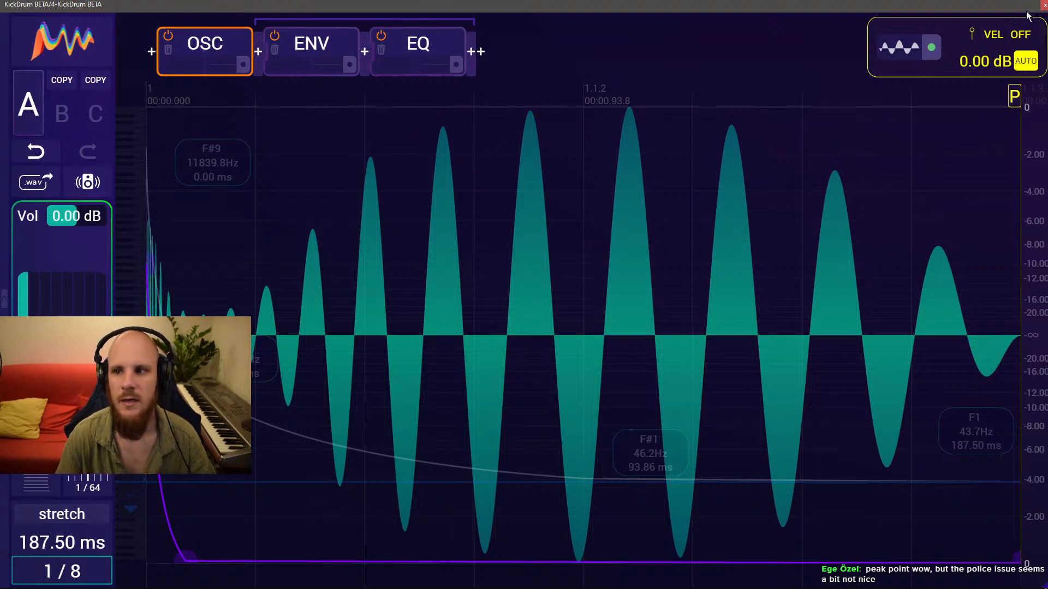
click(1043, 5)
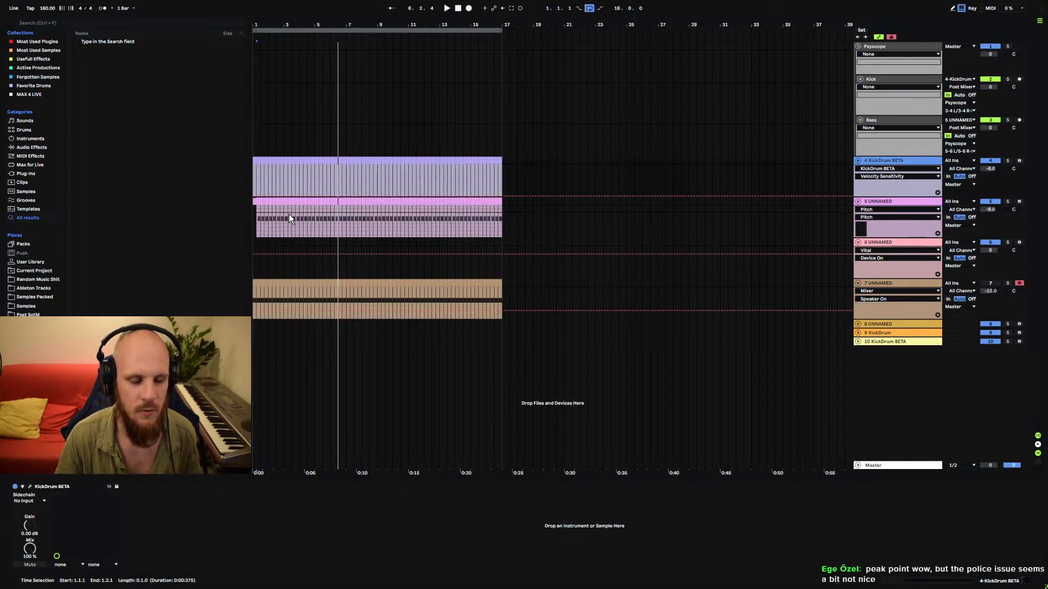
Play the loop from bar 1 to check the kick together with the bass.
click(256, 244)
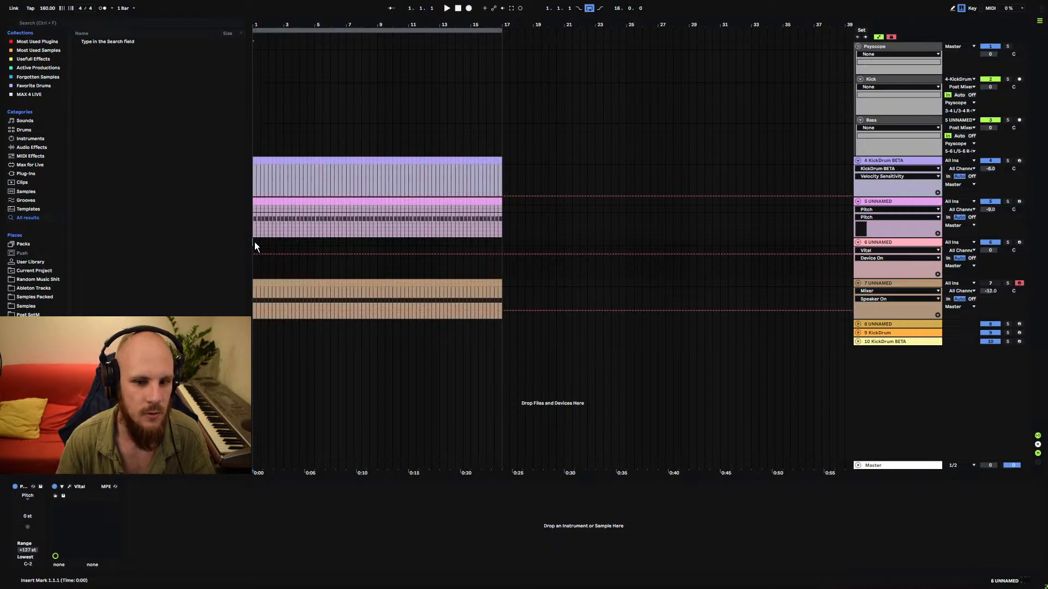
key(space)
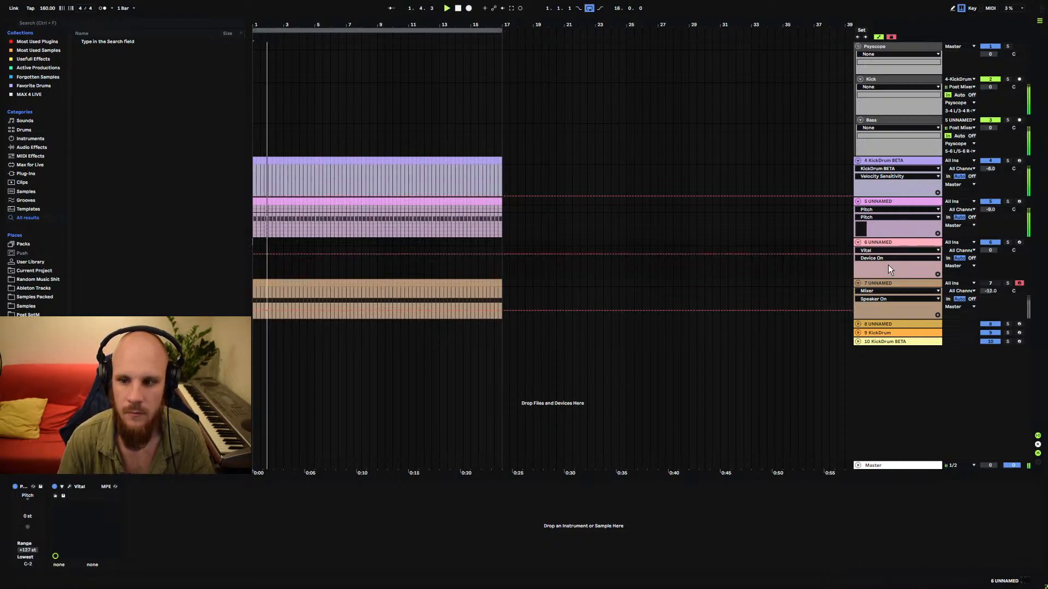
click(530, 312)
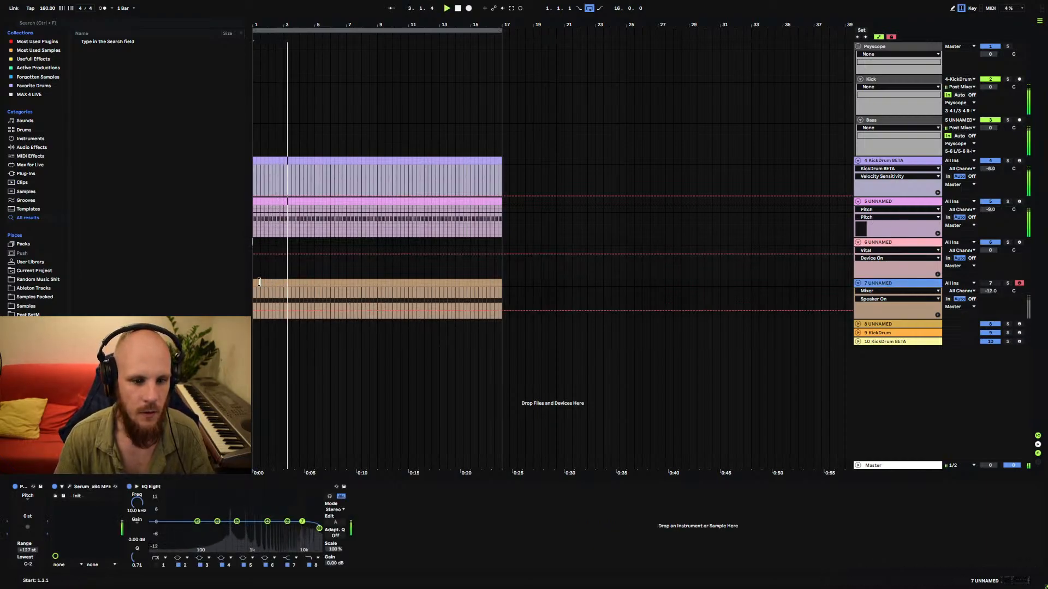
key(space)
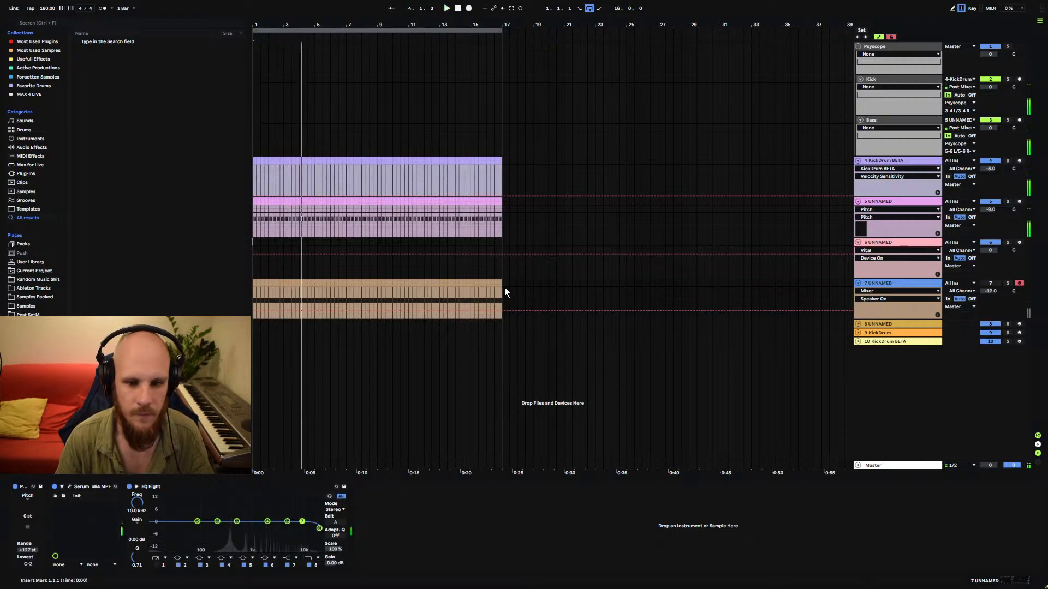
Activate track 7, open its Serum instance and briefly solo the track while playing the loop.
drag(505, 287, 241, 281)
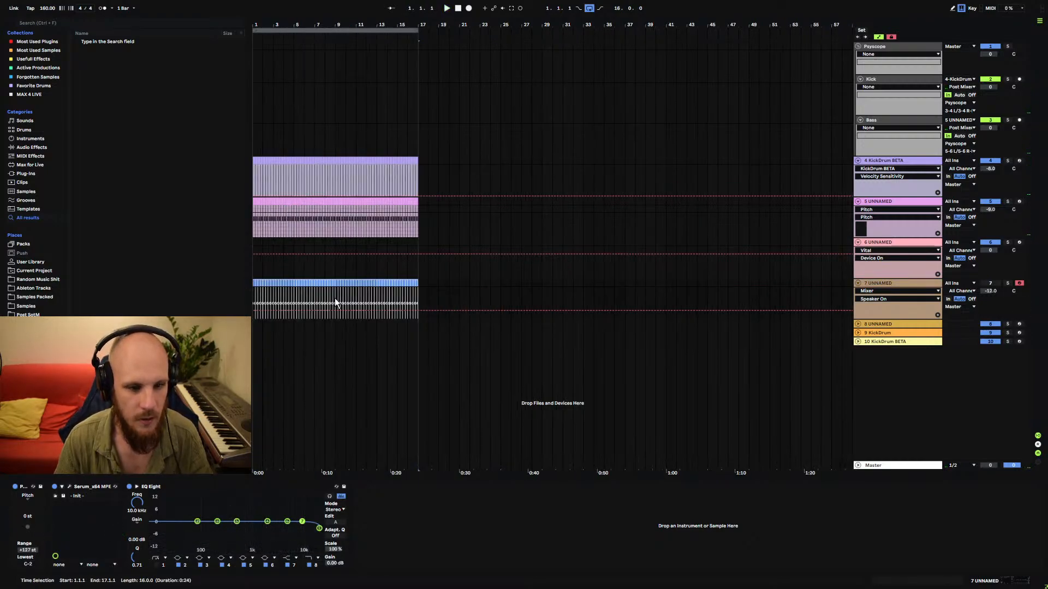
drag(255, 24, 268, 85)
click(650, 317)
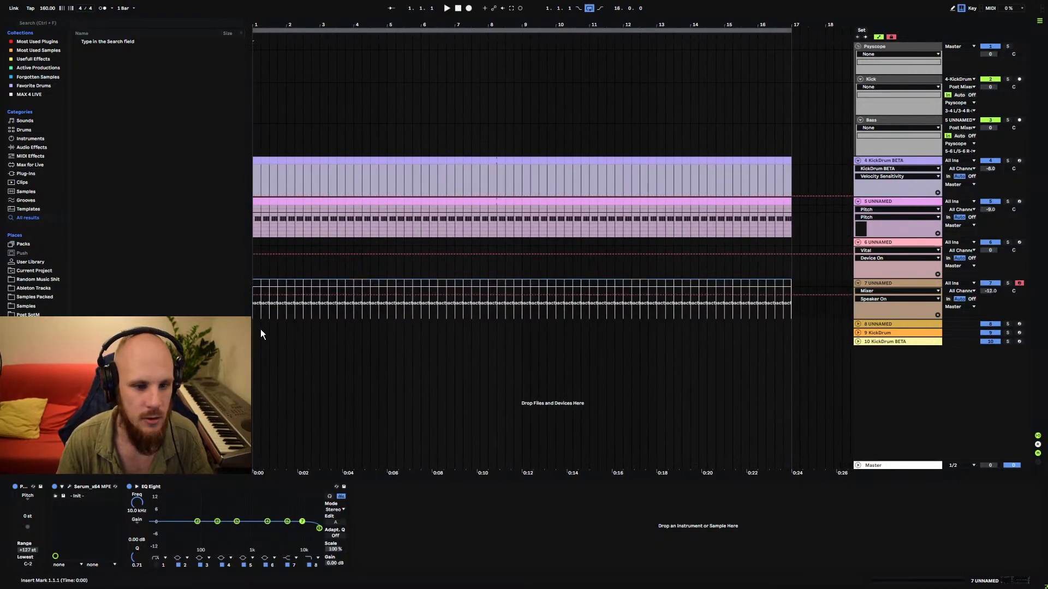
key(space)
click(69, 486)
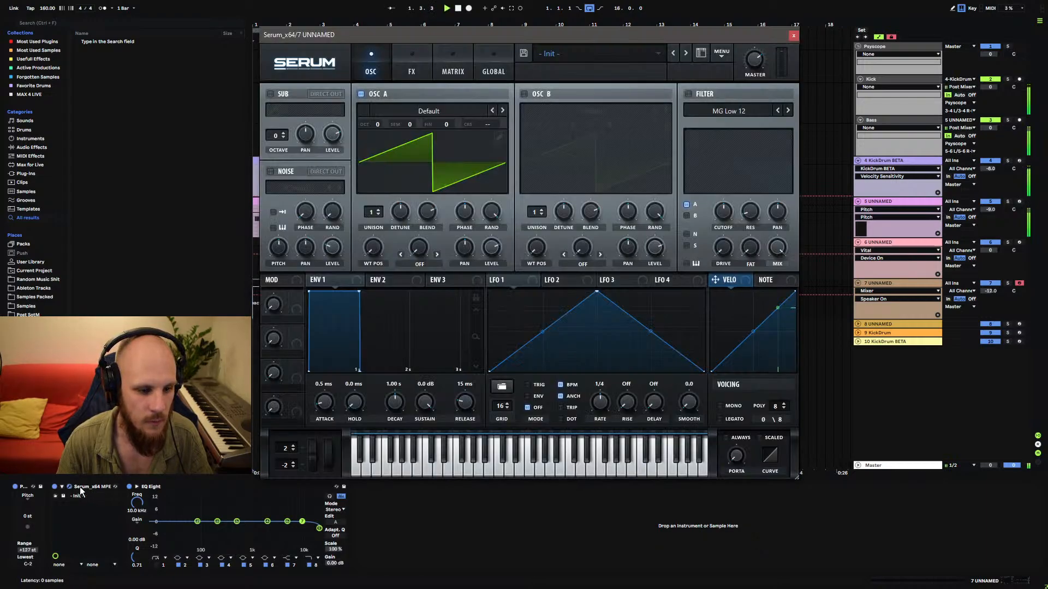
click(1007, 283)
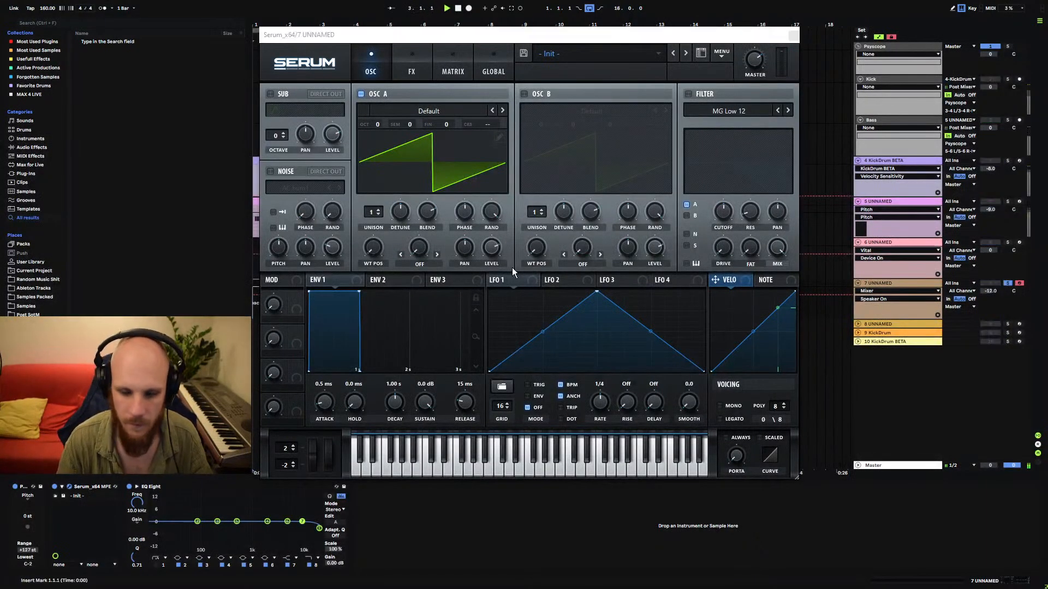
click(1007, 283)
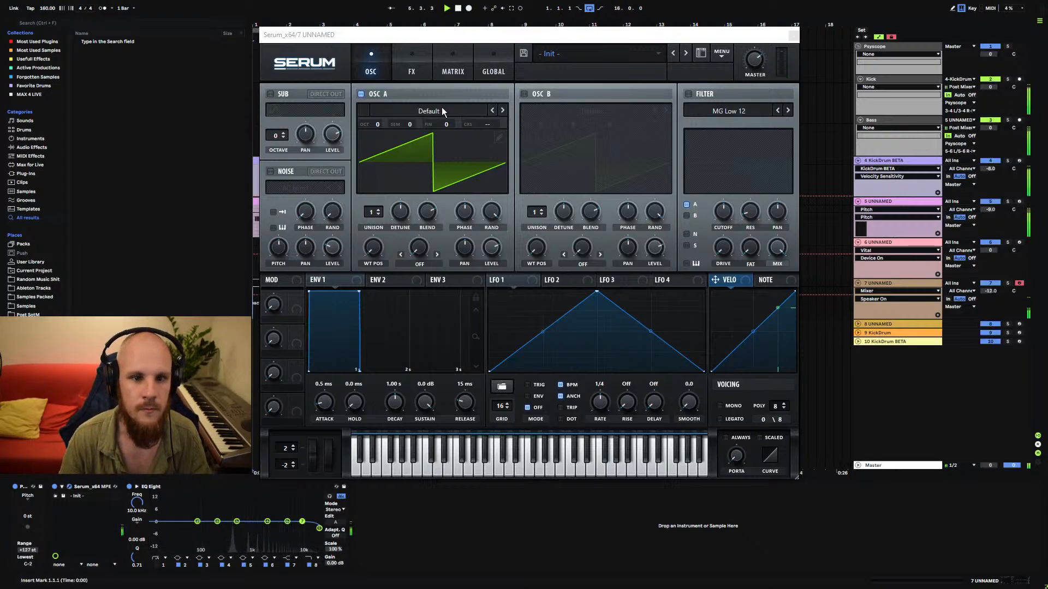
Audition wavetables in OSC A starting from PWM Maths 2 in the Analog category and settle on PWM Juno.
click(428, 109)
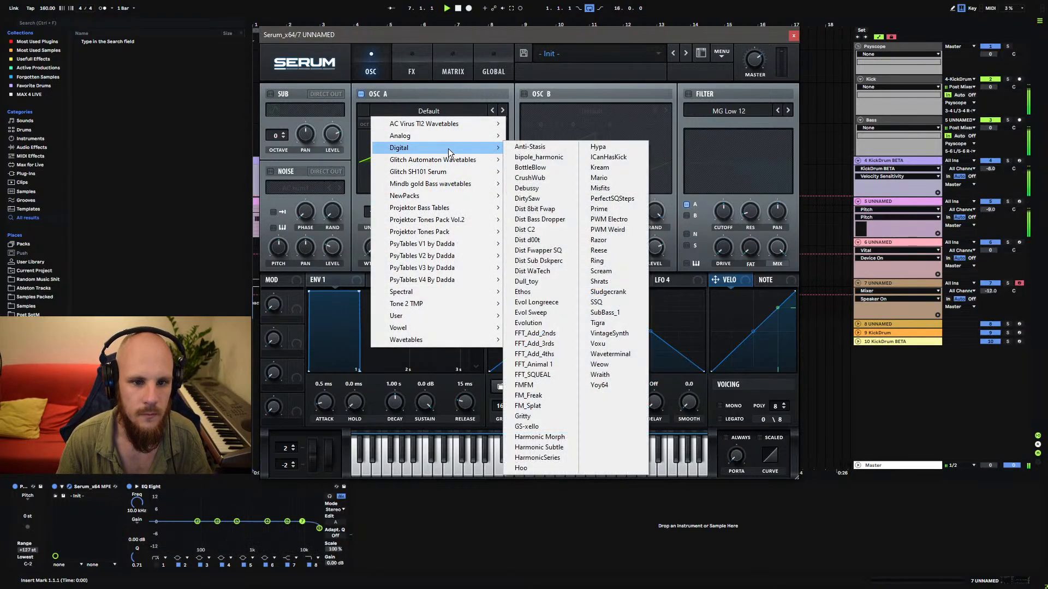
mouse_move(462, 143)
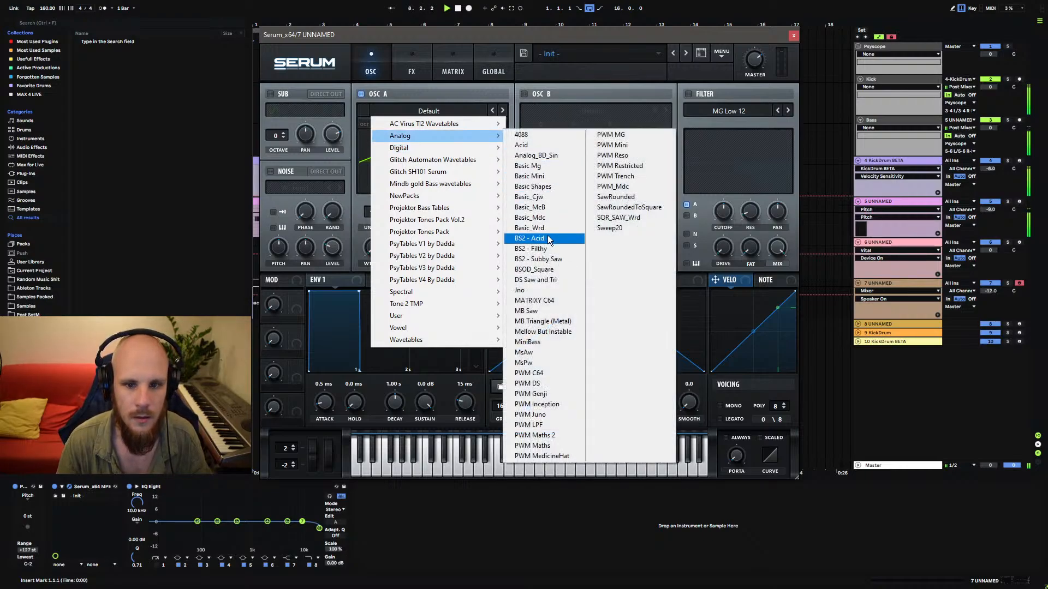
click(535, 435)
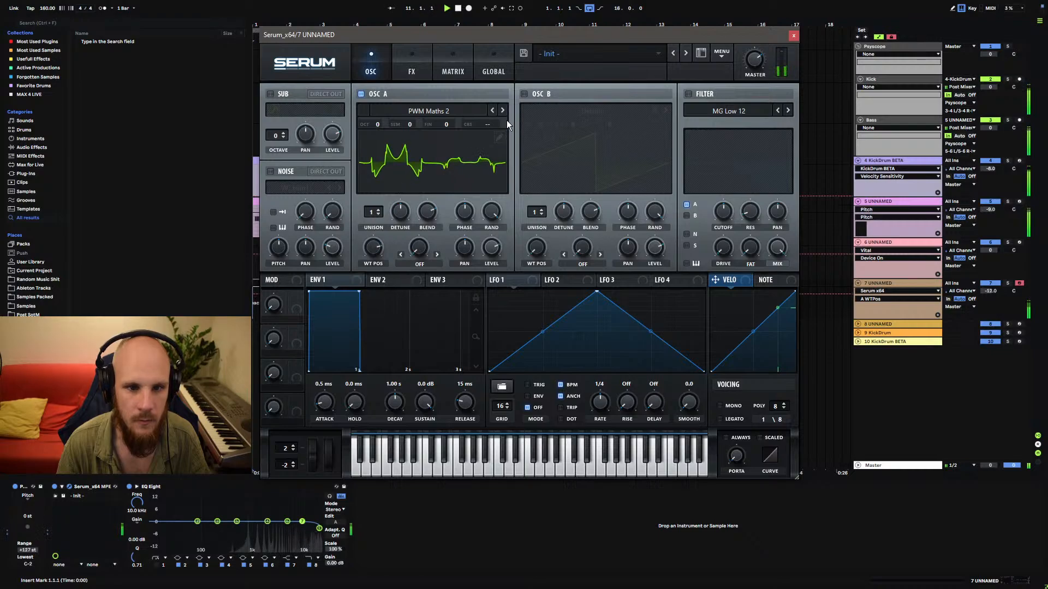
click(493, 111)
drag(447, 191, 389, 215)
click(492, 111)
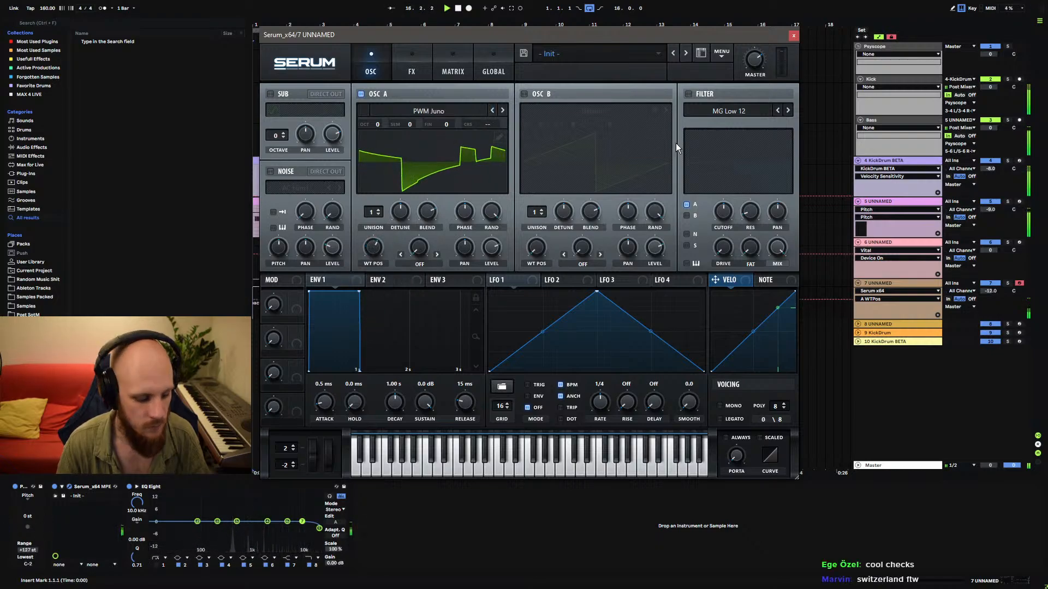
key(z)
key(z)
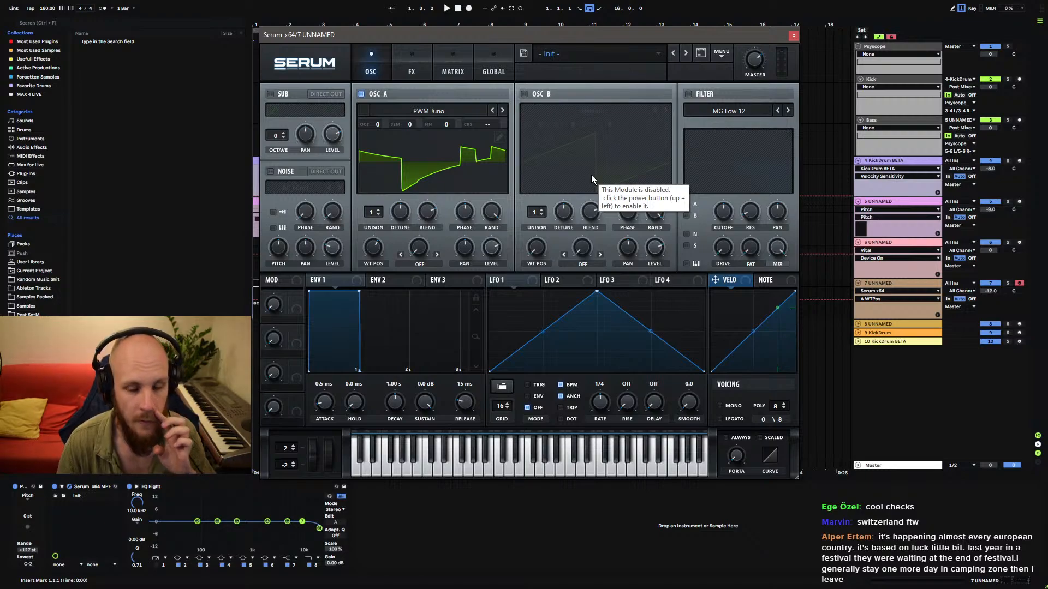
Set OSC A's unison to 3 voices and reduce its detune.
click(378, 210)
click(379, 211)
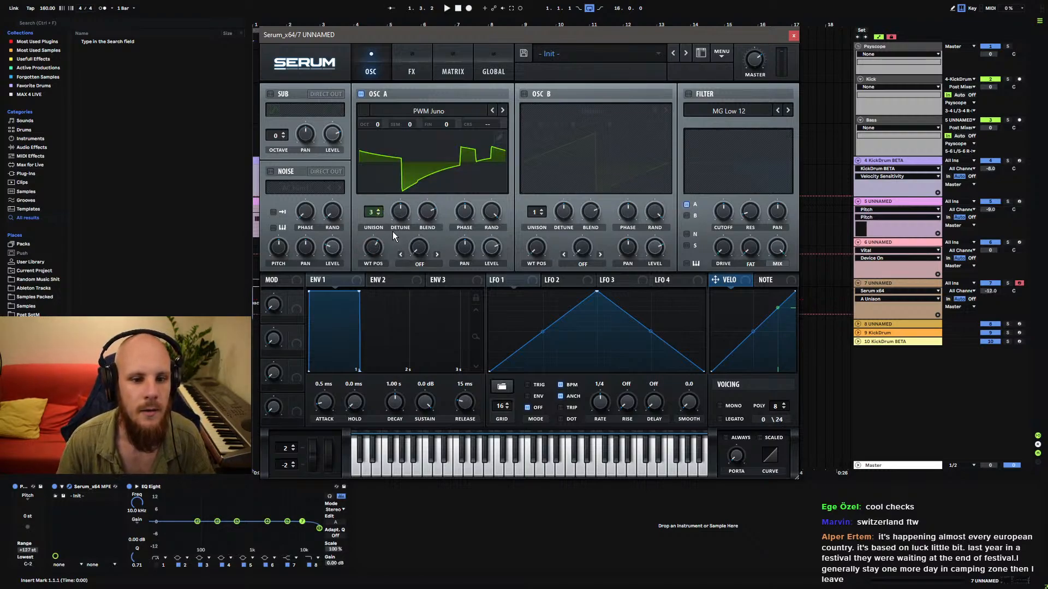
drag(401, 217, 397, 258)
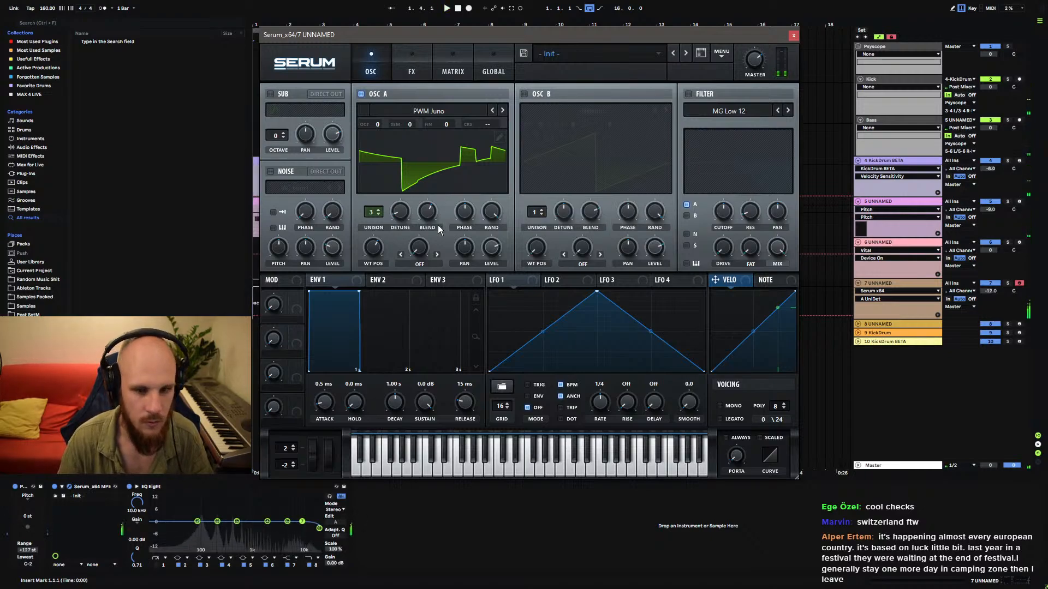
Enable the MG Low 12 filter and OSC B, and route OSC B through the filter.
click(688, 94)
click(524, 94)
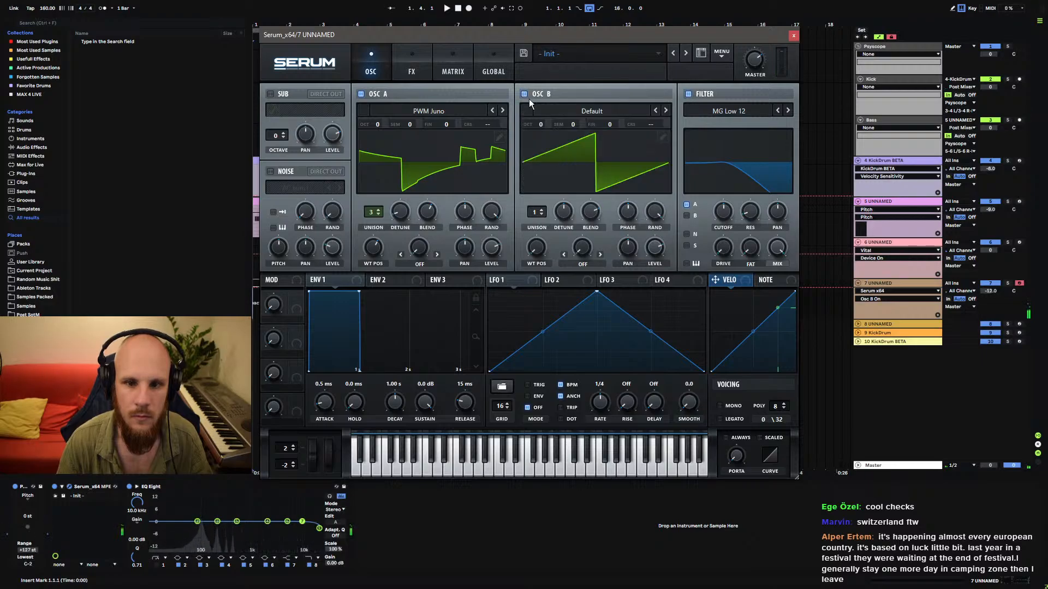
click(687, 216)
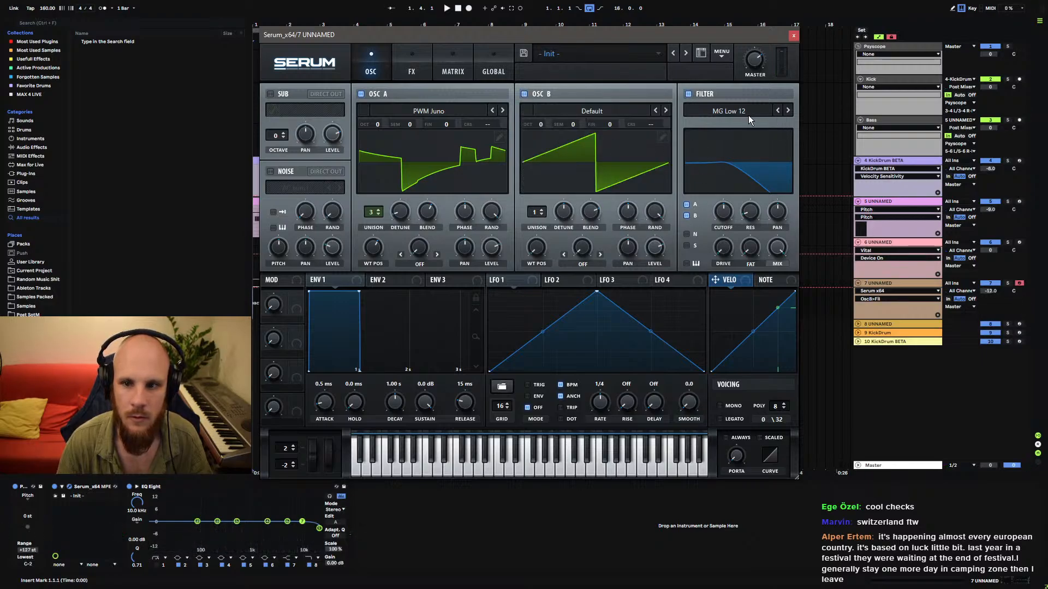
Adjust the MG Low 12 filter's resonance, fat and cutoff, and set the voicing to mono legato with always-on portamento.
drag(750, 247, 763, 203)
click(720, 407)
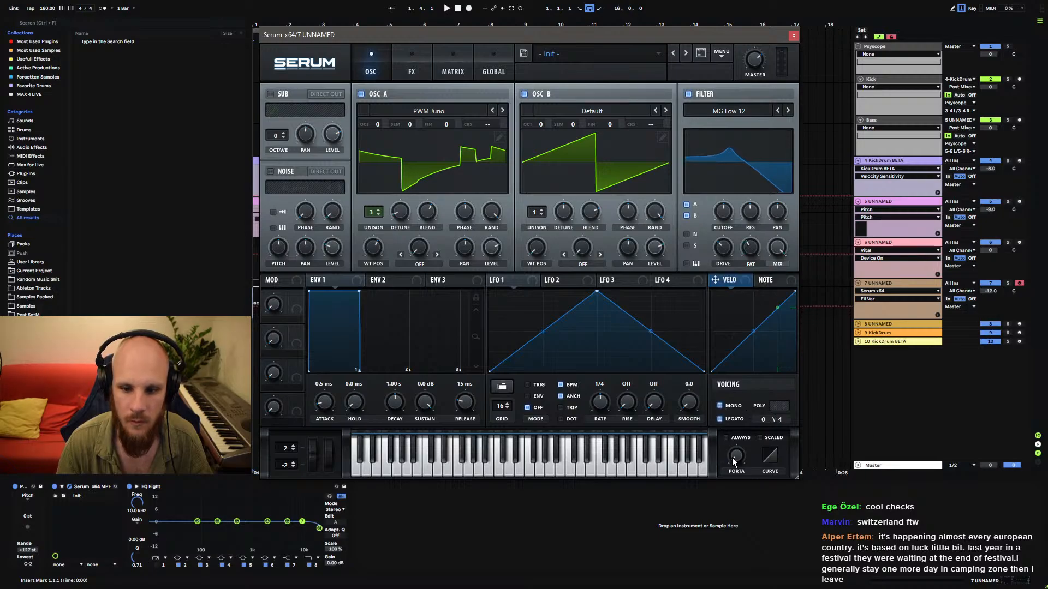
click(729, 439)
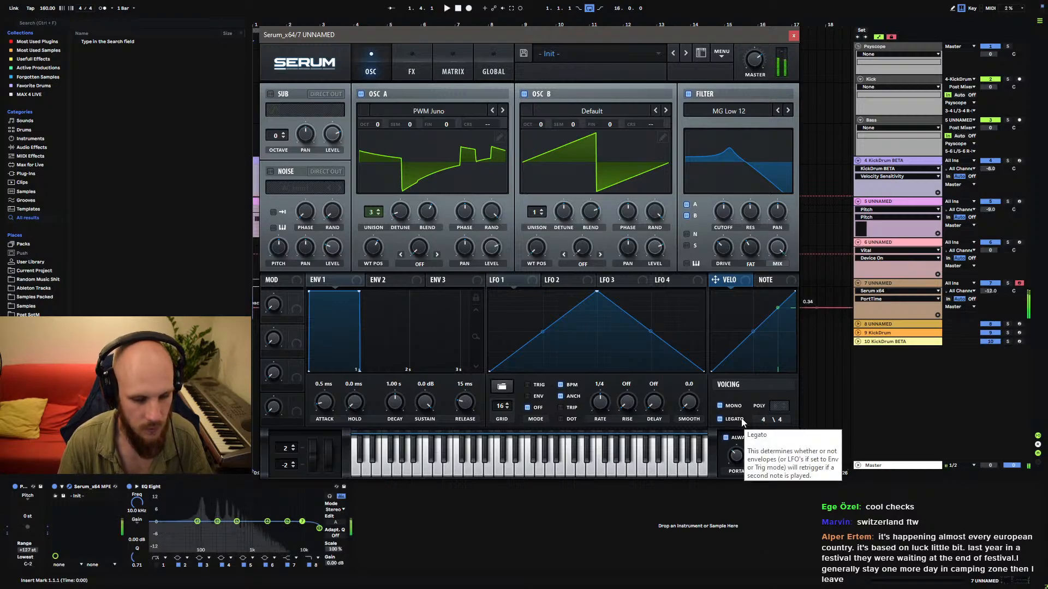
mouse_move(727, 207)
mouse_down()
mouse_move(730, 195)
mouse_move(726, 215)
mouse_up()
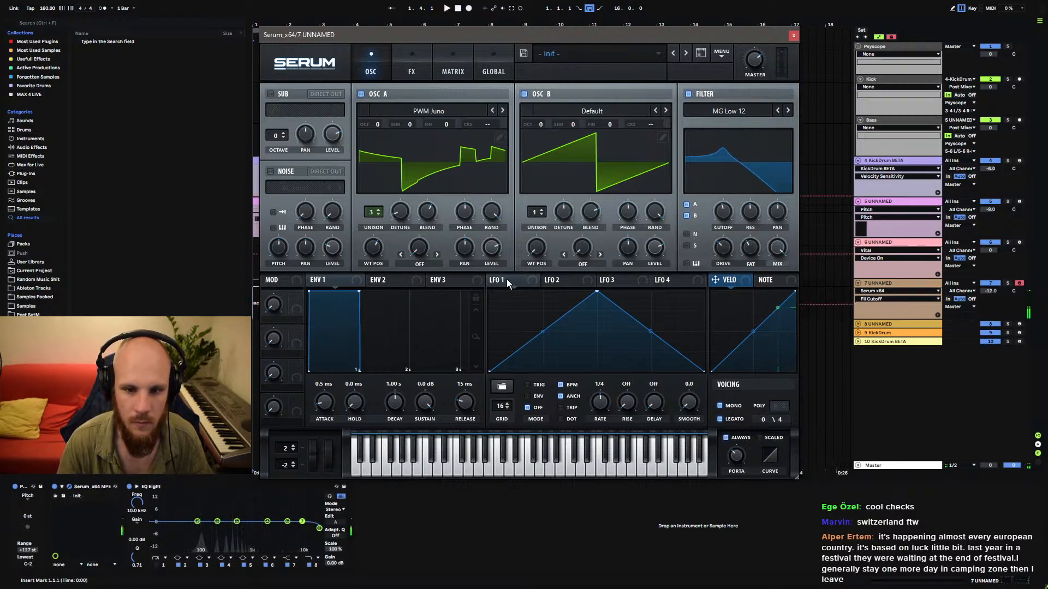
Enable the Distortion effect, raise its drive to 95% and change its mode from Tube to X-Shaper (Asym).
click(394, 61)
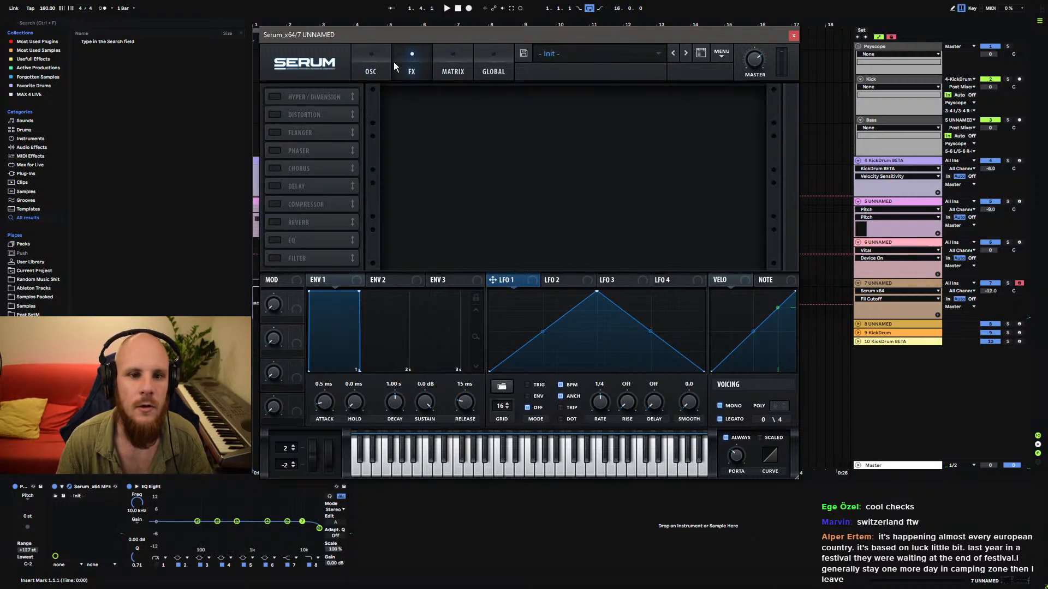
click(275, 115)
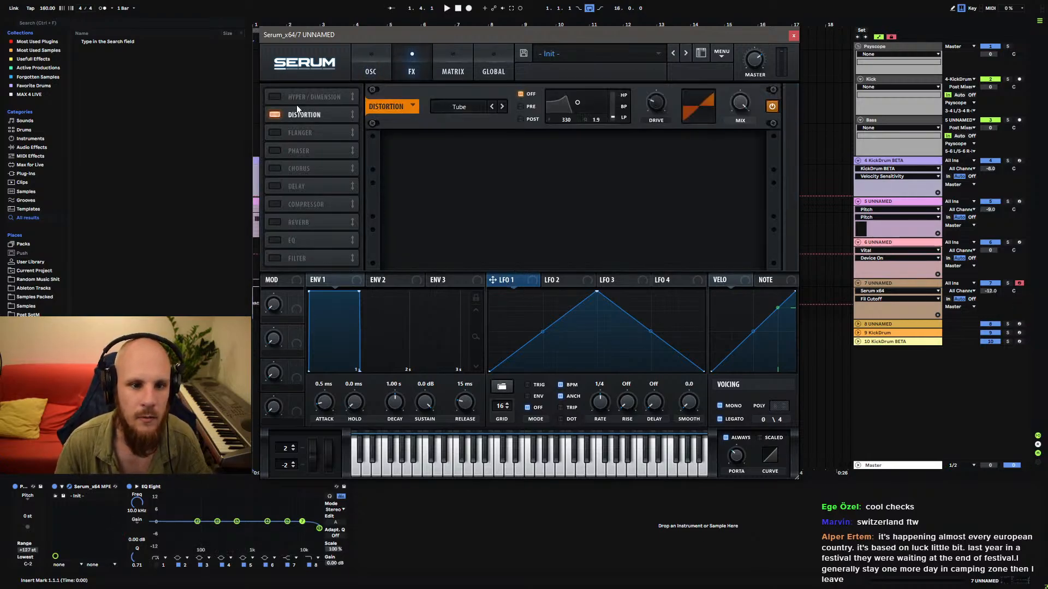
drag(653, 110, 692, 55)
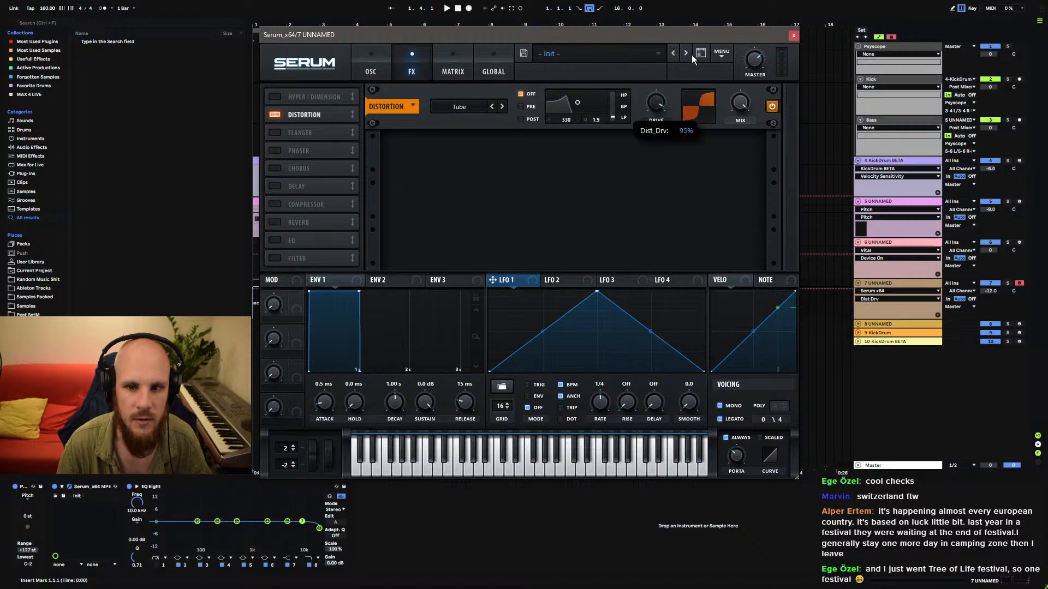
click(459, 107)
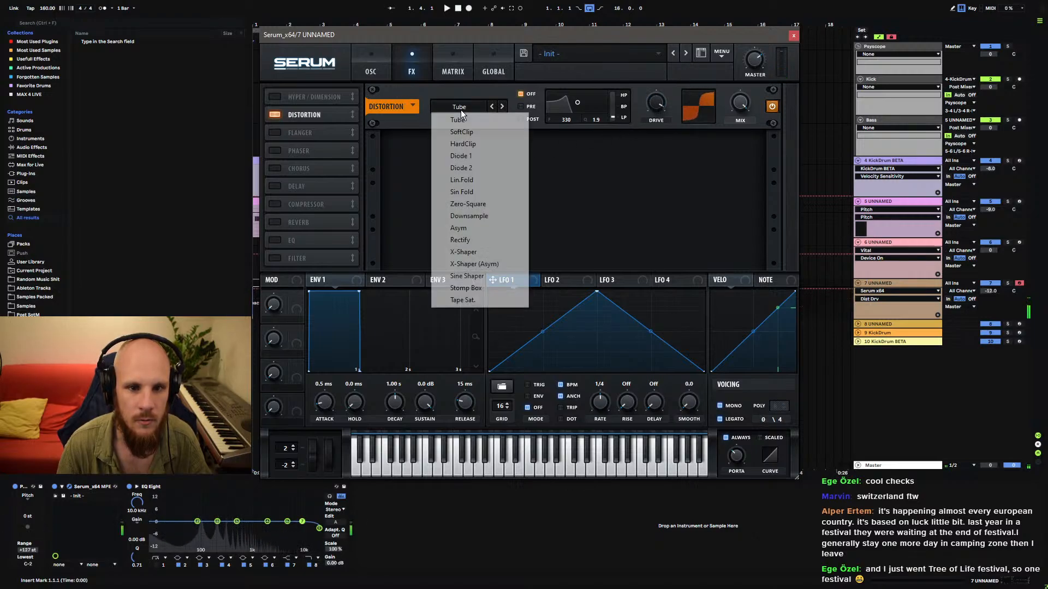
click(474, 264)
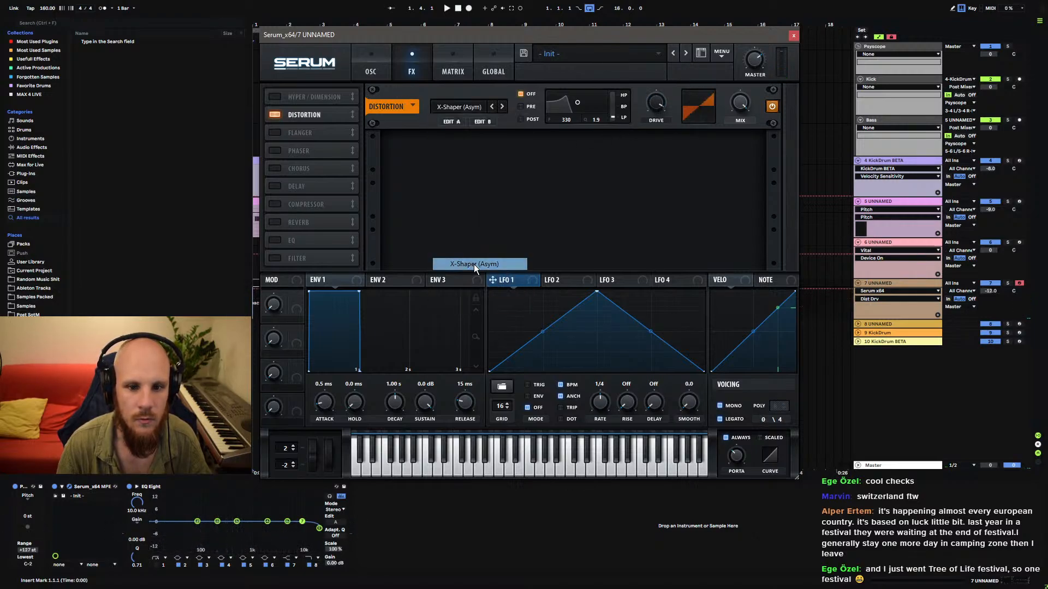
Shape the first half of the Shaper B curve into a tall narrow peak that drops to zero, with bent segments on both sides.
click(481, 122)
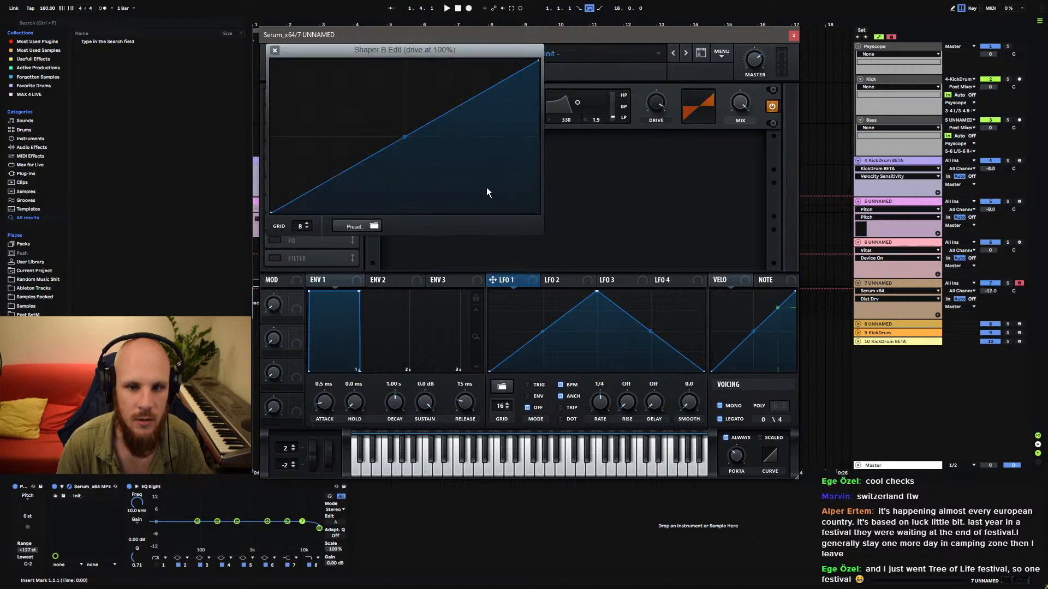
double_click(395, 104)
drag(395, 104, 404, 136)
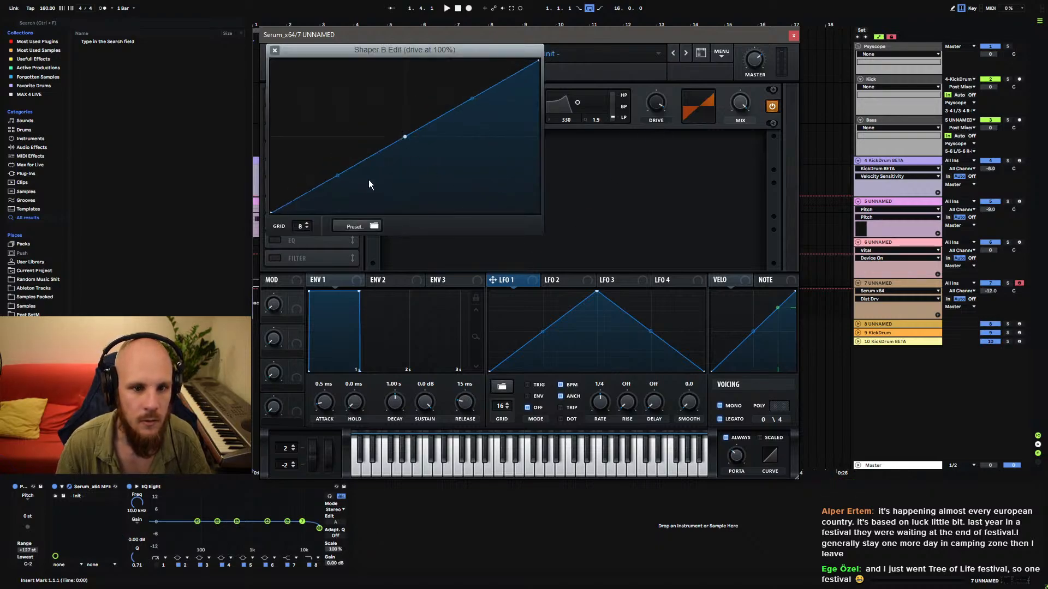
double_click(372, 195)
drag(377, 199, 380, 211)
double_click(361, 149)
drag(361, 149, 360, 73)
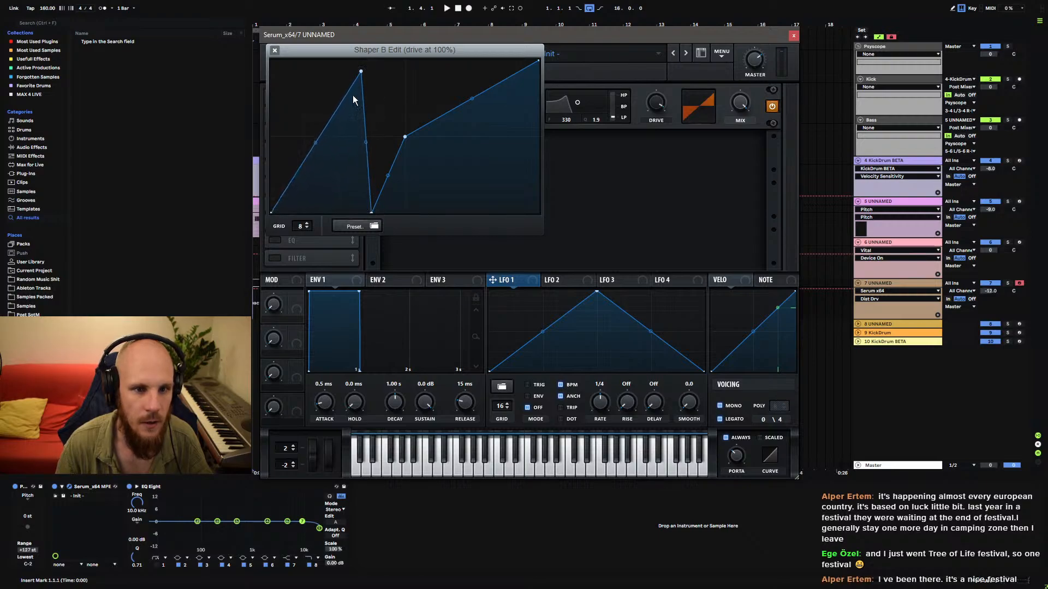
double_click(343, 163)
drag(343, 164, 350, 189)
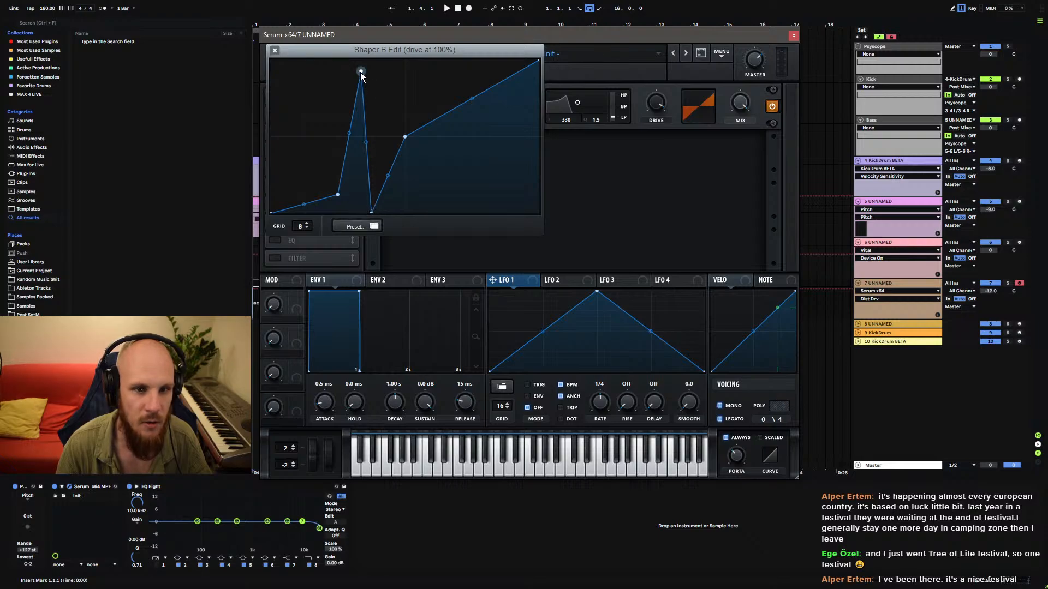
drag(384, 178, 387, 204)
drag(350, 164, 347, 111)
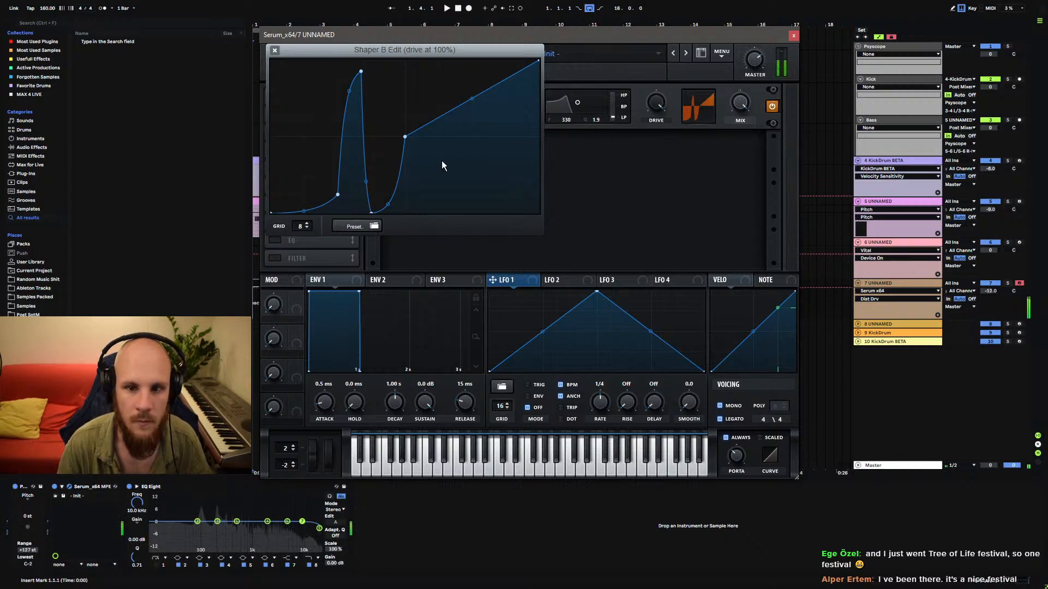
Add a tight series of near full-height spikes just past the centre of the Shaper B curve.
double_click(437, 92)
drag(437, 90, 421, 65)
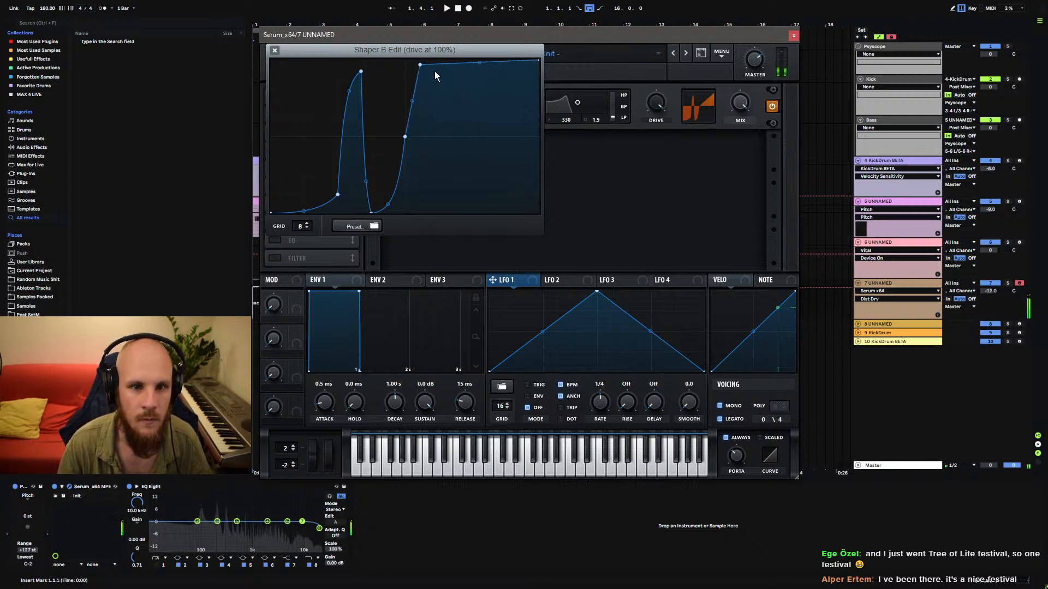
double_click(440, 171)
drag(440, 172, 426, 215)
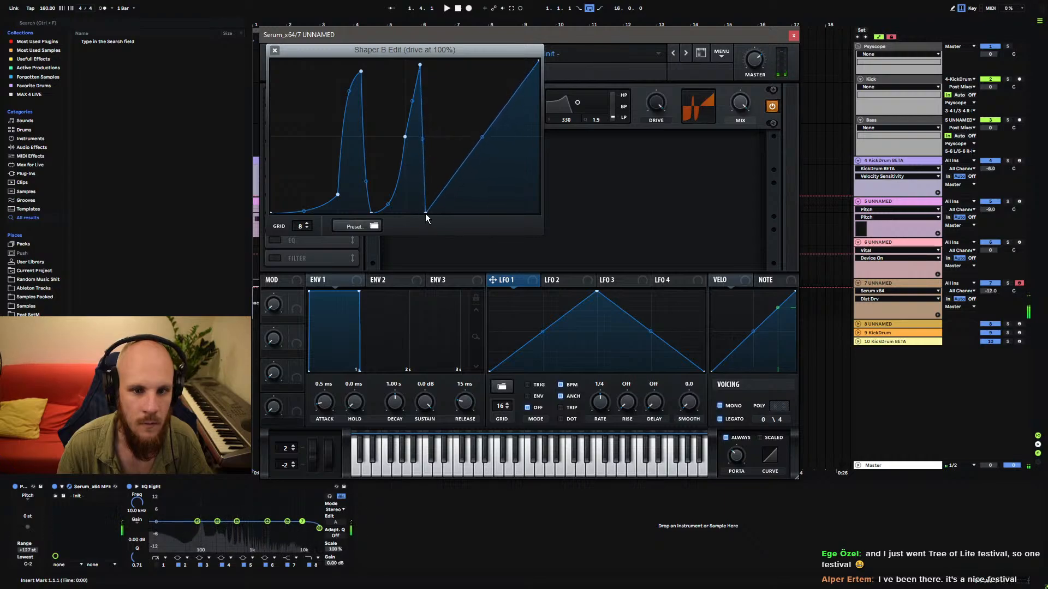
double_click(435, 114)
drag(435, 113, 428, 65)
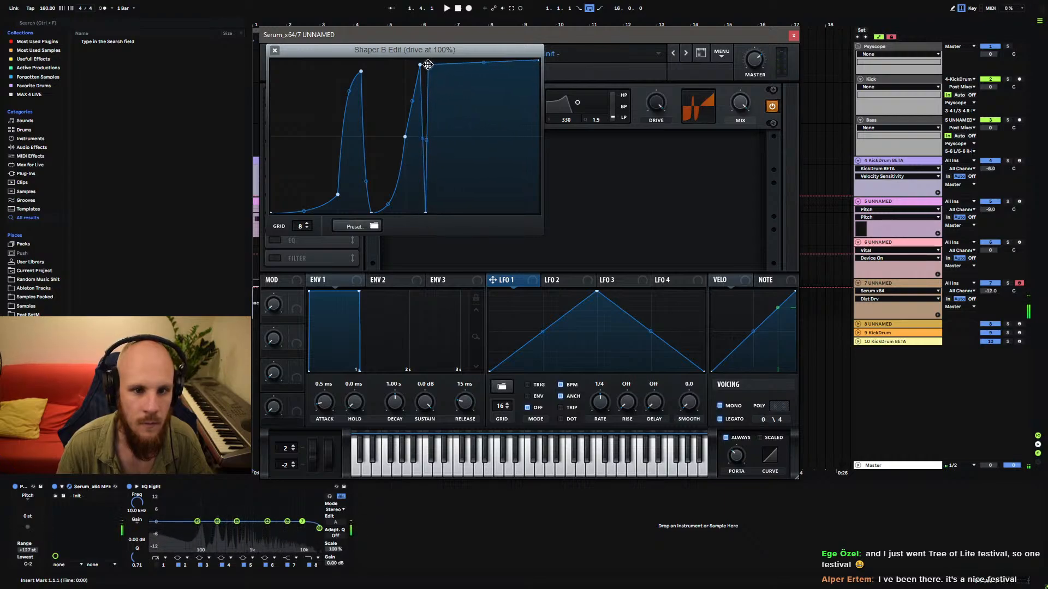
double_click(435, 148)
drag(435, 148, 434, 214)
double_click(436, 109)
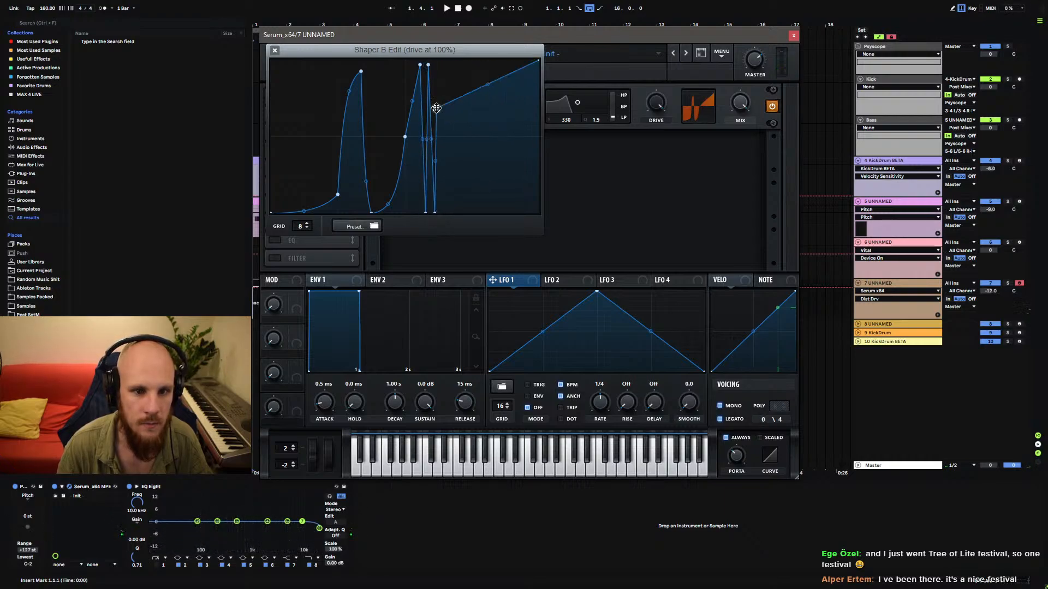
drag(435, 109, 434, 61)
double_click(443, 137)
drag(443, 137, 441, 217)
double_click(445, 112)
drag(445, 112, 445, 63)
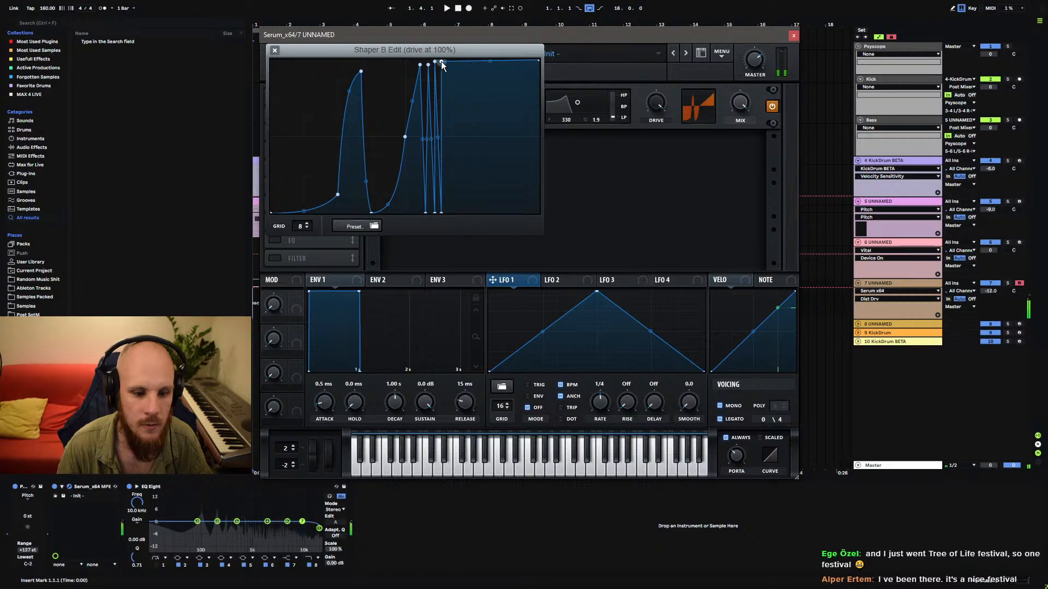
Finish Shaper B with a deep dip and a curved rise to the top, and set the distortion drive to 94%.
double_click(455, 106)
drag(455, 105, 502, 62)
double_click(463, 174)
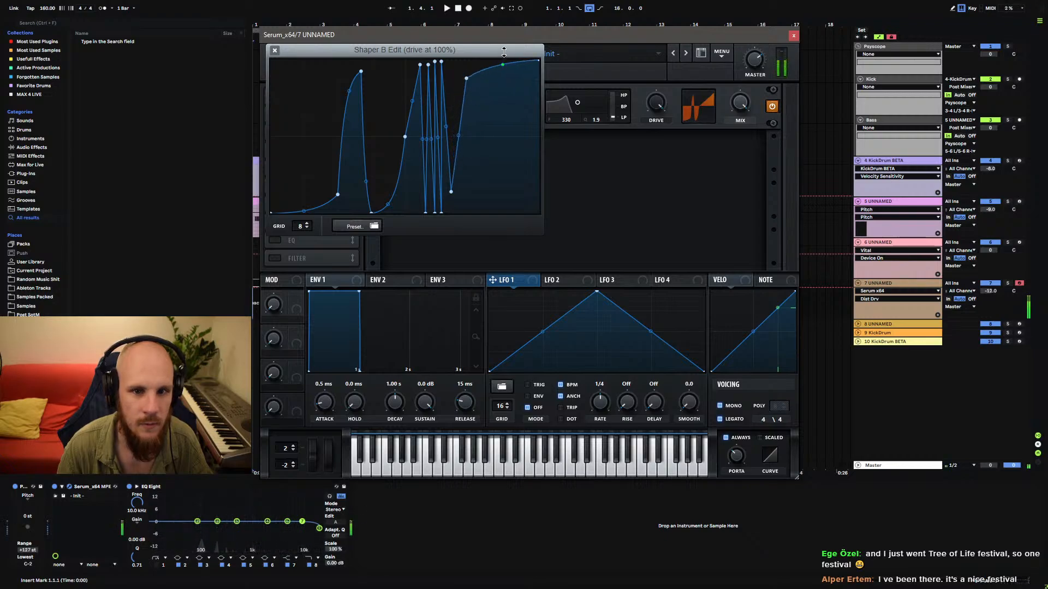
drag(461, 136, 463, 152)
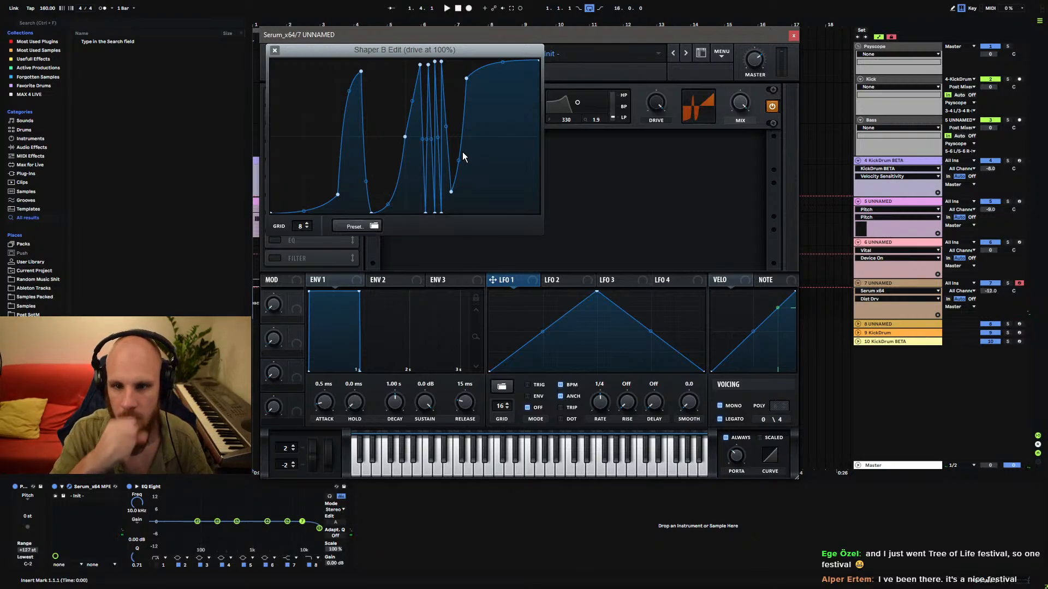
click(274, 50)
drag(630, 200, 652, 92)
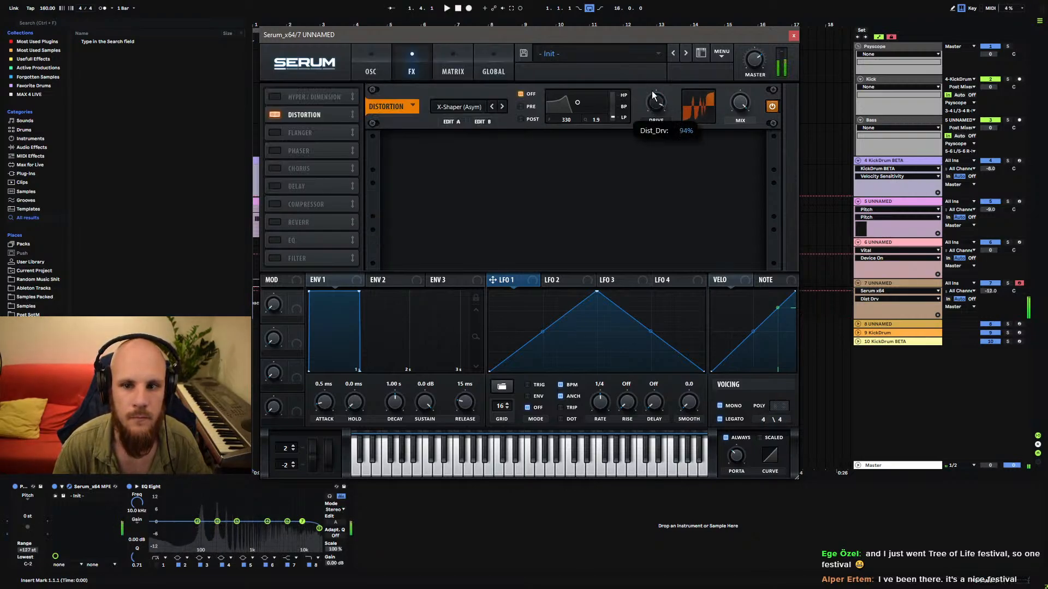
Draw the first part of Shaper A: a fall from maximum to zero, a rounded hump, and a rise from the midpoint to maximum.
click(457, 122)
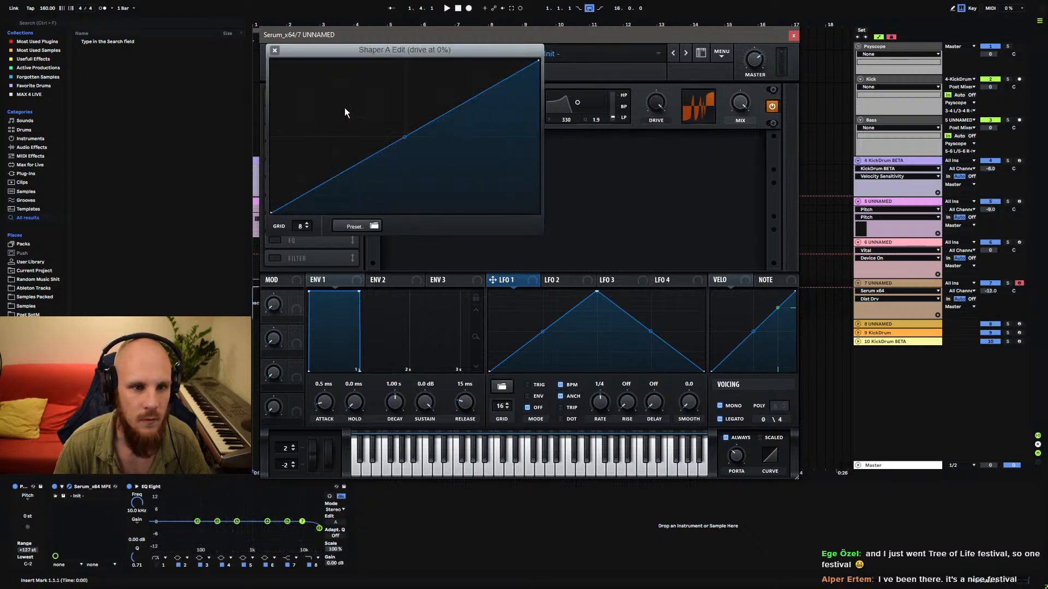
double_click(289, 114)
drag(290, 114, 285, 61)
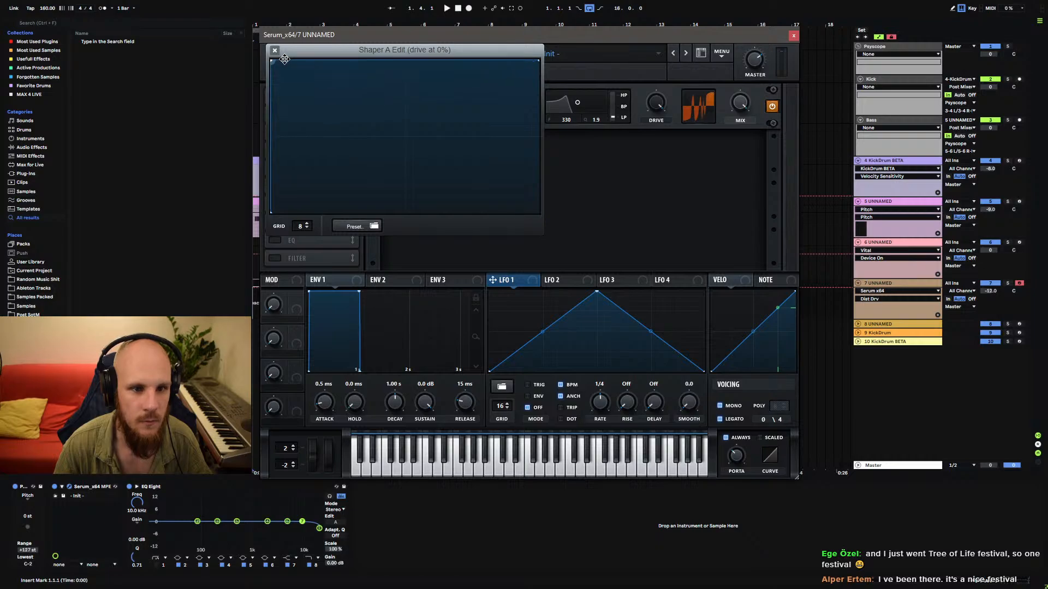
double_click(348, 121)
drag(349, 121, 342, 217)
double_click(369, 115)
drag(368, 116, 373, 94)
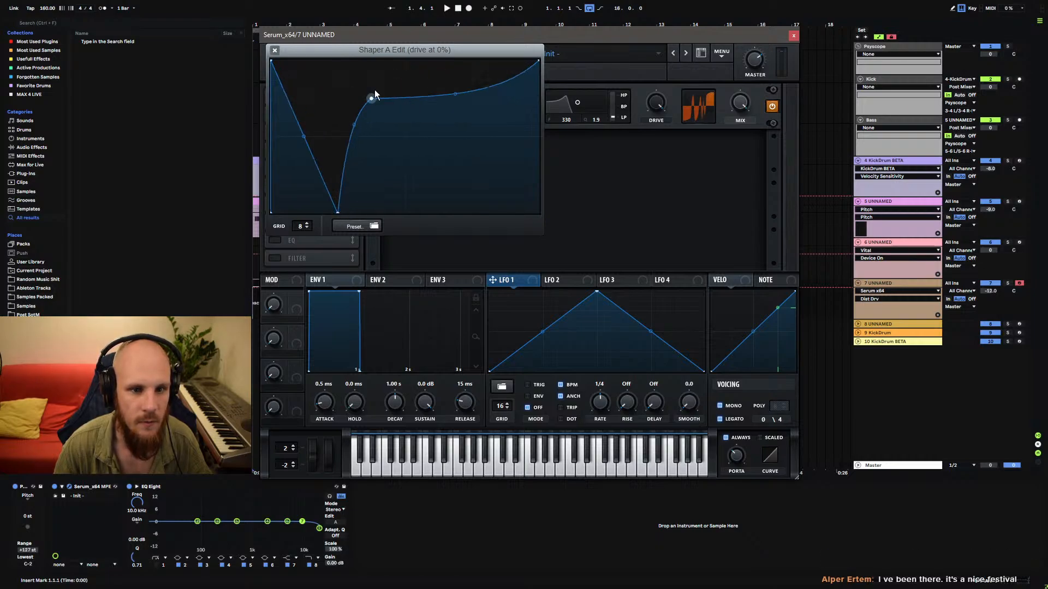
double_click(392, 184)
drag(393, 183, 405, 212)
double_click(410, 106)
drag(411, 103, 439, 59)
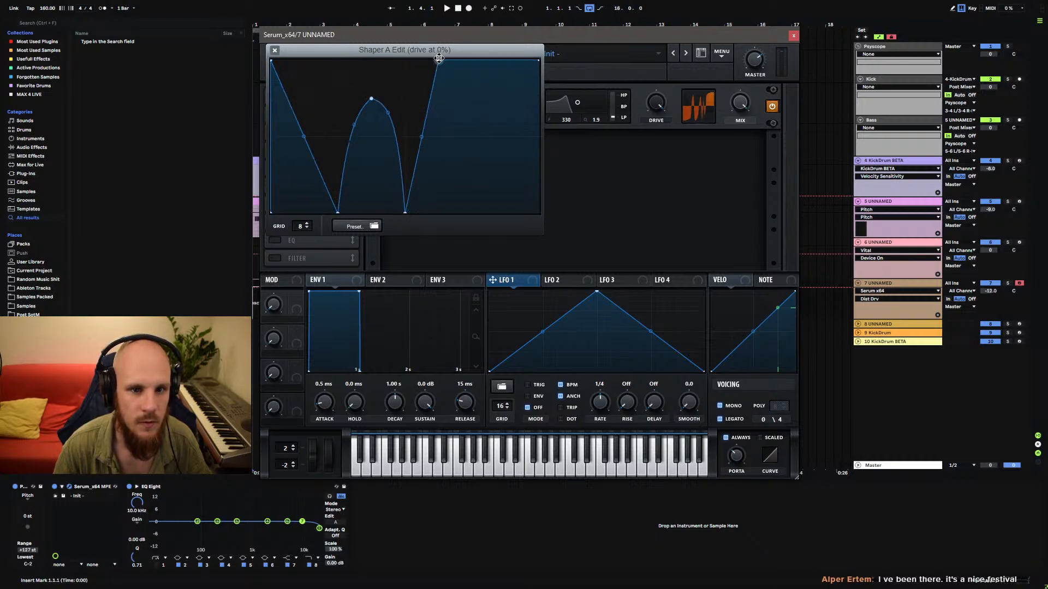
drag(424, 135, 425, 111)
double_click(405, 138)
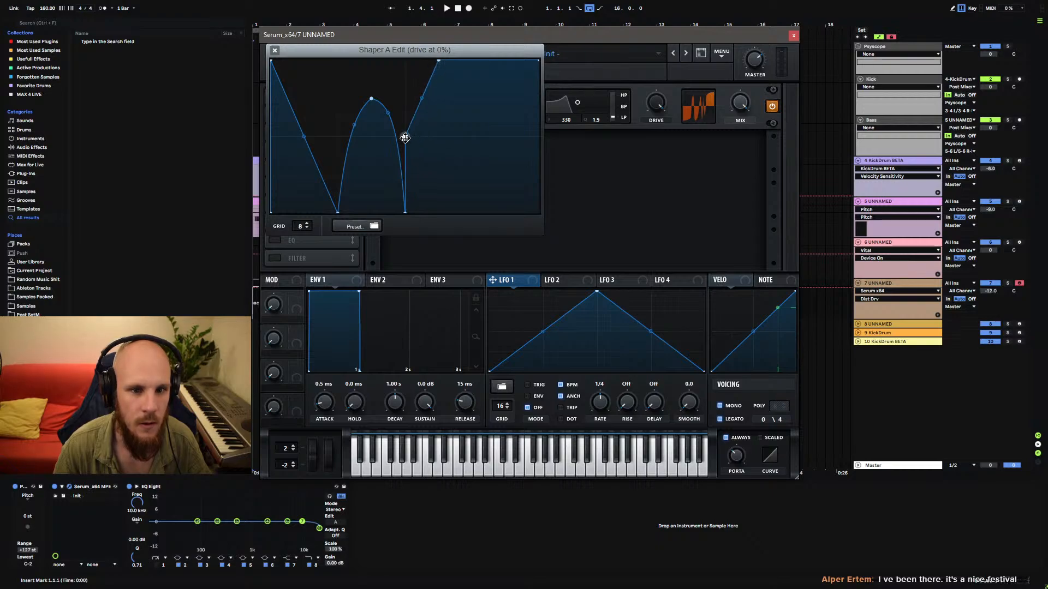
Bend Shaper A's rise after the centre and follow it with narrow spikes alternating between zero and maximum.
drag(421, 97, 444, 224)
double_click(451, 157)
double_click(450, 124)
drag(450, 124, 451, 57)
double_click(462, 114)
drag(462, 114, 455, 224)
double_click(463, 137)
drag(463, 136, 463, 58)
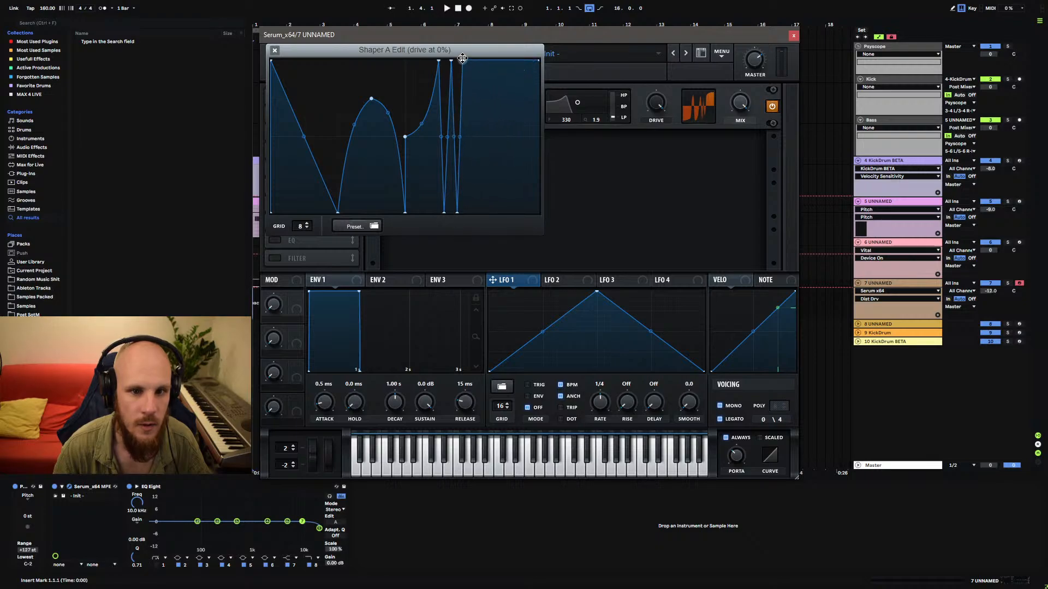
End the Shaper A curve with one more drop to zero and a two-stage curved rise to the top, and close the shaper editor.
double_click(465, 123)
drag(466, 123, 479, 98)
double_click(470, 187)
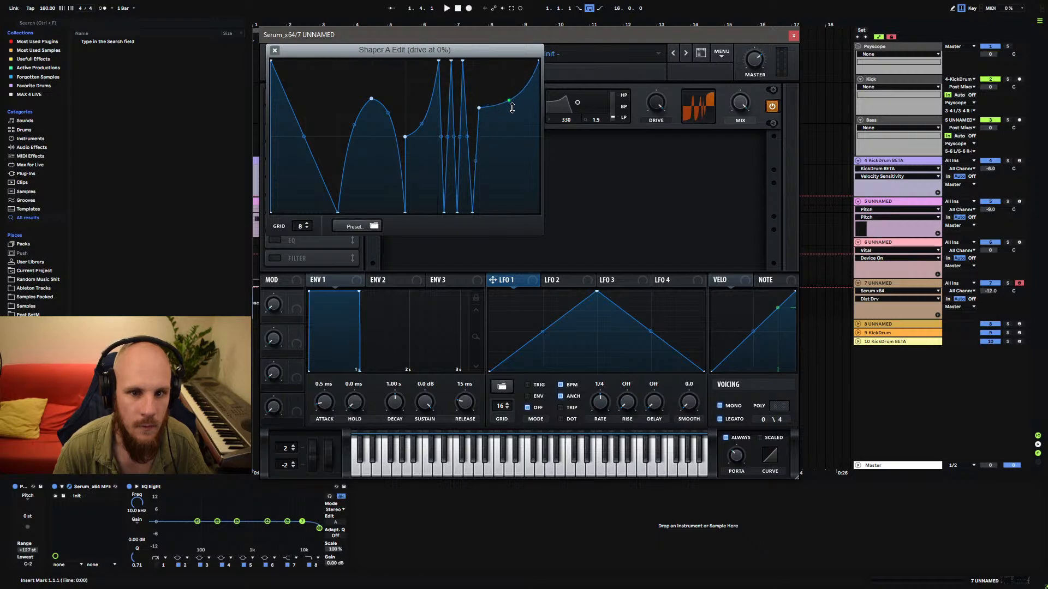
double_click(502, 76)
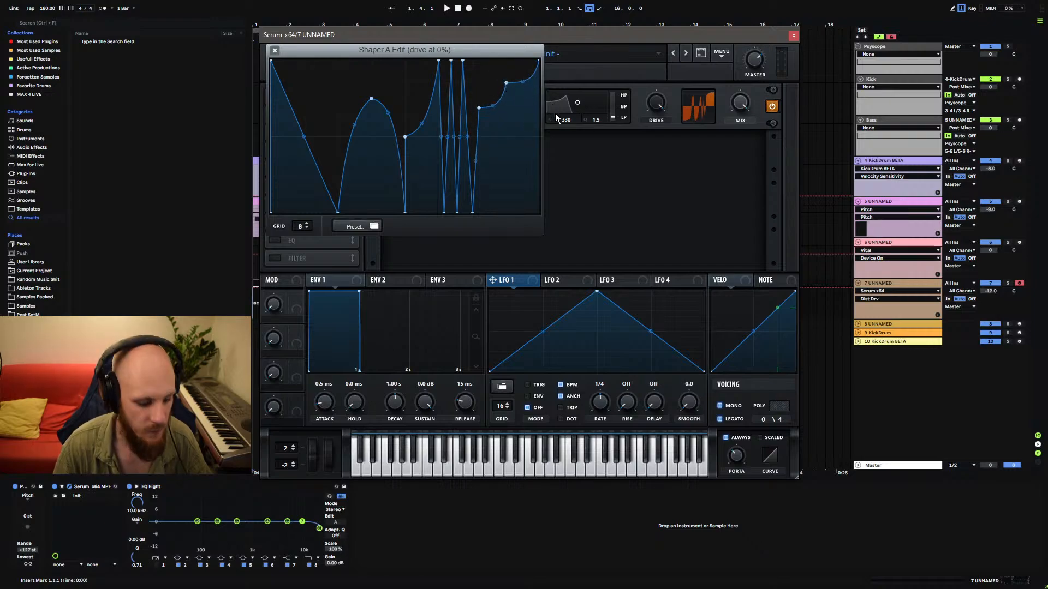
click(274, 50)
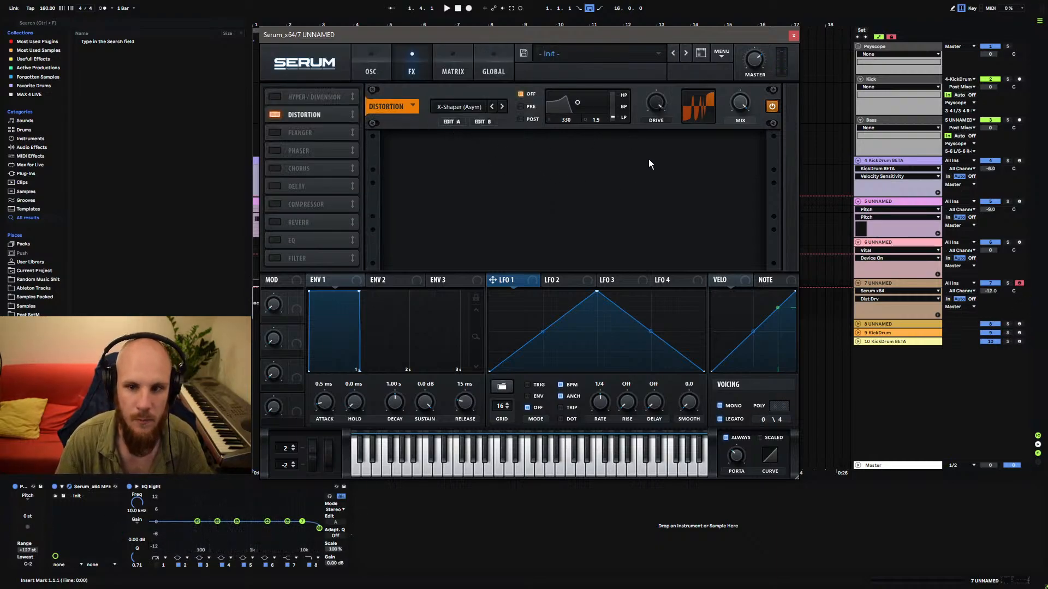
Sweep the distortion drive down to 0% and back to around mid-range, lower the filter cutoff slightly and close the Serum window.
drag(660, 106, 647, 151)
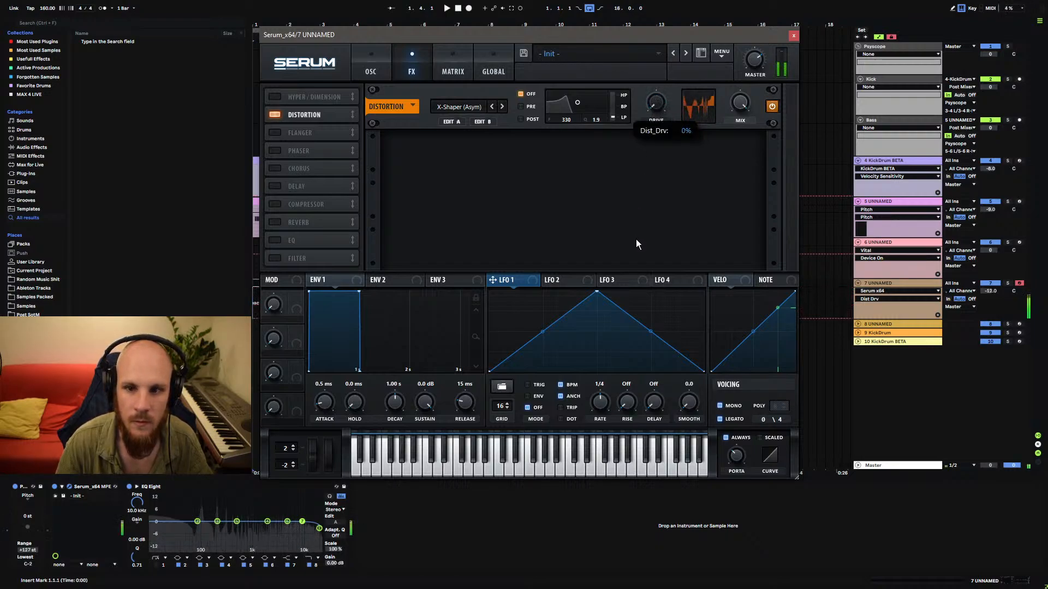
drag(636, 240, 653, 122)
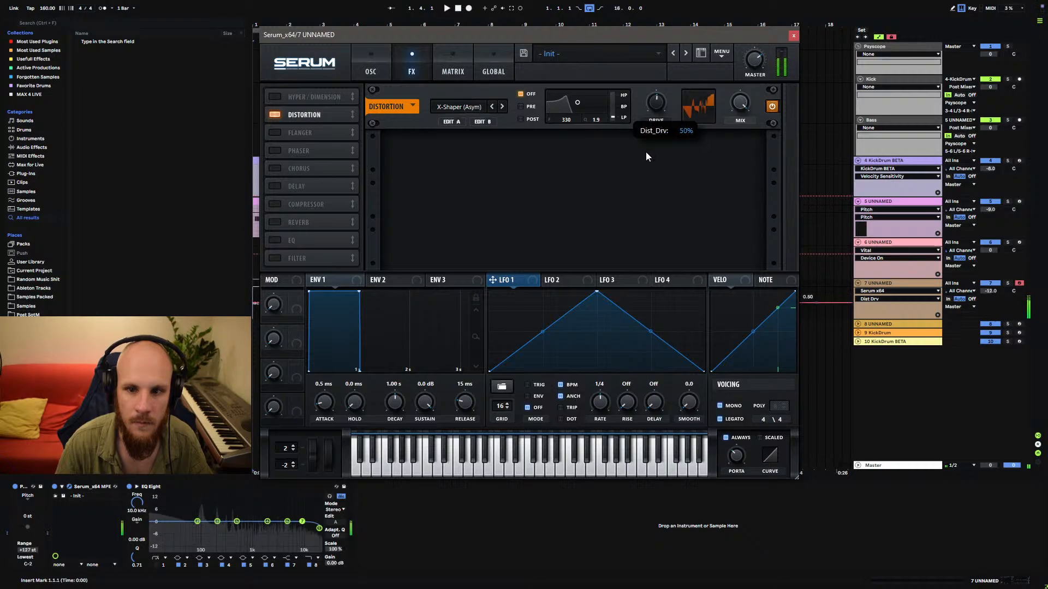
click(370, 68)
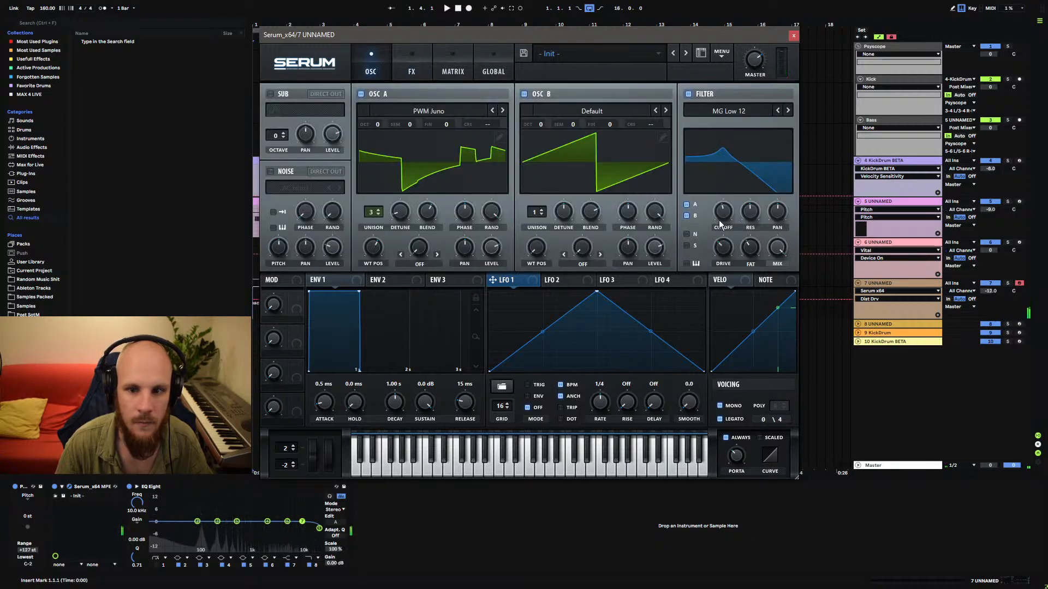
mouse_move(719, 220)
mouse_down()
mouse_move(726, 191)
mouse_move(718, 219)
mouse_up()
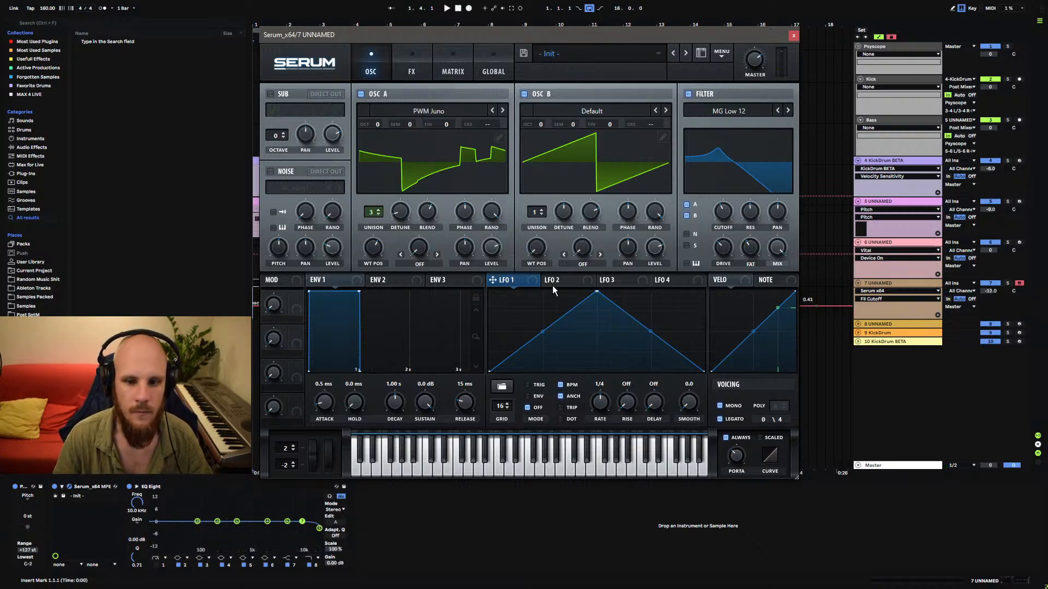
click(794, 37)
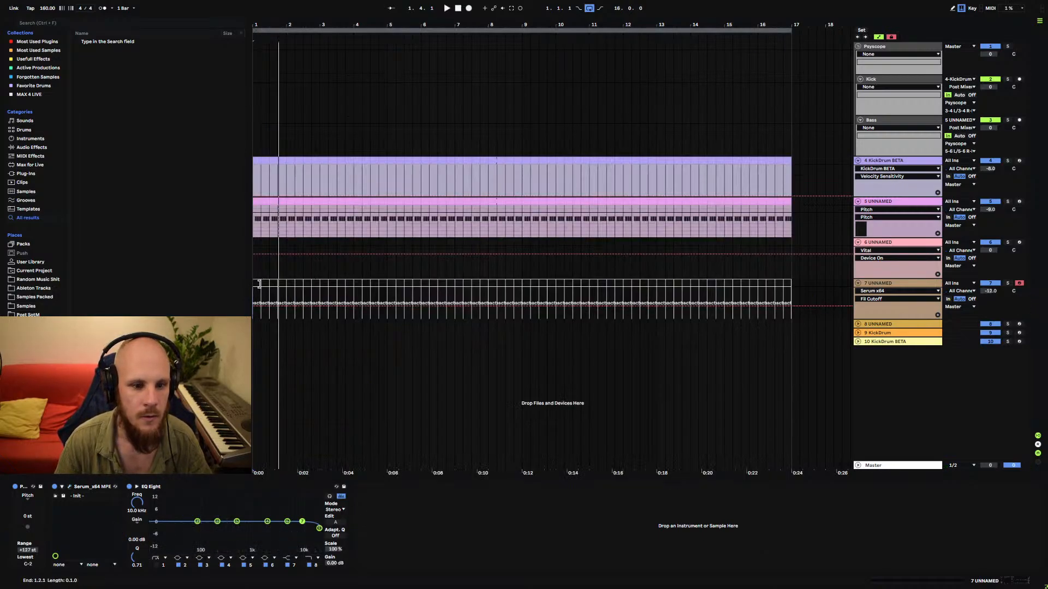
Create a one-bar MIDI clip at the start of track 7 and add G#1 sixteenth notes at 1.1.1 and 1.1.3.
key(Delete)
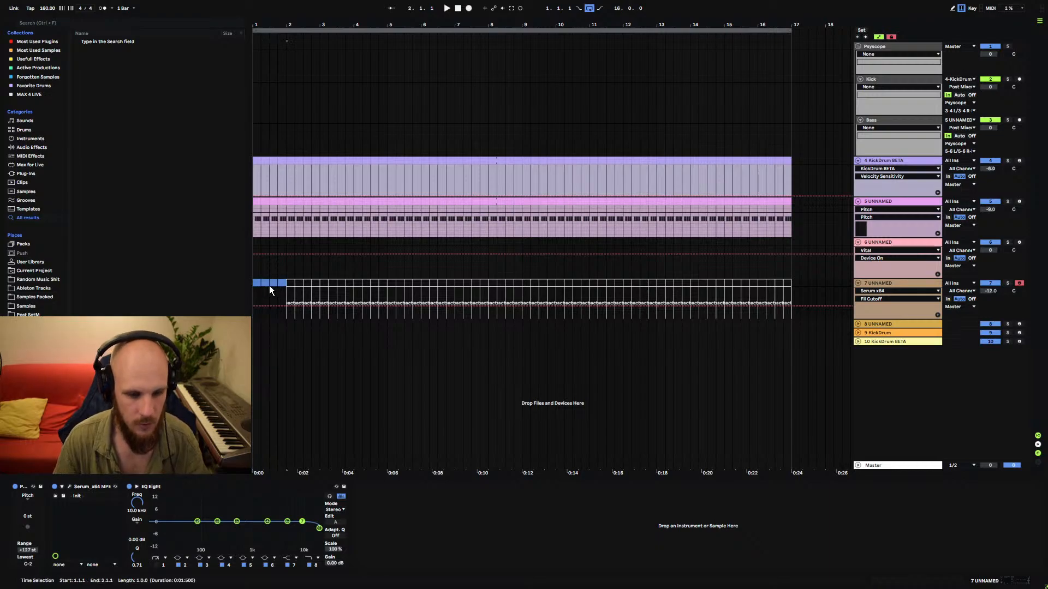
drag(256, 285, 288, 284)
key(ctrl+shift+m)
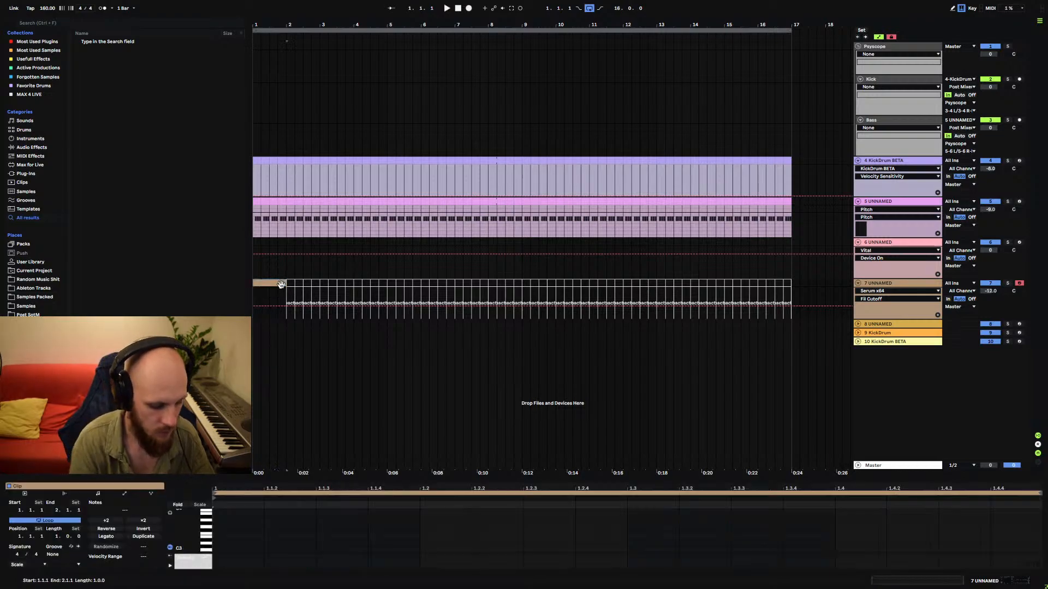
double_click(217, 548)
key(space)
drag(224, 548, 367, 551)
double_click(318, 547)
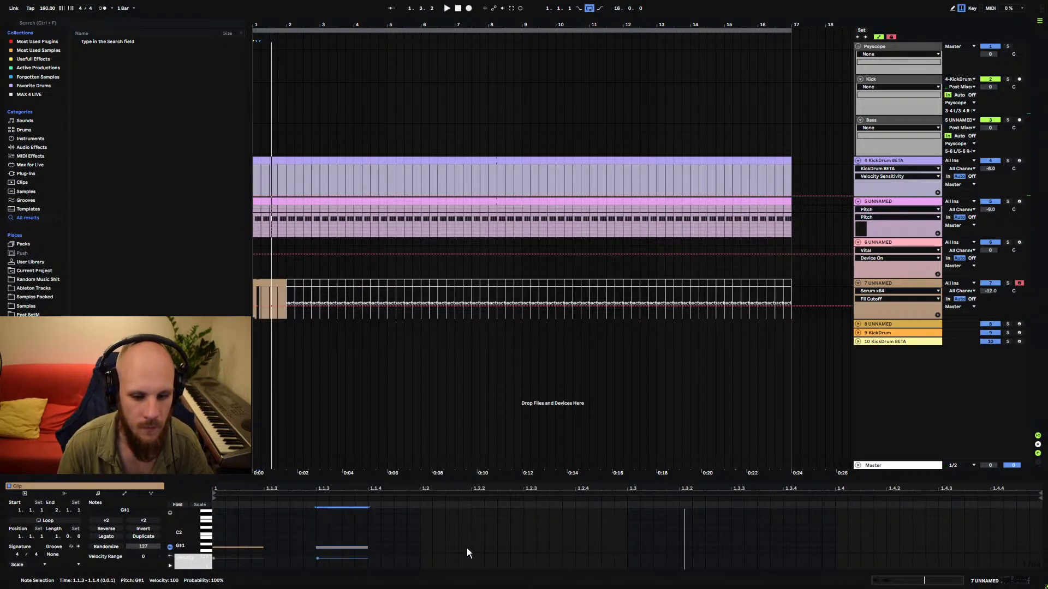
Add a two-sixteenth G#1 note at 1.2.2 and overlap its second half with an A1 note at 1.2.3.
double_click(486, 548)
drag(512, 549, 572, 553)
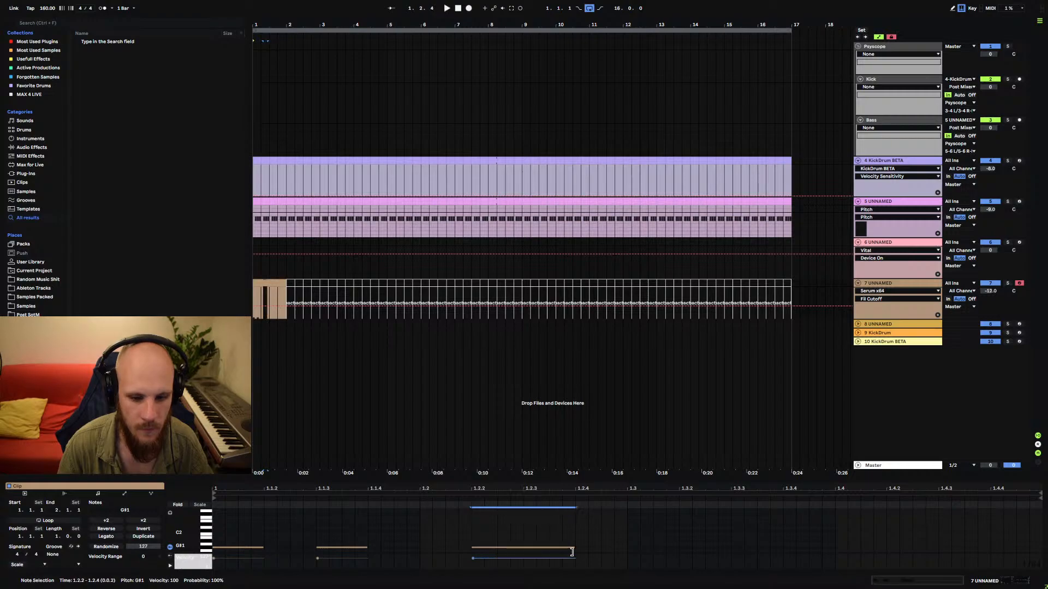
double_click(528, 543)
key(space)
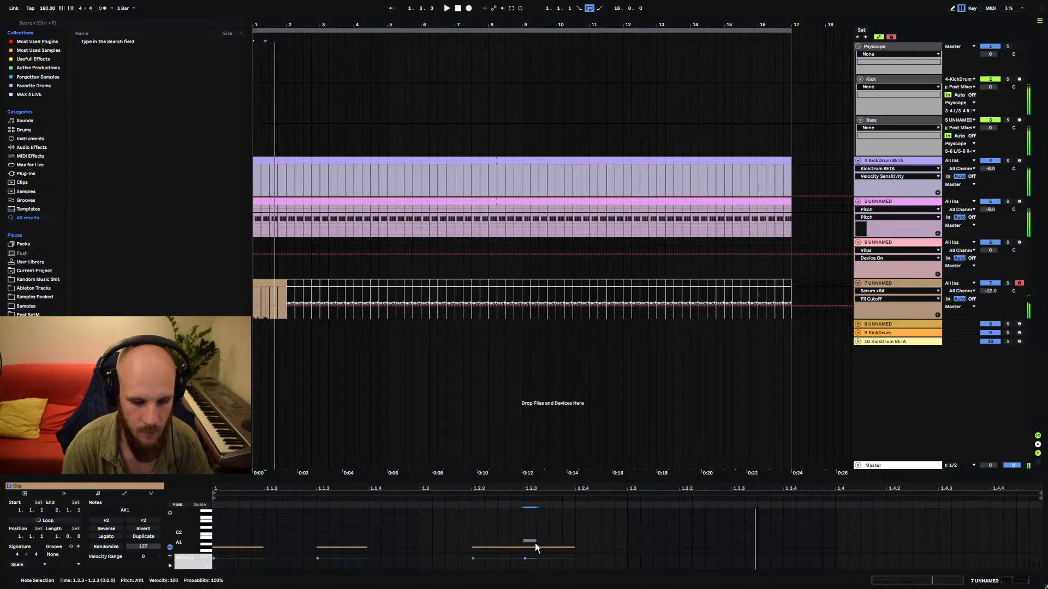
drag(538, 542, 572, 544)
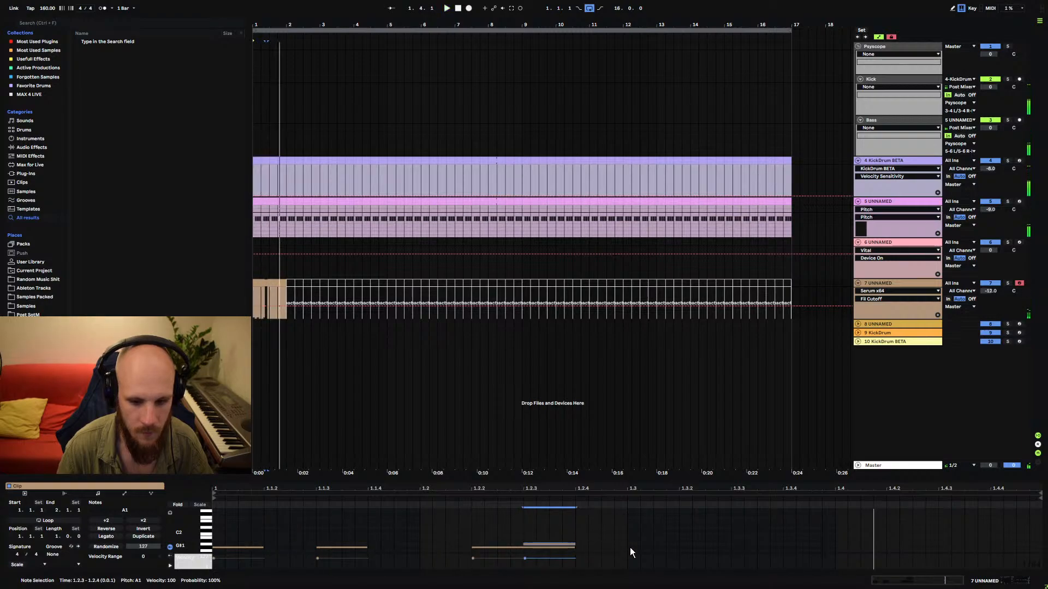
Add short G#1 notes at 1.3.3 and 1.3.4 and a longer one at 1.4.3, and loop playback over the one-bar clip.
double_click(735, 547)
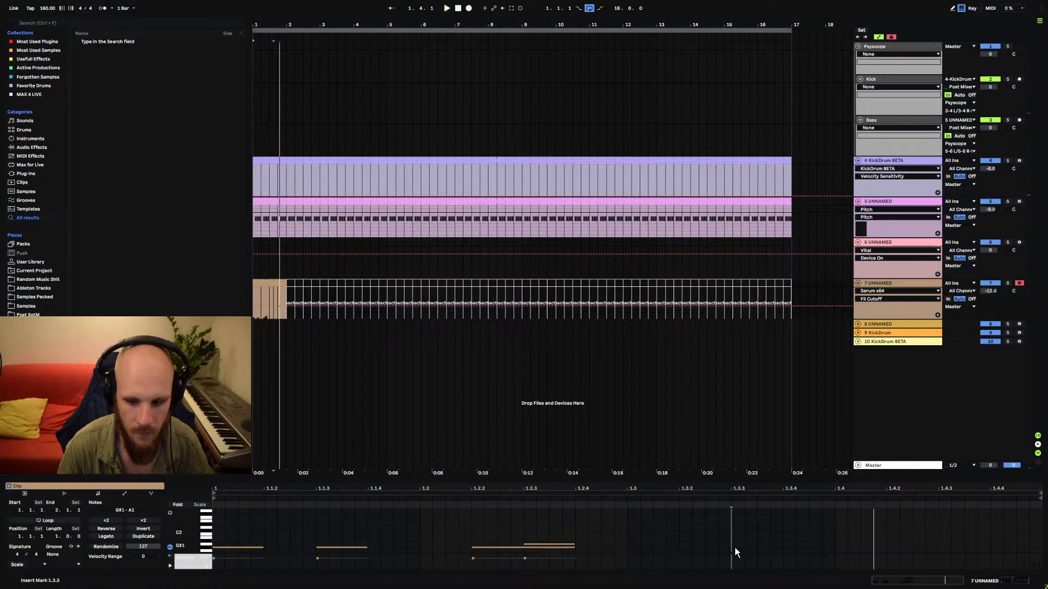
drag(741, 548, 819, 549)
double_click(787, 548)
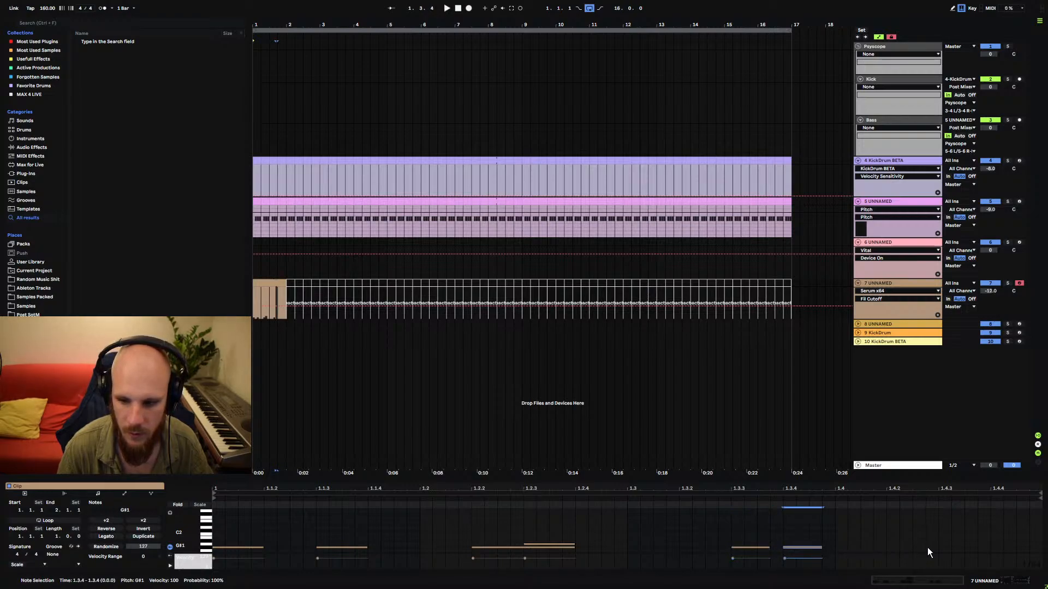
double_click(942, 548)
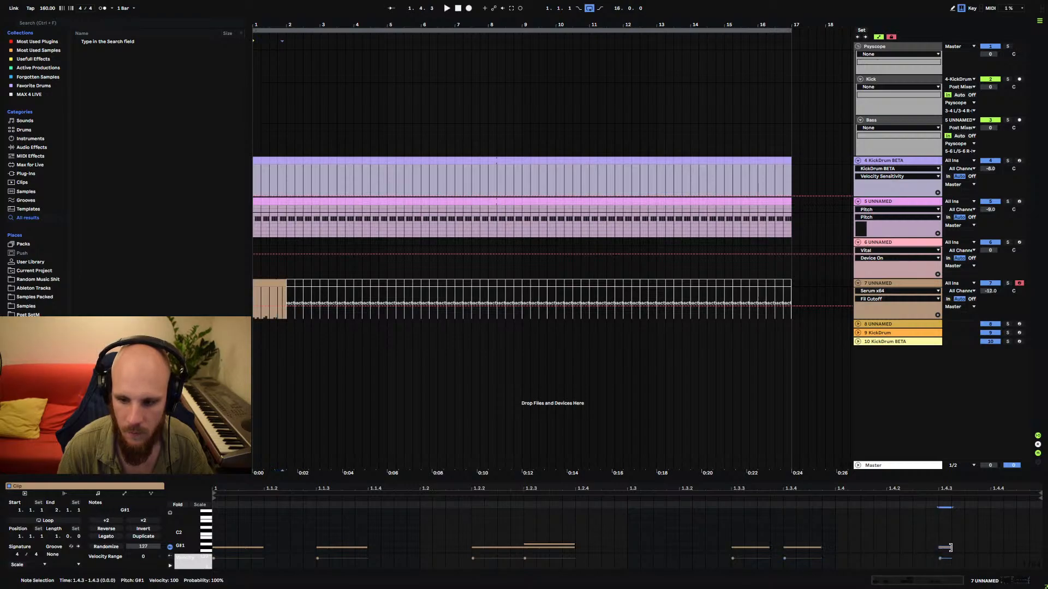
drag(951, 548, 1029, 552)
click(263, 284)
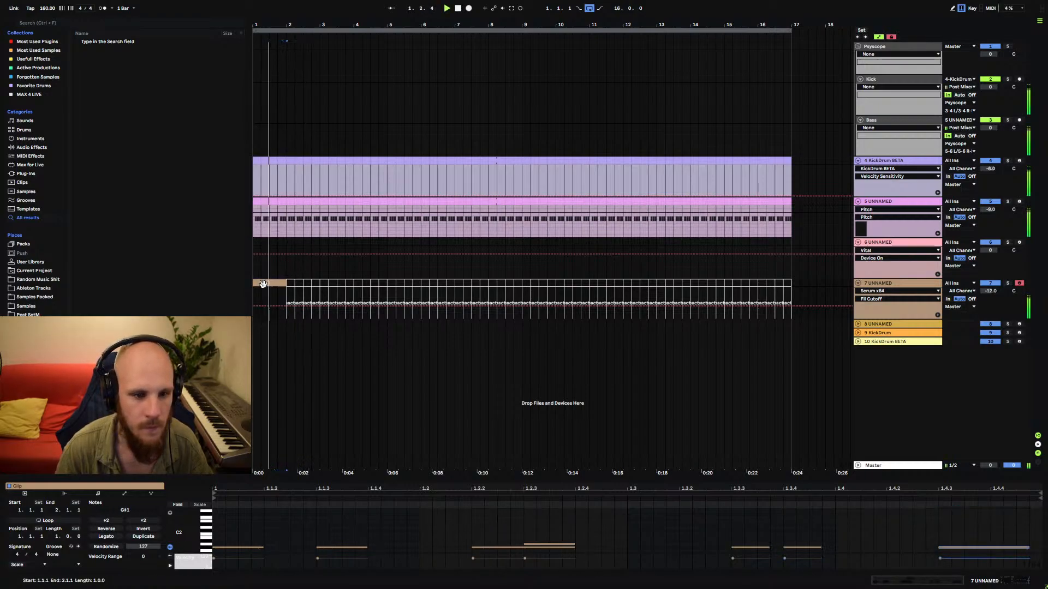
key(ctrl+l)
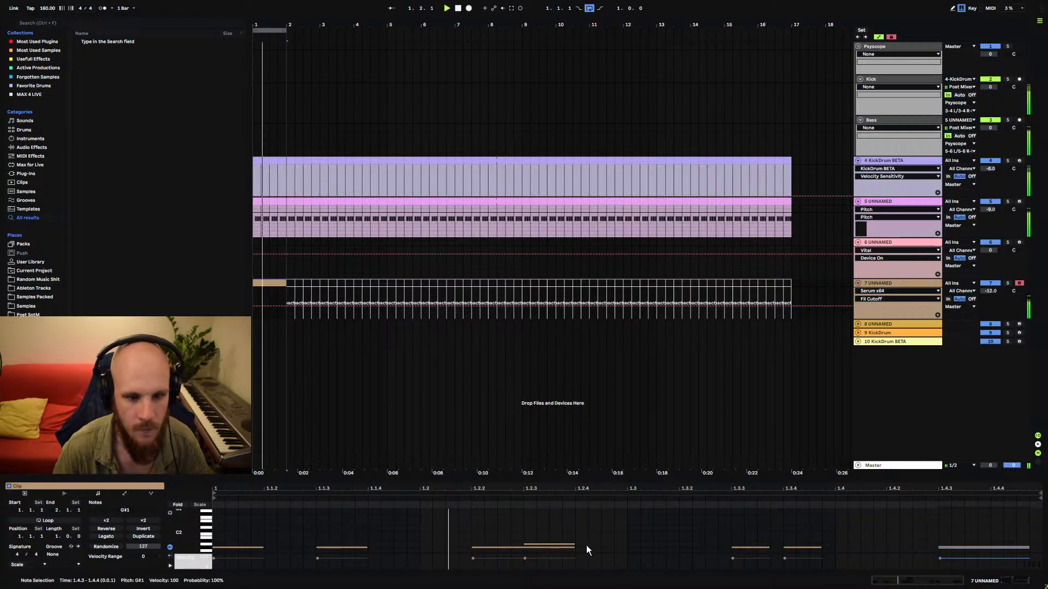
Add slightly shortened G#0 notes in the gaps at 1.1.2 and 1.1.4.
double_click(275, 549)
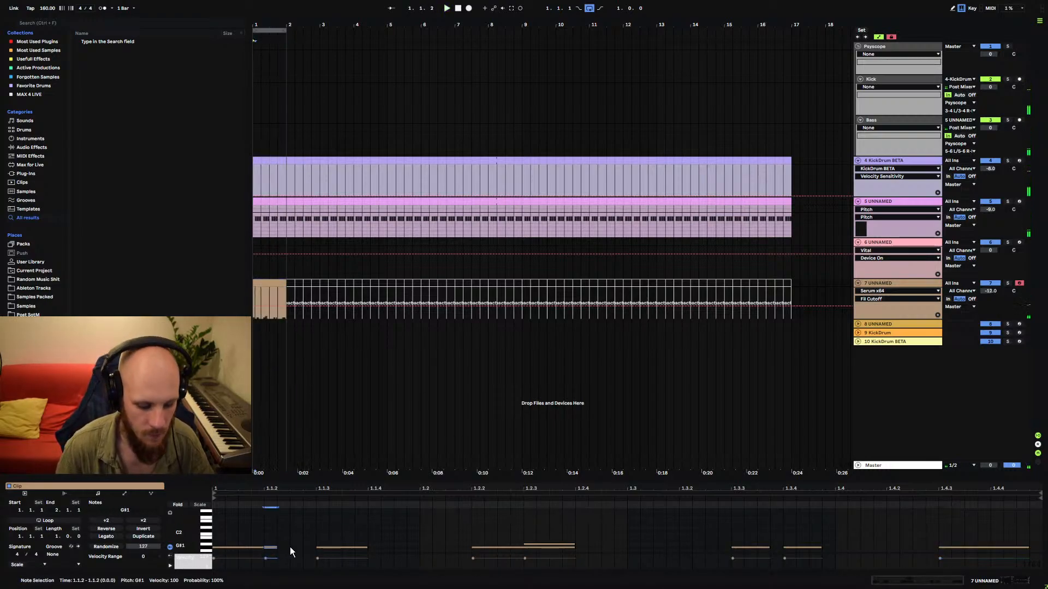
key(shift+Down)
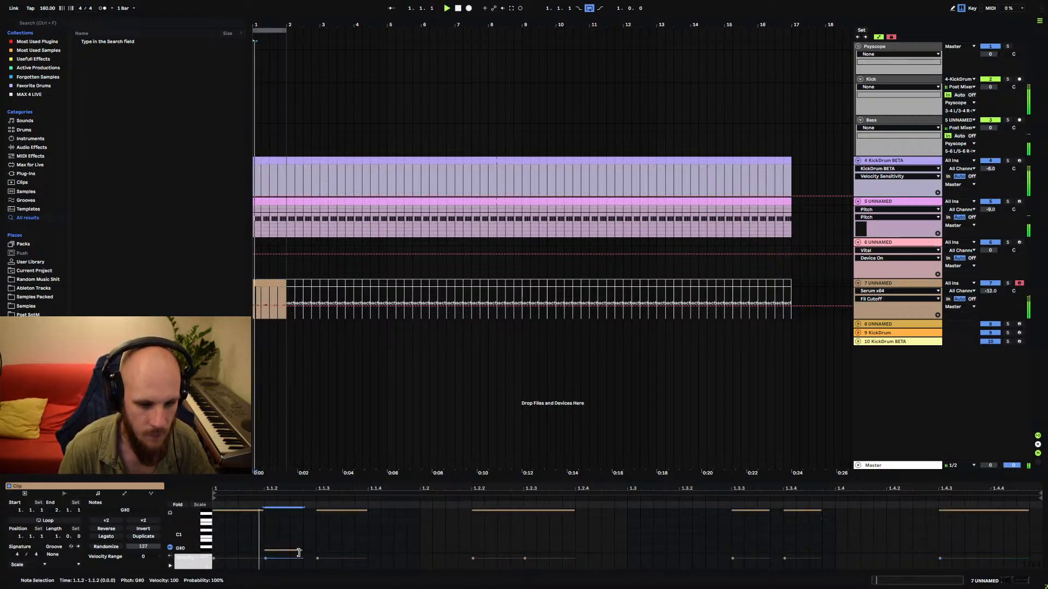
drag(276, 550, 307, 552)
double_click(374, 551)
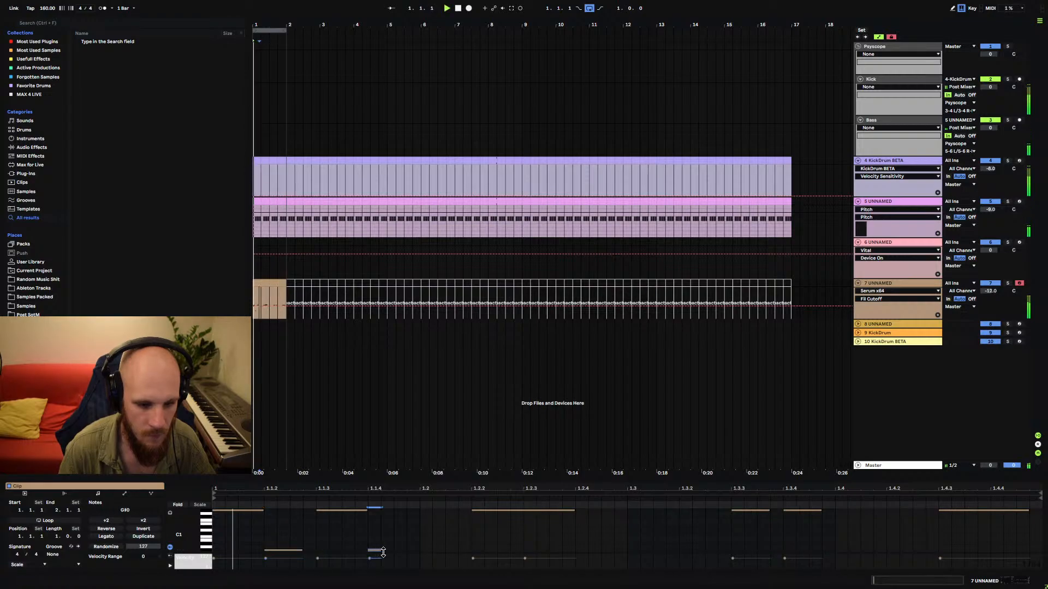
drag(380, 551, 407, 551)
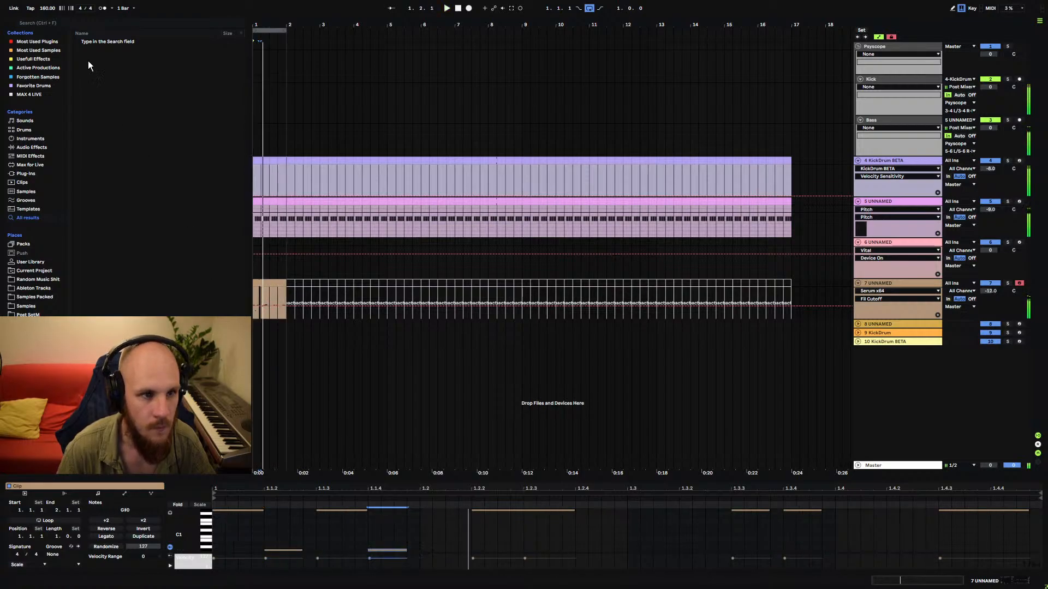
Set the project tempo to 143 BPM and play the loop.
text(143)
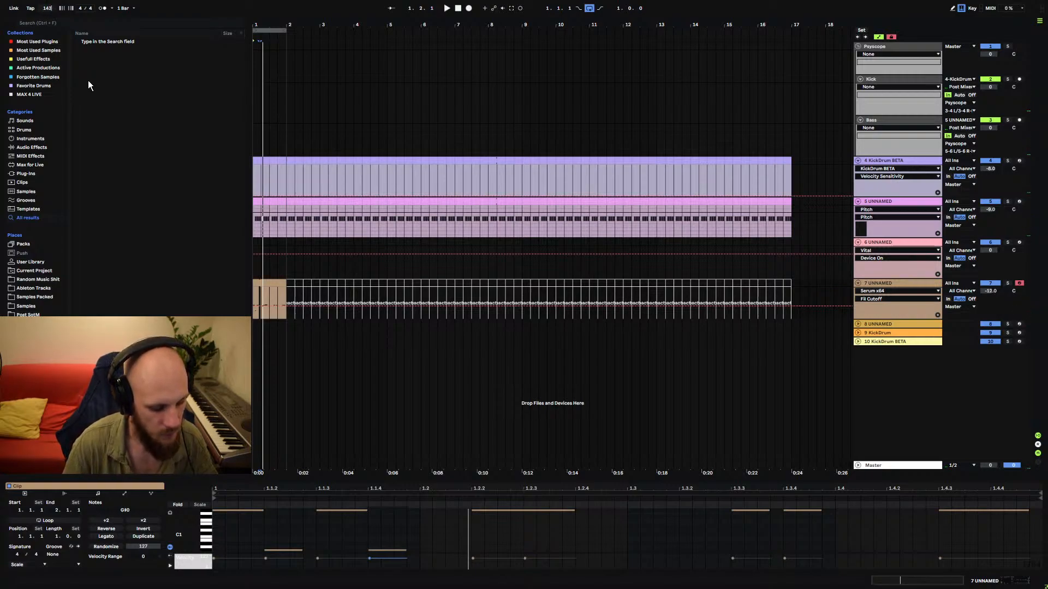
key(Return)
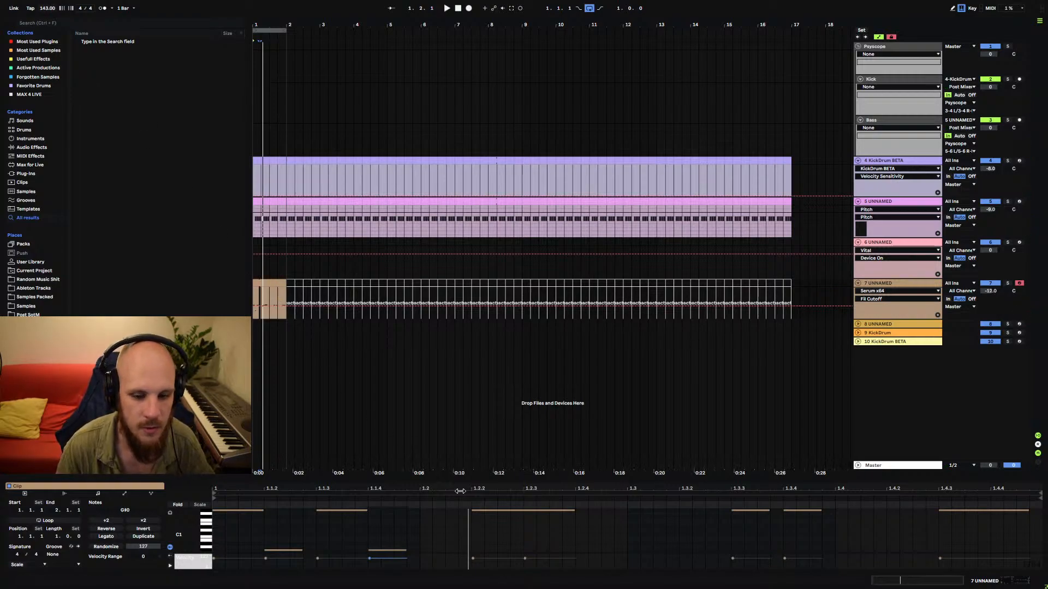
key(space)
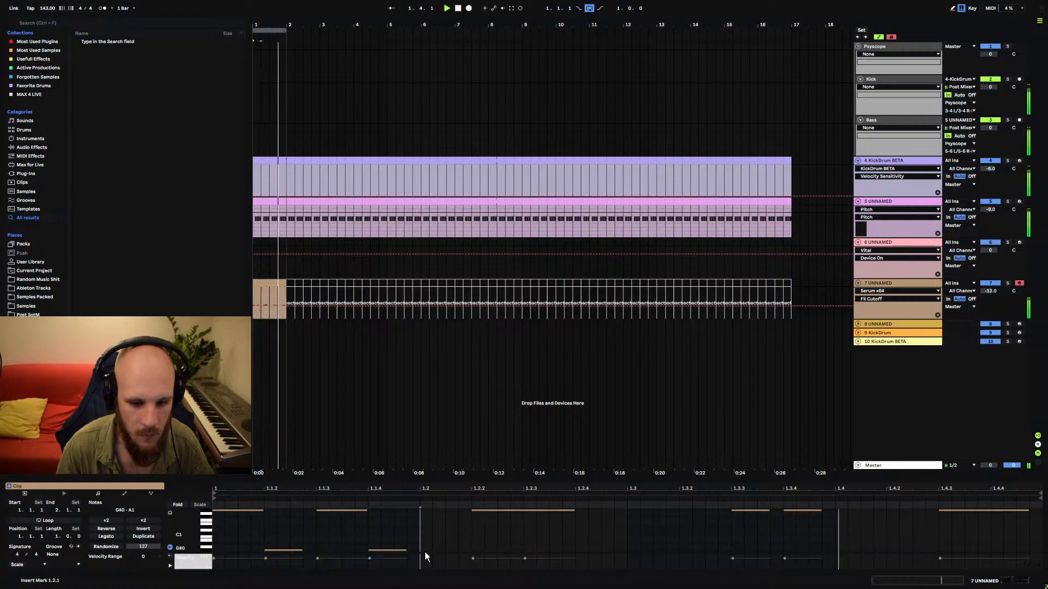
Fill the remaining gaps with slightly shortened G#0 notes at 1.2.1, 1.2.4, 1.3.1, 1.3.2, 1.4.1 and 1.4.2.
double_click(425, 550)
drag(454, 551, 459, 551)
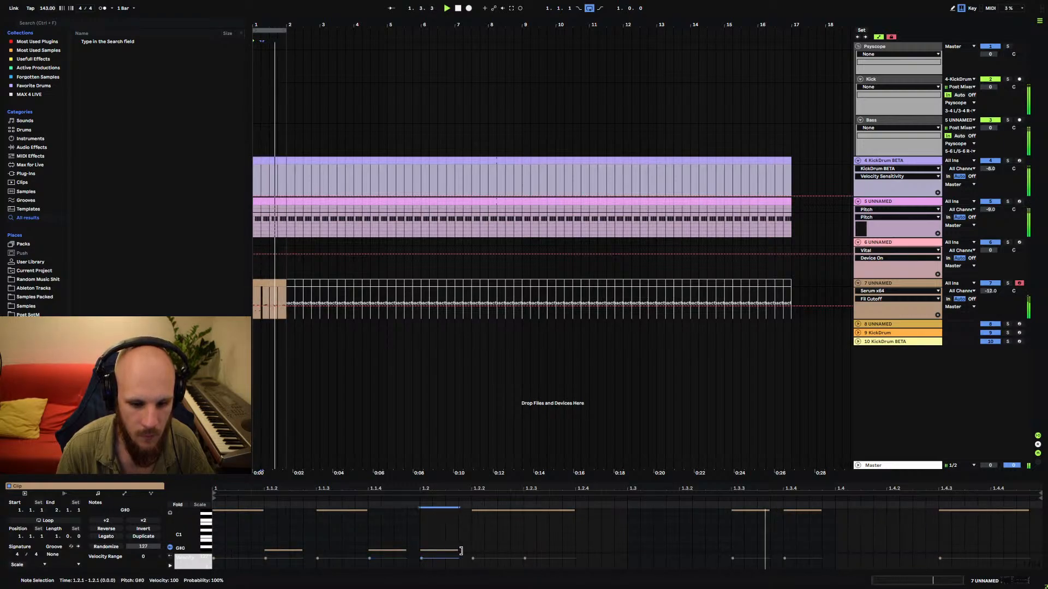
double_click(579, 551)
drag(586, 552, 717, 554)
double_click(634, 550)
double_click(683, 550)
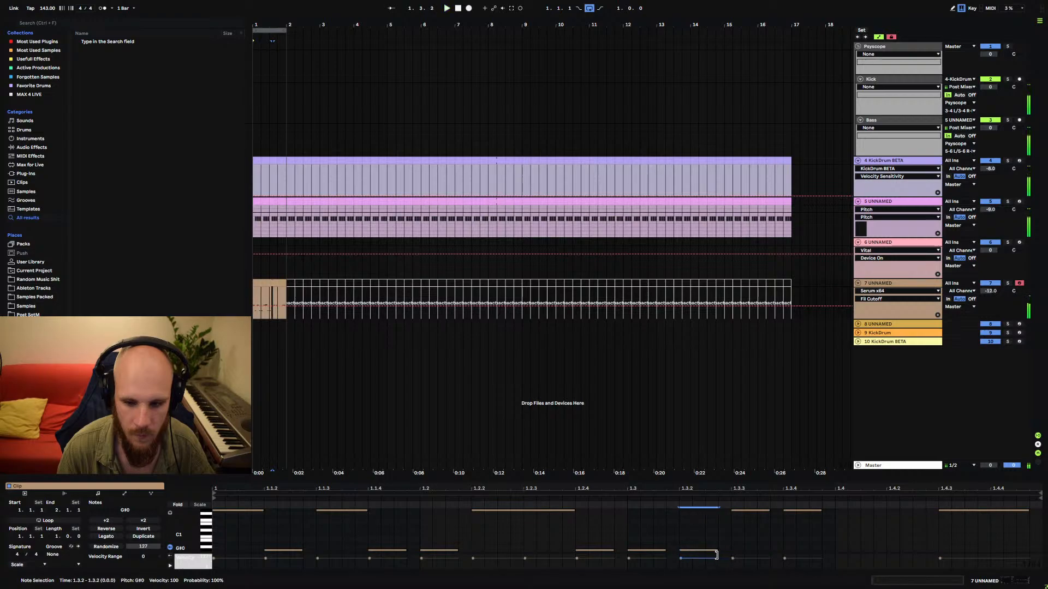
double_click(838, 551)
drag(848, 551, 871, 553)
double_click(892, 551)
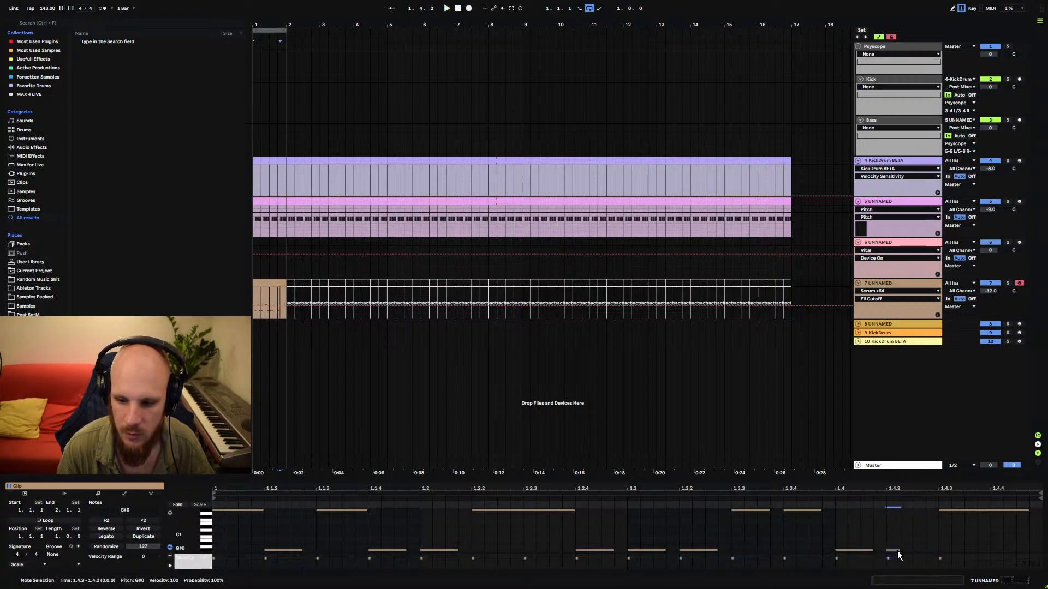
key(space)
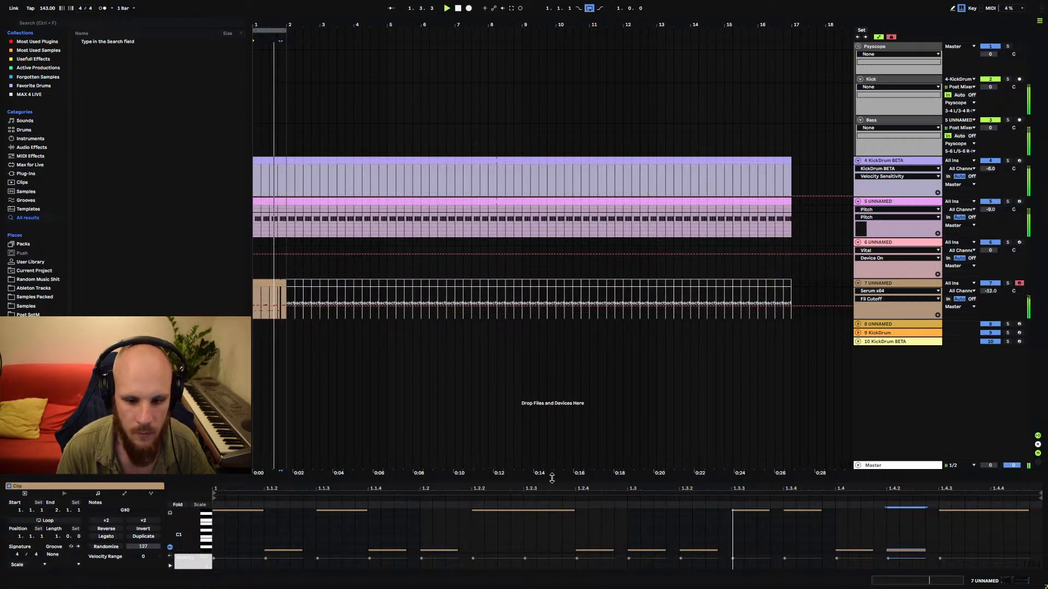
Enlarge the note editor, raise the G#0 note at 1.3.1 to D#1 and the one at 1.2.1 to C#1.
key(ctrl+alt+e)
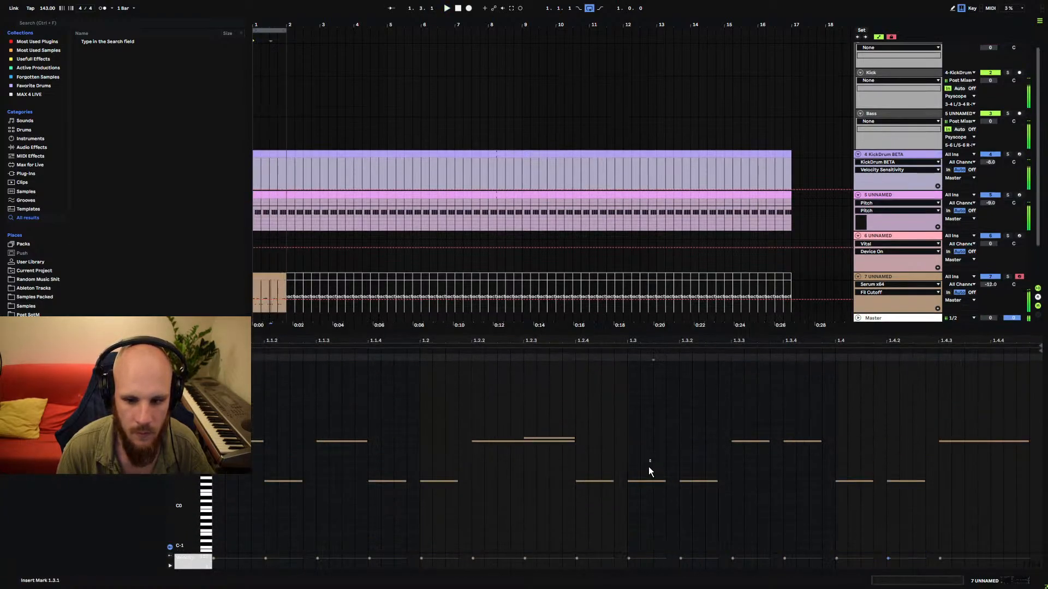
click(644, 482)
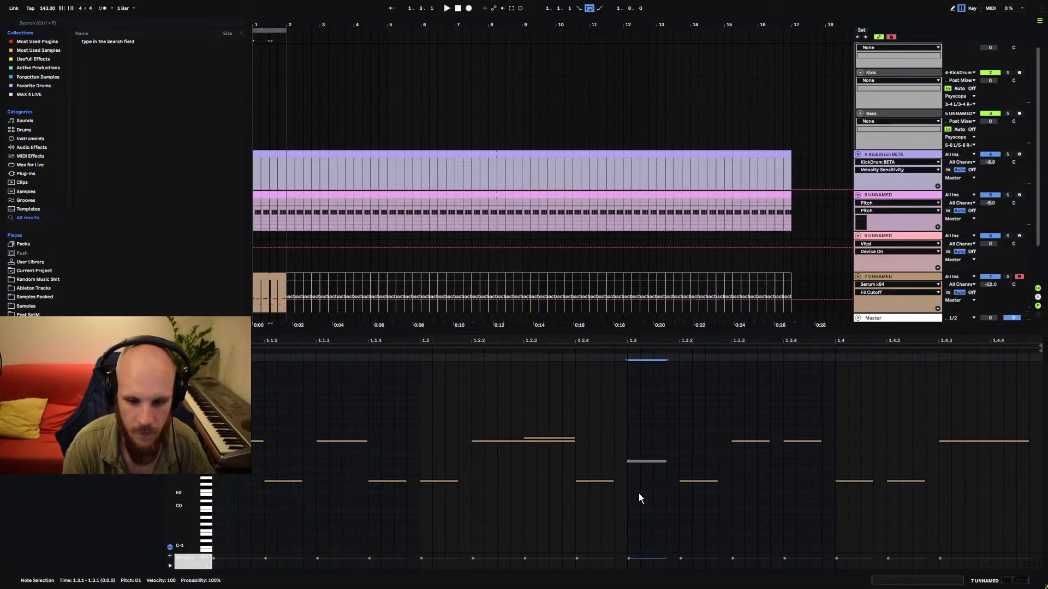
key(Up)
key(Up)
key(Up)
key(Up)
key(Up)
key(Up)
key(Up)
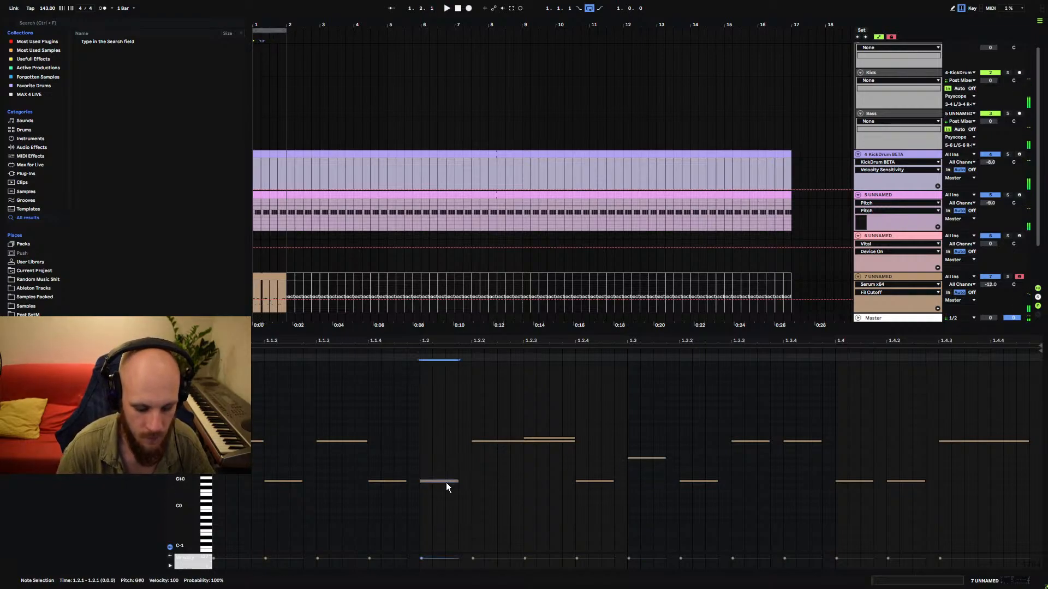
key(space)
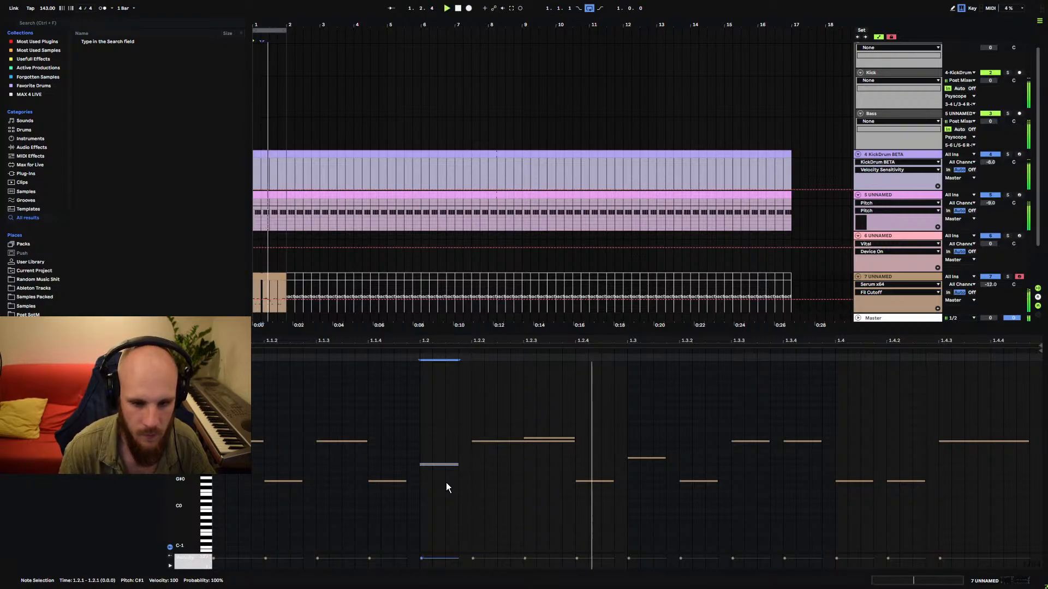
Raise the notes at 1.3.3 and 1.3.4 to B1 and A1, and add an overlapping F#1 note at 1.4.4.
click(751, 441)
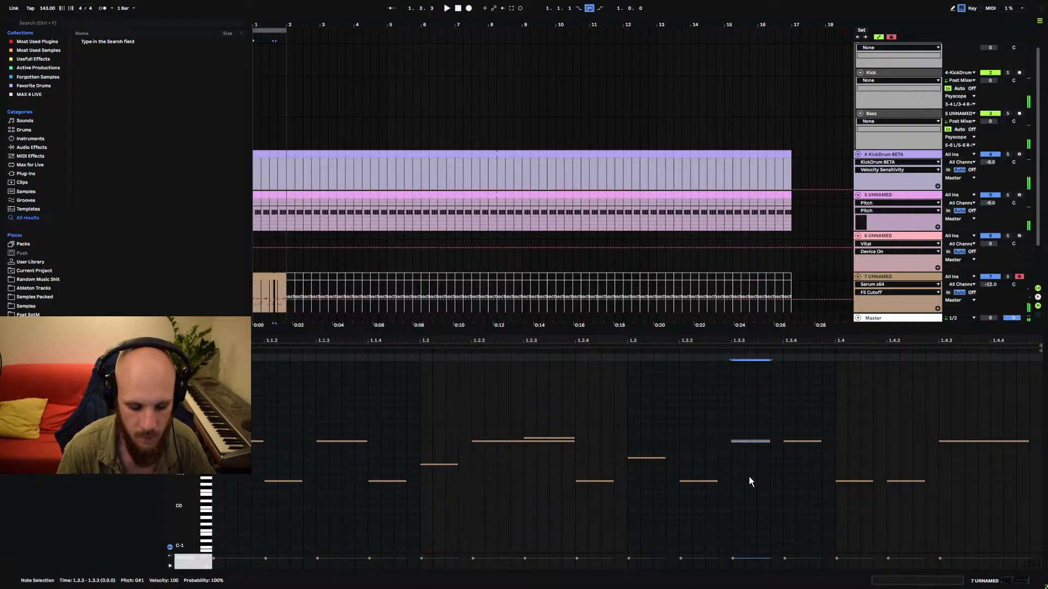
key(Up)
key(Up)
click(794, 441)
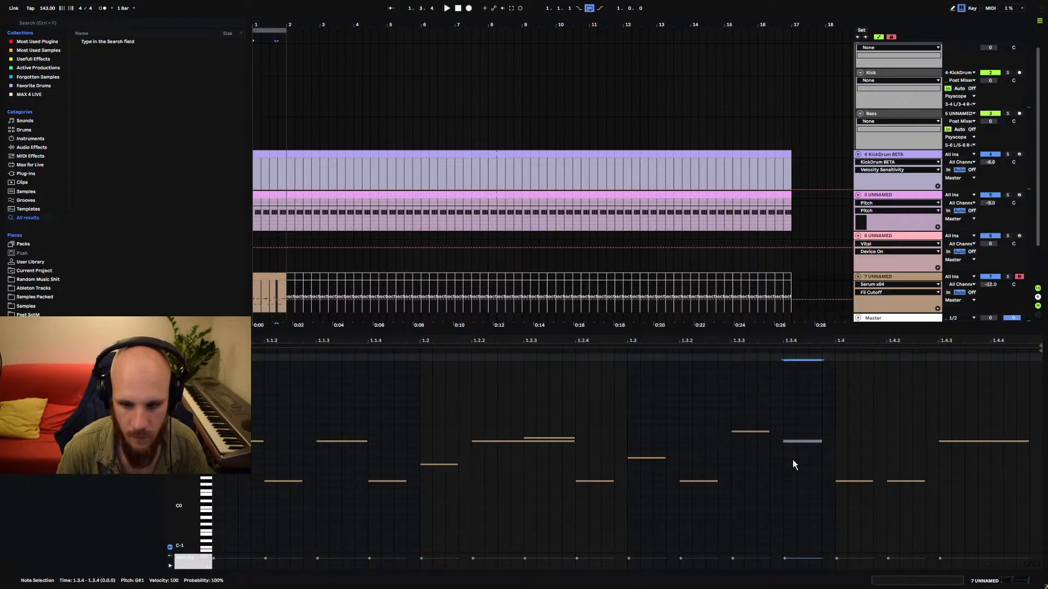
key(Up)
key(space)
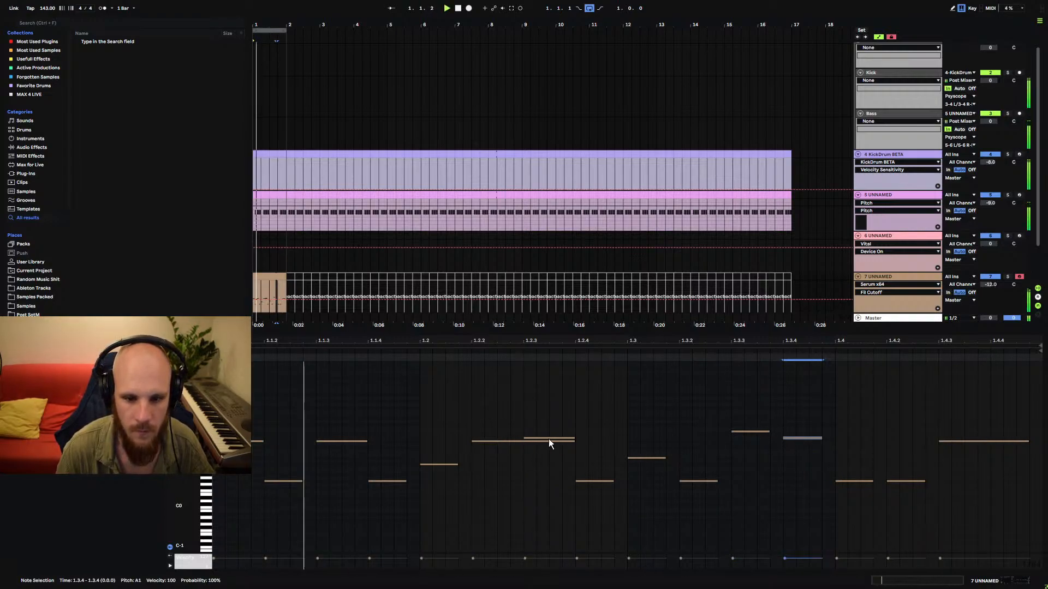
double_click(994, 447)
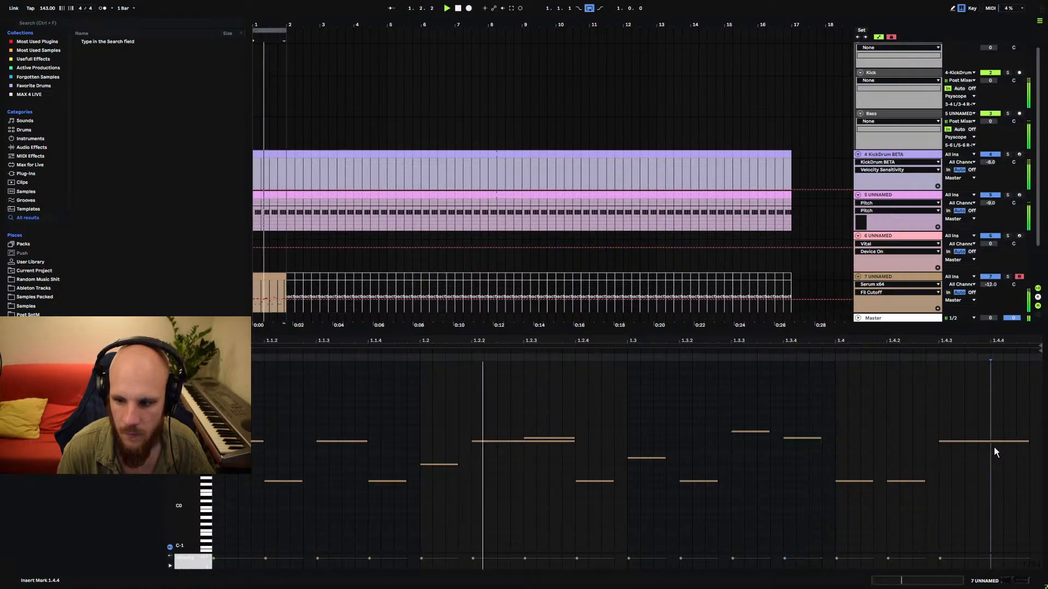
drag(1020, 451, 1033, 451)
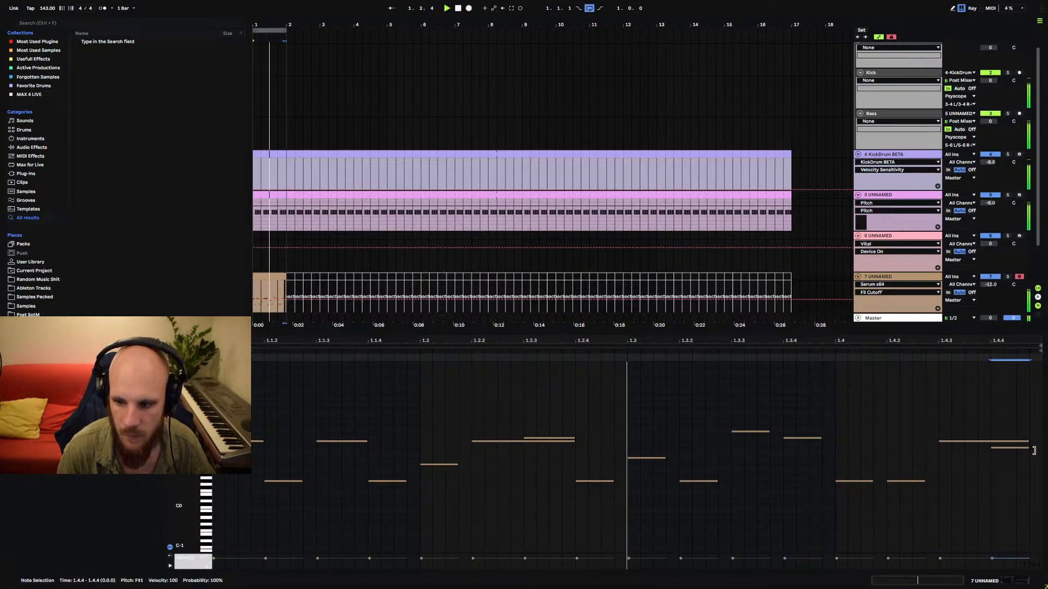
Reopen the Serum window on track 7, disable the Always portamento option and adjust the portamento time.
double_click(902, 278)
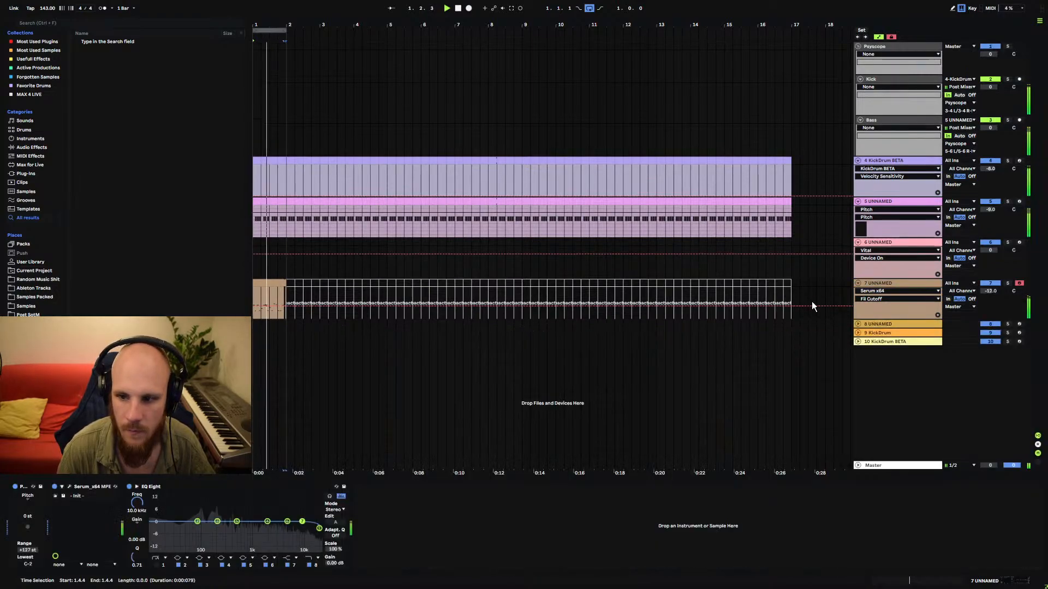
click(69, 487)
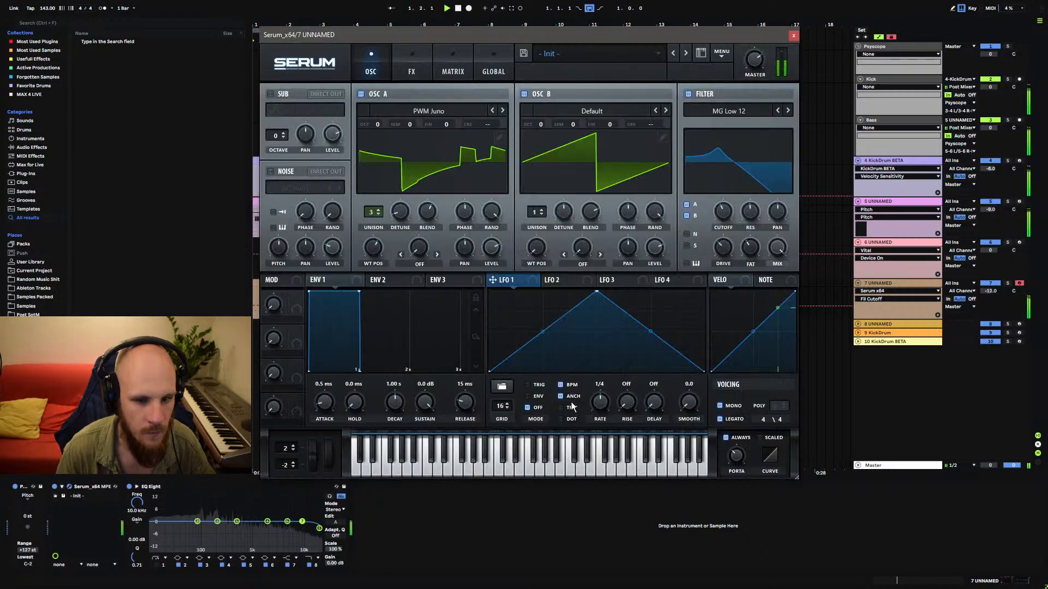
click(726, 438)
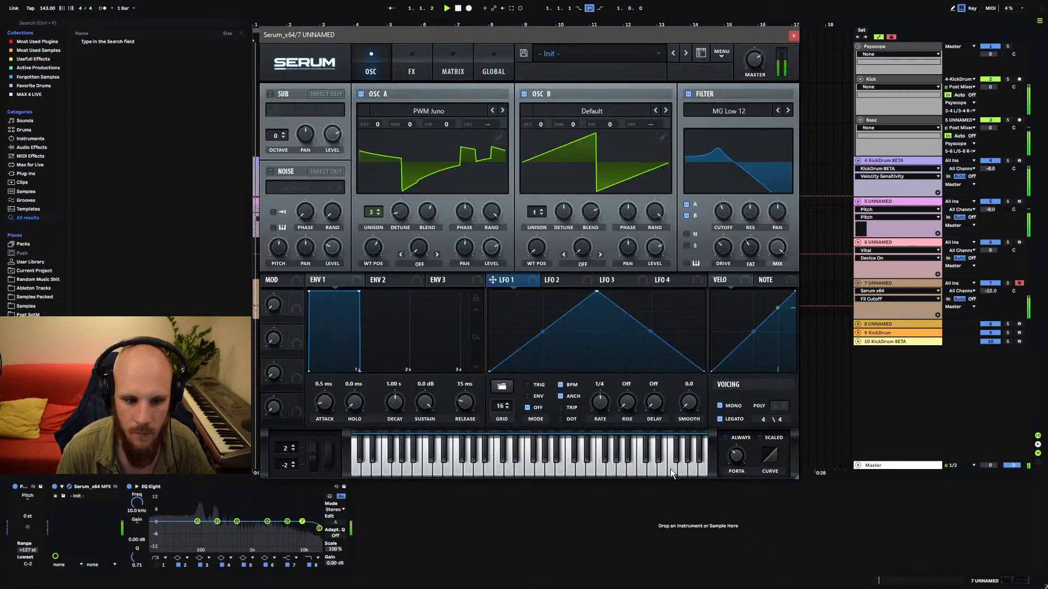
click(739, 460)
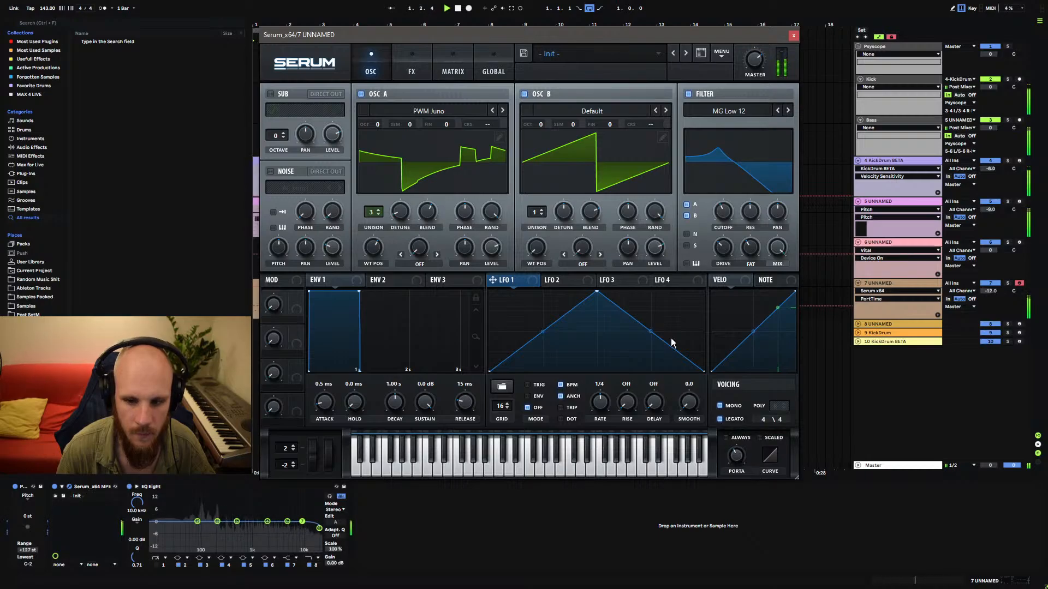
Lower the filter cutoff to about 167 Hz.
click(424, 74)
click(457, 76)
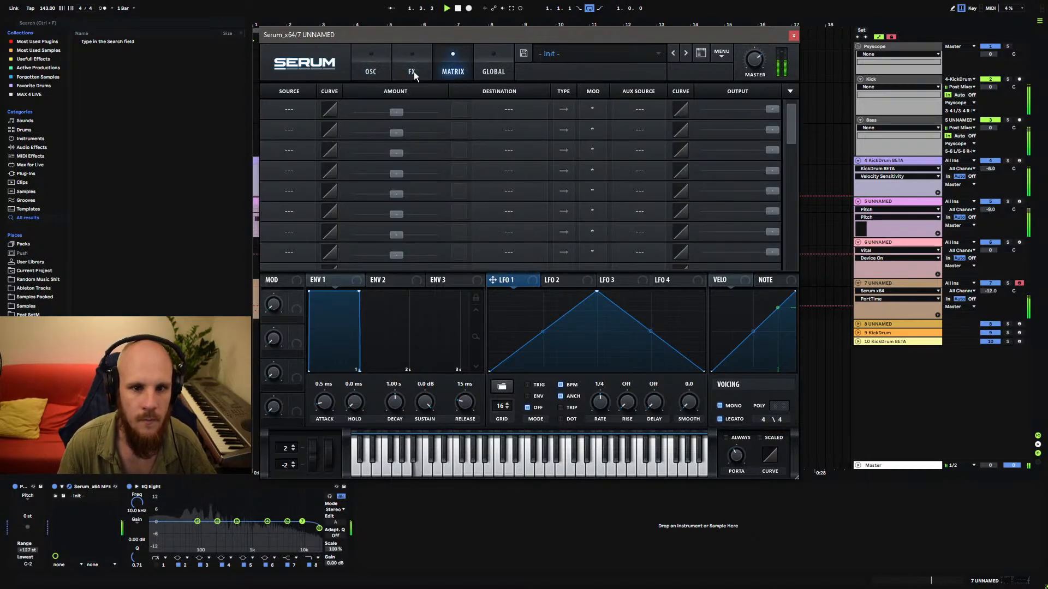
click(370, 70)
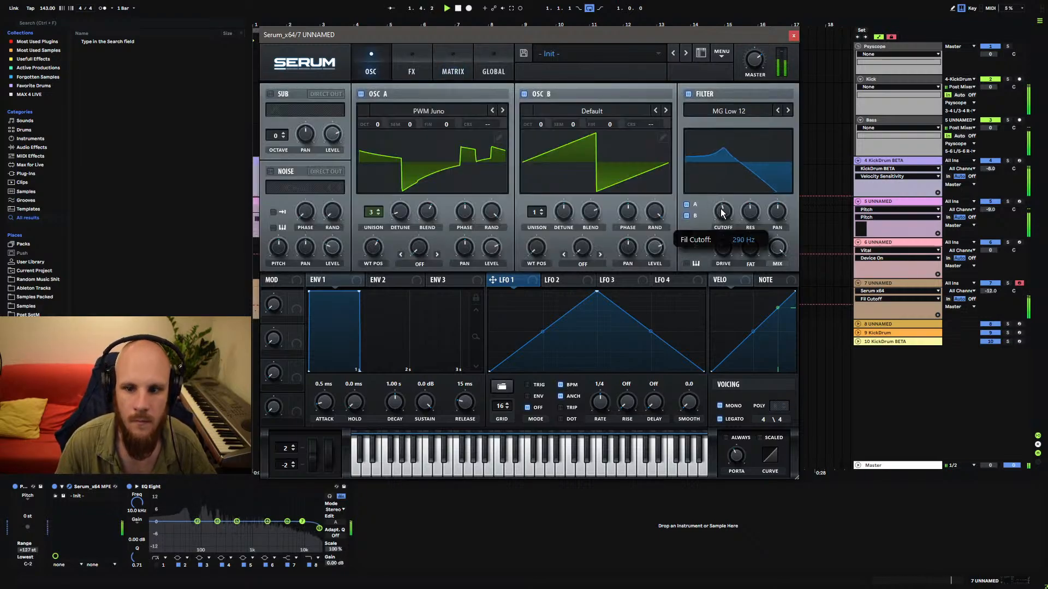
mouse_move(724, 214)
mouse_down()
mouse_move(735, 190)
mouse_move(729, 226)
mouse_up()
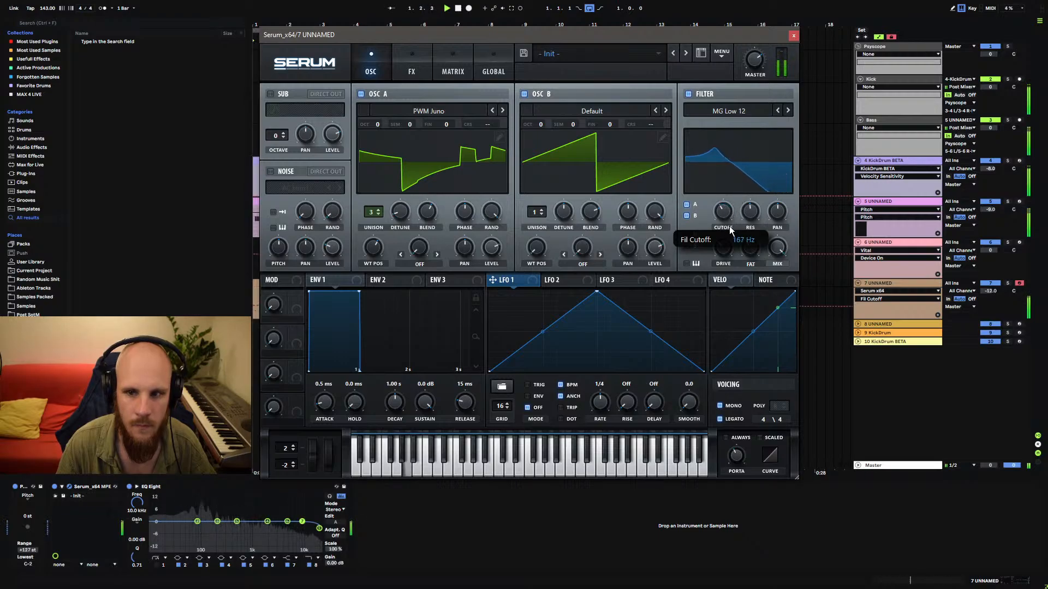
Enable the EQ effect with a low cut at about 40% Q, and a multiband compressor with raised gain.
click(411, 76)
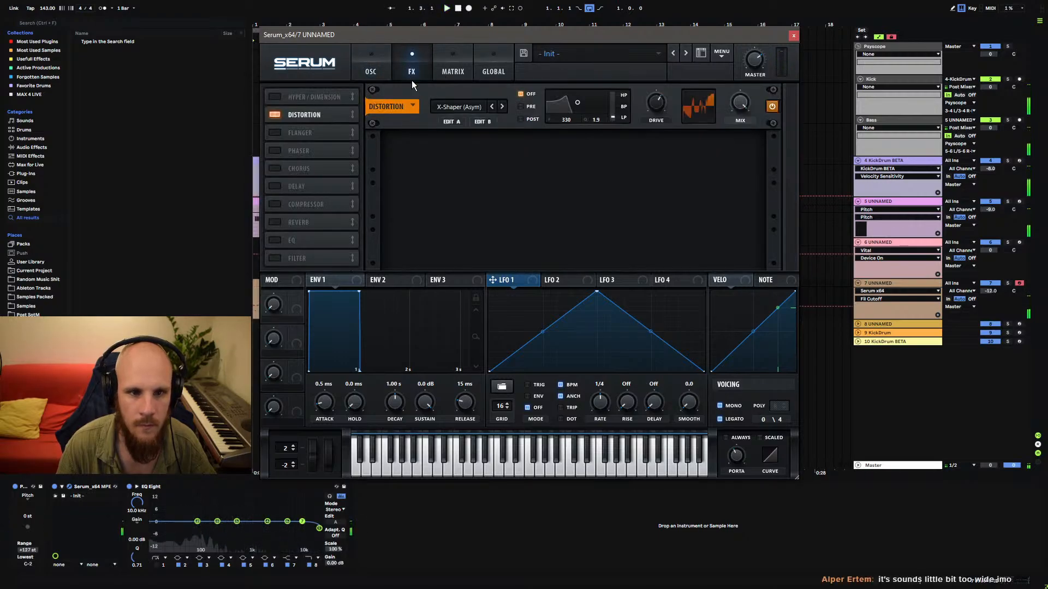
click(274, 240)
click(536, 164)
mouse_move(477, 149)
mouse_down()
mouse_move(470, 171)
mouse_move(445, 149)
mouse_move(473, 153)
mouse_up()
key(space)
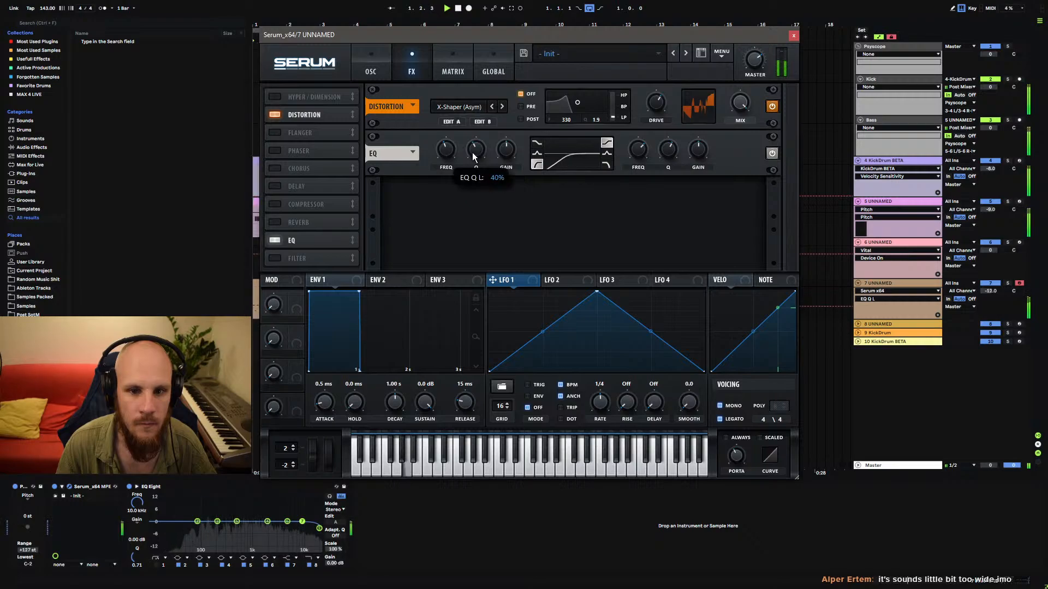
click(276, 204)
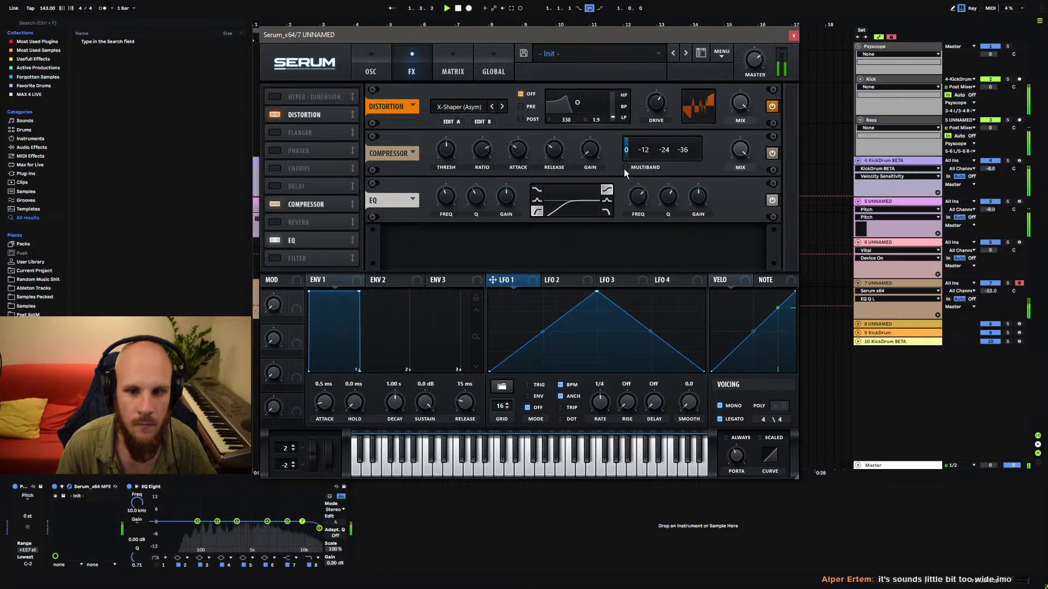
drag(590, 149, 596, 130)
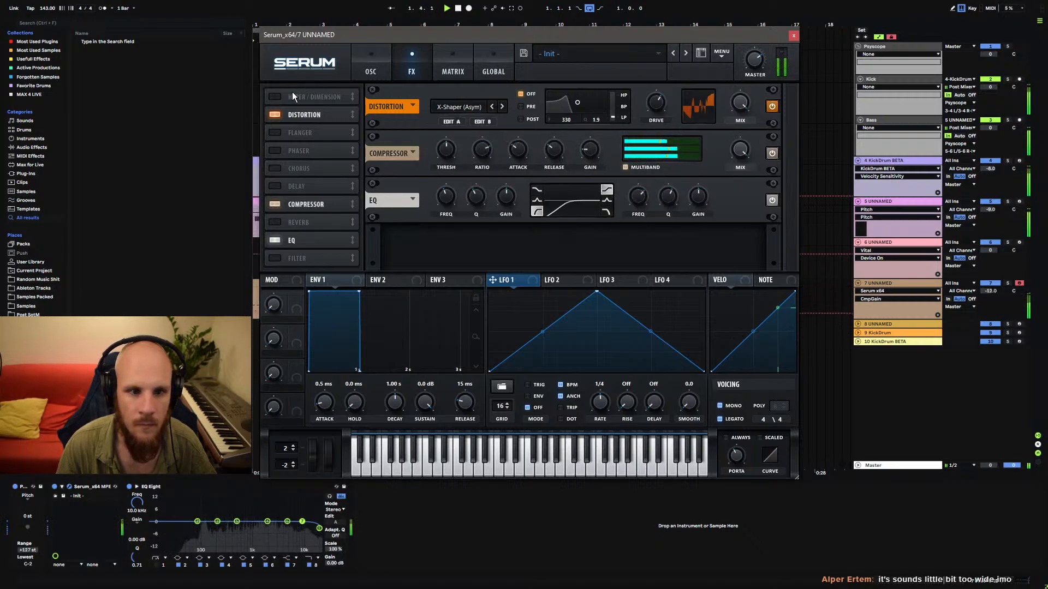
Enable the Hyper/Dimension effect, lower its Dimension size and place it after the distortion.
click(277, 97)
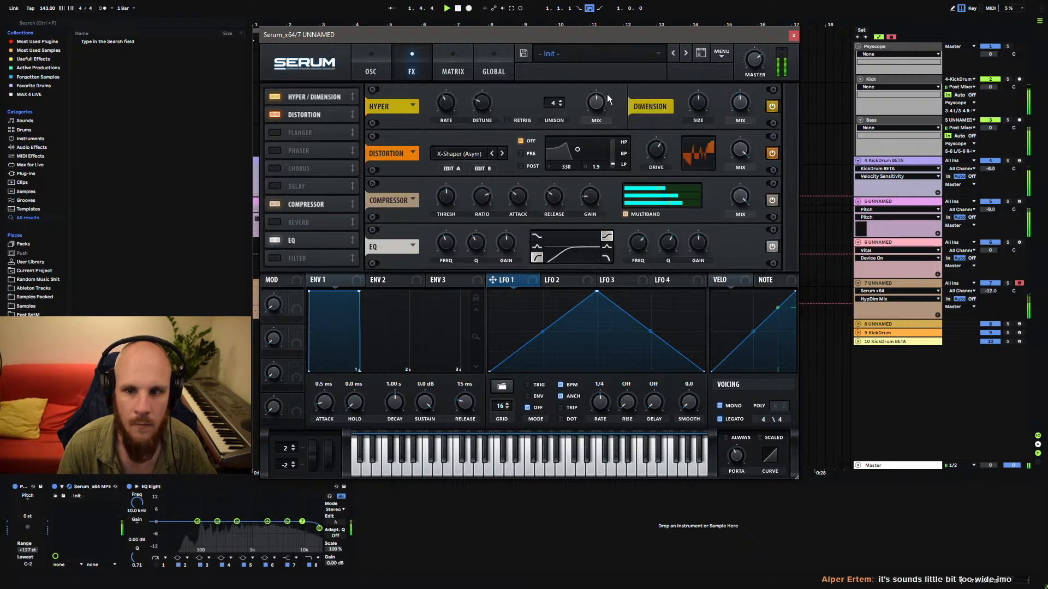
drag(698, 102, 681, 212)
drag(306, 103, 303, 121)
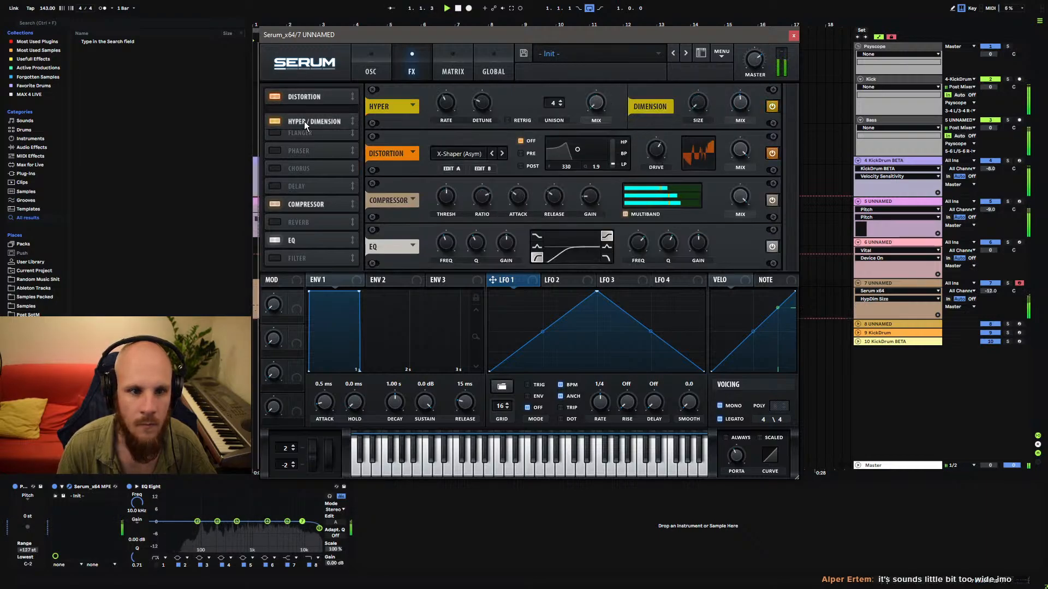
Enable the chorus effect, raise its feedback and high-pass filter, and set its mix to about 46%.
click(276, 169)
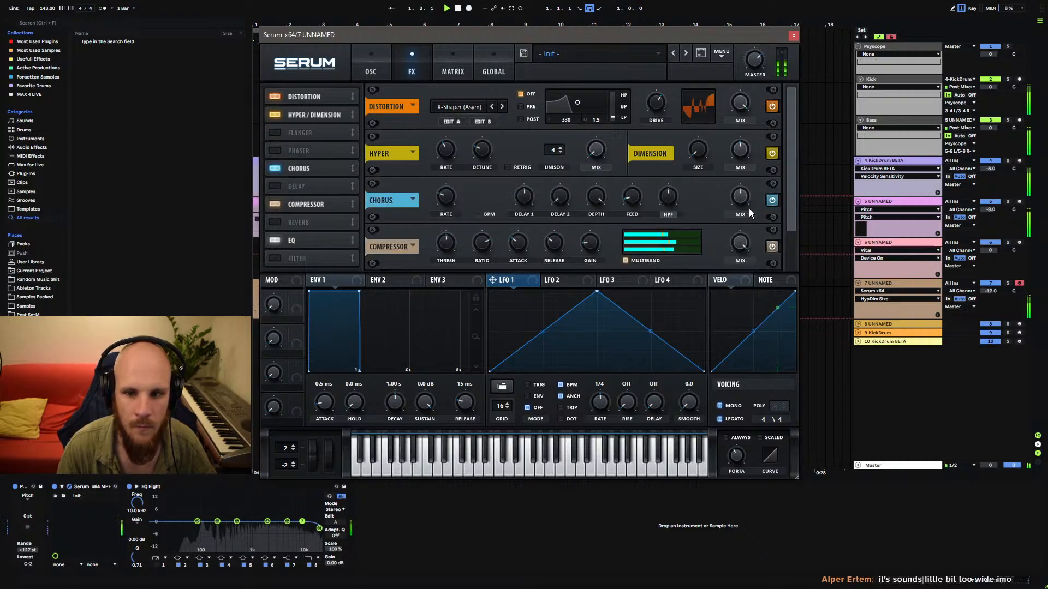
drag(741, 198, 736, 235)
drag(635, 199, 638, 173)
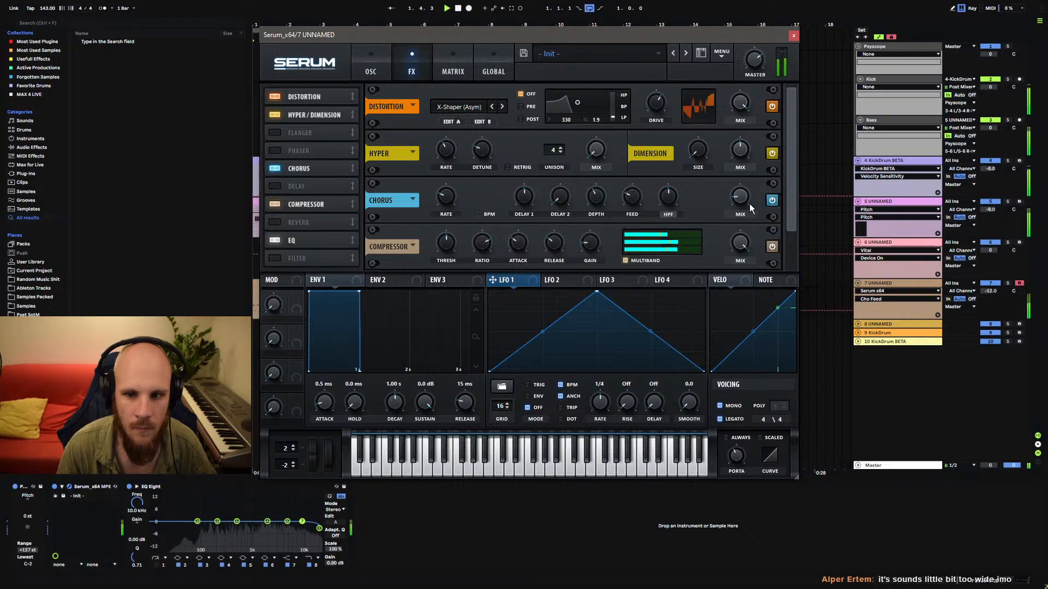
mouse_move(749, 207)
mouse_down()
mouse_move(755, 176)
mouse_move(755, 192)
mouse_up()
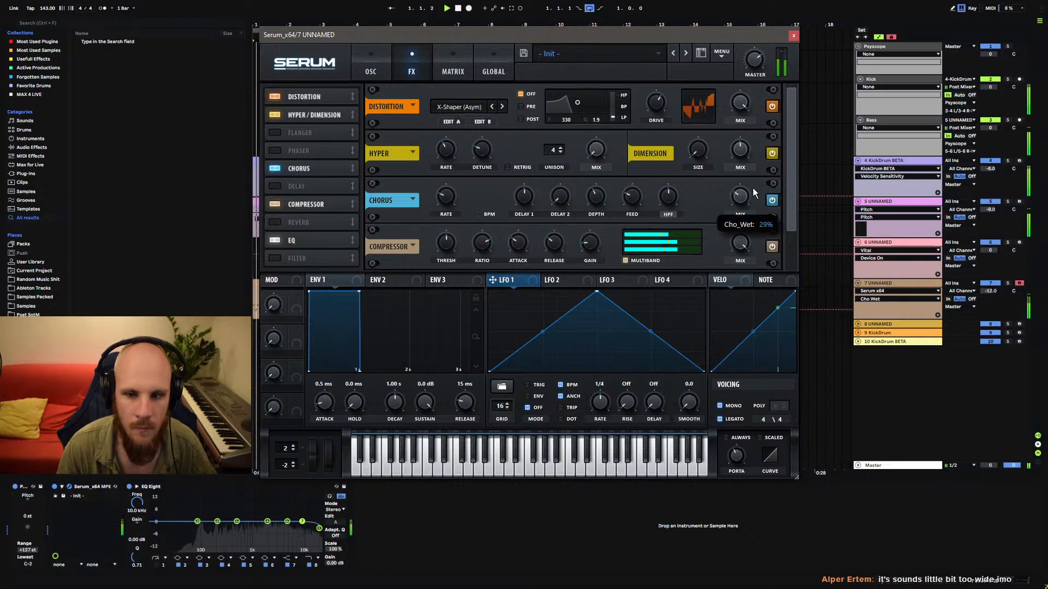
drag(676, 198, 680, 178)
mouse_move(748, 198)
mouse_down()
mouse_move(765, 154)
mouse_move(750, 194)
mouse_up()
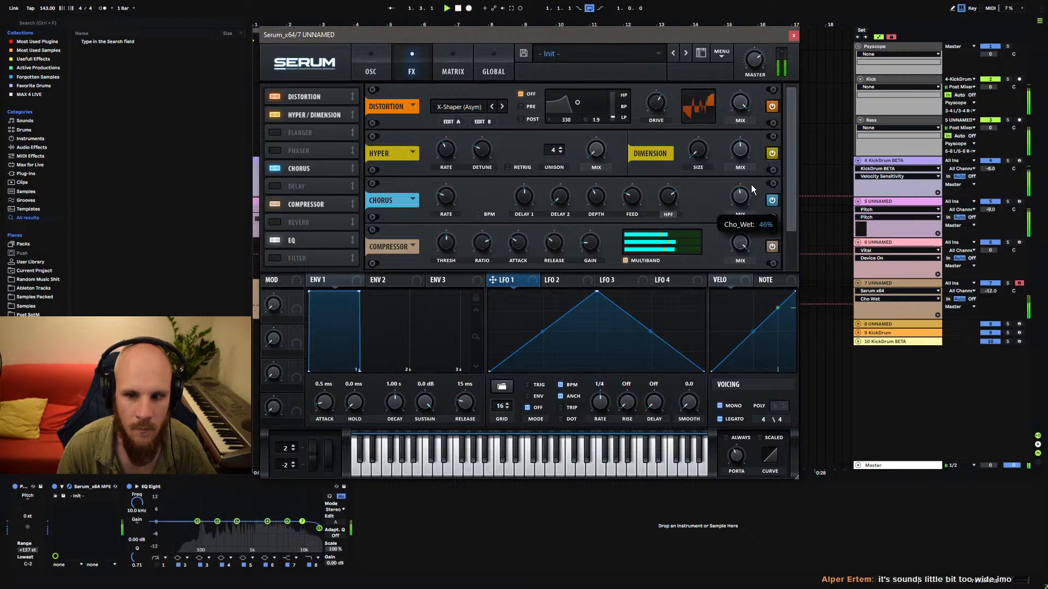
Enable the delay and reverb effects and move the delay behind the EQ in the effects chain.
click(275, 186)
drag(276, 188, 308, 247)
click(276, 204)
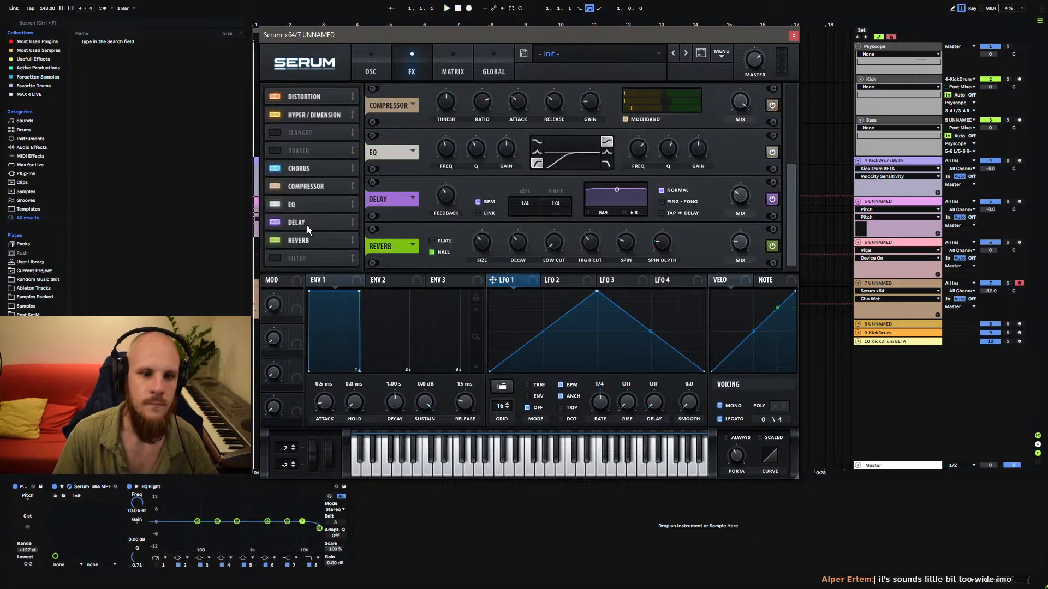
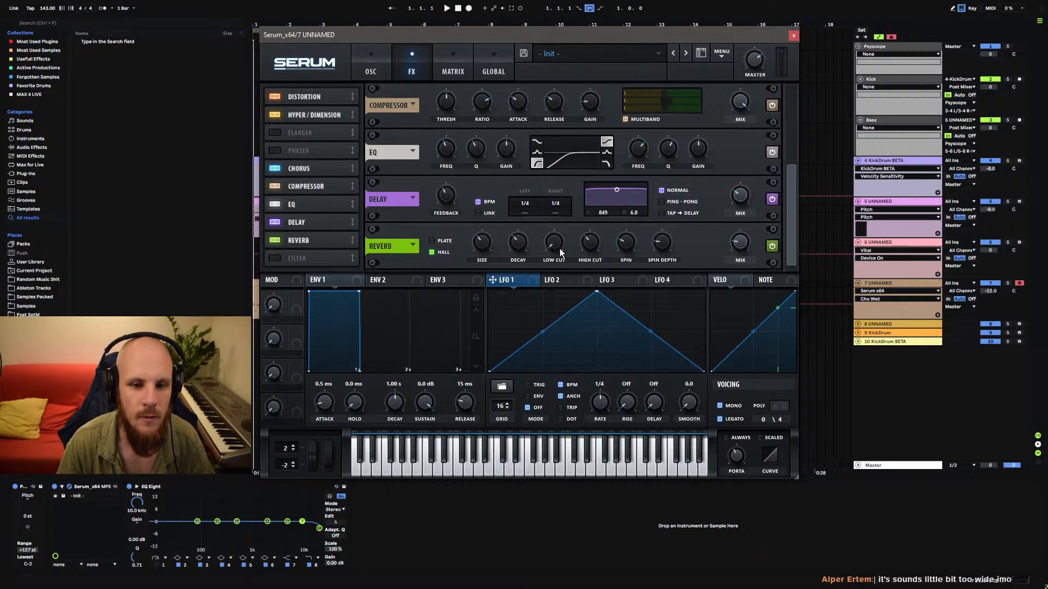
Reduce the delay and reverb mix levels and assign Macro 4 to modulate both mixes.
drag(740, 195, 740, 240)
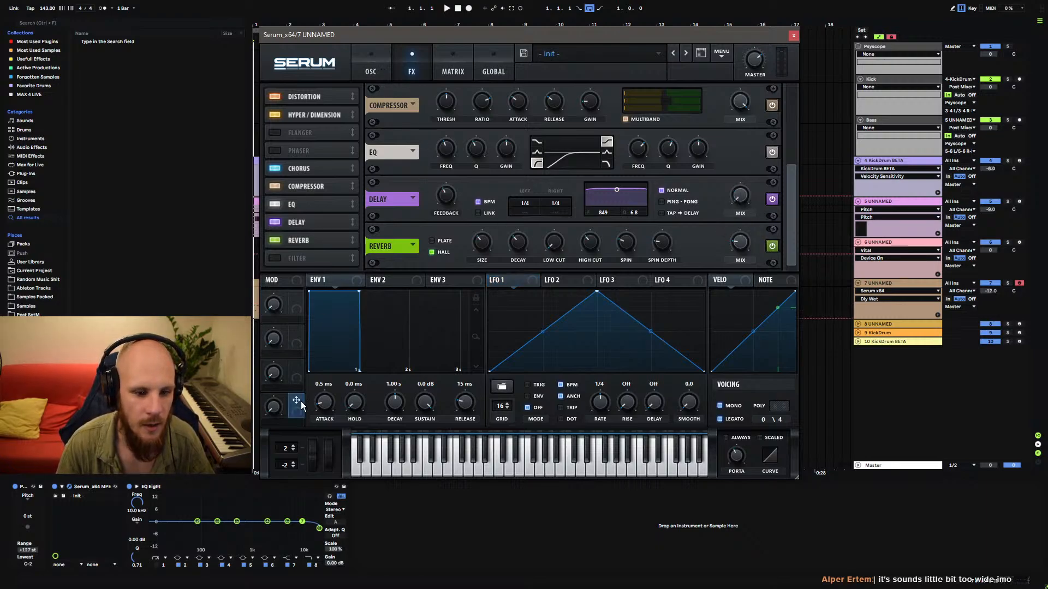
drag(743, 200, 734, 200)
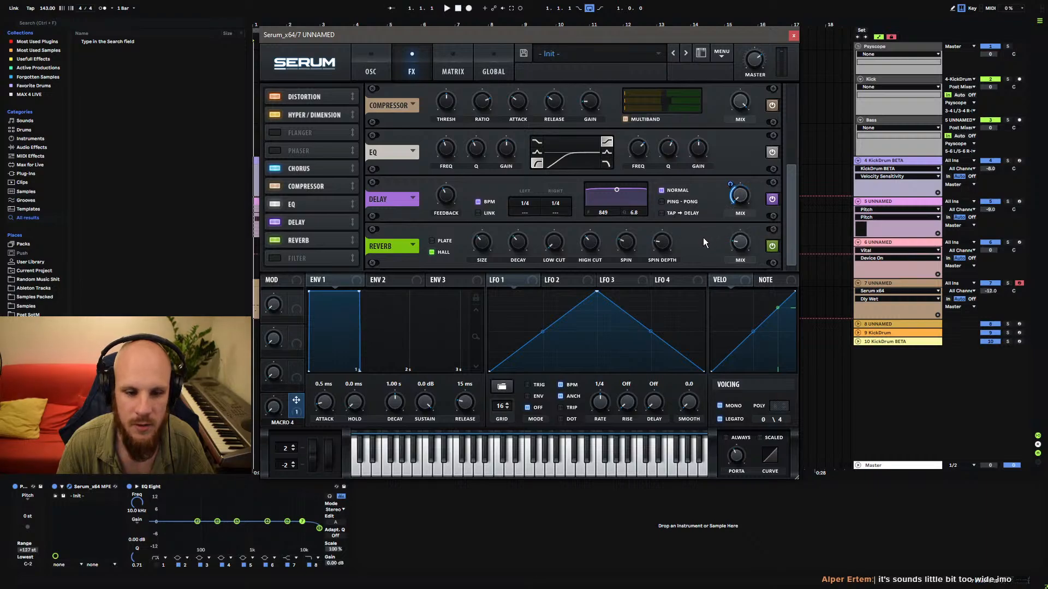
click(740, 243)
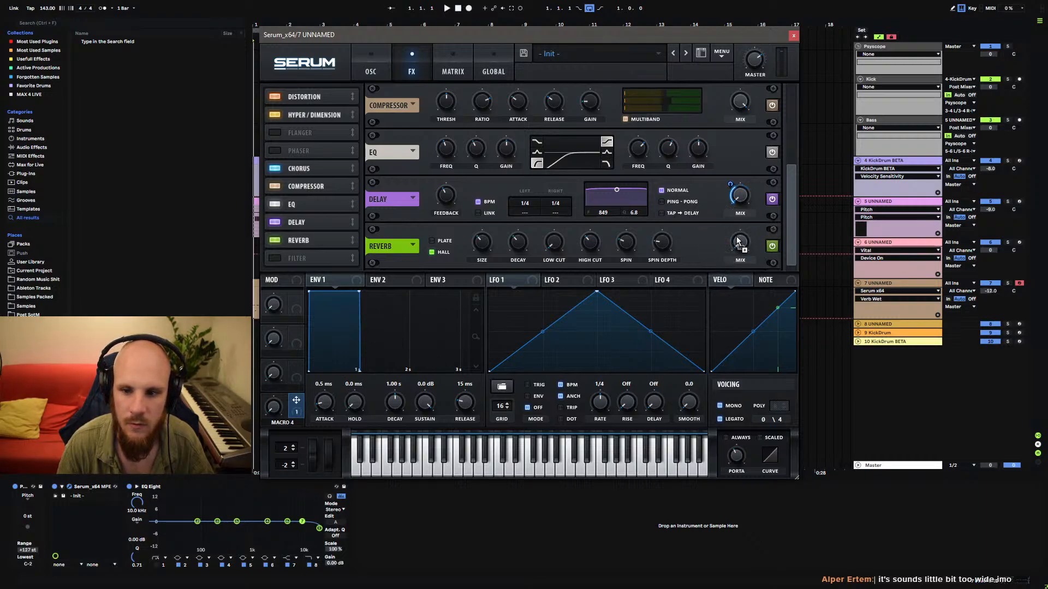
drag(737, 241, 738, 243)
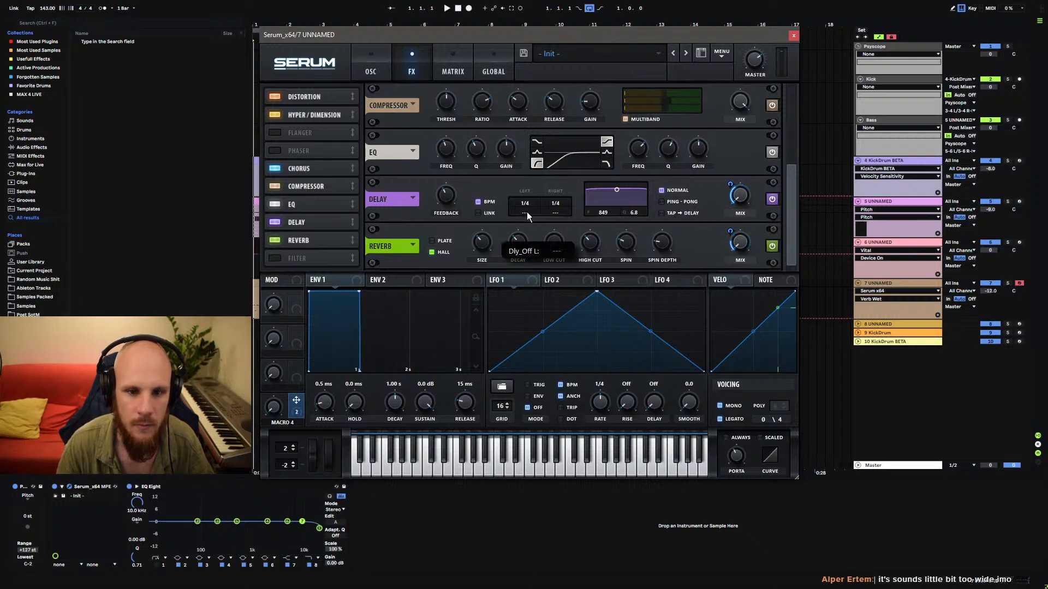
Set the delay to dotted 1/8 on both sides in ping-pong mode and assign Macro 4 to its feedback.
drag(526, 212, 584, 155)
click(661, 202)
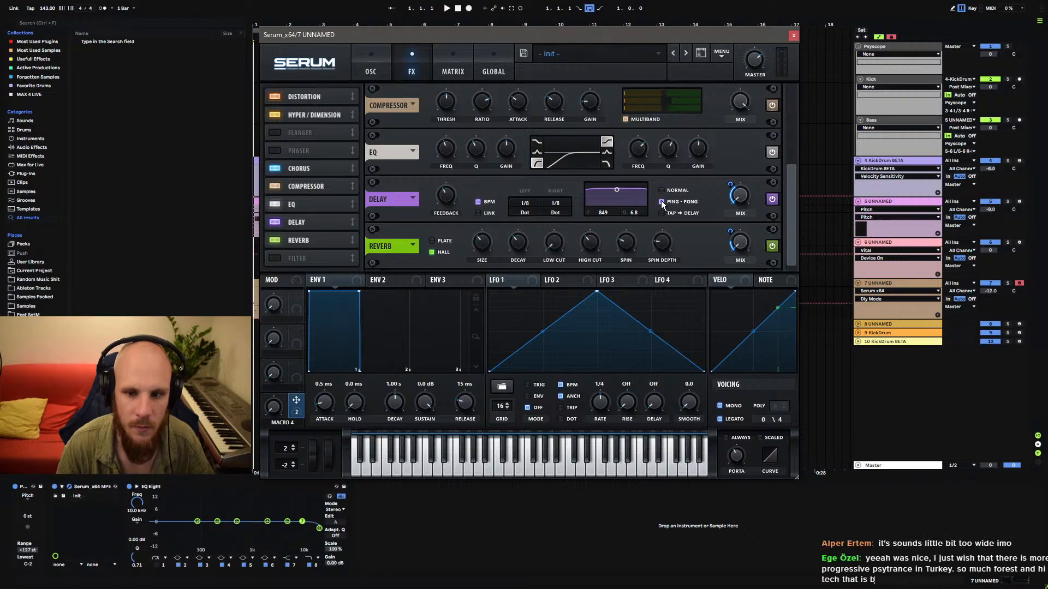
click(446, 196)
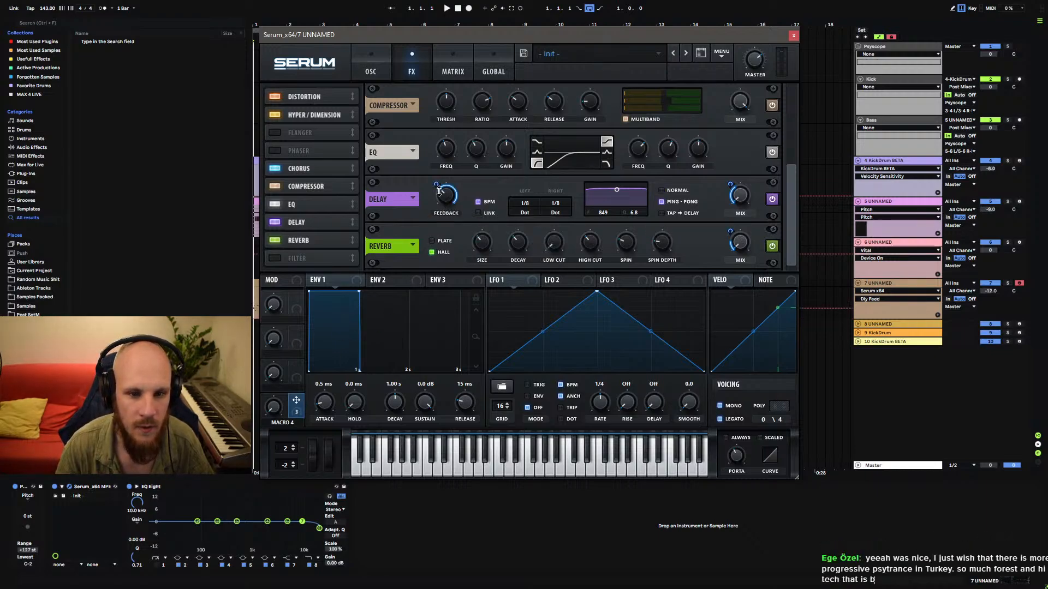
Assign Macro 4 to the reverb decay by about 22, and raise the reverb's size, low cut and high cut.
click(513, 247)
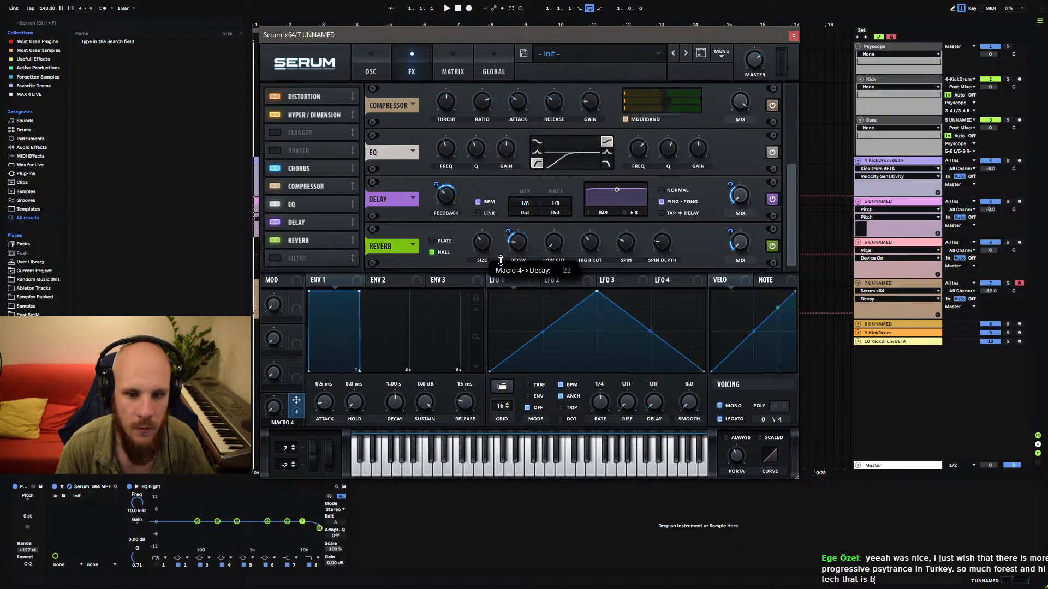
click(482, 242)
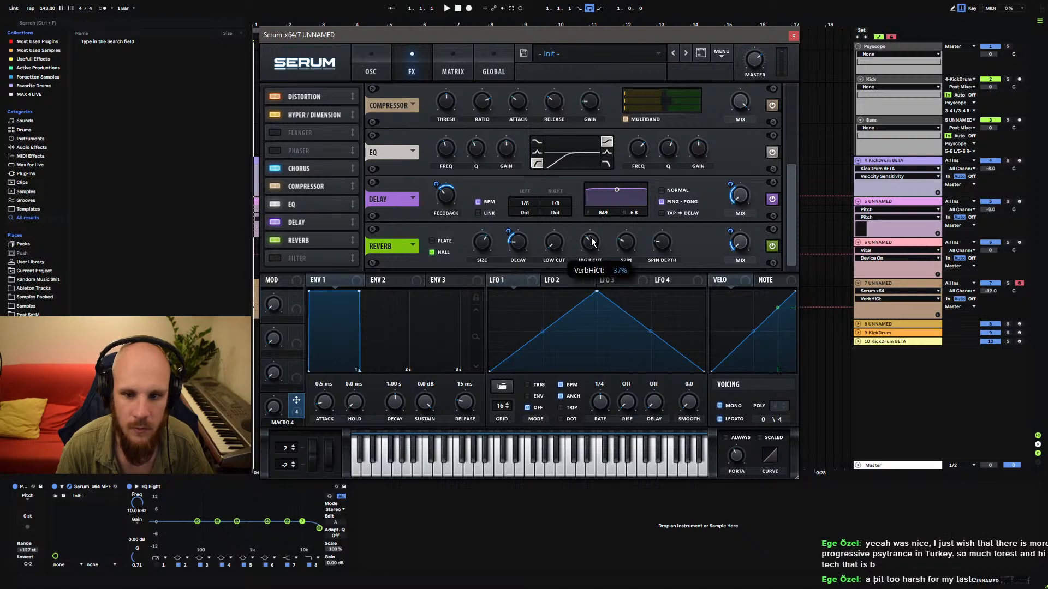
click(553, 241)
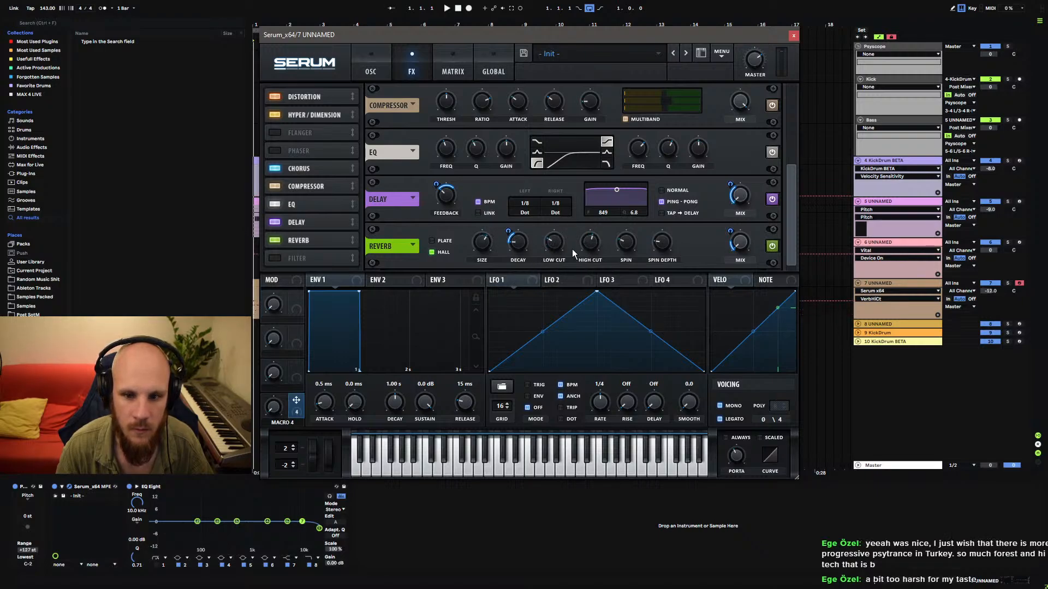
Start playback and rename Macro 4 to Ambience.
key(space)
click(273, 407)
key(space)
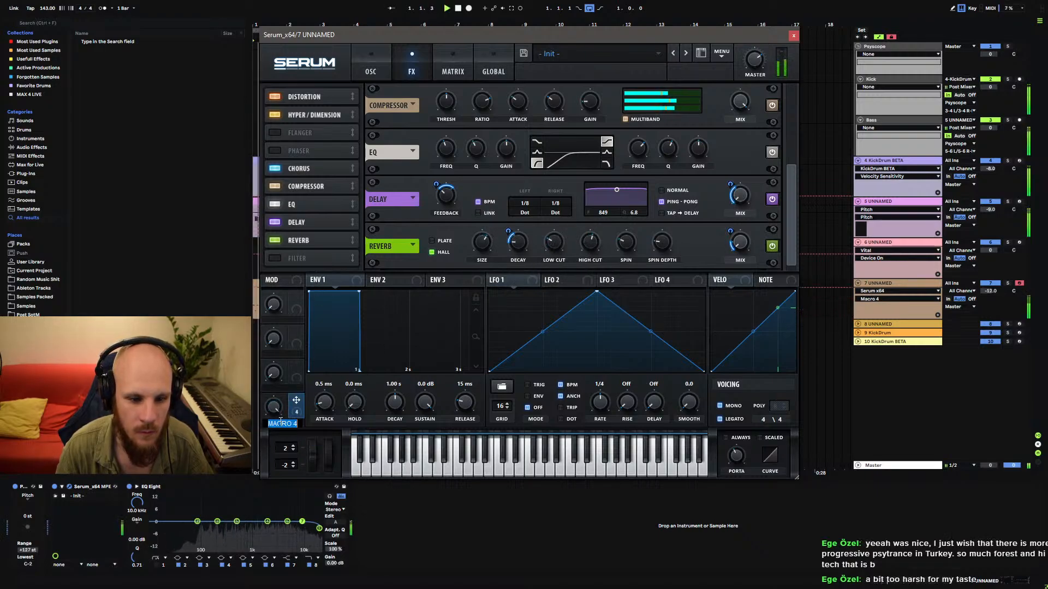
double_click(289, 424)
text(Ambienc)
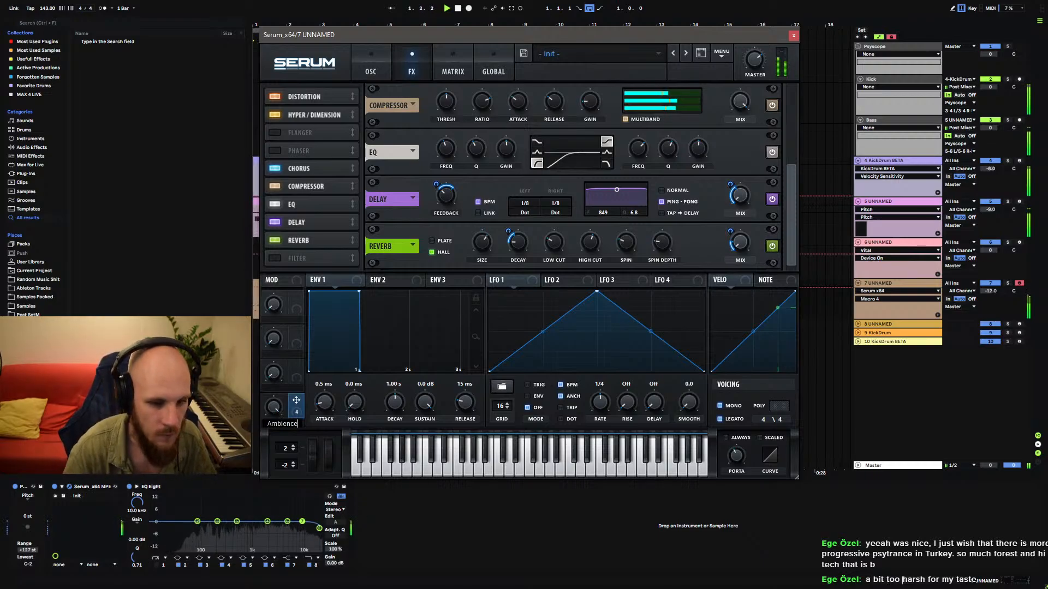
text(e)
key(Return)
Narrow oscillator A's unison width in the global settings, trying 0 and settling on 50.
click(452, 63)
click(497, 72)
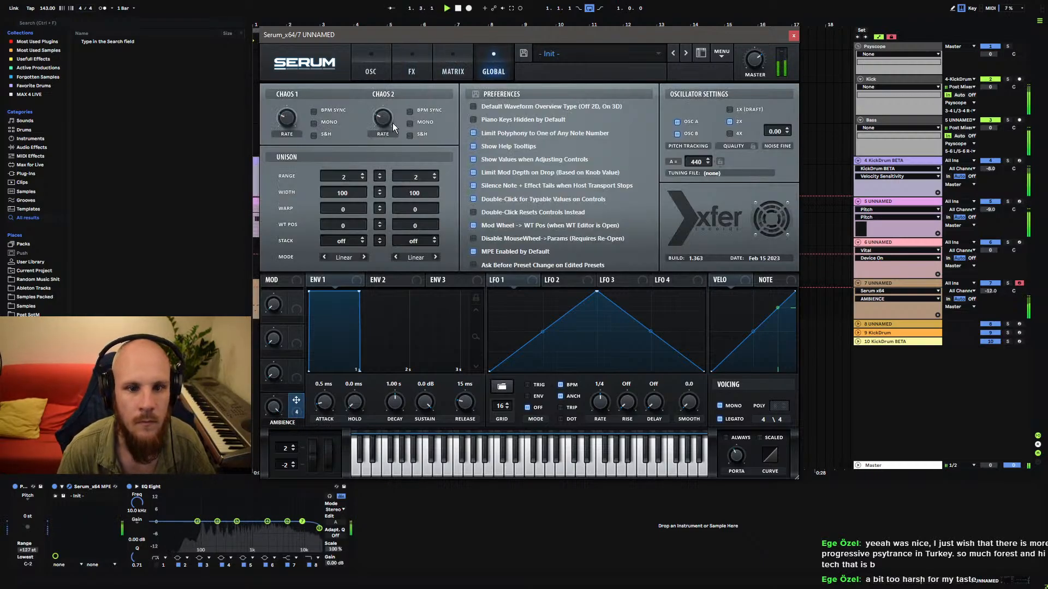
drag(343, 195, 336, 348)
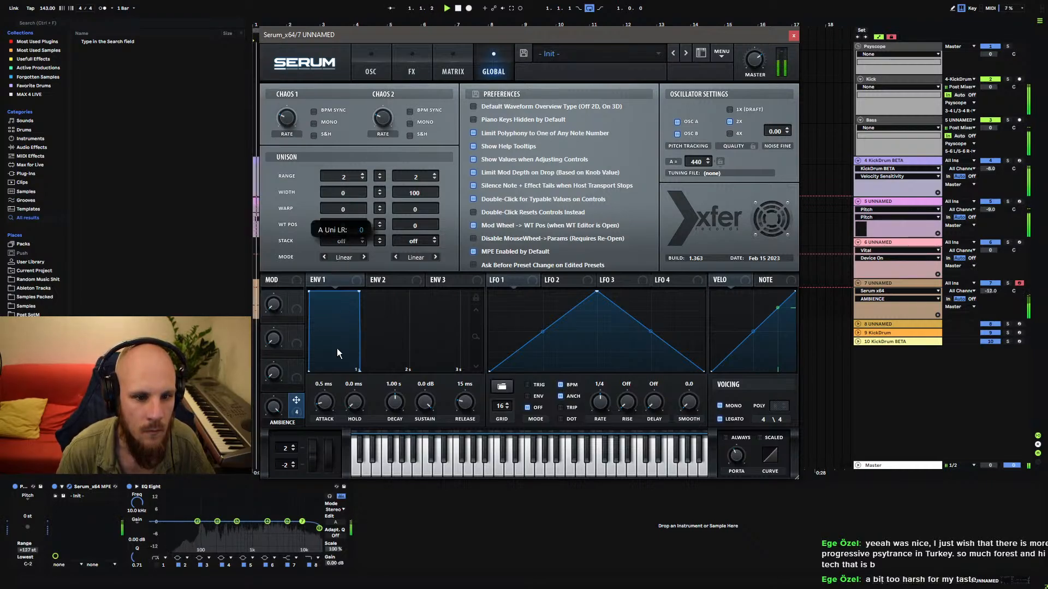
click(369, 69)
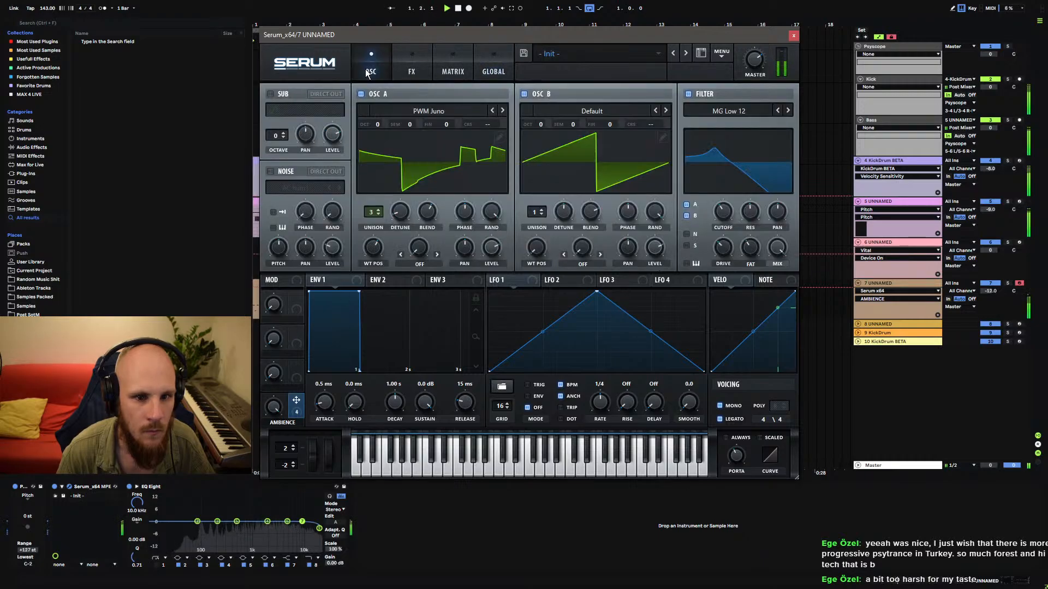
click(456, 73)
click(493, 69)
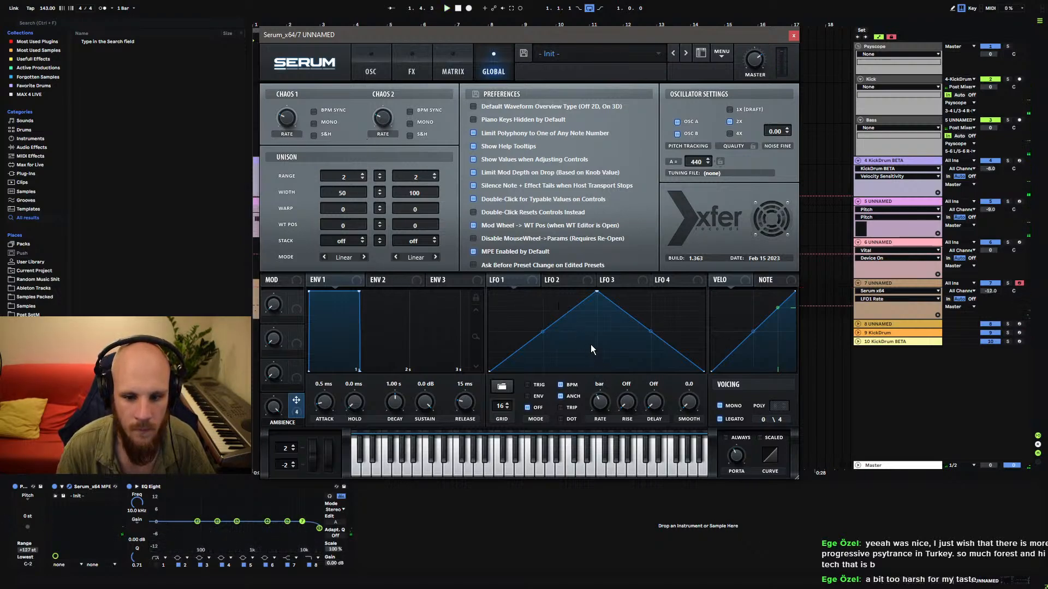
Set LFO 1's rate to one bar and load a sine-like basic shape for it.
drag(599, 402, 599, 393)
drag(651, 332, 703, 282)
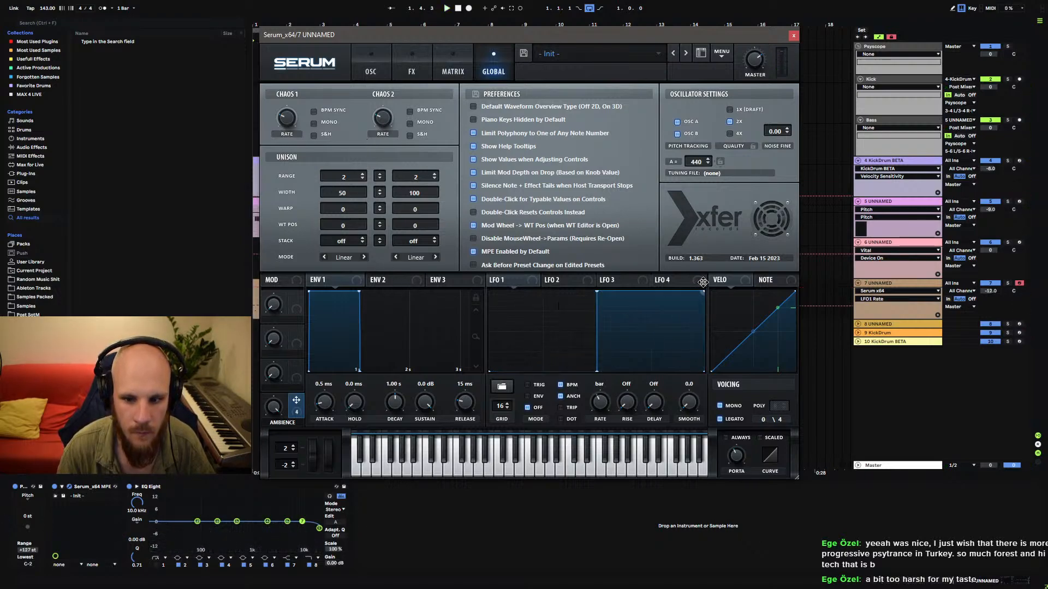
click(502, 386)
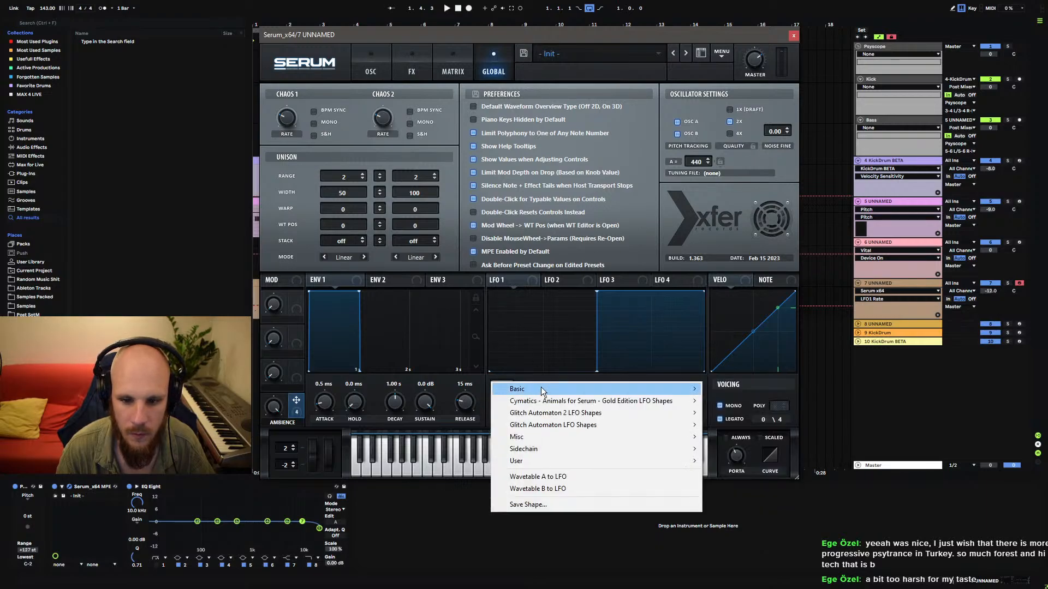
mouse_move(541, 389)
click(726, 484)
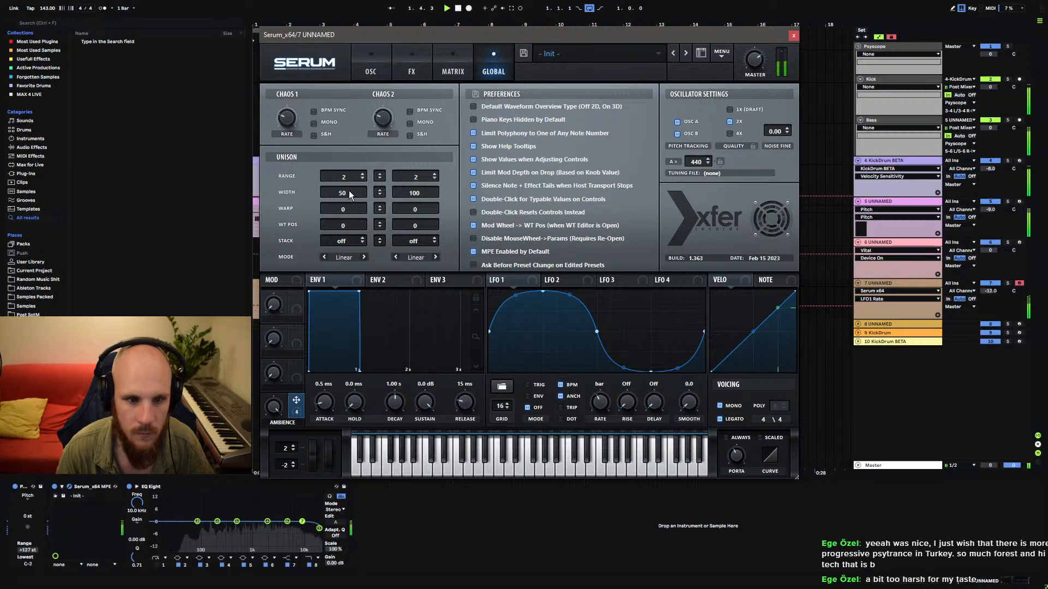
Modulate oscillator A's unison width with LFO 1 from a base width of 0, and flatten the LFO curve's peak.
drag(524, 281, 457, 306)
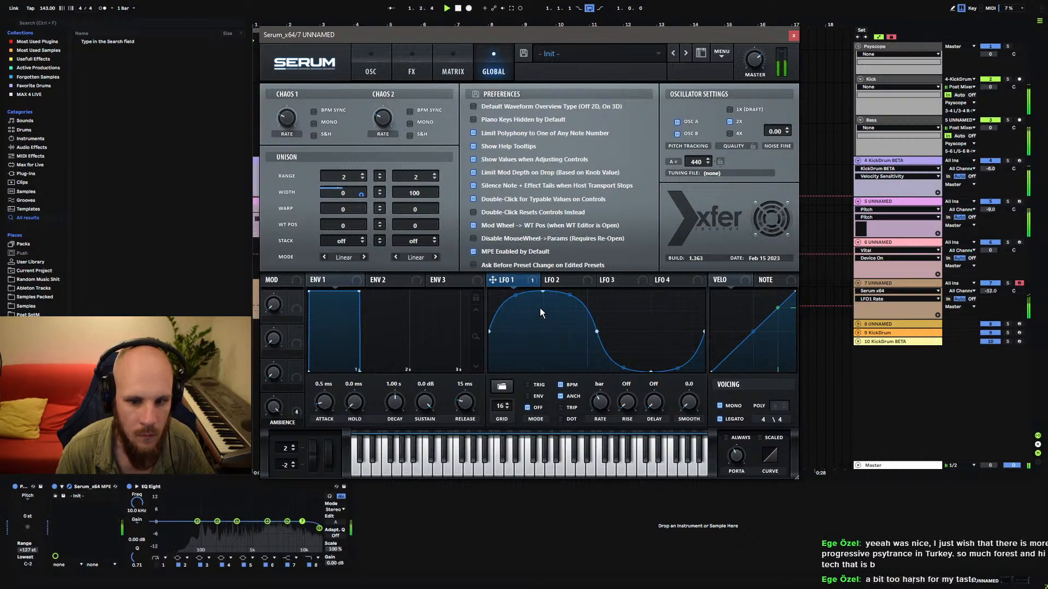
drag(515, 294, 570, 288)
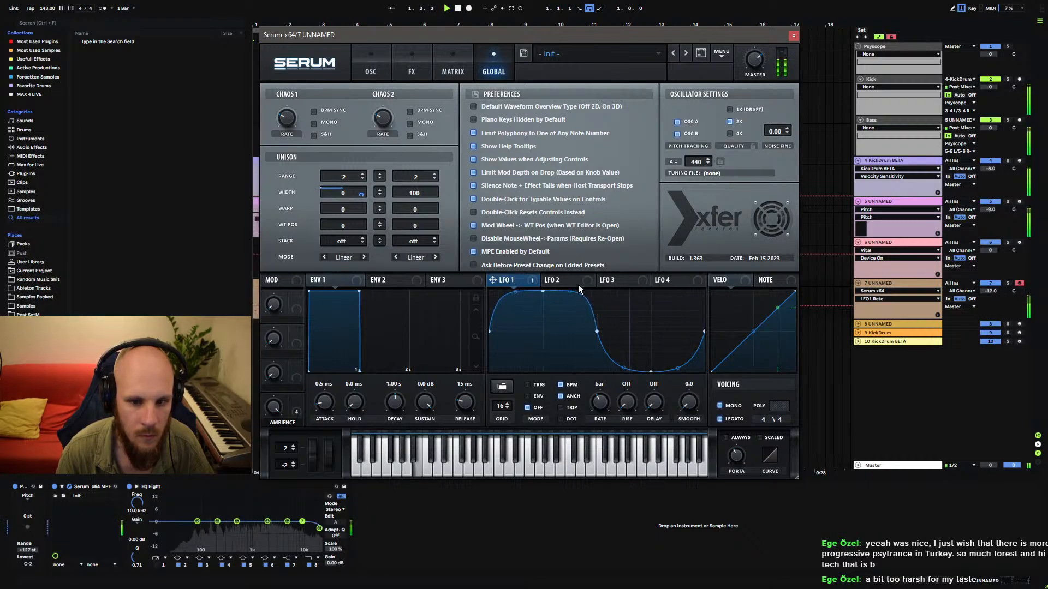
Flatten the trough of LFO 1's curve and raise its modulation of oscillator A's unison width to 77.
drag(622, 368, 677, 380)
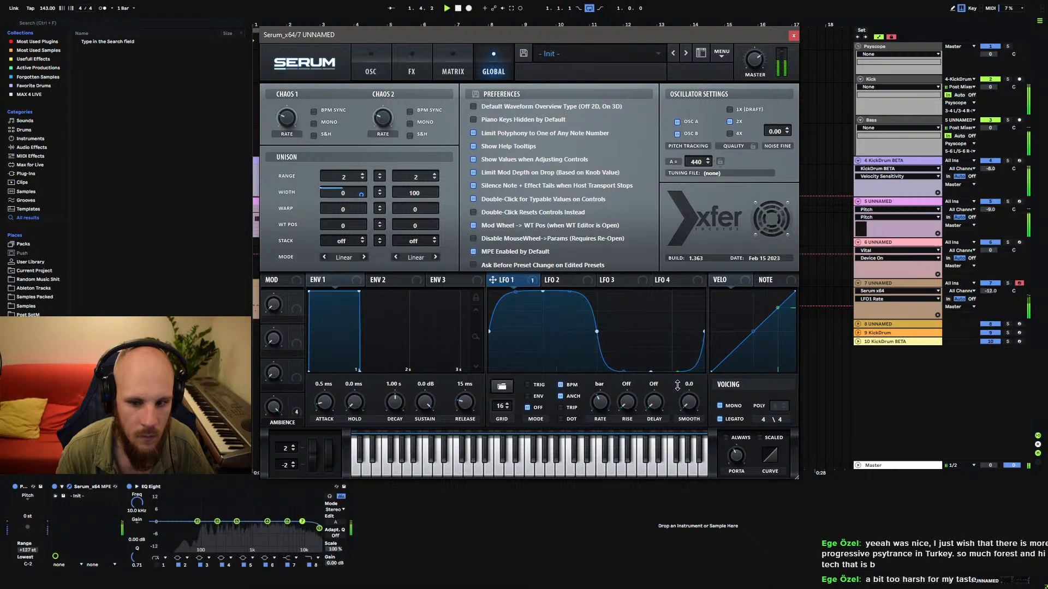
drag(361, 195, 368, 184)
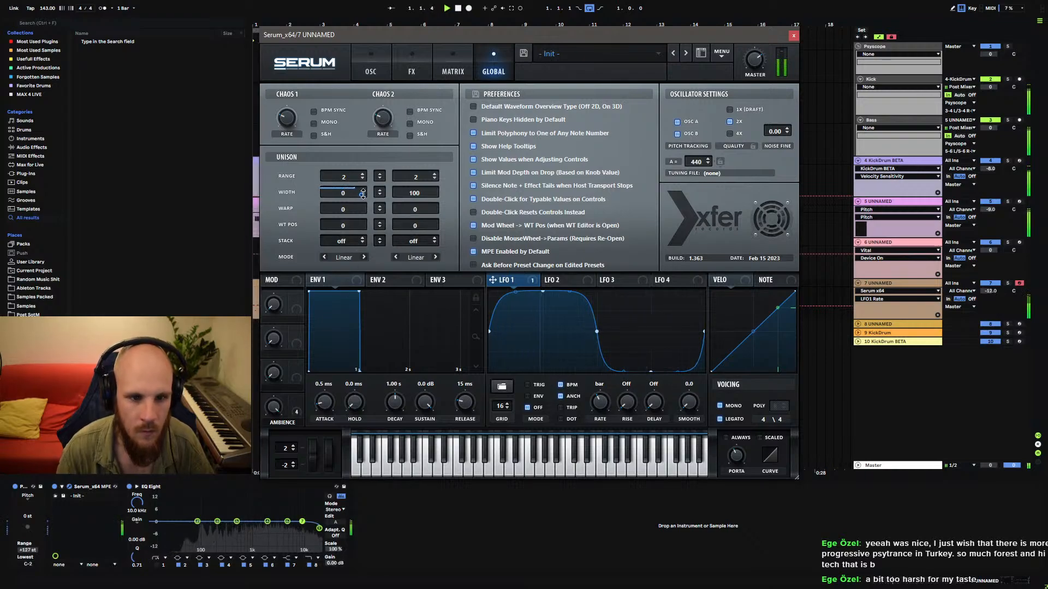
click(384, 62)
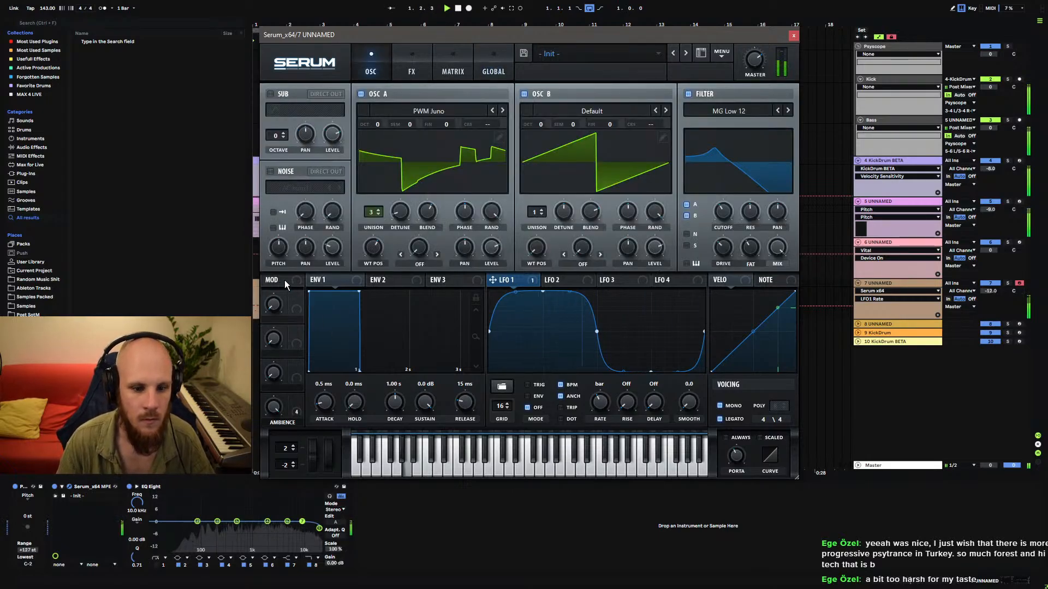
Set Mod Wheel as inverted auxiliary source for LFO 1's modulation of oscillator A's unison width, and bend its curve fully upward.
click(454, 68)
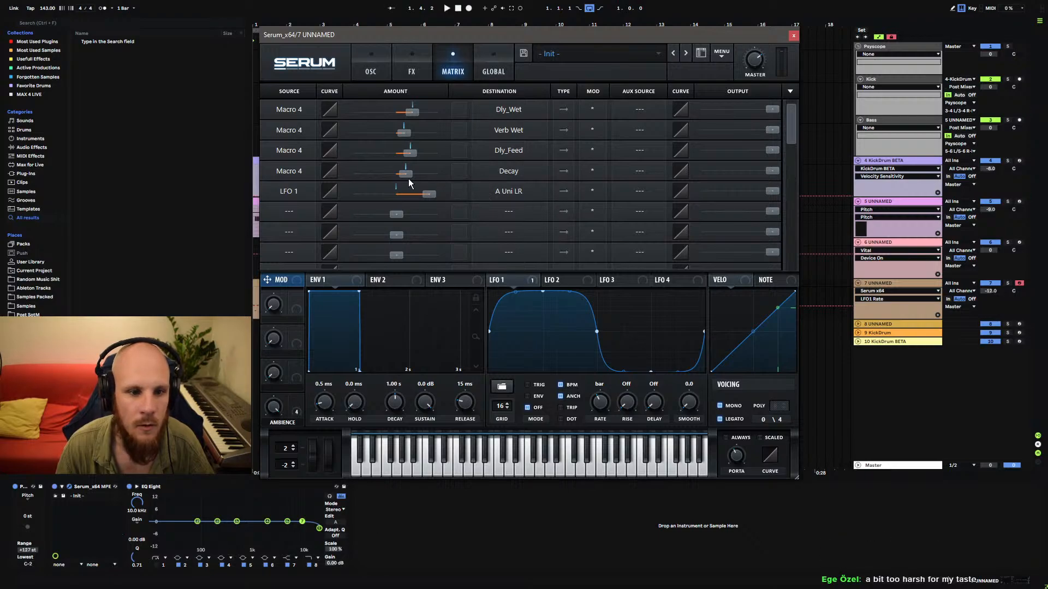
click(639, 193)
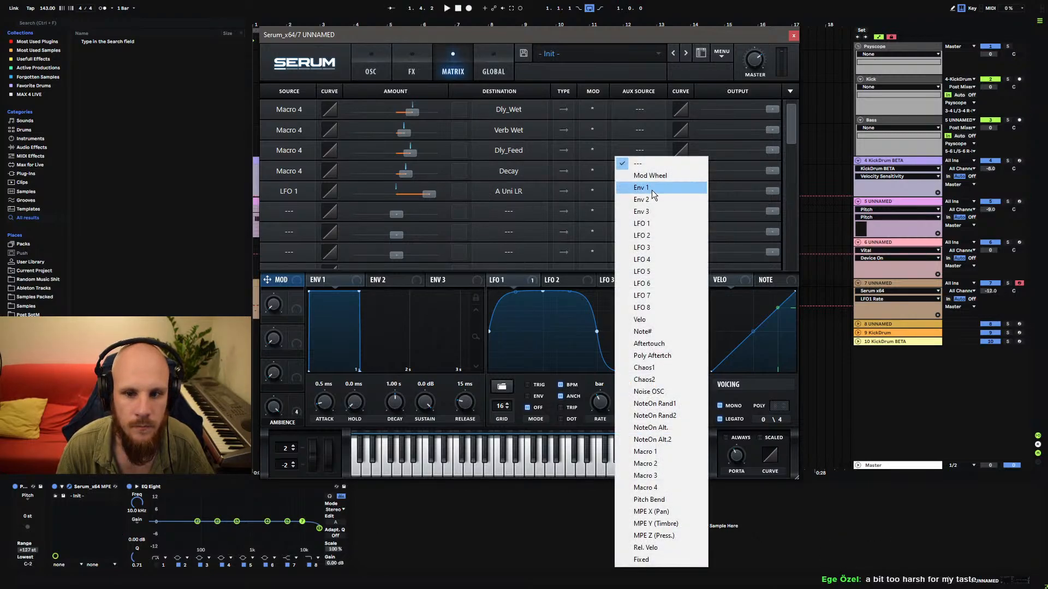
click(650, 190)
click(594, 194)
click(638, 215)
drag(680, 191, 695, 172)
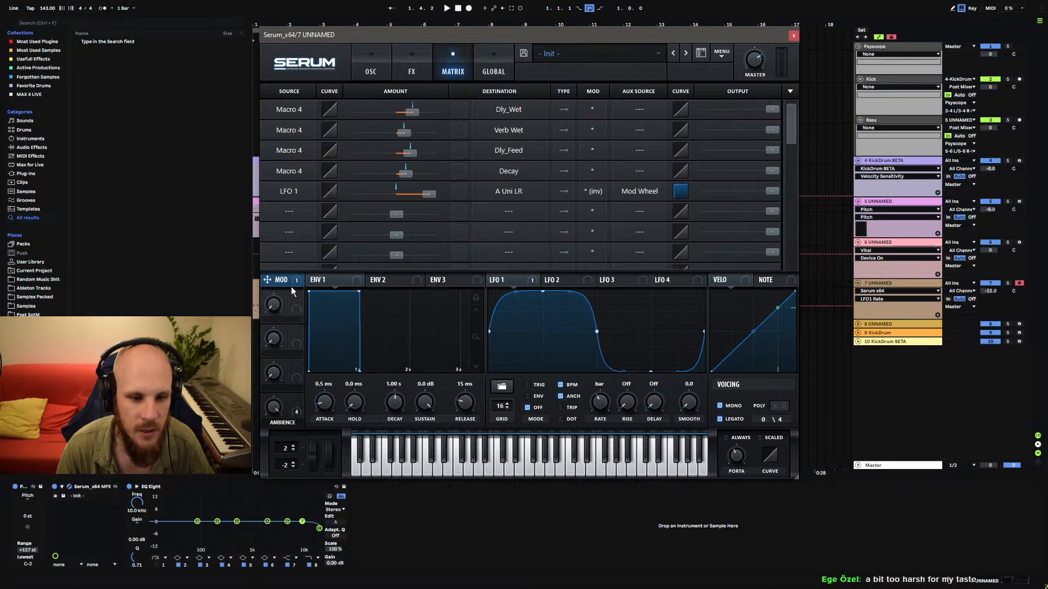
Modulate oscillator A's unison width with the mod wheel by 75, and check the assignment in the modulation matrix.
click(480, 71)
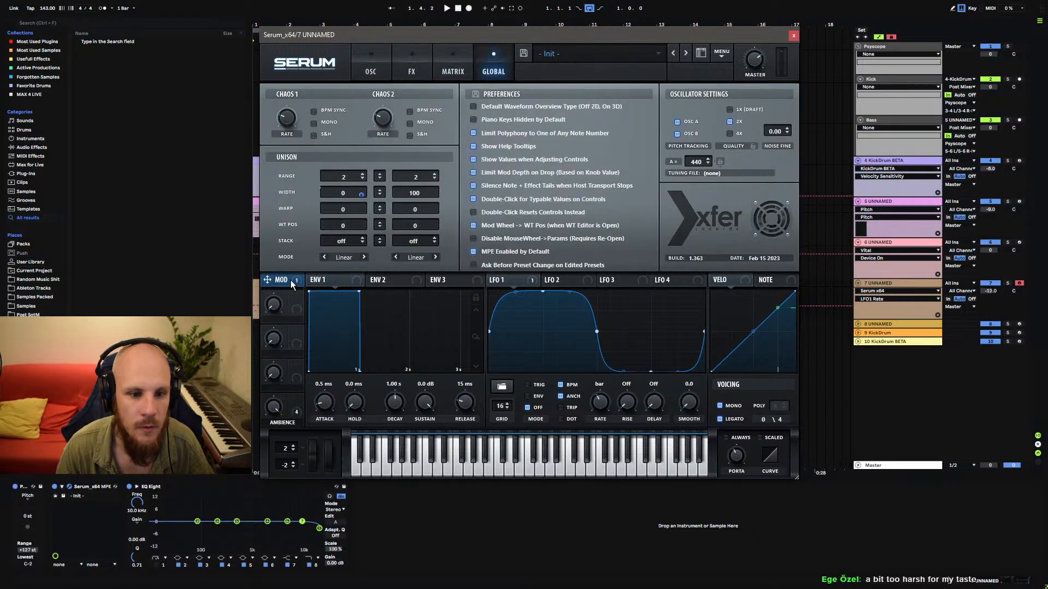
drag(362, 195, 360, 213)
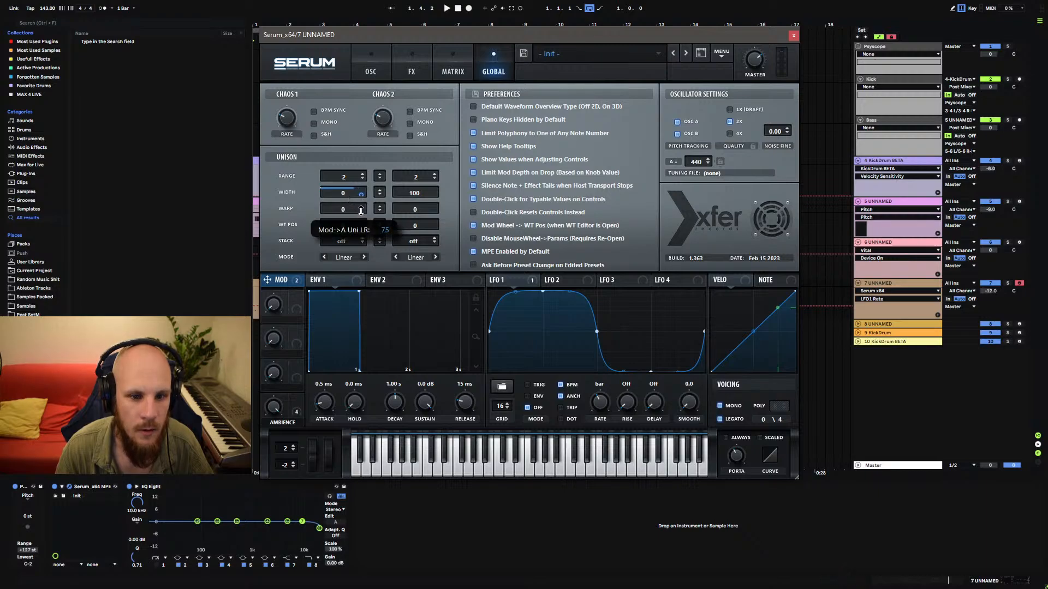
click(411, 65)
click(452, 66)
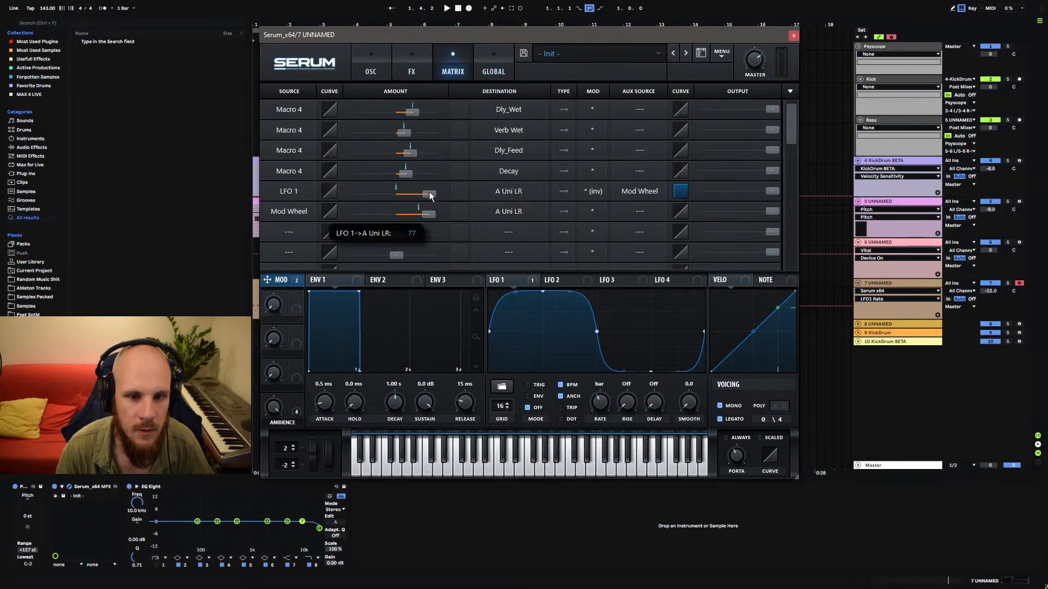
Play the pattern while raising the mod wheel to 100%, and stop playback.
click(369, 62)
click(424, 72)
key(space)
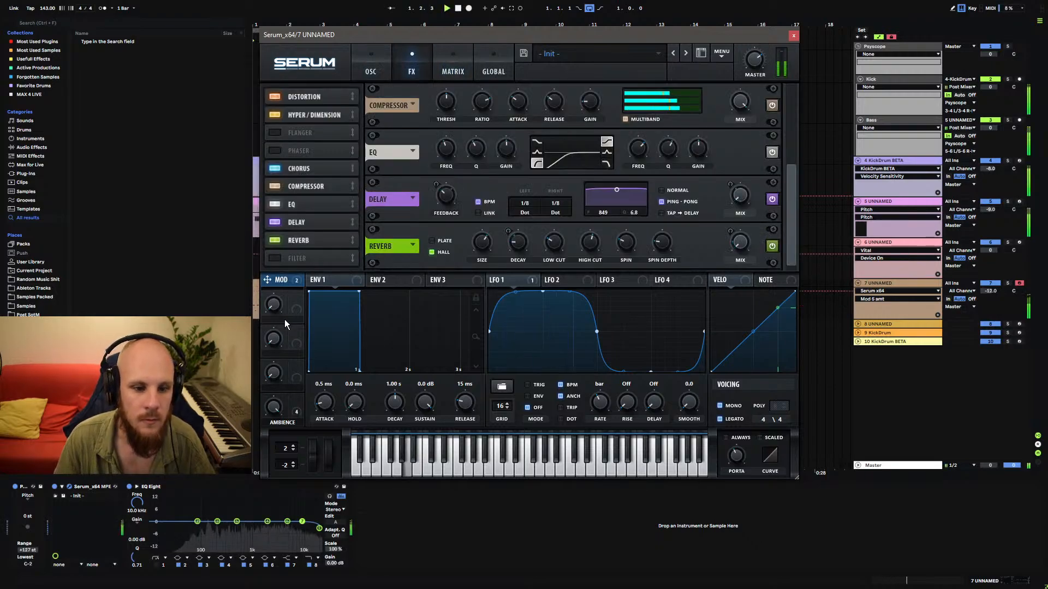
drag(329, 458, 332, 445)
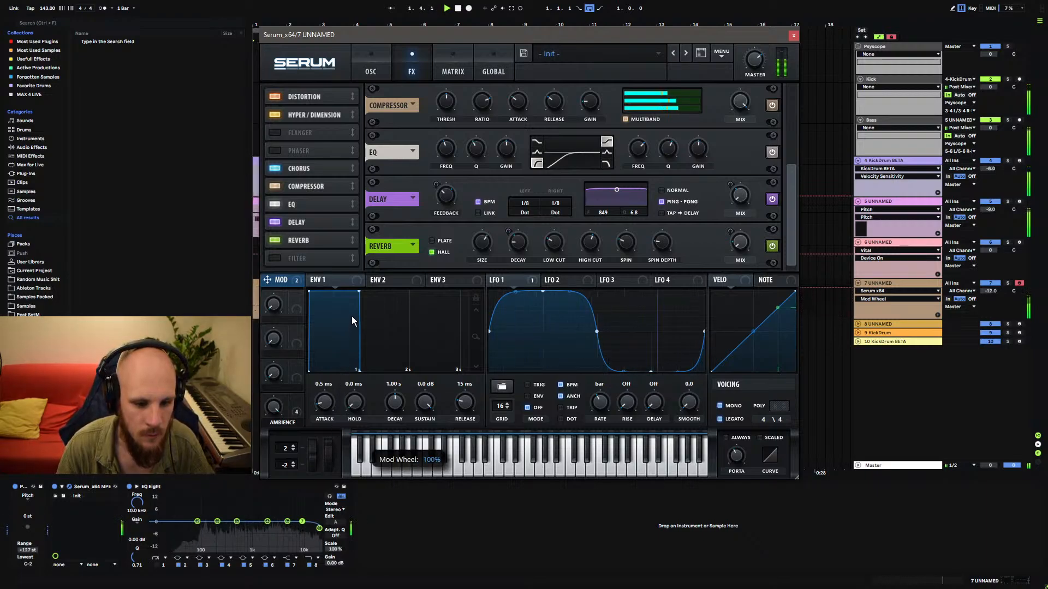
key(space)
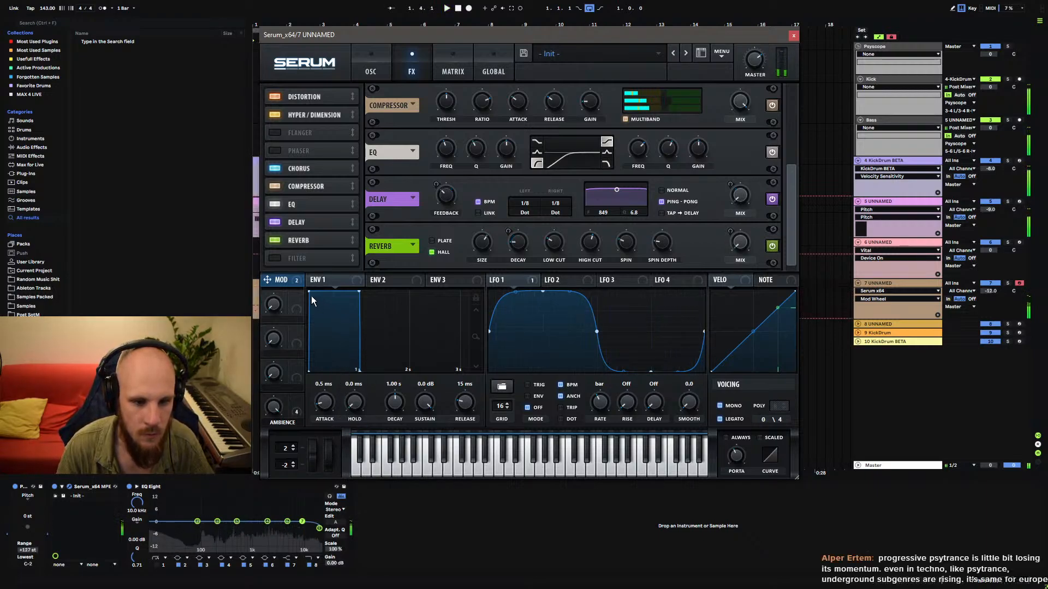
Invert LFO 2's triangle into a V shape with high ends and a low midpoint.
click(377, 70)
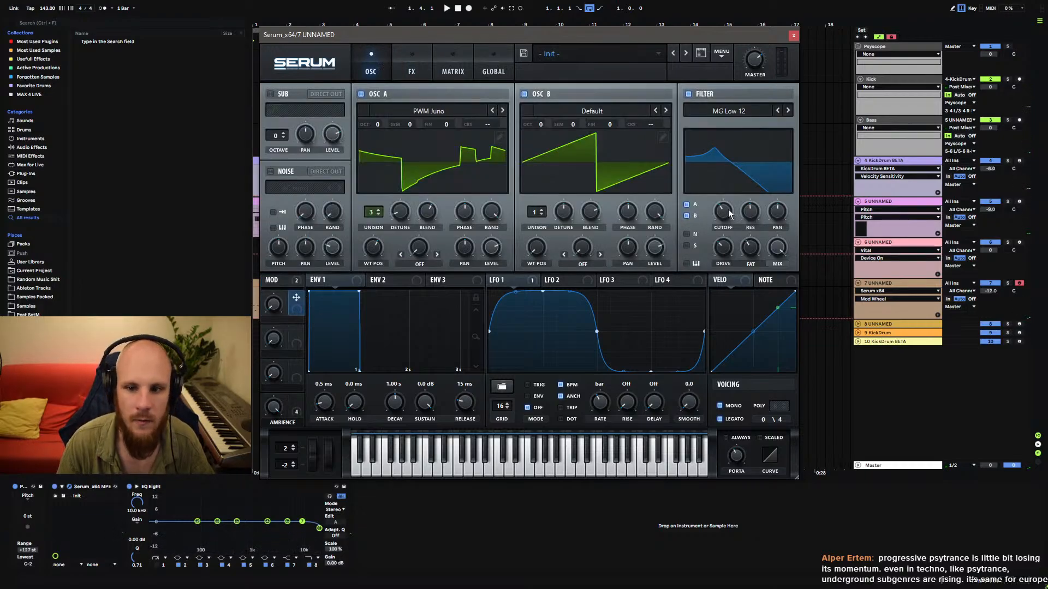
click(552, 280)
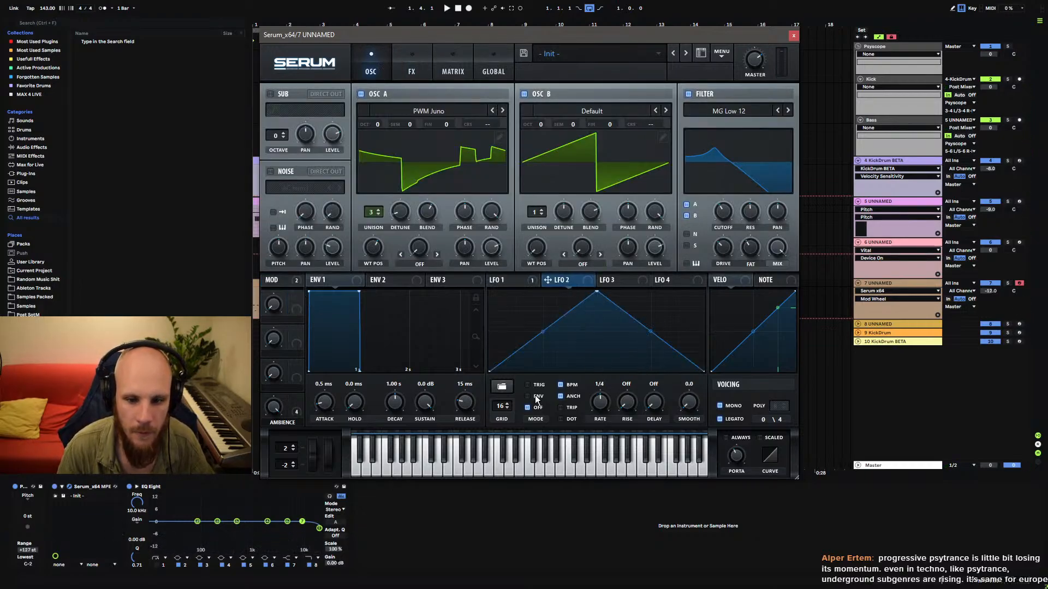
drag(487, 368, 488, 277)
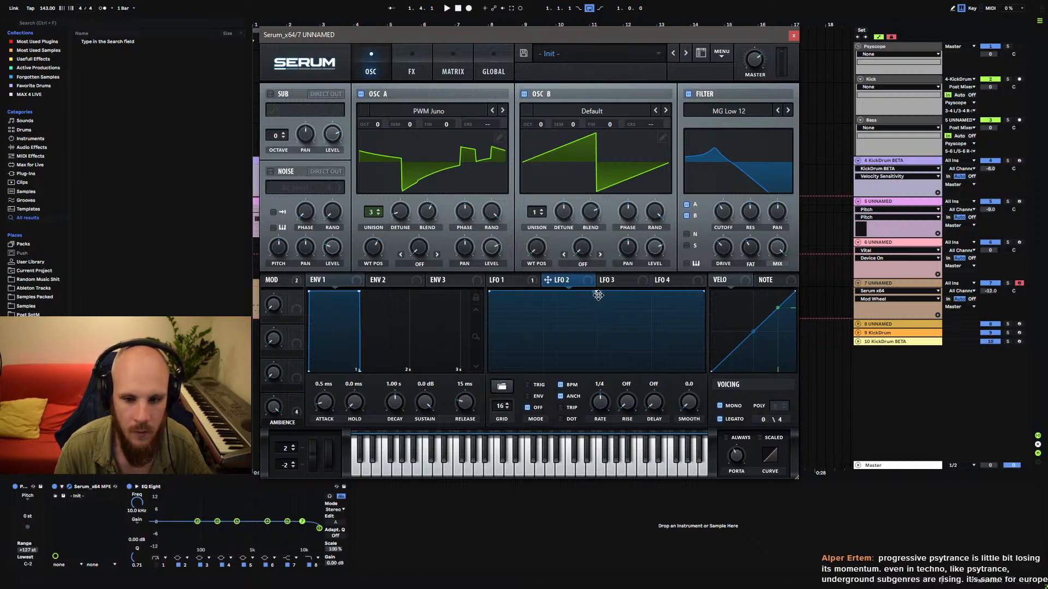
drag(598, 295, 594, 384)
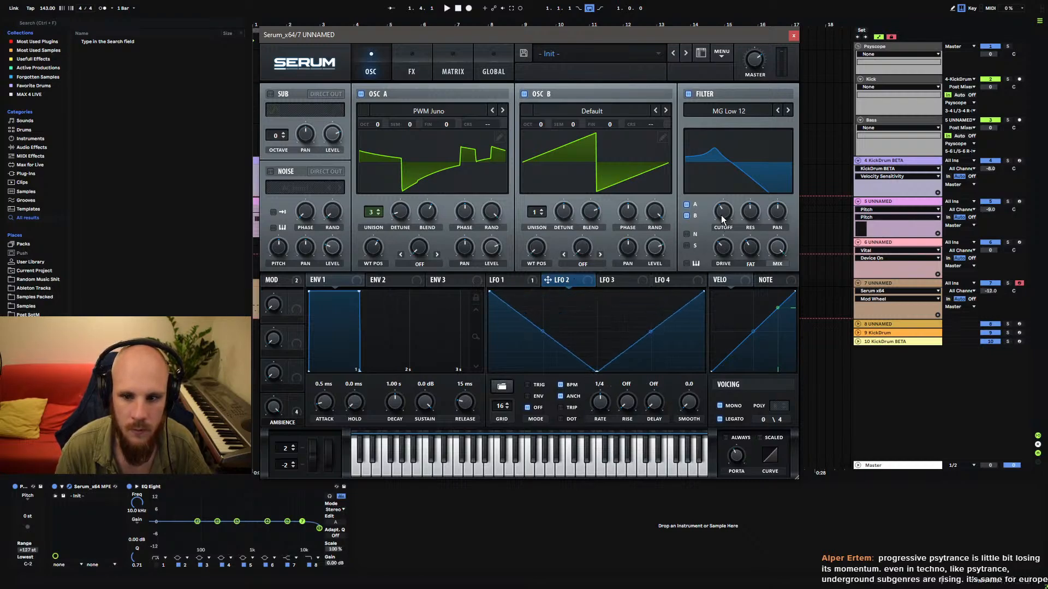
Modulate the filter cutoff with LFO 2 at a rate of 4 bars, and start playback.
drag(720, 211, 713, 216)
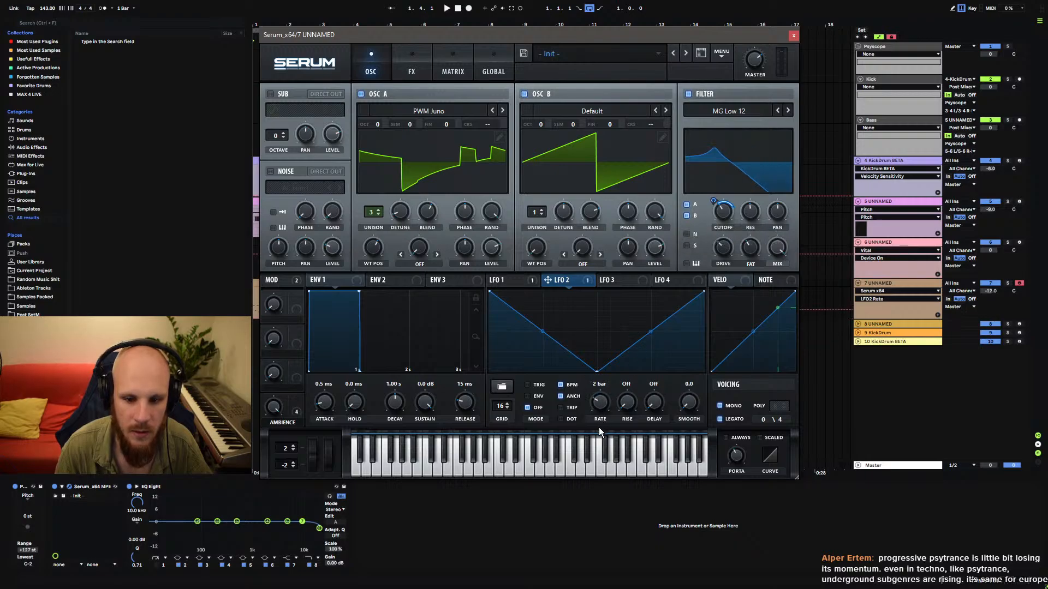
drag(599, 428, 600, 435)
key(space)
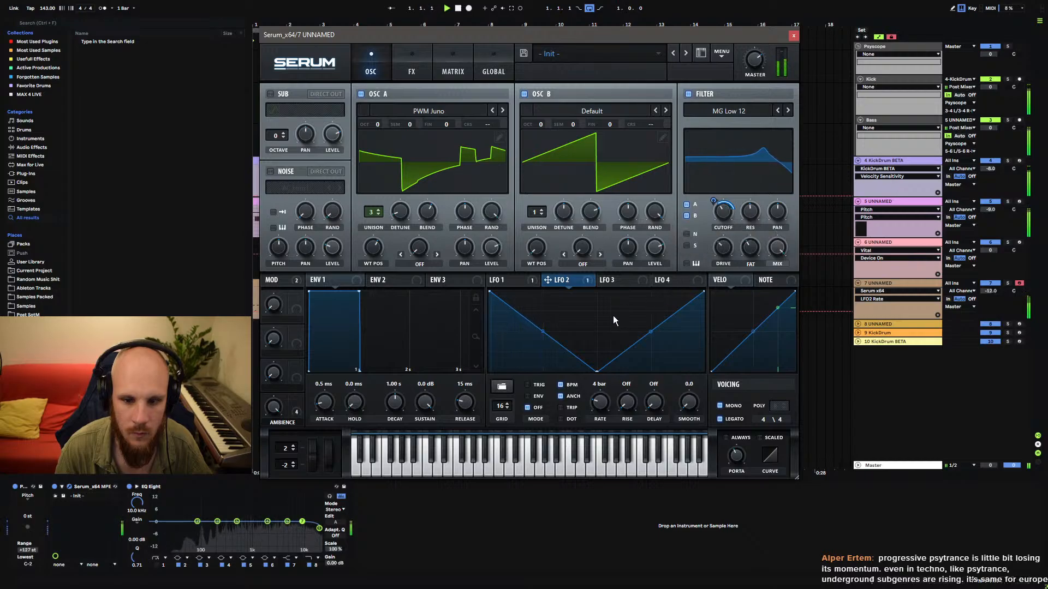
Extend the one-bar pattern on track 7 to four bars and set the arrangement loop to the same length.
click(793, 36)
click(271, 283)
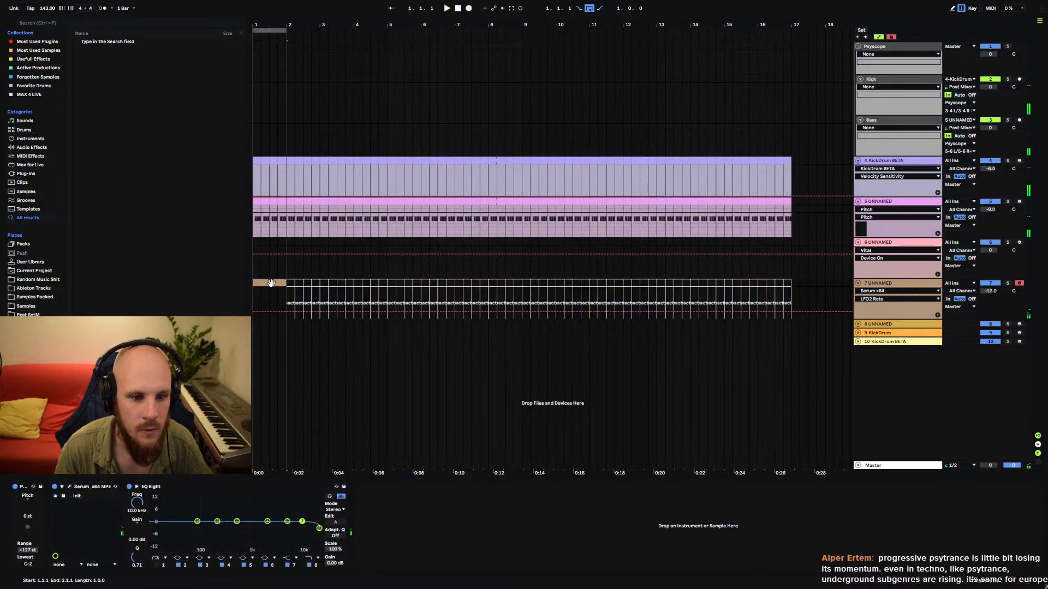
key(shift+Right)
key(shift+Right)
key(shift+Right)
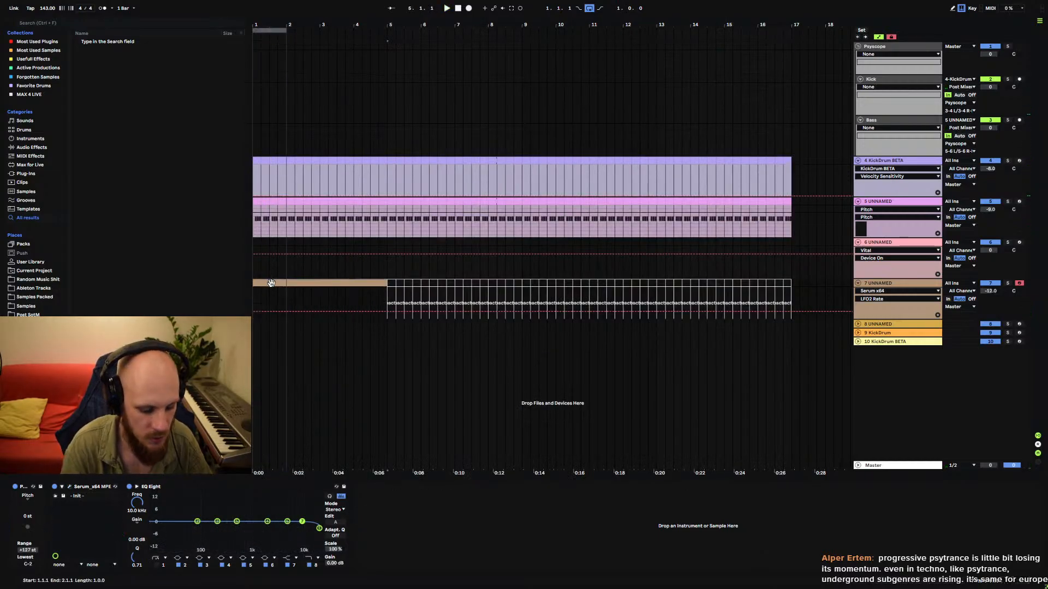
key(ctrl+l)
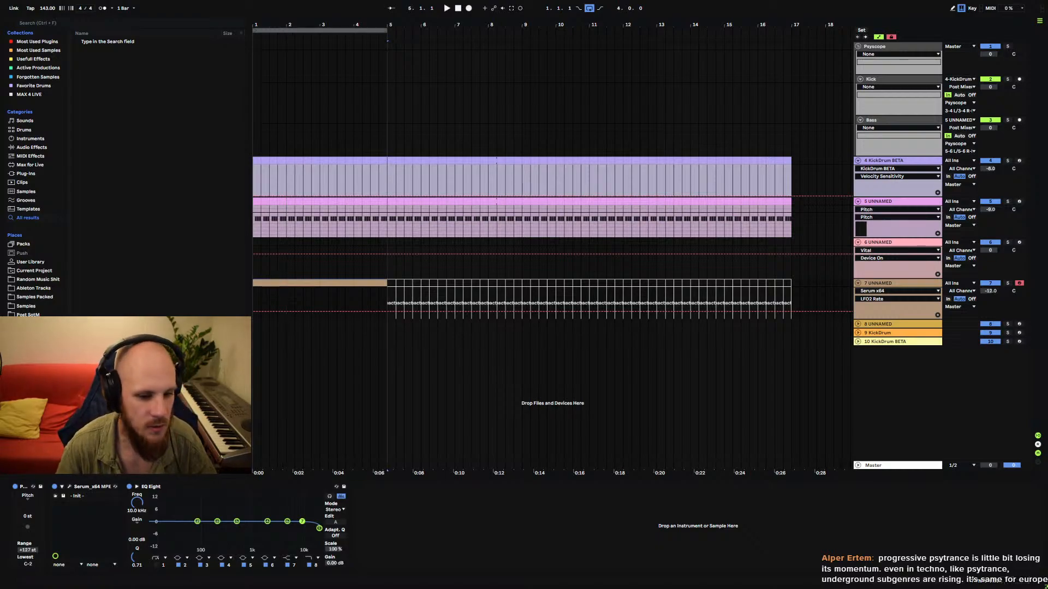
Check Serum's effects chain and play the four-bar loop from the start.
click(70, 486)
click(412, 70)
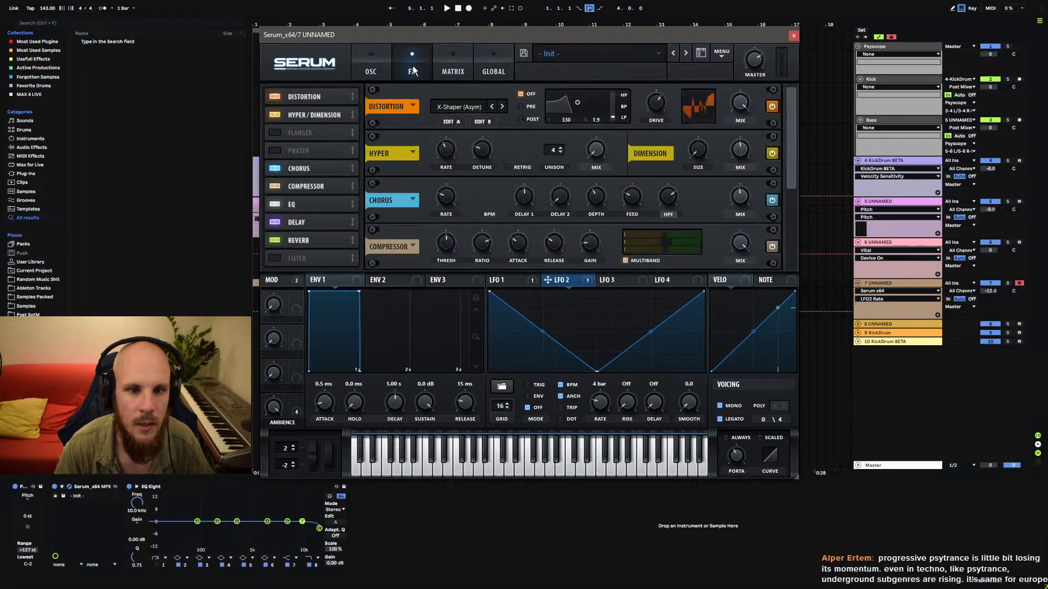
drag(798, 164, 792, 240)
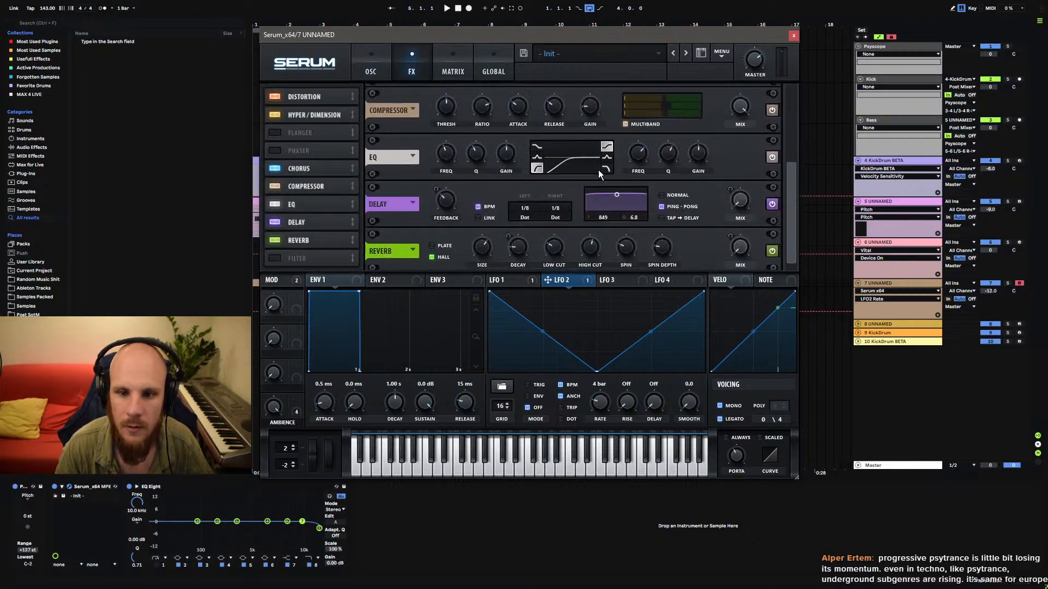
click(794, 36)
click(255, 304)
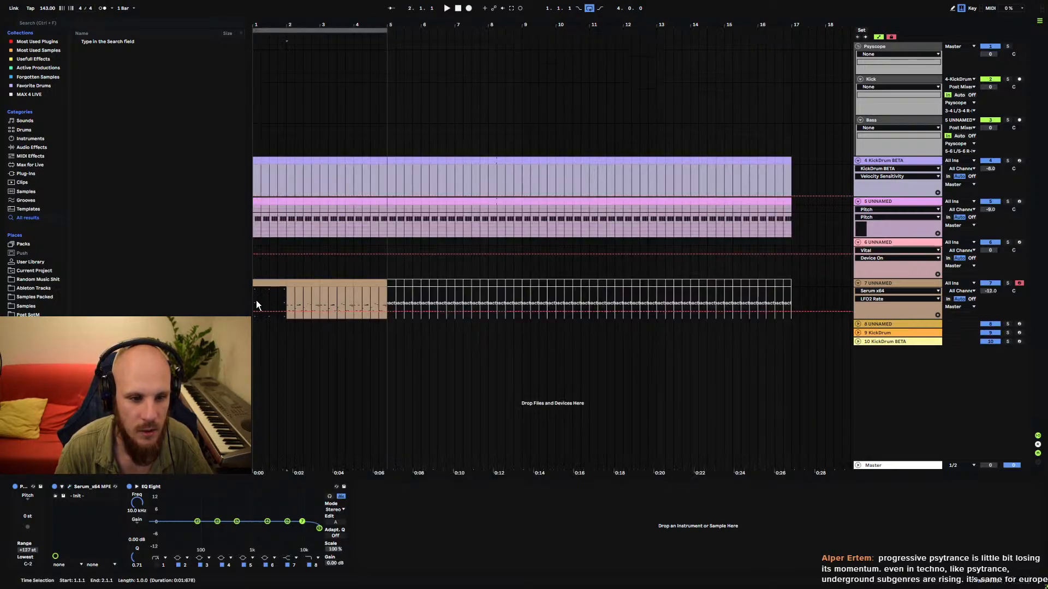
click(257, 301)
key(space)
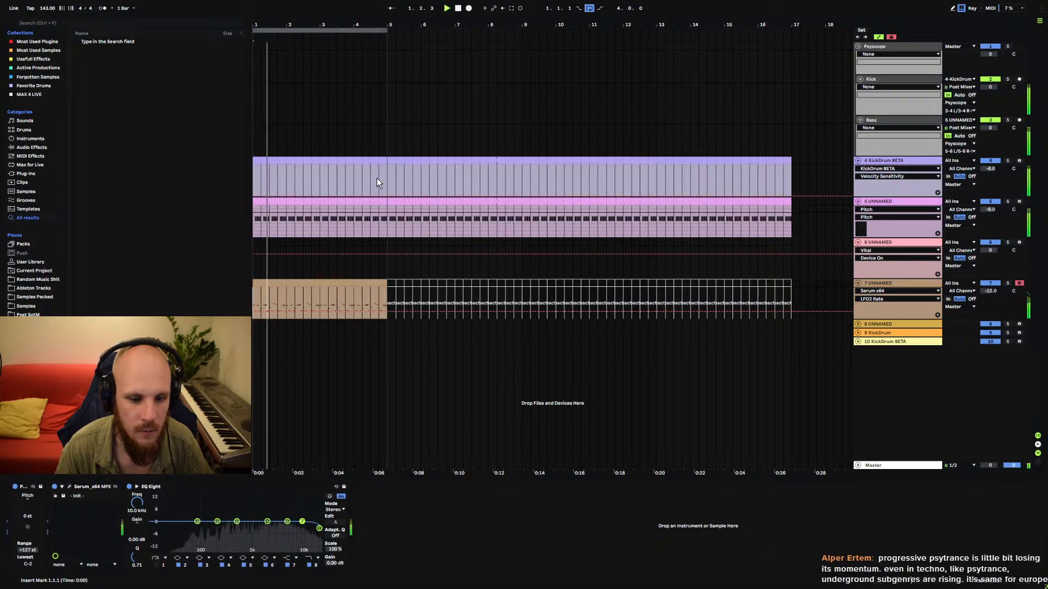
Enable Serum's sub oscillator and set oscillator A's warp mode to FM (From B).
click(68, 491)
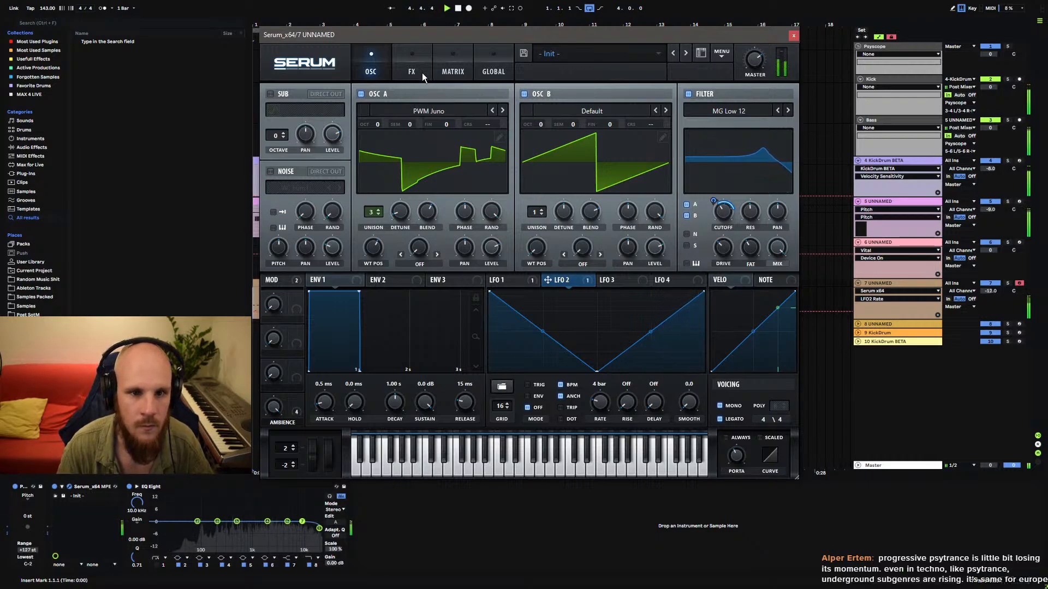
click(271, 94)
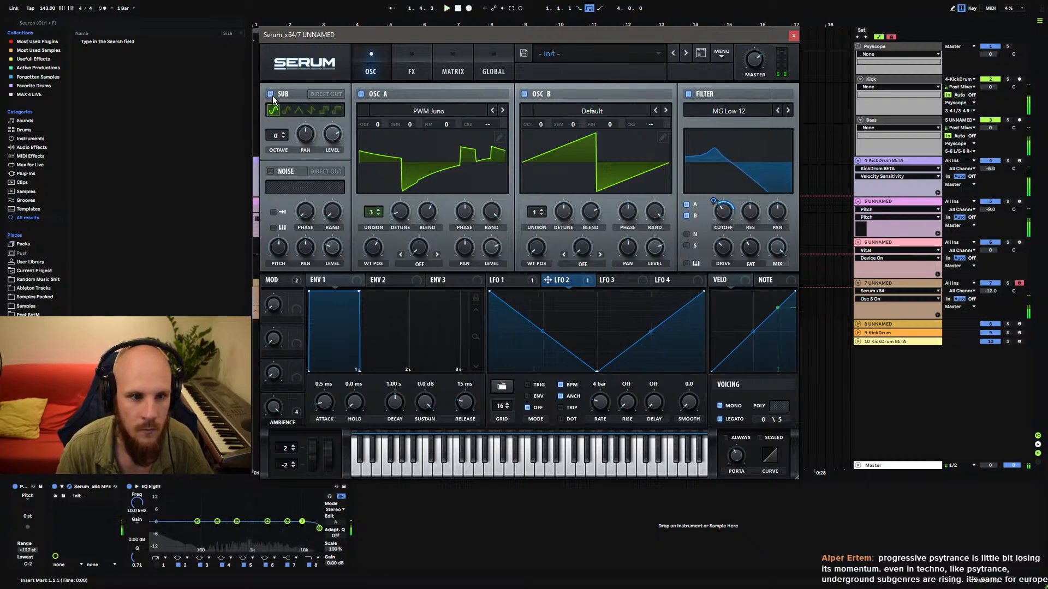
click(424, 267)
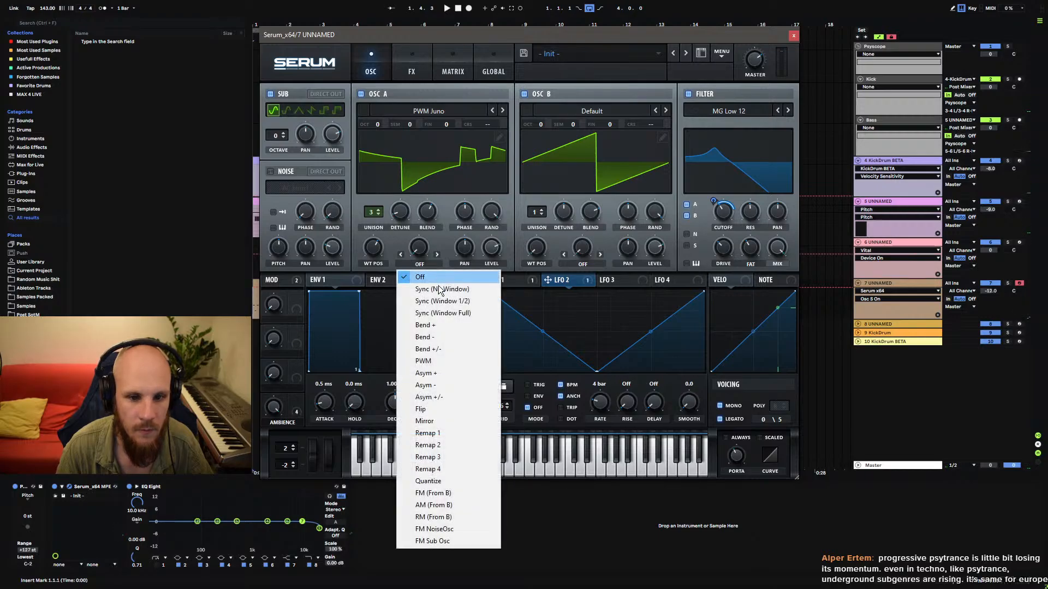
click(434, 494)
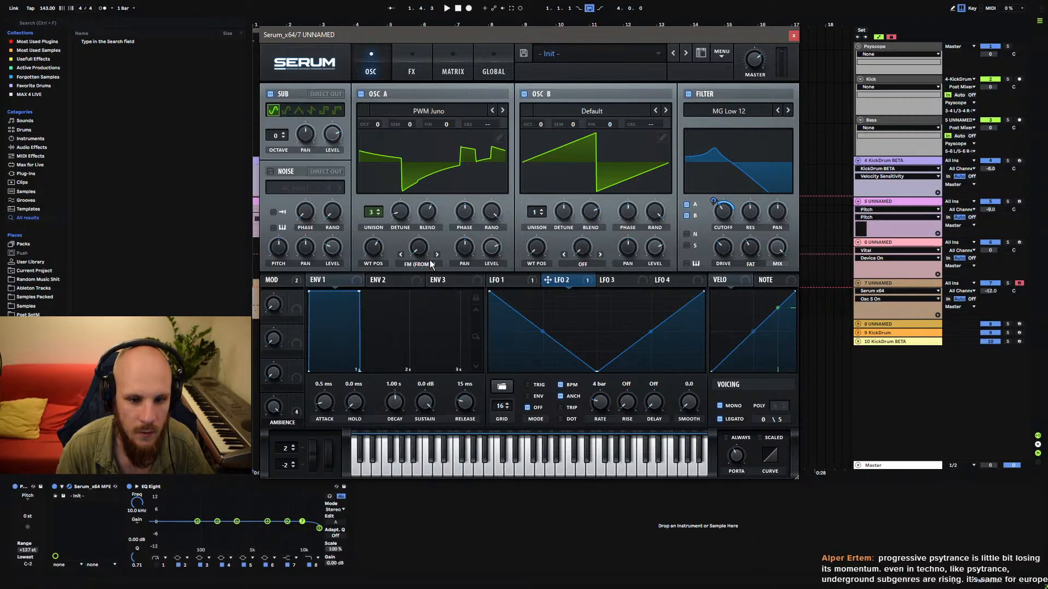
Try Macro 1 as a modulator of oscillator A's FM warp amount at up to 100%, and remove the modulation.
drag(296, 297, 416, 250)
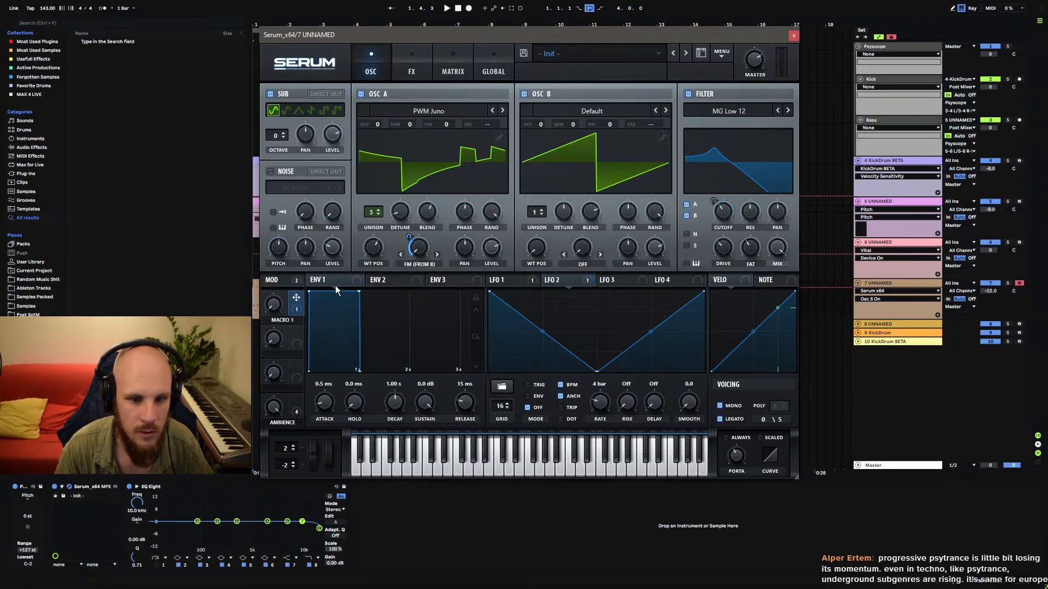
drag(276, 311, 320, 221)
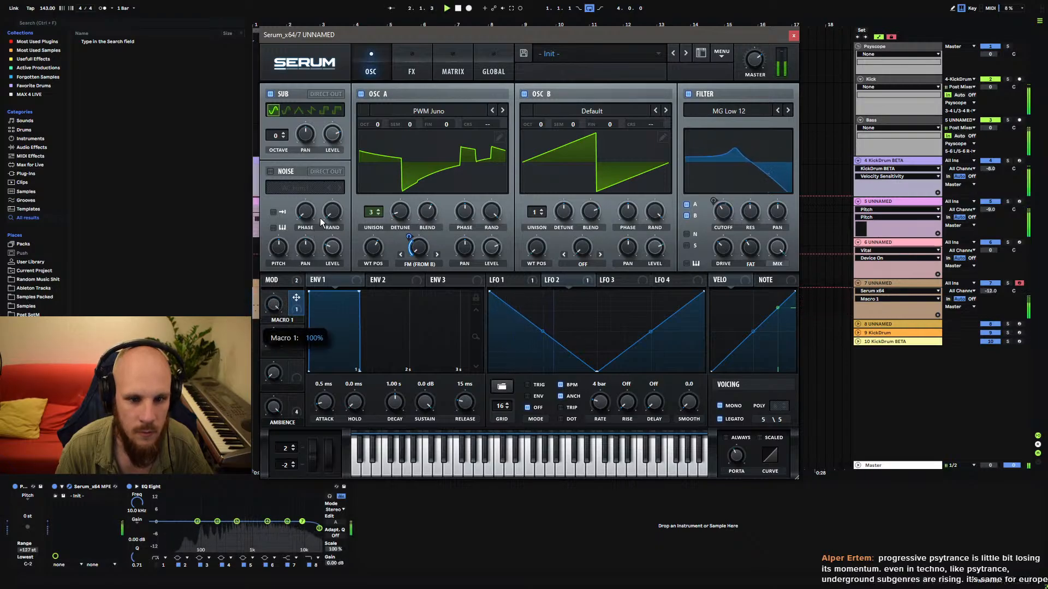
drag(409, 236, 409, 234)
drag(274, 306, 252, 428)
right_click(415, 232)
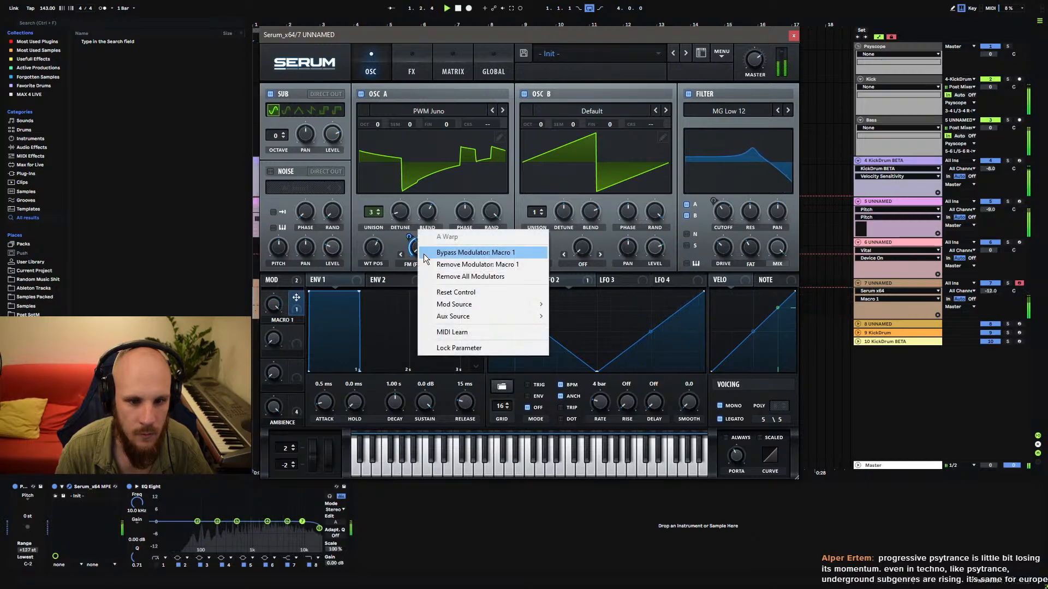
click(460, 278)
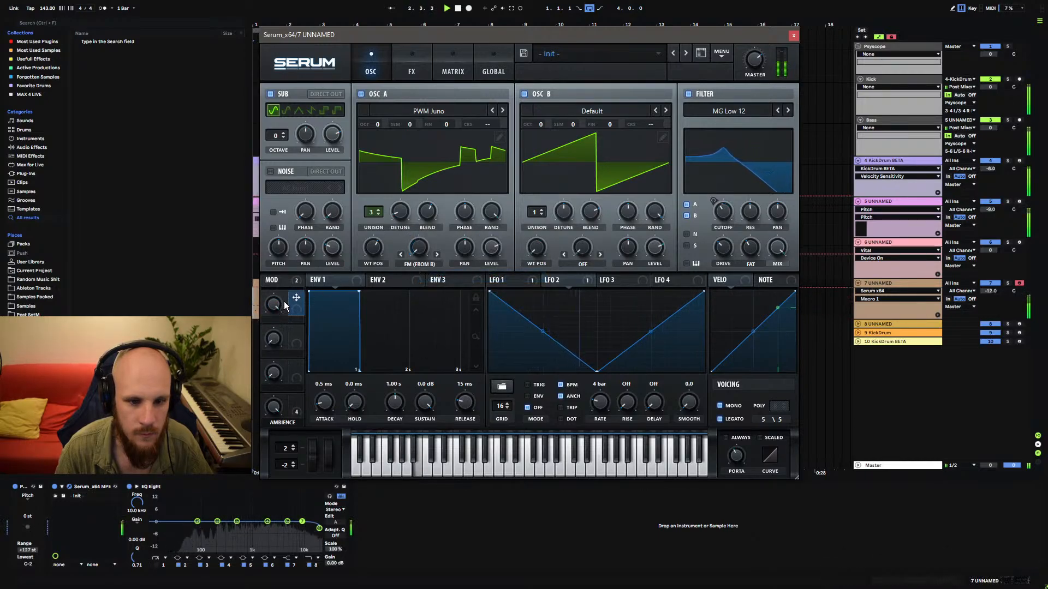
drag(295, 301, 416, 252)
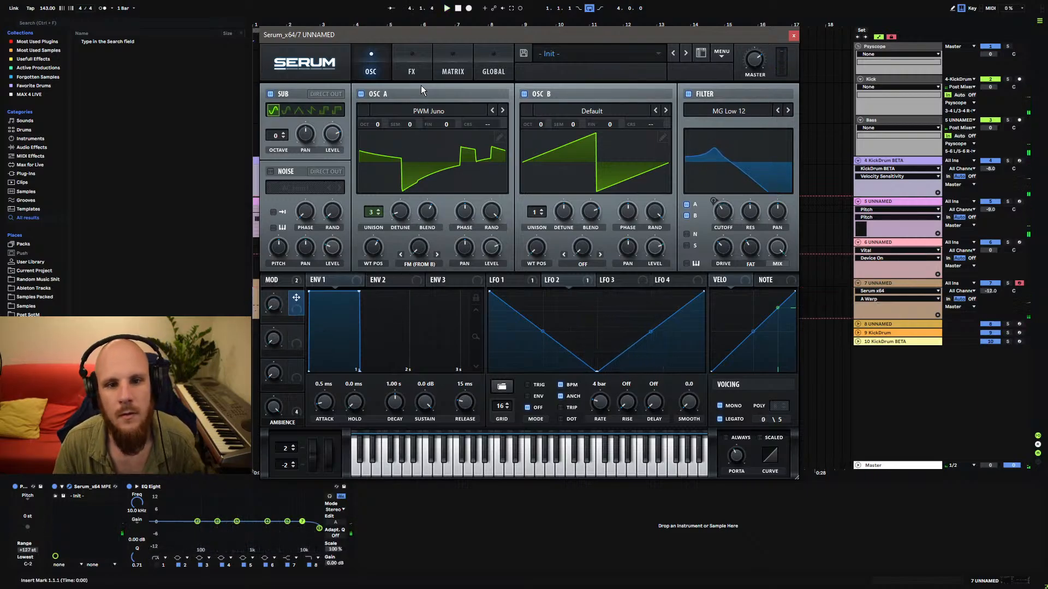
Assign Macro 1 to the distortion's Drive across the full range and sweep the macro during playback.
click(420, 68)
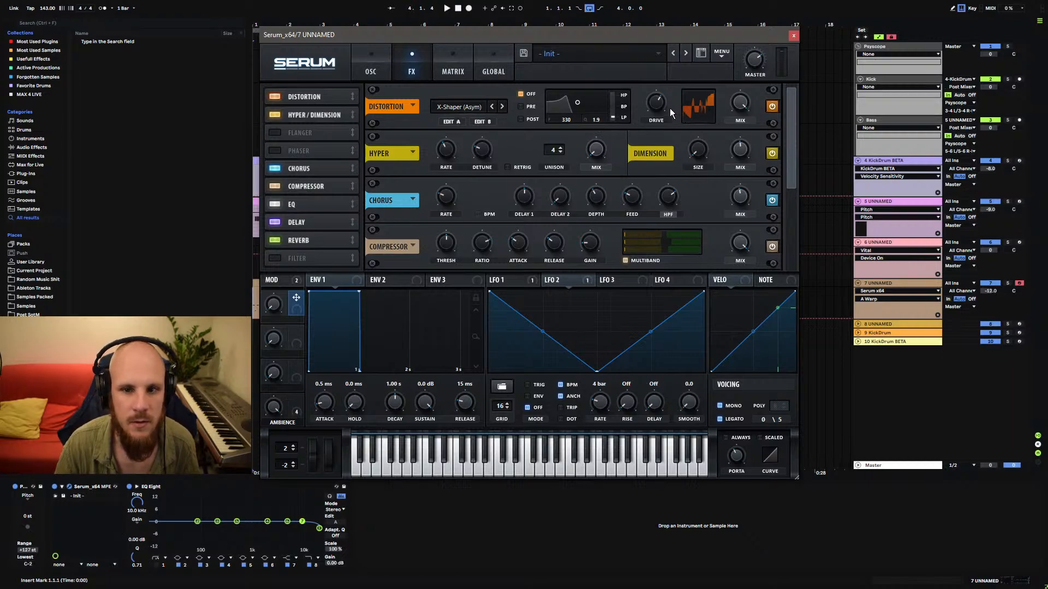
drag(296, 297, 659, 109)
key(space)
drag(276, 301, 319, 185)
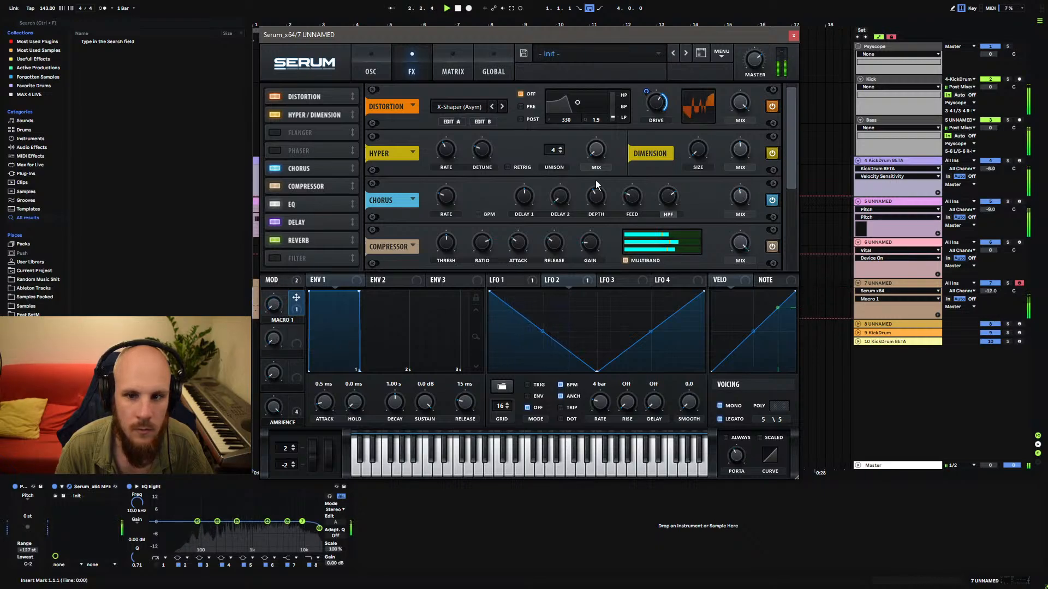
drag(654, 109, 654, 96)
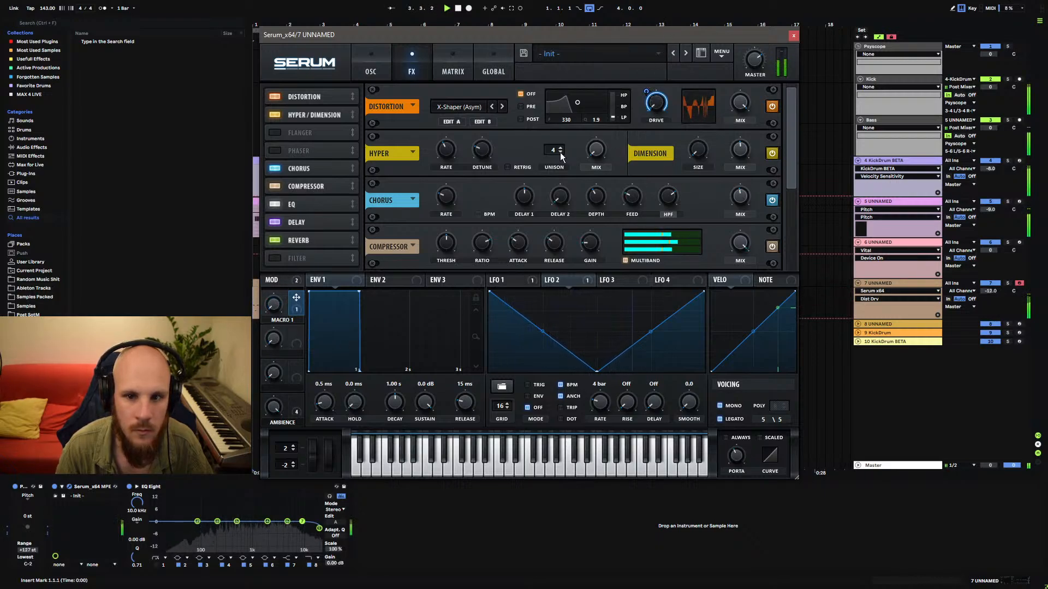
drag(274, 306, 316, 198)
Rename Macro 1 to "tone".
double_click(288, 321)
text(tone)
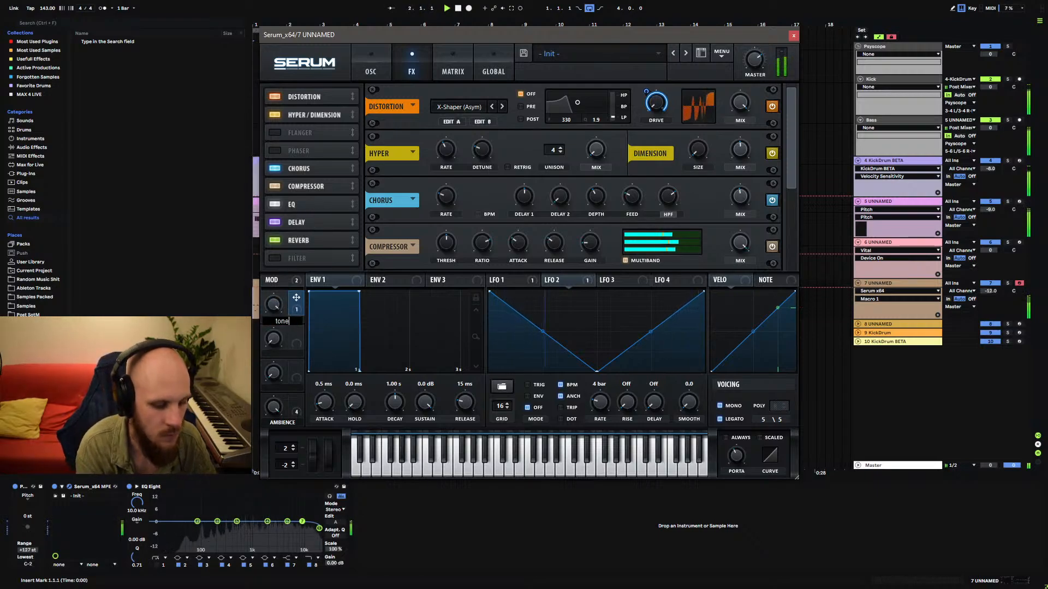
key(Return)
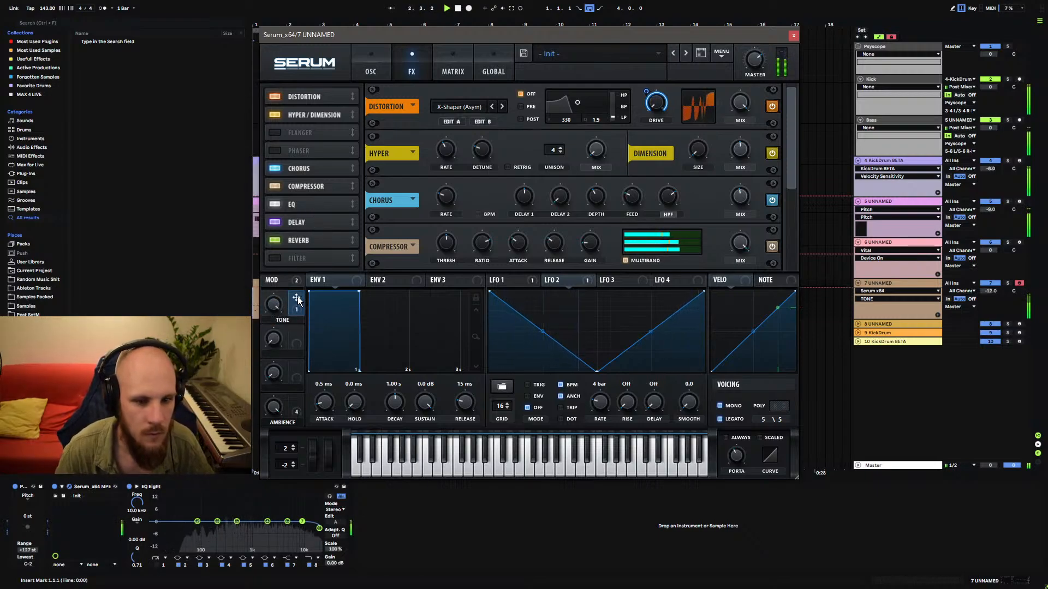
Add more steep full-height peaks to the right half of the distortion's Shaper B curve and play the loop with the new shape.
click(482, 122)
drag(451, 193, 446, 212)
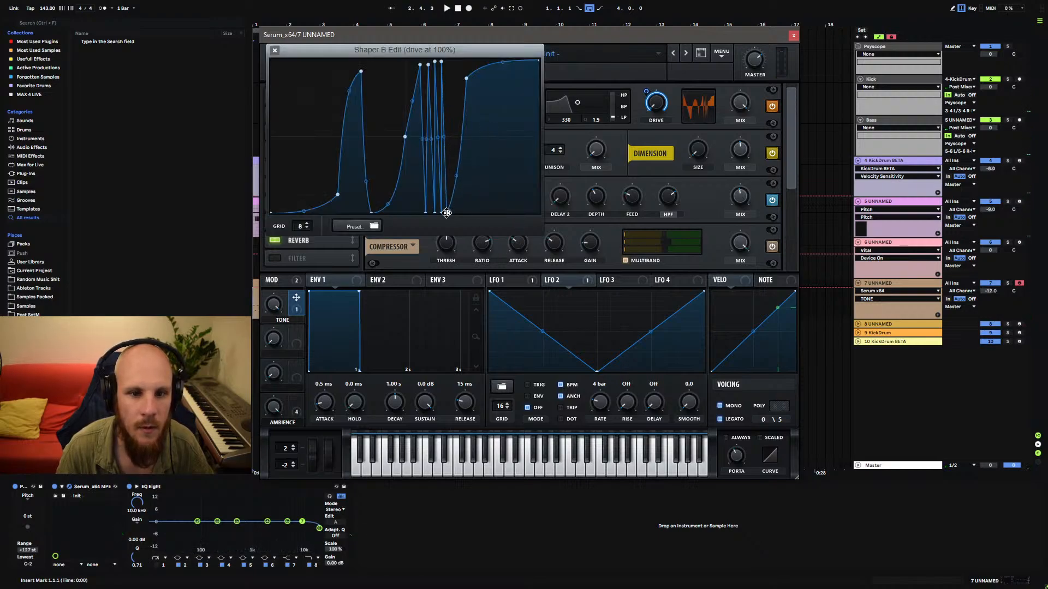
drag(466, 79, 450, 60)
double_click(469, 71)
double_click(462, 99)
drag(462, 99, 459, 58)
double_click(461, 92)
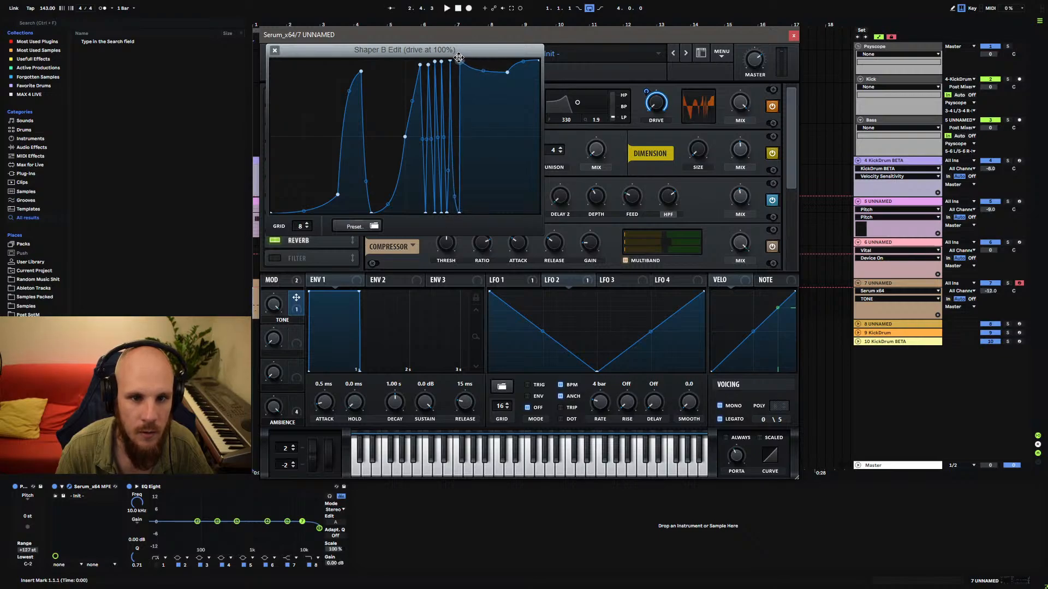
double_click(469, 144)
drag(469, 144, 470, 214)
double_click(474, 85)
drag(475, 85, 480, 60)
double_click(488, 181)
drag(489, 182, 464, 213)
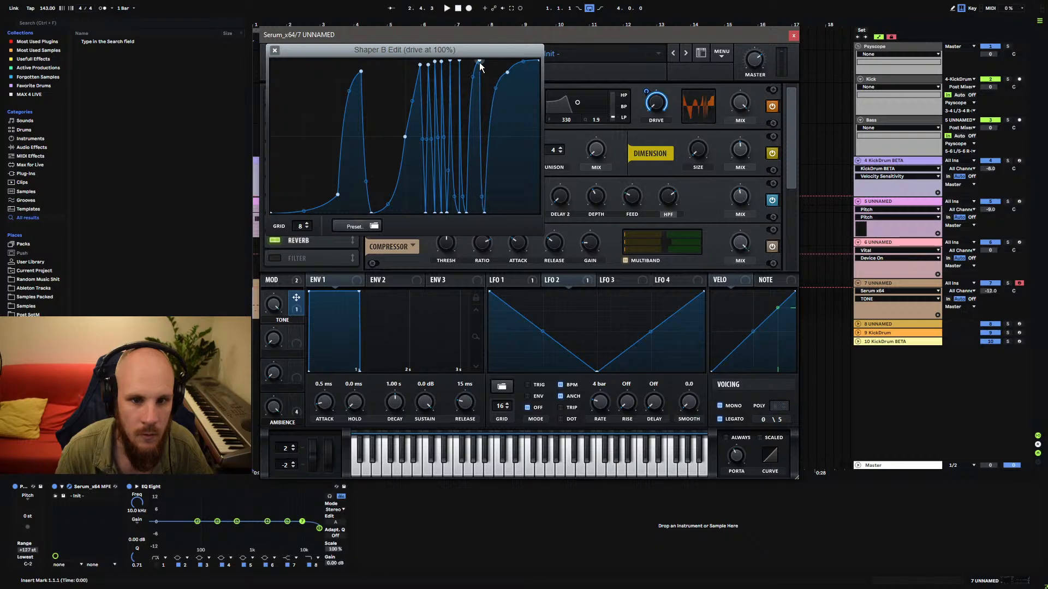
drag(479, 60, 523, 72)
key(space)
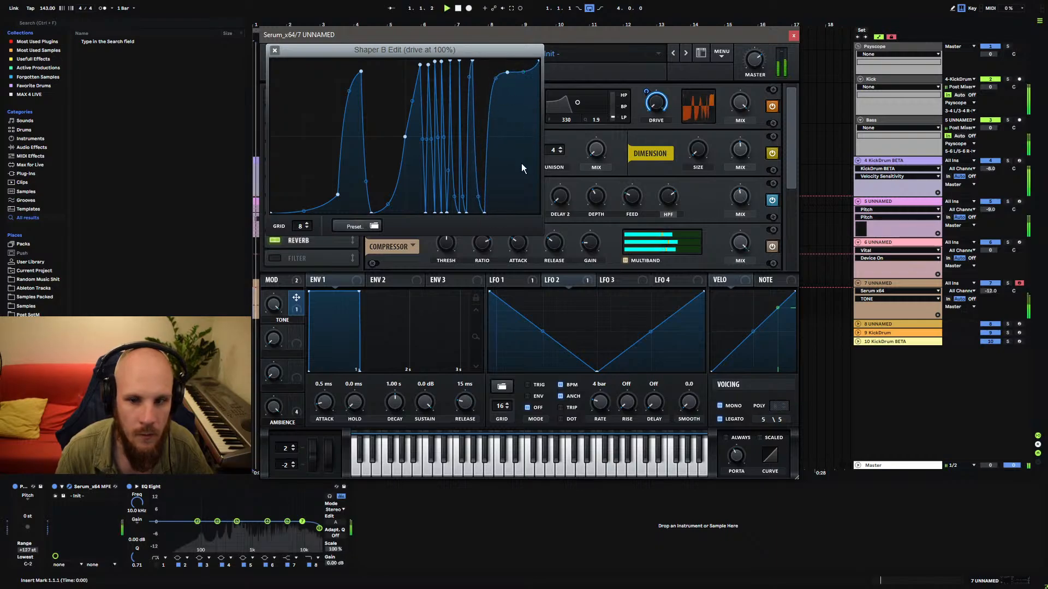
click(276, 50)
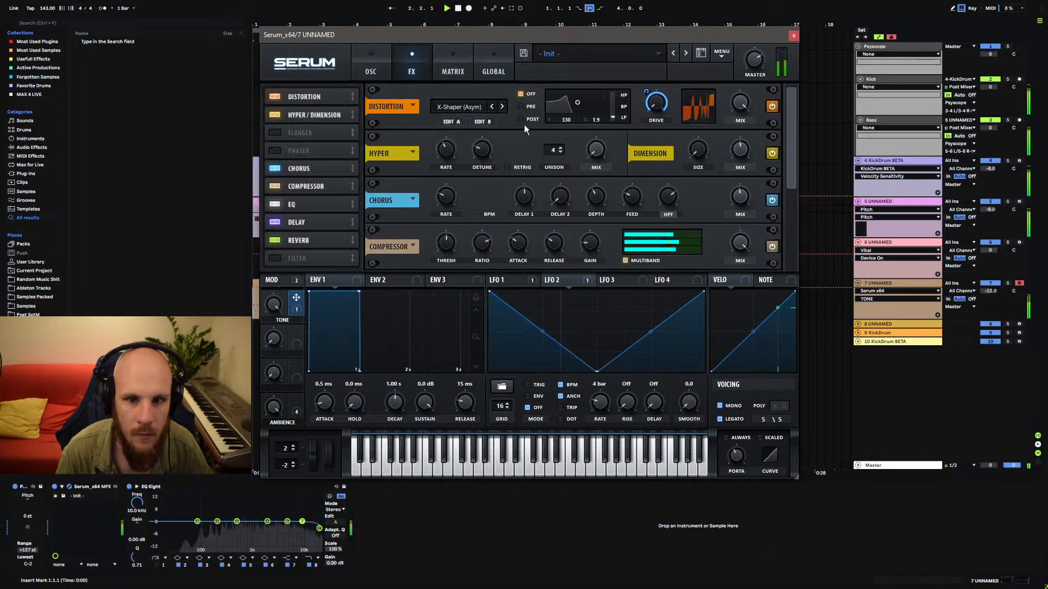
Open the distortion's Shaper A curve for editing.
click(458, 123)
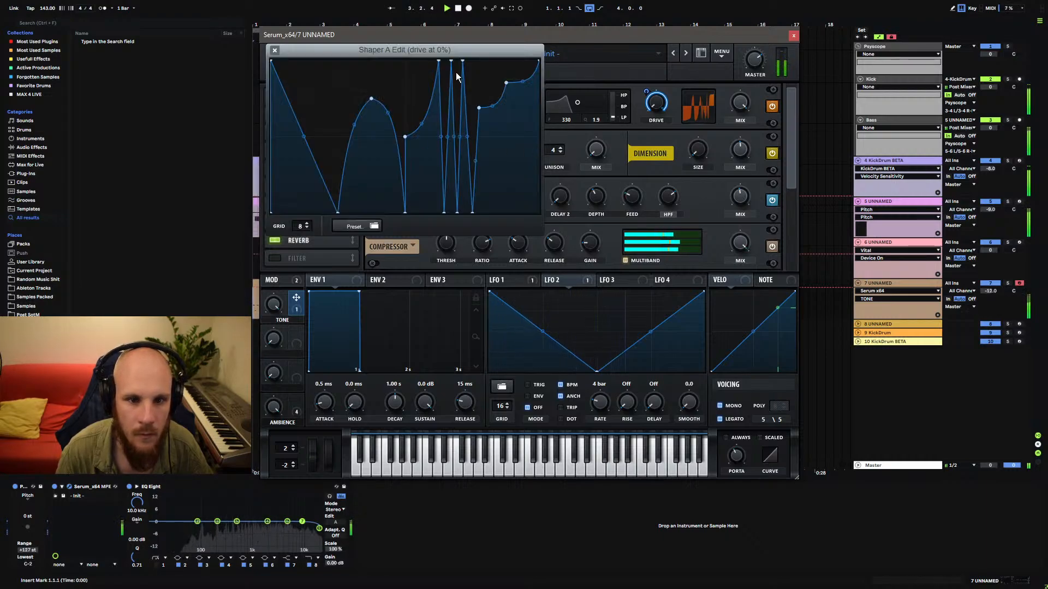
Delete the points forming the narrow spikes in the Shaper A curve, leaving a single tall peak there, and close its editor.
drag(463, 60, 458, 213)
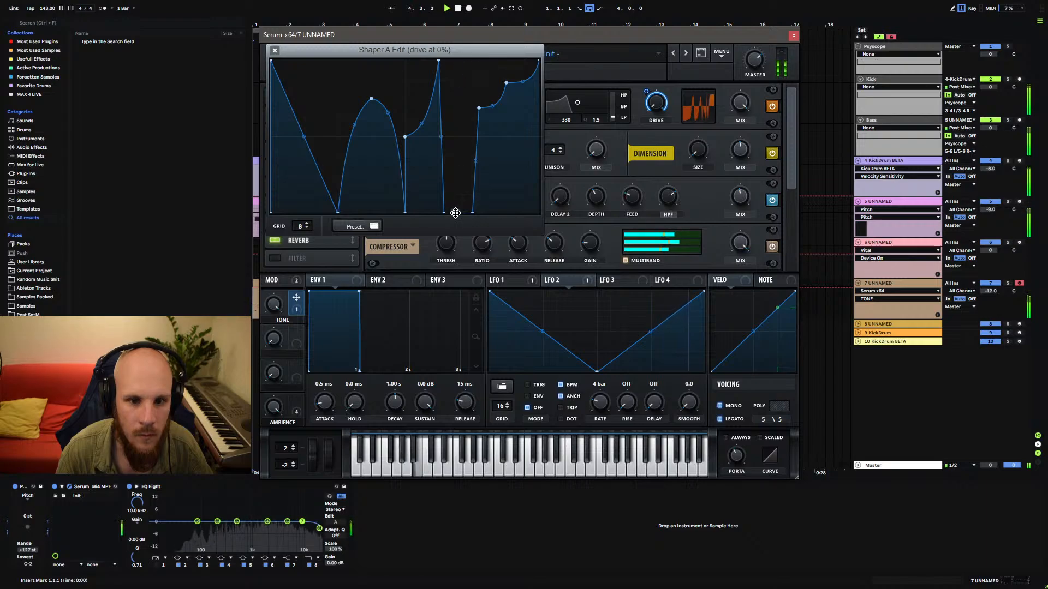
double_click(445, 212)
double_click(458, 212)
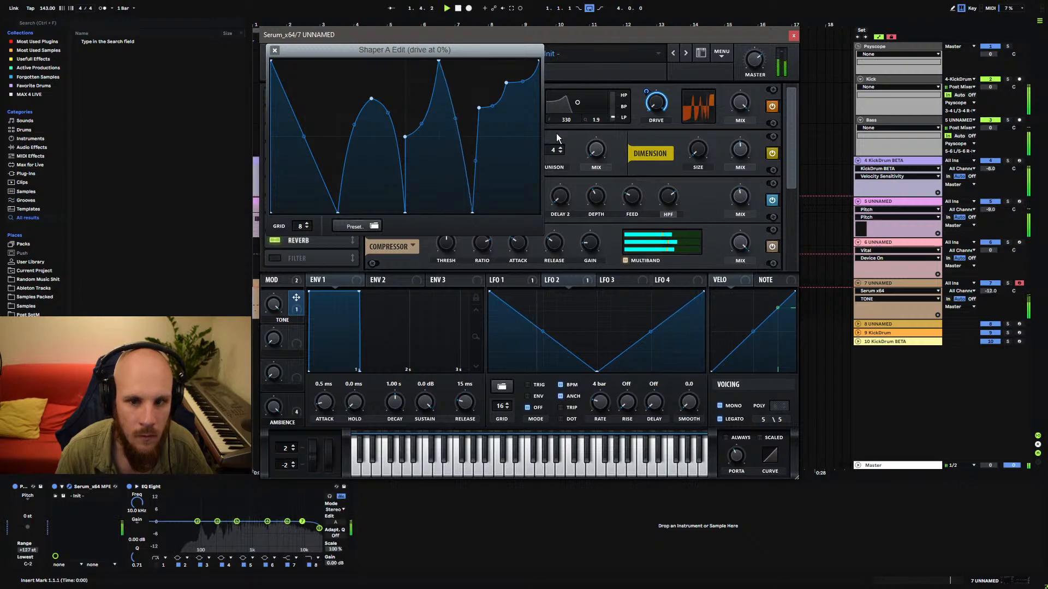
click(274, 50)
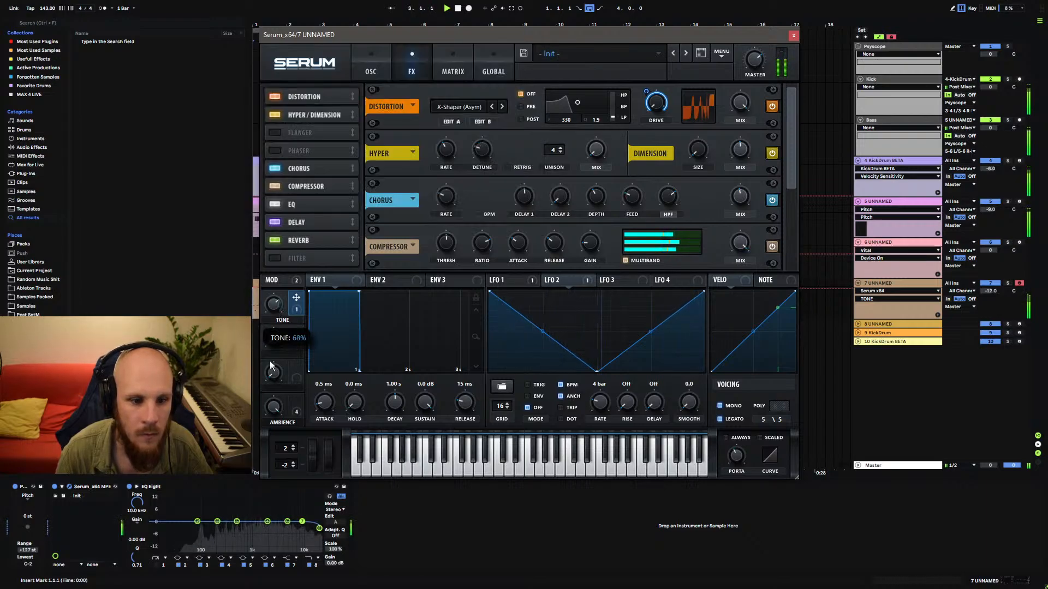
Audition the TONE macro's effect on the distortion and rename that macro GRITT.
drag(276, 304, 283, 286)
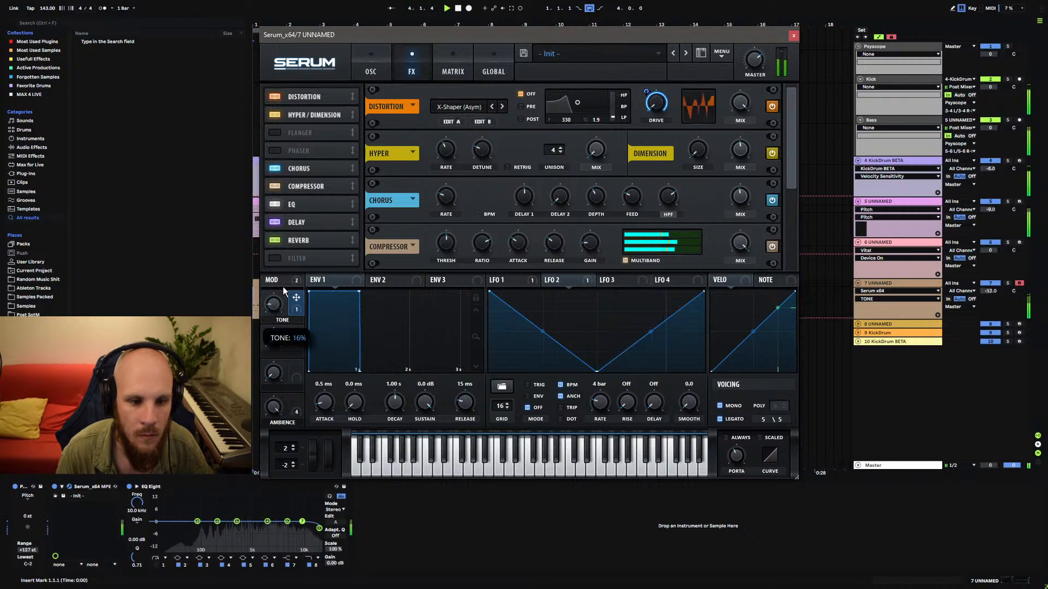
double_click(284, 319)
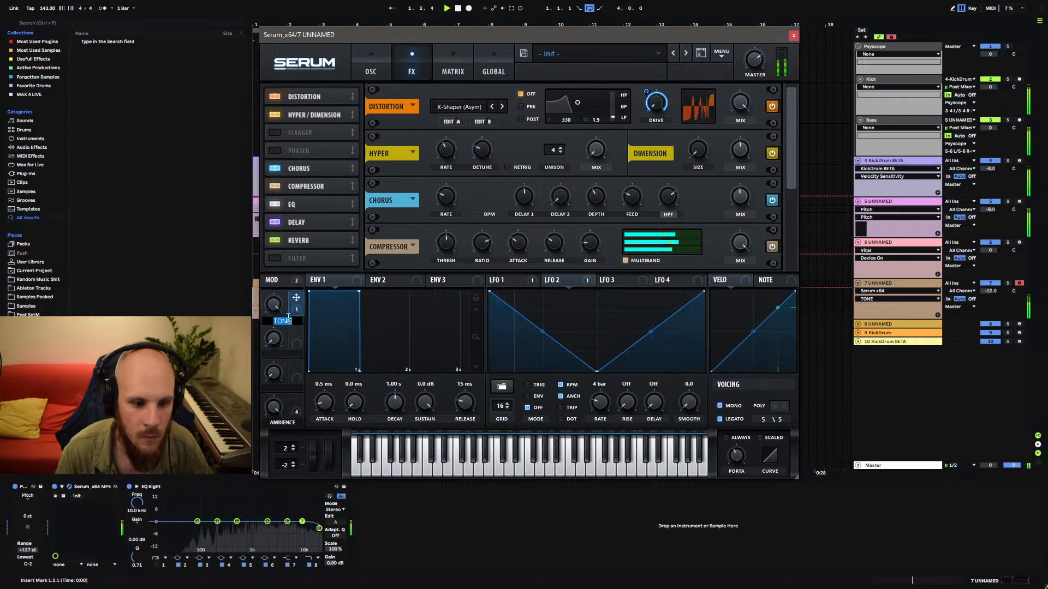
text(gritt)
key(Return)
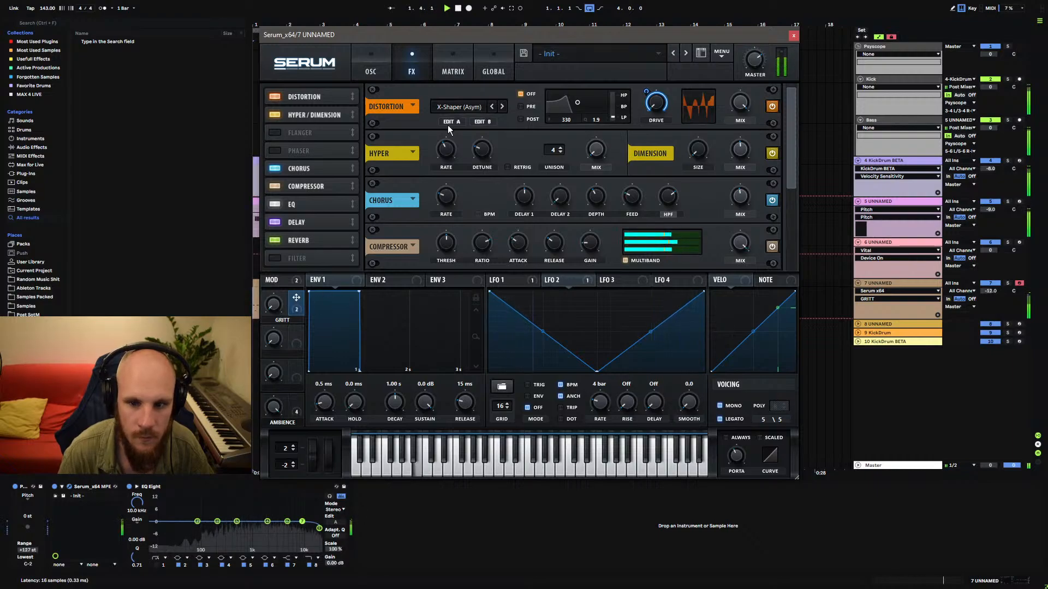
Set the Macro 1 to CompMB H modulation amount to -15 while auditioning GRITT, and return to the effects rack.
click(436, 73)
scroll(352, 234, down, 4)
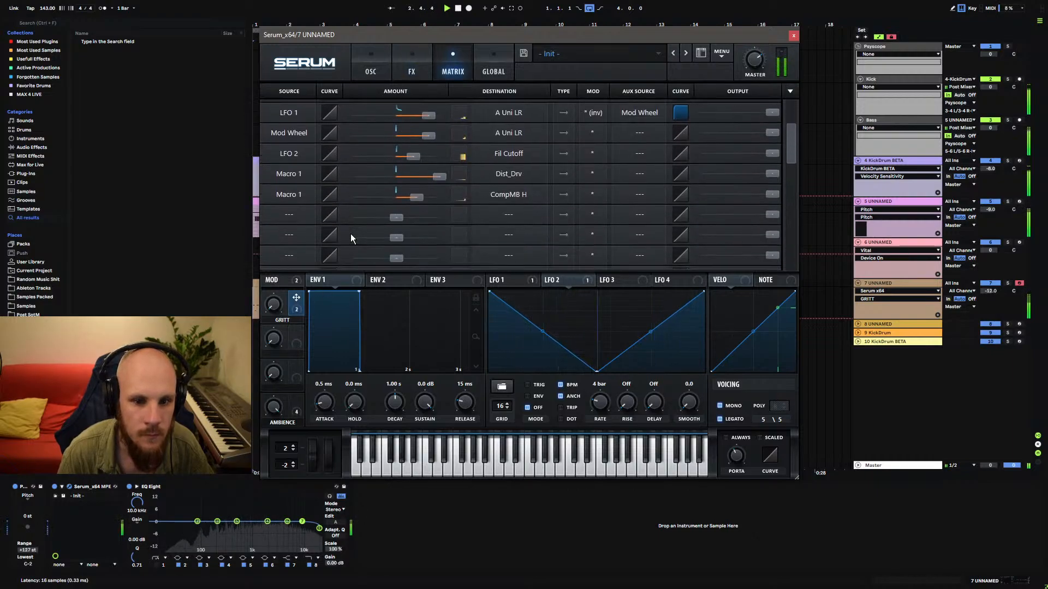
drag(415, 198, 386, 205)
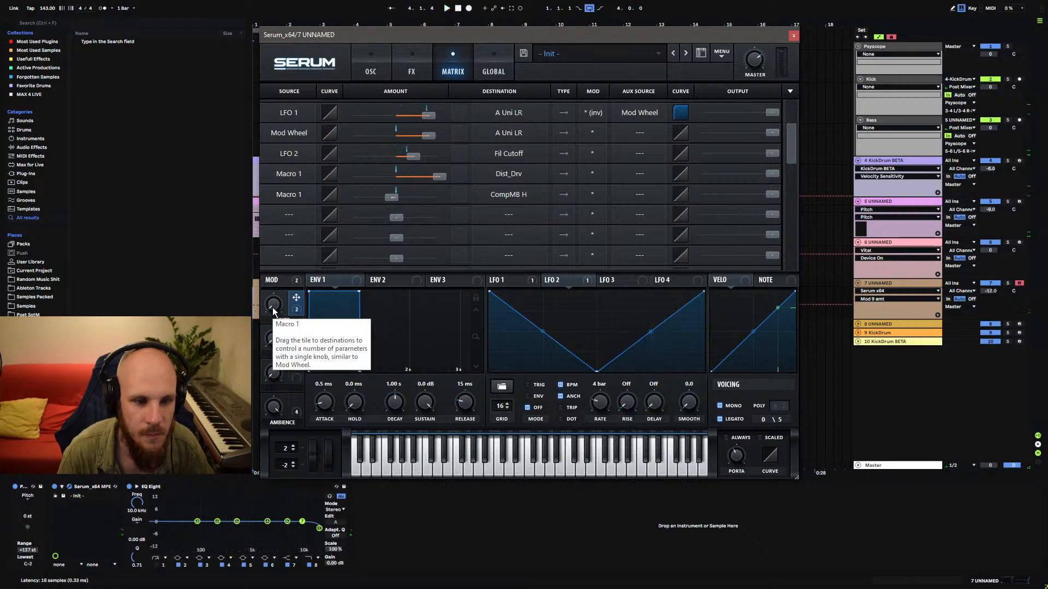
key(space)
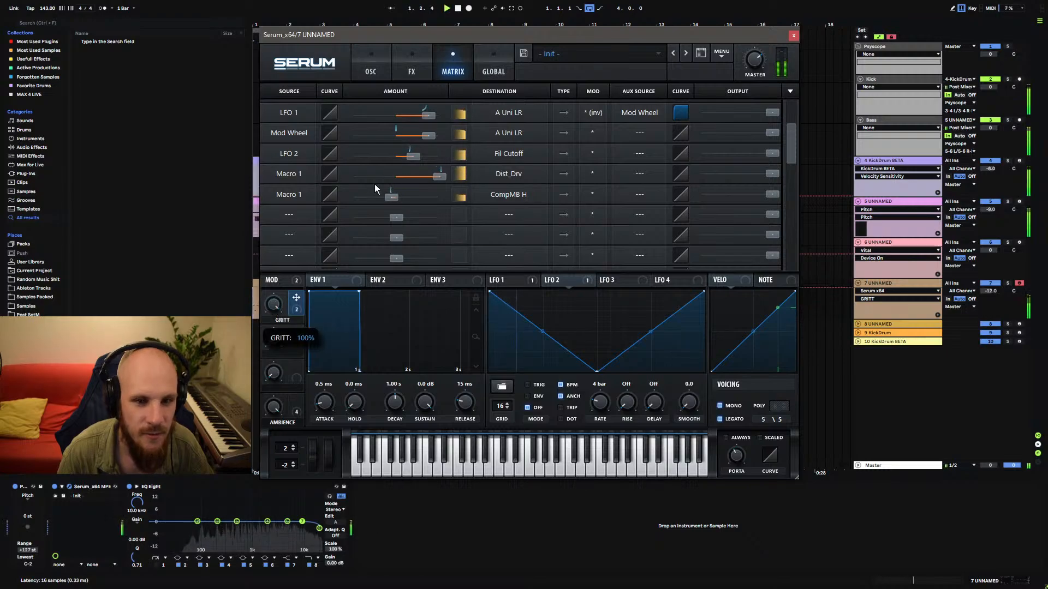
click(388, 197)
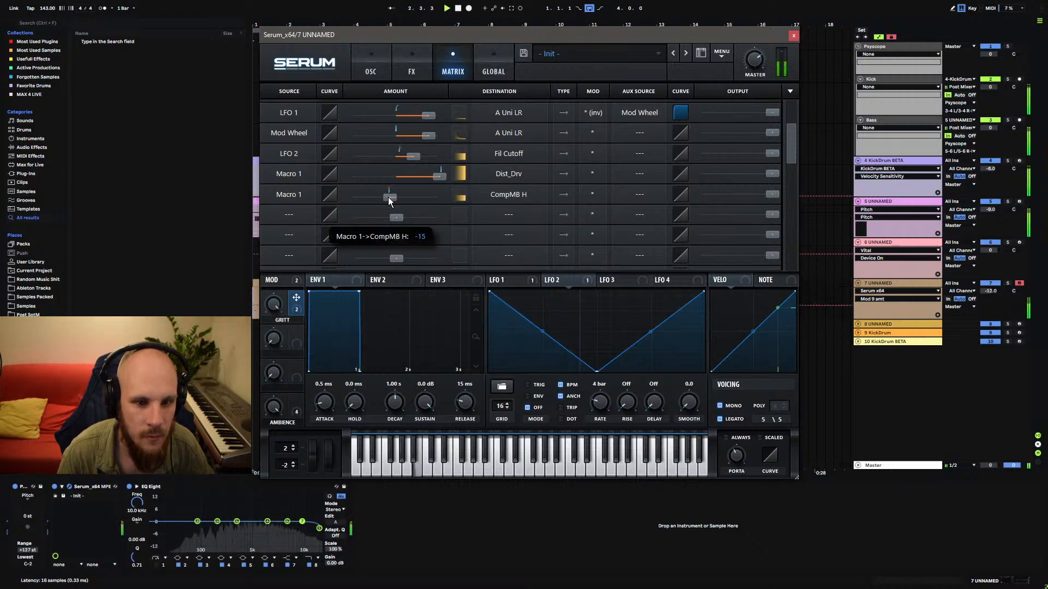
click(407, 70)
click(273, 304)
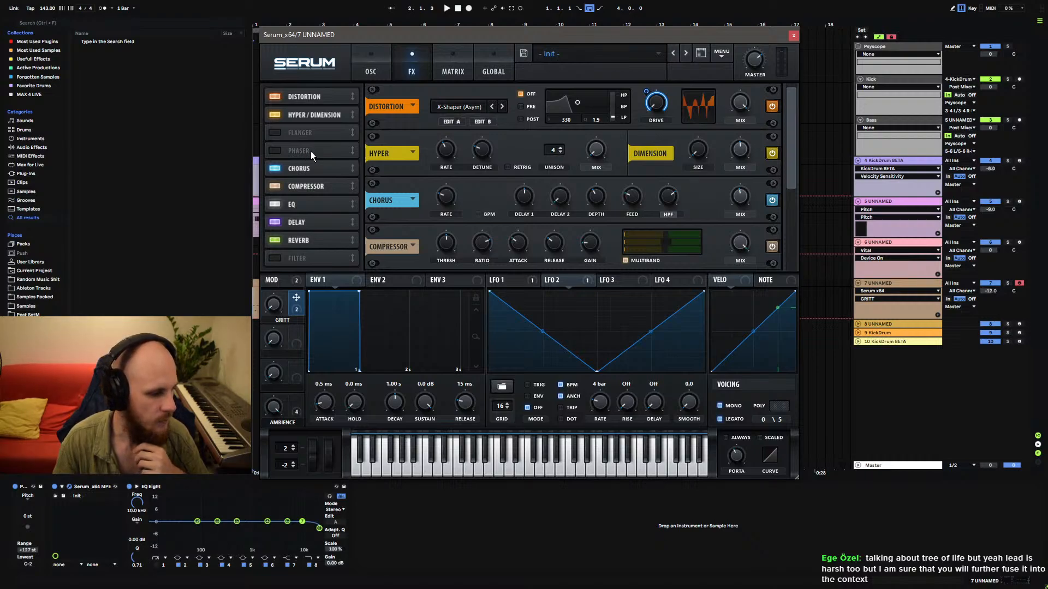
Switch the Phaser effect on and off again.
click(275, 150)
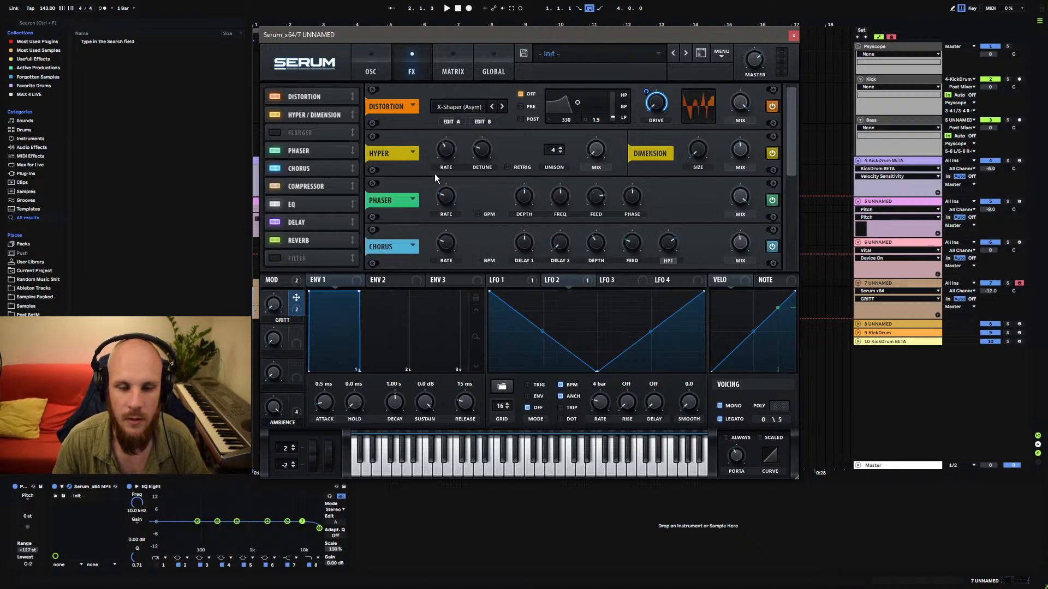
click(275, 151)
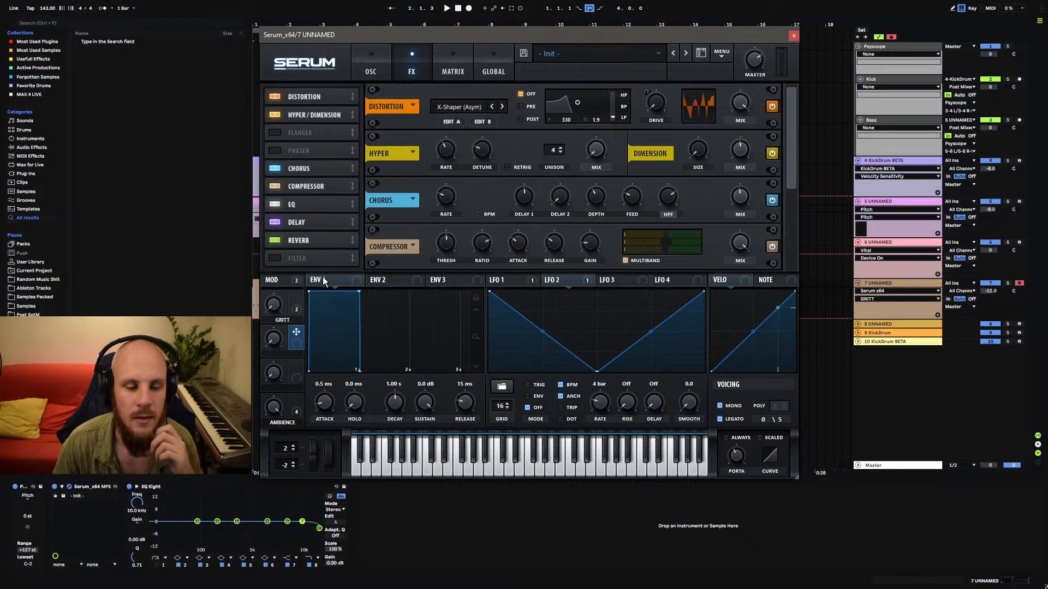
Change oscillator A's warp mode to Remap 1.
click(370, 69)
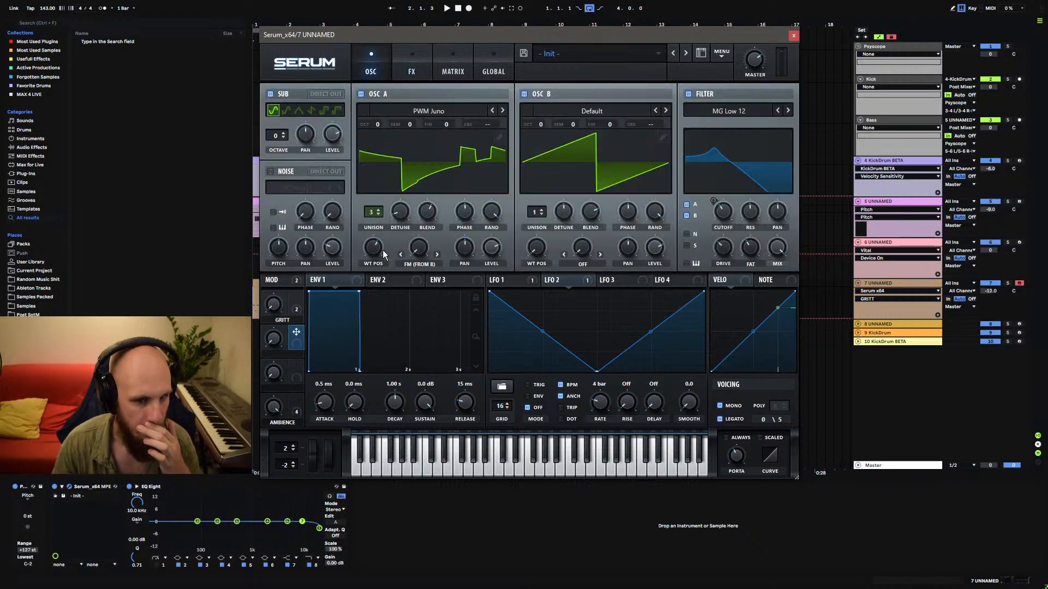
right_click(418, 248)
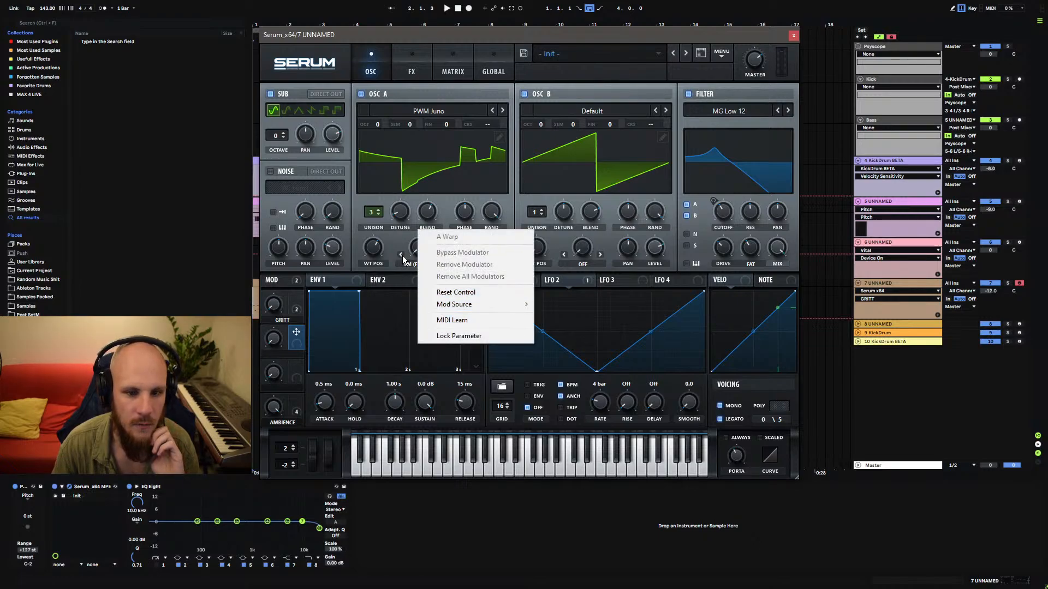
click(402, 246)
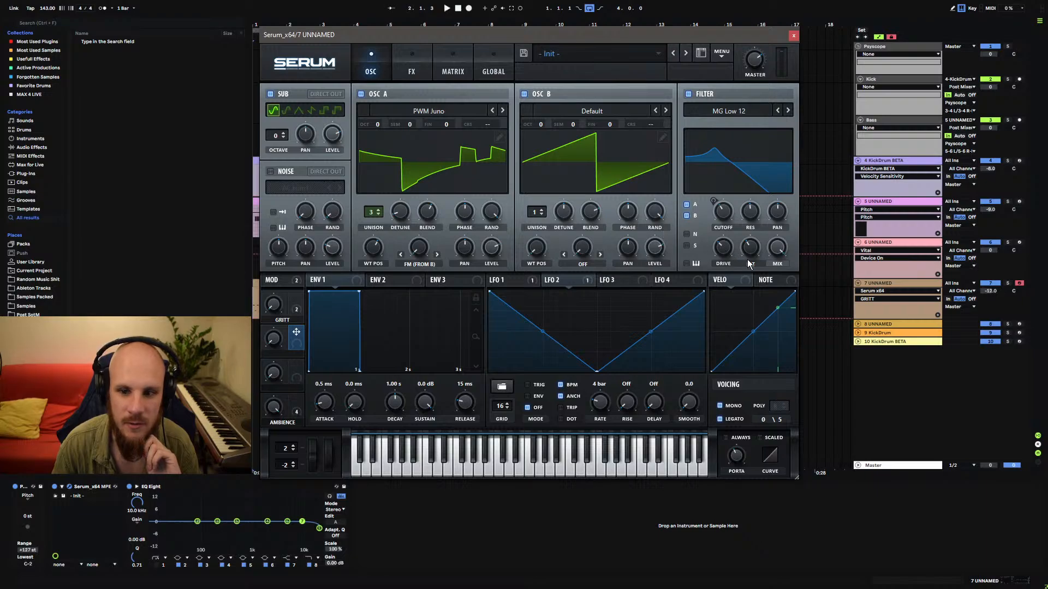
right_click(421, 252)
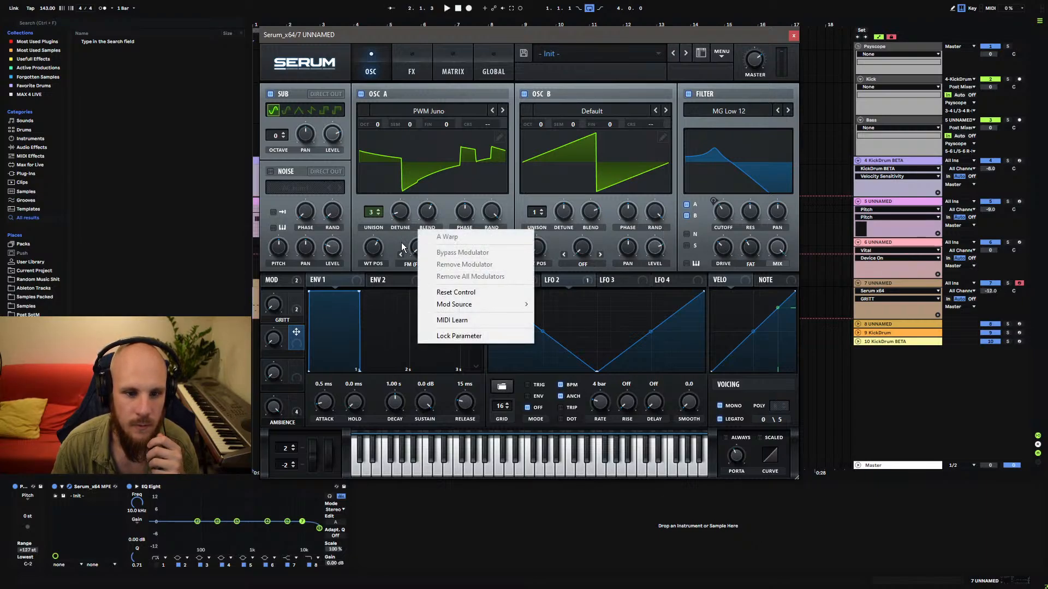
click(407, 251)
click(435, 267)
click(428, 433)
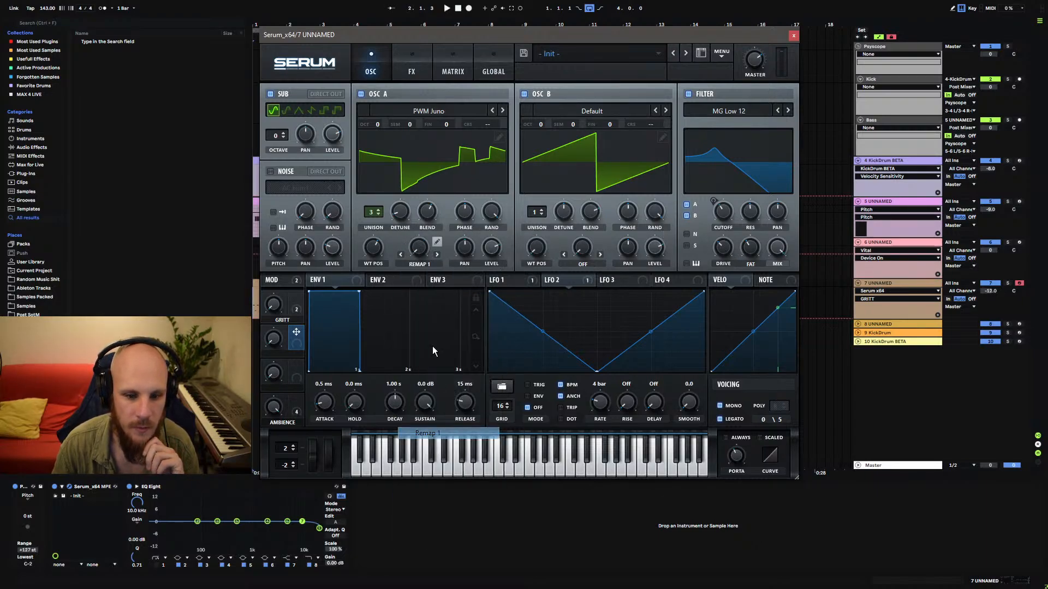
Draw a remap curve for oscillator A with a narrow and a wide peak, audition it, and bend the wide peak's rise downward.
click(438, 241)
double_click(553, 90)
drag(553, 90, 546, 60)
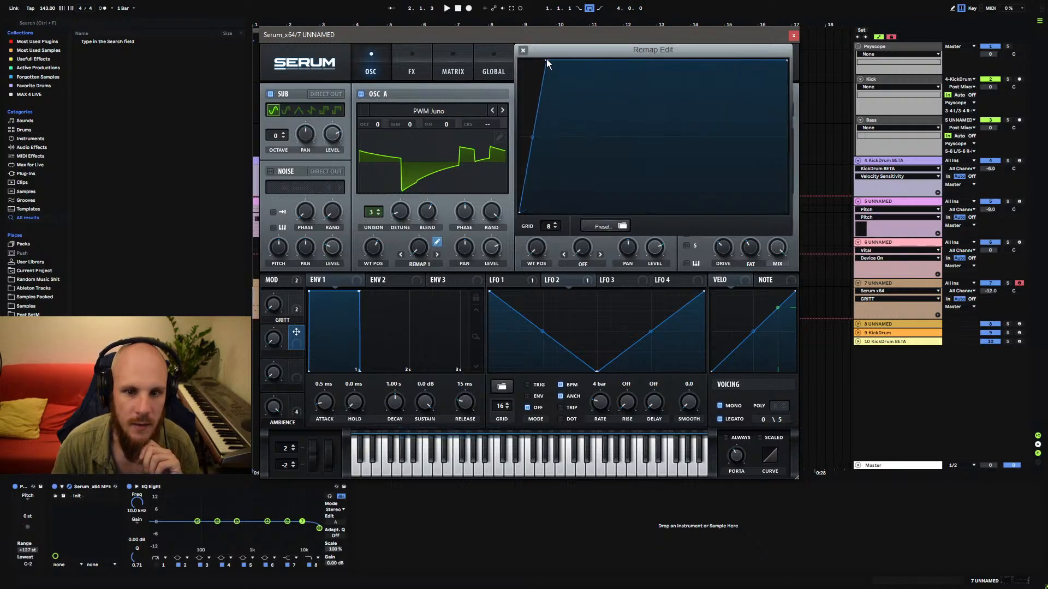
double_click(567, 194)
drag(567, 195, 590, 242)
double_click(649, 98)
drag(649, 98, 653, 61)
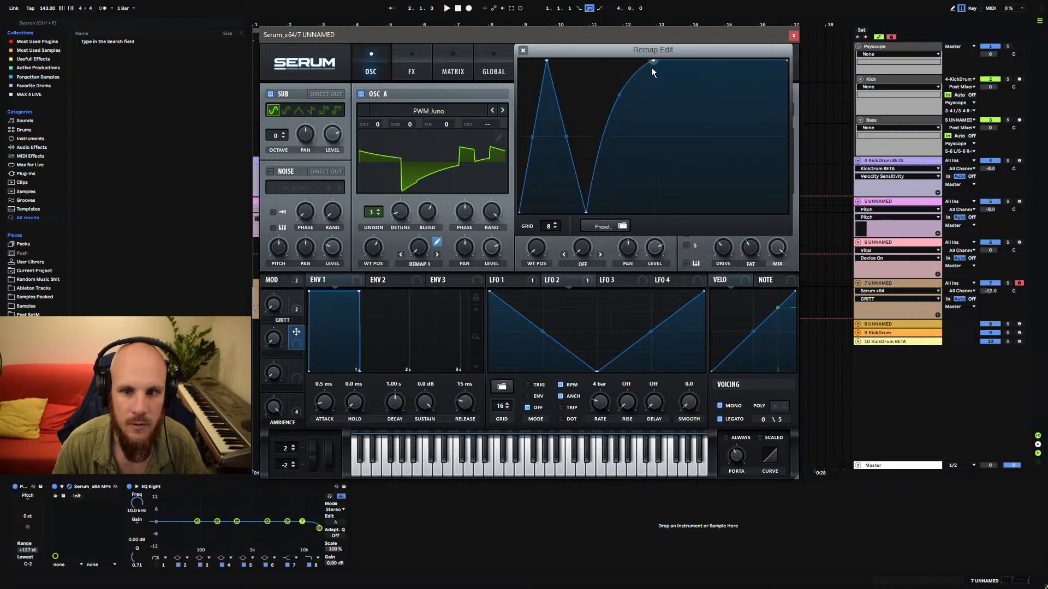
double_click(710, 109)
drag(709, 109, 765, 223)
key(space)
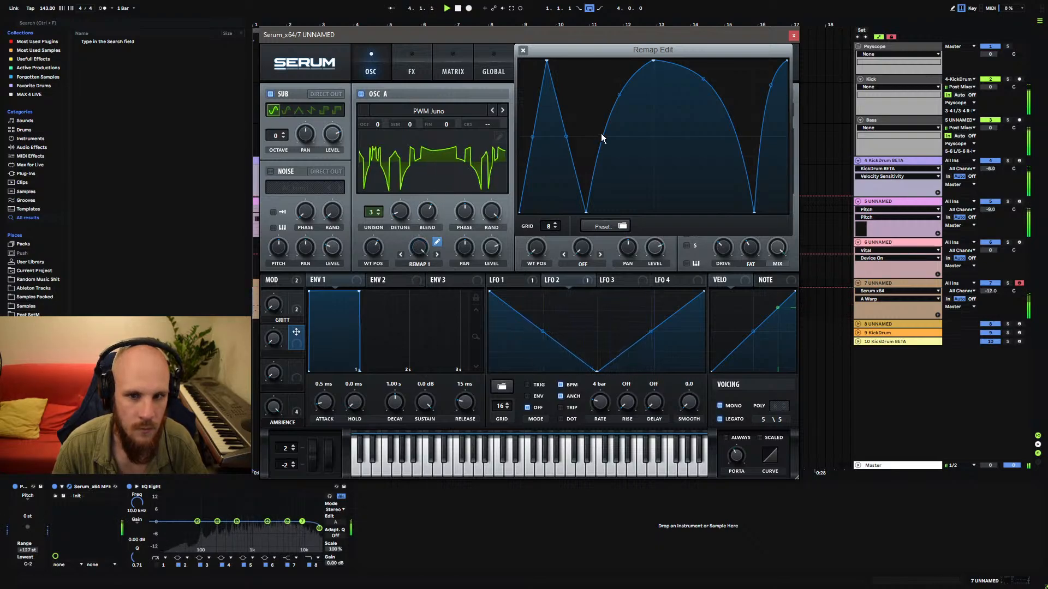
drag(620, 97, 625, 198)
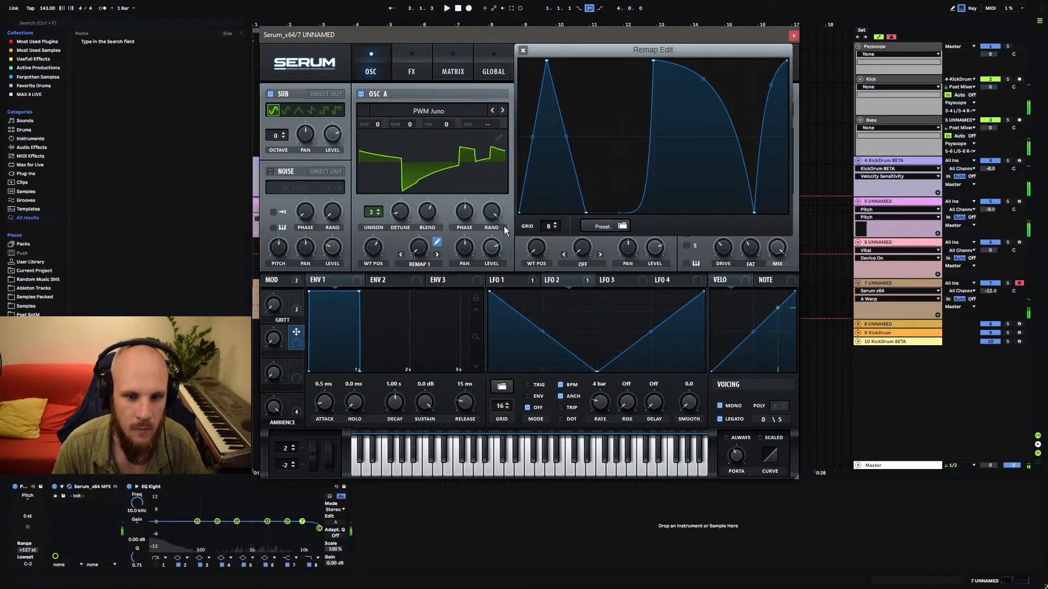
Delete all added points from the remap curve to make it a straight diagonal and close the remap editor.
double_click(547, 61)
double_click(584, 213)
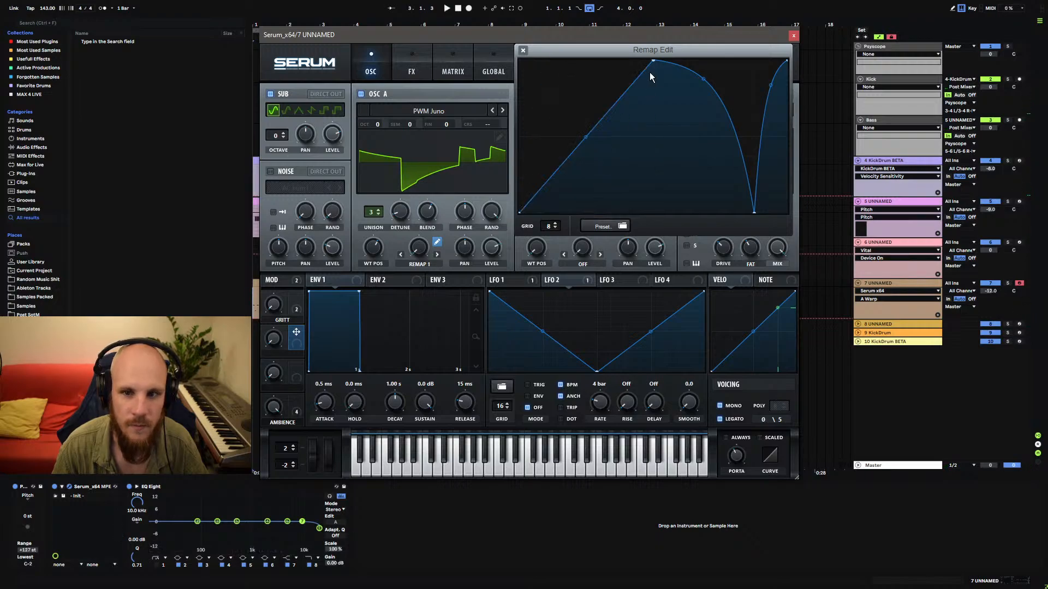
double_click(652, 63)
double_click(754, 212)
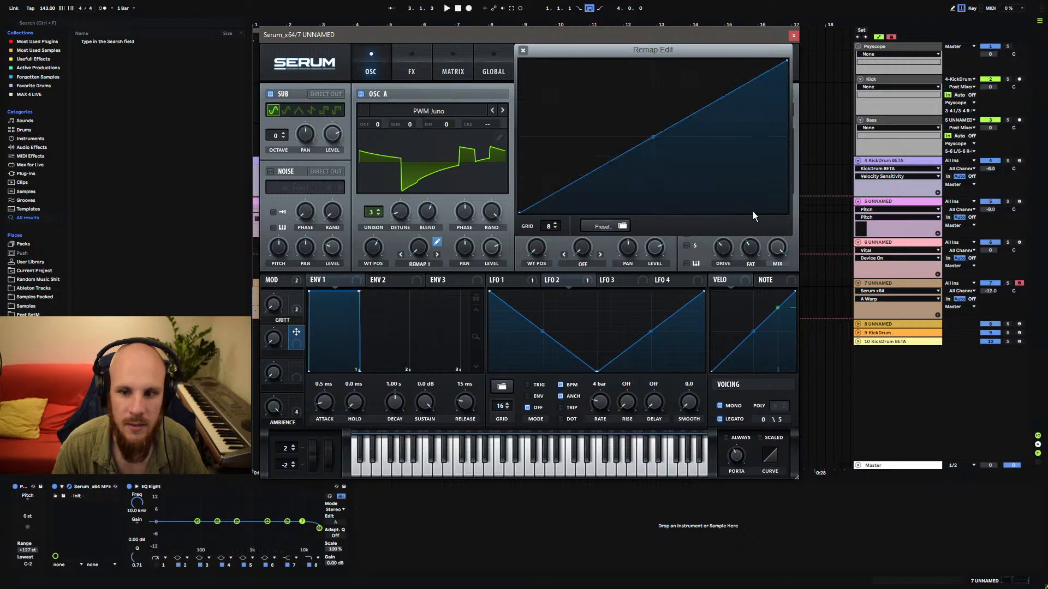
click(523, 51)
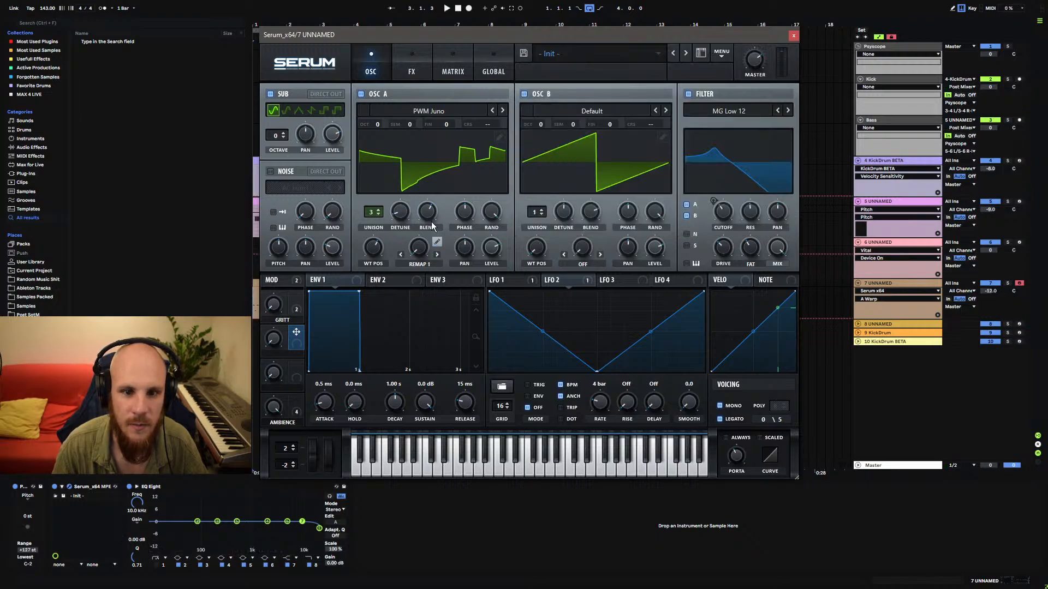
Enable the noise oscillator with AC hum1, audition it, and turn its level down.
click(269, 172)
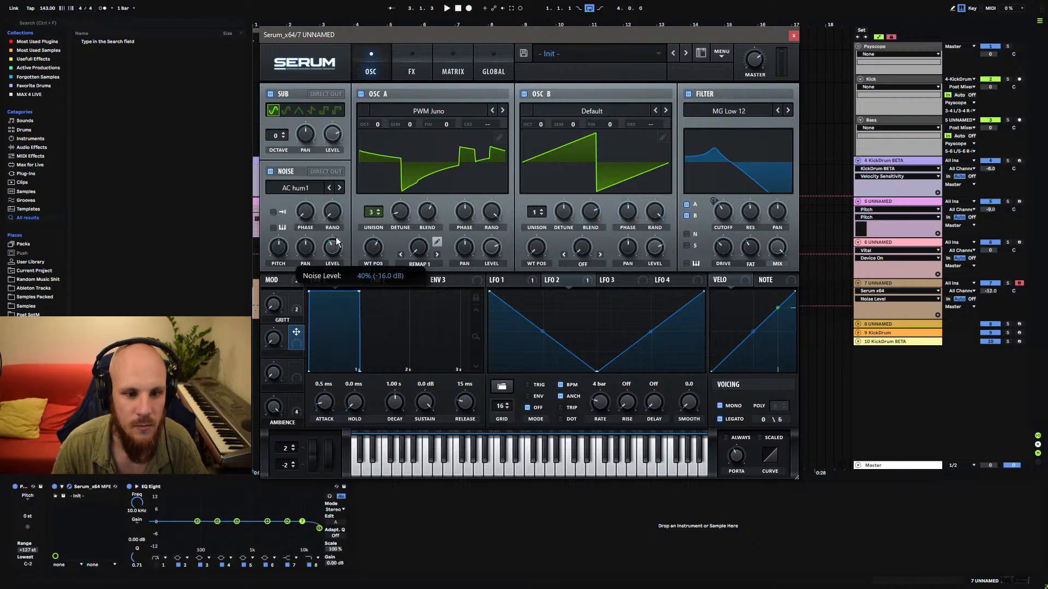
key(space)
drag(336, 237, 415, 327)
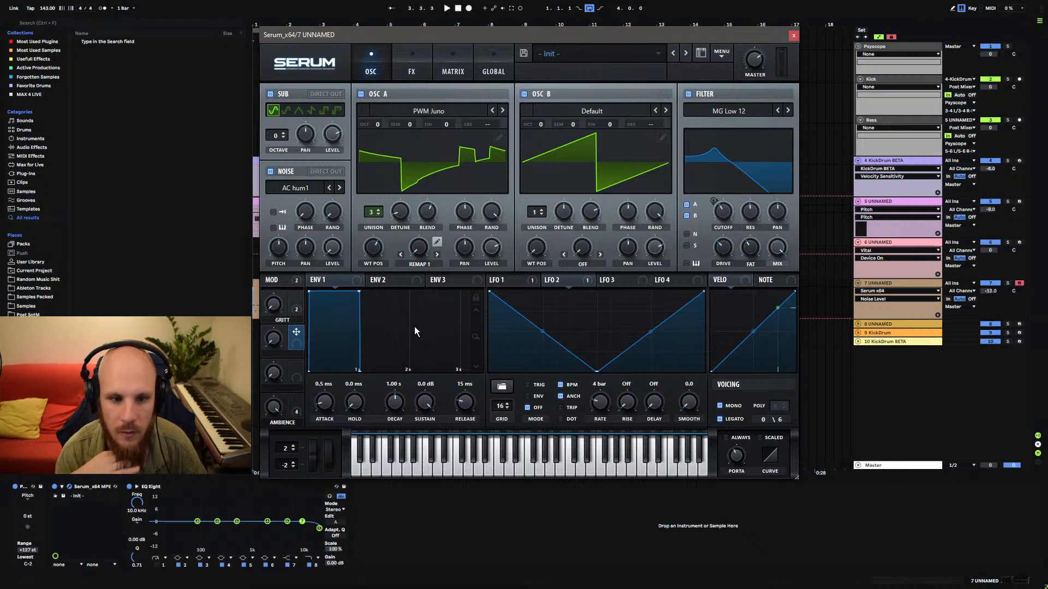
Assign Envelope 2 to modulate the noise oscillator's level and start playback to hear it.
drag(312, 279, 300, 437)
right_click(331, 246)
click(377, 265)
drag(372, 279, 318, 253)
key(space)
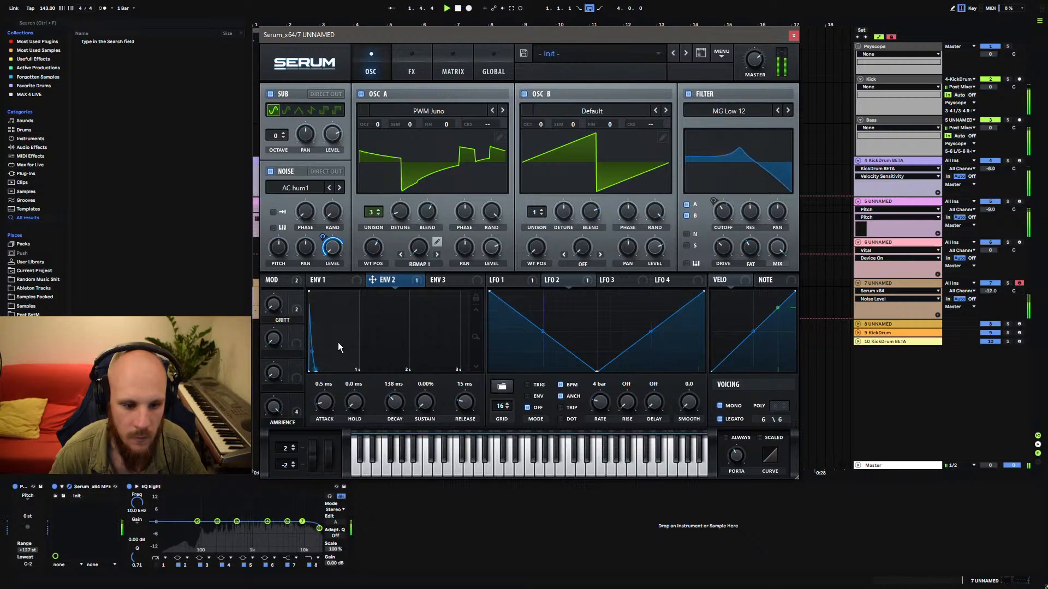
Shape Envelope 2 with a 204 ms decay, 71.33% sustain and a steeper decay curve, and reduce its noise level modulation.
click(314, 353)
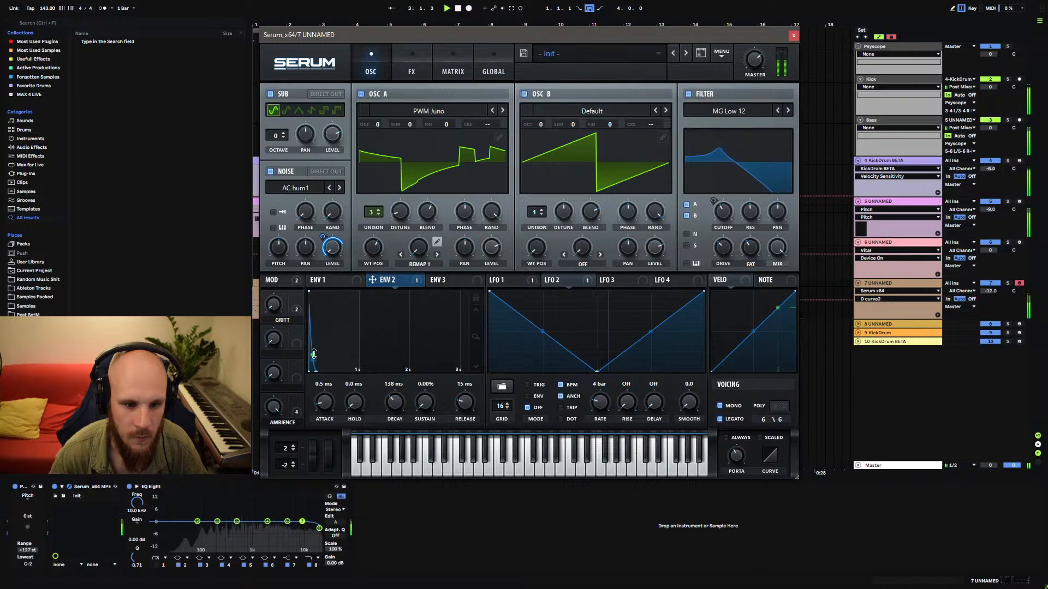
drag(424, 402, 446, 330)
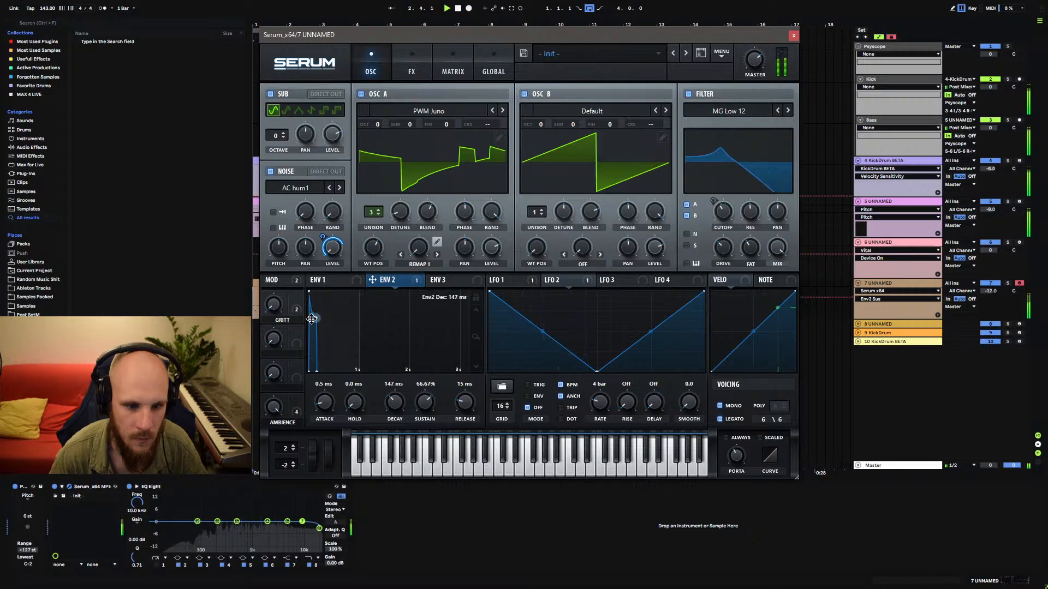
mouse_move(312, 319)
mouse_down()
mouse_move(312, 307)
mouse_move(312, 318)
mouse_up()
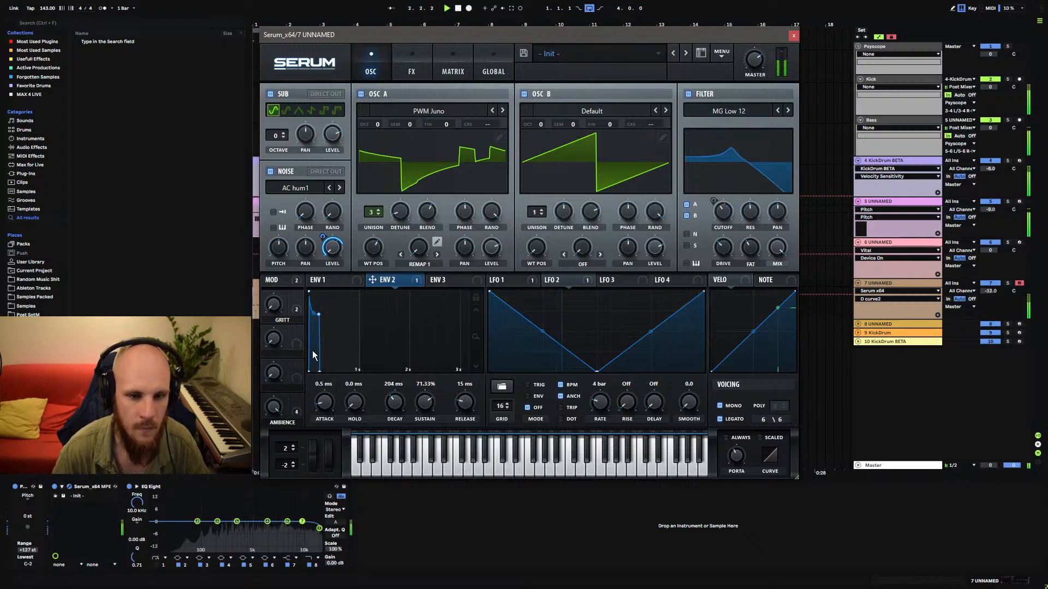
mouse_move(321, 250)
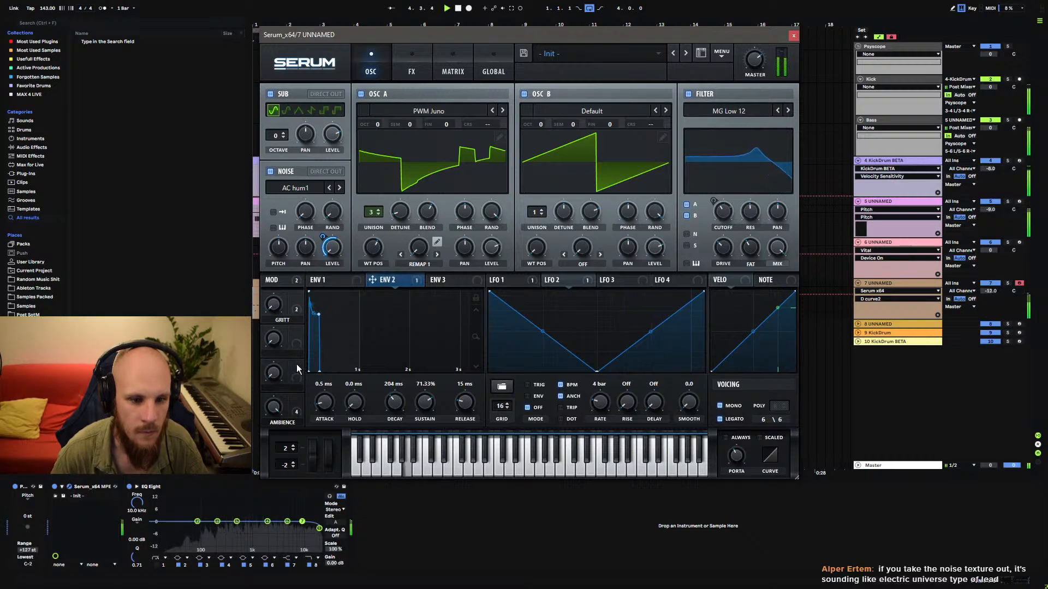
Set Macro 2 as the auxiliary source of the Env 2 to Noise Level modulation in the mod matrix.
click(448, 70)
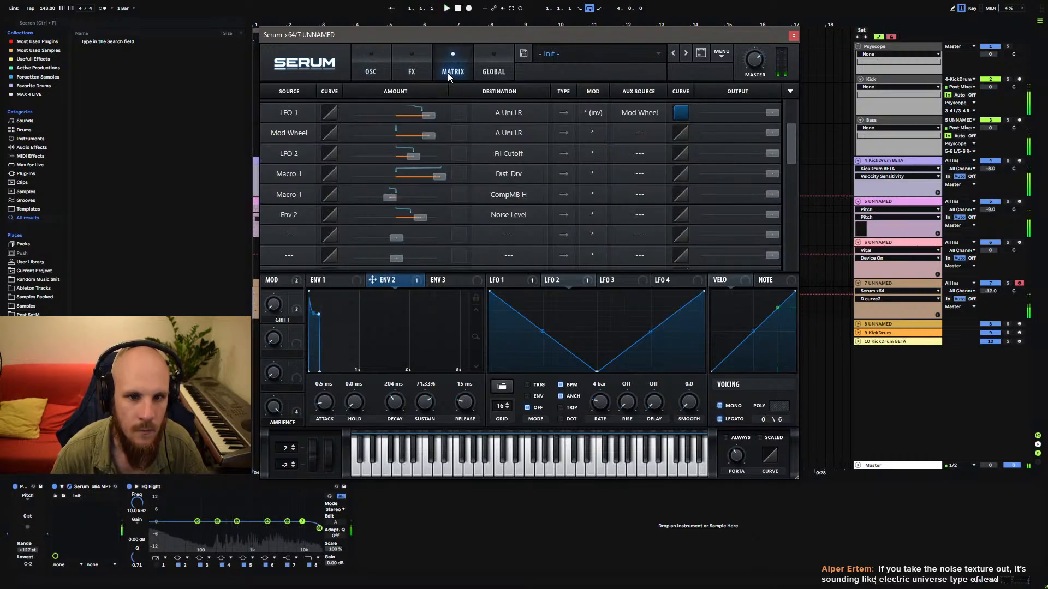
click(623, 221)
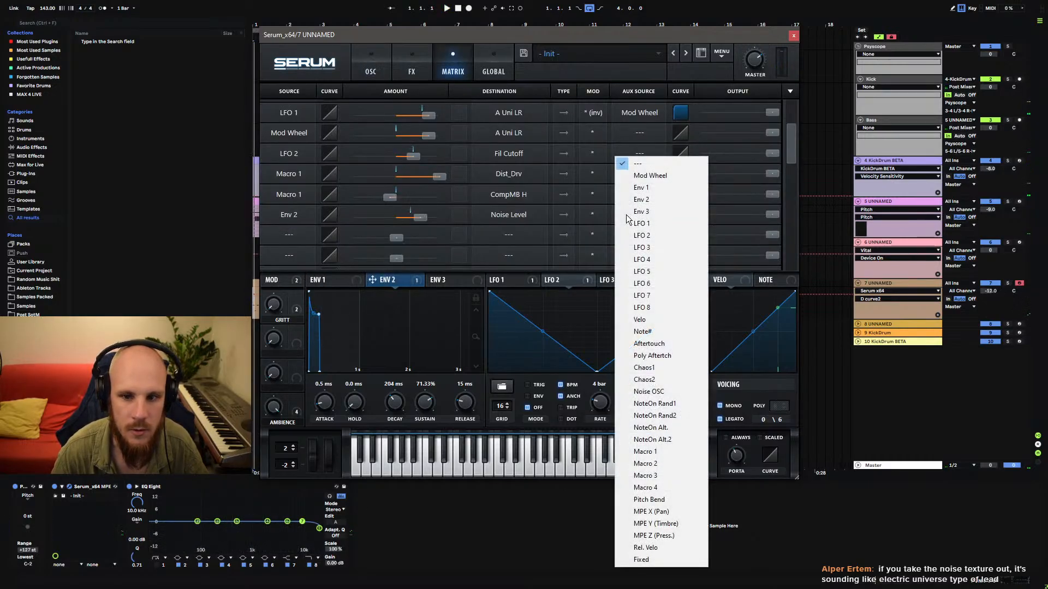
click(660, 464)
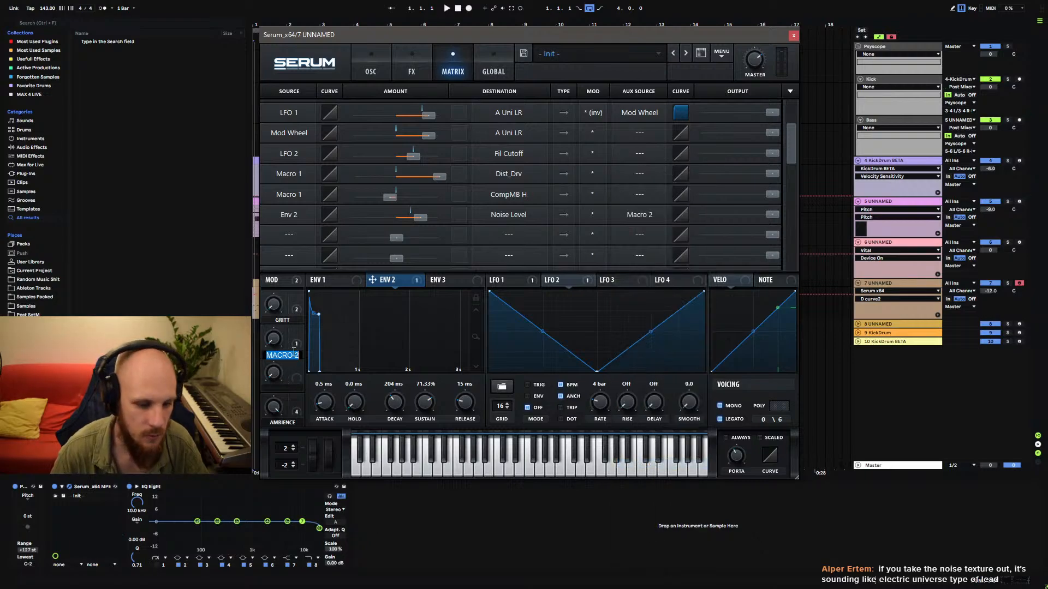
Rename Macro 2 as Noise.
text(Noise)
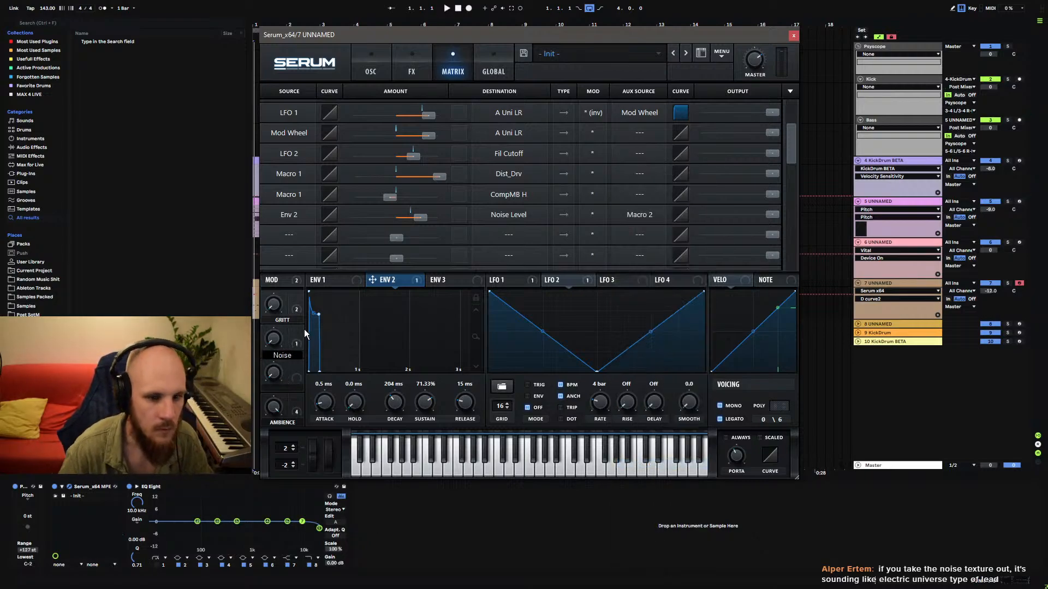
key(Return)
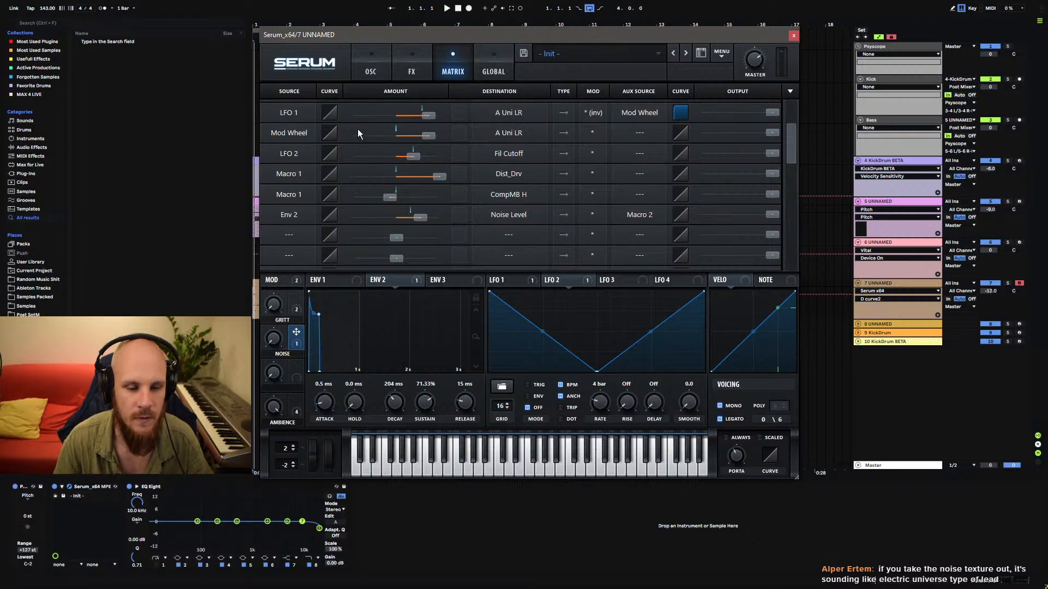
Shape Envelope 3 into a very short pluck with a 7.4 ms decay and 0% sustain.
click(371, 70)
click(439, 279)
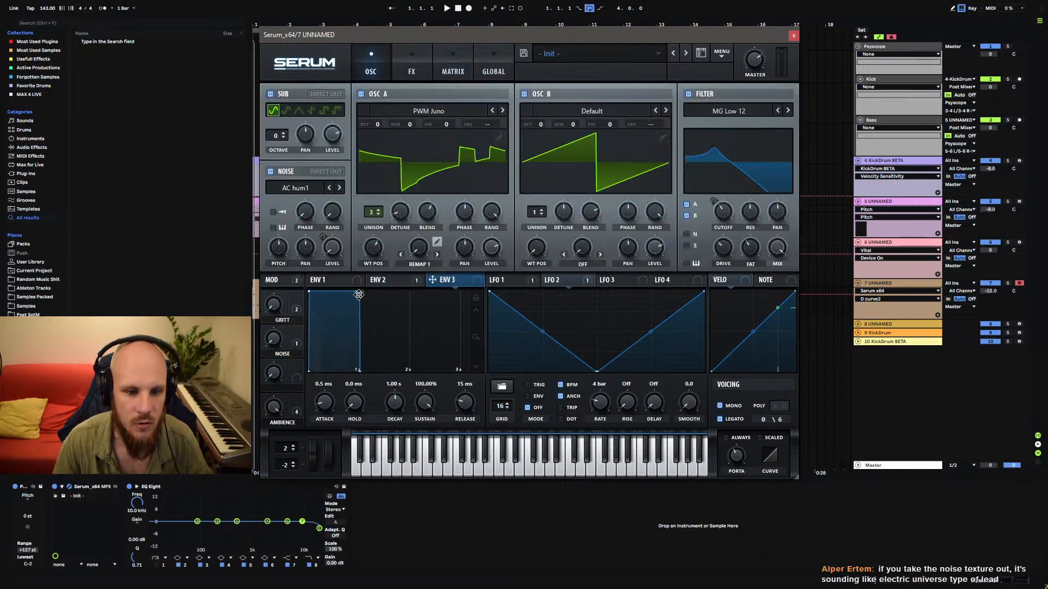
drag(382, 404, 394, 418)
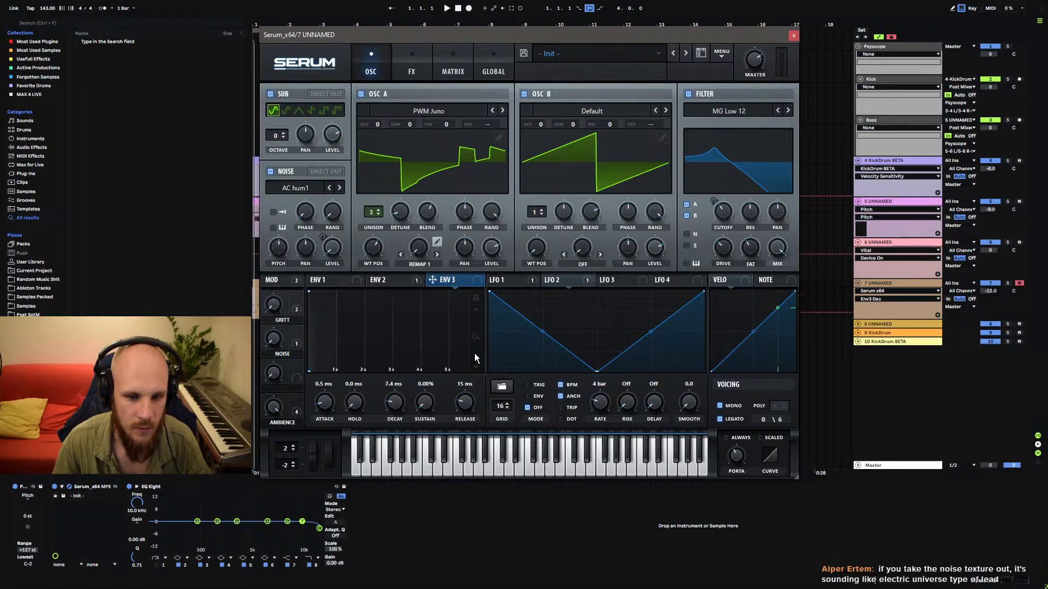
scroll(471, 327, up, 3)
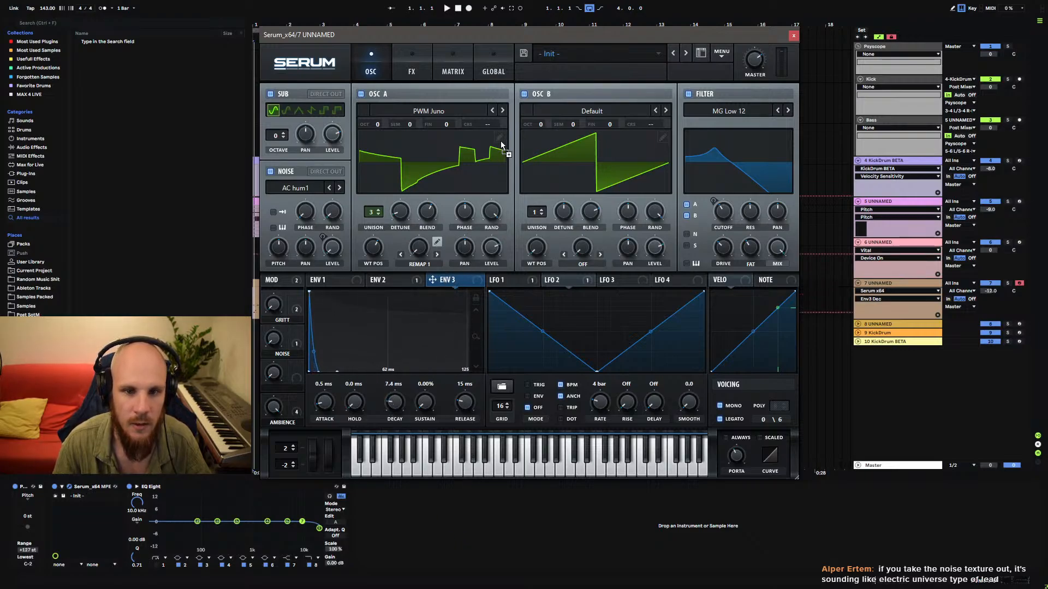
Route Envelope 3 to the global master tuning (Mast.Tun) in the mod matrix instead of oscillator A's coarse pitch.
click(454, 70)
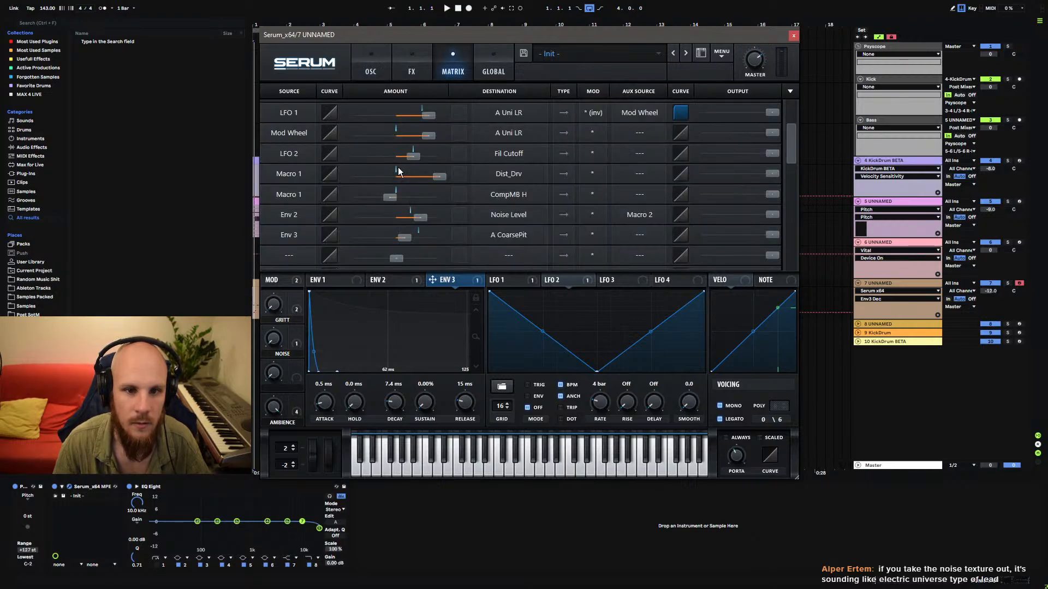
click(504, 251)
mouse_move(521, 334)
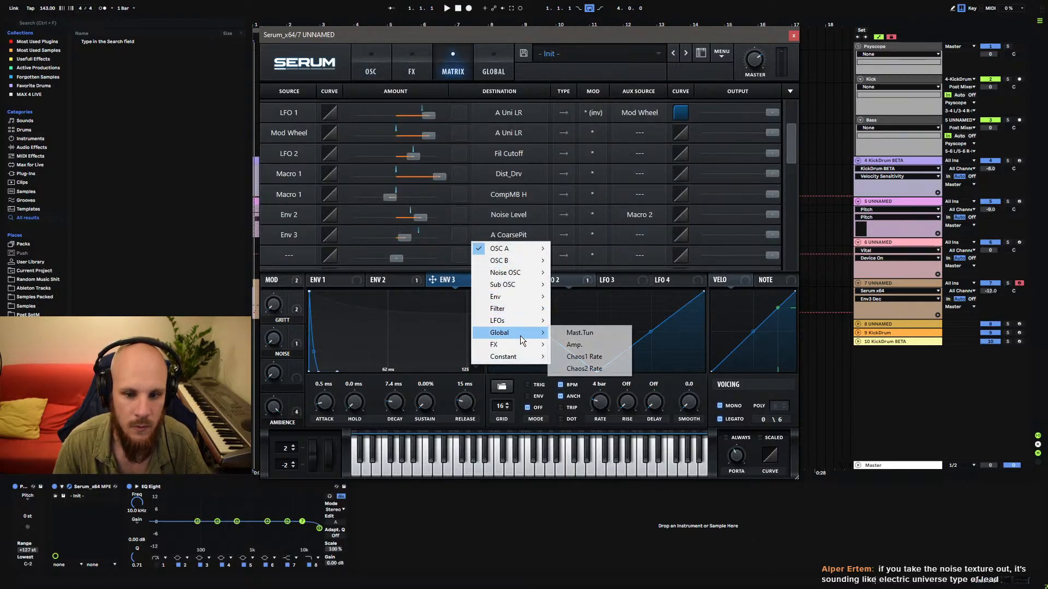
click(579, 333)
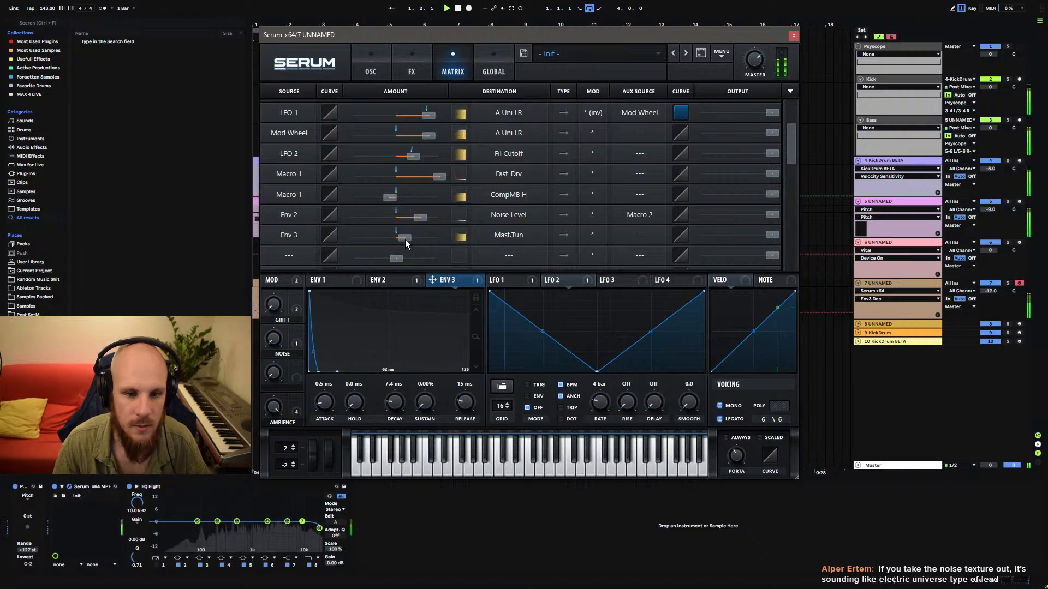
Increase the Env 3 to Mast.Tun modulation amount and lengthen Envelope 3's decay to 17 ms during playback.
drag(405, 241, 420, 255)
drag(388, 405, 397, 407)
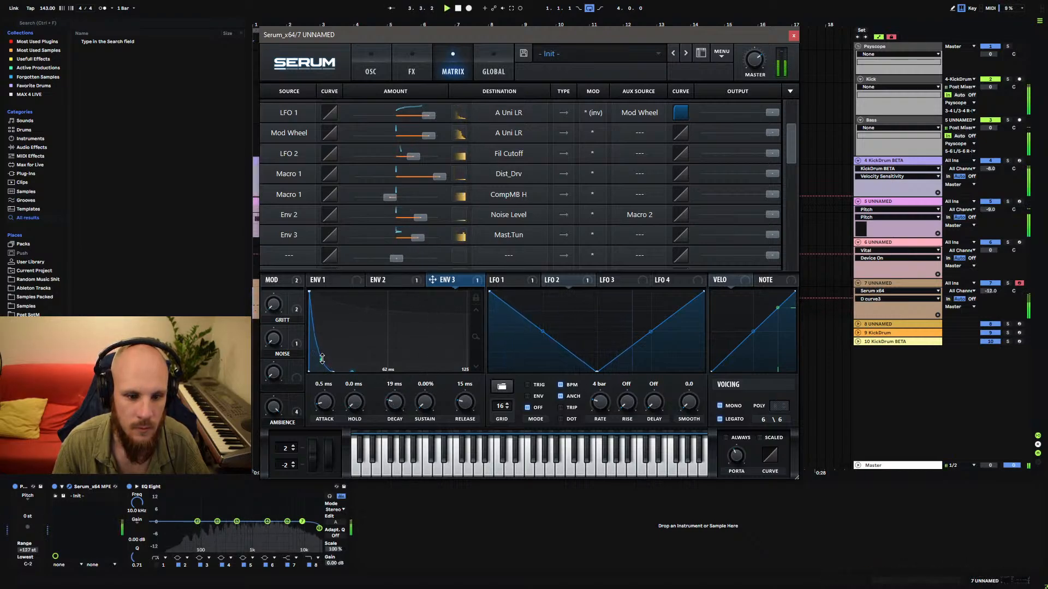
drag(398, 402, 401, 407)
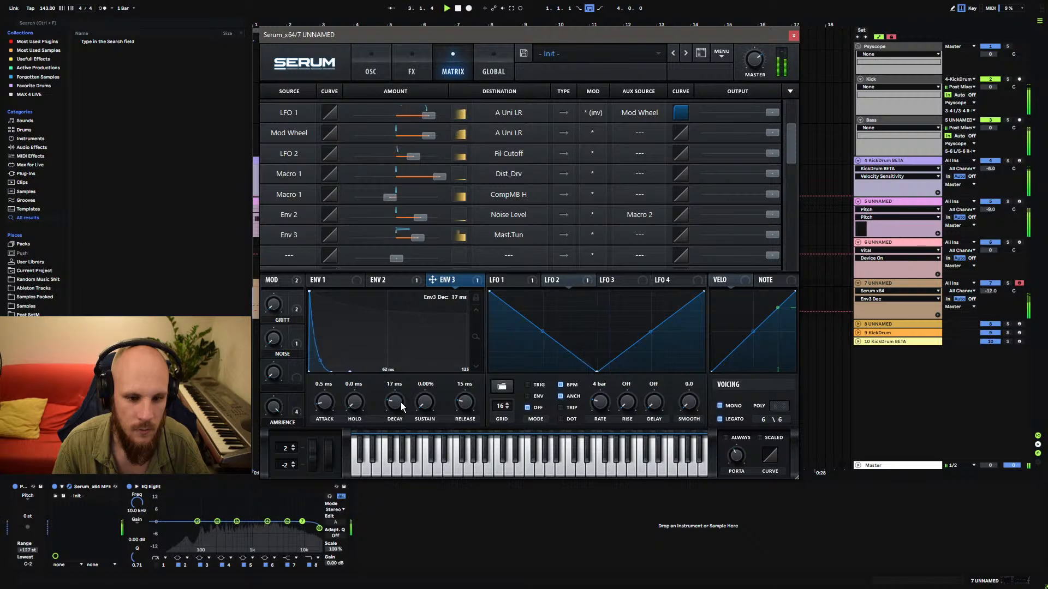
Assign Macro 3 to modulate Envelope 3's decay and shorten the base decay to 8.3 ms.
drag(296, 367, 383, 394)
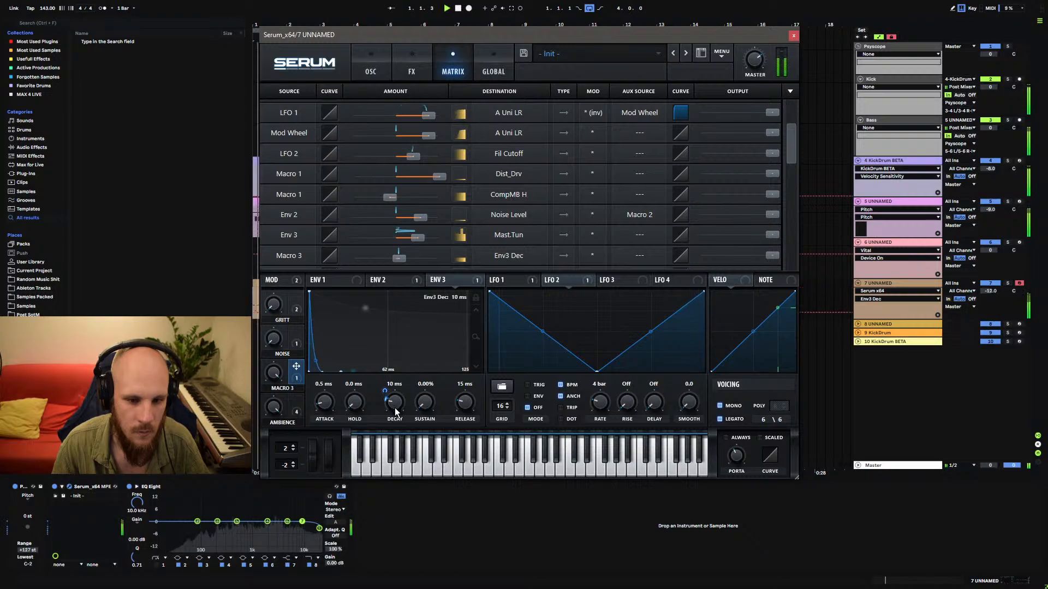
drag(384, 391, 386, 393)
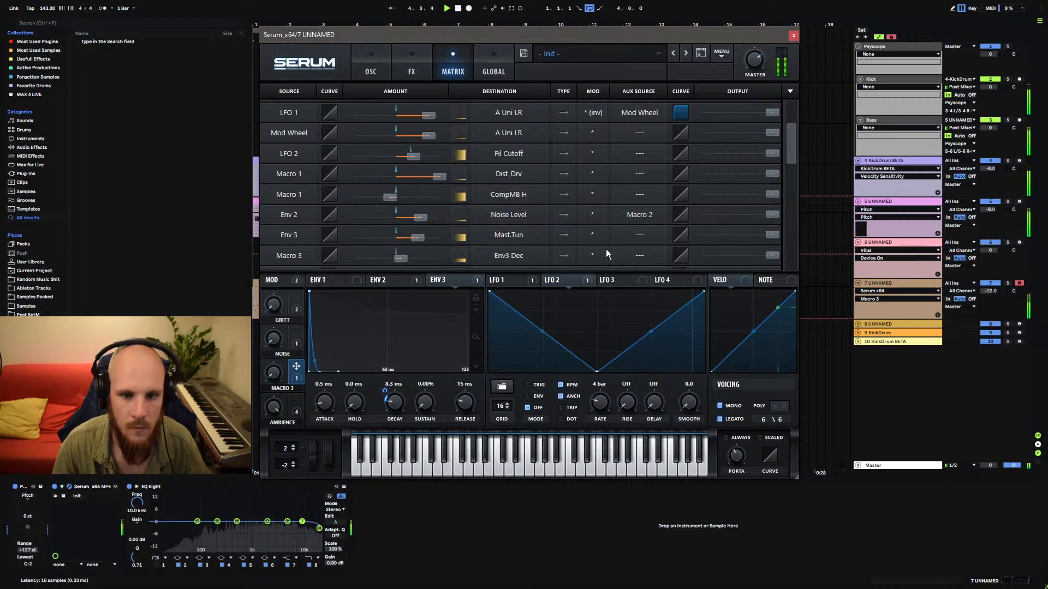
Set Macro 3 as the auxiliary source of the Env 3 to Mast.Tun modulation and reduce the Macro 3 to Env3 Dec amount to 6.
click(641, 238)
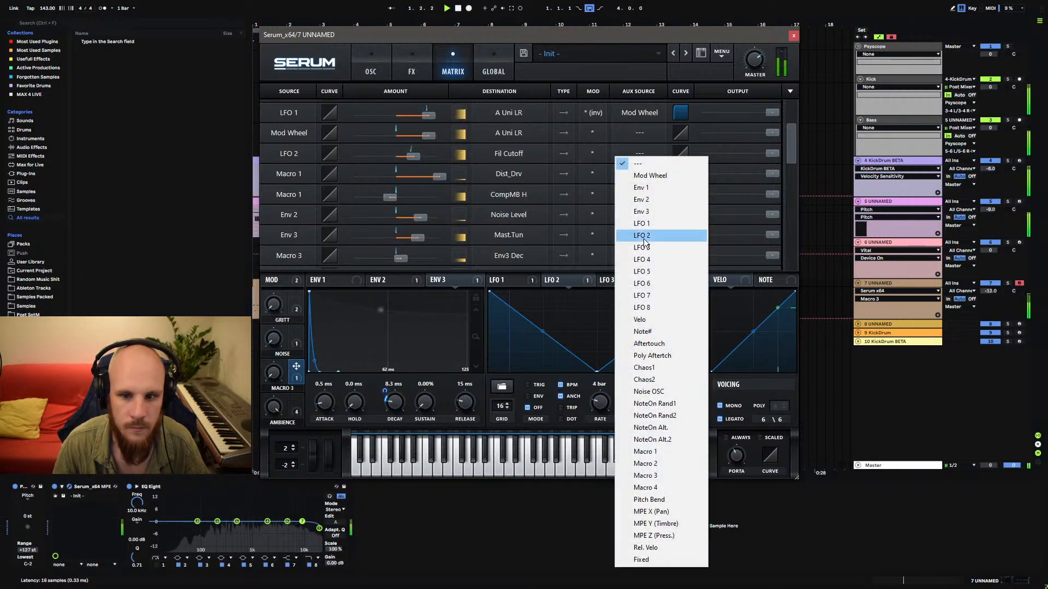
click(645, 475)
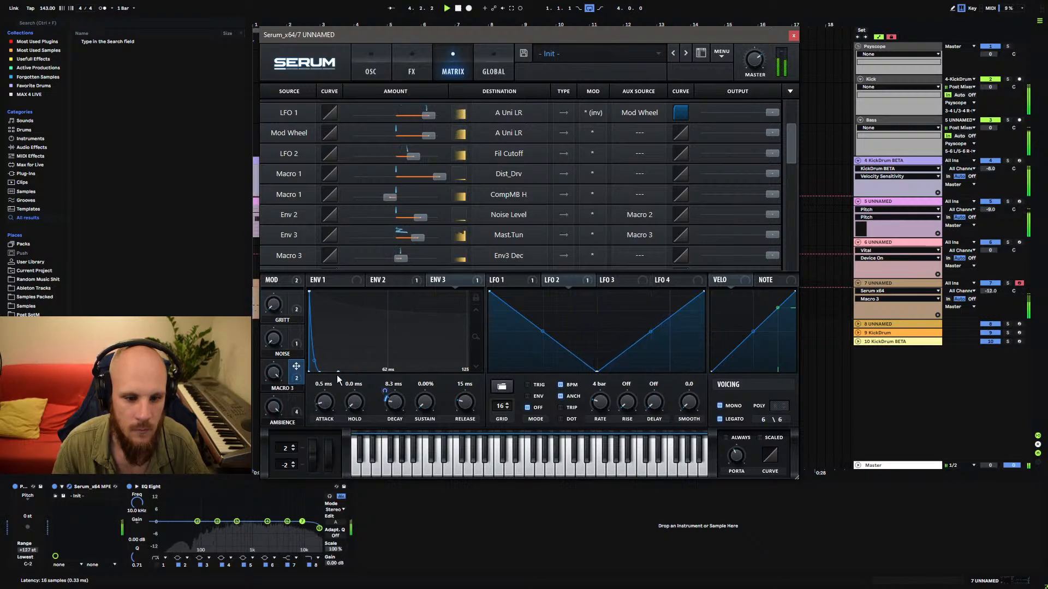
mouse_move(385, 395)
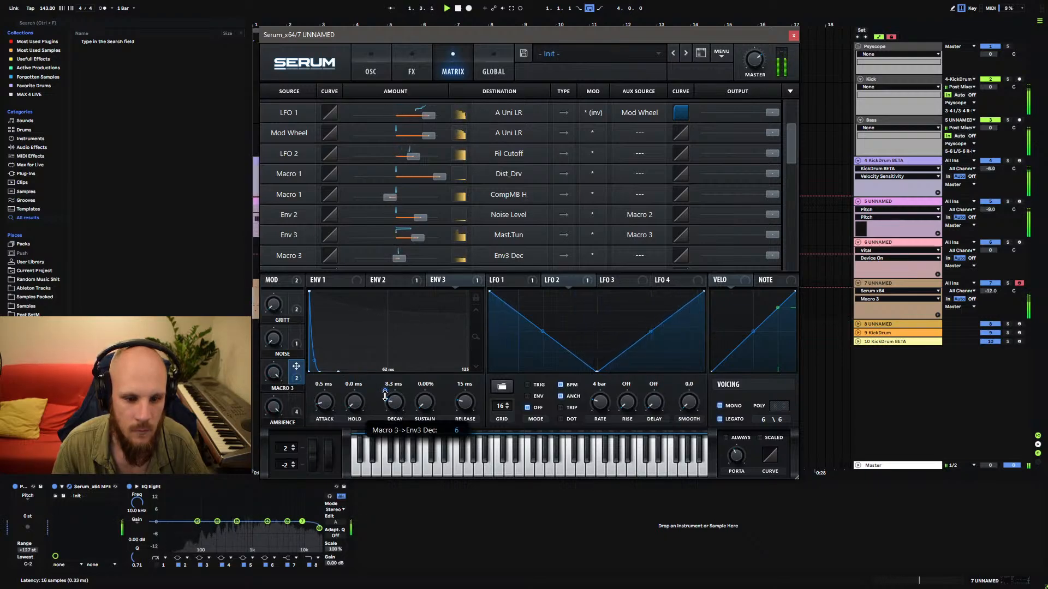
Rename Macro 3 as click.
double_click(283, 388)
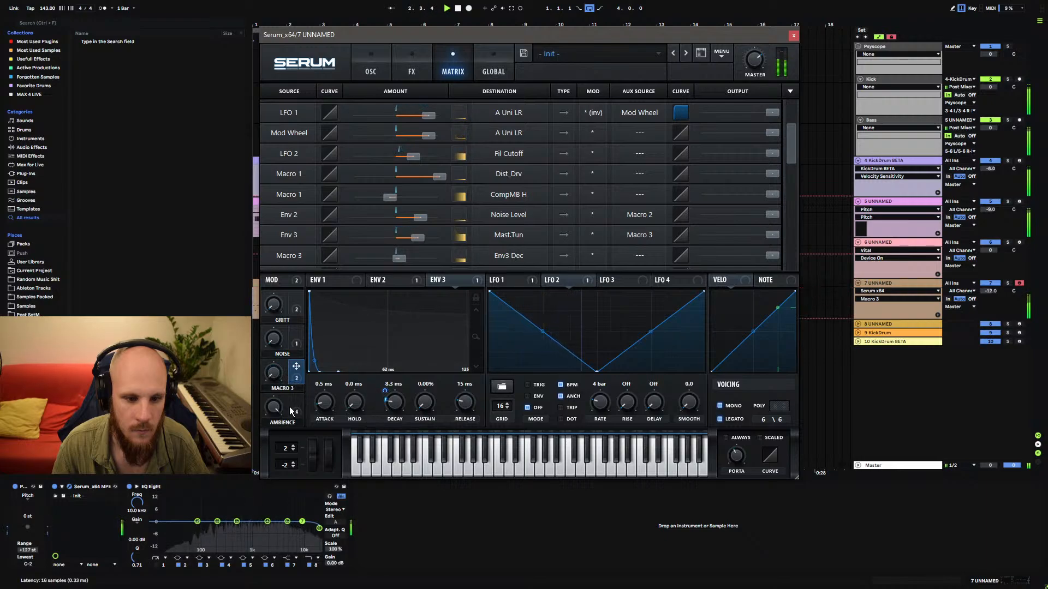
double_click(292, 392)
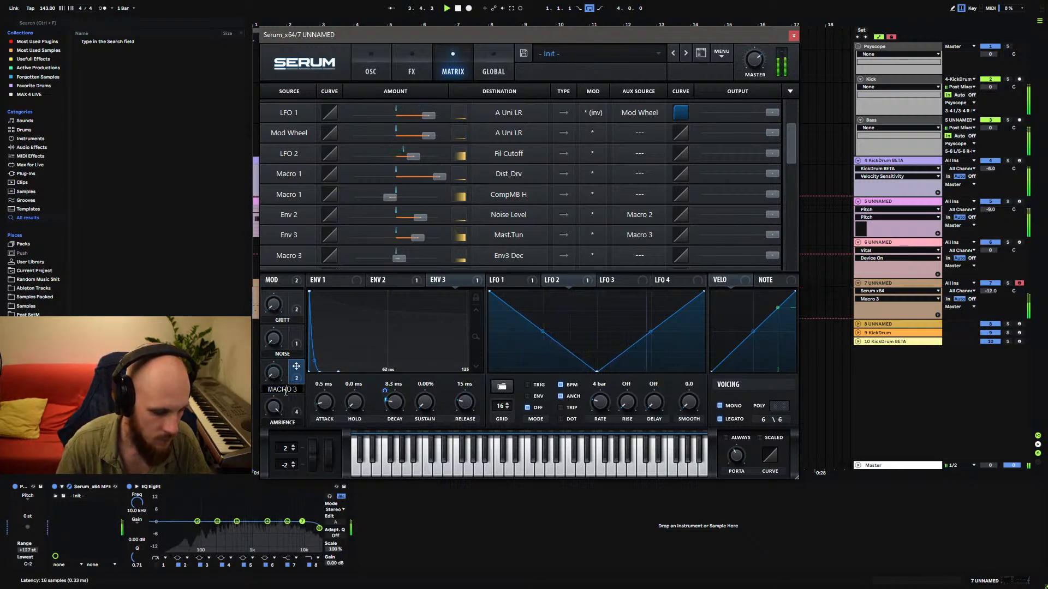
key(BackSpace)
key(ctrl+a)
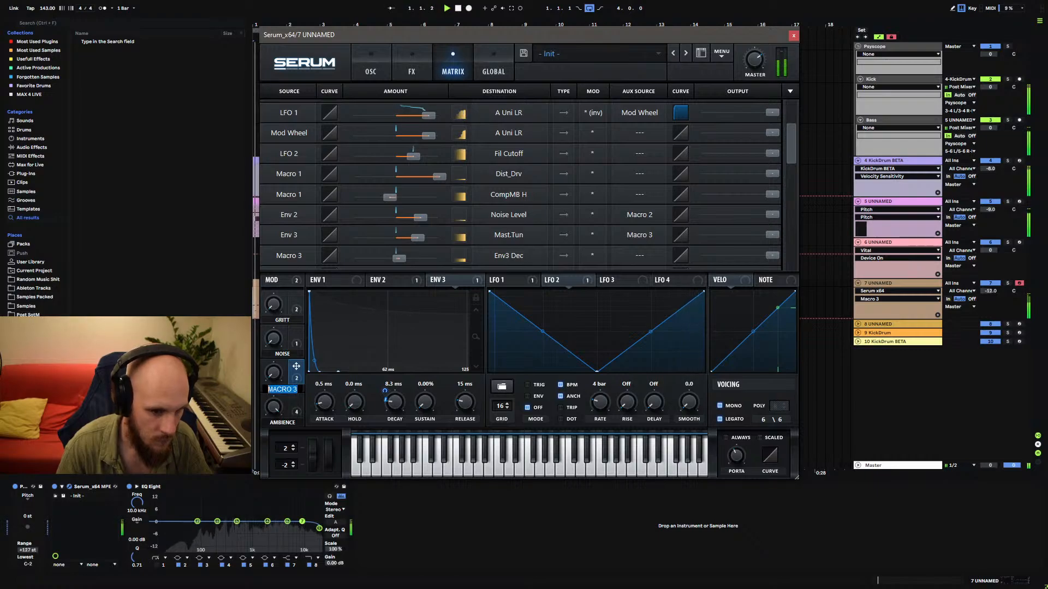
text(click)
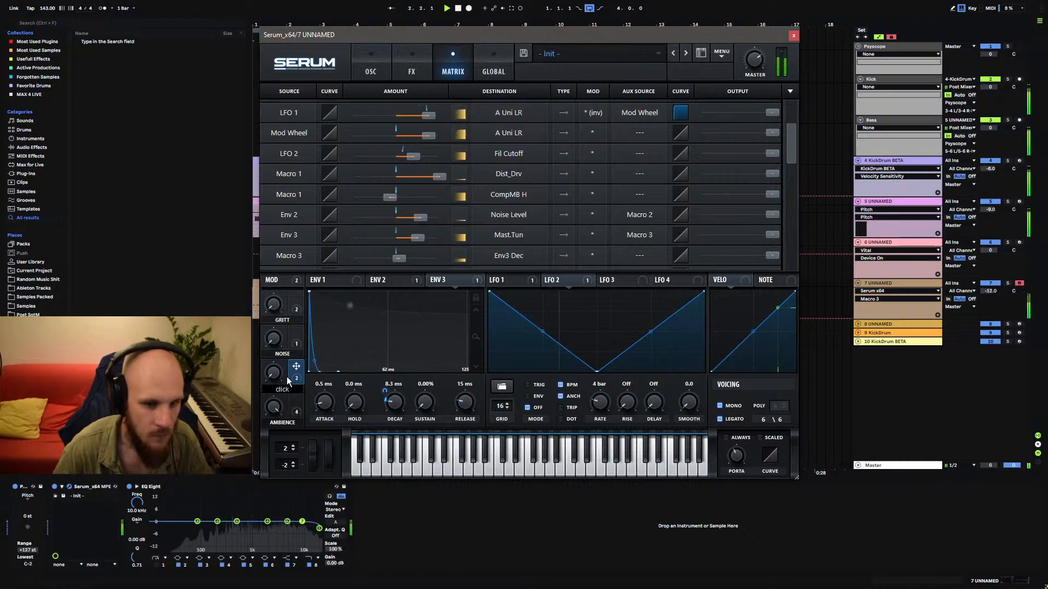
key(Return)
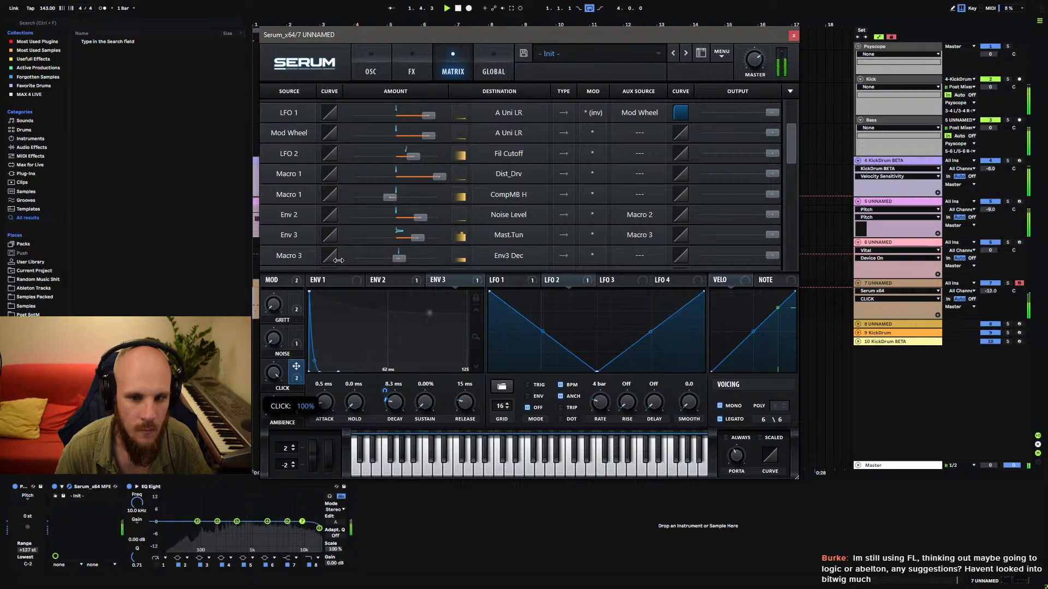
Reduce the Env 3 to Mast.Tun modulation amount, turn the Click macro down to 0%, and stop playback.
mouse_move(421, 239)
mouse_down()
mouse_move(432, 240)
mouse_move(409, 242)
mouse_up()
click(274, 373)
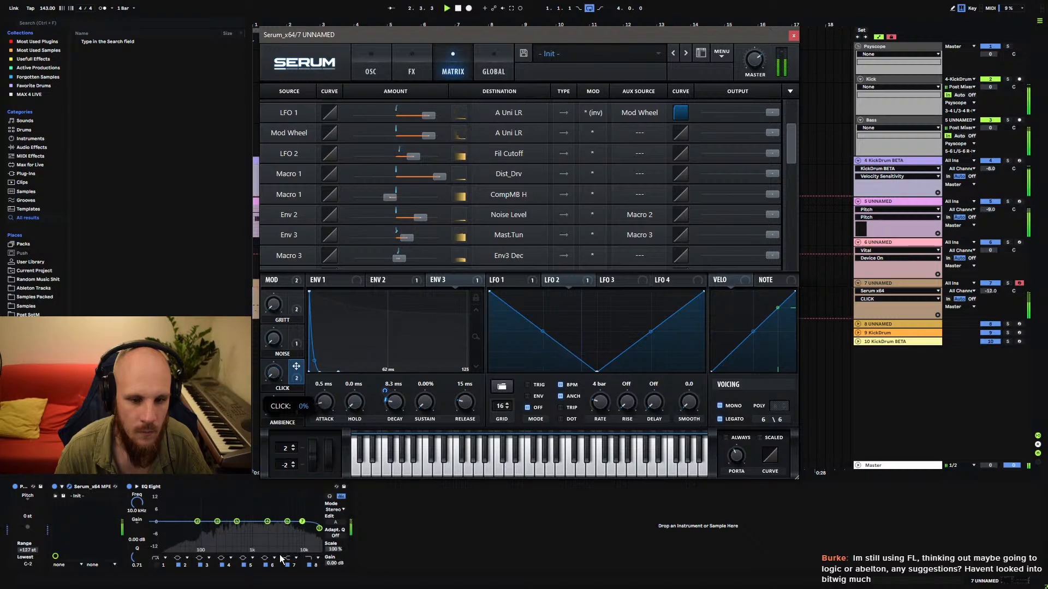
key(space)
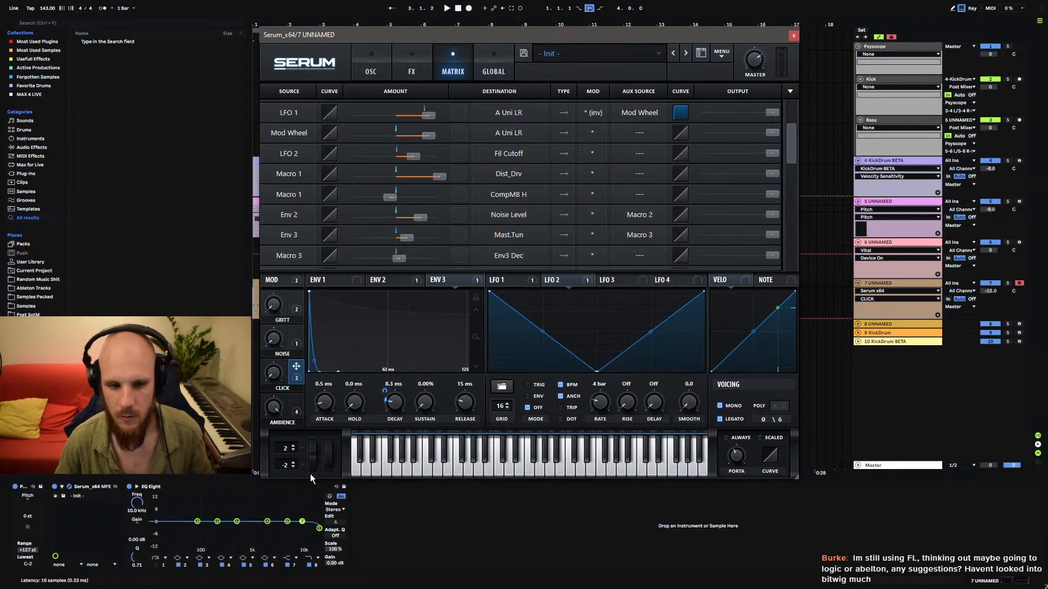
click(273, 407)
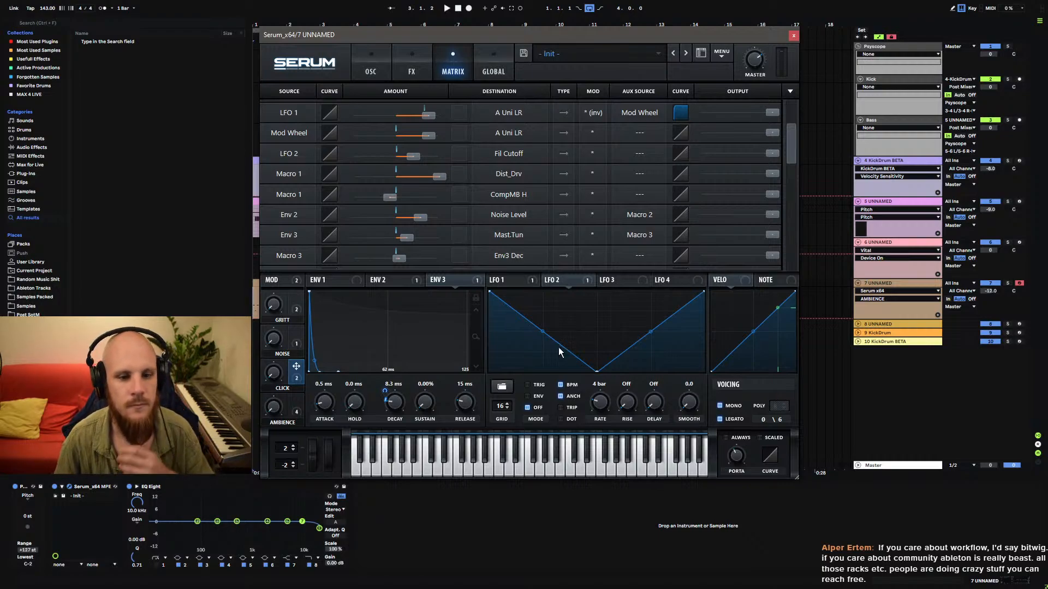
click(793, 36)
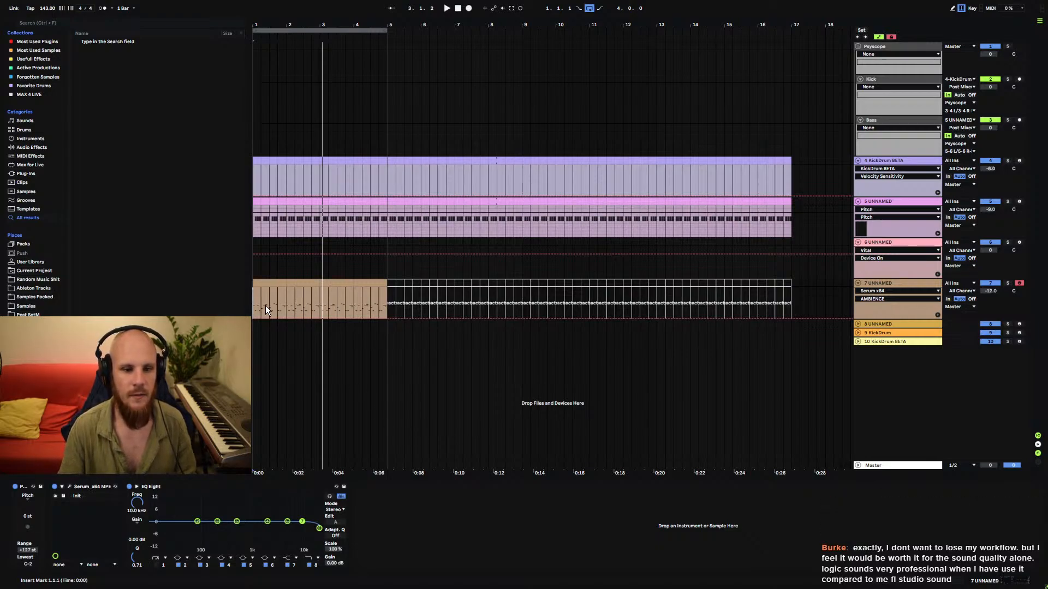
drag(266, 305, 288, 300)
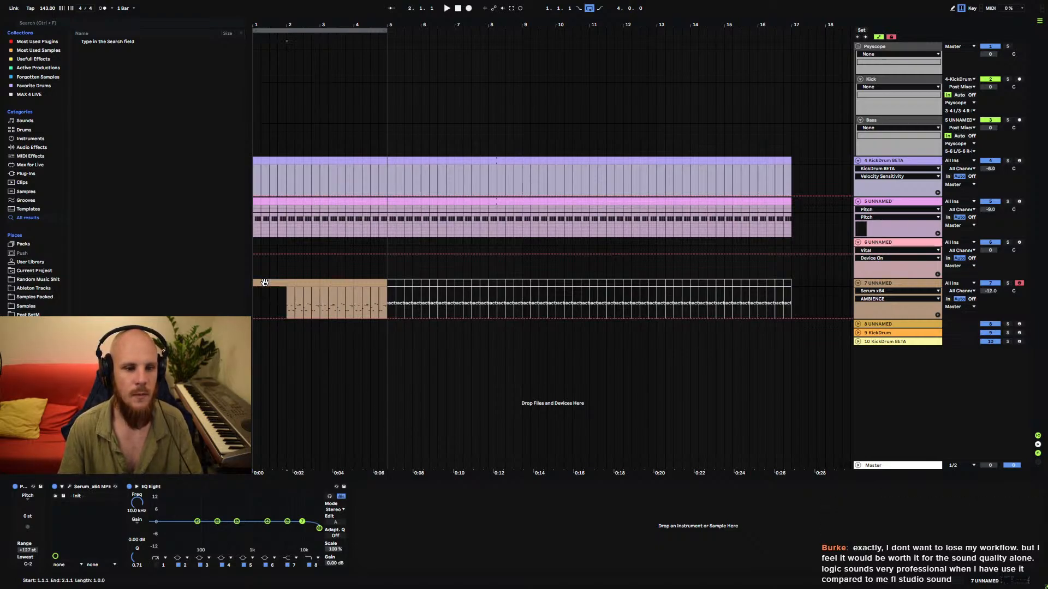
click(71, 486)
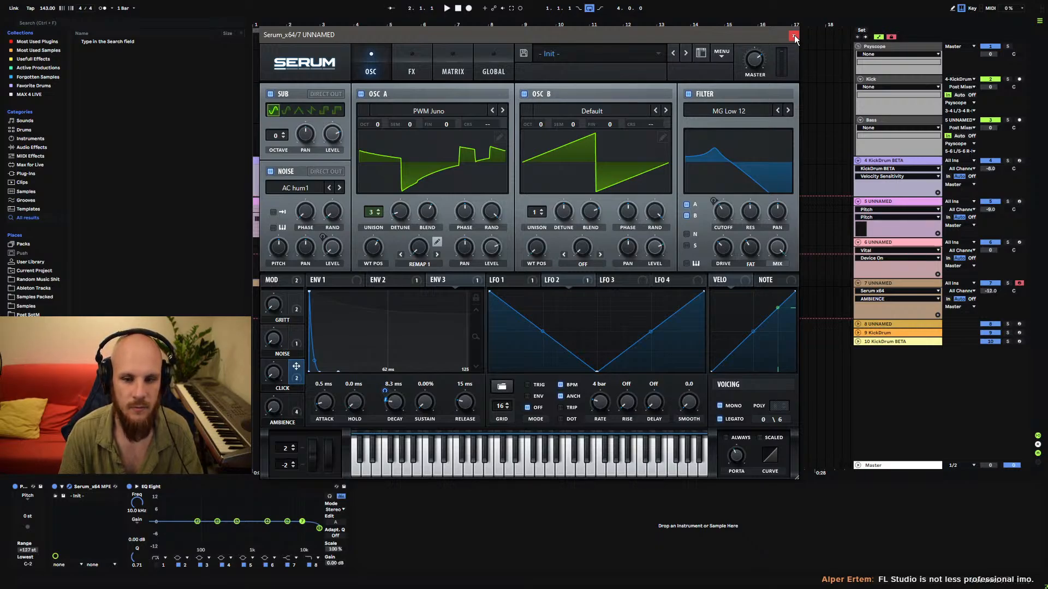
click(794, 37)
click(273, 302)
Reopen the Serum window on track 7 and enter the artist name as the preset's author.
click(70, 486)
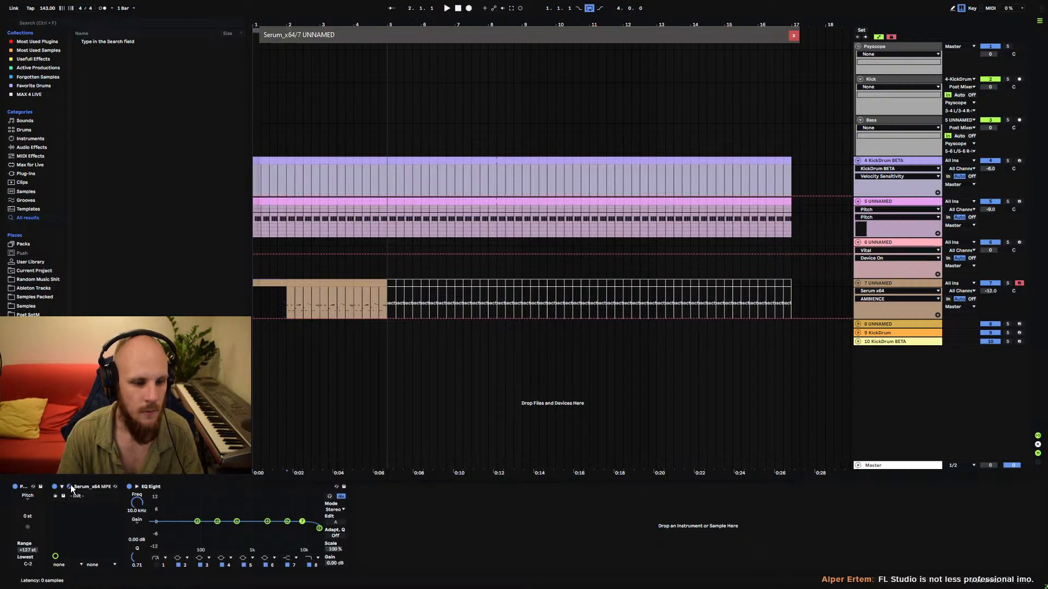
text(Projektor)
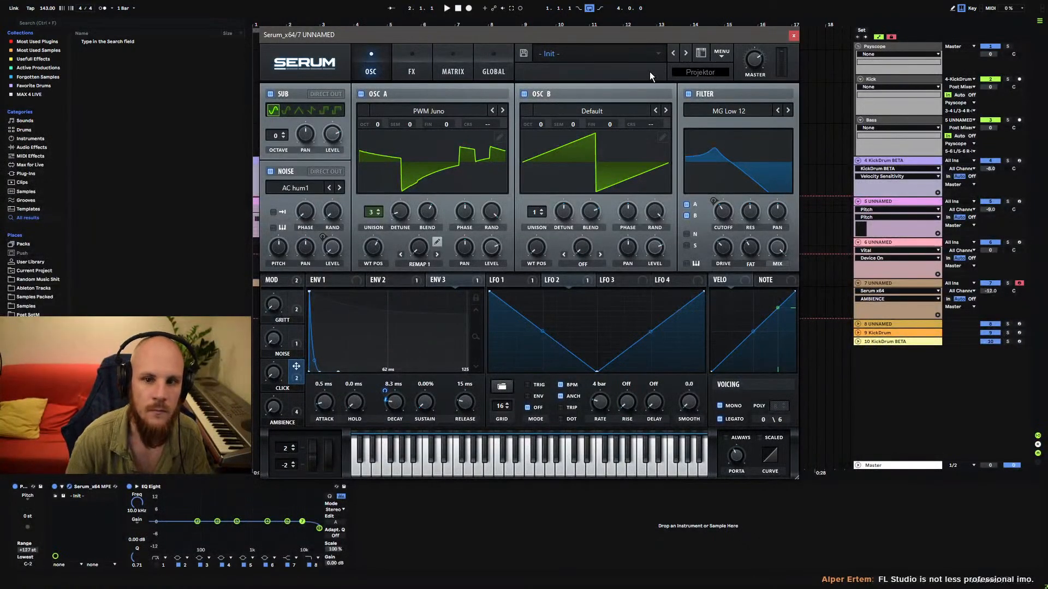
key(Return)
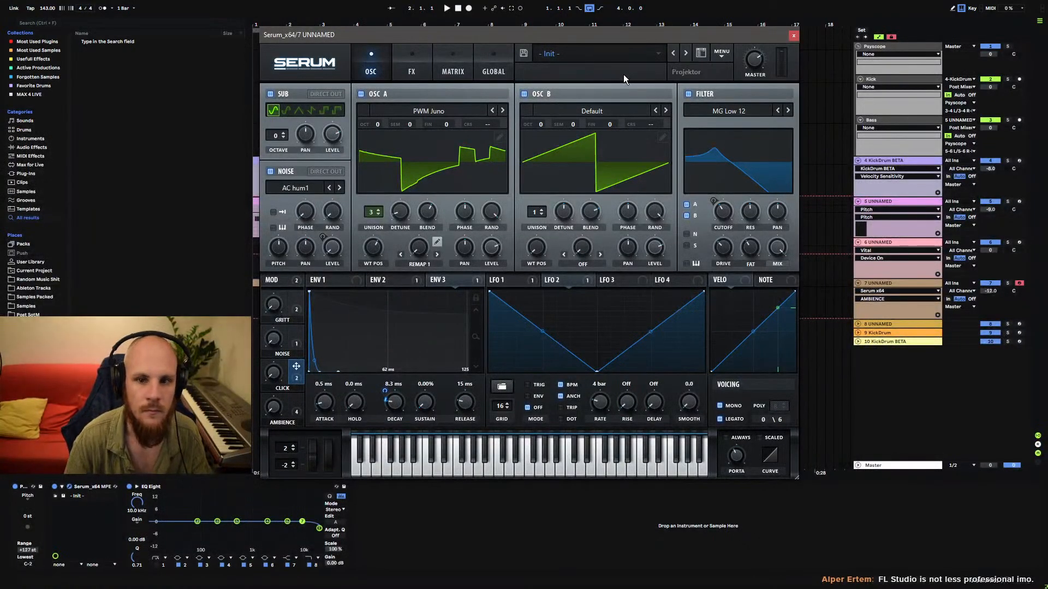
Try "Aggressive Custom" as the preset name.
click(624, 71)
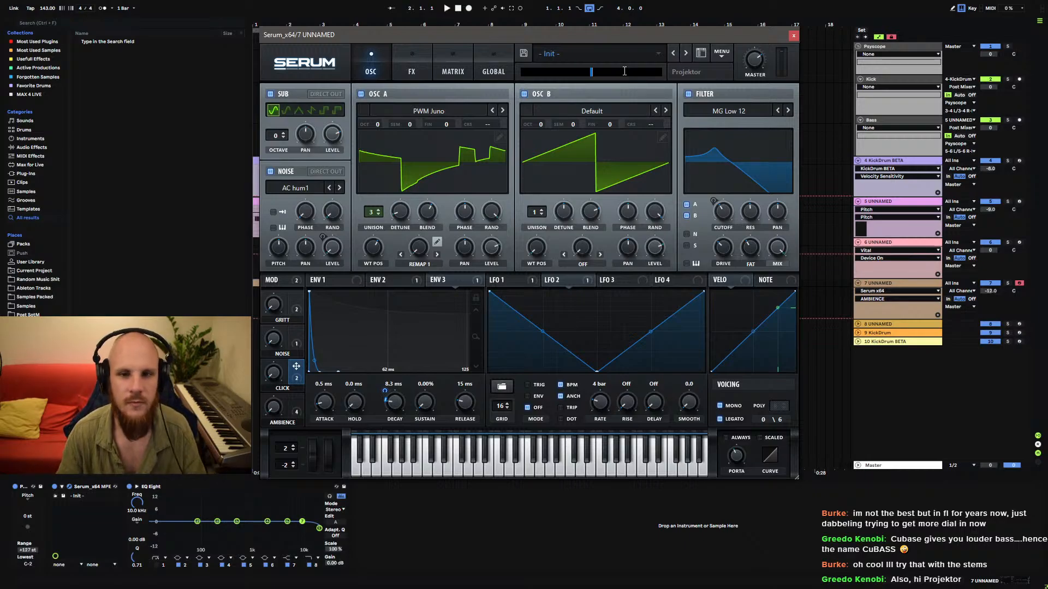
text(Agg)
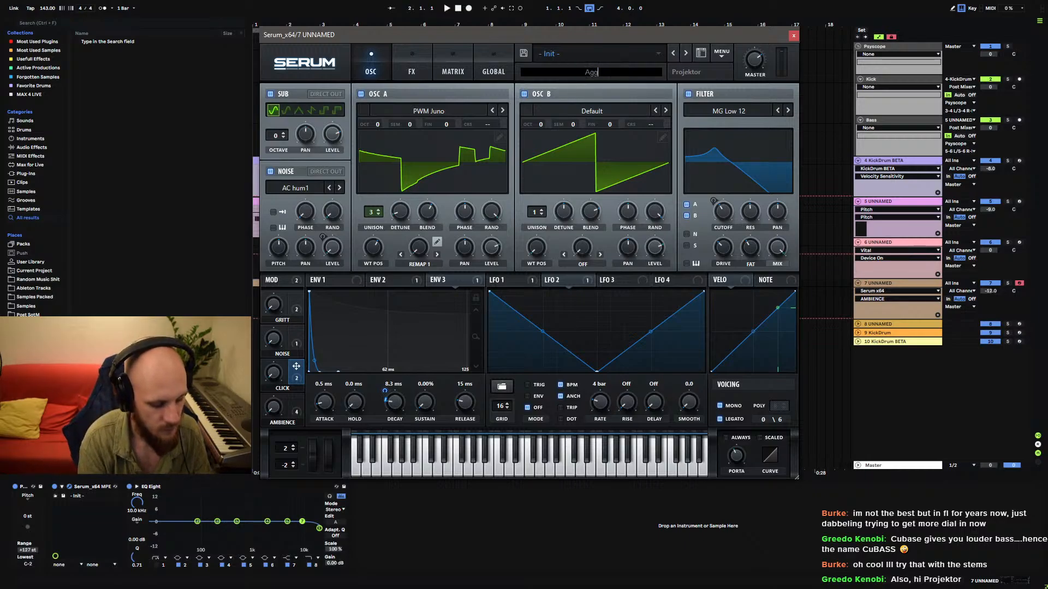
text(ressioe)
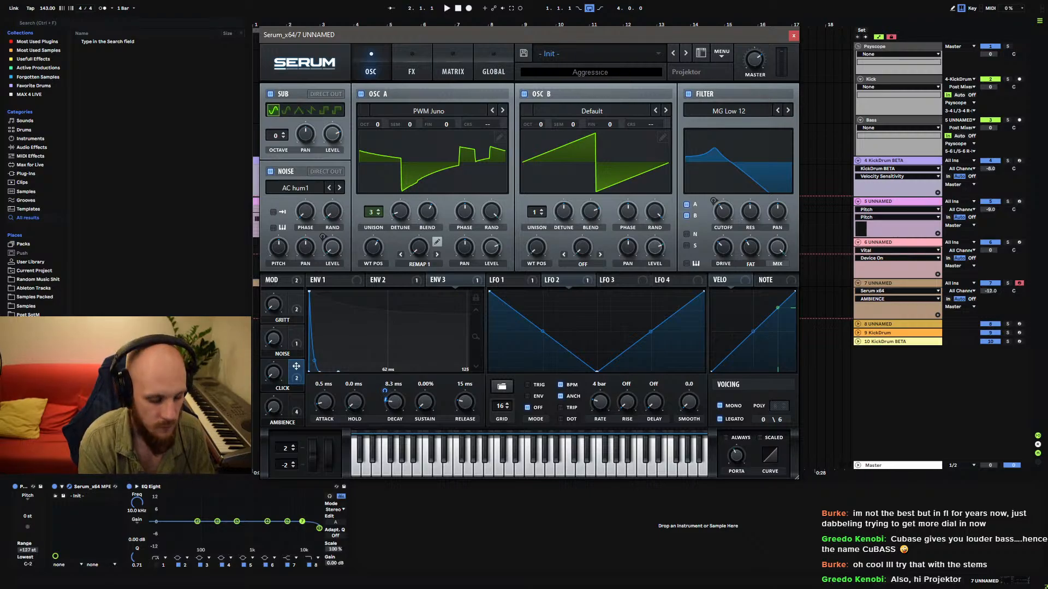
key(BackSpace)
key(BackSpace)
key(BackSpace)
key(BackSpace)
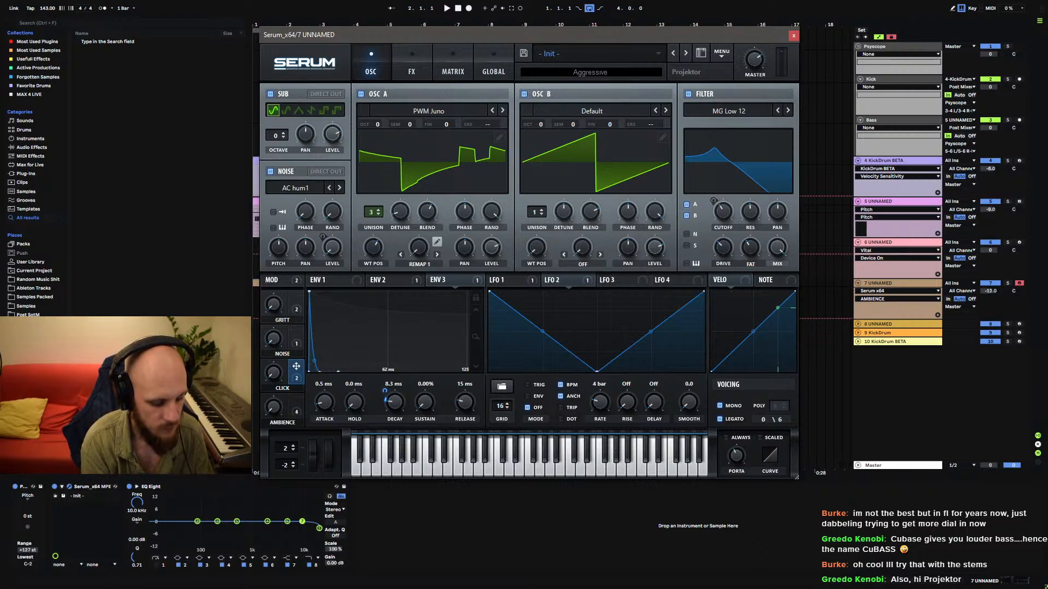
text(Custom)
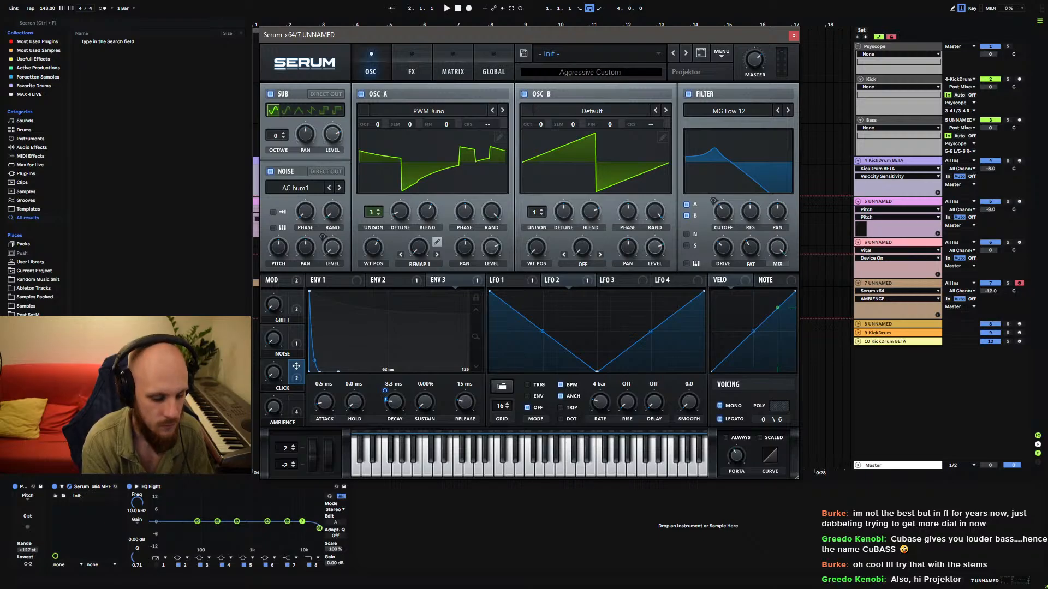
Replace the preset description's text with "Custom Distortion Curve Lead (".
key(BackSpace)
key(BackSpace)
key(BackSpace)
key(BackSpace)
key(BackSpace)
key(BackSpace)
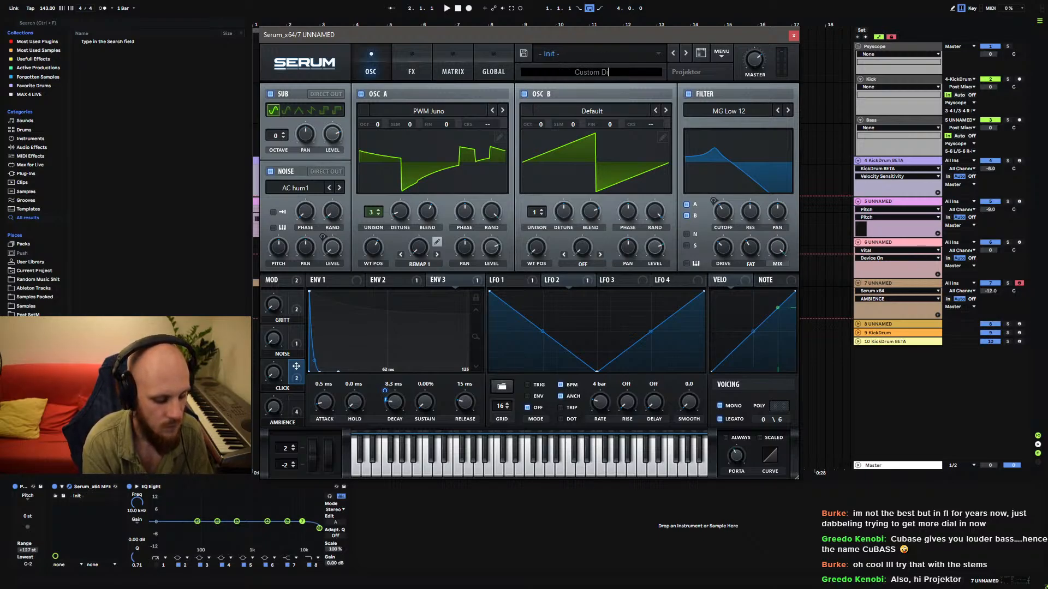
text(Distortion)
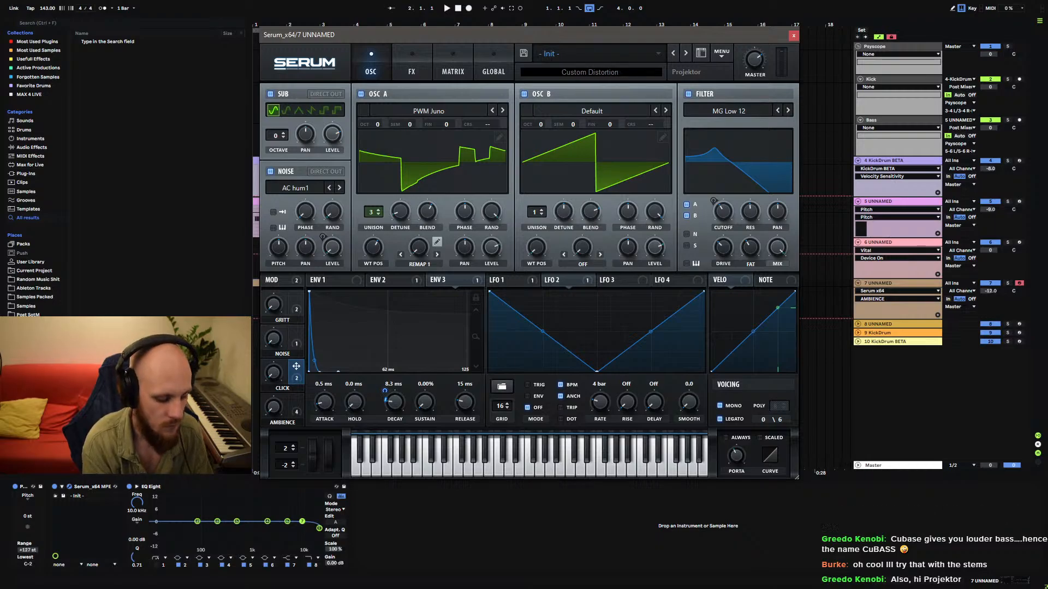
text( Curve Le)
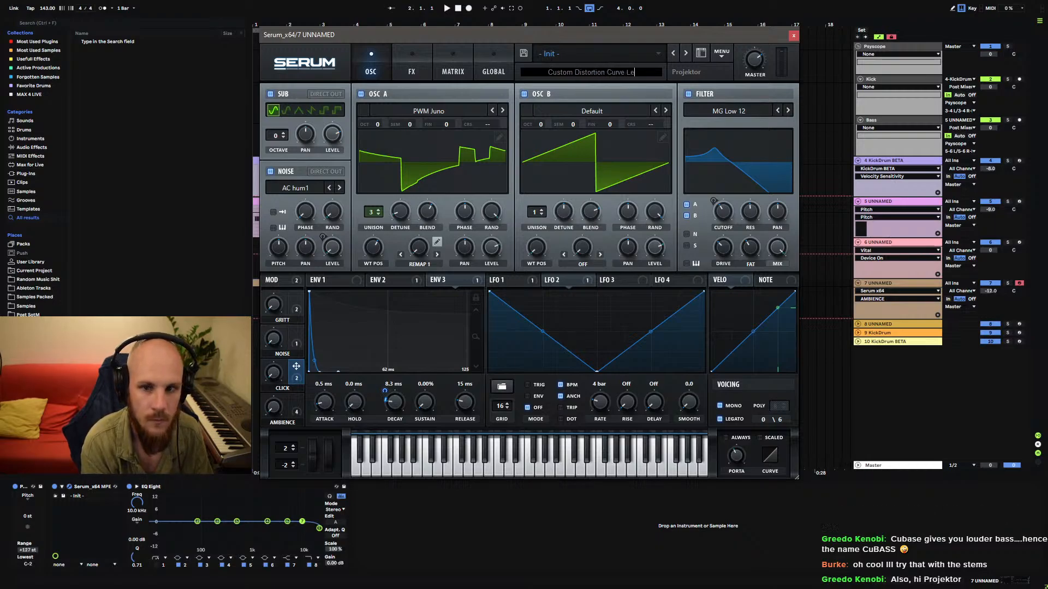
text(ad ()
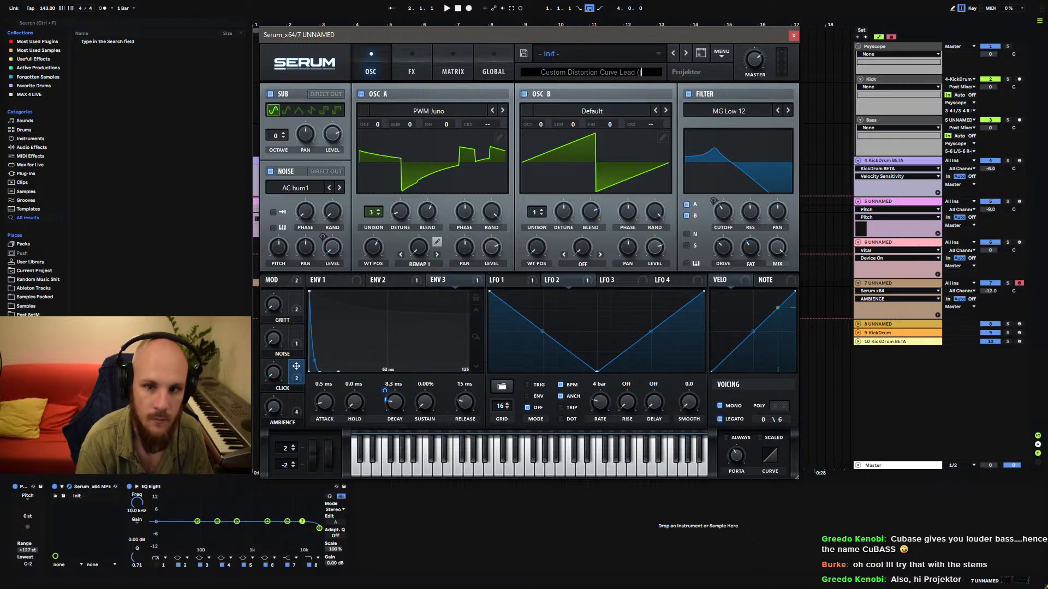
Complete the parenthesis in the preset description with "Mod = Width)" to note what the mod wheel controls.
text(Mod)
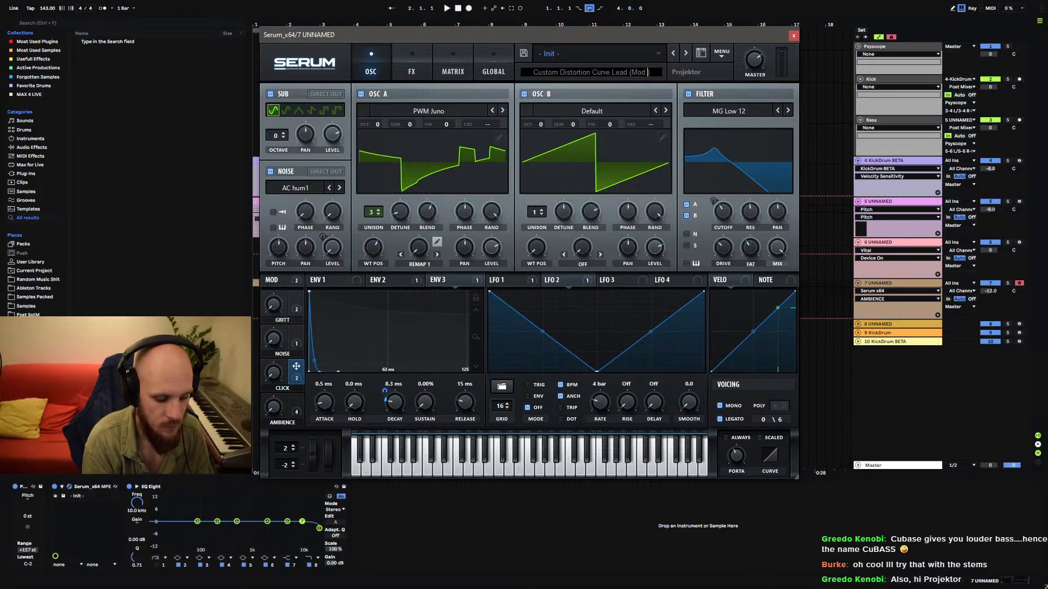
text( =)
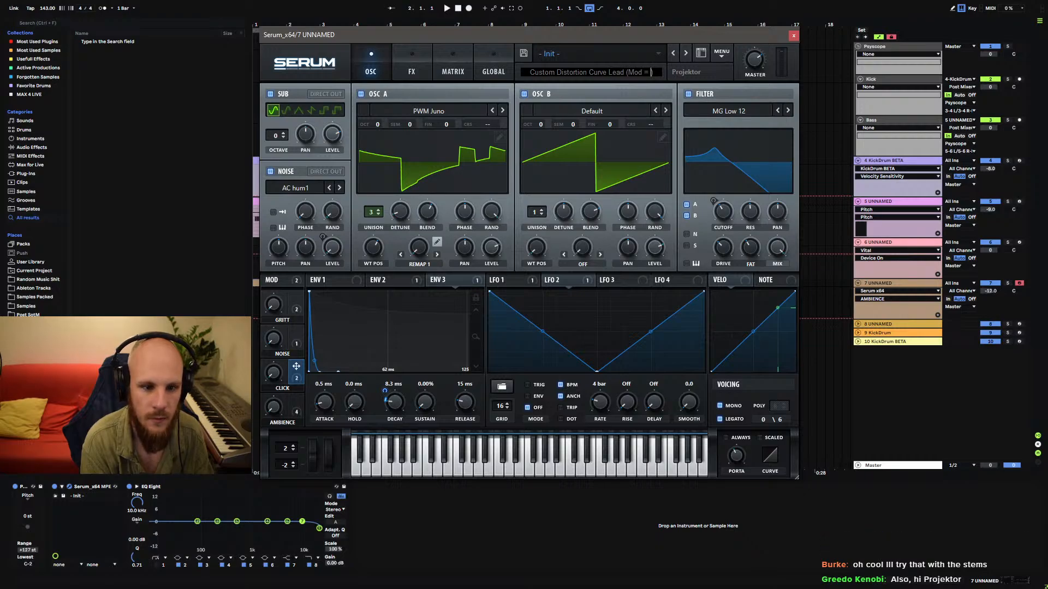
text( Filter)
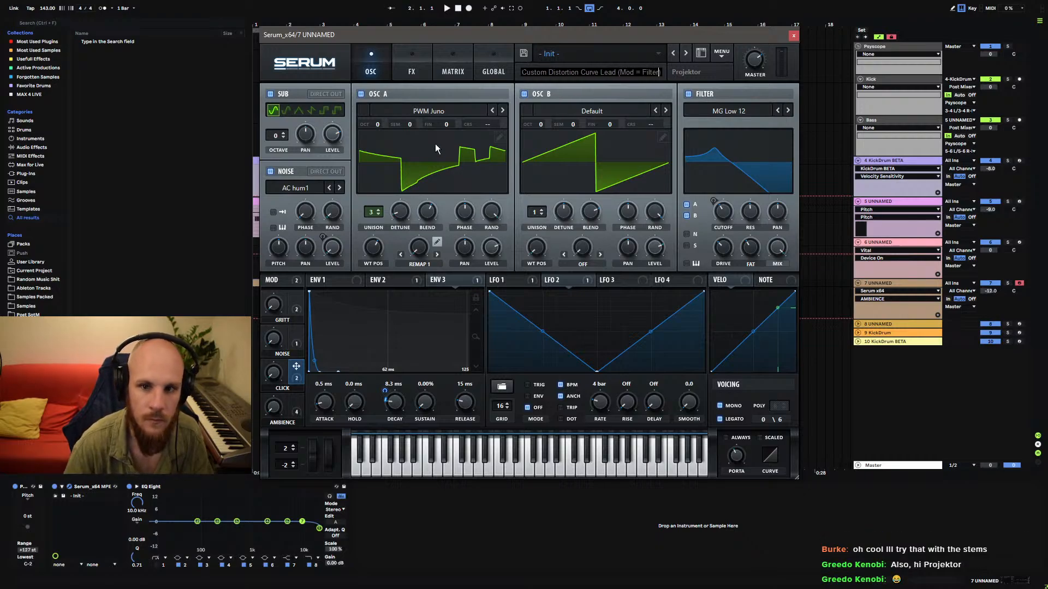
key(BackSpace)
key(BackSpace)
key(BackSpace)
key(BackSpace)
key(BackSpace)
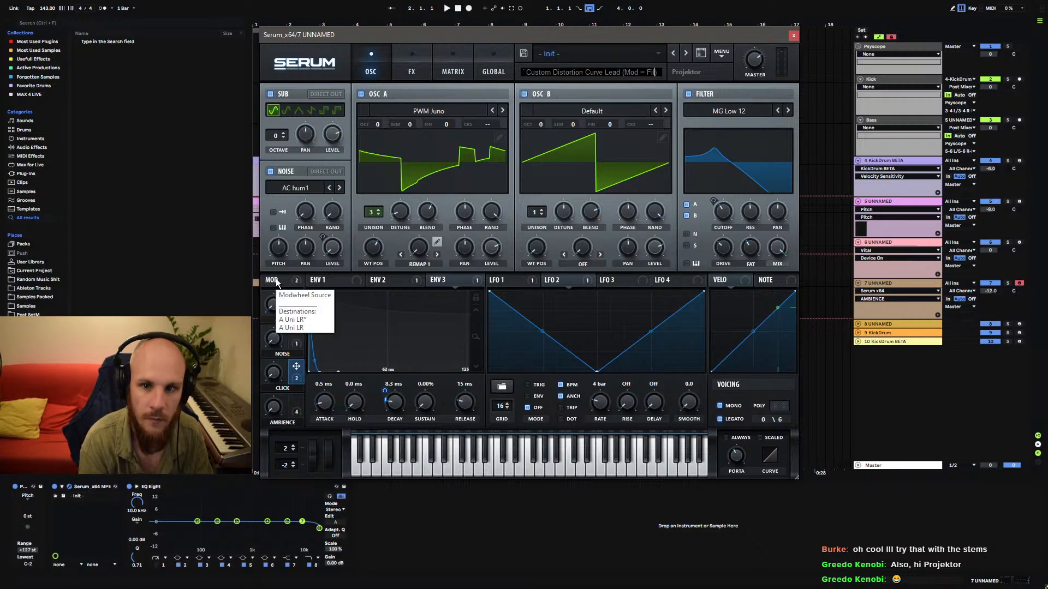
key(BackSpace)
text(Width)
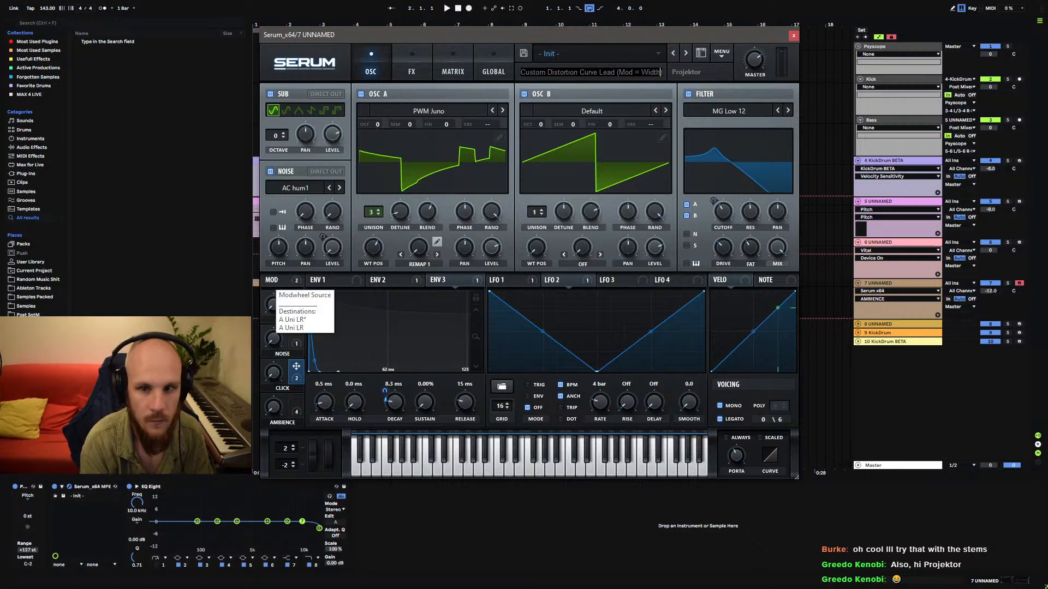
click(282, 281)
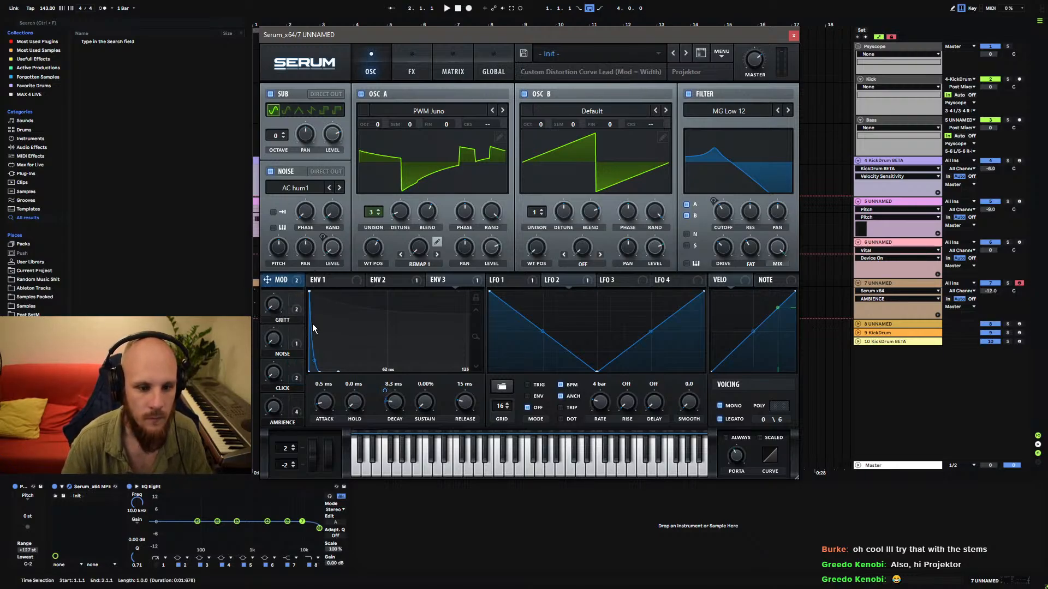
Play back the lead while moving the modulation wheel, and turn down the Ambience macro.
key(space)
drag(329, 456, 352, 313)
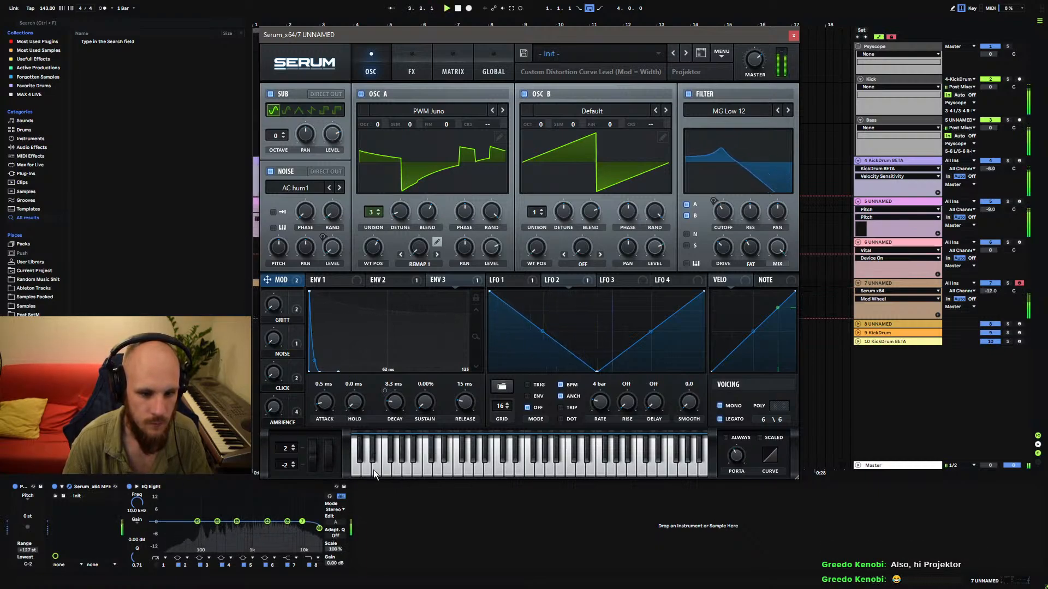
click(507, 282)
drag(275, 409, 275, 432)
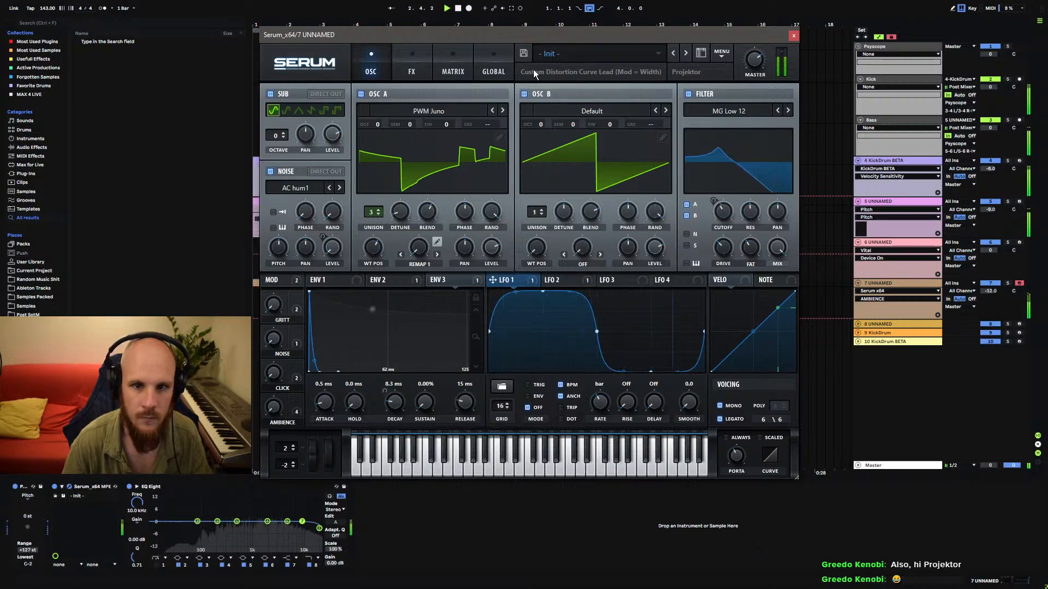
Save the preset as "[SYNTH] The Distorter" in the PPE Vol 4 TMP folder.
click(524, 54)
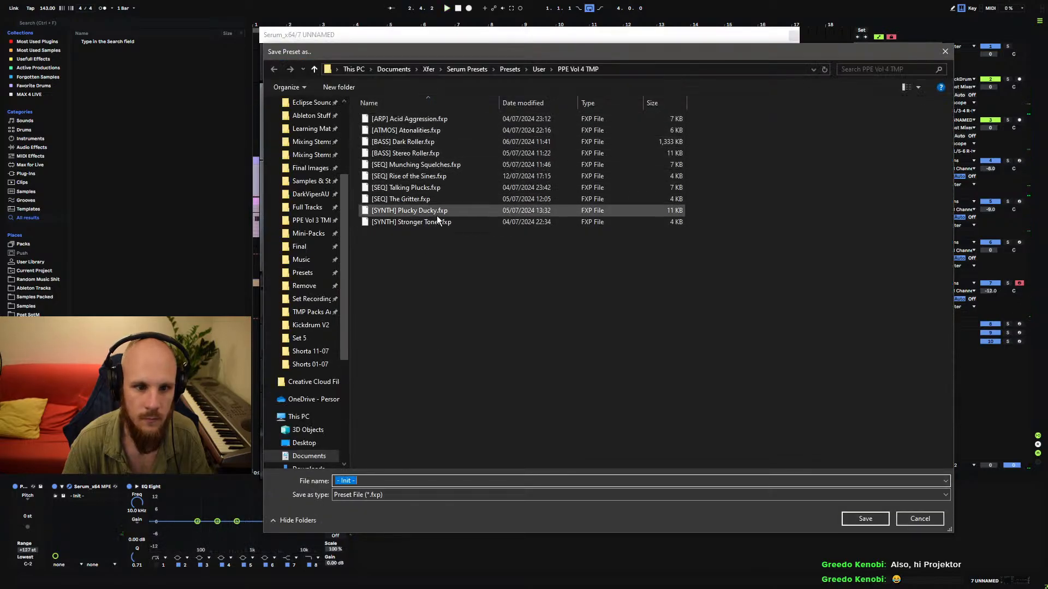
click(415, 222)
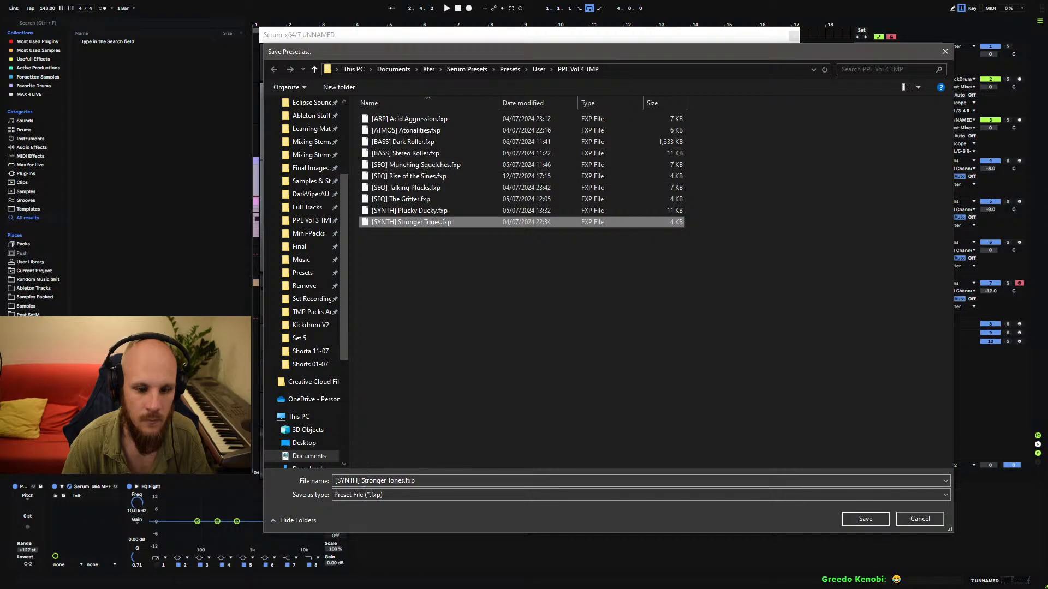
click(363, 481)
drag(362, 482, 445, 481)
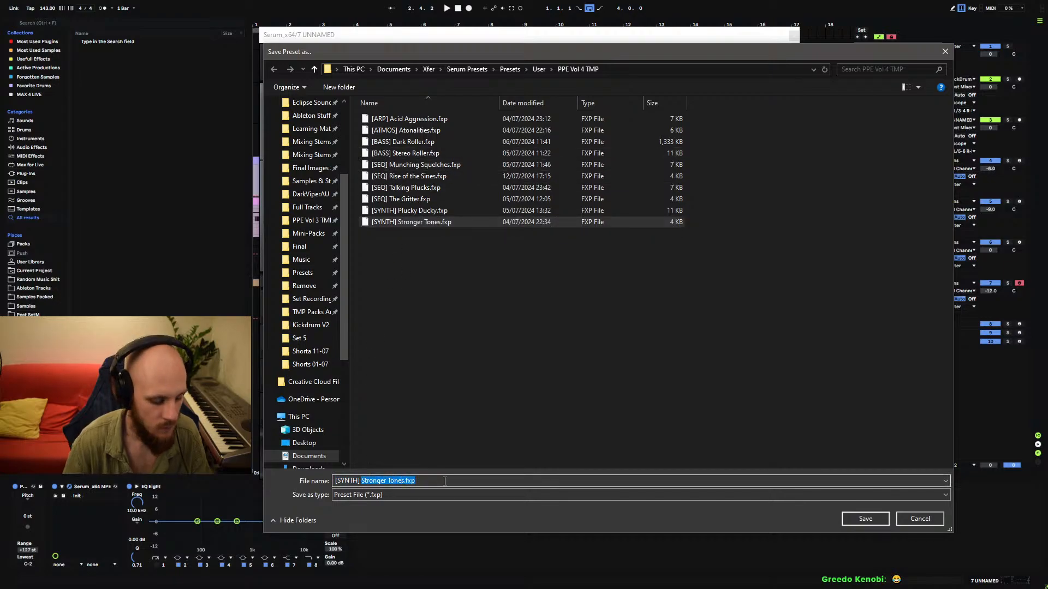
text(The Distort)
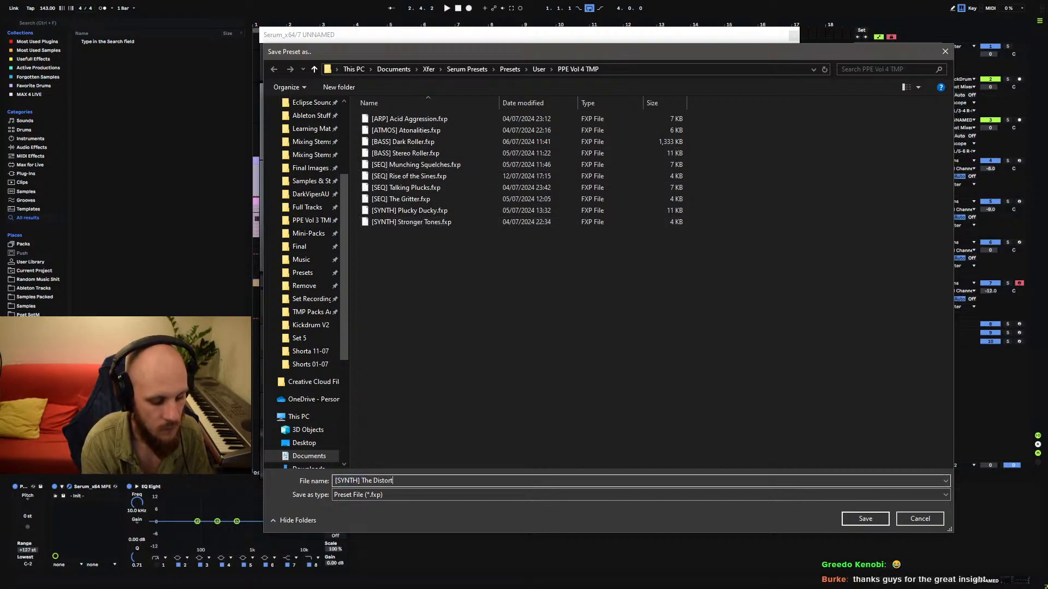
text(er)
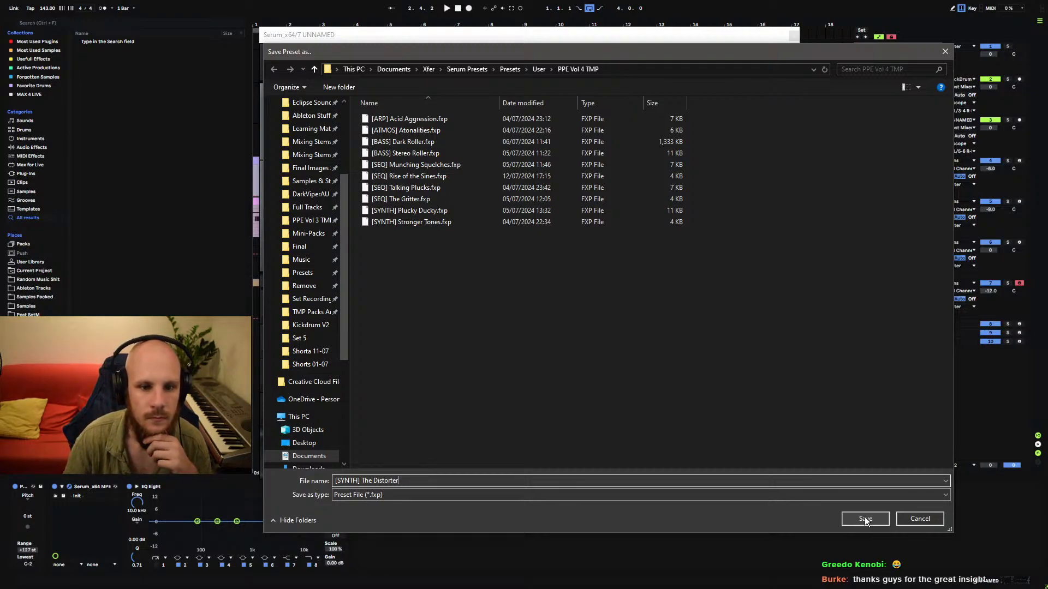
click(865, 519)
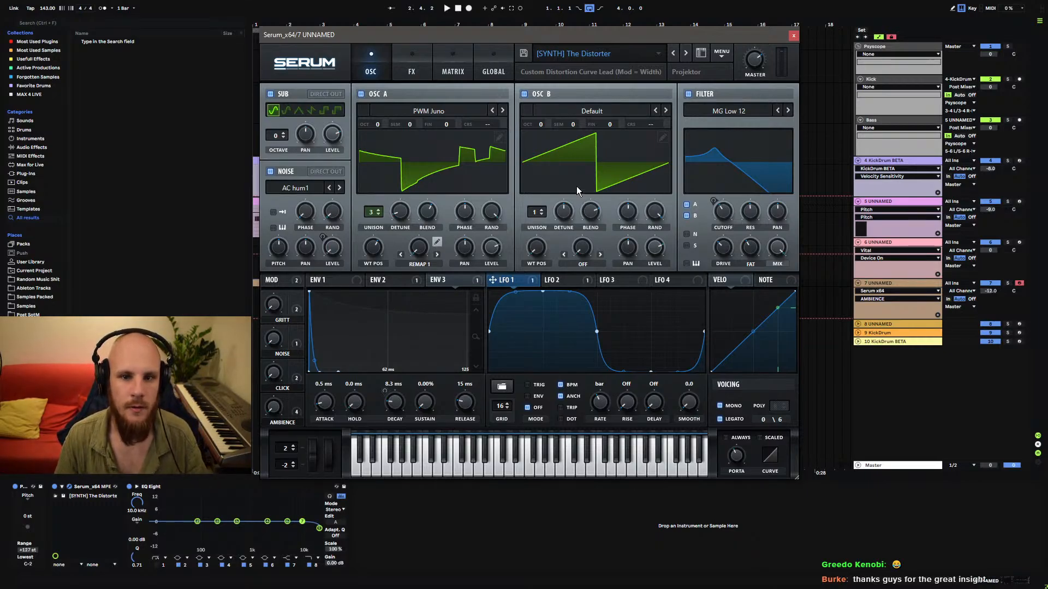
Reset Serum to its initial preset and close the plug-in window.
click(721, 53)
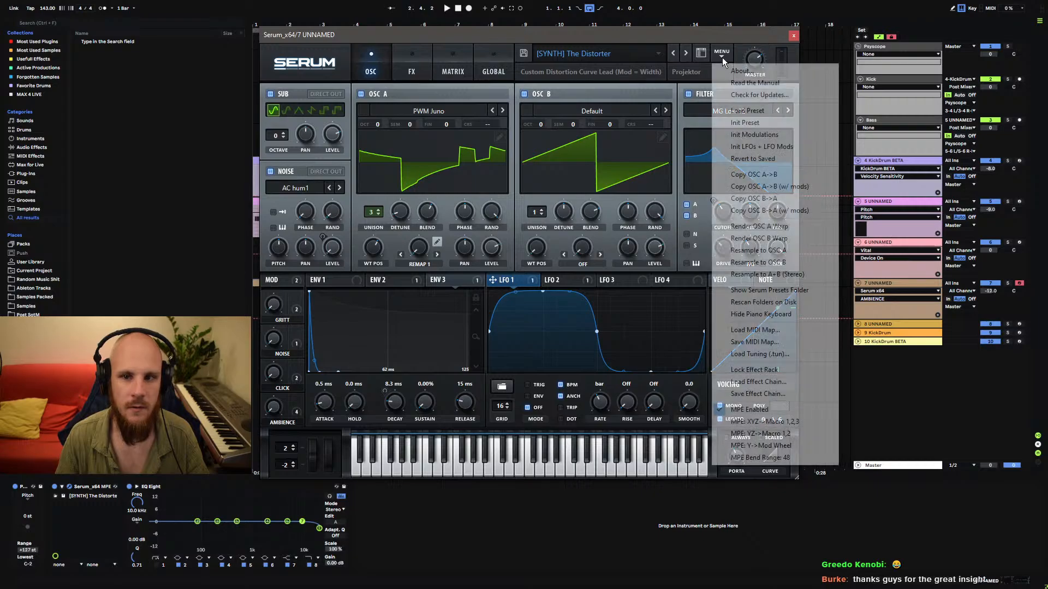
click(762, 123)
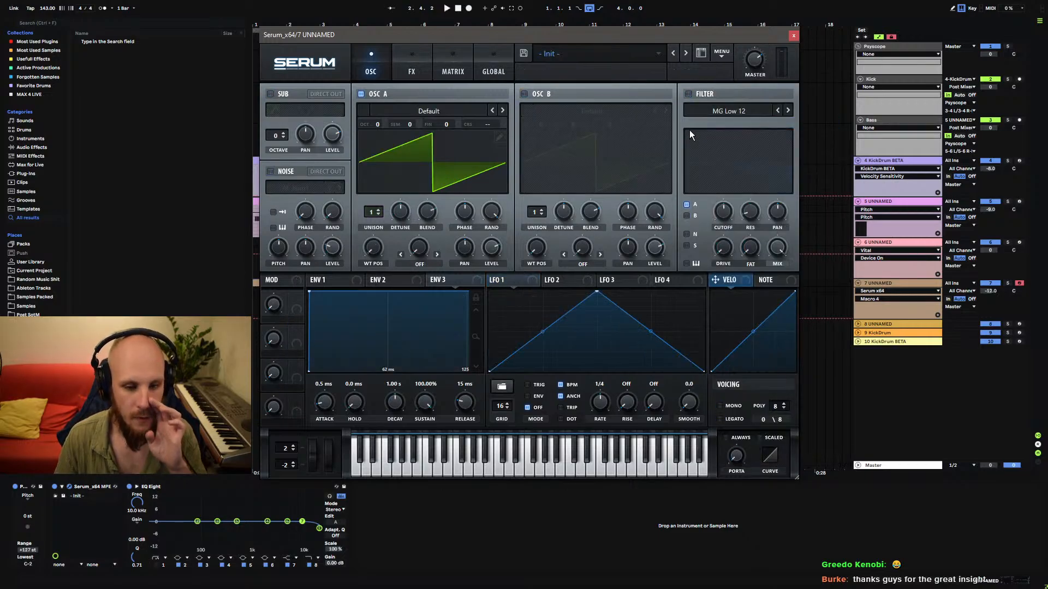
click(793, 36)
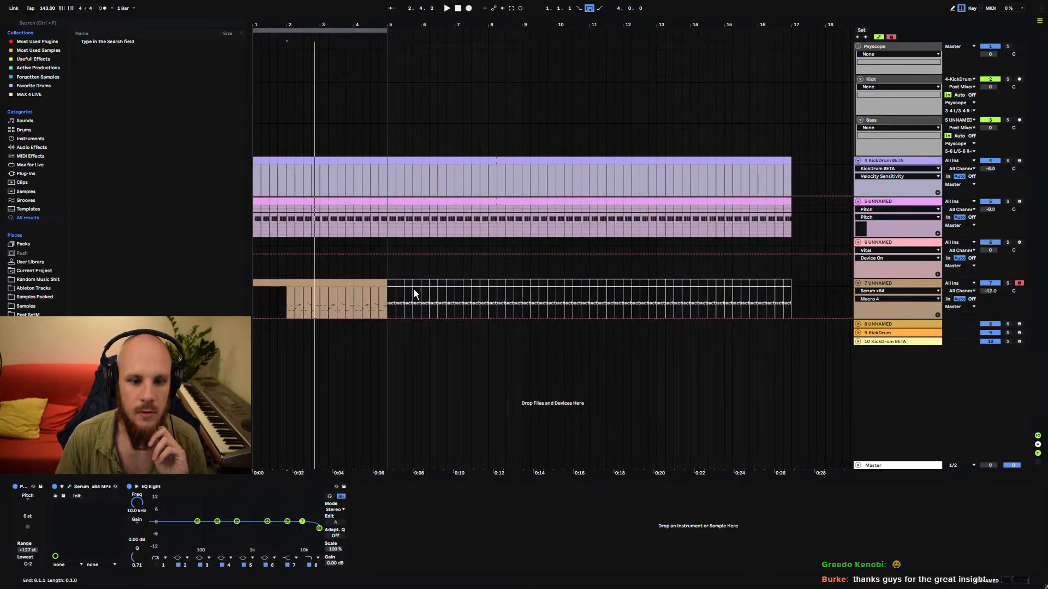
Deactivate the remaining active clips in the first four bars of track 7.
drag(323, 285, 352, 289)
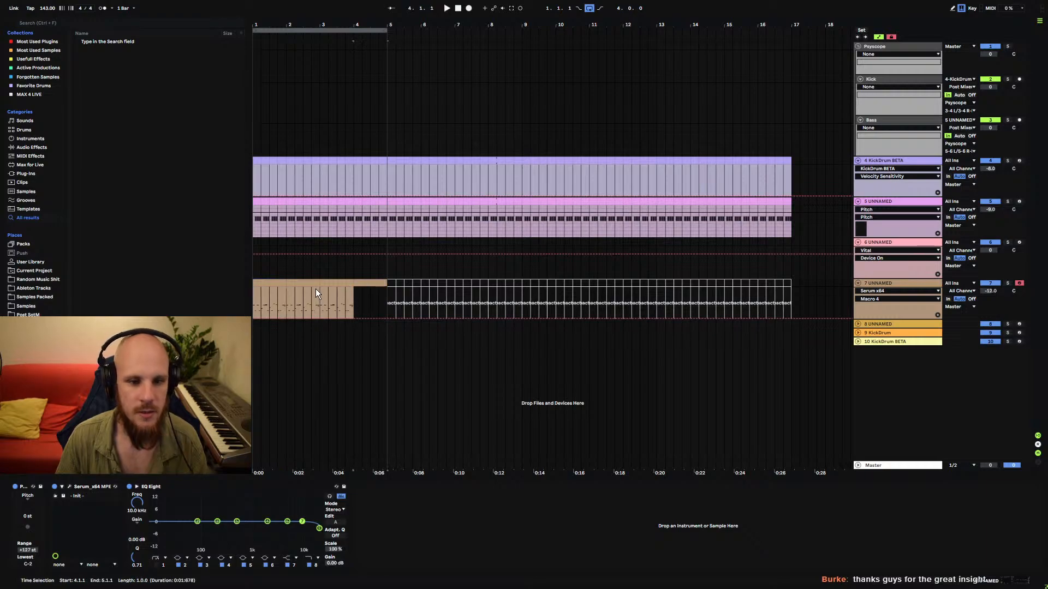
click(276, 289)
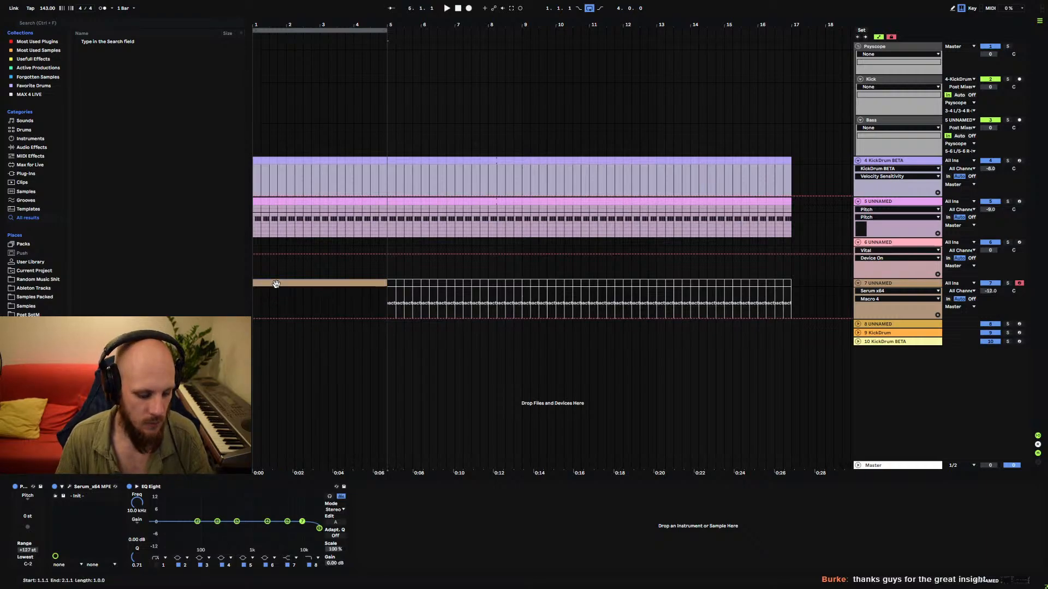
key(0)
click(254, 303)
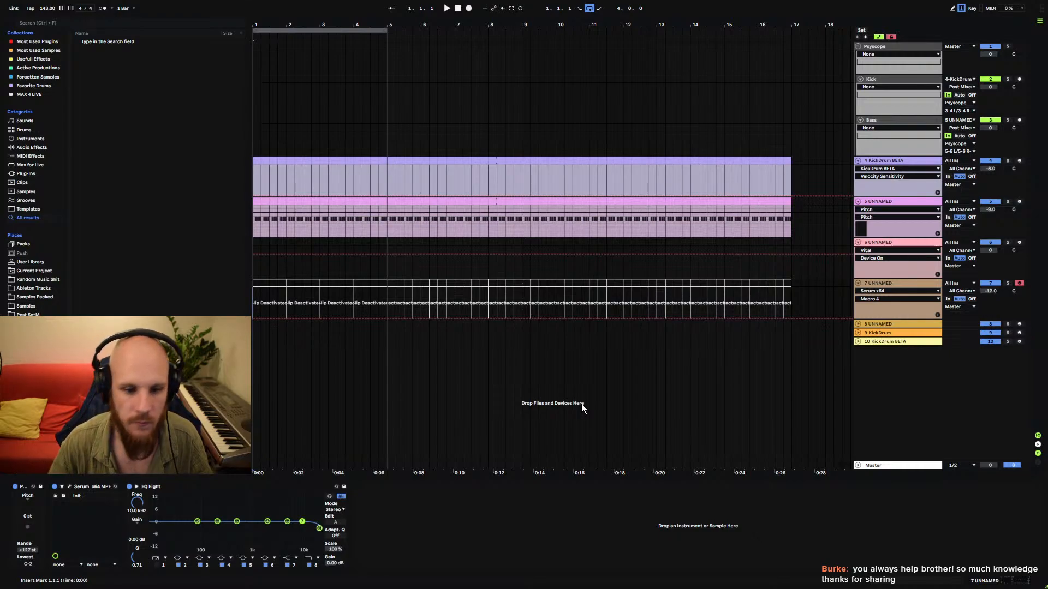
Delete all clips on track 7, from bar 1 to bar 17.
click(278, 285)
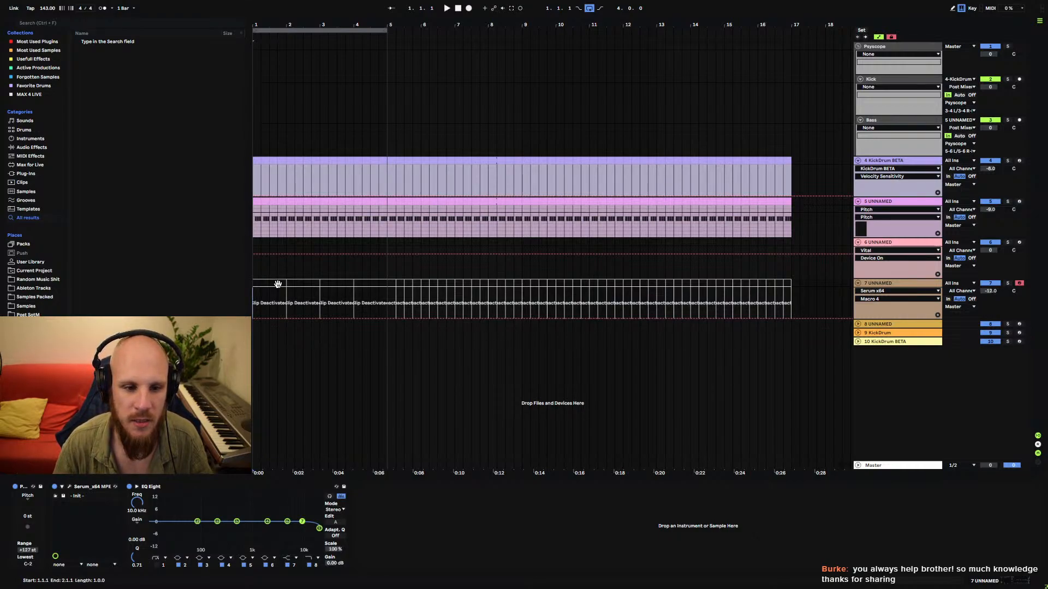
shift+click(788, 283)
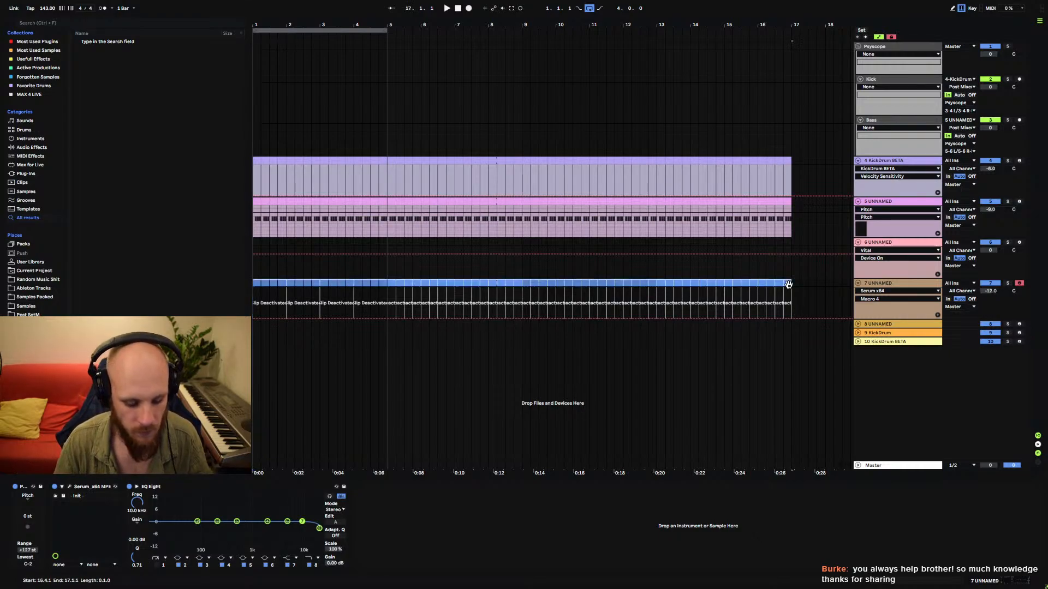
key(Delete)
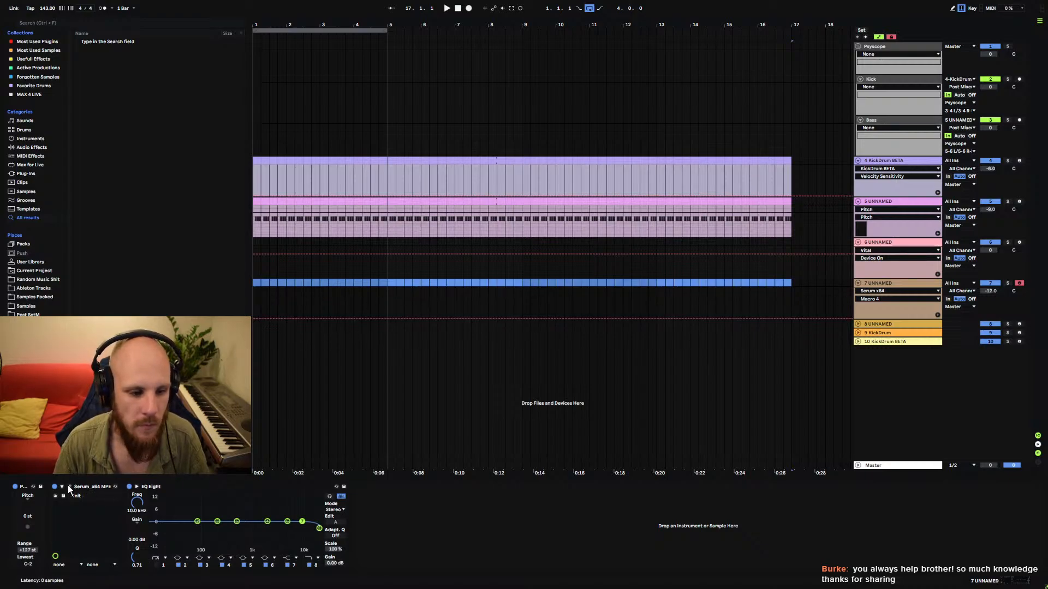
Reopen Serum on track 7, enable oscillator B, and browse its Analog wavetables without loading one.
click(69, 487)
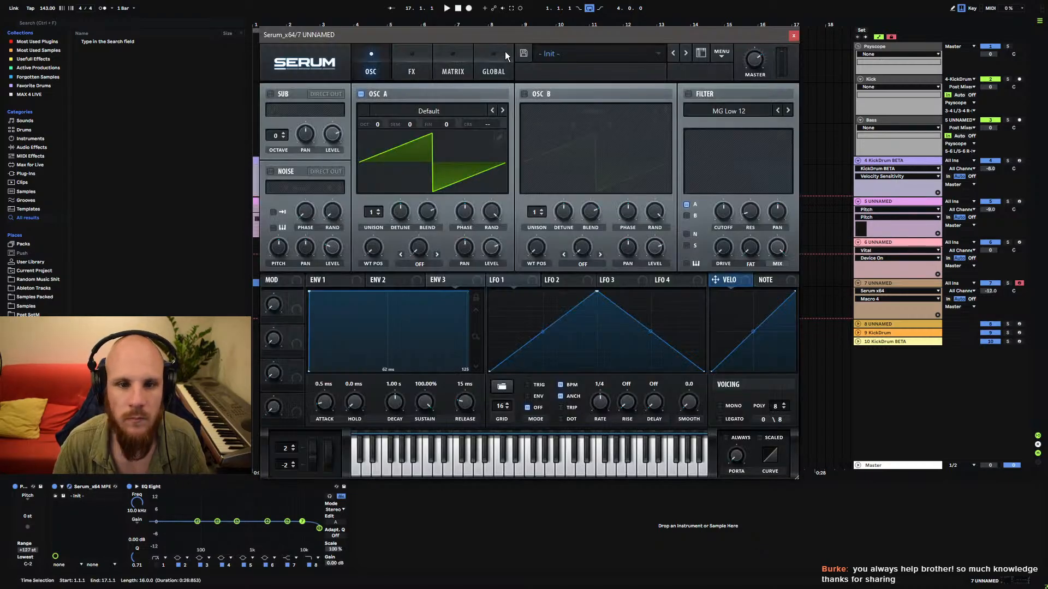
drag(507, 39, 489, 42)
drag(455, 346, 464, 377)
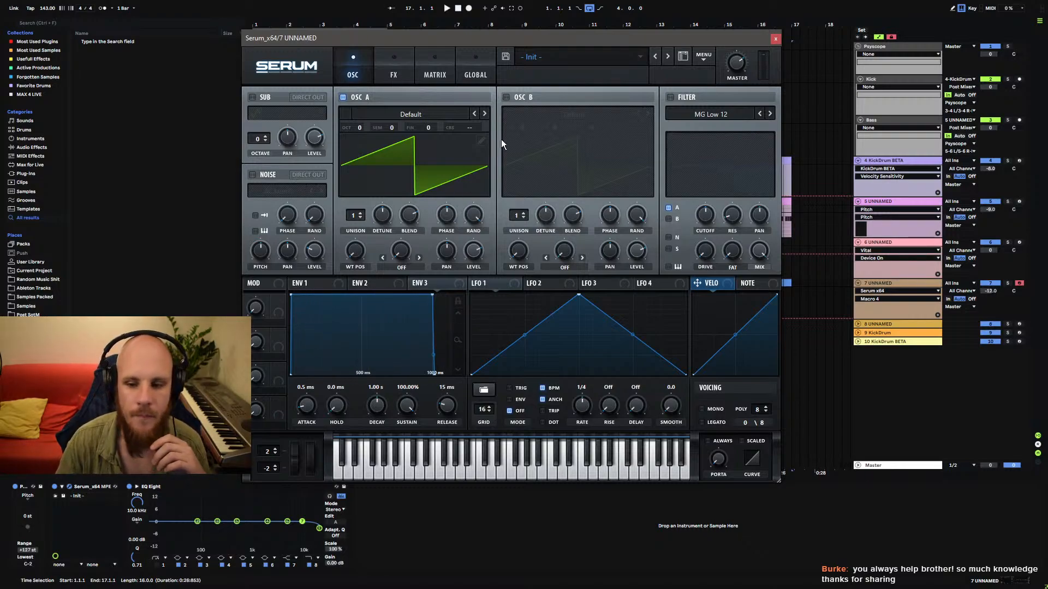
click(510, 99)
click(552, 112)
mouse_move(568, 137)
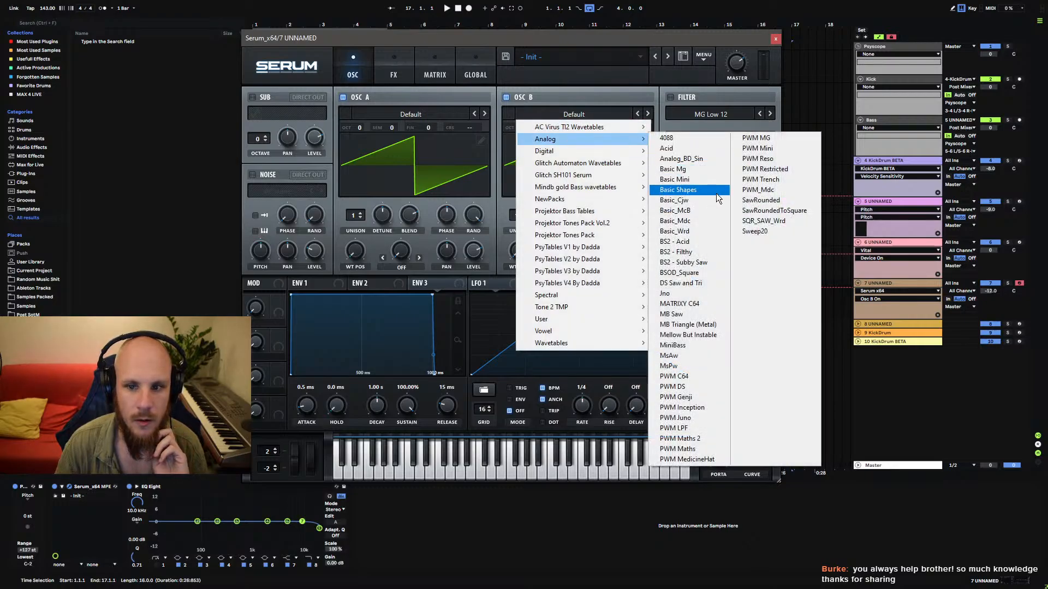
key(Escape)
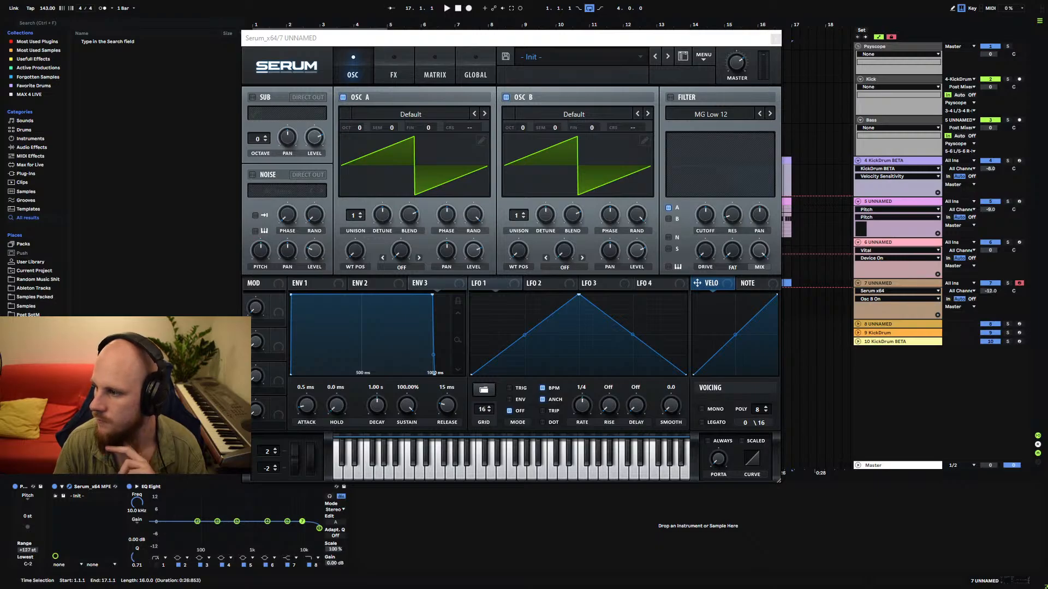
Switch to the web browser, maximize its window, and look over the open YouTube channel's home page.
key(alt+Tab)
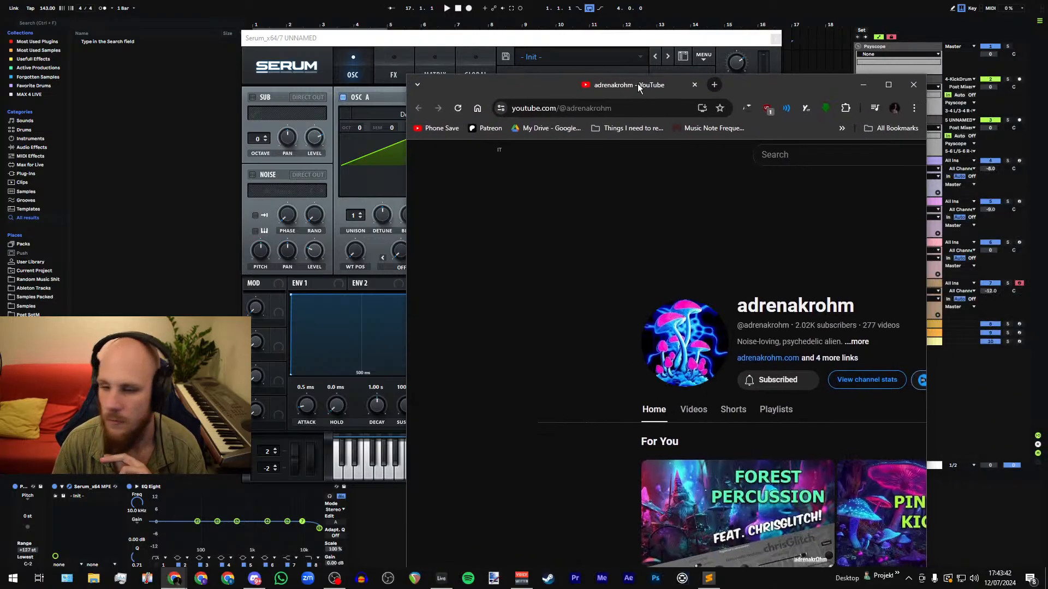
double_click(716, 83)
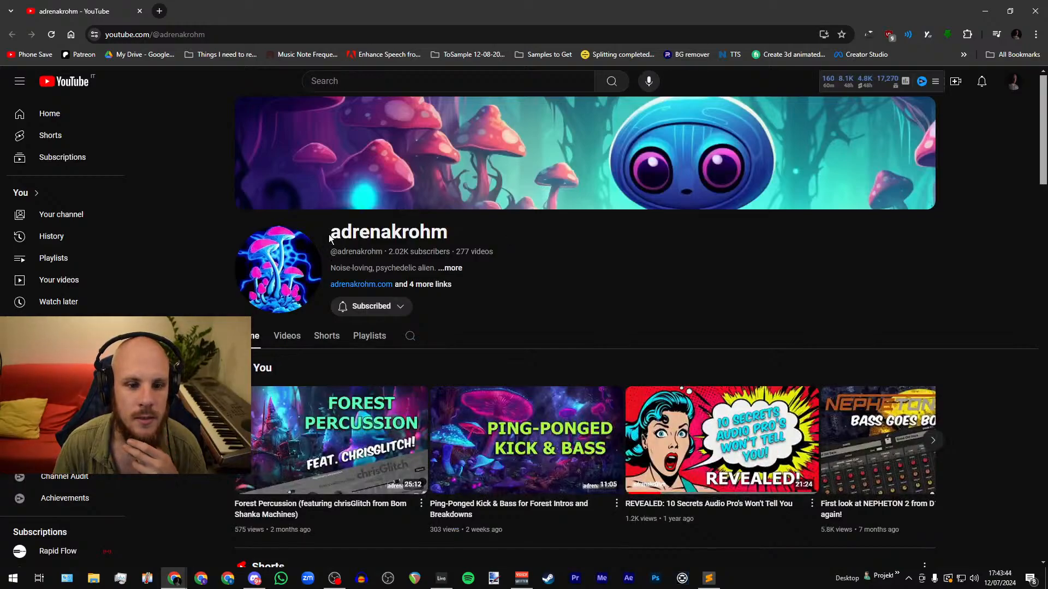
drag(329, 233, 512, 231)
click(580, 245)
scroll(578, 244, down, 4)
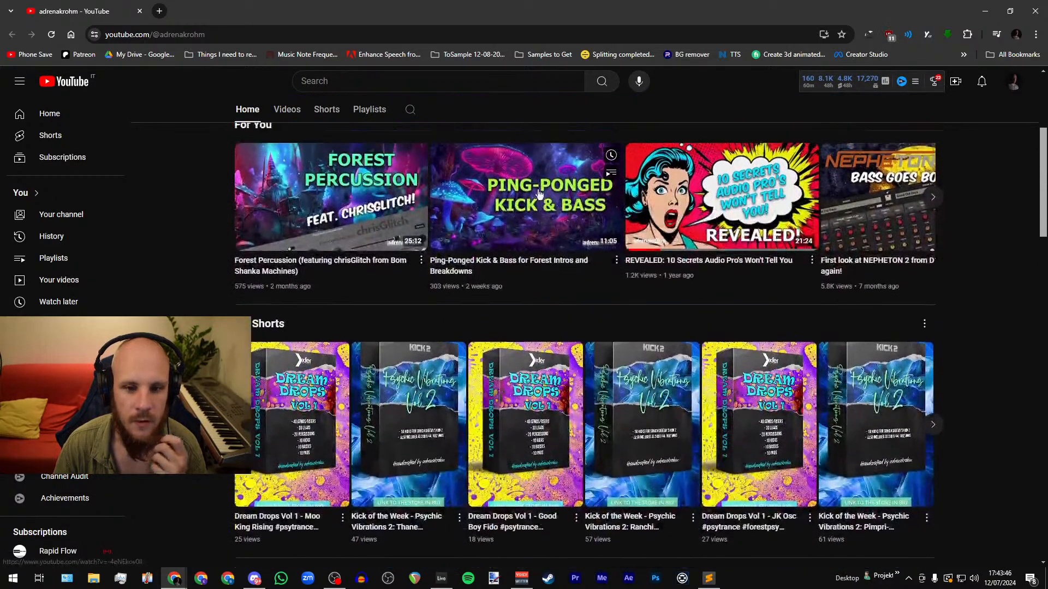
scroll(614, 168, up, 1)
scroll(613, 170, up, 1)
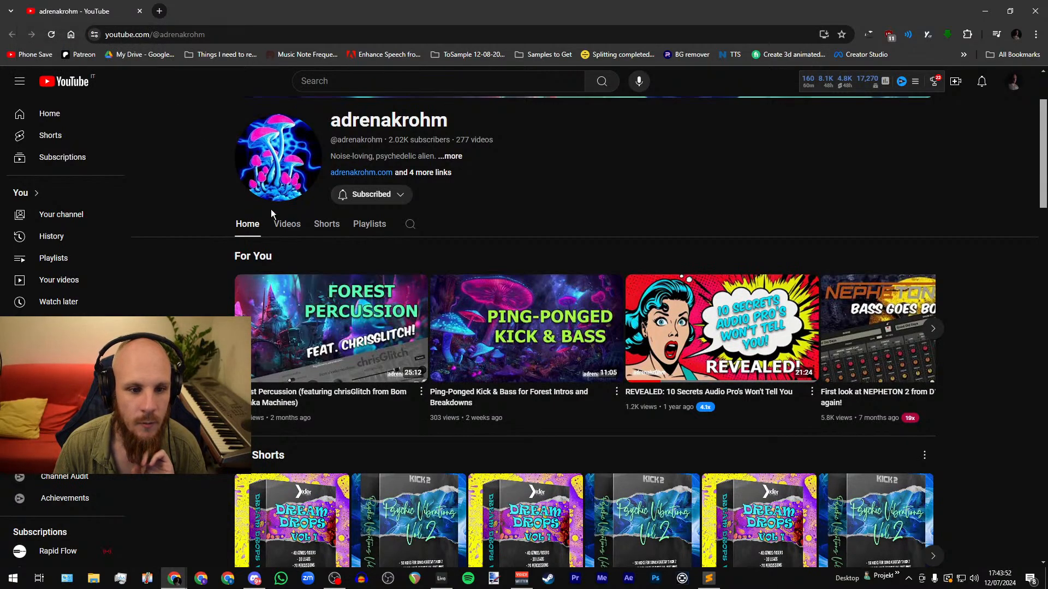
Look over the latest uploads in the YouTube channel's video list.
click(281, 223)
scroll(194, 298, down, 2)
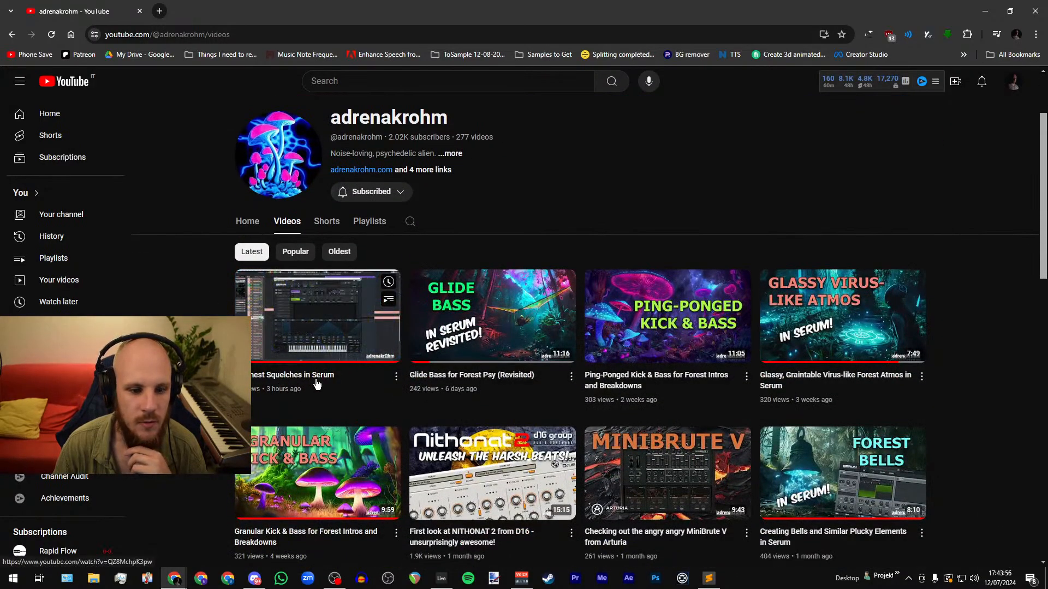
scroll(304, 384, up, 2)
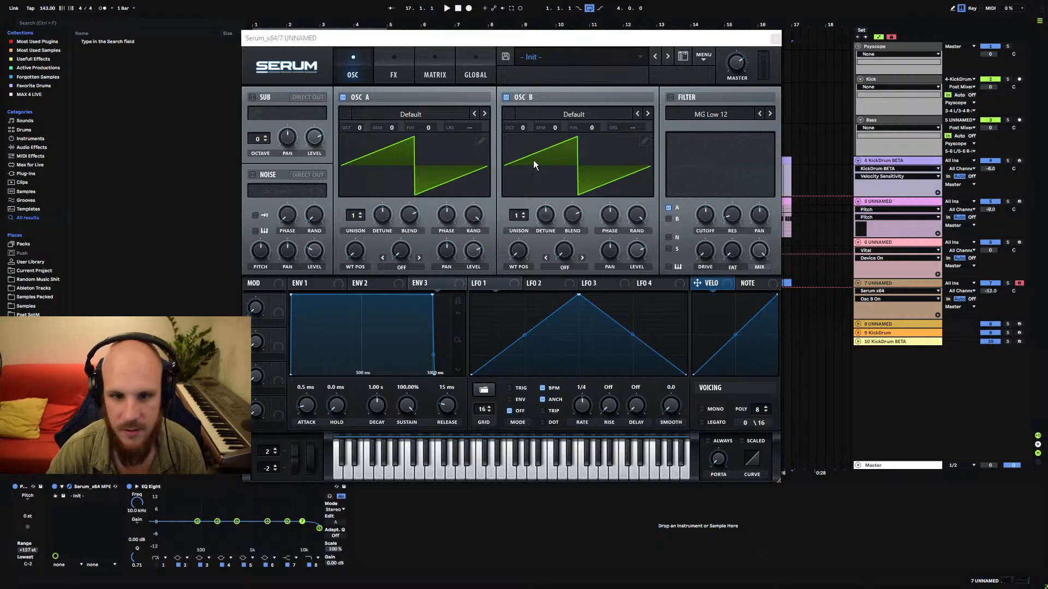
Load the Analog wavetable Basic Shapes into oscillator B and set oscillator A's warp to FM (From B) at 100%.
click(581, 114)
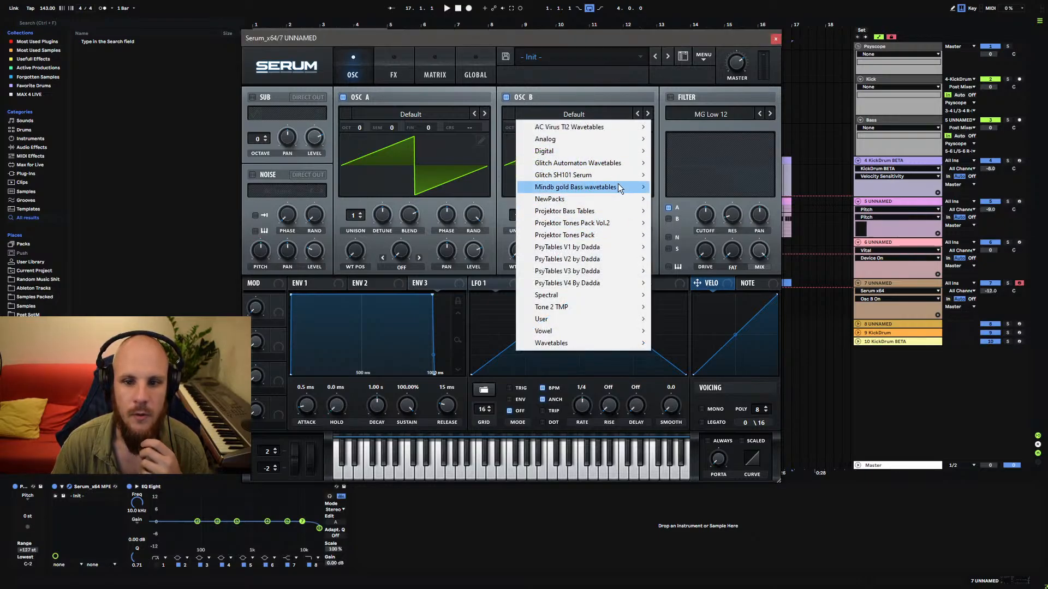
mouse_move(614, 152)
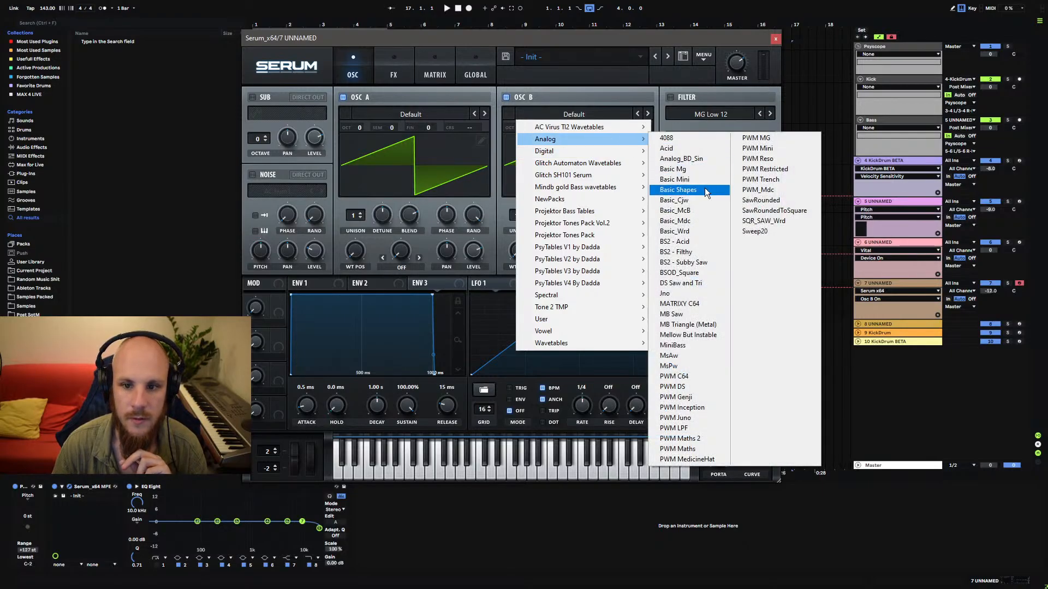
click(705, 188)
drag(525, 253, 541, 221)
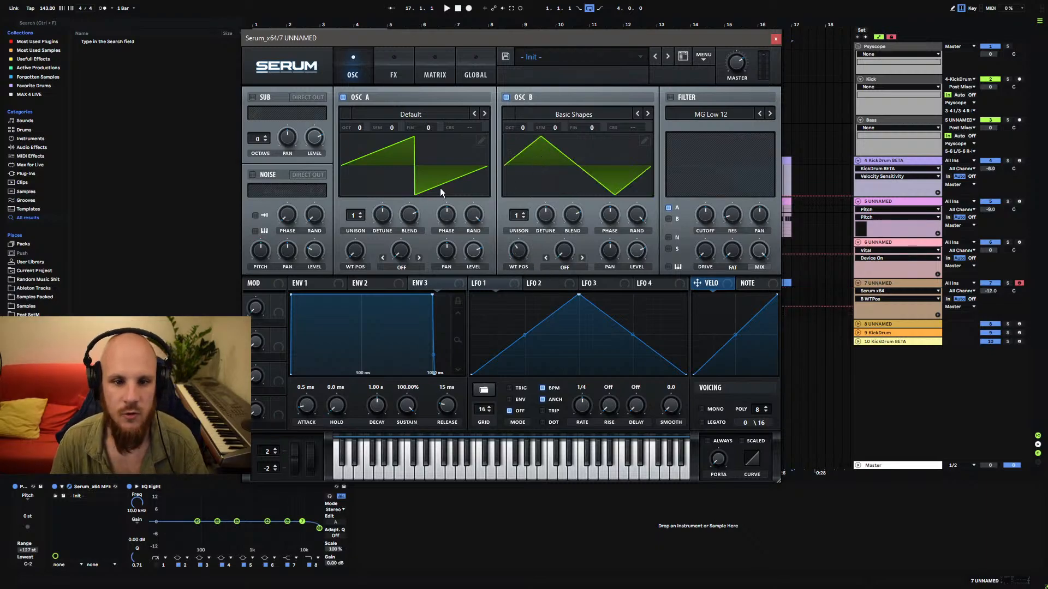
click(402, 267)
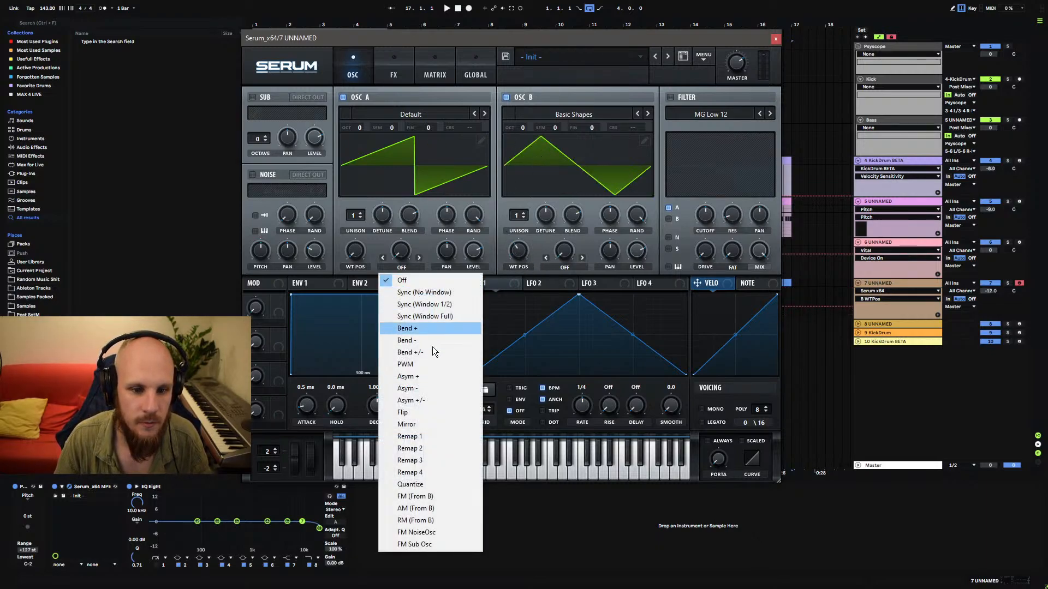
click(428, 505)
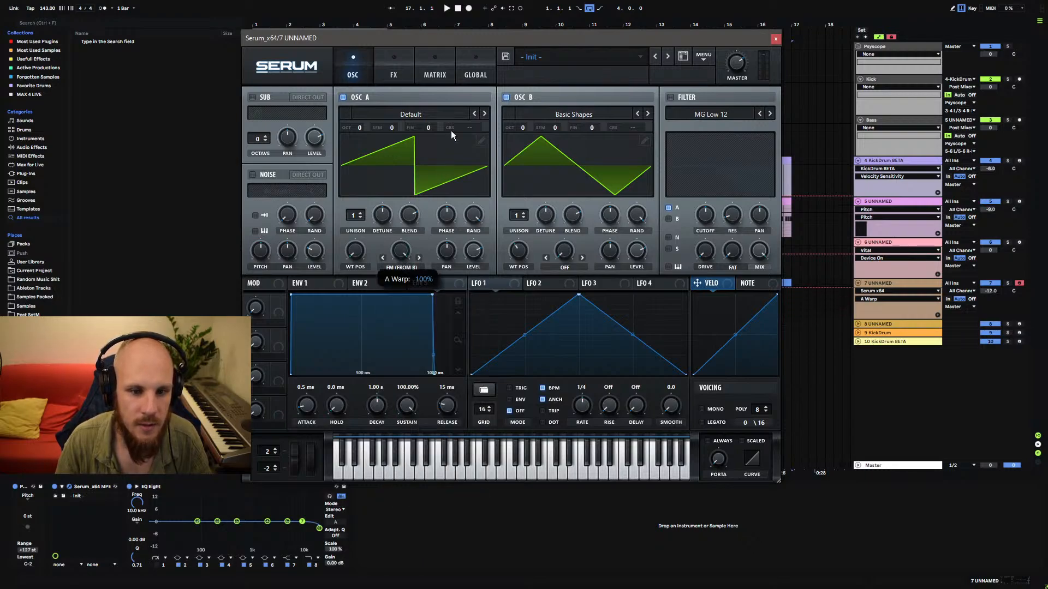
Turn down oscillator B's level, lower its octave to -4, and move its wavetable position to the sine shape.
click(638, 251)
drag(526, 130, 527, 228)
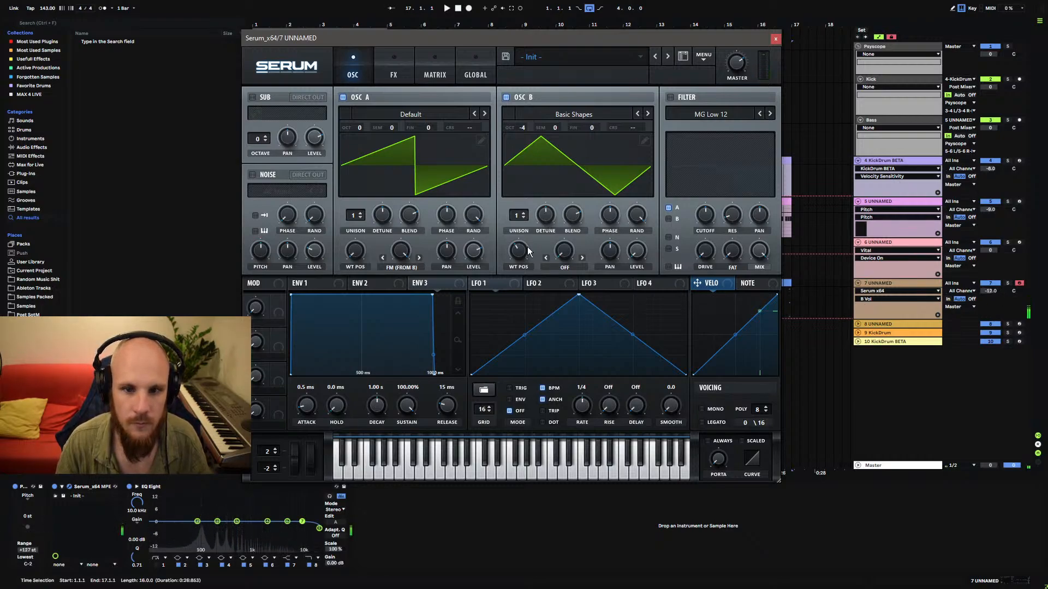
drag(518, 270, 510, 297)
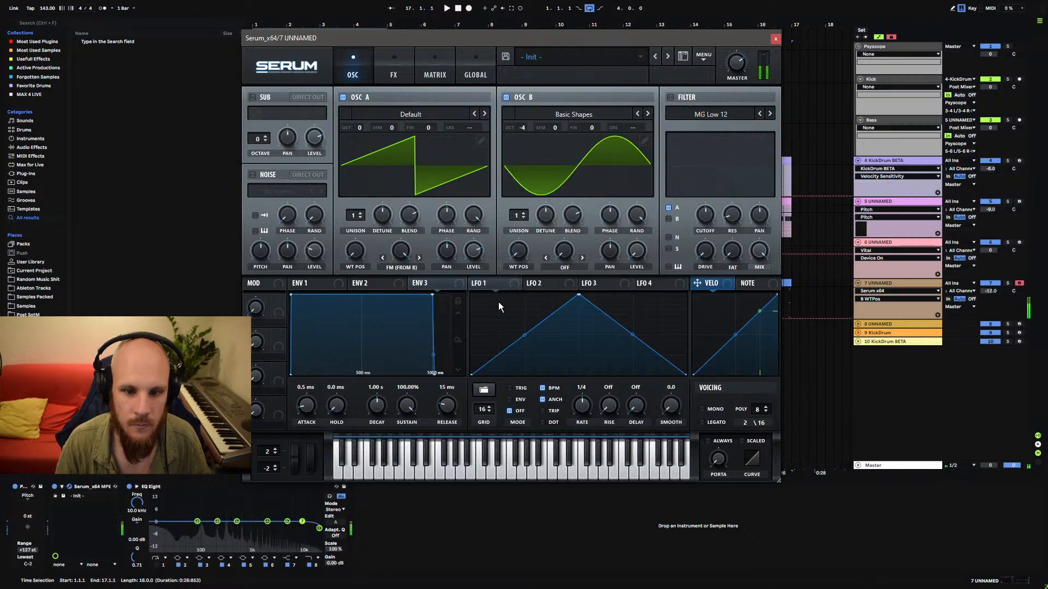
Audition the FM patch by playing notes in lower computer-keyboard octaves.
key(z)
key(z)
key(a)
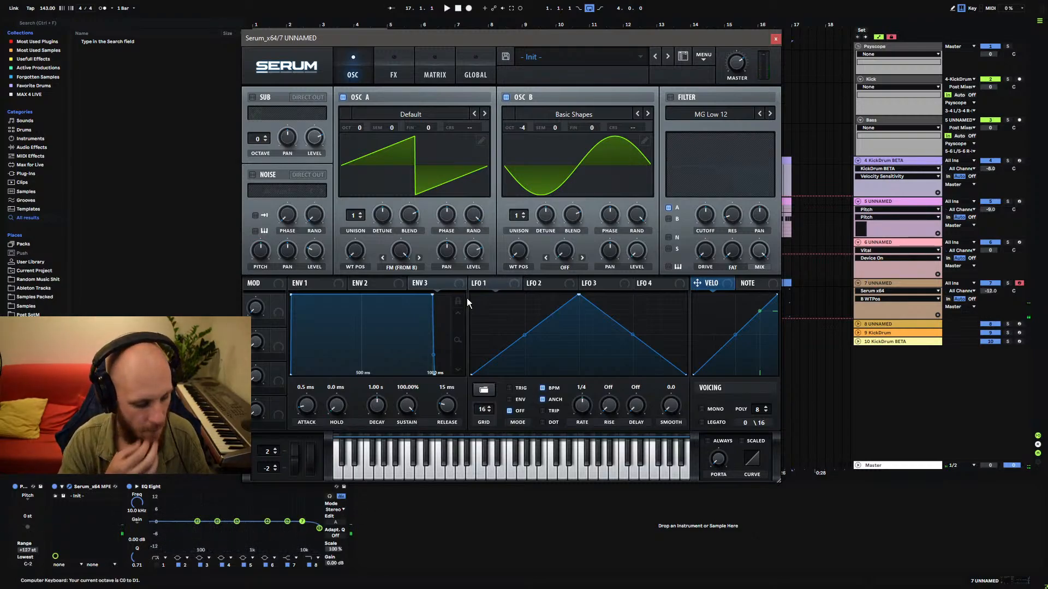
key(x)
key(a)
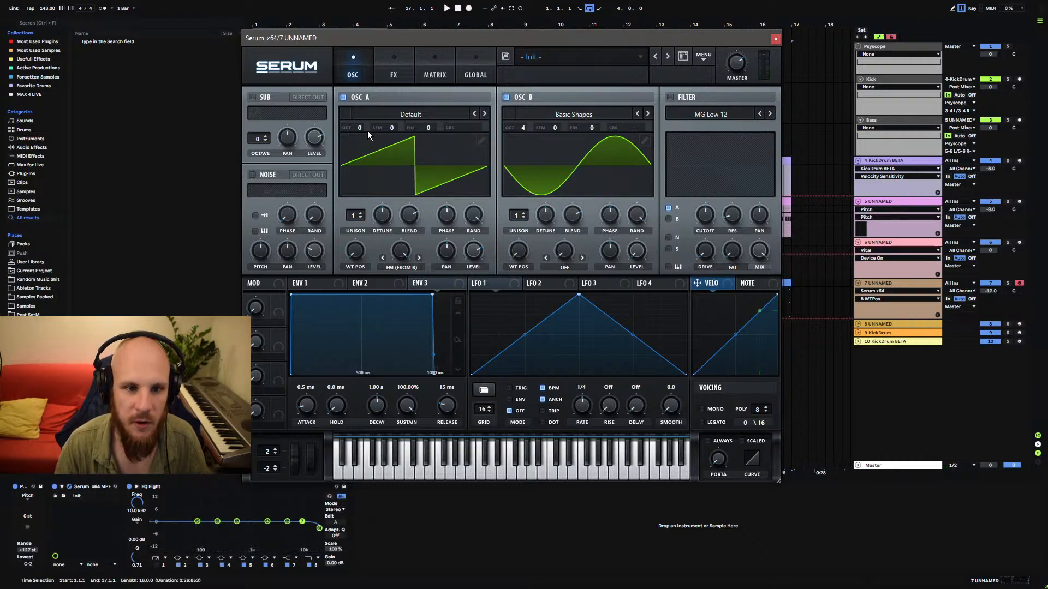
key(a)
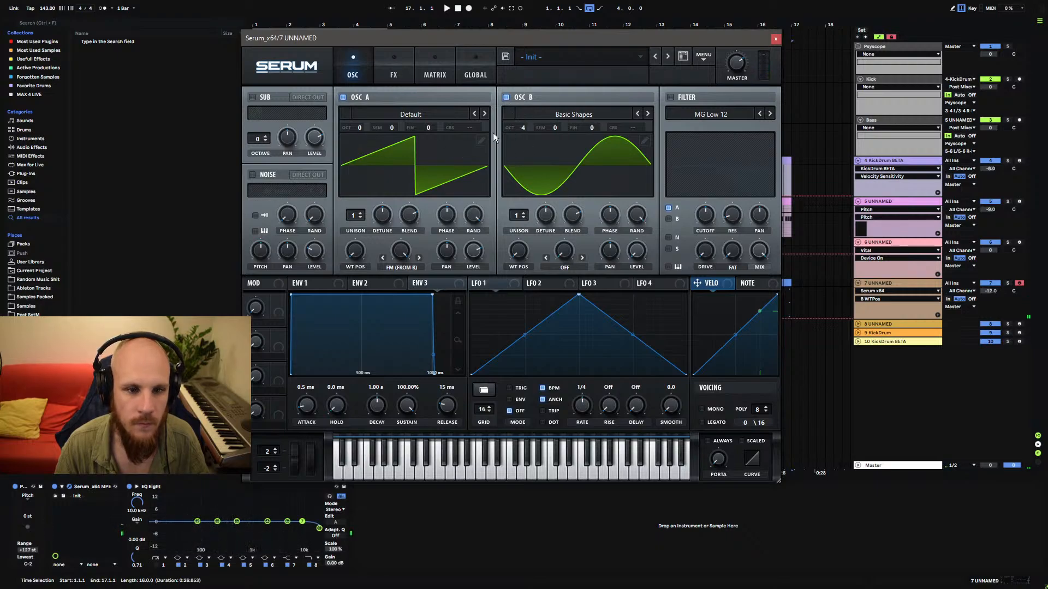
Set oscillator B's coarse pitch to -41.11 and assign Macro 1 to modulate it by 28.
drag(636, 131, 638, 226)
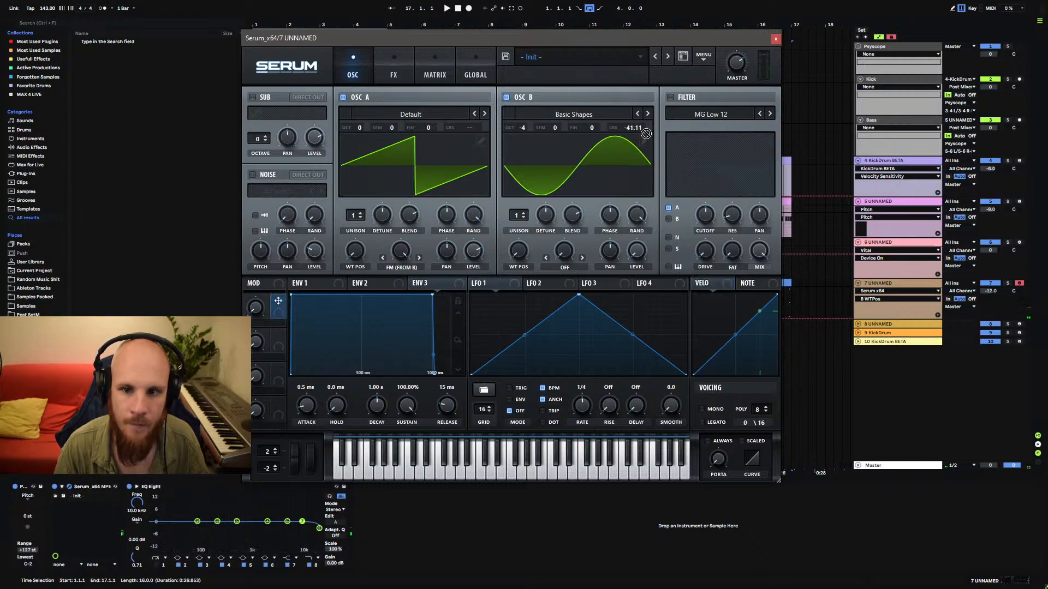
drag(646, 134, 649, 128)
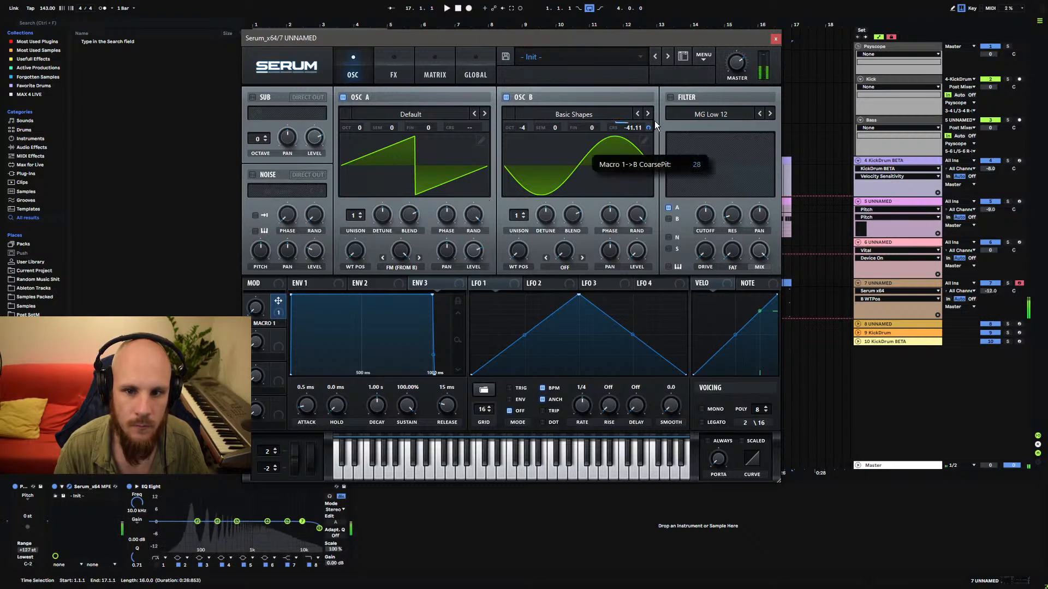
click(255, 309)
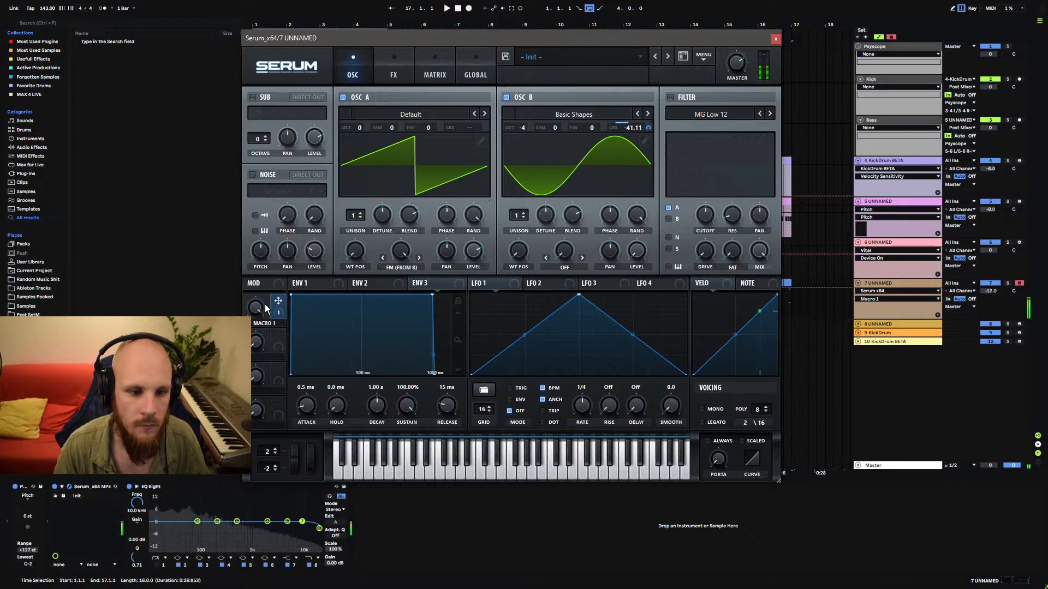
Set oscillator B's octave to -3 while testing the coarse pitch sweep with Macro 1 up to 100%.
drag(524, 128, 538, 105)
drag(258, 309, 307, 194)
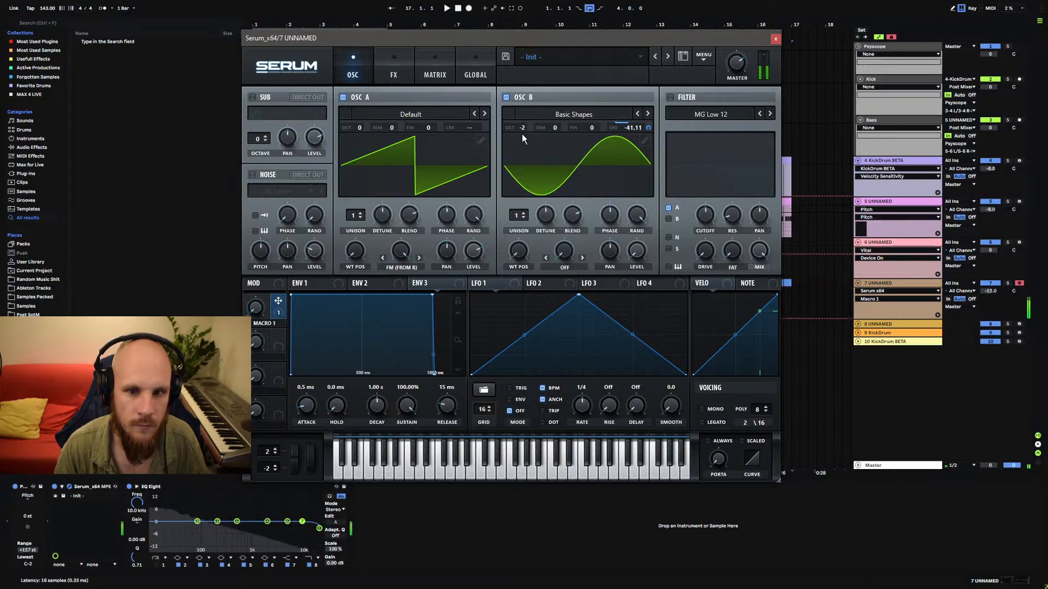
drag(521, 133, 519, 141)
drag(283, 313, 310, 156)
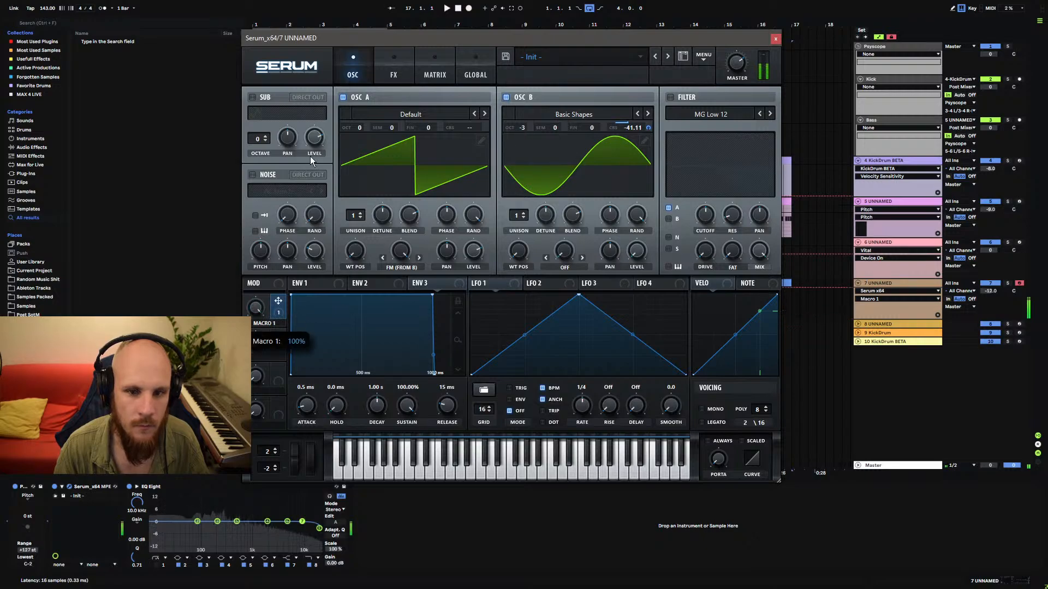
Rename Macro 1 to SPEED.
double_click(264, 323)
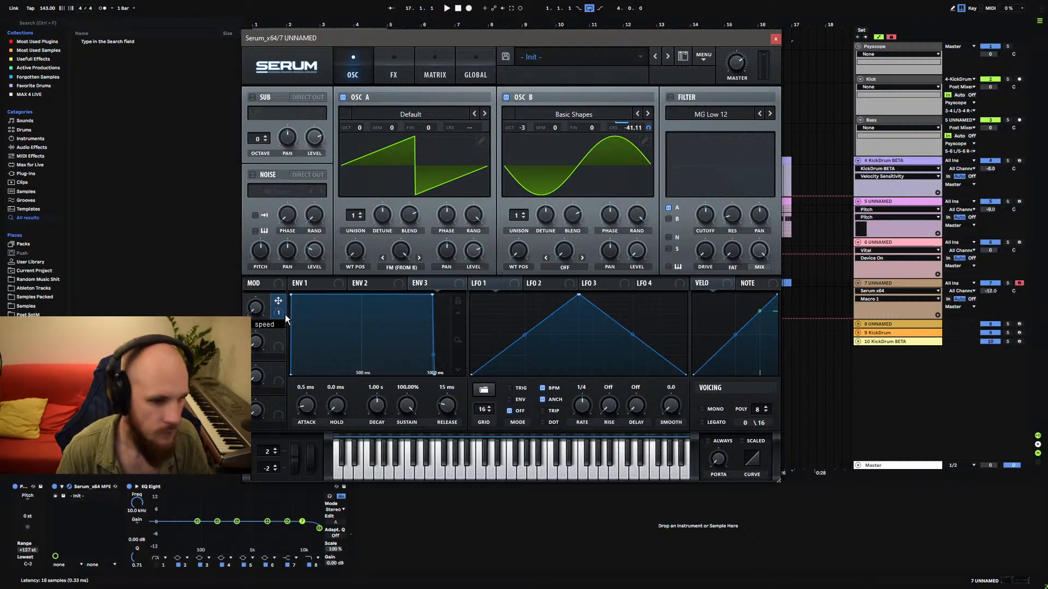
text(SPEED)
key(Return)
Enable the filter, change its type to Band 24, and raise the cutoff.
click(670, 97)
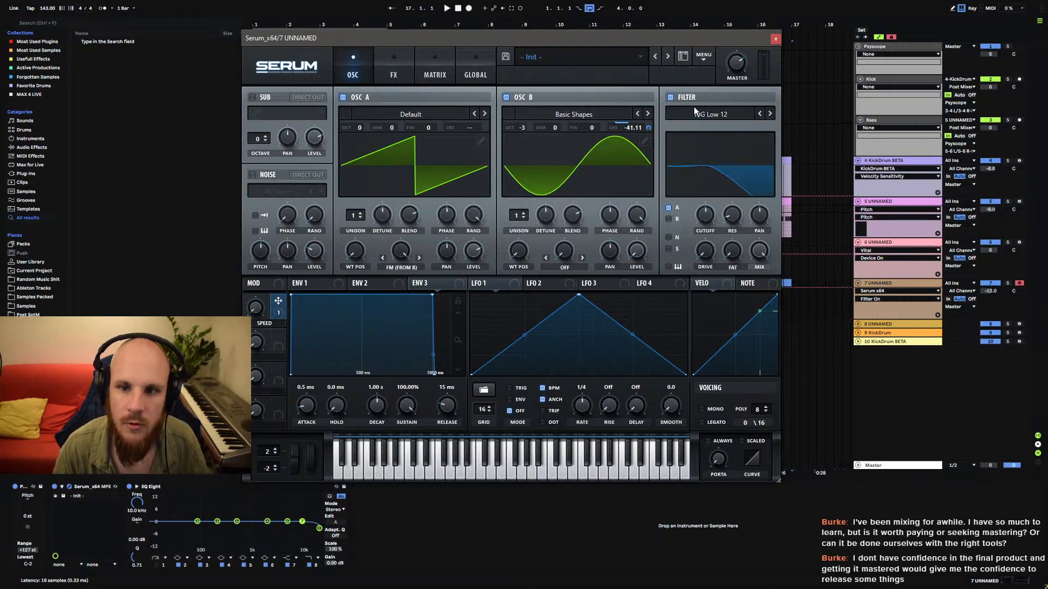
click(699, 113)
mouse_move(704, 125)
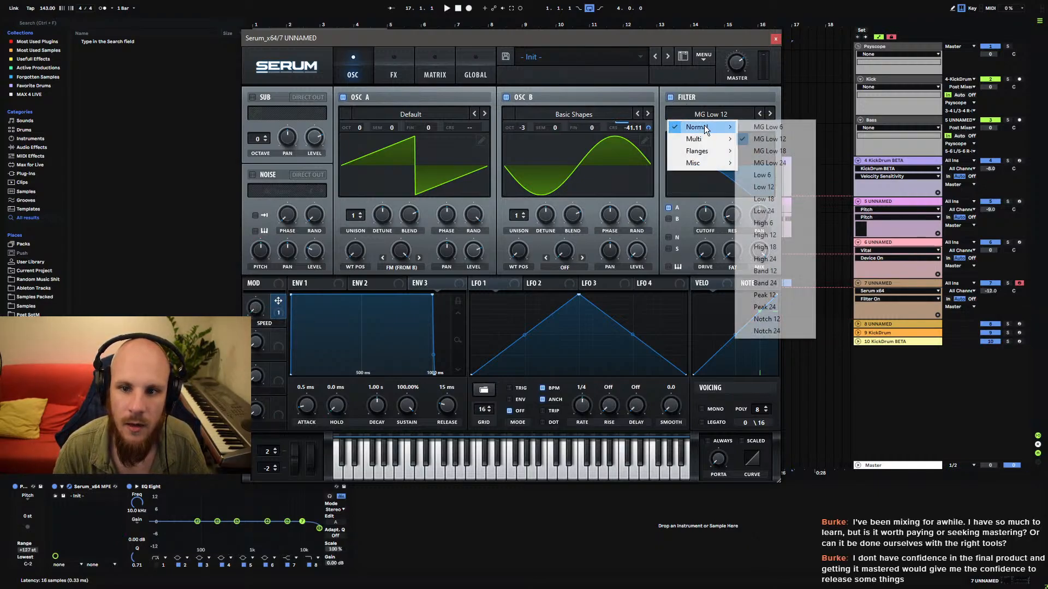
click(779, 276)
drag(732, 251, 703, 217)
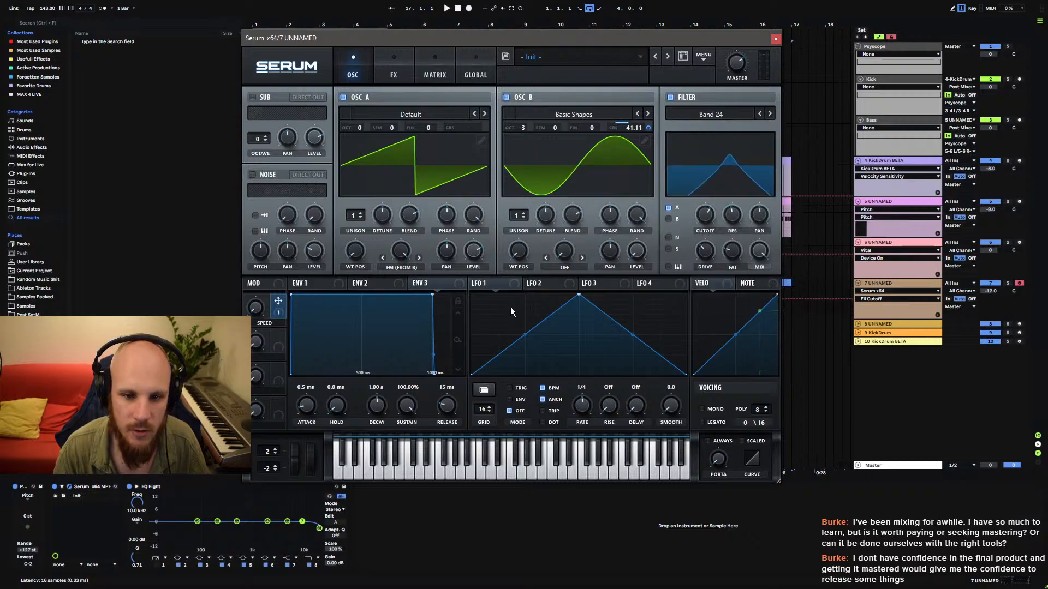
Set LFO 1's rate to 1/16, reshape it into a falling curve, and assign it to oscillator A's level.
drag(587, 407, 587, 382)
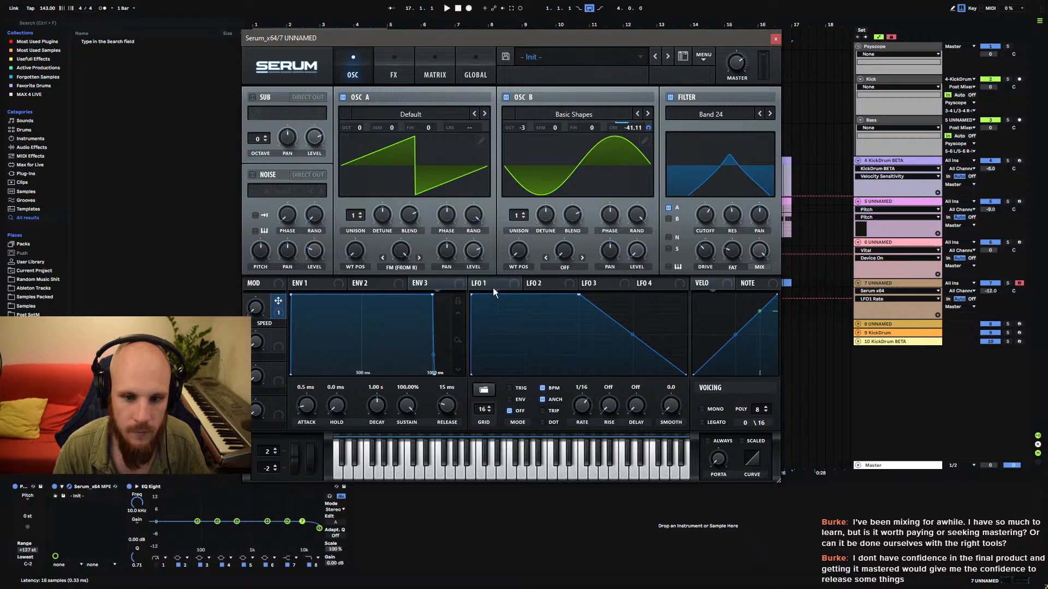
drag(625, 336, 628, 376)
drag(579, 294, 474, 250)
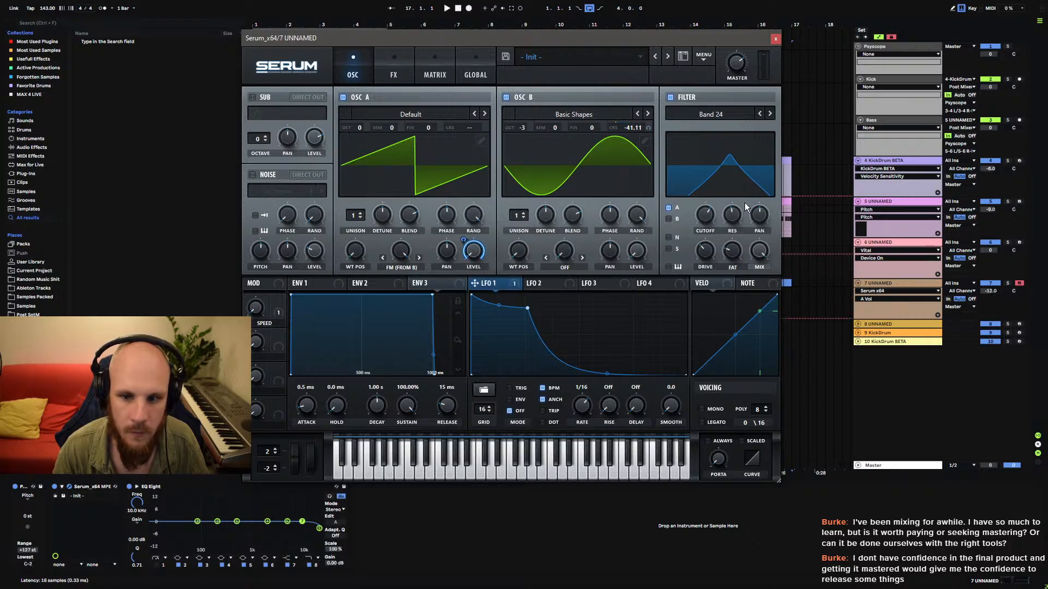
Reshape LFO 1 to hold high until about its midpoint and fall gently, then lower the filter cutoff and adjust the SPEED macro.
mouse_move(707, 218)
mouse_down()
mouse_move(720, 192)
mouse_move(719, 210)
mouse_move(712, 196)
mouse_move(701, 218)
mouse_move(709, 195)
mouse_move(702, 218)
mouse_up()
drag(607, 375, 632, 355)
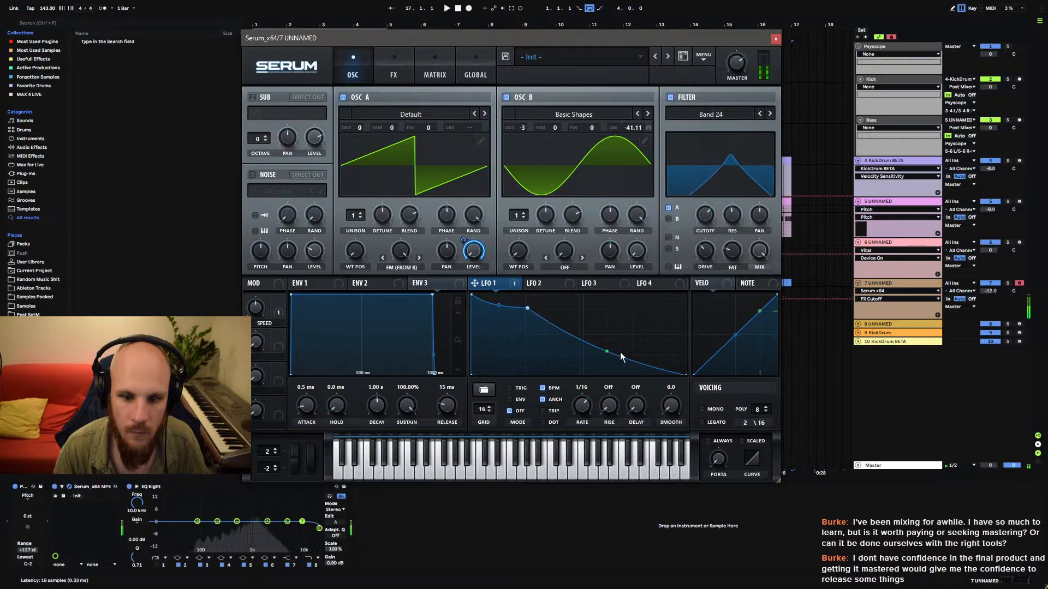
drag(527, 309, 576, 300)
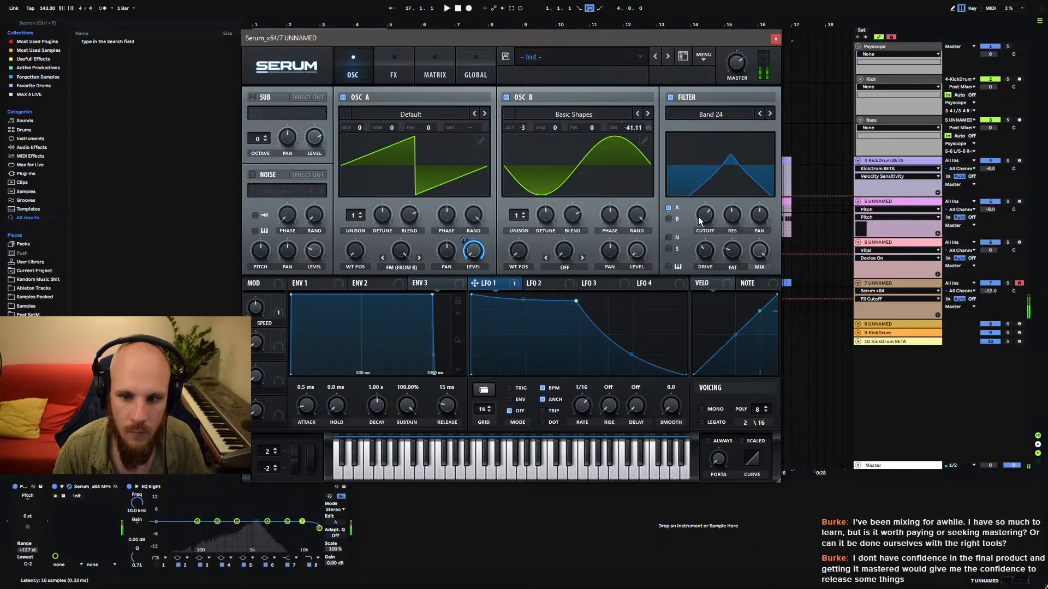
drag(706, 216, 712, 240)
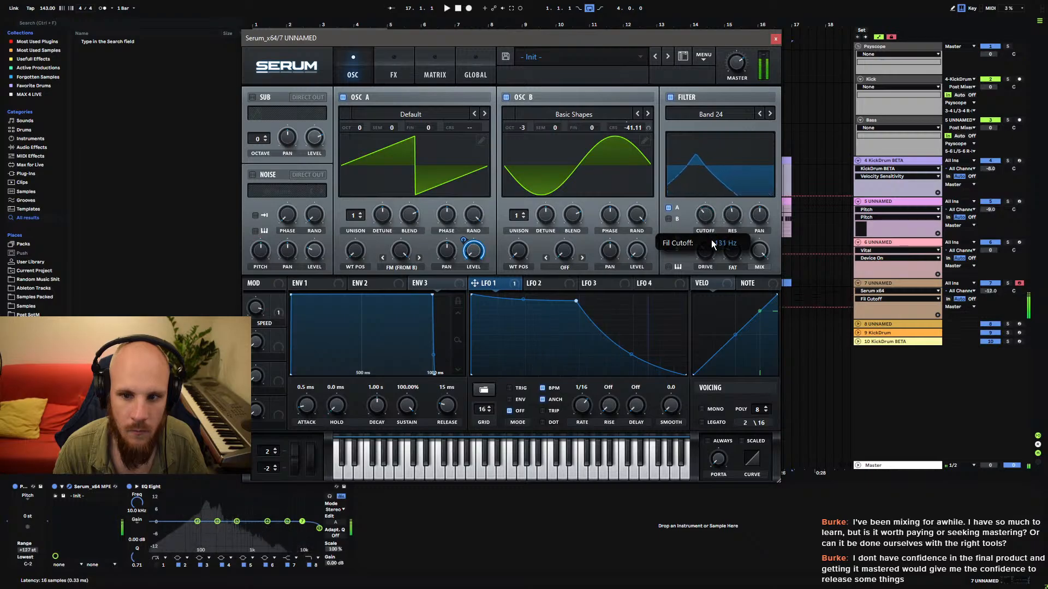
click(255, 308)
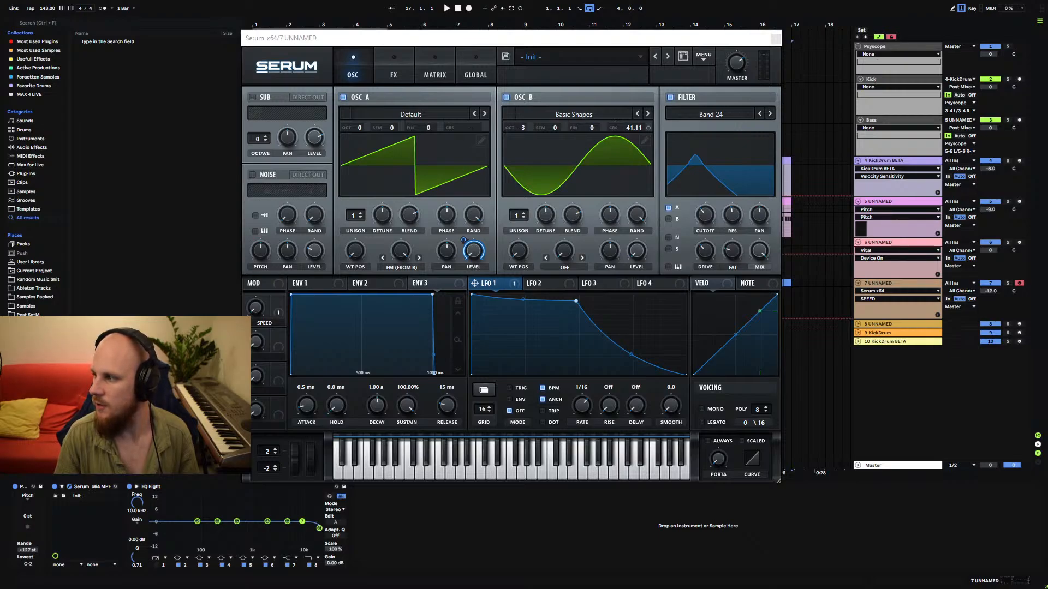
Switch to Spotify, maximize its window, and look through the tracks of the Psychedelic Favorites playlist.
drag(1047, 91, 581, 59)
double_click(581, 59)
scroll(515, 339, down, 3)
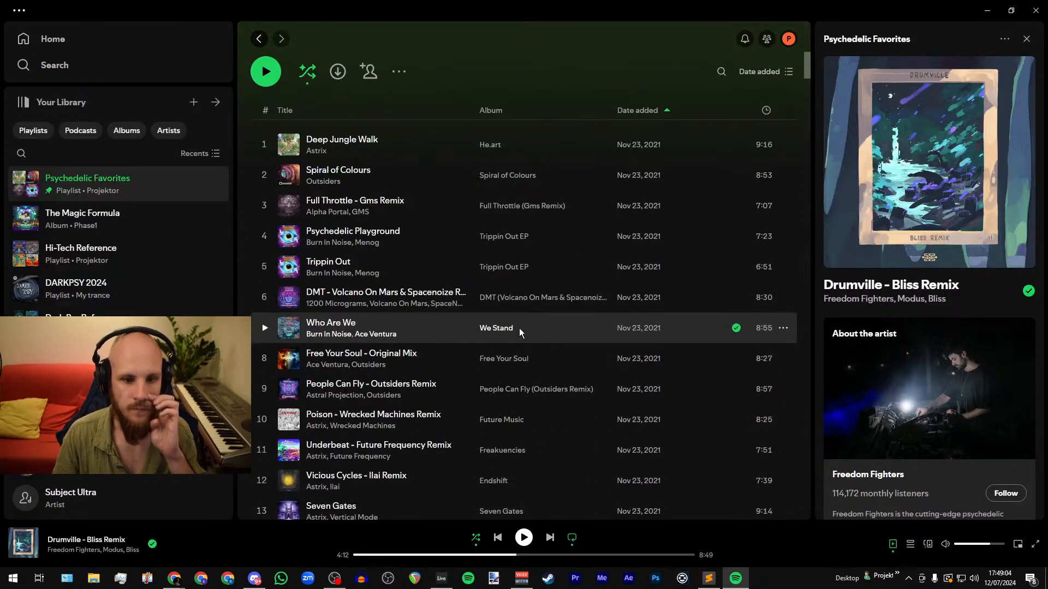
scroll(519, 327, down, 10)
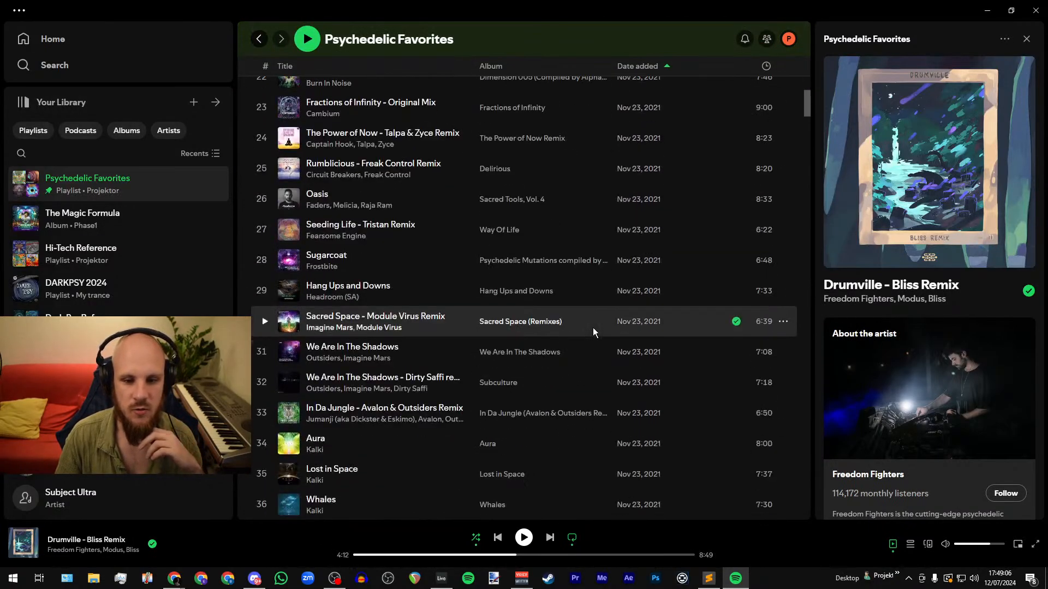
scroll(592, 327, down, 20)
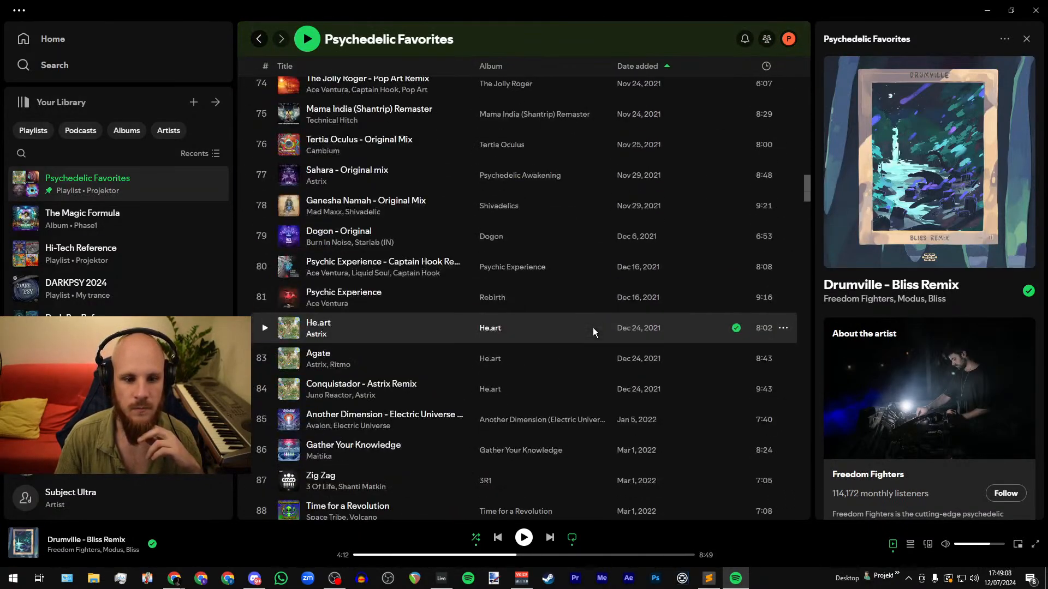
scroll(593, 331, down, 20)
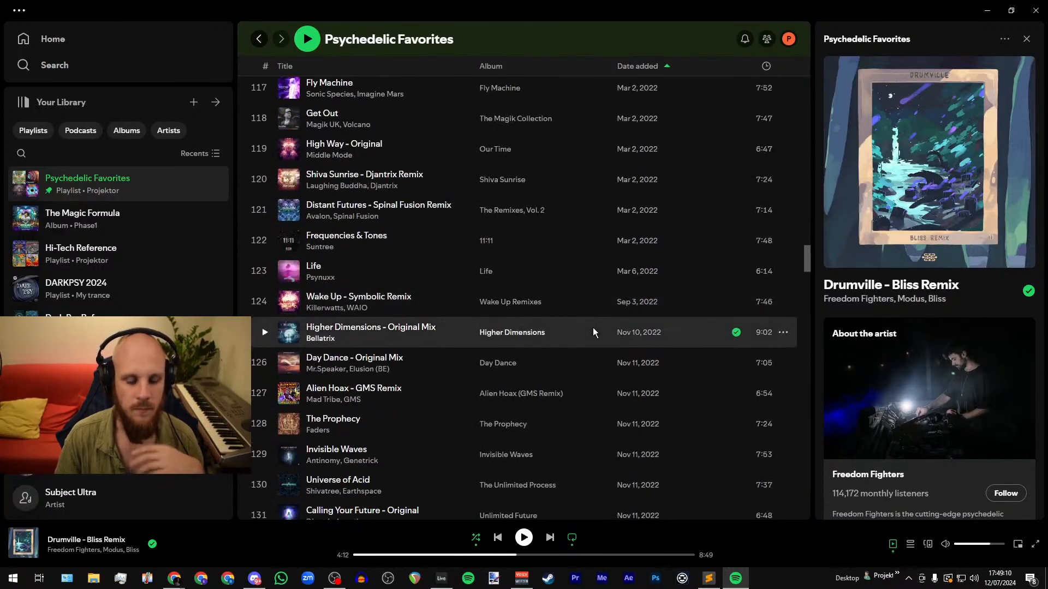
scroll(593, 332, down, 10)
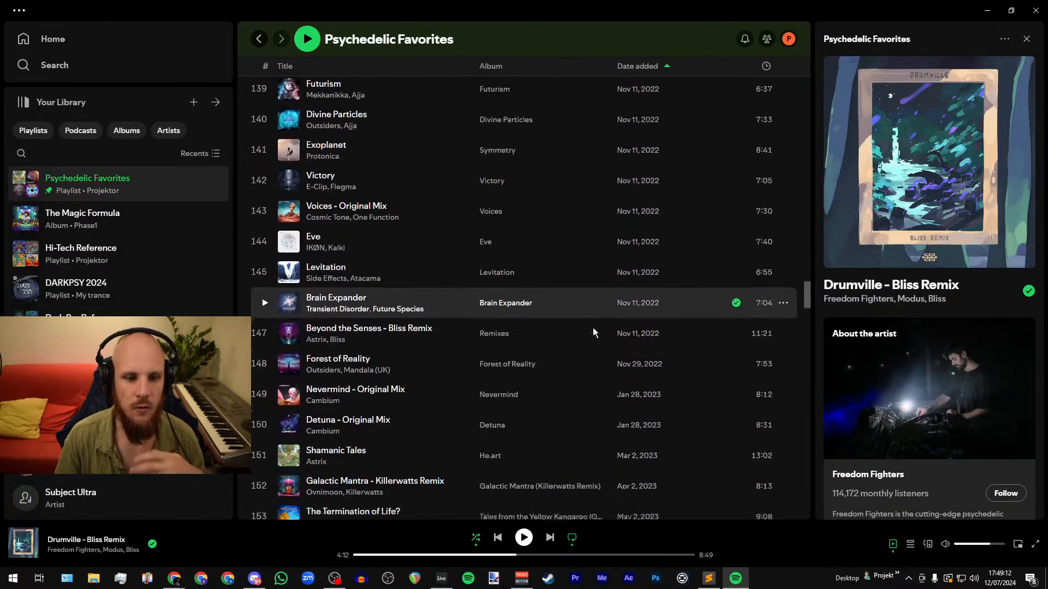
scroll(592, 329, down, 20)
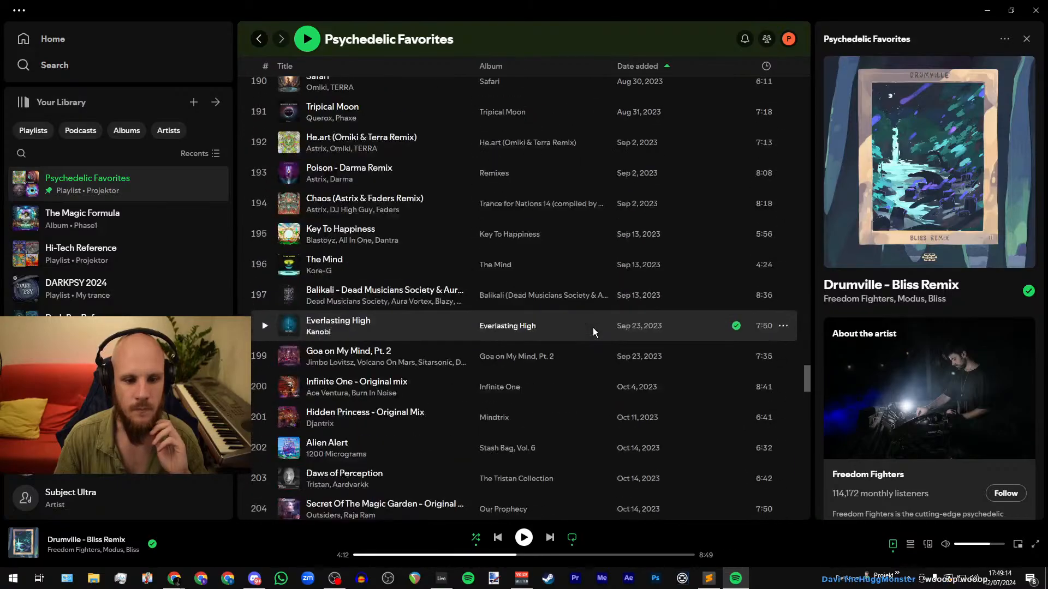
scroll(594, 326, down, 15)
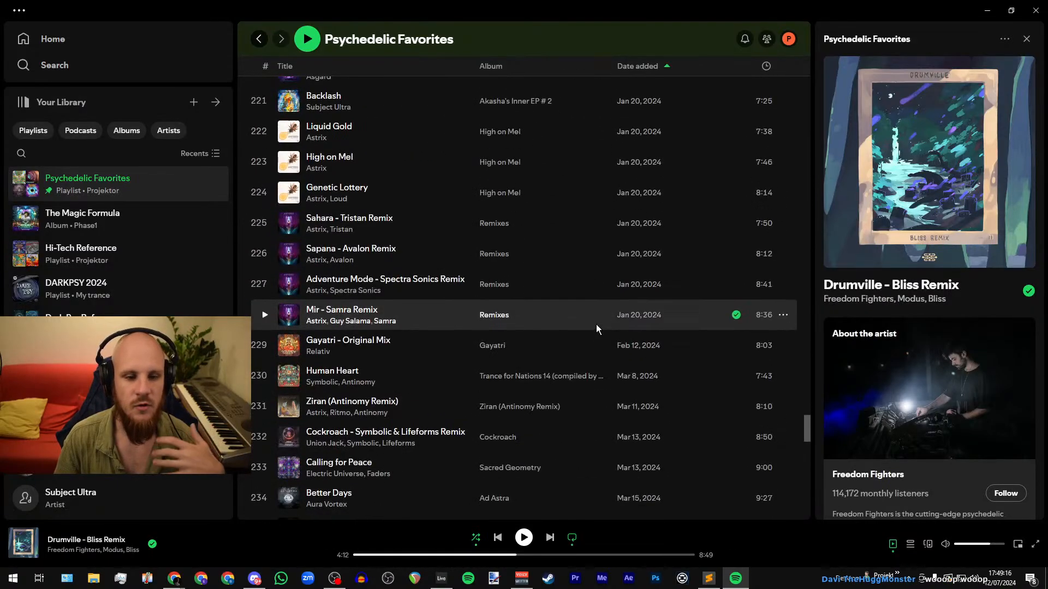
scroll(596, 324, down, 8)
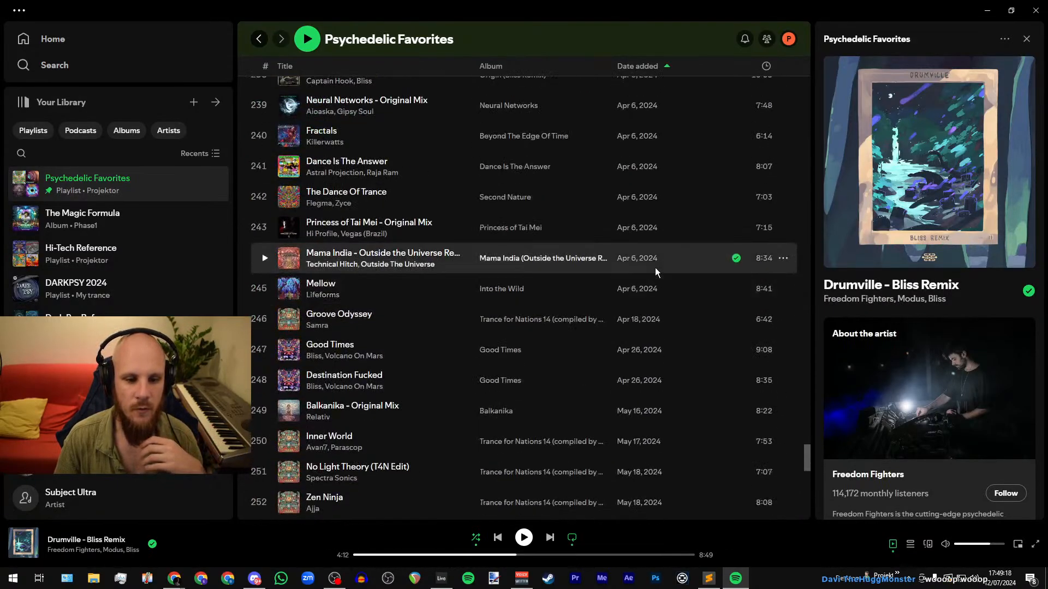
Finish scanning the Psychedelic Favorites tracks, switch back to Serum in Ableton Live, and adjust the filter cutoff.
scroll(654, 267, down, 11)
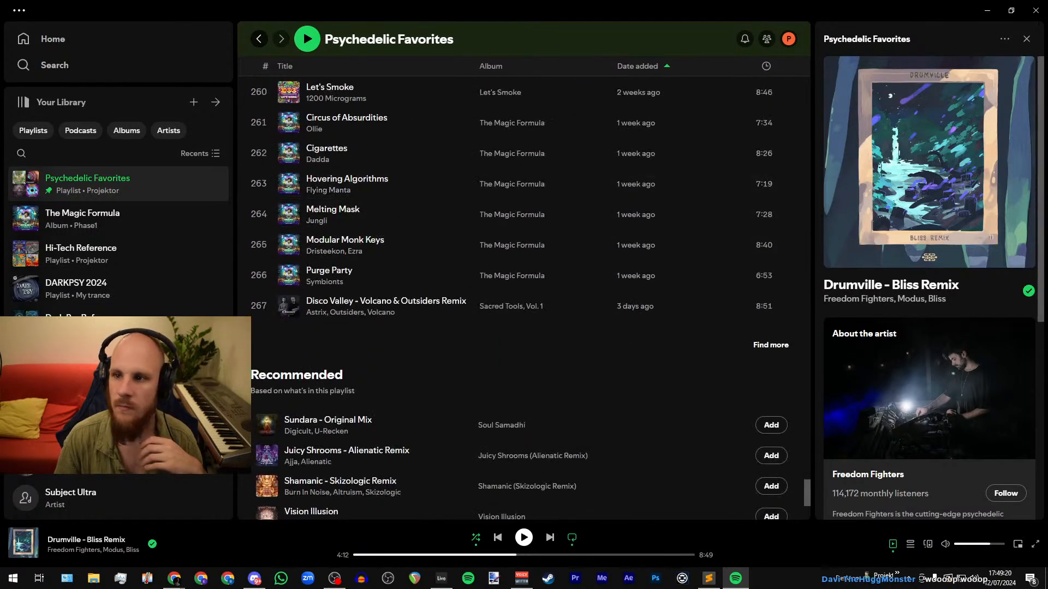
key(alt+Tab)
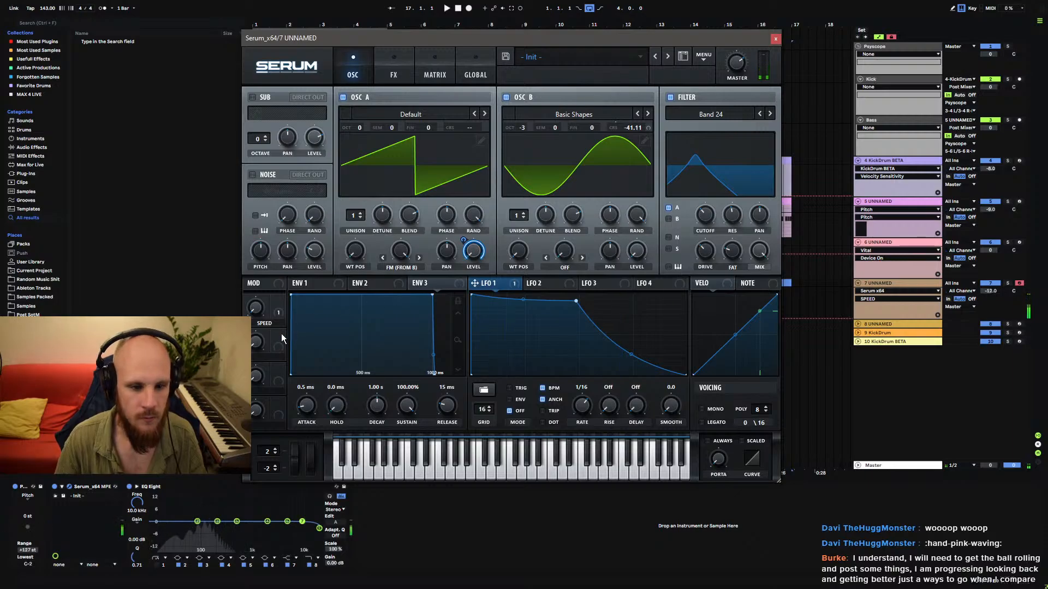
drag(716, 232, 718, 194)
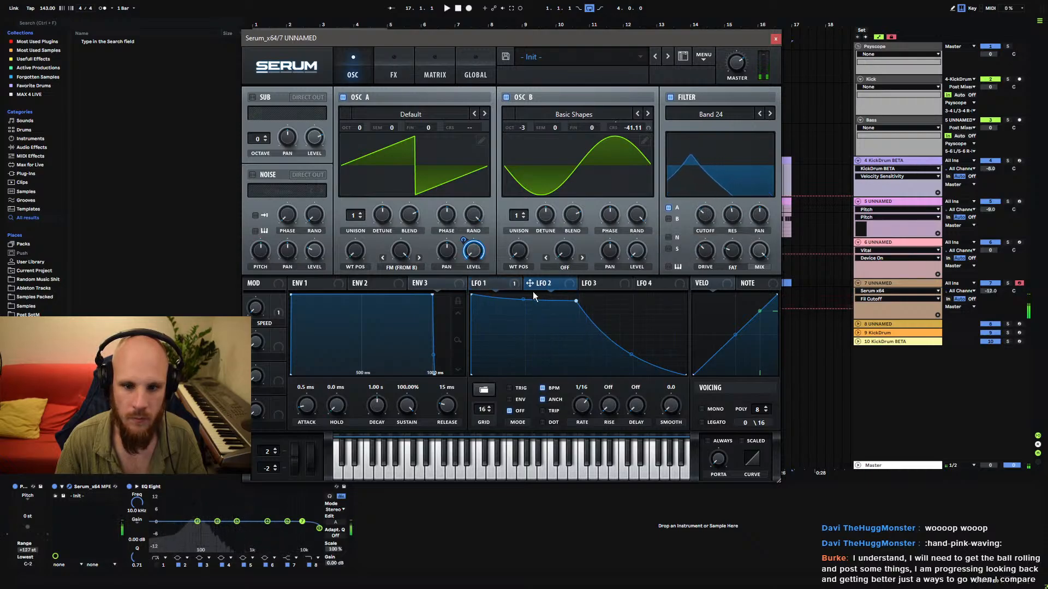
Assign LFO 2 to the filter cutoff, set its rate to 2 bar, and adjust the cutoff.
click(549, 284)
drag(528, 283, 697, 213)
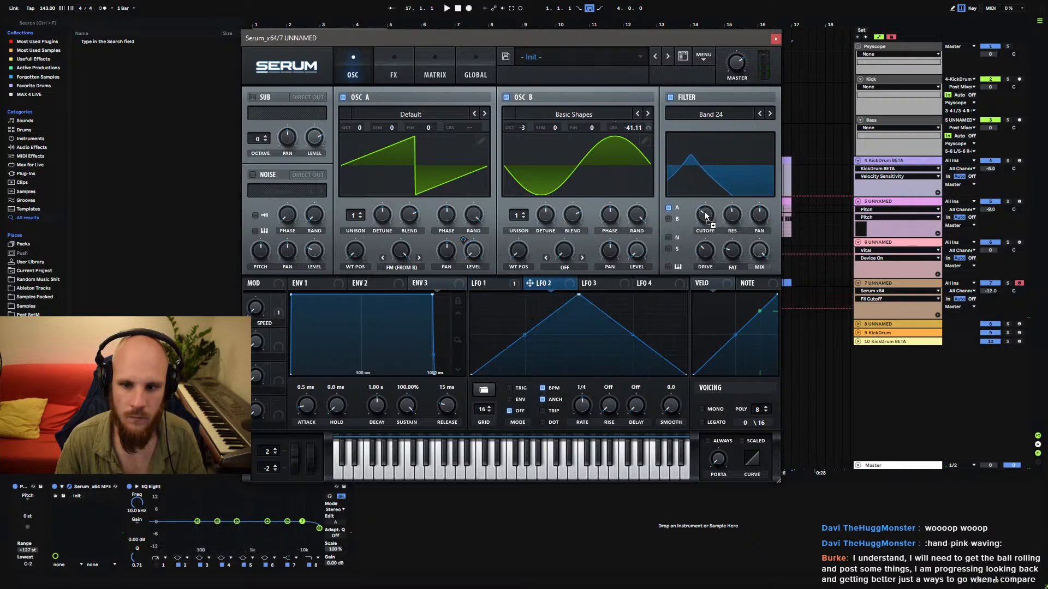
drag(582, 405, 579, 434)
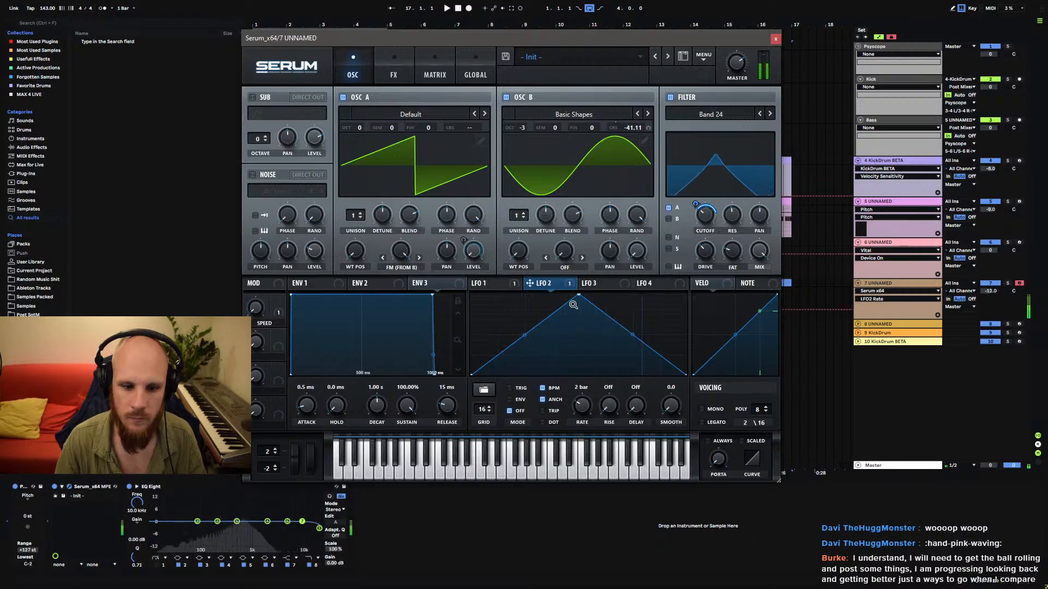
click(695, 222)
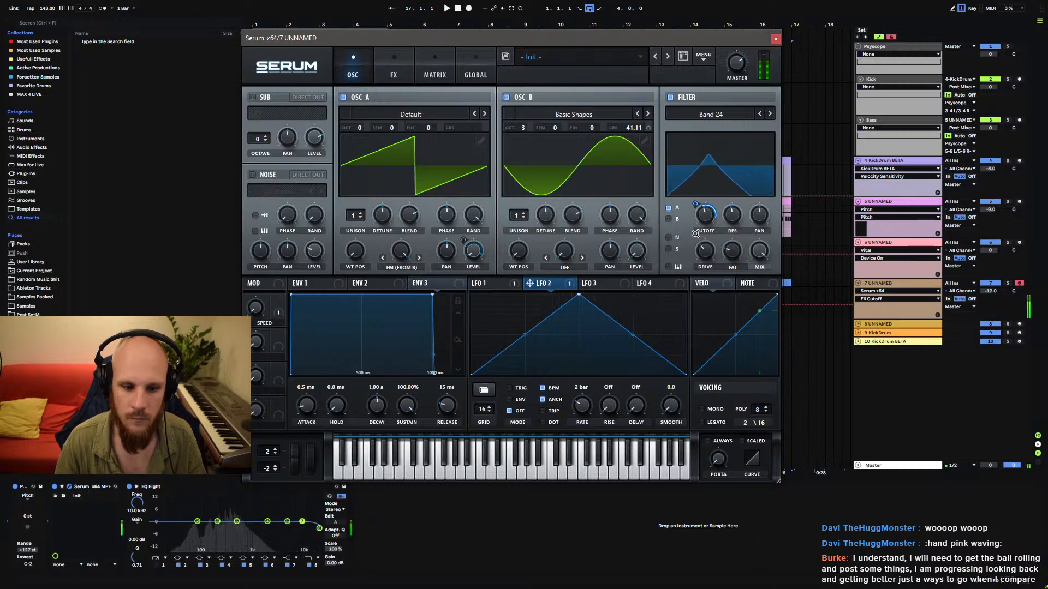
Bring LFO 1 back into view and adjust the SPEED macro.
click(494, 285)
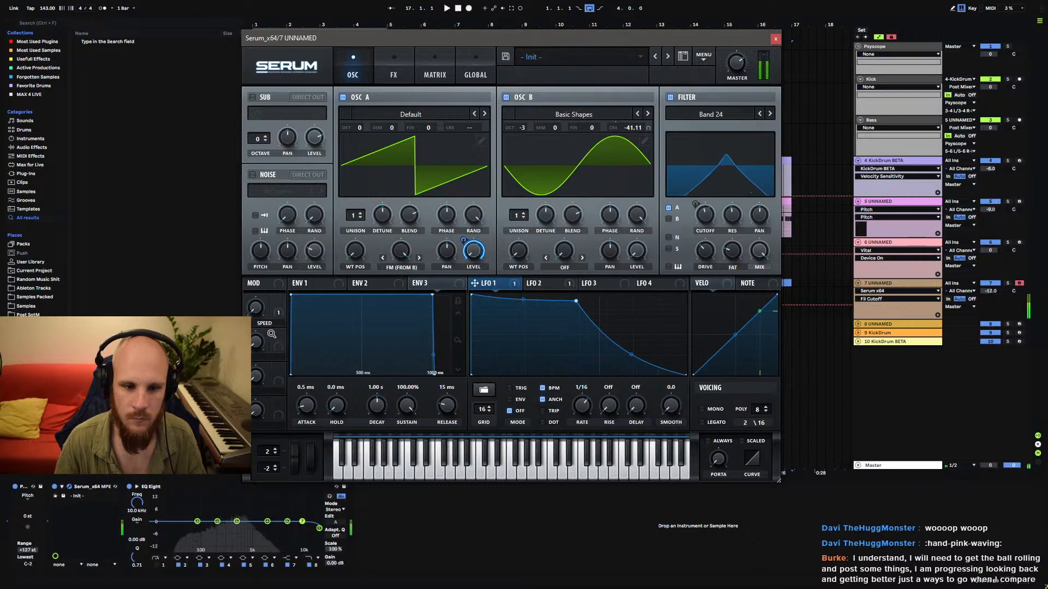
click(259, 298)
drag(260, 298, 279, 228)
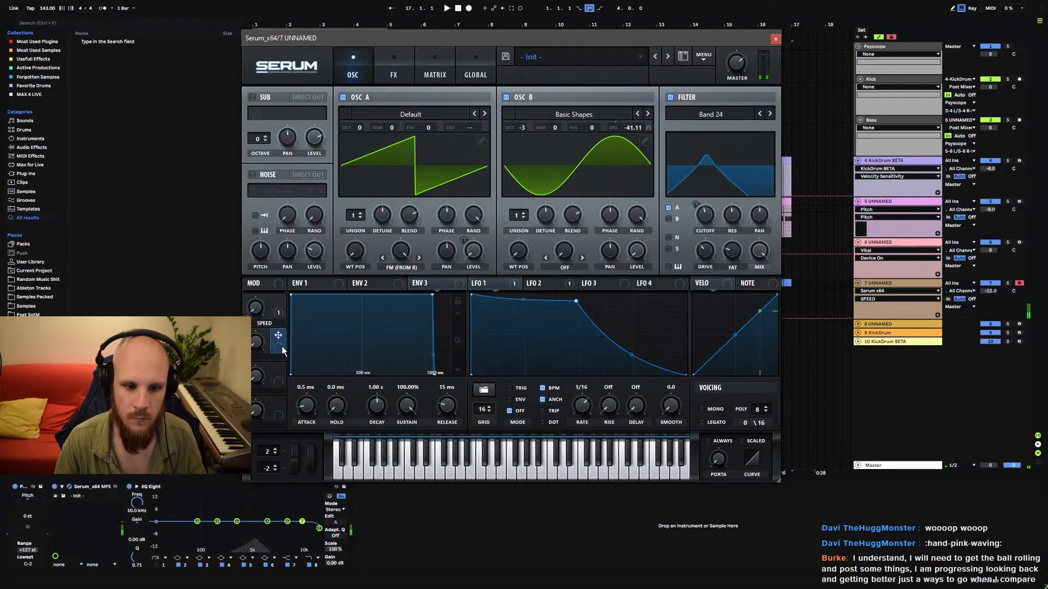
Assign macro 2 to oscillator A's octave and sweep the macro.
drag(279, 334, 369, 173)
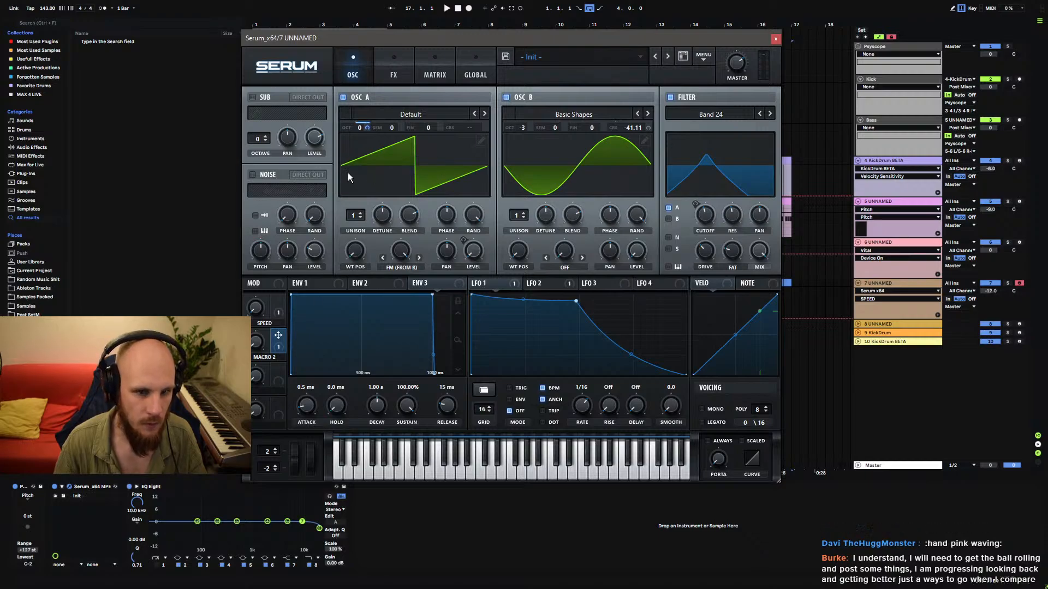
drag(261, 345, 296, 277)
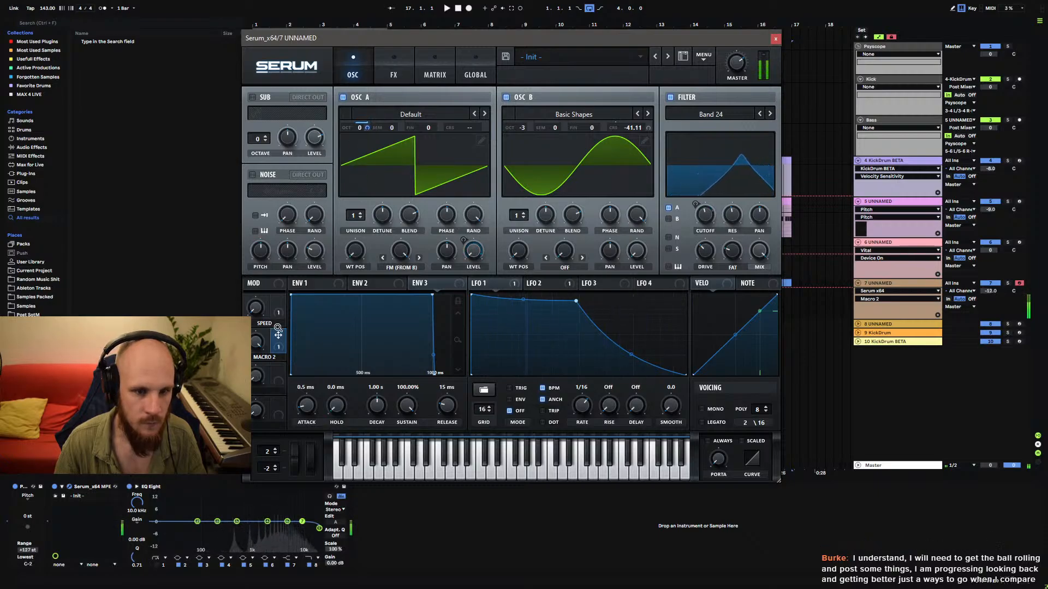
Rename macro 2 as OCTAVE.
double_click(271, 358)
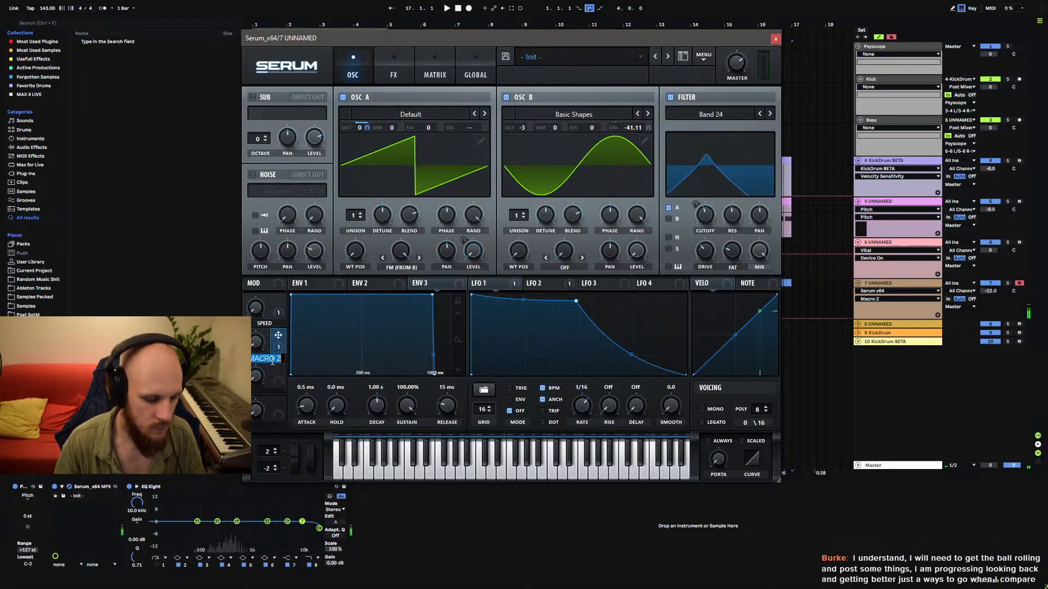
text(oc)
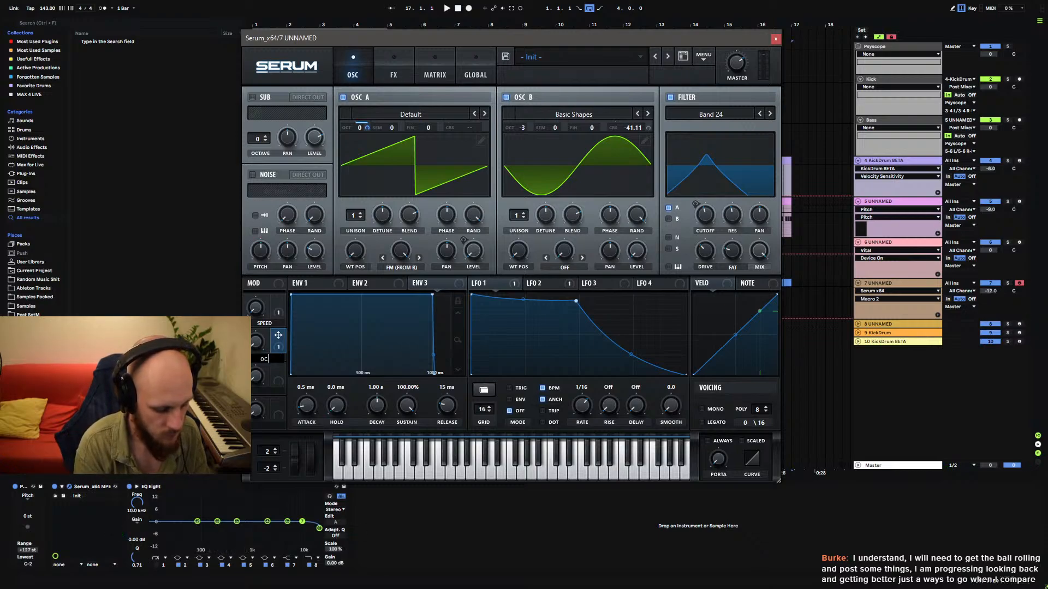
text(tave)
key(Return)
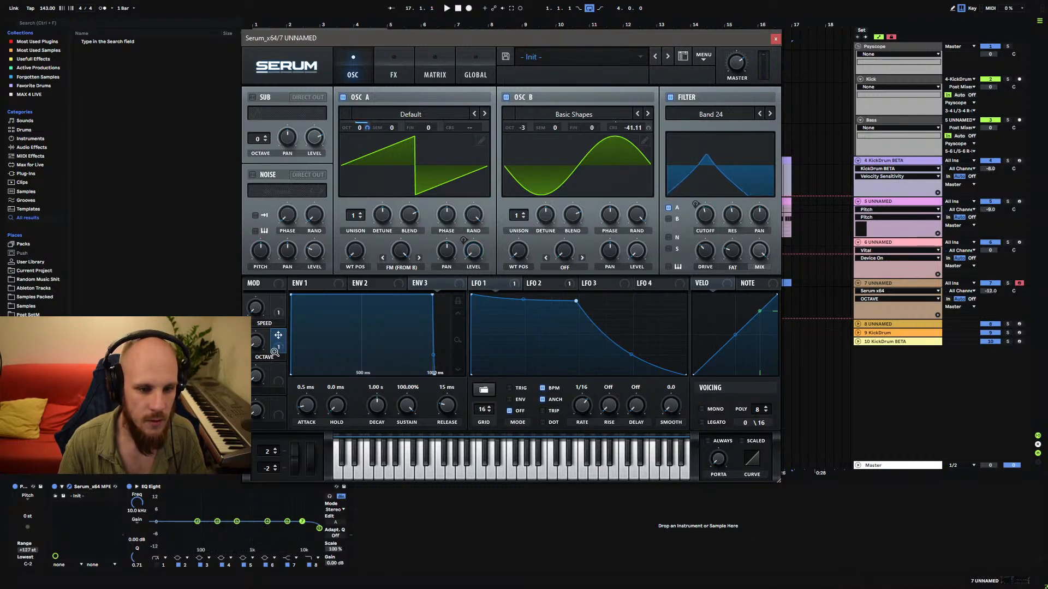
Rename the OCTAVE macro as PITCH.
double_click(273, 356)
text(pitch)
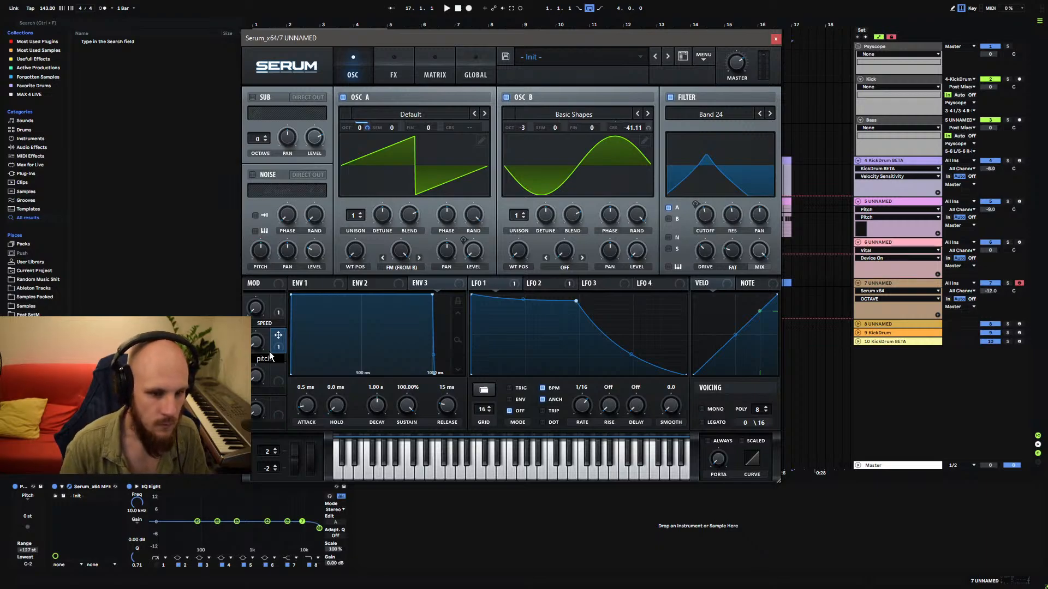
key(Return)
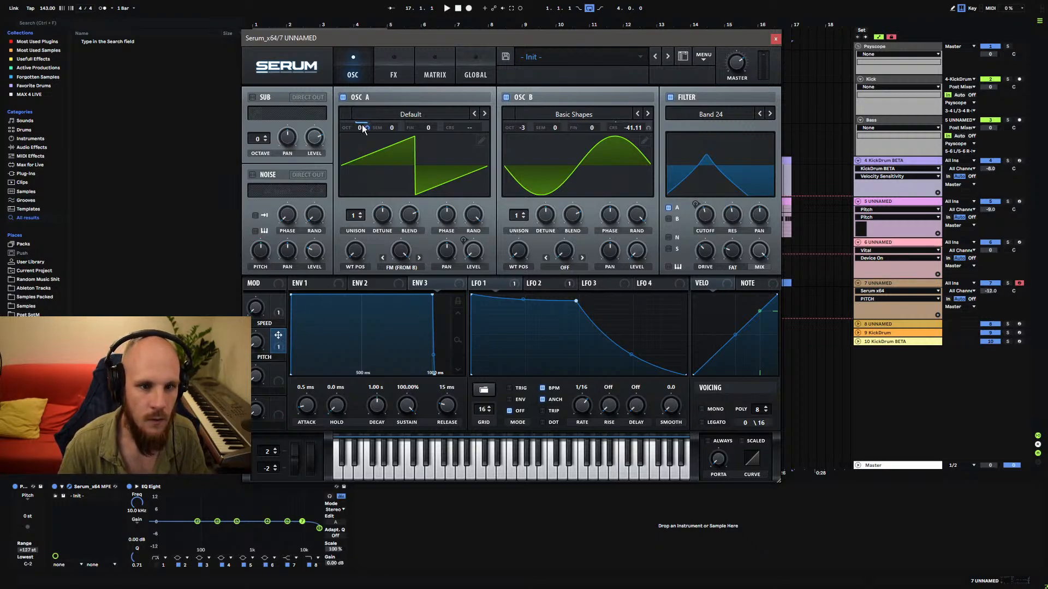
Move the macro's modulation from oscillator A's octave to its coarse pitch.
right_click(362, 127)
click(423, 152)
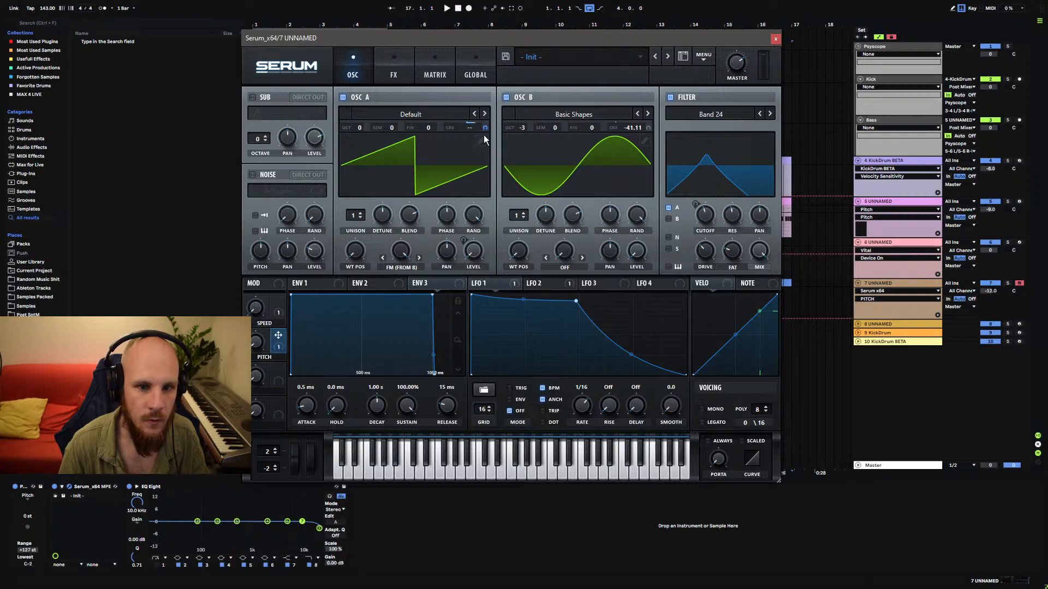
mouse_move(486, 121)
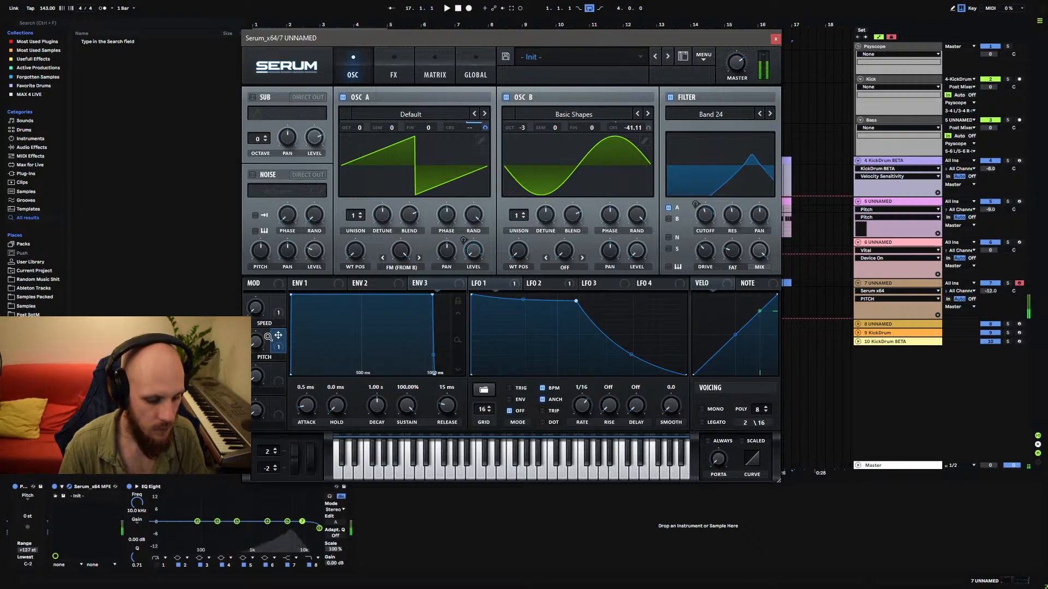
Sweep the PITCH macro up and back down, and adjust oscillator A's FM (from B) amount.
drag(258, 342, 278, 309)
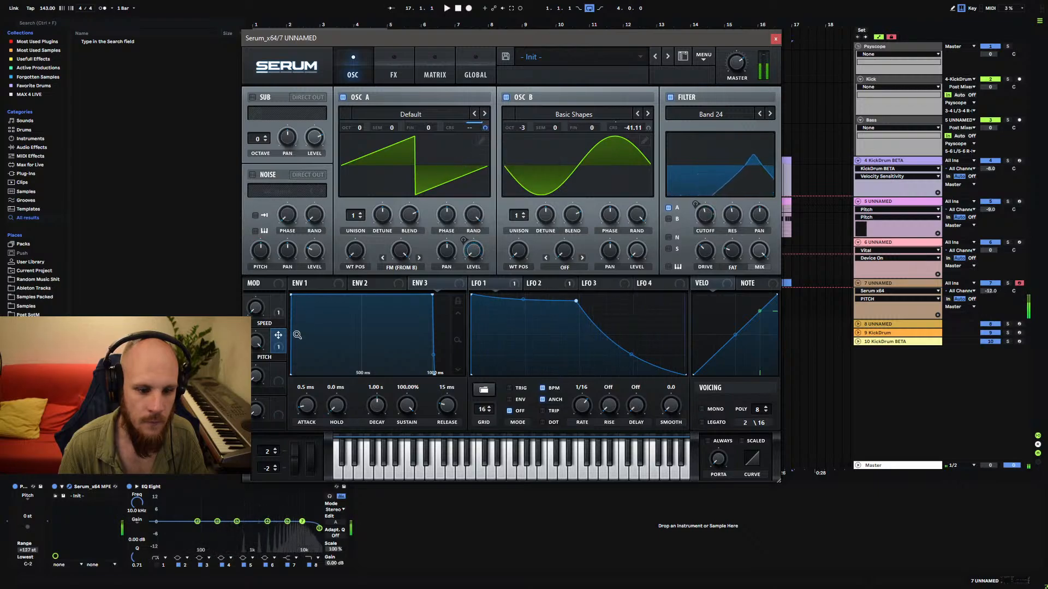
drag(261, 344, 247, 437)
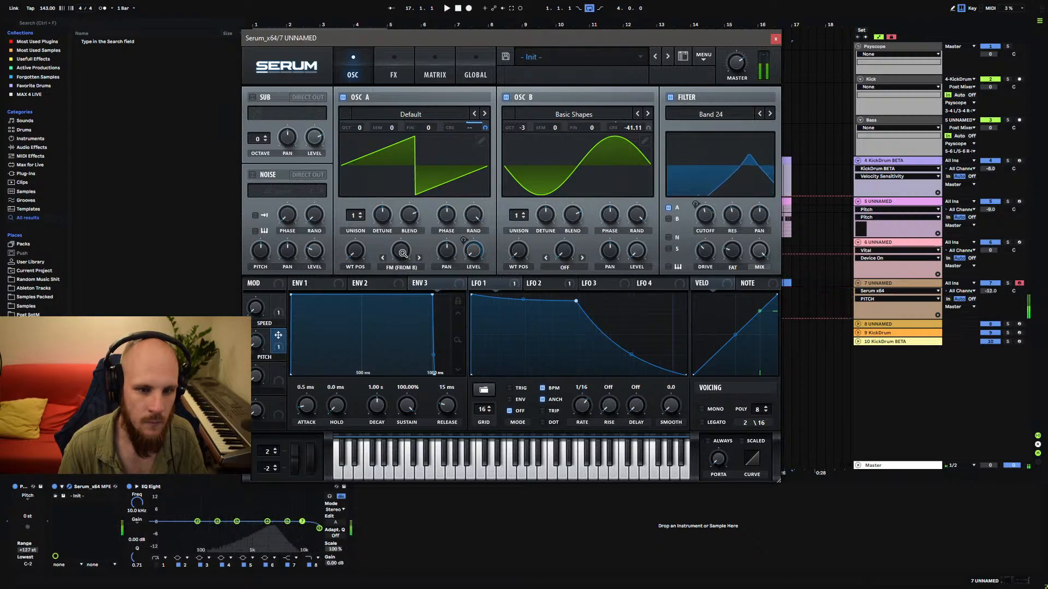
drag(403, 253, 405, 230)
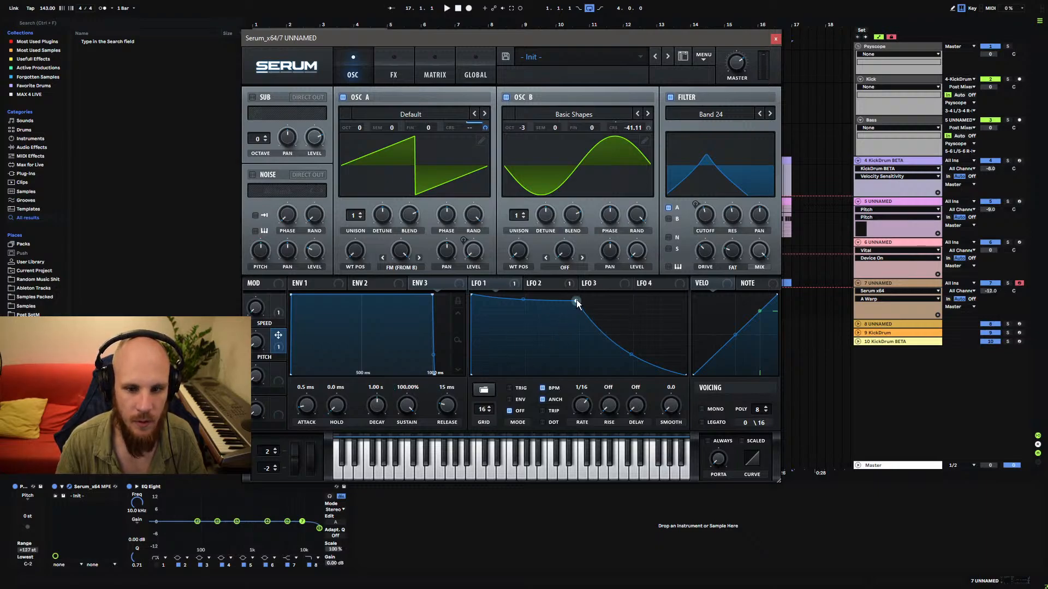
Set LFO 1's rate to one bar and shape two narrow full-height spikes falling to zero at the start of its curve.
drag(583, 404, 581, 424)
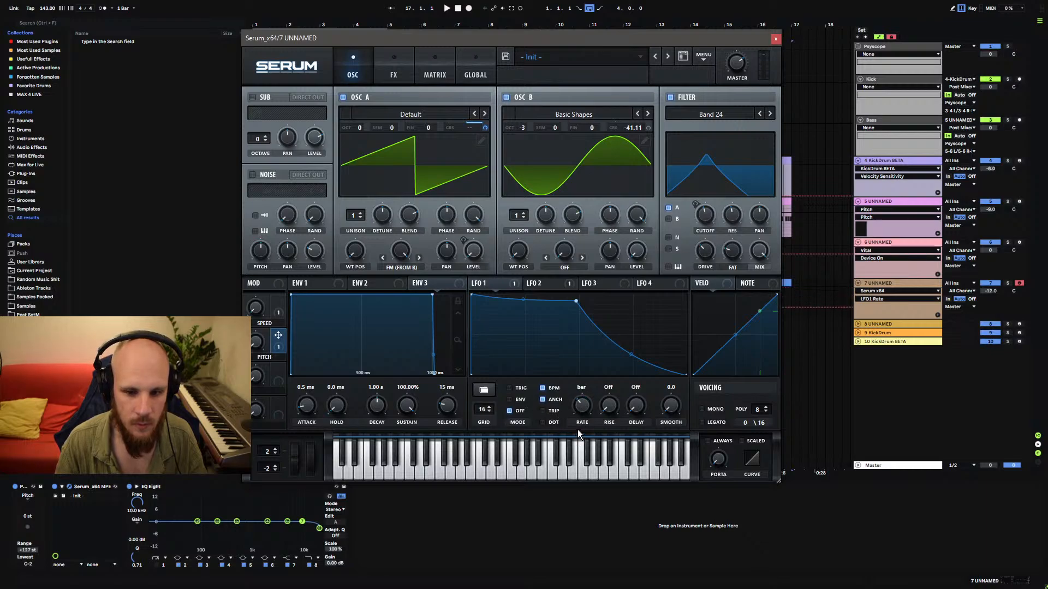
double_click(519, 299)
drag(518, 299, 485, 383)
double_click(499, 349)
drag(499, 349, 498, 384)
double_click(505, 312)
mouse_move(506, 312)
mouse_down()
mouse_move(493, 283)
mouse_move(510, 285)
mouse_up()
Make a third, lower spike fall to zero about a quarter across LFO 1, and bow the second spike's decay outward.
double_click(520, 310)
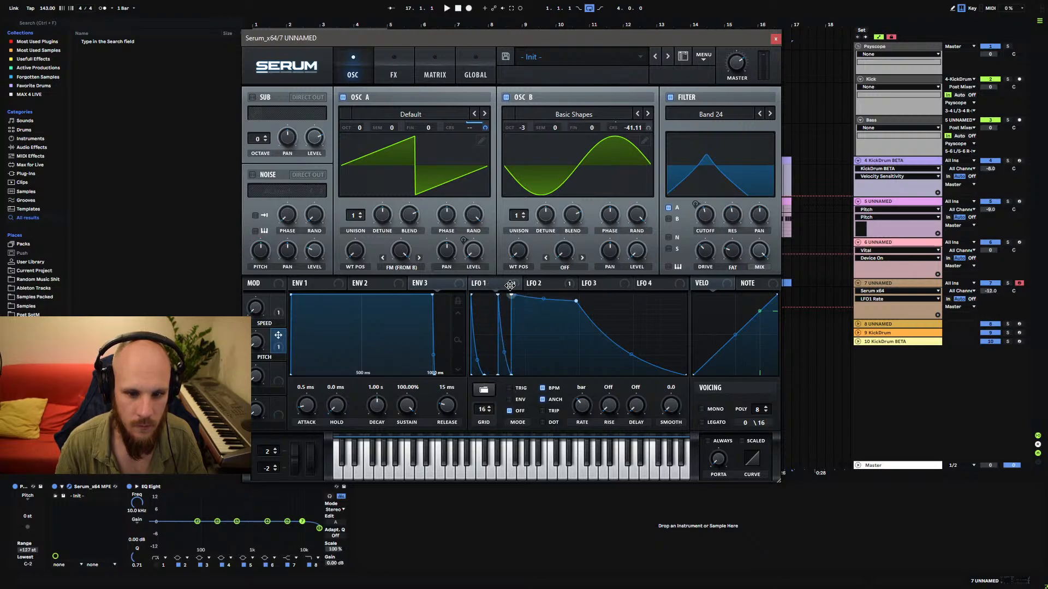
double_click(524, 341)
drag(523, 342, 522, 398)
drag(513, 299, 510, 316)
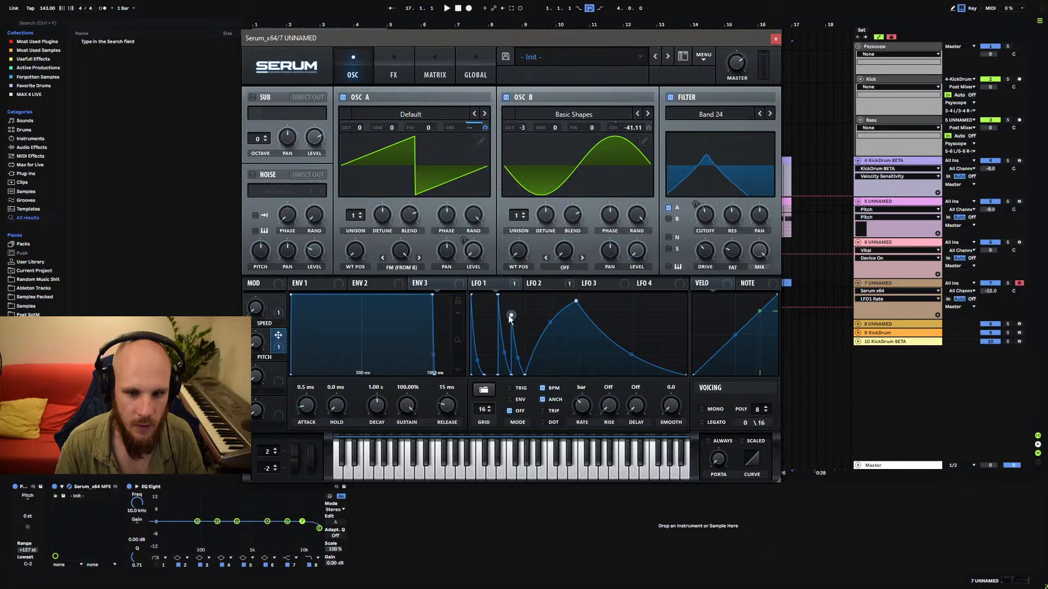
drag(505, 351, 505, 321)
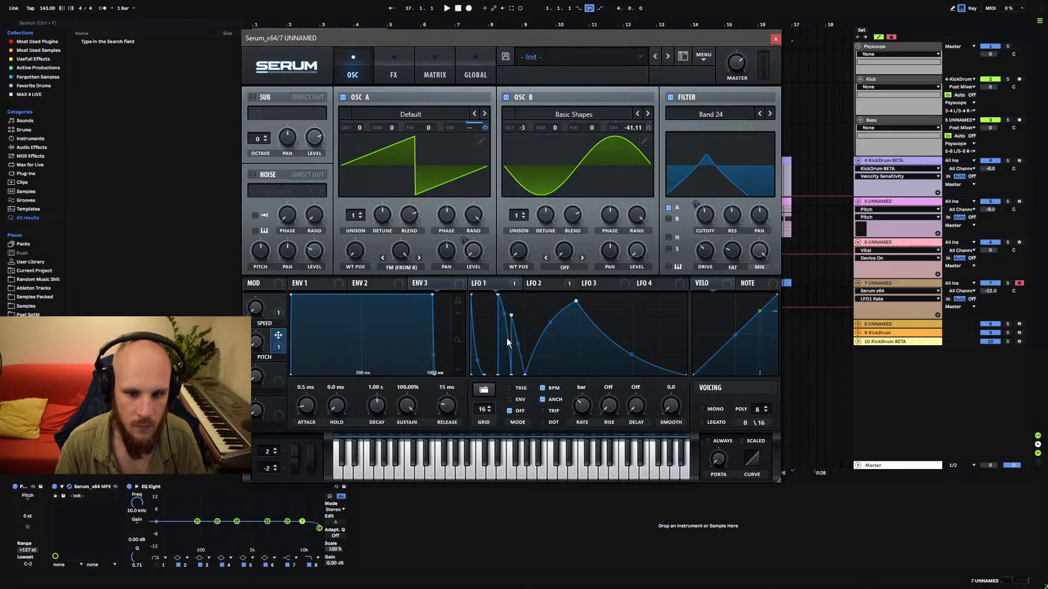
Add a high peak before LFO 1's midpoint, and sharpen the midpoint peak into a full-height spike falling to zero on both sides.
double_click(549, 305)
drag(537, 339, 537, 345)
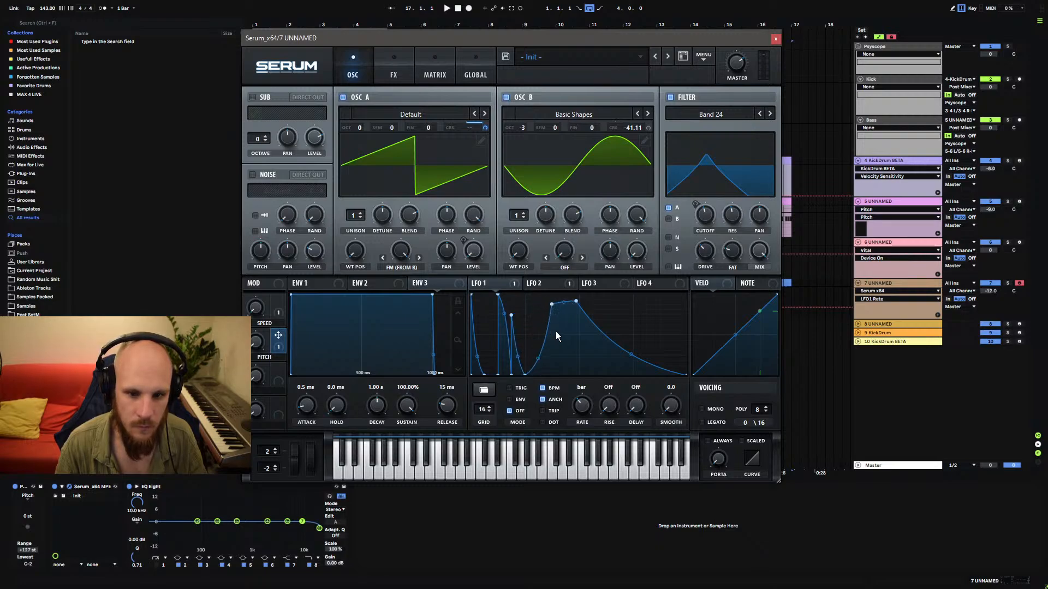
drag(564, 302, 568, 381)
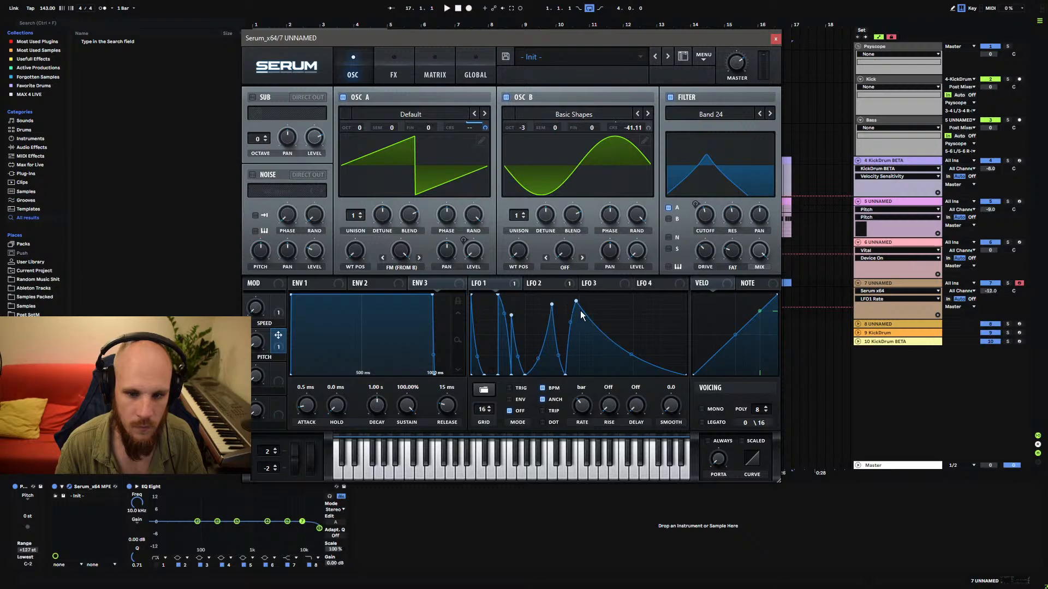
drag(575, 300, 580, 295)
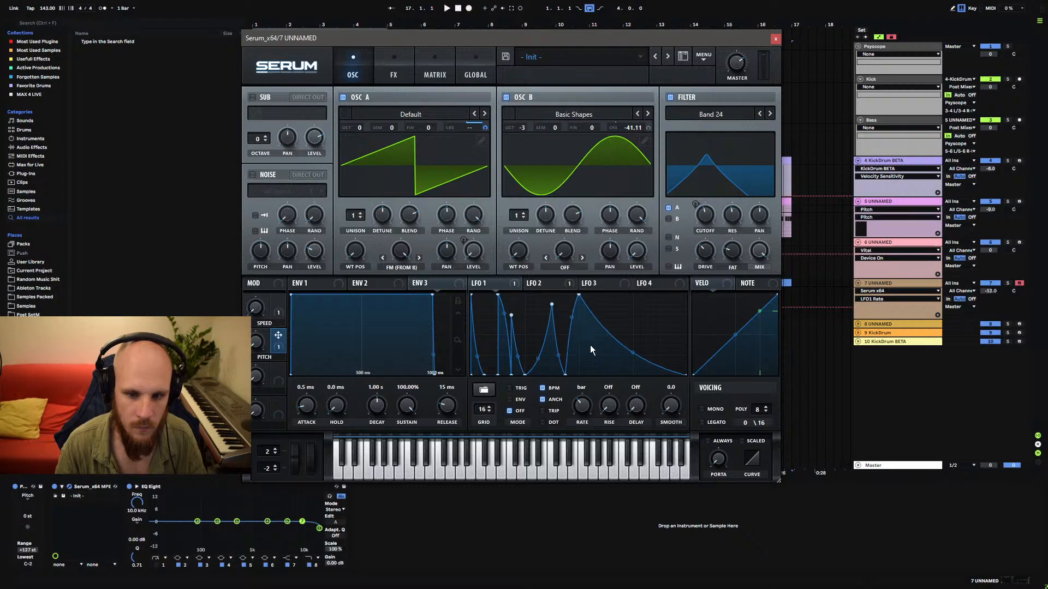
drag(591, 346, 595, 387)
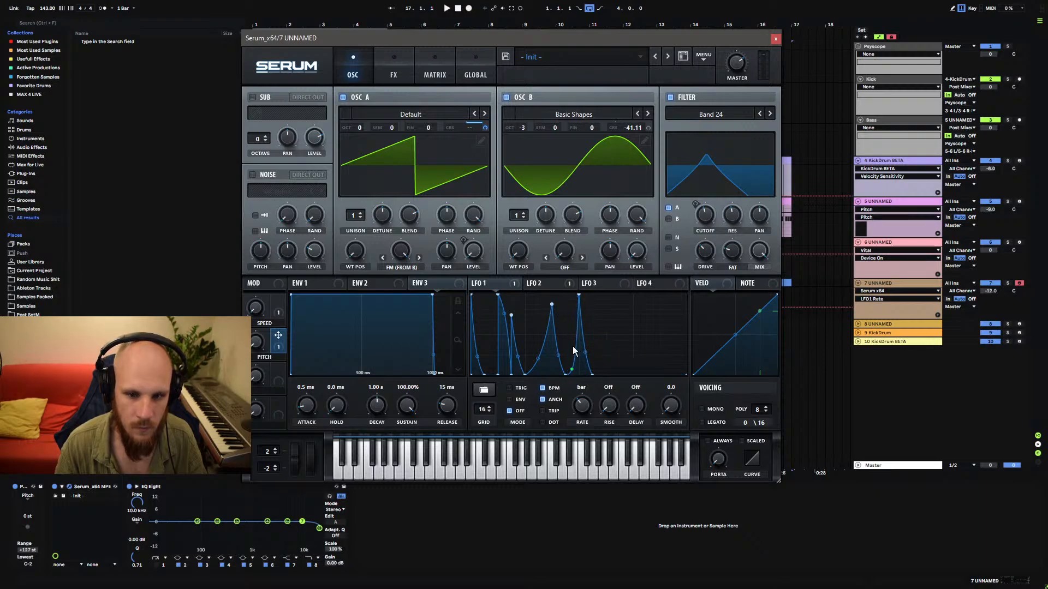
Add a full-height peak about two-thirds across LFO 1 with a late, steep rise, and soften the second spike's rise.
double_click(613, 351)
drag(613, 351, 621, 288)
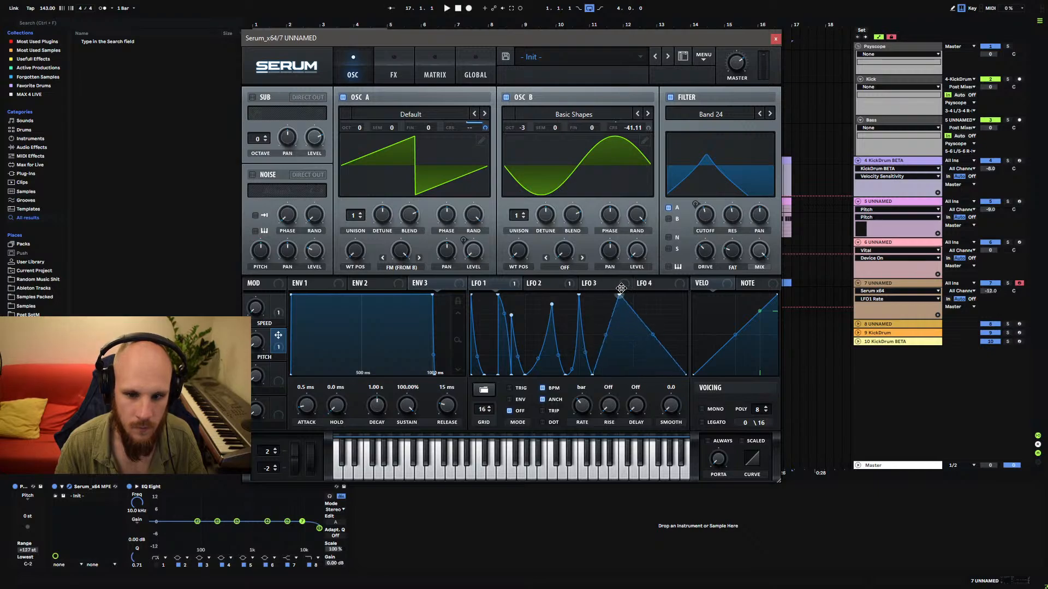
drag(592, 375, 610, 380)
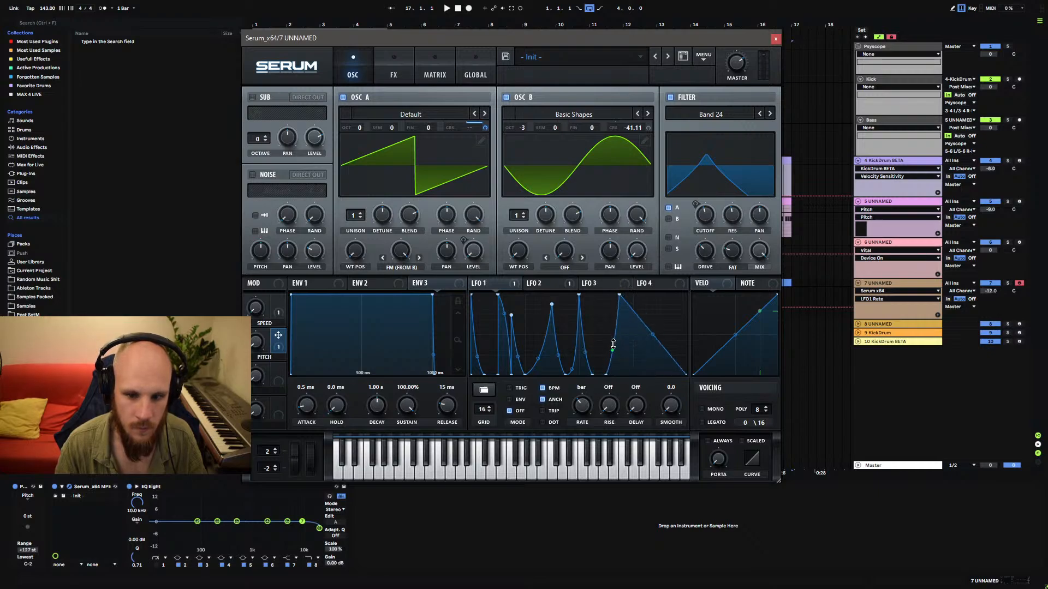
drag(492, 365, 493, 344)
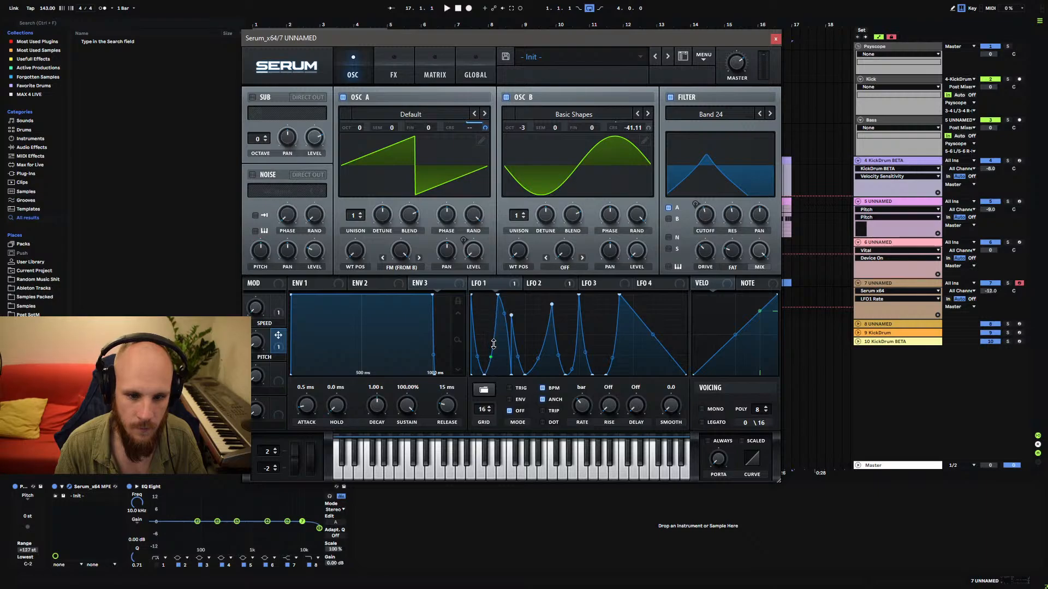
Drop the two-thirds peak of LFO 1 to zero, and add lower spikes just after it and just after the midpoint spike.
double_click(633, 375)
drag(628, 336, 626, 349)
double_click(592, 321)
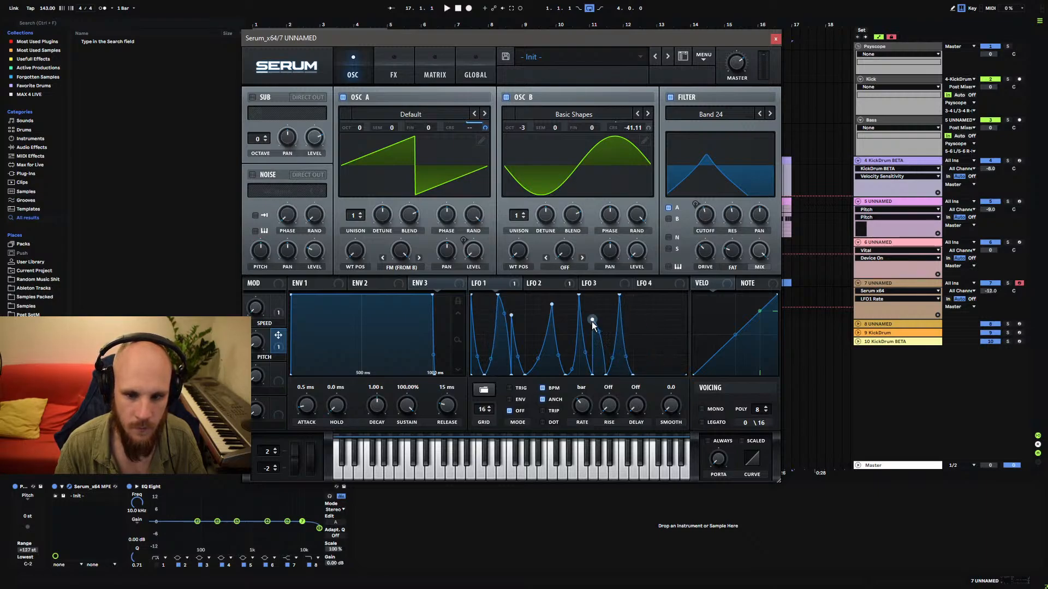
double_click(630, 323)
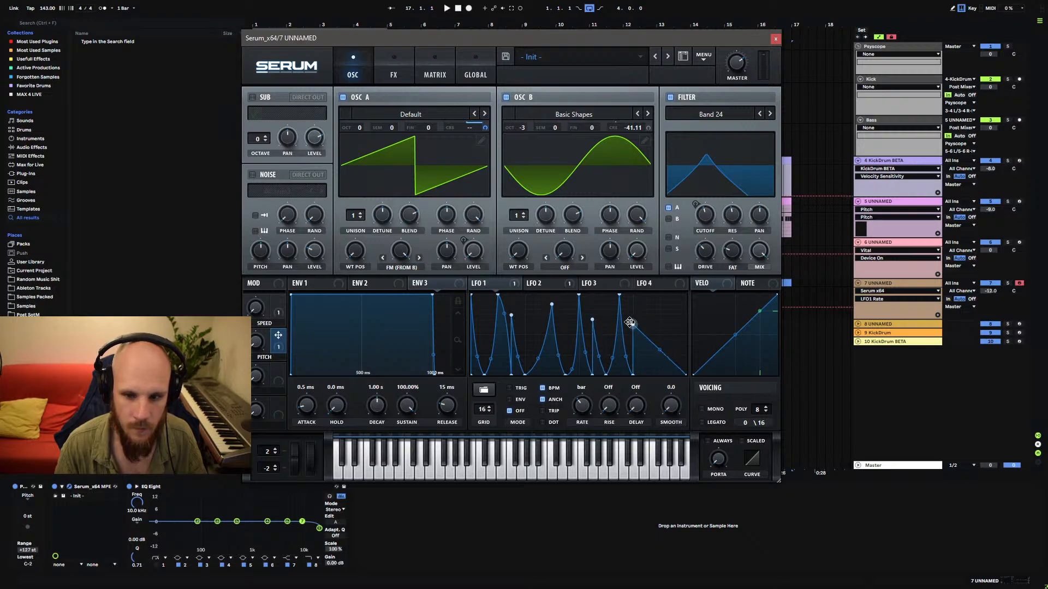
Add full-height spikes at about four-fifths of LFO 1 and just before its end, with the falls between them reaching zero.
double_click(643, 355)
drag(643, 355, 644, 385)
double_click(645, 334)
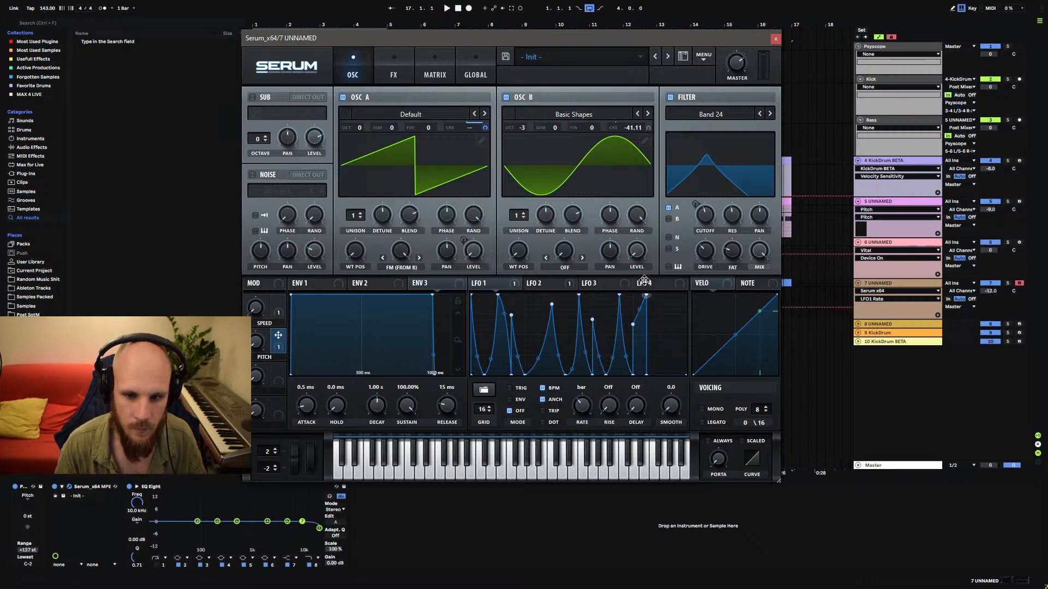
double_click(648, 297)
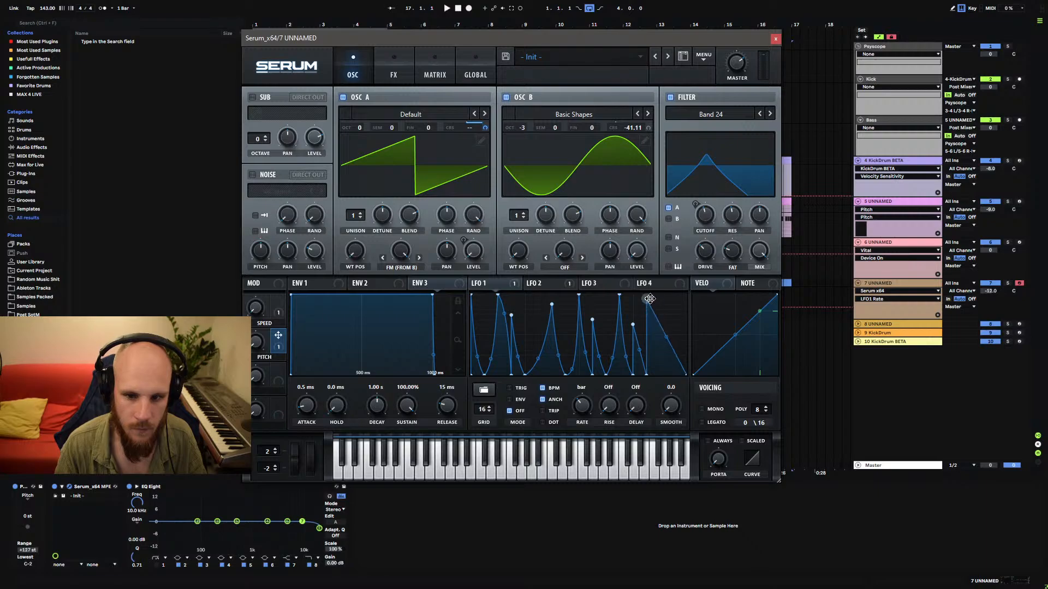
double_click(653, 334)
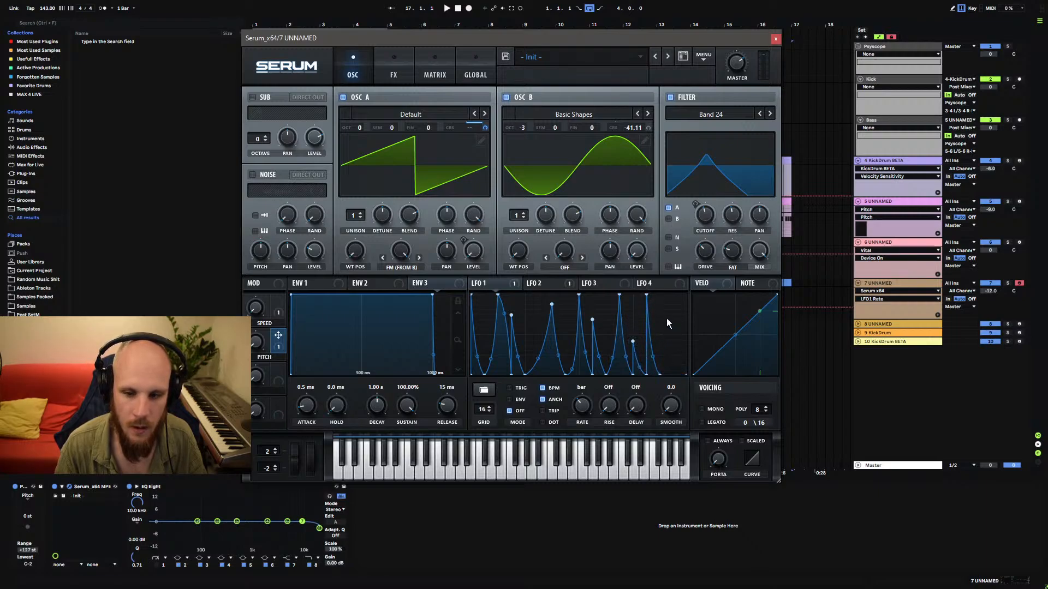
drag(666, 322, 675, 293)
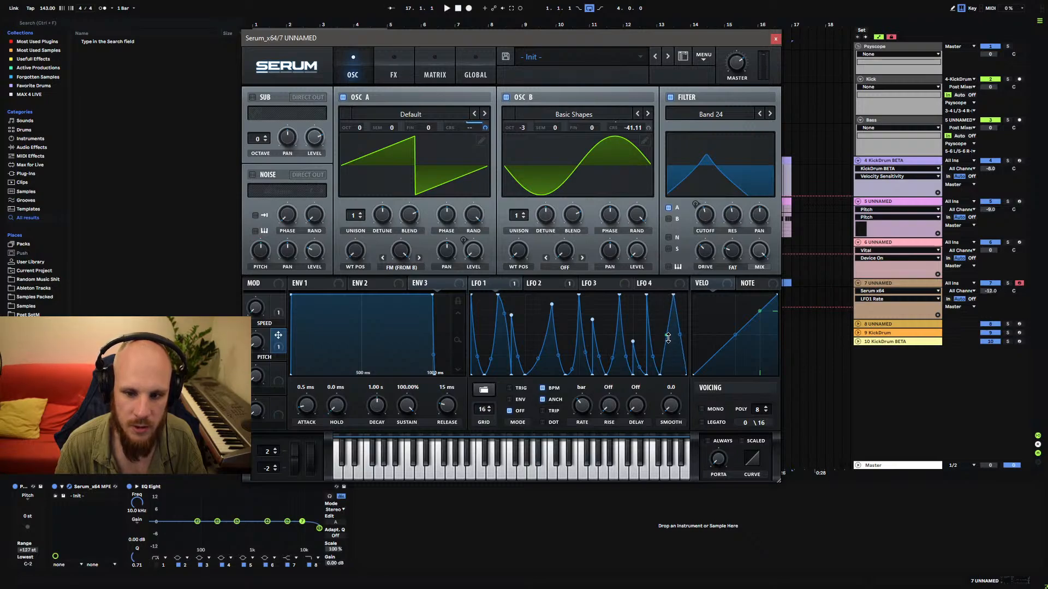
drag(668, 338, 681, 344)
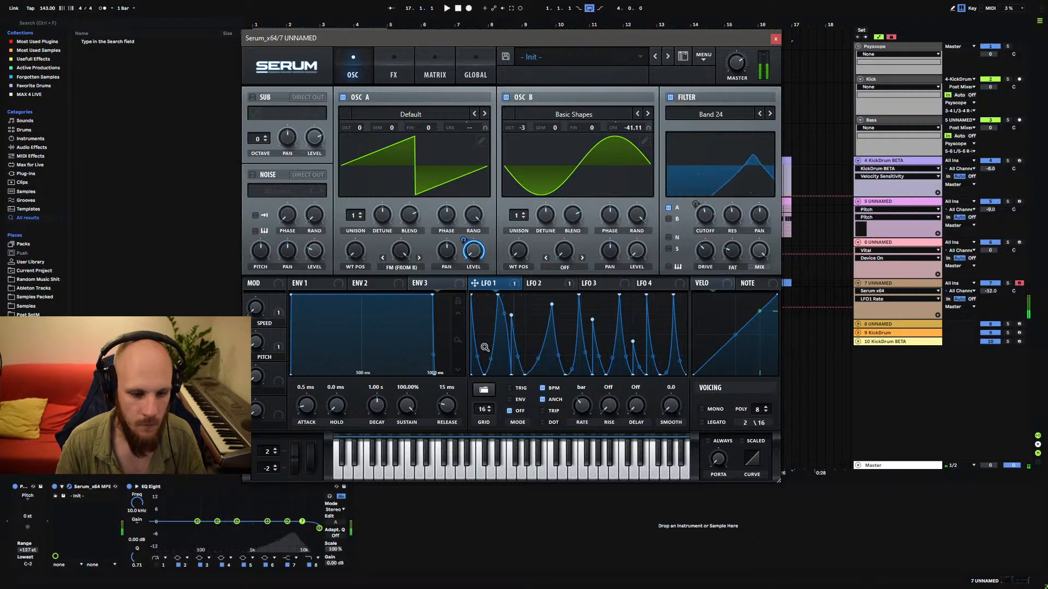
click(255, 309)
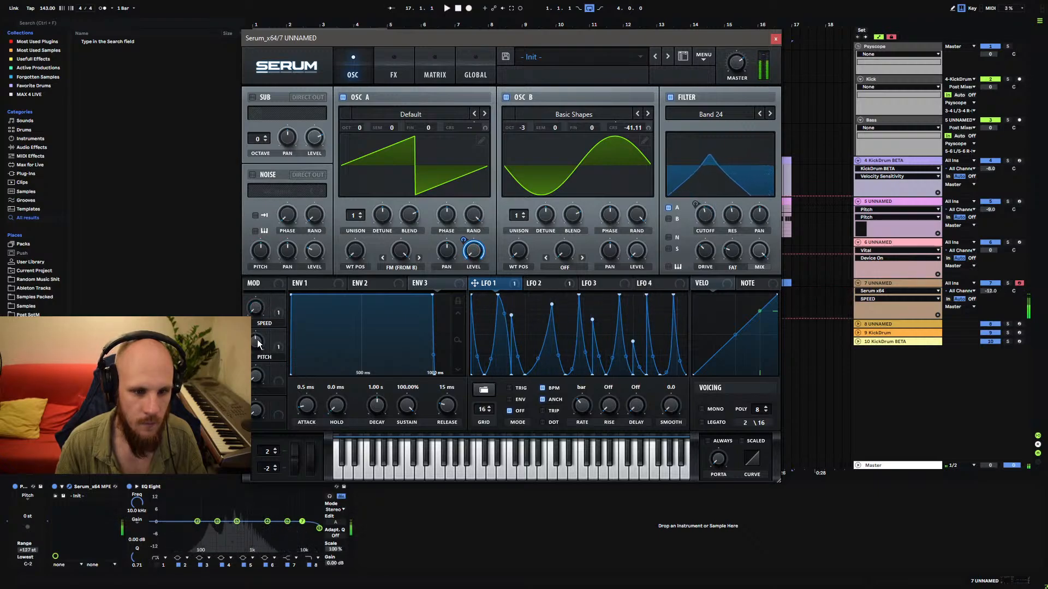
Enable Tube distortion at about half mix and a multiband compressor, and raise the compressor's gain.
click(394, 65)
click(257, 117)
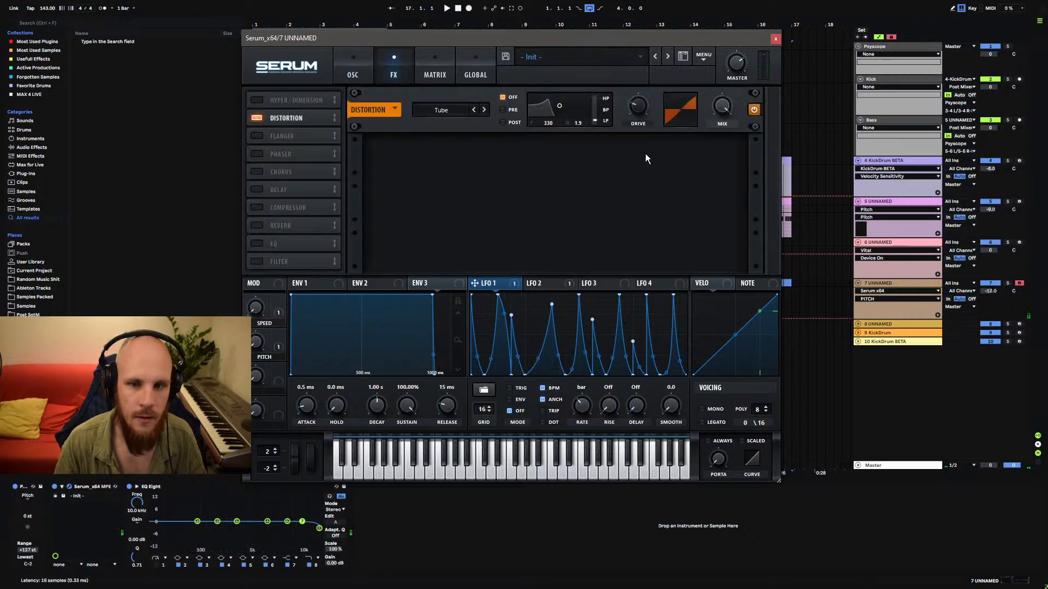
click(256, 207)
drag(572, 154, 575, 139)
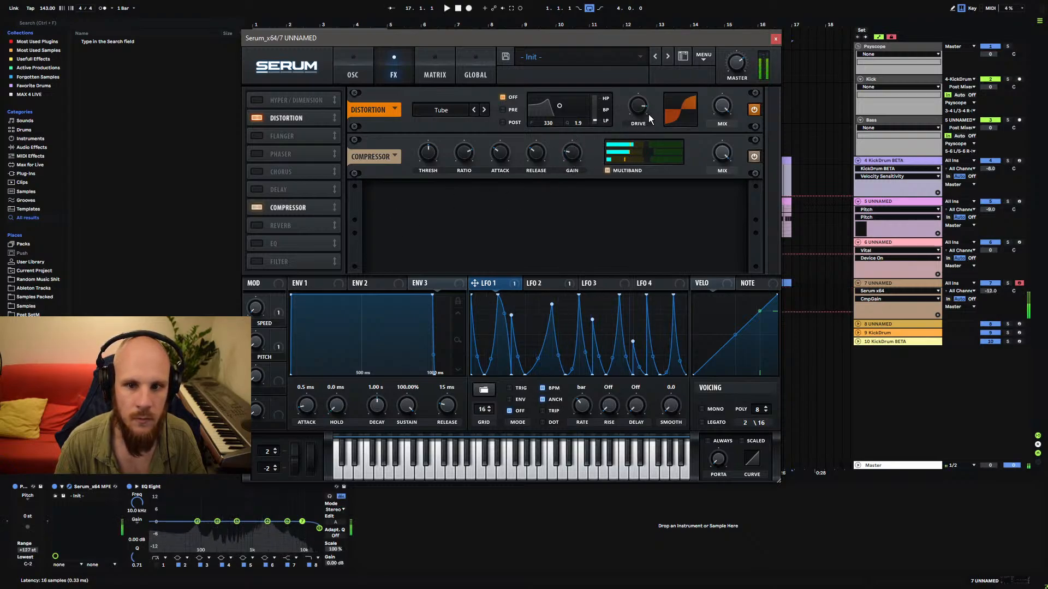
drag(722, 106, 717, 151)
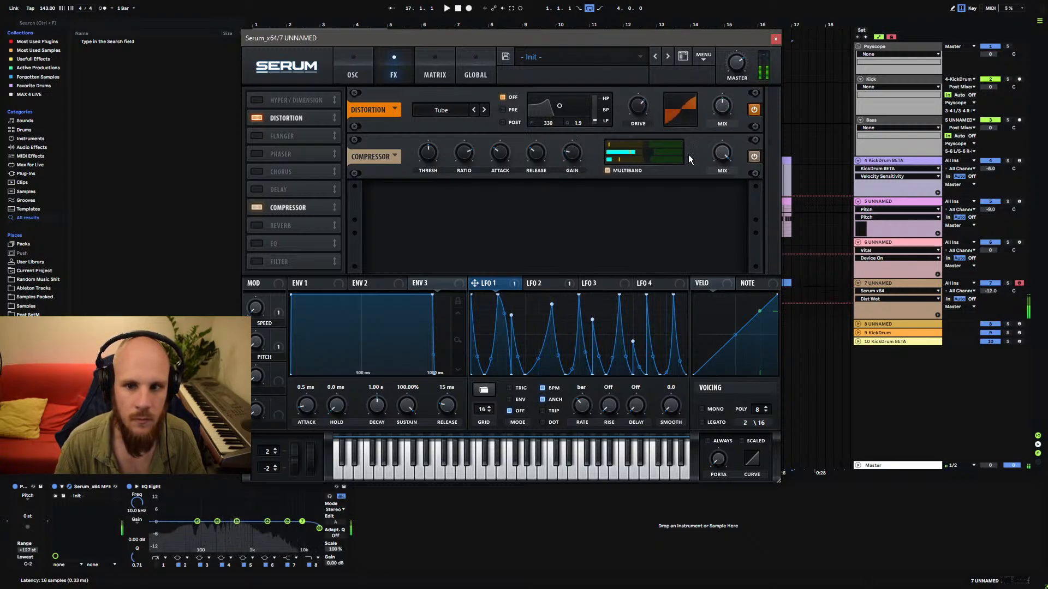
click(572, 154)
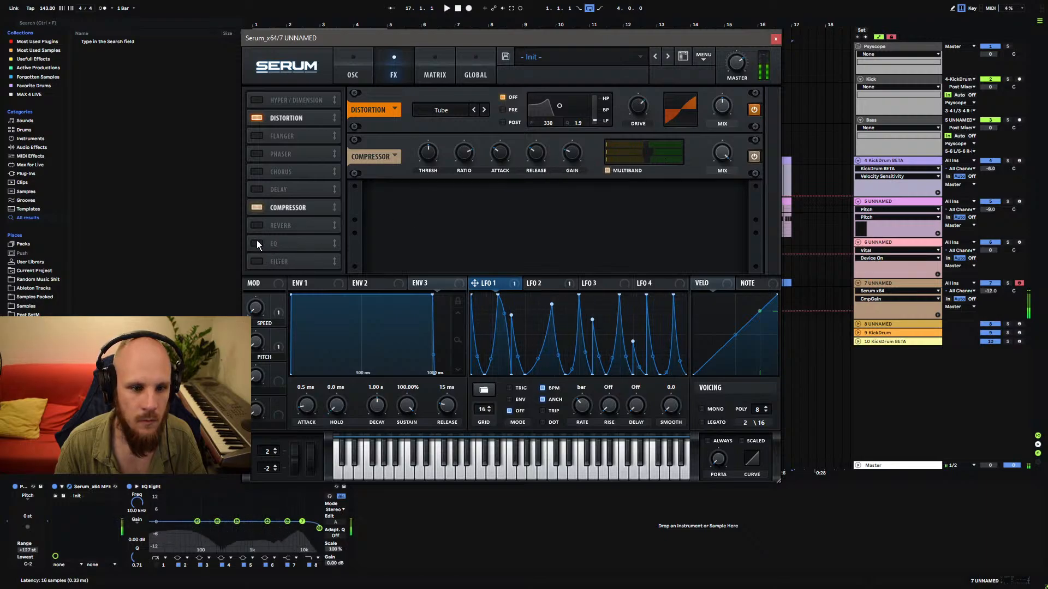
Enable a ping-pong delay after the compressor with dotted 1/4 times on both sides, and raise its feedback.
click(256, 190)
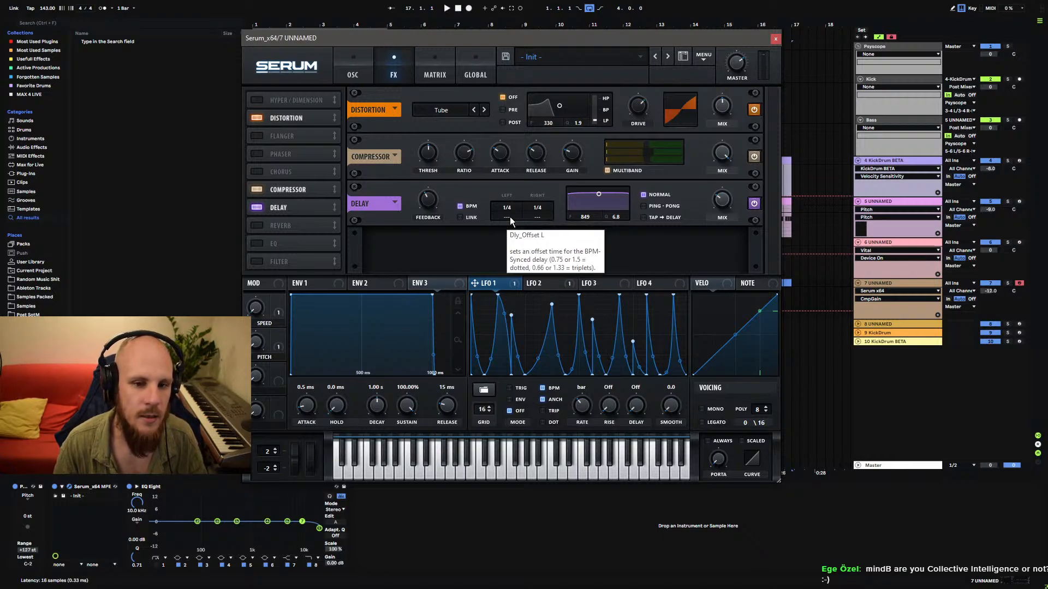
click(510, 217)
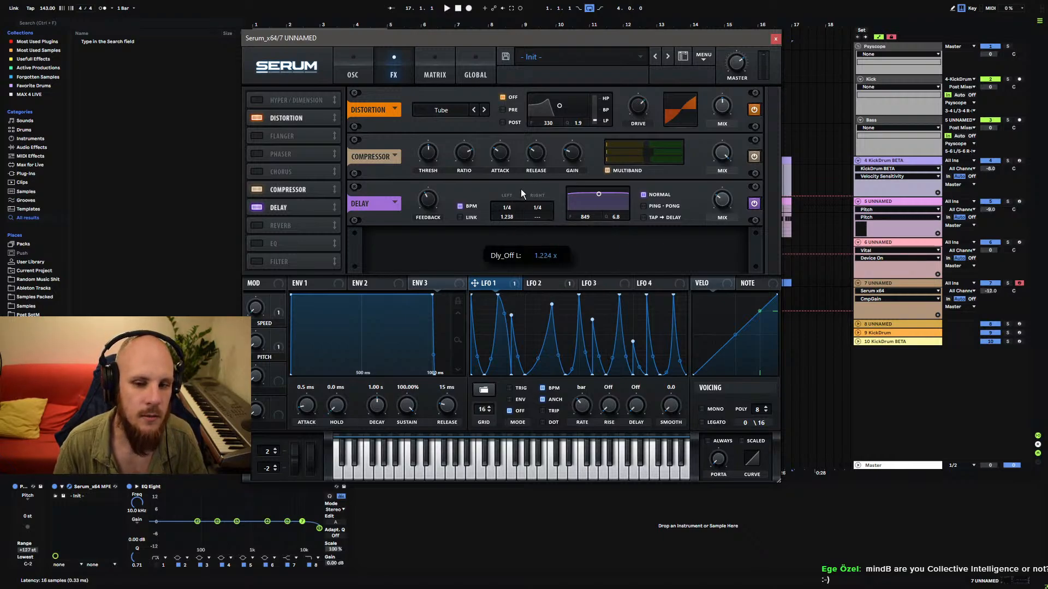
click(540, 216)
click(646, 206)
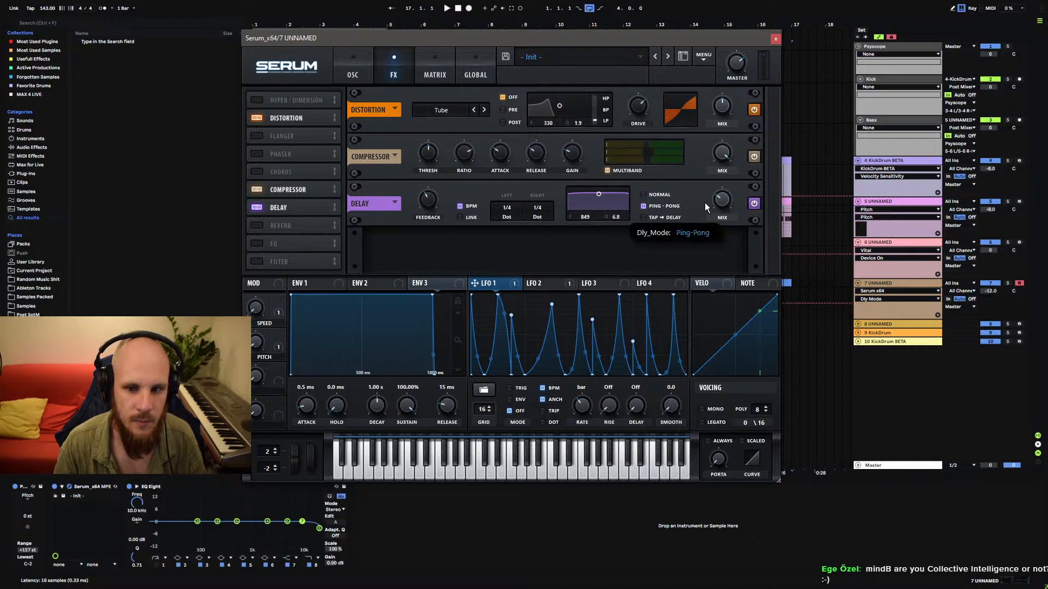
drag(429, 200, 449, 179)
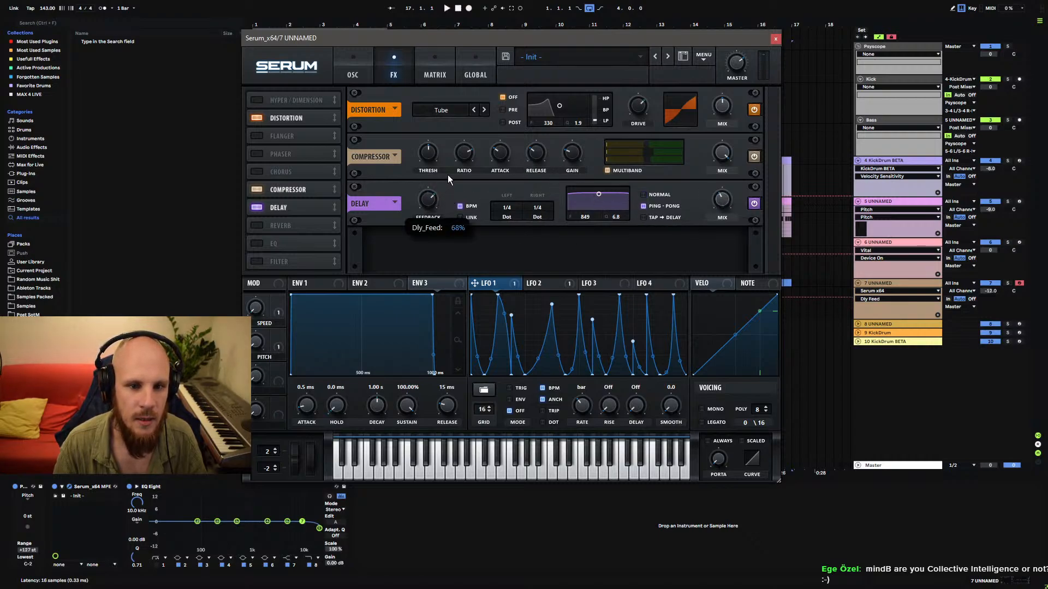
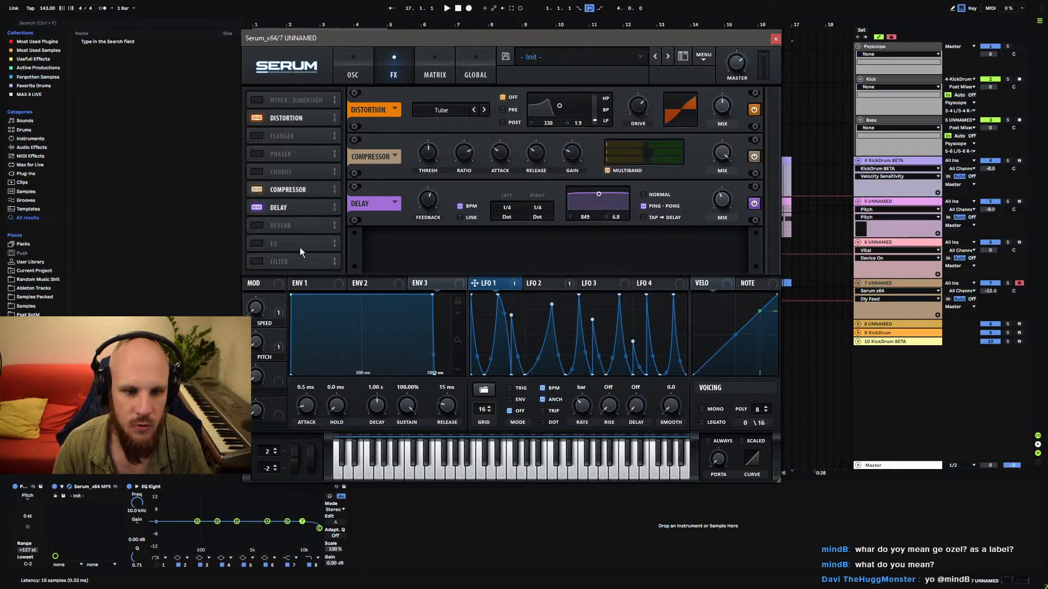
Assign Macro 4 to the delay's feedback and to its lowered mix, and set the delay filter to 3515 and 3.4.
drag(432, 203, 432, 205)
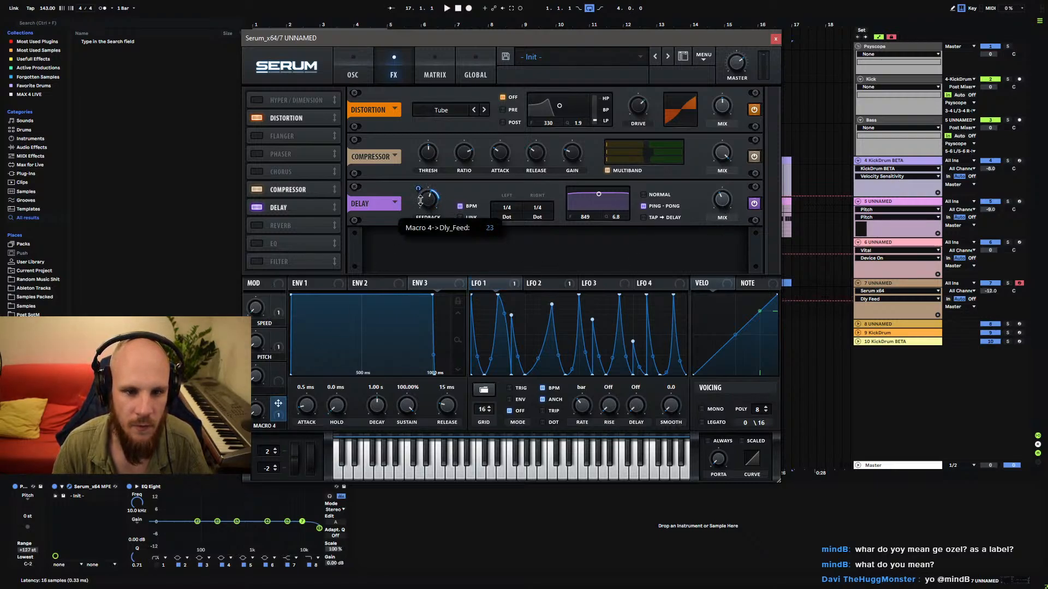
drag(721, 216, 721, 264)
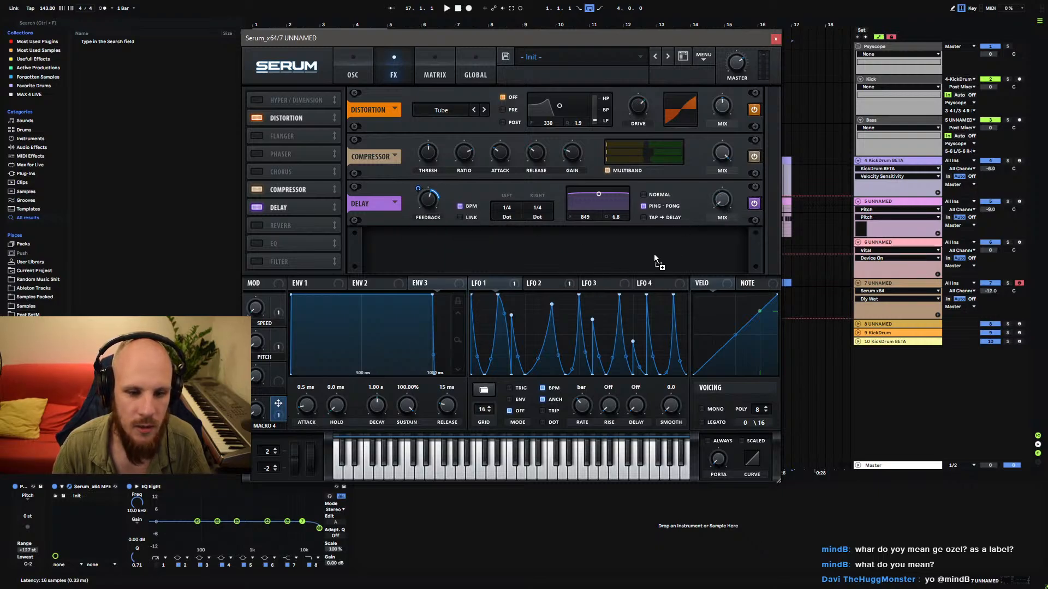
drag(719, 199, 720, 199)
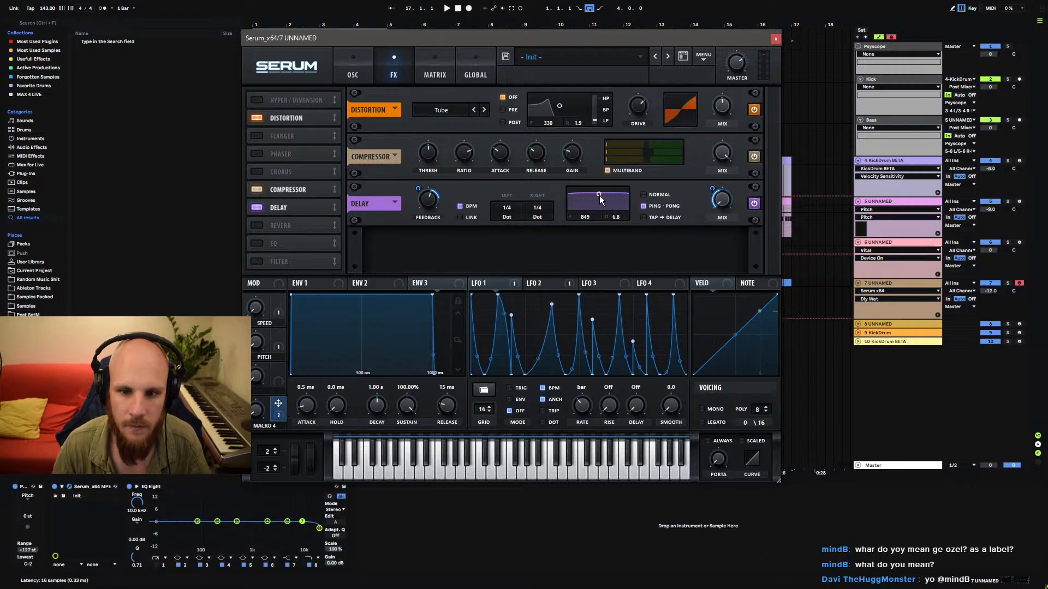
Enable a hall reverb with its mix turned down, and assign Macro 4 to the reverb mix.
click(257, 225)
click(721, 247)
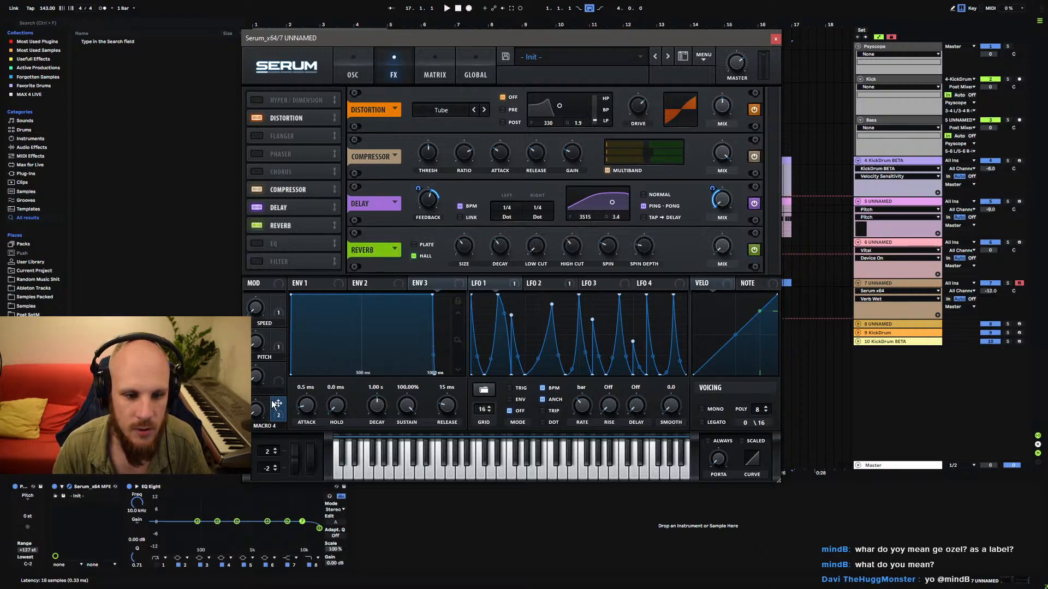
drag(717, 239, 718, 241)
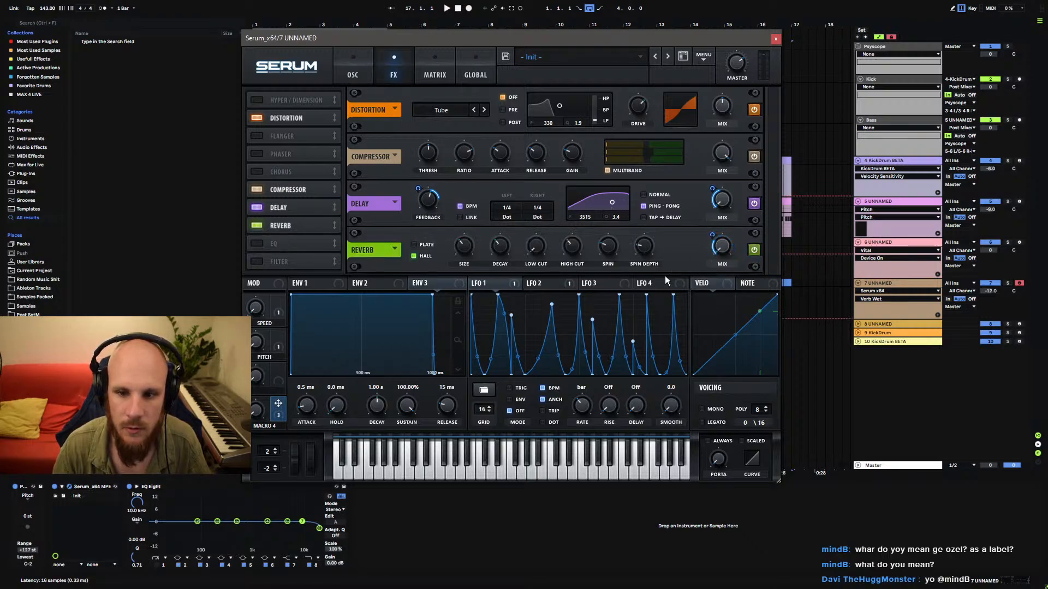
Shorten the reverb's decay and assign Macro 4 to it, and adjust the reverb's low and high cuts.
click(494, 252)
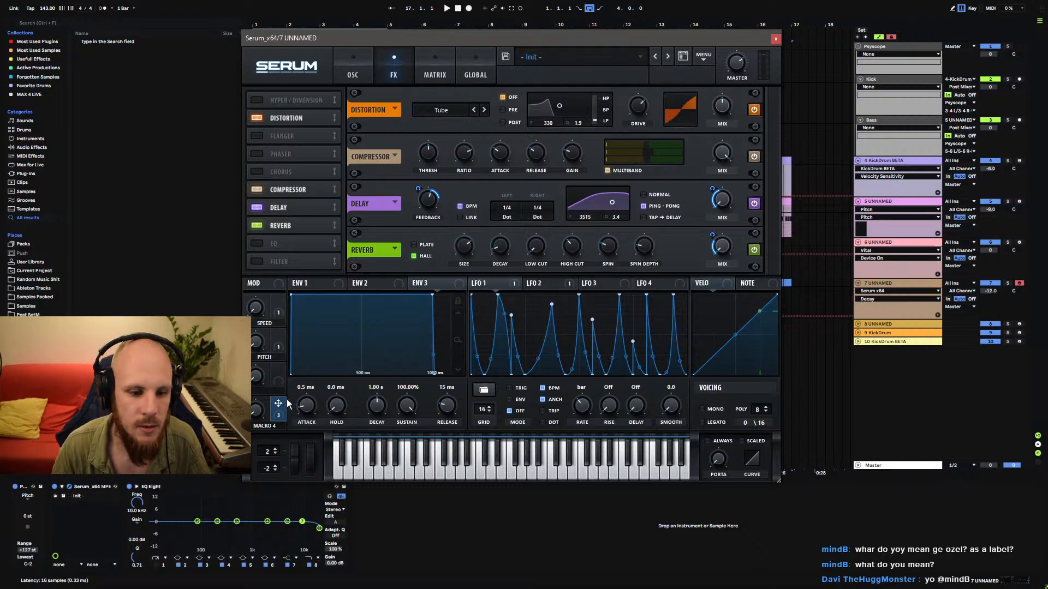
drag(503, 254, 489, 250)
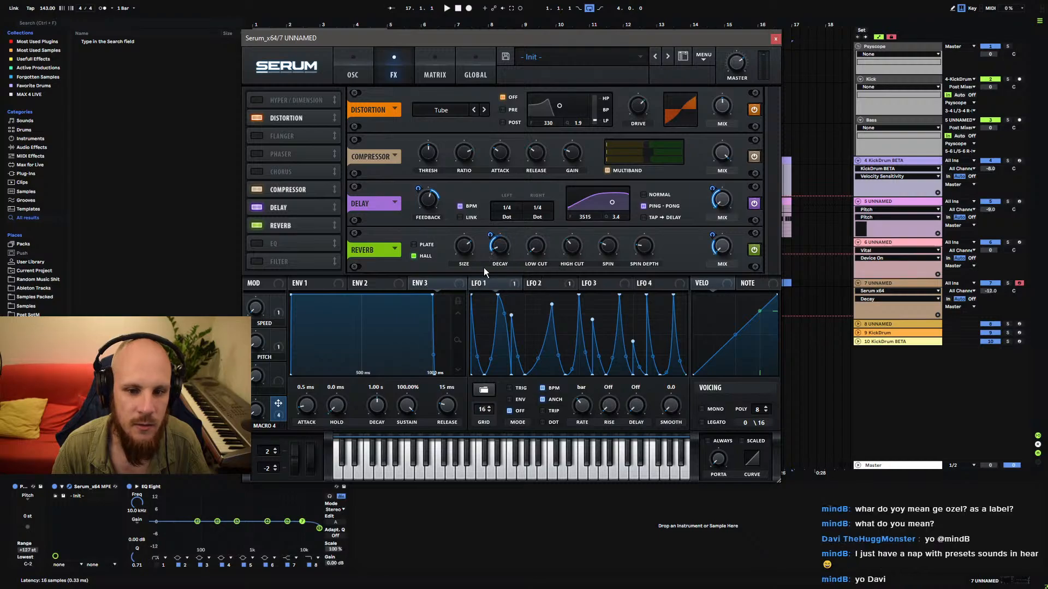
drag(569, 249, 545, 217)
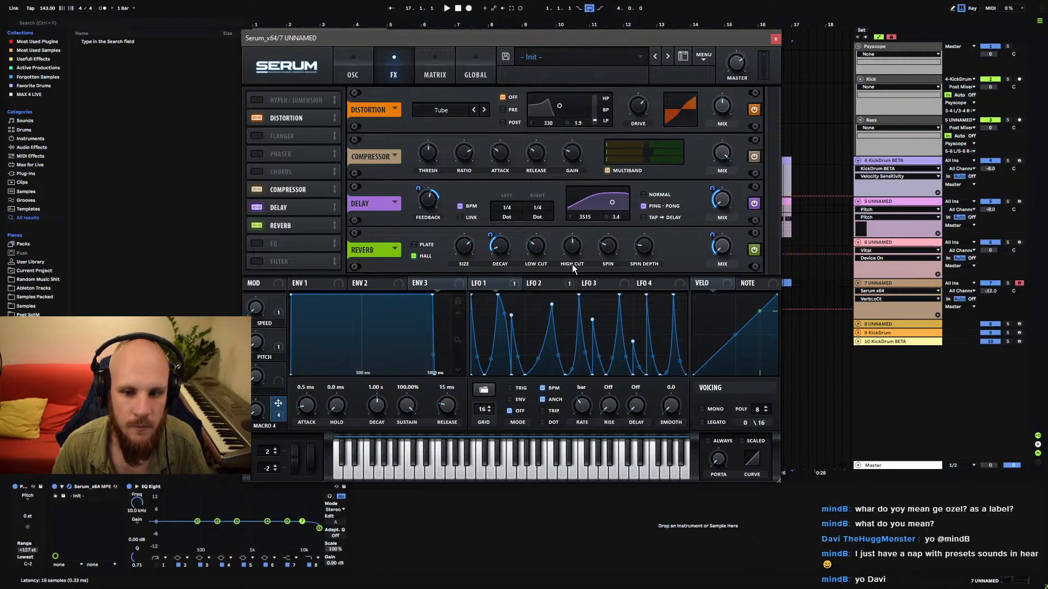
Rename Macro 4 as Ambience.
double_click(270, 427)
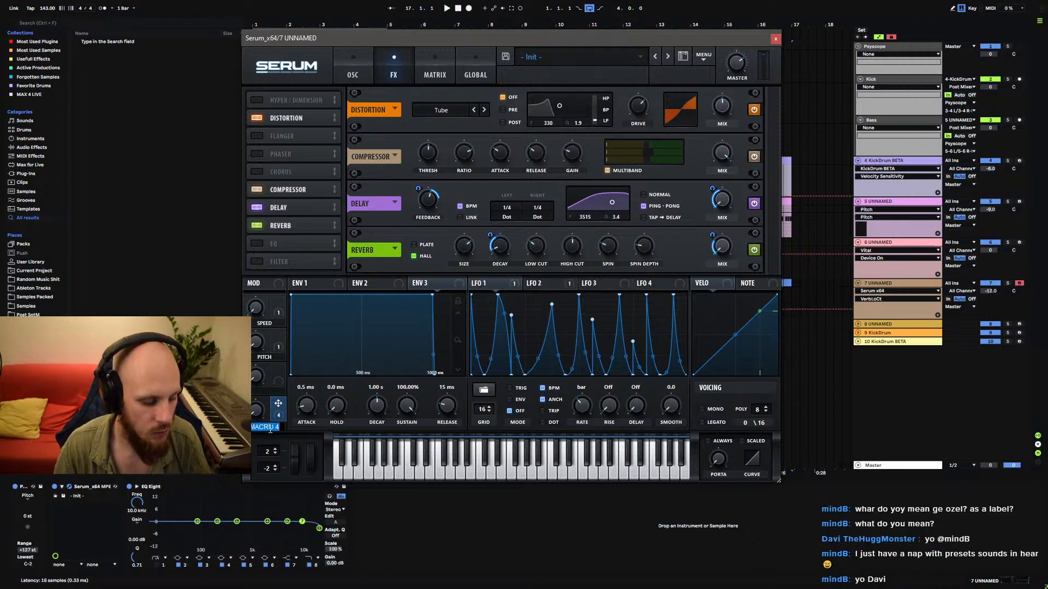
text(Ambience)
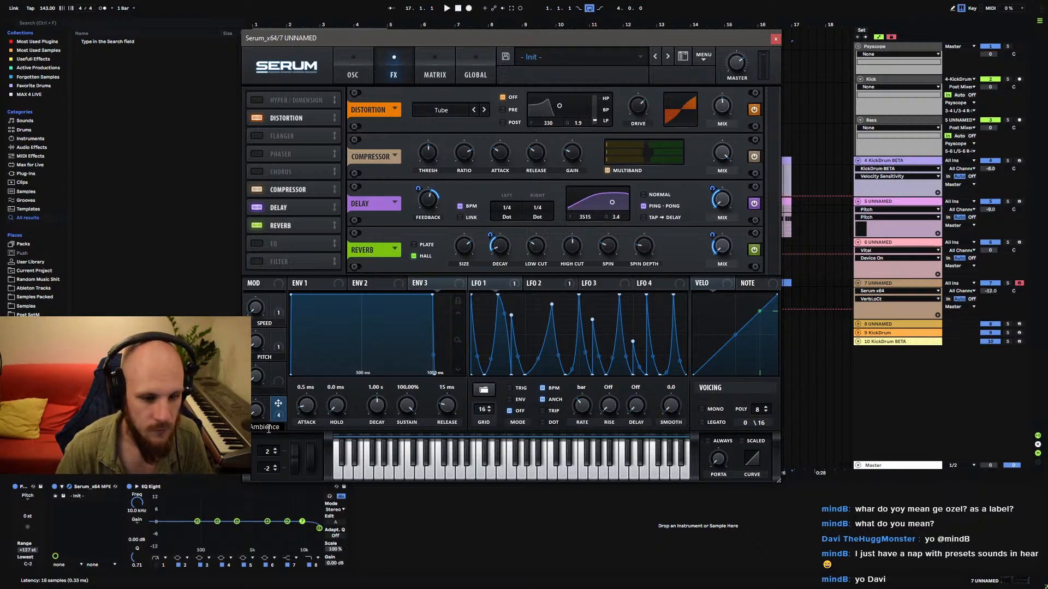
key(Return)
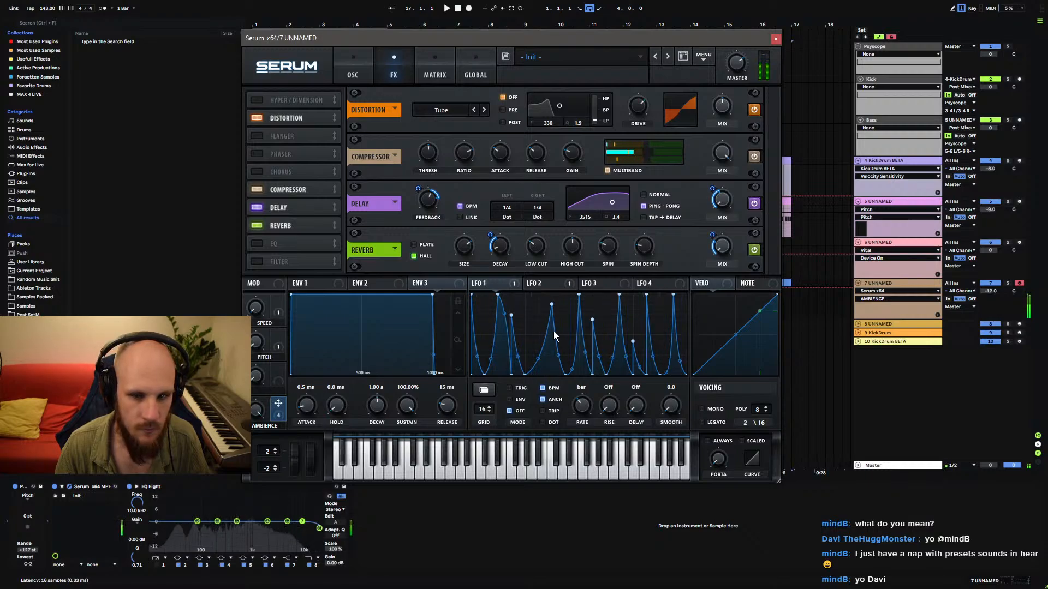
Raise the reverb's high cut, and audition the sound while sweeping the Speed and Pitch macros.
click(573, 247)
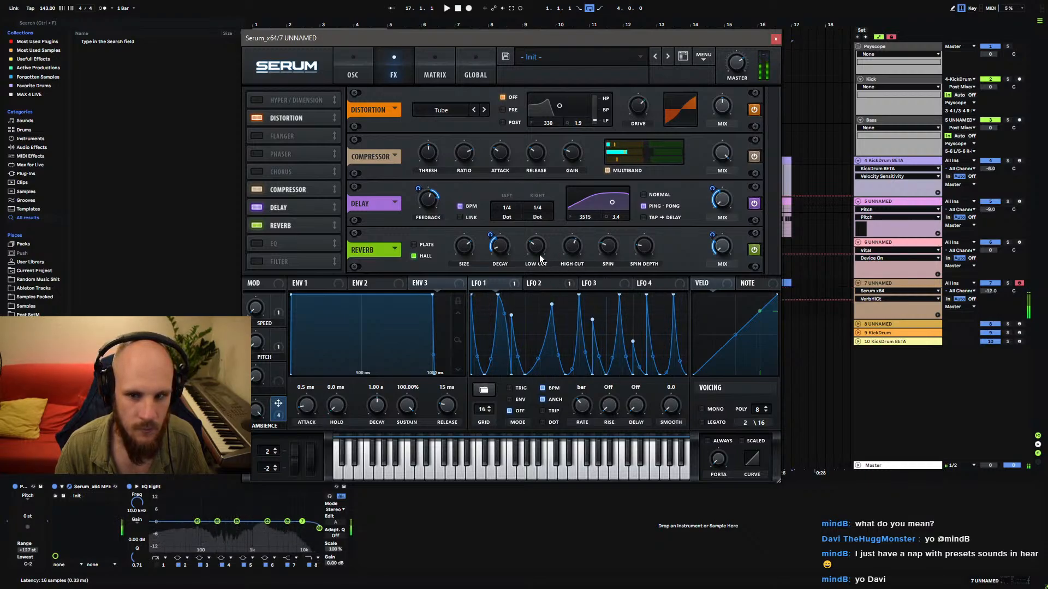
click(254, 309)
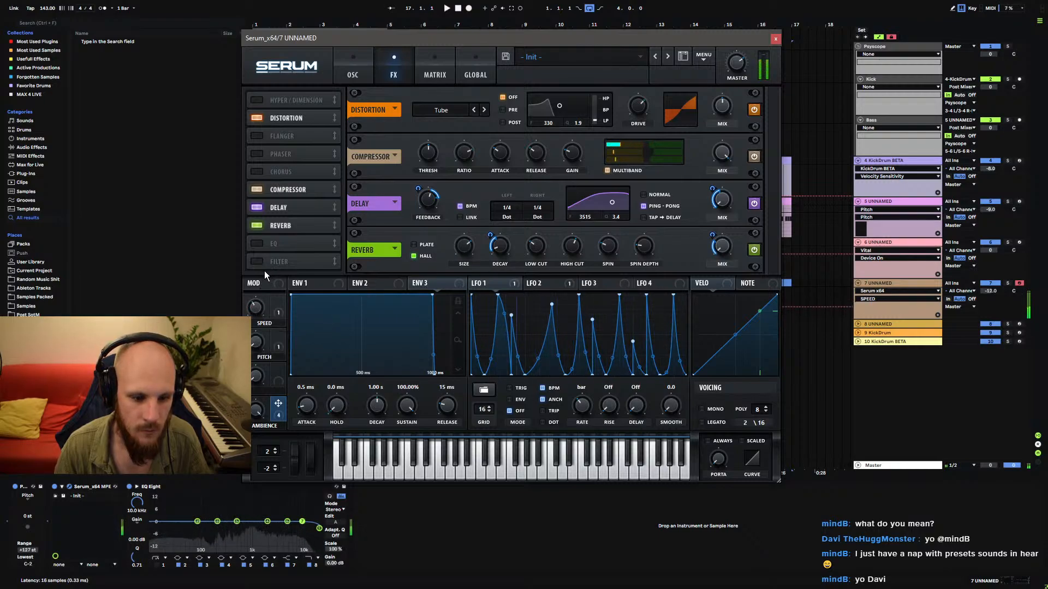
click(256, 341)
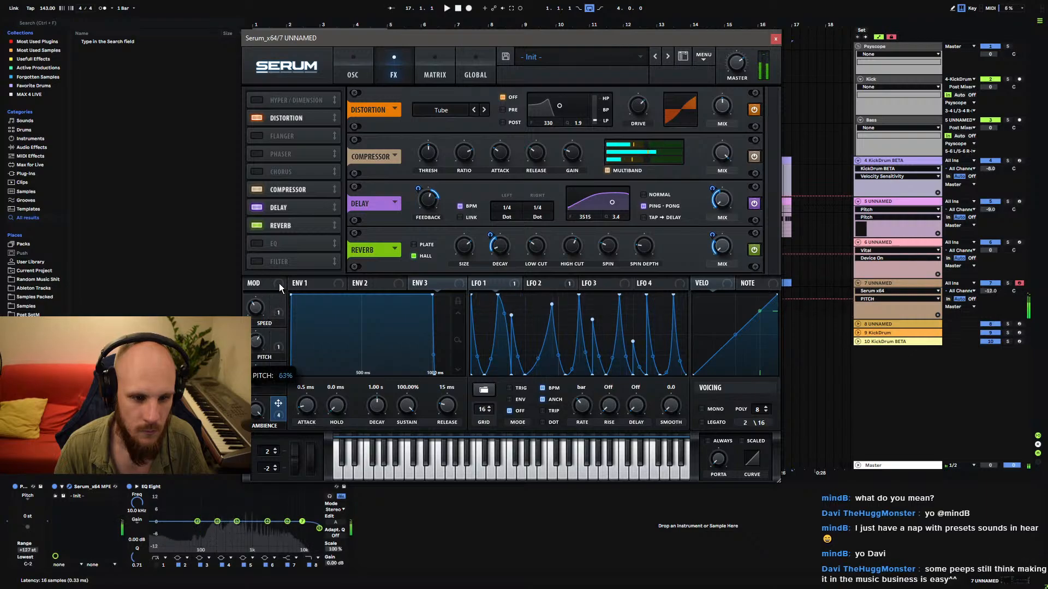
drag(275, 288, 259, 363)
click(264, 283)
drag(256, 308, 254, 373)
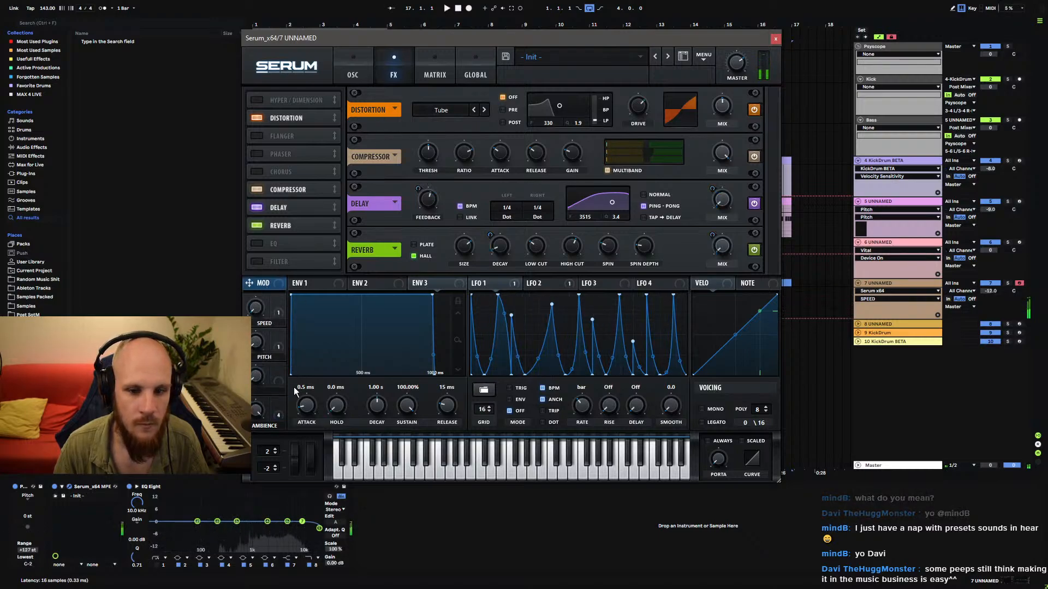
Adjust how much the Ambience macro modulates the delay feedback, and turn the Ambience macro down.
click(278, 407)
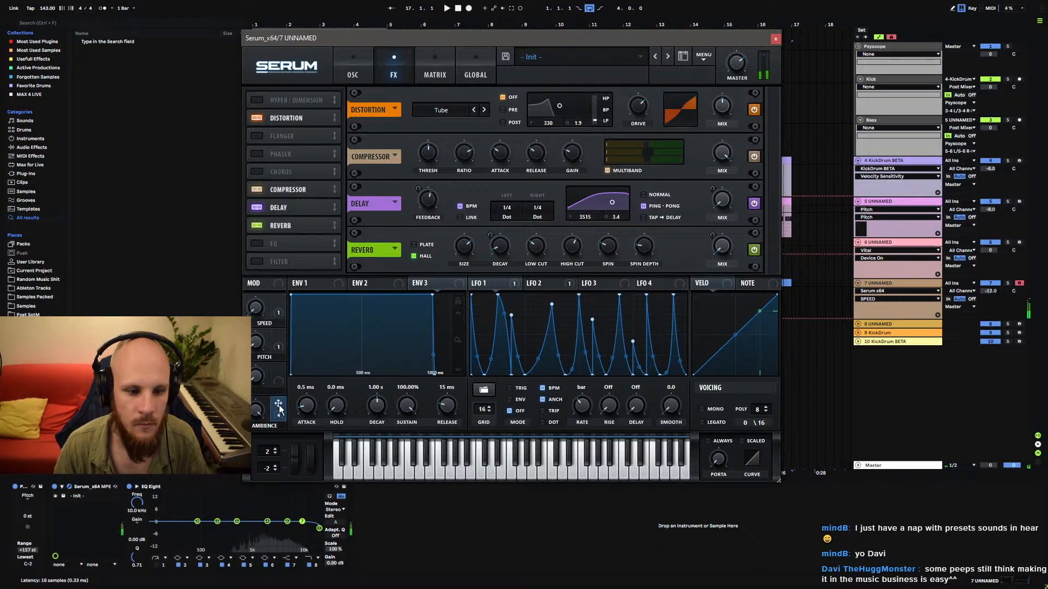
click(419, 192)
drag(419, 193, 423, 192)
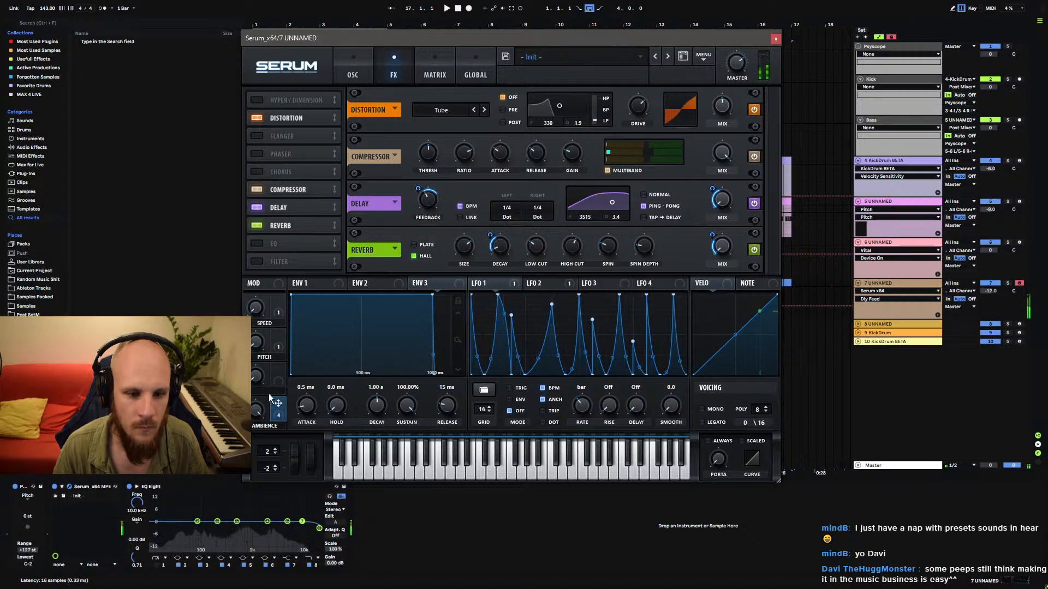
drag(257, 410, 245, 542)
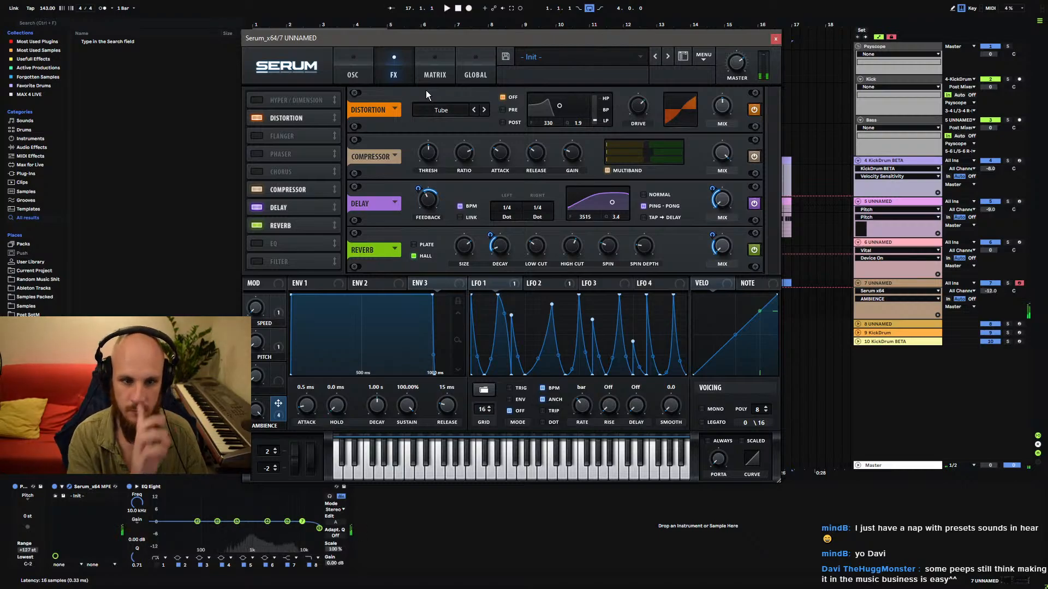
Set oscillator B's warp mode to FM from the sub oscillator, audition different warp amounts, and reset the warp amount.
click(352, 71)
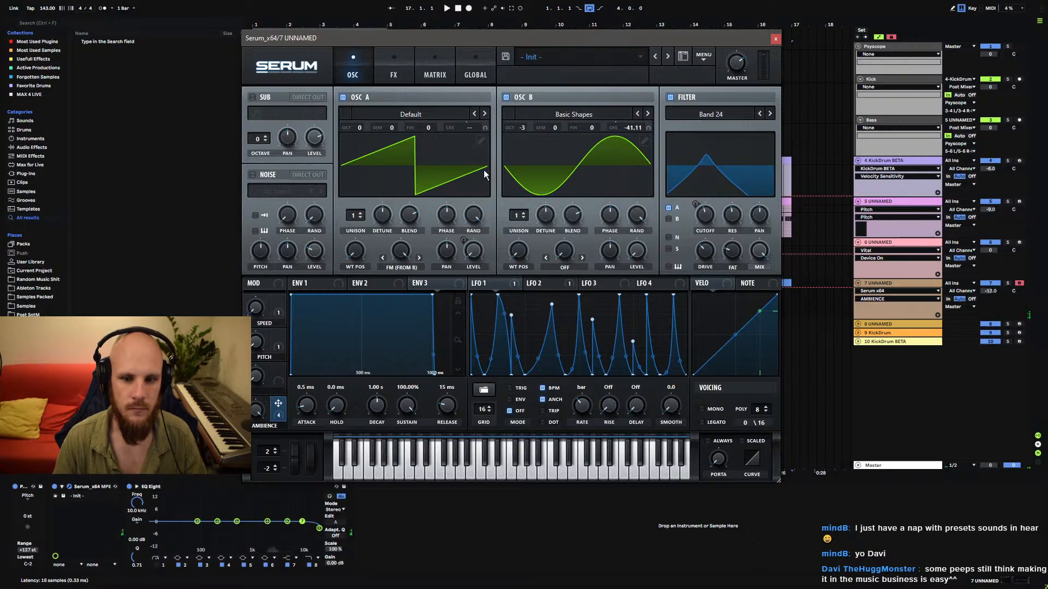
click(571, 267)
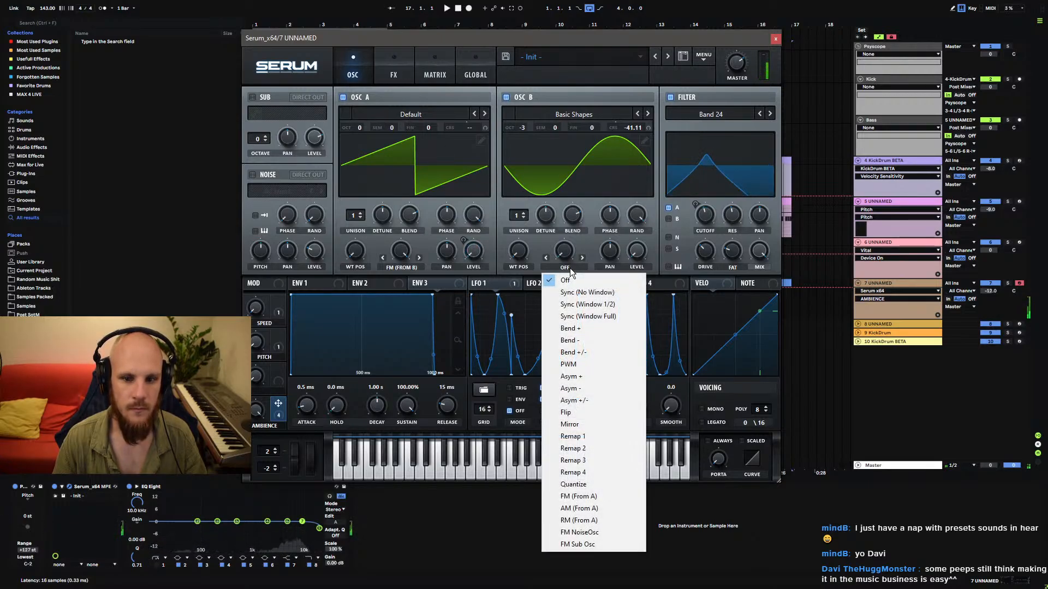
click(576, 545)
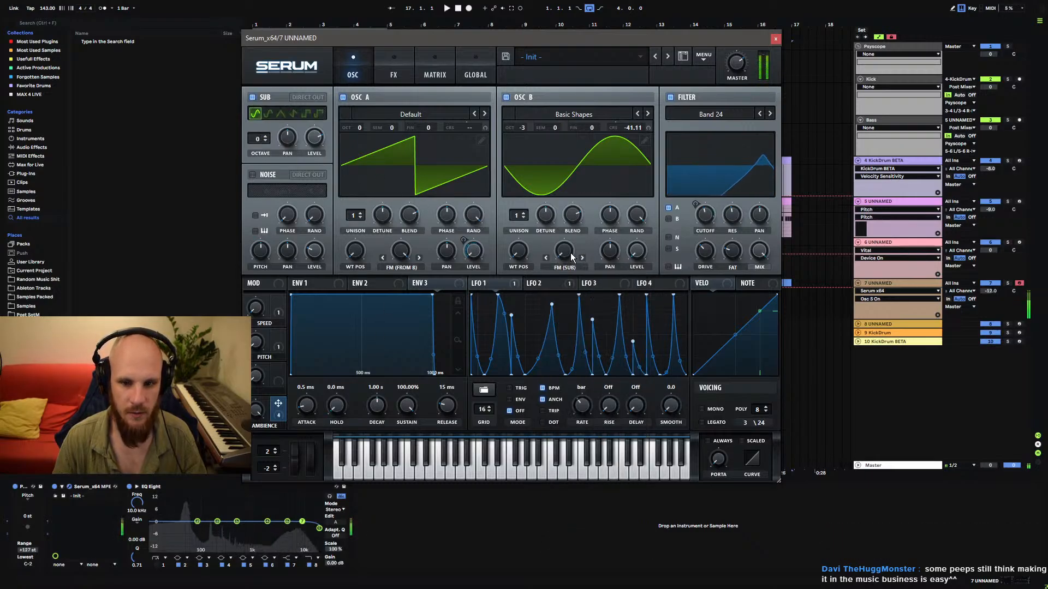
drag(568, 251, 569, 240)
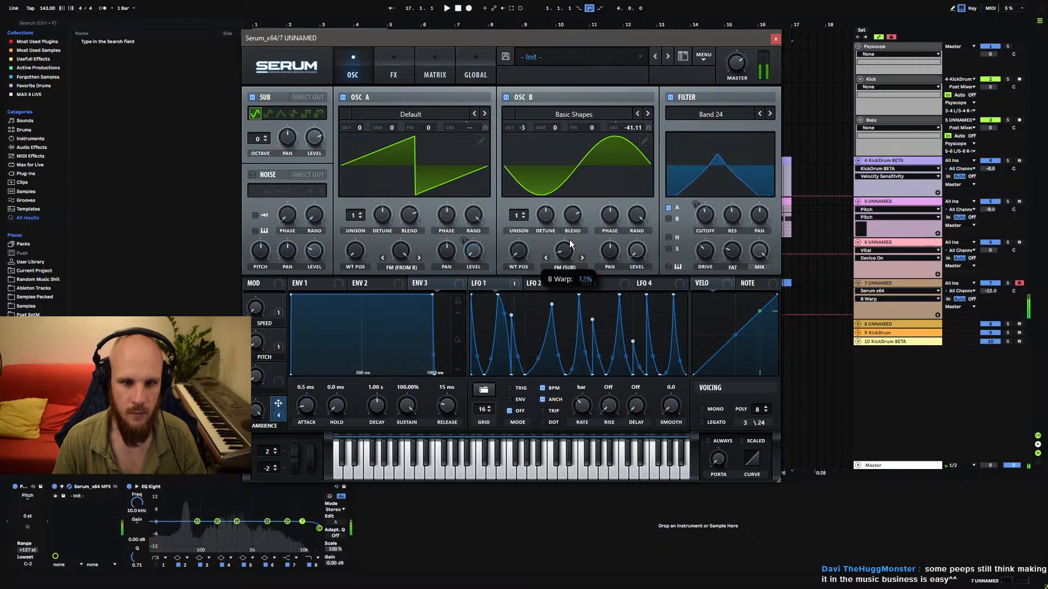
click(314, 138)
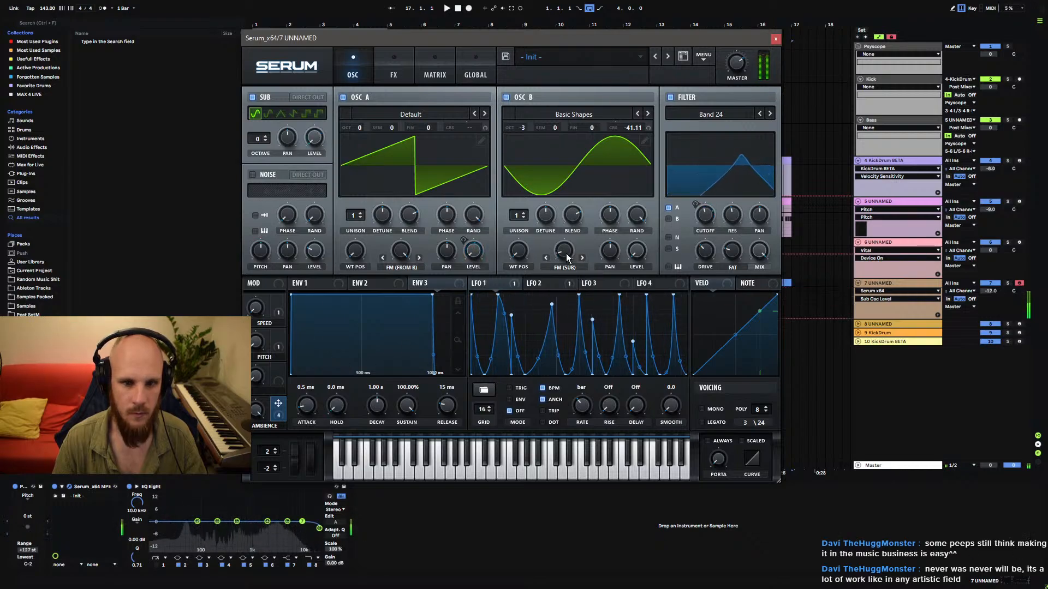
drag(566, 254, 568, 247)
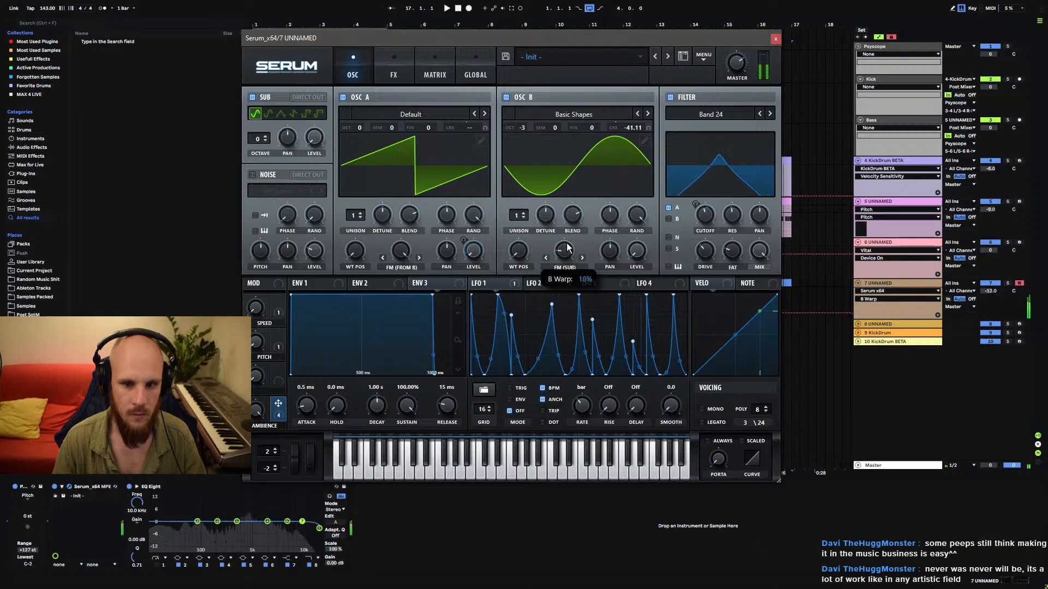
double_click(568, 248)
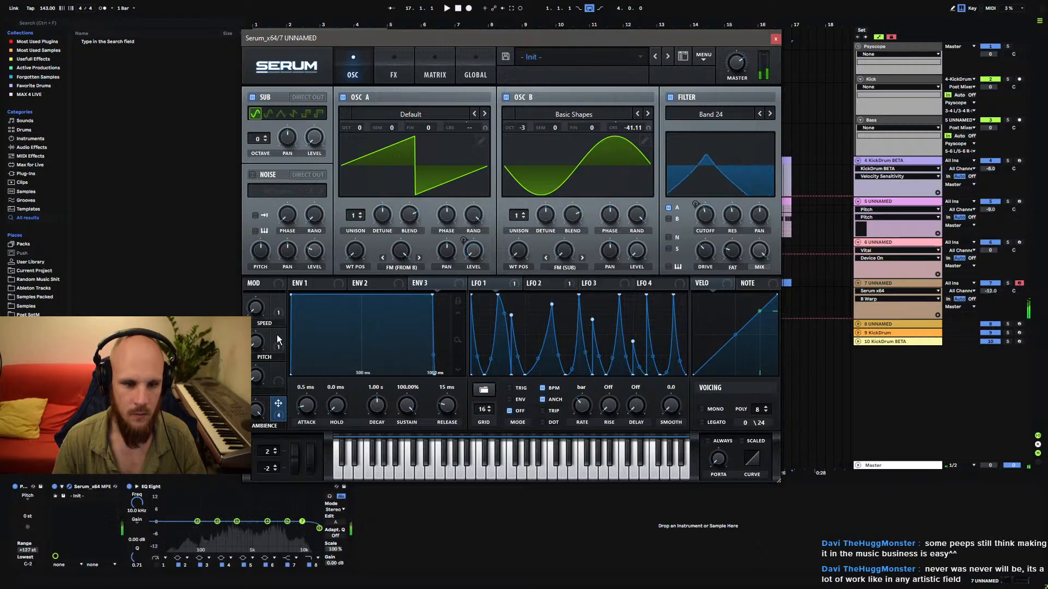
Assign Macro 3 to oscillator B's warp and fine-tune the modulation amount while sweeping the macro.
drag(278, 370, 541, 275)
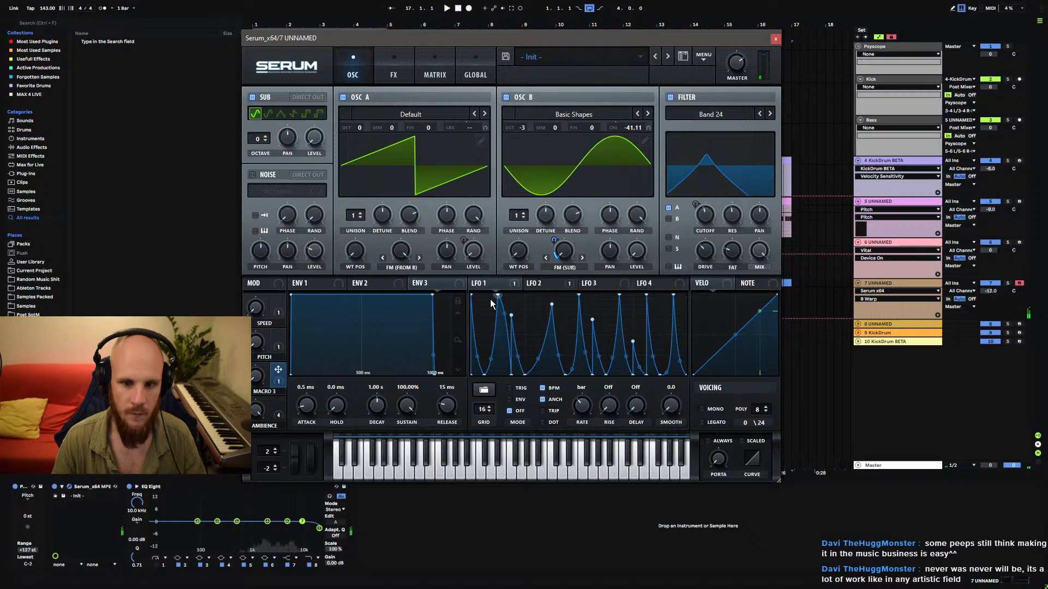
drag(256, 376, 268, 360)
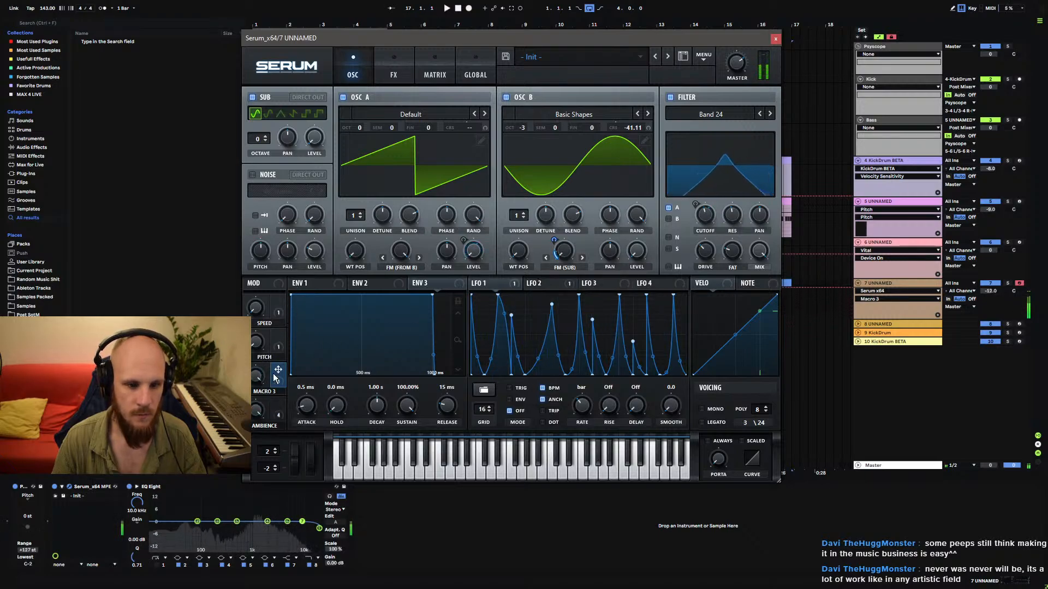
mouse_move(555, 241)
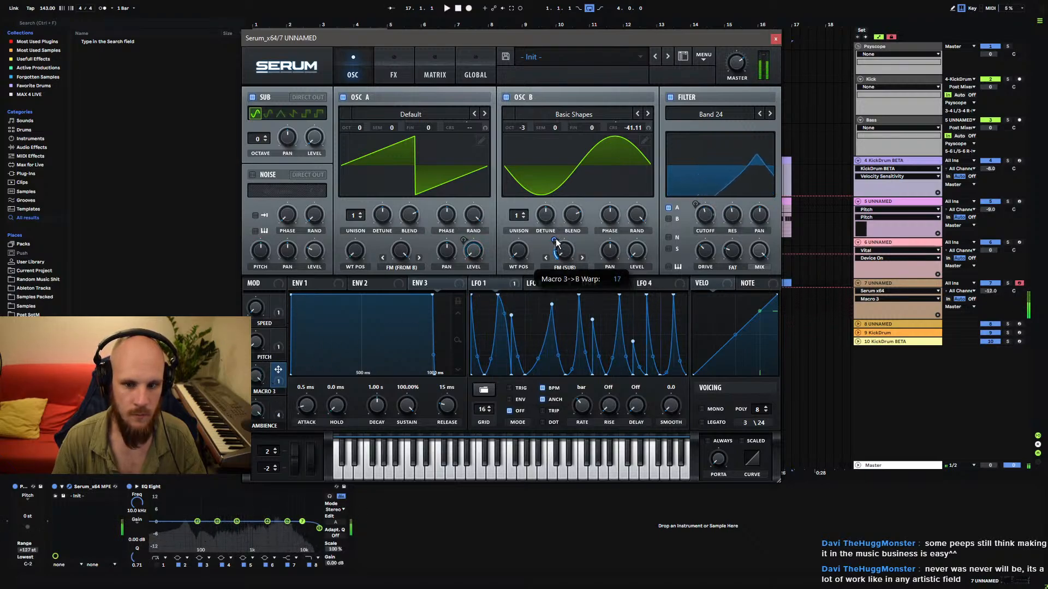
drag(556, 239, 556, 237)
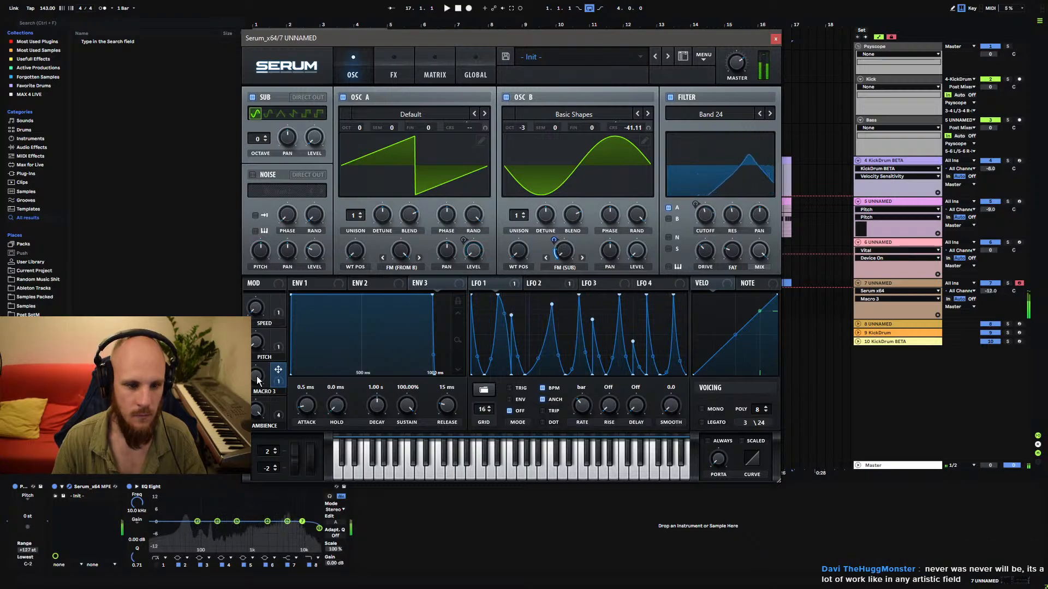
Rename Macro 3 as metalize.
double_click(264, 392)
text(m)
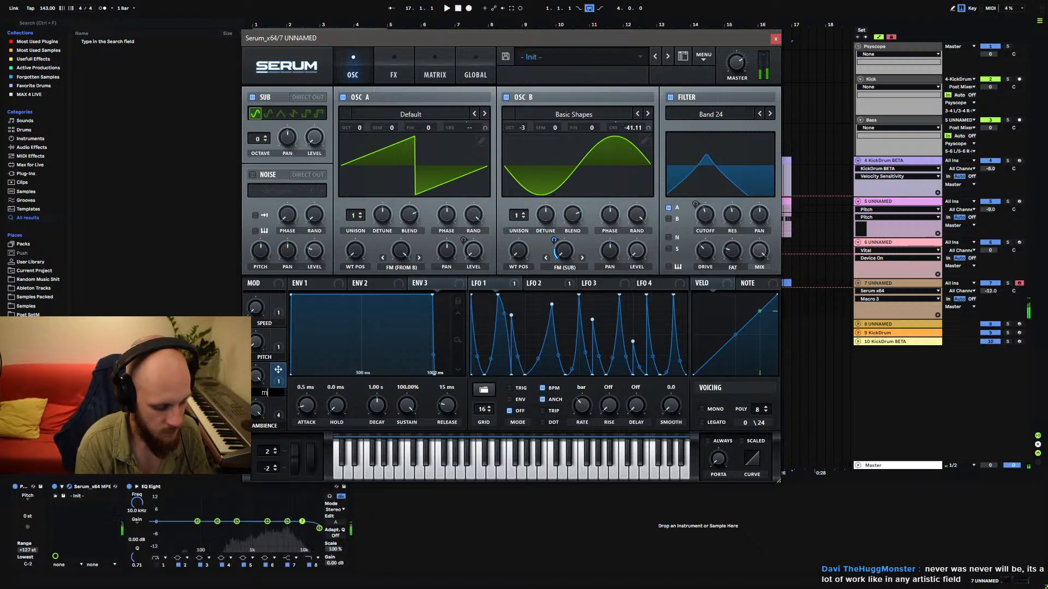
text(etalize)
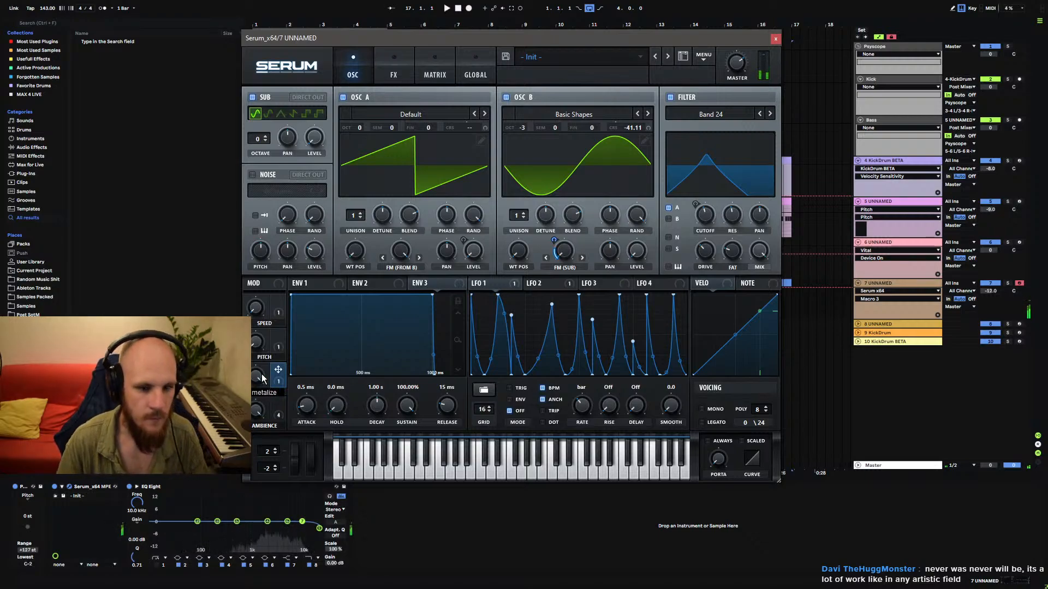
key(Return)
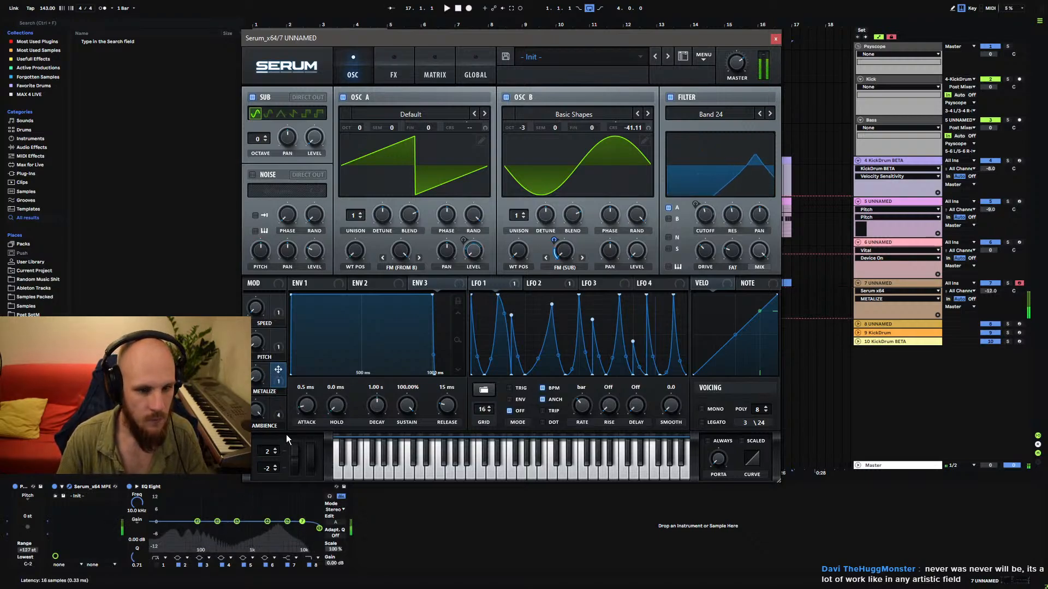
In the modulation matrix, give the LFO 2 to filter cutoff routing the Mod Wheel as its auxiliary source, with inverted multiplication.
click(540, 284)
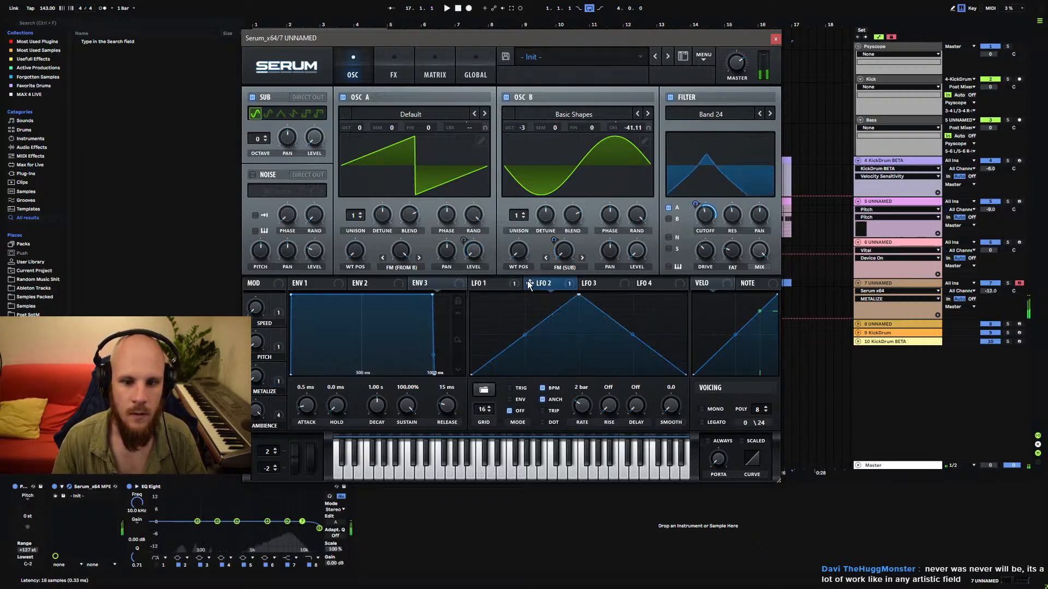
click(435, 75)
scroll(284, 185, down, 3)
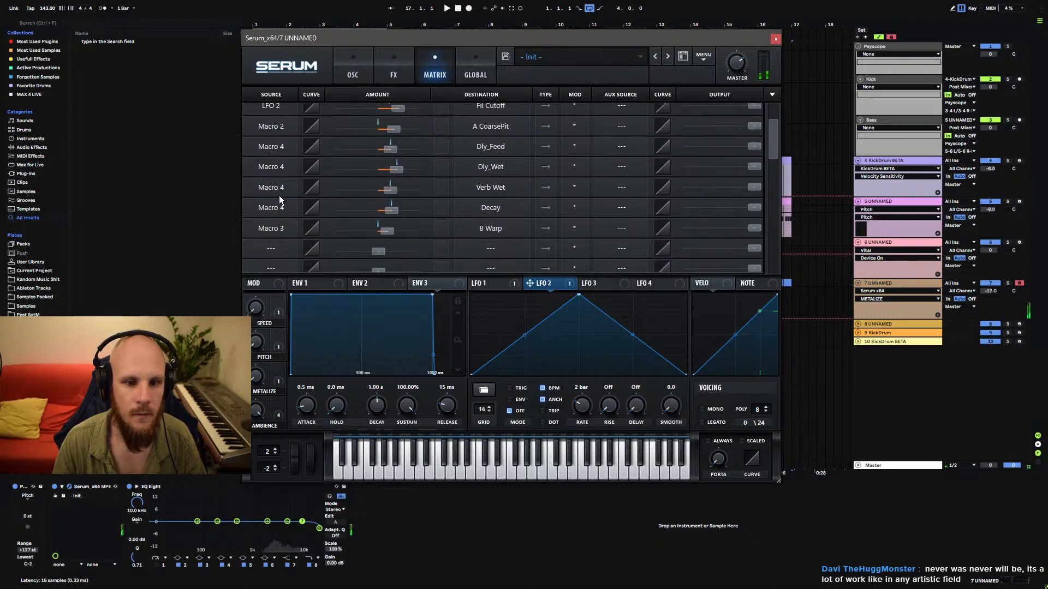
scroll(279, 195, down, 2)
scroll(511, 202, up, 5)
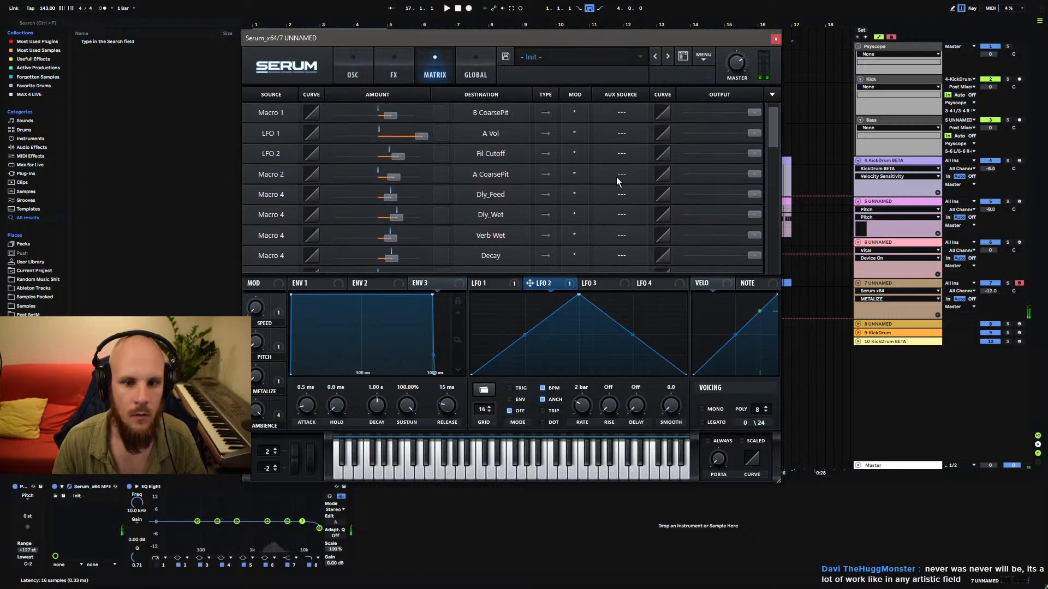
click(621, 153)
click(633, 171)
click(572, 154)
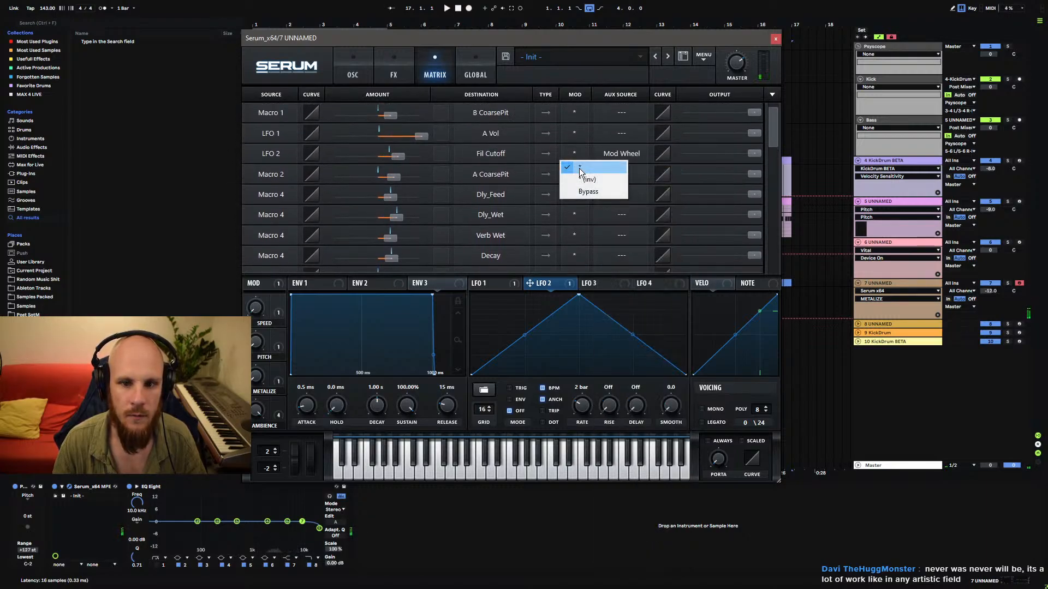
click(588, 179)
Add a matrix routing from the Mod Wheel to the filter cutoff with an amount of 46, and audition it by sweeping the wheel.
scroll(558, 236, down, 2)
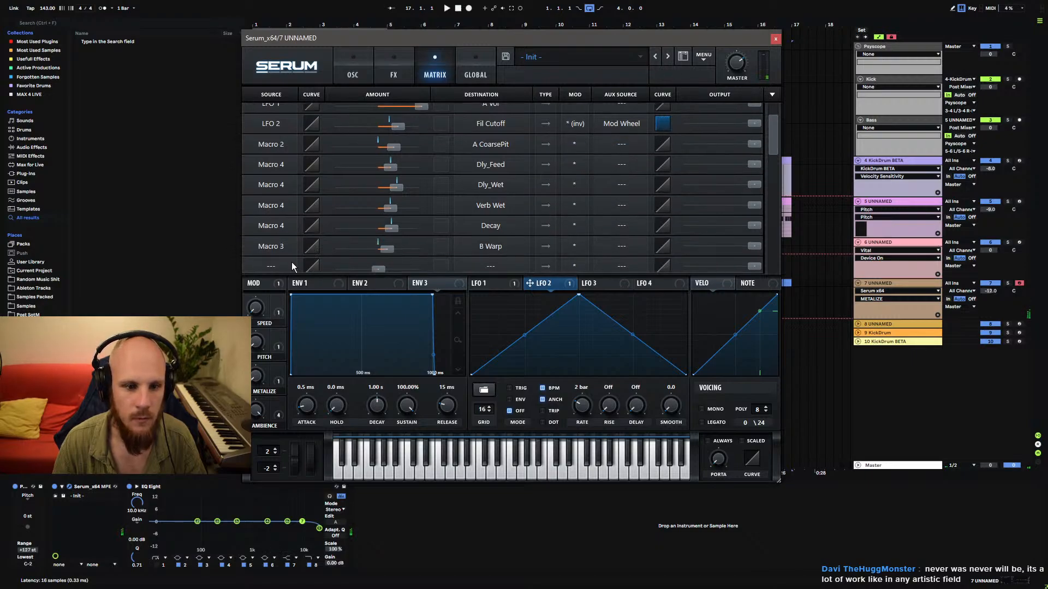
click(292, 262)
click(305, 175)
scroll(448, 208, up, 1)
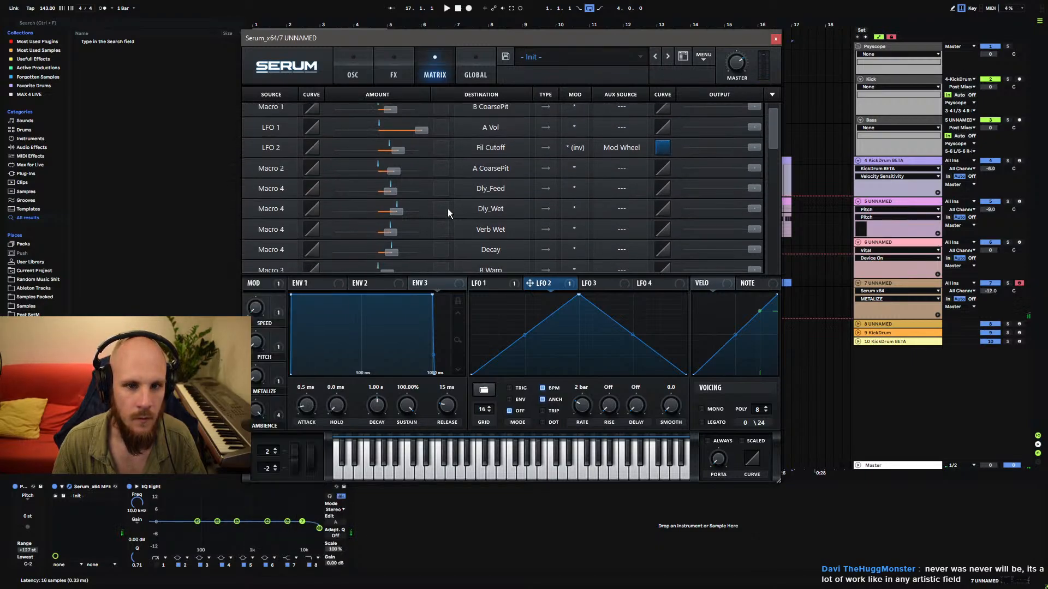
scroll(437, 191, down, 3)
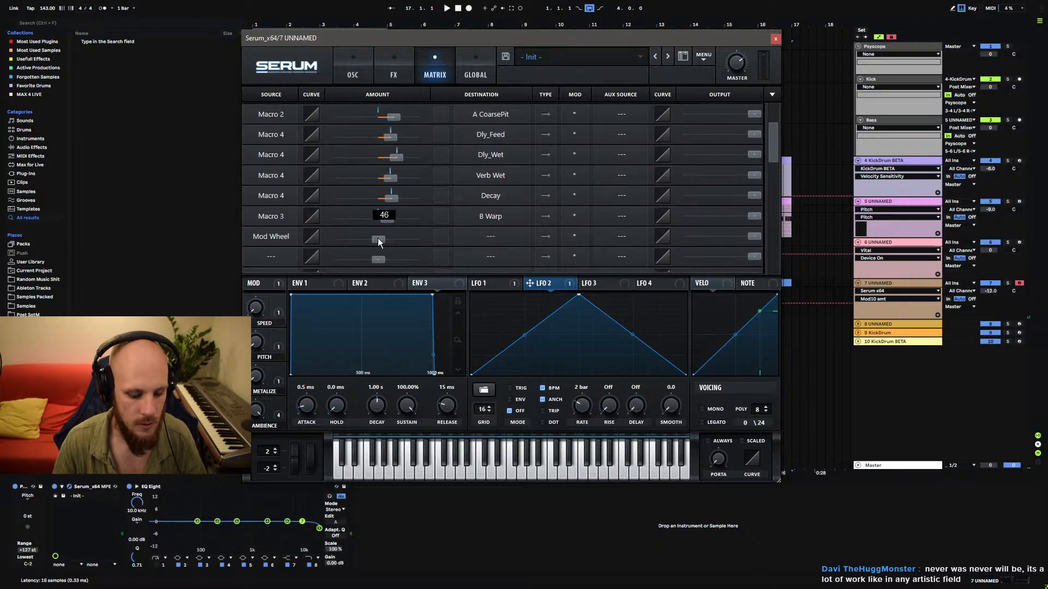
drag(378, 238, 481, 227)
click(483, 235)
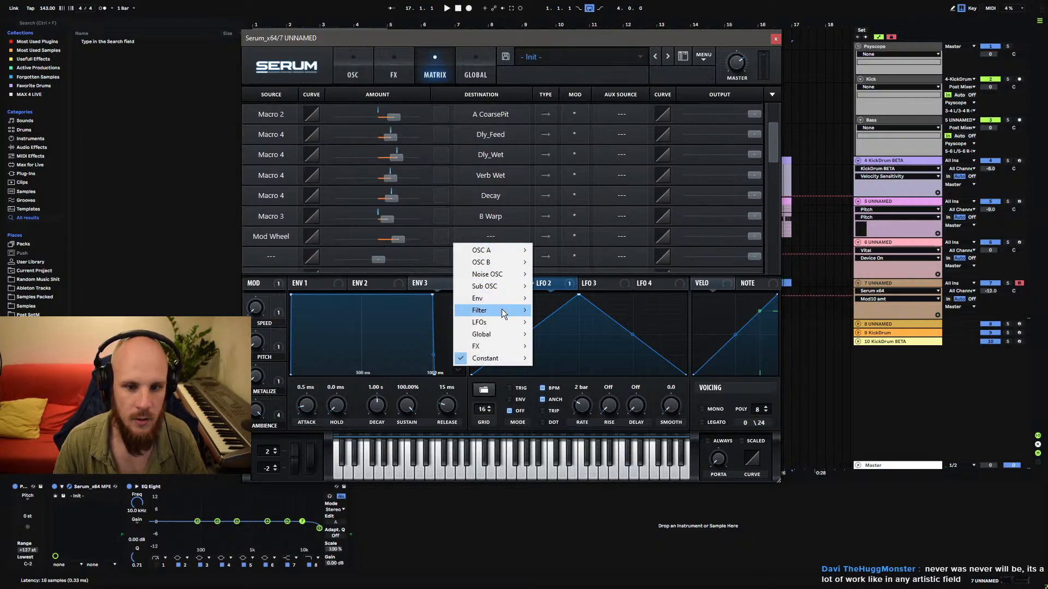
mouse_move(481, 309)
click(568, 311)
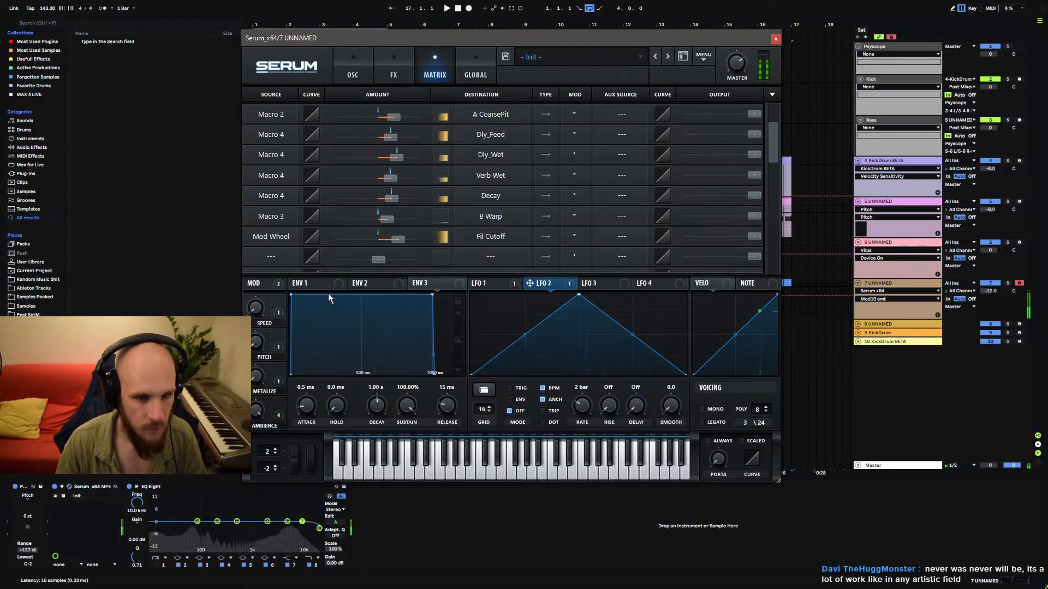
drag(313, 459, 344, 335)
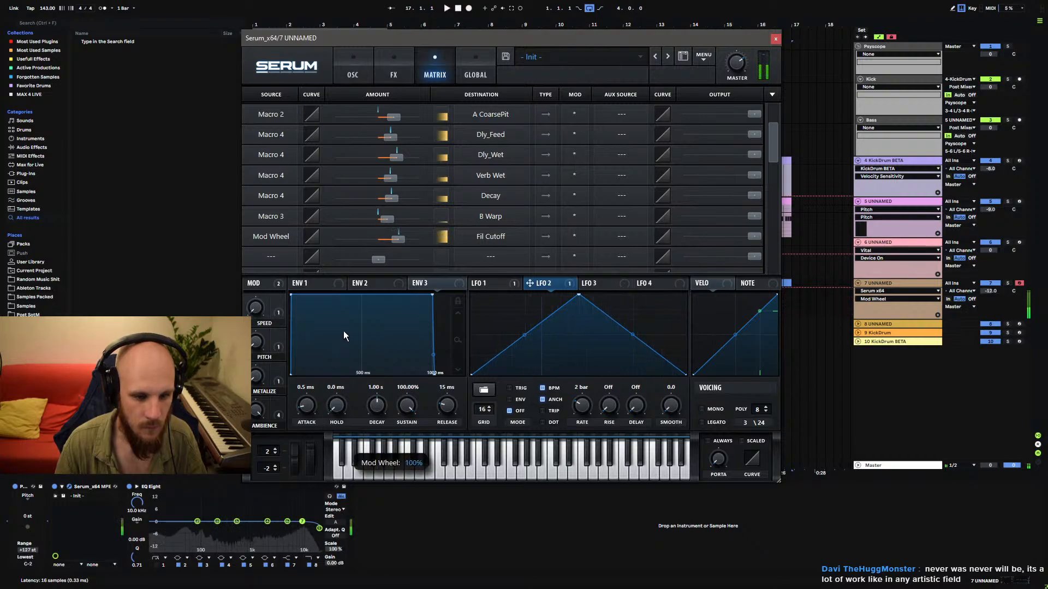
drag(342, 331, 312, 470)
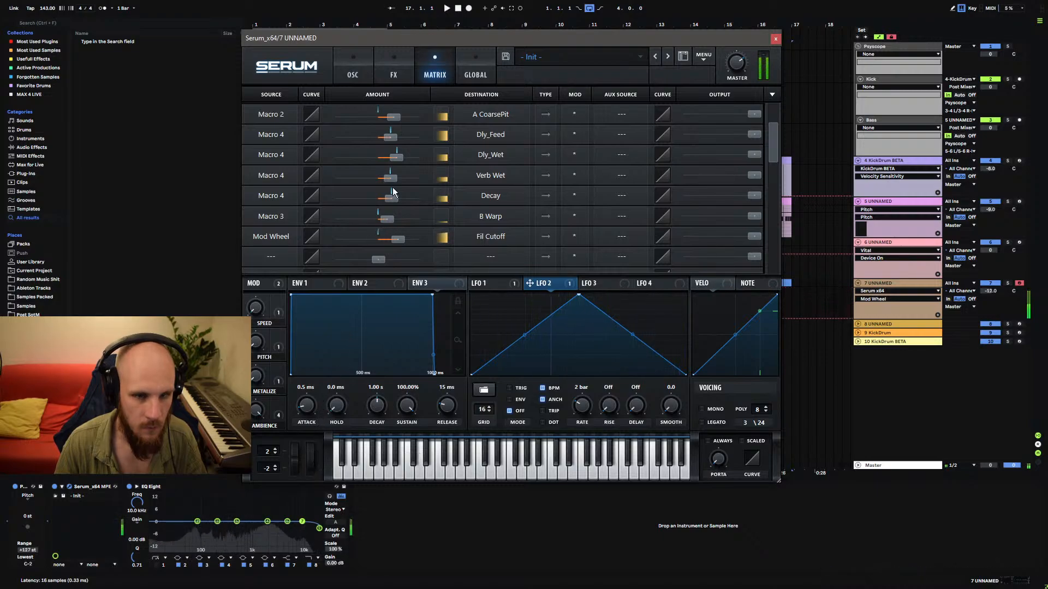
Enable the EQ effect with its low band as a high-pass, setting the band's Q to 43% and adjusting its frequency.
click(392, 76)
scroll(764, 210, down, 2)
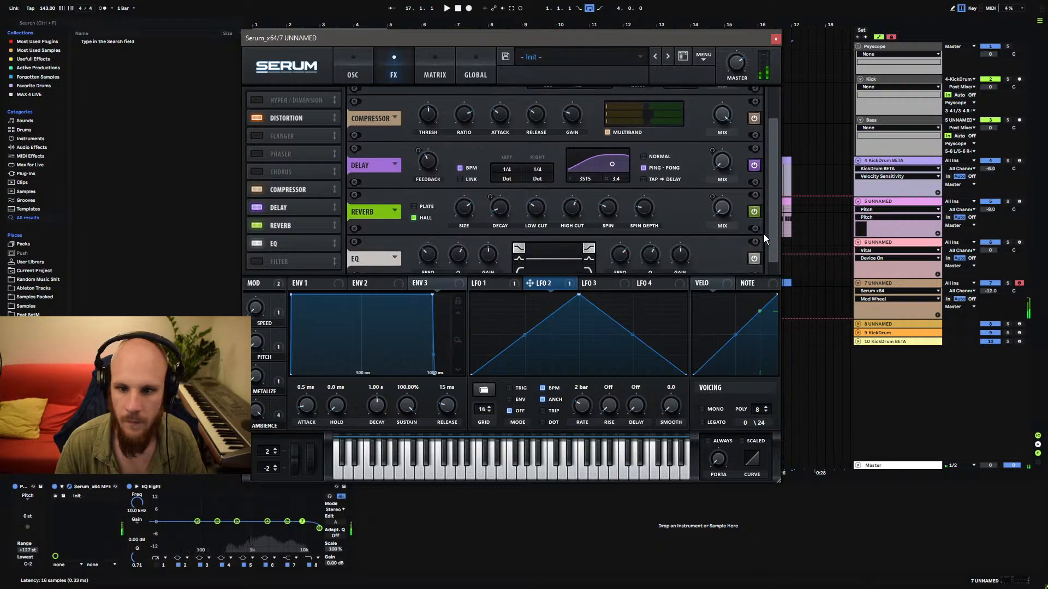
click(453, 266)
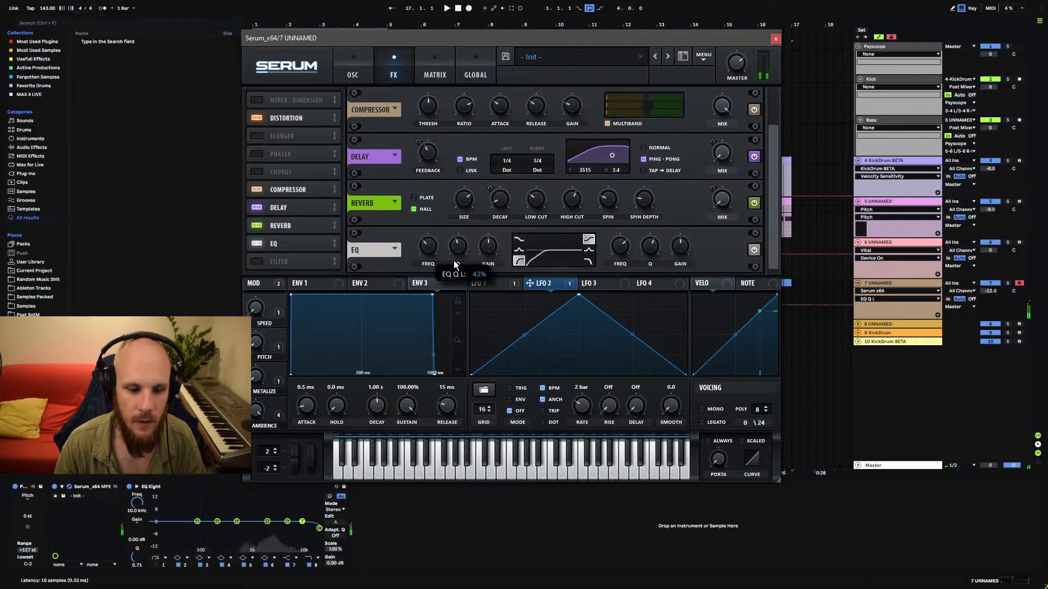
click(425, 249)
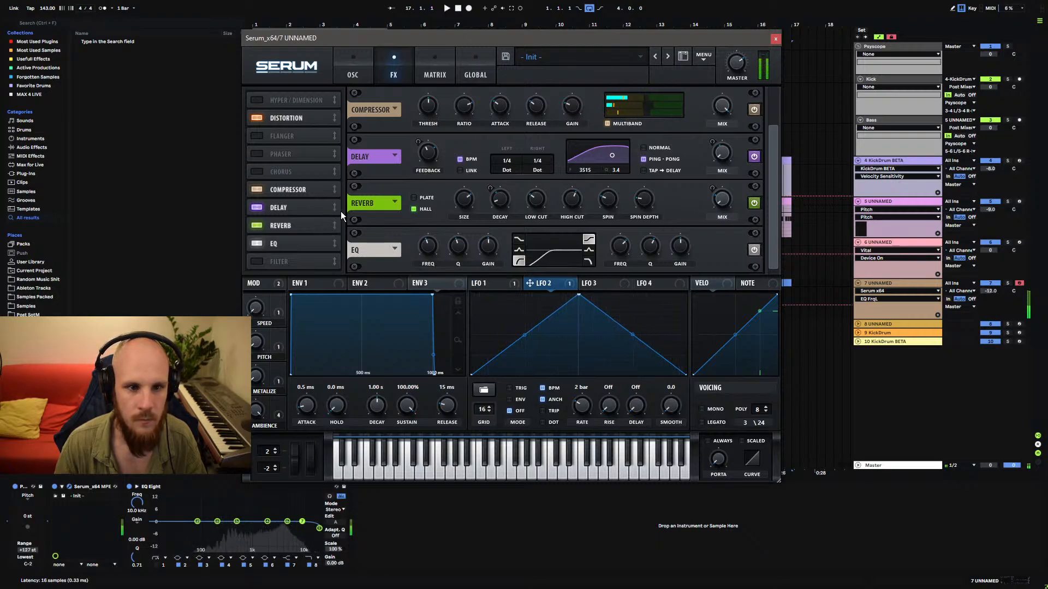
Enable Hyper/Dimension with a low Hyper mix and 69% Dimension mix, place it between compressor and delay, and turn the Ambience macro down.
click(274, 101)
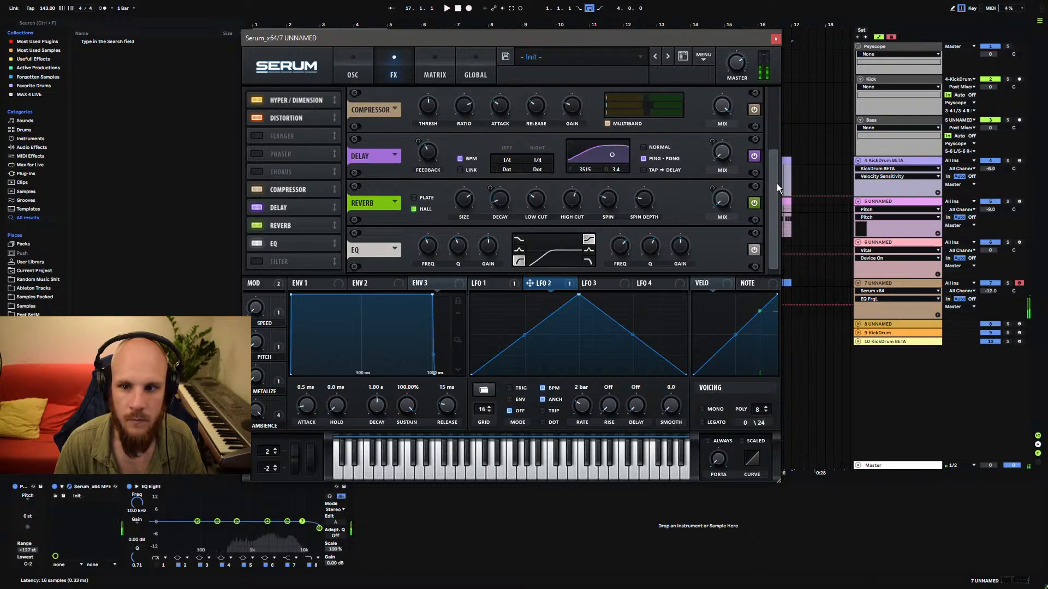
drag(777, 183, 735, 108)
click(574, 106)
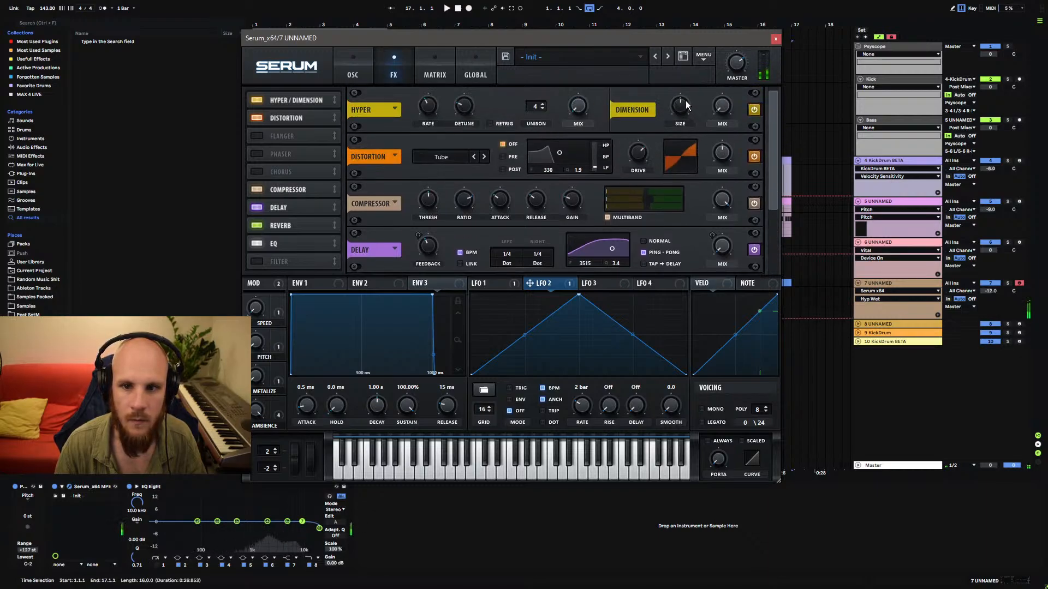
click(722, 106)
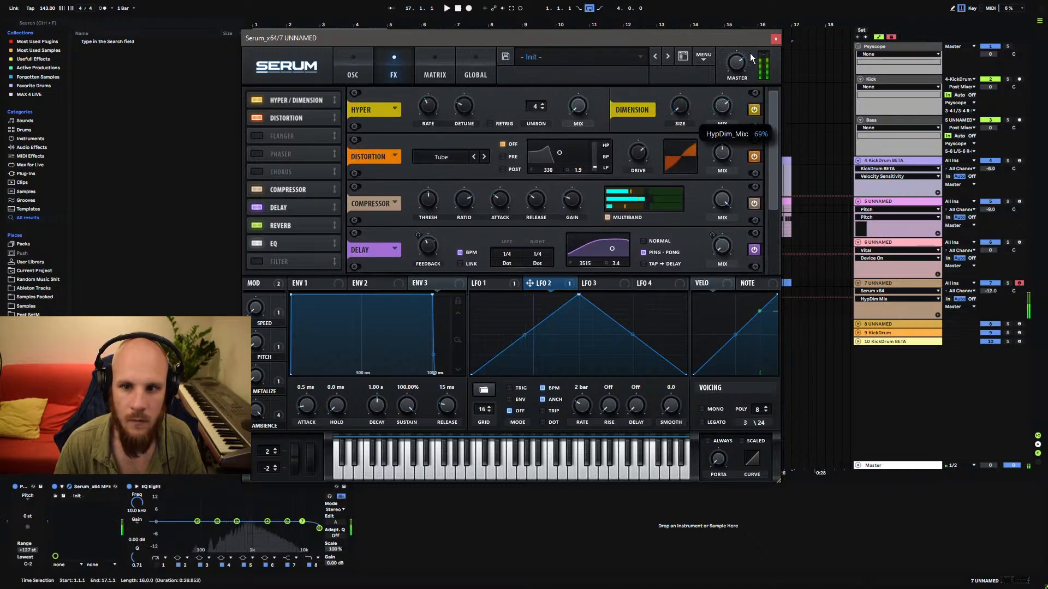
drag(312, 107, 329, 201)
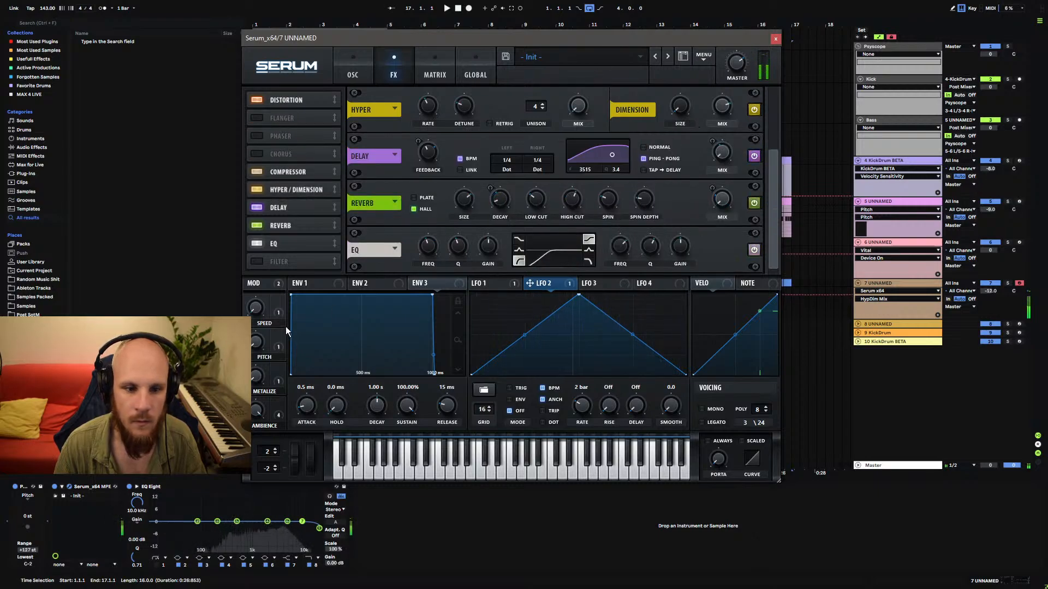
drag(257, 410, 252, 433)
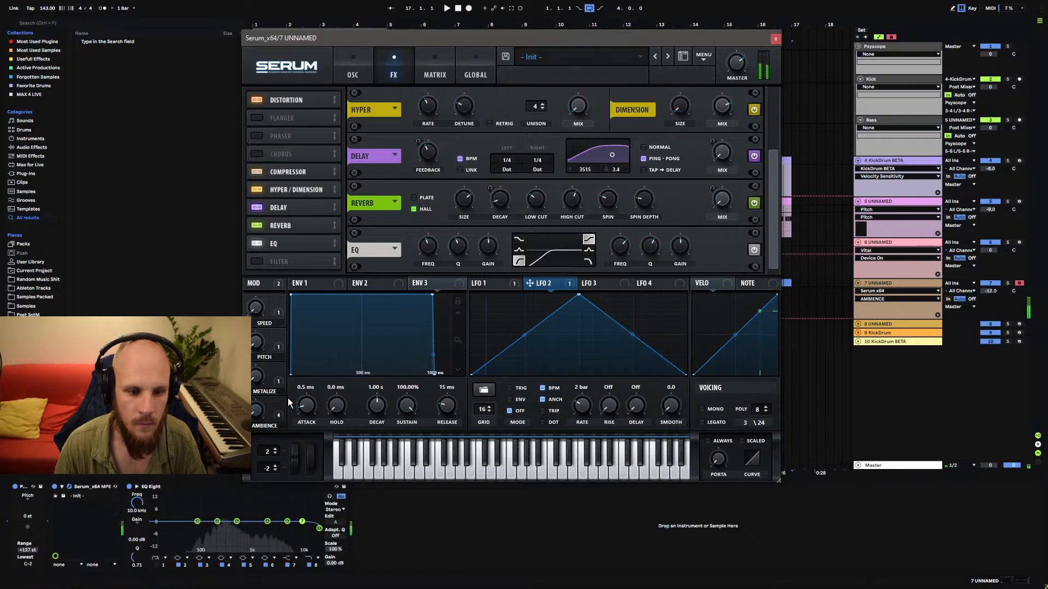
Fill in the preset's author name and describe it as "Dirty Squelchy Sequence (Mod = Filter)".
double_click(676, 77)
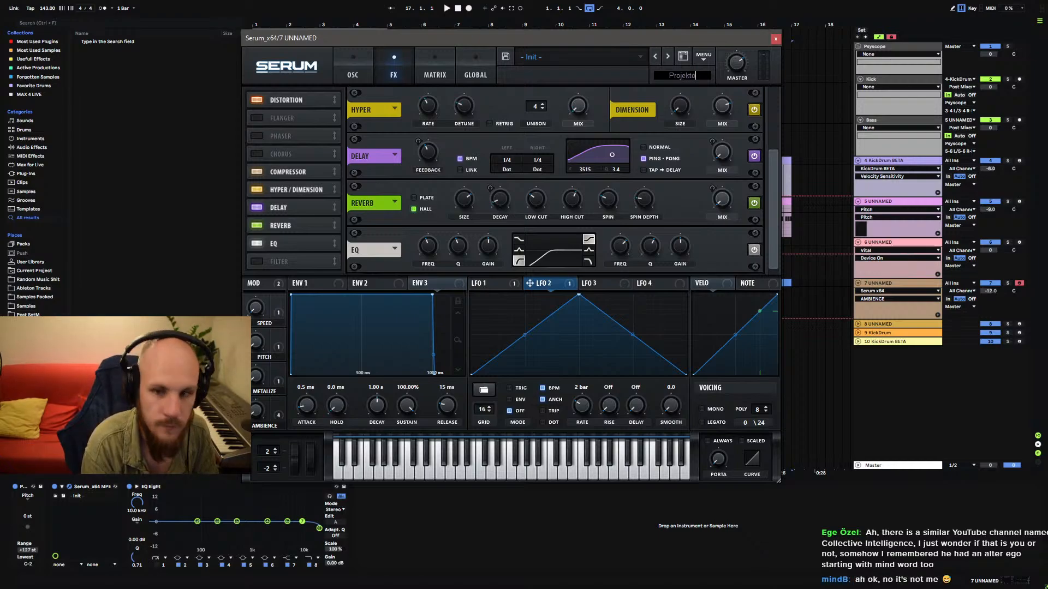
double_click(582, 80)
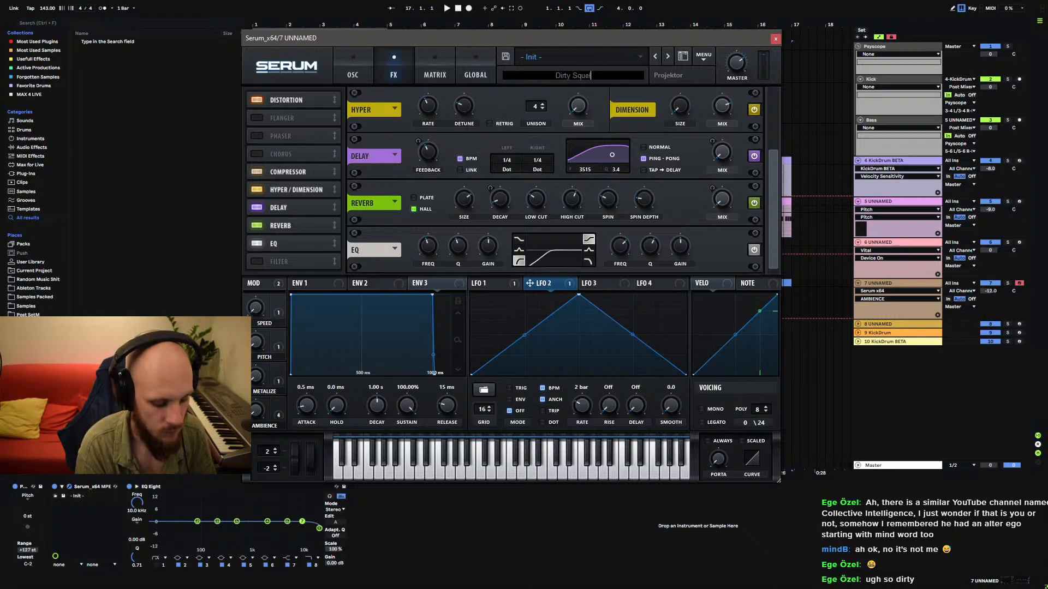
text(y Se)
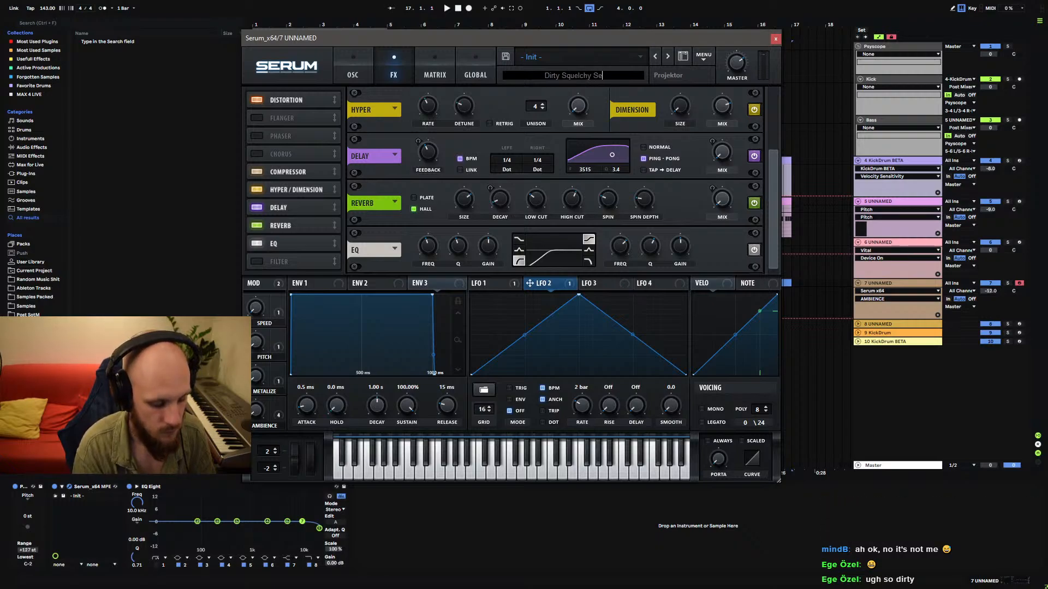
text(quence )
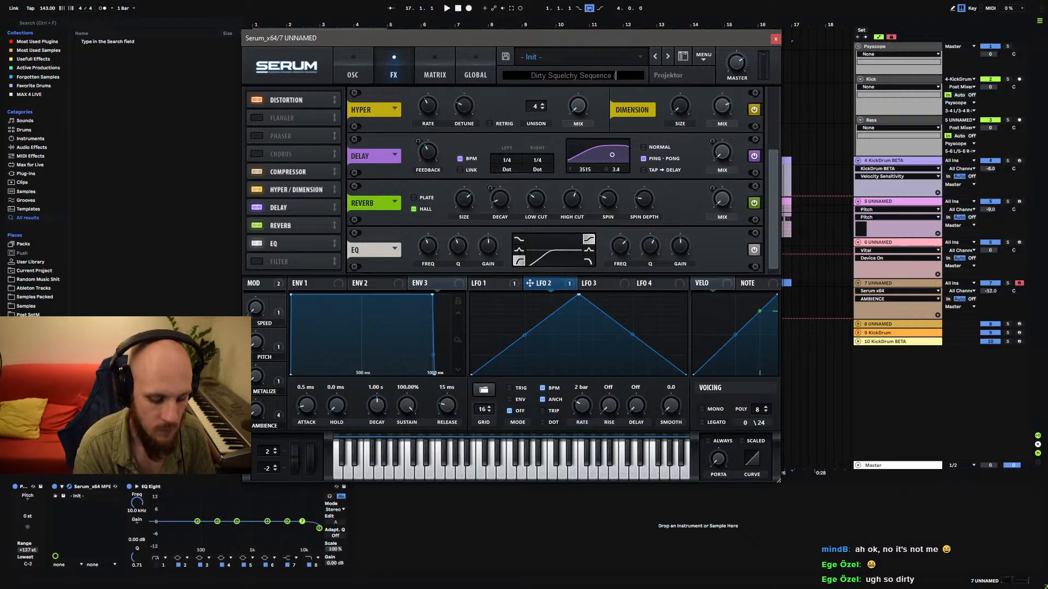
text((Mod )
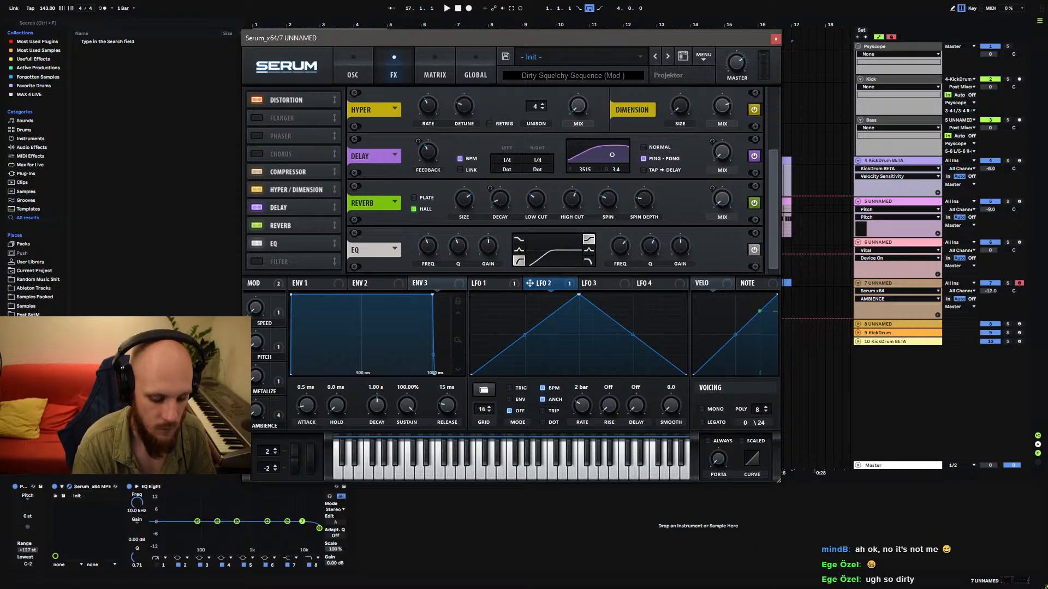
text(= Filter)
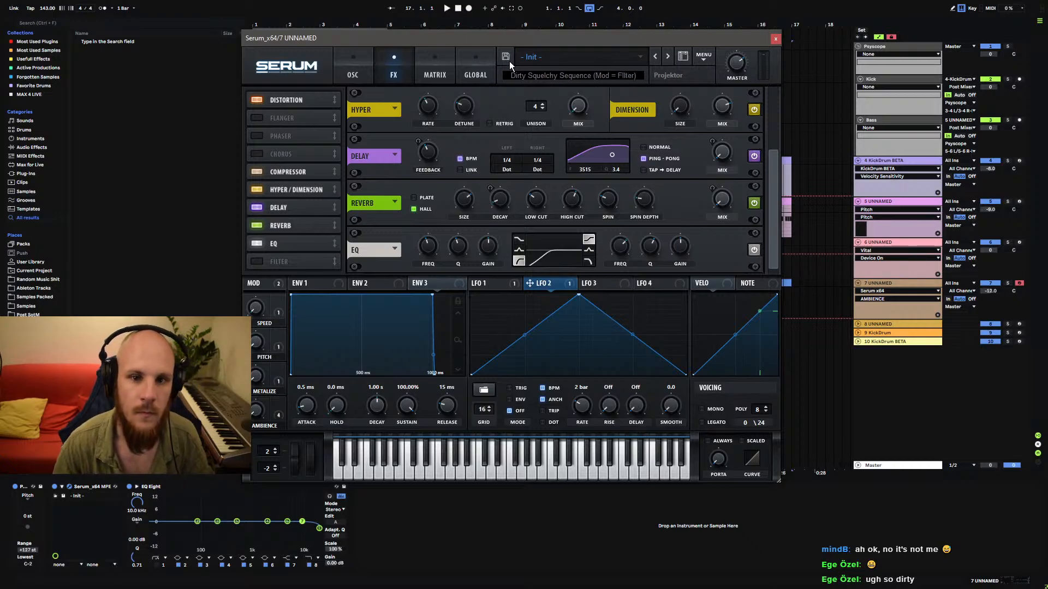
Save the preset in the PPE Vol 4 TMP folder as "[SEQ] Down in the Dirt".
click(508, 60)
click(363, 203)
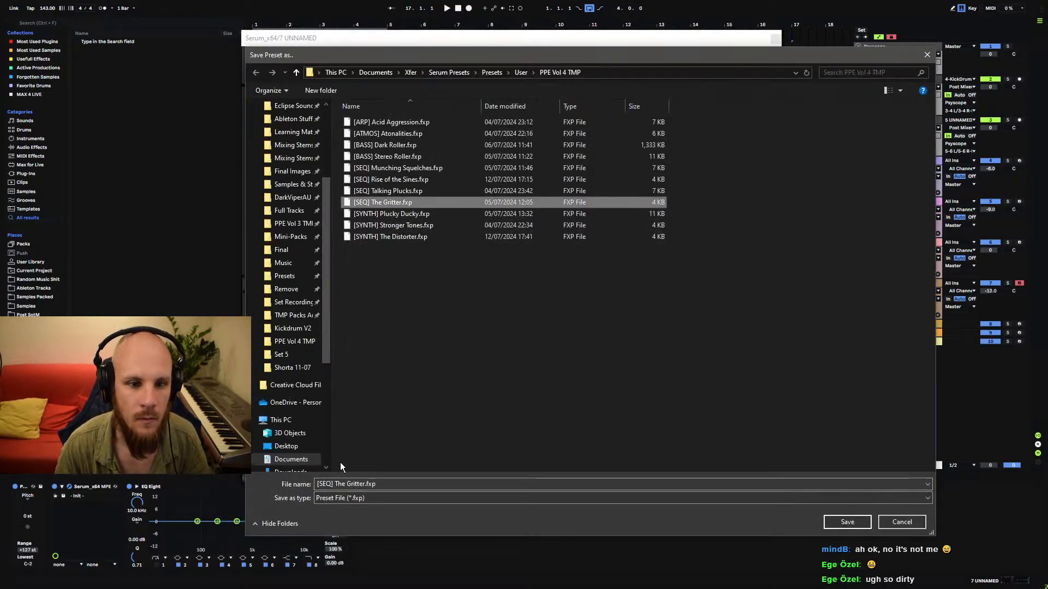
click(335, 484)
click(335, 485)
drag(337, 482, 401, 484)
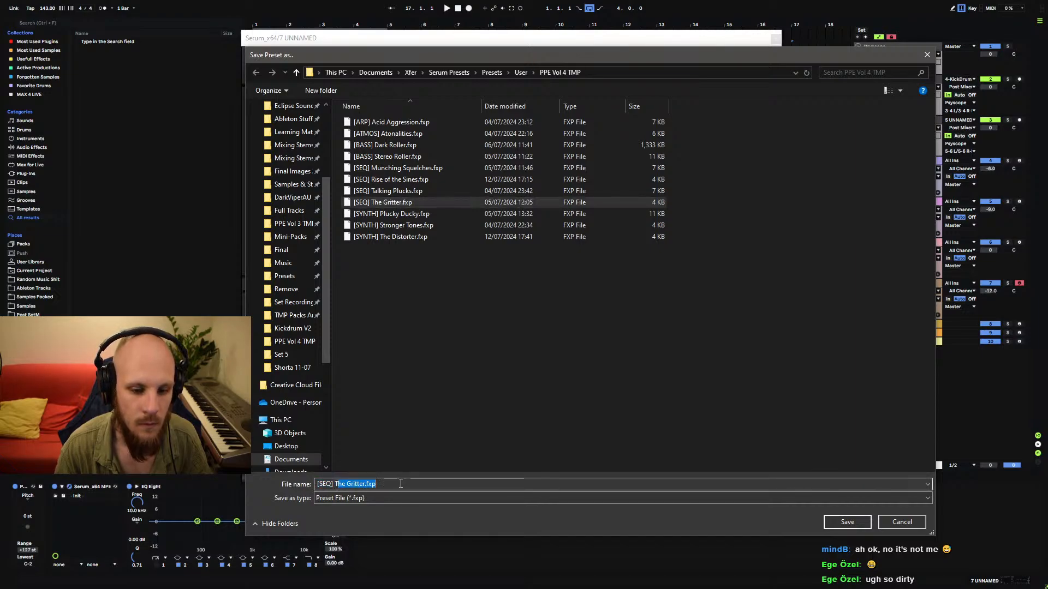
key(BackSpace)
text(Down in t)
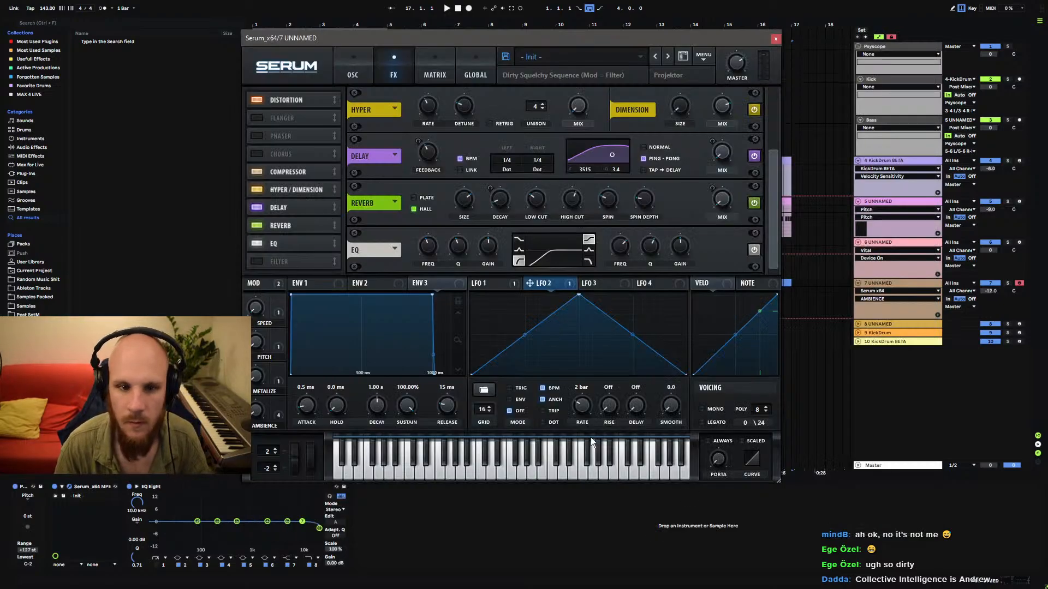
click(847, 522)
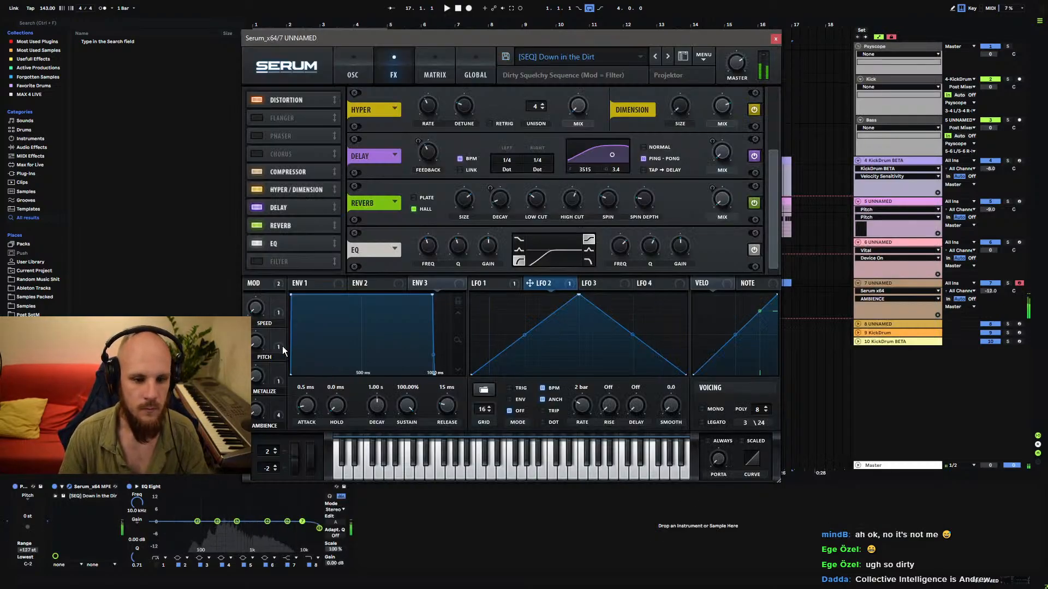
During playback, create a four-bar MIDI clip on track 7 and fill its whole length with one G#3 note.
key(space)
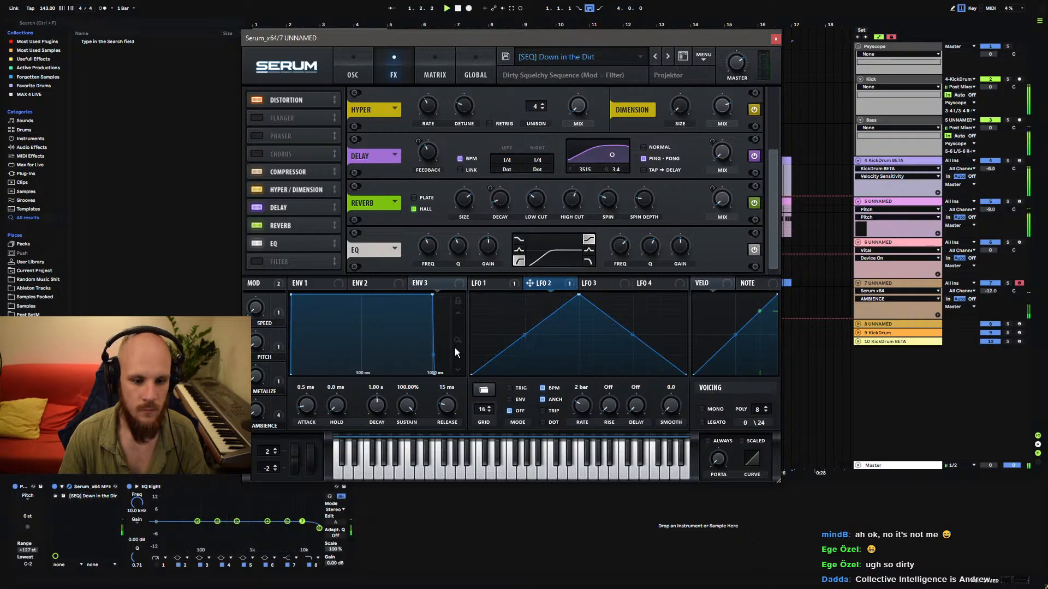
click(775, 39)
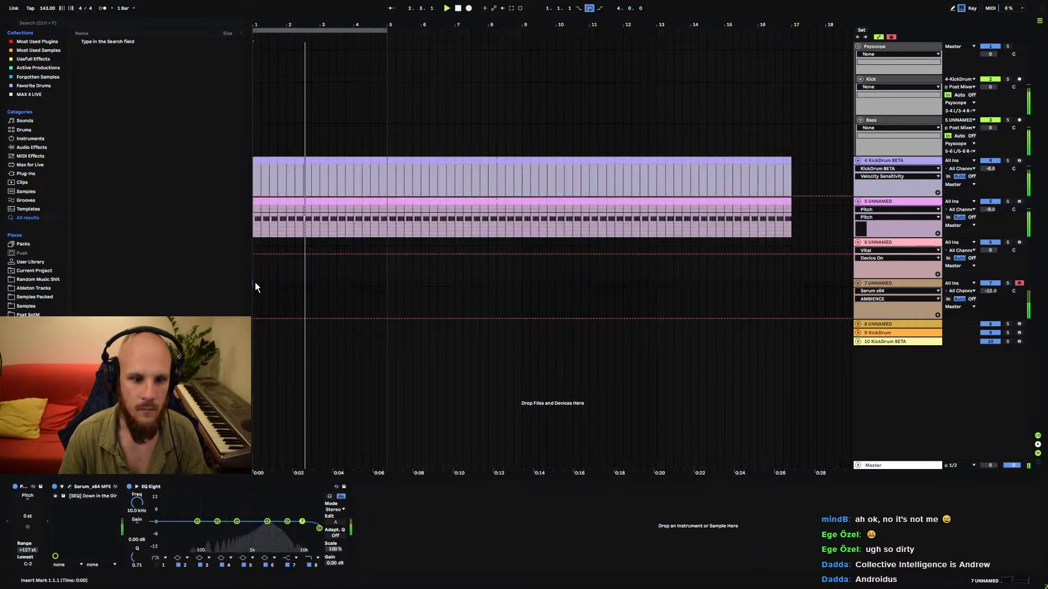
drag(254, 282, 387, 284)
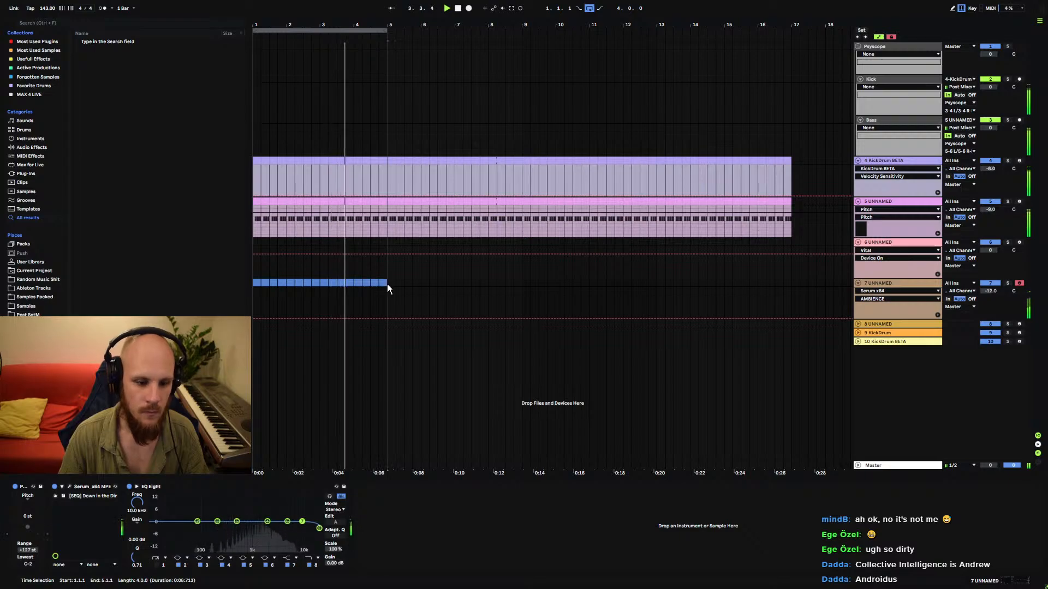
key(ctrl+shift+m)
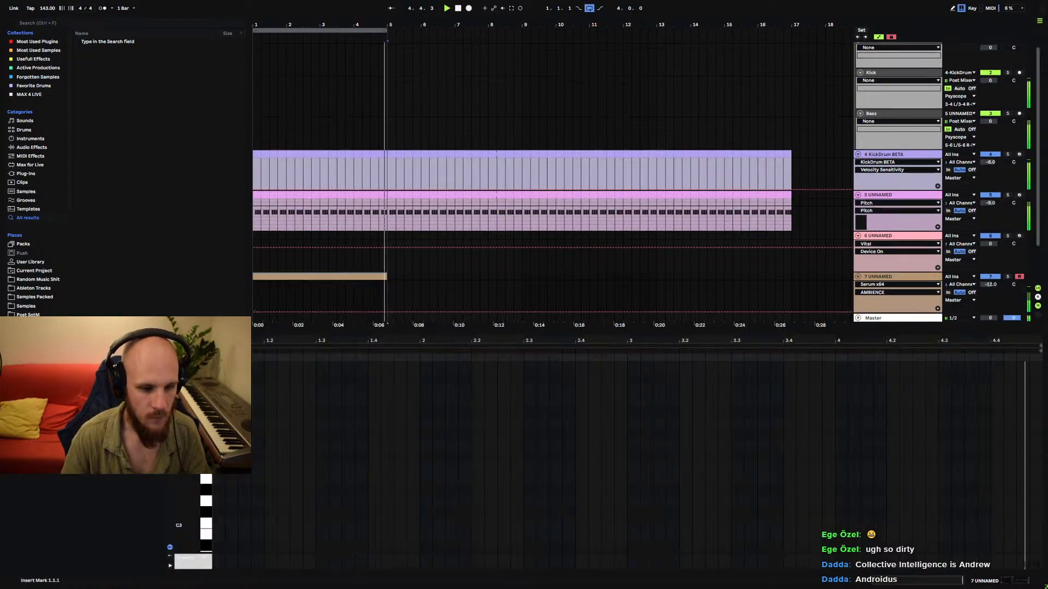
double_click(218, 435)
drag(225, 434, 1028, 459)
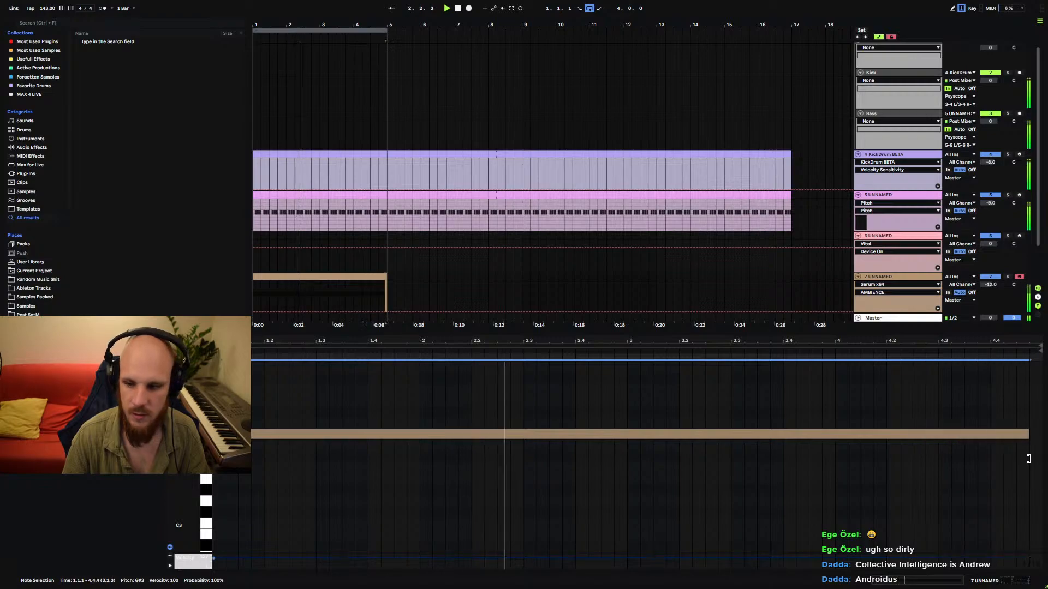
Reopen track 7's Serum and audition the Speed, Metalize and Ambience macros and the Mod Wheel over the looping clip.
click(882, 277)
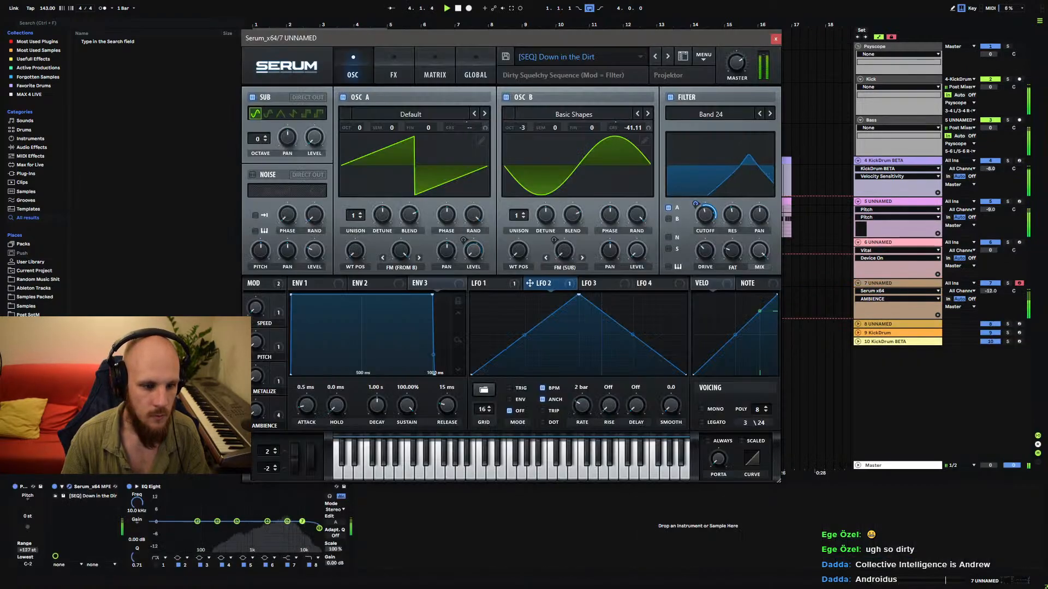
click(70, 486)
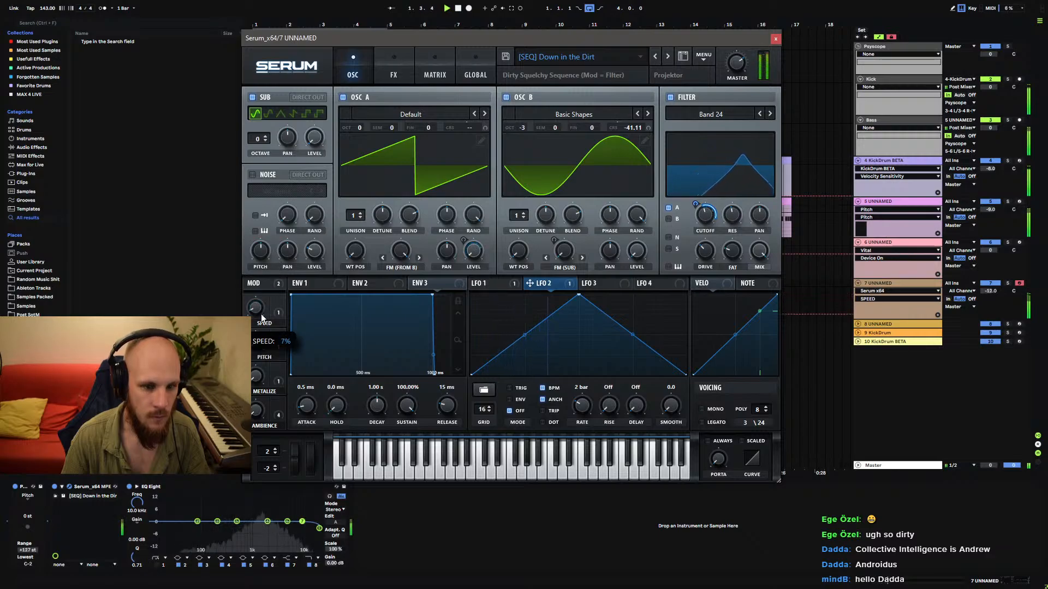
click(256, 376)
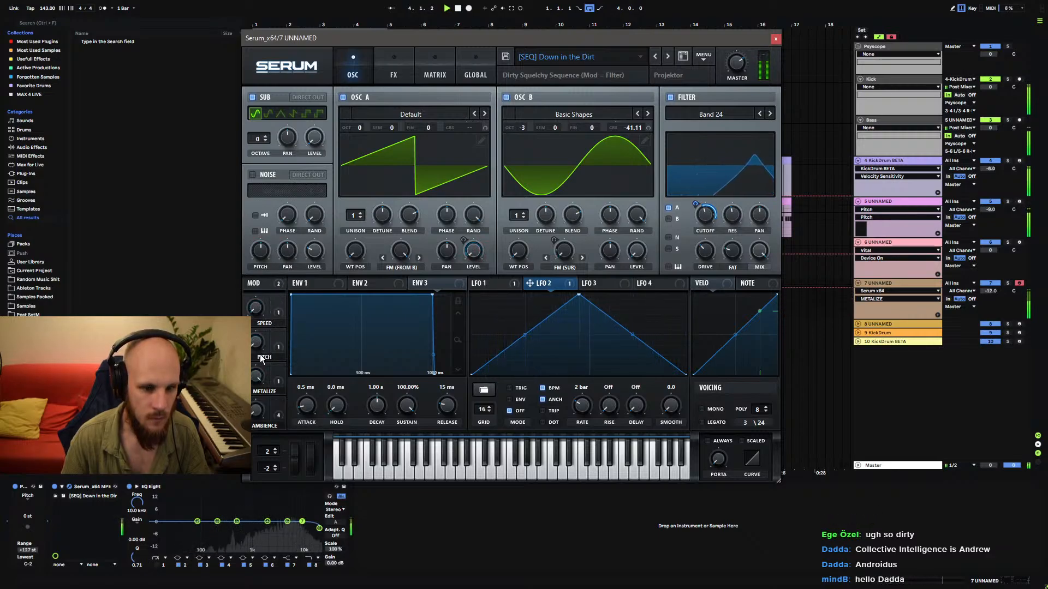
click(257, 410)
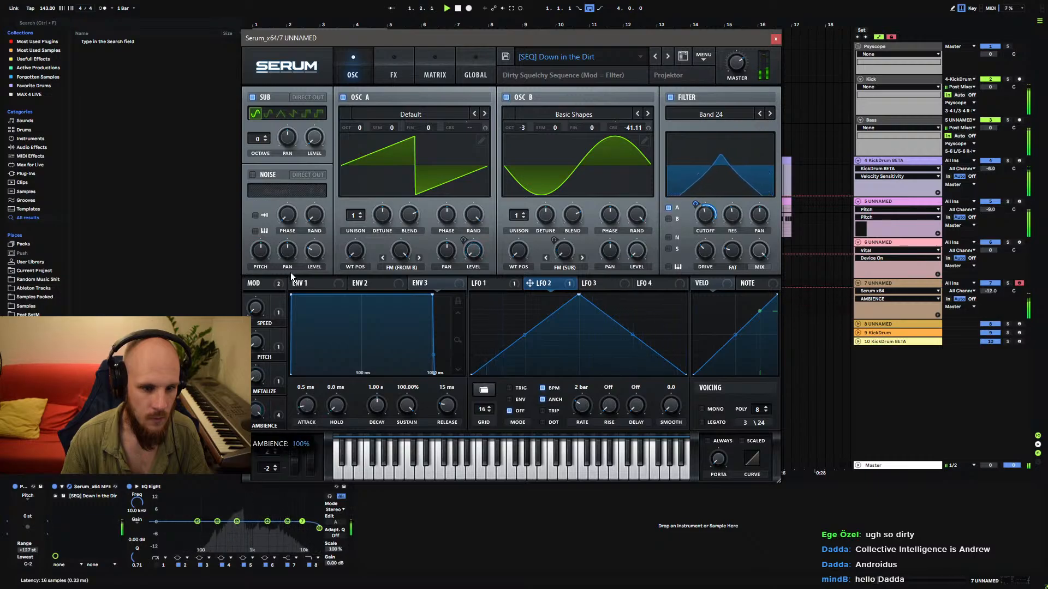
drag(308, 453, 316, 427)
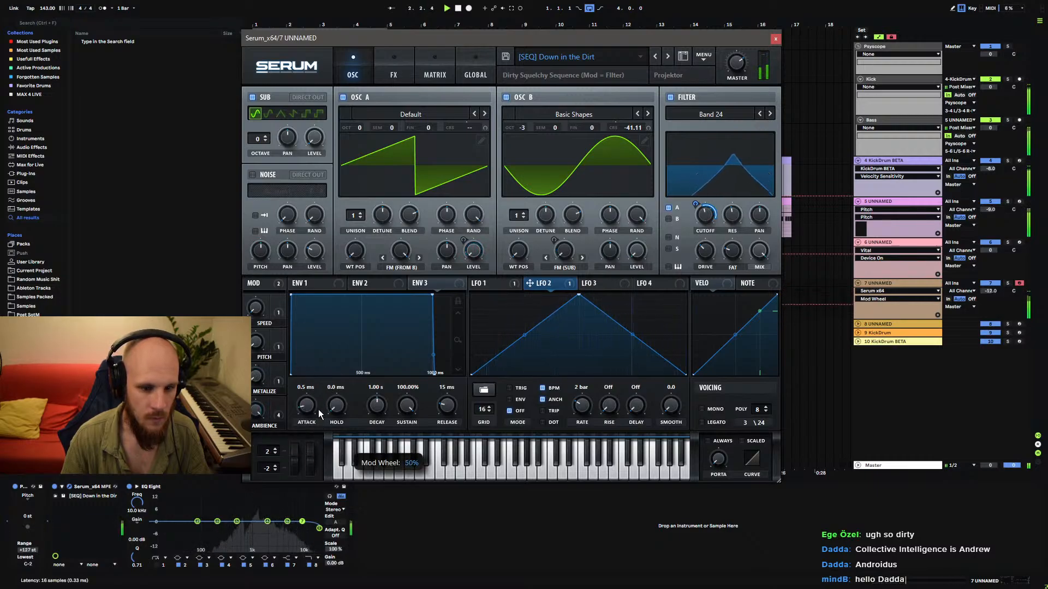
drag(319, 388, 302, 548)
key(space)
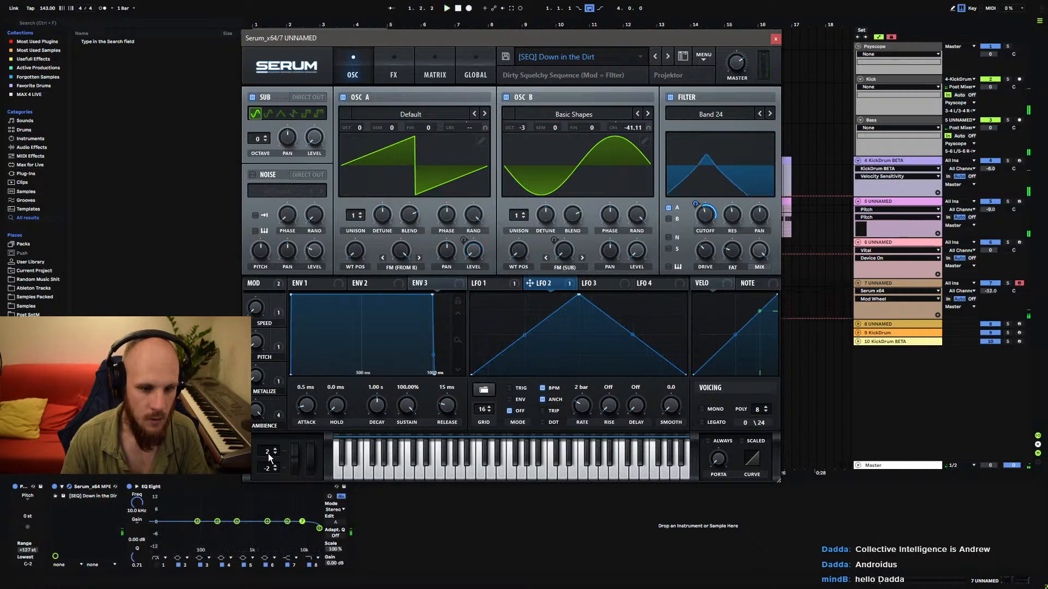
Set the pitch bend range to 24 semitones up and down, and overwrite the saved "[SEQ] Down in the Dirt" preset.
drag(267, 452, 273, 494)
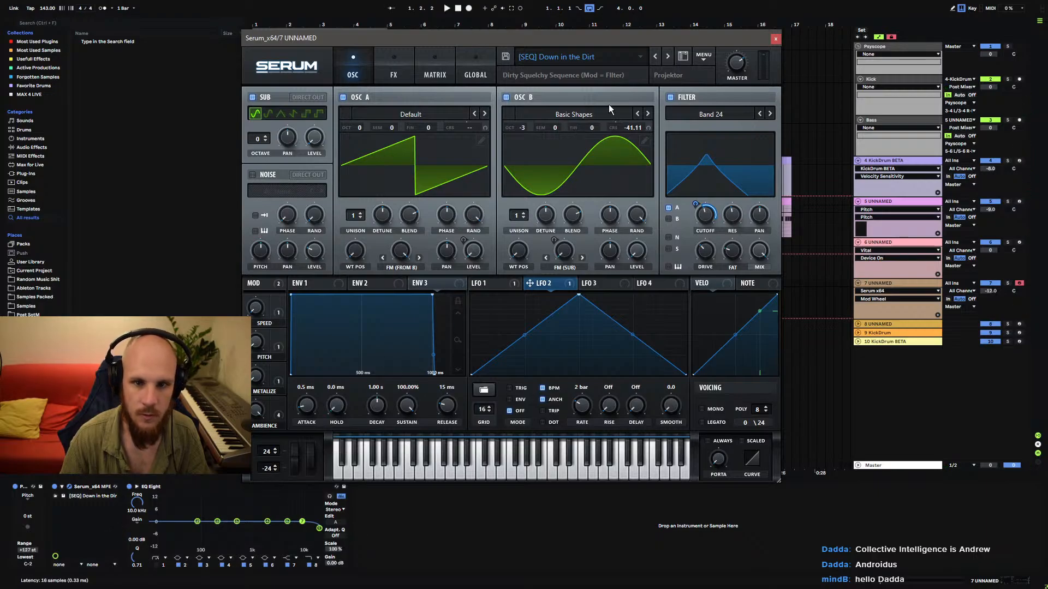
click(511, 56)
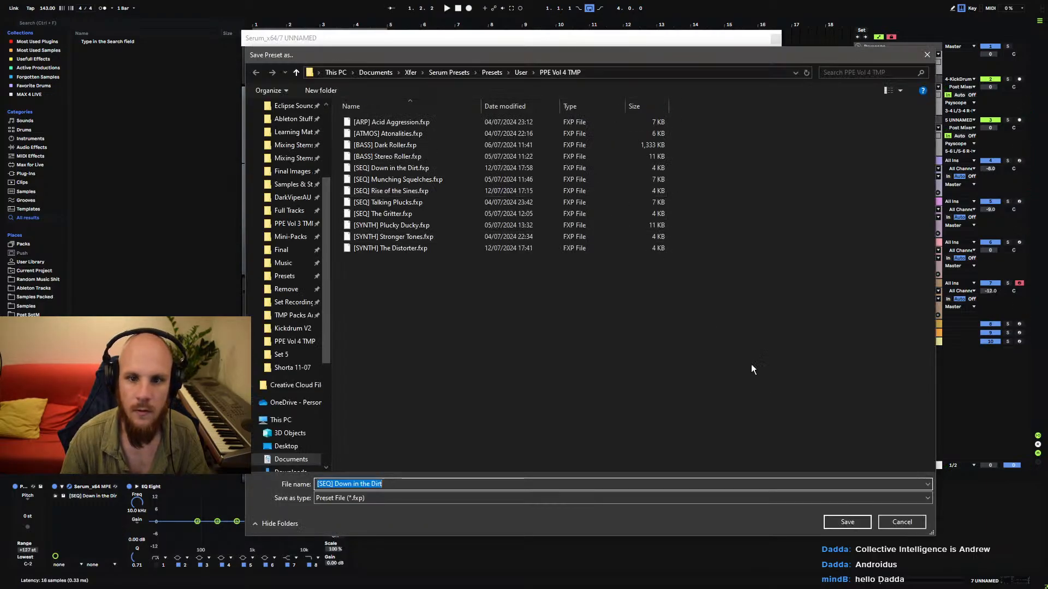
click(843, 521)
click(675, 245)
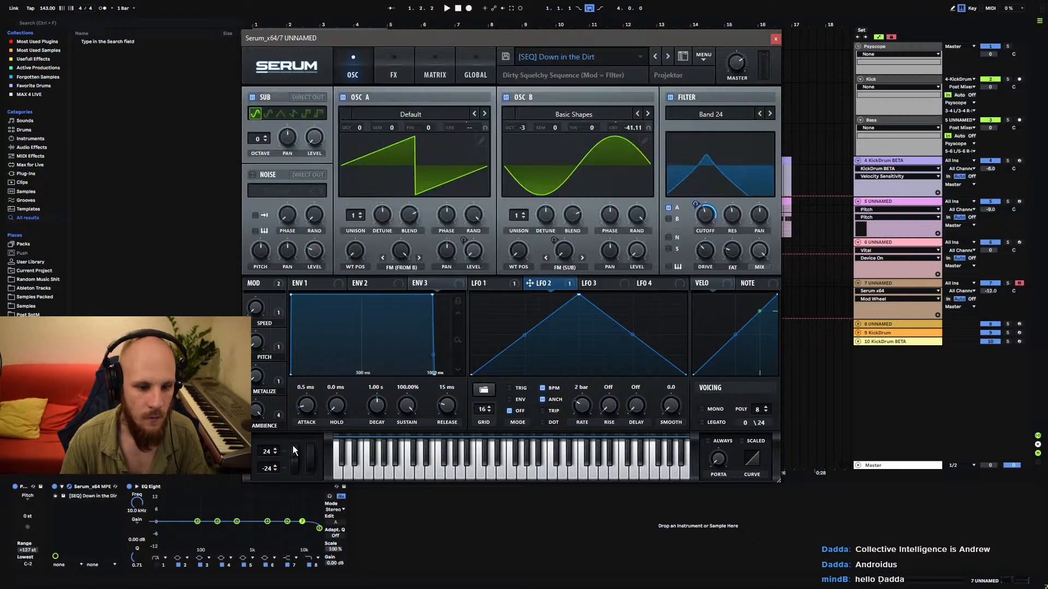
Turn off pitch tracking for oscillator B, auditioning the pitch bend wheel before and after the change.
drag(293, 445, 301, 467)
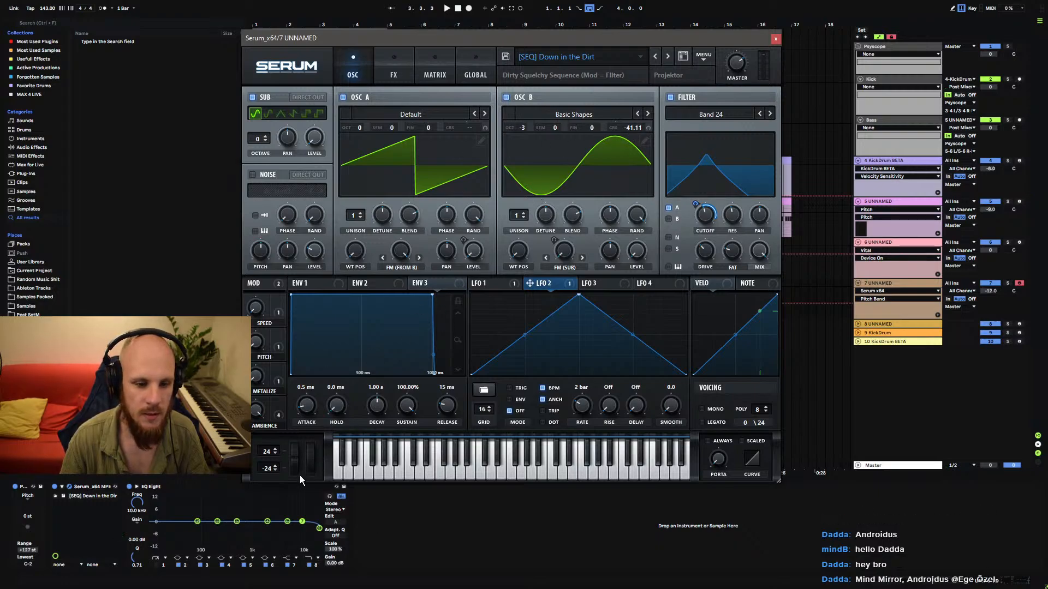
key(space)
mouse_move(295, 467)
mouse_down()
mouse_move(298, 421)
mouse_move(290, 500)
mouse_move(304, 422)
mouse_move(295, 480)
mouse_up()
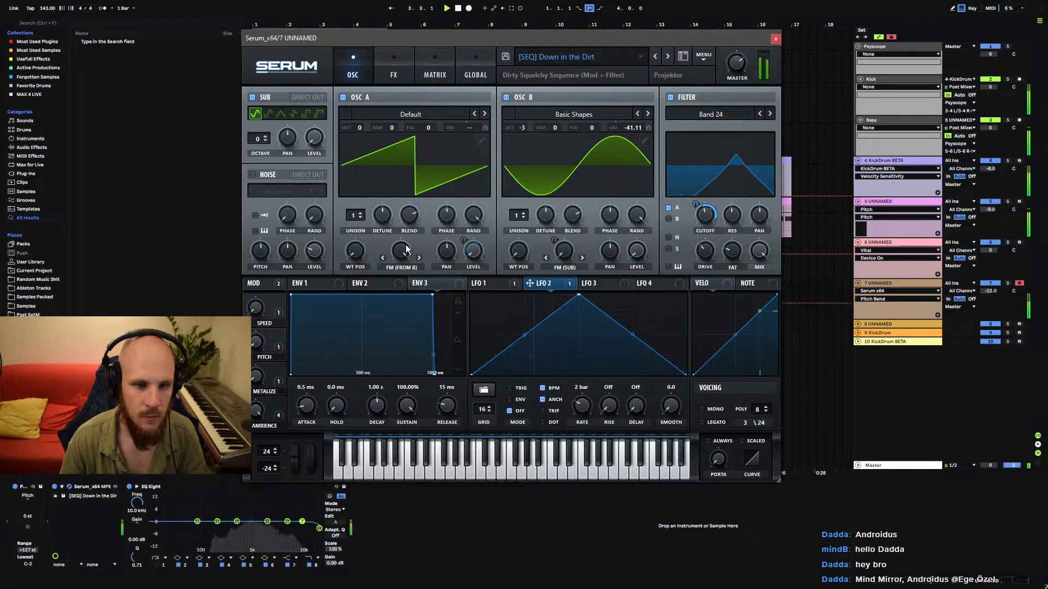
click(475, 74)
click(659, 136)
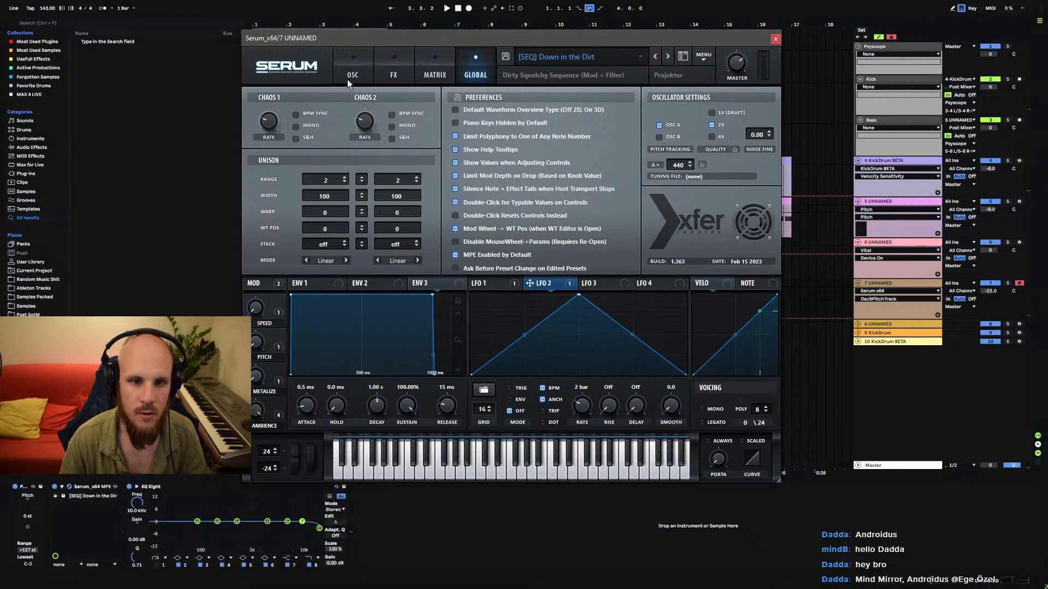
click(348, 77)
drag(294, 438, 340, 487)
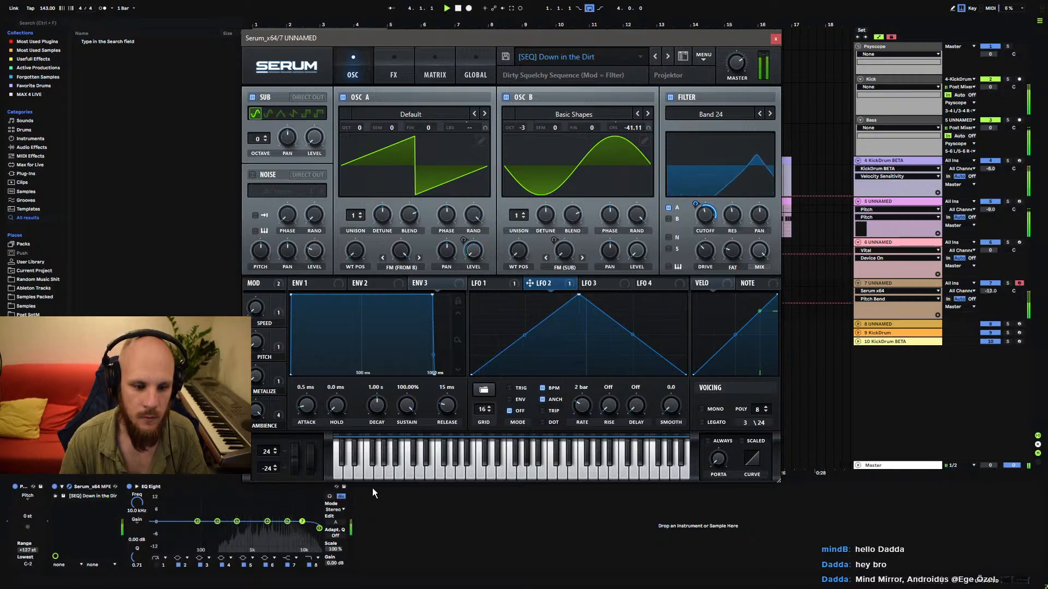
Recheck the global oscillator settings, set oscillator B's octave to +2, and audition it with the performance wheels.
click(478, 76)
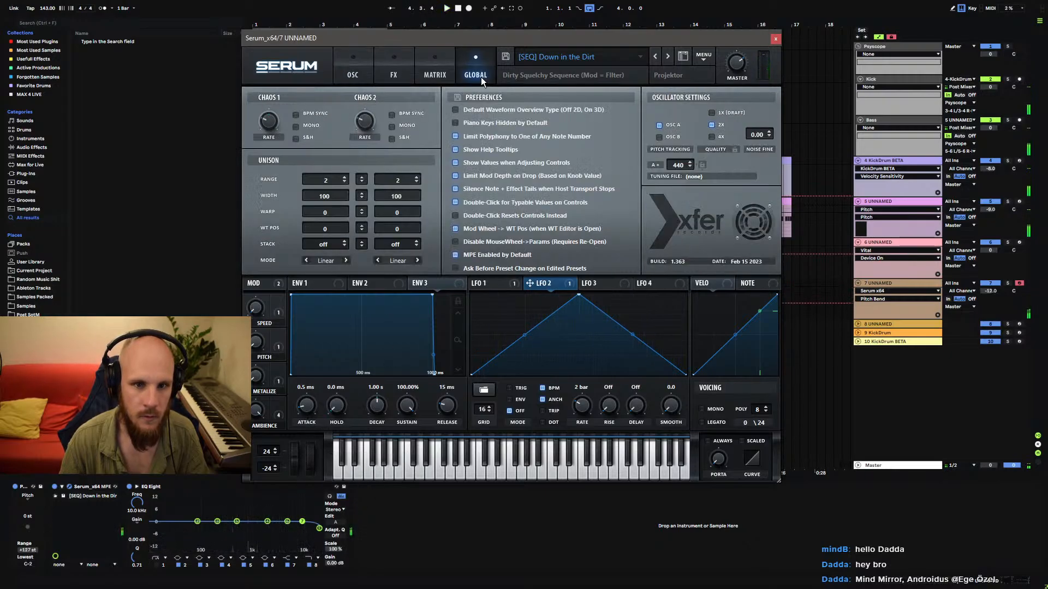
click(358, 75)
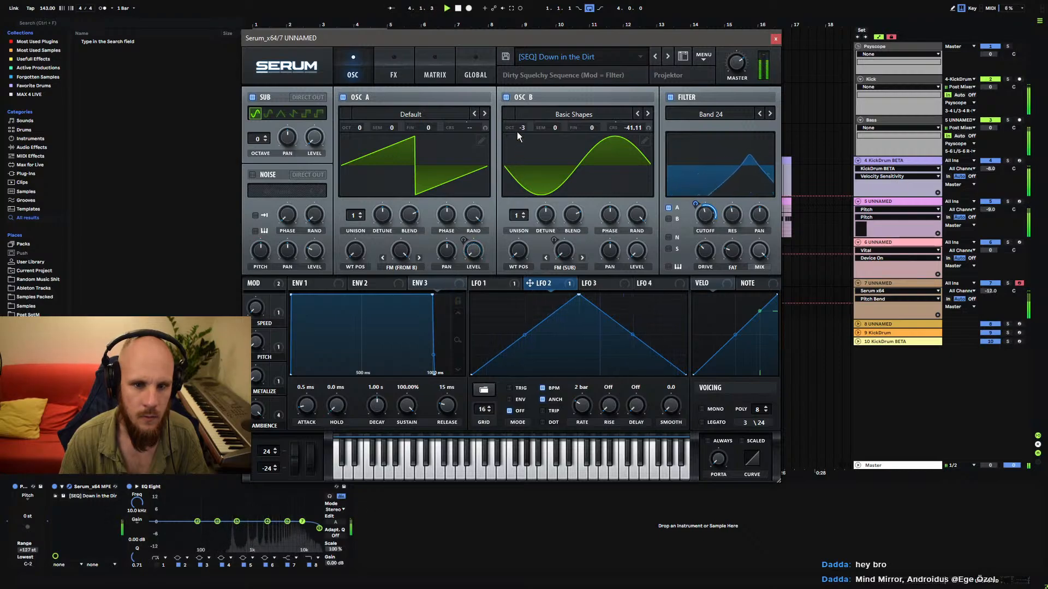
drag(522, 126, 539, 93)
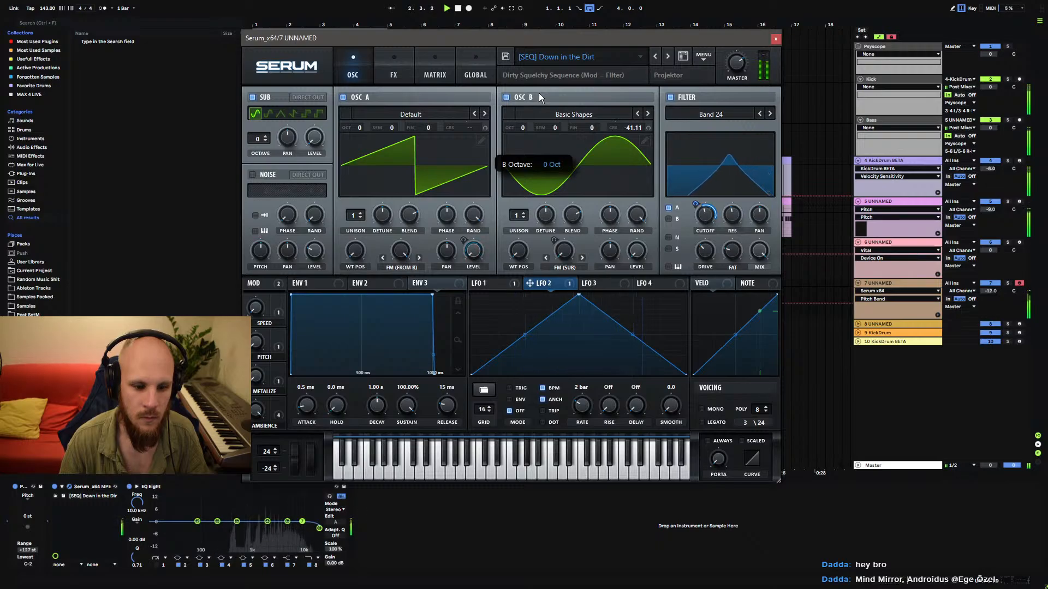
drag(539, 94, 548, 66)
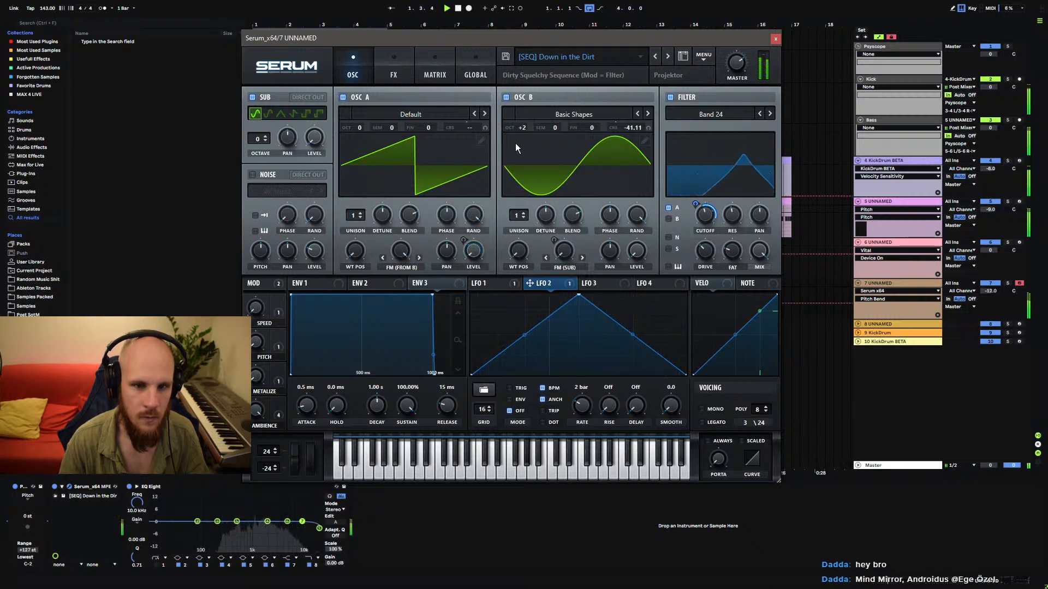
drag(521, 128, 526, 115)
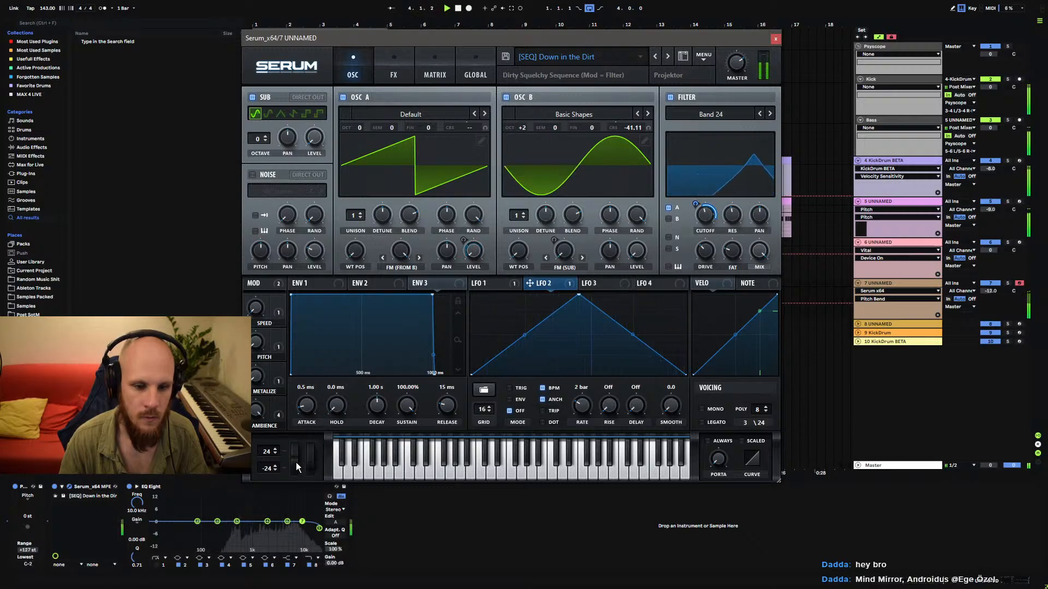
drag(295, 463, 327, 446)
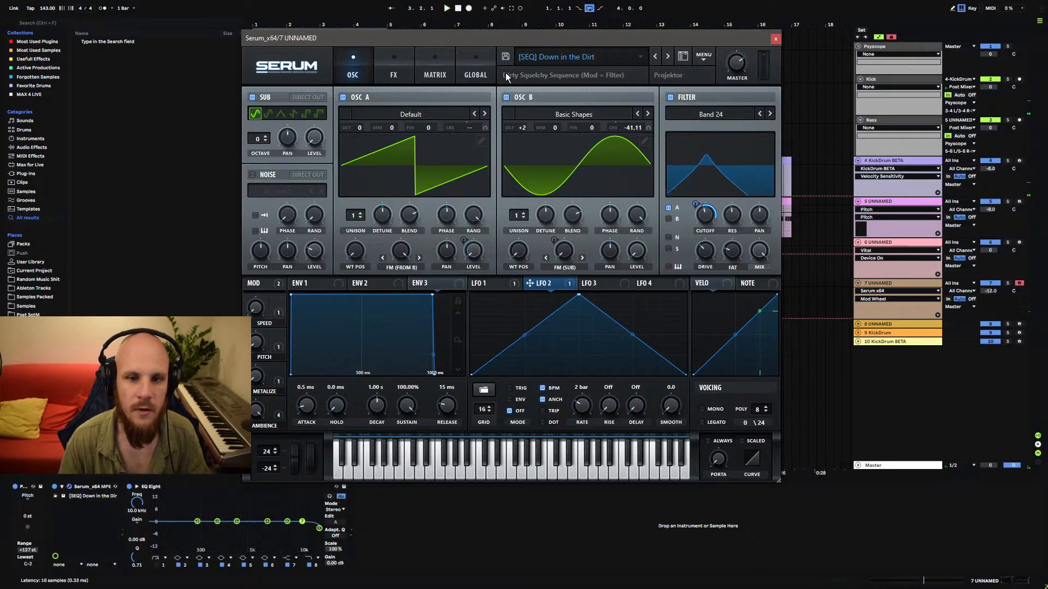
Save the preset over the existing "[SEQ] Down in the Dirt" file, then save and replace it once more.
click(506, 58)
key(Return)
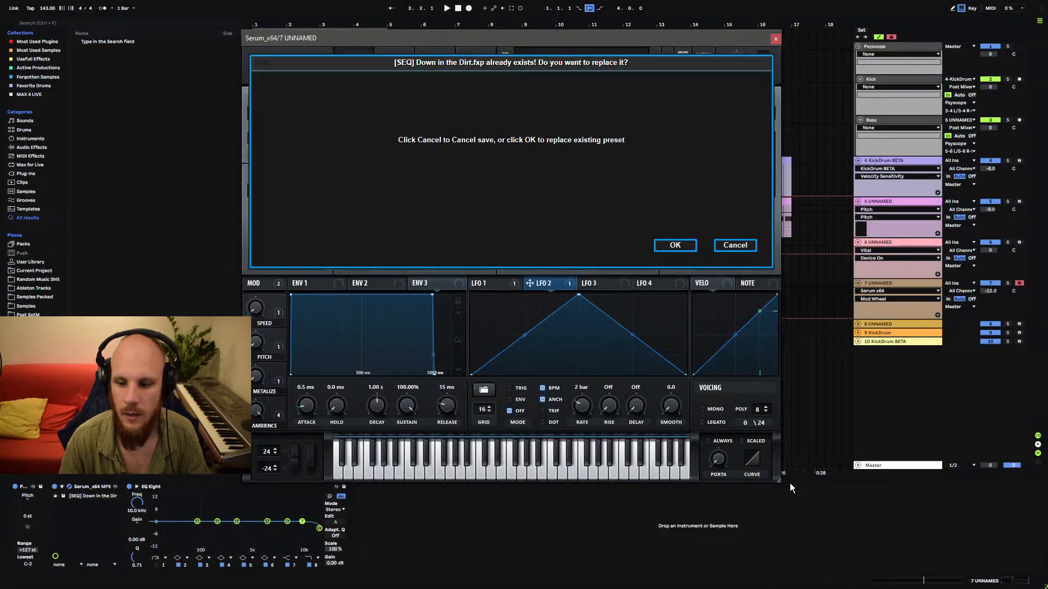
click(667, 245)
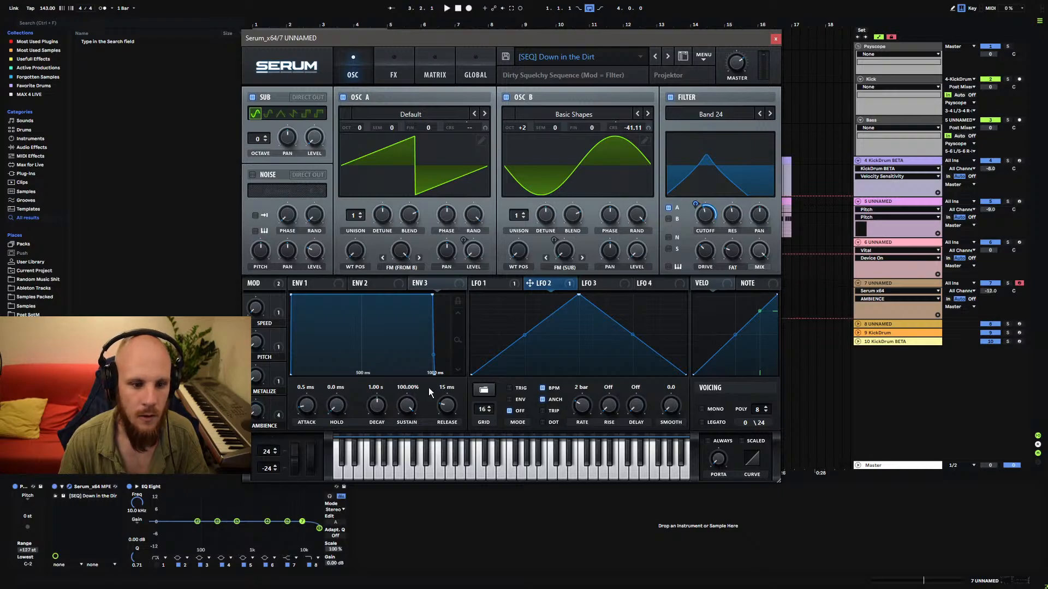
click(506, 56)
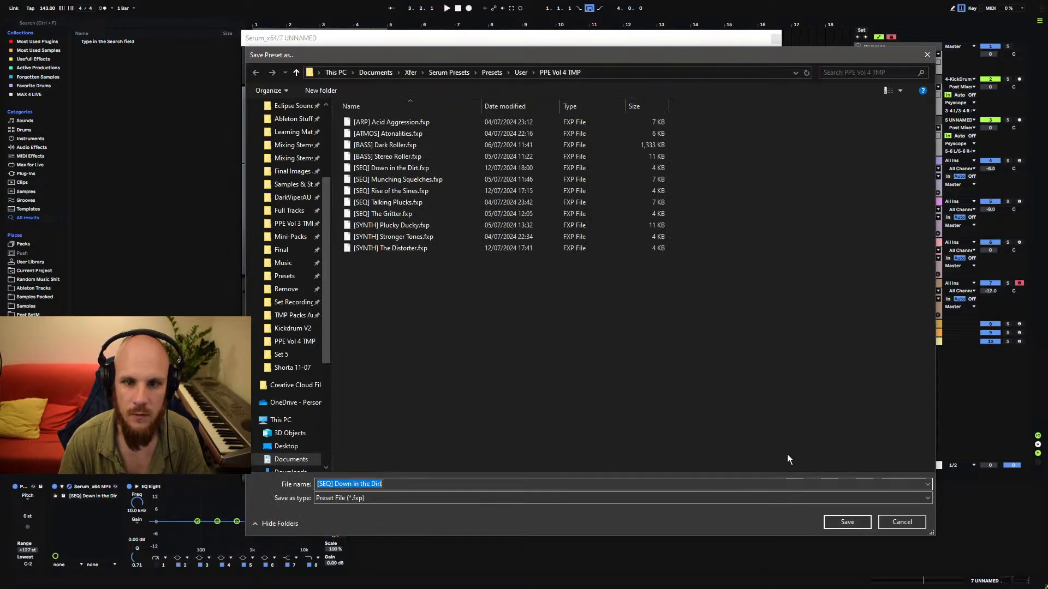
click(847, 523)
click(670, 249)
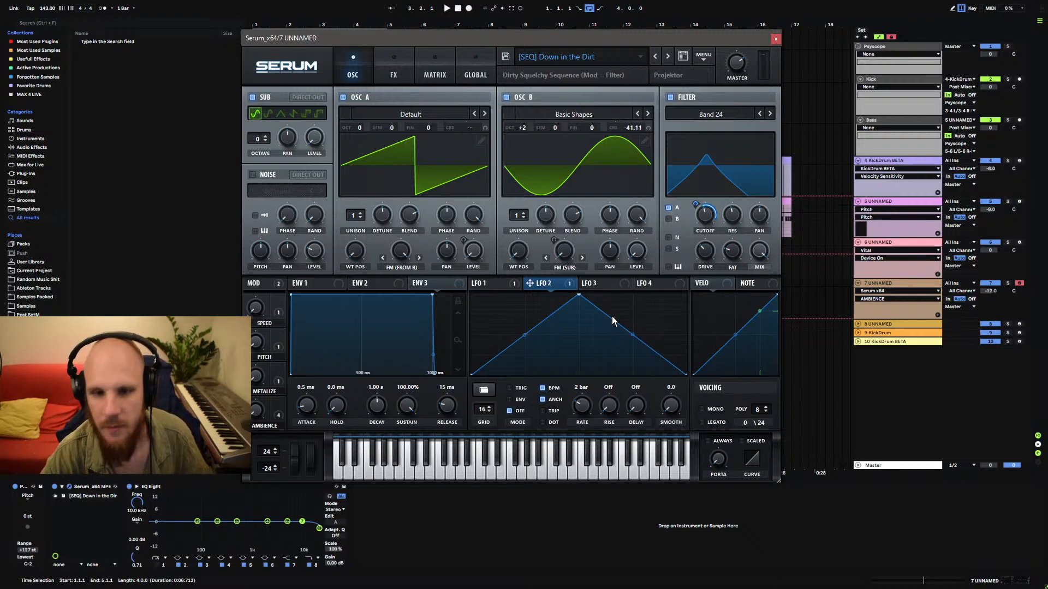
Initialize the preset, load the Vowel wavetable Fred_Likes_Bass into oscillator A, and audition its wavetable position.
click(704, 57)
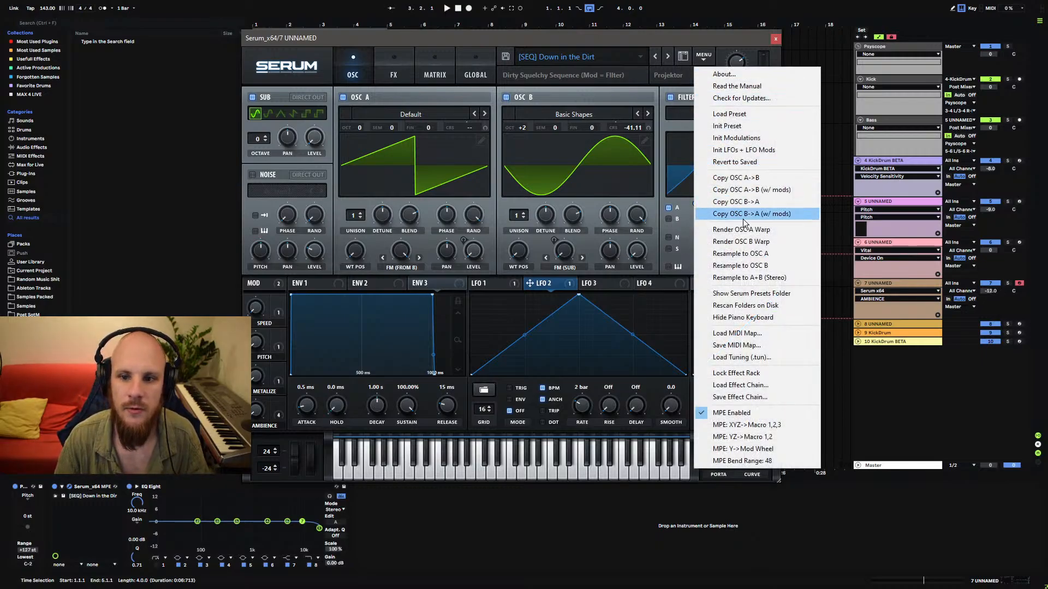
click(739, 127)
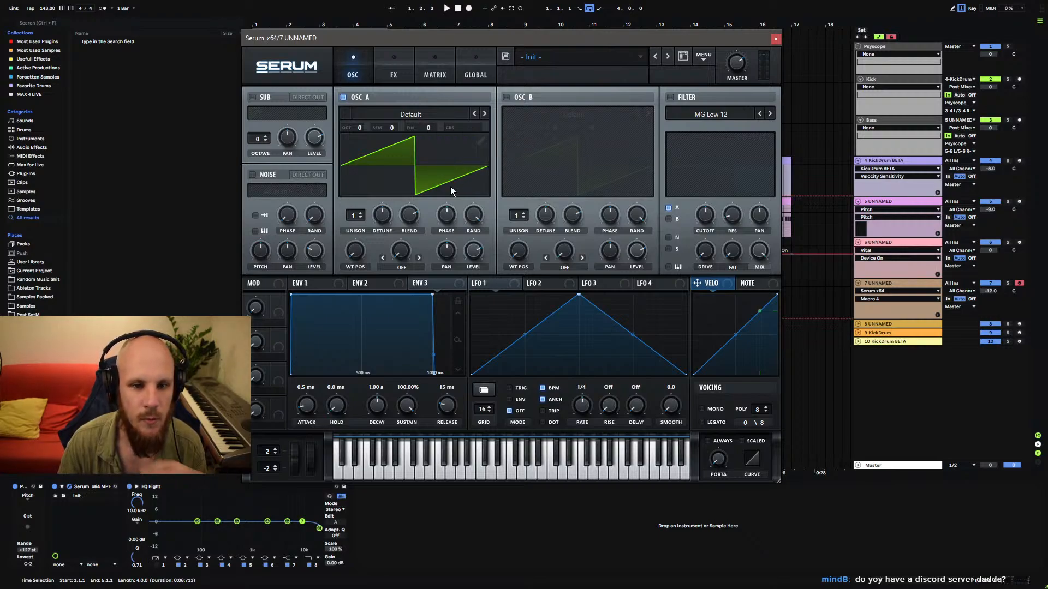
click(417, 116)
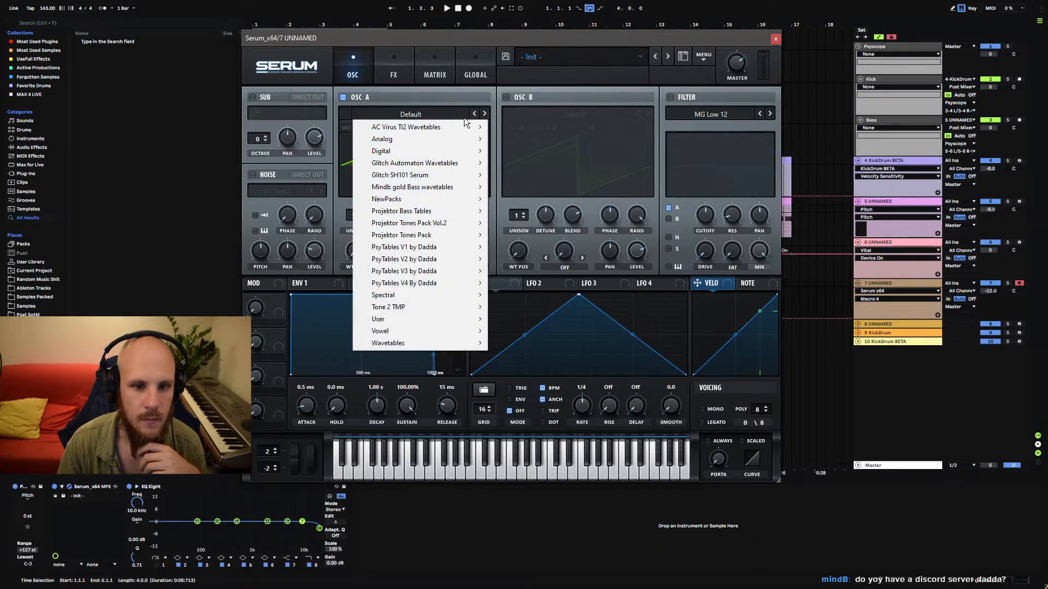
mouse_move(423, 152)
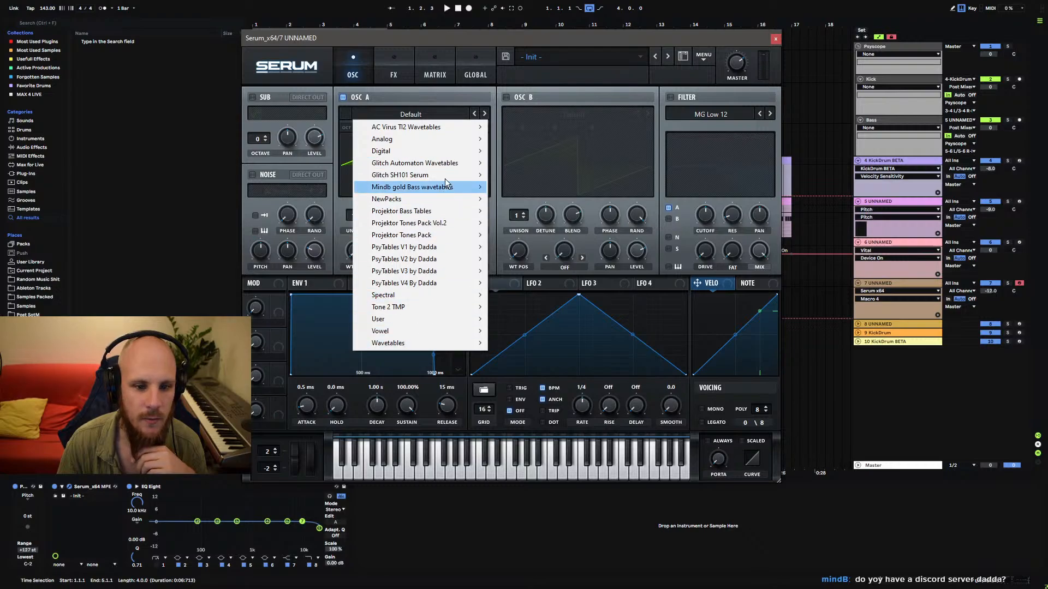
mouse_move(402, 296)
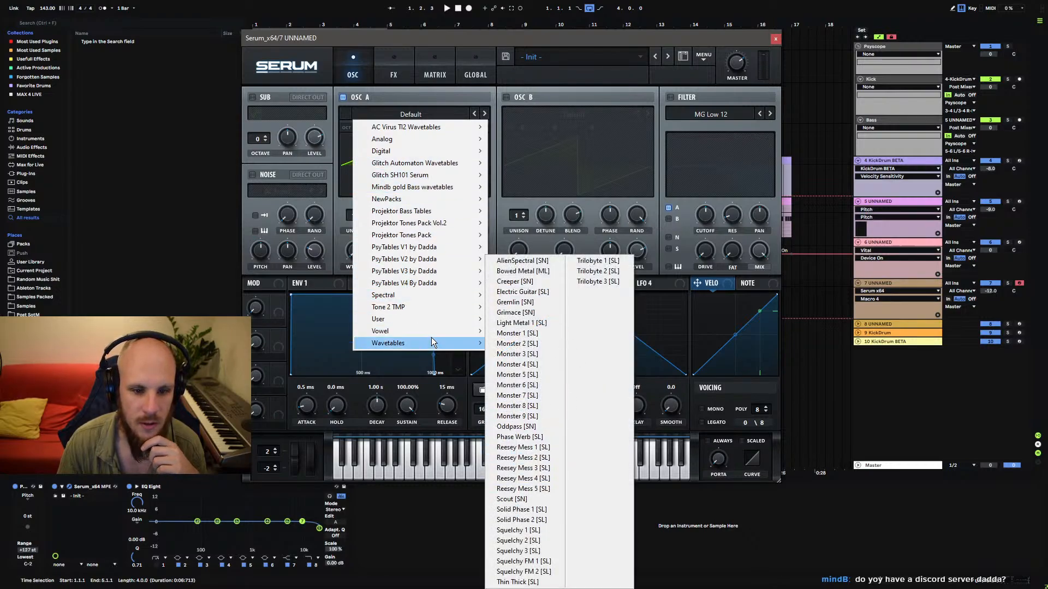
mouse_move(433, 333)
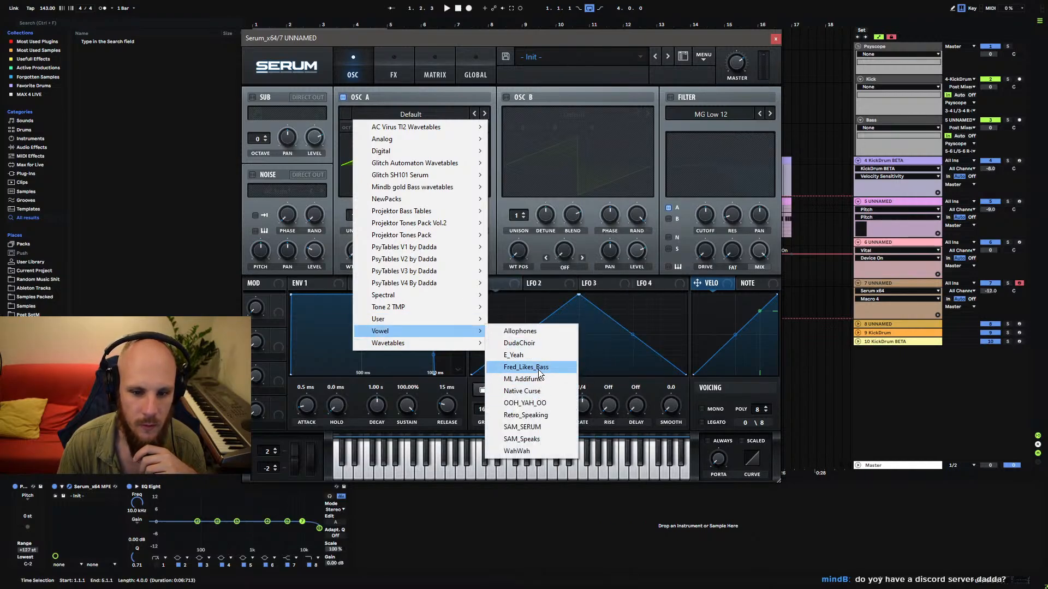
click(538, 369)
click(357, 253)
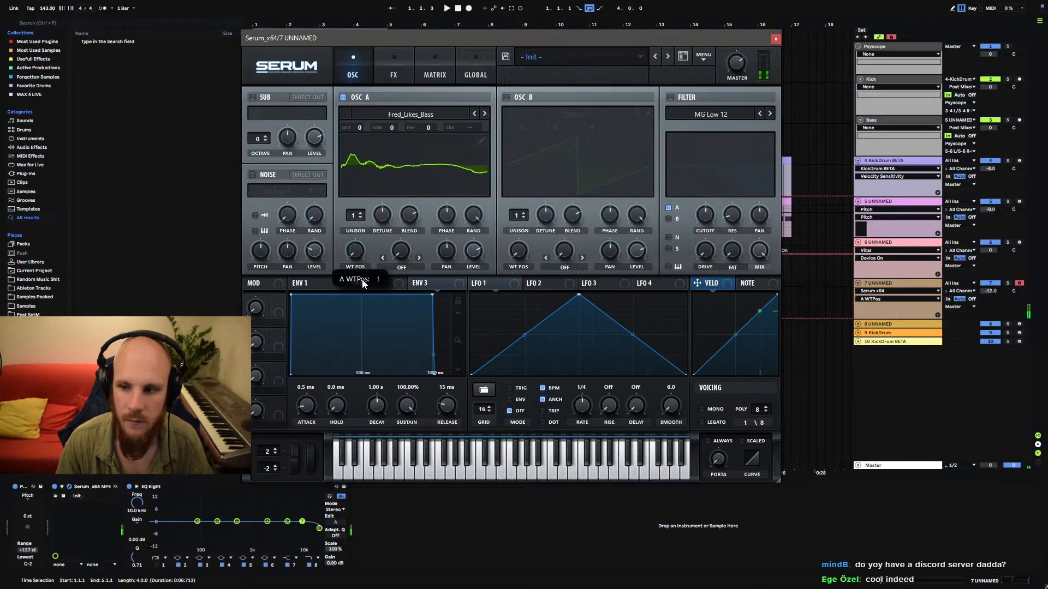
drag(362, 280, 374, 234)
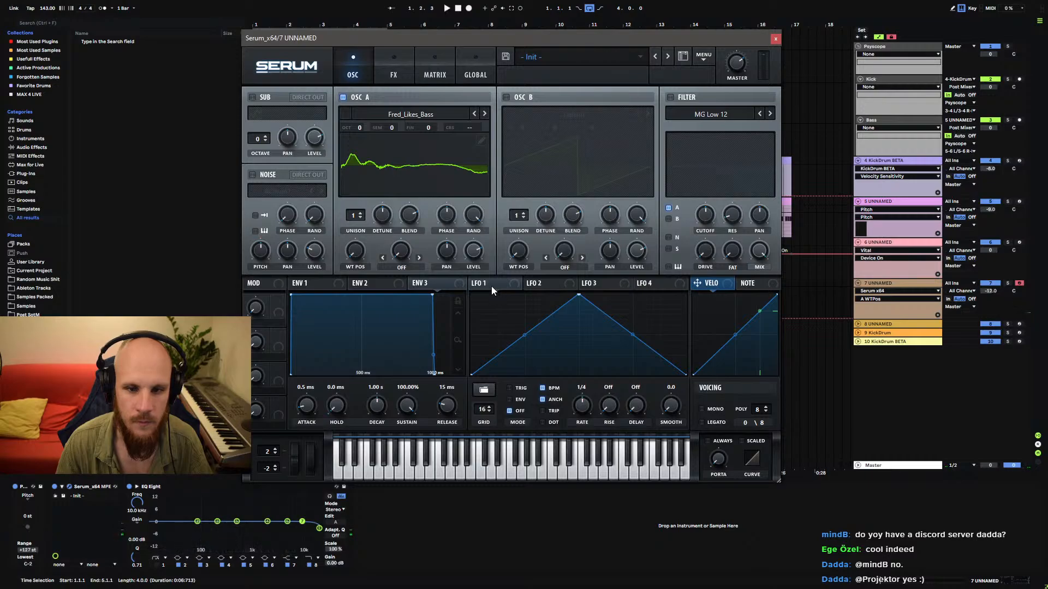
Assign Chaos 1 as the modulation source for oscillator A's wavetable position.
right_click(357, 246)
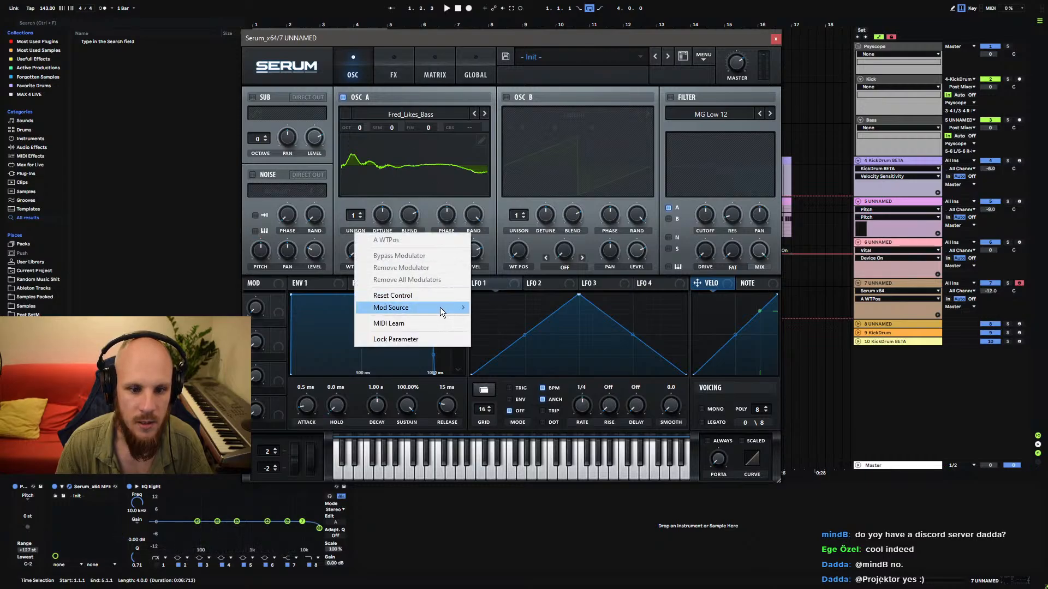
mouse_move(439, 307)
click(516, 399)
Enable BPM Sync and Mono for Chaos 1, adjust its rate, and audition the modulated oscillator A.
click(474, 75)
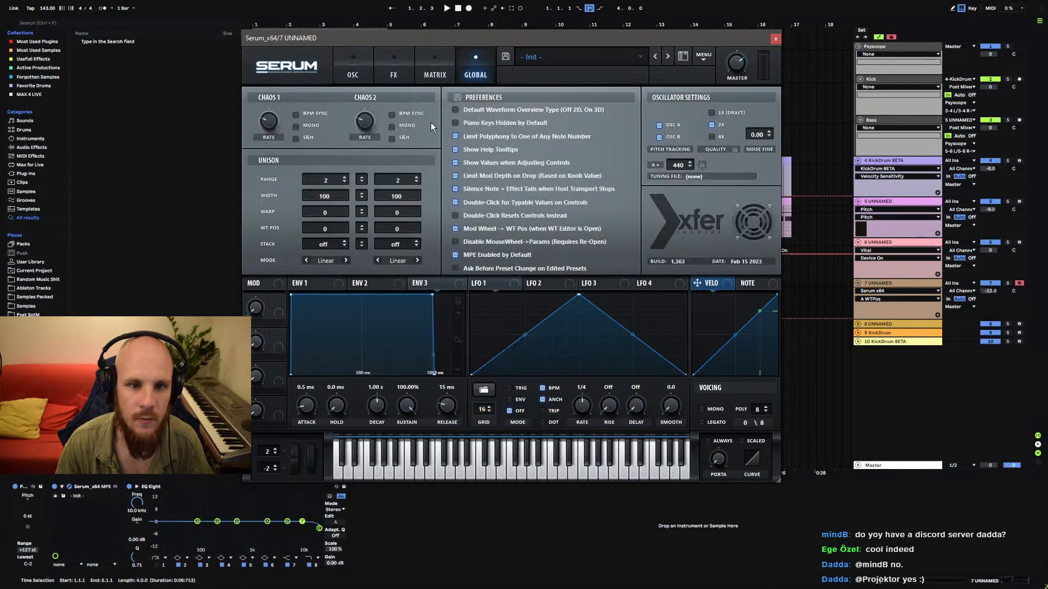
click(295, 115)
drag(271, 126, 299, 104)
click(353, 72)
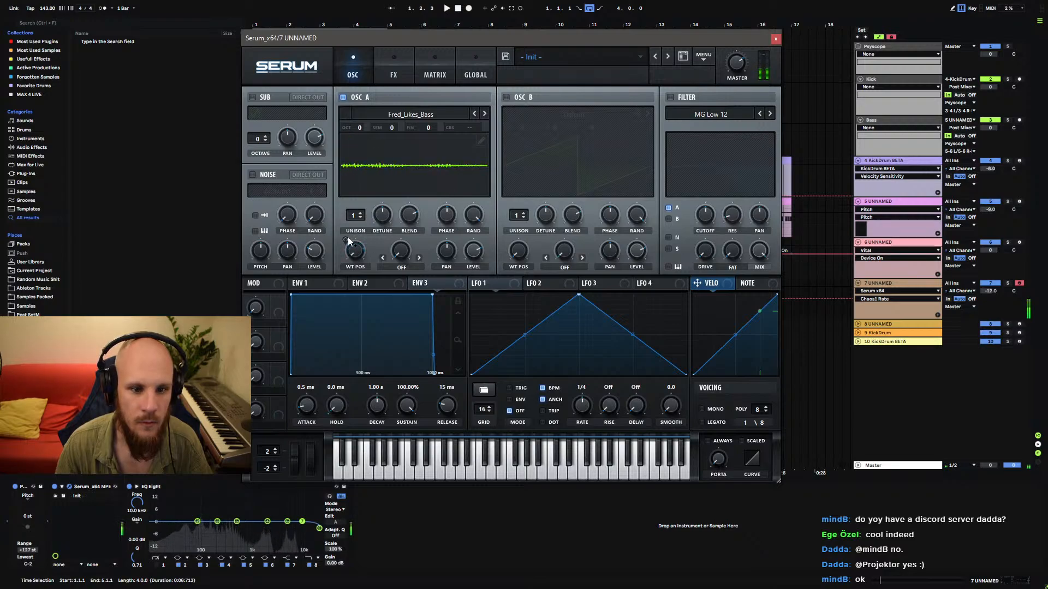
mouse_move(352, 249)
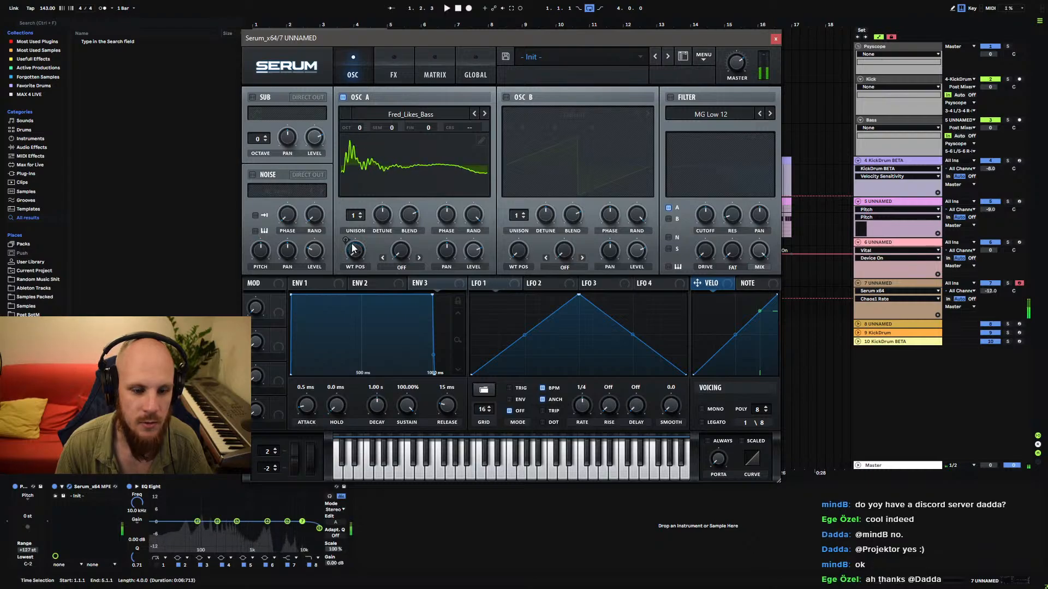
click(474, 76)
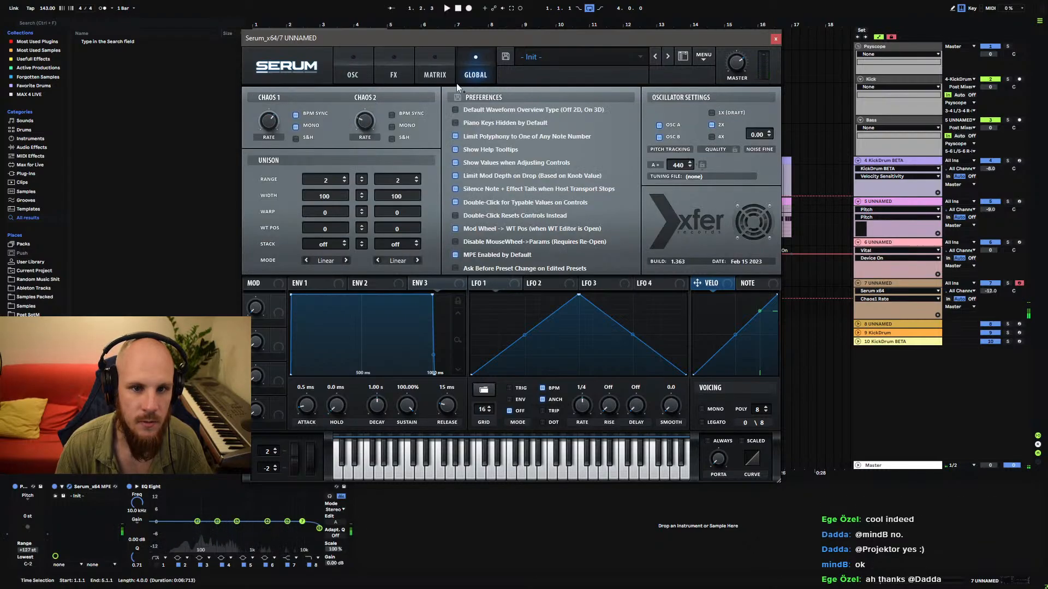
click(352, 75)
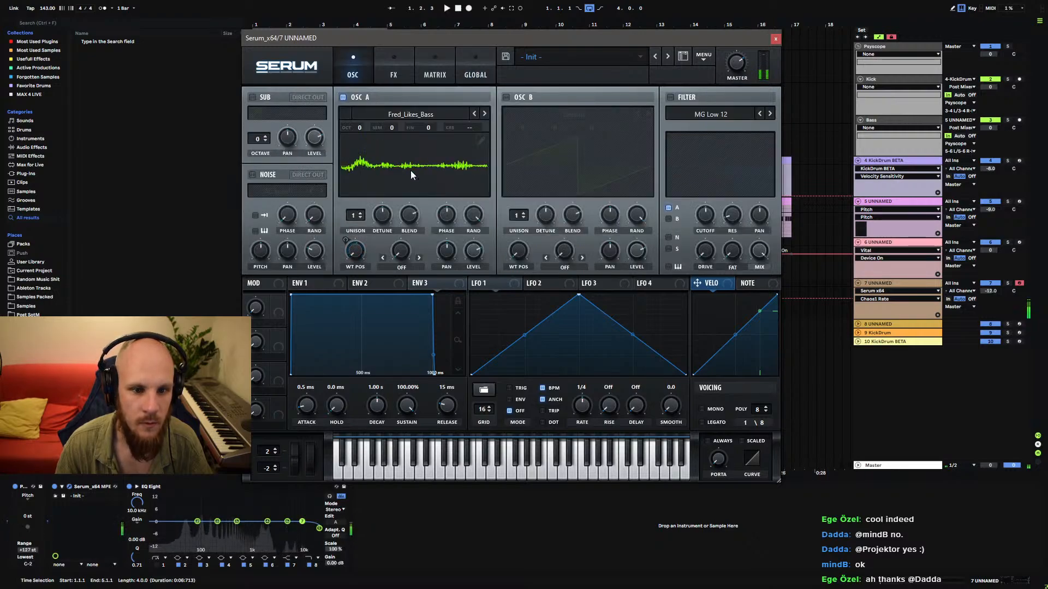
Set oscillator A's unison to 2 voices with less detune, and inspect its wavetable in the table editor.
click(360, 213)
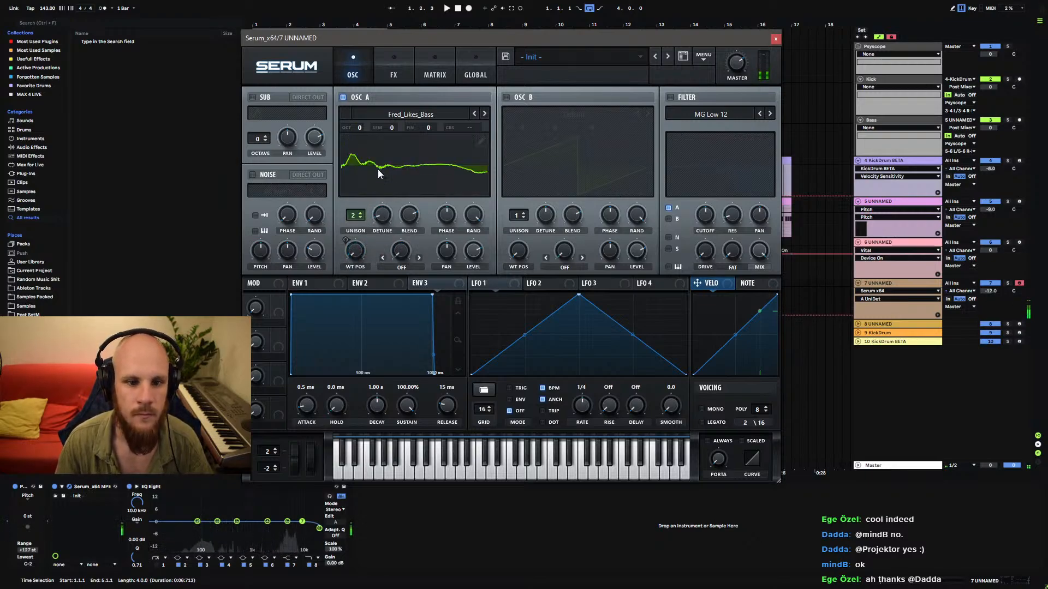
click(481, 140)
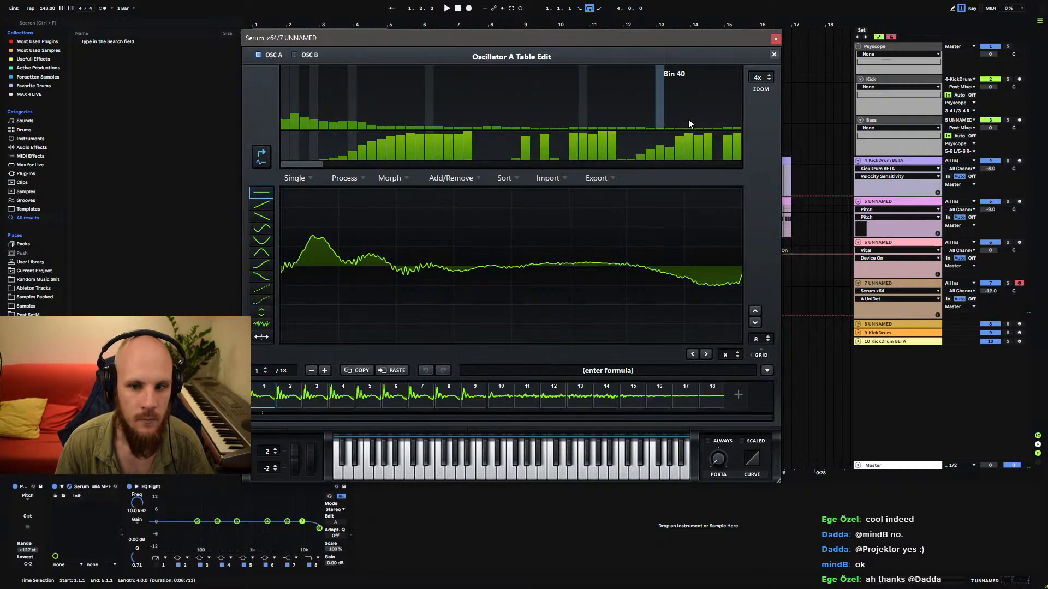
click(773, 56)
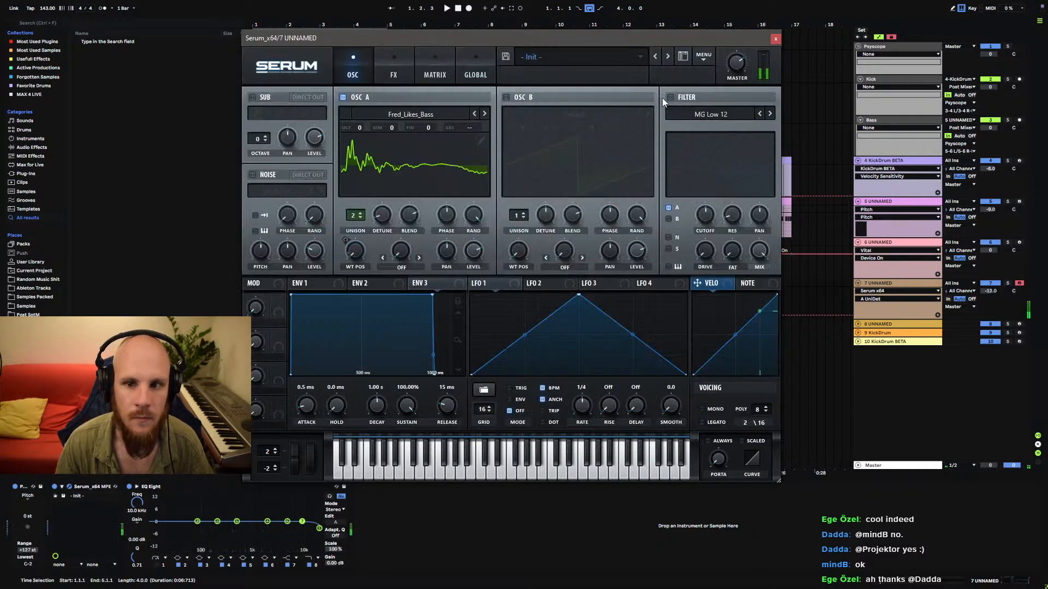
Enable oscillator B with the Vowel wavetable Native Curse, and modulate its wavetable position with Chaos 2.
click(504, 96)
click(561, 115)
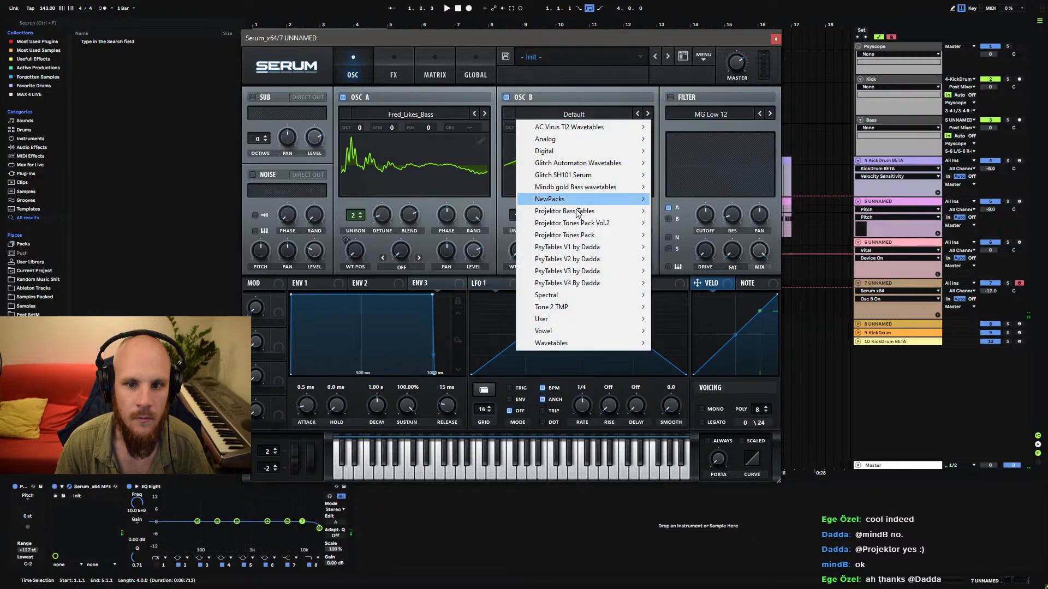
mouse_move(561, 329)
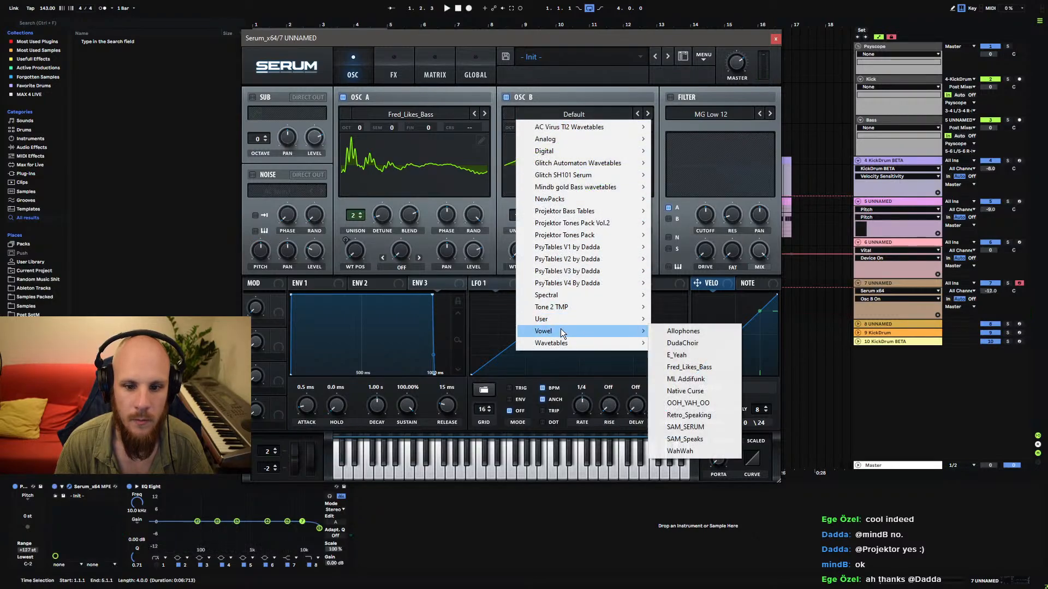
click(684, 392)
drag(521, 253, 521, 306)
right_click(521, 254)
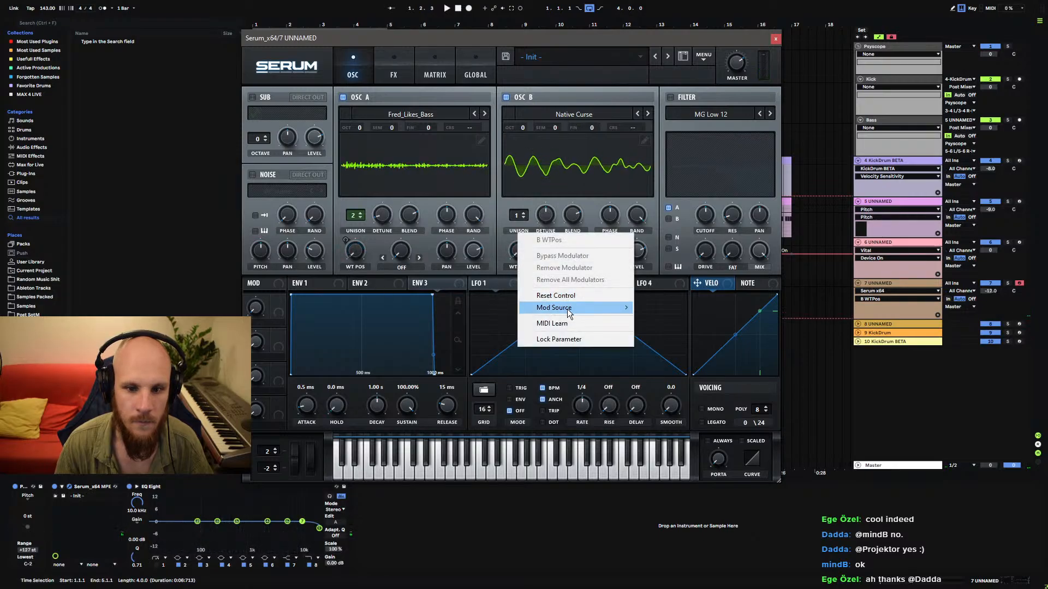
mouse_move(568, 309)
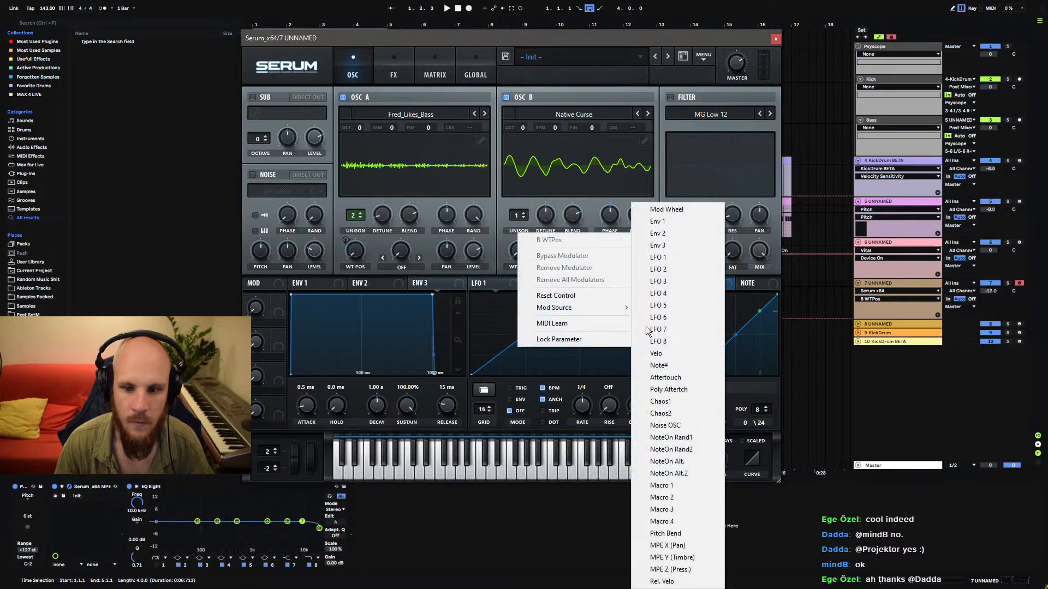
click(677, 414)
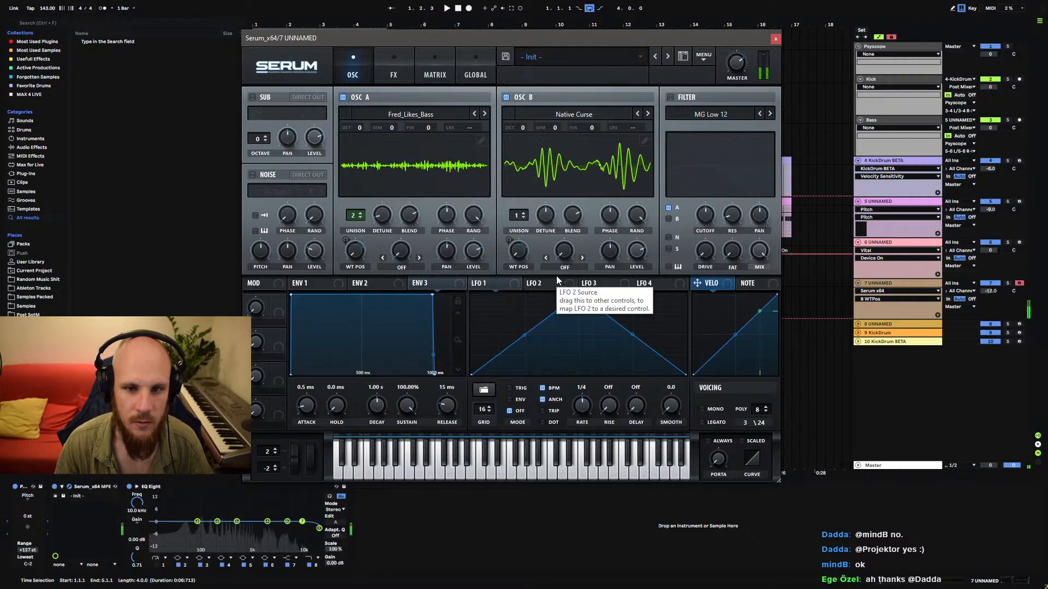
Audition the Vowel wavetables one after another on oscillator B, from Allophones to WahWah, while playing notes.
click(649, 113)
click(649, 113)
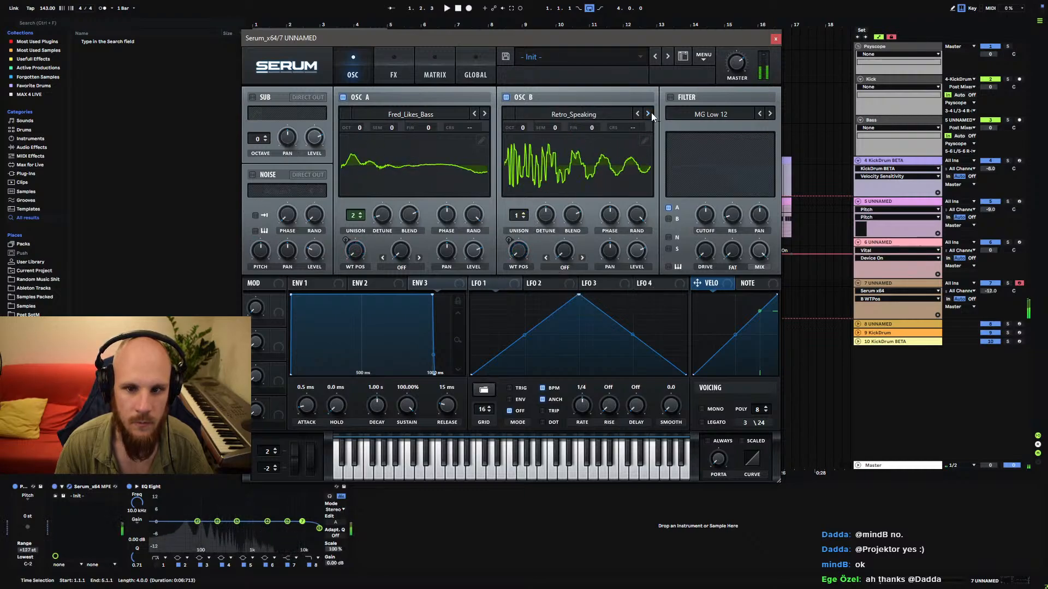
click(637, 114)
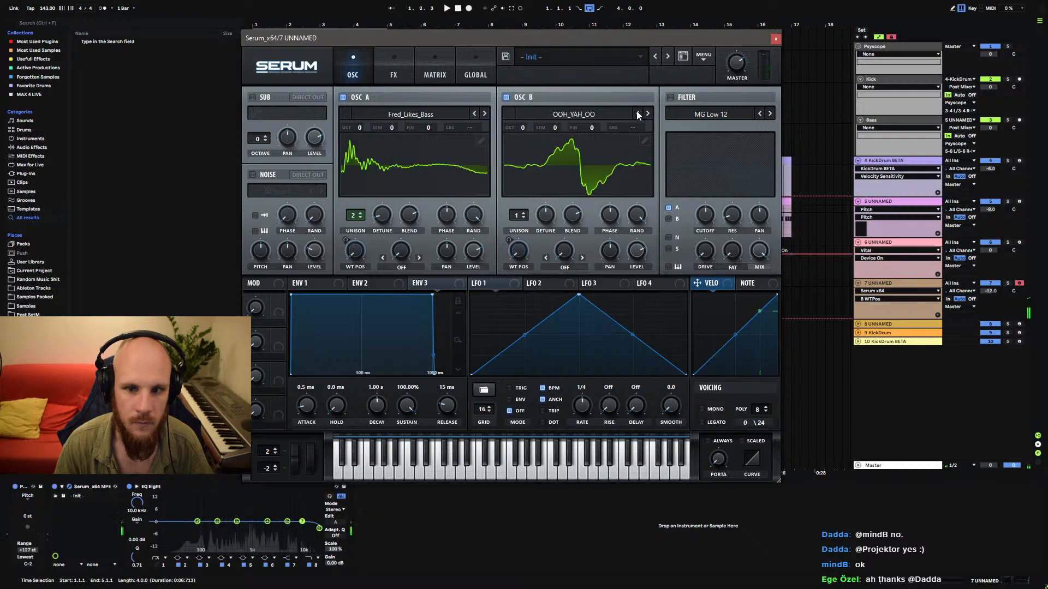
click(637, 114)
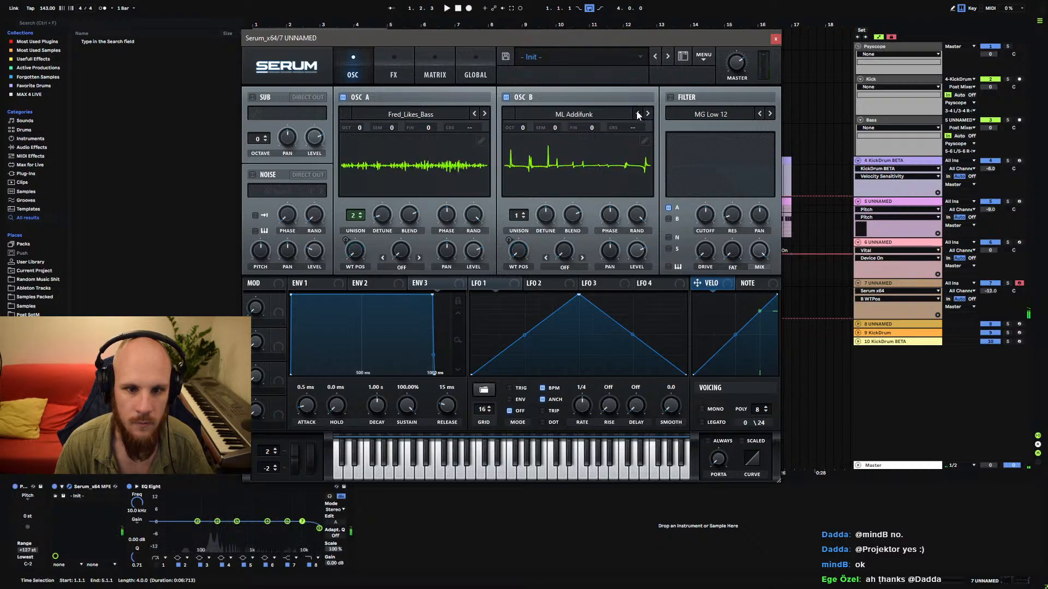
click(638, 114)
click(647, 113)
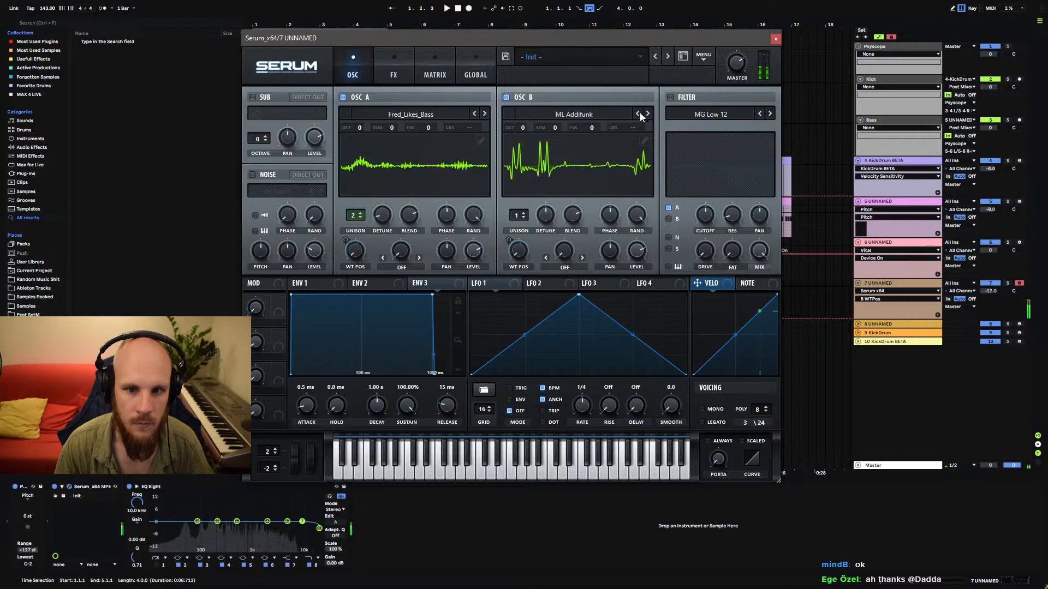
click(637, 114)
click(638, 114)
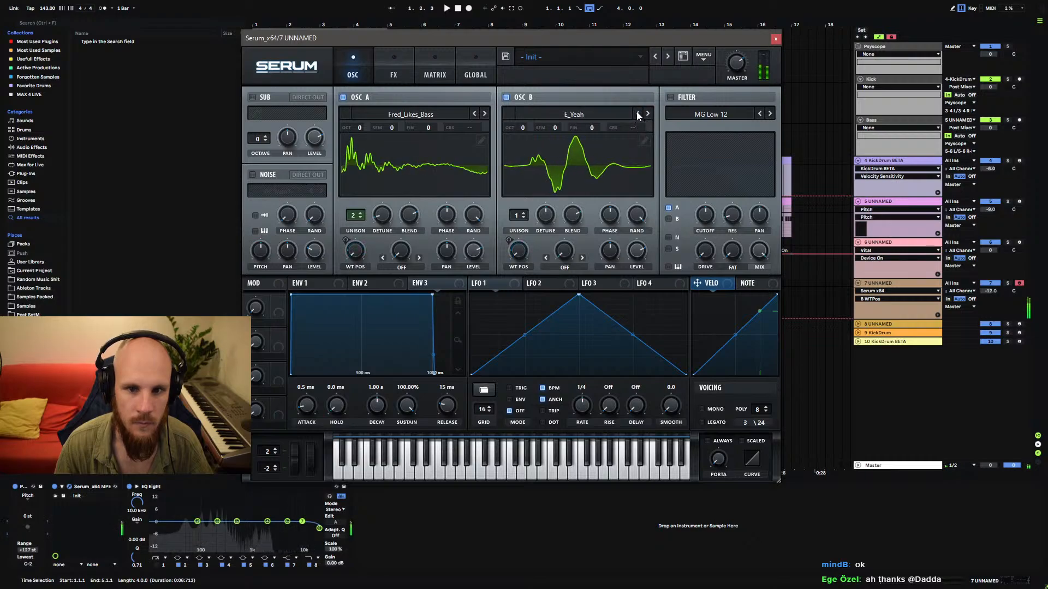
click(638, 114)
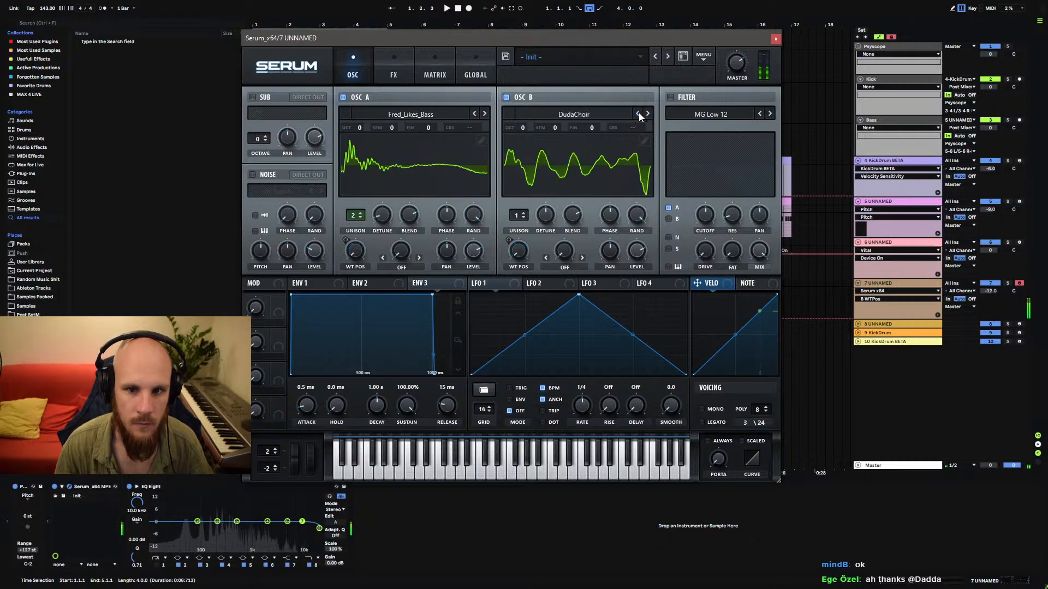
click(638, 114)
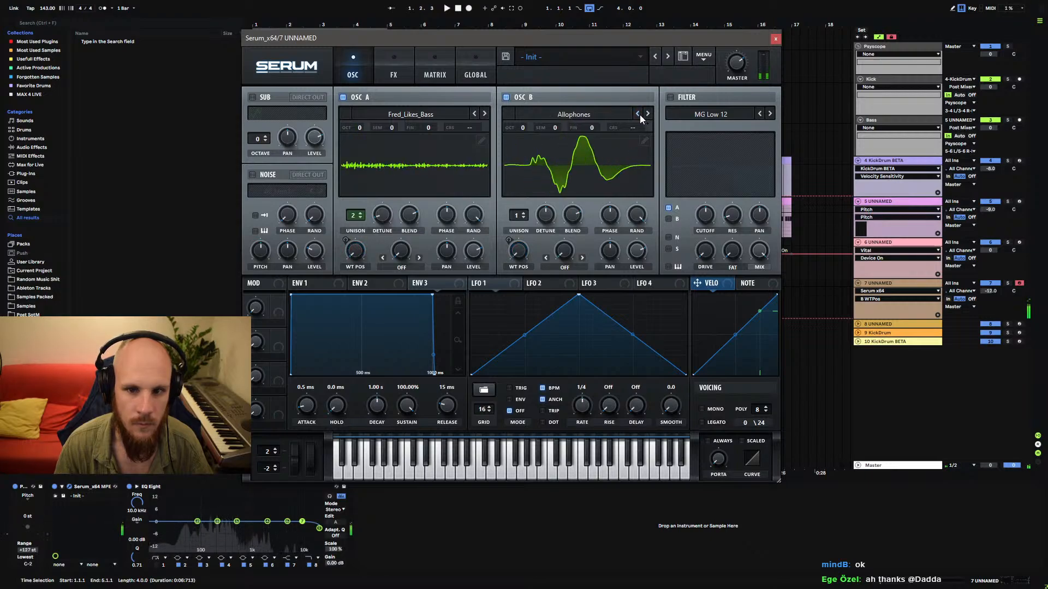
click(647, 115)
click(647, 115)
click(647, 114)
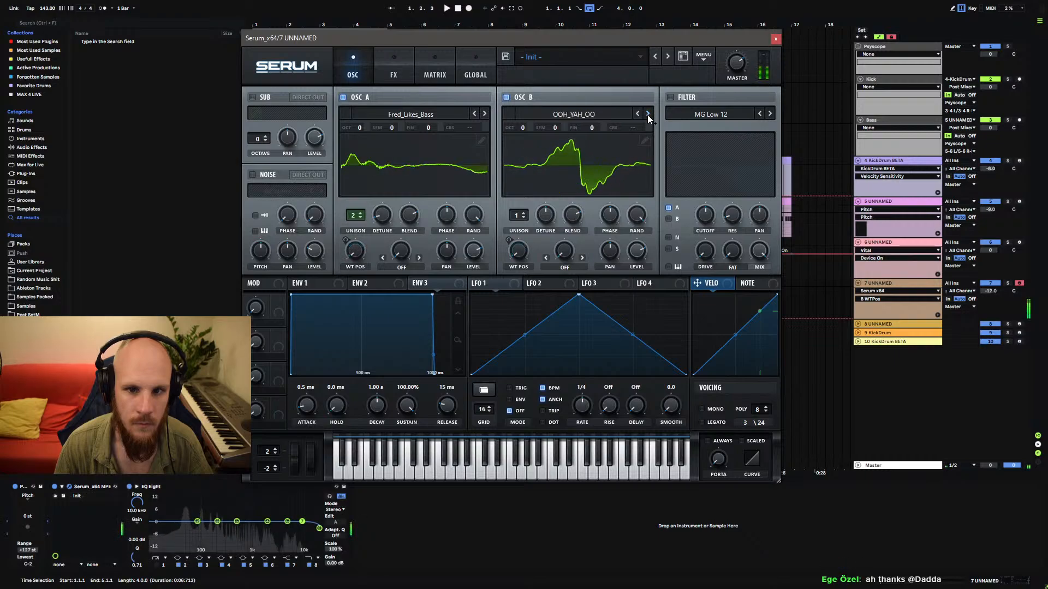
click(648, 115)
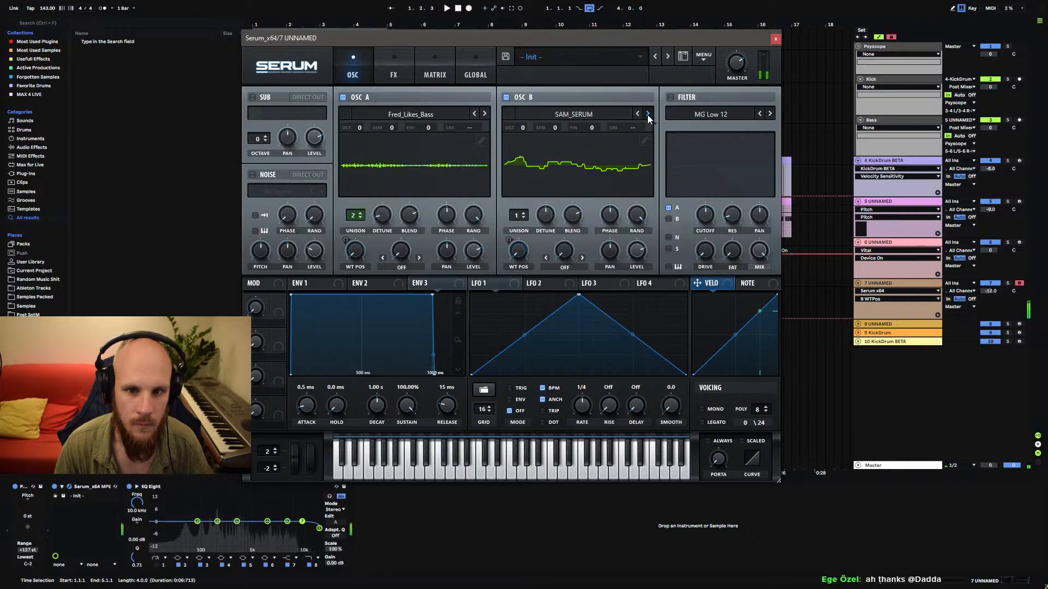
click(648, 115)
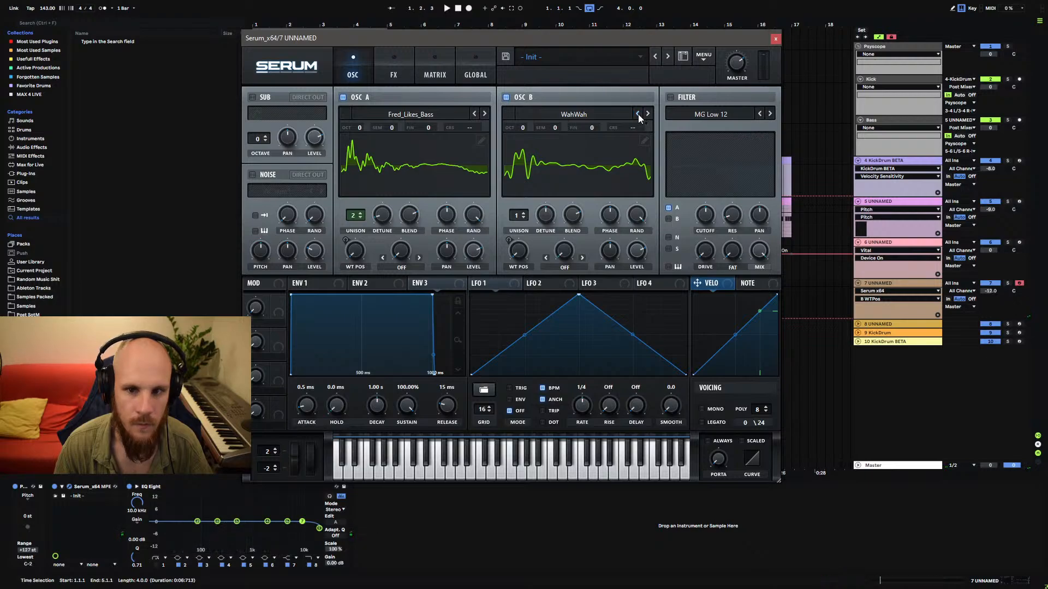
Load the Vowel wavetable Retro_Speaking into oscillator B.
click(636, 114)
mouse_move(554, 333)
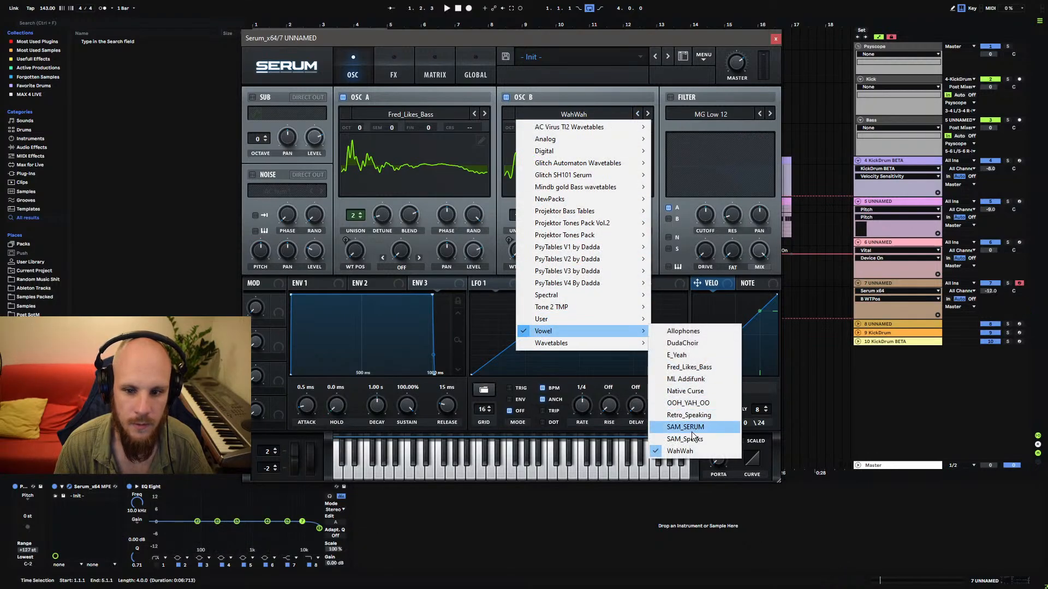
click(689, 415)
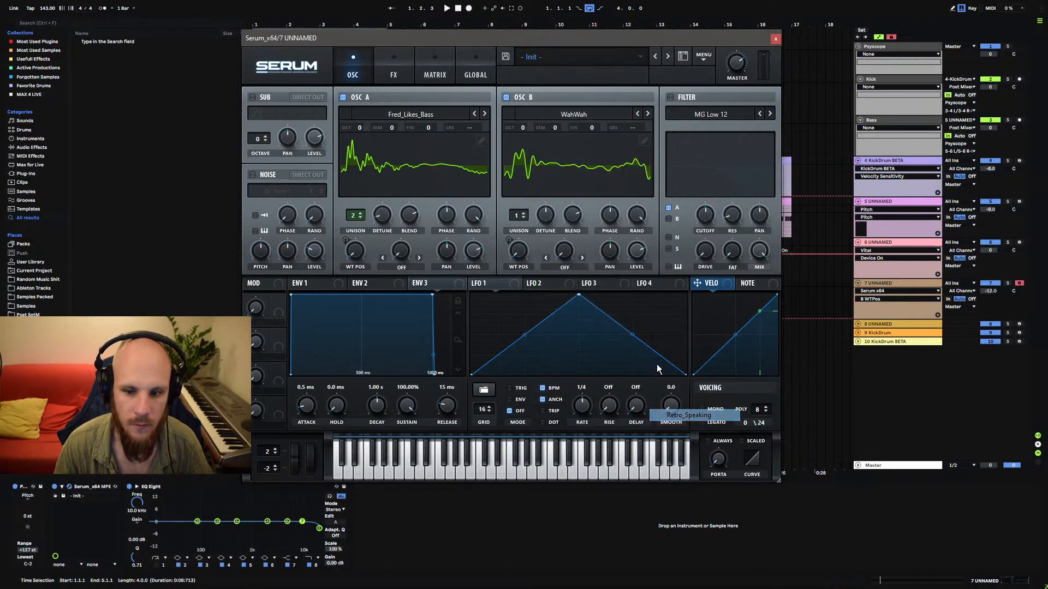
Set unison to 2 voices on oscillator B and 1 voice on oscillator A, and adjust oscillator B's level.
click(523, 213)
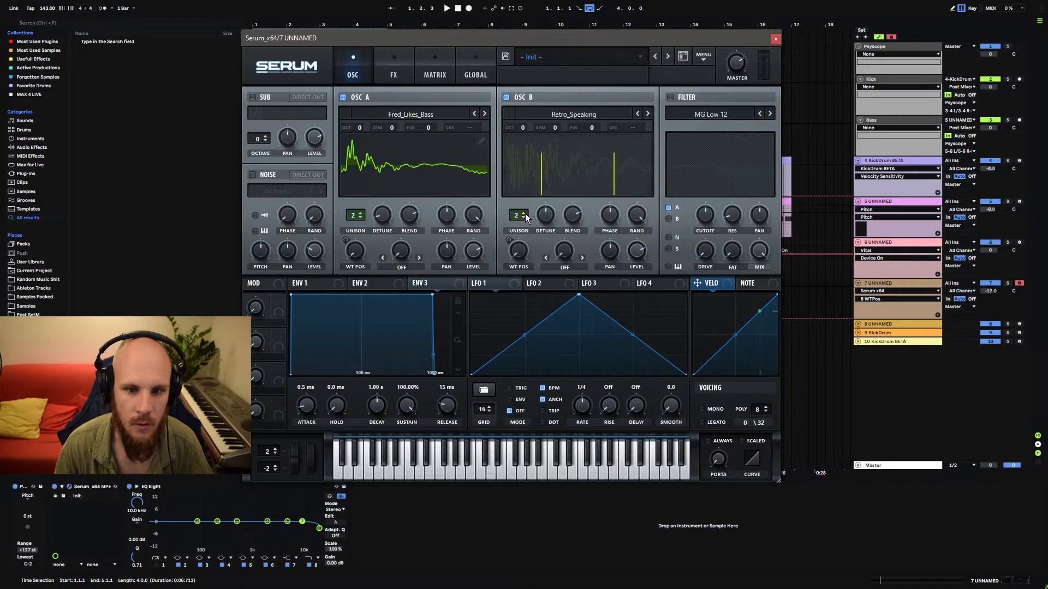
click(360, 217)
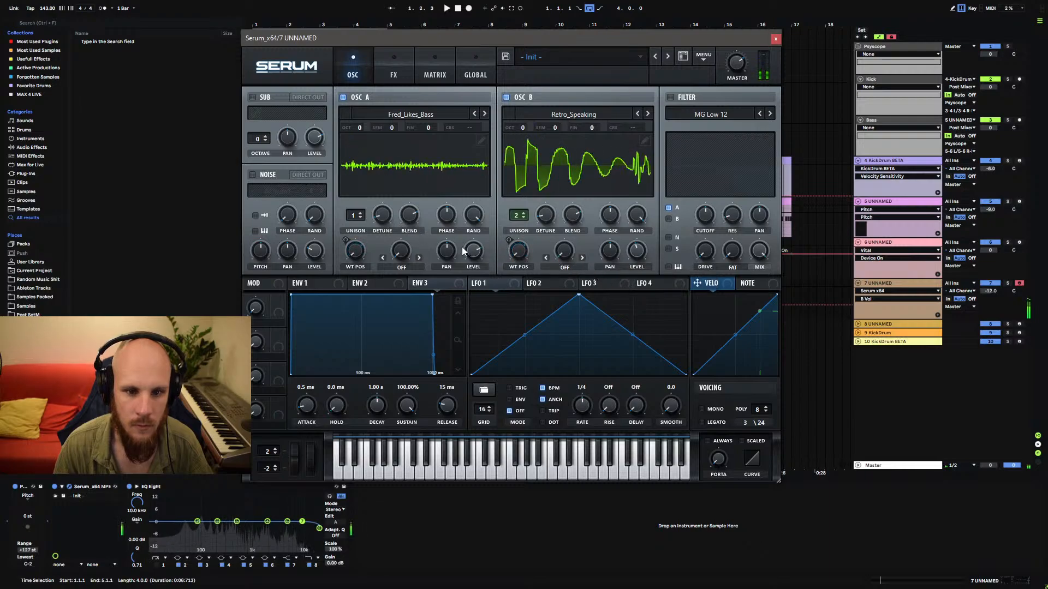
drag(637, 251, 470, 289)
Try reshaping the LFO 1 curve into a falling slope, and restore its triangle shape.
double_click(579, 323)
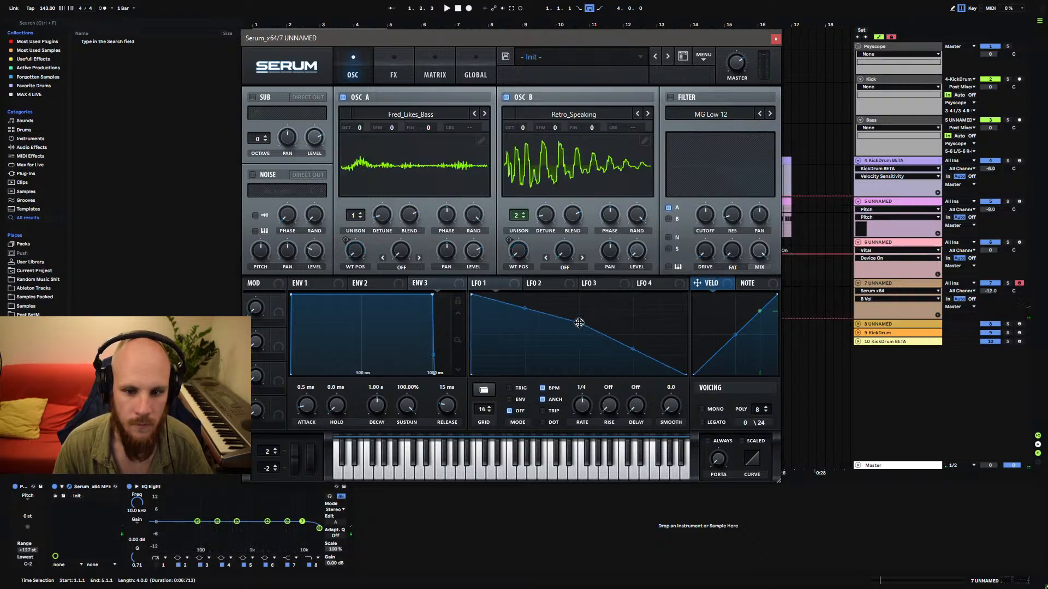
drag(579, 322, 526, 315)
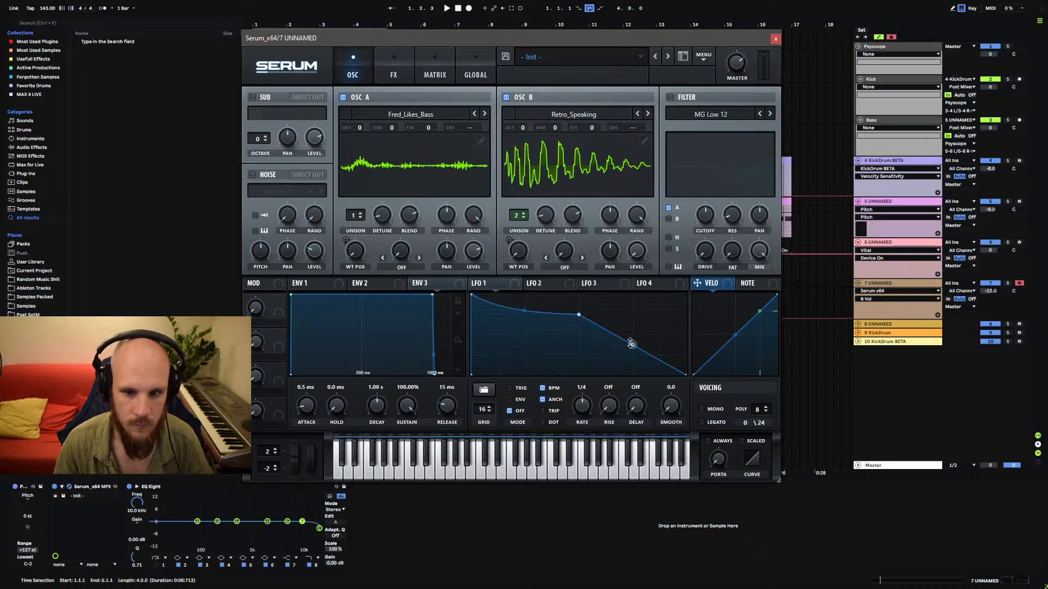
drag(630, 343, 623, 359)
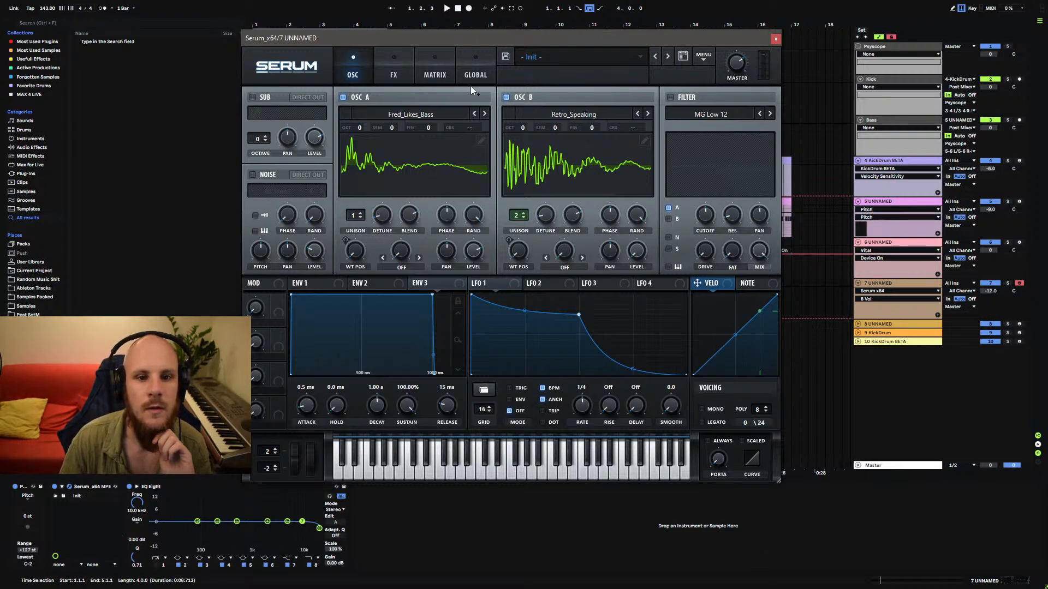
double_click(578, 316)
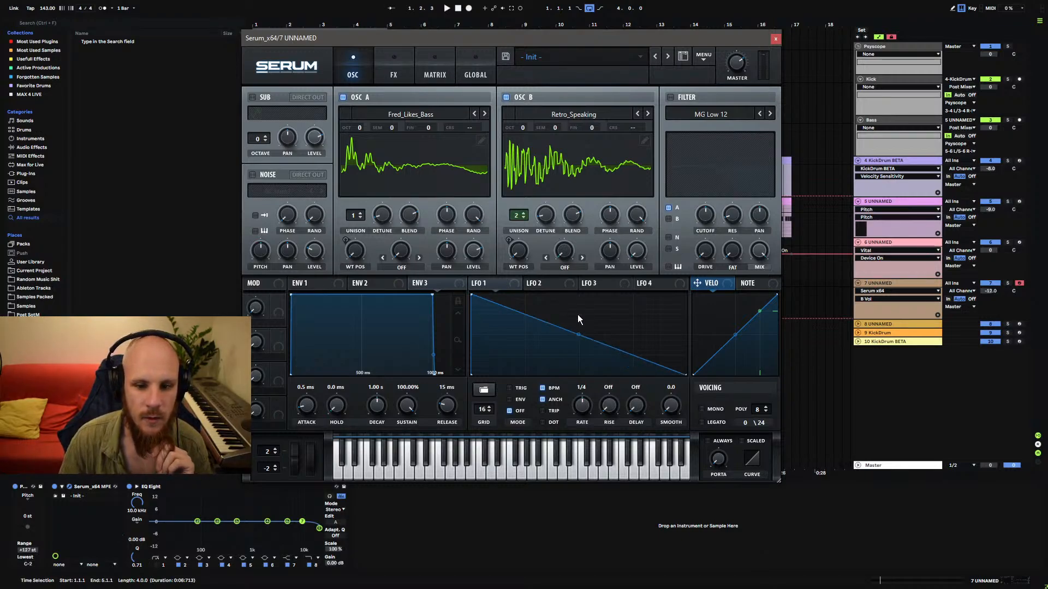
drag(580, 335, 507, 208)
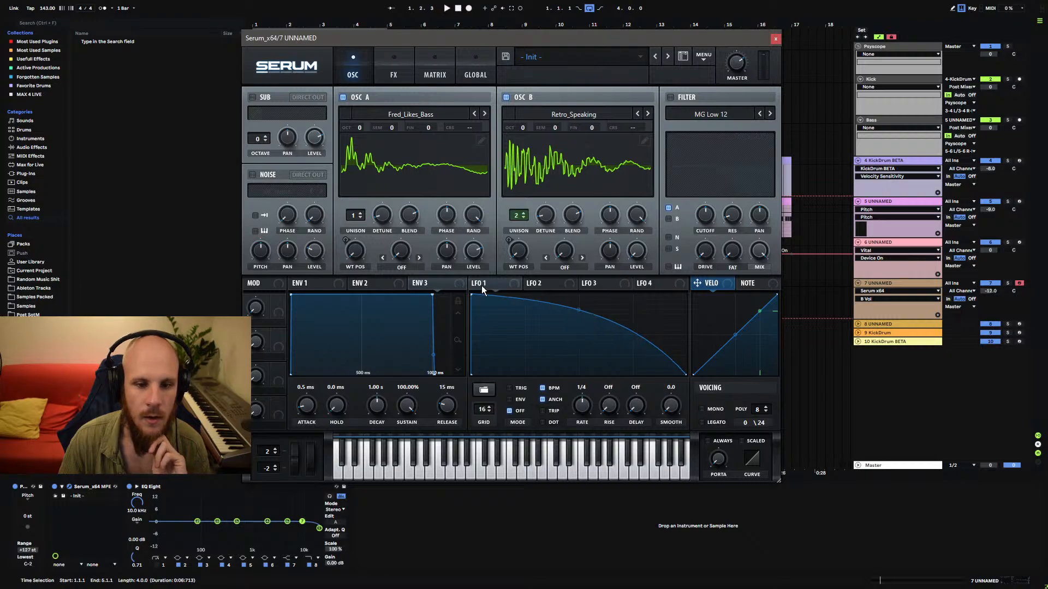
drag(472, 297, 583, 290)
double_click(575, 304)
double_click(583, 323)
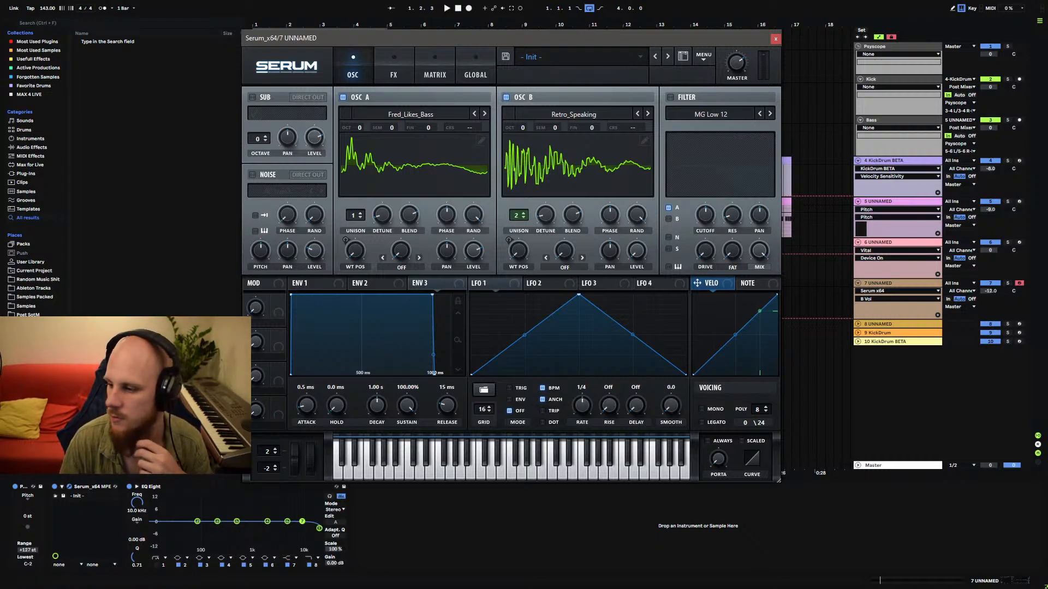
key(super+e)
key(alt+Tab)
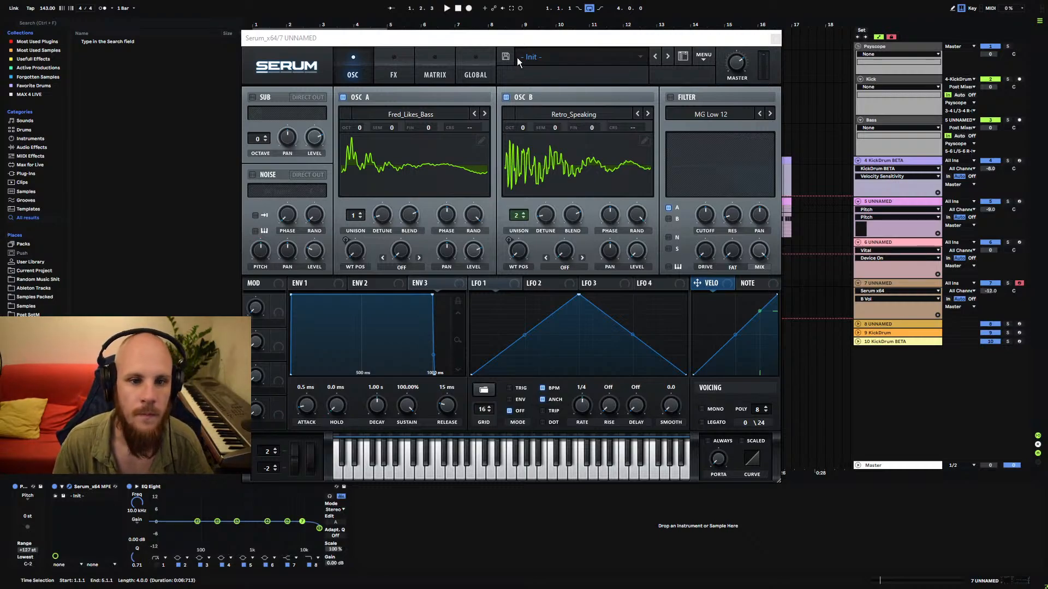
drag(520, 36, 525, 40)
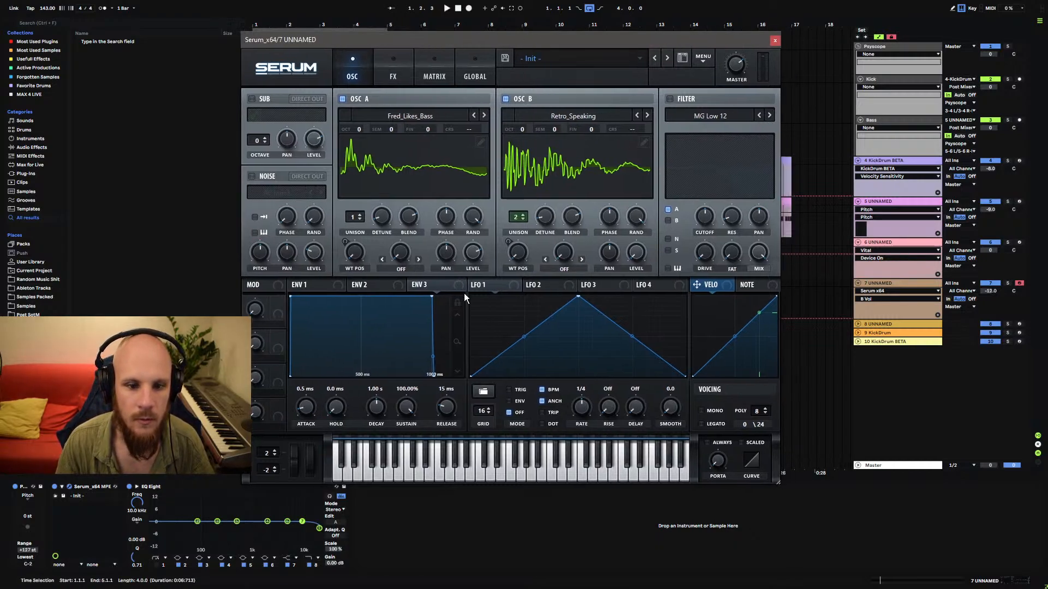
Change the modulation source of both oscillators' wavetable positions to NoteOn Rand1.
click(427, 77)
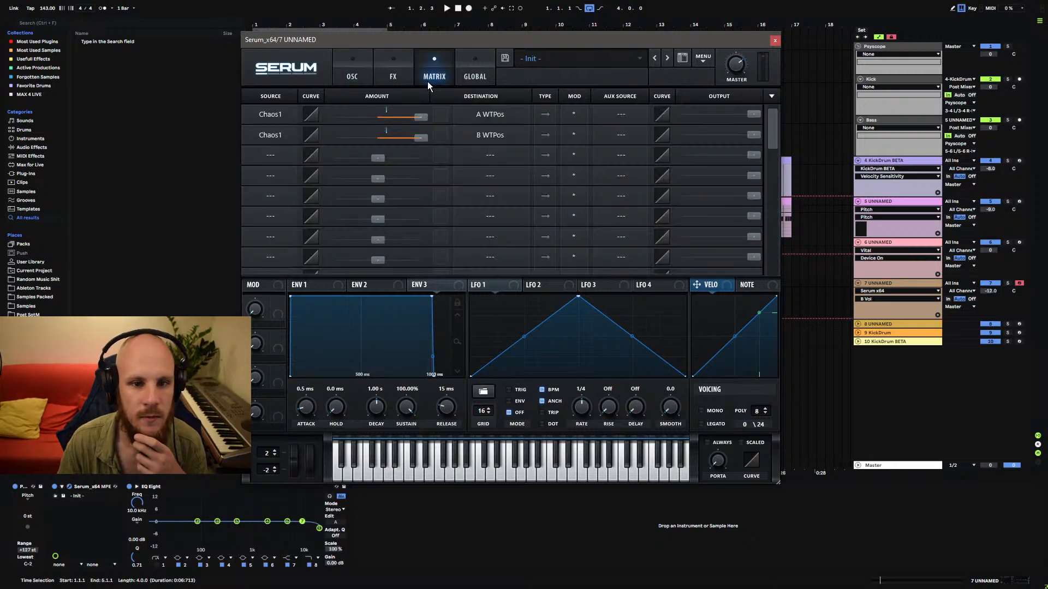
click(271, 115)
click(303, 369)
click(277, 136)
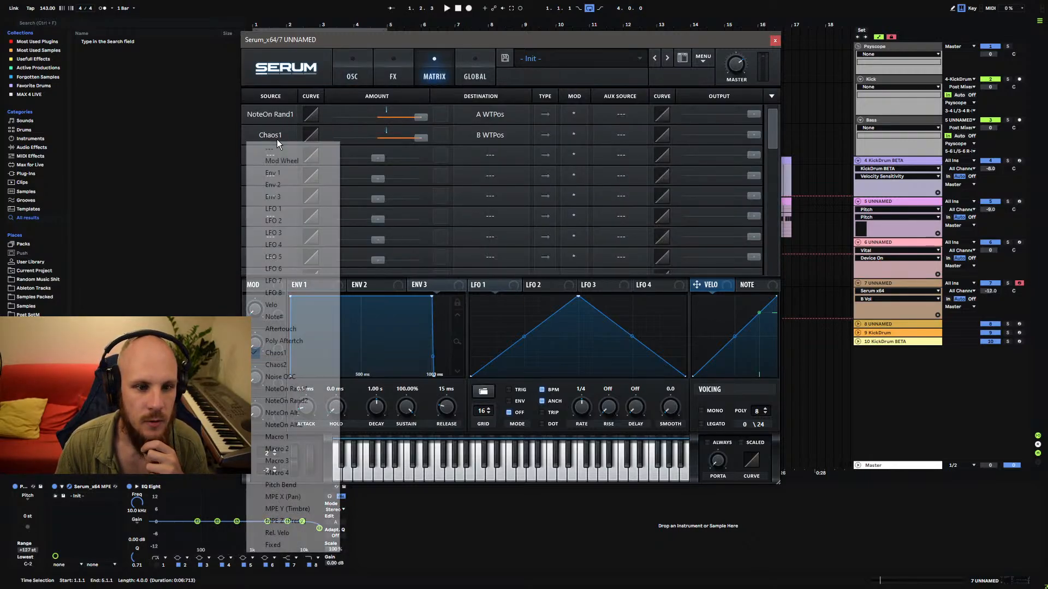
click(303, 389)
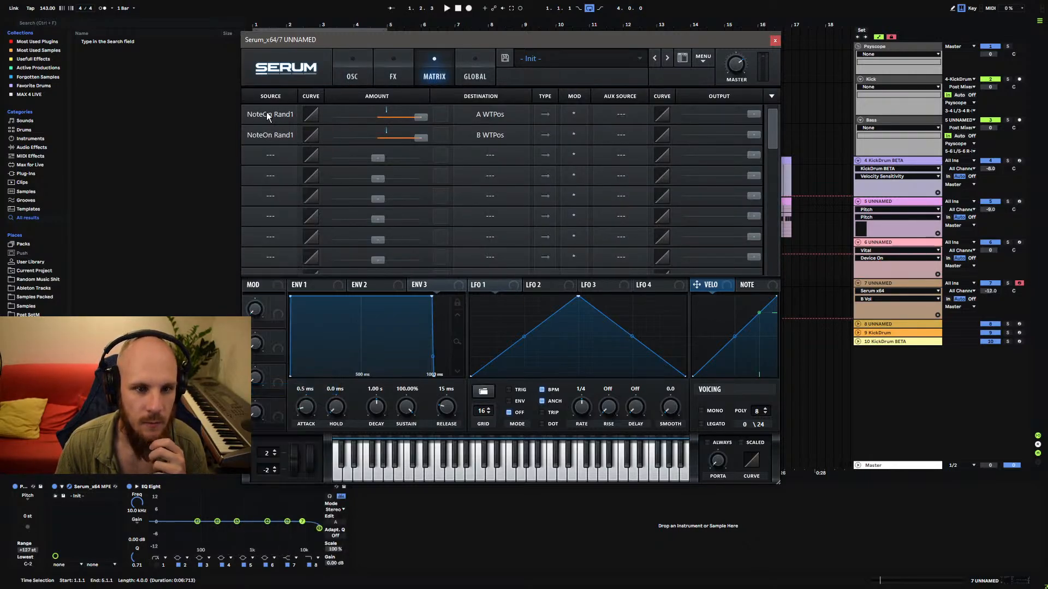
Normalize each frame of oscillator A's wavetable separately in the table editor, and return to the oscillators.
click(349, 77)
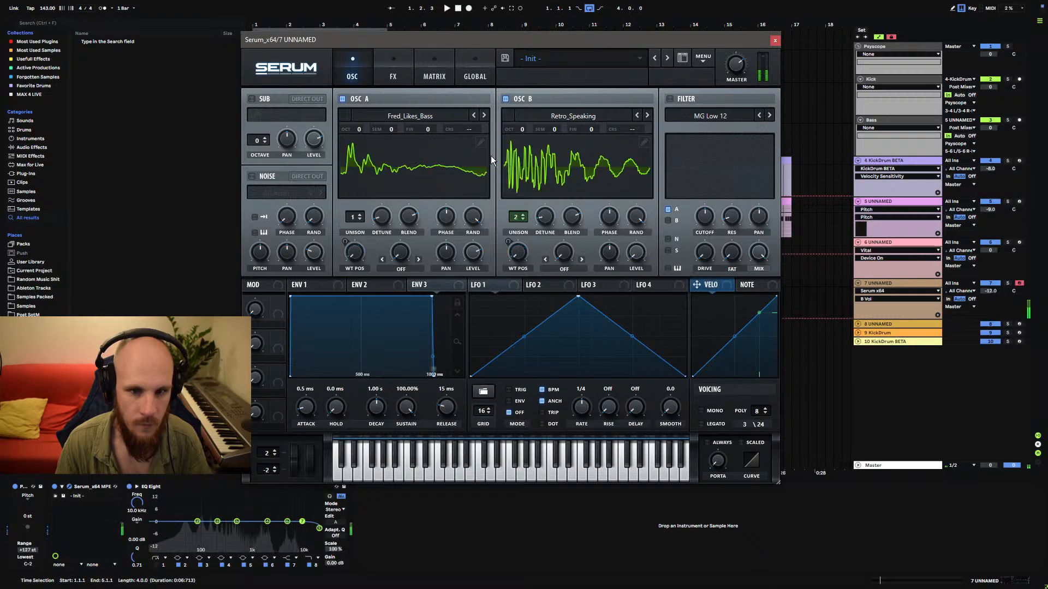
click(481, 143)
click(335, 179)
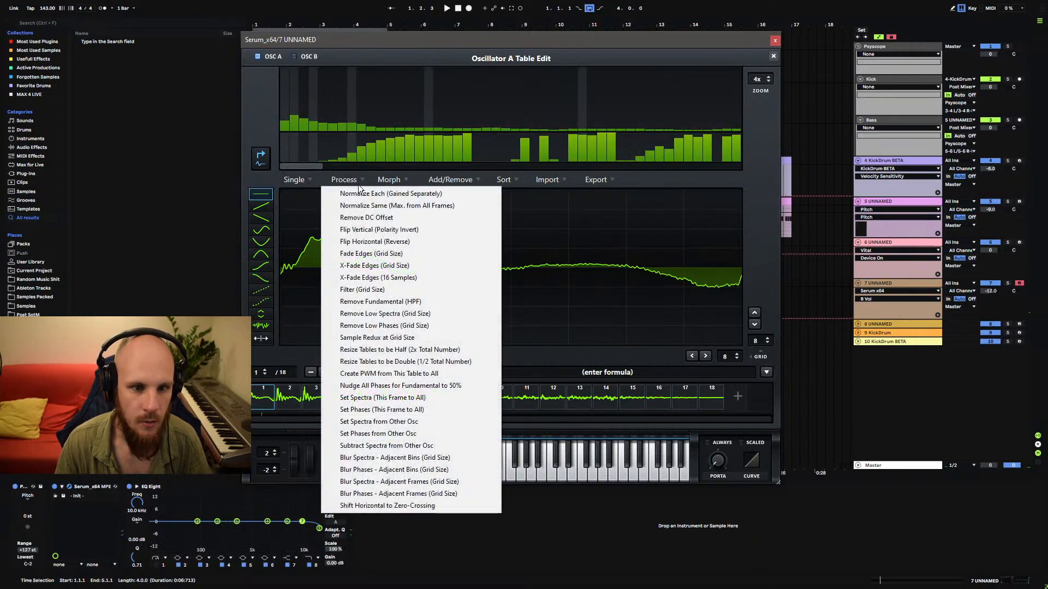
click(406, 197)
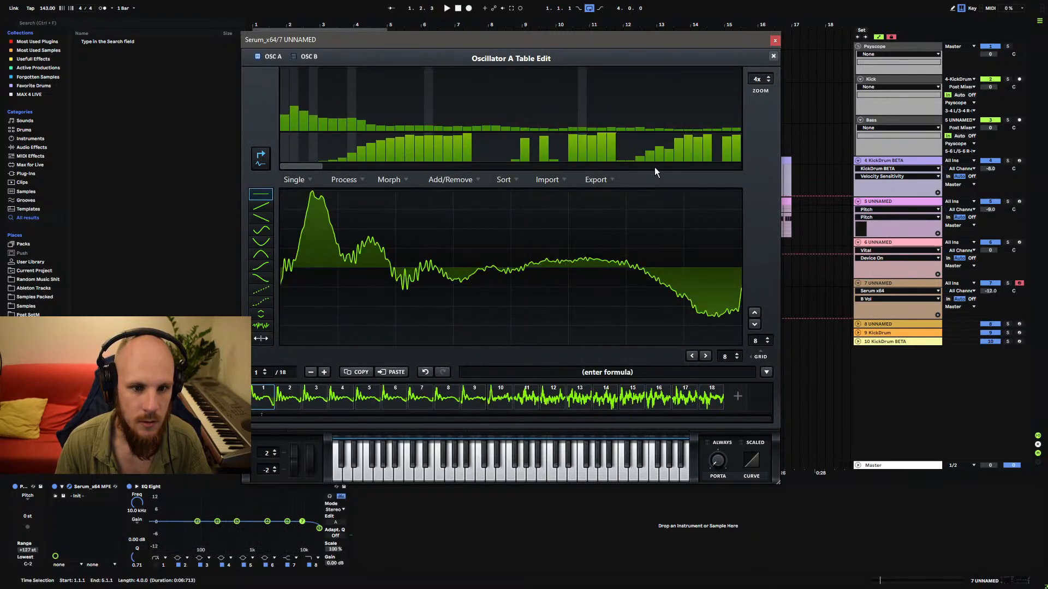
click(774, 57)
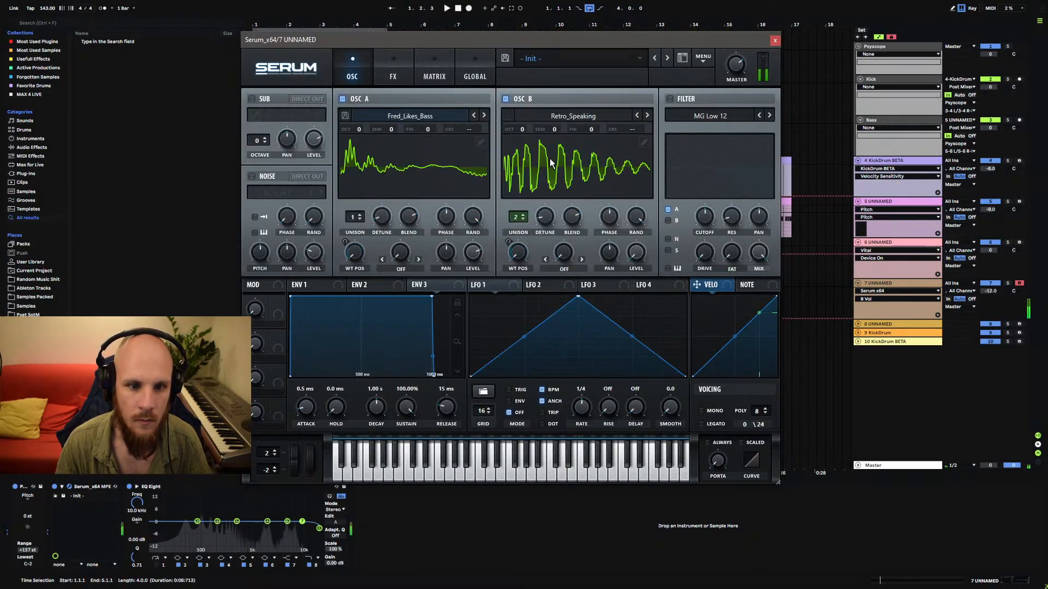
Set oscillator A's unison to 2 voices with detune at 0.00, and check the global unison settings.
click(360, 215)
click(382, 225)
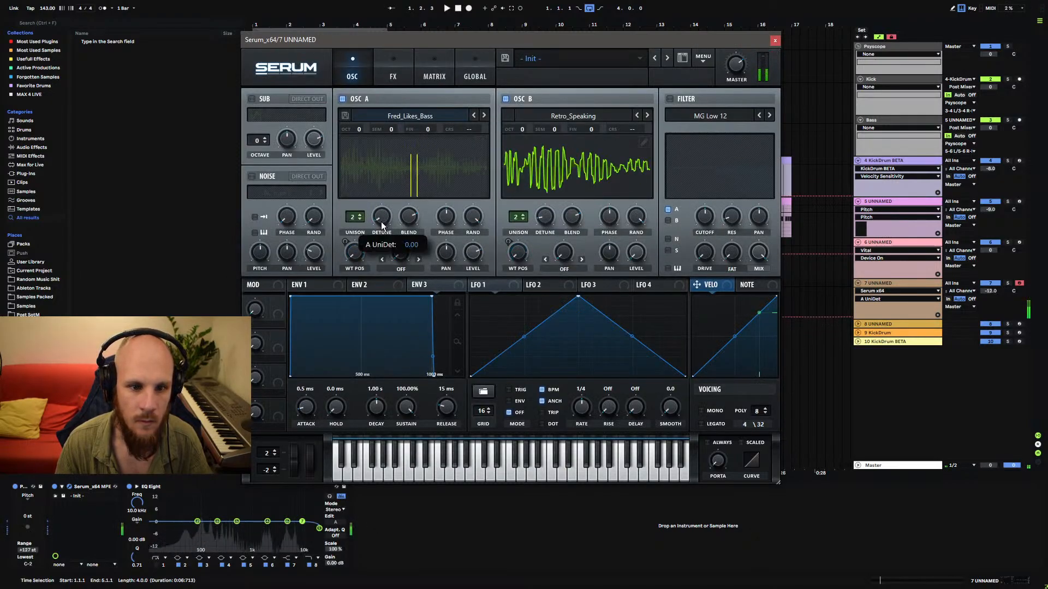
click(466, 71)
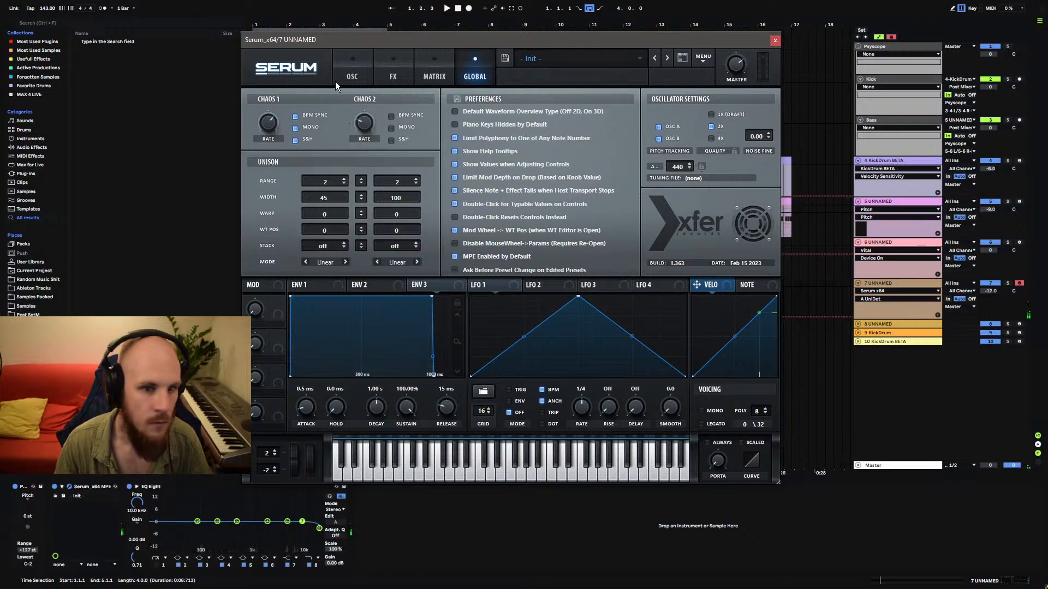
click(352, 75)
Enable Hyper/Dimension with an adjusted Dimension size, and add a compressor in multiband mode with adjusted gain.
click(389, 76)
click(267, 101)
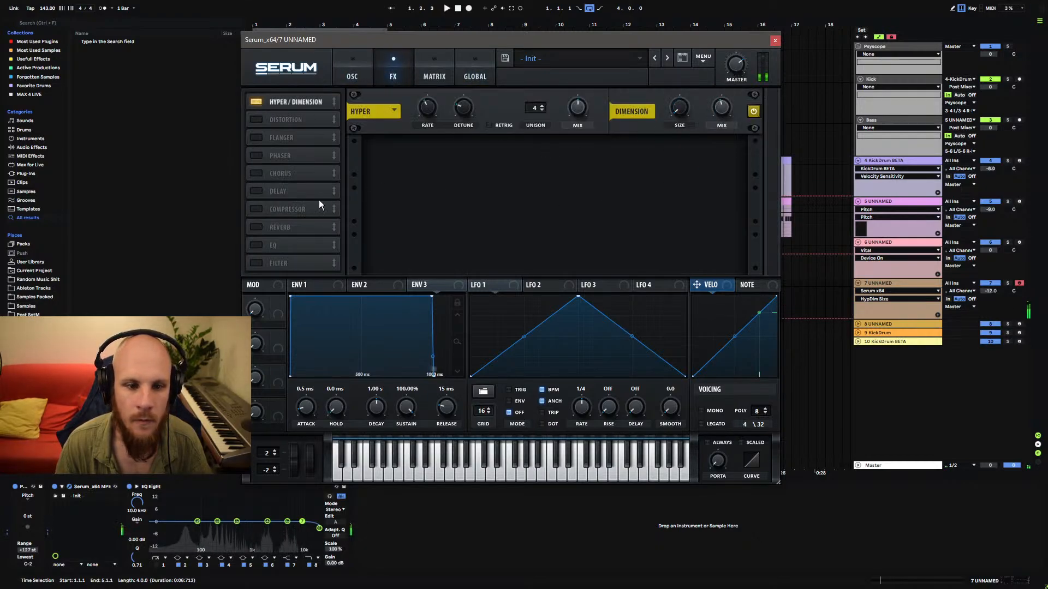
click(263, 206)
click(607, 171)
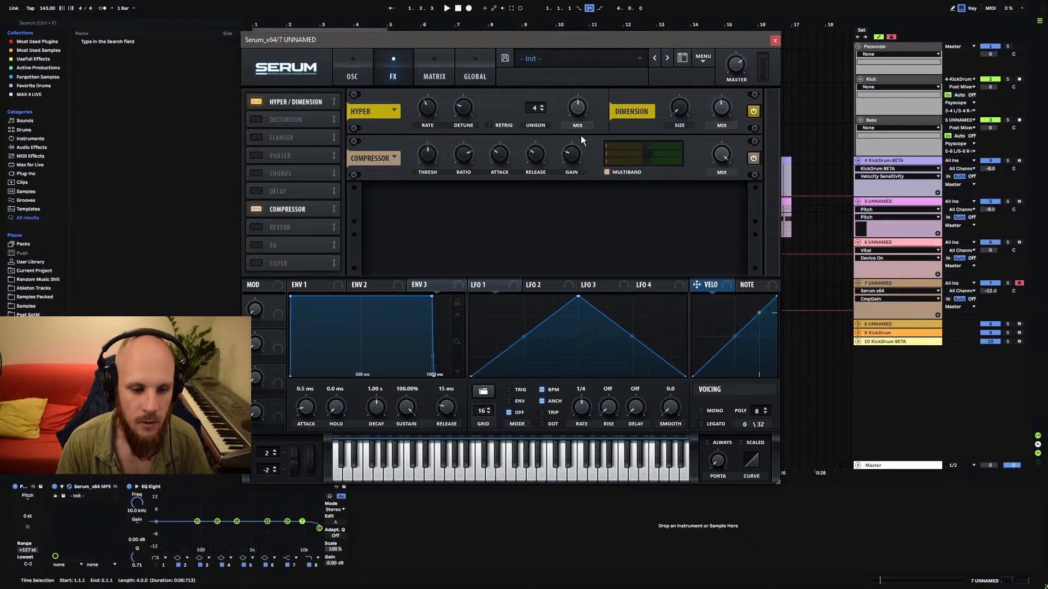
key(a)
drag(571, 154, 571, 157)
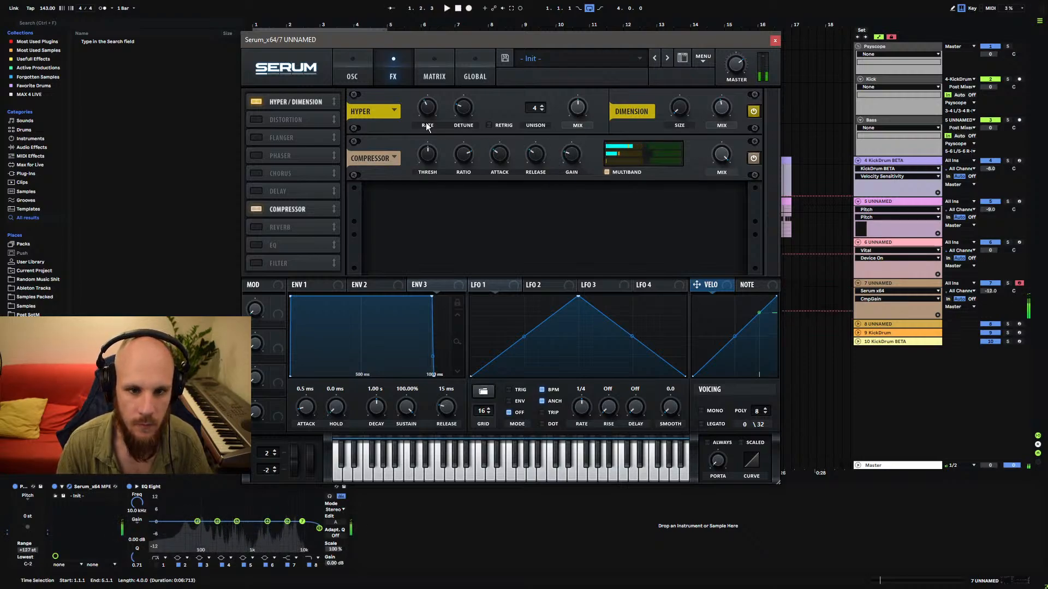
Enable the EQ effect with a low cut and adjusted frequency, audition the sound with the oscillators shown, and close the Serum window.
click(254, 246)
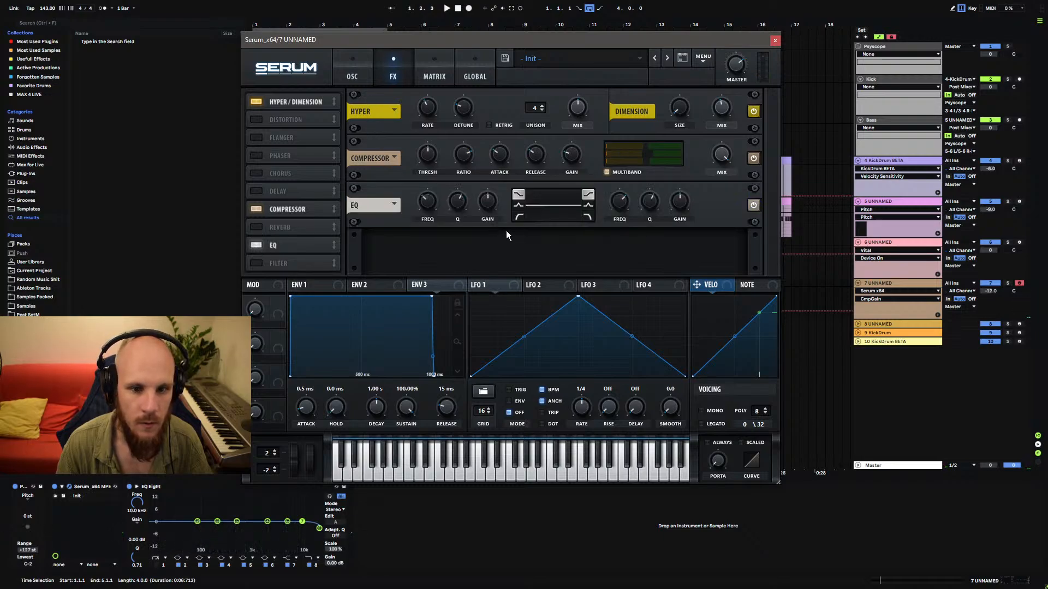
drag(457, 202, 429, 200)
key(a)
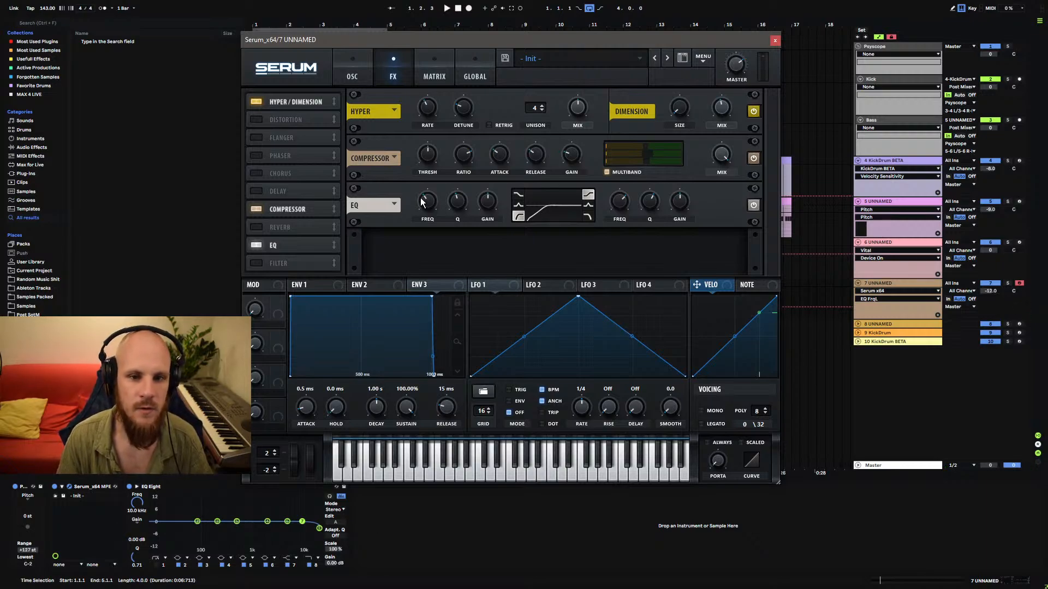
key(a)
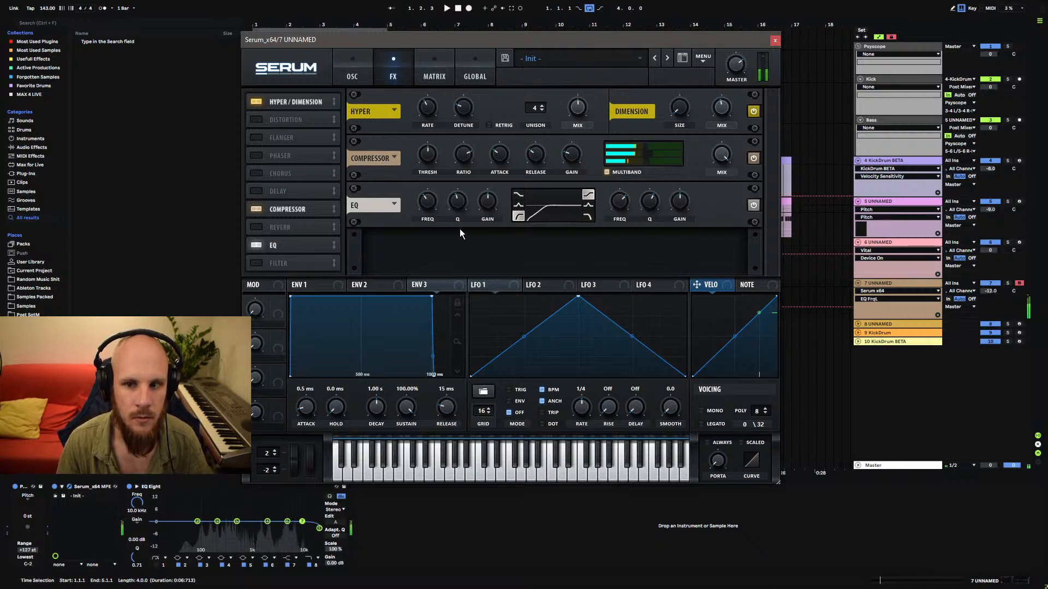
click(352, 74)
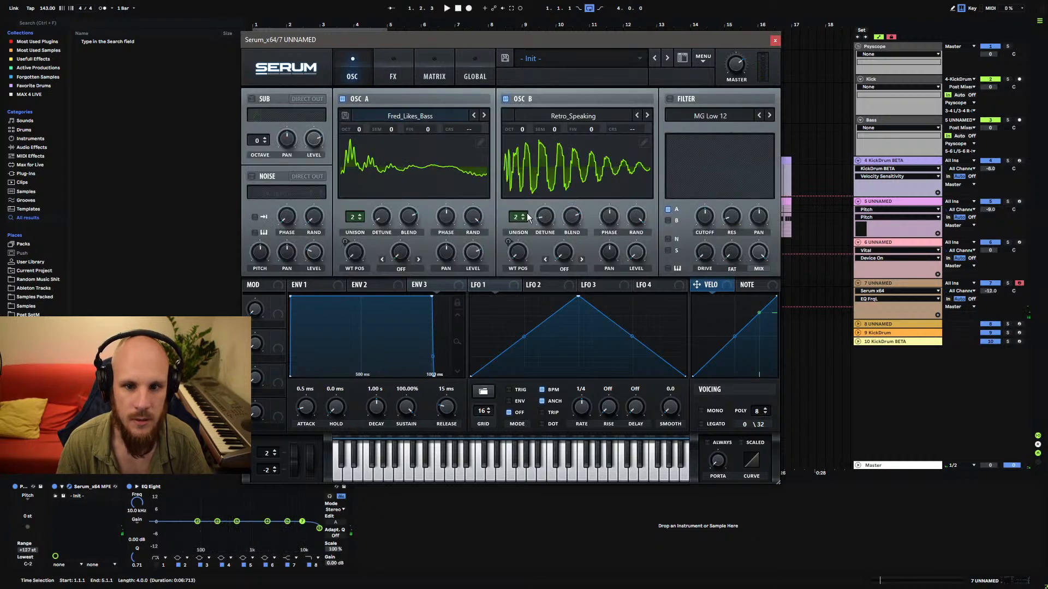
key(a)
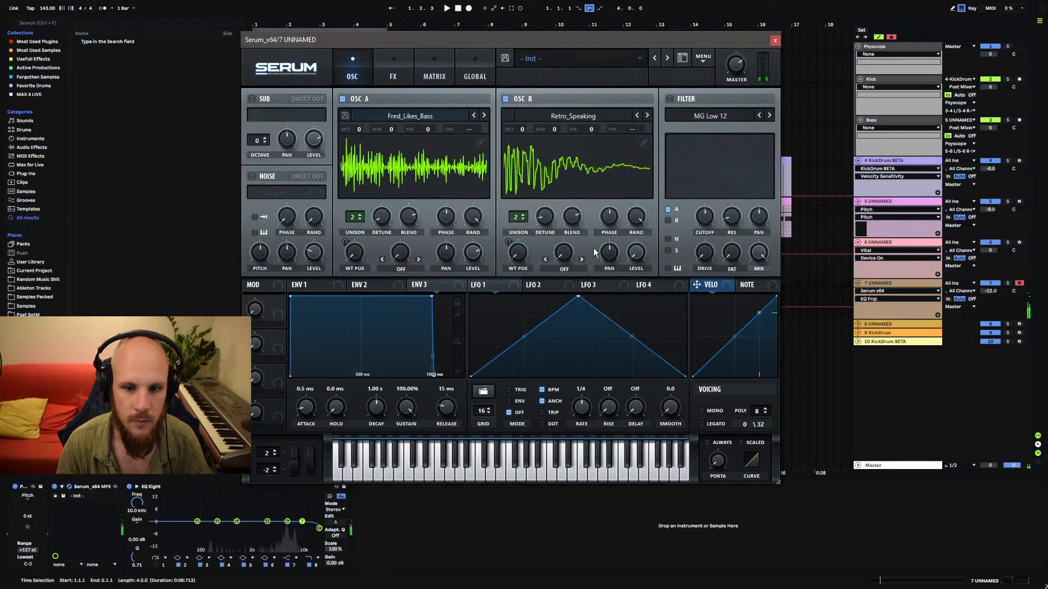
click(774, 41)
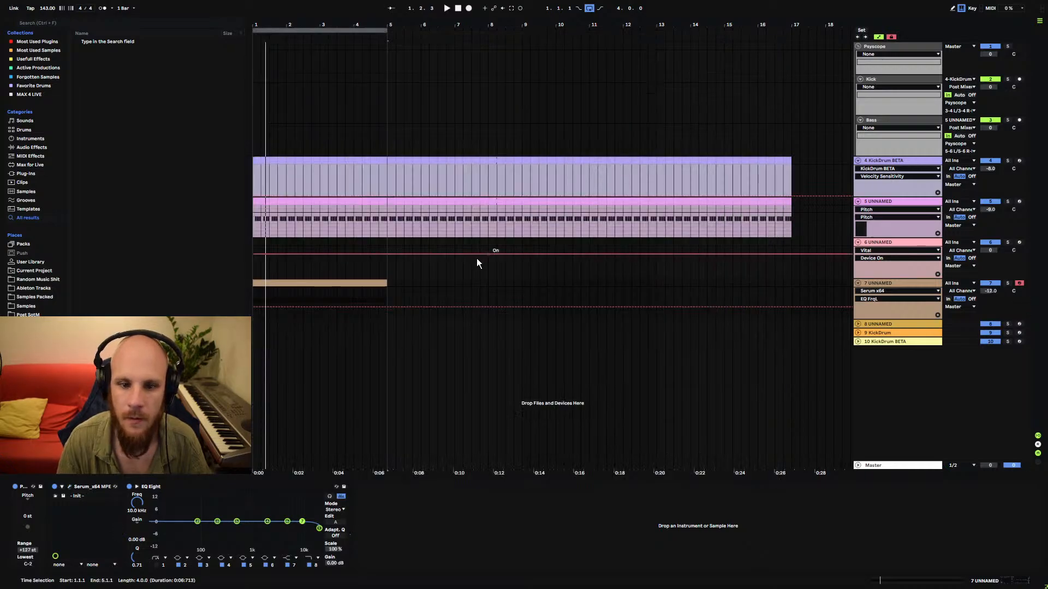
Transpose the note in track 7's four-bar MIDI clip down three octaves to G#0 and play it back.
double_click(363, 284)
key(shift+Down)
key(shift+Down)
key(shift+Down)
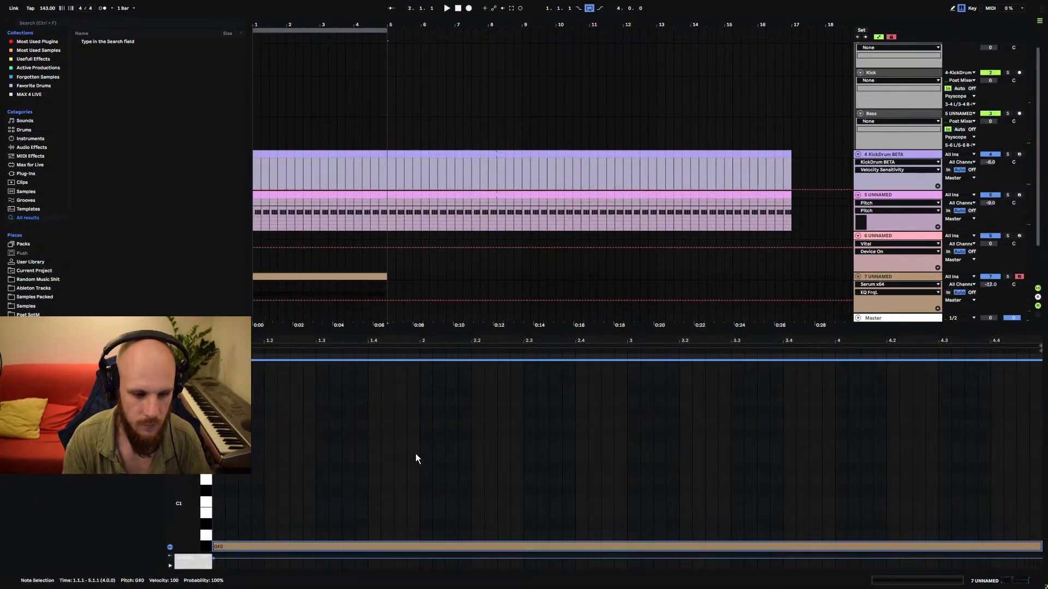
key(space)
key(space)
right_click(387, 282)
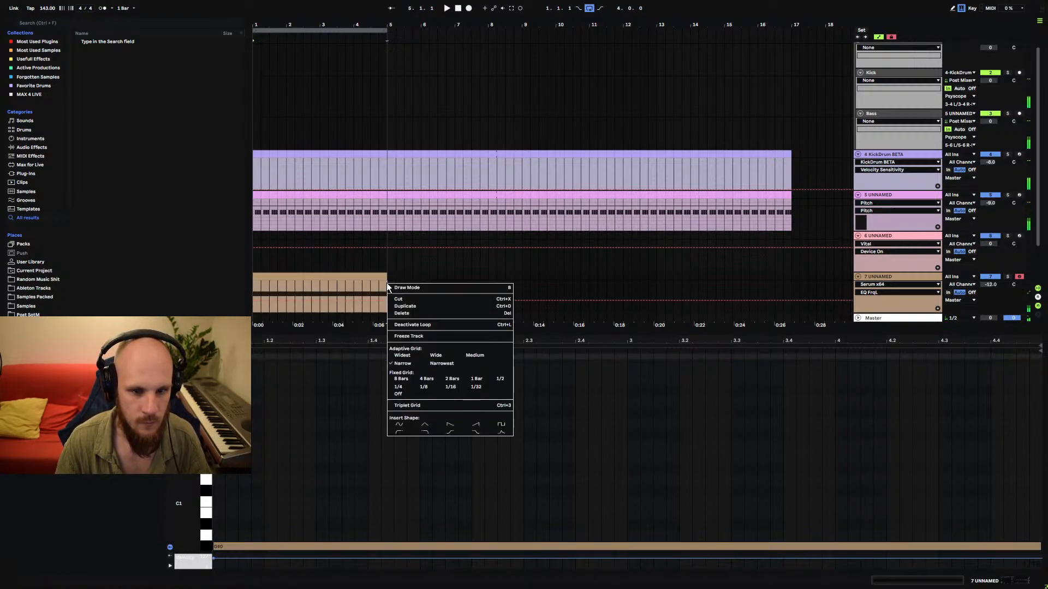
right_click(386, 283)
click(374, 282)
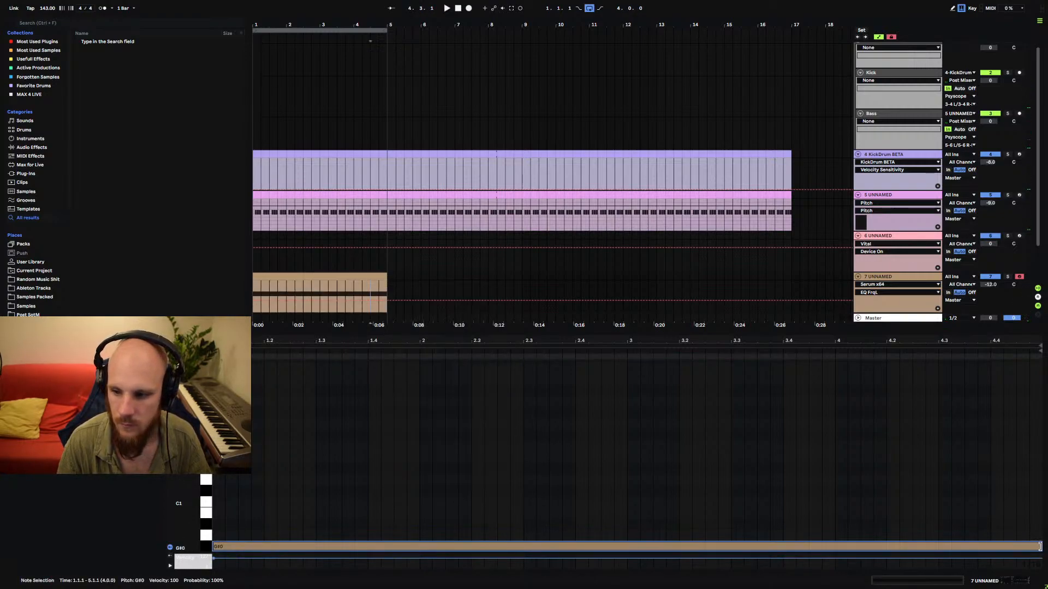
Shorten the G#0 note to a sixteenth at the clip's start, duplicate it once, and trim the clip to one bar.
drag(1040, 546, 223, 525)
key(ctrl+d)
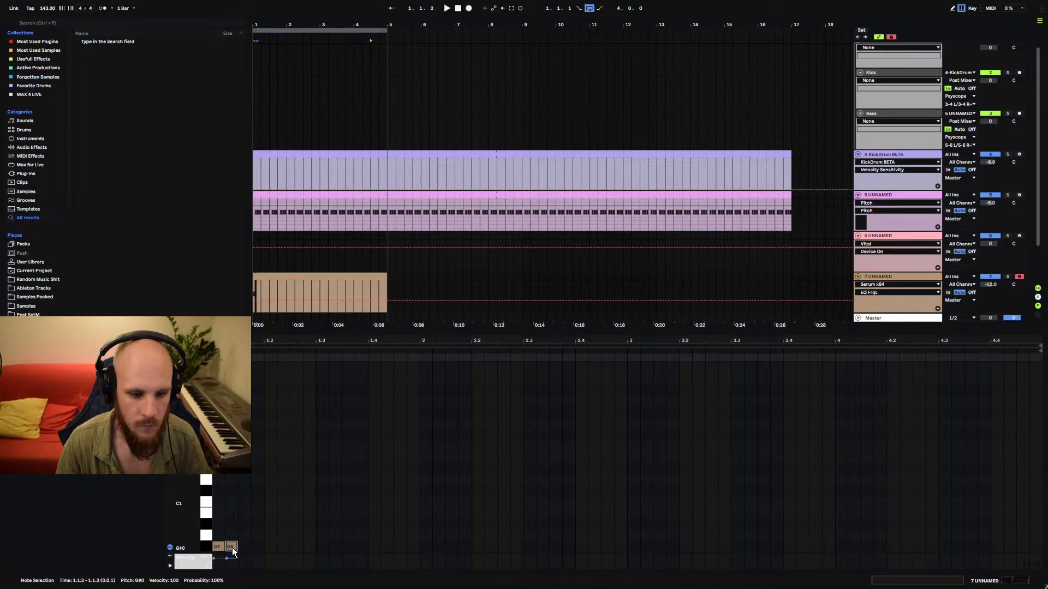
key(space)
drag(382, 274, 285, 280)
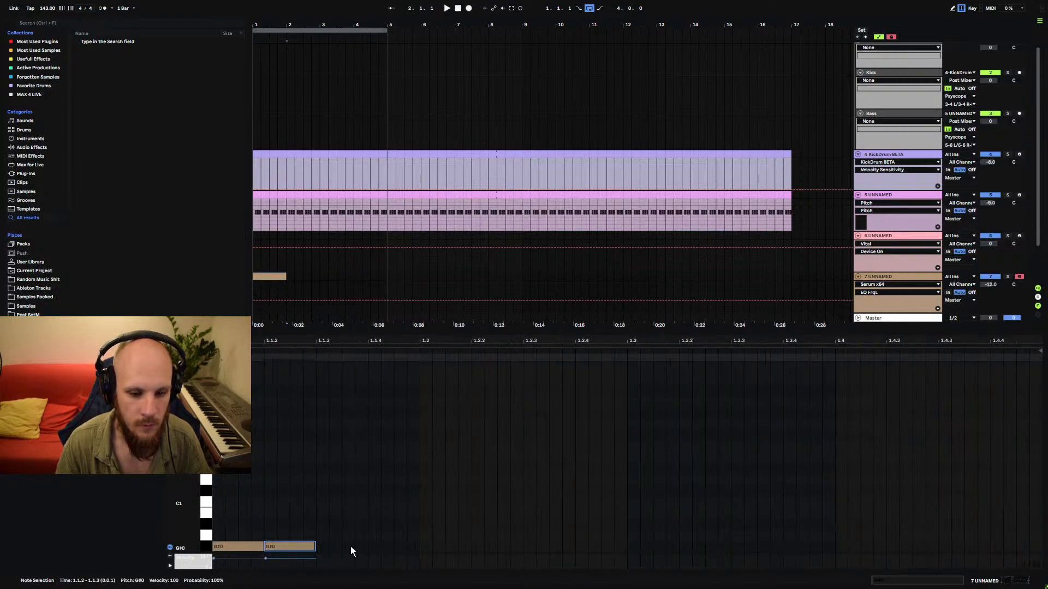
Add G#0 notes at 1.1.4 and 1.2.1, and shorten the first three notes to half a sixteenth each.
double_click(371, 546)
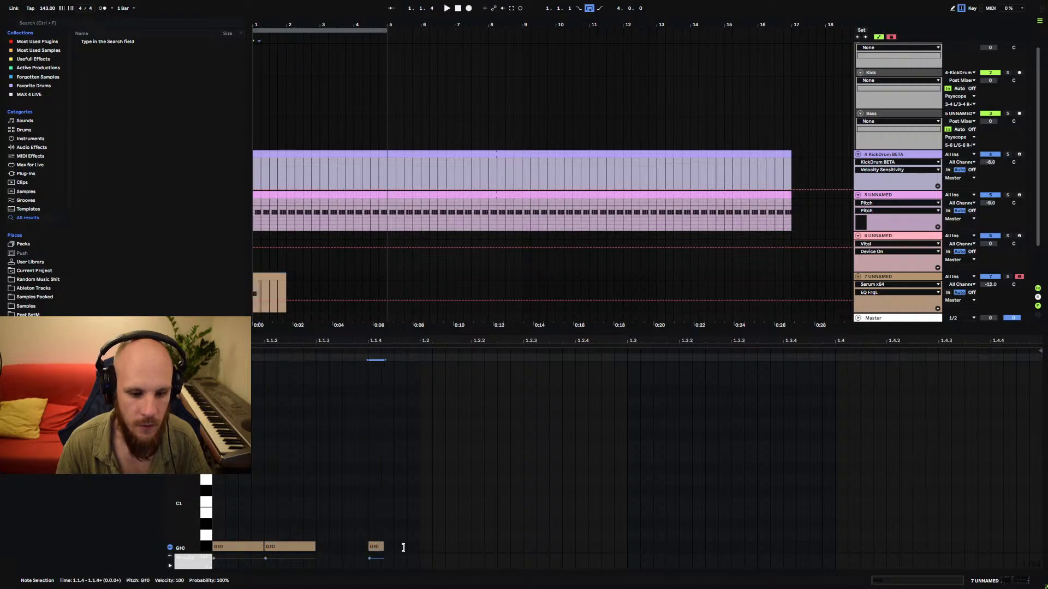
drag(380, 548, 217, 557)
double_click(427, 547)
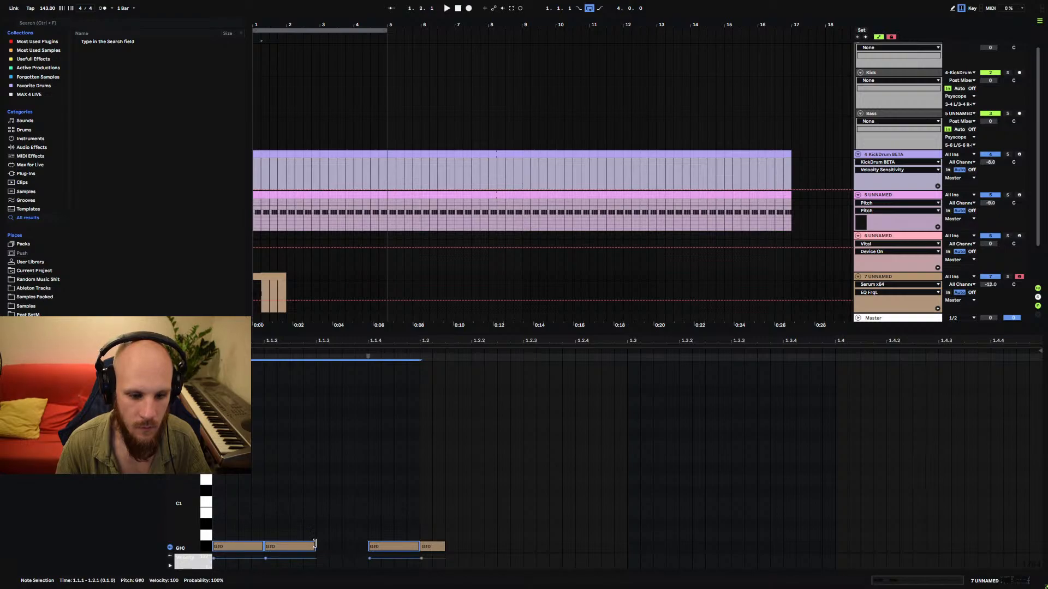
drag(315, 544, 309, 551)
key(space)
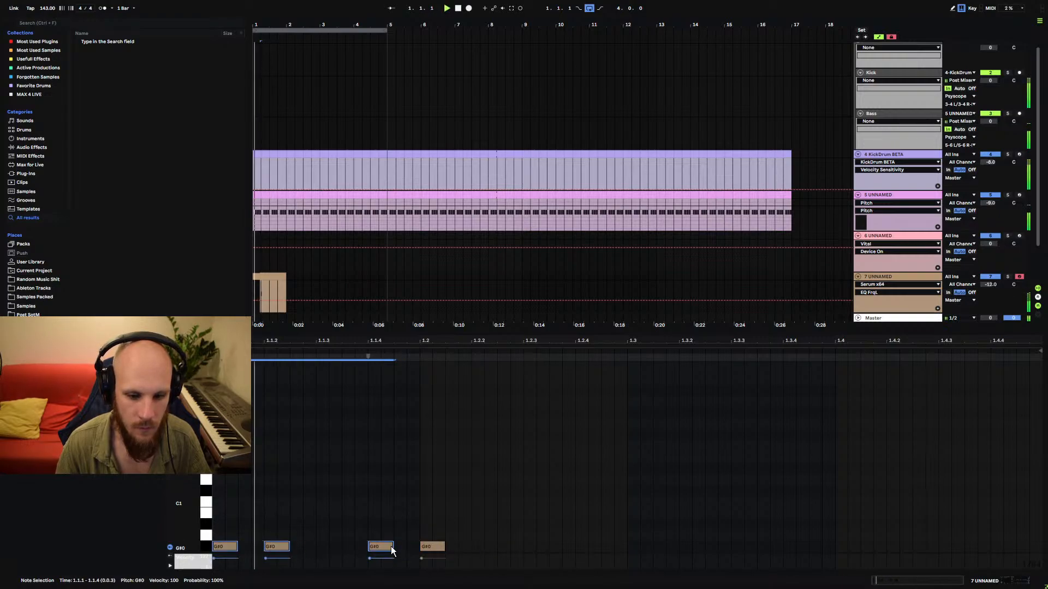
Lengthen the first three notes and the one at 1.2.1, and add short G#0 notes at 1.2.3 and 1.2.4.
drag(391, 549, 601, 546)
click(470, 542)
double_click(527, 546)
double_click(580, 546)
key(space)
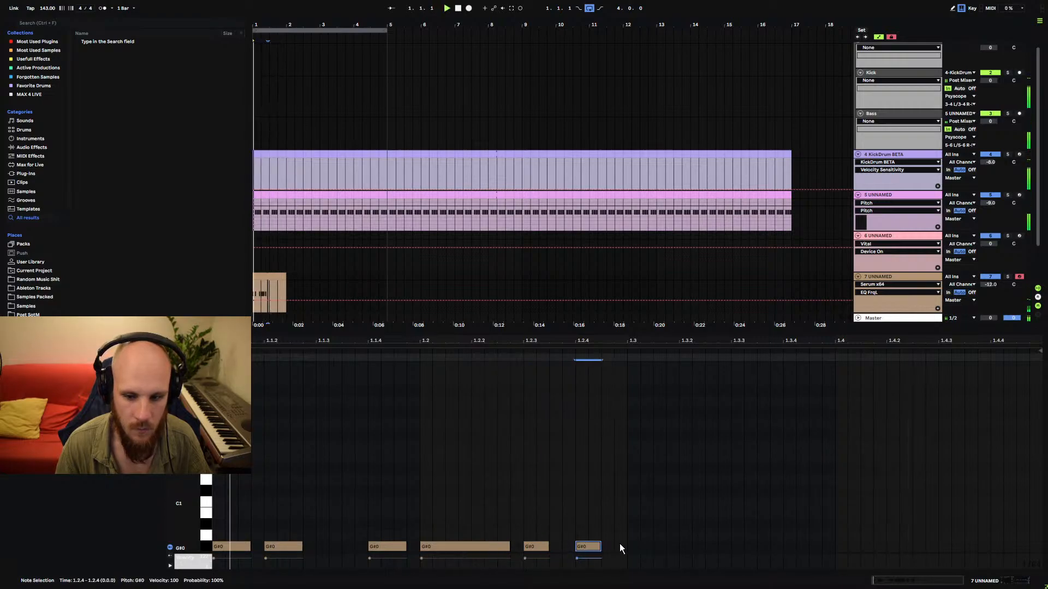
Duplicate the half-bar note pattern to fill the second half of the bar.
drag(628, 539, 236, 572)
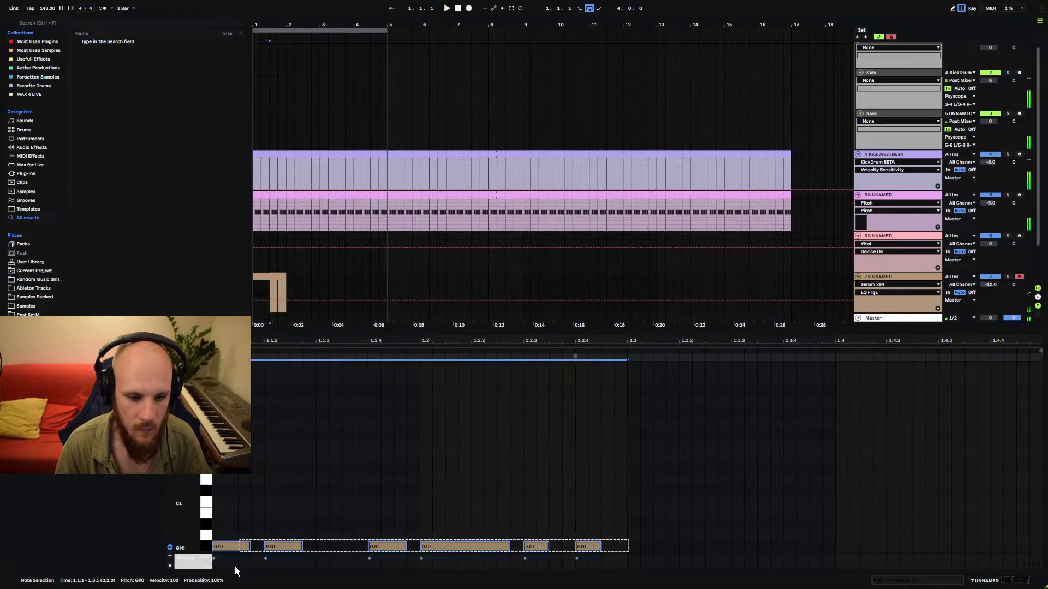
key(ctrl+d)
click(744, 507)
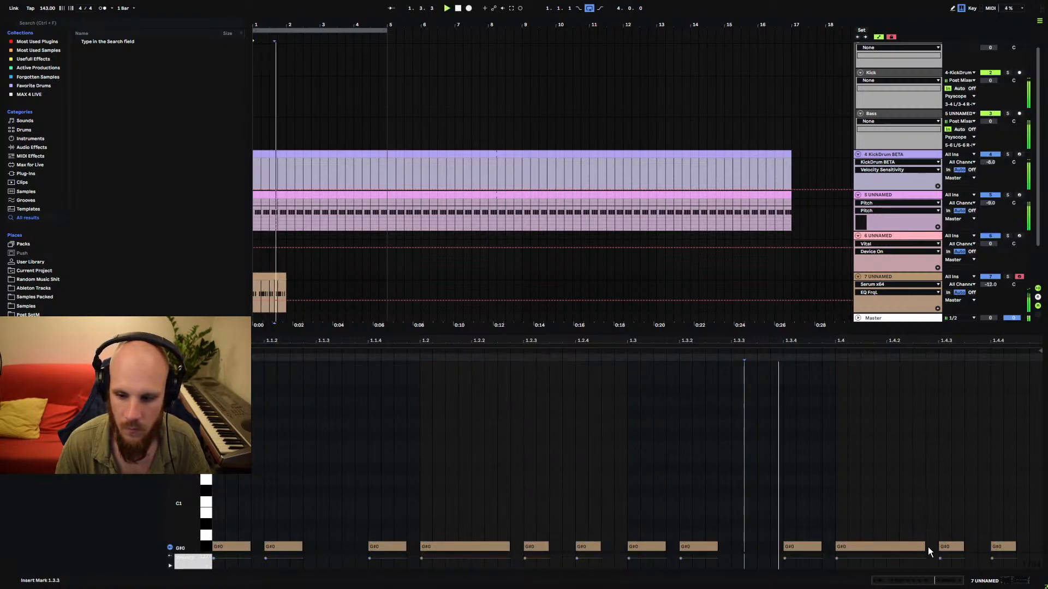
Move the long note from 1.4 to 1.4.3, and add short G#0 notes at 1.4 and 1.4.2.
drag(873, 547, 973, 553)
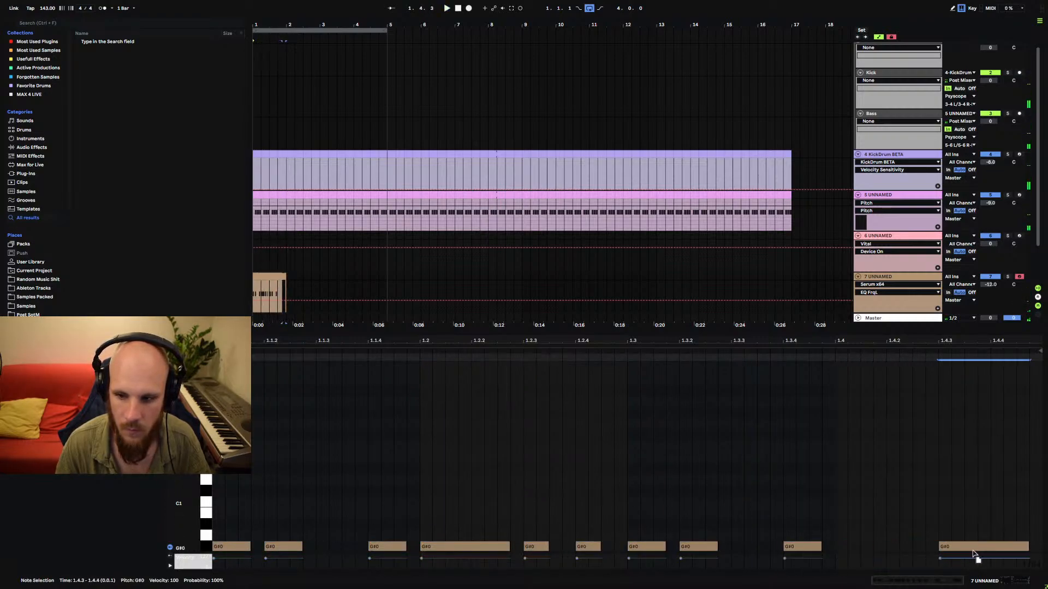
double_click(840, 547)
key(space)
mouse_move(880, 550)
mouse_down()
mouse_move(866, 549)
mouse_move(912, 547)
mouse_up()
click(896, 552)
double_click(893, 550)
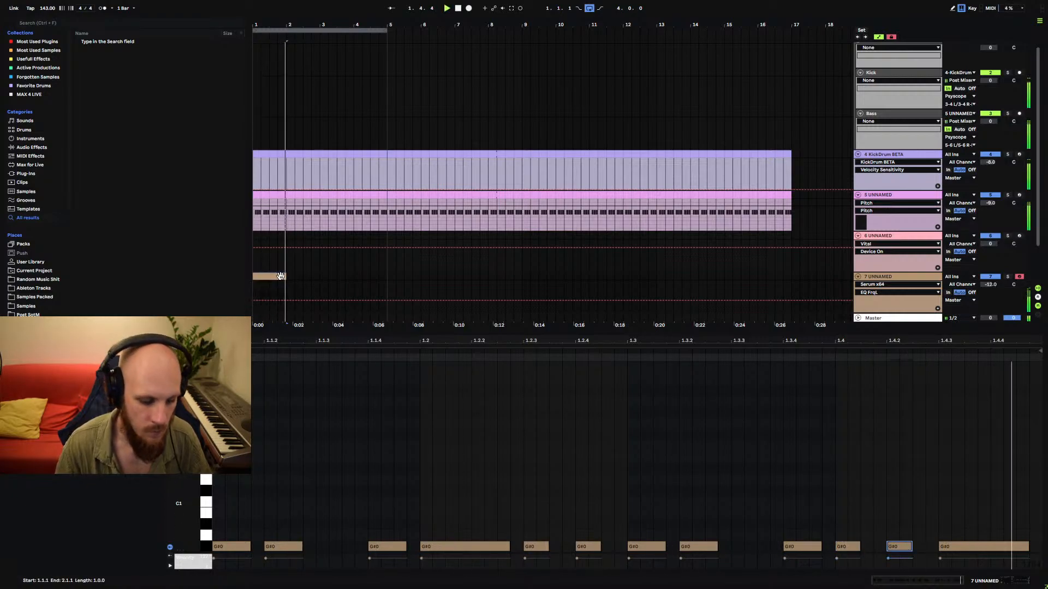
Loop playback over the one-bar clip on track 7, and set oscillator B's level to 36% in Serum.
key(ctrl+l)
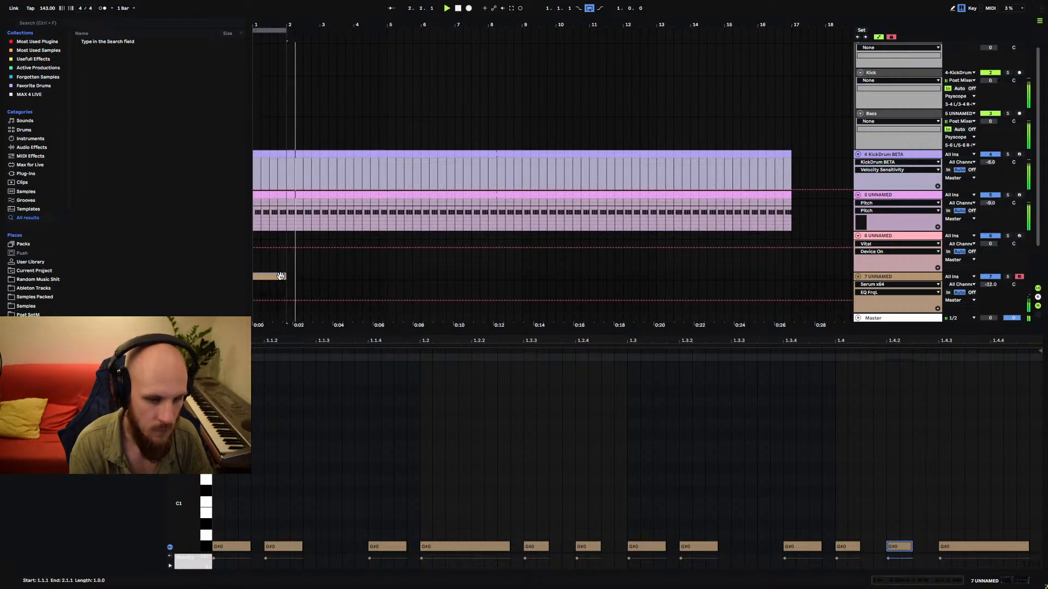
click(876, 279)
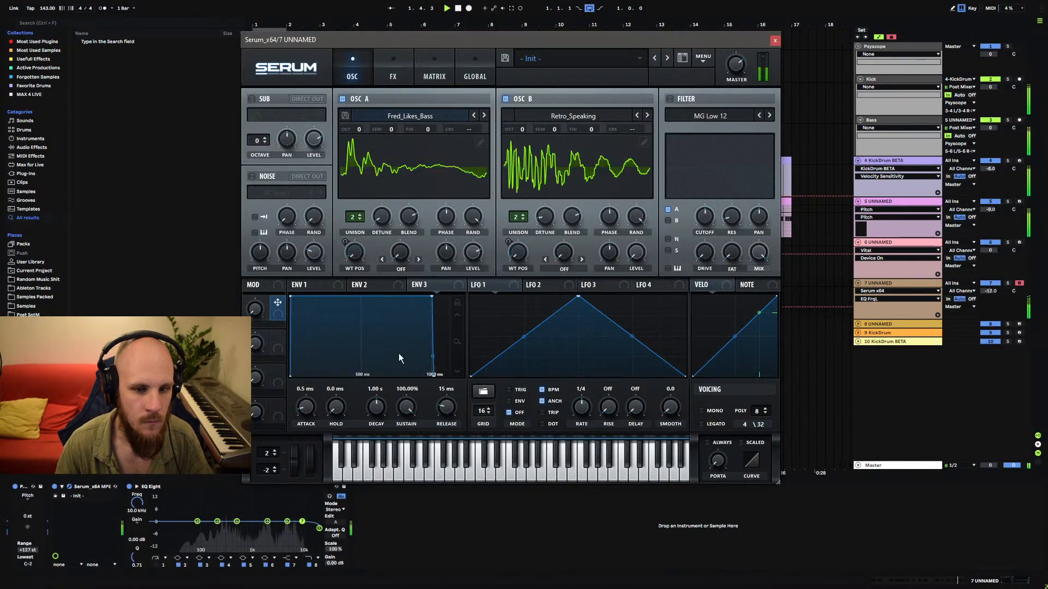
click(634, 253)
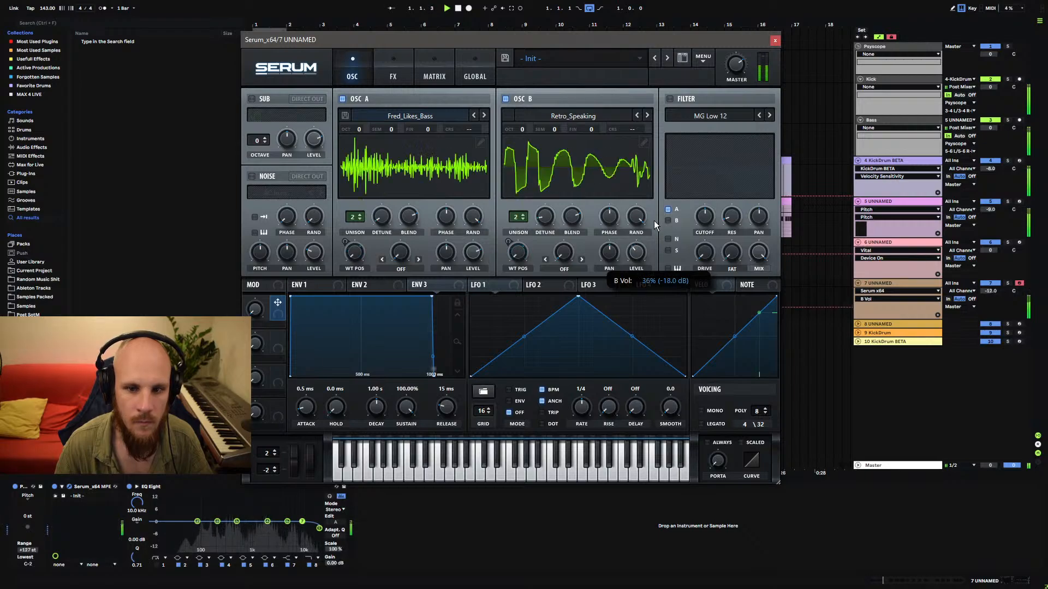
Lower oscillator B's level, map Macro 1 to it, and rename the macro BASIS.
drag(654, 224, 637, 250)
drag(279, 305, 628, 254)
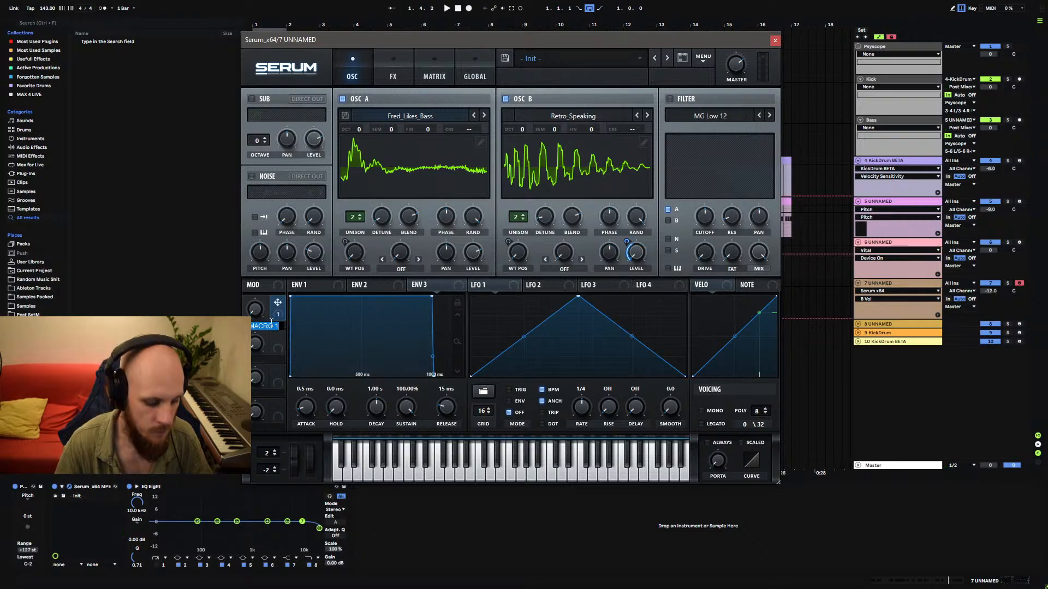
text(ba)
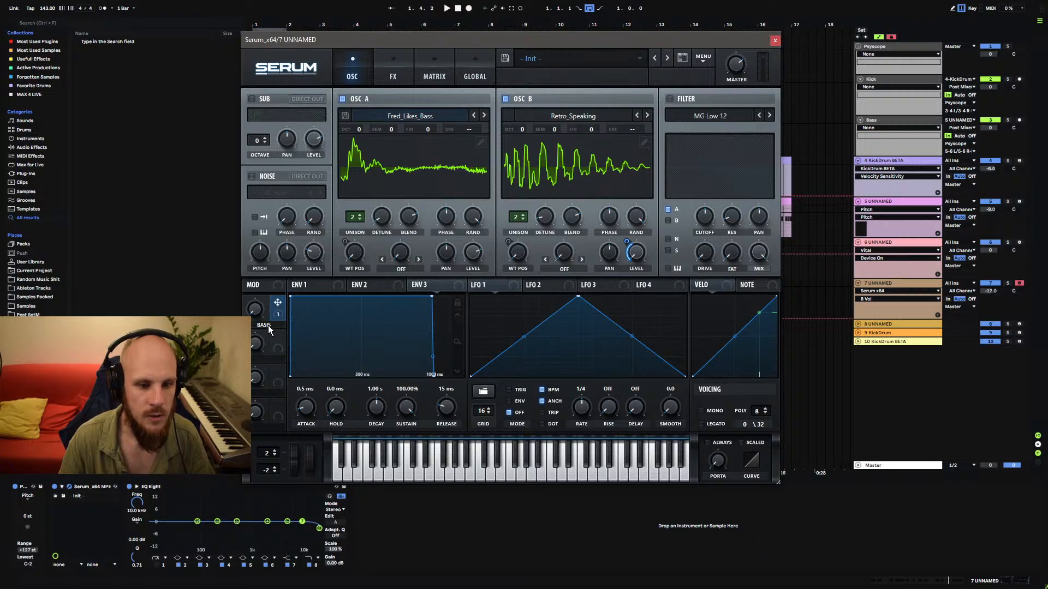
mouse_move(260, 306)
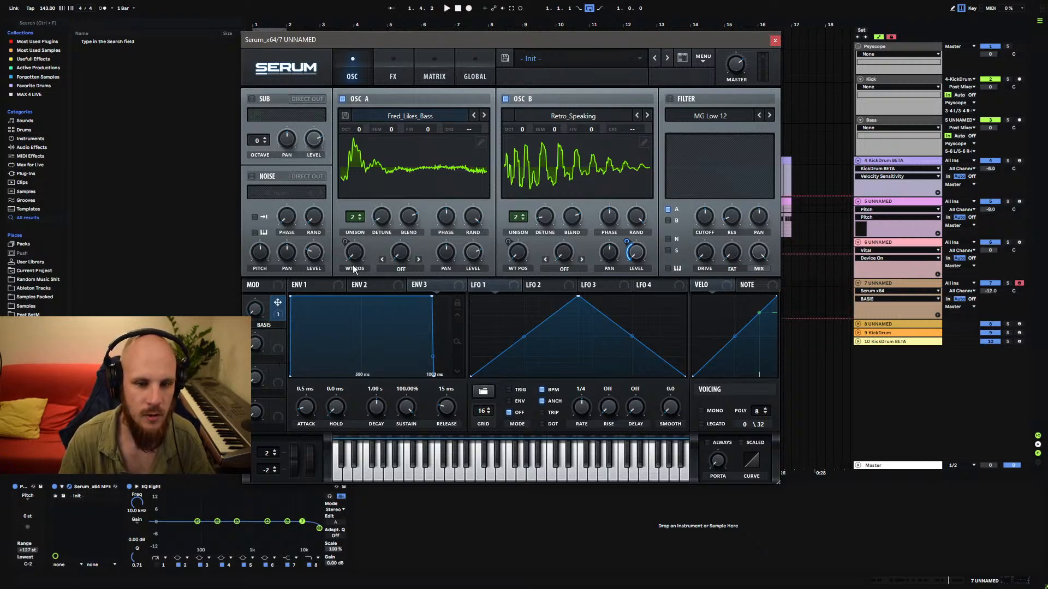
drag(256, 309, 252, 389)
Enable delay and reverb placed after the EQ in the effects chain, with both delay times at dotted 1/8.
click(392, 71)
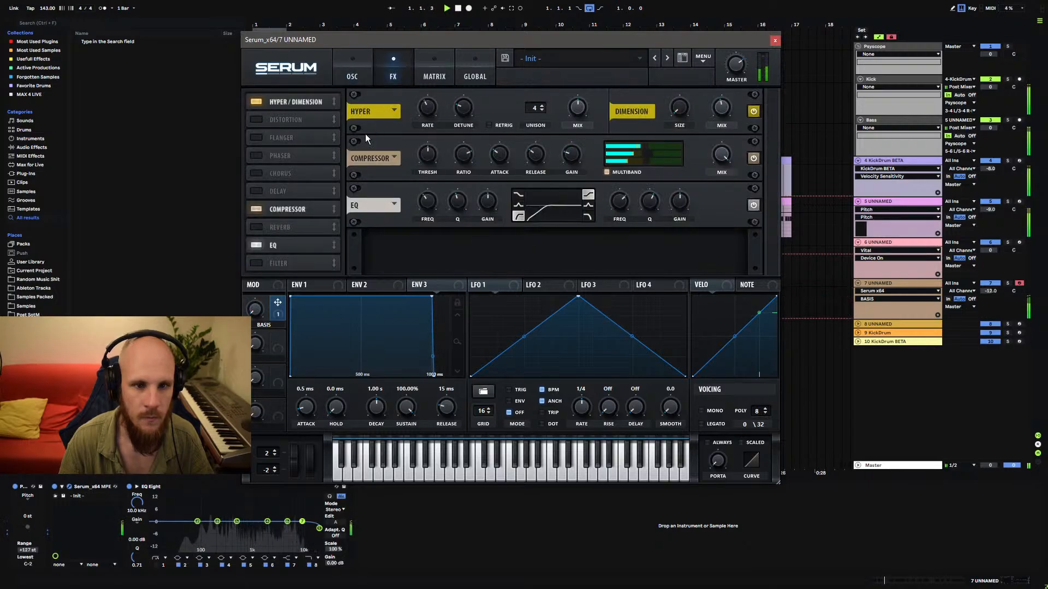
click(254, 227)
click(279, 190)
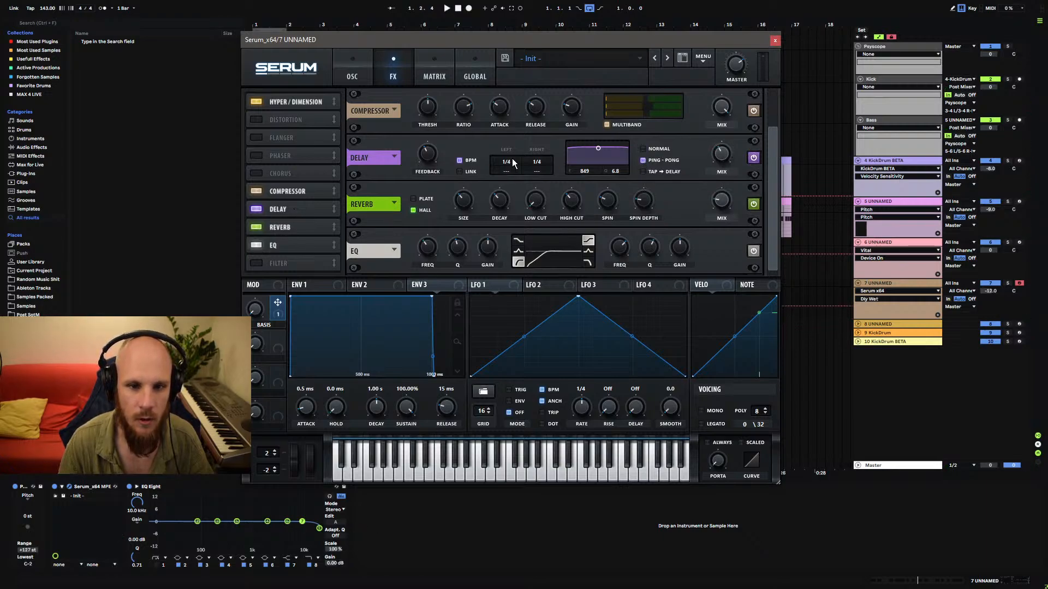
drag(511, 162, 538, 180)
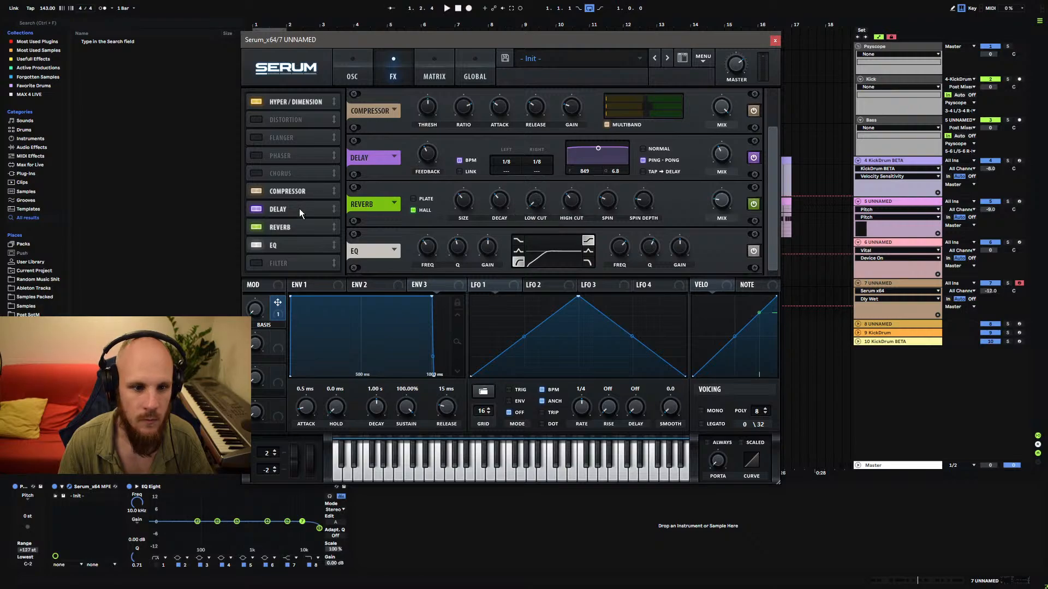
drag(293, 216, 293, 210)
drag(501, 216, 562, 152)
Map Macro 4 to the reverb mix and the delay mix, with the delay's base mix at 0%.
click(723, 245)
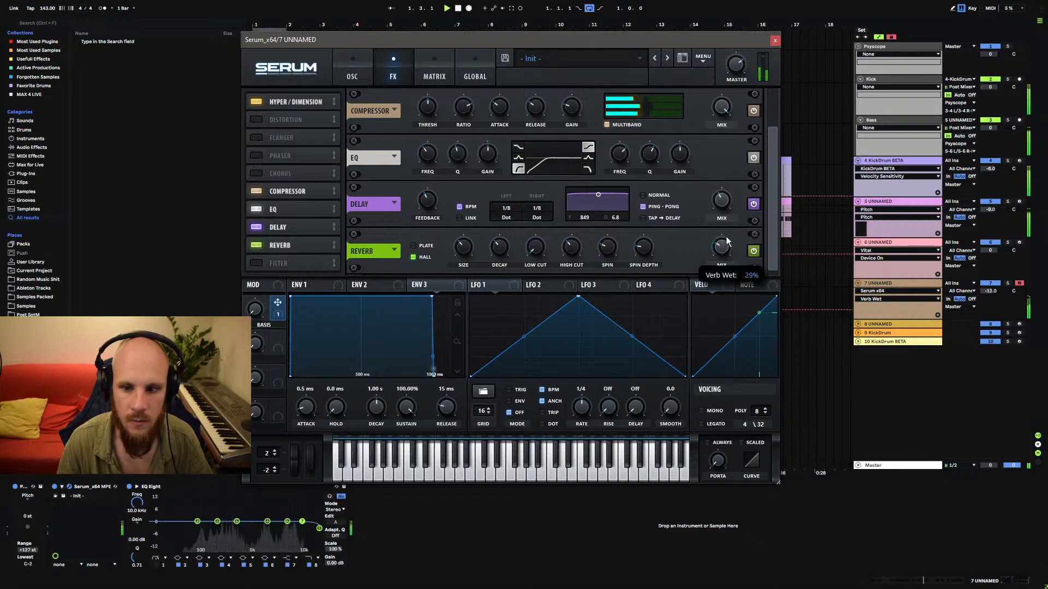
drag(277, 405, 721, 249)
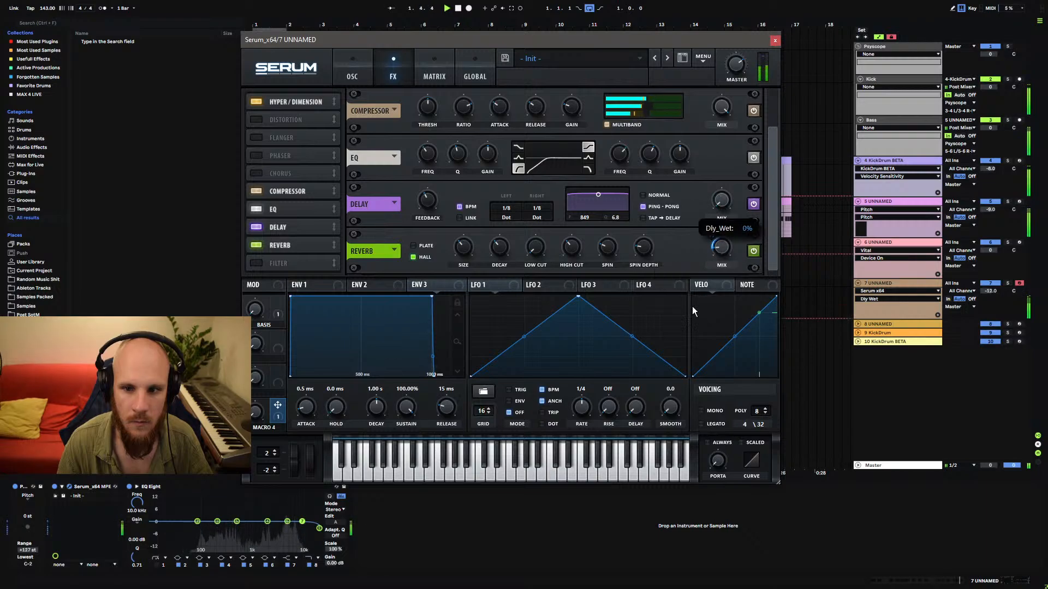
mouse_move(721, 210)
mouse_down()
mouse_move(712, 205)
mouse_move(711, 222)
mouse_up()
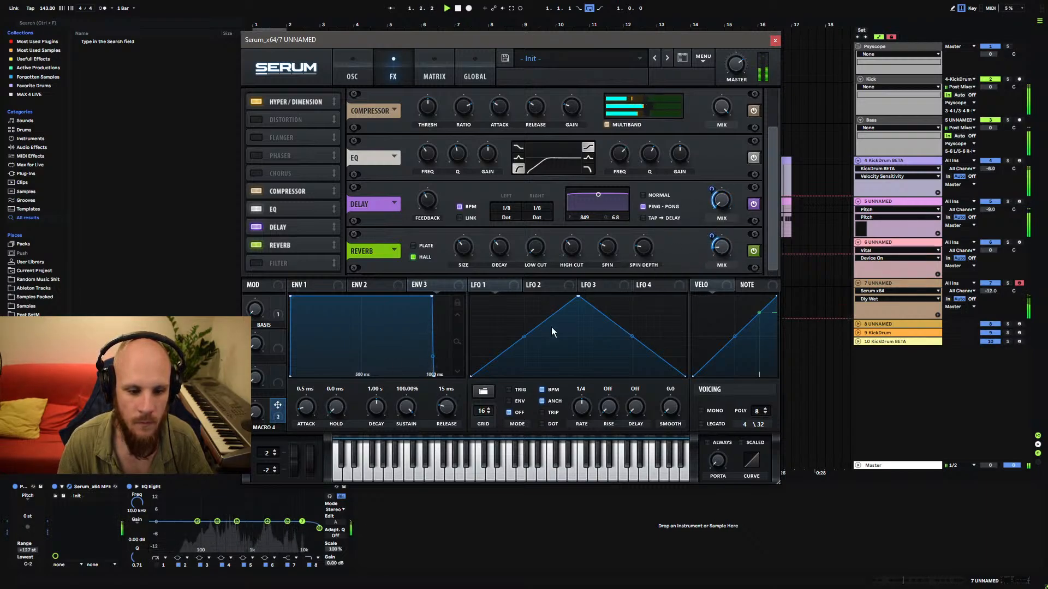
Examine the individual frames of oscillator A's Fred_Likes_Bass wavetable, comparing those from 9 to 15.
click(353, 77)
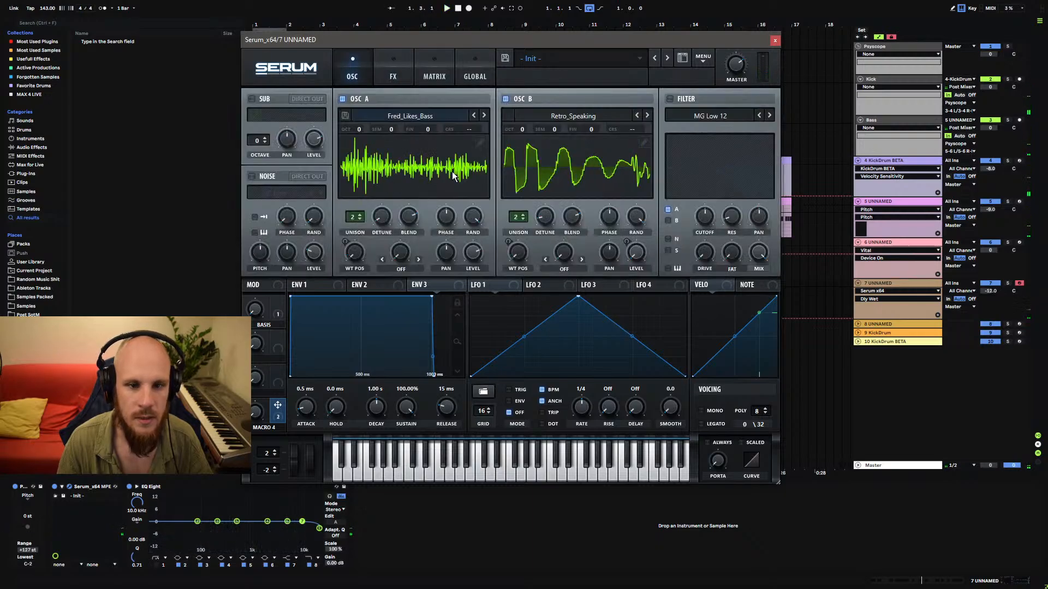
click(480, 143)
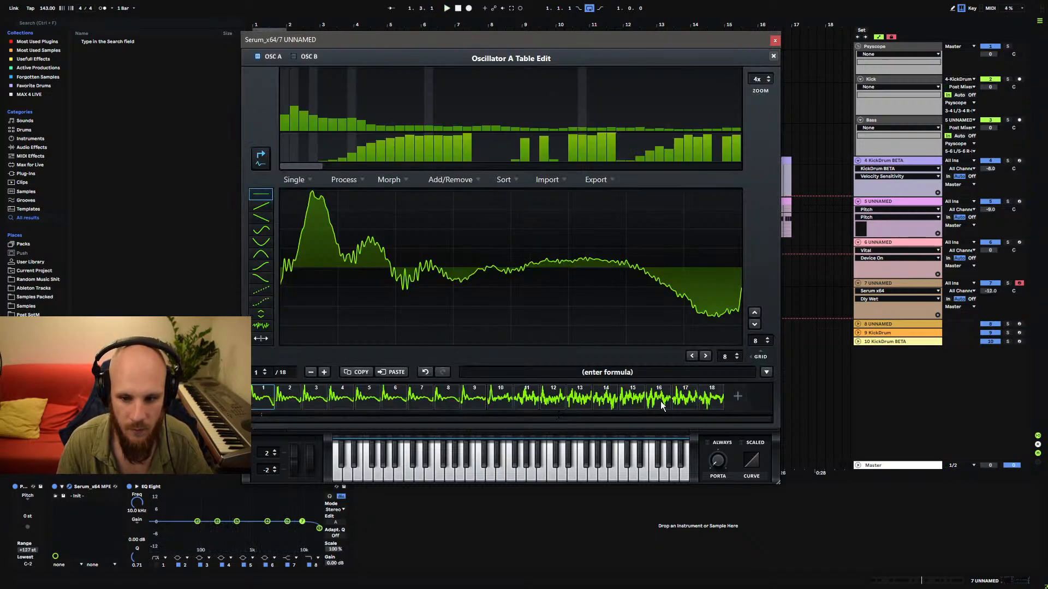
click(580, 407)
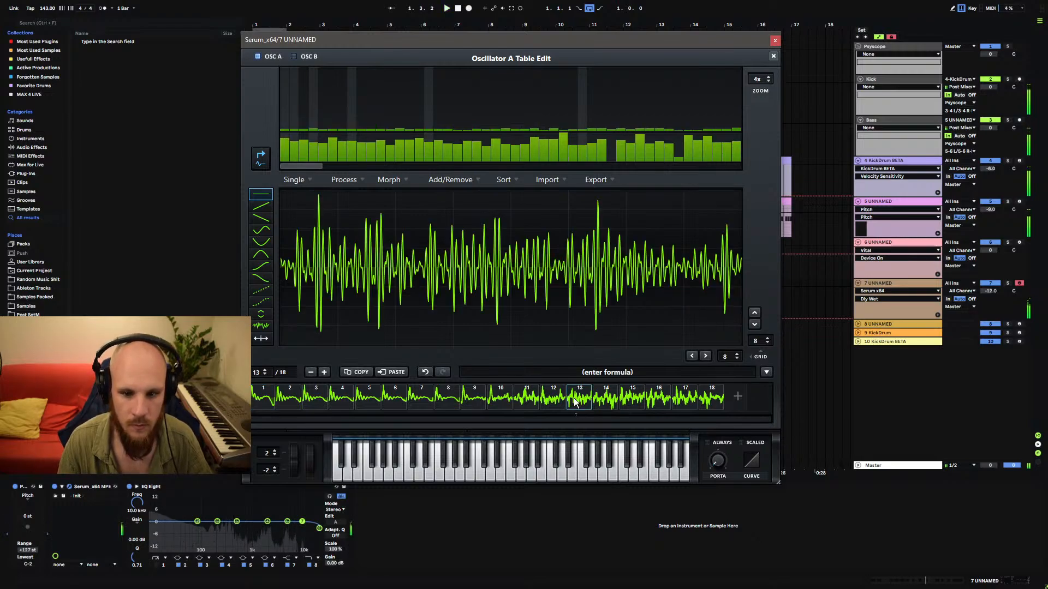
click(598, 406)
click(633, 407)
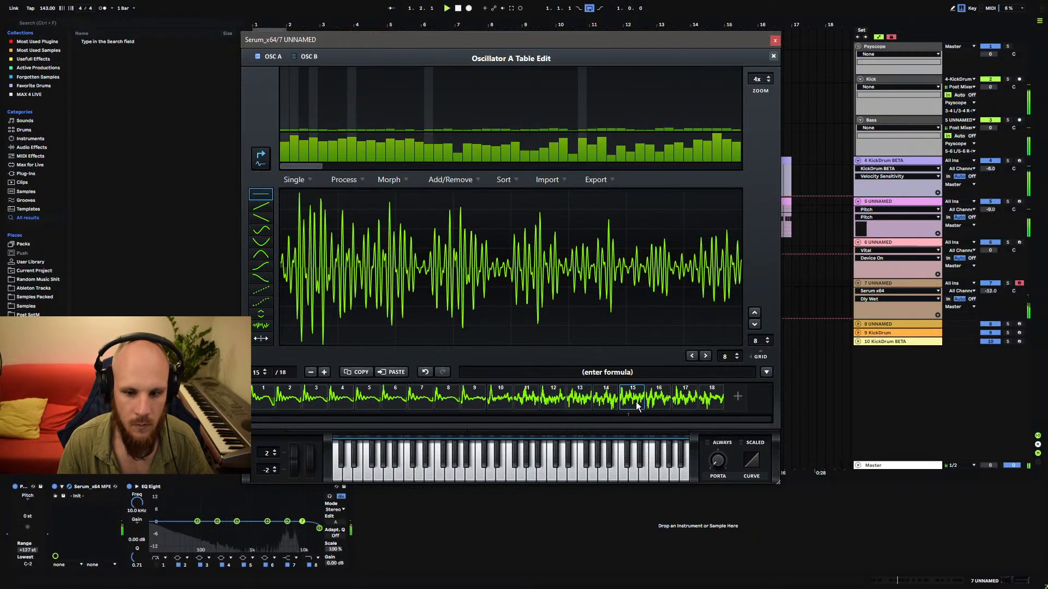
click(556, 404)
click(532, 403)
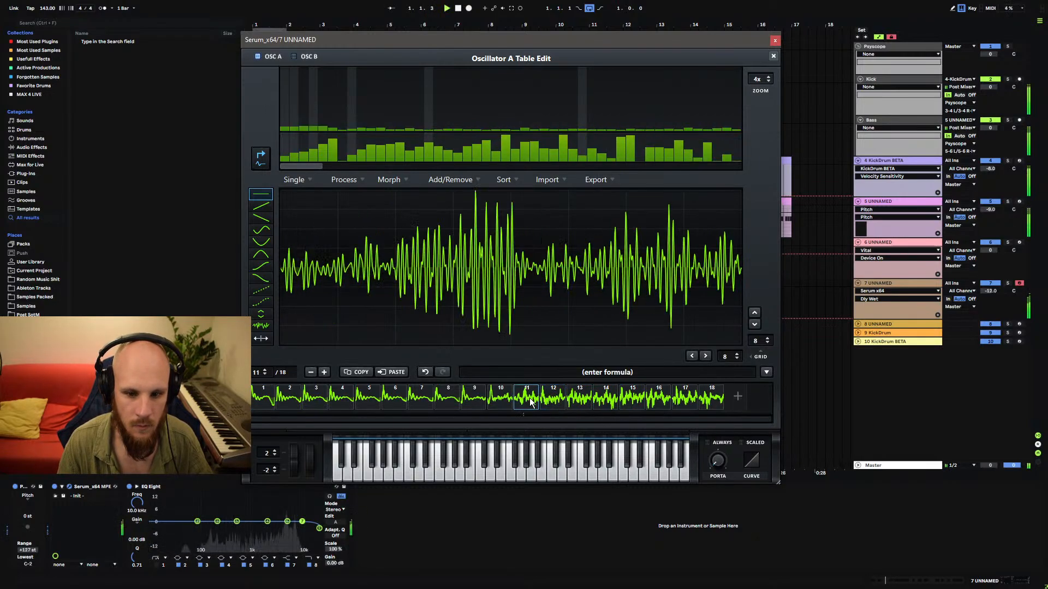
click(503, 396)
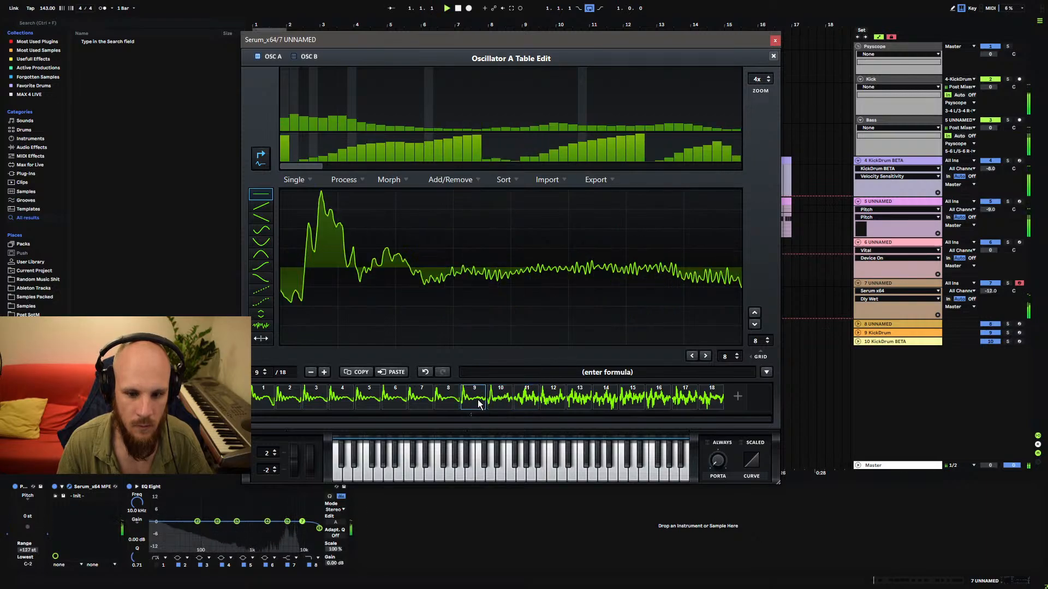
click(773, 56)
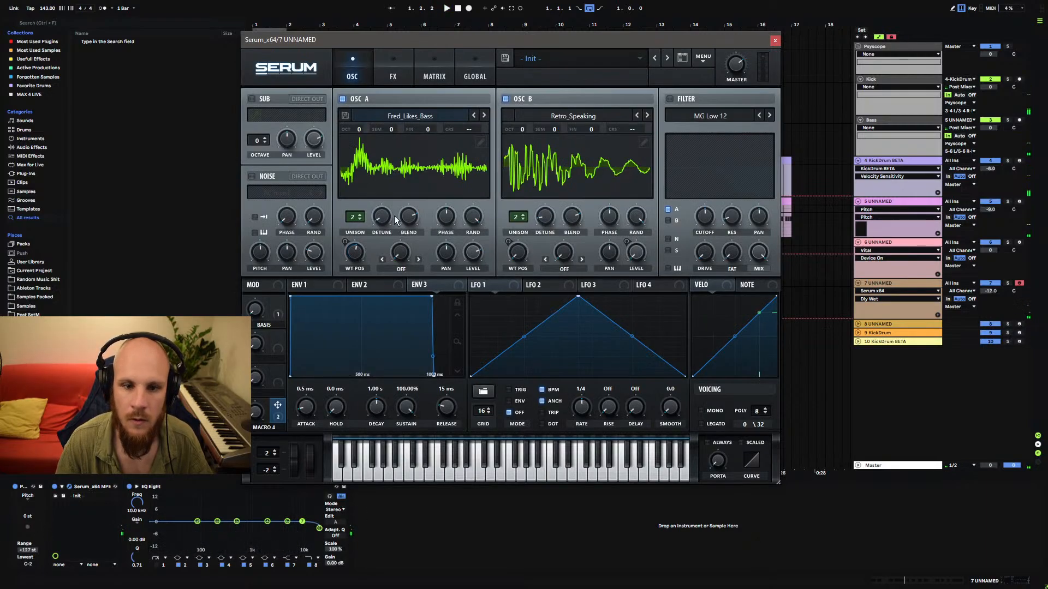
Remove all modulators from oscillator A's wavetable position.
right_click(353, 256)
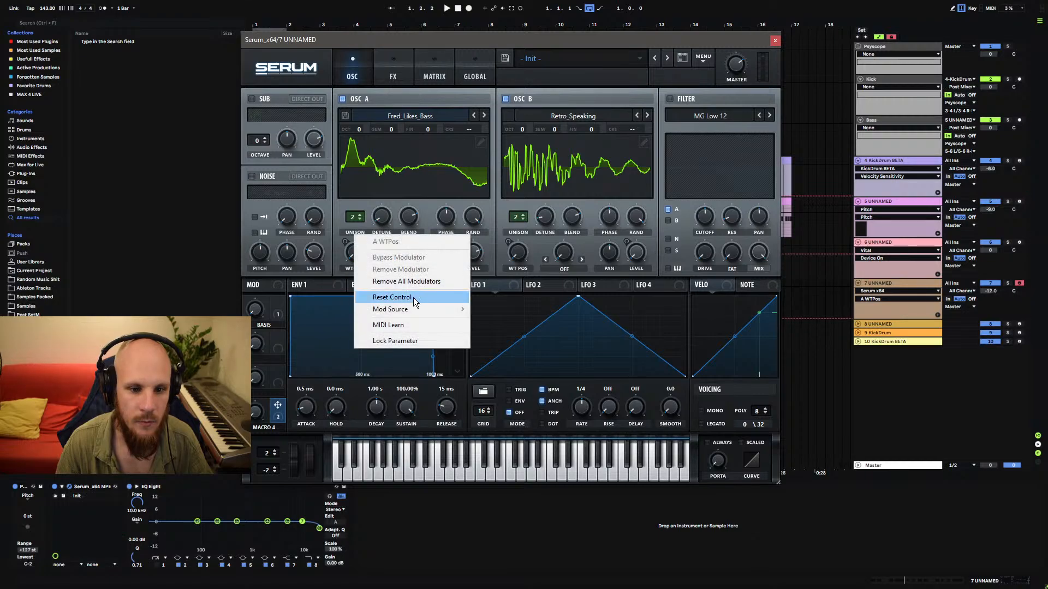
click(336, 259)
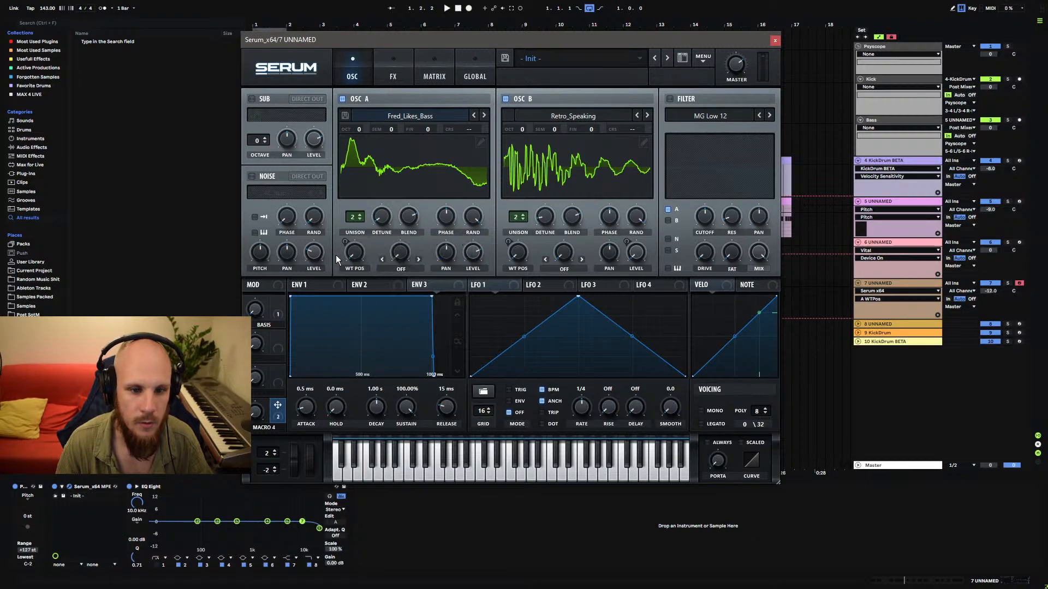
right_click(352, 257)
click(407, 282)
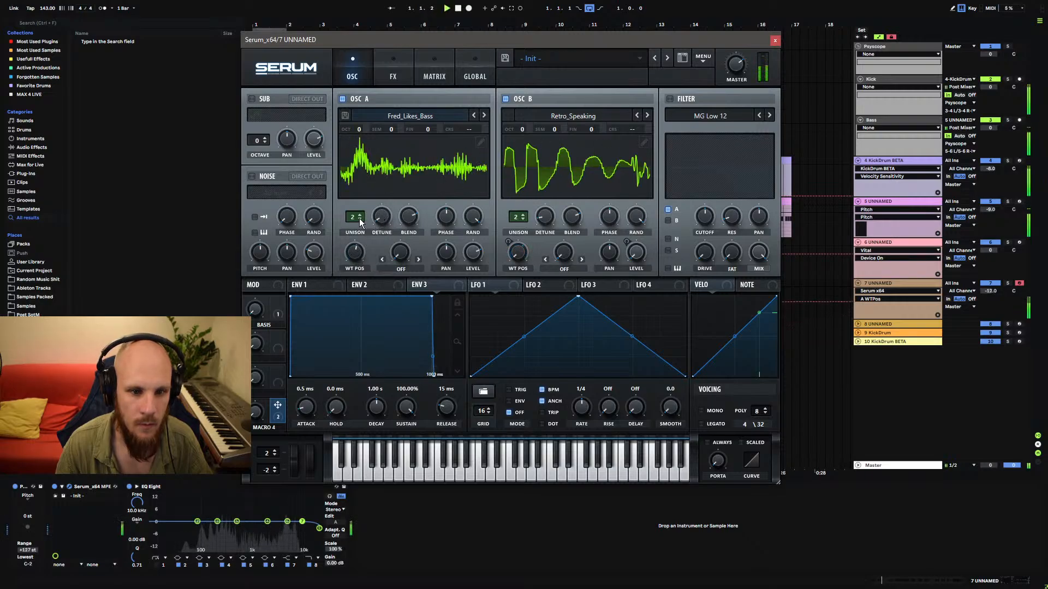
Delete frame 11 and every frame after it from oscillator A's wavetable.
click(480, 142)
click(534, 400)
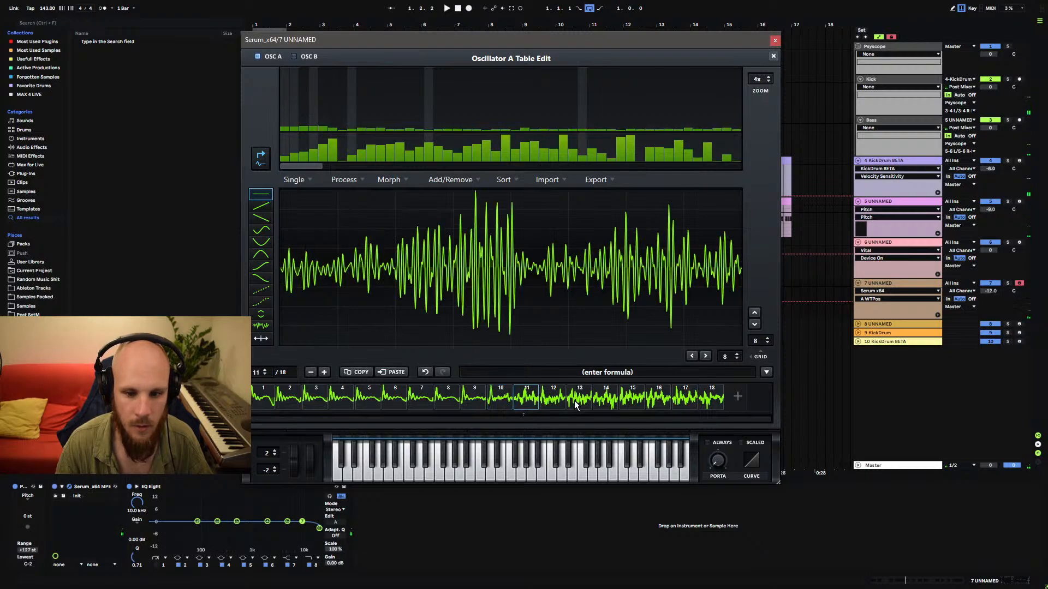
click(454, 179)
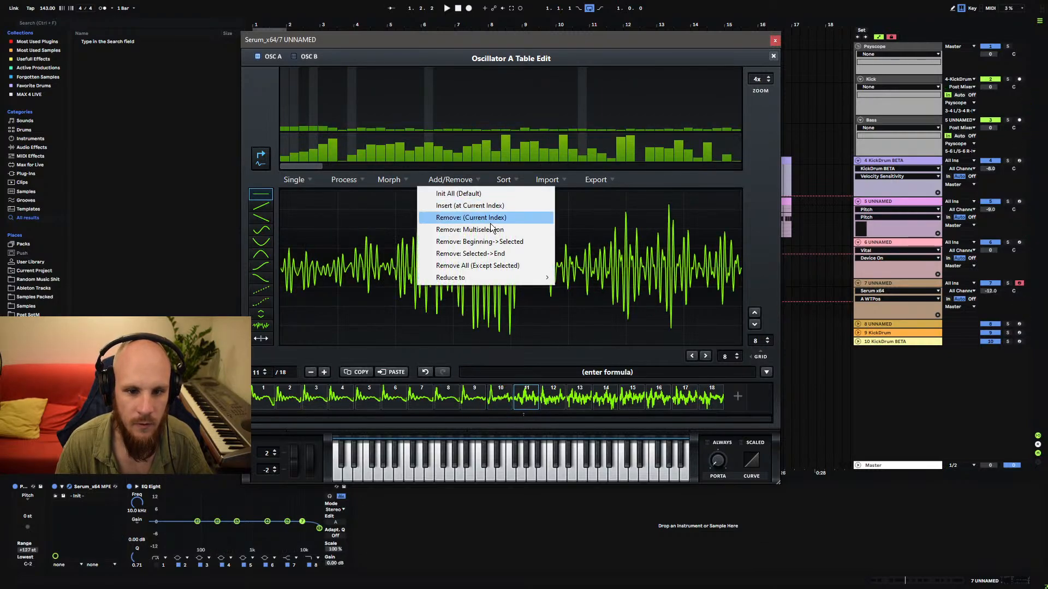
click(494, 253)
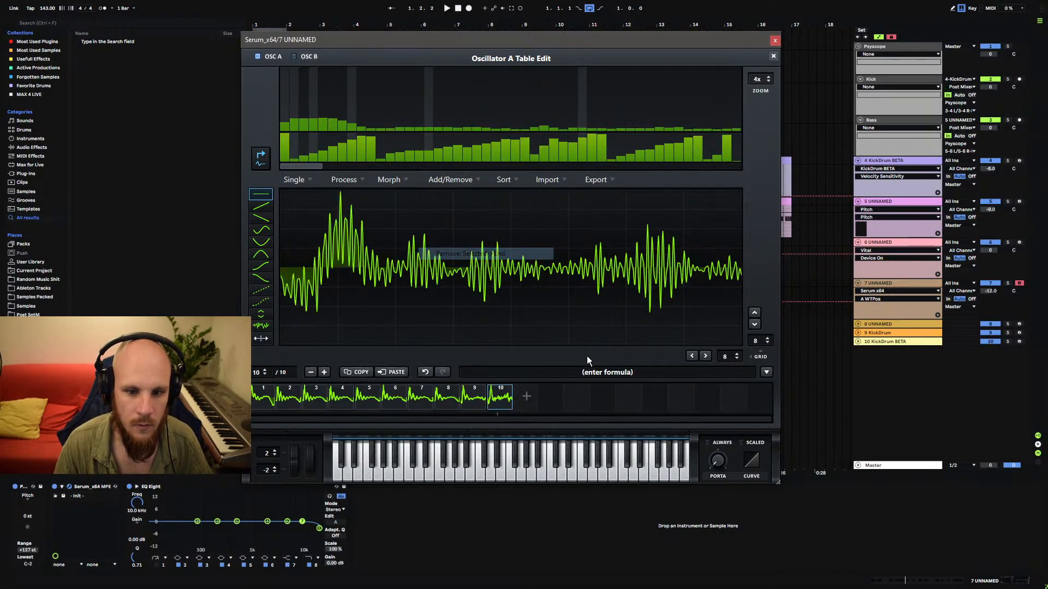
click(773, 56)
Lower oscillator A's wavetable position and modulate it with NoteOn Rand1 at the maximum positive amount.
drag(355, 252, 334, 375)
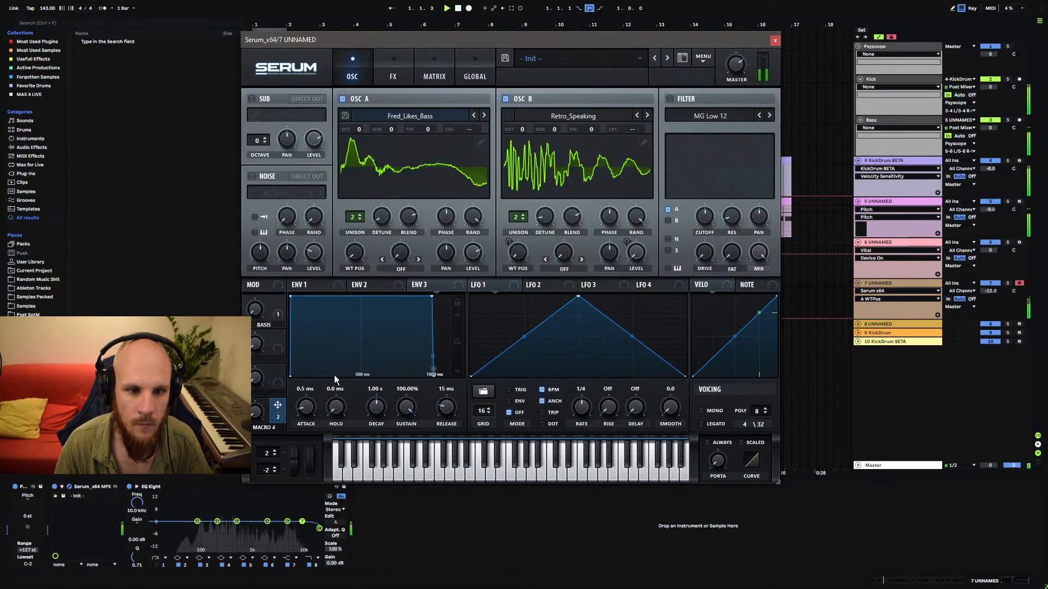
click(424, 68)
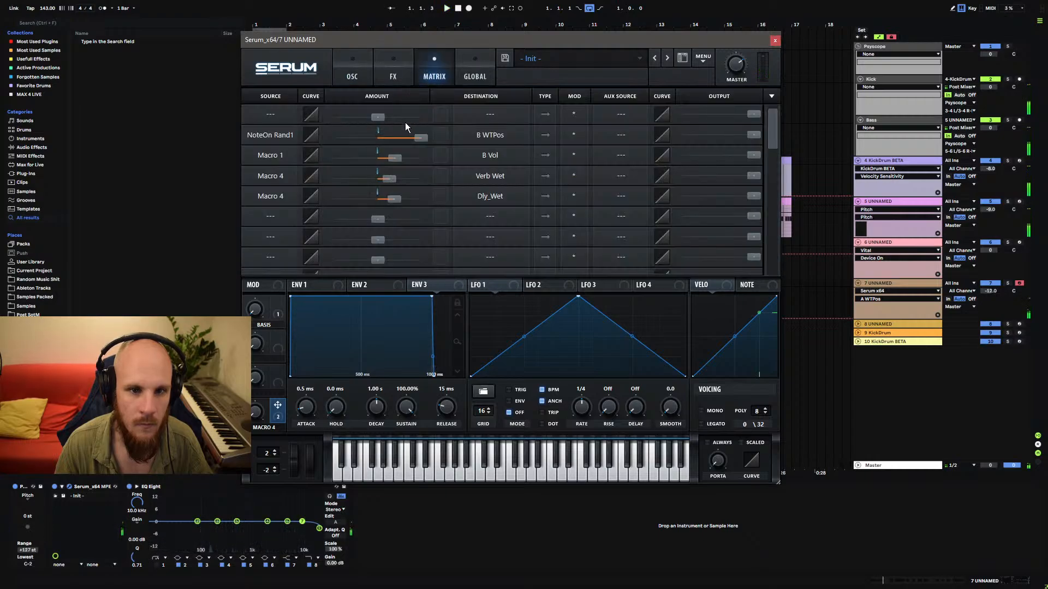
click(273, 115)
click(295, 368)
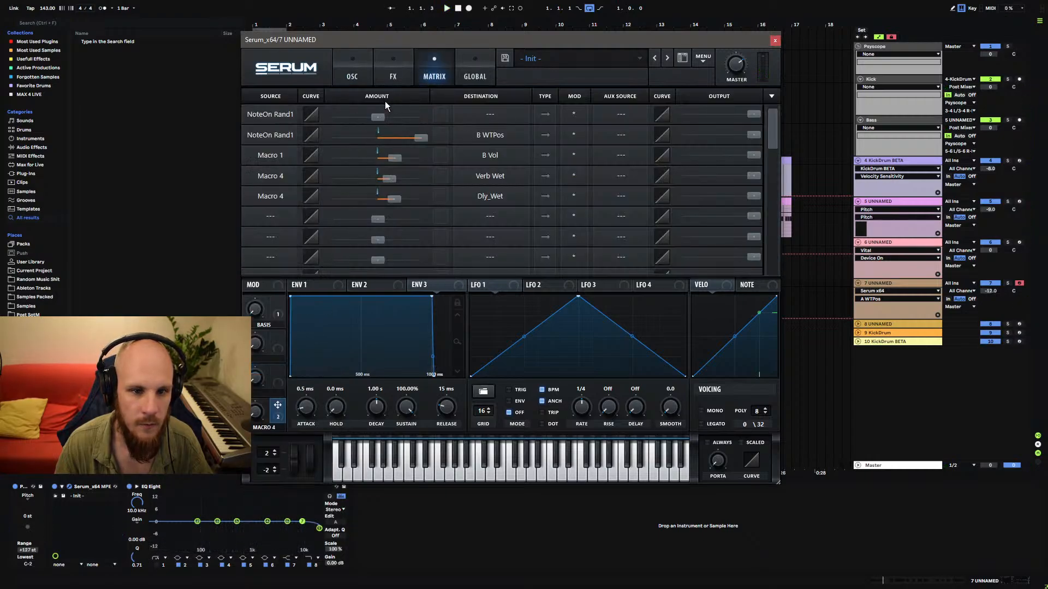
drag(378, 117, 458, 116)
click(490, 114)
mouse_move(502, 126)
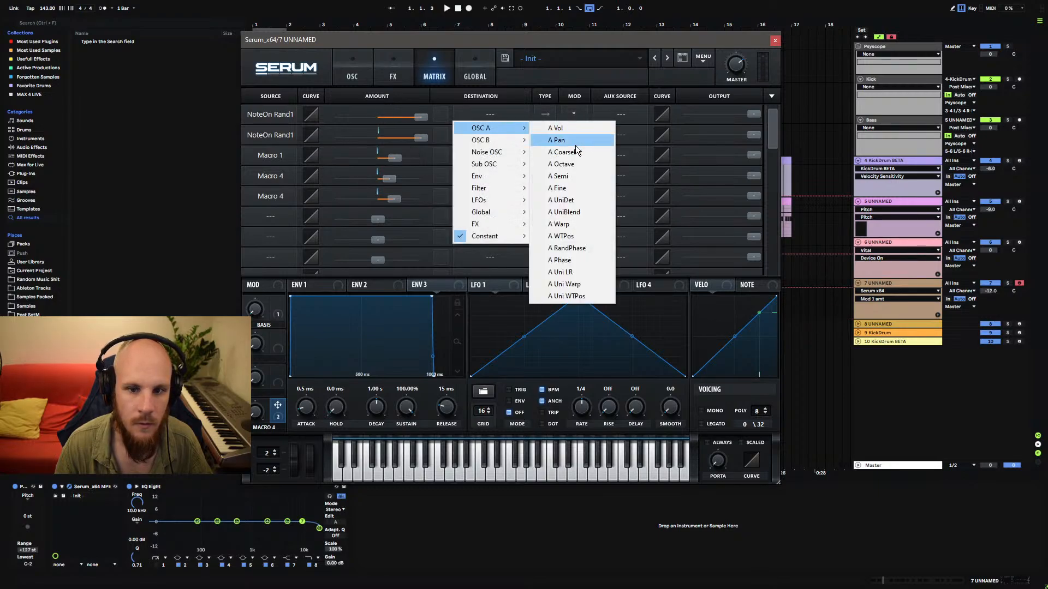
click(567, 247)
click(353, 76)
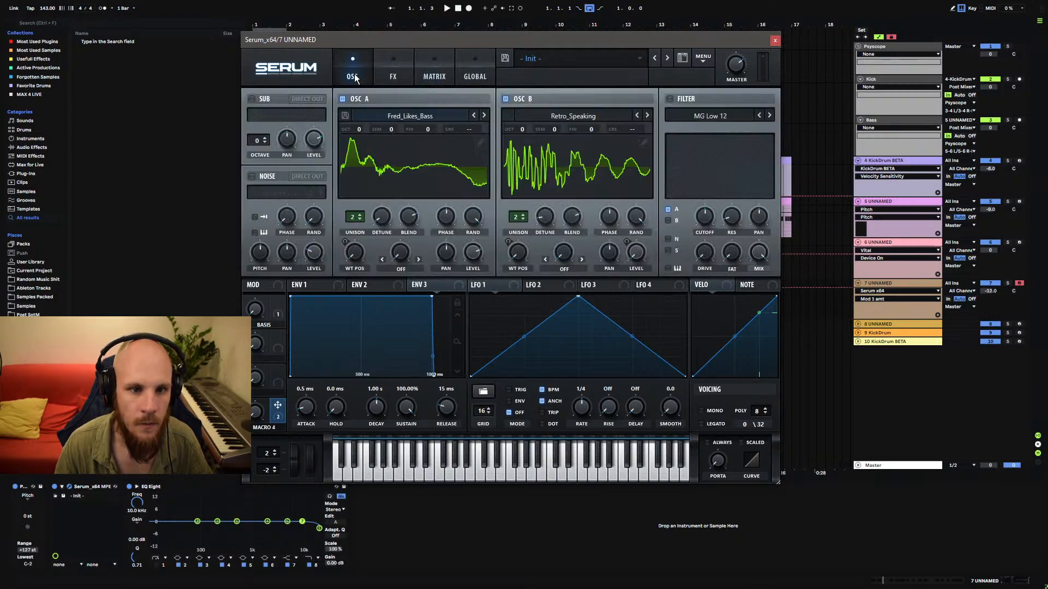
key(space)
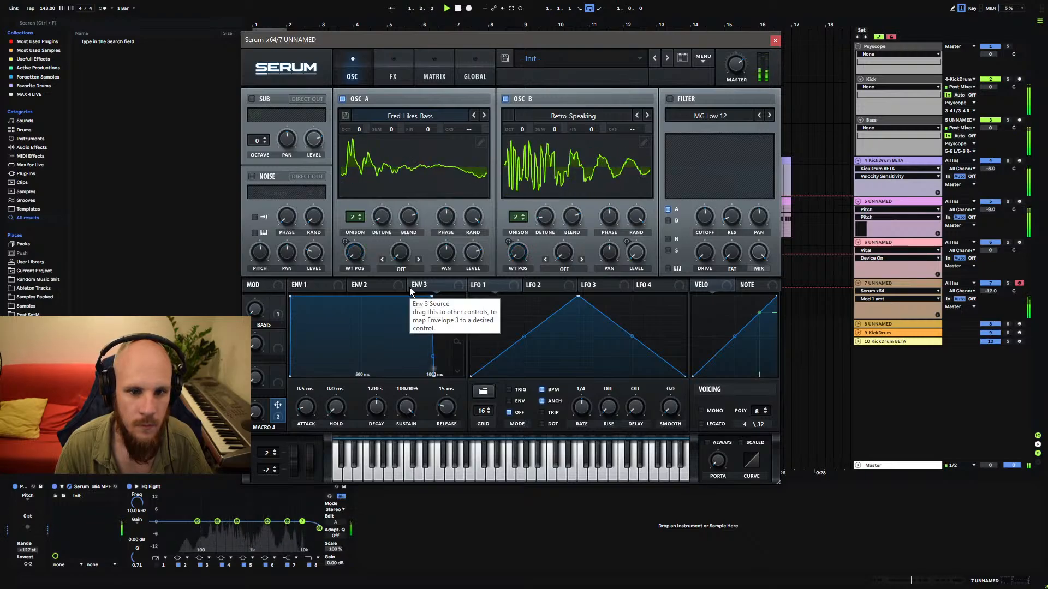
Map Macro 4 to the delay feedback as well, and audition the effect by adjusting the macro during playback.
click(406, 76)
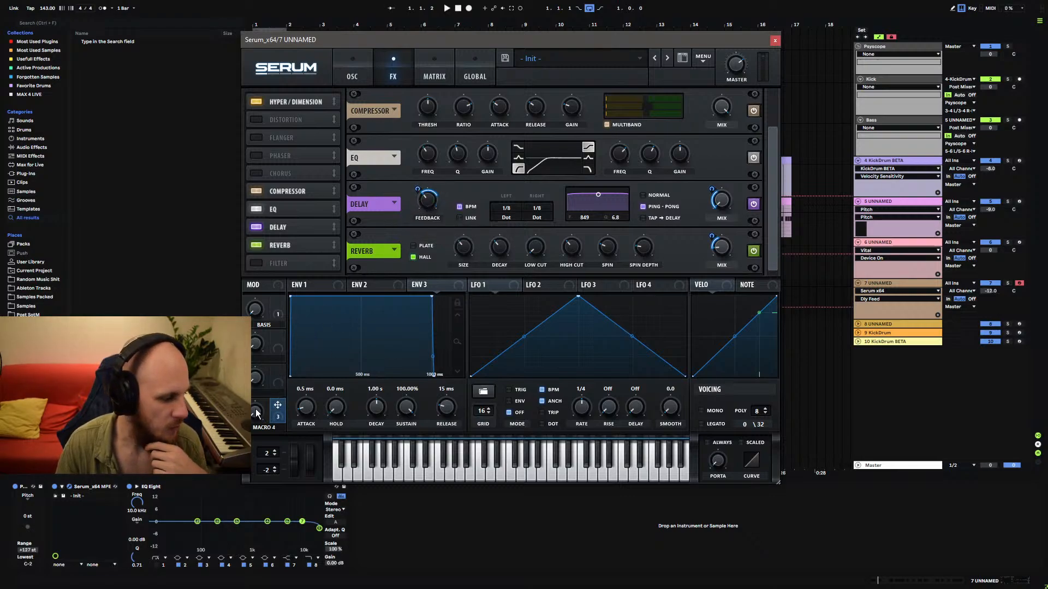
click(352, 74)
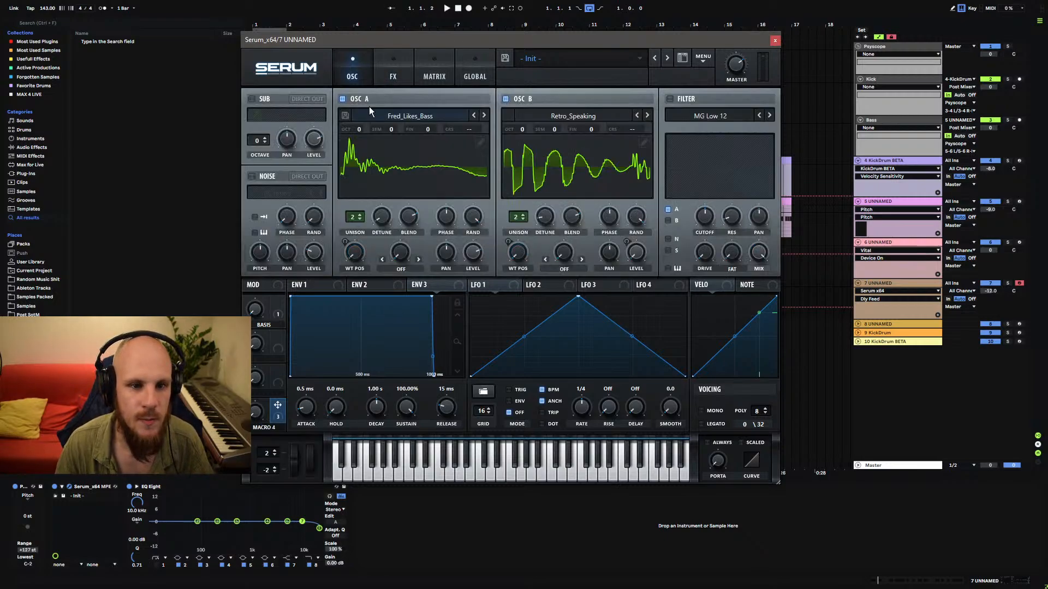
click(394, 77)
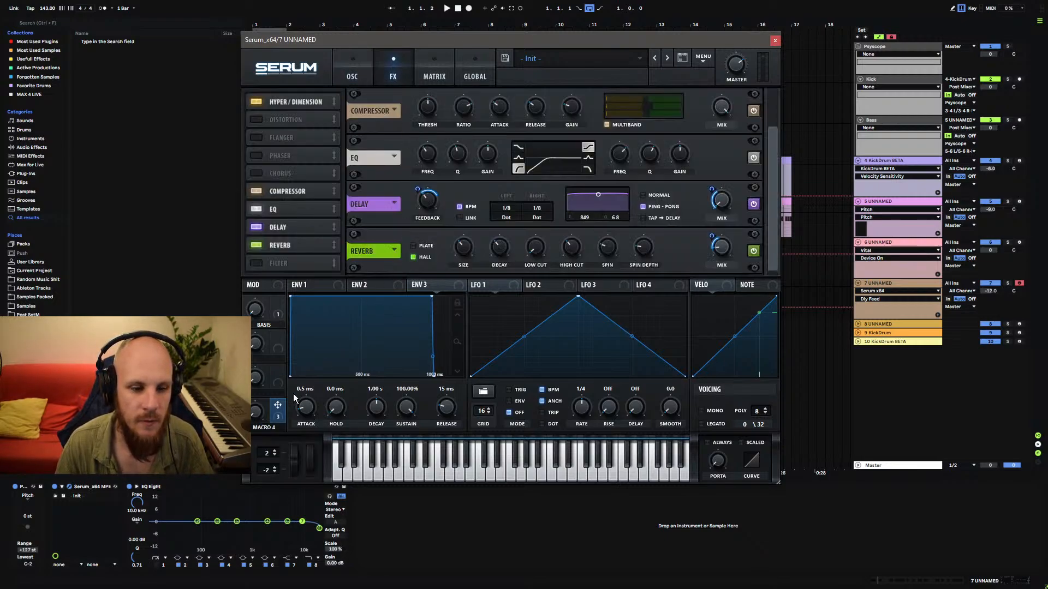
click(255, 416)
key(space)
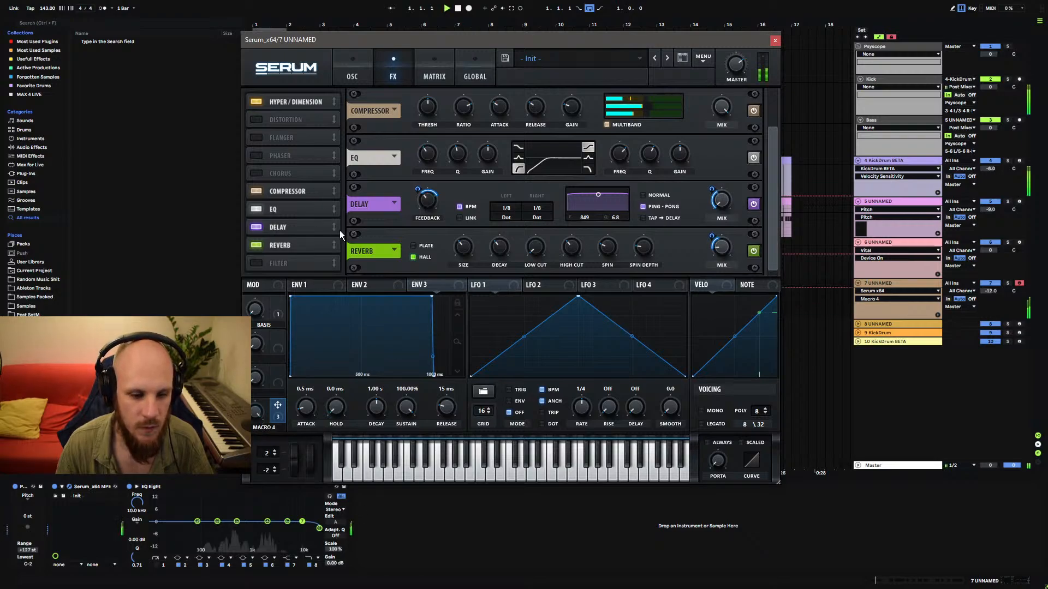
Shorten the reverb's decay, raise its low cut, and reduce its size.
click(501, 250)
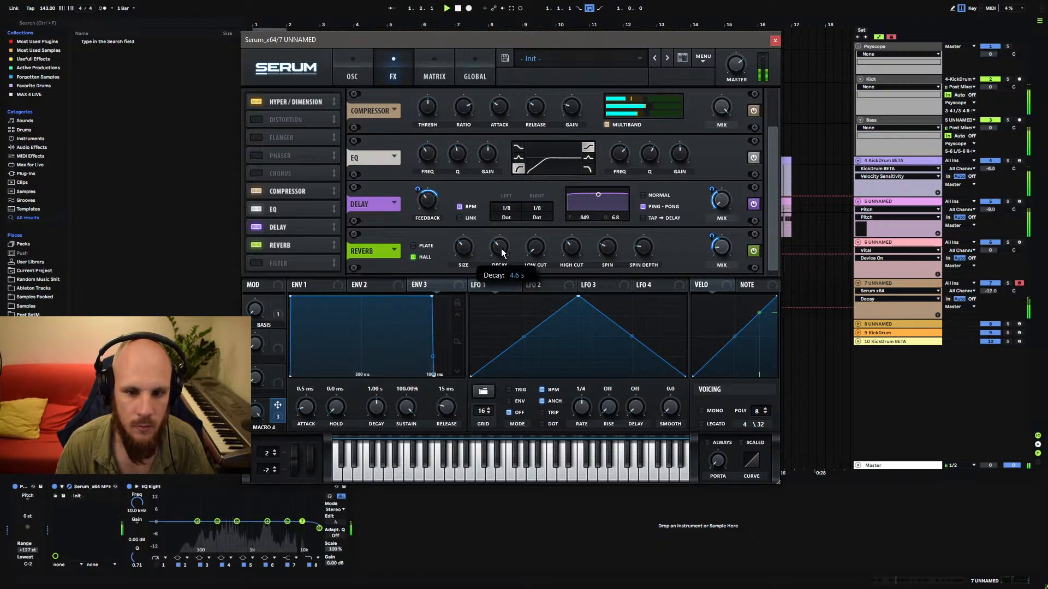
click(572, 249)
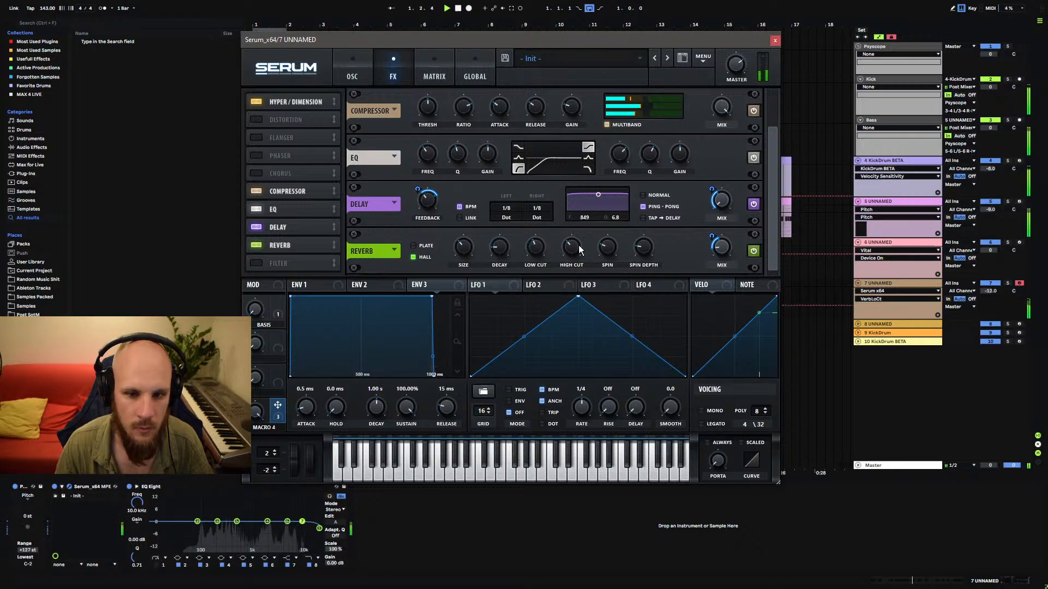
click(463, 247)
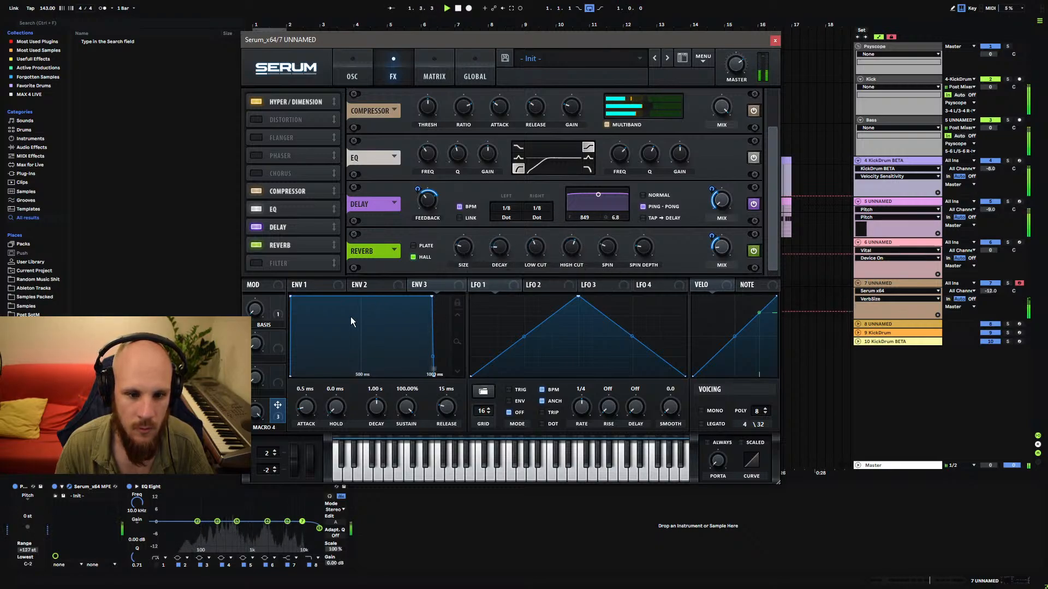
Map Macro 4 to the reverb decay at about 22 and set its modulation of the reverb mix to about 27.
drag(468, 251, 466, 264)
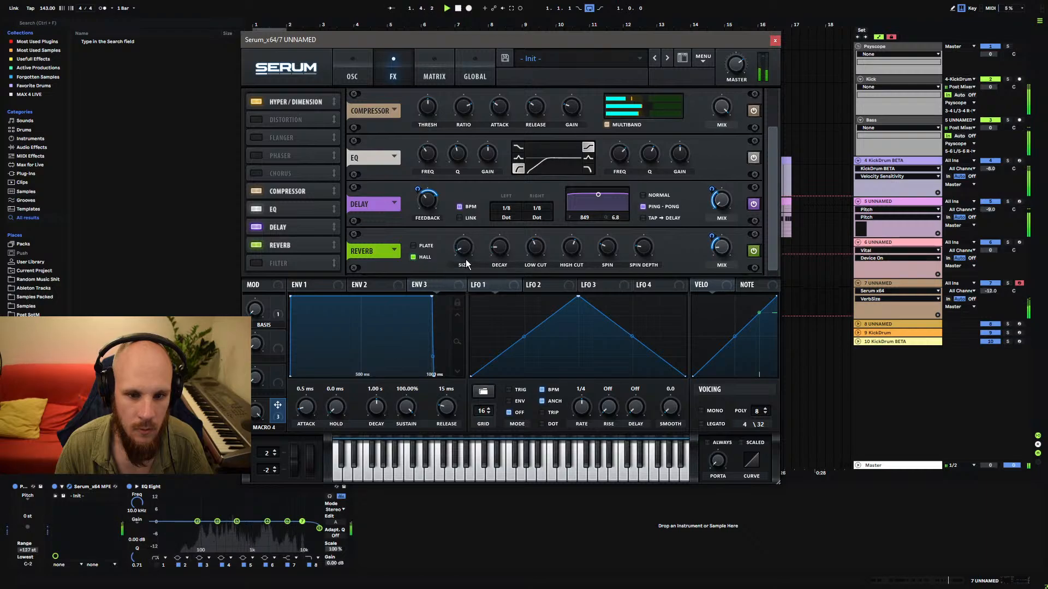
click(503, 252)
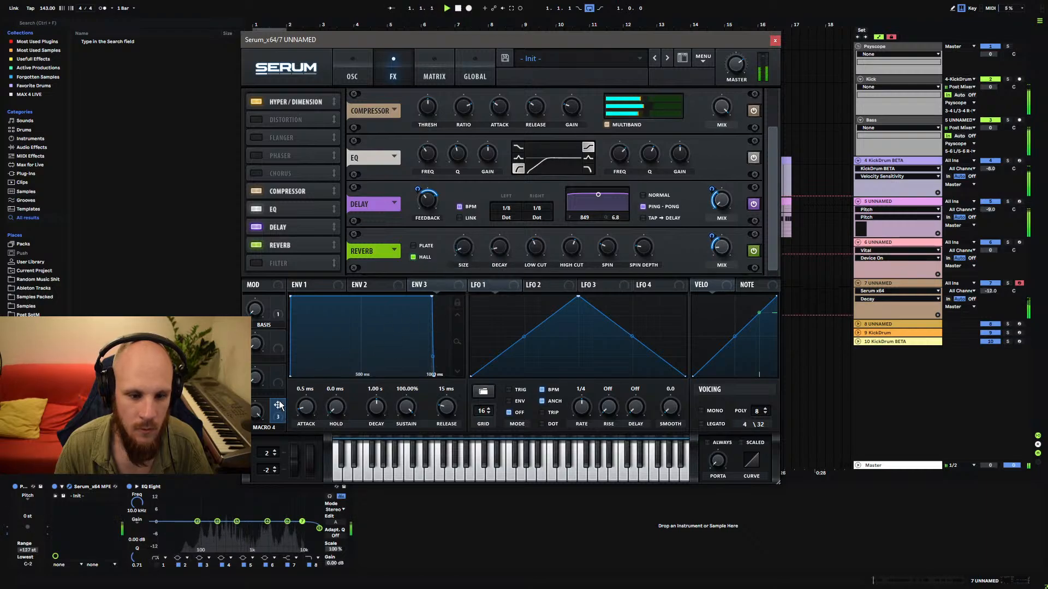
drag(505, 264, 493, 247)
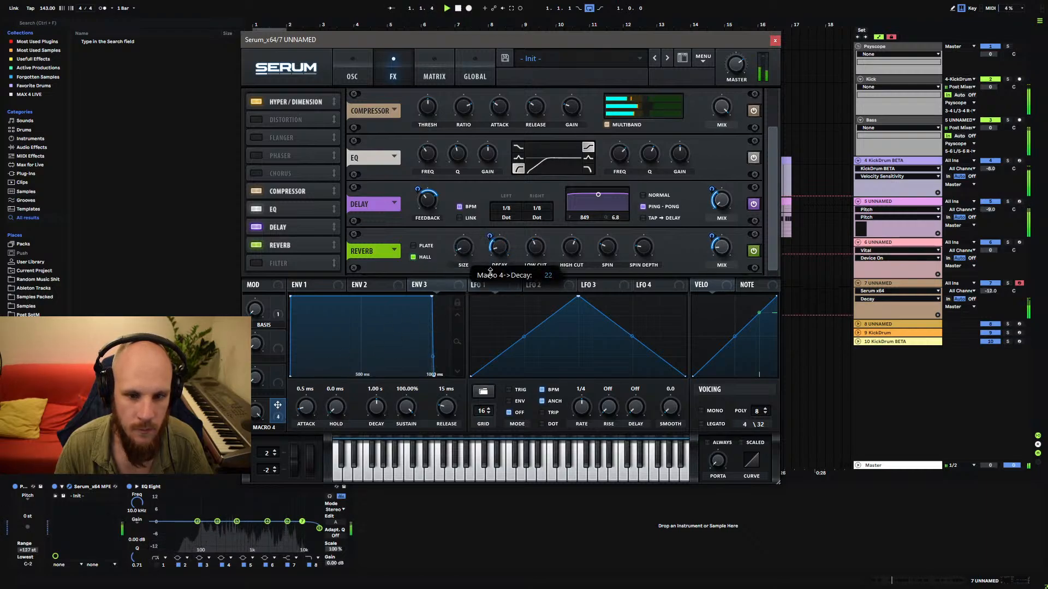
drag(724, 251, 721, 284)
mouse_move(711, 237)
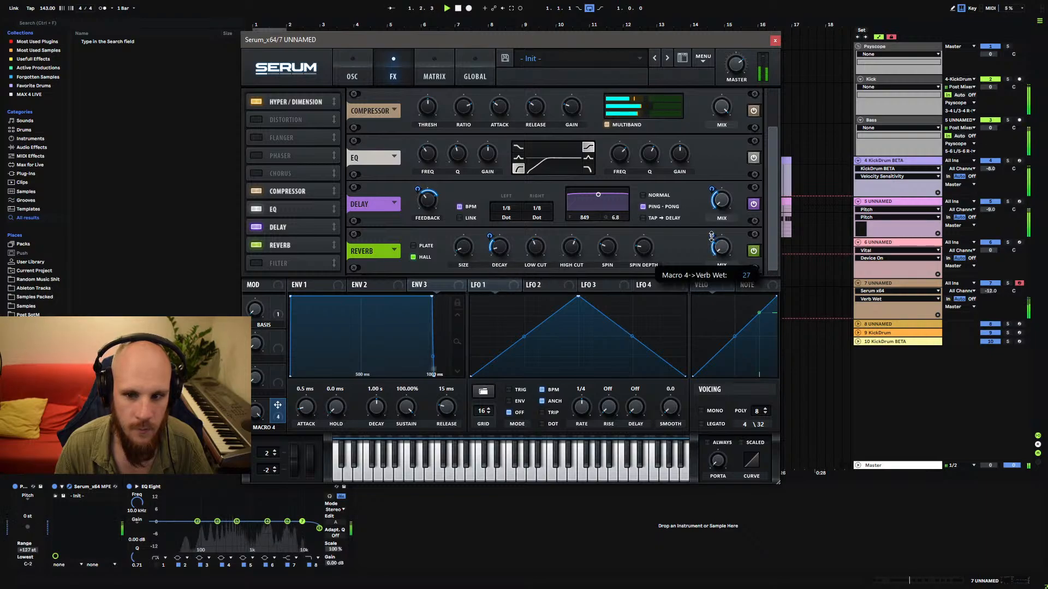
Rename Macro 4 as "ambience".
mouse_move(422, 189)
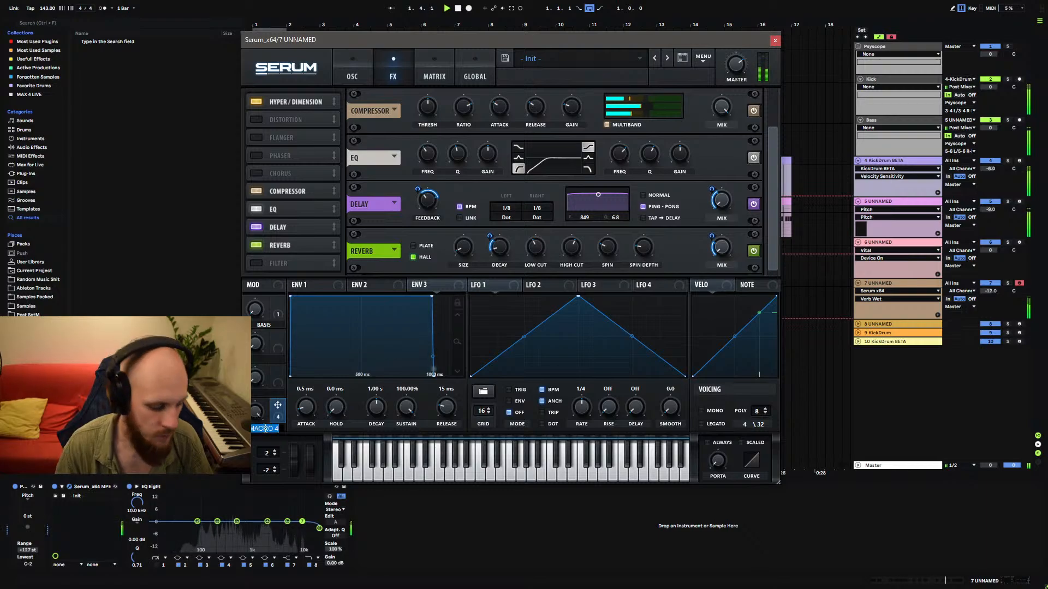
text(ambience)
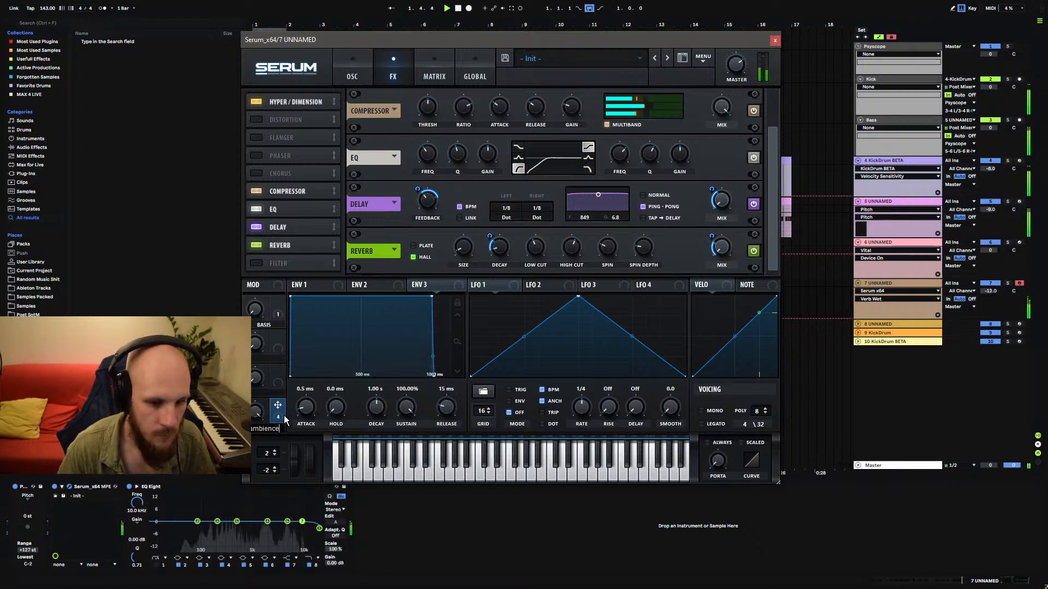
key(Return)
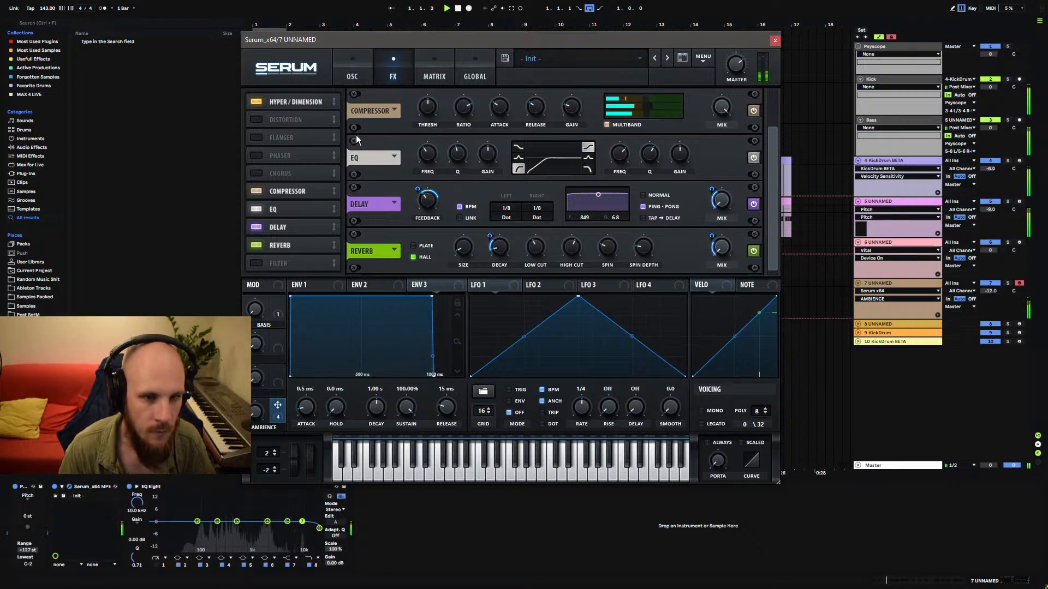
Try Macro 1 with the oscillators in view and rename it as "tone".
click(352, 74)
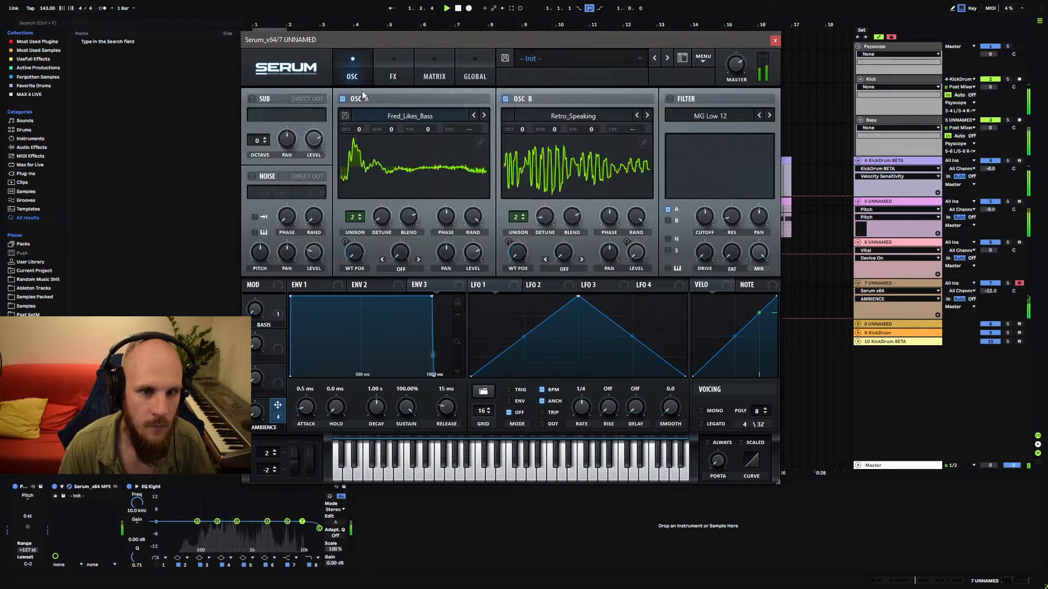
drag(252, 316, 299, 195)
double_click(258, 323)
text(tone)
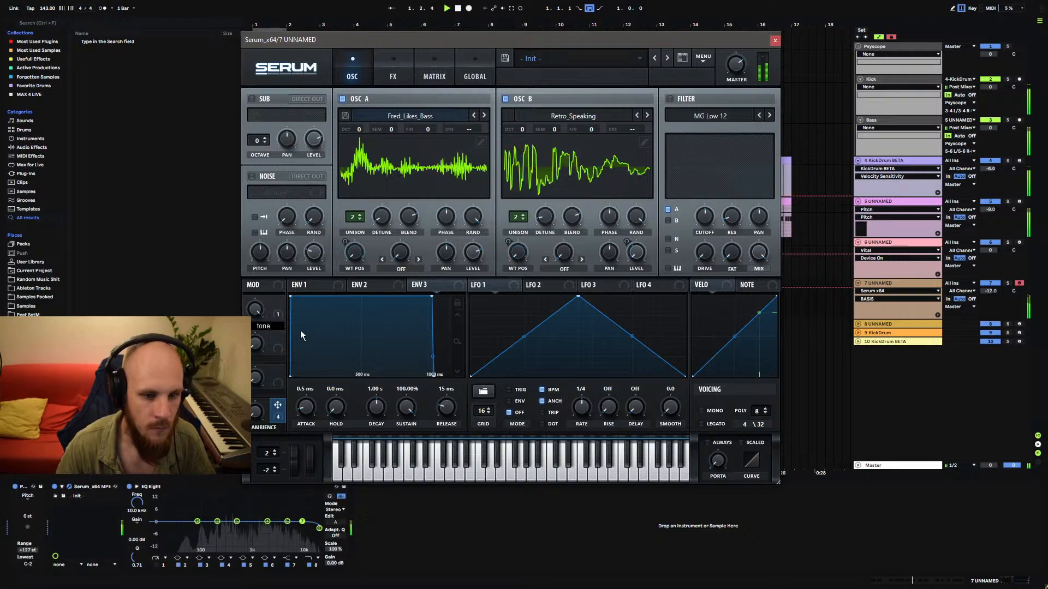
key(Return)
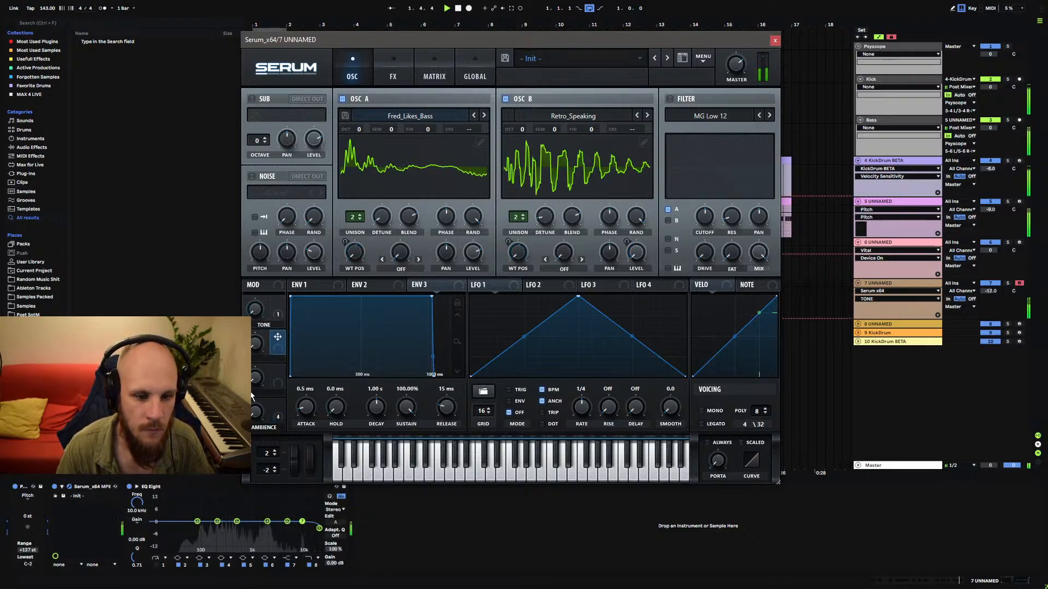
Audition the patch during playback by adjusting the ambience and tone macros.
click(257, 410)
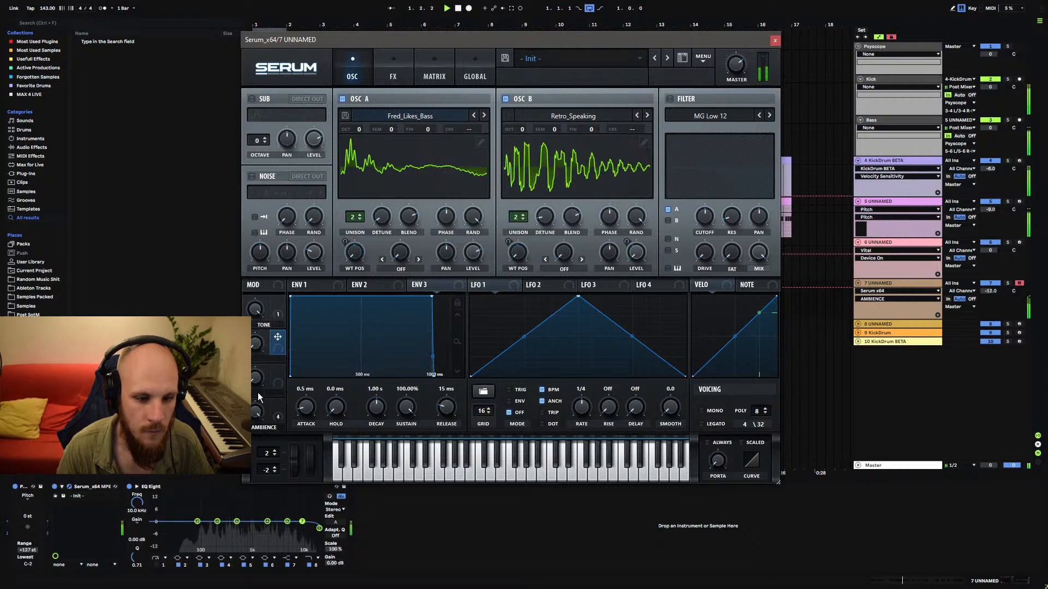
click(254, 309)
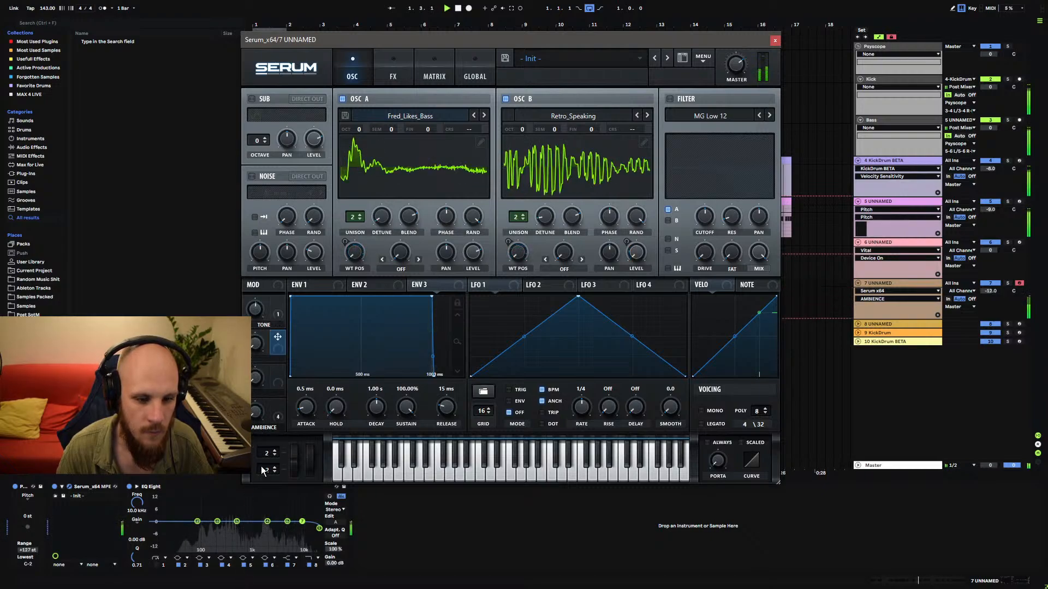
drag(257, 309, 253, 342)
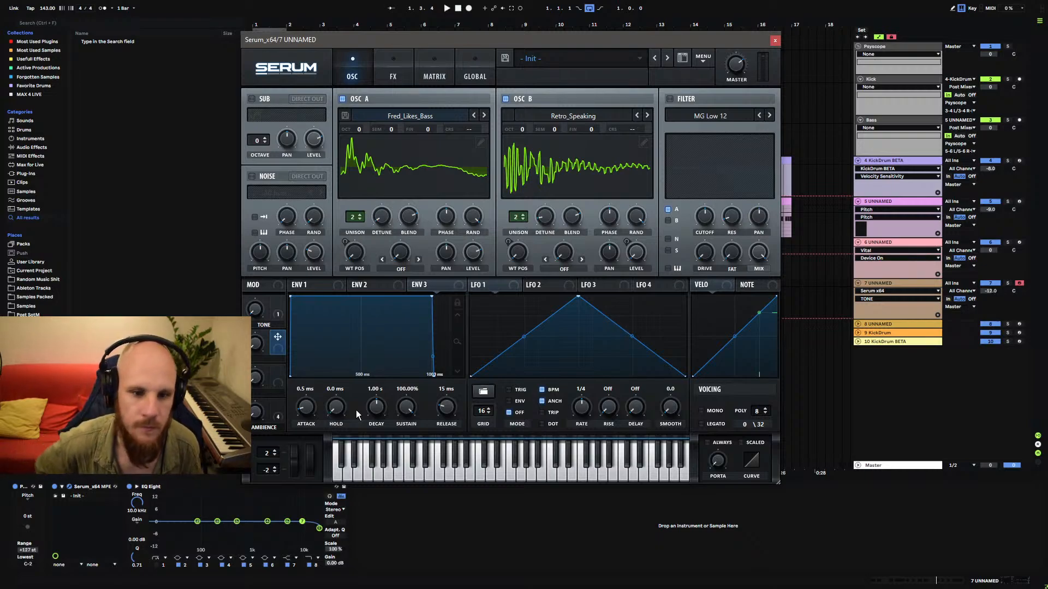
Set oscillator A's warp mode to Sync (Window 1/2) and try the warp amount during playback.
click(401, 269)
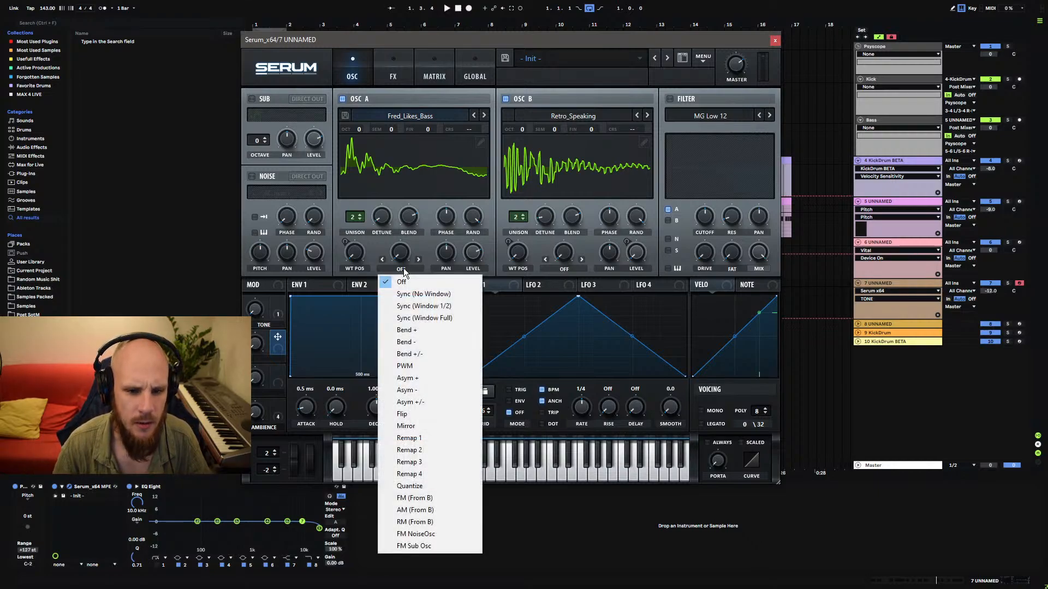
click(421, 306)
key(space)
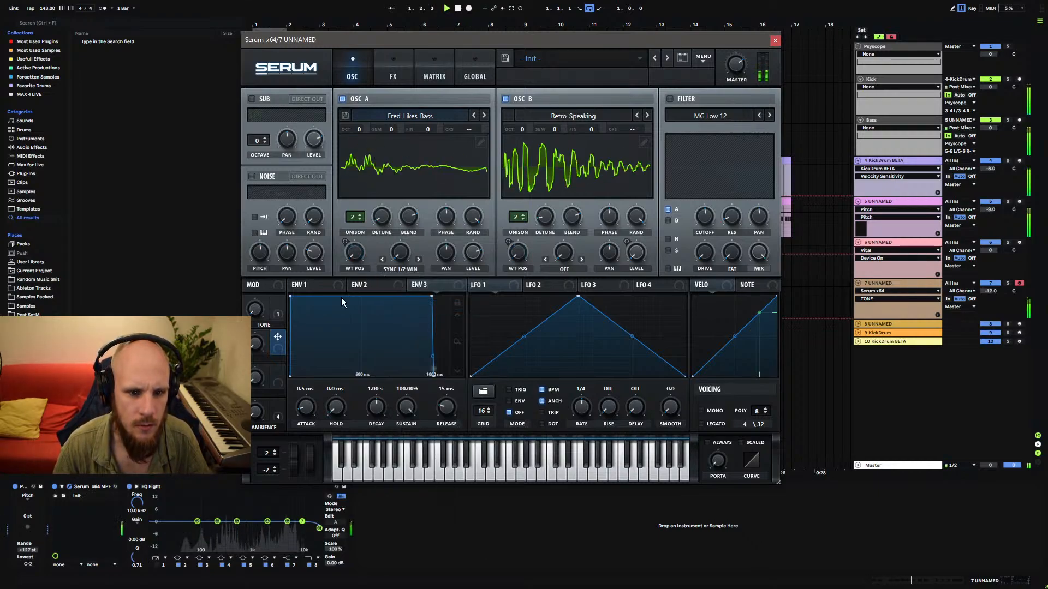
mouse_move(388, 267)
mouse_down()
mouse_move(419, 229)
mouse_move(406, 267)
mouse_up()
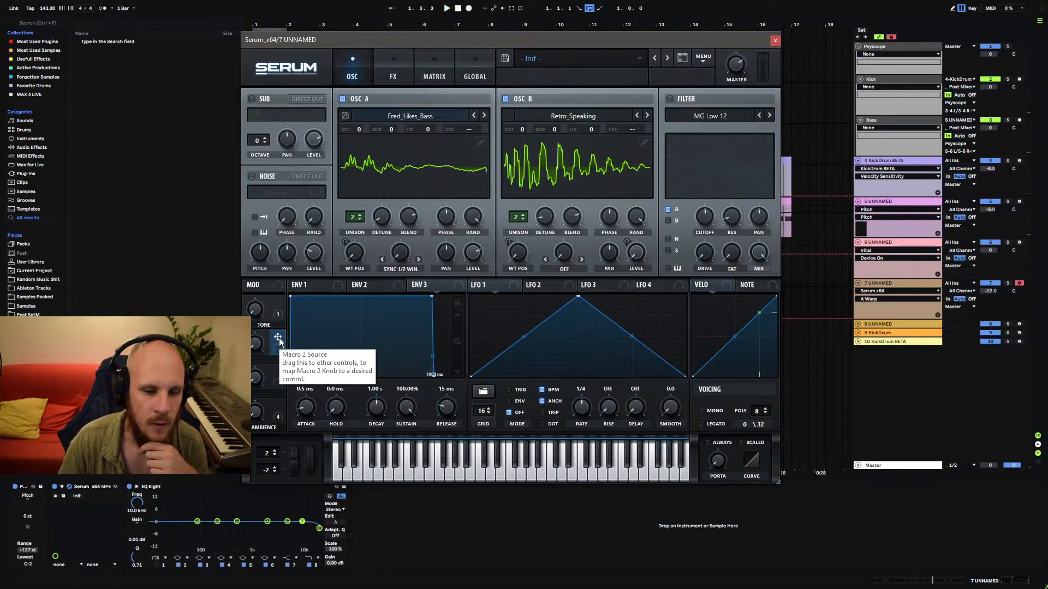
Map Macro 2 to oscillator A's warp amount and test it by adjusting the macro.
drag(279, 341, 427, 225)
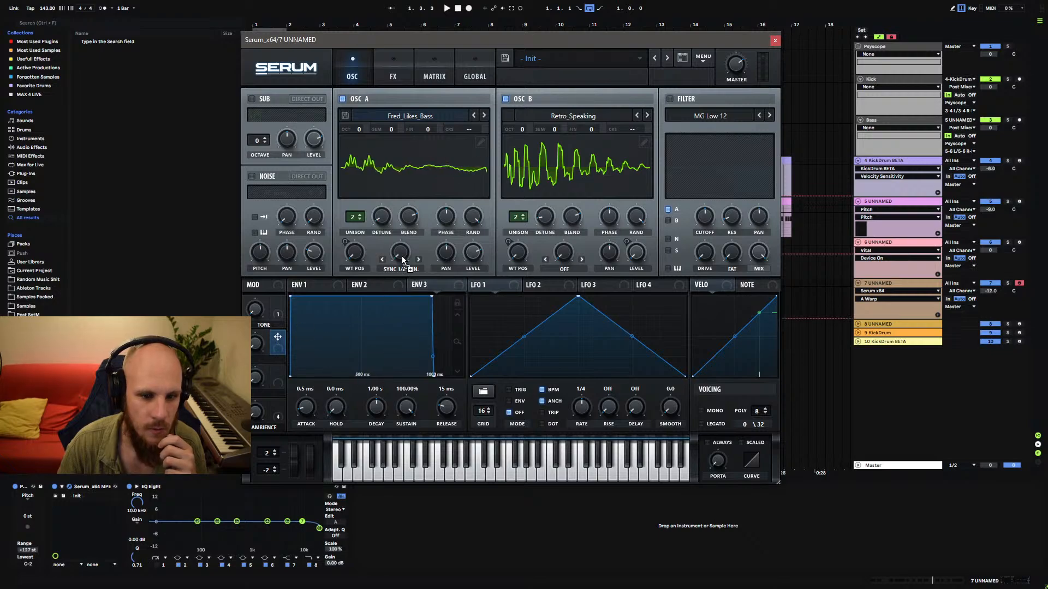
drag(402, 260, 384, 274)
click(256, 343)
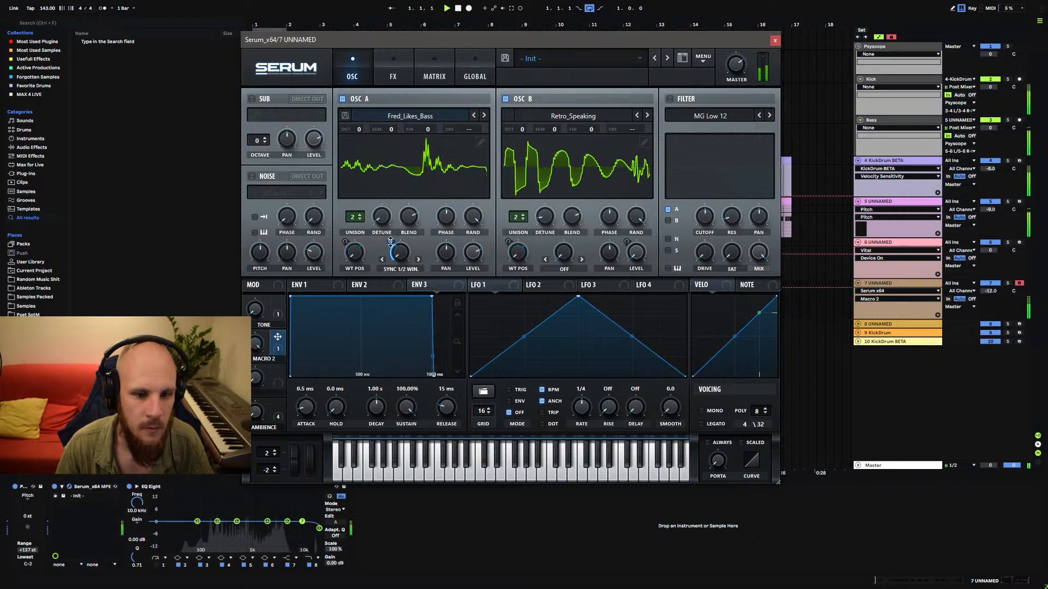
Set oscillator B's warp mode to Sync (Window 1/2) and map Macro 2 to its warp amount.
click(564, 267)
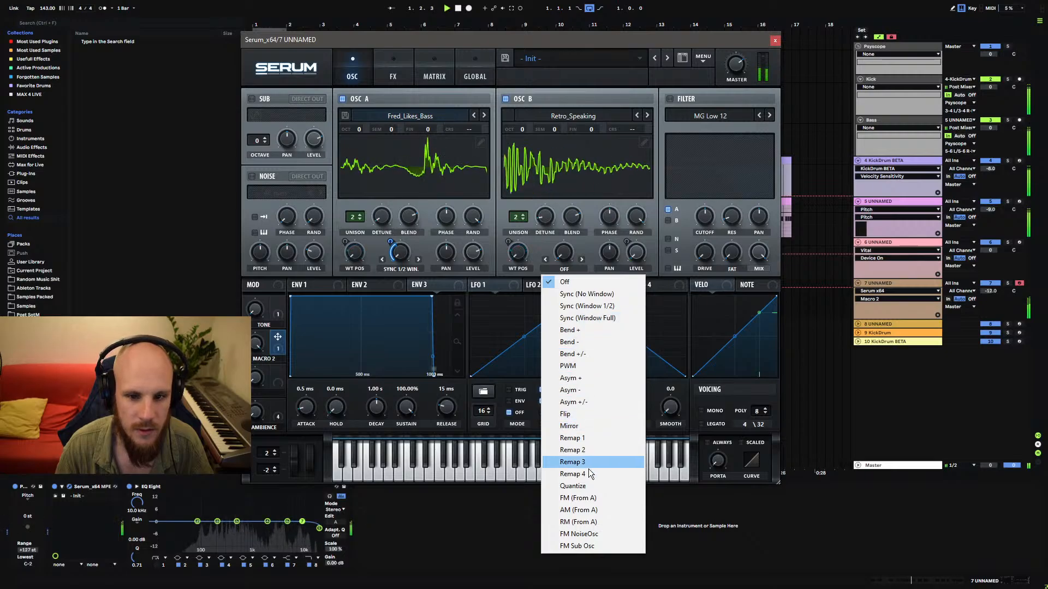
click(597, 306)
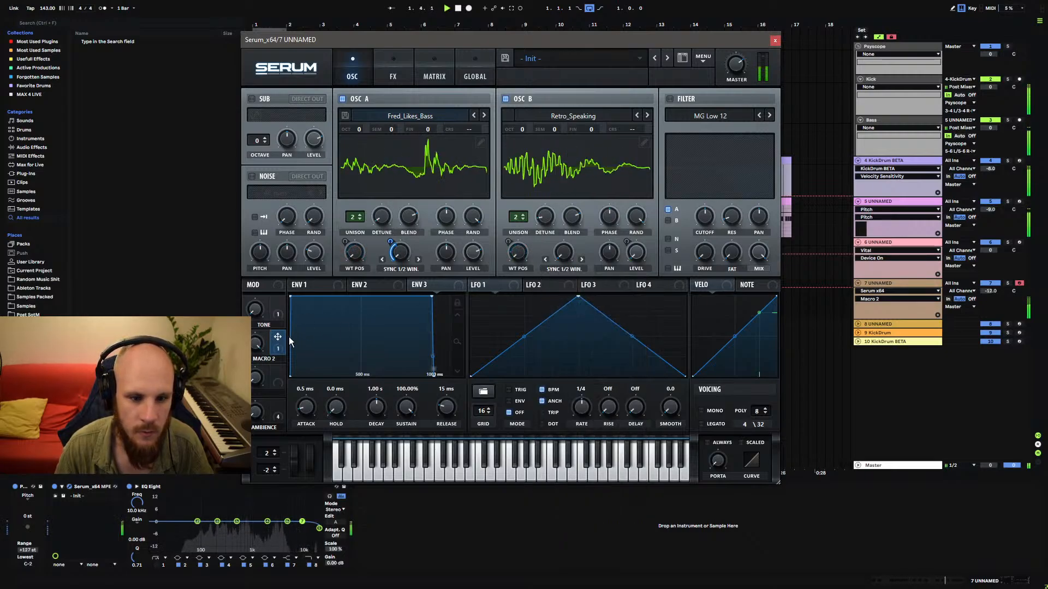
drag(563, 252, 563, 224)
Match Macro 2's modulation amounts for A Warp and B Warp in the modulation matrix.
click(434, 73)
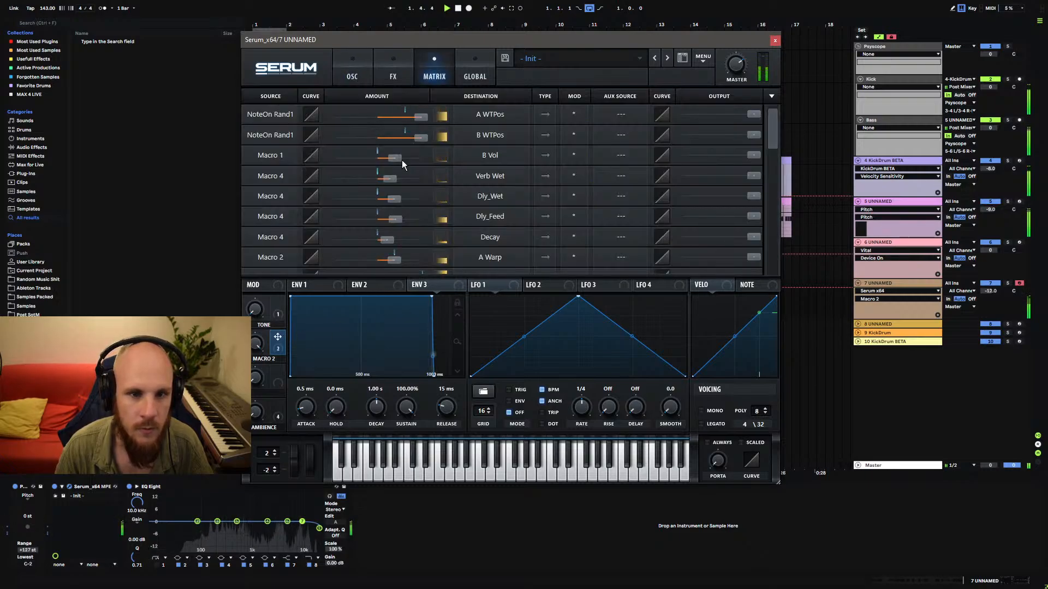
scroll(336, 217, down, 3)
double_click(392, 217)
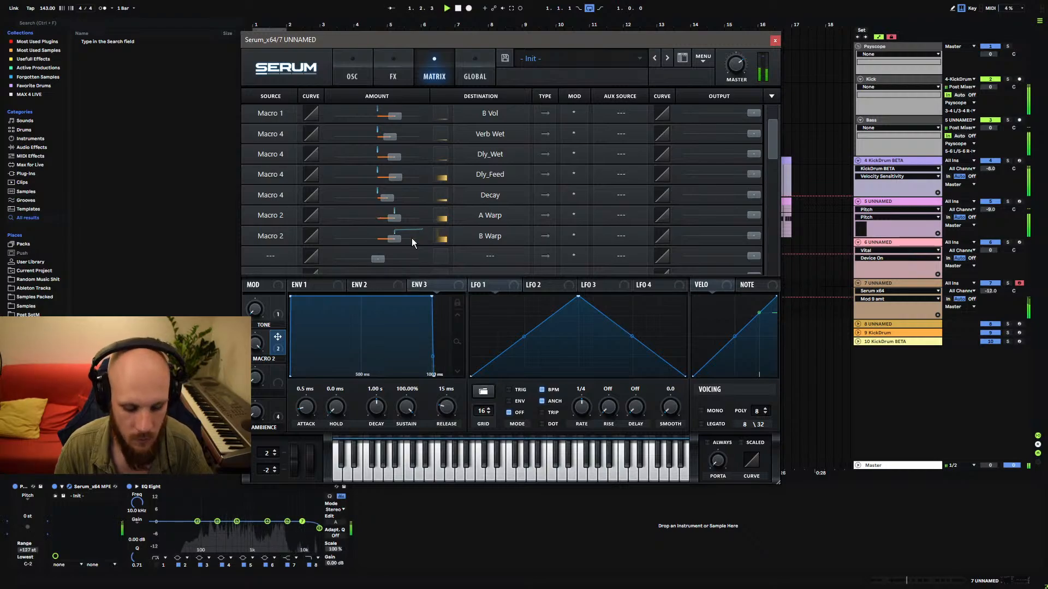
Audition Macro 2 with the oscillators in view and rename it as "Formant shift".
click(368, 70)
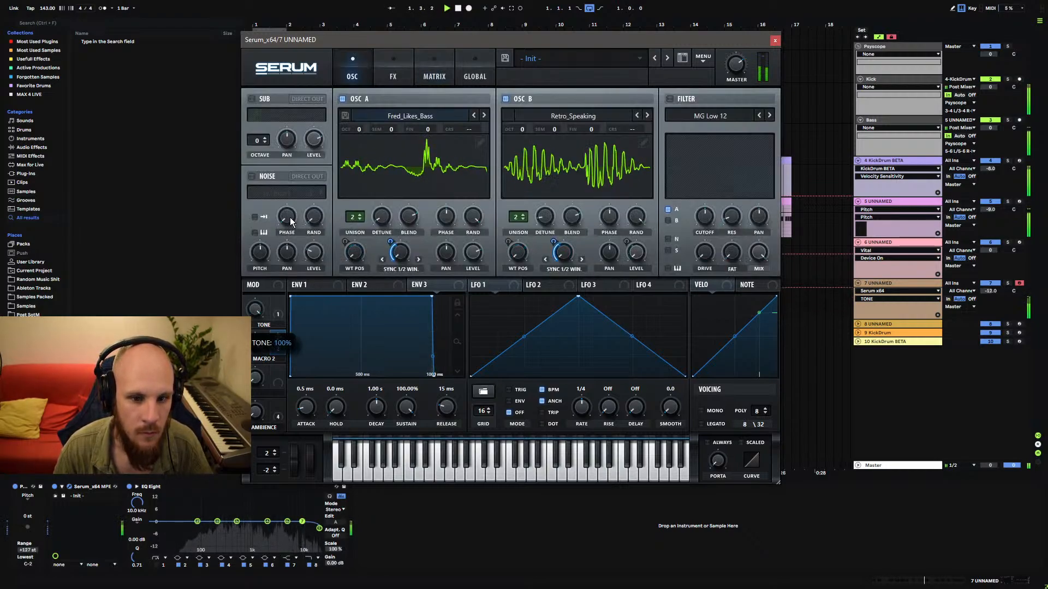
drag(255, 344, 284, 282)
double_click(263, 359)
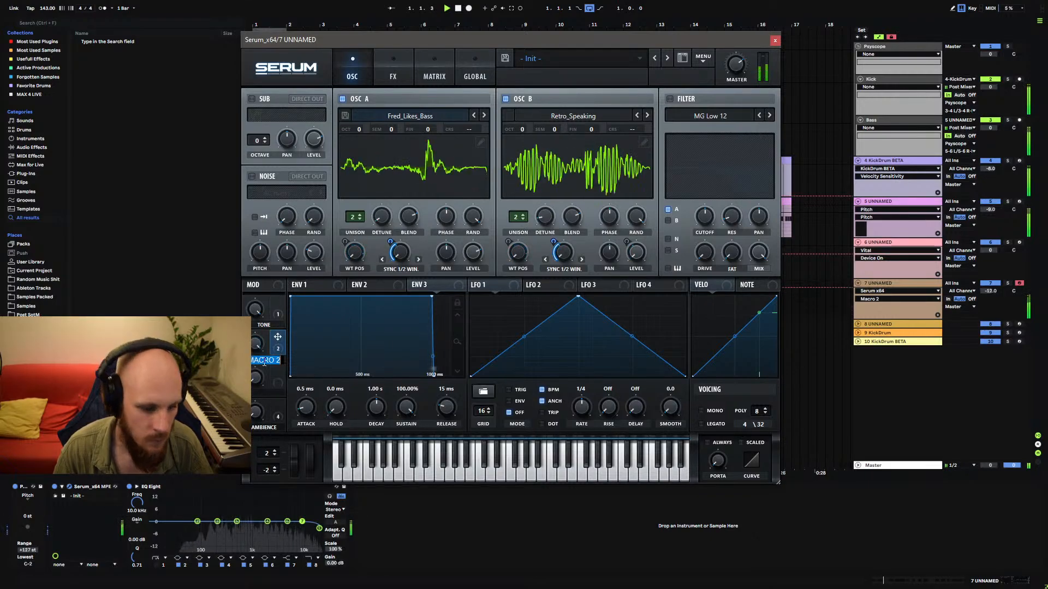
text(Formant shift)
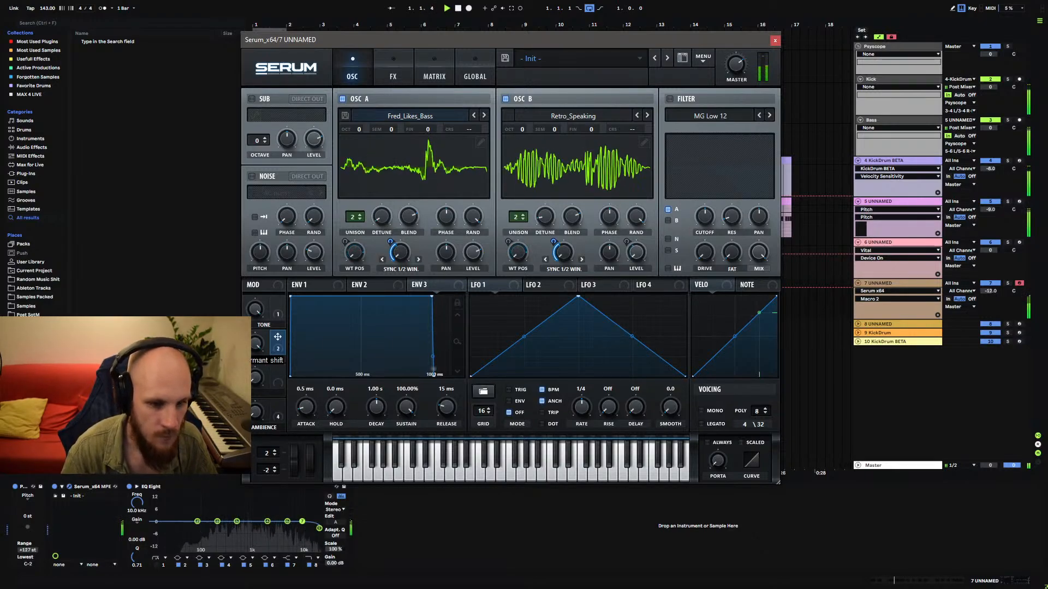
key(Return)
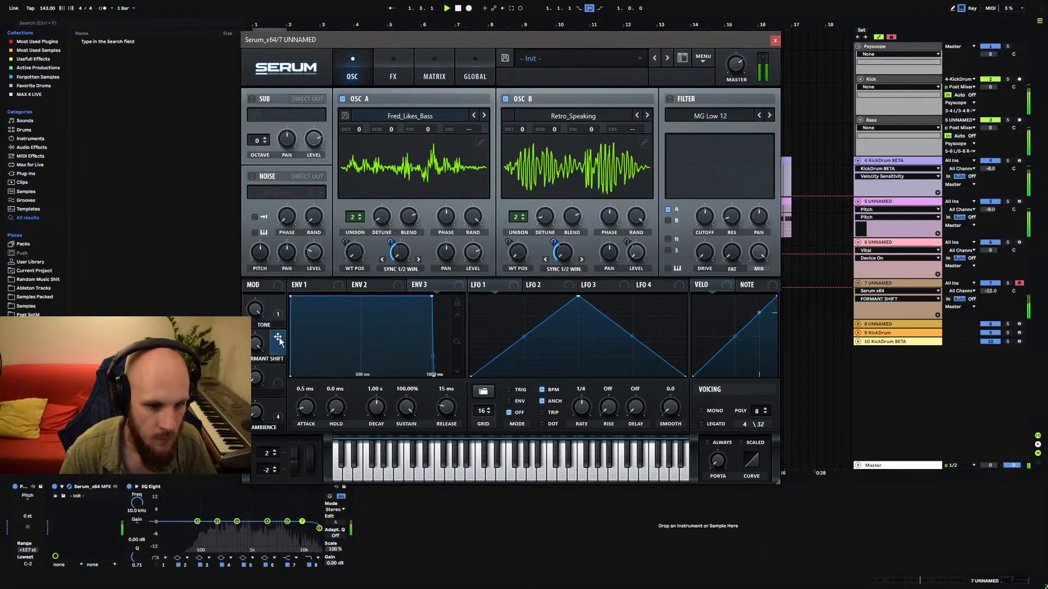
Audition the formant shift, ambience and tone macros during playback, finishing with formant shift at 0%.
right_click(255, 344)
click(257, 361)
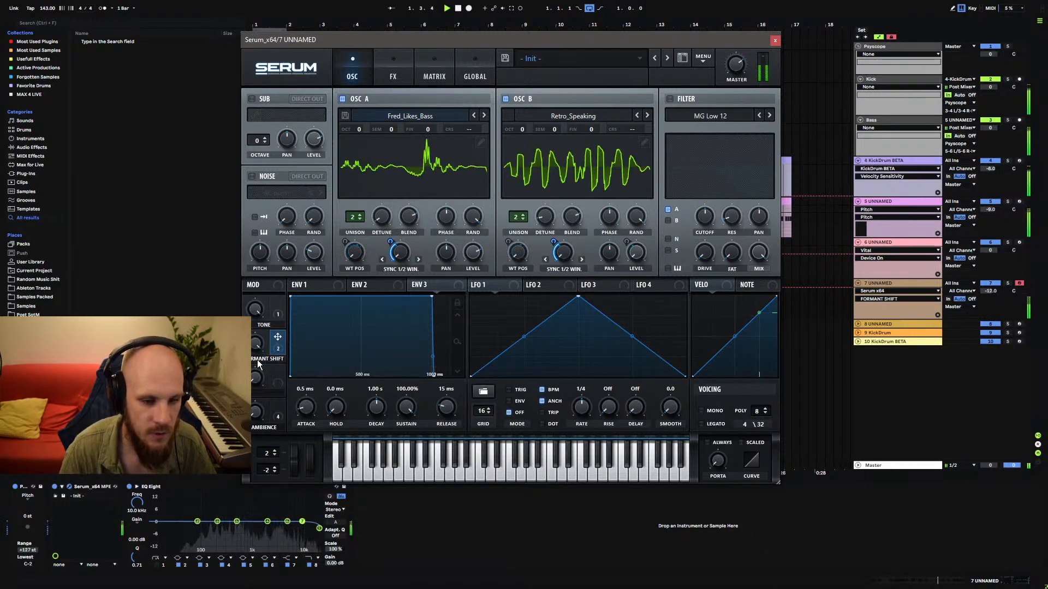
drag(255, 345, 250, 393)
drag(251, 429, 256, 385)
drag(254, 310, 244, 488)
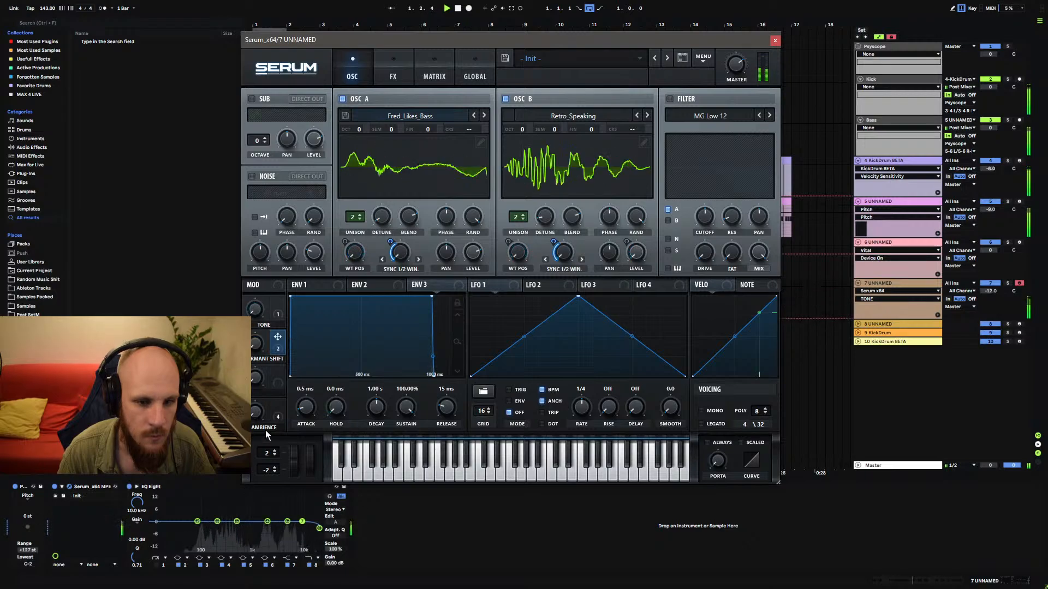
drag(257, 358, 294, 441)
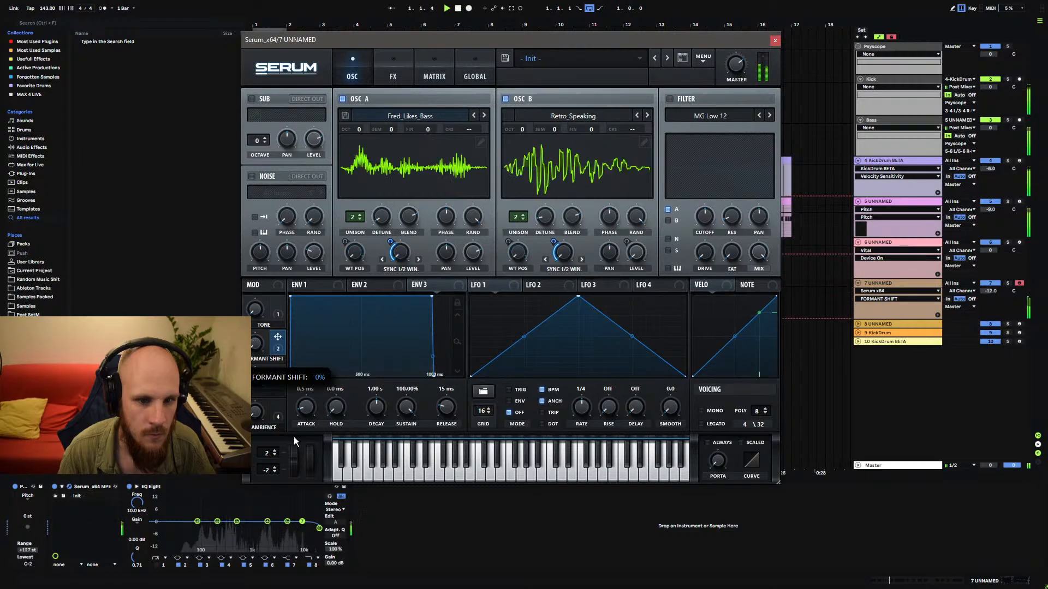
Bend the curves of Macro 2's A Warp and B Warp modulations upward in the matrix, and play the patch with the oscillators in view.
click(473, 77)
click(432, 77)
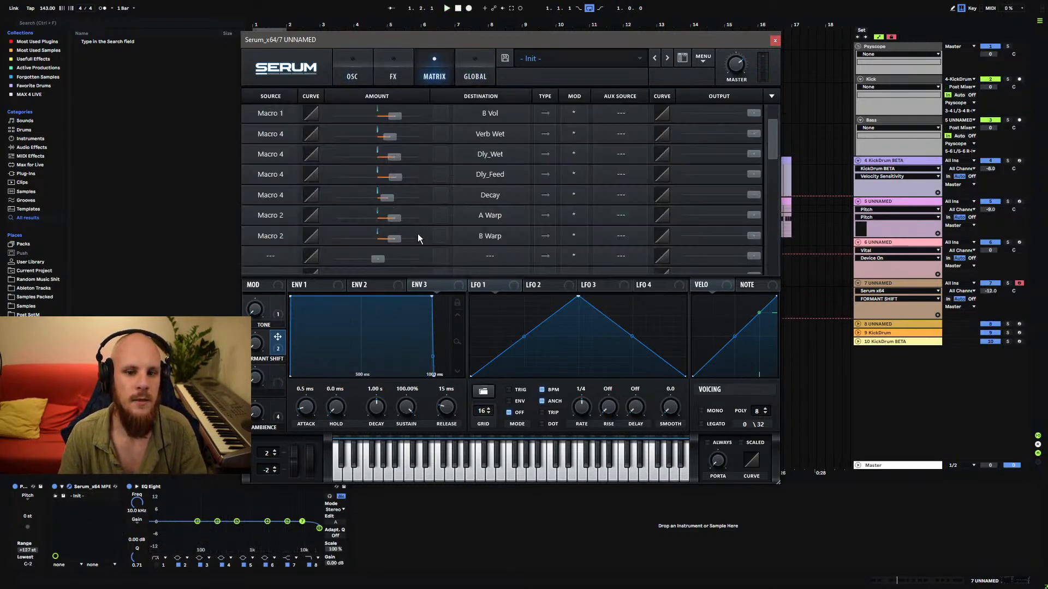
drag(314, 238, 326, 213)
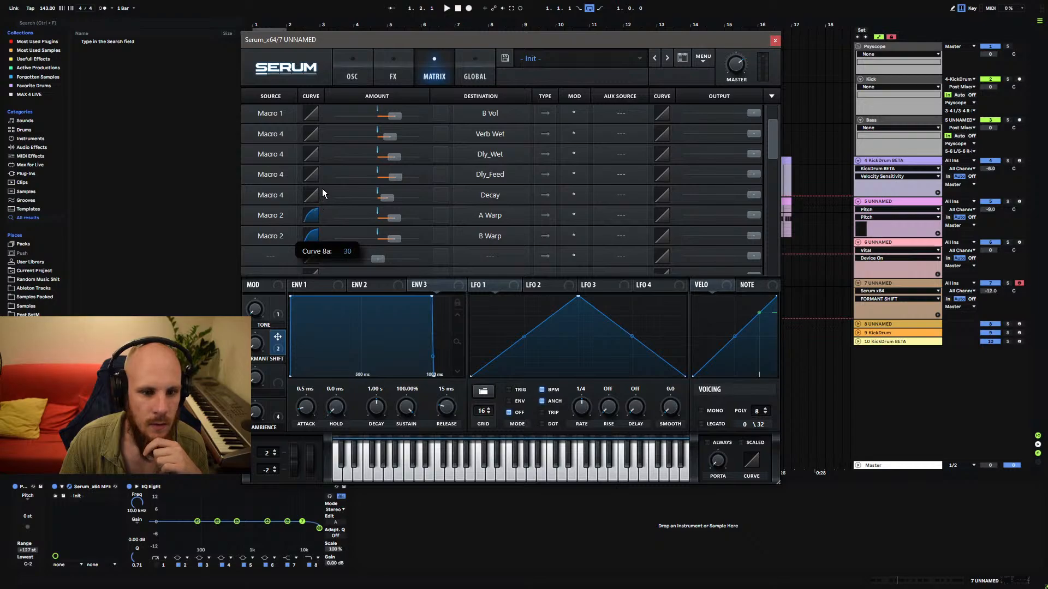
key(space)
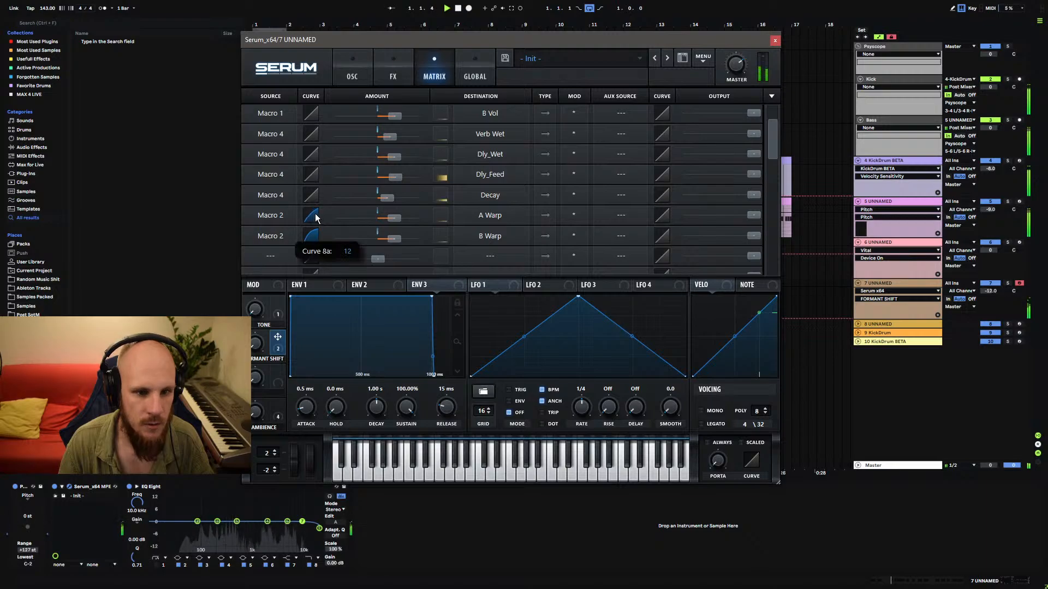
drag(312, 234, 316, 226)
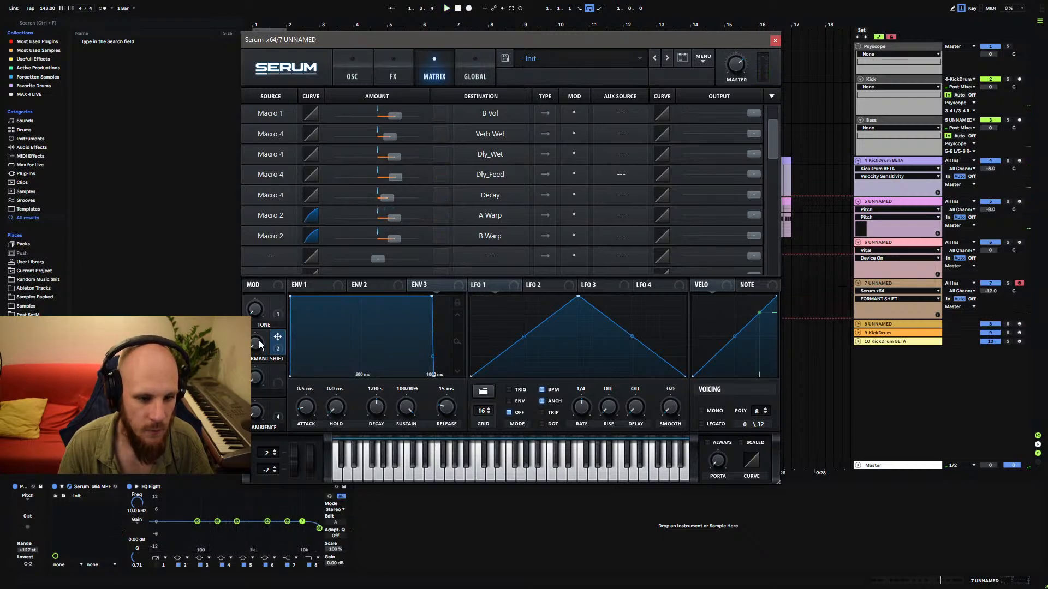
click(360, 77)
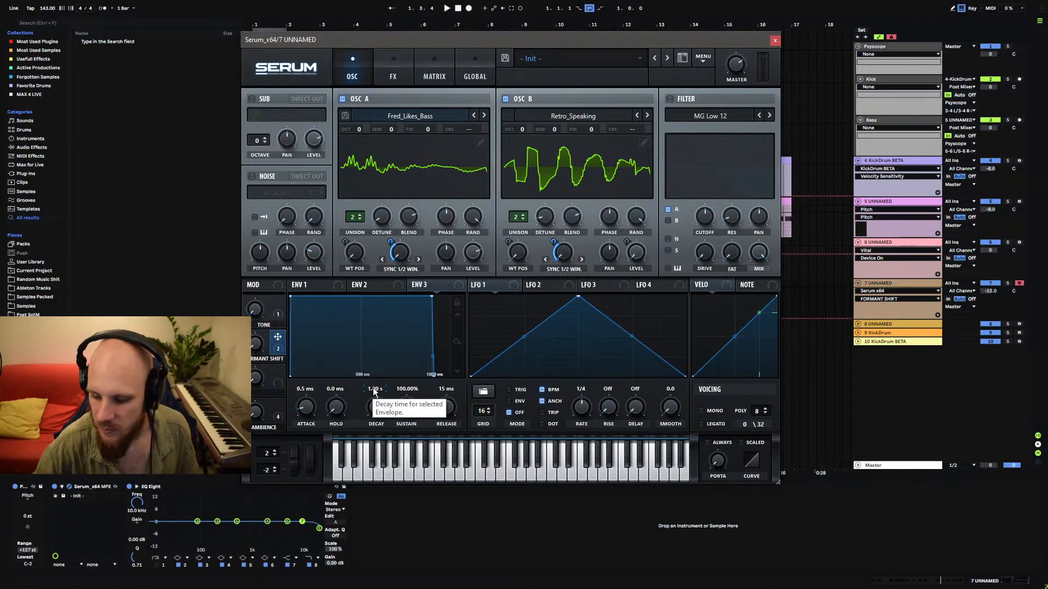
key(space)
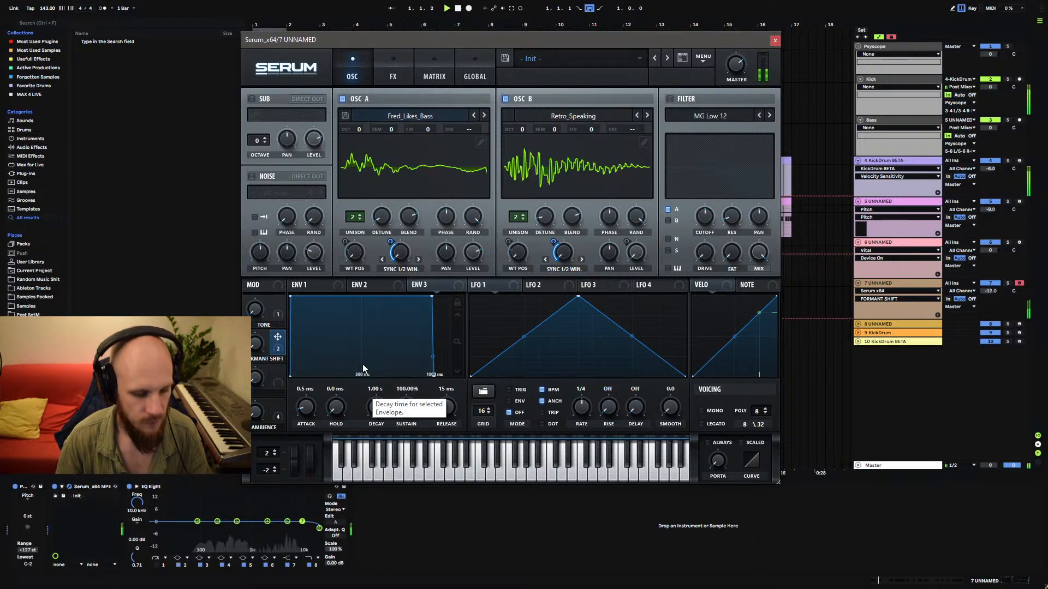
Sweep the formant shift macro up and back down while the patch plays, and restart playback.
drag(262, 344, 293, 248)
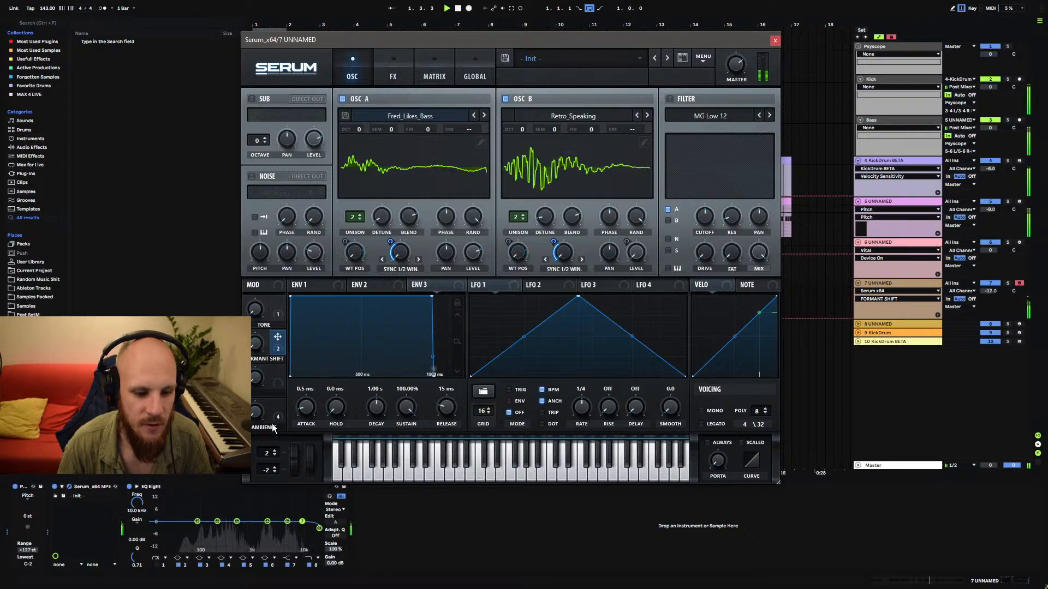
drag(259, 346, 283, 364)
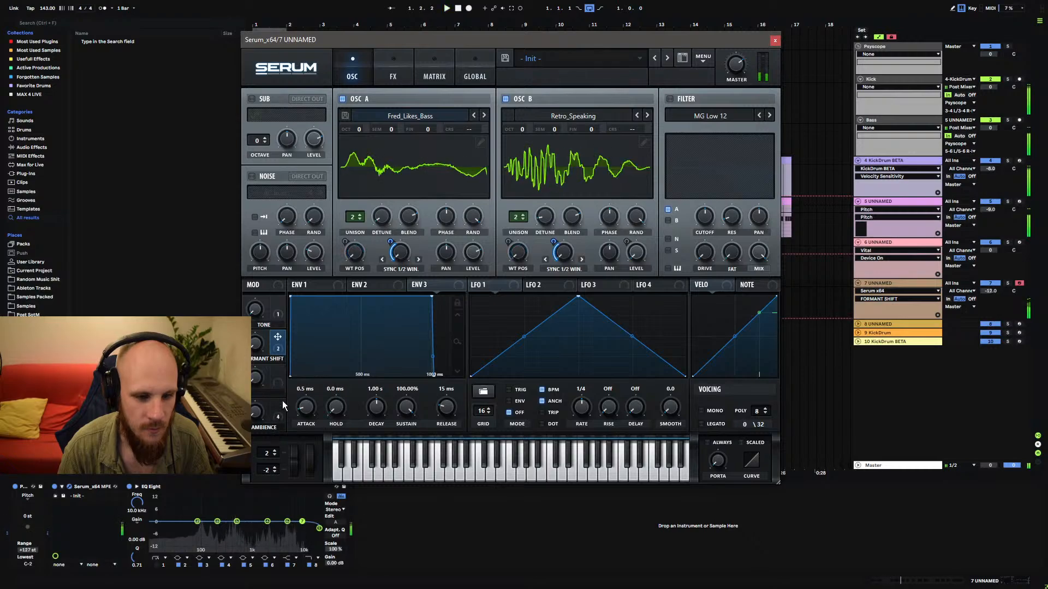
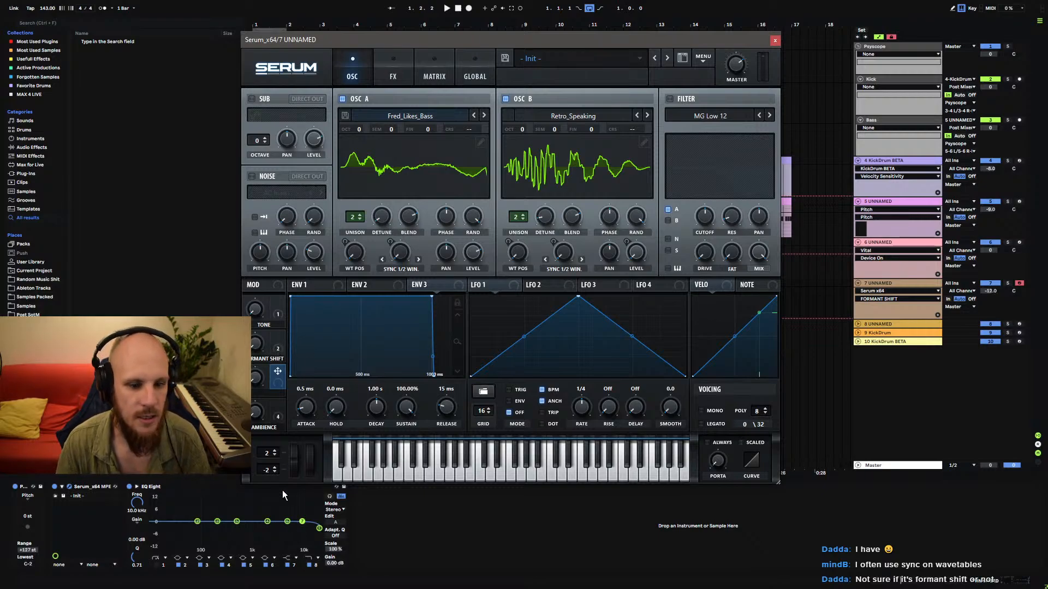
key(space)
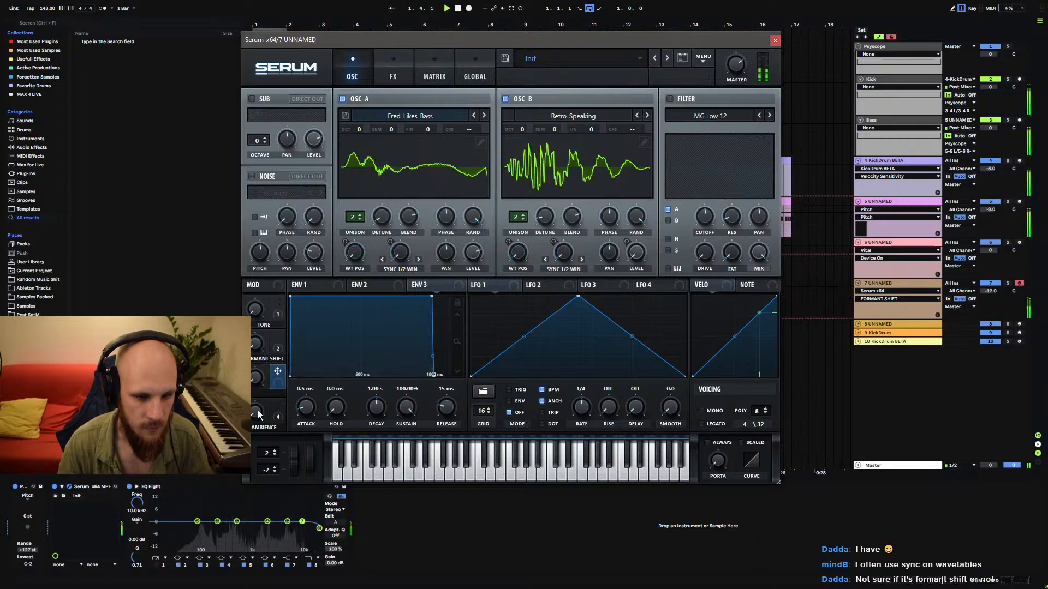
Add MTransformer between Serum and EQ Eight, and return its Formant shift to the centre.
right_click(371, 545)
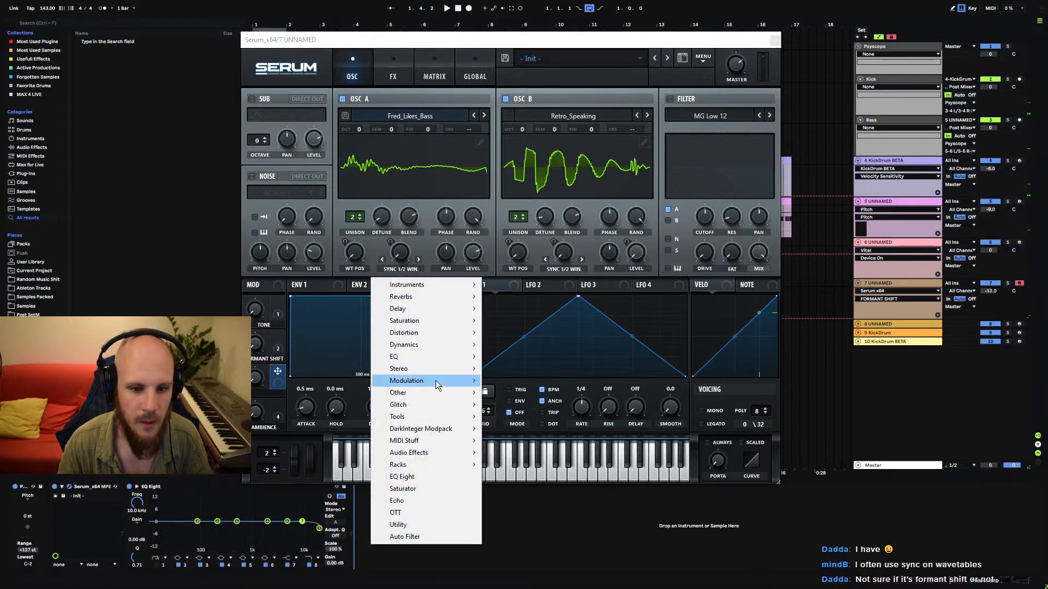
mouse_move(436, 382)
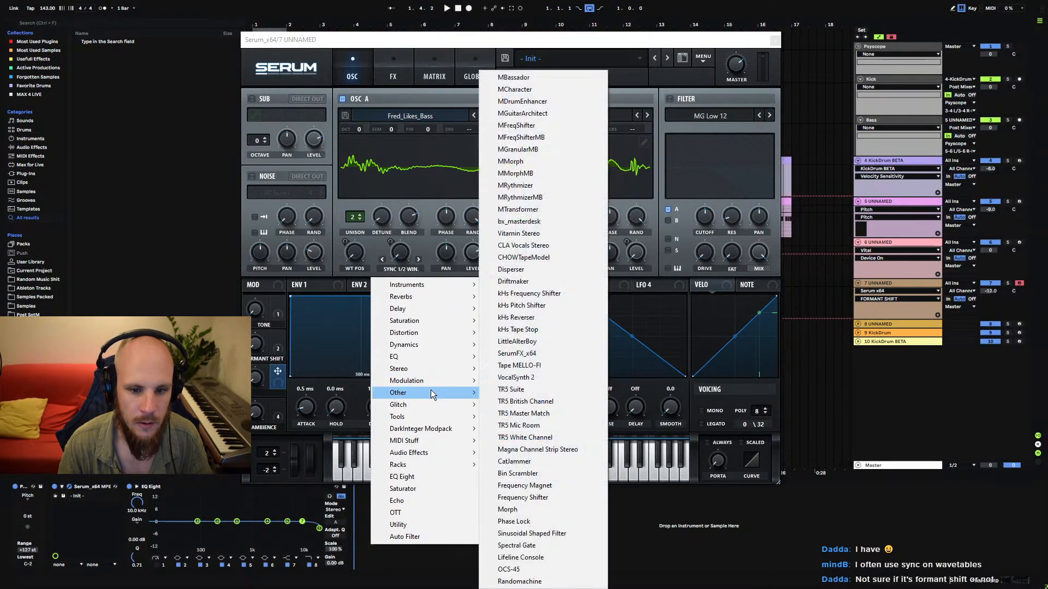
click(535, 212)
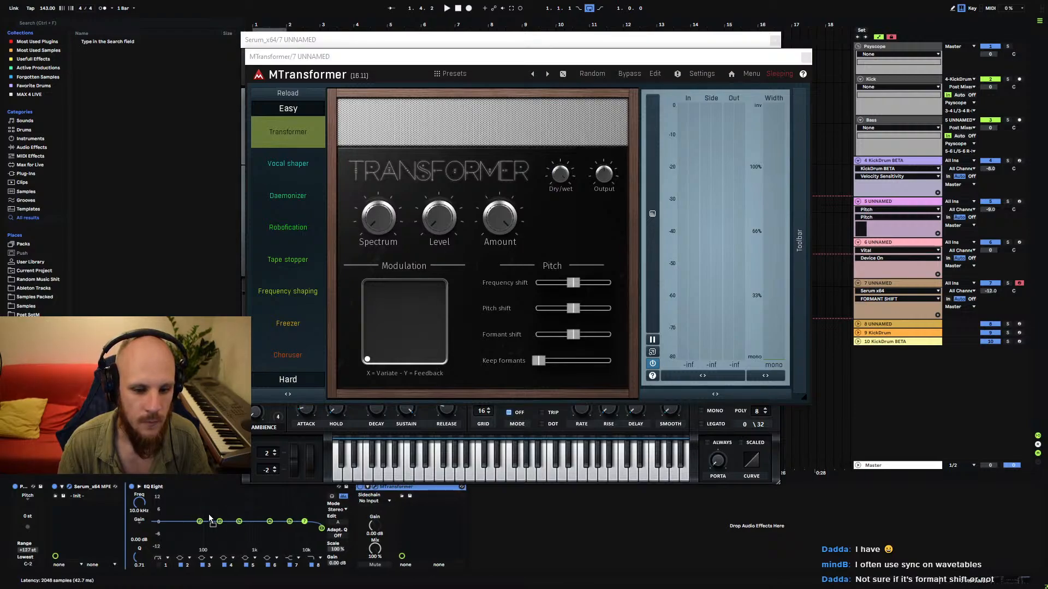
mouse_move(573, 335)
mouse_down()
mouse_move(607, 334)
mouse_move(574, 334)
mouse_up()
double_click(574, 335)
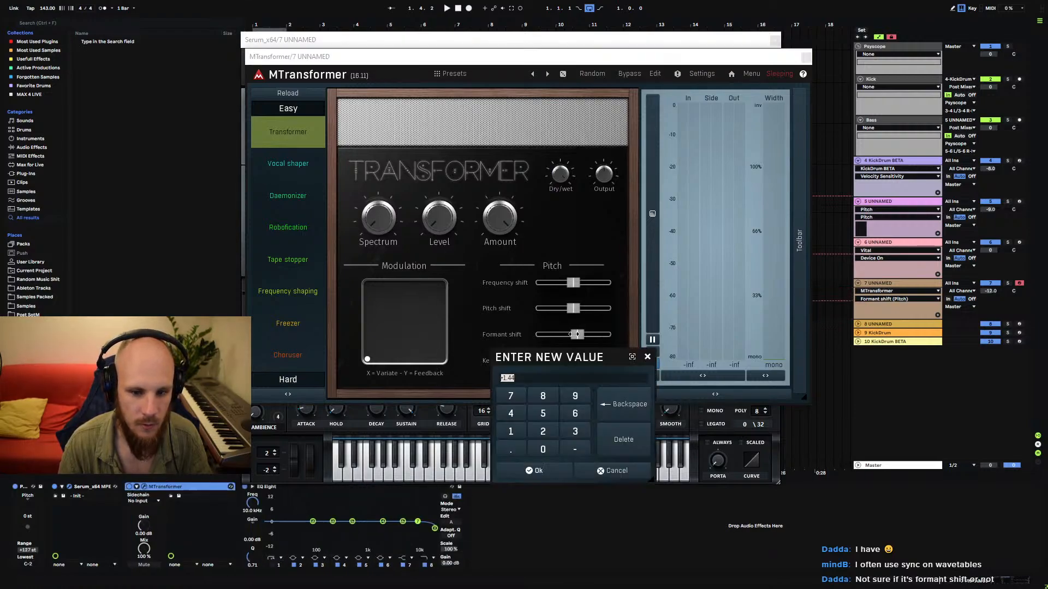
key(Return)
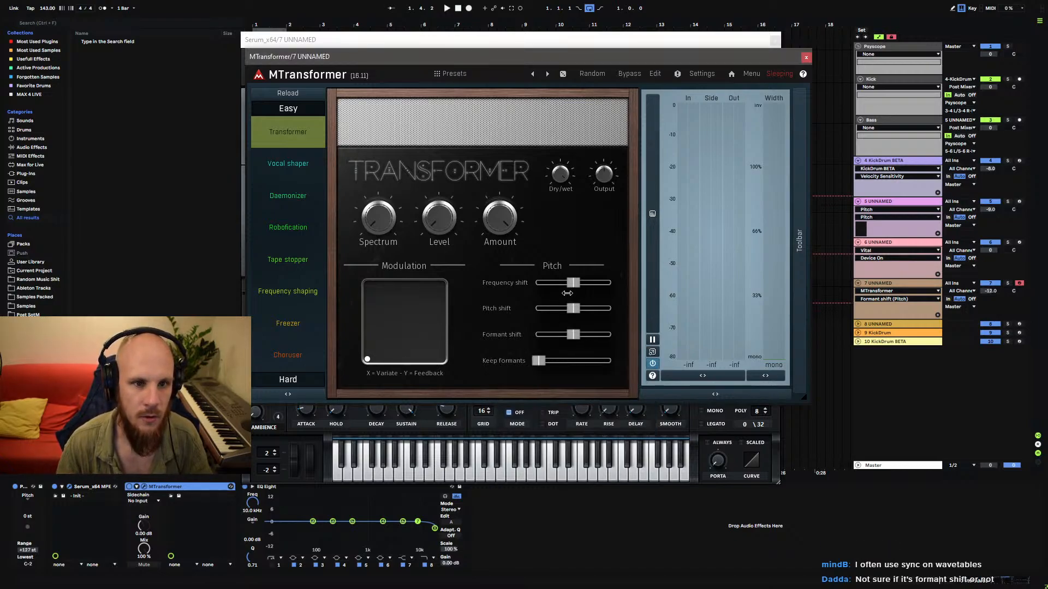
Audition MTransformer's Formant shift between centre and about +9.46 during playback, and delete MTransformer from the track.
click(492, 39)
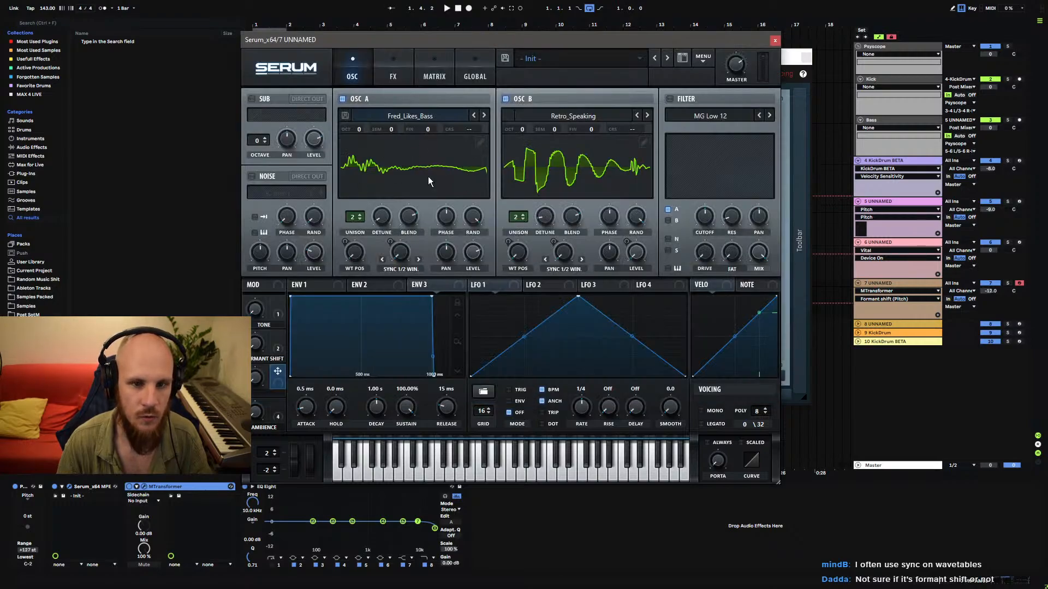
right_click(392, 242)
click(502, 218)
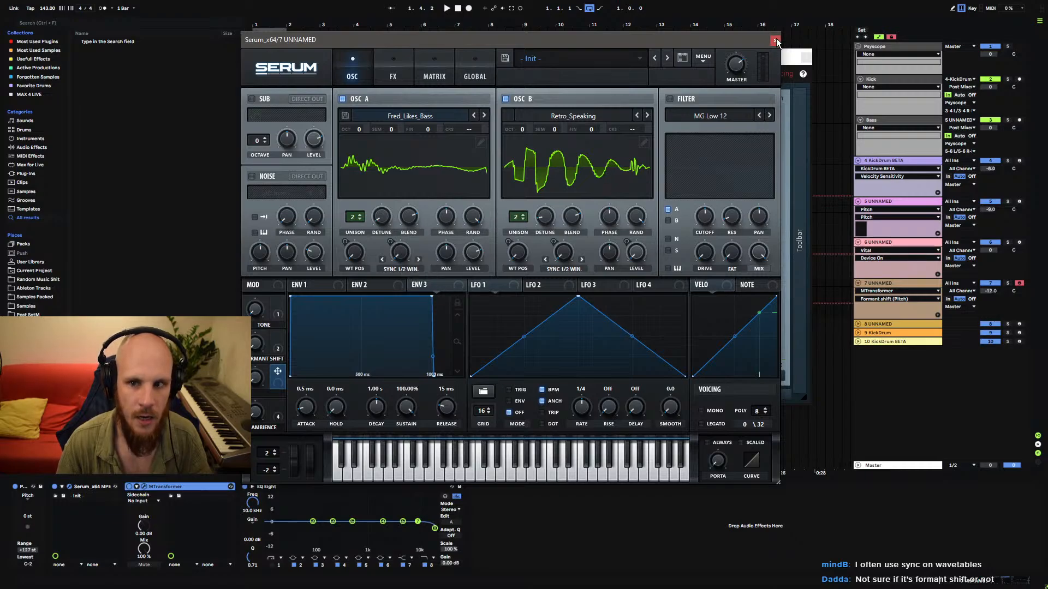
click(791, 62)
key(space)
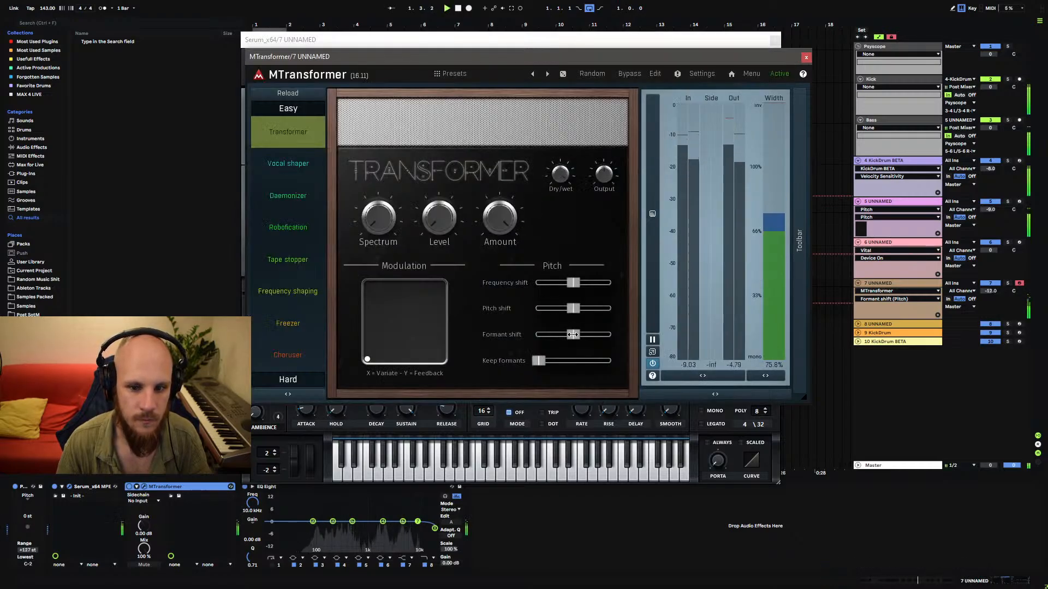
mouse_move(575, 335)
mouse_down()
mouse_move(608, 335)
mouse_move(584, 334)
mouse_move(594, 335)
mouse_up()
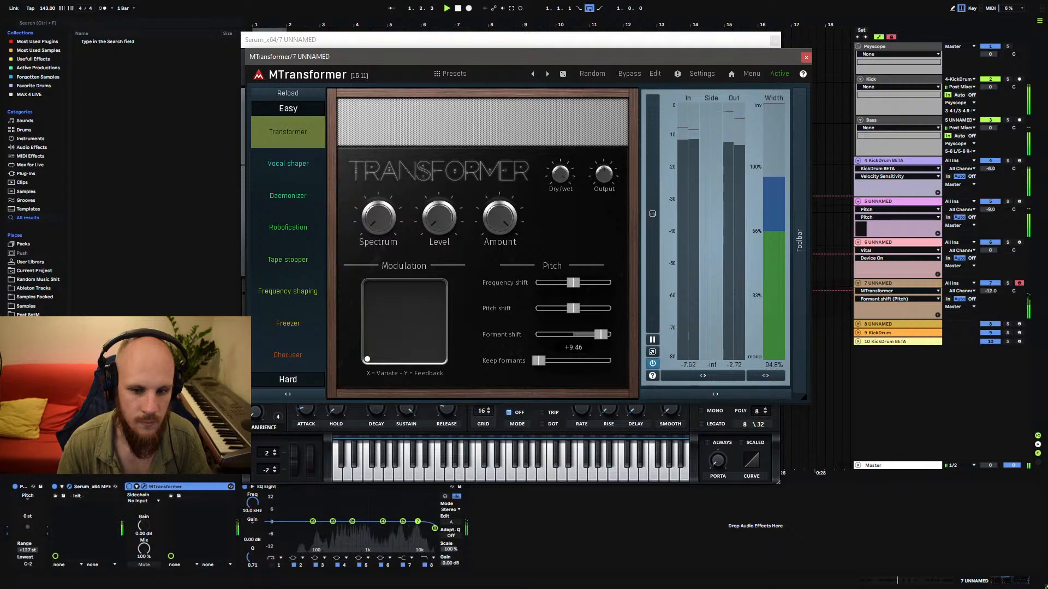
drag(594, 335, 575, 335)
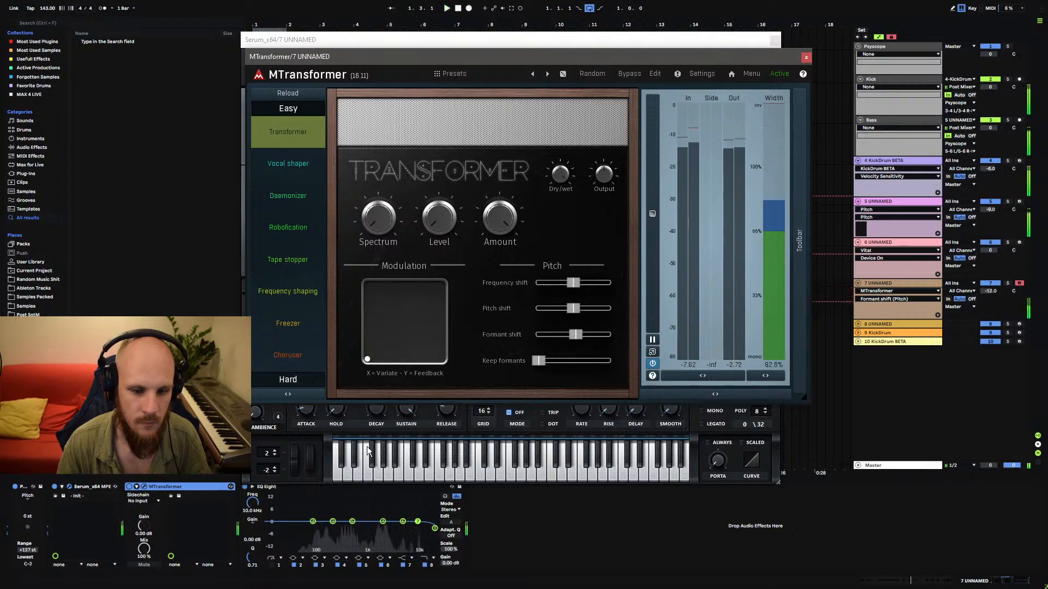
click(154, 489)
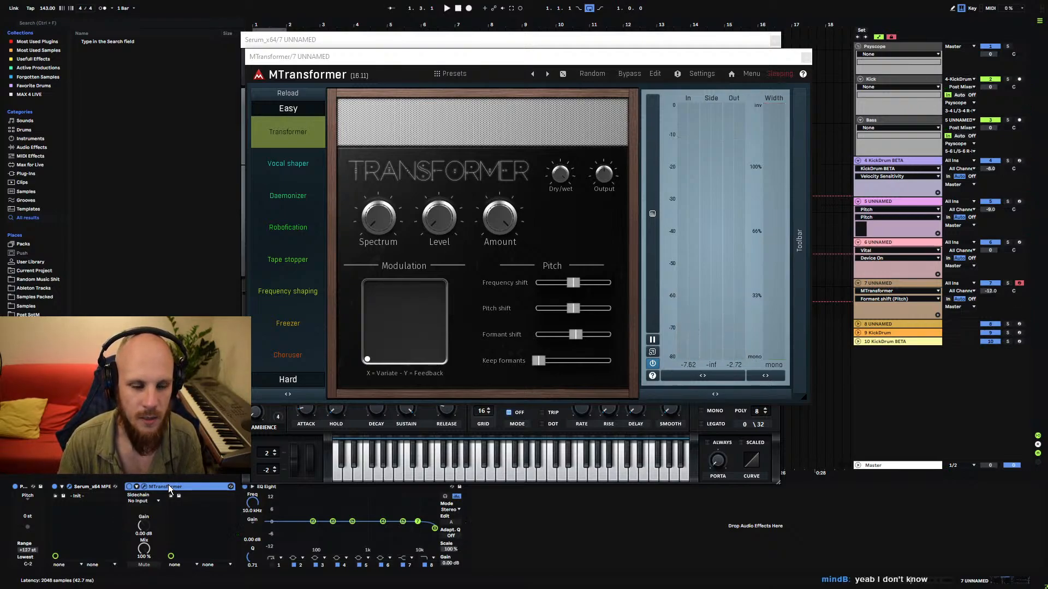
key(Delete)
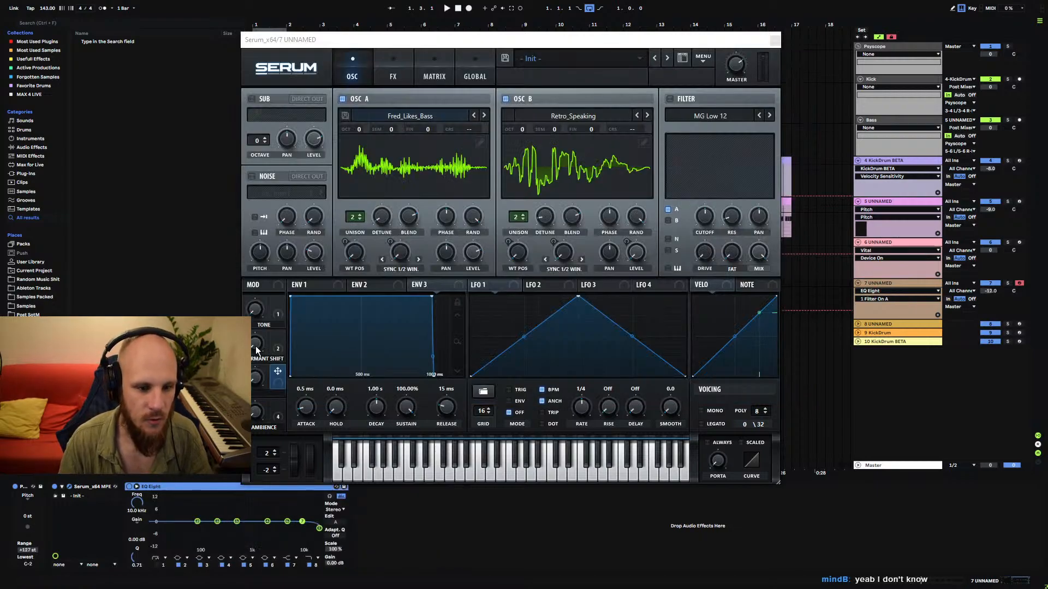
Play the patch and sweep Serum's formant shift macro up and down repeatedly to compare the sound.
key(space)
mouse_move(257, 349)
mouse_down()
mouse_move(283, 268)
mouse_move(267, 366)
mouse_up()
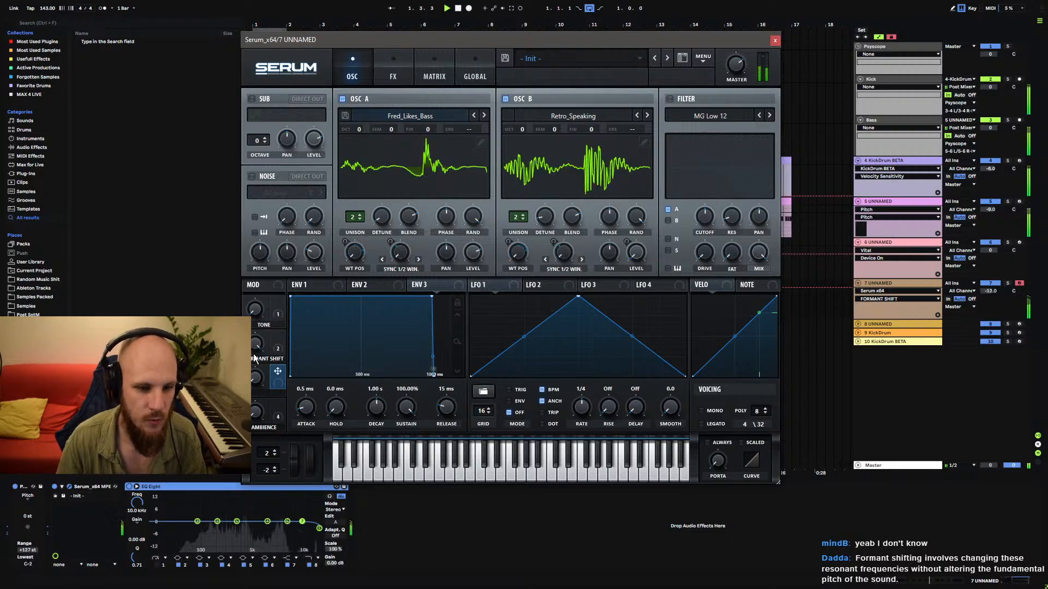
mouse_move(252, 376)
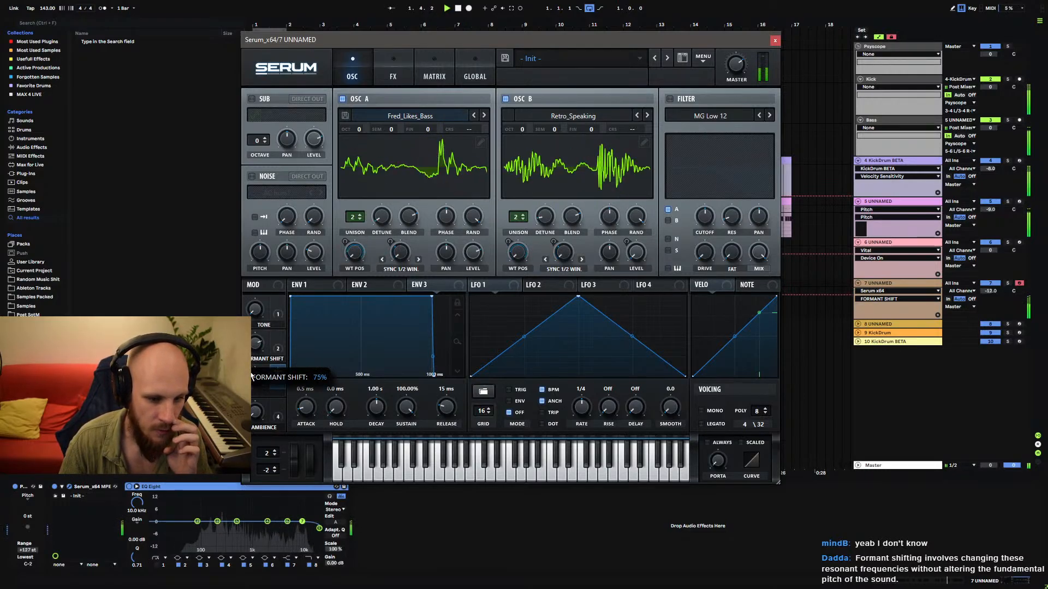
drag(251, 376, 247, 461)
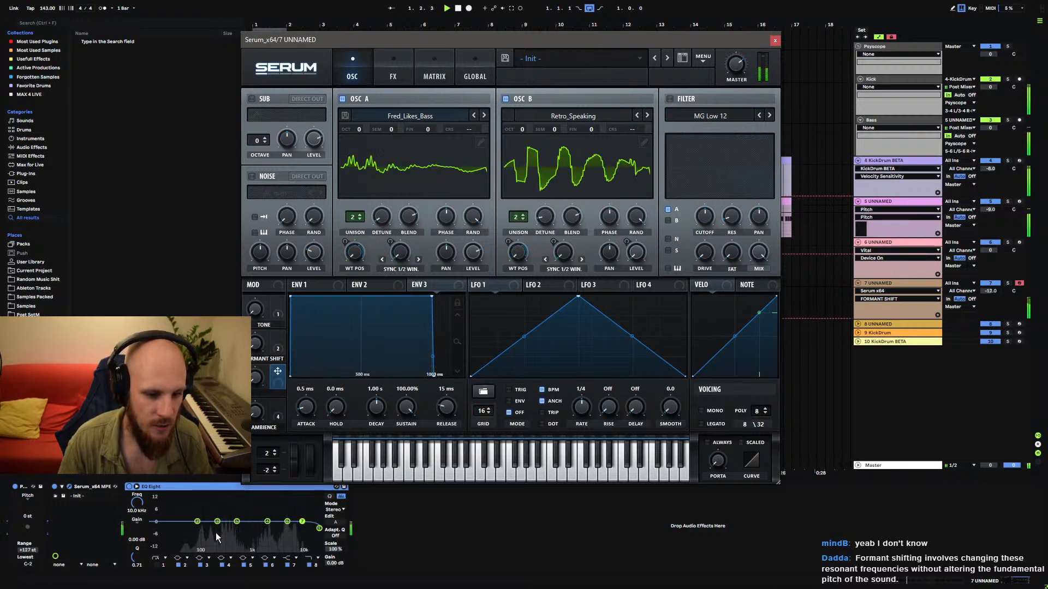
mouse_move(260, 344)
drag(261, 344, 297, 236)
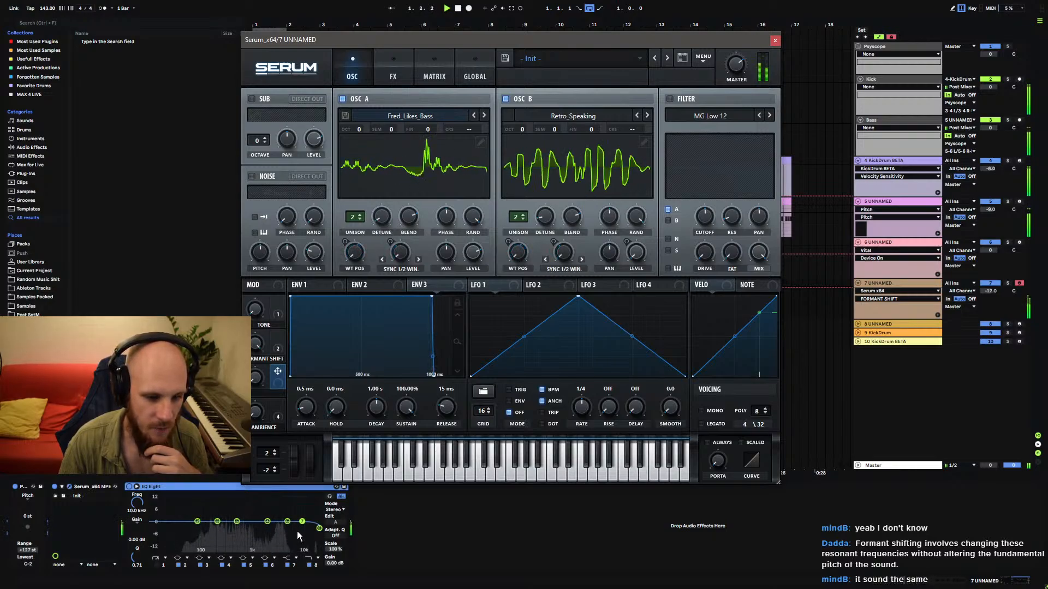
drag(259, 343, 254, 391)
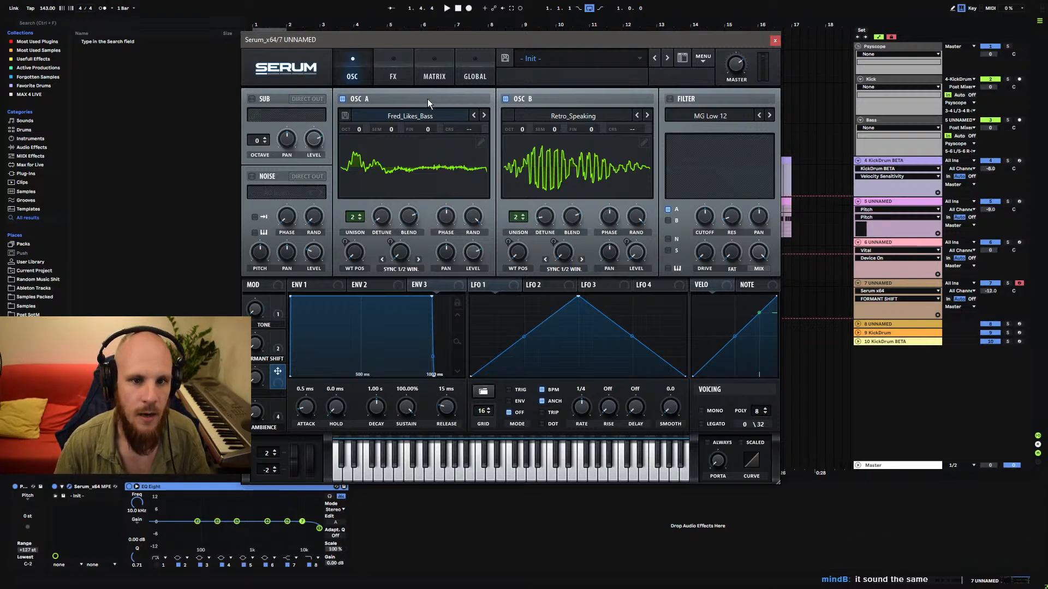
Check the macro modulations in the matrix, and play the patch with the oscillators in view.
click(434, 77)
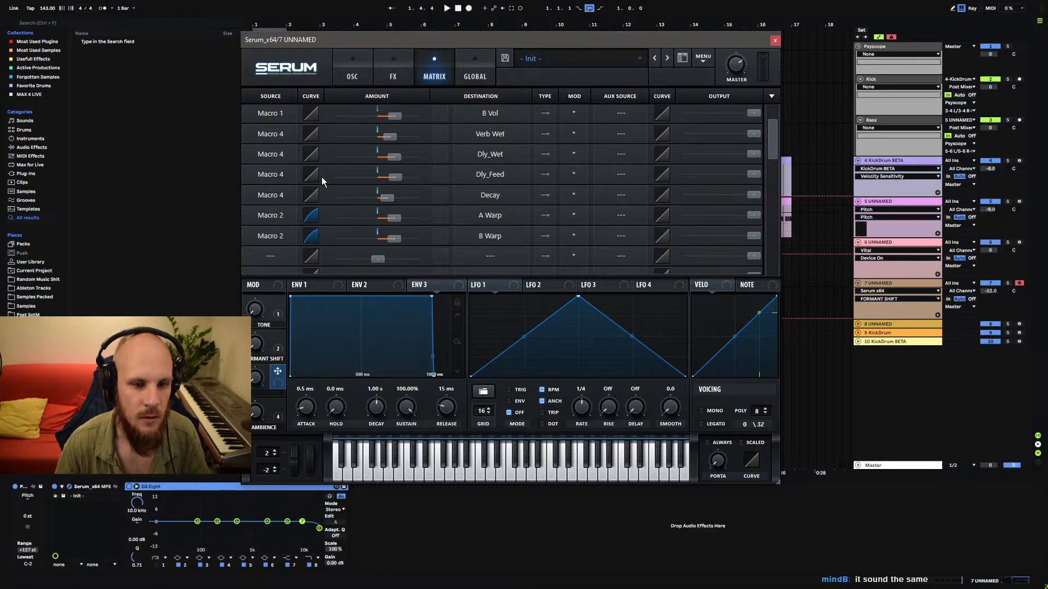
click(354, 64)
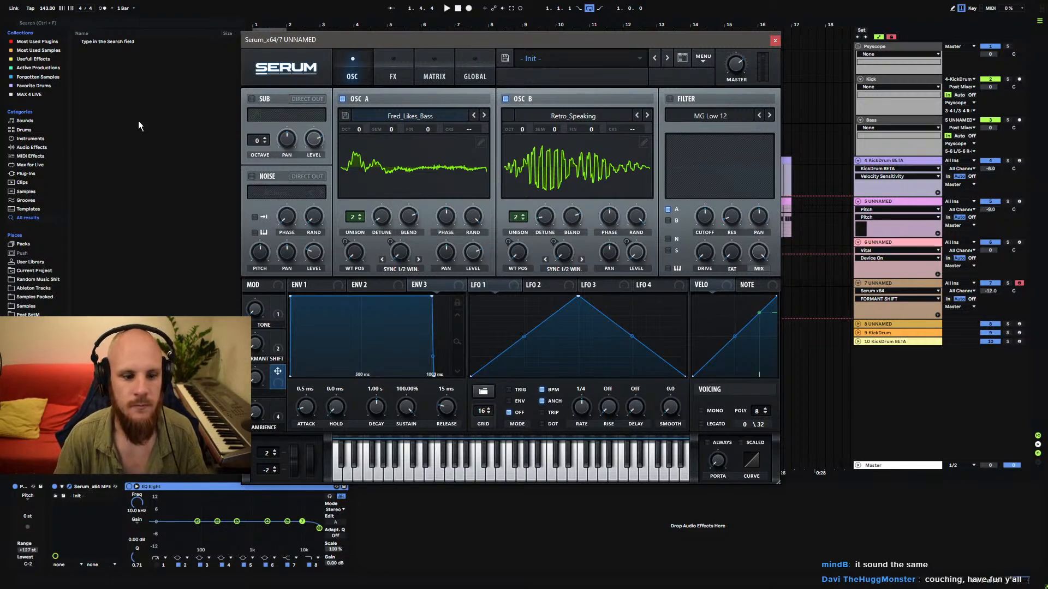
mouse_move(434, 40)
mouse_down()
mouse_move(578, 44)
mouse_move(416, 46)
mouse_up()
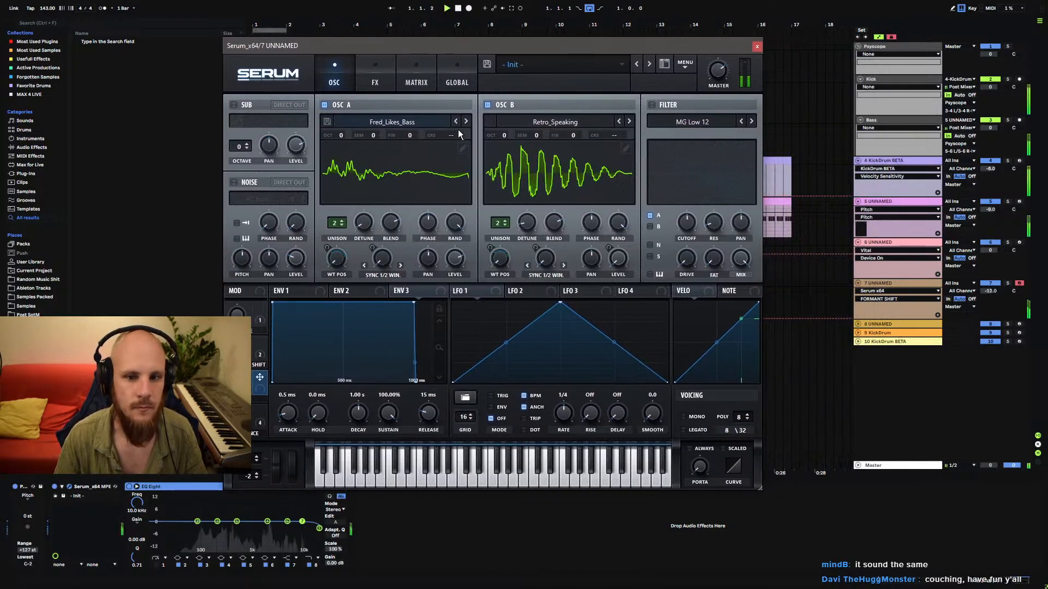
key(space)
Shorten Env 1's decay to 76 ms with Macro 3 modulating its decay, sustain and release, and adjust the macro during playback.
click(304, 290)
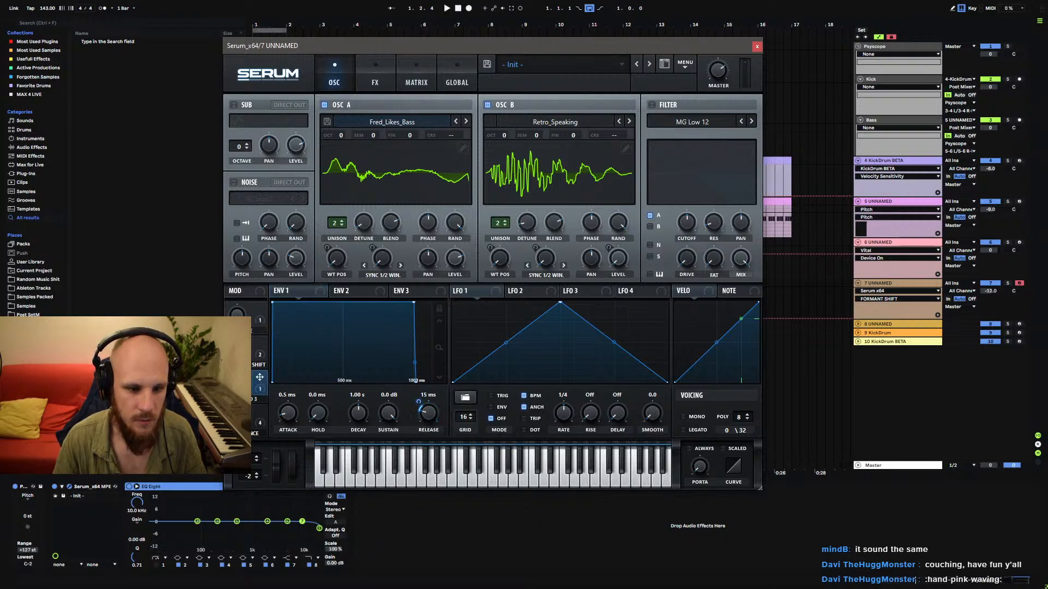
drag(383, 408, 349, 432)
key(space)
drag(241, 390, 240, 371)
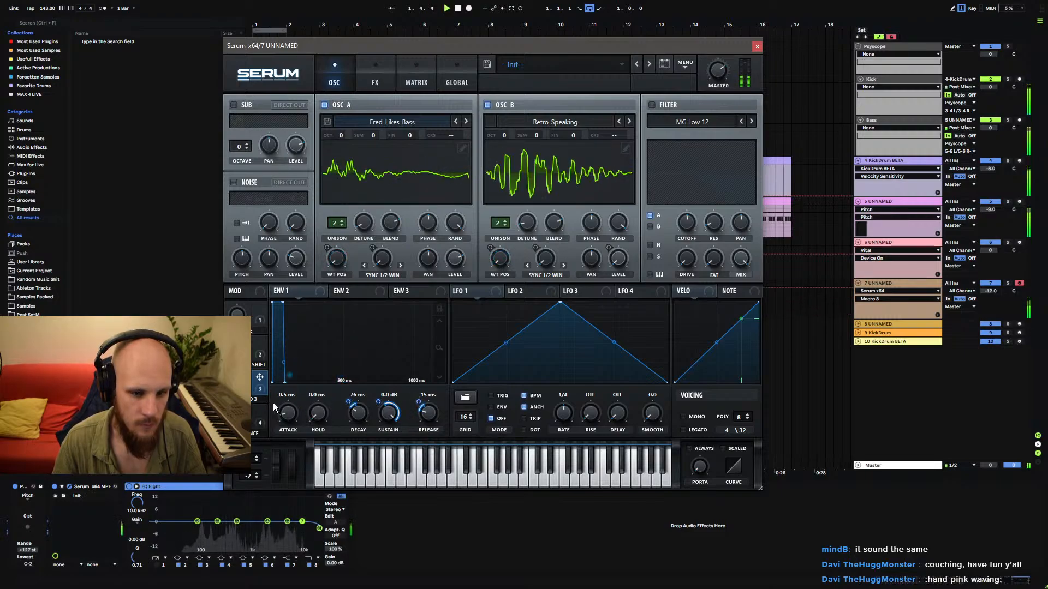
Rename Macro 3 as "Plucky" and audition it together with the ambience macro.
text(funky)
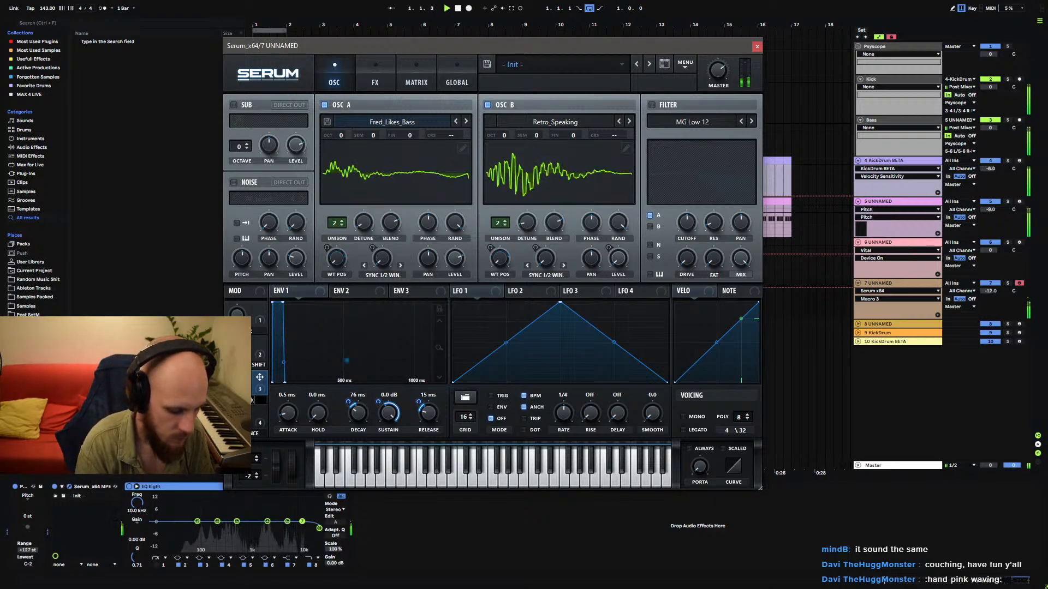
key(Return)
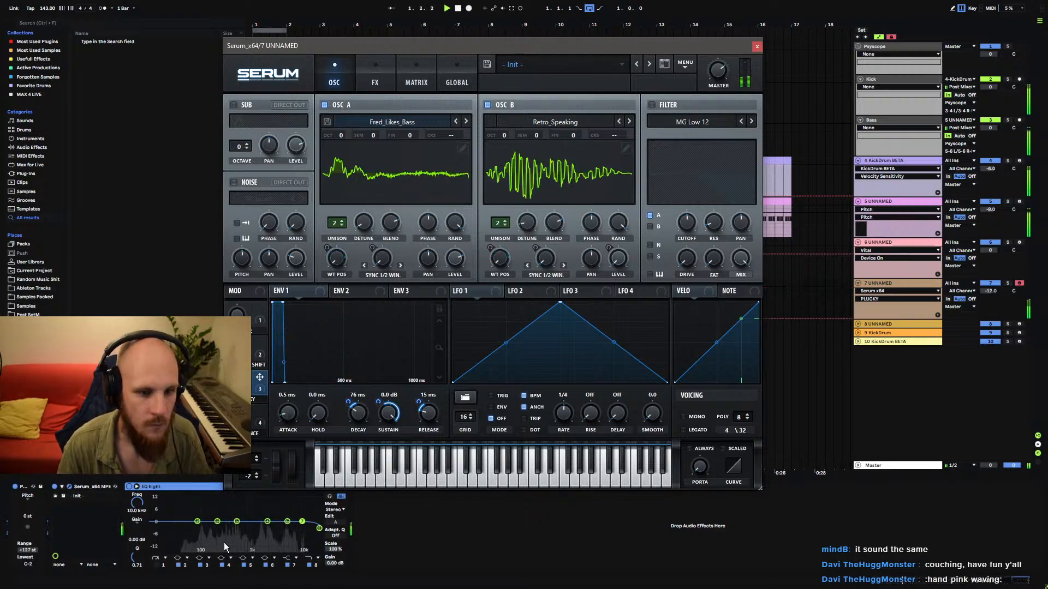
drag(237, 418, 237, 412)
click(237, 382)
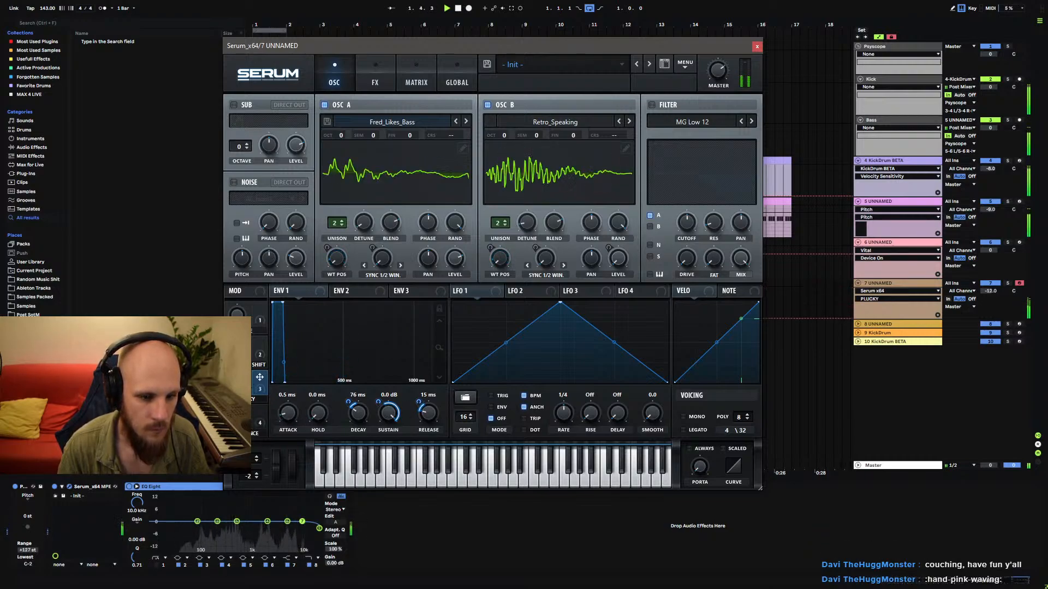
drag(237, 417, 223, 545)
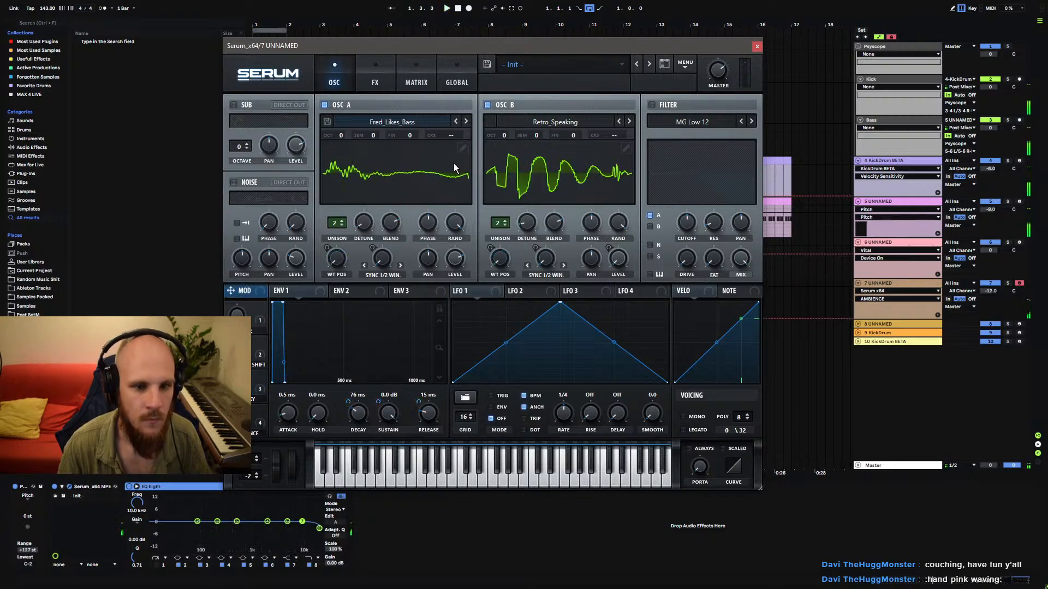
Set Mod Wheel as the inverted auxiliary source for the NoteOn Rand1 modulations of A WTPos and B WTPos.
click(423, 82)
scroll(554, 231, up, 2)
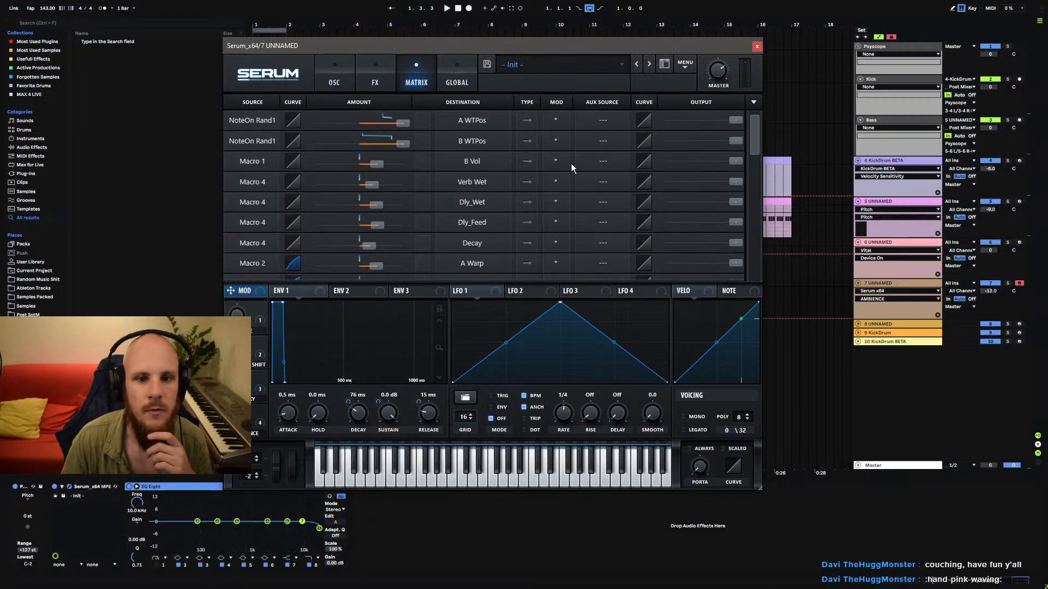
click(602, 120)
click(619, 145)
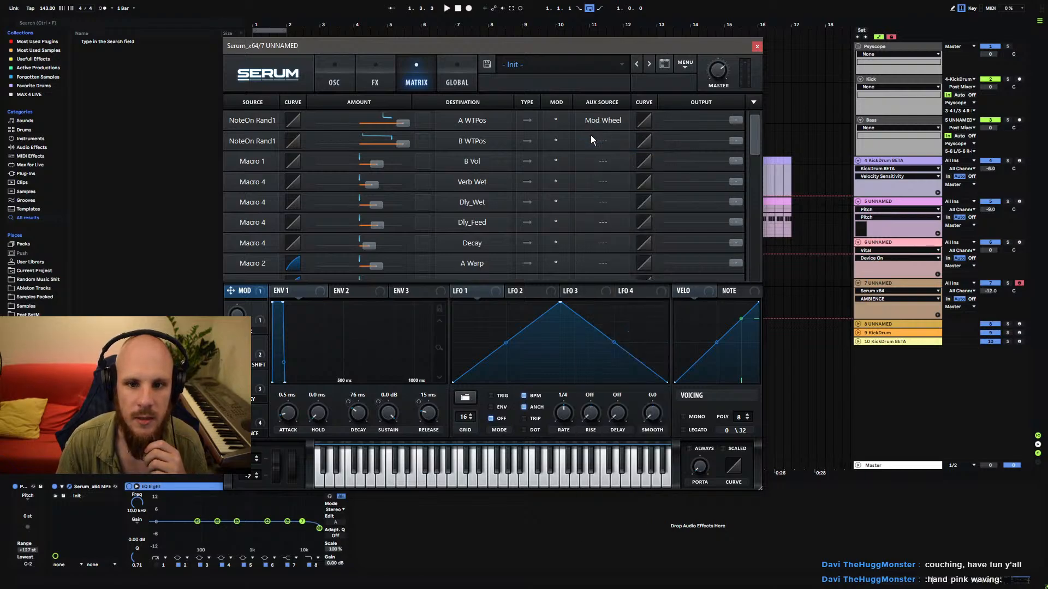
click(594, 139)
click(620, 170)
click(557, 121)
click(559, 145)
click(560, 145)
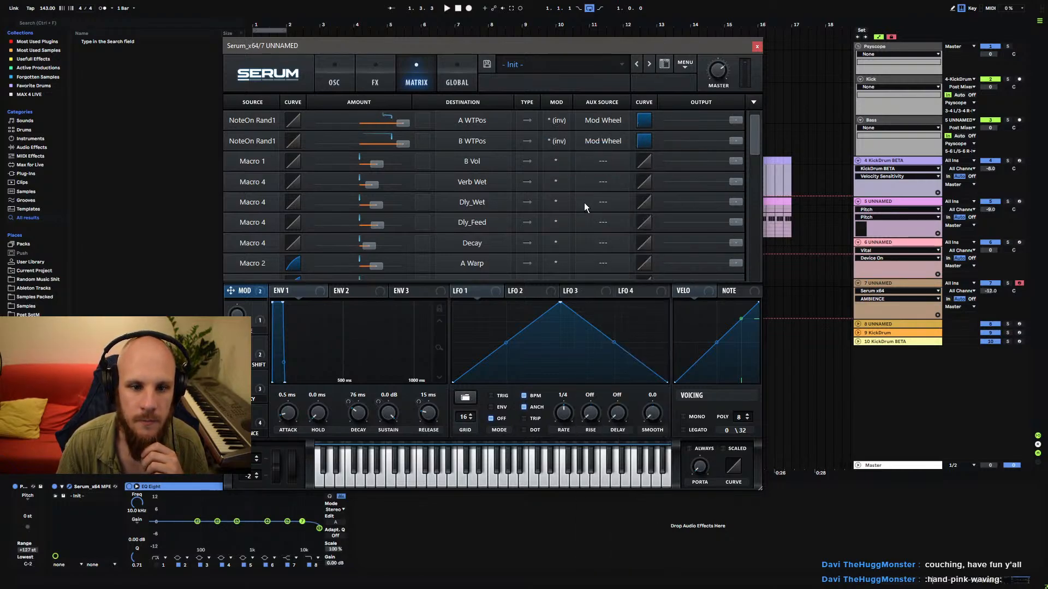
Assign Mod Wheel as the source of the two free matrix rows below the Macro 3 entries, with both amounts raised to maximum.
scroll(584, 205, down, 3)
scroll(584, 205, down, 5)
click(263, 205)
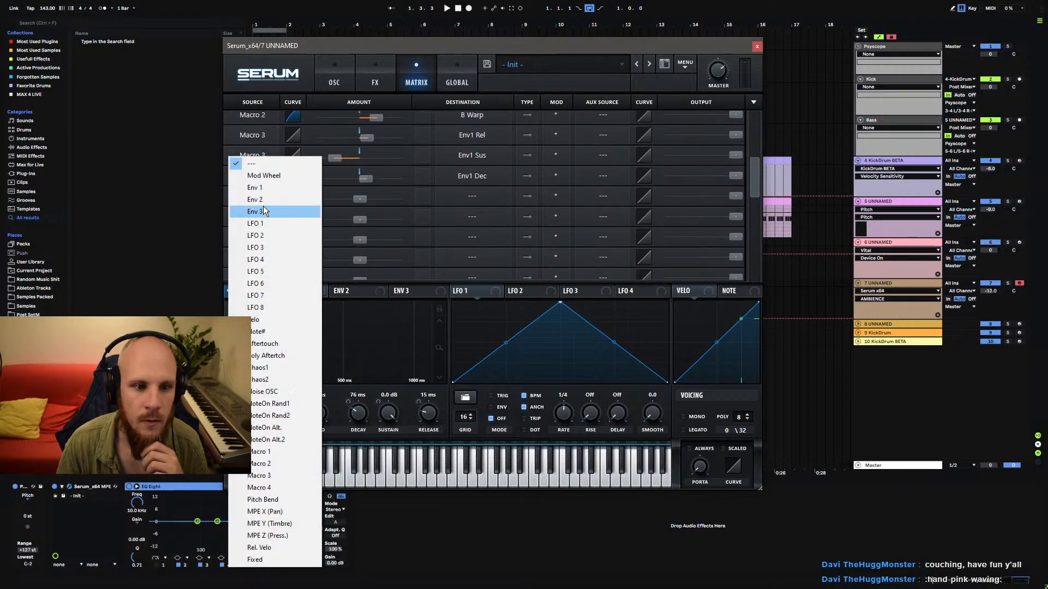
click(264, 175)
drag(360, 198, 370, 201)
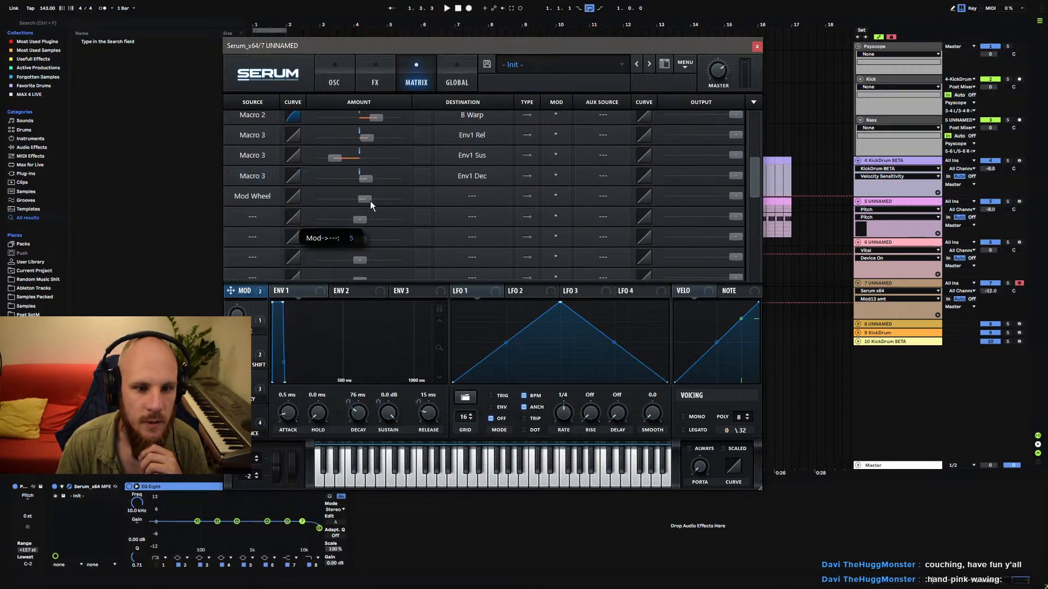
click(266, 217)
click(264, 175)
Route the two new Mod Wheel rows to the wavetable positions of oscillators A and B, A WTPos and B WTPos.
click(472, 217)
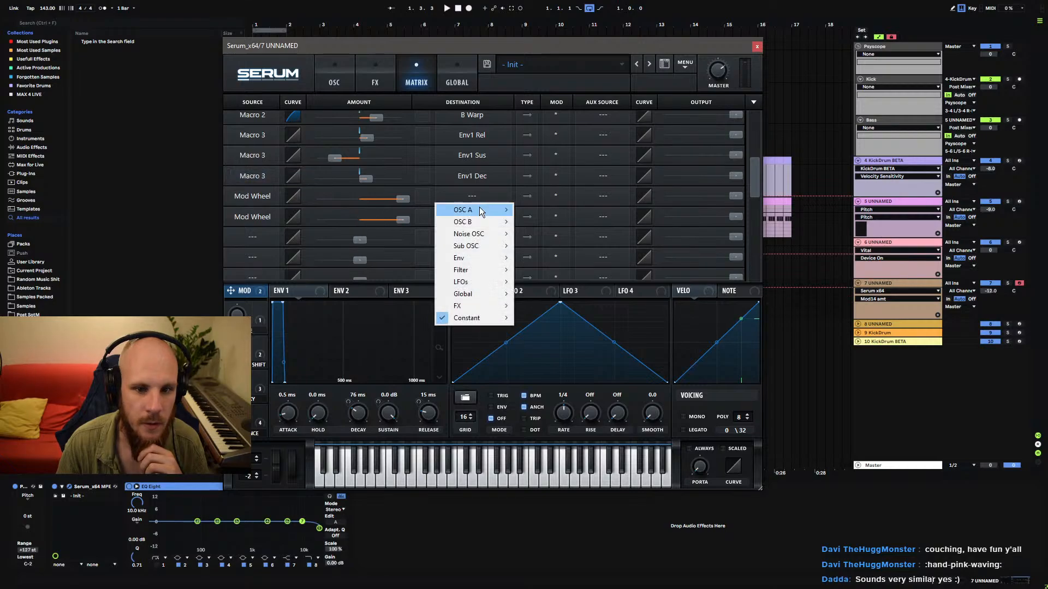
mouse_move(479, 210)
click(546, 317)
click(489, 216)
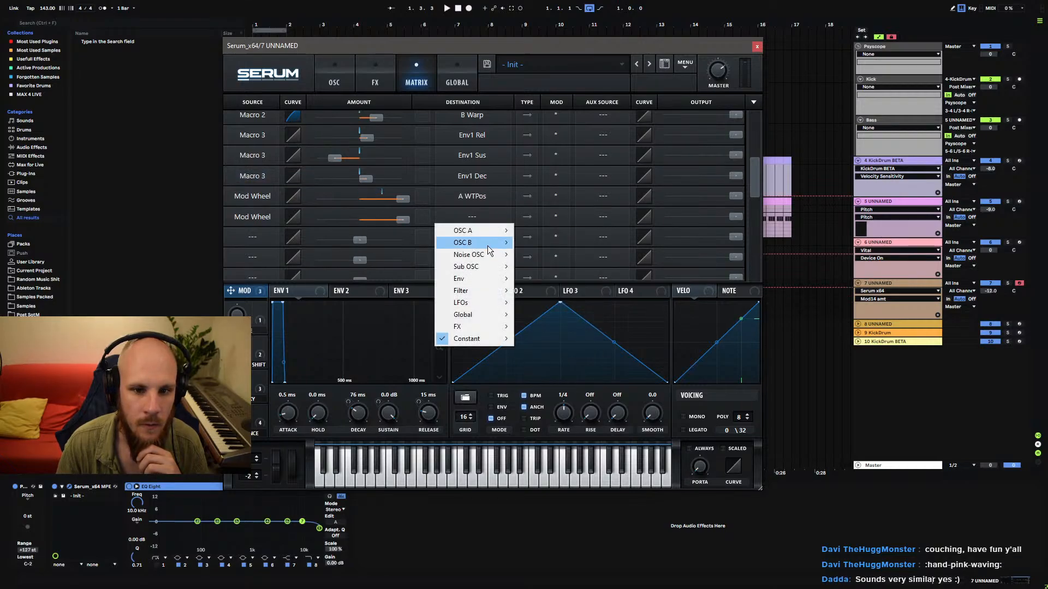
mouse_move(483, 242)
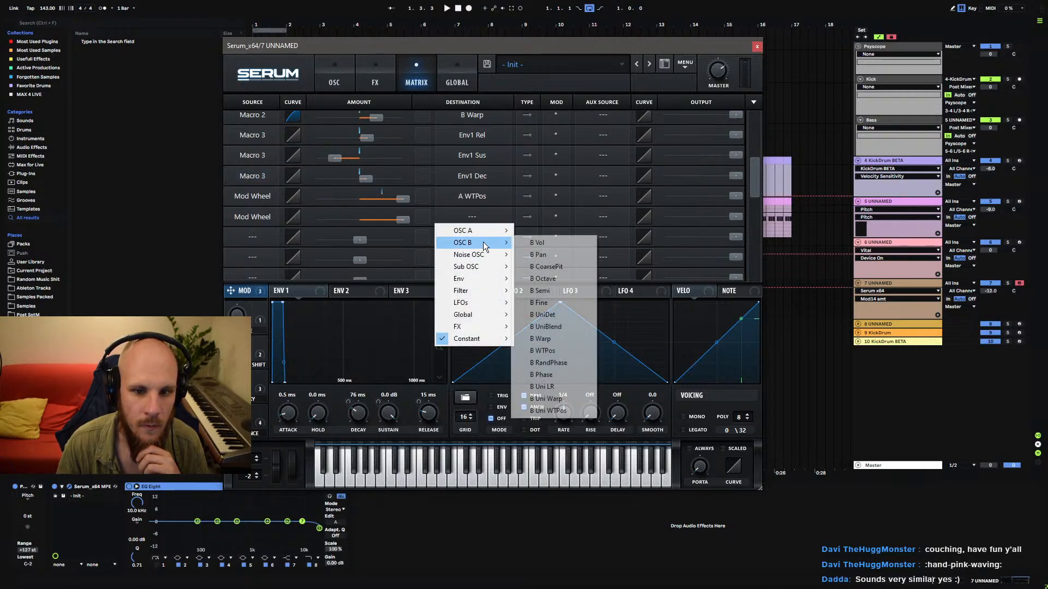
click(552, 349)
Play the patch while sweeping the mod wheel and varying the formant shift and layer macros, returning the mod wheel to 0%.
key(space)
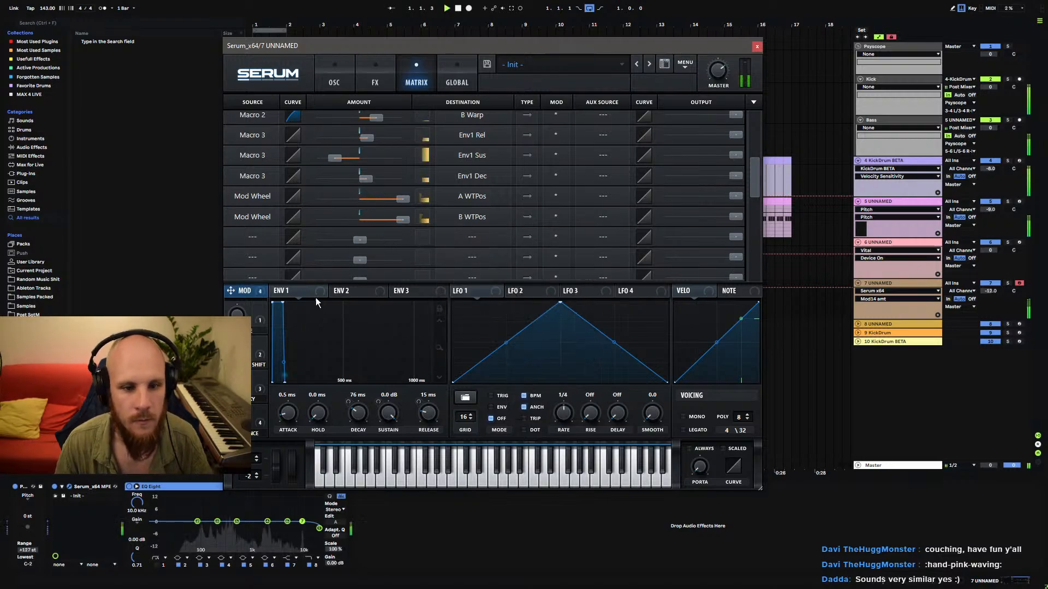
mouse_move(289, 469)
mouse_down()
mouse_move(304, 364)
mouse_move(296, 428)
mouse_move(285, 263)
mouse_move(298, 490)
mouse_move(299, 475)
mouse_up()
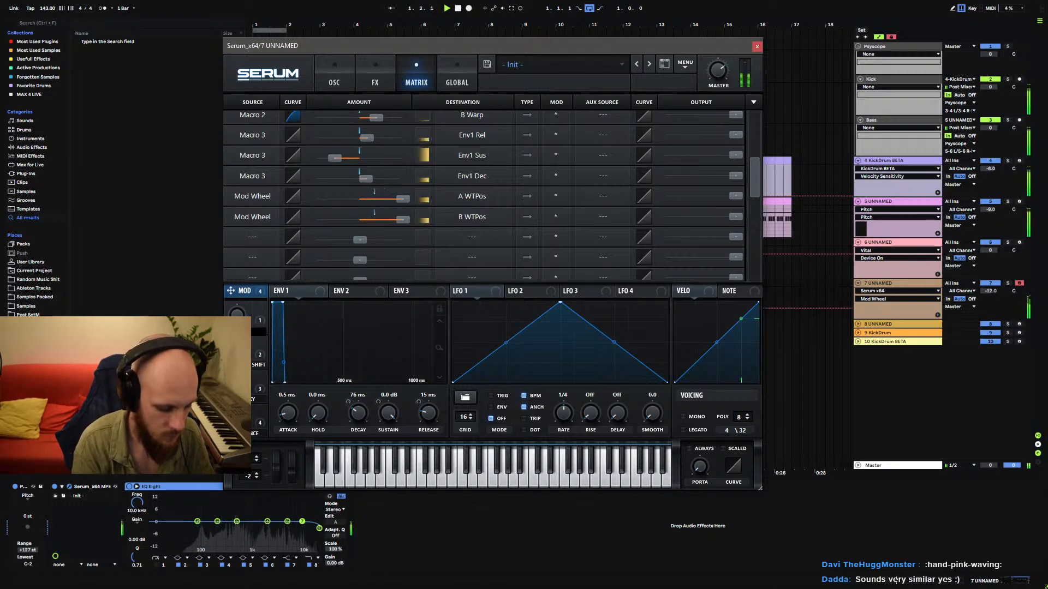
drag(294, 465, 299, 498)
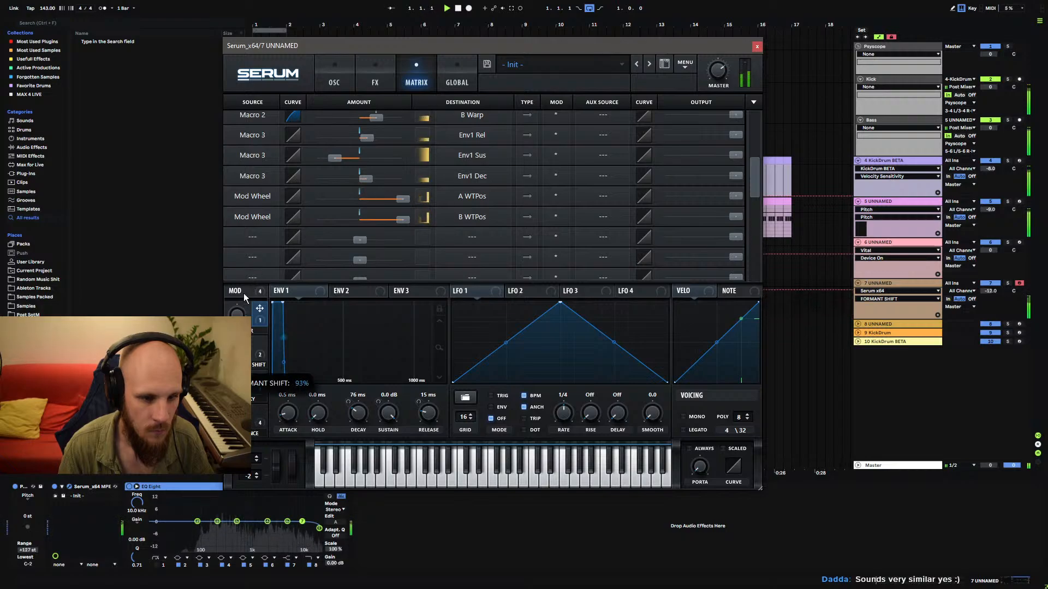
click(237, 350)
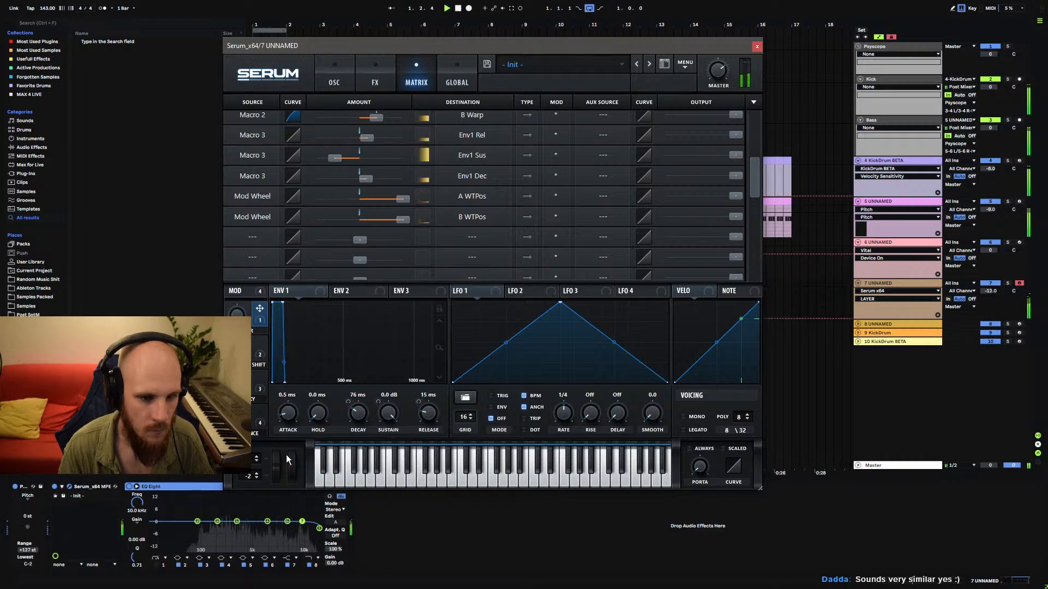
drag(298, 469, 288, 495)
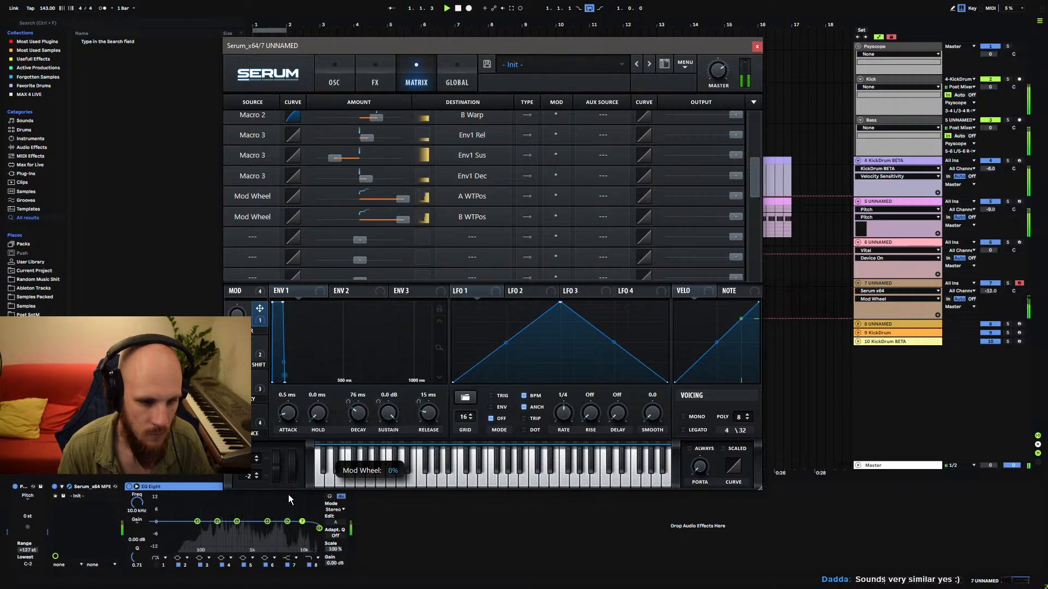
Remove frames 4 to 7 from oscillator A's wavetable in the table editor.
click(334, 79)
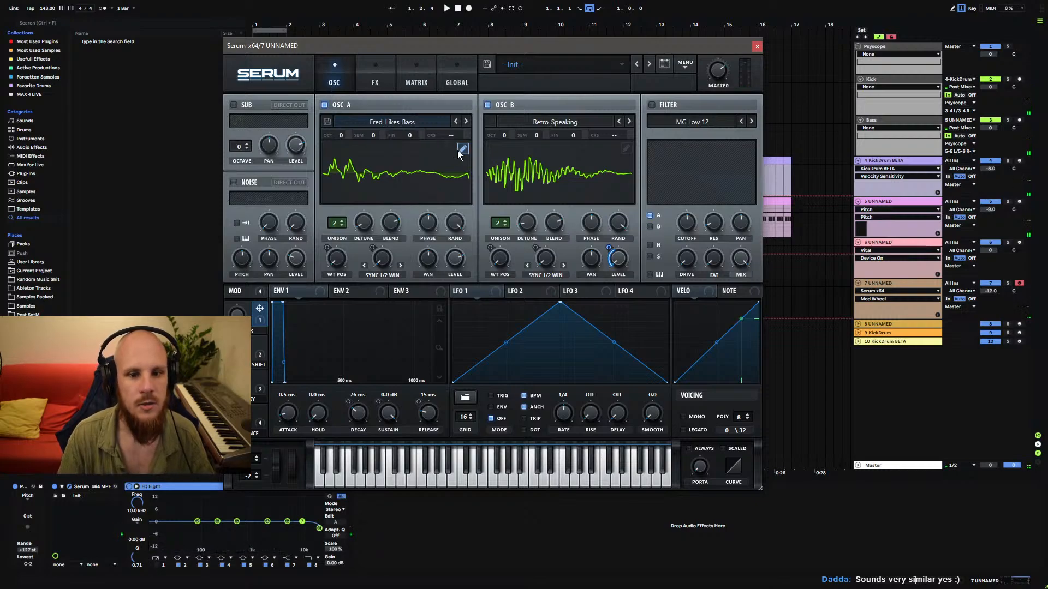
double_click(423, 191)
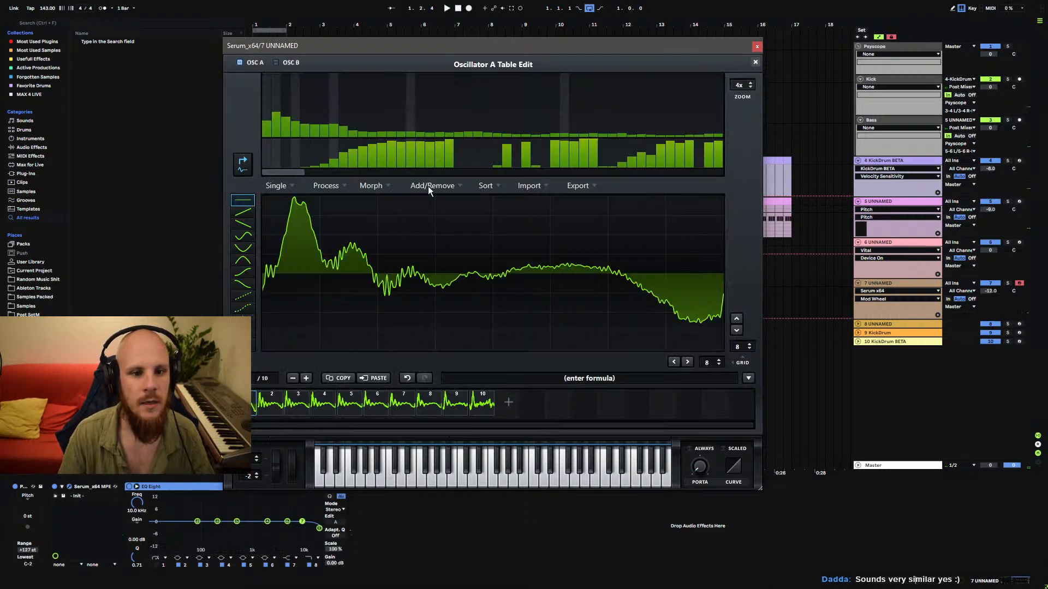
click(324, 404)
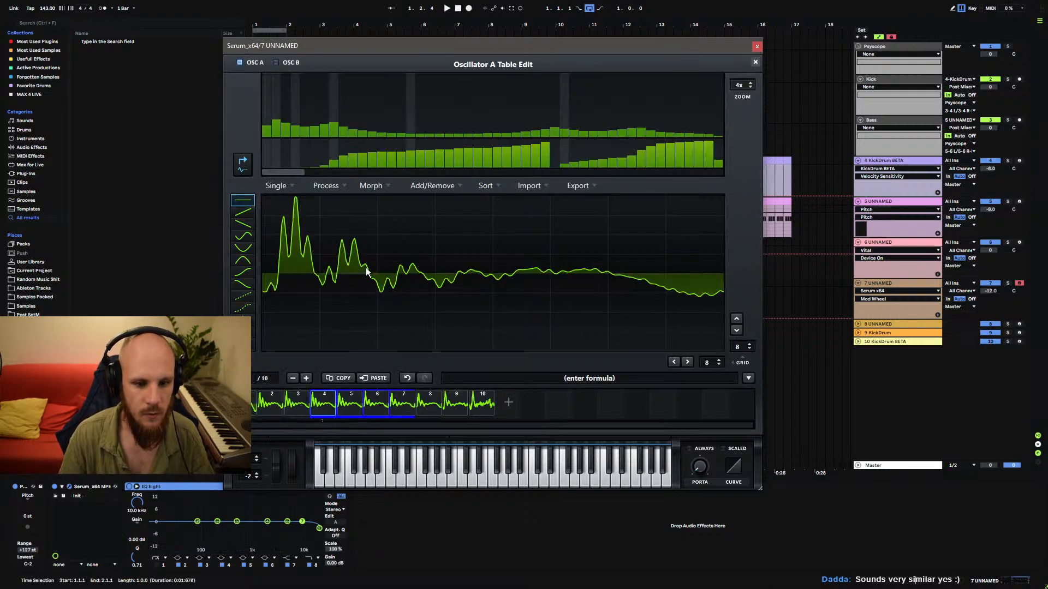
click(434, 187)
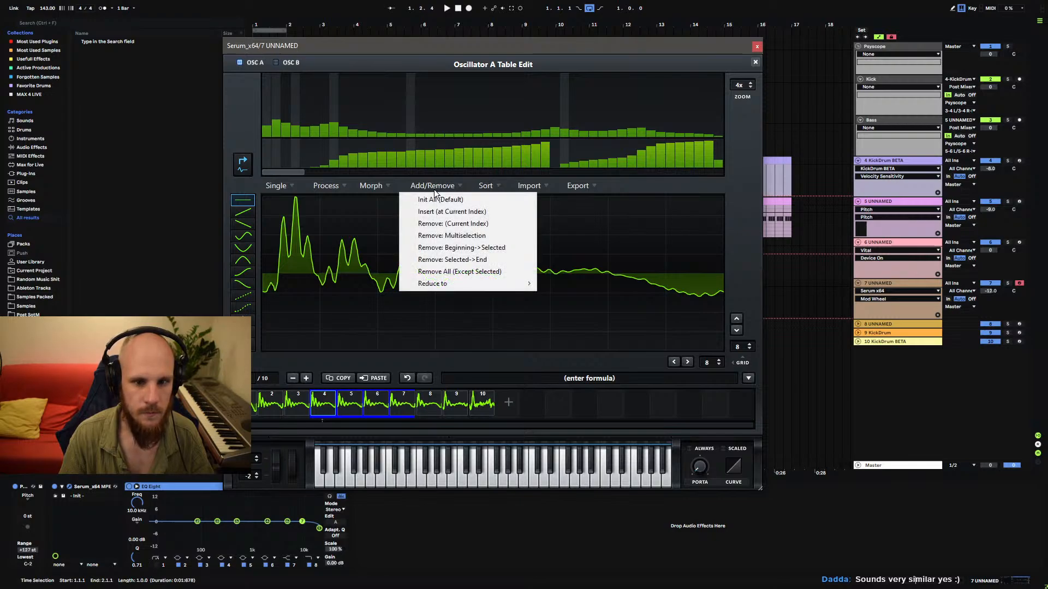
click(442, 236)
Apply a spectral morph across oscillator A's remaining wavetable frames, close the table editor and test the mod wheel.
click(372, 186)
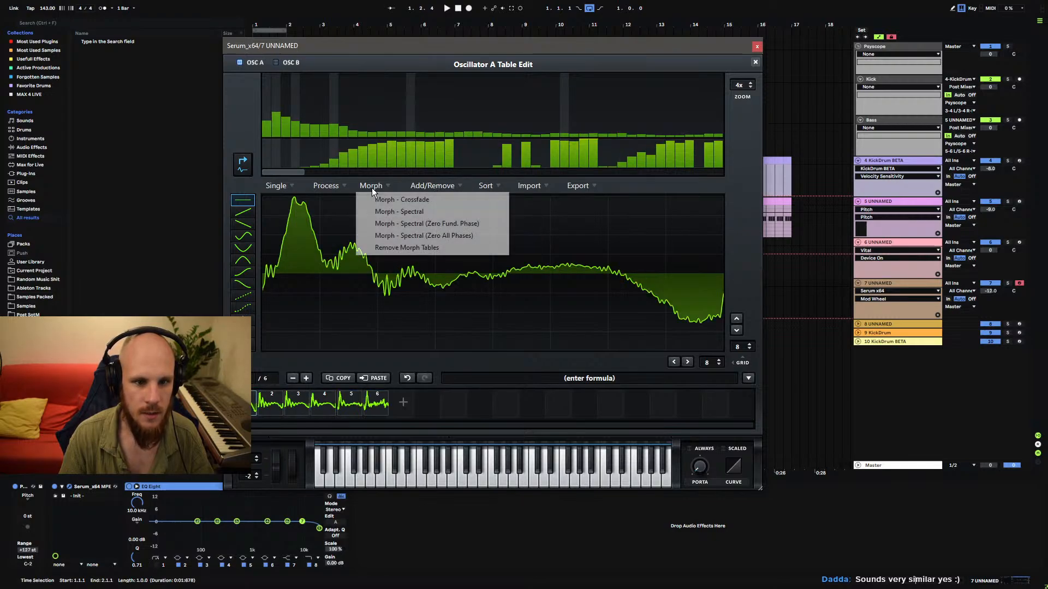
click(414, 213)
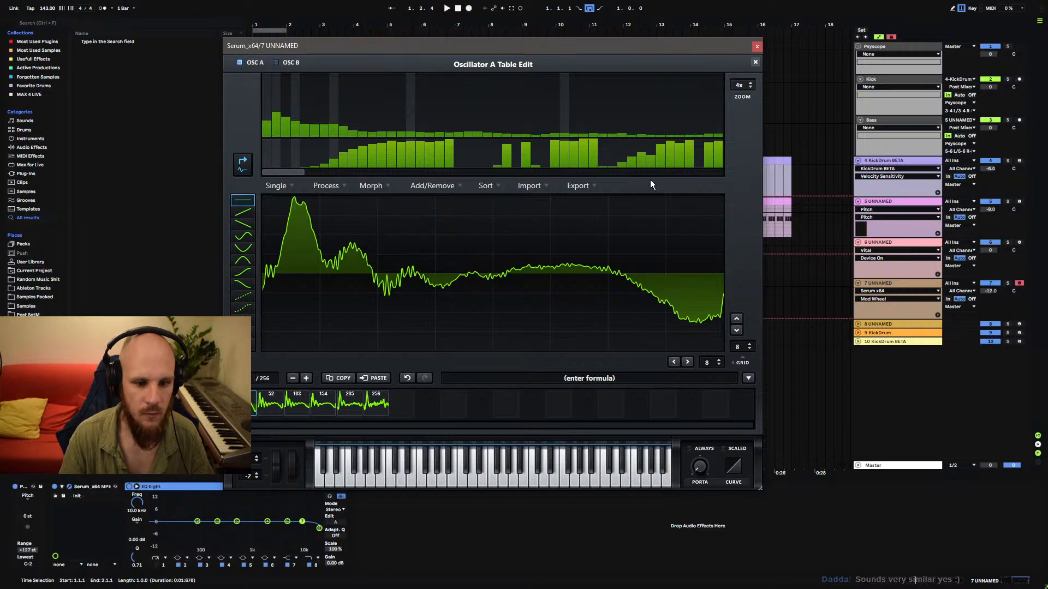
click(755, 62)
mouse_move(286, 462)
mouse_down()
mouse_move(300, 441)
mouse_move(305, 367)
mouse_move(299, 475)
mouse_up()
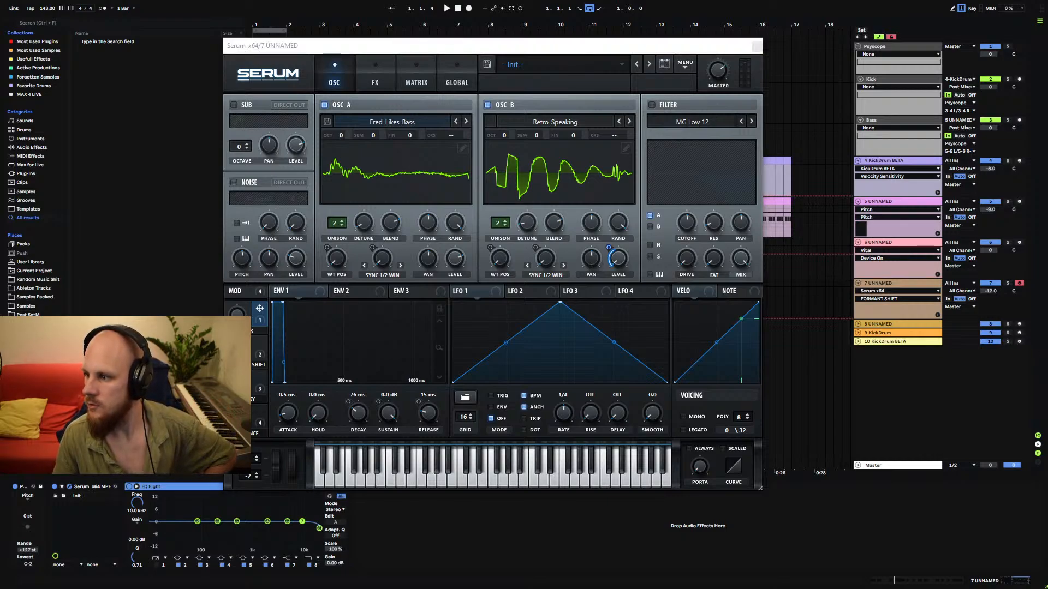
Fill in the preset's author name and the description "Talking IWish Inspired Synth (Mod = Formant)".
click(644, 82)
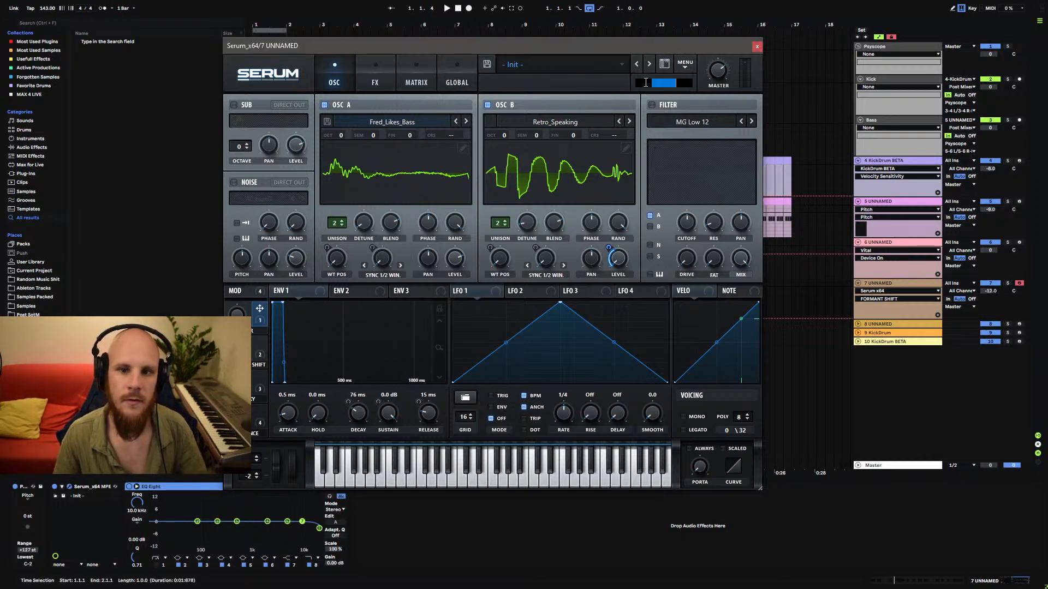
text(Projektor)
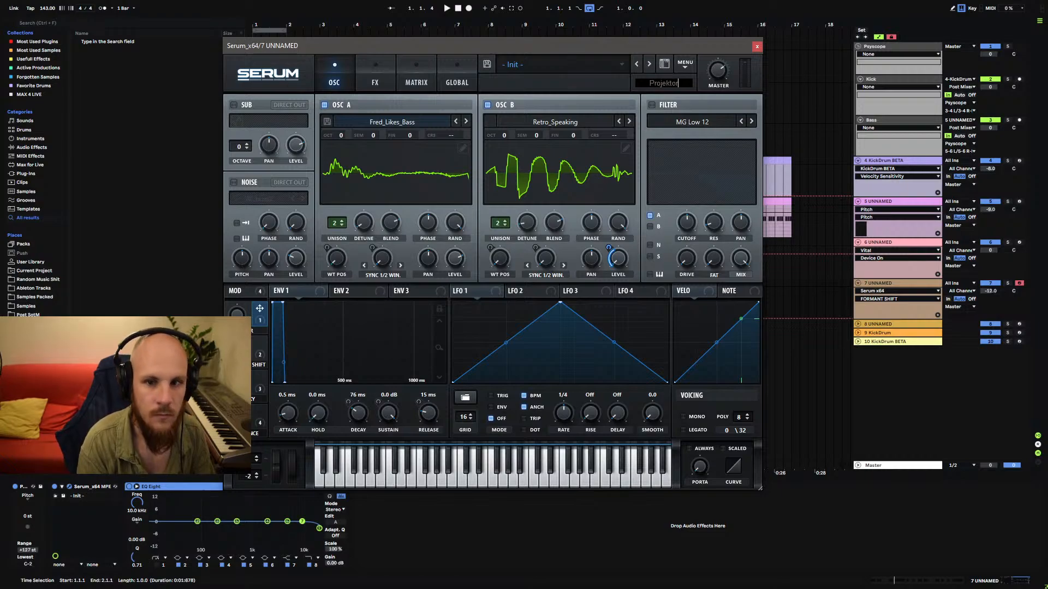
click(549, 83)
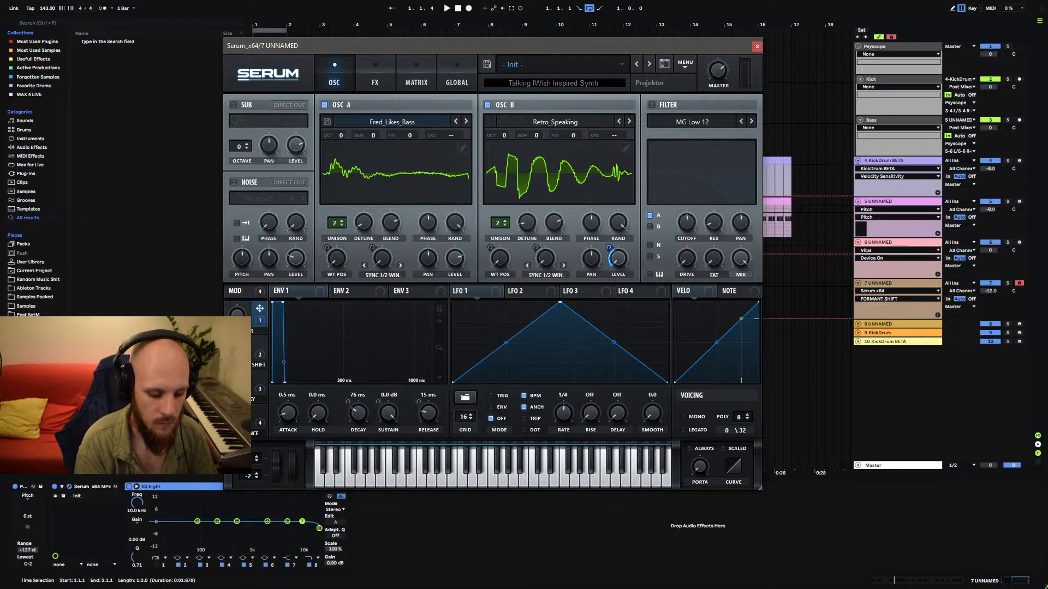
text(Mod )
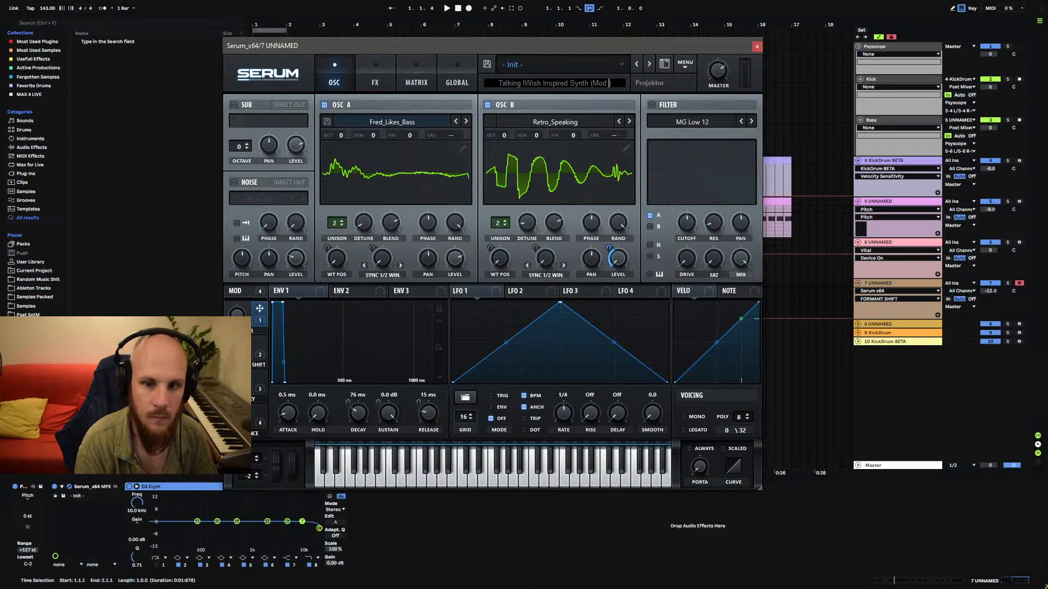
text(=)
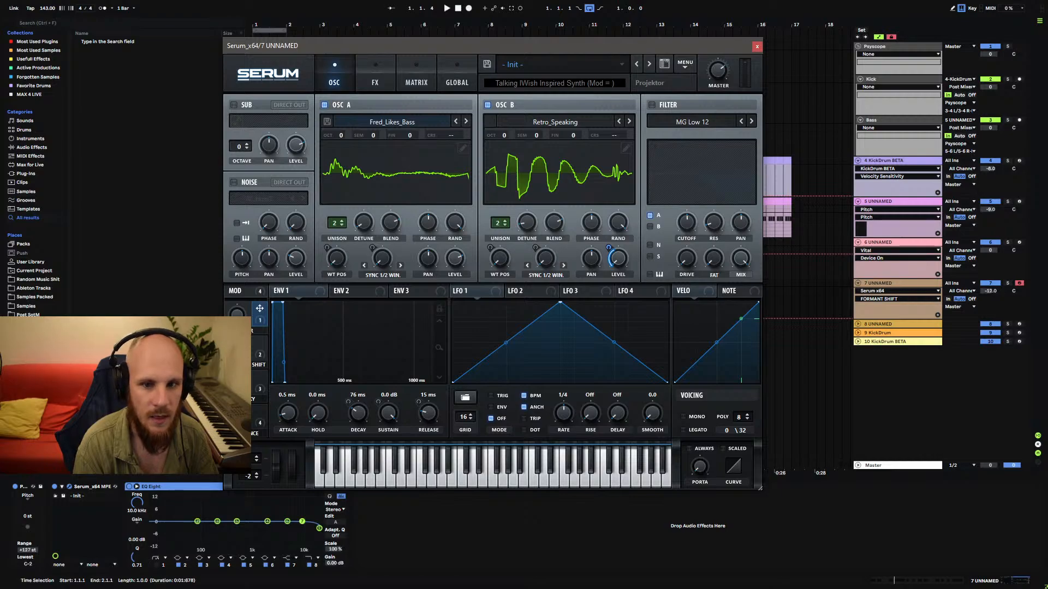
text(Formant)
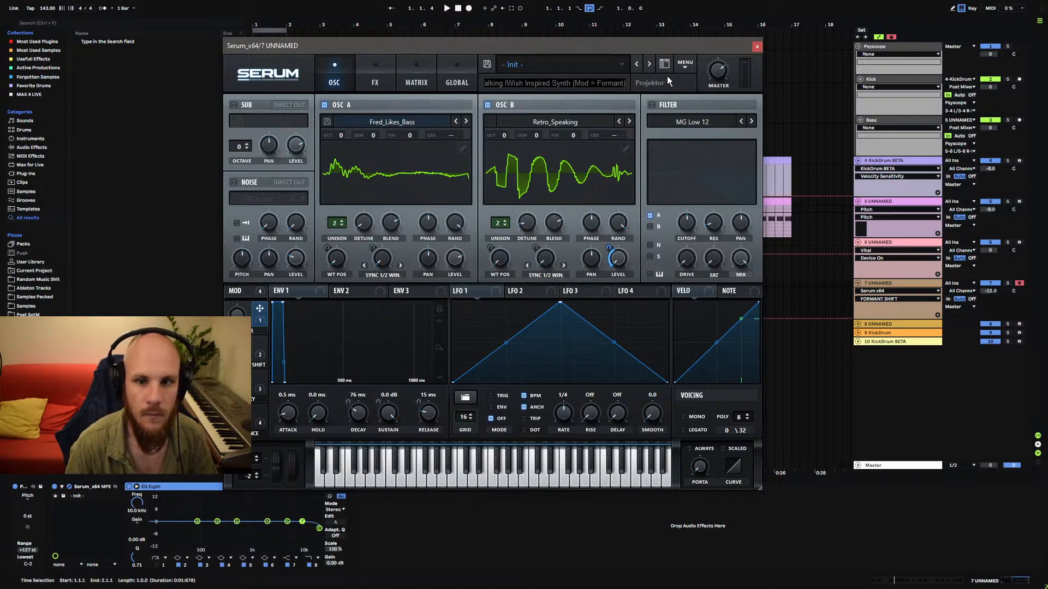
key(Return)
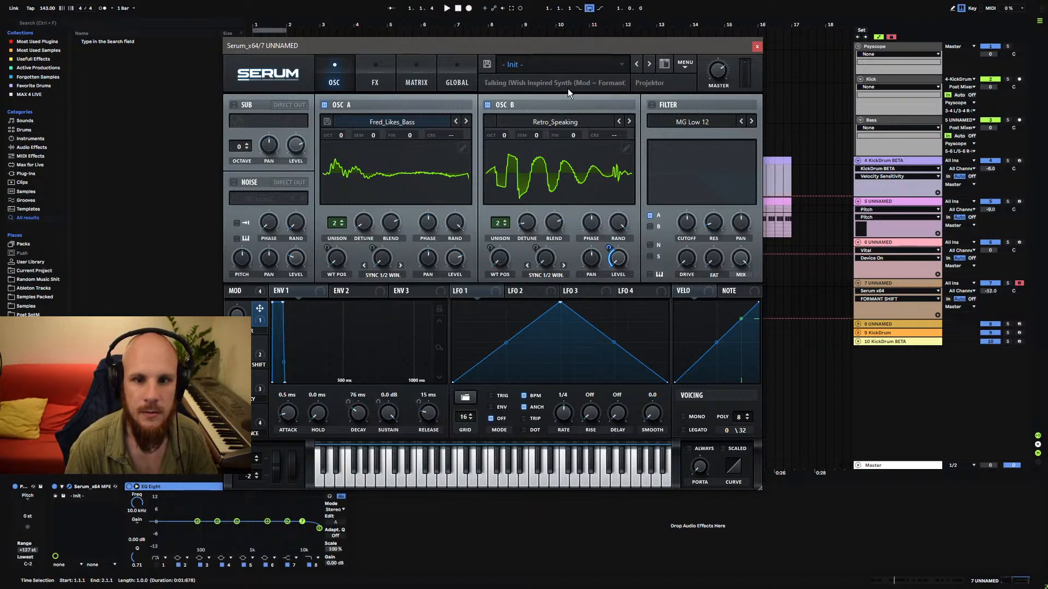
Shorten the preset description to "I Wish Inspired Synth (Mod = Formant)", with a space between "I" and "Wish".
double_click(503, 82)
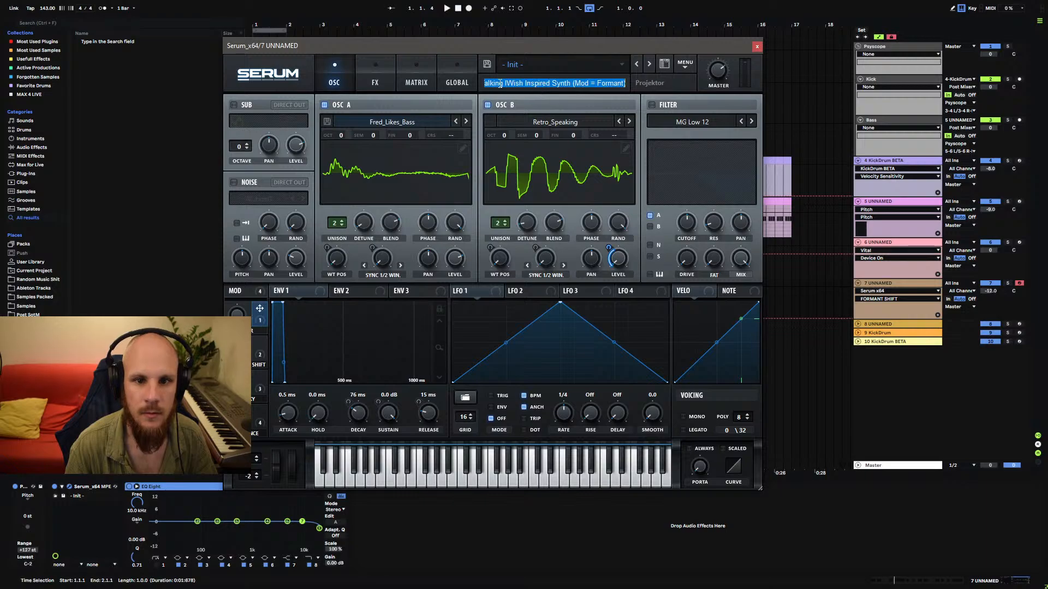
key(BackSpace)
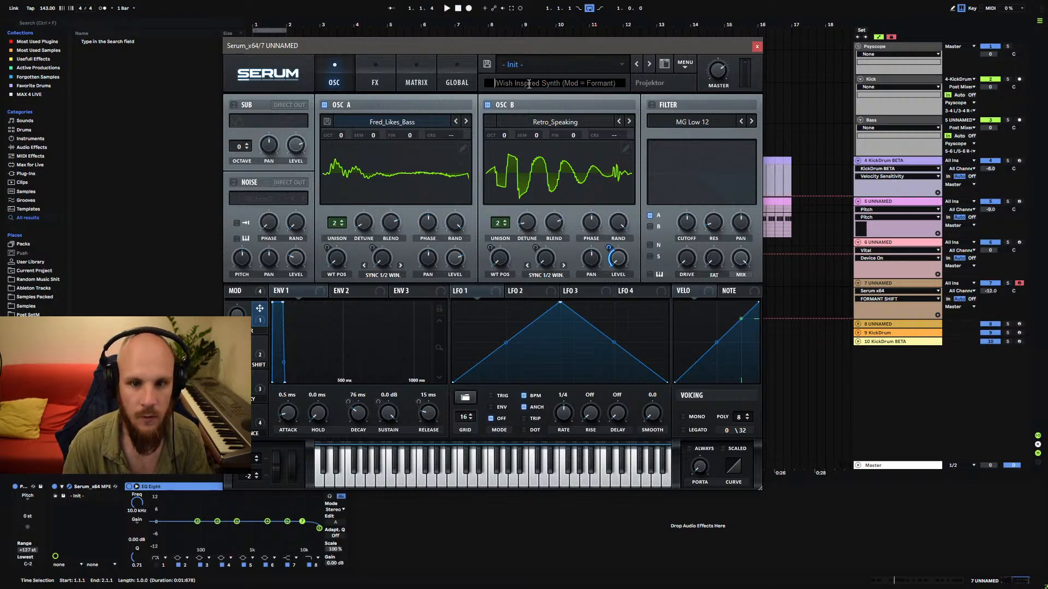
key(Return)
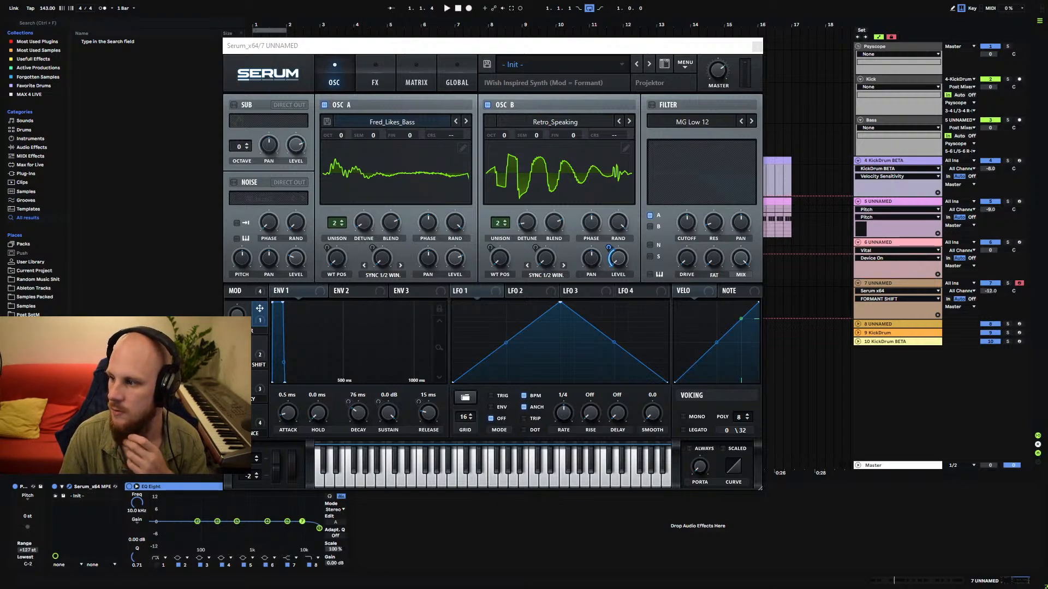
click(496, 86)
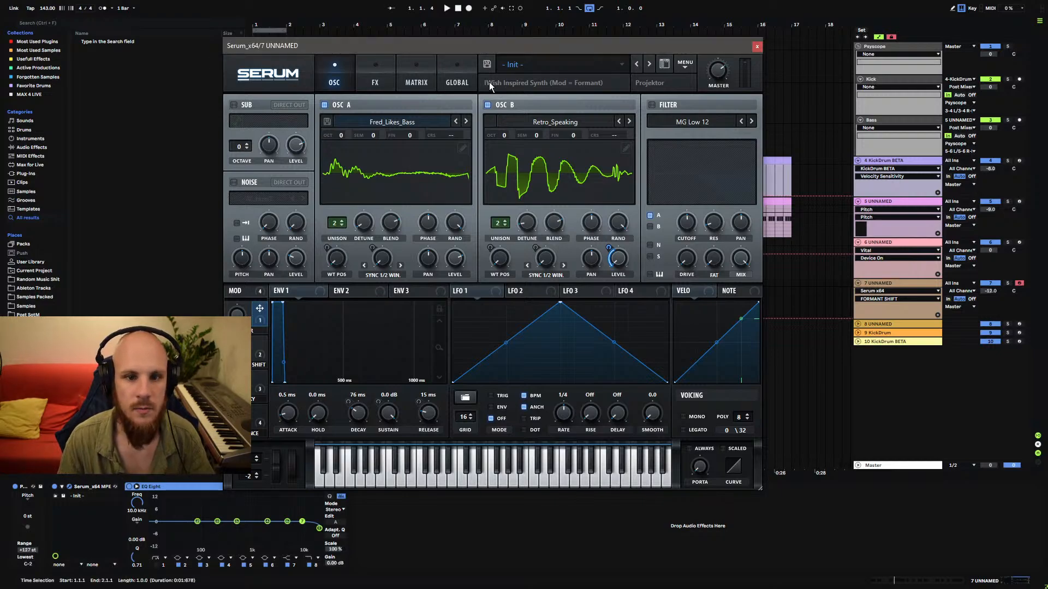
click(490, 83)
click(498, 84)
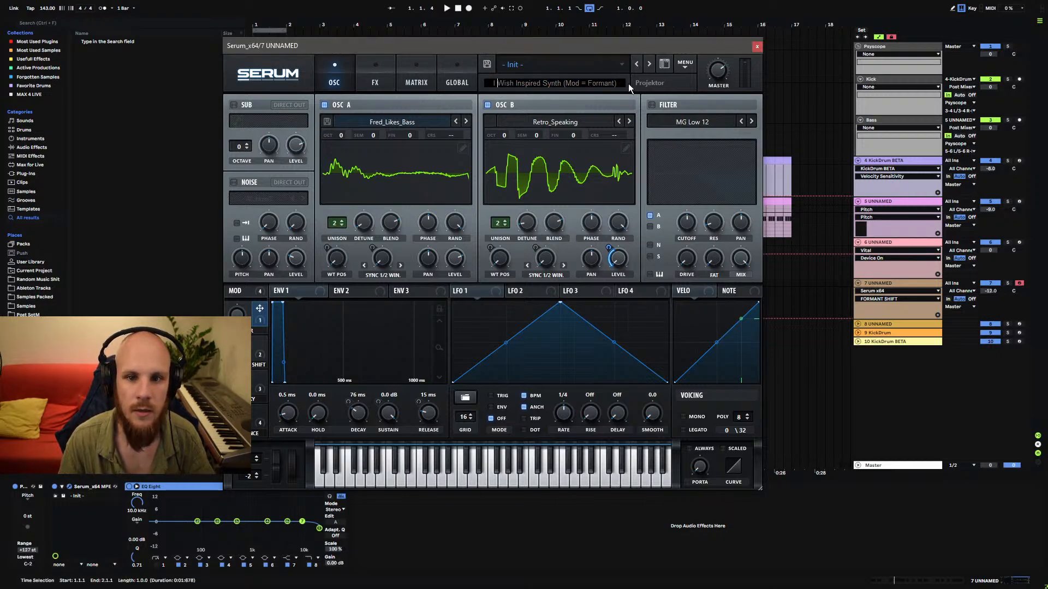
key(Return)
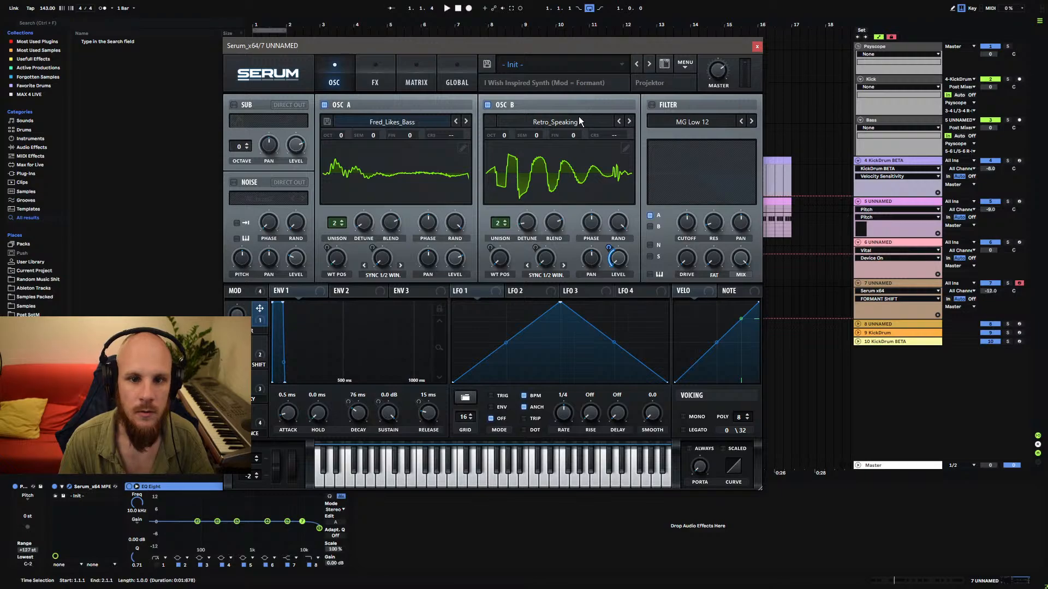
Save the preset as "[SYNTH] I Wished for This" in the PPE Vol 4 TMP folder.
click(486, 64)
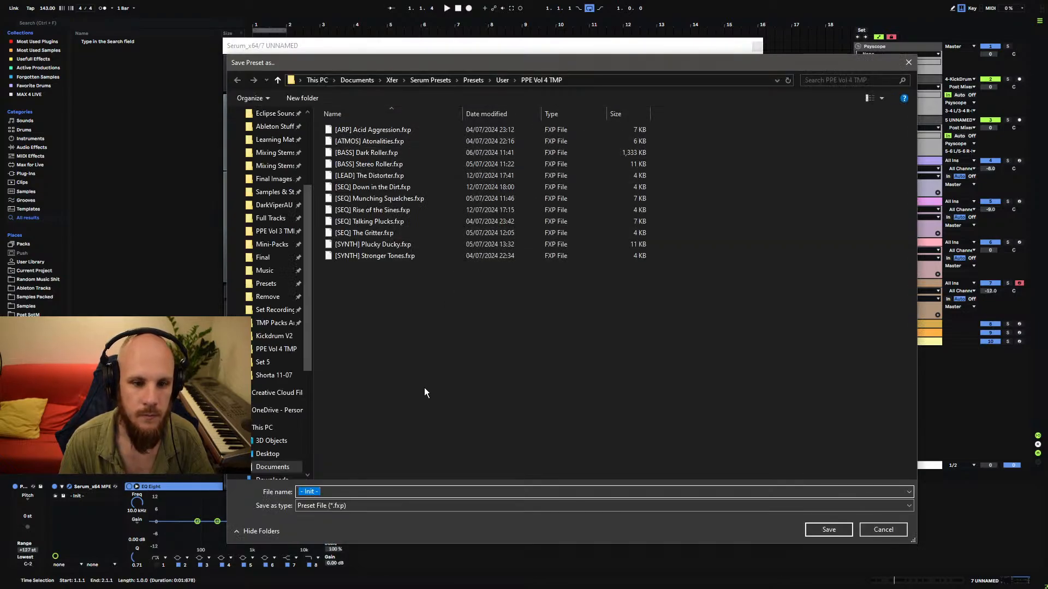
click(381, 256)
click(329, 492)
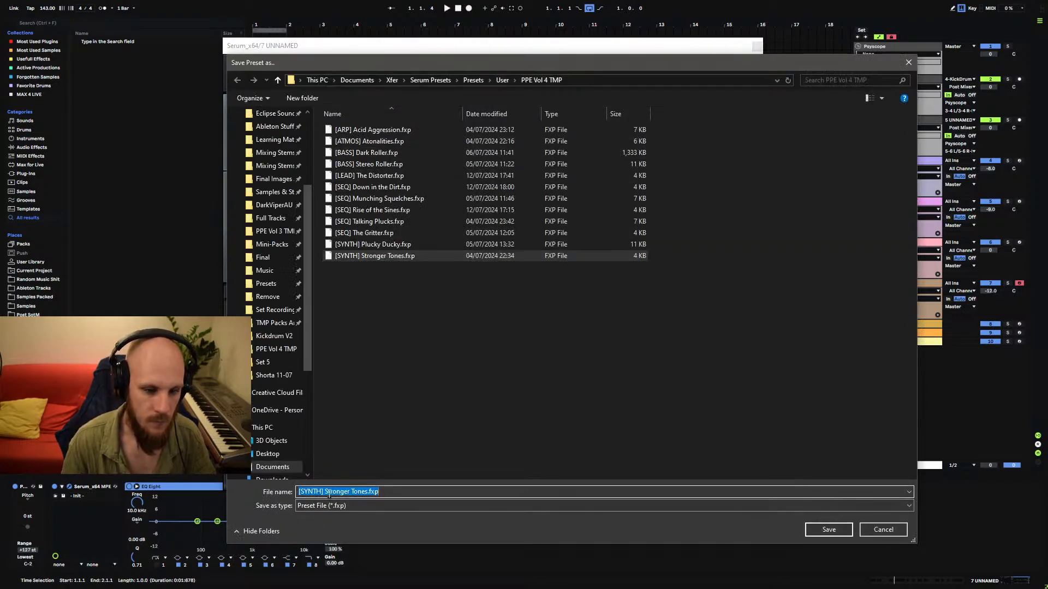
drag(326, 493, 408, 491)
key(BackSpace)
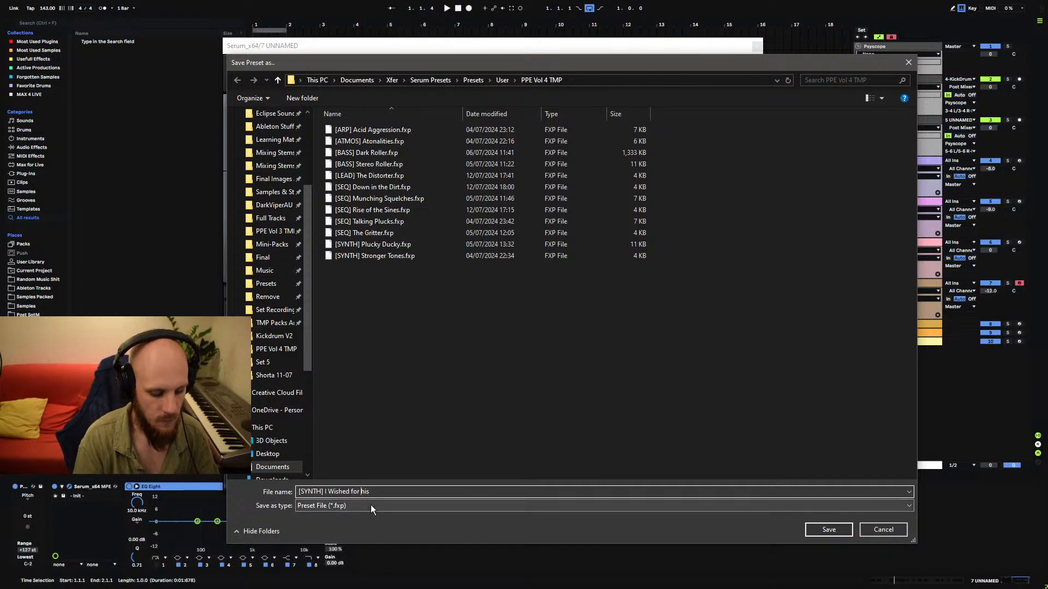
click(498, 491)
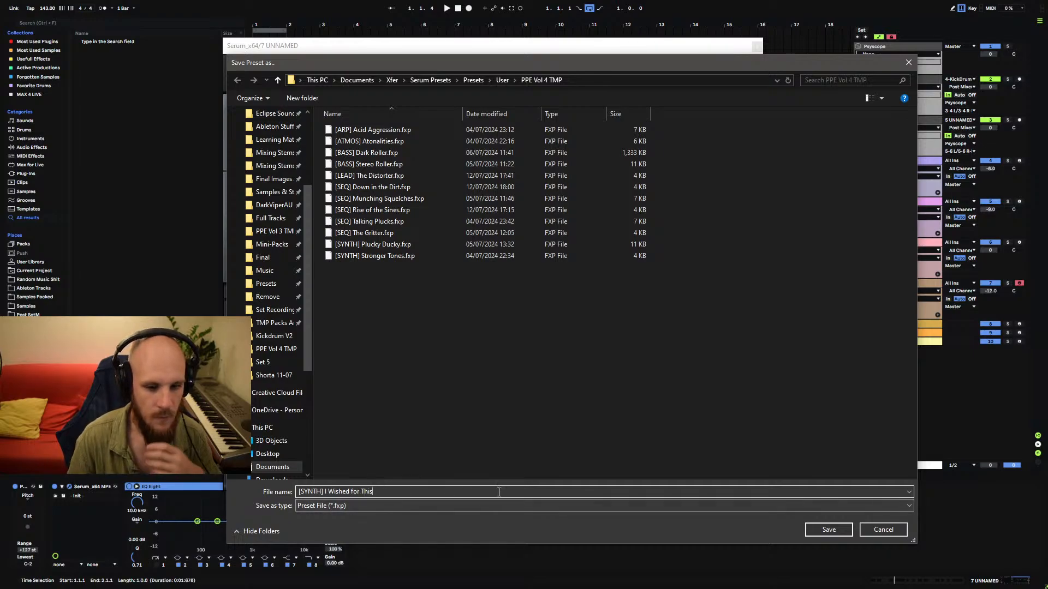
click(827, 530)
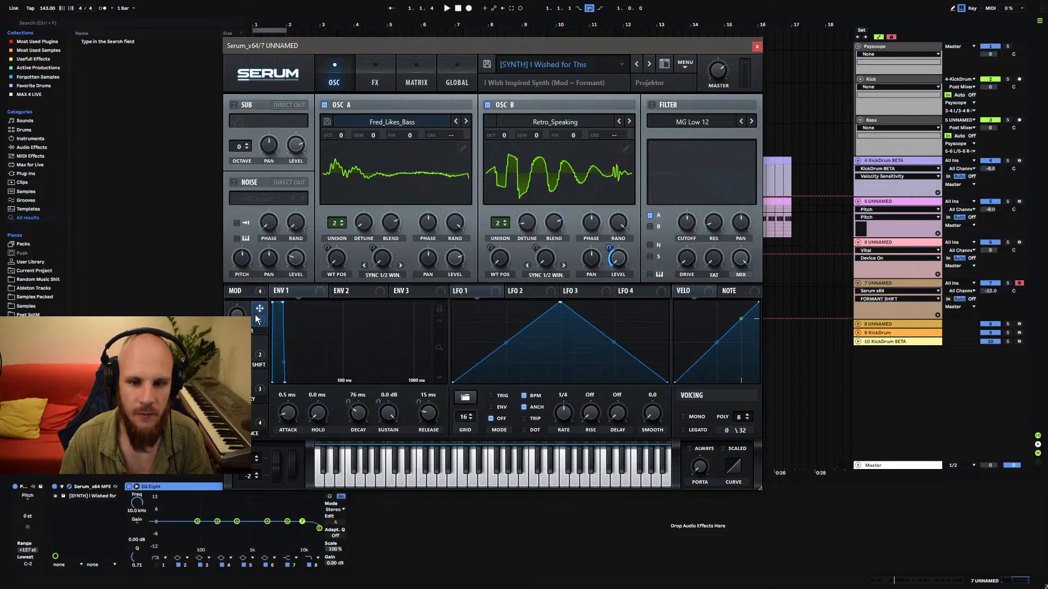
Play the preset and look over its effects chain before returning to the oscillators.
key(space)
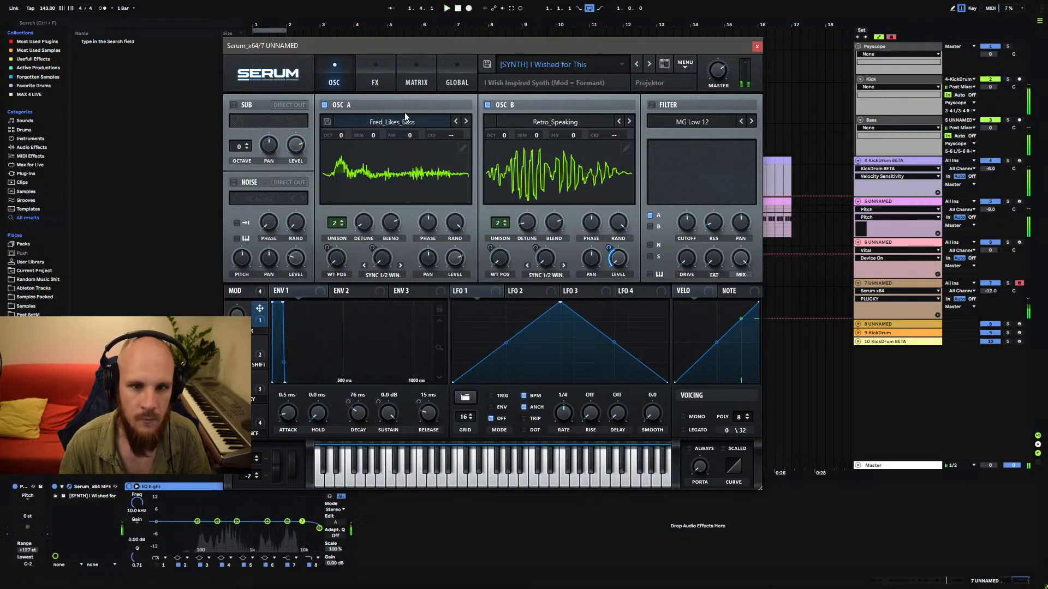
click(376, 82)
mouse_move(758, 208)
mouse_down()
mouse_move(759, 130)
mouse_move(759, 208)
mouse_up()
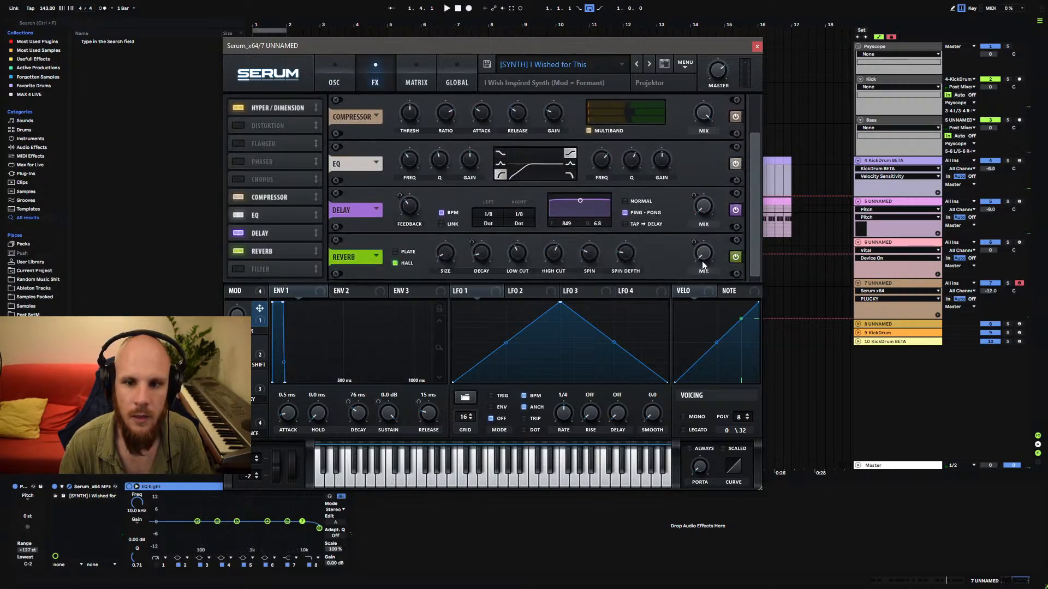
click(341, 87)
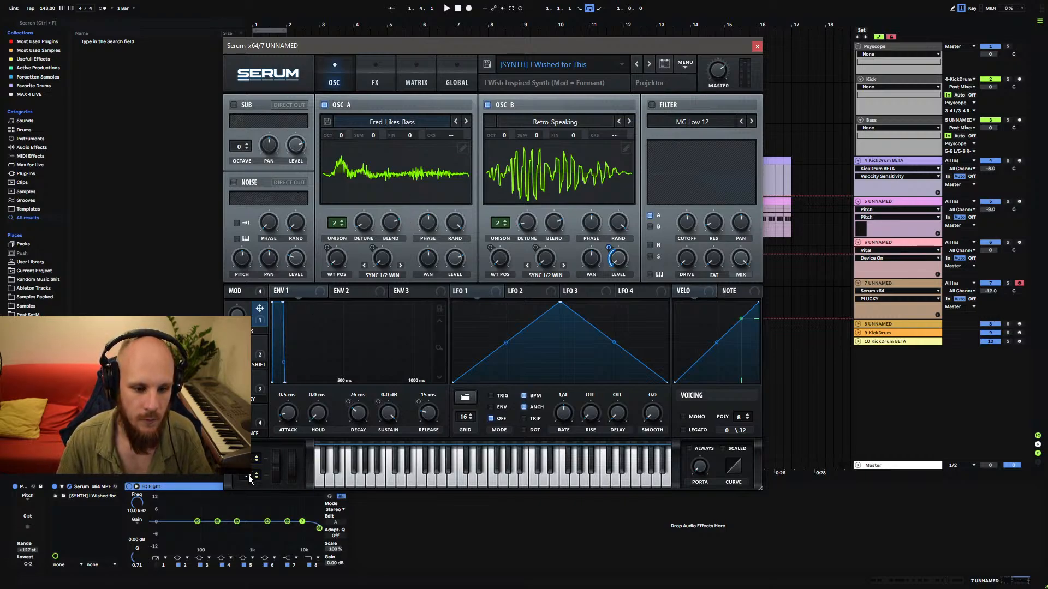
Set the downward pitch bend range to -24, enable mono voicing and overwrite the saved "[SYNTH] I Wished for This" preset.
click(683, 417)
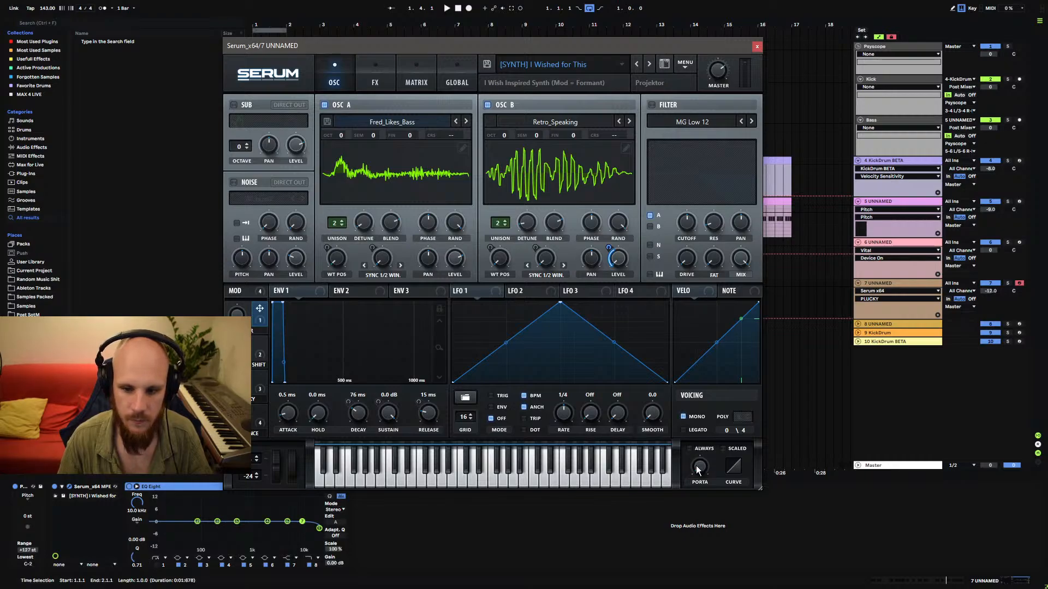
click(486, 64)
click(830, 528)
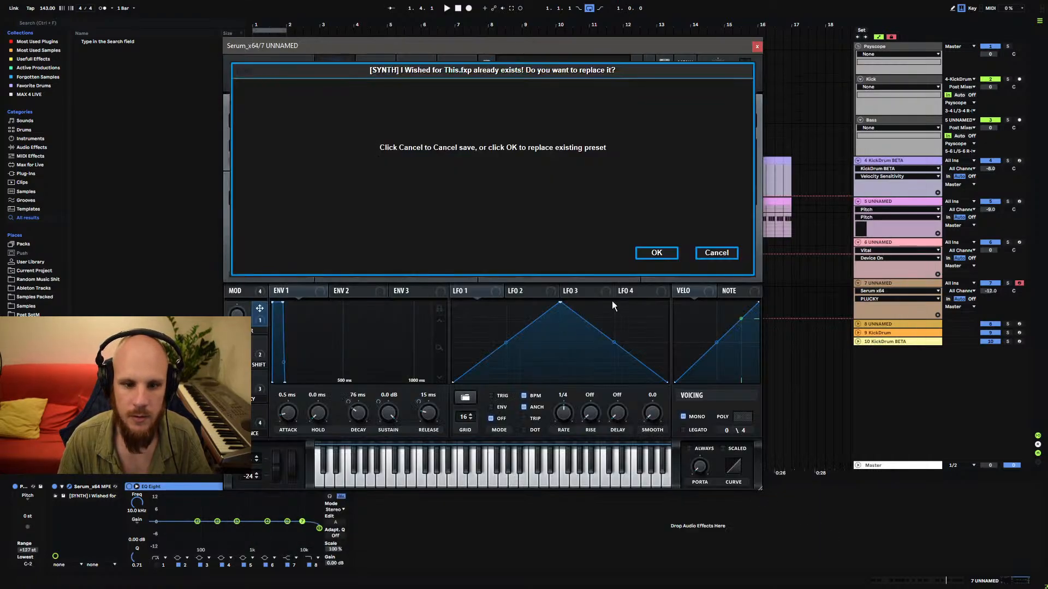
click(655, 253)
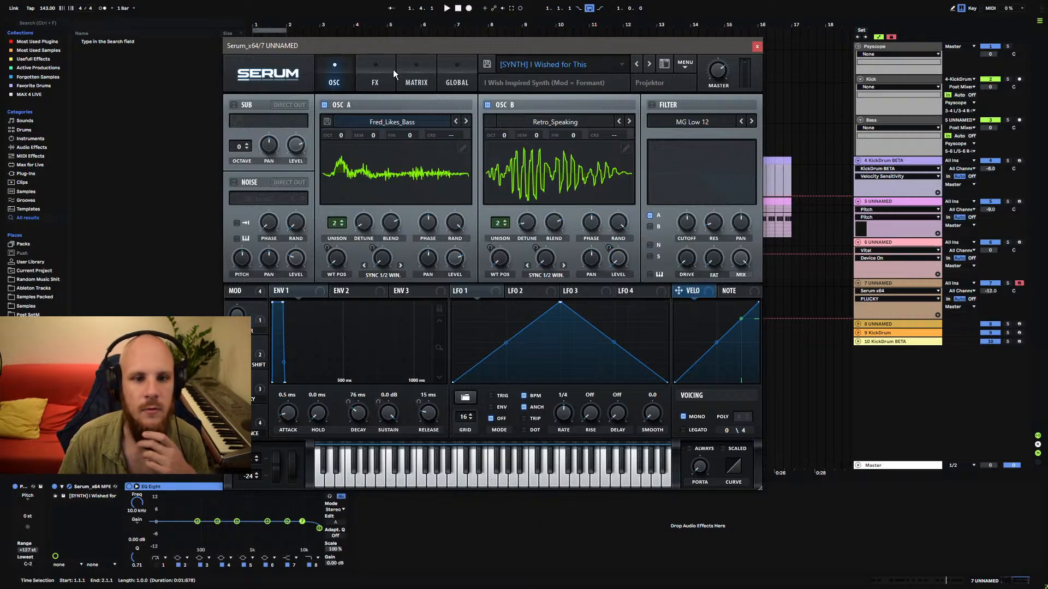
Add a modulation routing from Velo to the global Amp. at full positive amount.
click(405, 81)
click(254, 238)
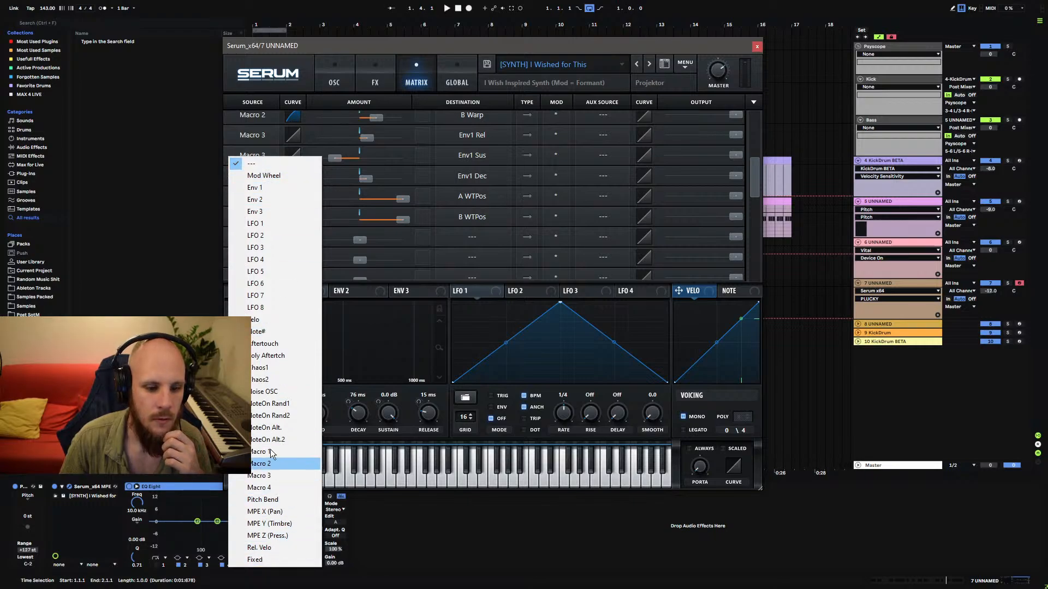
click(264, 321)
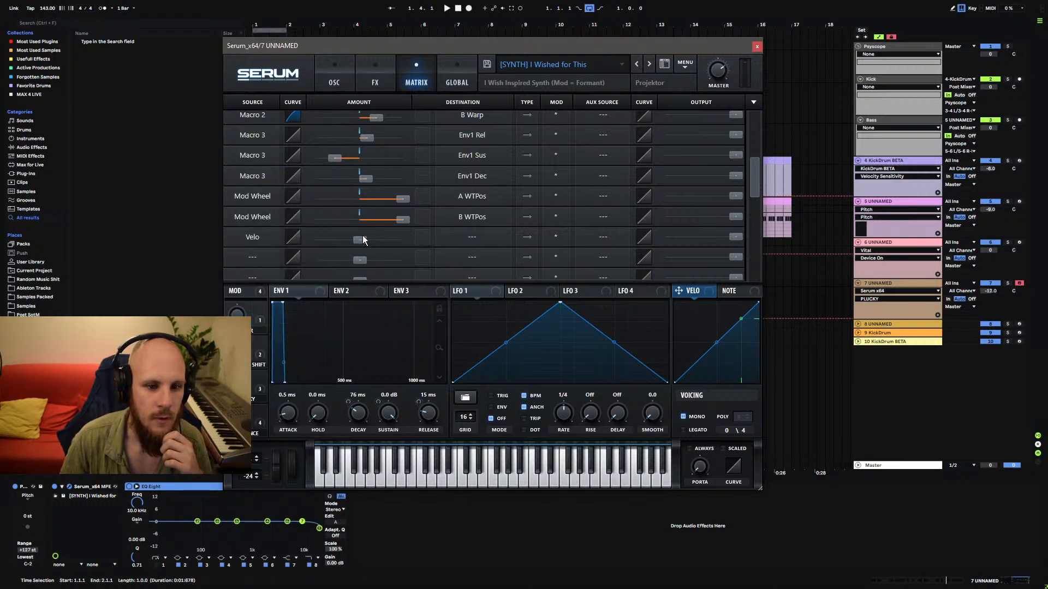
click(481, 237)
mouse_move(487, 335)
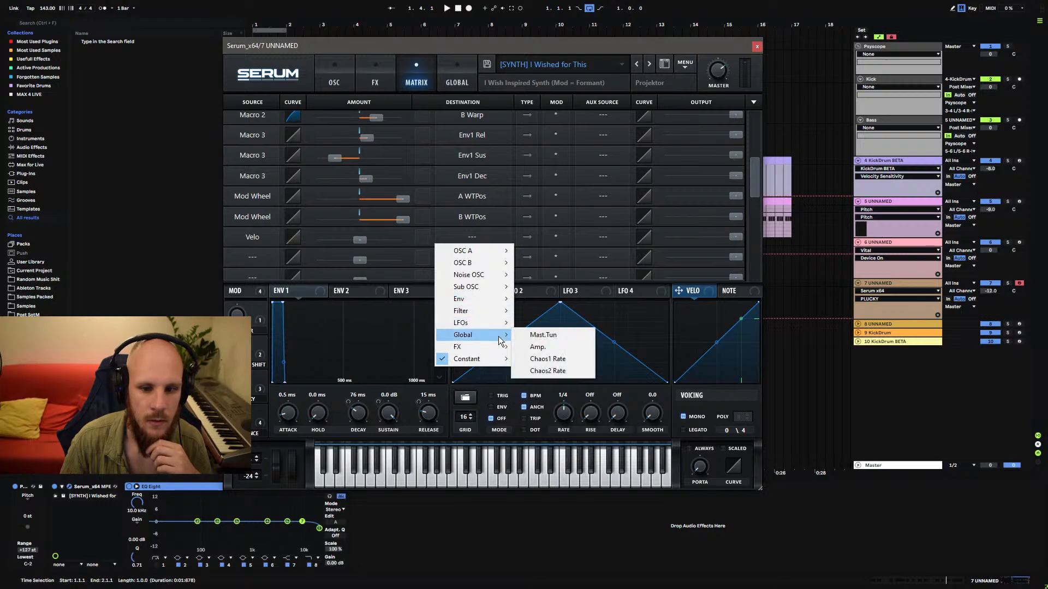
click(552, 349)
drag(366, 242, 650, 266)
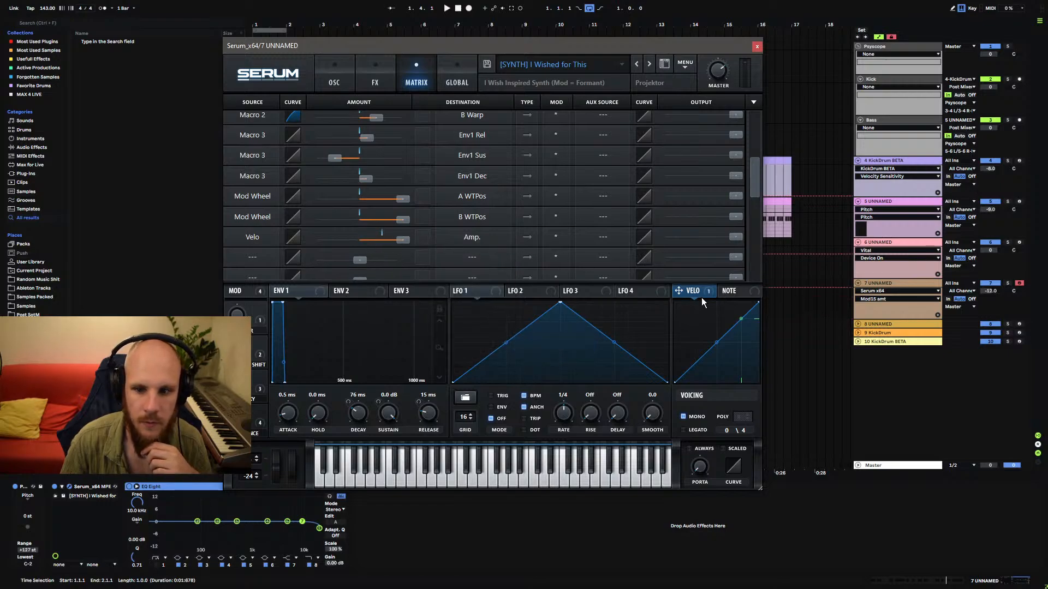
Play the loop, open the synth track's MIDI clip and lower the velocity of all its notes to 1.
key(space)
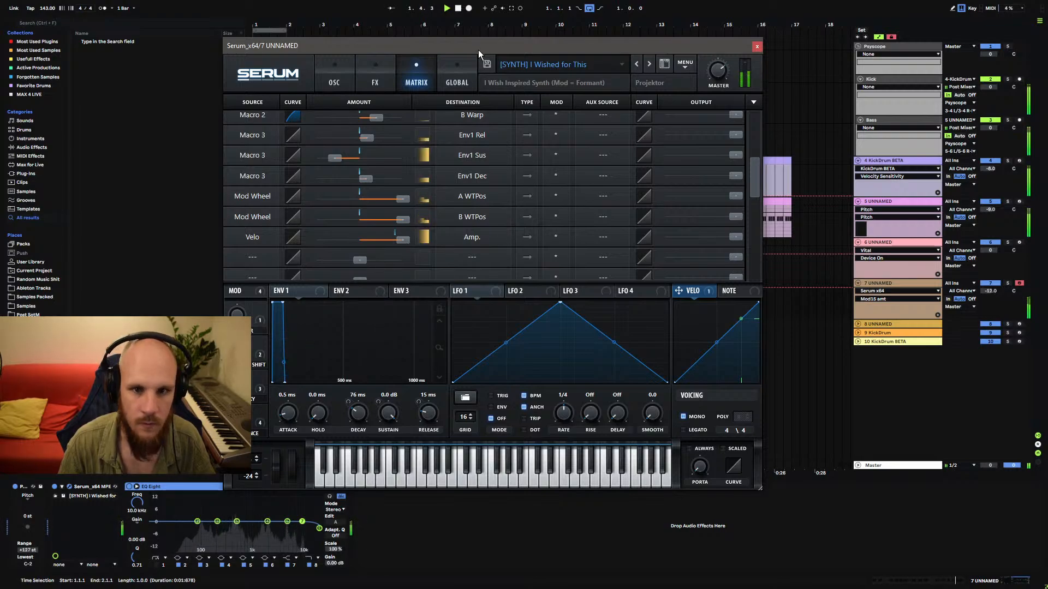
drag(478, 41, 649, 37)
double_click(270, 282)
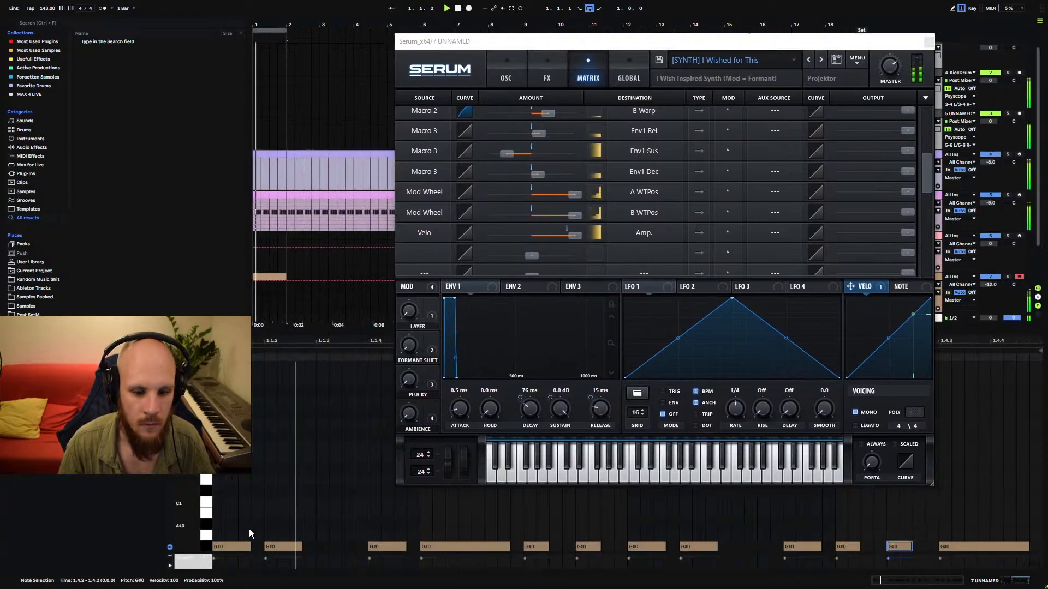
drag(249, 528, 950, 573)
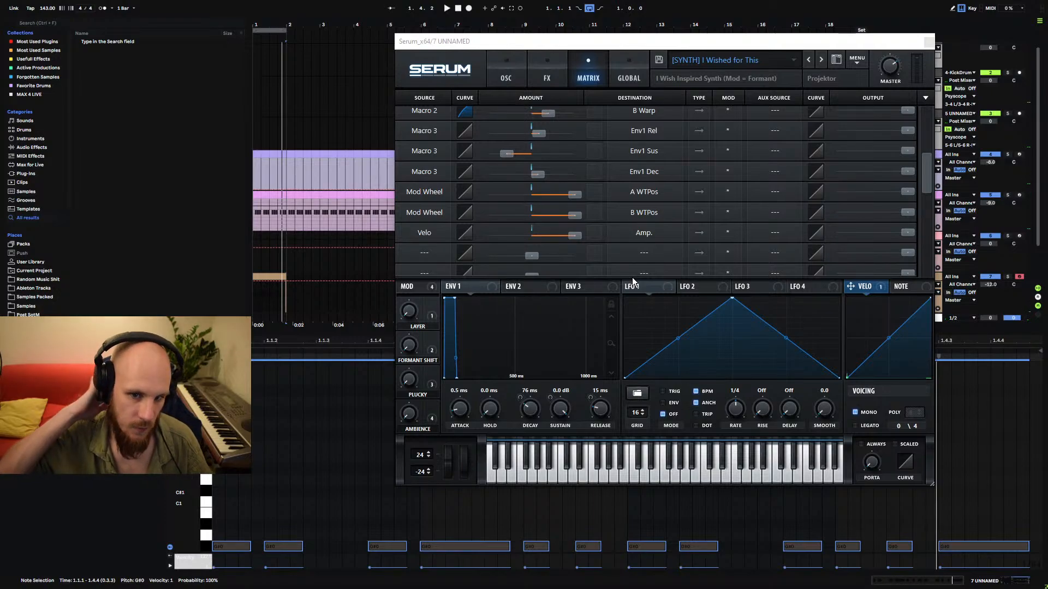
Enable the MG Low 6 Filter effect at the end of the effects chain, with its mix control in Level mode.
click(660, 234)
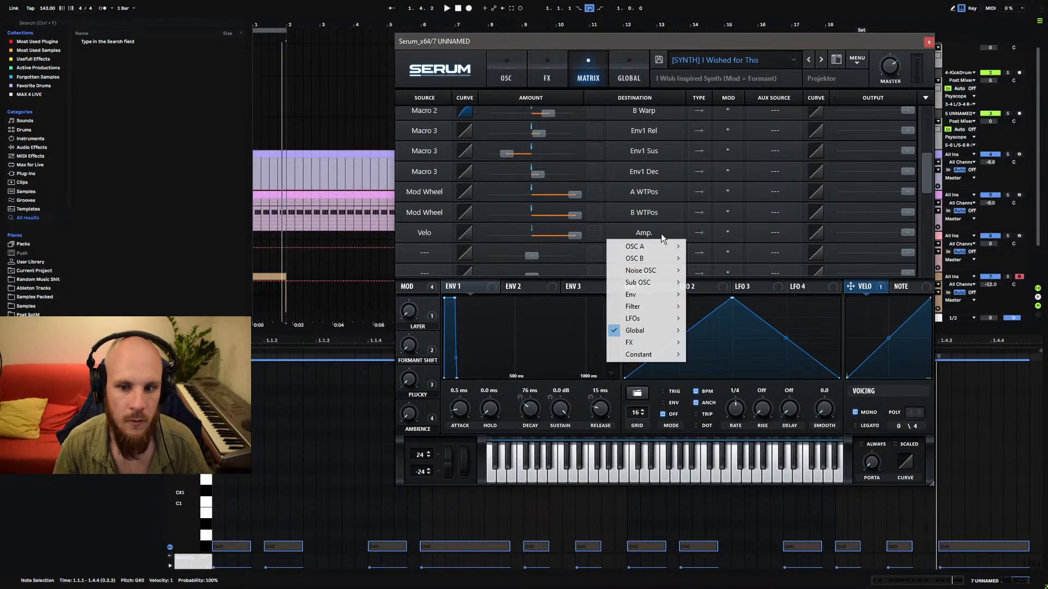
click(525, 78)
click(547, 78)
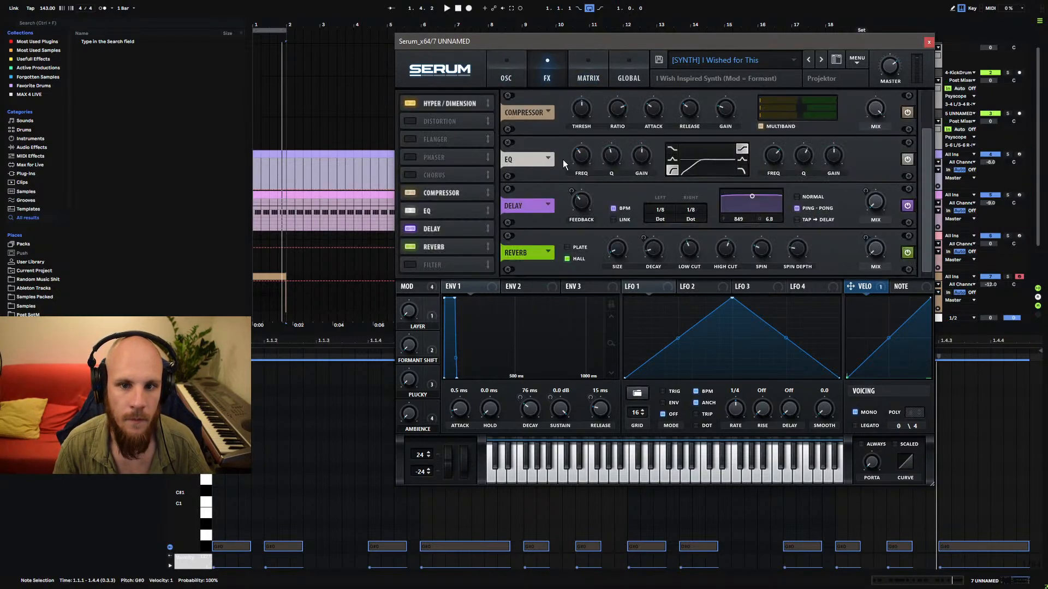
click(413, 264)
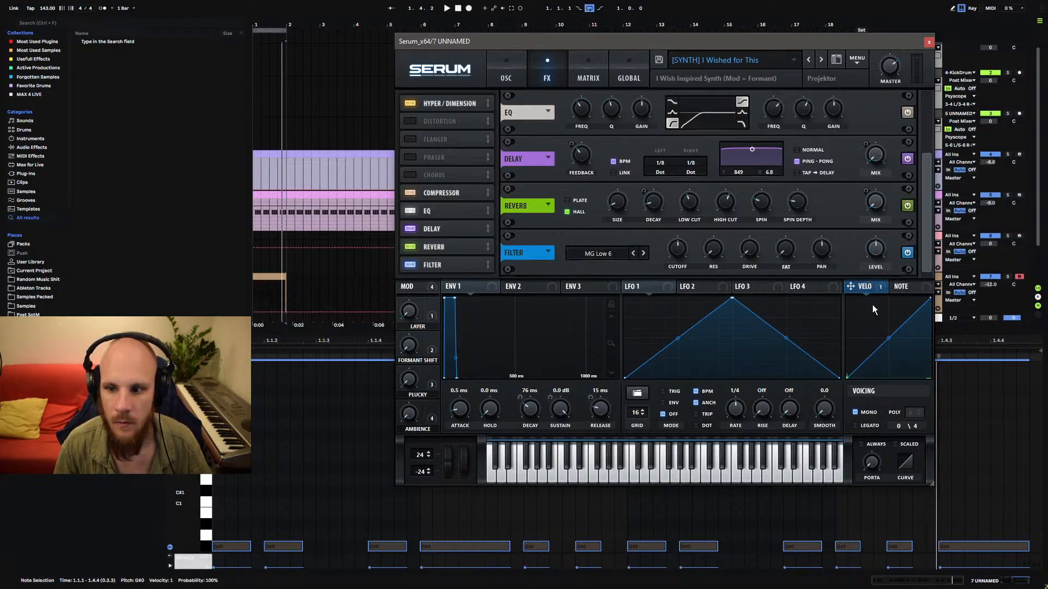
Reduce the Velo modulation amount to about 55 and change its destination to FX Filter Level.
click(581, 79)
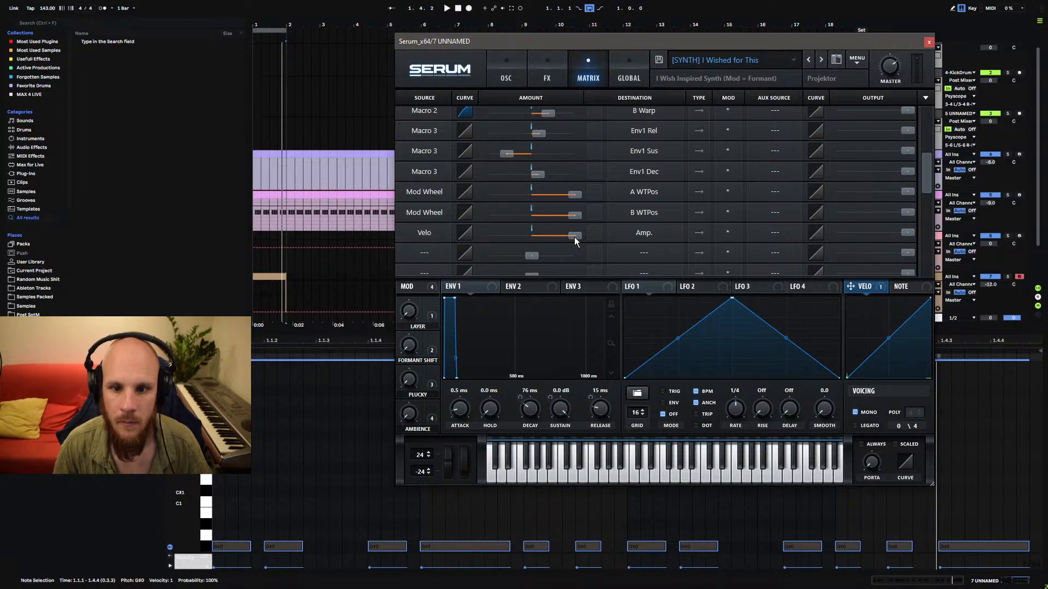
drag(574, 237, 549, 236)
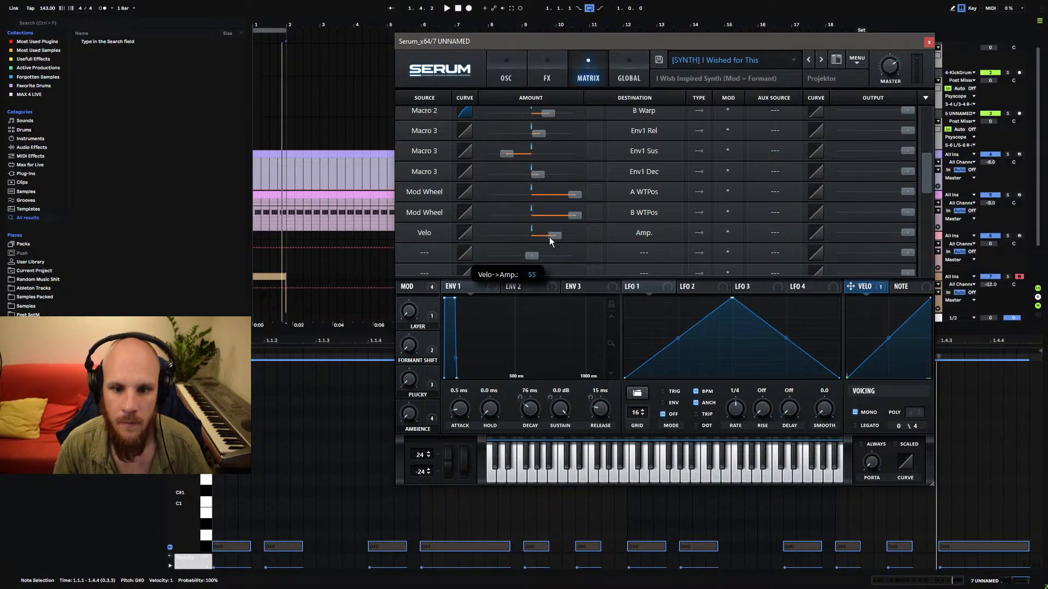
click(625, 237)
mouse_move(636, 348)
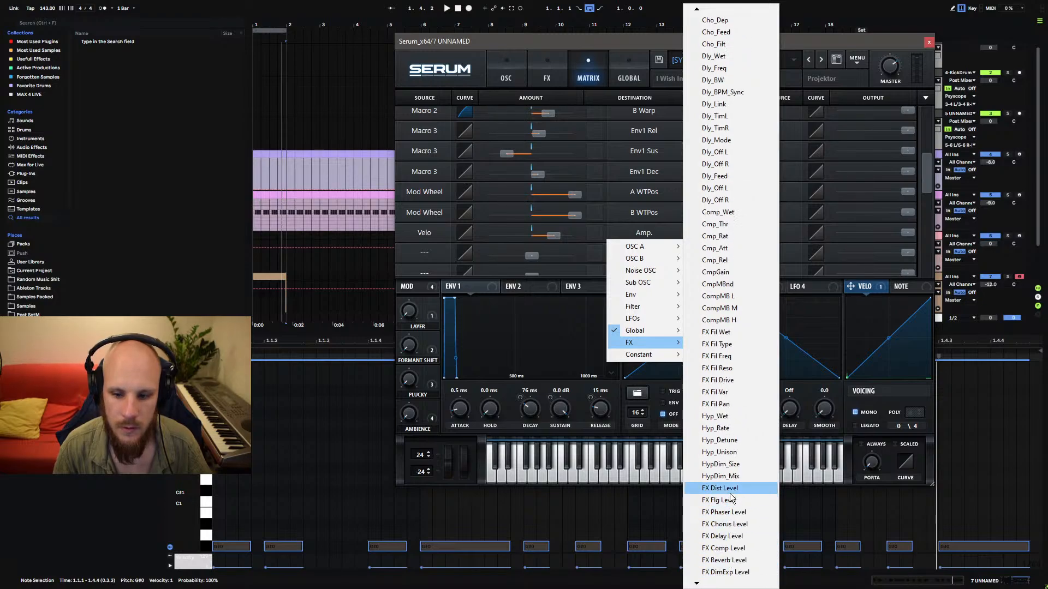
click(720, 568)
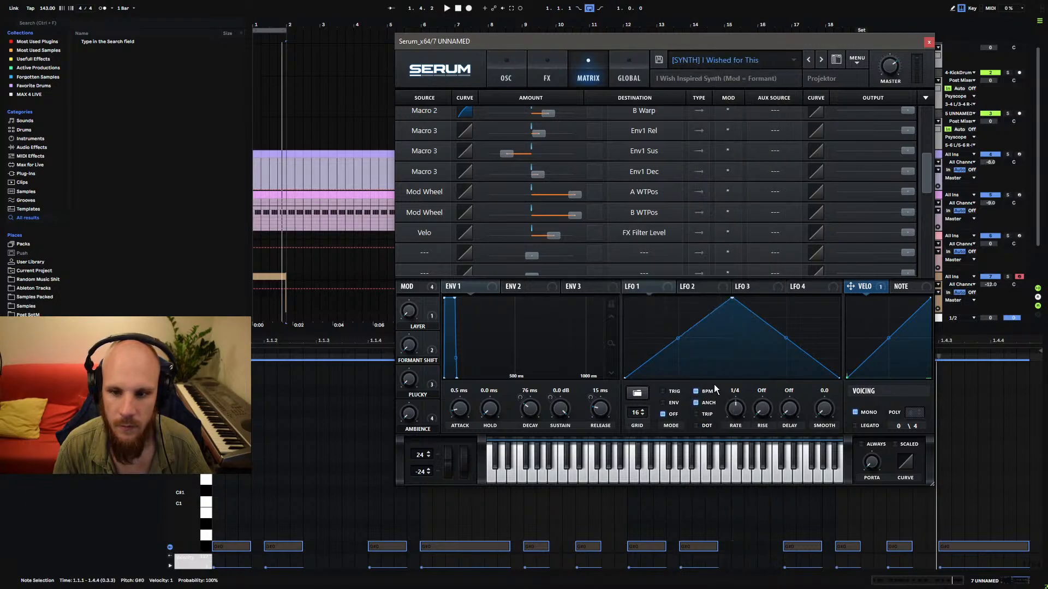
Play the clip and raise the velocity of all its notes to 127 to test the filter level modulation.
click(546, 78)
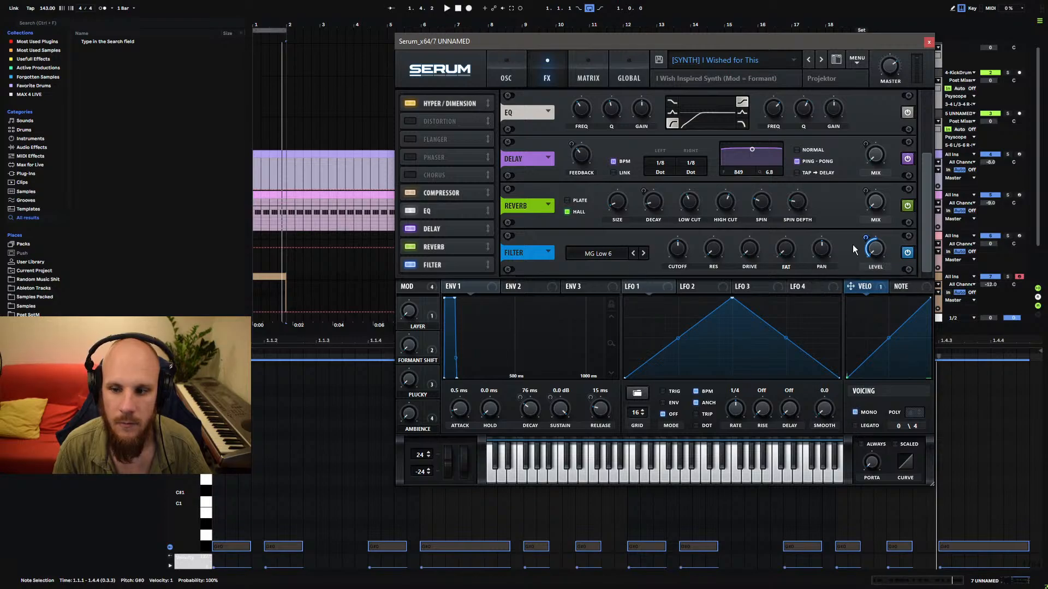
key(space)
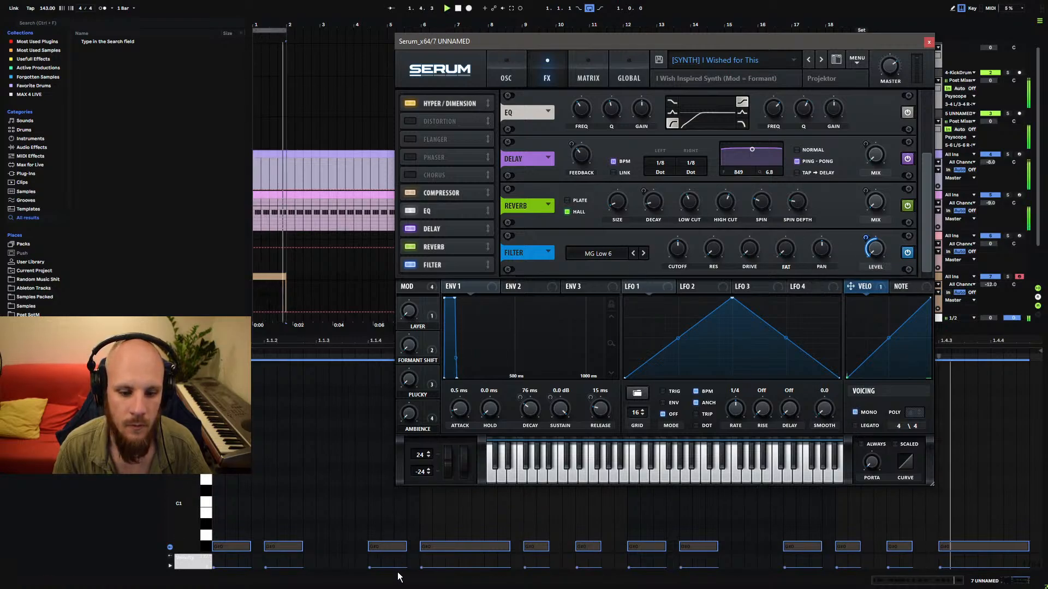
click(398, 577)
key(ctrl+a)
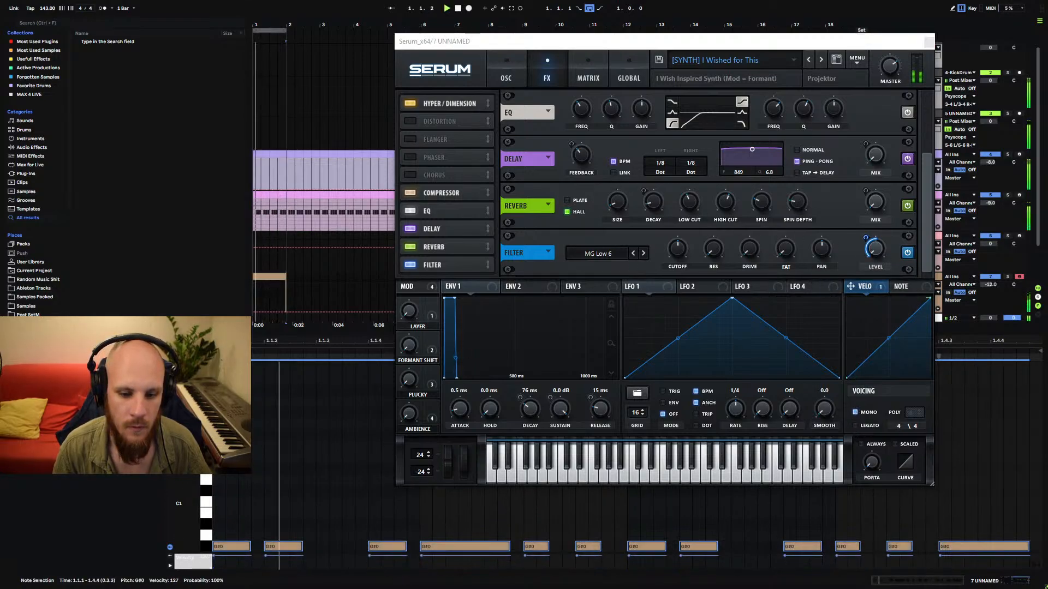
mouse_move(420, 555)
mouse_down()
mouse_move(420, 565)
mouse_move(421, 555)
mouse_up()
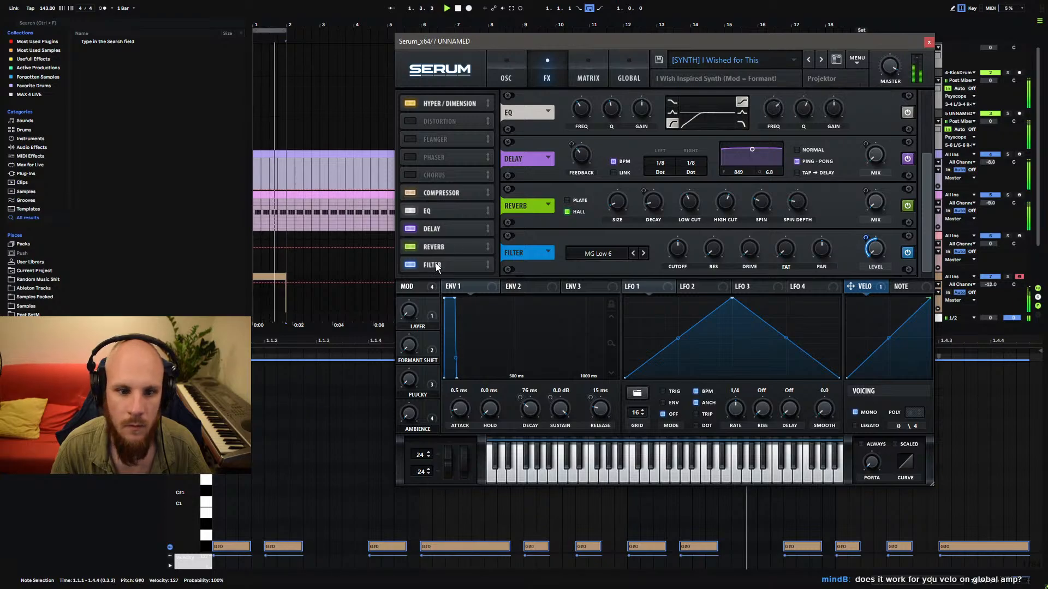
Move the Filter effect ahead of the Delay and test the velocity response with all the clip's notes selected.
drag(435, 264, 451, 224)
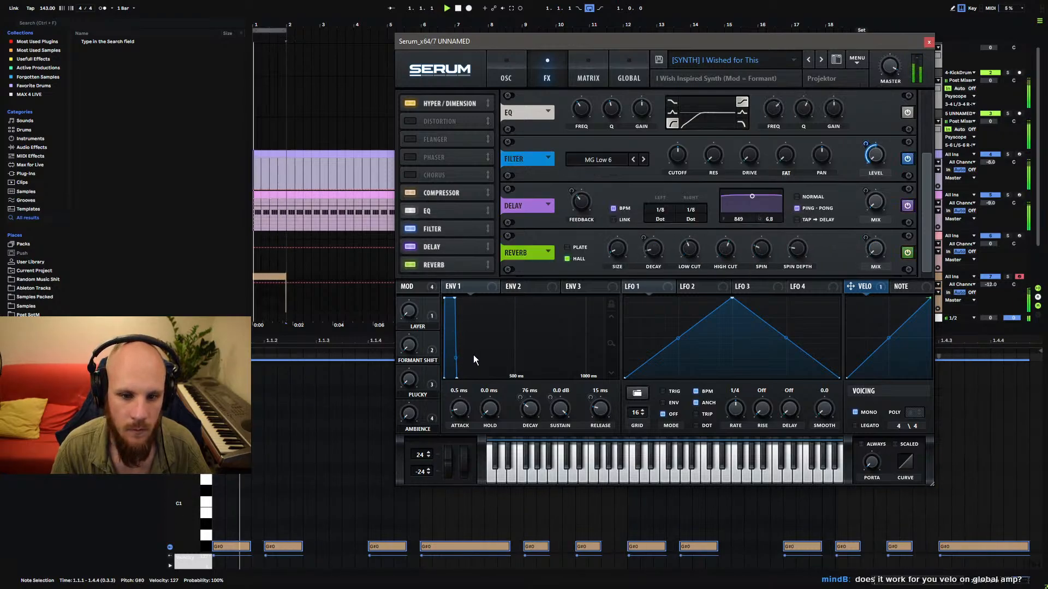
click(466, 546)
drag(466, 556, 466, 546)
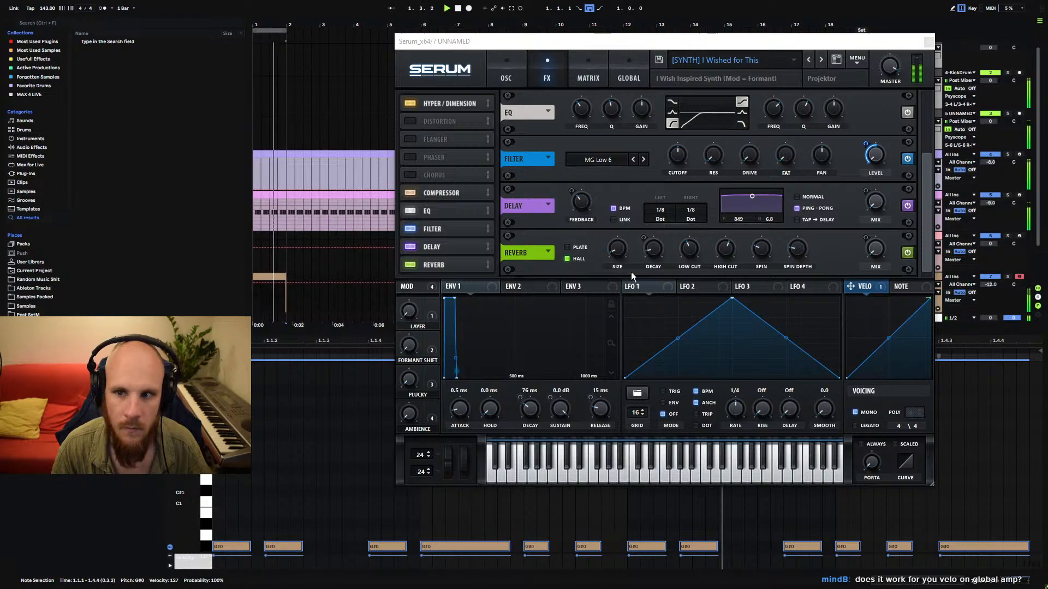
key(space)
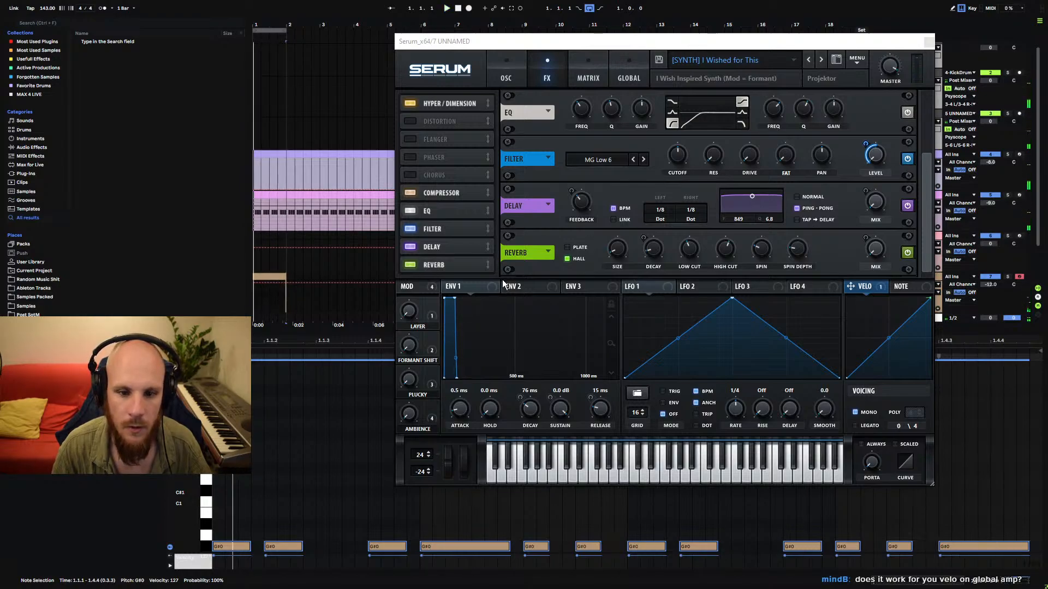
Save the preset again as "[SYNTH] I Wished for This", replacing the existing file.
click(659, 60)
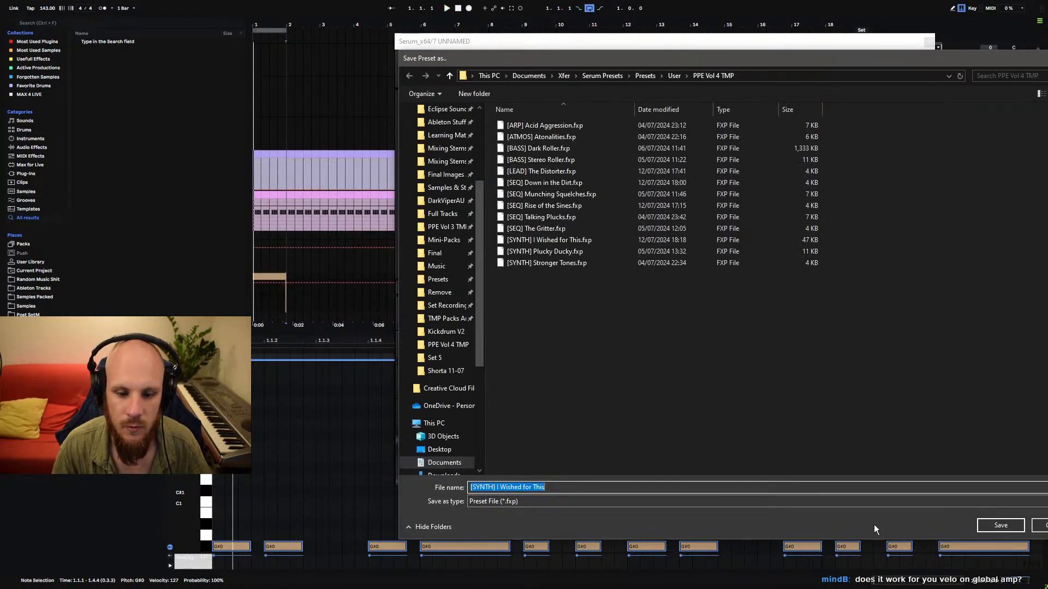
click(1000, 525)
click(827, 249)
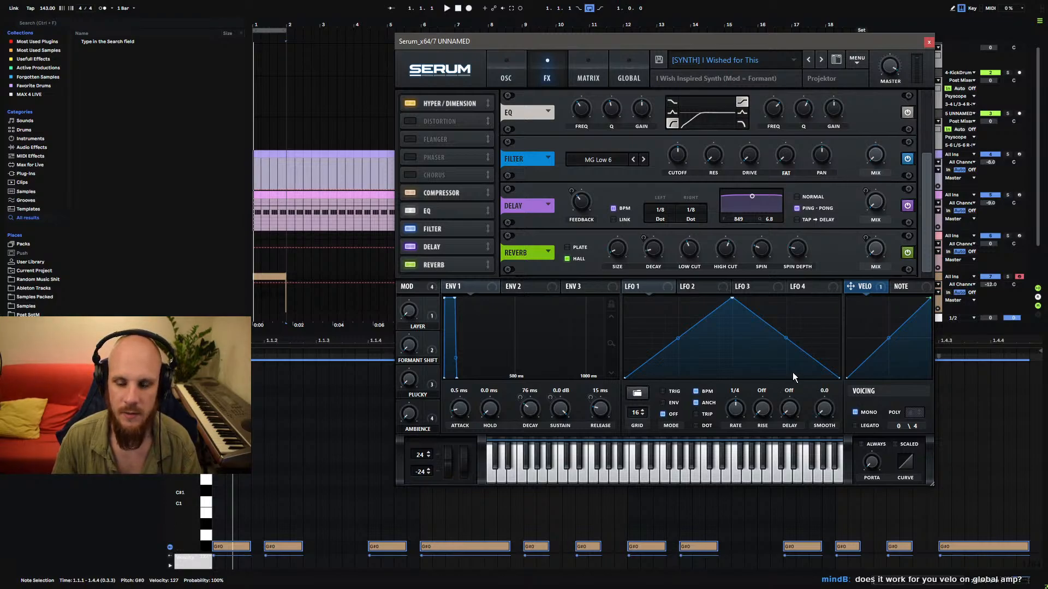
Try the Filter effect's Mix mode in place of Level, restore Level and close the synth window.
key(space)
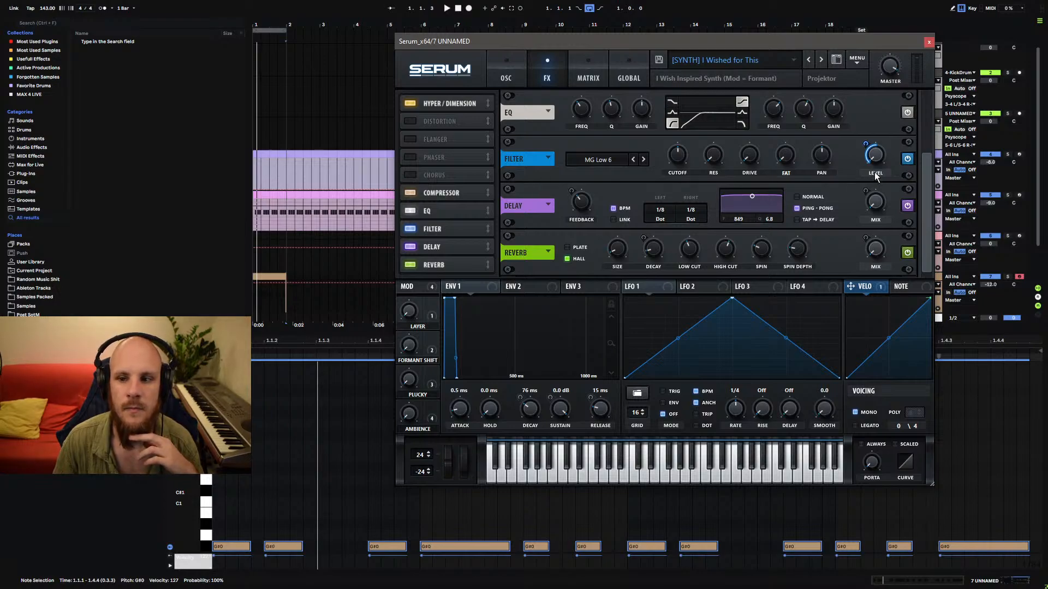
drag(876, 177, 875, 159)
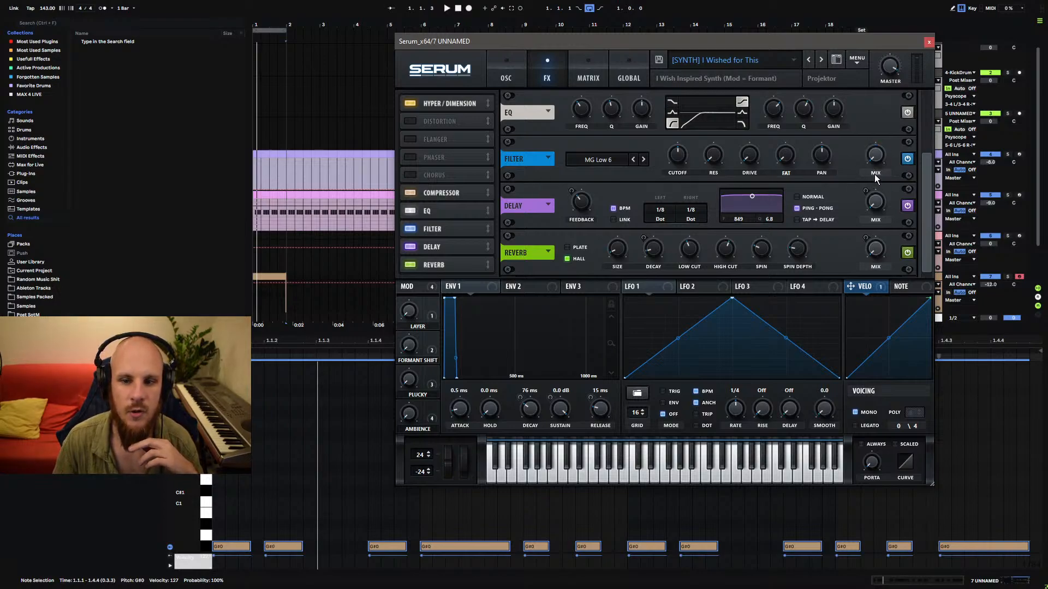
key(ctrl+z)
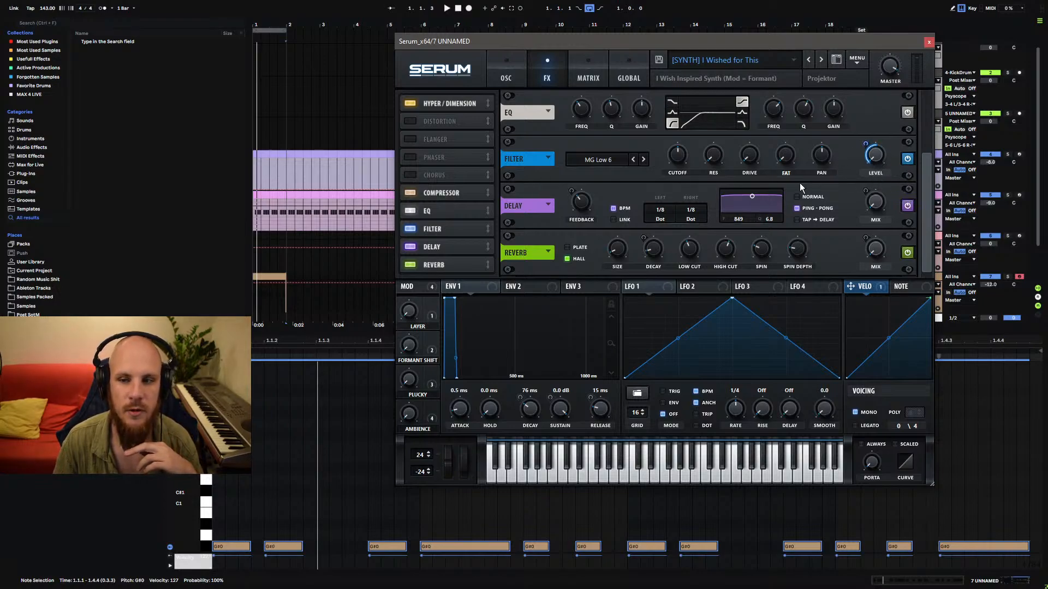
click(929, 42)
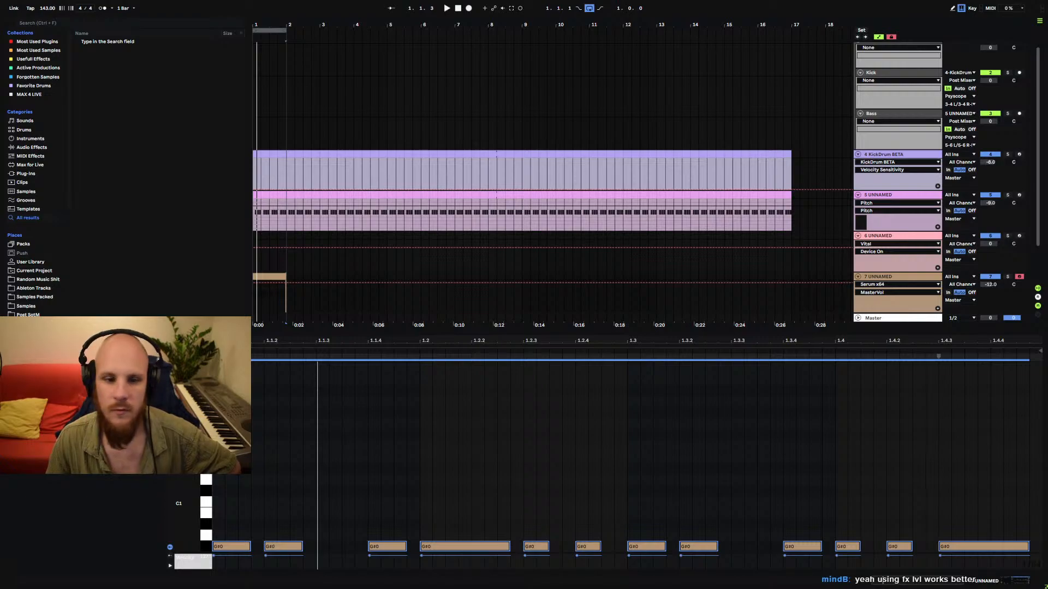
Switch to the browser and copy the web address of the Sunset Psytrance Mix video.
key(alt+Tab)
double_click(534, 125)
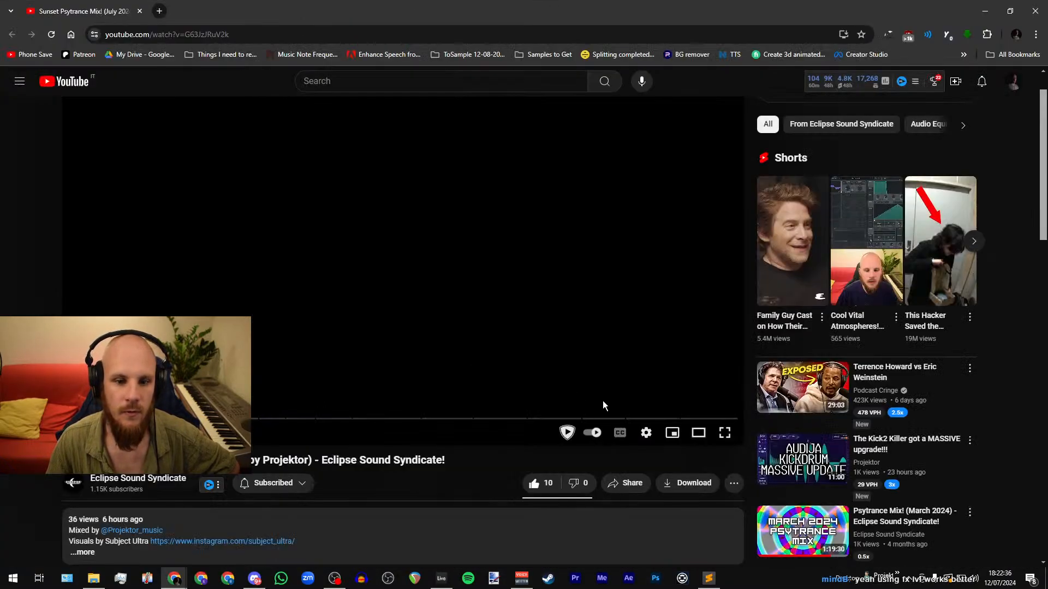
key(ctrl+l)
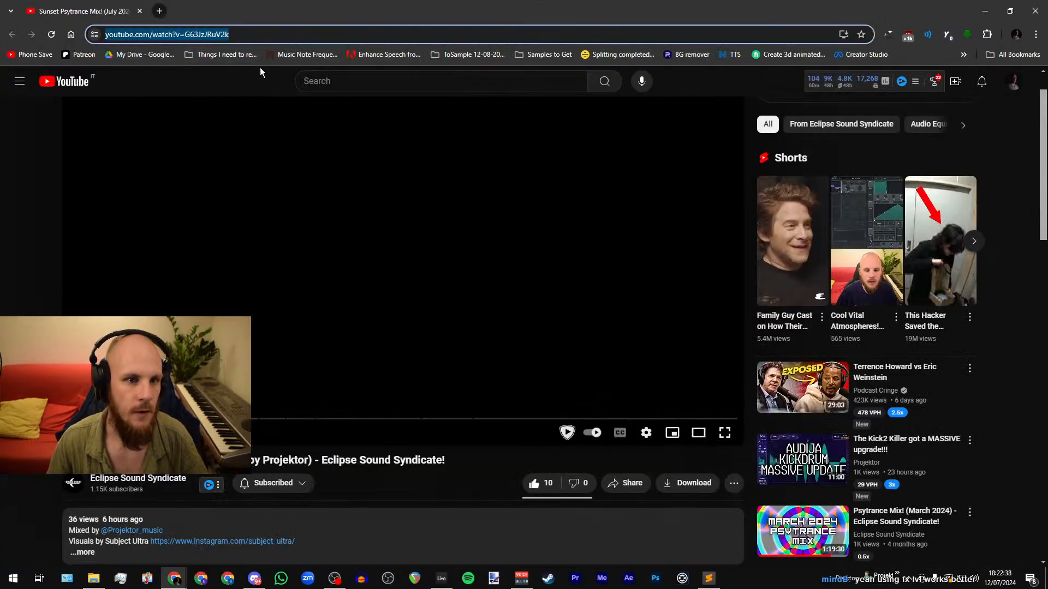
key(alt+Tab)
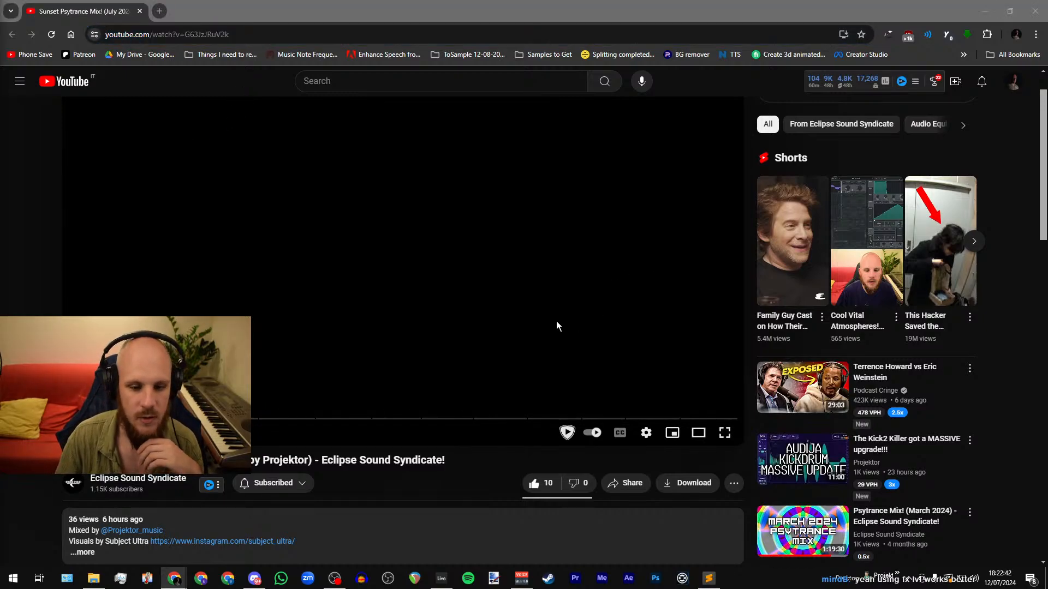
Play the Sunset Psytrance Mix video full screen at 1080p60 quality and rewind it to the start.
click(724, 433)
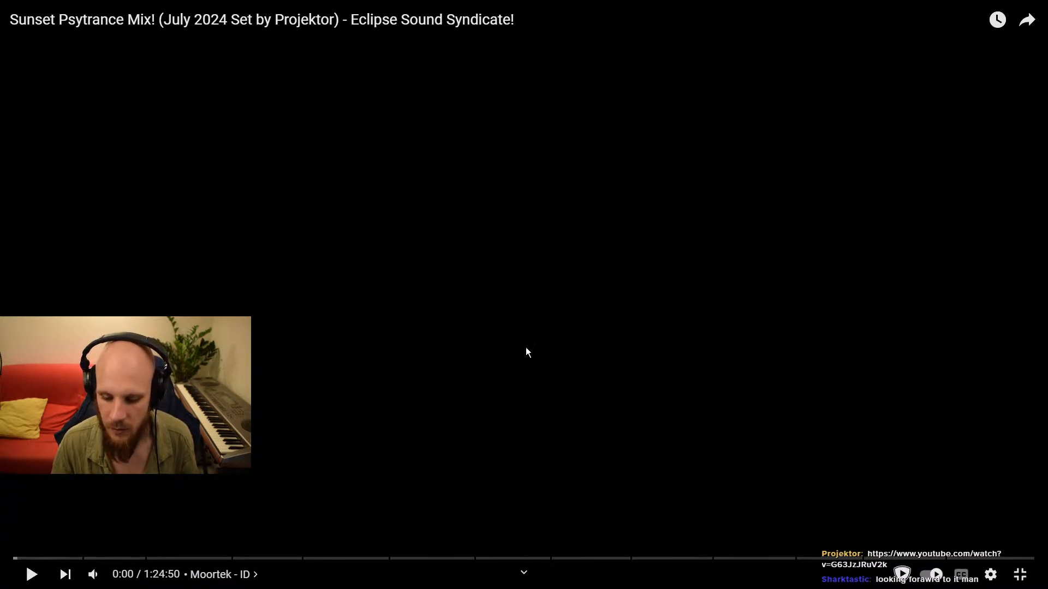
click(544, 331)
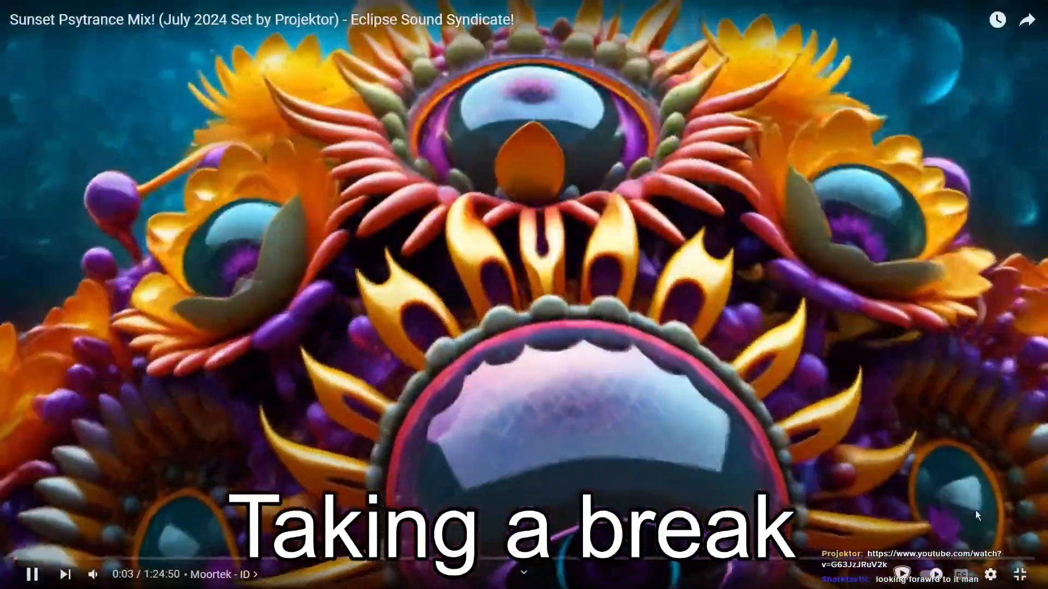
click(990, 575)
click(969, 509)
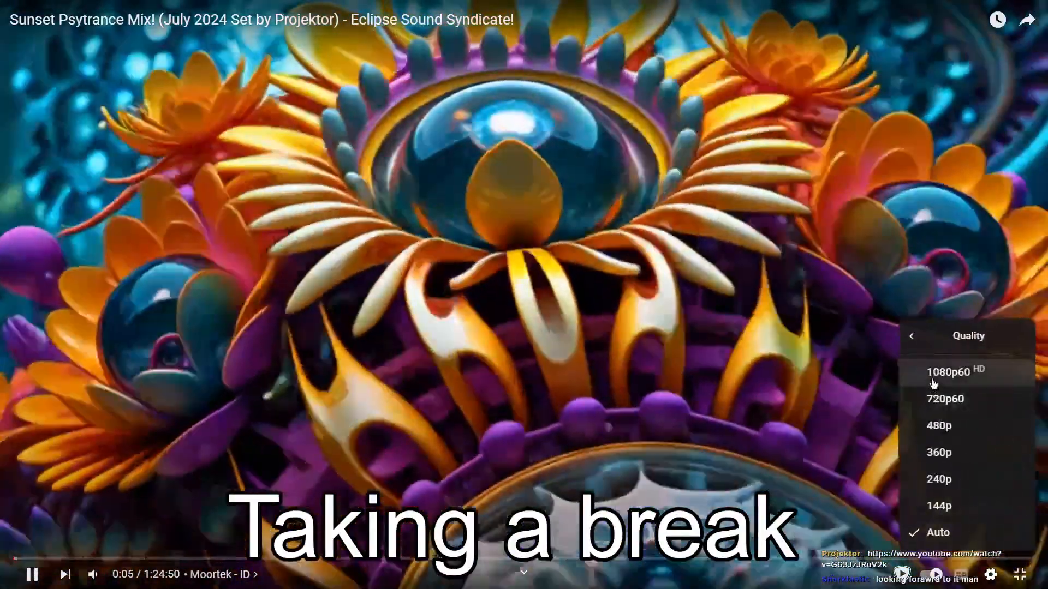
click(895, 371)
drag(82, 558, 14, 557)
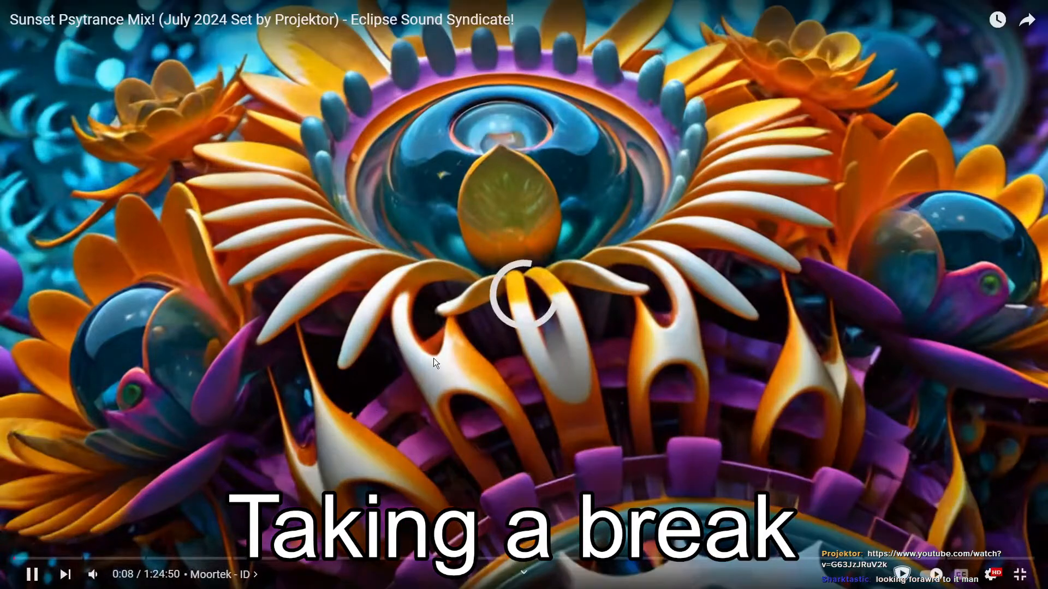
Pause the mix video, lower its quality to 720p60 and leave full screen.
click(433, 358)
click(991, 574)
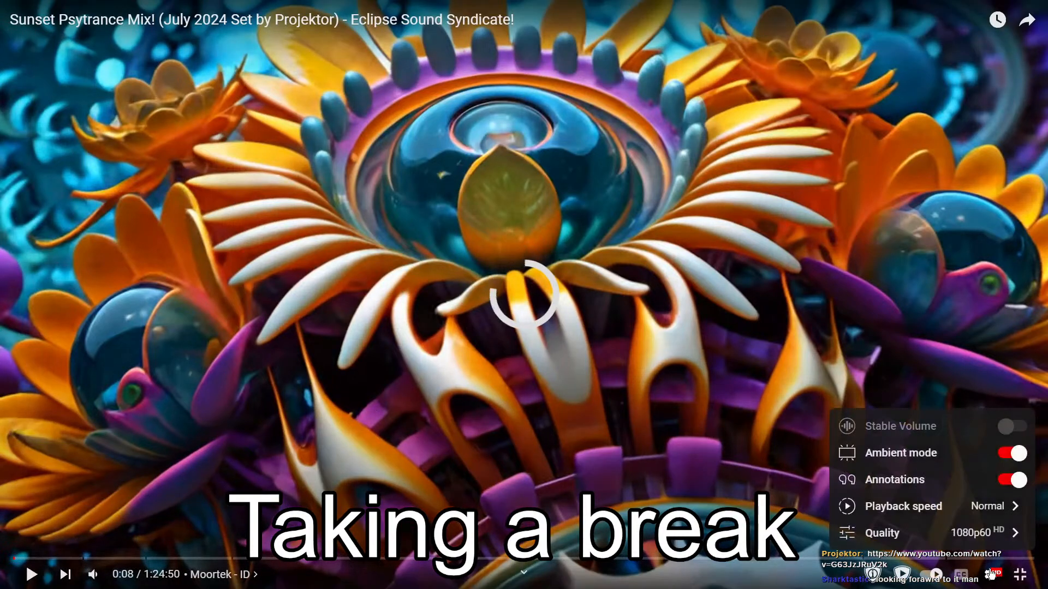
click(987, 530)
click(935, 397)
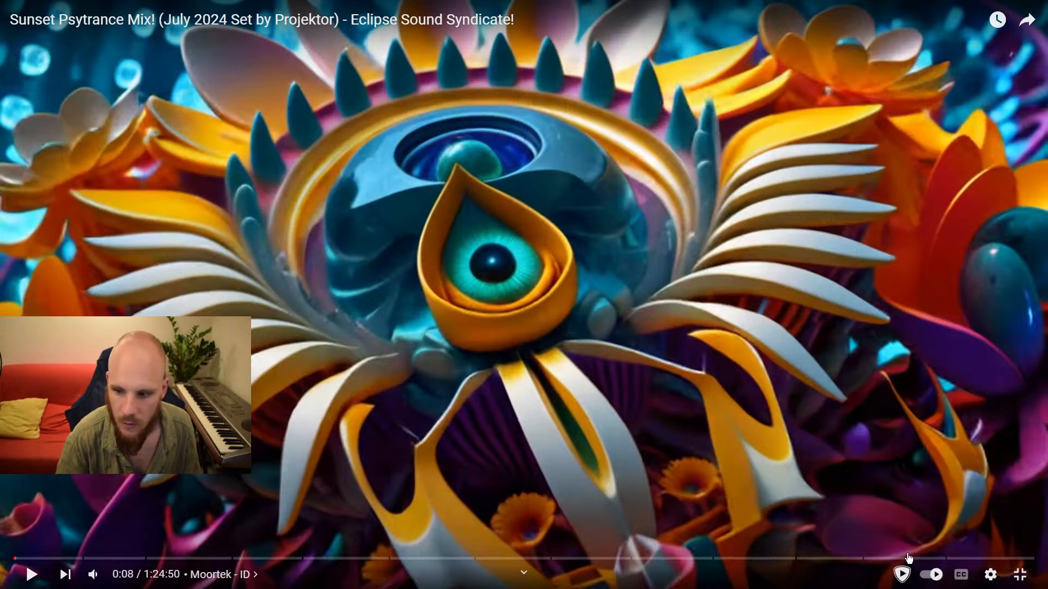
click(1019, 575)
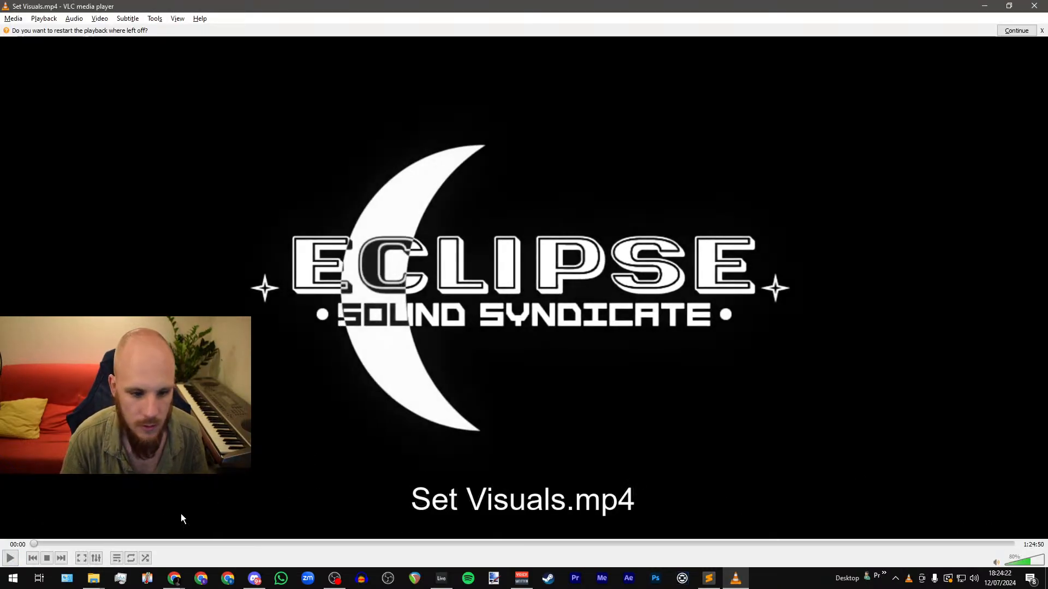
Show Set Visuals.mp4 full screen in VLC media player and raise the volume to 100%.
click(83, 558)
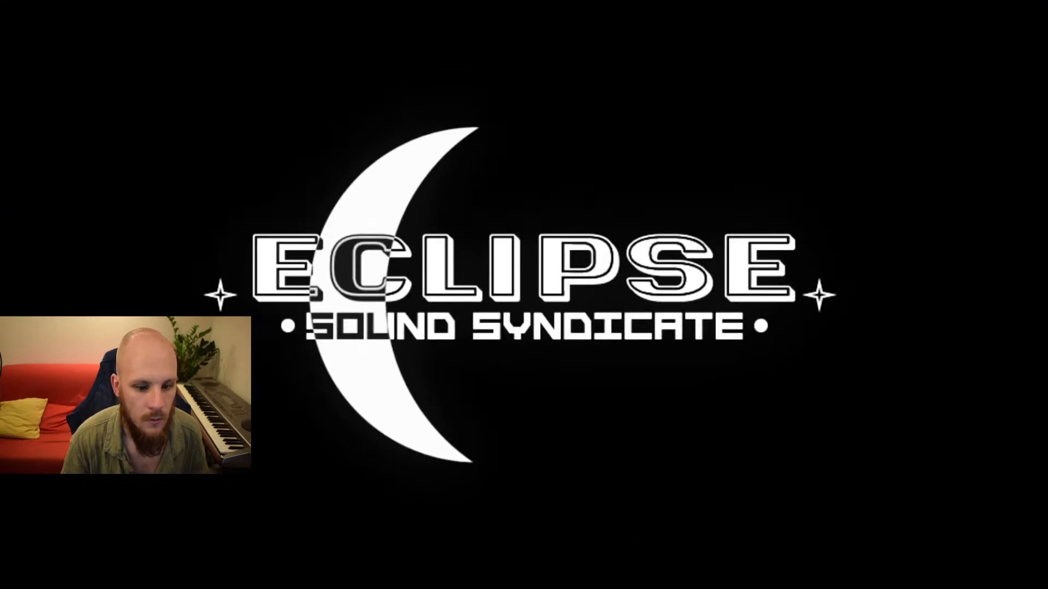
mouse_move(315, 586)
scroll(546, 436, up, 4)
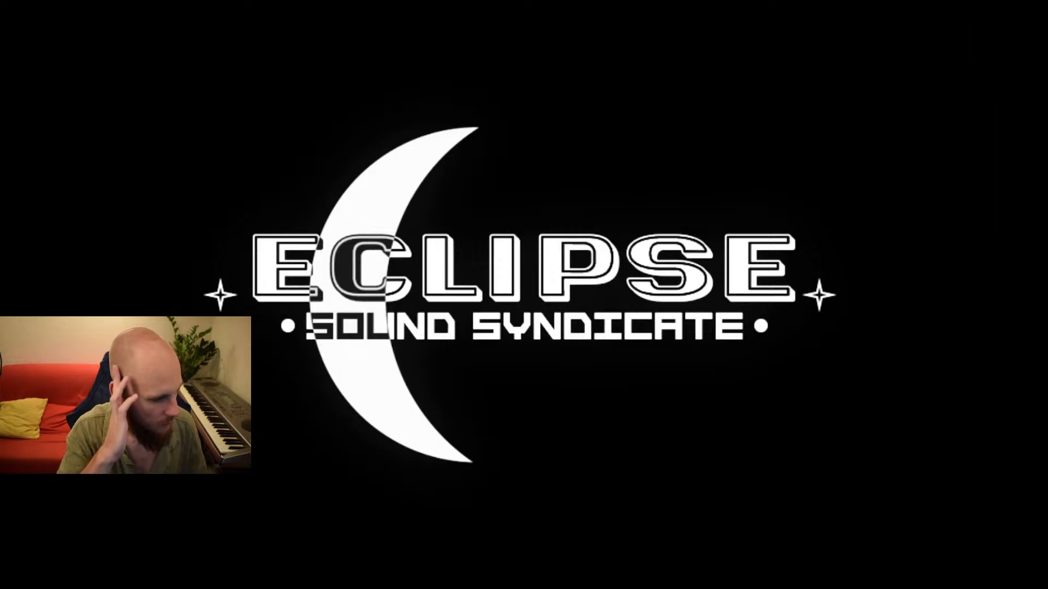
mouse_move(365, 532)
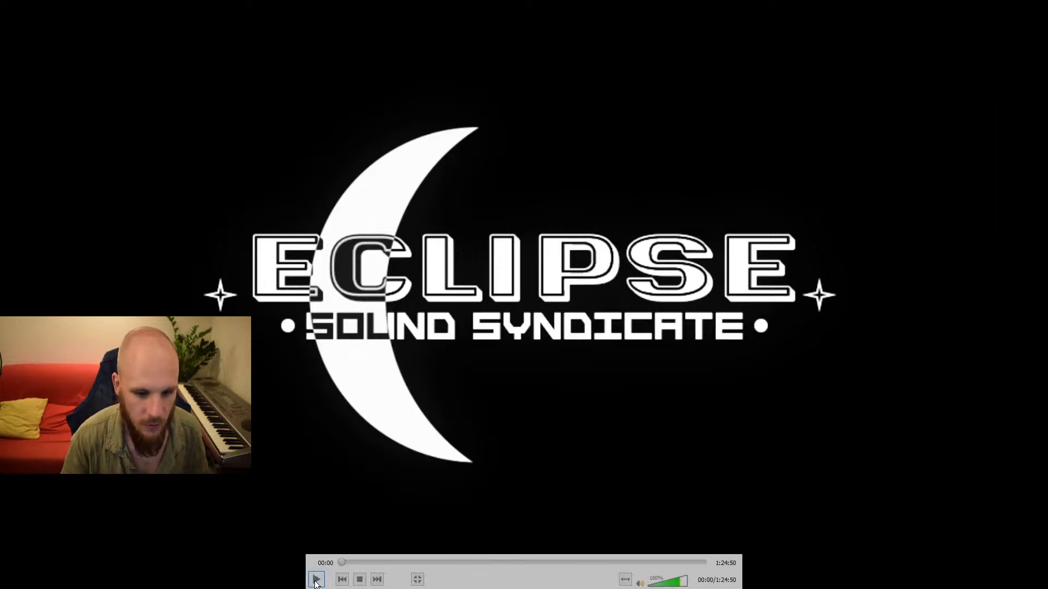
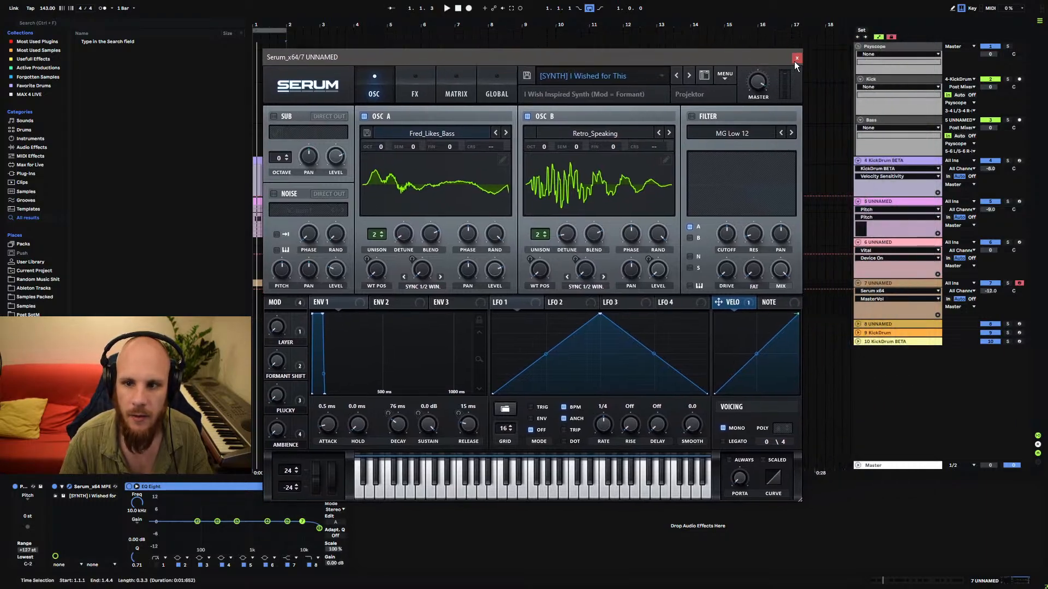
Close the synth window, unfold track 8 and duplicate track 7's one-bar clip repeatedly past bar 17.
click(796, 59)
click(858, 324)
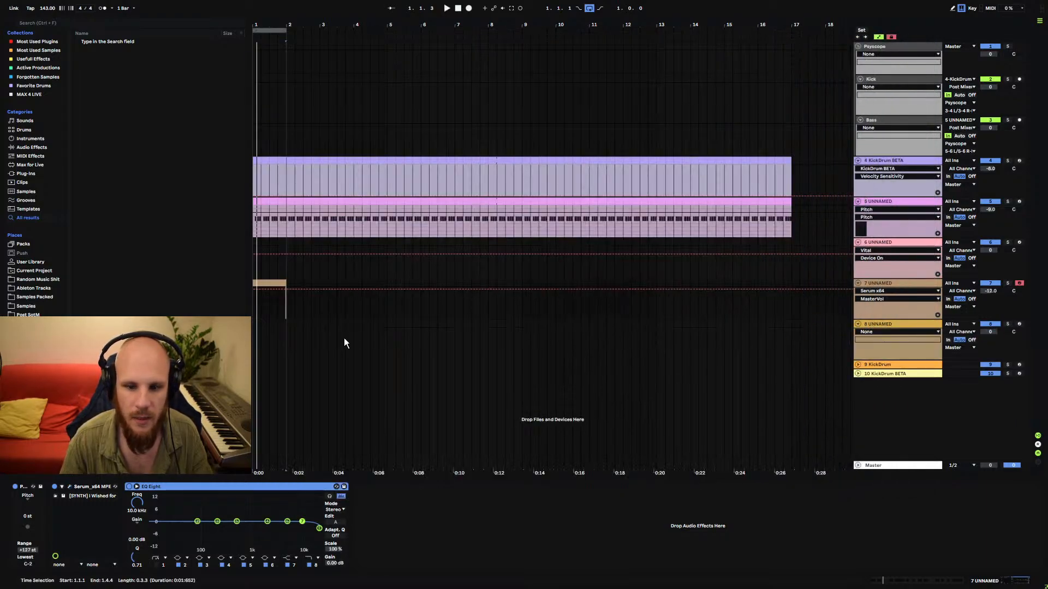
click(302, 343)
click(270, 281)
key(ctrl+d)
key(ctrl+d)
key(ctrl+d)
key(ctrl+d)
key(ctrl+d)
key(ctrl+d)
key(ctrl+d)
key(ctrl+d)
key(ctrl+d)
key(ctrl+d)
key(ctrl+d)
key(ctrl+d)
key(ctrl+d)
key(ctrl+d)
key(ctrl+d)
key(ctrl+d)
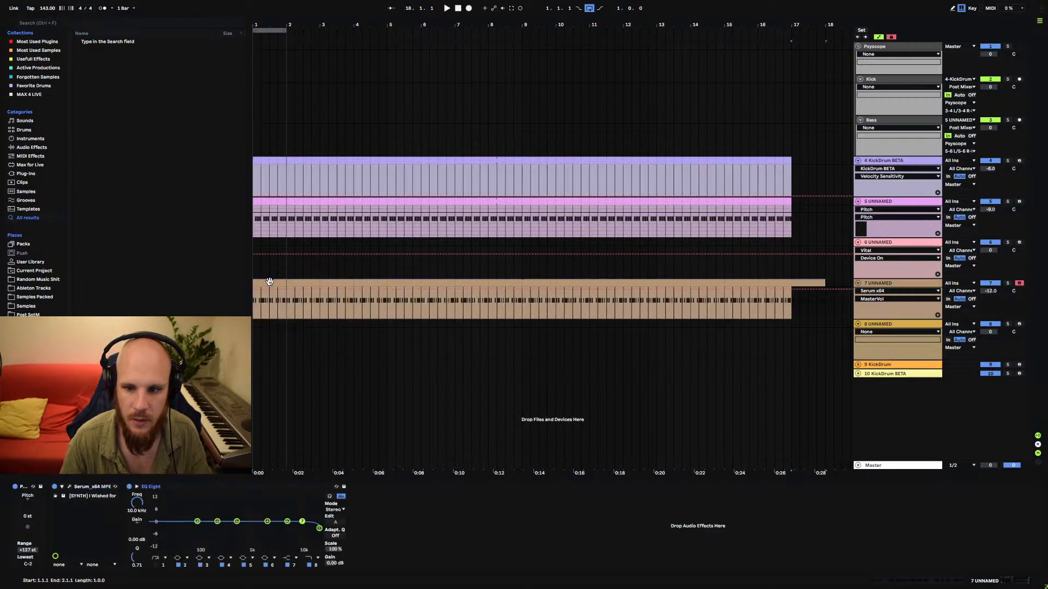
Extend the arrangement loop to 16 bars and play it with track 7 selected.
drag(285, 31, 790, 159)
key(space)
click(898, 285)
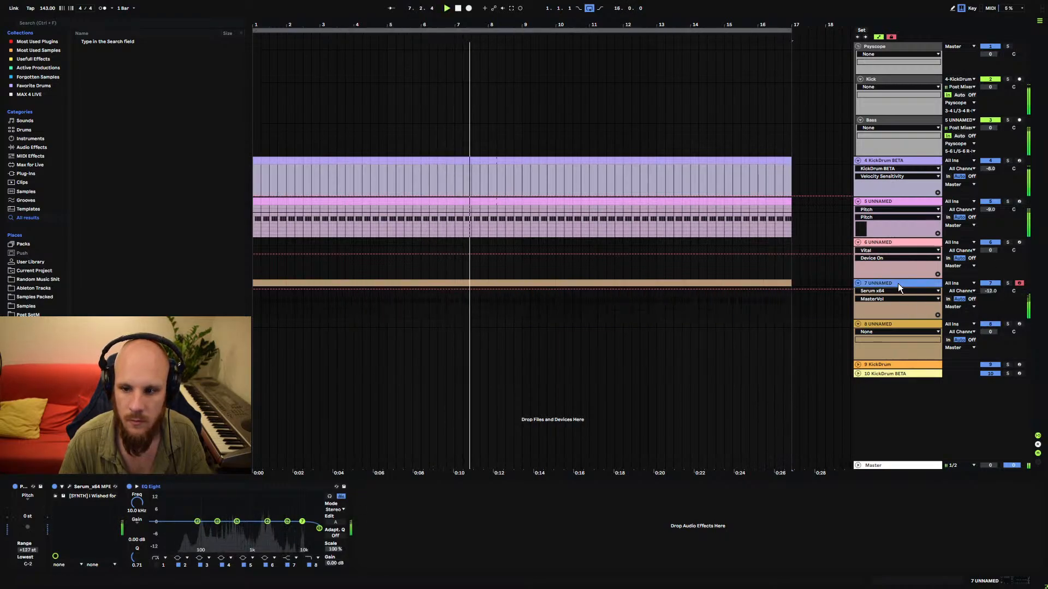
Adjust track 7's Serum during playback: tweak the Ambience macro and set Formant Shift to about 62%.
click(70, 487)
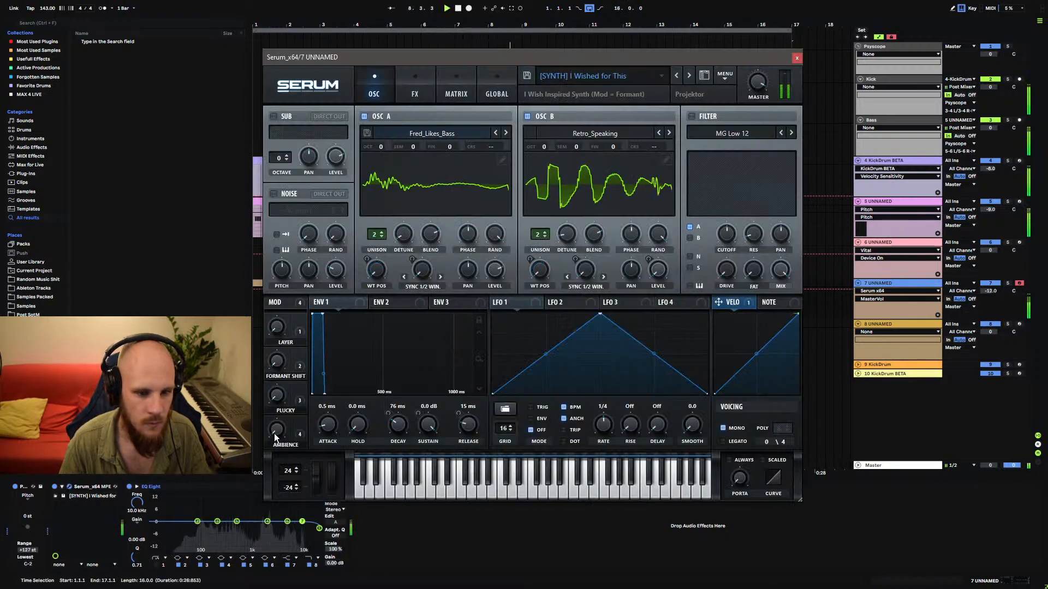
click(797, 57)
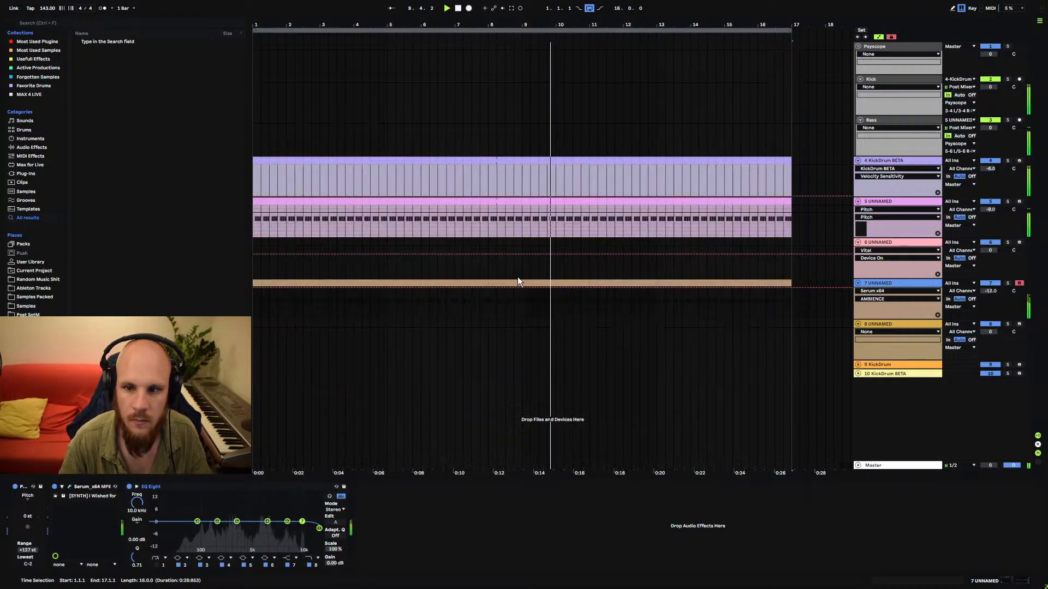
click(70, 488)
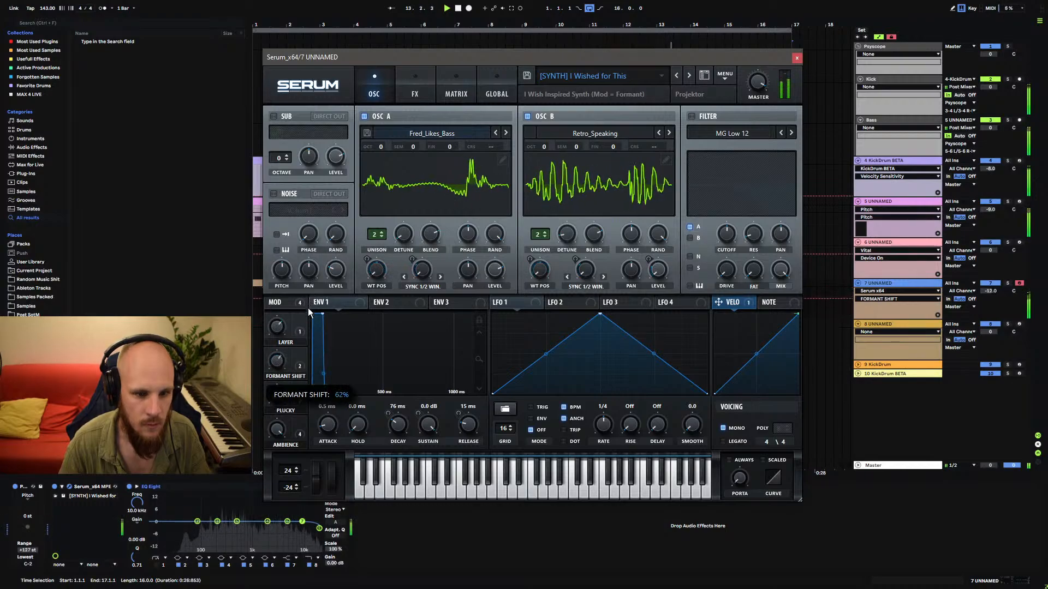
click(796, 58)
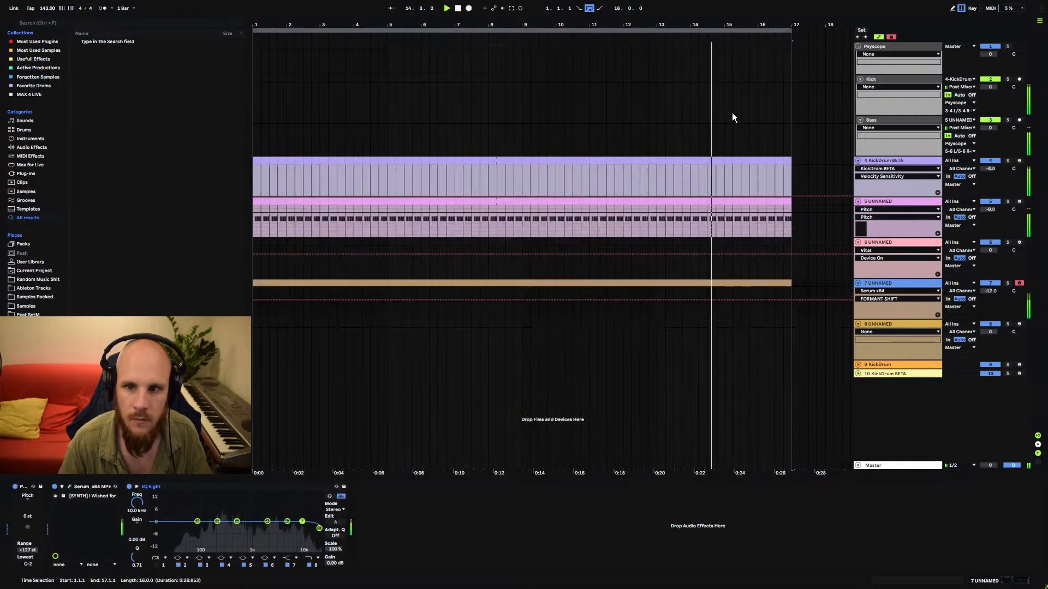
Insert a new Serum instrument on the empty track 8.
click(413, 344)
right_click(447, 339)
right_click(446, 339)
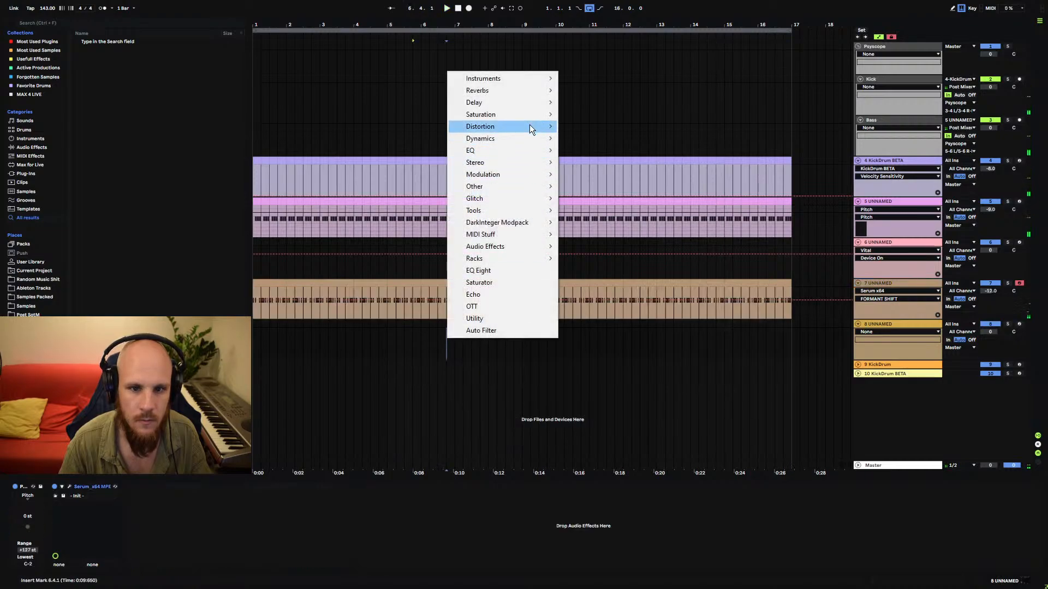
mouse_move(531, 81)
click(593, 81)
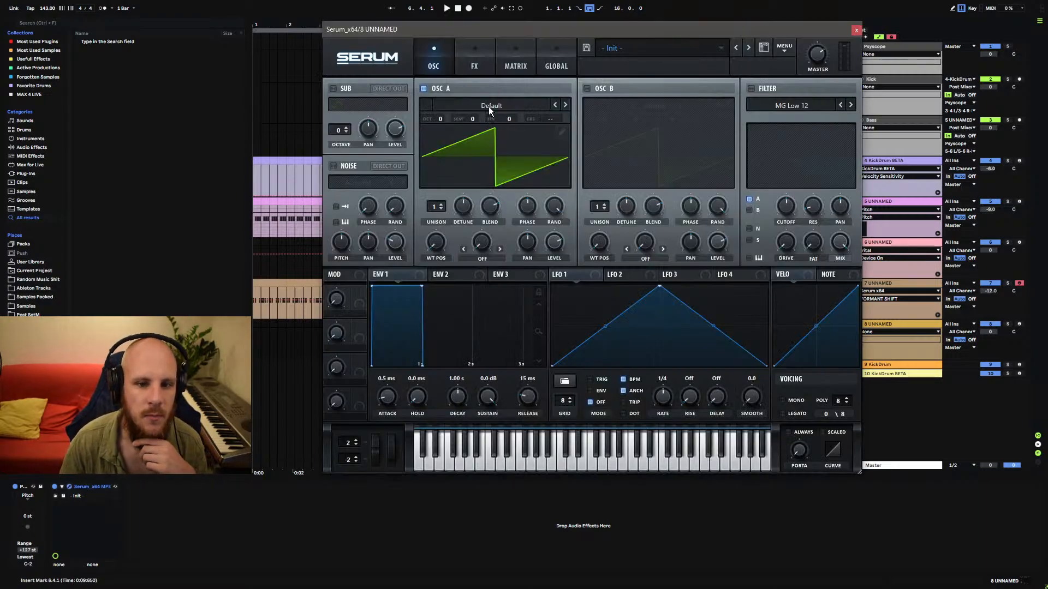
Load the HarmonicSeries wavetable from Glitch Automaton Wavetables into oscillator A and raise its wavetable position.
click(489, 106)
mouse_move(508, 147)
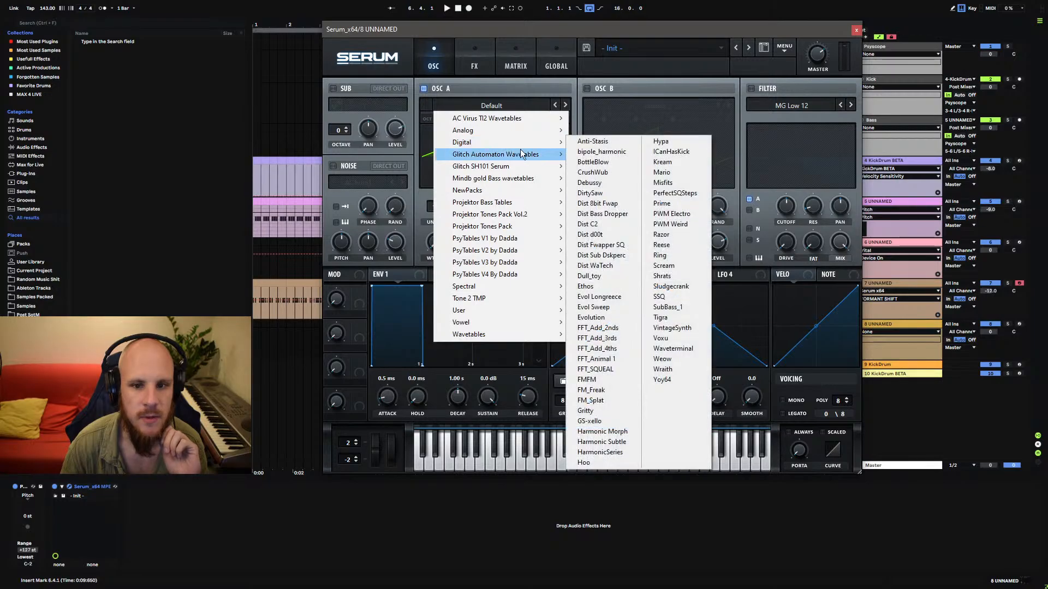
click(621, 452)
drag(436, 241, 455, 231)
Set oscillator A's warp mode to Sync (Window Full) and raise the warp amount.
click(483, 258)
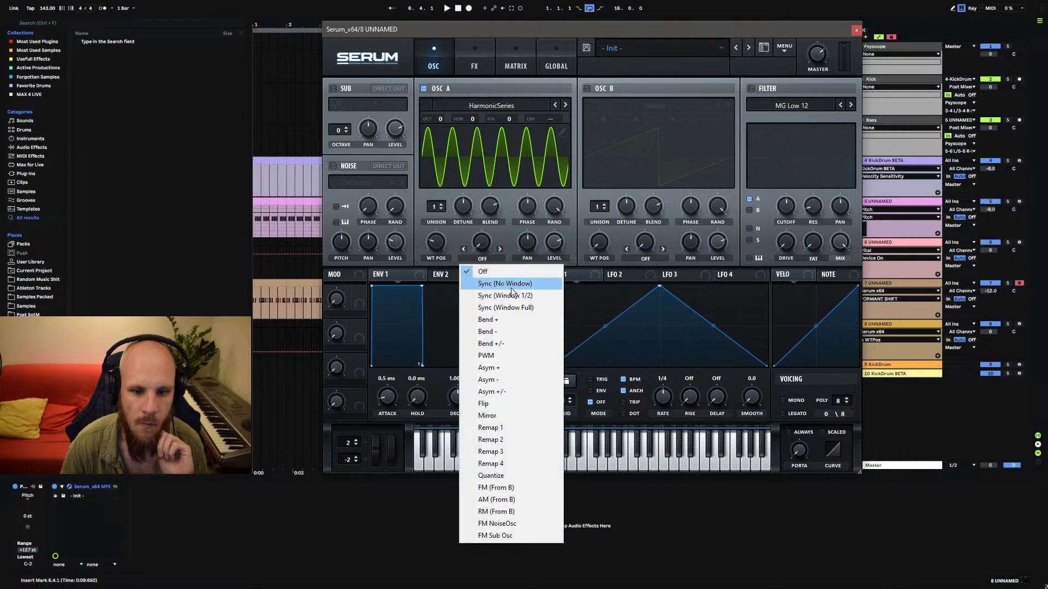
click(508, 307)
drag(484, 236, 490, 213)
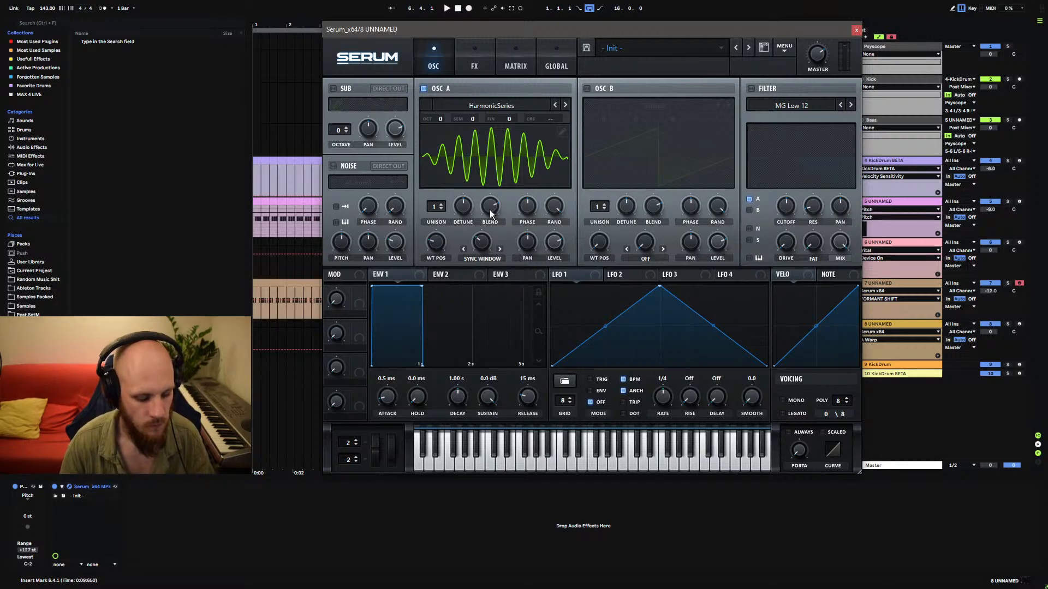
Arm track 8, modulate oscillator A's sync warp with LFO 1 and set the LFO rate to 4 bar.
click(1019, 325)
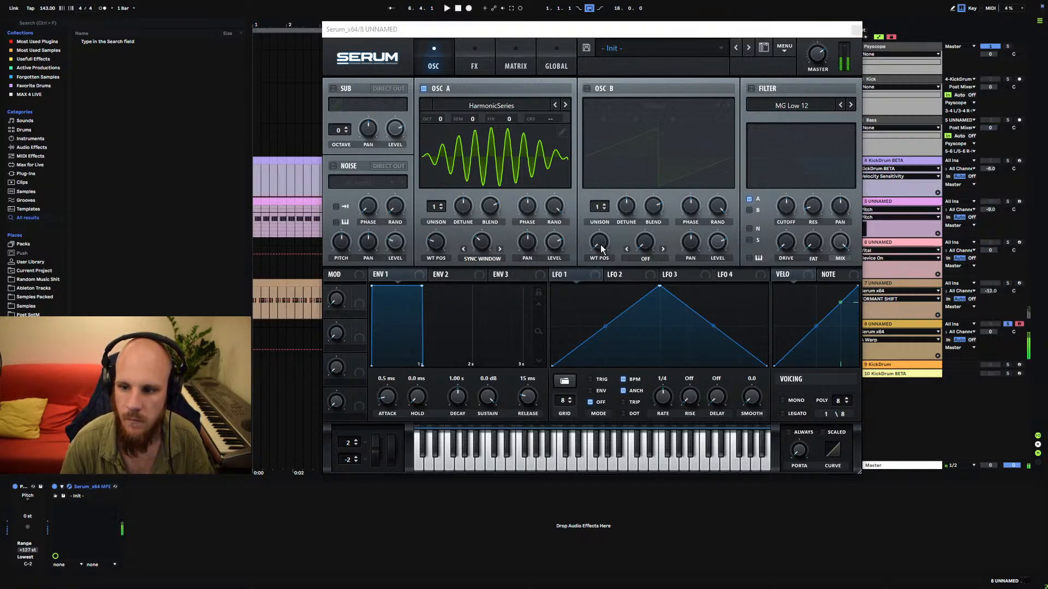
mouse_move(488, 241)
mouse_down()
mouse_move(501, 200)
mouse_move(489, 254)
mouse_move(473, 247)
mouse_up()
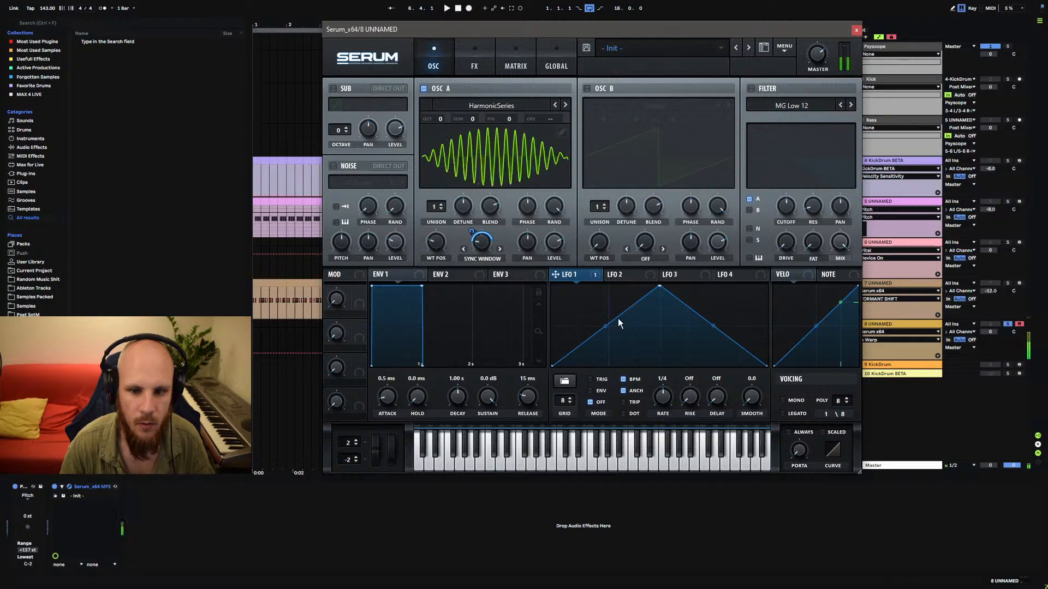
drag(663, 396, 662, 421)
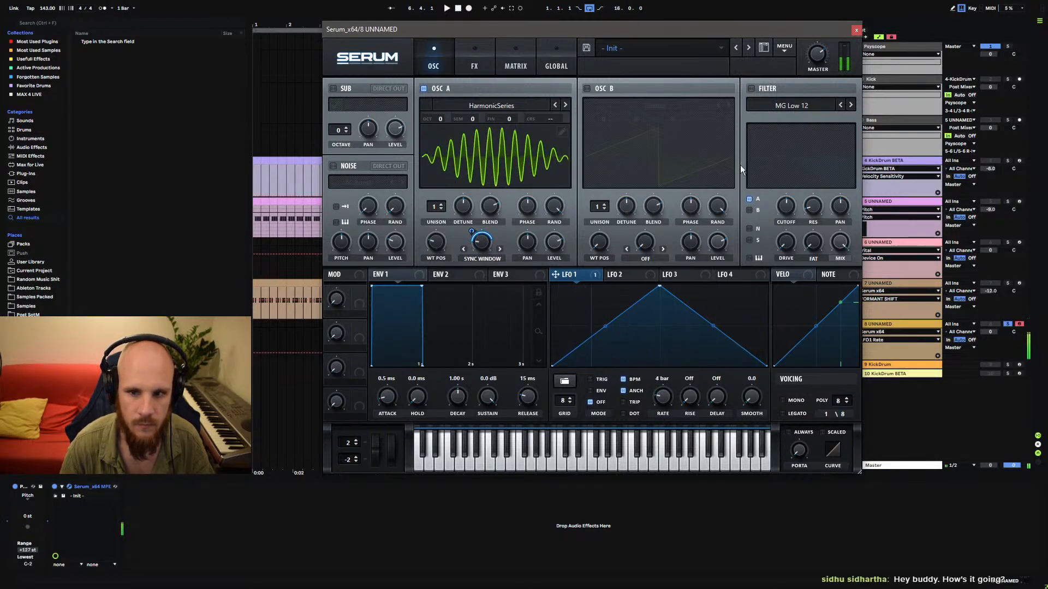
Enable the filter on the new synth, choose the High 24 type and set its cutoff to about 1430 Hz.
click(750, 88)
click(772, 105)
mouse_move(777, 117)
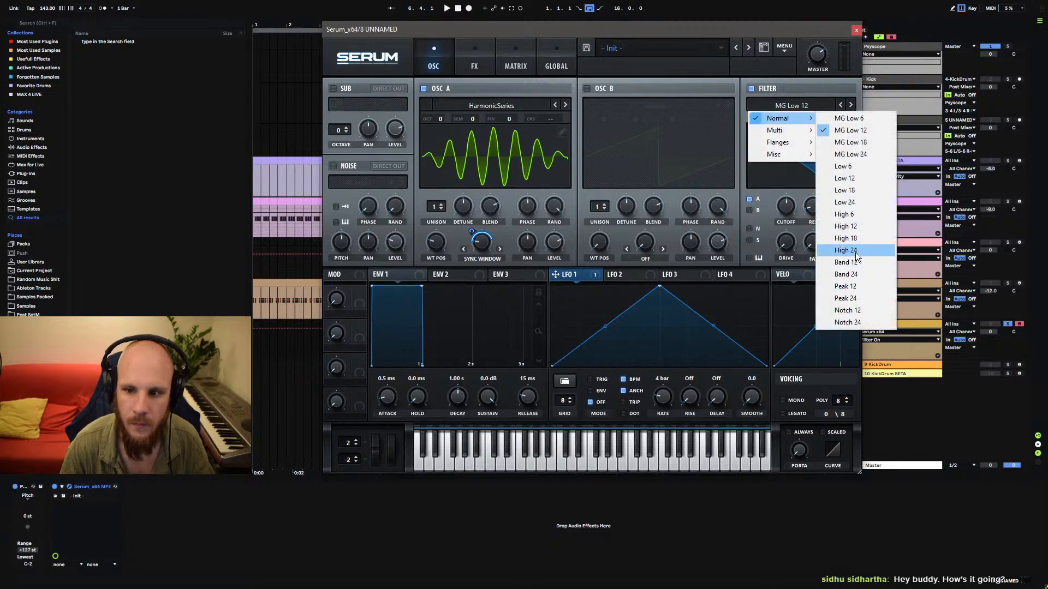
click(856, 252)
drag(786, 241, 813, 259)
drag(796, 212, 794, 216)
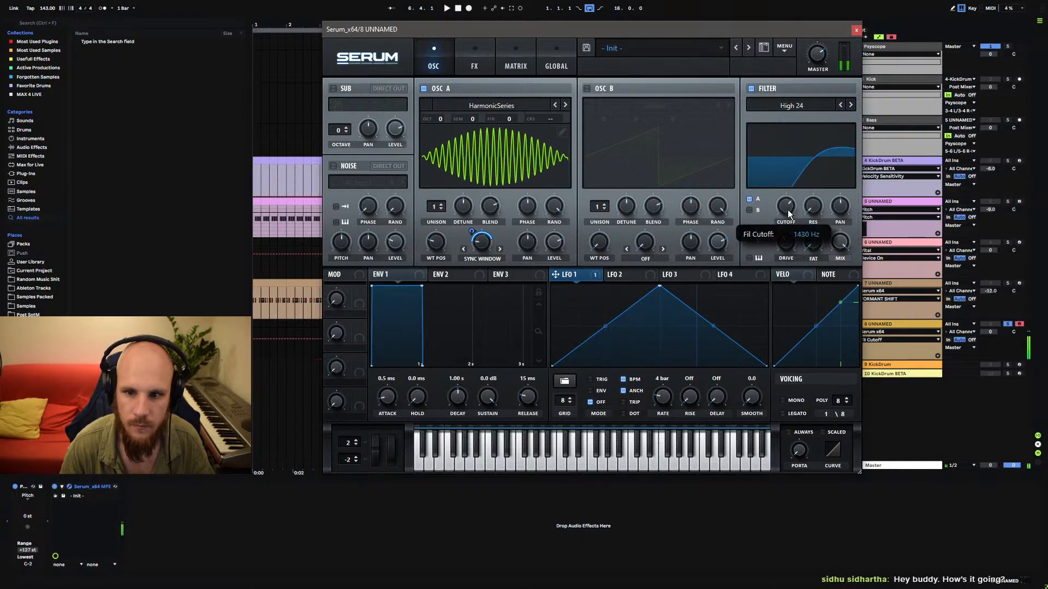
Modulate oscillator A's wavetable position with LFO 2 and set that LFO's rate to 4 bar.
mouse_move(437, 242)
mouse_down()
mouse_move(435, 261)
mouse_move(445, 260)
mouse_up()
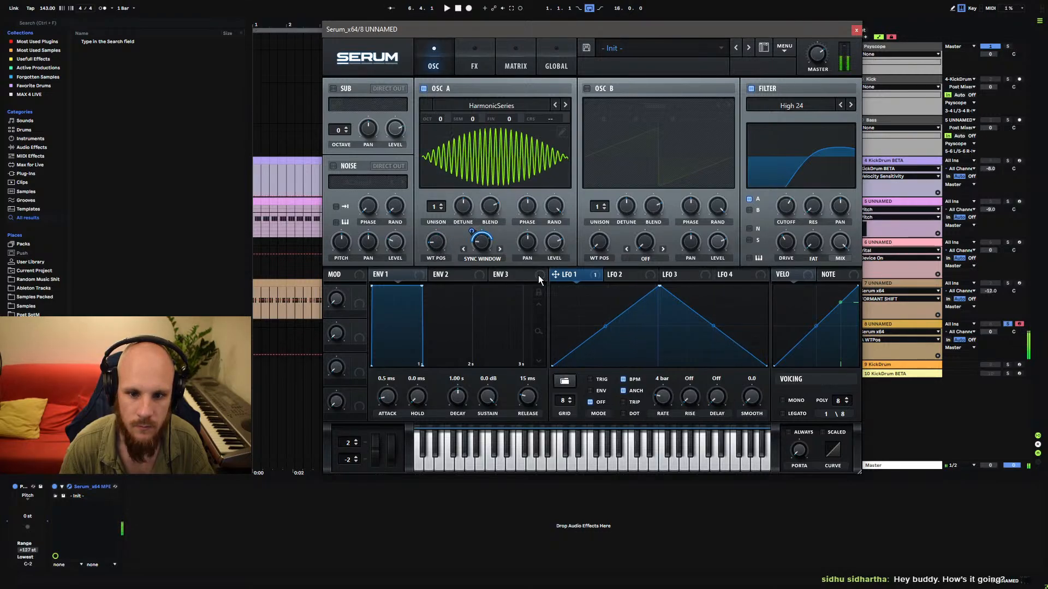
click(623, 275)
drag(610, 275, 425, 250)
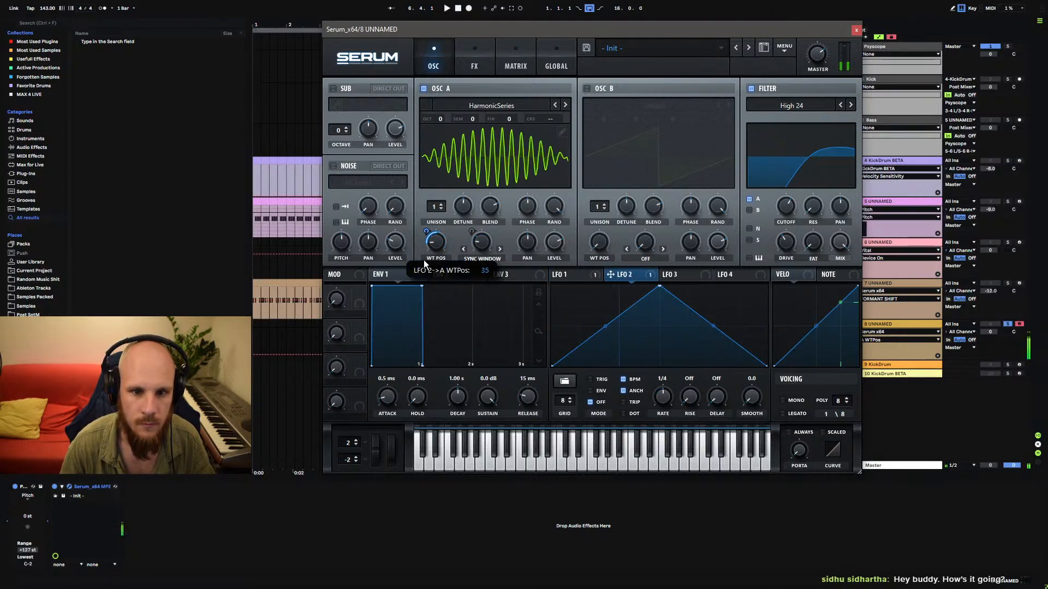
drag(663, 395, 657, 422)
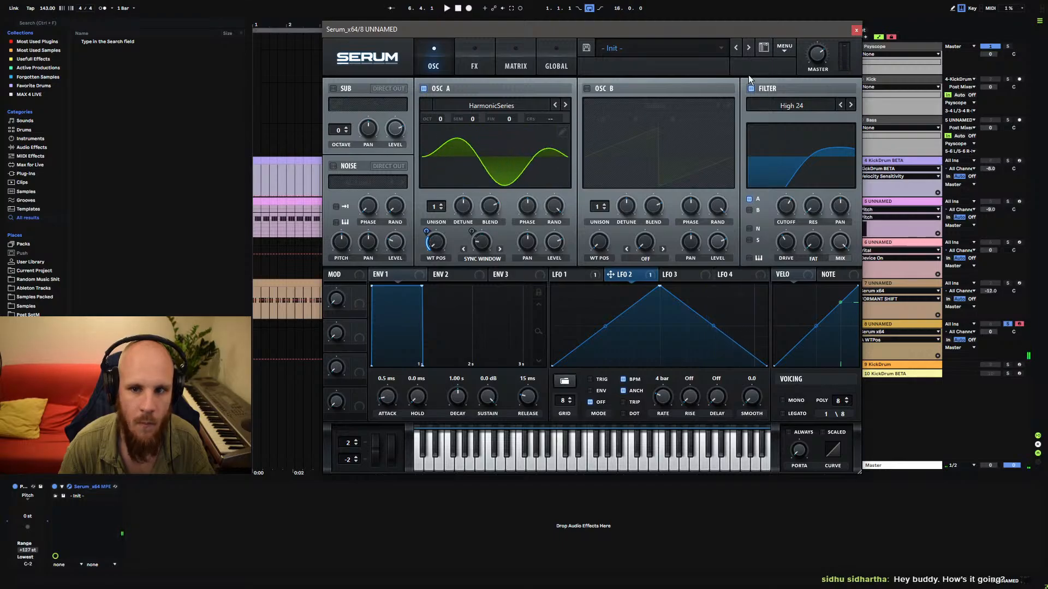
Copy oscillator A with its modulations to oscillator B, raise B by one octave, and set both oscillators to 2 unison voices.
click(786, 48)
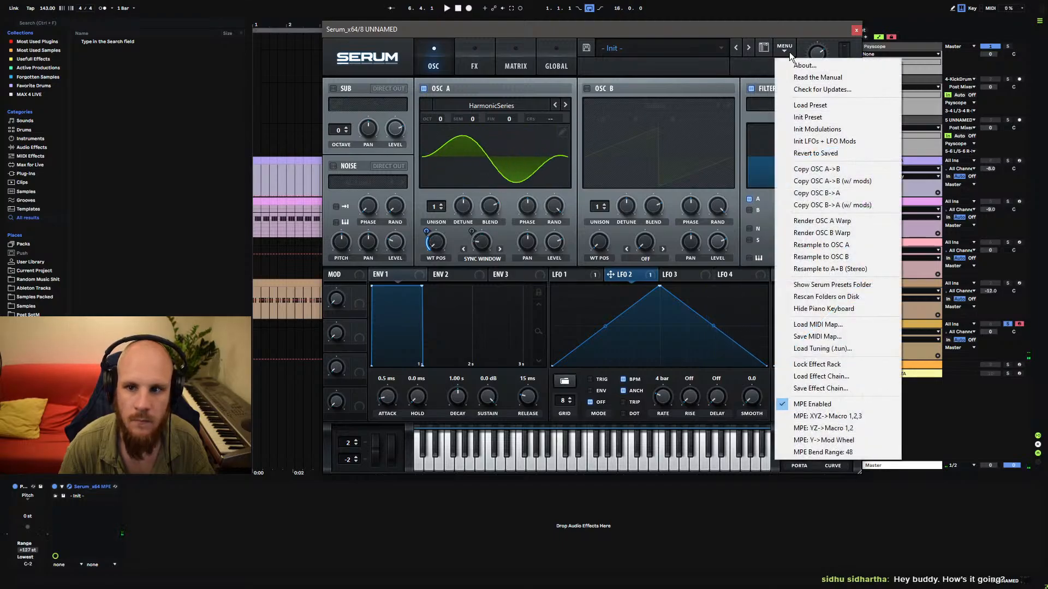
click(846, 180)
drag(604, 121, 609, 111)
drag(601, 206, 600, 199)
drag(435, 206, 435, 200)
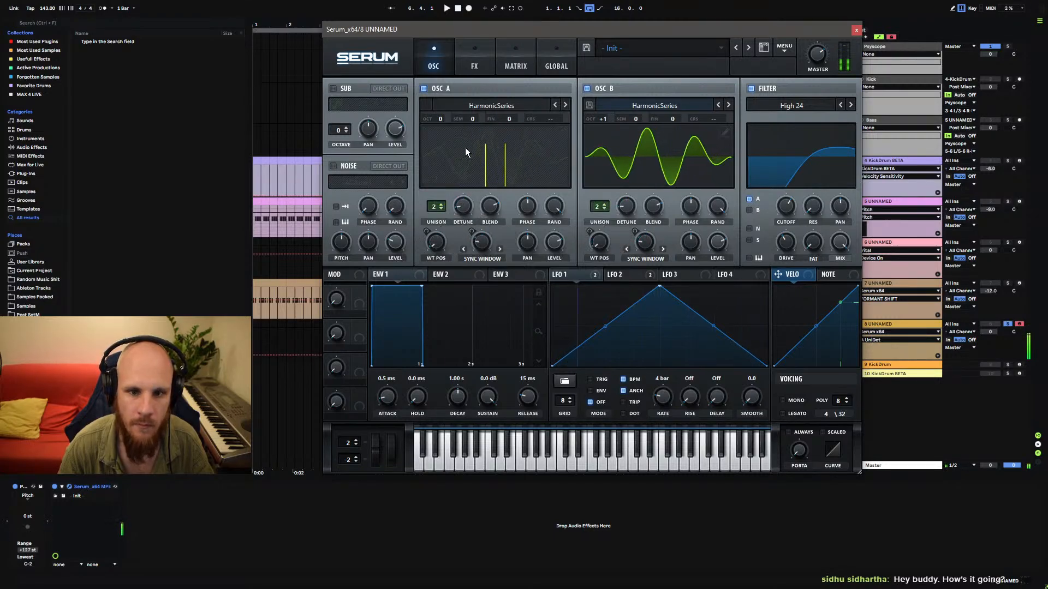
Enable the Hyper/Dimension effect, adjust its Hyper mix, lower the master volume, set Dimension size to 69% and raise its mix.
click(474, 61)
click(338, 92)
drag(658, 97, 659, 82)
click(812, 70)
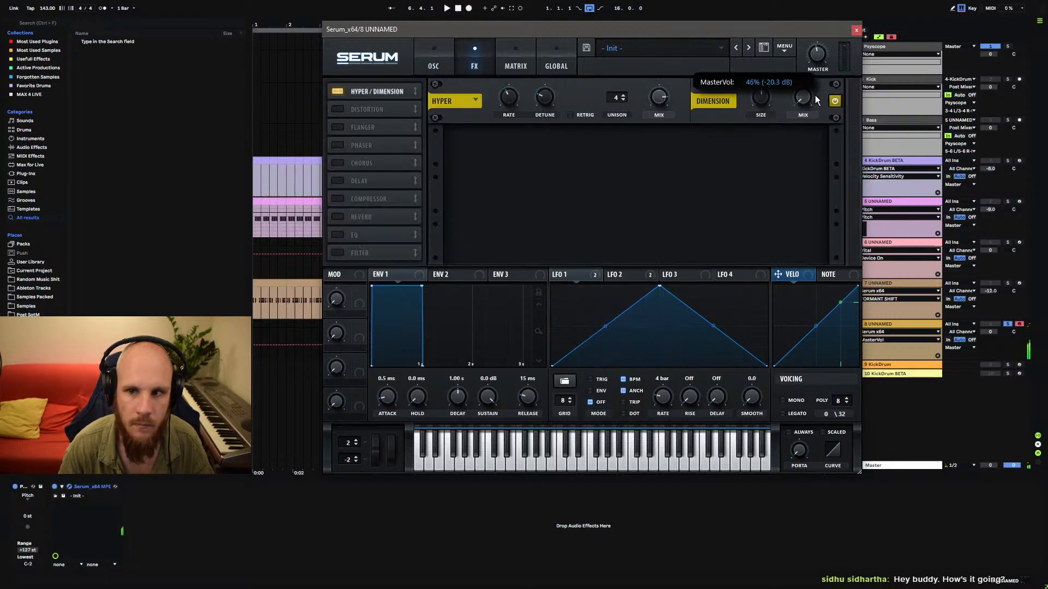
drag(760, 98, 752, 136)
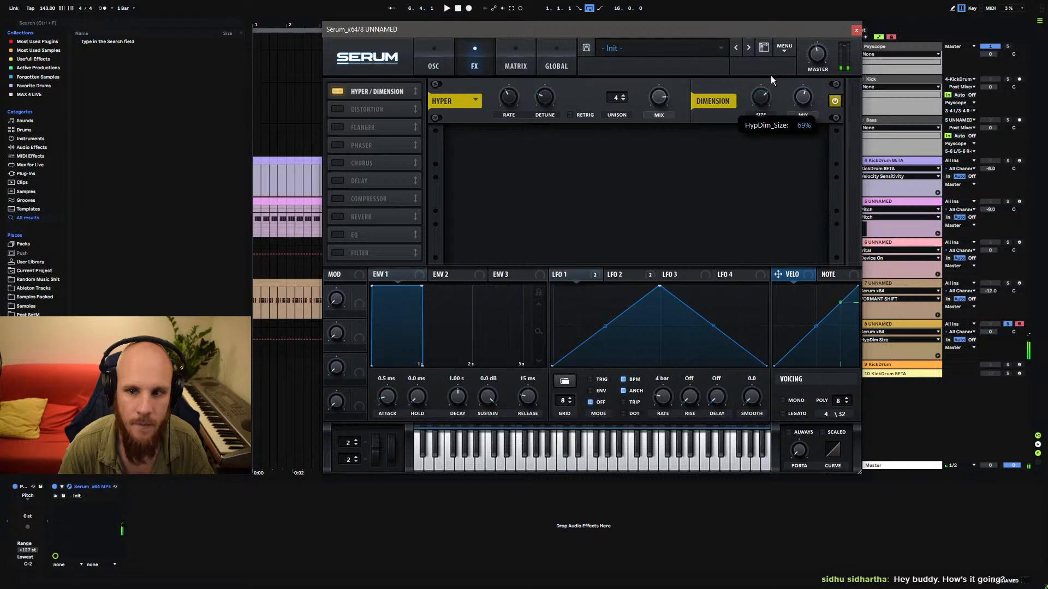
click(802, 97)
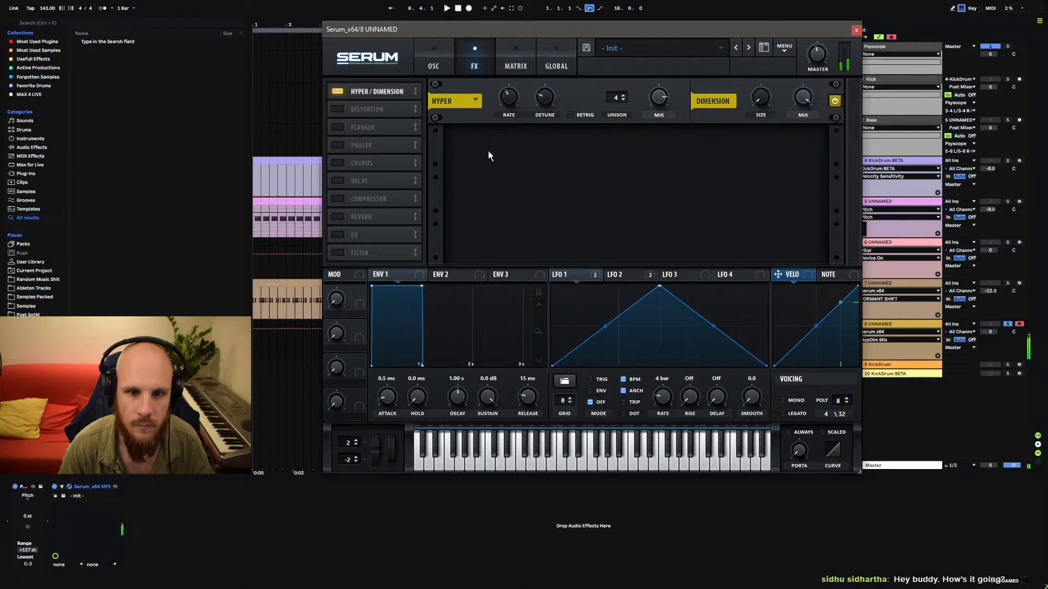
Enable the chorus, adjust its feedback and high-pass filter, and set its depth to about 12.8 ms and mix to about 86%.
click(338, 163)
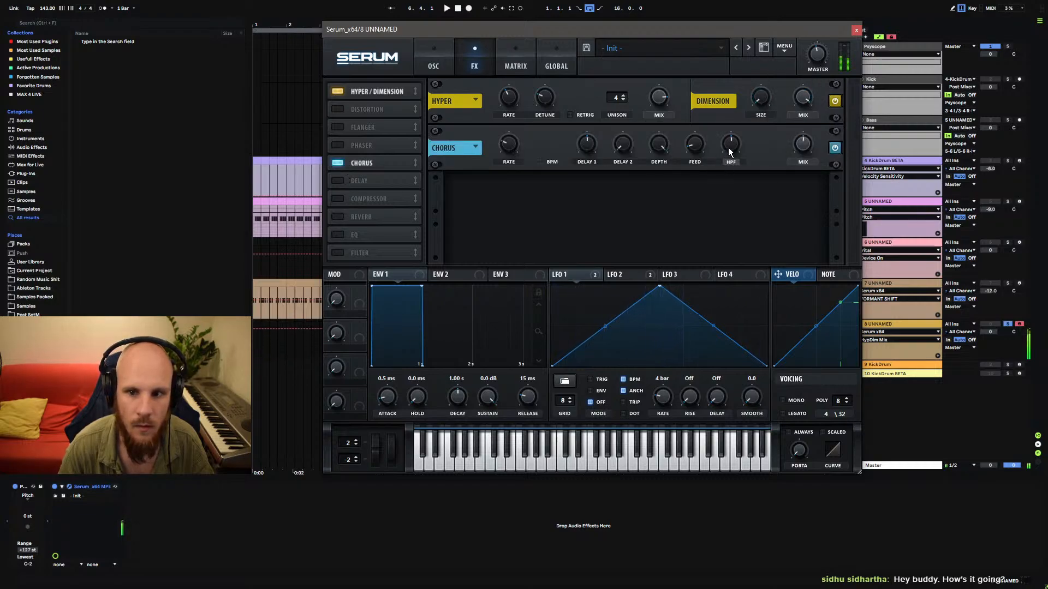
drag(694, 144, 712, 89)
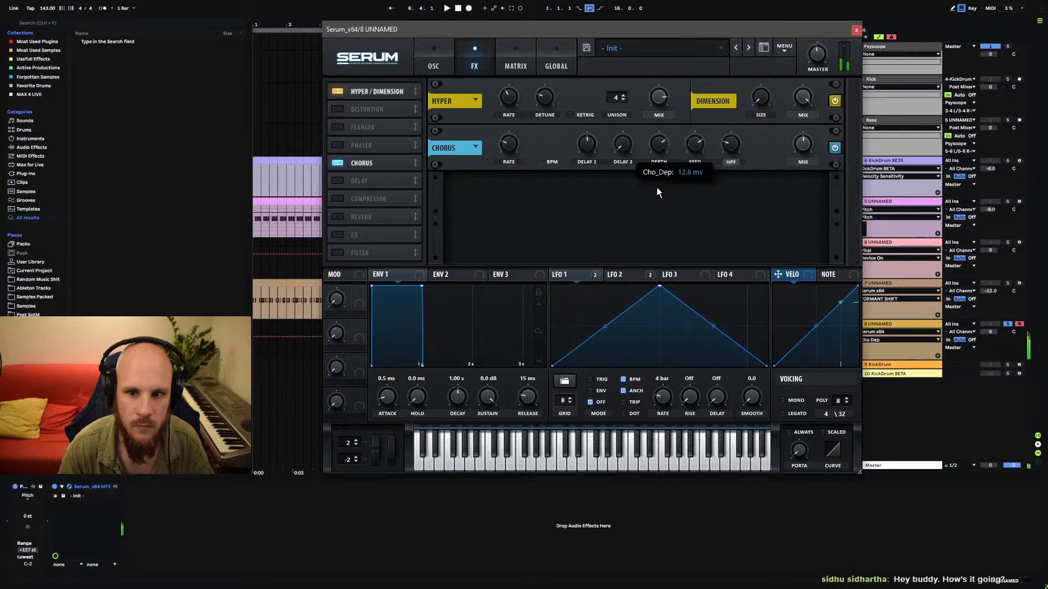
drag(803, 144, 822, 110)
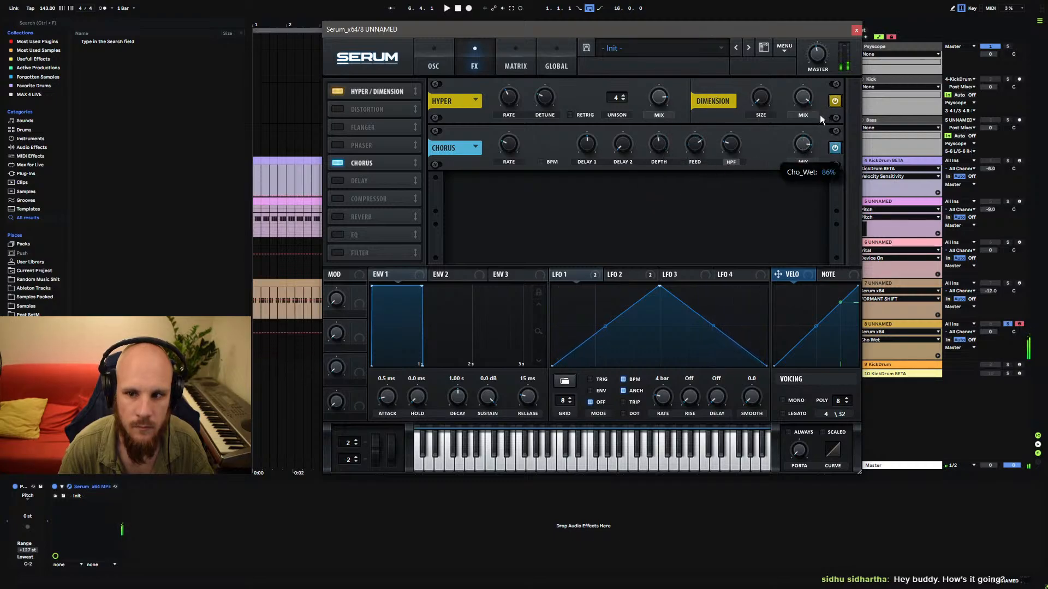
Try a multiband compressor ahead of the chorus with about 7.9 dB of gain and switch it off again.
click(343, 199)
drag(404, 201, 413, 164)
click(689, 162)
click(654, 149)
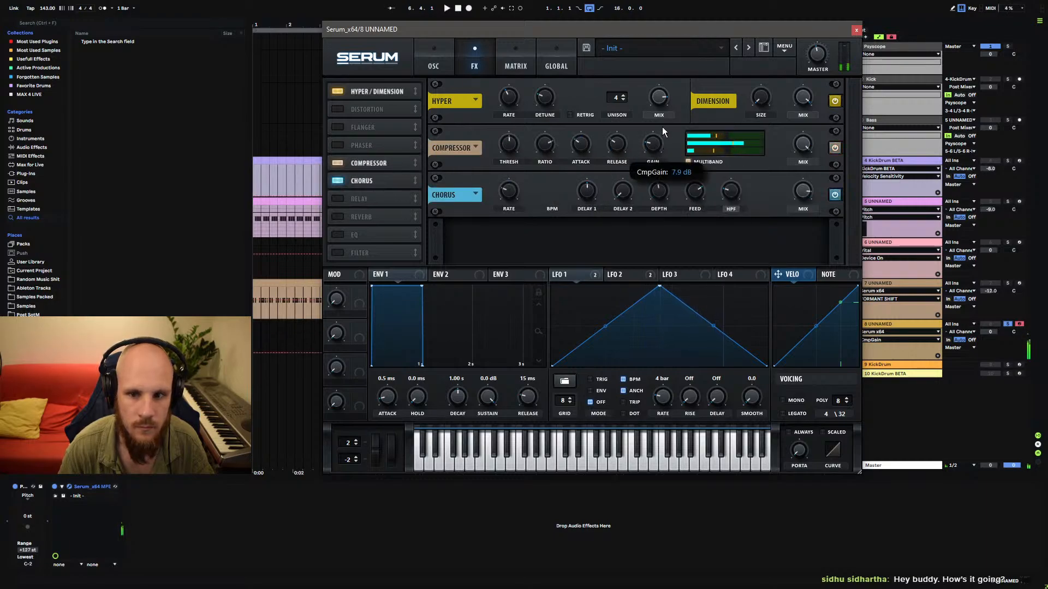
click(688, 162)
click(338, 161)
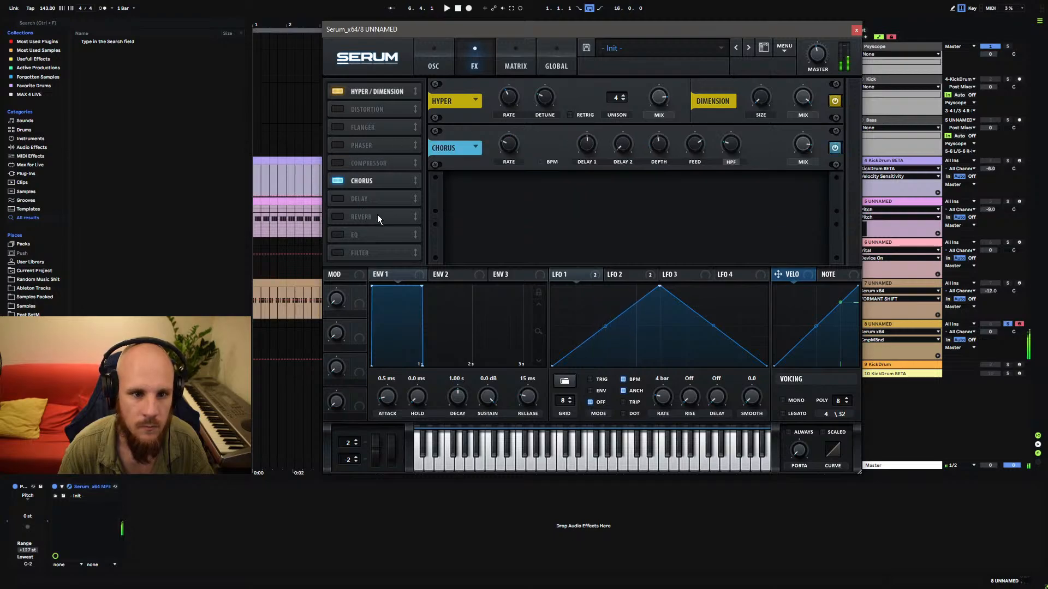
Enable the reverb with a raised mix and add a delay after it in the effects chain.
click(356, 216)
click(800, 191)
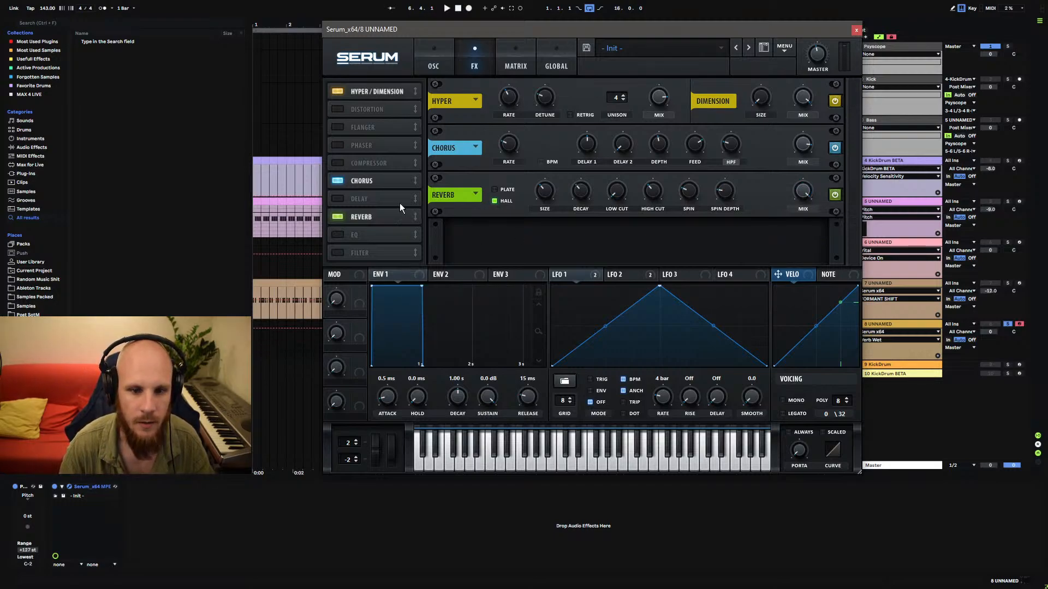
click(338, 199)
drag(339, 197, 382, 230)
Set the delay to ping-pong mode with a left time of 1/2 and a right time of one bar.
click(724, 244)
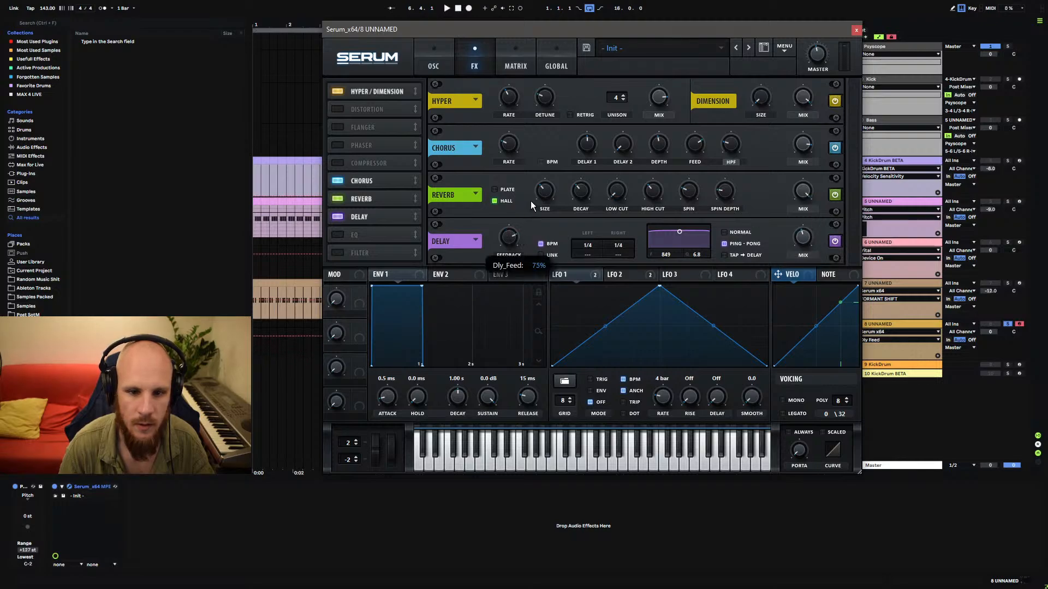
drag(587, 251, 625, 224)
click(614, 247)
scroll(614, 247, up, 1)
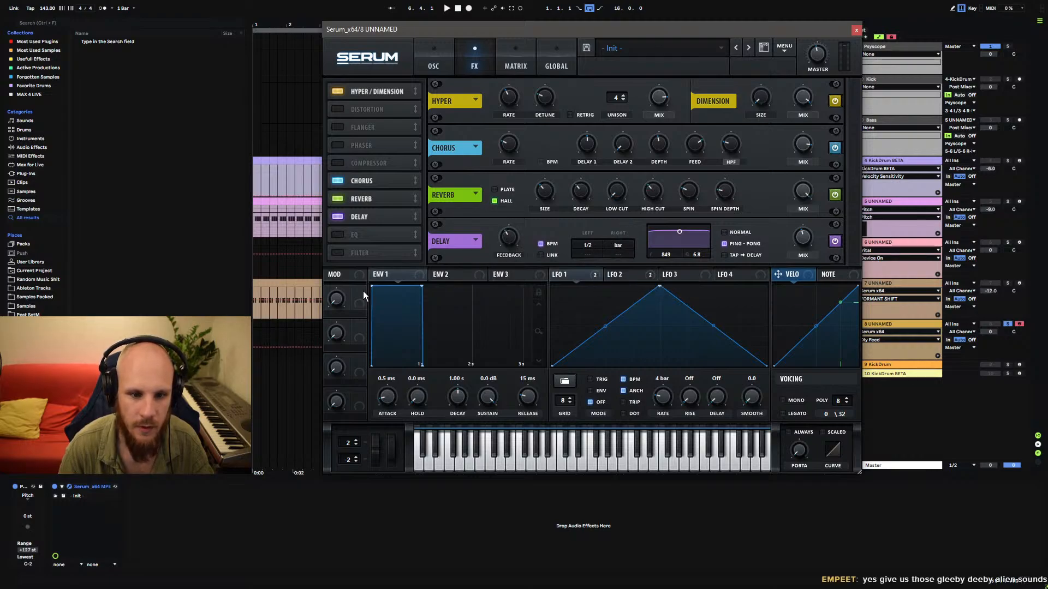
Assign macro 4 to the delay's feedback and mix, with the delay's base mix lowered.
drag(358, 394, 497, 235)
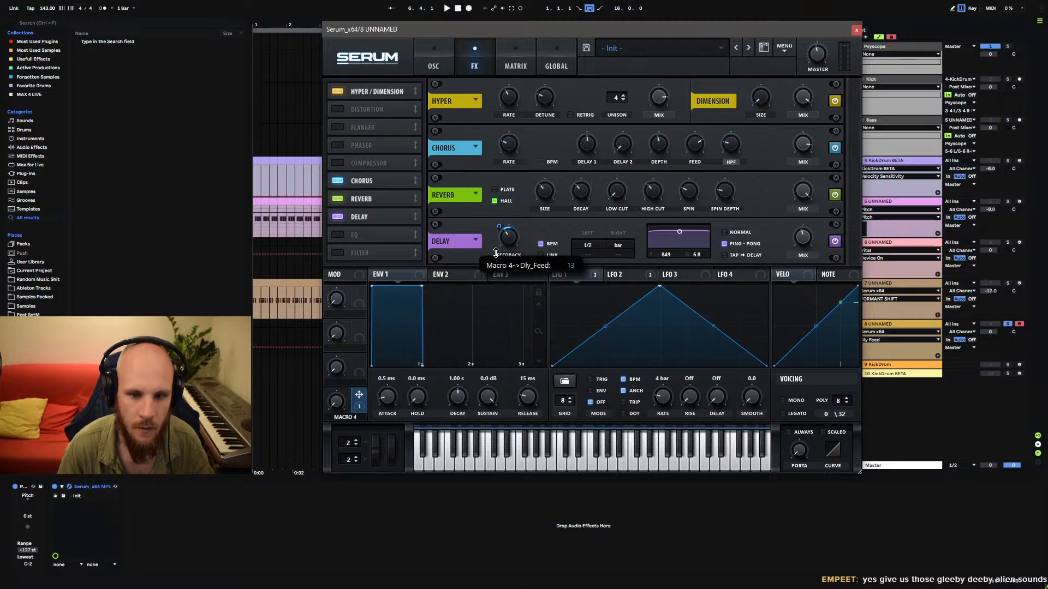
click(803, 236)
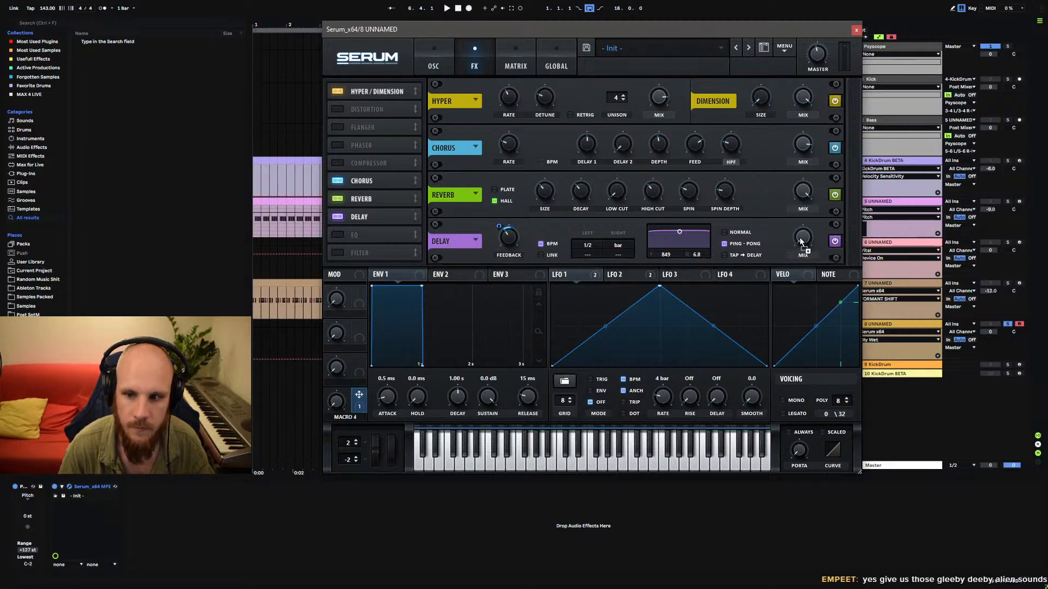
drag(801, 240, 791, 262)
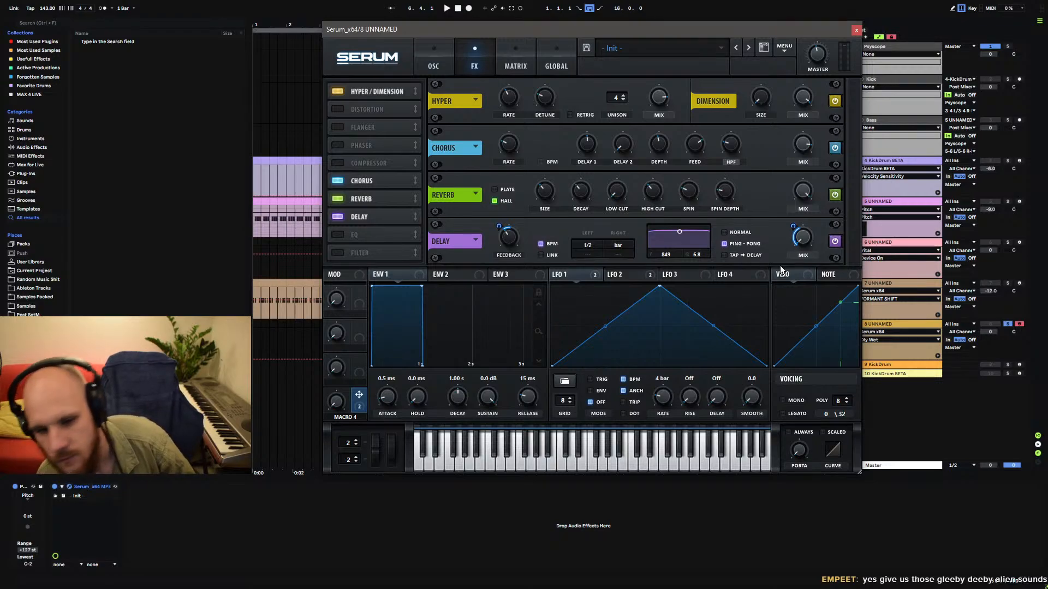
click(336, 393)
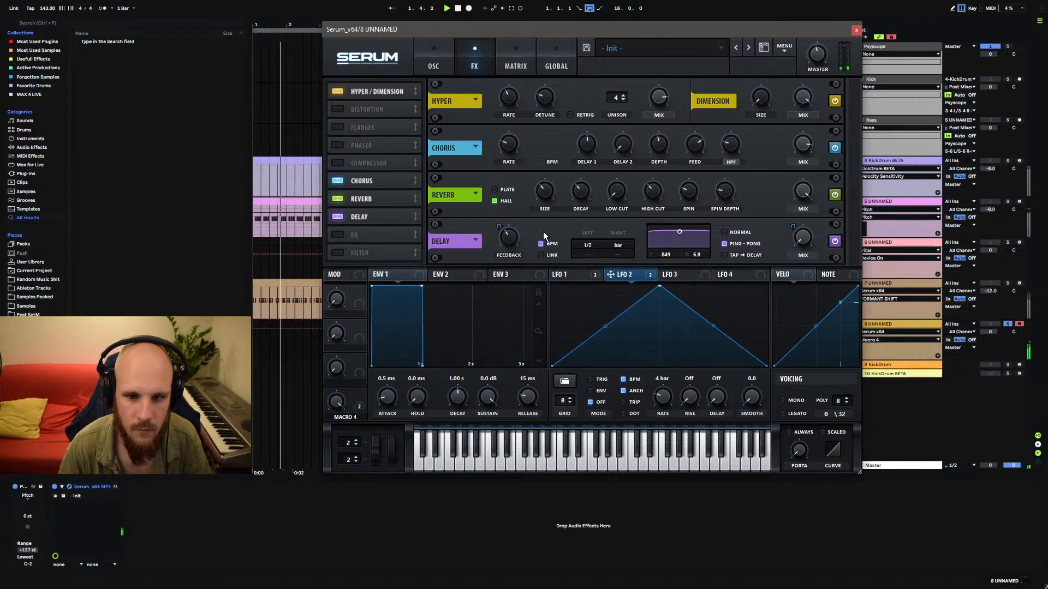
Compare LFO 1 and LFO 2 in the oscillator view and set LFO 2's rate to 2 bar.
click(439, 60)
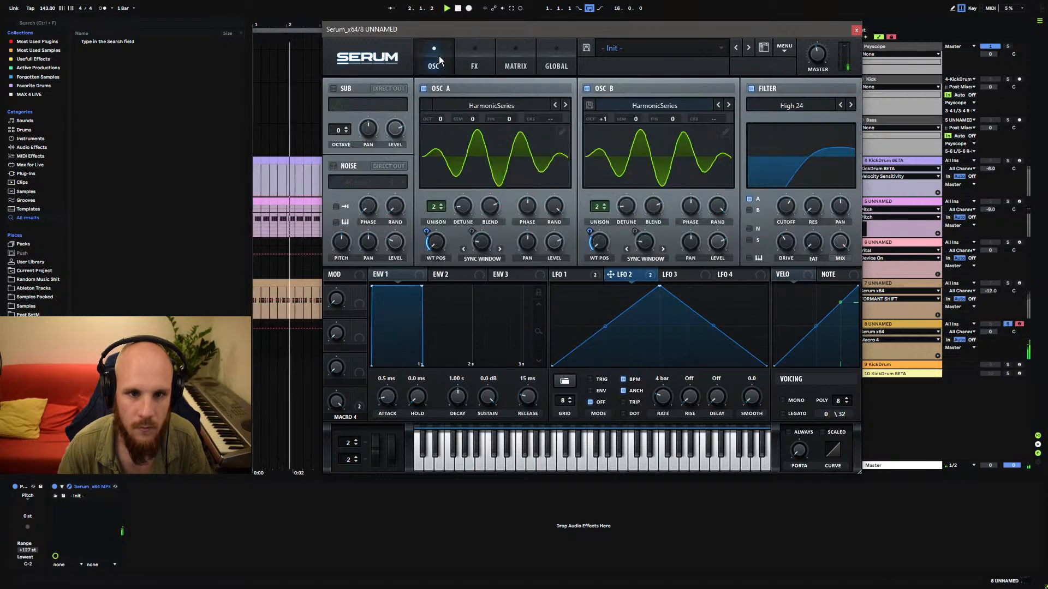
click(577, 278)
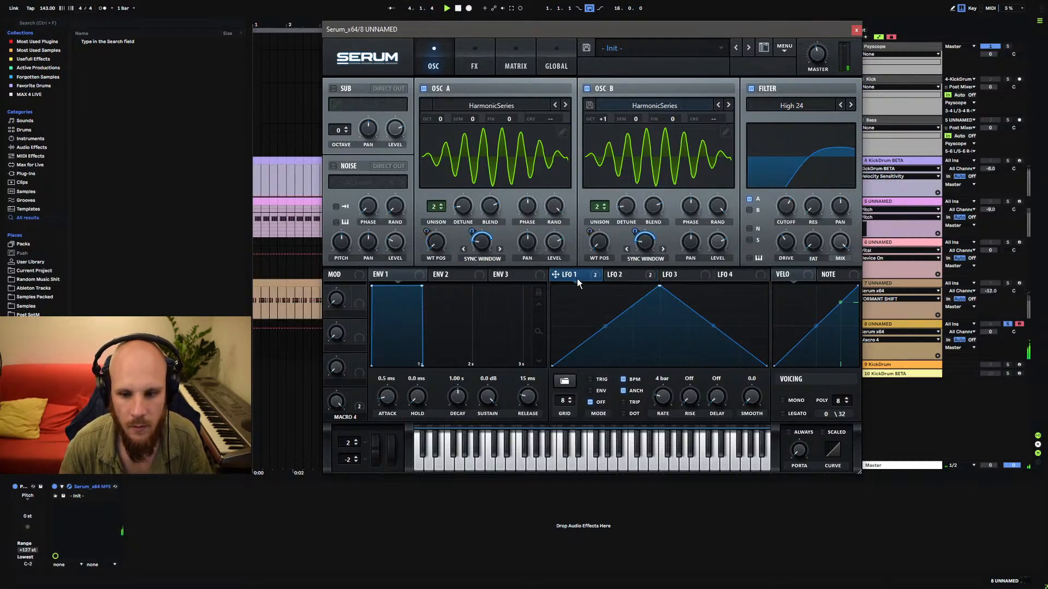
click(632, 279)
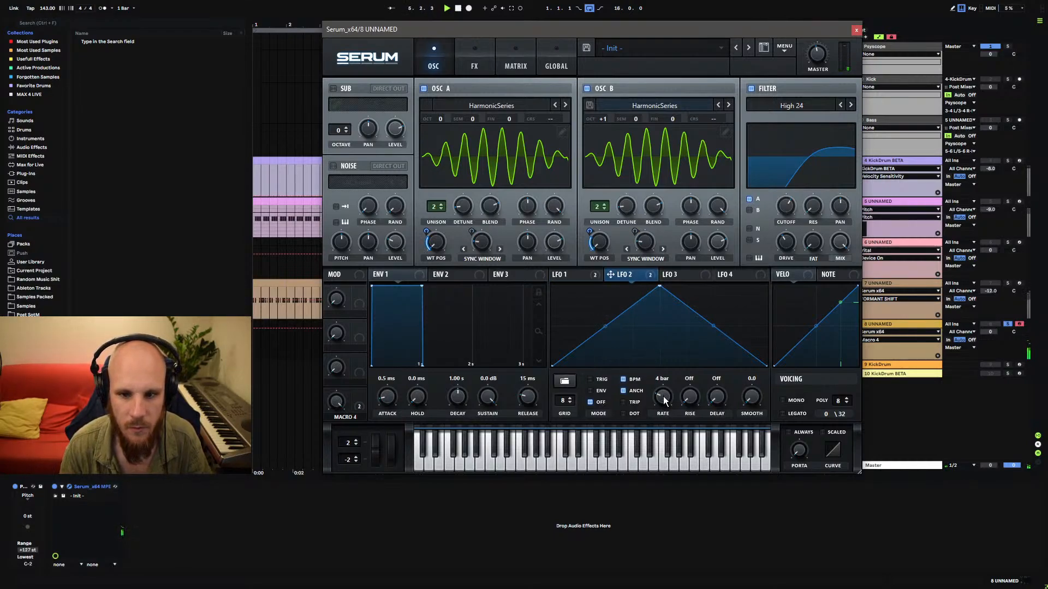
drag(666, 404, 671, 400)
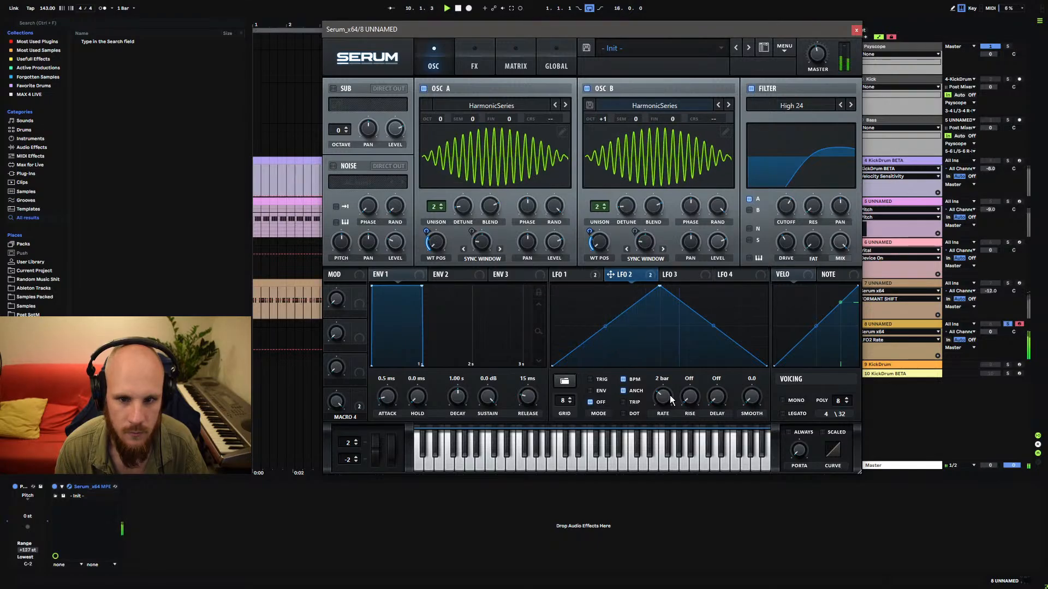
Examine oscillator A's wavetable frames and try its wavetable position at 8.
click(563, 132)
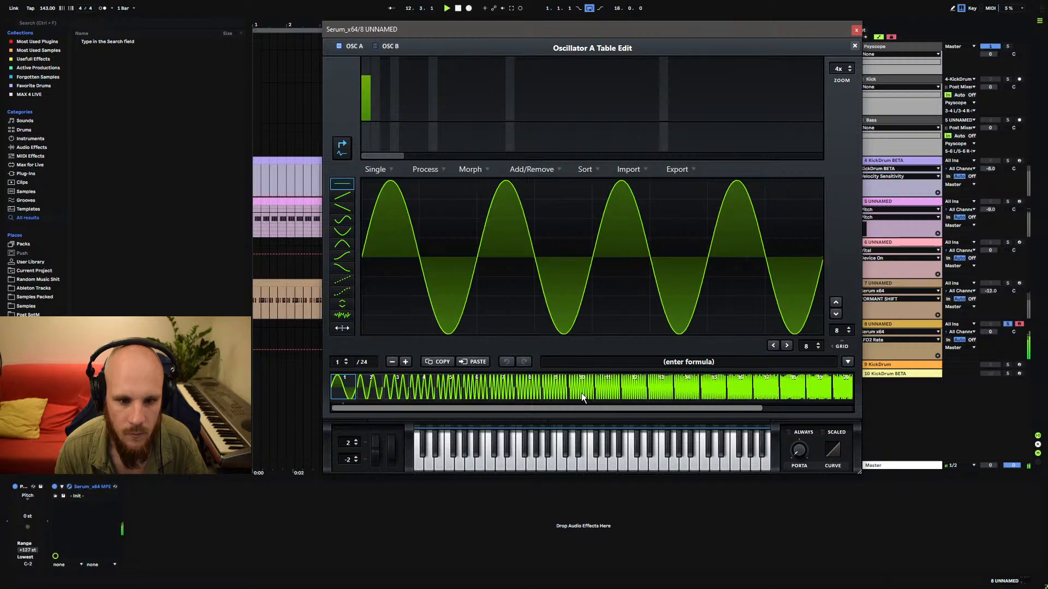
click(854, 47)
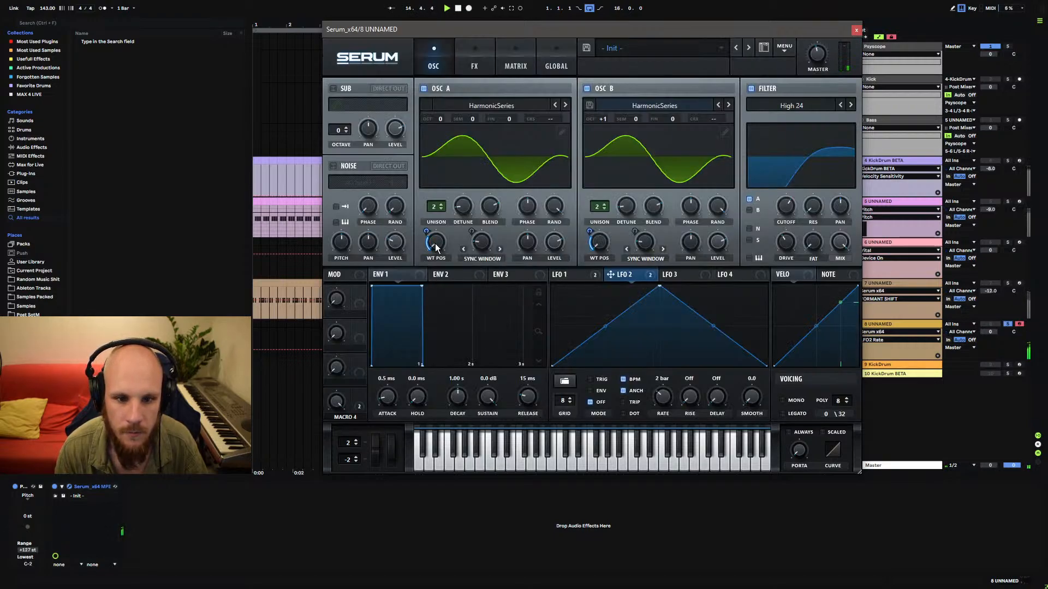
drag(435, 244, 448, 222)
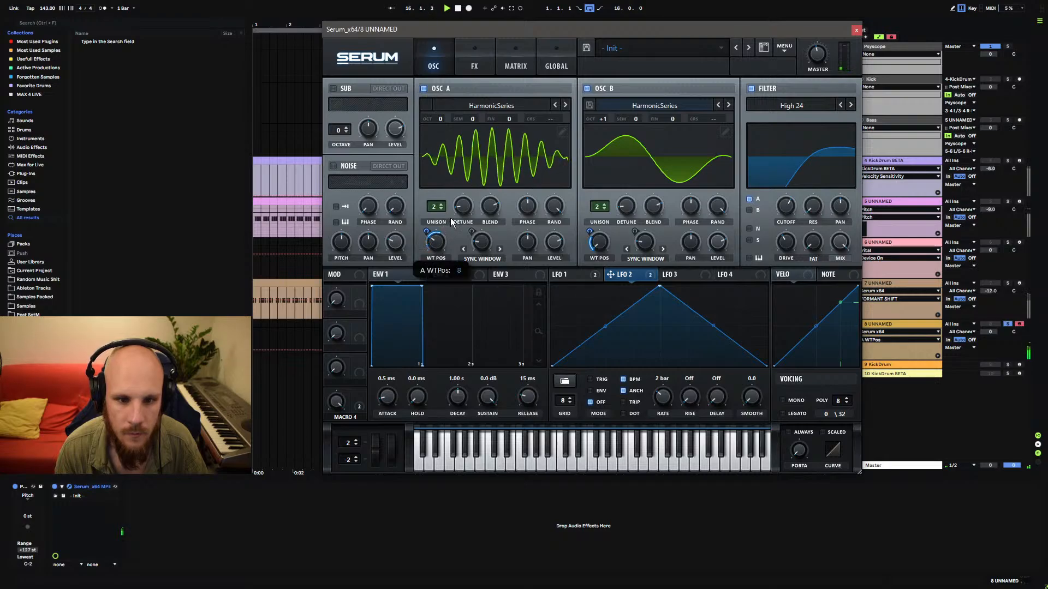
Remove frame 9 through the last frame from oscillator A's wavetable.
click(562, 134)
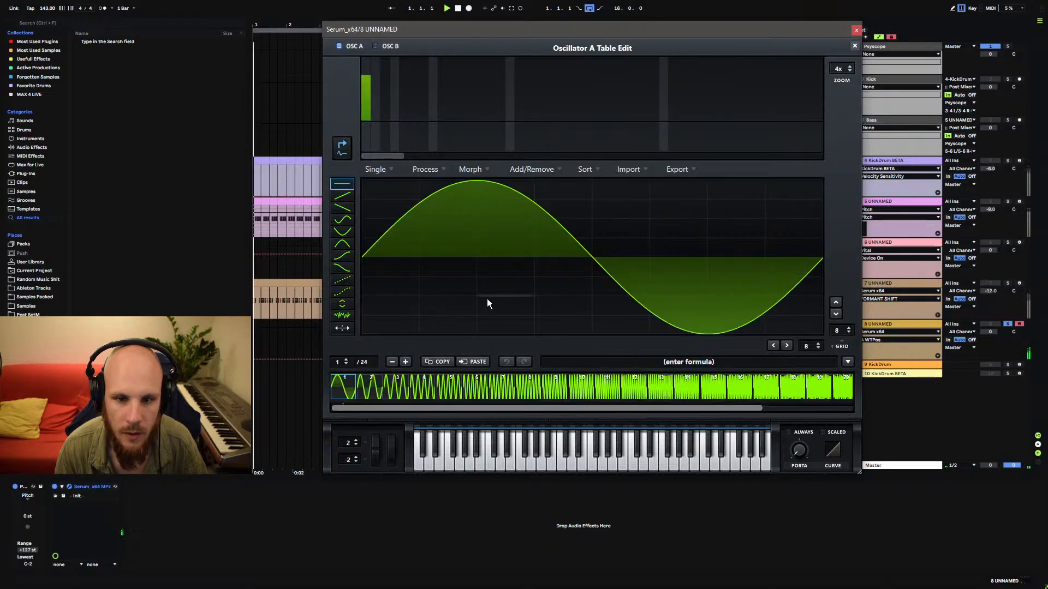
click(568, 390)
click(529, 170)
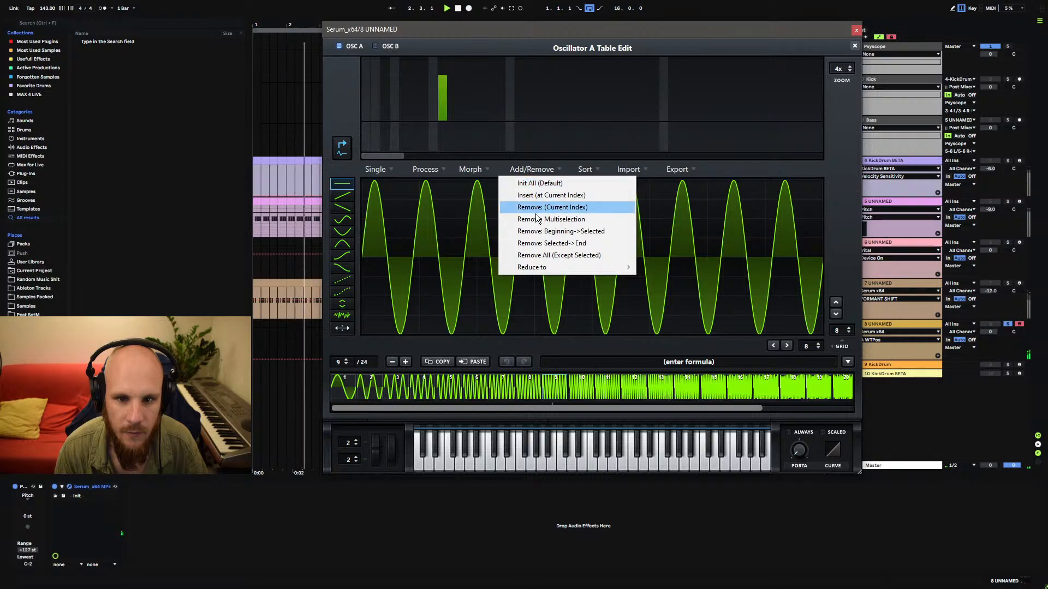
click(545, 243)
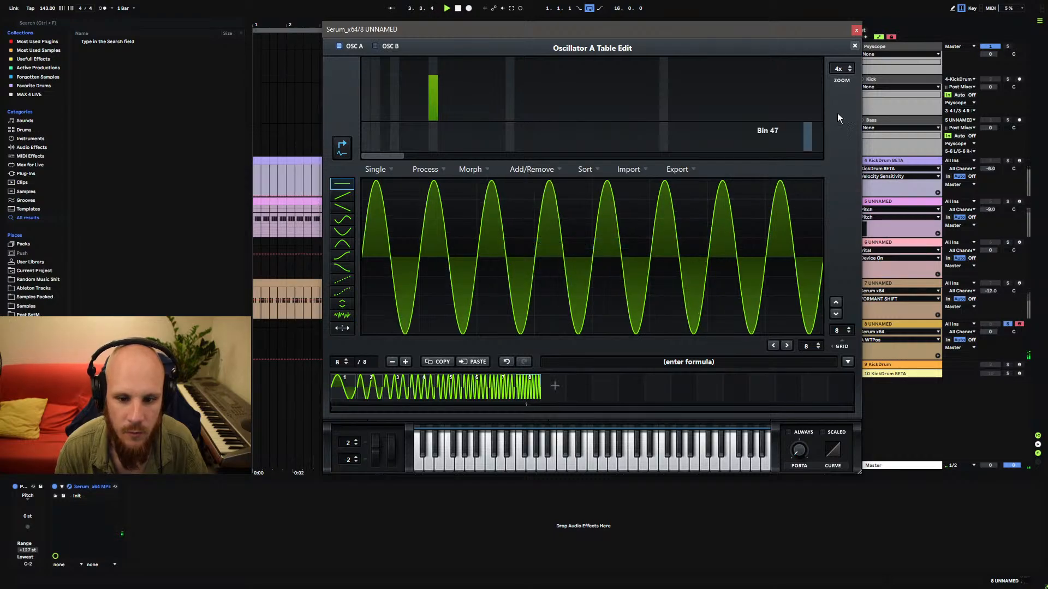
click(855, 45)
Remove frame 9 through the last frame from oscillator B's wavetable.
click(725, 133)
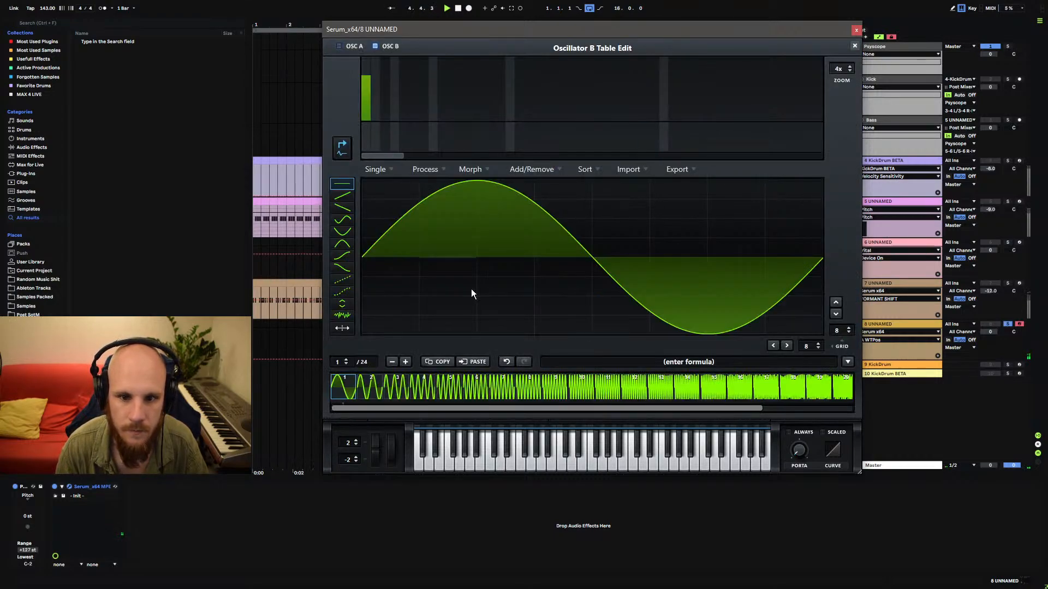
click(537, 388)
click(531, 171)
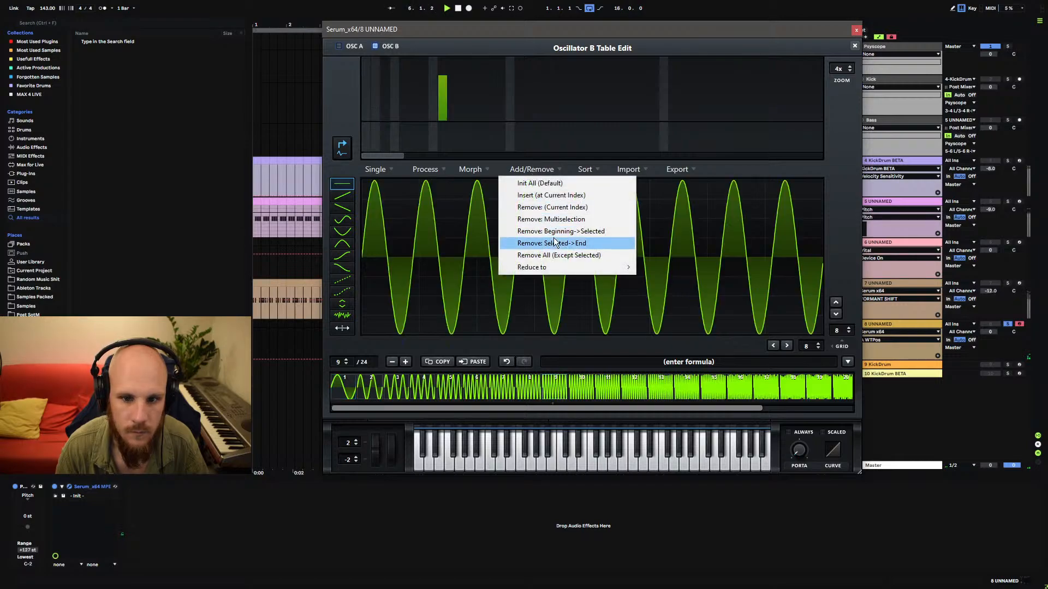
click(545, 242)
click(854, 46)
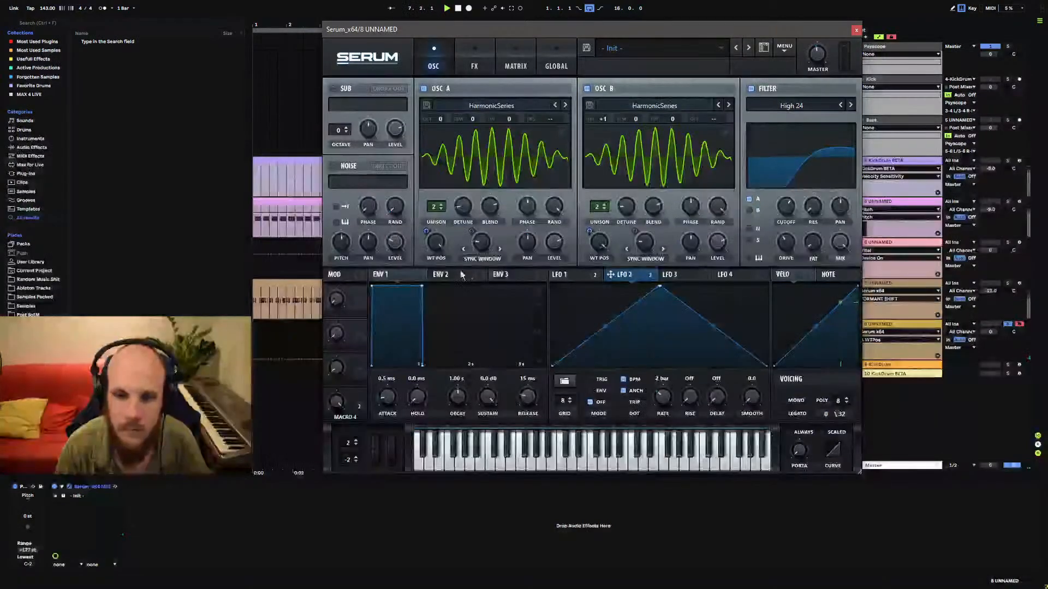
Reset oscillator A's wavetable position, widen its LFO 2 modulation to the full range, and apply LFO 2 to oscillator B's wavetable position.
double_click(436, 242)
drag(427, 231, 435, 210)
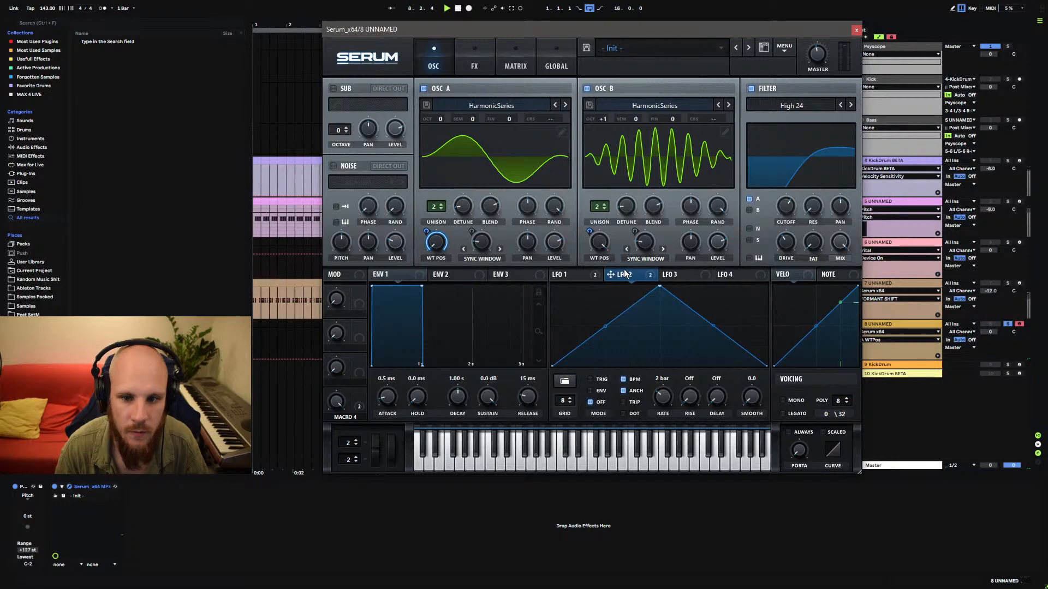
drag(610, 274, 599, 242)
Apply a spectral morph to oscillator A's wavetable and play a note to hear the patch.
click(562, 132)
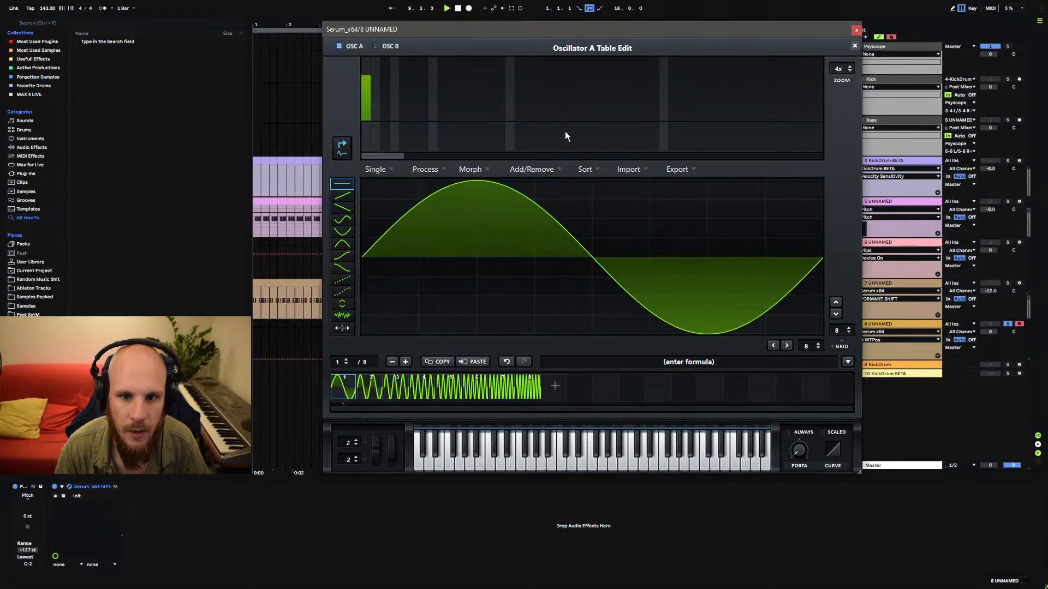
click(480, 169)
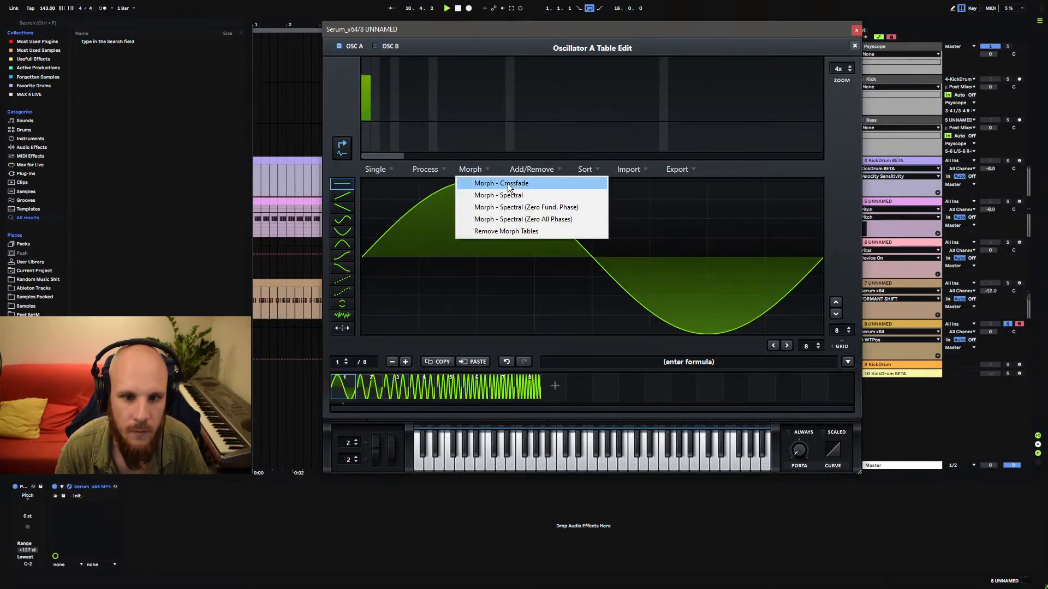
click(510, 197)
click(854, 47)
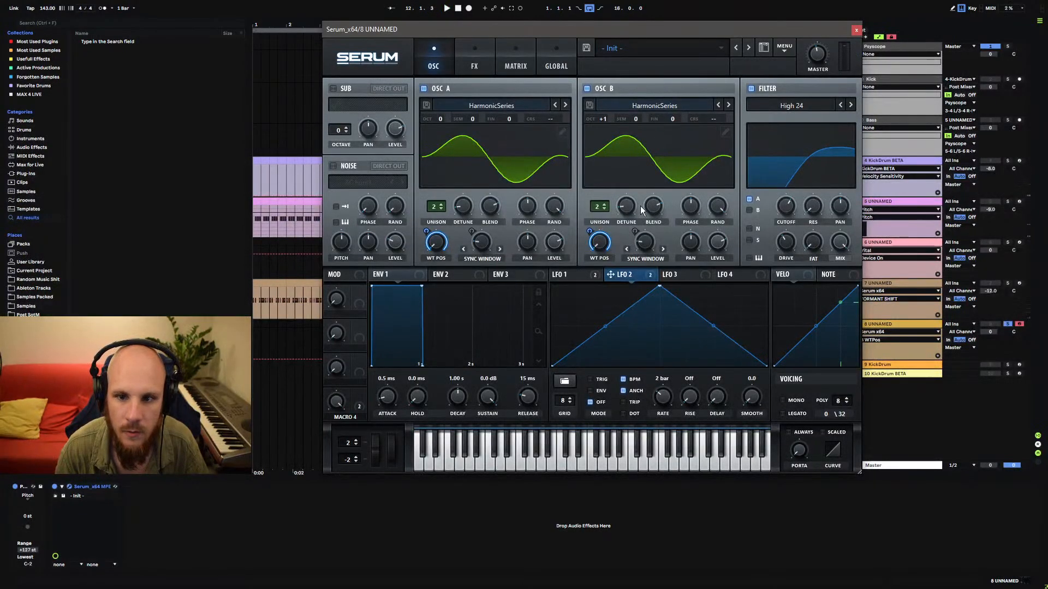
key(a)
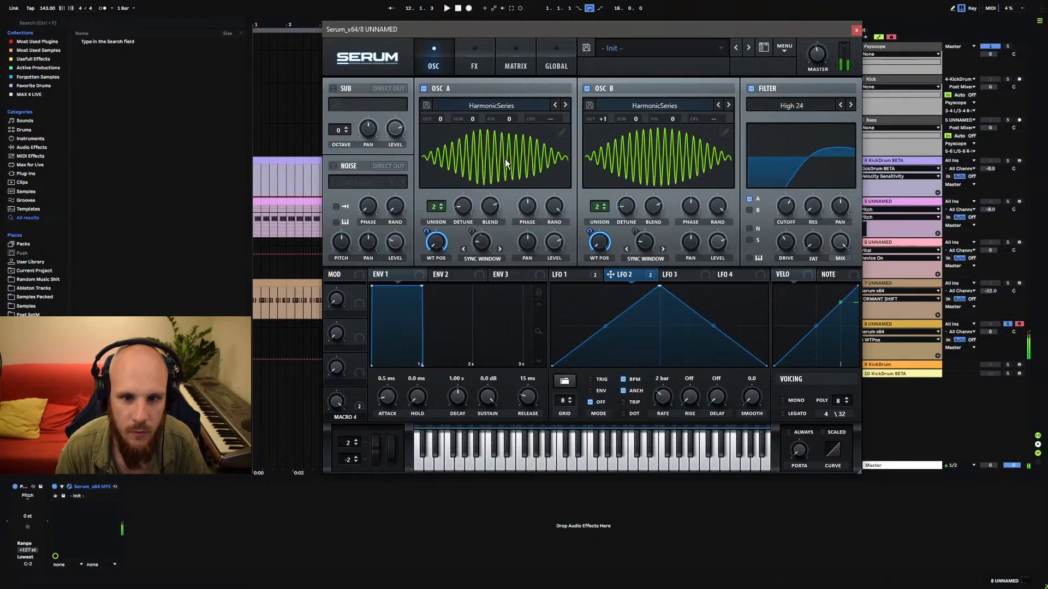
Apply the same morph used on oscillator A's wavetable to oscillator B's wavetable and close the wavetable editor.
click(725, 130)
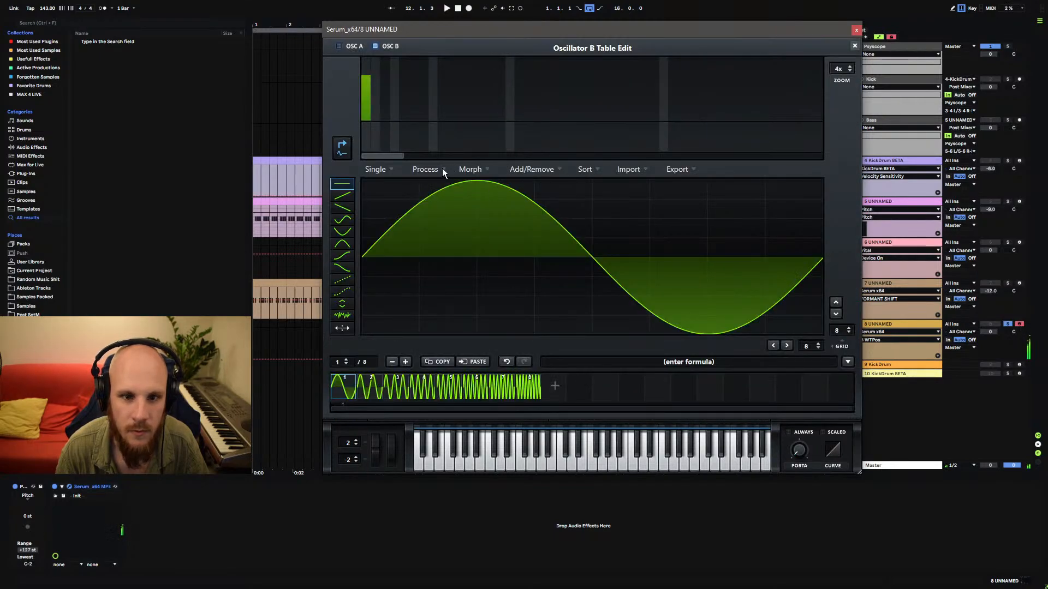
click(459, 169)
click(540, 182)
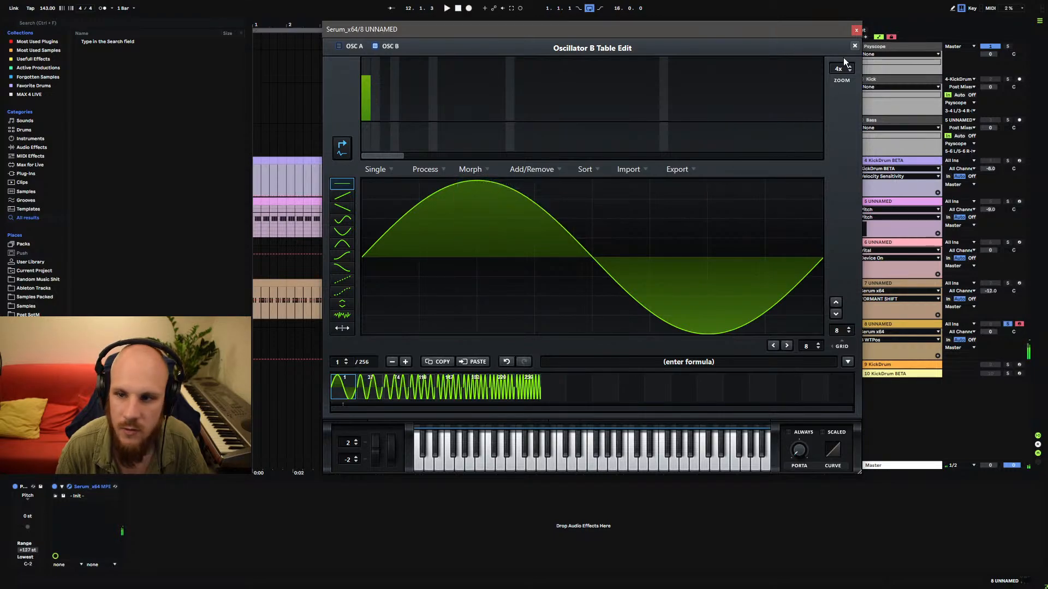
click(854, 45)
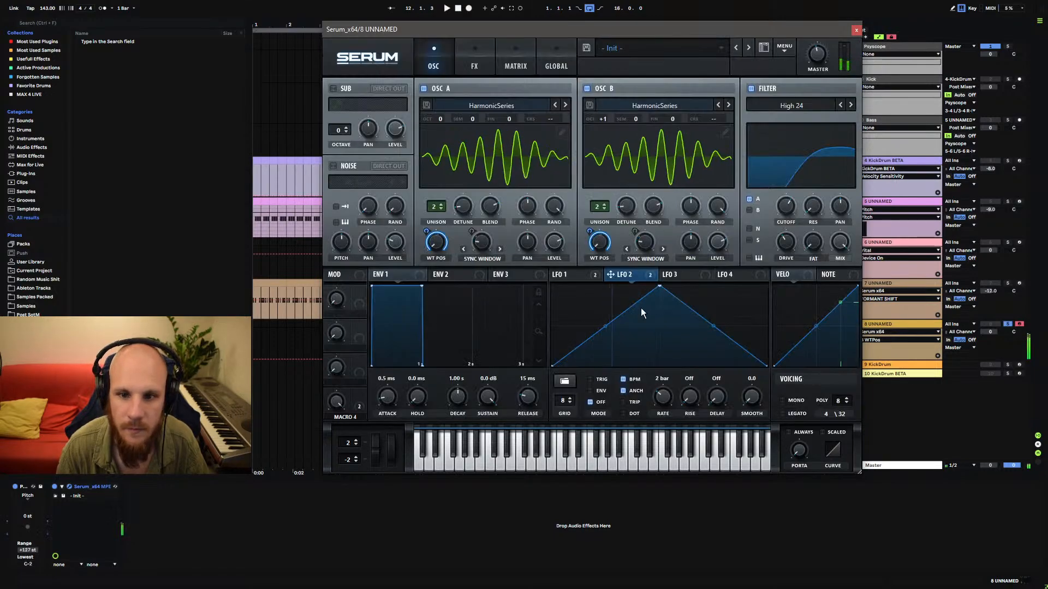
Rename macro 4 as AMBIENCE, and set the pitch bend range to 24 semitones up and -24 down.
click(474, 63)
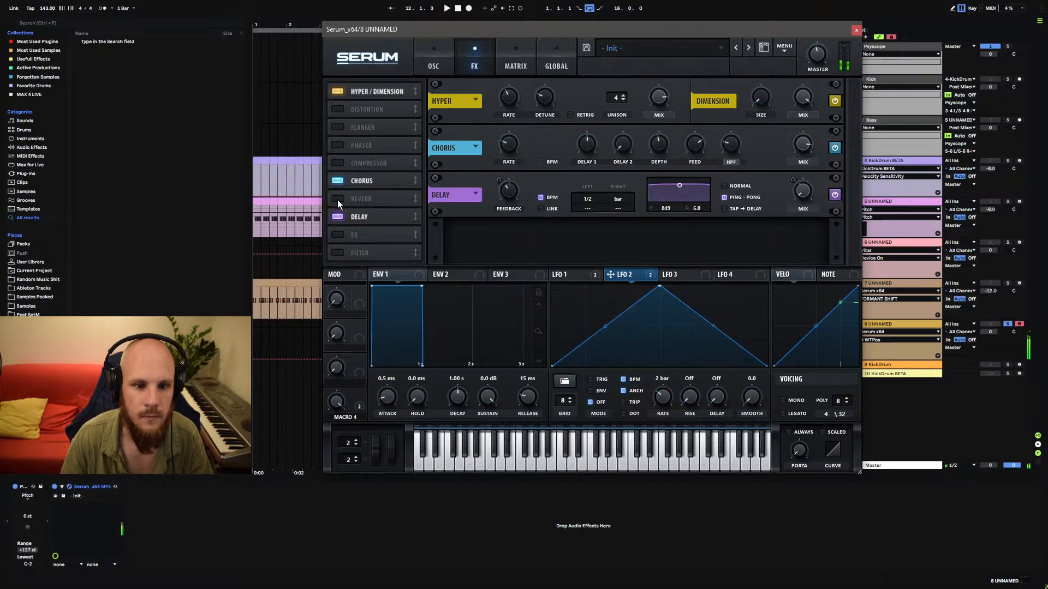
click(434, 63)
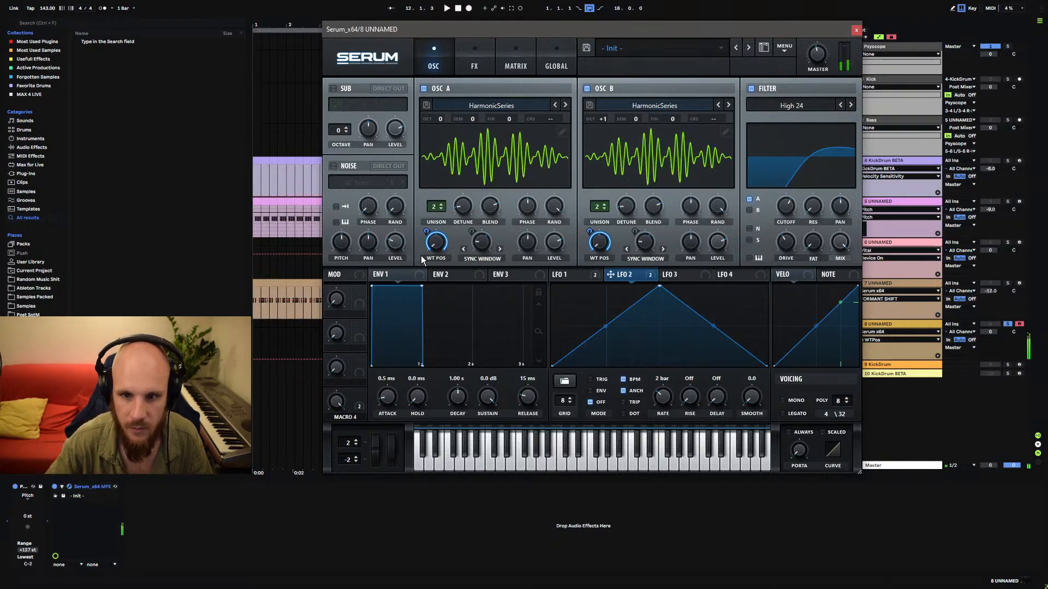
click(354, 419)
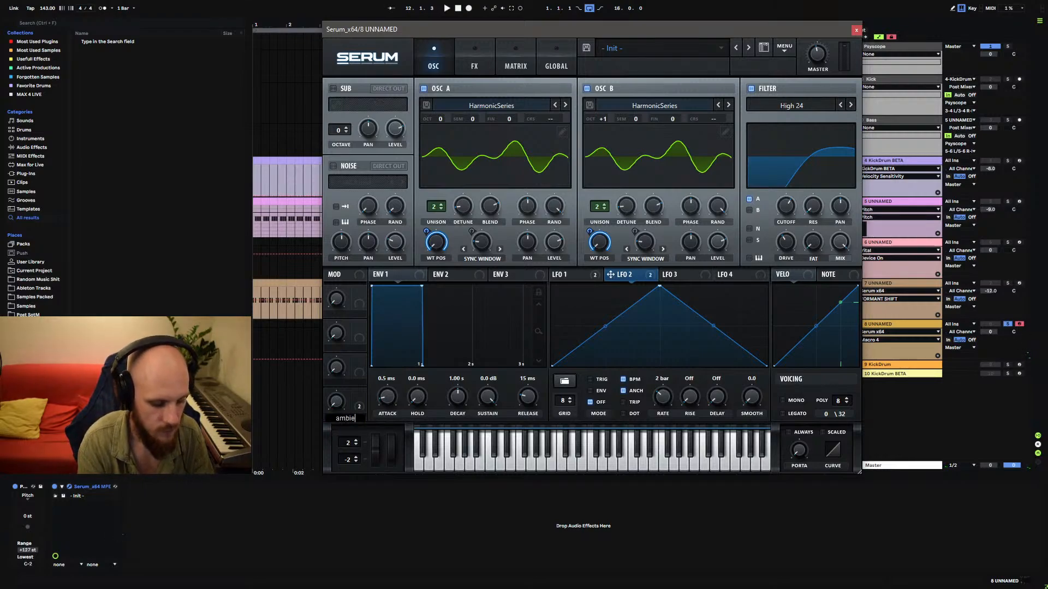
drag(352, 445, 359, 416)
drag(346, 461, 372, 490)
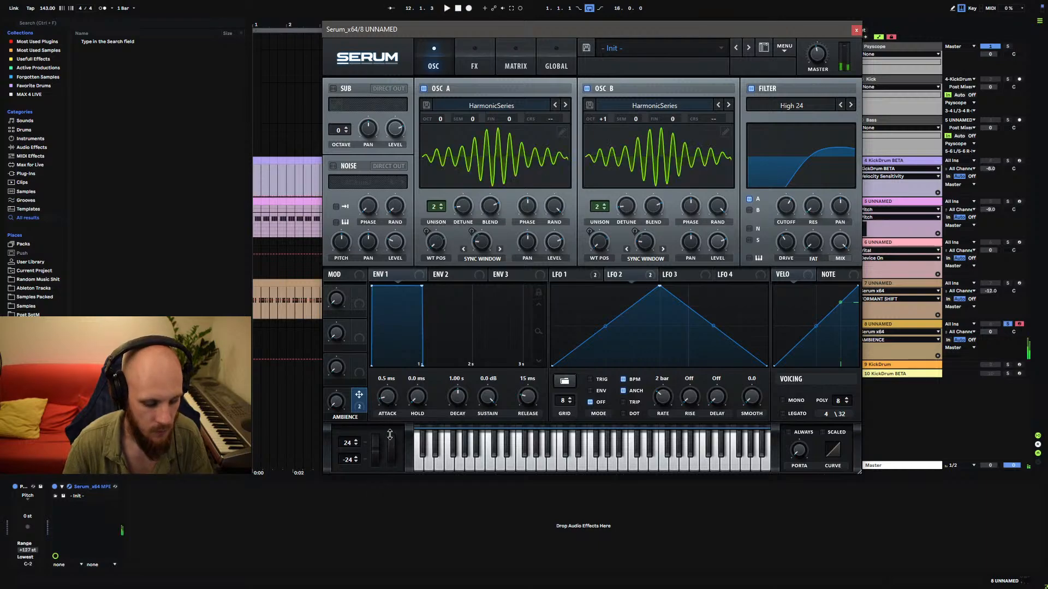
drag(384, 426, 391, 398)
Enable the reverb effect, assign the AMBIENCE macro to its mix and decay, and try out the macro.
click(476, 57)
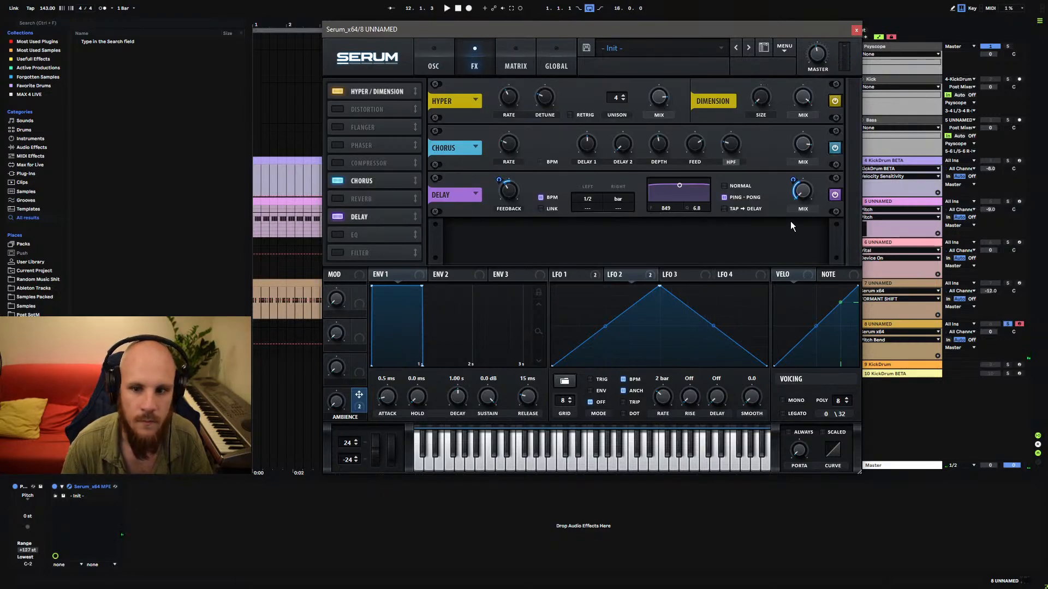
click(352, 199)
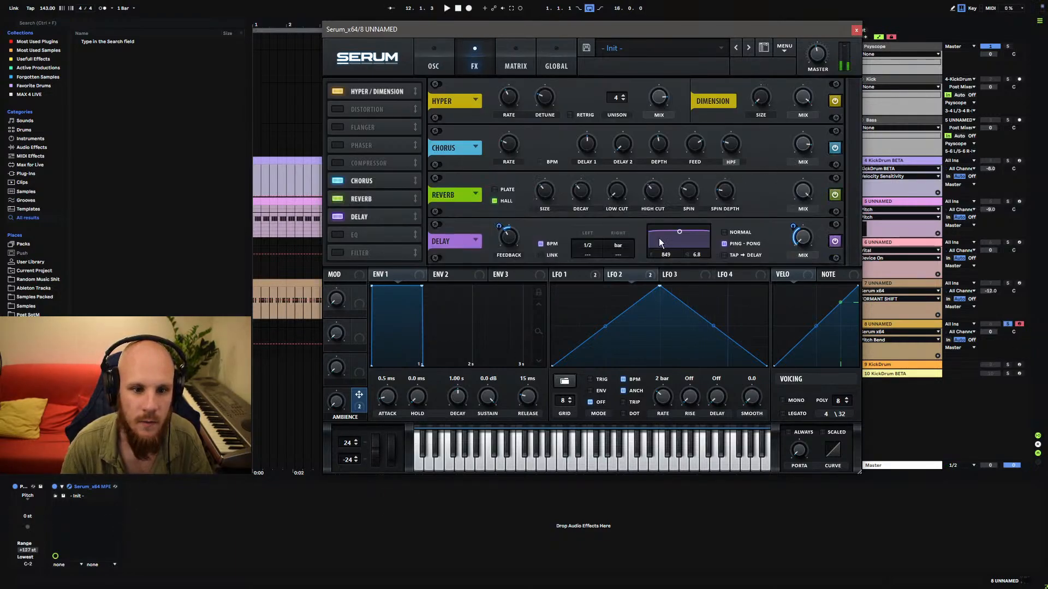
drag(359, 401, 815, 198)
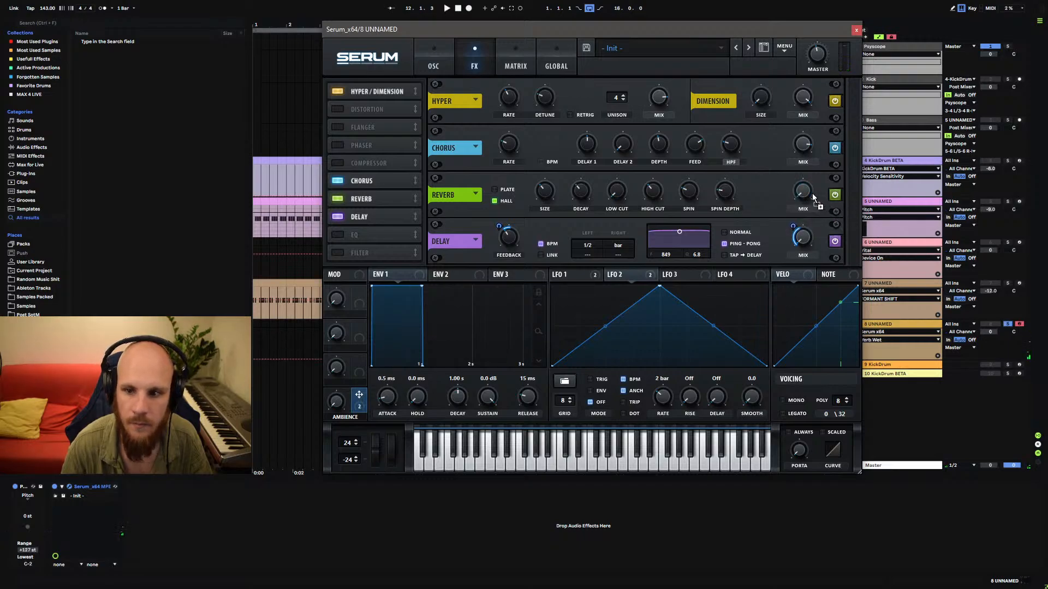
click(582, 192)
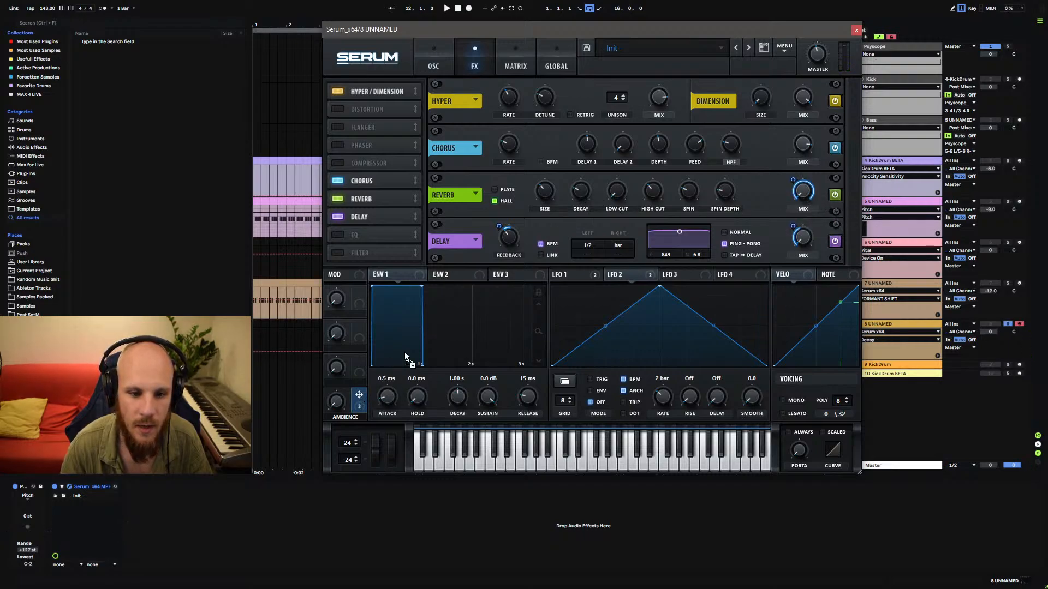
drag(578, 191, 579, 192)
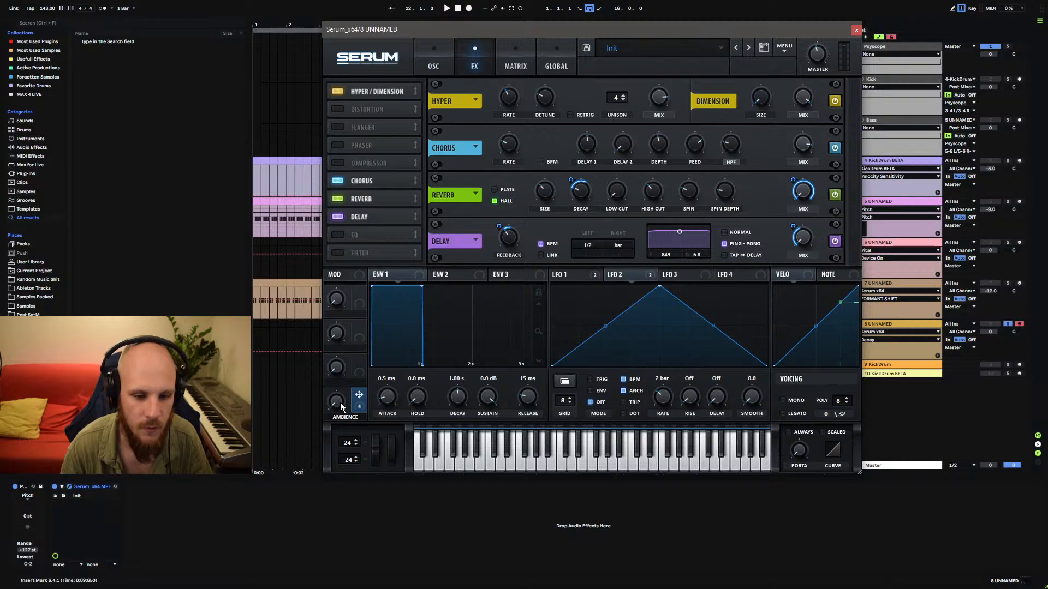
drag(341, 406, 352, 353)
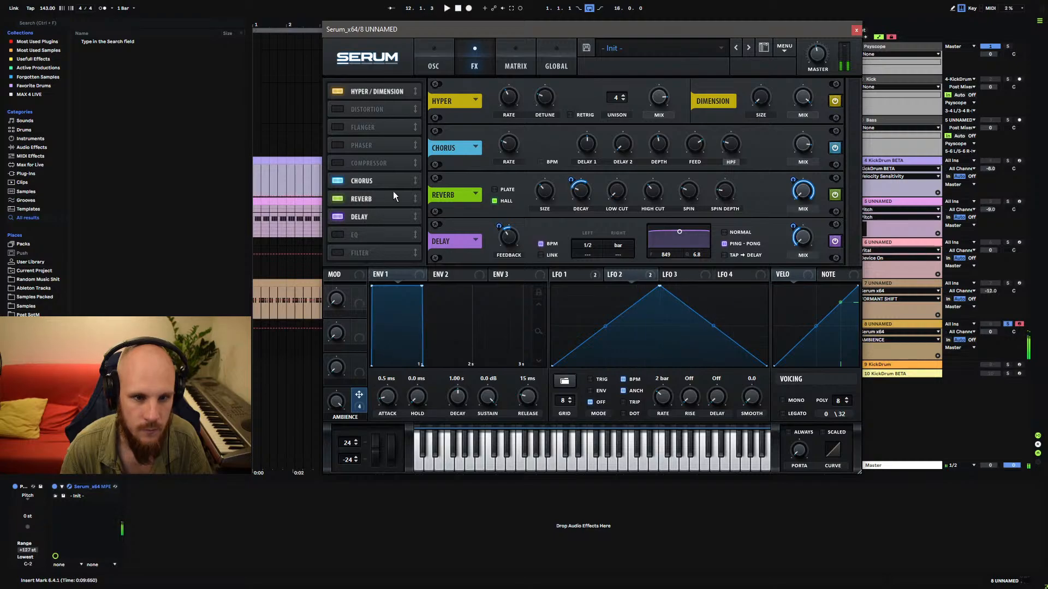
Adjust the High 24 filter's cutoff and route oscillator B through the filter.
click(436, 66)
drag(788, 208, 794, 186)
click(750, 210)
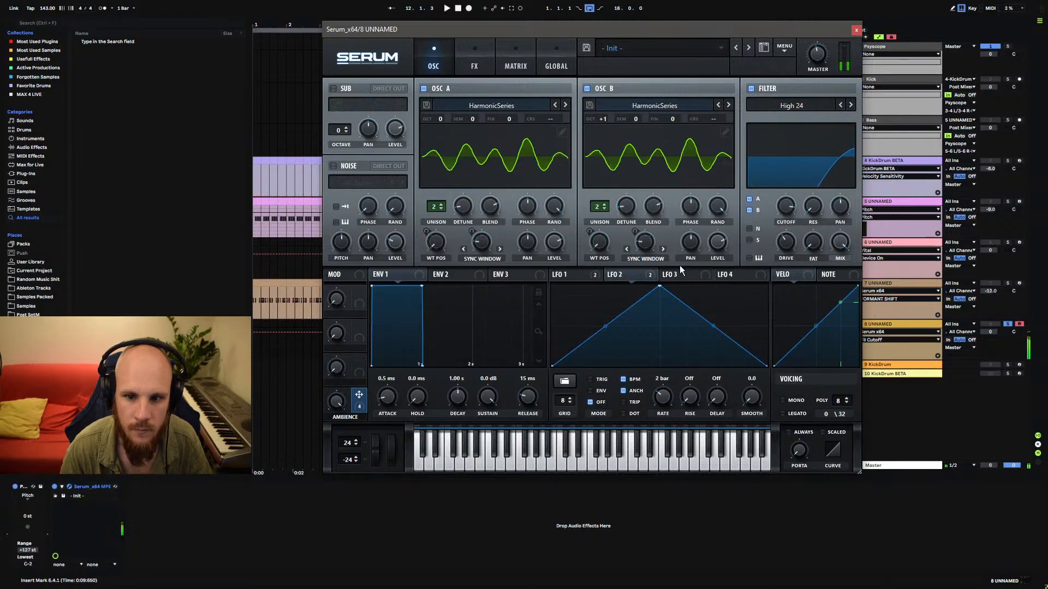
Shape LFO 3 as a V with its lowest point in the middle and apply it to the filter cutoff.
drag(550, 368, 575, 242)
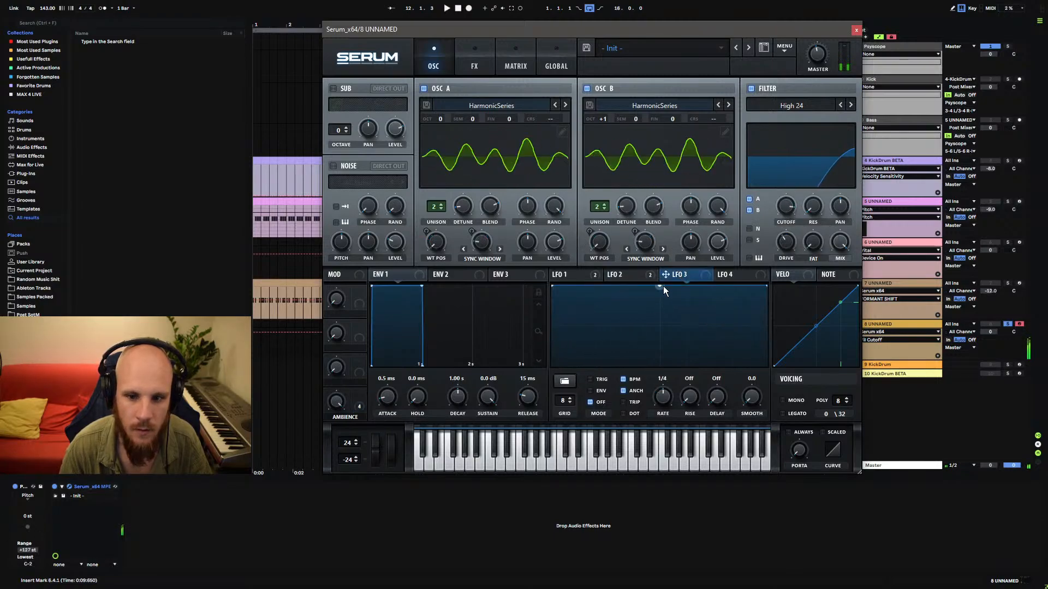
drag(660, 286, 659, 365)
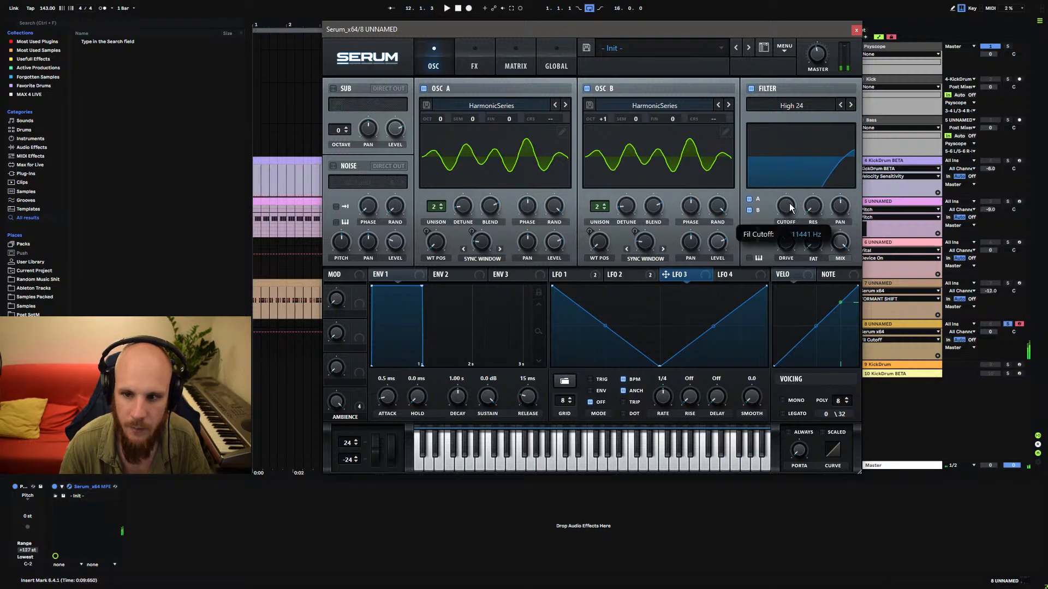
drag(781, 217, 776, 224)
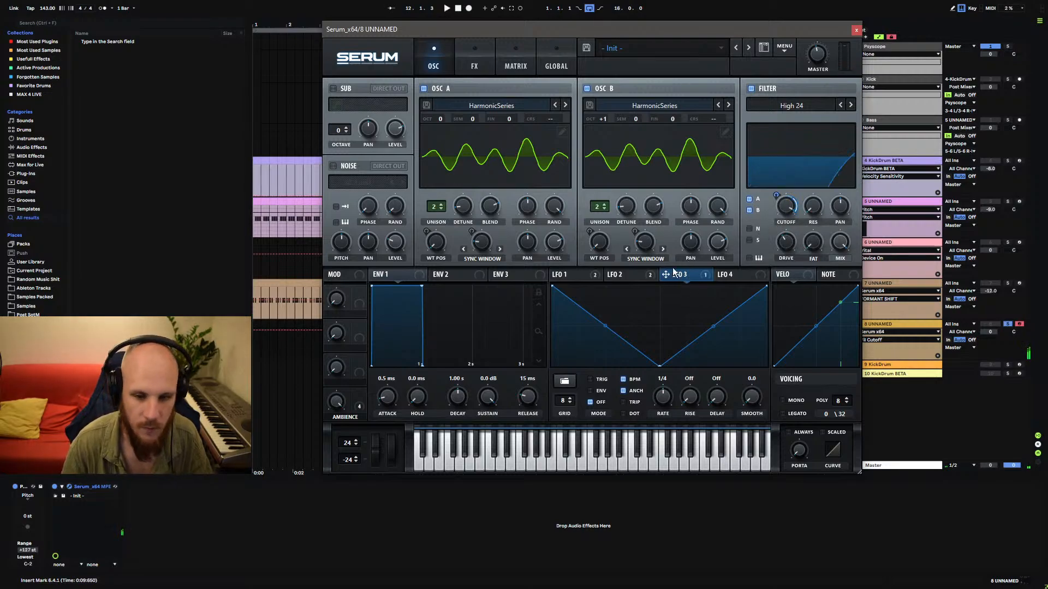
Modulate the filter cutoff with Macro 1 and make Macro 1 the aux source of the LFO 3 cutoff modulation.
mouse_move(650, 284)
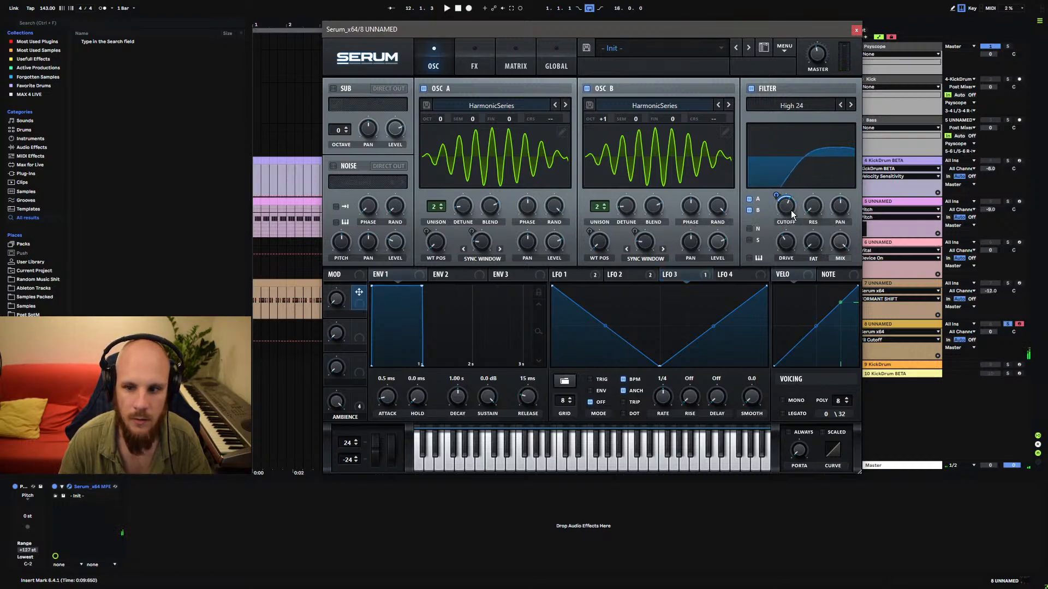
drag(791, 214, 779, 199)
click(516, 65)
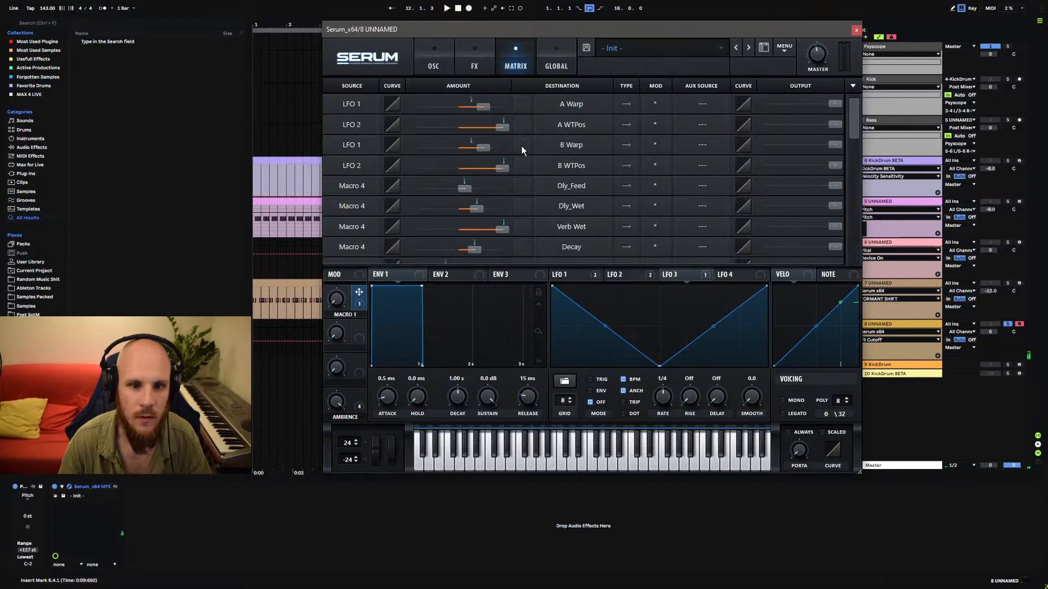
scroll(632, 249, down, 4)
click(711, 198)
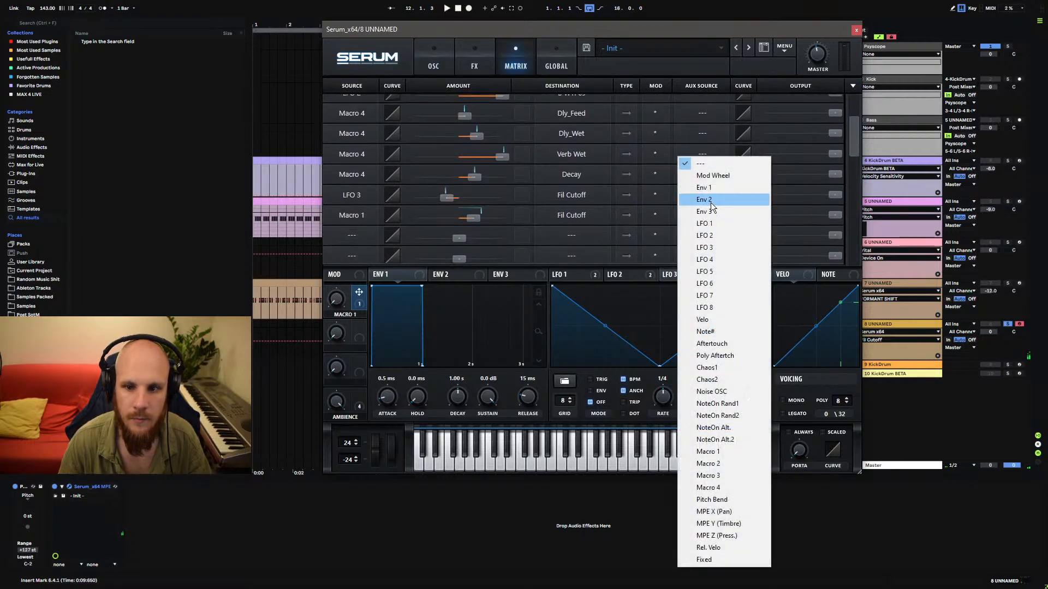
click(707, 451)
click(434, 66)
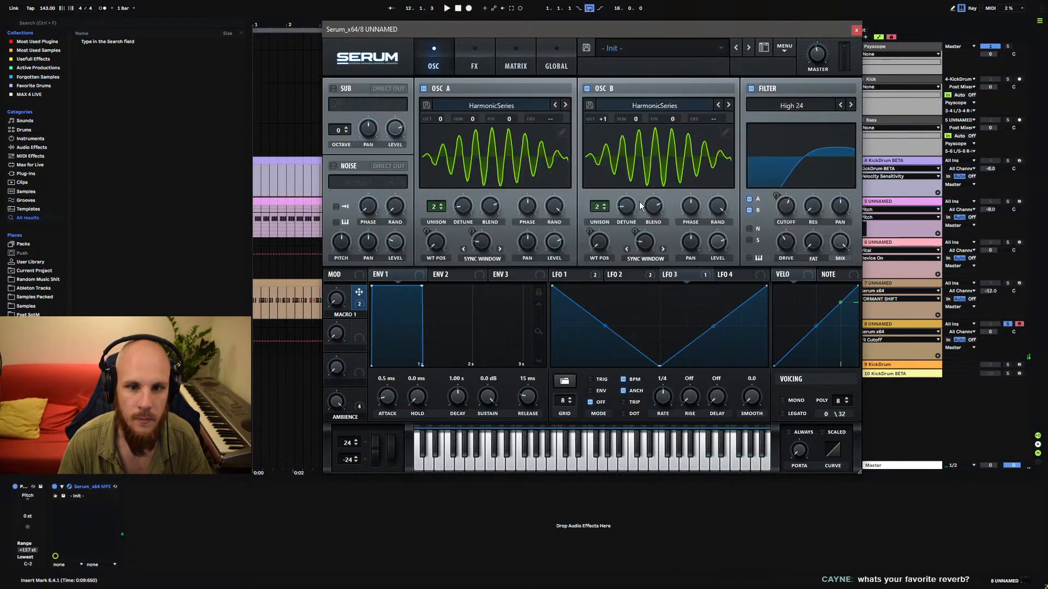
right_click(789, 205)
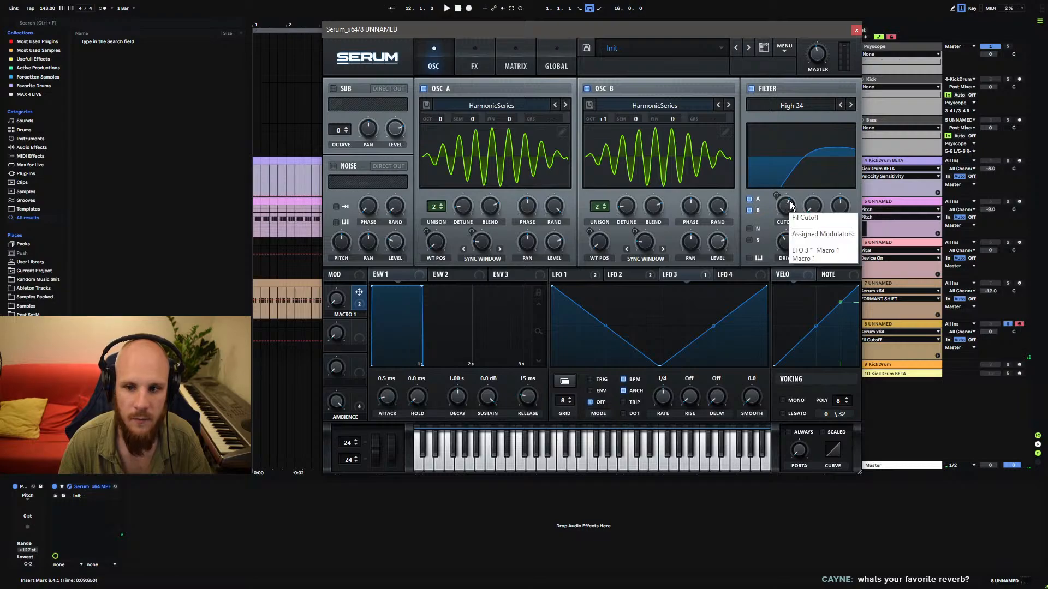
Modulate the filter drive with Macro 1 and try the macro up to 100%.
click(338, 305)
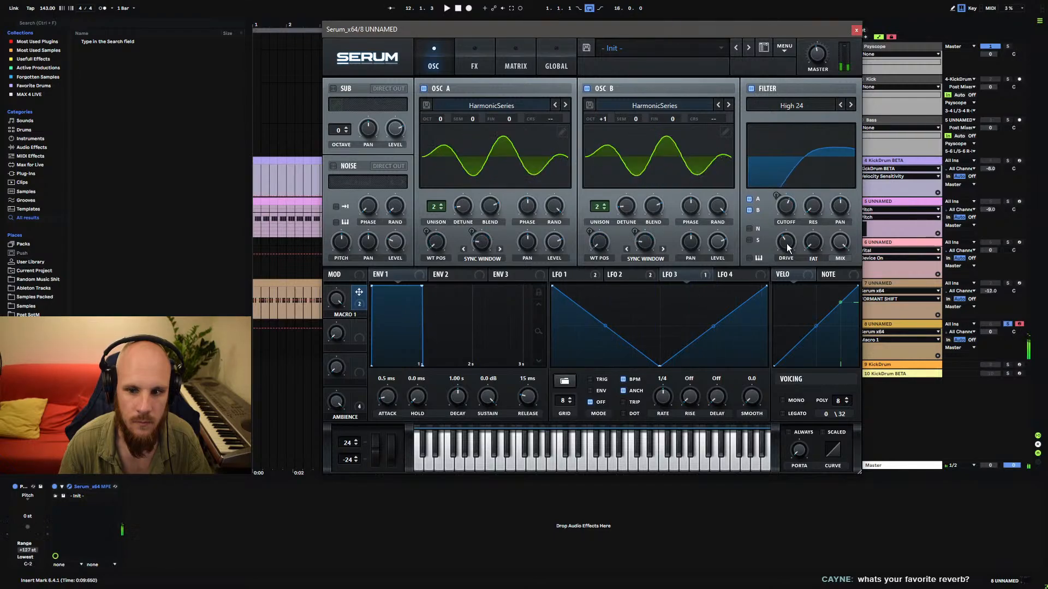
drag(787, 249, 778, 248)
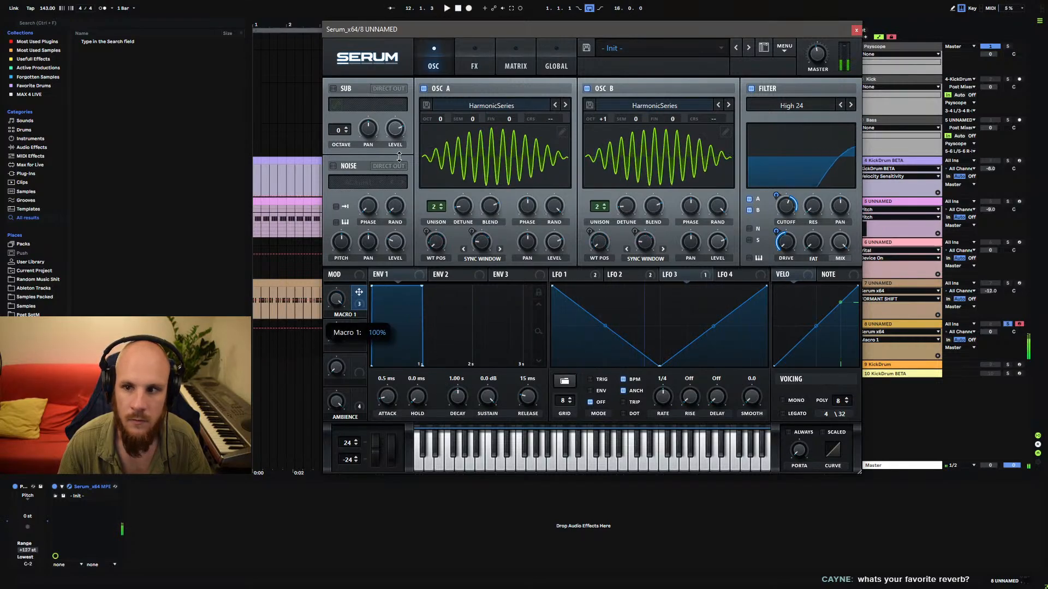
mouse_move(779, 229)
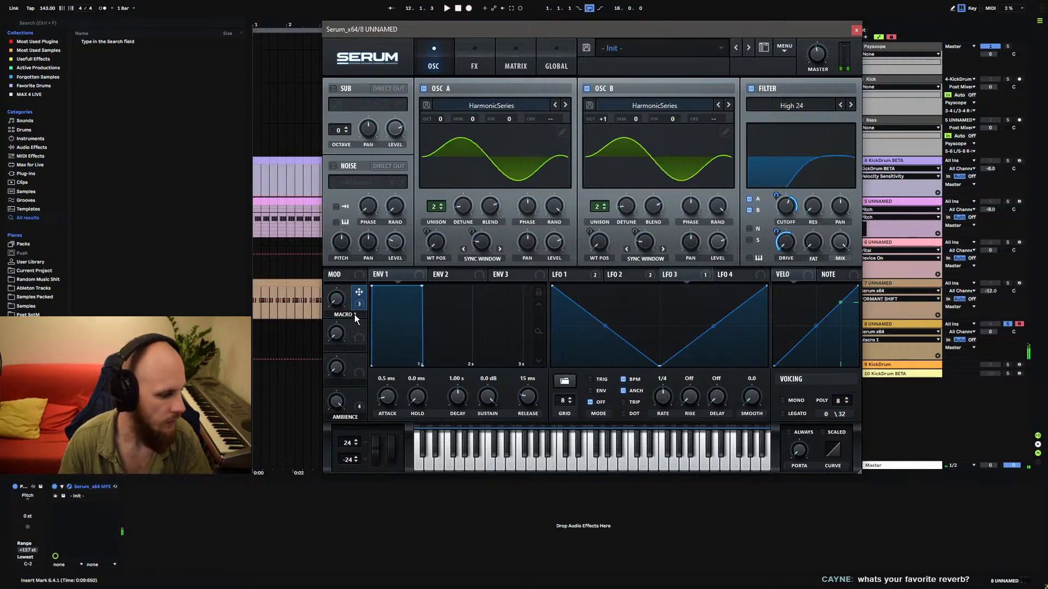
Add the MTurboReverb plugin after Serum in track 8's device chain.
click(231, 548)
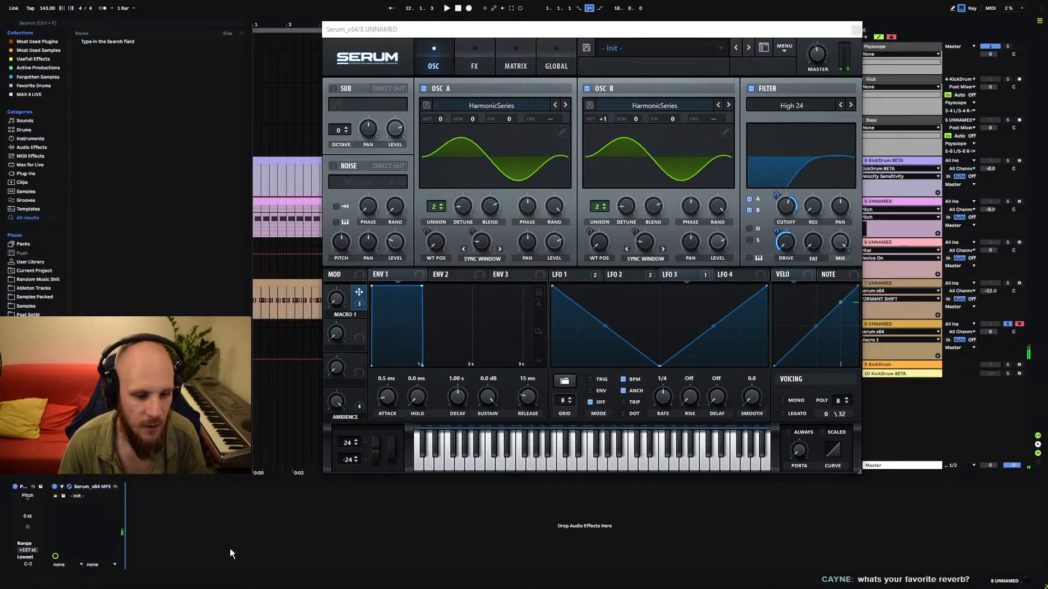
right_click(231, 546)
mouse_move(319, 297)
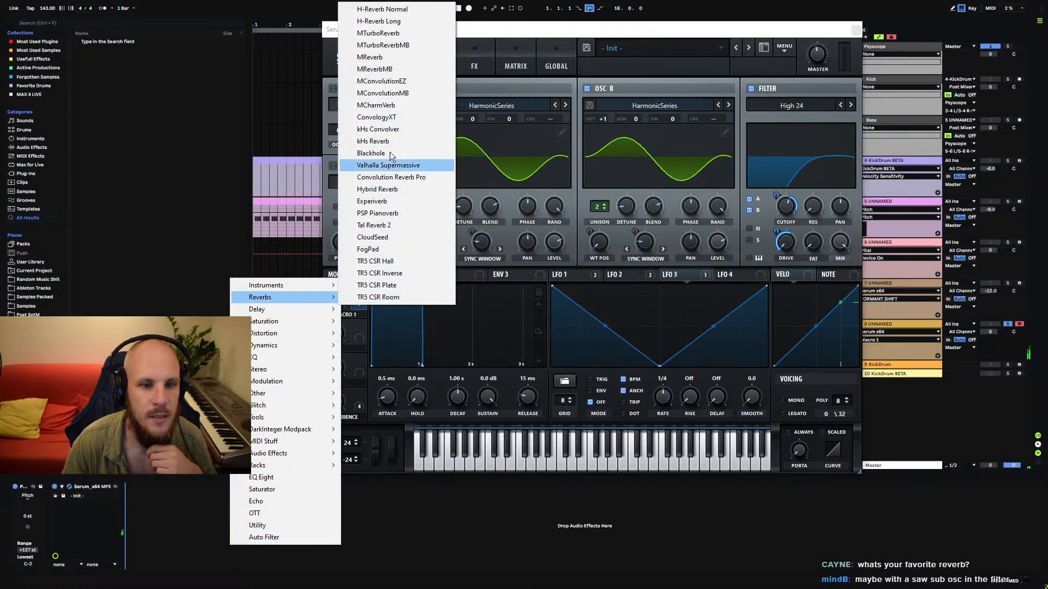
click(382, 33)
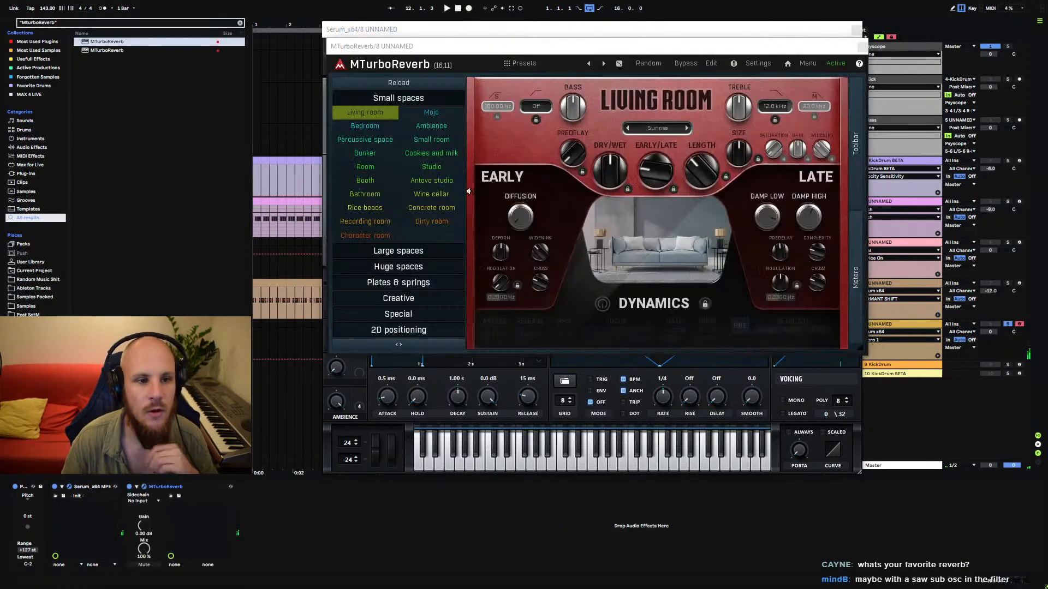
Examine MTurboReverb's space categories and its late reflections 1 settings in the edit view.
click(398, 248)
click(398, 267)
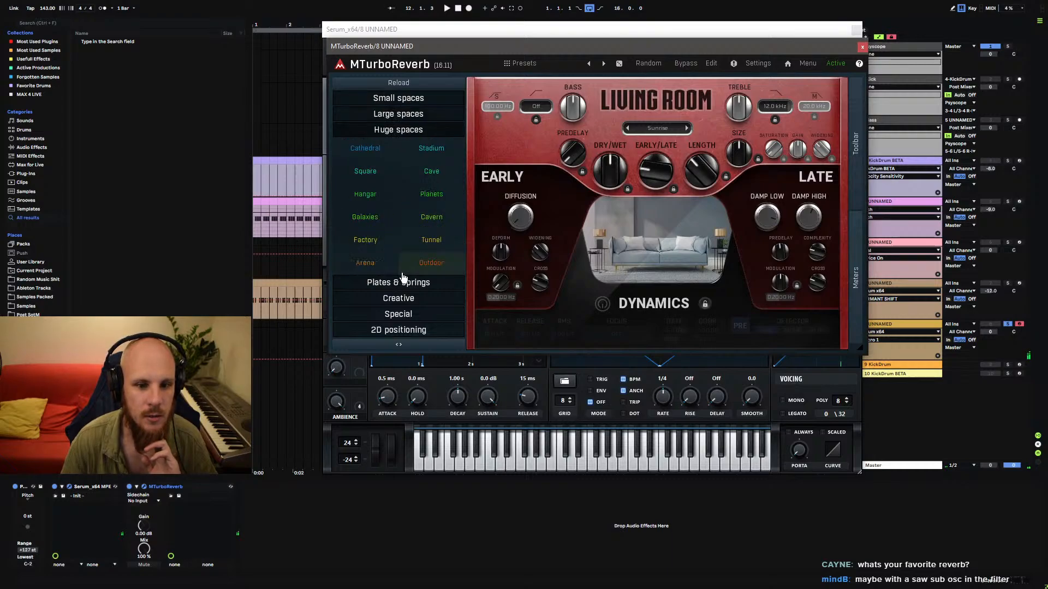
click(399, 281)
click(398, 298)
click(402, 314)
click(410, 330)
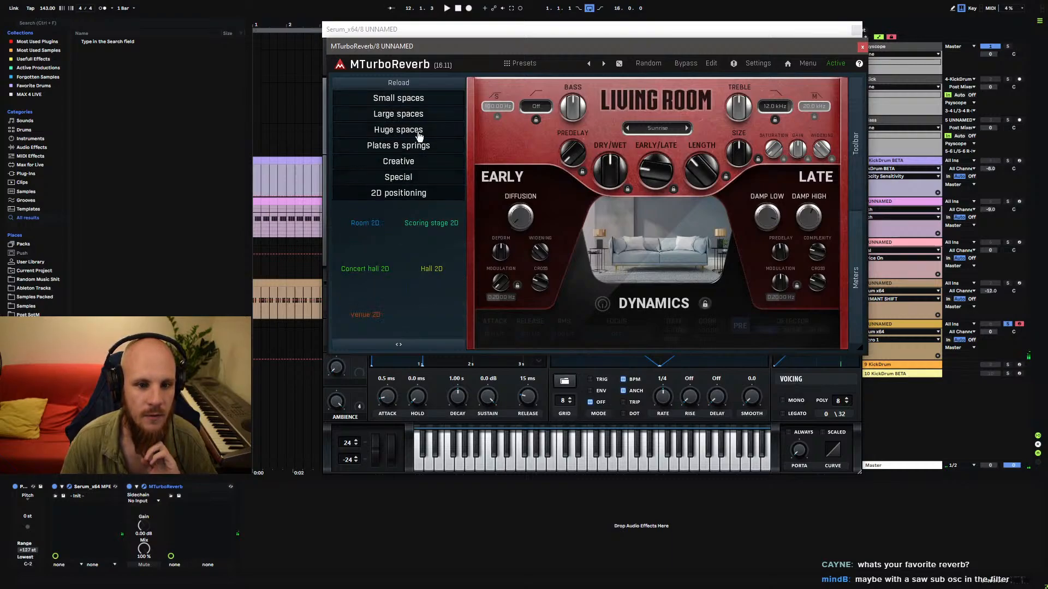
click(415, 102)
click(711, 63)
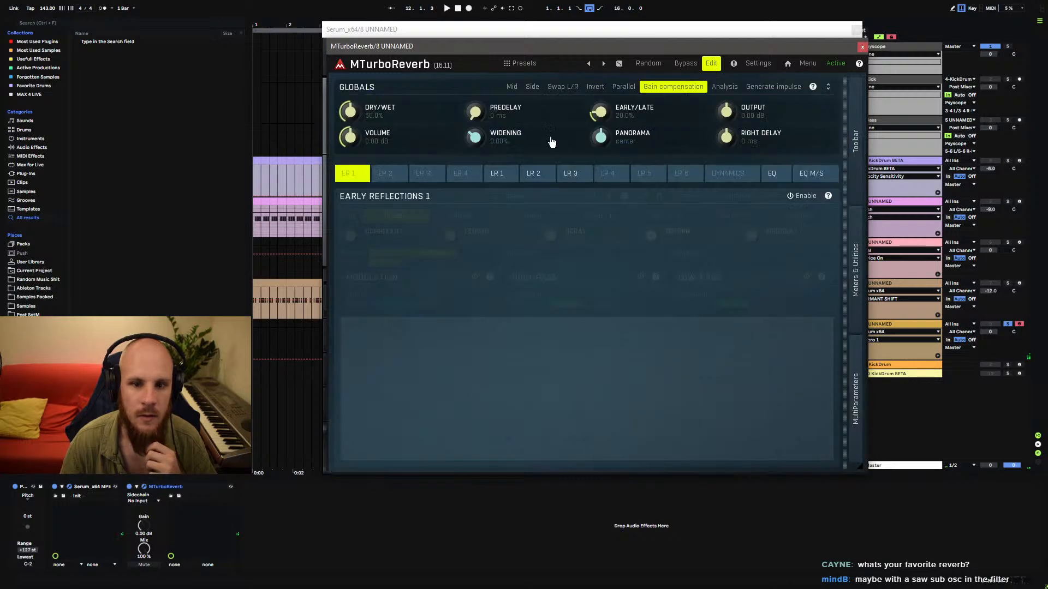
click(503, 180)
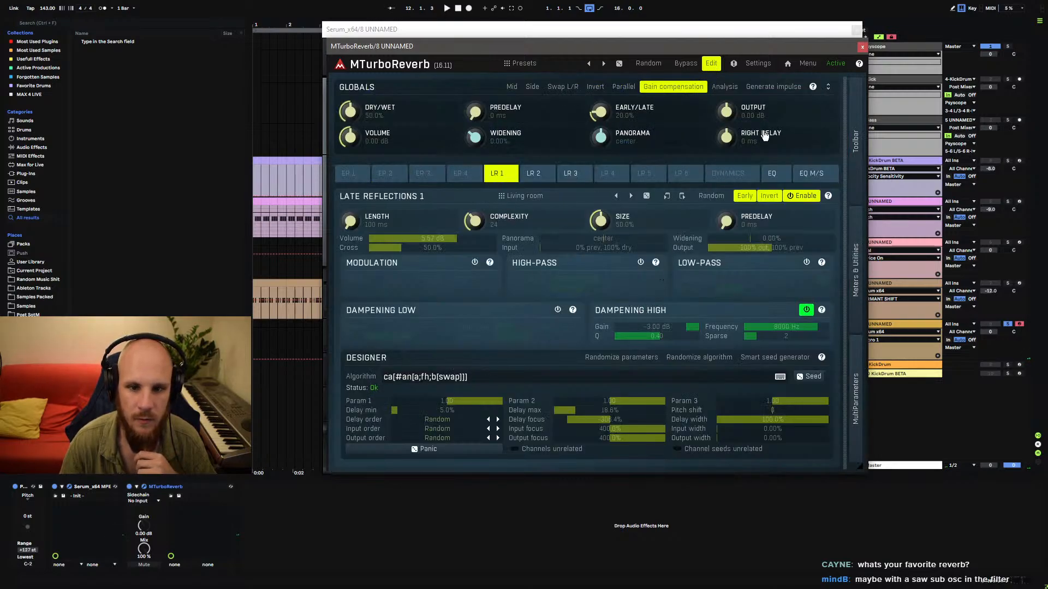
click(715, 63)
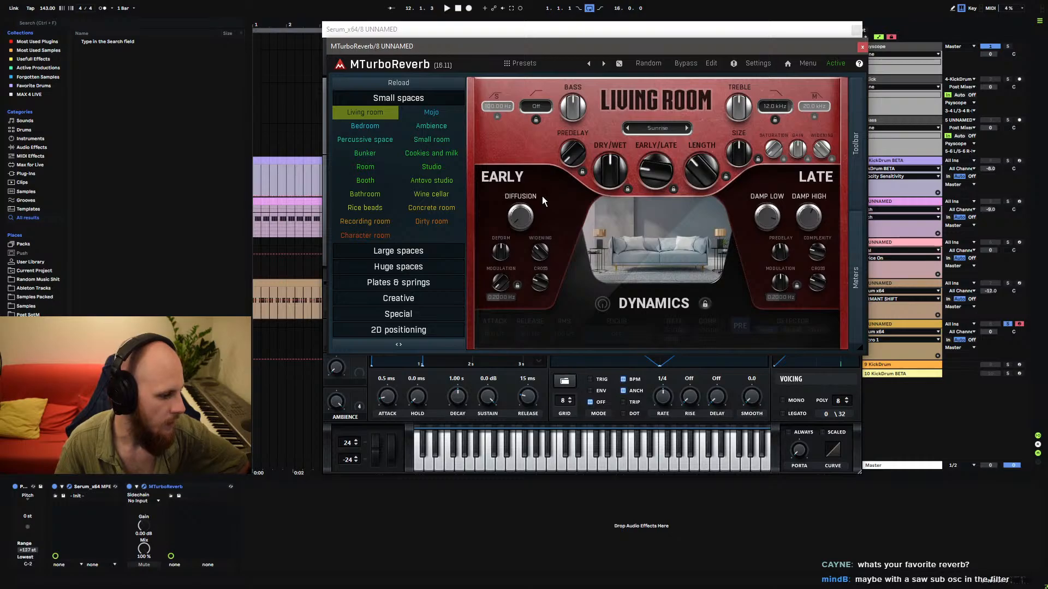
Close the reverb window, turn on a saw-wave sub oscillator routed through the filter, and adjust its level.
click(863, 46)
click(332, 88)
click(374, 105)
click(749, 240)
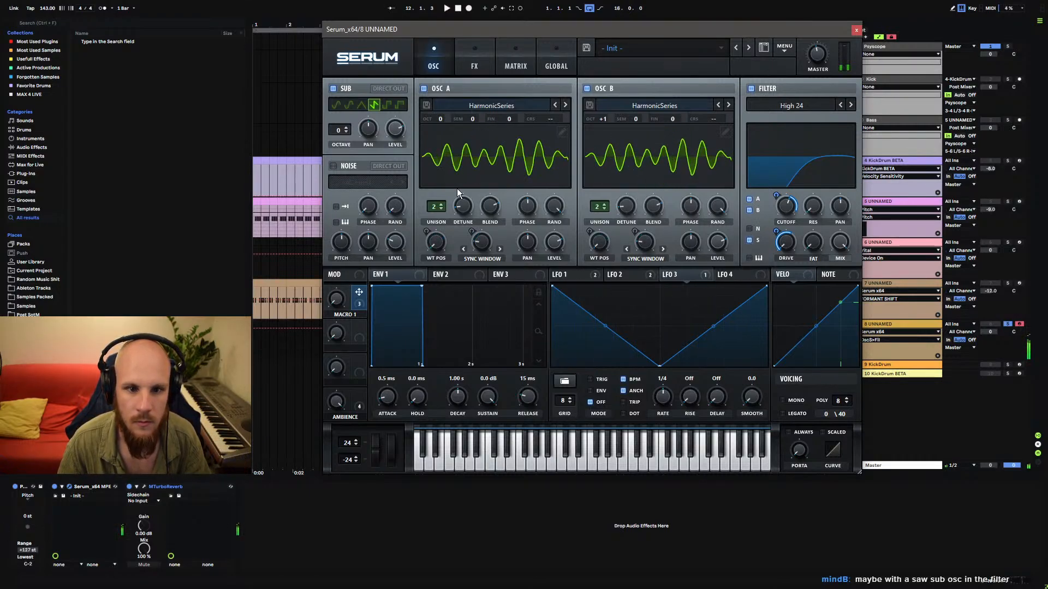
click(398, 134)
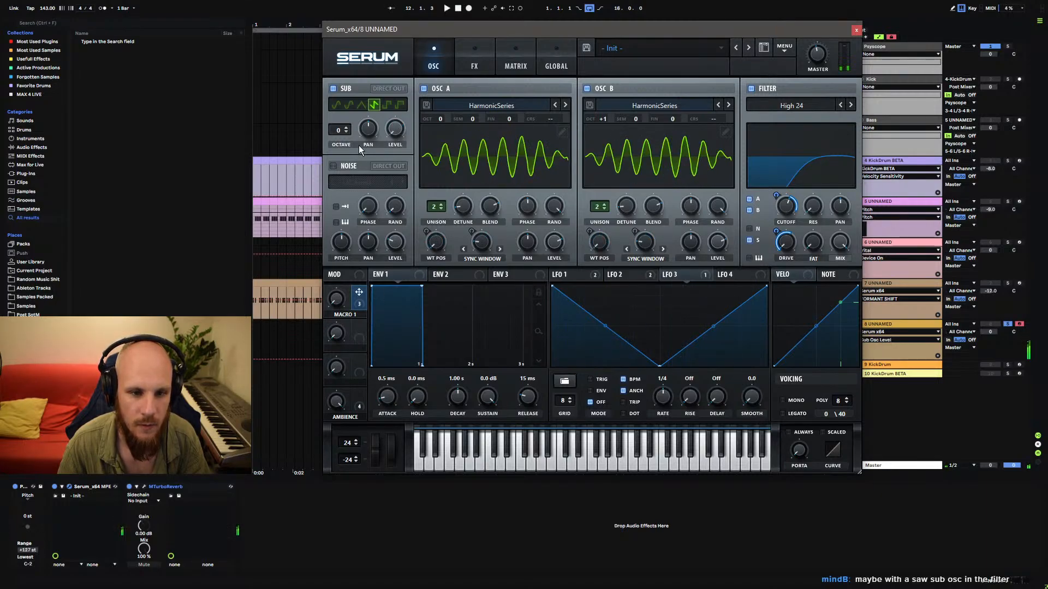
Set LFO 4's rate to 1.5 bar, shift its peak later in the cycle, and curve both slopes inward.
drag(414, 79, 421, 232)
click(742, 274)
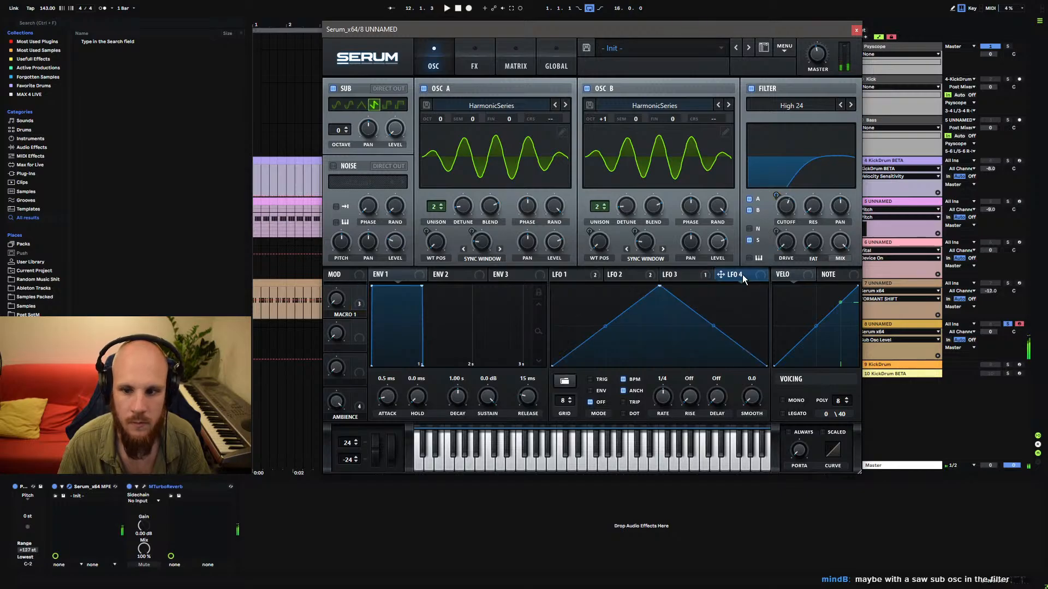
drag(673, 391, 663, 404)
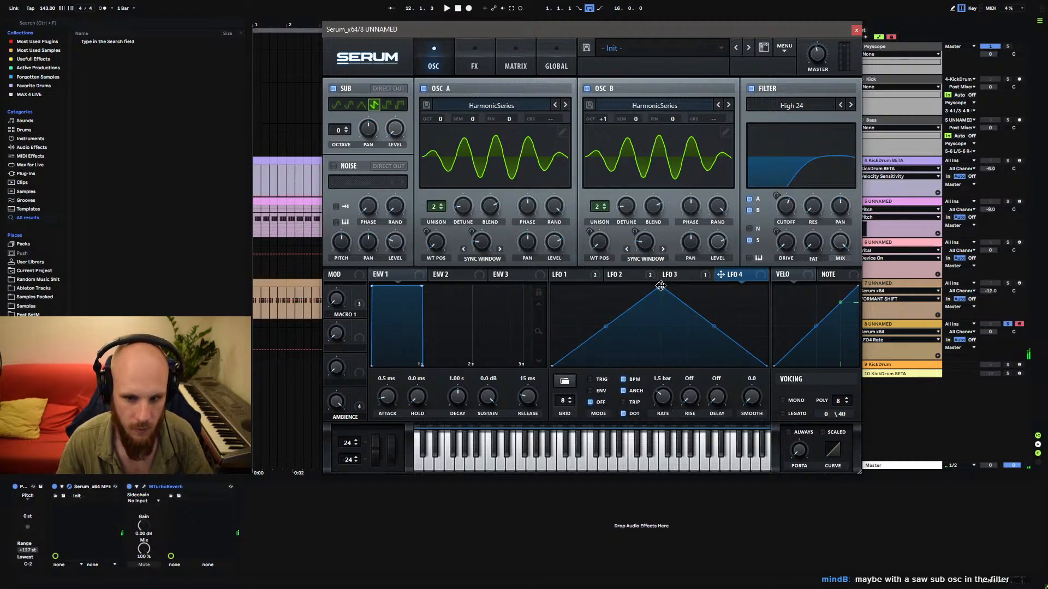
drag(660, 287, 713, 287)
drag(640, 330, 644, 355)
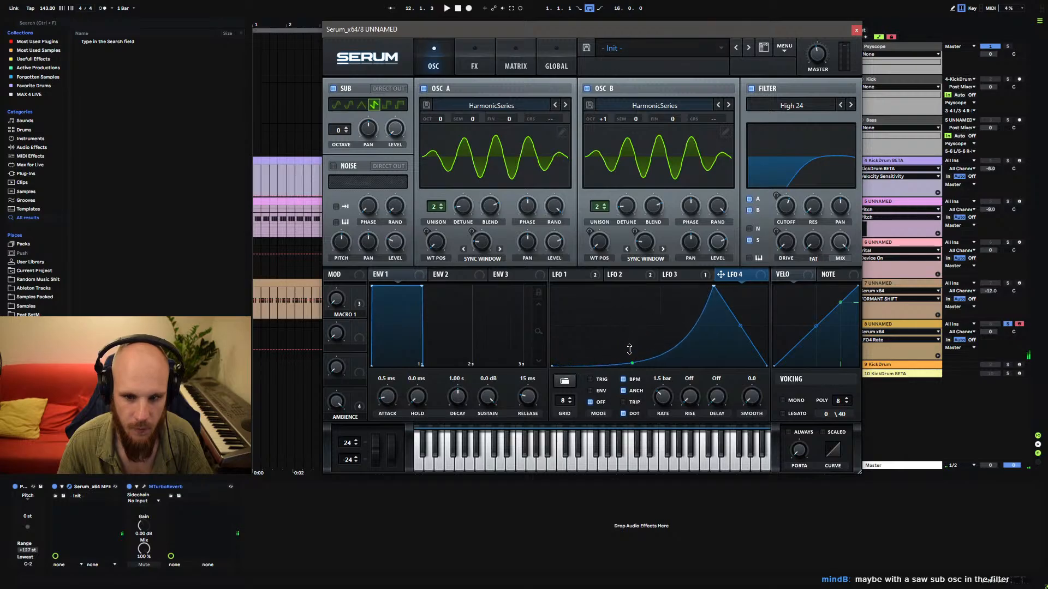
drag(740, 327, 737, 347)
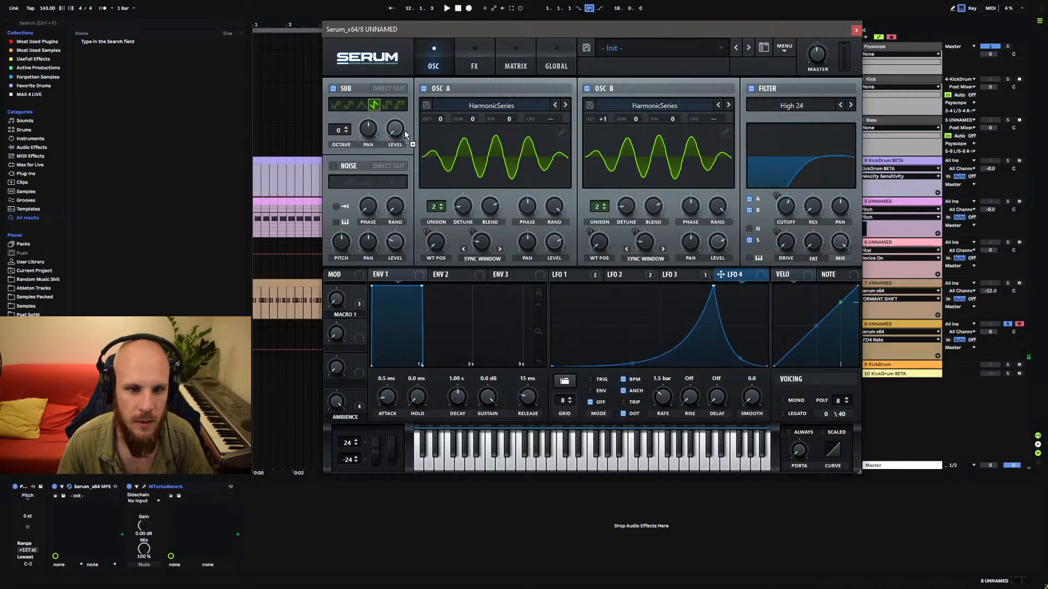
Modulate the sub oscillator level with LFO 4 at about 70, using Macro 2 as the auxiliary source.
drag(407, 135, 404, 134)
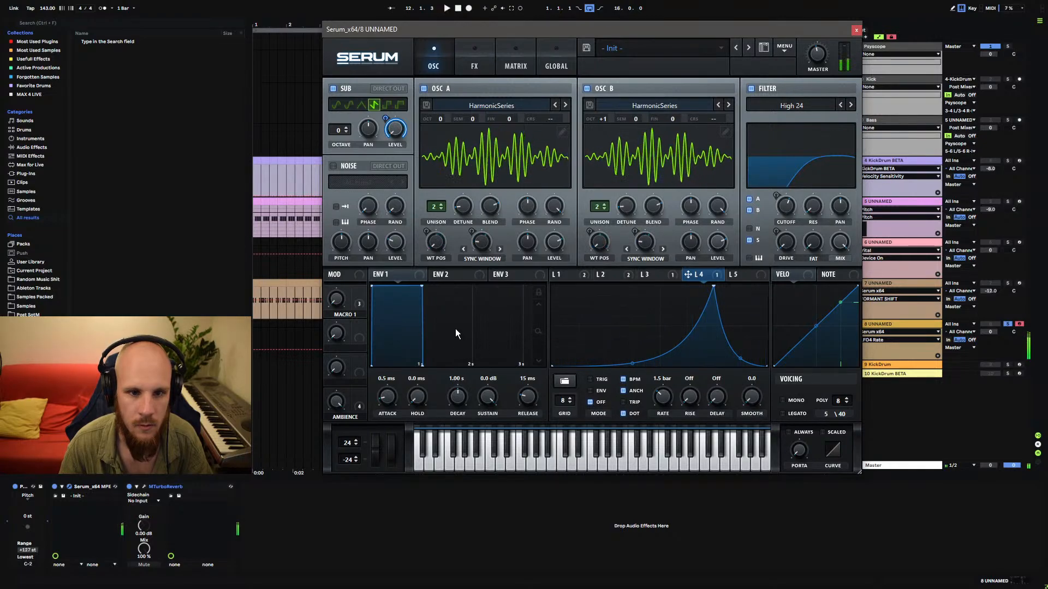
mouse_move(389, 139)
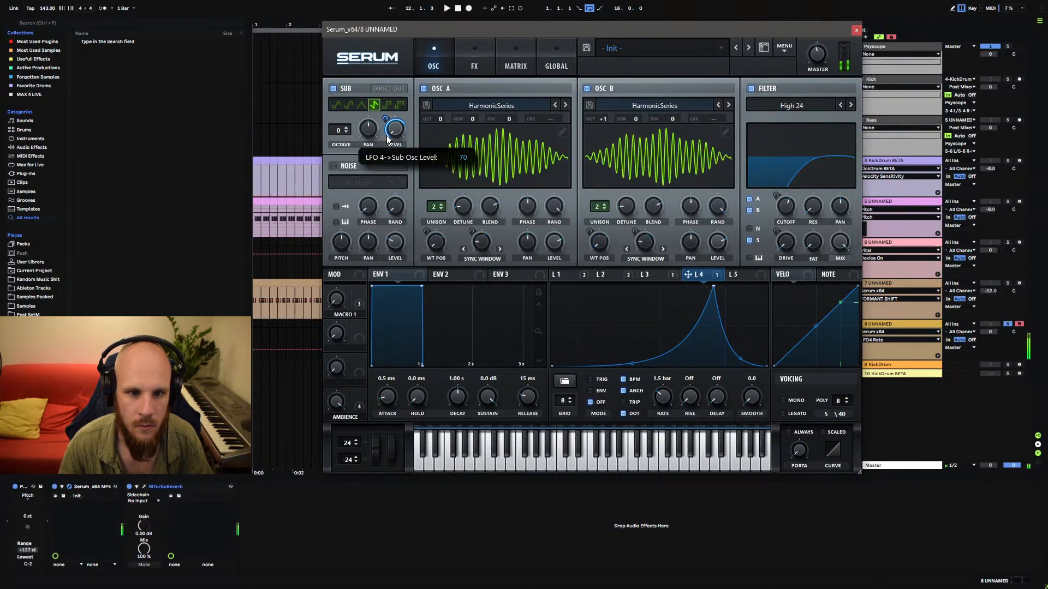
click(510, 68)
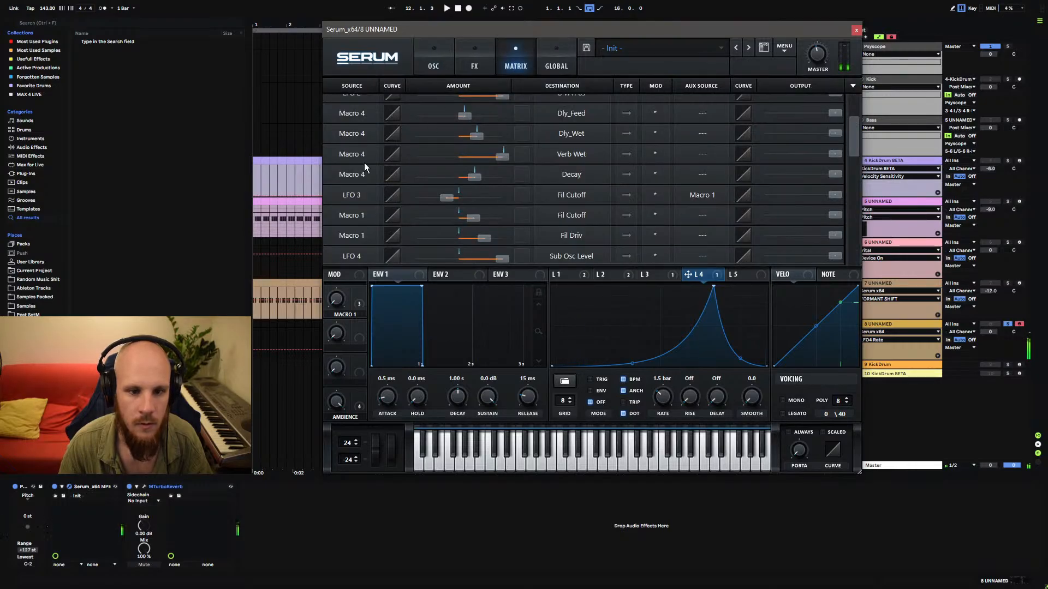
scroll(355, 202, down, 3)
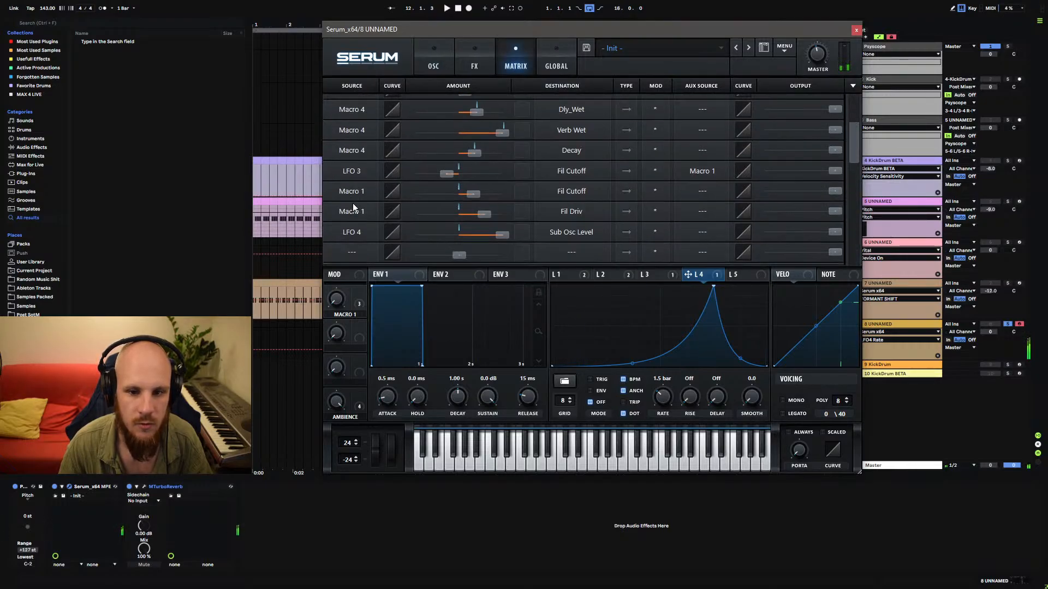
click(676, 212)
click(724, 461)
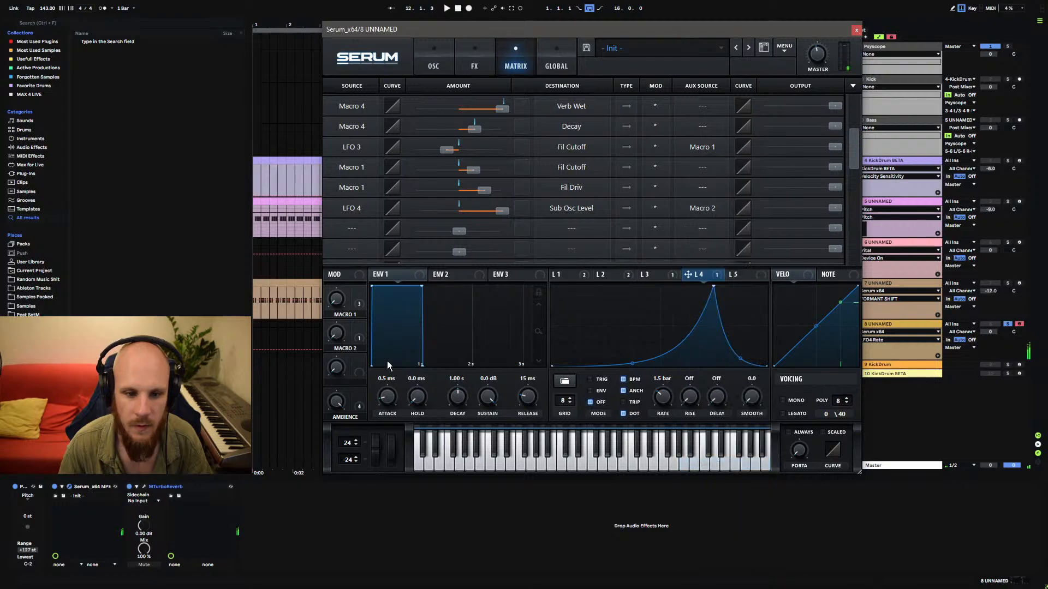
Rename Macro 2 as Wash and Macro 1 as Movement.
double_click(346, 349)
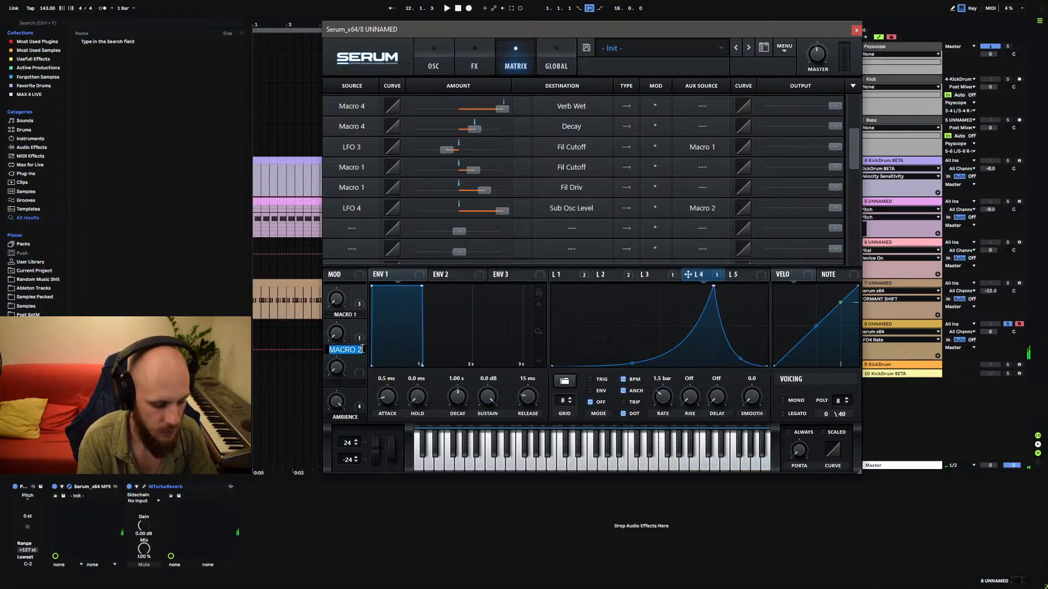
text(Wash)
double_click(356, 314)
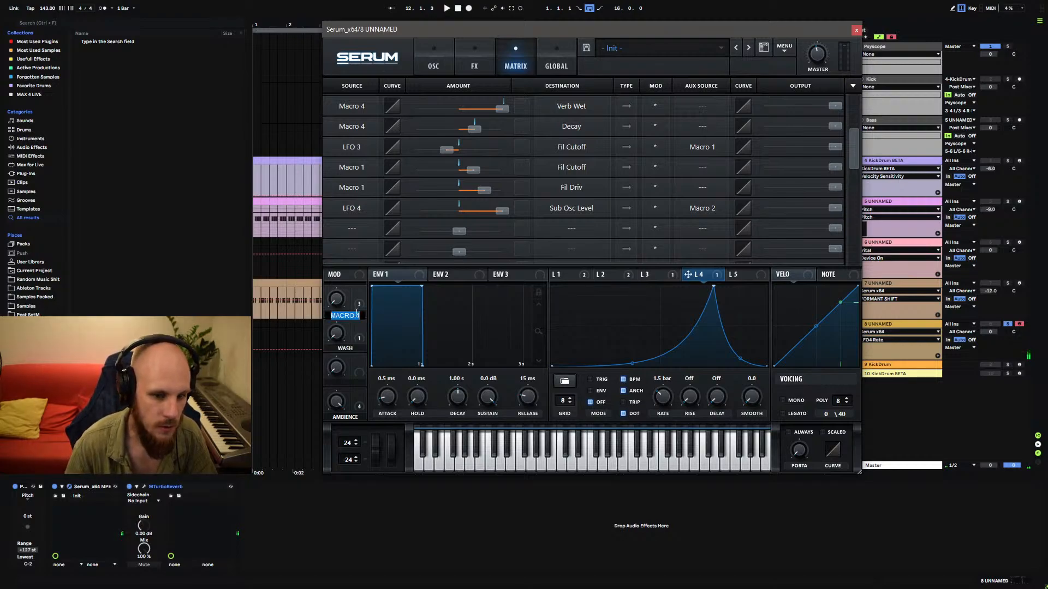
text(Movement)
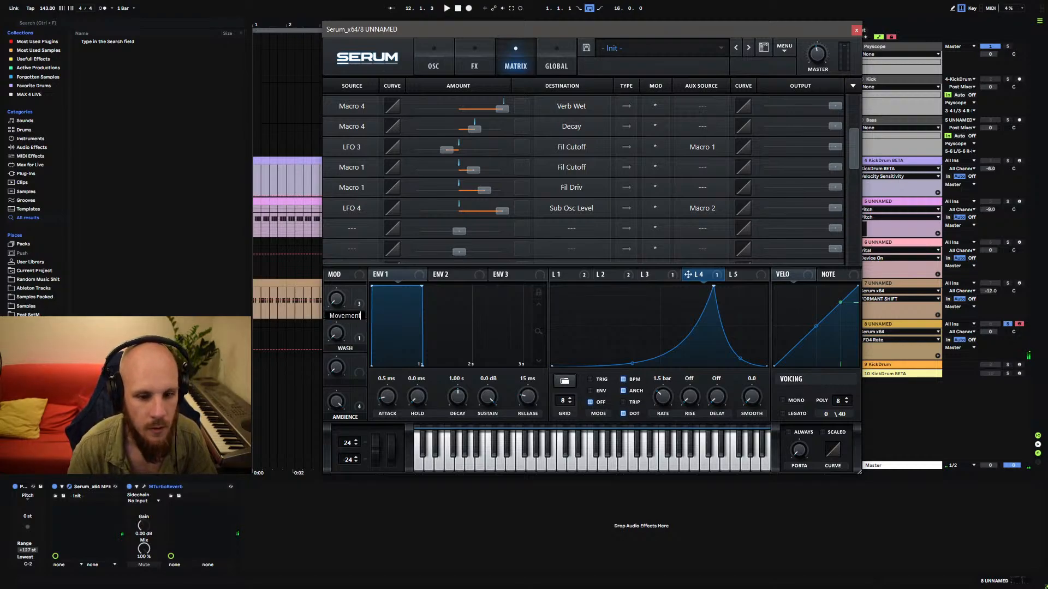
key(Return)
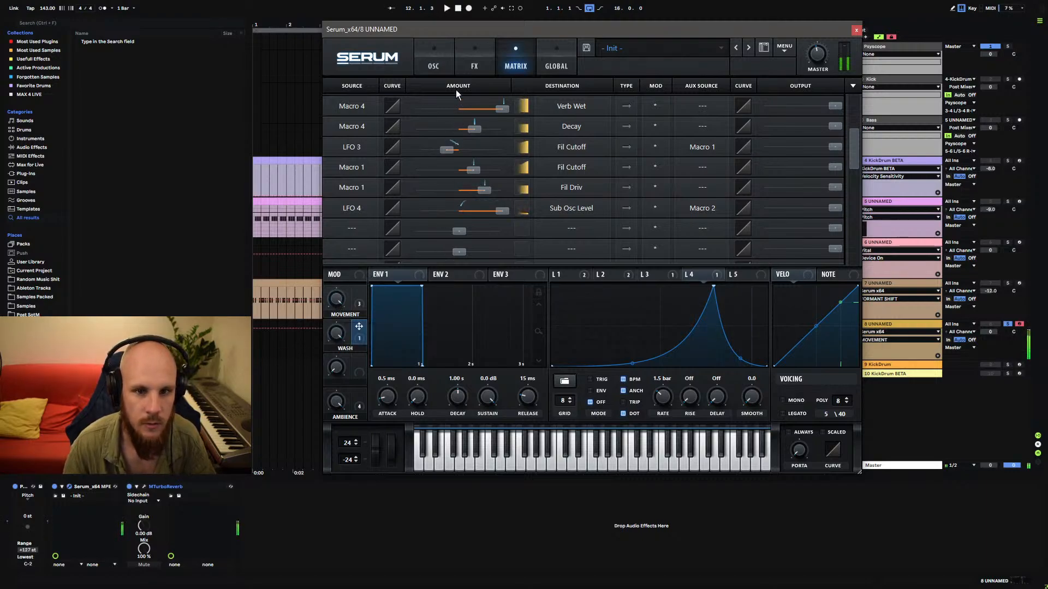
Enable the effects filter ahead of the chorus, set its type to BN 12, and lower its cutoff to about 87 Hz.
click(434, 65)
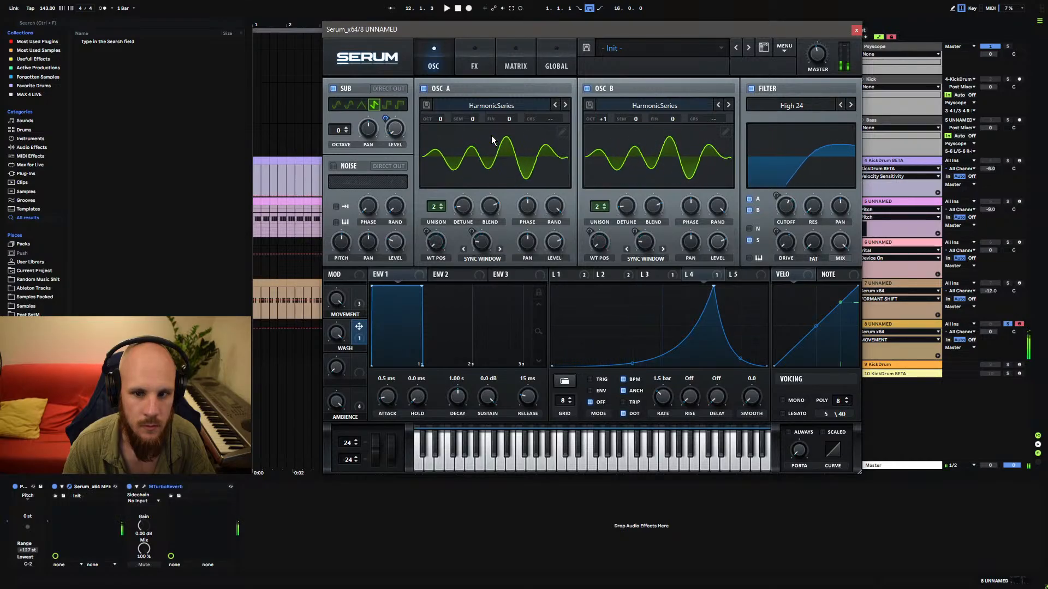
click(469, 67)
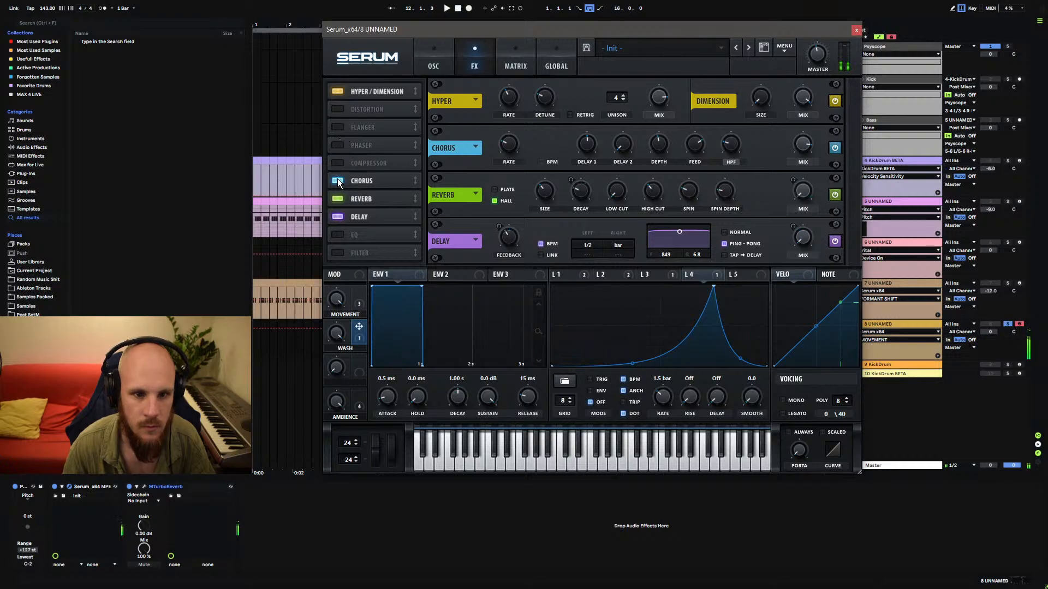
click(360, 252)
drag(360, 253, 382, 170)
click(529, 104)
mouse_move(524, 152)
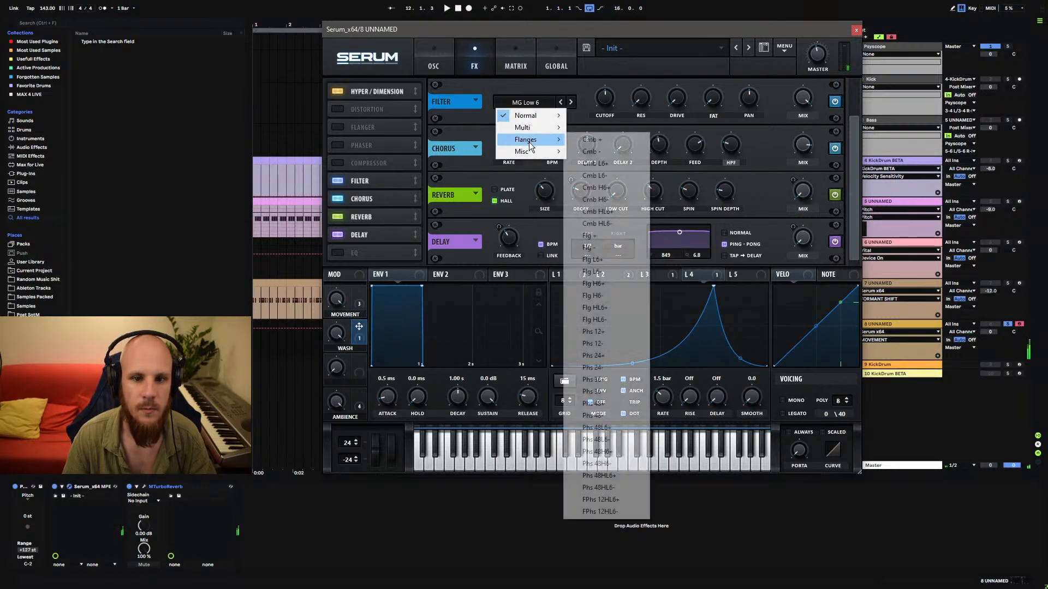
mouse_move(524, 128)
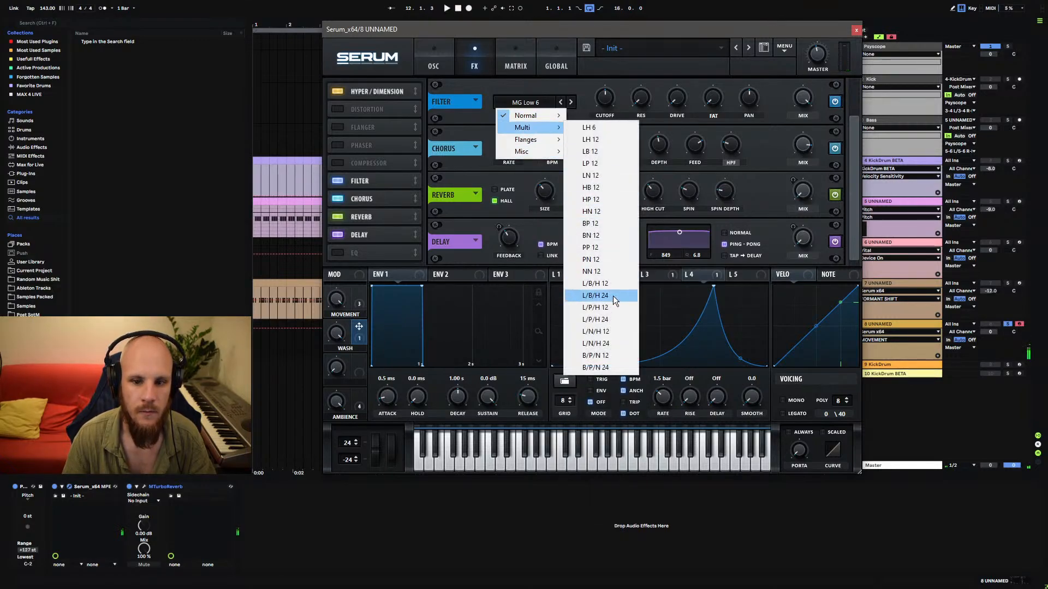
click(605, 234)
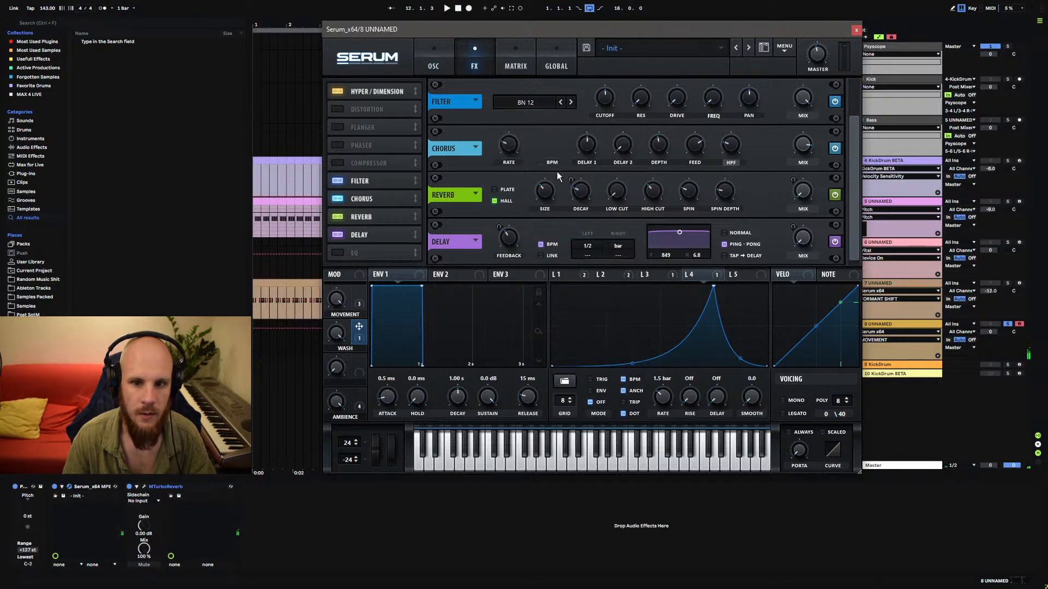
drag(718, 97, 725, 52)
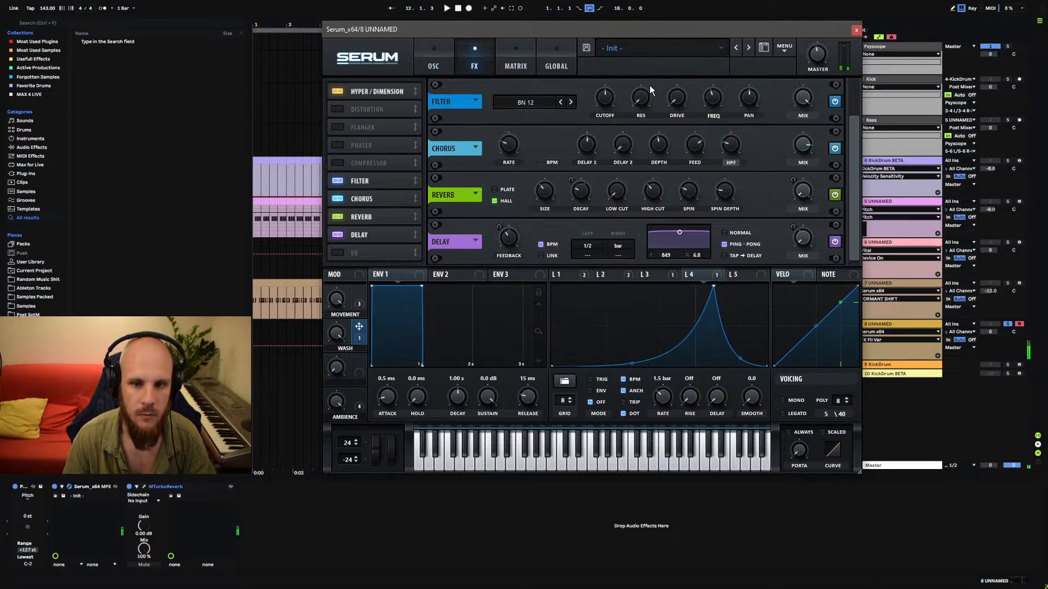
drag(613, 75, 609, 117)
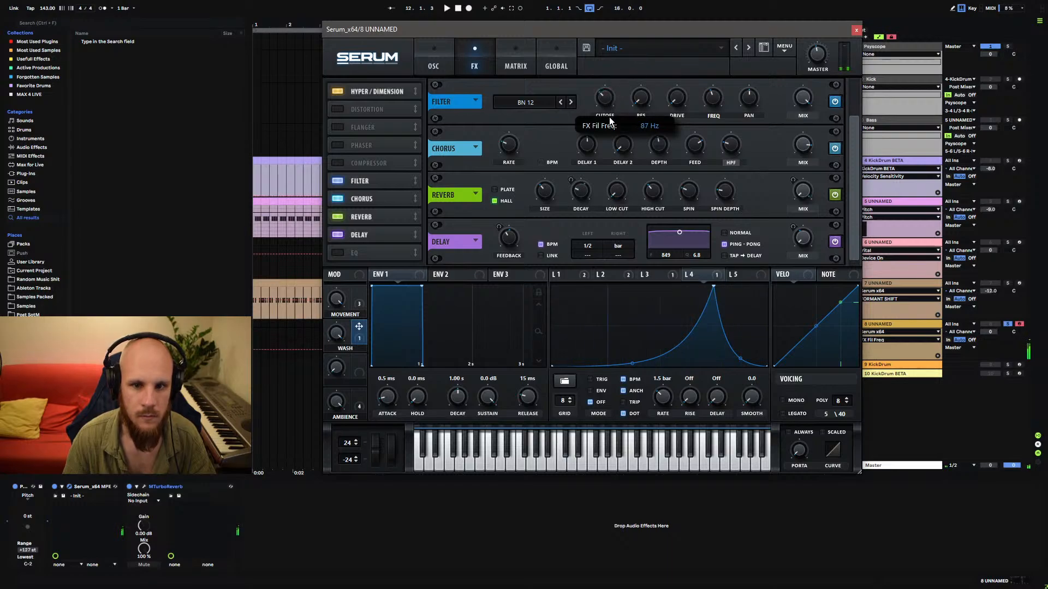
Give LFO 5 a sine shape with a one-bar rate and modulate the effects filter's cutoff with it.
click(735, 276)
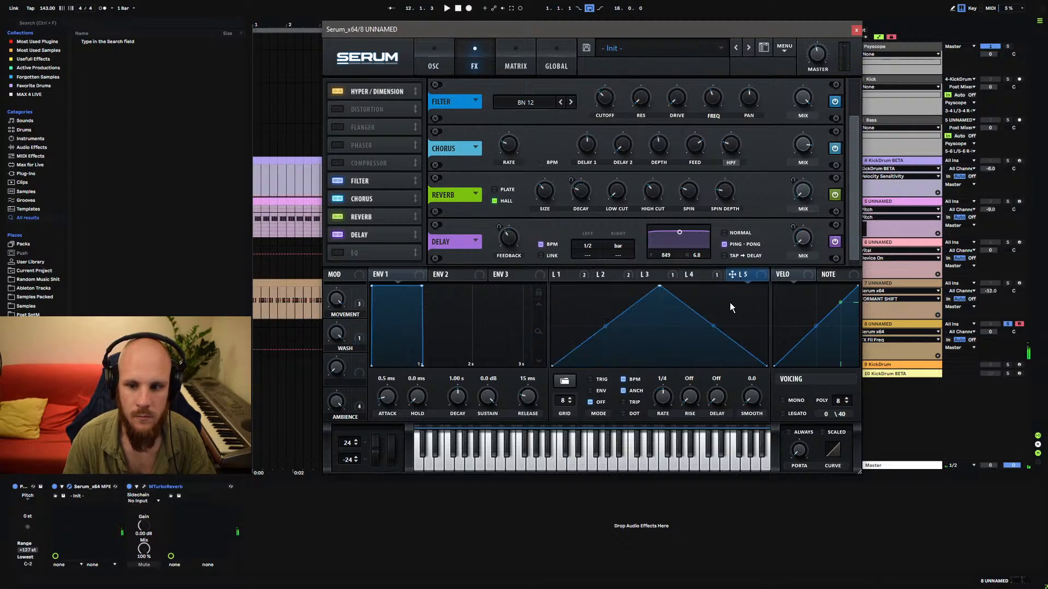
click(564, 381)
mouse_move(590, 386)
click(806, 479)
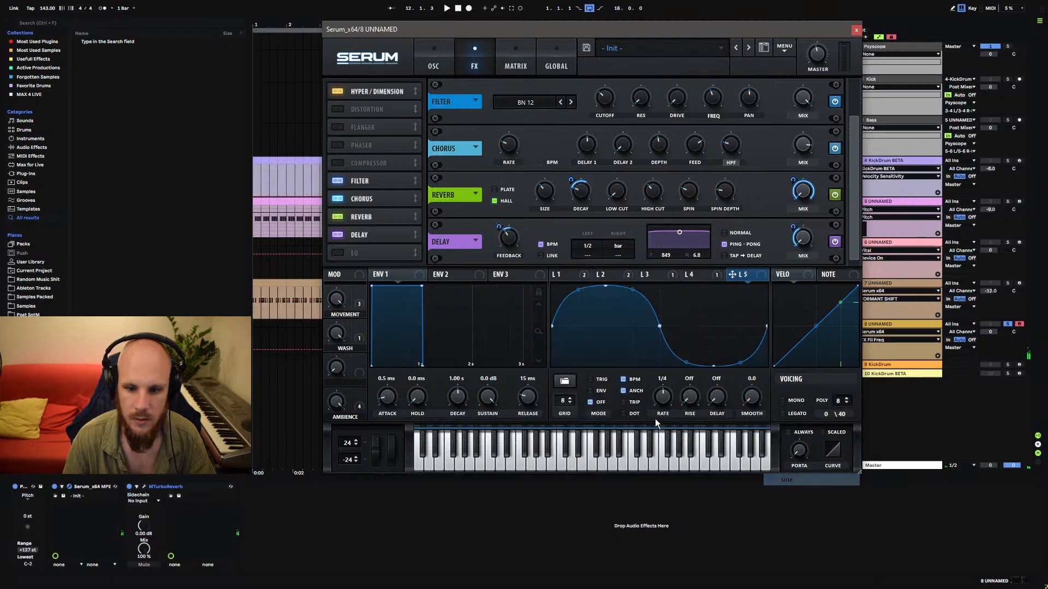
drag(734, 276, 600, 94)
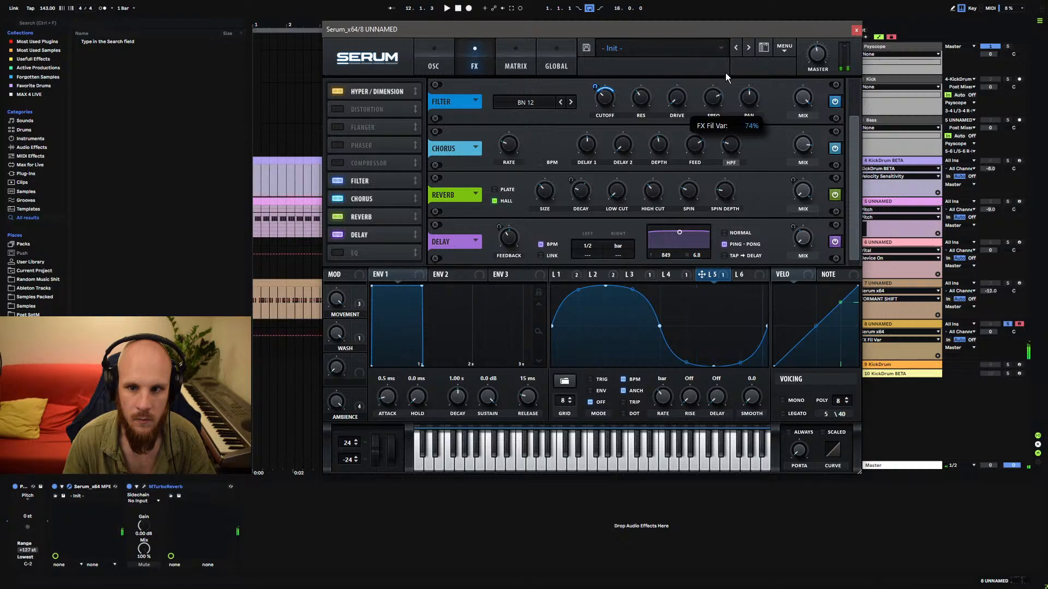
Adjust the effects filter's second frequency, modulate it with LFO 2, LFO 3 and LFO 4, and try the Movement and Wash macros.
drag(722, 96, 722, 68)
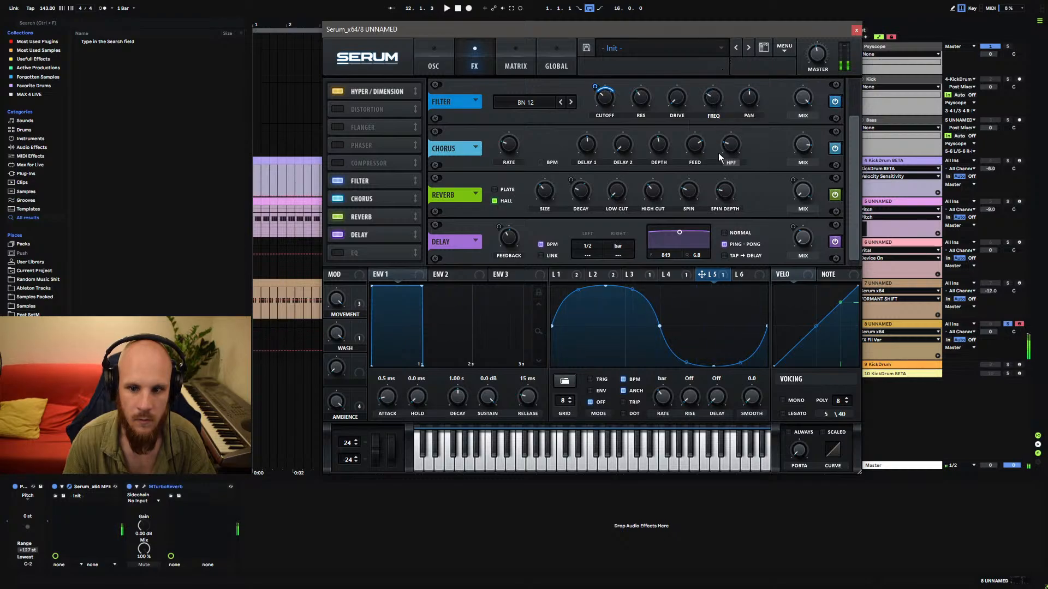
click(598, 276)
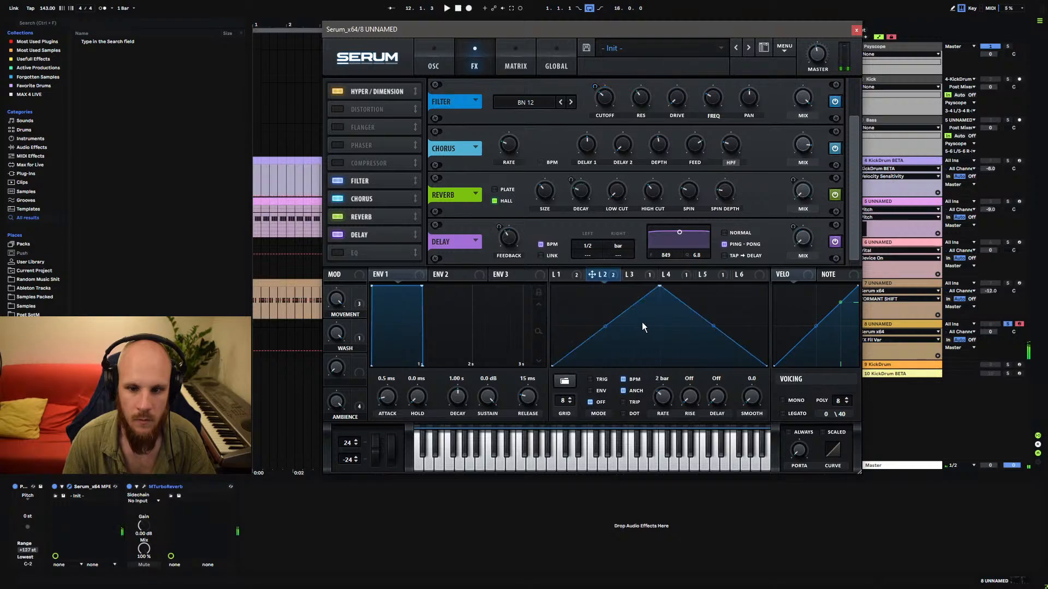
drag(603, 276, 712, 97)
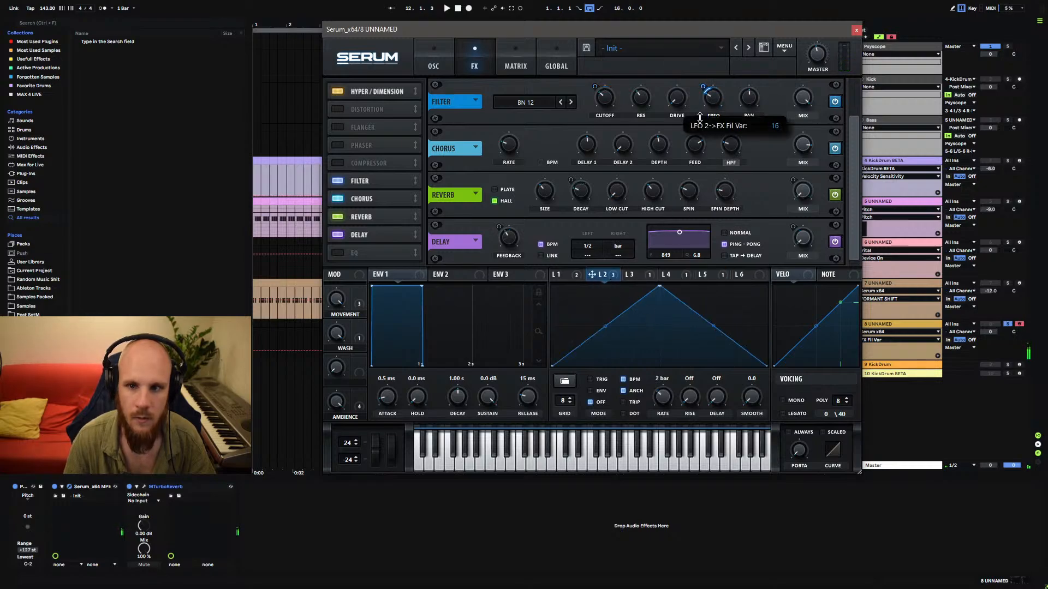
click(629, 274)
click(672, 275)
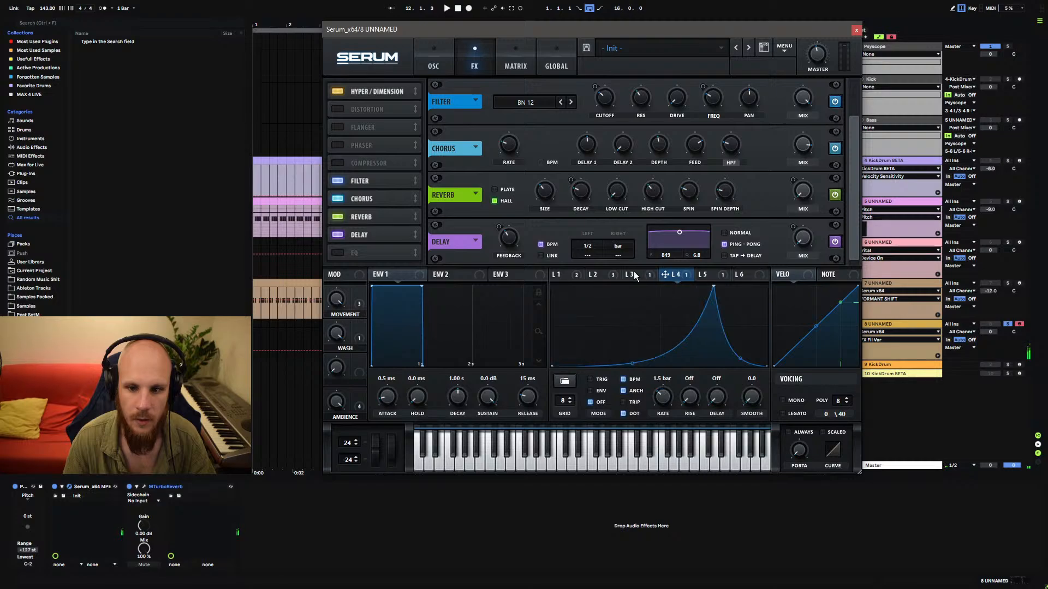
click(634, 275)
drag(633, 275, 718, 105)
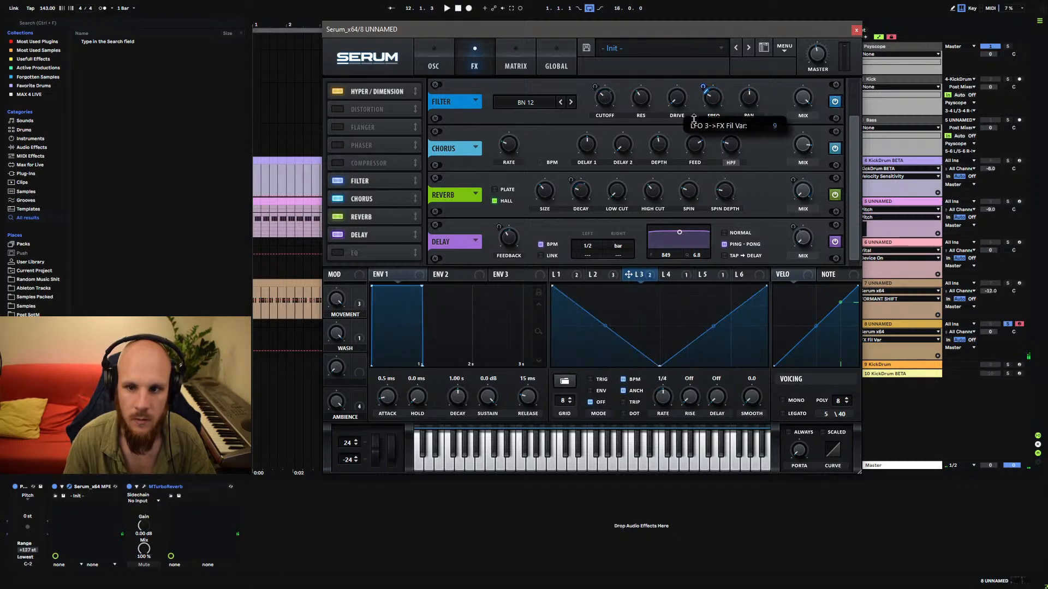
drag(673, 276, 702, 114)
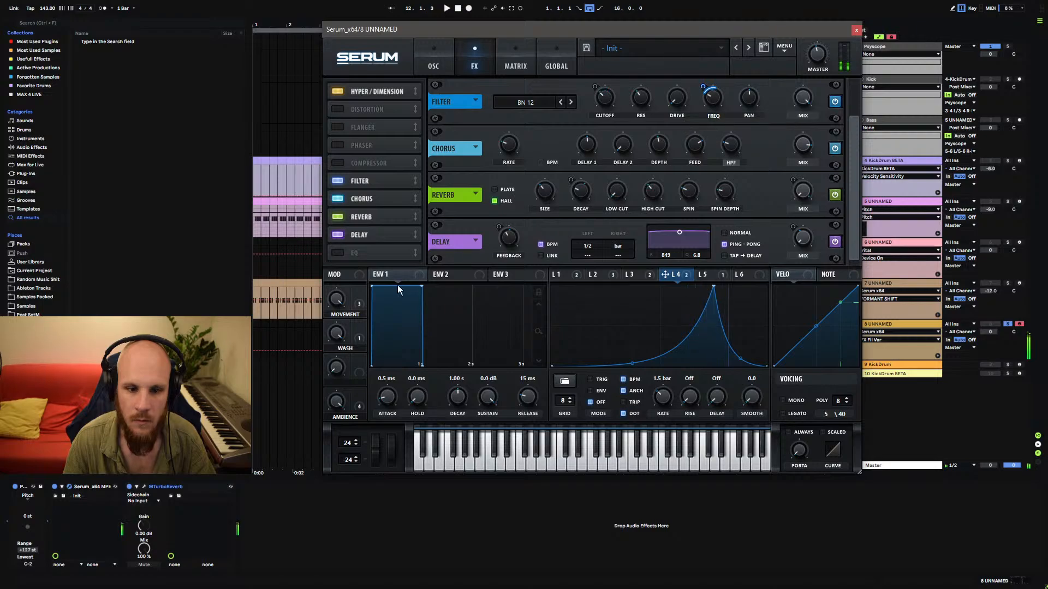
click(335, 300)
click(337, 334)
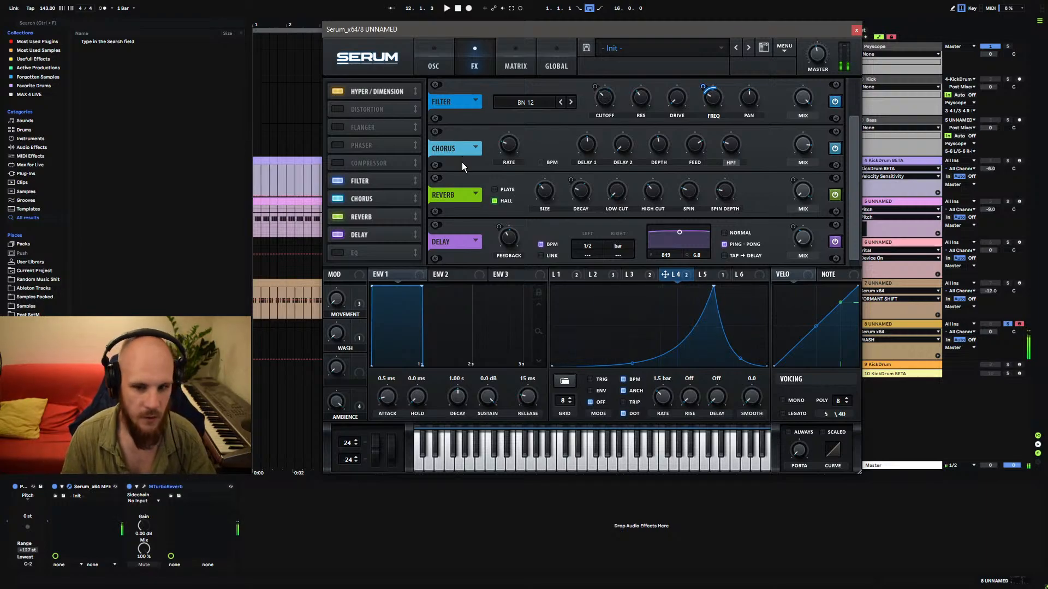
Turn down the effects filter's mix, modulate it with Macro 3, and rename that macro as Filtering.
click(808, 108)
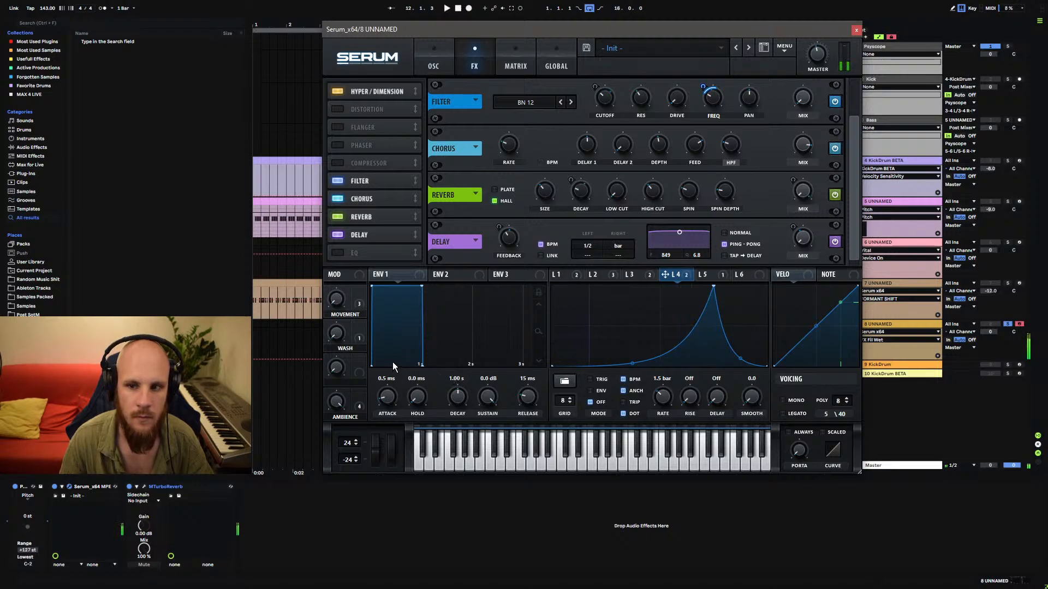
drag(361, 367, 802, 100)
double_click(346, 383)
text(F)
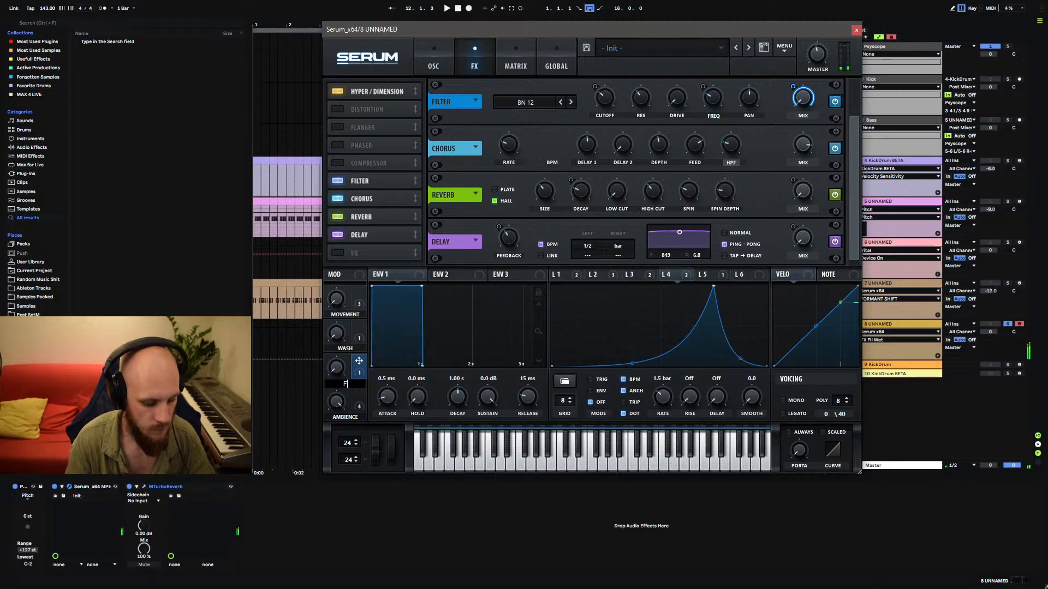
text(iltering)
key(Return)
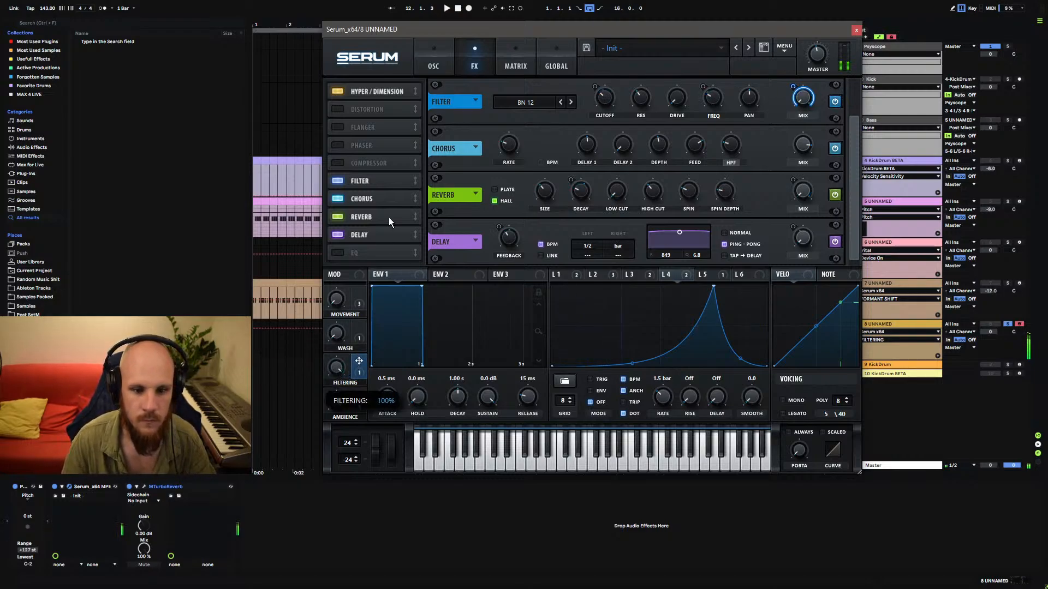
Adjust the effects filter's resonance and modulate it with the Filtering macro.
click(643, 99)
drag(643, 100, 651, 57)
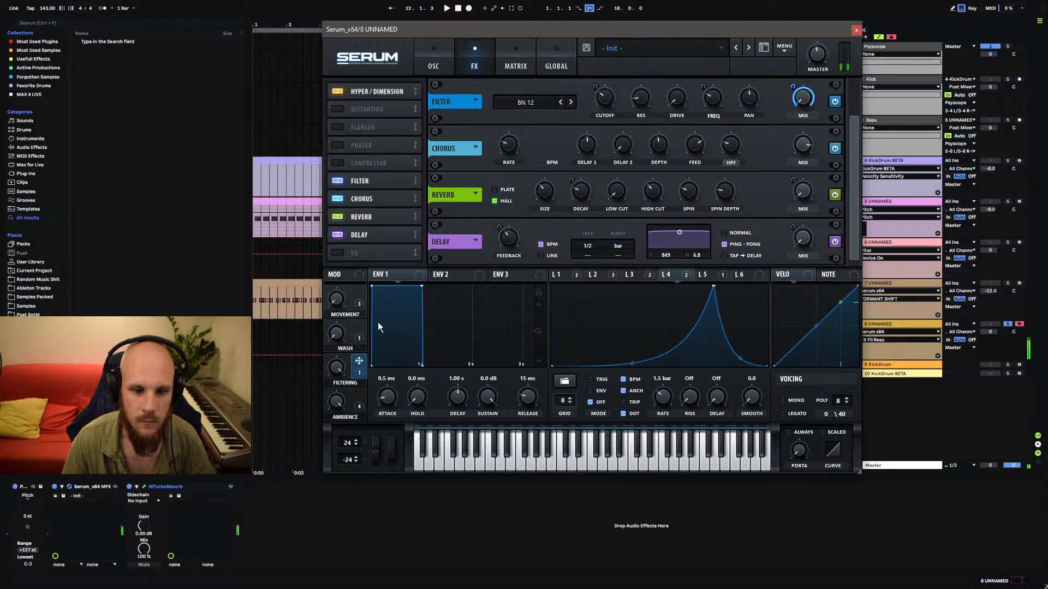
drag(371, 363, 629, 104)
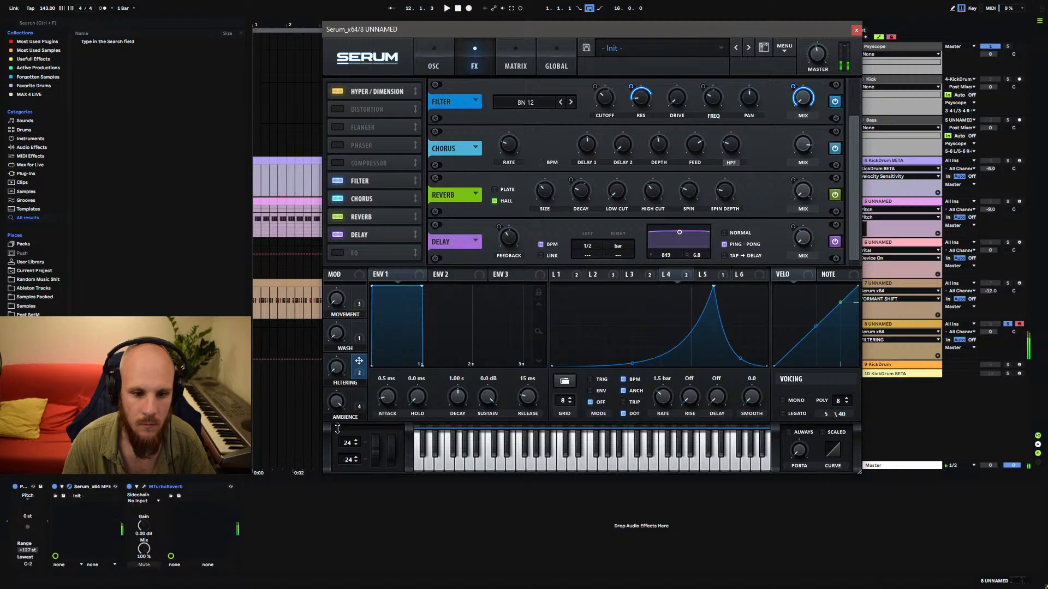
Shape envelope 1 with a 2.42 s attack, 1.42 s decay, -4.2 dB sustain and 6.36 s release.
click(337, 408)
click(351, 372)
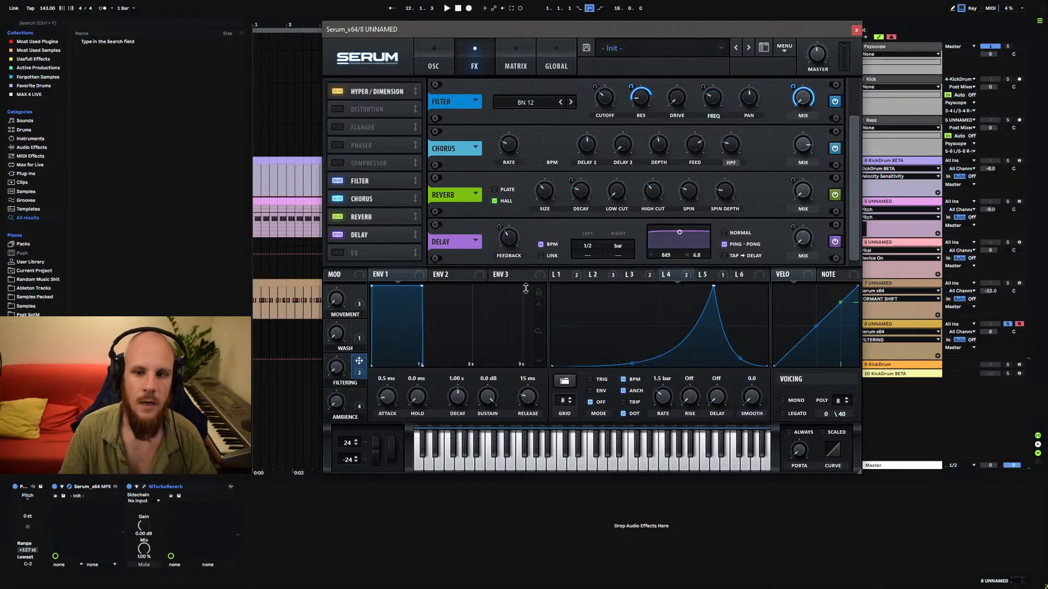
click(440, 61)
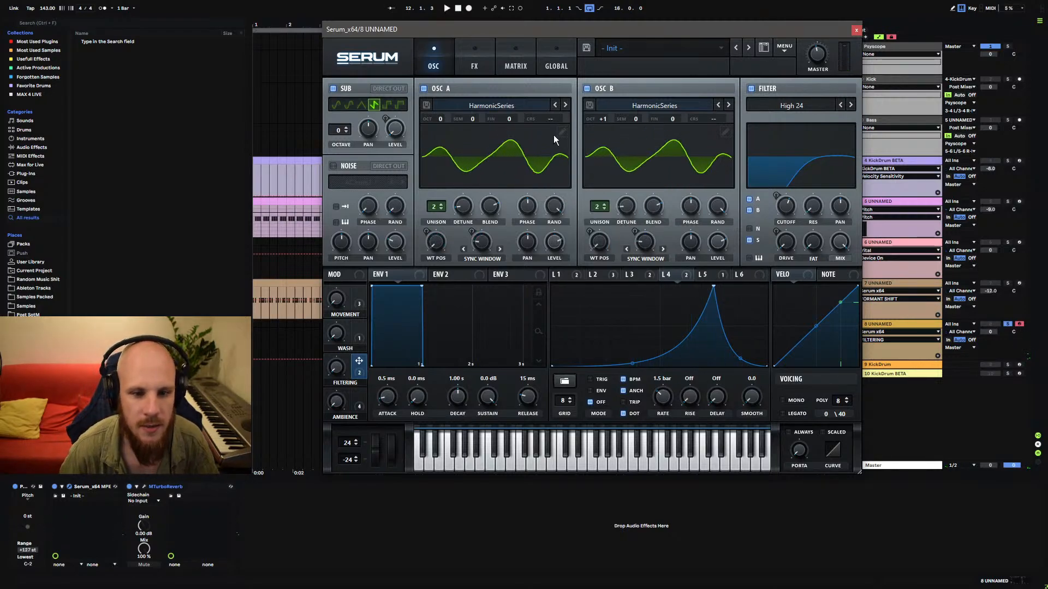
drag(371, 286, 509, 304)
drag(528, 396, 539, 351)
drag(388, 397, 389, 389)
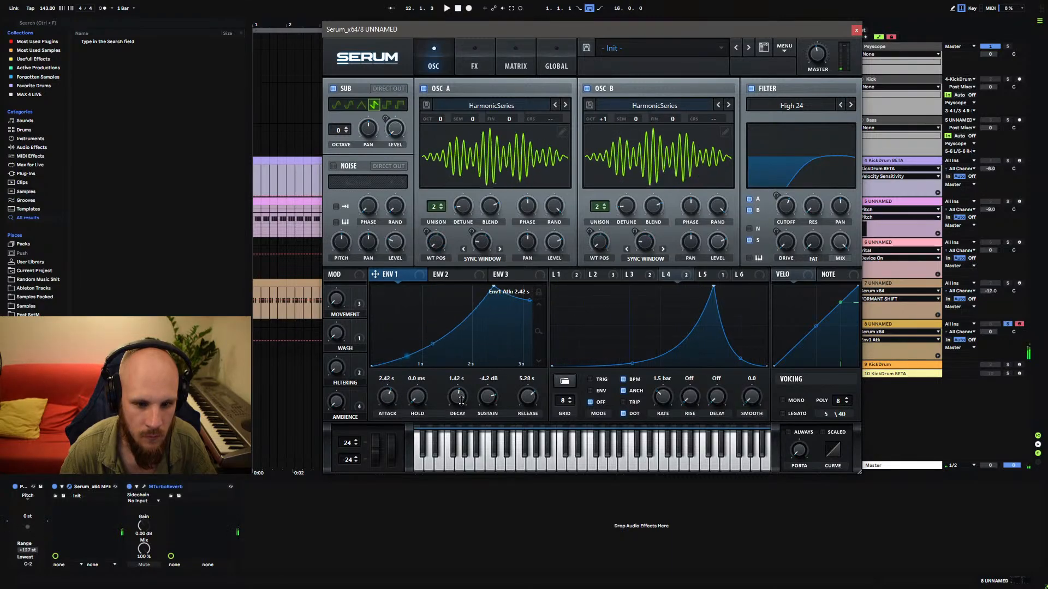
drag(526, 396, 527, 388)
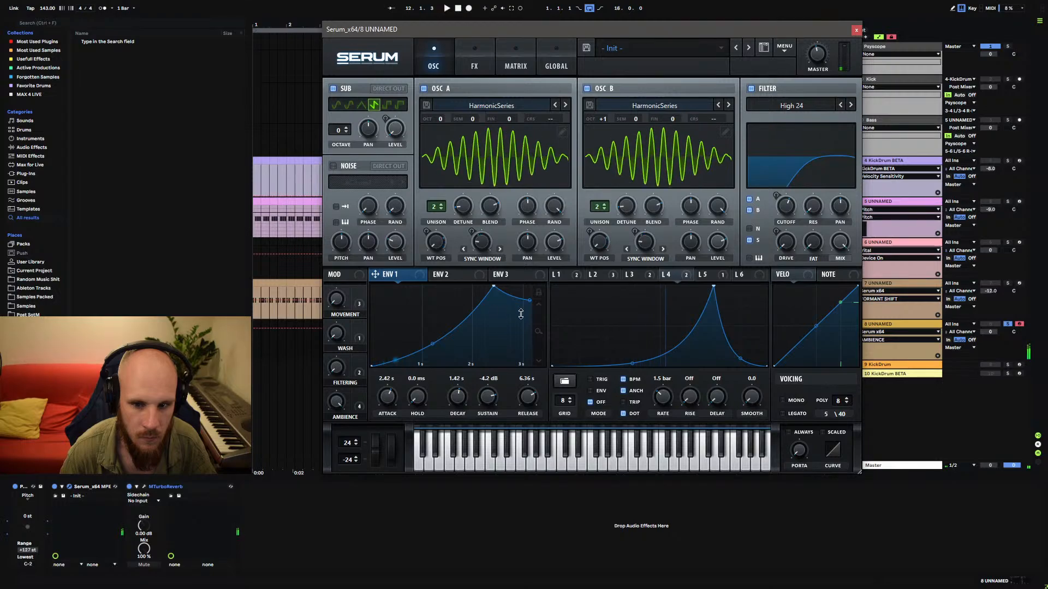
Bypass LFO 1's modulation of oscillator A's warp to compare the sound, and re-enable it.
click(559, 279)
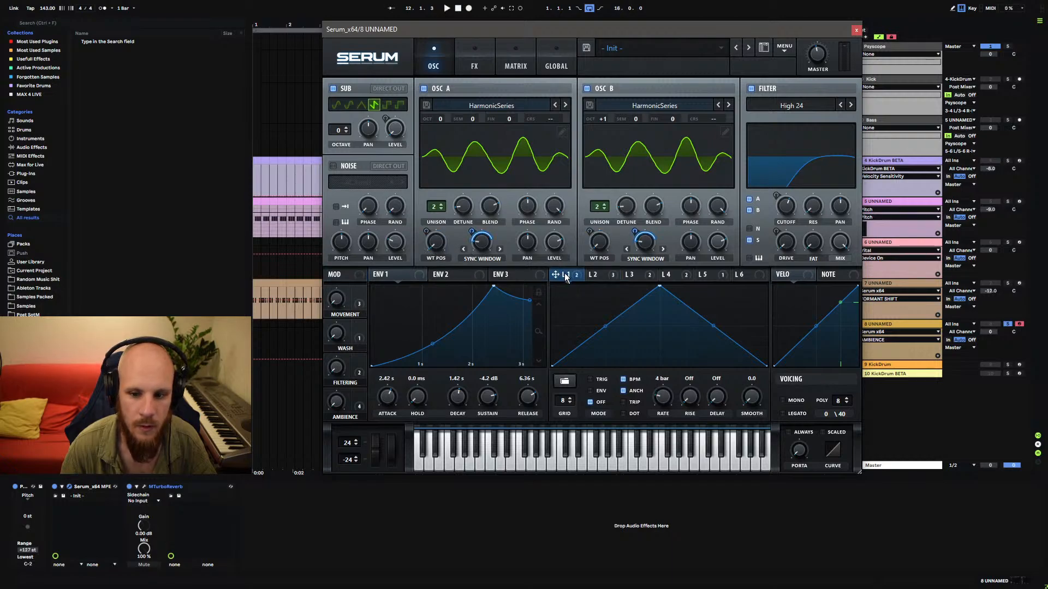
right_click(478, 248)
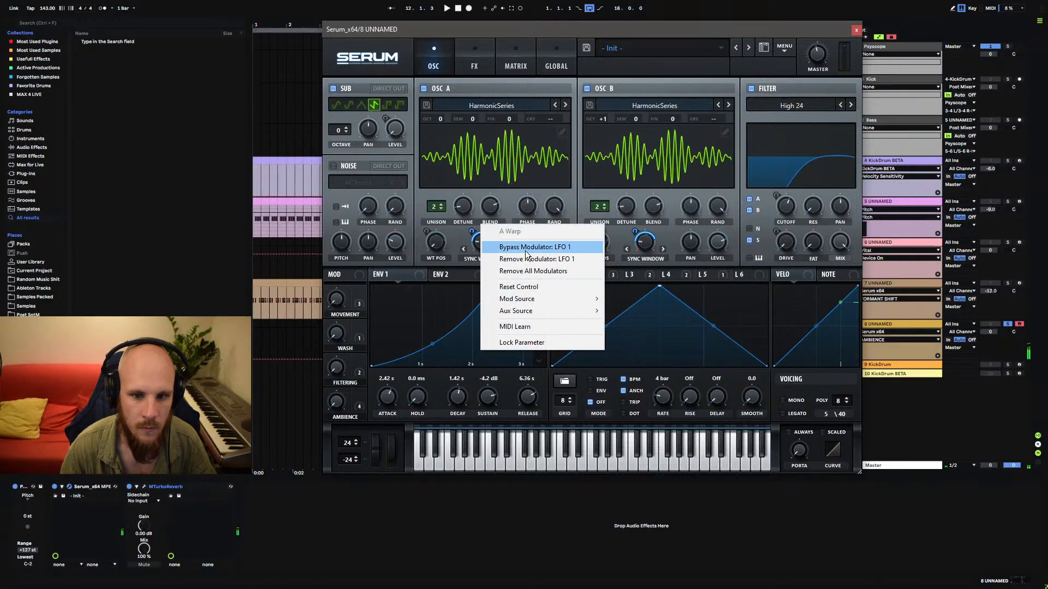
click(494, 256)
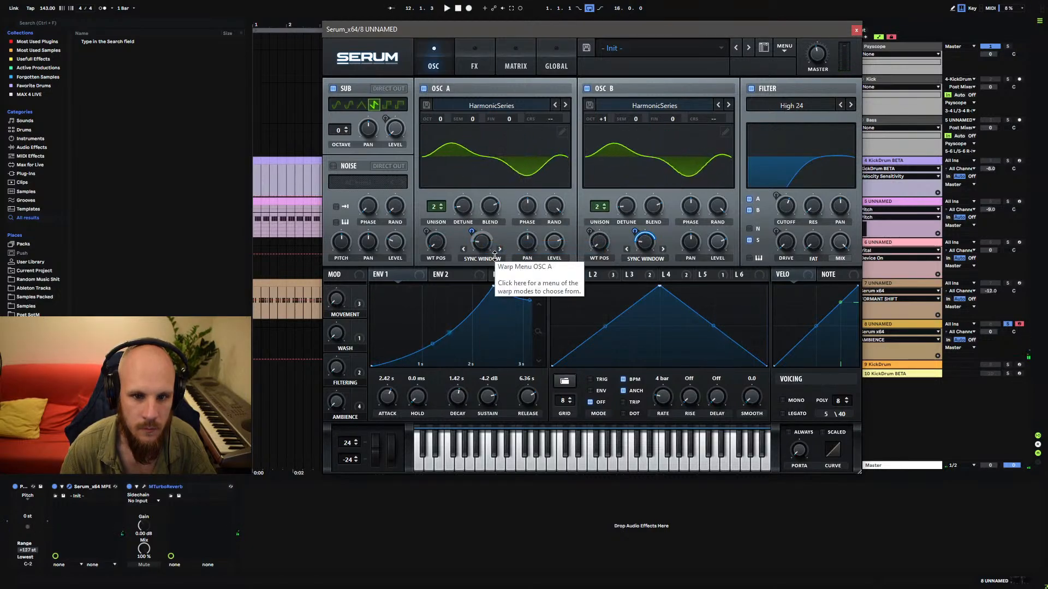
right_click(497, 254)
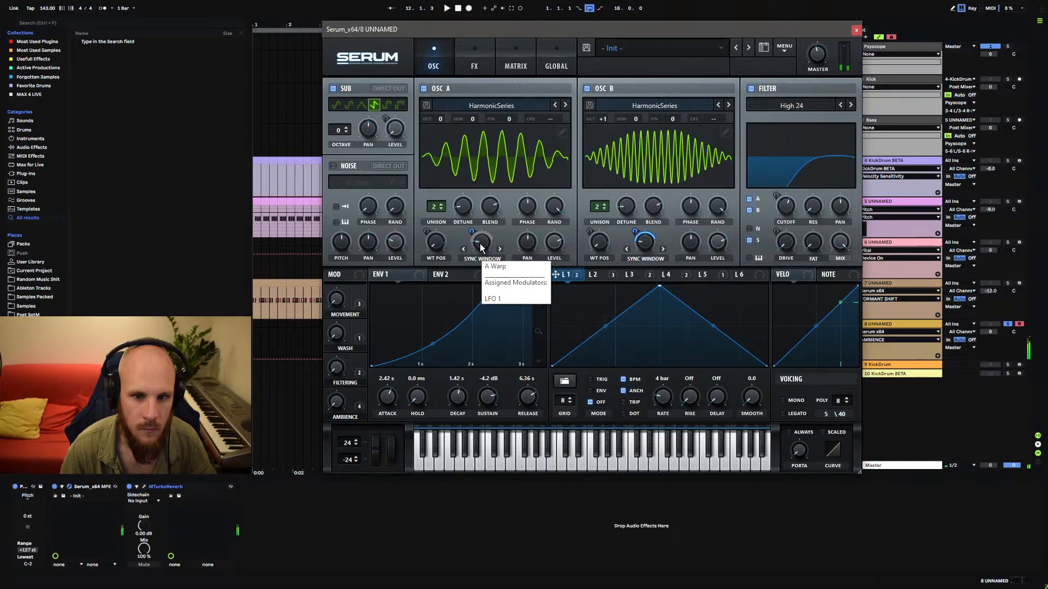
click(501, 249)
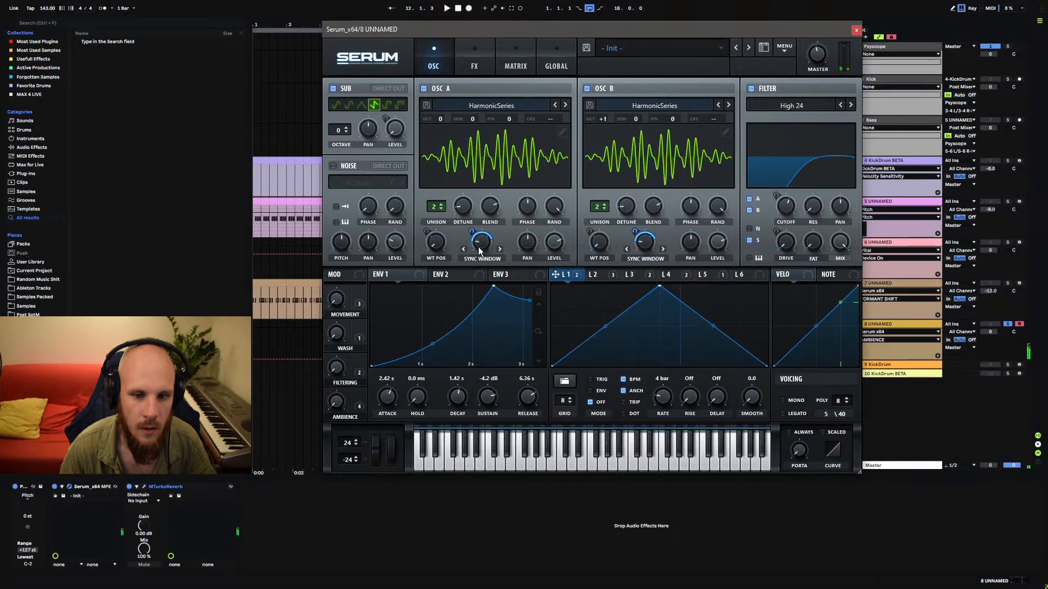
Make Mod Wheel the inverted auxiliary source for LFO 1's modulation of A Warp and B Warp, and reshape both auxiliary curves.
click(512, 64)
scroll(357, 202, up, 6)
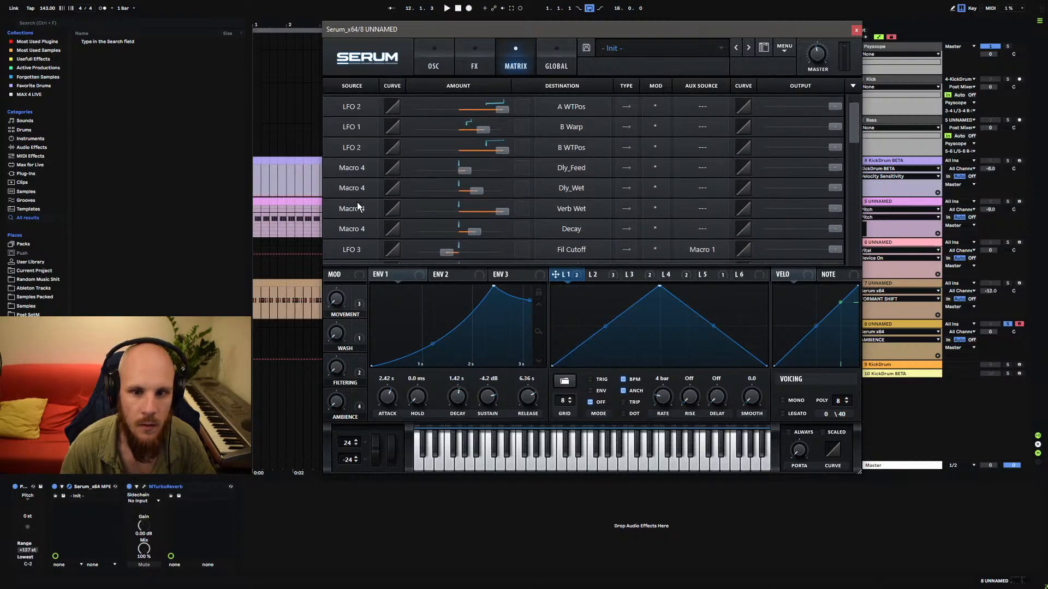
click(696, 146)
click(711, 169)
click(695, 107)
click(713, 134)
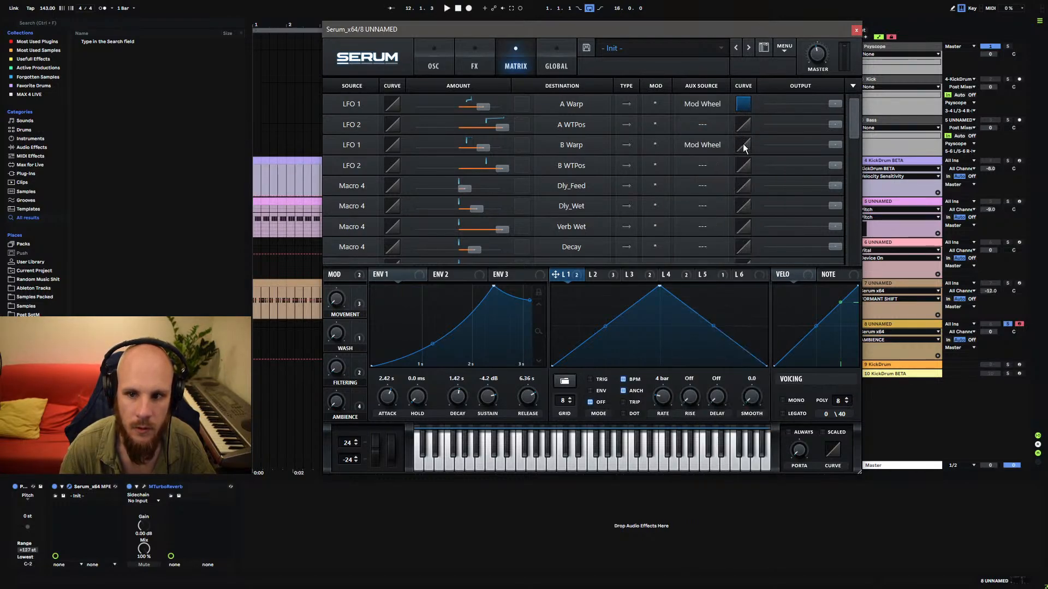
click(655, 144)
click(672, 174)
click(667, 130)
Check the amount of LFO 1's B Warp modulation and add two Mod Wheel modulation rows with an amount of 56 each.
scroll(361, 213, down, 3)
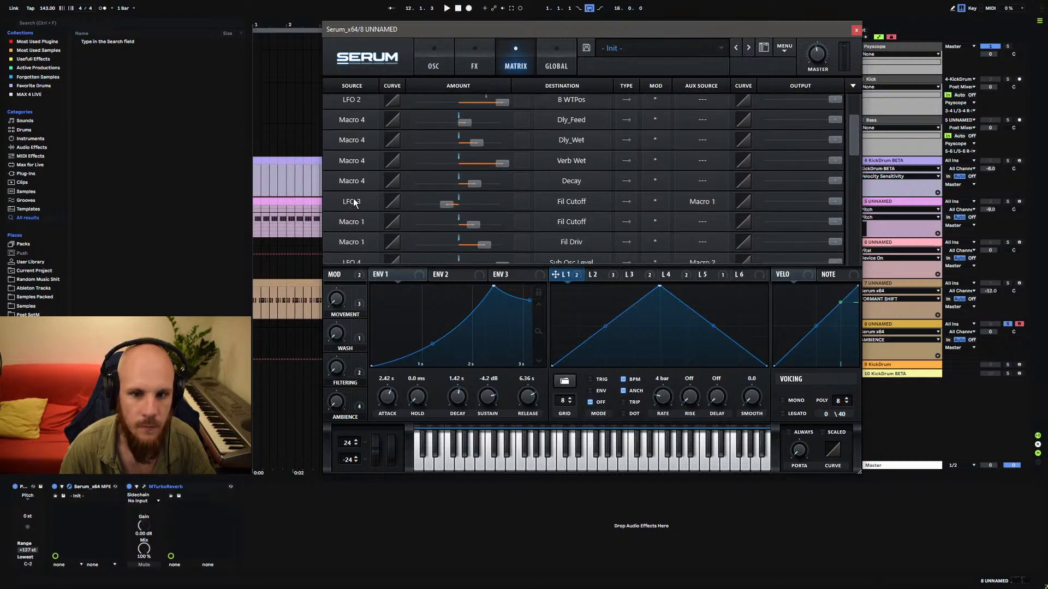
scroll(353, 203, up, 3)
double_click(481, 146)
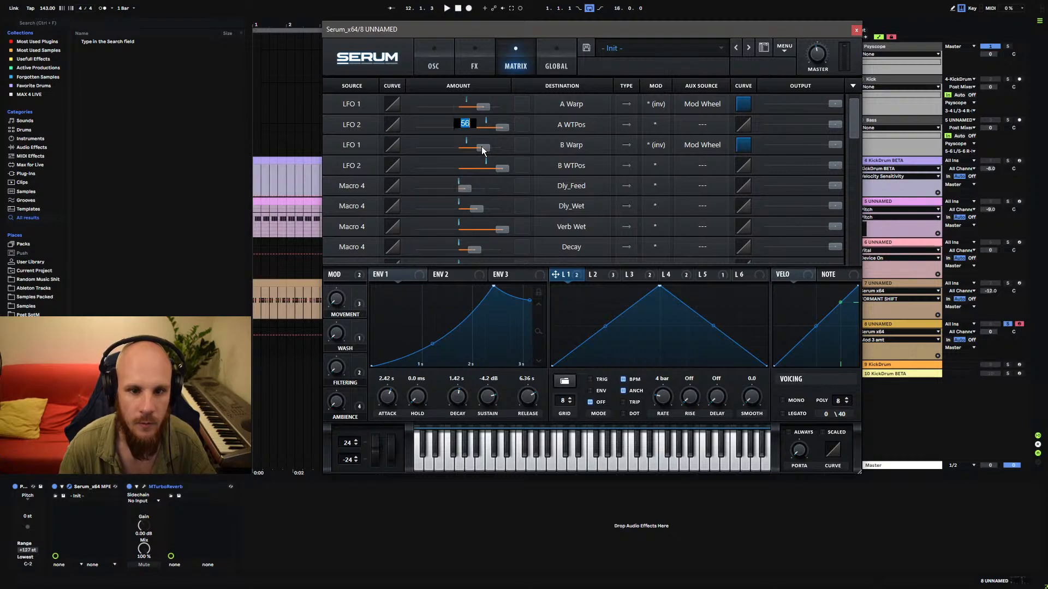
scroll(402, 175, down, 6)
scroll(407, 191, down, 8)
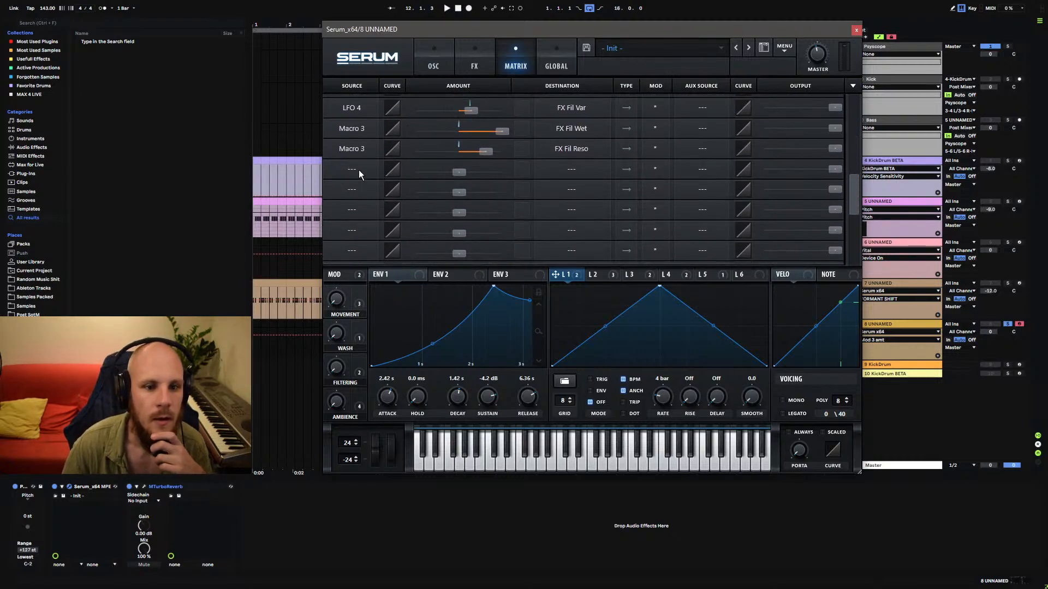
click(359, 169)
click(362, 172)
click(358, 173)
click(374, 176)
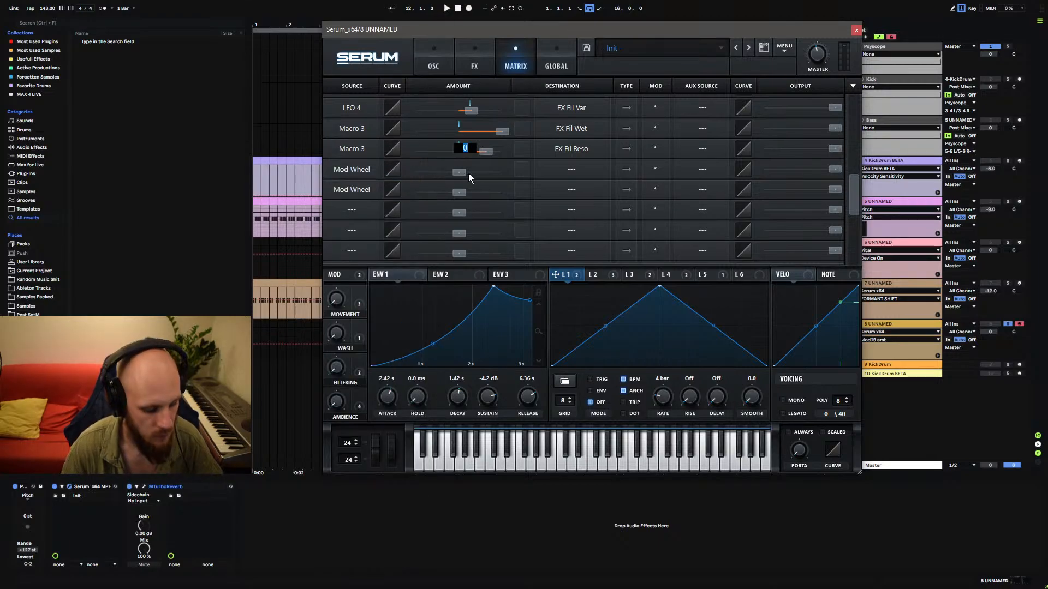
key(Return)
double_click(460, 191)
text(56)
key(Return)
Route the two new Mod Wheel modulations to A Warp and B Warp.
click(589, 172)
mouse_move(584, 184)
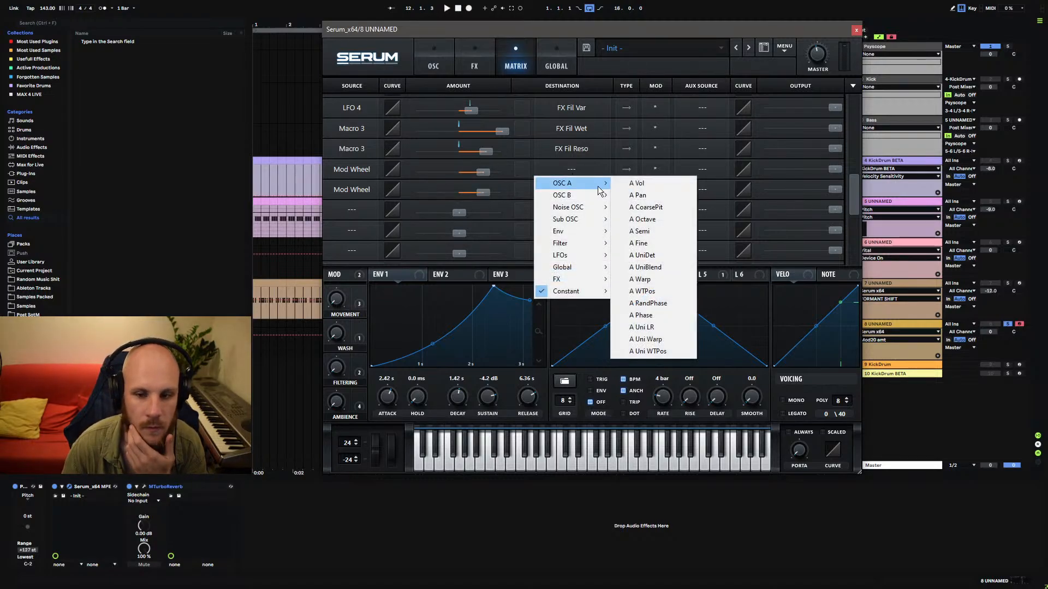
click(637, 291)
click(568, 175)
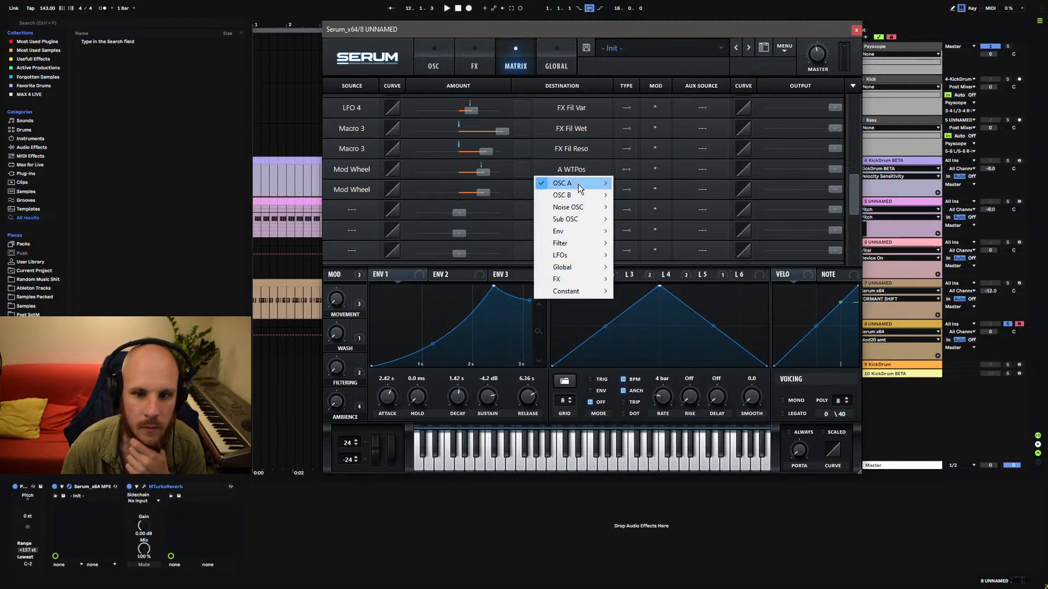
click(633, 281)
click(567, 198)
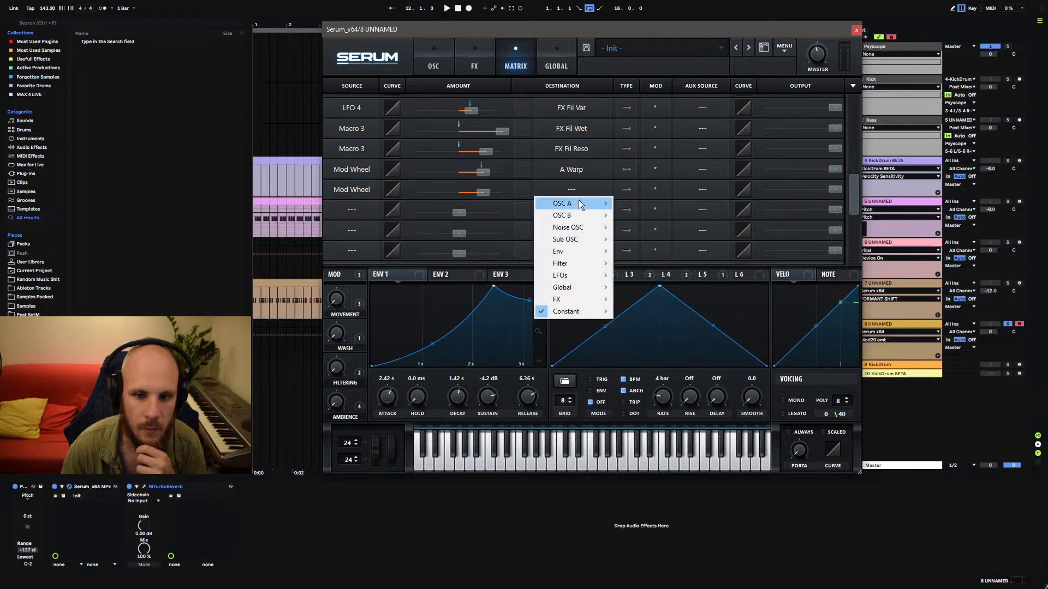
mouse_move(578, 215)
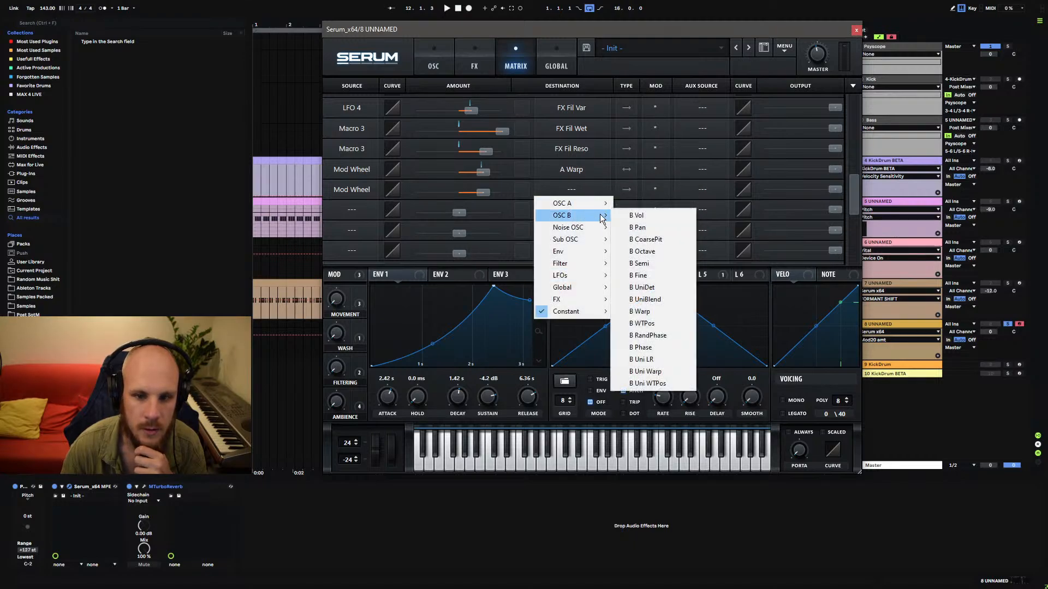
click(649, 311)
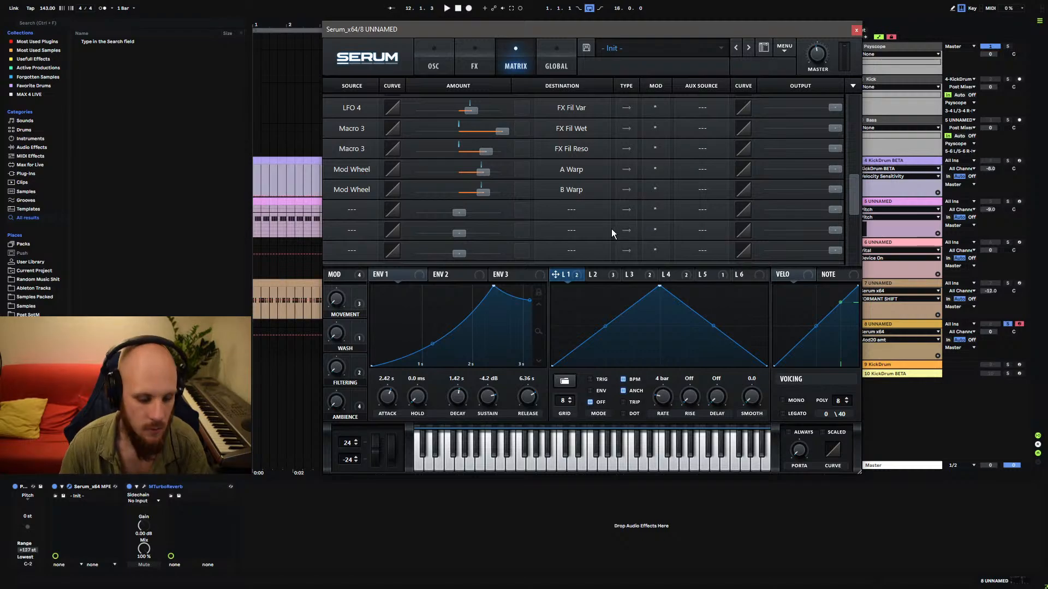
Audition the mod wheel together with the Ambience, Filtering and Movement macros, and turn the macros back down.
drag(393, 454, 404, 402)
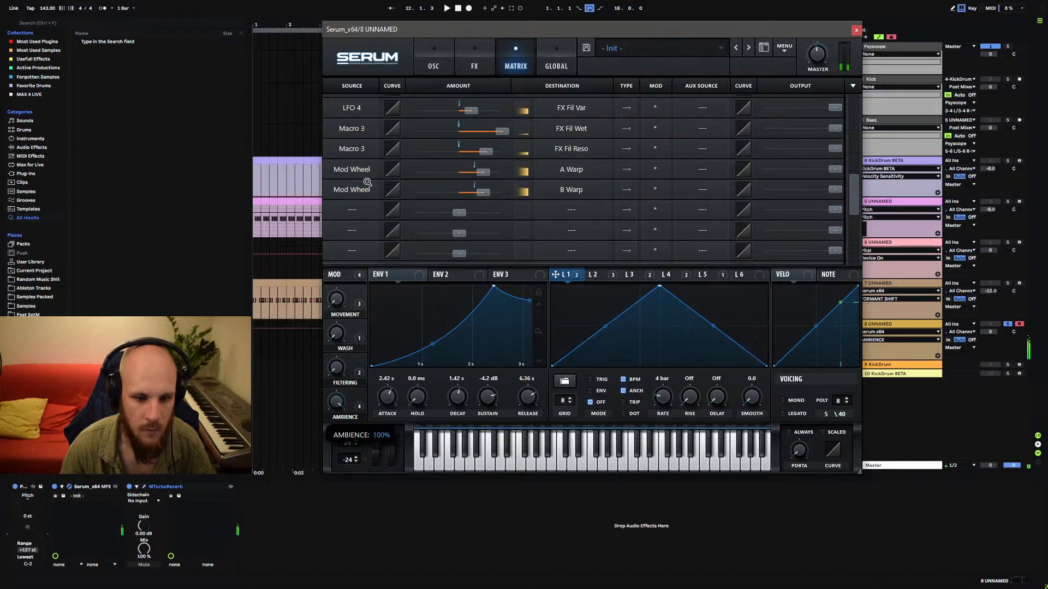
drag(336, 334, 341, 238)
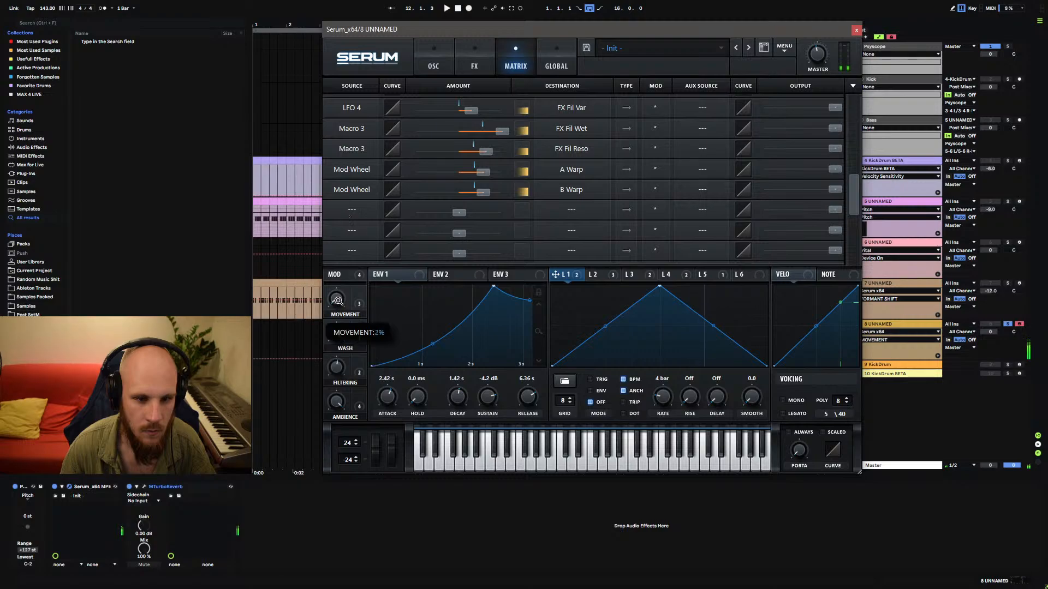
drag(391, 447, 398, 423)
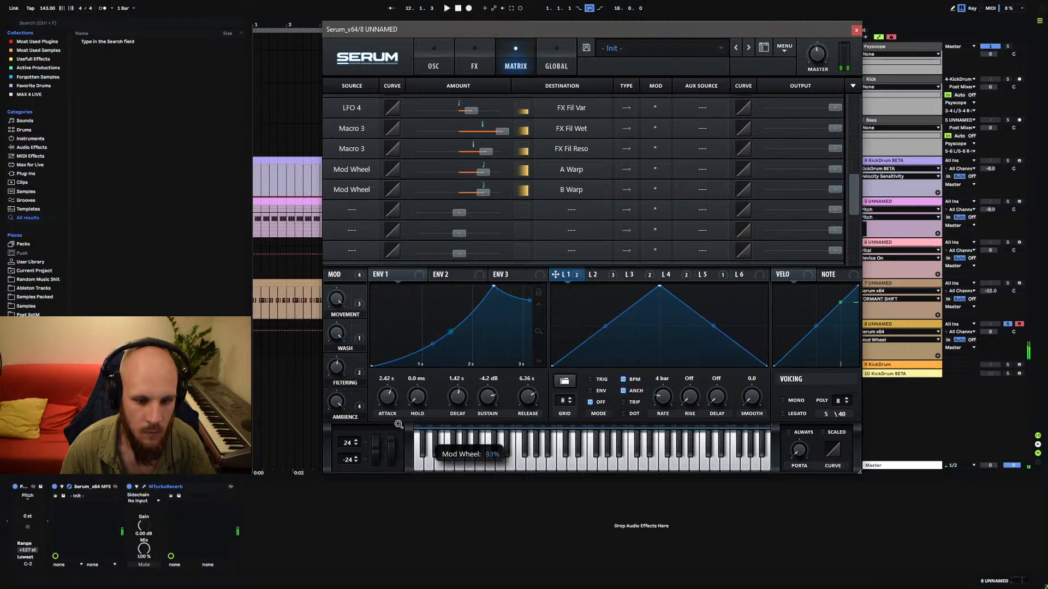
drag(399, 459, 400, 497)
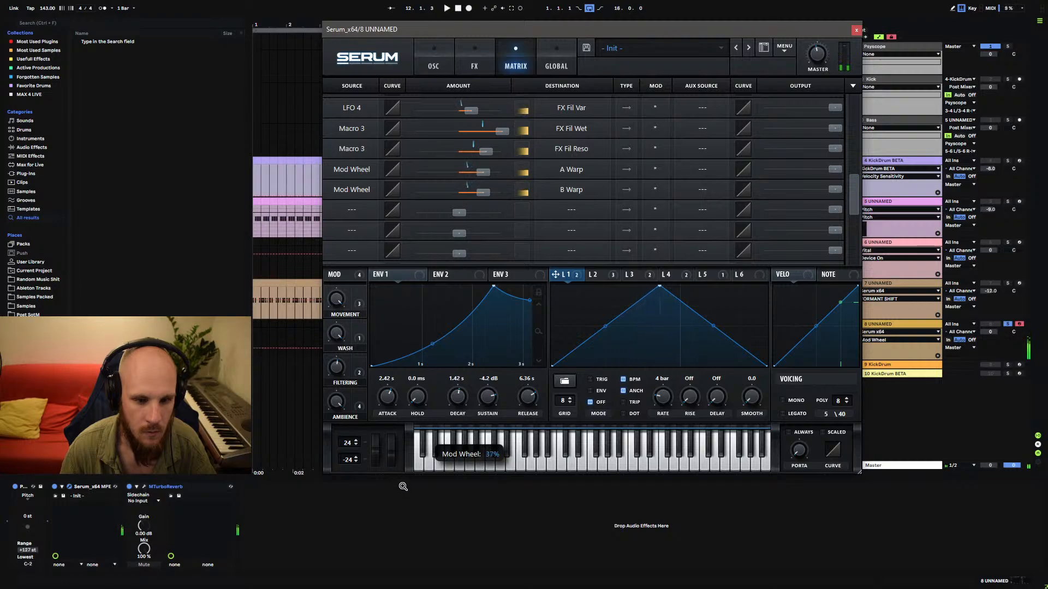
drag(402, 460, 400, 477)
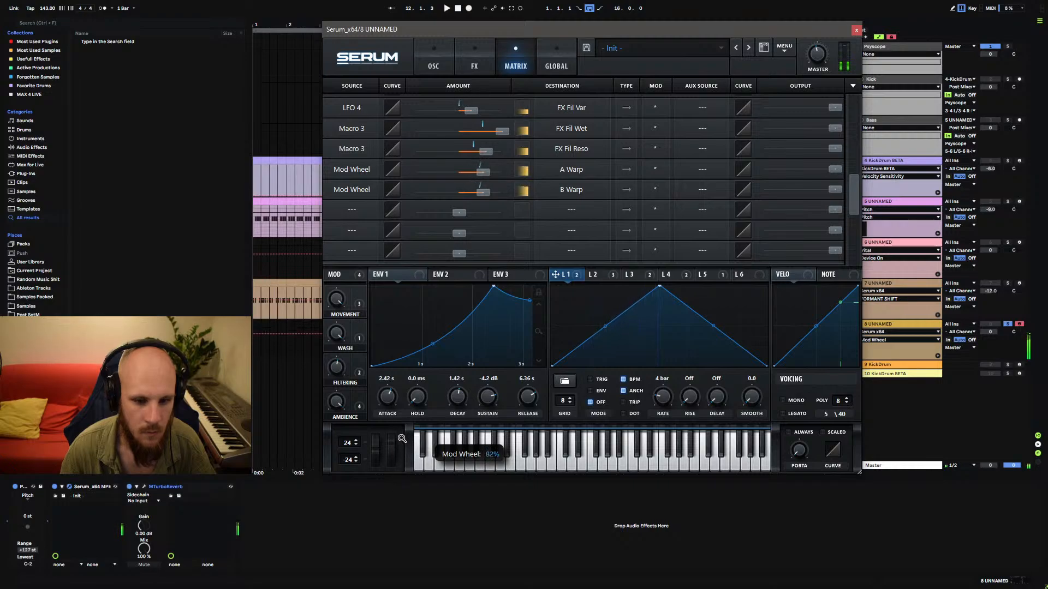
drag(400, 465, 399, 436)
drag(398, 516, 399, 423)
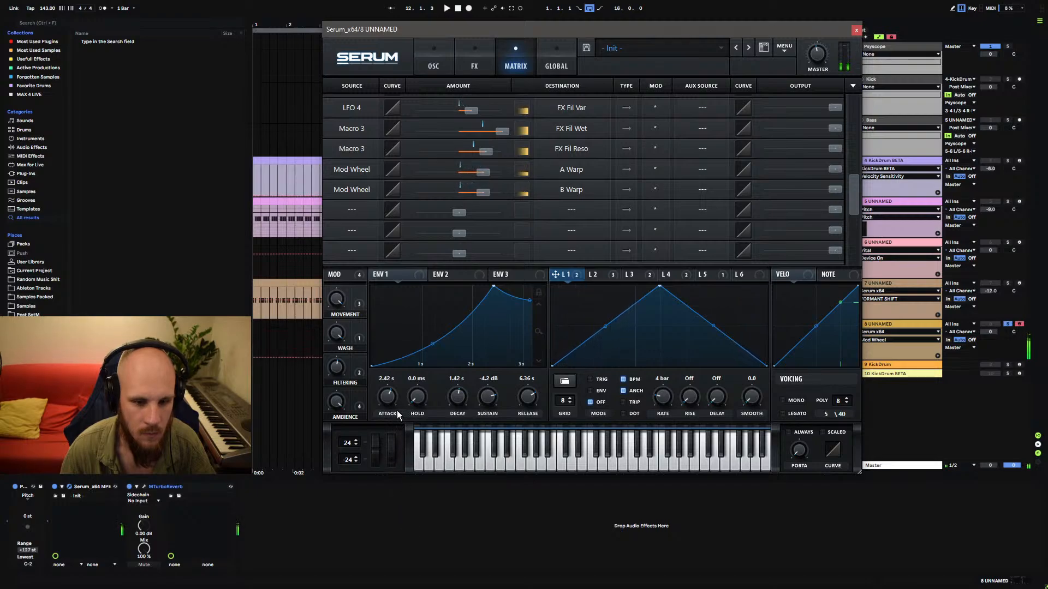
drag(343, 309, 352, 522)
drag(327, 415, 385, 566)
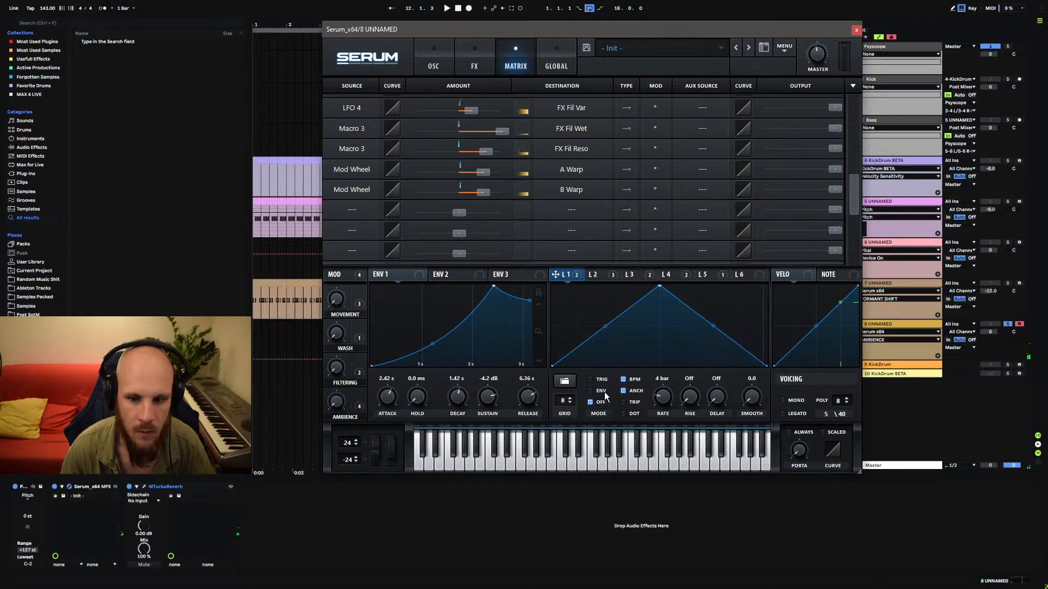
Switch LFO 1 and LFO 2 off tempo sync, with rates of 0.2 Hz for LFO 1 and 0.5 Hz for LFO 2.
click(623, 379)
drag(664, 402, 669, 391)
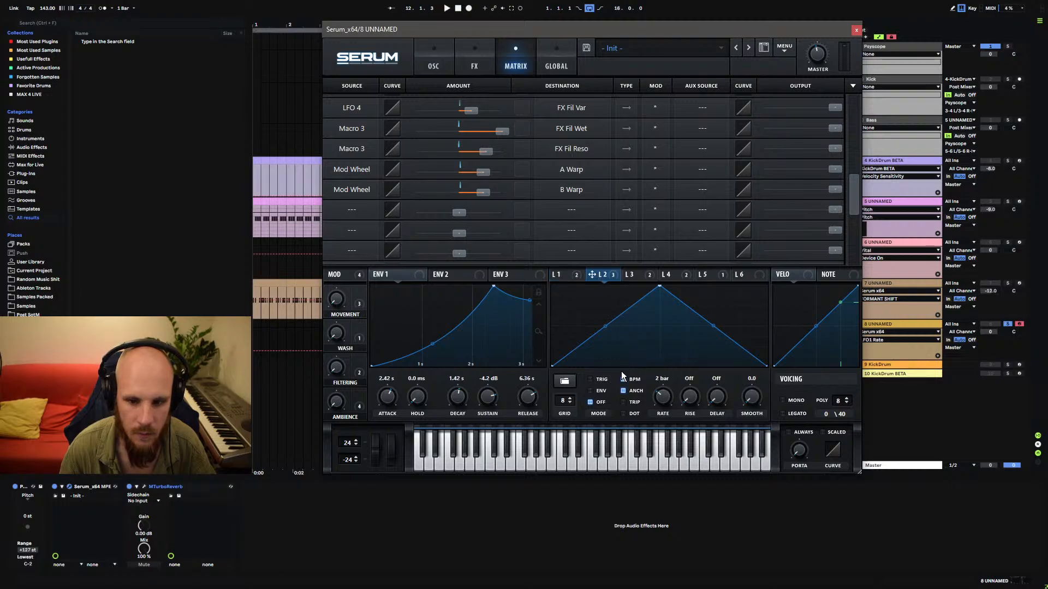
click(559, 273)
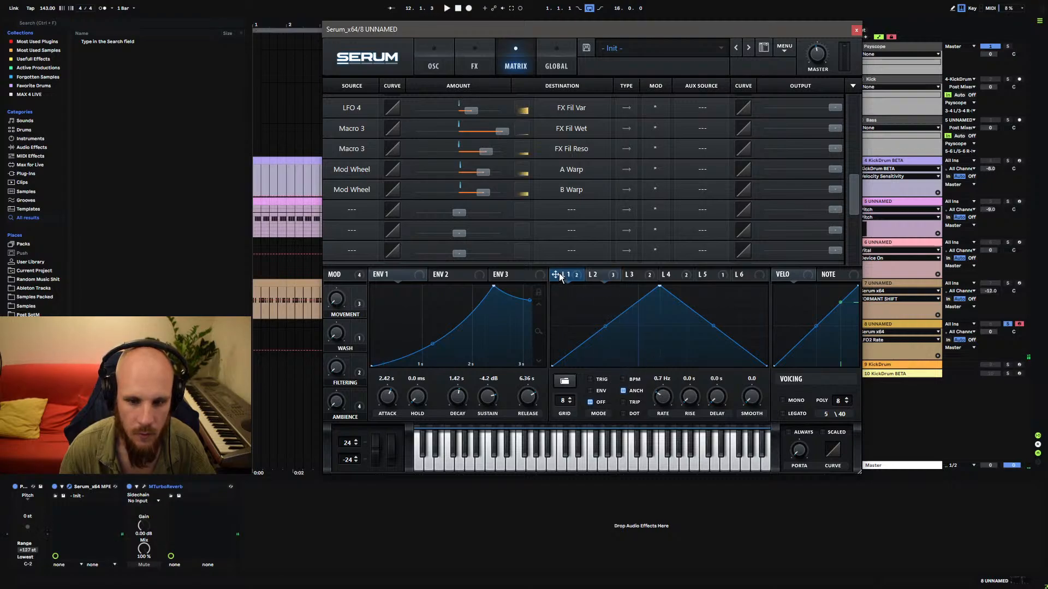
click(599, 275)
drag(671, 398, 673, 391)
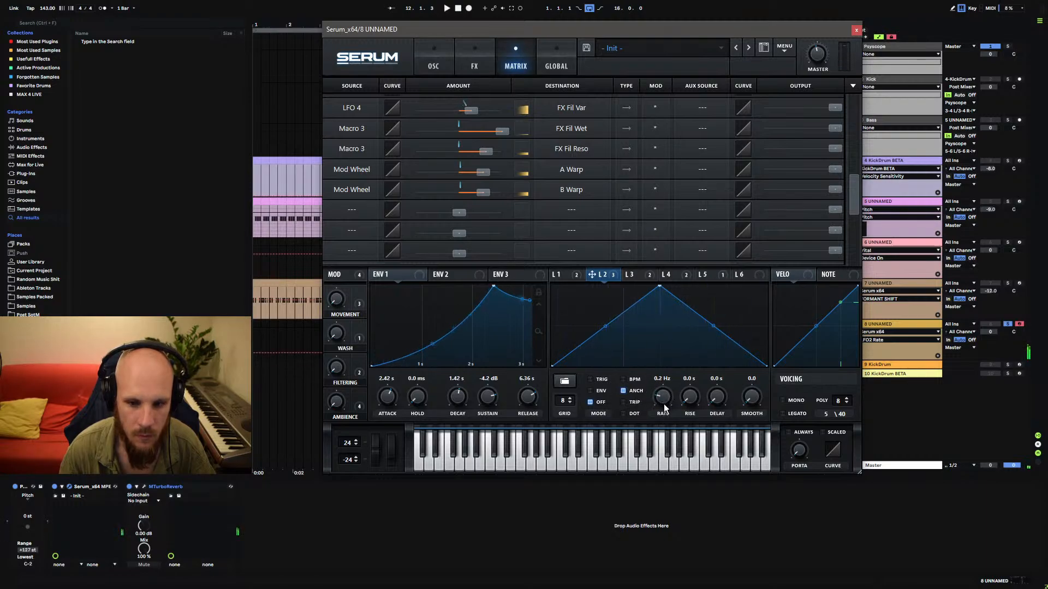
drag(668, 398, 663, 413)
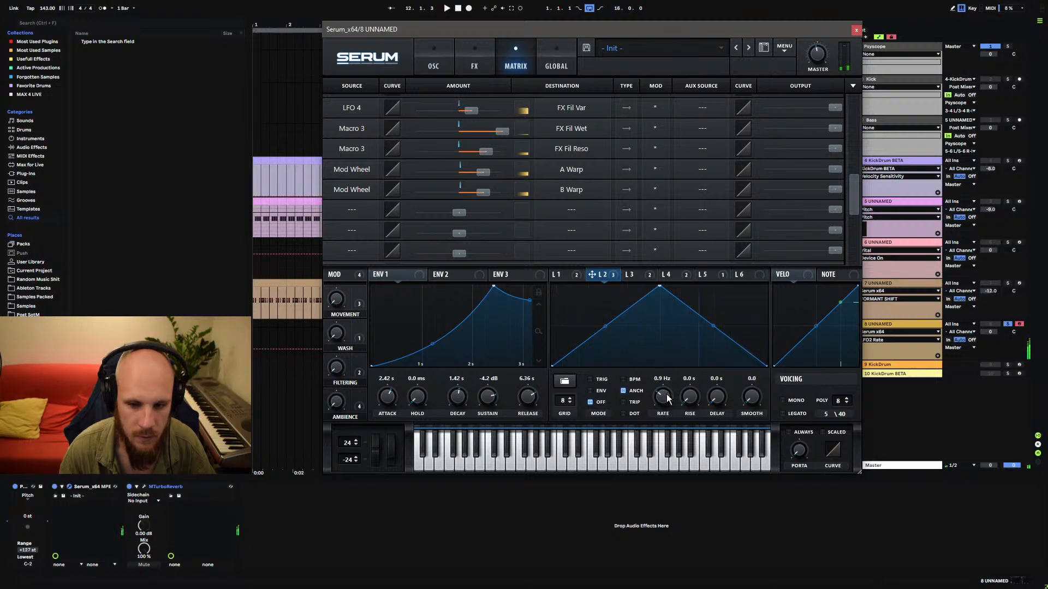
click(562, 274)
drag(668, 406, 665, 412)
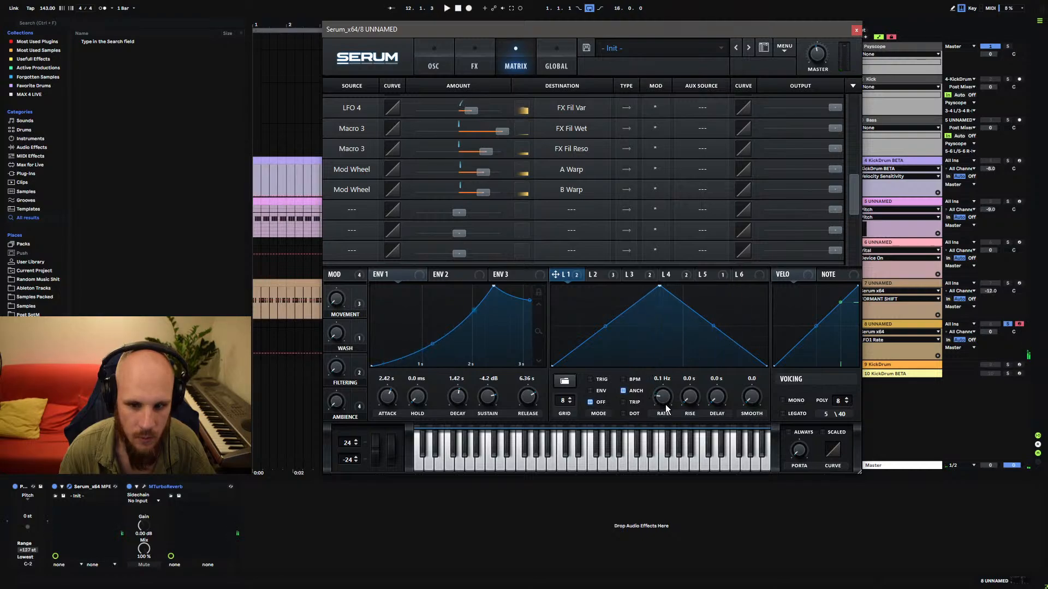
Try the mod wheel on the oscillators and modulate LFO 2's rate with the Movement macro.
click(437, 65)
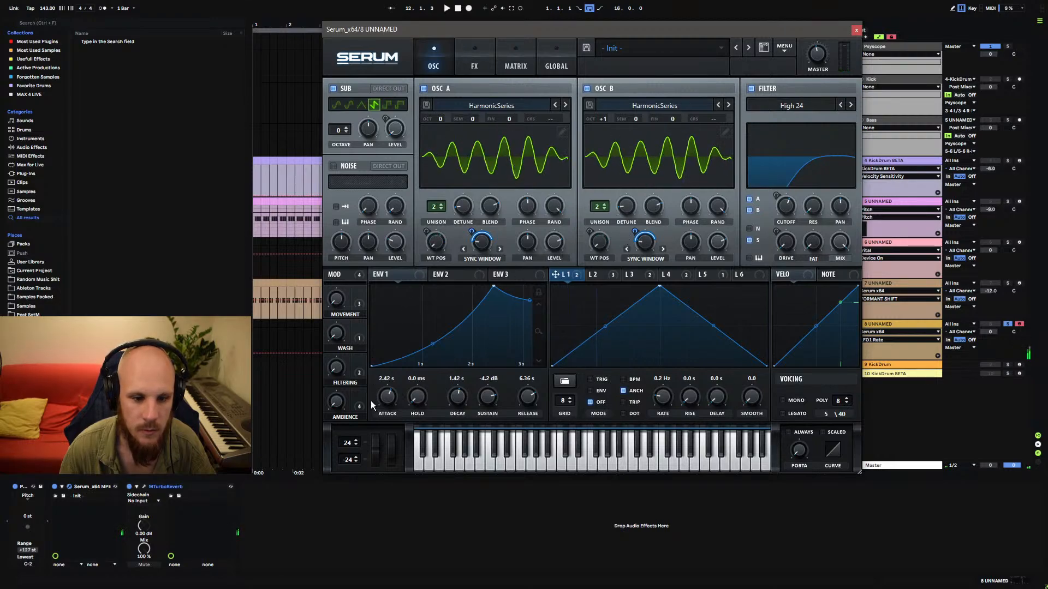
mouse_move(390, 448)
mouse_down()
mouse_move(399, 367)
mouse_move(392, 468)
mouse_up()
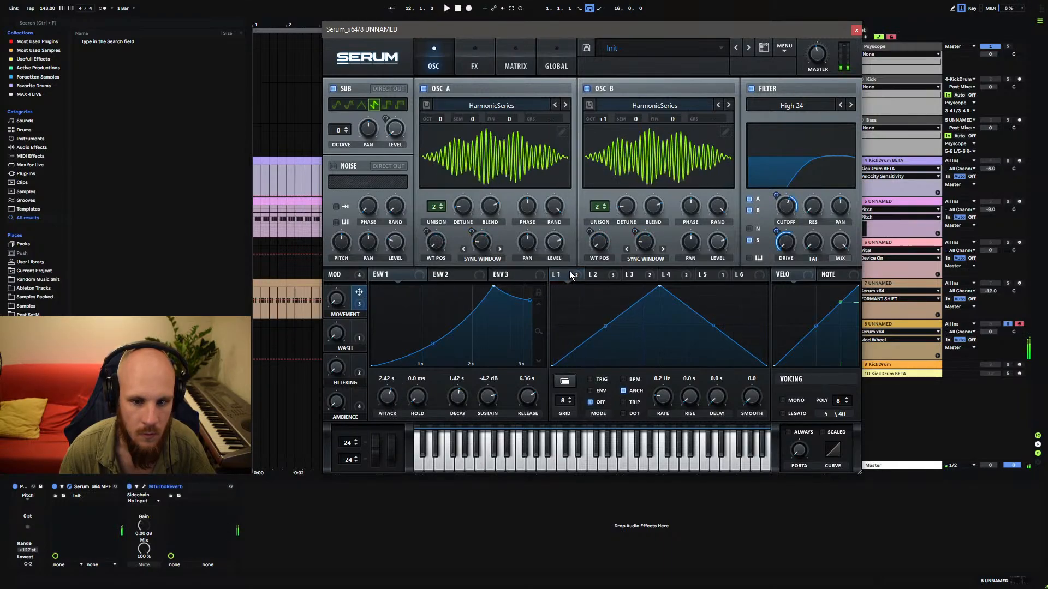
click(598, 274)
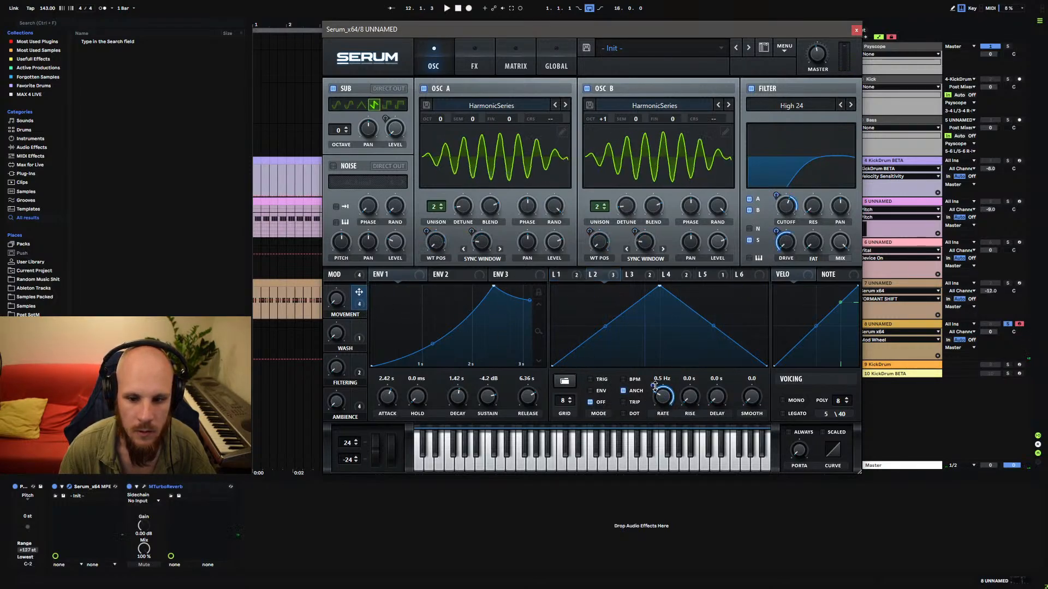
Apply the Movement macro to LFO 2's rate and try it by raising the macro and the mod wheel.
drag(358, 292, 648, 413)
drag(339, 299, 359, 224)
drag(390, 456, 396, 438)
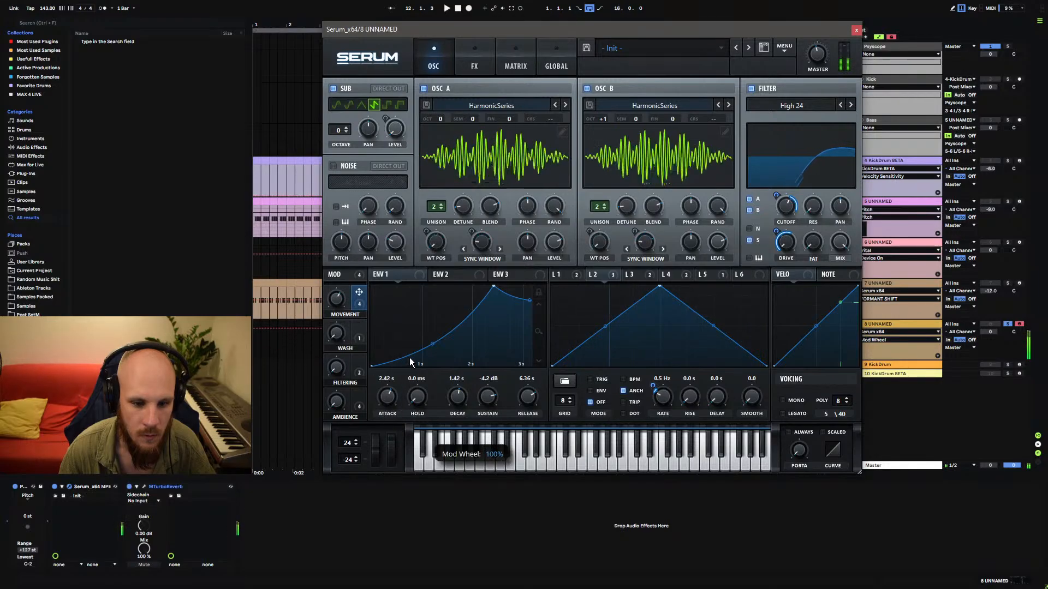
Audition the Movement, Ambience and Filtering macros in combination with mod wheel sweeps.
drag(342, 297, 351, 271)
drag(338, 402, 352, 316)
mouse_move(384, 439)
mouse_down()
mouse_move(390, 492)
mouse_move(391, 450)
mouse_up()
drag(389, 524, 383, 481)
click(336, 367)
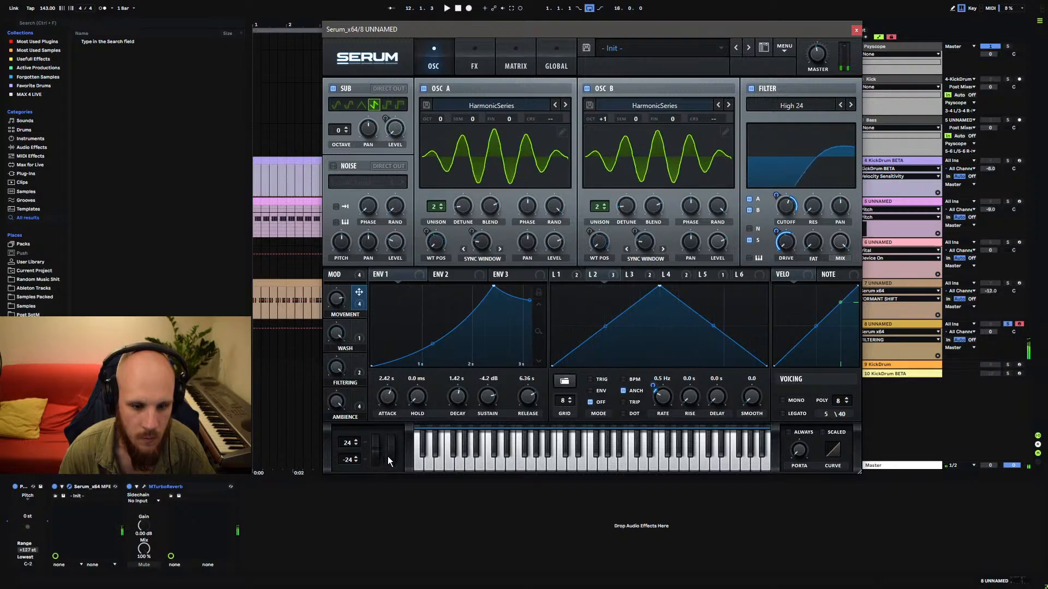
drag(387, 457, 399, 415)
mouse_move(401, 364)
mouse_down()
mouse_move(388, 408)
mouse_move(394, 365)
mouse_up()
Lower the sub oscillator's octave to -1 and audition it with the mod wheel.
click(347, 131)
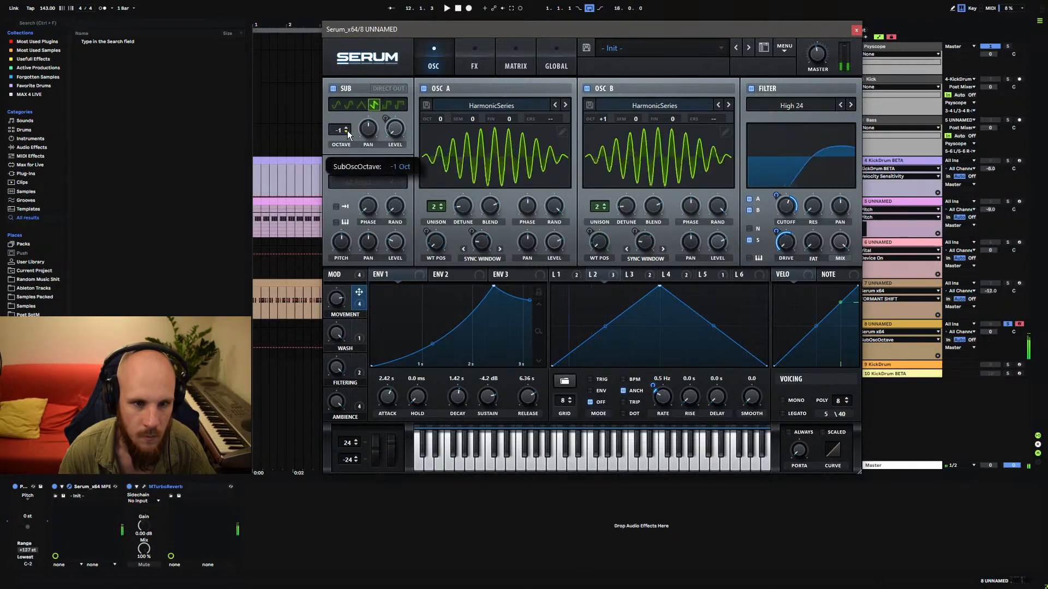
drag(389, 436, 393, 466)
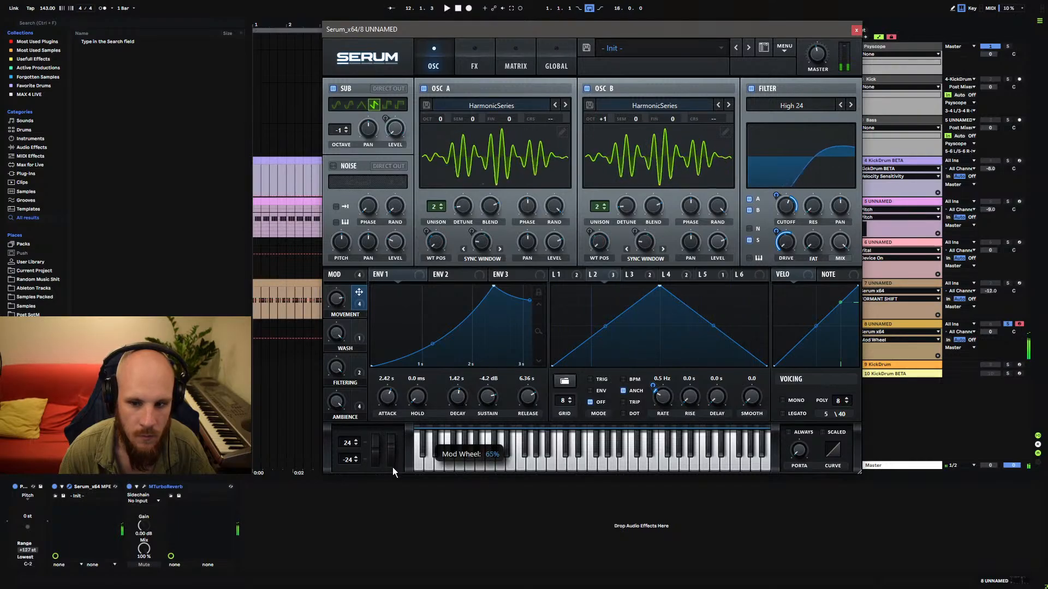
drag(388, 522, 387, 487)
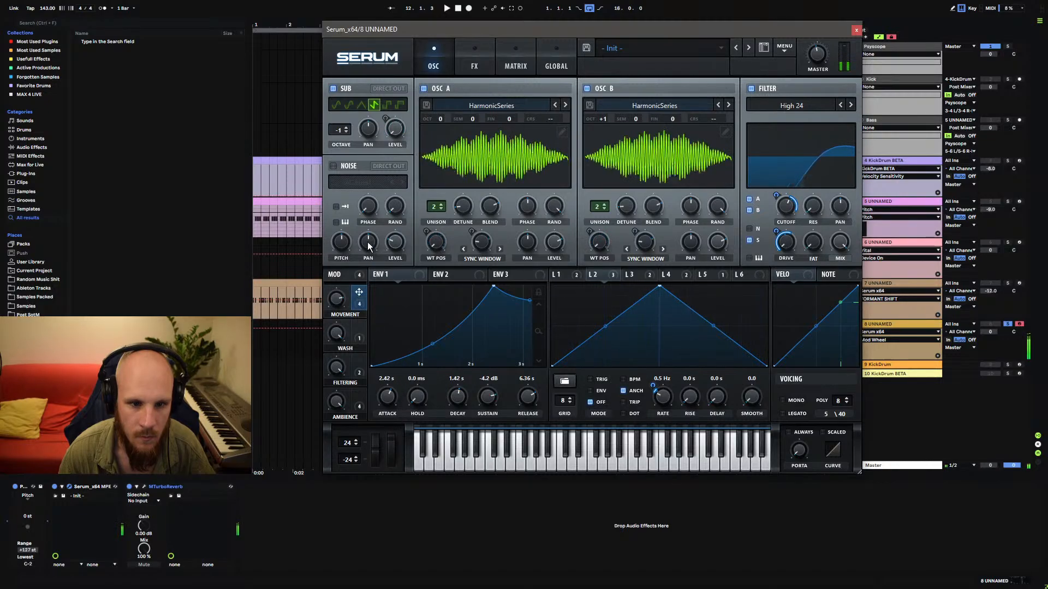
mouse_move(335, 309)
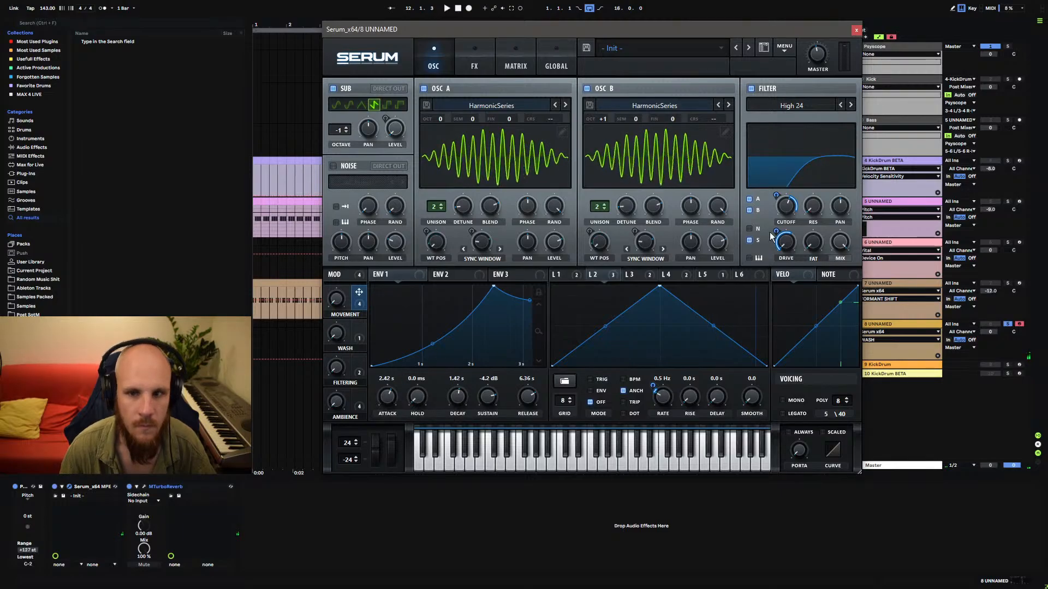
Fill in the preset's author name and enter a description beginning "Interesting Atmospheric".
double_click(753, 64)
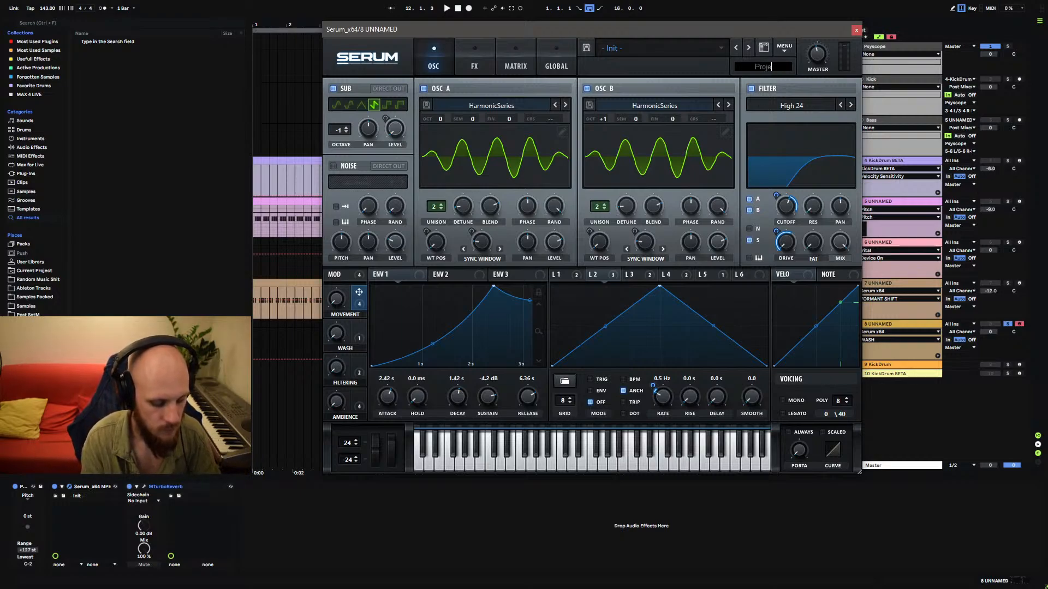
double_click(644, 63)
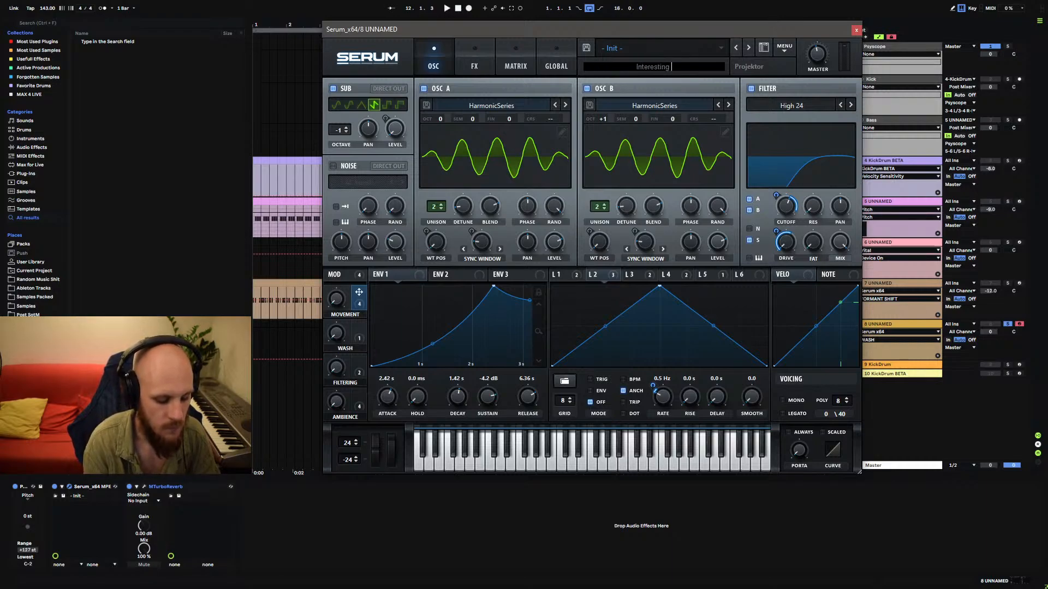
text(Interesting Atmospheric TOn)
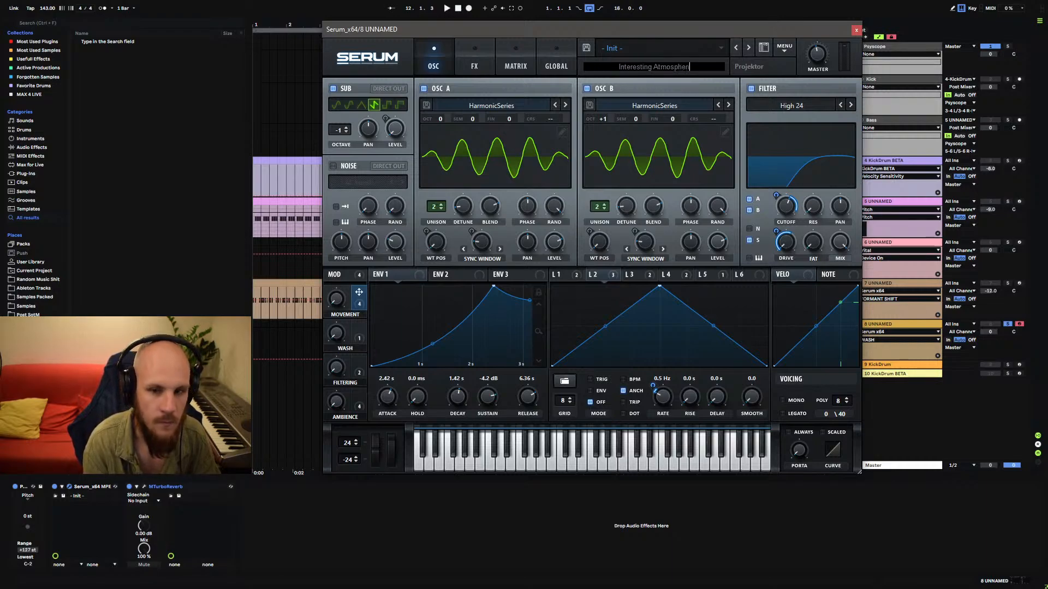
Complete the preset's description as "Interesting Atmospheric Tones (Mod = Tone)".
key(BackSpace)
key(BackSpace)
text(ones ())
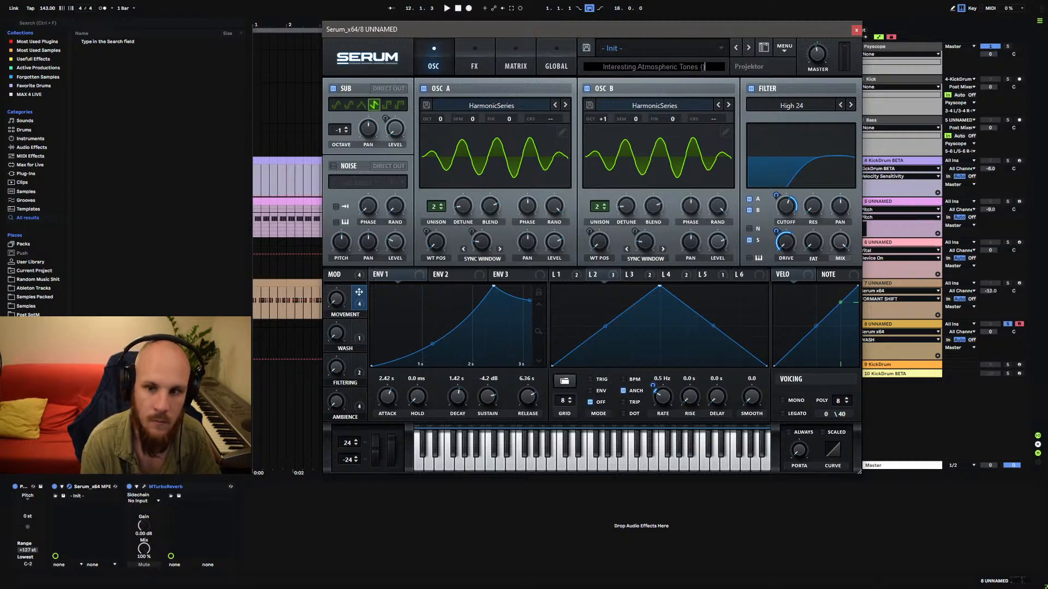
text(Mod)
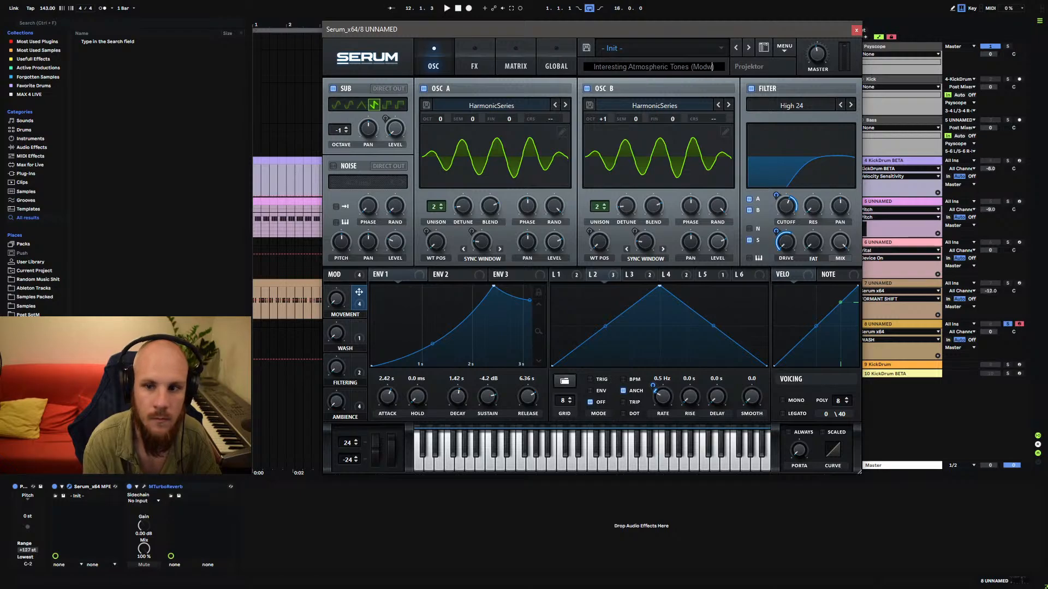
text( = )
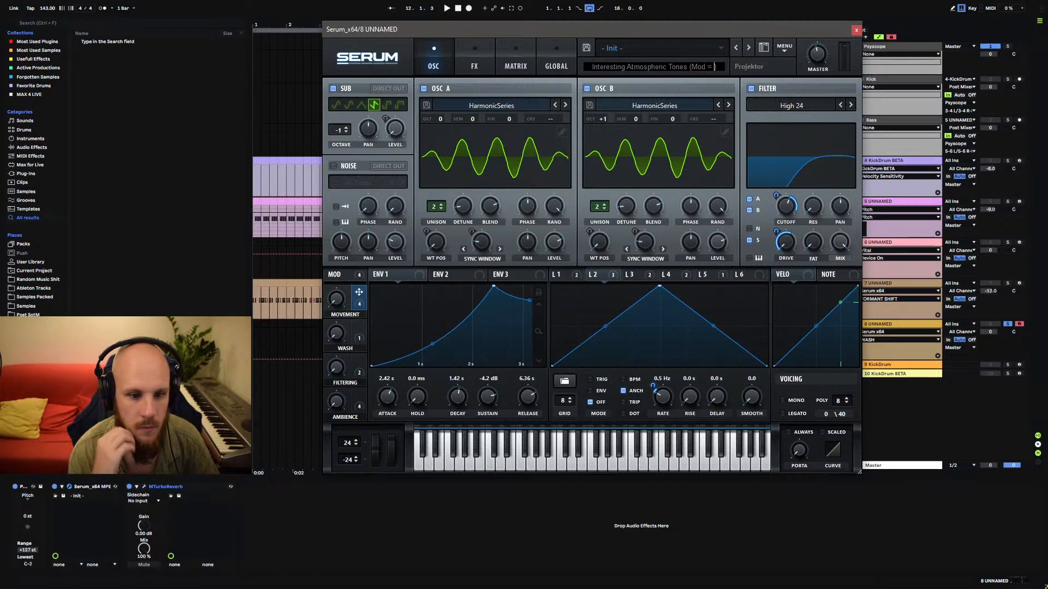
text(Tone)
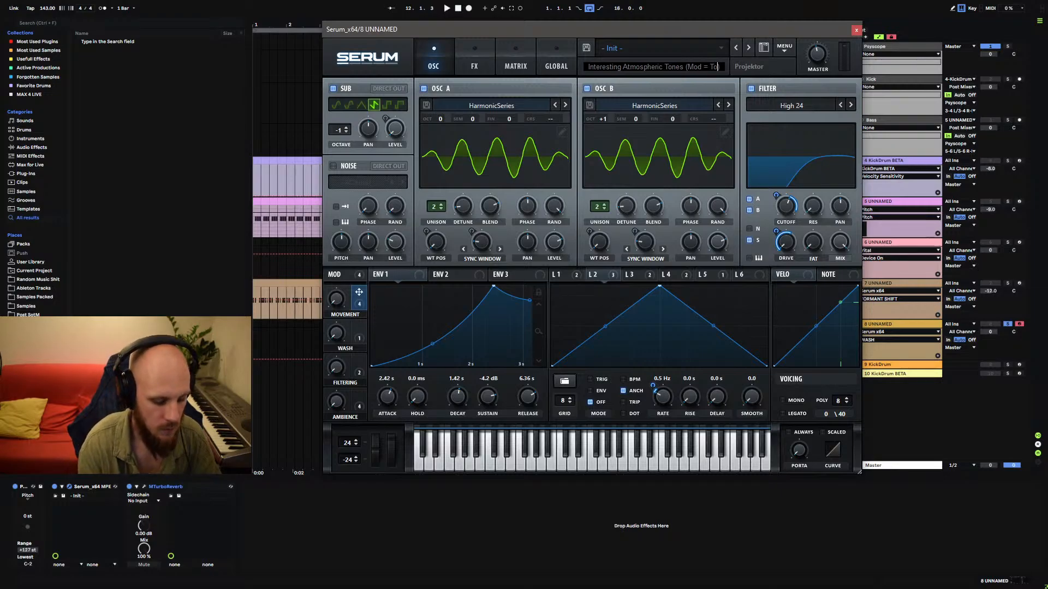
key(Return)
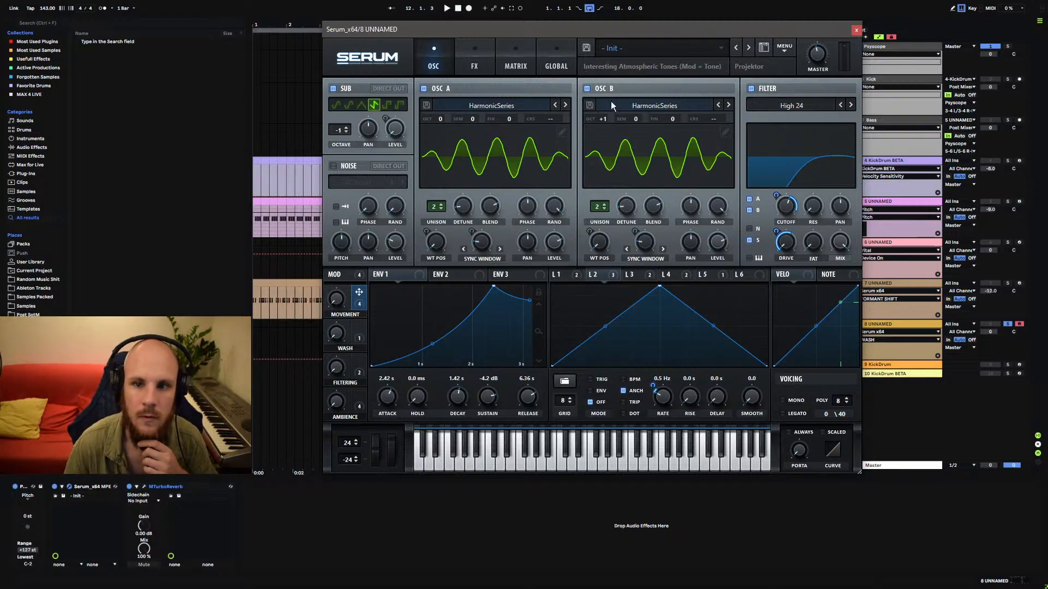
Save the preset in the PPE Vol 4 TMP folder as "[ATMOS] Moving Tones".
click(585, 49)
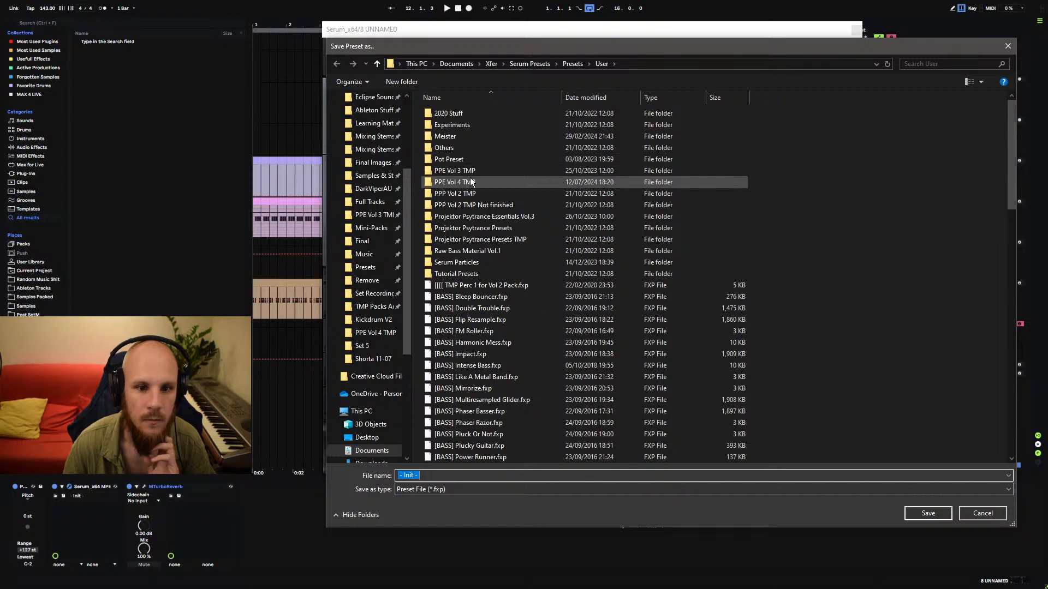
click(479, 125)
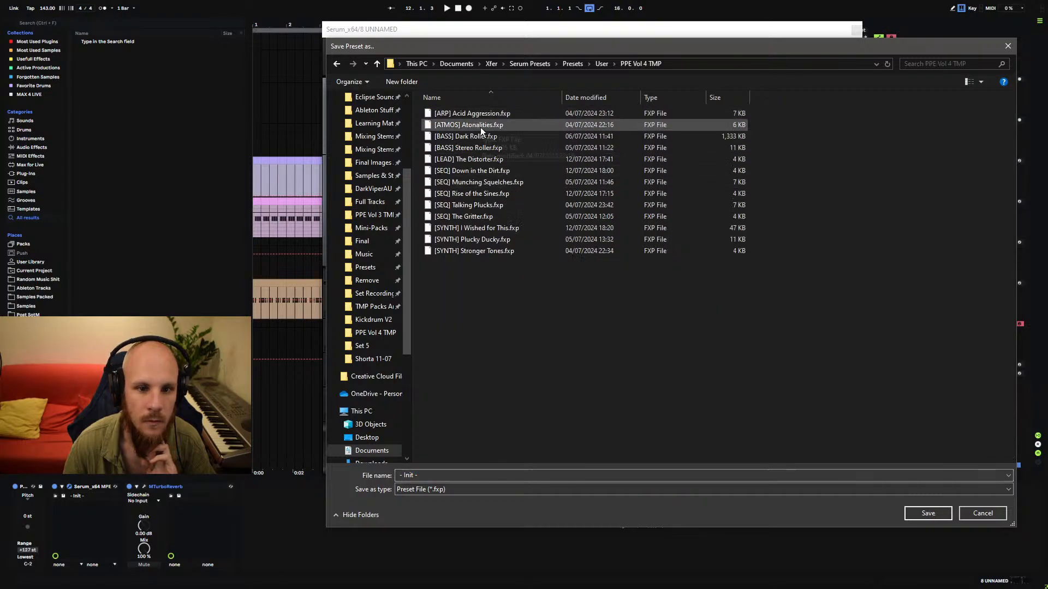
click(451, 475)
click(433, 475)
drag(426, 474, 497, 474)
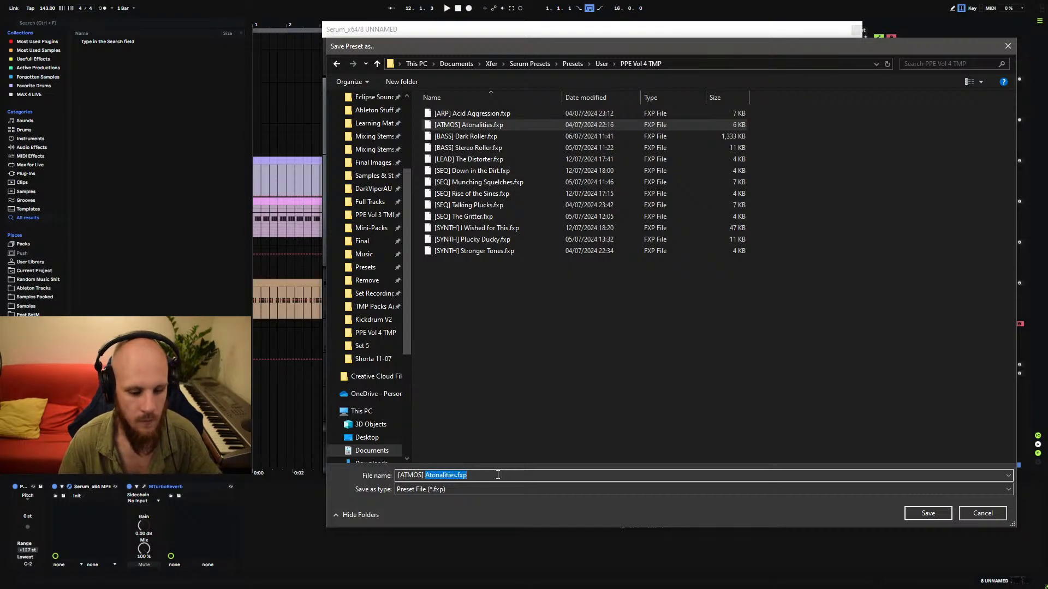
text(Moving T)
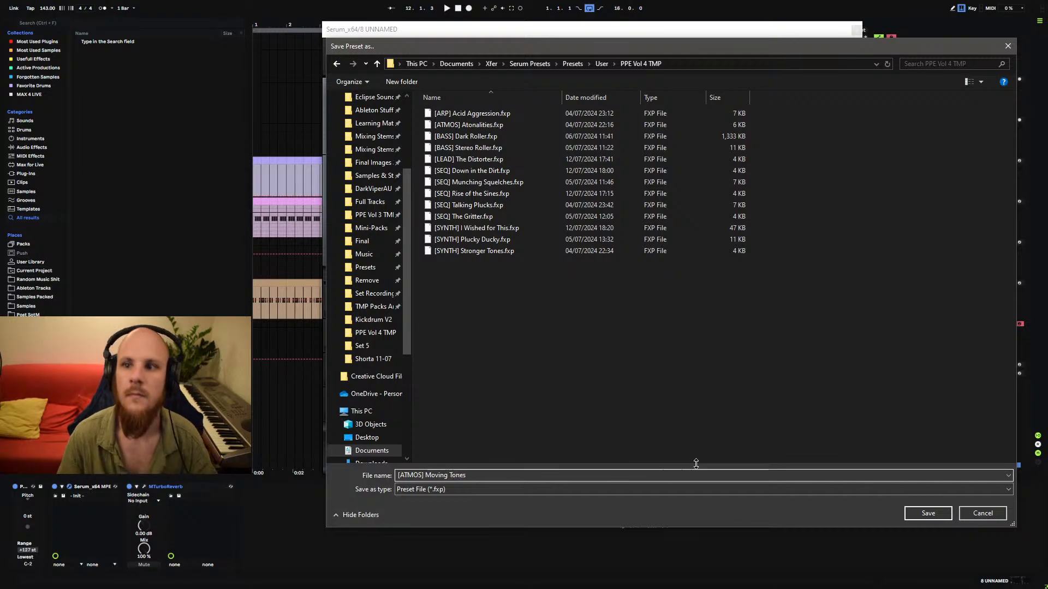
click(928, 513)
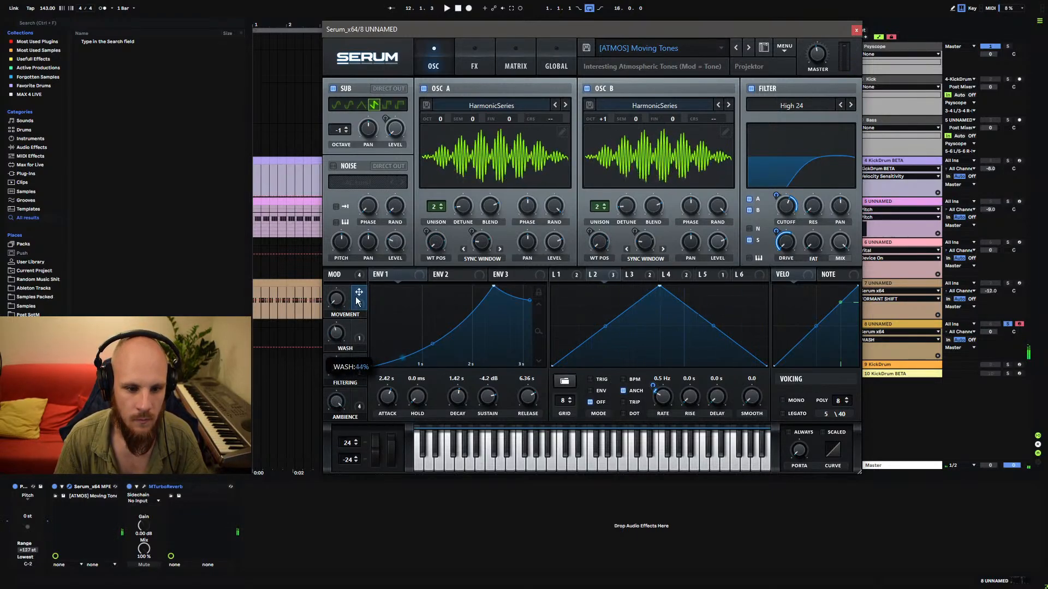
Audition the Movement and Filtering macros of the saved preset and close the synth window.
drag(341, 298, 353, 259)
drag(337, 370, 353, 319)
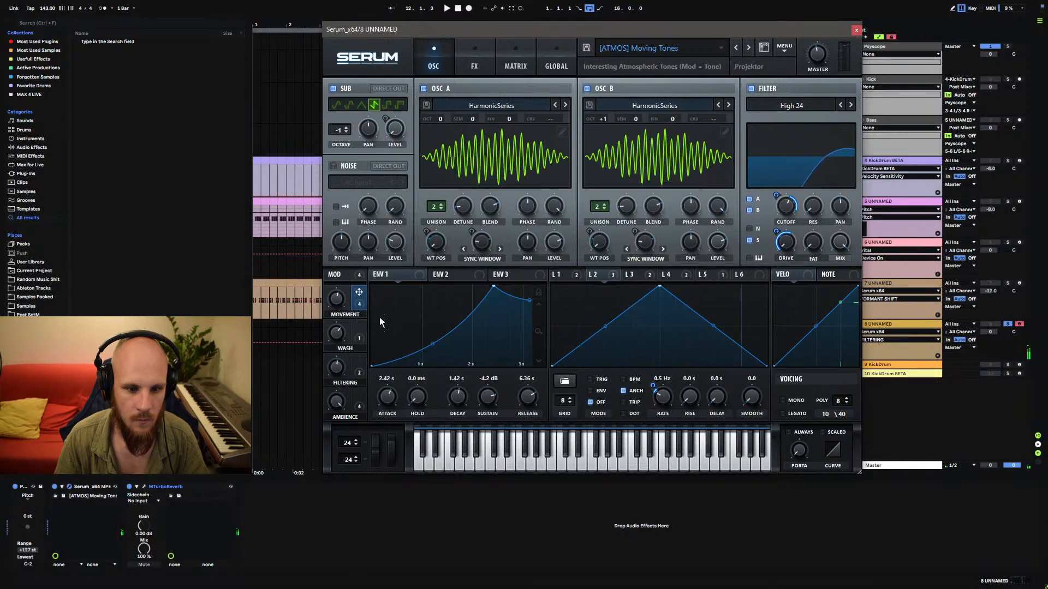
click(857, 30)
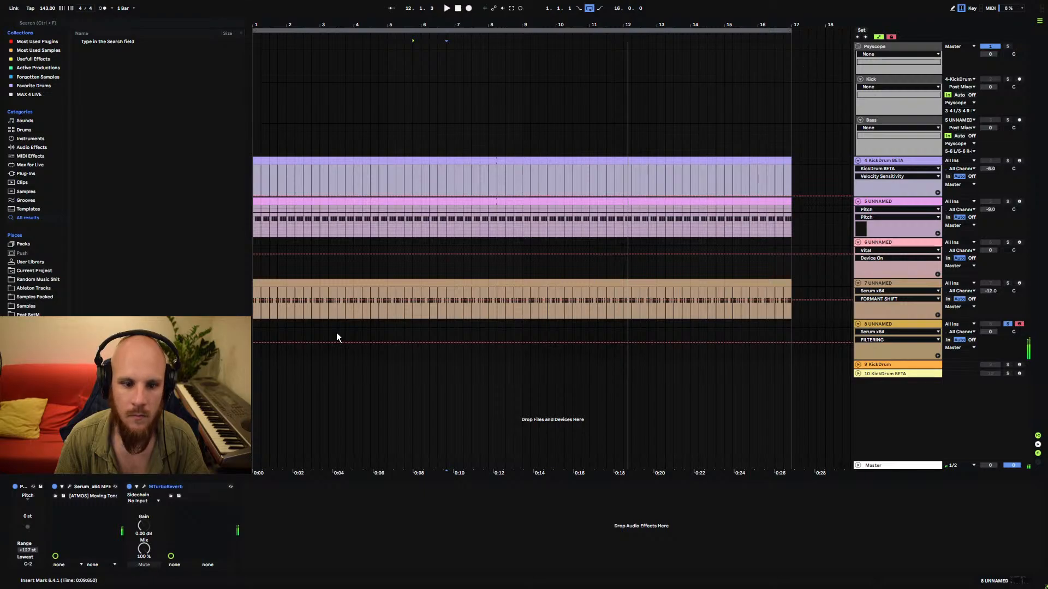
Create a MIDI clip on track 8 from 3.4.1 to 5.1.1 and draw a G#0 note across its whole length.
click(388, 323)
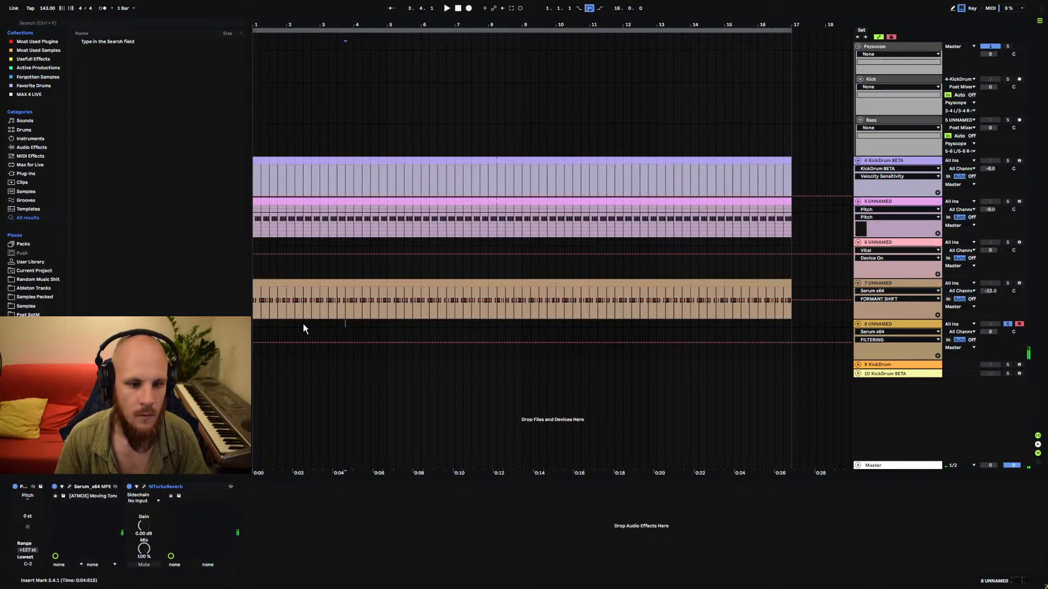
drag(339, 326, 384, 326)
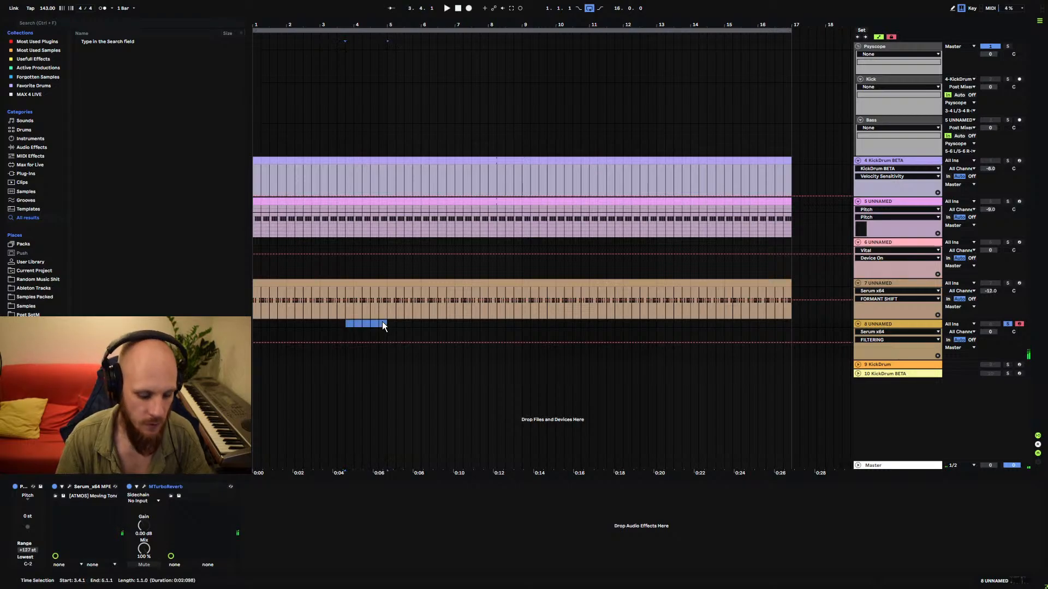
key(ctrl+shift+m)
scroll(216, 534, down, 3)
double_click(215, 549)
drag(223, 550, 1040, 549)
Lower track 8's volume to about -14 dB and play it unsoloed with the other tracks.
drag(1002, 353, 1002, 382)
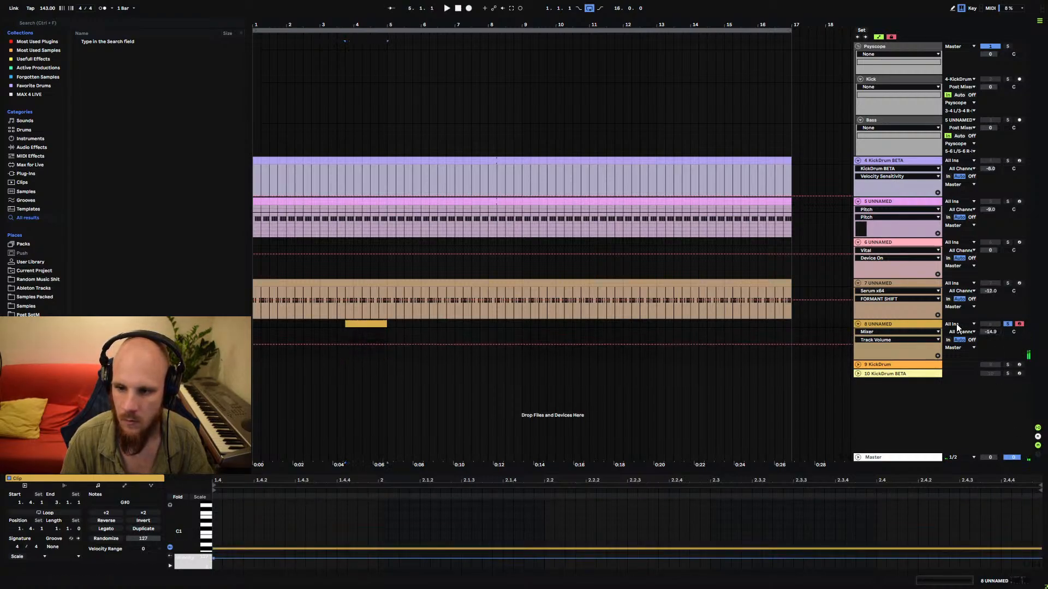
click(1007, 324)
key(space)
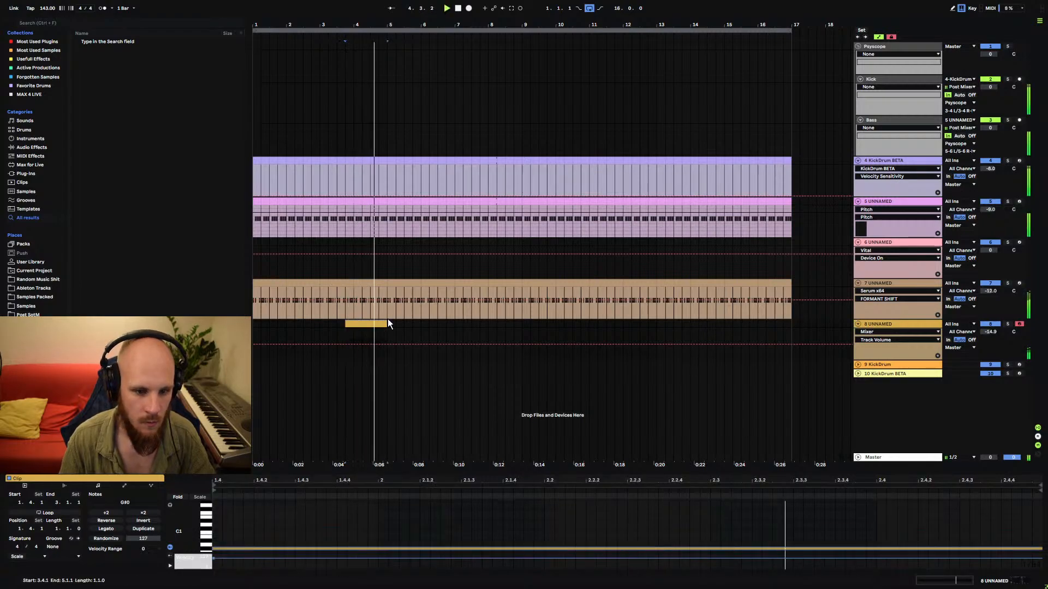
Paste a copy of the MIDI clip on track 8 at 11.4.1.
click(597, 324)
key(ctrl+v)
drag(642, 326, 644, 326)
Reopen Serum on track 8 and adjust its mod wheel and the Ambience, Filtering and Movement macros.
double_click(882, 325)
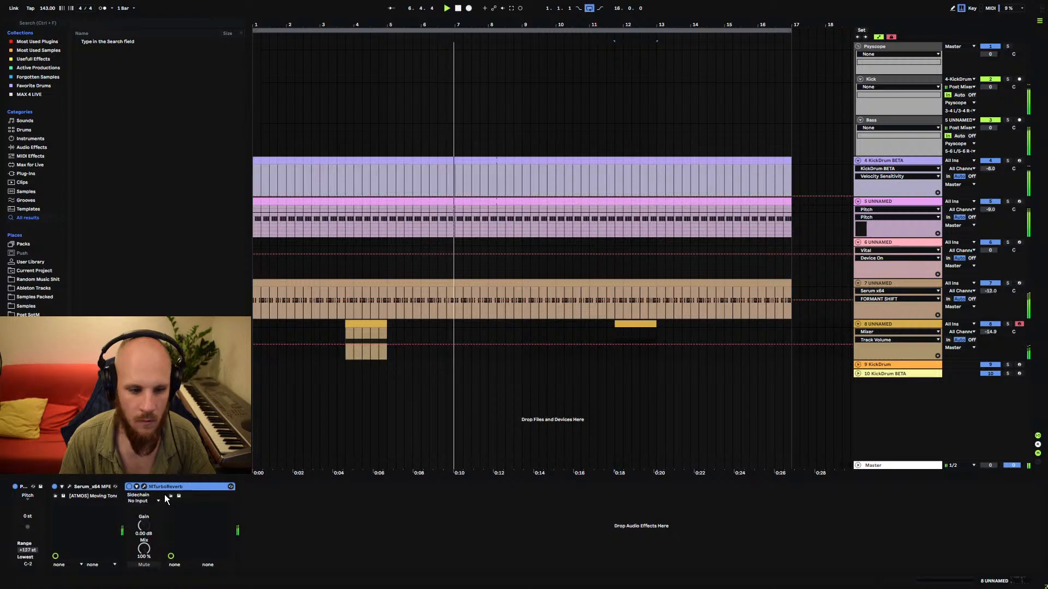
click(69, 487)
drag(392, 456, 388, 476)
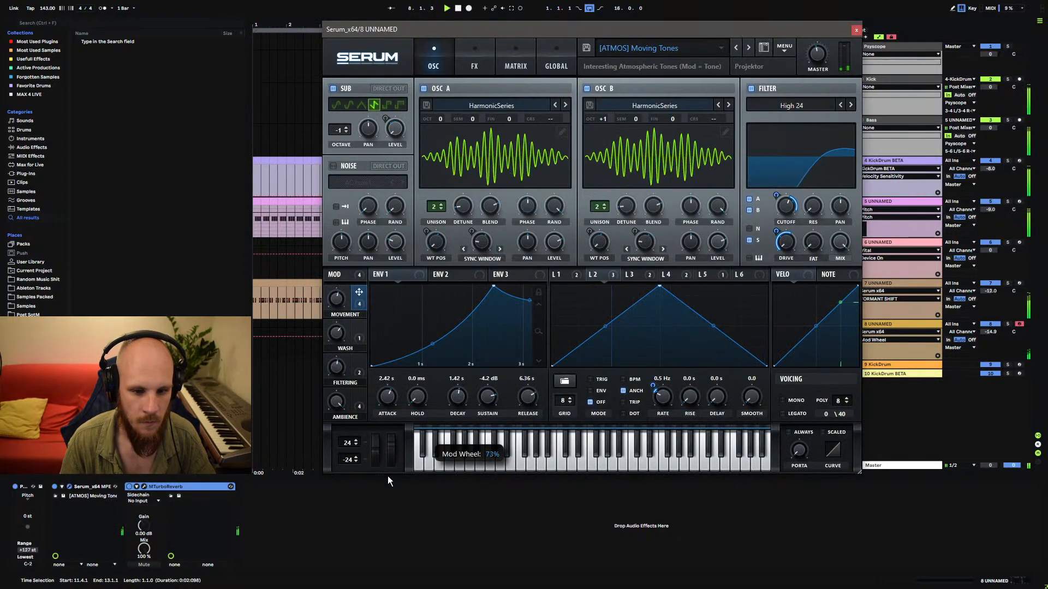
click(337, 402)
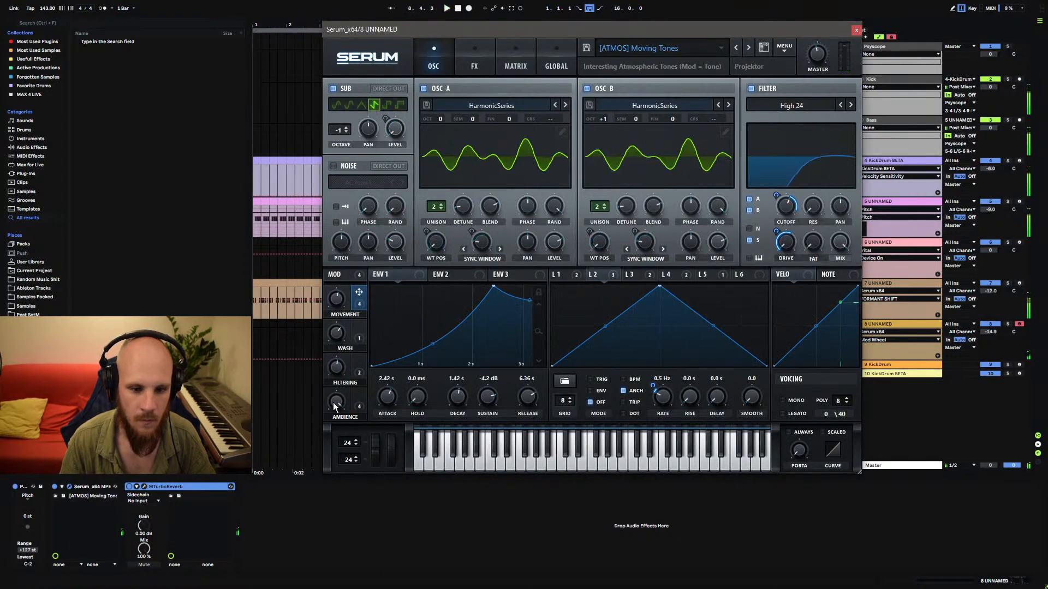
click(336, 367)
click(333, 302)
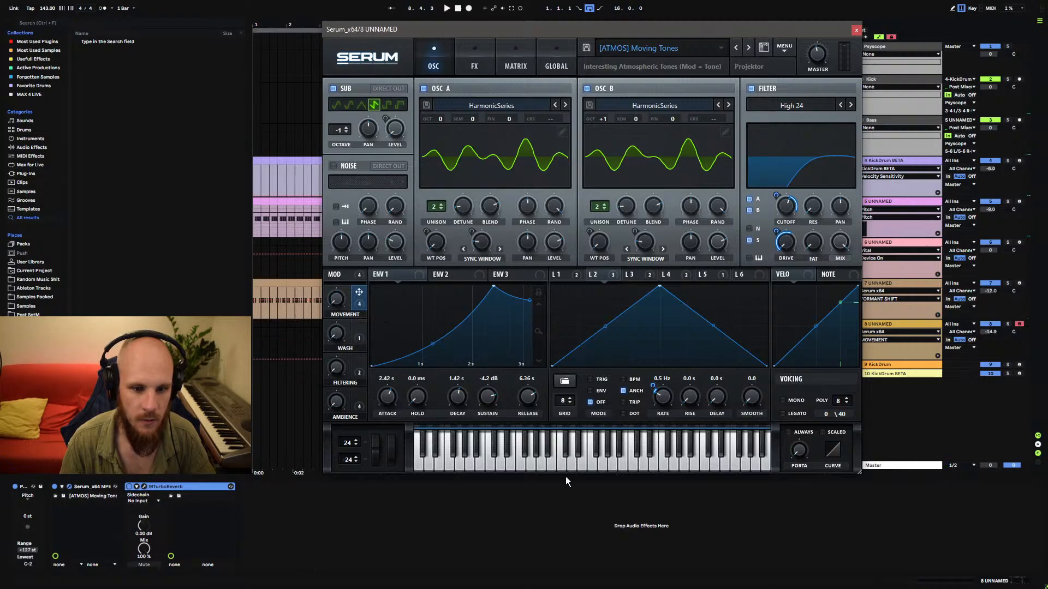
Switch the voicing to mono legato with scaled portamento, and adjust the portamento time and master volume.
click(791, 402)
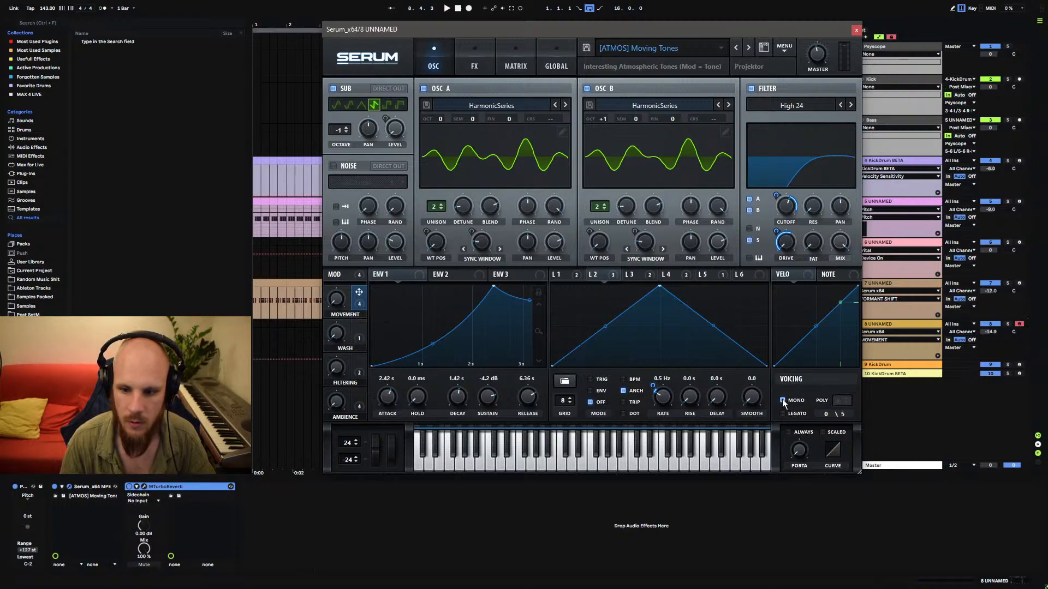
click(784, 400)
click(798, 449)
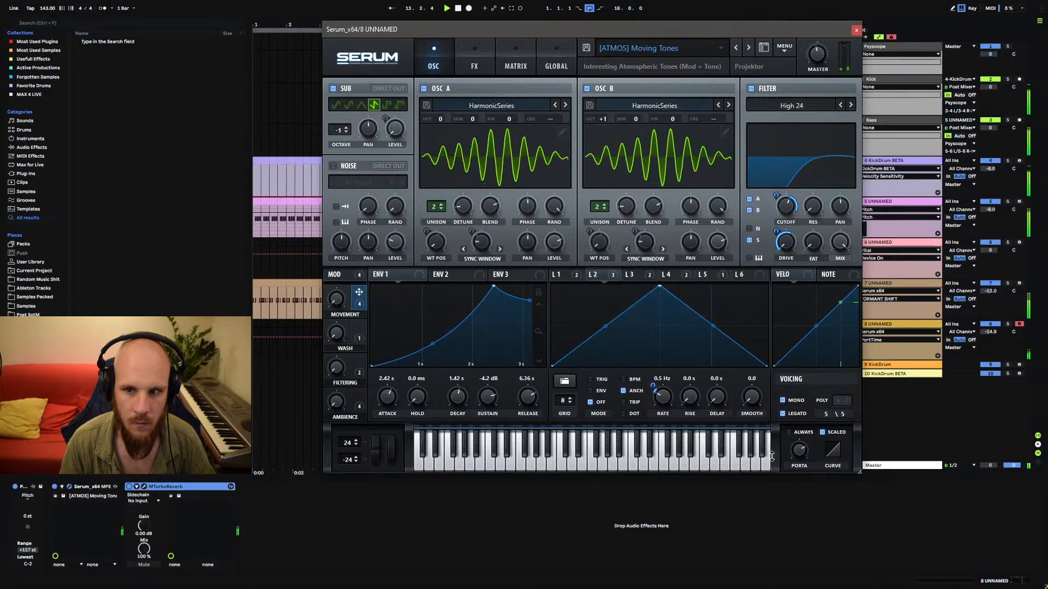
click(813, 53)
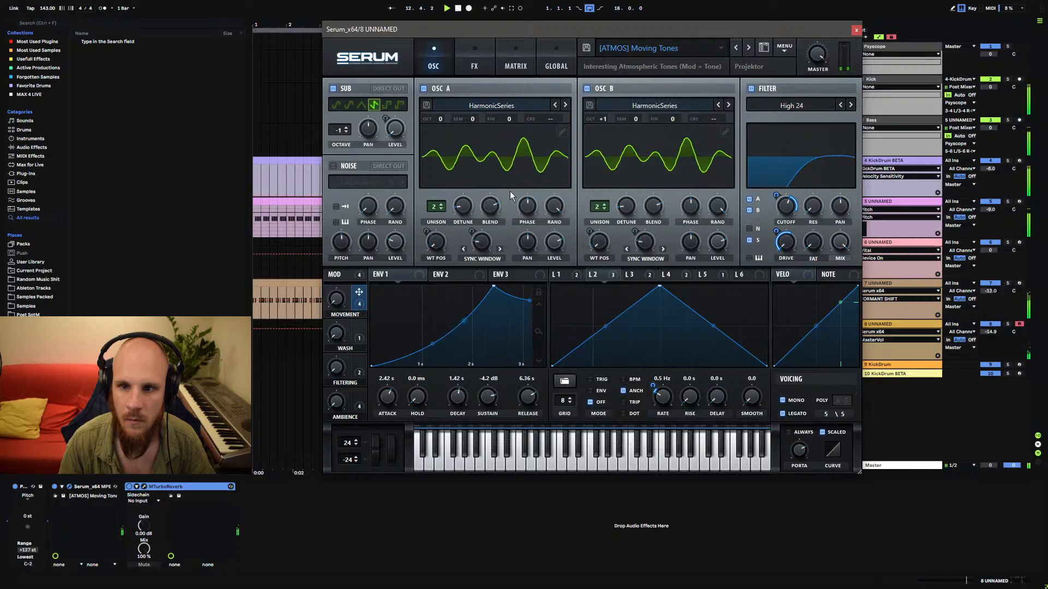
Audition the Movement, Wash, Filtering and Ambience macros during playback, sweeping Movement up to 100% and back and returning Ambience to 0%.
click(342, 300)
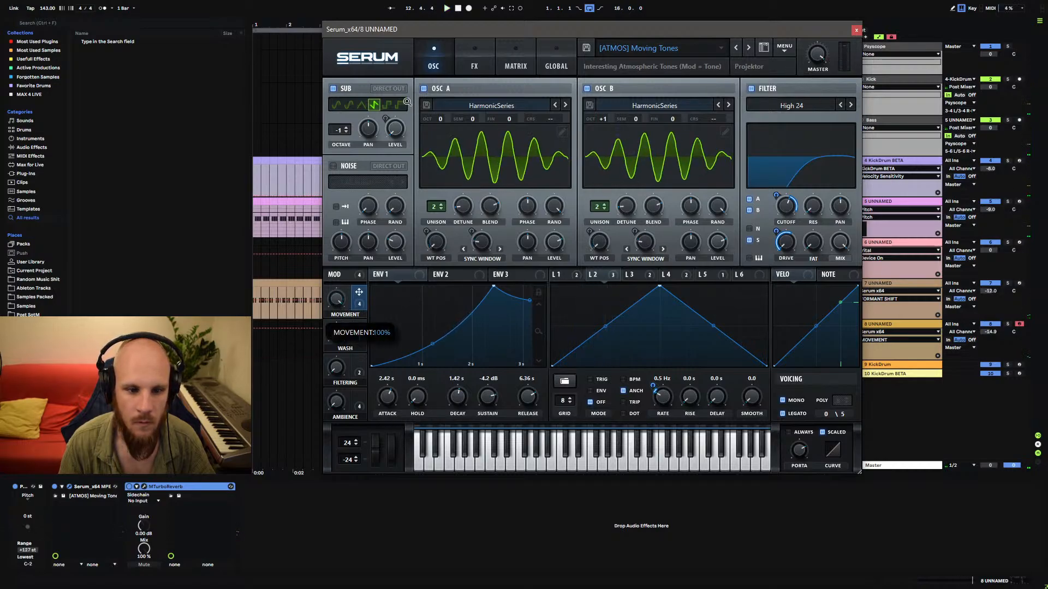
drag(344, 297, 304, 465)
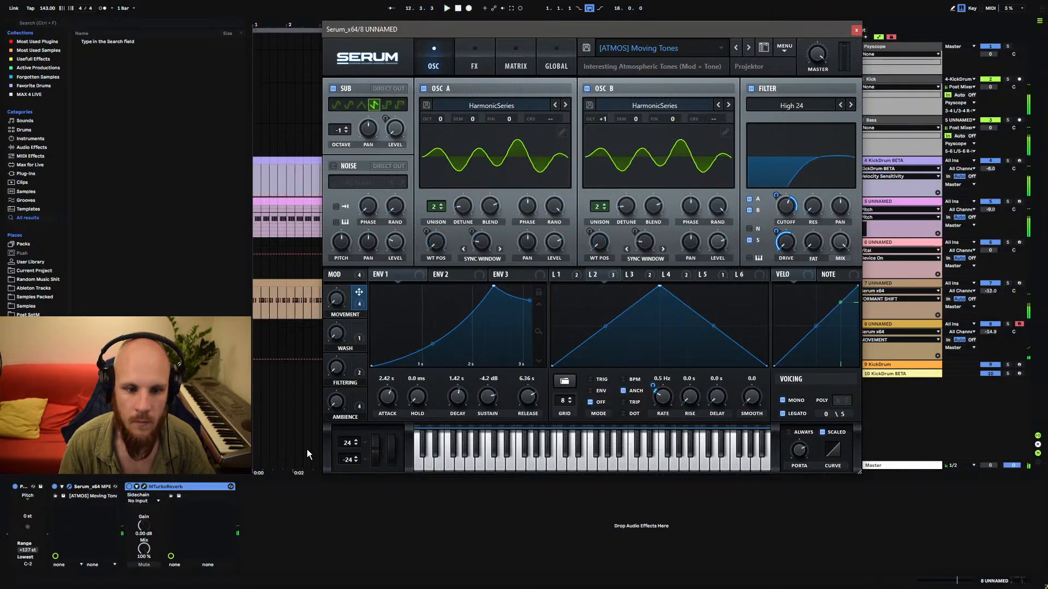
drag(337, 334, 403, 219)
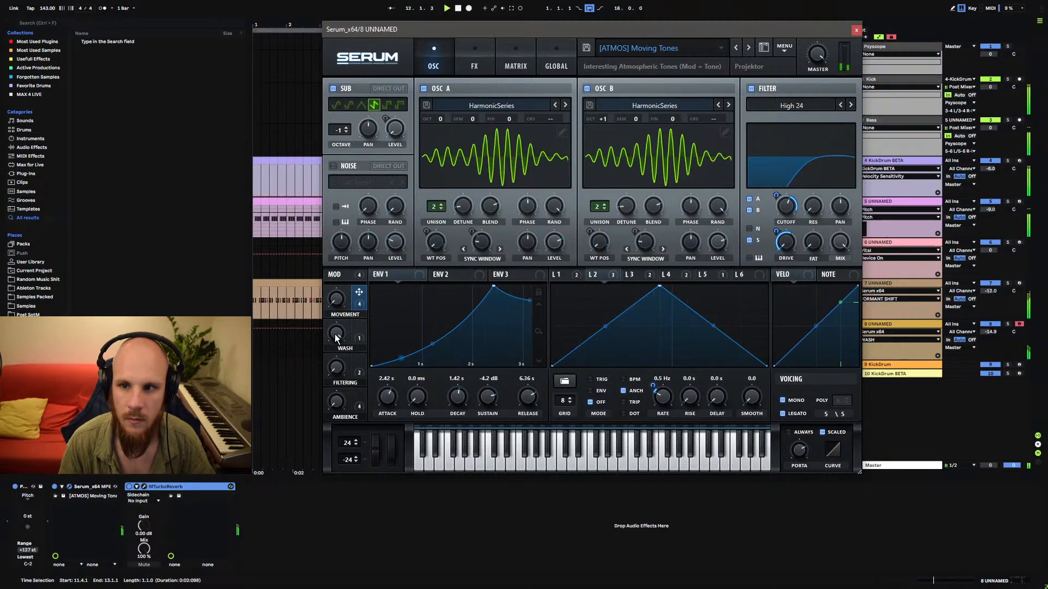
click(336, 367)
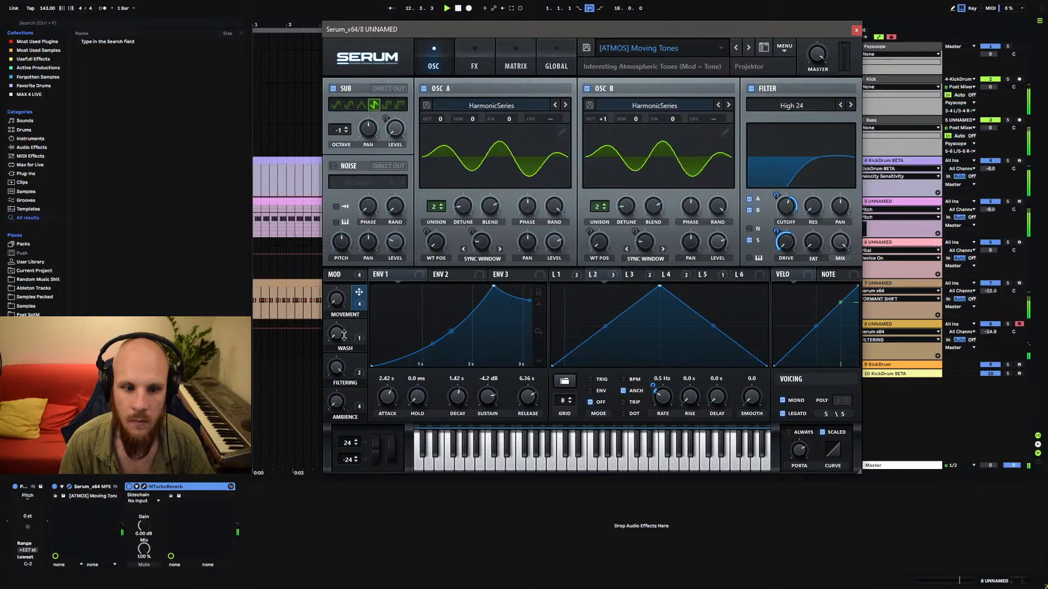
click(336, 402)
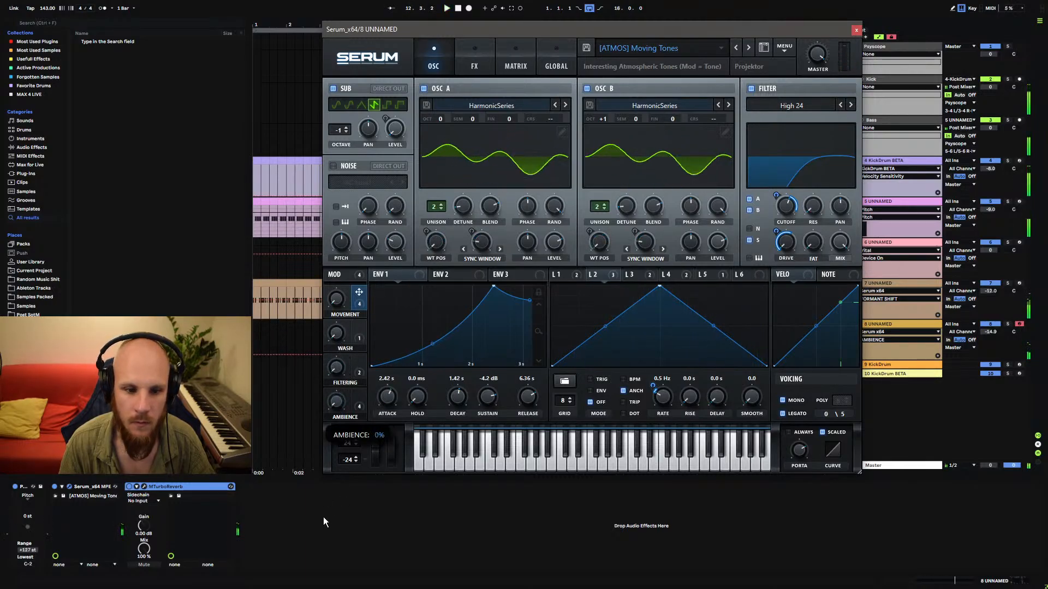
Enable the compressor effect in Serum, raise its level to about 4.8 dB and close the synth window.
click(475, 67)
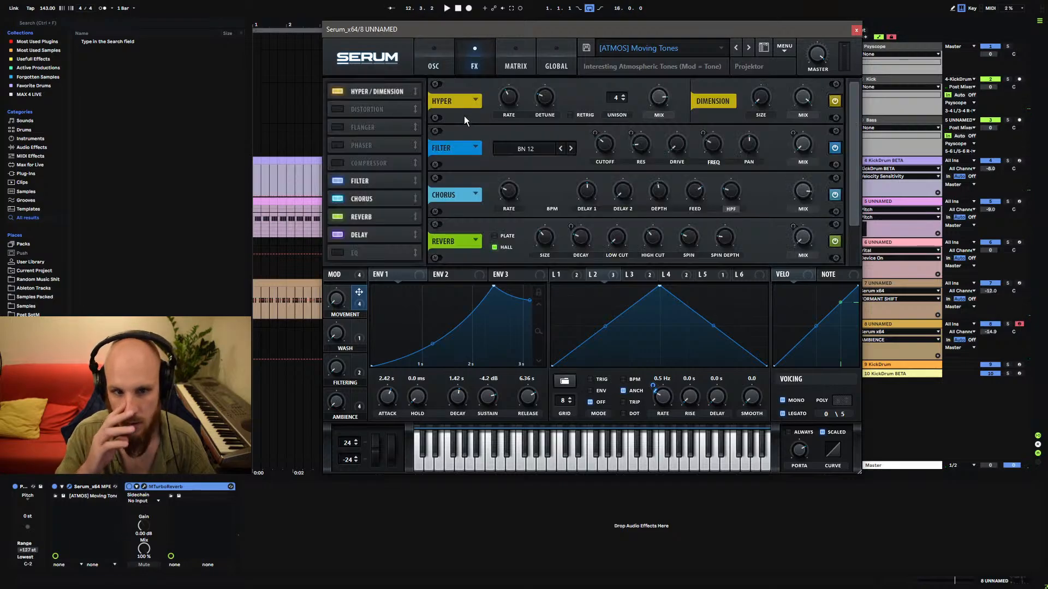
click(371, 164)
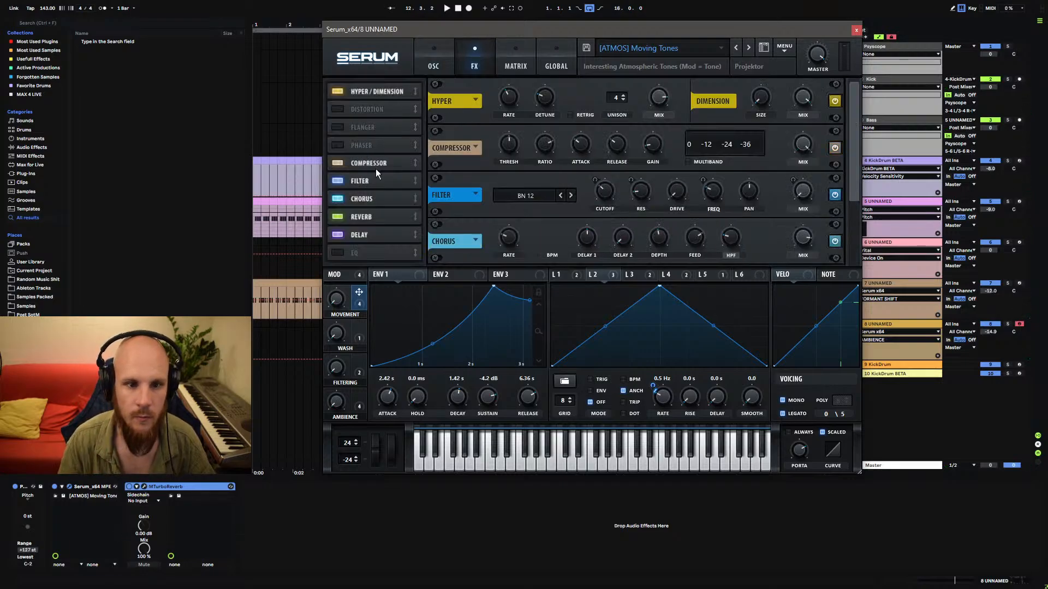
click(801, 146)
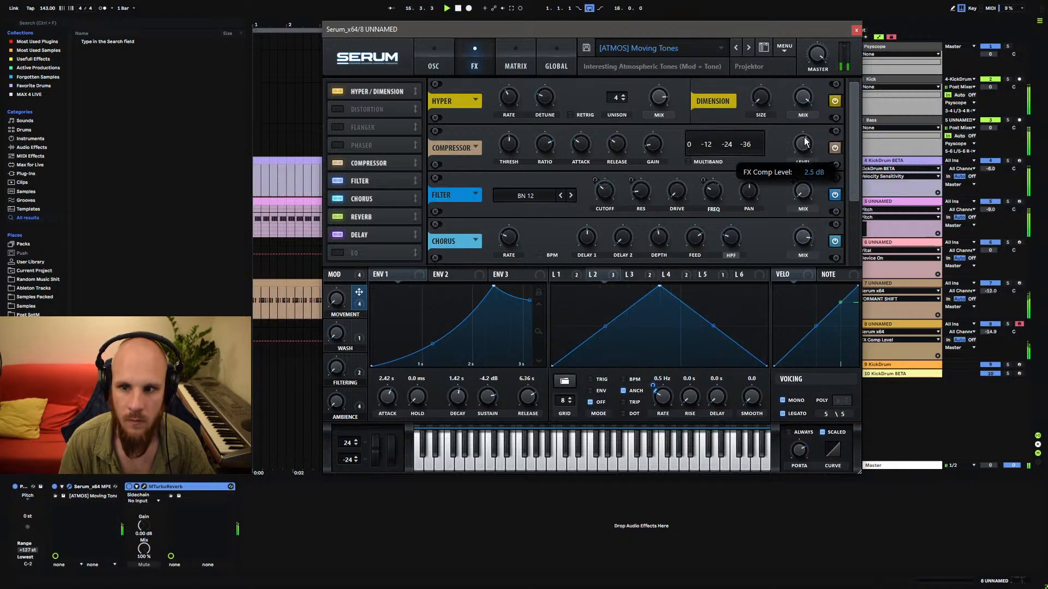
drag(805, 139, 808, 137)
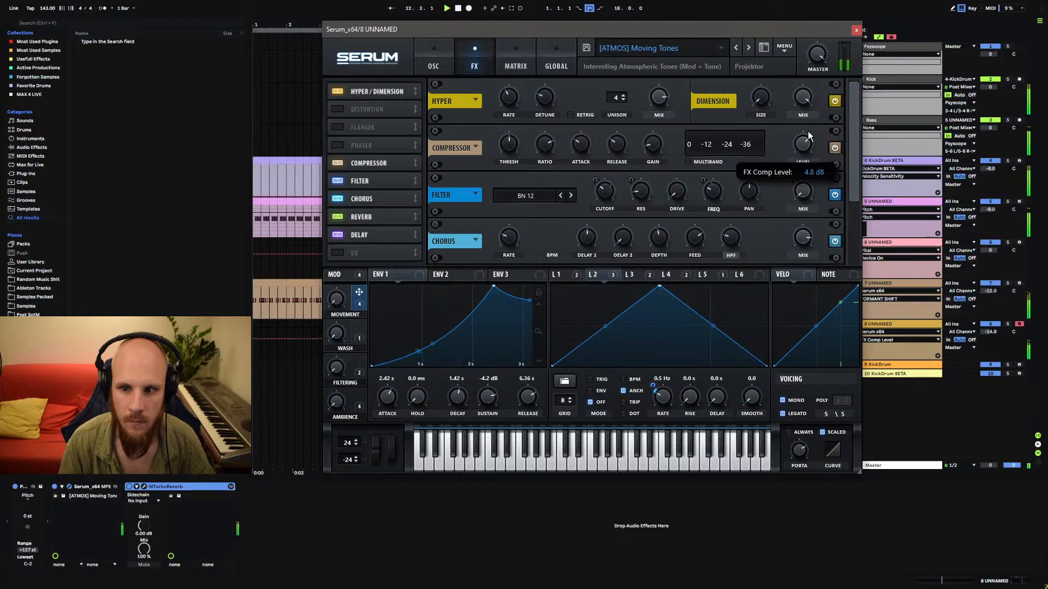
click(856, 30)
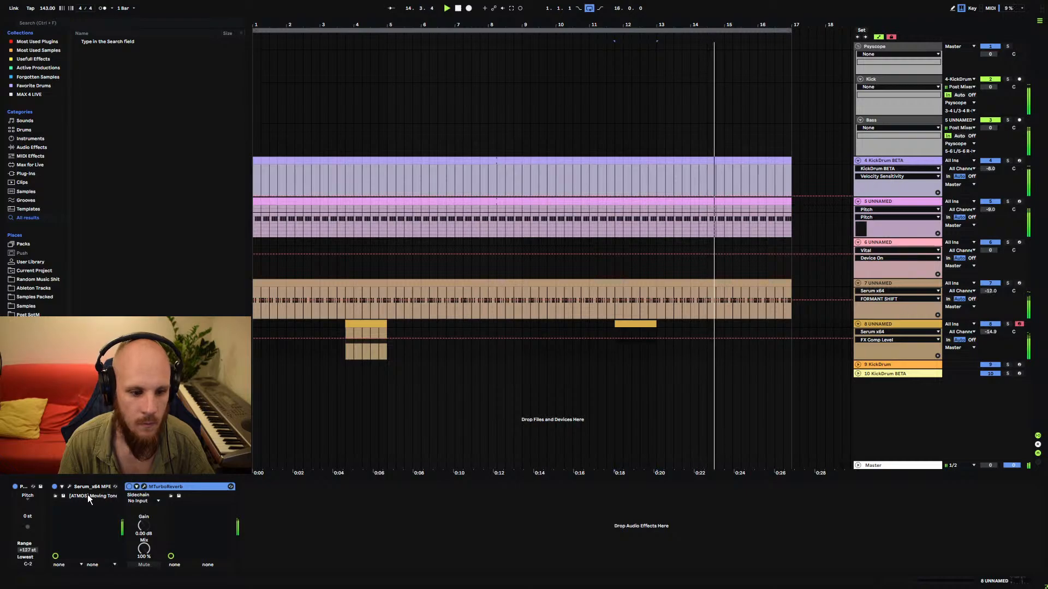
Reopen Serum on track 8 and rebalance its compressor effect, adjusting the level, release and gain.
click(70, 487)
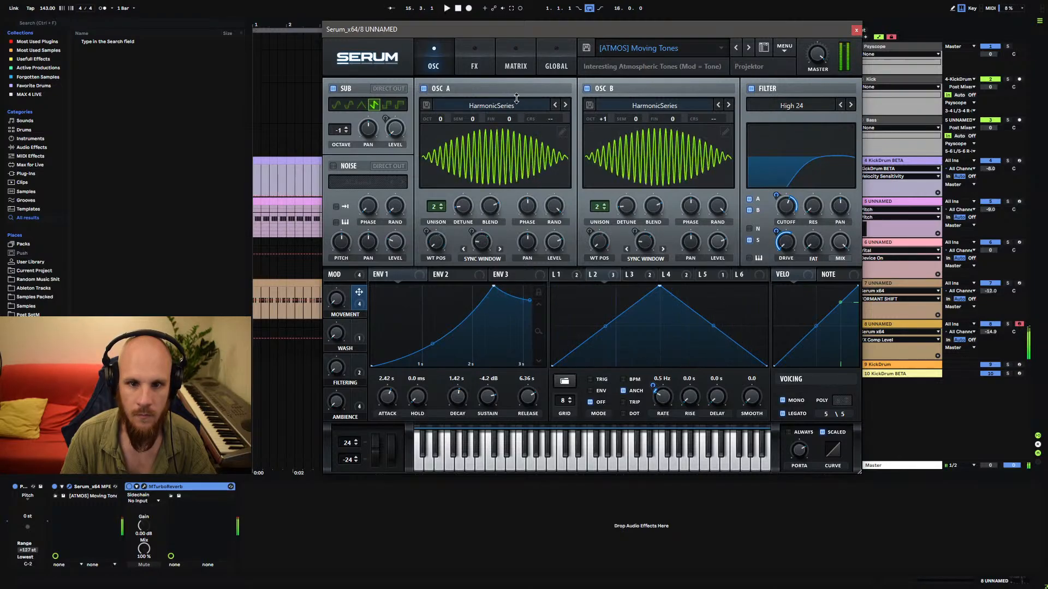
click(476, 65)
mouse_move(802, 144)
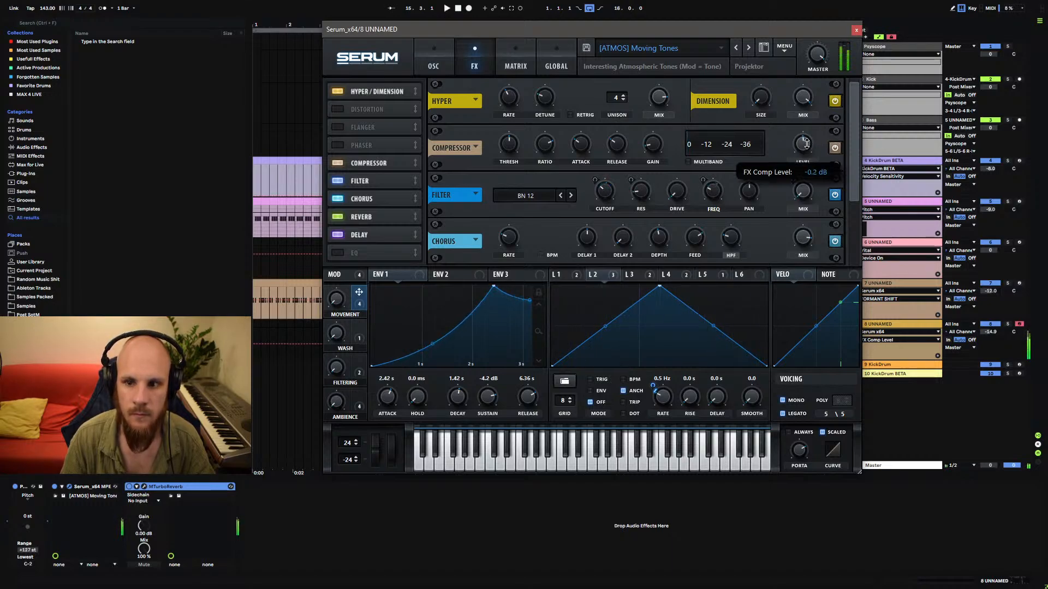
drag(516, 143, 577, 157)
click(617, 147)
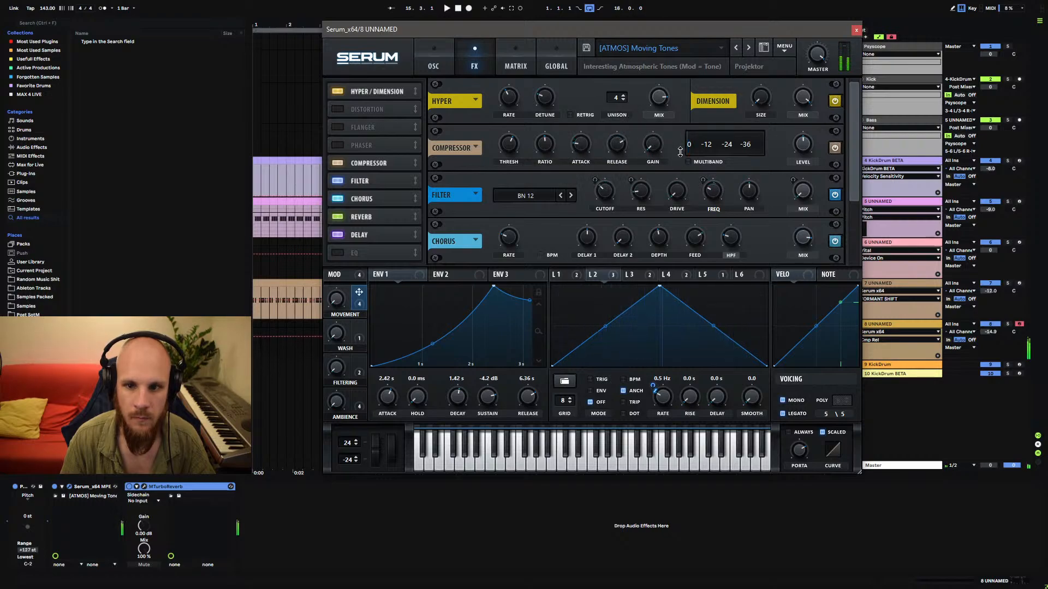
drag(670, 145, 661, 138)
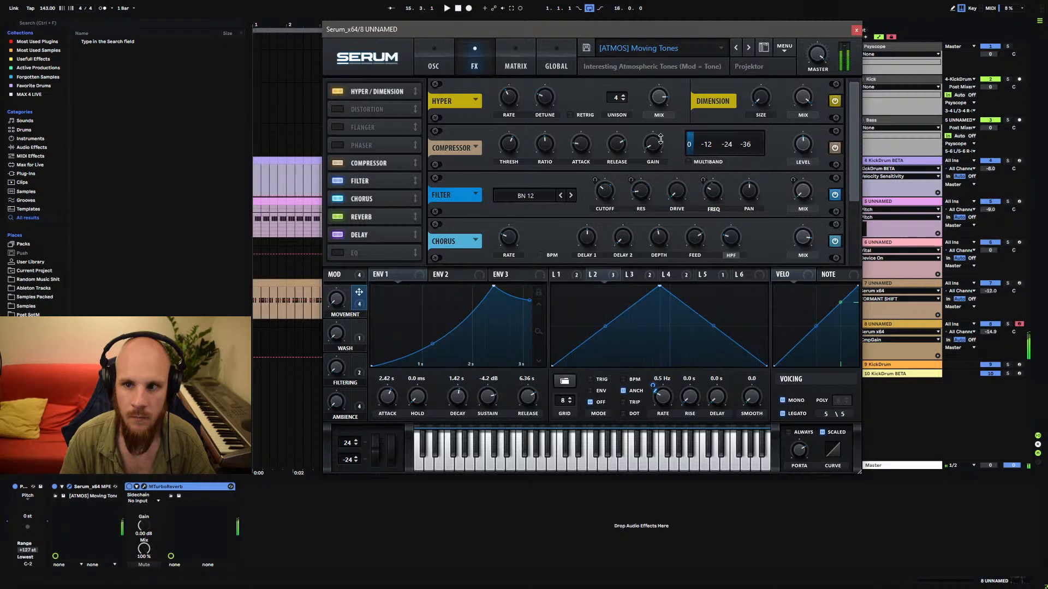
Test the Ambience macro at 100% together with Filtering, and set envelope 1's release to about 2.25 s.
click(337, 402)
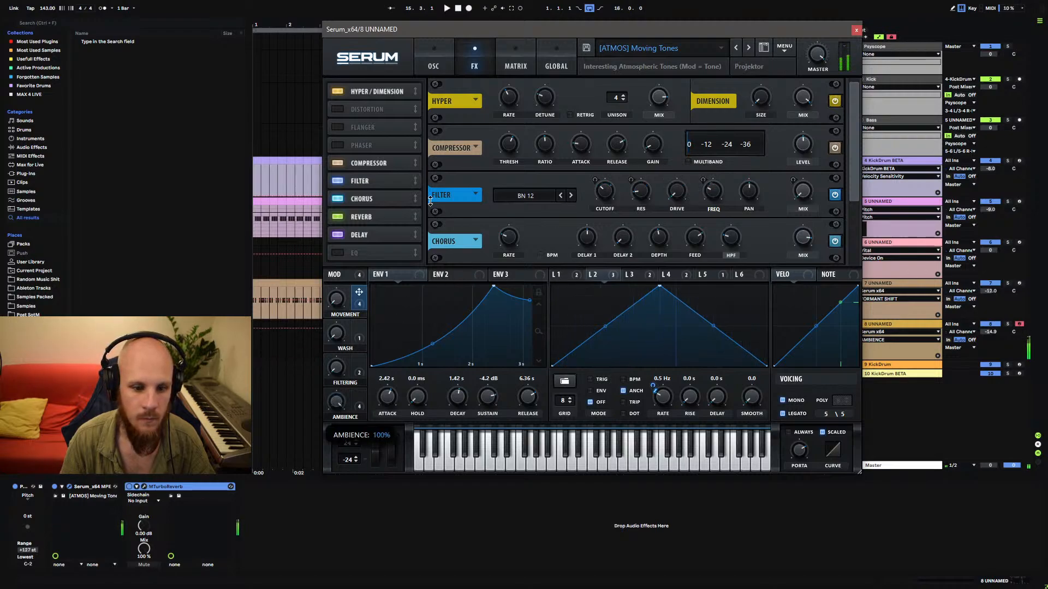
click(335, 368)
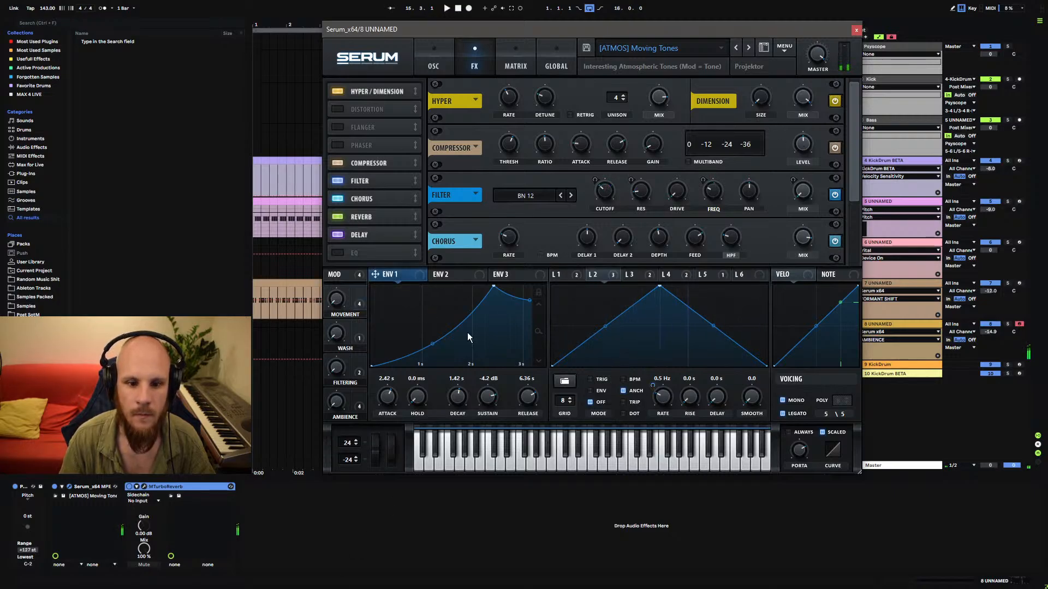
drag(528, 398, 529, 411)
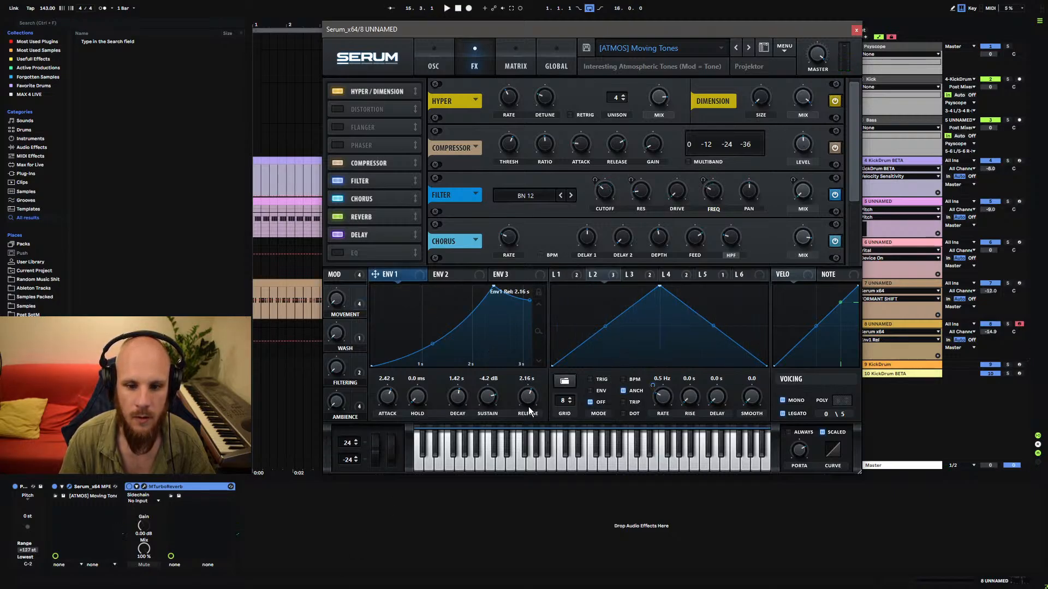
Save the preset over the existing [ATMOS] Moving Tones file, retest the Ambience and Movement macros, and close the synth window.
click(585, 48)
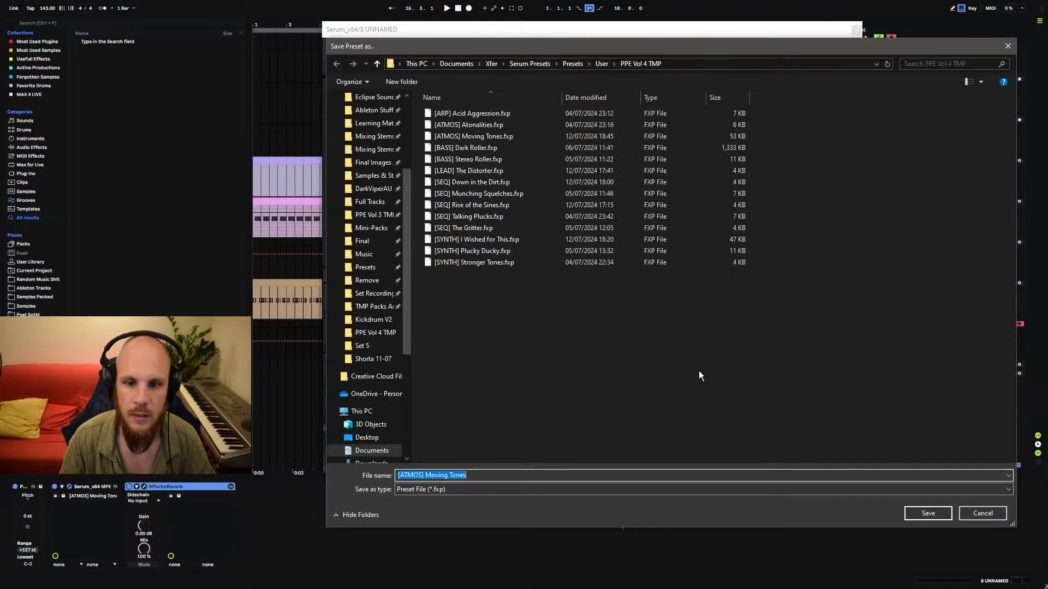
key(Return)
click(755, 238)
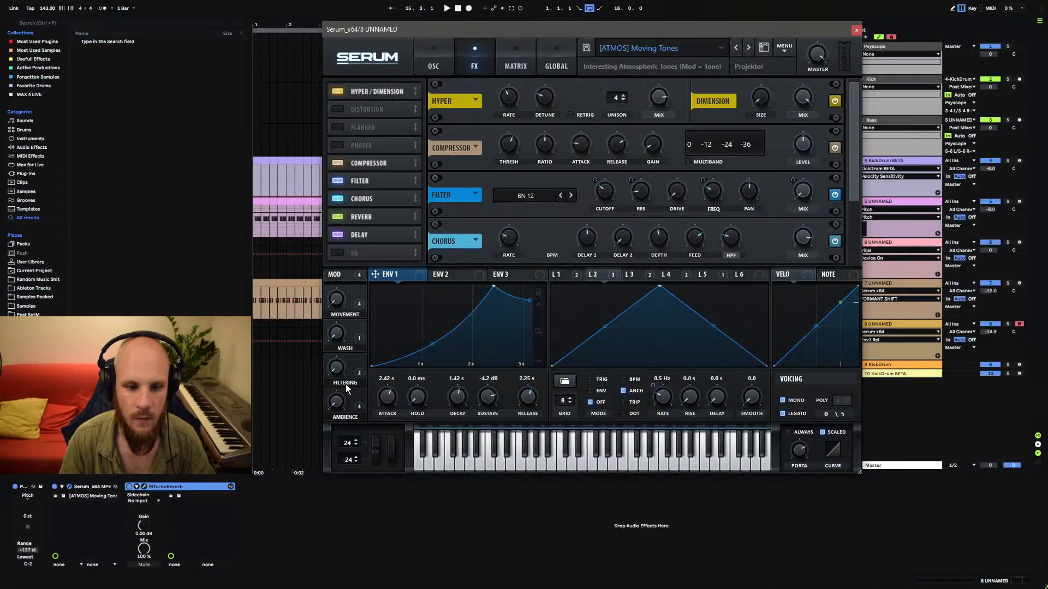
click(337, 403)
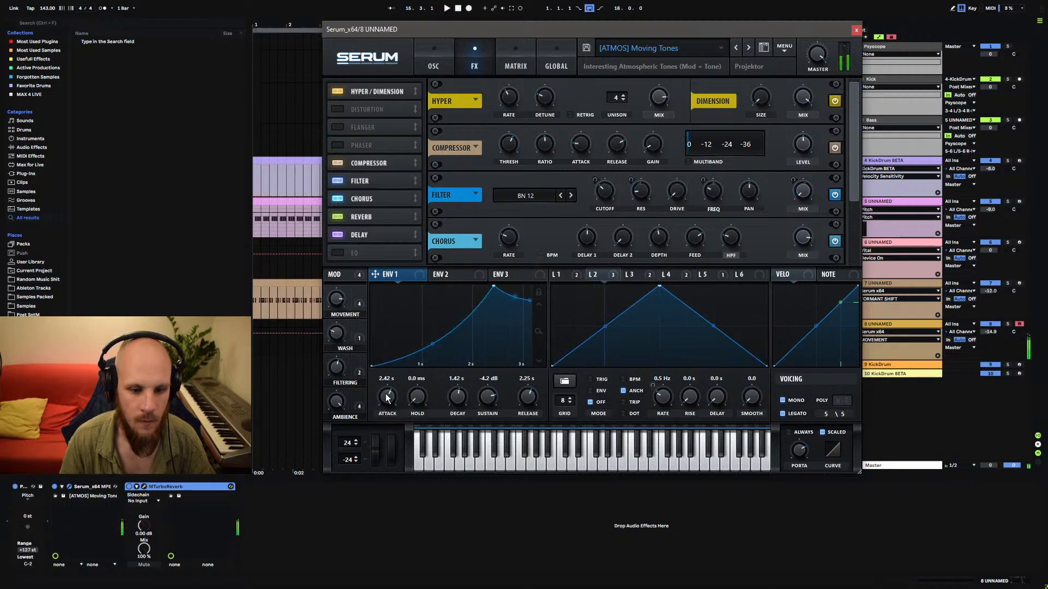
click(856, 30)
Draw Mod Wheel automation on track 8 that rises over the first clip, falls through about 0.74 to the second clip, and rises slightly across it.
drag(508, 339, 508, 336)
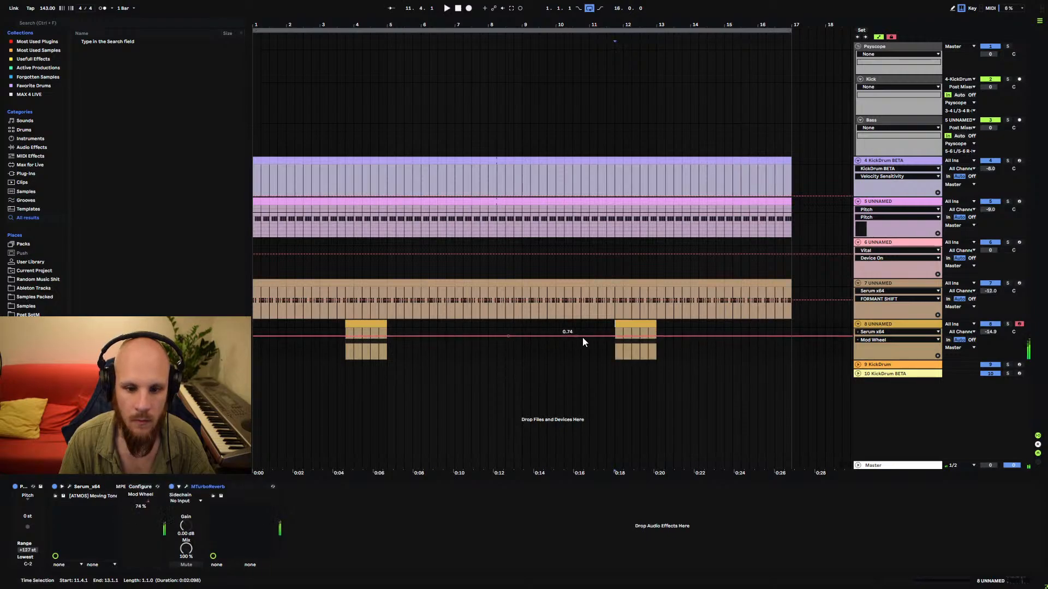
drag(615, 337, 656, 339)
click(347, 337)
drag(387, 337, 387, 332)
Play the arrangement from the start of track 8's first clip and mute track 7 to audition the automated tones.
click(345, 354)
key(space)
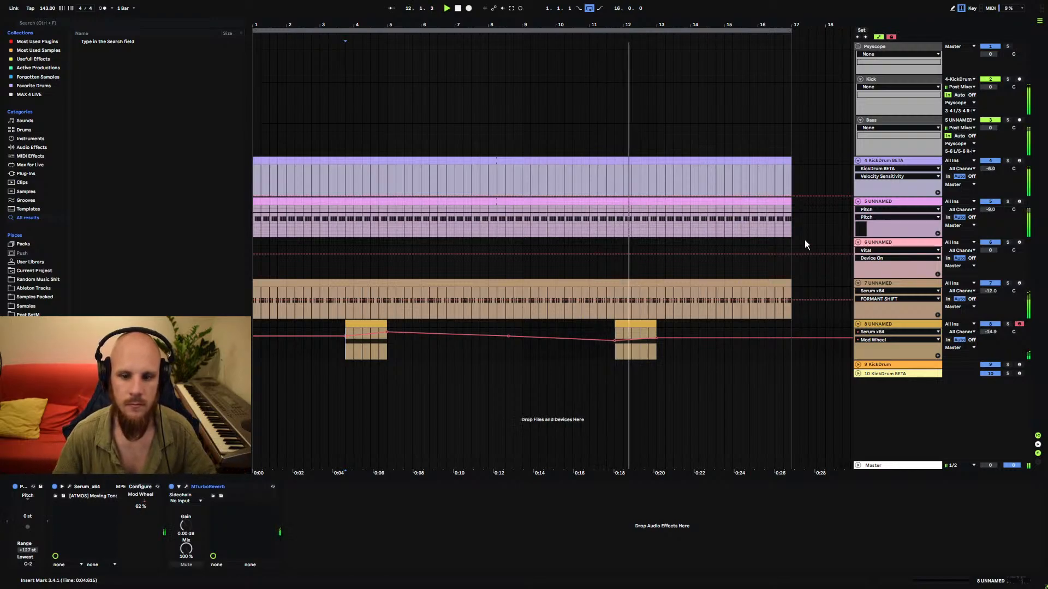
click(989, 285)
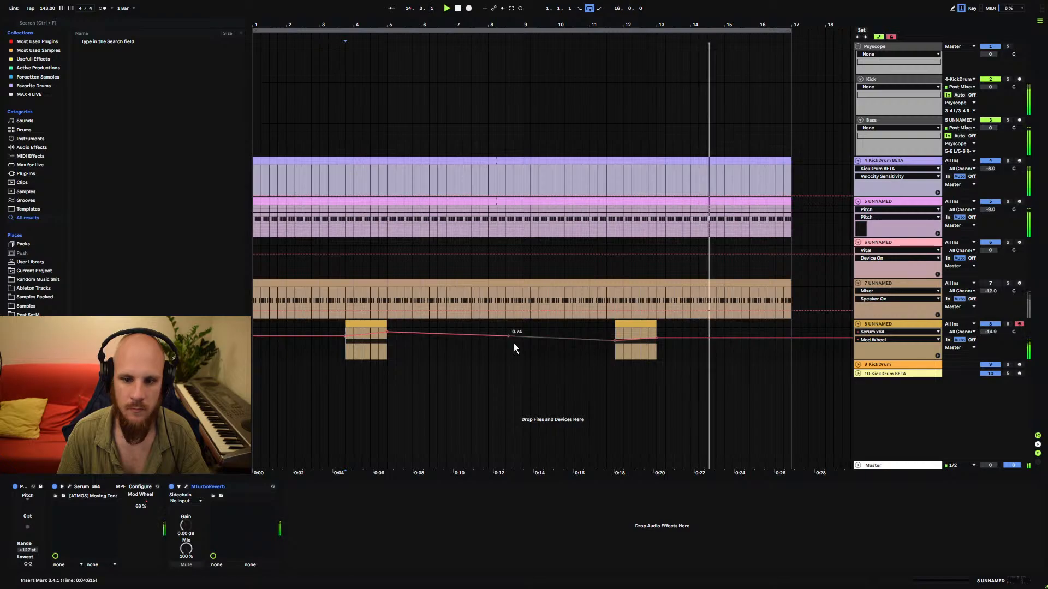
click(347, 352)
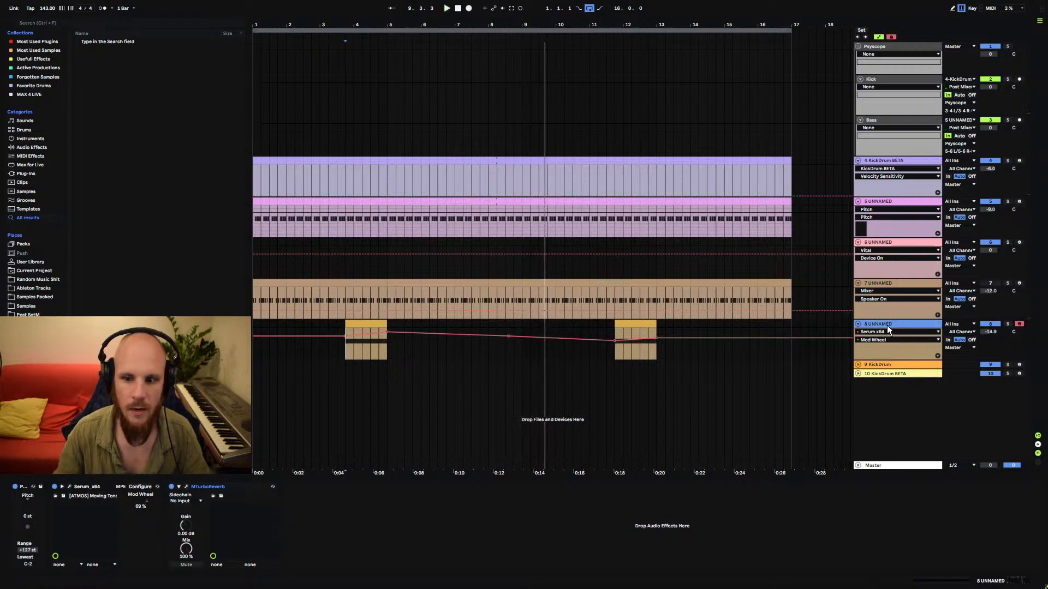
Insert a new MIDI track below track 8, load Serum on it, and solo the track.
key(ctrl+shift+t)
right_click(499, 371)
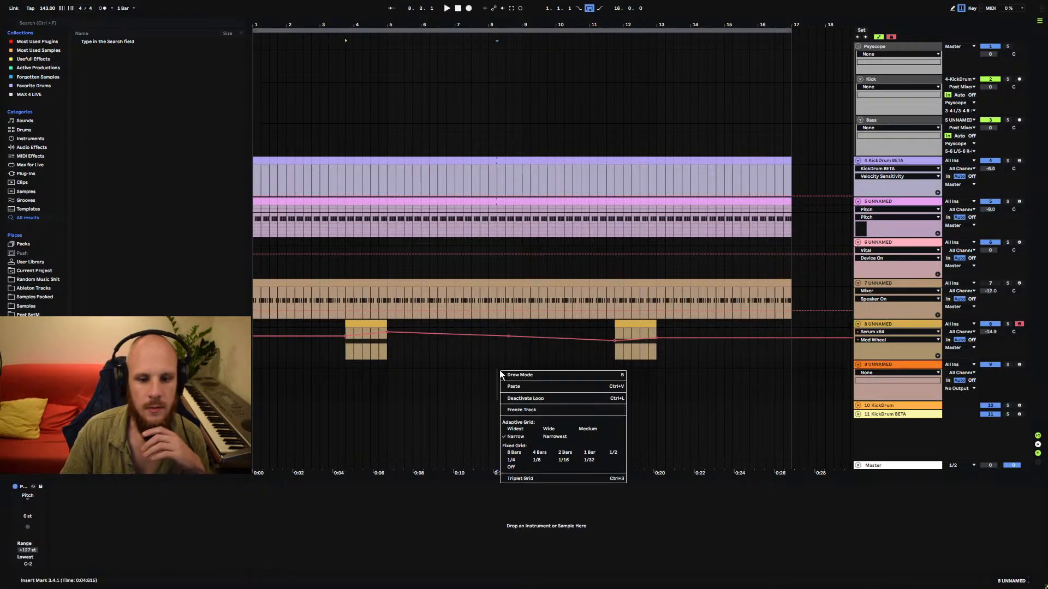
right_click(499, 371)
mouse_move(572, 114)
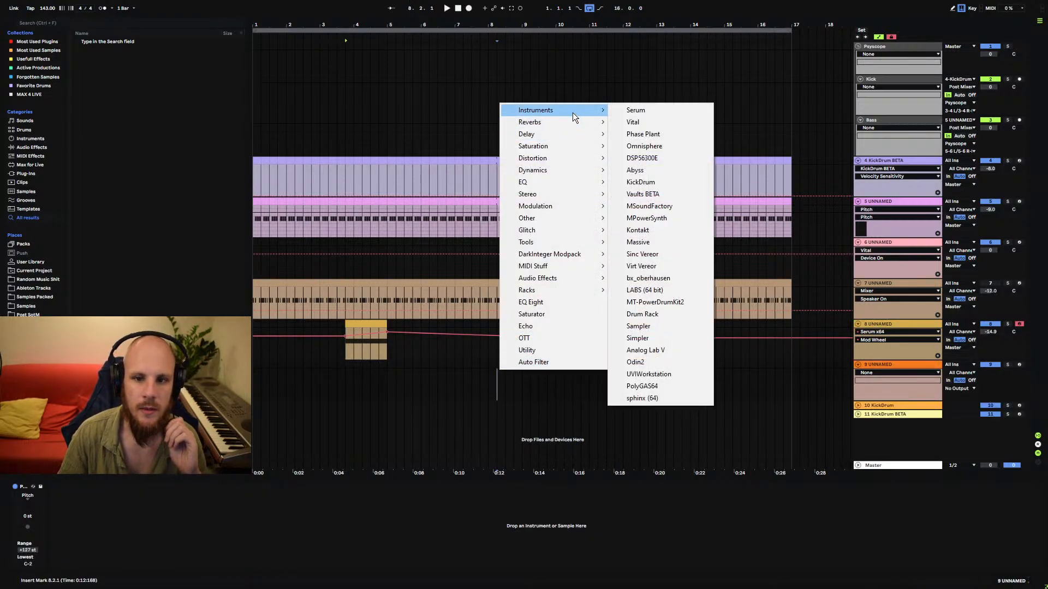
click(662, 110)
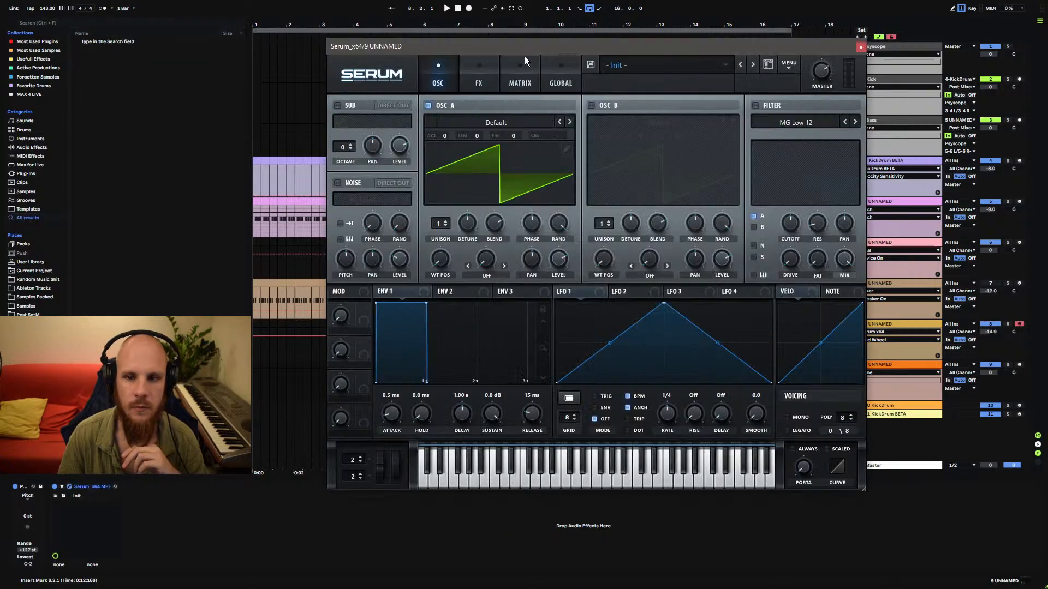
drag(525, 50, 415, 50)
click(1008, 364)
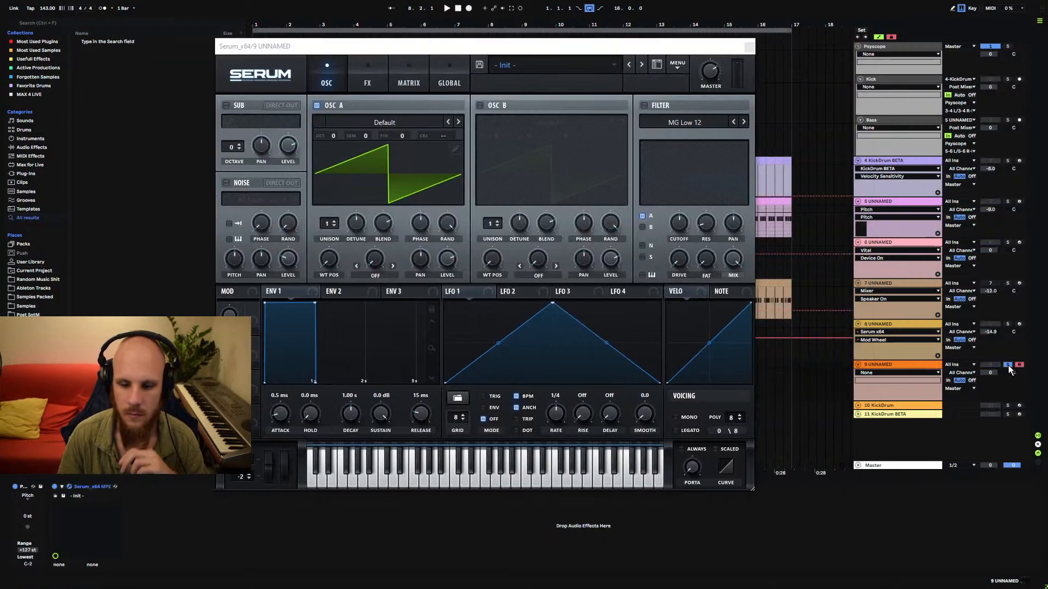
Enable oscillator B, open its wavetable editor and pull down the lowest harmonics of the saw.
click(480, 105)
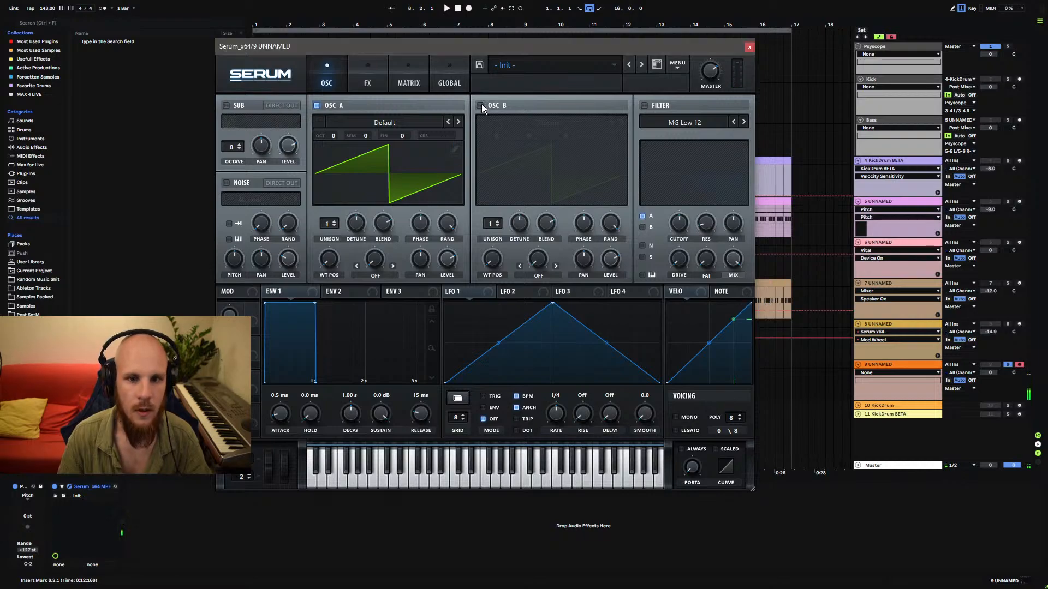
click(619, 150)
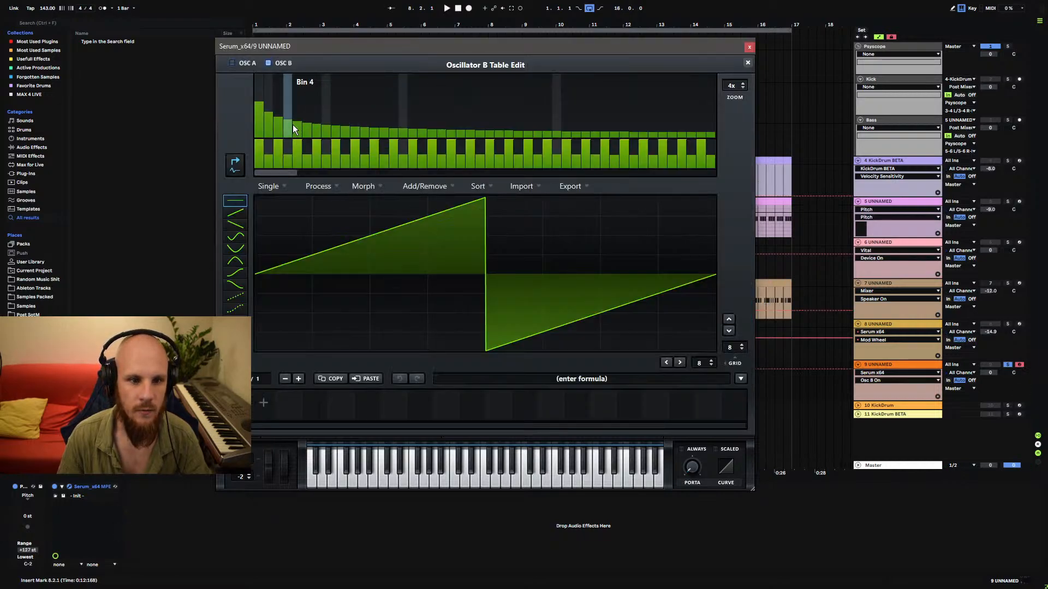
drag(312, 125, 253, 145)
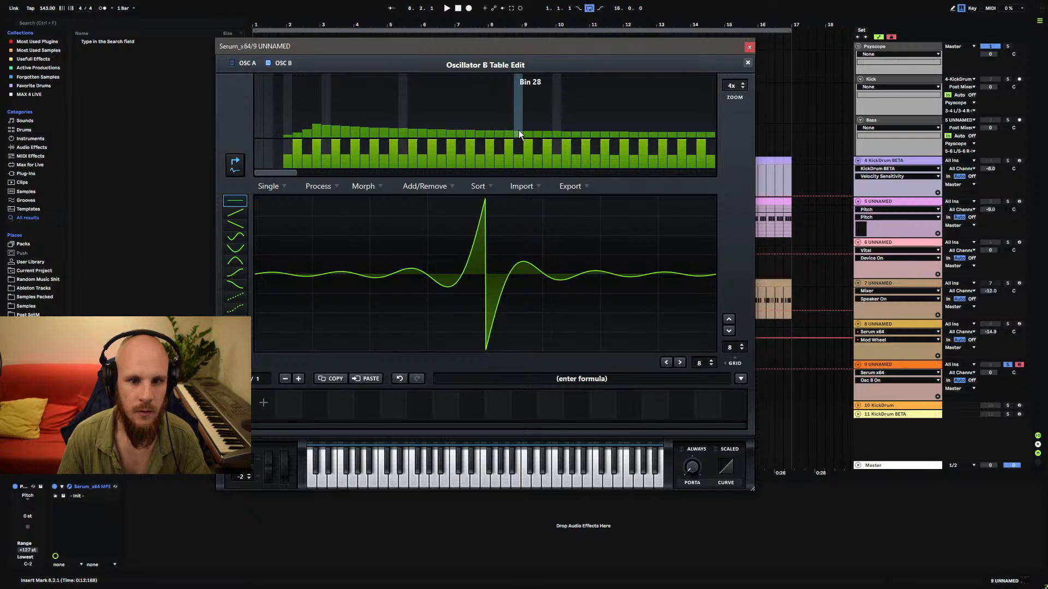
Try erasing the upper harmonics and clearing the low-frequency bins from the start to 31, and undo it.
drag(476, 133, 657, 172)
right_click(549, 120)
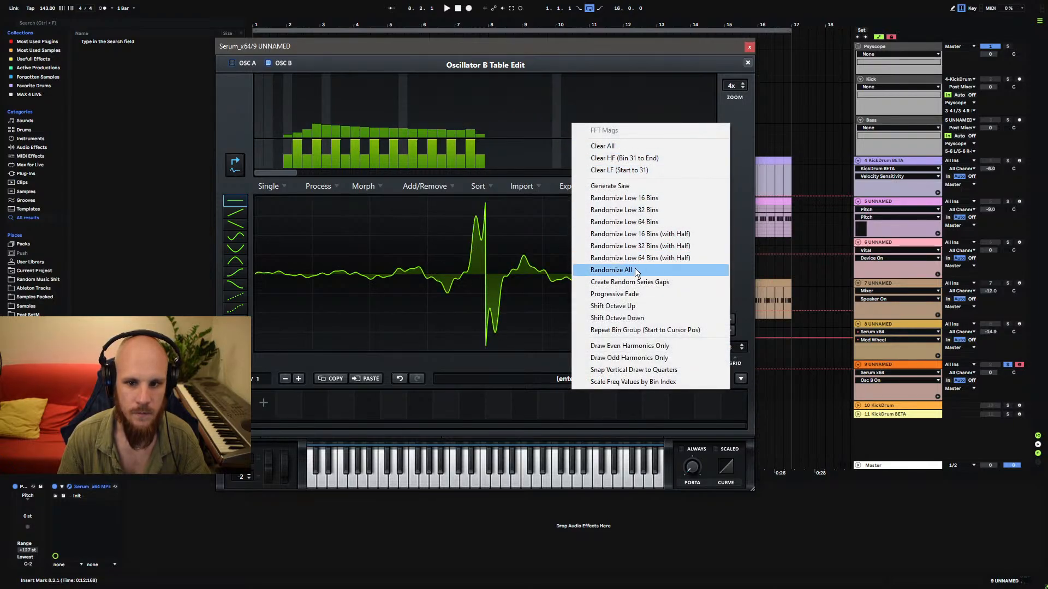
click(630, 169)
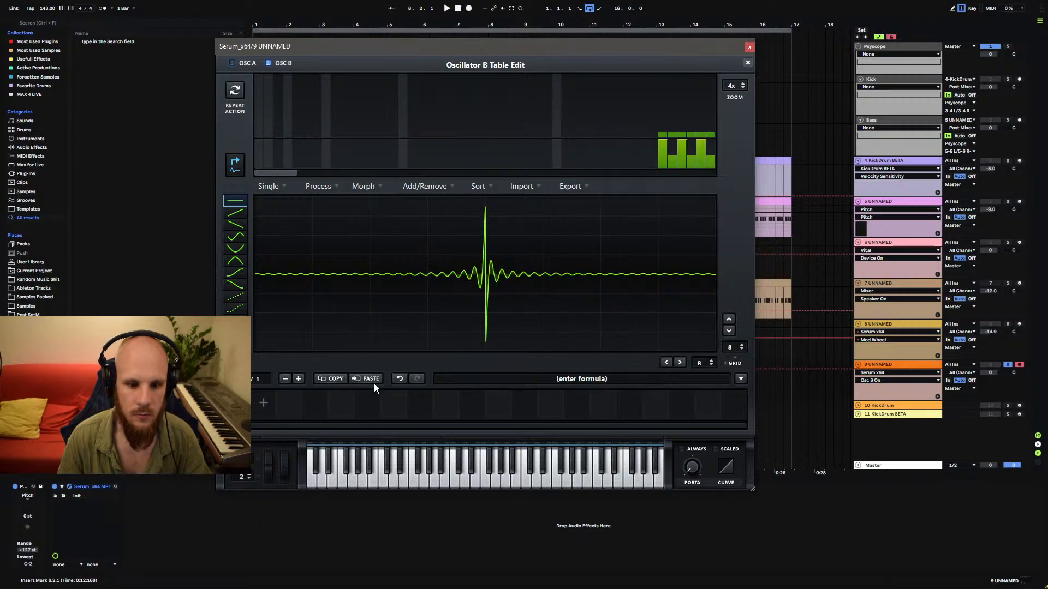
click(400, 379)
Erase the upper harmonics of oscillator B's wavetable and clear the high-frequency bins from 34 to the end.
drag(490, 134, 669, 172)
right_click(574, 122)
click(669, 162)
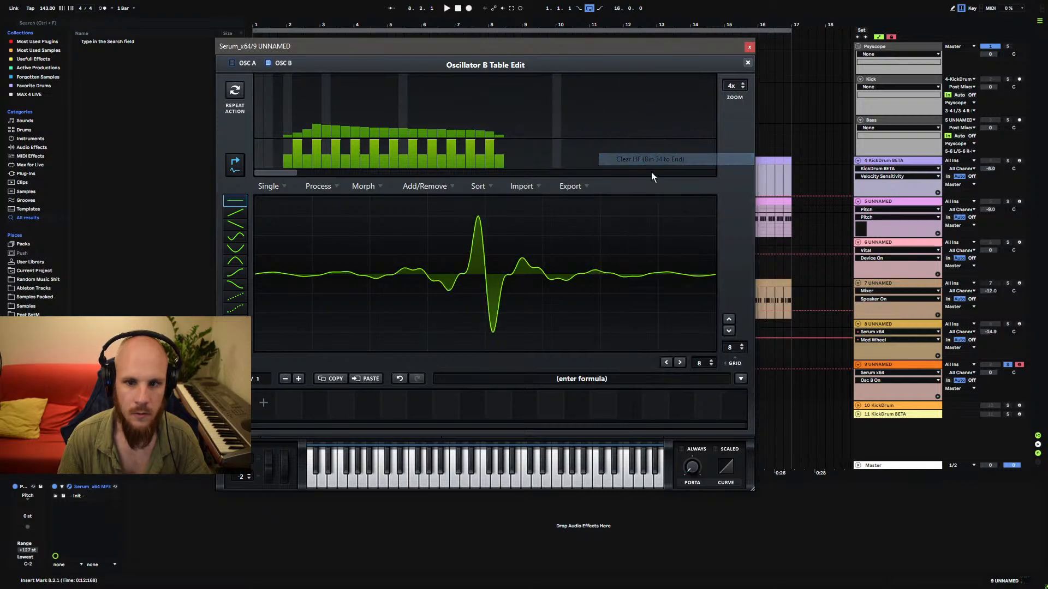
Randomize the phases of oscillator B's harmonics and close the wavetable editor.
right_click(385, 156)
click(470, 304)
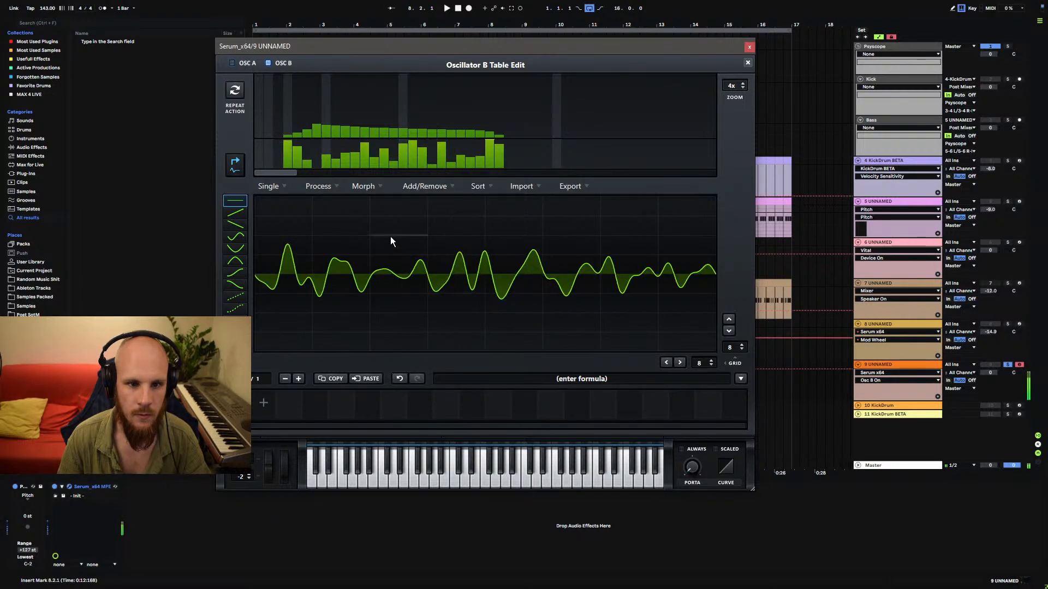
click(748, 63)
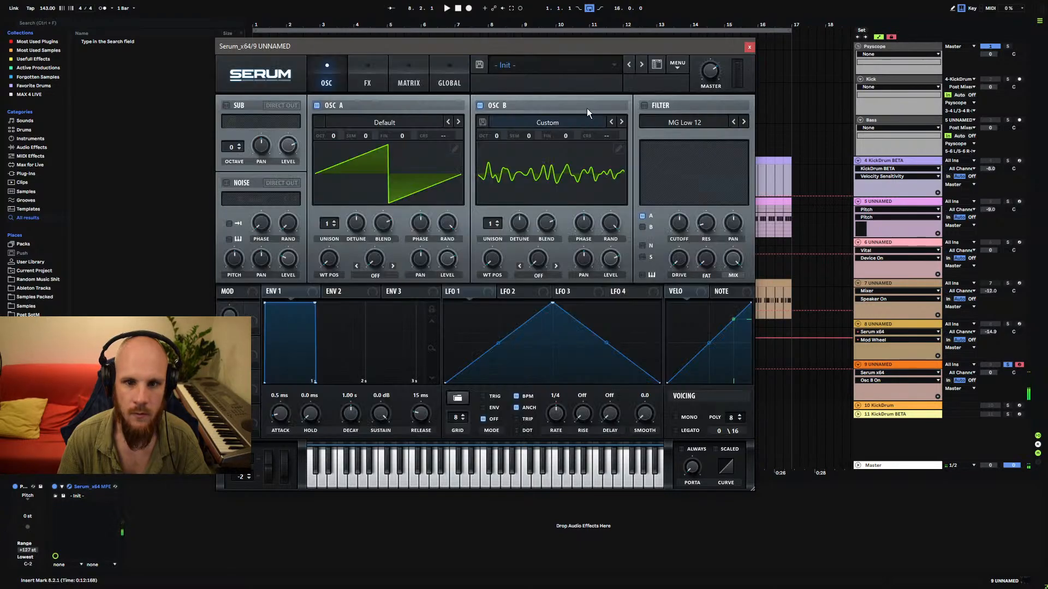
Turn off oscillator A, set oscillator B's unison to 12 voices, and enable the filter as Band 24.
click(317, 106)
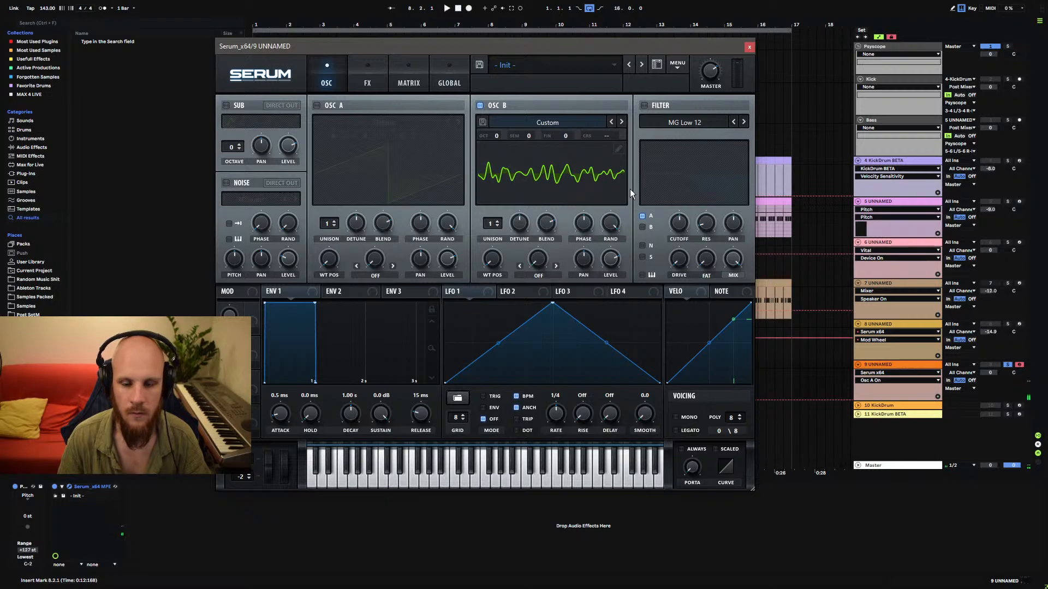
drag(503, 225, 499, 179)
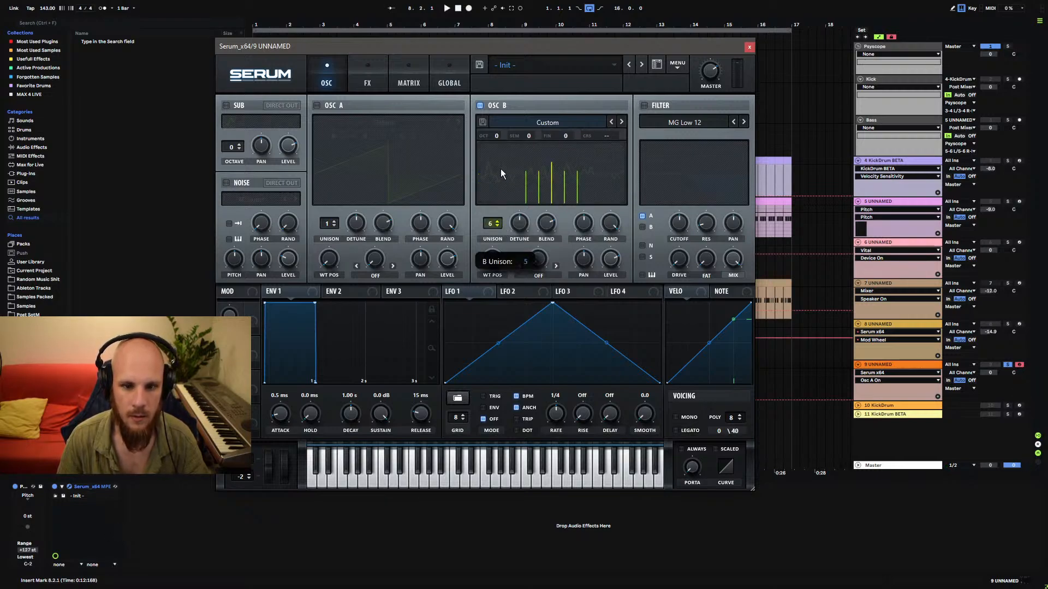
click(669, 123)
mouse_move(706, 140)
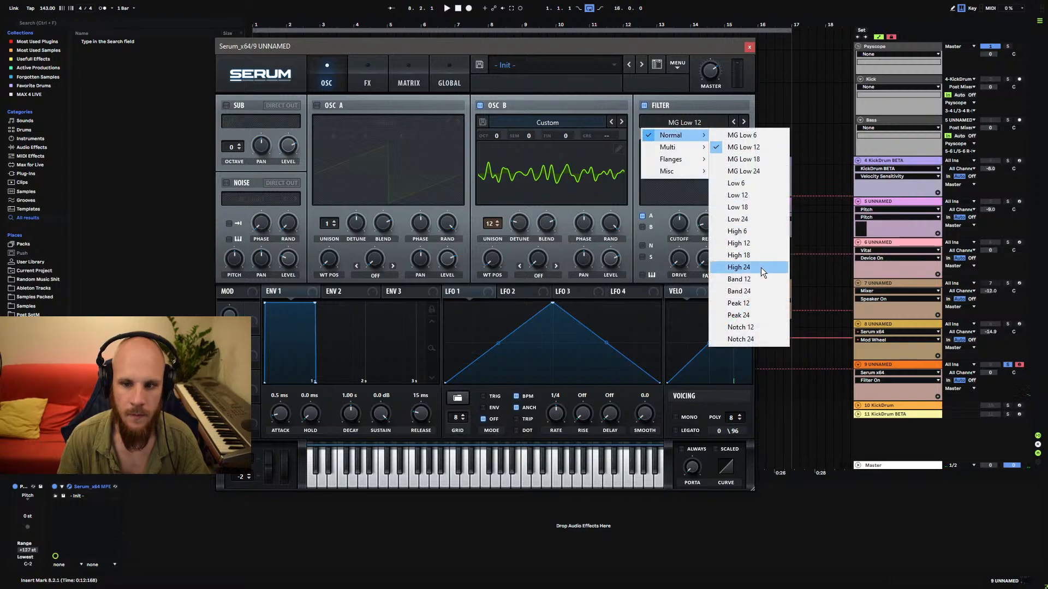
click(756, 291)
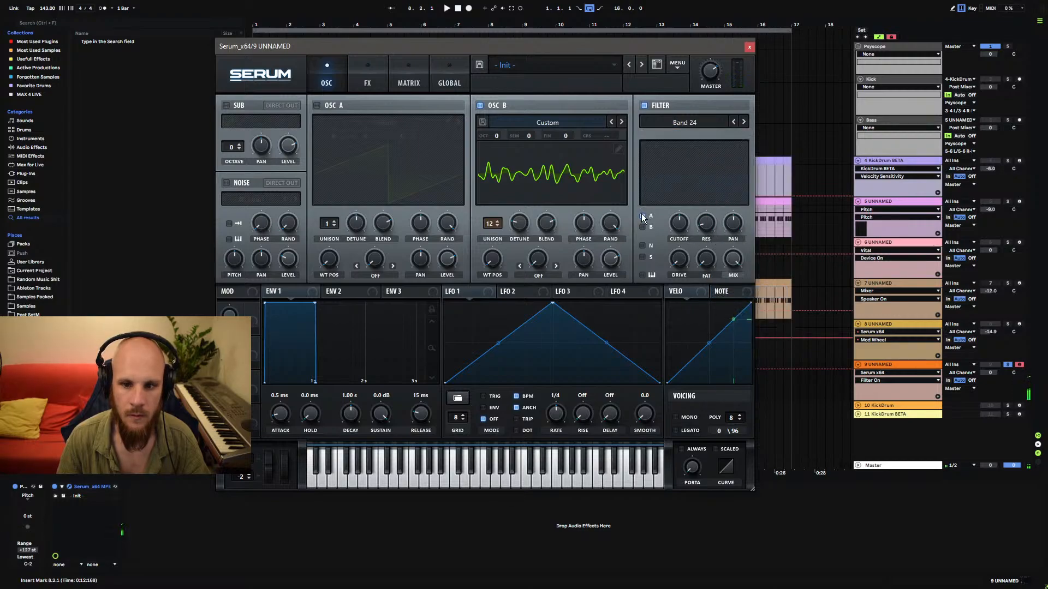
Turn oscillator A back on with 6 unison voices and about 0.11 detune, and adjust the filter's resonance and cutoff.
click(316, 105)
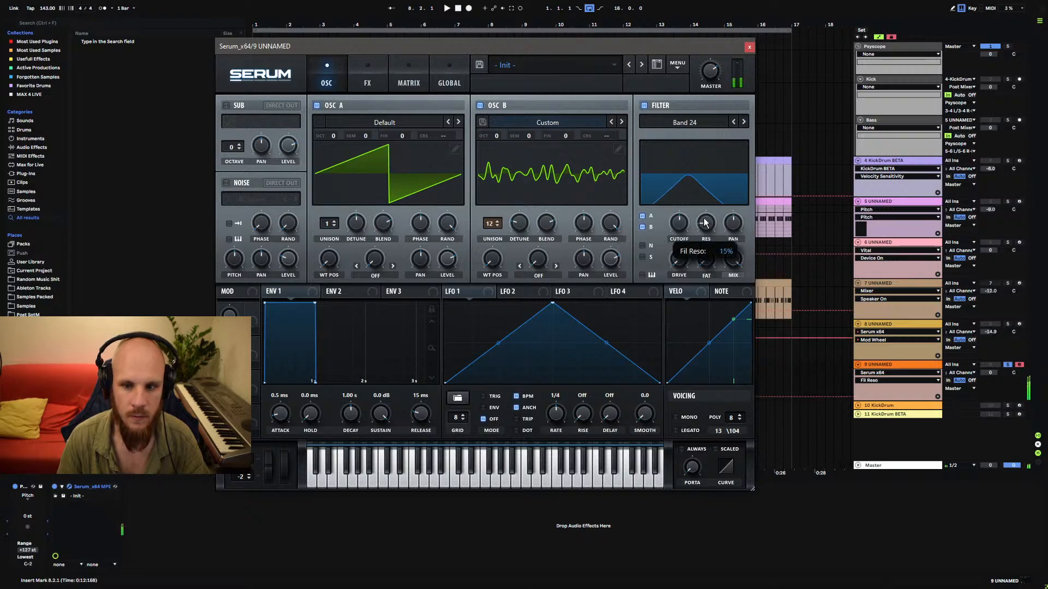
drag(707, 224, 707, 266)
mouse_move(674, 227)
mouse_down()
mouse_move(689, 207)
mouse_move(685, 226)
mouse_up()
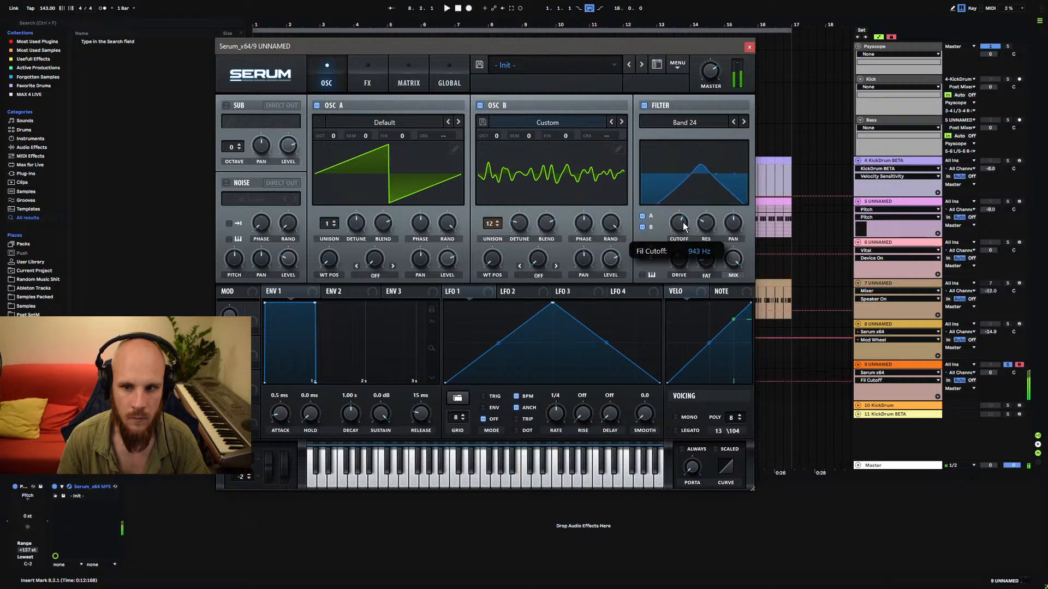
drag(328, 224, 352, 250)
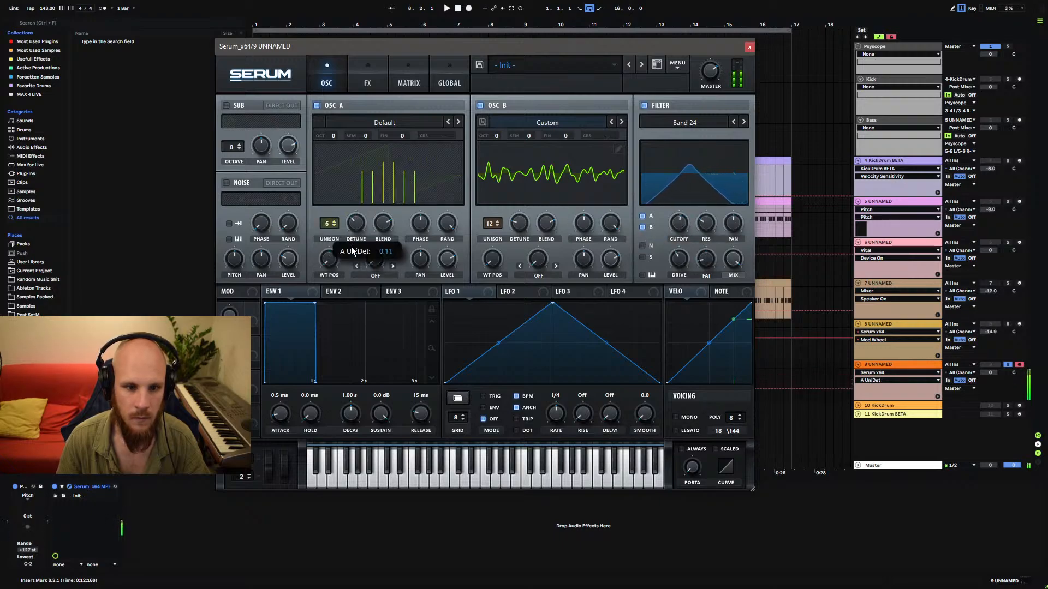
Change the filter type to Notch 24 and lower its cutoff slightly.
click(743, 123)
click(743, 122)
click(742, 122)
click(742, 122)
click(733, 122)
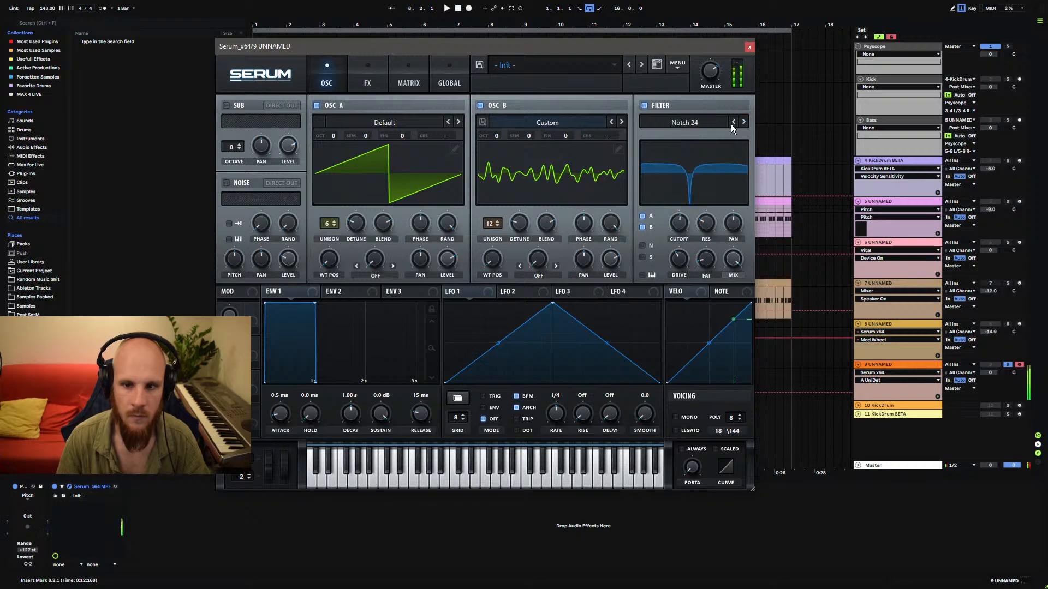
drag(682, 220, 682, 232)
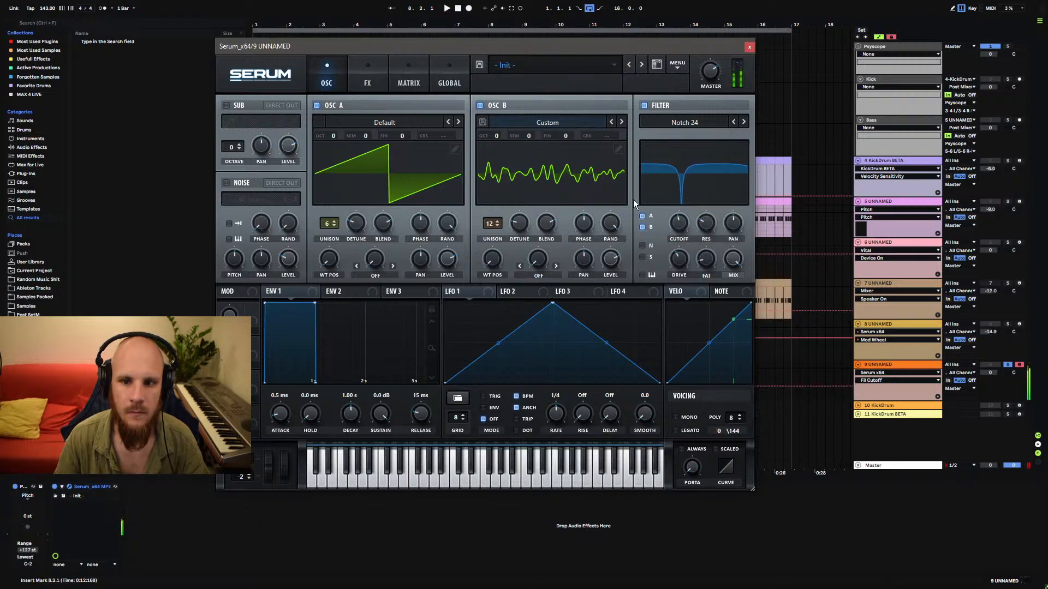
Enable the Filter effect as MG Low 12 and adjust its cutoff.
click(370, 78)
click(230, 270)
drag(494, 112, 493, 108)
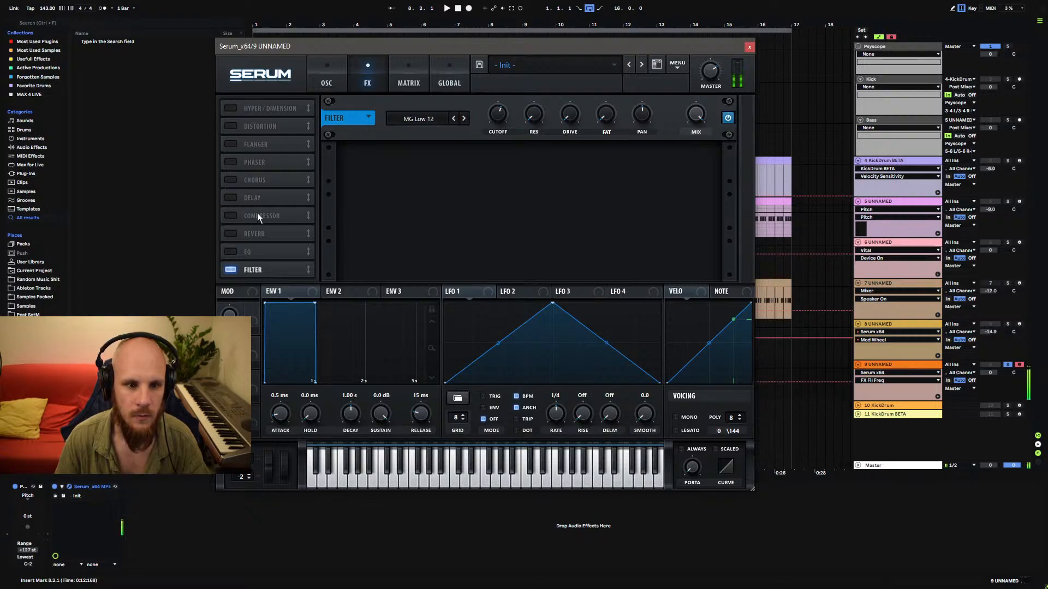
Enable the EQ effect, switch its low band to a high-pass shape, and adjust that band's frequency.
click(231, 253)
click(493, 129)
drag(400, 116, 399, 117)
Randomize the phases of oscillator A's harmonics in the wavetable editor, and close the editor.
click(328, 85)
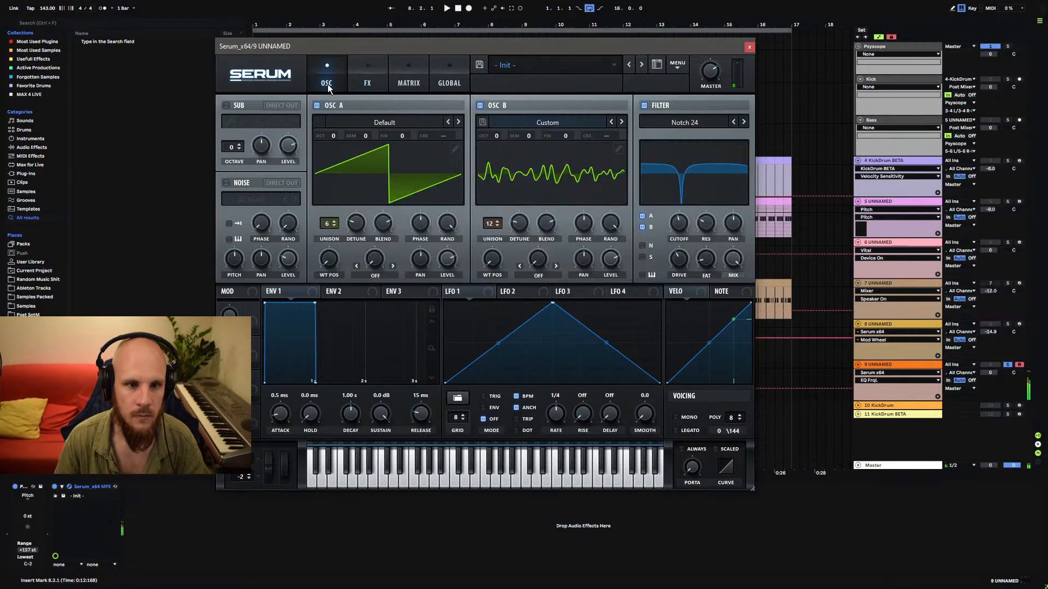
double_click(434, 179)
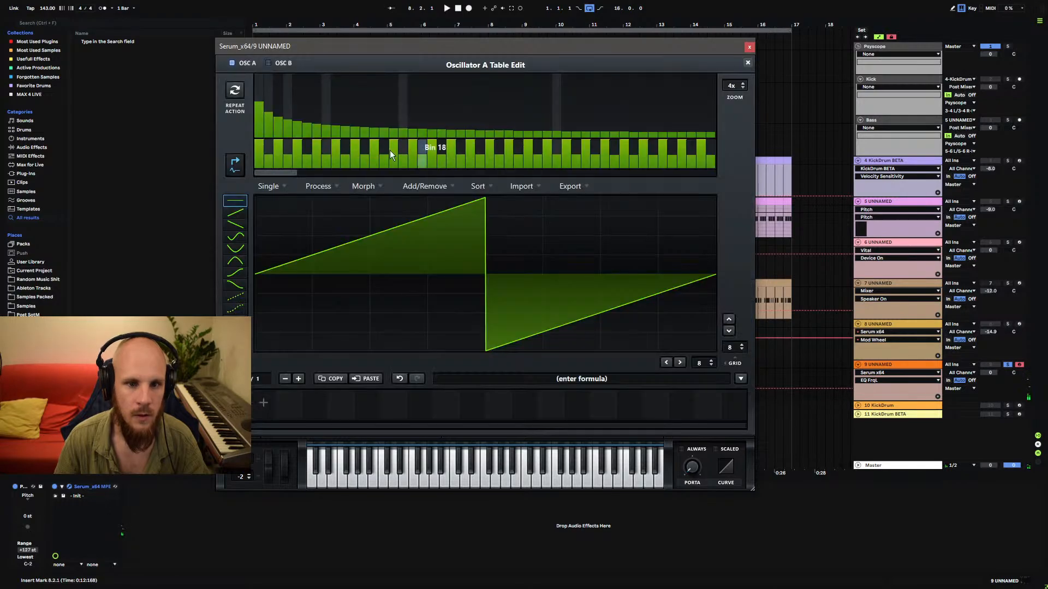
right_click(262, 157)
click(349, 327)
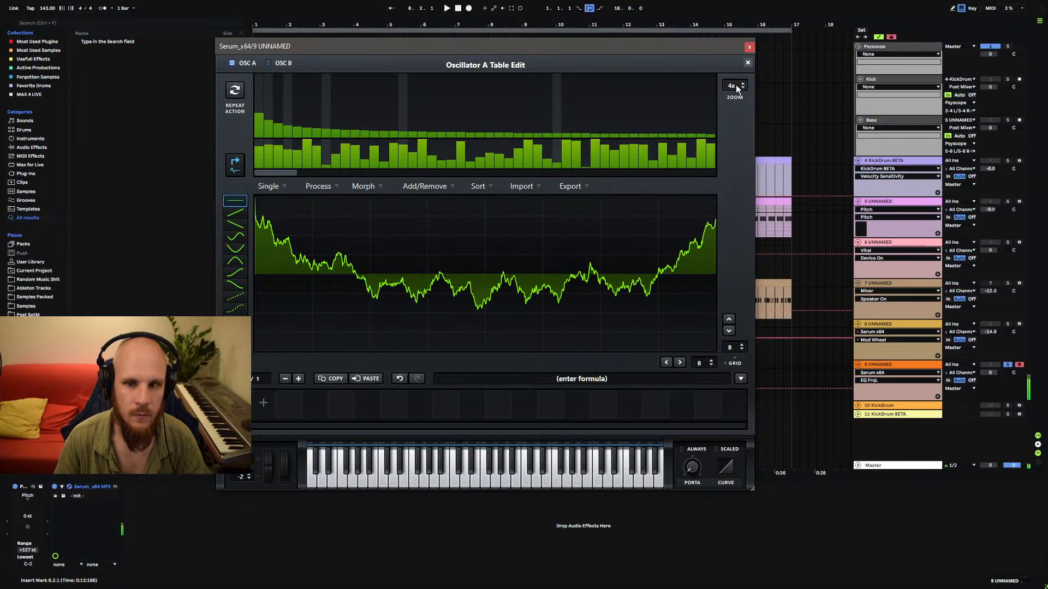
click(746, 64)
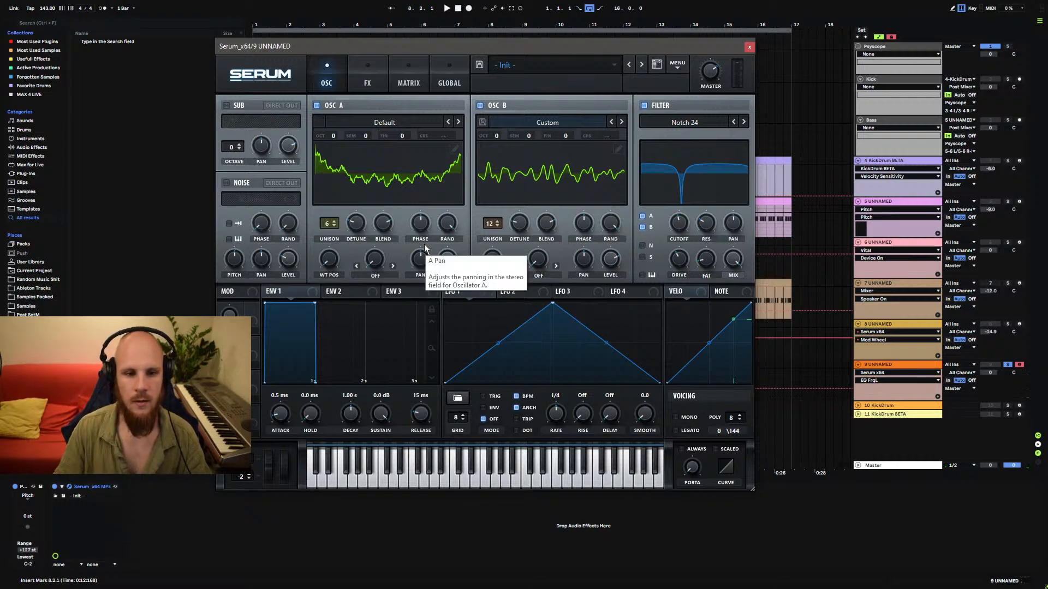
Set oscillator A's unison to 5 voices, lower its detune, and adjust the unison blend.
click(334, 228)
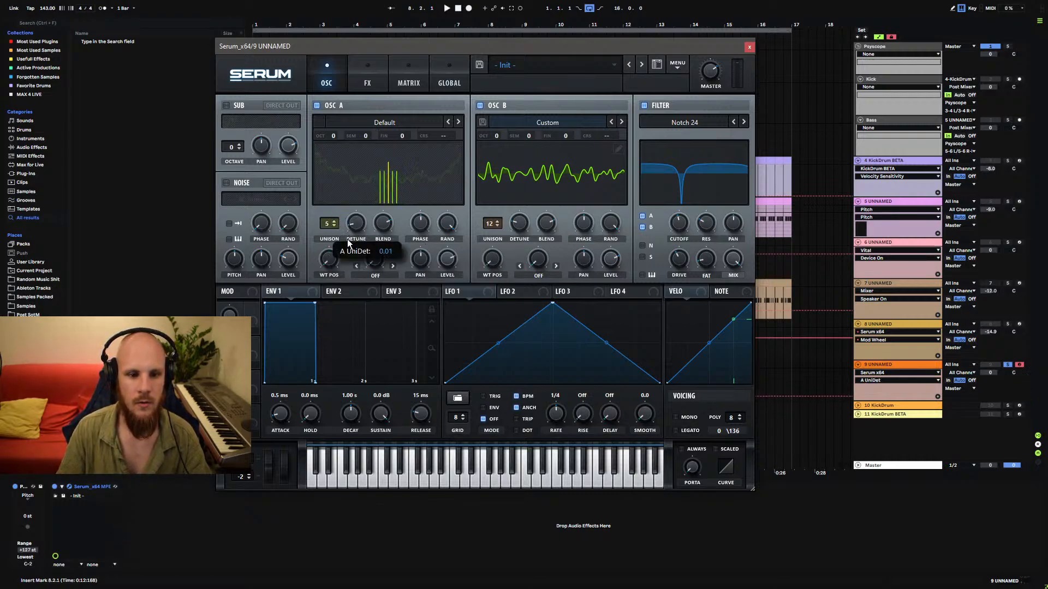
mouse_move(376, 229)
mouse_down()
mouse_move(374, 252)
mouse_move(384, 240)
mouse_move(385, 252)
mouse_move(389, 219)
mouse_up()
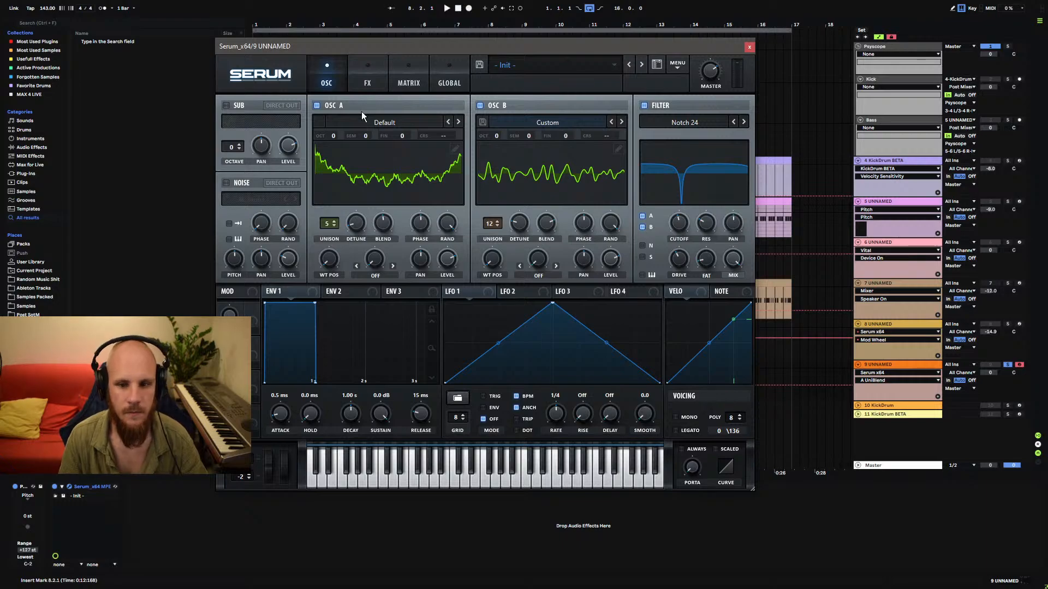
Enable the Hyper/Dimension effect, turn the Hyper mix all the way down, and set the Dimension size to 0%.
click(364, 87)
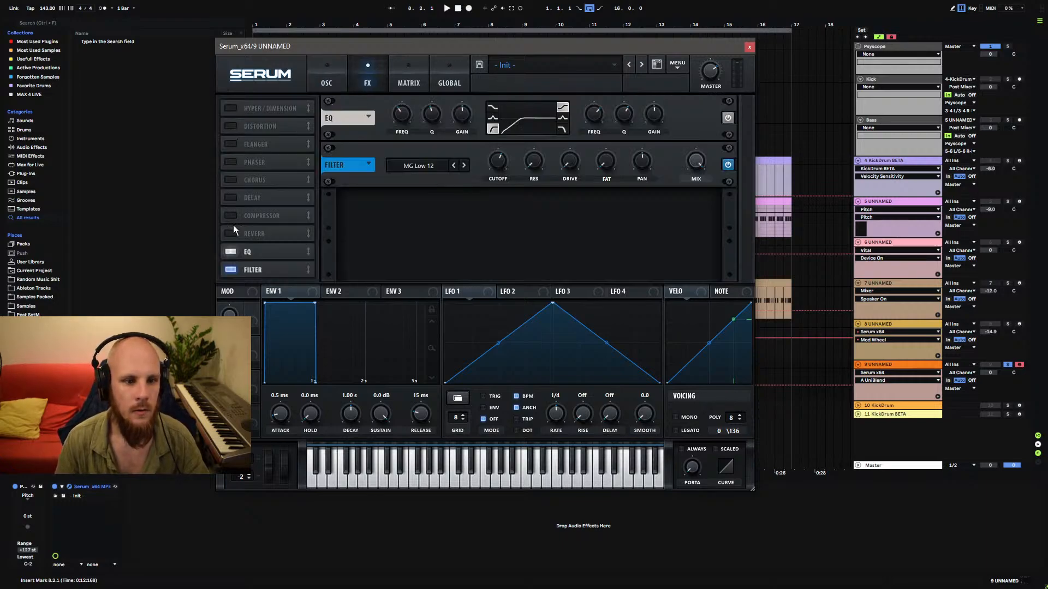
click(231, 108)
drag(551, 115, 532, 175)
drag(654, 114, 653, 142)
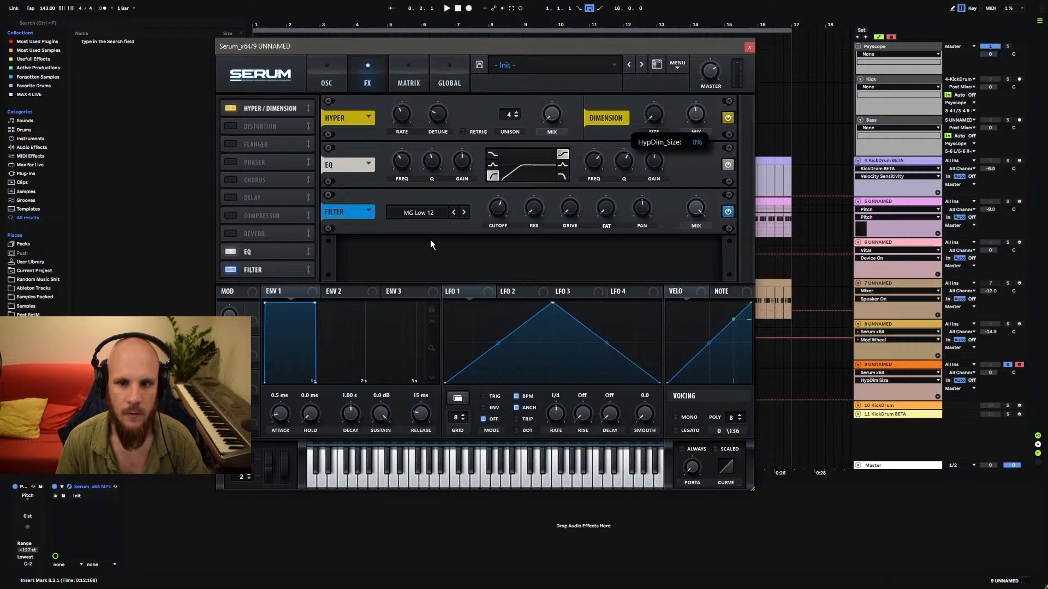
Enable Chorus directly after Hyper/Dimension, adjust its feedback and depth, and turn its filter up into the HPF range.
click(230, 180)
drag(273, 180, 289, 127)
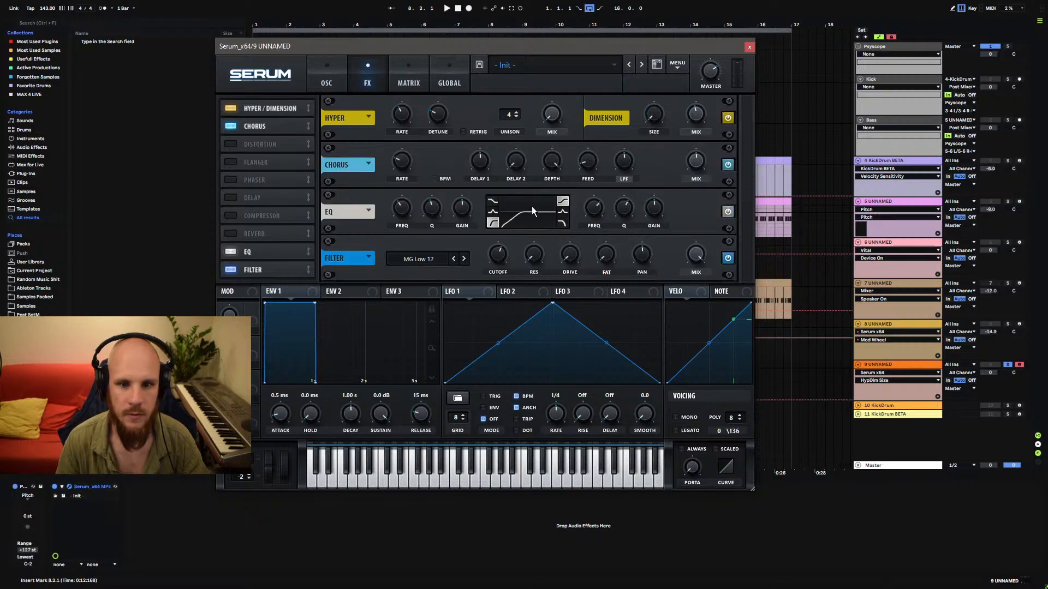
drag(592, 162, 604, 119)
drag(561, 153, 542, 196)
drag(624, 160, 636, 137)
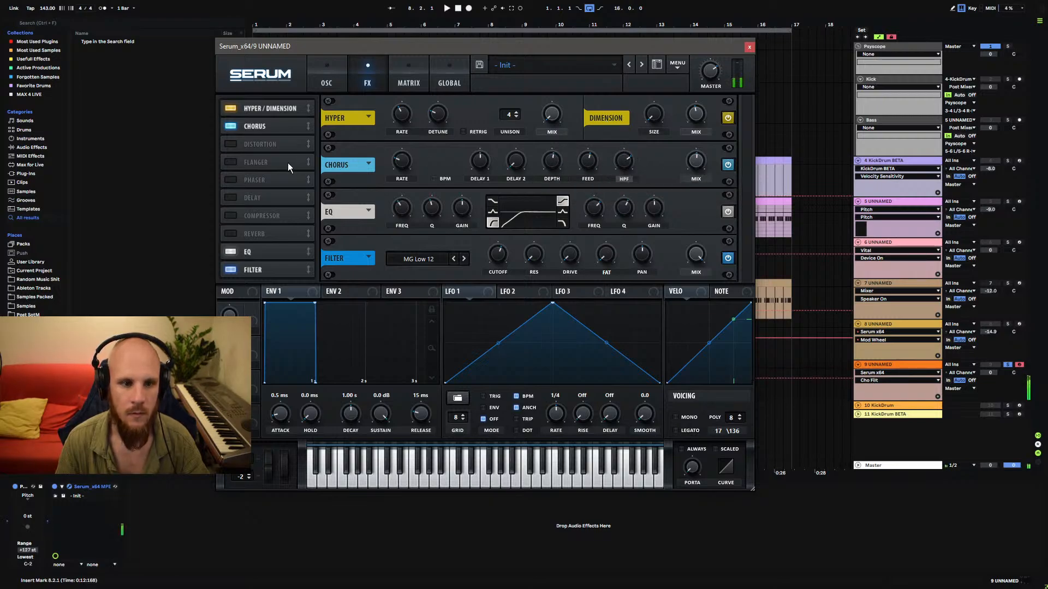
Enable Delay and Reverb, placing them at the end of the effects chain with Delay before Reverb.
drag(268, 249, 275, 290)
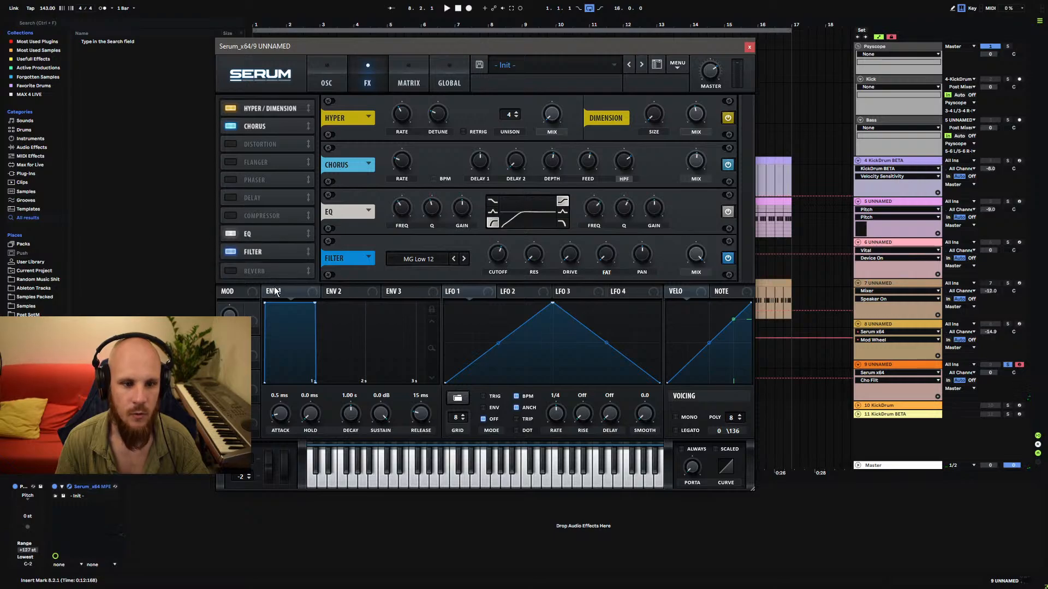
click(230, 270)
click(231, 198)
drag(269, 199, 260, 255)
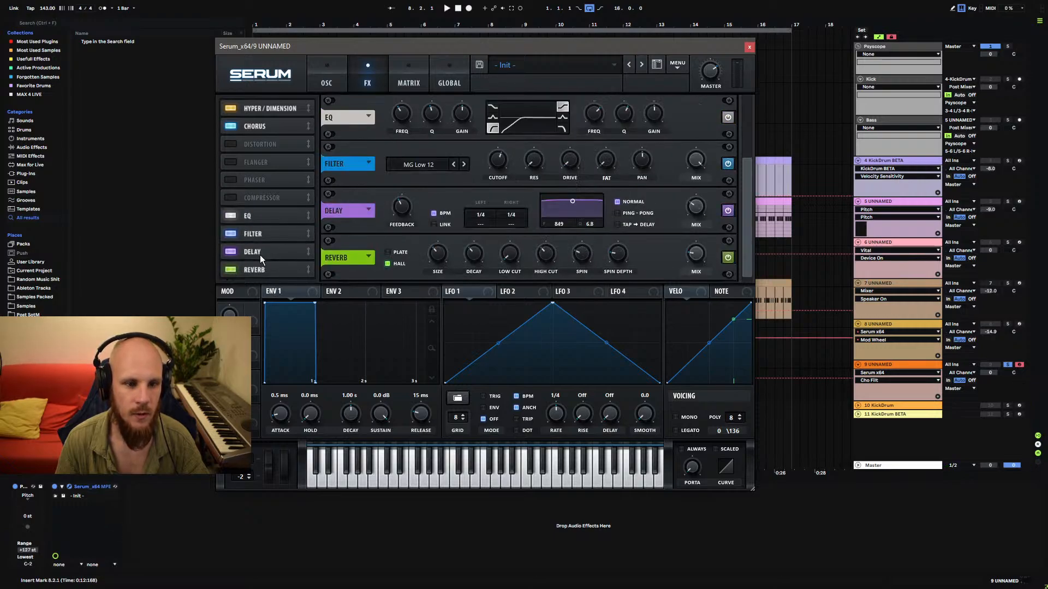
Switch the delay to ping-pong with about 42% mix, and adjust the reverb's mix, decay, size, and low and high cuts.
click(625, 216)
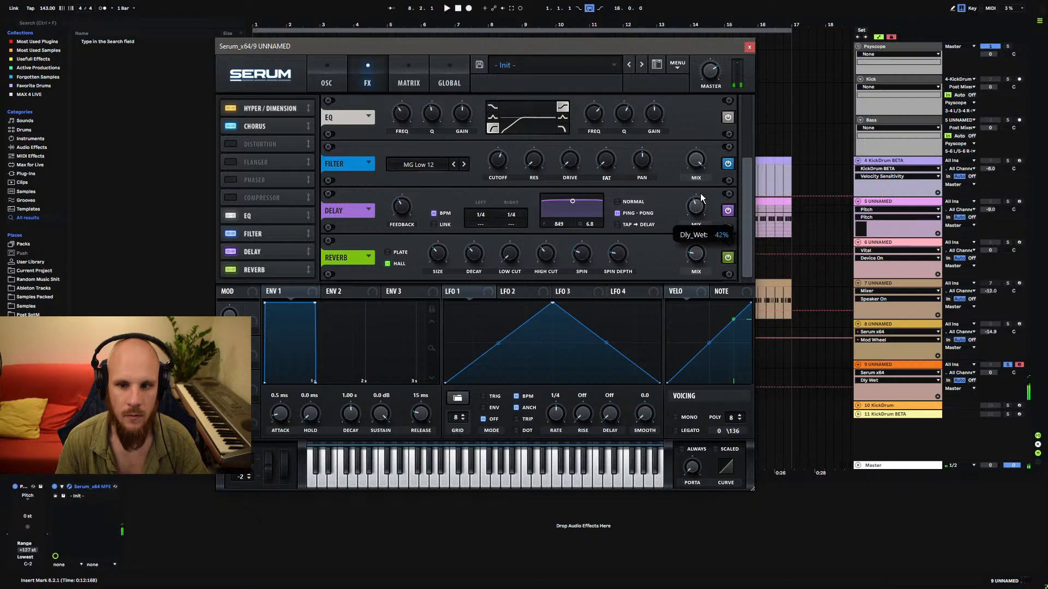
click(703, 239)
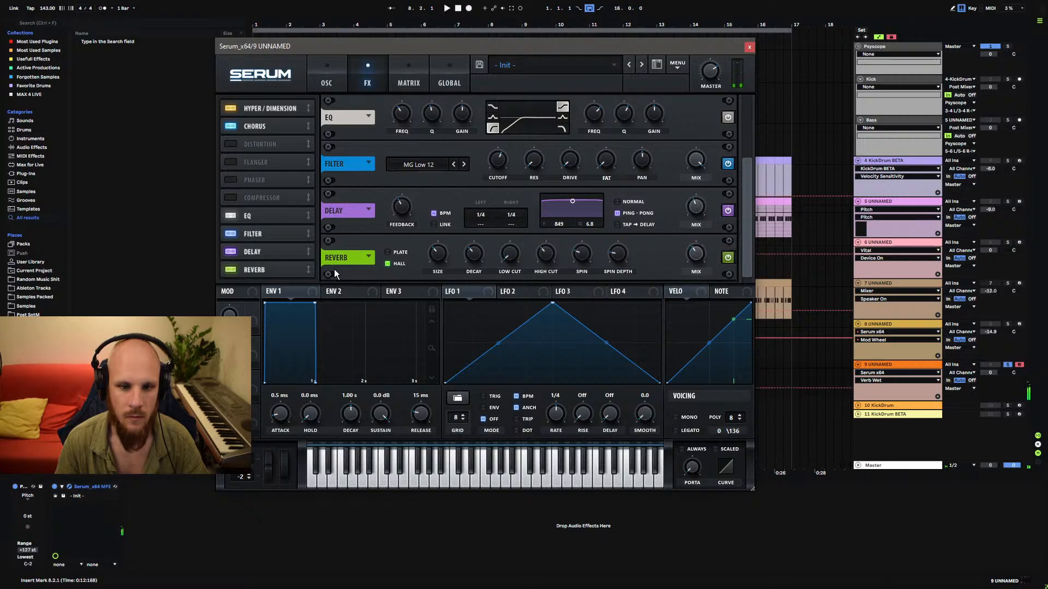
click(476, 251)
click(442, 258)
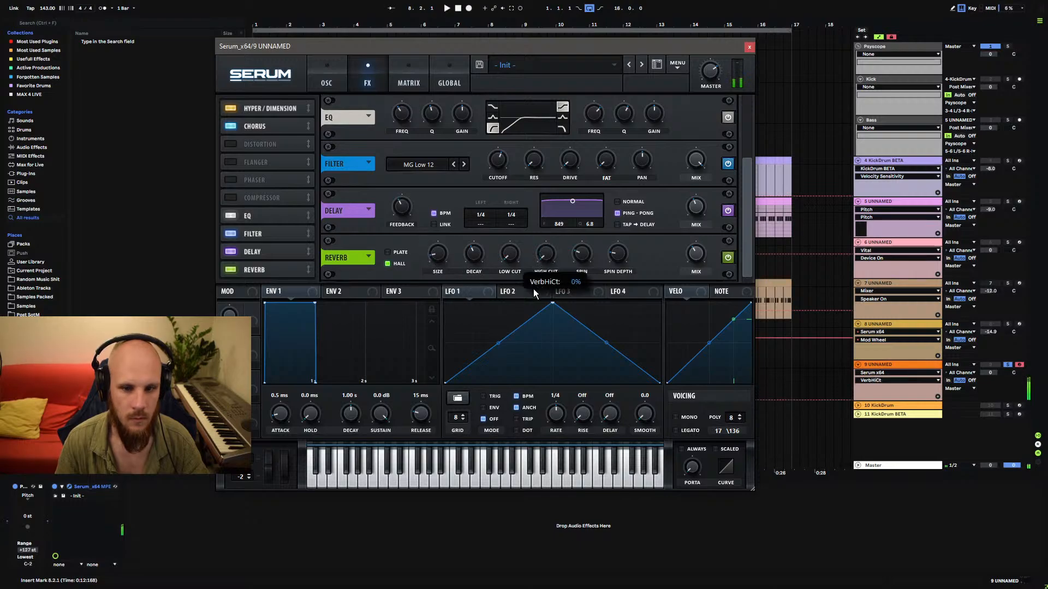
click(510, 253)
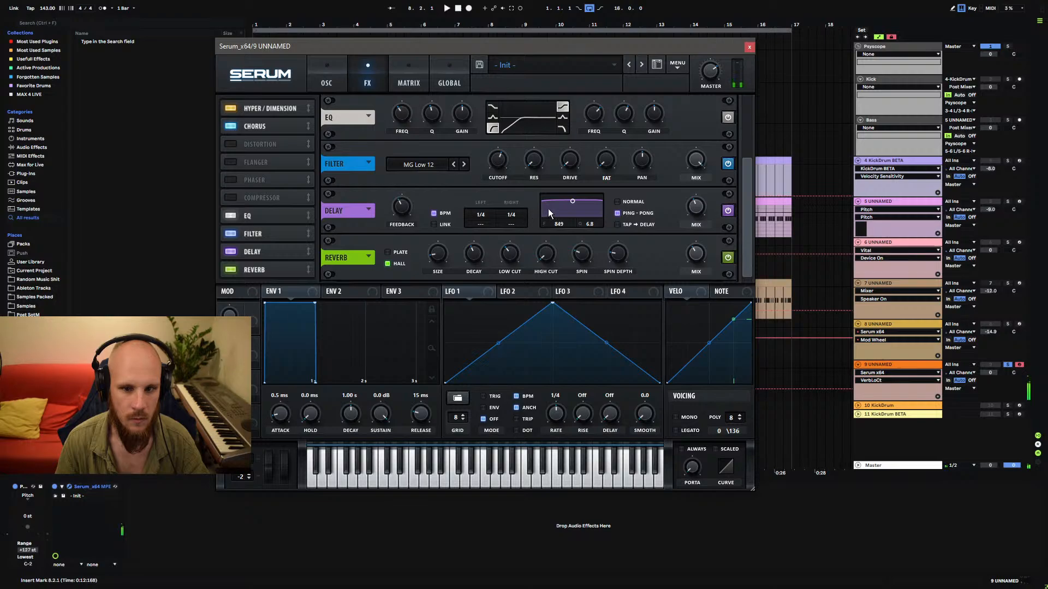
Raise the delay feedback, assign Macro 4 to the delay mix after zeroing it, and set the reverb mix to 0%.
click(403, 207)
click(697, 212)
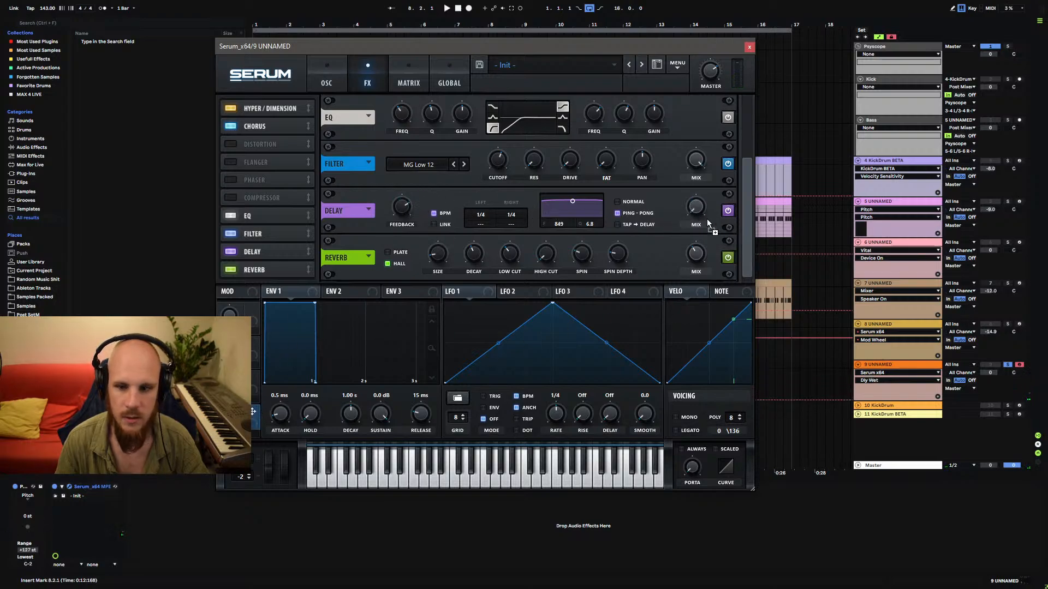
click(696, 252)
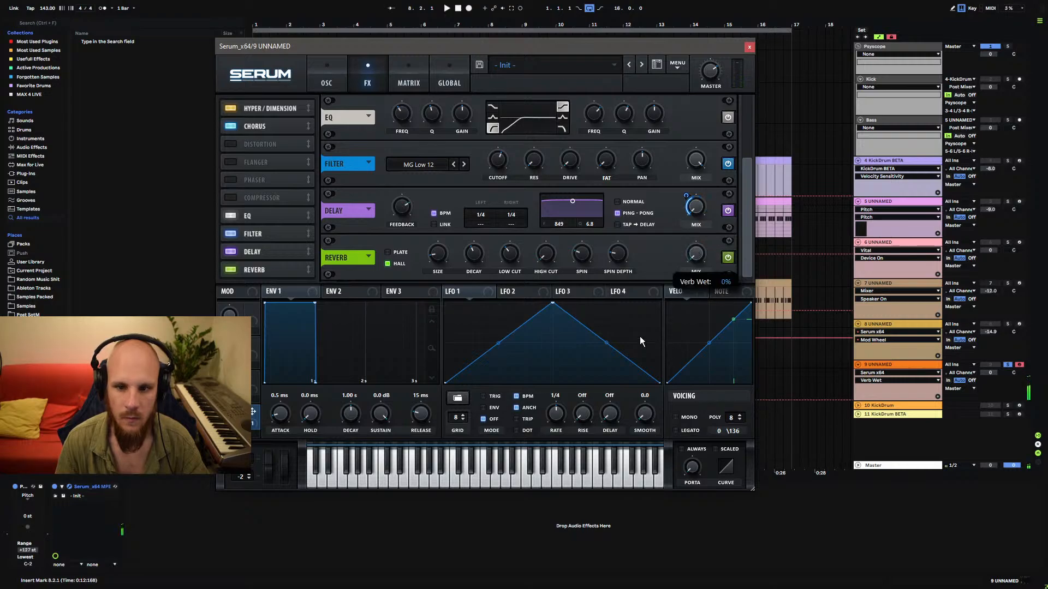
Clear oscillator A's high harmonics from about bin 90 to the end in the wavetable editor, and close the editor.
click(320, 80)
click(455, 150)
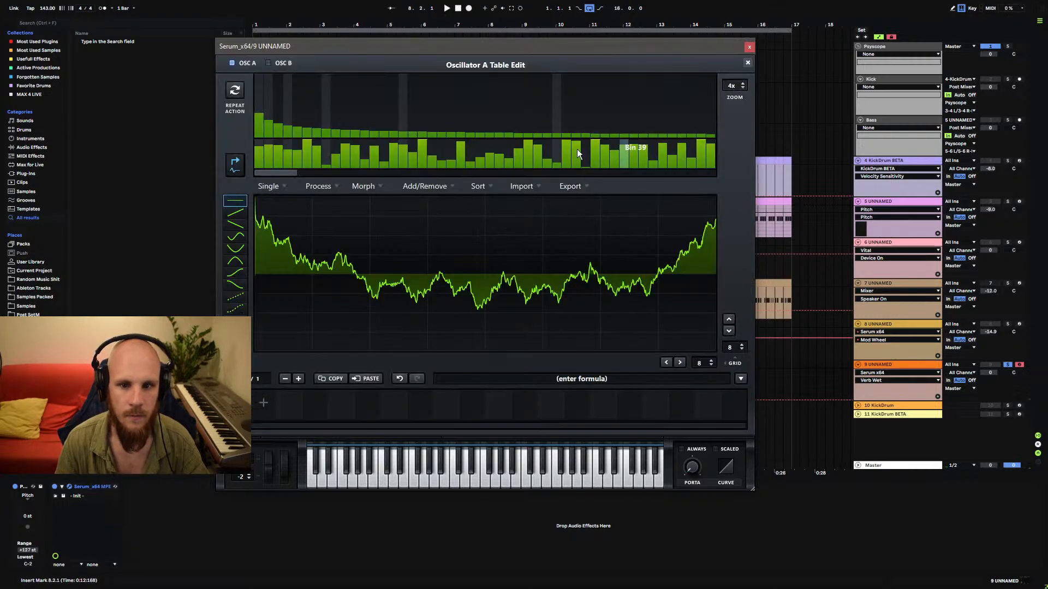
drag(281, 173, 346, 188)
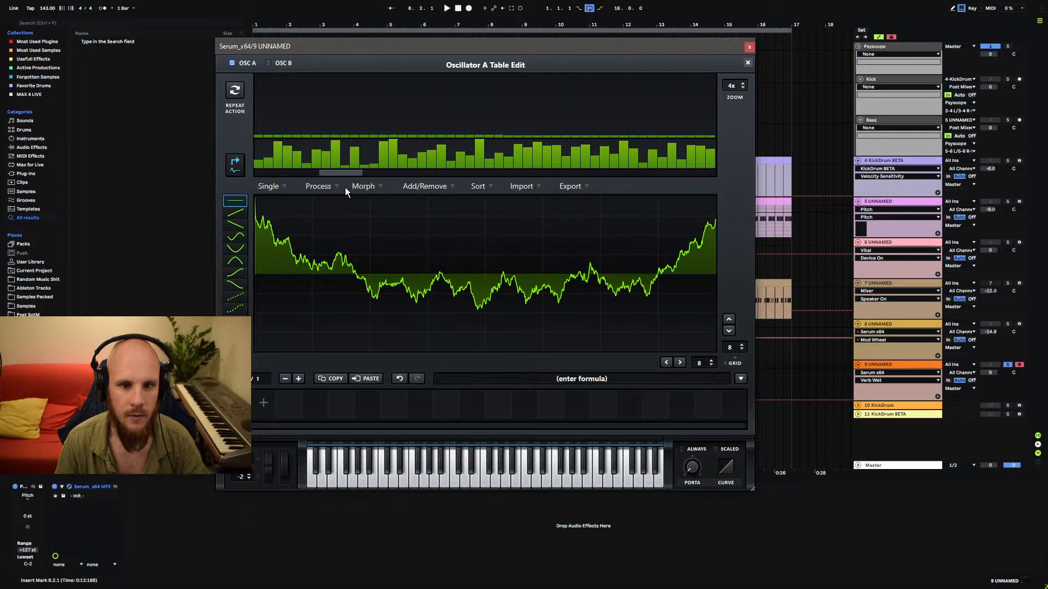
right_click(429, 127)
click(525, 169)
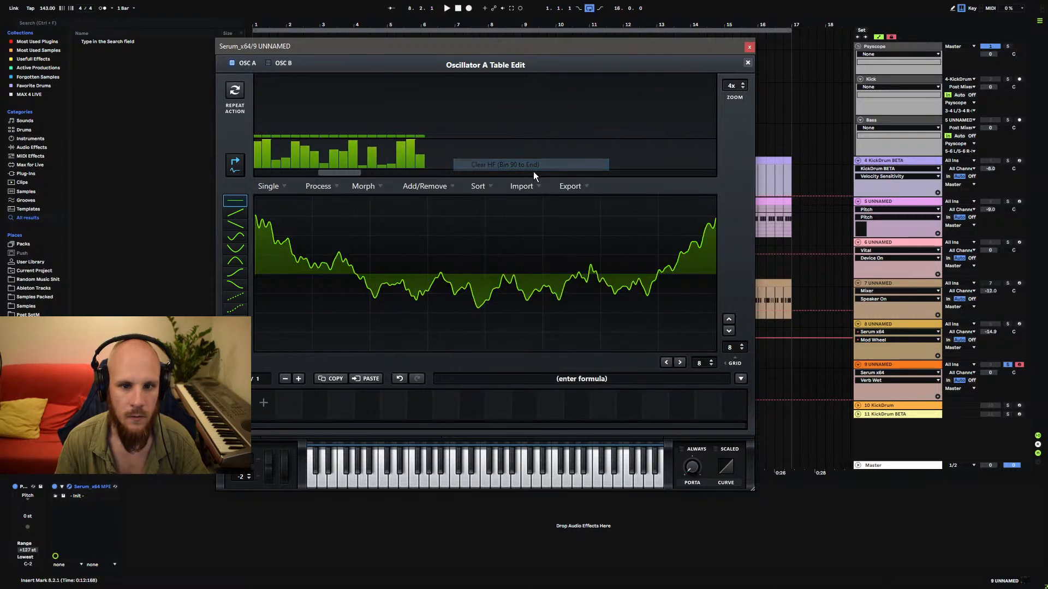
click(747, 62)
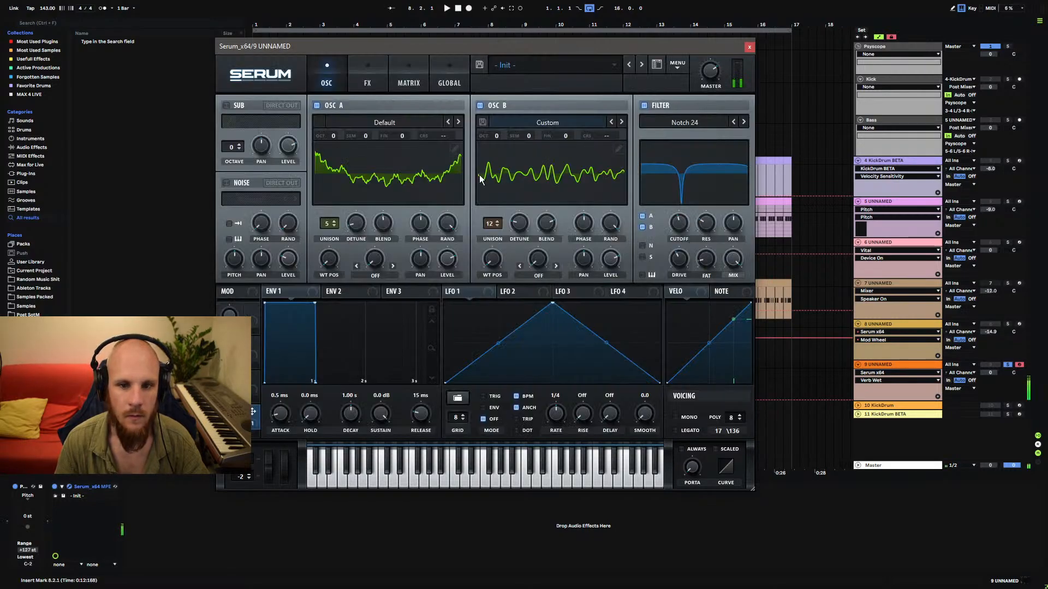
With oscillator B temporarily off, clear oscillator A's high harmonics from bin 64 to the end, and turn oscillator B back on.
click(480, 106)
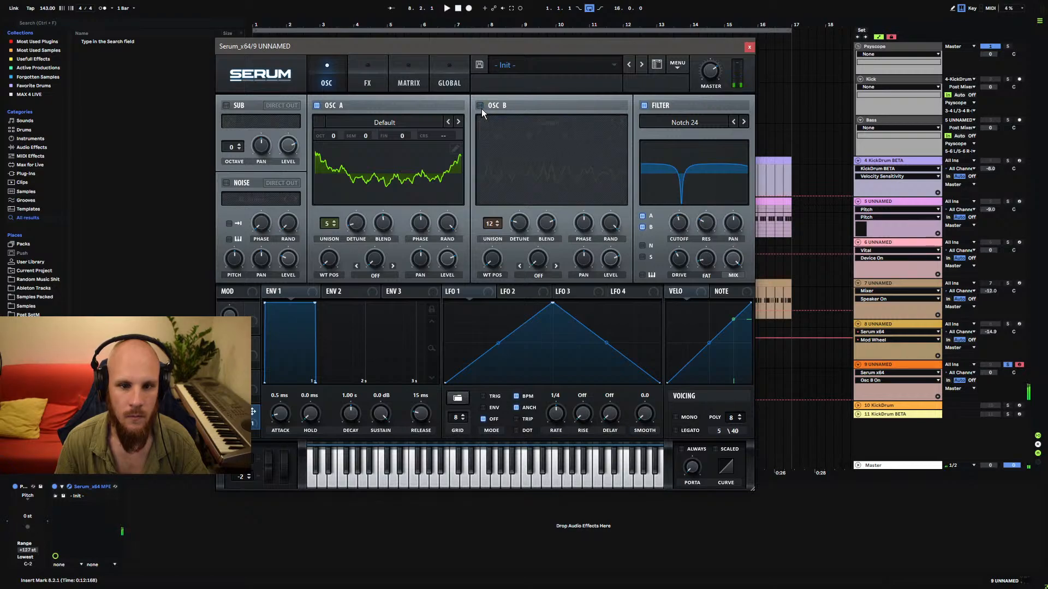
click(456, 148)
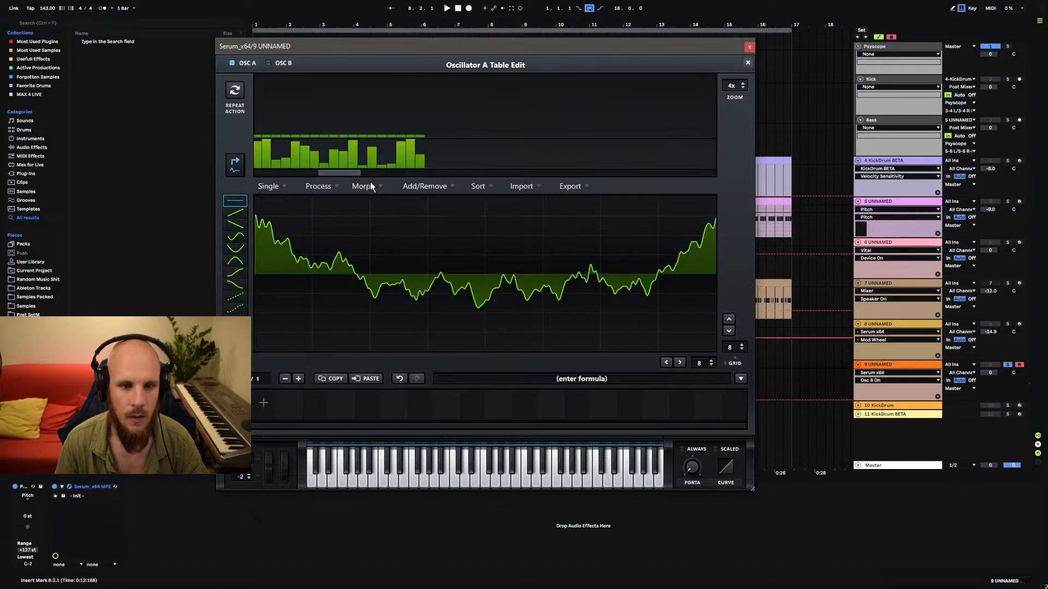
drag(343, 173, 316, 176)
right_click(498, 125)
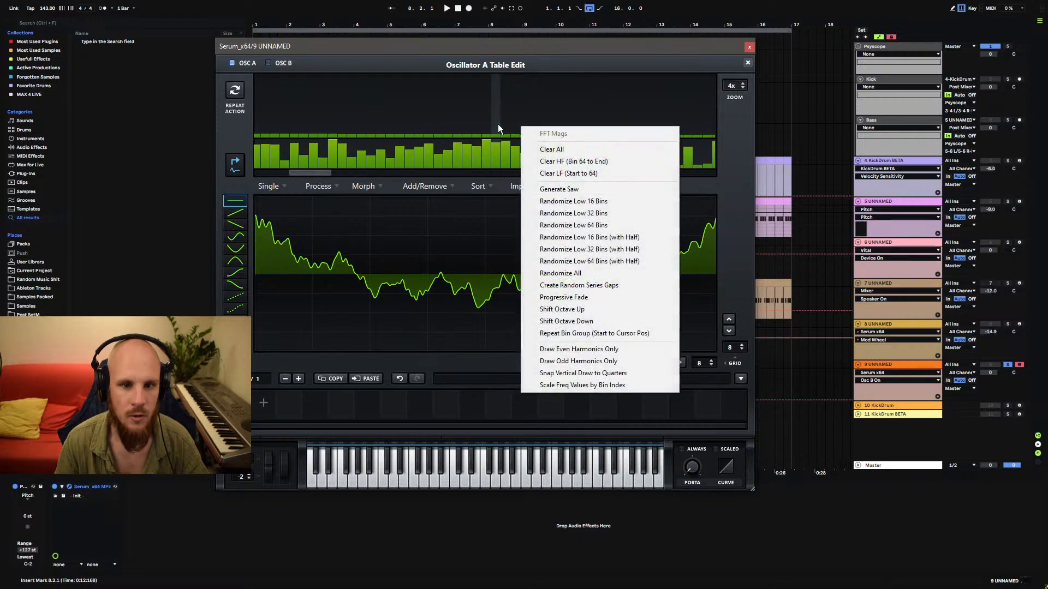
click(569, 161)
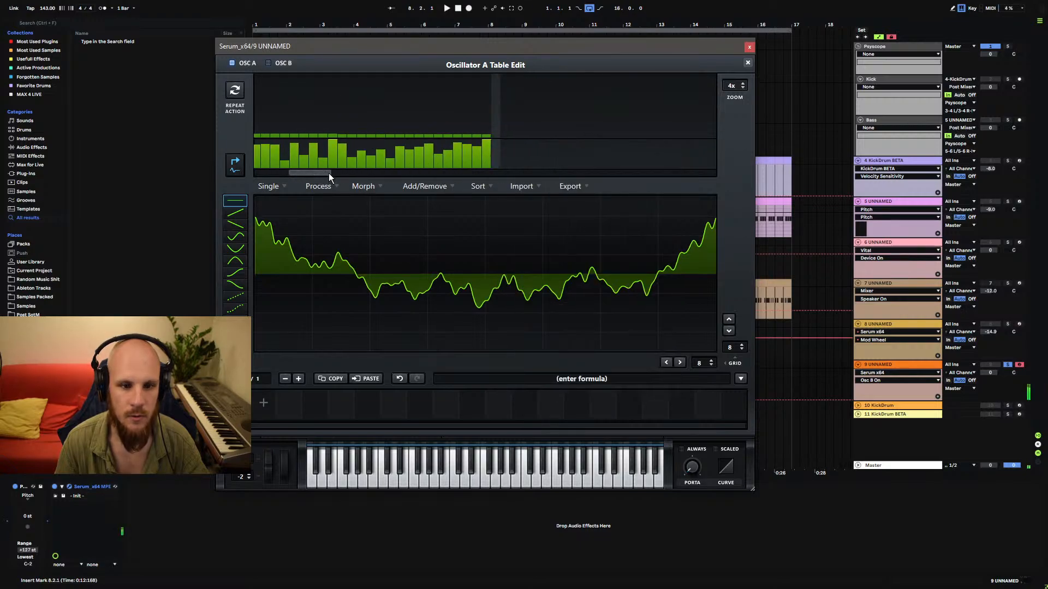
click(480, 105)
Assign Macro 4 to modulate the reverb mix.
click(368, 82)
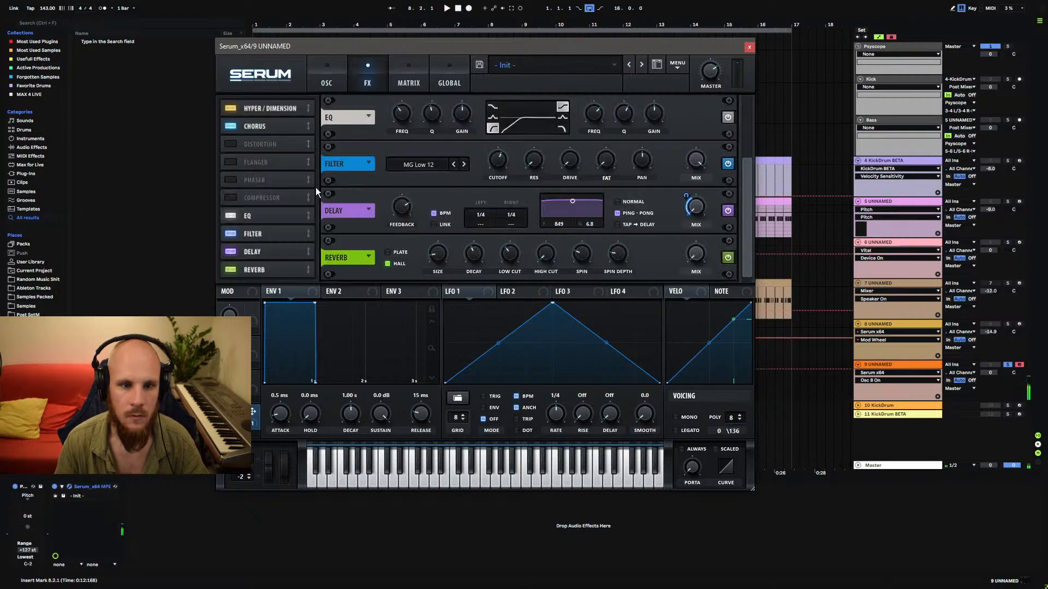
drag(253, 412, 679, 275)
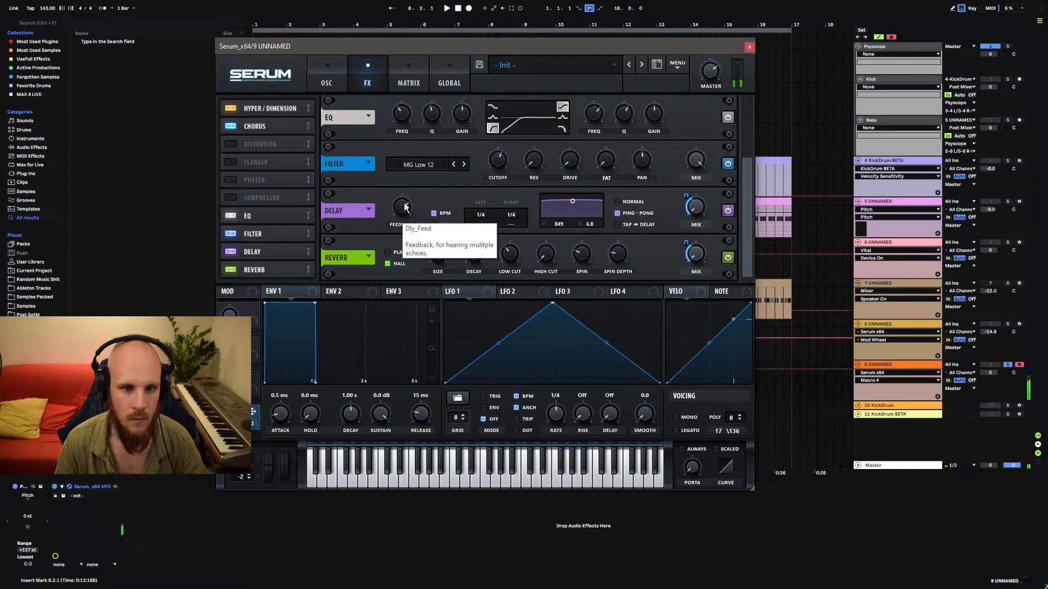
Sweep oscillator A's unison blend down to 0 and readjust it.
click(326, 83)
click(394, 226)
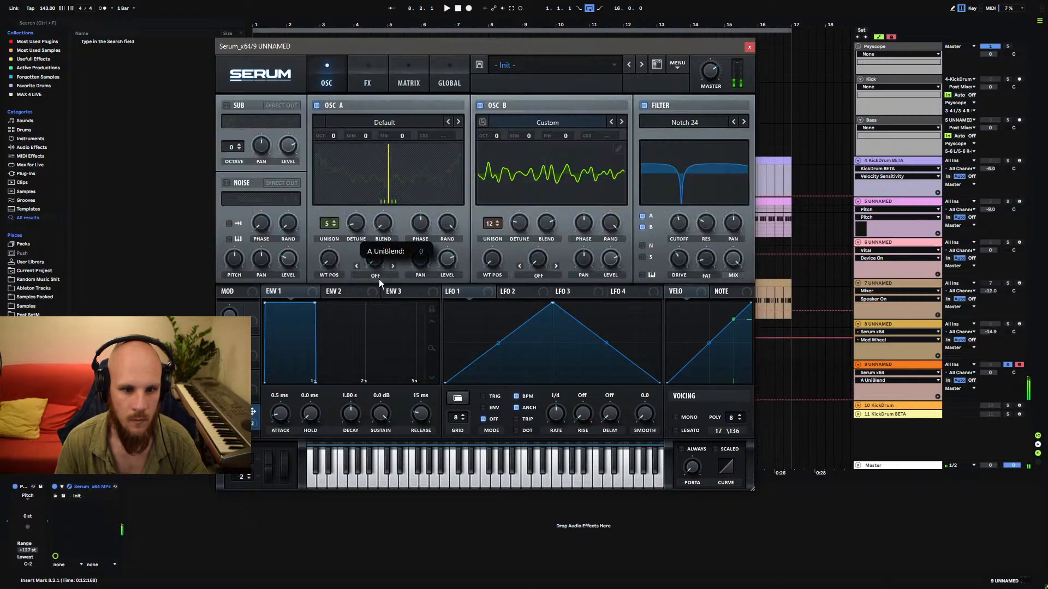
drag(392, 238, 392, 238)
Clear oscillator A's high harmonics from bin 32 to the end in the wavetable editor, and close the editor.
click(455, 149)
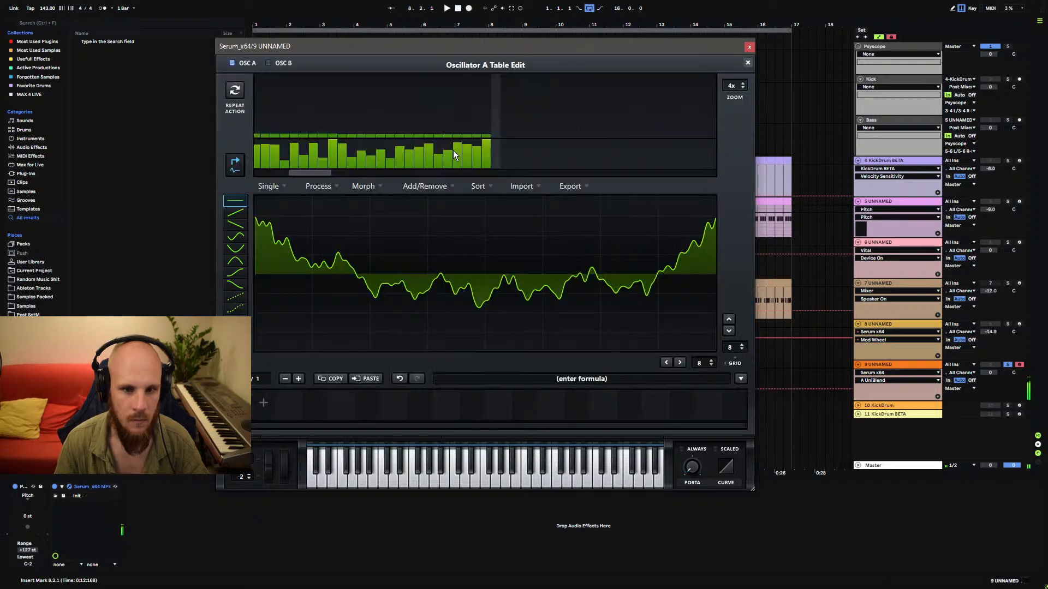
drag(309, 173, 294, 172)
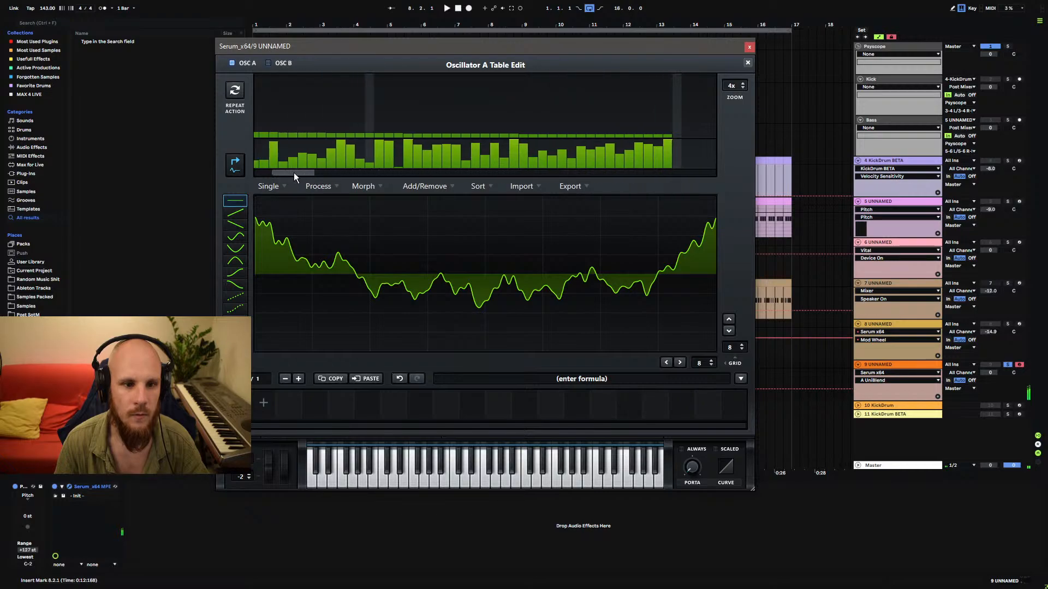
right_click(371, 133)
click(460, 169)
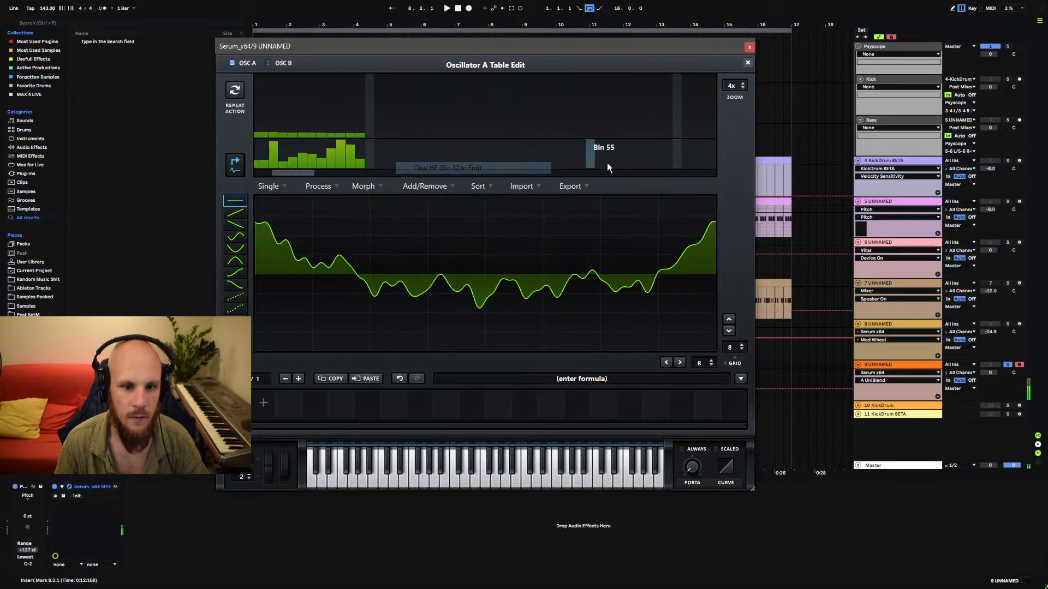
click(747, 63)
Fine-tune oscillator A's unison blend and detune.
drag(361, 226, 399, 219)
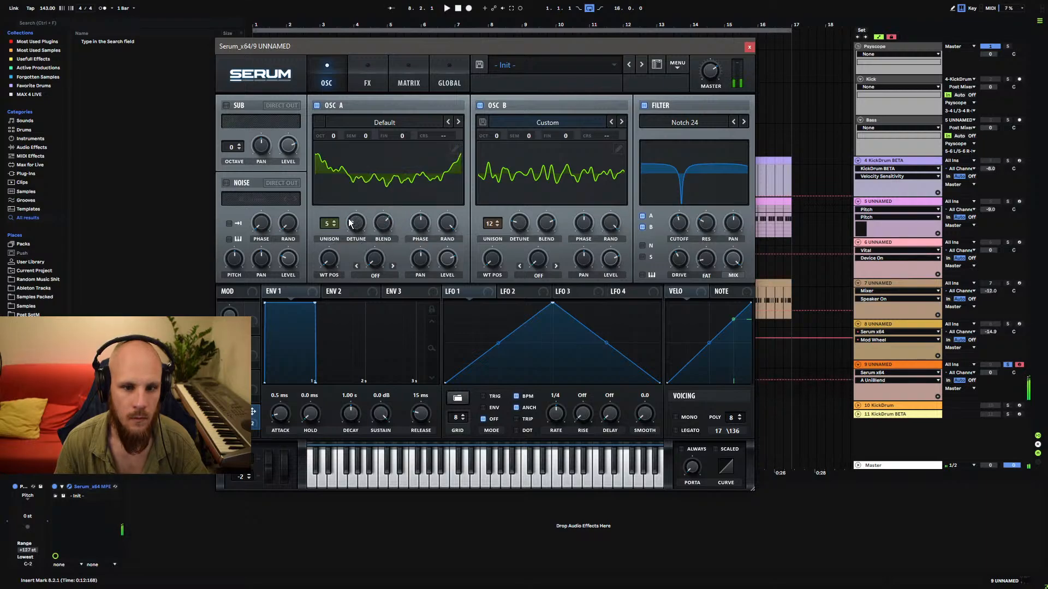
drag(355, 226, 355, 224)
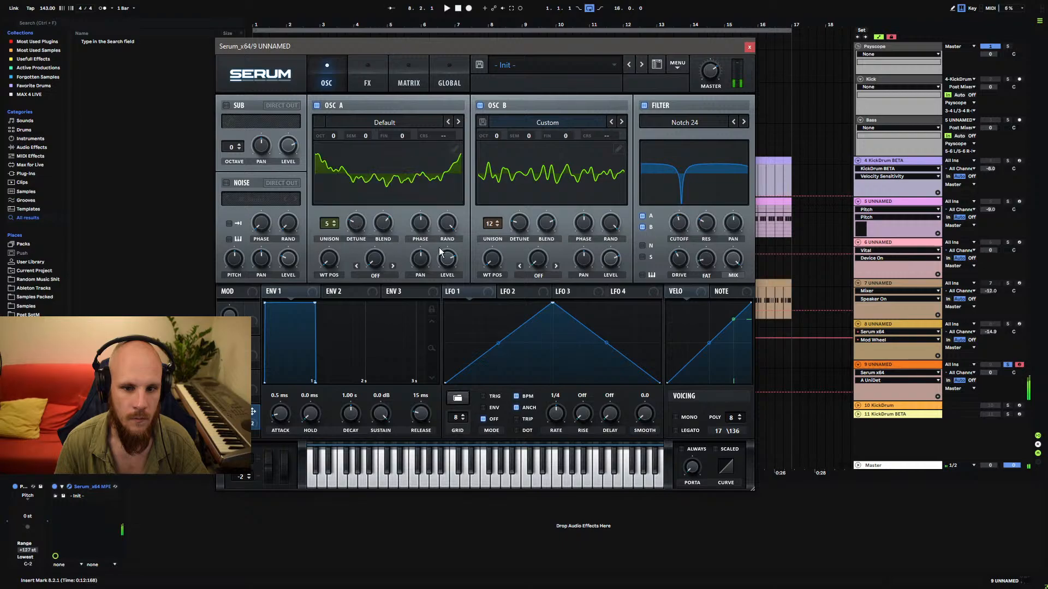
Rename Macro 4 to AMBIENCE.
click(379, 77)
drag(229, 418, 218, 555)
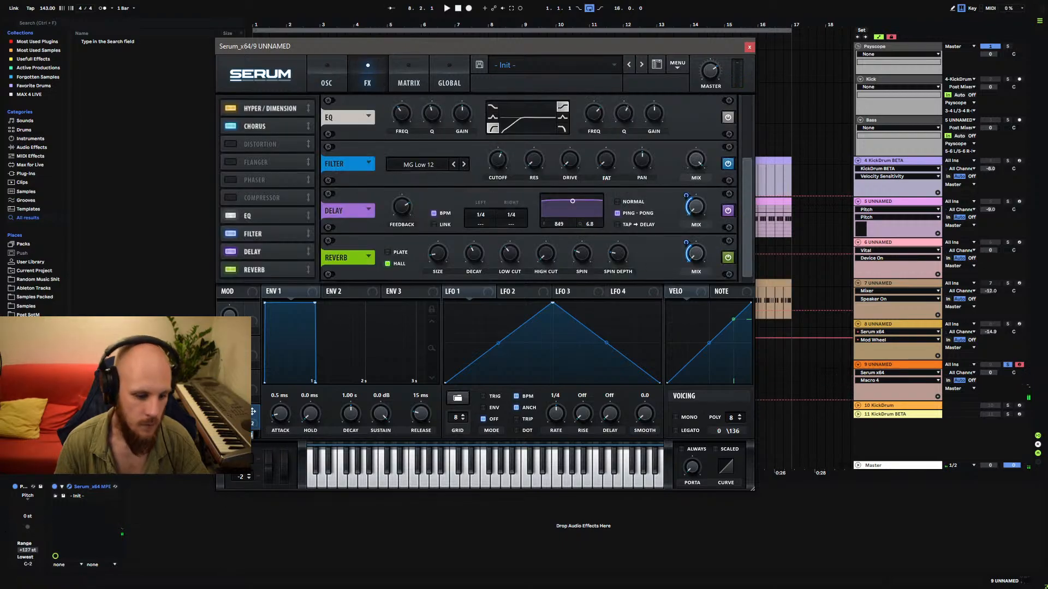
text(AMBIENCE)
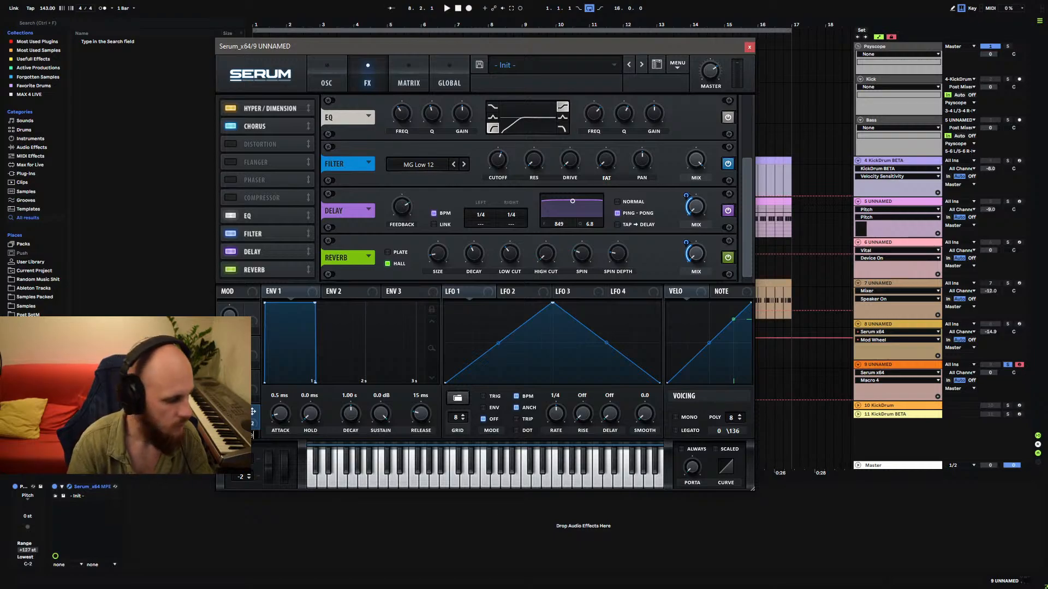
key(Return)
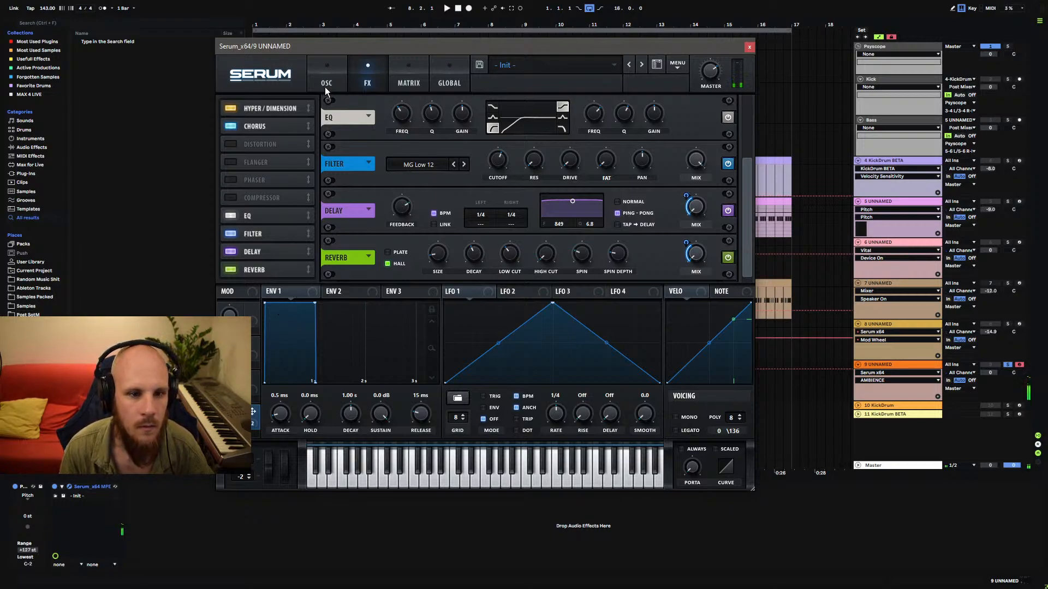
Enable the distortion effect at the start of the effects chain and raise its drive.
click(232, 145)
drag(274, 145, 291, 104)
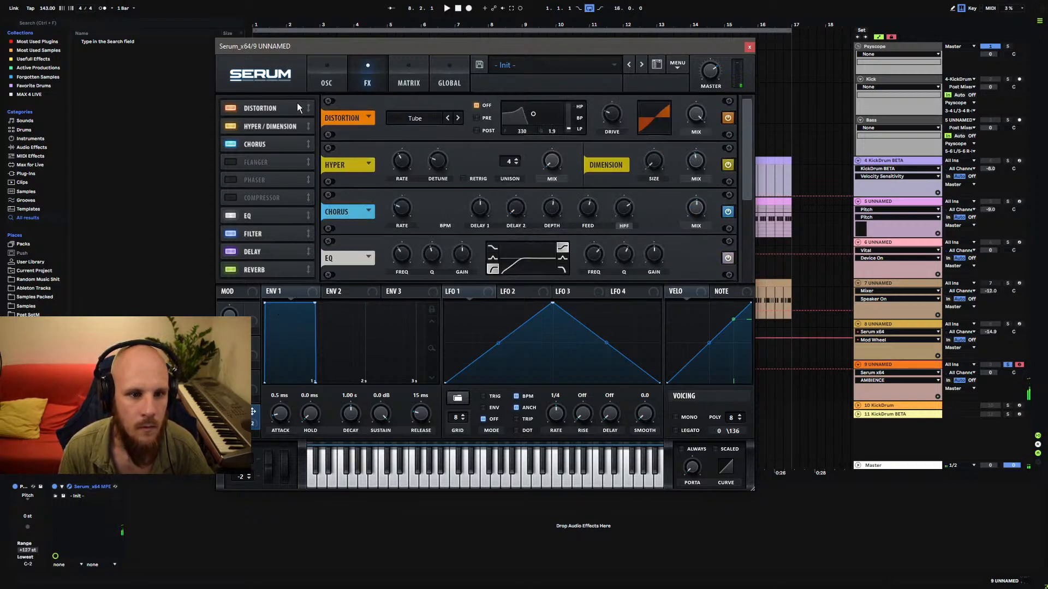
drag(612, 114, 626, 93)
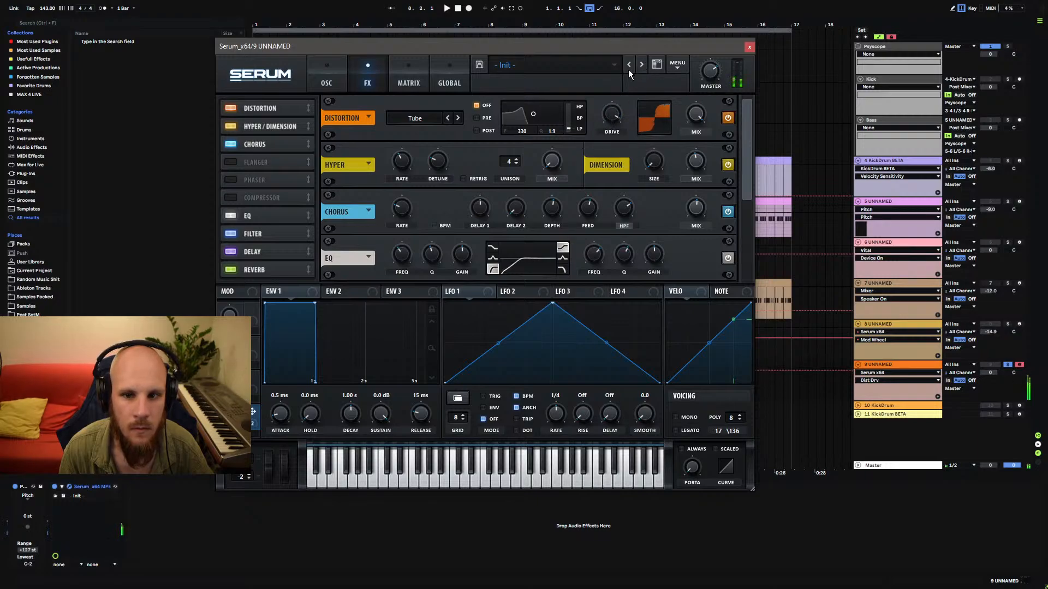
Try the Rectify distortion type and settle on Asym.
click(408, 119)
click(426, 250)
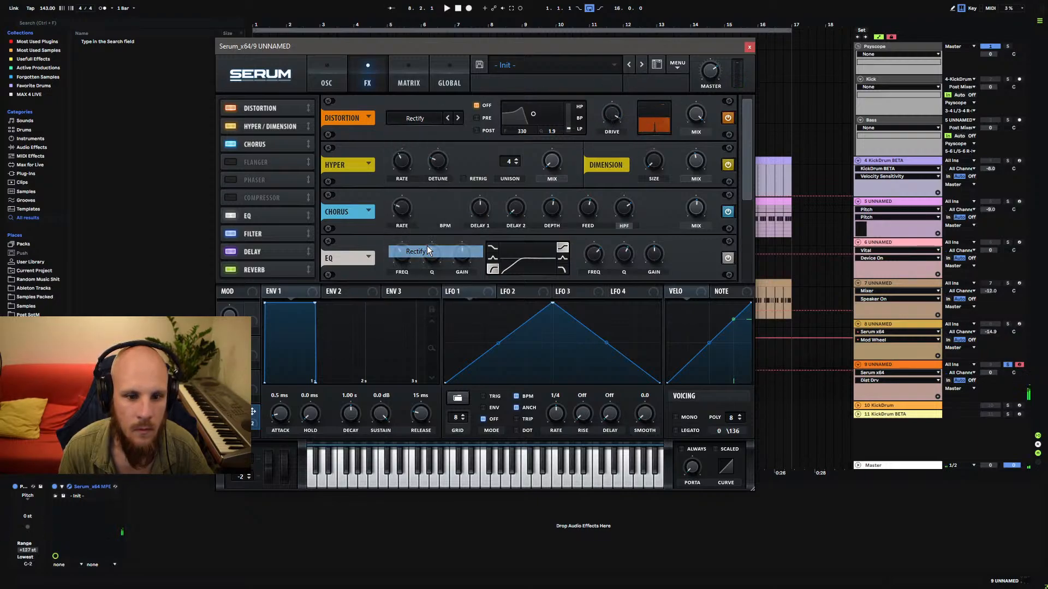
click(422, 119)
click(426, 239)
Lower the distortion's mix and drive, assign Macro 2 to modulate both, and name the macro GRITT.
drag(691, 116, 624, 281)
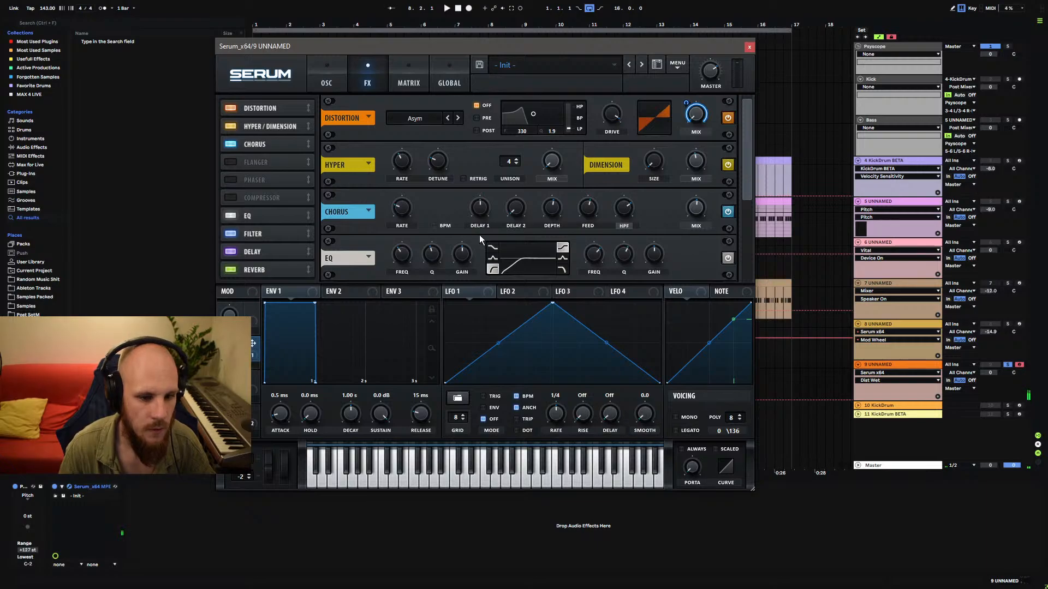
drag(611, 115, 599, 163)
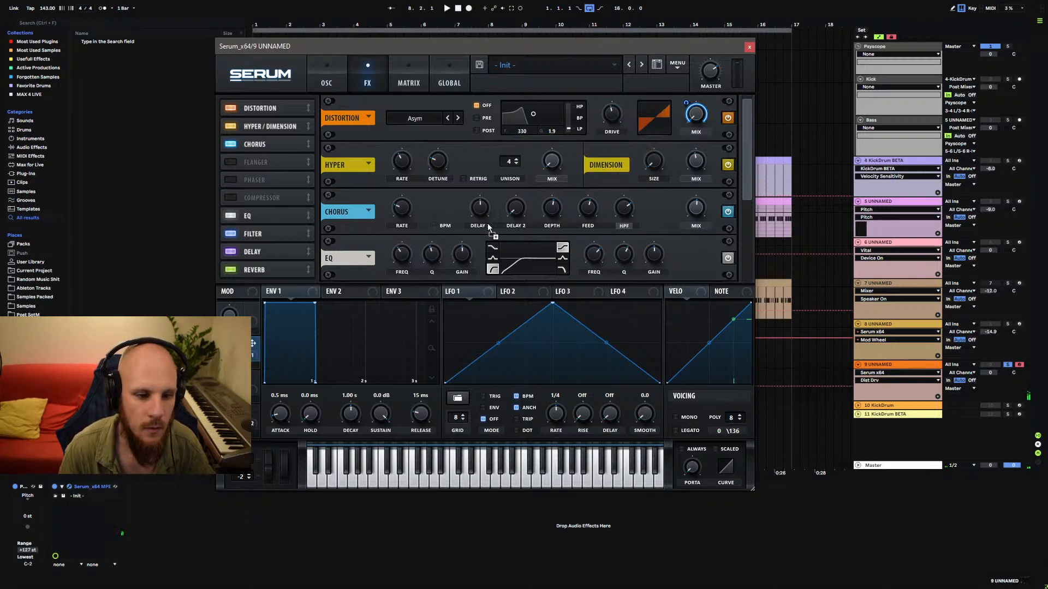
drag(609, 118, 611, 116)
drag(234, 351, 253, 253)
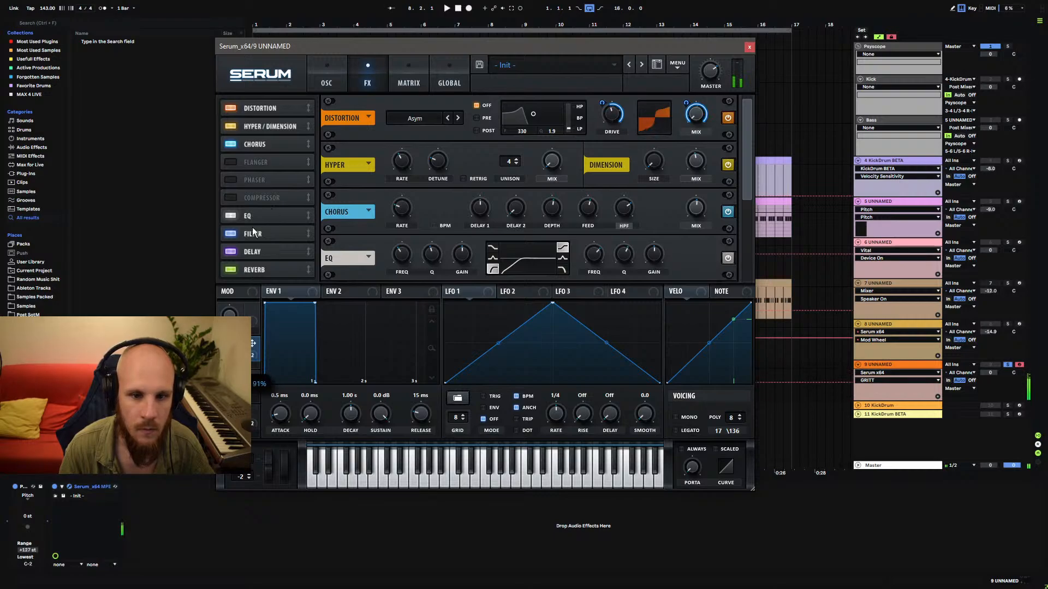
Shape Env 1 with a 2.90 s attack on a slow-rising concave curve and a 4.08 s release.
click(323, 88)
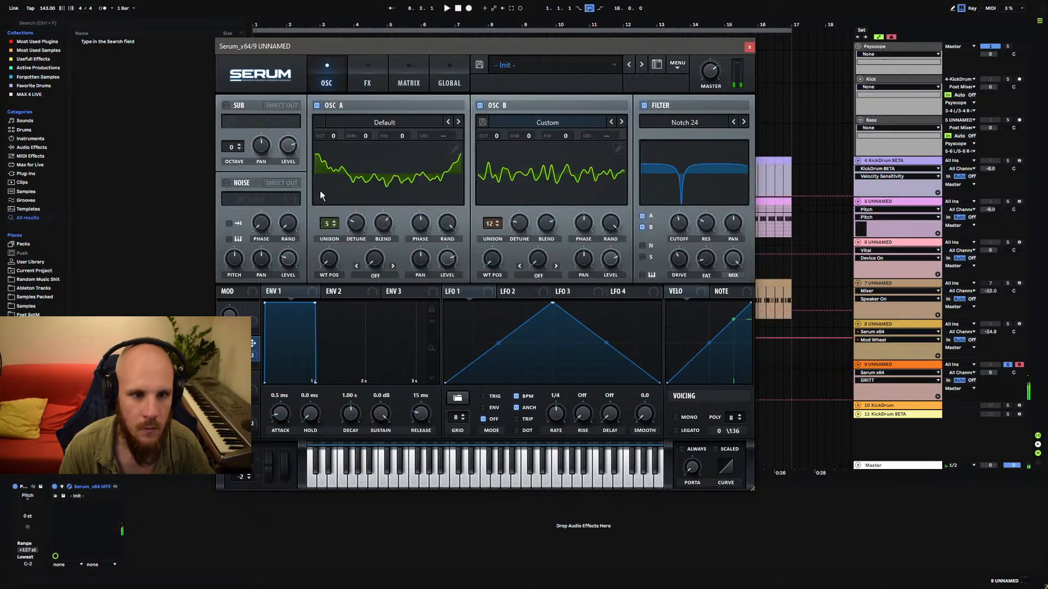
drag(281, 417, 307, 383)
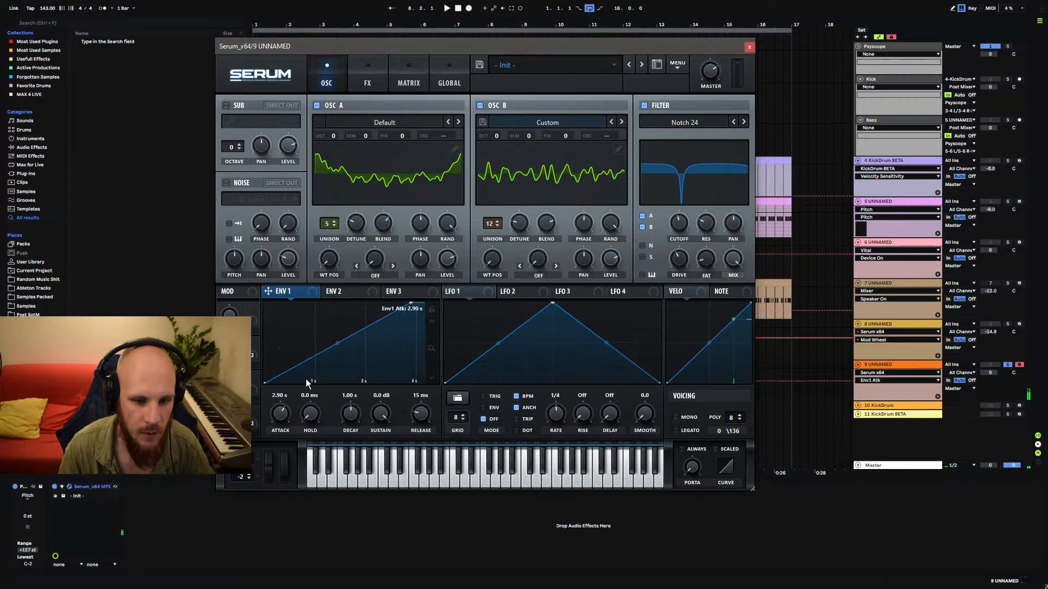
drag(337, 343, 335, 351)
drag(421, 413, 438, 379)
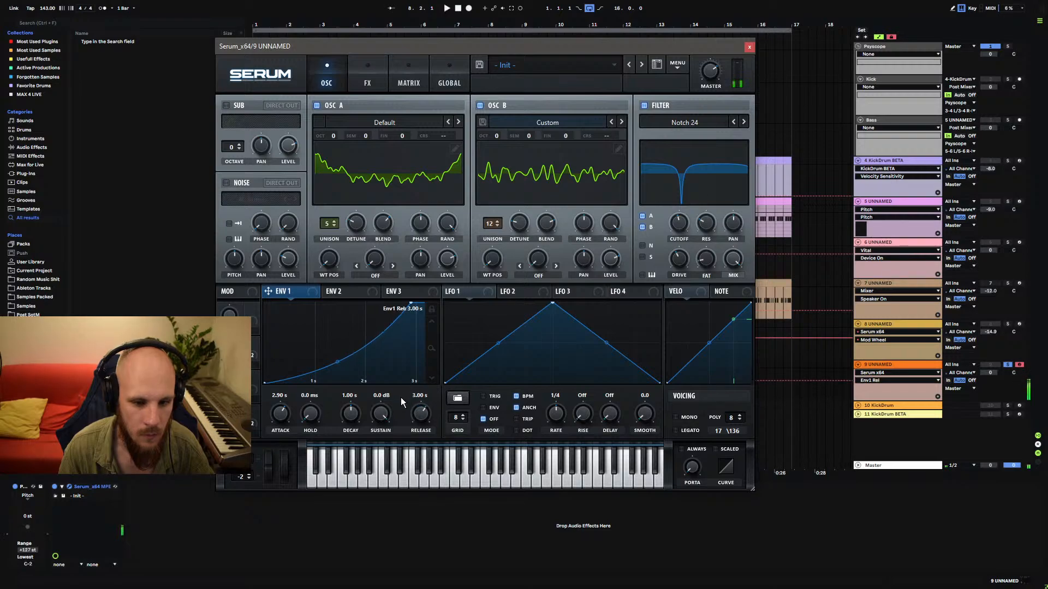
drag(424, 421, 427, 418)
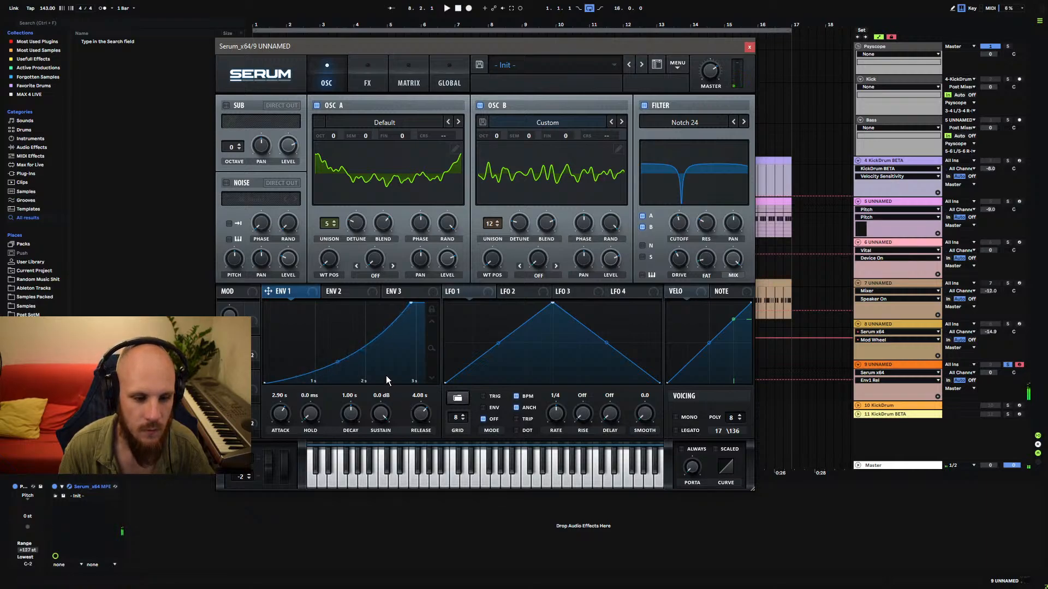
Audition the sound with test notes and set oscillator B's level to 81%.
key(a)
key(a)
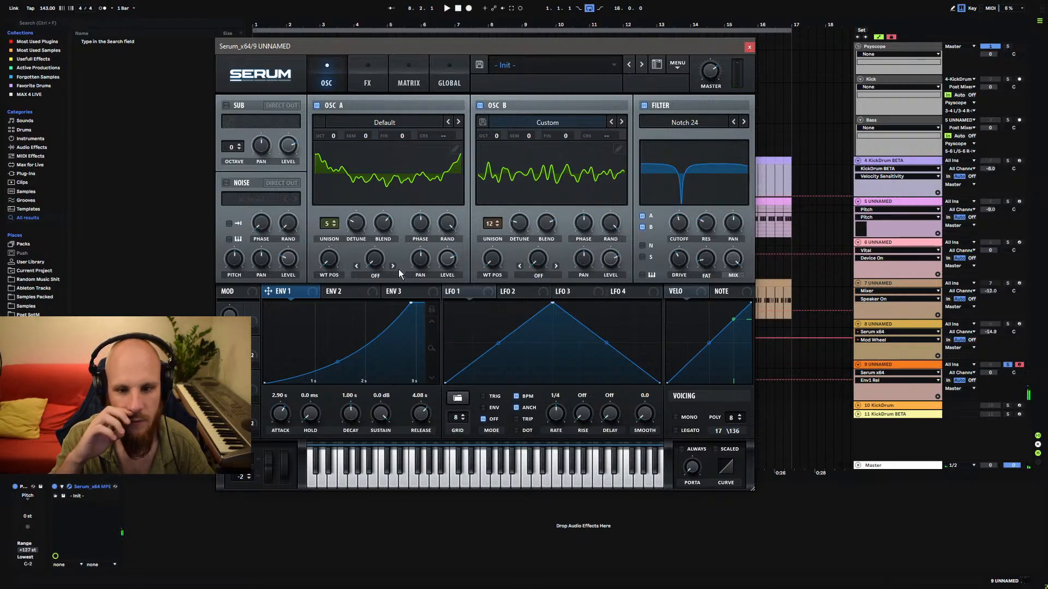
key(a)
click(612, 258)
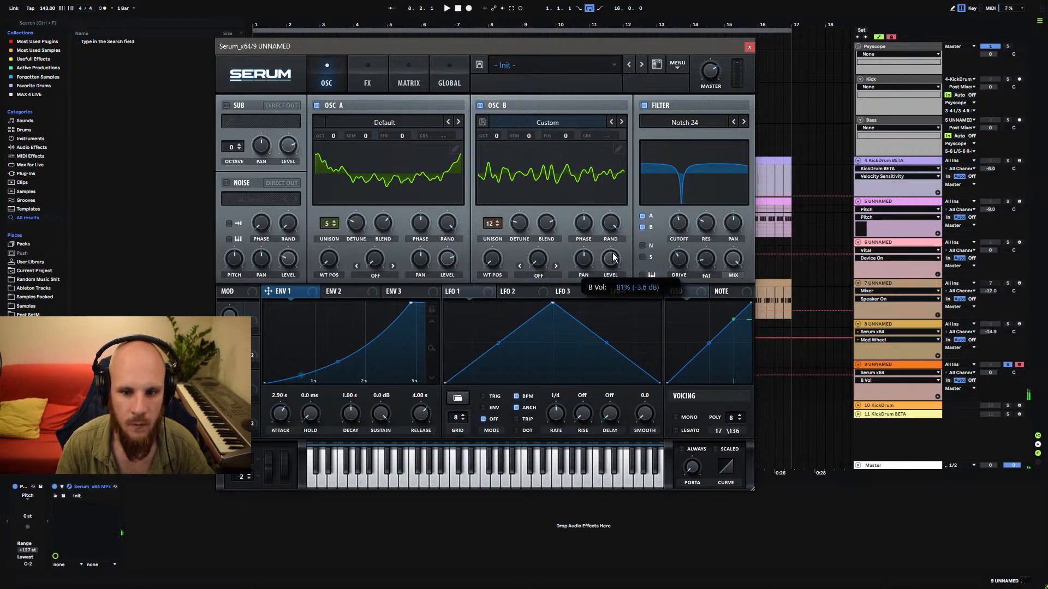
Assign LFO 1 to modulate the notch filter's cutoff and set the LFO rate to 2 bar.
drag(707, 225, 680, 246)
drag(453, 291, 679, 224)
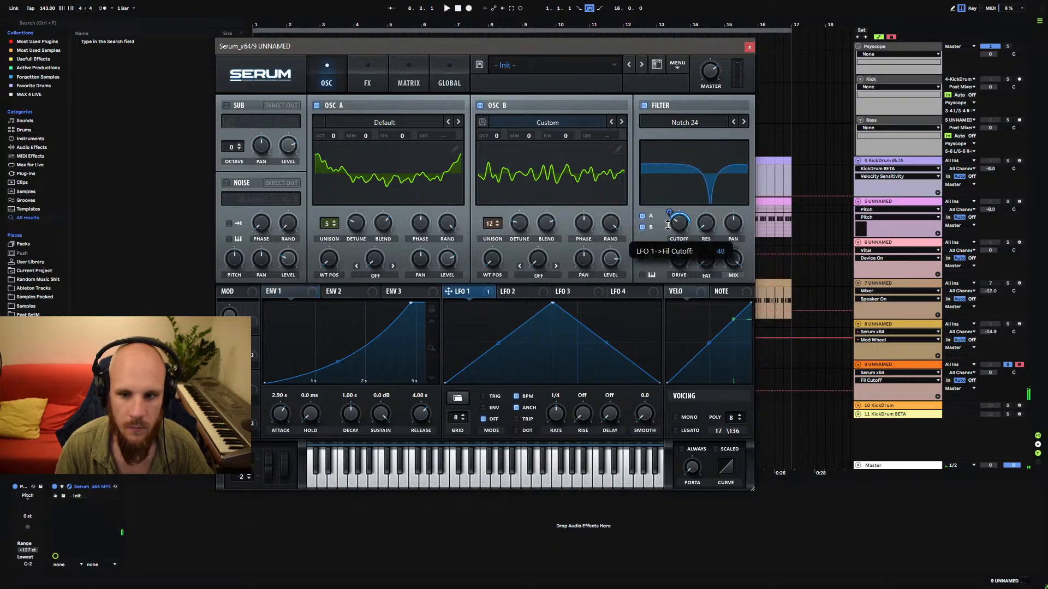
drag(564, 403, 553, 434)
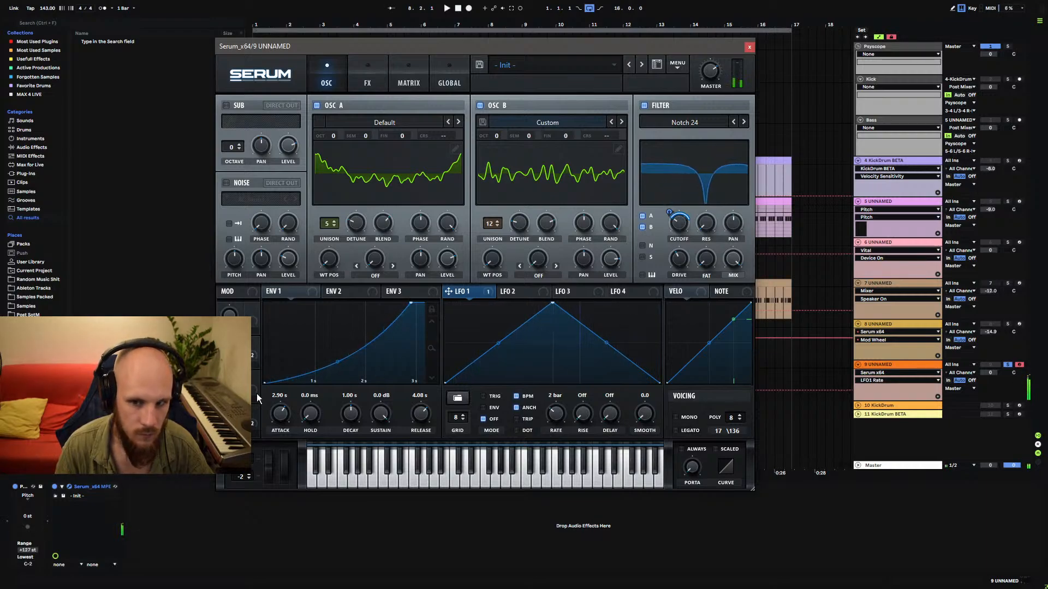
key(z)
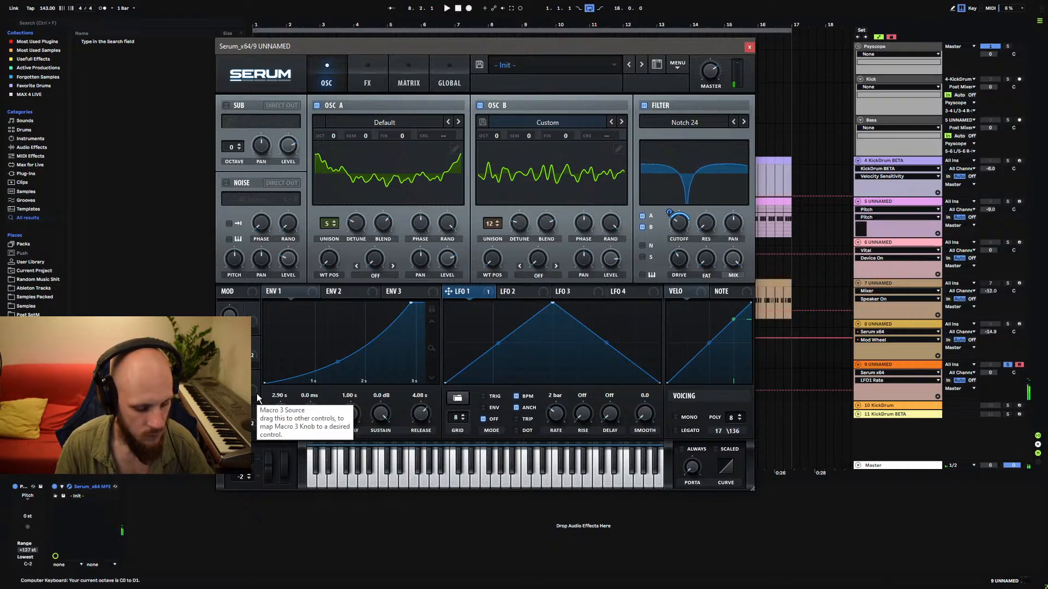
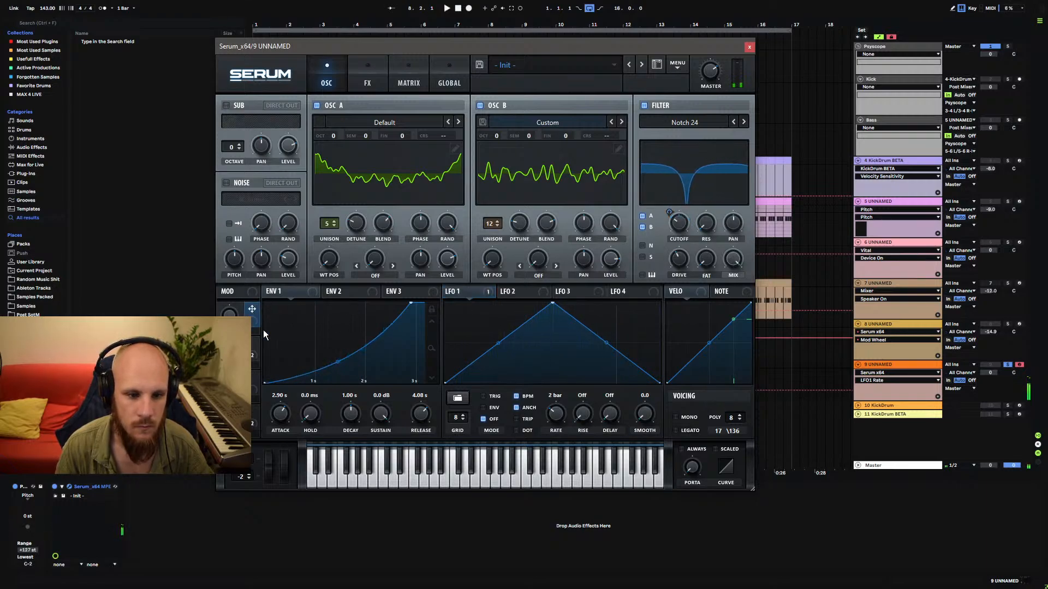
Set Mod Wheel as the aux source of the LFO 1 to Fil Cutoff modulation, with the inverted mod option.
click(448, 79)
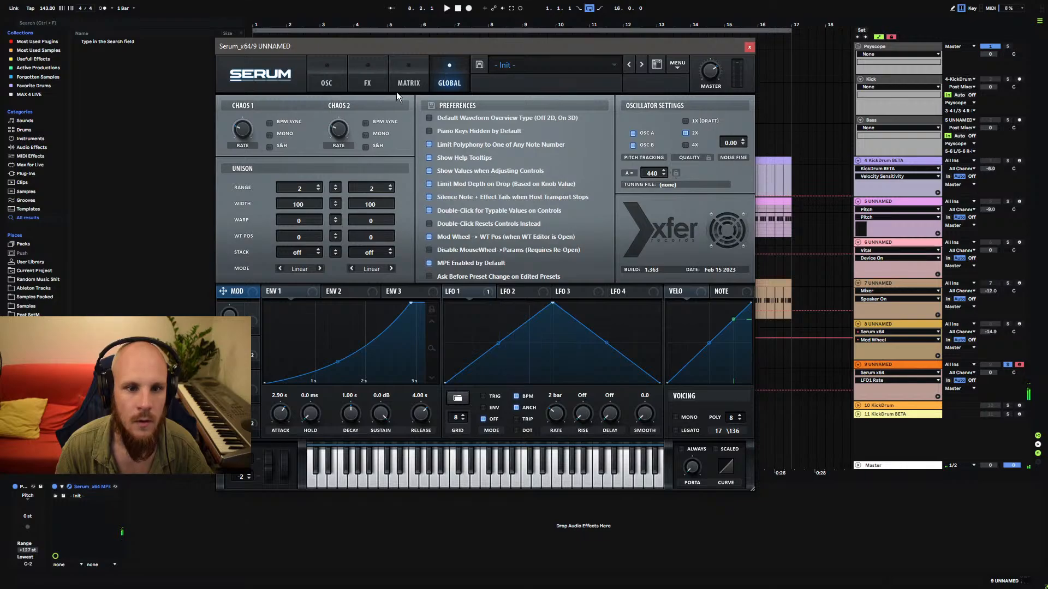
click(403, 83)
click(590, 213)
click(627, 174)
click(550, 203)
click(555, 229)
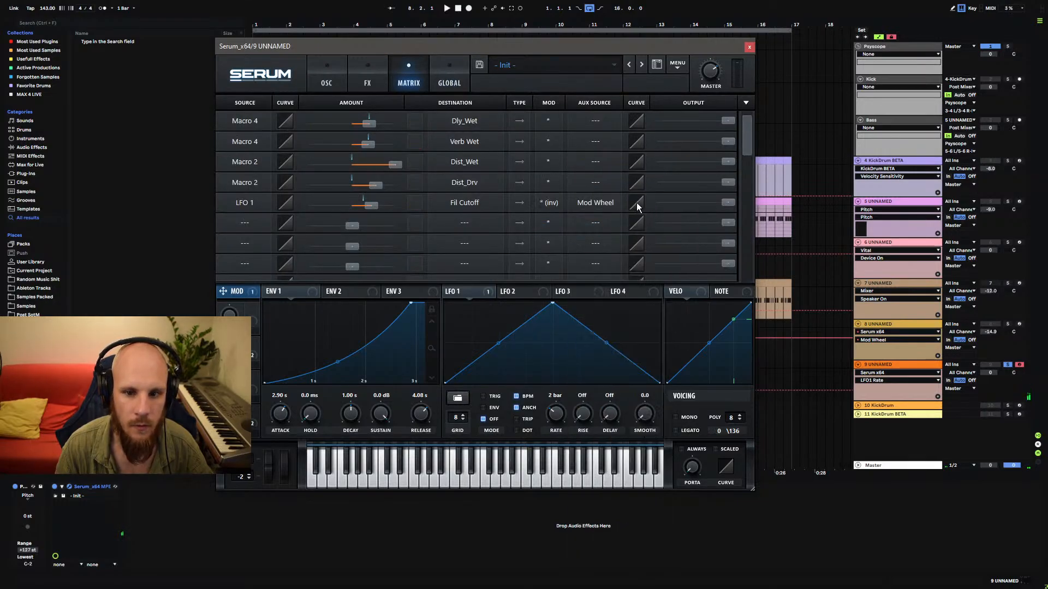
Add a Mod Wheel to Fil Cutoff modulation with an amount of 45 and test it by sweeping the mod wheel.
click(245, 224)
click(271, 178)
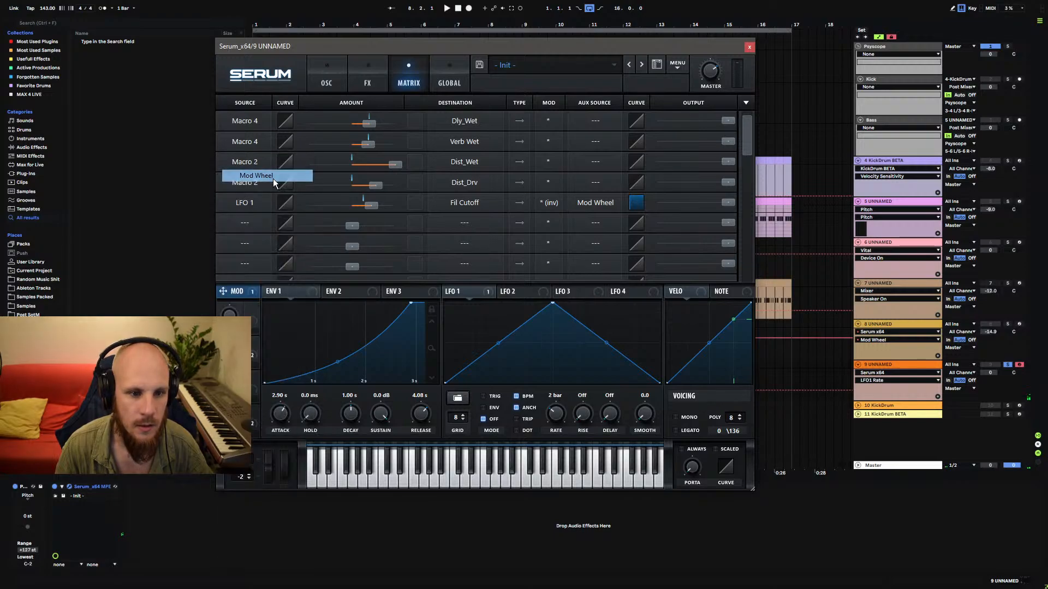
drag(356, 223, 374, 228)
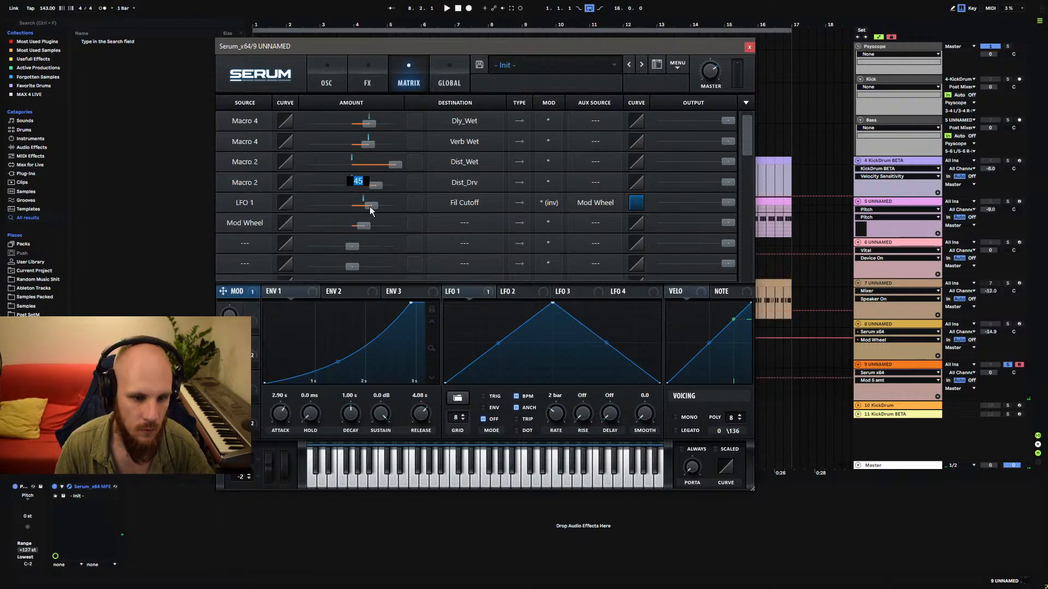
drag(365, 224, 374, 224)
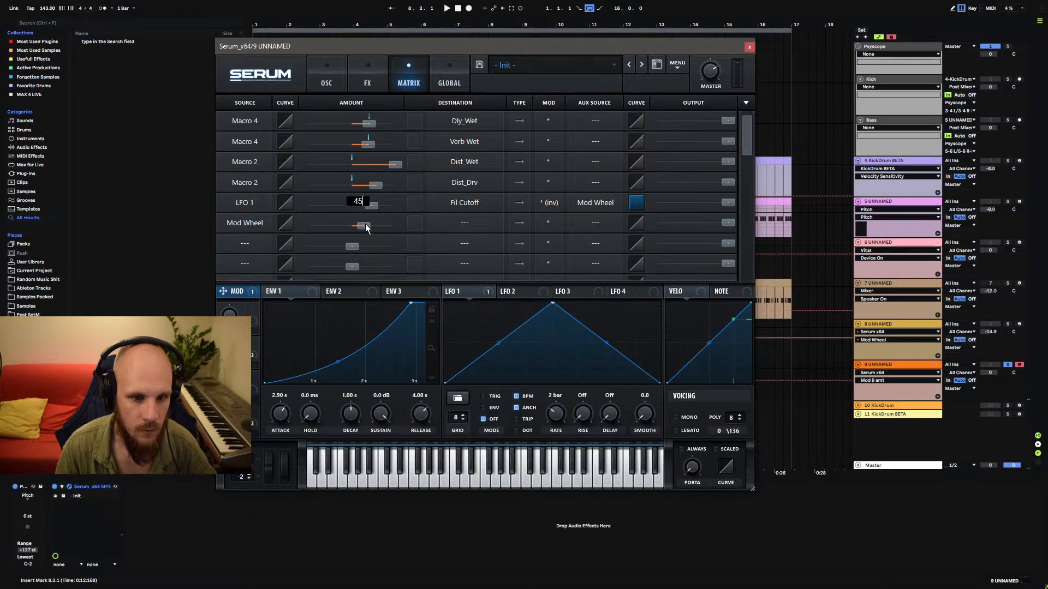
click(453, 225)
mouse_move(469, 297)
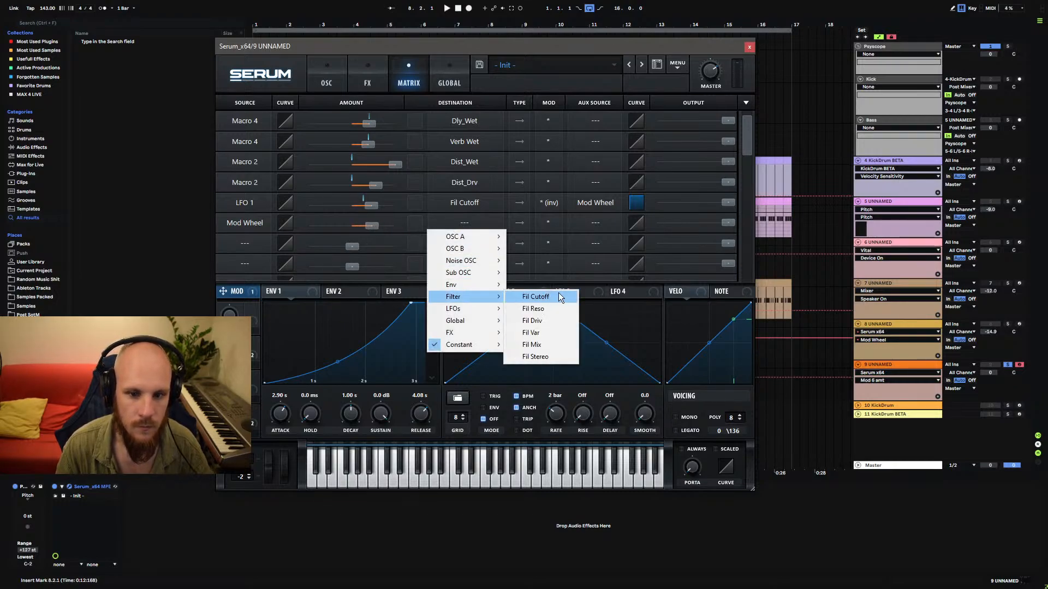
click(560, 296)
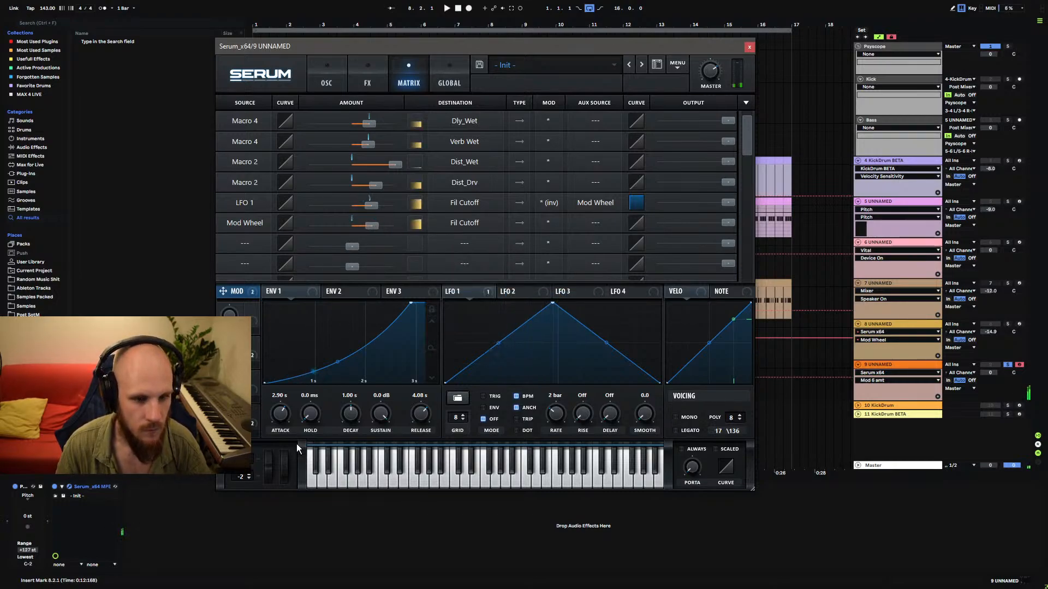
drag(286, 466, 289, 408)
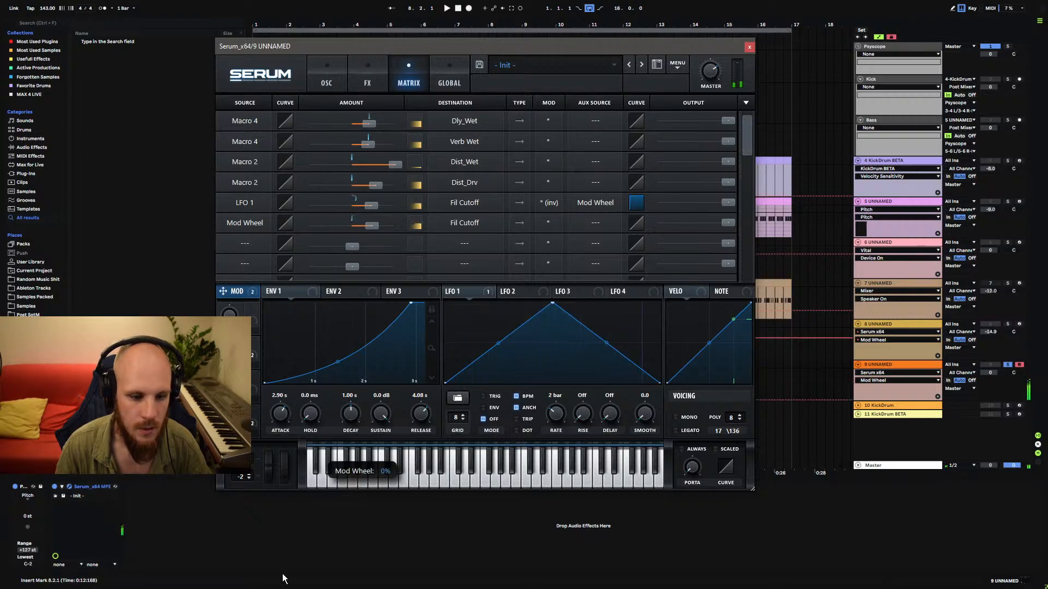
Enable the sub oscillator with the triangle waveform.
click(328, 83)
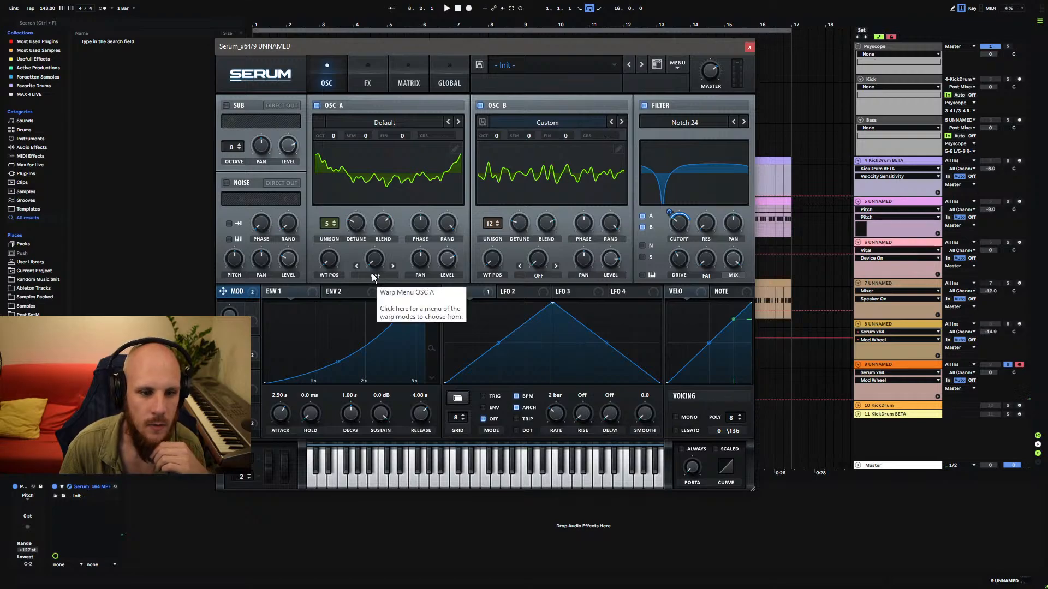
click(226, 105)
click(255, 122)
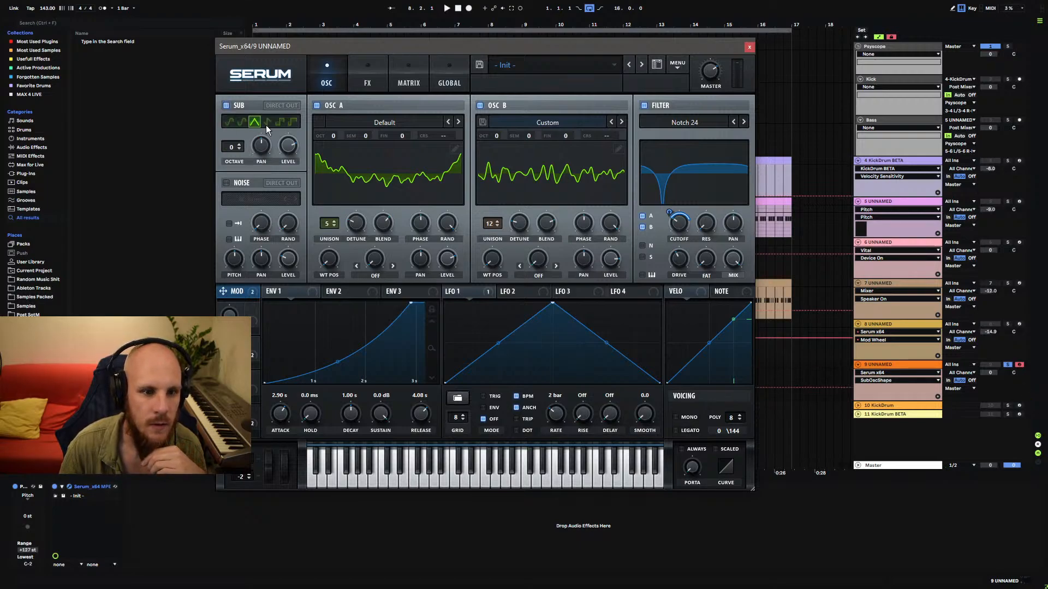
Set oscillator A's warp mode to Remap 1, shape its remap curve into a centred triangle, and adjust the warp amount.
click(351, 274)
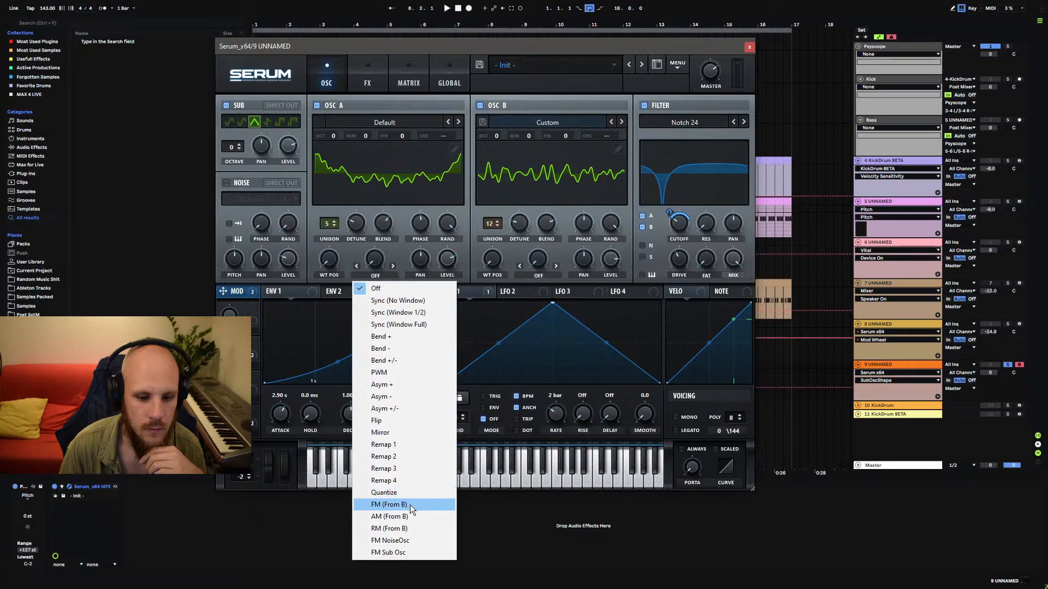
click(399, 444)
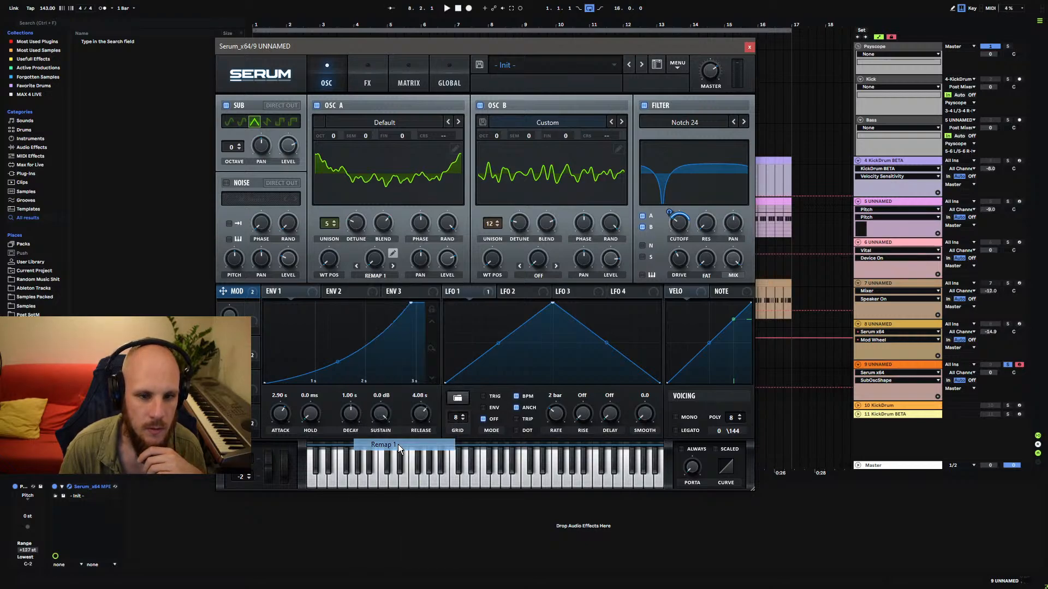
click(393, 253)
drag(597, 129, 614, 75)
drag(738, 78, 743, 224)
drag(374, 260, 379, 234)
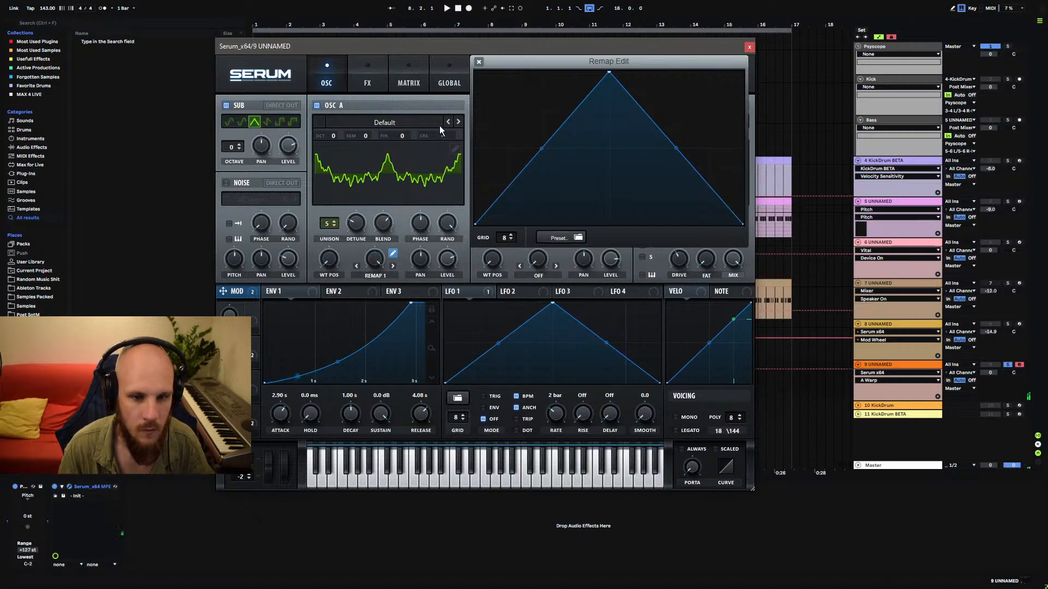
click(479, 63)
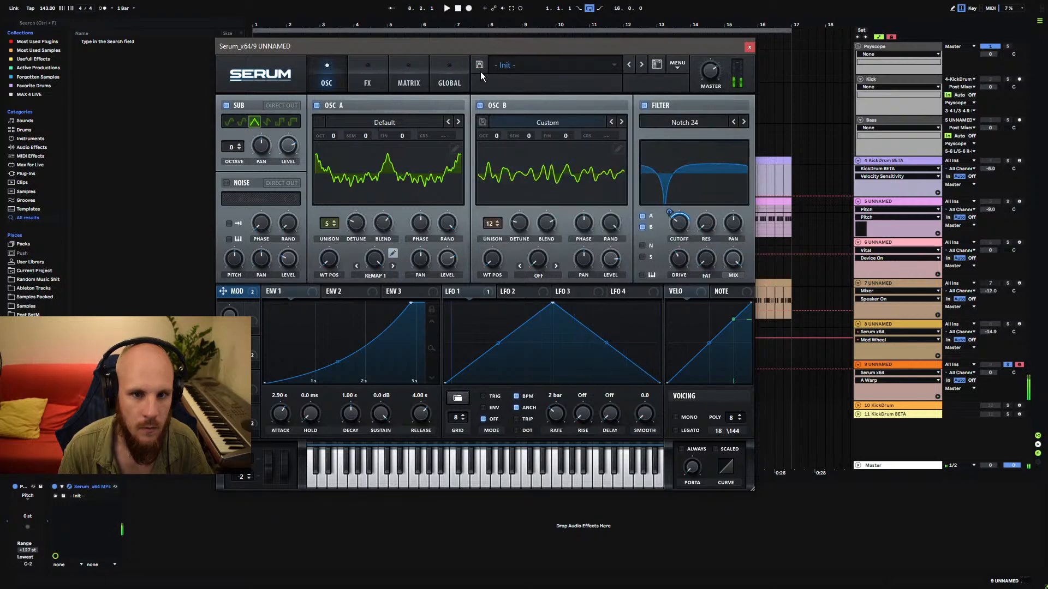
Set oscillator B's warp mode to Remap 1, shape its remap curve into a centred triangle, and adjust the warp amount.
click(539, 276)
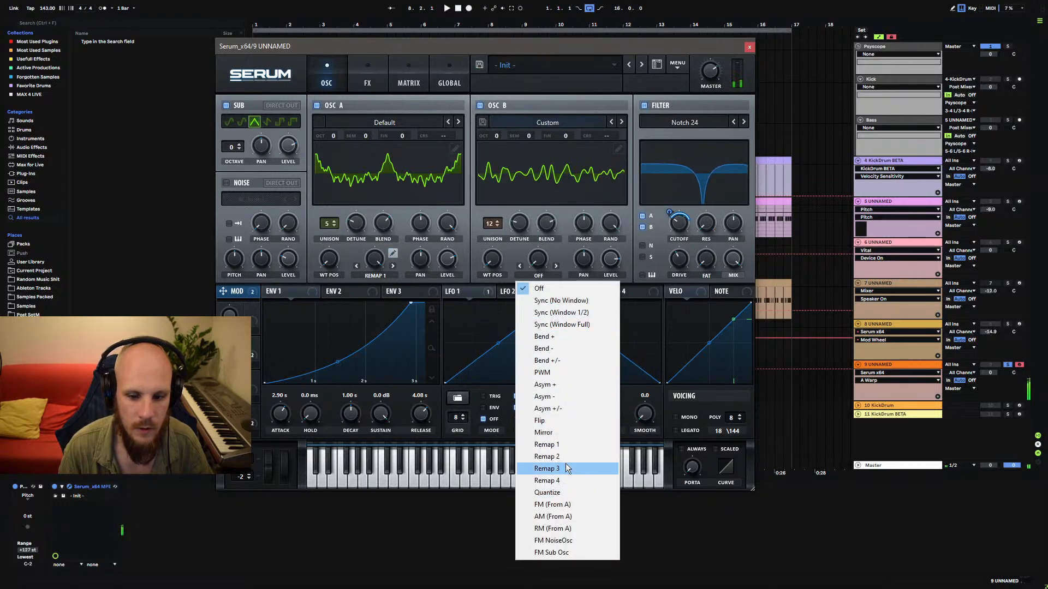
click(561, 445)
click(555, 255)
drag(360, 148, 363, 73)
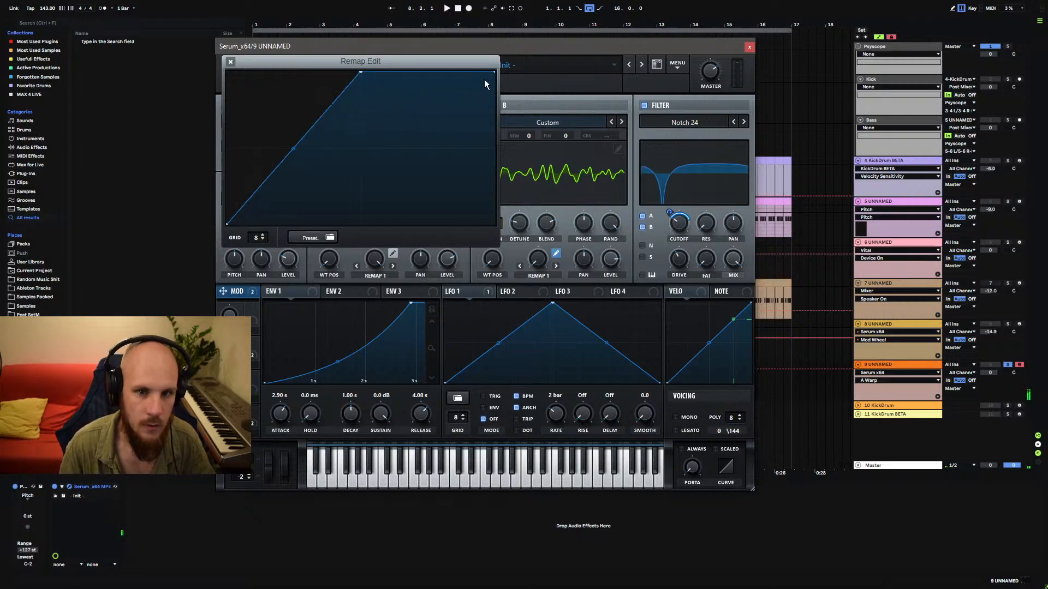
drag(495, 72, 494, 224)
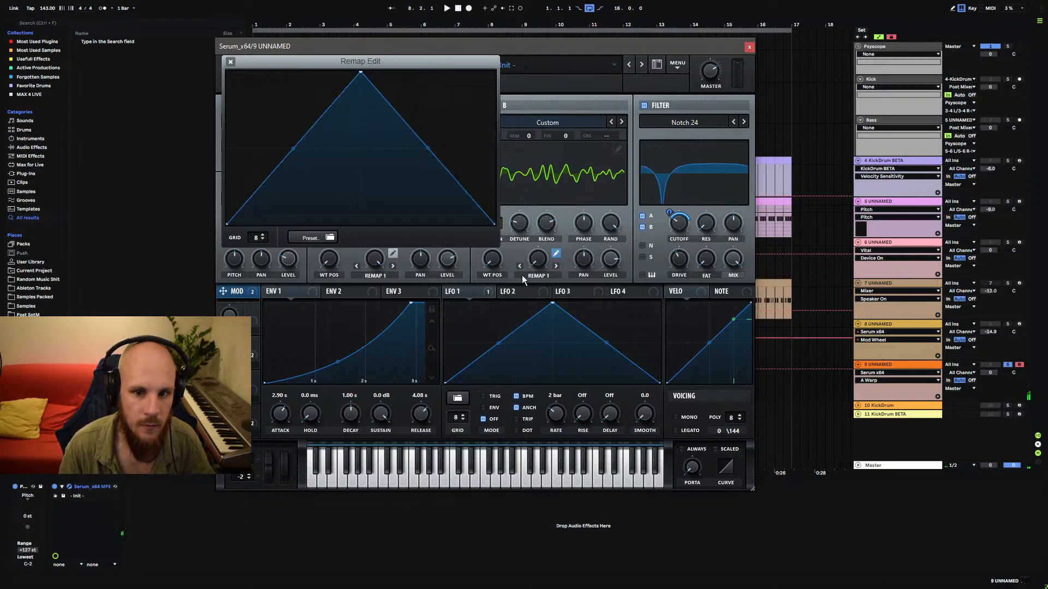
click(231, 62)
drag(540, 260, 544, 233)
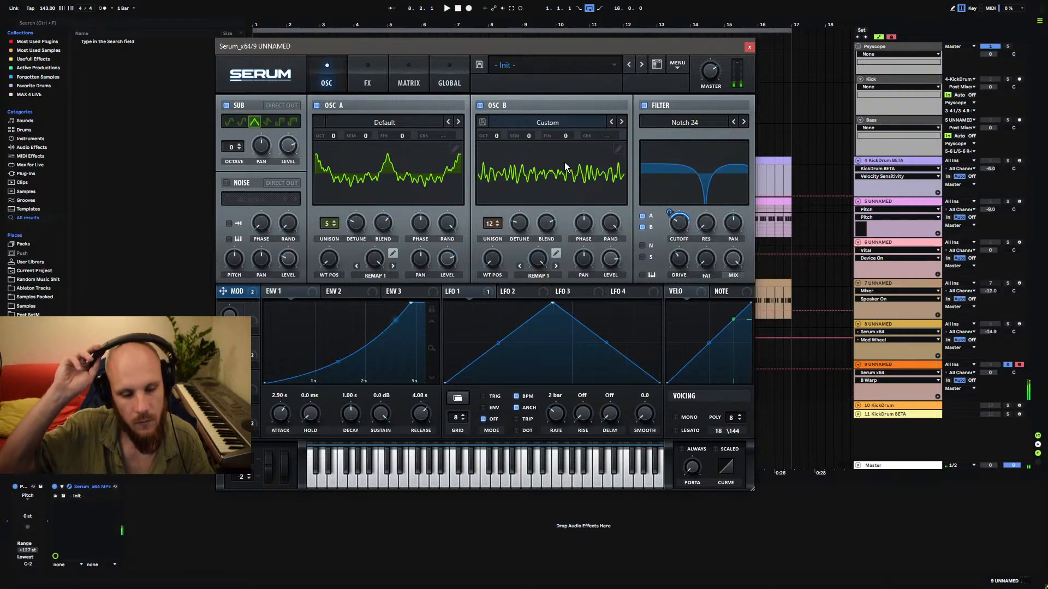
Turn both oscillators' warp amounts down to zero, assign the TEXTURE macro to both, and sweep the macro.
drag(375, 260, 379, 352)
drag(252, 311, 375, 260)
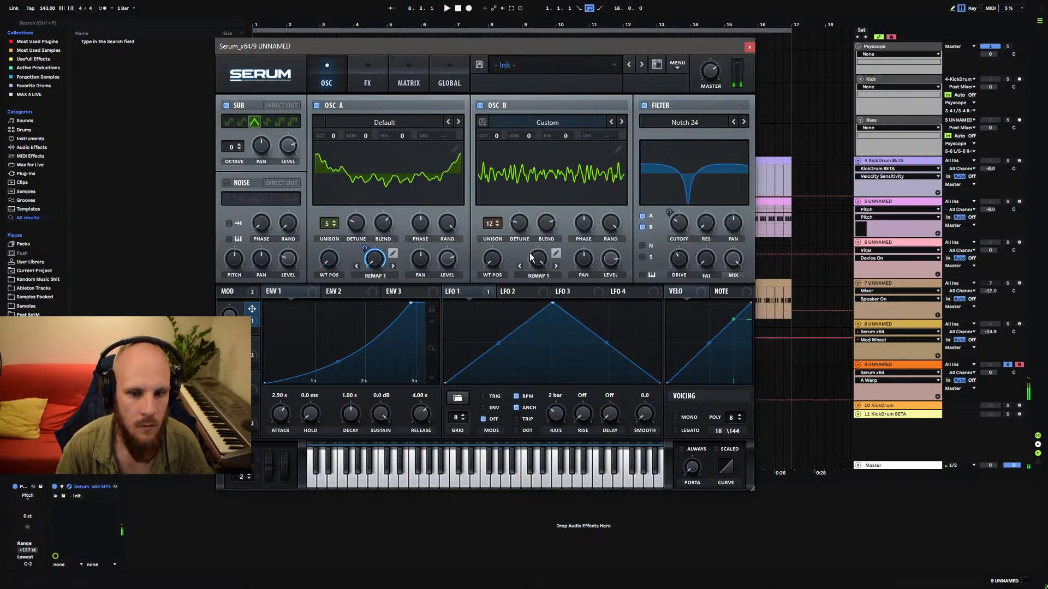
drag(533, 258, 530, 349)
drag(252, 310, 538, 259)
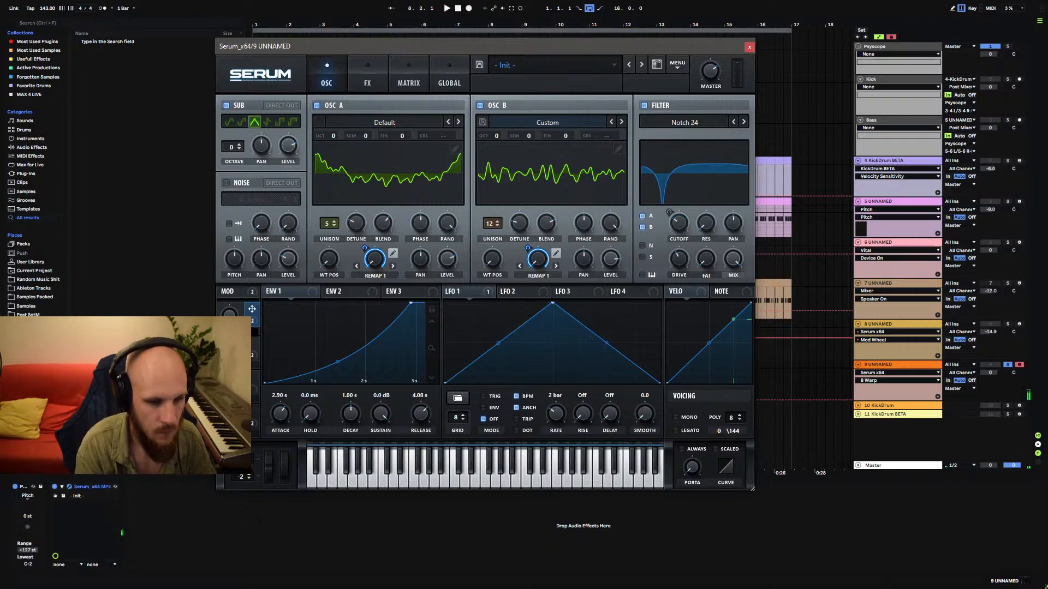
drag(230, 313, 238, 269)
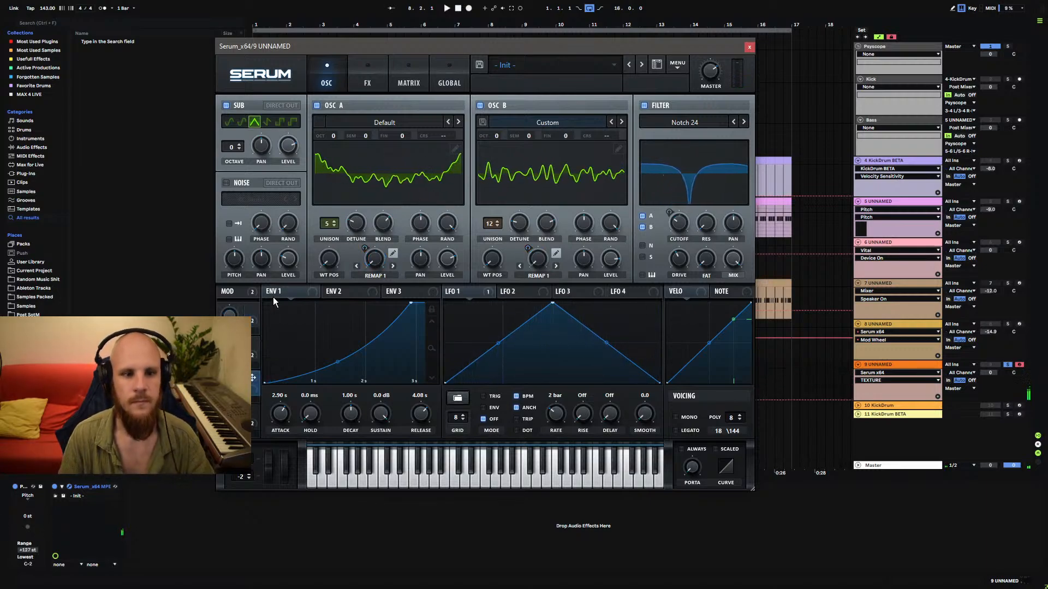
Compare the sound with the sub oscillator off and on while playing.
click(226, 106)
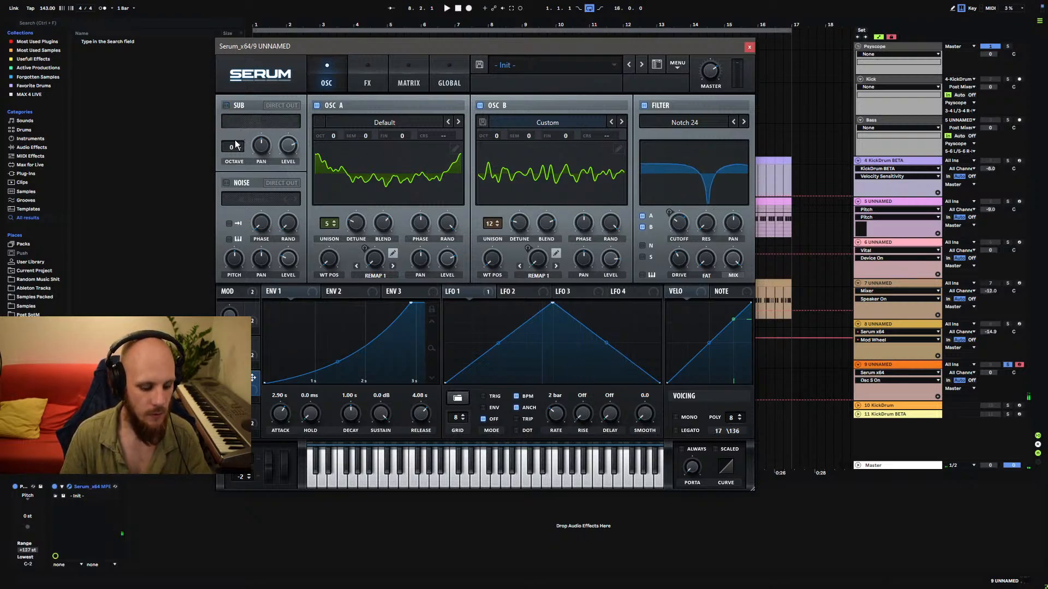
click(225, 106)
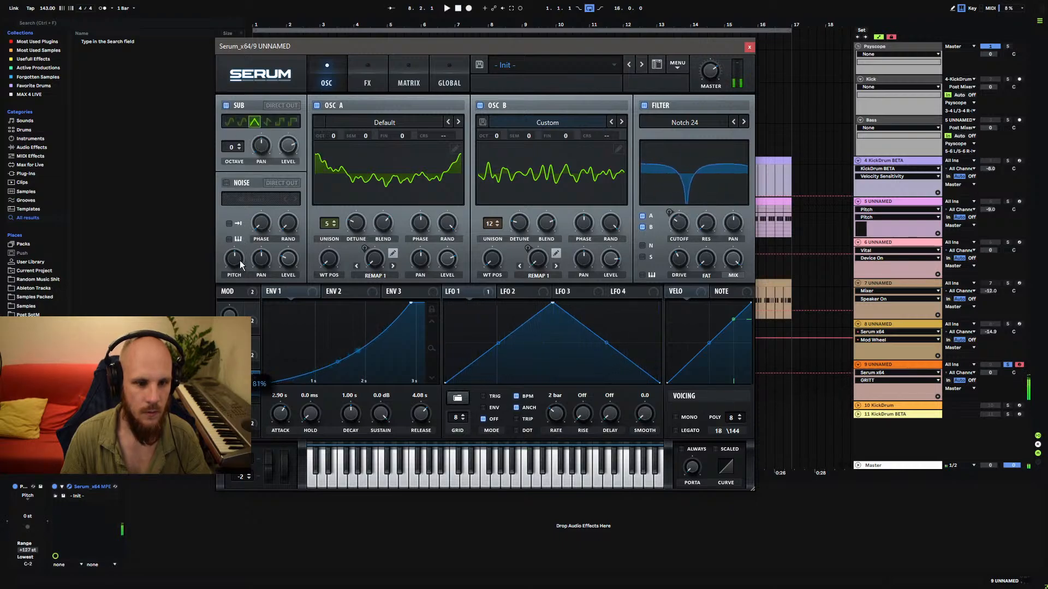
click(226, 106)
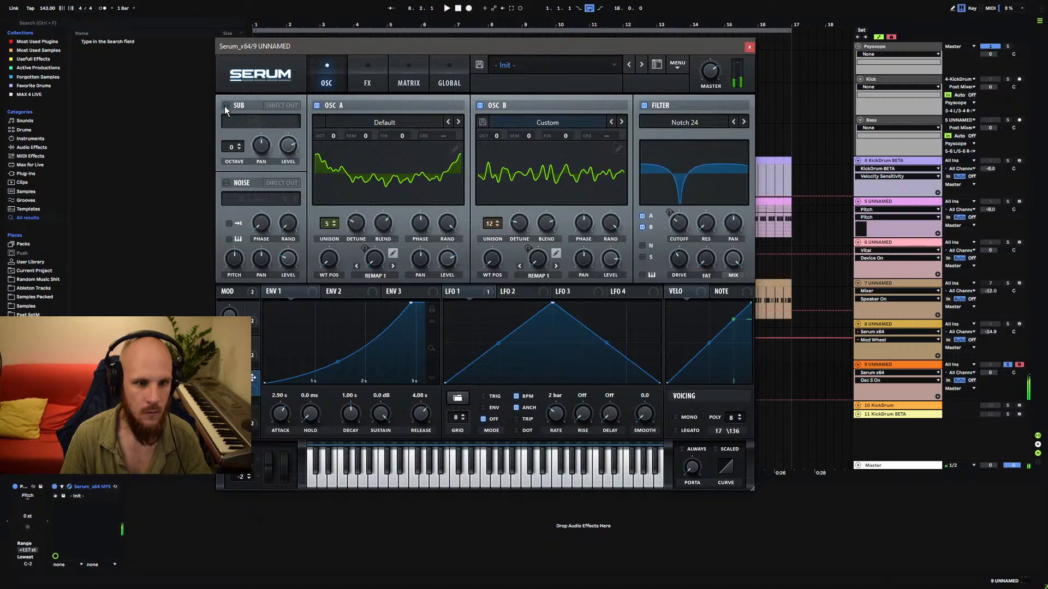
click(225, 106)
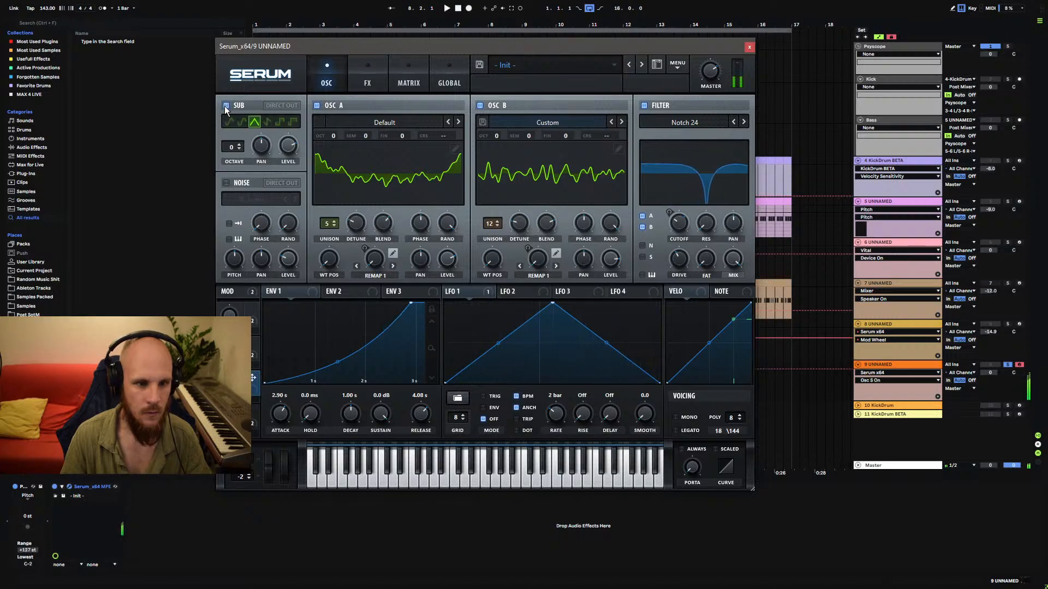
click(225, 106)
click(226, 106)
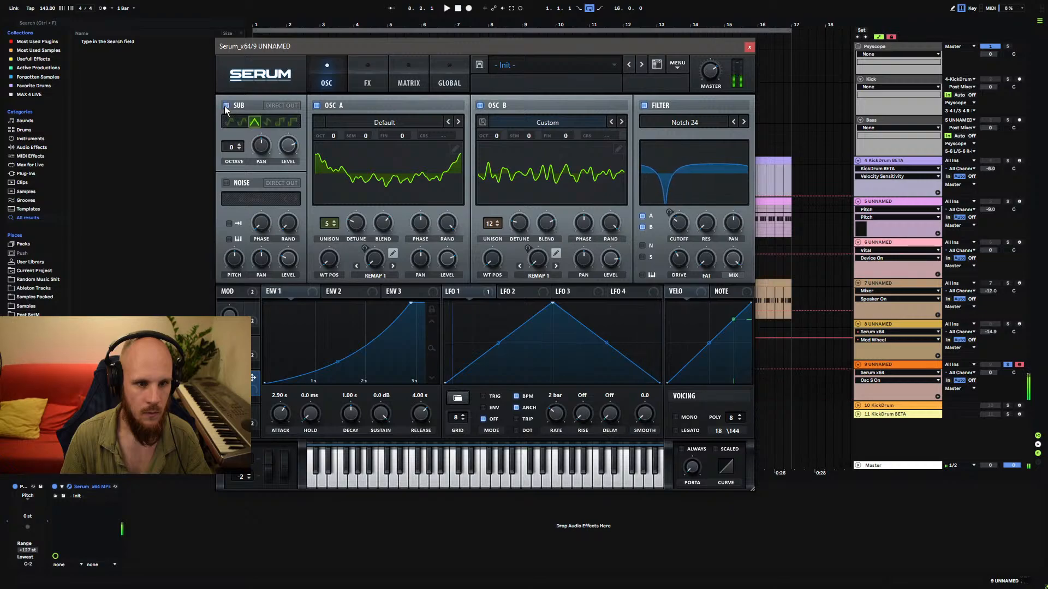
Set the sub oscillator to the saw waveform, turn down its level, and assign the STABILITY macro to that level.
click(267, 122)
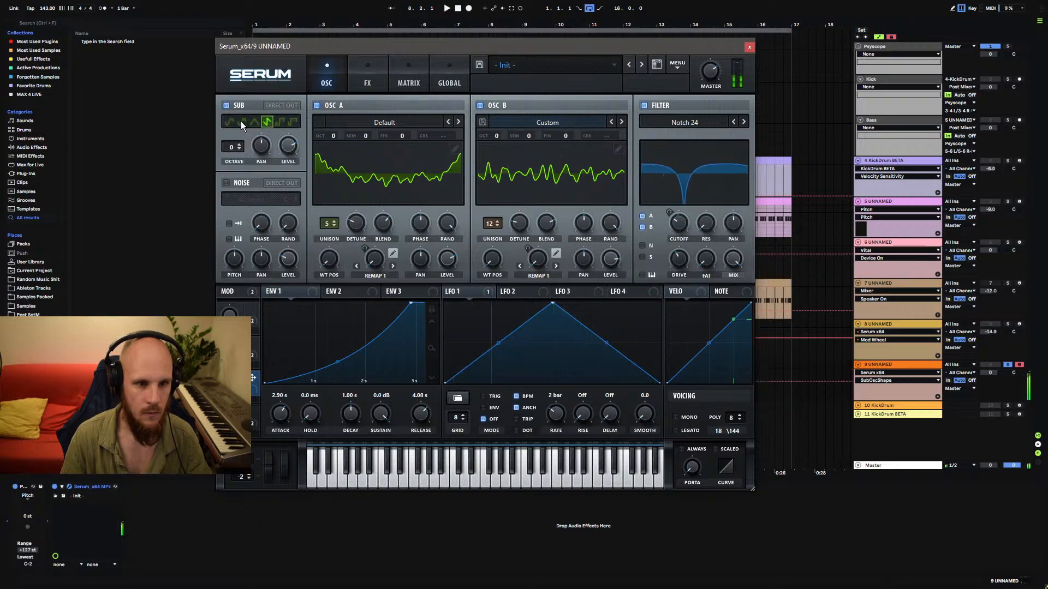
drag(229, 382, 206, 556)
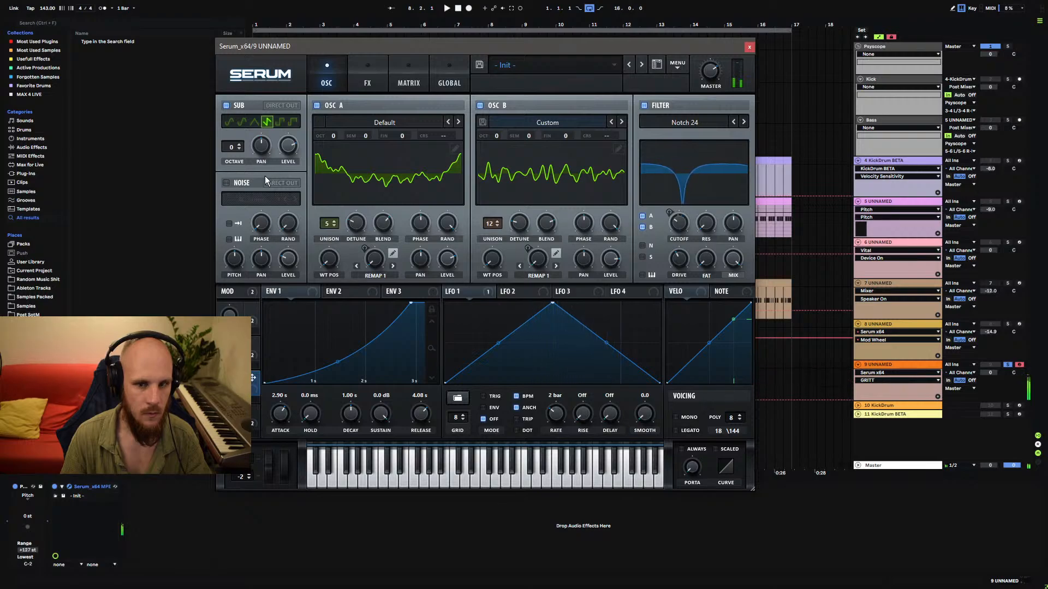
click(288, 145)
drag(252, 392, 288, 146)
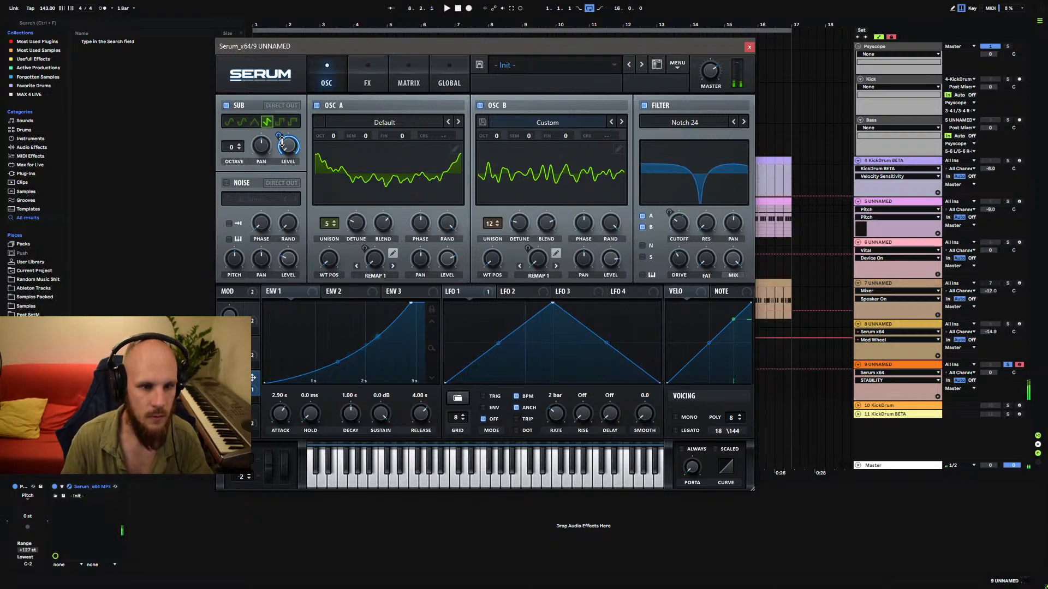
mouse_move(276, 154)
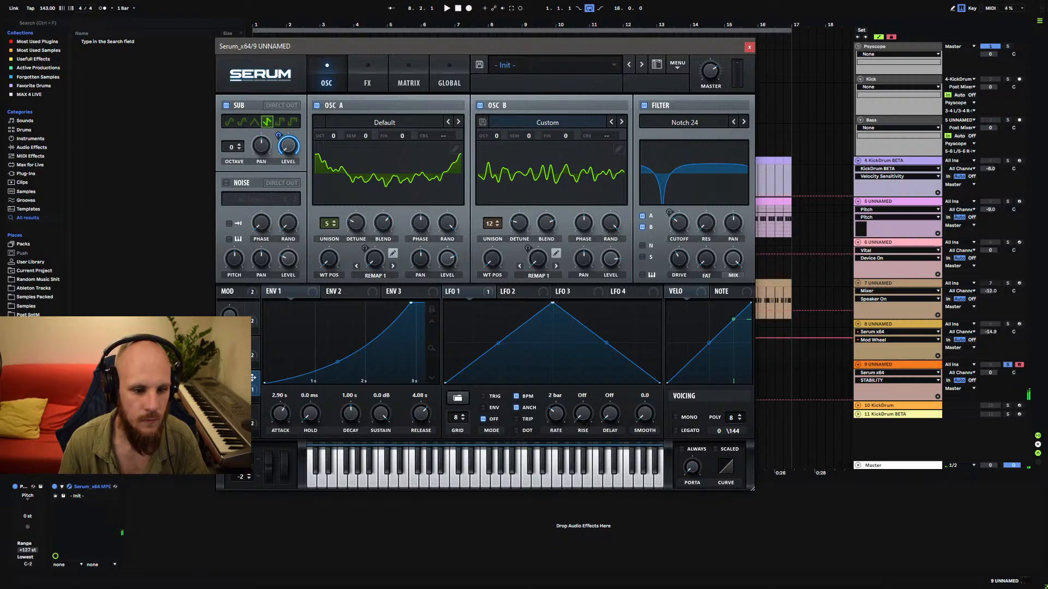
Set the downward pitch-bend range to -24 and enable mono voicing with legato.
drag(241, 463, 252, 411)
drag(249, 479, 247, 430)
drag(280, 467, 287, 398)
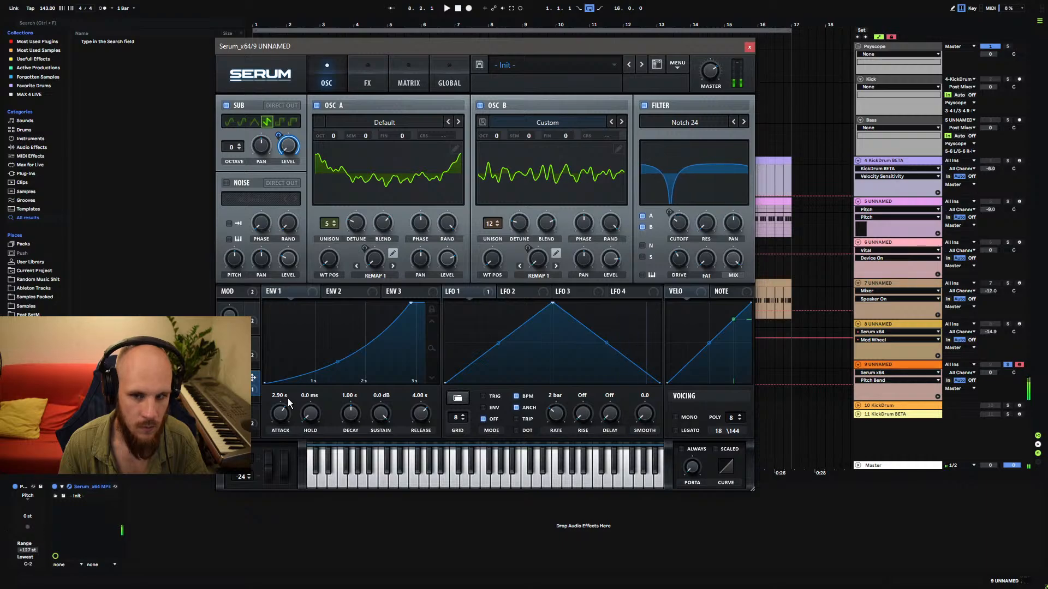
click(676, 417)
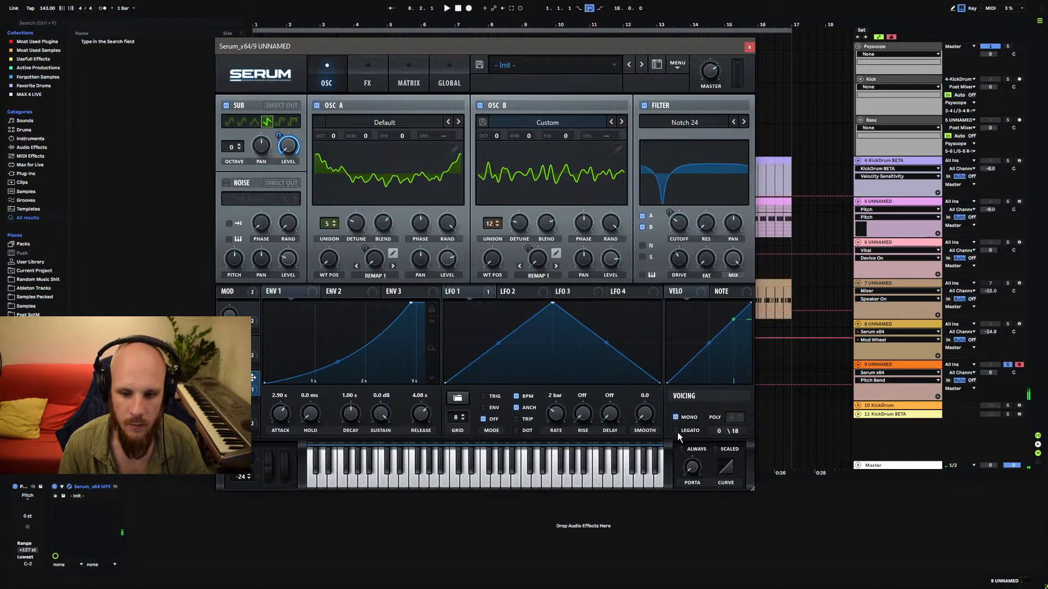
click(676, 431)
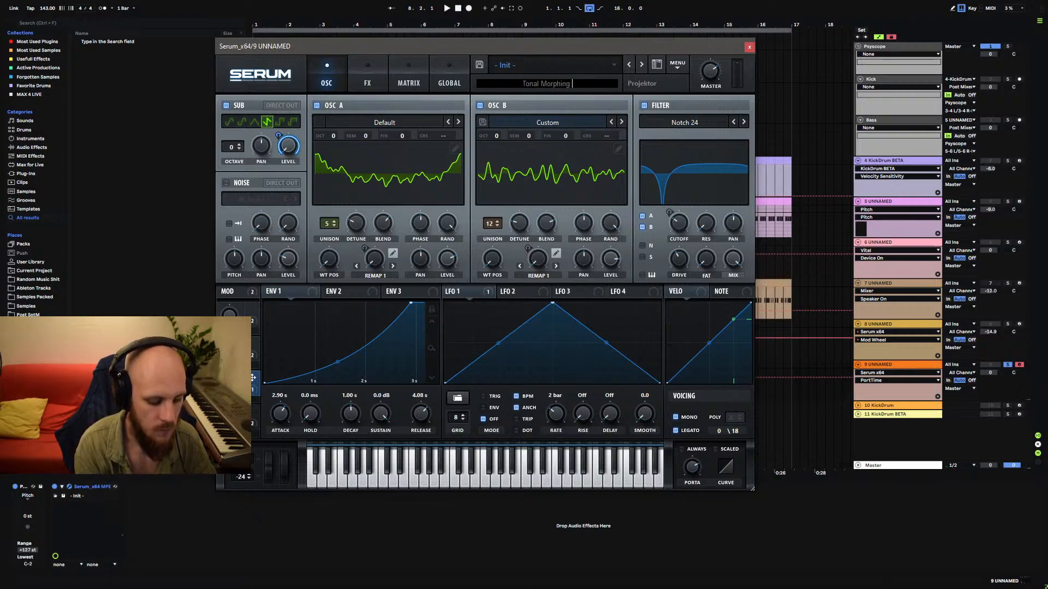
Complete the preset's description as "Tonal Morphing Atmosphere (Mod = Tone)".
text(mosphere )
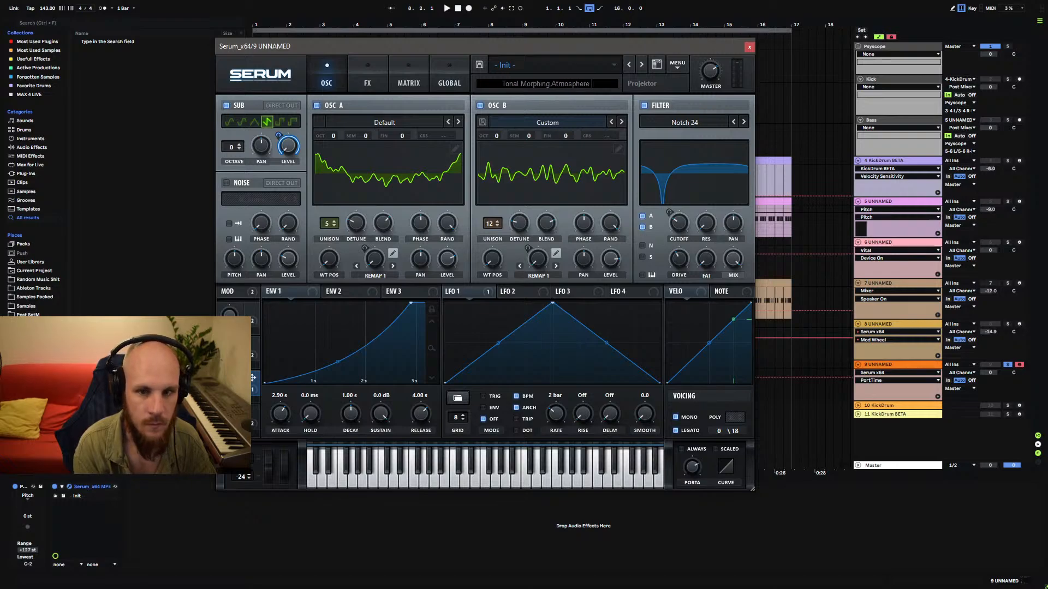
text(()Mod = F)
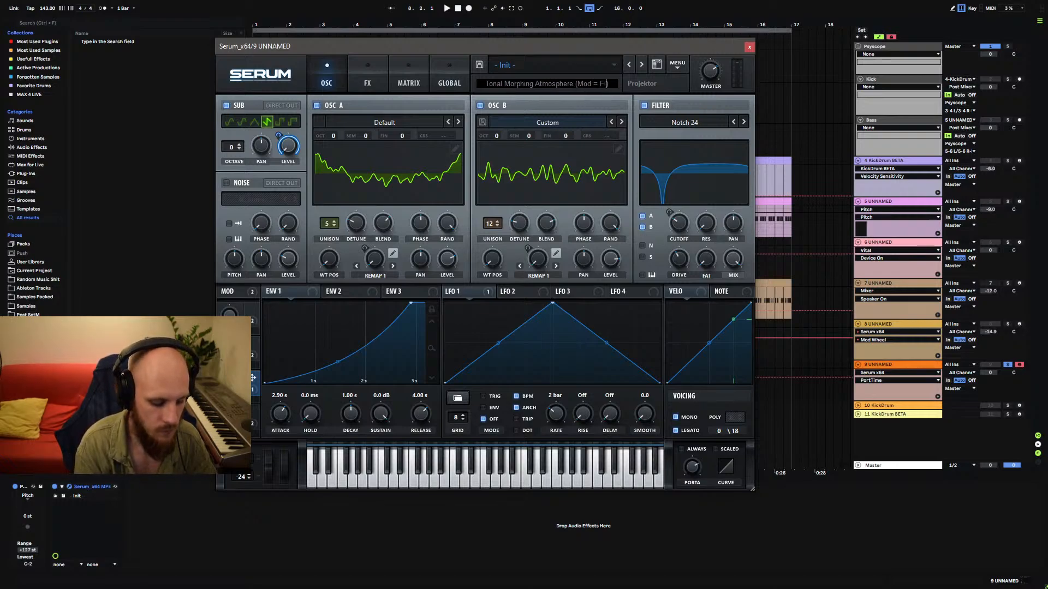
key(BackSpace)
text(Tone)
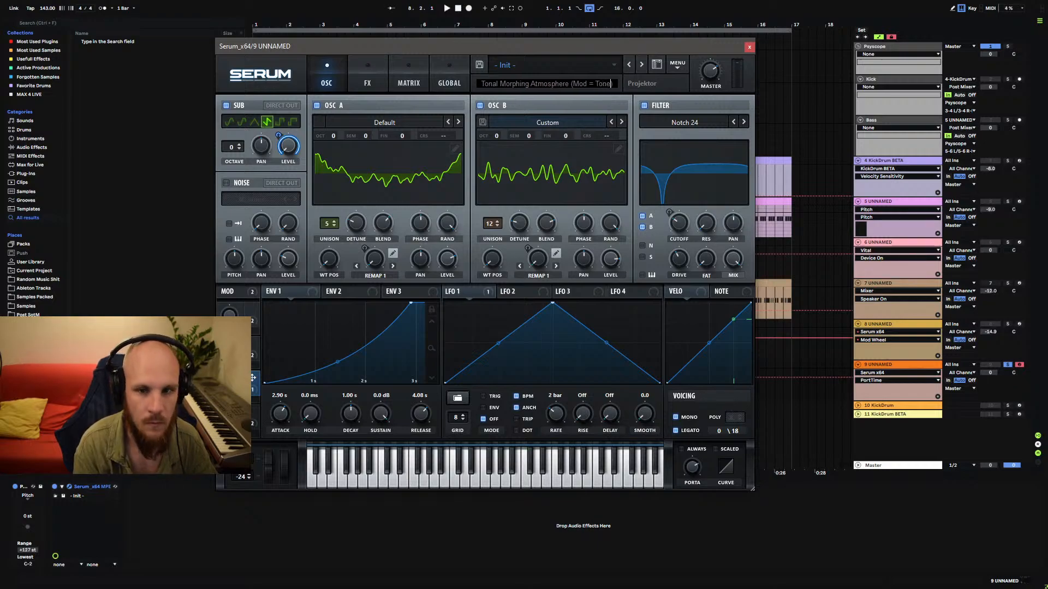
click(673, 89)
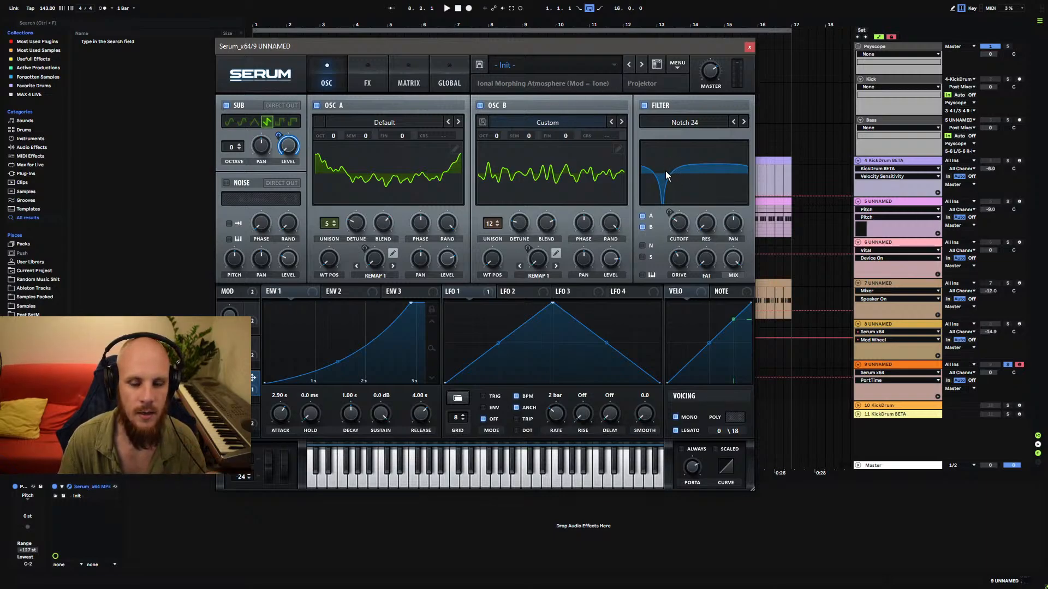
Save the preset as "[ATMOS] Endless Tones" in the PPE Vol 4 TMP folder.
click(479, 64)
text([ATMOS])
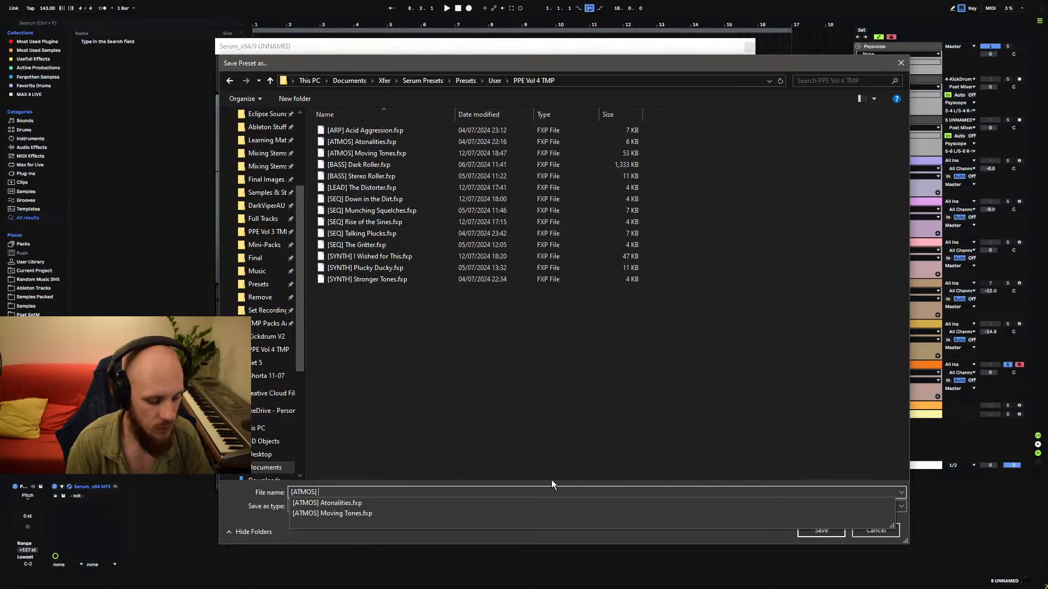
text(End)
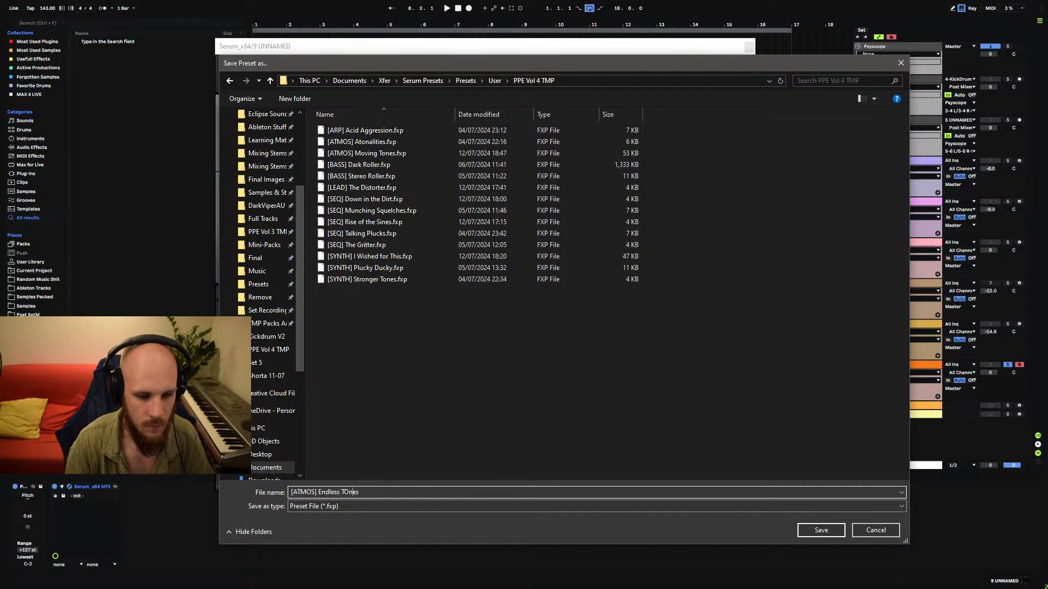
text(less Tones)
click(819, 529)
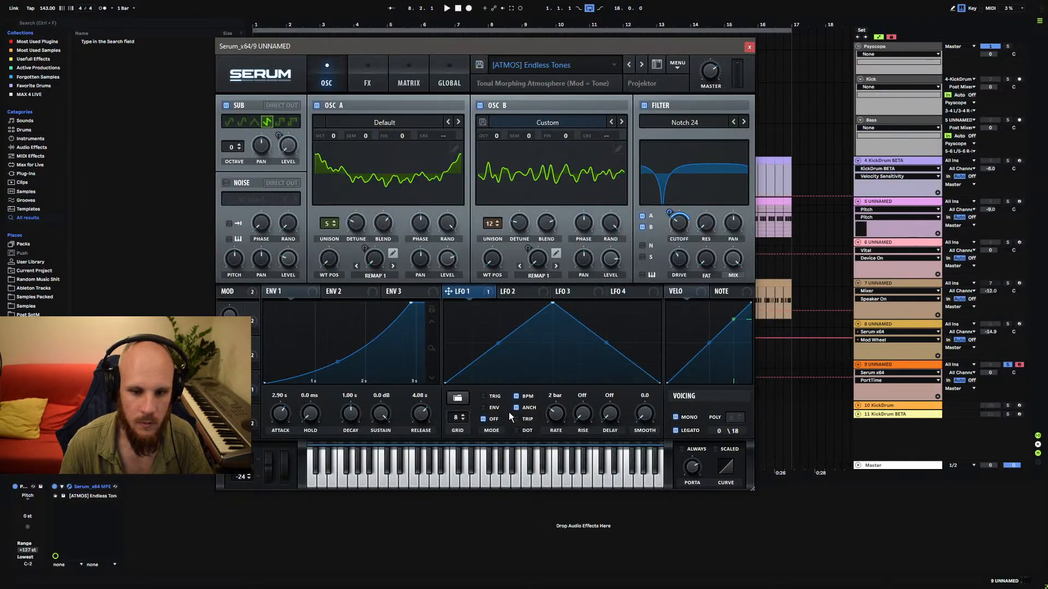
Disable BPM sync on LFO 1 and set its rate to 0.5 Hz.
click(517, 396)
click(558, 418)
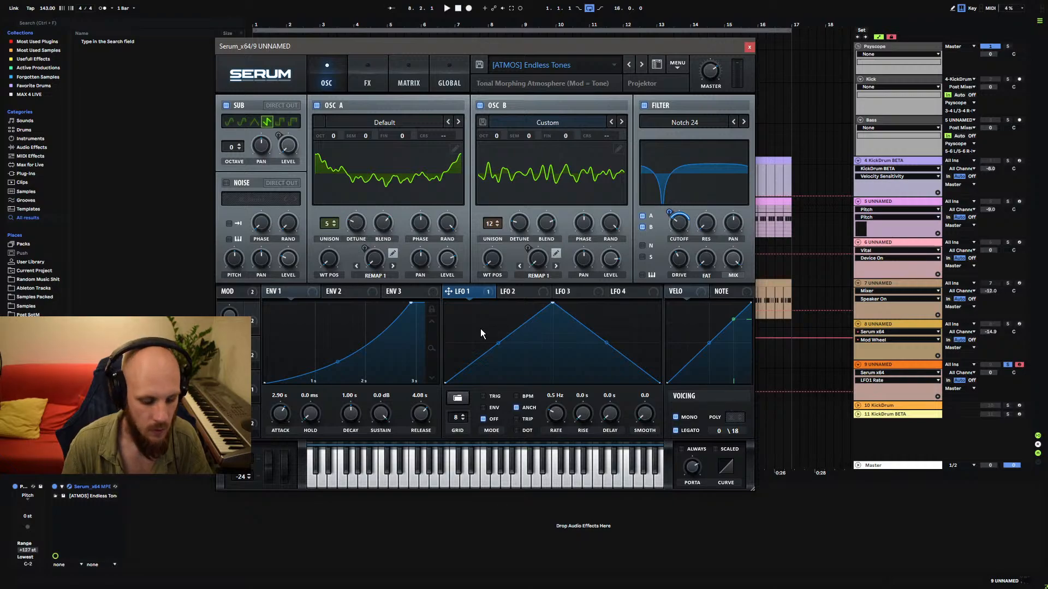
Enable the flanger effect and lower its rate.
click(375, 87)
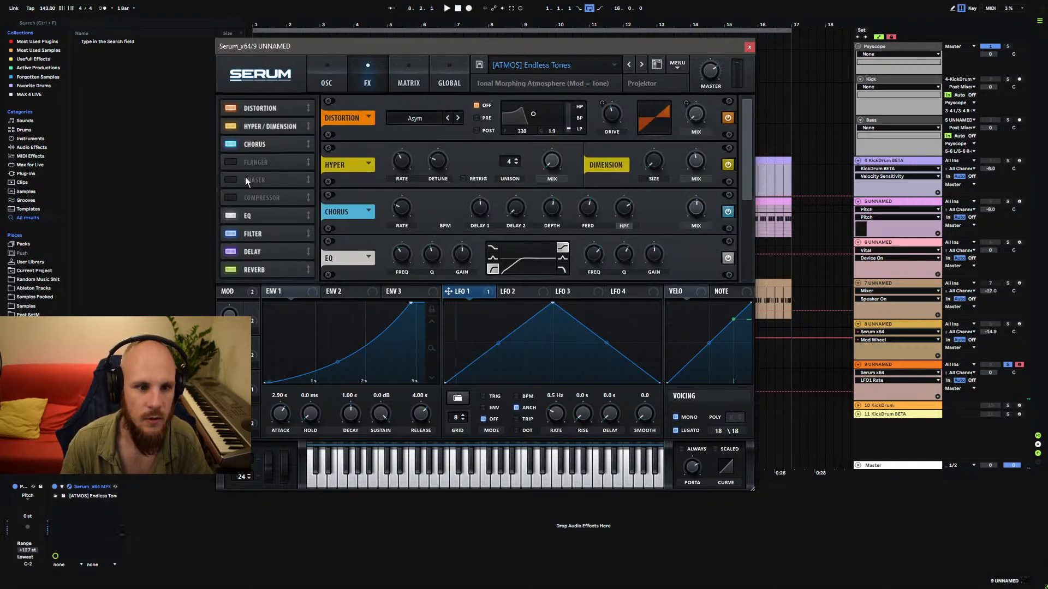
click(234, 166)
click(234, 167)
click(233, 164)
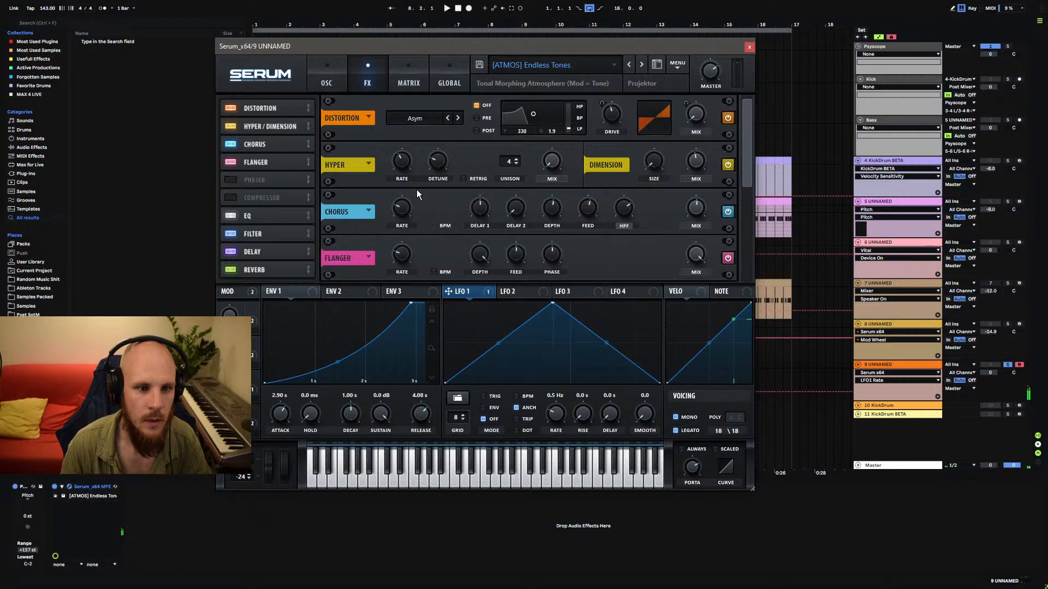
click(402, 256)
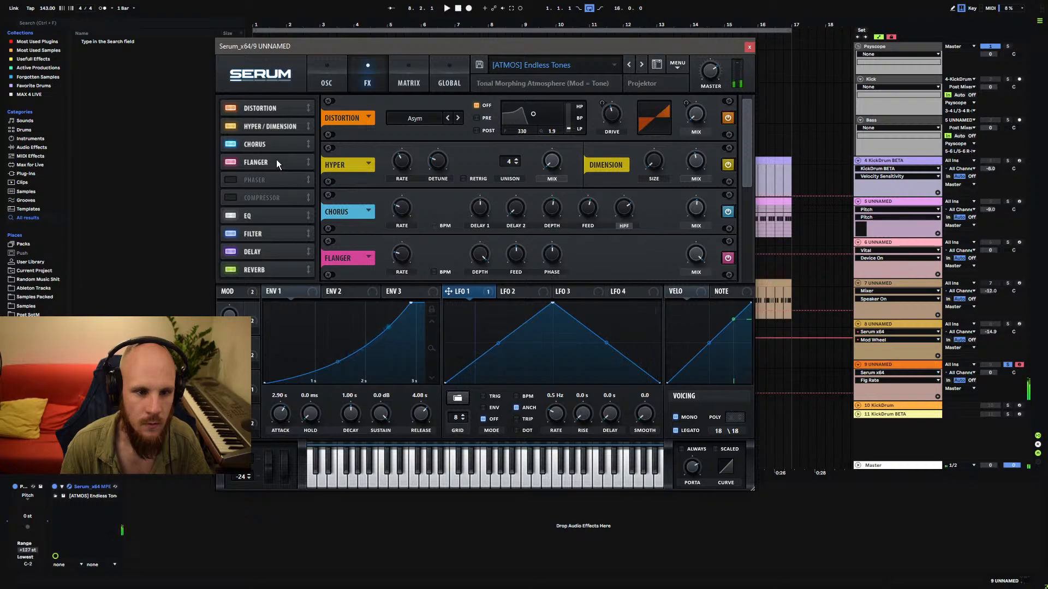
Move the flanger to the start of the effects chain and raise its feed amount, testing it with the macros.
drag(276, 161, 283, 97)
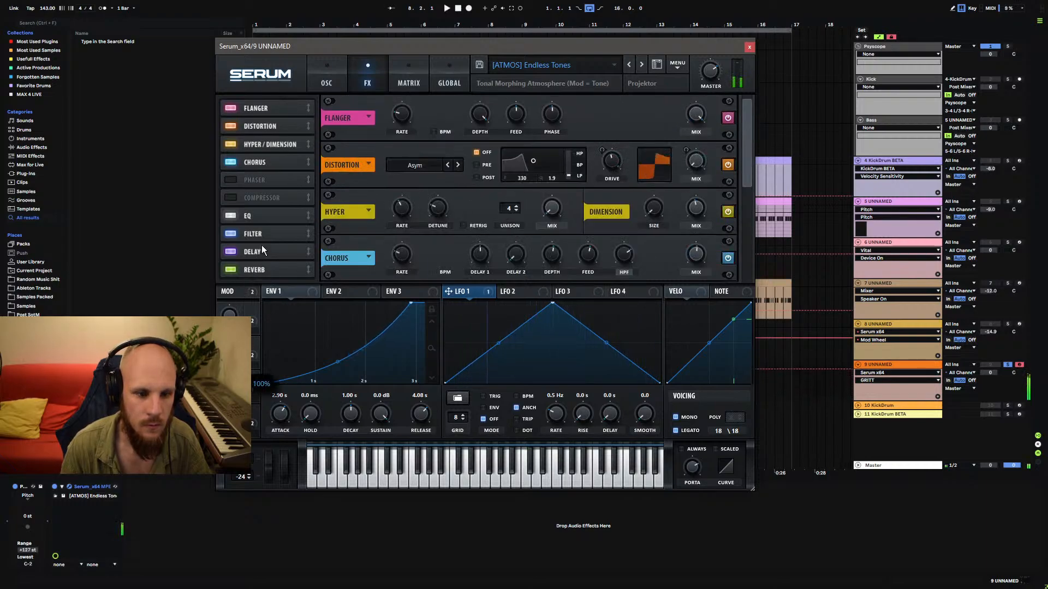
click(515, 113)
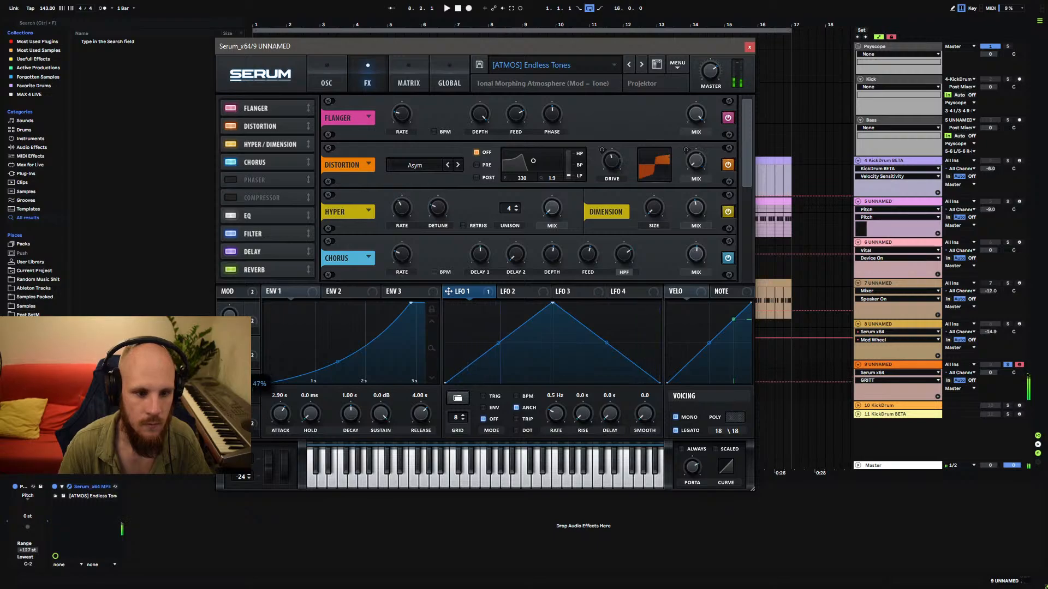
drag(229, 346, 319, 335)
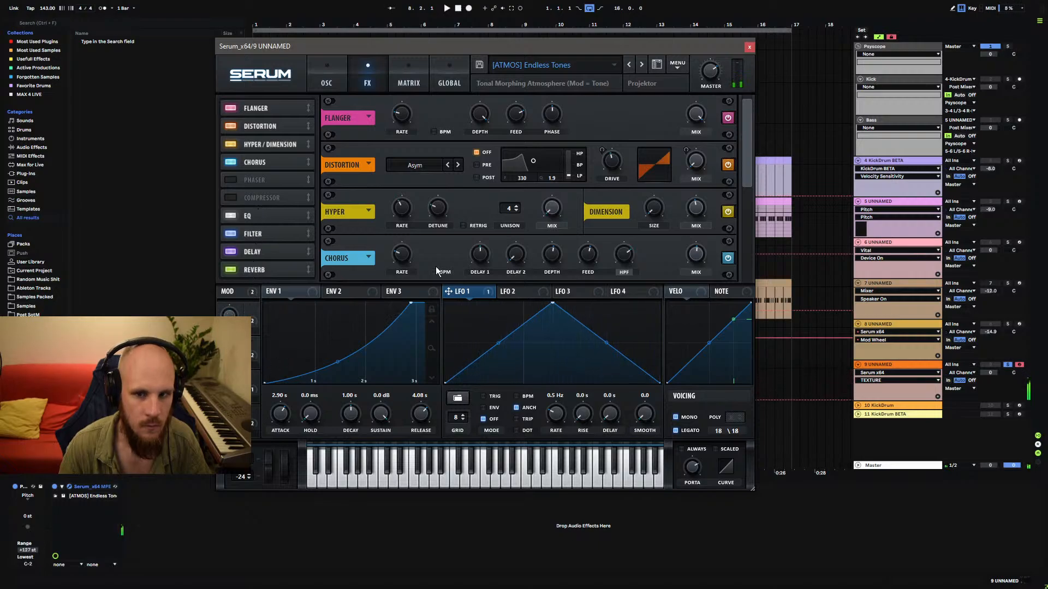
Save the preset again as "[ATMOS] Endless Tones", replacing the existing file.
click(480, 66)
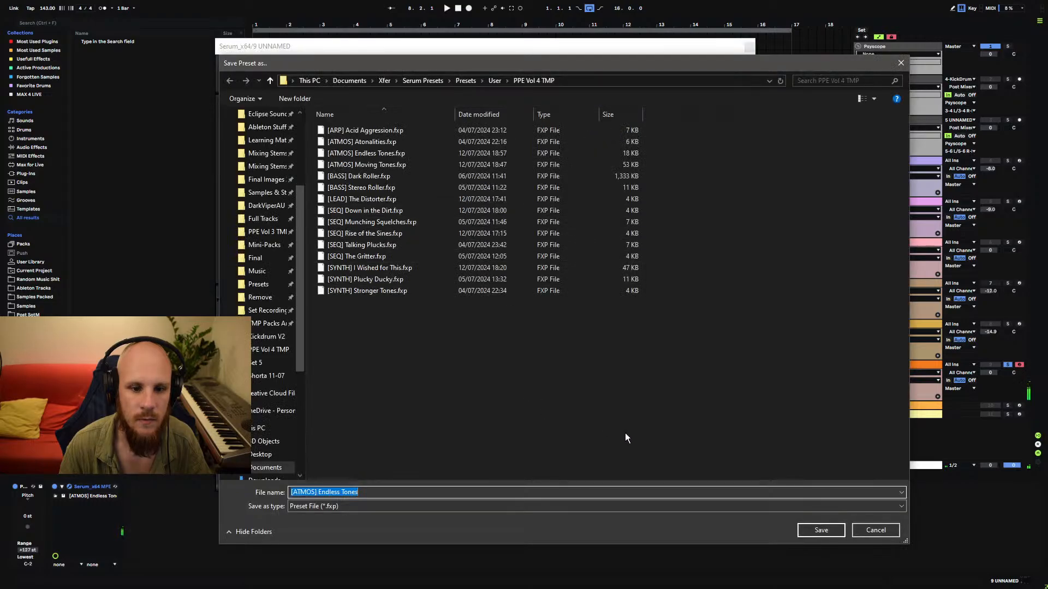
click(800, 530)
click(644, 253)
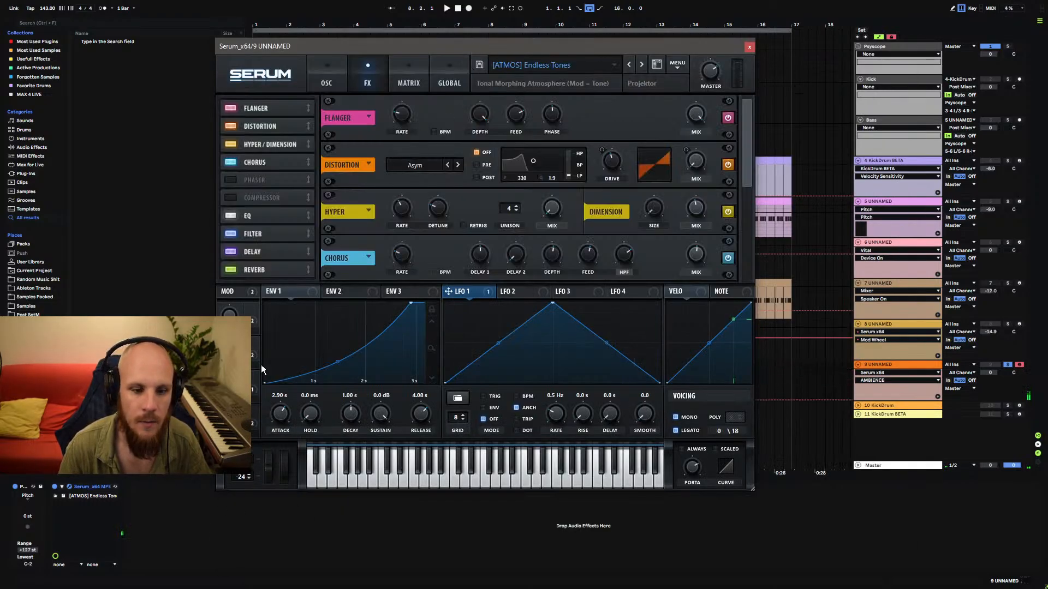
Overwrite the saved "[ATMOS] Endless Tones" preset with the current sound and close the synth window.
click(480, 65)
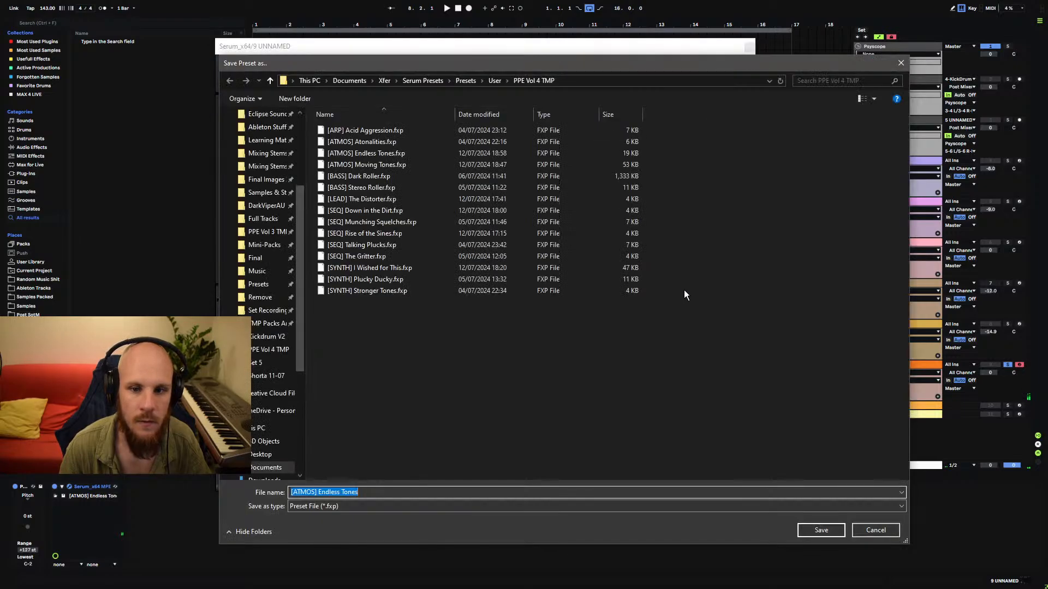
click(822, 532)
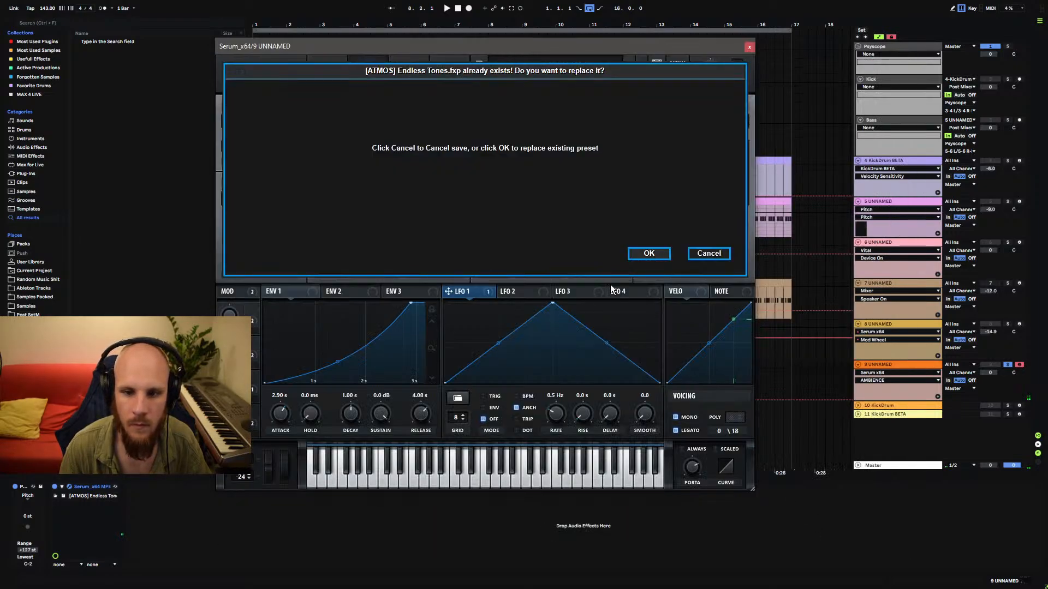
click(647, 254)
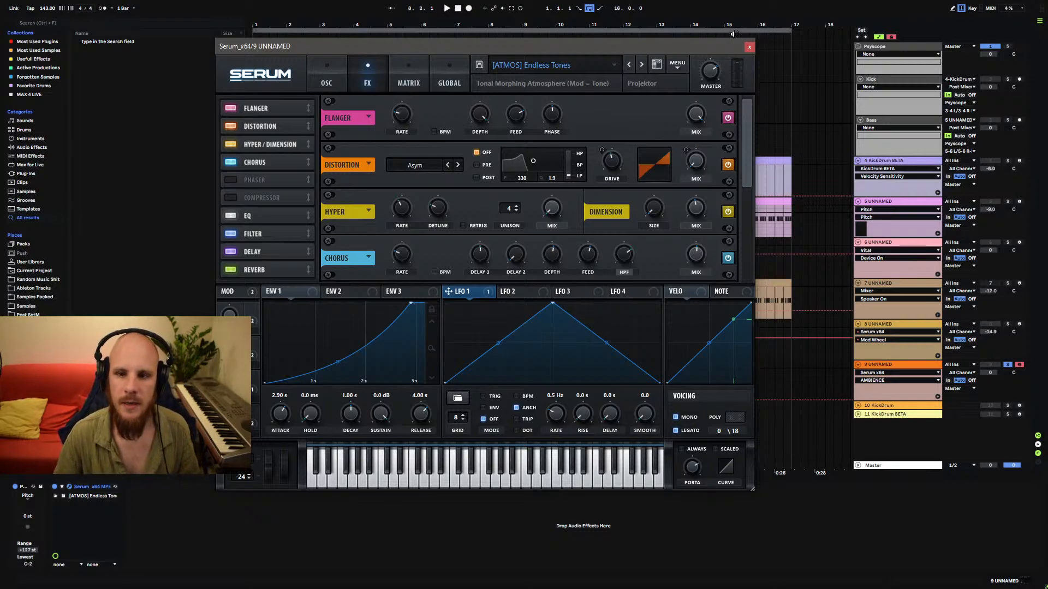
click(748, 48)
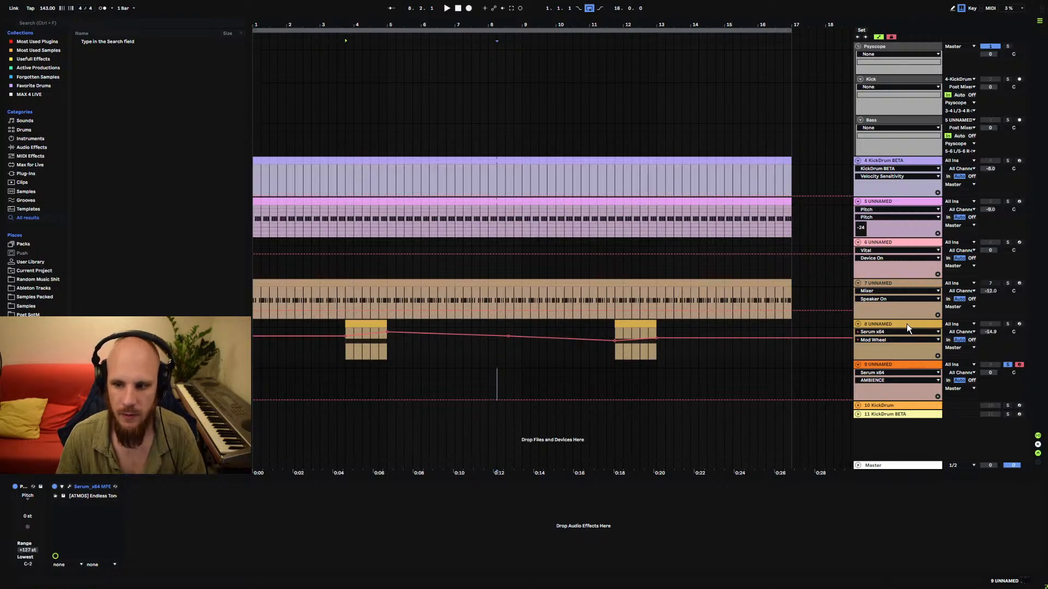
Copy the first MIDI clip from track 8 onto track 9, starting at position 7.4.1.
click(879, 365)
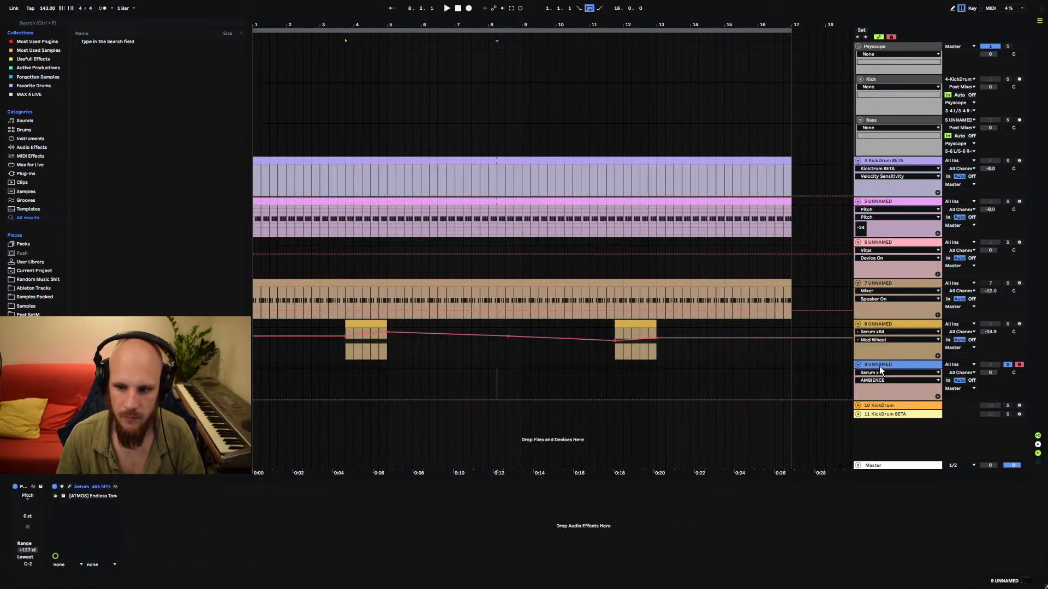
click(369, 334)
click(479, 365)
key(ctrl+v)
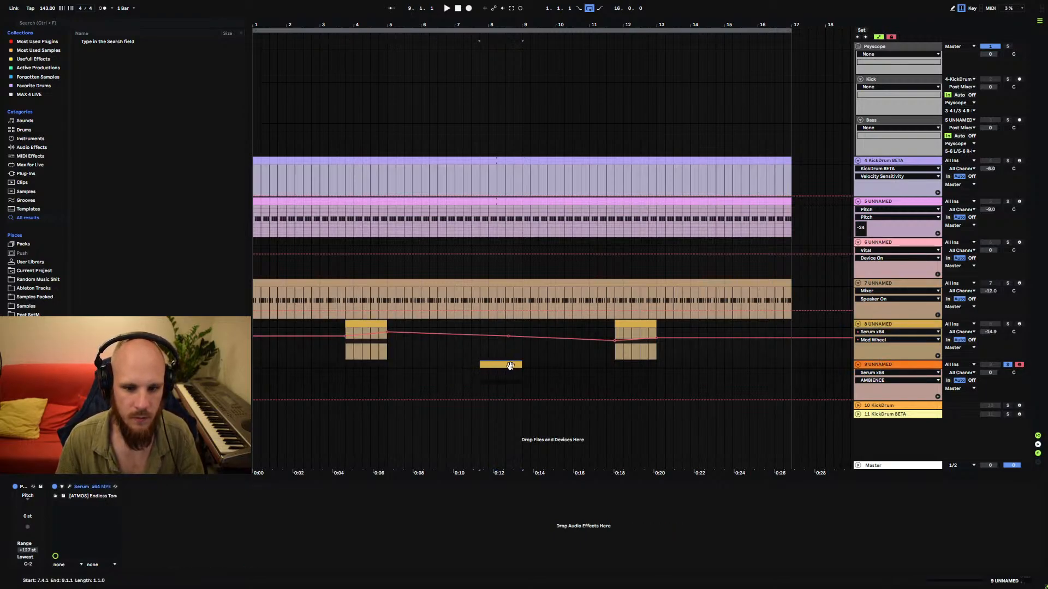
Unsolo track 9, set its volume to -2.0 dB, and play the arrangement from 3.4.1.
click(1007, 364)
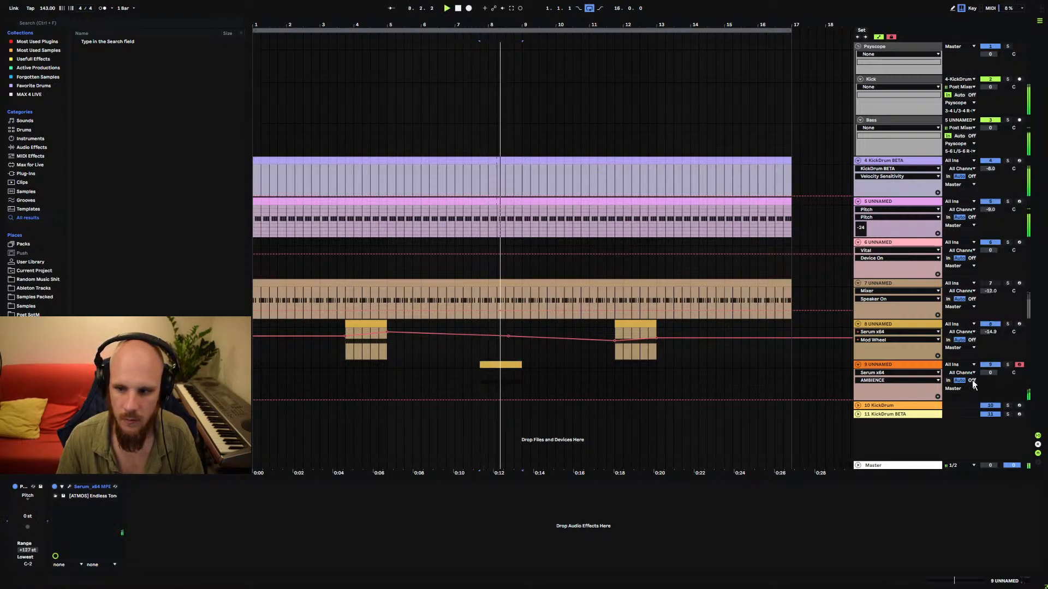
drag(990, 373, 991, 384)
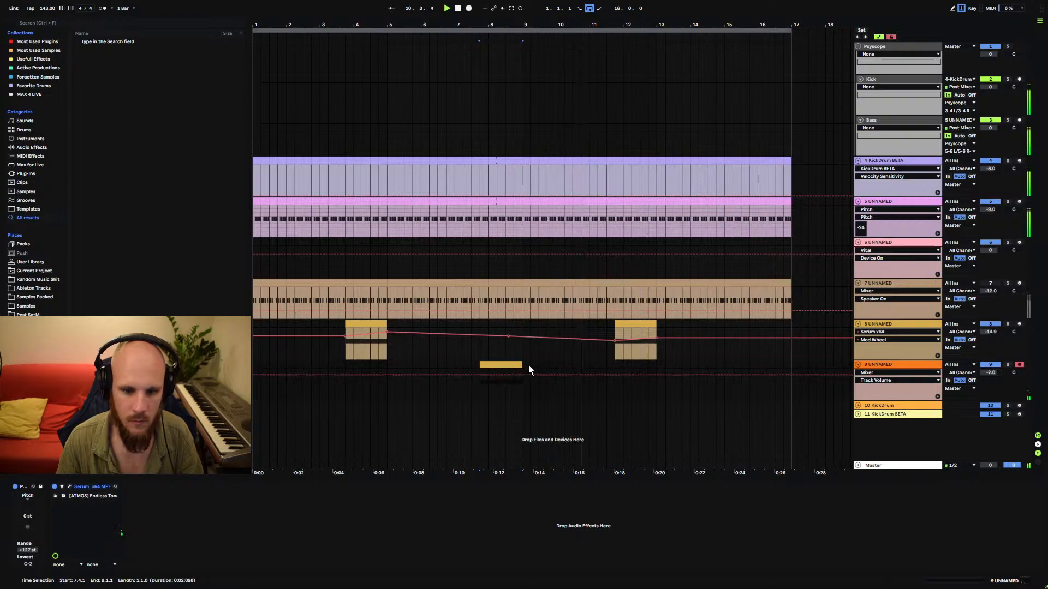
click(349, 359)
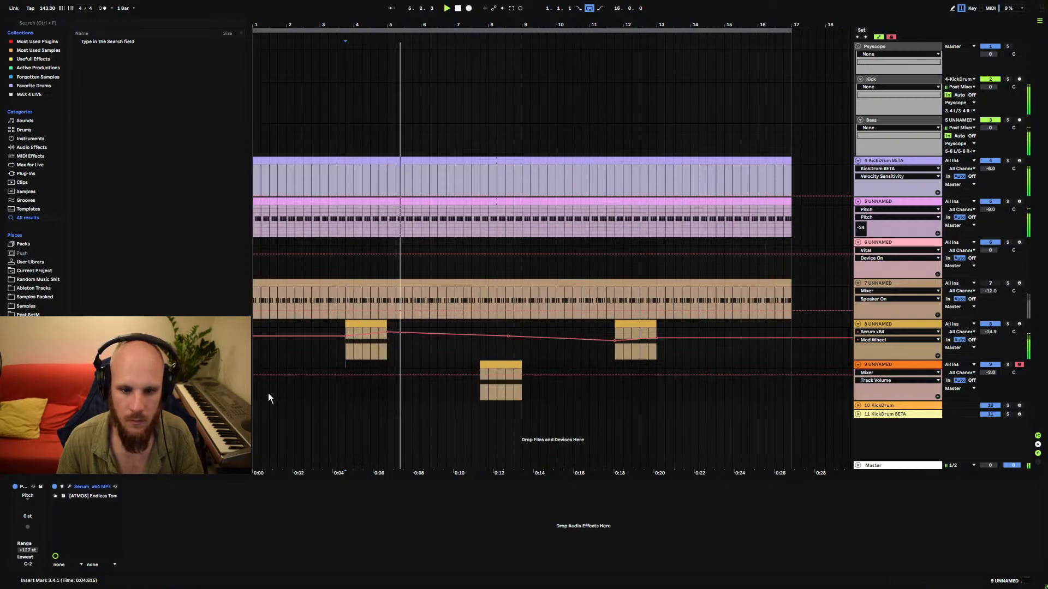
Open Serum on track 9 and raise a macro and the mod wheel during playback.
click(70, 487)
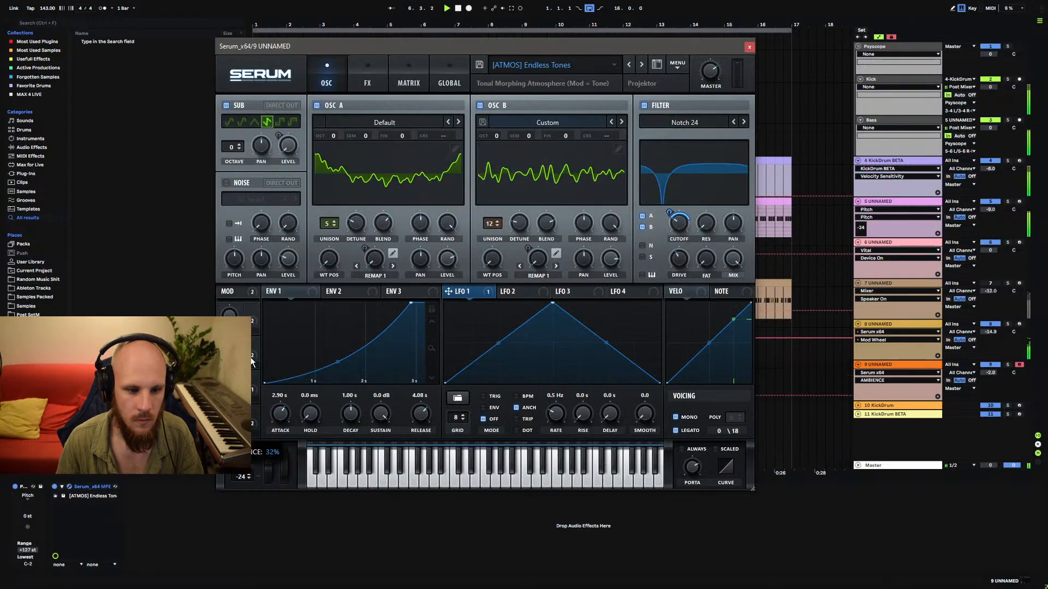
drag(229, 348, 231, 273)
drag(283, 466, 298, 411)
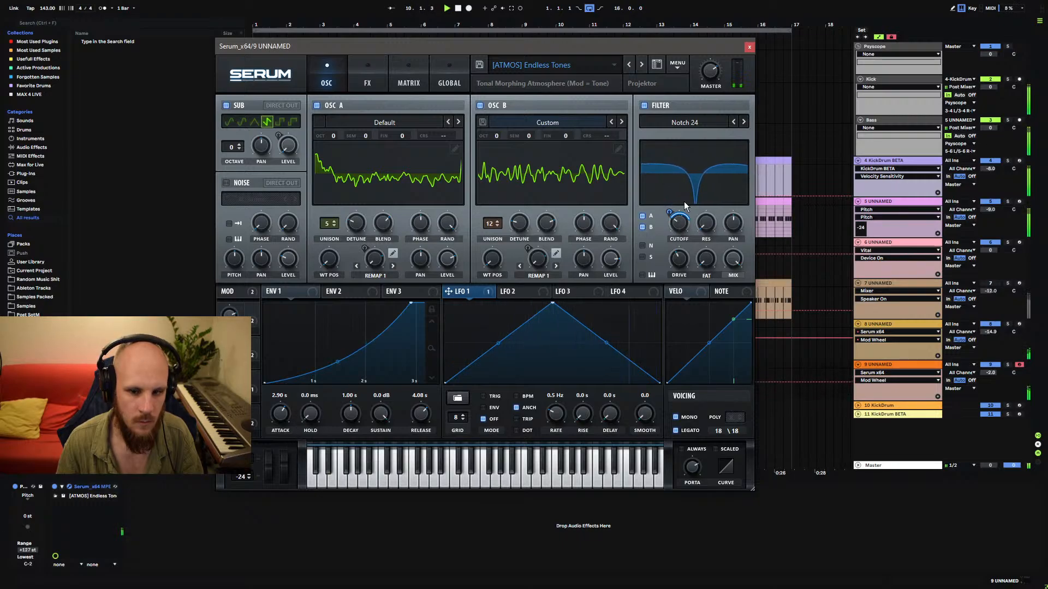
Draw Mod Wheel automation on track 9 that rises across the copied clip, and play it back.
click(748, 47)
click(522, 383)
drag(481, 382, 480, 392)
click(480, 366)
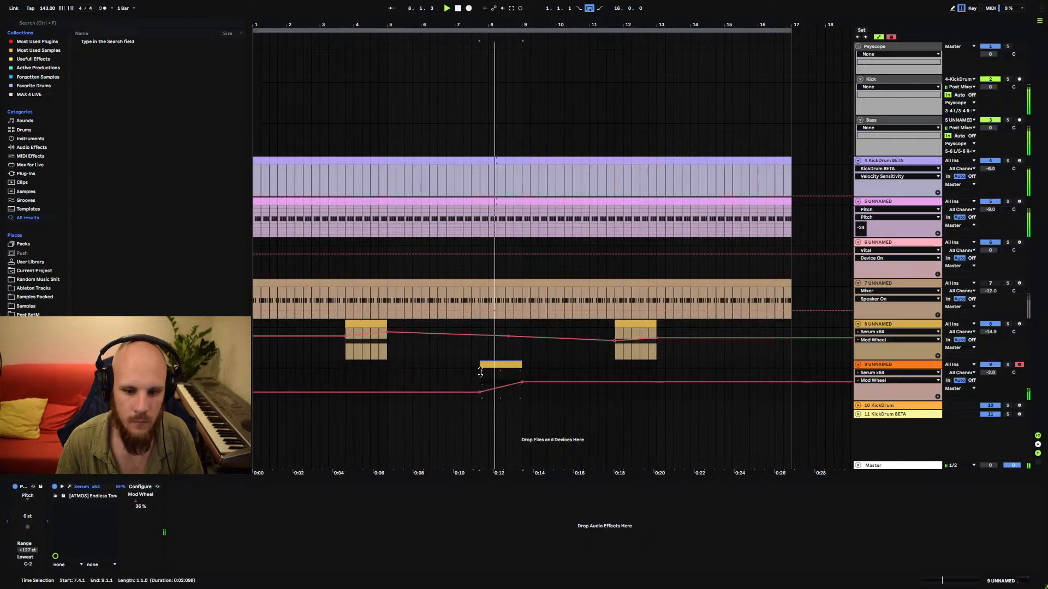
key(space)
key(space)
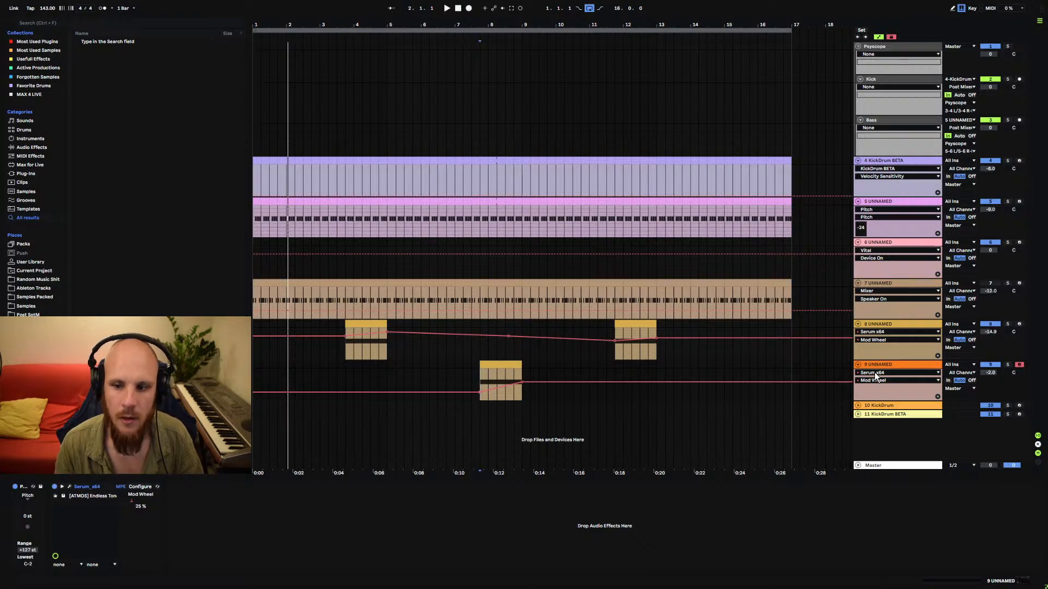
Add a new MIDI track below track 9 and create an empty one-bar clip at bar 1.
key(ctrl+shift+t)
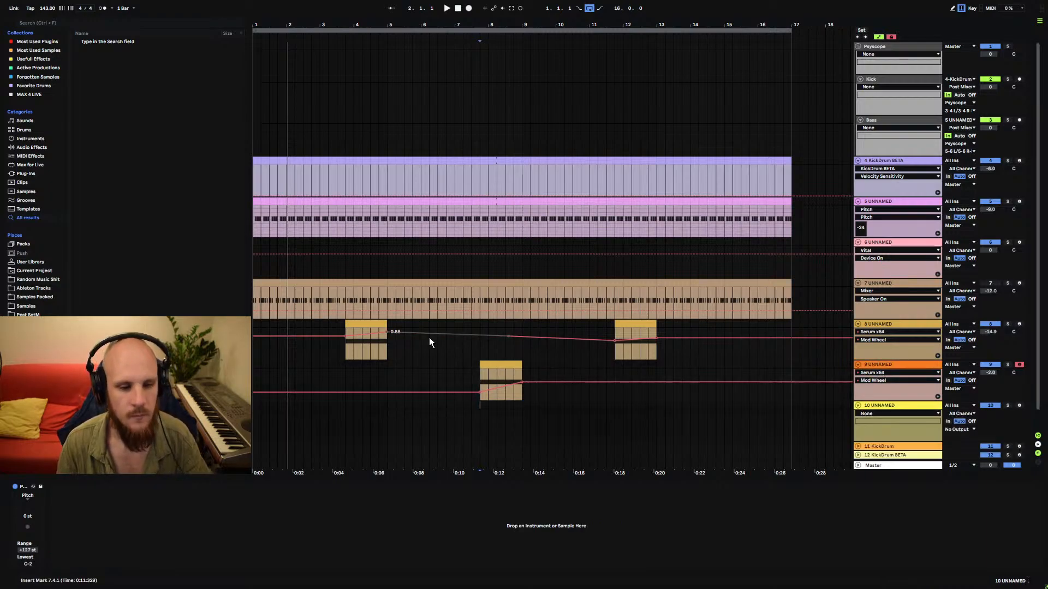
click(272, 280)
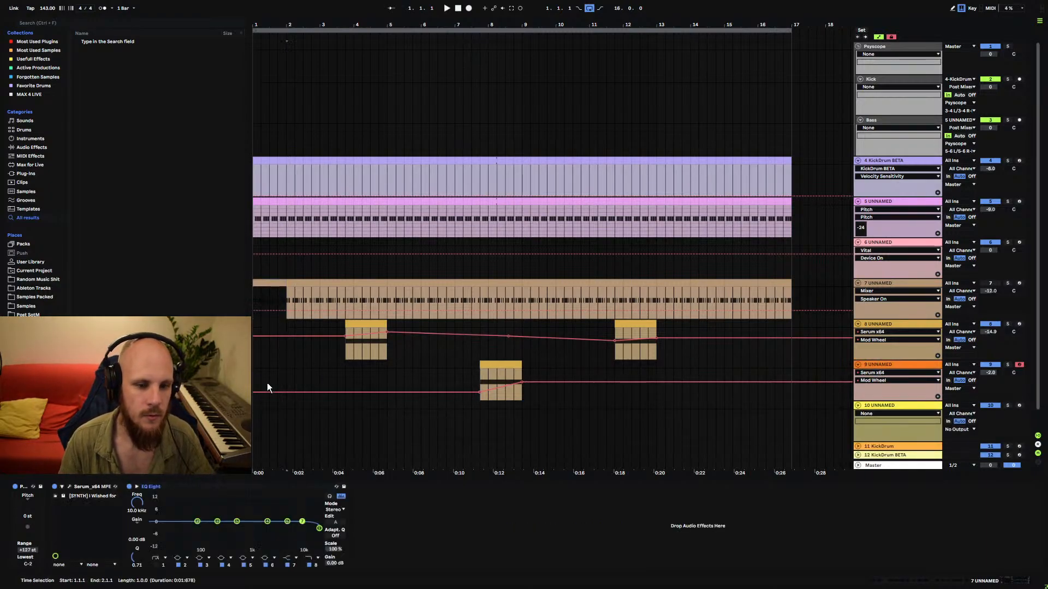
click(259, 411)
drag(290, 405, 254, 404)
click(287, 404)
key(ctrl+shift+m)
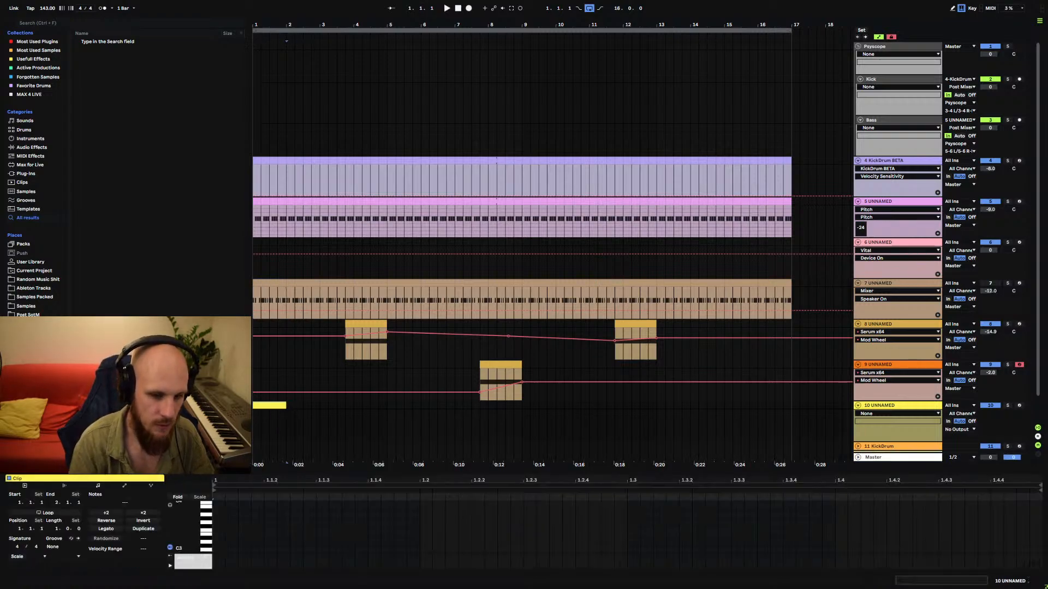
Fill the one-bar clip with evenly repeated sixteenth-note G#3 notes.
double_click(217, 519)
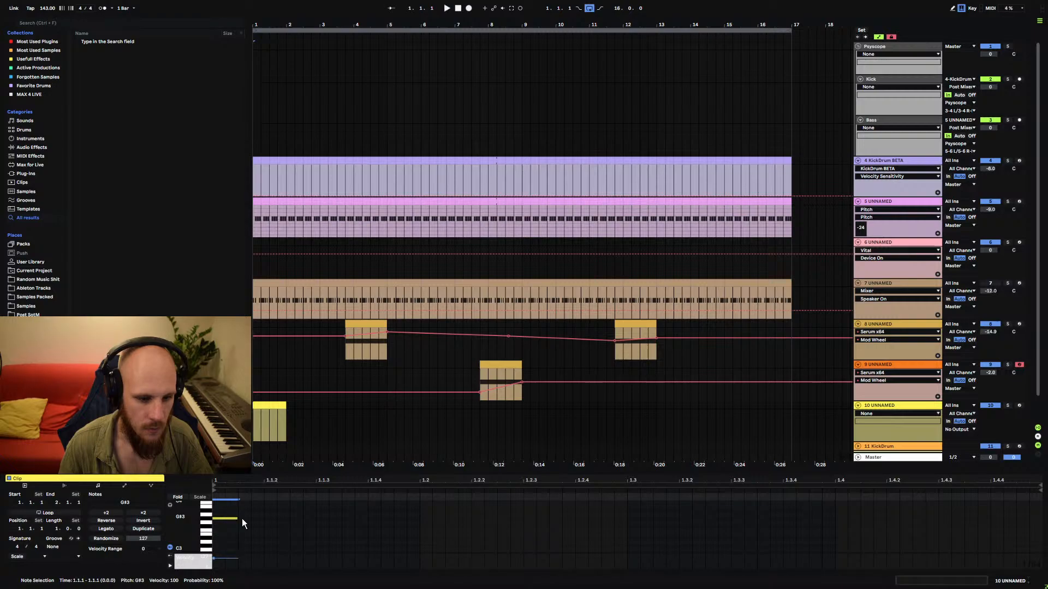
key(ctrl+d)
key(ctrl+d)
key(ctrl+d)
drag(418, 508, 238, 530)
drag(393, 517, 224, 533)
key(ctrl+d)
key(ctrl+d)
key(ctrl+d)
Load a new Serum instance with the initial patch on track 10.
double_click(873, 406)
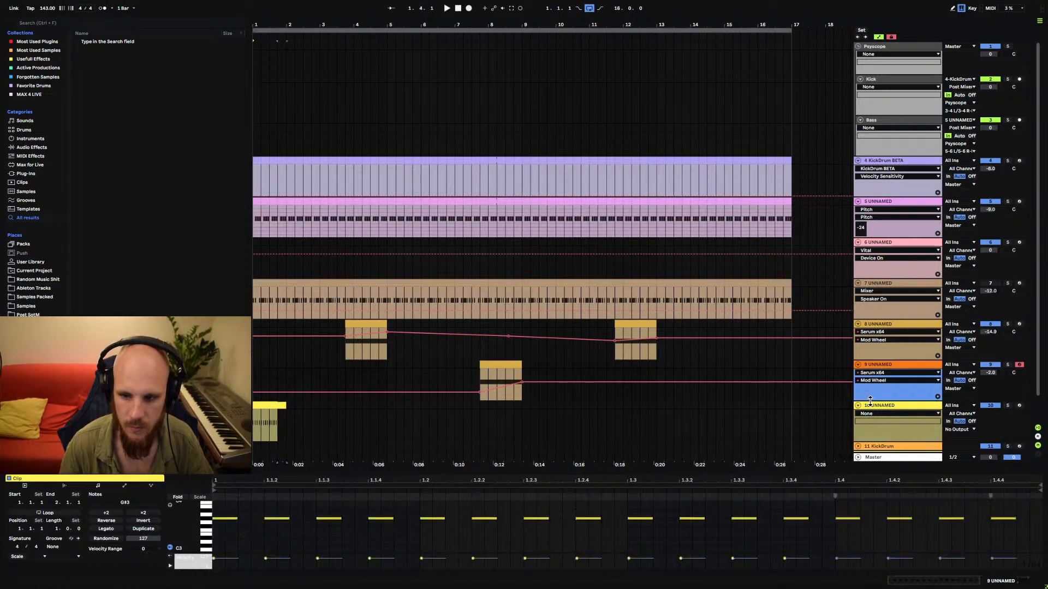
right_click(352, 429)
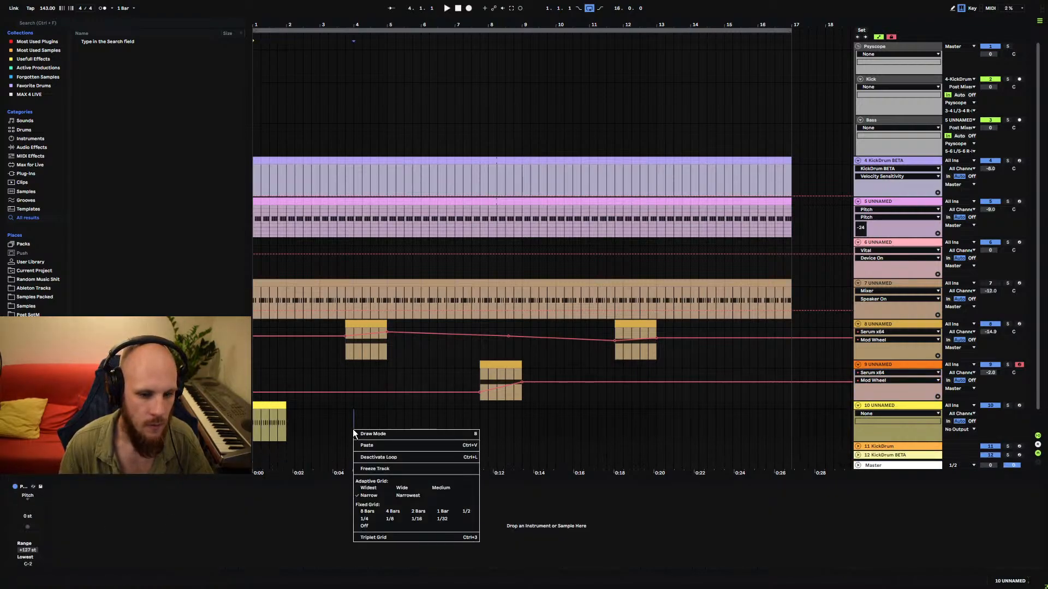
right_click(353, 429)
mouse_move(437, 171)
click(515, 172)
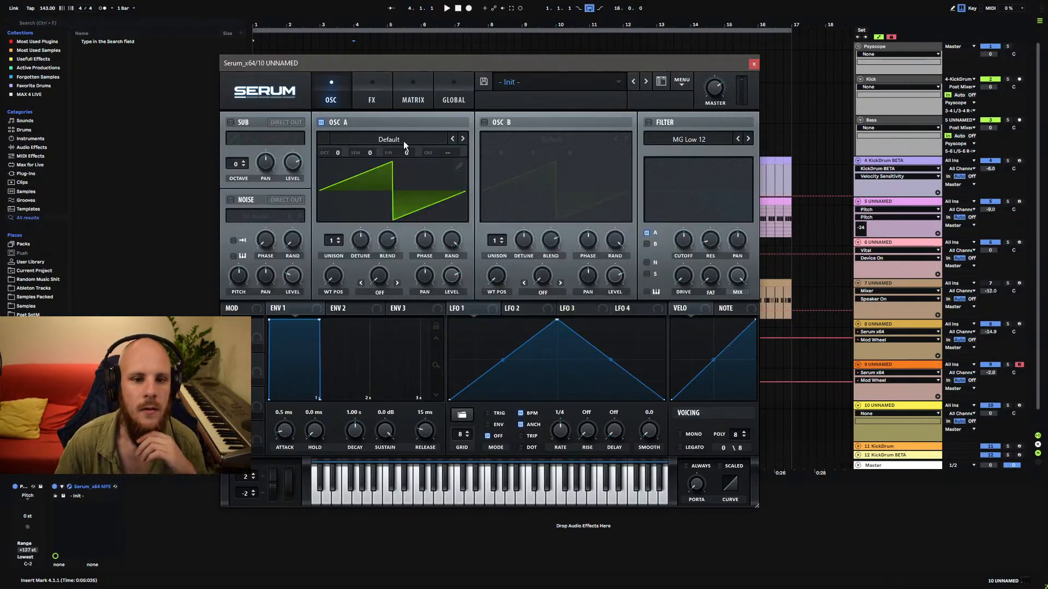
Enable Serum's main filter, set its type to Cmb -, and lower the cutoff.
click(648, 122)
click(698, 139)
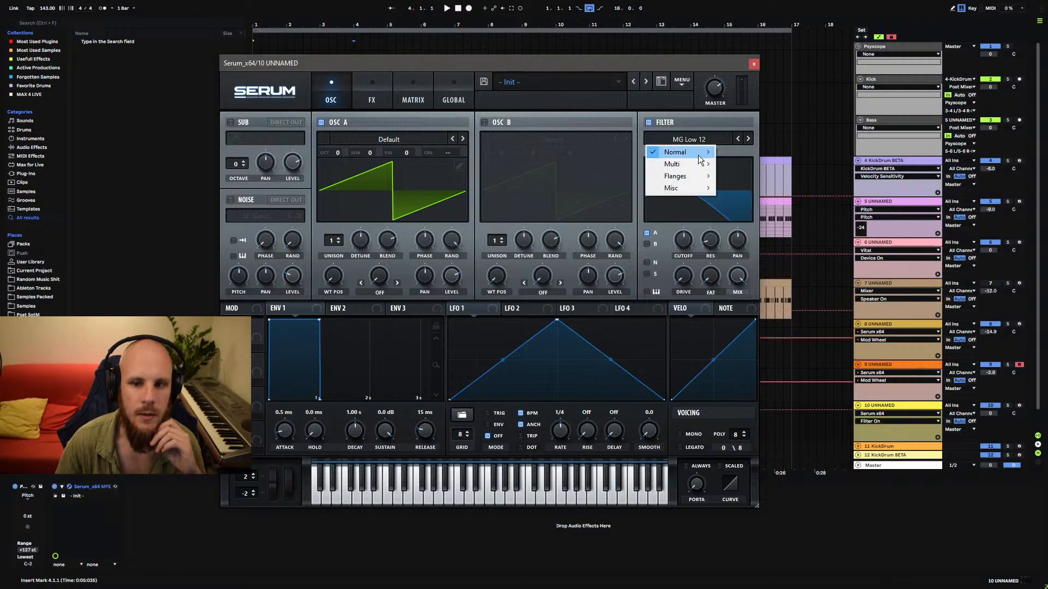
mouse_move(695, 175)
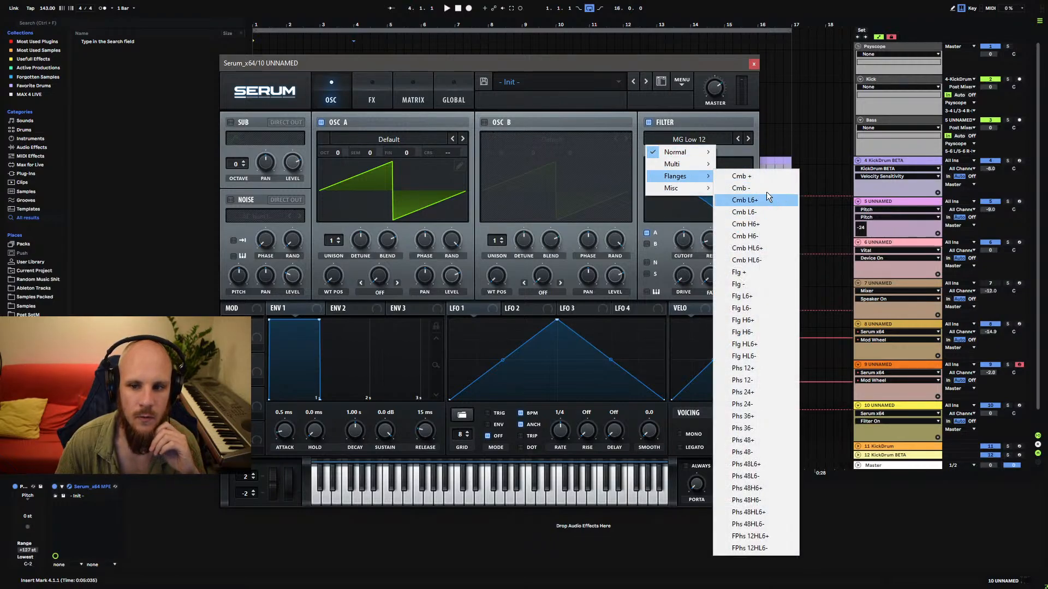
click(767, 191)
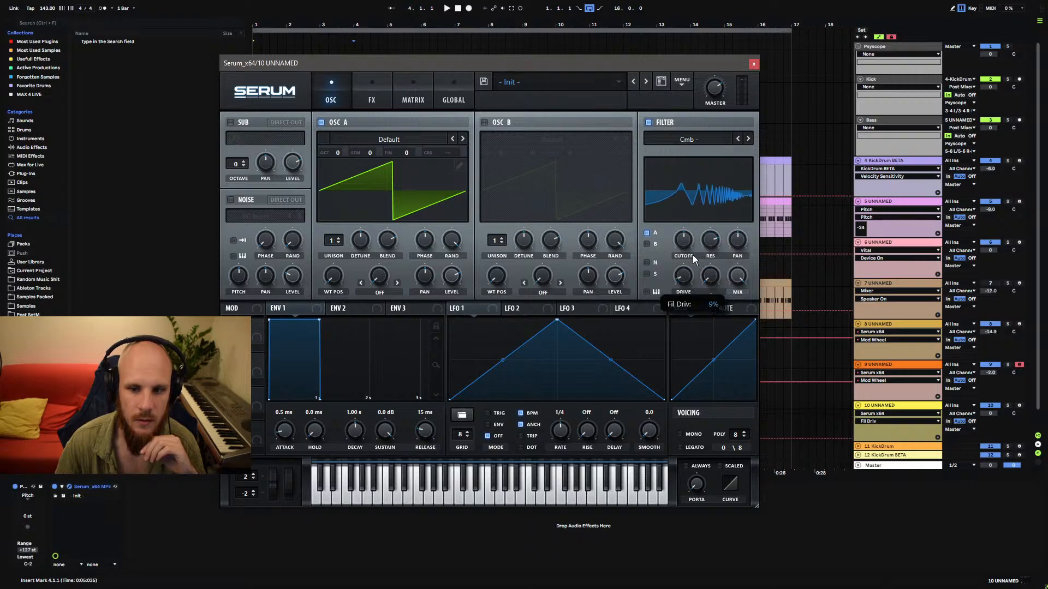
drag(682, 242, 677, 251)
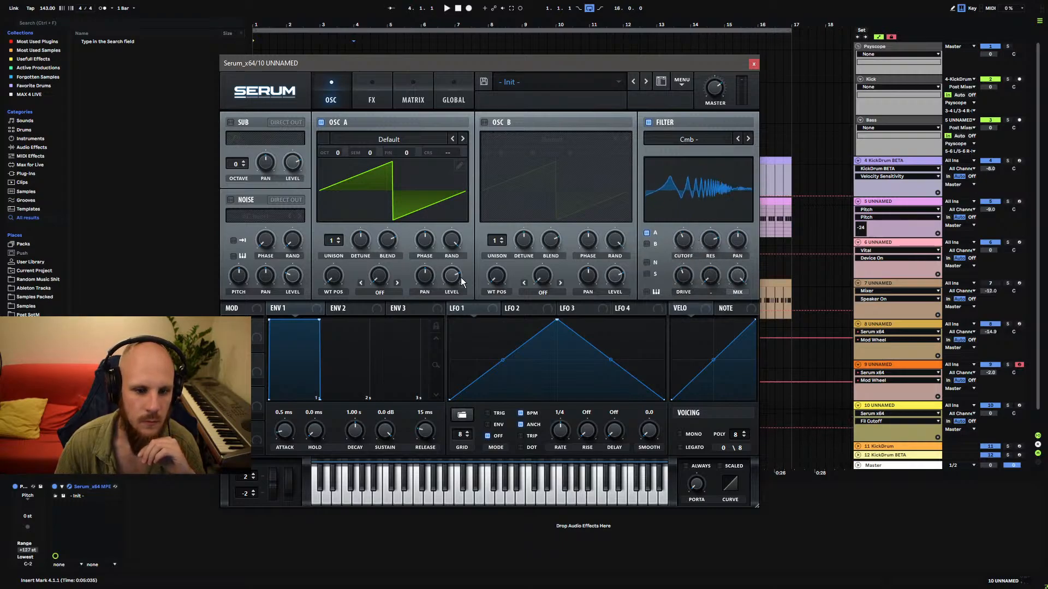
Shape Env 1 into a short pluck with 61 ms decay and no sustain.
click(344, 309)
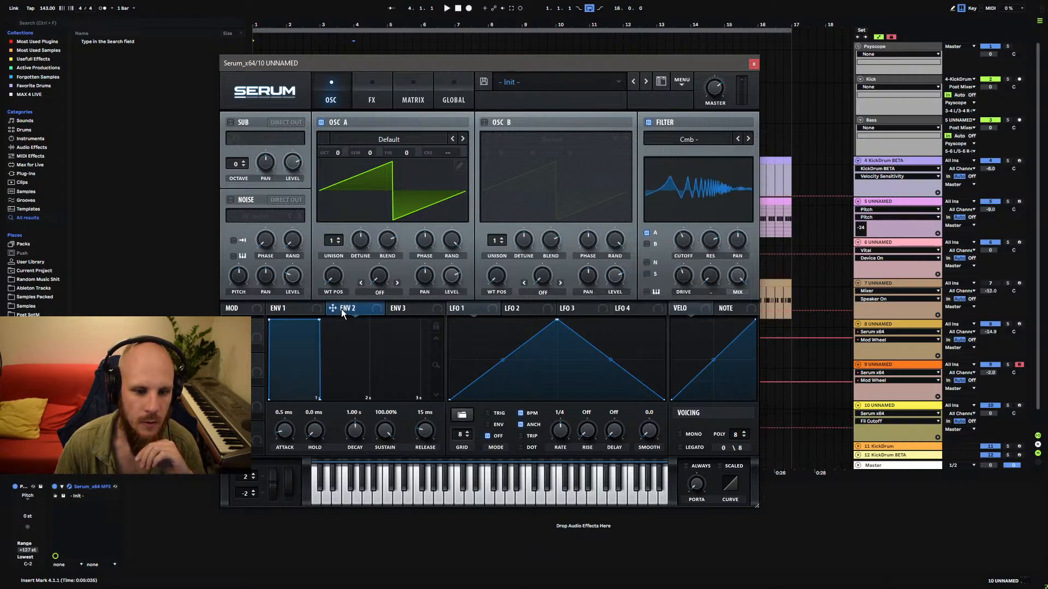
click(304, 311)
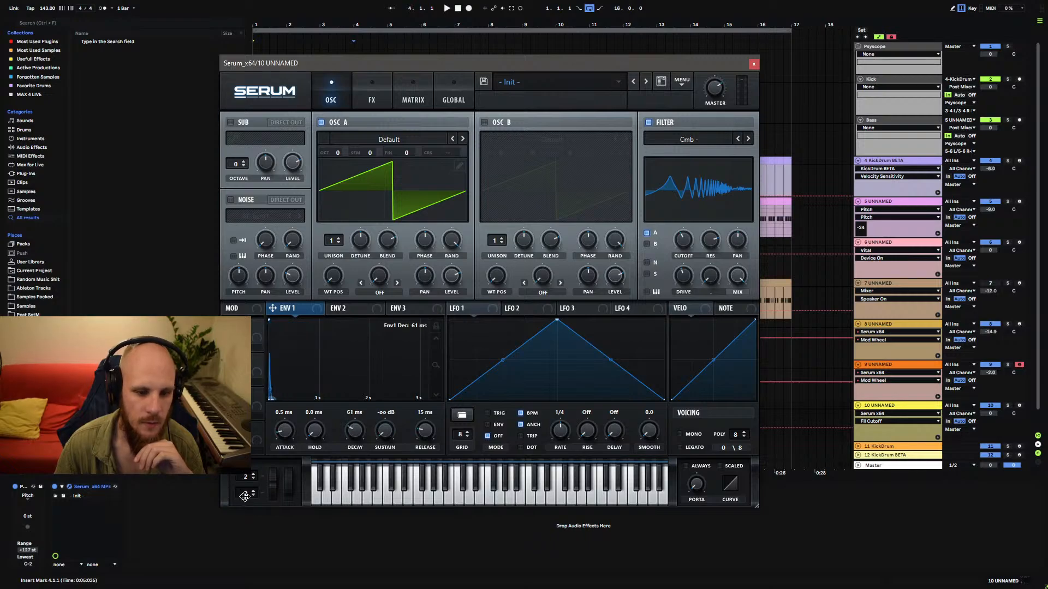
Arm track 10 and raise the comb filter's resonance to about 97% and its cutoff to about 1083 Hz.
click(1019, 407)
click(715, 231)
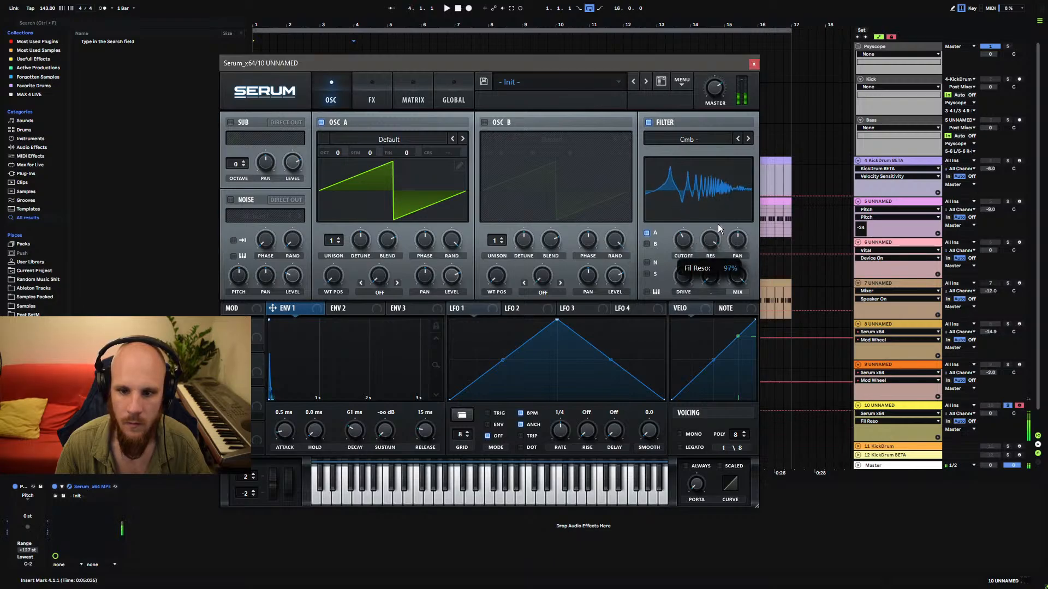
drag(683, 240, 695, 218)
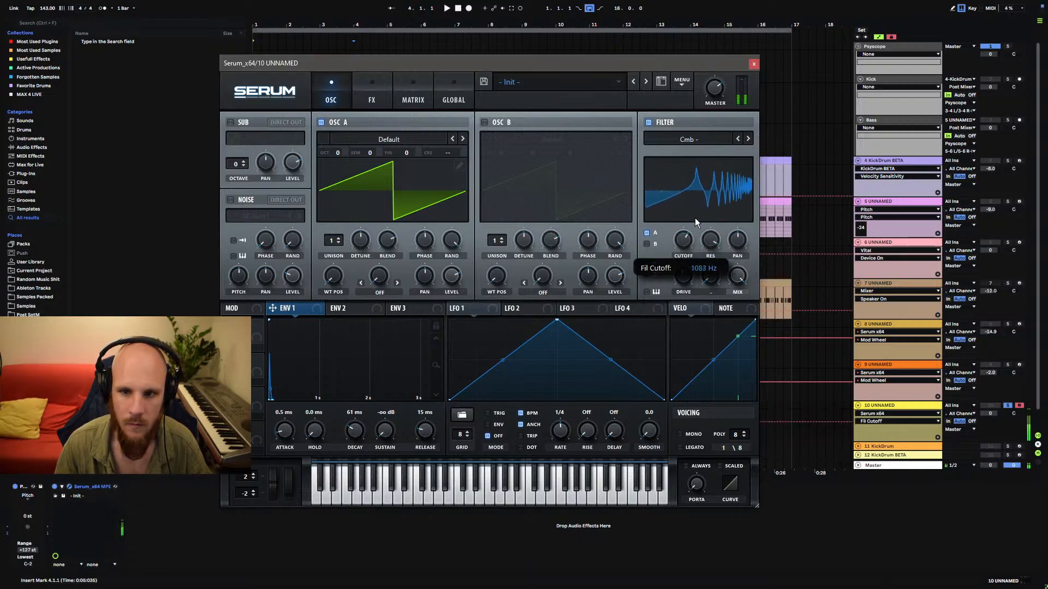
Enable the effects filter, move it above Distortion, set it to Phs 48+, and adjust its cutoff and resonance.
click(377, 101)
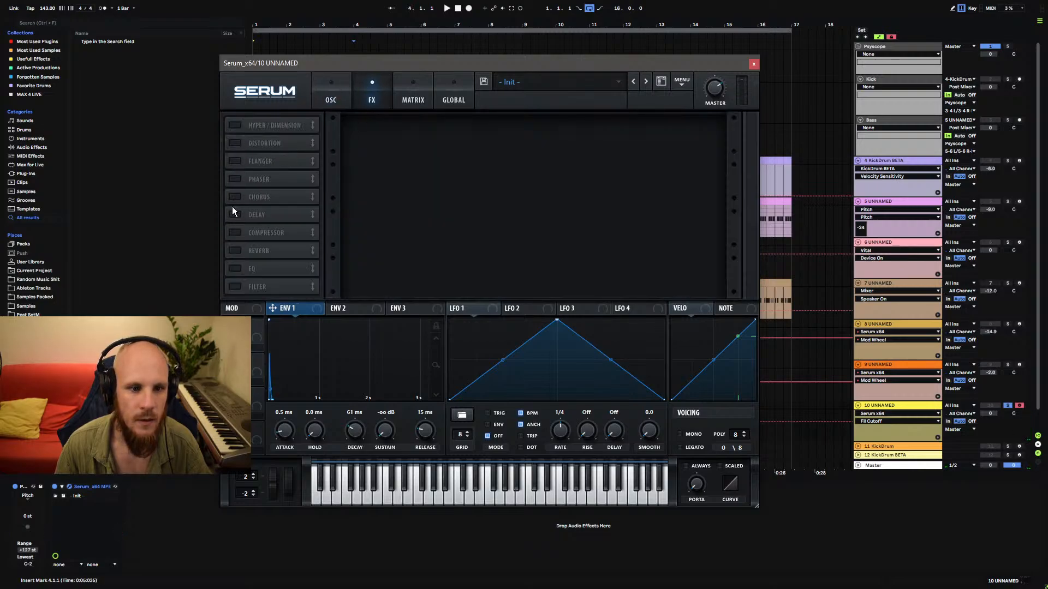
click(235, 286)
drag(260, 285, 287, 139)
click(434, 137)
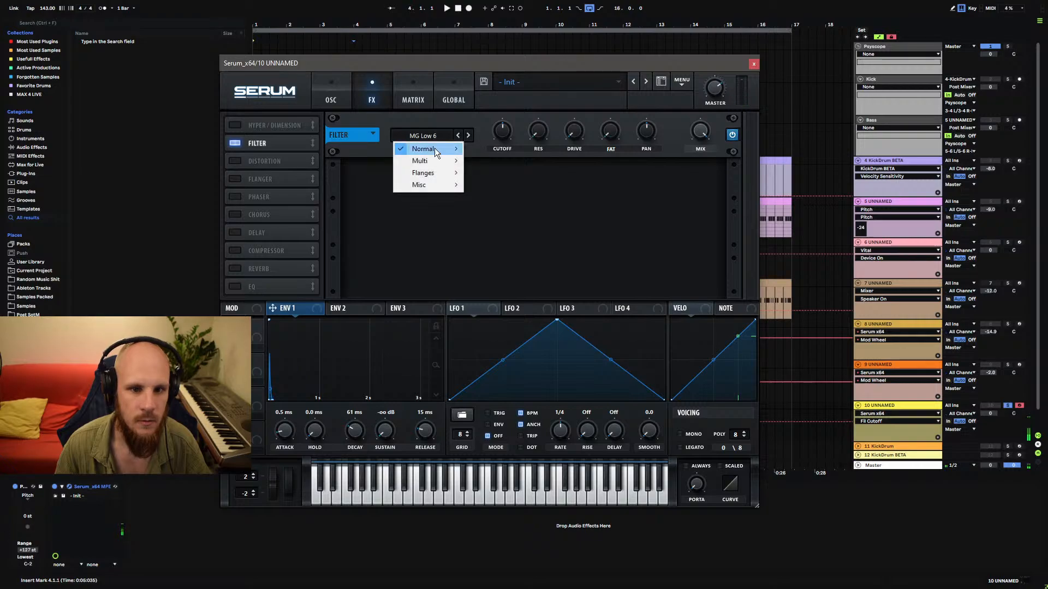
mouse_move(438, 172)
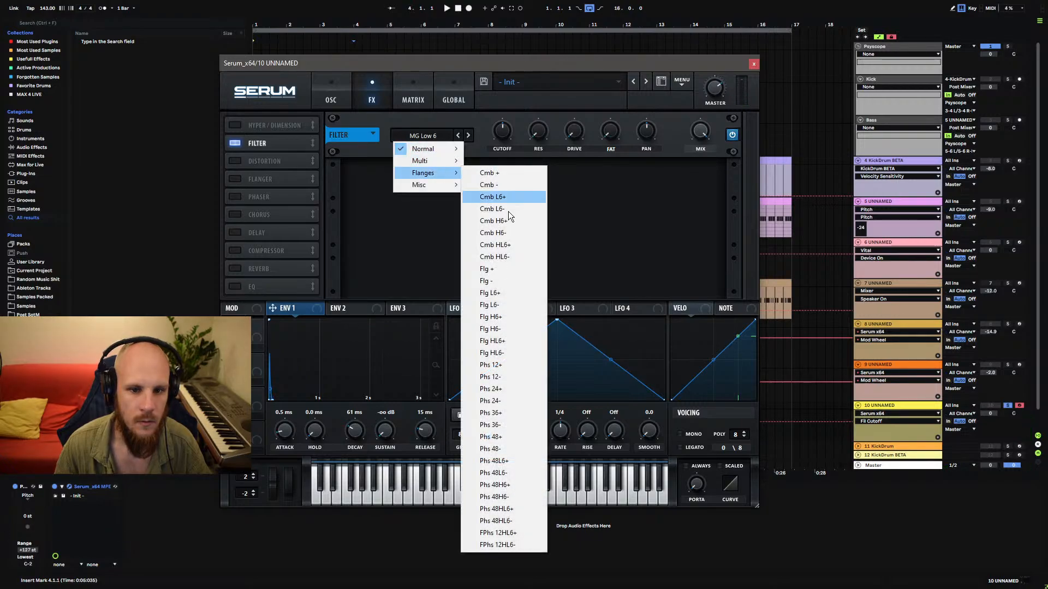
click(503, 436)
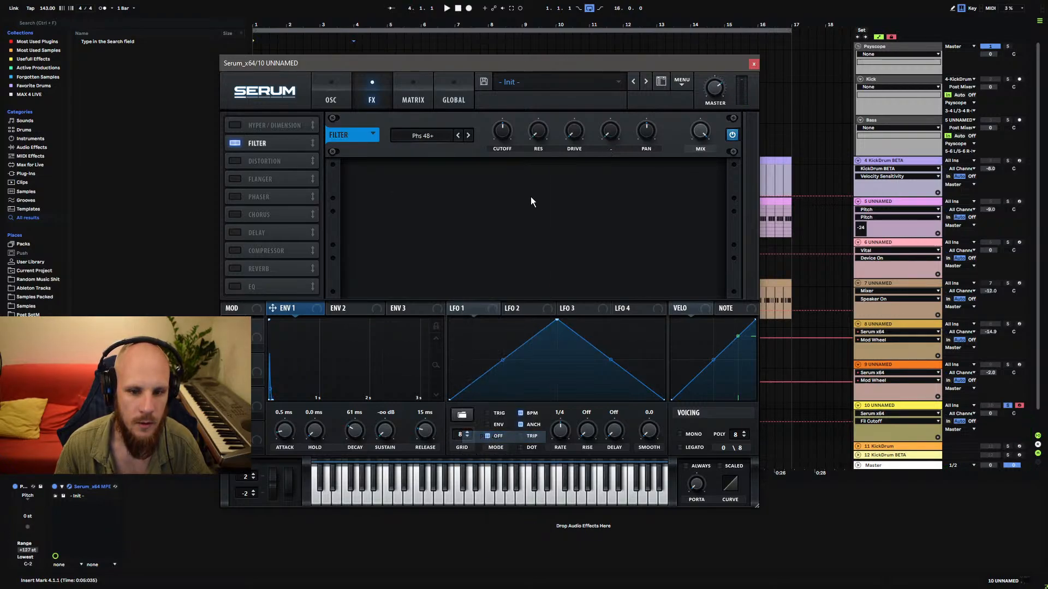
click(503, 134)
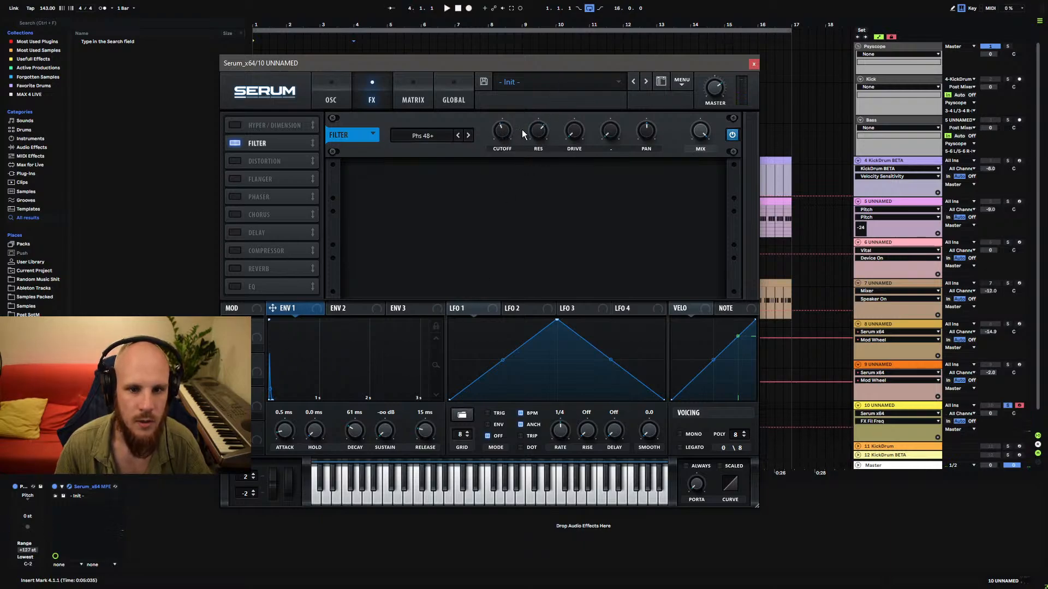
Reshape LFO 1 to hold at maximum, fall to zero at the midpoint, stay flat, and rise again near the end.
click(339, 98)
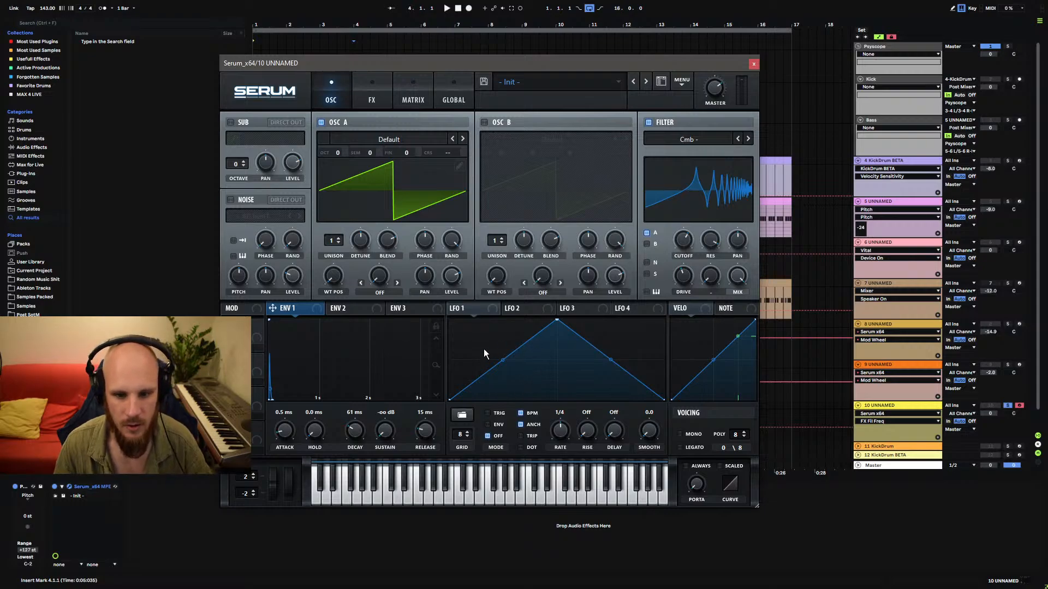
drag(451, 398, 451, 317)
double_click(531, 329)
drag(535, 320, 559, 409)
double_click(648, 382)
drag(648, 382, 637, 421)
Enable the noise oscillator, load LFO 1 as its source, and turn on its key tracking.
drag(452, 309, 439, 307)
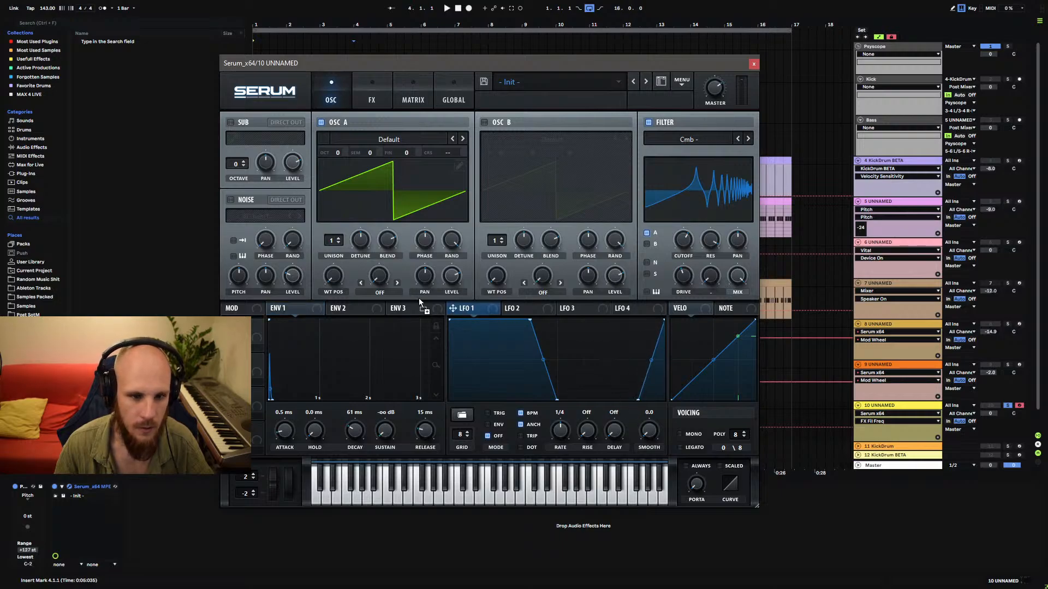
click(231, 200)
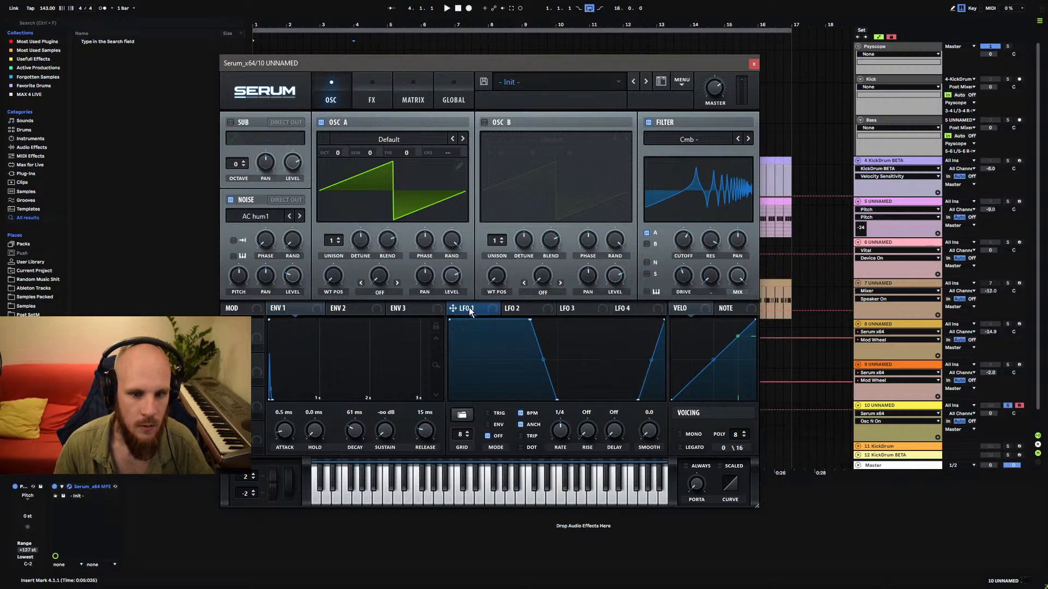
click(234, 256)
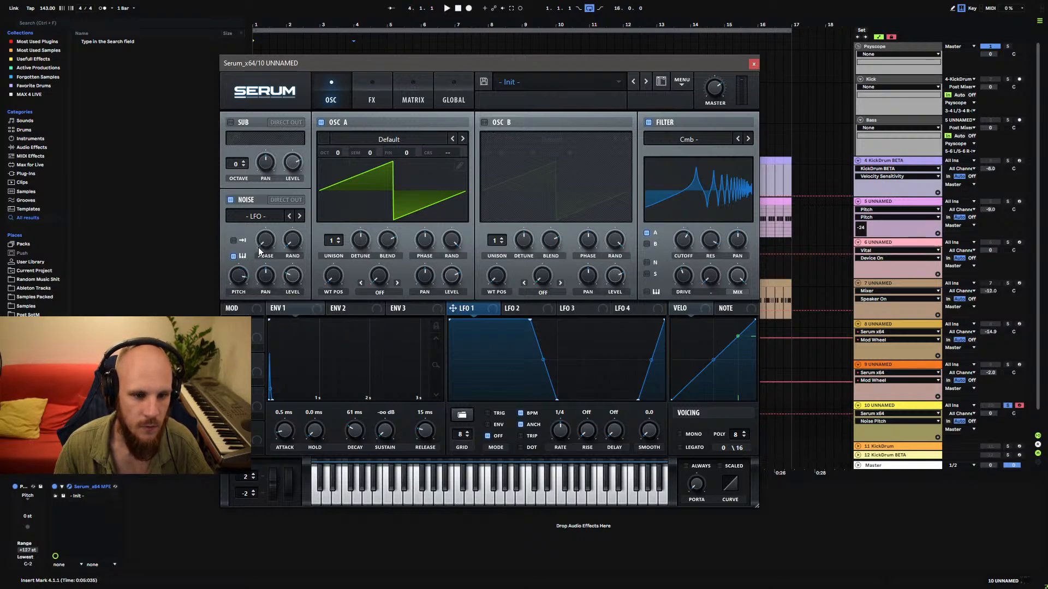
Assign Noise OSC as a modulation source for the effects filter's cutoff.
click(387, 96)
right_click(501, 131)
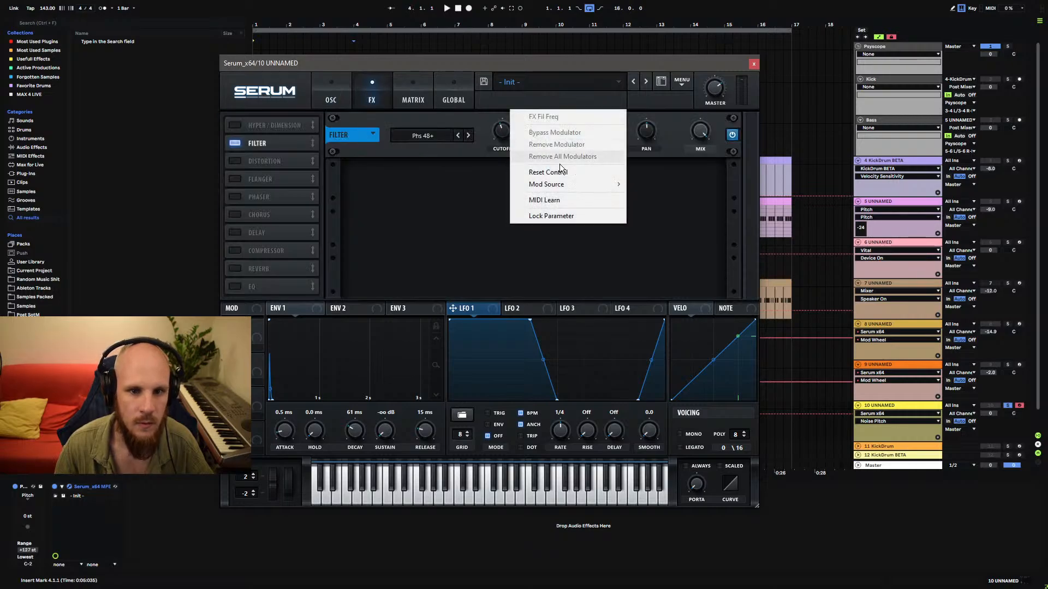
mouse_move(584, 184)
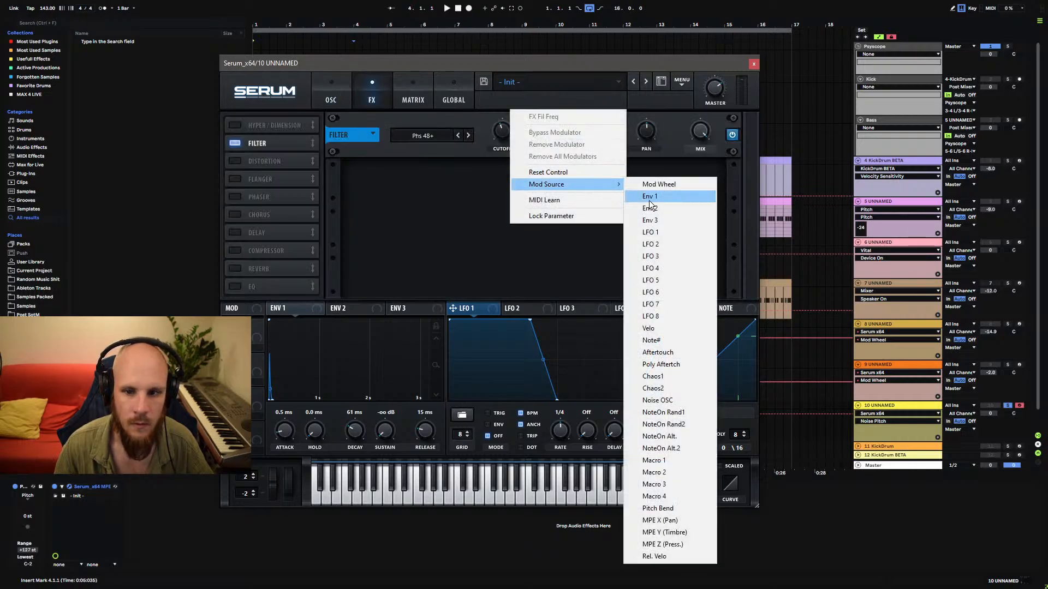
click(669, 400)
Turn down the noise oscillator's level and reduce the Noise OSC modulation amount on FX Fil Freq.
click(323, 91)
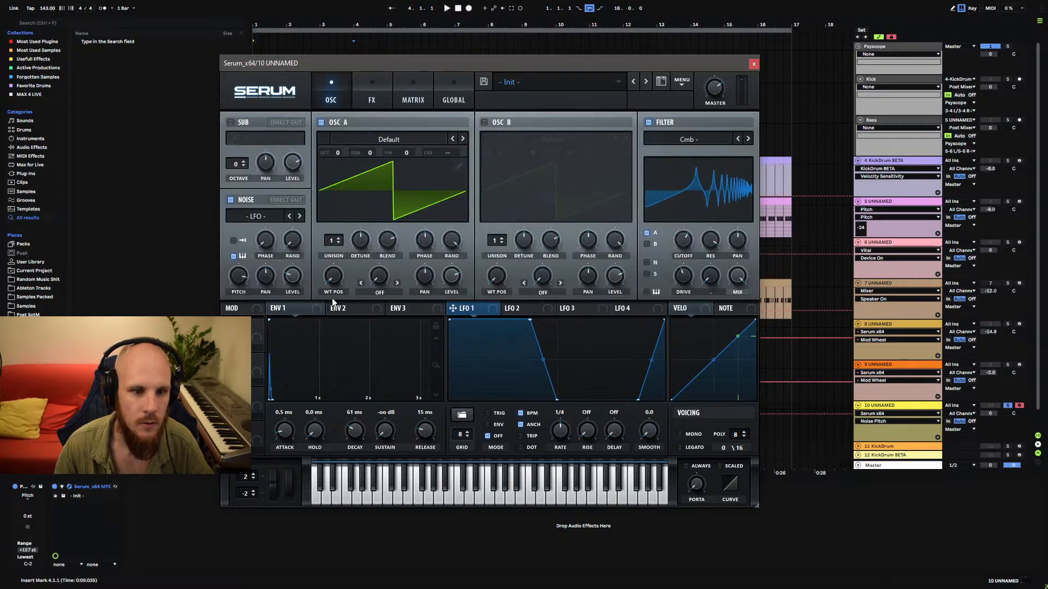
click(365, 85)
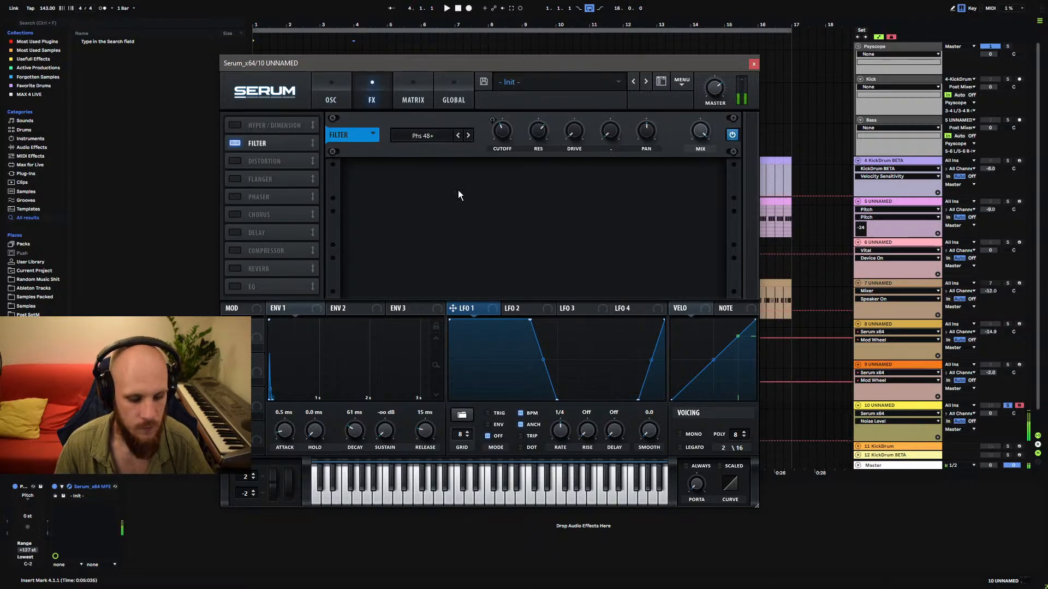
click(411, 93)
drag(383, 143, 357, 146)
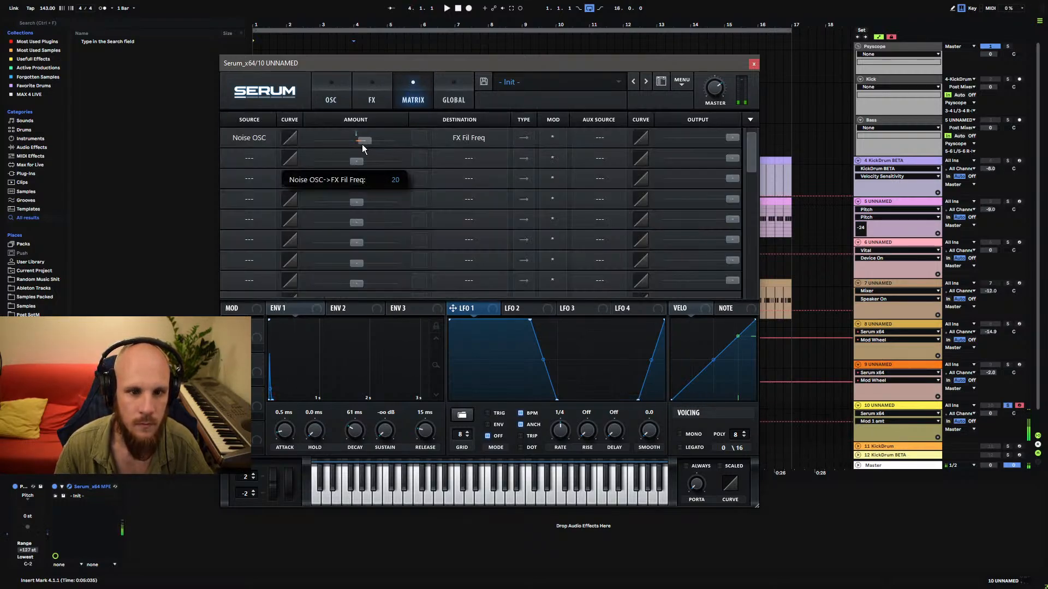
Adjust the noise oscillator's pitch and lower the computer keyboard's octave to audition it.
click(331, 93)
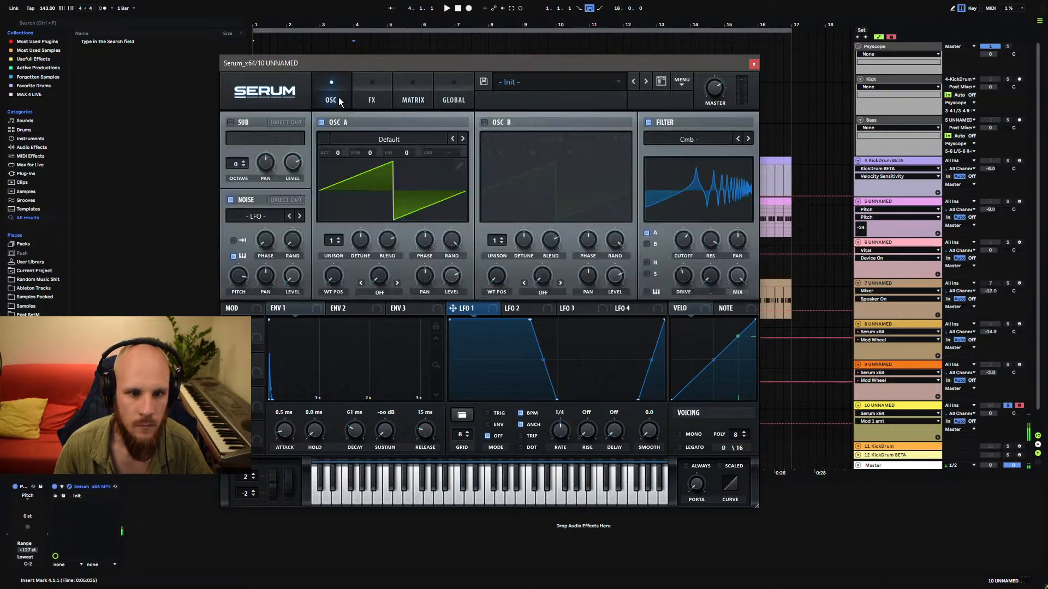
click(379, 90)
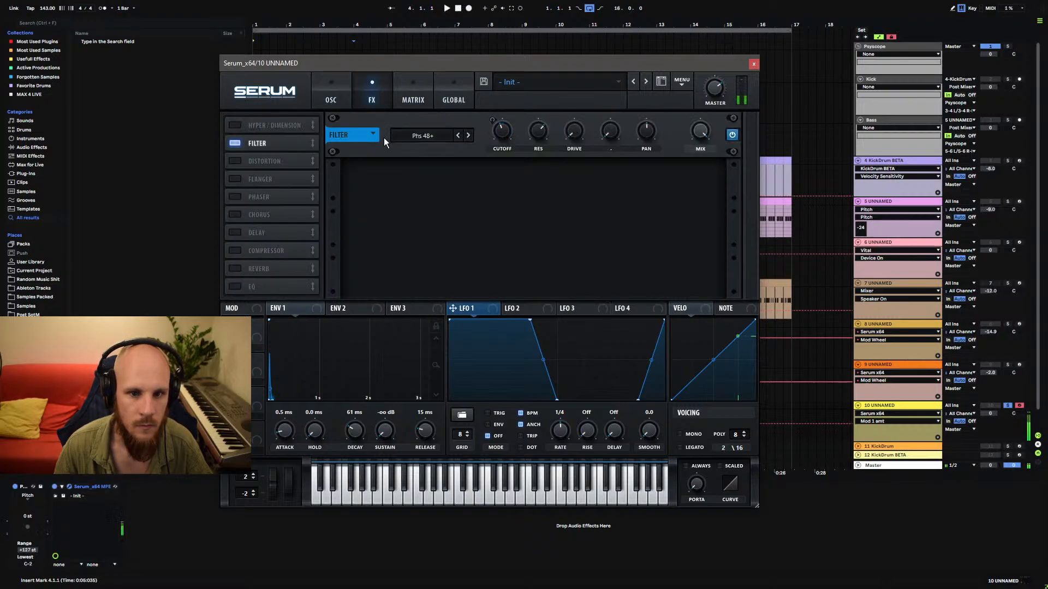
click(331, 96)
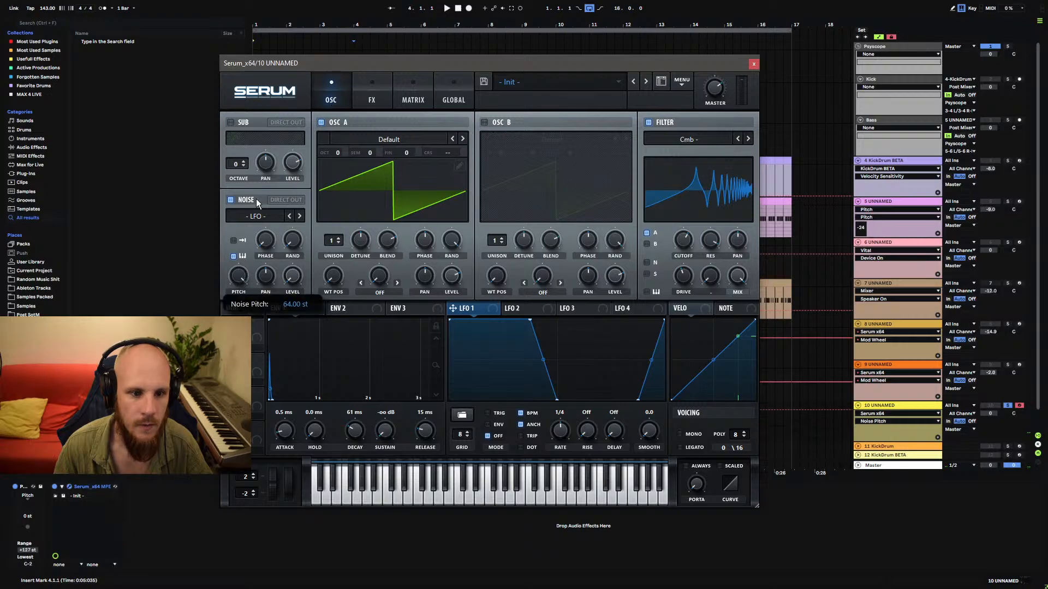
click(243, 277)
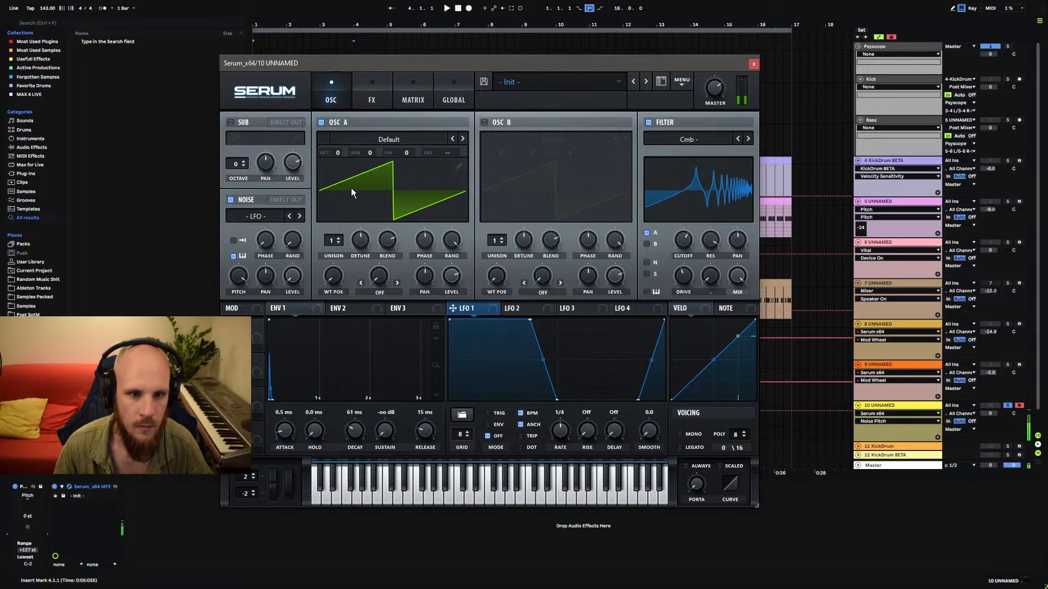
key(z)
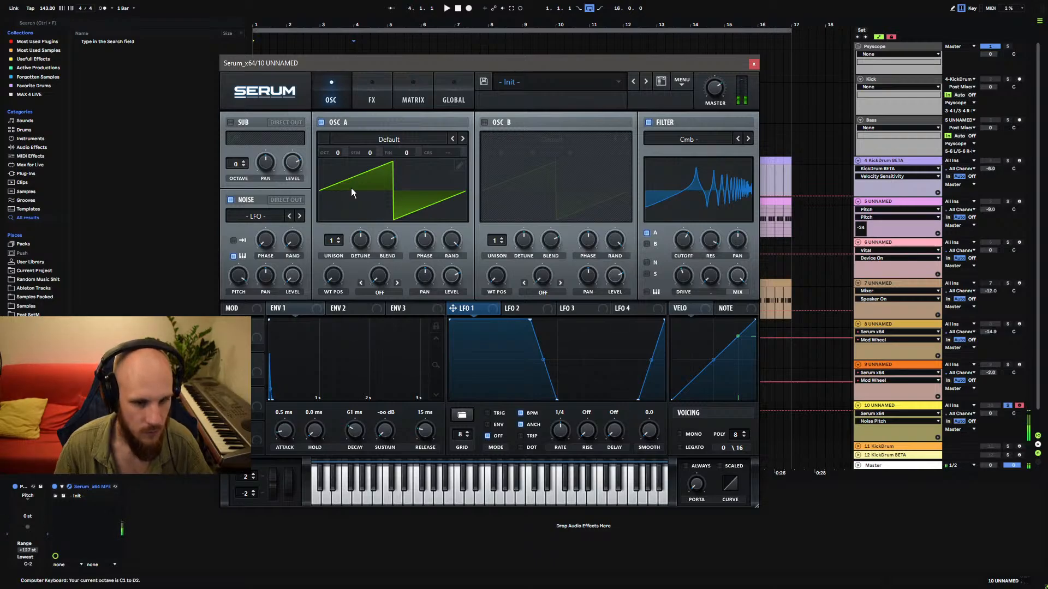
Readjust the effects filter's resonance and cutoff, and give OSC A 2 unison voices with 0.01 detune.
click(369, 106)
drag(538, 142, 506, 128)
click(330, 96)
click(338, 238)
drag(365, 243, 362, 286)
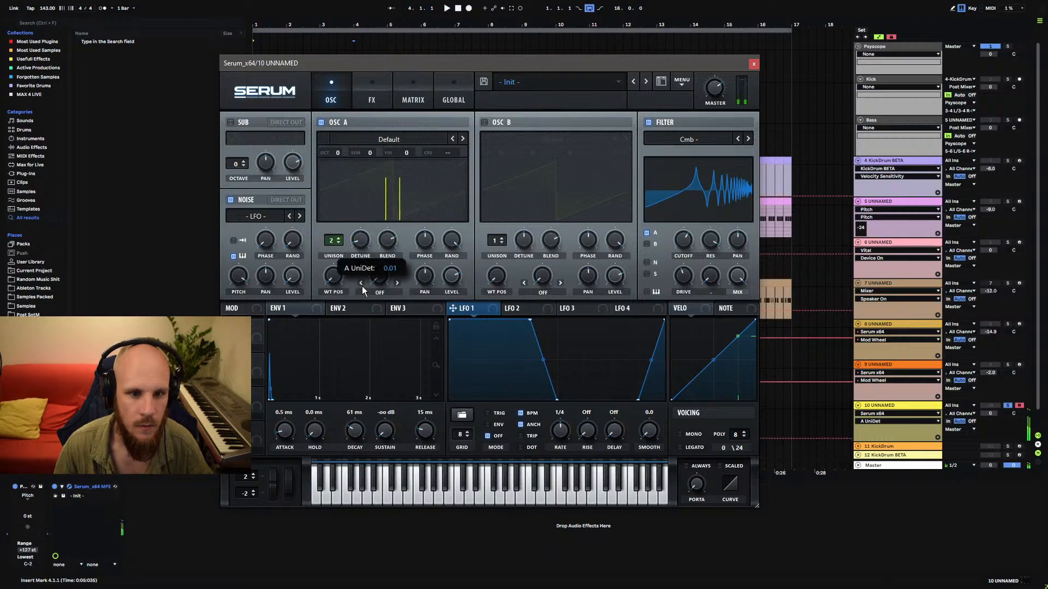
Adjust the effects filter's cutoff and lower the main comb filter's cutoff.
click(371, 95)
click(504, 130)
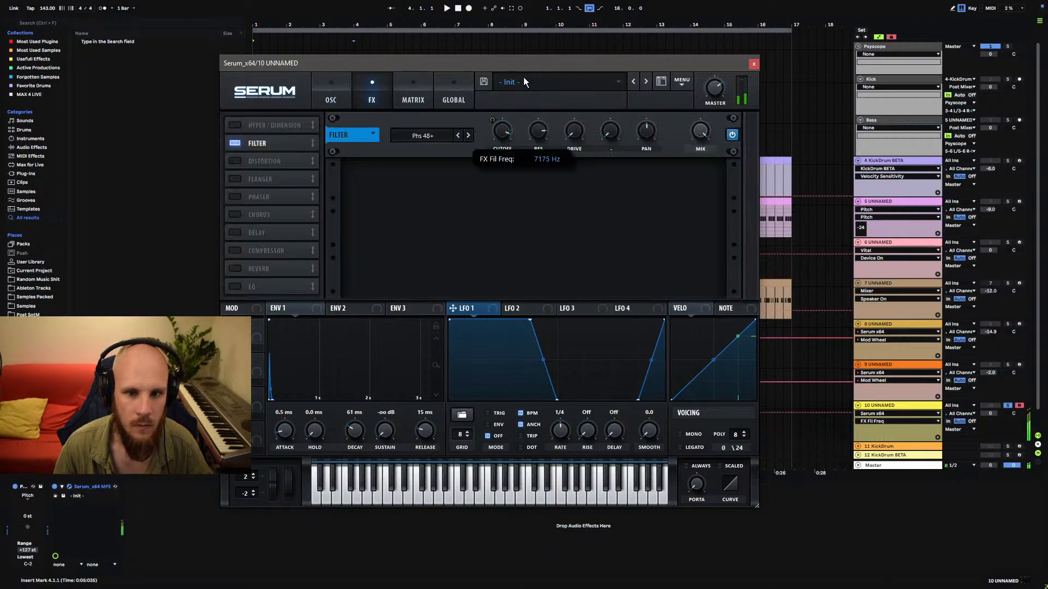
click(331, 96)
click(681, 241)
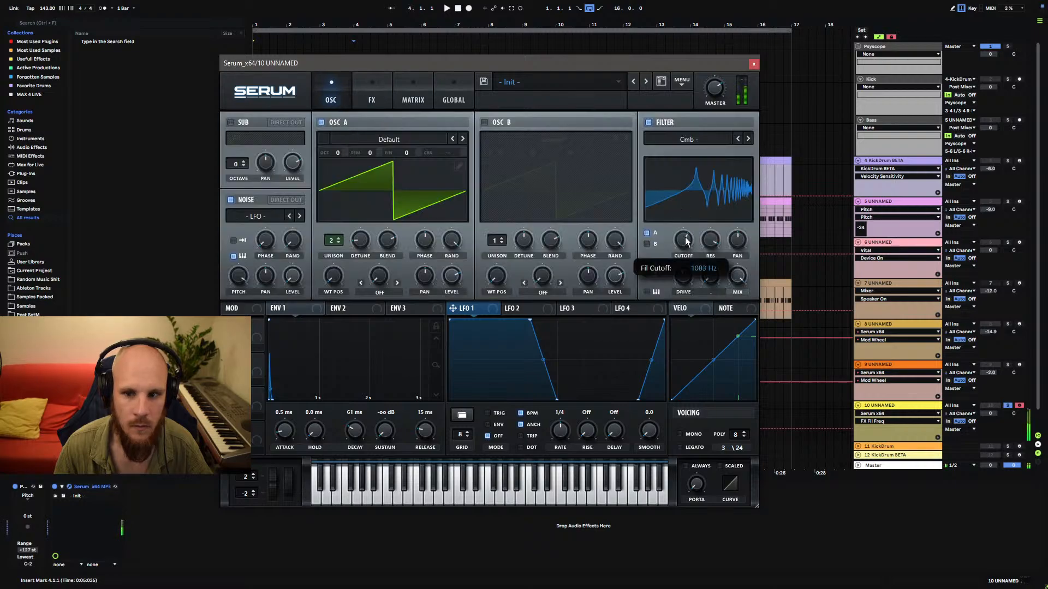
drag(679, 243, 710, 233)
Raise the effects filter's resonance to about 92% and readjust its cutoff.
click(390, 99)
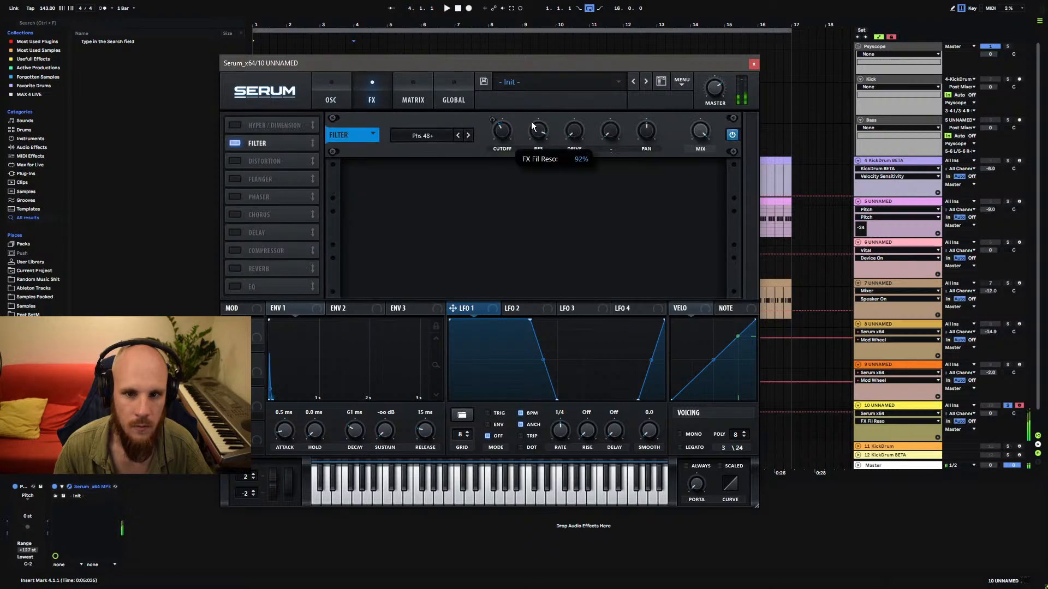
click(510, 130)
mouse_move(513, 123)
mouse_down()
mouse_move(521, 102)
mouse_move(519, 137)
mouse_up()
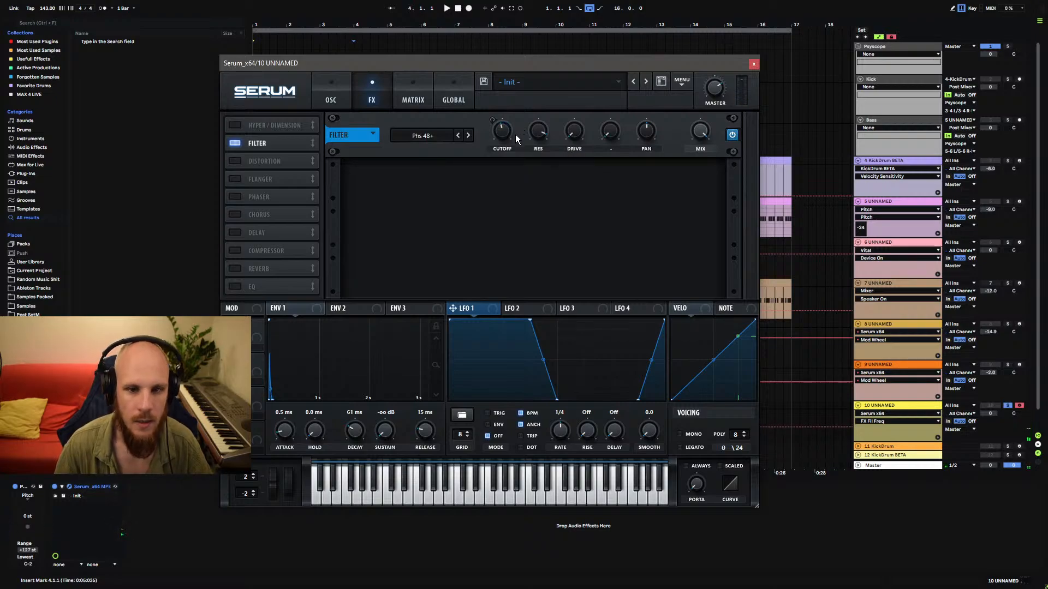
Add NoteOn Rand2 as a modulator of the effects filter's cutoff with a small positive amount.
right_click(515, 131)
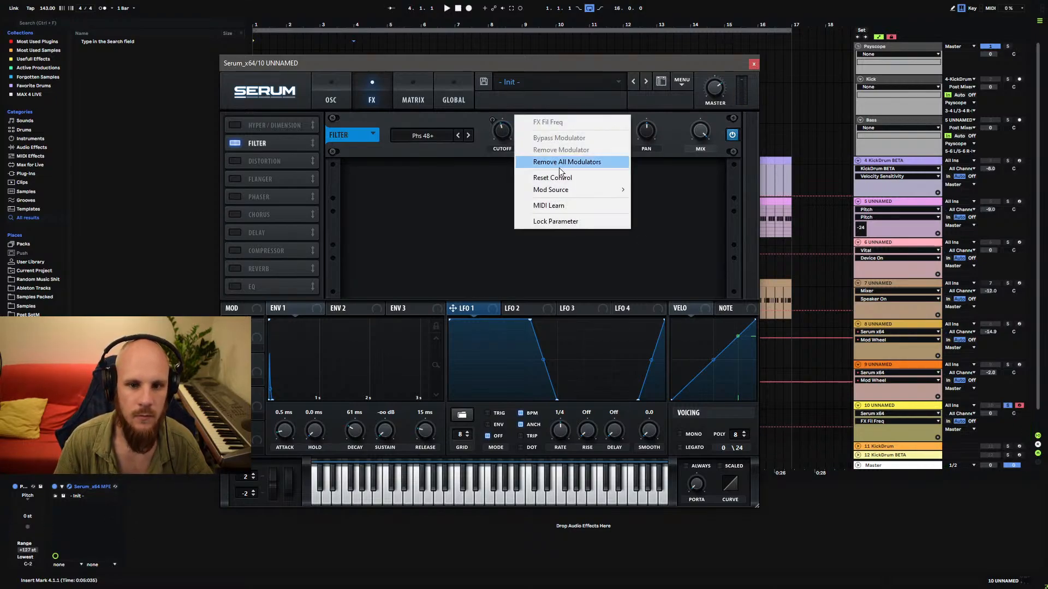
mouse_move(570, 190)
click(703, 428)
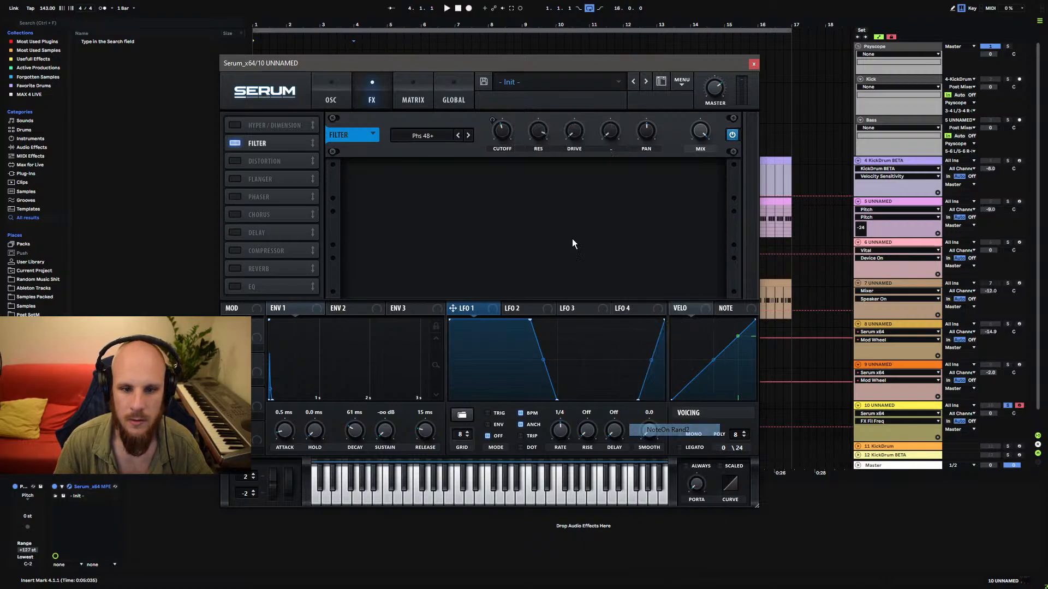
click(422, 101)
drag(384, 158, 371, 162)
Readjust the comb filter's cutoff and assign NoteOn Rand2 as its modulation source.
click(347, 108)
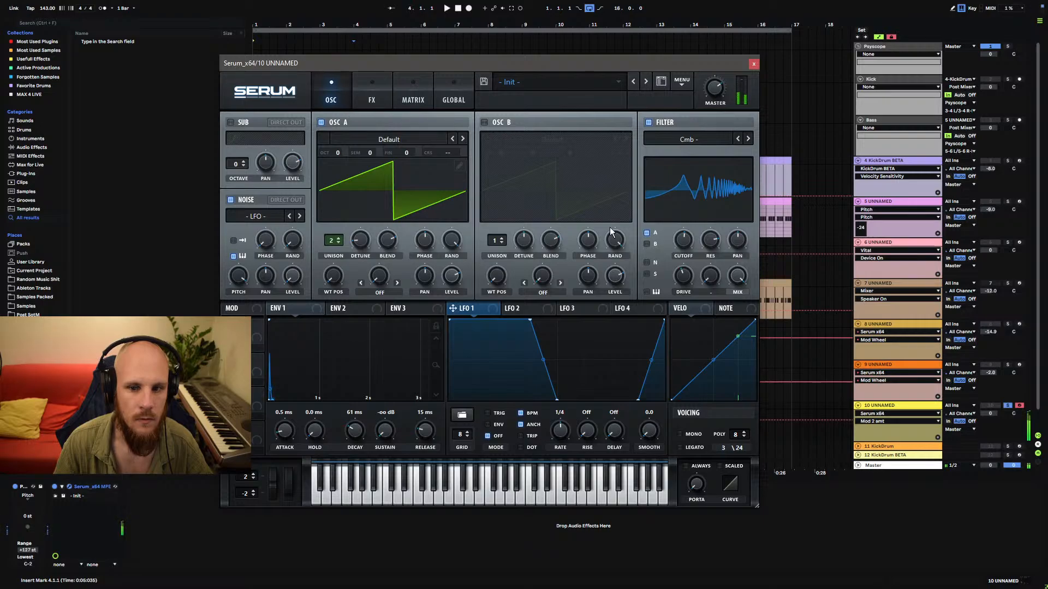
mouse_move(683, 250)
mouse_down()
mouse_move(688, 221)
mouse_move(673, 277)
mouse_move(684, 199)
mouse_move(684, 241)
mouse_move(685, 229)
mouse_up()
right_click(684, 225)
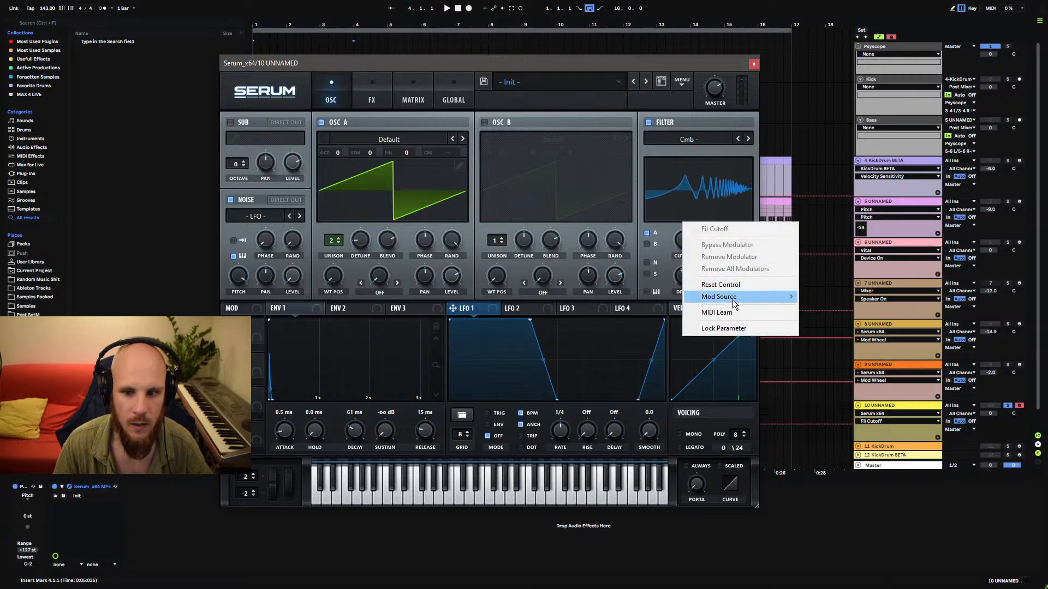
mouse_move(734, 304)
click(854, 457)
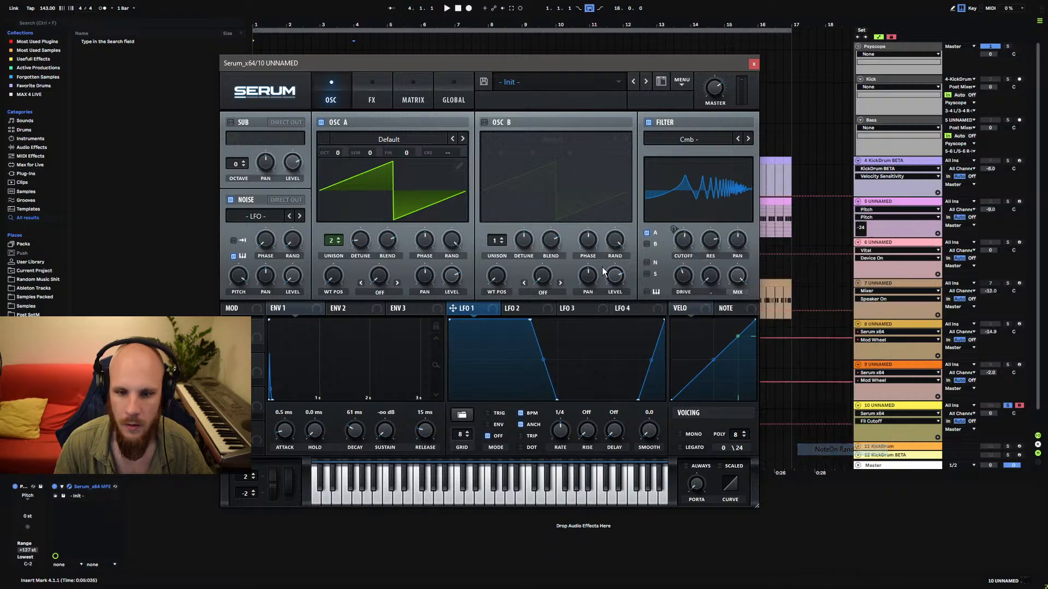
Change the Fil Cutoff modulation source to NoteOn Rand1 and adjust its amount.
click(413, 92)
click(268, 178)
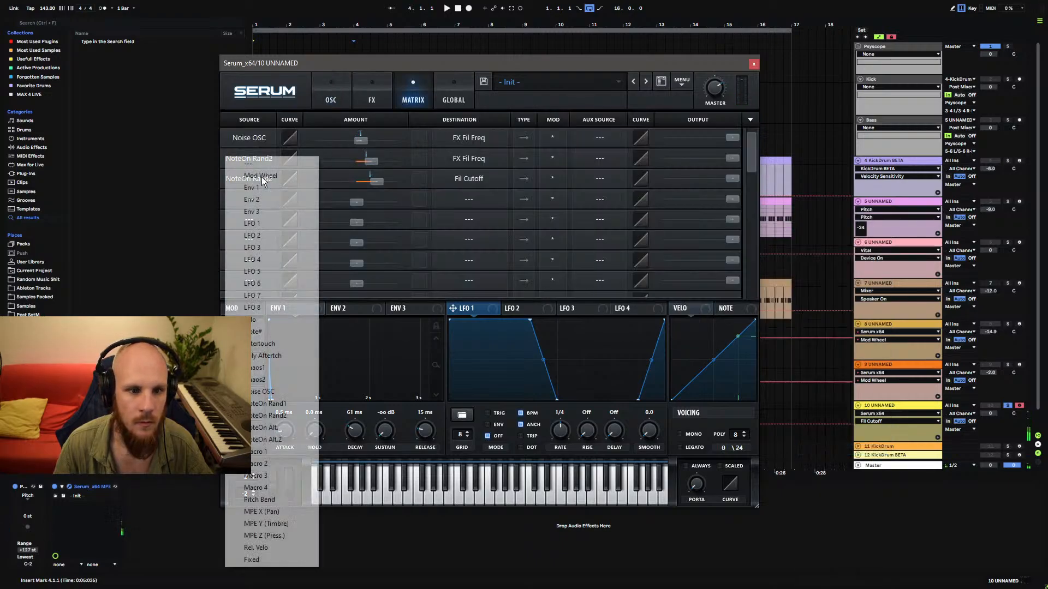
click(273, 400)
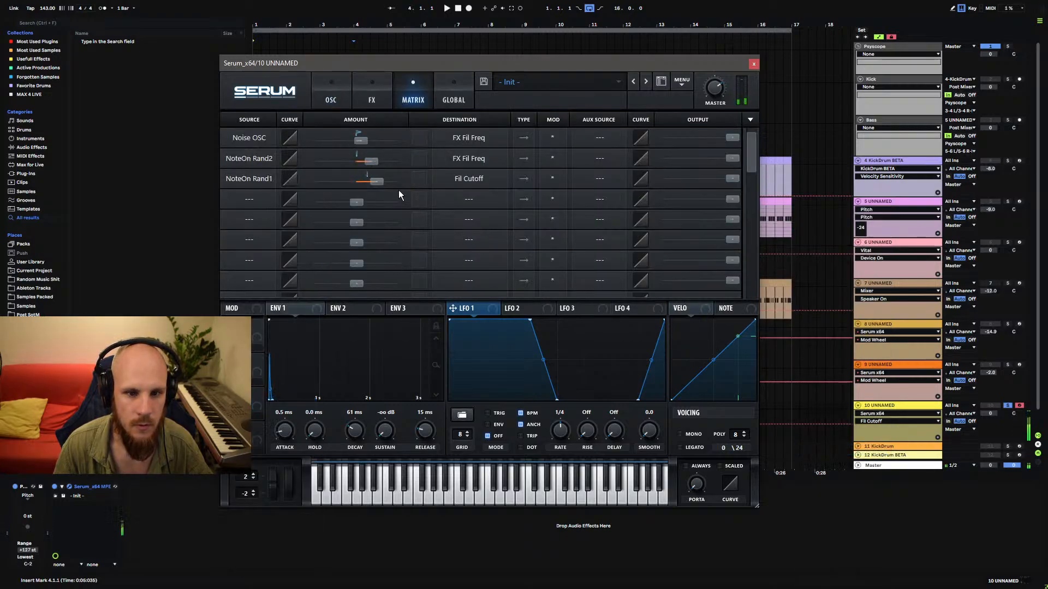
drag(372, 183, 368, 185)
Check the oscillator and effects settings, then play the arrangement to hear the pluck and close Serum.
click(332, 99)
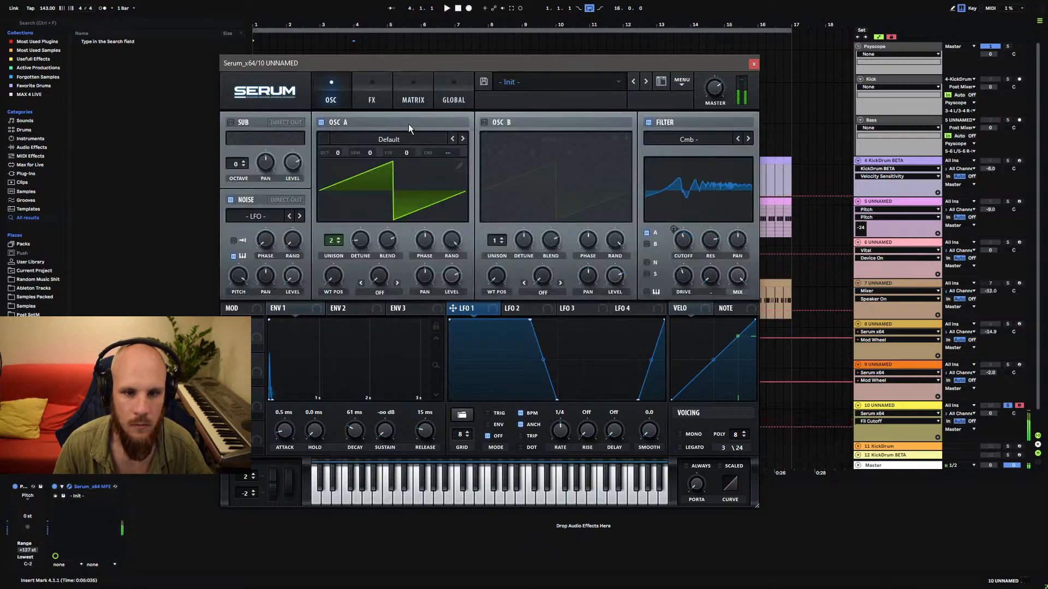
click(370, 101)
key(space)
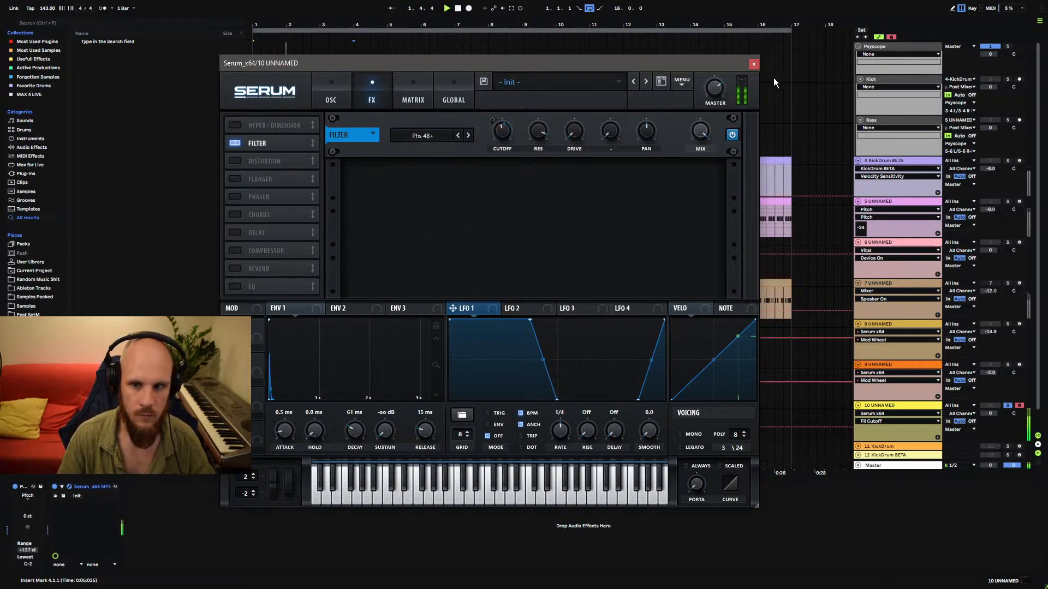
click(754, 64)
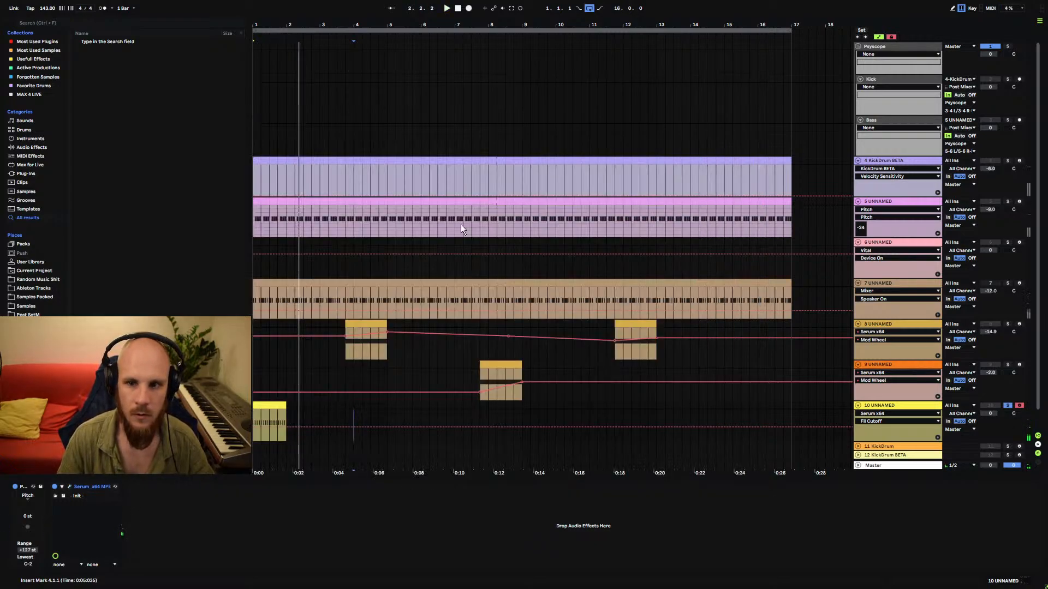
key(space)
Transpose all notes in track 10's clip down two octaves while playing the arrangement.
double_click(271, 405)
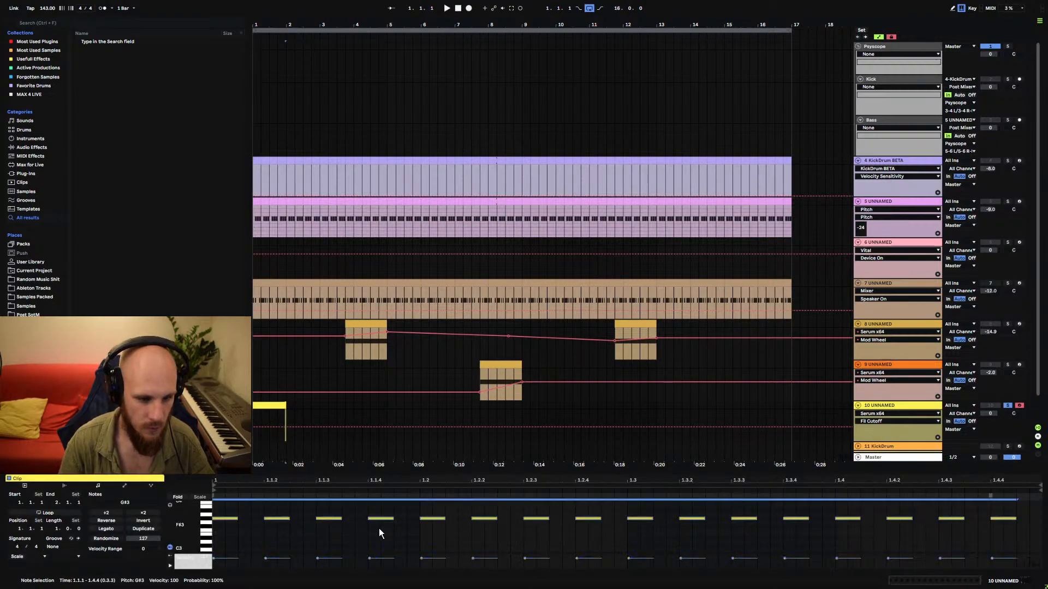
key(shift+Down)
key(space)
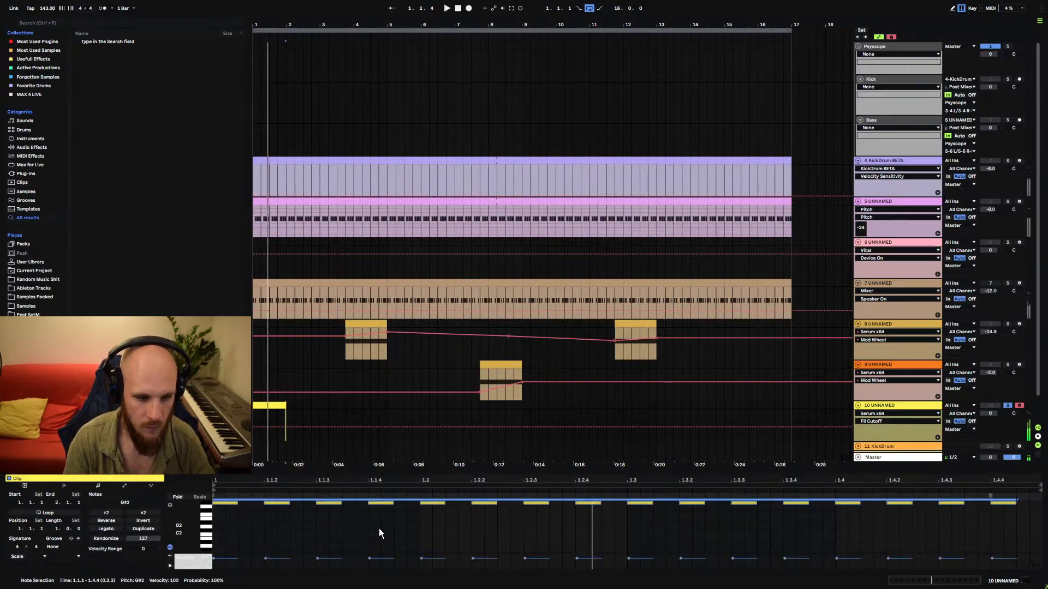
key(shift+Down)
double_click(891, 407)
click(69, 487)
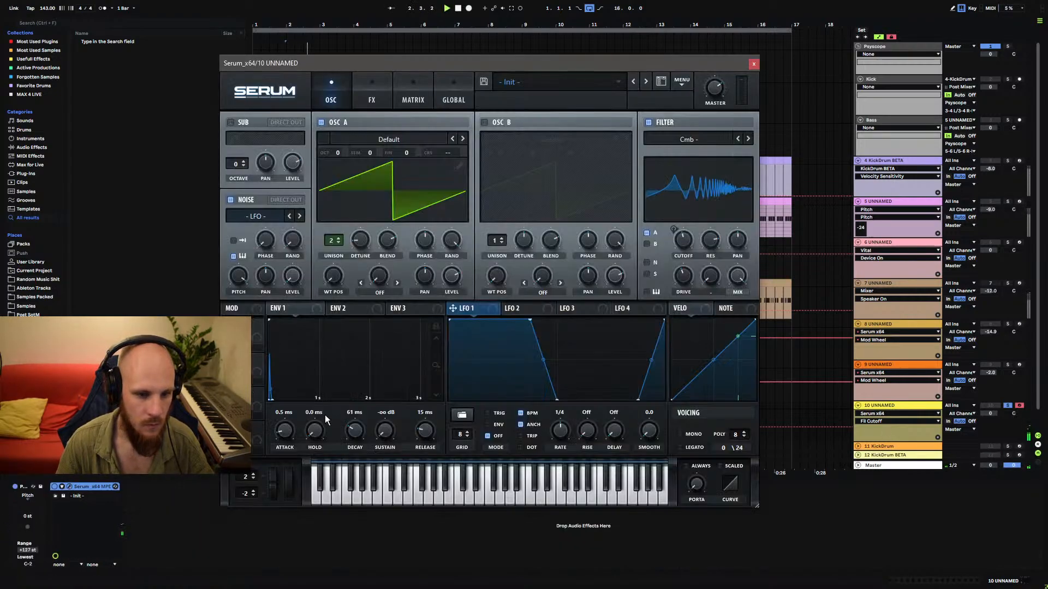
click(754, 64)
Duplicate track 10's one-bar clip repeatedly until it fills the arrangement up to bar 17.
click(278, 407)
key(space)
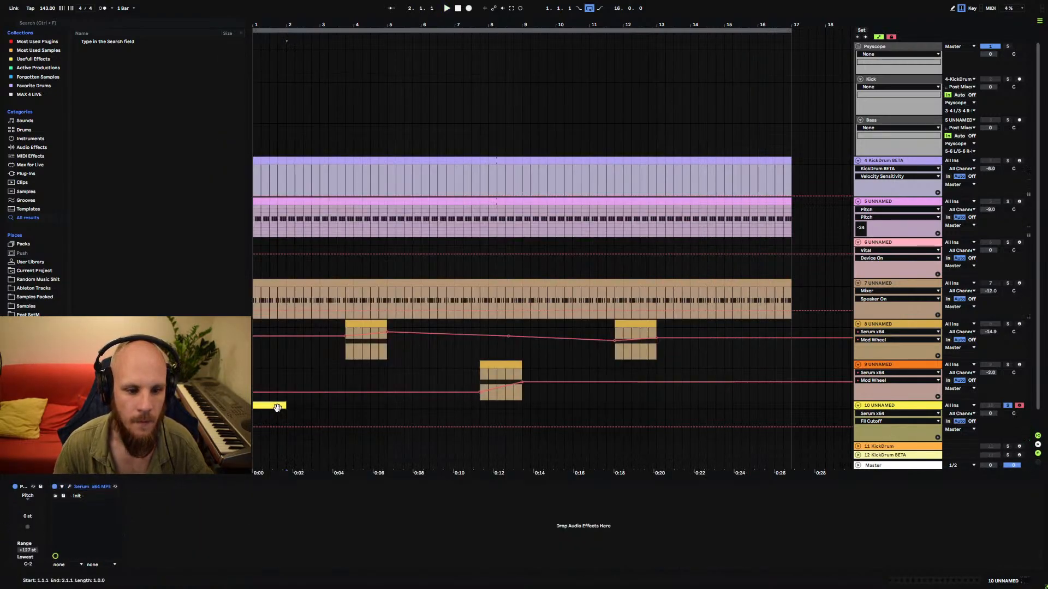
key(ctrl+d)
key(ctrl+d)
key(ctrl+d)
key(ctrl+d)
key(ctrl+d)
key(ctrl+d)
key(ctrl+d)
key(ctrl+d)
Reopen track 10's Serum, enable the chorus effect, raise its feedback and modulate the feedback with the TRAILING macro during playback.
key(space)
click(70, 486)
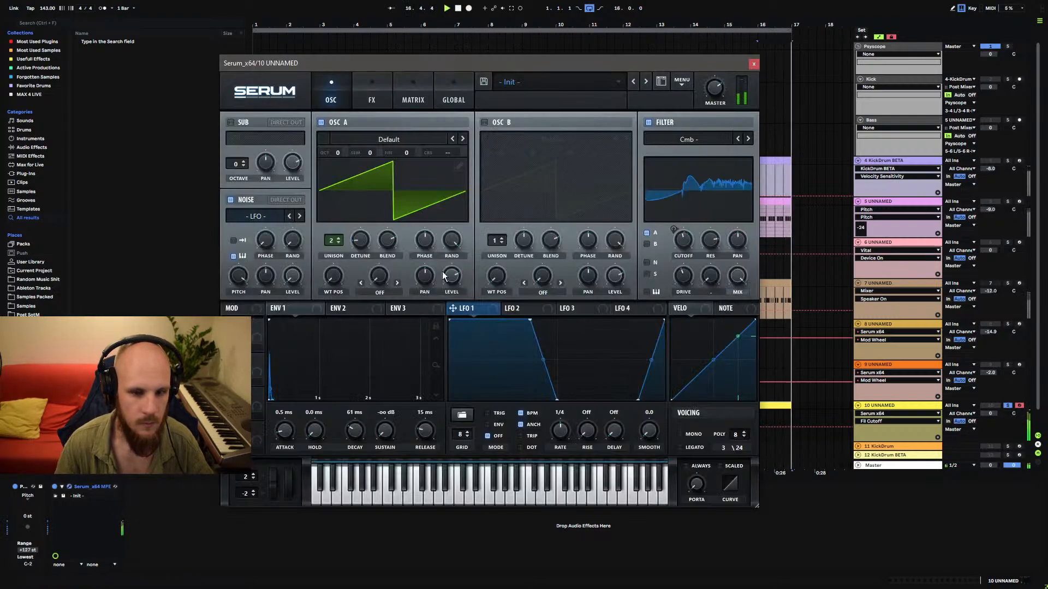
click(372, 102)
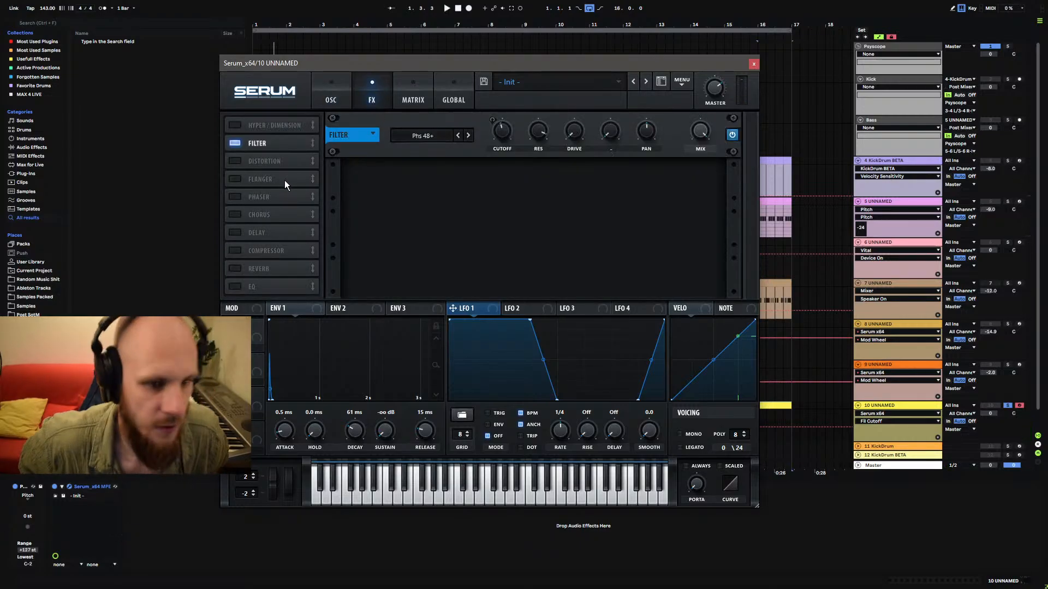
click(235, 215)
key(space)
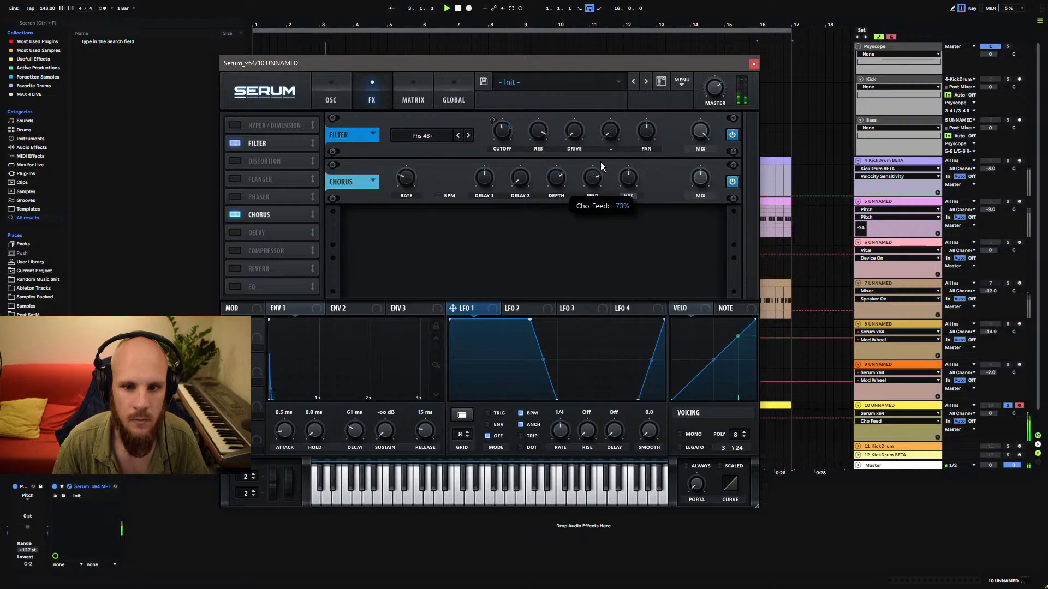
drag(569, 165, 582, 208)
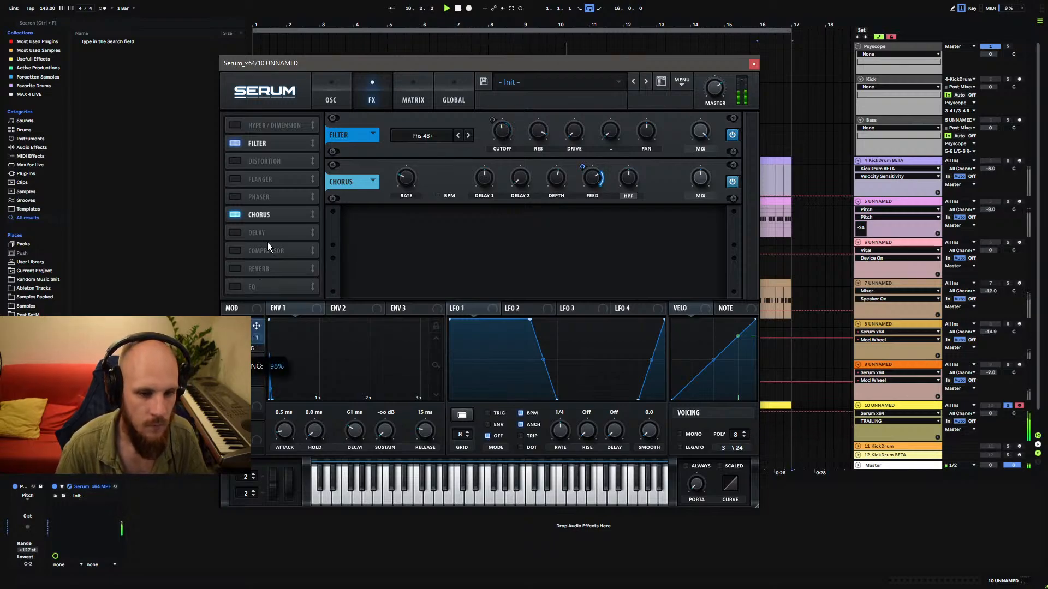
Lower the chorus depth to 0.6 ms and modulate it with LFO 2 running at a 4 bar rate.
drag(556, 178, 565, 234)
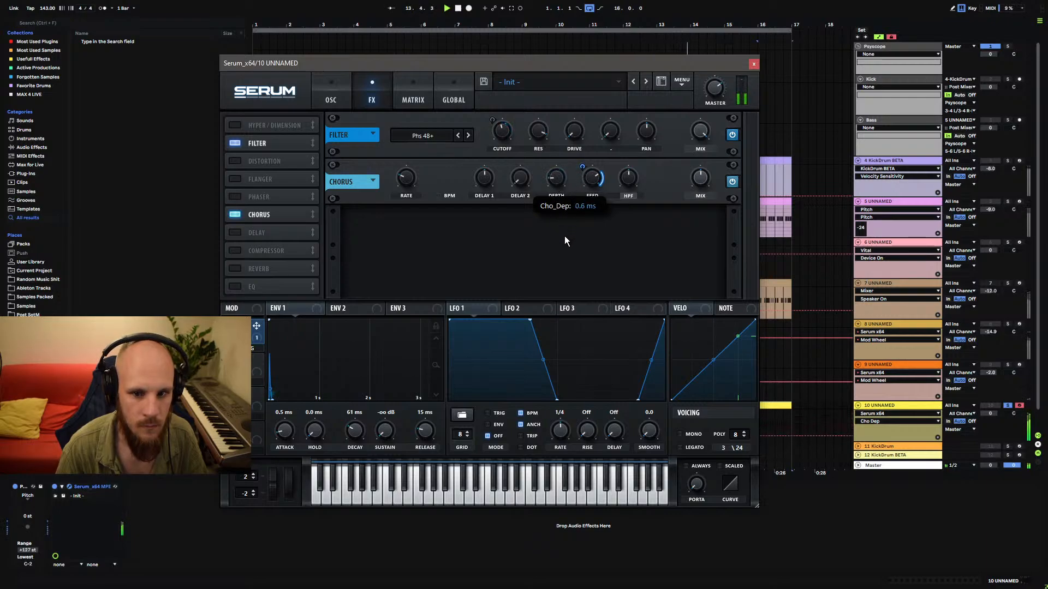
click(526, 308)
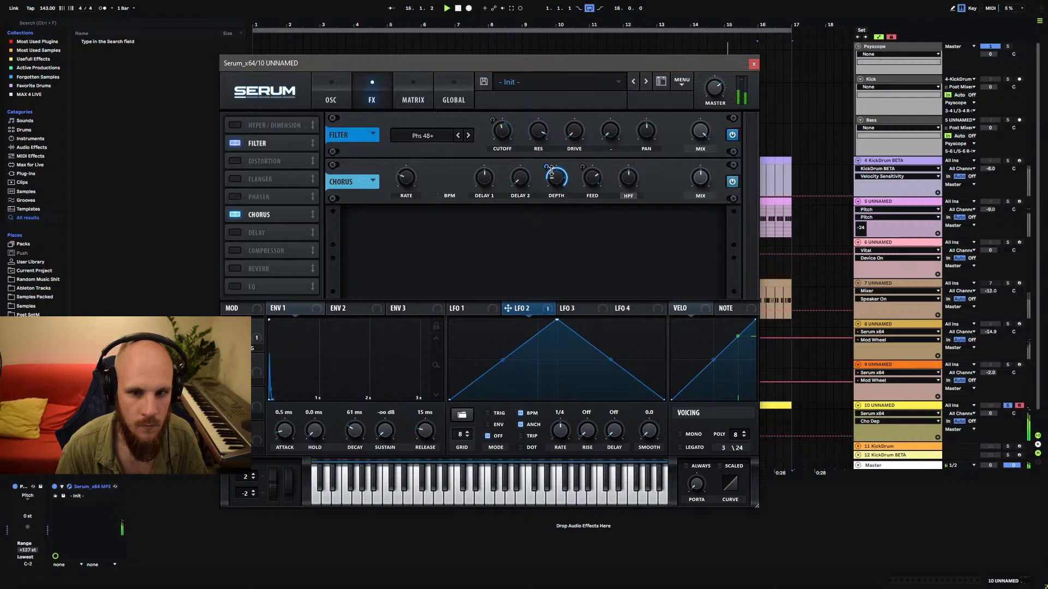
drag(560, 431, 553, 466)
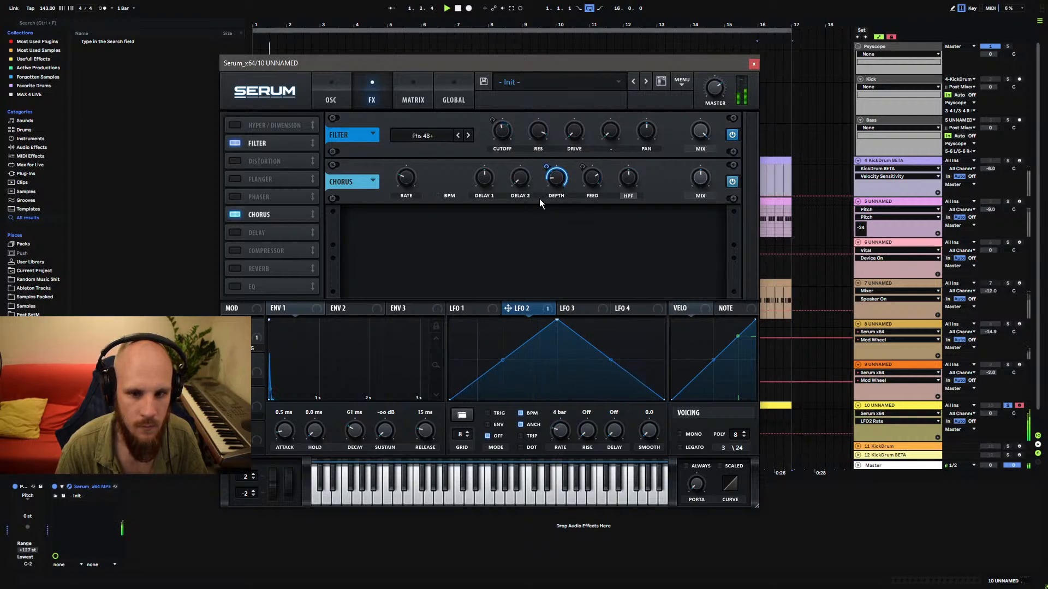
mouse_move(549, 170)
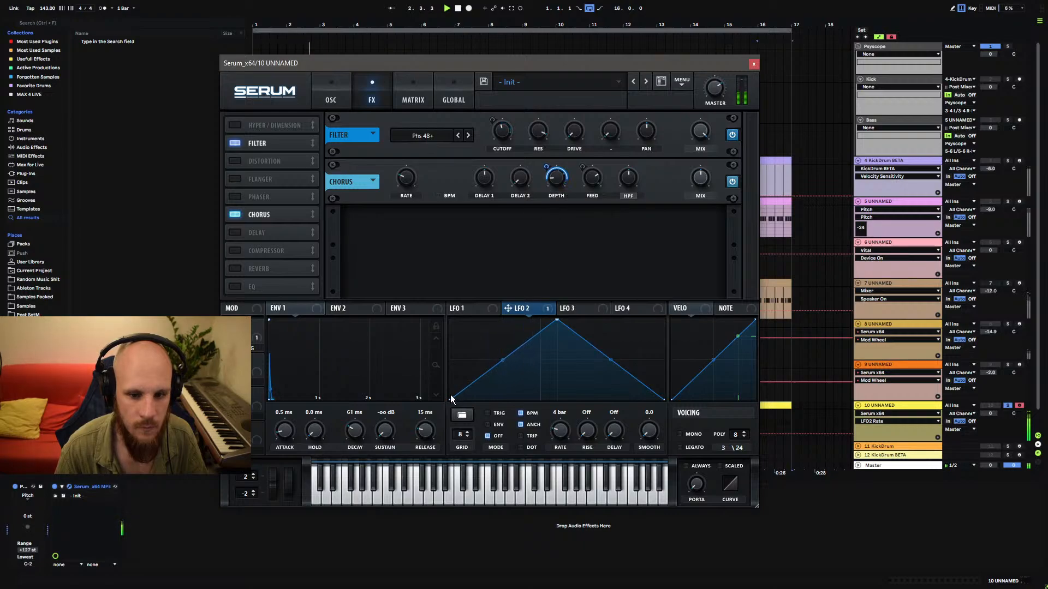
Invert LFO 2's triangle into a V shape and readjust the chorus depth.
drag(452, 399, 460, 305)
drag(557, 321, 559, 417)
drag(557, 183, 547, 214)
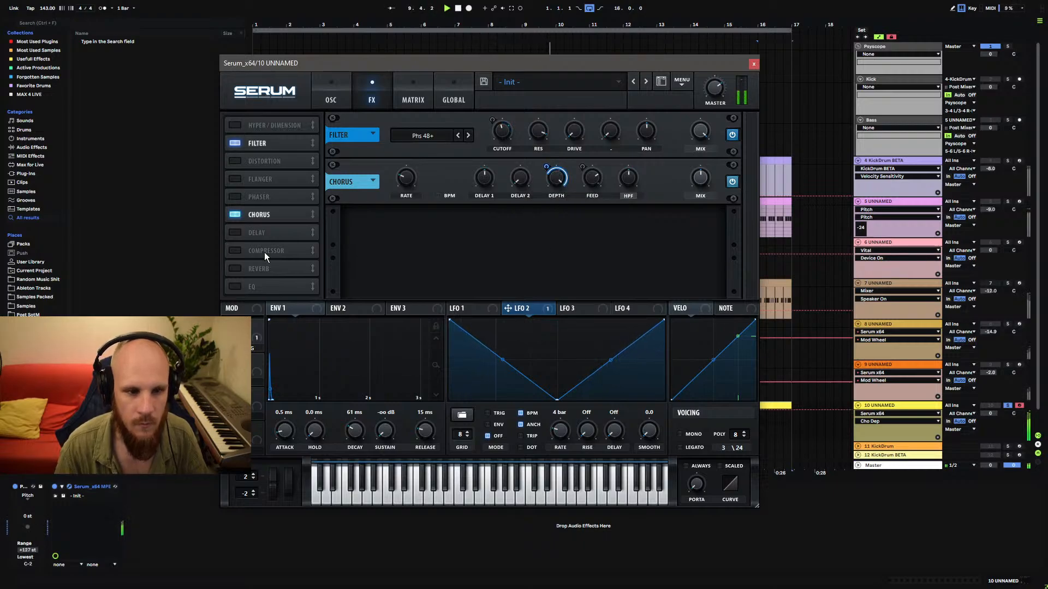
Enable a ping-pong delay with dotted 1/8 times on both sides, adjust mix and feedback, and filter it at 2208 with width 3.2.
click(233, 233)
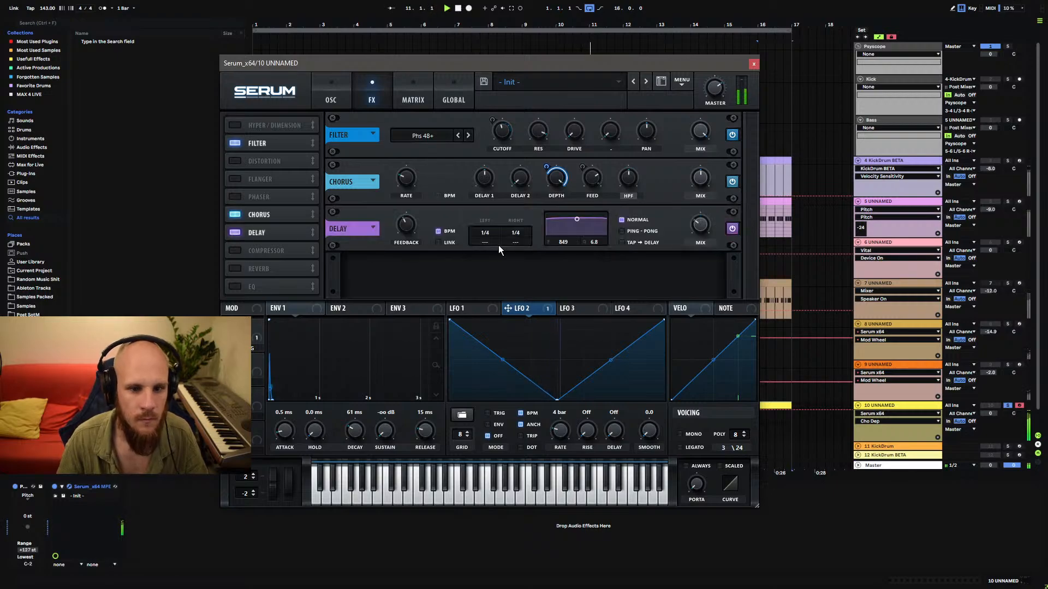
drag(703, 228, 711, 219)
drag(411, 227, 421, 197)
mouse_move(479, 236)
mouse_down()
mouse_move(502, 224)
mouse_move(507, 204)
mouse_move(505, 233)
mouse_move(542, 175)
mouse_move(484, 238)
mouse_up()
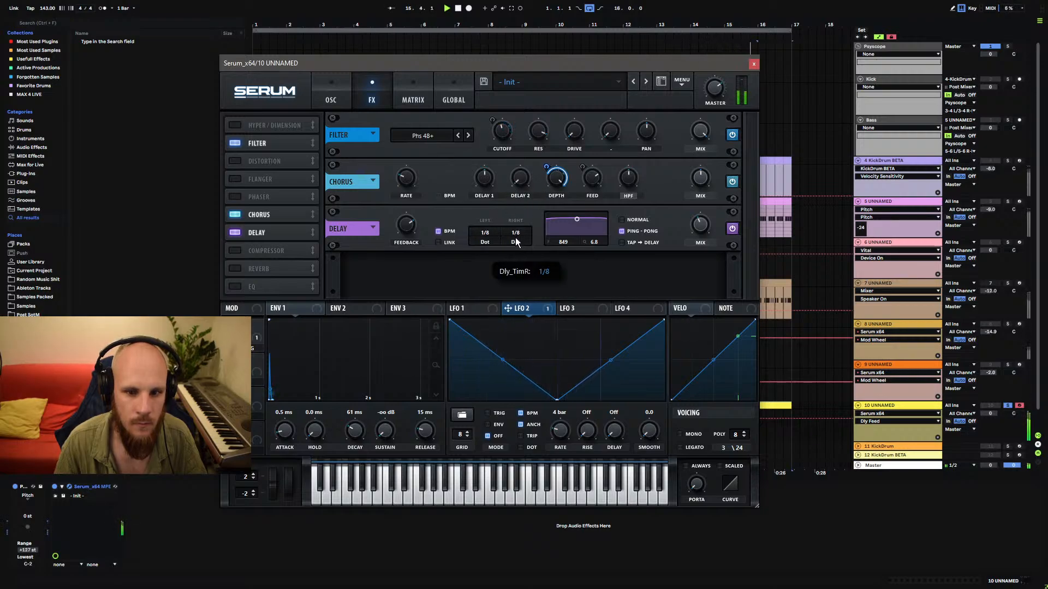
drag(577, 219, 587, 229)
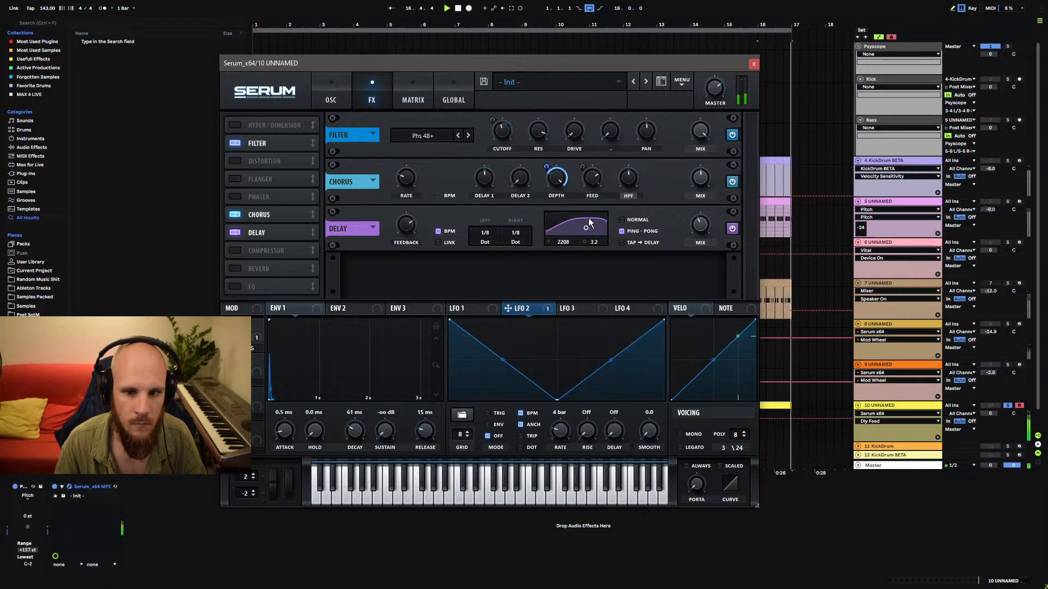
Set the chorus filter to 181 Hz and assign LFO 3 to modulate it.
drag(628, 177, 620, 225)
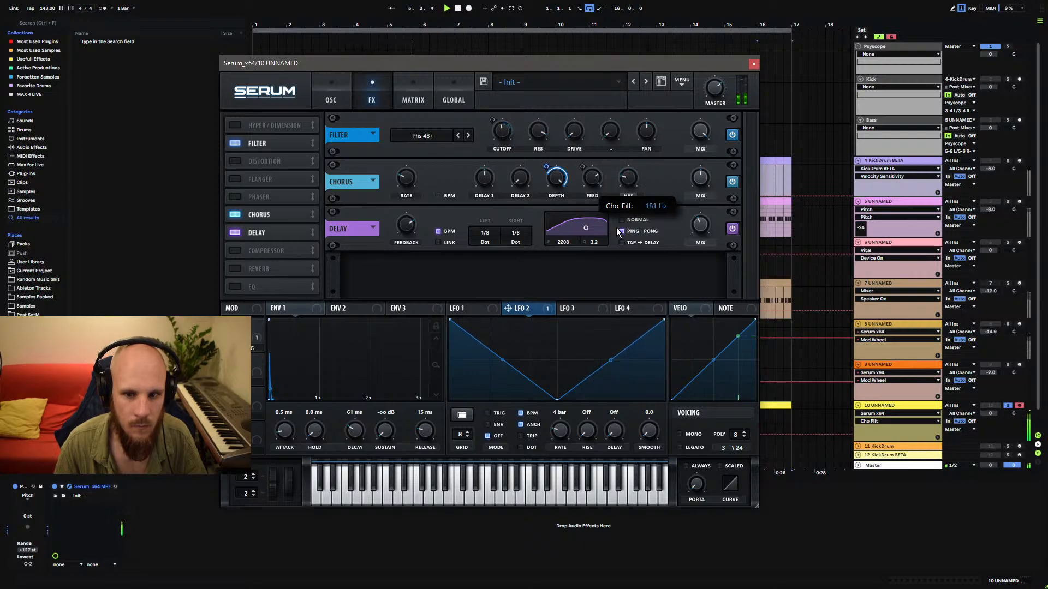
click(464, 309)
click(571, 310)
drag(563, 308, 628, 178)
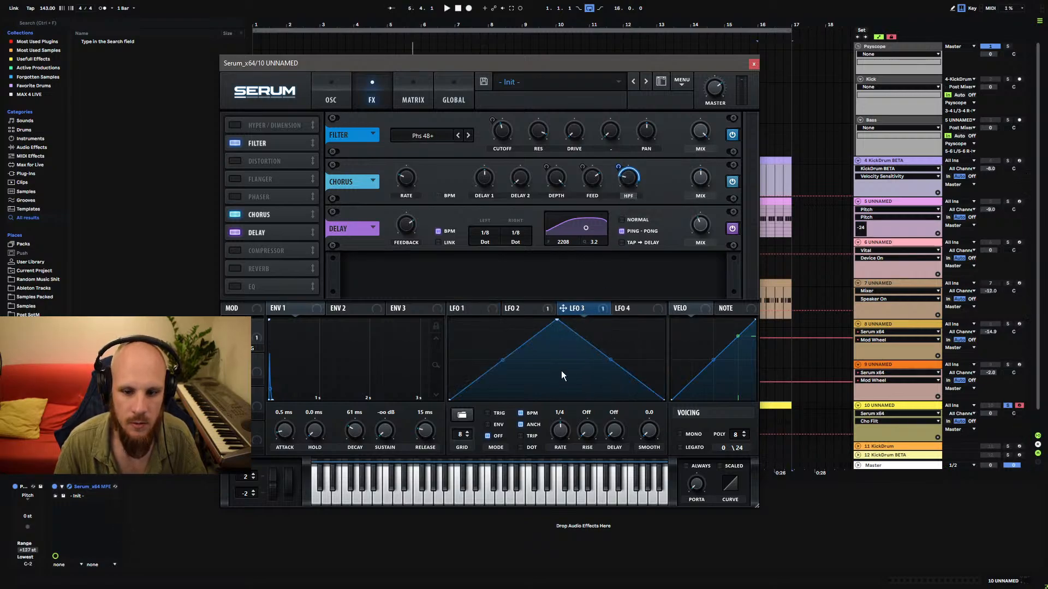
Set LFO 3's rate to 16 bars and invert its triangle into a V shape during playback.
click(539, 310)
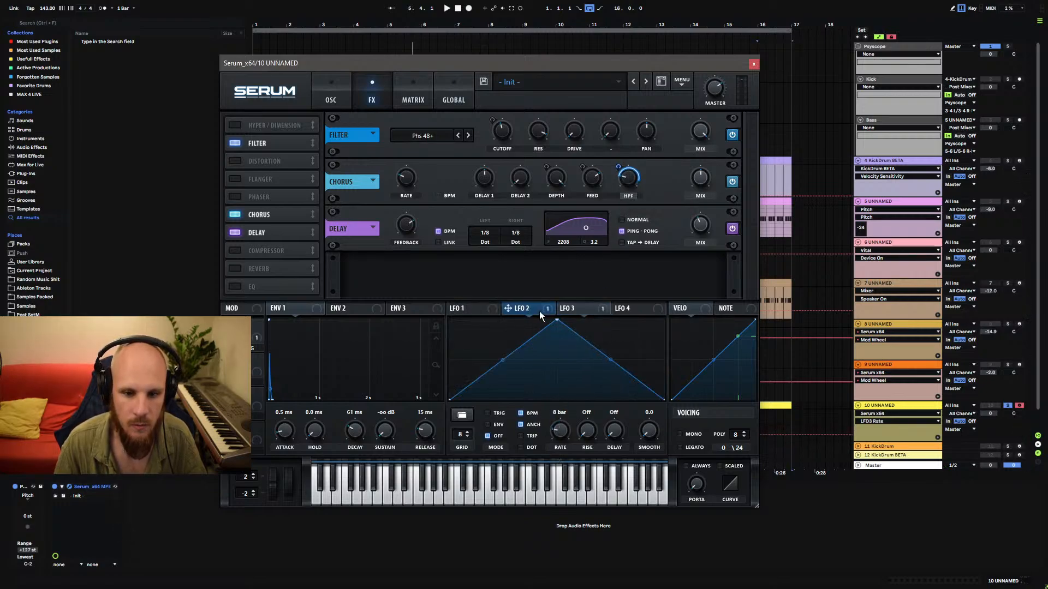
click(577, 310)
drag(559, 431, 558, 440)
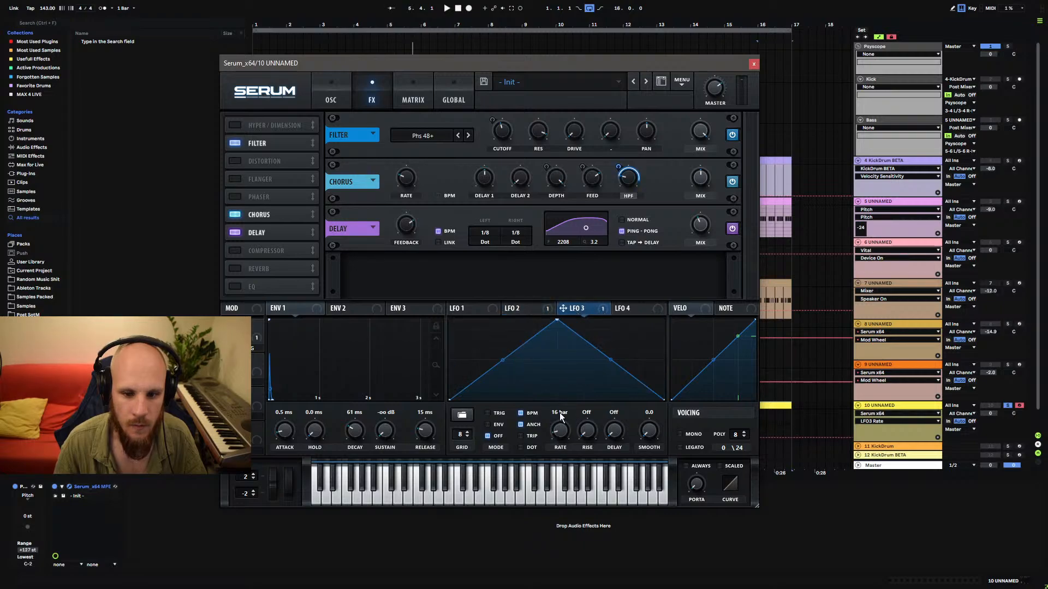
key(space)
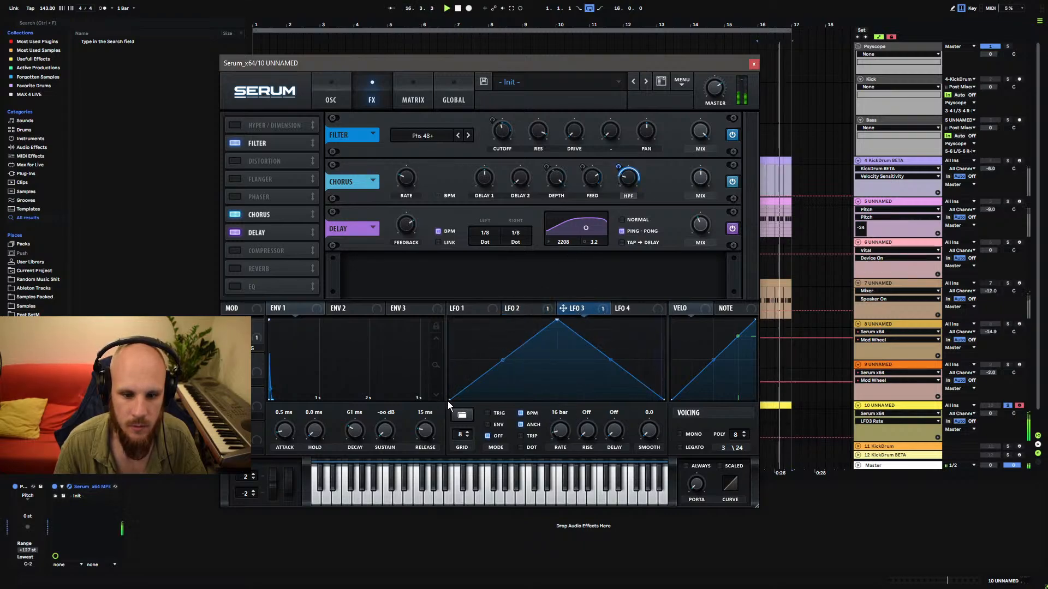
drag(450, 399, 450, 320)
drag(557, 322, 556, 406)
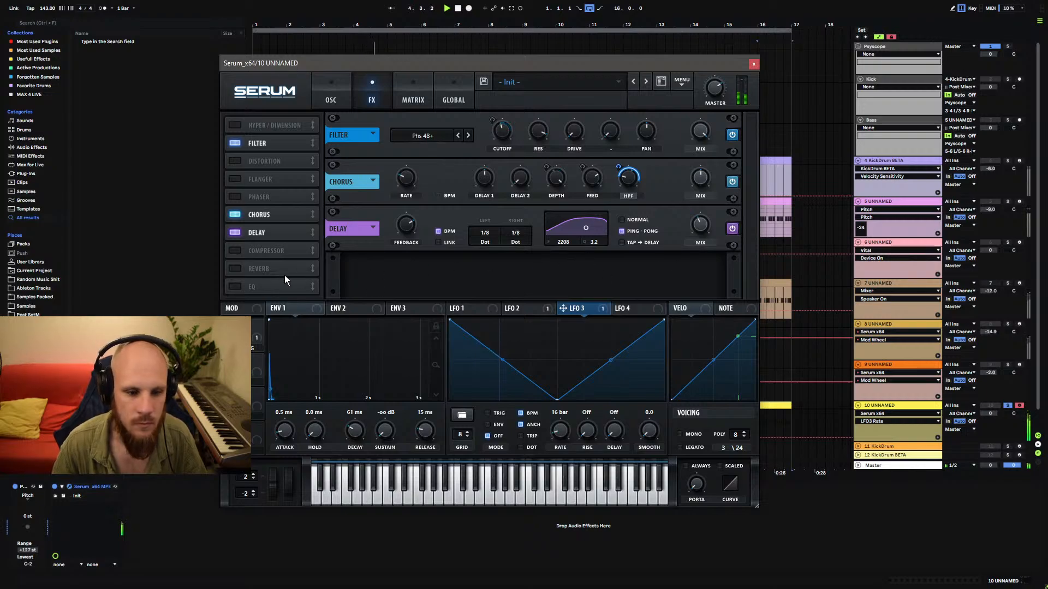
Enable the reverb, raise its mix to 41% and adjust the TRAILING macro.
click(237, 268)
click(700, 271)
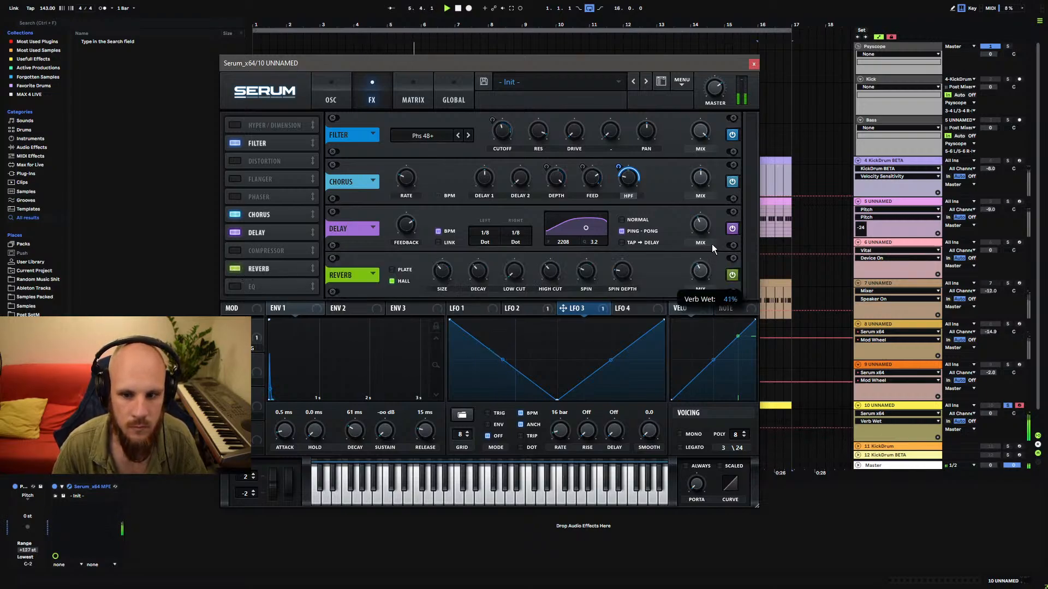
drag(236, 336, 210, 529)
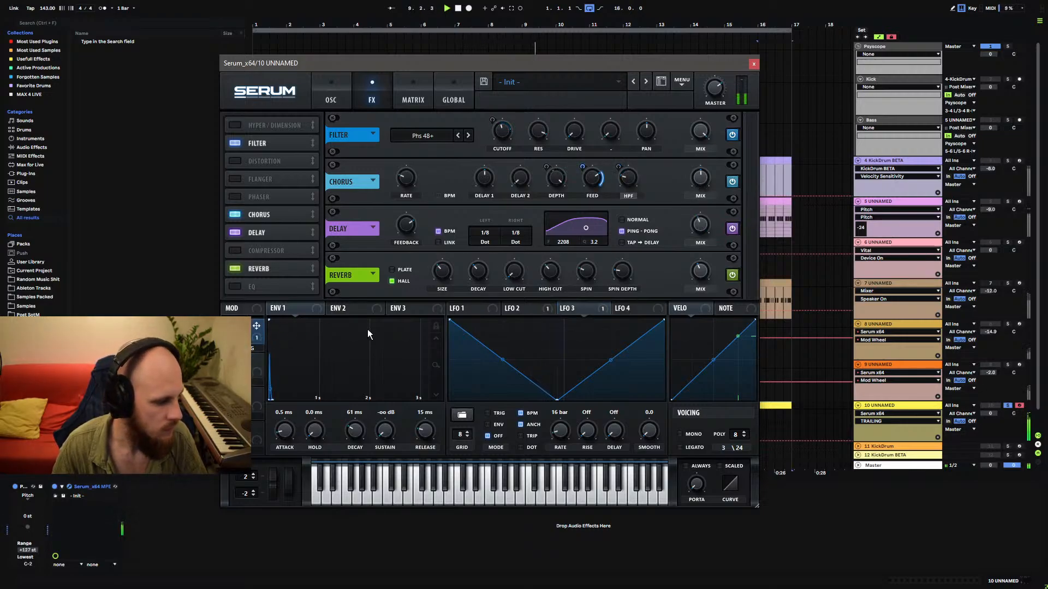
Refine the delay mix, move its filter to 3129 with width 3.4, and reduce the reverb to 25% mix and 8% size.
click(700, 225)
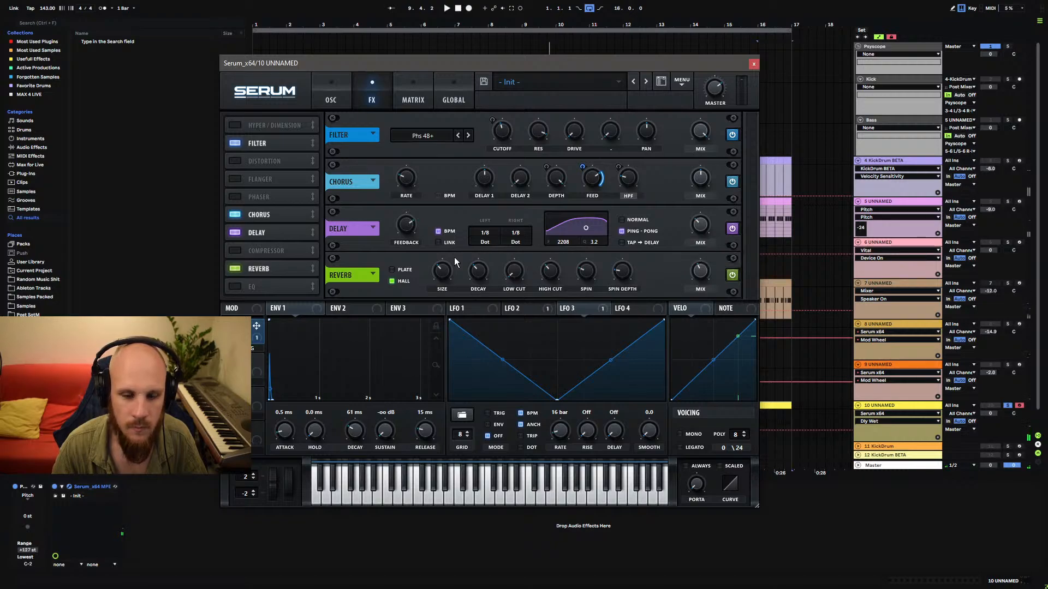
drag(587, 228, 590, 228)
click(698, 285)
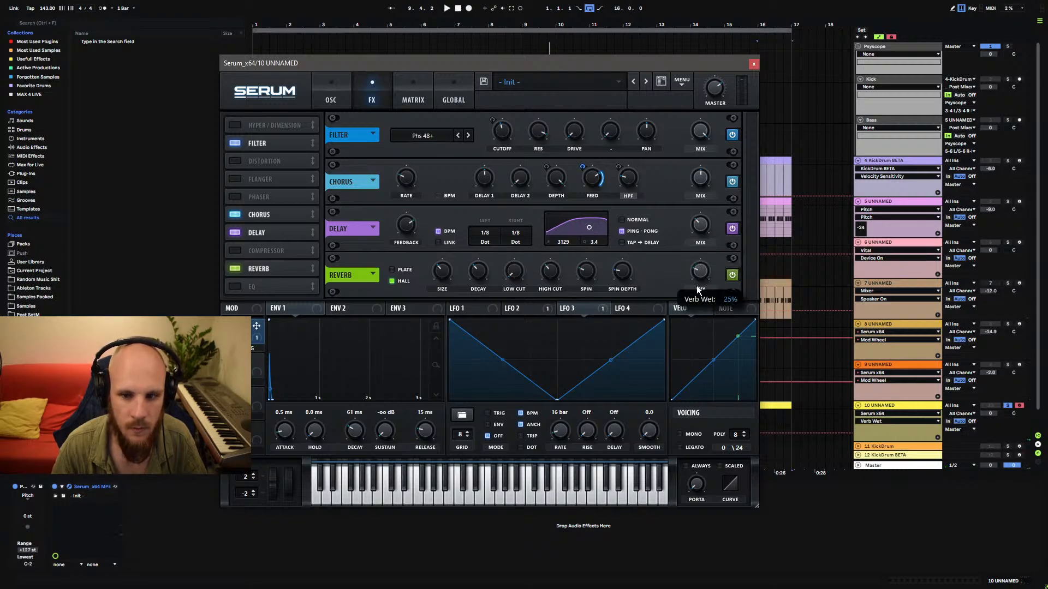
click(478, 272)
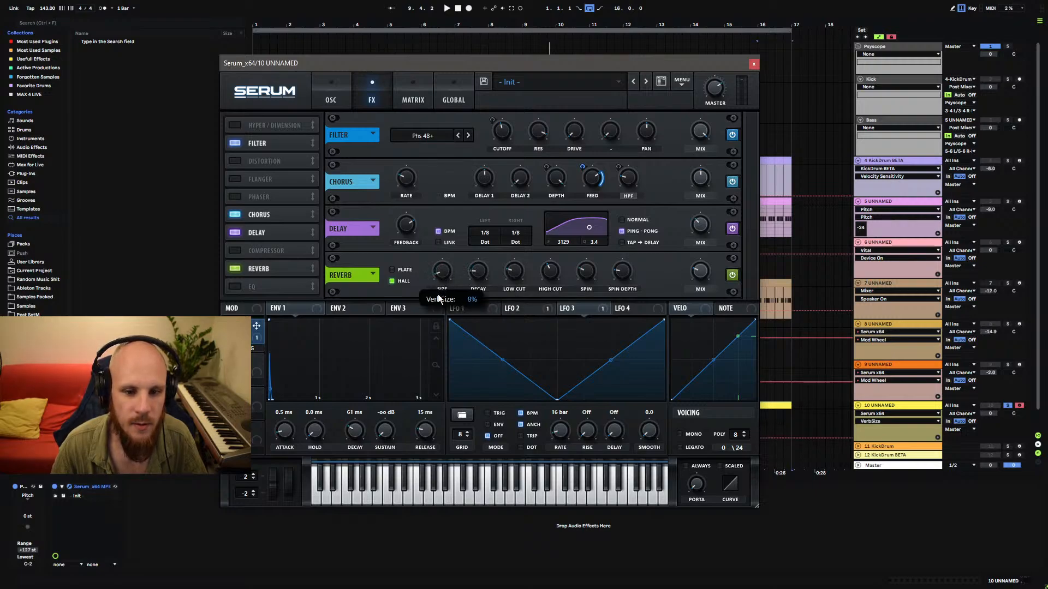
Turn the reverb mix down and assign Macro 4 to the reverb mix with an amount of 38 and to the reverb decay.
drag(704, 272, 614, 351)
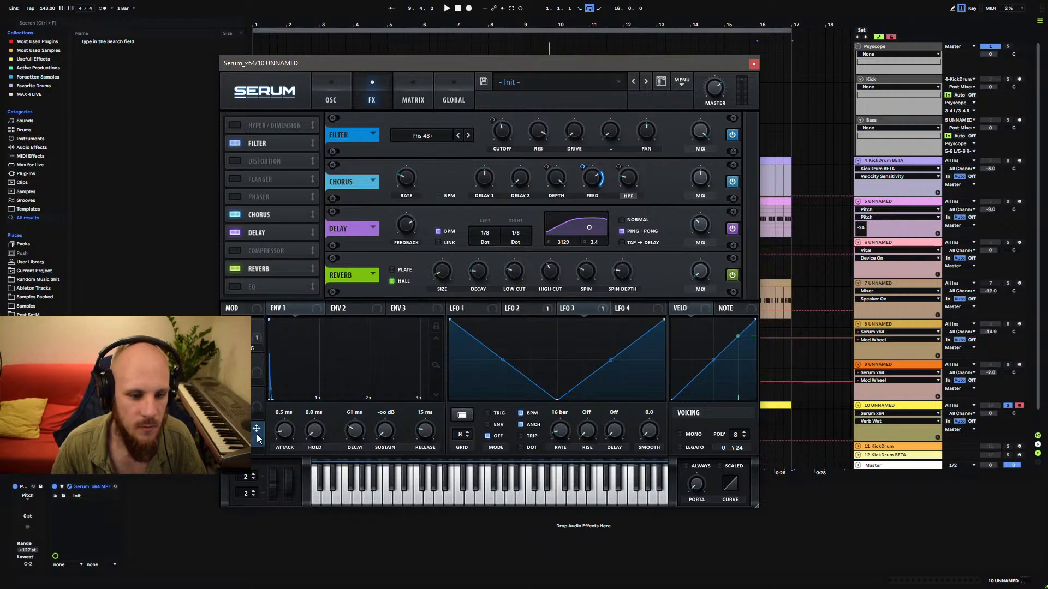
drag(697, 280, 685, 283)
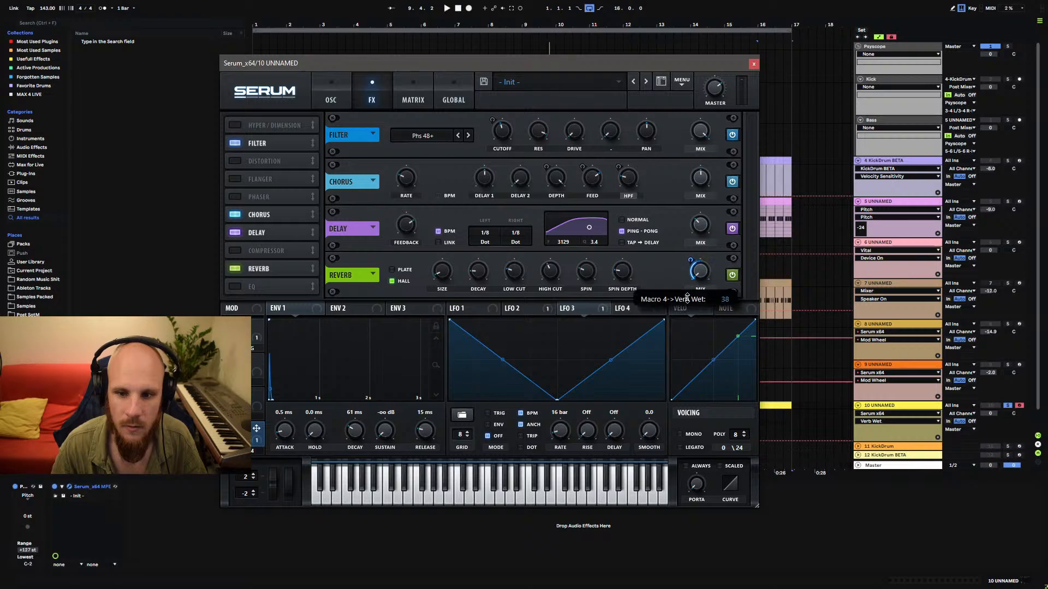
click(481, 277)
drag(262, 428, 472, 284)
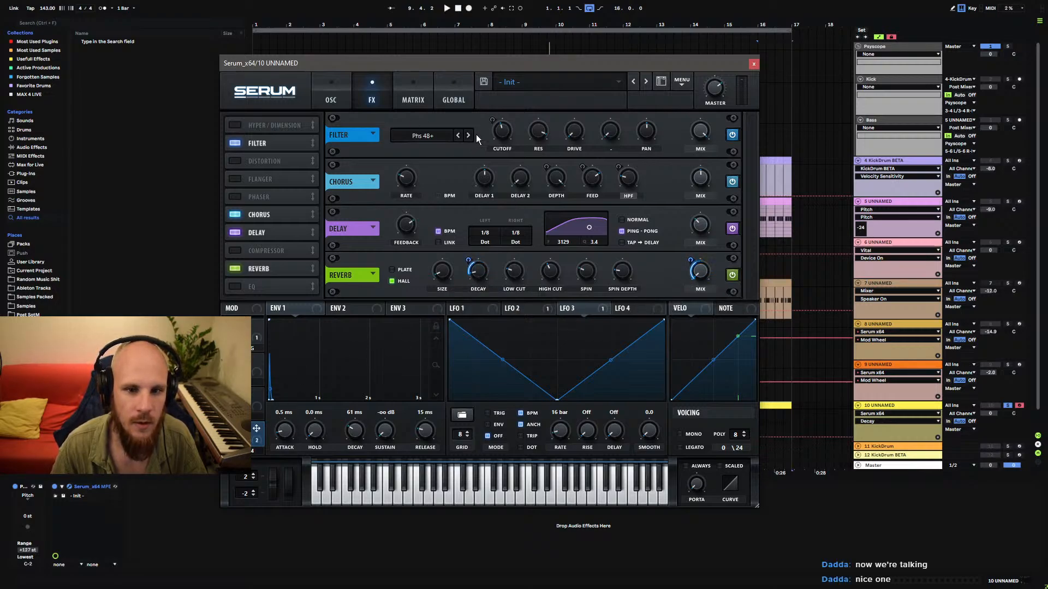
click(329, 101)
click(372, 100)
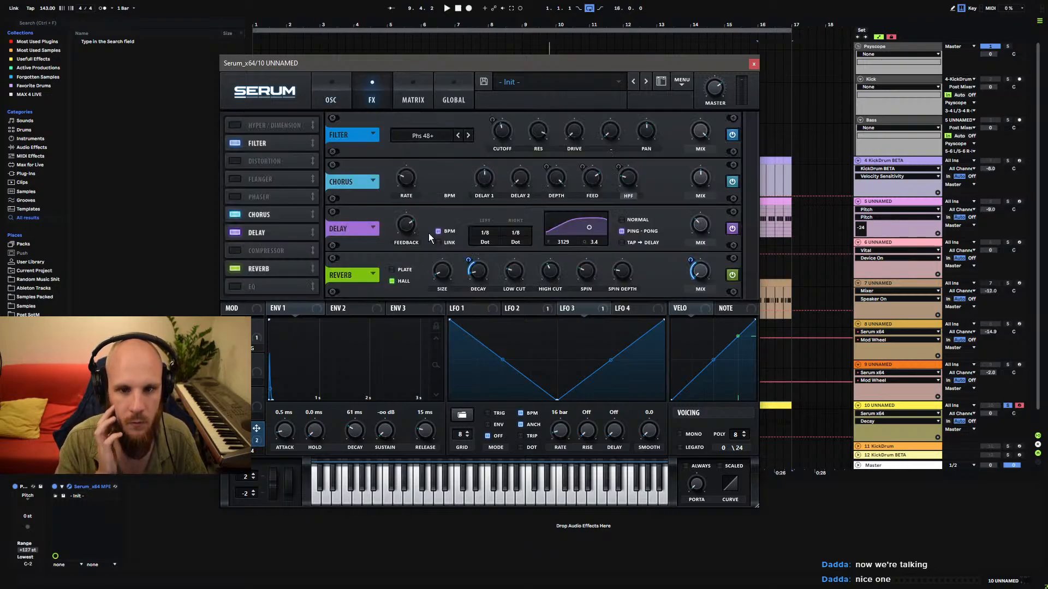
Reduce the delay's feedback and mix, and modulate both with Macro 4, using an amount of 41 for the feedback.
key(space)
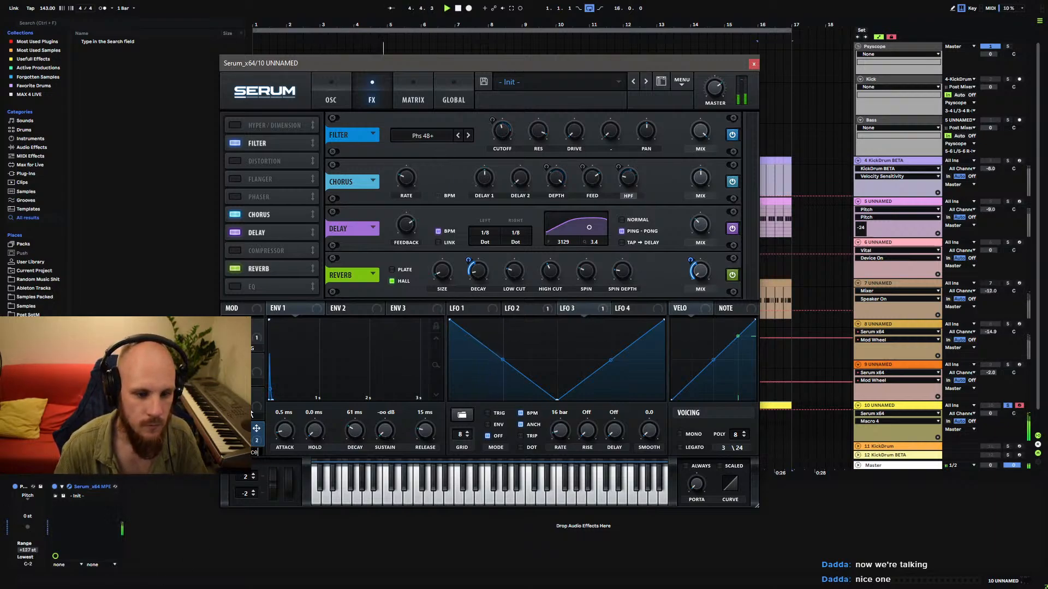
click(411, 232)
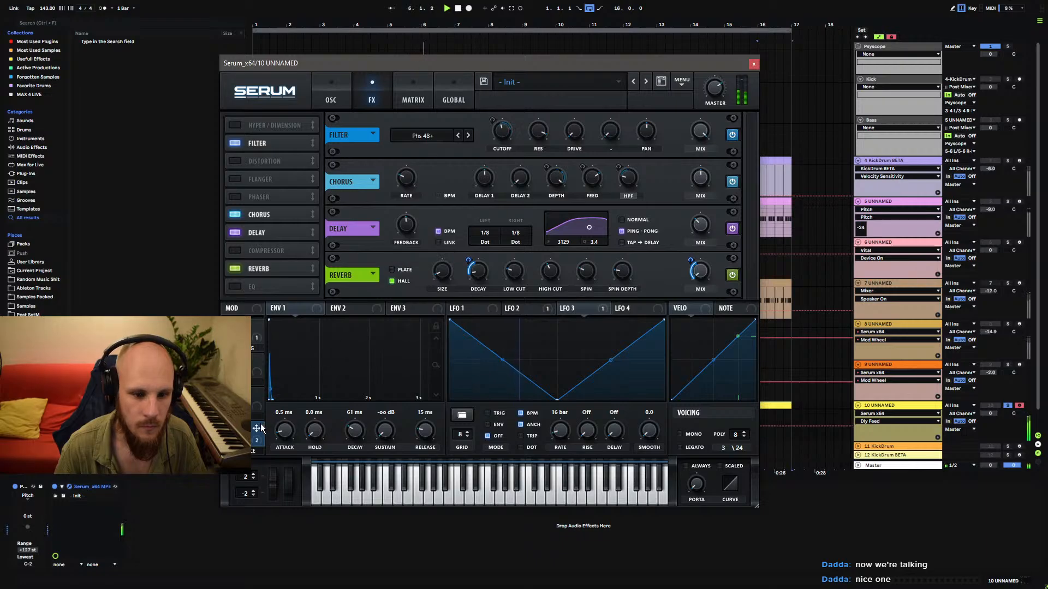
drag(397, 214, 399, 222)
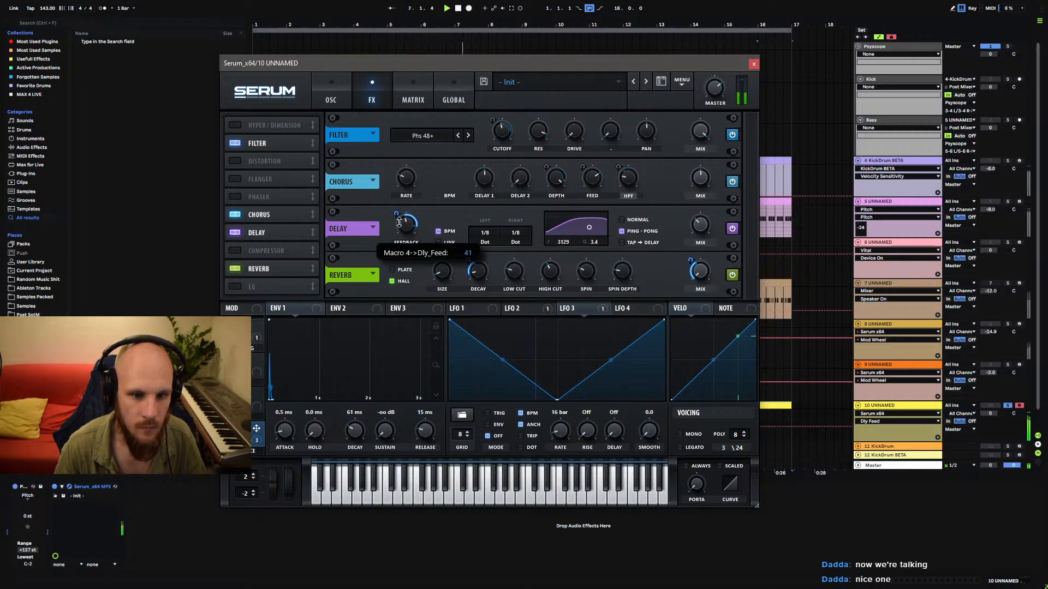
click(699, 226)
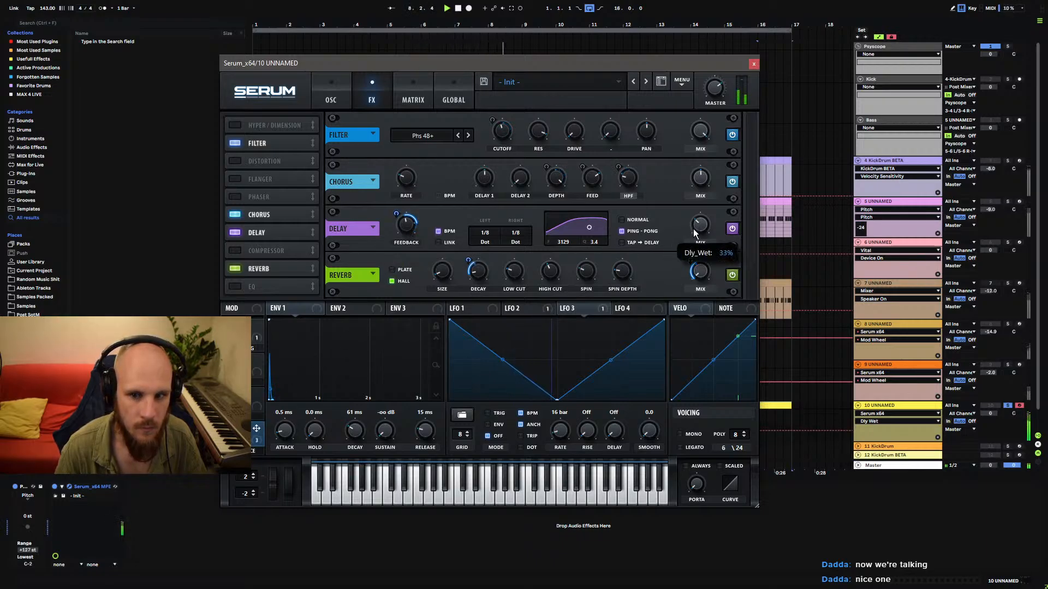
drag(709, 234, 687, 245)
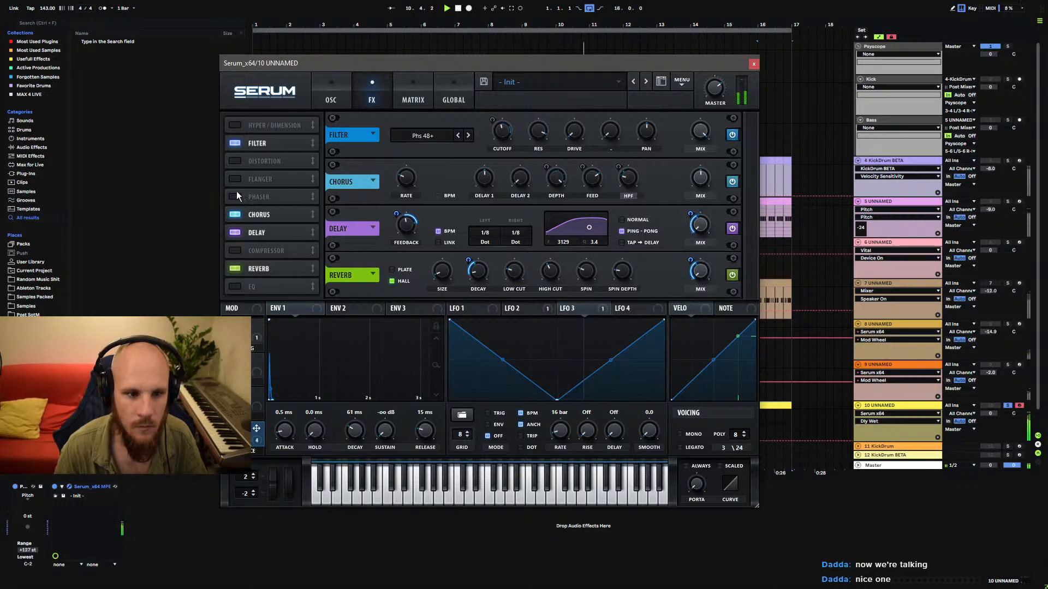
Enable the EQ, place it before the delay and set its low band to high-pass with 40% Q and an adjusted frequency.
click(235, 286)
drag(264, 288, 283, 233)
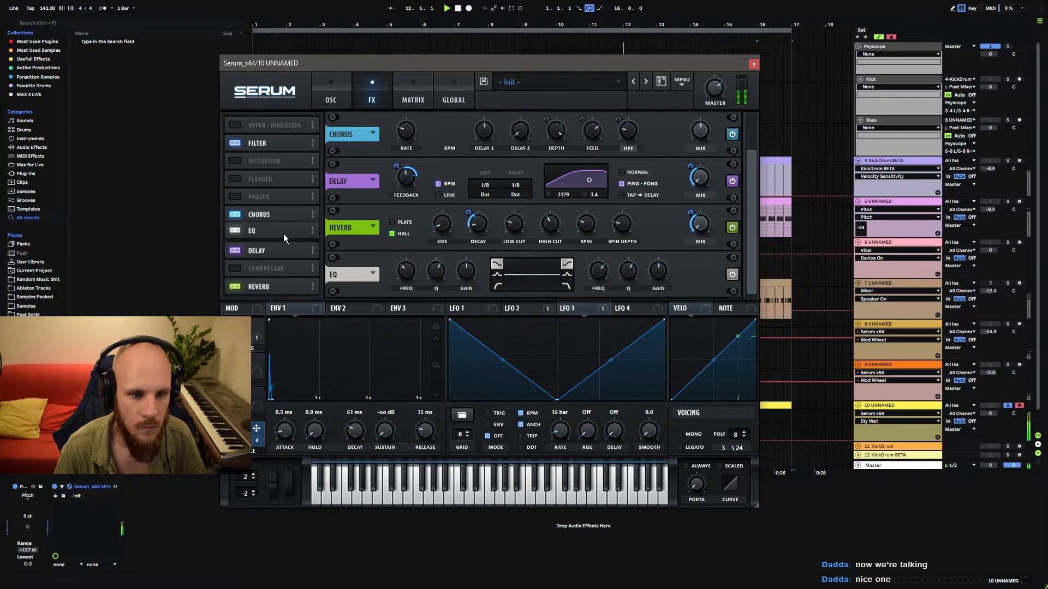
click(497, 192)
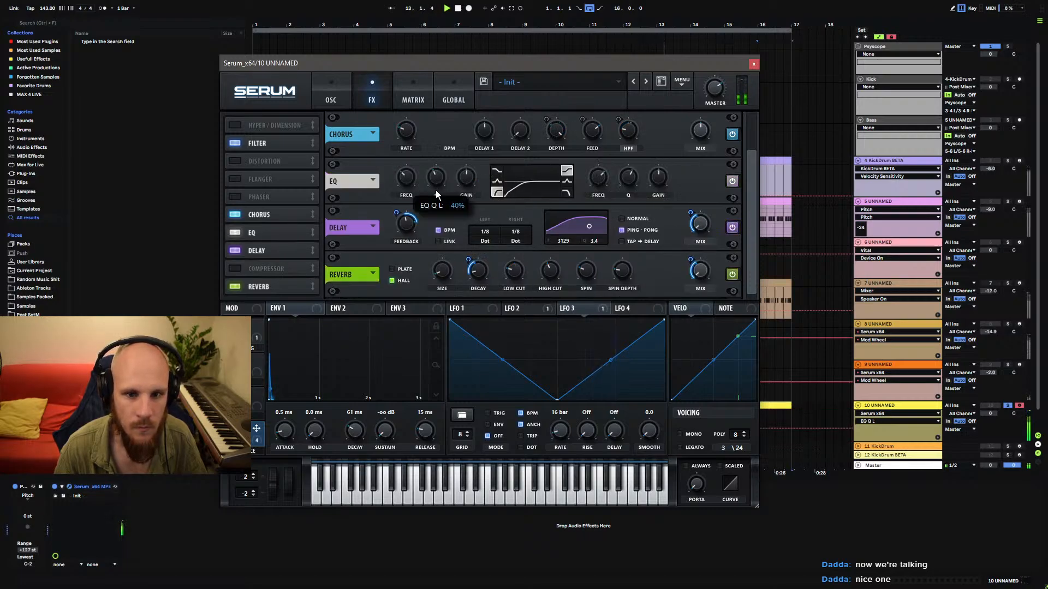
drag(407, 181, 409, 180)
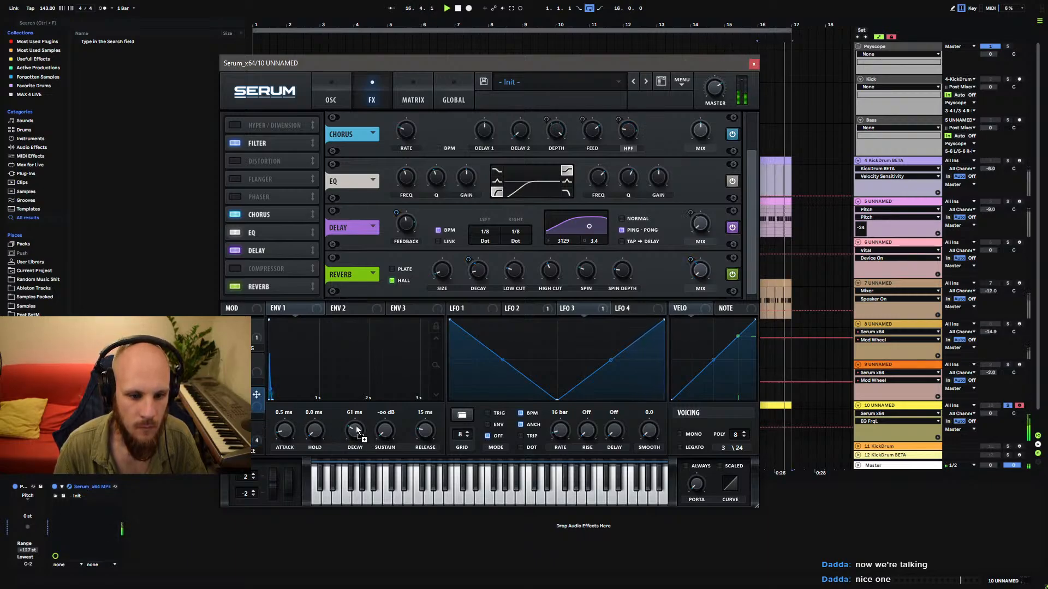
Assign Macro 3, LENGTH, to the decay and release of envelope 1 and try out its range.
drag(256, 431, 346, 423)
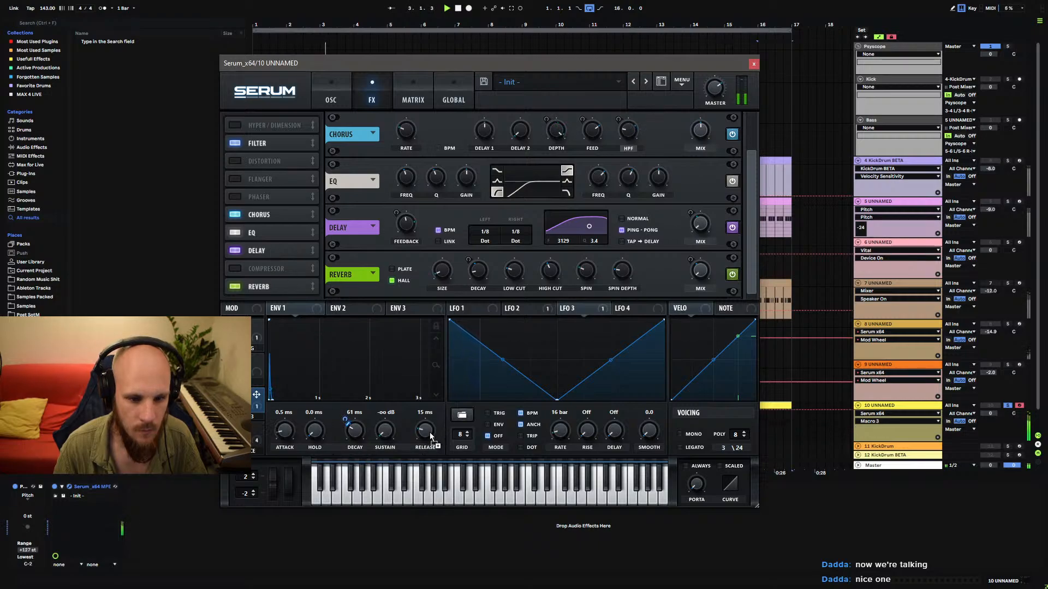
drag(430, 437, 425, 433)
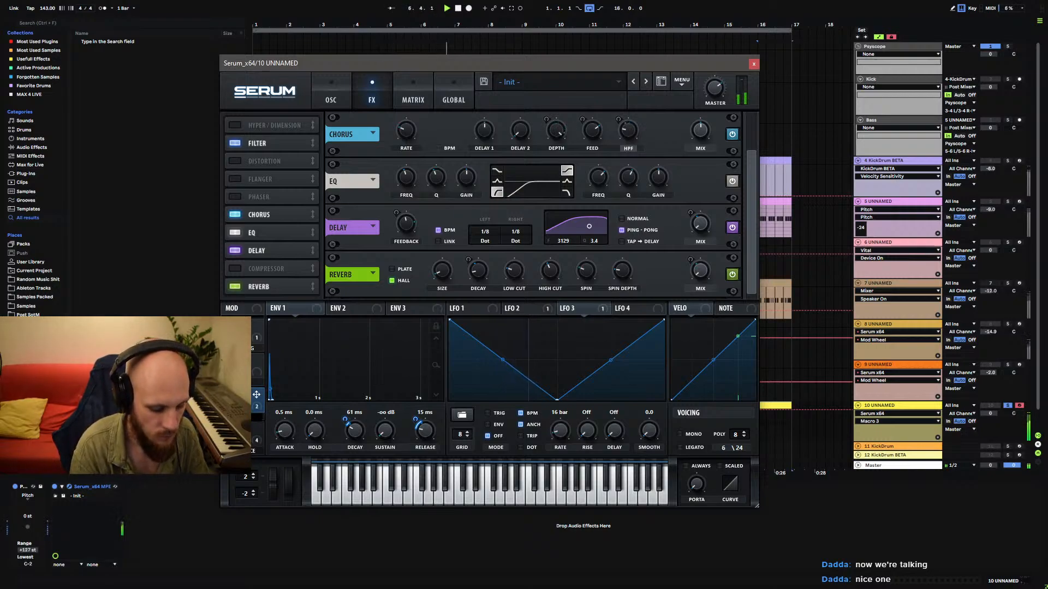
drag(256, 401, 284, 431)
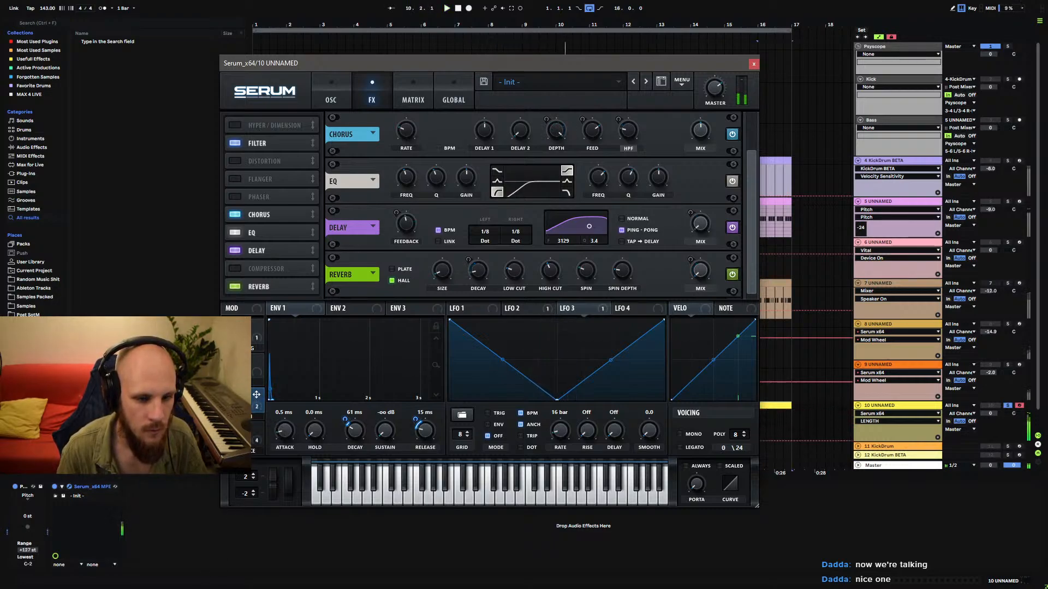
Unsolo track 10 and balance its level with a track volume of -3.7 and a Serum master volume of 77%.
click(1008, 406)
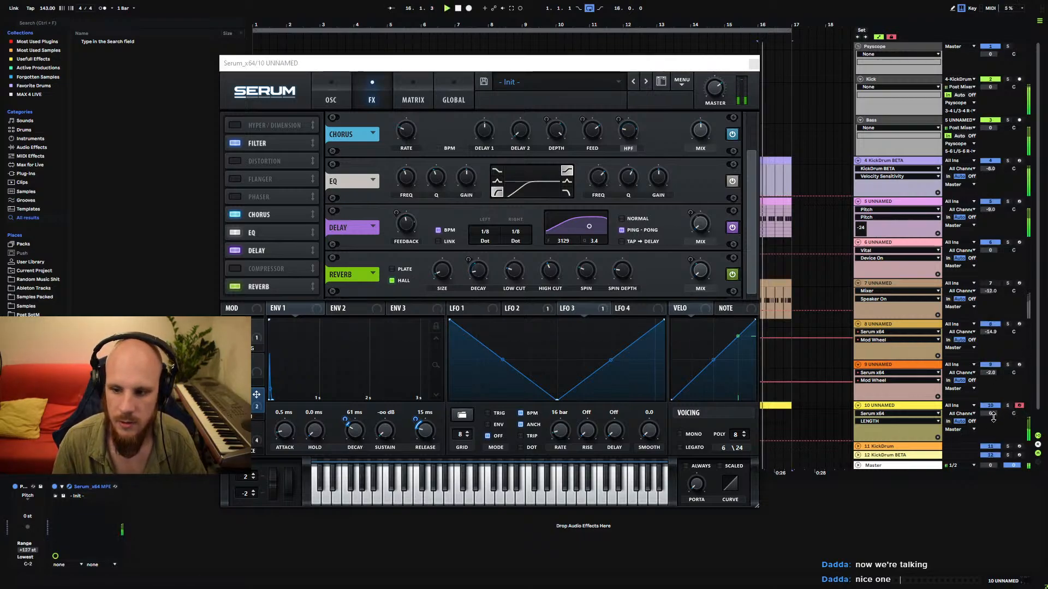
drag(990, 416, 990, 428)
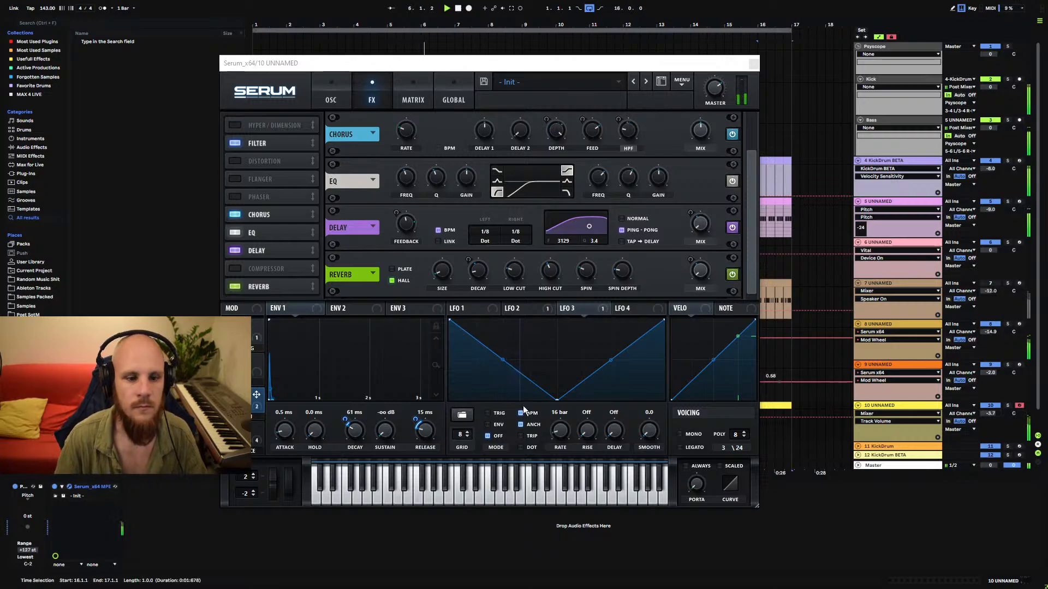
click(726, 96)
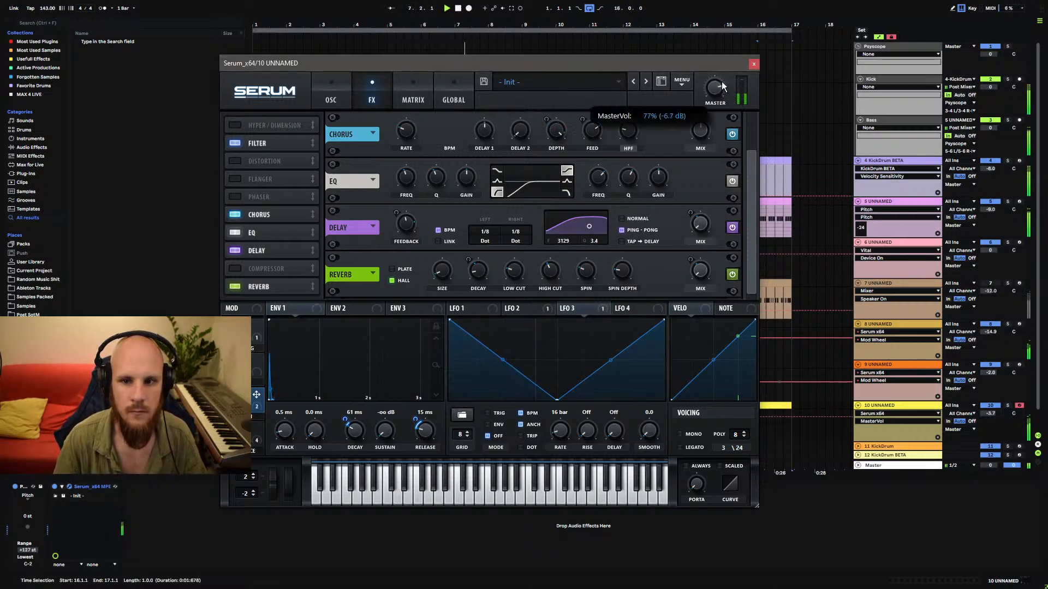
Audition the TRAILING macro during playback and review the oscillator and effects settings.
drag(240, 334, 273, 236)
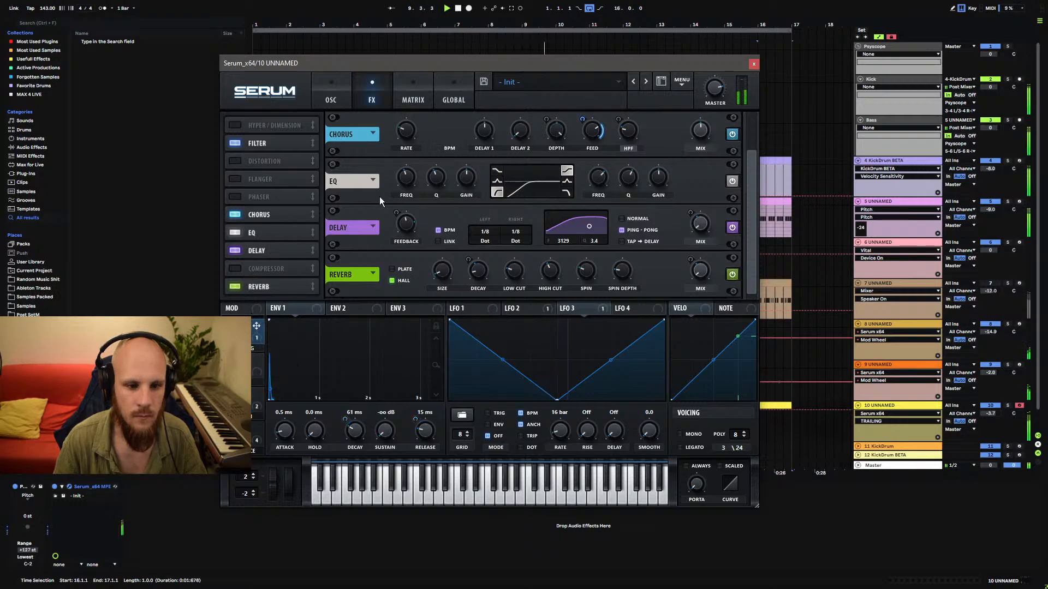
click(349, 96)
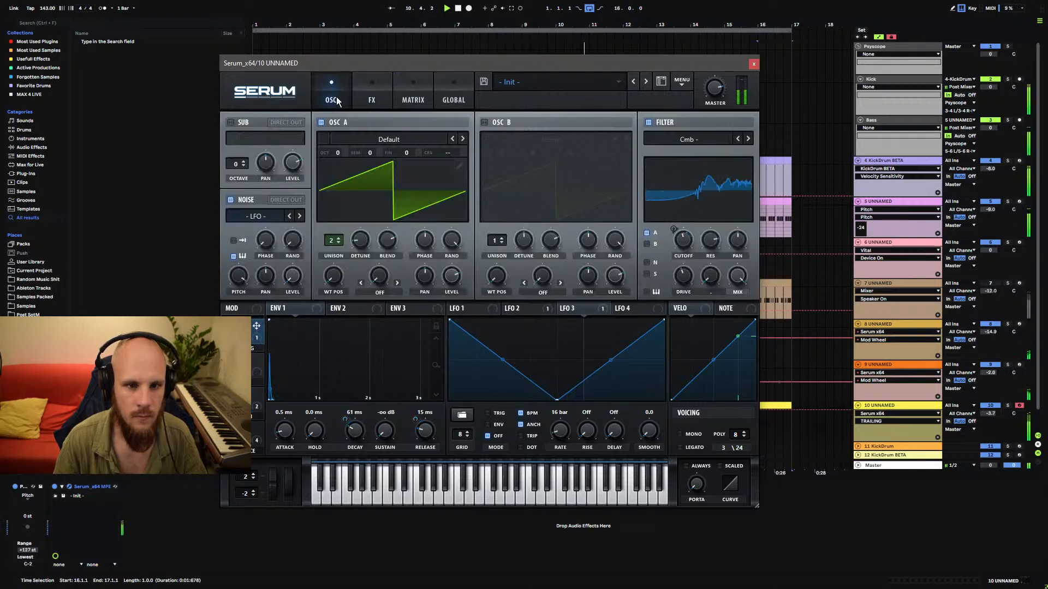
click(358, 100)
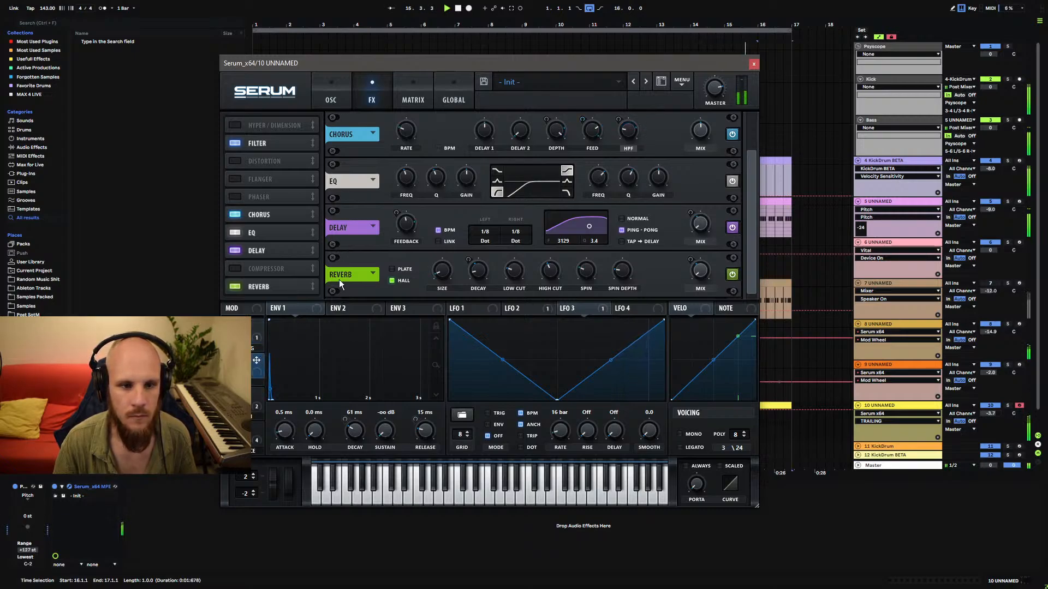
Enable Hyper/Dimension after the filter, reduce the hyper mix and dimension size, and turn down the AMBIENCE macro.
click(242, 126)
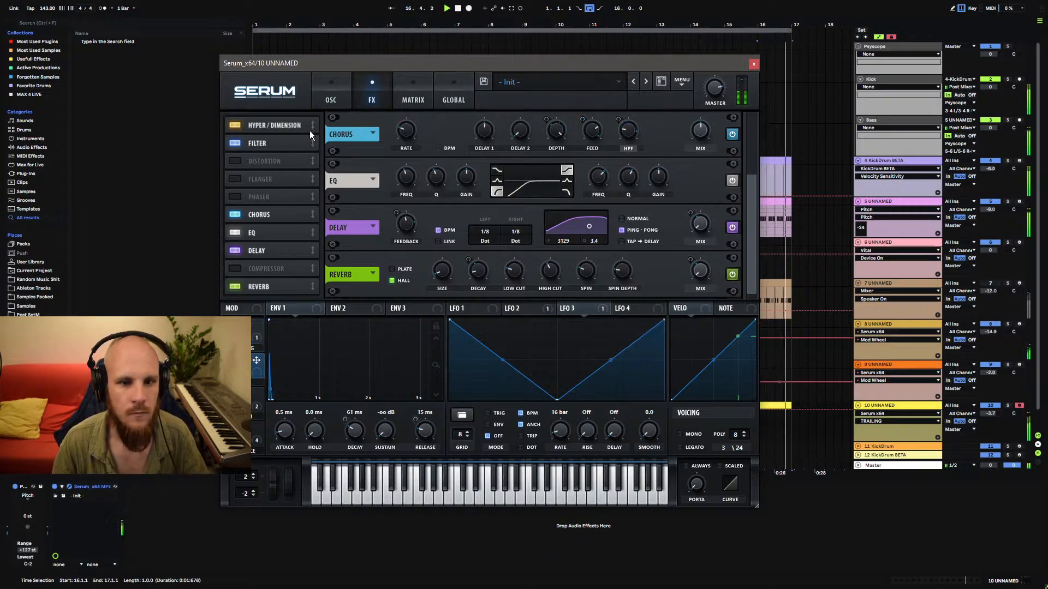
scroll(755, 191, up, 3)
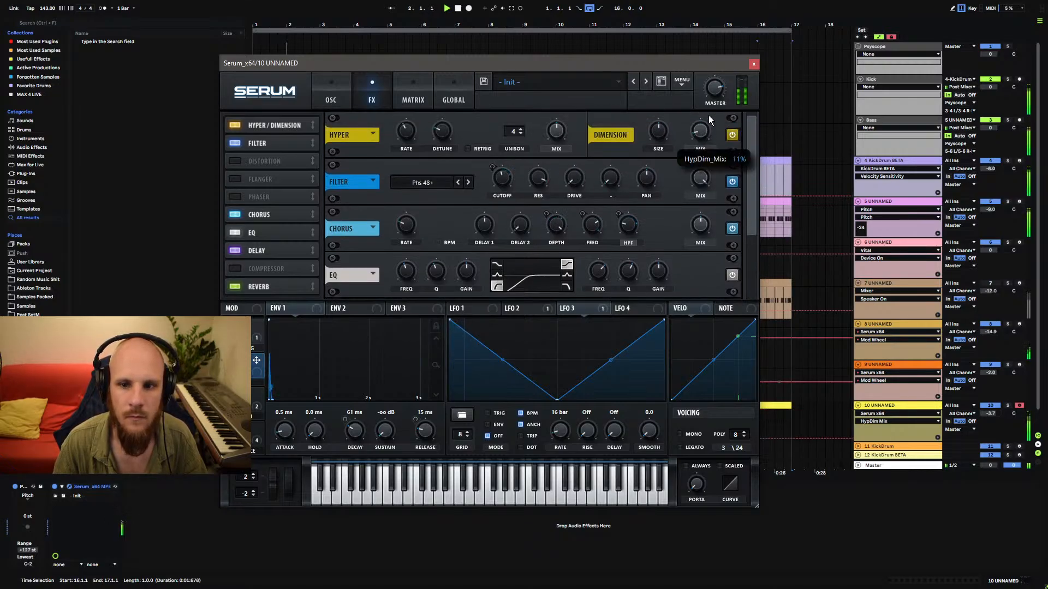
drag(561, 129, 571, 182)
drag(658, 132, 649, 166)
drag(267, 129, 260, 149)
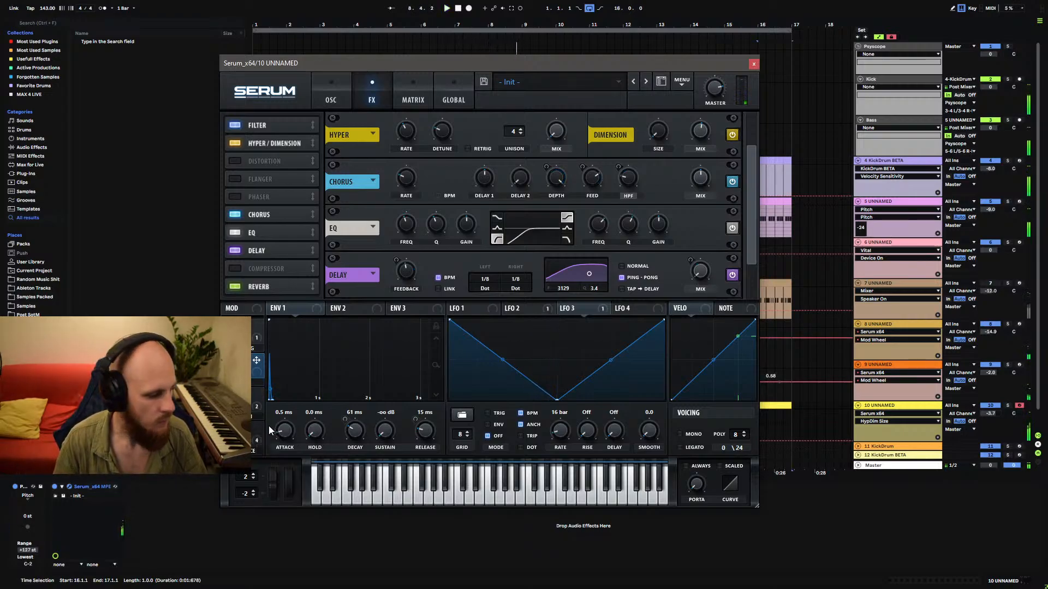
key(space)
drag(235, 436, 221, 576)
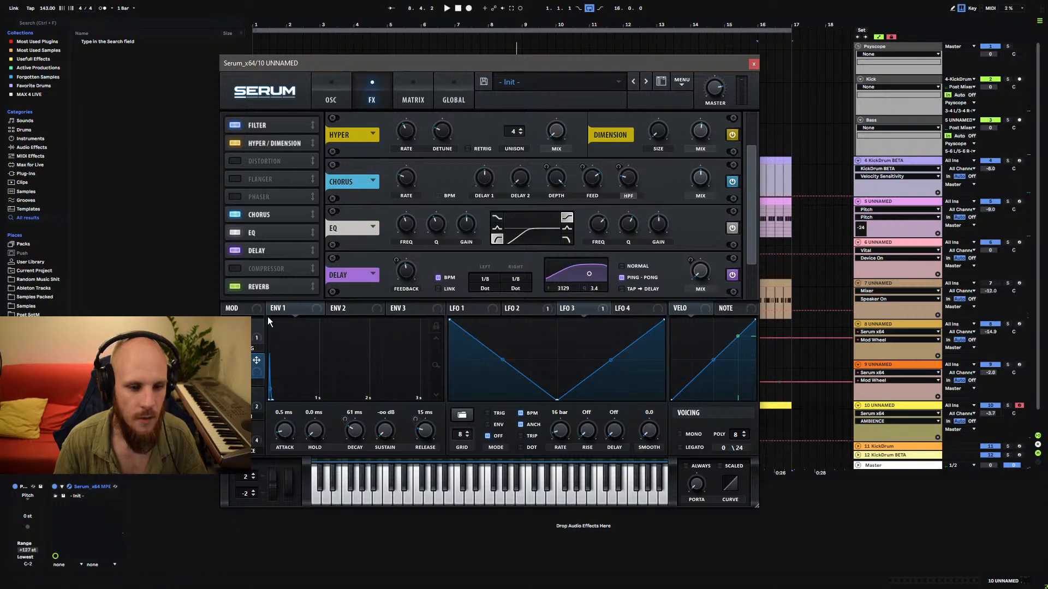
Set the warp mode of oscillator A to Remap 1.
click(328, 95)
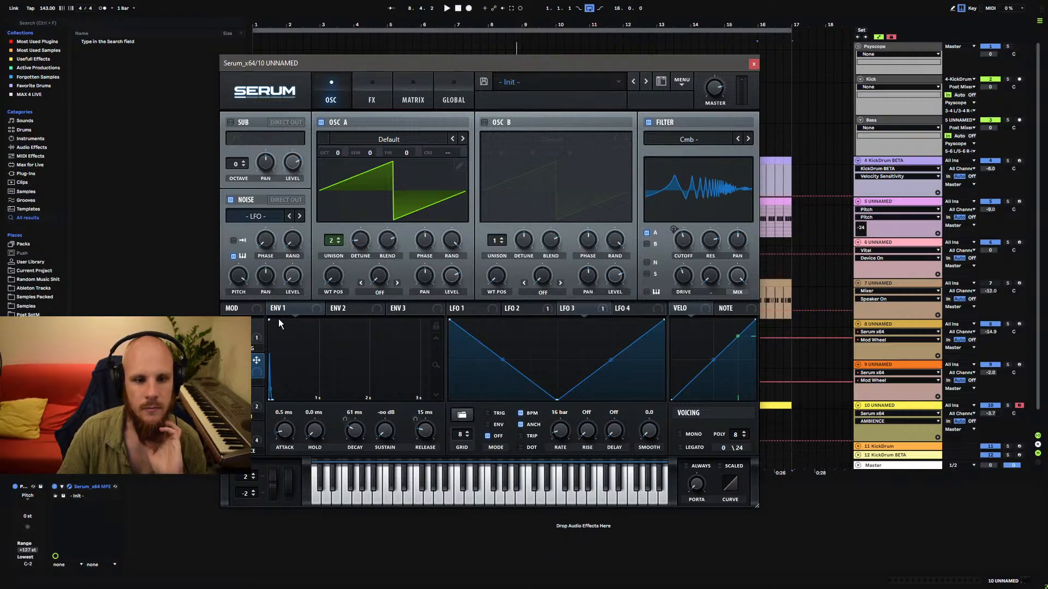
click(380, 292)
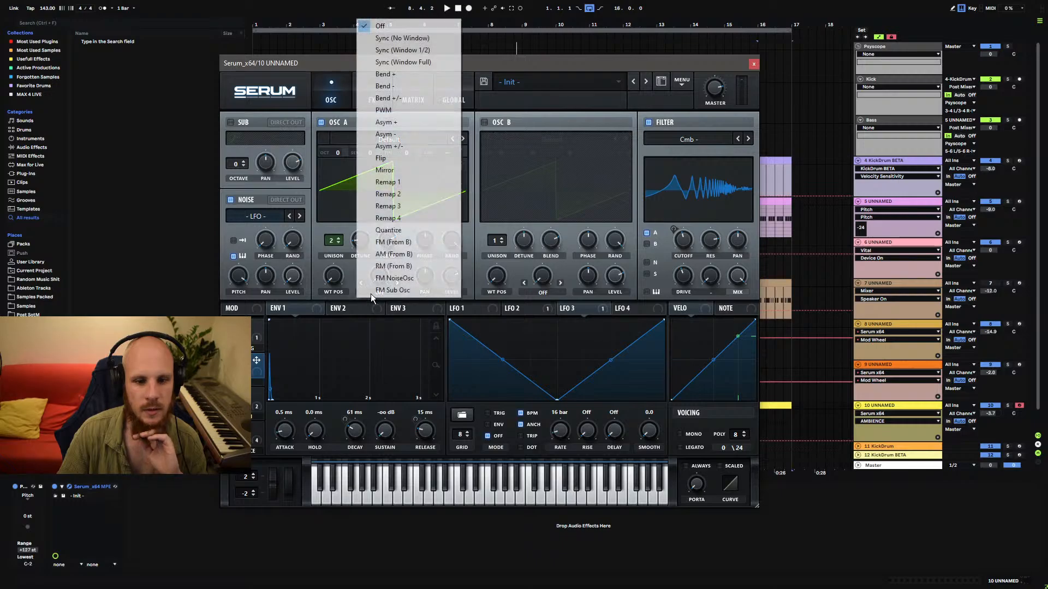
click(414, 182)
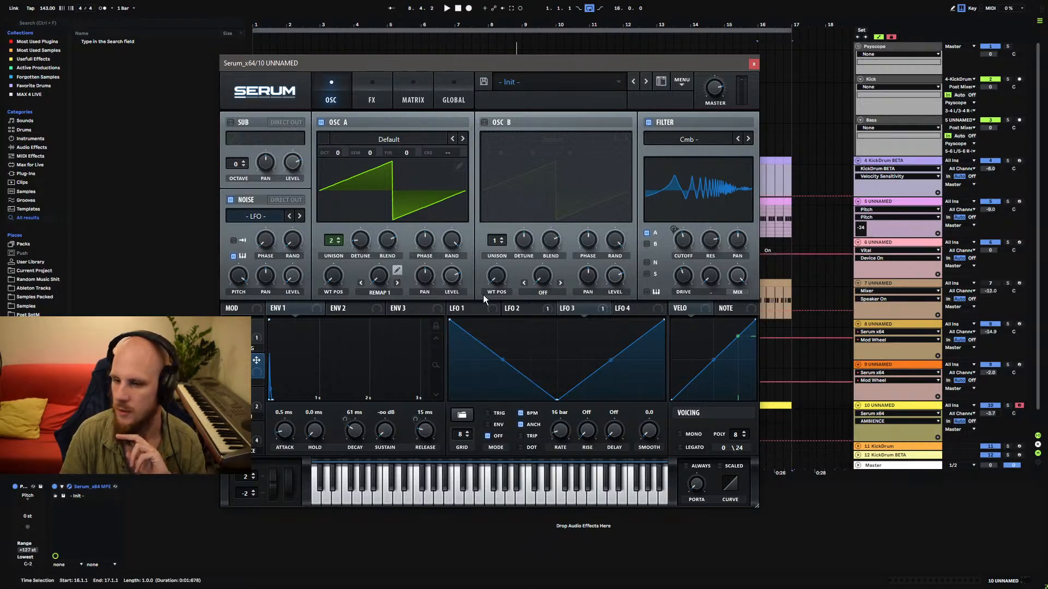
Split the remap curve at its centre with a drop to zero, bowing the first half downward and the second half upward.
click(397, 272)
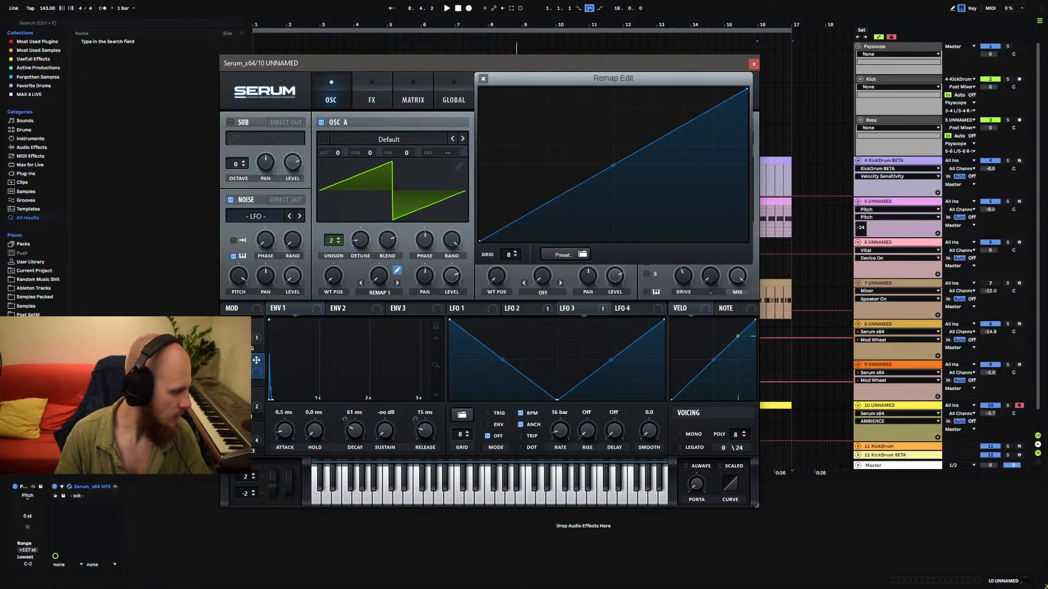
drag(613, 165, 612, 253)
double_click(637, 182)
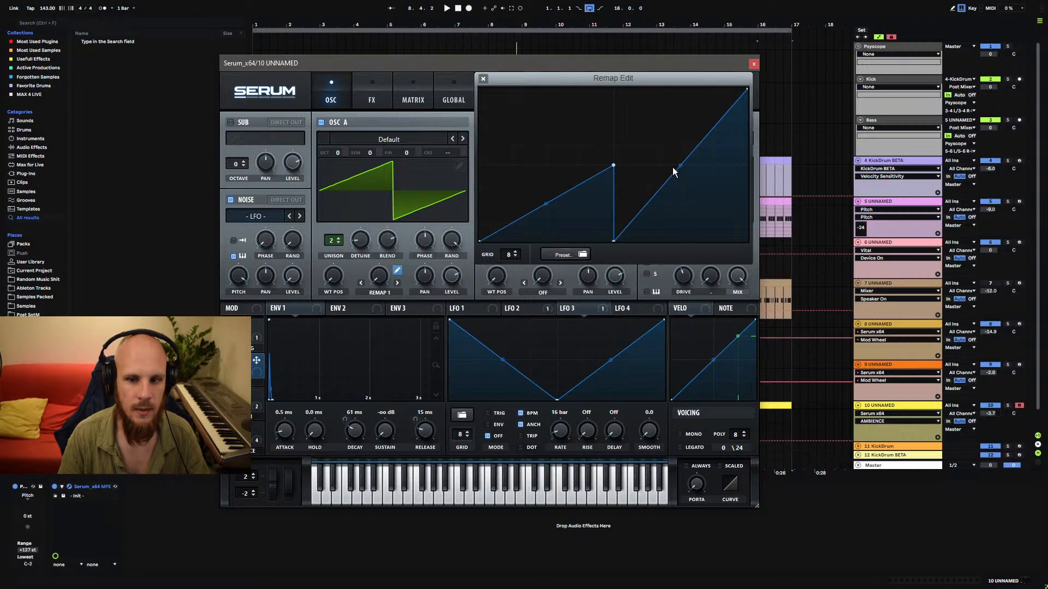
drag(680, 167, 680, 148)
drag(546, 204, 545, 220)
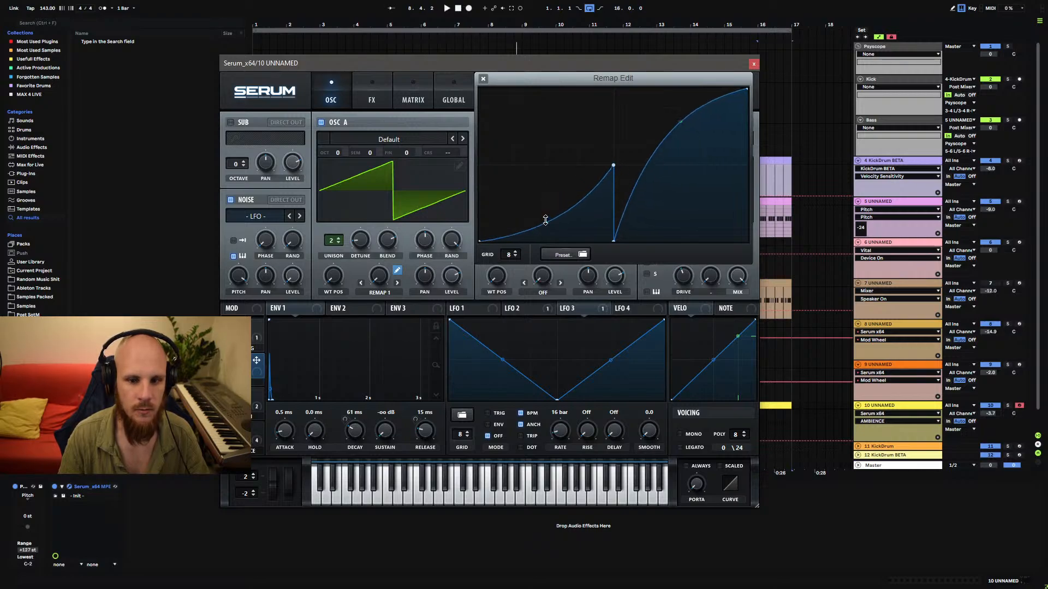
Raise the remap curve's centre peak to full height, audition it with oscillator A's warp amount, and reset the warp to zero.
drag(386, 290, 412, 262)
key(space)
drag(613, 164, 632, 81)
mouse_move(546, 205)
mouse_down()
mouse_move(548, 145)
mouse_move(546, 211)
mouse_up()
drag(380, 278, 410, 213)
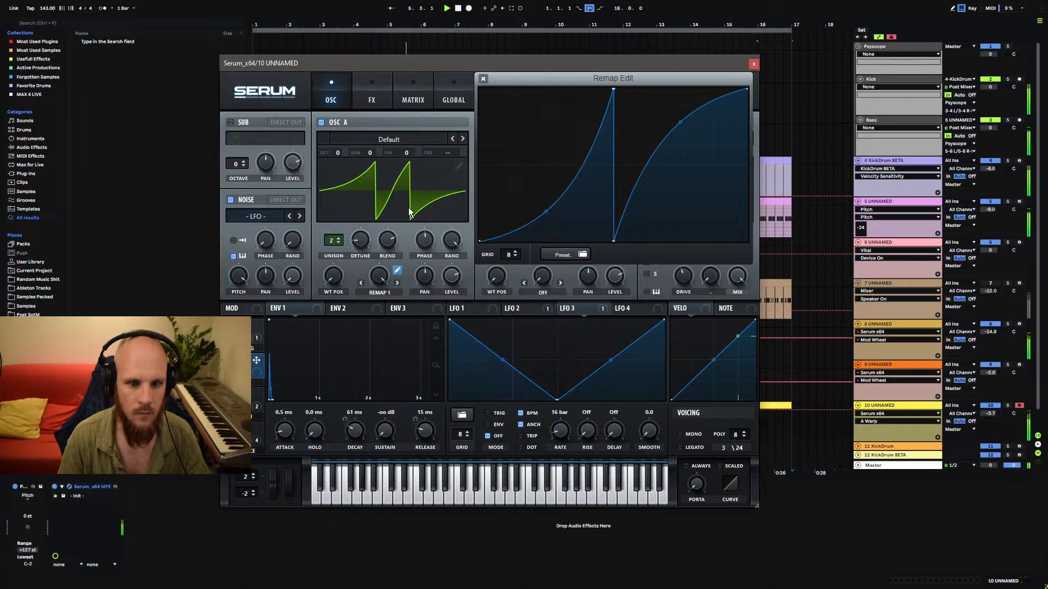
click(484, 79)
double_click(379, 277)
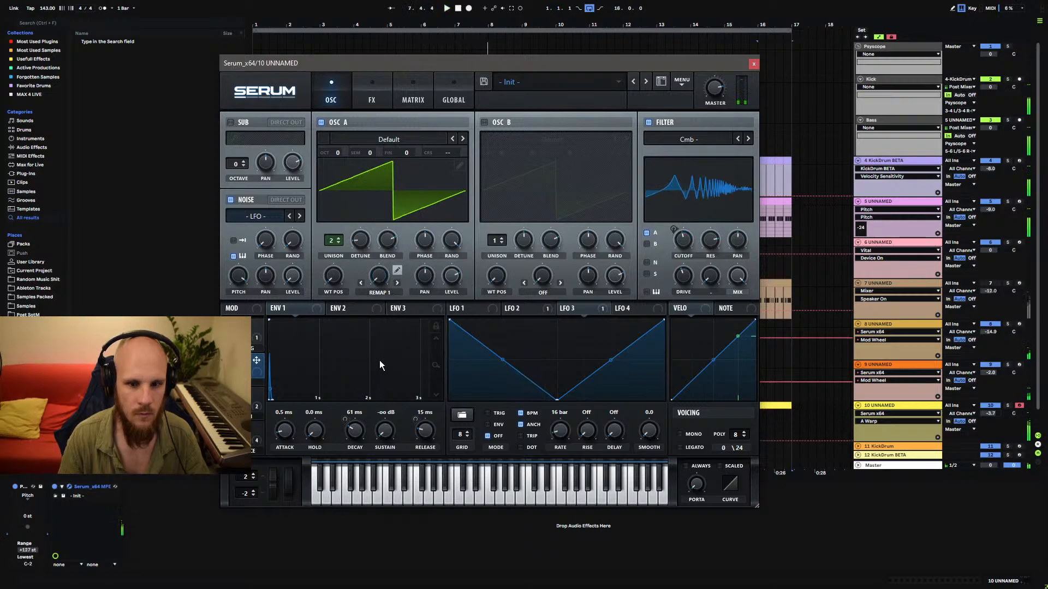
Move the remap curve's first peak to one eighth, and add a valley at one quarter and a second peak at three eighths.
click(397, 270)
drag(611, 94, 516, 80)
double_click(555, 158)
drag(555, 157, 544, 229)
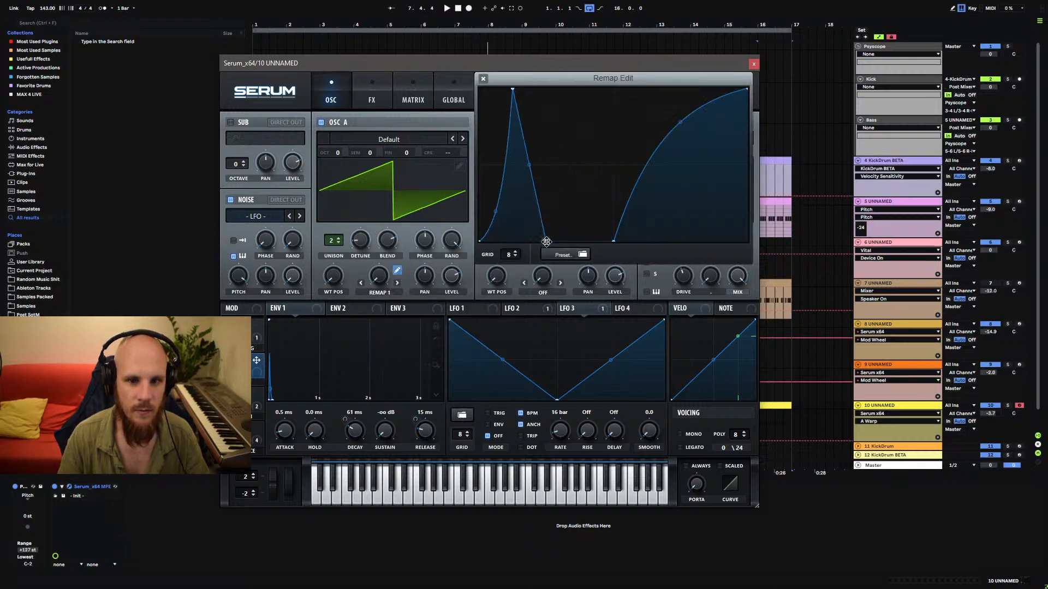
double_click(579, 145)
drag(579, 146, 579, 93)
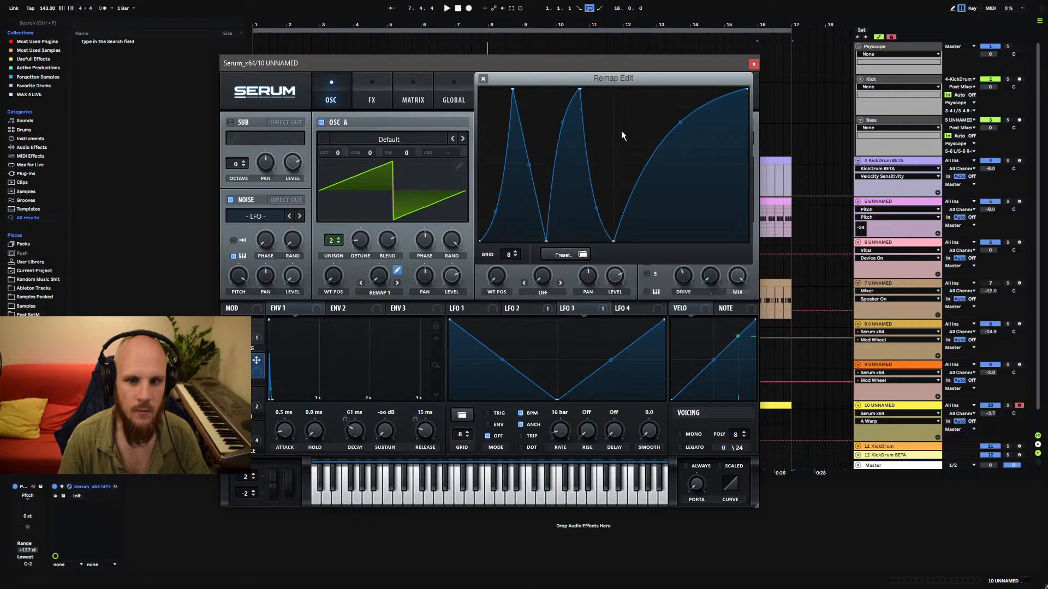
Add two more full-height peaks with a valley between them to the curve's second half, end it at zero, and bend the slopes.
double_click(656, 103)
drag(656, 103, 649, 85)
double_click(693, 178)
drag(693, 177, 680, 240)
double_click(701, 145)
drag(702, 145, 712, 88)
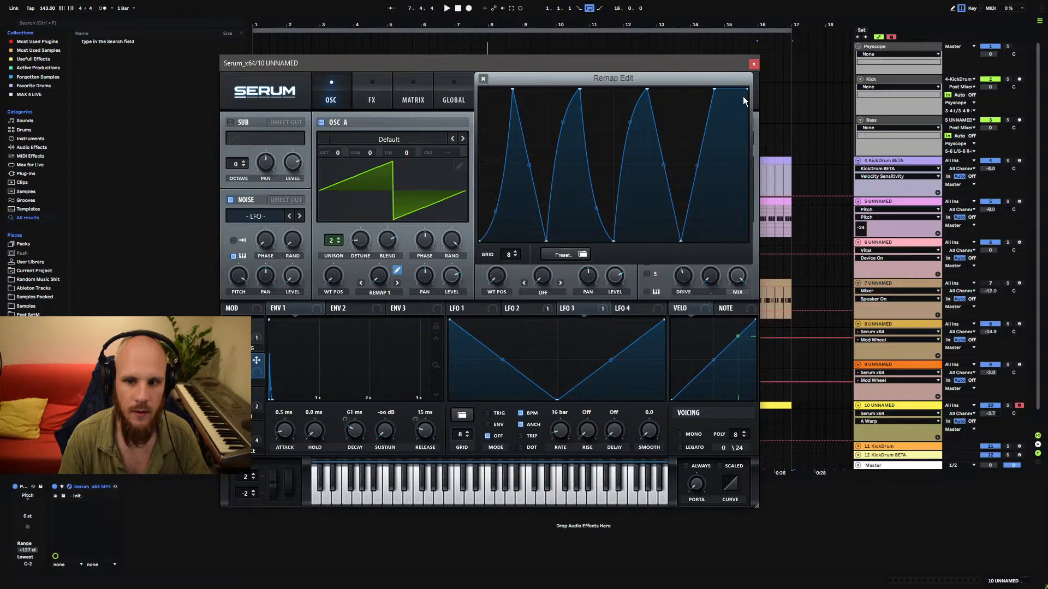
drag(750, 129, 748, 240)
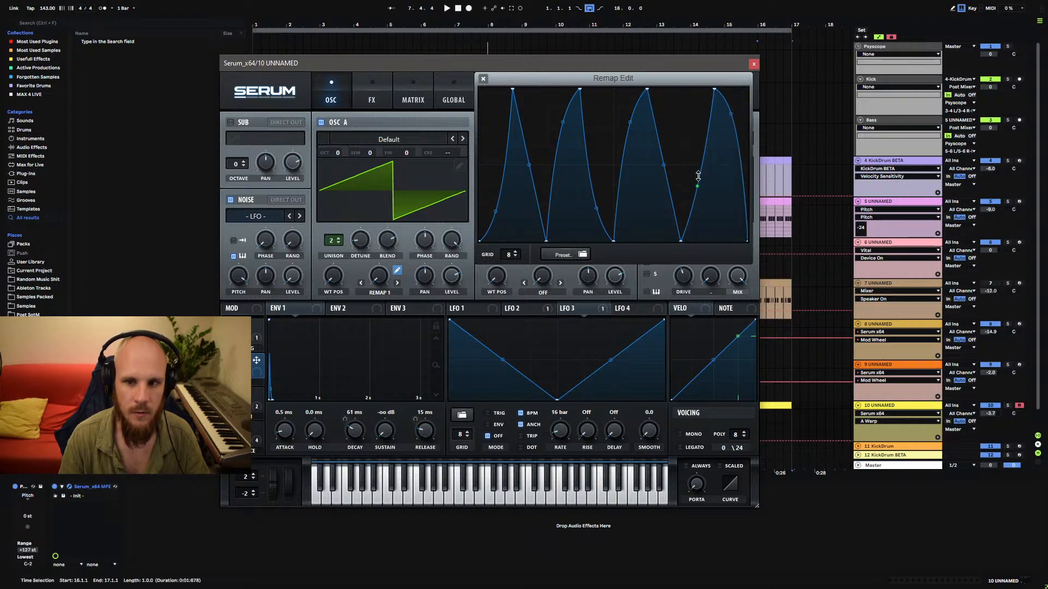
drag(667, 166, 667, 135)
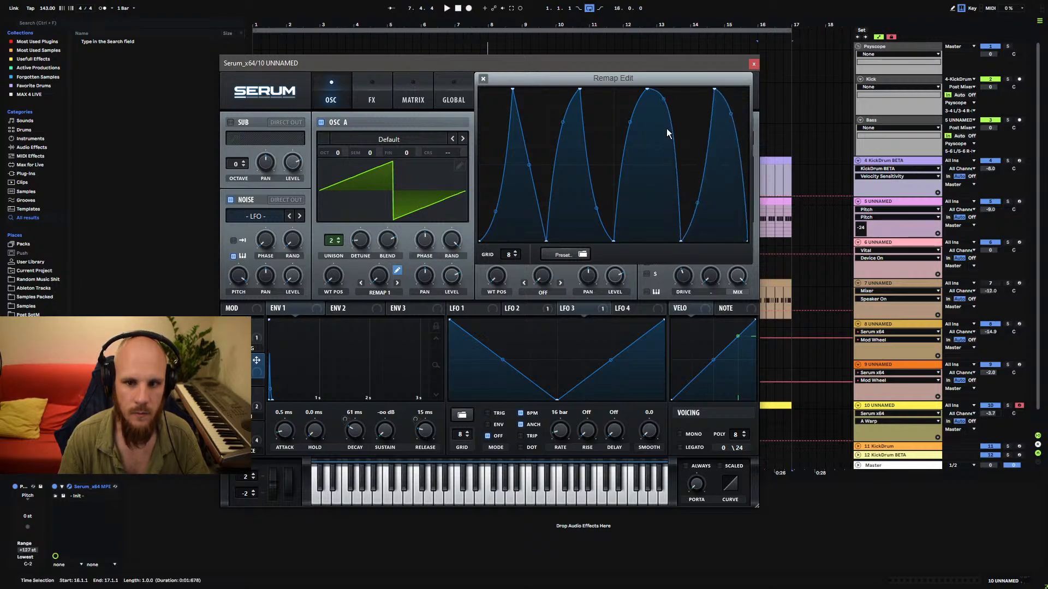
Close the remap editor and audition different warp amounts on oscillator A during playback.
key(space)
drag(380, 297, 517, 124)
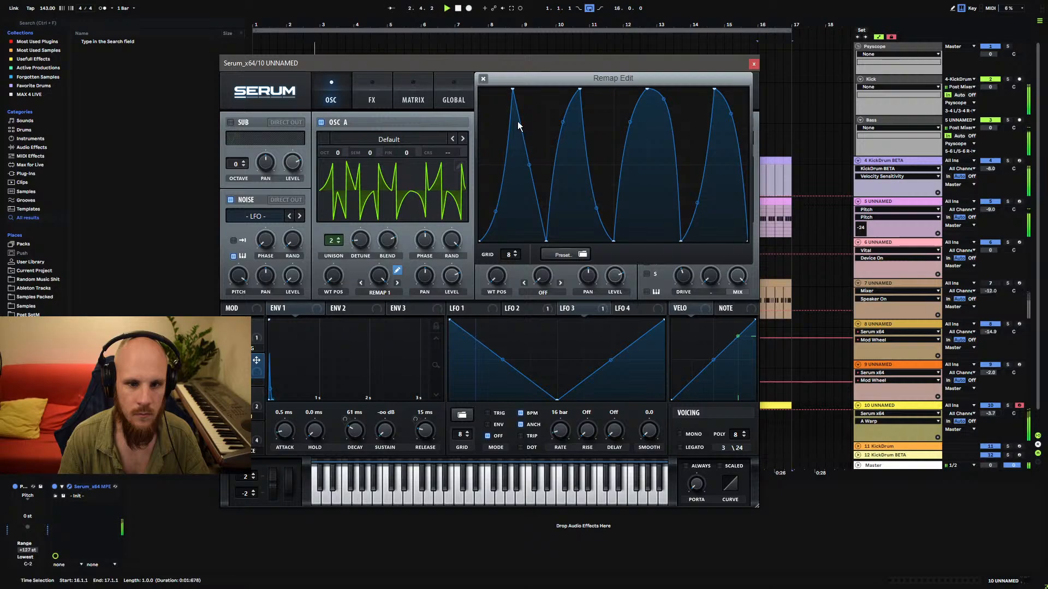
click(483, 79)
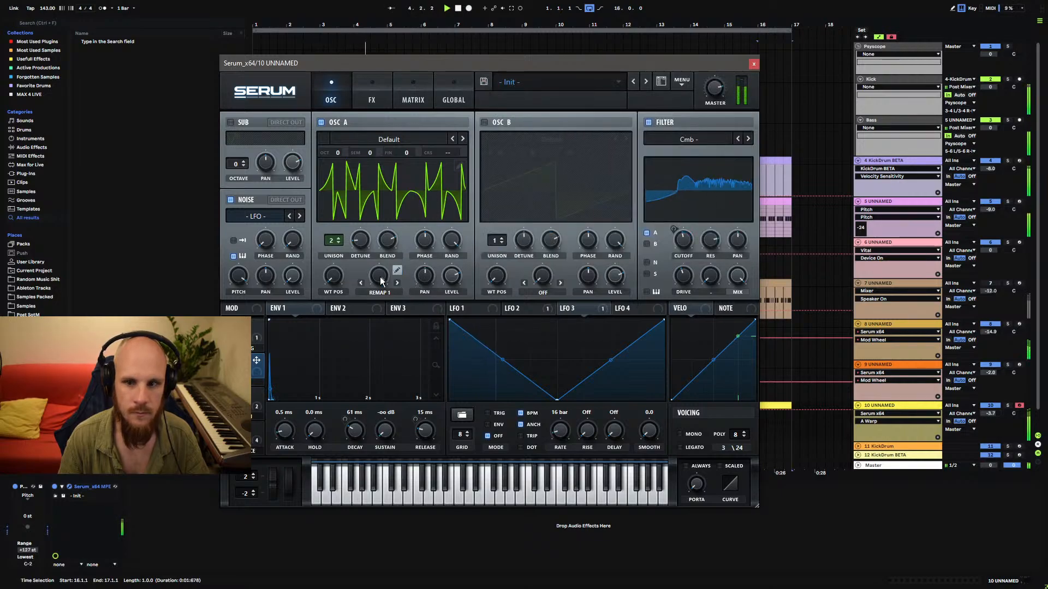
drag(382, 282, 379, 296)
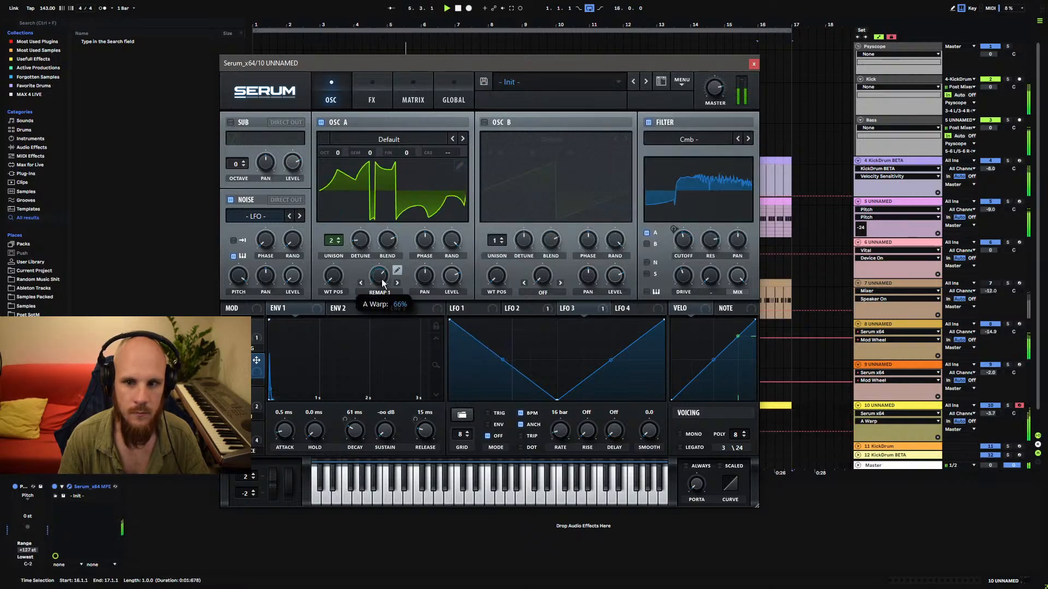
drag(379, 297, 373, 269)
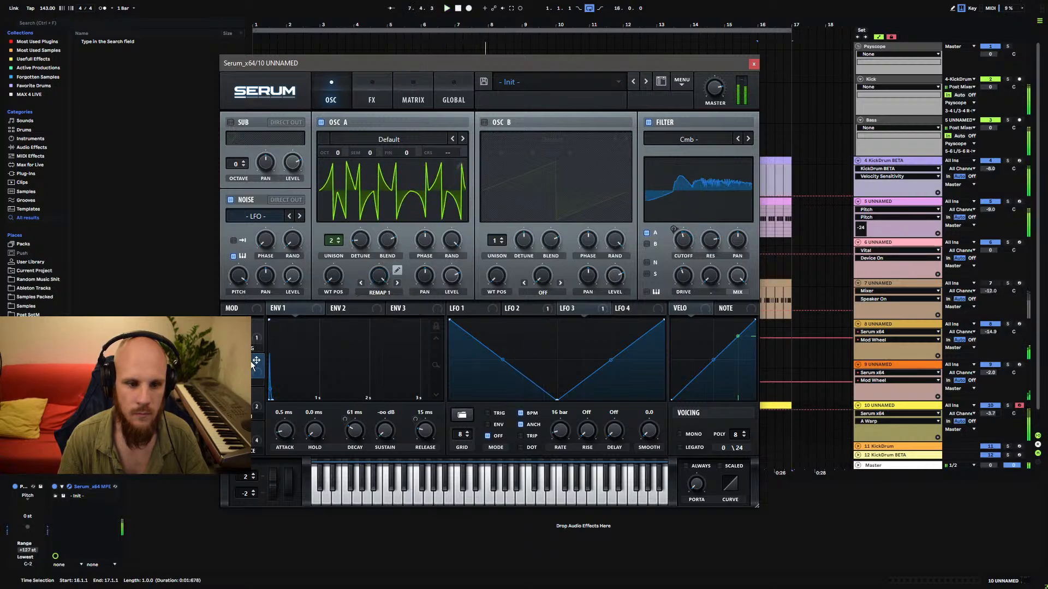
Reset oscillator A's warp to zero and assign Macro 2 to the warp and to the filter drive with an amount of -33.
double_click(381, 276)
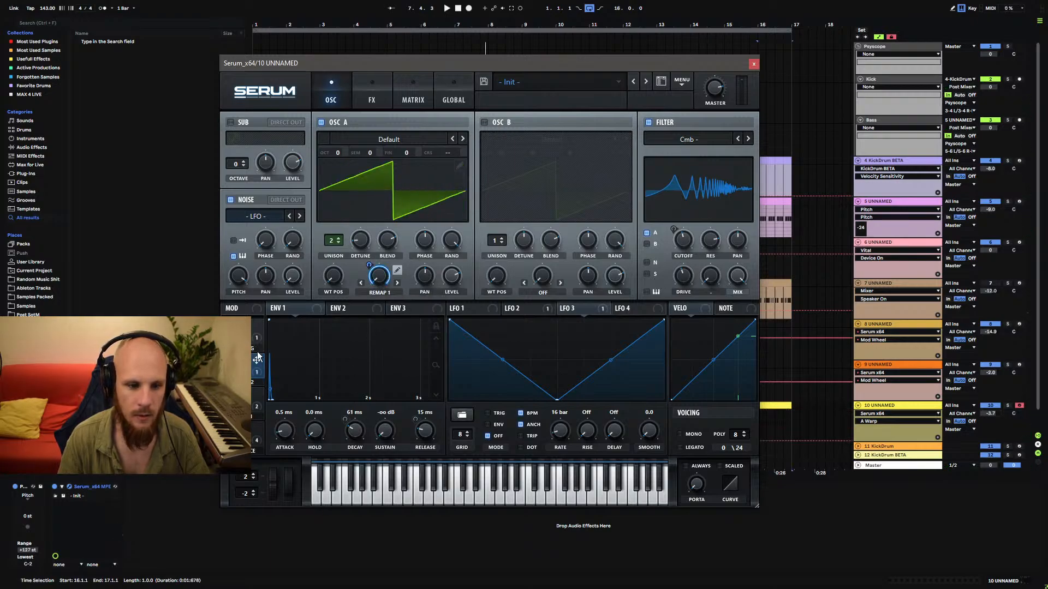
drag(685, 275, 668, 304)
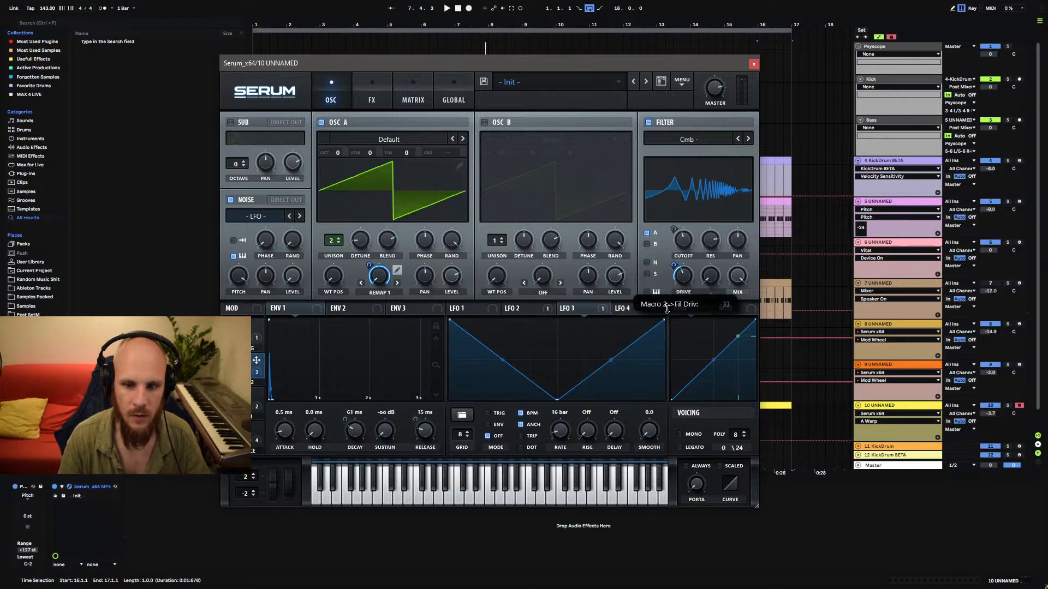
Audition Macro 2 during playback, remove all modulators from the filter drive and oscillator A's warp, and set the warp mode to Off.
key(space)
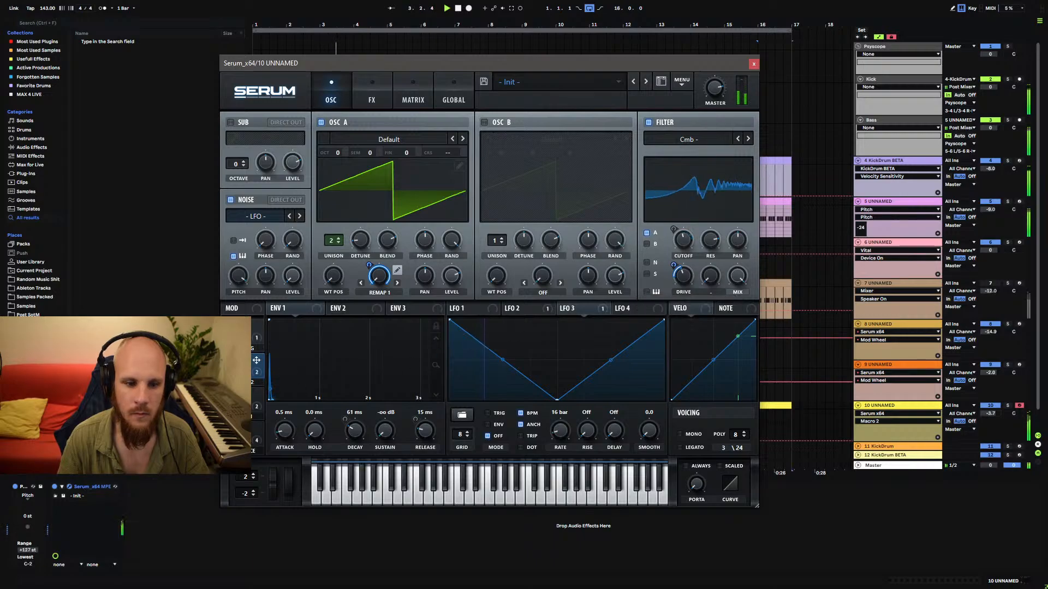
mouse_move(676, 263)
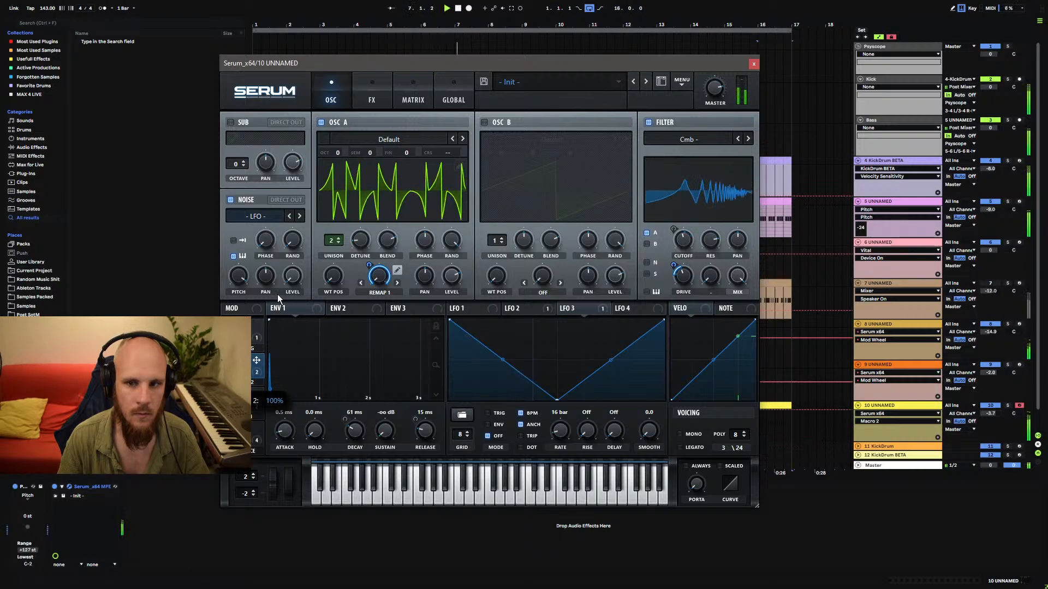
right_click(684, 291)
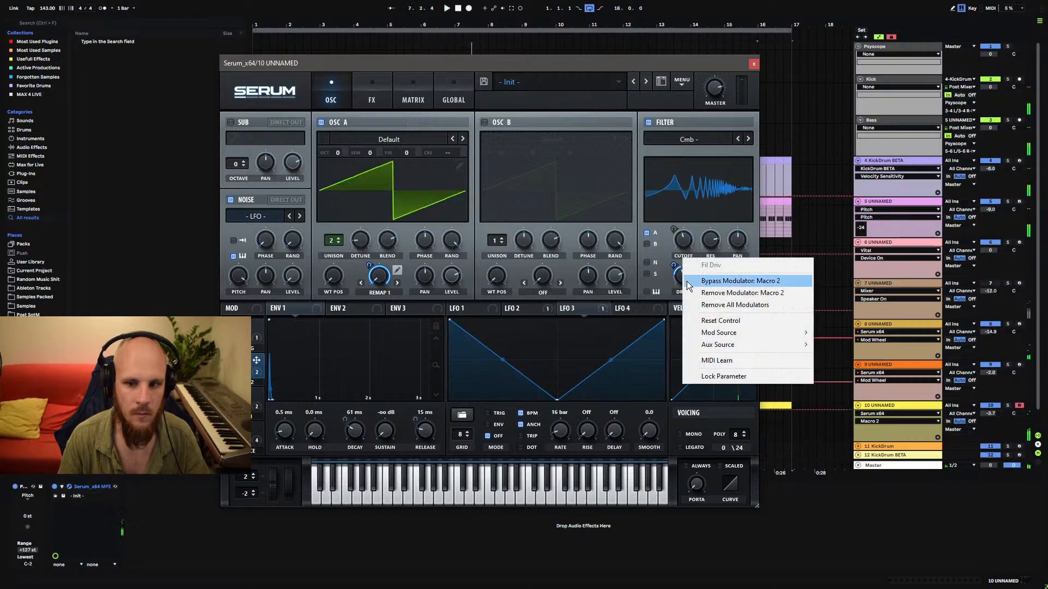
click(715, 304)
right_click(378, 283)
click(421, 305)
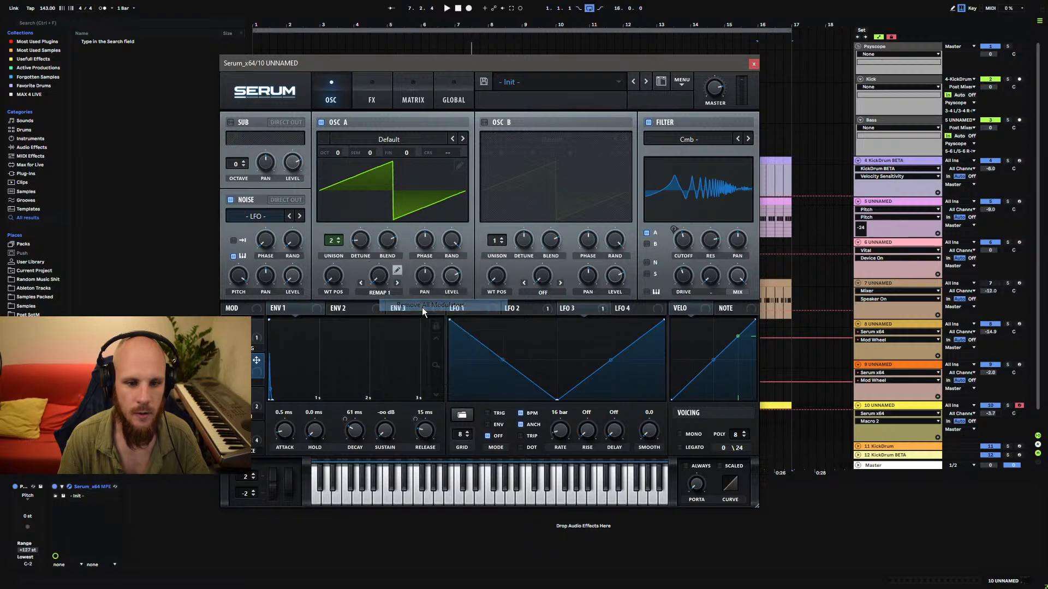
click(381, 293)
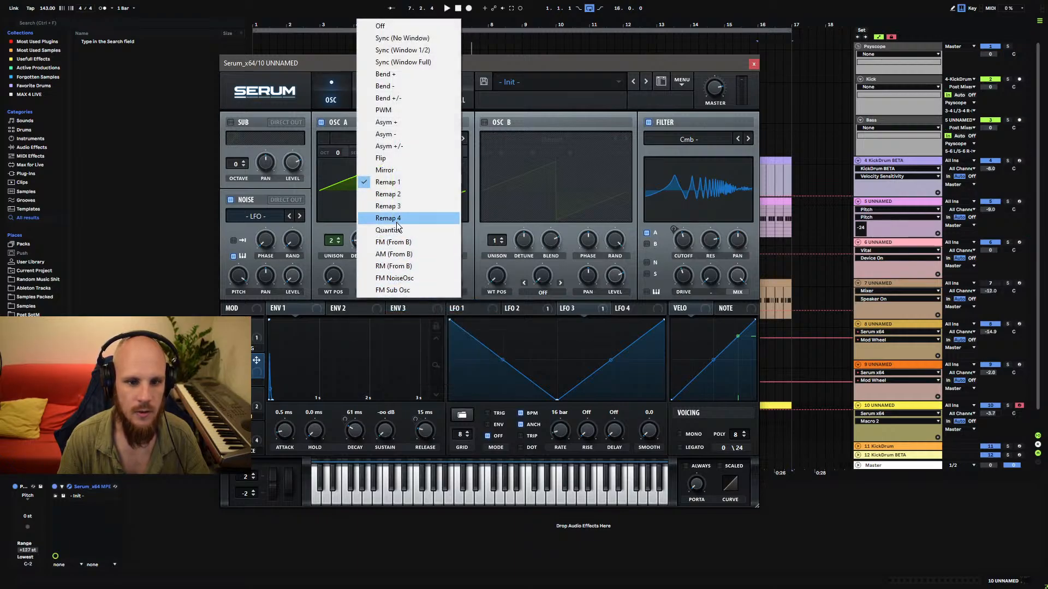
click(399, 26)
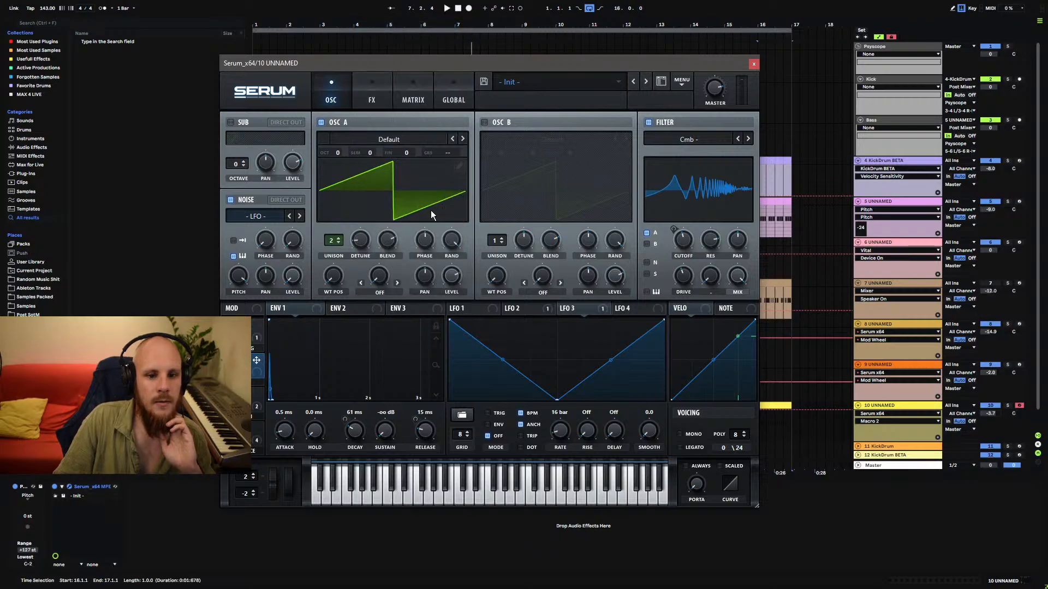
Enable oscillator B at +1 octave with 2 unison voices and 0.06 detune, and route it into the filter.
click(484, 124)
drag(503, 145, 504, 142)
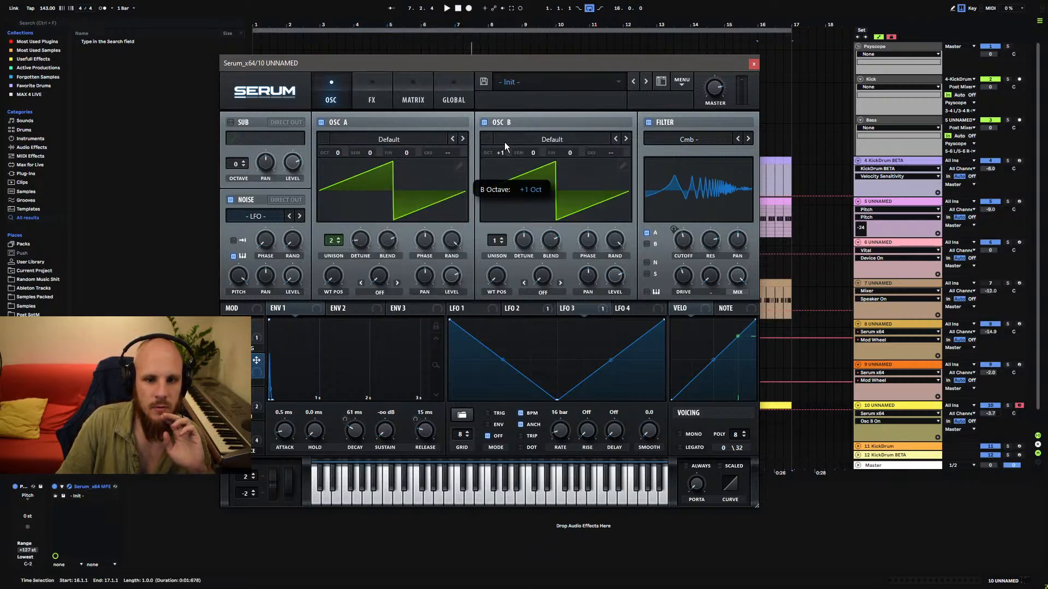
click(502, 241)
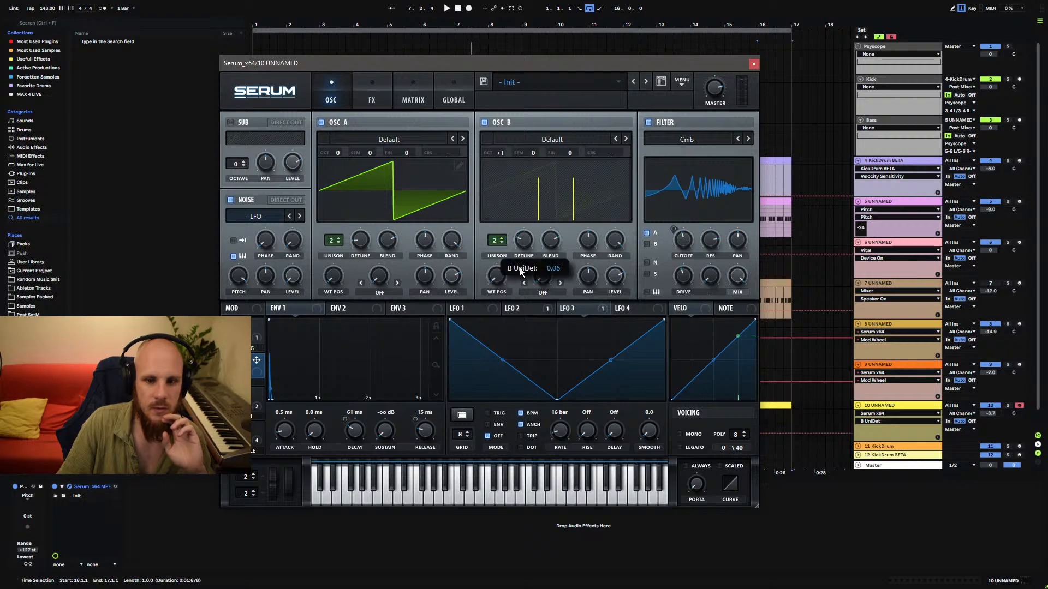
click(646, 244)
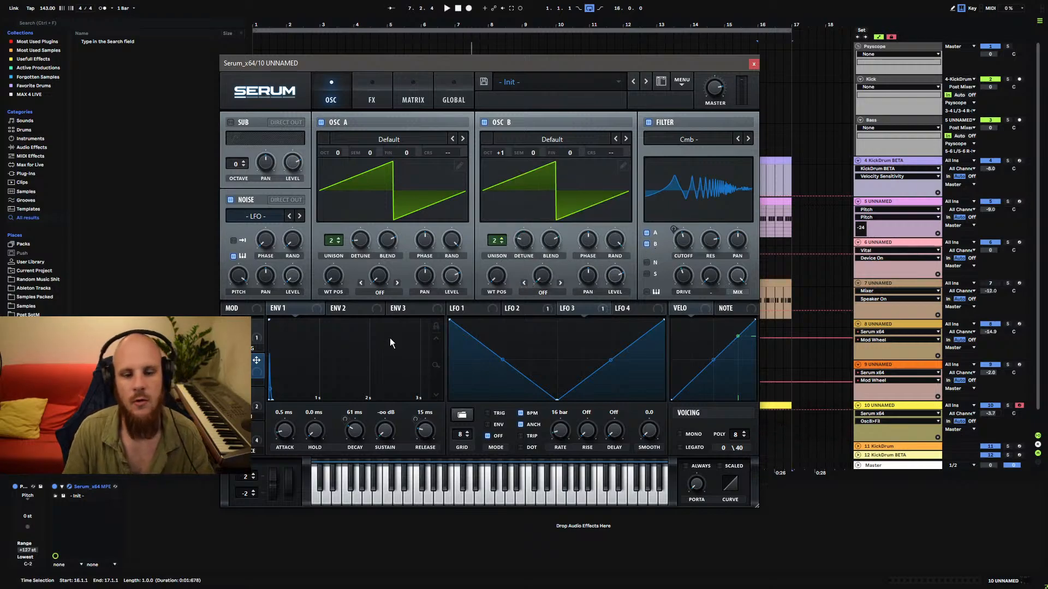
Set oscillator B's unison to 6 voices and its octave to 0 during playback.
key(space)
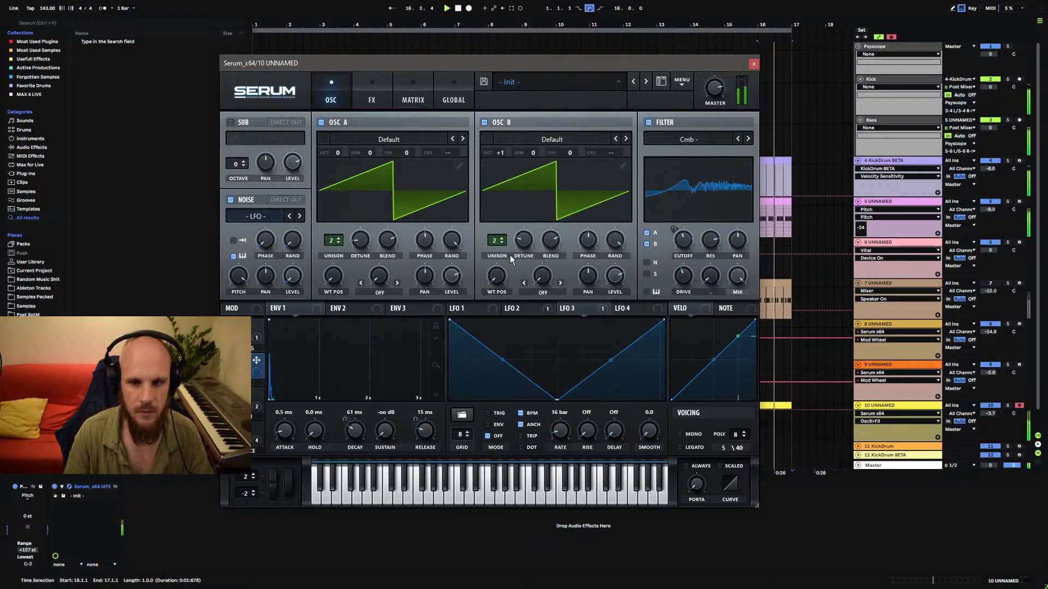
drag(495, 240, 508, 201)
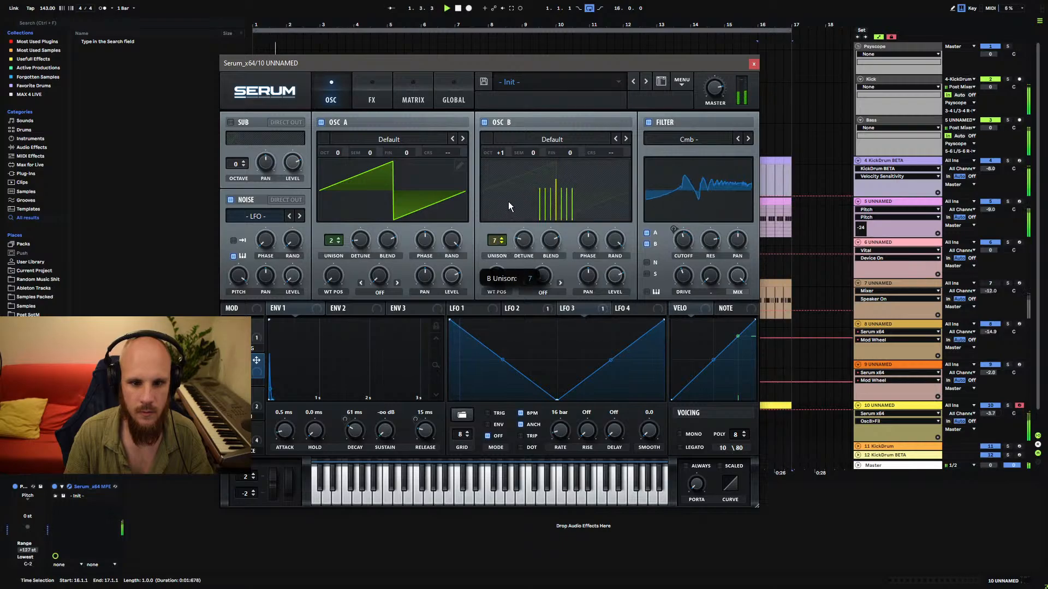
drag(502, 153, 521, 186)
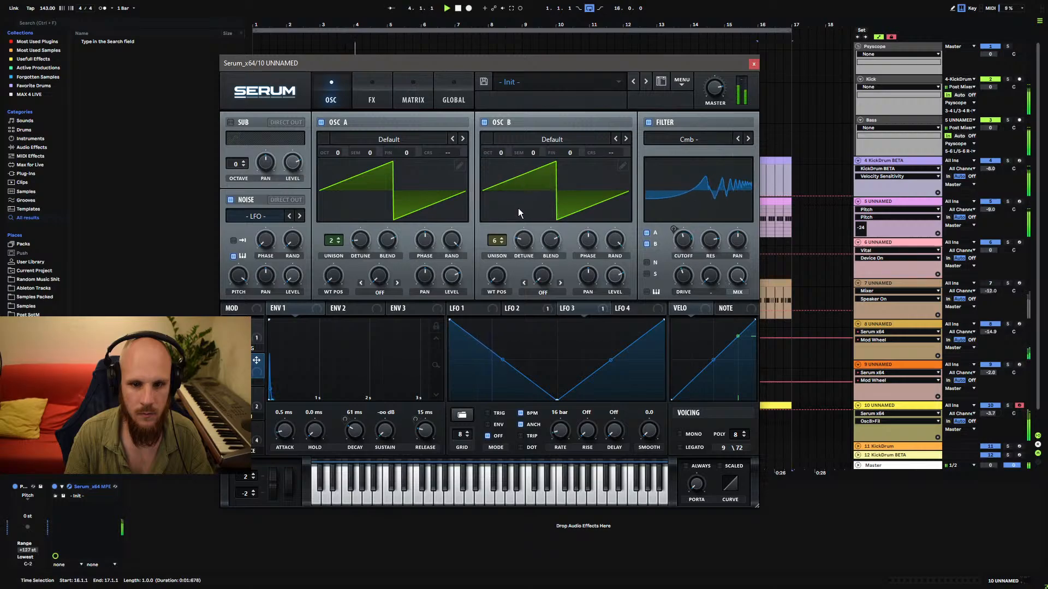
Assign LFO 4 to oscillator B's coarse pitch with an amount of 50 and raise the LFO rate to fast.
mouse_move(629, 152)
mouse_down()
mouse_move(645, 97)
mouse_move(627, 272)
mouse_move(656, 28)
mouse_move(645, 118)
mouse_move(656, 53)
mouse_move(638, 144)
mouse_move(649, 59)
mouse_move(631, 126)
mouse_move(640, 64)
mouse_move(627, 151)
mouse_up()
click(628, 309)
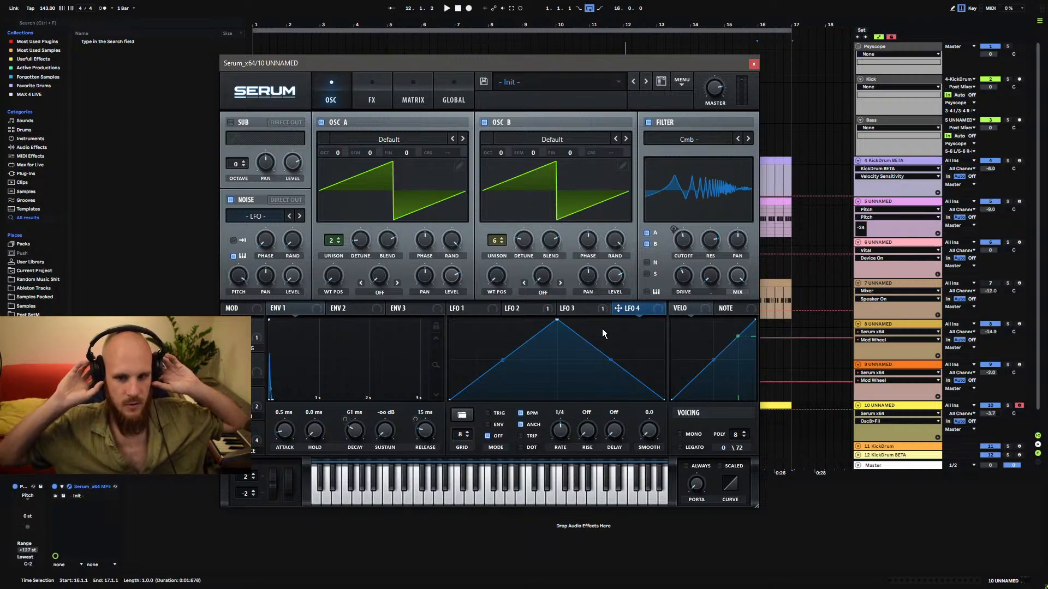
drag(636, 308, 640, 122)
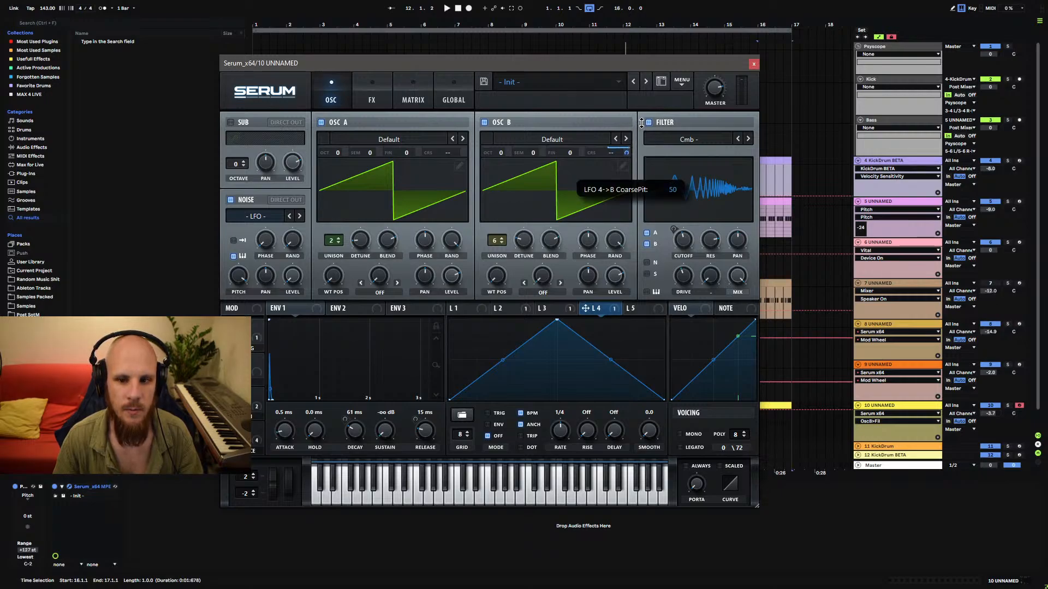
key(space)
drag(560, 432, 594, 394)
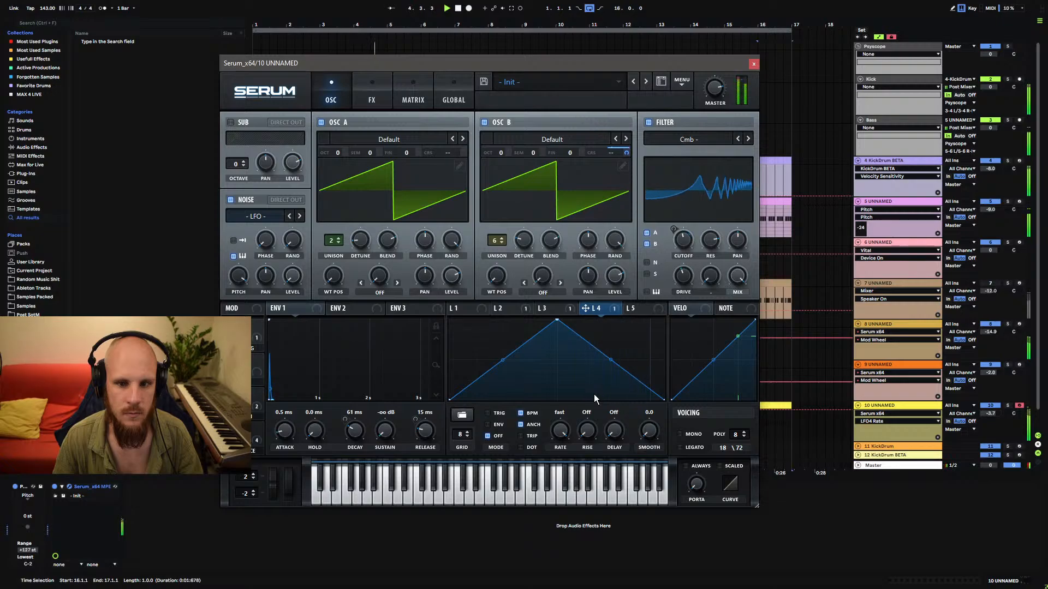
Change the source of oscillator B's coarse pitch modulation from LFO 4 to Noise OSC and audition it.
click(427, 96)
scroll(242, 260, down, 5)
scroll(248, 260, down, 2)
click(256, 242)
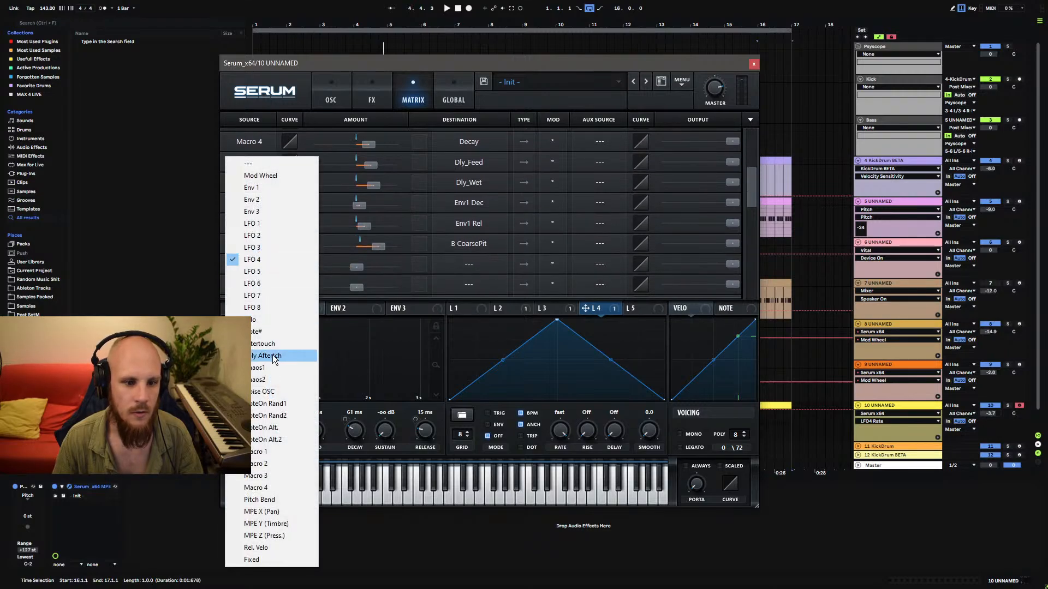
click(289, 392)
key(space)
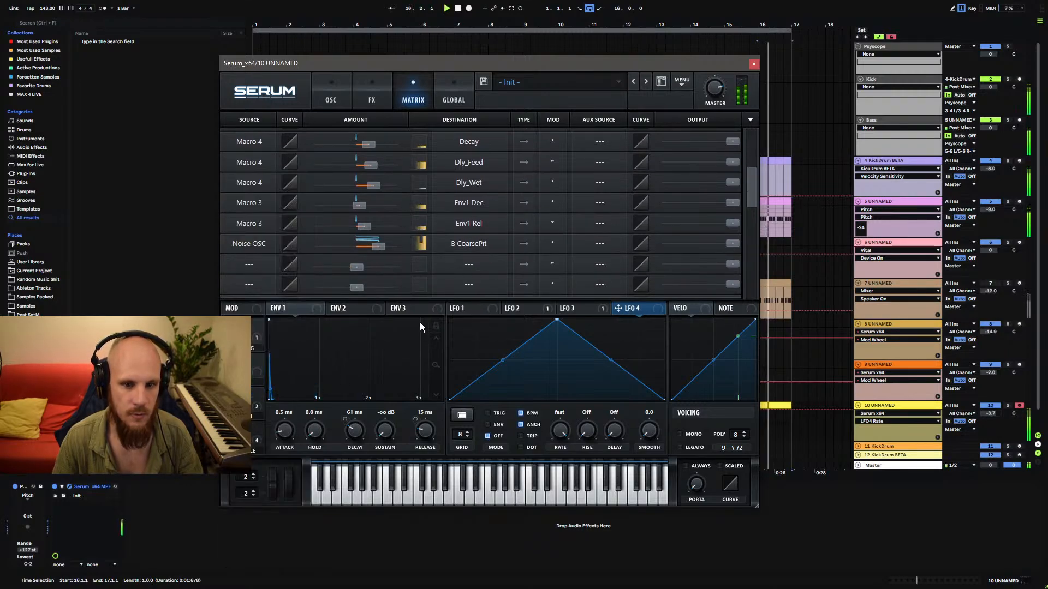
Set oscillator B's level to 0% and assign Macro 2 to fade oscillator A's level out while fading oscillator B's level in.
click(331, 94)
click(616, 277)
drag(624, 254, 600, 363)
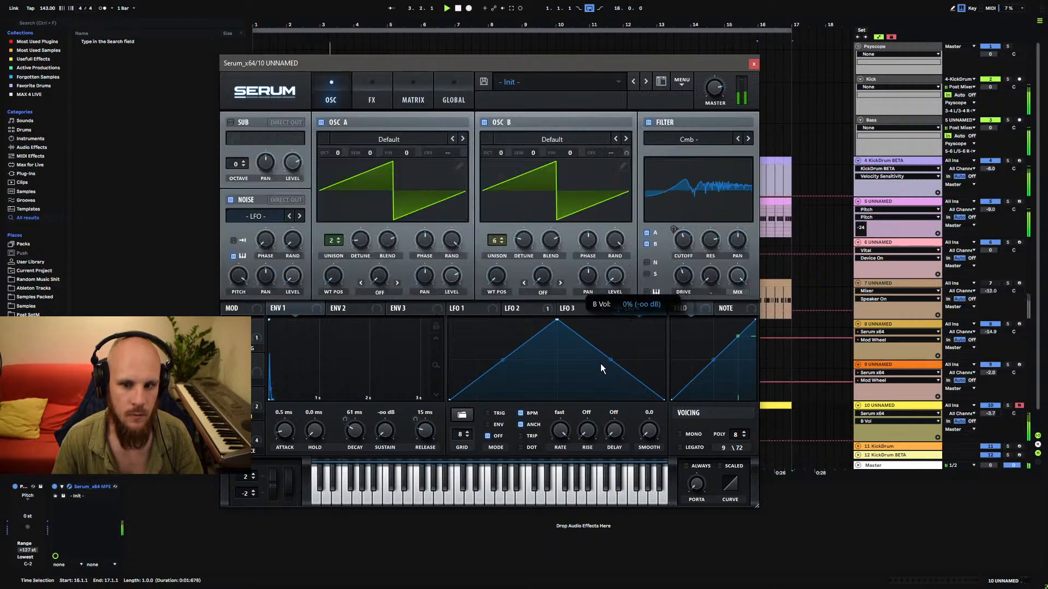
click(452, 277)
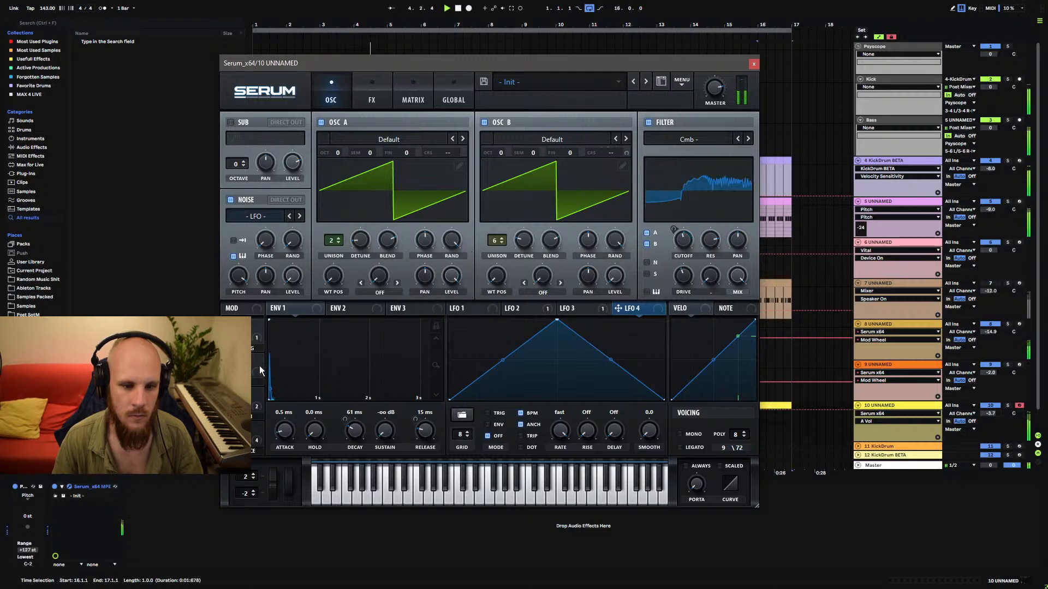
drag(449, 274, 466, 372)
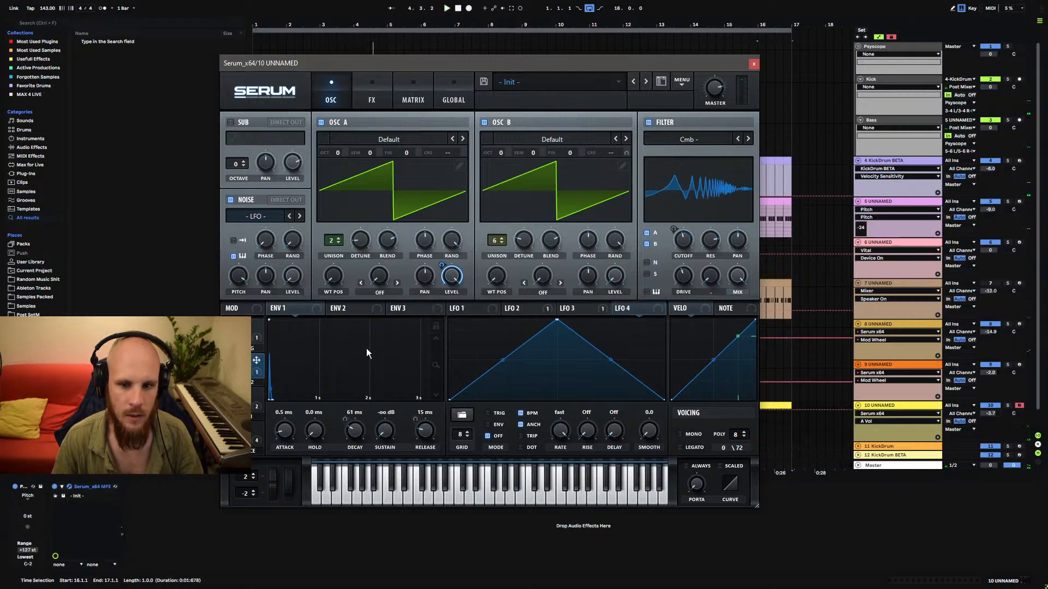
key(space)
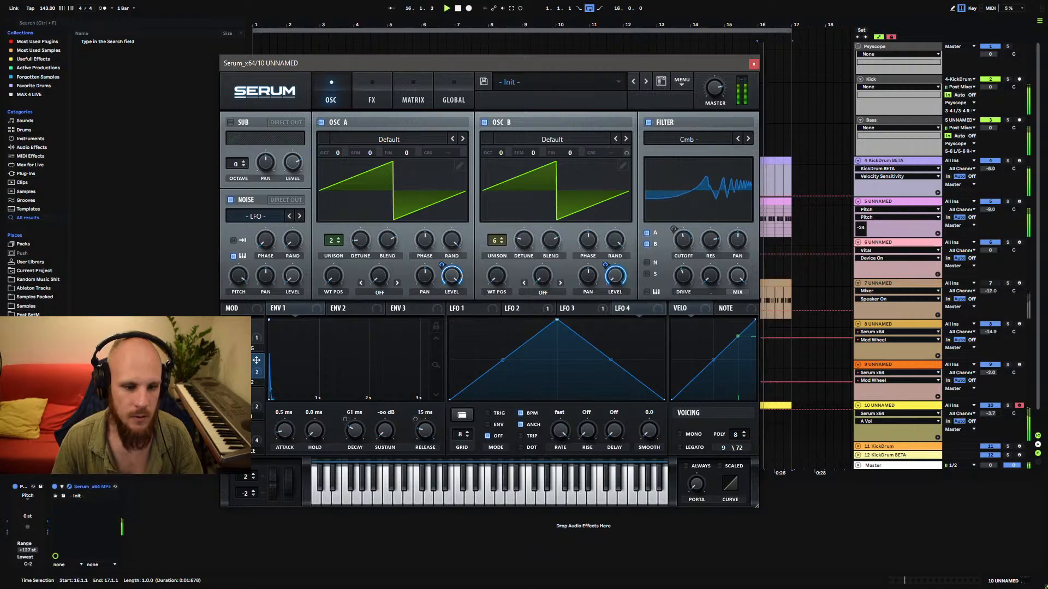
Turn Macro 2 down, assign it to the filter drive with a negative amount, and audition the macro.
drag(236, 369, 215, 498)
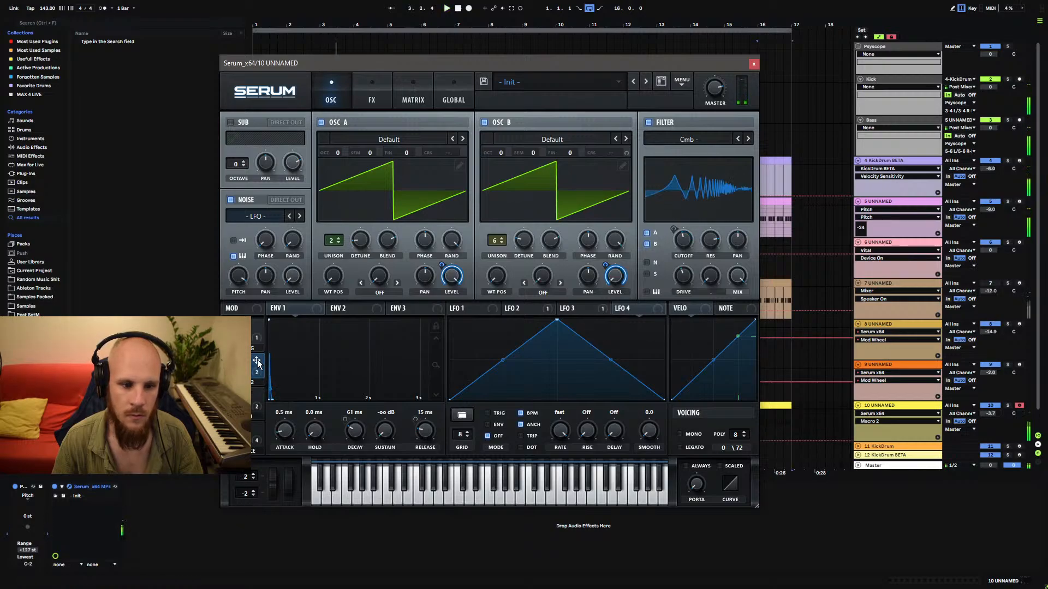
drag(657, 285, 683, 276)
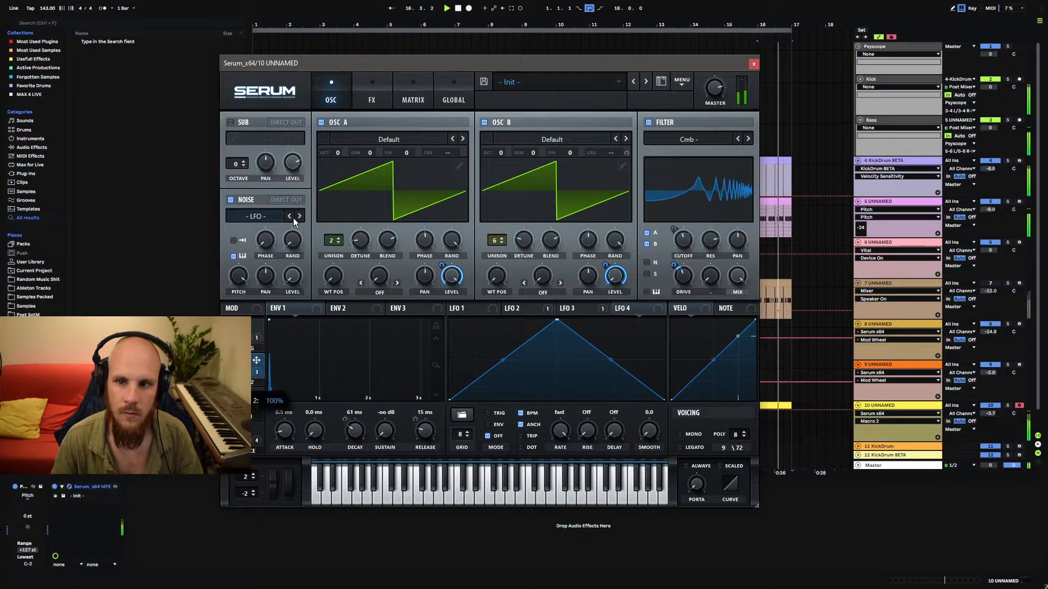
mouse_move(671, 267)
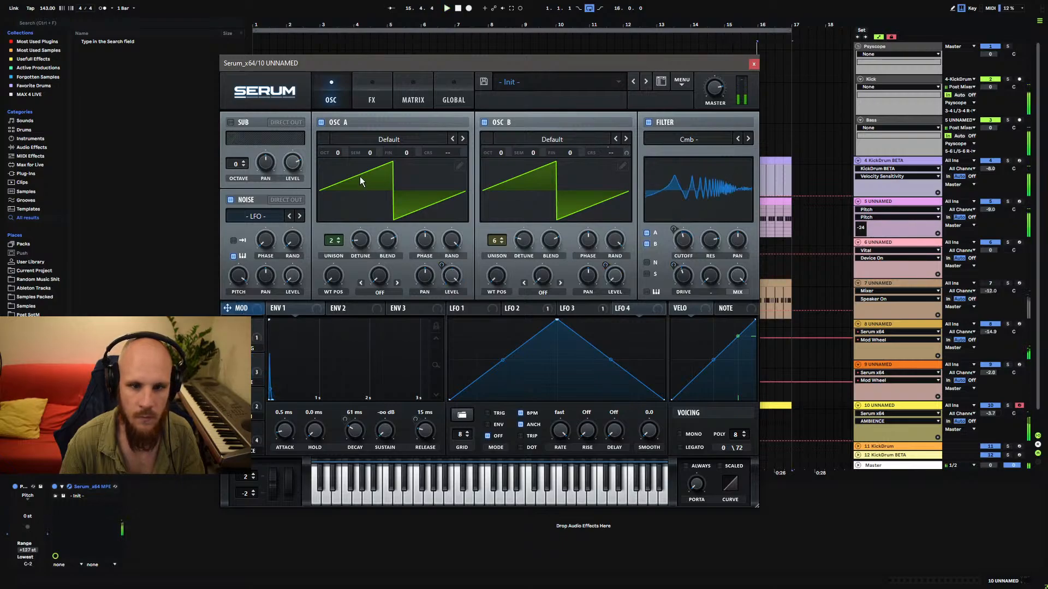
Set Mod Wheel as the inverted auxiliary source for the NoteOn Rand2 modulation of the FX filter frequency.
click(371, 98)
click(413, 100)
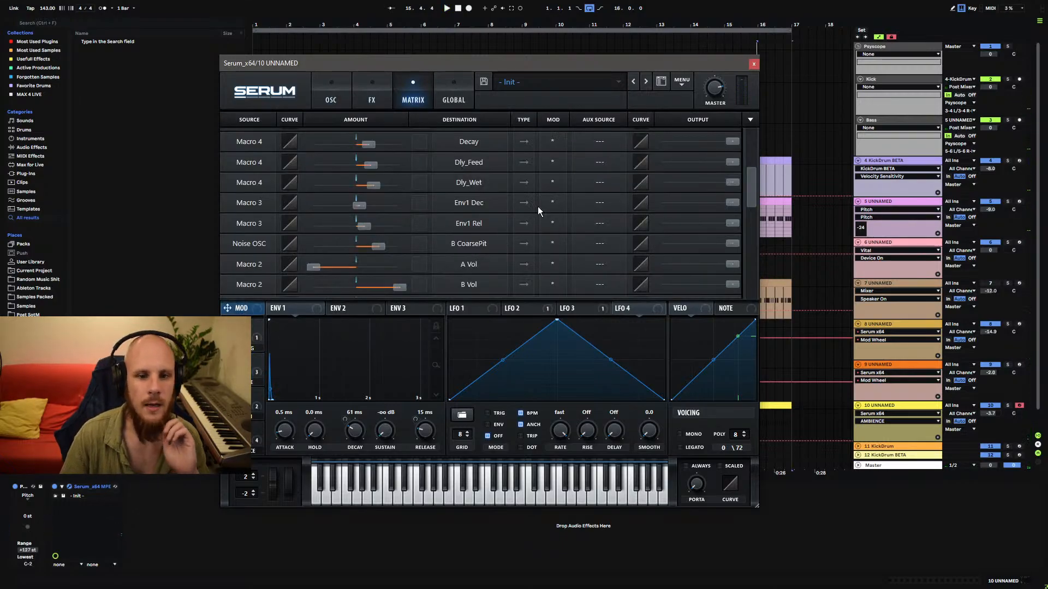
scroll(535, 208, up, 5)
scroll(504, 218, up, 1)
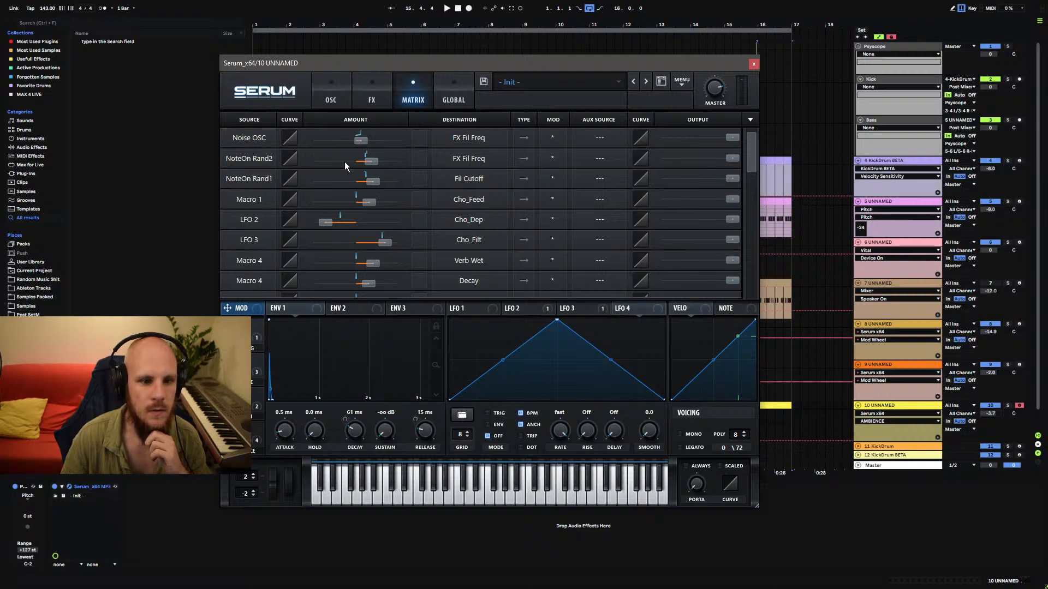
click(600, 158)
click(616, 172)
click(561, 159)
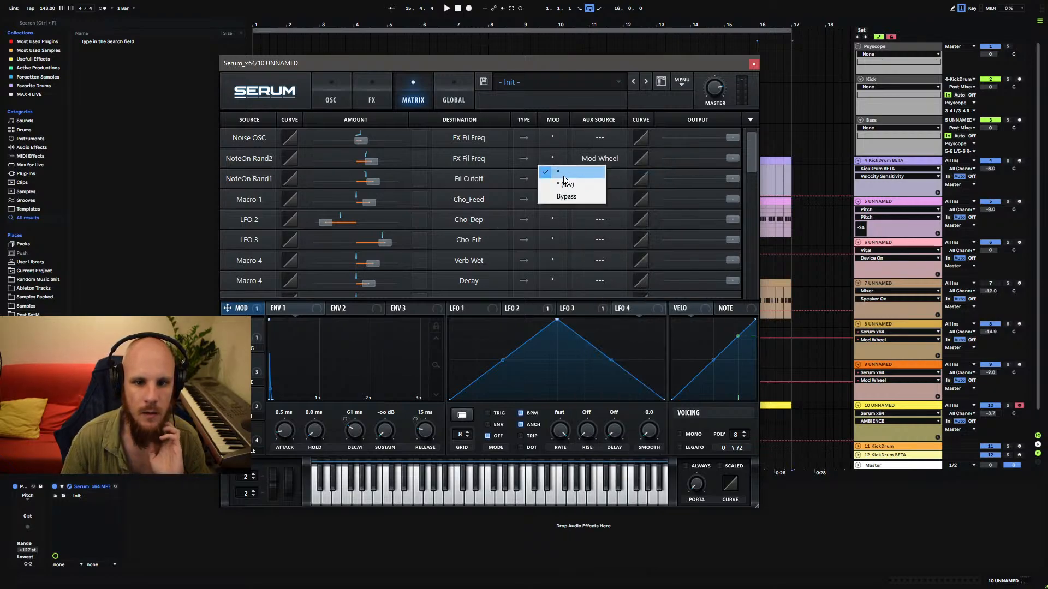
Add a modulation routing from Mod Wheel to FX Fil Freq in the first empty matrix row.
scroll(596, 213, down, 5)
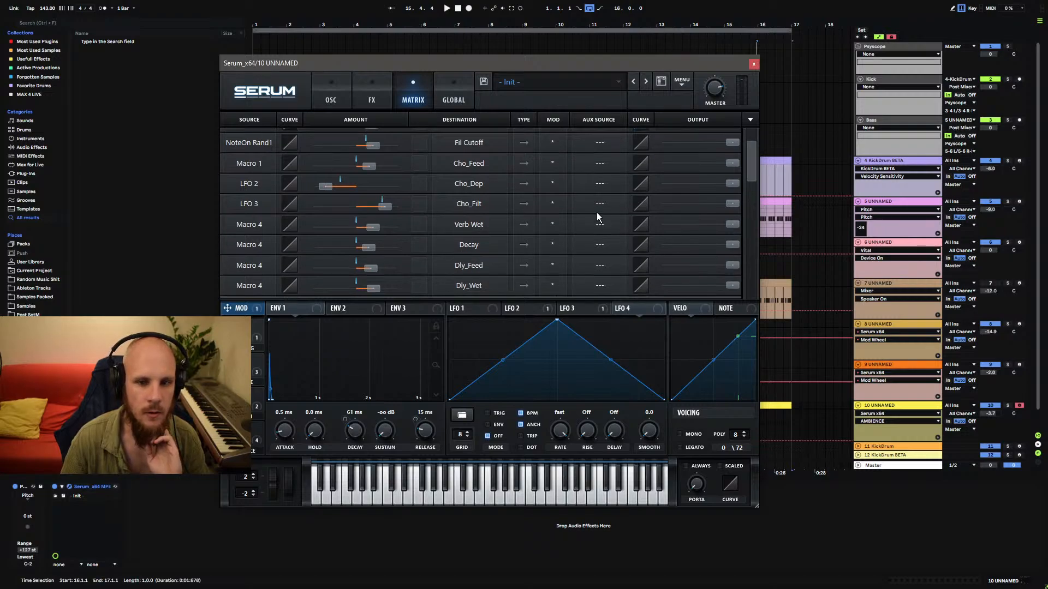
scroll(578, 229, down, 6)
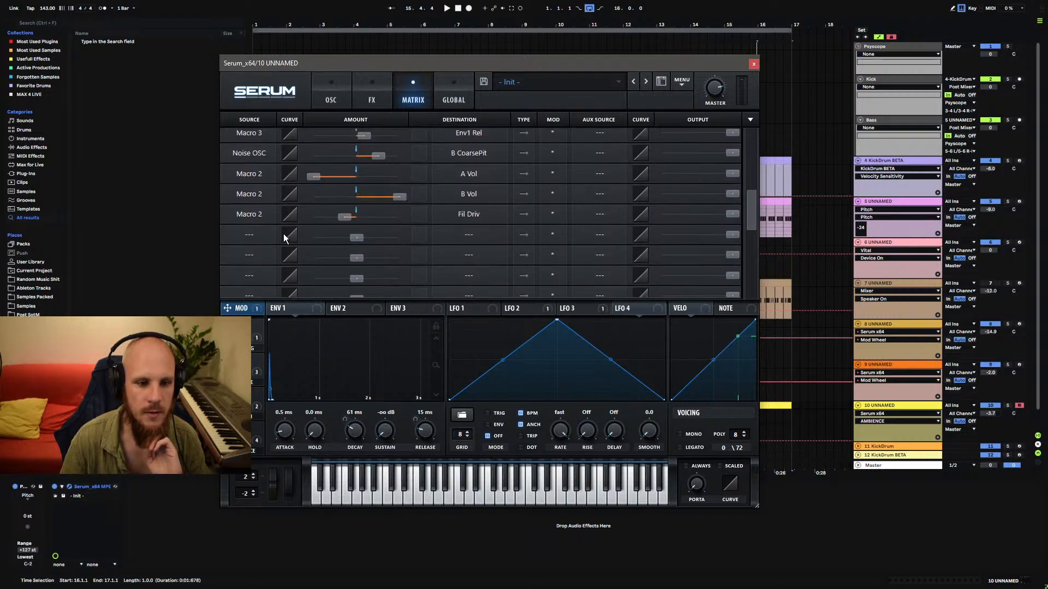
click(267, 255)
click(279, 175)
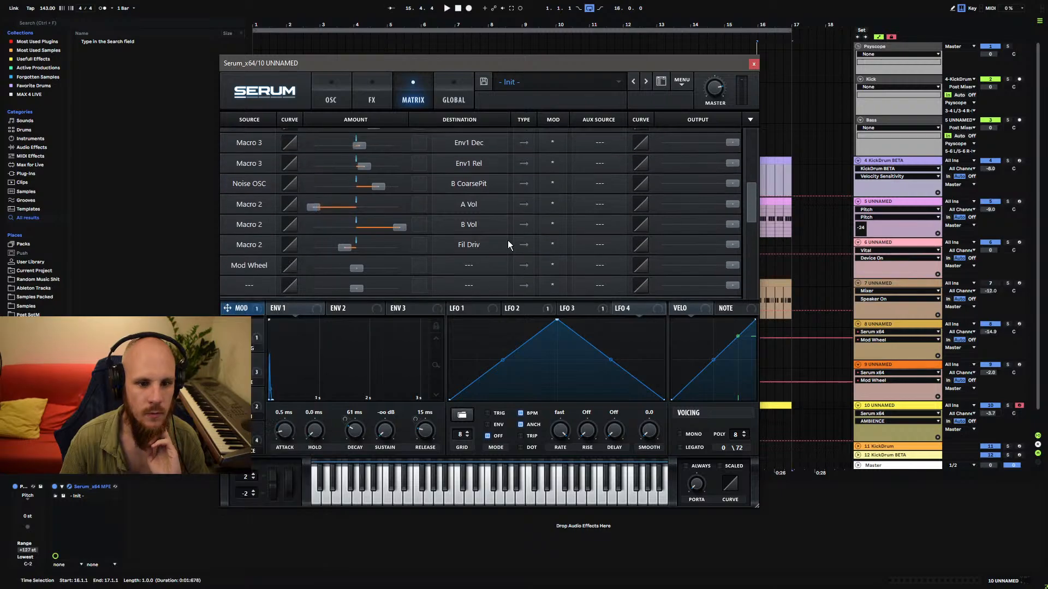
click(477, 267)
mouse_move(473, 374)
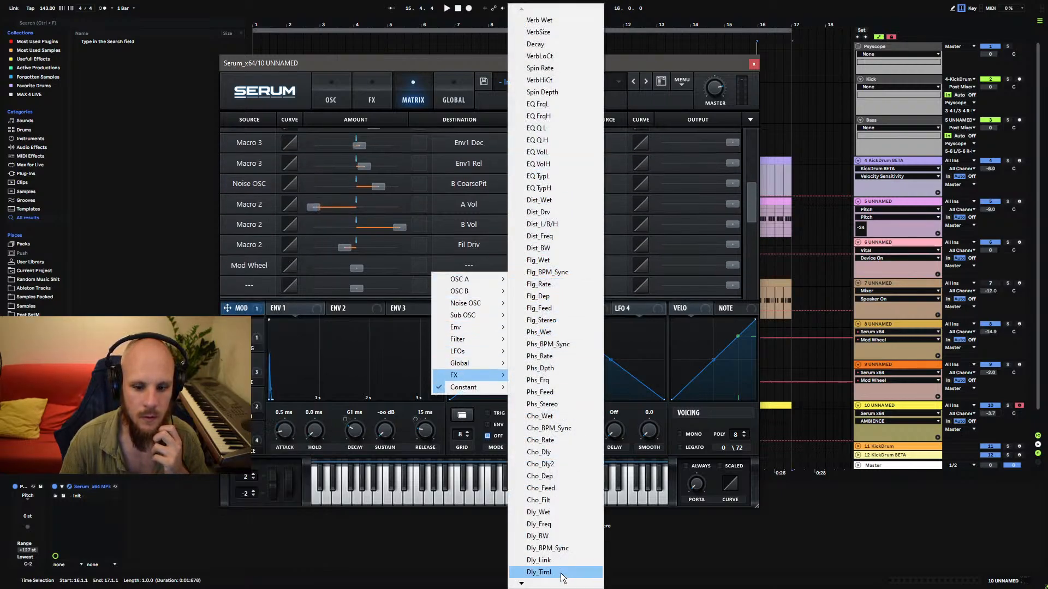
mouse_move(553, 586)
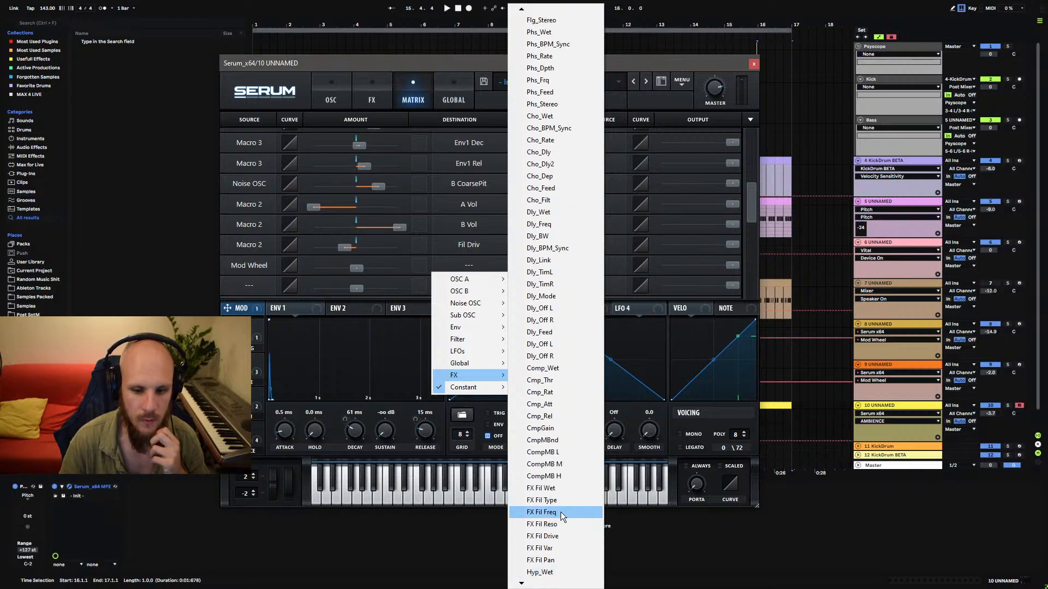
click(561, 512)
Set the Mod Wheel to FX Fil Freq routing to a positive amount matching the NoteOn Rand2 routing's 34.
scroll(522, 217, up, 8)
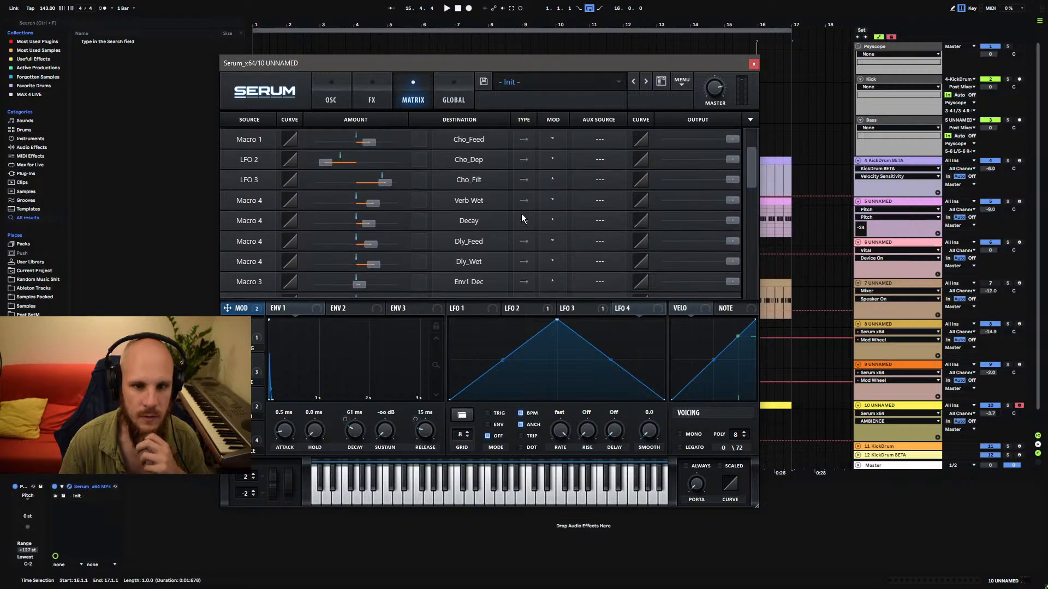
scroll(522, 214, up, 2)
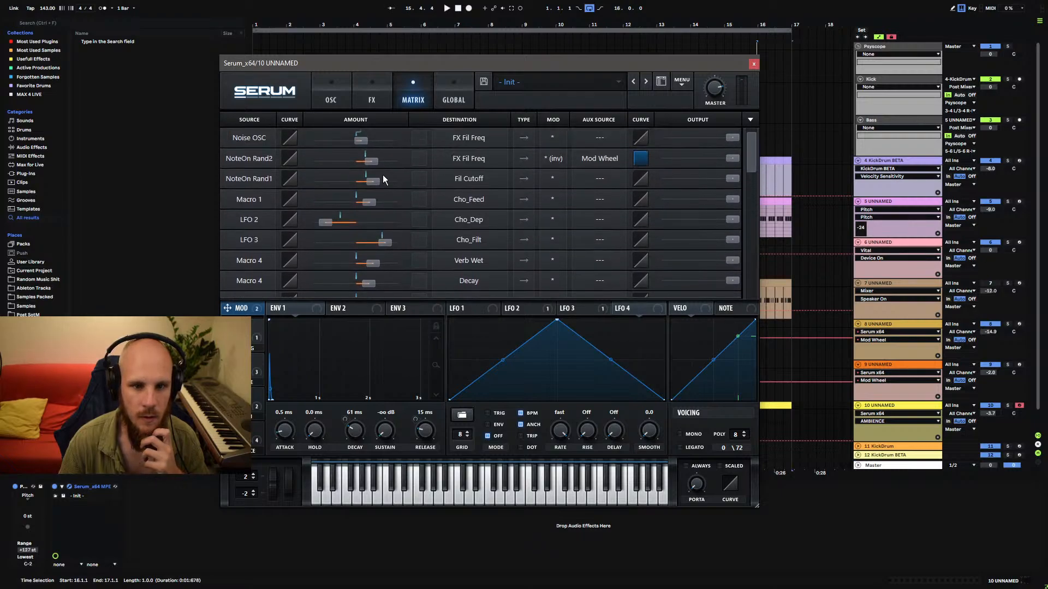
mouse_move(372, 158)
scroll(411, 237, down, 6)
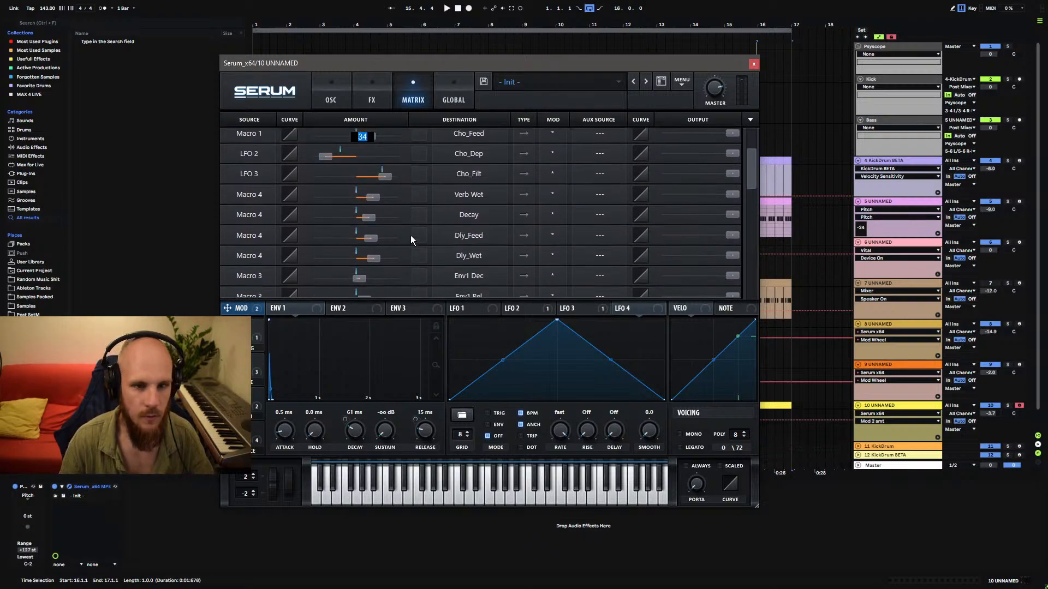
scroll(404, 251, down, 3)
mouse_move(362, 270)
drag(361, 269, 375, 273)
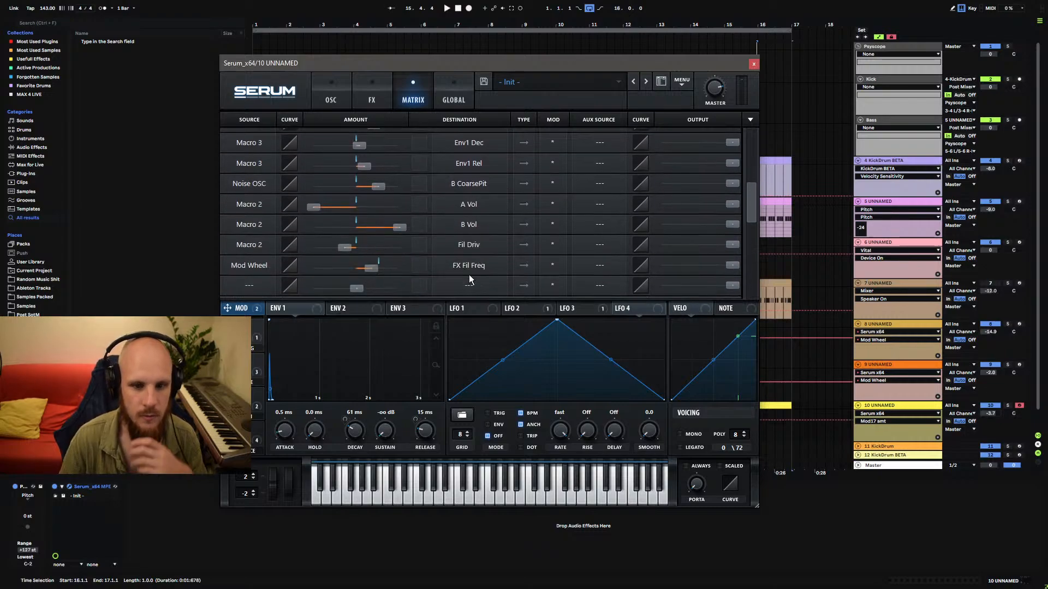
Play the arrangement and audition the pluck while sweeping the mod wheel and all four macros.
key(space)
mouse_move(287, 484)
mouse_down()
mouse_move(304, 394)
mouse_move(295, 473)
mouse_move(303, 401)
mouse_move(313, 410)
mouse_move(295, 497)
mouse_up()
drag(238, 438, 245, 303)
mouse_move(239, 405)
mouse_down()
mouse_move(256, 303)
mouse_move(239, 408)
mouse_up()
drag(238, 371, 254, 204)
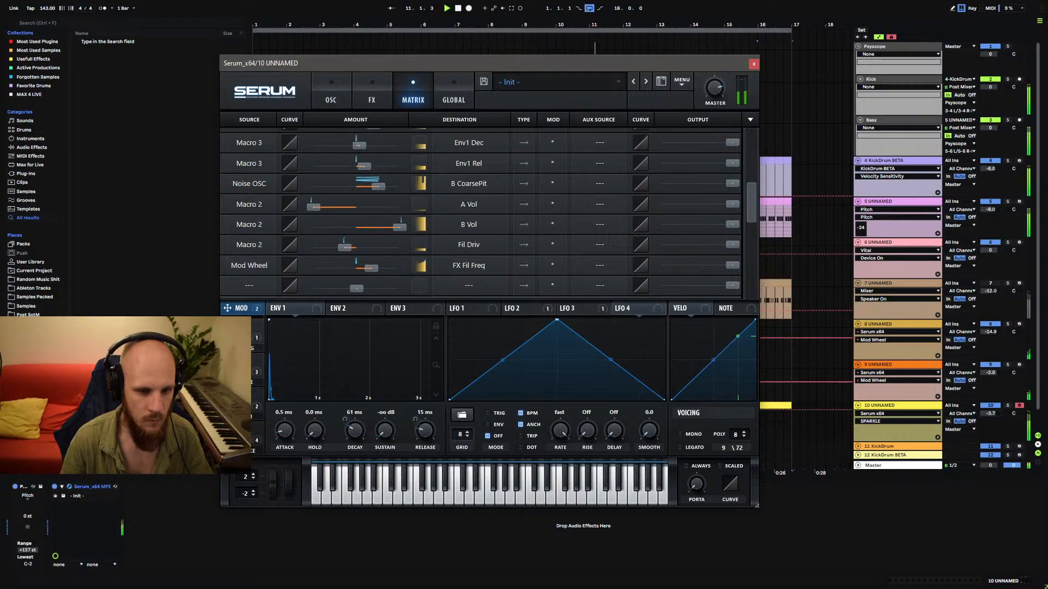
drag(239, 338, 228, 505)
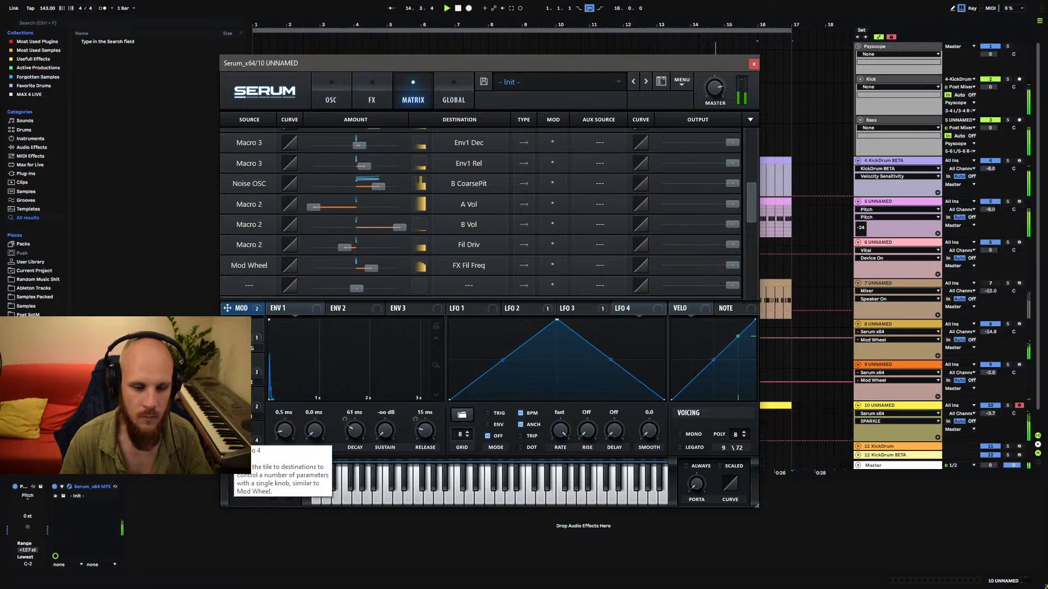
drag(238, 440, 227, 502)
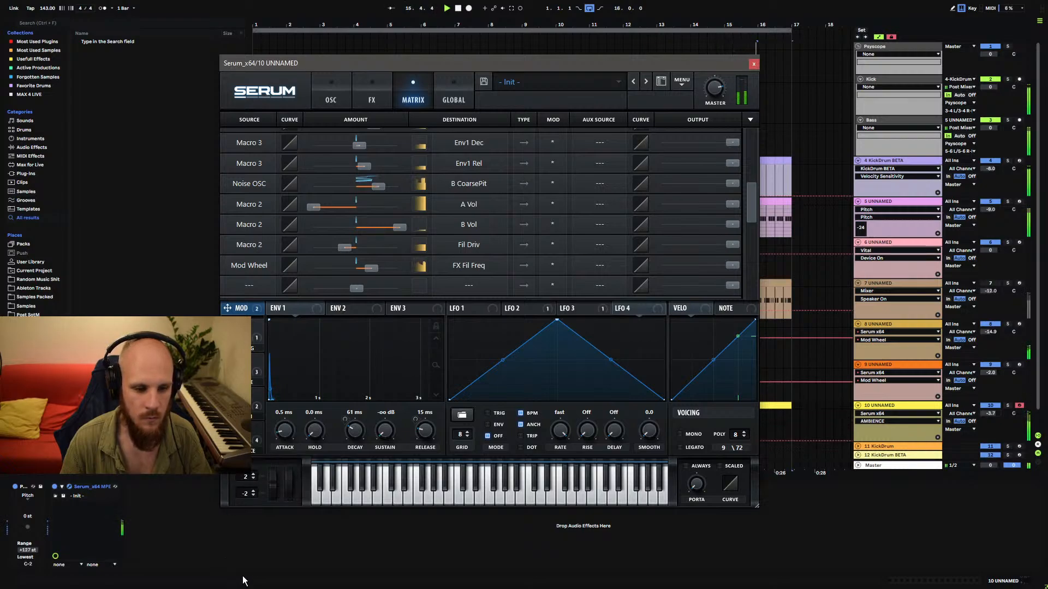
Label the preset "Wet Phasery Plucks (Mod = Phaser Freq)" with Projektor as author, and try to save it.
click(646, 101)
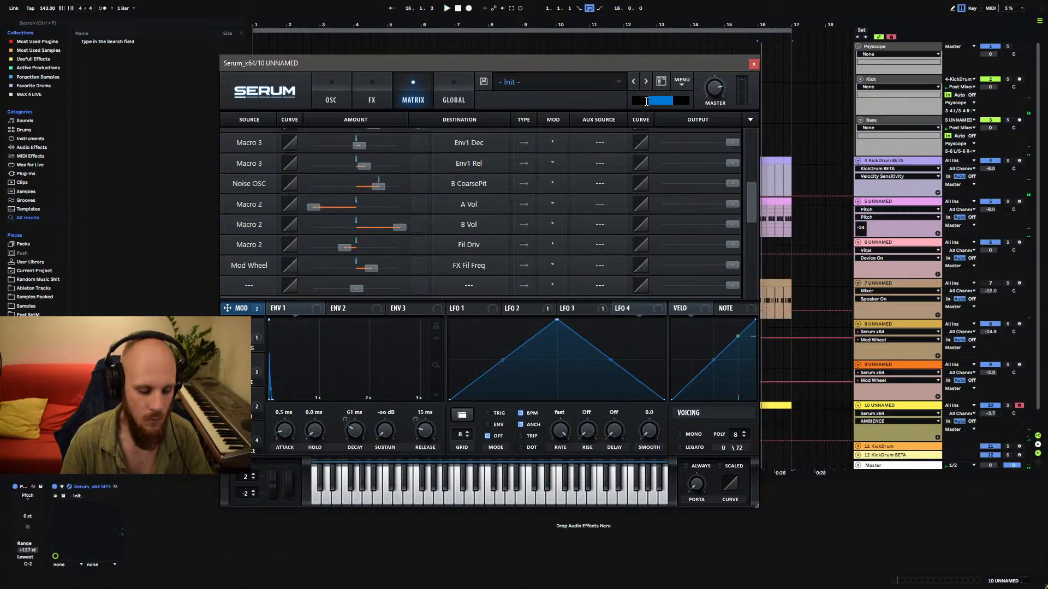
text(Projektor)
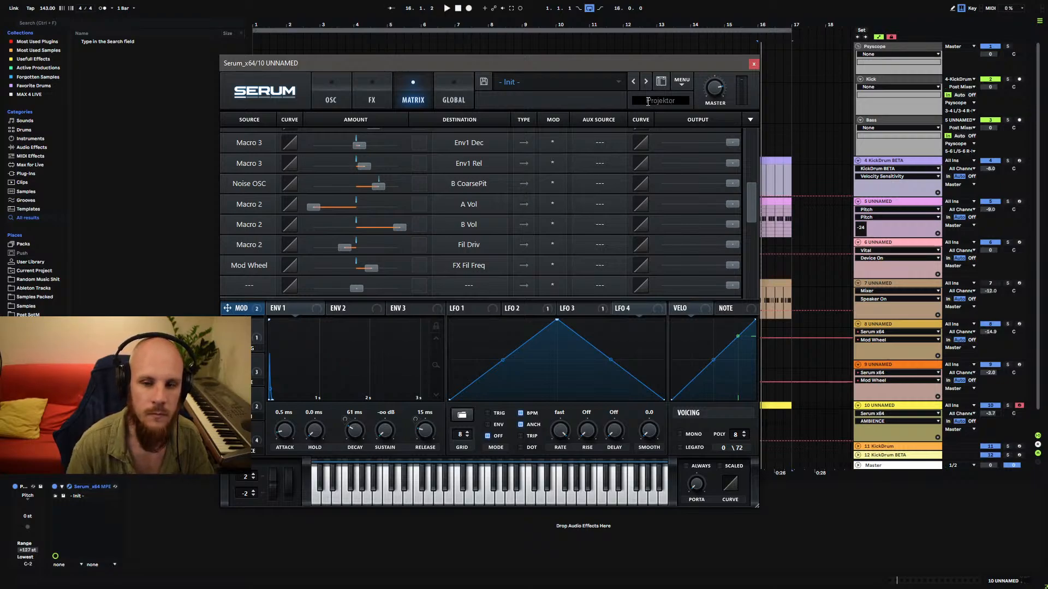
click(534, 102)
text(Wet Phase)
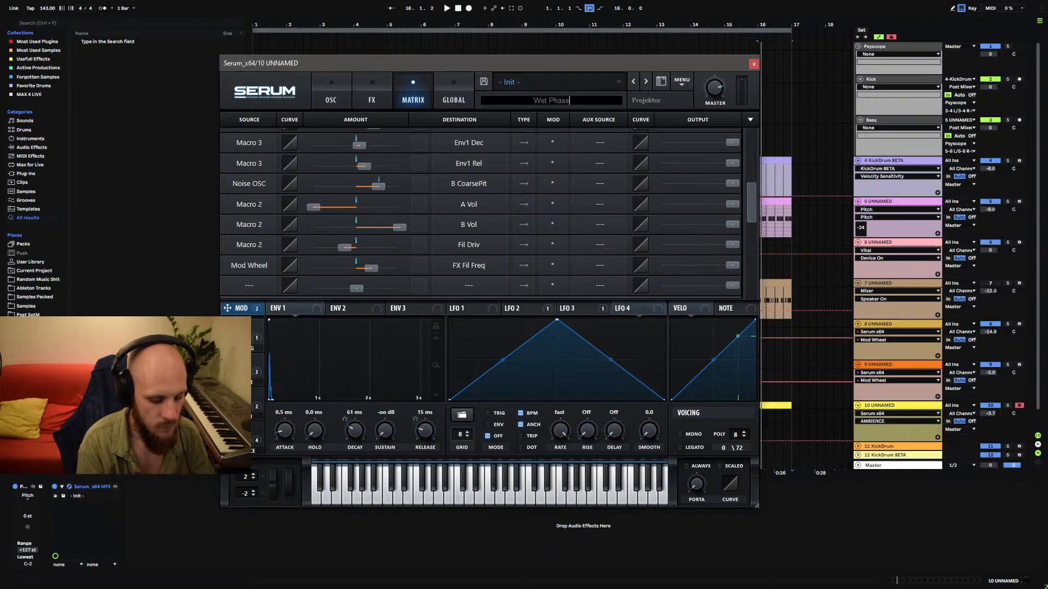
text(ry Plucks (Modwheel)
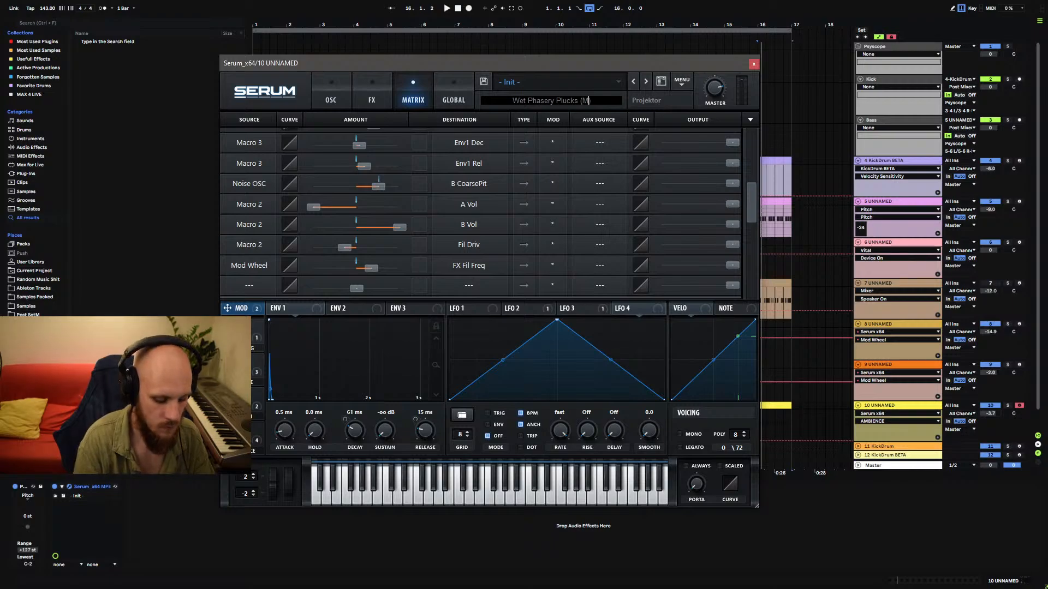
key(BackSpace)
key(BackSpace)
key(BackSpace)
key(BackSpace)
key(BackSpace)
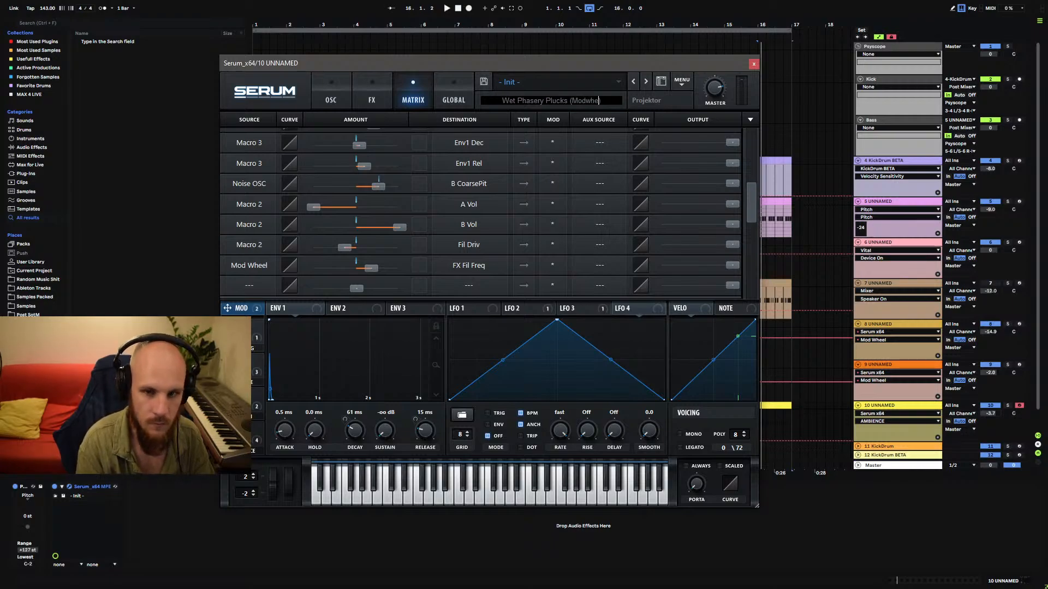
text(= Phaser )
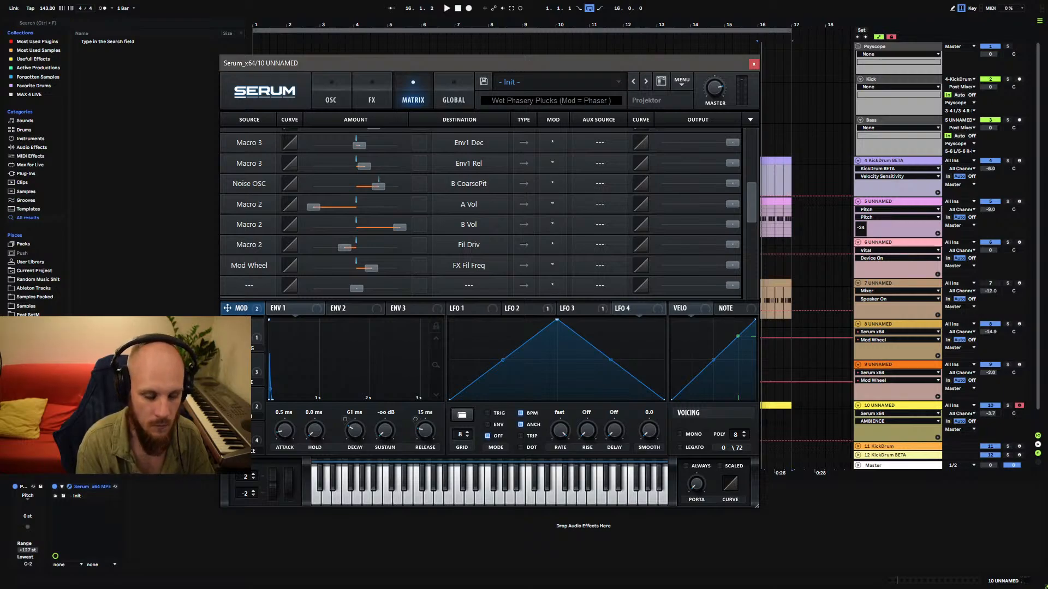
text(Freq)
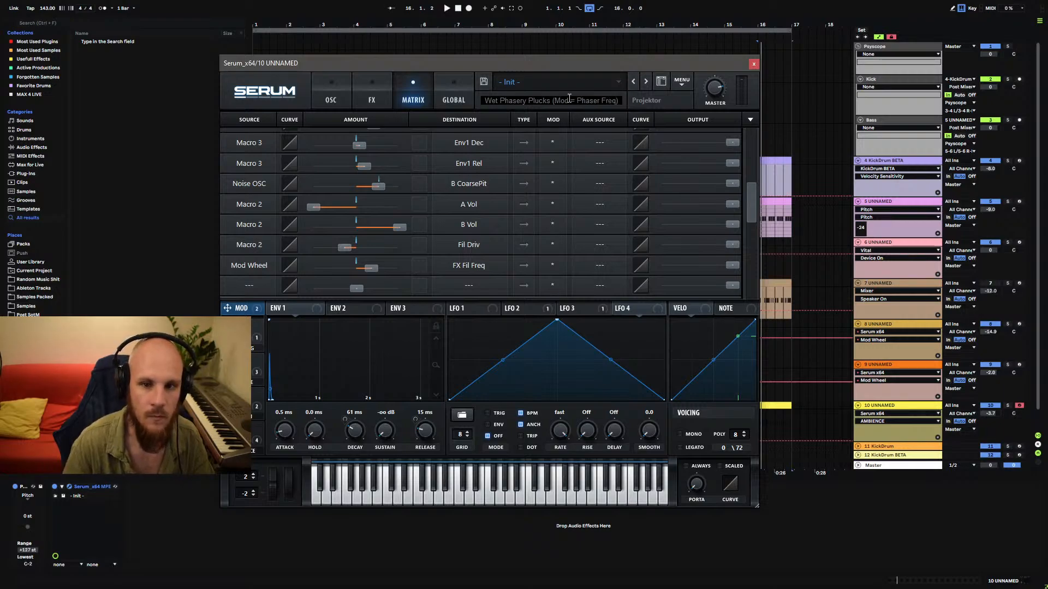
key(Return)
click(482, 81)
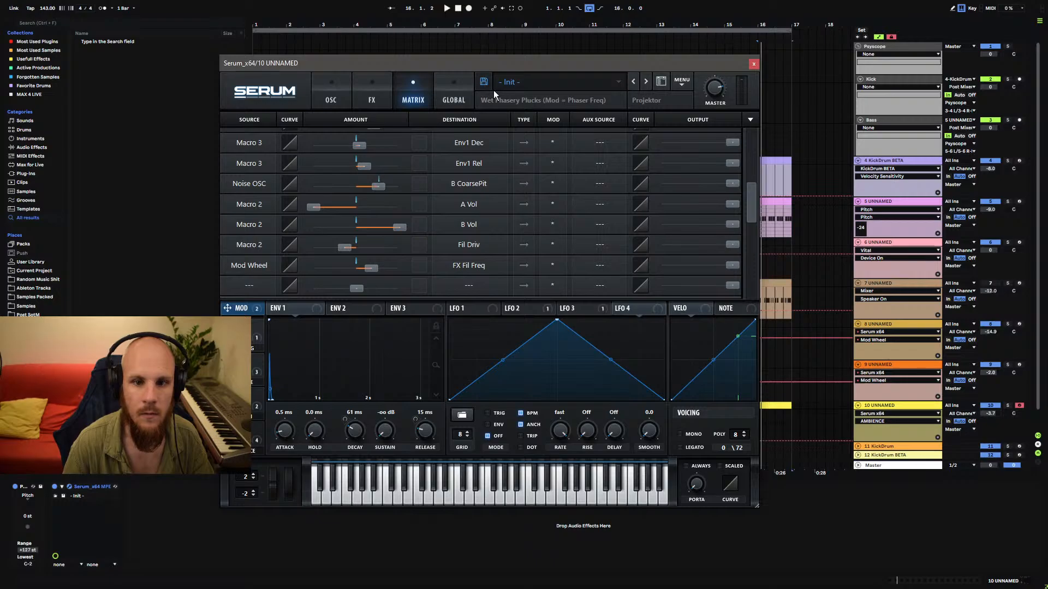
key(Escape)
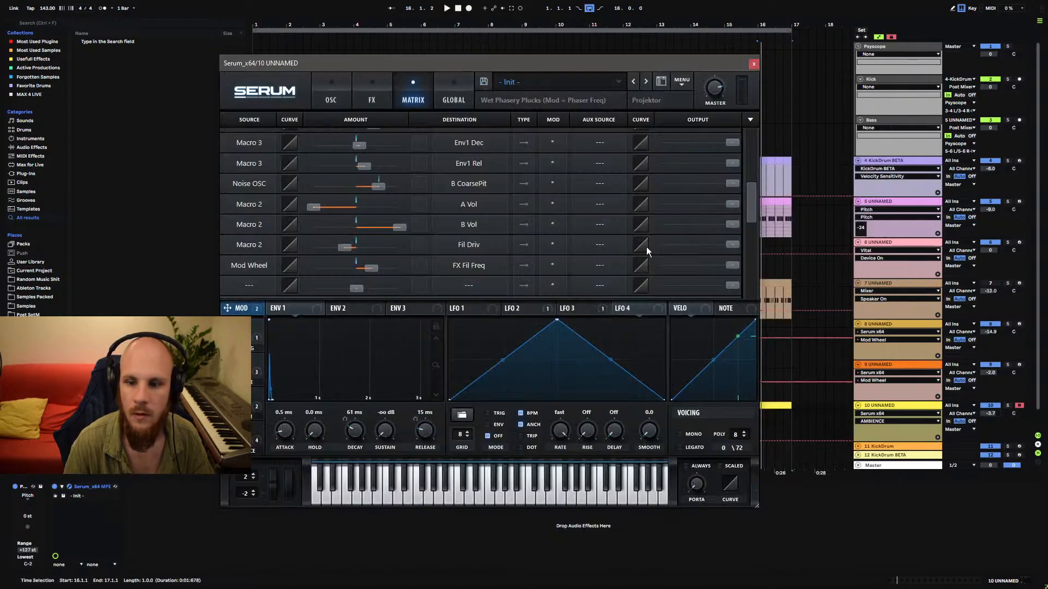
Set the pitch bend range to 24 semitones up and -24 down, and audition pitch bends during playback.
drag(244, 497, 261, 545)
key(space)
drag(281, 439, 279, 479)
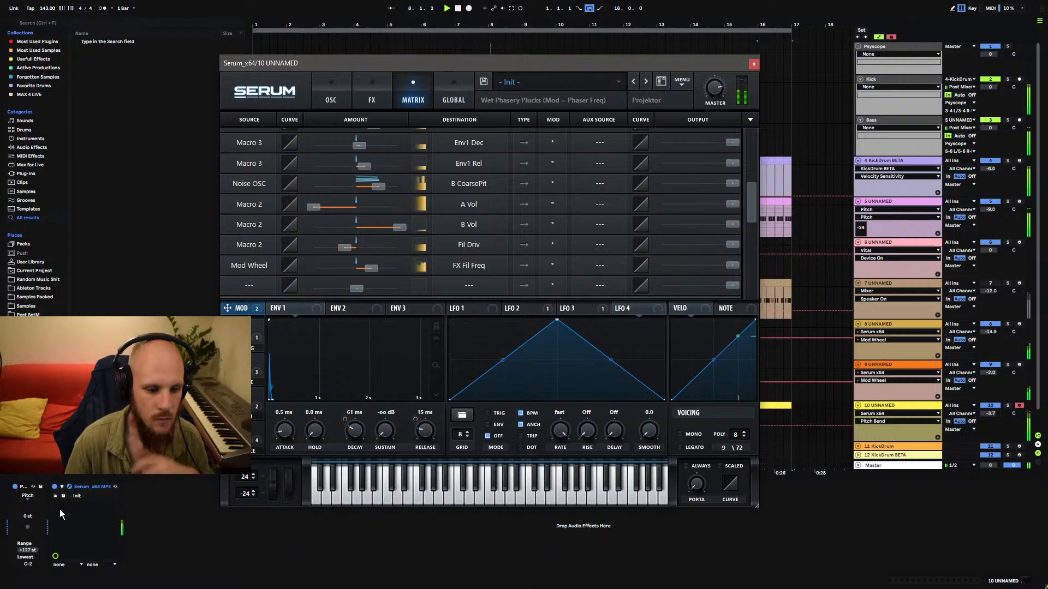
Try transposing track 10 to -48 st in the Pitch device and reset it to 0 st.
click(27, 507)
text(-12)
key(Return)
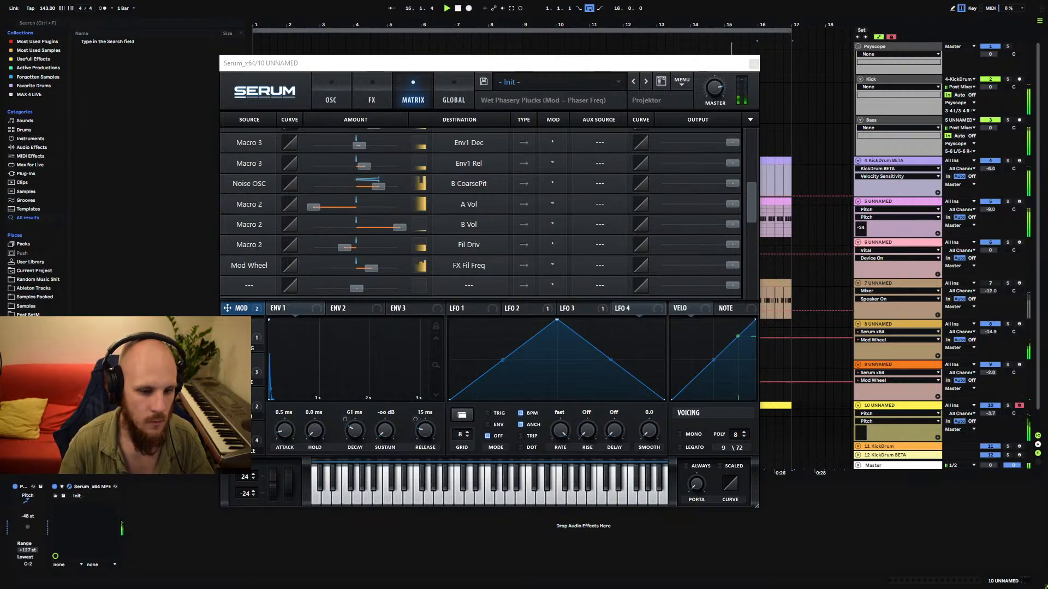
click(286, 267)
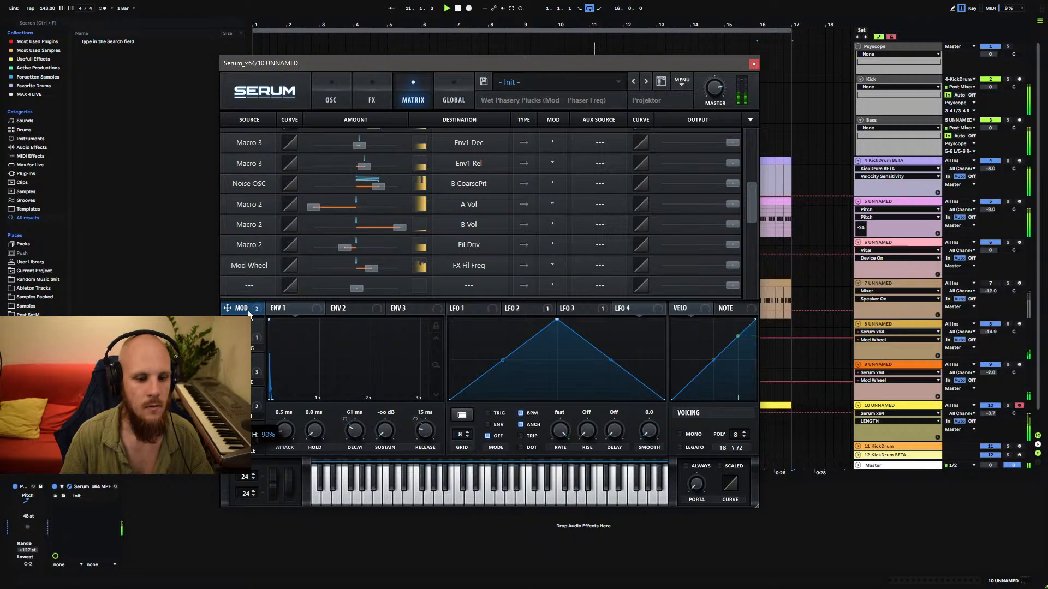
drag(34, 516, 31, 508)
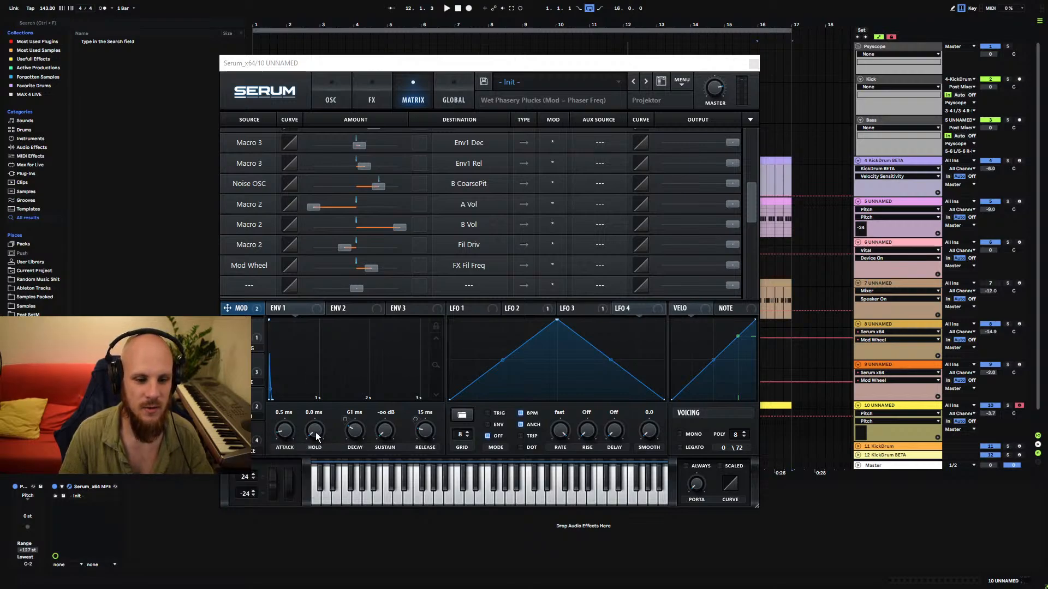
Audition the loop with the Pitch device at -12 st and settle on a transposition of -48 st.
key(space)
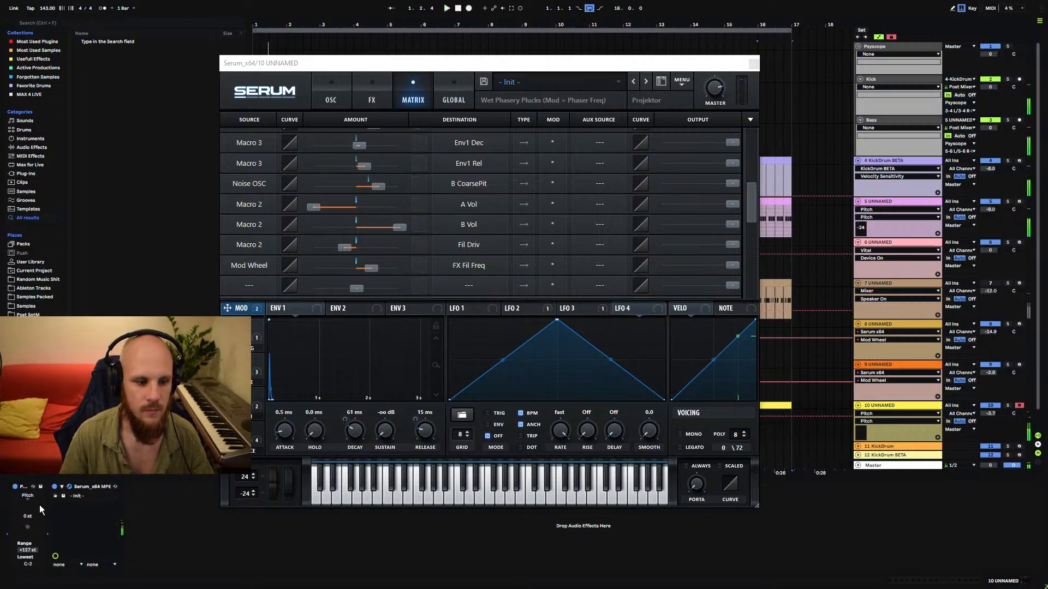
drag(30, 516, 30, 546)
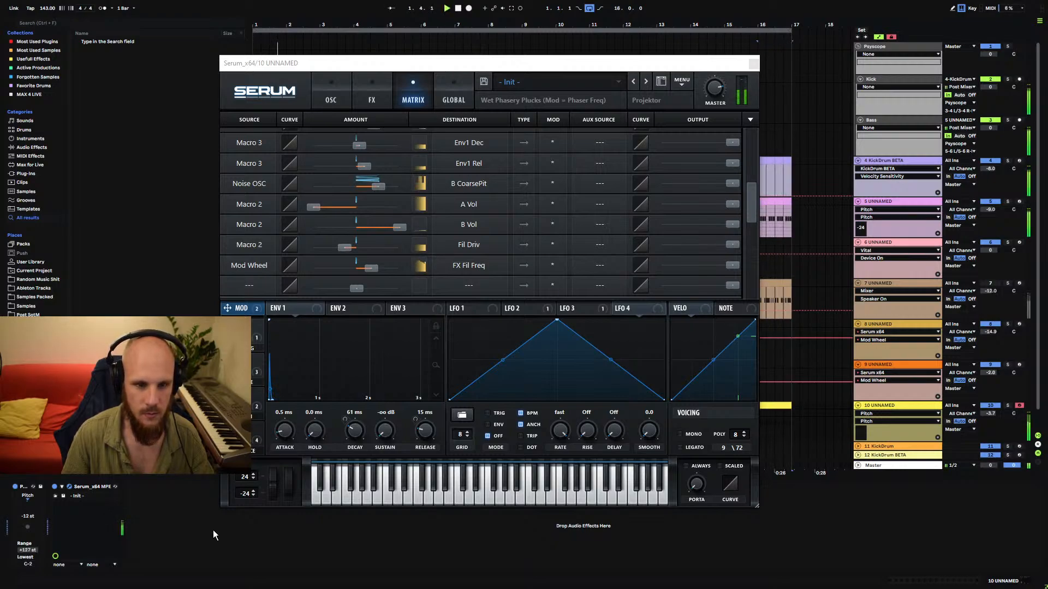
drag(27, 516, 27, 549)
key(space)
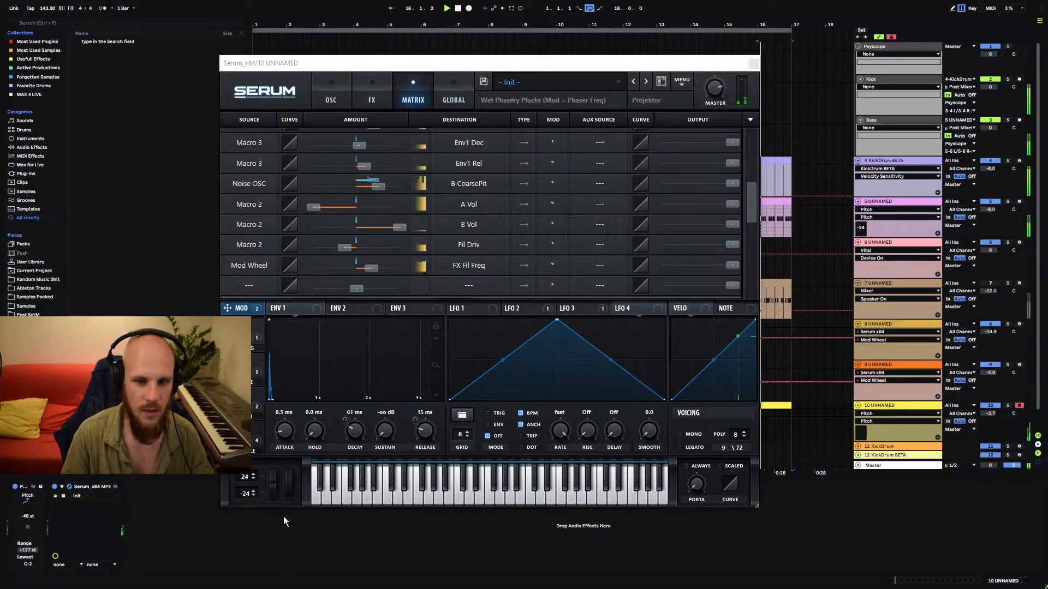
key(space)
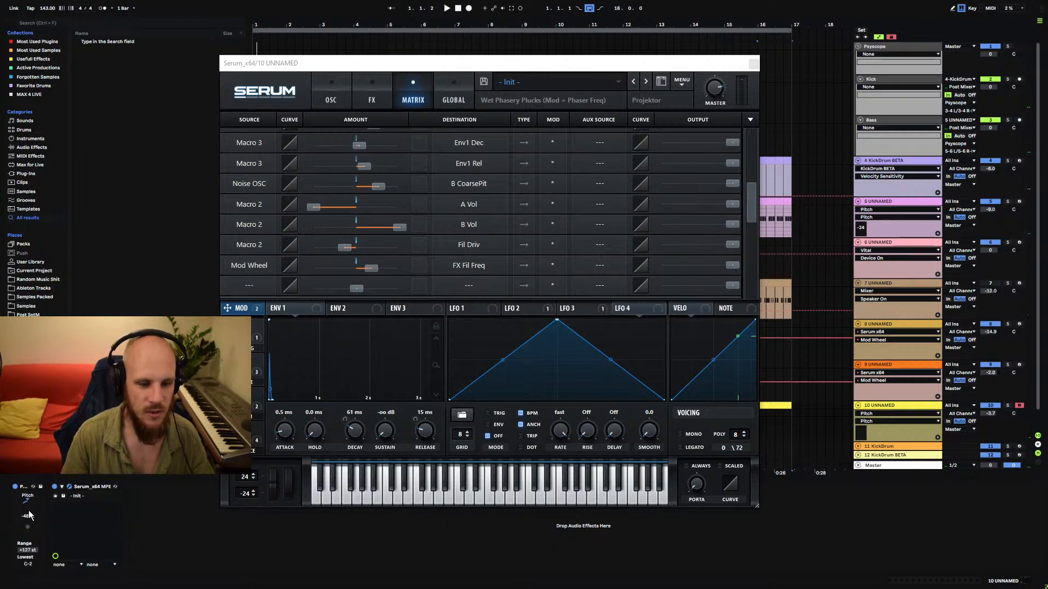
key(space)
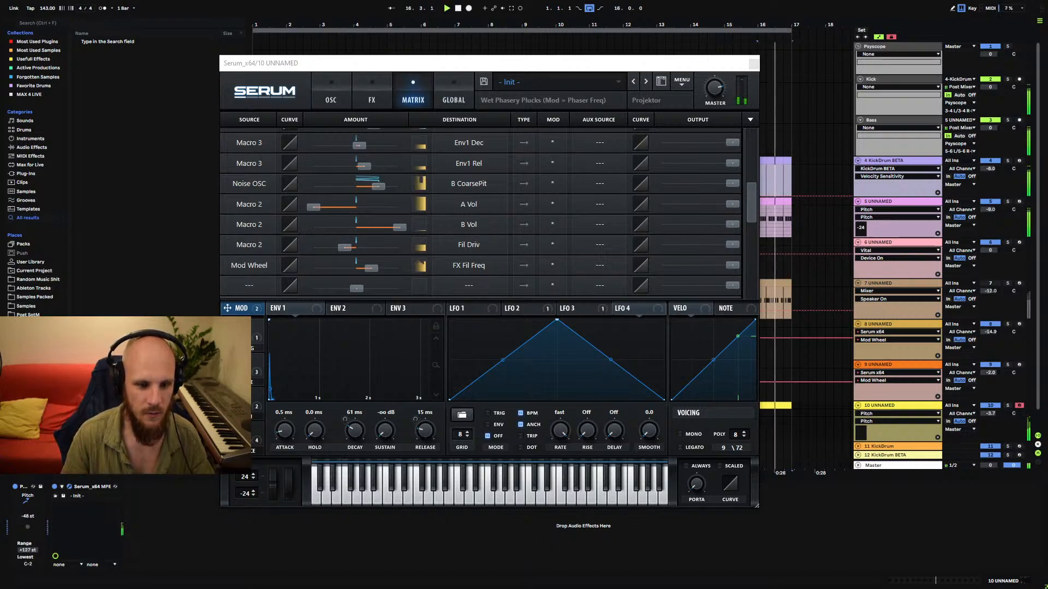
Review the patch's effects chain while the loop plays and stop playback.
click(372, 96)
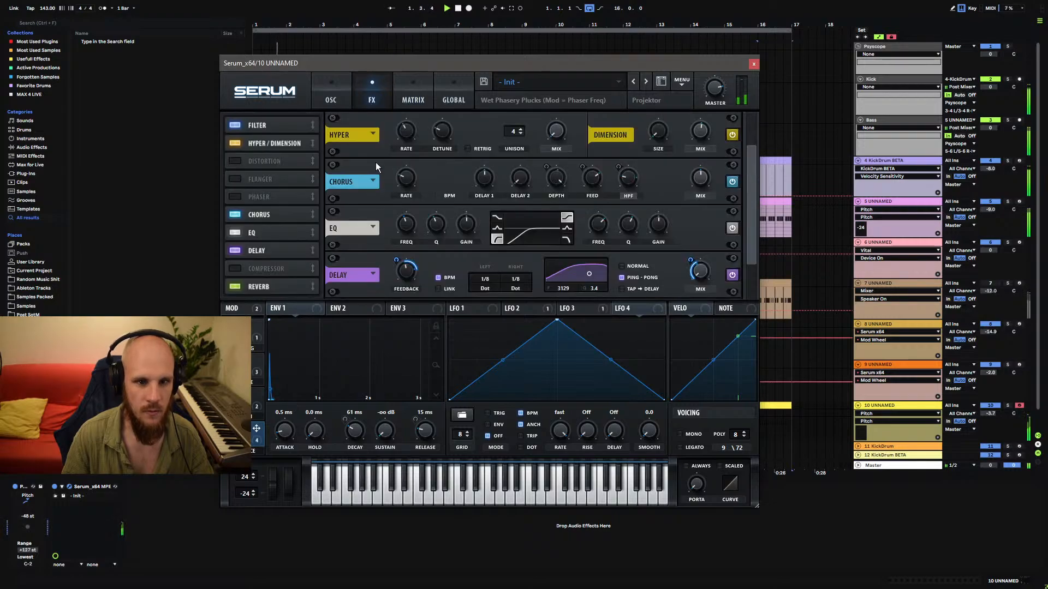
mouse_move(400, 259)
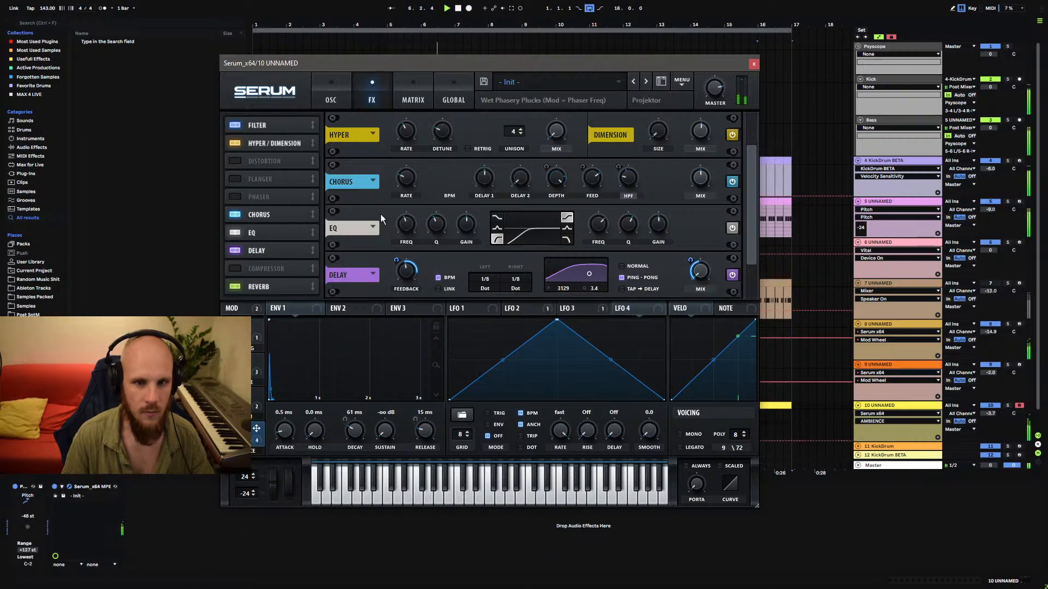
key(space)
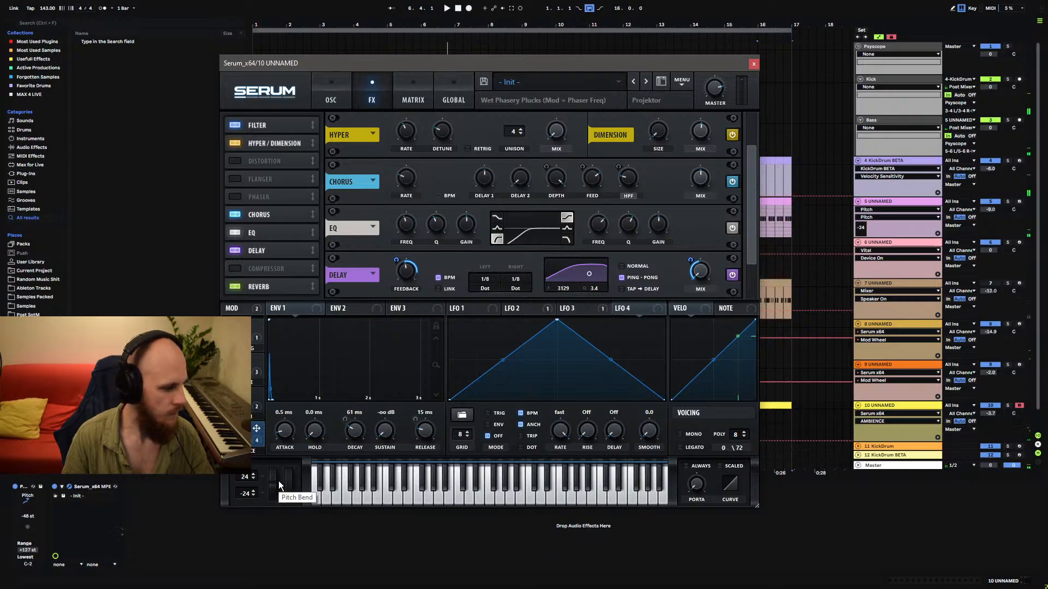
Save the patch as "[SYNTH] It's Just a Phase" in the PPE Vol 4 TMP preset folder.
click(484, 82)
double_click(359, 218)
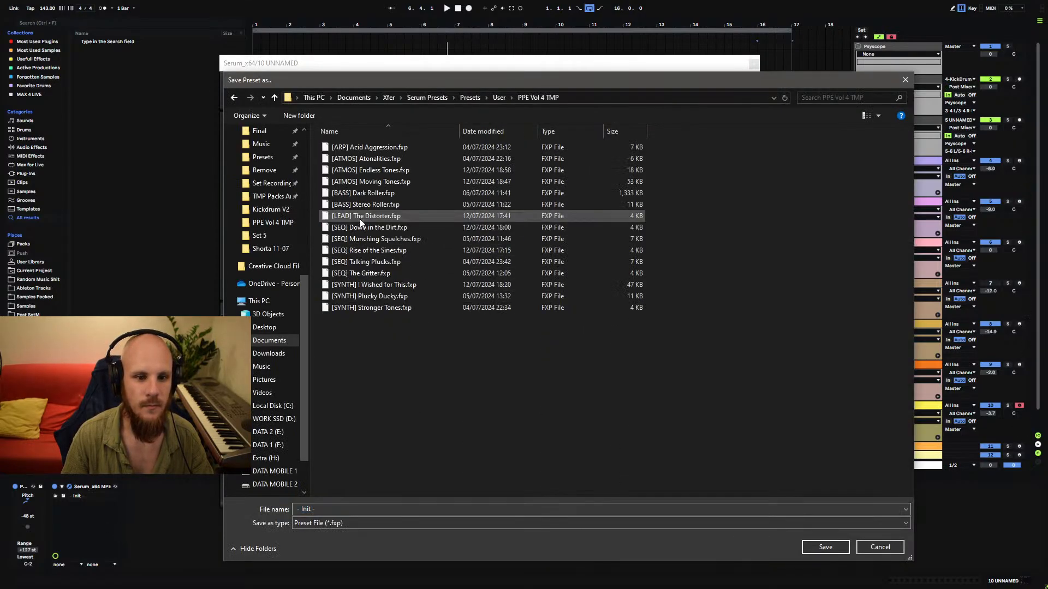
click(365, 308)
click(325, 508)
click(324, 508)
drag(324, 508, 398, 507)
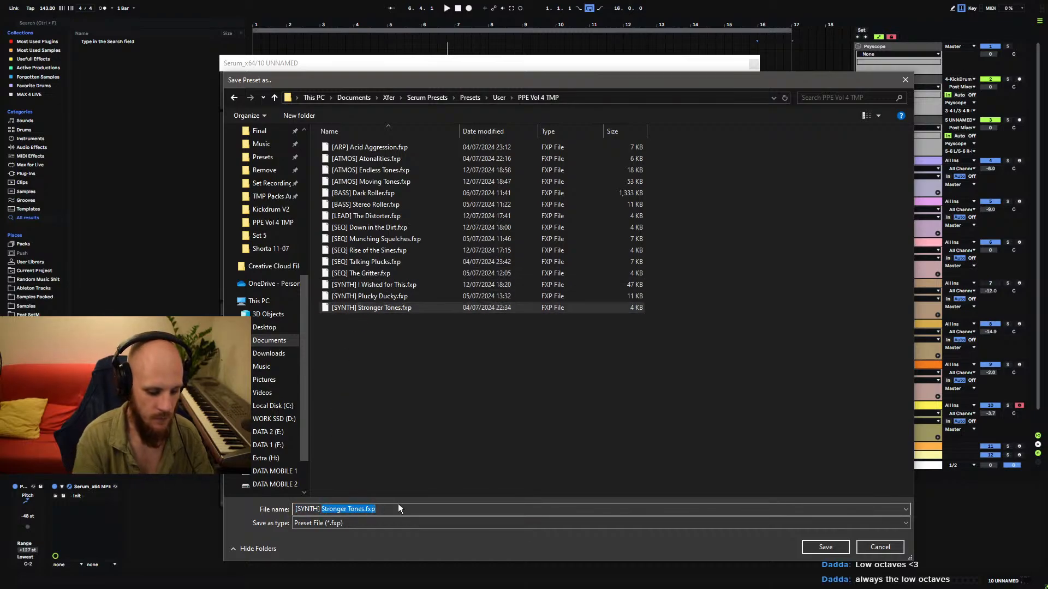
text(It's just a phase)
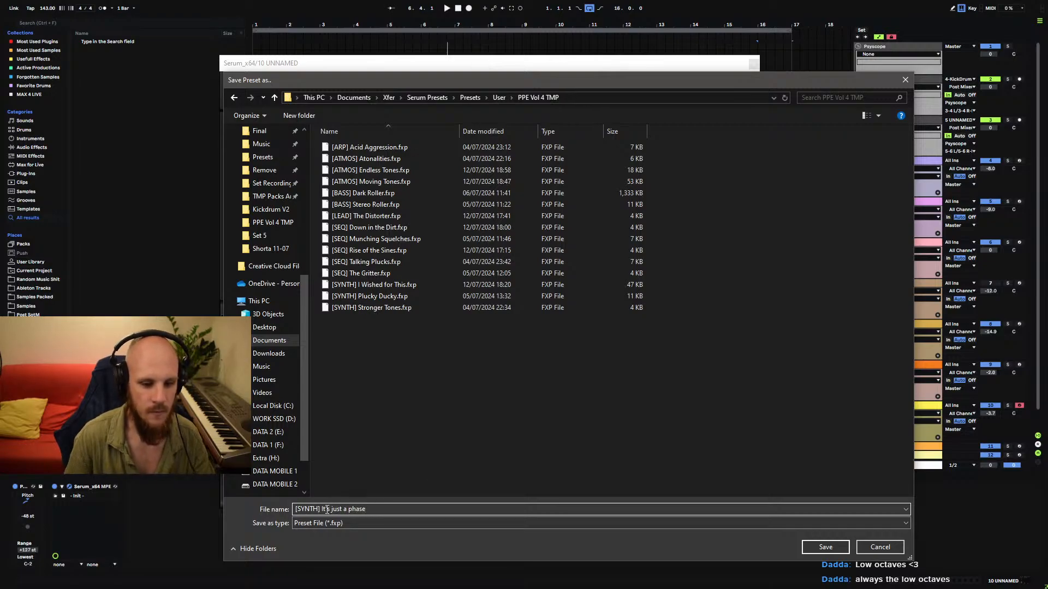
text(P)
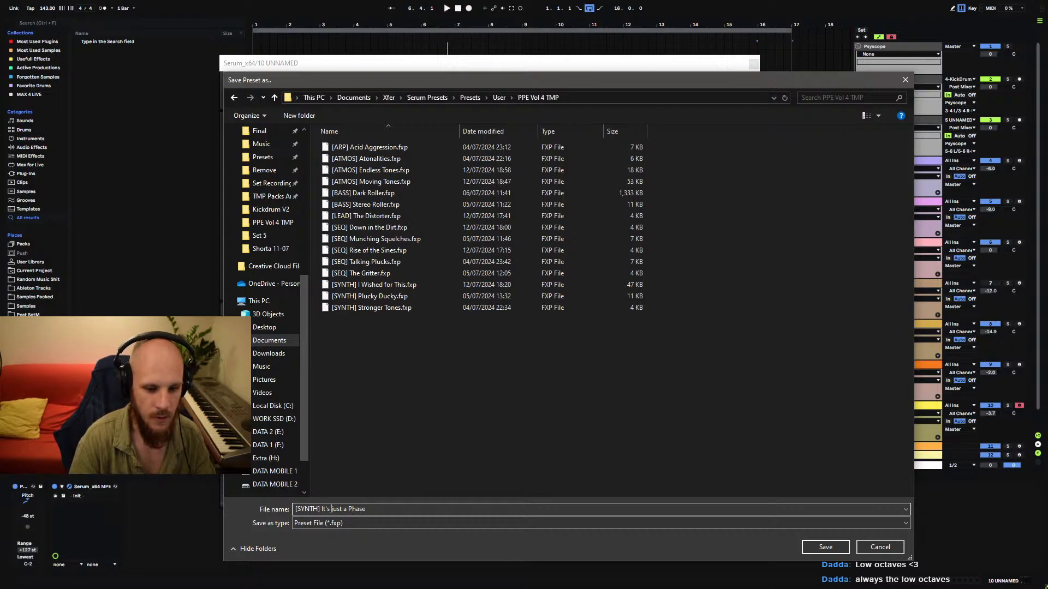
key(BackSpace)
text(J)
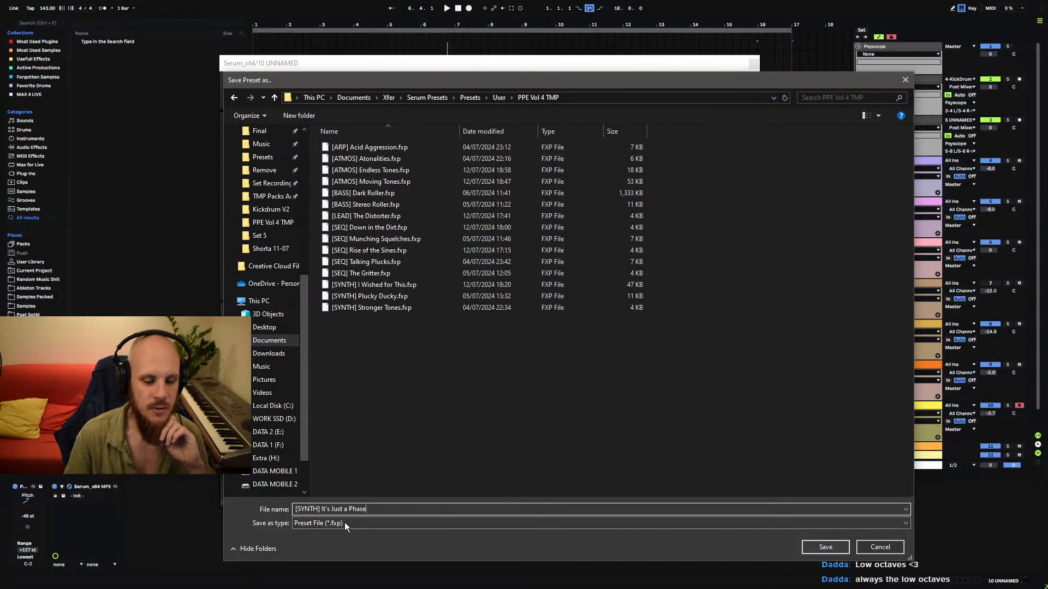
click(825, 547)
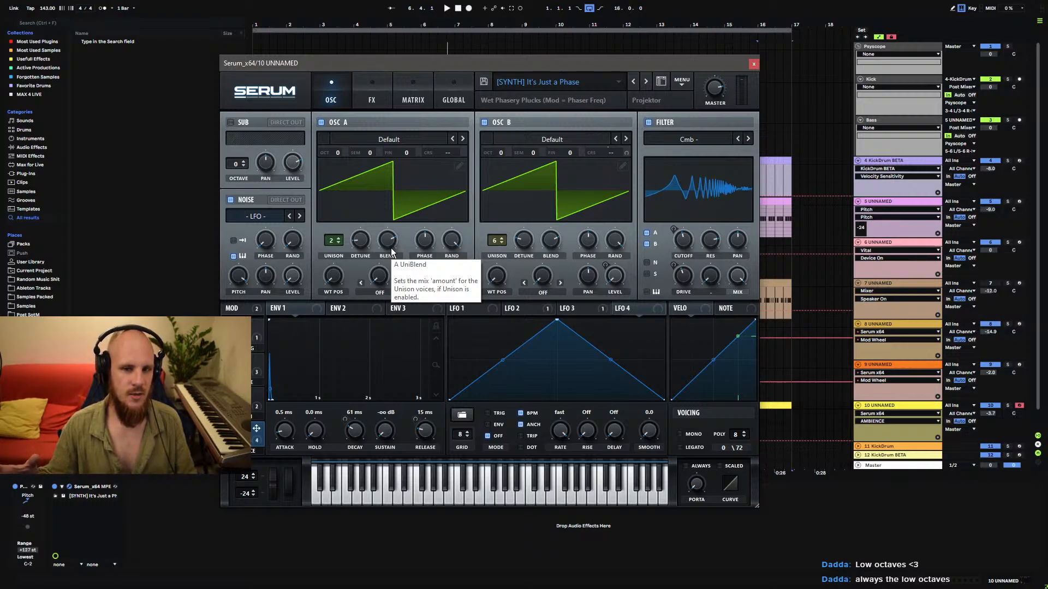
Browse the User presets in PPE Vol 3 TMP and close the list without loading one.
click(546, 82)
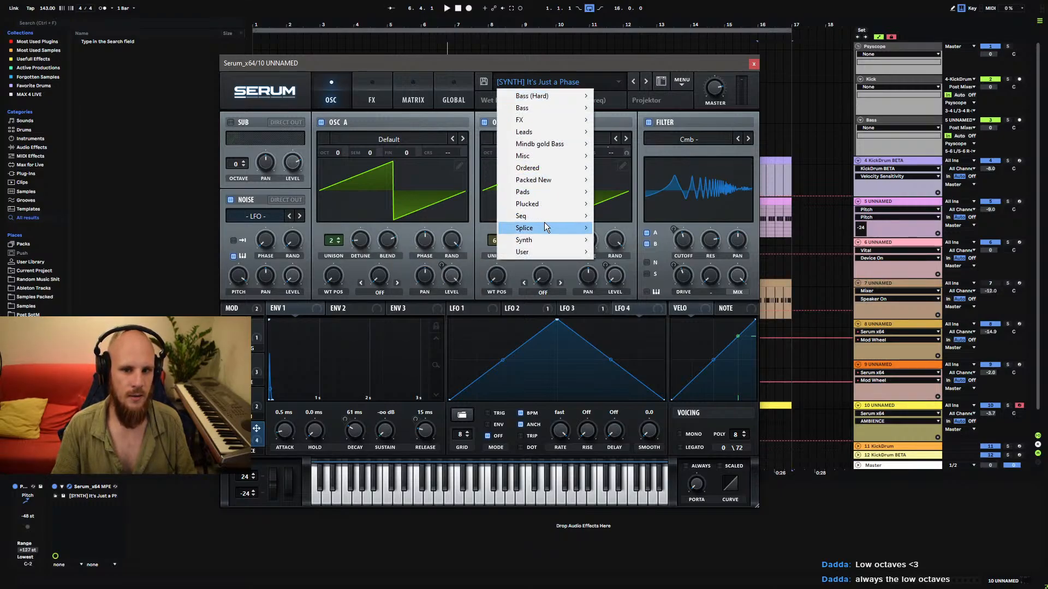
mouse_move(542, 255)
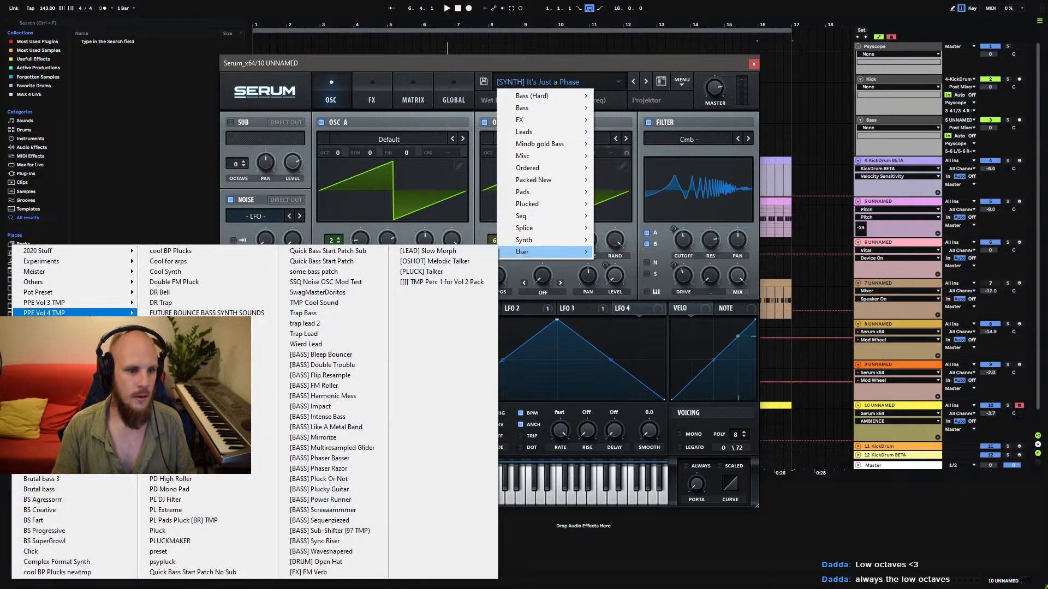
mouse_move(97, 302)
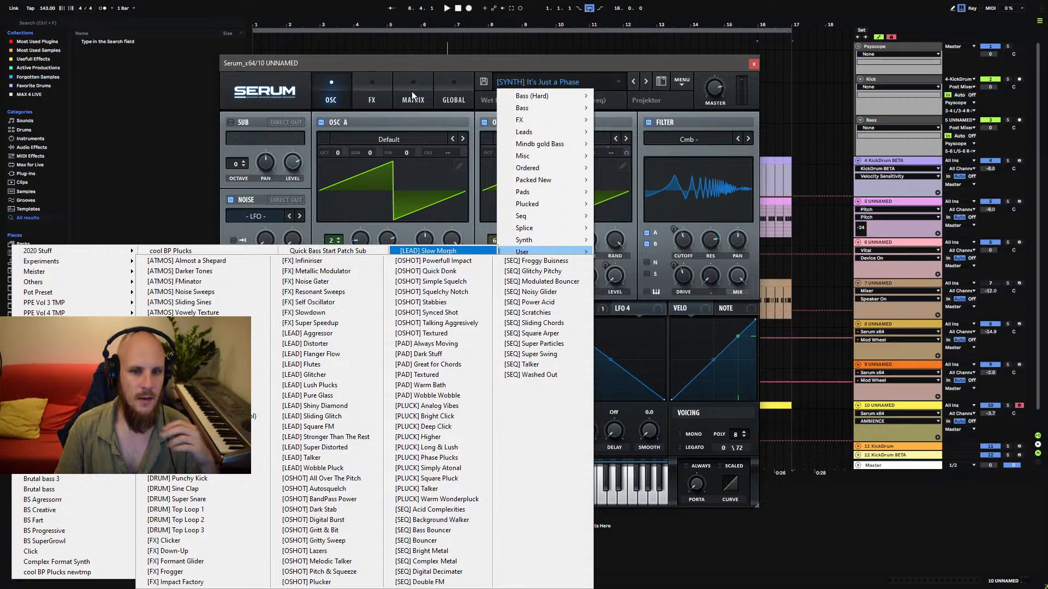
click(426, 61)
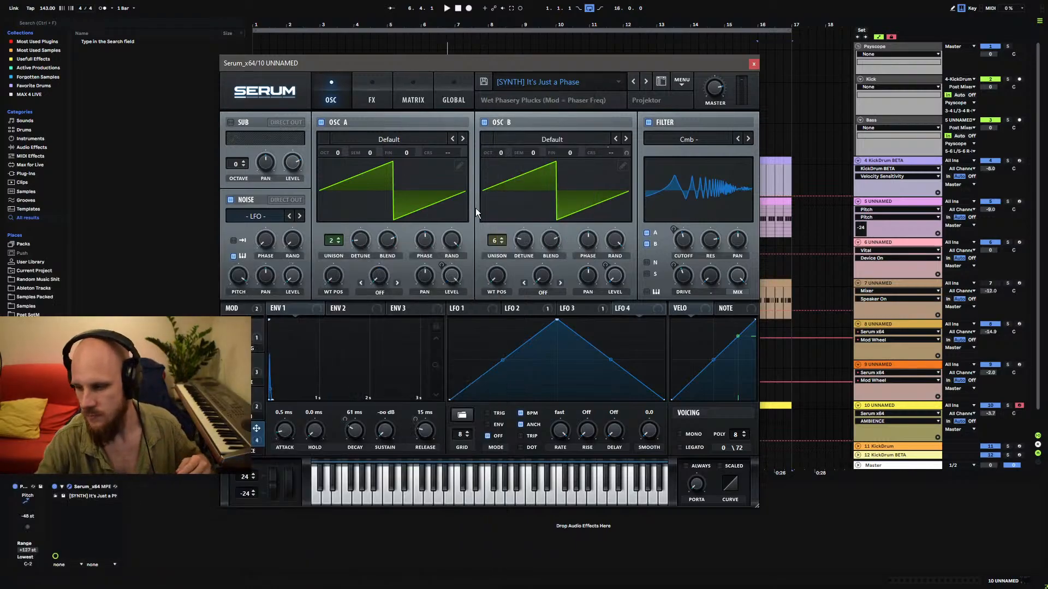
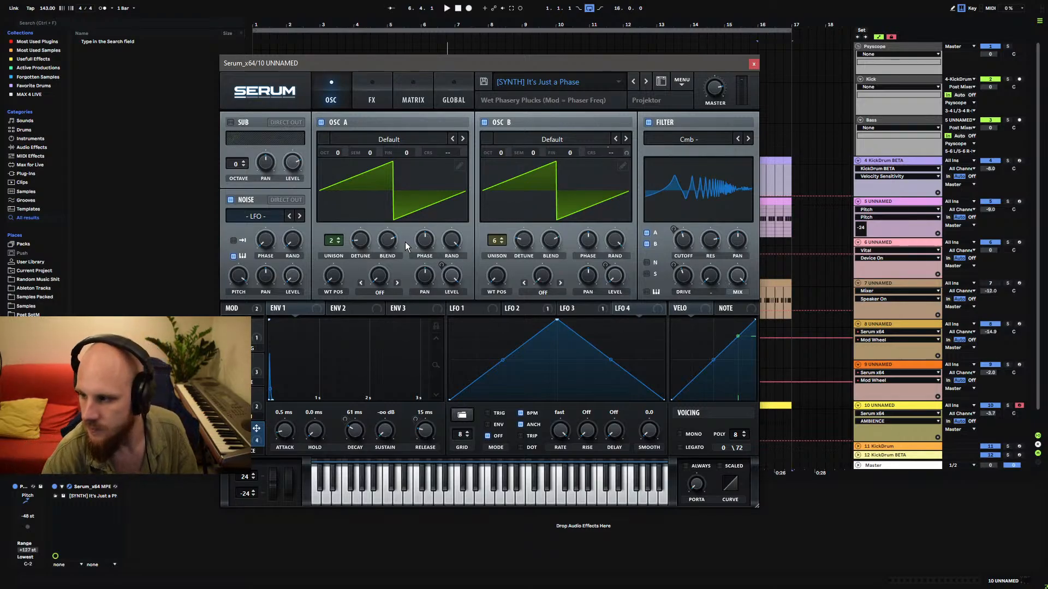
Play the loop with track 10 soloed and display the shape of LFO 1.
key(space)
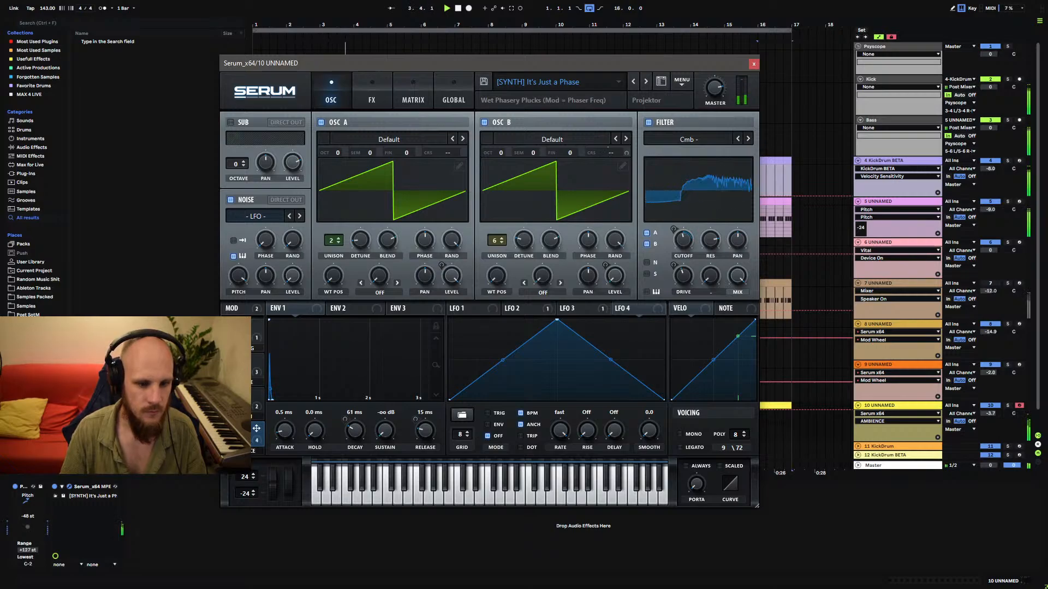
drag(239, 402, 257, 288)
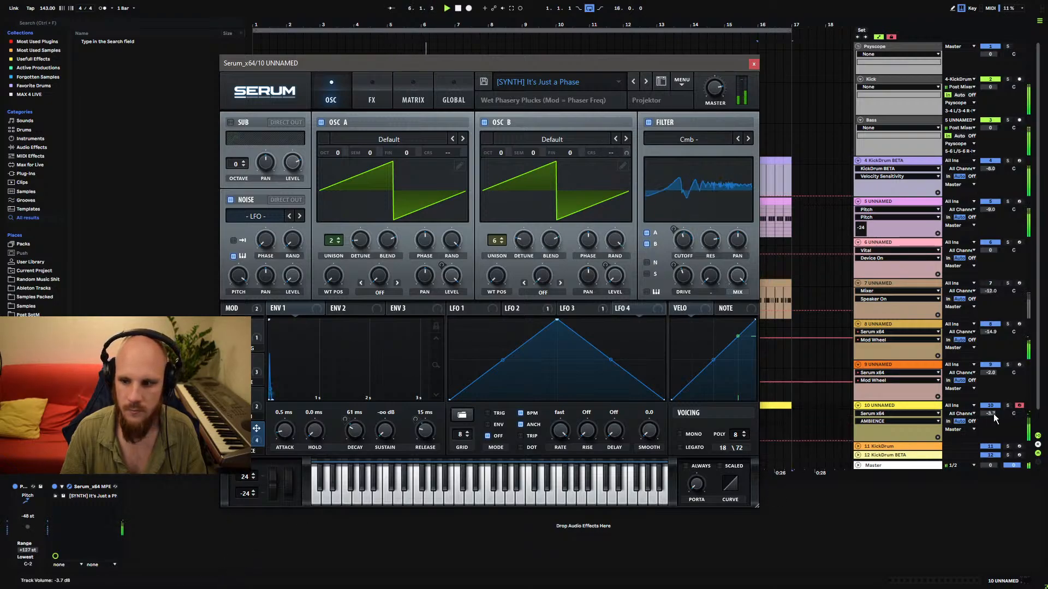
click(1008, 405)
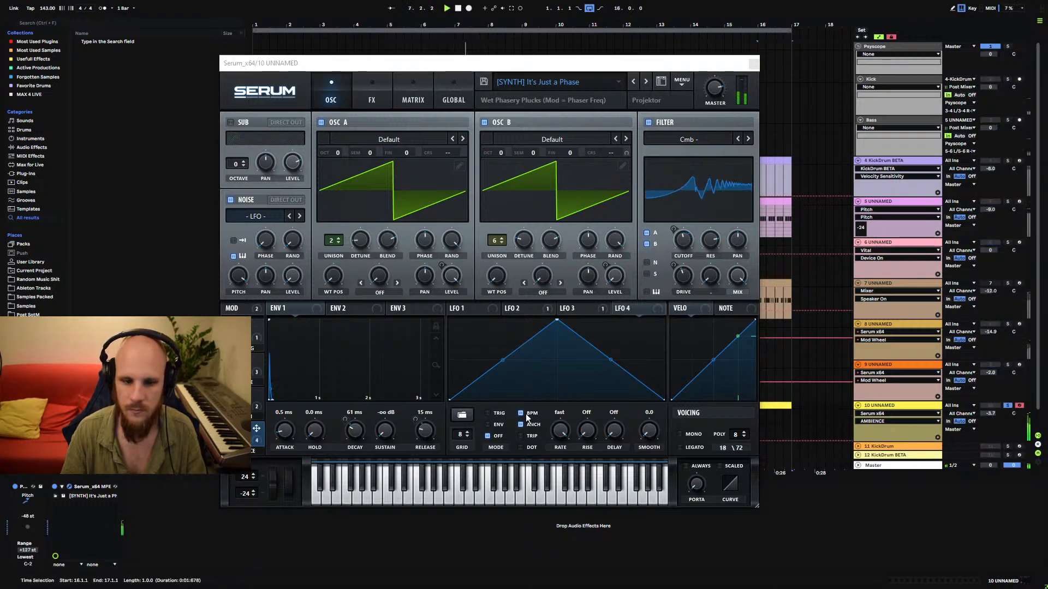
click(242, 400)
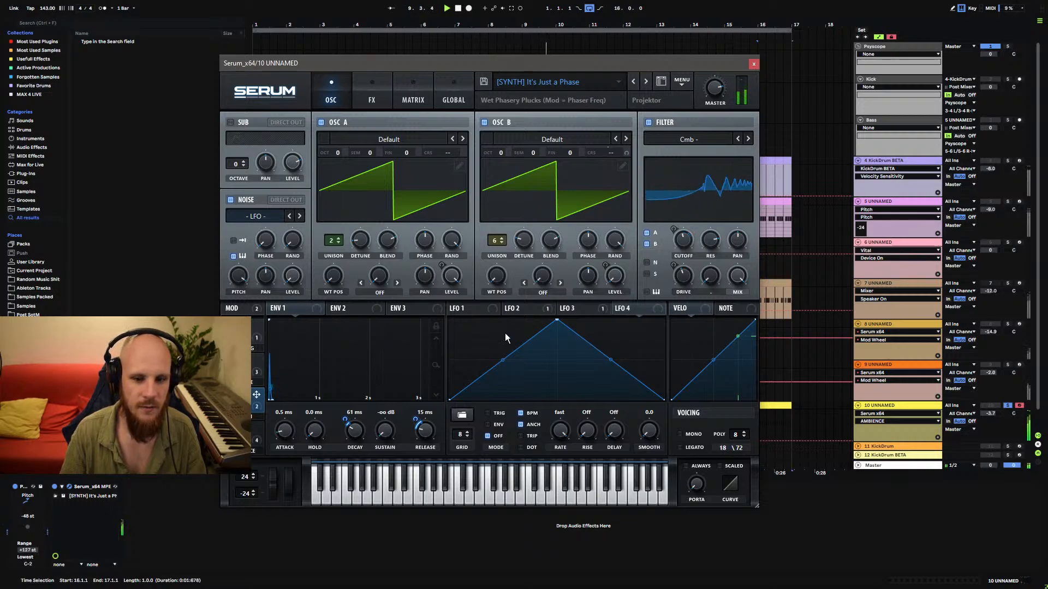
click(474, 308)
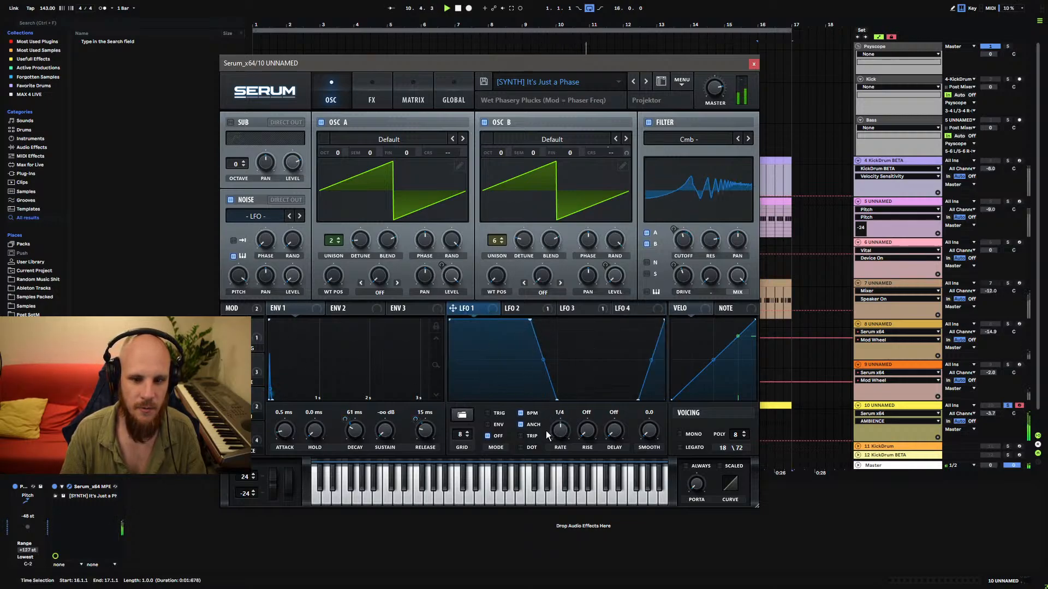
Adjust the LENGTH and SPARKLE macros while listening to the soloed track.
drag(239, 401, 266, 424)
drag(238, 371, 240, 330)
drag(238, 407, 232, 509)
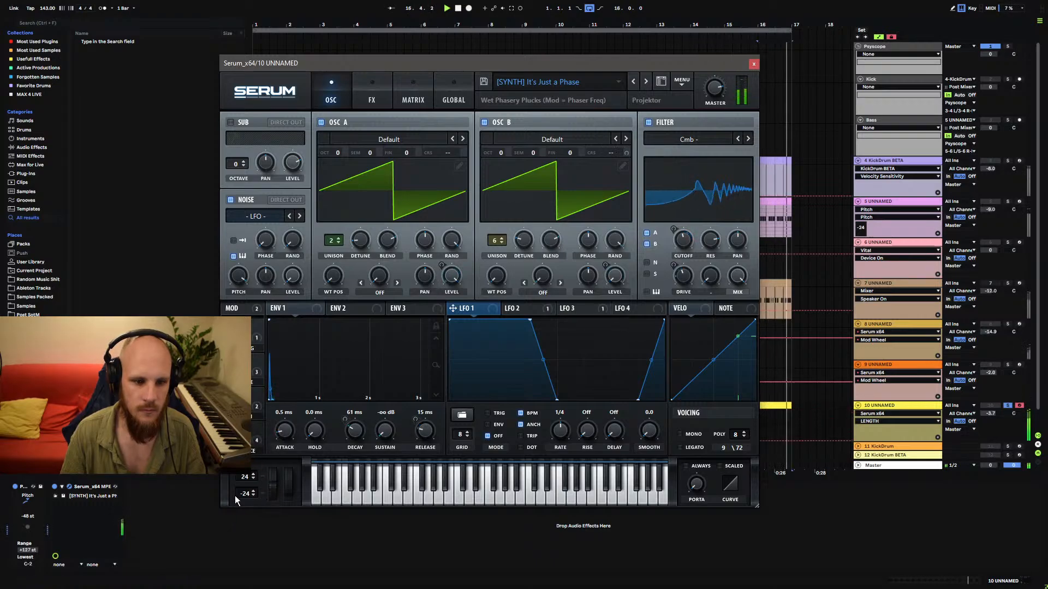
drag(237, 372, 255, 358)
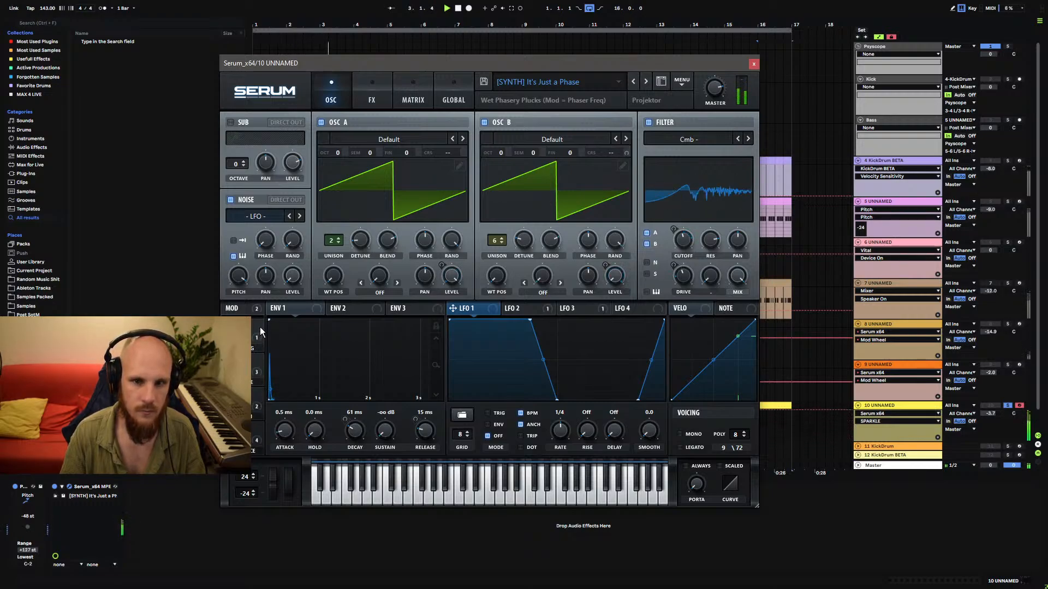
Compare LFO 2 and LFO 3 with LFO 1 and set the SPARKLE macro to about 50%.
click(510, 309)
click(570, 310)
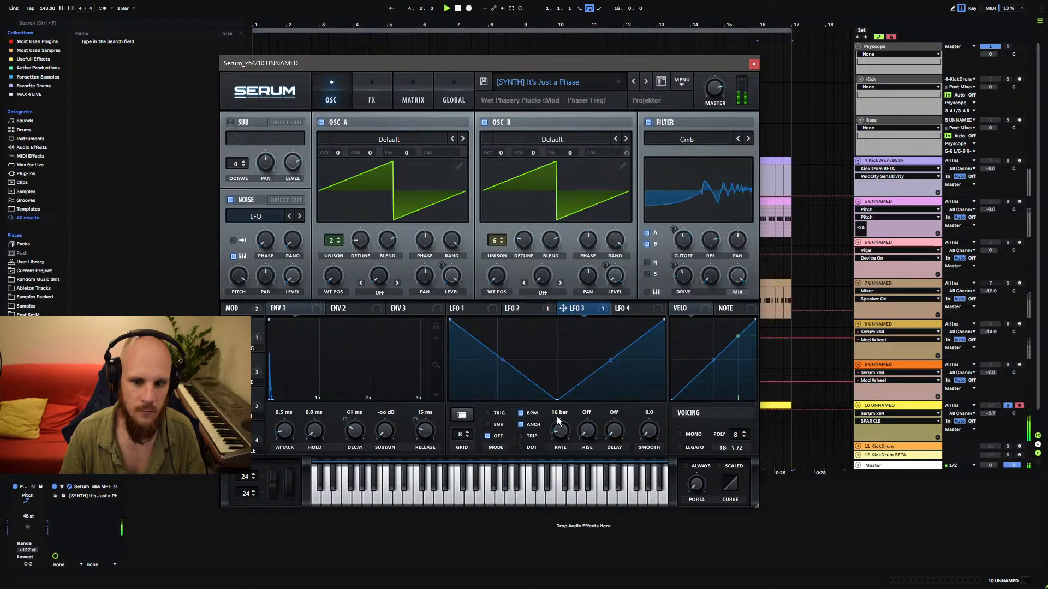
click(465, 310)
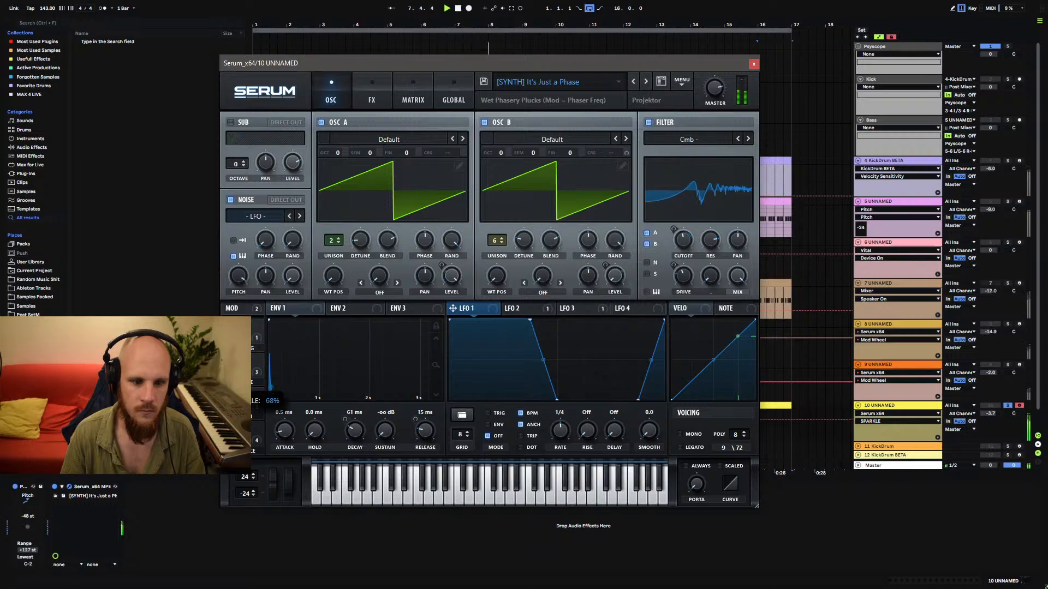
drag(241, 383, 261, 366)
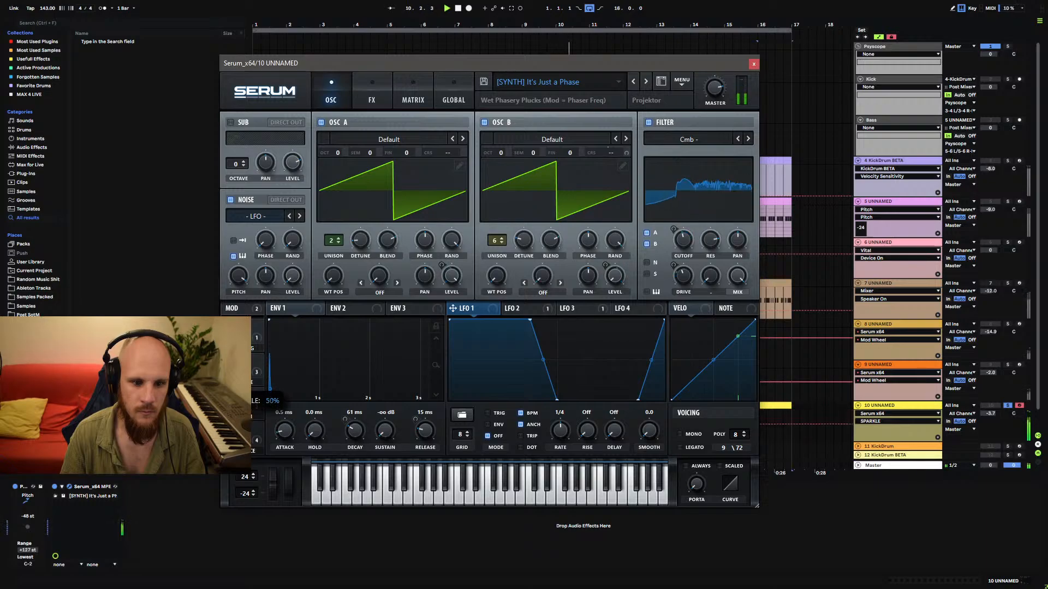
Try sweeping the synth's pitch bend and raising the Pitch device's transposition to -24 st.
click(273, 500)
drag(273, 498, 287, 377)
drag(31, 513, 35, 480)
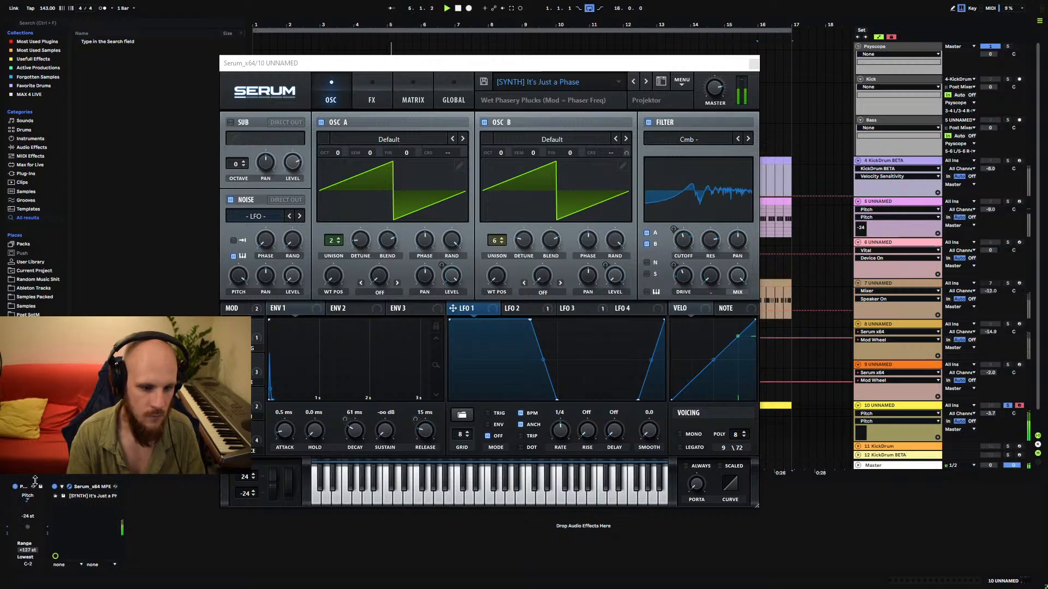
key(ctrl+z)
Sweep the synth's pitch bend again and set the Pitch device on track 10 to -24 st.
drag(273, 485, 293, 404)
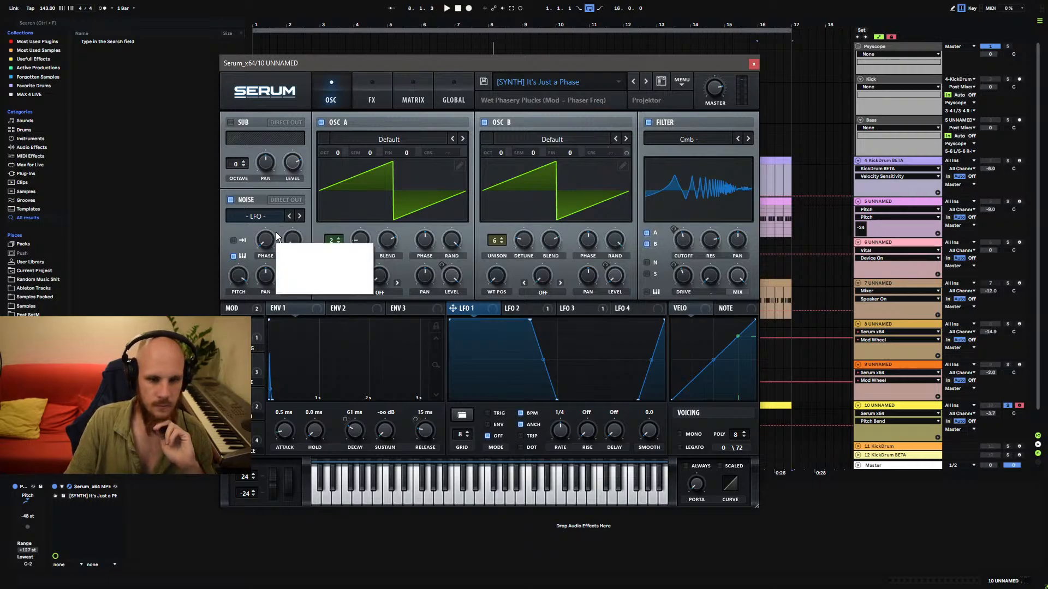
drag(34, 504, 31, 506)
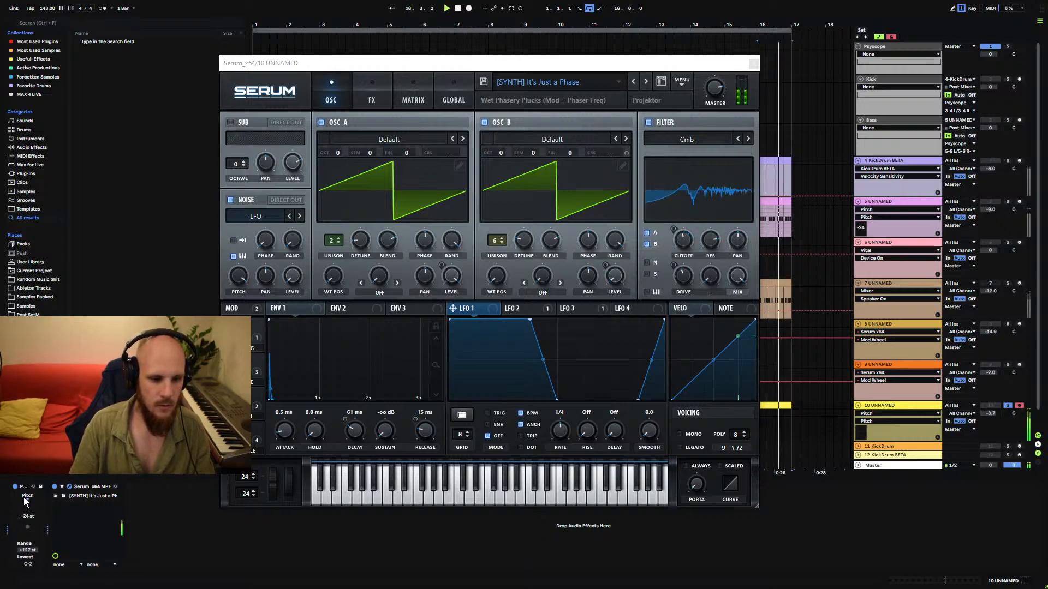
Try the Pitch device at -48 st with a pitch bend sweep and return the transposition to -24 st.
drag(24, 503, 23, 505)
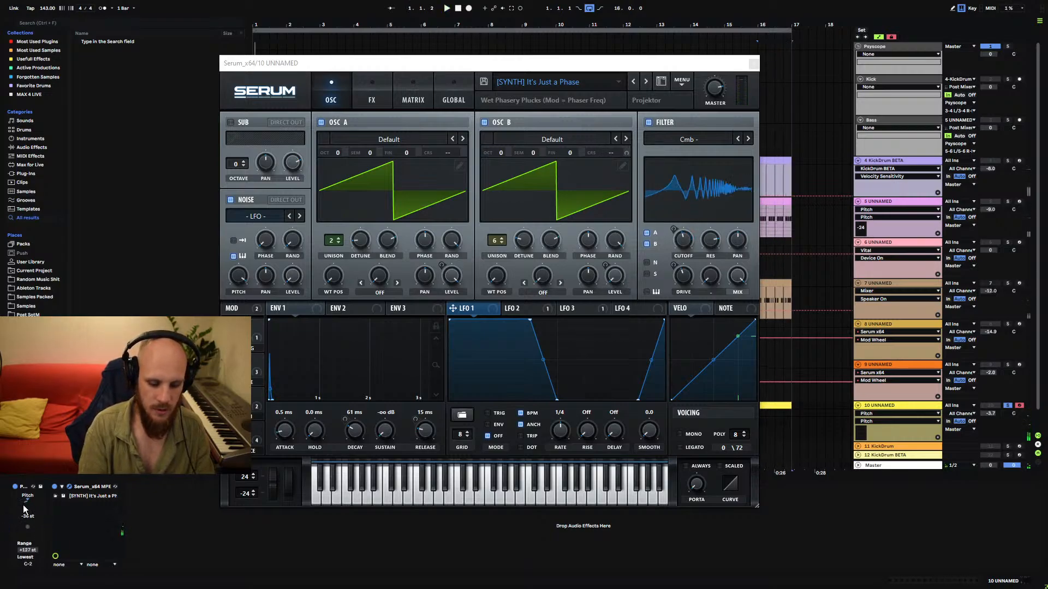
click(276, 483)
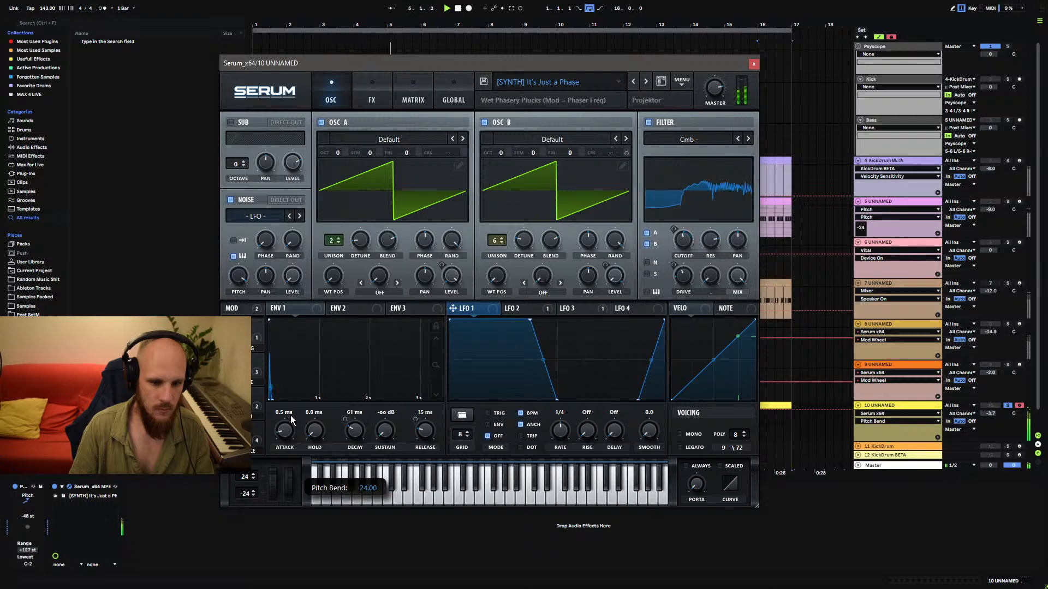
drag(28, 511, 29, 507)
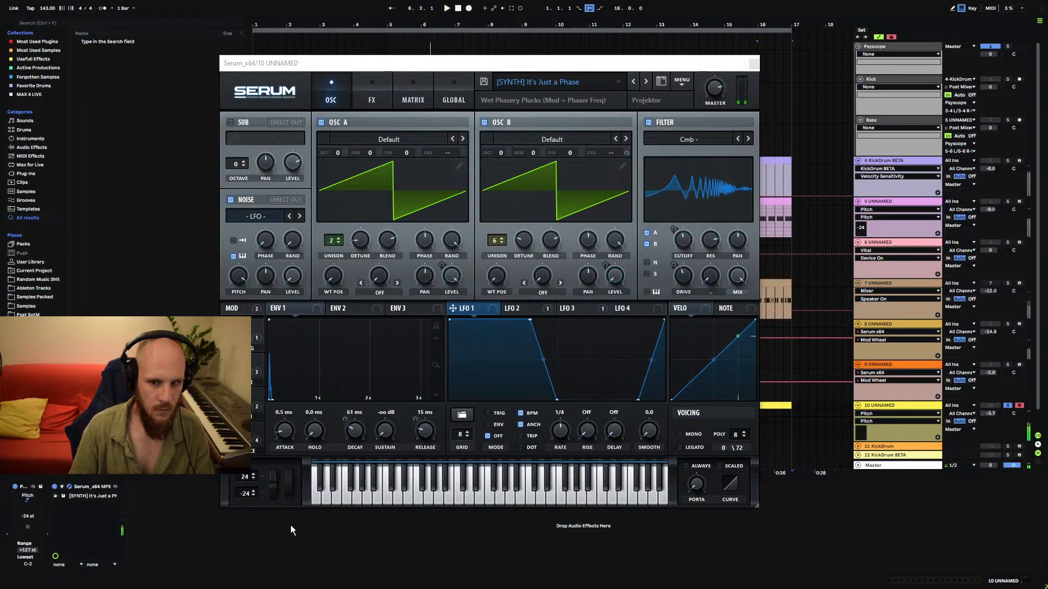
Audition another pitch bend sweep with the Pitch device at -48 st and reset its transposition to 0 st.
drag(33, 509, 33, 524)
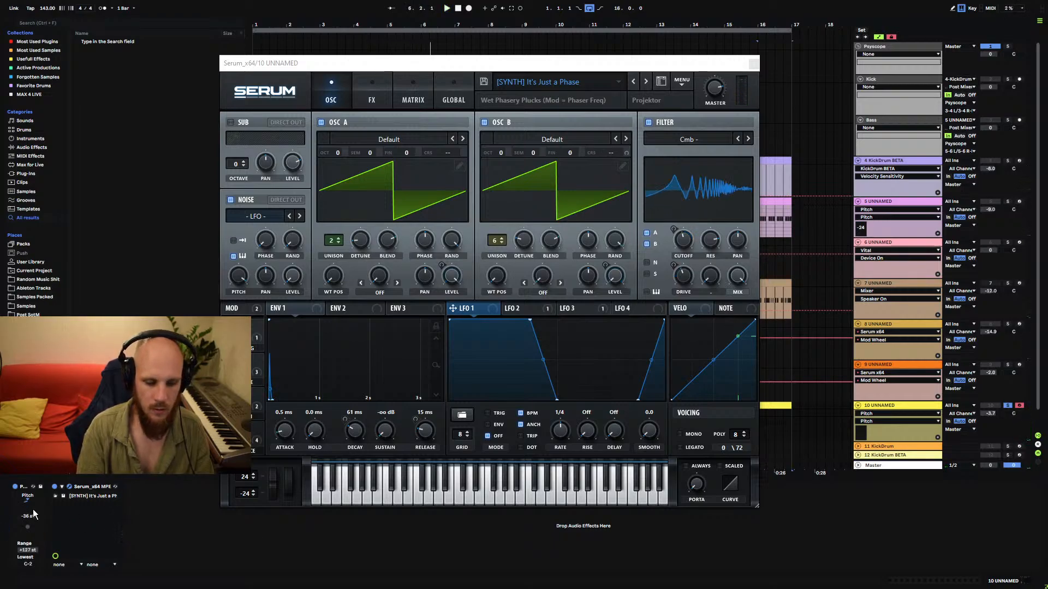
drag(267, 483, 286, 399)
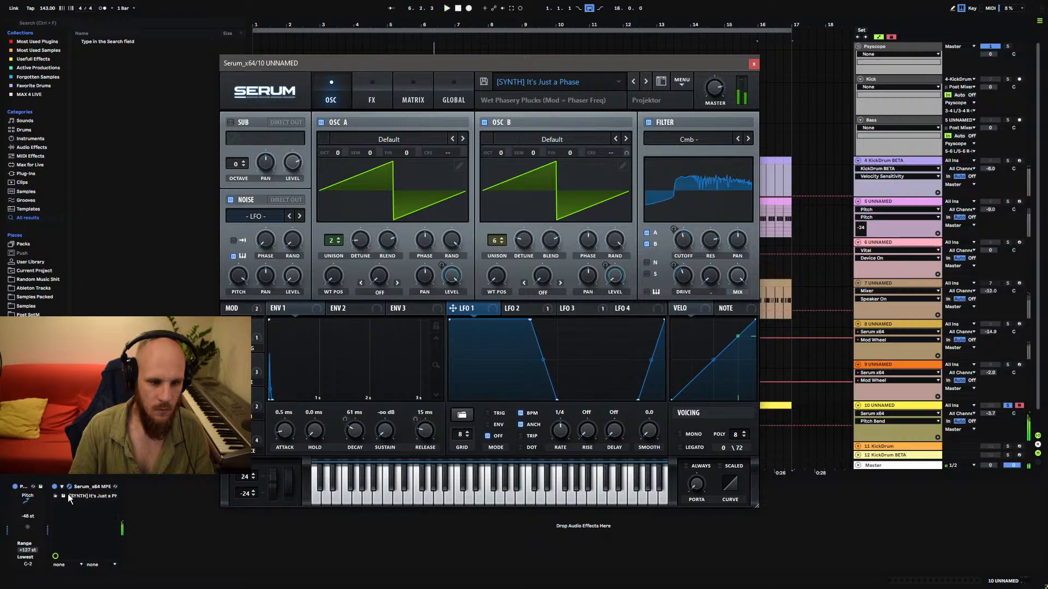
click(30, 513)
key(Delete)
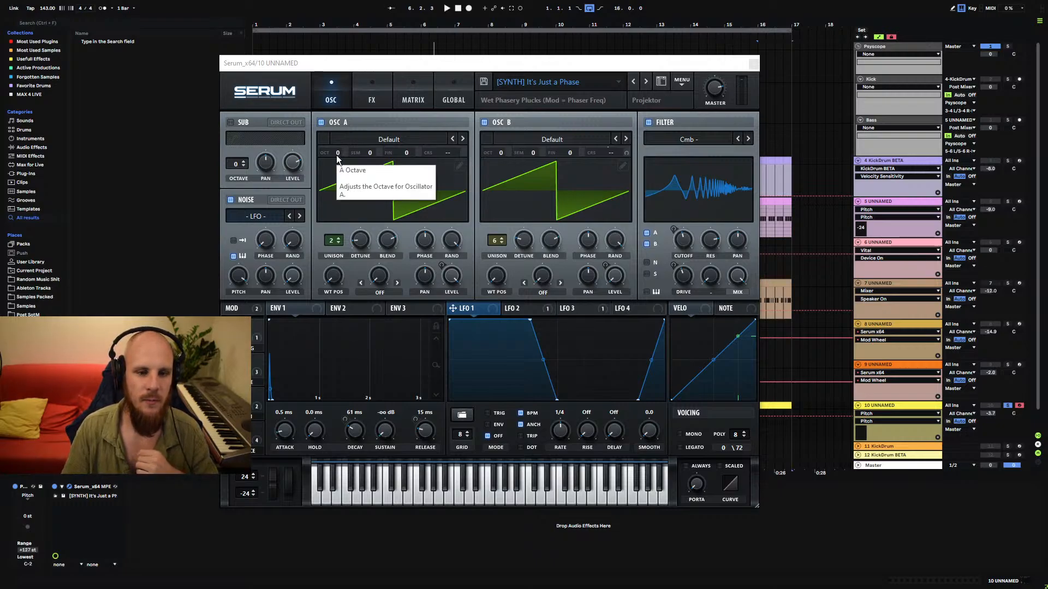
Compare the synth's sound with the Pitch device at 0 st and at -48 st, and reset the transposition to 0 st.
mouse_move(338, 152)
mouse_down()
mouse_move(336, 189)
mouse_move(346, 161)
mouse_up()
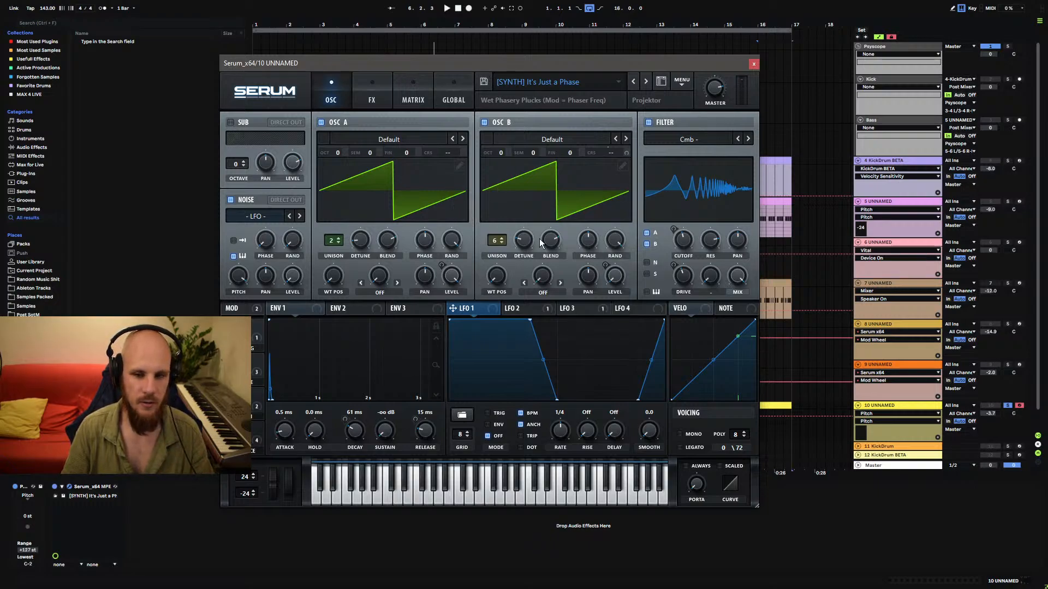
key(space)
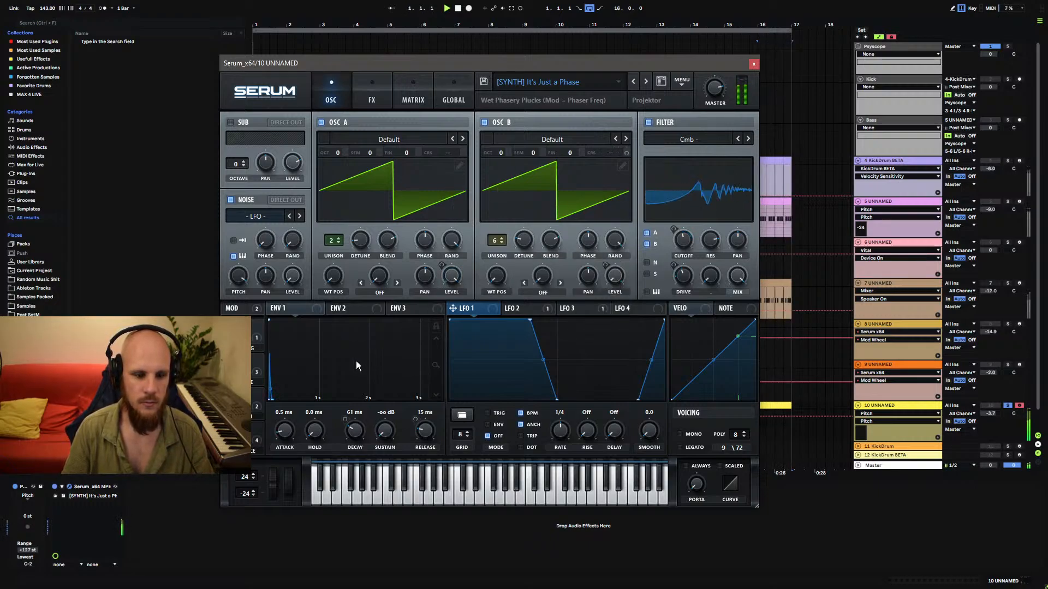
key(space)
click(21, 510)
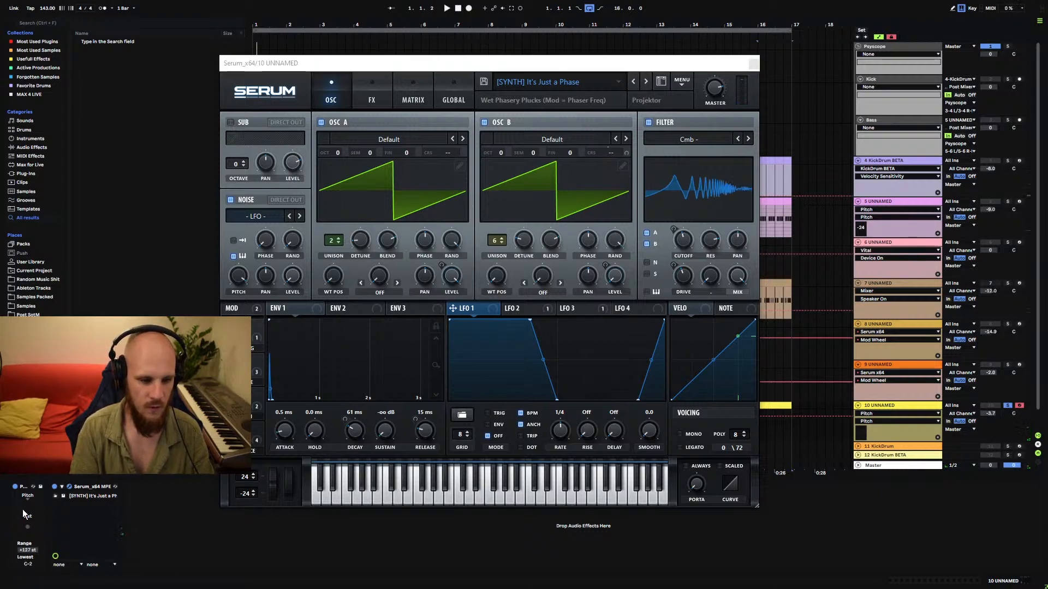
key(space)
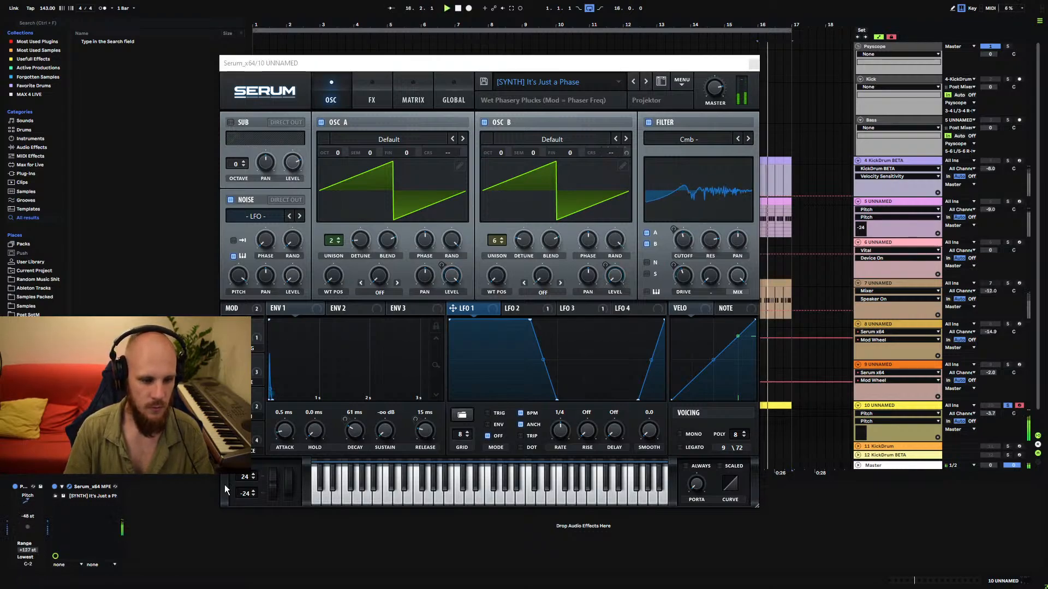
key(space)
drag(31, 513, 32, 505)
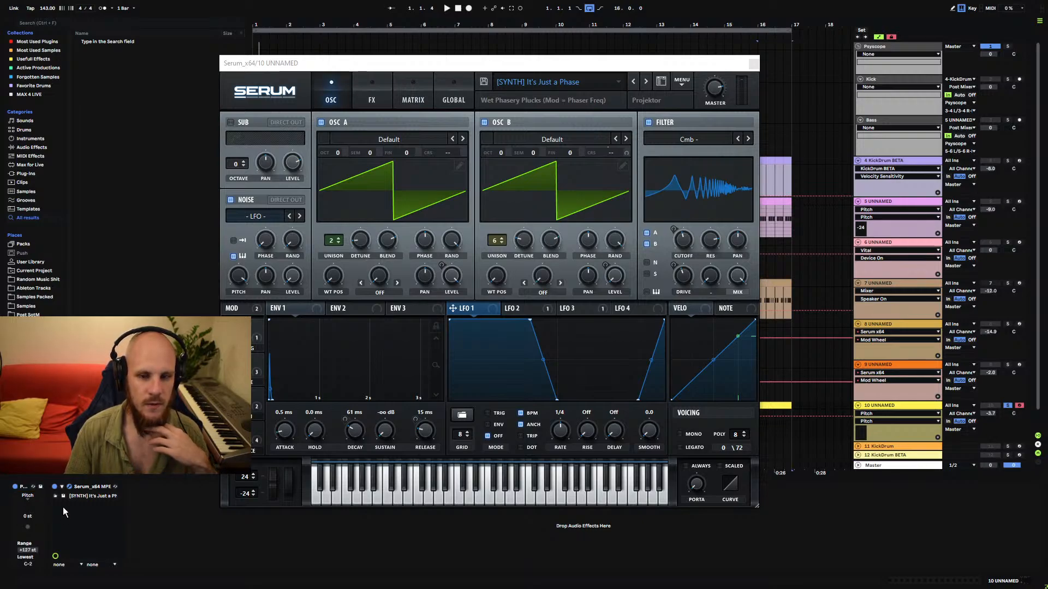
Try the Pitch device's transposition at +12 st and return it to 0 st.
text(12)
key(Return)
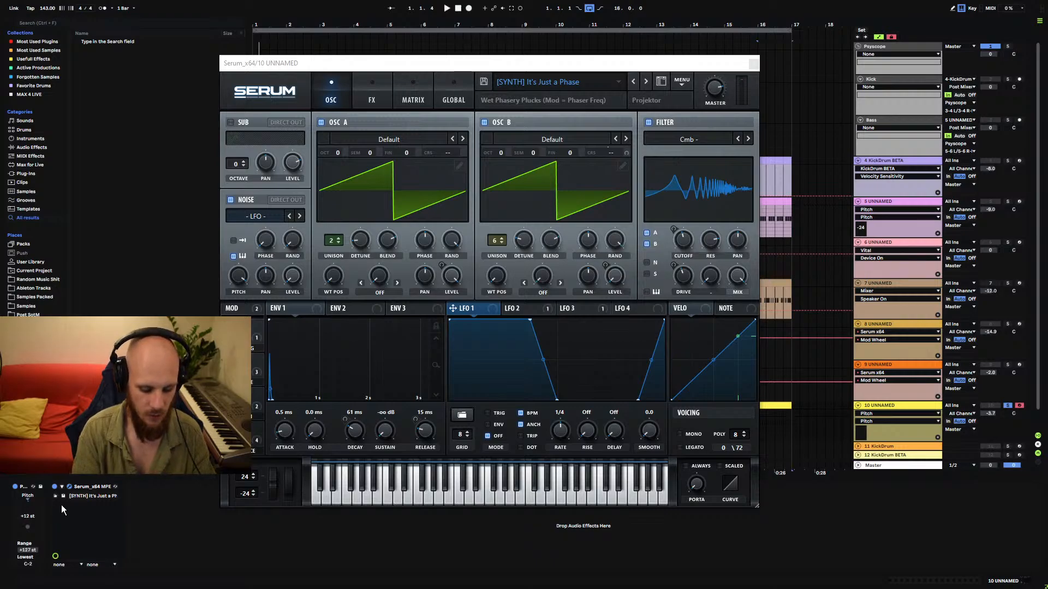
text(0)
key(Return)
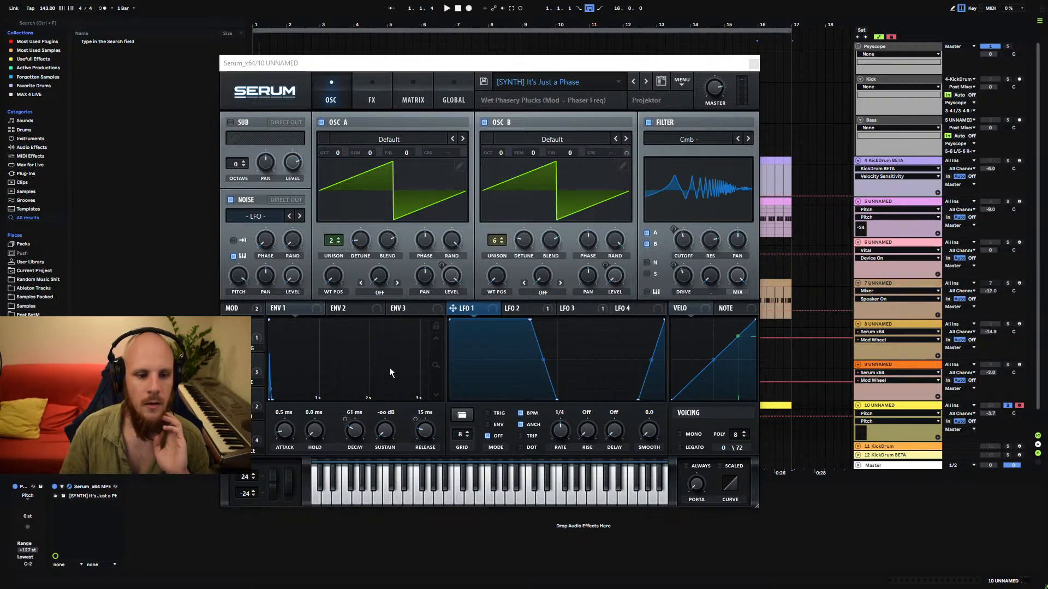
click(239, 370)
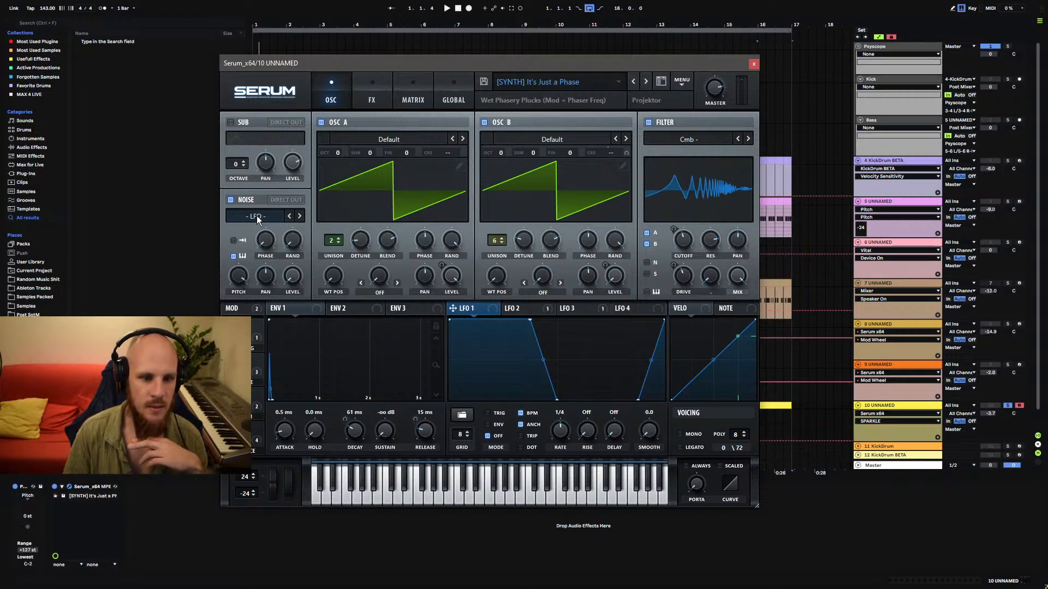
click(238, 281)
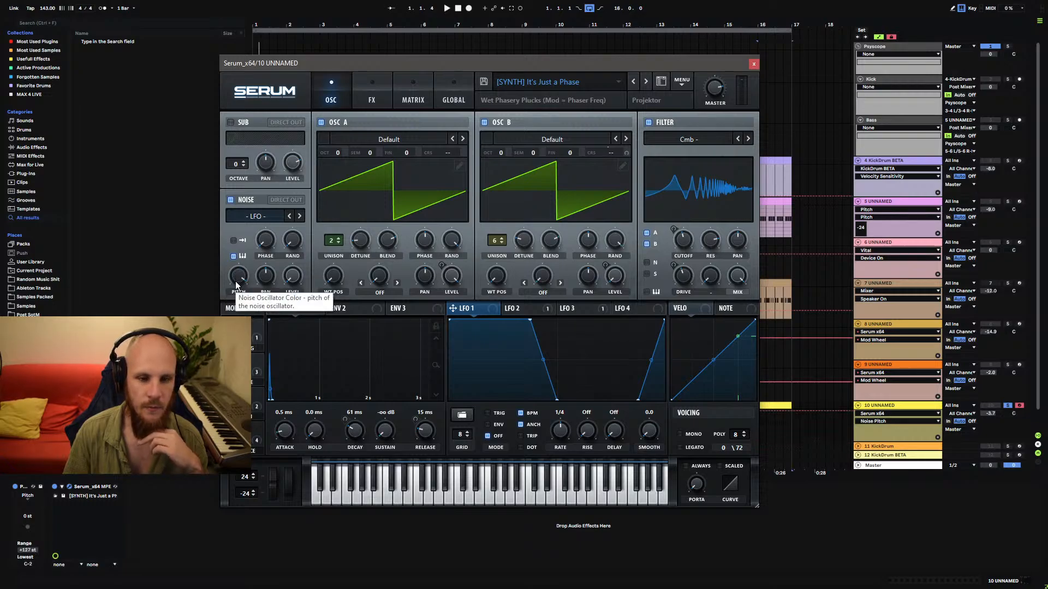
click(25, 510)
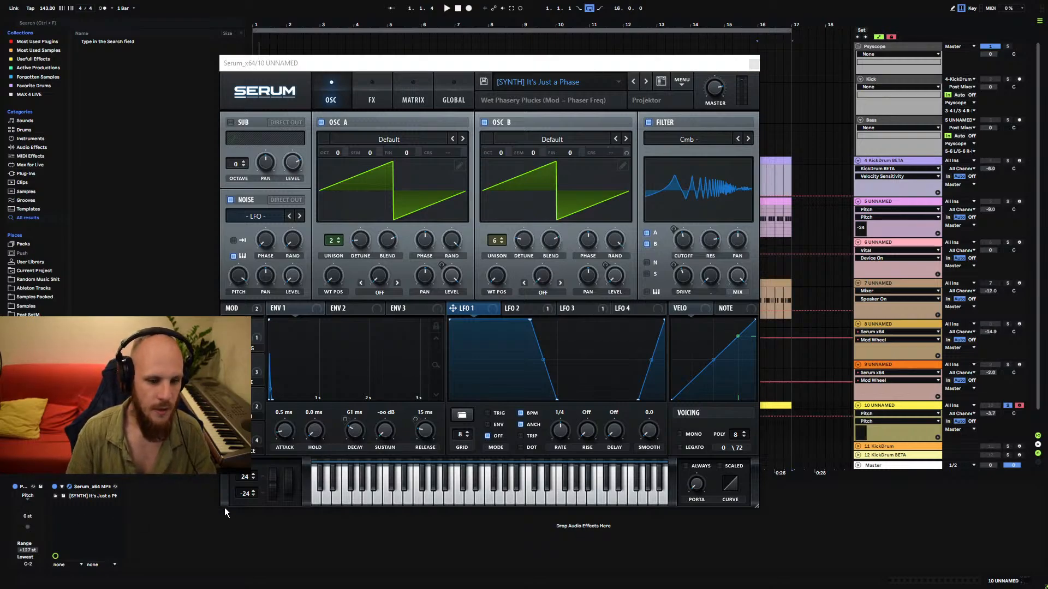
drag(273, 485, 299, 538)
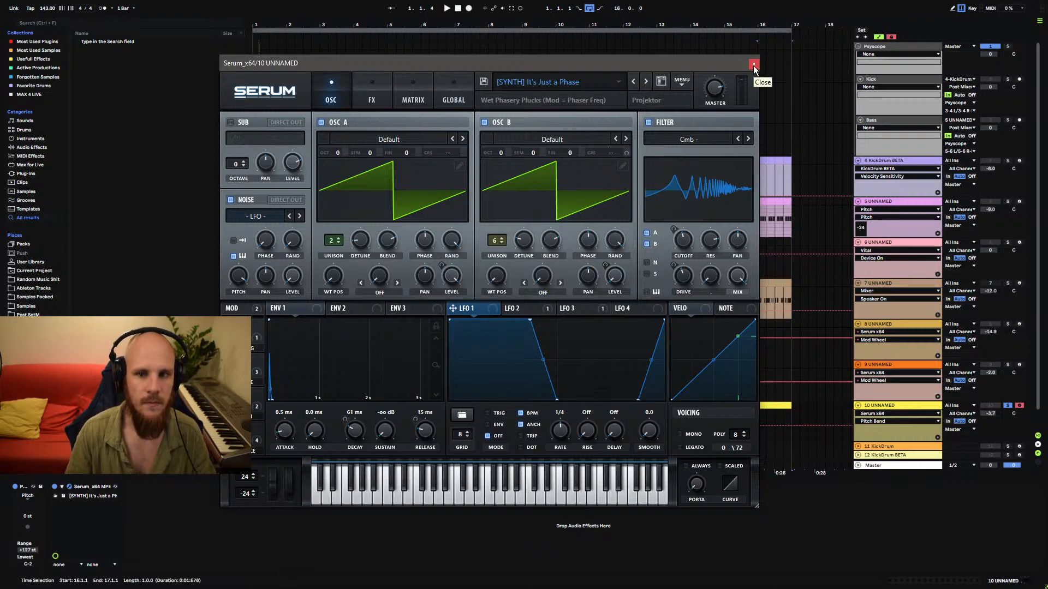
Save the preset as "[SYNTH] It's Just a Phase" in the PPE Vol 4 TMP folder, replacing the existing file.
click(484, 82)
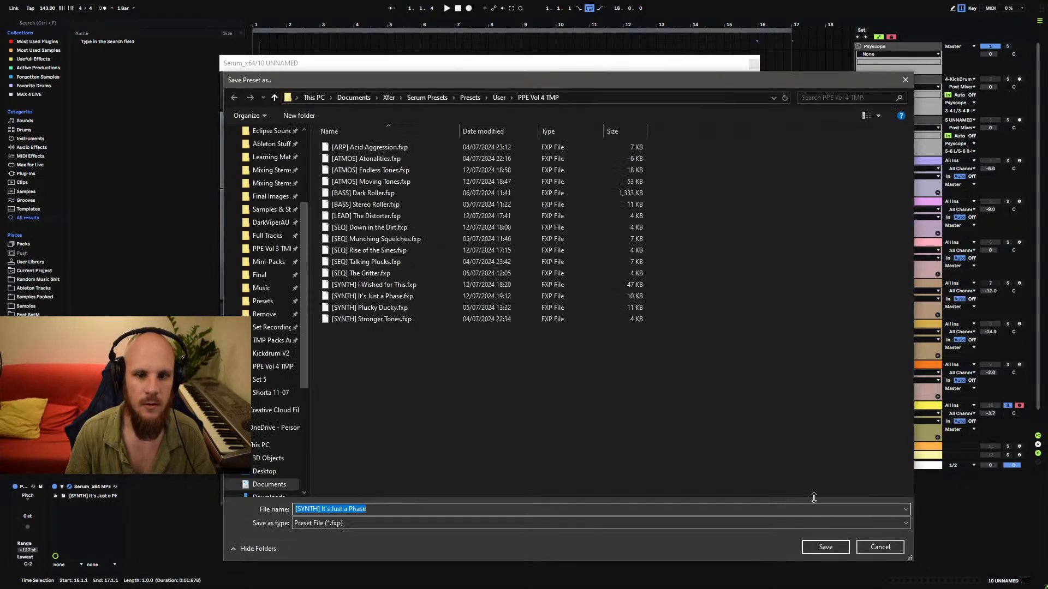
click(817, 543)
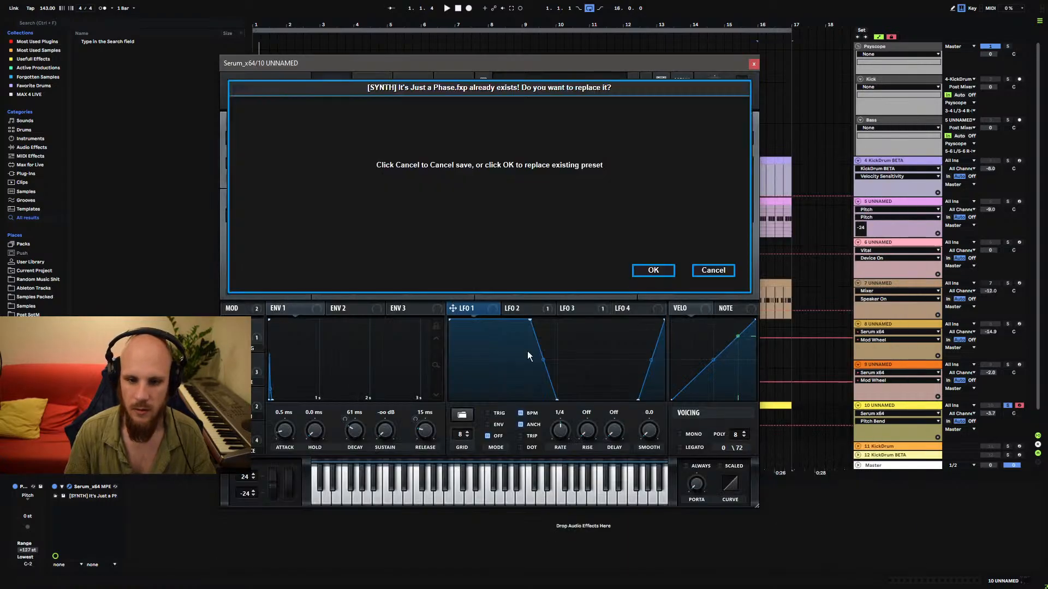
click(646, 272)
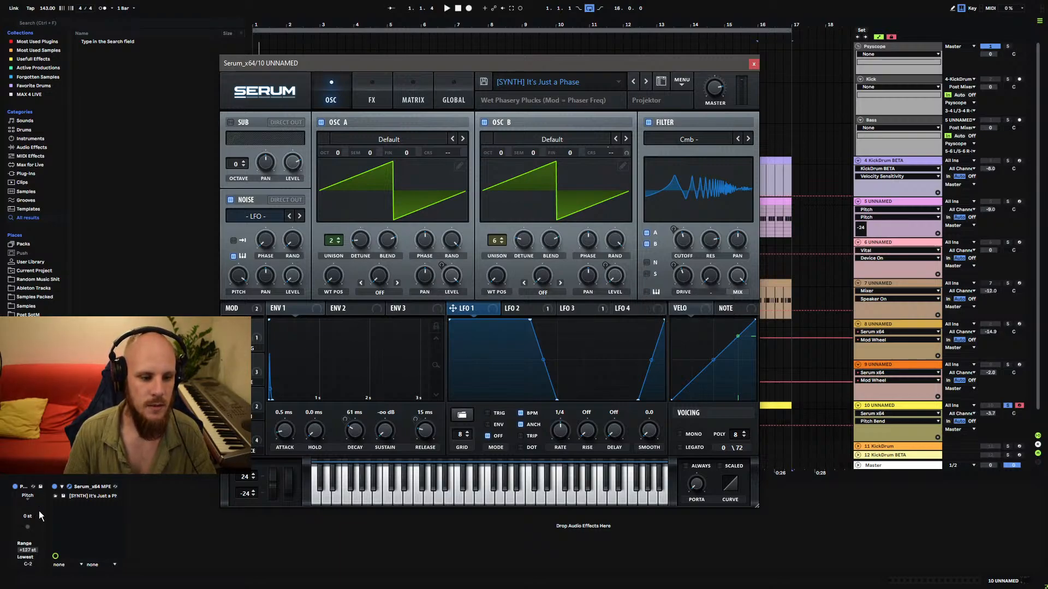
Close the synth window, start playback and unsolo track 10 to hear it with the full arrangement.
click(753, 64)
key(space)
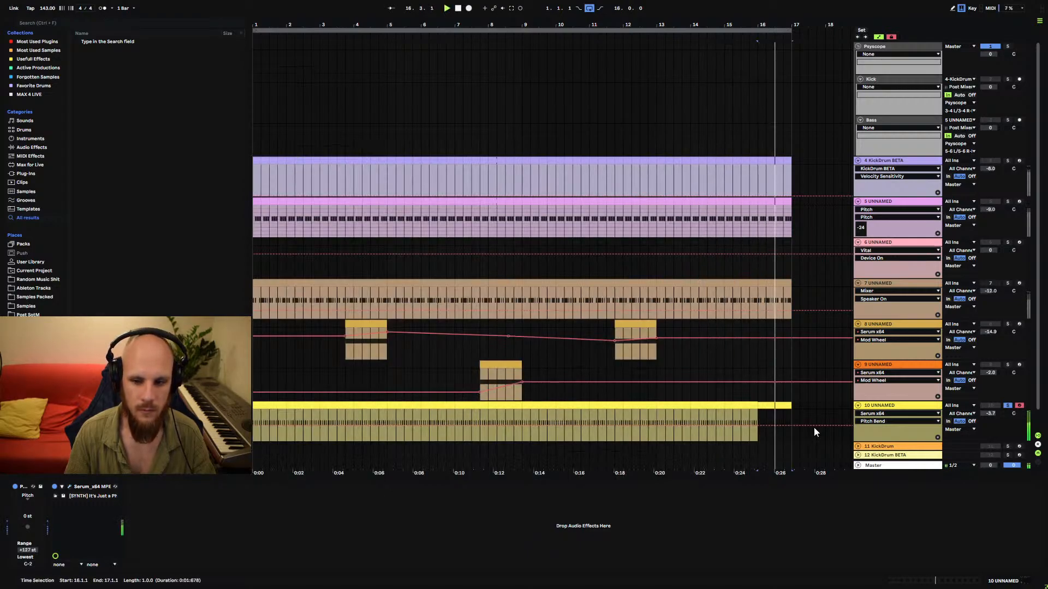
click(1007, 406)
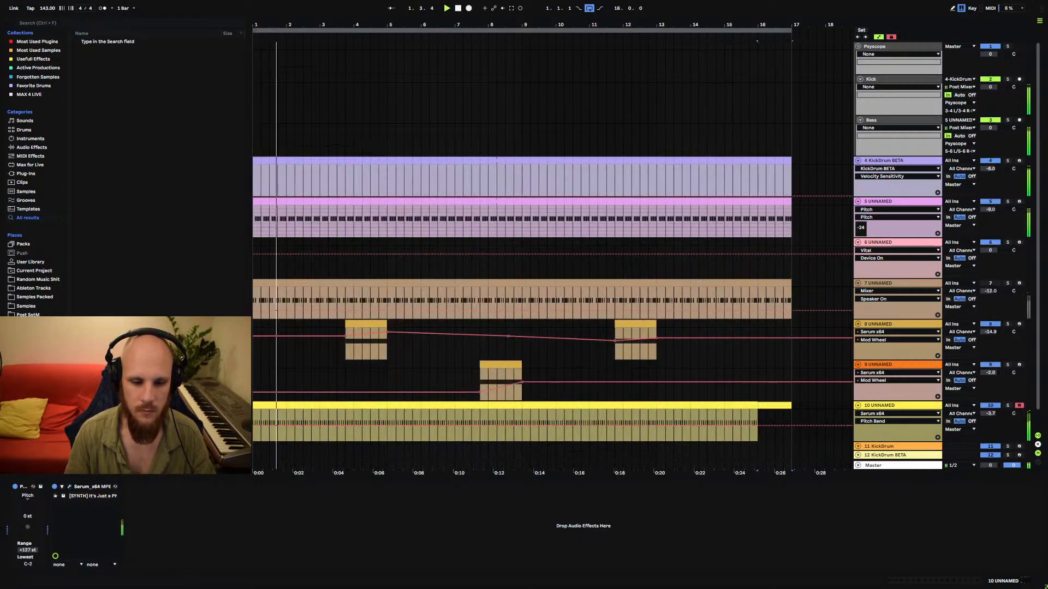
Reopen the synth on track 10, raise its AMBIENCE macro during playback and close the window.
click(70, 486)
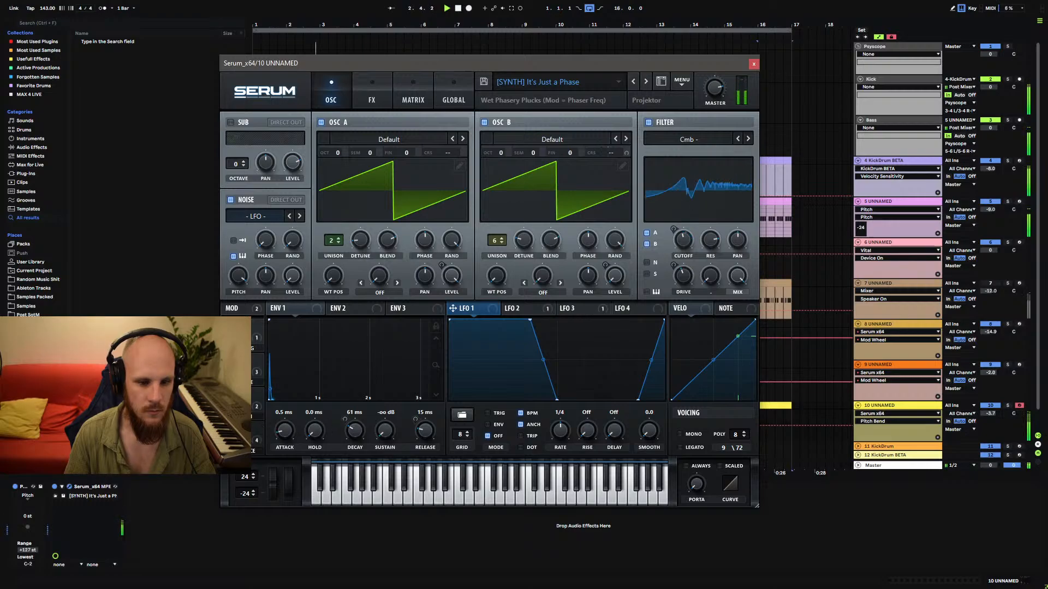
drag(237, 438, 237, 404)
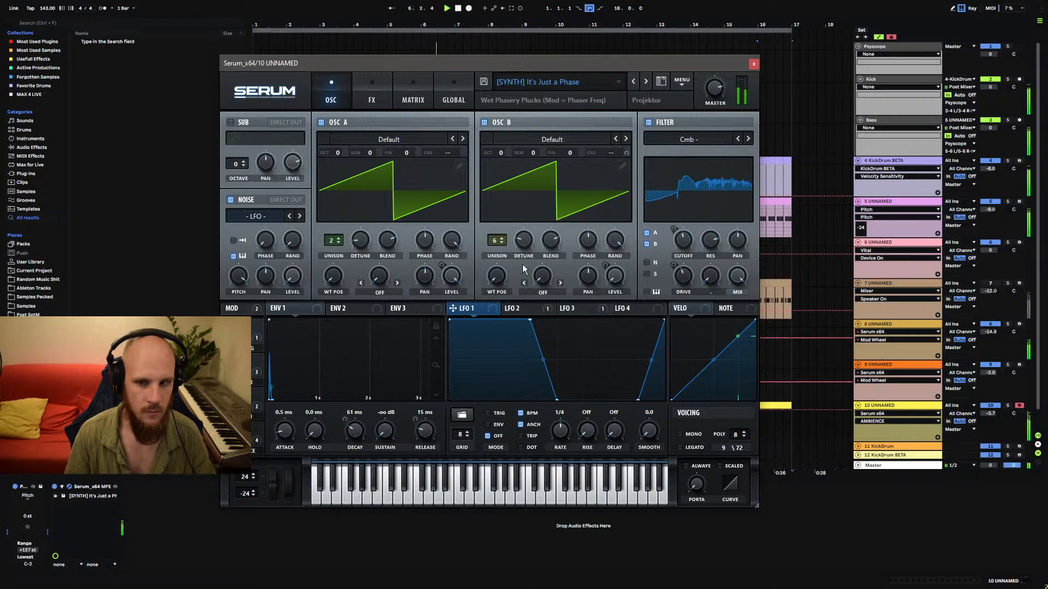
click(754, 64)
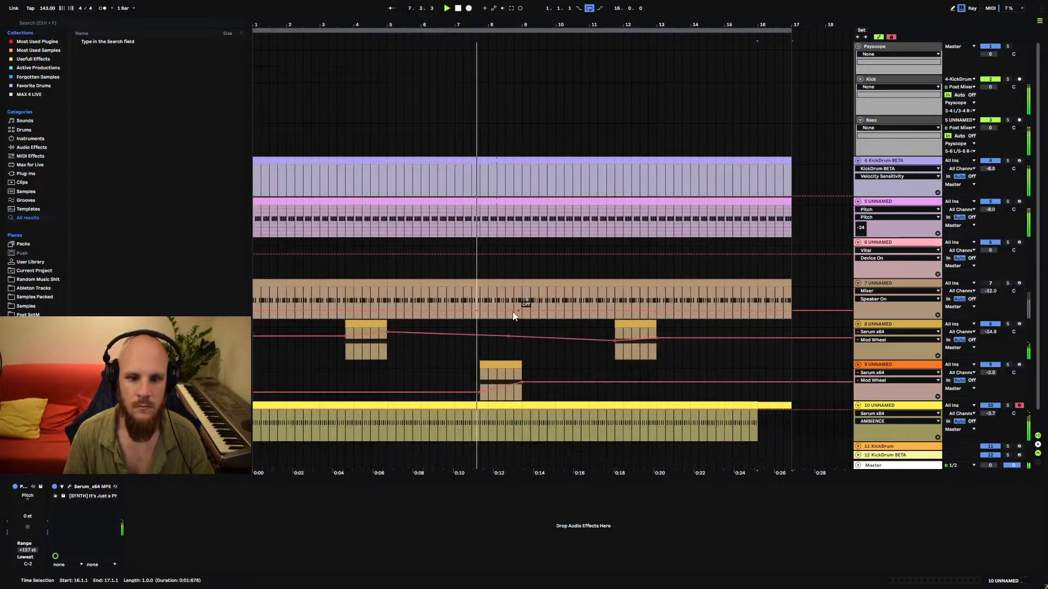
Mute track 10, stop playback and collapse tracks 7 to 10 in the arrangement.
scroll(548, 417, down, 2)
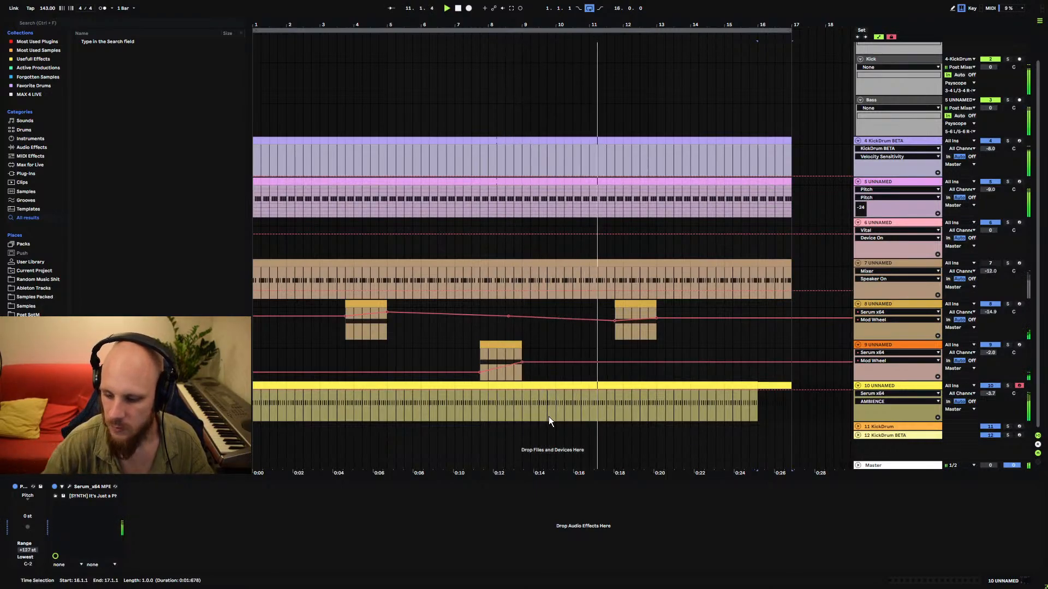
click(990, 385)
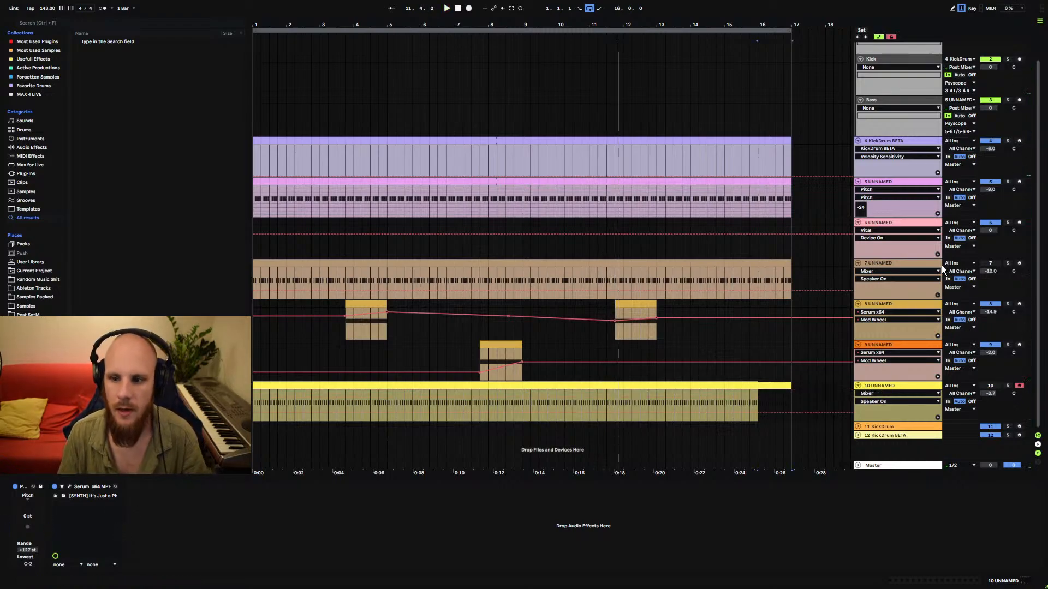
click(858, 386)
click(858, 364)
click(857, 324)
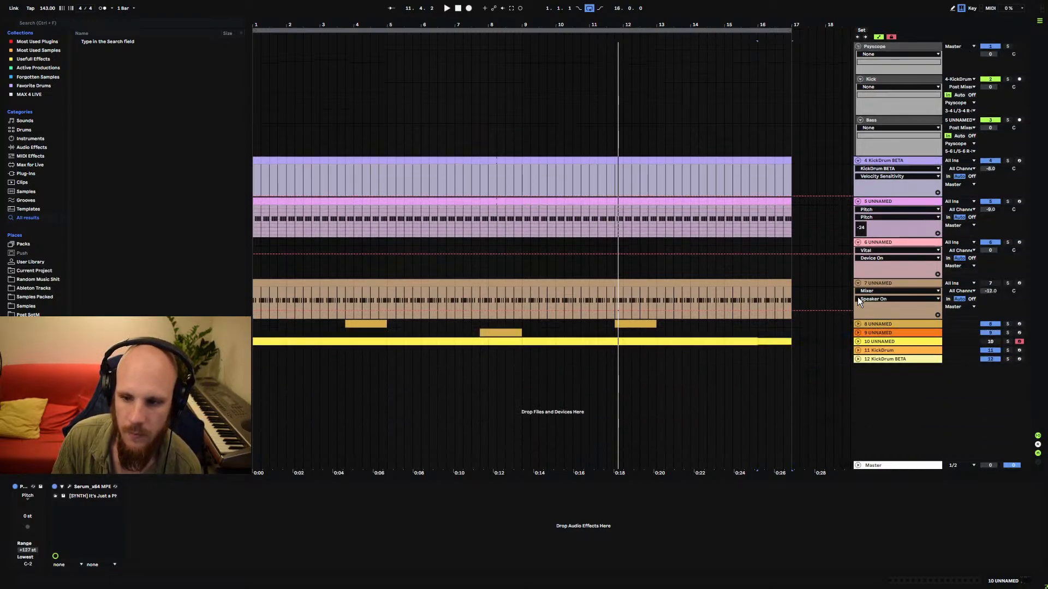
click(858, 283)
Insert a new MIDI track below track 10 and load an initialized Serum instrument on it.
click(872, 311)
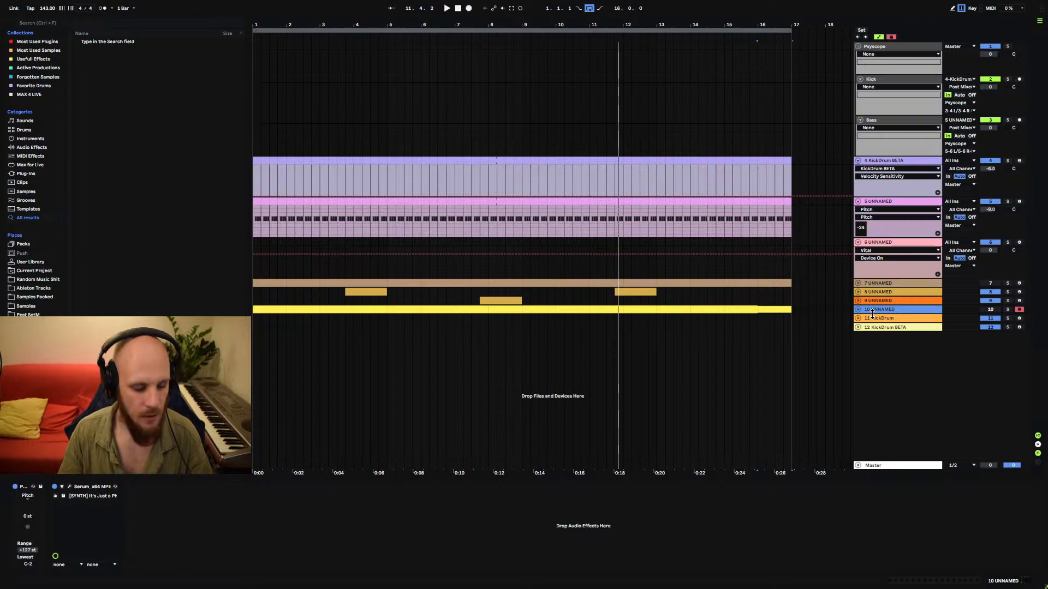
key(ctrl+shift+t)
right_click(381, 331)
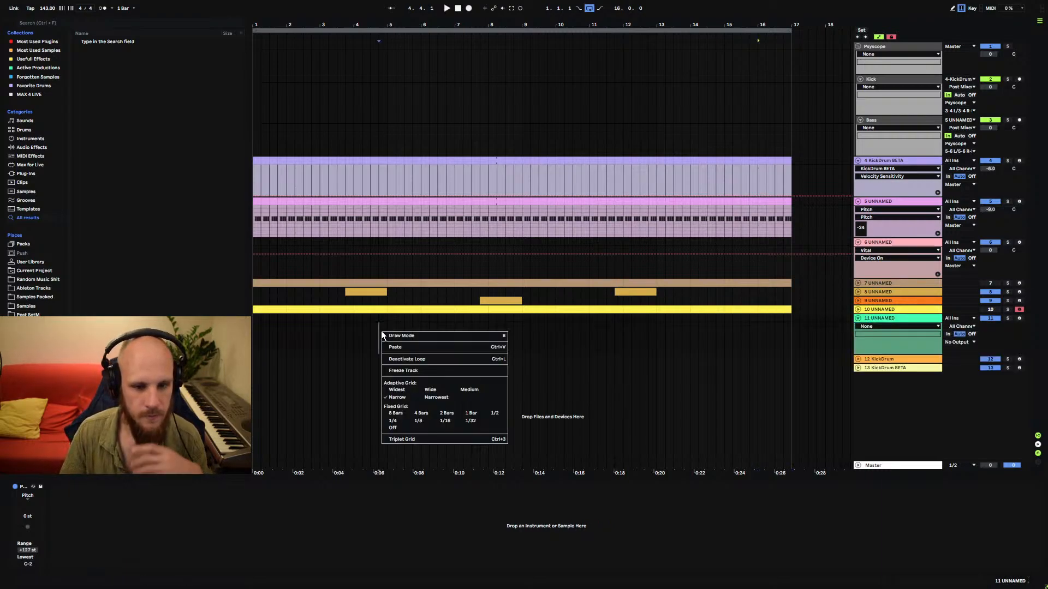
right_click(381, 331)
mouse_move(446, 72)
click(537, 75)
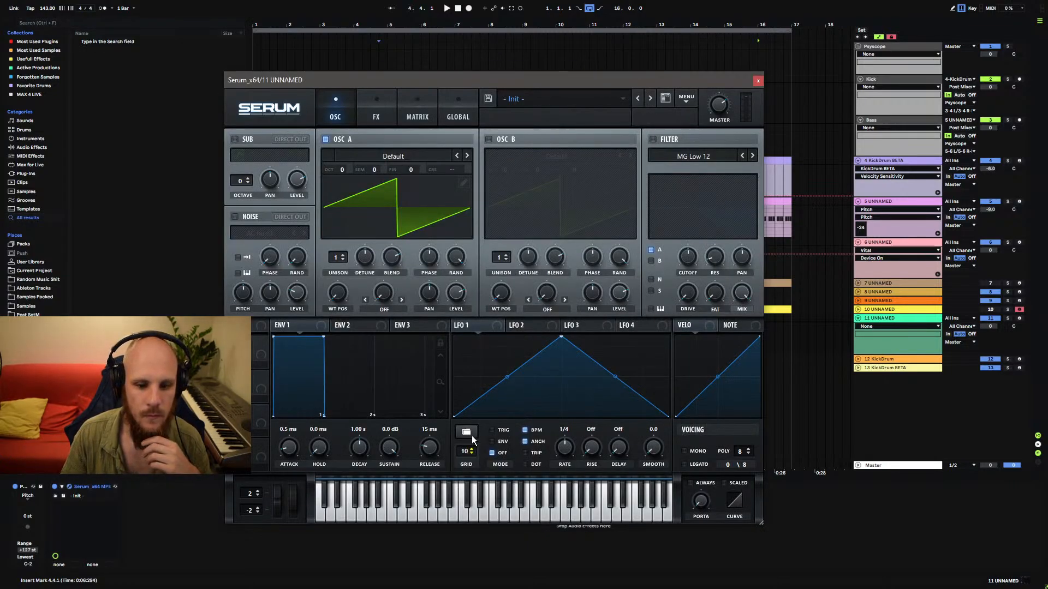
Set LFO 1's grid to 12 and flatten its curve to zero across the whole cycle.
drag(472, 437, 477, 428)
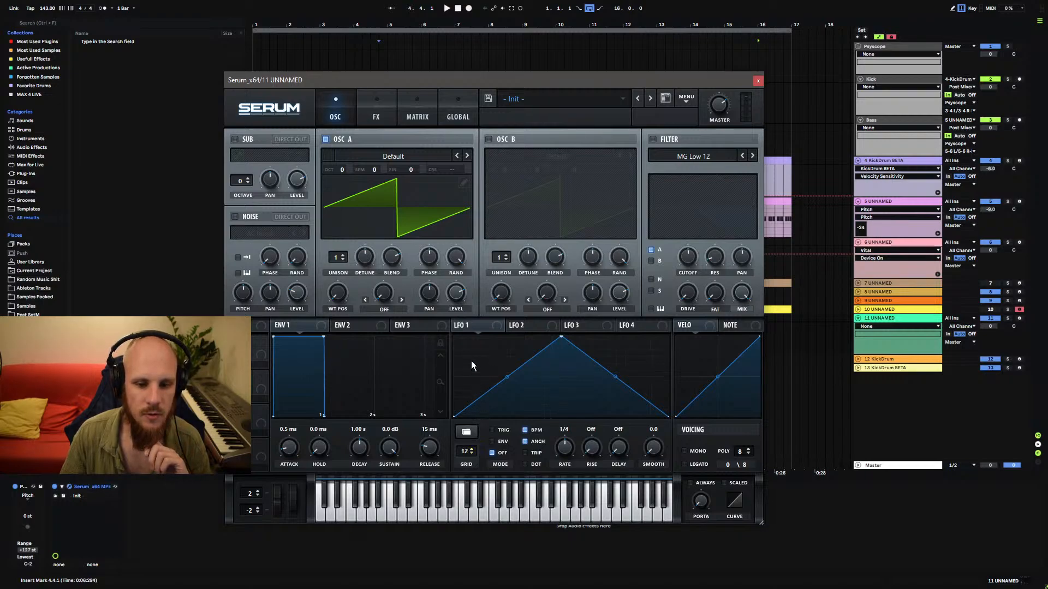
mouse_move(454, 415)
mouse_down()
mouse_move(460, 390)
mouse_move(473, 430)
mouse_move(499, 420)
mouse_move(659, 429)
mouse_up()
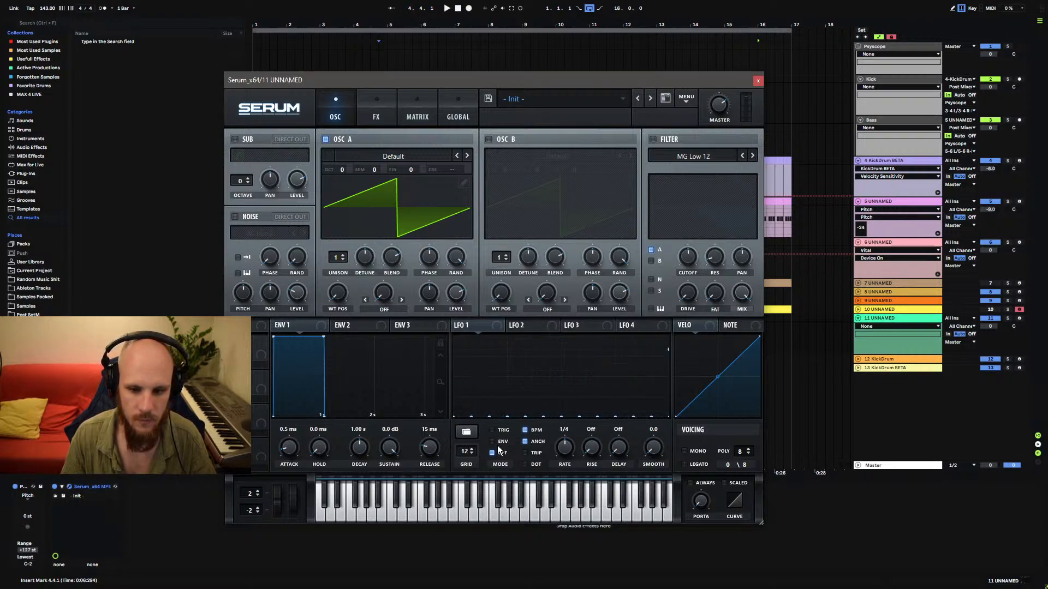
Draw separate, mostly descending rectangular steps across LFO 1's 12-column grid, starting with a full-height step.
drag(472, 418, 467, 388)
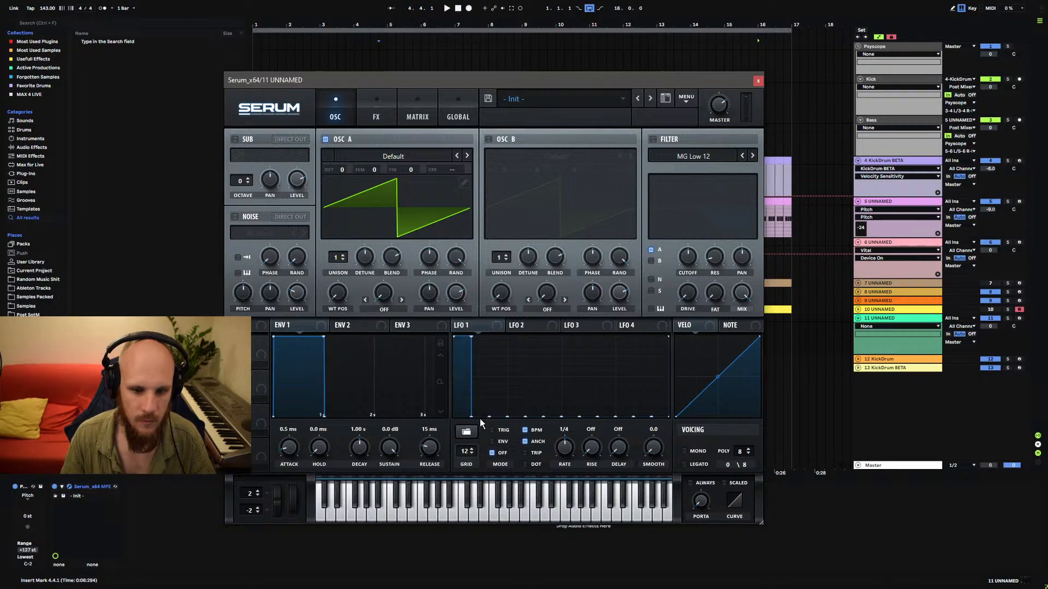
drag(494, 372, 504, 352)
click(513, 400)
mouse_move(513, 405)
mouse_down()
mouse_move(511, 423)
mouse_move(527, 346)
mouse_move(529, 373)
mouse_move(568, 371)
mouse_move(569, 422)
mouse_up()
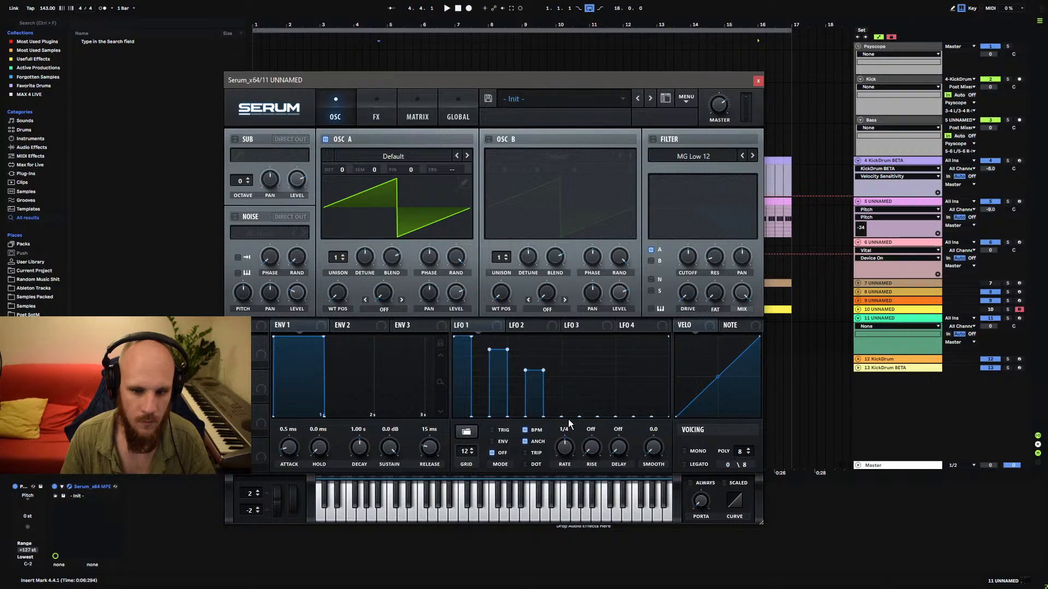
drag(553, 372, 553, 371)
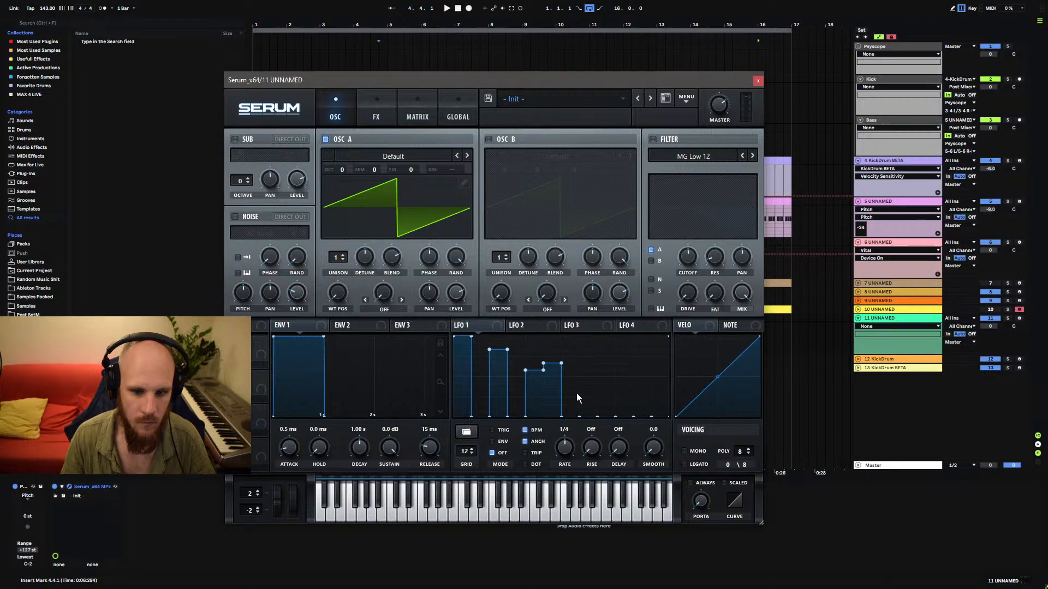
mouse_move(585, 397)
mouse_down()
mouse_move(586, 358)
mouse_move(589, 393)
mouse_move(590, 380)
mouse_move(626, 399)
mouse_move(646, 393)
mouse_move(646, 376)
mouse_move(642, 416)
mouse_up()
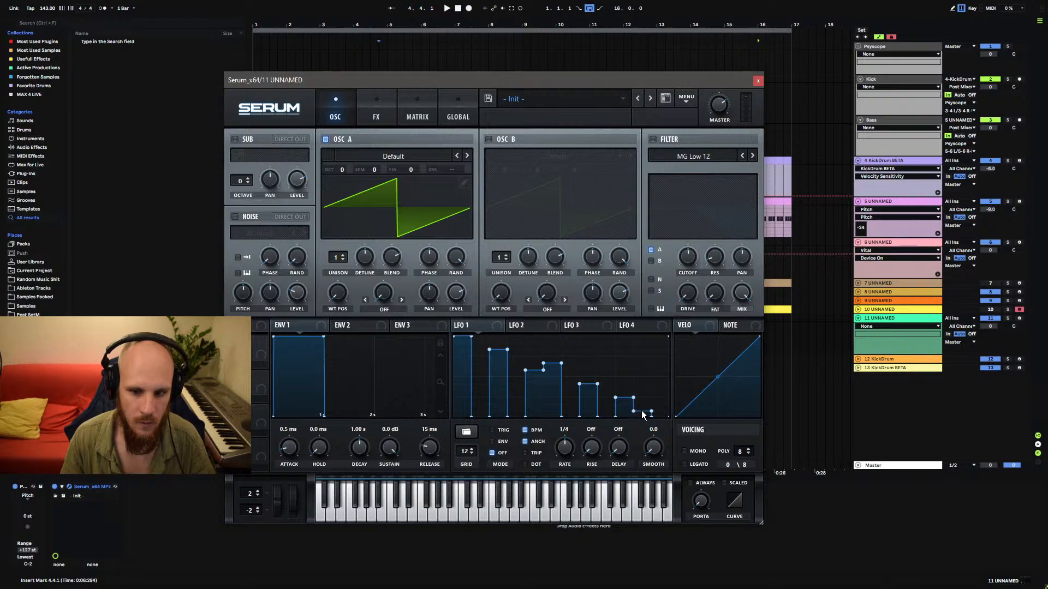
Assign LFO 1 to oscillator A's coarse pitch and set the modulation amount to 12.
drag(457, 325, 468, 170)
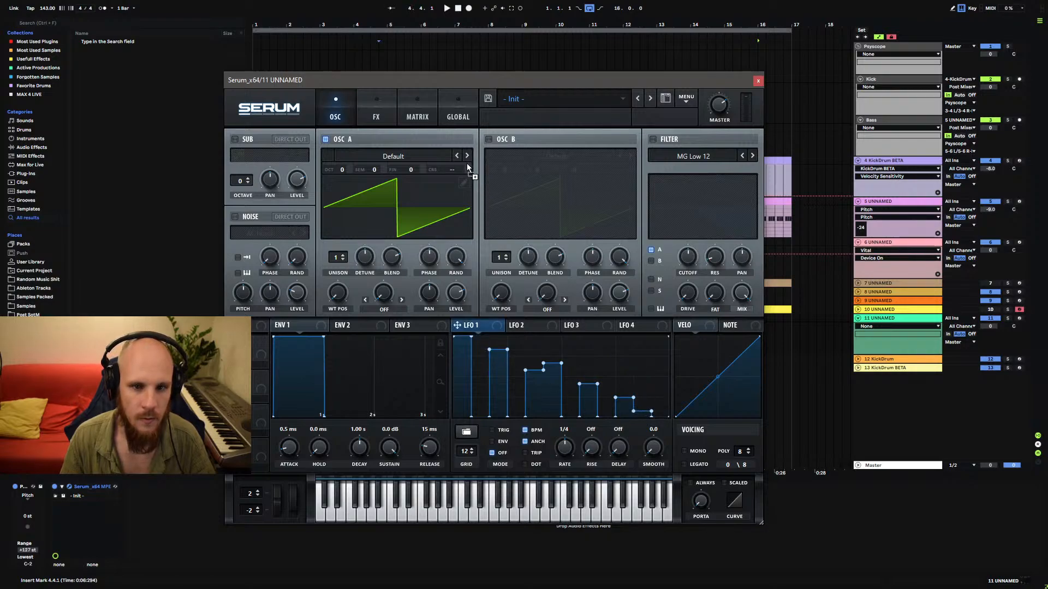
click(424, 124)
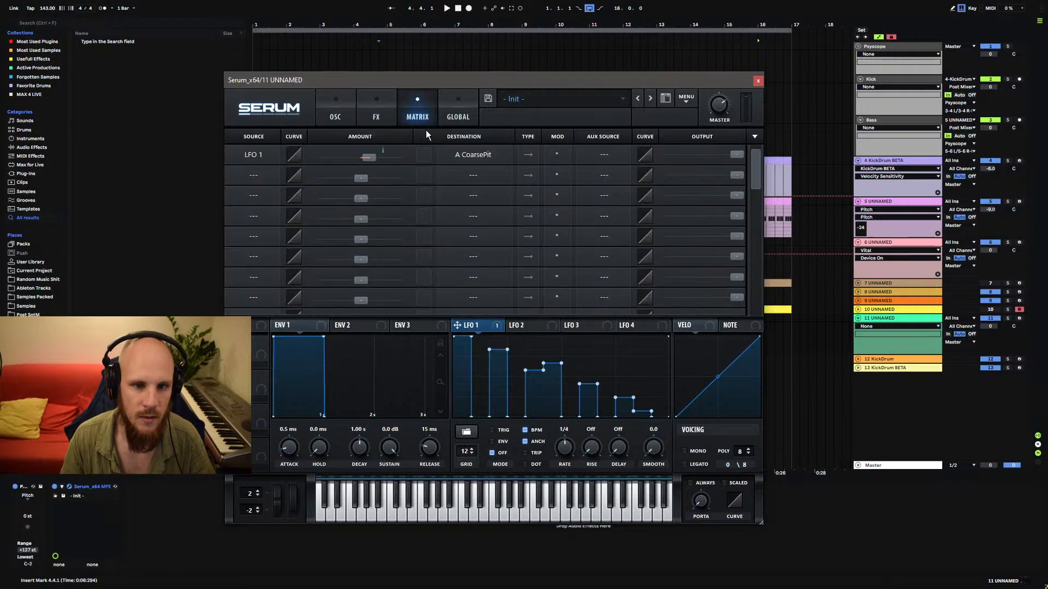
click(371, 159)
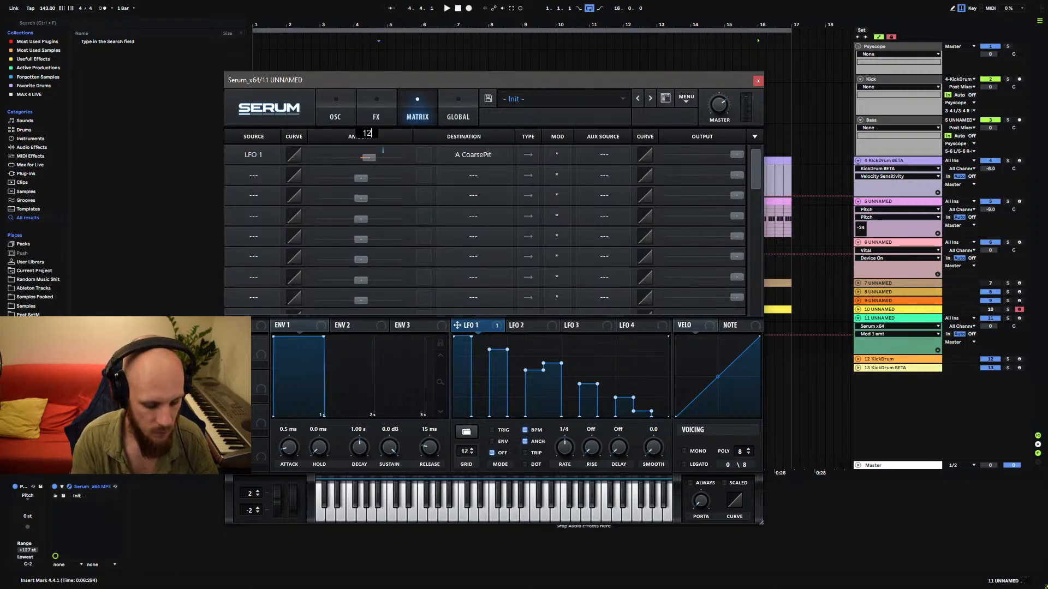
drag(371, 157, 371, 155)
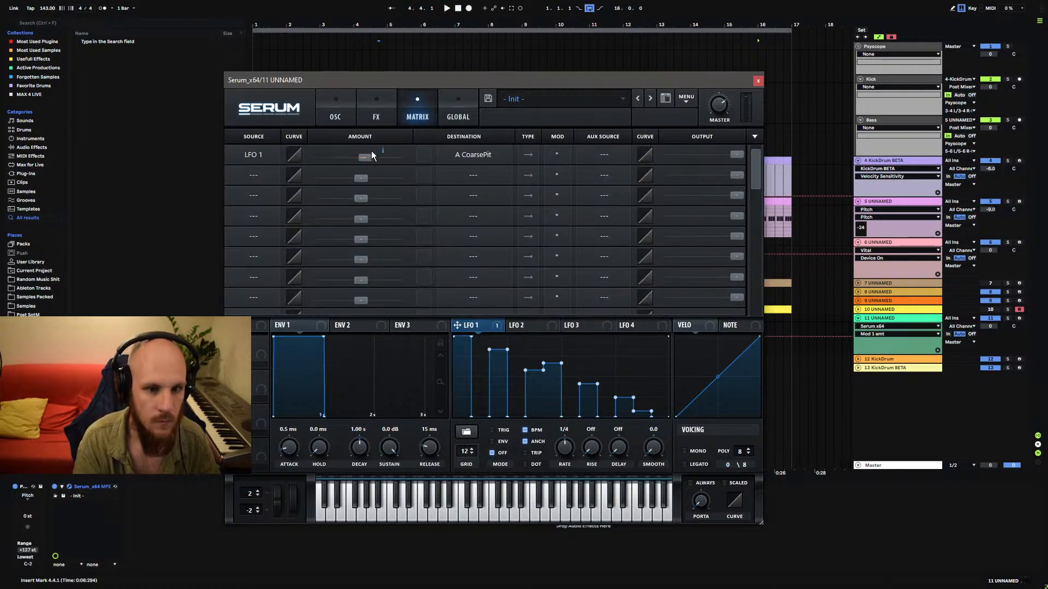
click(342, 105)
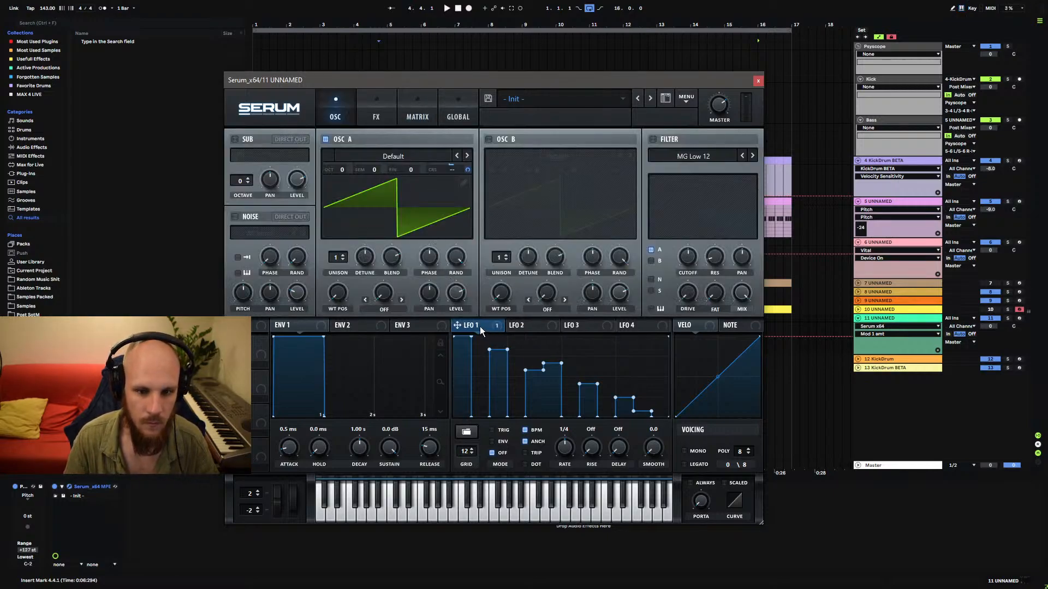
Solo and arm track 11 and slow LFO 1's rate to one bar.
click(1008, 319)
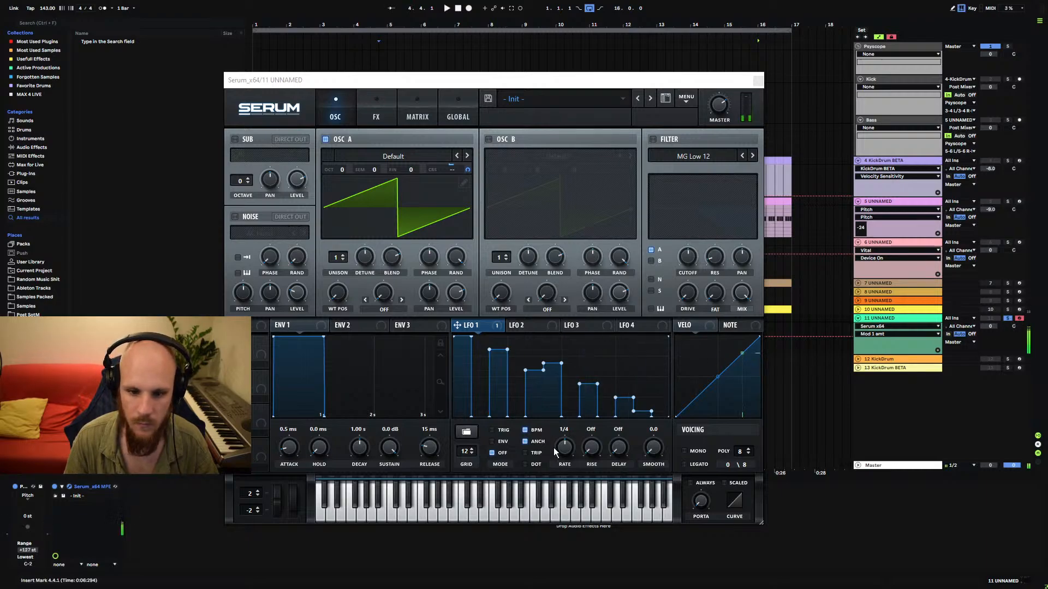
drag(564, 448, 564, 468)
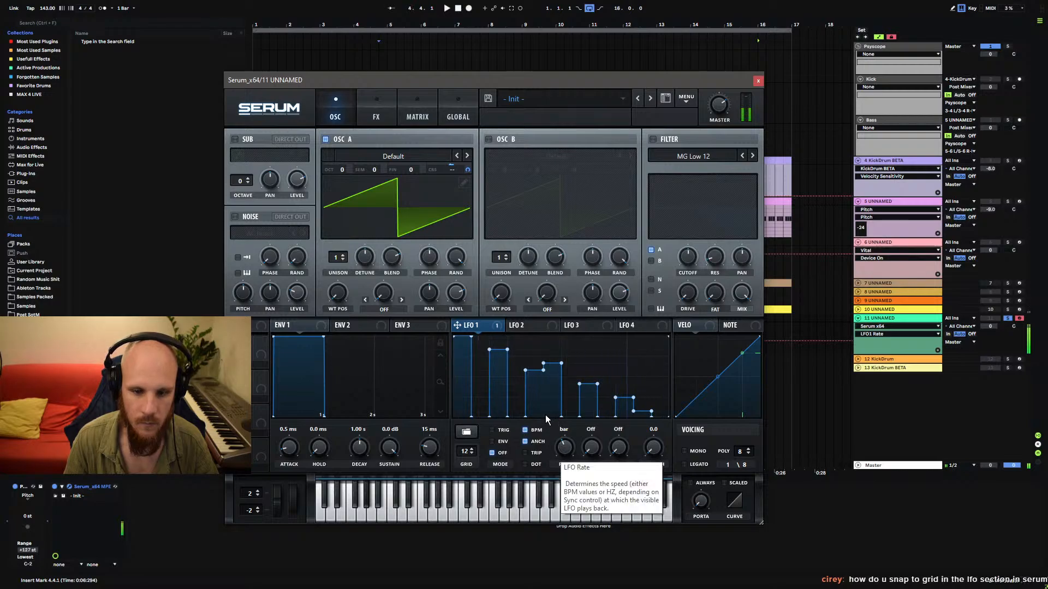
Set LFO 2 to a 1/8 triplet rate and let it modulate oscillator A's level, with the base level lowered.
click(532, 329)
drag(560, 338, 454, 337)
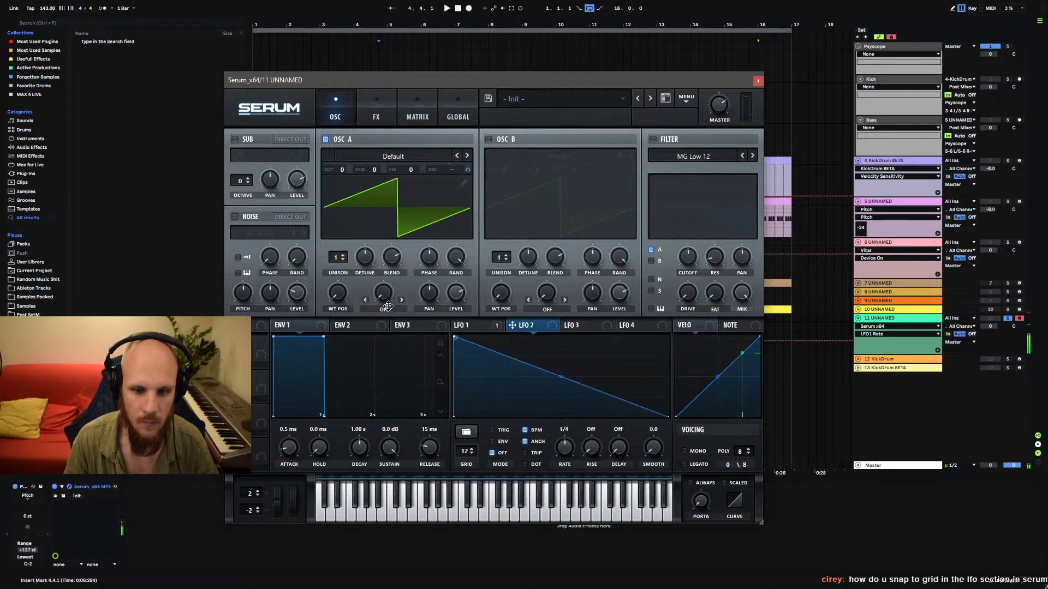
click(527, 453)
drag(579, 442, 578, 445)
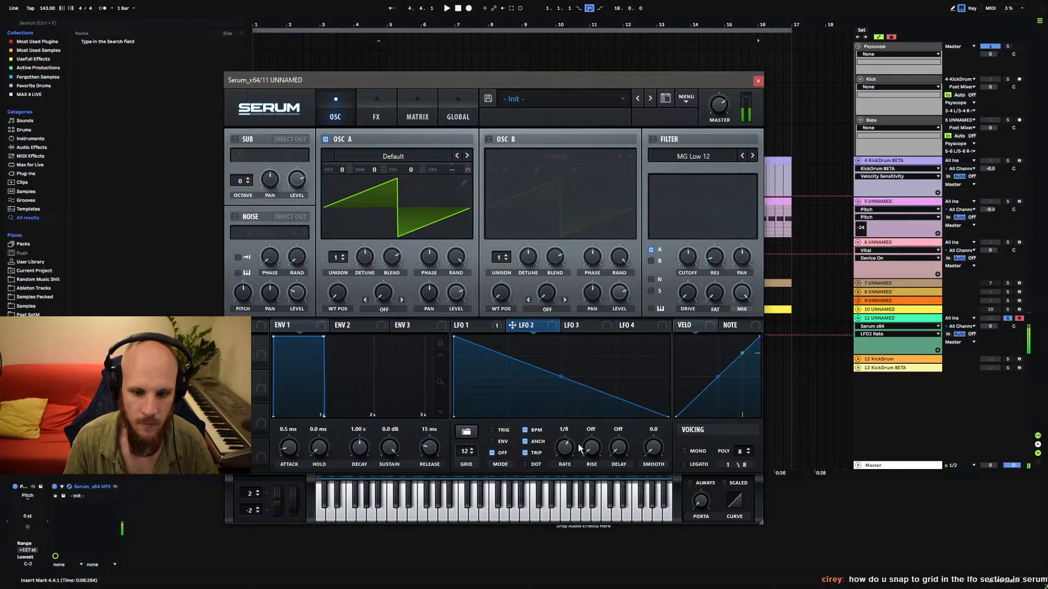
click(457, 293)
drag(465, 304, 461, 301)
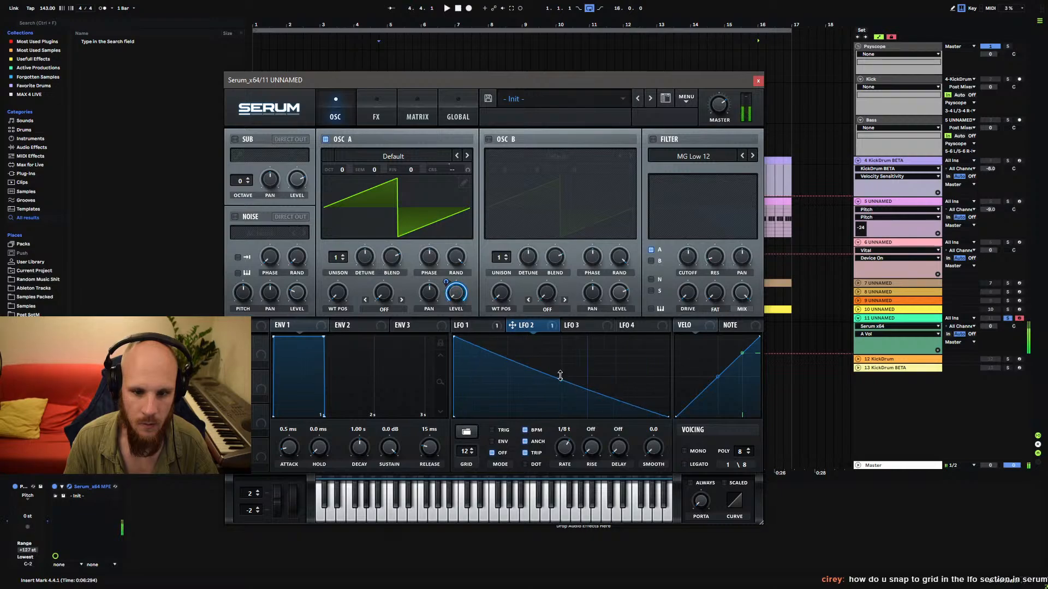
Draw a grid-snapped stepped curve on LFO 3, reshape its early steps into a sloped peak, and return to LFO 1.
click(474, 325)
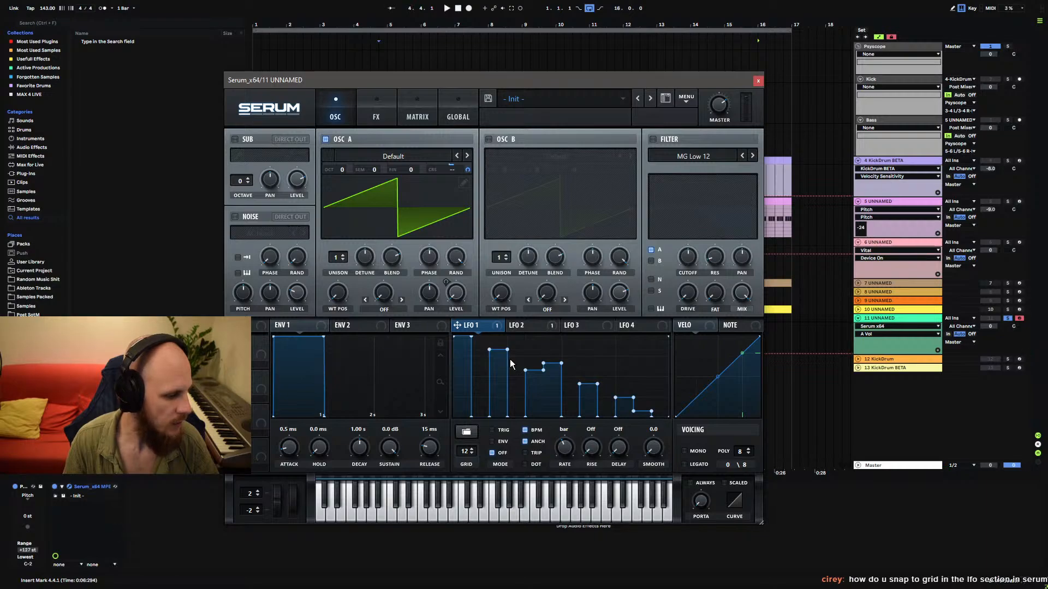
click(579, 325)
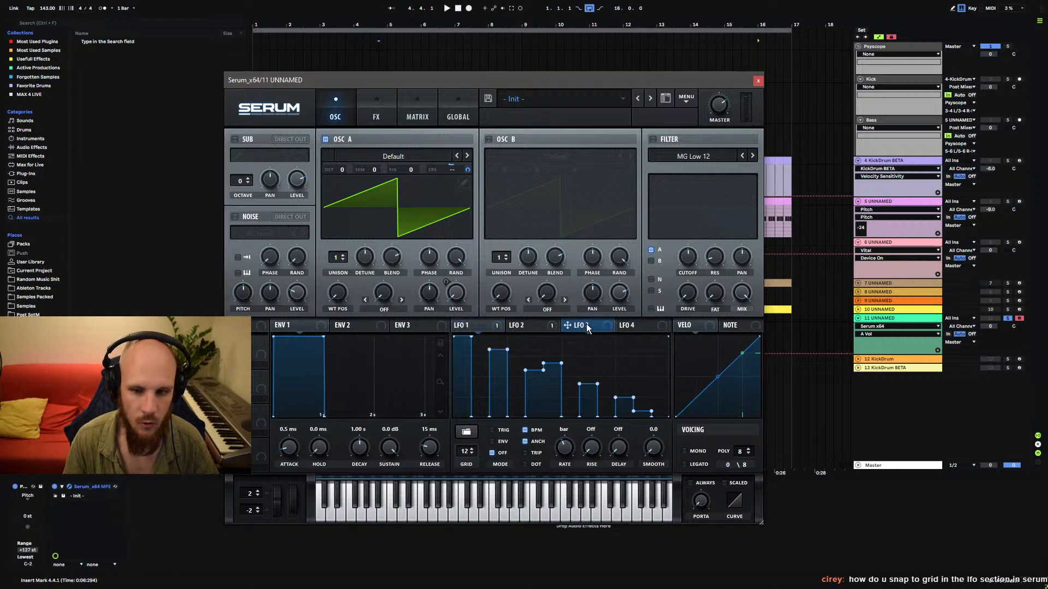
mouse_move(561, 335)
mouse_down()
mouse_move(604, 346)
mouse_move(620, 334)
mouse_move(574, 373)
mouse_move(515, 371)
mouse_move(546, 398)
mouse_move(565, 365)
mouse_move(506, 335)
mouse_move(507, 410)
mouse_move(524, 383)
mouse_move(511, 382)
mouse_move(507, 349)
mouse_move(489, 377)
mouse_move(468, 367)
mouse_move(502, 398)
mouse_move(506, 353)
mouse_move(493, 382)
mouse_move(470, 355)
mouse_move(498, 355)
mouse_move(491, 347)
mouse_move(482, 365)
mouse_move(487, 347)
mouse_move(562, 366)
mouse_move(660, 354)
mouse_up()
mouse_move(623, 391)
mouse_down()
mouse_move(491, 346)
mouse_move(463, 362)
mouse_move(474, 350)
mouse_move(578, 385)
mouse_move(633, 386)
mouse_up()
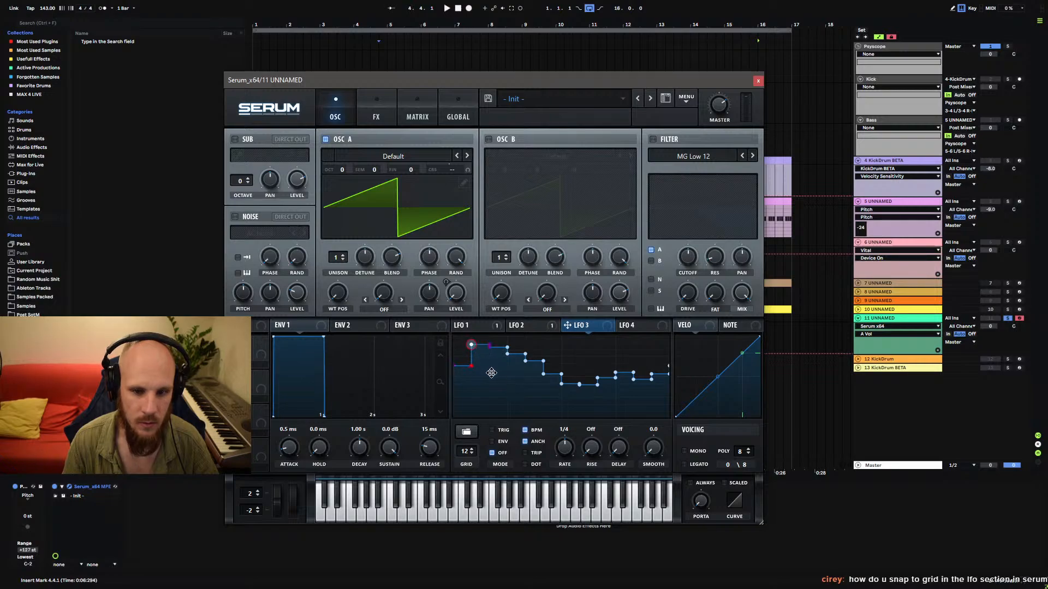
drag(470, 346, 525, 354)
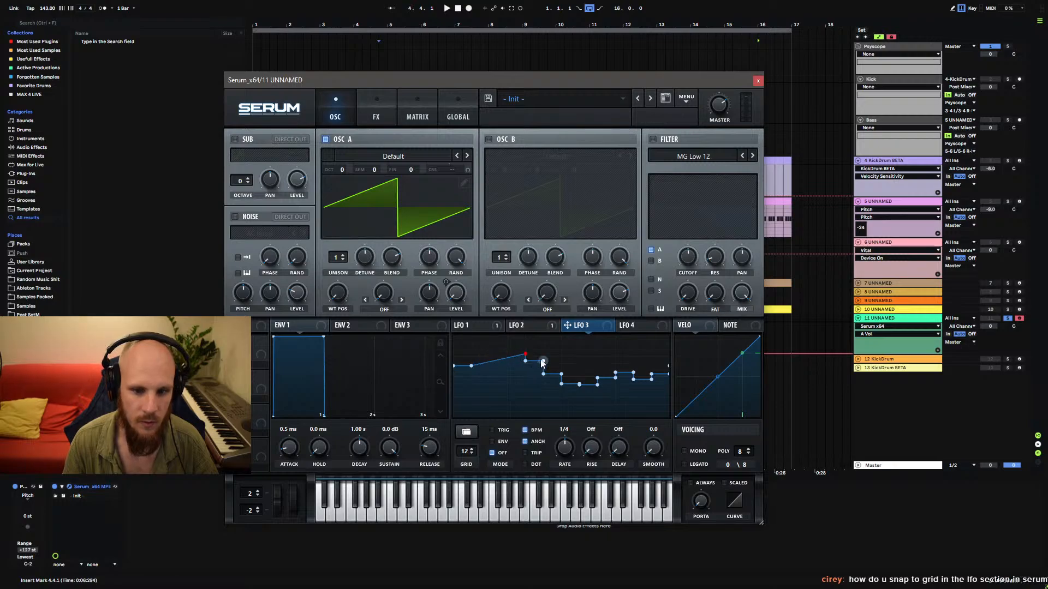
double_click(507, 354)
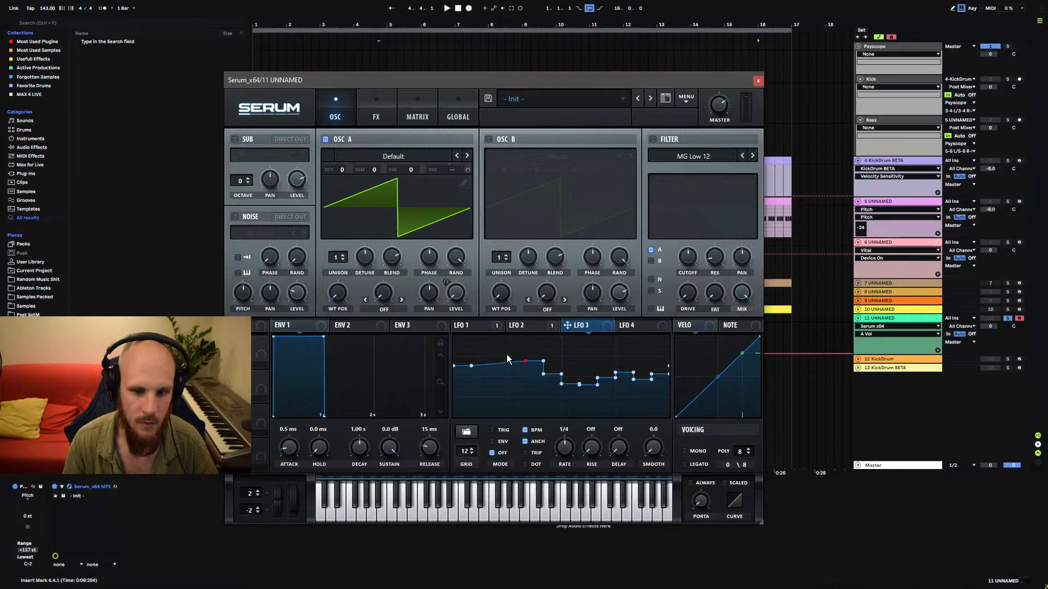
drag(543, 361, 506, 354)
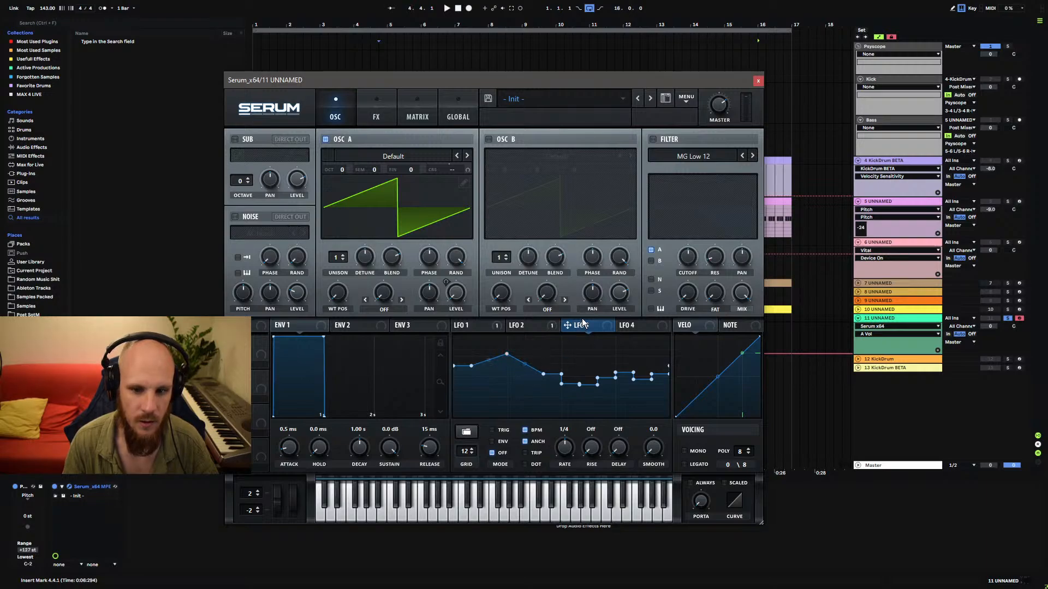
click(486, 329)
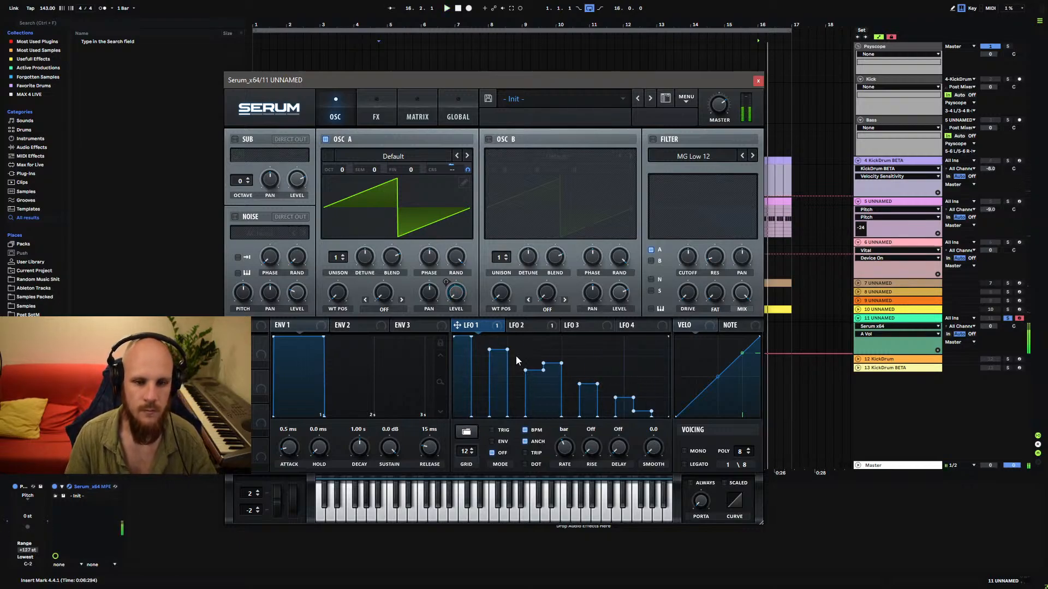
Enable the MG Low 12 filter, lower its cutoff and modulate the cutoff with LFO 2 by about 36.
click(654, 139)
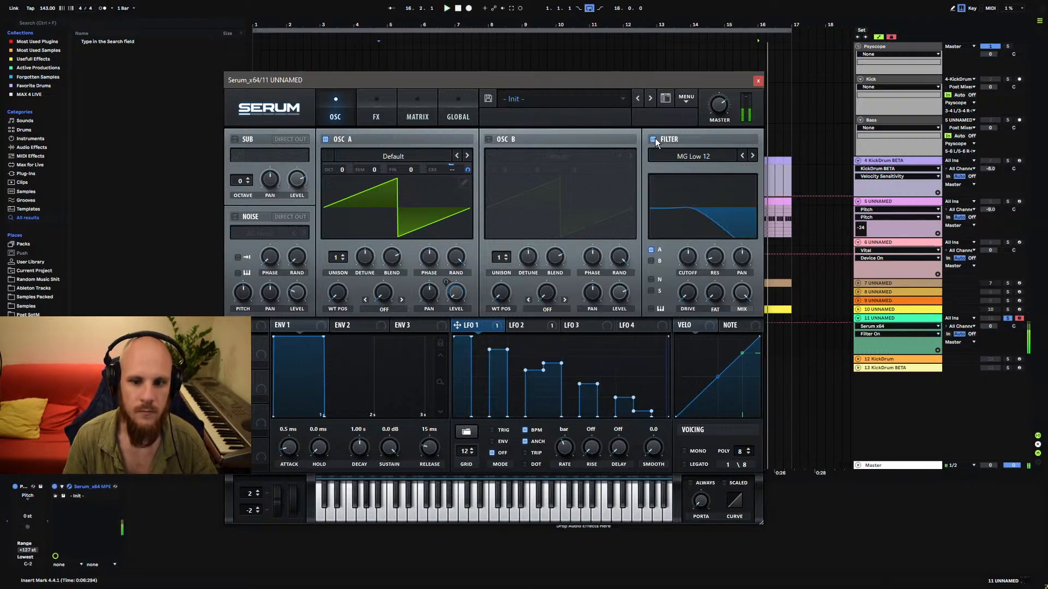
drag(687, 257, 680, 282)
drag(524, 325, 687, 257)
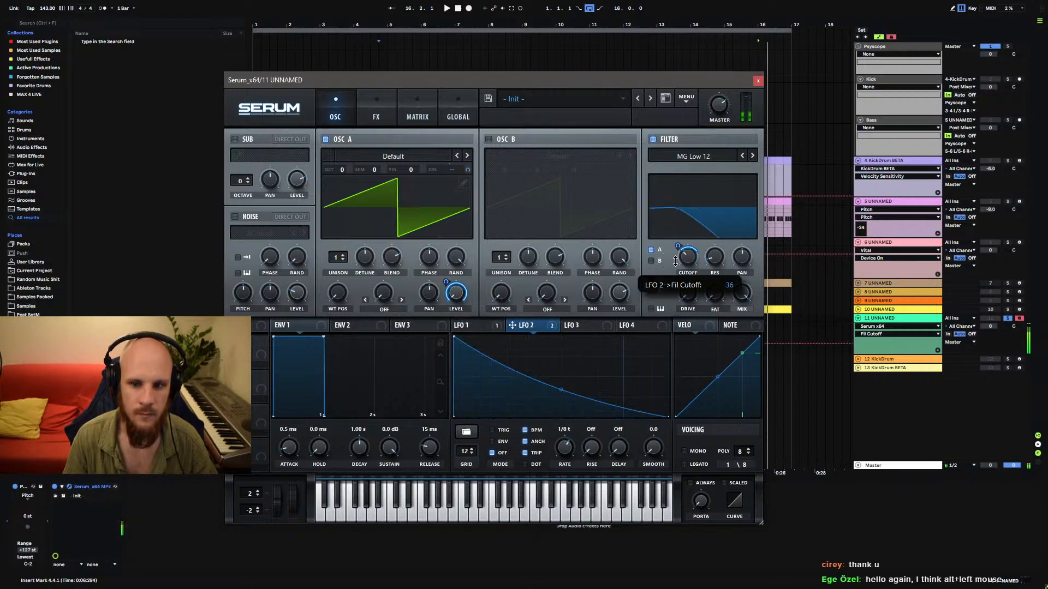
Raise oscillator A's unison to 3 voices and reduce its detune.
click(342, 255)
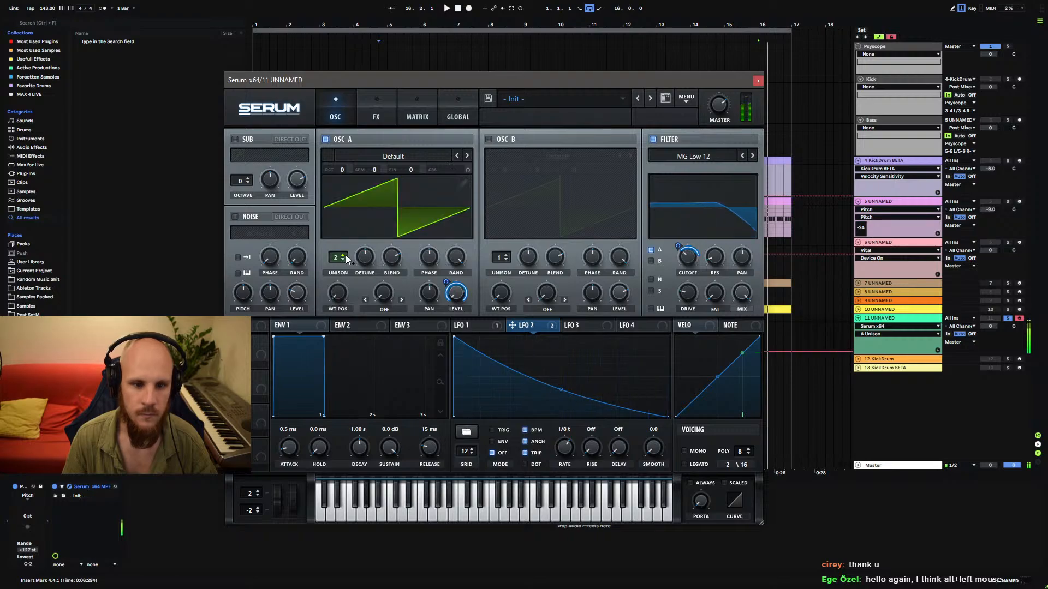
drag(364, 257, 378, 297)
click(342, 255)
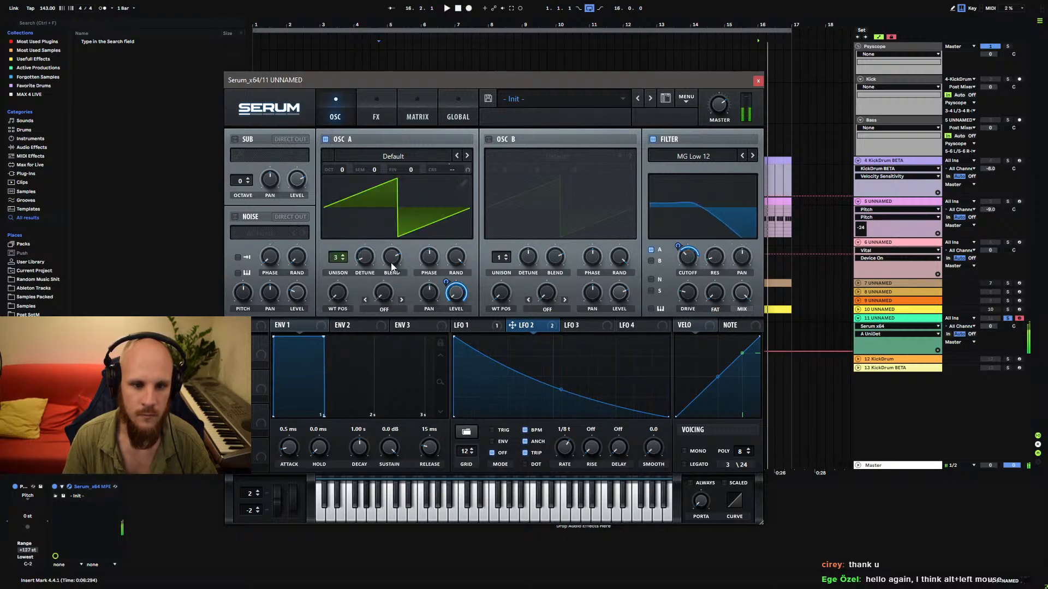
Enable a BPM-synced phaser, lower its frequency and assign Macro 1 to that frequency.
click(376, 112)
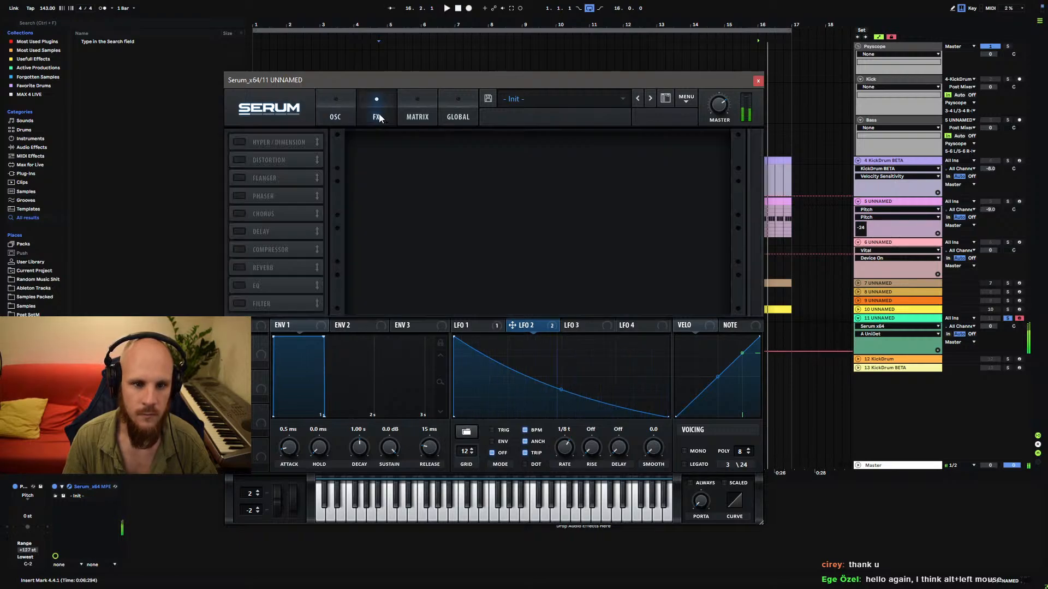
click(239, 195)
click(443, 165)
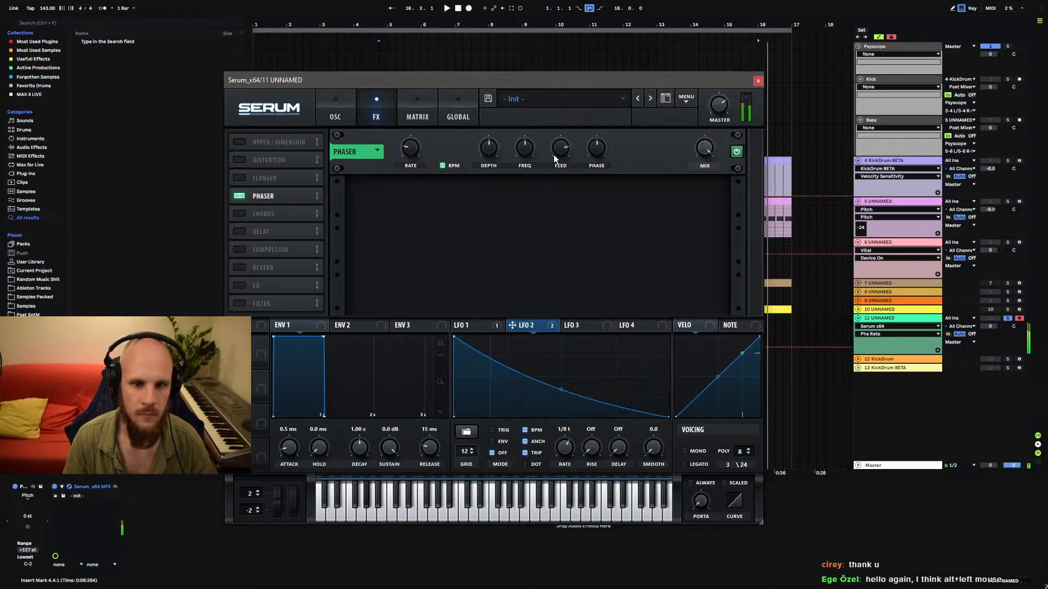
mouse_move(565, 145)
mouse_move(529, 146)
mouse_down()
mouse_move(530, 132)
mouse_move(494, 143)
mouse_move(486, 160)
mouse_move(527, 163)
mouse_move(525, 171)
mouse_move(520, 157)
mouse_up()
click(519, 149)
mouse_move(513, 170)
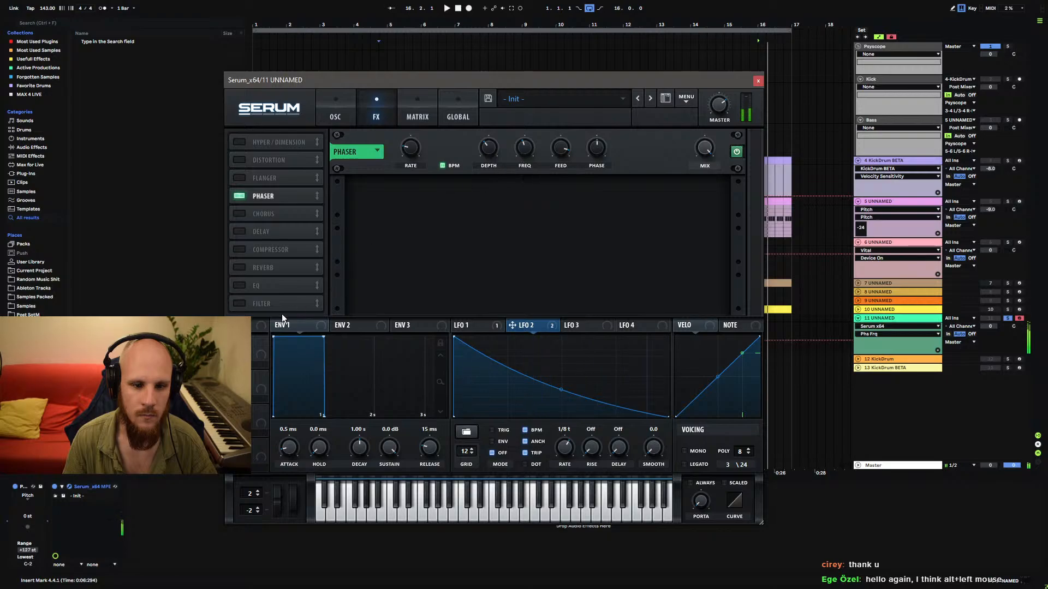
drag(261, 343, 512, 143)
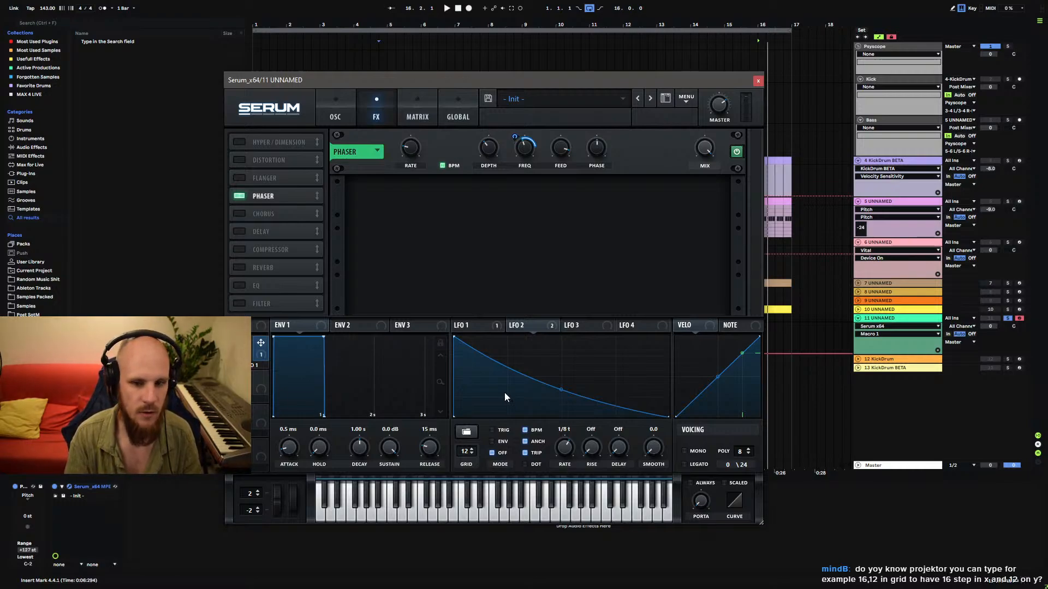
Try a 12,16 grid on LFO 1 and set the grid back to 12.
click(473, 324)
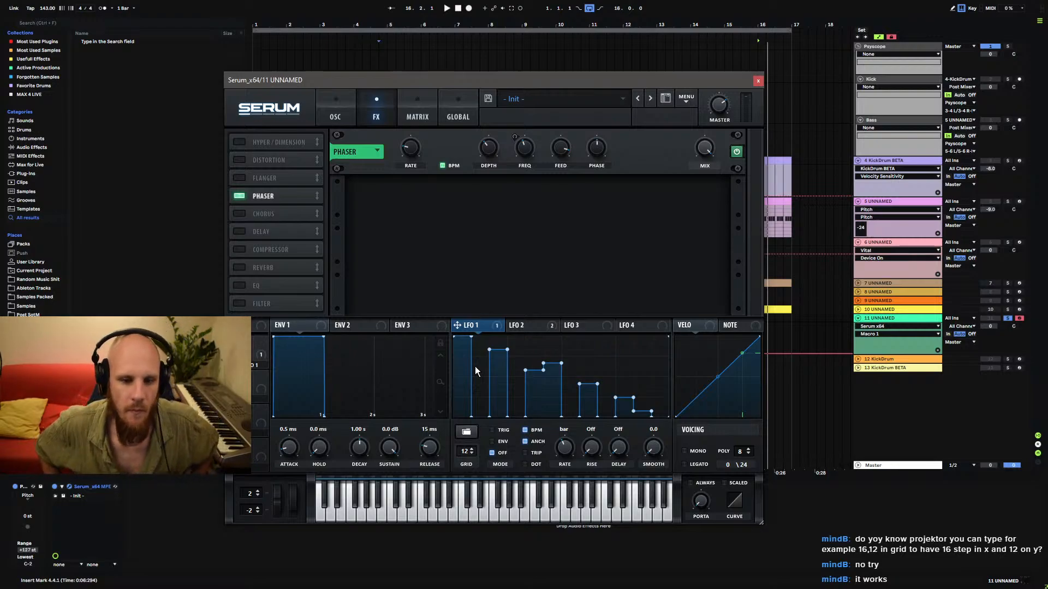
click(337, 116)
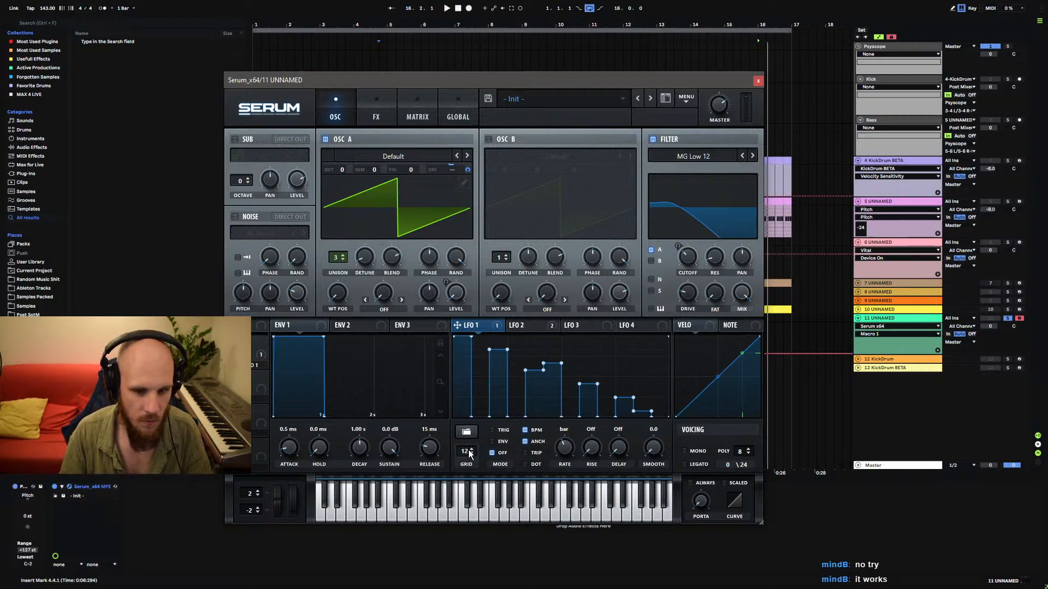
text(12,16)
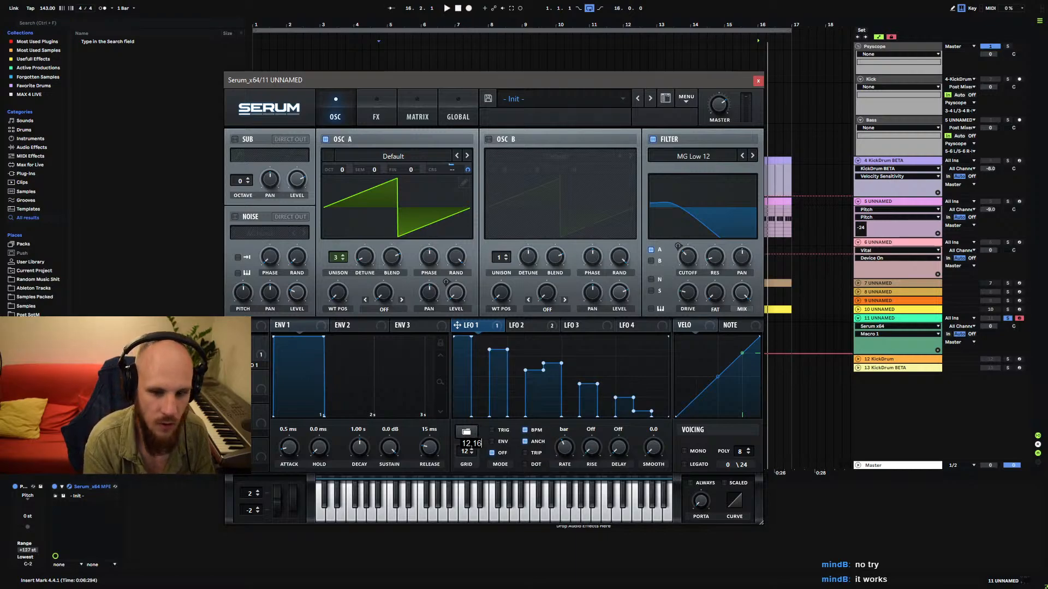
double_click(464, 451)
text(12)
key(Return)
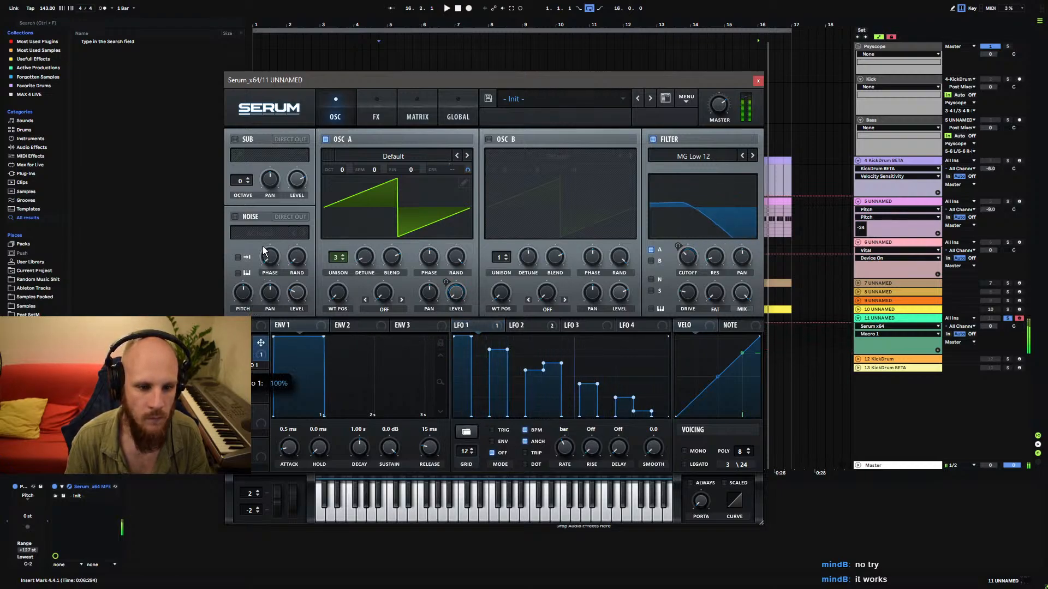
Enable oscillator B one octave up with 8 unison voices and route it through the filter.
click(490, 141)
drag(504, 169, 508, 163)
click(650, 261)
drag(500, 258, 558, 284)
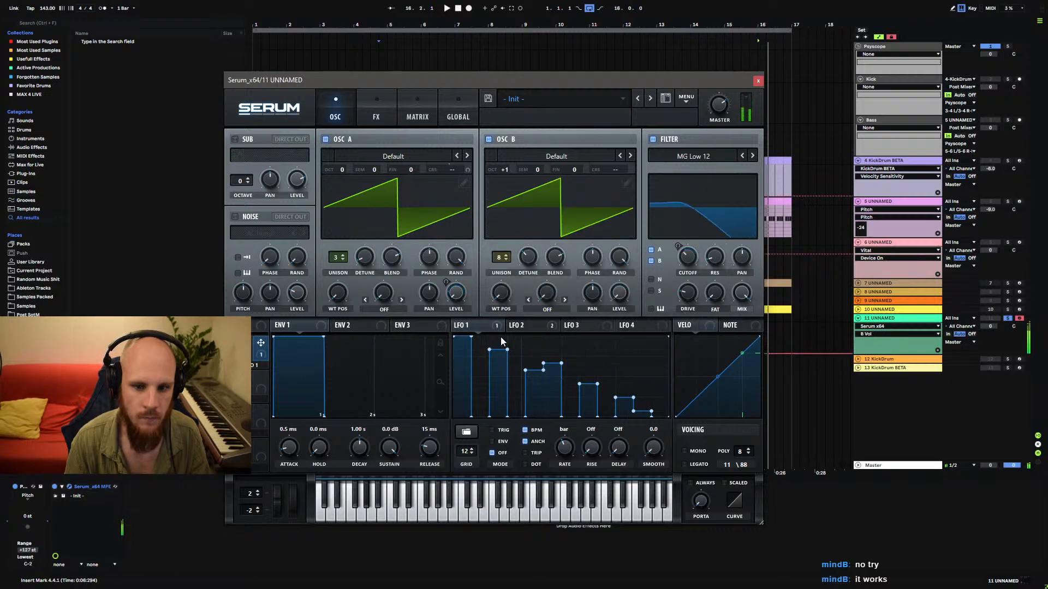
Assign LFO 1 to oscillator B's coarse pitch and match its modulation amount to oscillator A's coarse pitch routing.
drag(457, 325, 595, 246)
drag(627, 174, 631, 169)
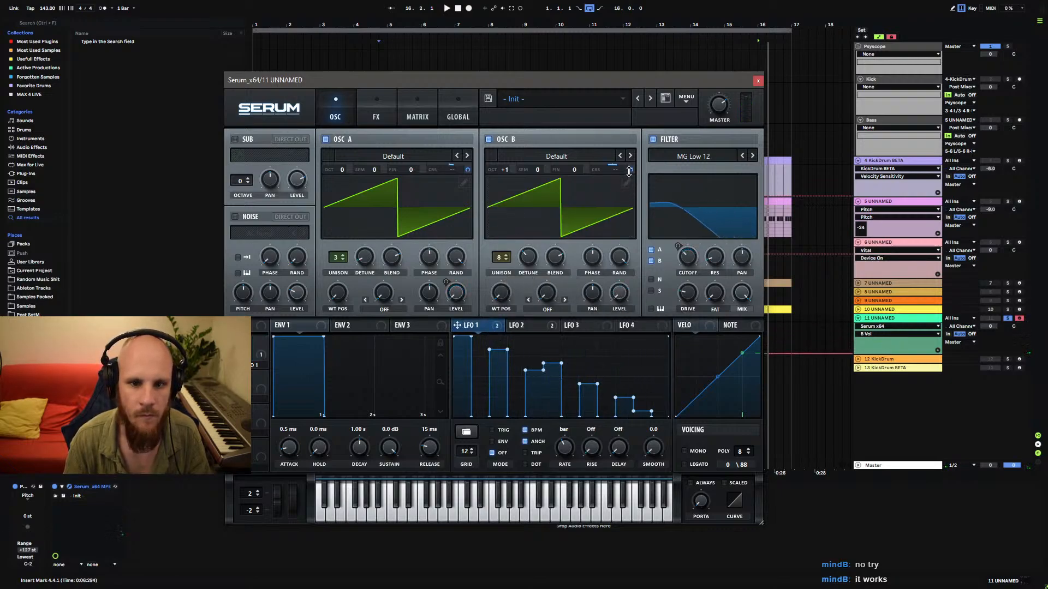
click(417, 114)
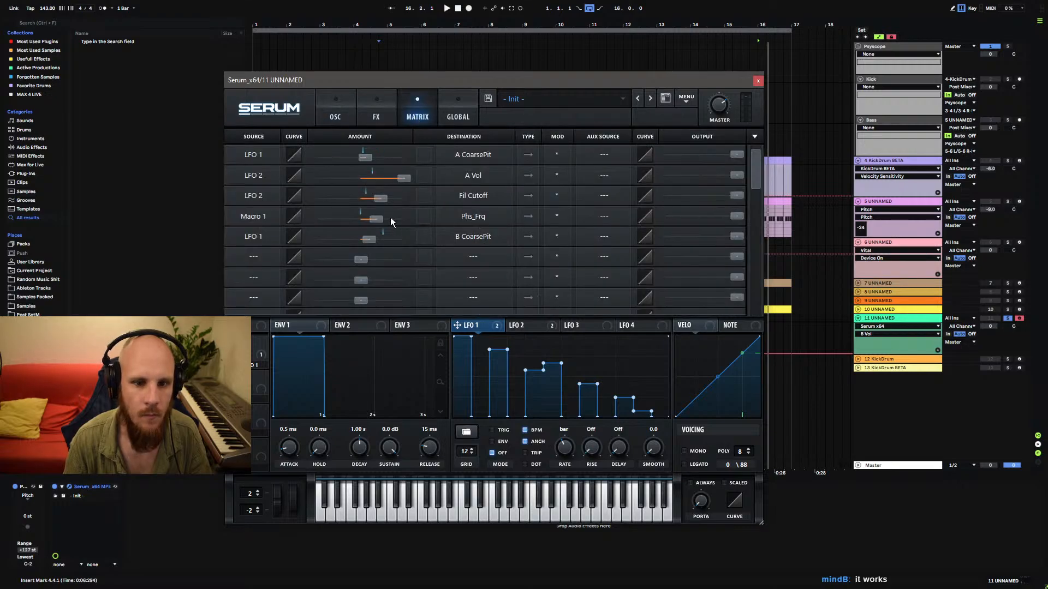
click(365, 156)
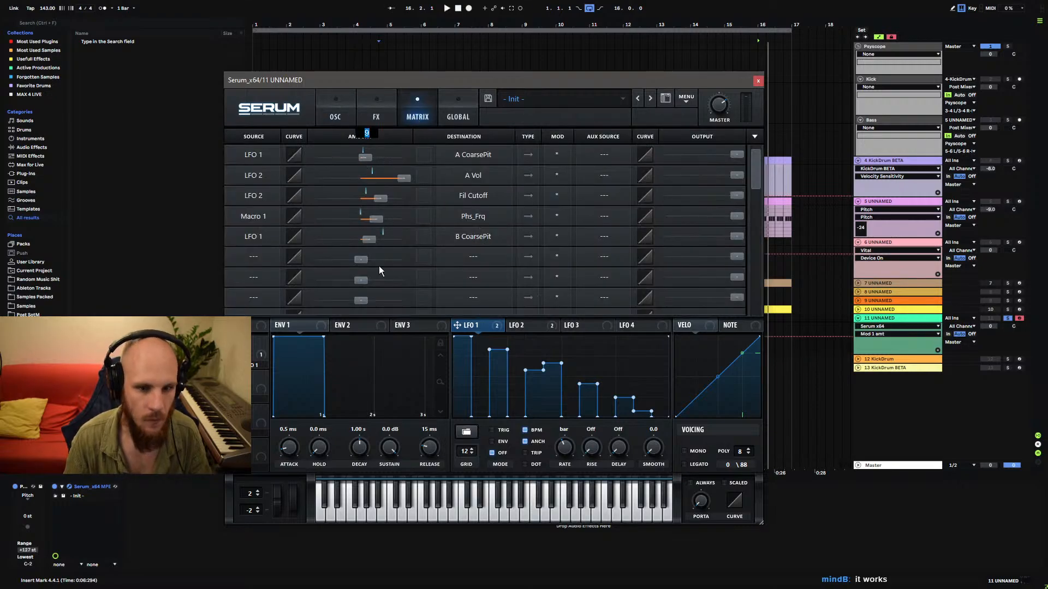
drag(368, 237, 368, 239)
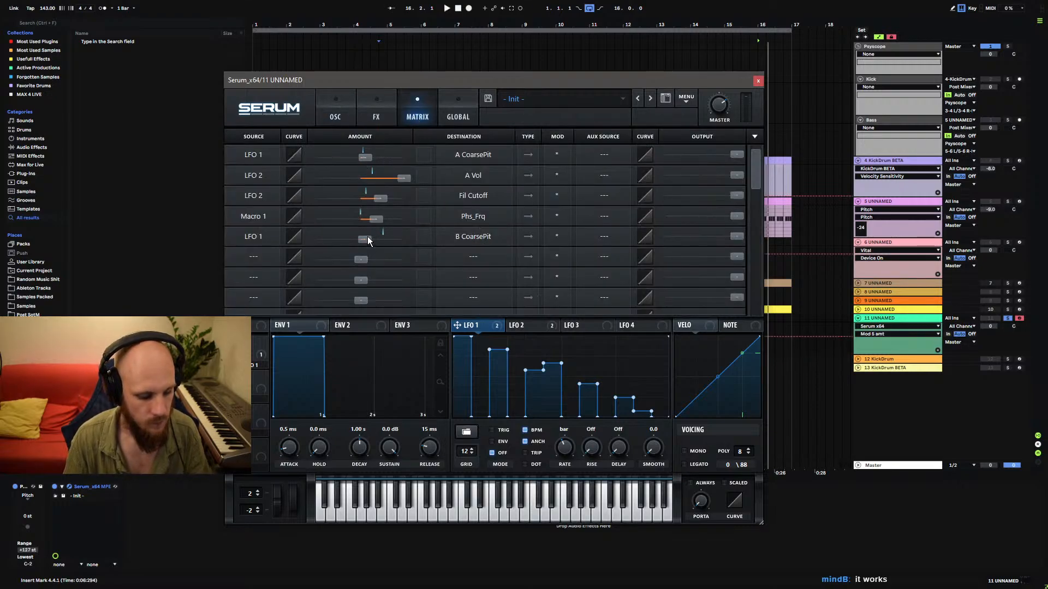
click(335, 114)
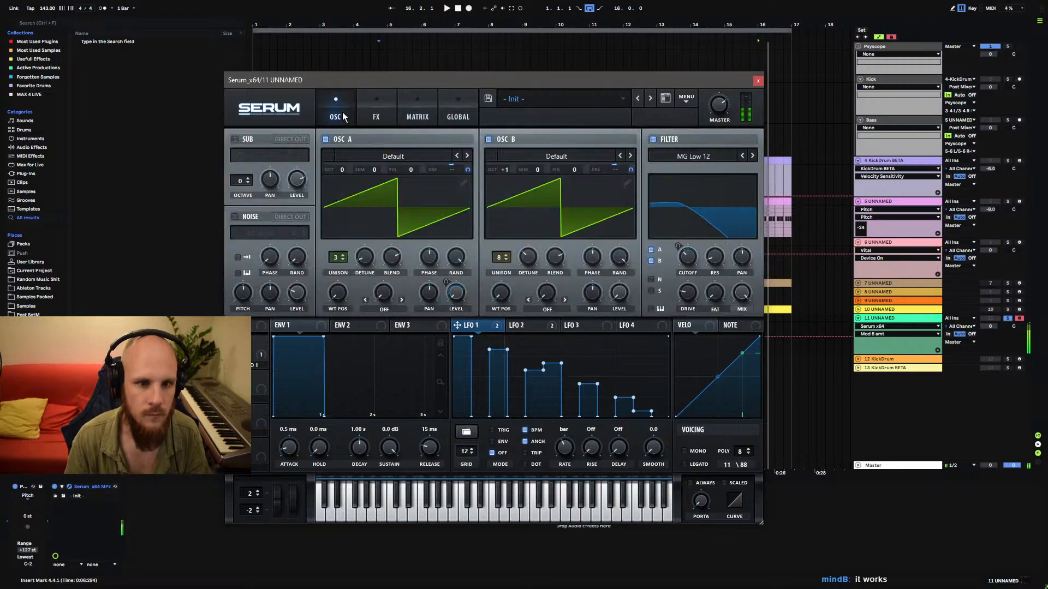
Assign Macro 1 to oscillator B's level at 85 and to the filter cutoff, and reduce oscillator B's unison detune.
click(618, 293)
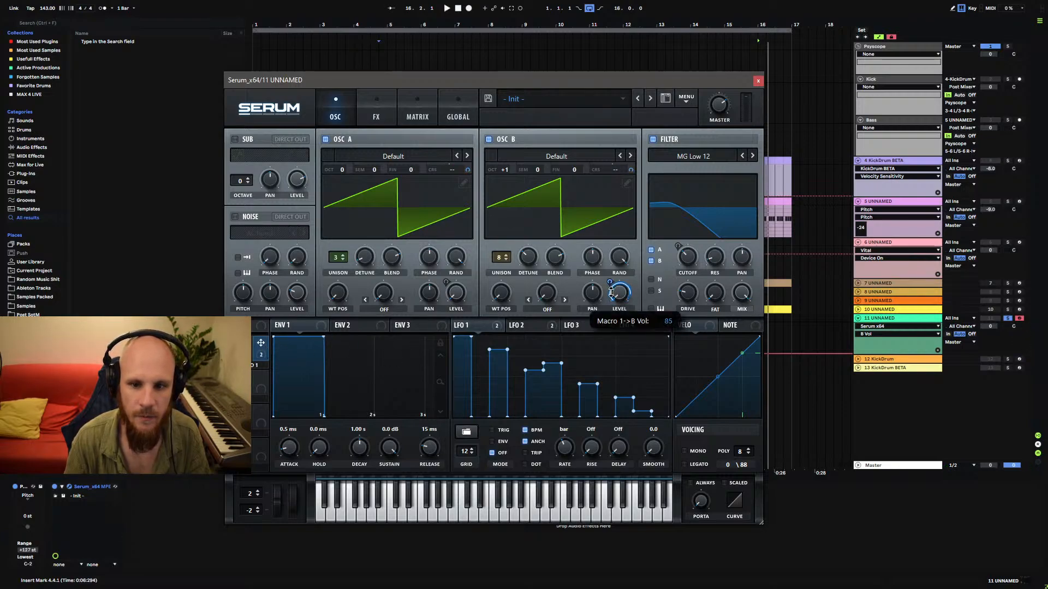
drag(692, 260, 688, 258)
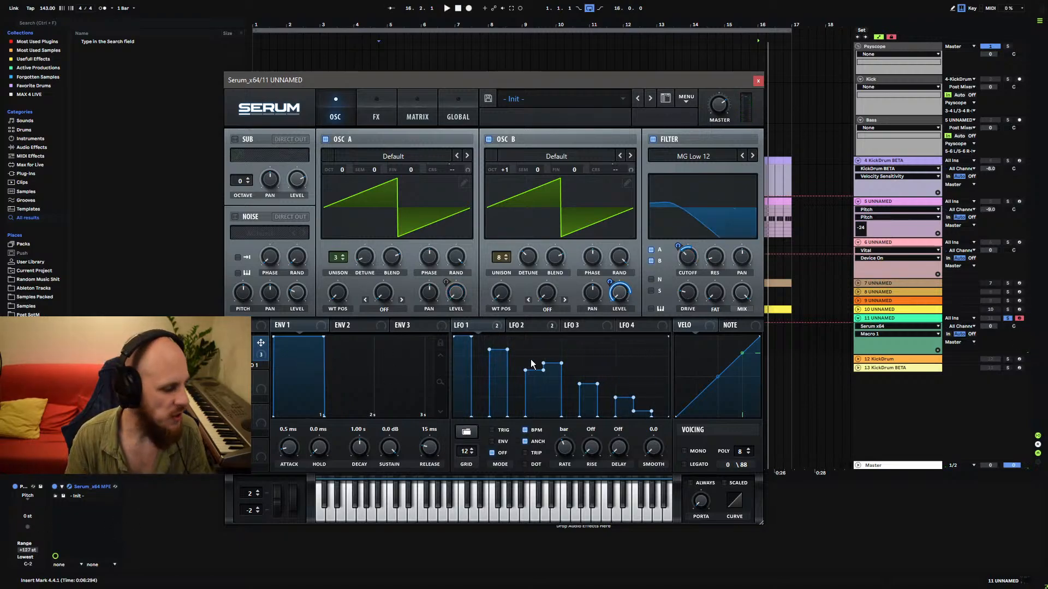
drag(527, 257, 526, 285)
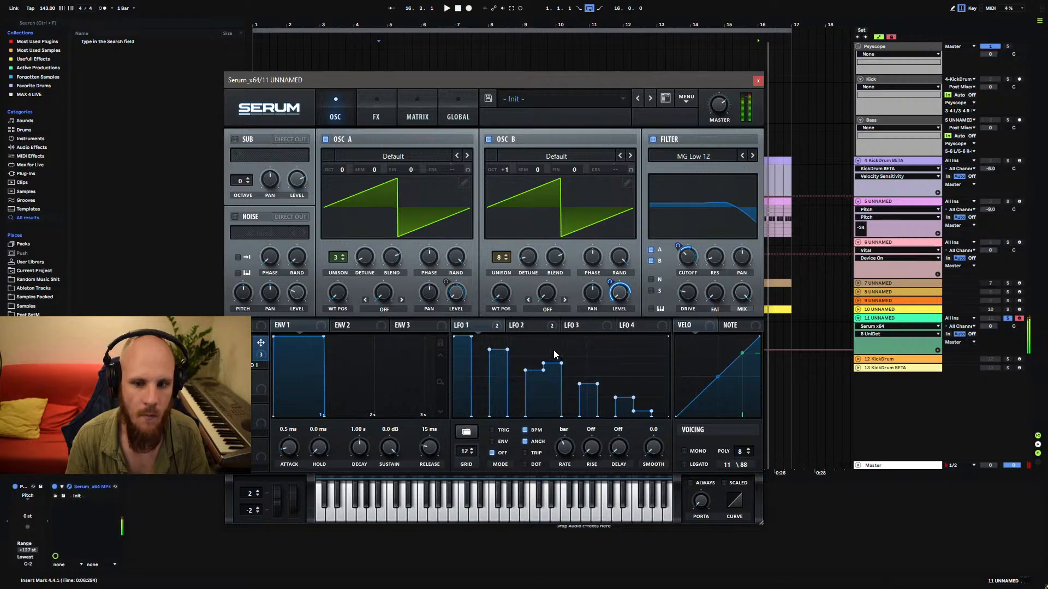
Compare the modulation amounts of the LFO 1 coarse pitch routings and the Macro 1 routings.
click(417, 117)
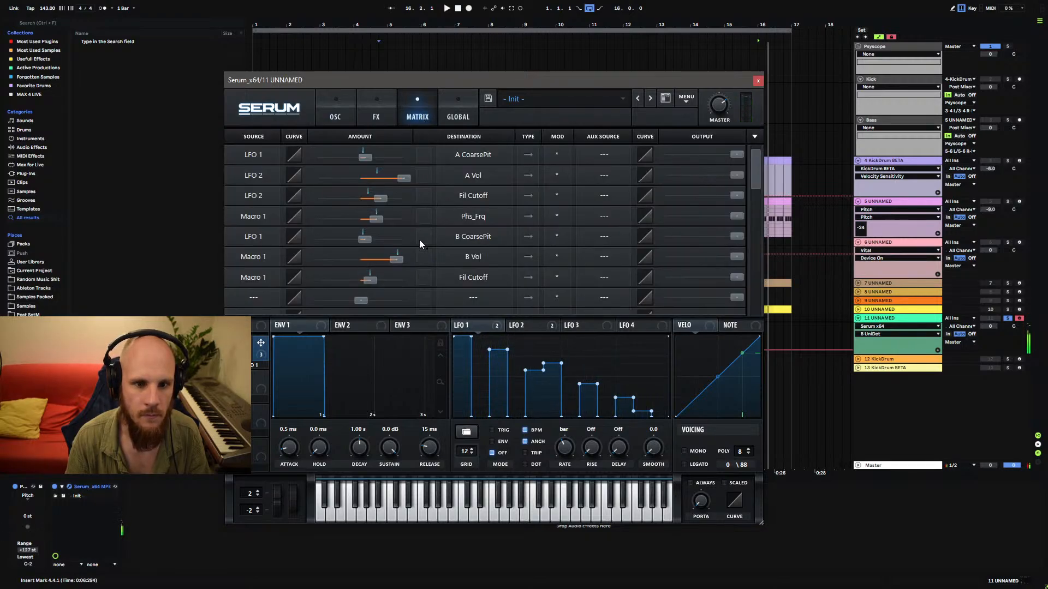
click(366, 281)
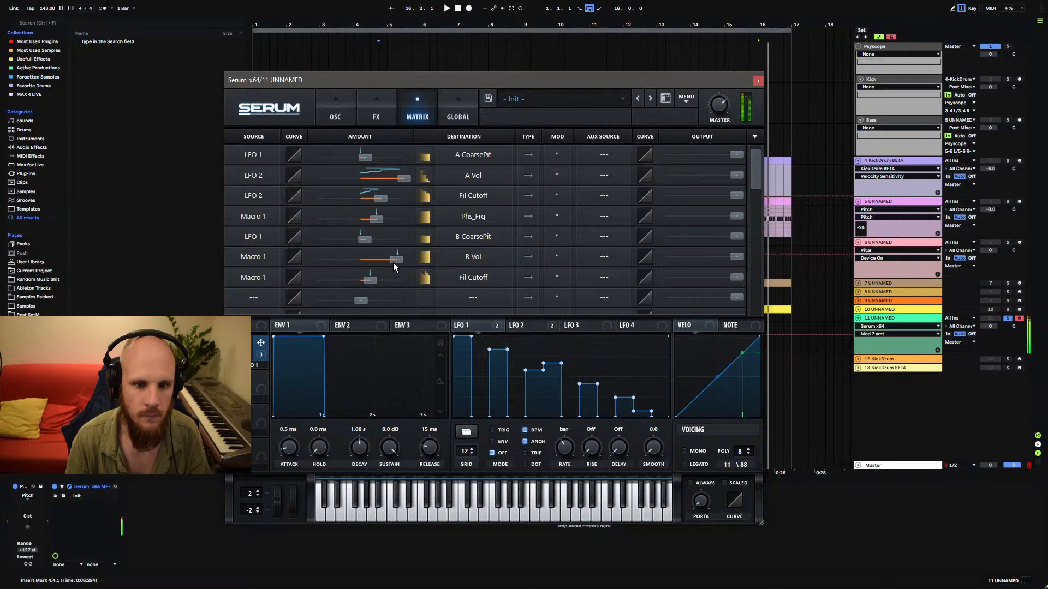
click(369, 237)
mouse_move(364, 156)
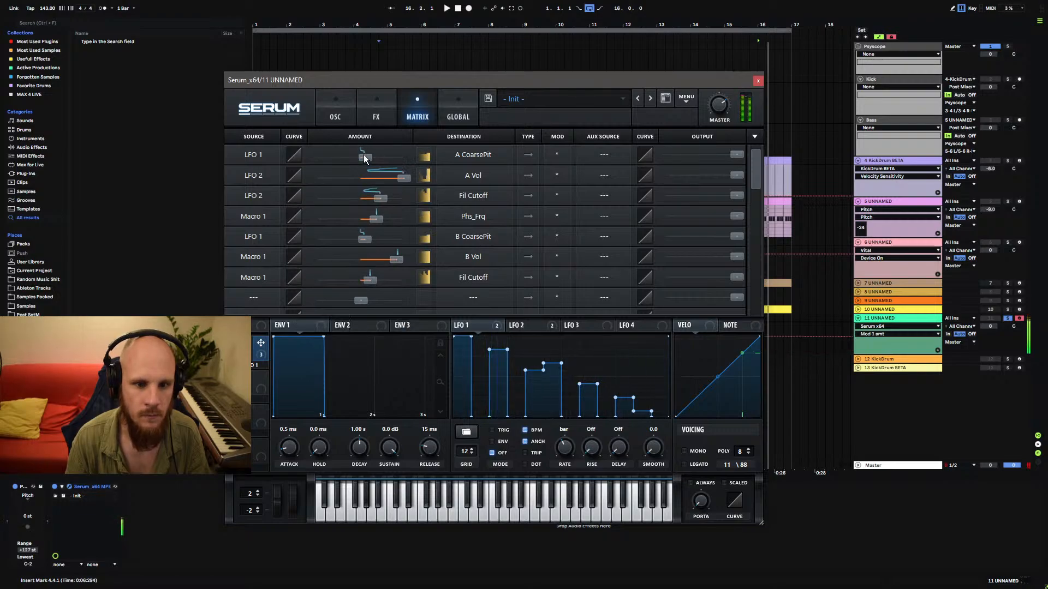
click(342, 119)
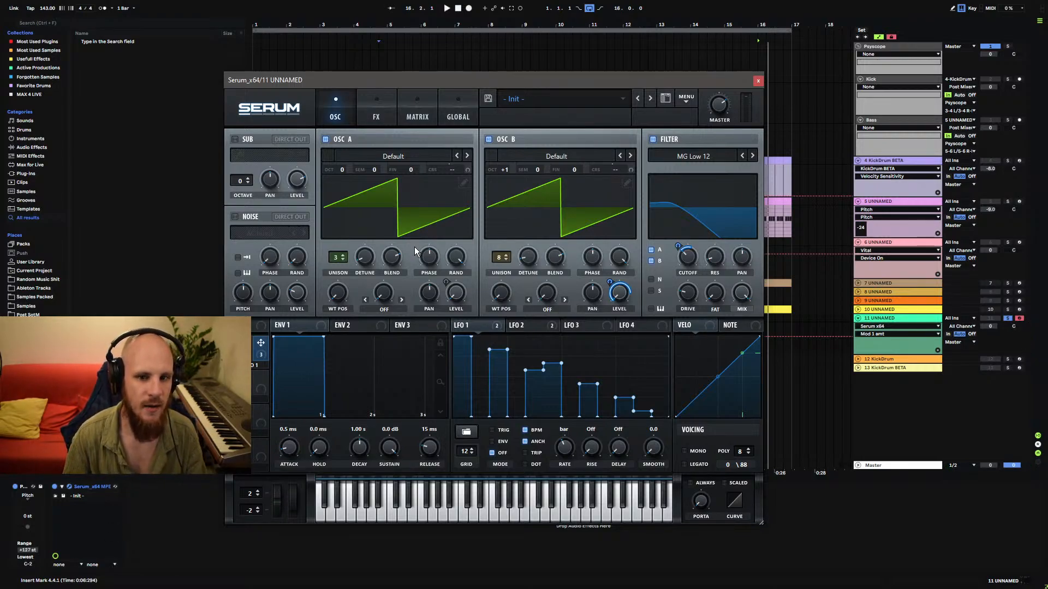
Remove LFO 1 from both oscillators' coarse pitch and assign it to their semitone pitch instead.
right_click(467, 169)
click(491, 208)
right_click(629, 172)
click(636, 196)
mouse_move(386, 168)
mouse_down()
mouse_move(396, 86)
mouse_move(383, 187)
mouse_up()
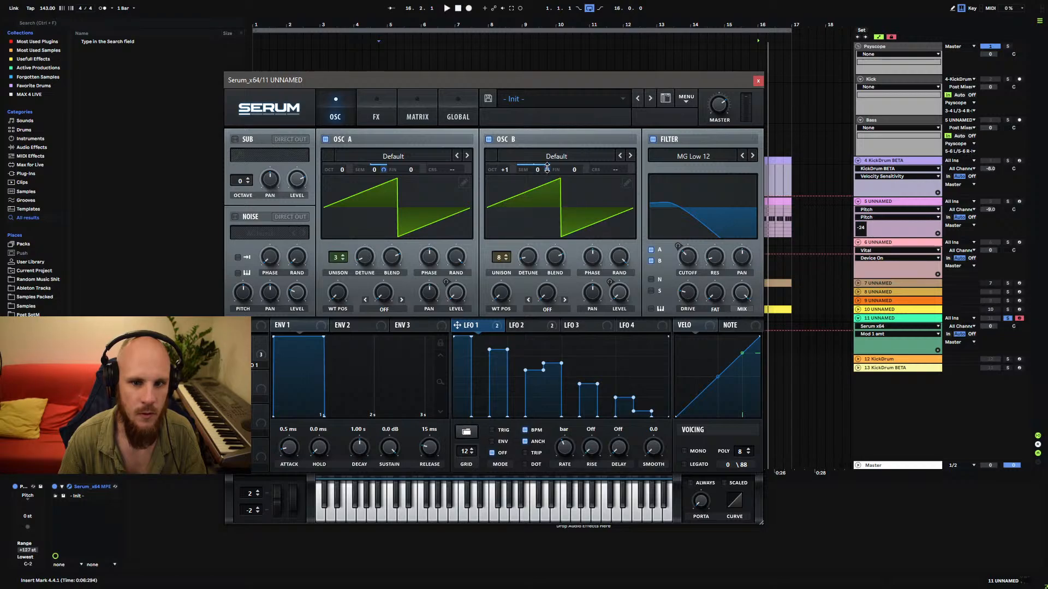
drag(548, 172, 545, 207)
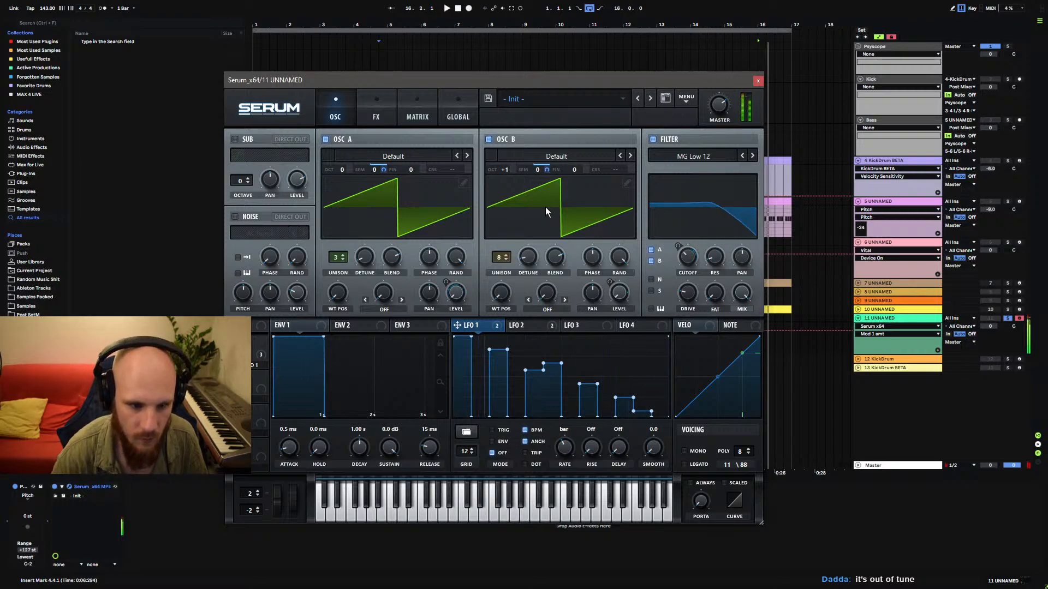
Rename Macro 1 as HYPE.
click(254, 365)
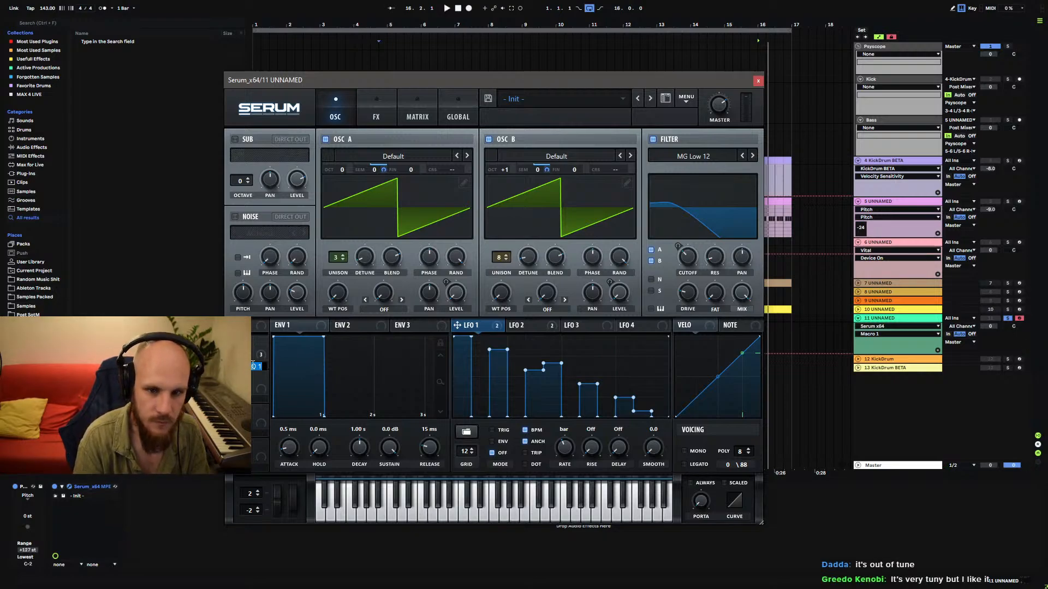
key(BackSpace)
text(hype)
key(Return)
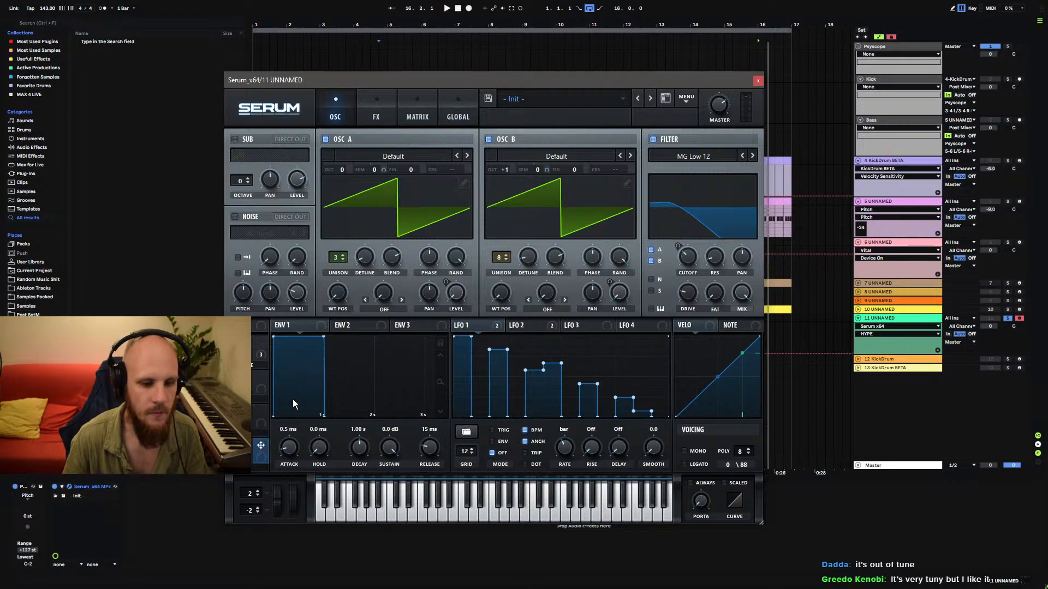
Enable the reverb and delay effects and move both to the end of the effects chain, with delay before reverb.
click(372, 117)
click(239, 267)
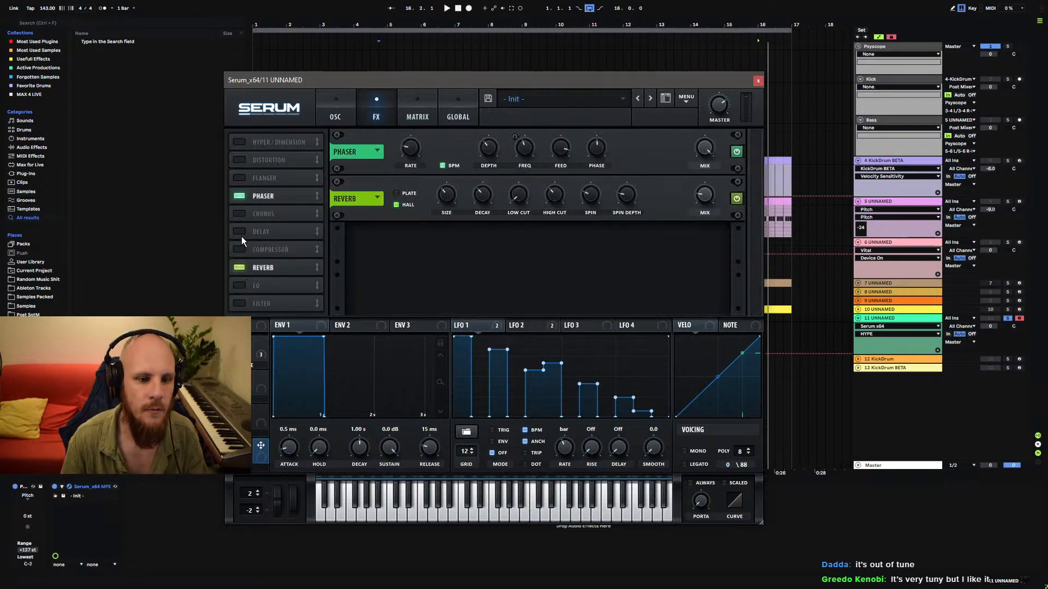
click(240, 233)
drag(268, 233, 266, 289)
drag(269, 253, 269, 297)
Assign Macro 4 to the mixes, delay feedback and reverb decay, with 36 on the delay mix, and set both delay times to 1/8 triplet.
click(705, 242)
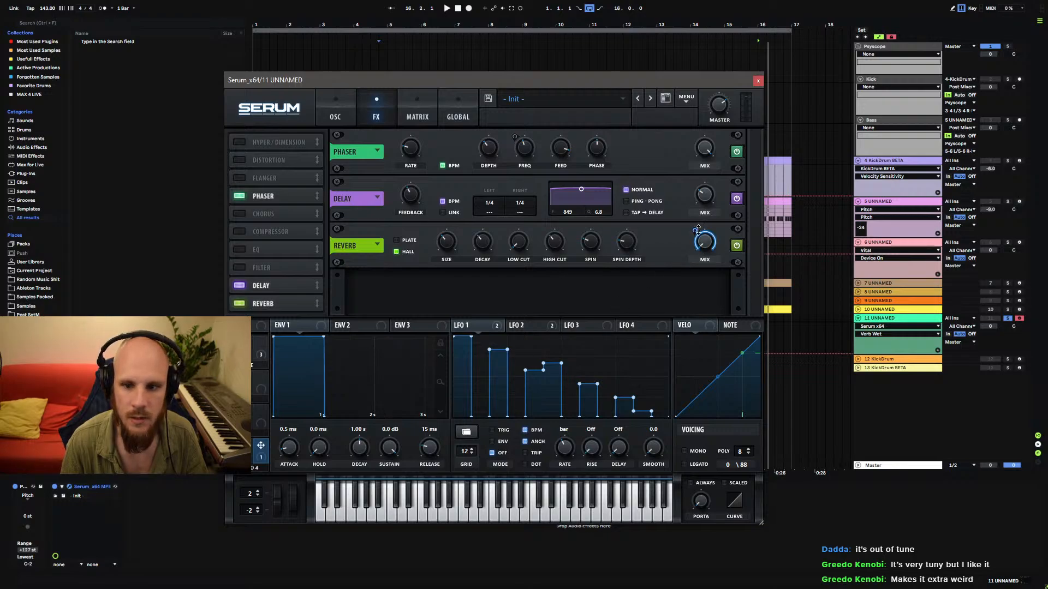
drag(695, 233, 696, 246)
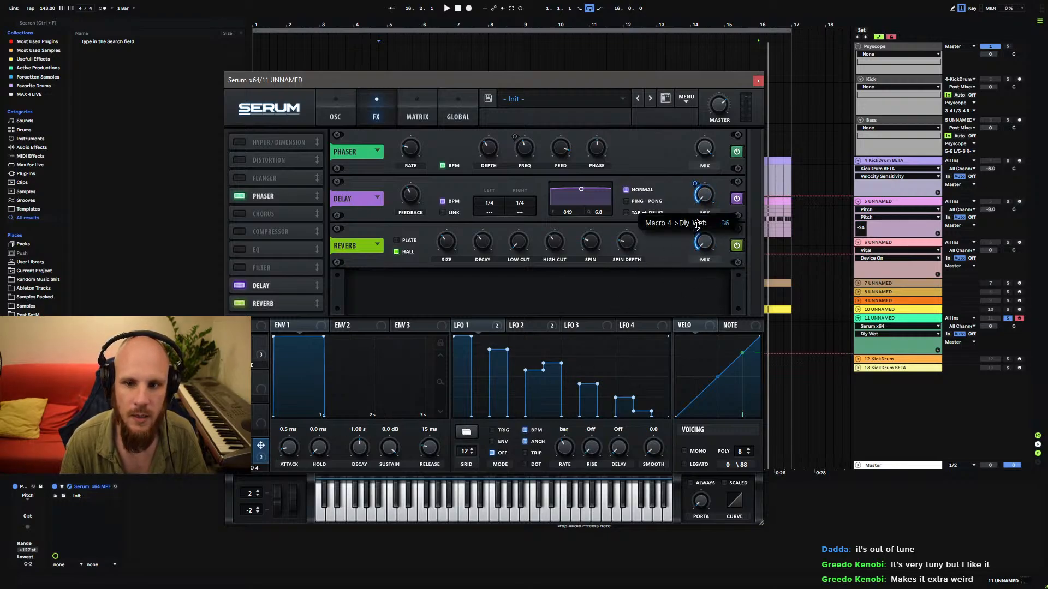
drag(411, 194, 401, 199)
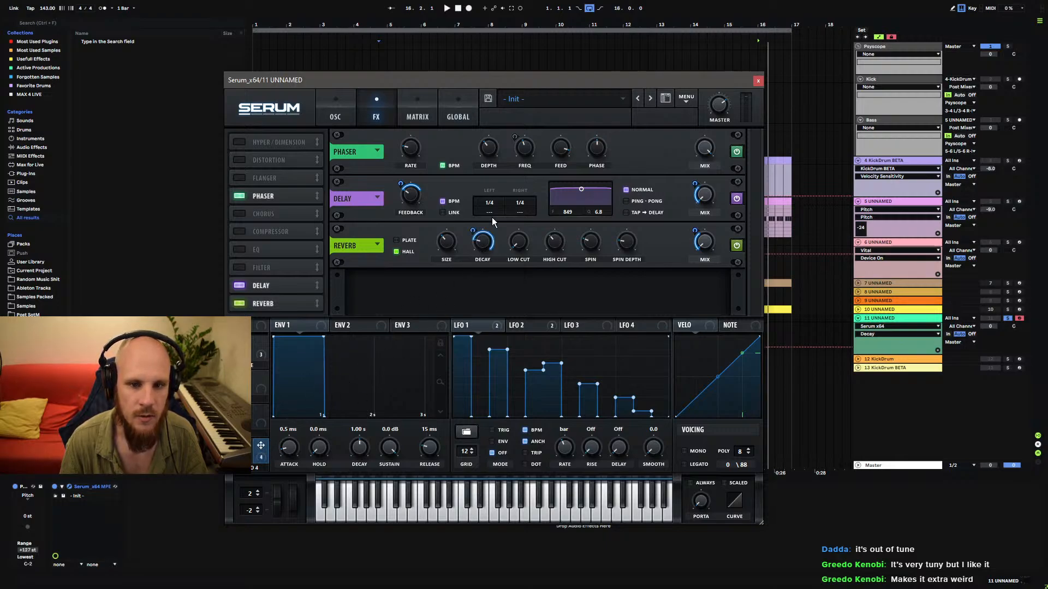
drag(491, 212, 516, 216)
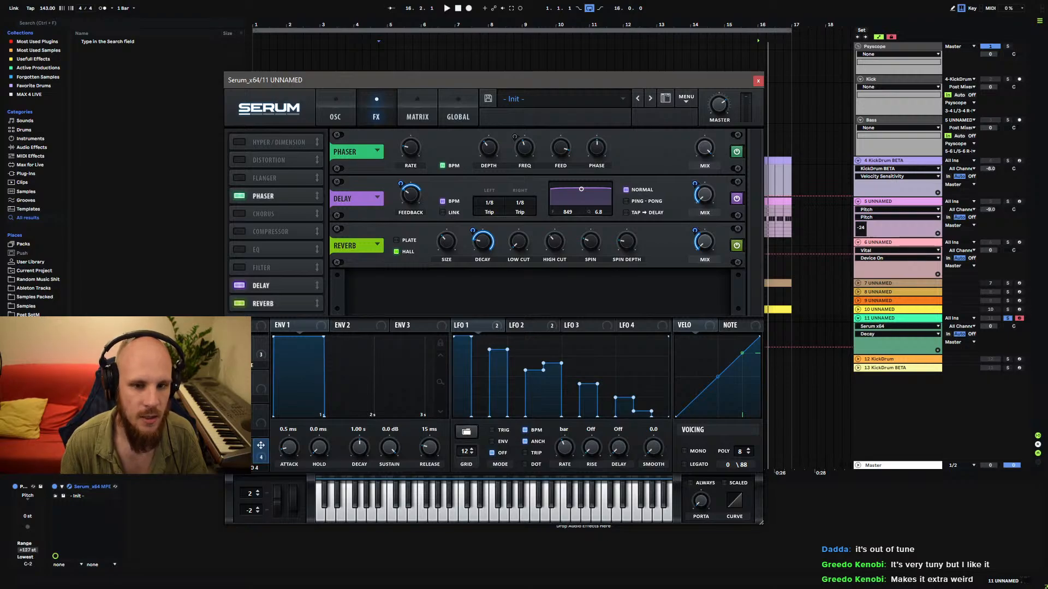
Name Macro 4 AMBIENCE and reduce its modulation of the reverb decay to 20.
click(148, 536)
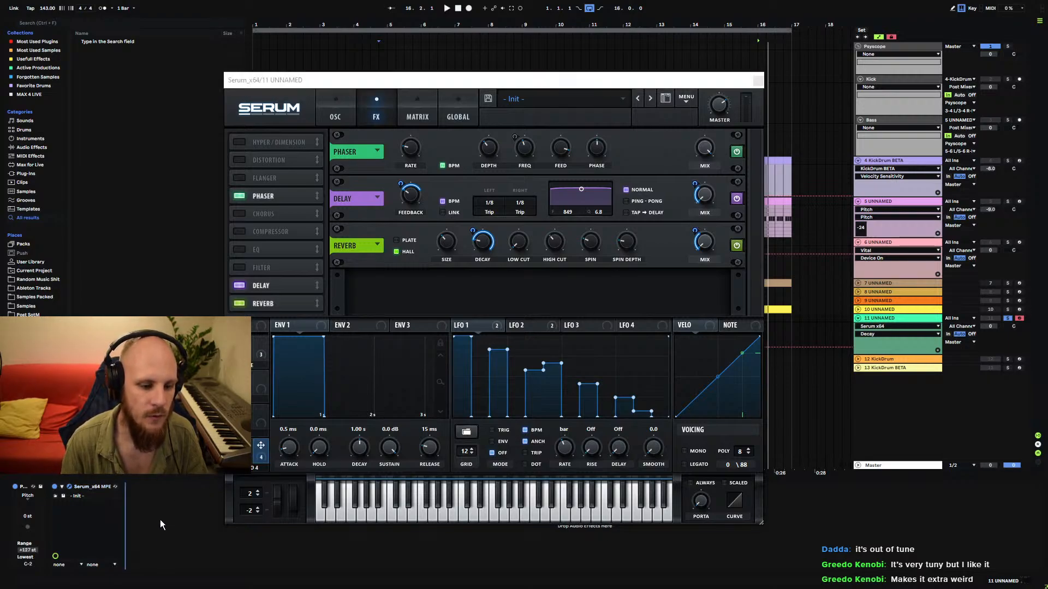
click(254, 472)
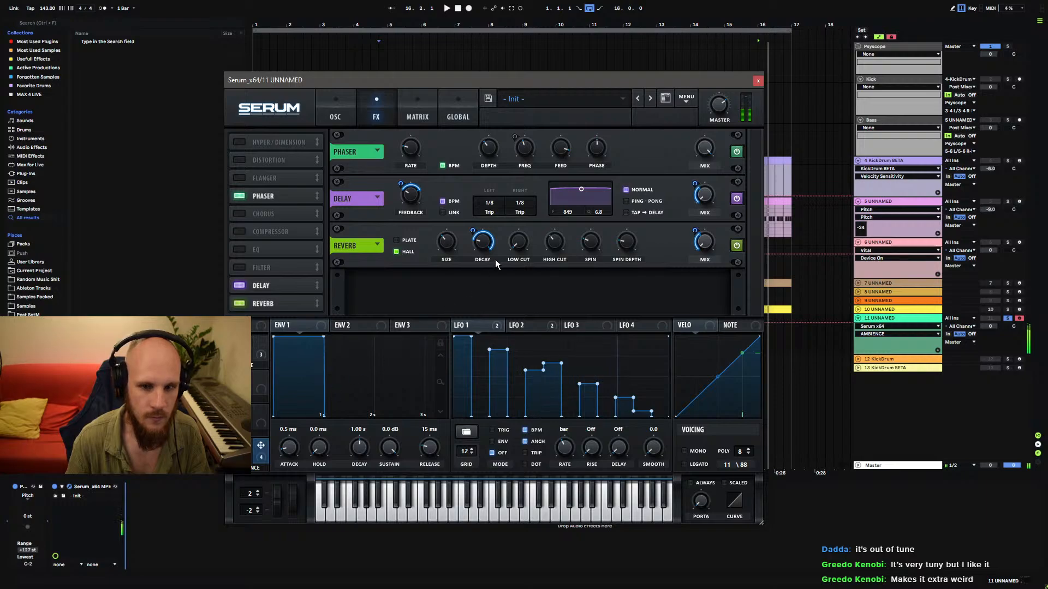
mouse_move(474, 230)
drag(476, 232, 475, 261)
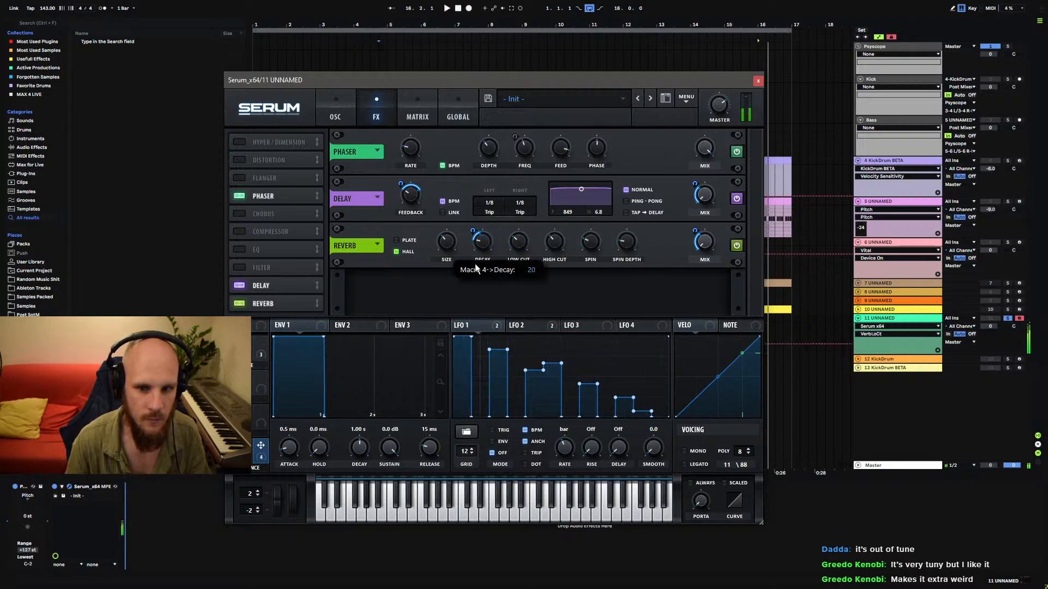
Audition the HYPE macro and enable an EQ with its lower band switched to a low cut.
click(257, 375)
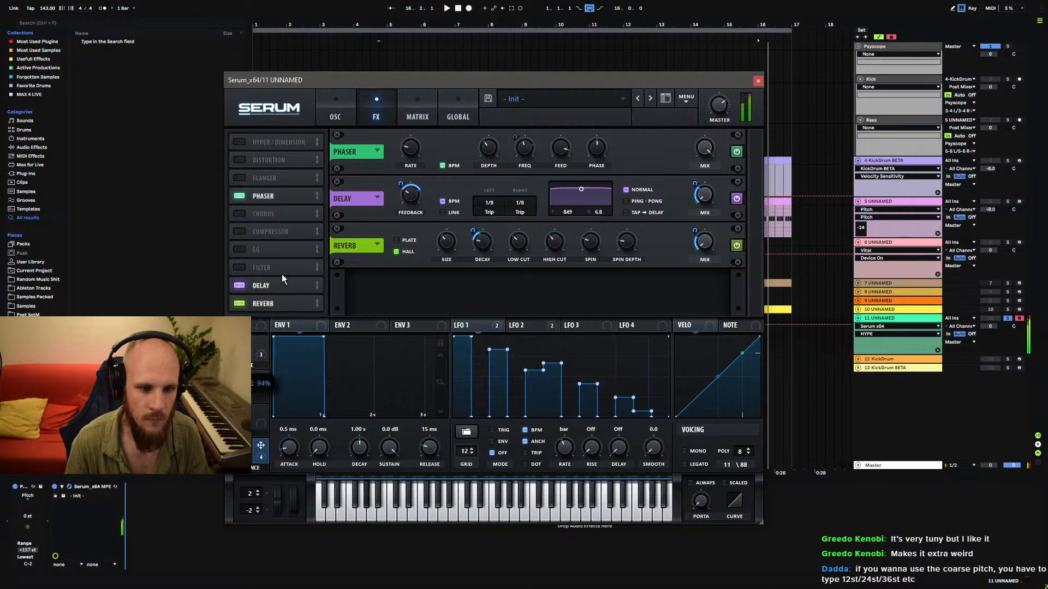
click(248, 250)
click(502, 210)
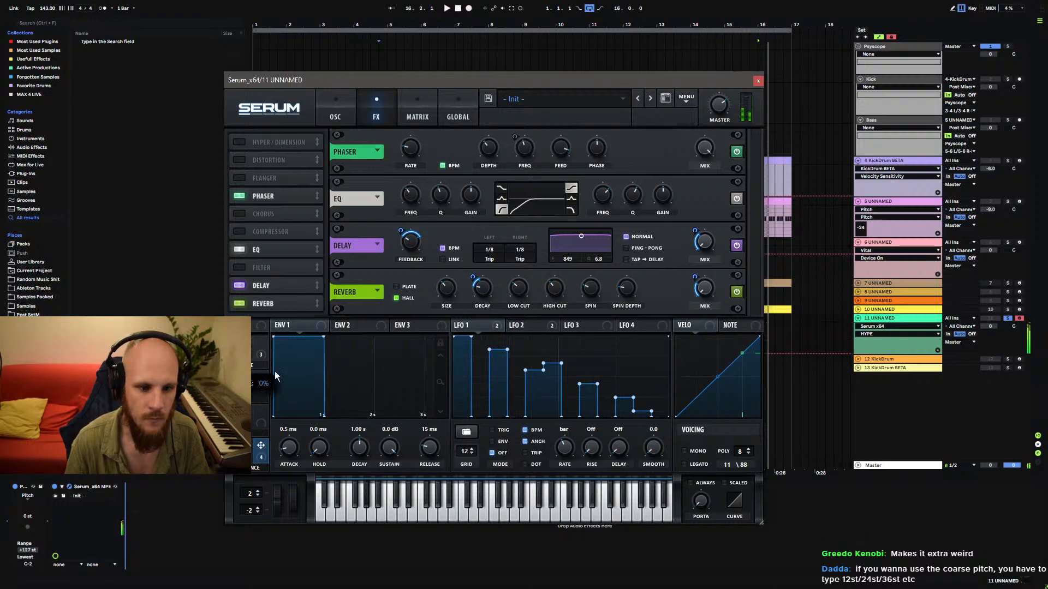
Assign the mod wheel to the filter cutoff at 54, then test it together with the HYPE macro and return both to zero.
click(345, 106)
drag(279, 328, 680, 255)
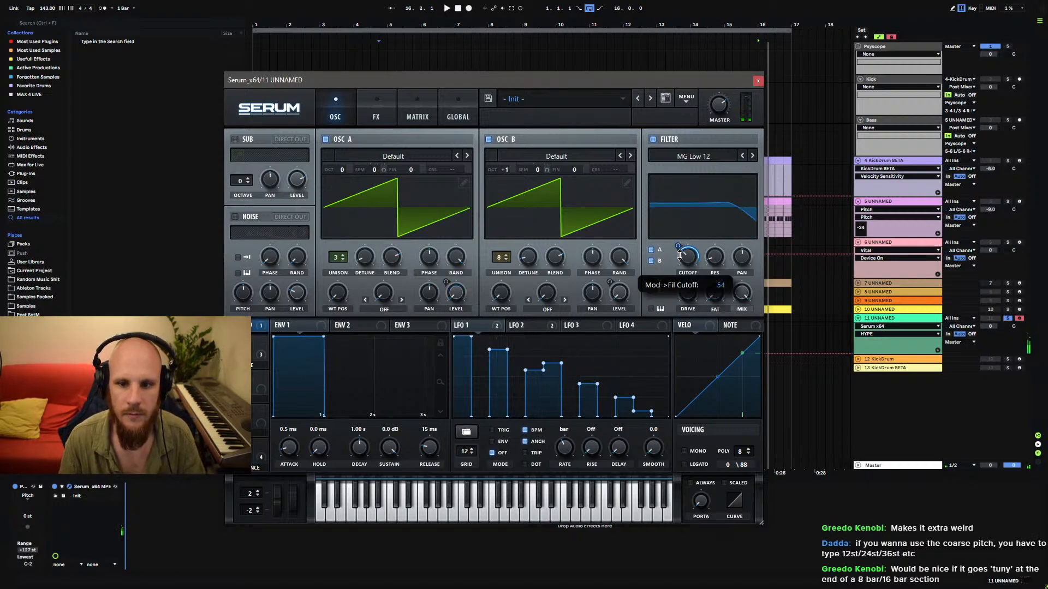
drag(292, 499, 309, 439)
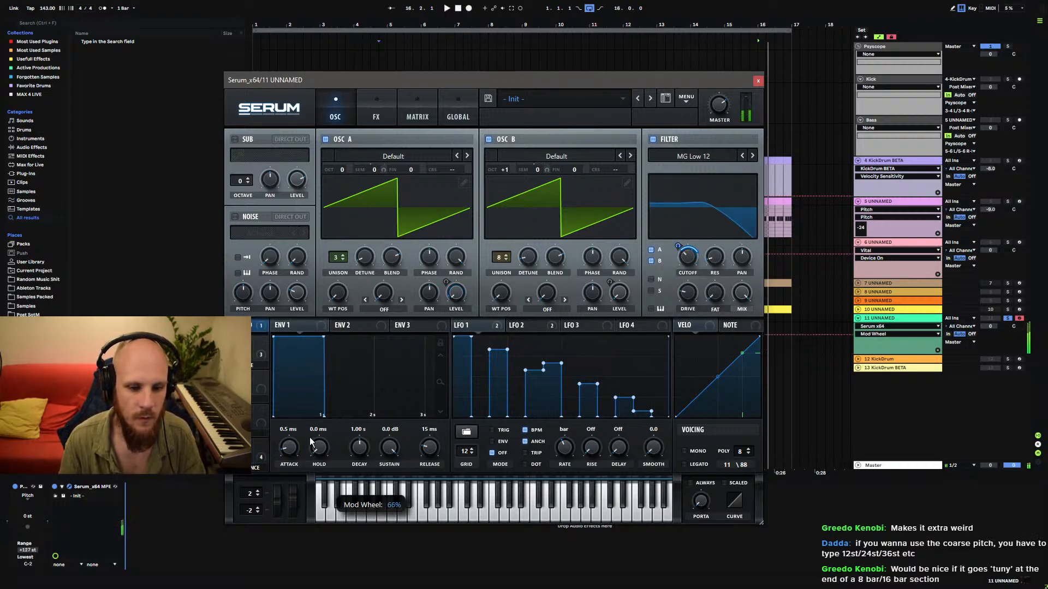
click(254, 371)
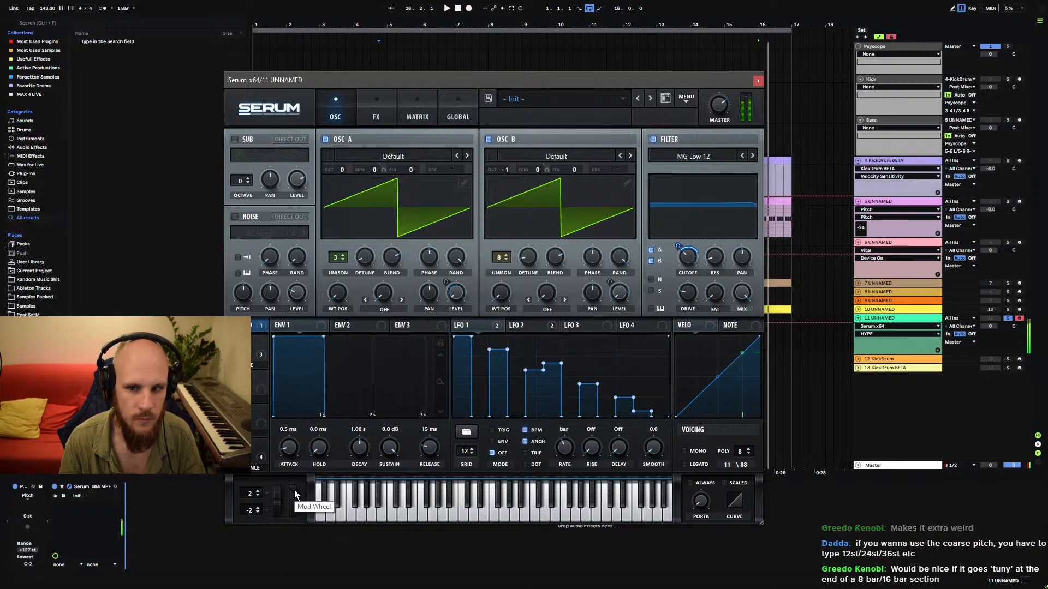
drag(294, 490, 298, 547)
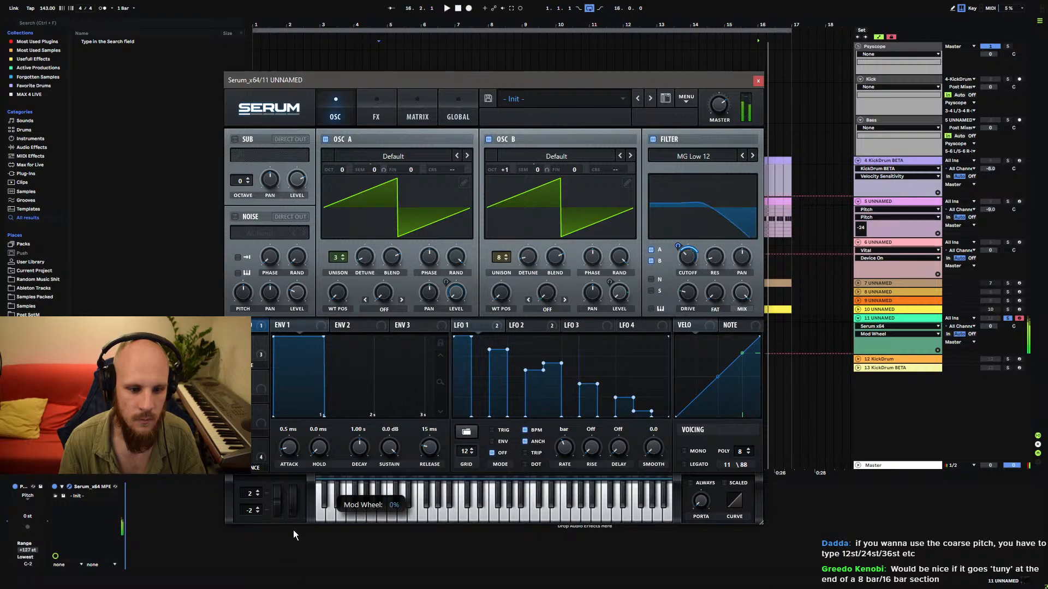
drag(254, 371, 242, 481)
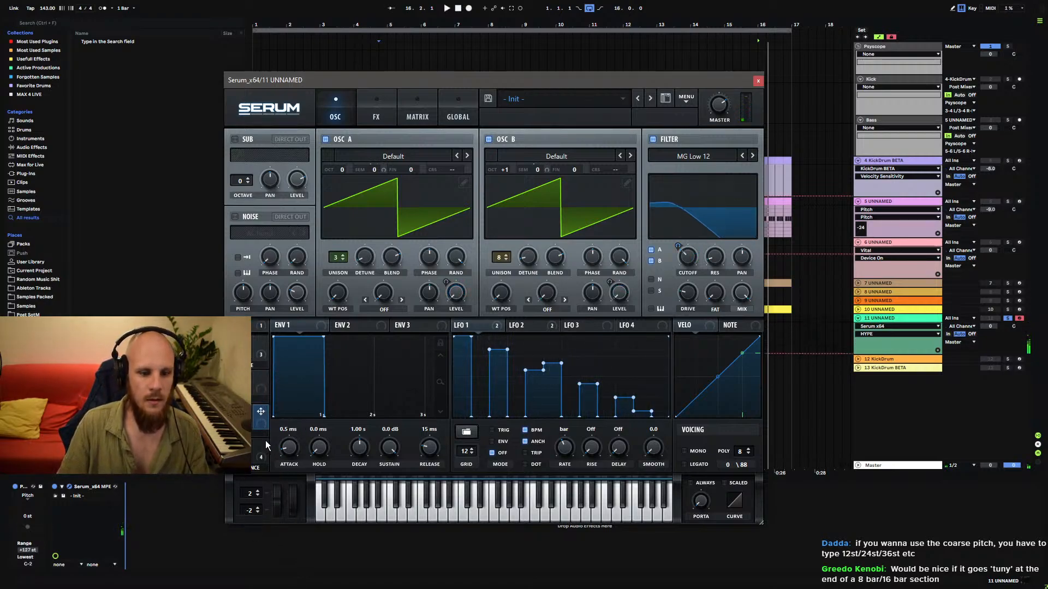
Try to assign Macro 2 to the horizontal position of the remaining LFO 1 step points, each on its own LFO bus.
mouse_move(268, 445)
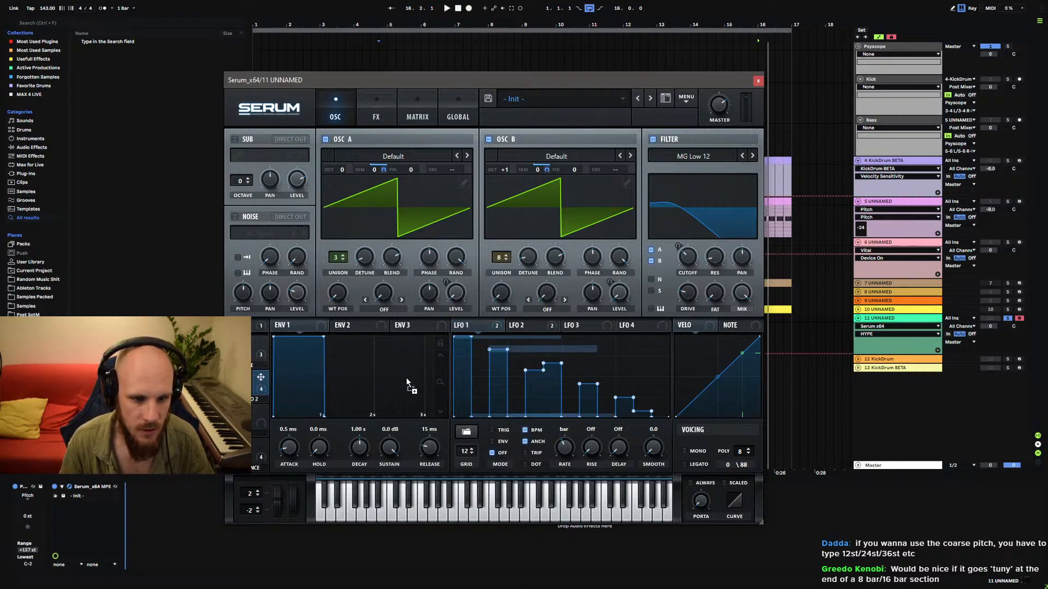
drag(262, 382, 535, 363)
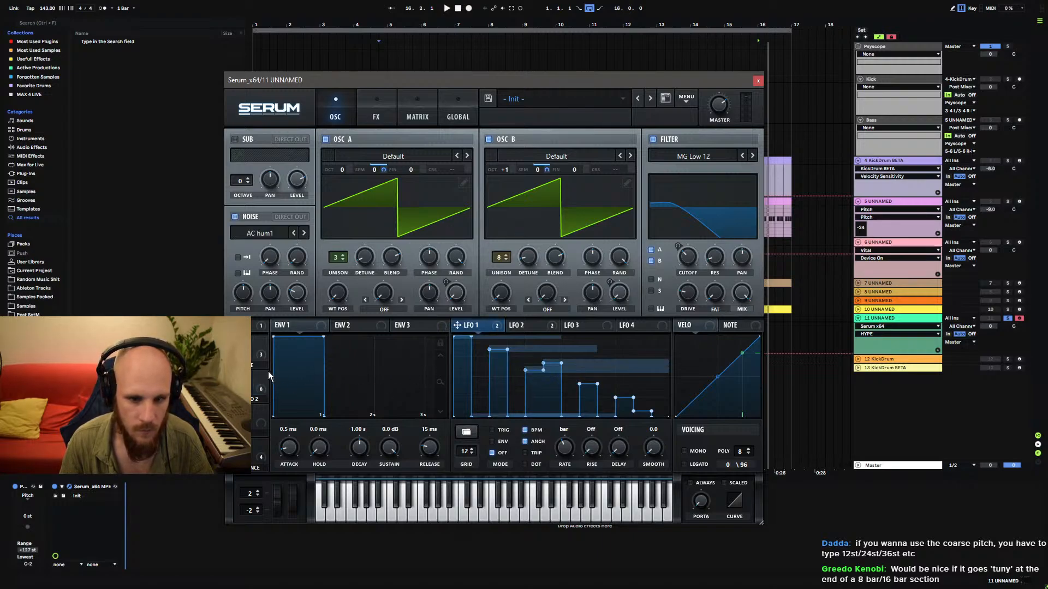
drag(552, 415, 552, 414)
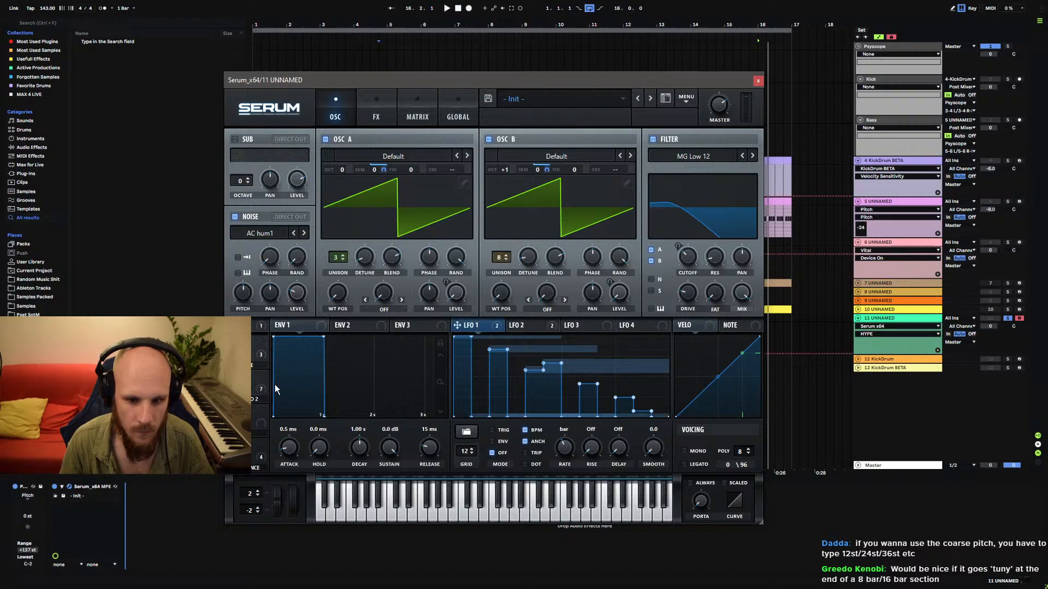
drag(259, 382, 580, 384)
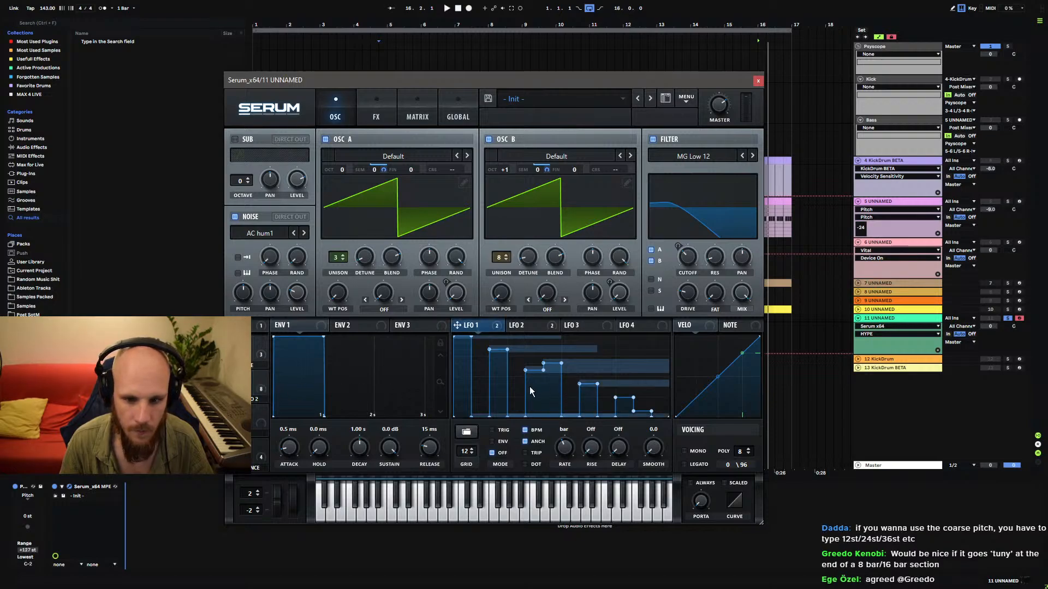
drag(256, 379, 597, 420)
mouse_move(259, 378)
mouse_down()
mouse_move(588, 410)
mouse_move(645, 403)
mouse_move(618, 418)
mouse_up()
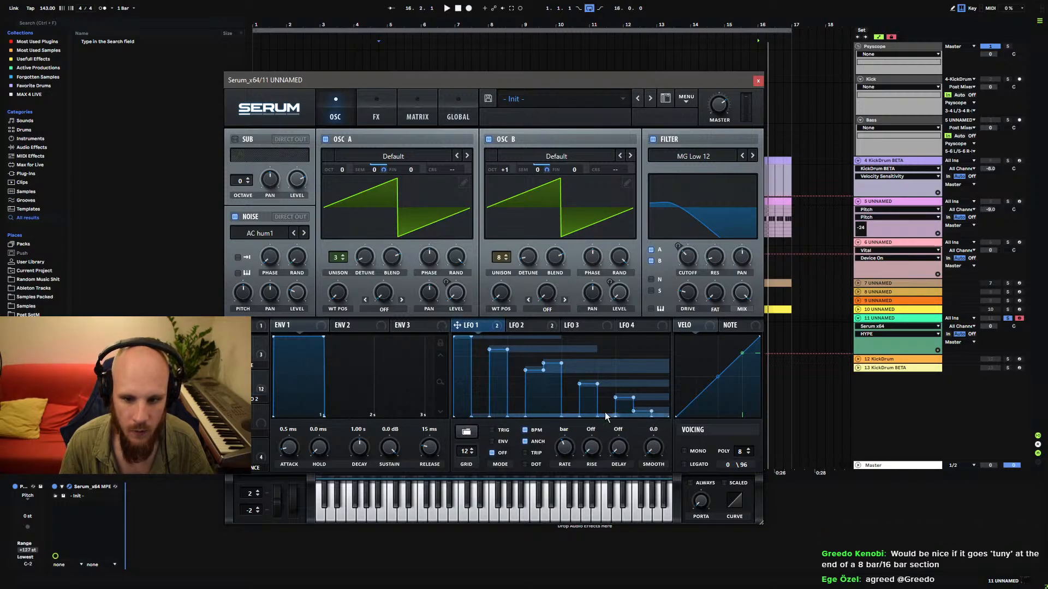
Check Macro 2's LFO bus routings in the modulation matrix, bypass them and remove all of the macro's destinations.
click(414, 121)
scroll(329, 218, down, 5)
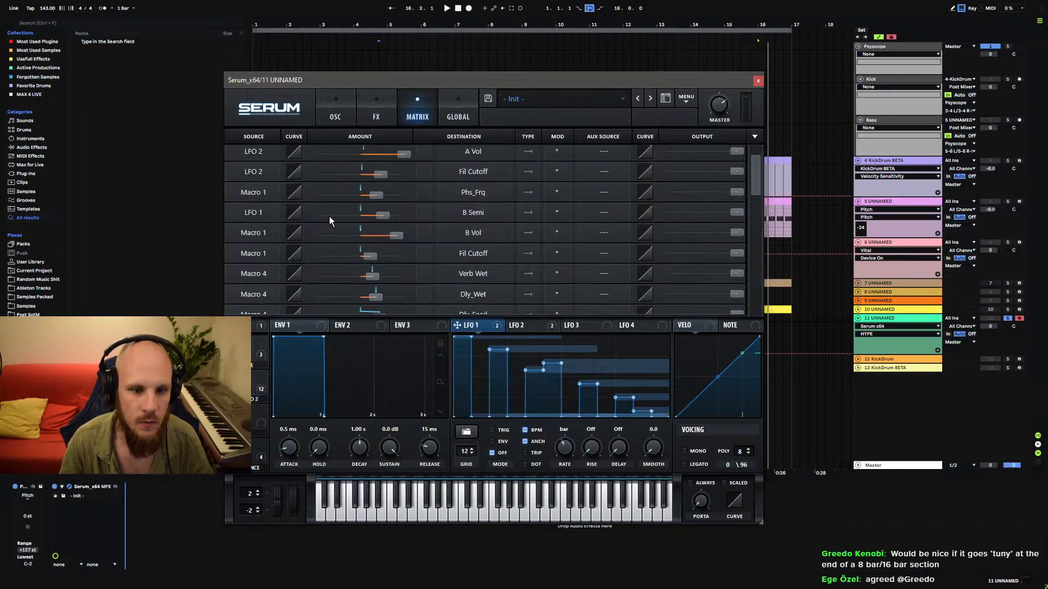
scroll(330, 236, down, 5)
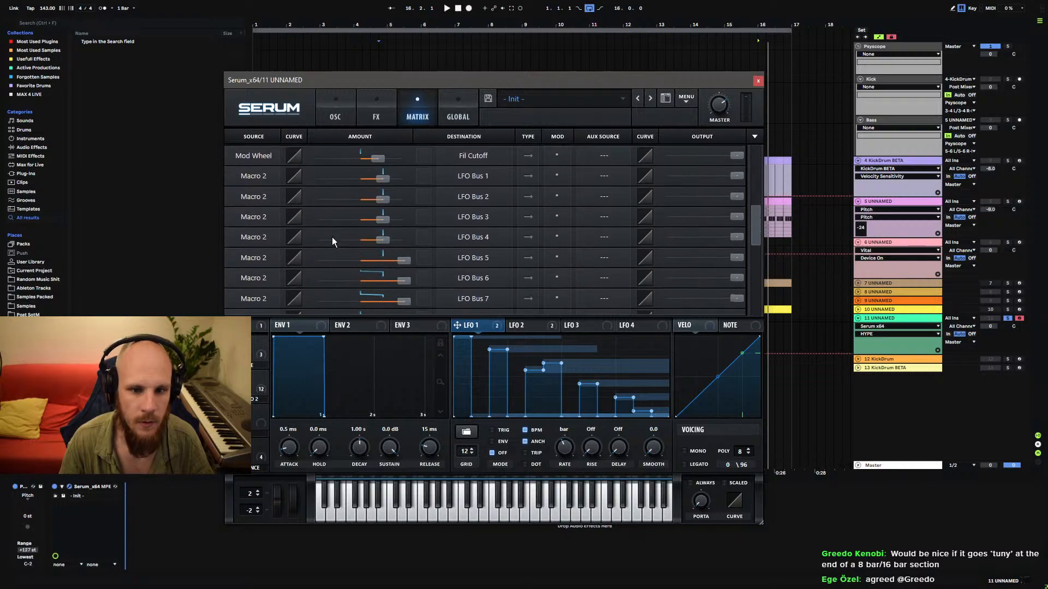
scroll(333, 239, up, 1)
scroll(332, 236, down, 1)
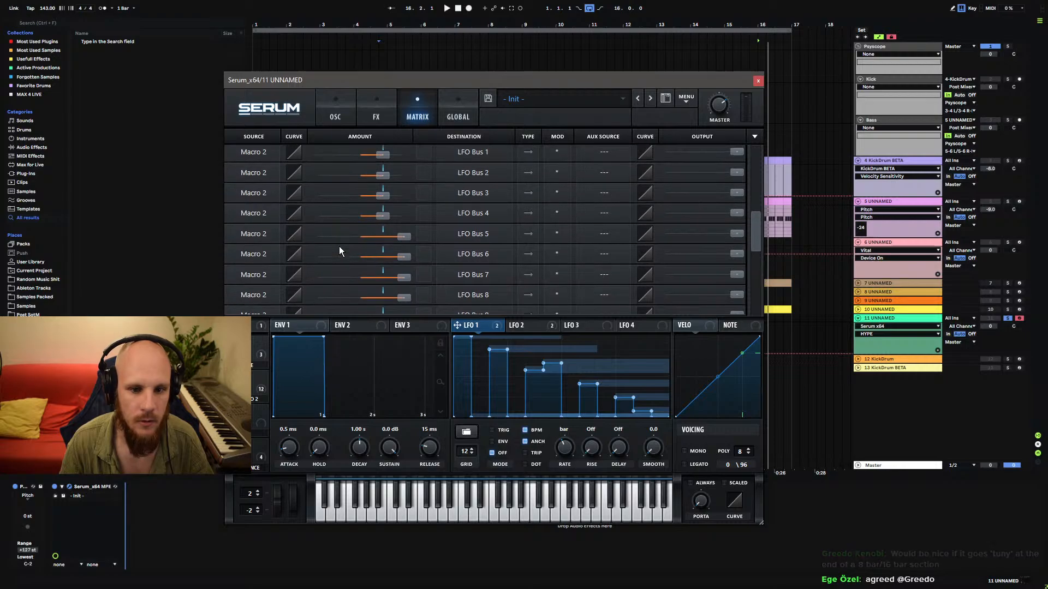
right_click(263, 378)
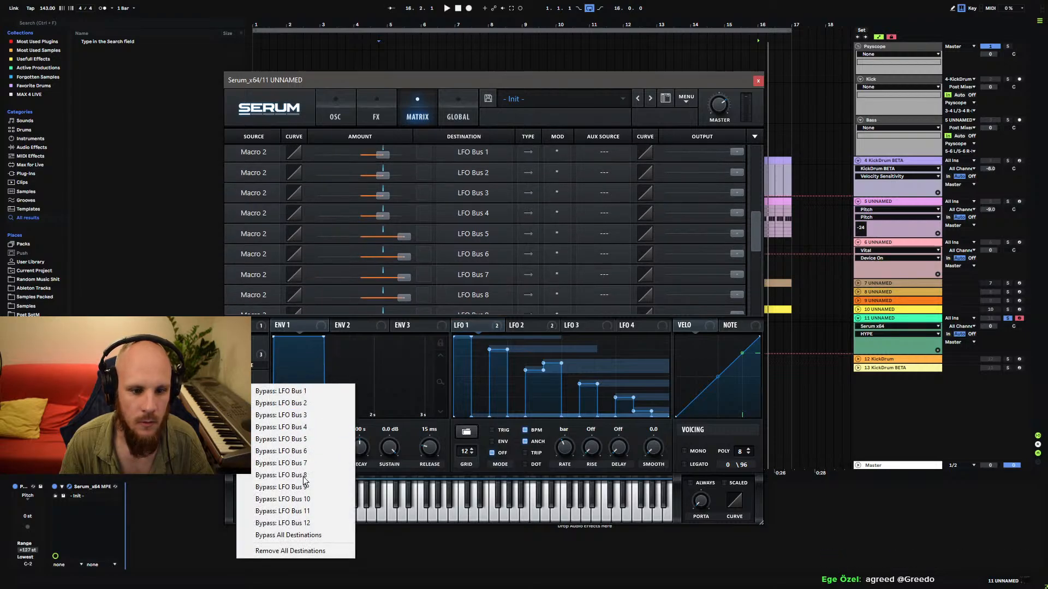
click(295, 536)
right_click(266, 386)
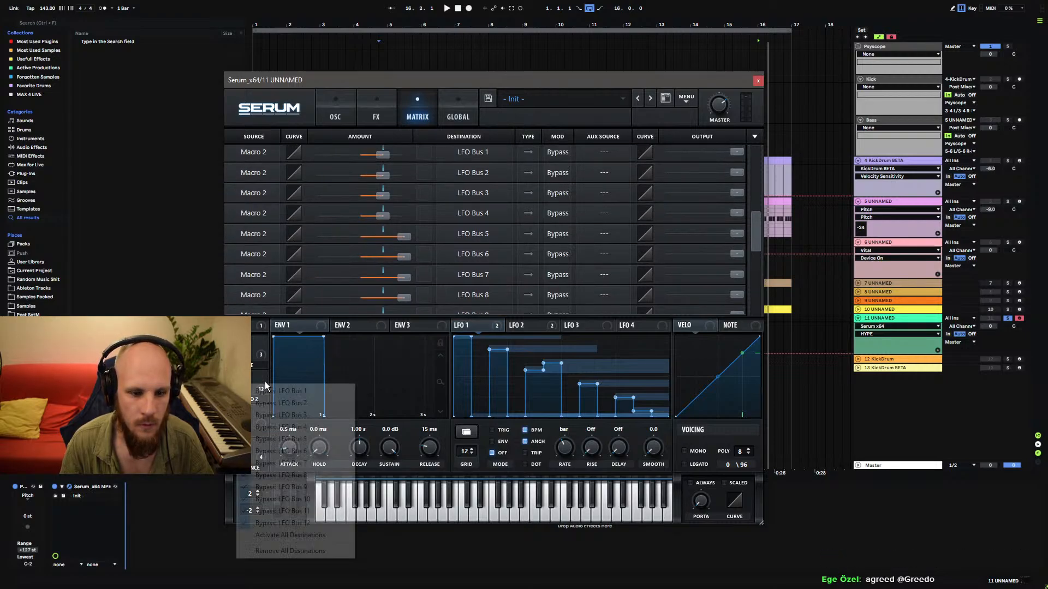
click(296, 552)
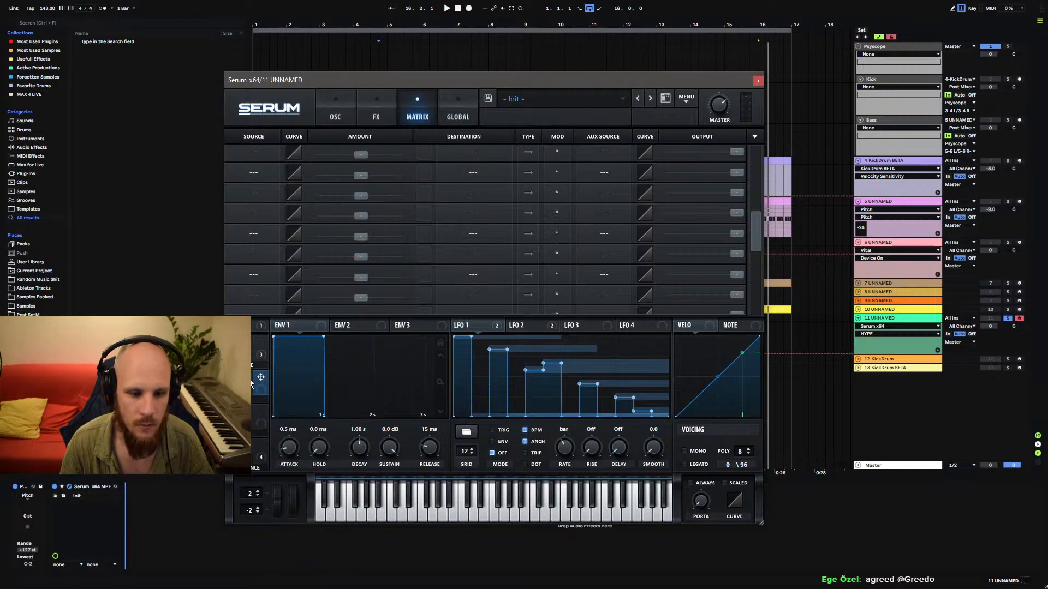
Remove the leftover bus modulation from the points of the first block in the LFO 1 shape.
scroll(352, 244, up, 3)
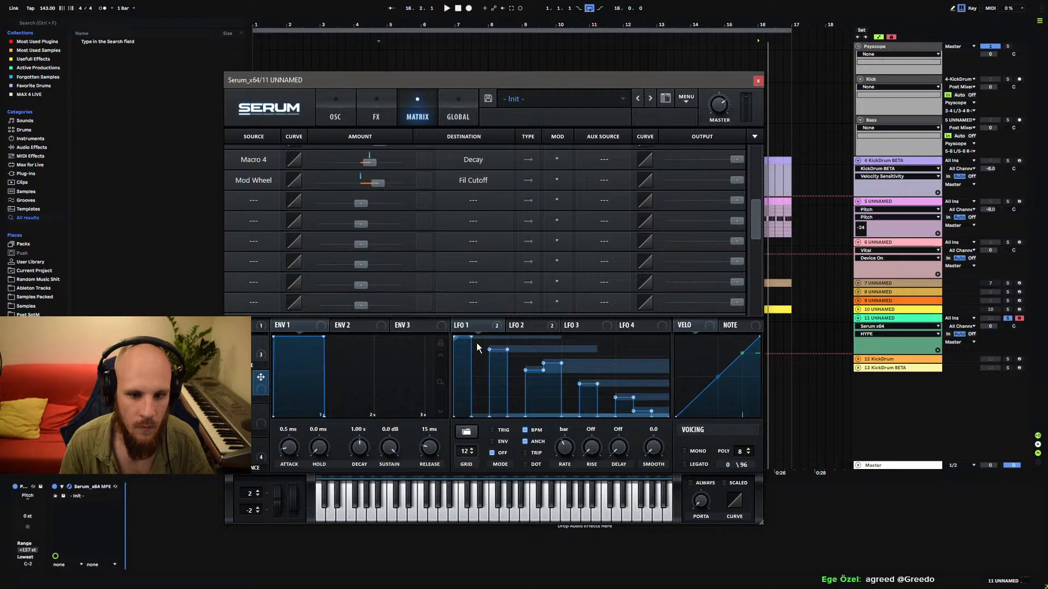
scroll(256, 242, up, 4)
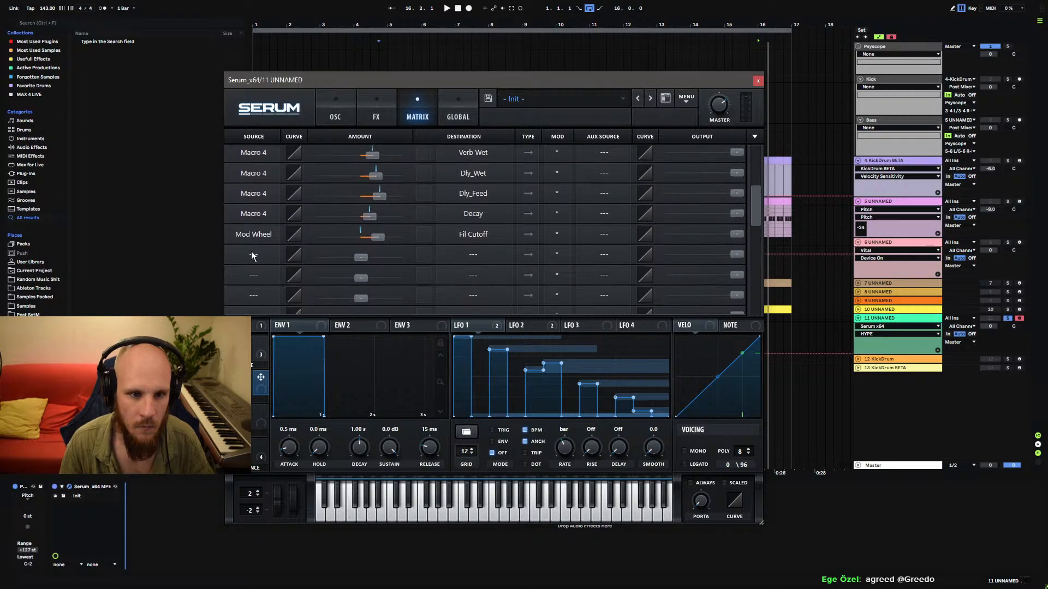
scroll(252, 264, down, 2)
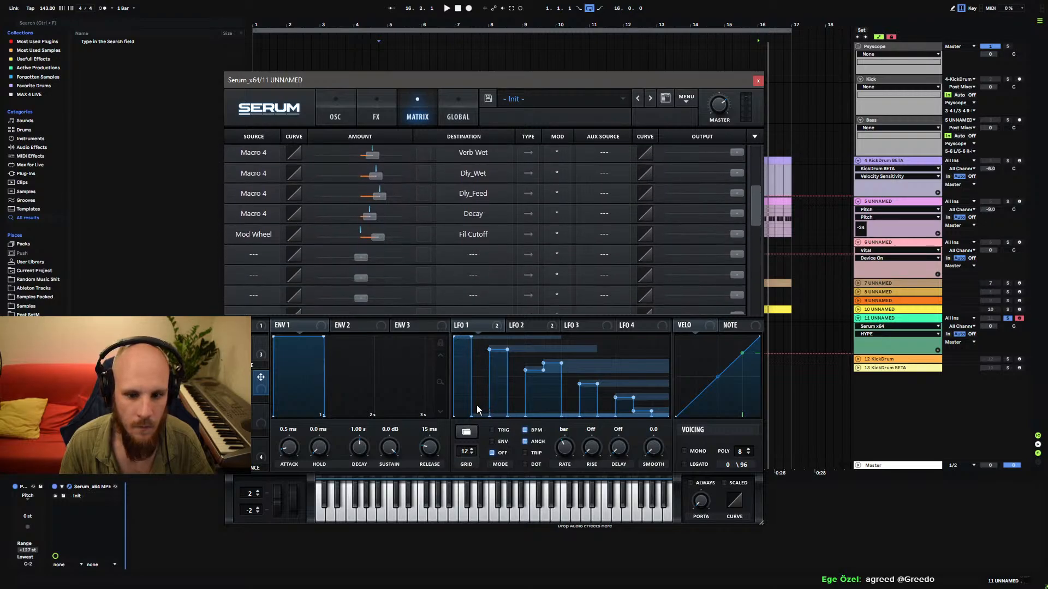
right_click(474, 381)
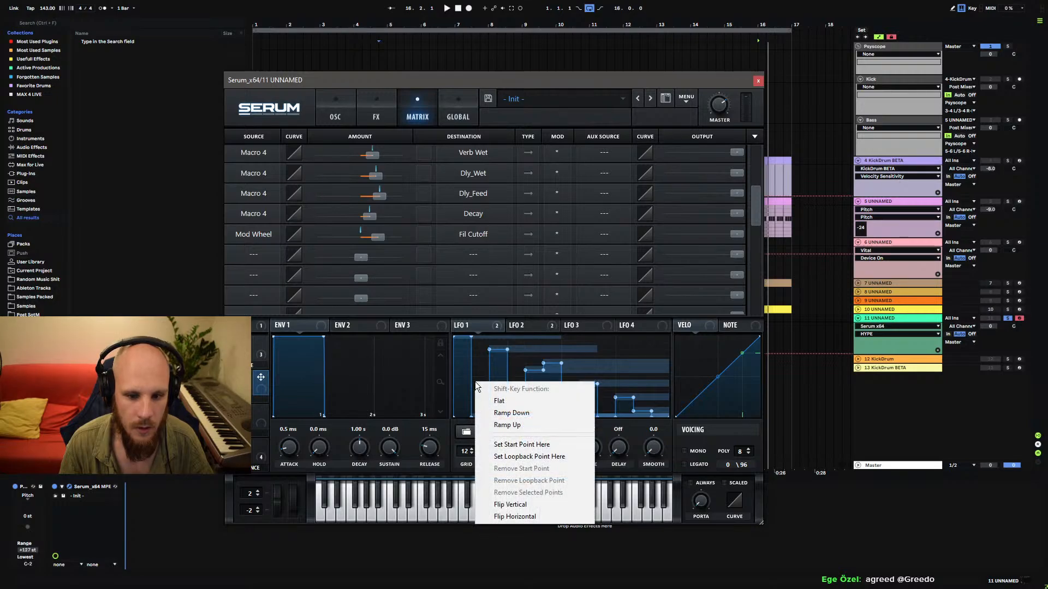
click(477, 377)
right_click(458, 342)
click(526, 420)
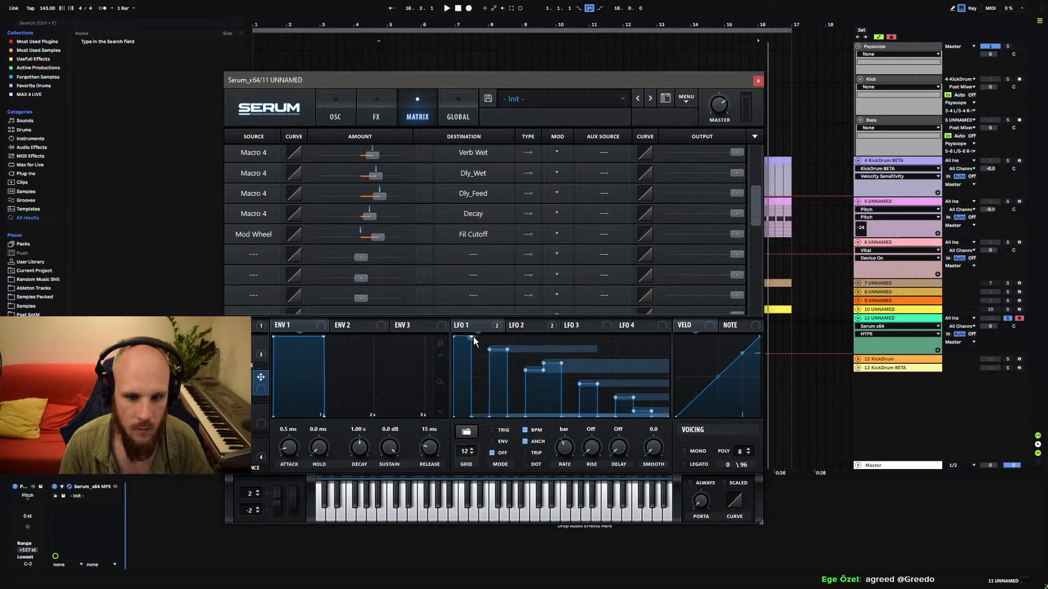
right_click(472, 418)
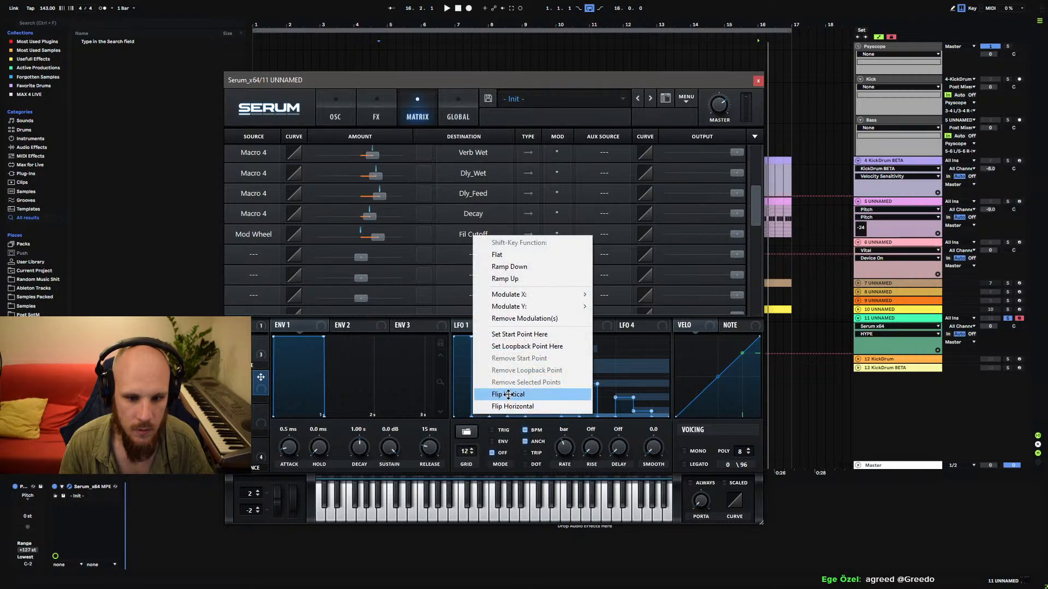
click(529, 314)
Remove the bus modulations from the points of the second block and the joined double block of LFO 1.
right_click(491, 347)
click(538, 431)
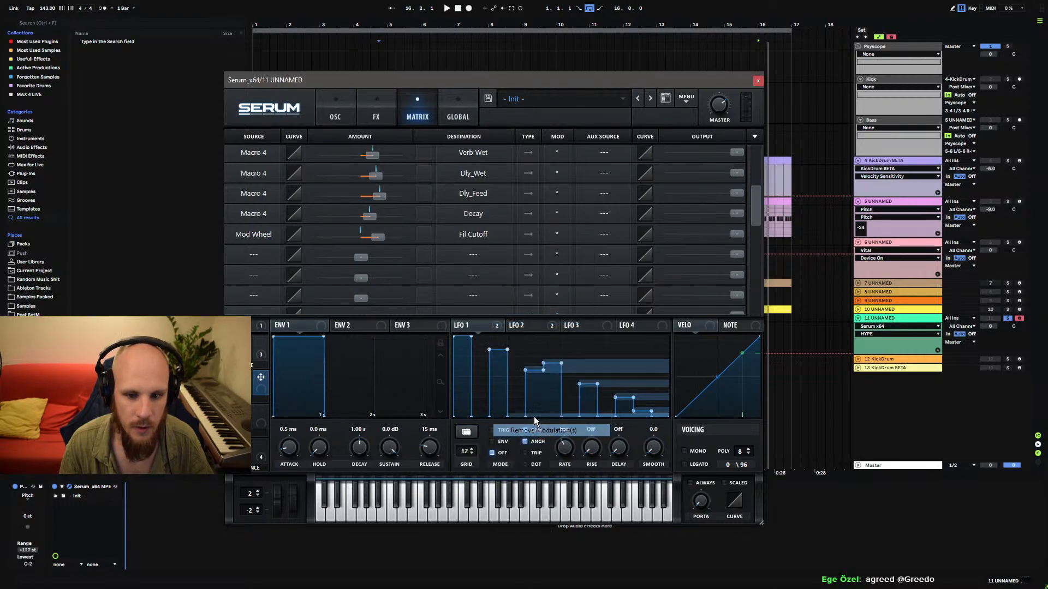
right_click(518, 414)
click(562, 319)
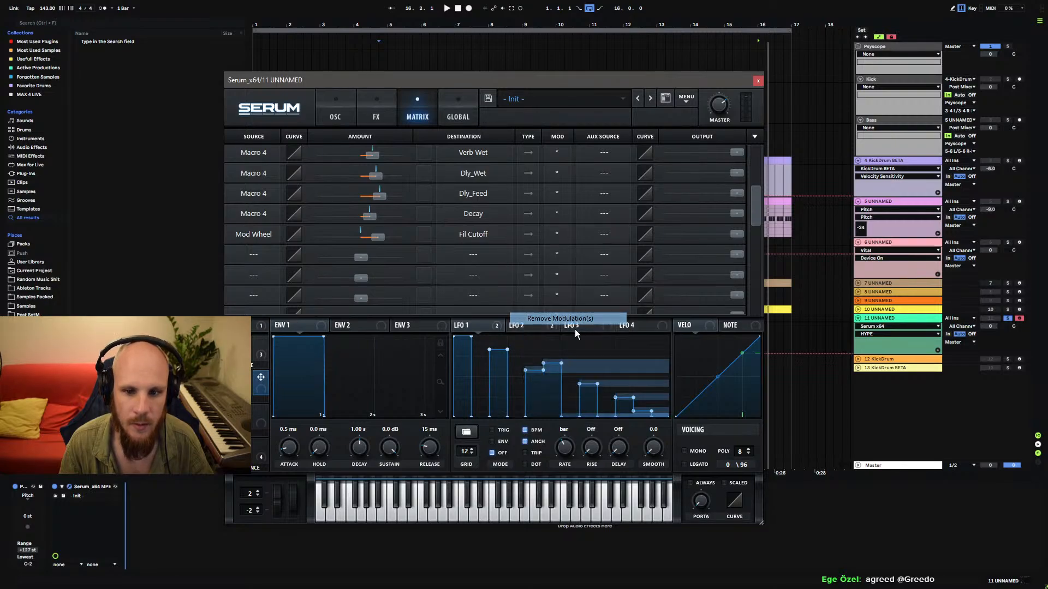
right_click(526, 371)
click(573, 453)
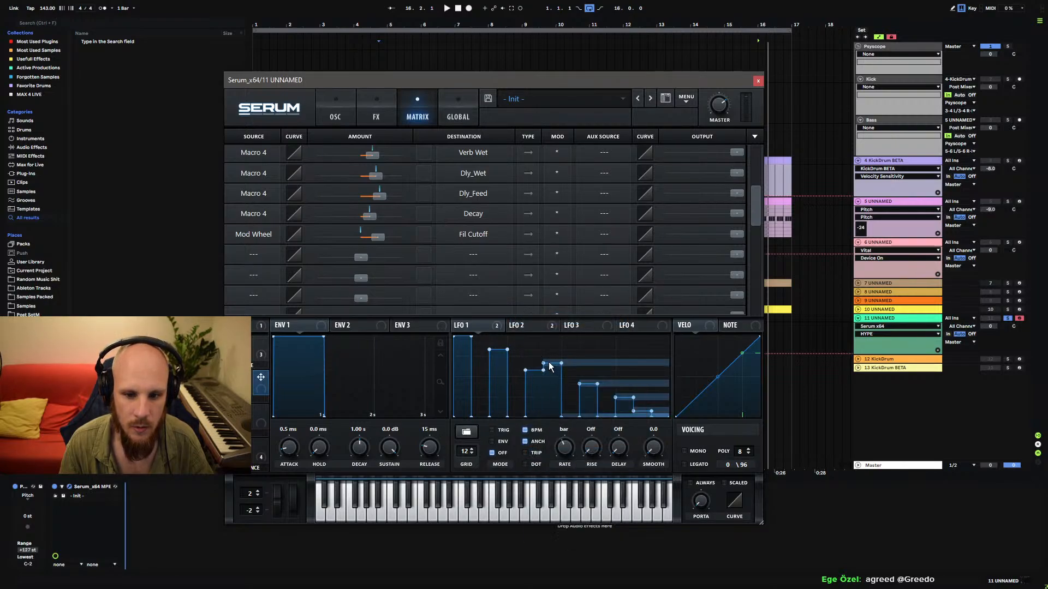
right_click(544, 362)
click(611, 444)
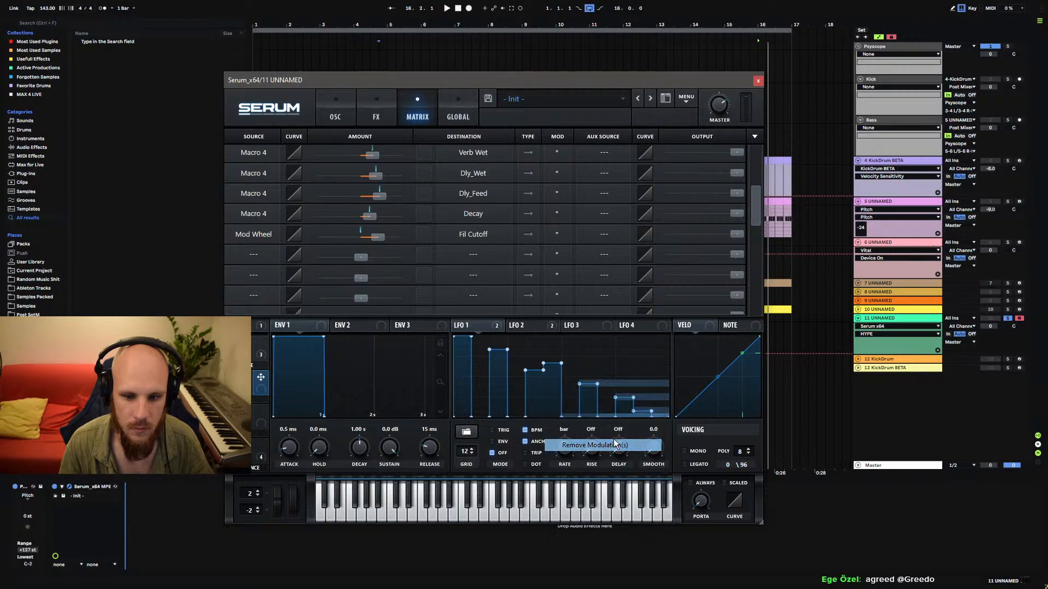
right_click(568, 412)
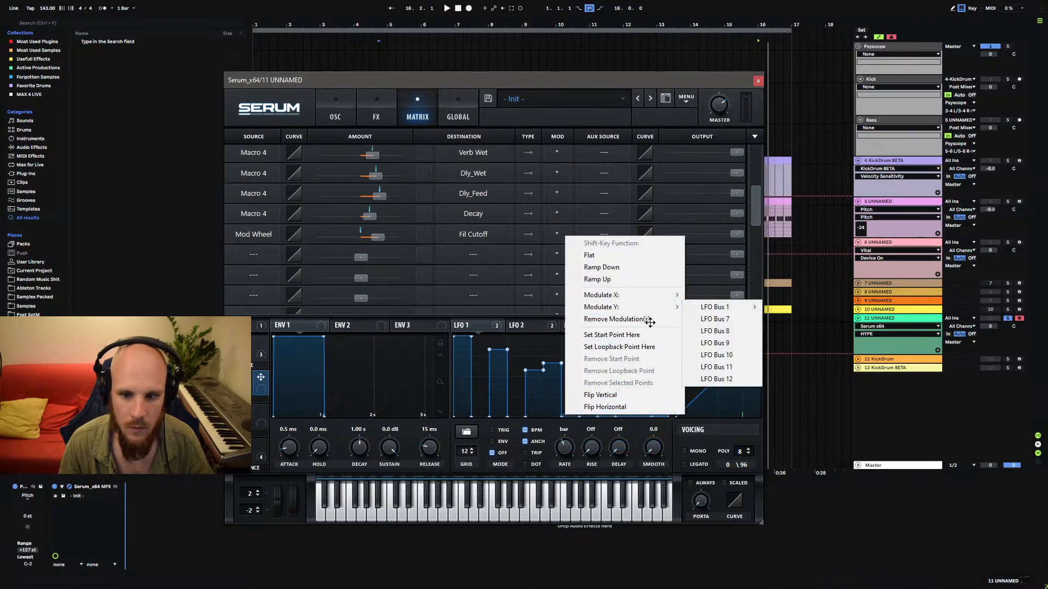
click(622, 319)
Remove the bus modulations from the points of the remaining lower blocks at the end of the LFO 1 shape.
right_click(579, 387)
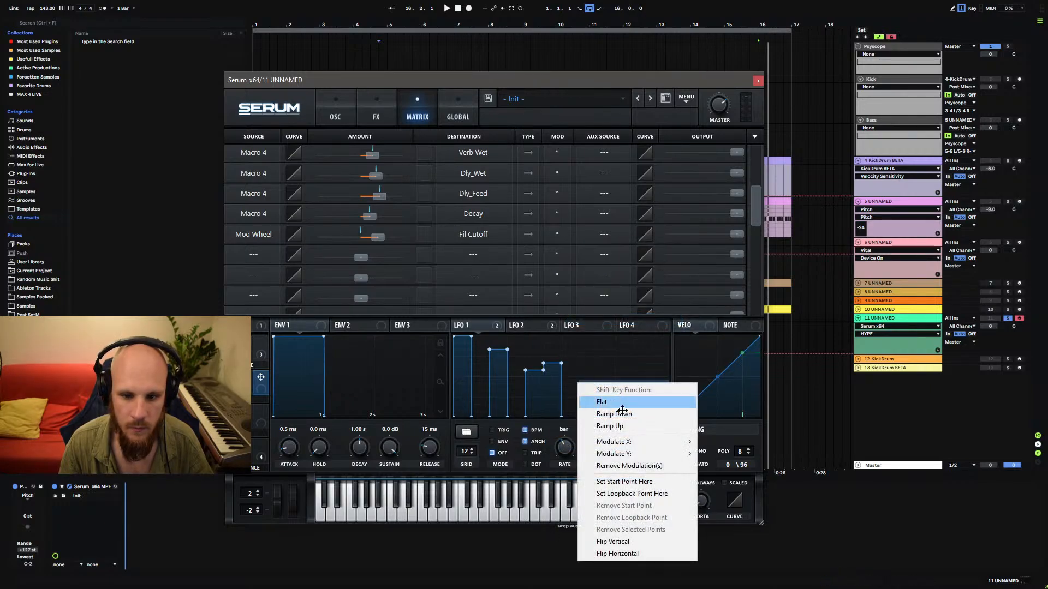
click(641, 467)
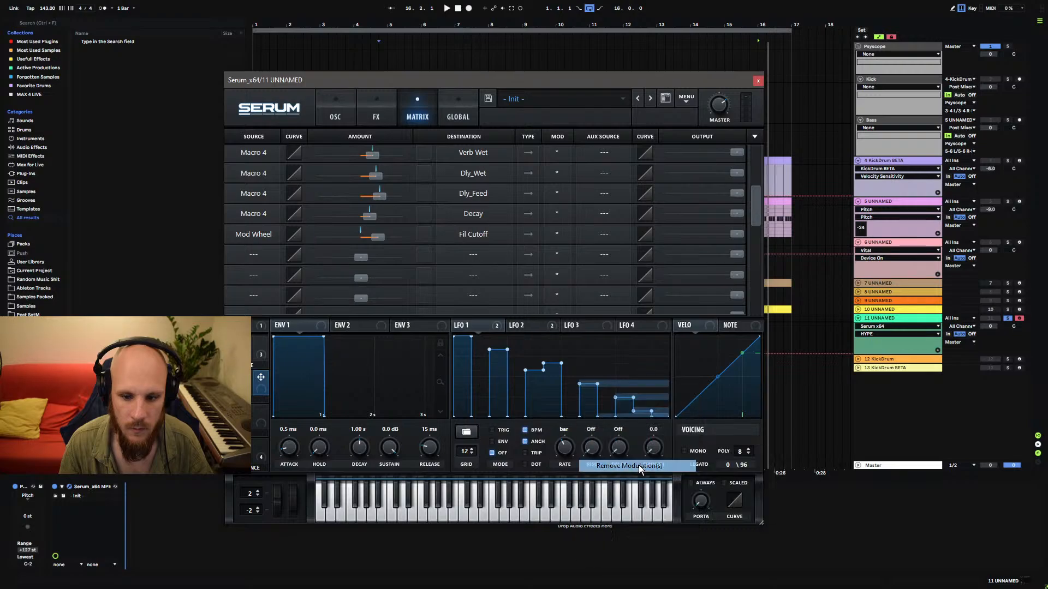
right_click(598, 416)
click(672, 324)
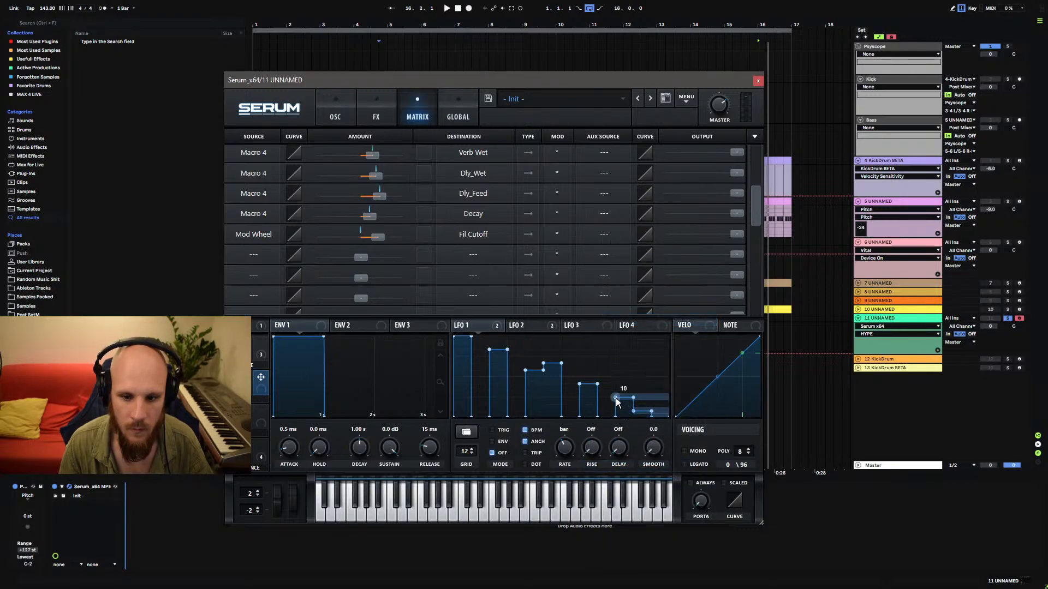
right_click(616, 403)
click(679, 302)
right_click(633, 408)
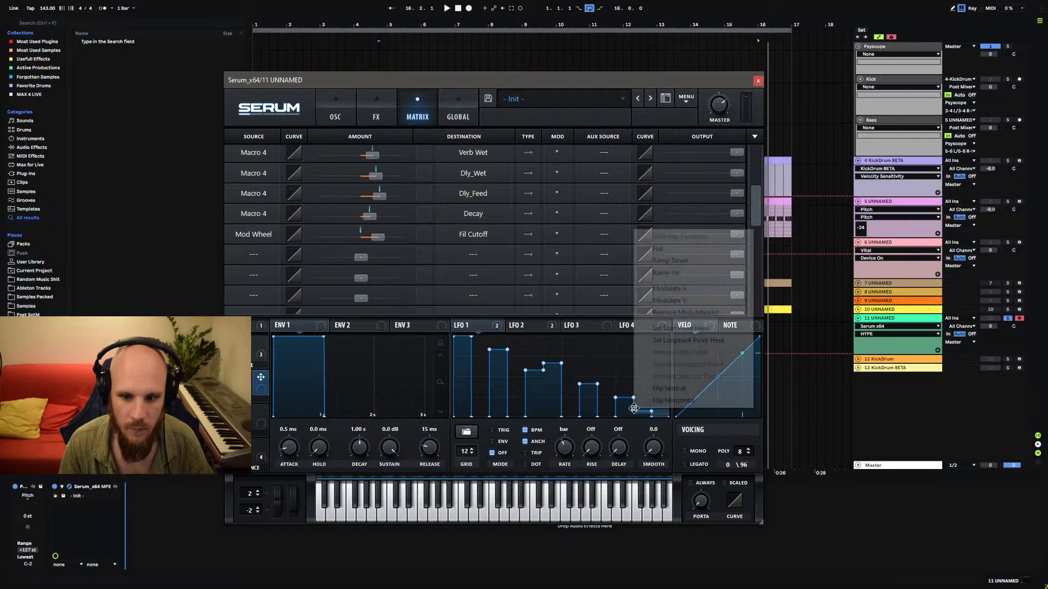
click(682, 312)
right_click(651, 413)
click(685, 320)
Assign Macro 2 to the first LFO 1 block's end point and modulate its lower point's X with the same LFO Bus 1.
drag(457, 343, 471, 340)
right_click(473, 417)
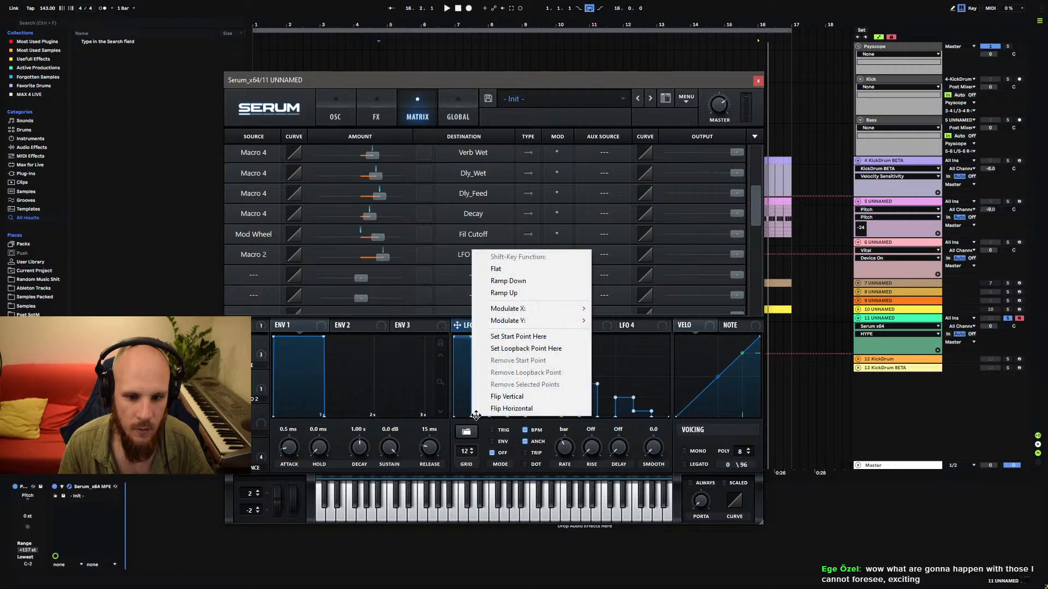
mouse_move(550, 308)
click(639, 309)
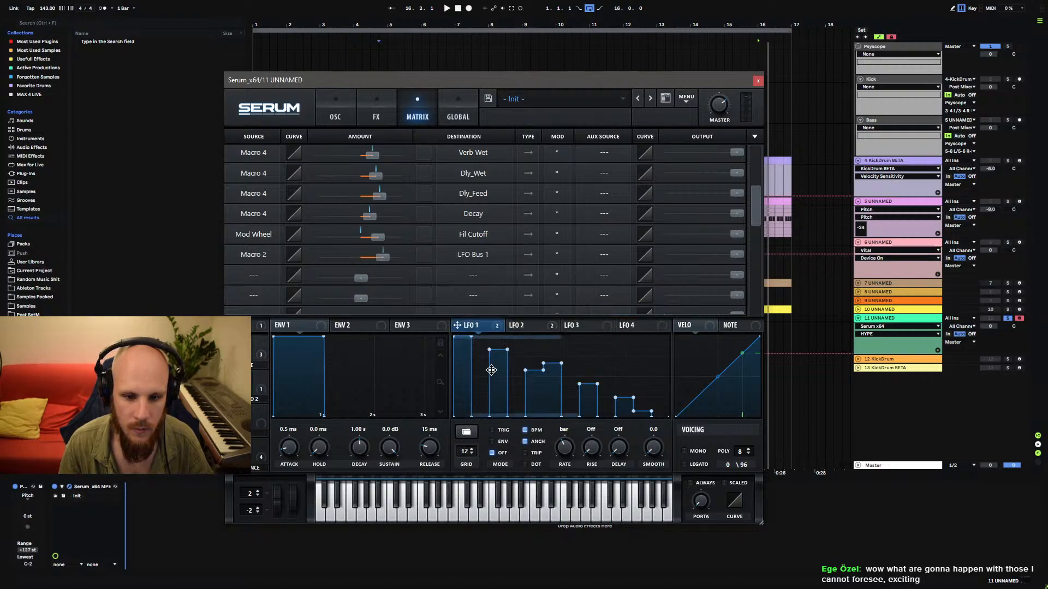
Modulate X with LFO Bus 1 on the second LFO 1 block's upper start point and lower end point.
right_click(490, 350)
mouse_move(577, 410)
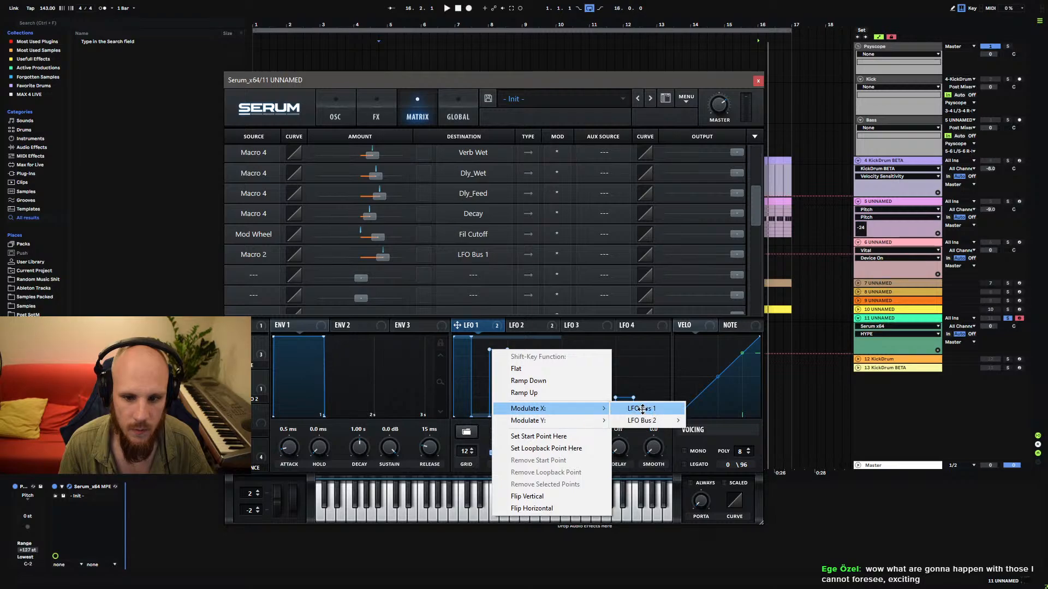
click(641, 413)
right_click(515, 410)
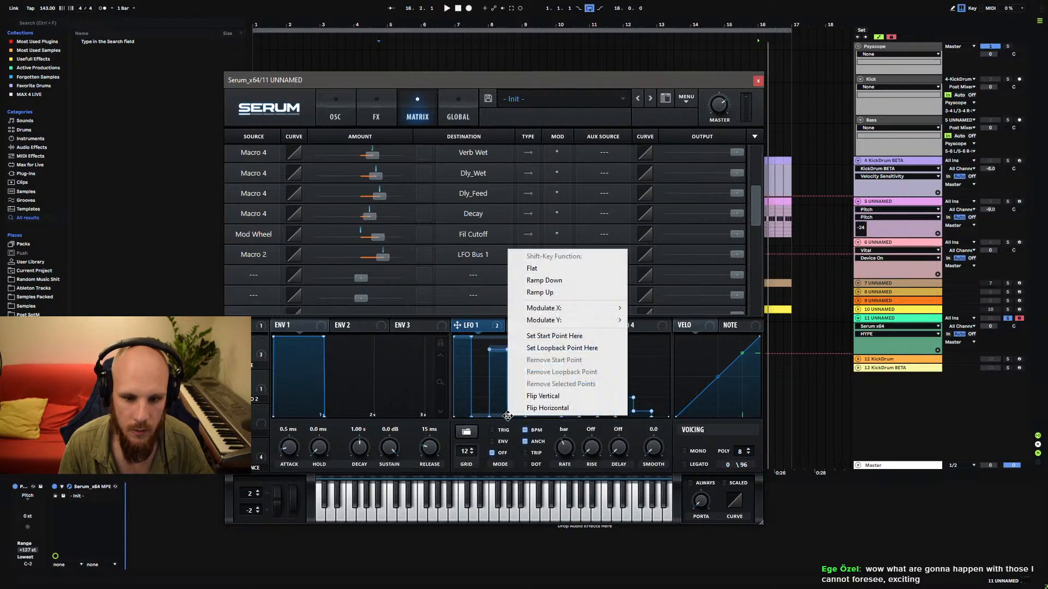
mouse_move(586, 309)
click(661, 309)
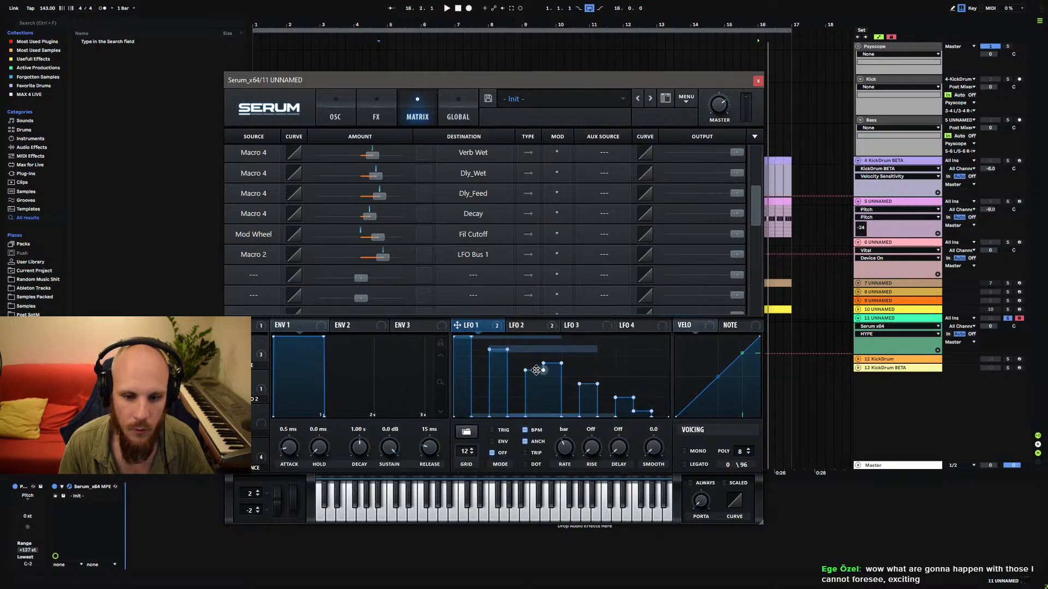
Modulate X with LFO Bus 1 on the joined double block's upper start, middle step and lower end points in LFO 1.
right_click(526, 372)
mouse_move(594, 431)
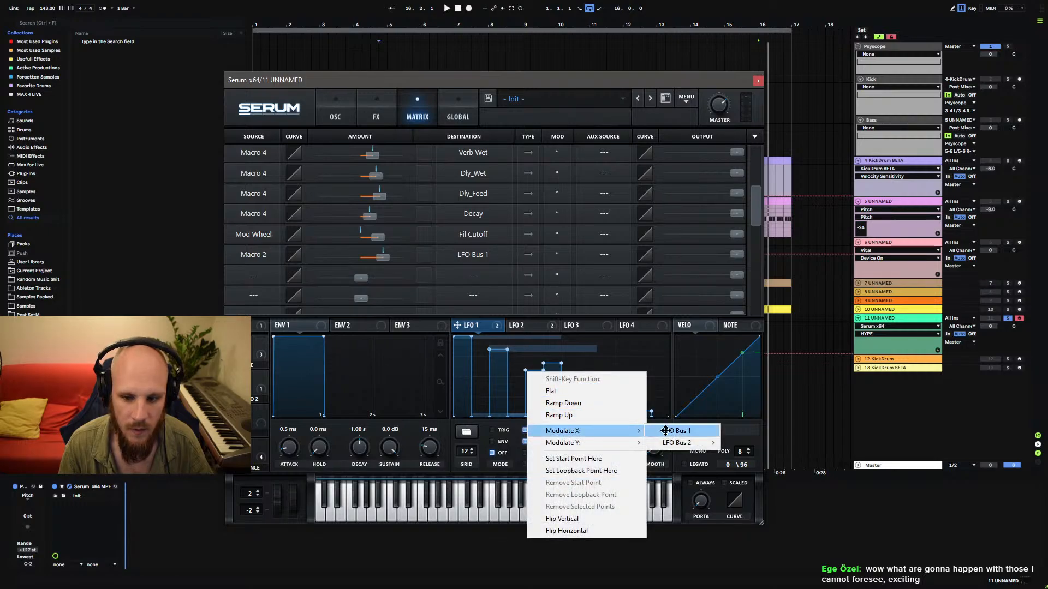
click(672, 430)
right_click(545, 365)
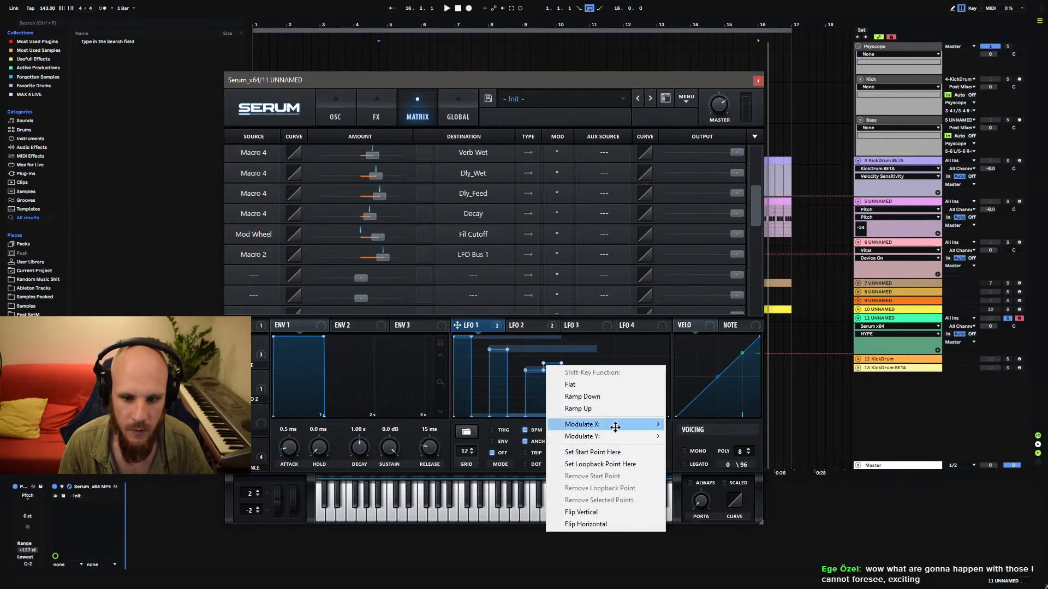
click(680, 425)
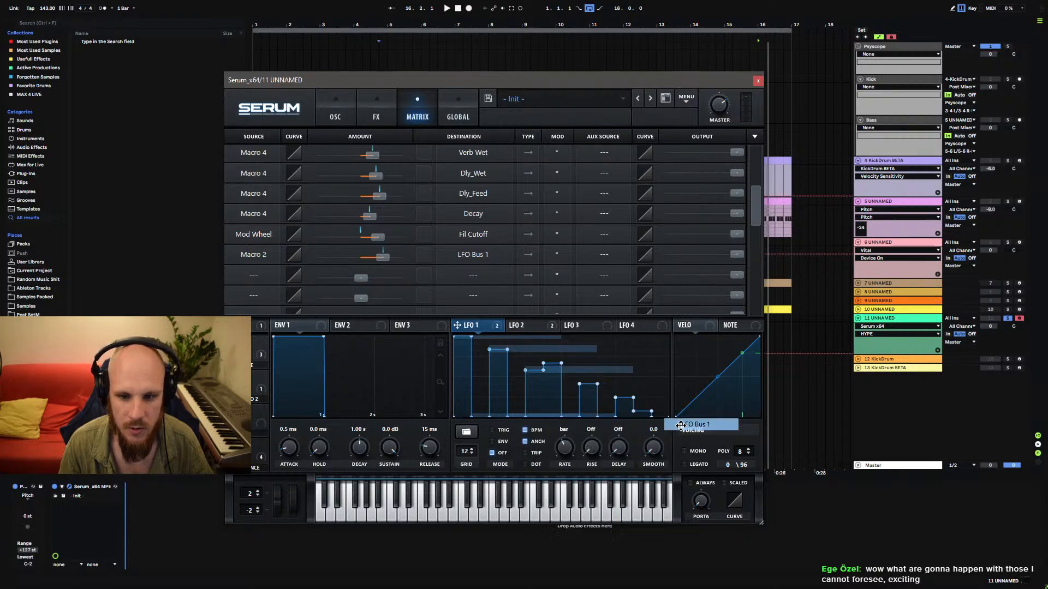
right_click(561, 416)
mouse_move(653, 310)
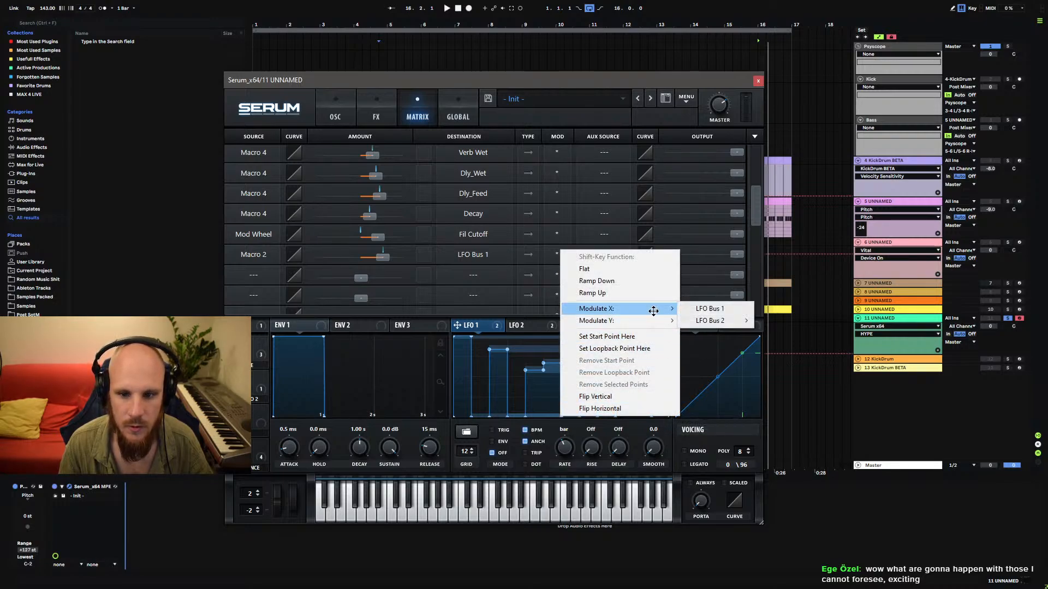
click(699, 308)
Modulate X with LFO Bus 1 on the upper start and lower end points of the single block after the double one.
right_click(580, 383)
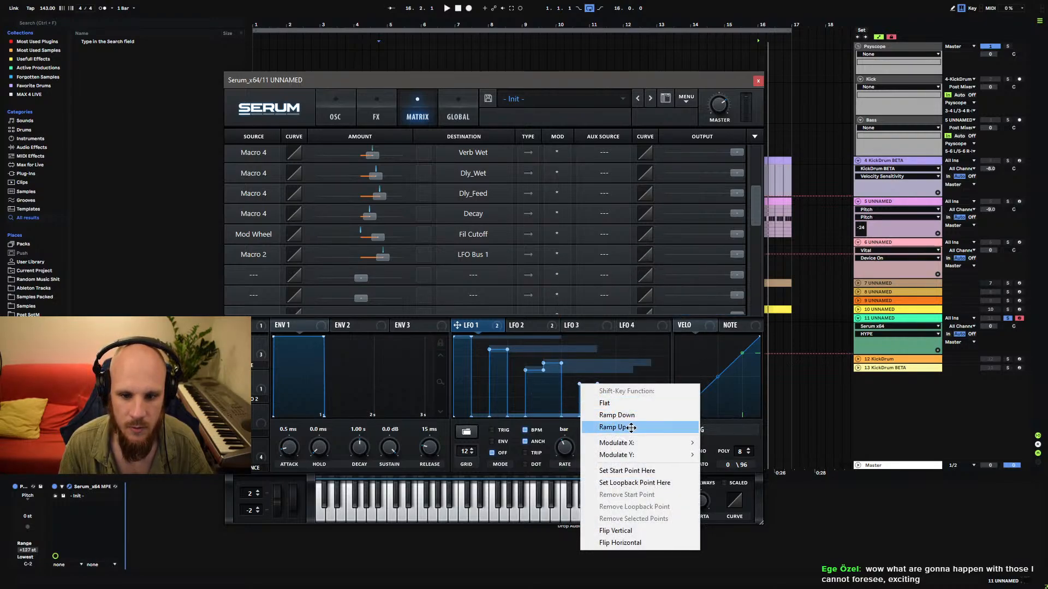
mouse_move(644, 441)
click(720, 442)
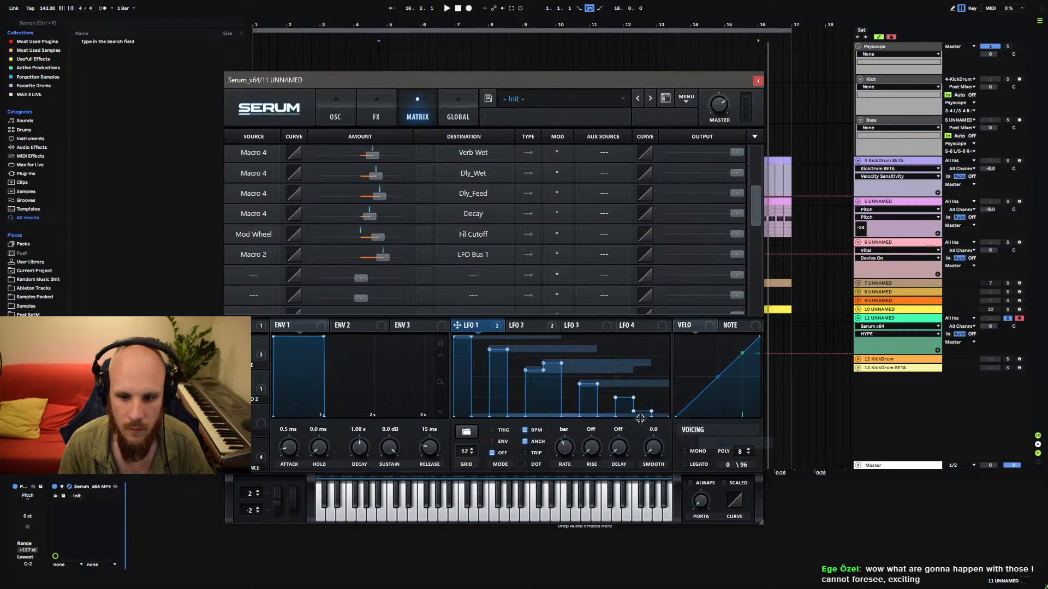
right_click(597, 416)
mouse_move(677, 312)
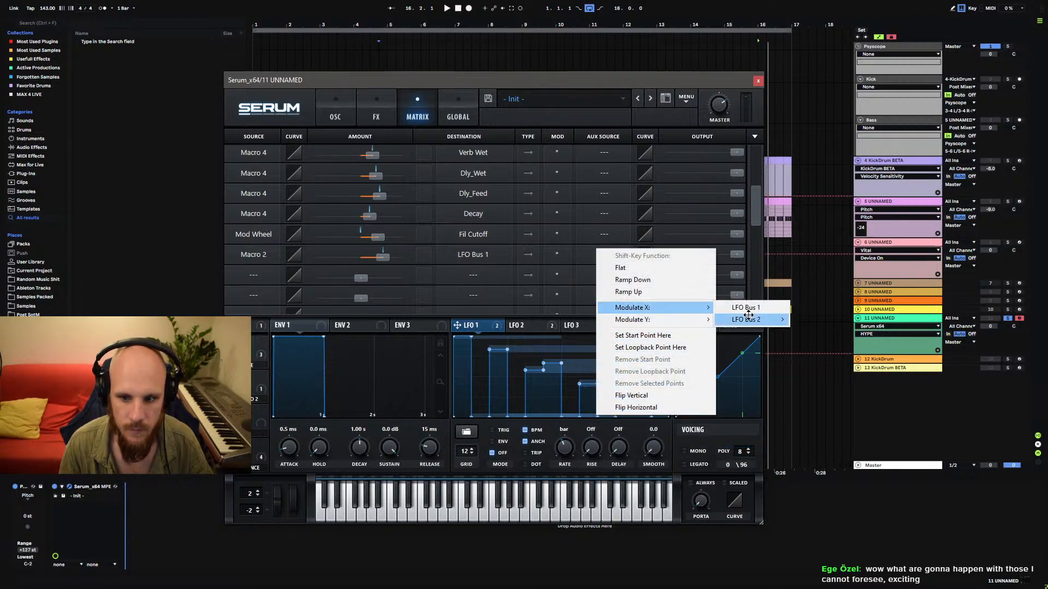
click(726, 306)
Modulate X with LFO Bus 1 on the last joined blocks' upper start, step and lower end points in LFO 1.
right_click(615, 397)
mouse_move(709, 458)
click(759, 459)
right_click(635, 413)
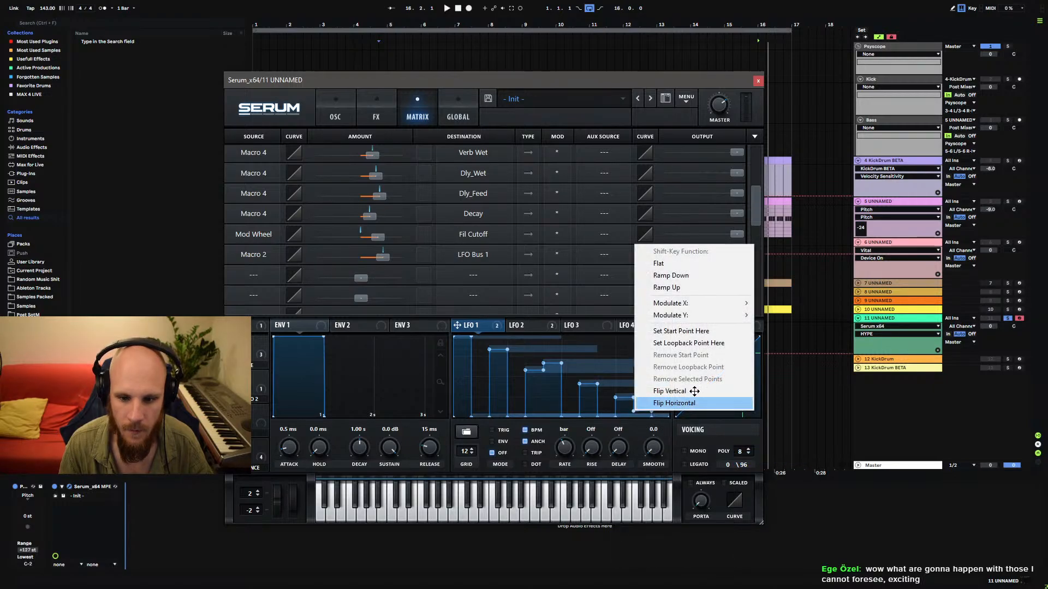
mouse_move(721, 307)
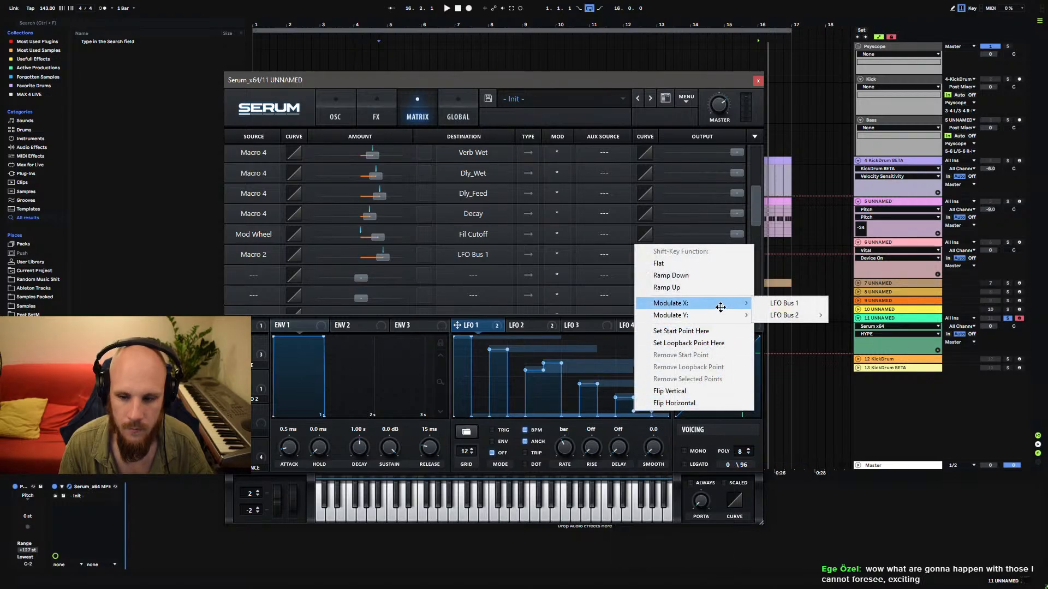
click(782, 303)
right_click(652, 416)
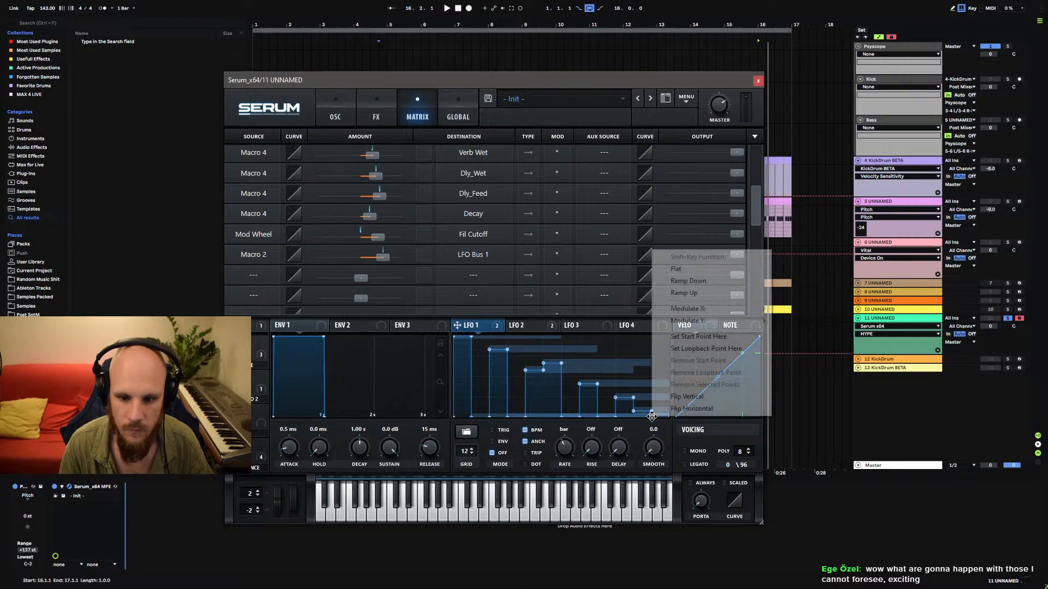
mouse_move(731, 307)
click(787, 309)
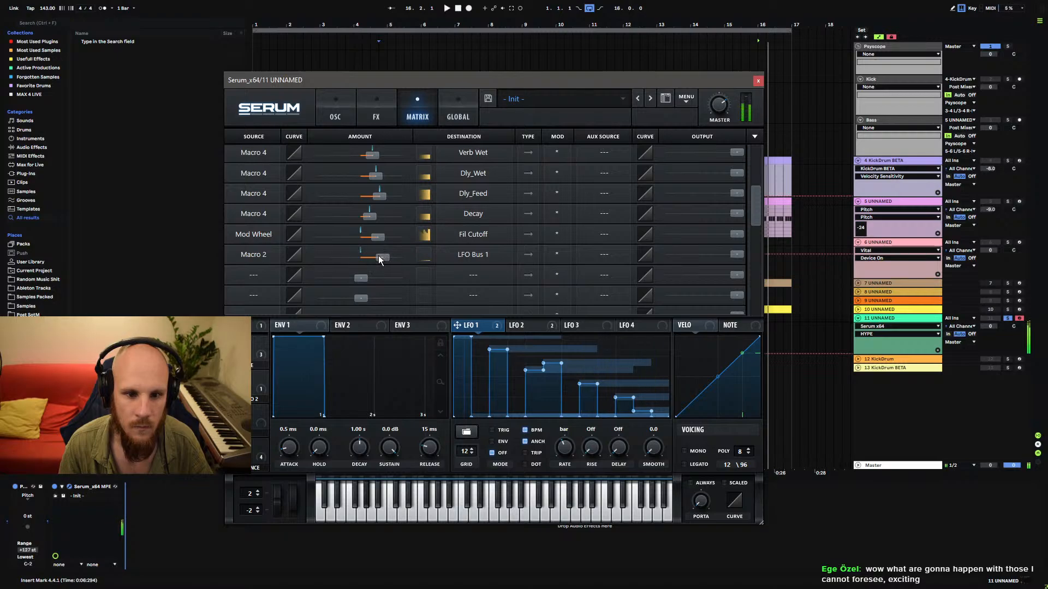
Reduce the Macro 2 to LFO Bus 1 modulation to a very small positive amount, sweep Macro 2 and return it to 0%.
drag(243, 387, 255, 417)
drag(363, 265, 360, 264)
drag(255, 417, 316, 296)
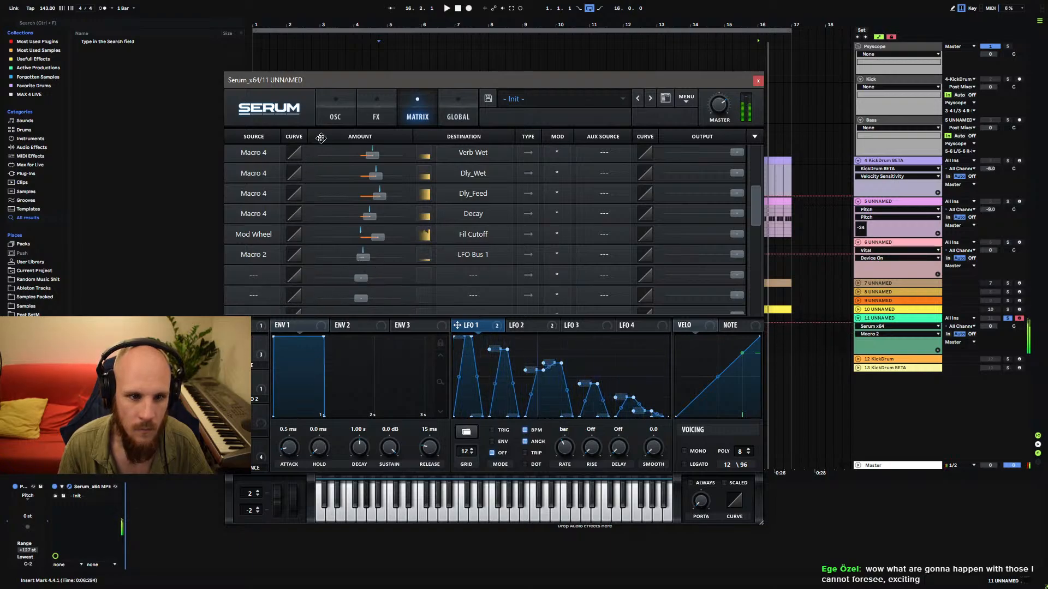
click(335, 112)
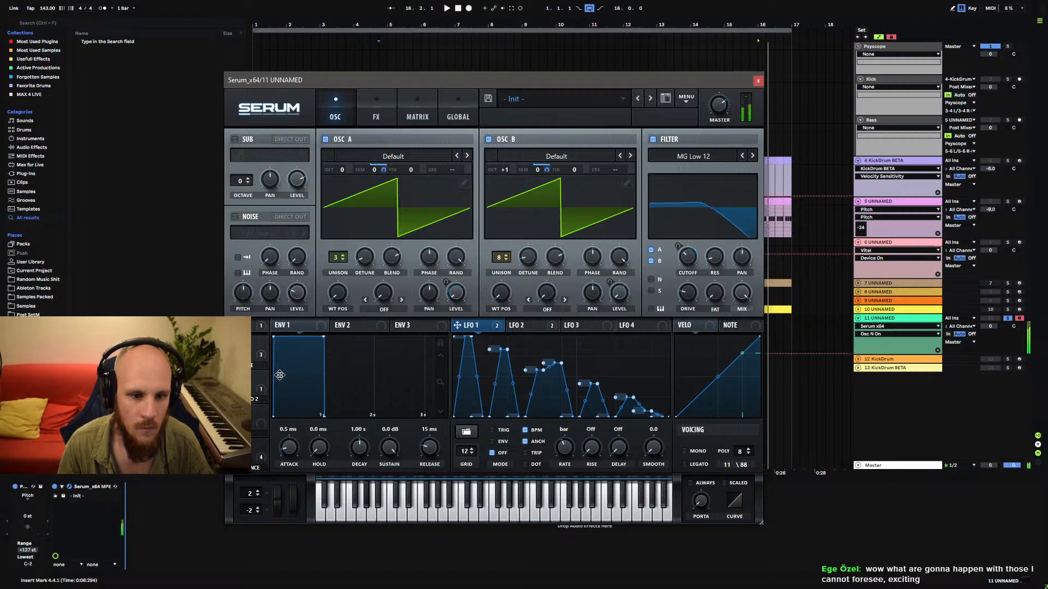
drag(243, 398, 214, 505)
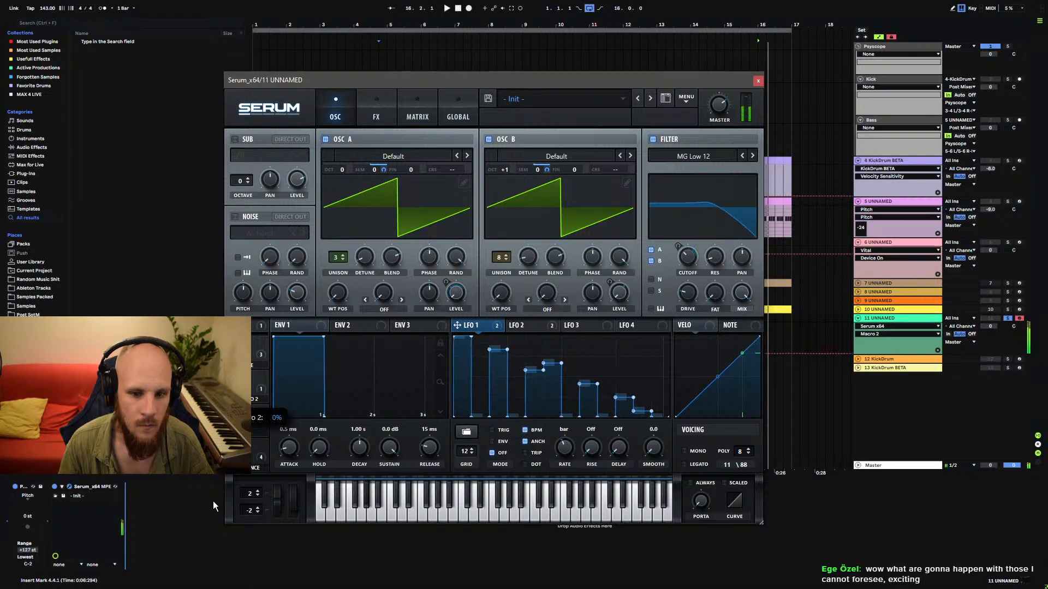
Bend the LFO 2 curve slightly lower in the middle and name Macro 2 GLIDE.
click(527, 326)
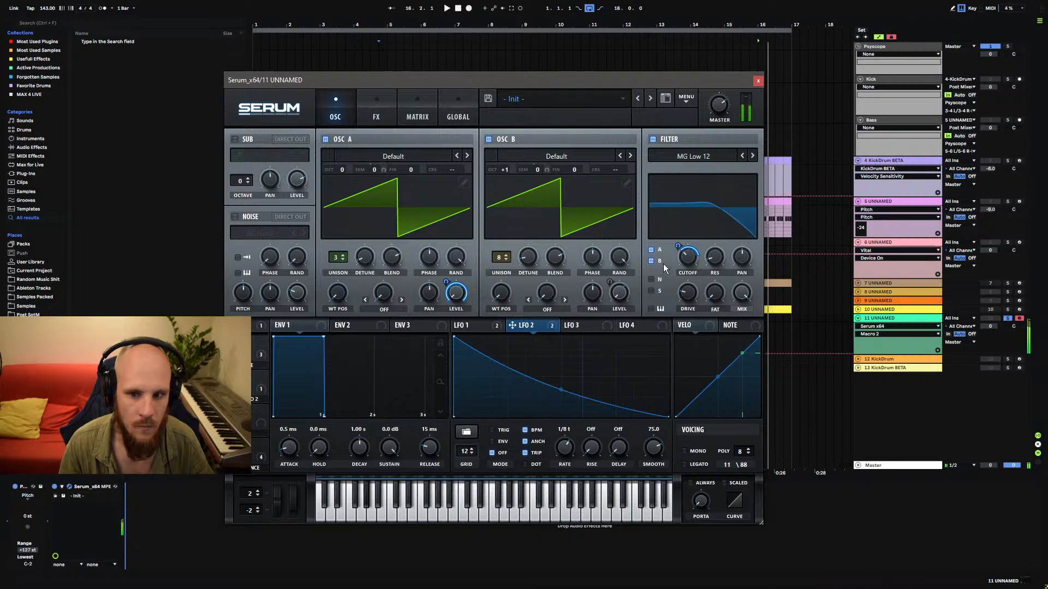
drag(562, 391, 560, 403)
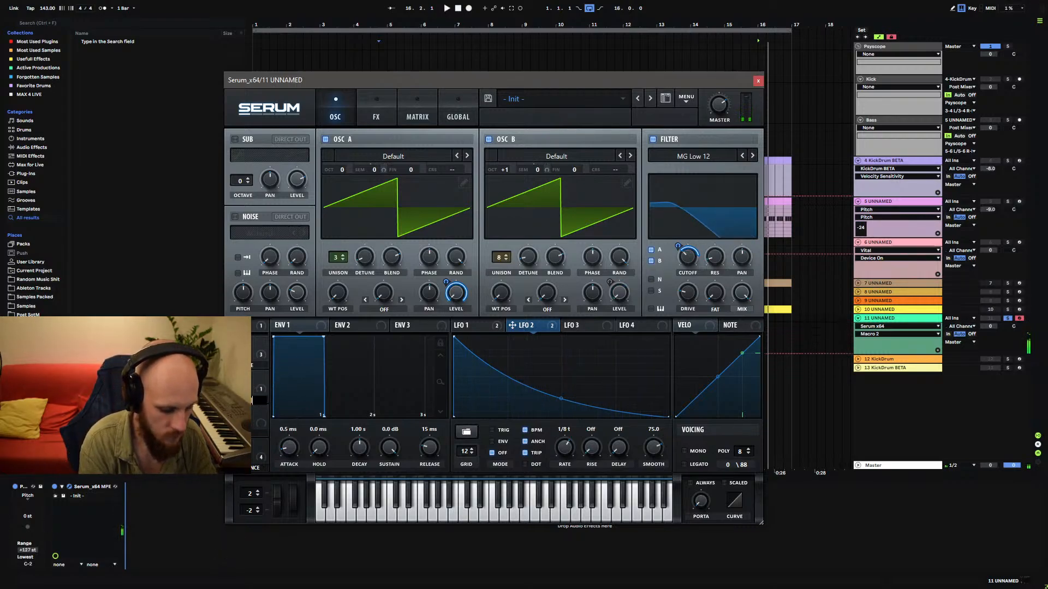
key(Return)
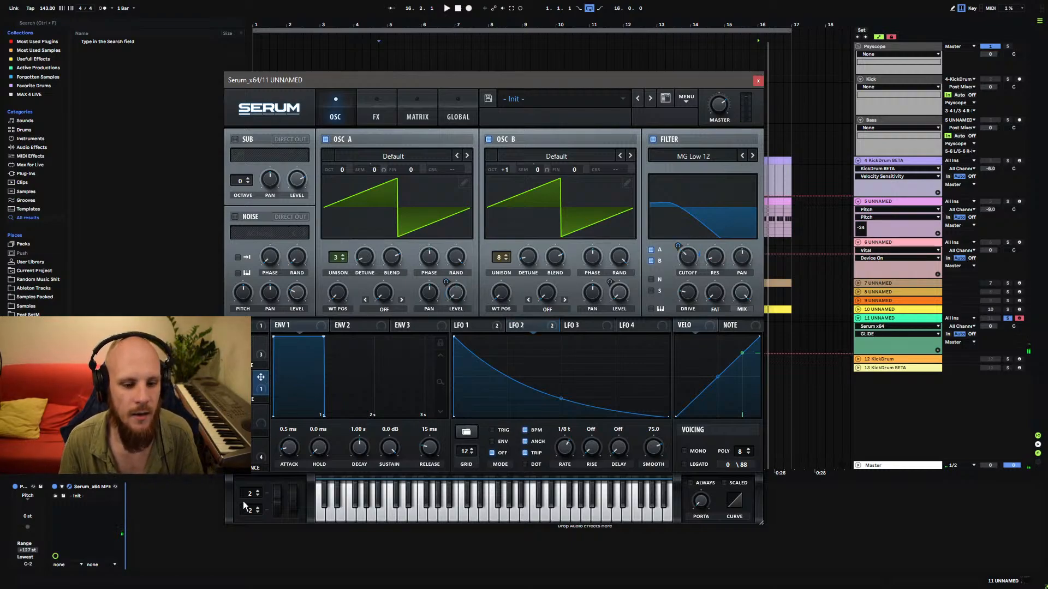
Set the pitch bend range to 24 semitones up and -24 down, and try the pitch wheel.
drag(249, 494, 246, 465)
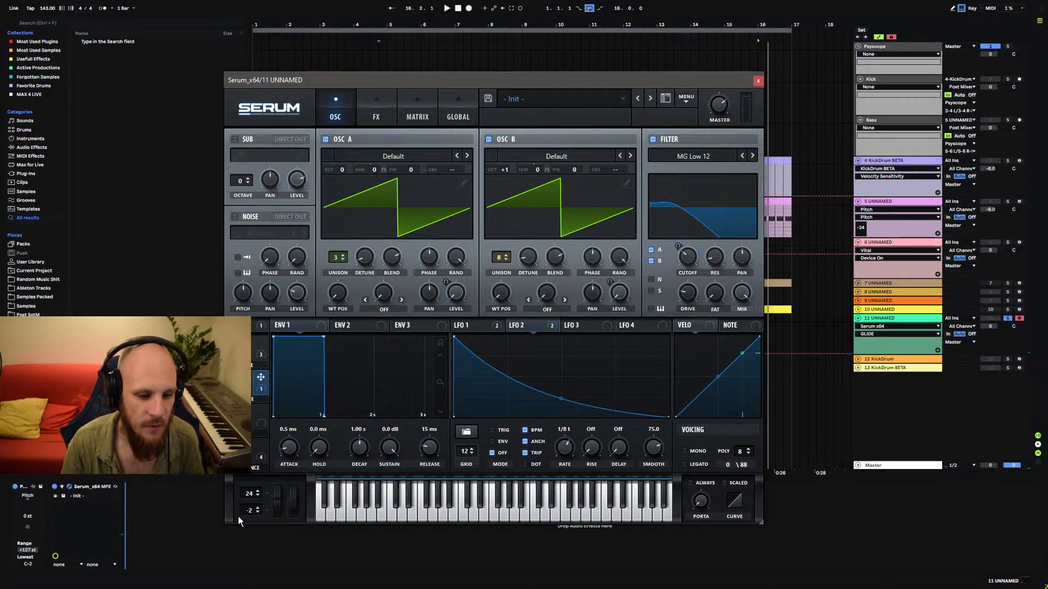
drag(251, 513, 265, 562)
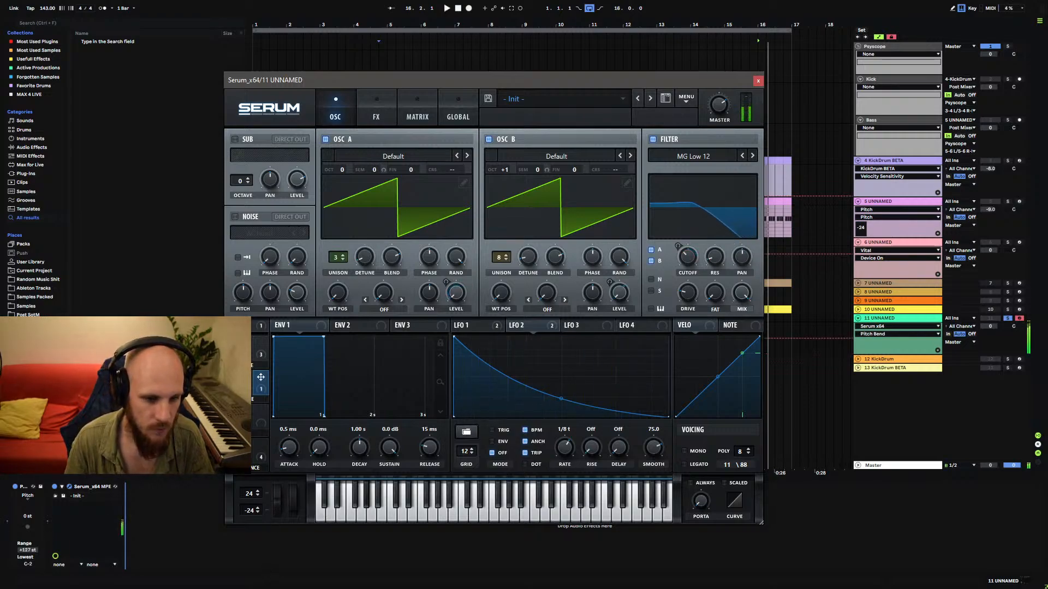
drag(275, 498, 295, 435)
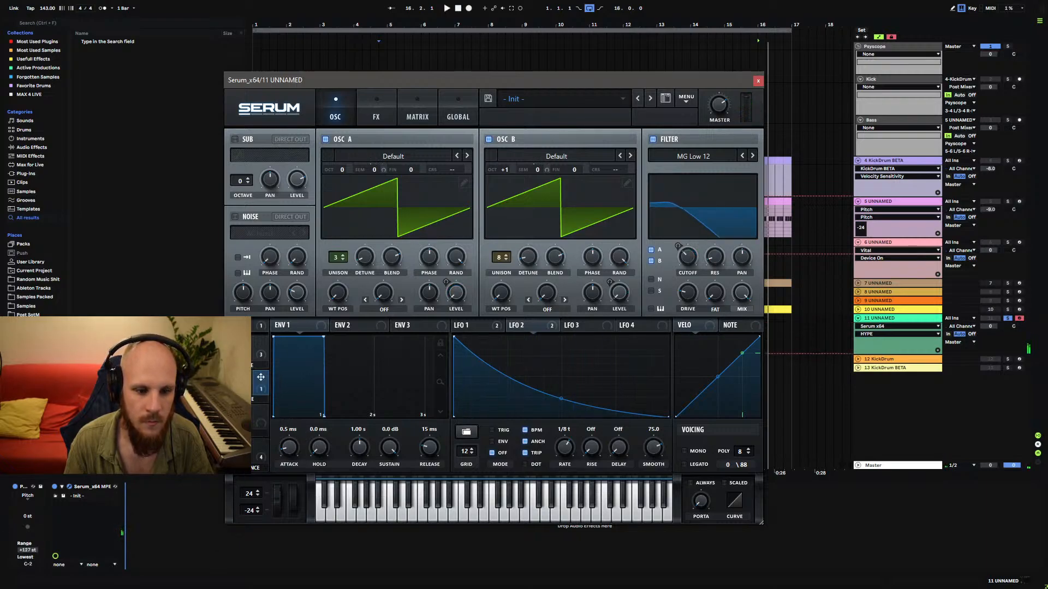
Compare the sound with and without the flanger effect, leaving the flanger switched off.
click(382, 114)
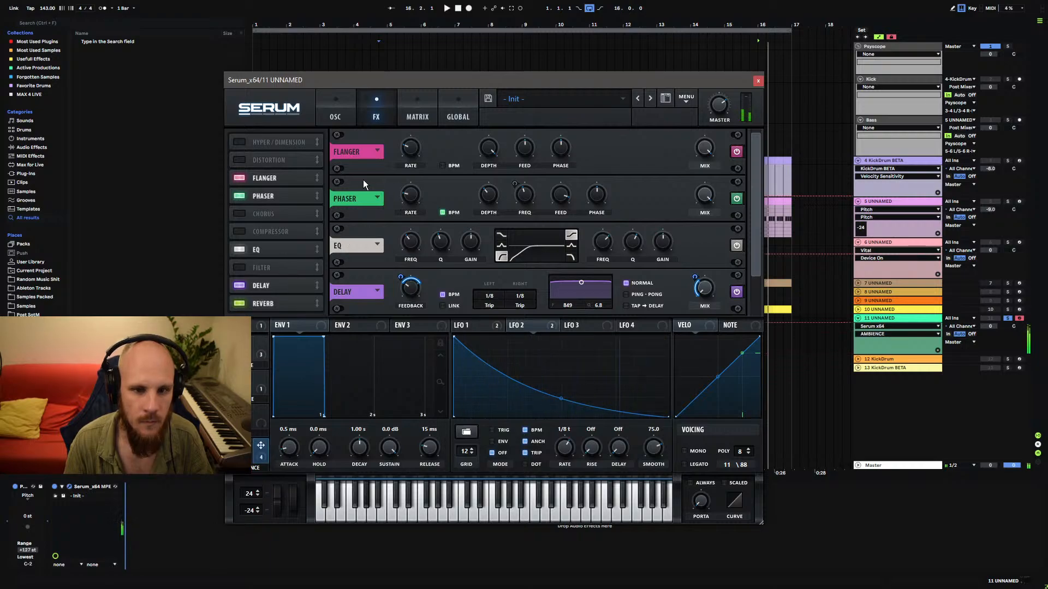
click(239, 178)
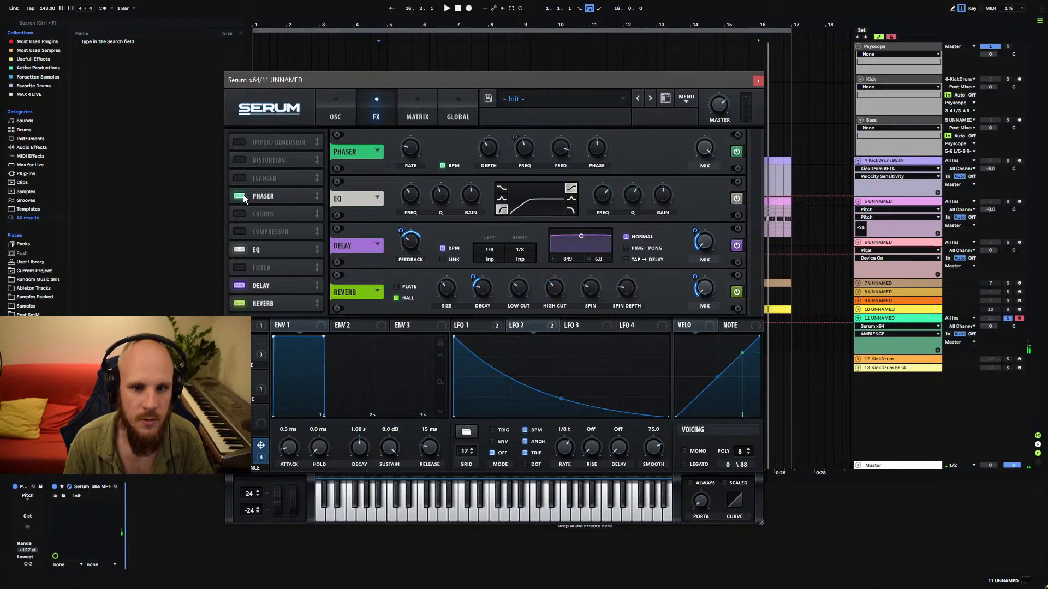
click(240, 178)
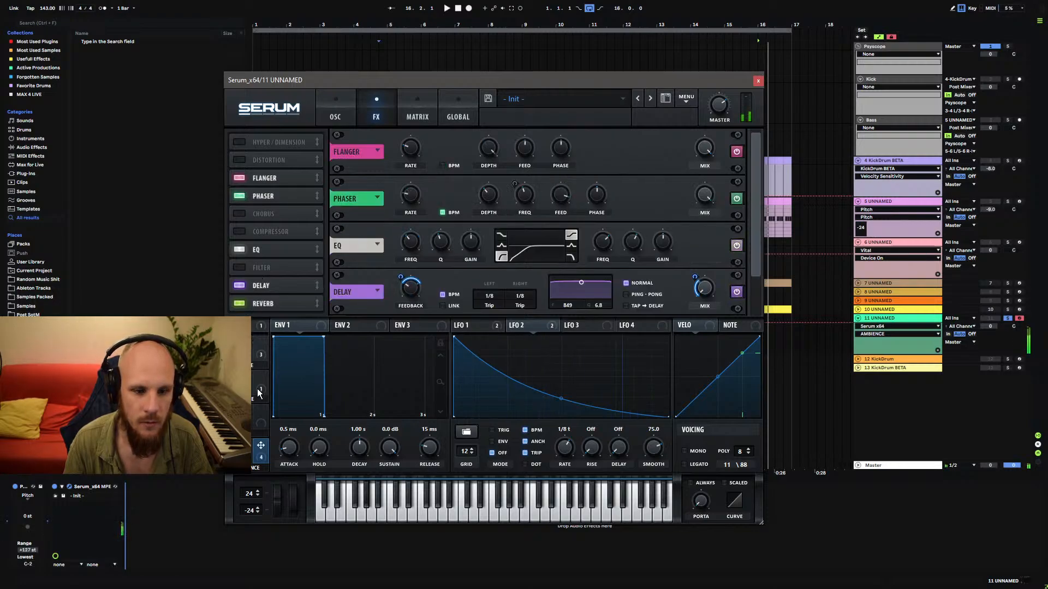
click(240, 178)
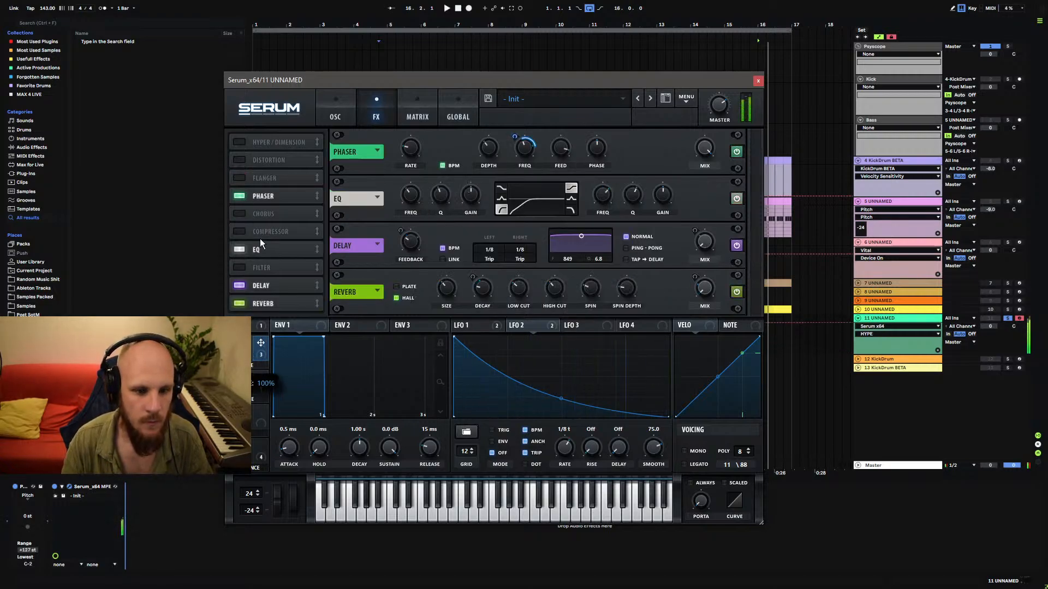
Raise the filter's drive and assign Macro 1 to modulate it.
click(335, 116)
drag(688, 294, 702, 260)
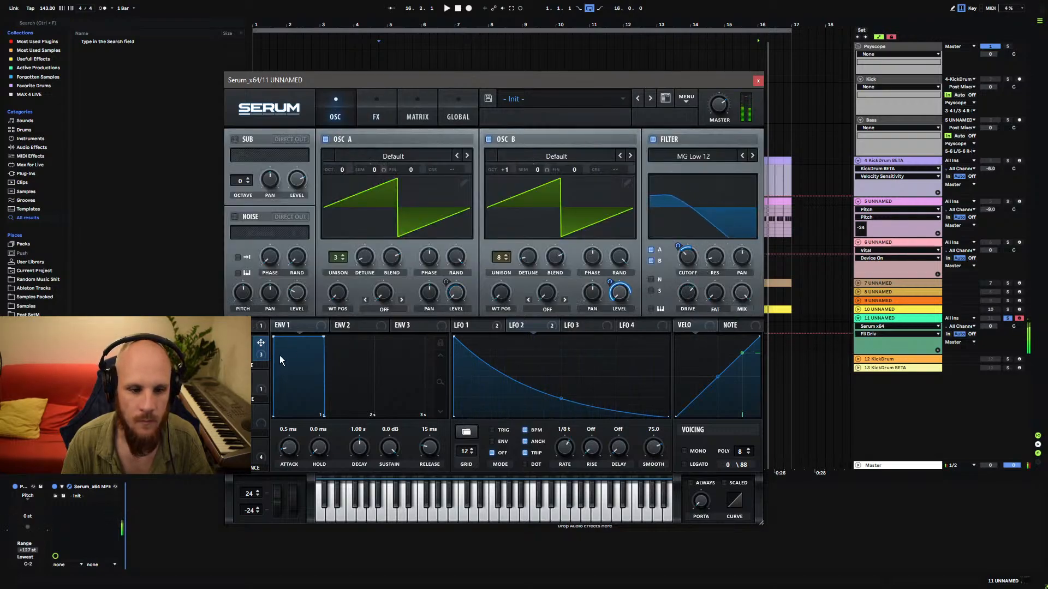
right_click(685, 290)
click(662, 336)
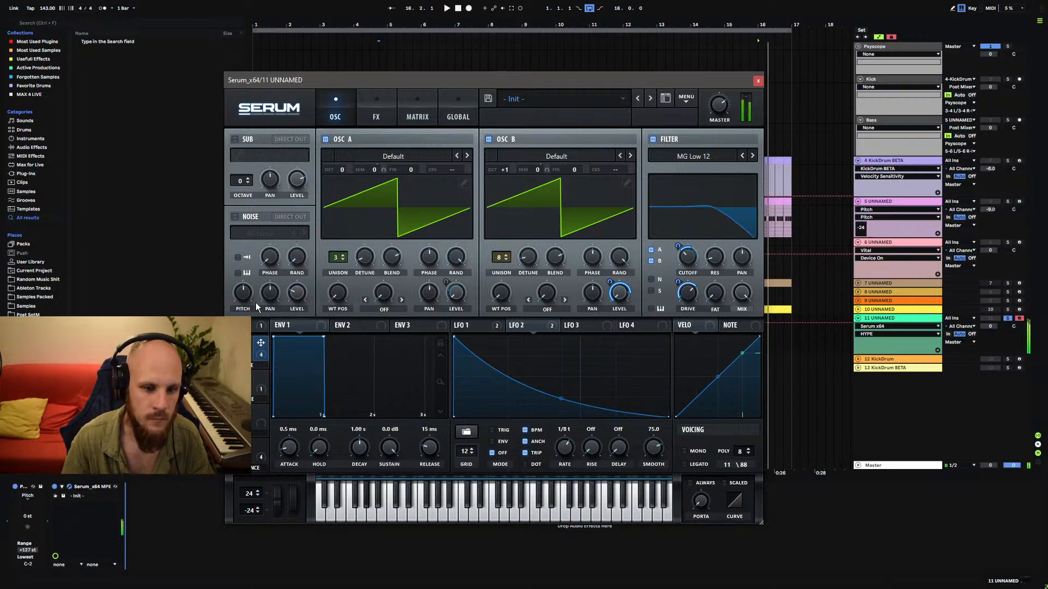
Audition the preset by raising the mod wheel to 100% and sweeping Macro 2 and the pitch bend upward.
drag(296, 509, 313, 413)
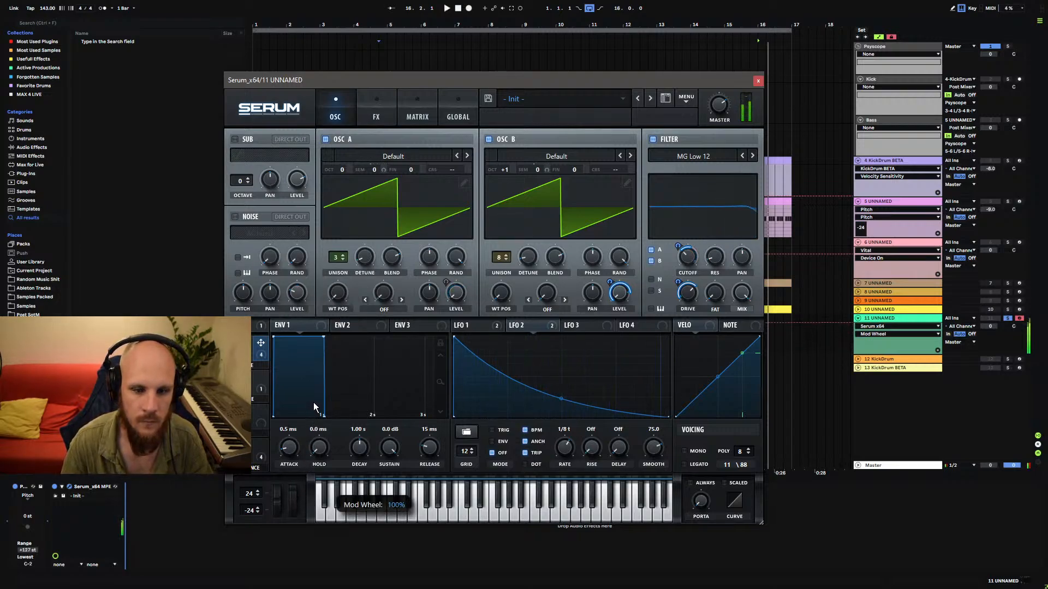
drag(241, 389, 246, 343)
drag(281, 491, 288, 479)
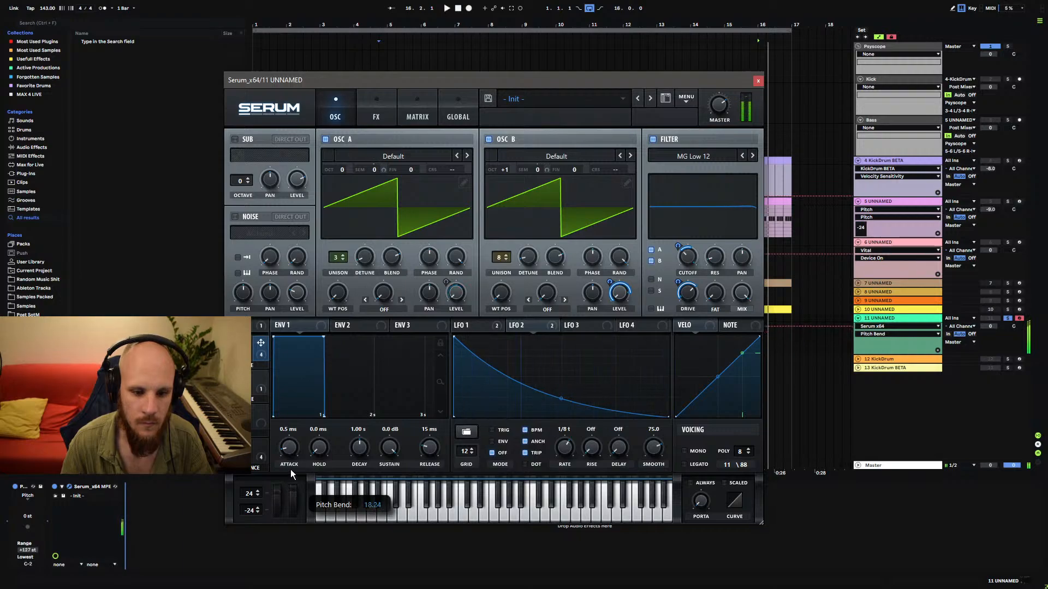
drag(293, 463, 295, 463)
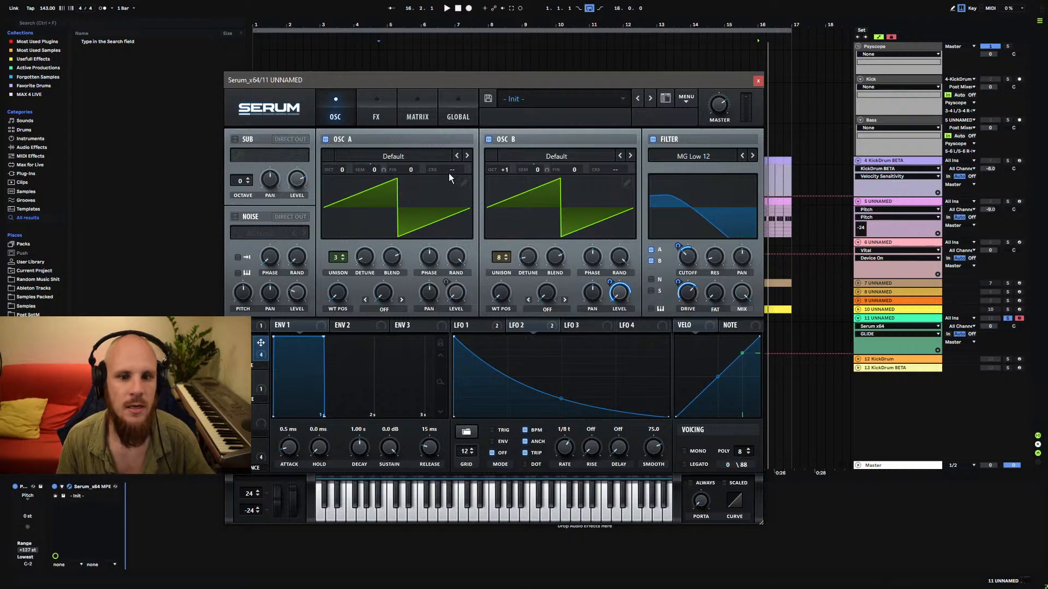
Check the modulation matrix, try oscillator A's coarse pitch up and down, and reset it to 0.
click(416, 118)
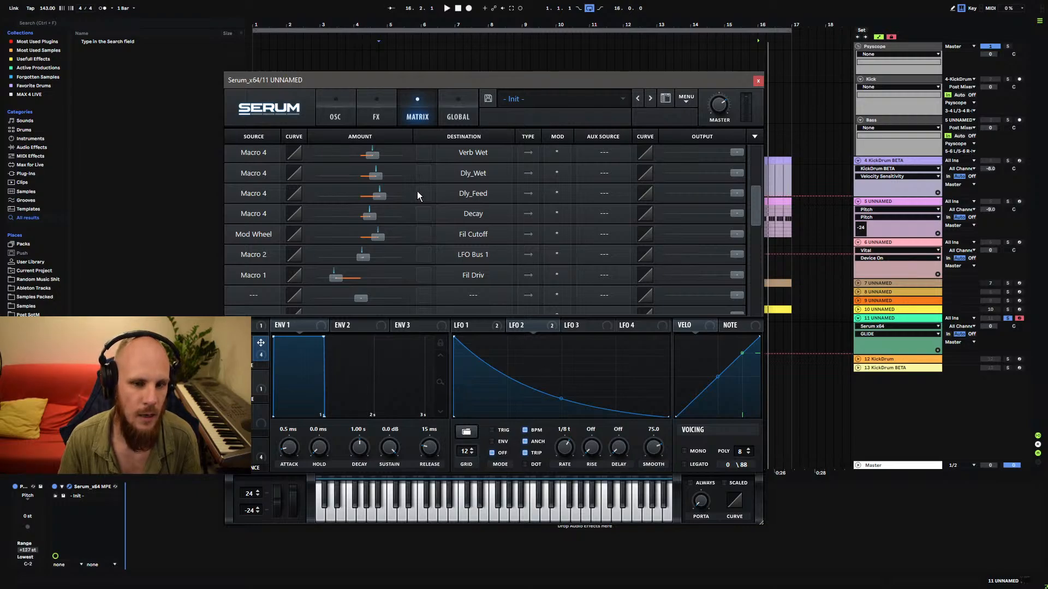
scroll(401, 183, up, 3)
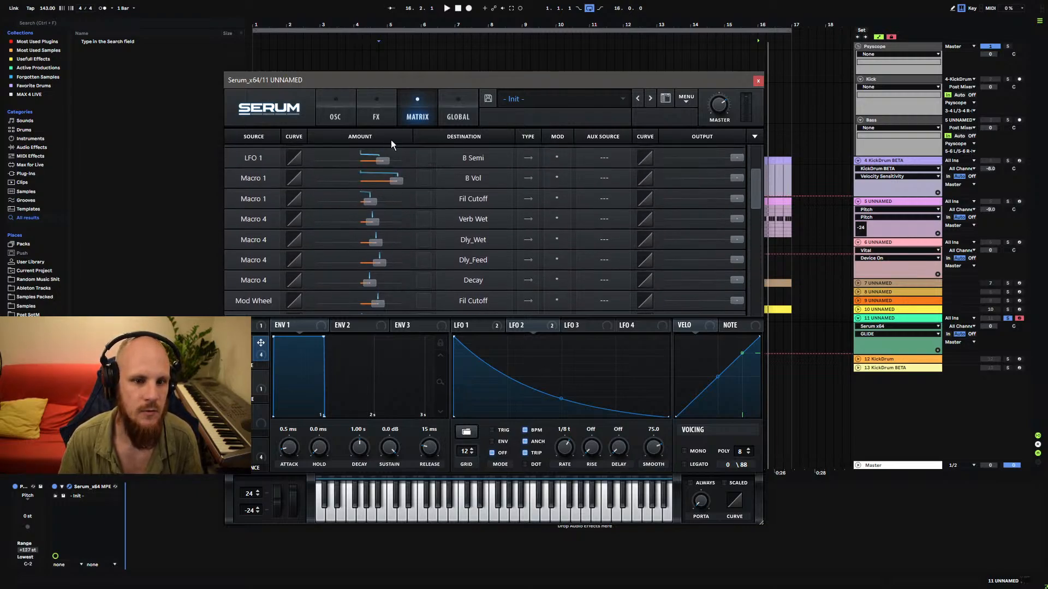
click(335, 110)
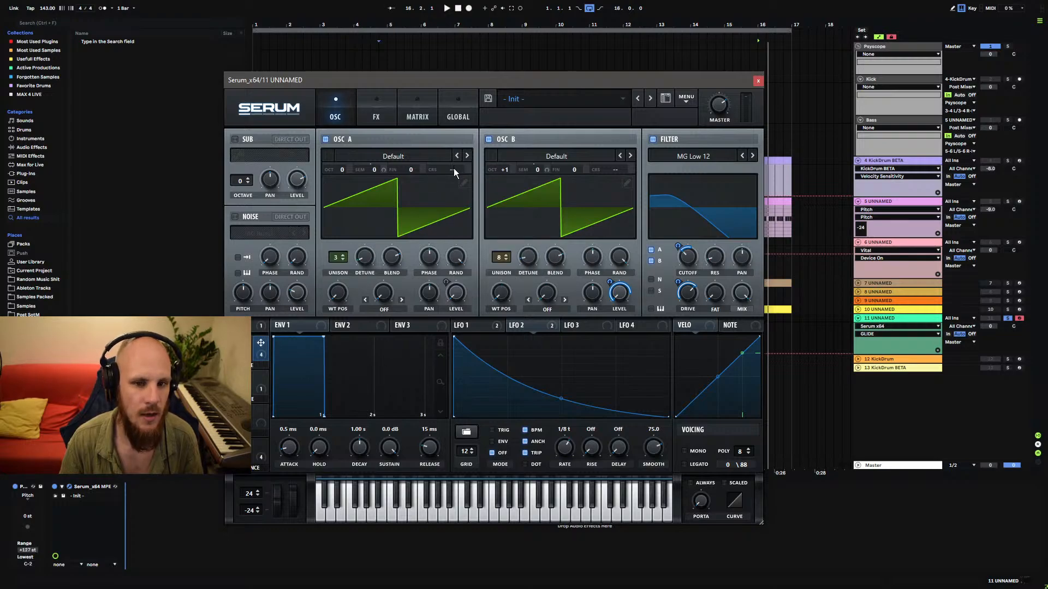
drag(455, 169, 459, 159)
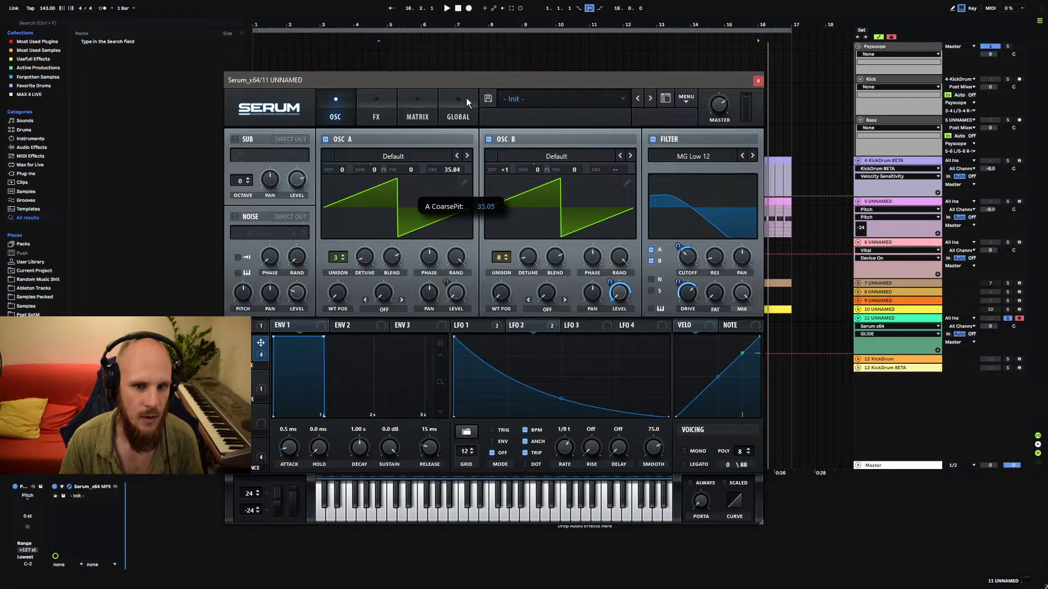
drag(463, 107, 449, 266)
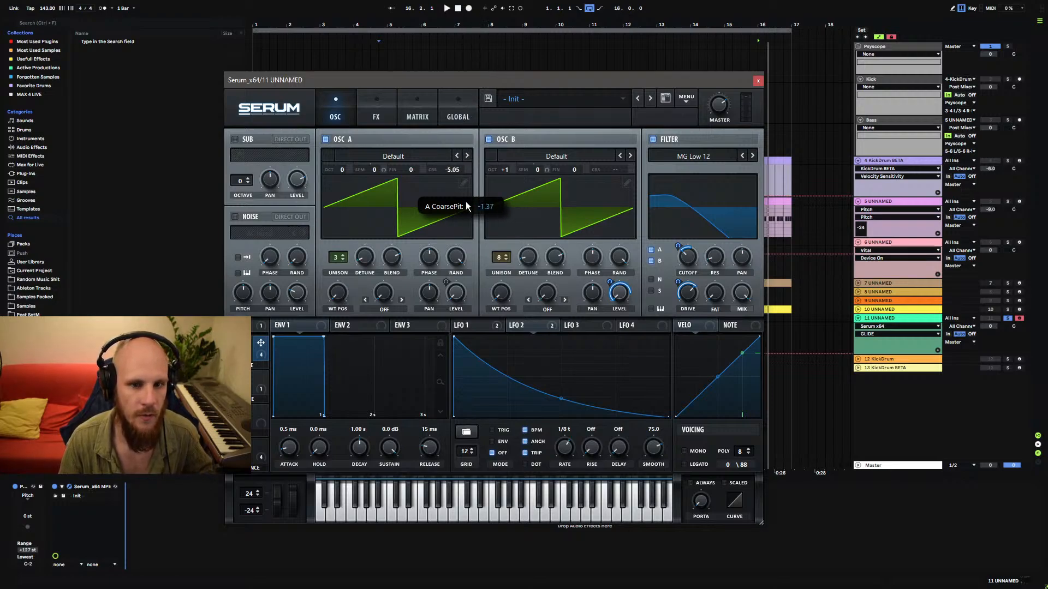
double_click(455, 170)
text(0)
key(Return)
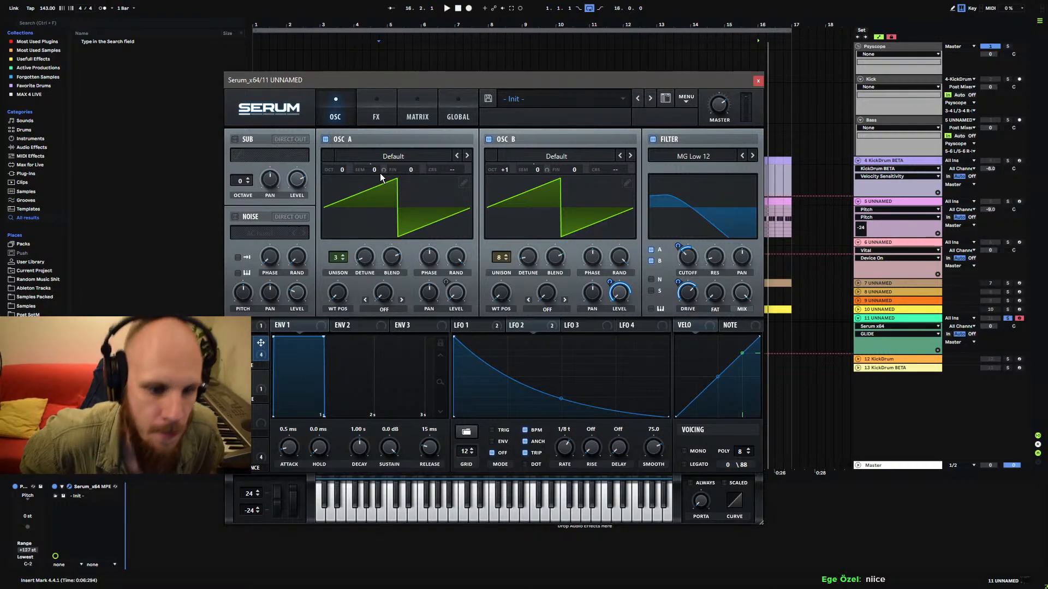
Switch on the sub oscillator and set the warp mode of oscillators A and B to FM Sub Osc.
click(239, 453)
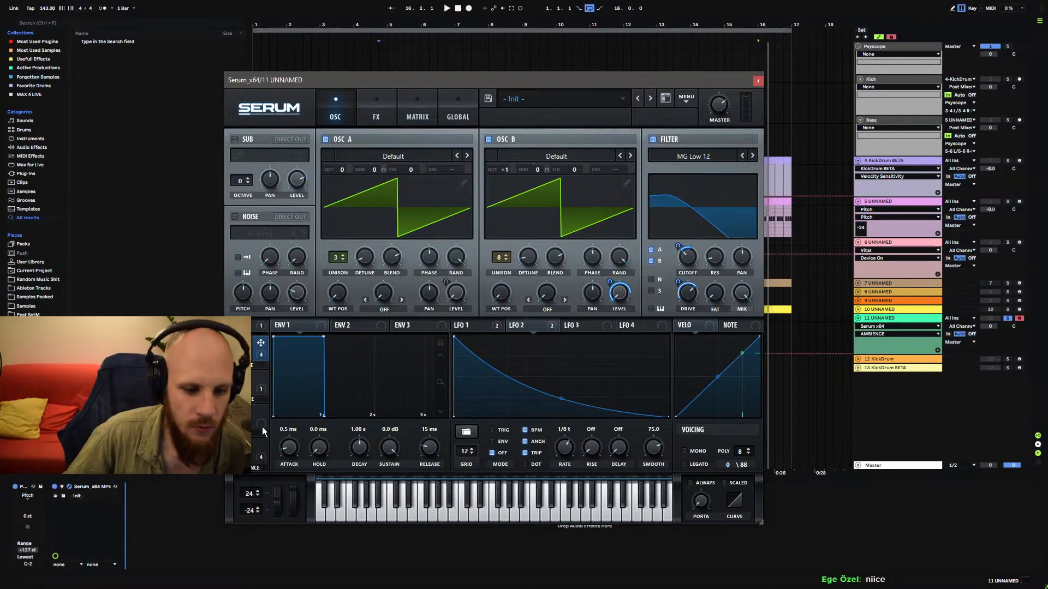
click(234, 140)
click(384, 309)
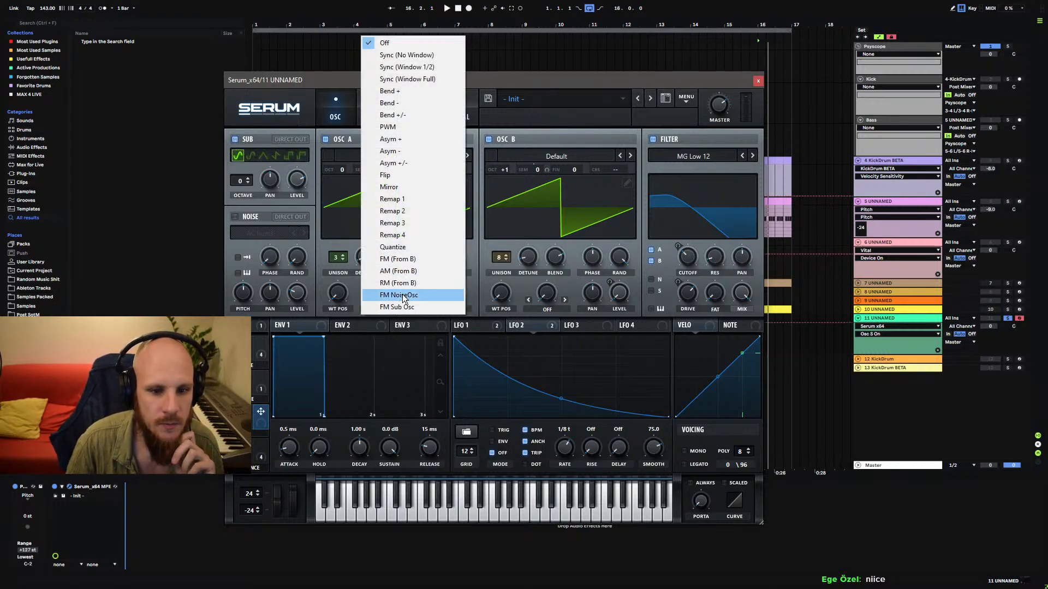
click(401, 307)
click(548, 309)
click(562, 307)
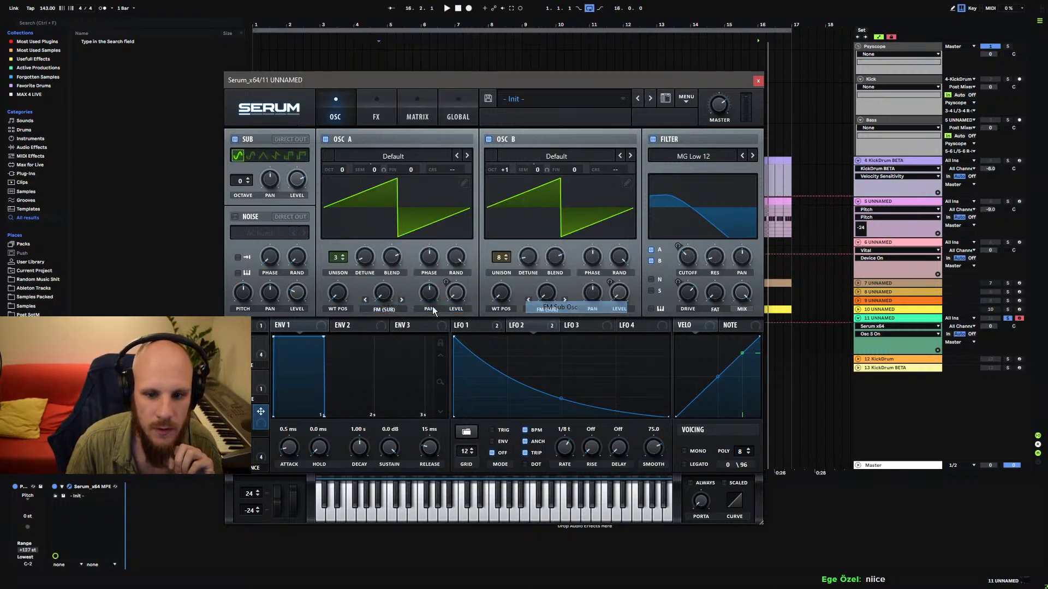
Assign Macro 3 to modulate the warp amount of oscillators A and B.
drag(260, 412, 382, 293)
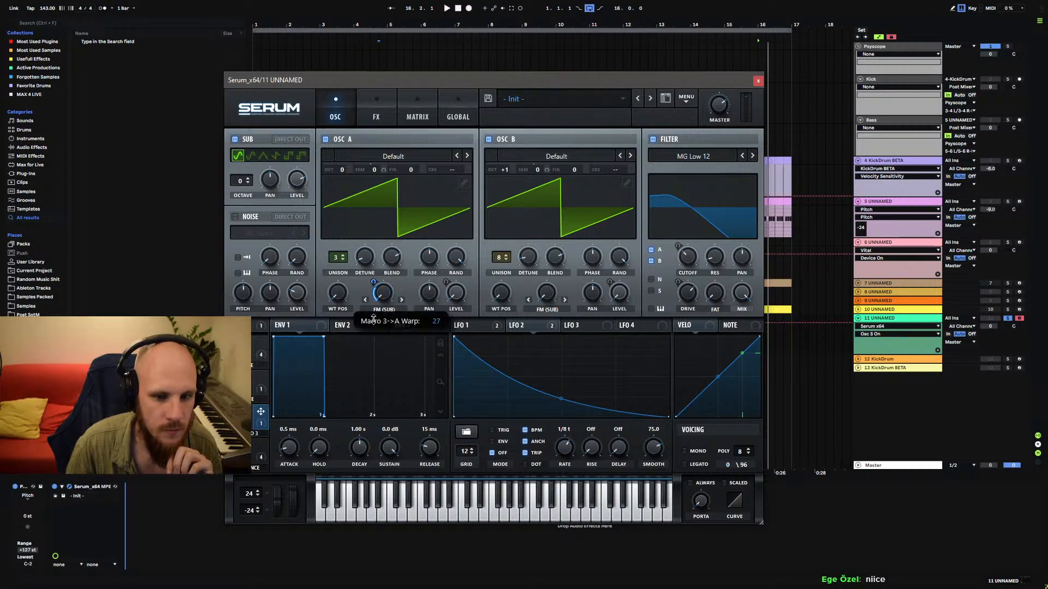
drag(261, 411, 530, 314)
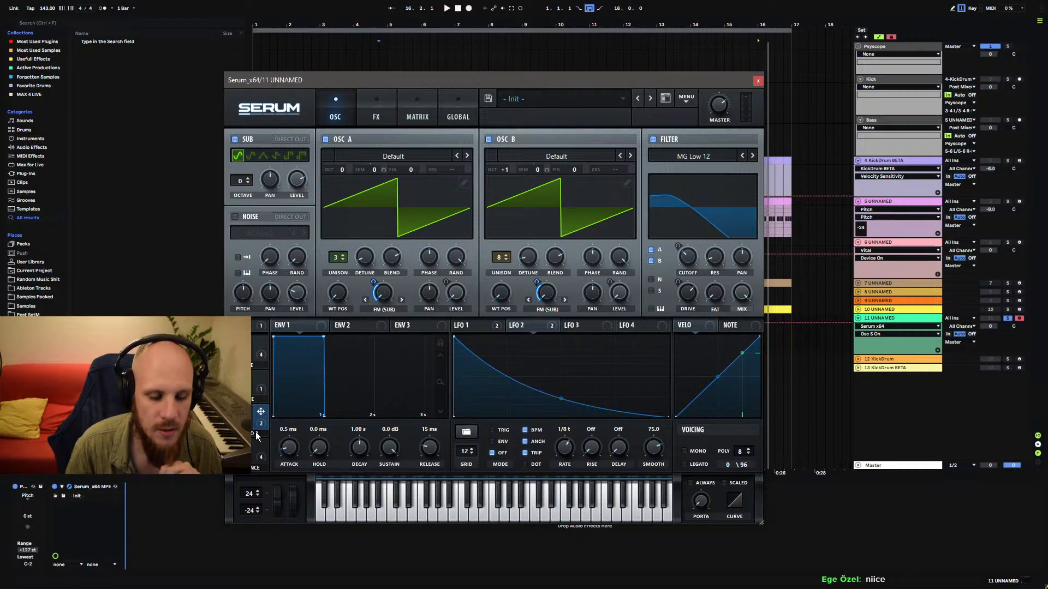
Name Macro 3 METALIZE and audition it together with the AMBIENCE macro.
mouse_move(245, 448)
mouse_down()
mouse_move(267, 327)
mouse_move(257, 440)
mouse_up()
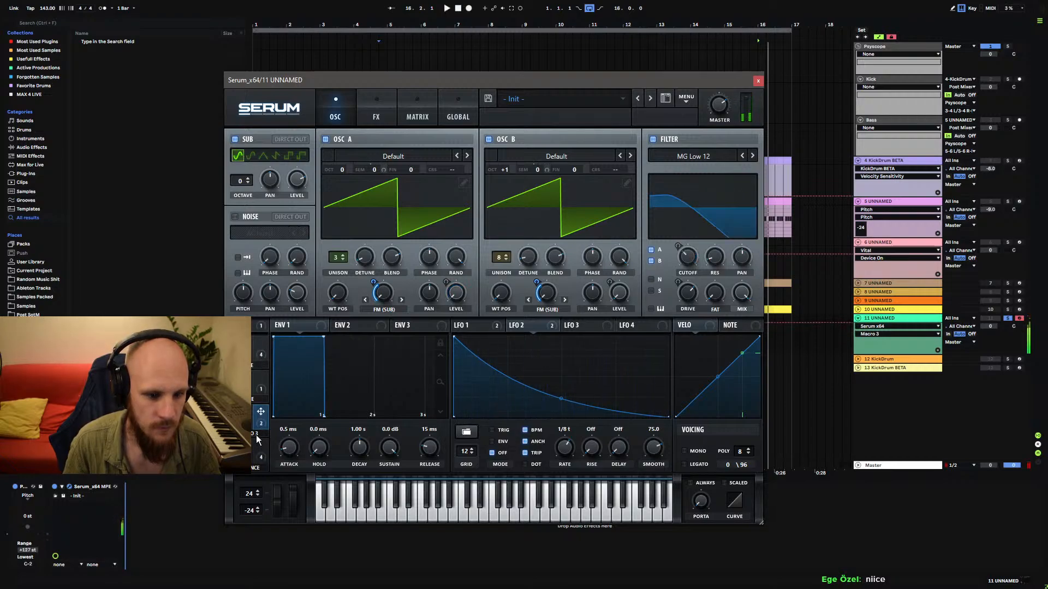
text(cut)
text(ze)
key(Return)
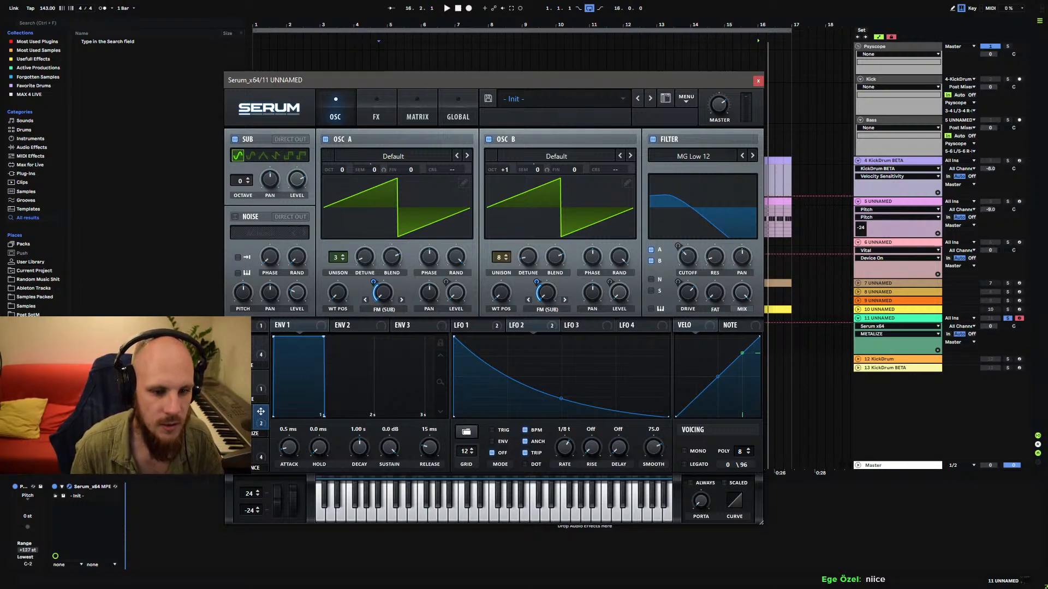
drag(241, 455, 261, 371)
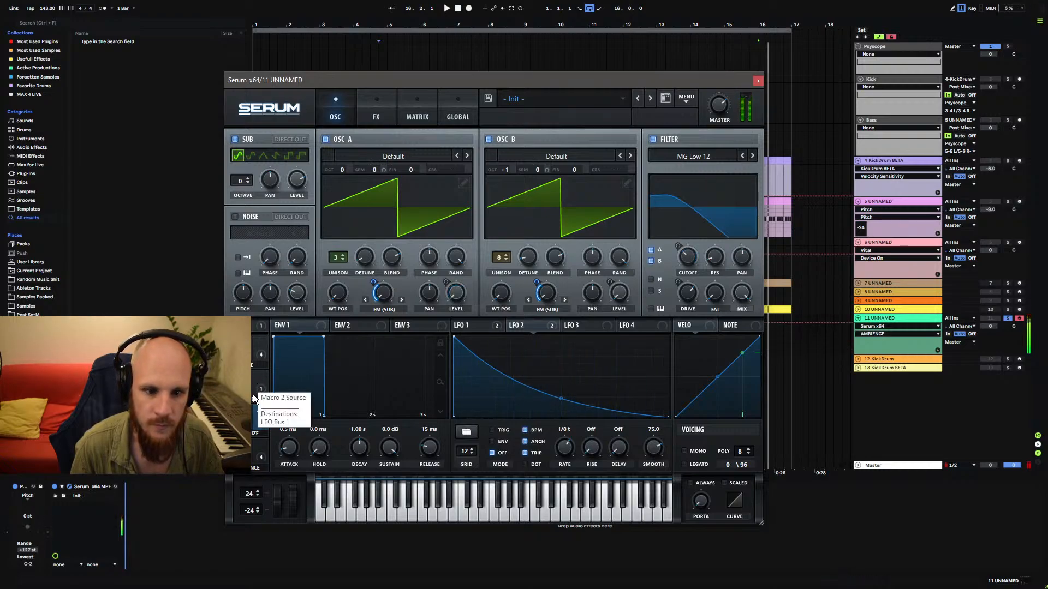
drag(242, 420, 242, 422)
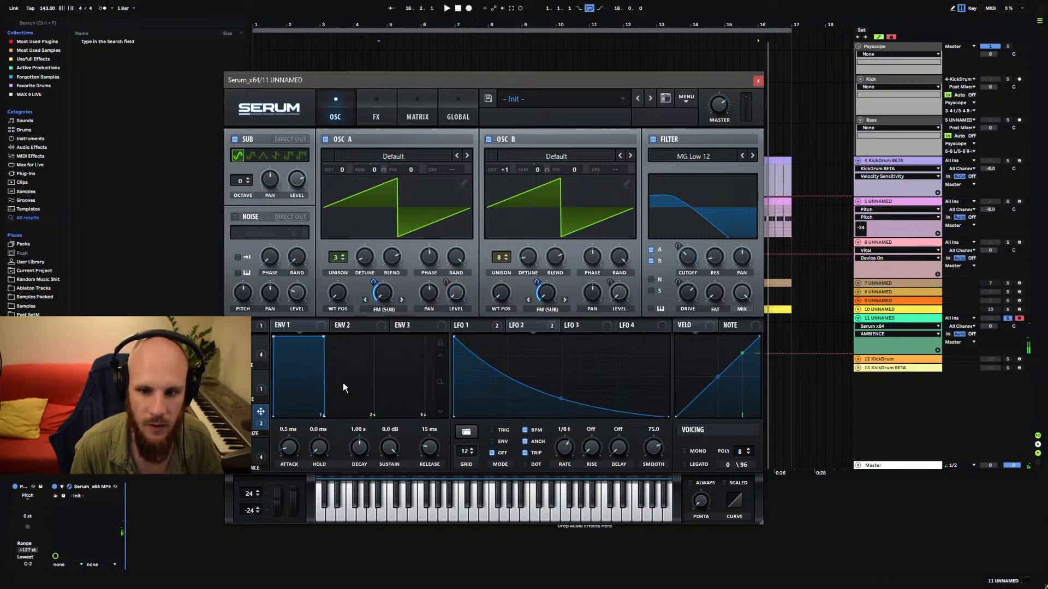
Assign Macro 3 to modulate the phaser's level with a depth of 18 and return to the oscillators.
click(377, 116)
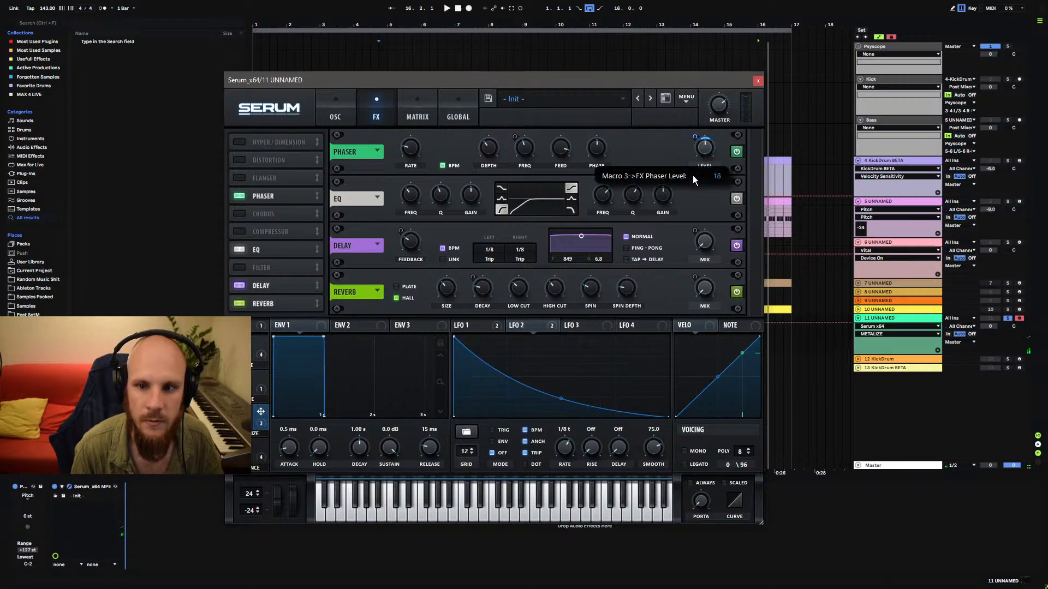
mouse_move(692, 158)
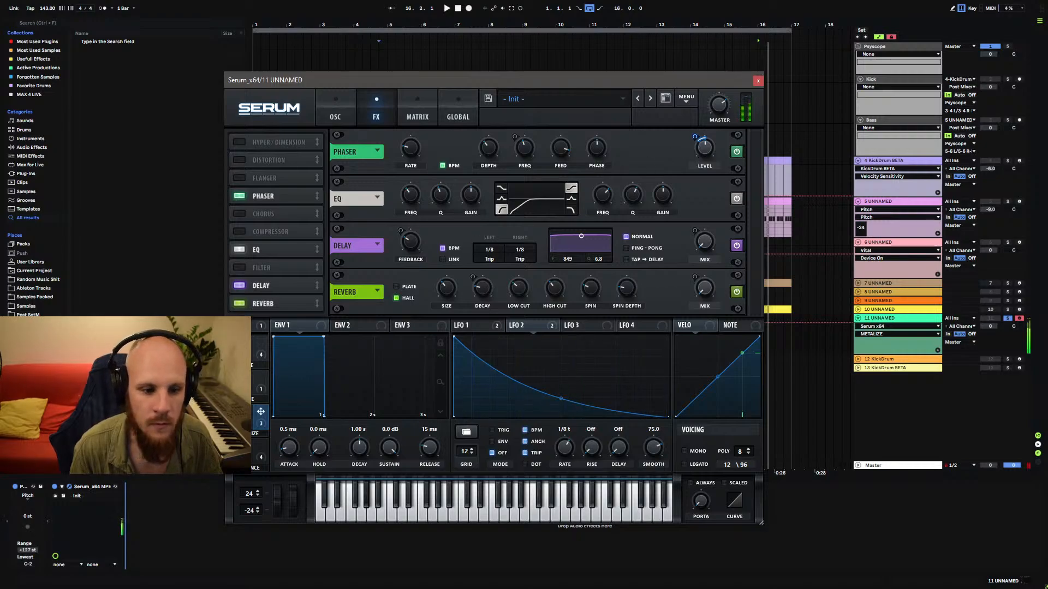
click(335, 112)
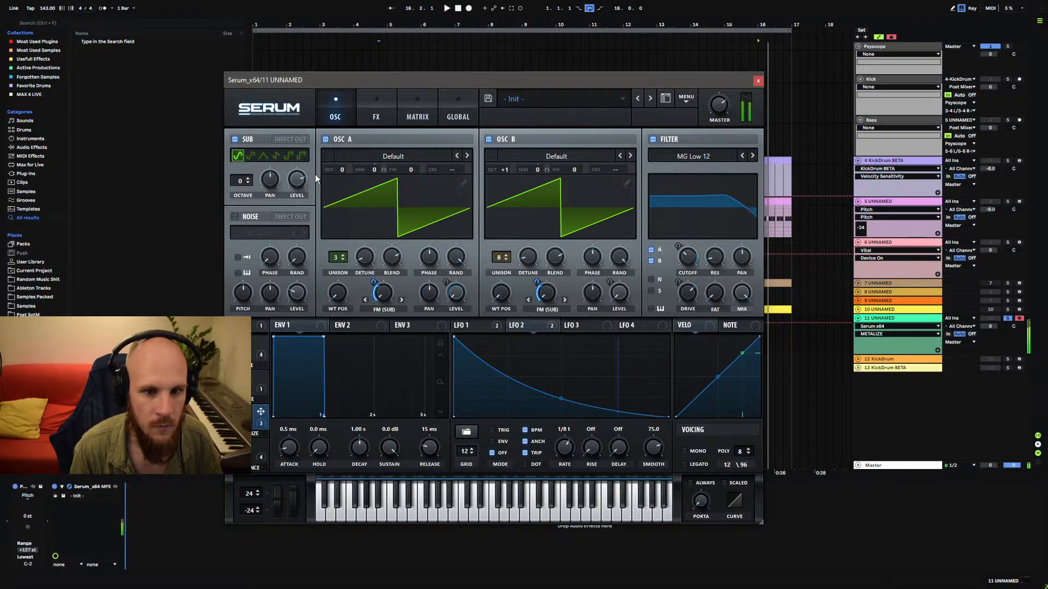
Switch off the sub oscillator, then try warp mode Asym + on oscillator A and Asym - on oscillator B with a greater Macro 3 depth.
click(235, 140)
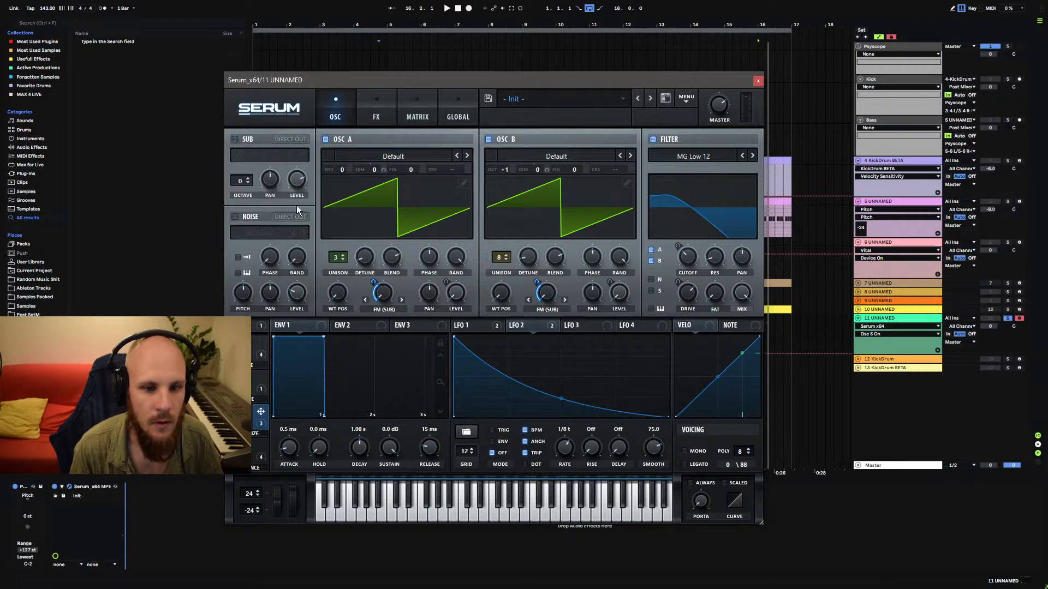
click(392, 310)
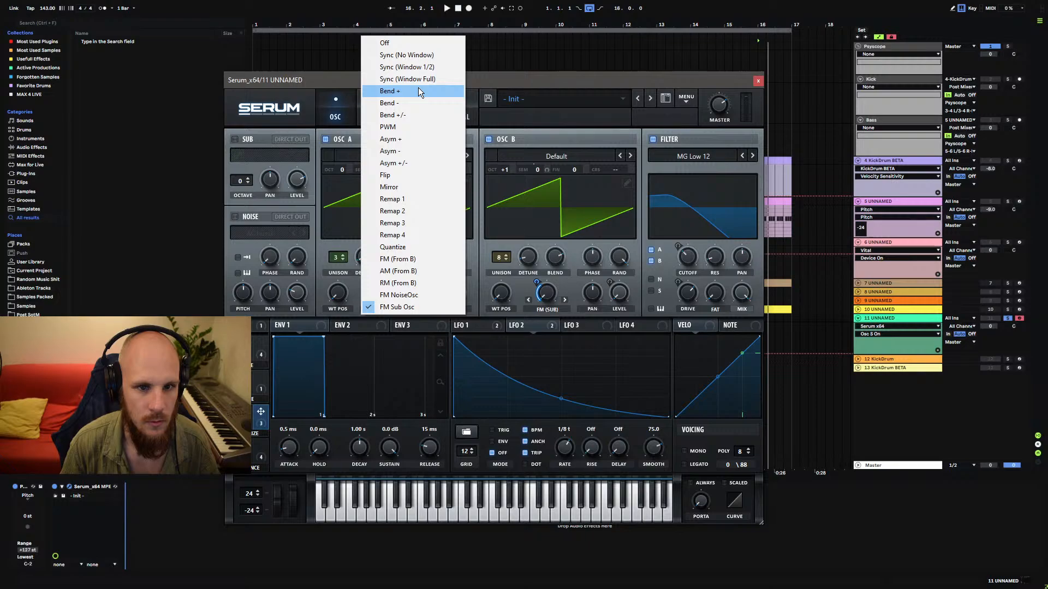
click(401, 140)
drag(379, 290, 417, 213)
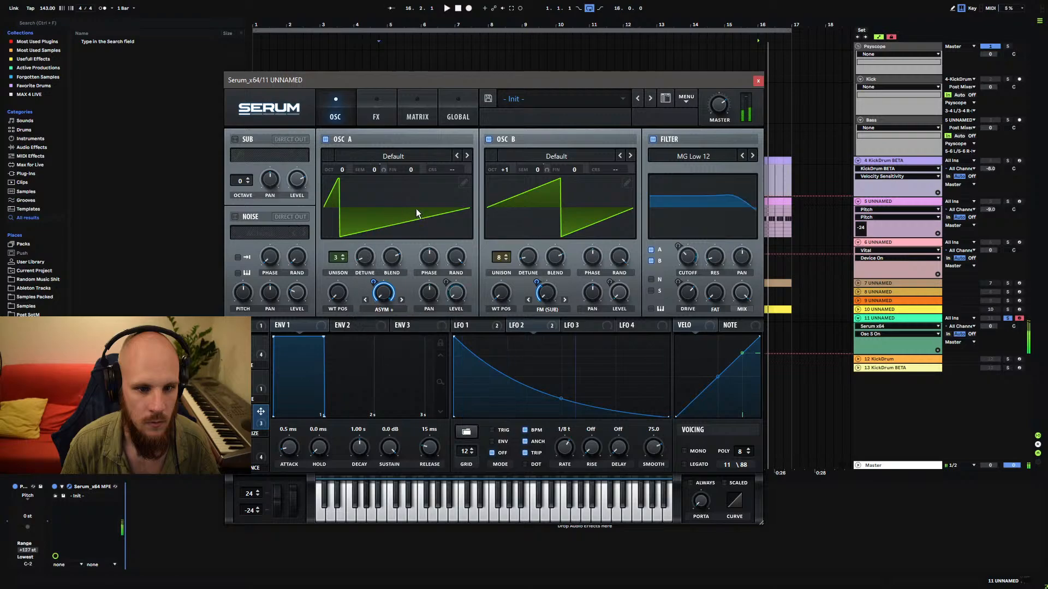
click(547, 308)
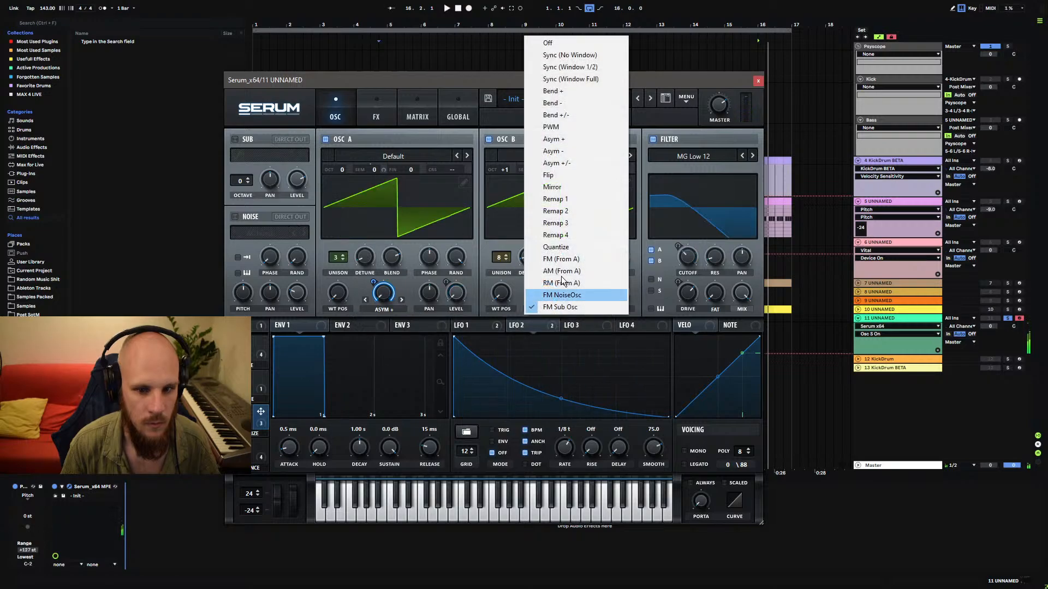
click(563, 148)
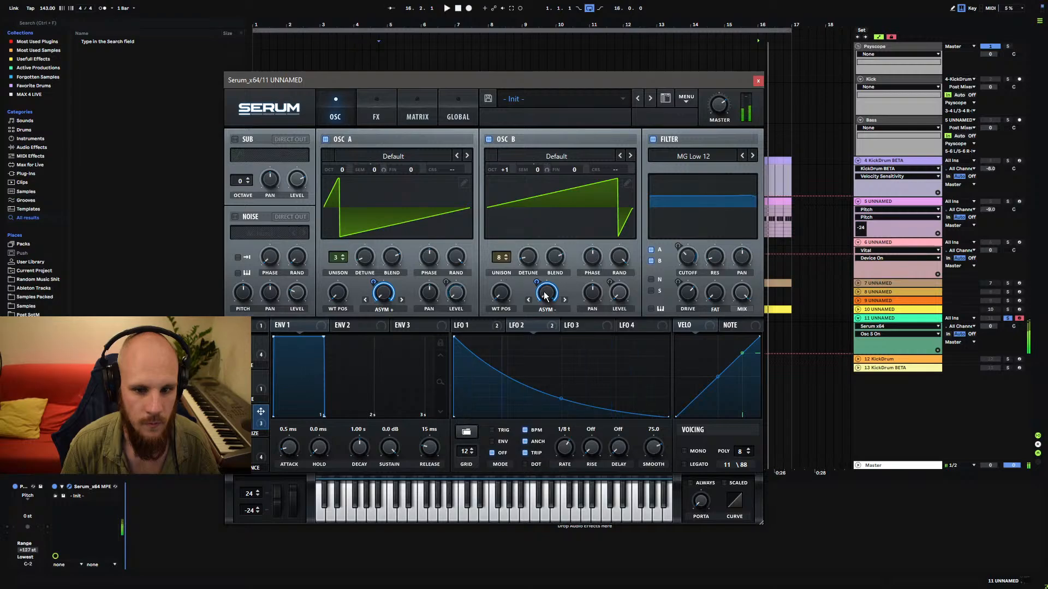
Set the warp mode of both oscillator B and oscillator A to PWM.
click(545, 309)
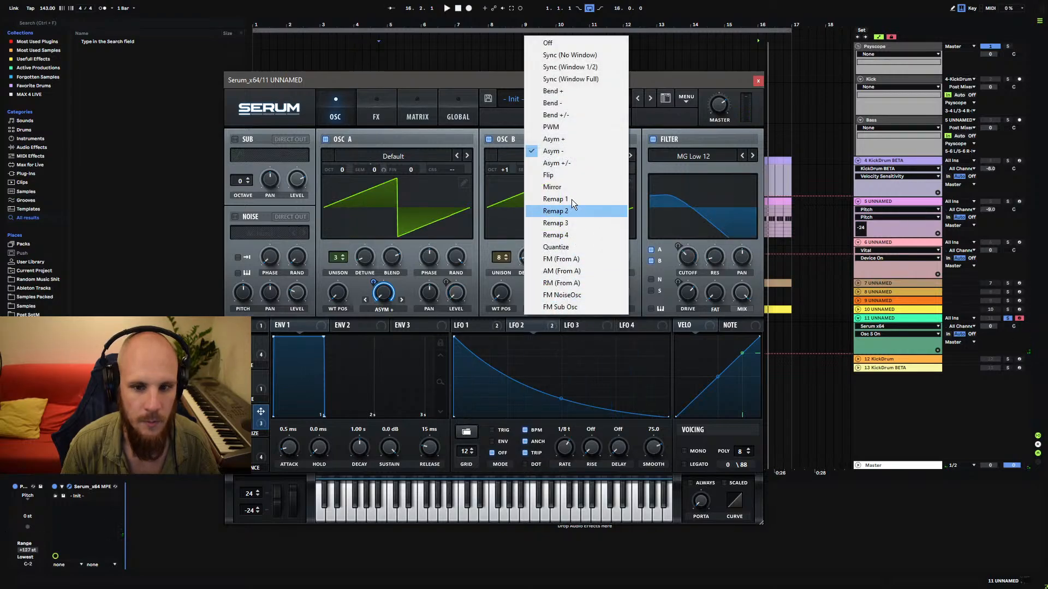
click(568, 129)
click(393, 309)
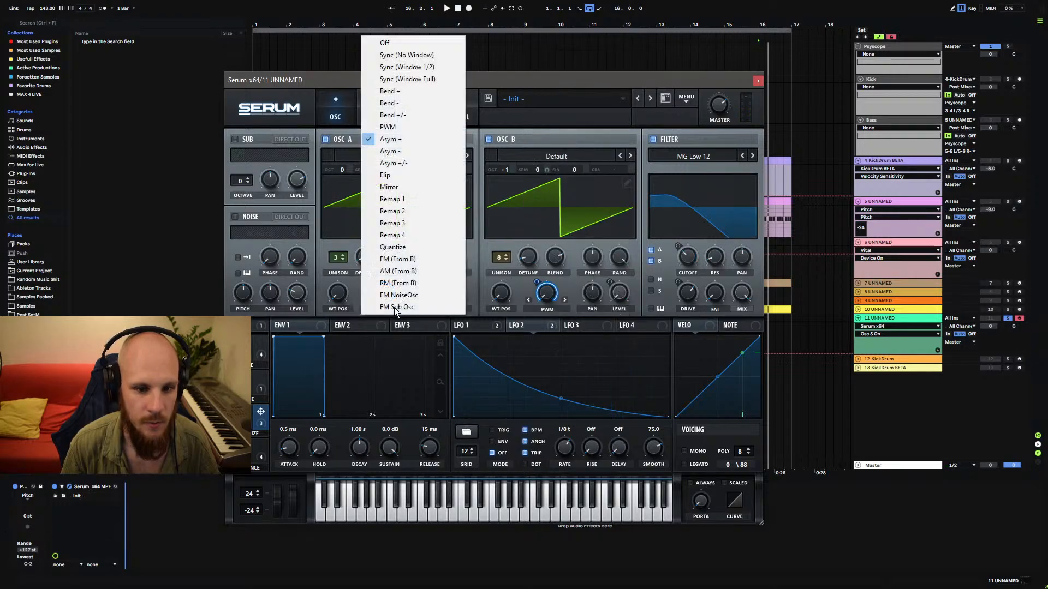
click(412, 130)
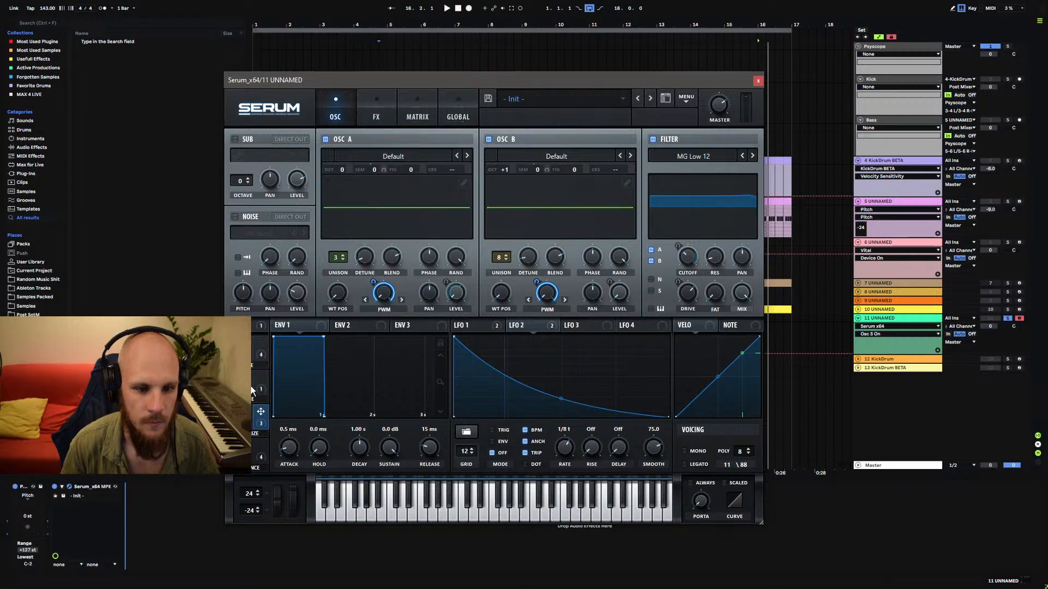
Reduce Macro 3's depth on both oscillators' warp, using 90 for oscillator B, and test the macro.
mouse_move(375, 290)
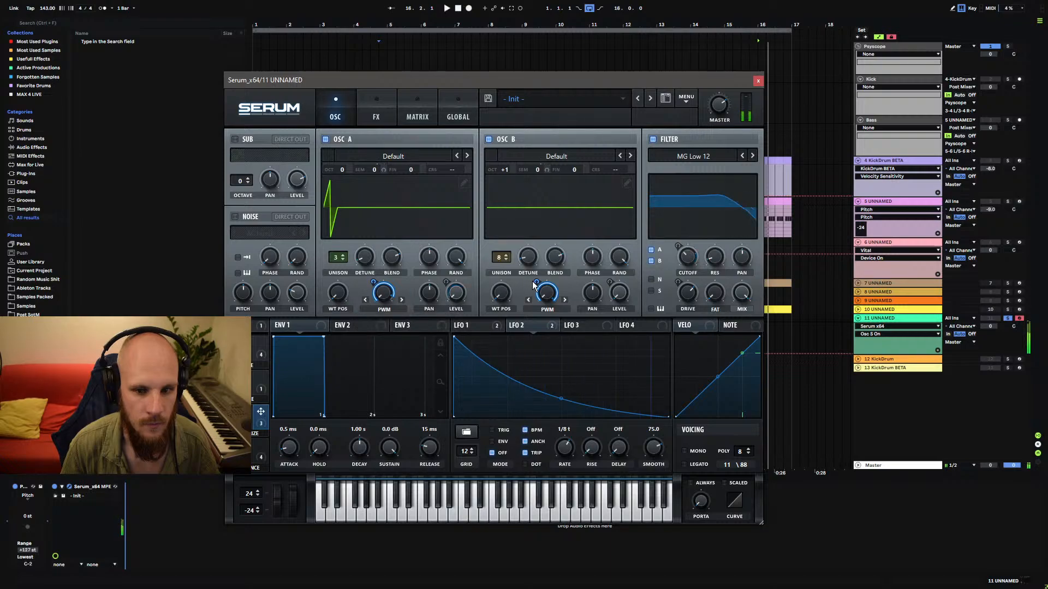
mouse_move(536, 289)
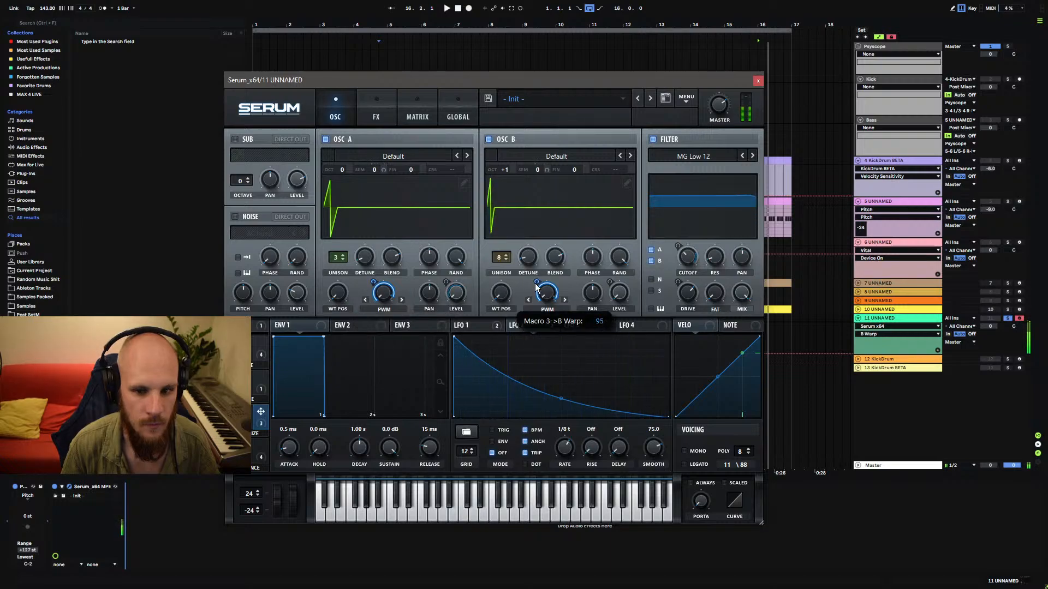
drag(536, 289, 534, 286)
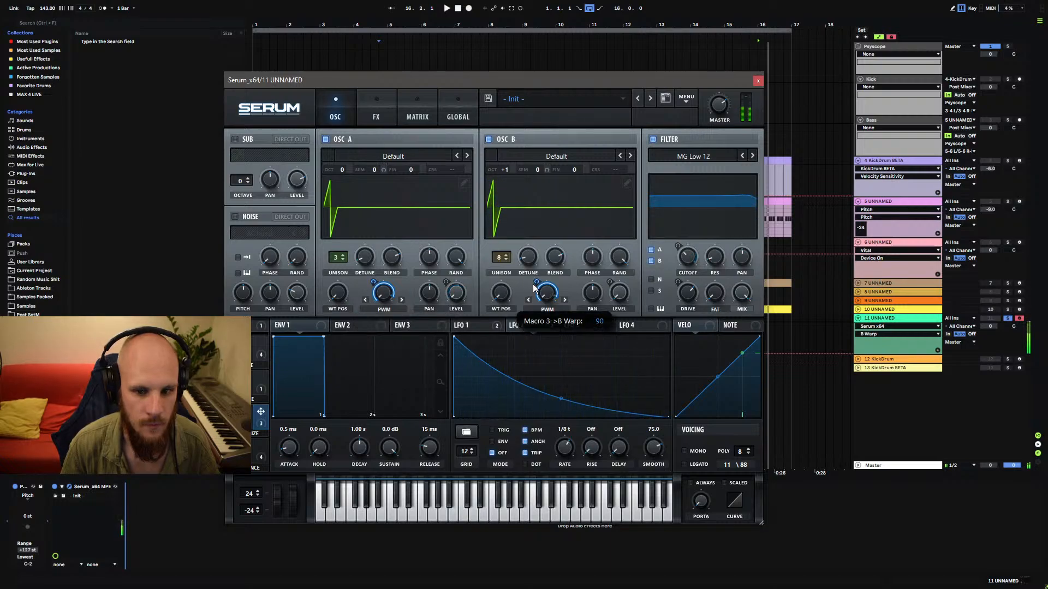
drag(237, 418, 237, 408)
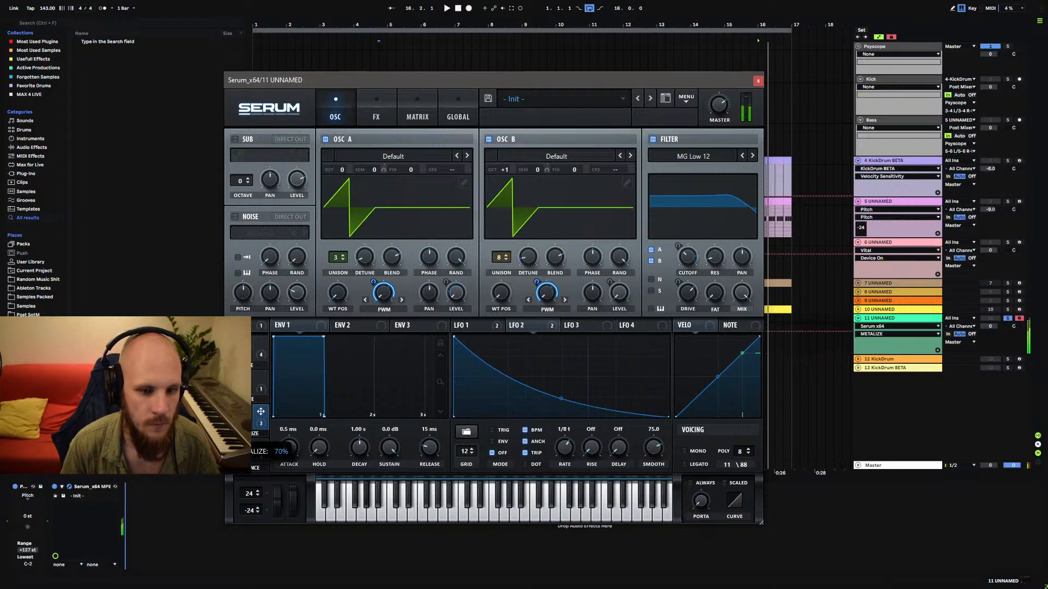
Rename Macro 3 as SHARPEN.
double_click(255, 435)
text(Shape)
text(n)
key(Return)
Audition the preset while sweeping the SHARPEN, Macro 1 and AMBIENCE macros.
drag(240, 437, 226, 547)
drag(240, 349, 245, 300)
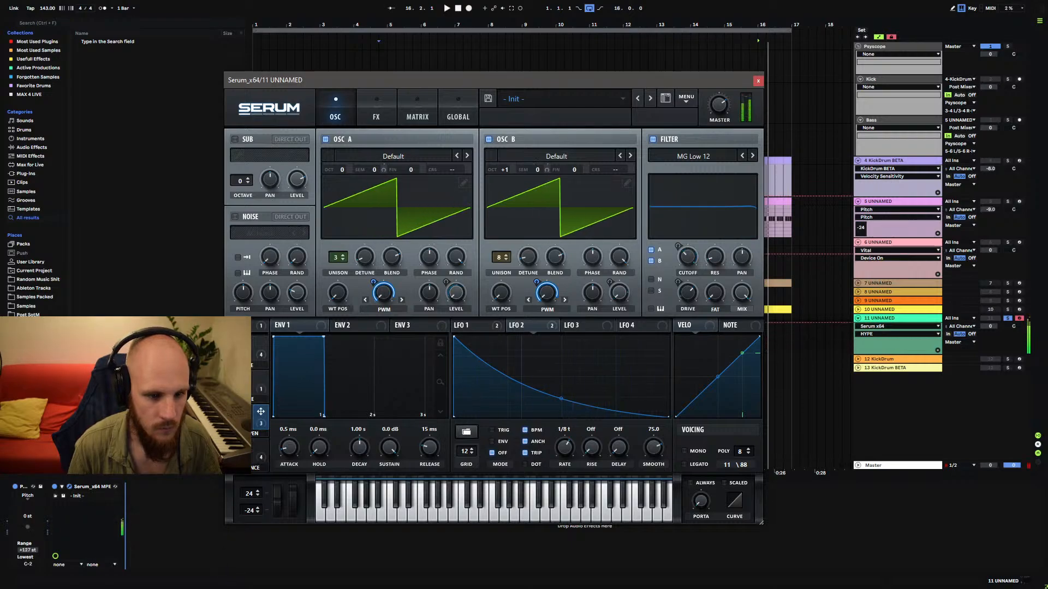
mouse_move(240, 426)
mouse_down()
mouse_move(240, 400)
mouse_move(240, 437)
mouse_up()
mouse_move(240, 385)
mouse_down()
mouse_move(240, 371)
mouse_move(240, 383)
mouse_up()
drag(240, 453, 257, 334)
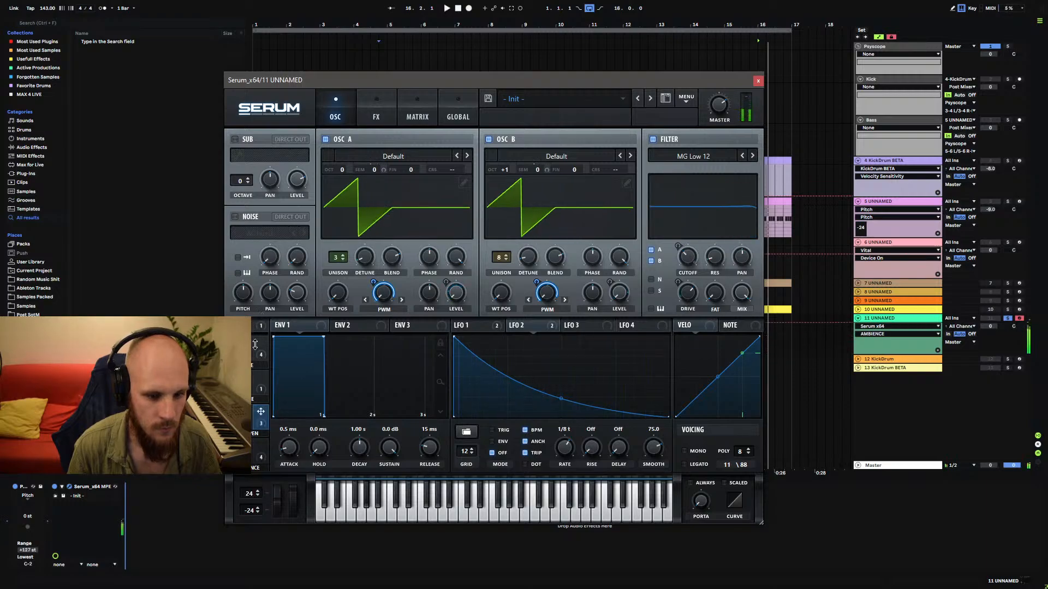
drag(240, 418, 240, 396)
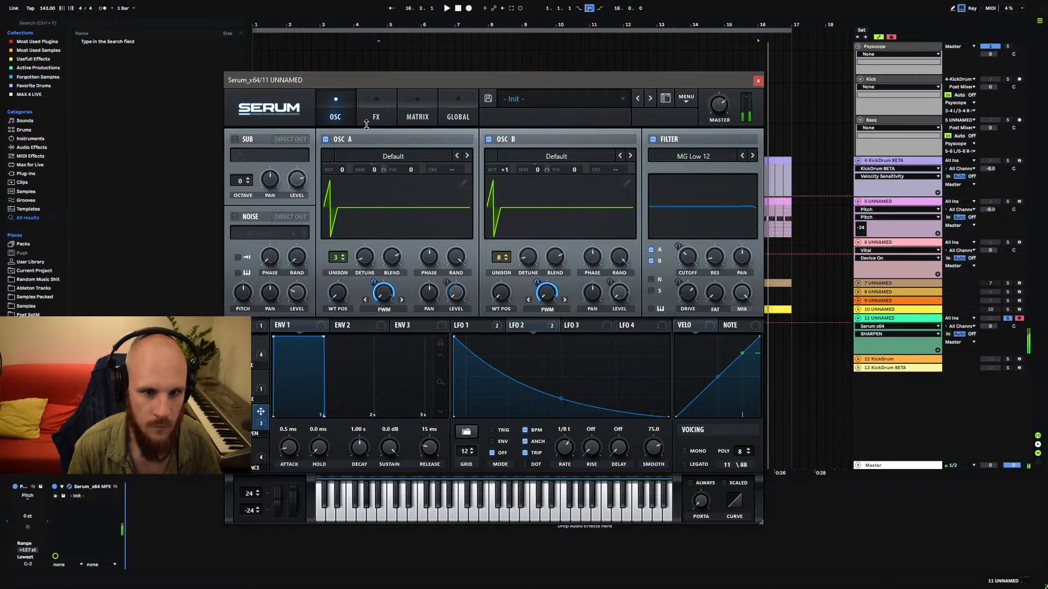
Remove Macro 3's modulation from the phaser's level.
click(376, 116)
right_click(704, 147)
click(700, 179)
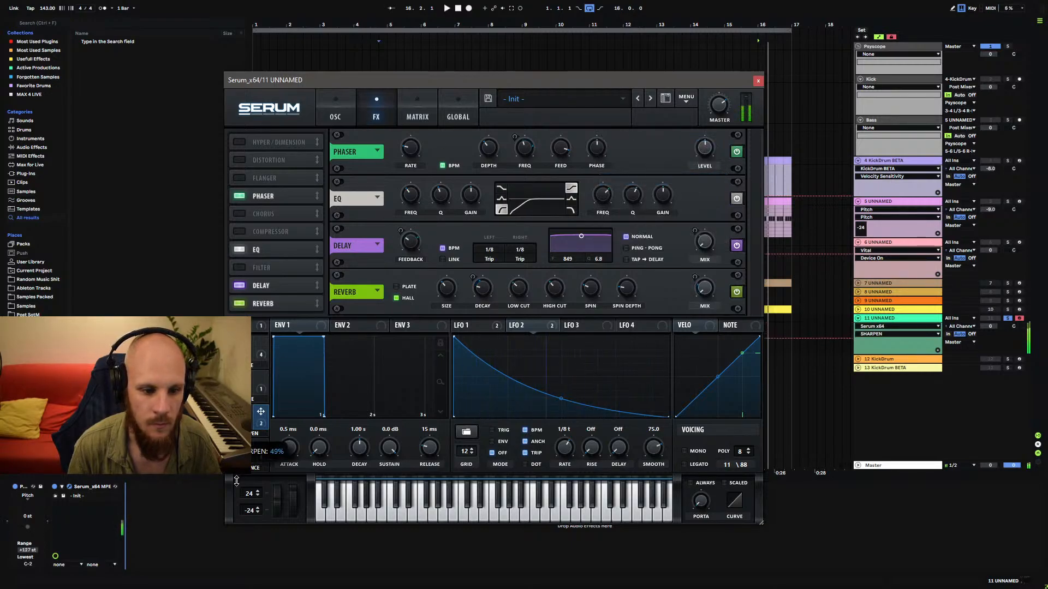
Play the preset with the phaser modulation removed, sweeping the macros and the mod wheel to check the sound.
drag(226, 544, 254, 451)
click(293, 487)
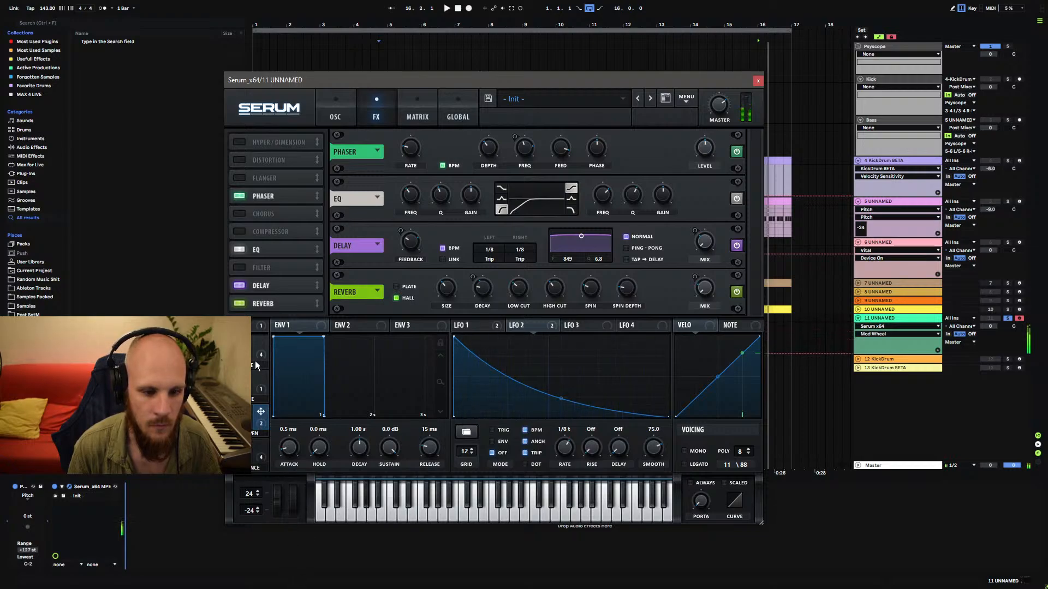
drag(256, 364, 231, 511)
drag(239, 419, 220, 545)
click(229, 508)
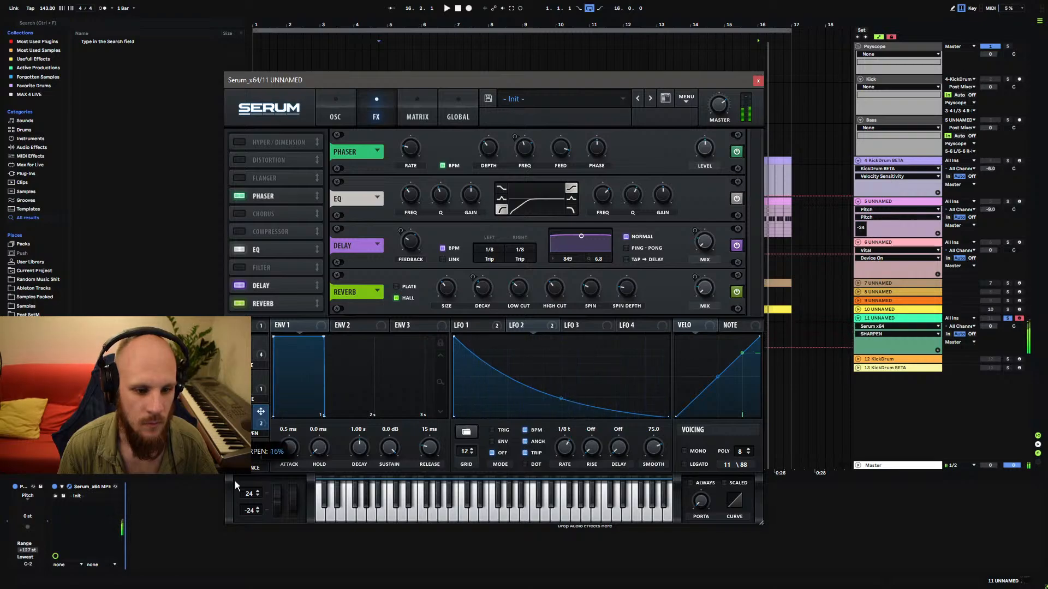
drag(237, 384, 232, 514)
drag(237, 452, 237, 469)
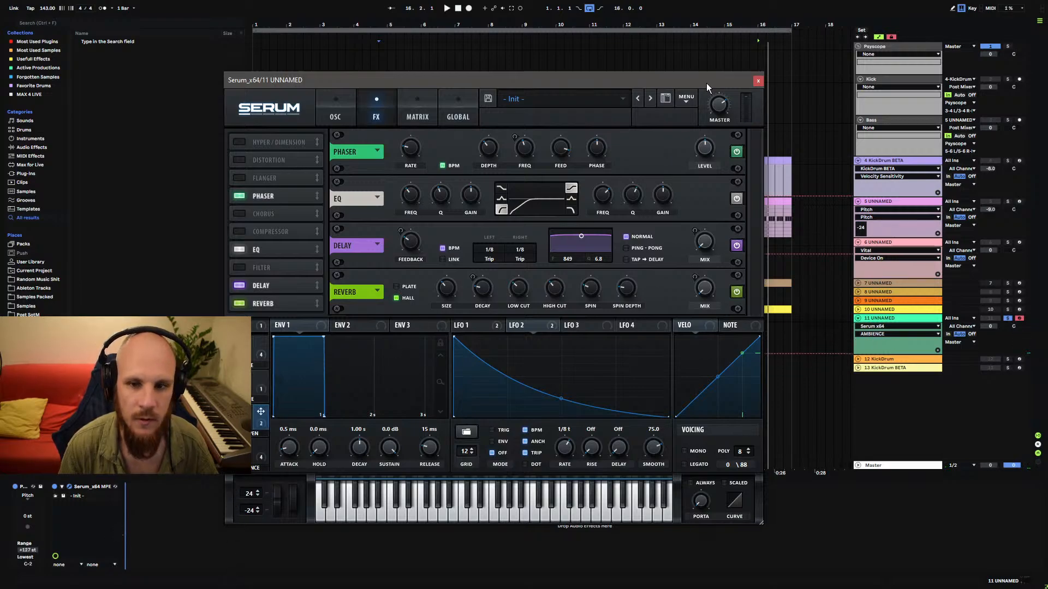
Enter Projektor as the preset's author.
double_click(656, 118)
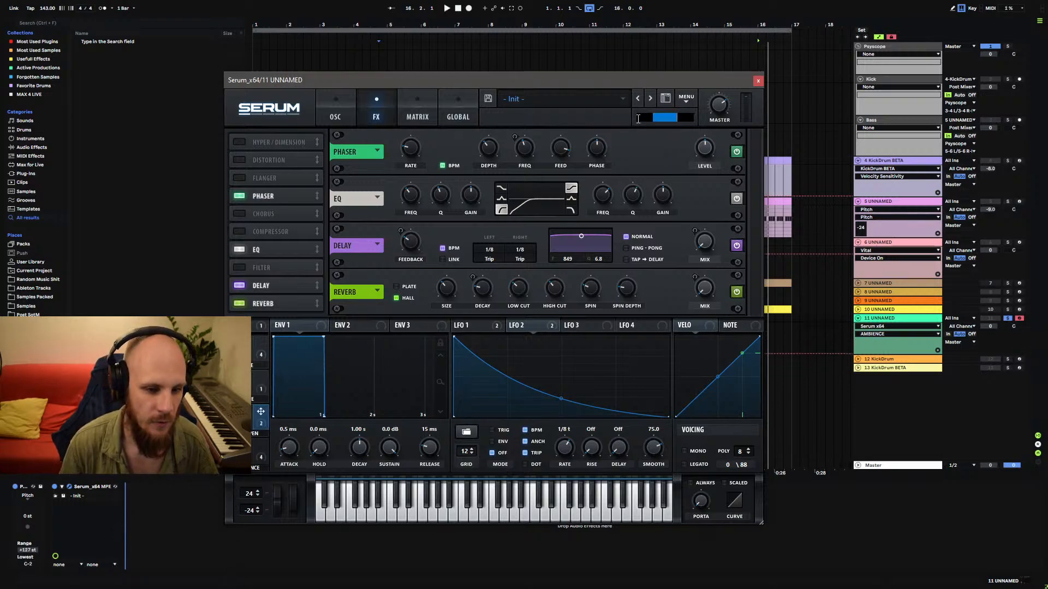
click(253, 361)
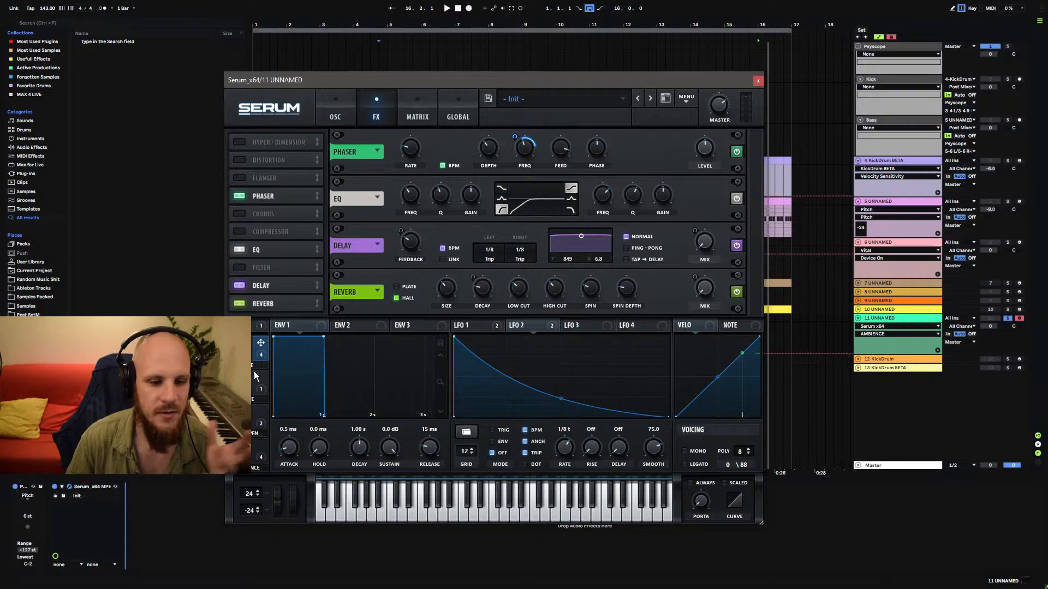
mouse_move(262, 355)
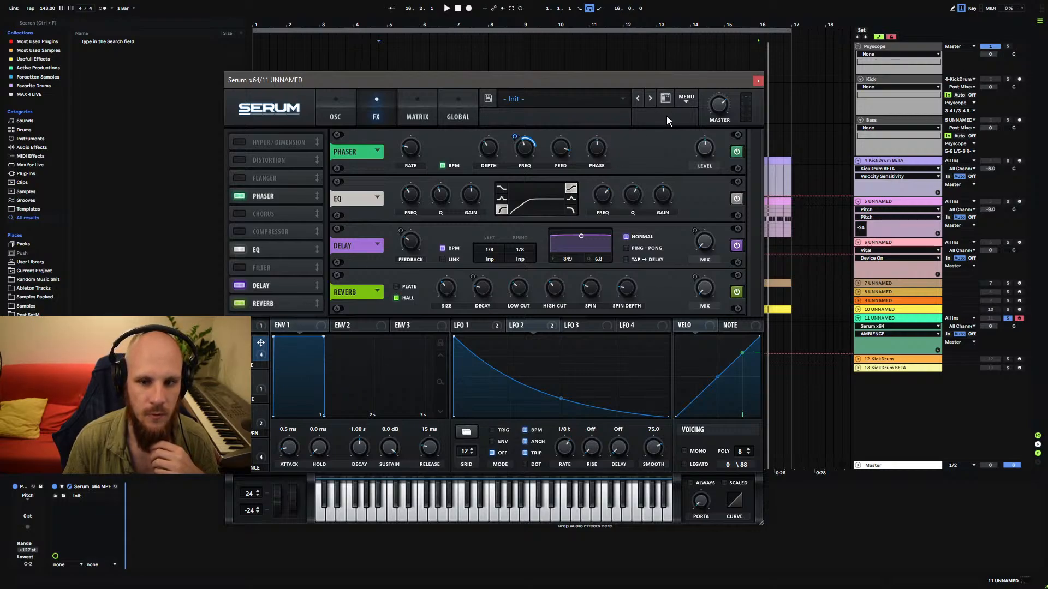
text(Pro)
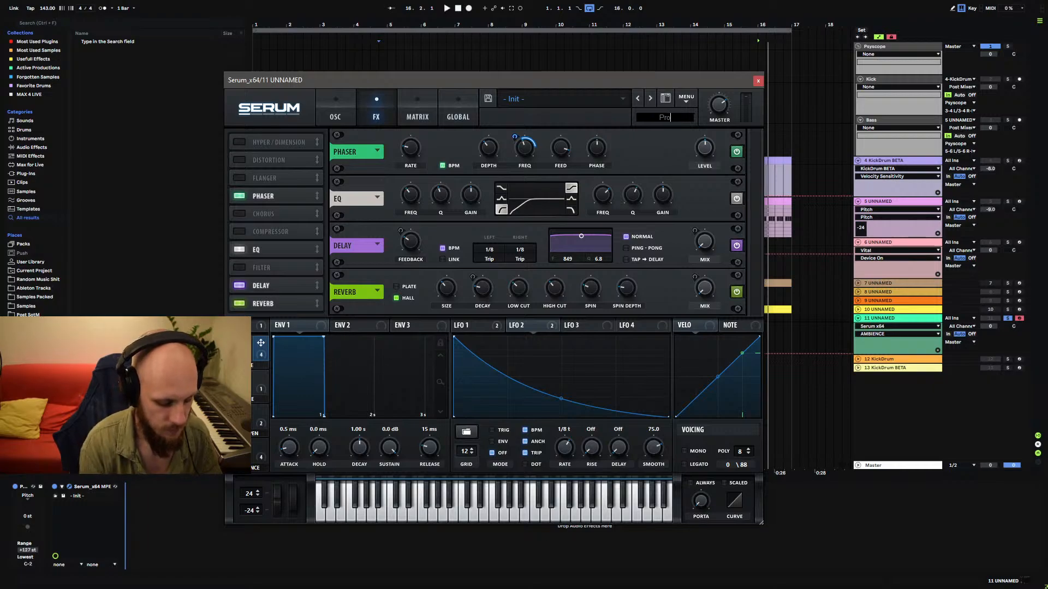
text(jektor)
key(Return)
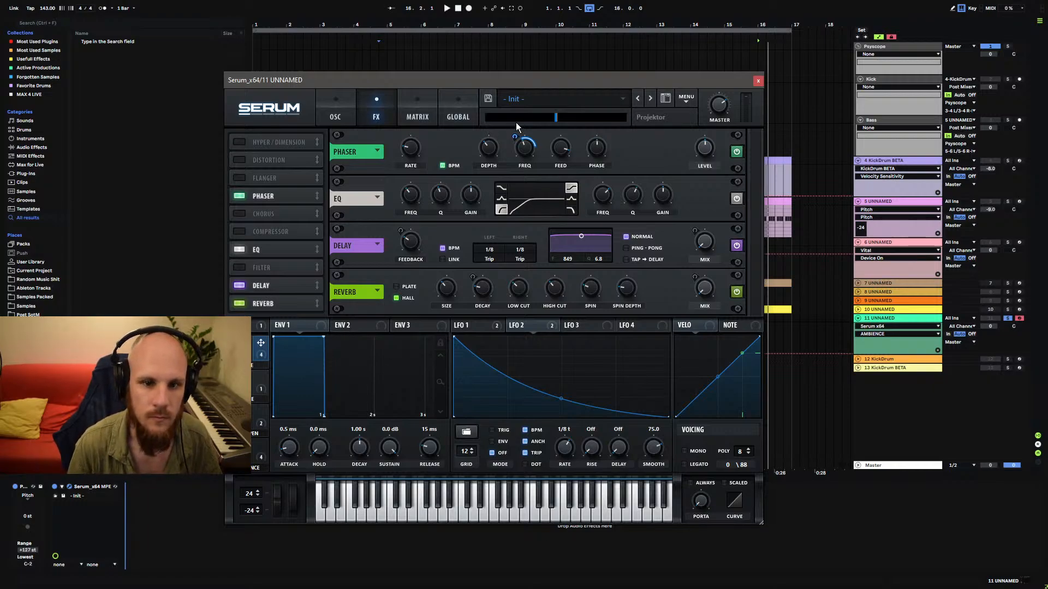
Set the preset's description to "Super Hype Triplet Arp (Mod = Filter)".
click(515, 121)
text(Super H)
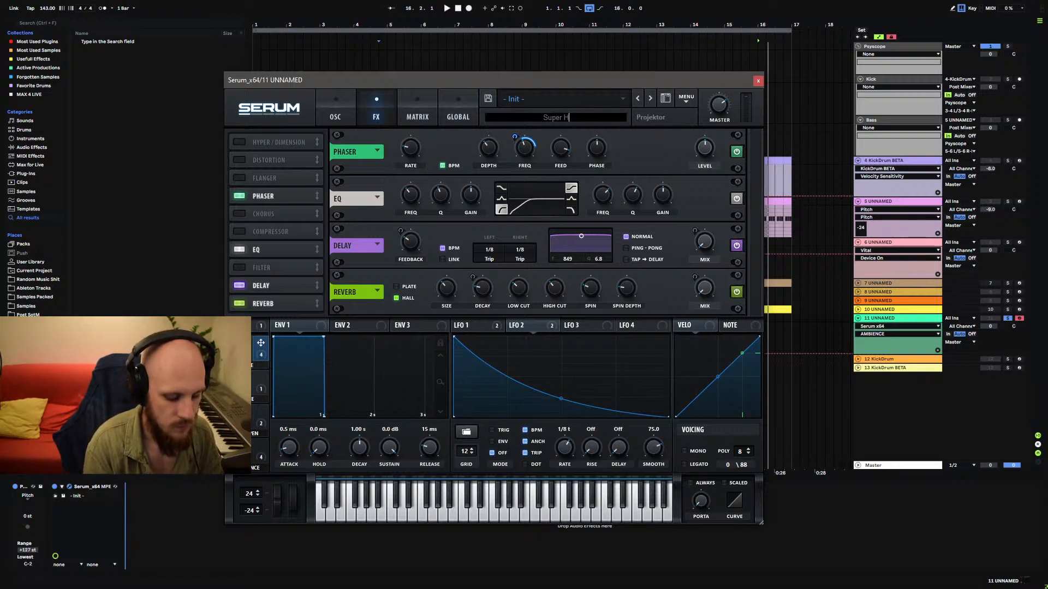
text(ype Tri)
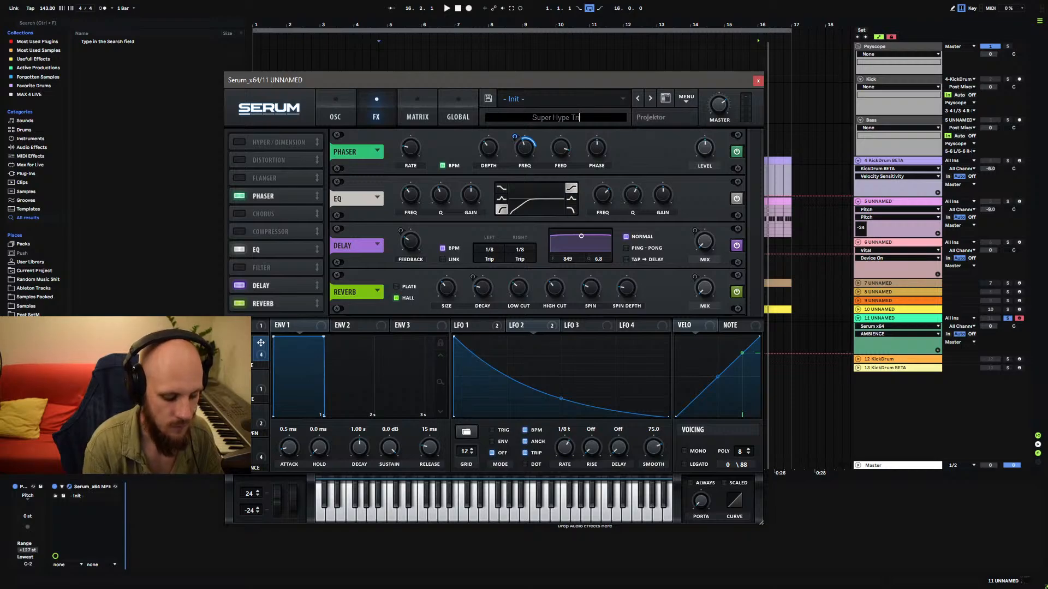
text(plet Arp )
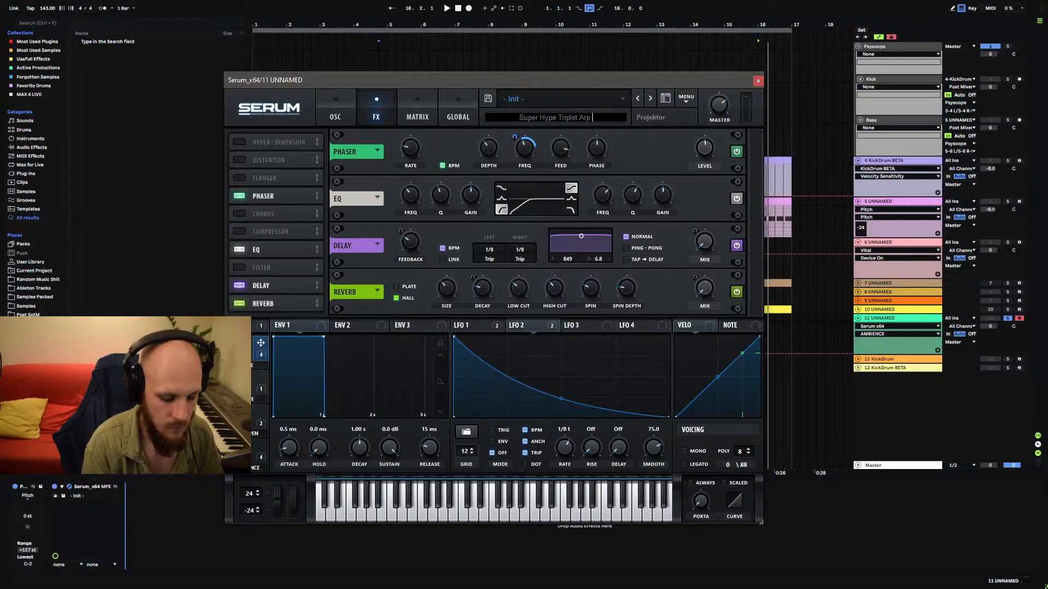
text((Mod )
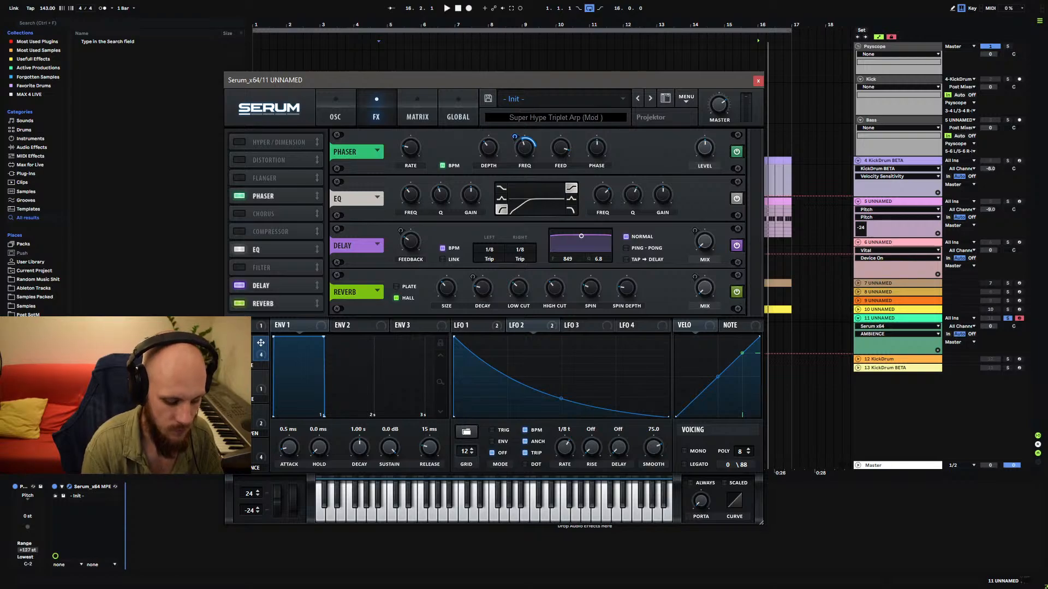
text(= )
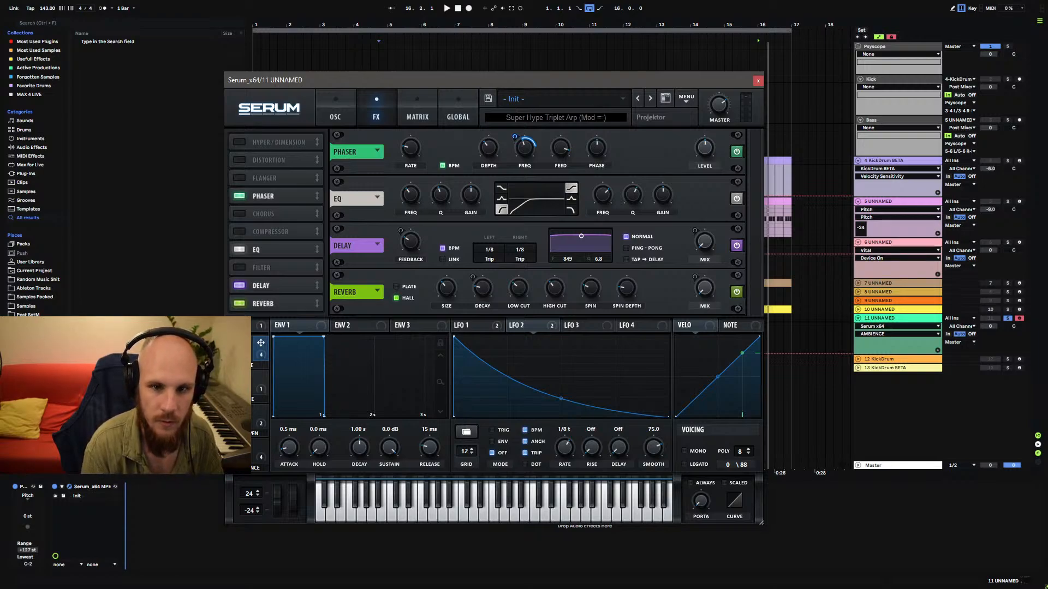
text(Filter)
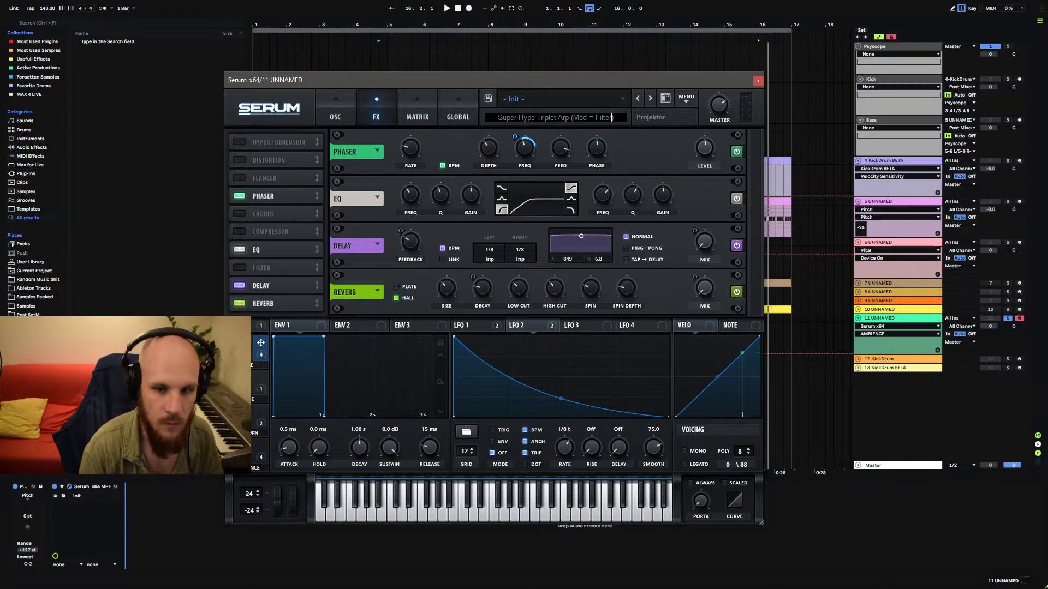
text())
key(Return)
Switch the voicing to mono legato, adjust the portamento time, and play a few notes to test the glide.
click(685, 452)
drag(700, 502, 724, 468)
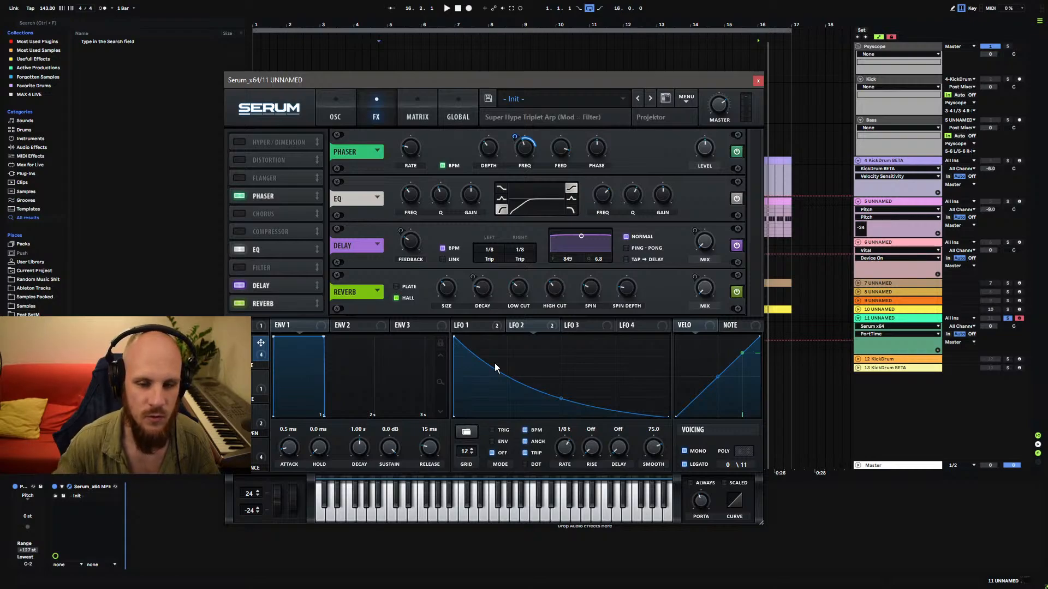
key(y)
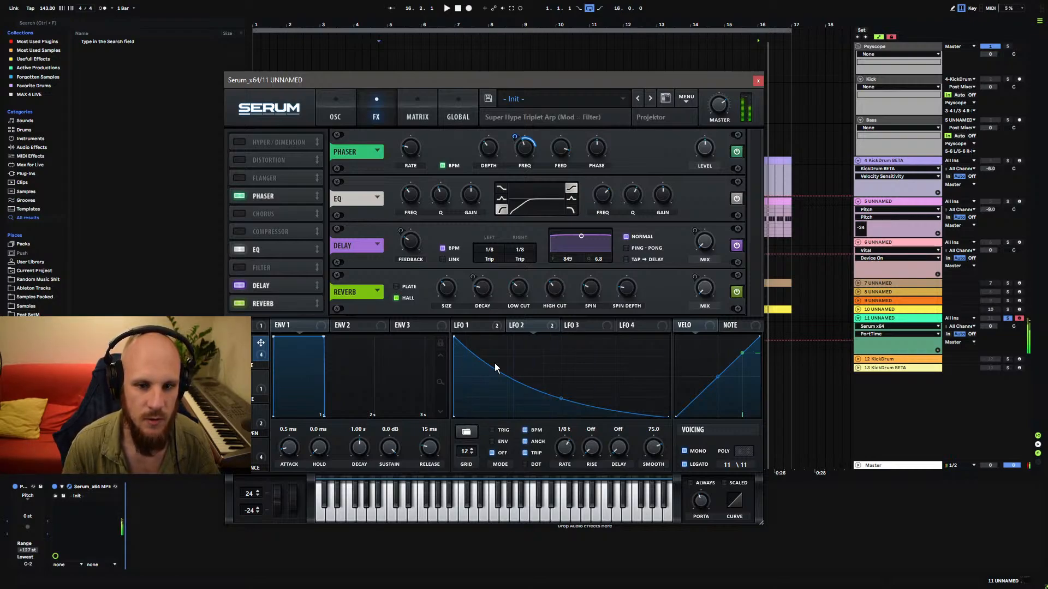
key(j)
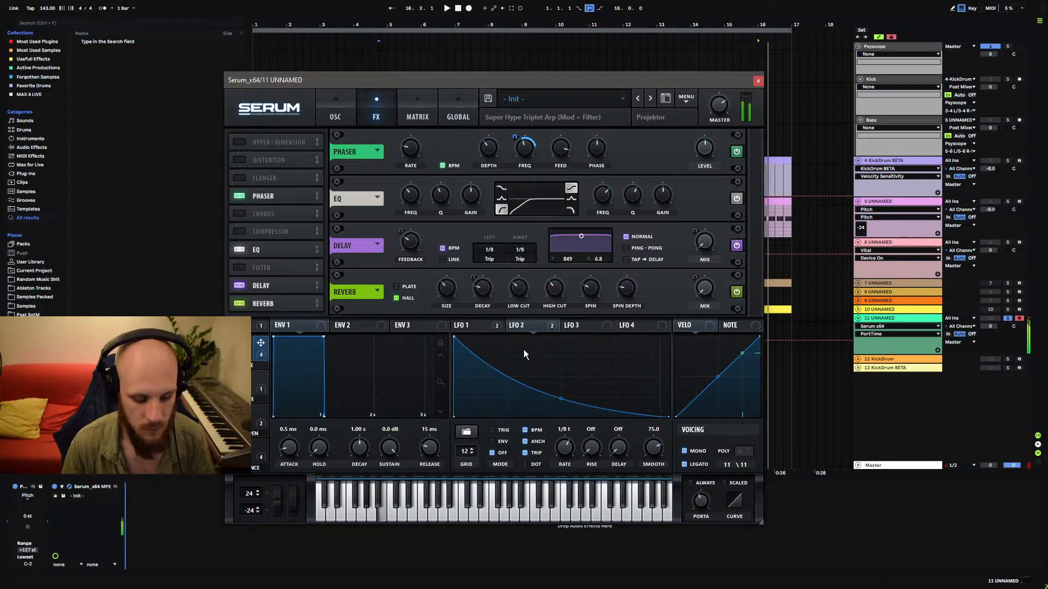
key(l)
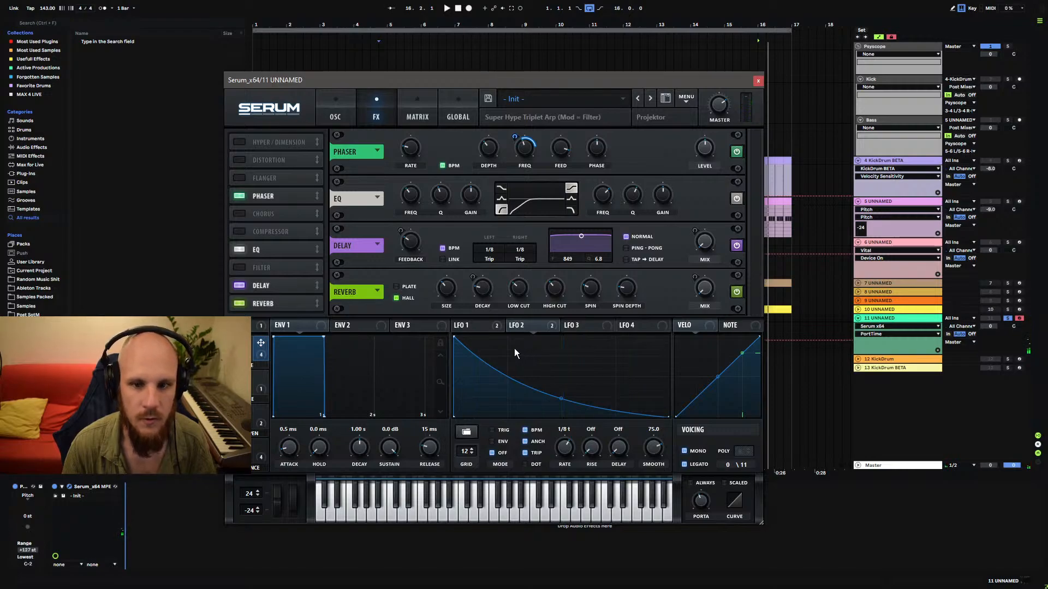
Add HardClip distortion after the phaser with the drive at 43%, and enable the compressor.
click(236, 160)
drag(237, 160, 261, 196)
click(425, 153)
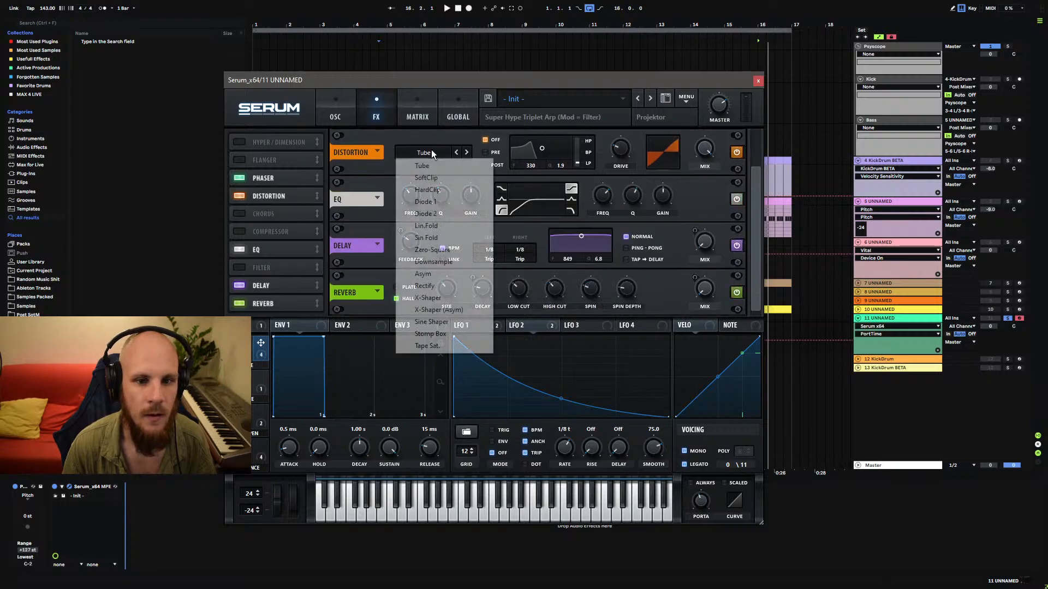
click(437, 190)
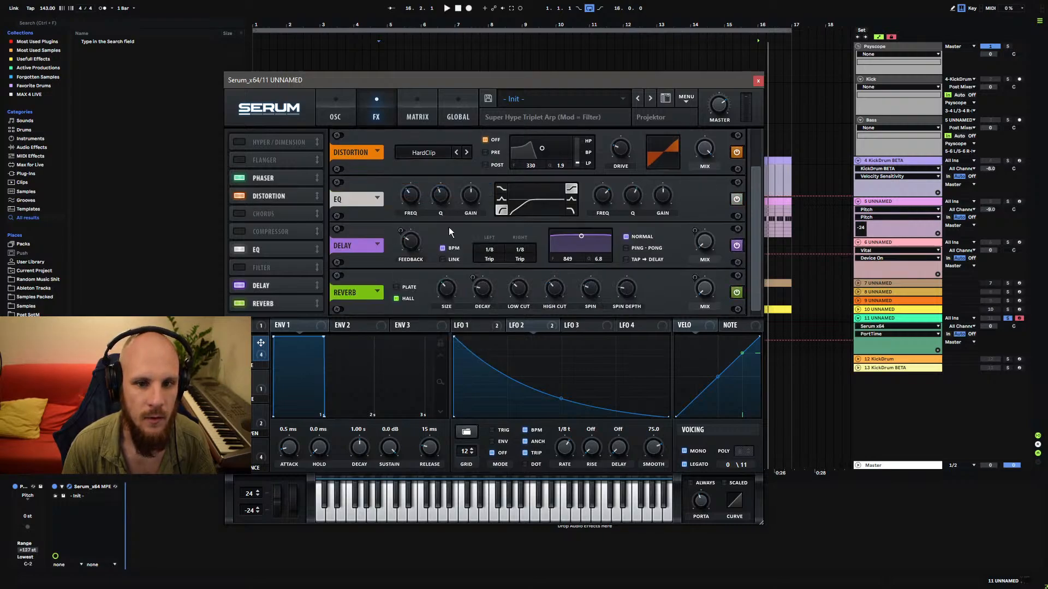
drag(621, 151, 629, 136)
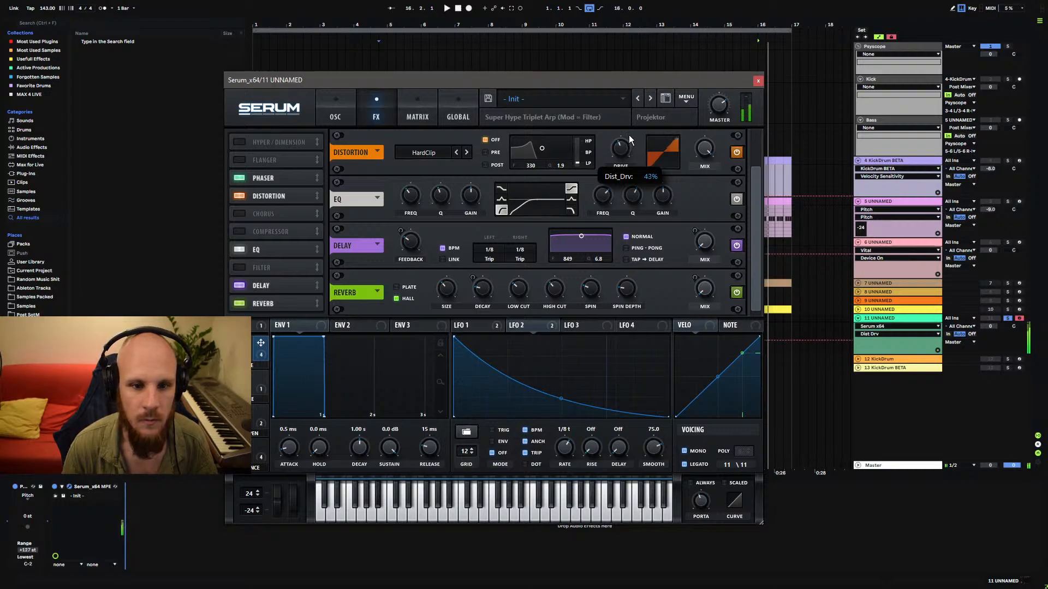
click(241, 231)
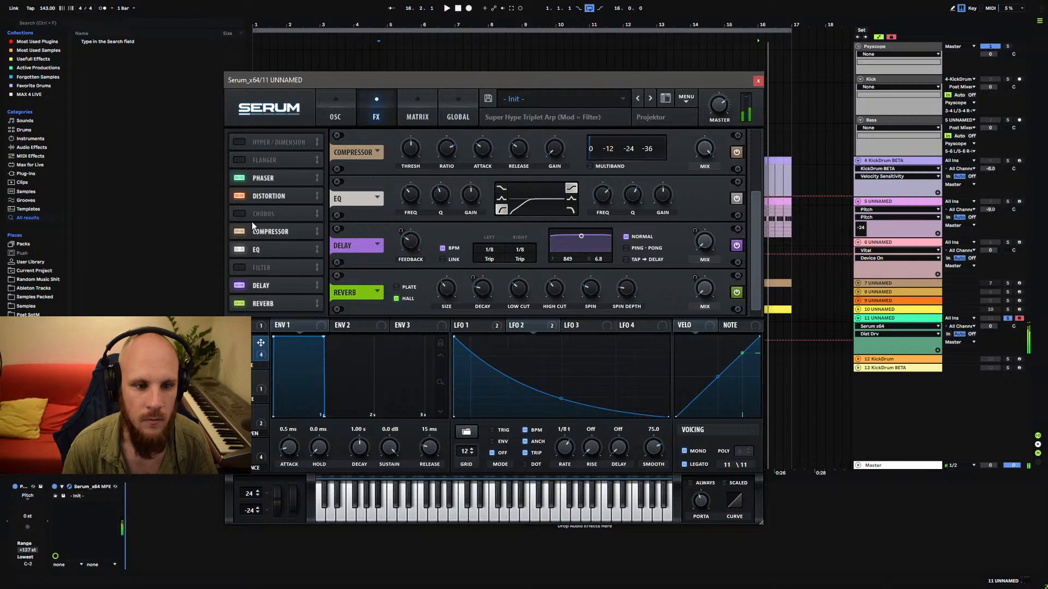
Enable Hyper/Dimension after the distortion, lowering the Hyper mix and the Dimension mix and setting the Dimension size to 45%.
click(239, 142)
drag(267, 136, 264, 199)
drag(561, 147, 578, 291)
click(662, 149)
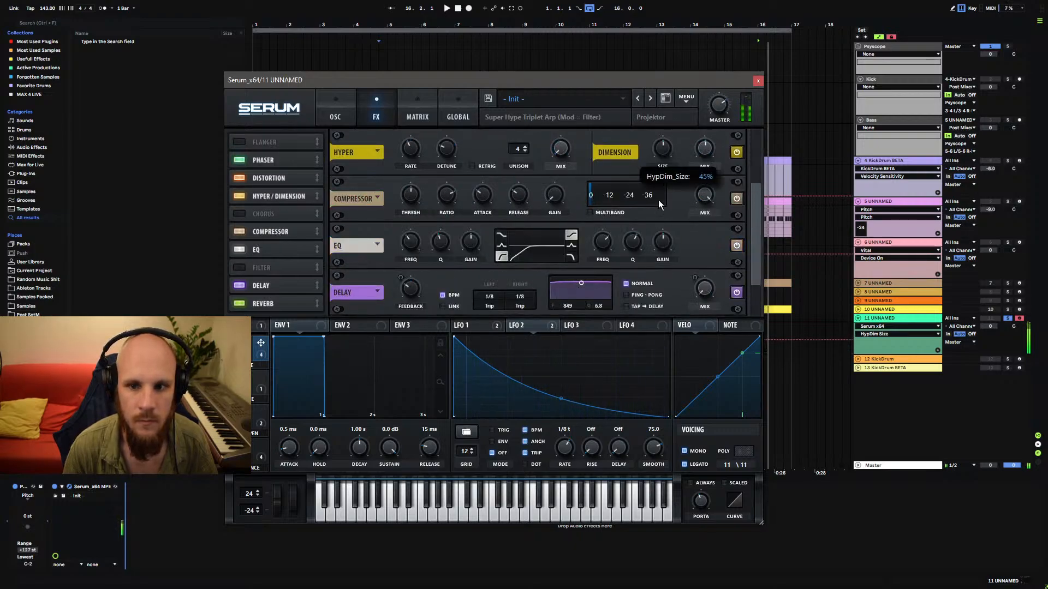
drag(705, 149, 706, 163)
Audition the preset with the added effects while sweeping all four macros and the mod wheel.
drag(238, 351, 238, 337)
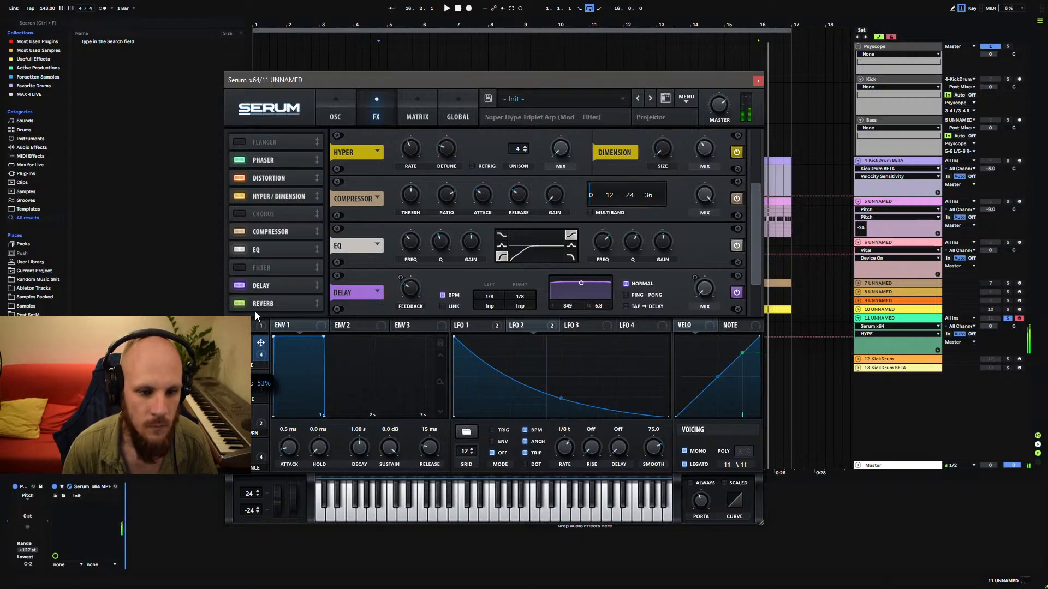
drag(239, 417, 255, 346)
drag(239, 383, 241, 329)
drag(238, 451, 276, 305)
mouse_move(292, 500)
mouse_down()
mouse_move(313, 406)
mouse_move(293, 507)
mouse_up()
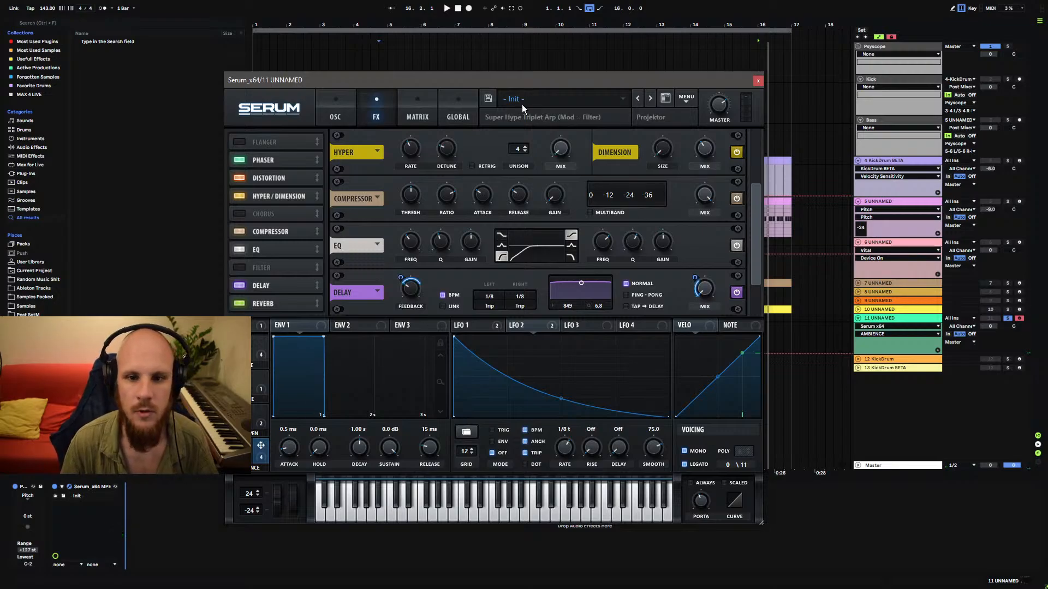
Save the preset as "[ARP] Triplet Tripper" in the PPE Vol 4 TMP folder.
click(488, 100)
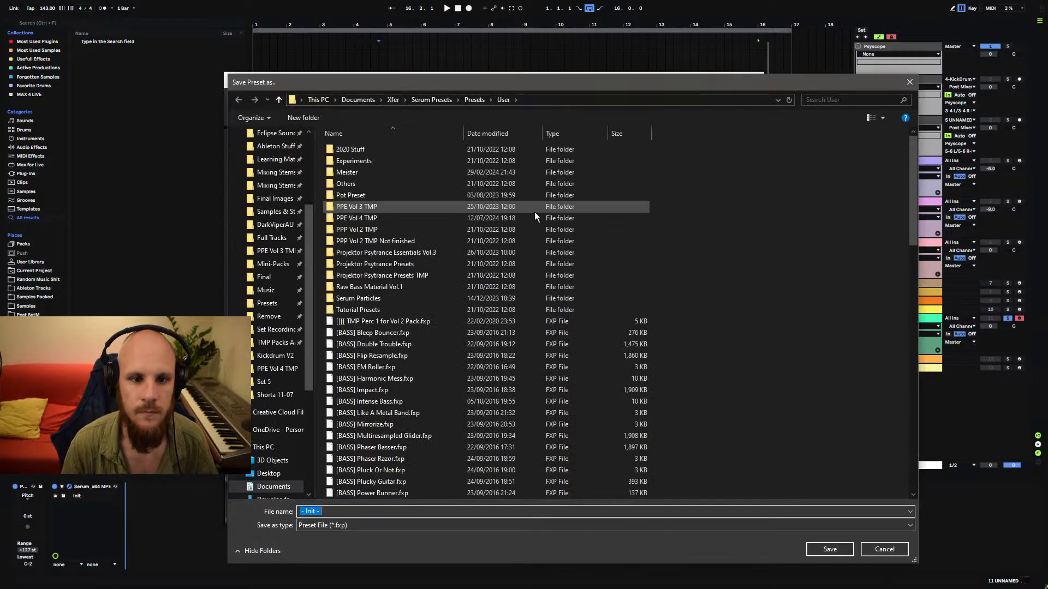
double_click(368, 218)
click(360, 150)
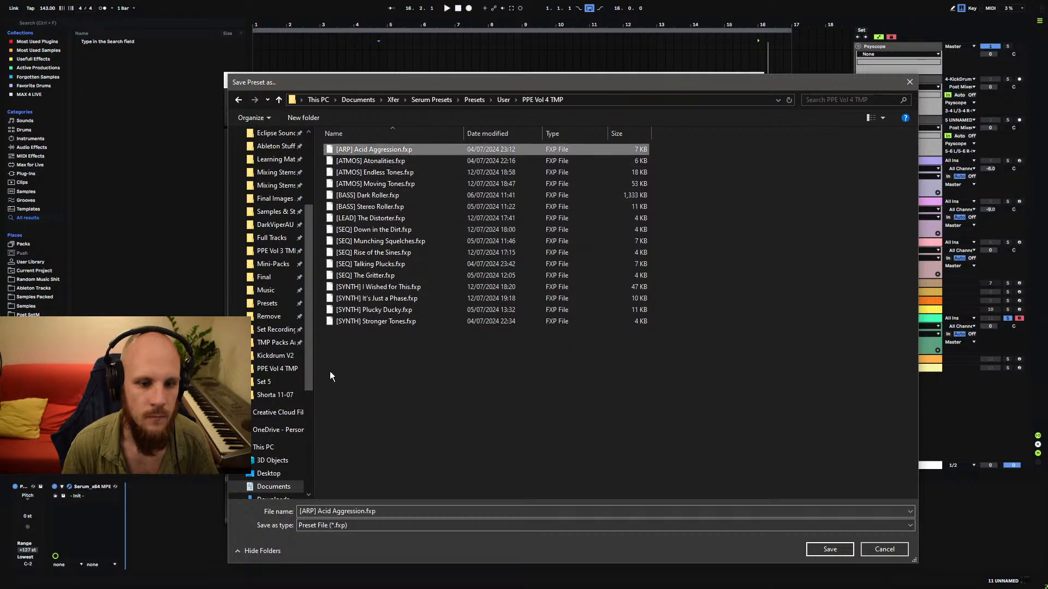
click(321, 511)
drag(318, 511, 408, 511)
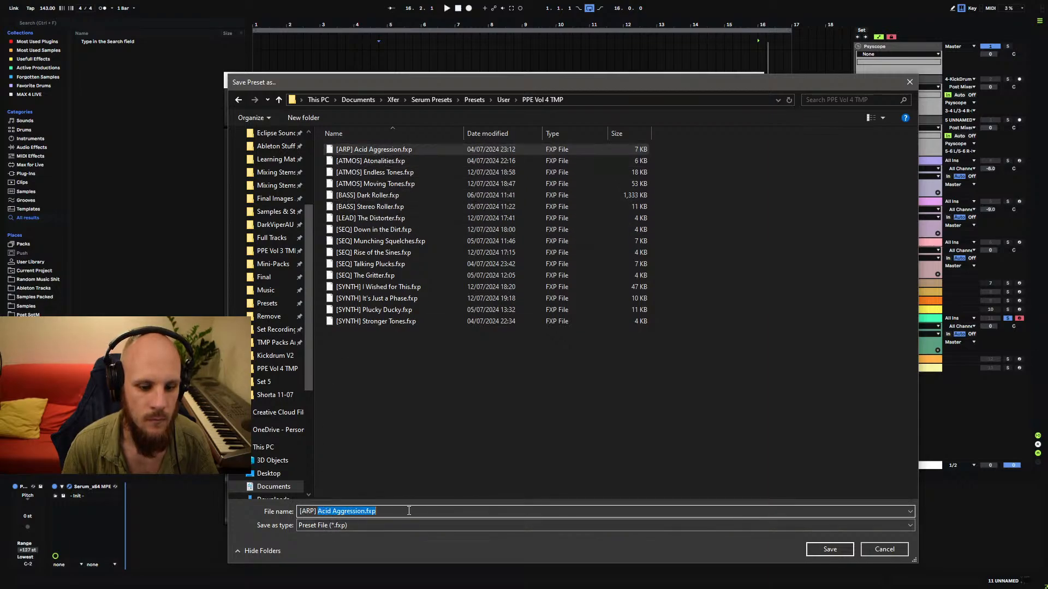
text(Triplet Tripper)
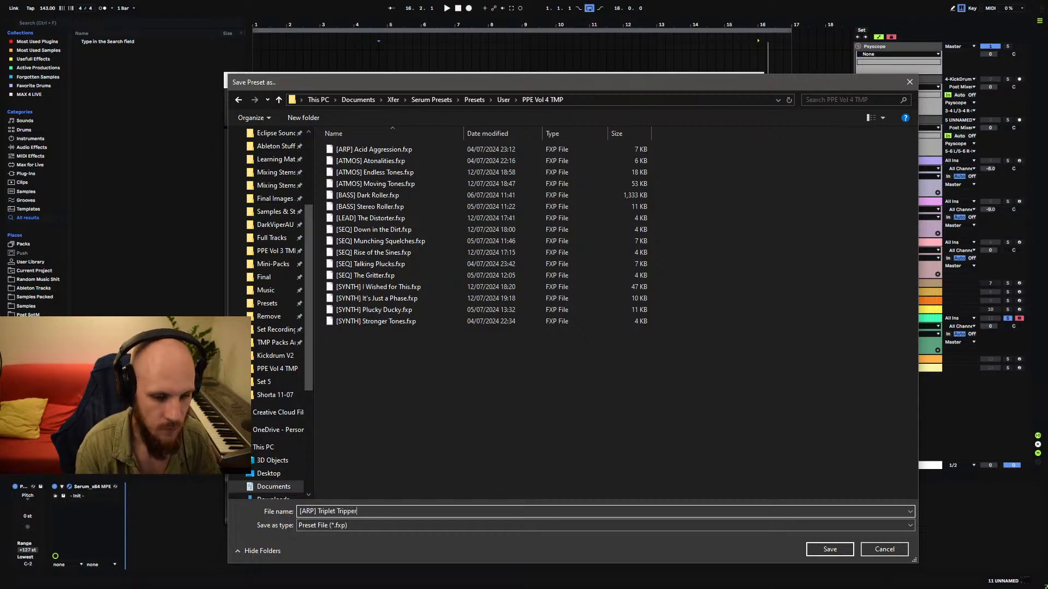
click(828, 549)
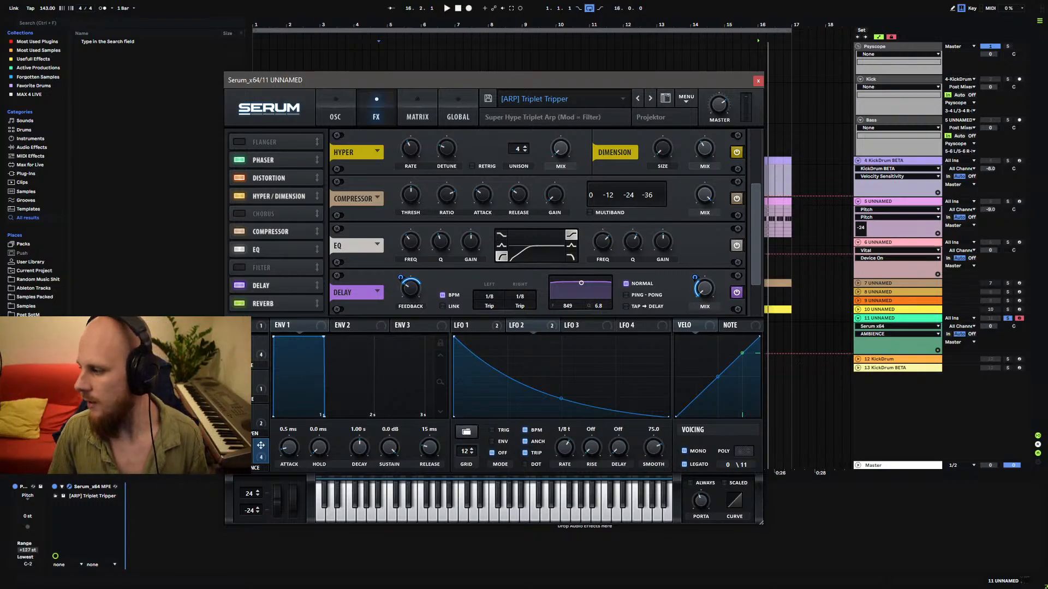
Switch to VLC media player and play Set Visuals.mp4 in full screen.
key(alt+Tab)
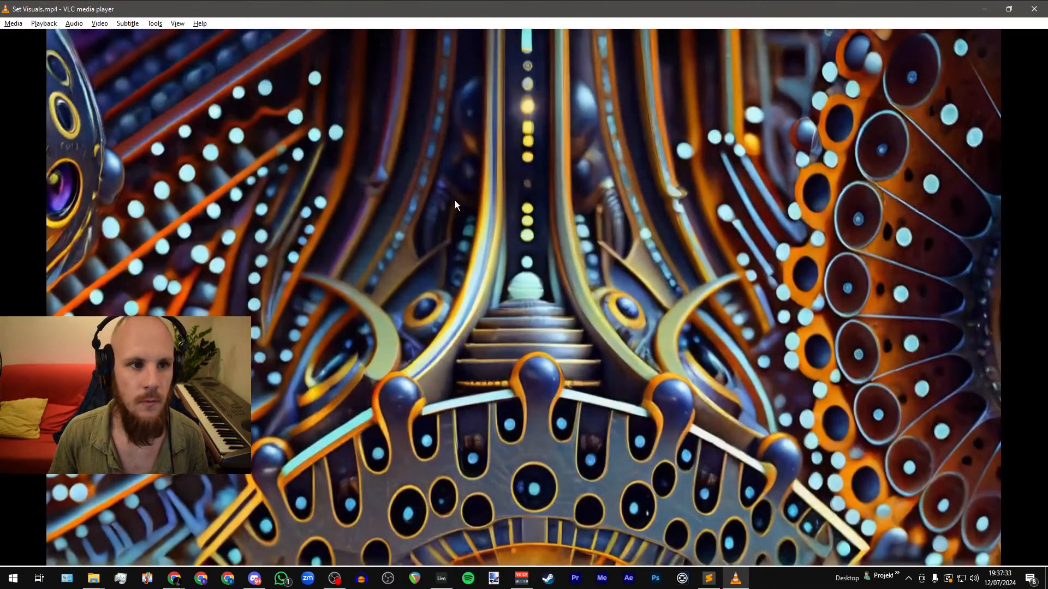
click(1008, 9)
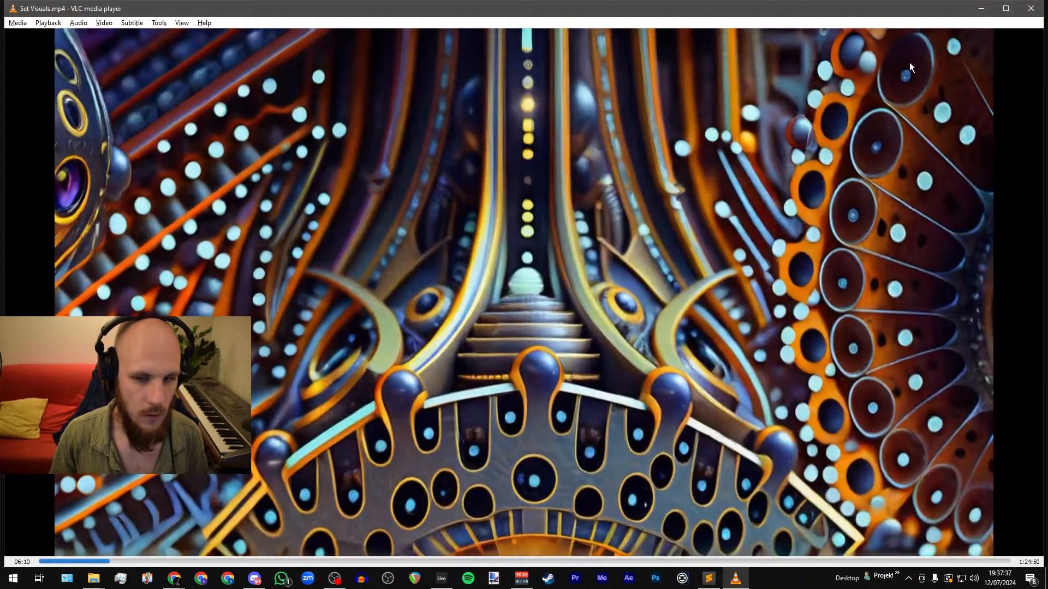
click(1004, 8)
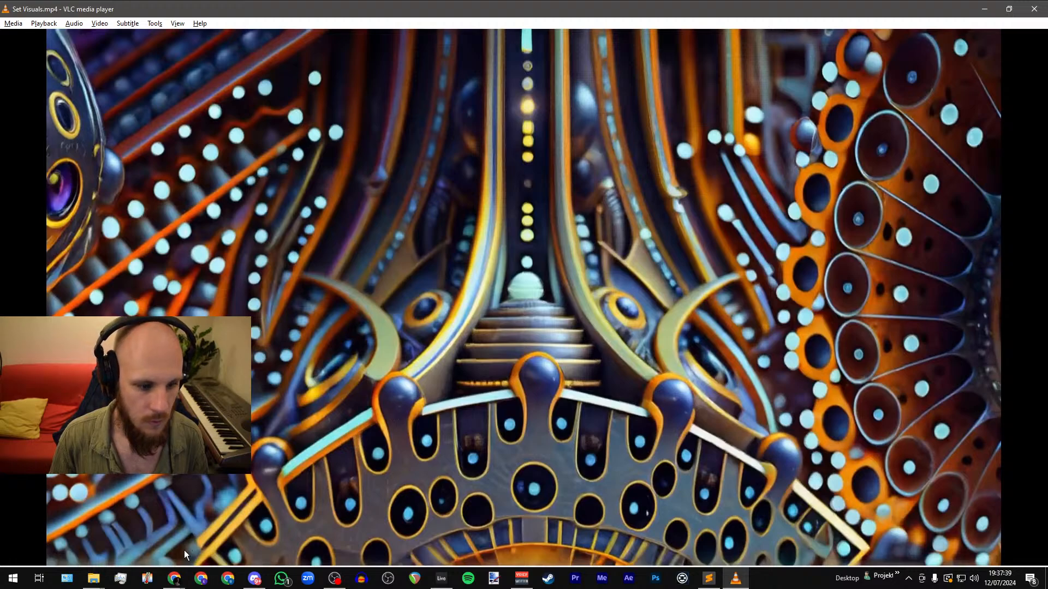
double_click(212, 518)
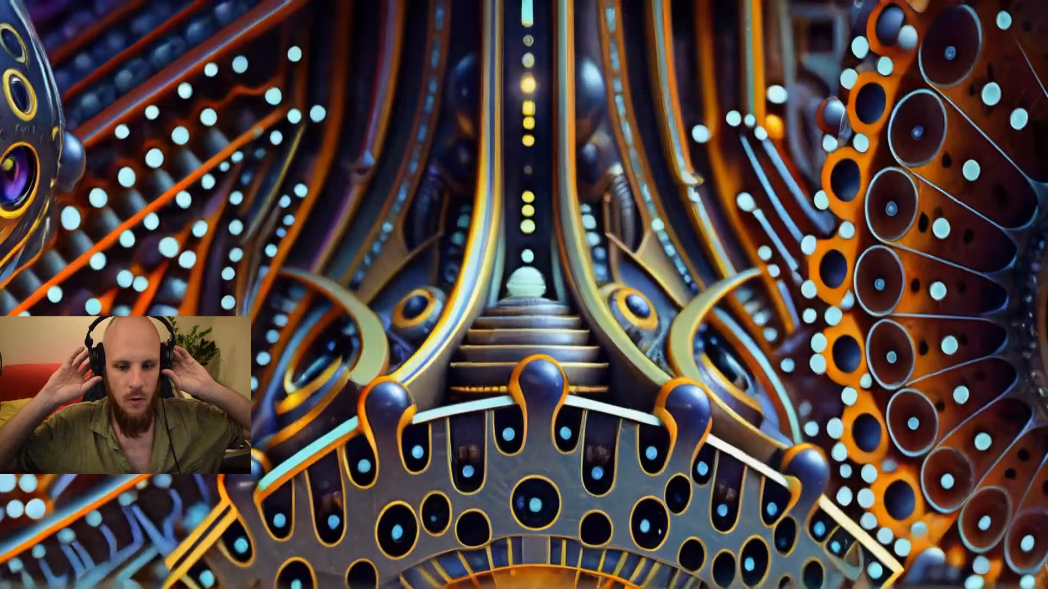
mouse_move(347, 444)
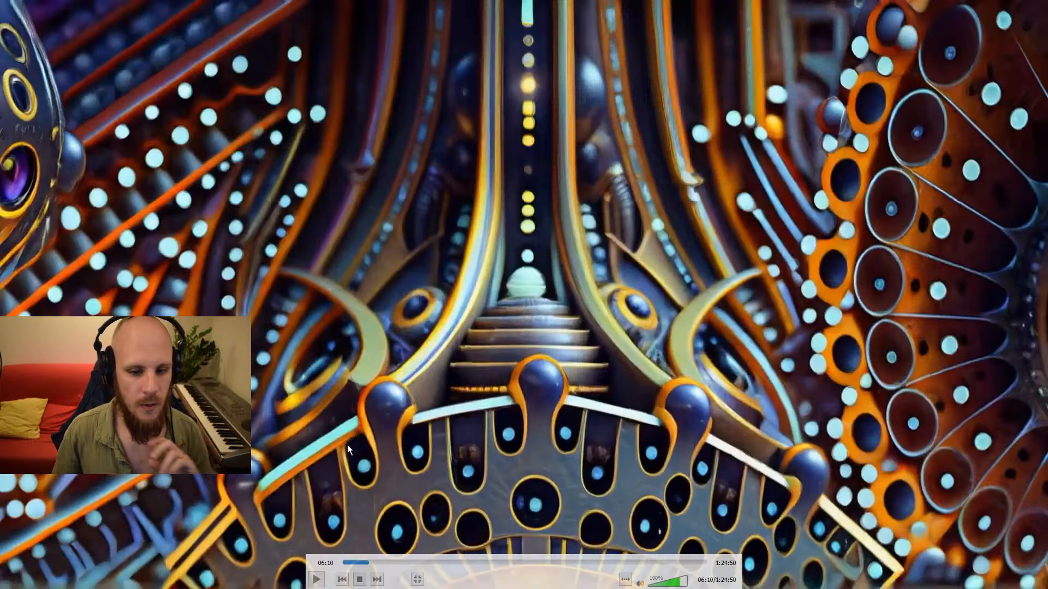
click(316, 580)
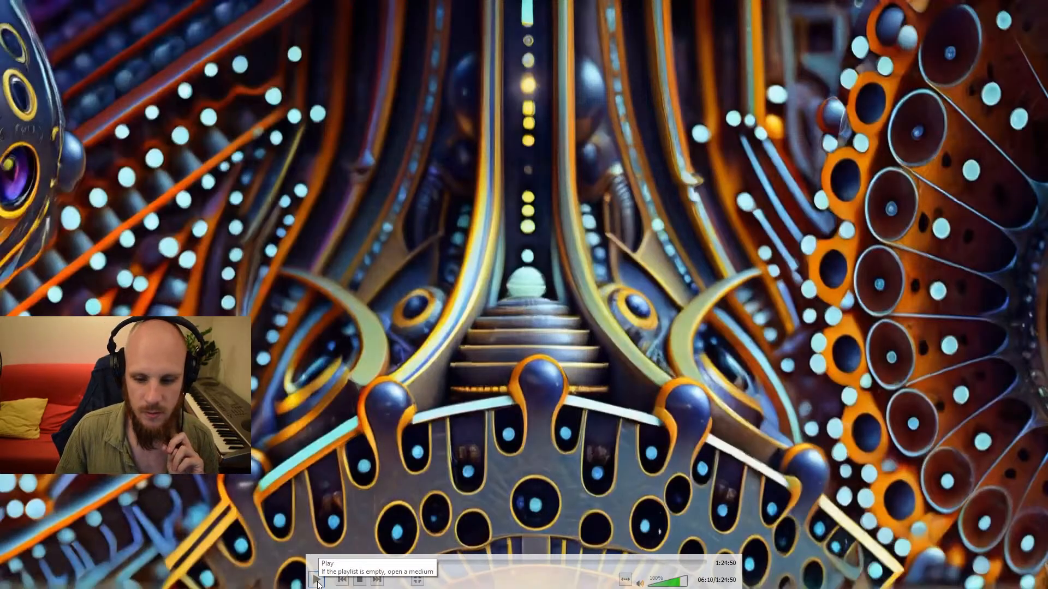
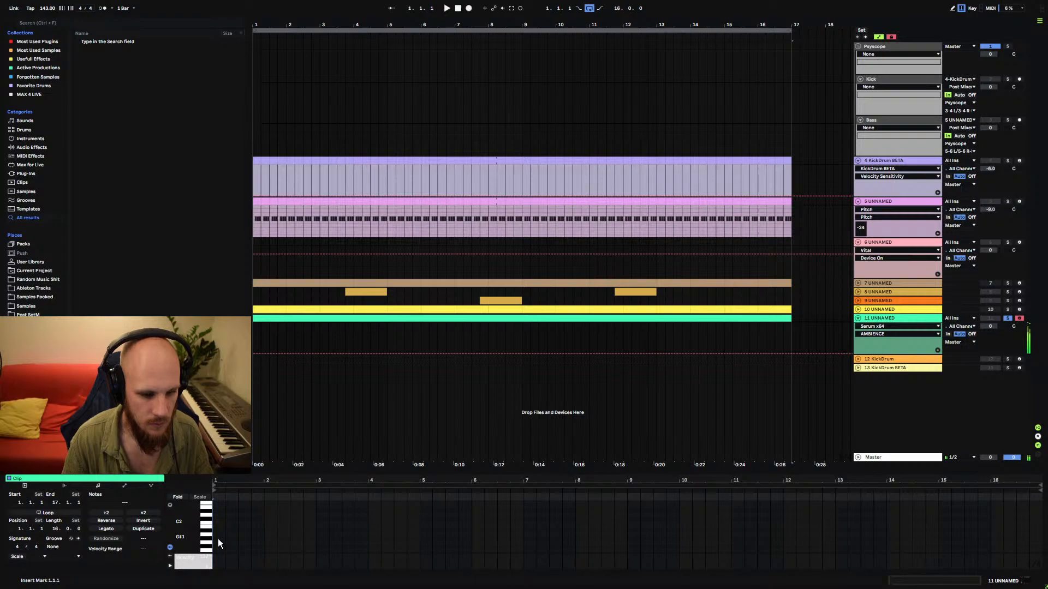
In track 11's MIDI clip, add a note spanning all 16 bars and transpose it up an octave to G#2.
double_click(219, 540)
drag(224, 539, 1042, 552)
key(shift+Up)
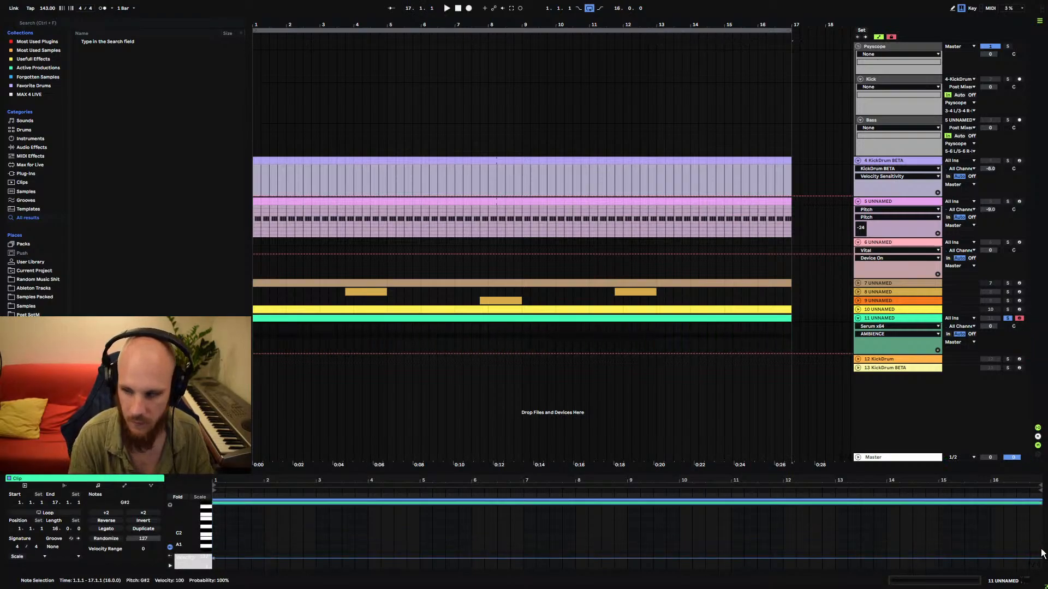
Check the sustained note in playback and save the preset again, replacing the existing "[ARP] Triplet Tripper" file.
key(space)
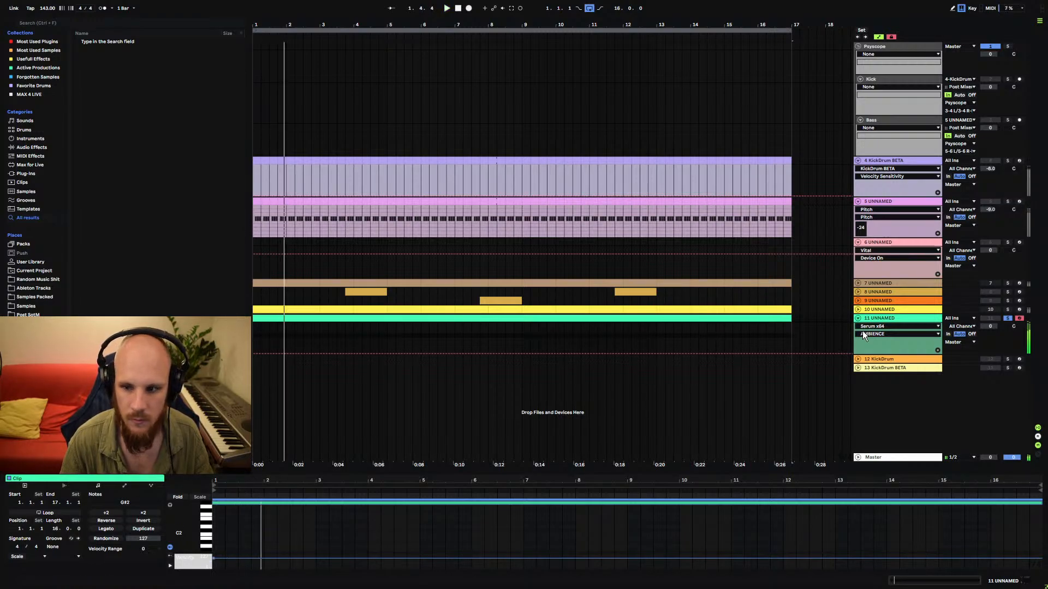
click(880, 321)
click(71, 487)
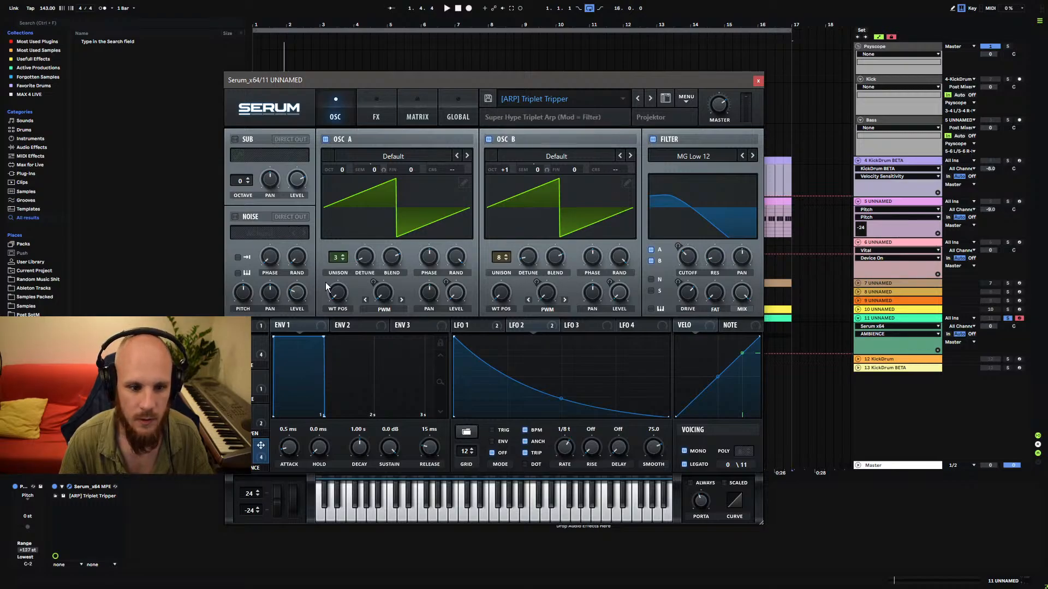
click(490, 97)
click(828, 550)
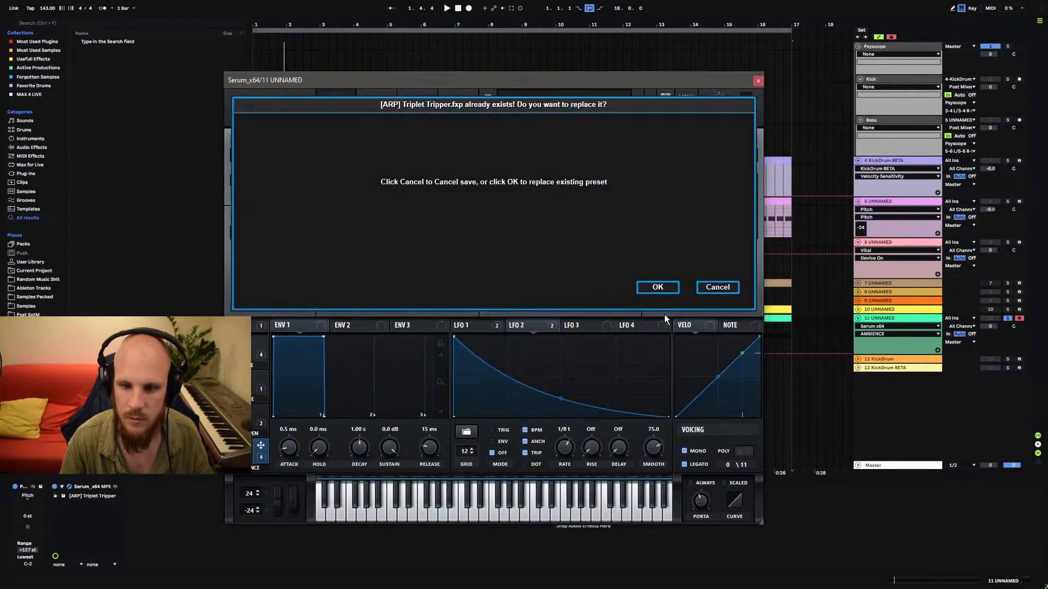
click(656, 287)
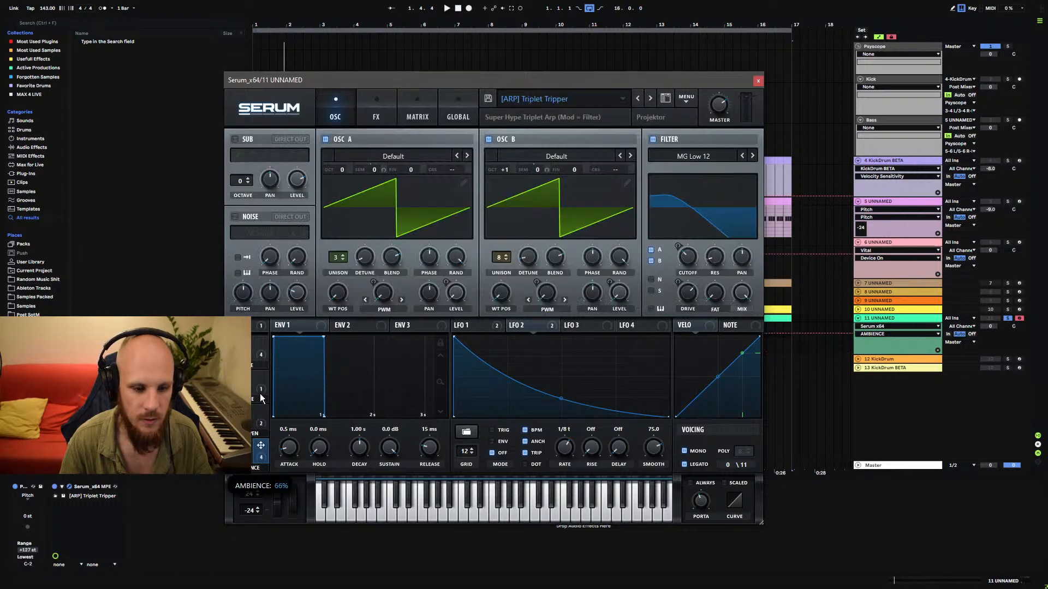
Set the HYPE macro to 25% and draw track 11 automation raising it steadily across the 16 bars.
drag(242, 453, 243, 408)
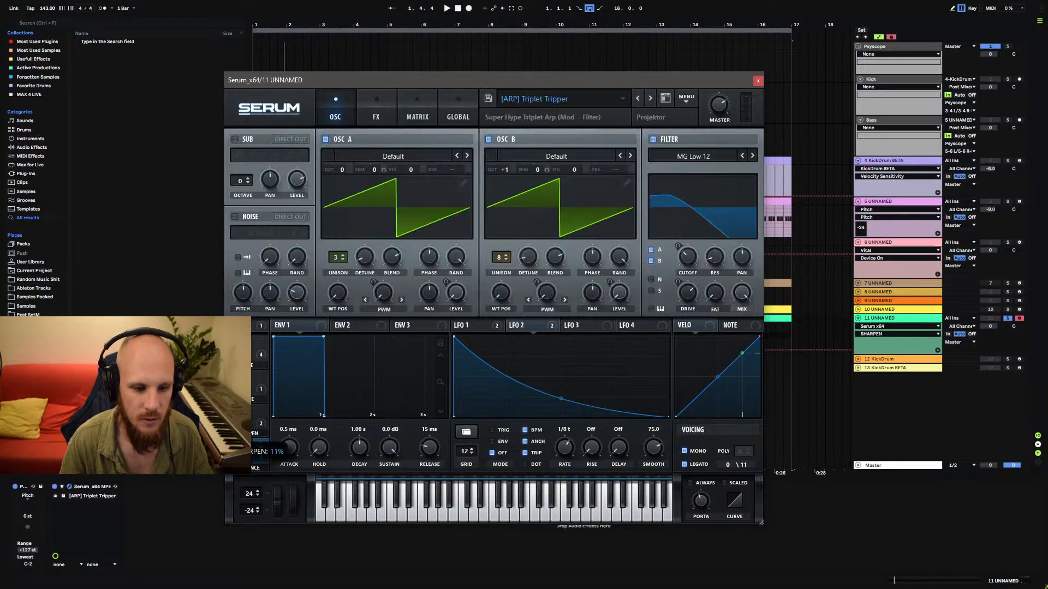
key(space)
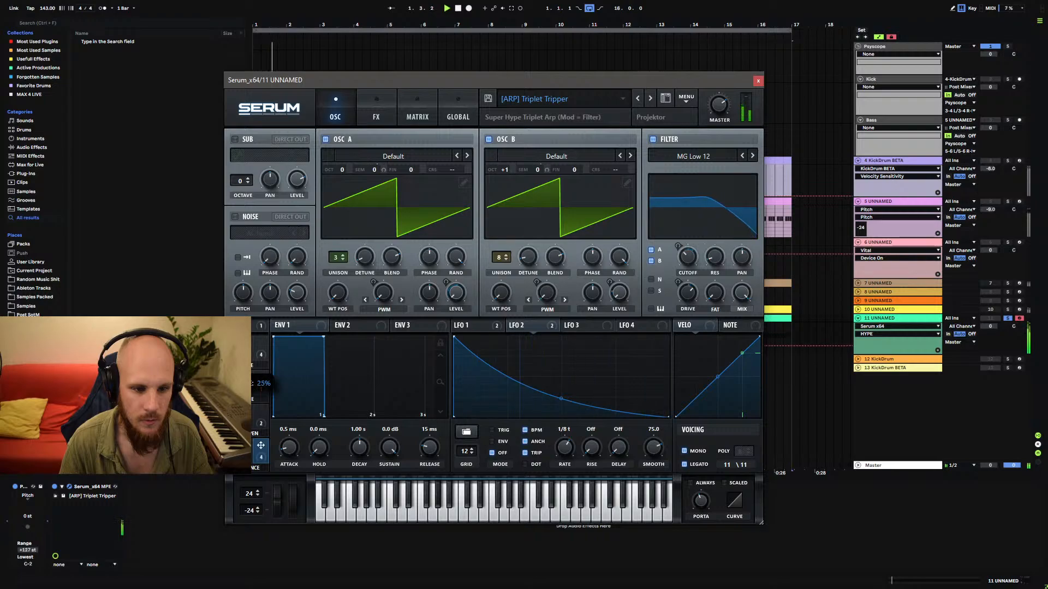
click(758, 81)
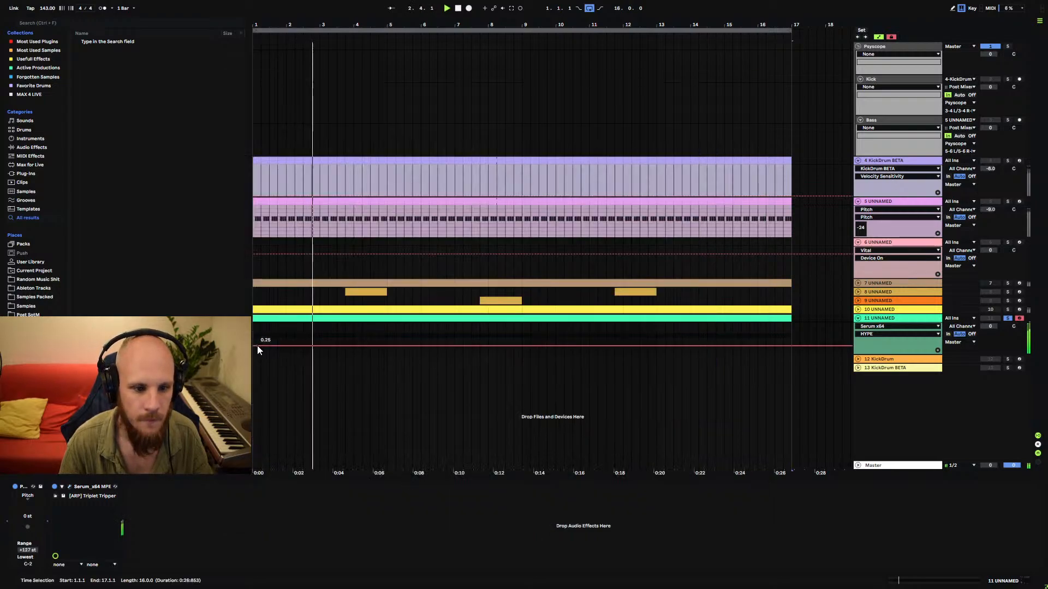
mouse_move(785, 344)
mouse_down()
mouse_move(788, 323)
mouse_move(791, 346)
mouse_up()
Automate the SHARPEN macro on track 11 from 0 at bar 1 to a peak at bar 9 and back to 0 at bar 17.
click(69, 487)
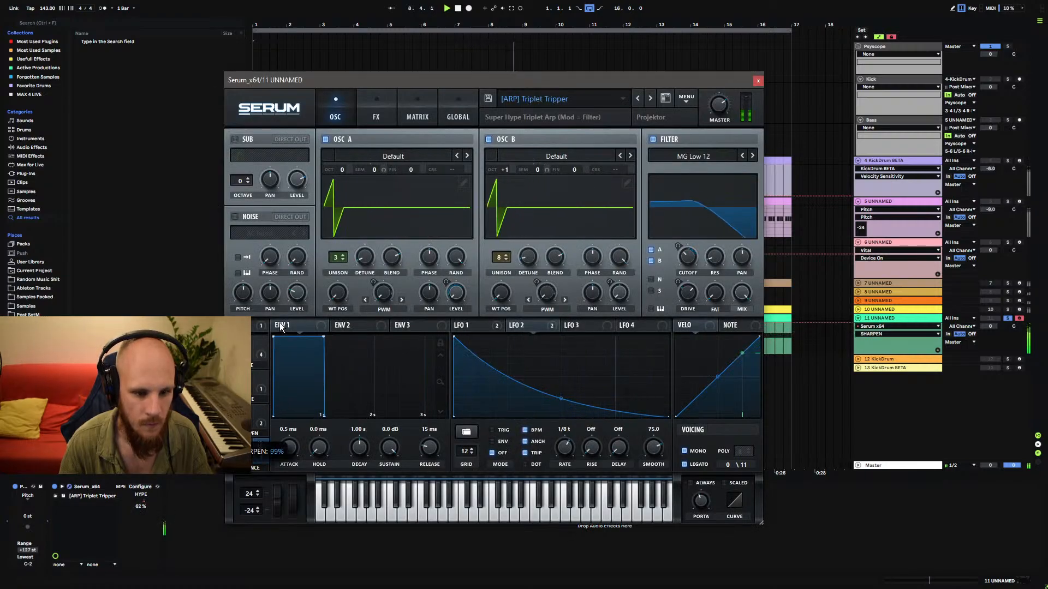
click(758, 81)
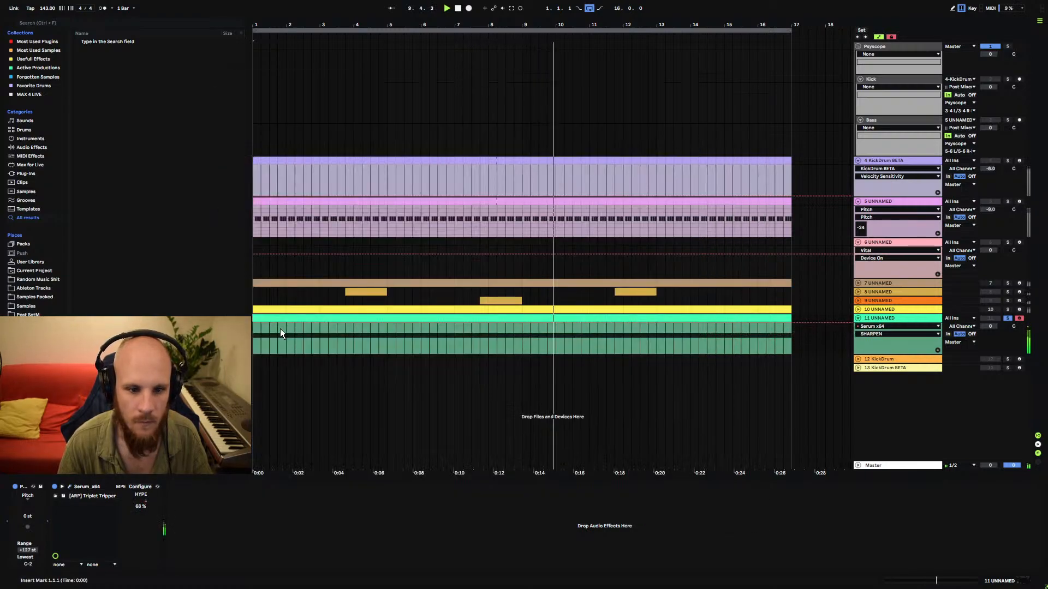
drag(268, 324, 268, 355)
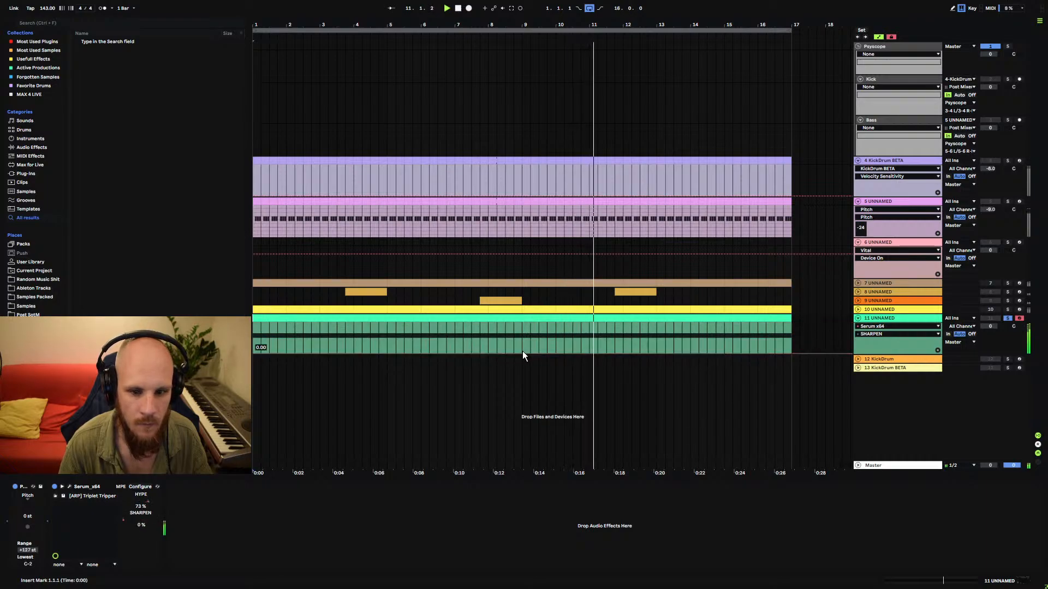
drag(522, 354, 521, 323)
drag(792, 324, 792, 355)
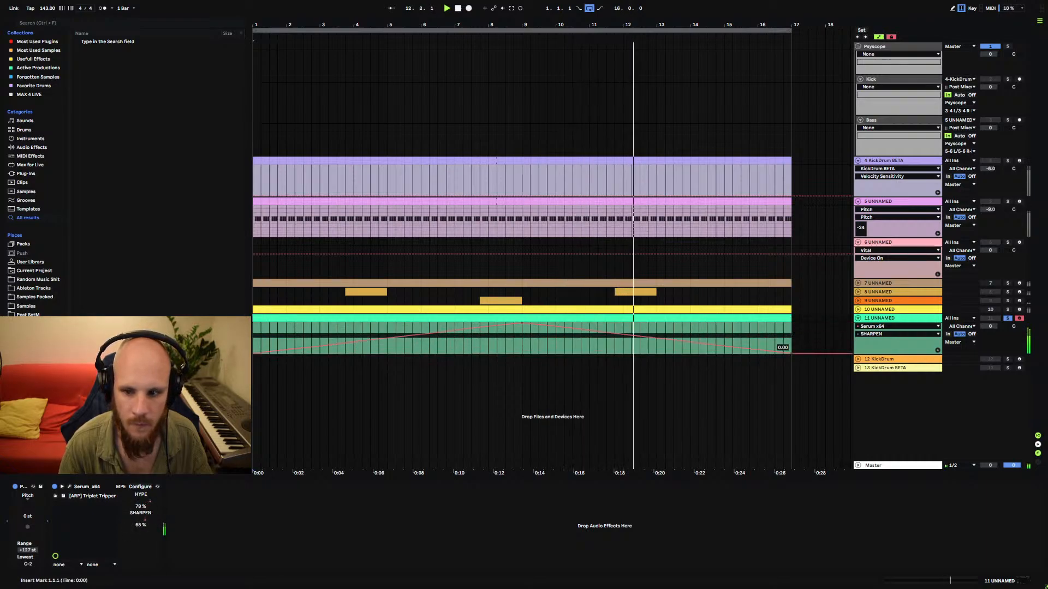
Automate the GLIDE macro from 0 to 42% at bar 16, falling to 0 at bar 17, and audition from bar 13.
click(70, 487)
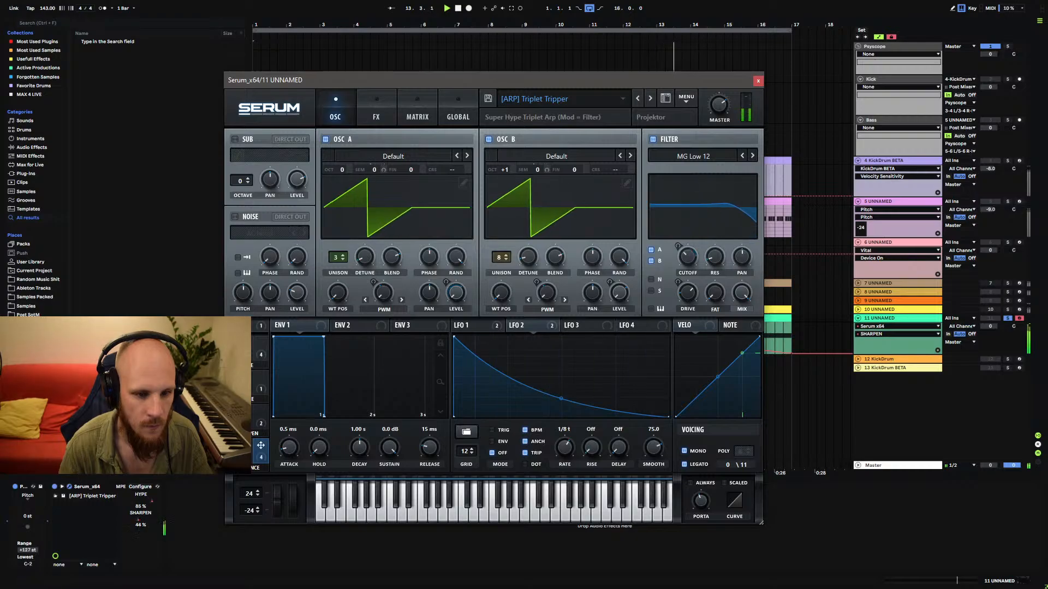
drag(248, 384, 250, 370)
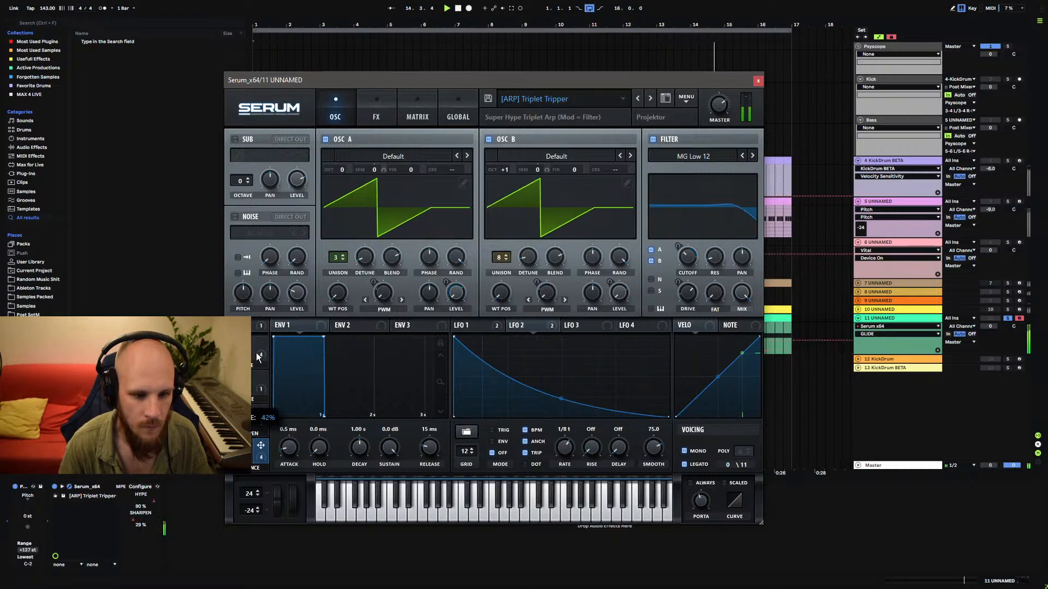
click(758, 81)
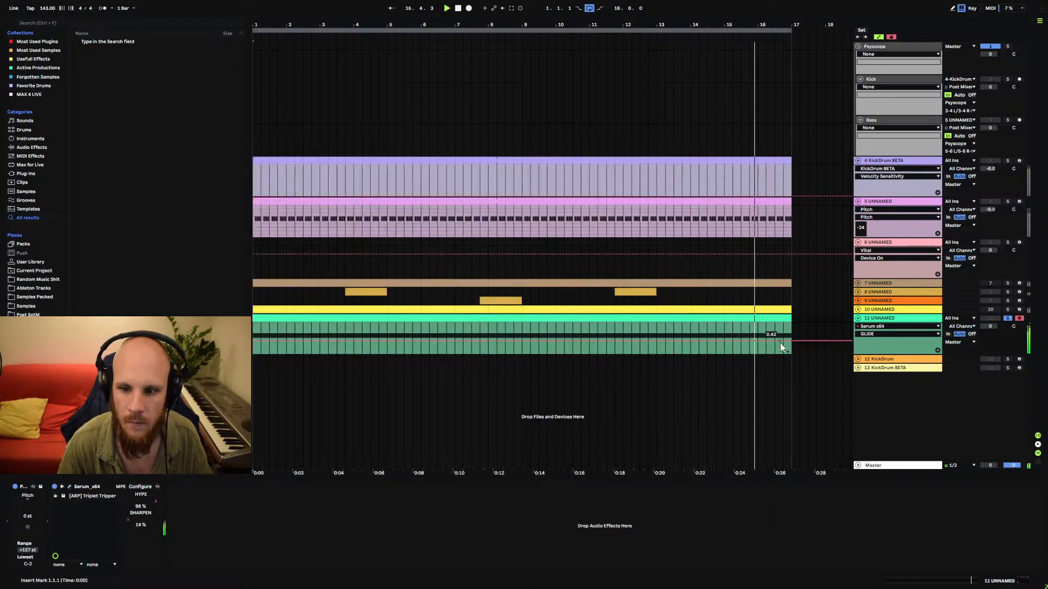
click(757, 341)
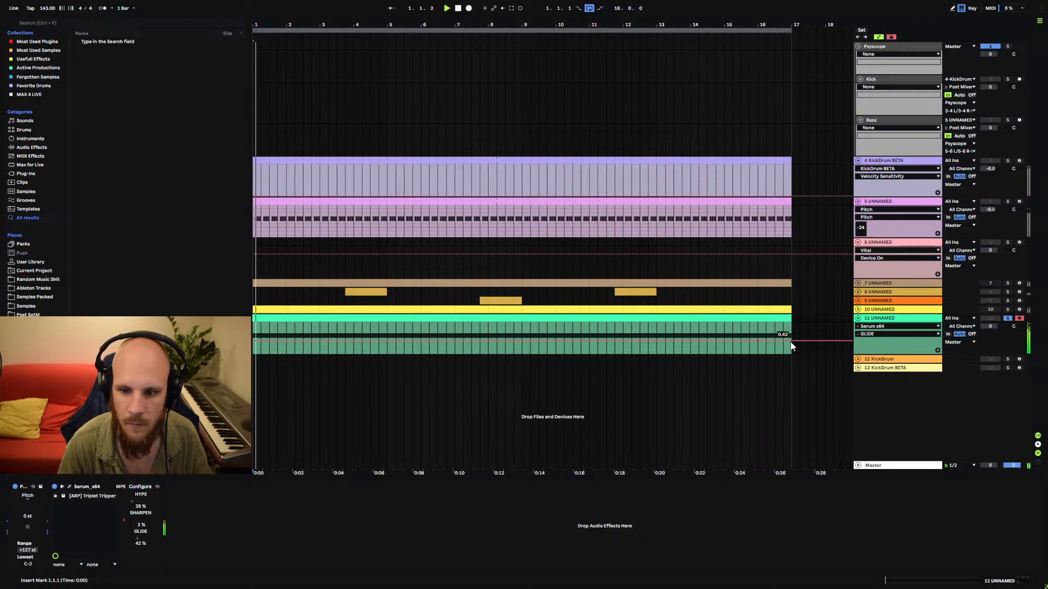
drag(791, 341, 791, 353)
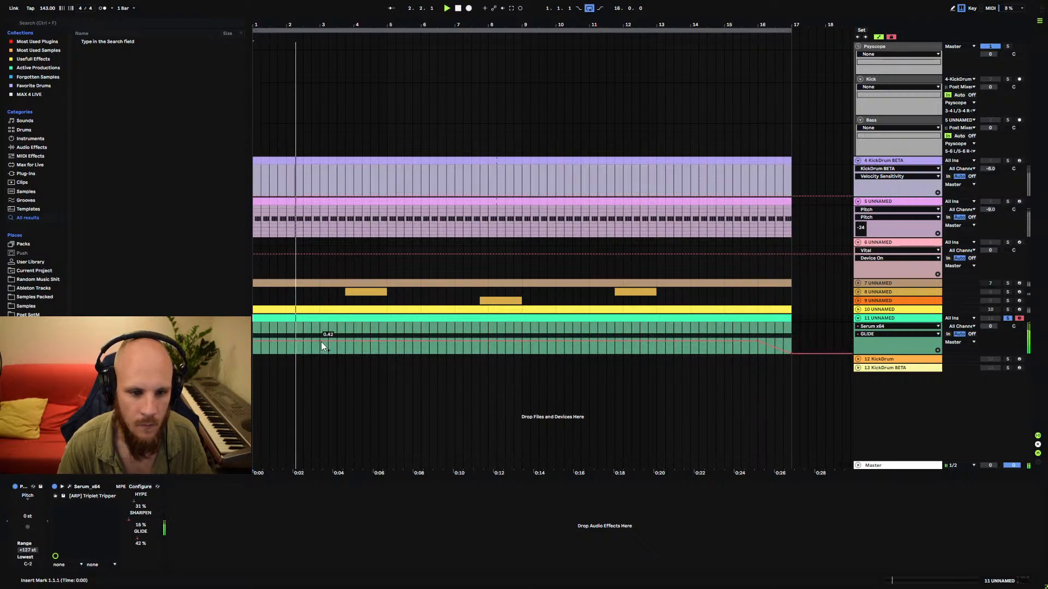
drag(253, 341, 253, 354)
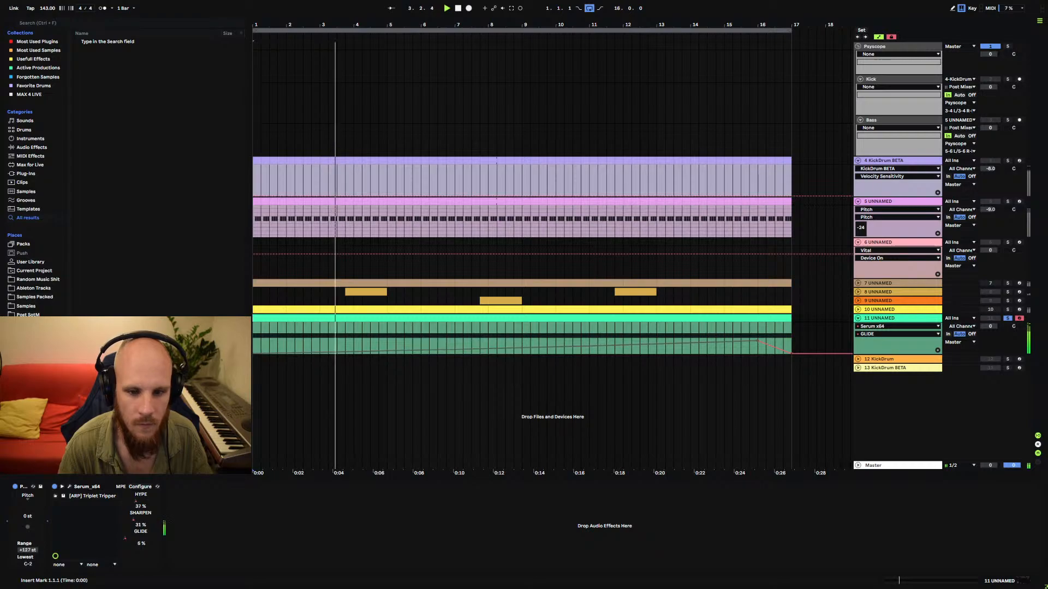
click(657, 333)
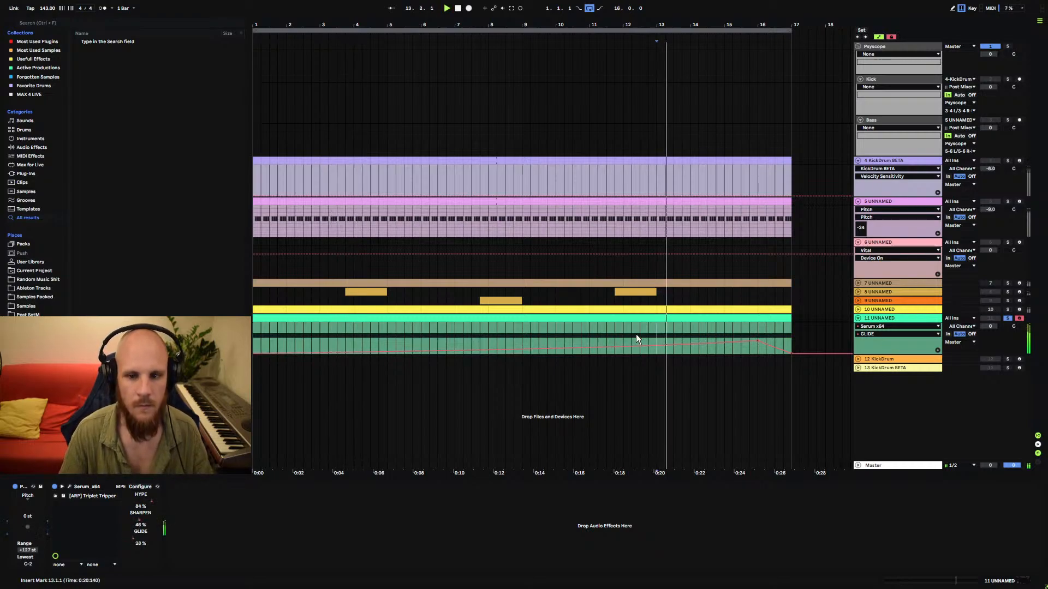
Enable bass track 5 and insert a new MIDI track below it with a Serum instrument.
click(989, 202)
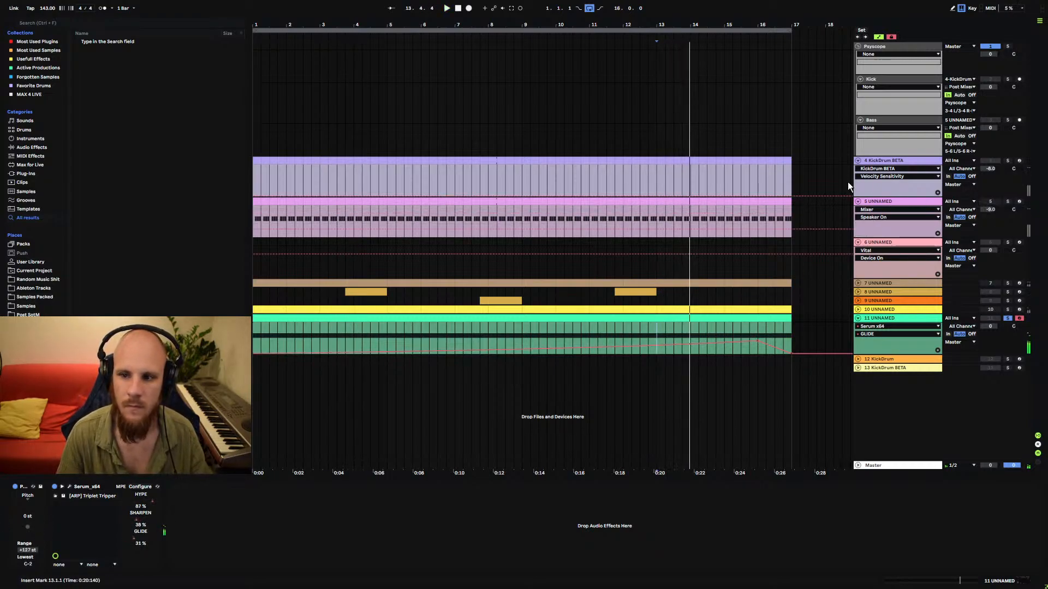
click(884, 201)
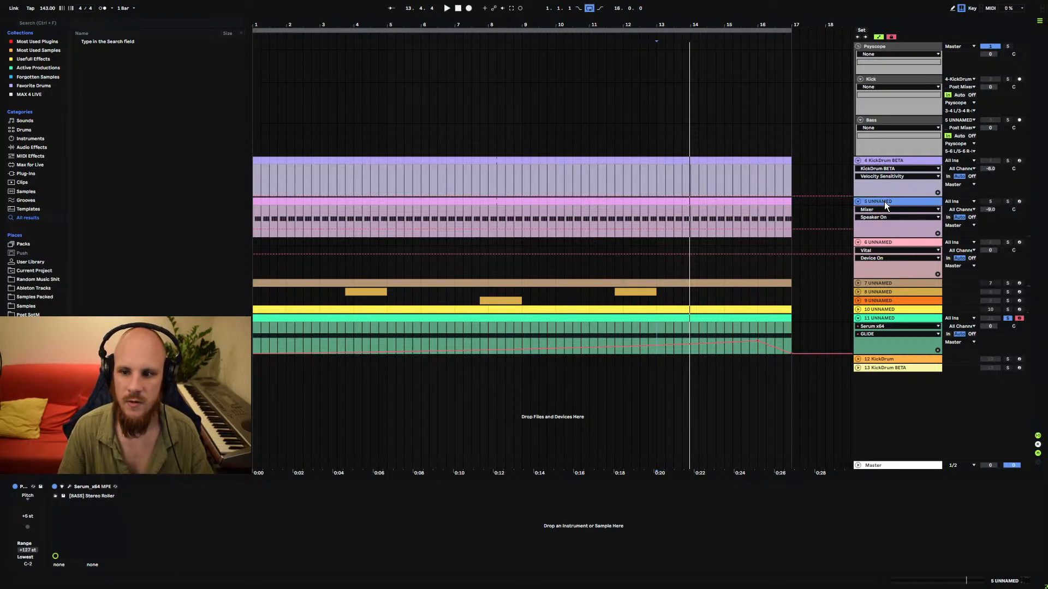
key(ctrl+shift+t)
right_click(397, 255)
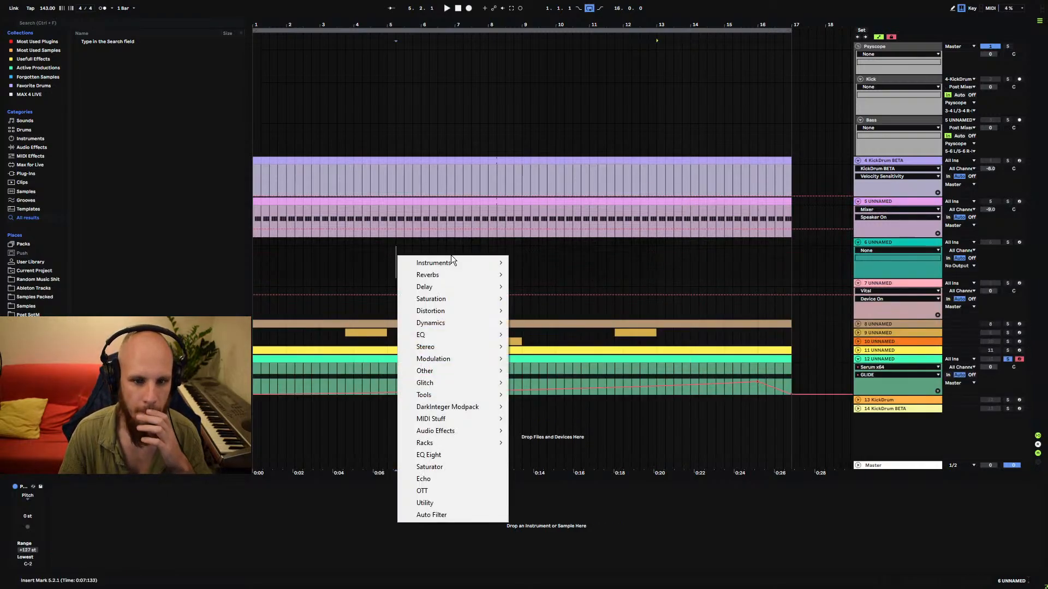
mouse_move(453, 263)
click(541, 261)
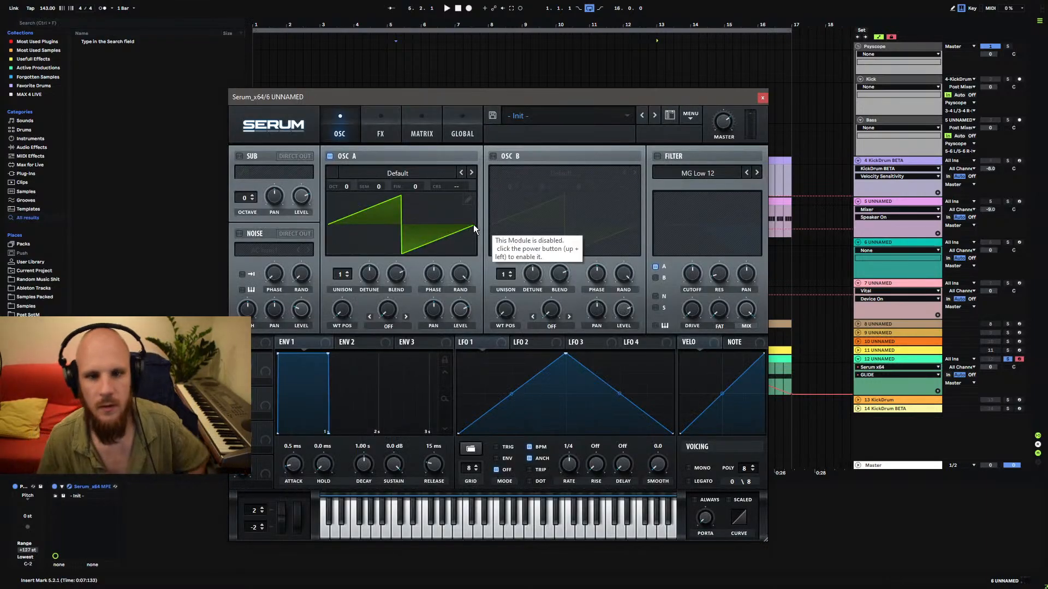
On track 7's Vital, load the "NoSub Bump -100 500Hz 8" wavetable from Projektor Bass Tables into oscillator 1.
click(885, 284)
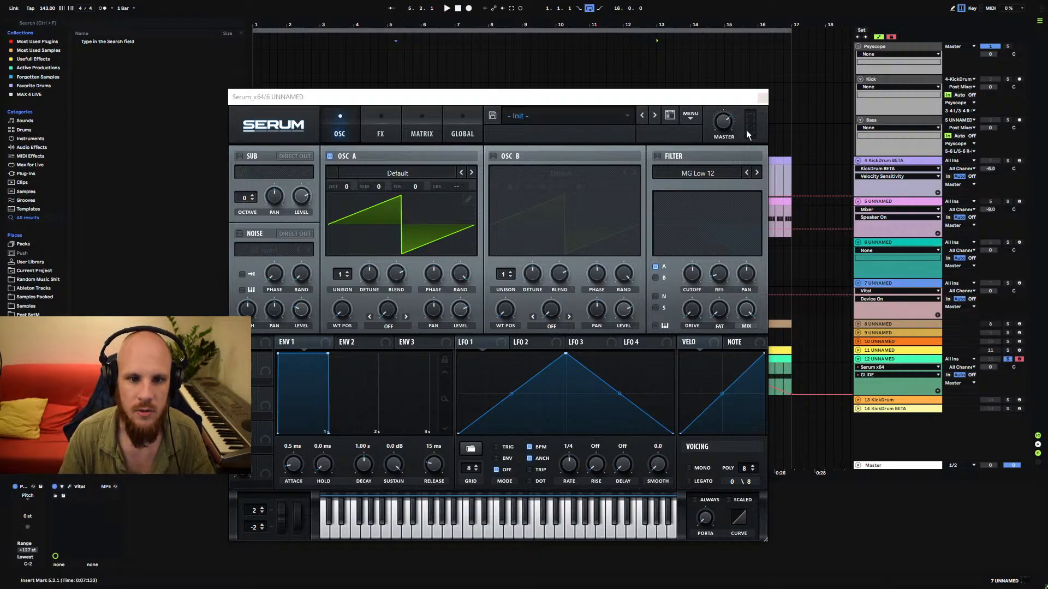
click(763, 98)
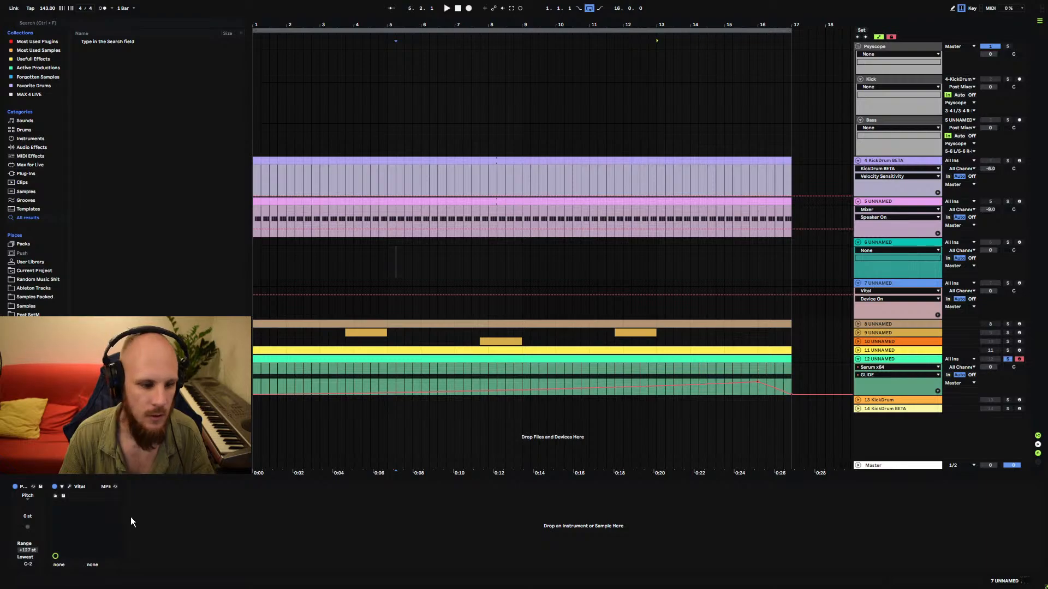
click(69, 487)
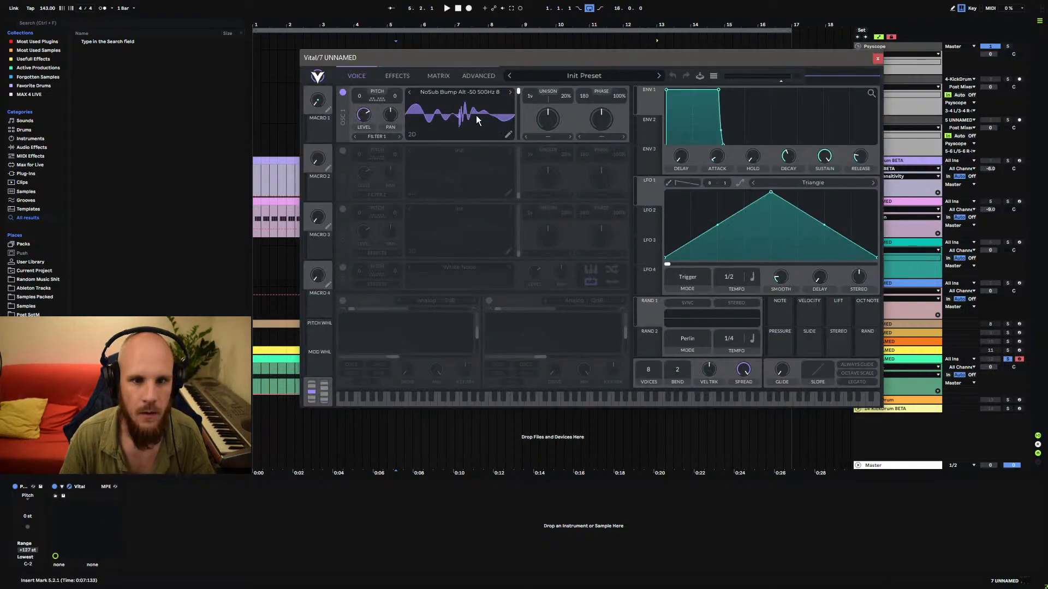
click(473, 93)
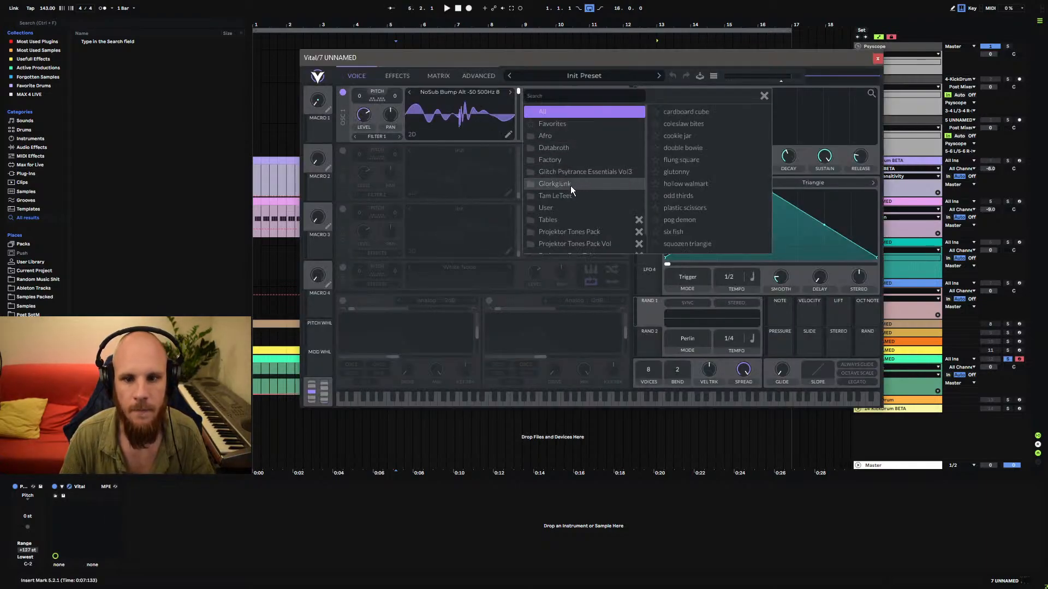
scroll(573, 232, down, 2)
click(576, 233)
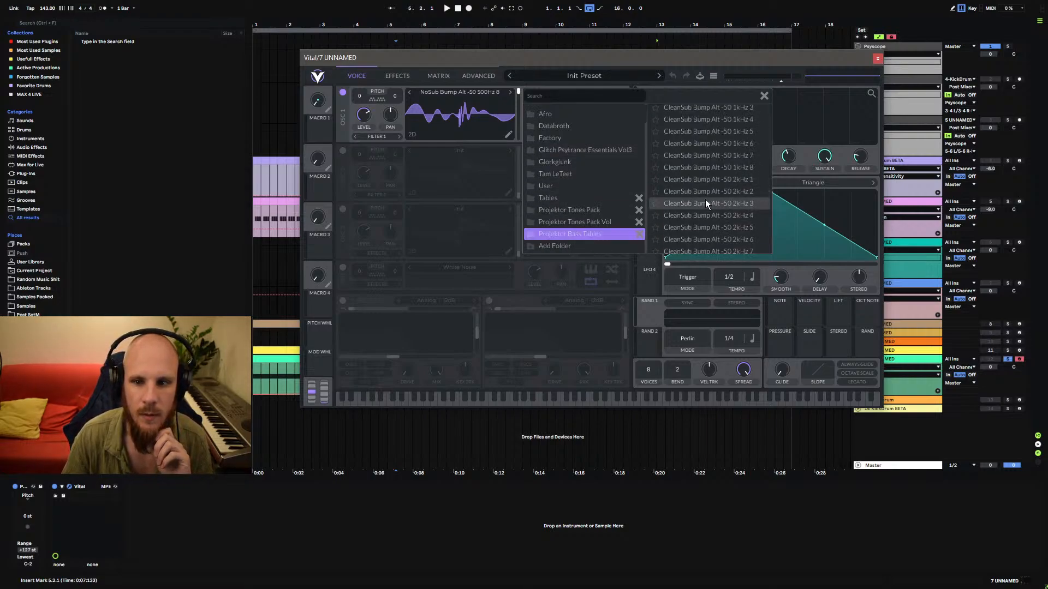
scroll(767, 137, down, 10)
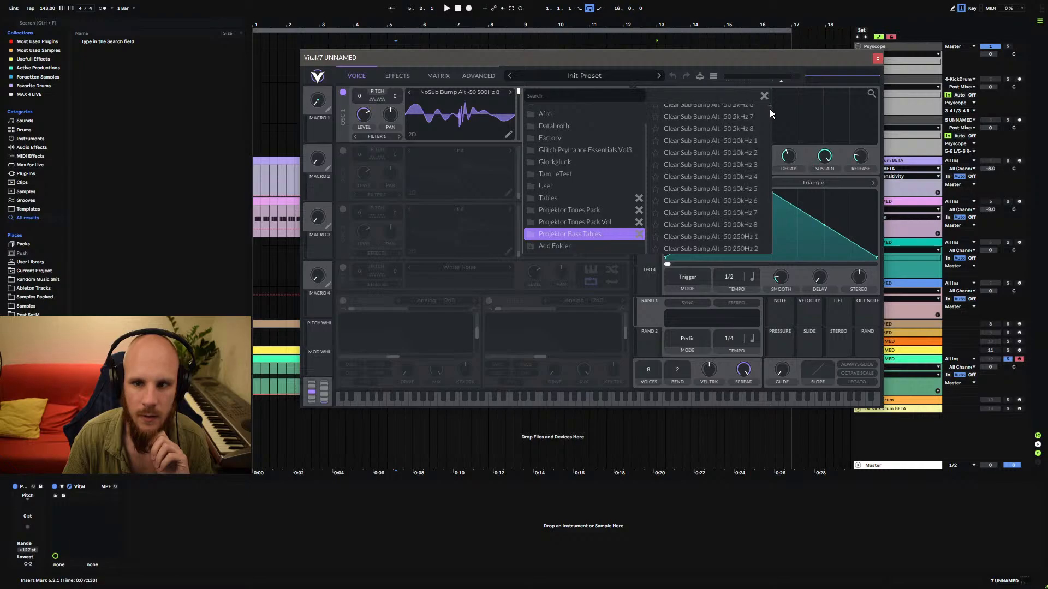
scroll(759, 220, down, 15)
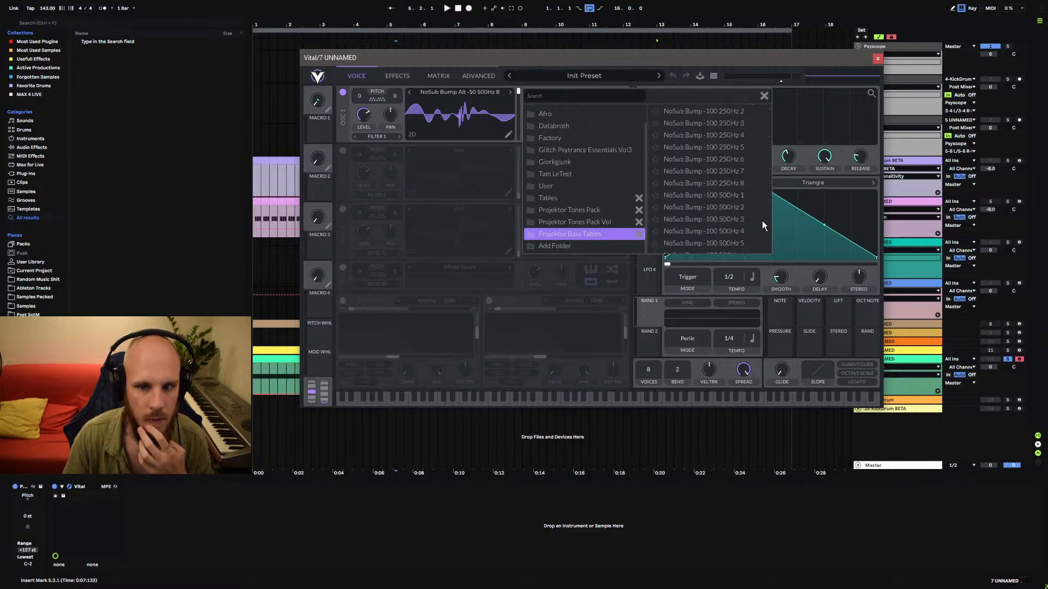
scroll(748, 217, down, 3)
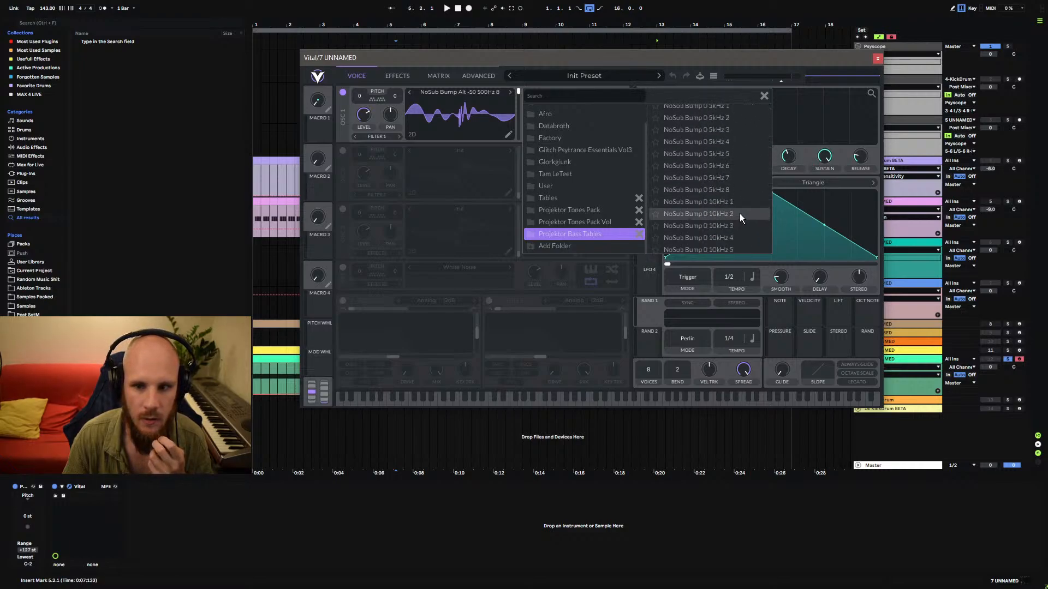
scroll(731, 179, up, 8)
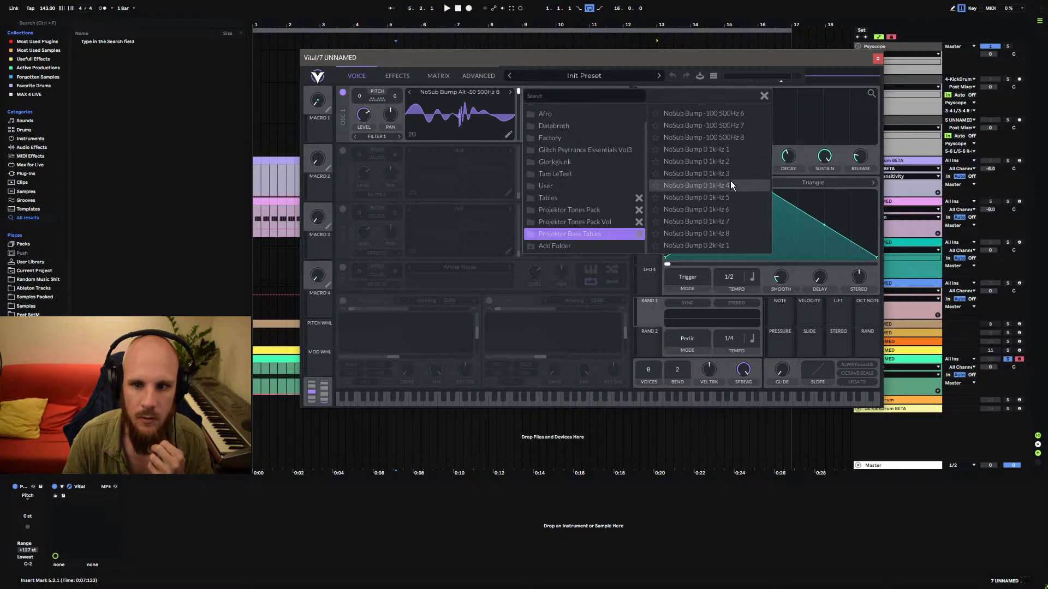
click(734, 138)
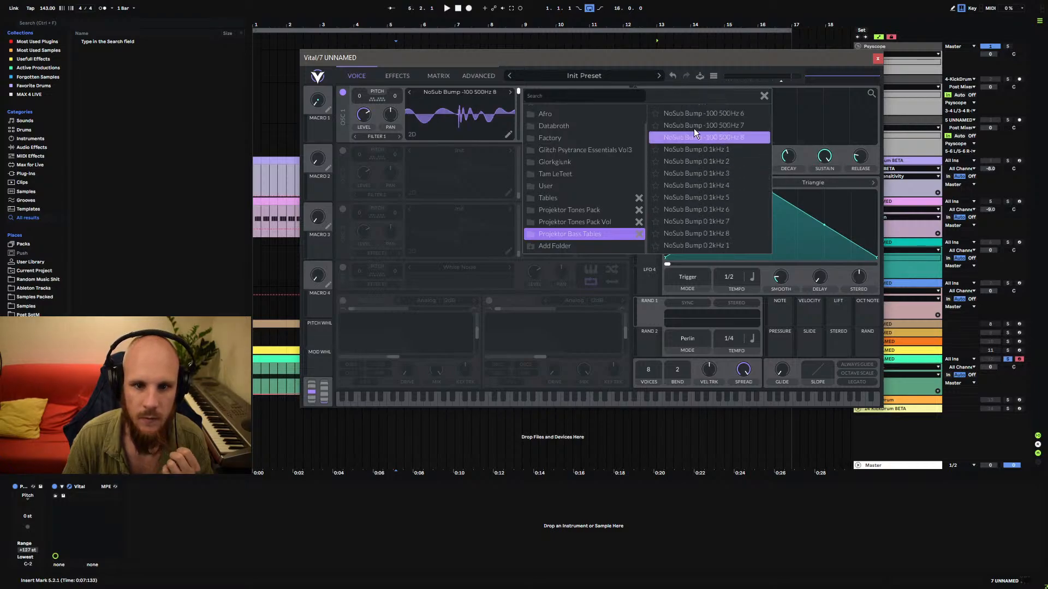
click(480, 116)
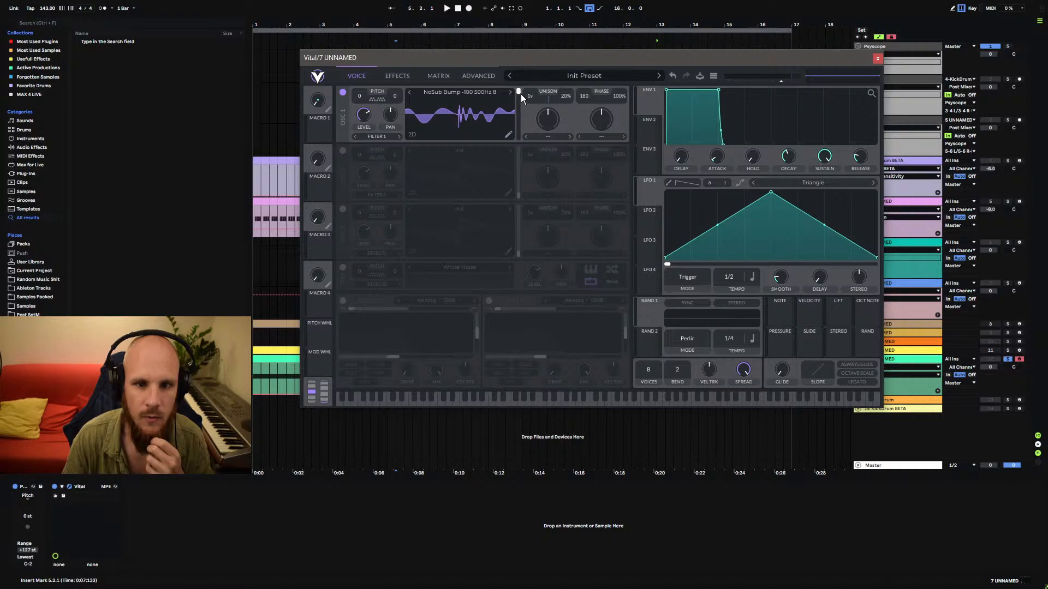
Move Vital oscillator 1's wave frame to mid-table and audition track 7 against the sounds on tracks 5 and 6.
drag(519, 93, 518, 128)
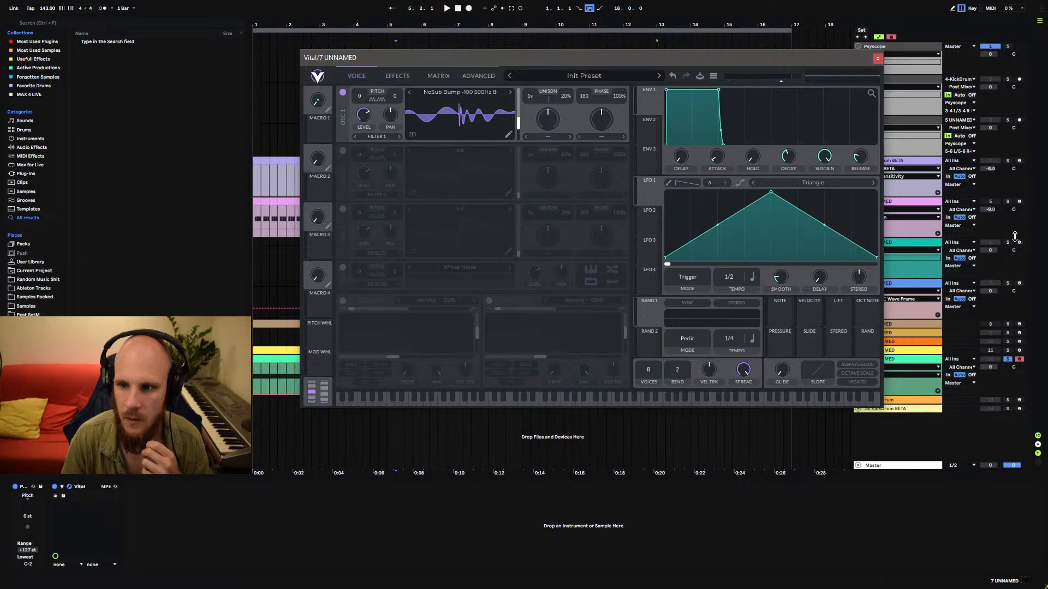
click(1019, 202)
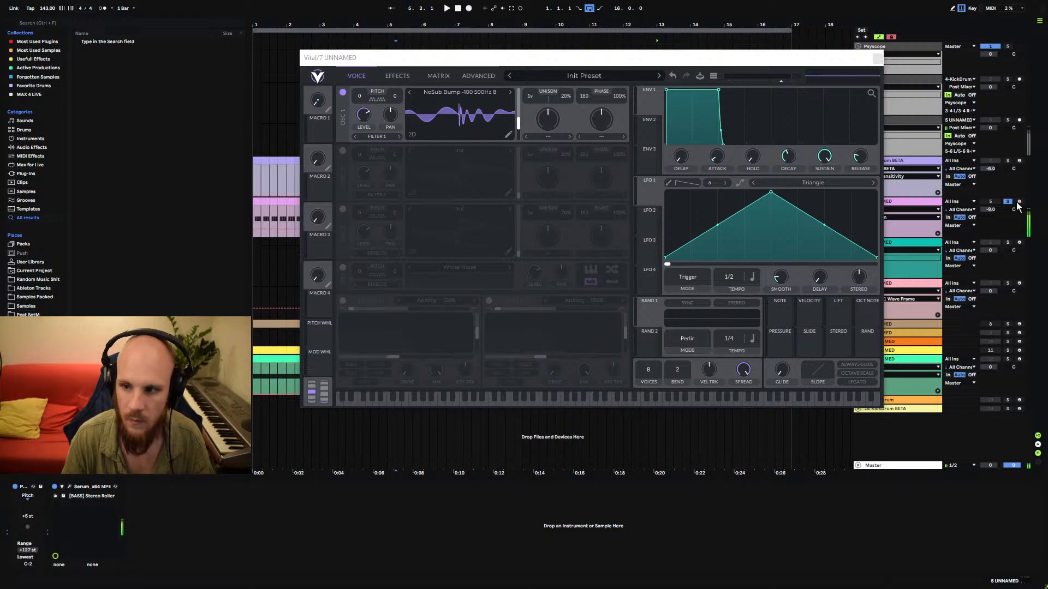
click(1018, 242)
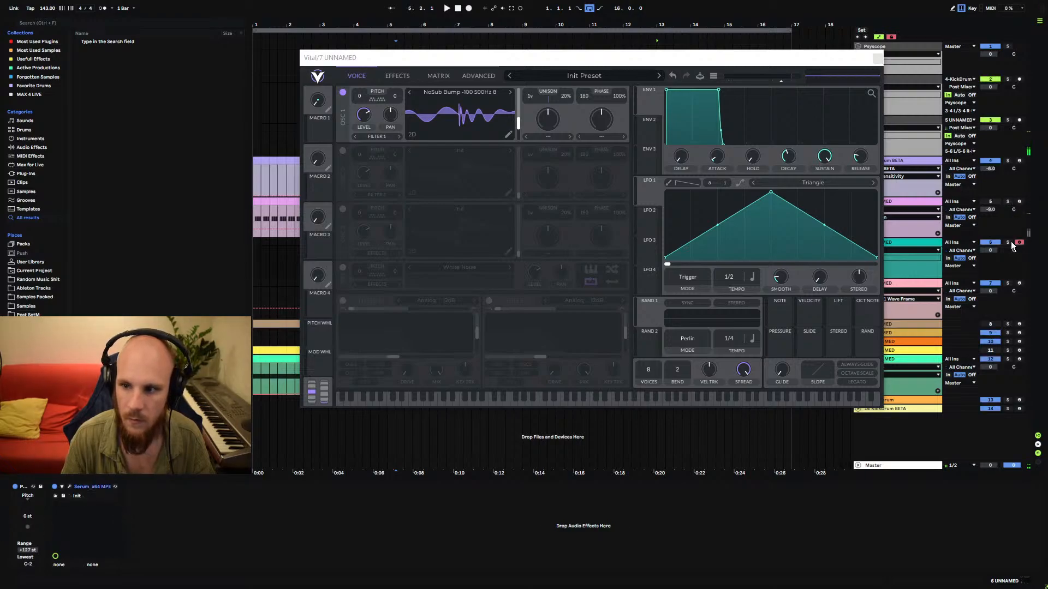
click(1018, 284)
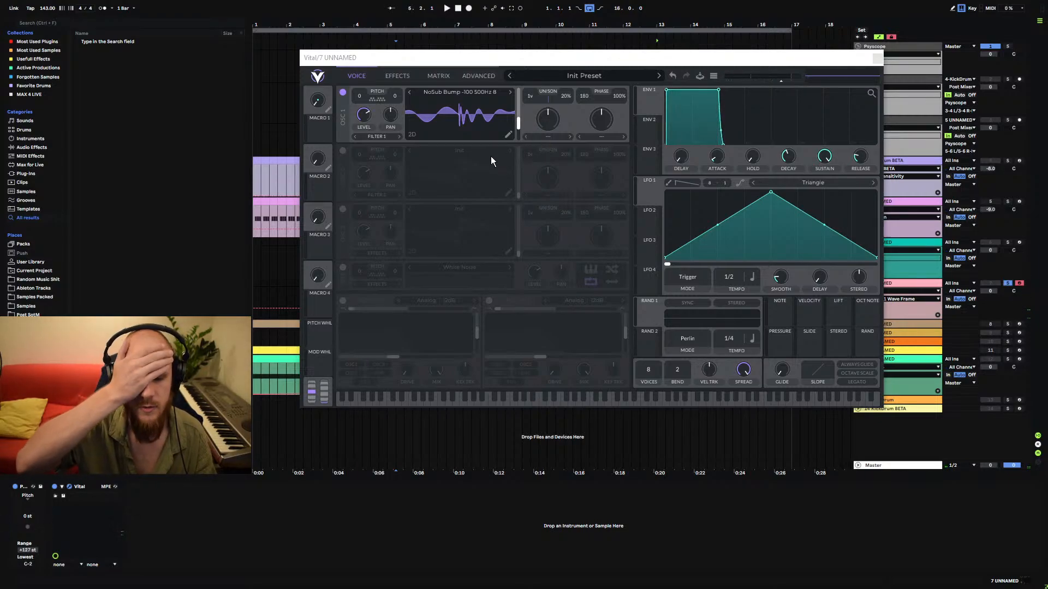
In the wavetable editor, delete the audio source's first and last keyframes and move the remaining middle keyframe to the first frame.
click(508, 137)
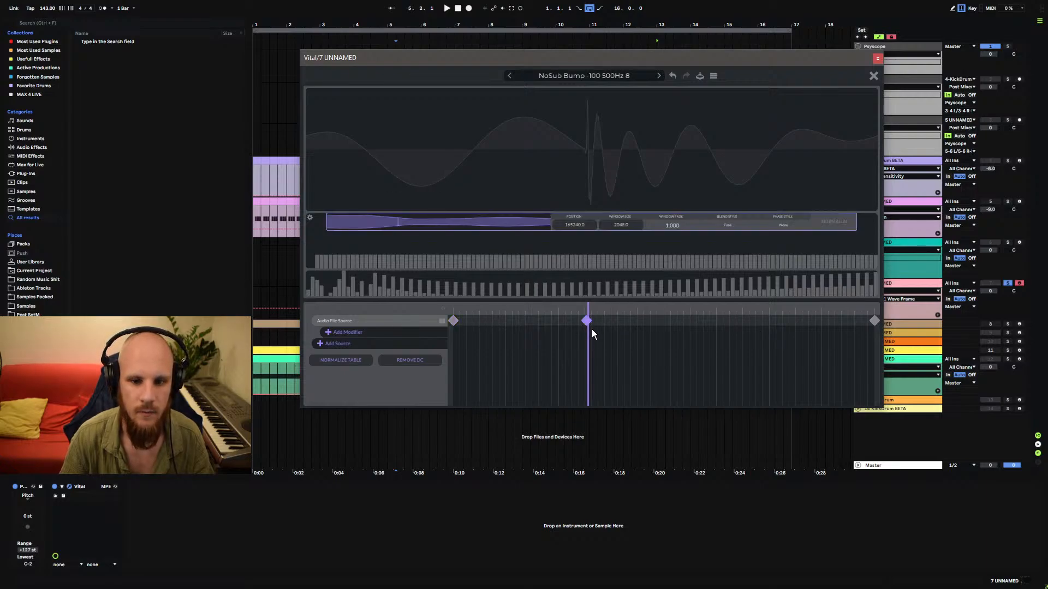
drag(587, 326, 590, 326)
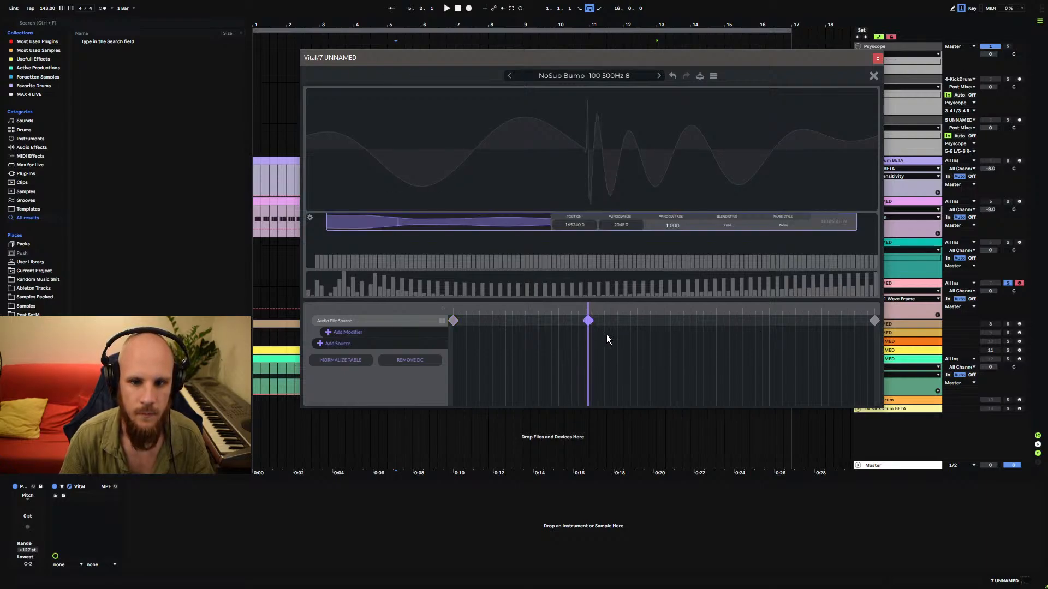
right_click(457, 322)
click(480, 327)
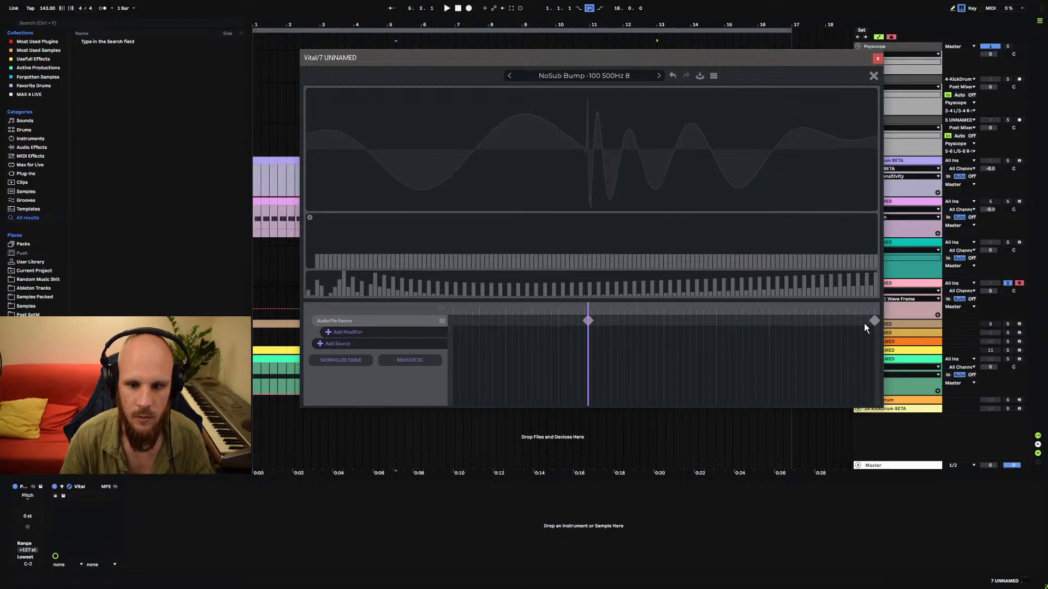
right_click(872, 319)
click(839, 322)
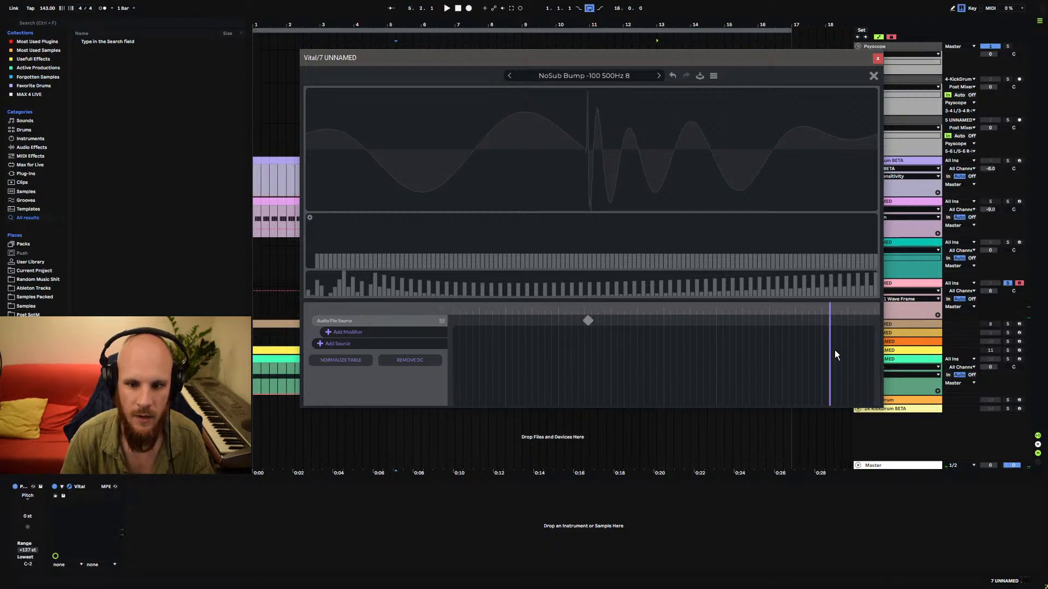
drag(588, 321, 394, 326)
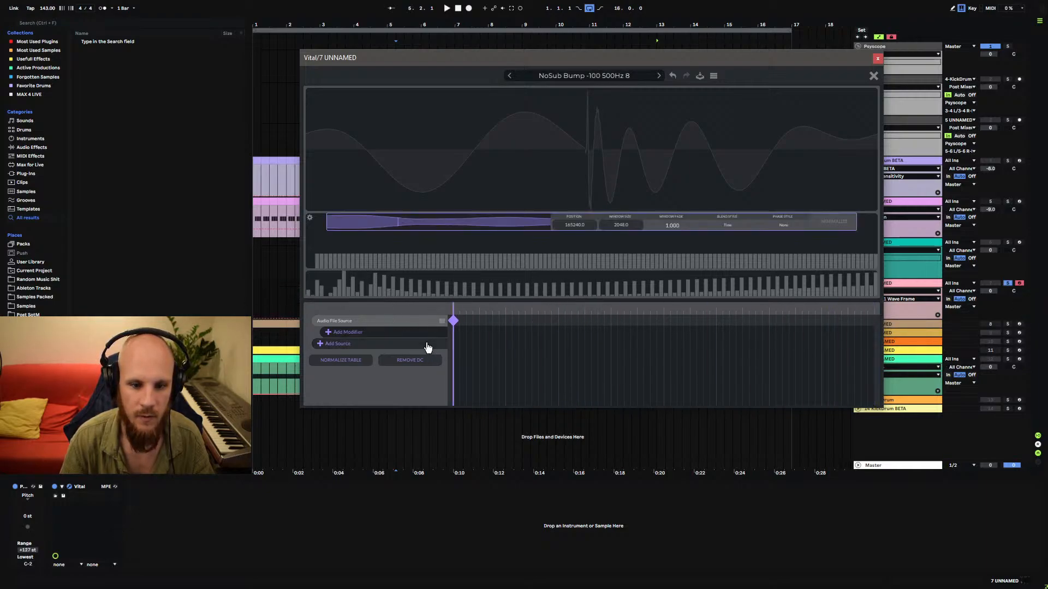
Add a Frequency Filter modifier to the audio source and place a second filter keyframe at the last frame.
click(345, 332)
click(347, 362)
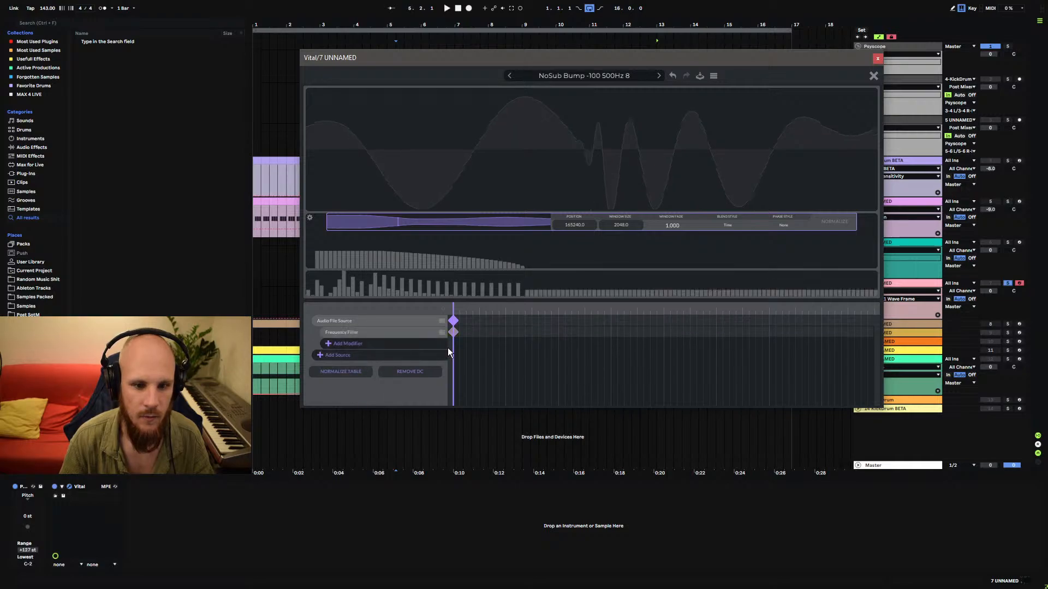
click(452, 333)
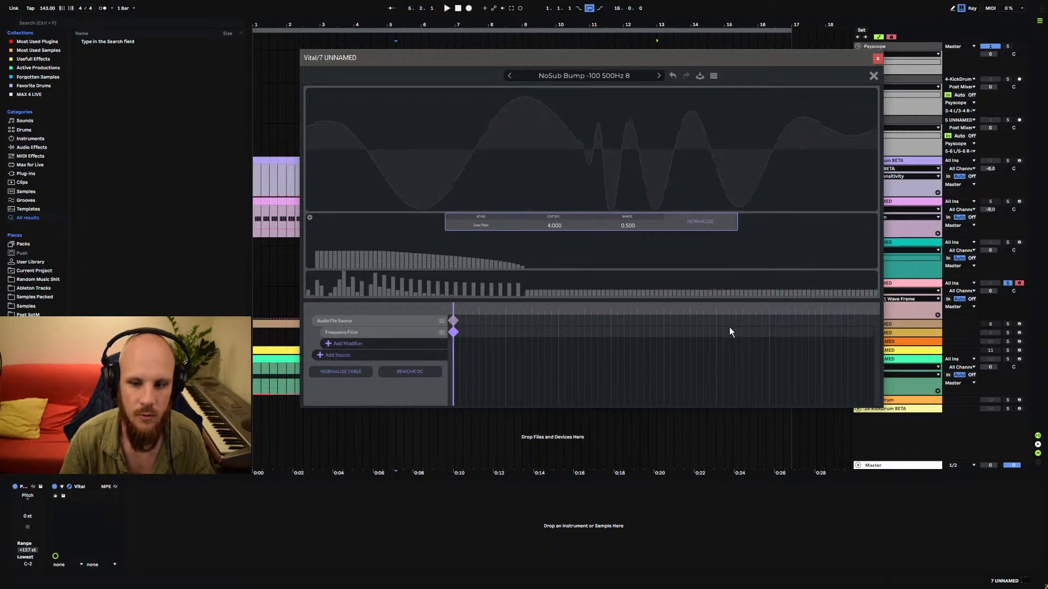
double_click(656, 335)
drag(656, 335, 885, 336)
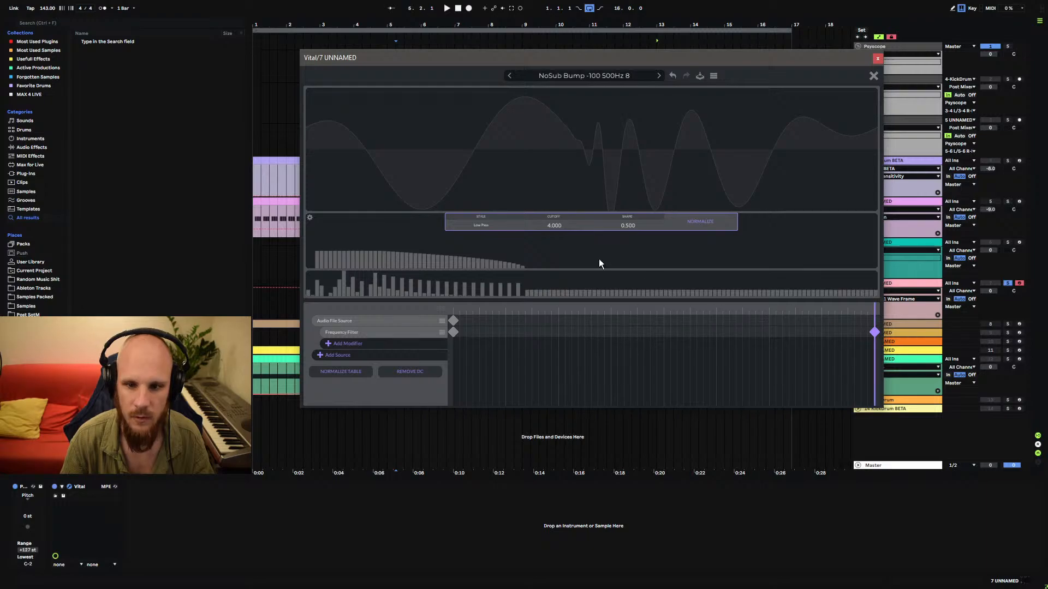
Set the first Frequency Filter keyframe to cutoff 0.000 and shape 0.150.
click(453, 321)
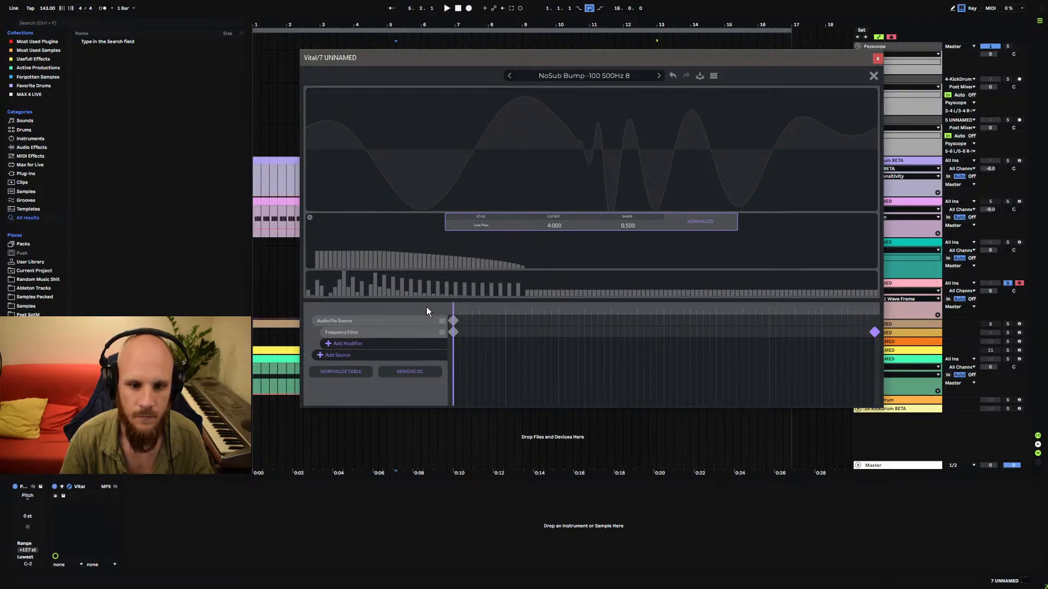
click(454, 331)
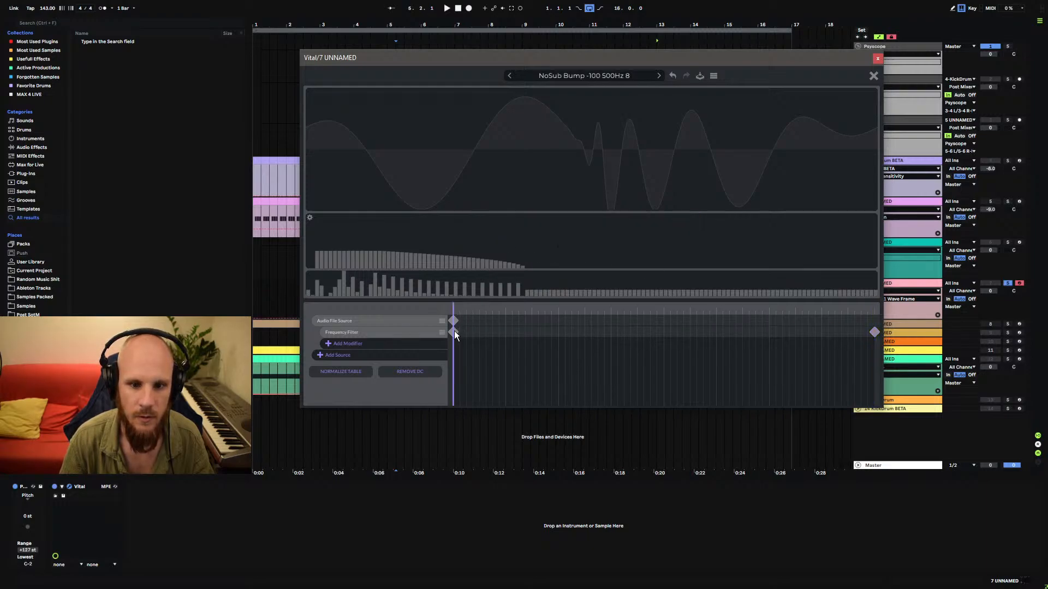
drag(621, 234, 624, 241)
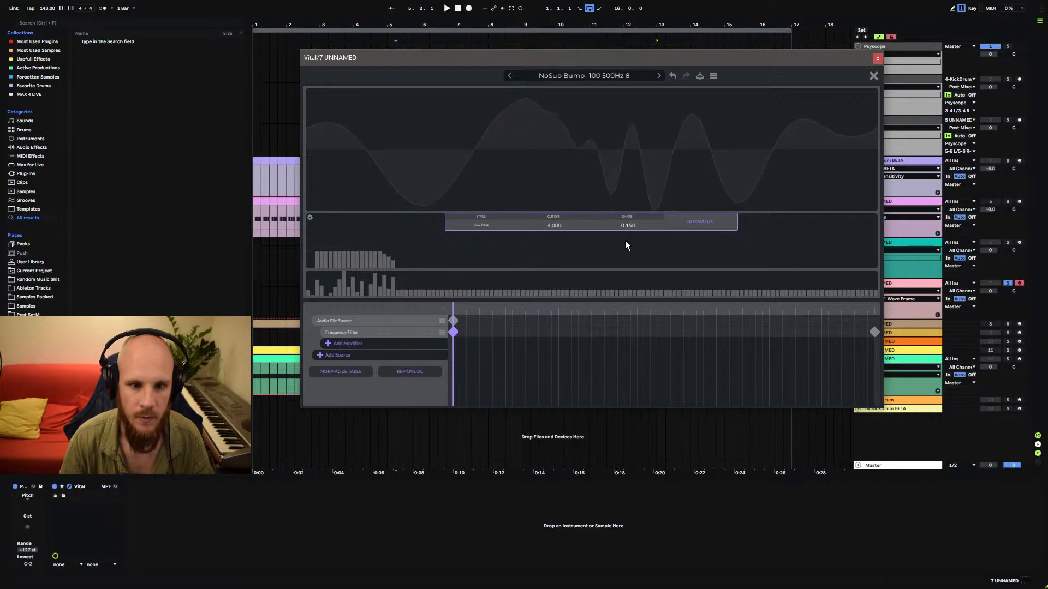
drag(566, 224, 557, 241)
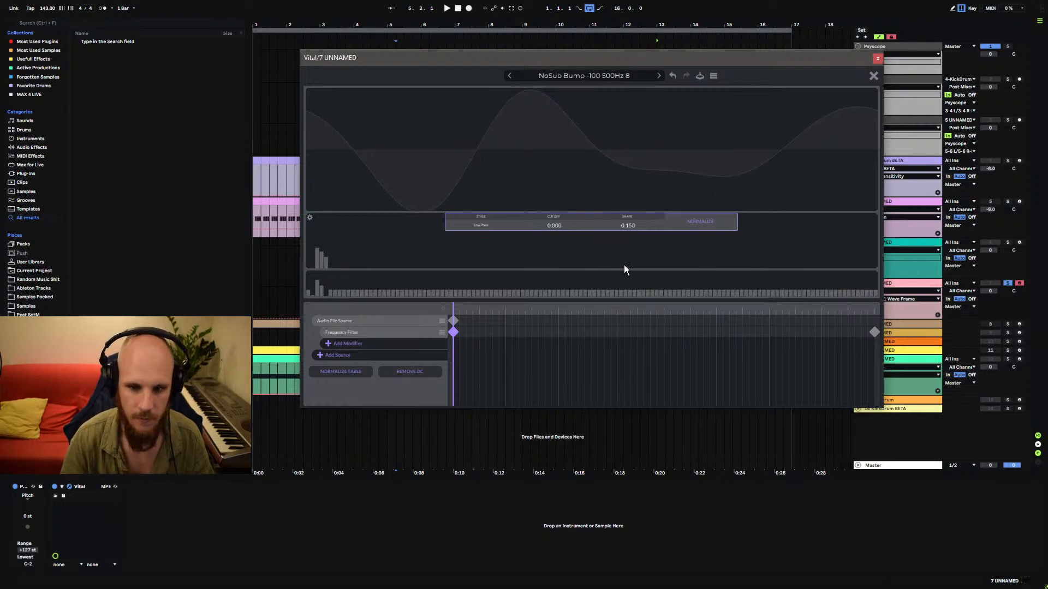
Set the last Frequency Filter keyframe to cutoff 7.842 and shape 1.000, and close the wavetable editor.
drag(628, 308, 904, 327)
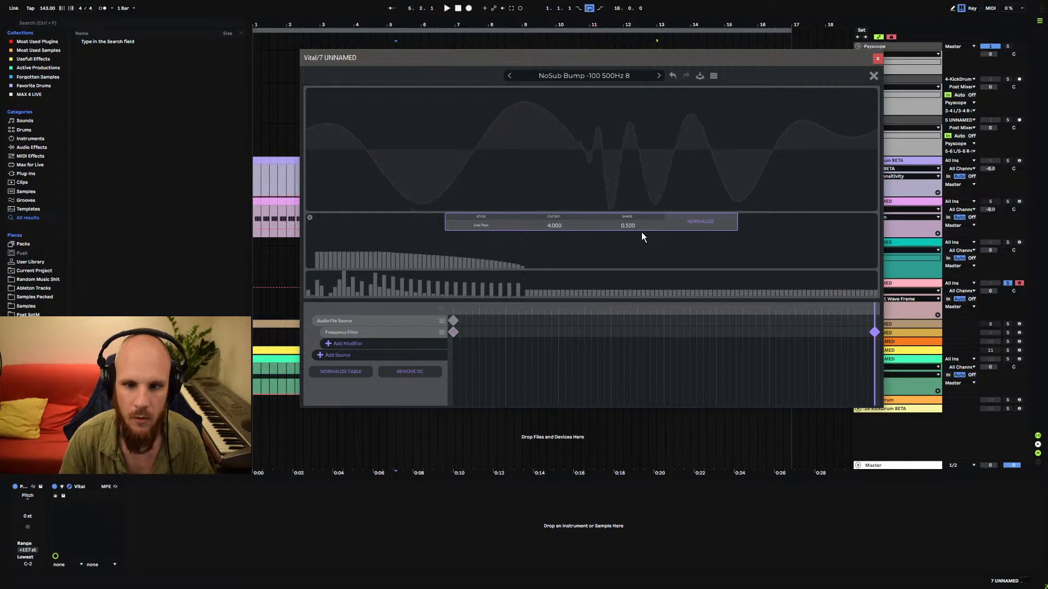
drag(641, 231, 572, 217)
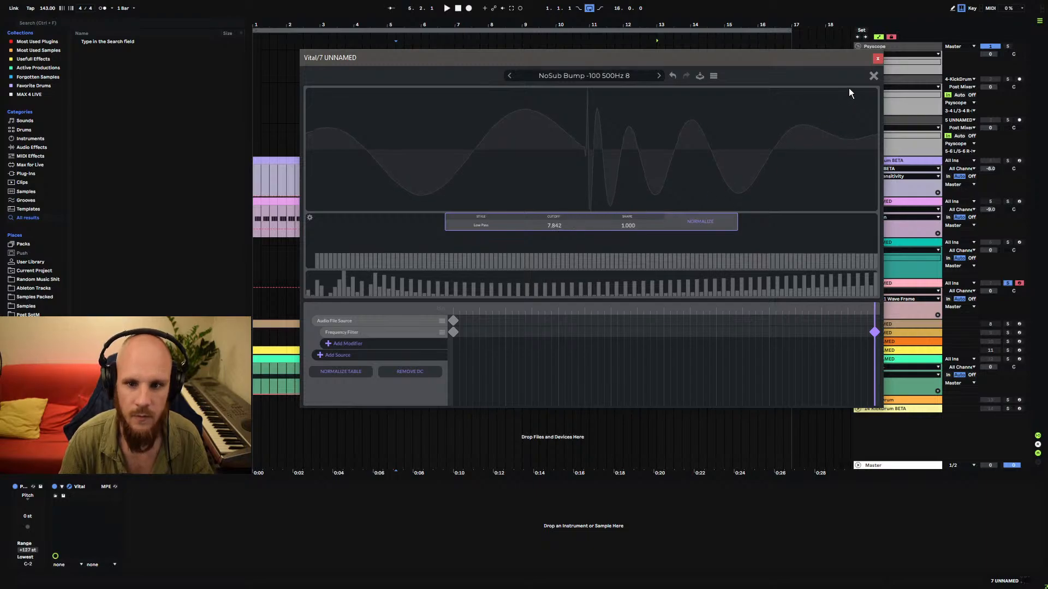
click(874, 76)
Audition the table's first frame and reduce the first filter keyframe's shape to 0.098.
drag(540, 135, 490, 210)
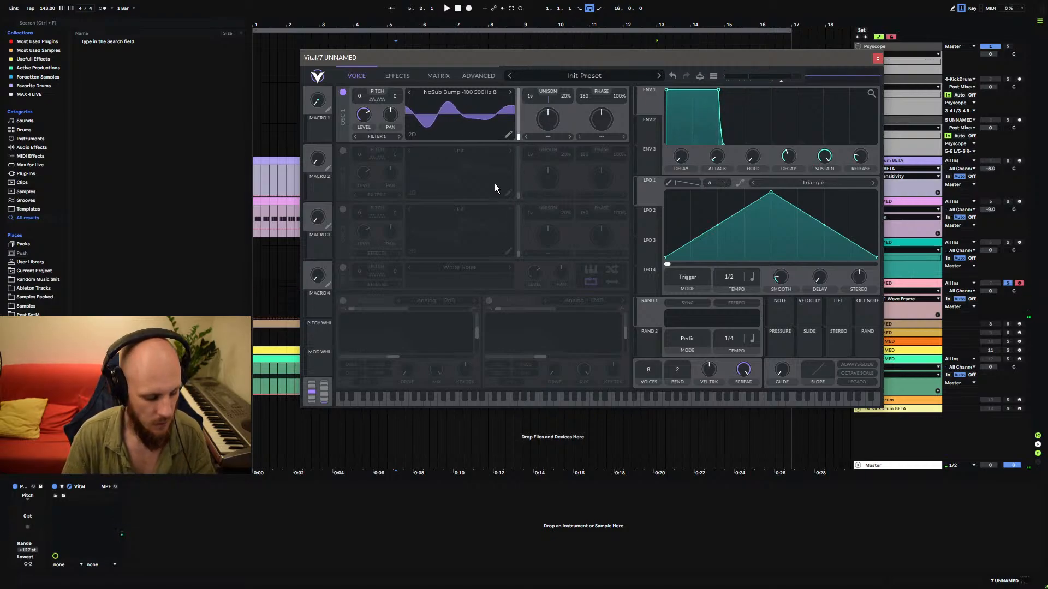
drag(518, 137, 528, 167)
key(x)
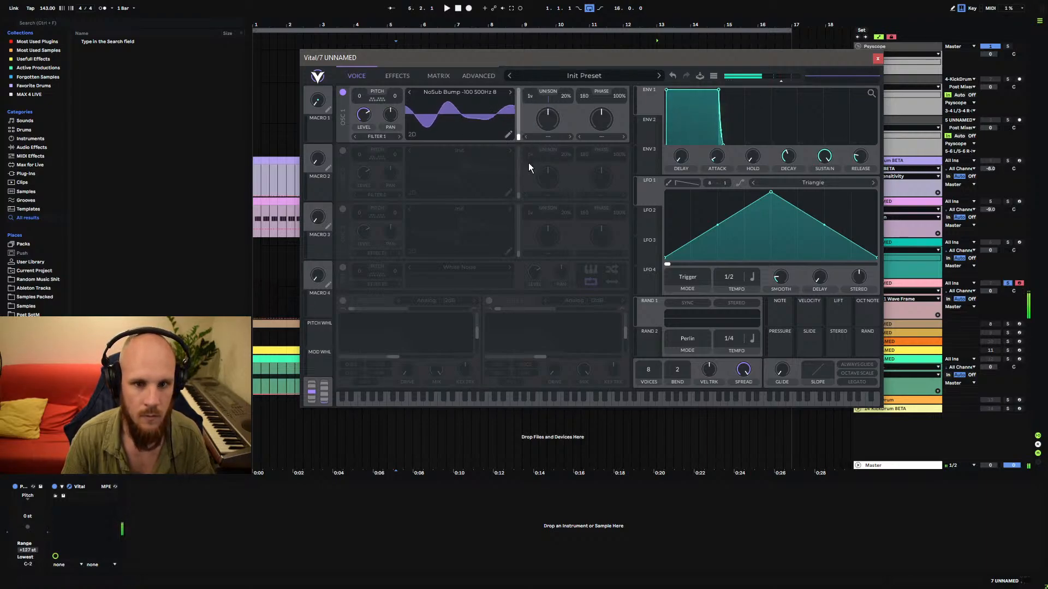
click(507, 134)
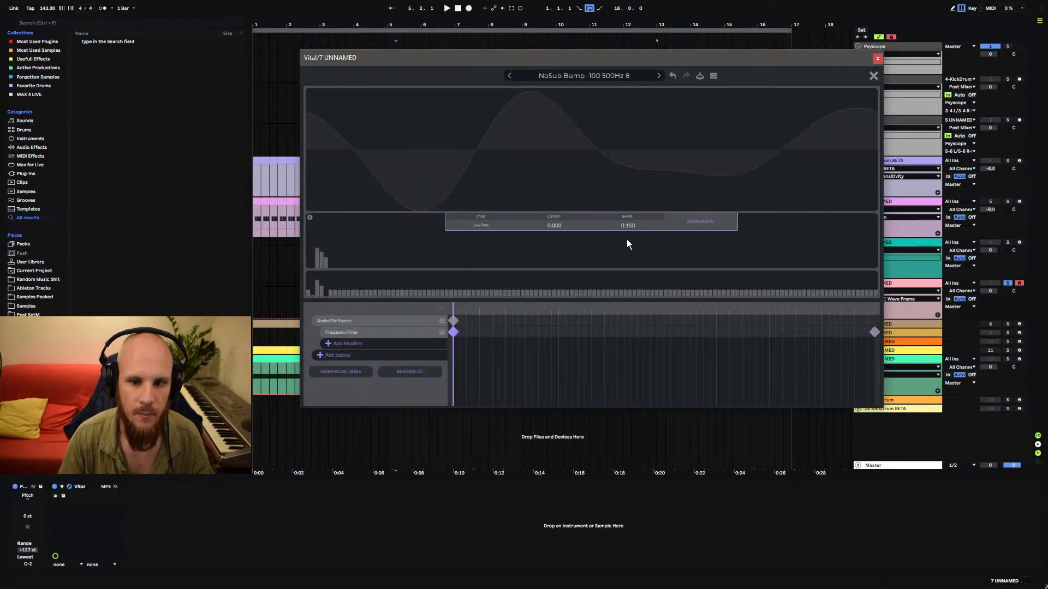
scroll(626, 227, down, 3)
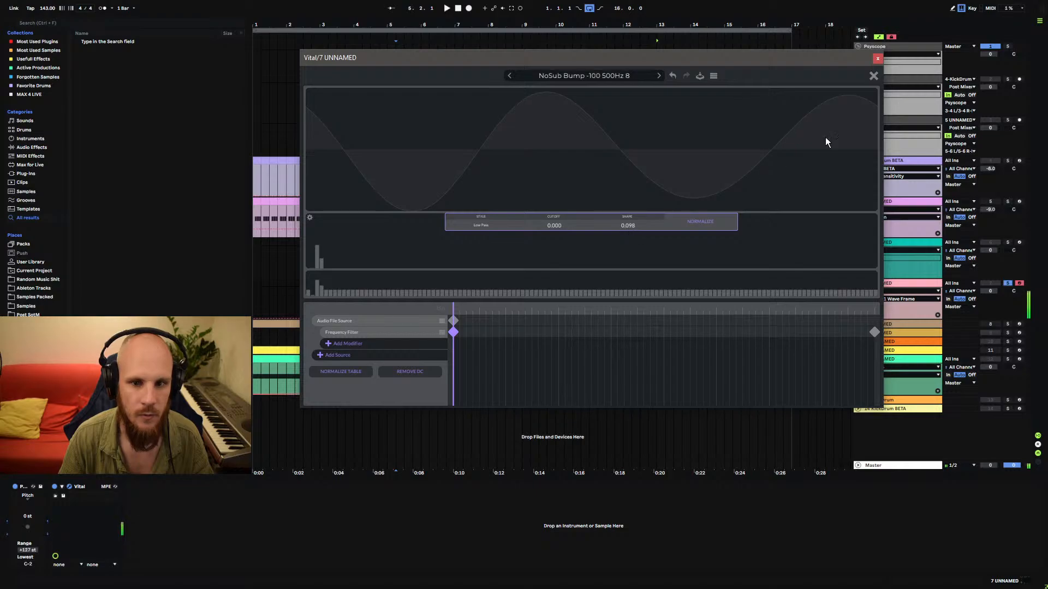
click(873, 76)
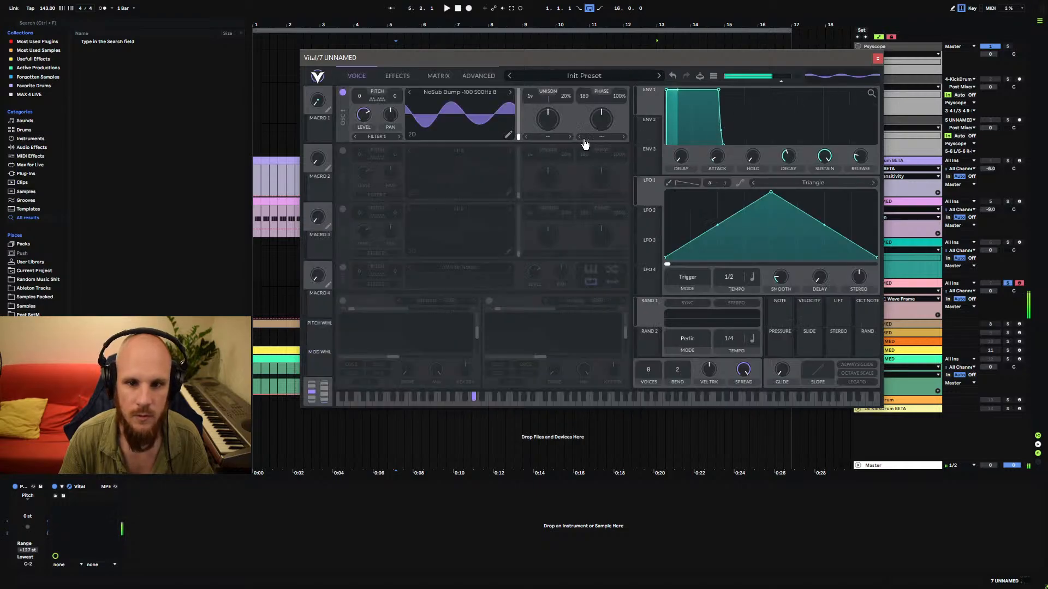
Export the edited wavetable as the .wav file "Bass Table 2" in the PPE Vol. 4 user folder and close Vital.
click(509, 136)
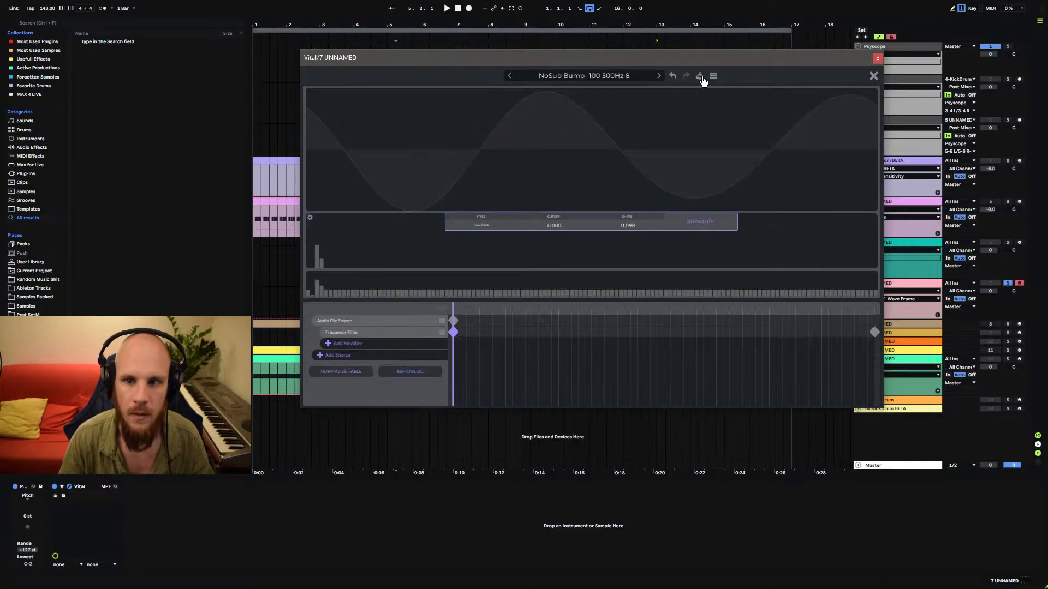
click(713, 76)
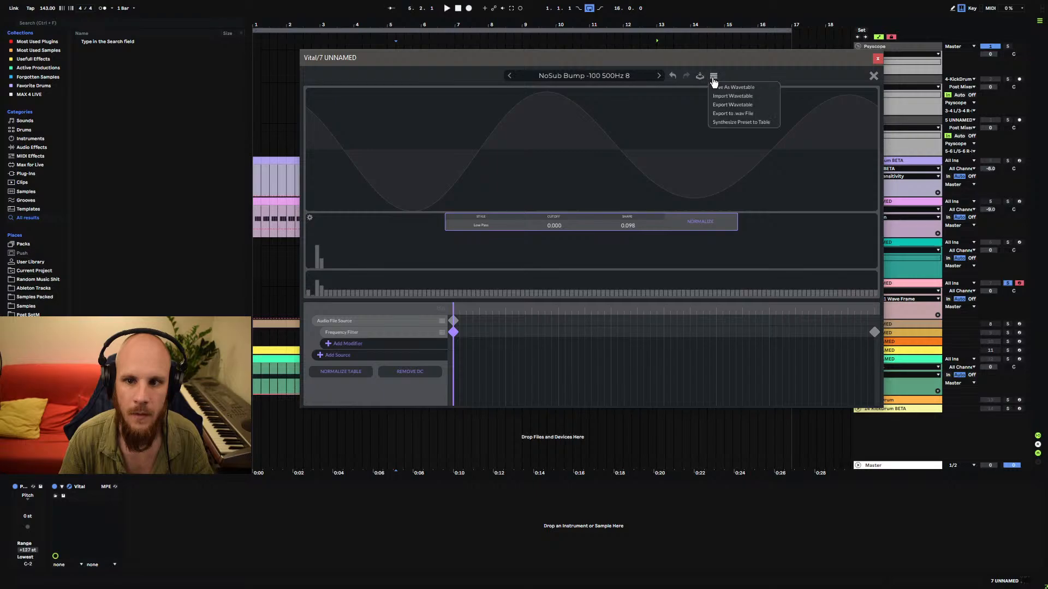
click(728, 116)
drag(535, 87, 1047, 82)
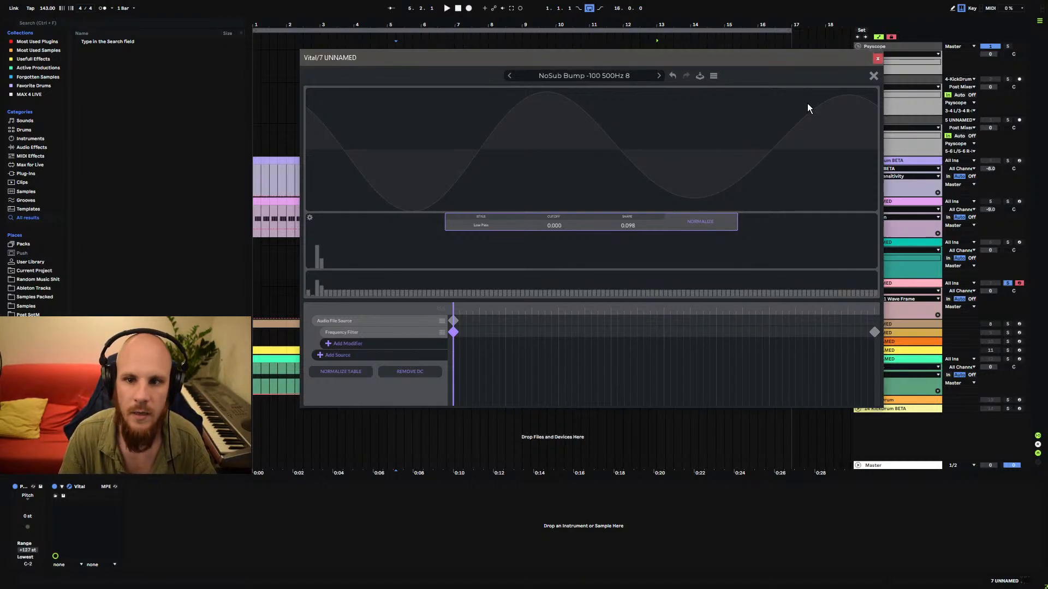
click(878, 60)
On track 6's Serum, rescan the folders on disk and load "Bass Table 2" from User, PPE Vol. 4 into OSC A.
click(884, 242)
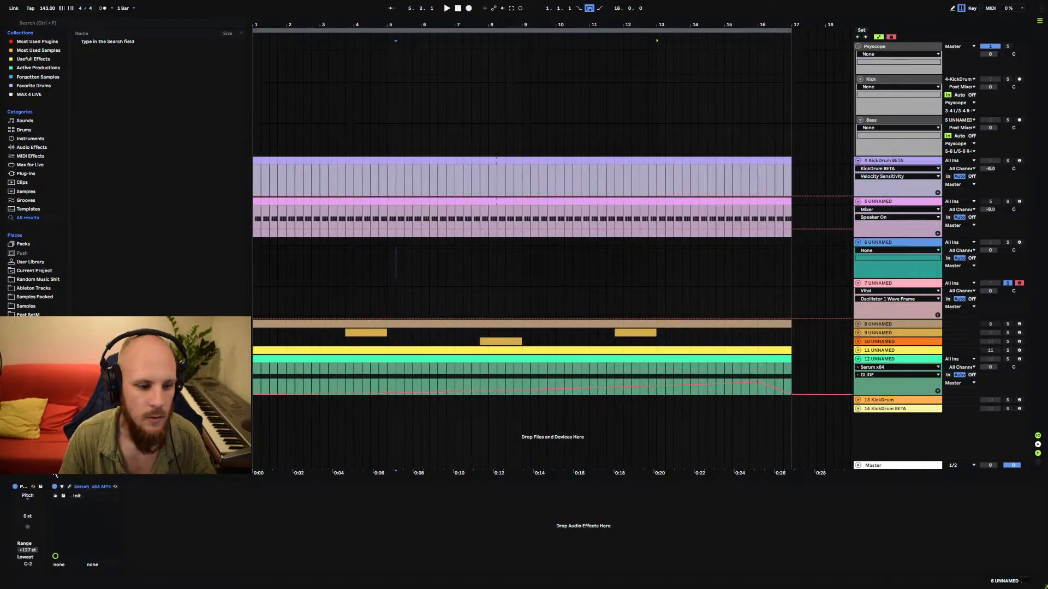
click(69, 487)
click(690, 117)
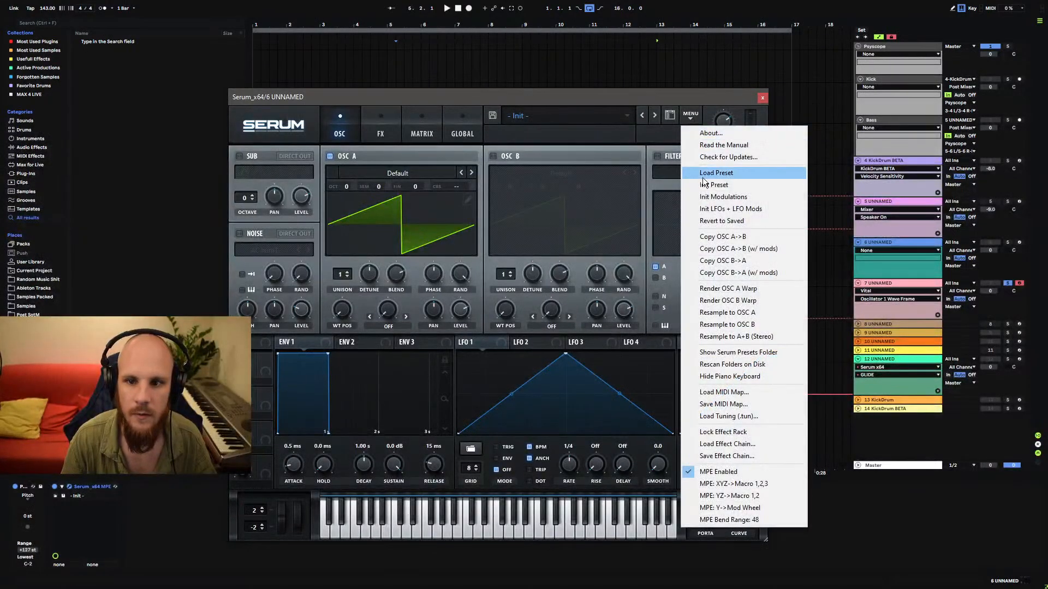
click(735, 364)
click(394, 172)
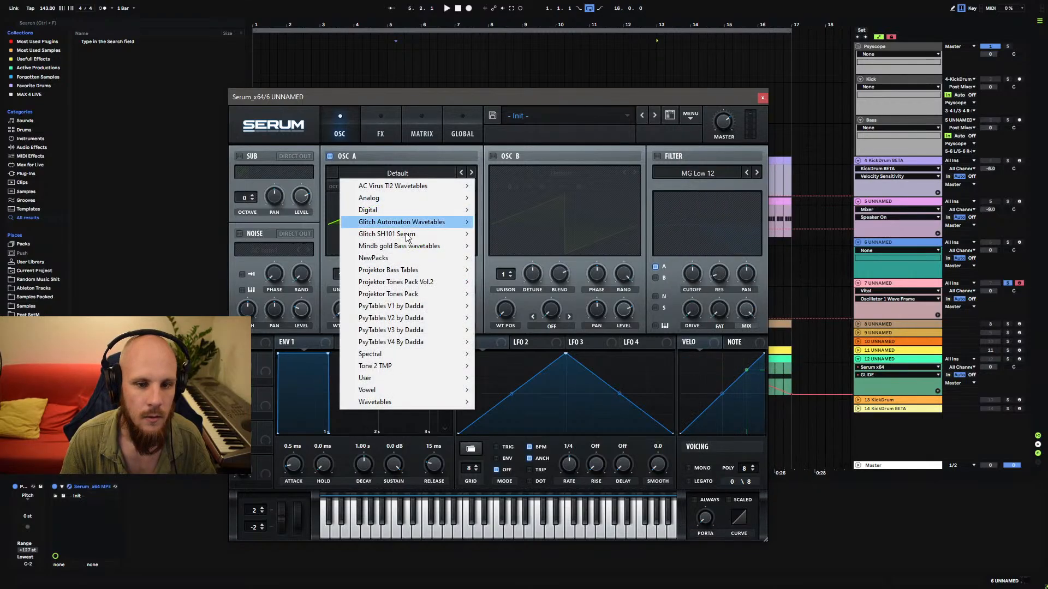
mouse_move(401, 377)
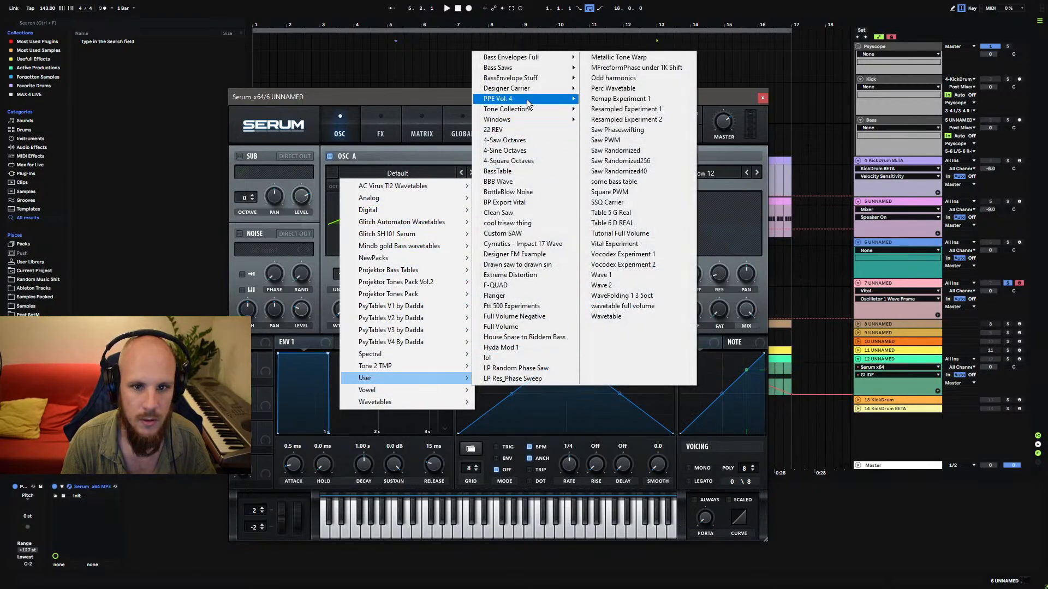
mouse_move(526, 100)
click(625, 113)
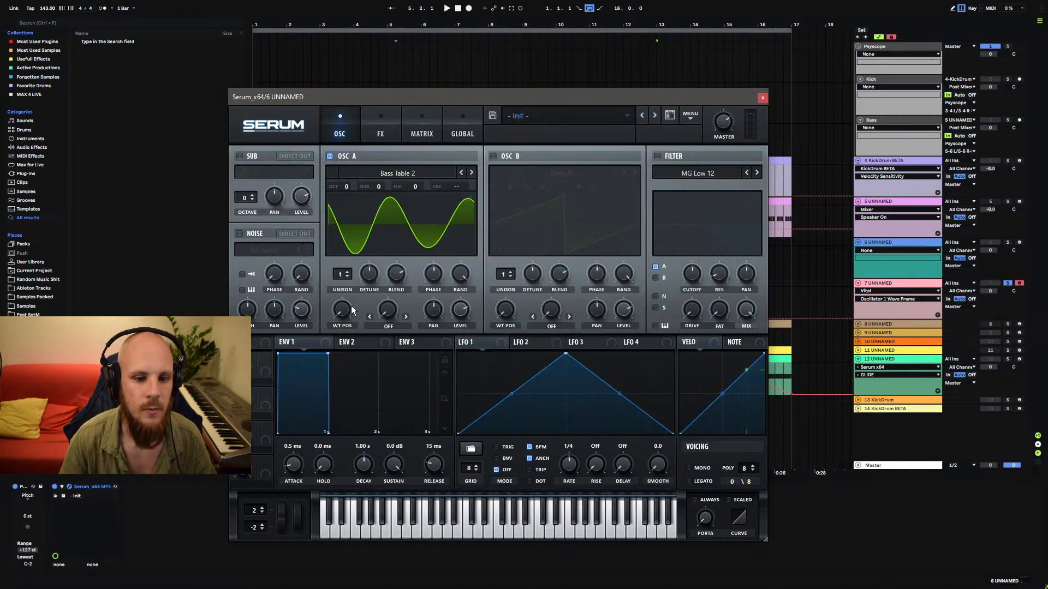
Sweep OSC A's wavetable position while auditioning, set its random phase to zero, adjust the start phase, and return to the first frame.
drag(352, 309, 363, 377)
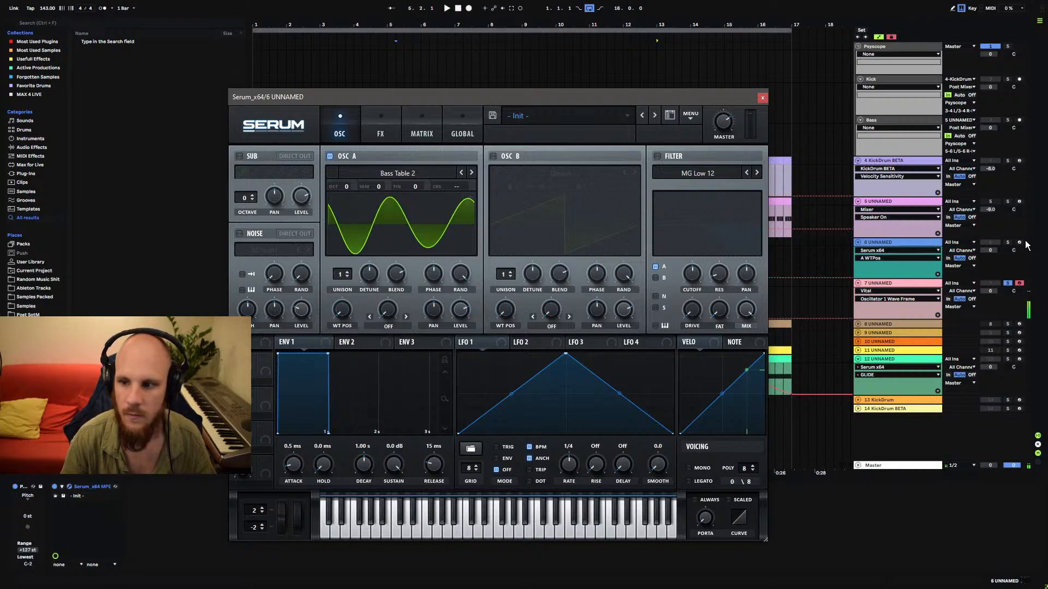
drag(357, 313, 389, 169)
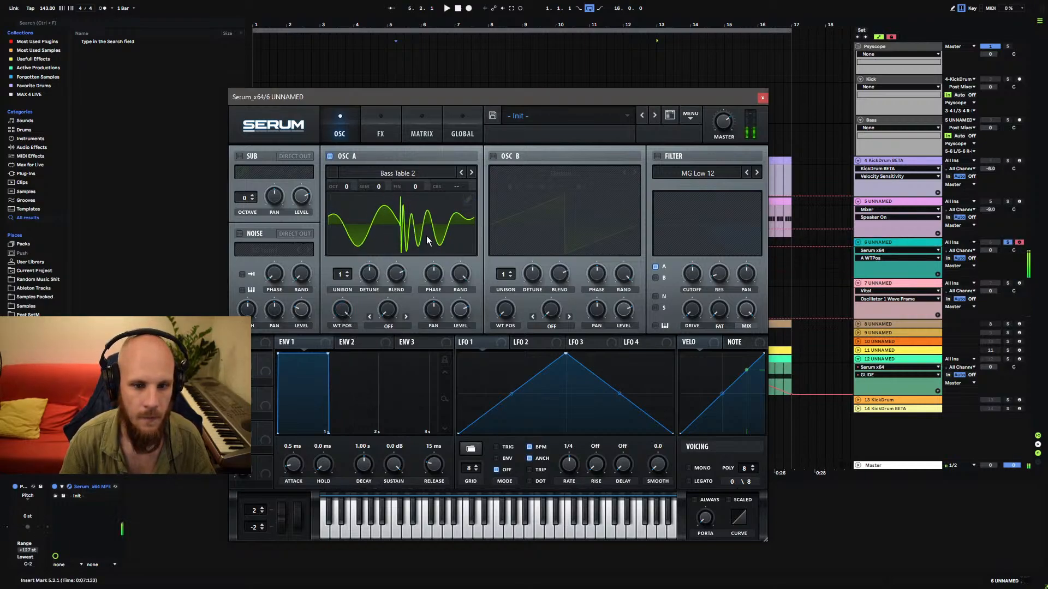
drag(459, 274, 451, 343)
drag(428, 272, 429, 281)
double_click(345, 309)
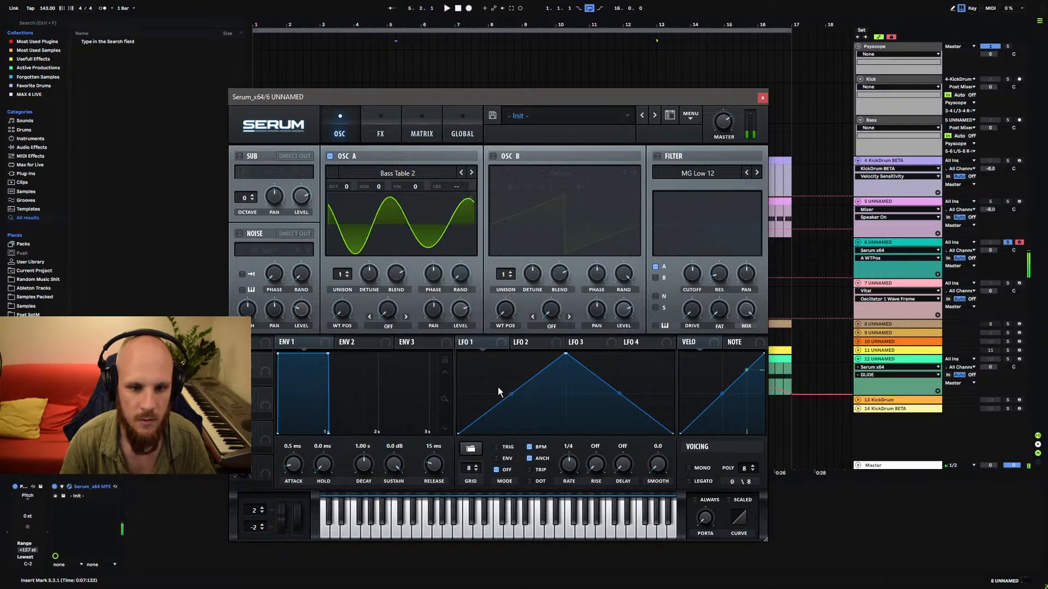
Shape LFO 1 as a two-stage falling curve and assign it to OSC A's wavetable position.
drag(572, 362, 400, 325)
mouse_move(568, 392)
mouse_down()
mouse_move(562, 380)
mouse_move(535, 414)
mouse_move(561, 407)
mouse_up()
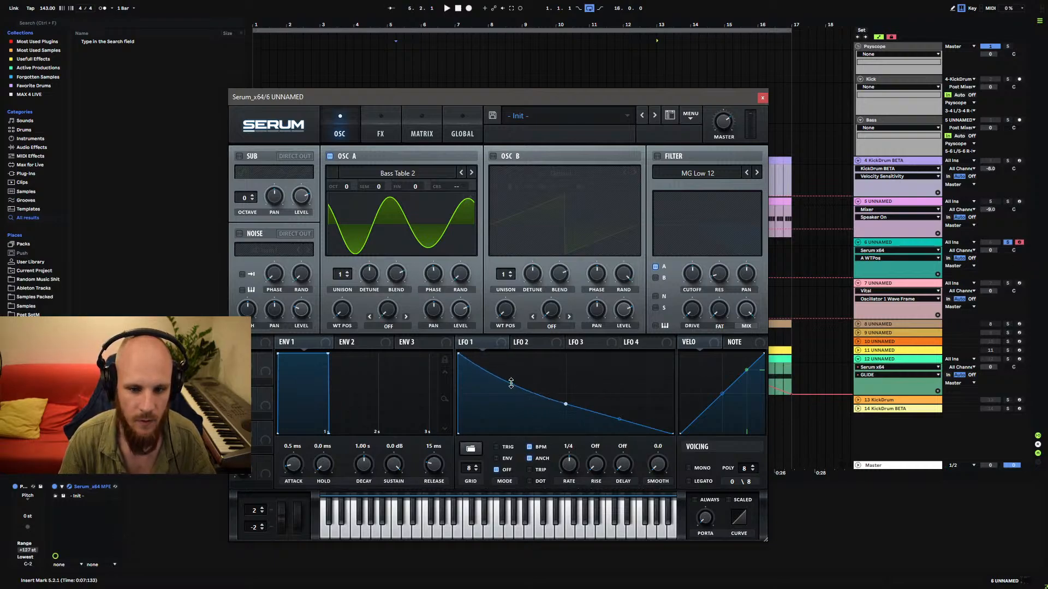
drag(511, 384, 566, 410)
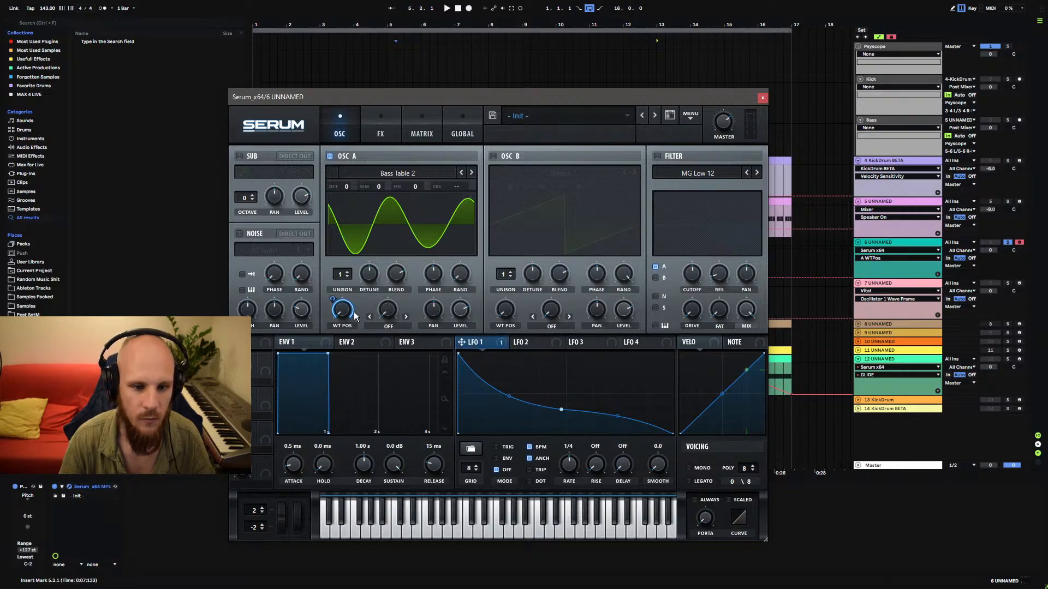
Enable OSC B and load the Basic Shapes wavetable from the Analog category.
click(493, 158)
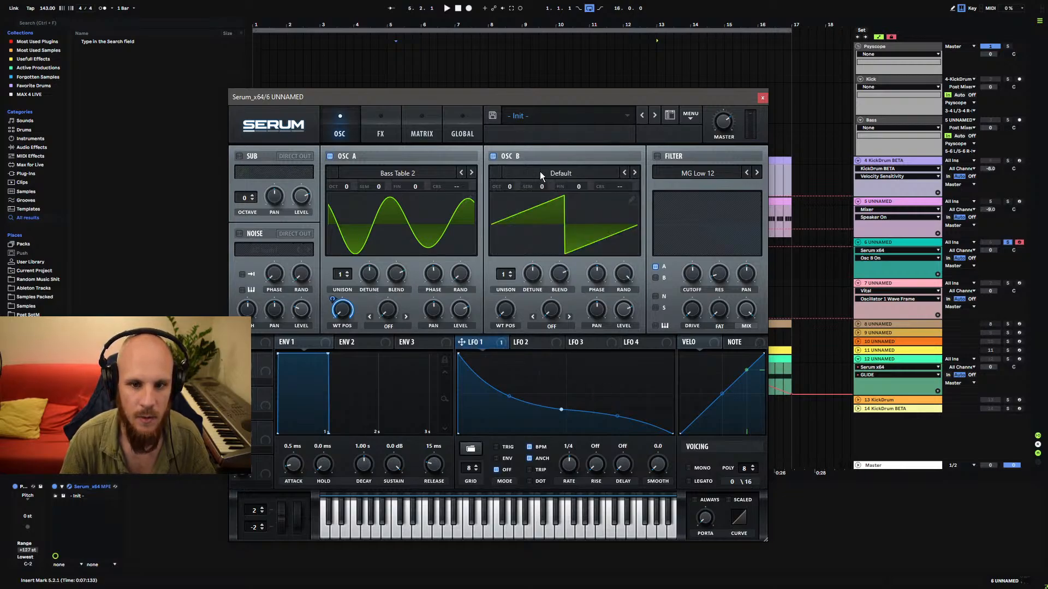
click(539, 172)
mouse_move(545, 198)
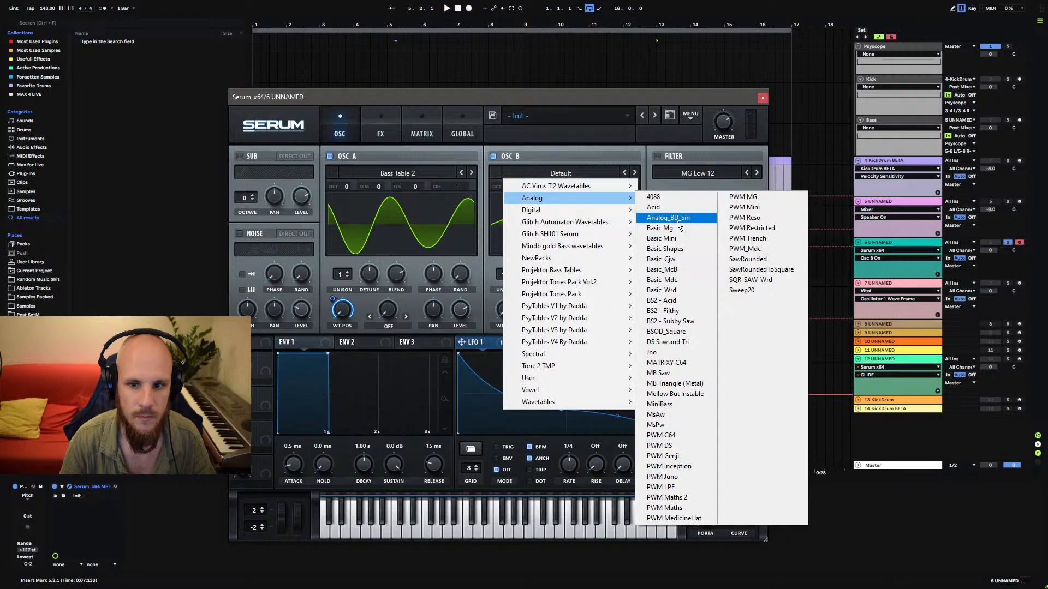
click(664, 248)
Shape LFO 2 as a curved rise with a late drop and assign it to OSC B's level in envelope mode at 1/16 rate.
click(533, 344)
drag(571, 355, 513, 354)
drag(485, 394, 484, 410)
double_click(649, 354)
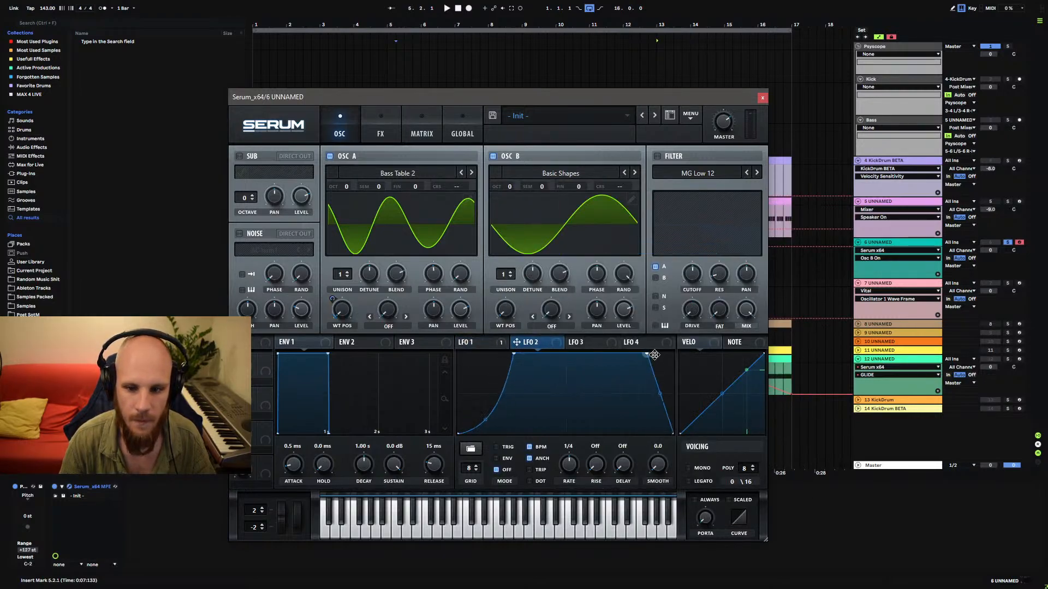
drag(649, 352, 641, 362)
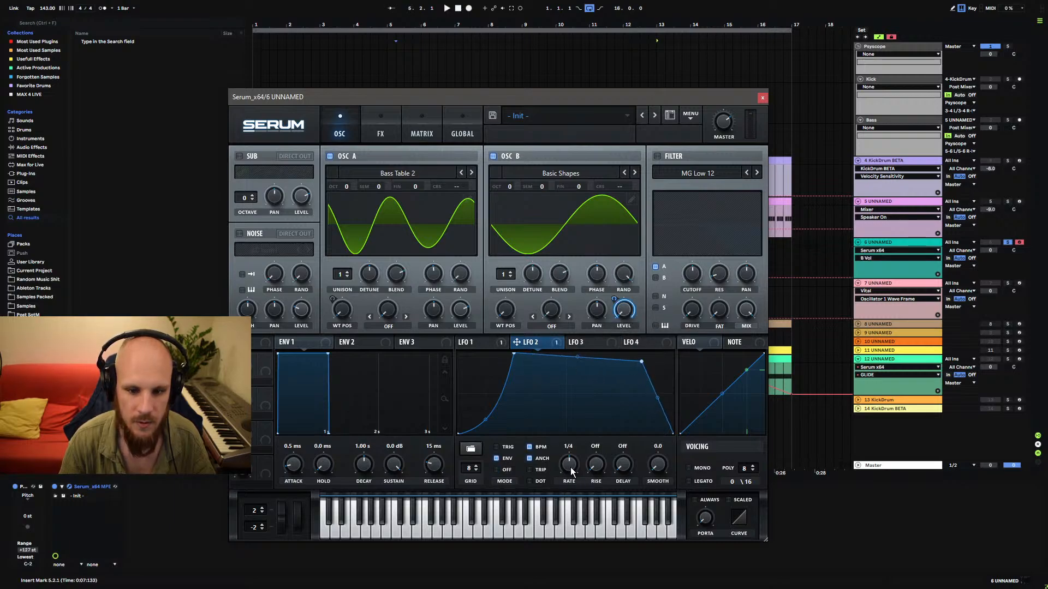
Set LFO 1 to envelope mode at 1/16 rate and try raising its curve's end point before restoring the falling shape.
click(485, 341)
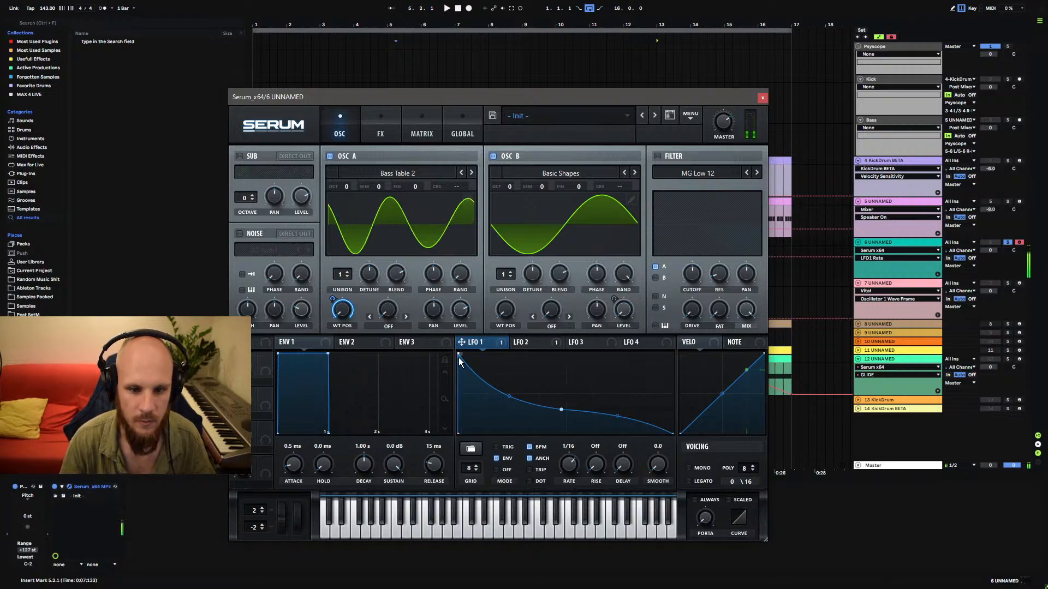
drag(459, 362, 514, 359)
drag(460, 430, 460, 355)
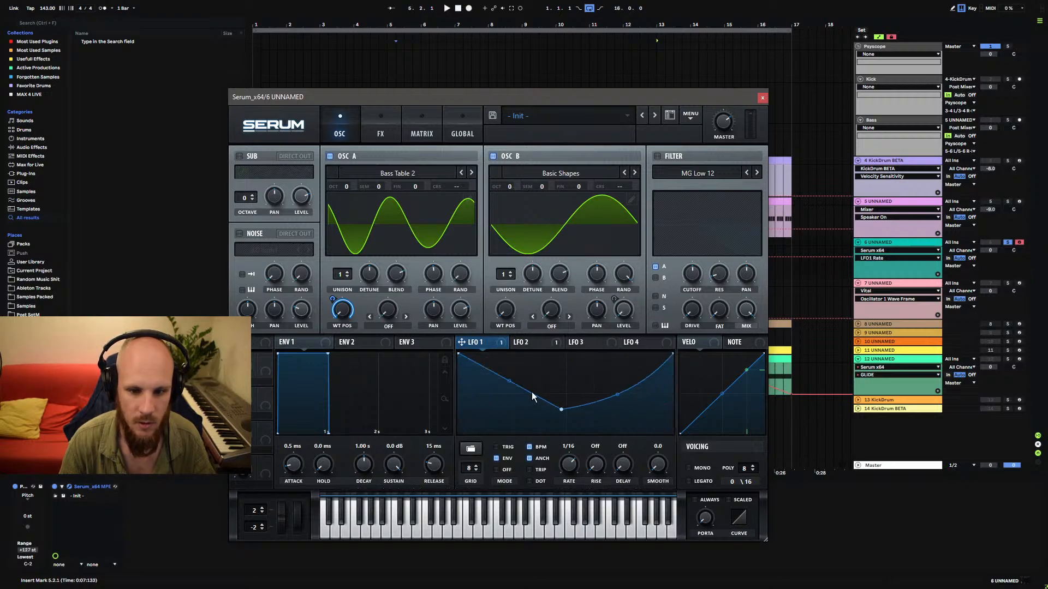
drag(673, 354, 708, 491)
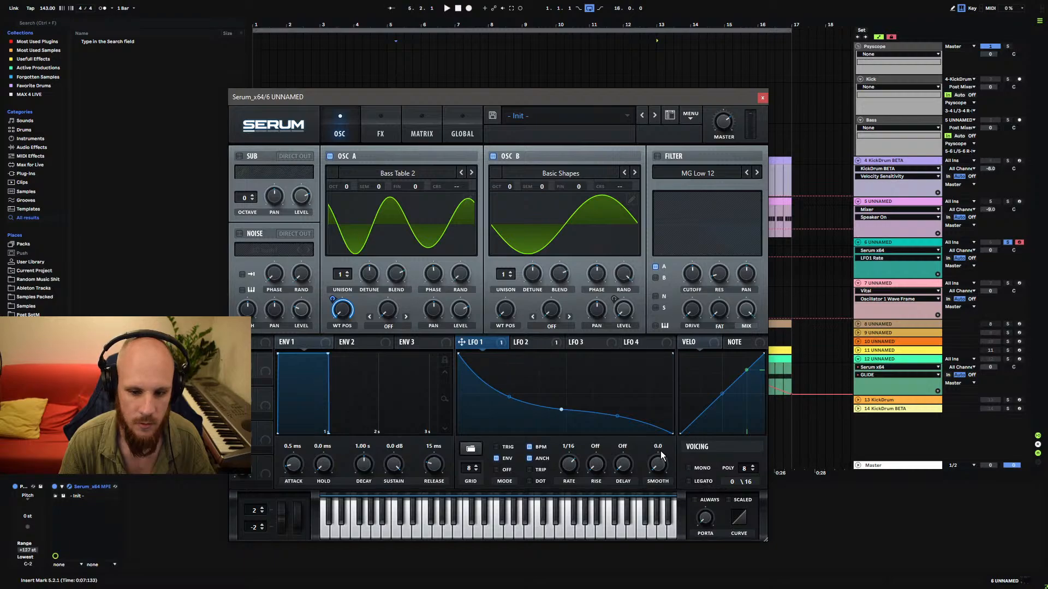
Audition the sound, adjust OSC A's phase, and move LFO 1's middle point lower and earlier for a steeper initial fall.
key(a)
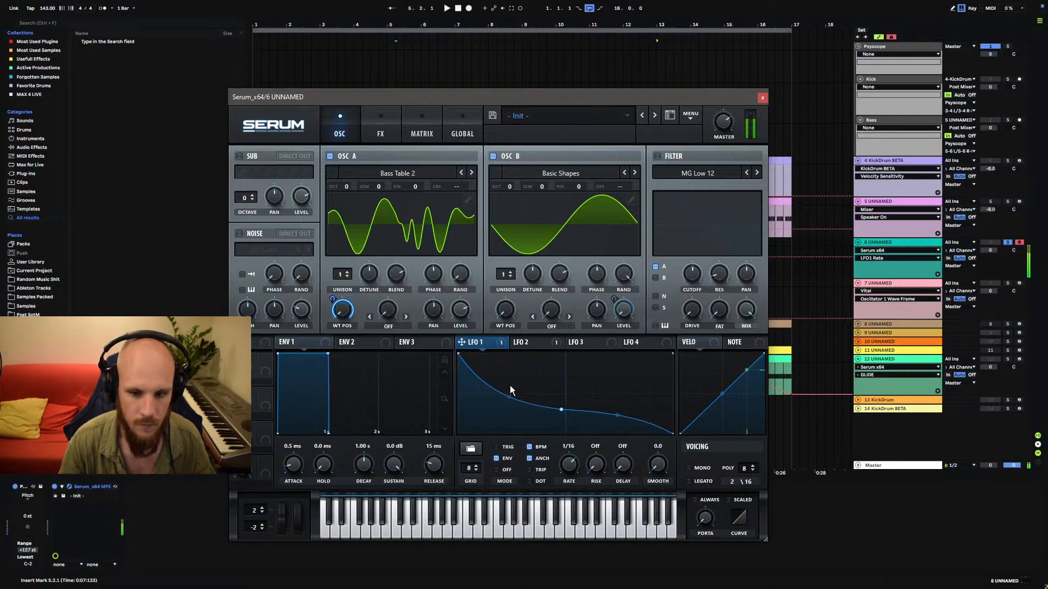
click(437, 277)
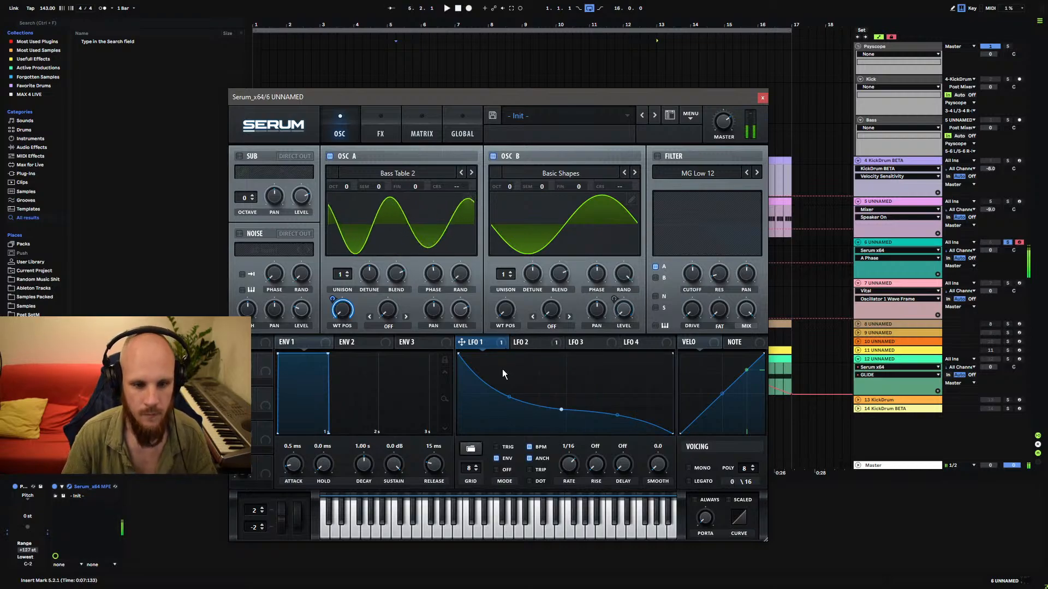
drag(561, 410, 560, 415)
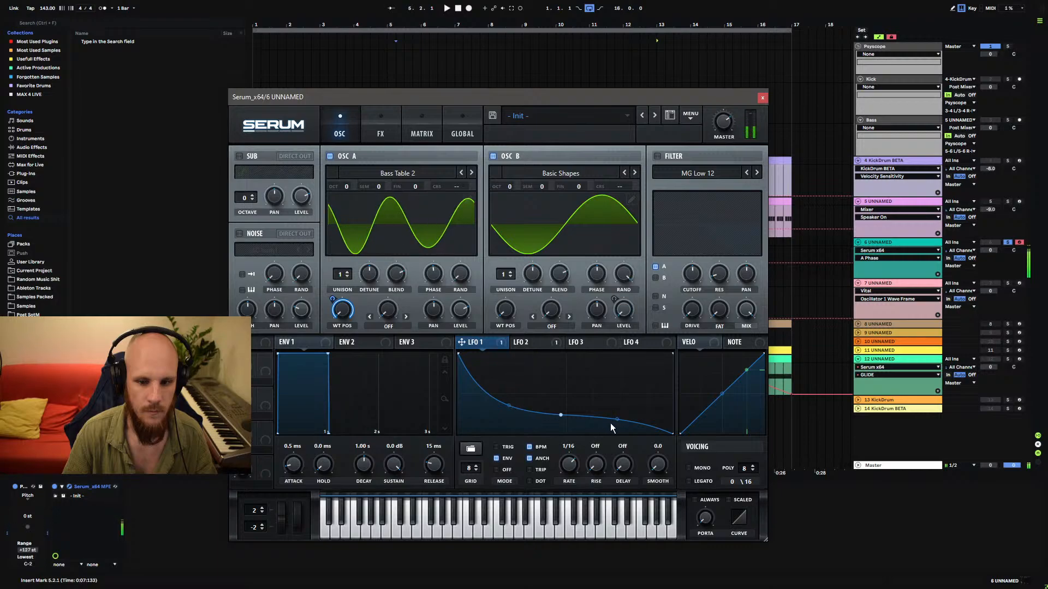
drag(561, 416, 518, 419)
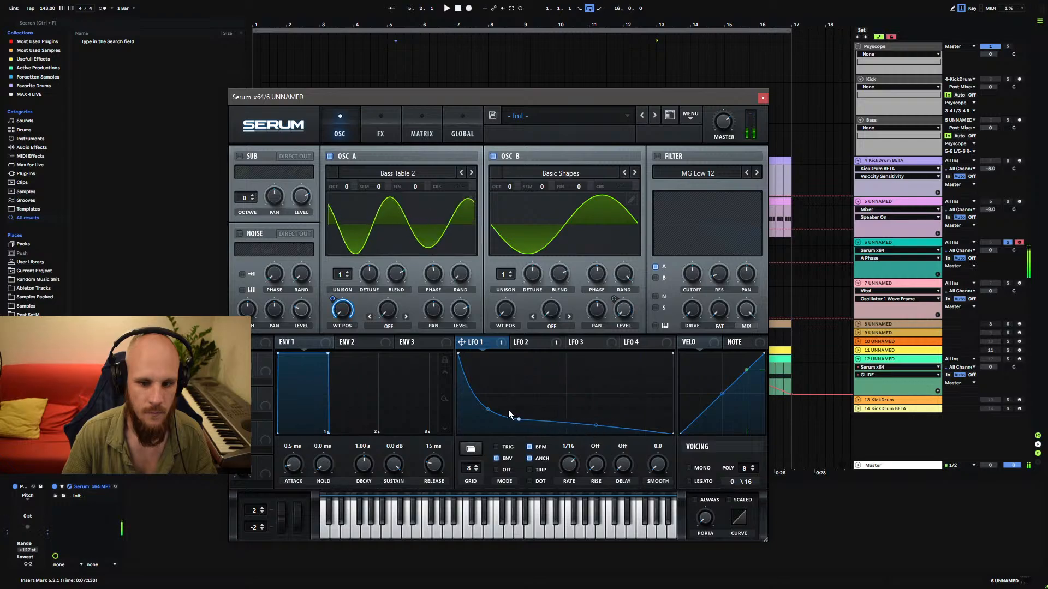
Turn OSC A's level down to 0% and assign it LFO 3, shaped as a gentle decline with a late drop.
click(522, 346)
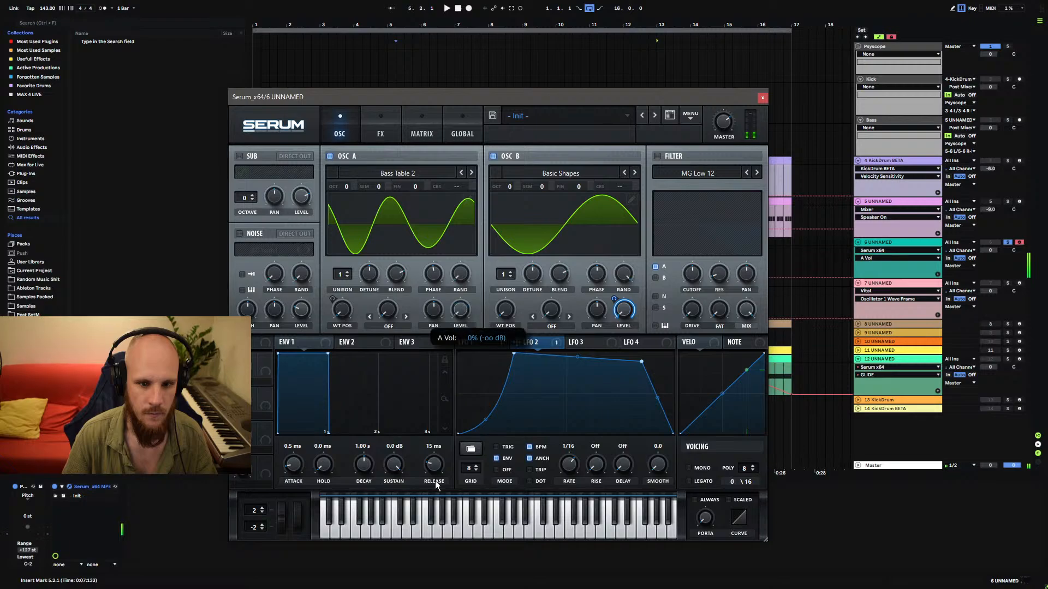
click(594, 342)
drag(571, 357, 413, 326)
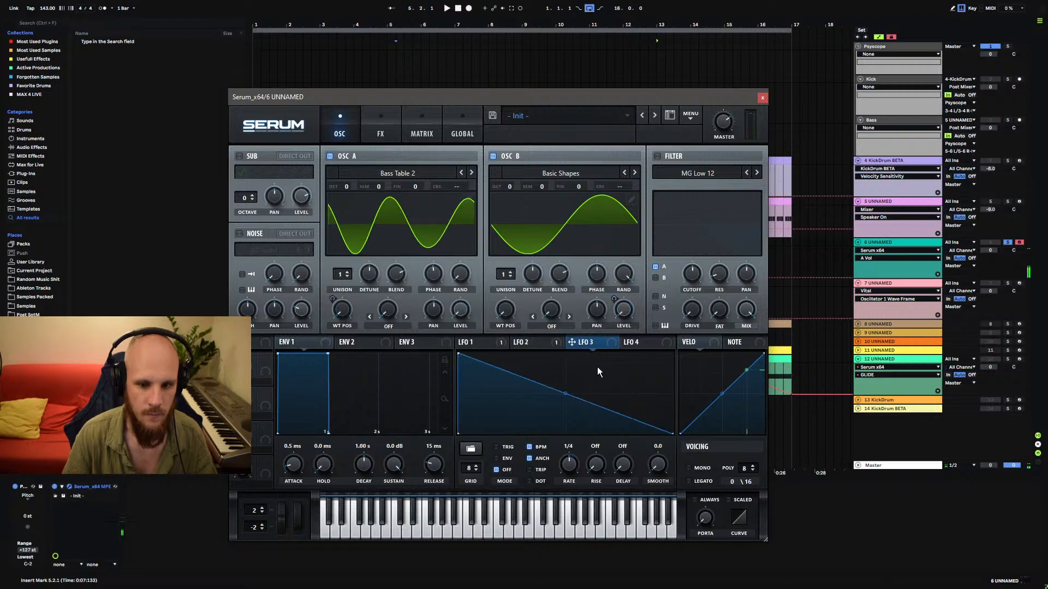
double_click(645, 367)
drag(572, 343, 459, 321)
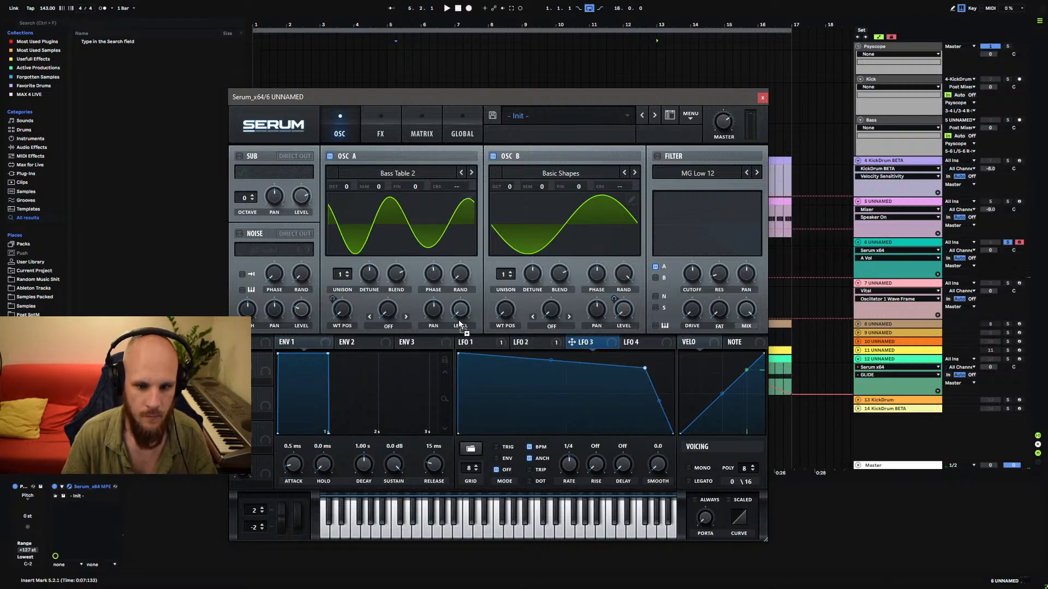
Set LFO 3 to envelope mode at 1/16 rate and bend both segments of its curve downward.
click(507, 460)
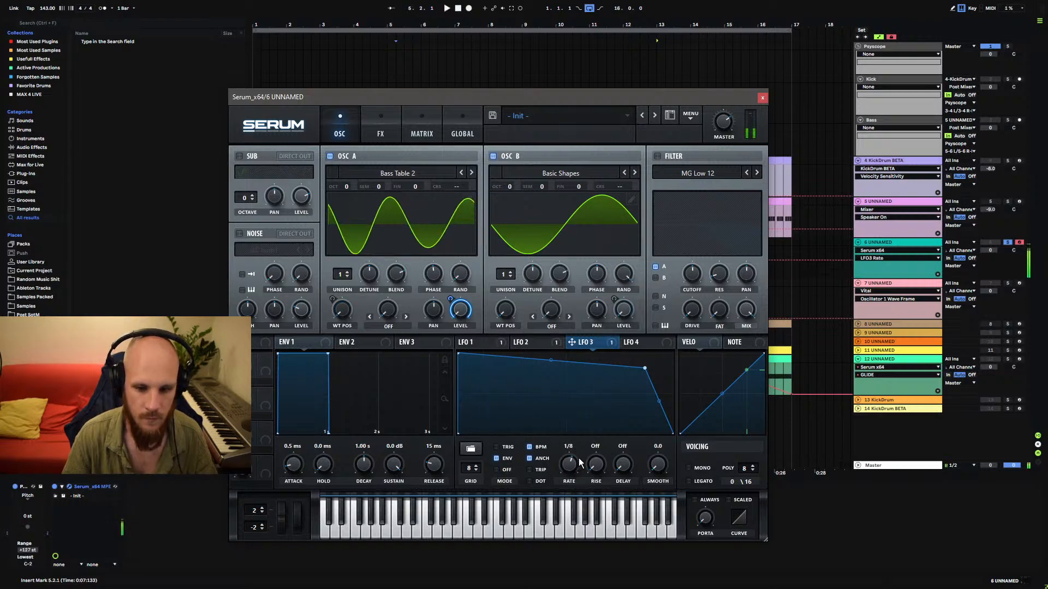
drag(551, 361, 552, 374)
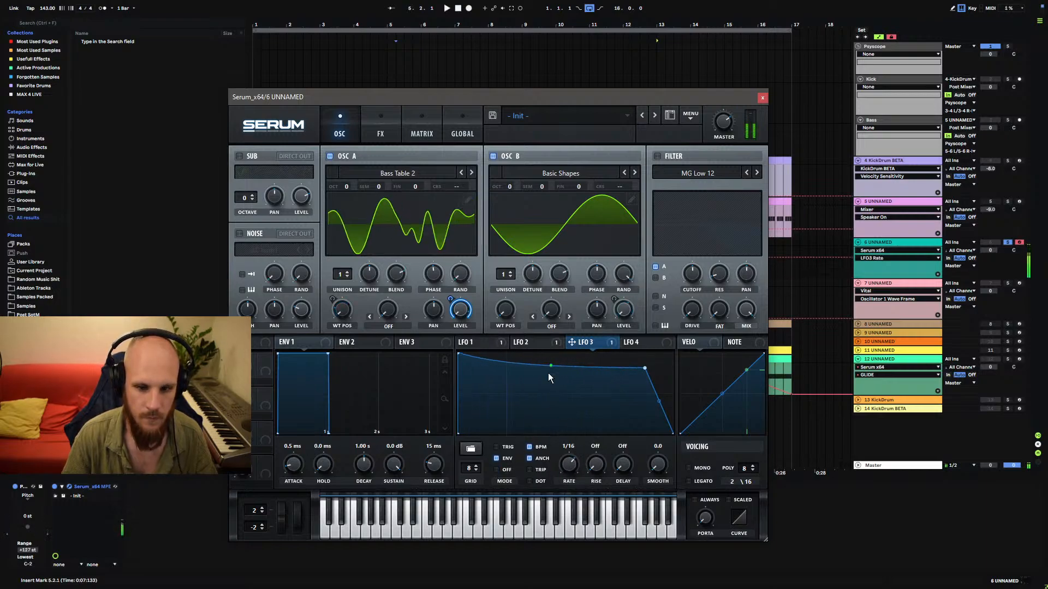
drag(658, 402, 658, 422)
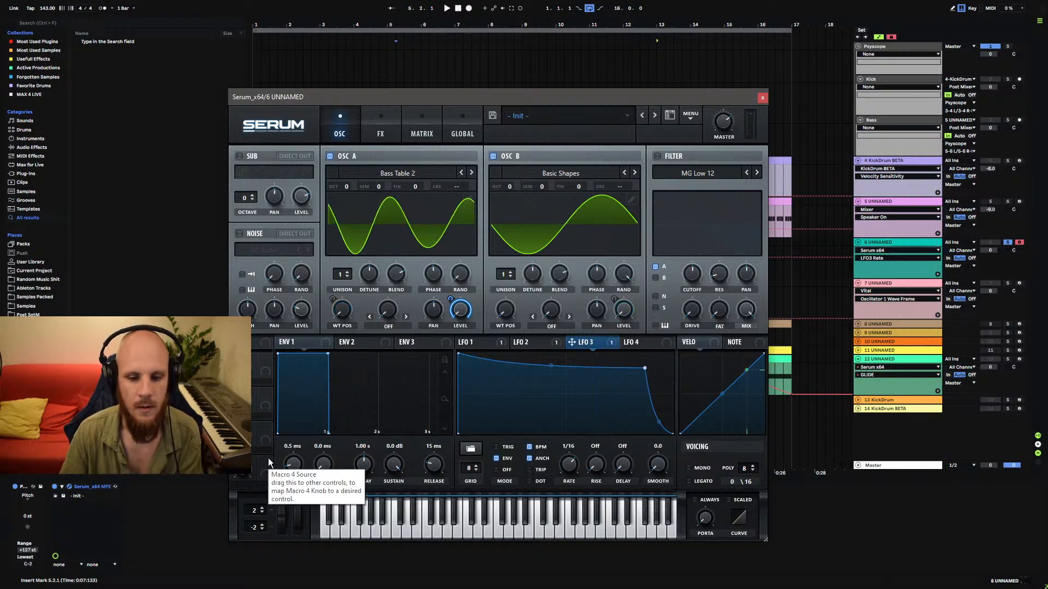
Map Macro 4 to LFO 3's rate and bring up the rate controls of LFO 2 and LFO 1.
drag(268, 463, 557, 468)
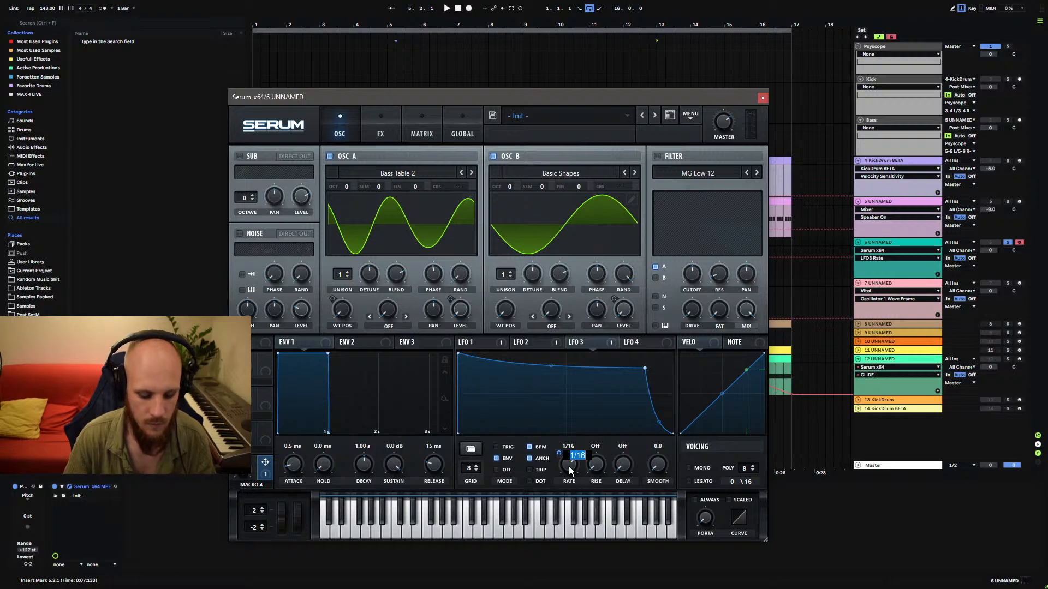
click(528, 342)
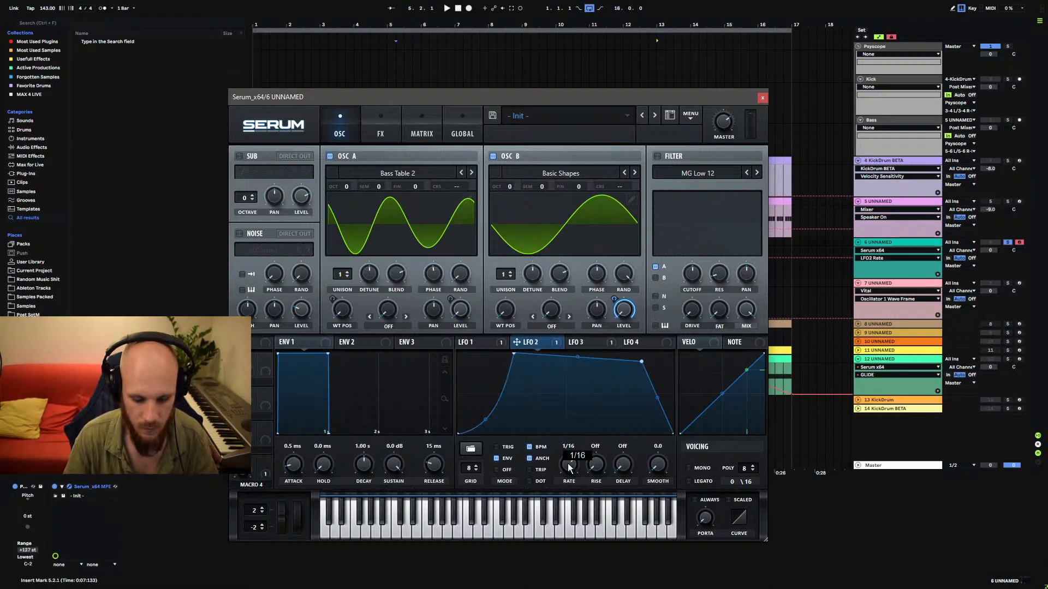
click(471, 343)
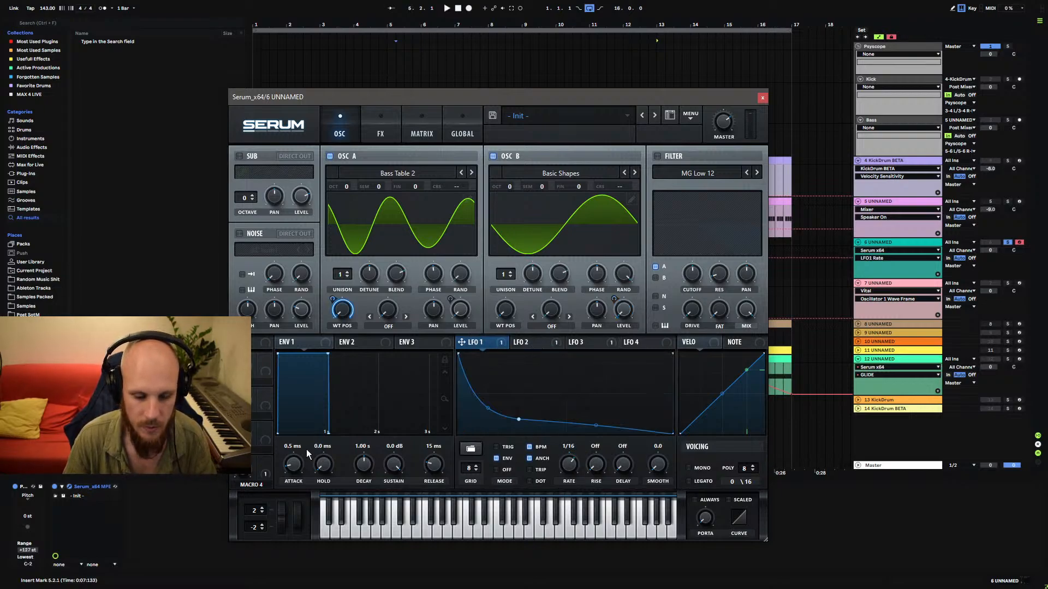
Assign Macro 4 to the rates of LFO 1, LFO 2 and LFO 3, with -20 on the LFO 1 rate, and adjust Macro 4.
drag(576, 468, 562, 463)
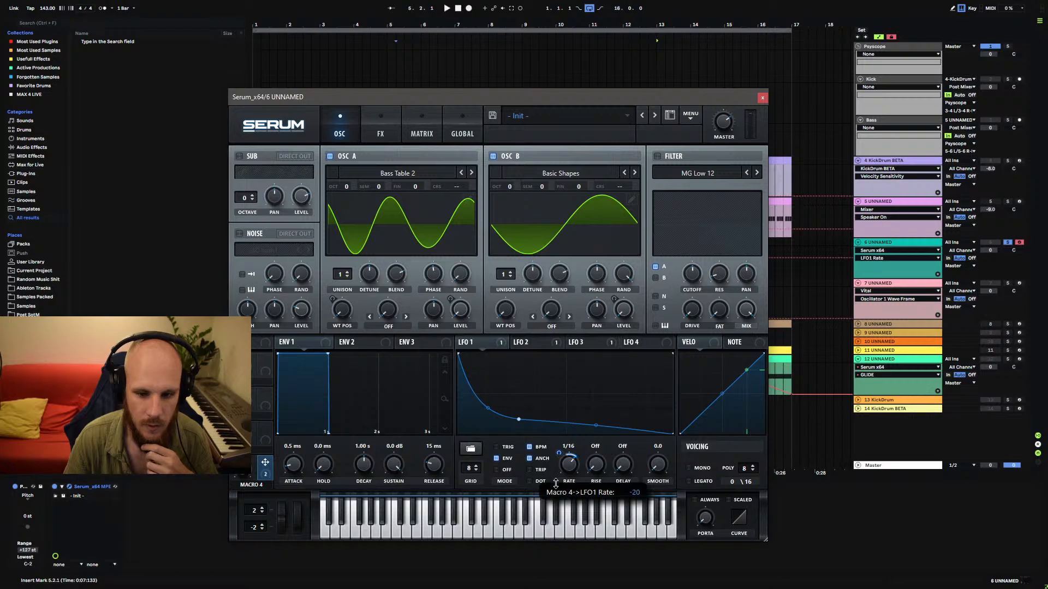
click(527, 342)
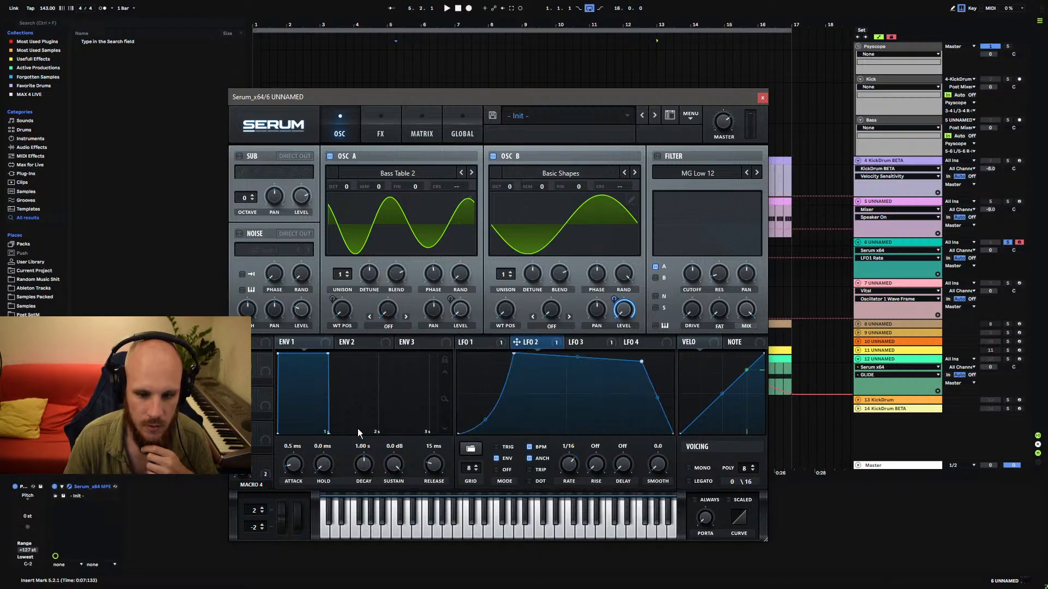
drag(563, 464, 559, 464)
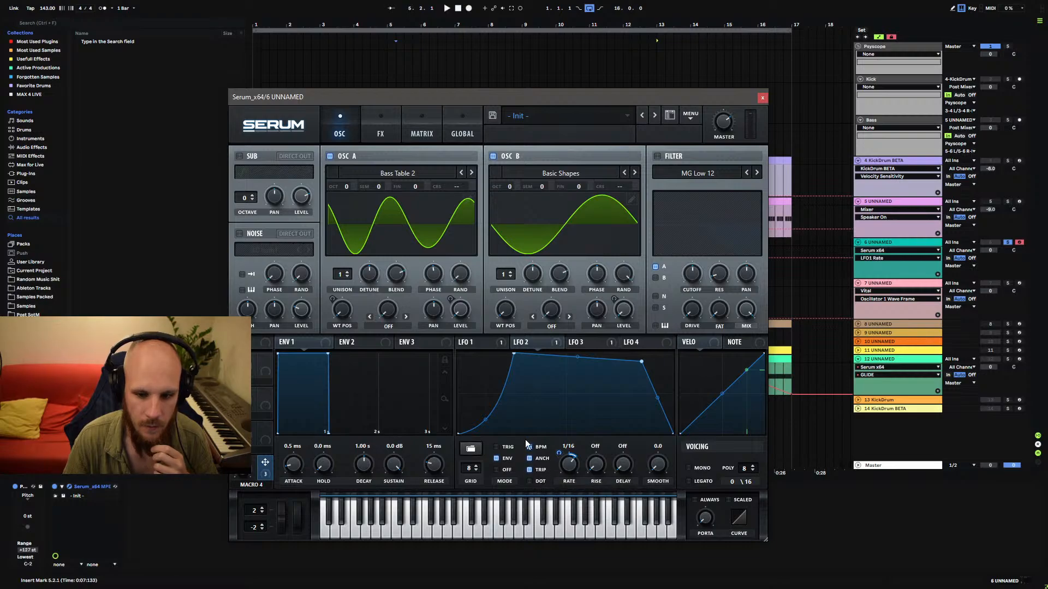
click(487, 342)
click(579, 342)
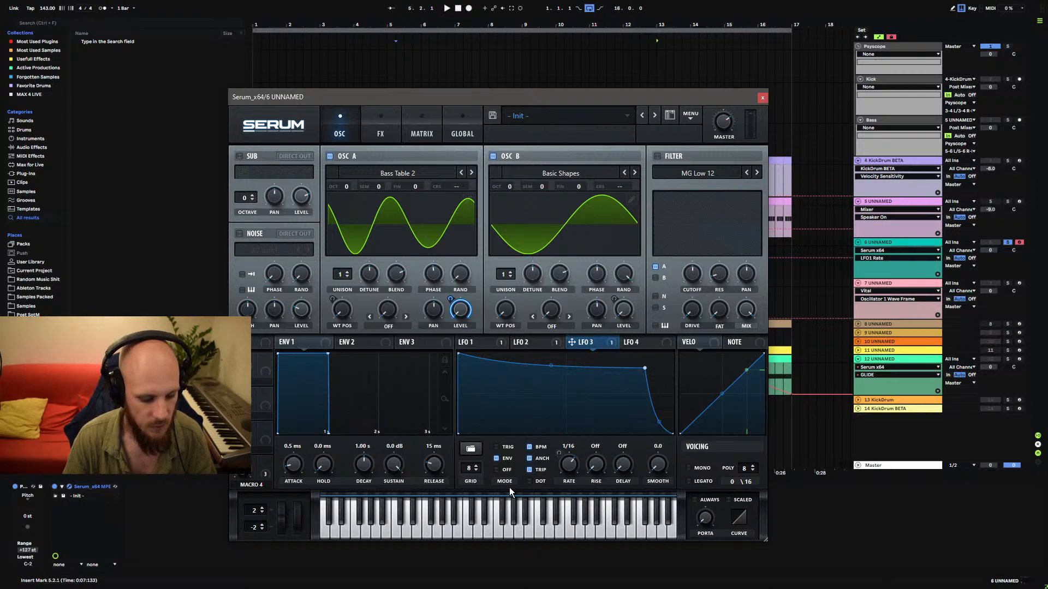
drag(250, 475, 254, 453)
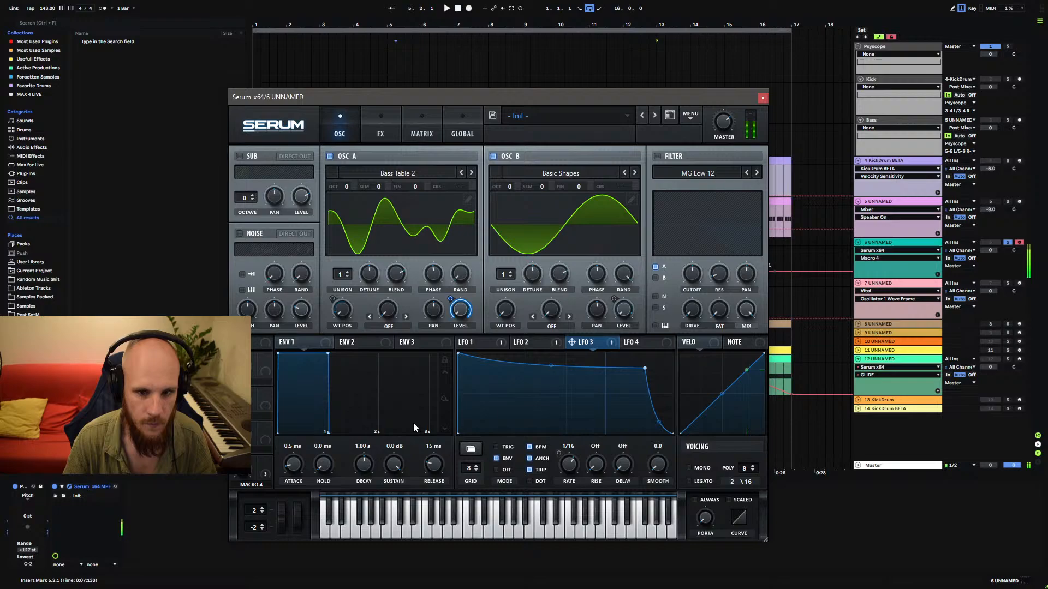
Set Velo as the aux source for the LFO 2 to B Vol and LFO 3 to A Vol modulations, and close Serum.
click(423, 134)
click(616, 193)
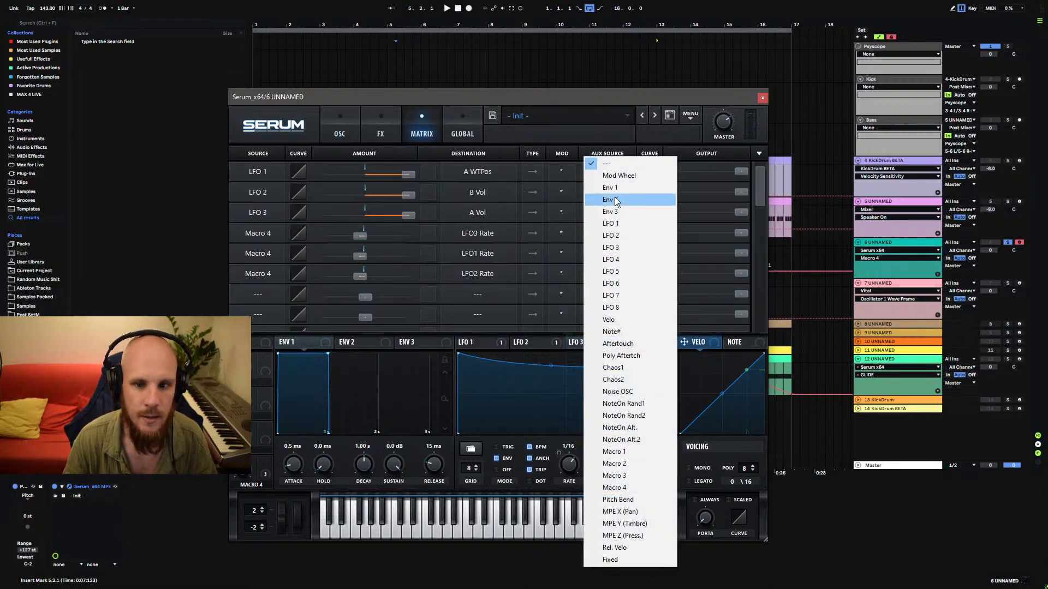
click(616, 323)
click(598, 212)
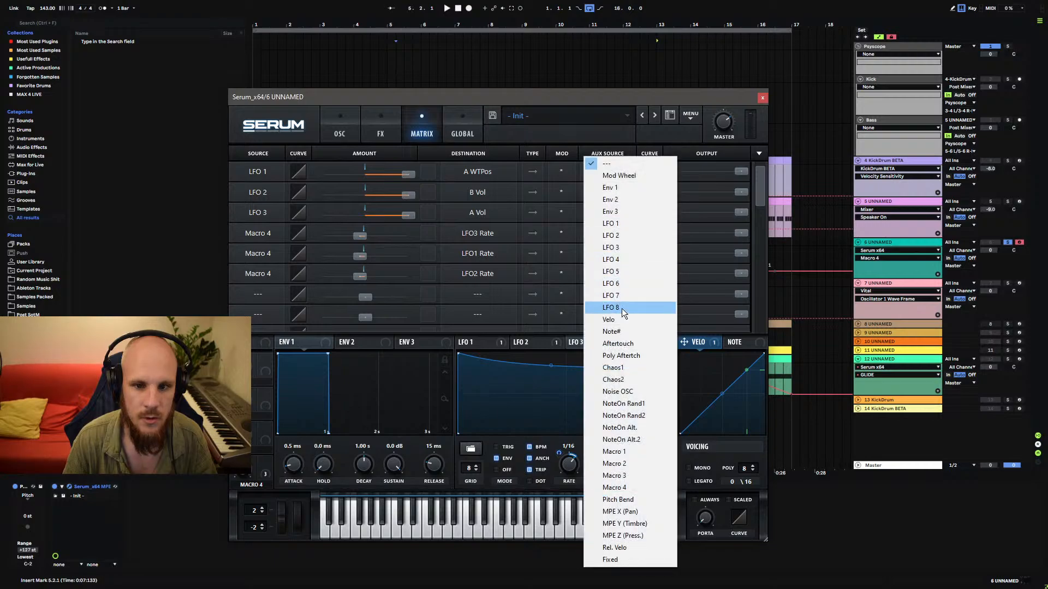
click(617, 319)
click(344, 131)
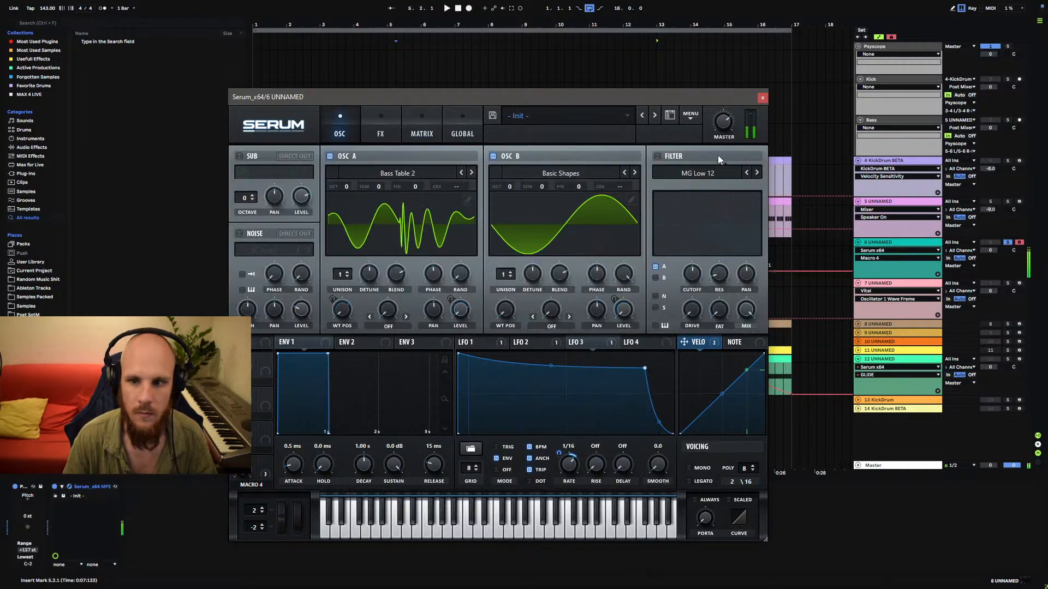
click(762, 99)
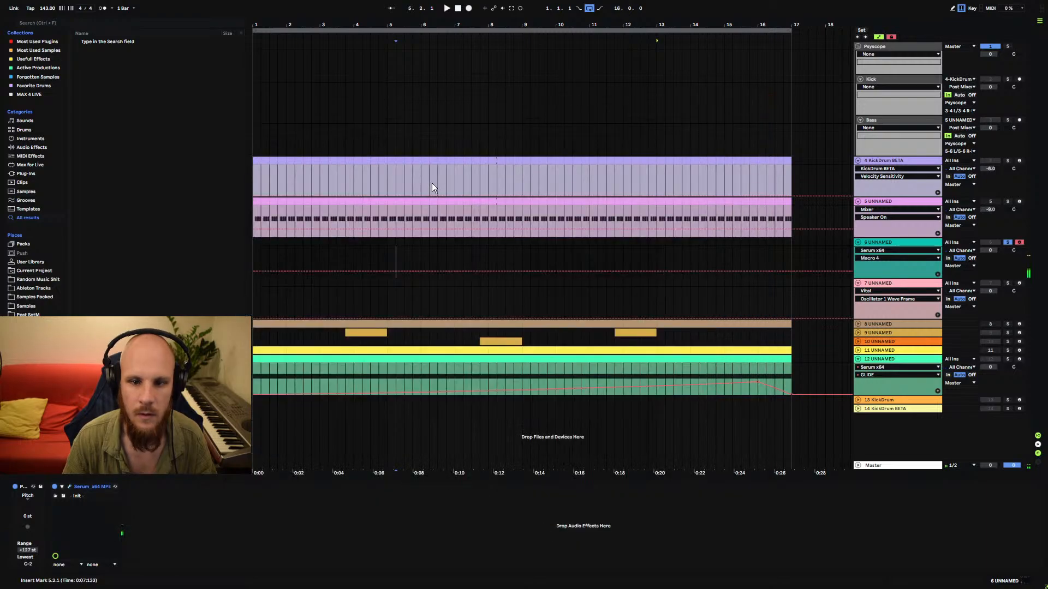
Create a one-beat MIDI clip at the start of bar 1 on track 6 and draw a G#0 note from its beginning.
click(254, 246)
key(ctrl+shift+m)
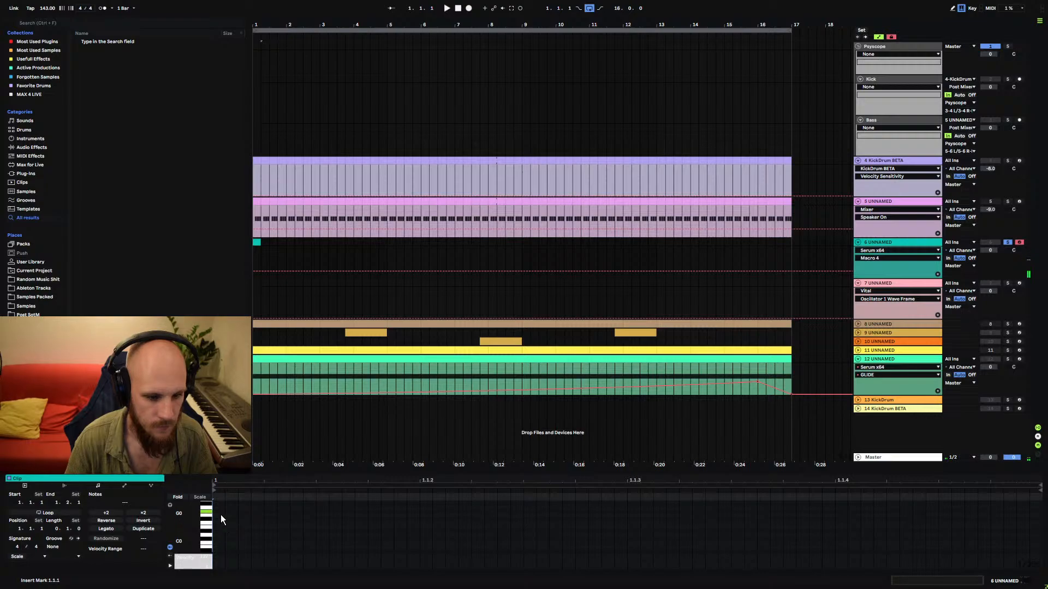
double_click(219, 513)
drag(224, 513, 447, 525)
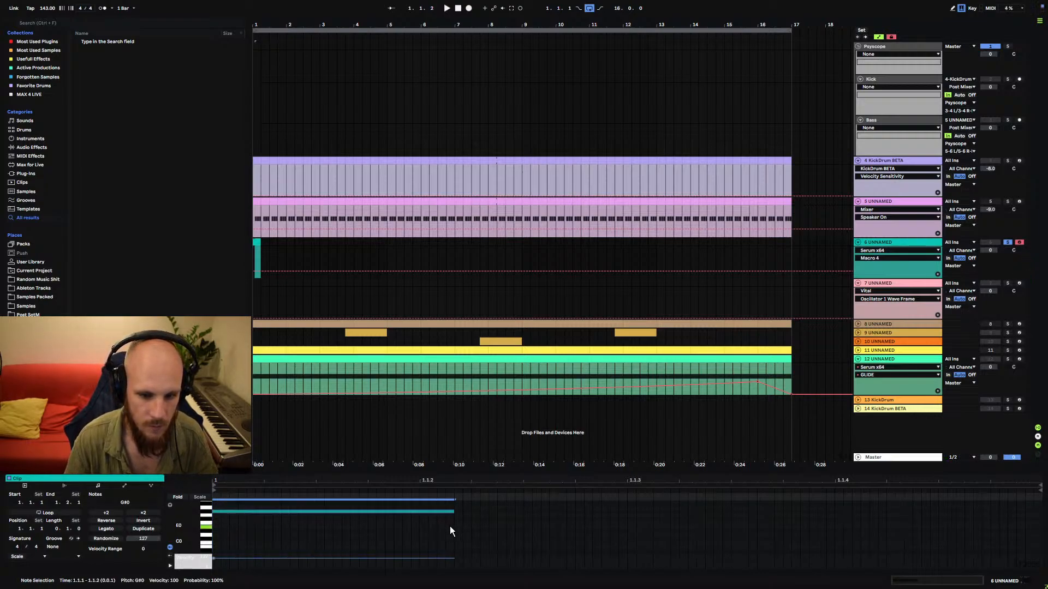
key(ctrl+d)
key(ctrl+d)
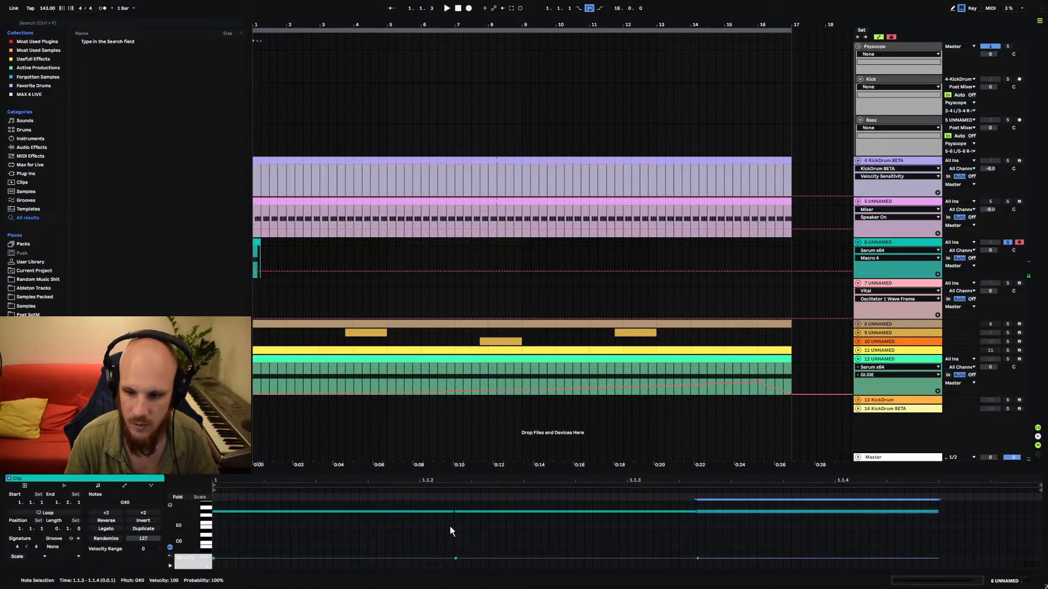
key(ctrl+z)
key(ctrl+z)
drag(452, 513, 470, 512)
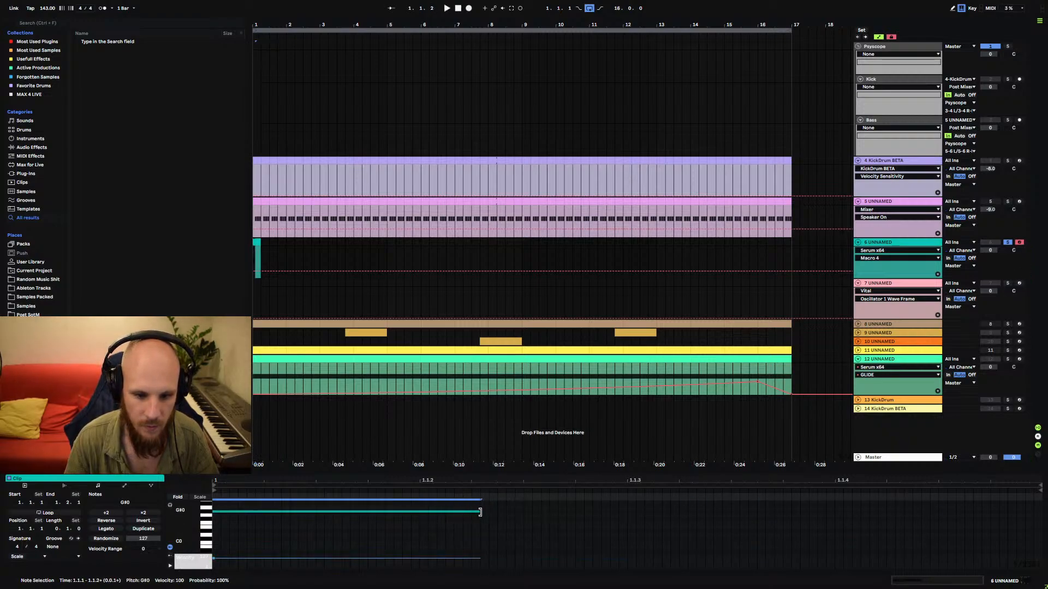
key(ctrl+d)
key(ctrl+d)
key(ctrl+z)
key(ctrl+z)
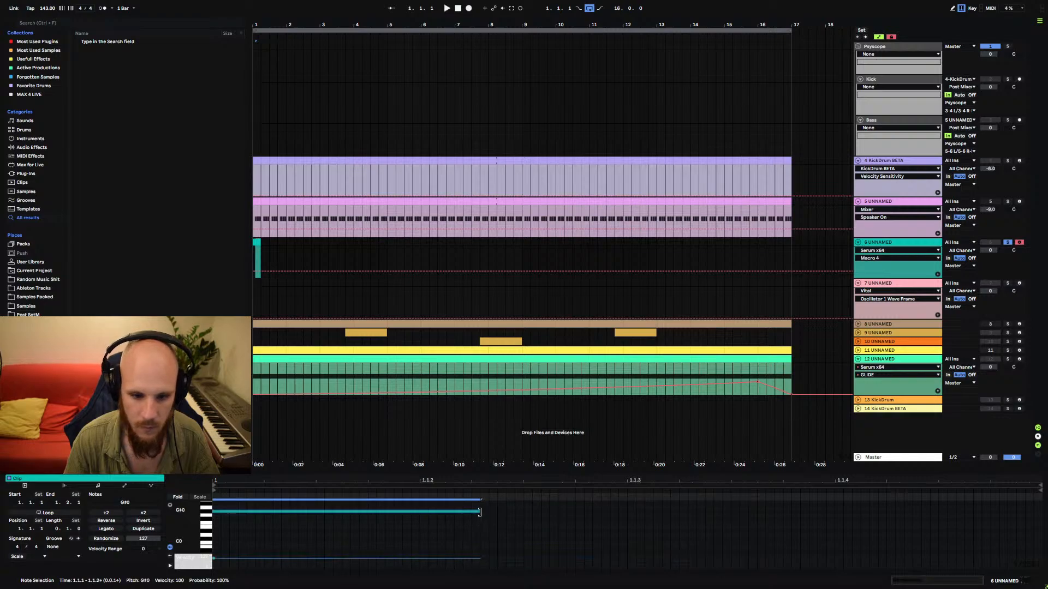
Lengthen the G#0 note to a third of a beat and duplicate it twice to fill the clip with triplets.
drag(479, 512, 489, 512)
key(ctrl+d)
key(ctrl+d)
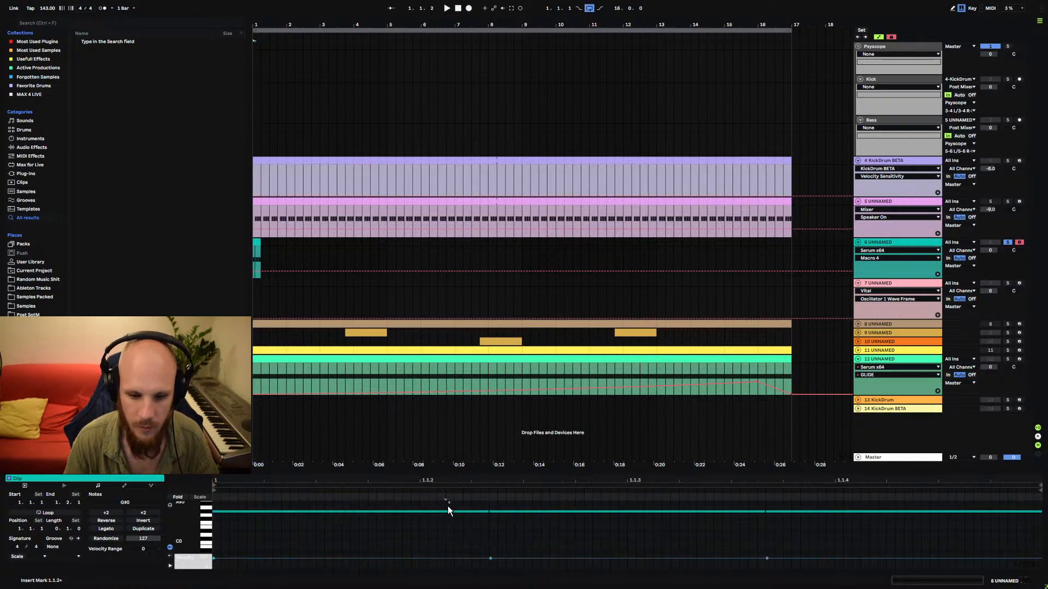
Delete the first of the three G#0 notes and slightly lower the velocity of the second one.
click(447, 507)
key(Delete)
key(space)
drag(490, 558, 490, 563)
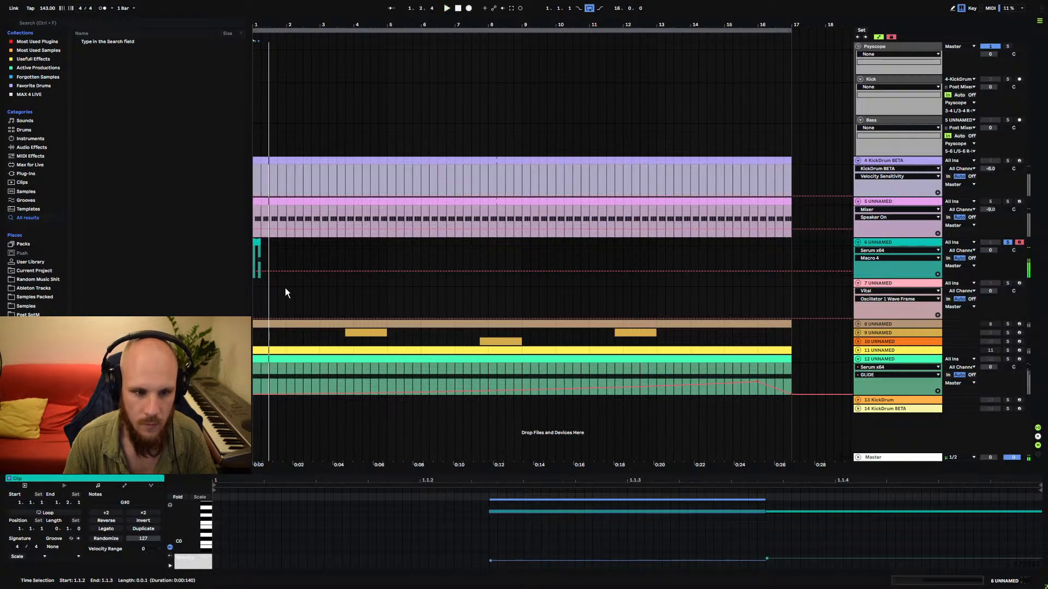
key(space)
Duplicate the one-beat clip on track 6 to fill bar 1, and repeat that bar through bar 16.
click(257, 245)
key(ctrl+d)
key(ctrl+d)
key(ctrl+d)
key(ctrl+d)
key(ctrl+d)
key(ctrl+d)
key(ctrl+d)
key(ctrl+d)
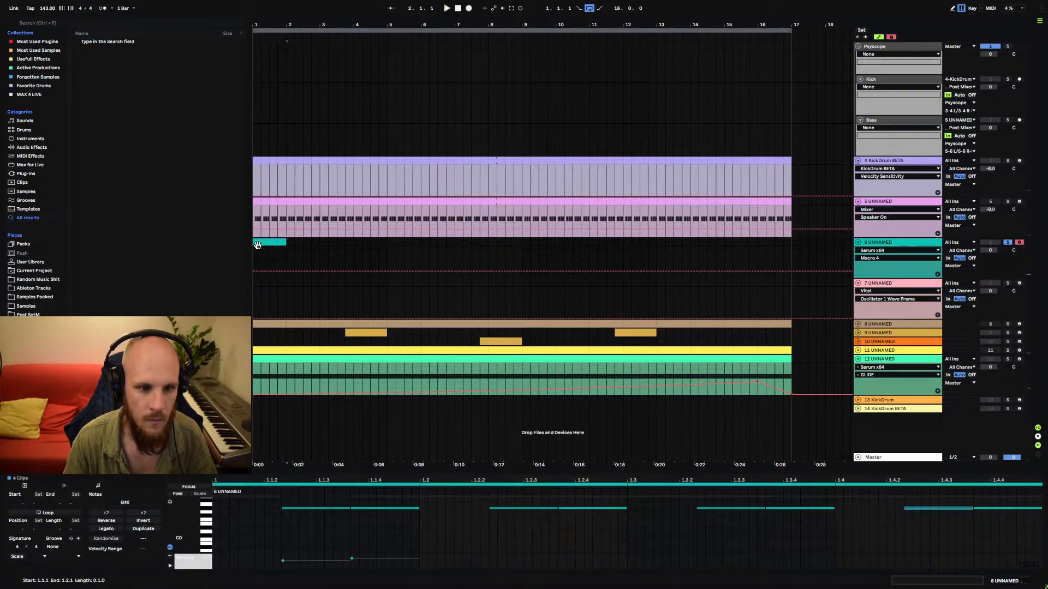
key(ctrl+d)
key(ctrl+d)
key(ctrl+d)
key(ctrl+d)
key(ctrl+d)
key(ctrl+d)
key(ctrl+d)
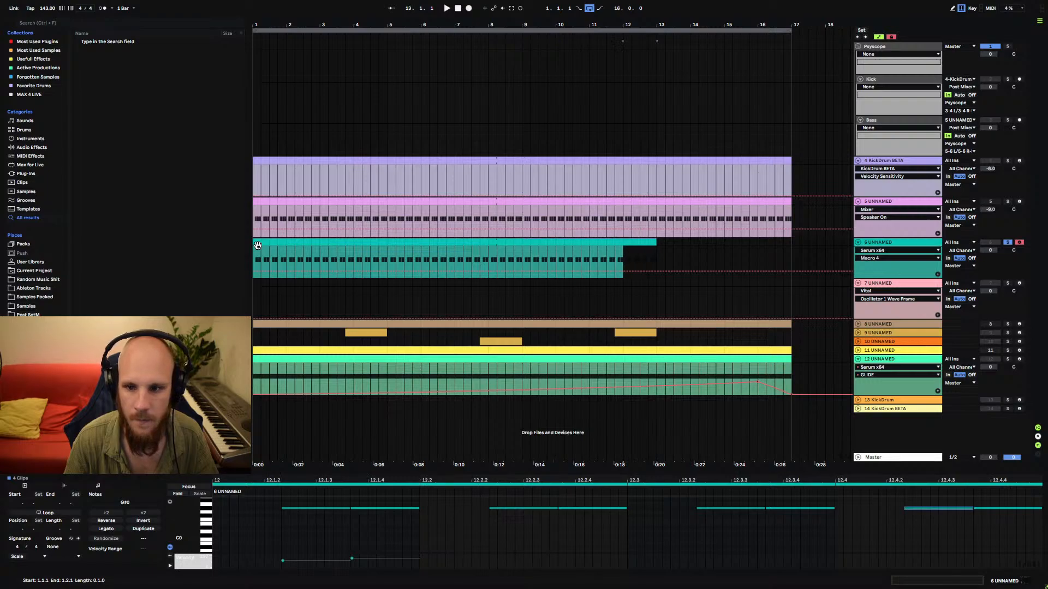
Play the arrangement and balance the mix, setting track 6 to -5.1 dB and track 12 to about -9 dB.
key(space)
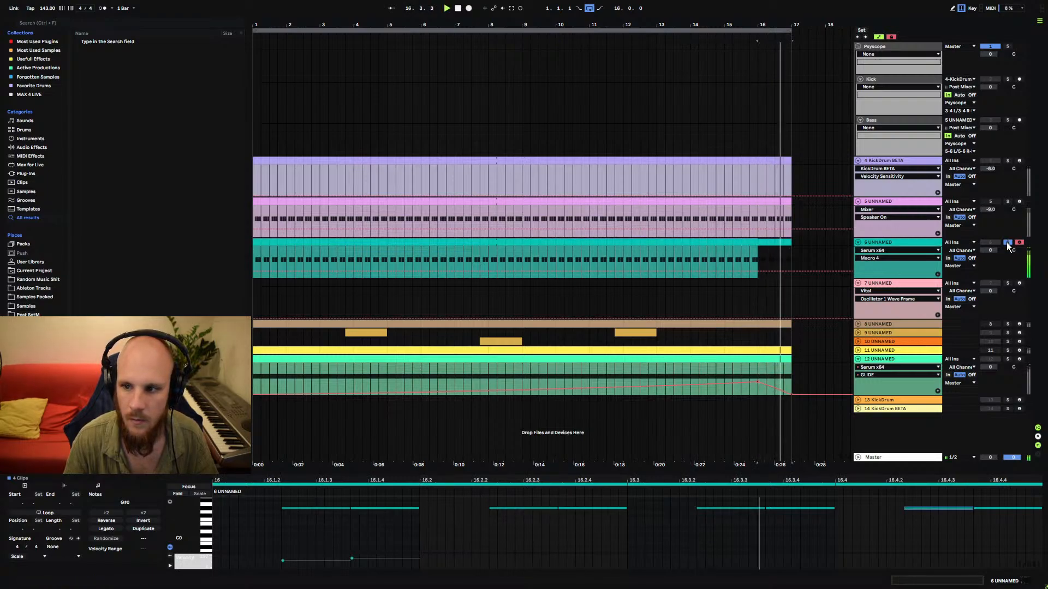
drag(990, 250, 990, 257)
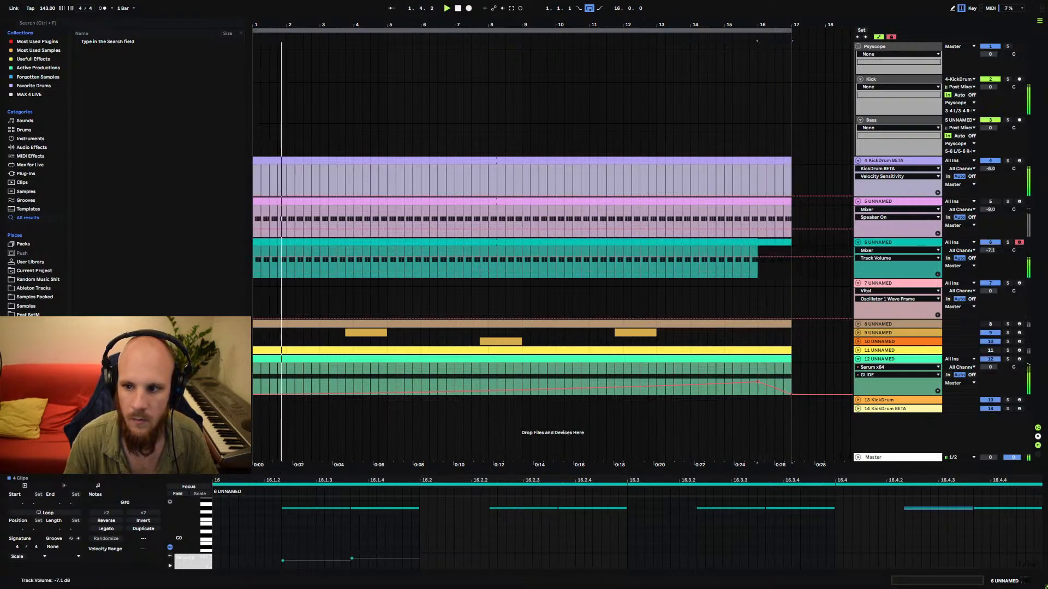
drag(990, 371, 990, 381)
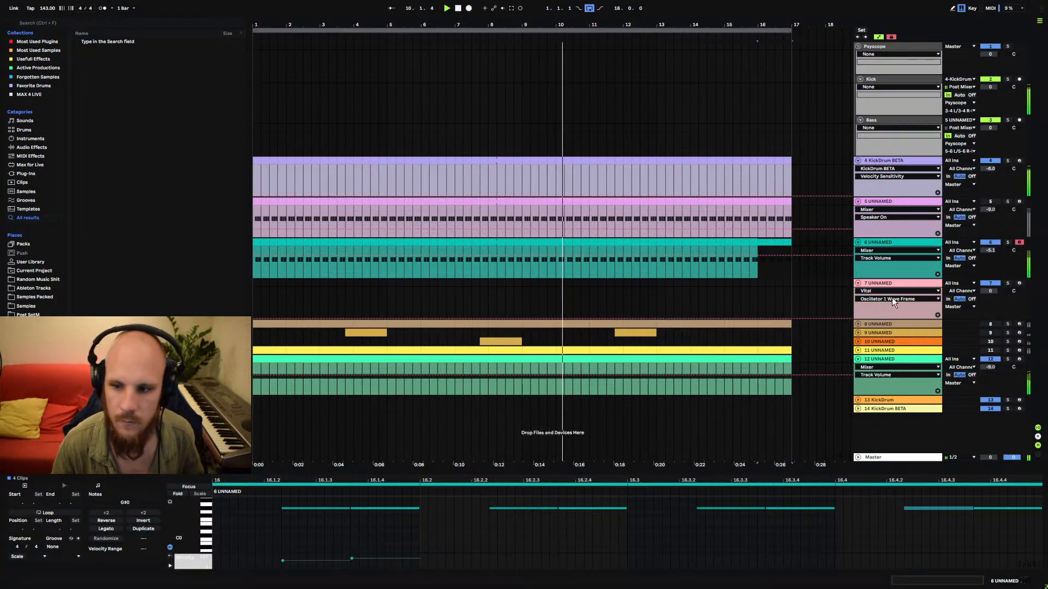
Open Serum on track 6 and steepen the initial drop of LFO 1 by moving its middle curve point earlier.
click(884, 244)
click(69, 487)
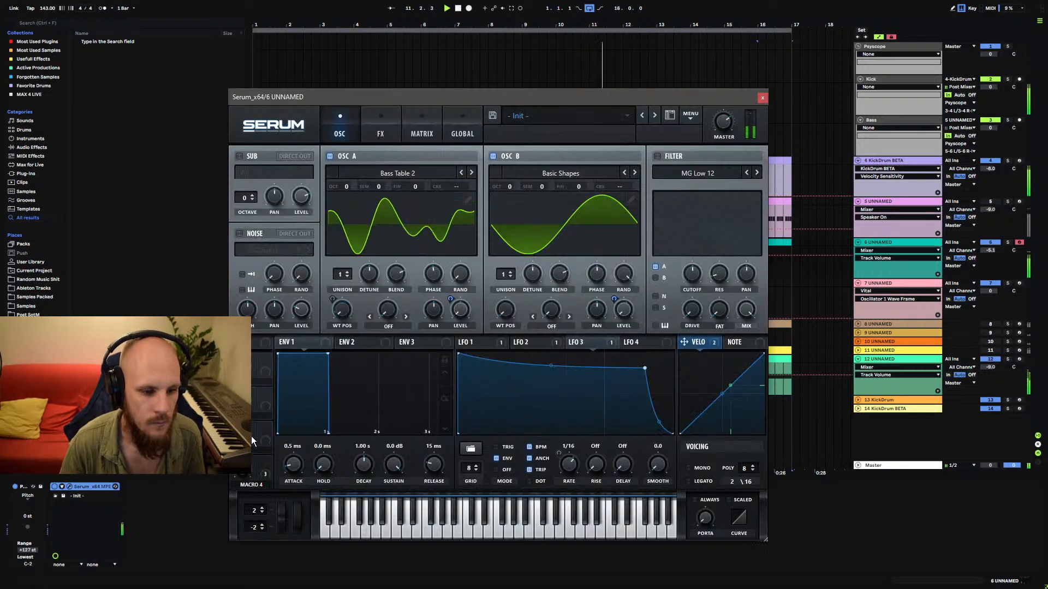
click(476, 345)
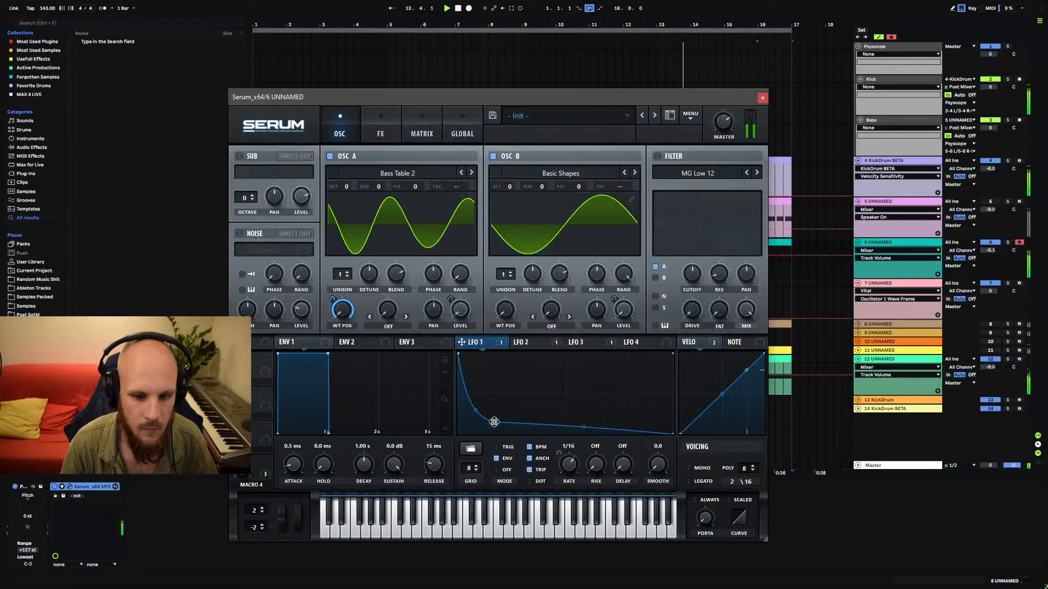
mouse_move(495, 422)
mouse_down()
mouse_move(573, 416)
mouse_move(485, 421)
mouse_up()
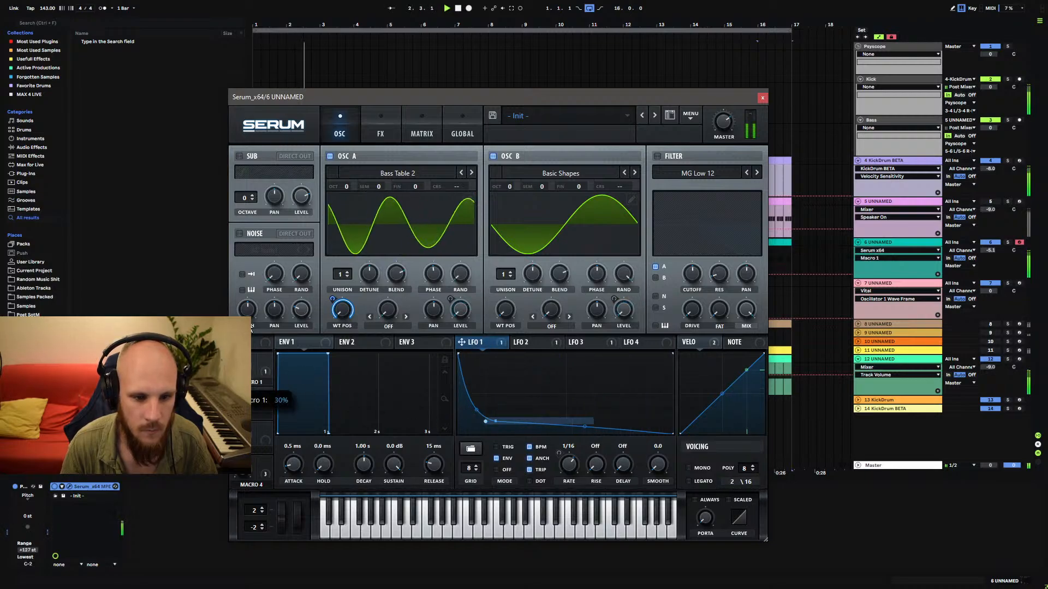
Rename Macro 1 to OPEN and sweep it from 0% upwards to widen the LFO 1 curve during playback.
drag(274, 384, 225, 534)
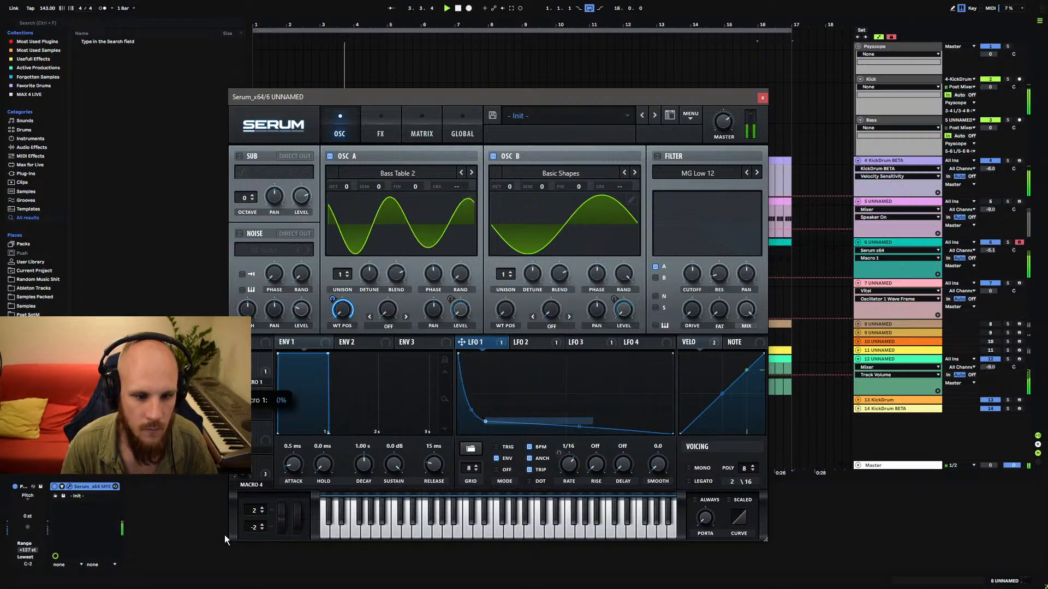
double_click(253, 384)
text(DPEN)
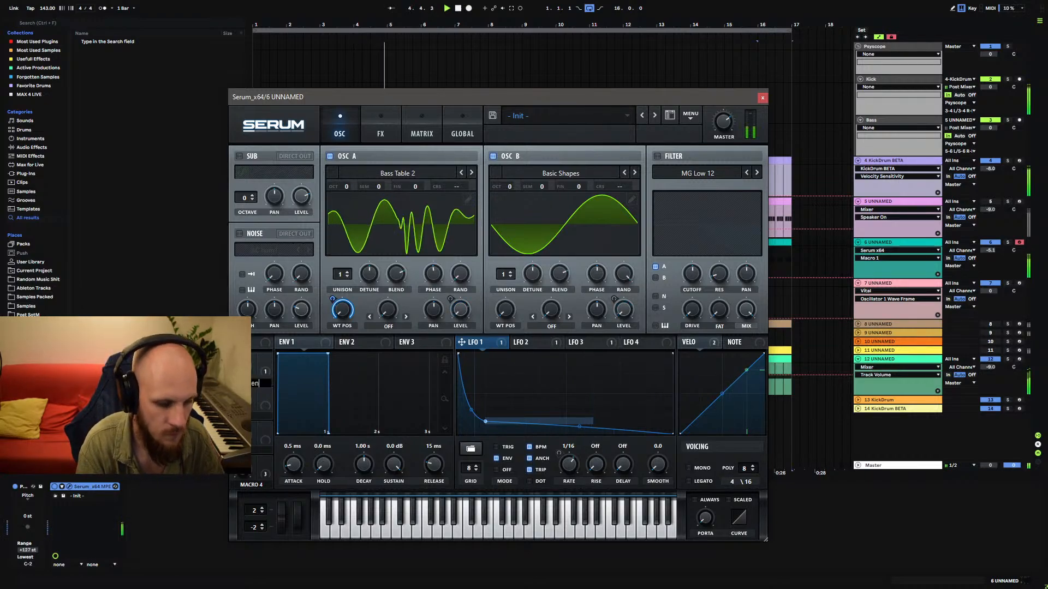
key(Return)
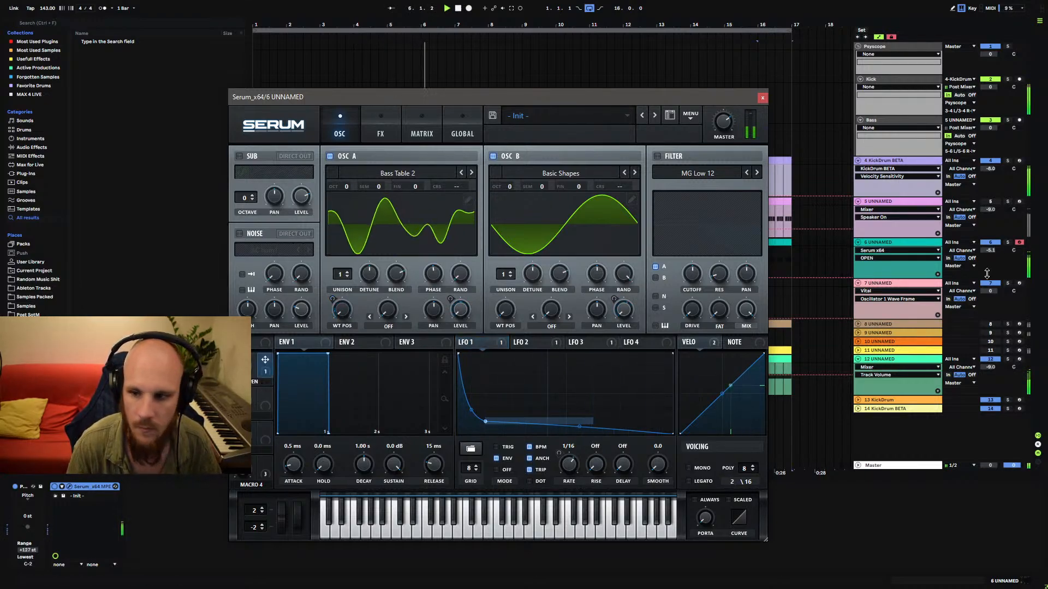
click(780, 339)
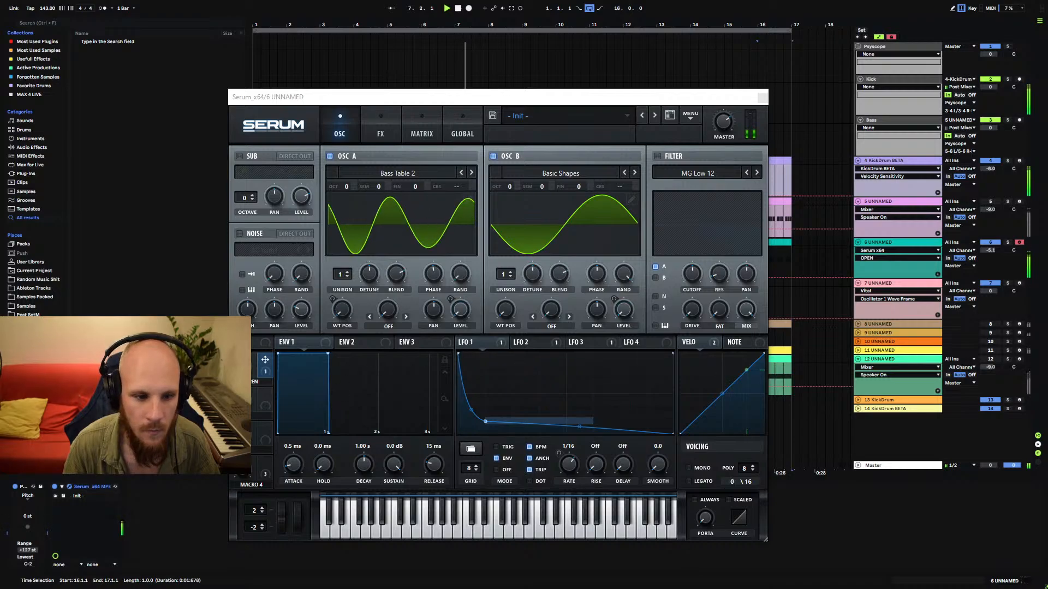
drag(249, 373, 249, 363)
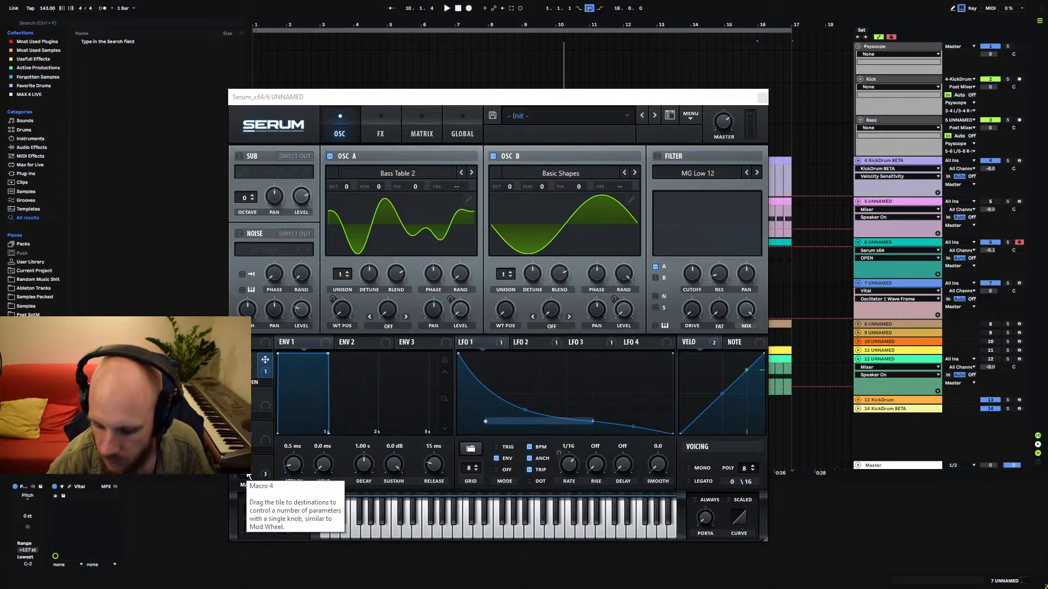
In Vital's wavetable editor on track 7, set the Frequency Filter's first-keyframe shape to about 0.19 and its last-keyframe cutoff to 10.00.
click(69, 487)
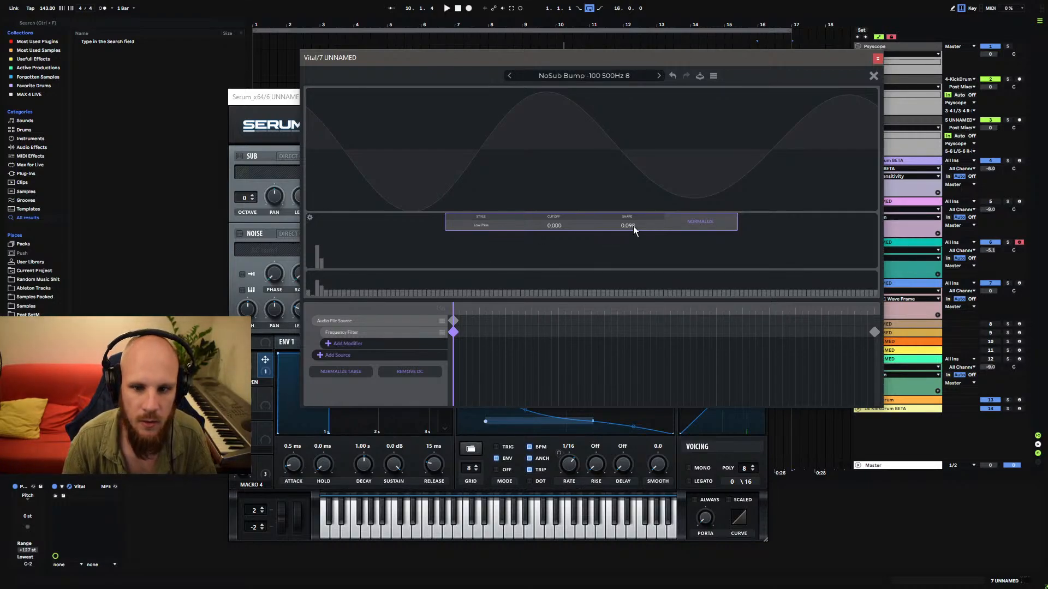
drag(633, 226, 635, 221)
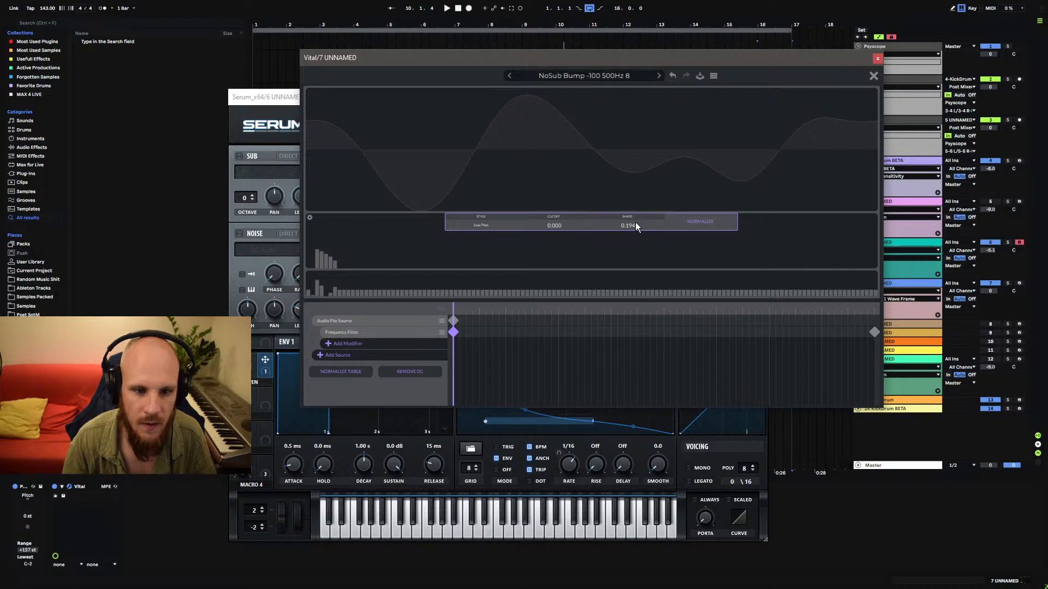
drag(449, 312, 879, 309)
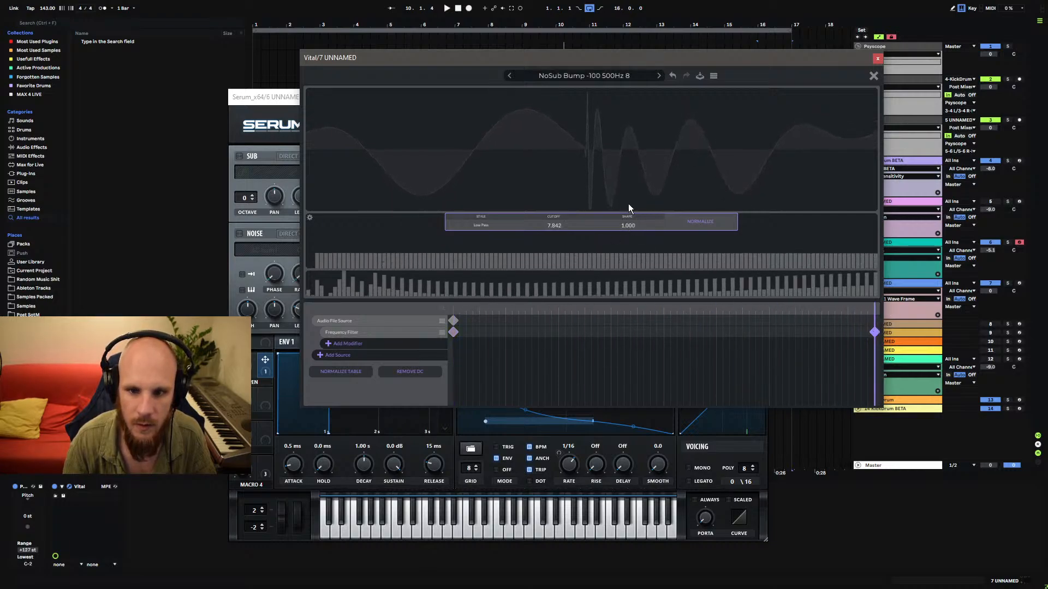
drag(558, 226, 558, 218)
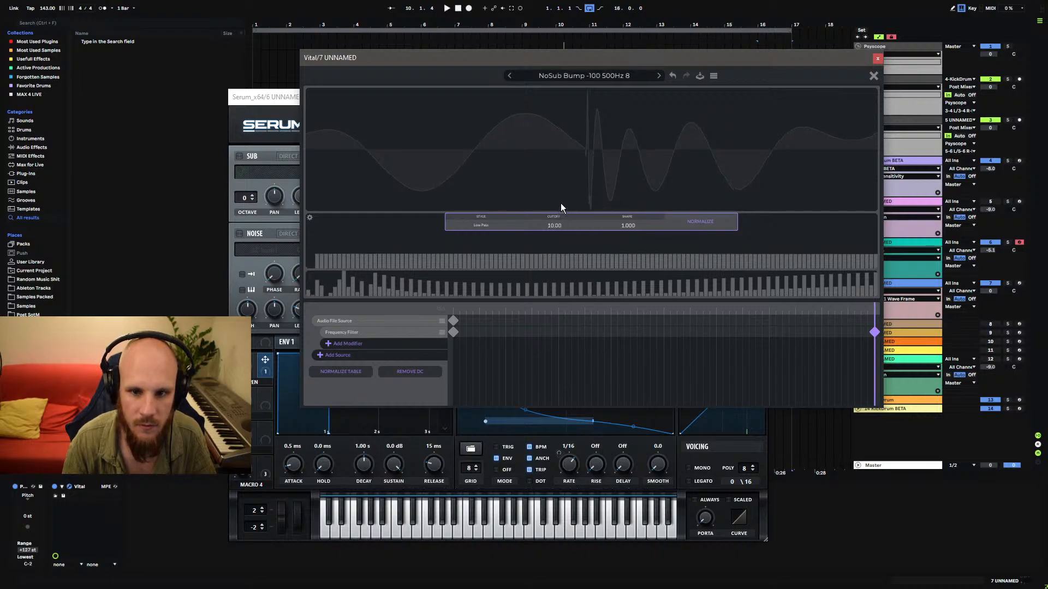
click(874, 75)
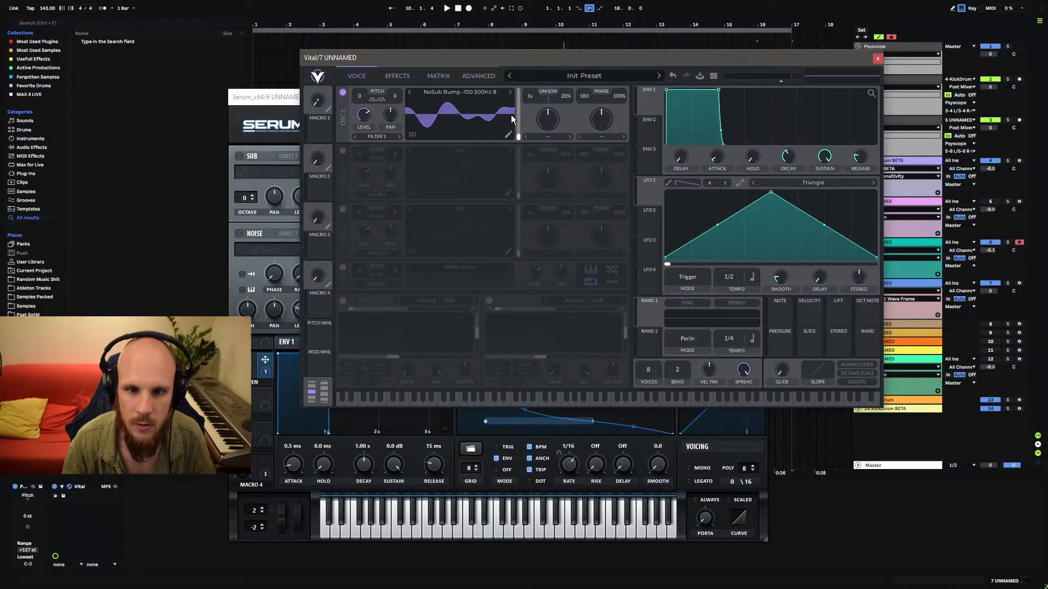
click(509, 136)
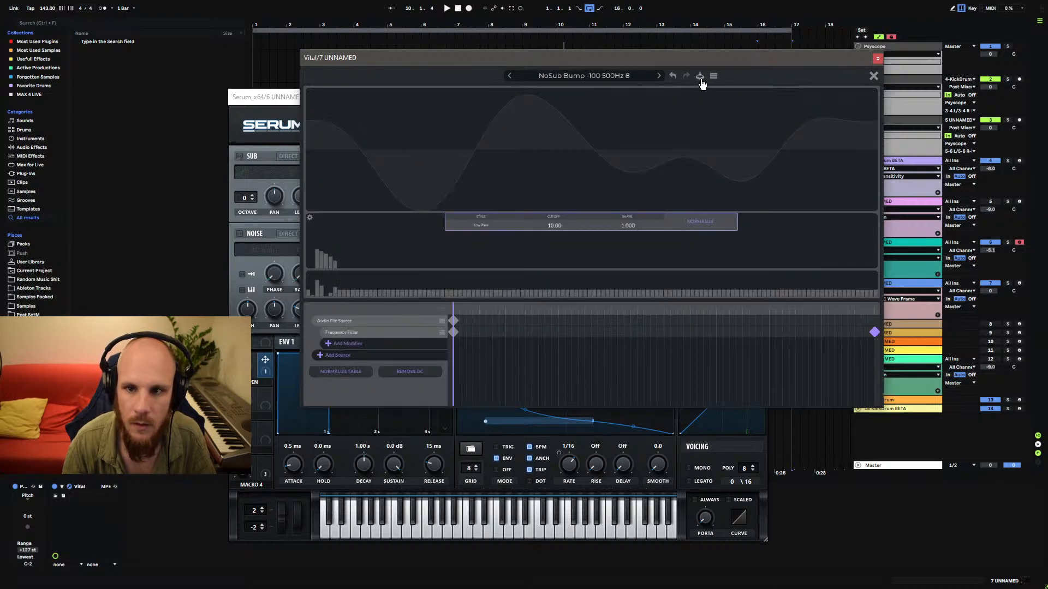
Export the edited wavetable from Vital's wavetable editor and rescan the folders on disk in Serum.
click(711, 78)
click(715, 113)
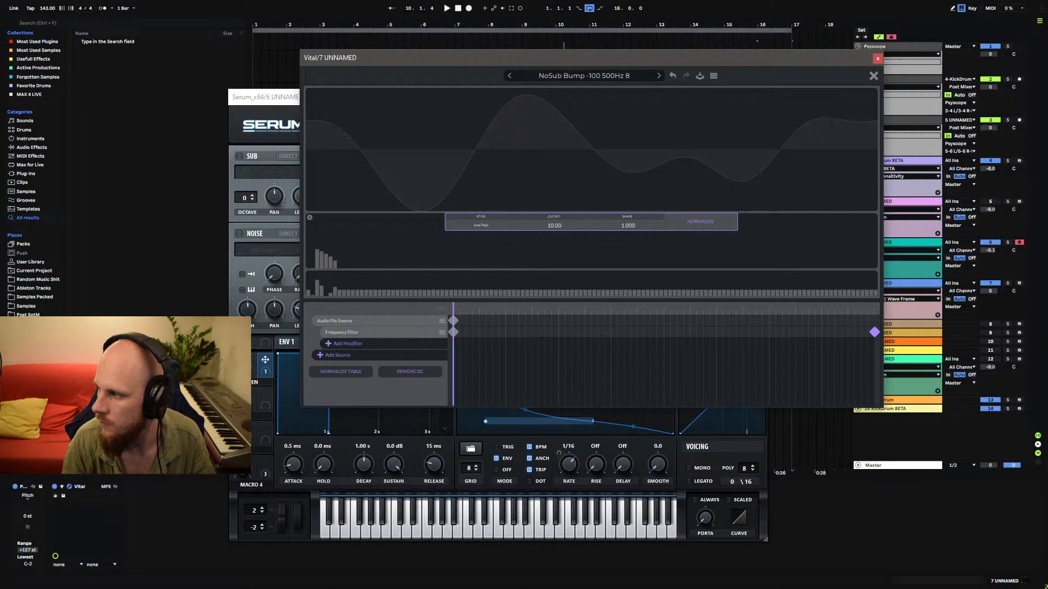
click(295, 104)
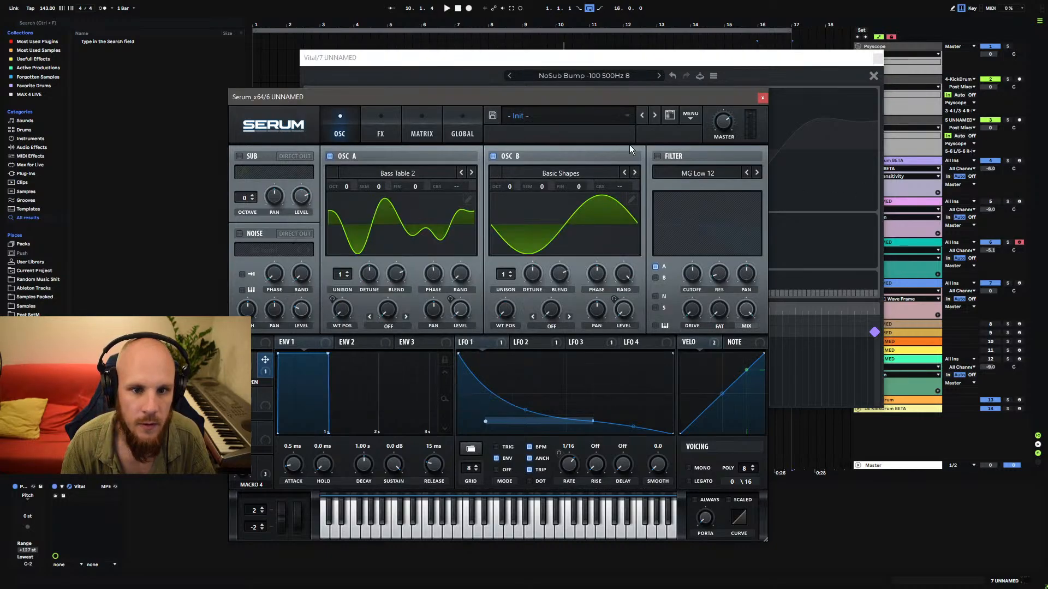
click(689, 119)
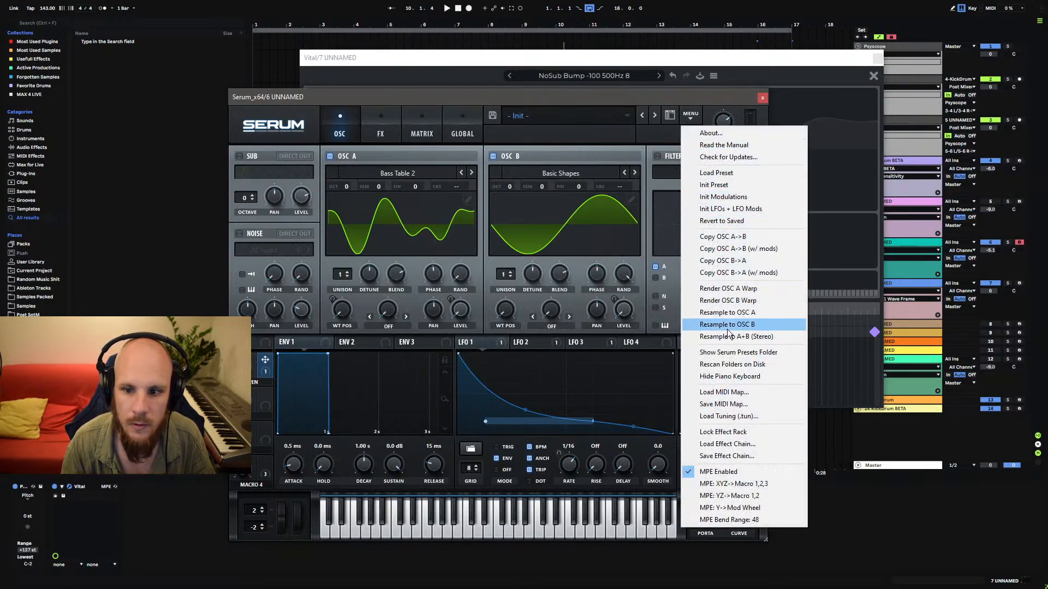
click(732, 365)
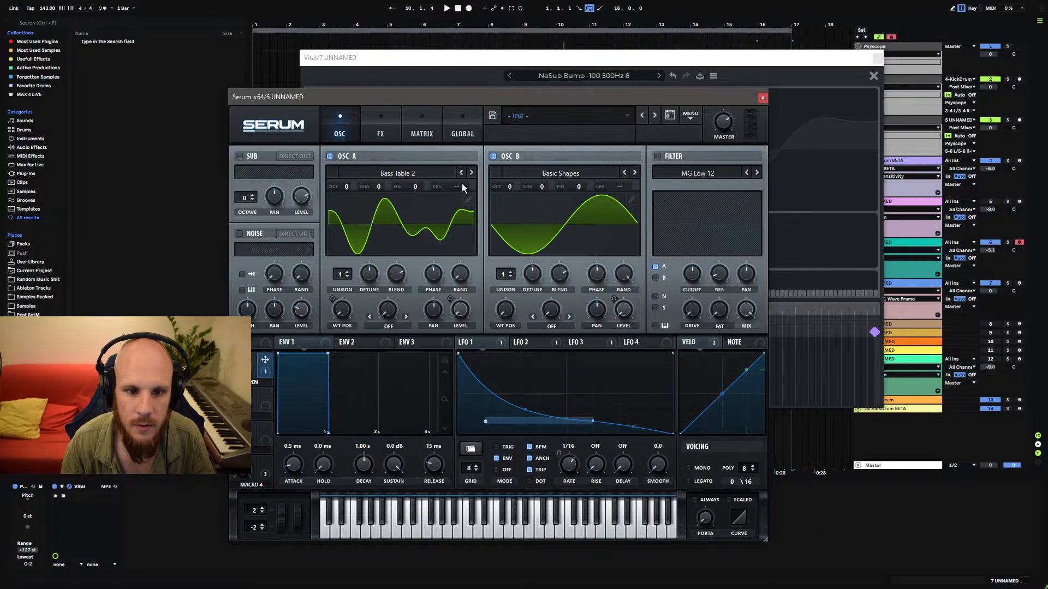
Reload OSC A by loading Allophones and switching back to Bass Table 2 from the User PPE Vol. 4 folder, and start playback.
click(397, 172)
mouse_move(393, 390)
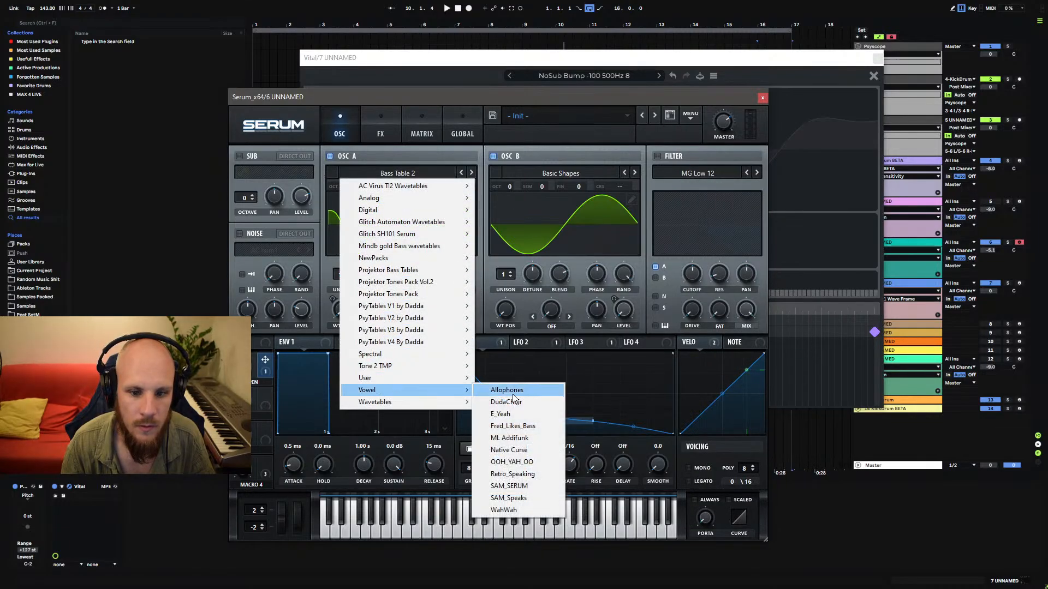
click(513, 394)
click(401, 173)
mouse_move(432, 377)
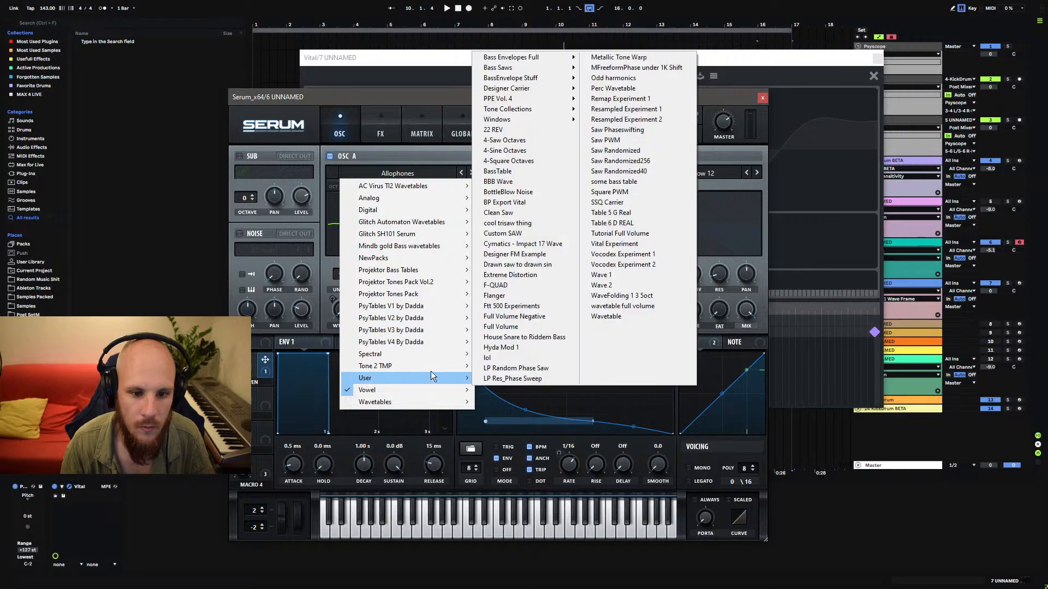
mouse_move(535, 100)
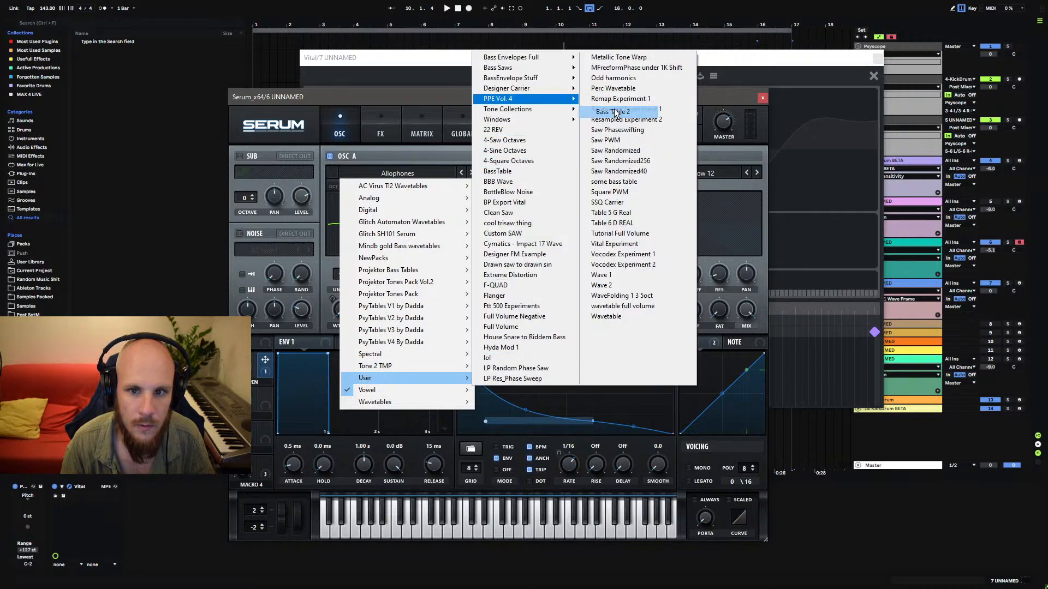
click(615, 112)
key(space)
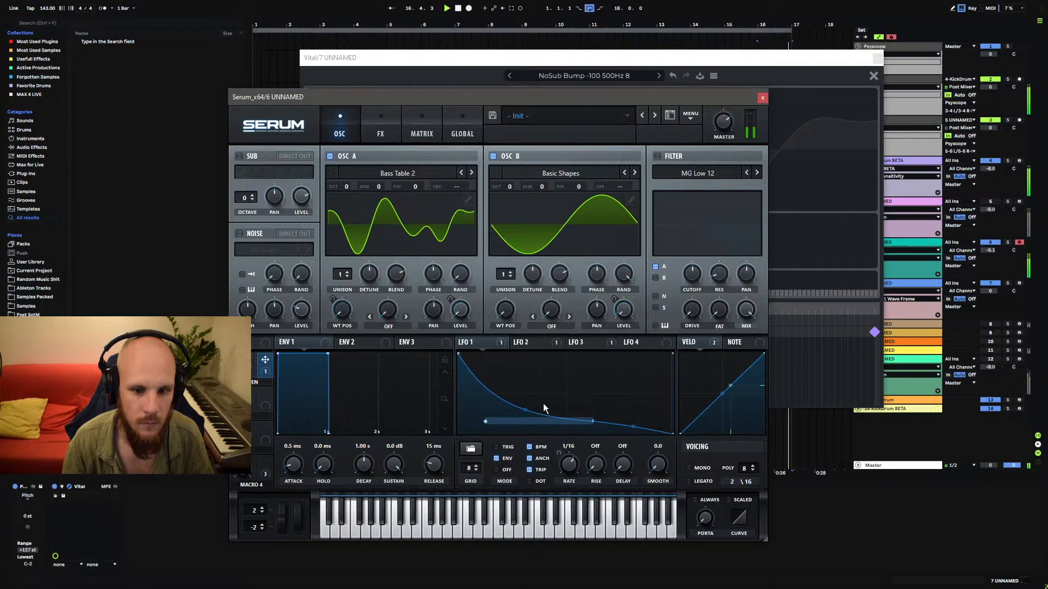
Sweep Macro 1 during playback and lower its modulation amounts to LFO Bus 1 and LFO Bus 2, the latter to about 17.
drag(242, 367, 238, 442)
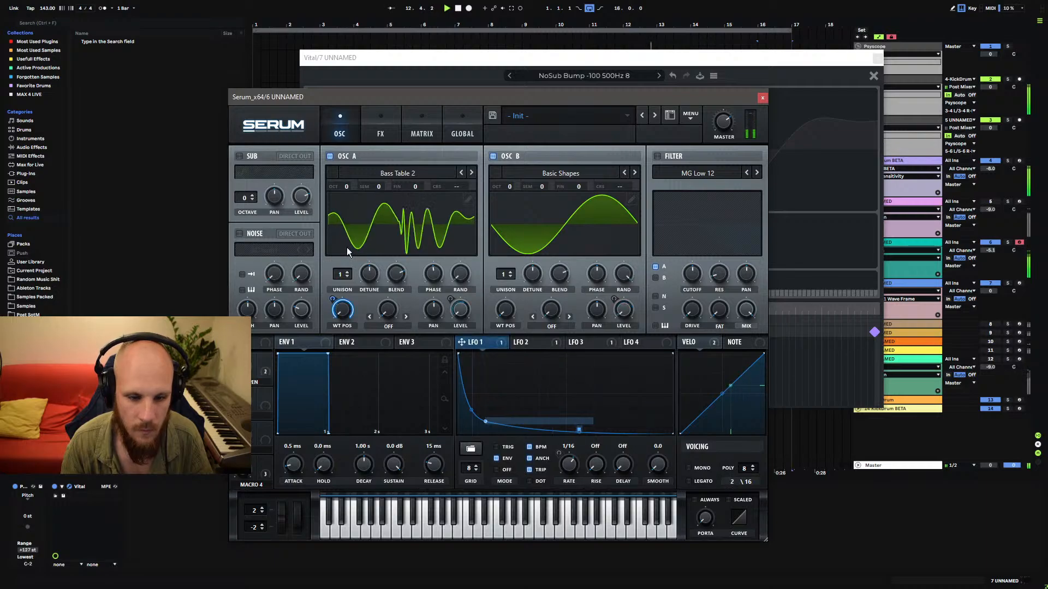
click(414, 134)
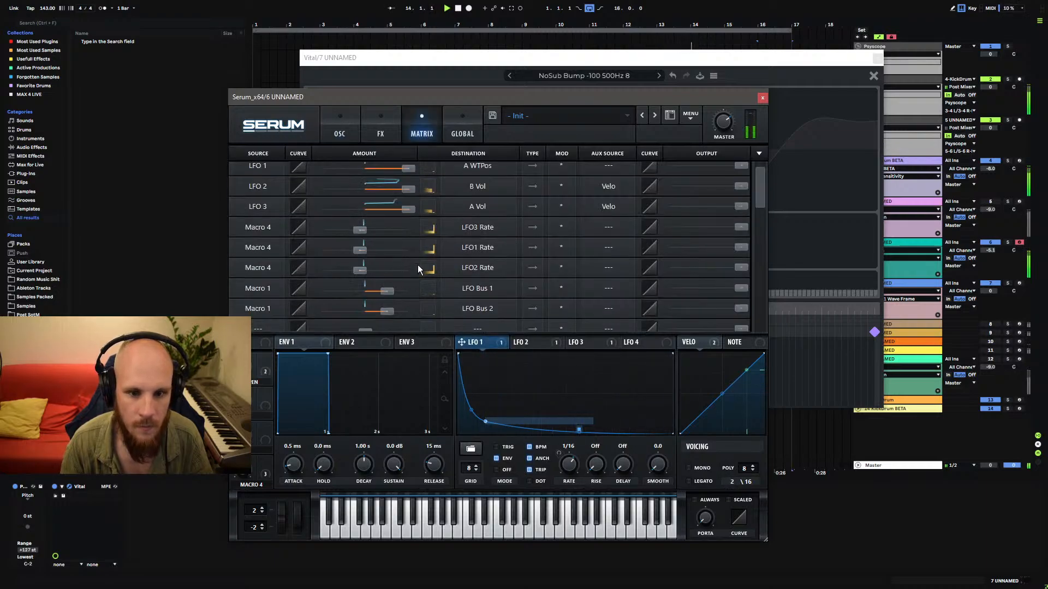
scroll(417, 264, down, 2)
drag(385, 253, 364, 276)
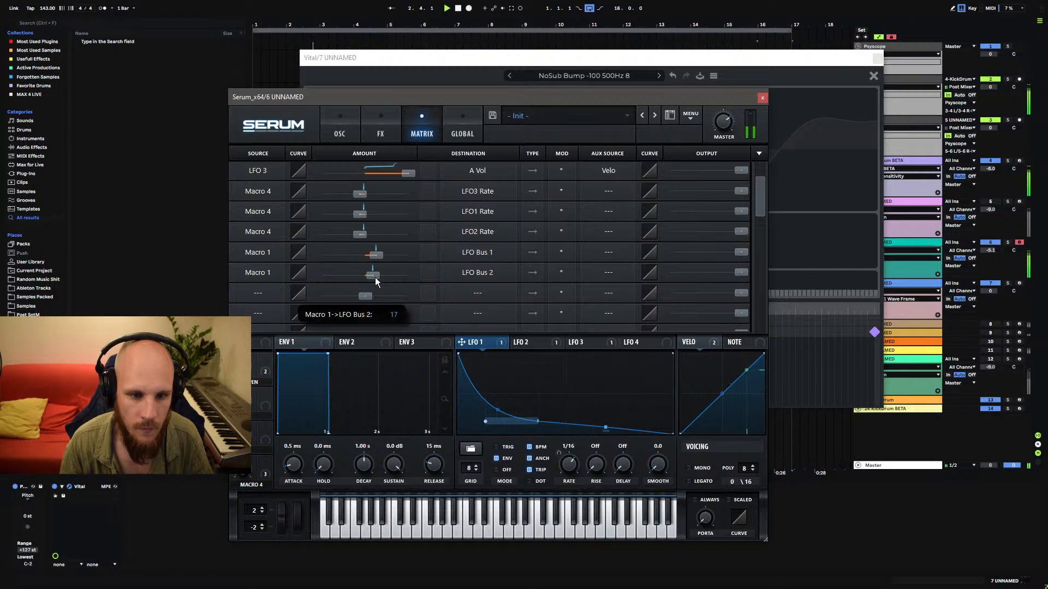
mouse_move(374, 257)
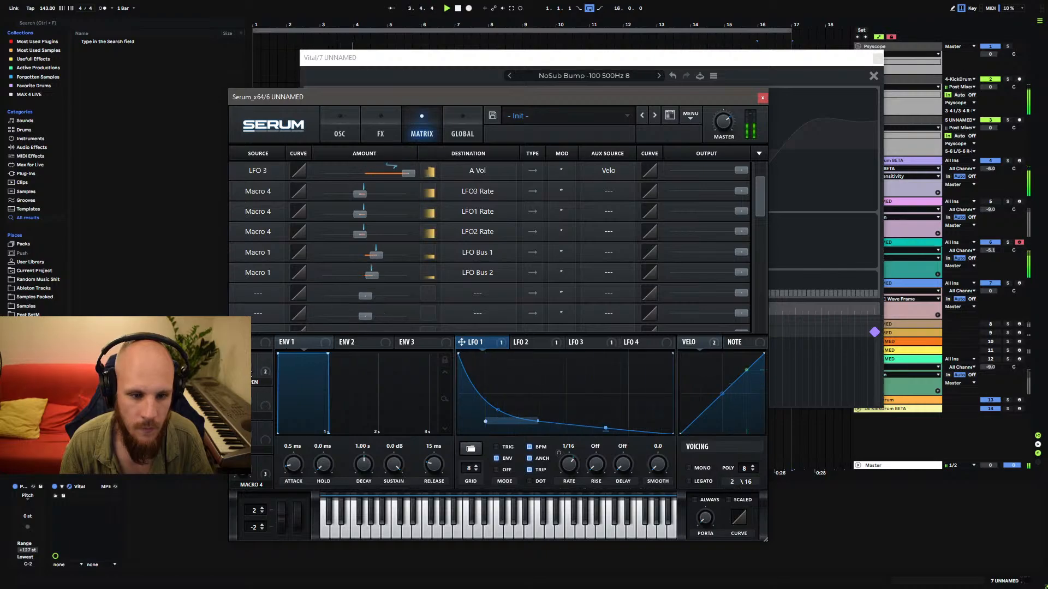
mouse_move(243, 397)
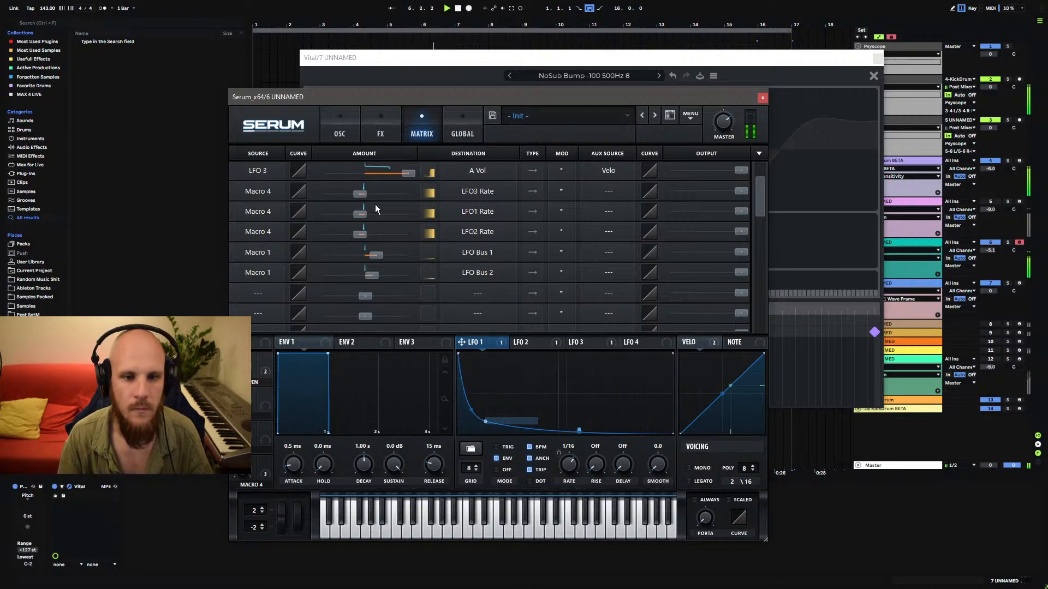
Stop playback, disable OSC B and enable the SUB oscillator in its place.
click(340, 128)
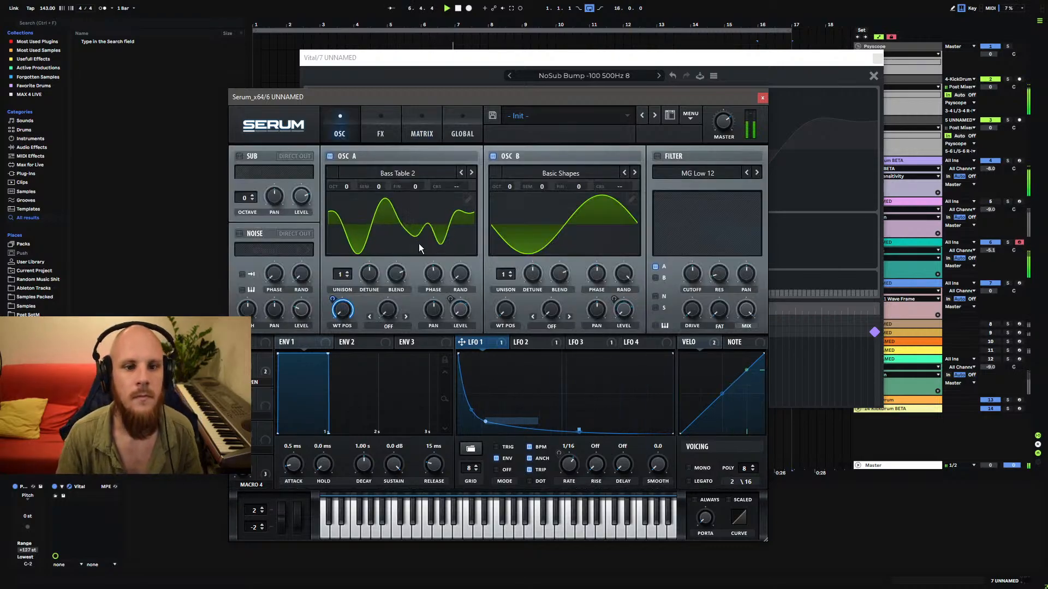
click(387, 136)
click(346, 123)
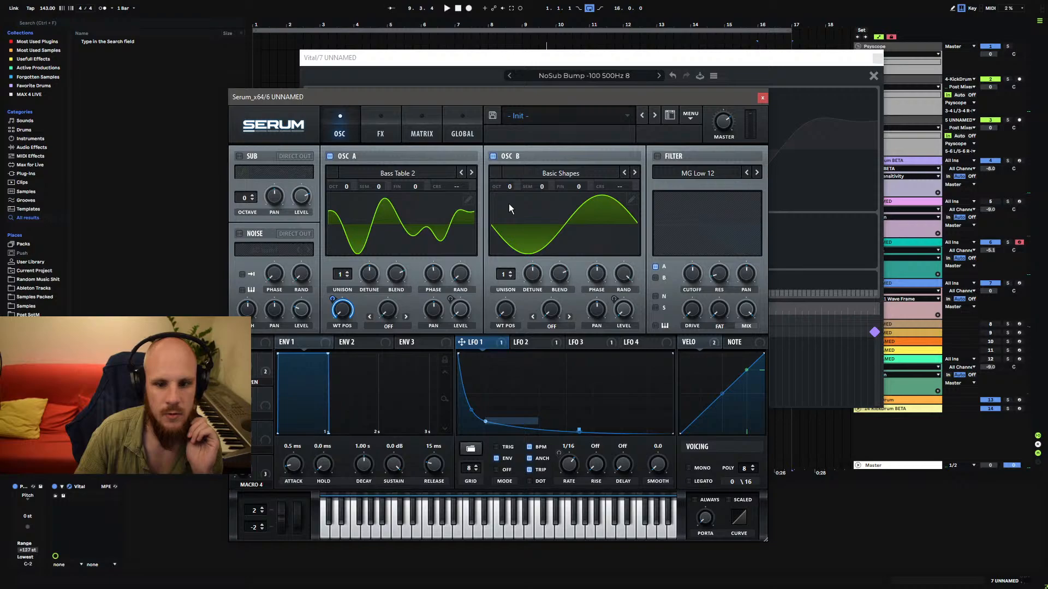
click(493, 157)
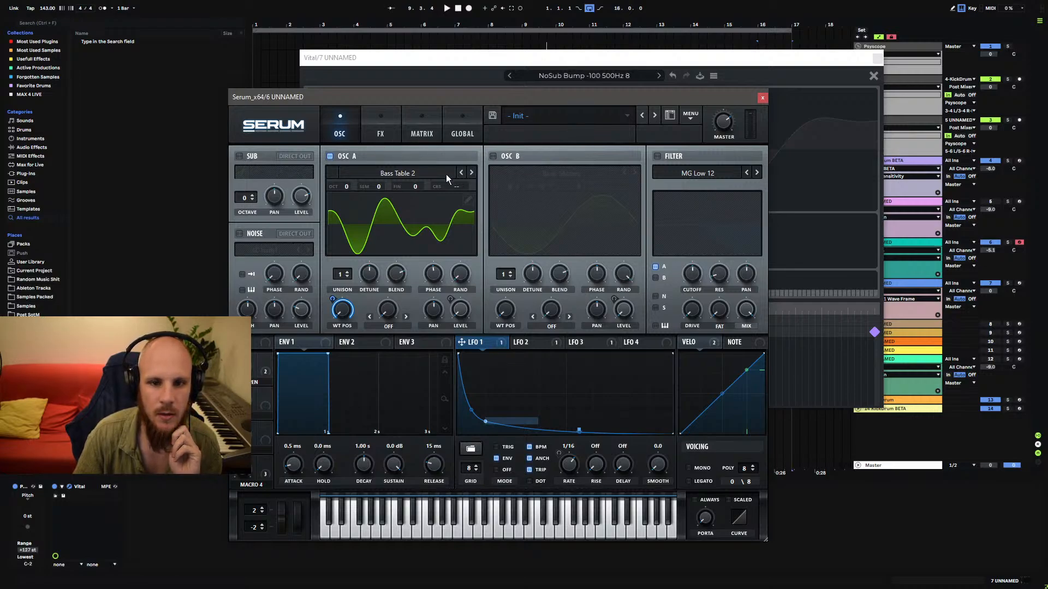
click(240, 156)
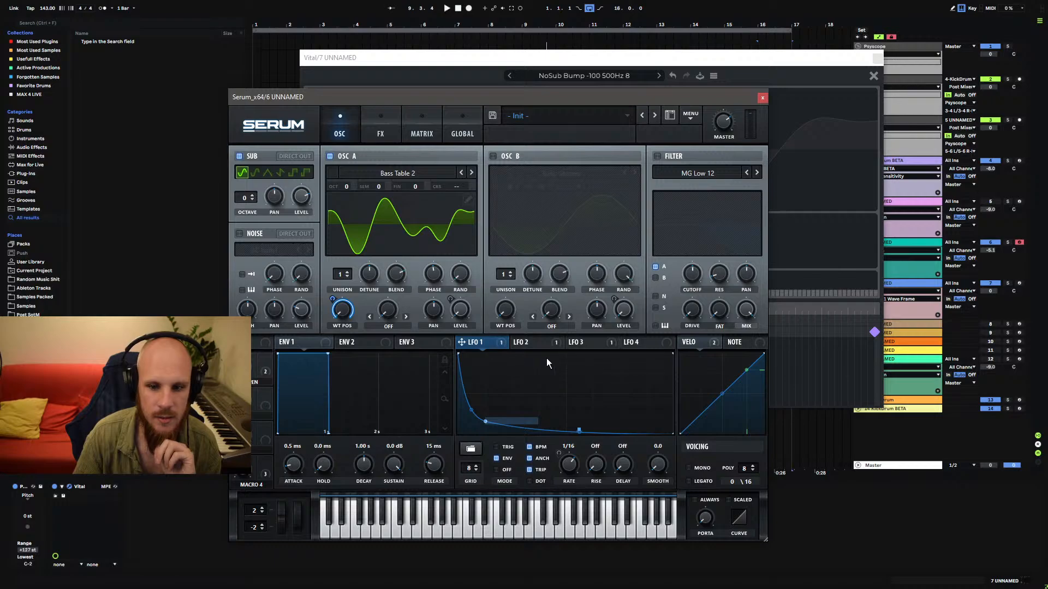
Reassign the LFO 2 modulation from B Vol to Sub Osc Level and play the arrangement.
click(522, 342)
click(584, 343)
click(529, 342)
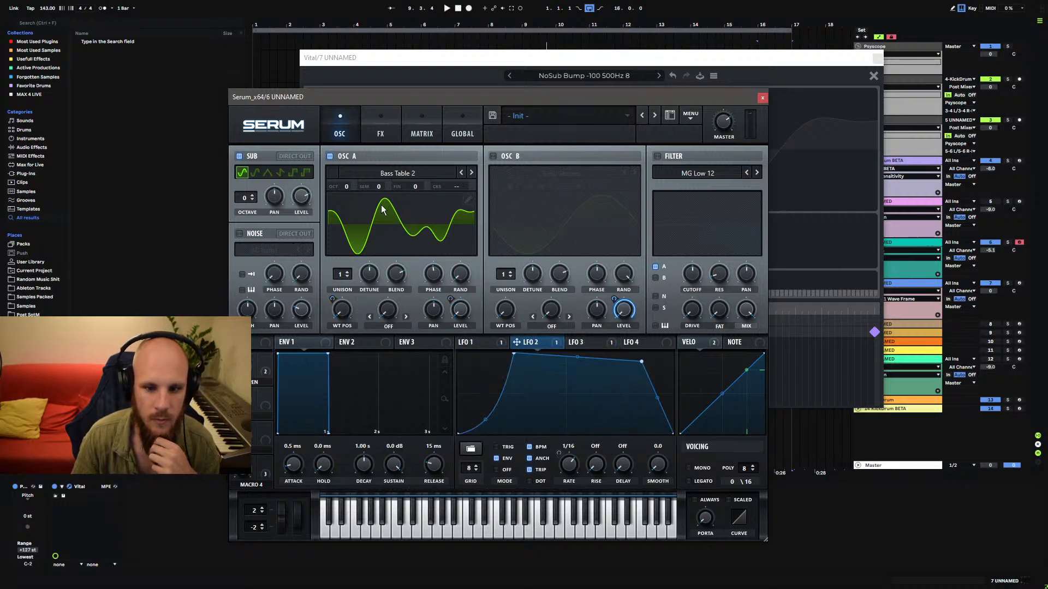
click(419, 134)
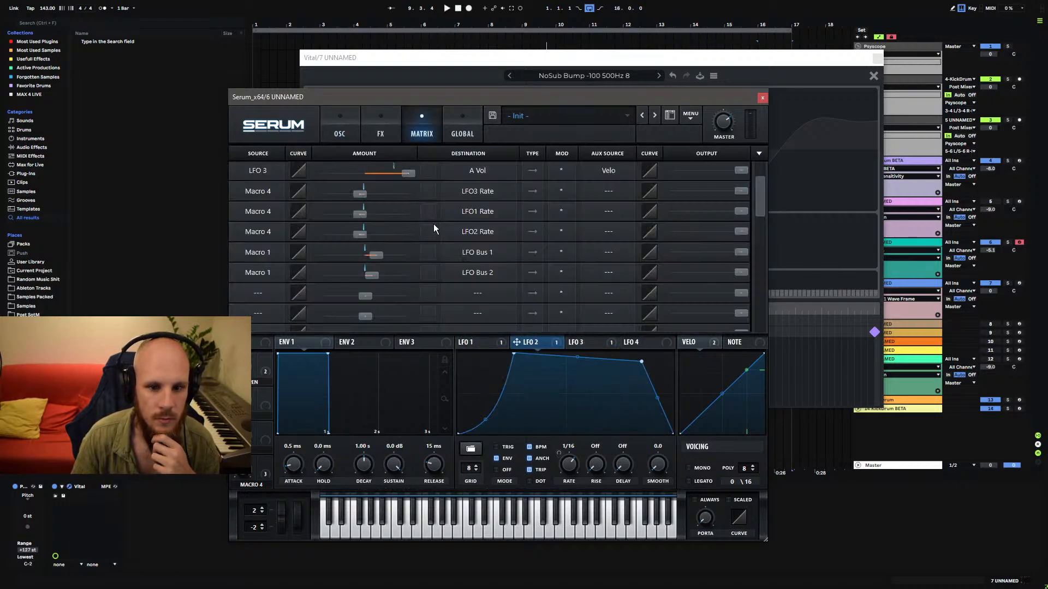
scroll(429, 257, up, 2)
click(480, 189)
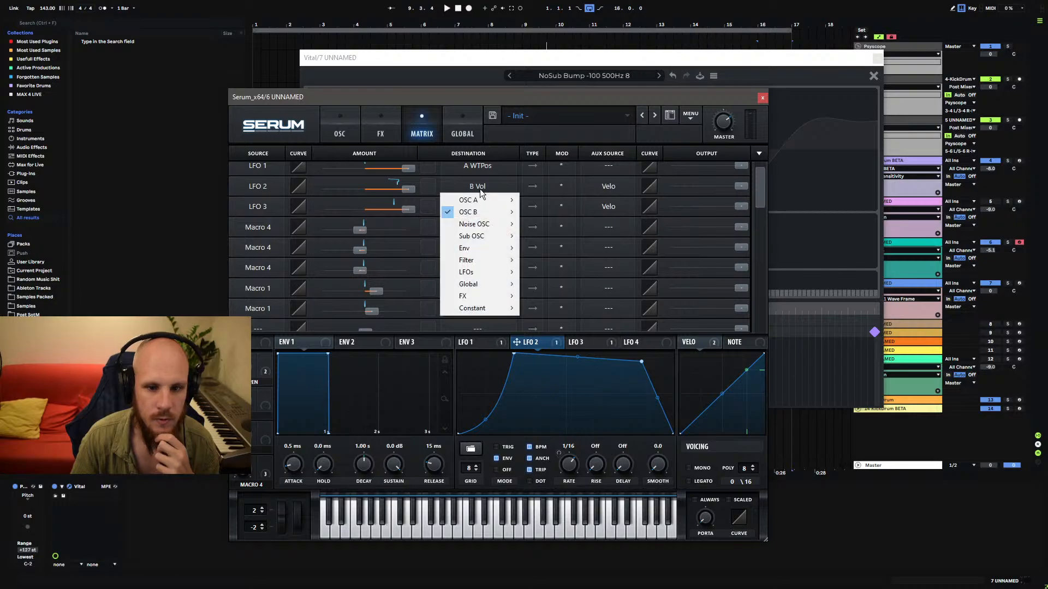
mouse_move(498, 237)
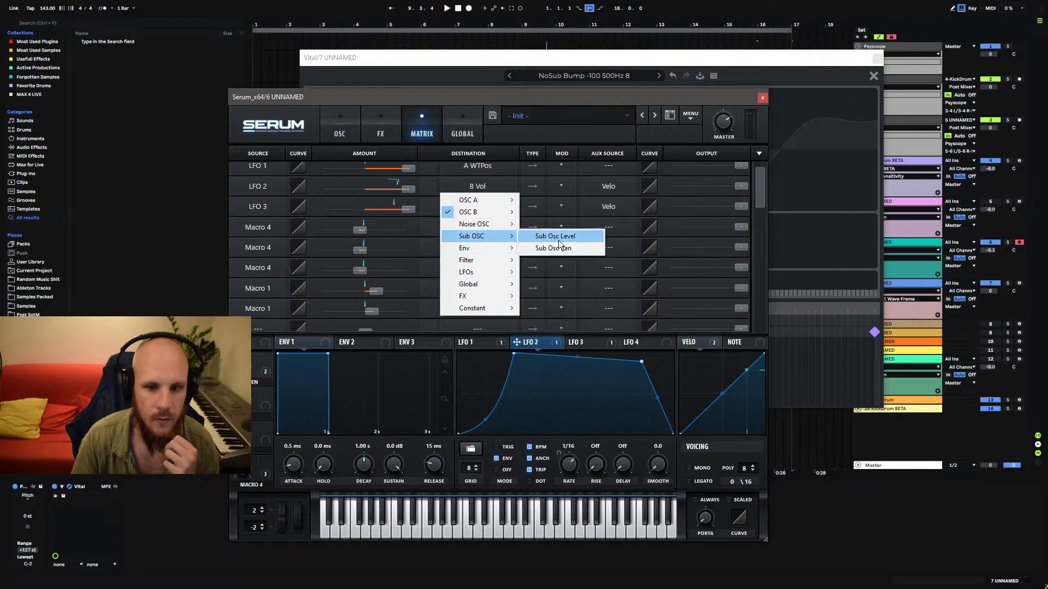
click(529, 236)
click(339, 132)
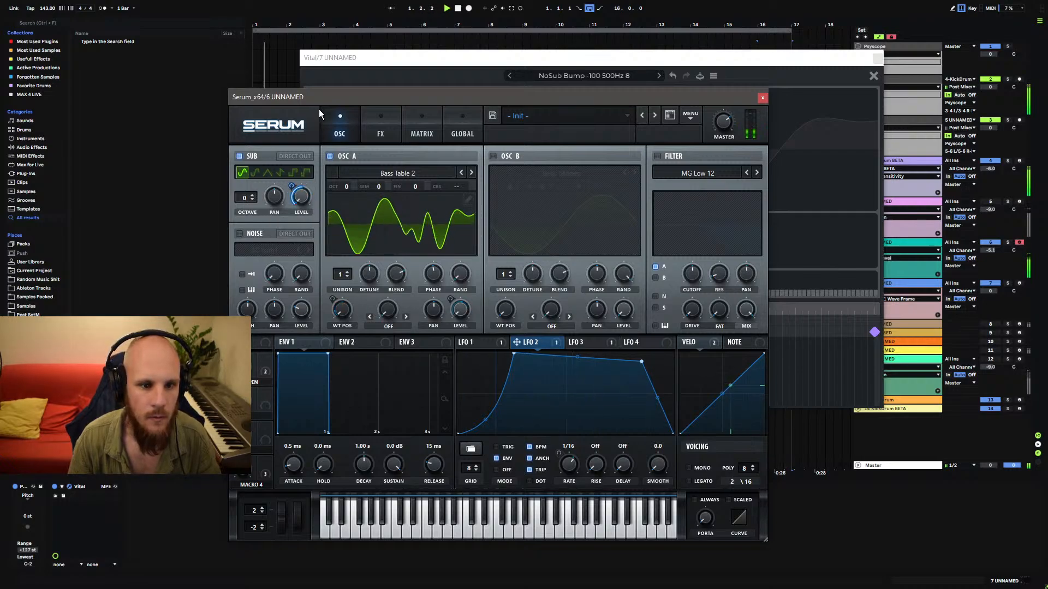
click(424, 125)
click(339, 131)
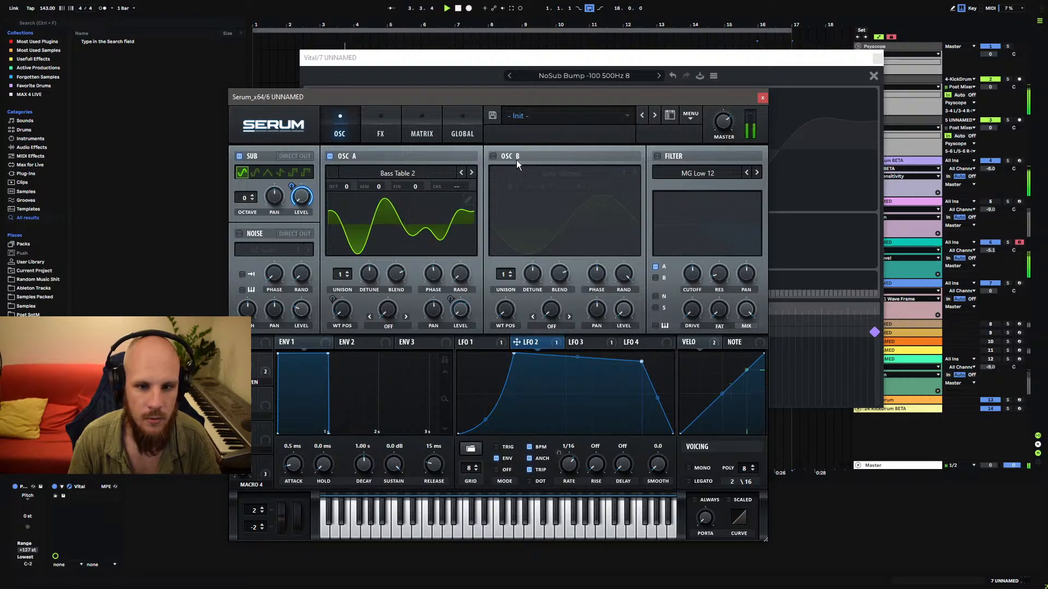
Enable OSC B with the Analog wavetable Basic Shapes and set its wavetable position to 2.
click(493, 156)
click(543, 175)
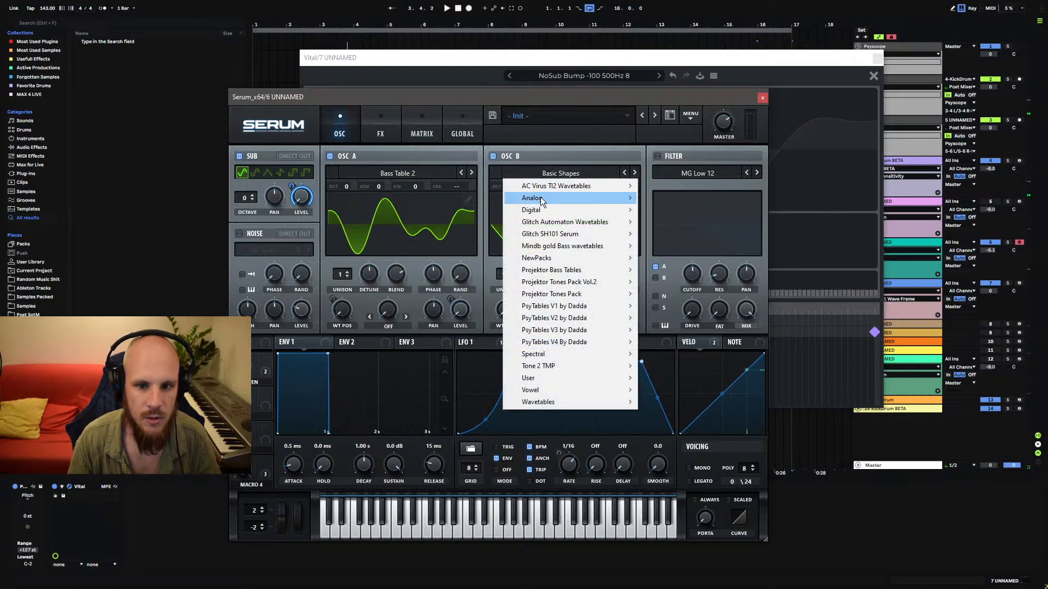
mouse_move(544, 198)
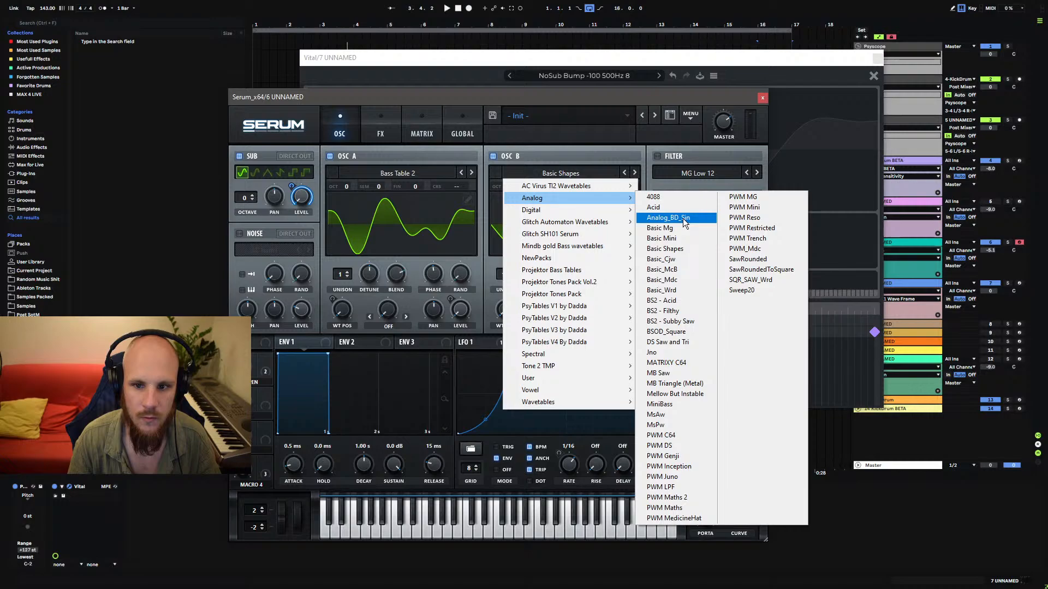
click(679, 249)
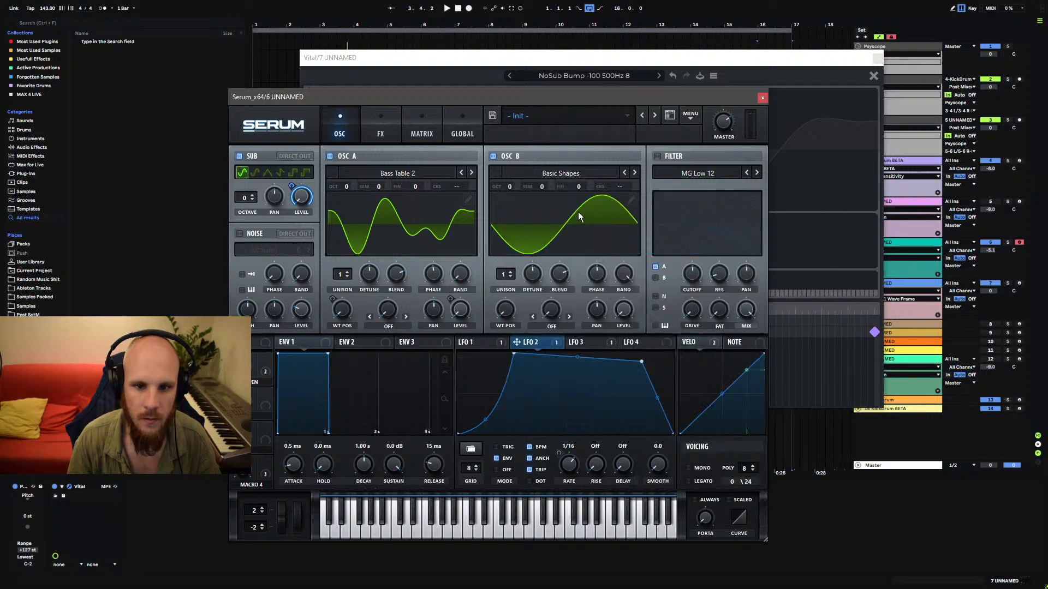
drag(512, 303, 513, 296)
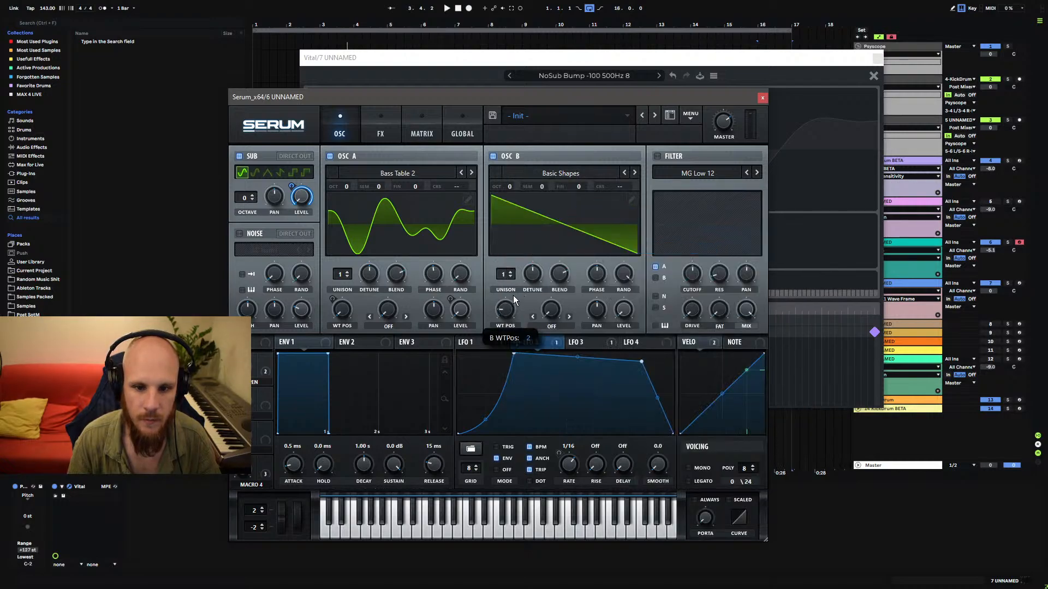
Reduce frame 2 of OSC B's wavetable to about harmonic bins 8 to 25, clearing the low and high bins.
click(631, 202)
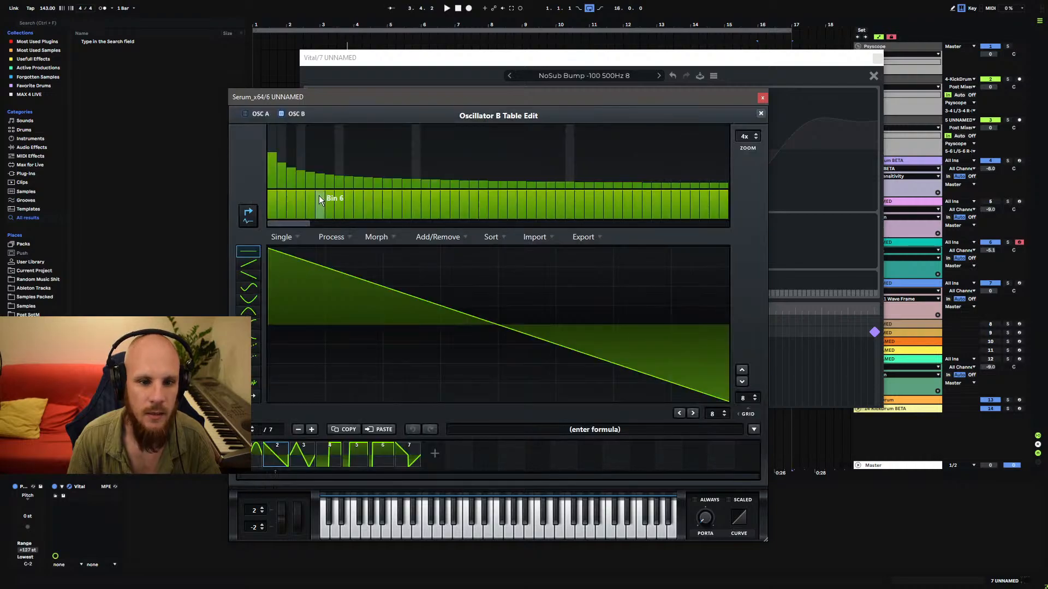
drag(359, 178, 227, 210)
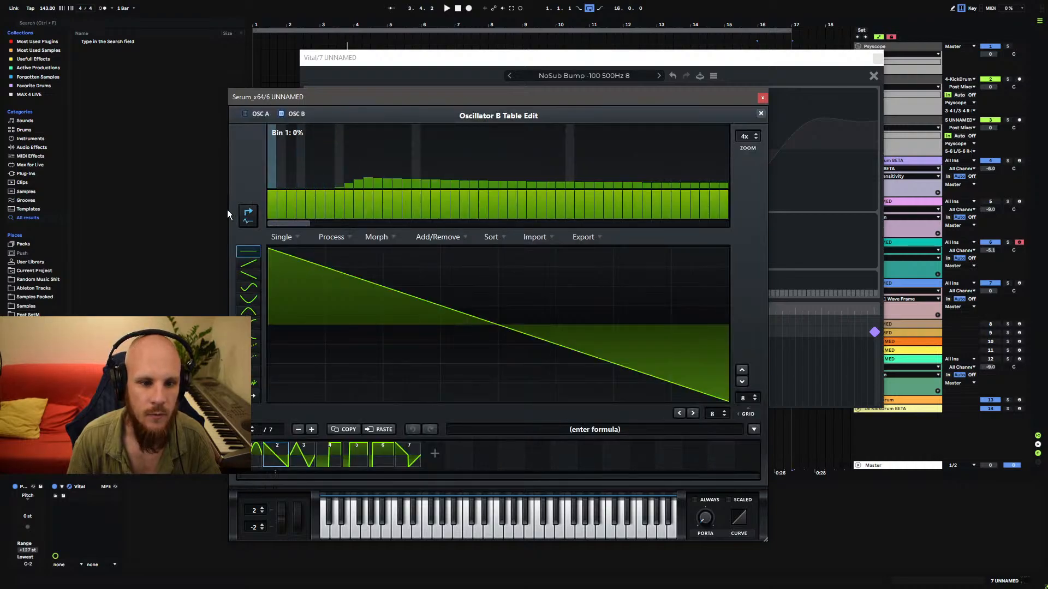
drag(508, 218, 728, 218)
right_click(585, 170)
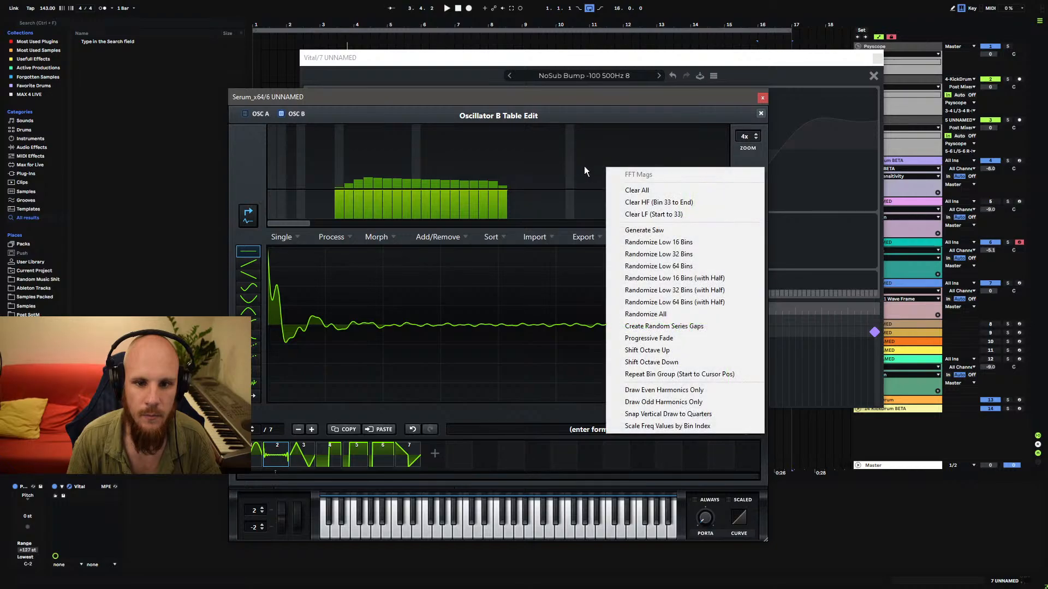
click(673, 215)
click(761, 113)
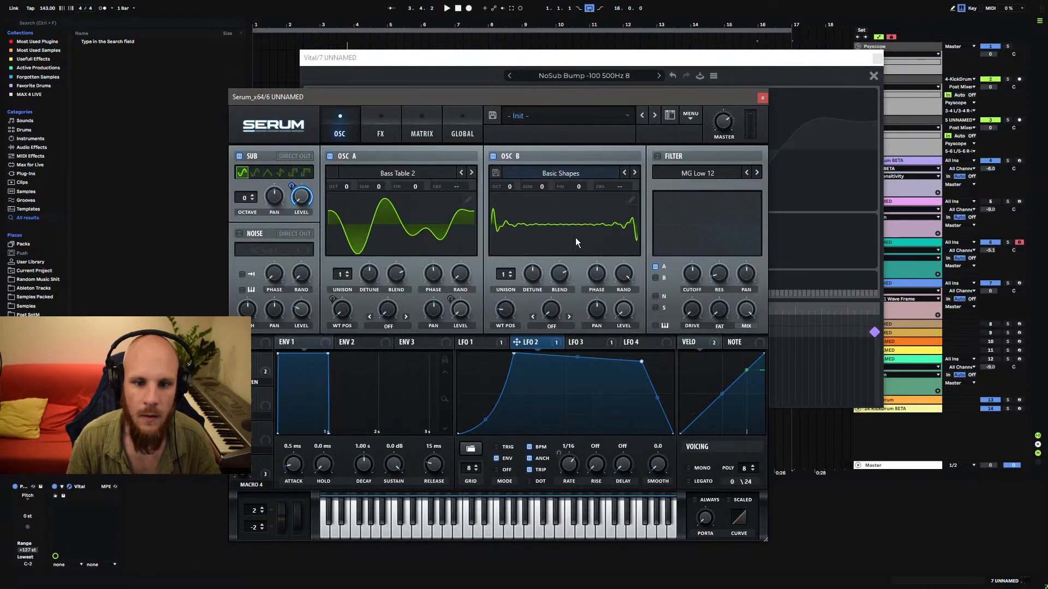
Randomize all FFT phases of frame 2 in OSC B's wavetable.
click(633, 200)
right_click(427, 208)
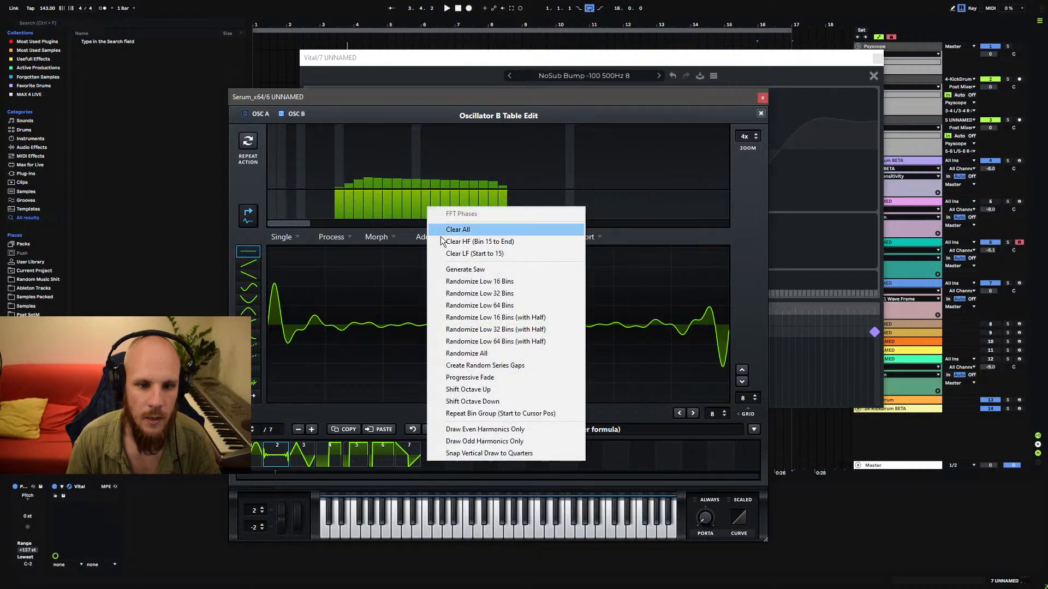
click(462, 354)
click(760, 115)
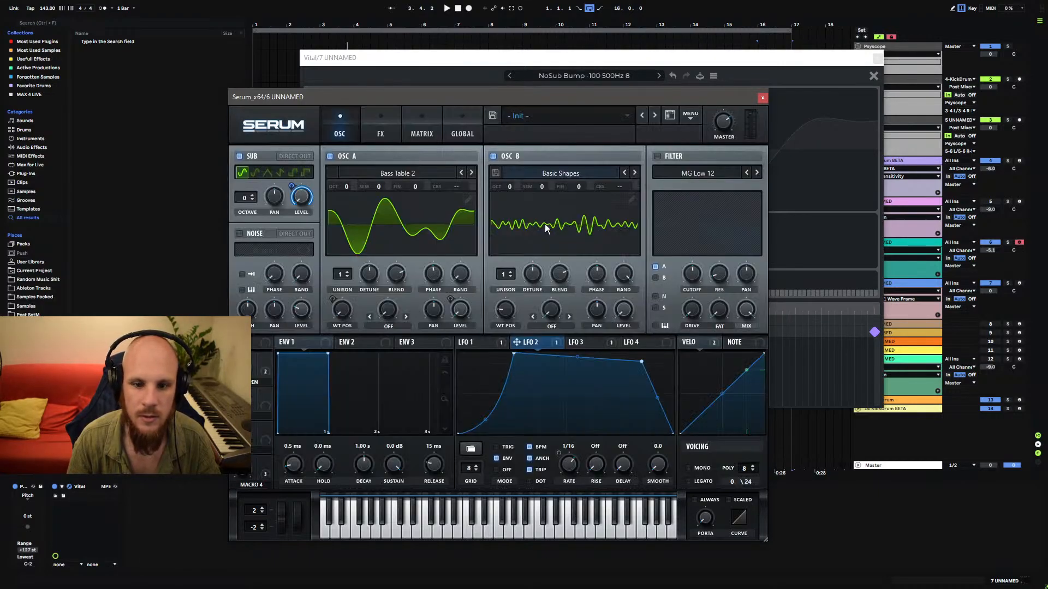
Normalize OSC B's edited waveform to full amplitude and play the arrangement.
click(632, 194)
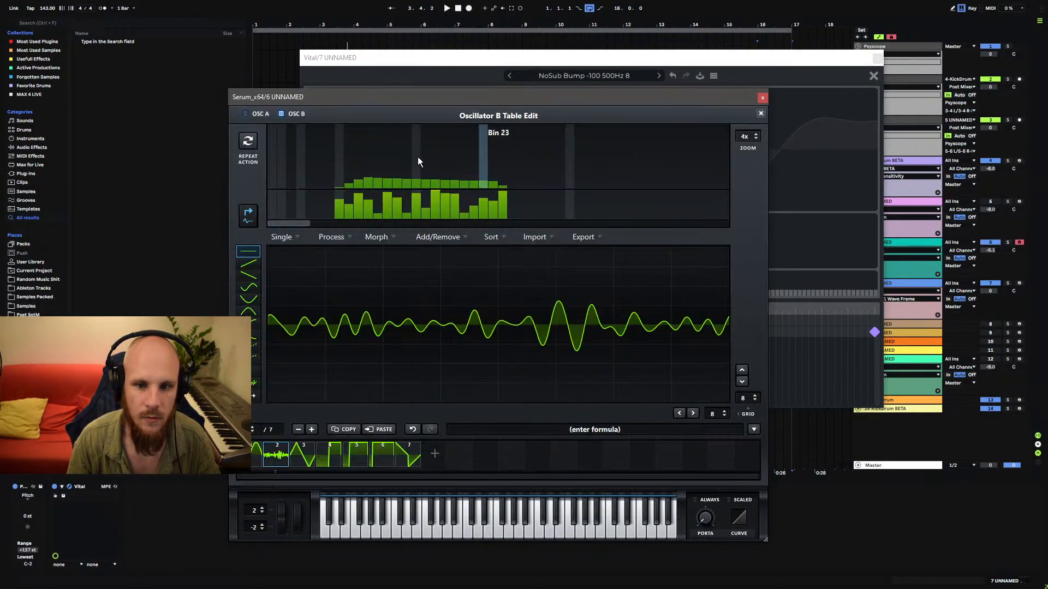
click(343, 237)
click(344, 243)
click(760, 114)
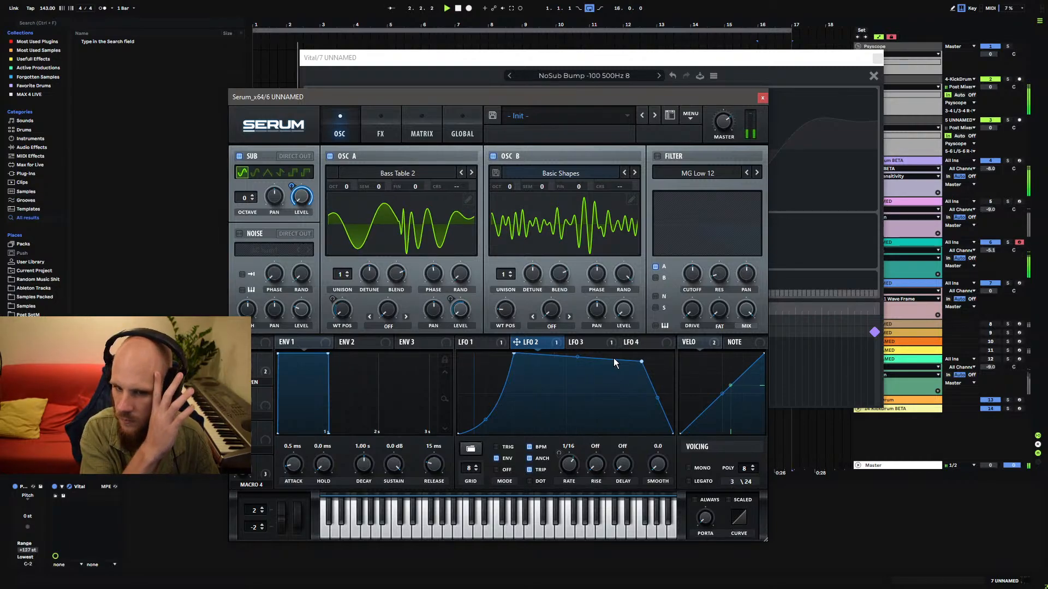
Try LFO 1 as a modulation source for OSC B's level and remove the assignment.
click(485, 344)
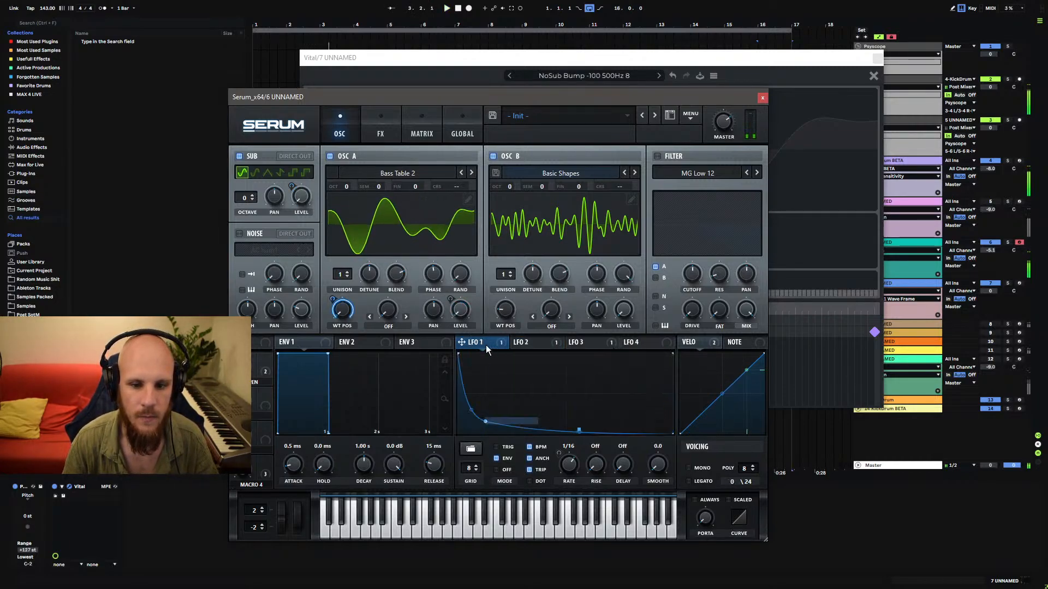
drag(488, 344, 624, 311)
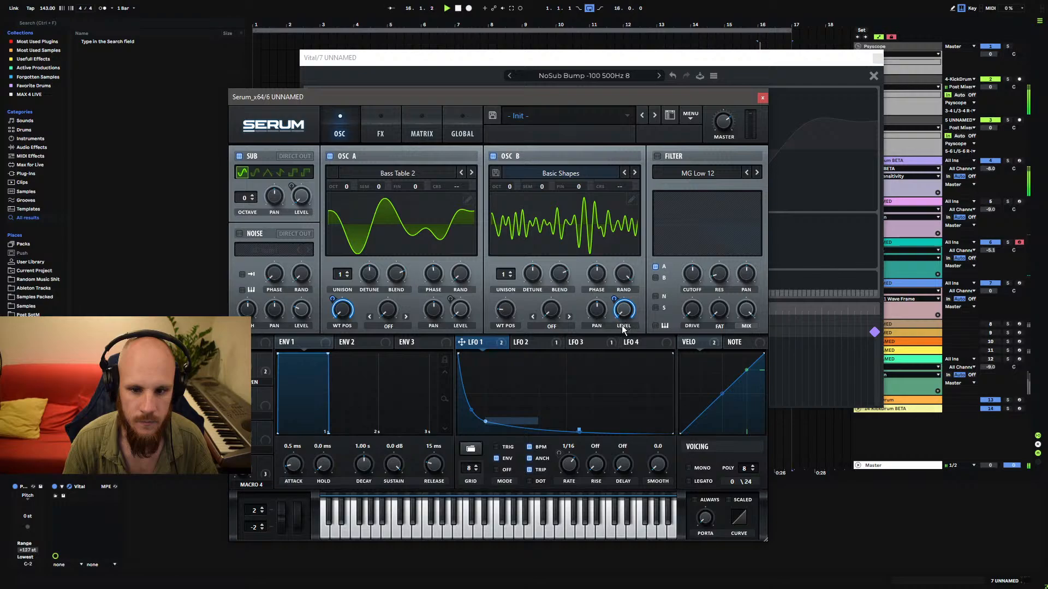
right_click(623, 297)
click(665, 339)
Play the arrangement and adjust OSC B's level by ear.
key(space)
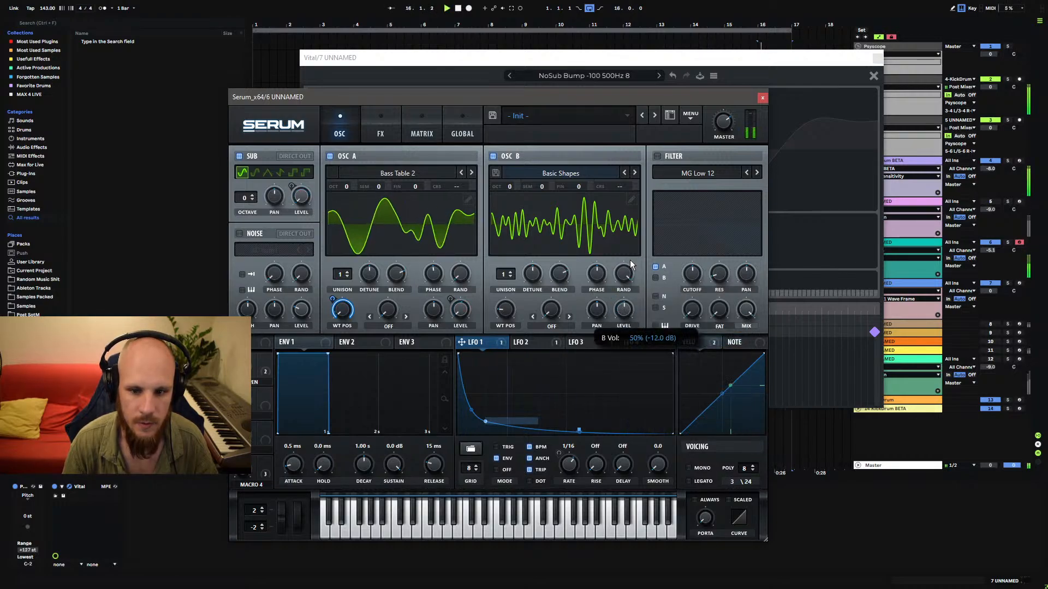
drag(626, 282, 618, 329)
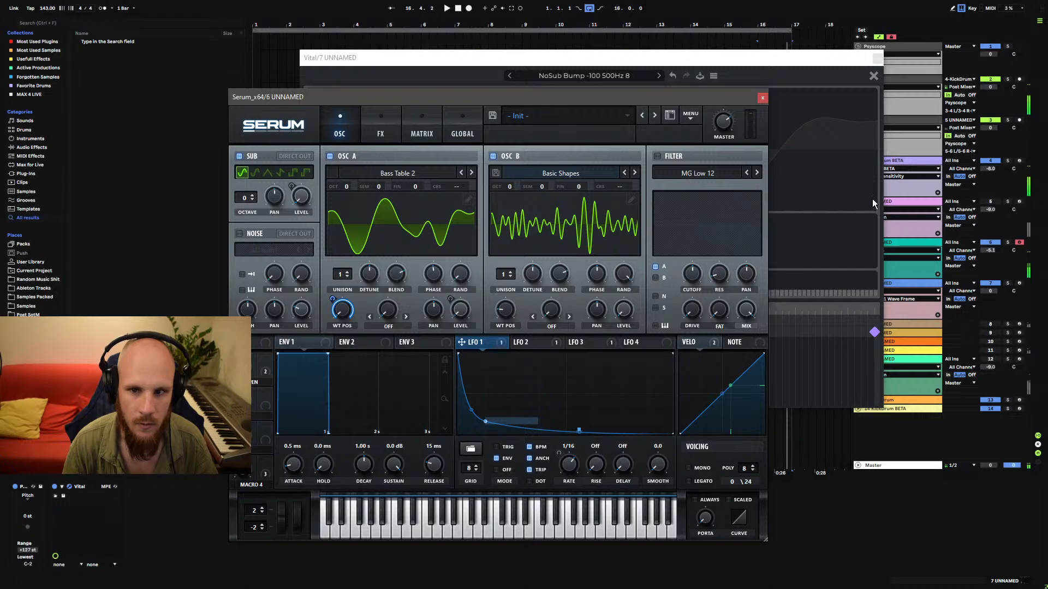
Inspect the [BASS] Stereo Roller Serum patch on track 5, close it and return to the track 6 Serum.
click(915, 202)
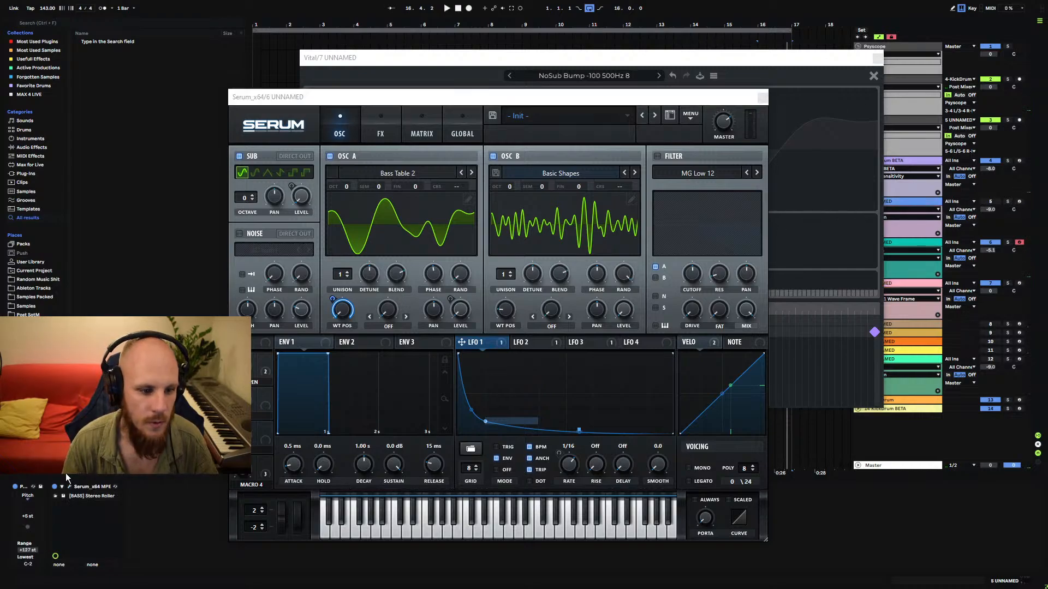
click(69, 489)
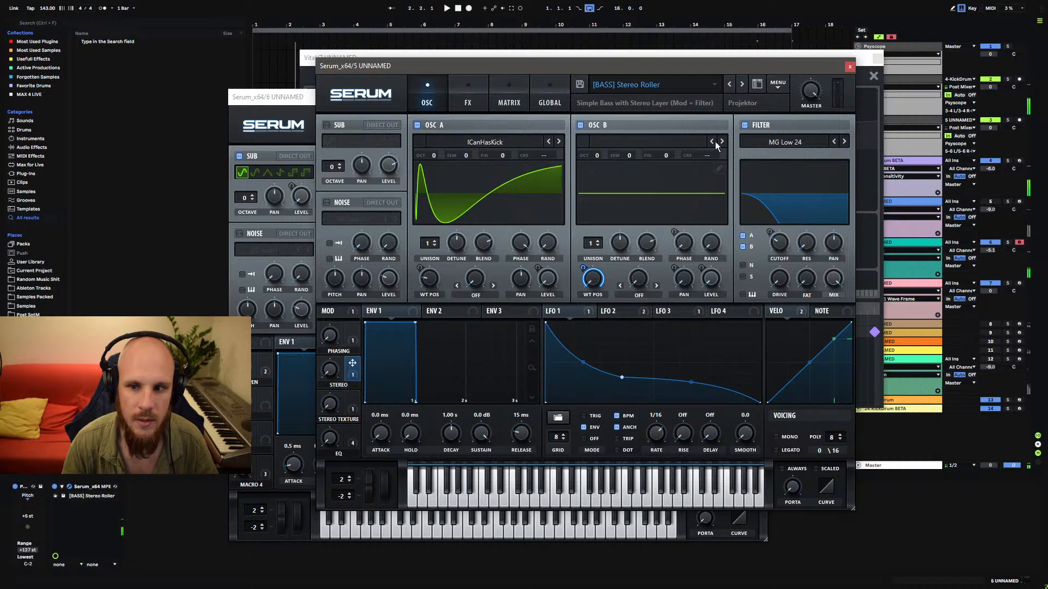
click(850, 66)
click(541, 100)
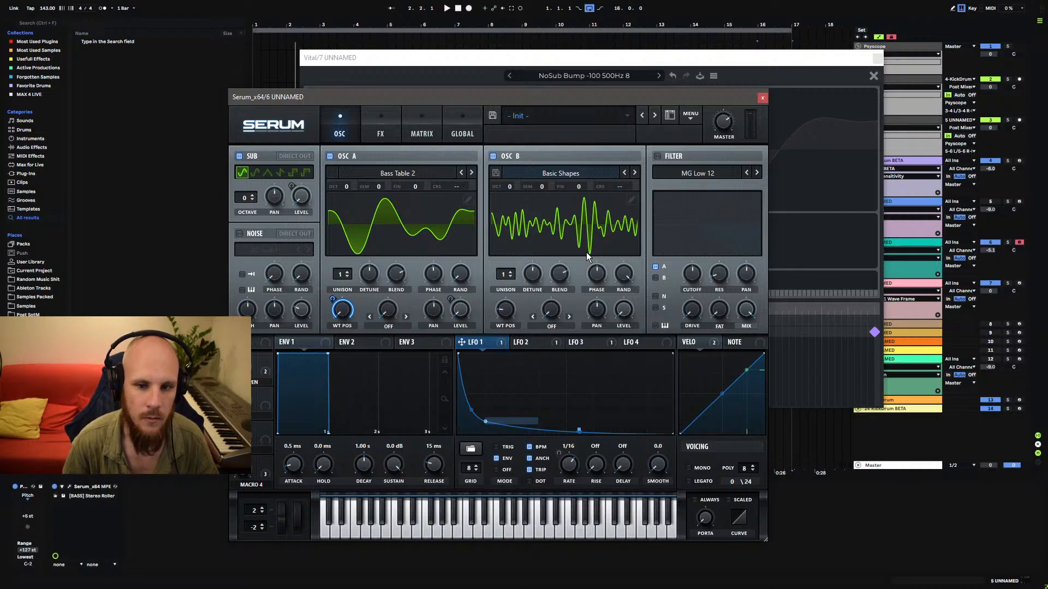
Load Bass Table 2 from the user folder PPE Vol. 4 into OSC B and open its wavetable for editing.
click(556, 171)
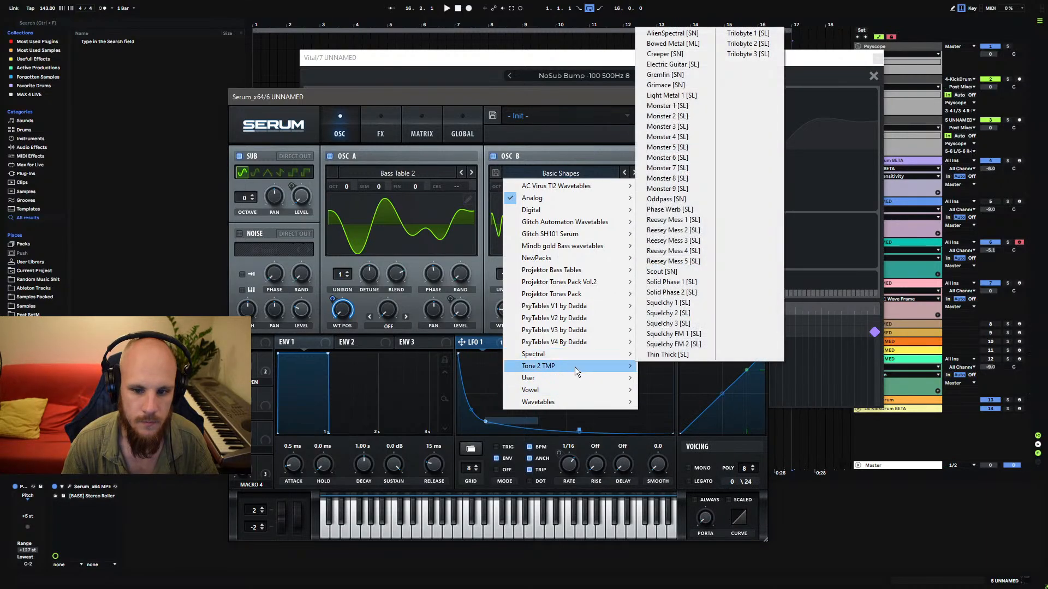
mouse_move(578, 376)
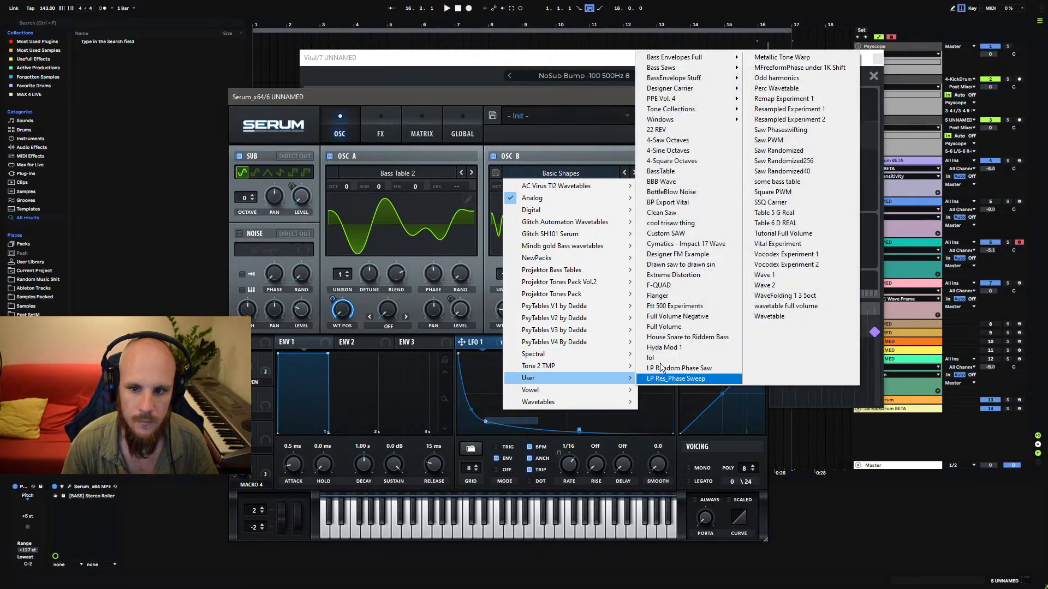
mouse_move(701, 102)
click(775, 110)
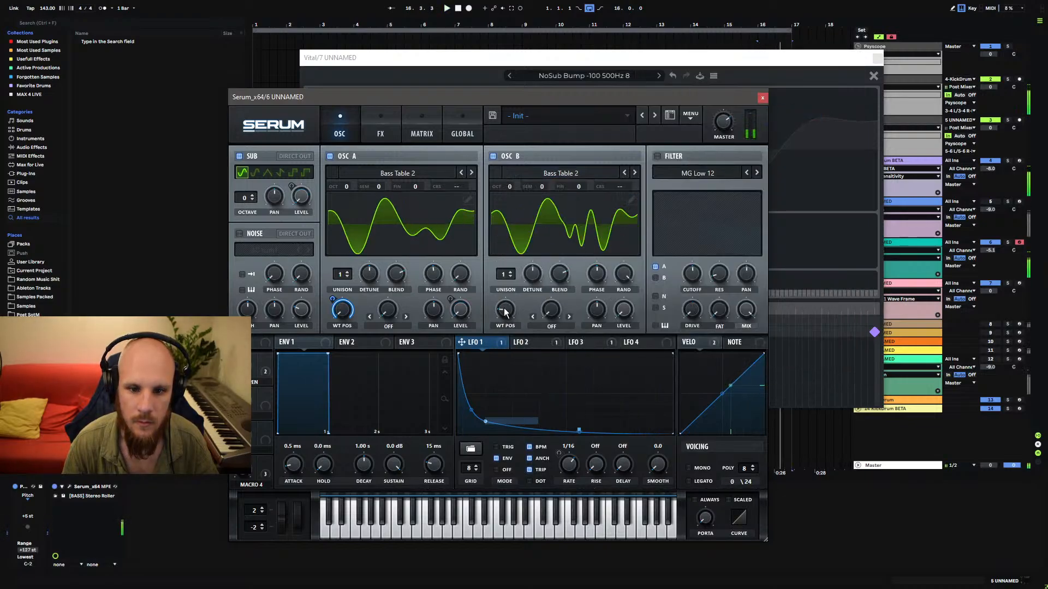
click(631, 200)
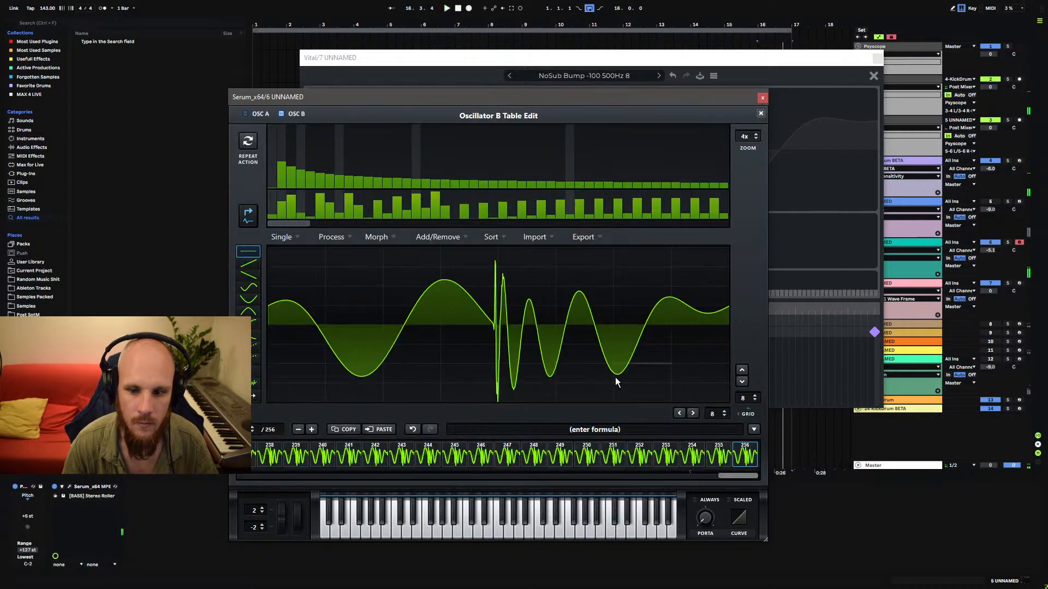
click(753, 431)
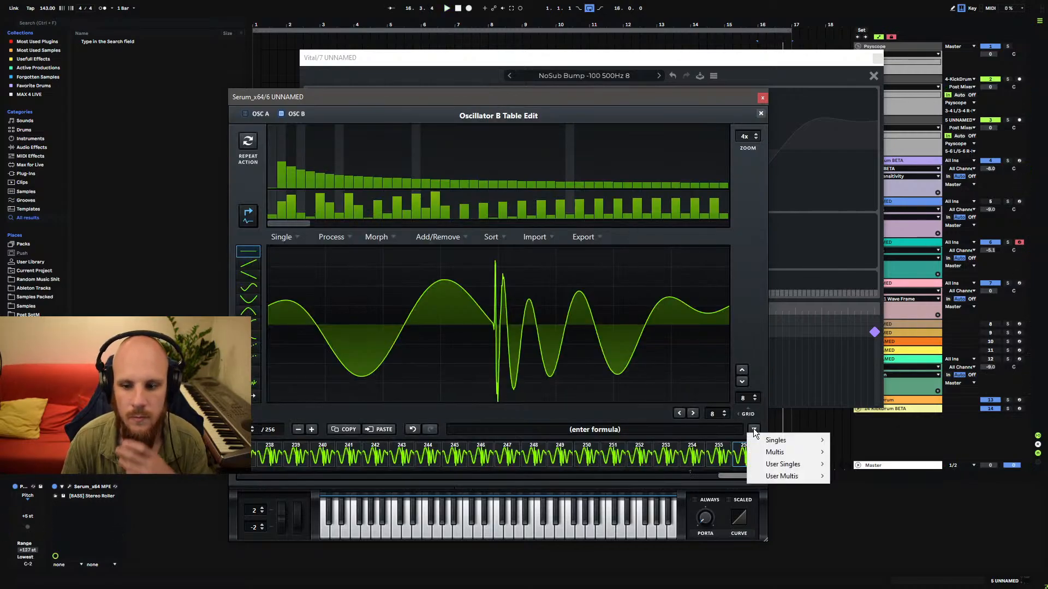
mouse_move(783, 453)
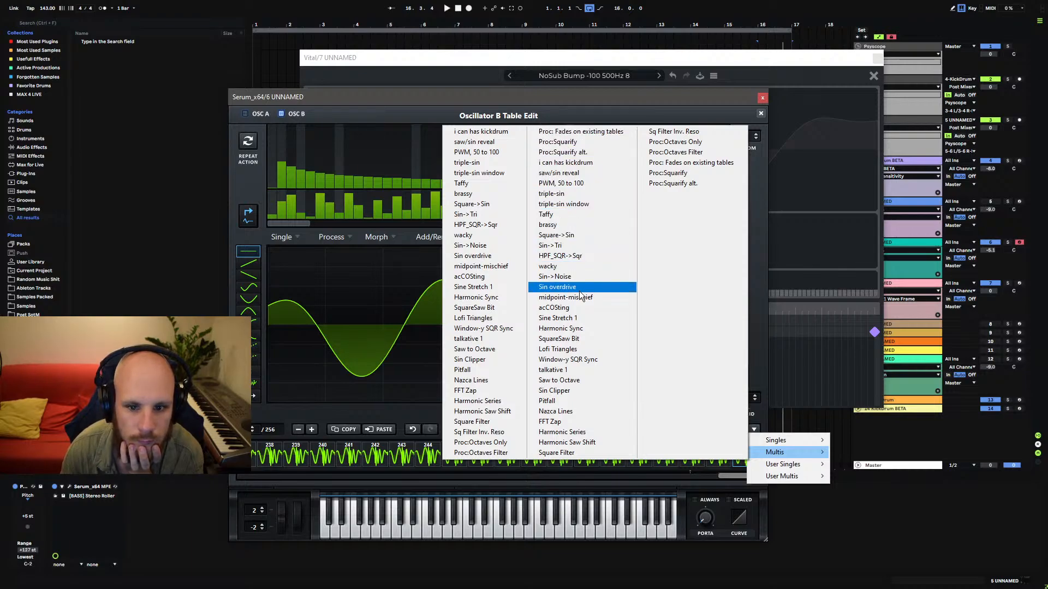
click(579, 318)
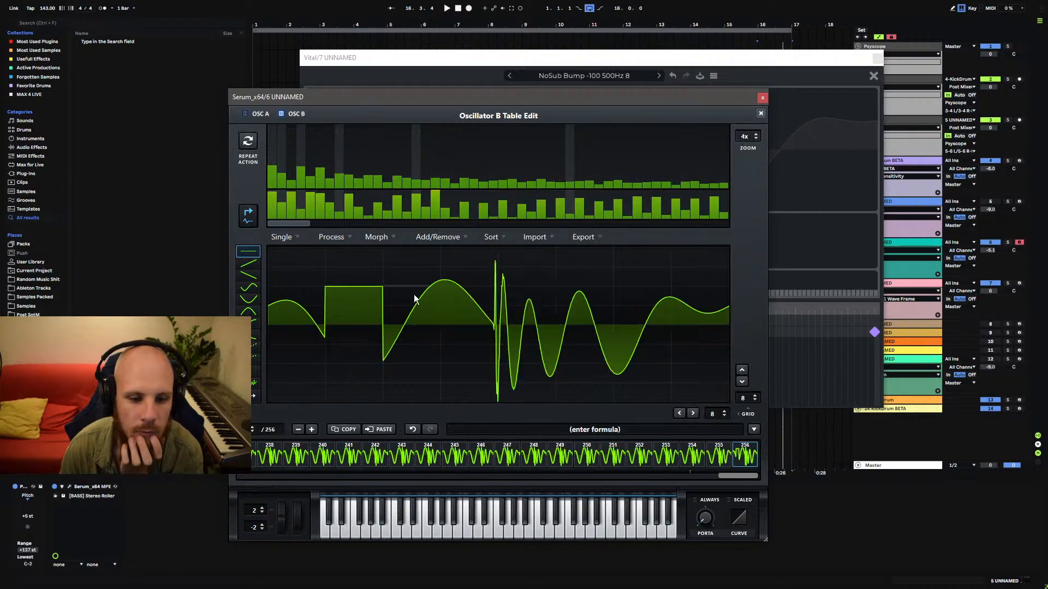
click(412, 430)
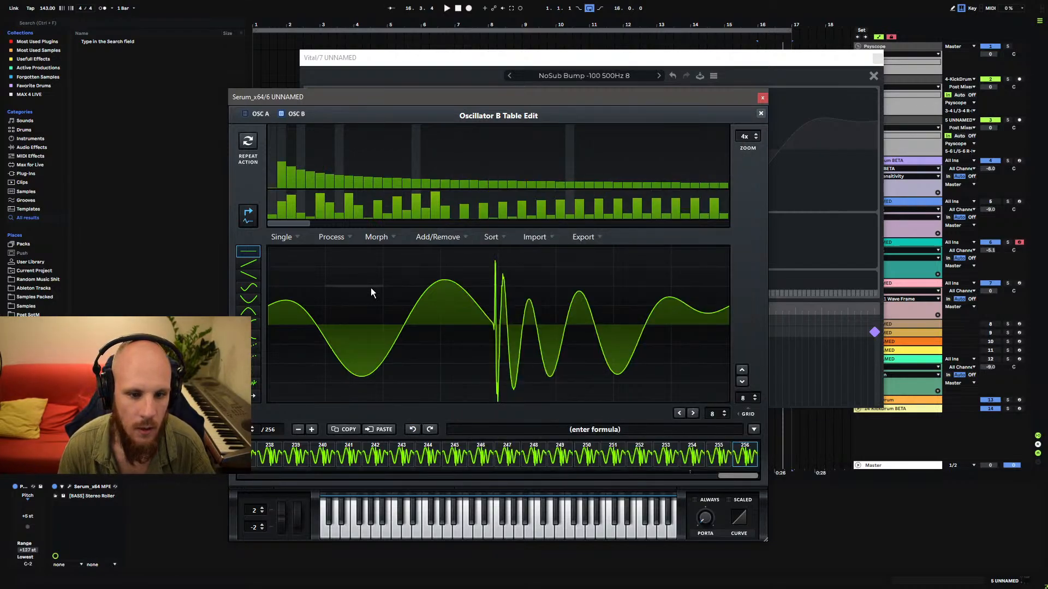
Randomize all FFT phases of frame 256 in OSC B's wavetable.
right_click(367, 213)
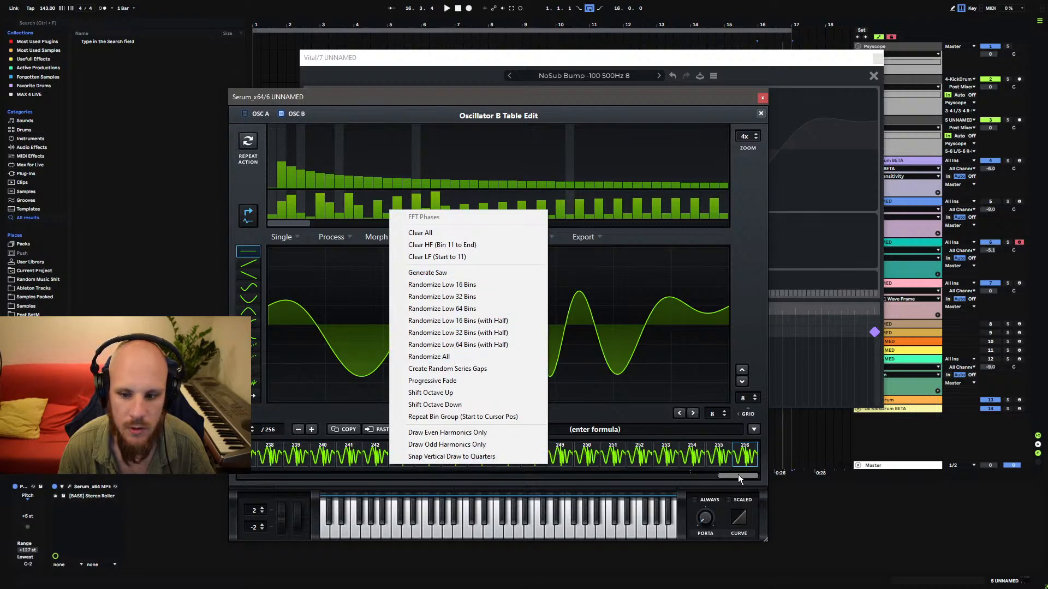
drag(737, 476, 246, 477)
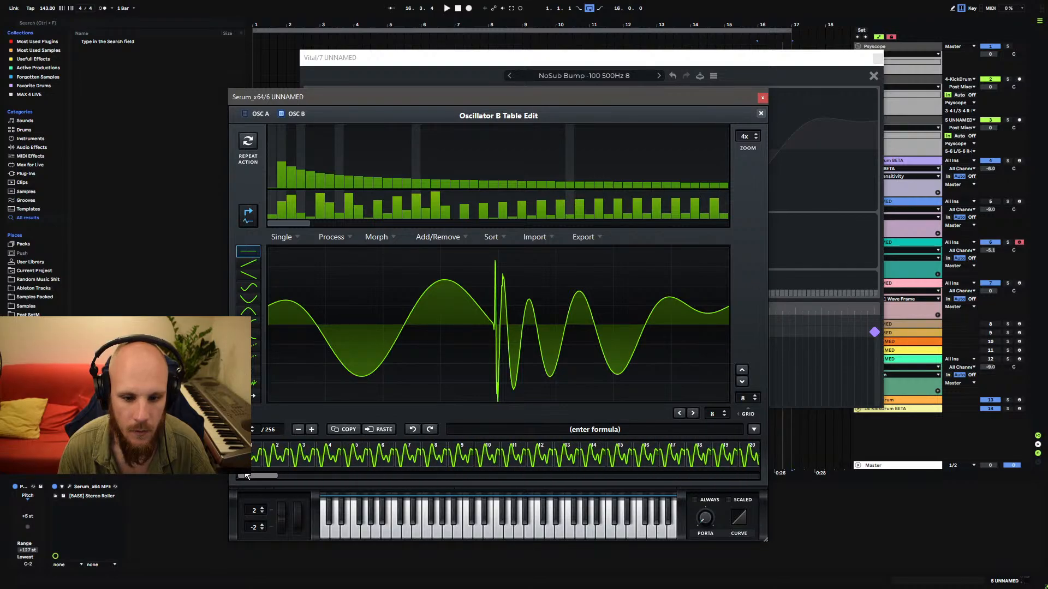
right_click(369, 205)
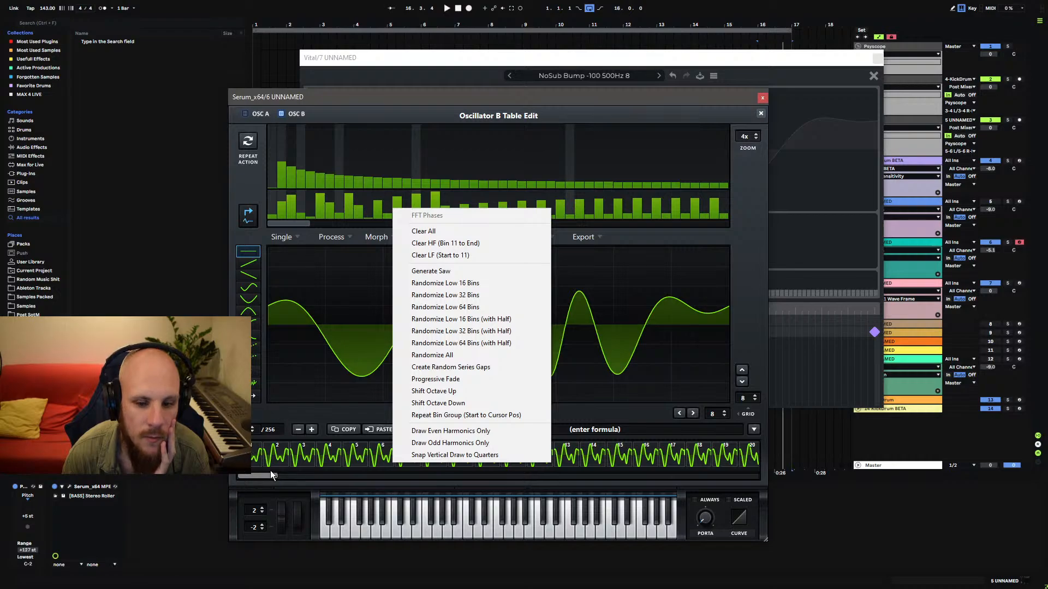
drag(271, 475, 742, 475)
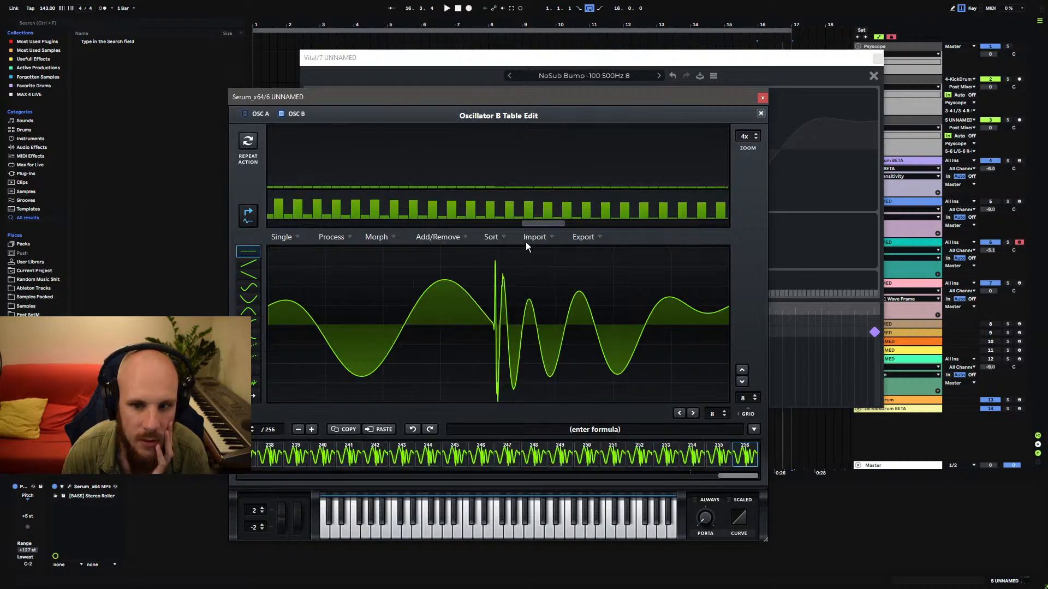
drag(526, 223, 343, 228)
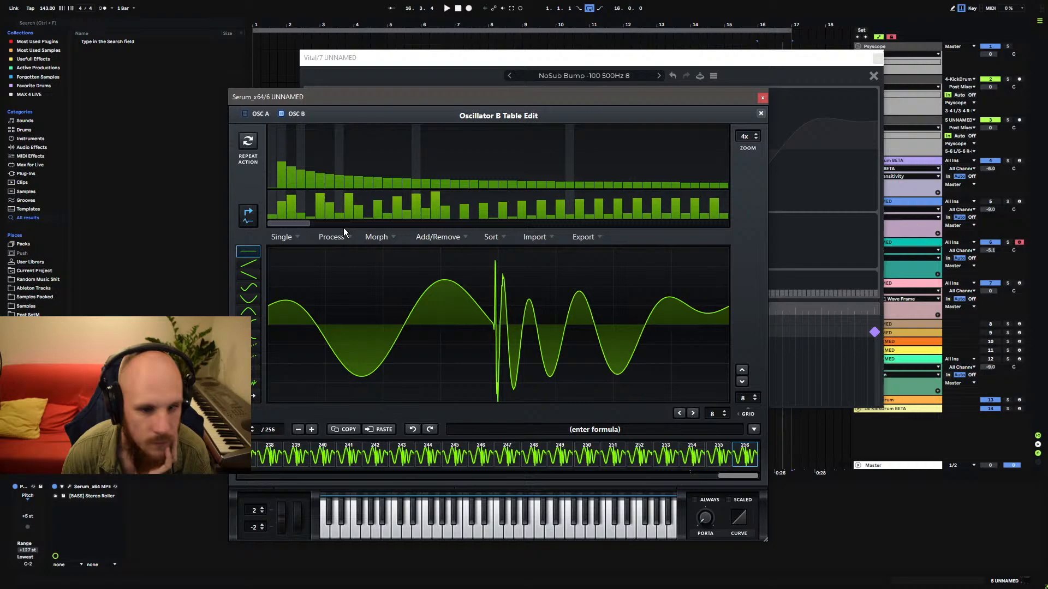
right_click(360, 203)
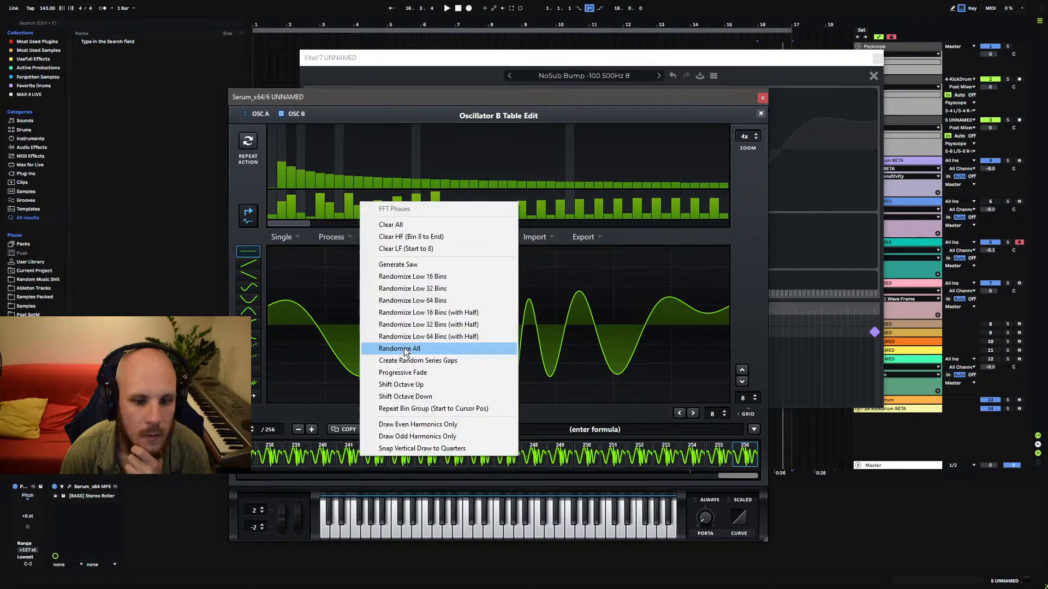
click(405, 349)
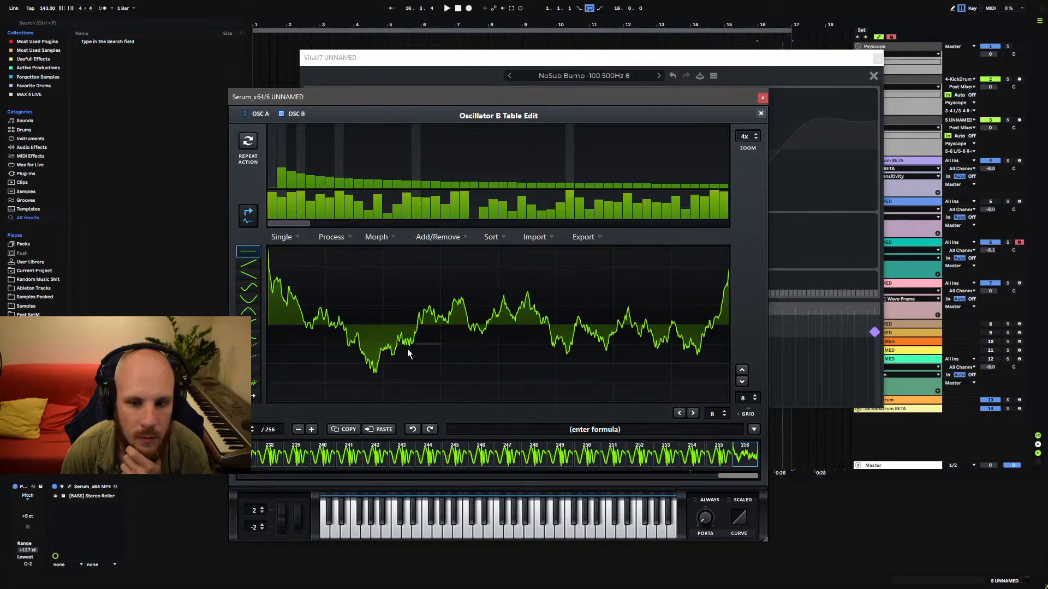
Try repeating the starting FFT phase bin group across frame 256, undo back to the Basic Shapes table and close the editor.
right_click(391, 211)
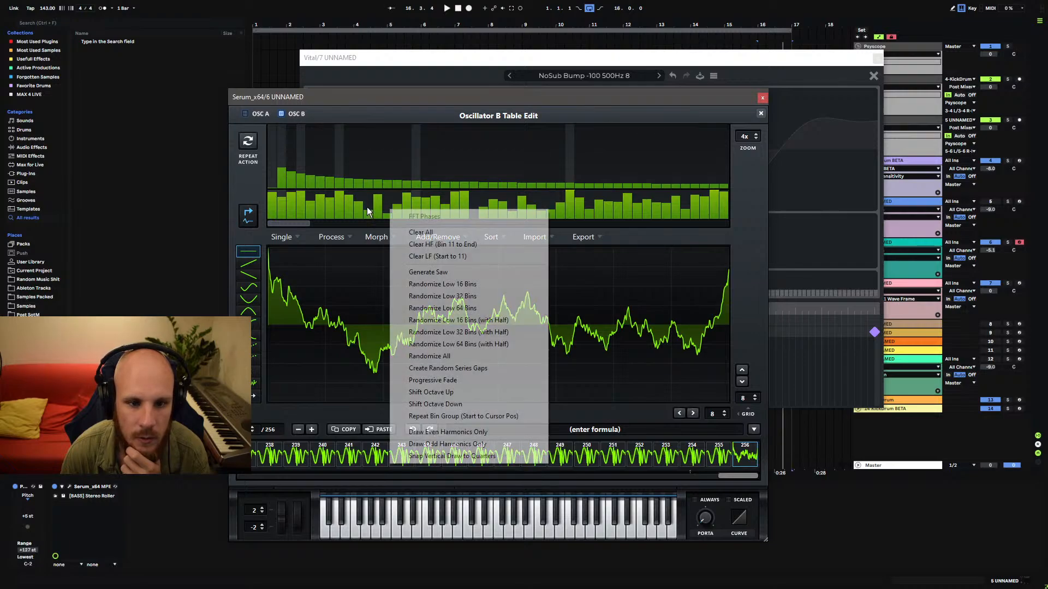
click(444, 417)
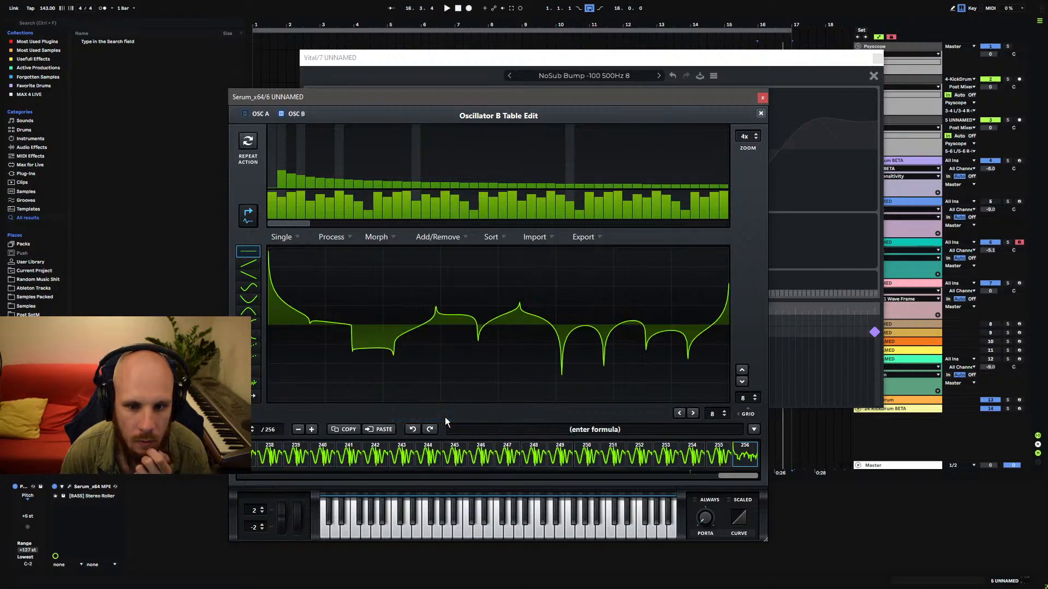
click(412, 430)
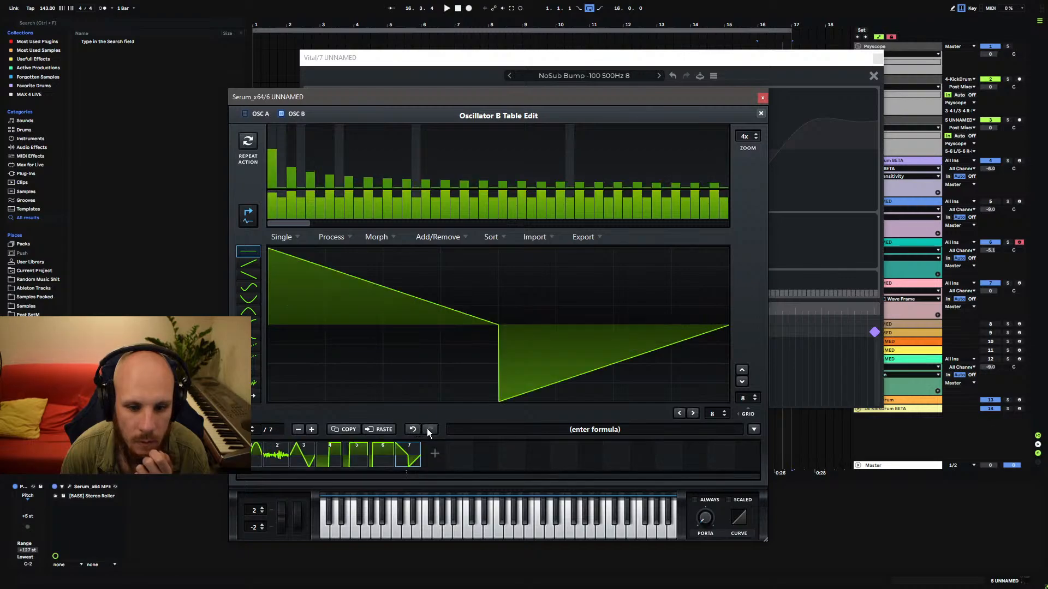
click(278, 454)
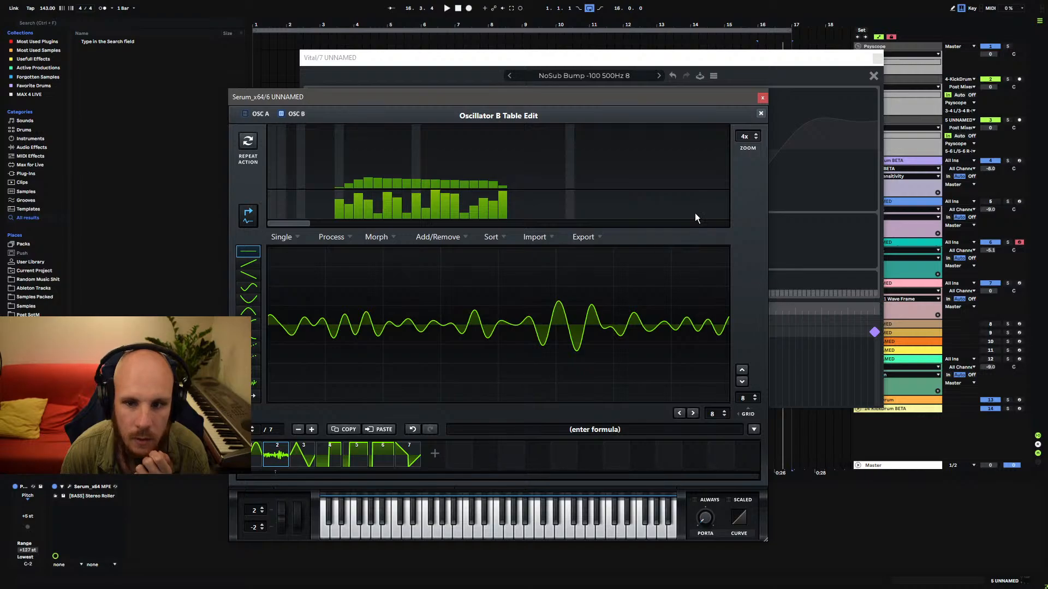
click(761, 114)
Load Bass Table 2 from the user folder PPE Vol. 4 into OSC B and select frame 256 for editing.
click(562, 173)
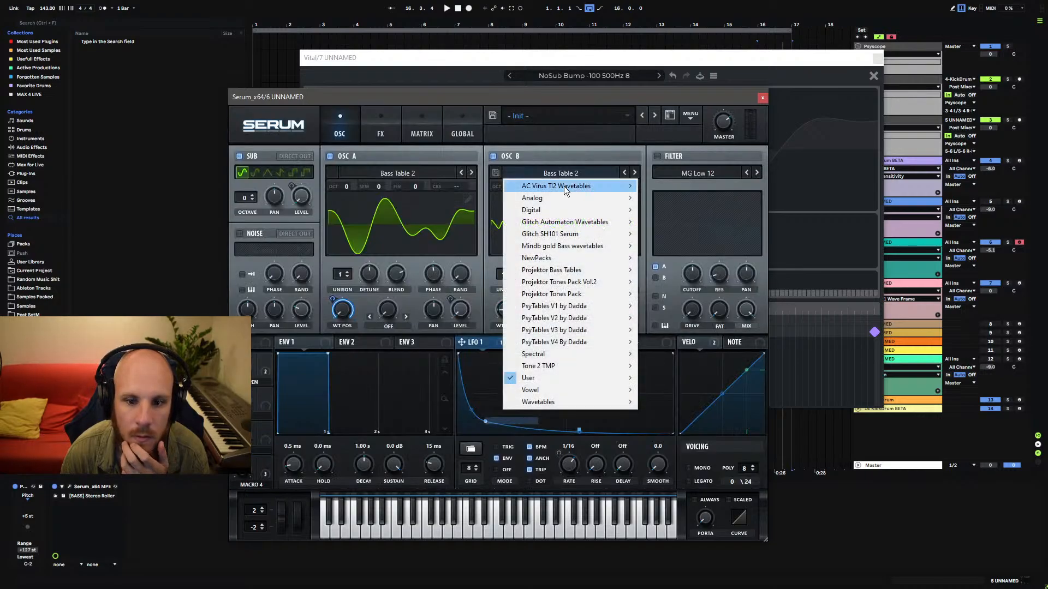
mouse_move(547, 375)
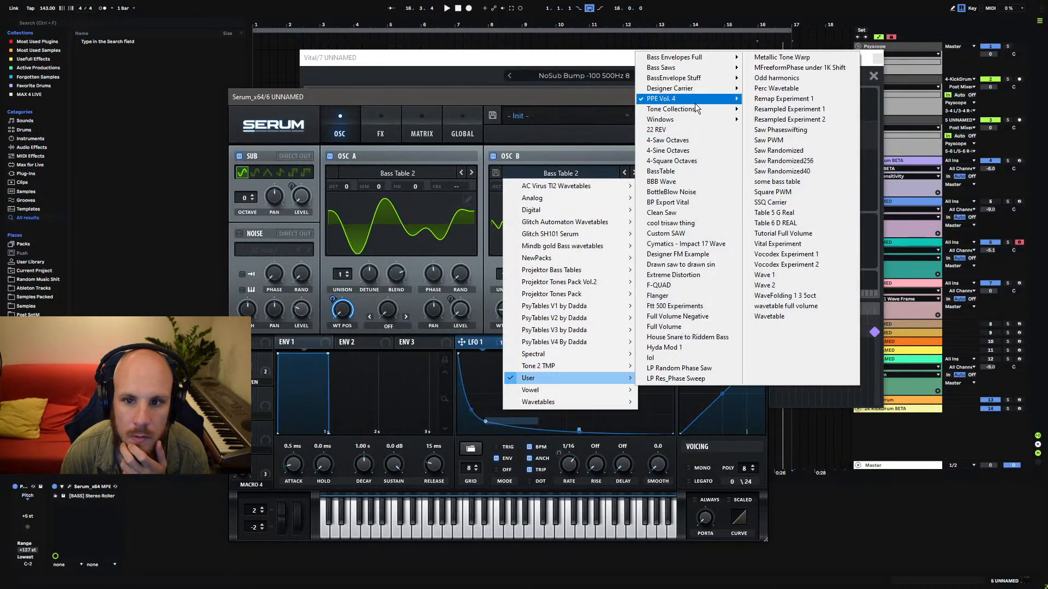
click(763, 112)
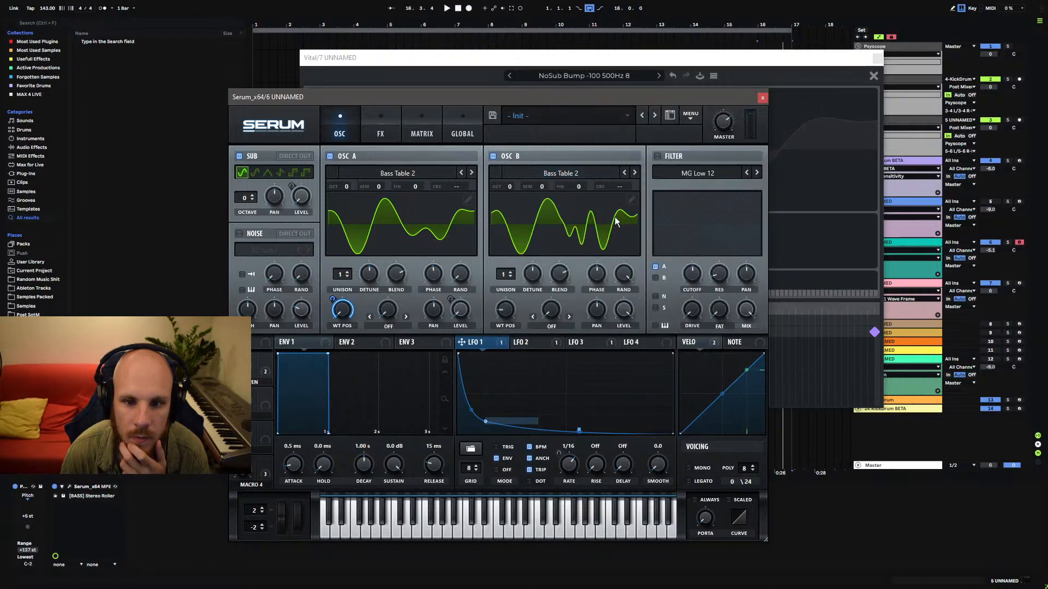
double_click(617, 221)
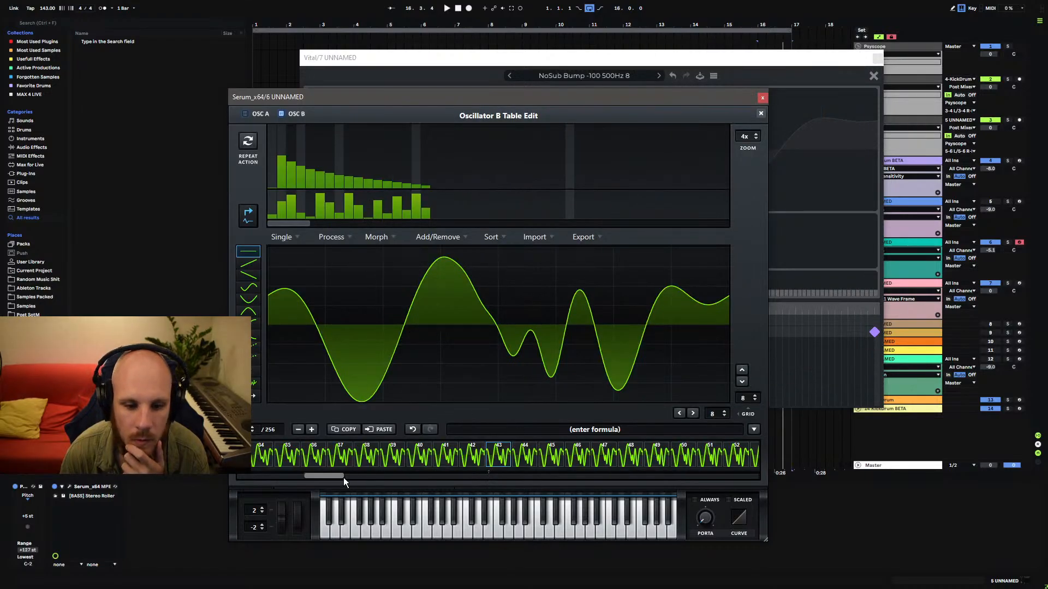
drag(344, 478, 772, 480)
click(741, 458)
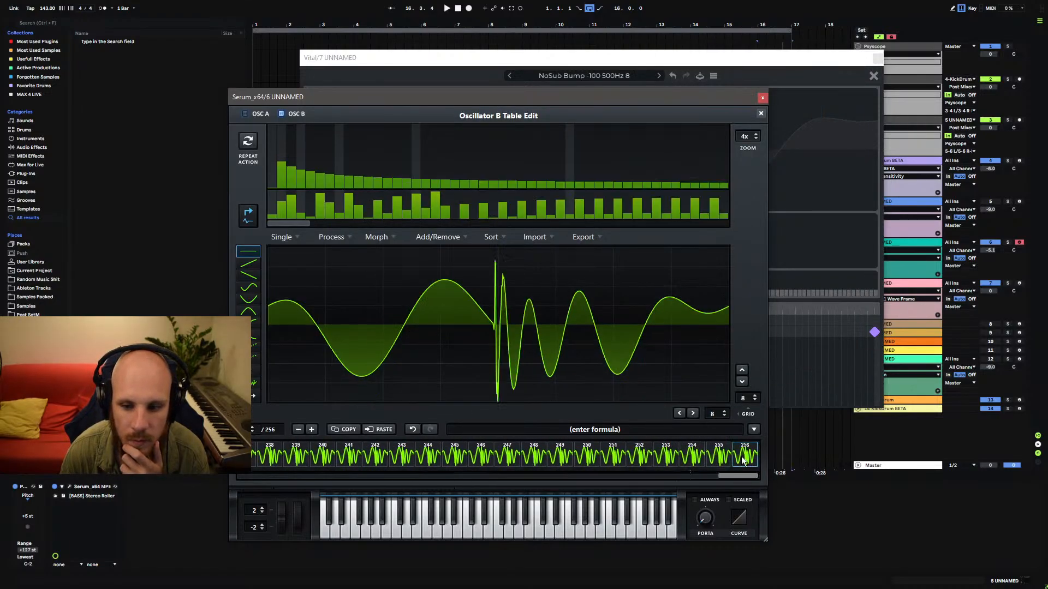
Randomize frame 256's FFT phases, set those phases on all frames of OSC B's wavetable and close the table editor.
right_click(388, 213)
click(464, 351)
right_click(372, 195)
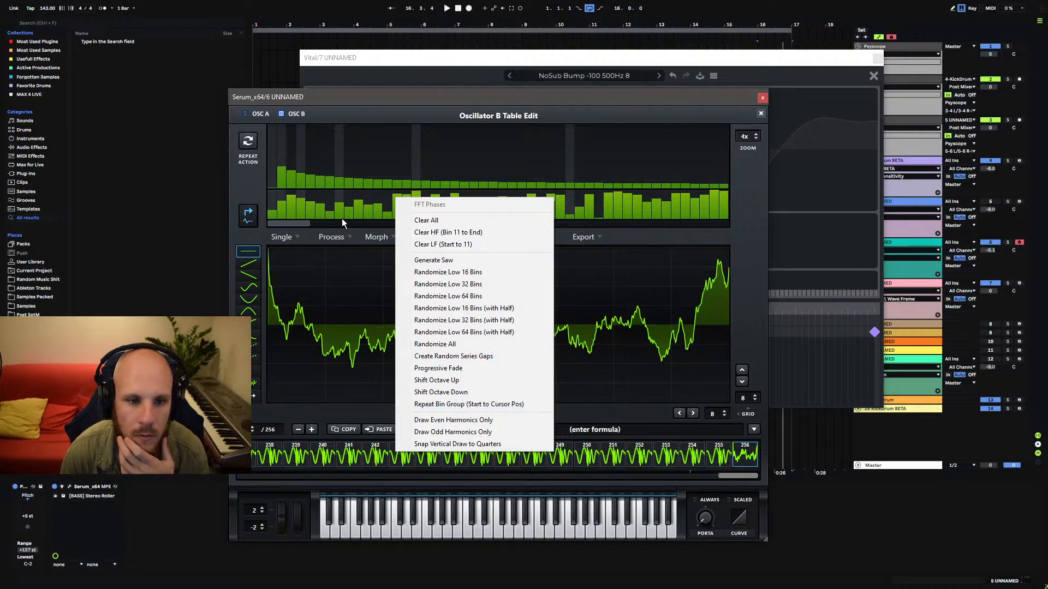
click(342, 238)
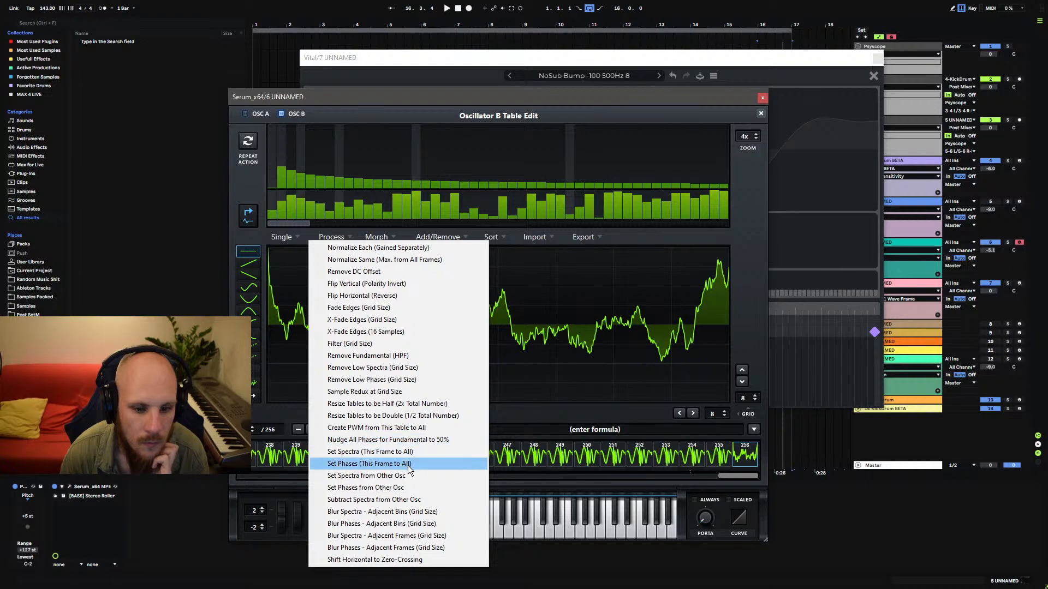
click(350, 465)
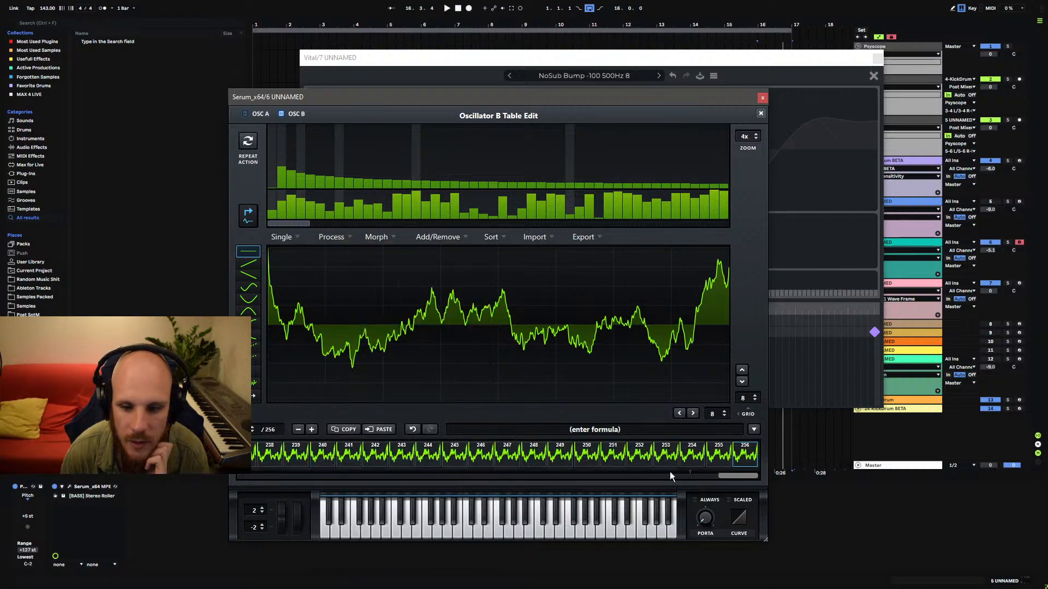
drag(734, 477, 826, 464)
click(759, 113)
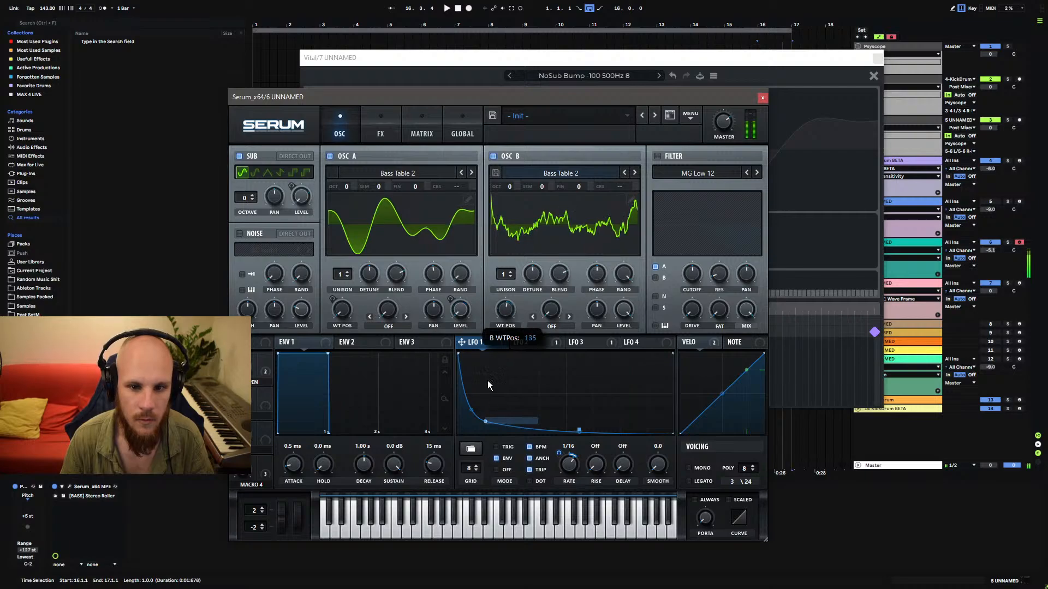
Modulate OSC B's wavetable position with LFO 1 and route only OSC B through an enabled Band 12 filter.
drag(461, 342, 505, 310)
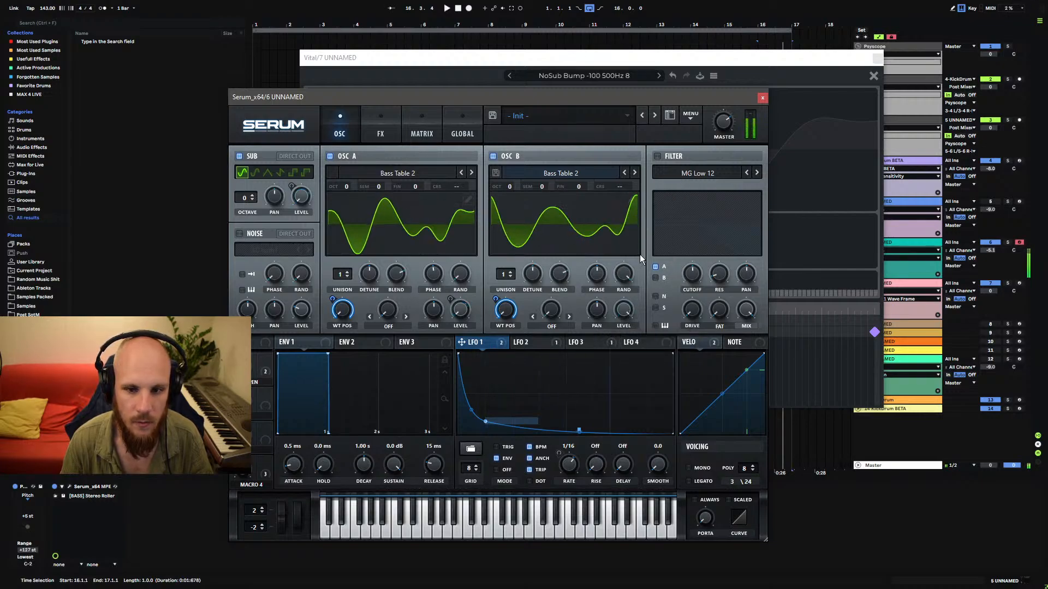
click(657, 156)
click(686, 173)
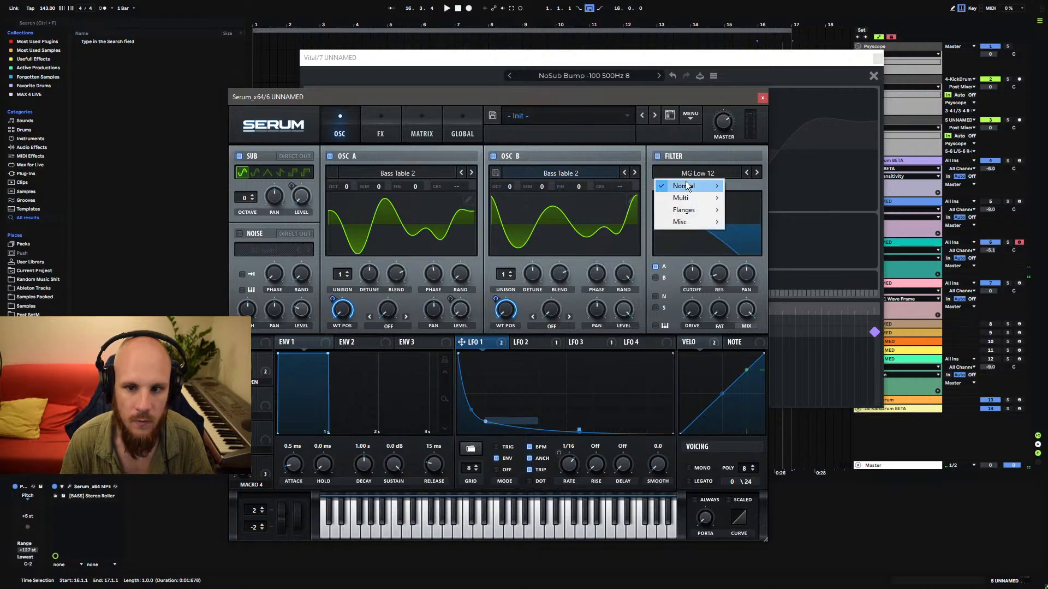
mouse_move(686, 185)
click(752, 342)
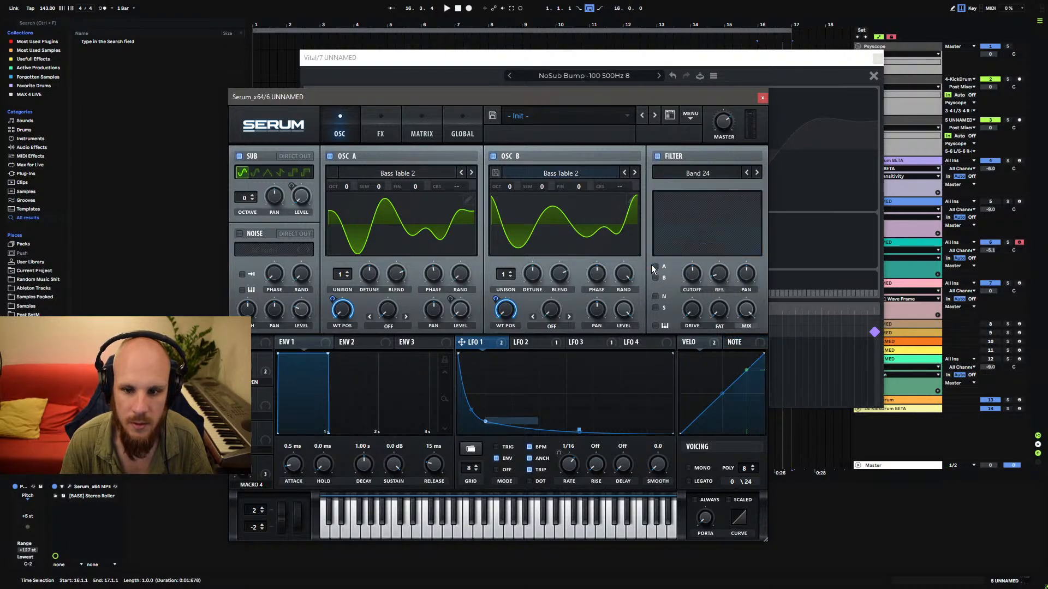
double_click(747, 174)
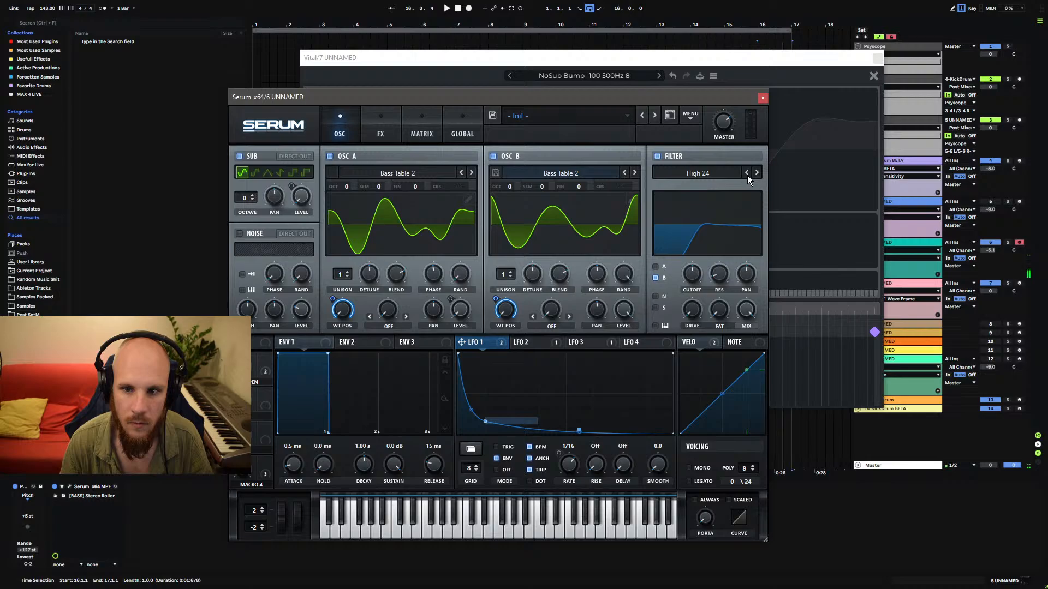
click(757, 173)
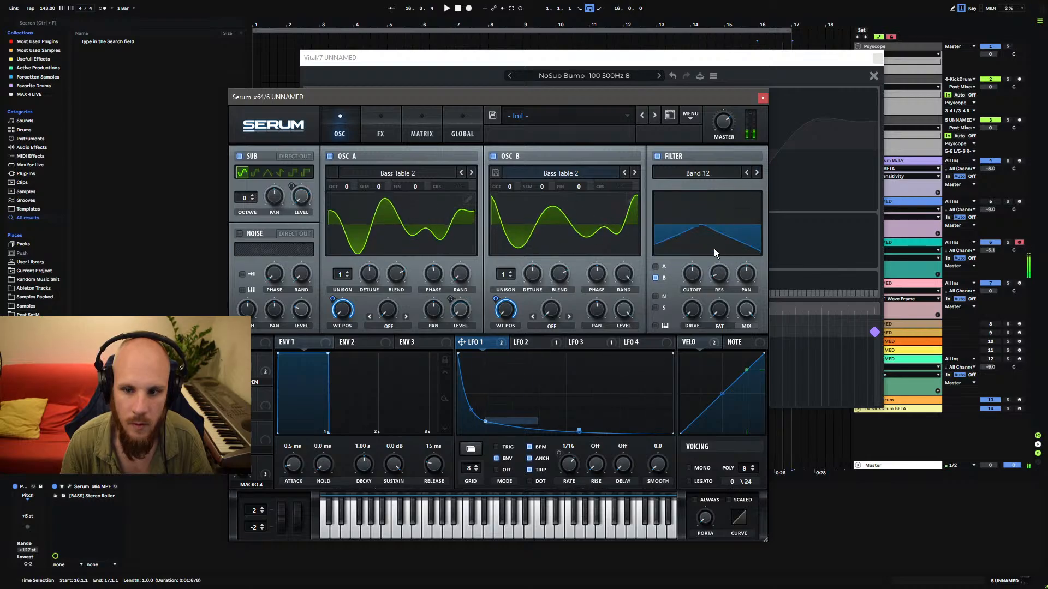
mouse_move(699, 266)
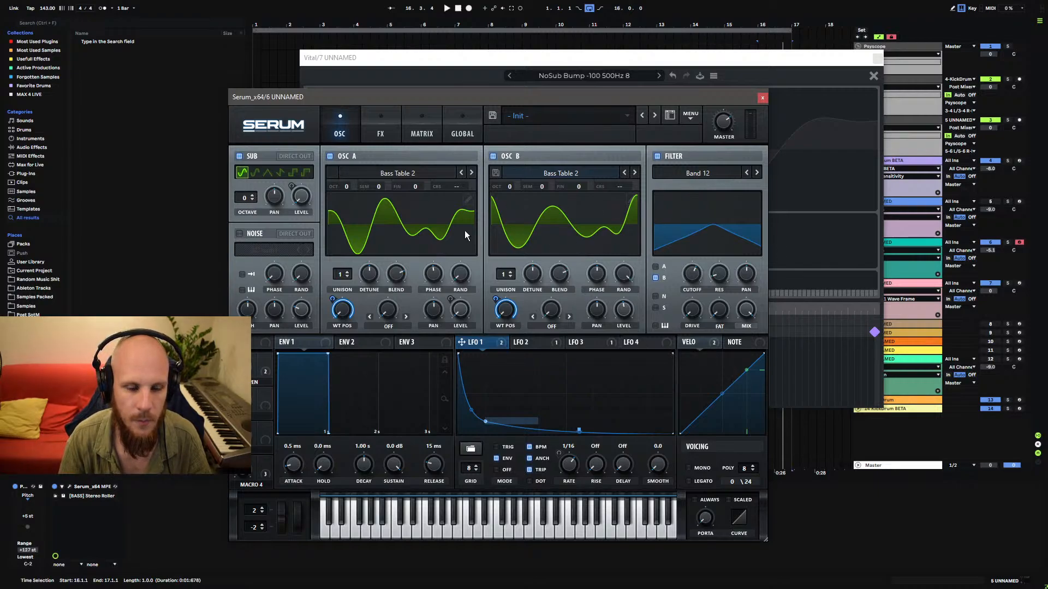
Shape LFO 4 into a trapezoid that starts rising before the midpoint and holds its peak until near the end.
click(636, 343)
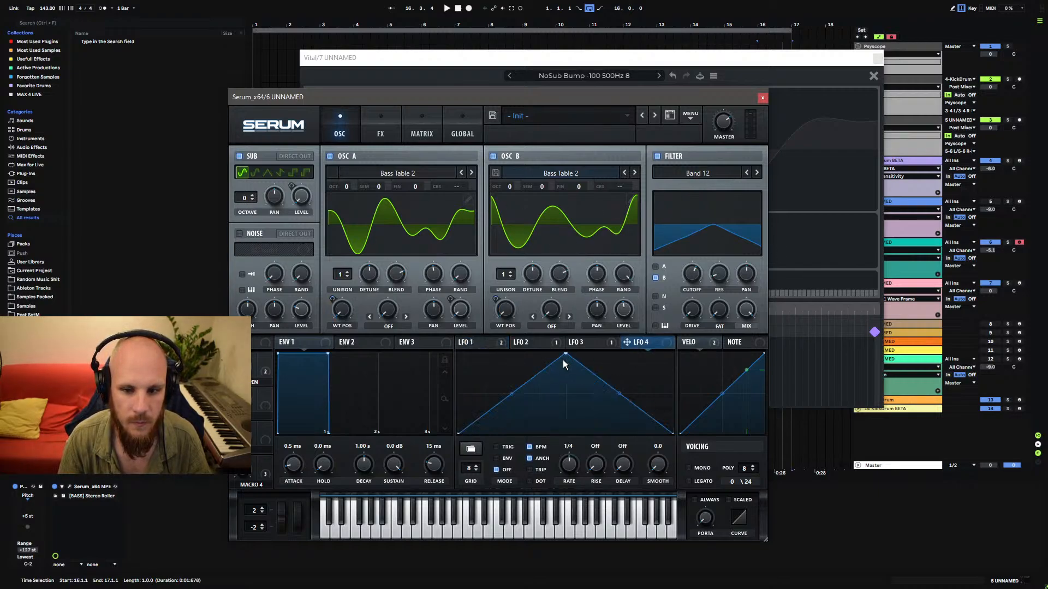
drag(552, 407, 564, 395)
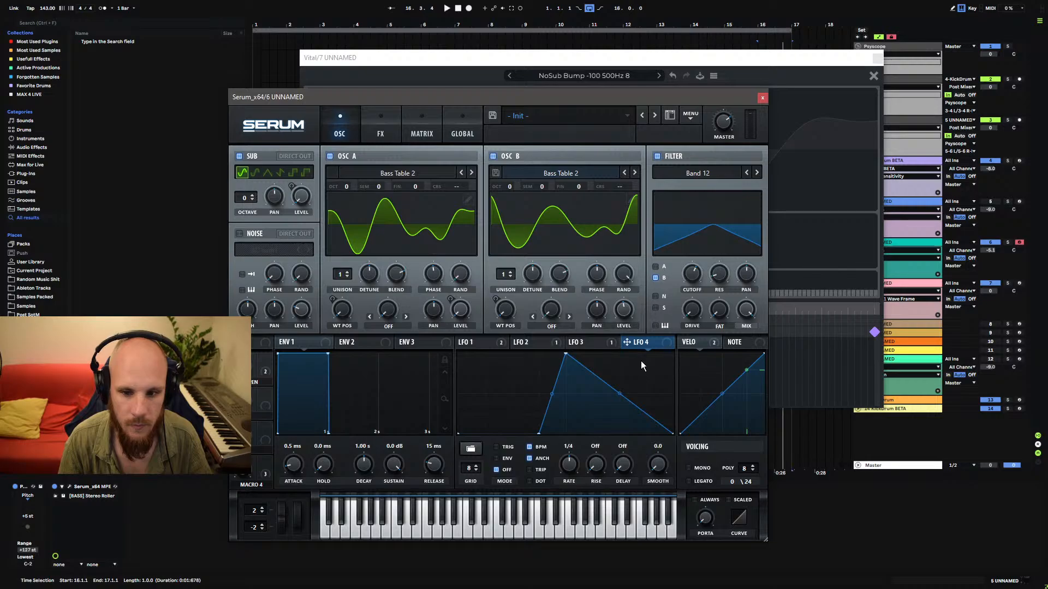
drag(642, 366, 648, 348)
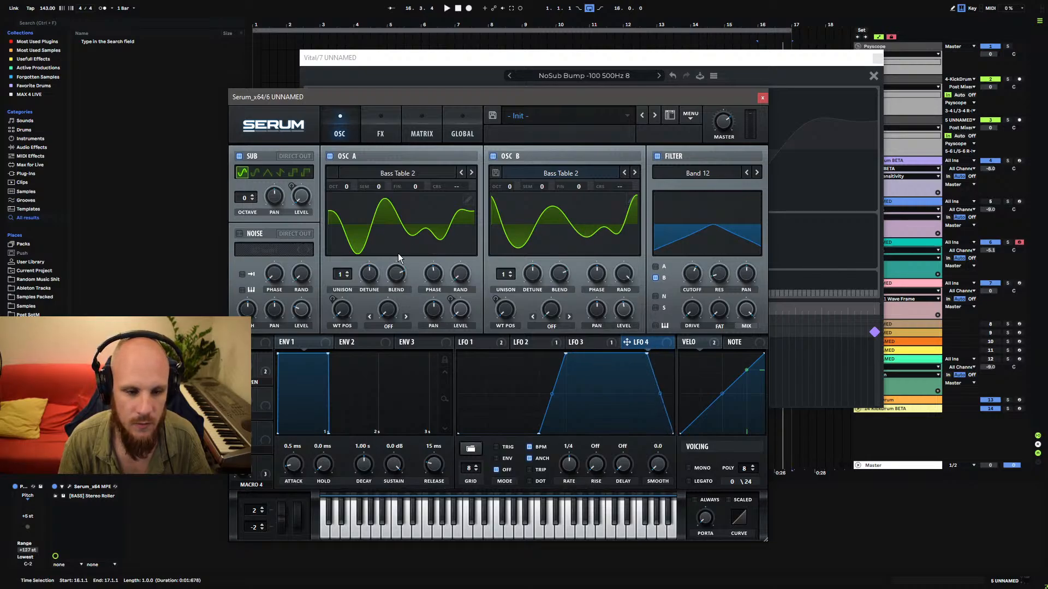
Enable the noise oscillator with the LFO source and key tracking on.
click(238, 235)
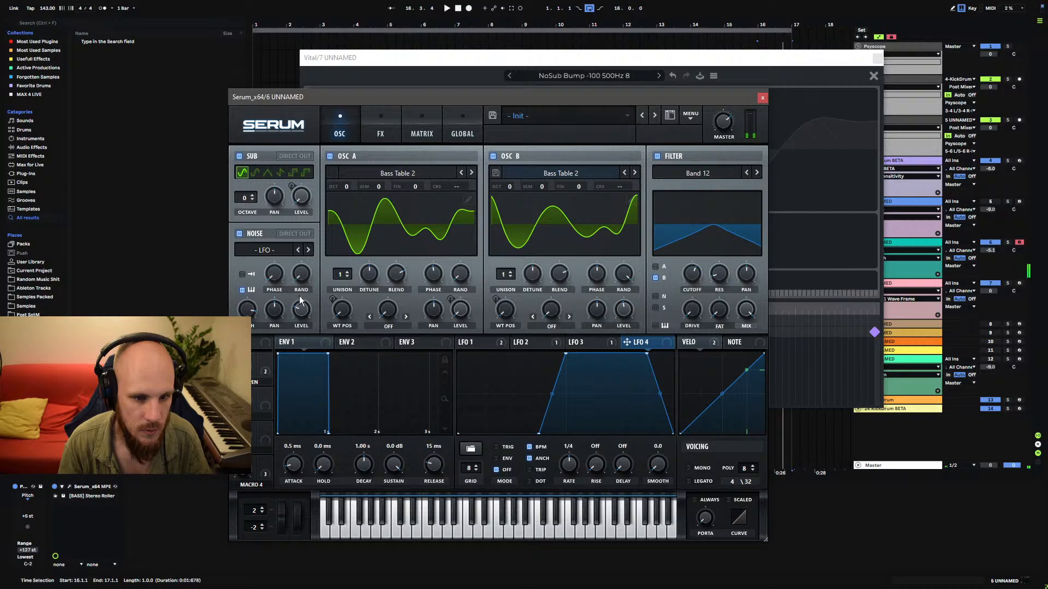
click(423, 134)
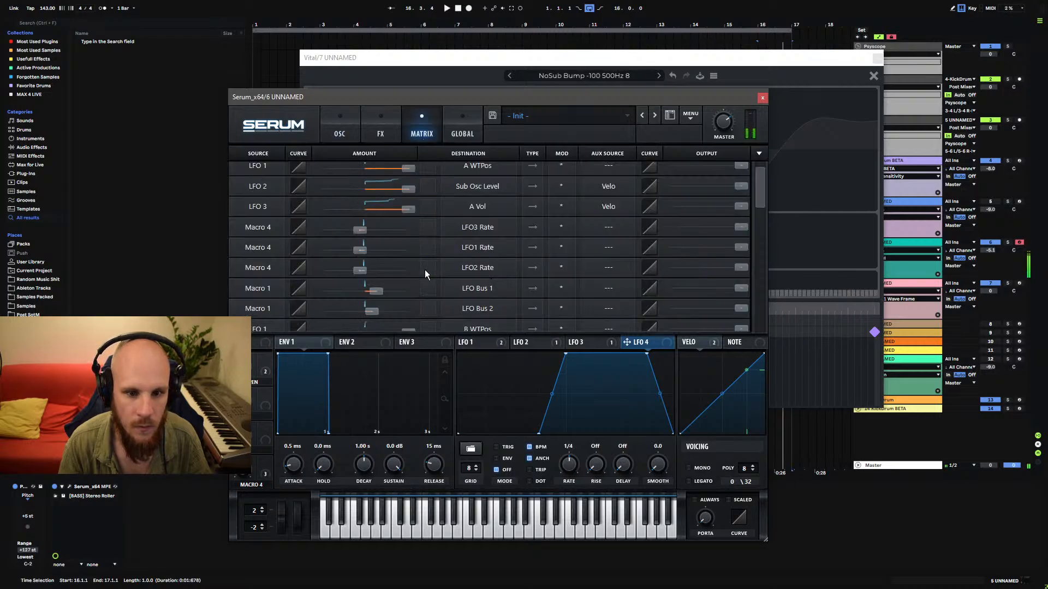
click(339, 131)
Assign Noise OSC as the modulation source of OSC B's pan and adjust the noise pitch.
right_click(596, 327)
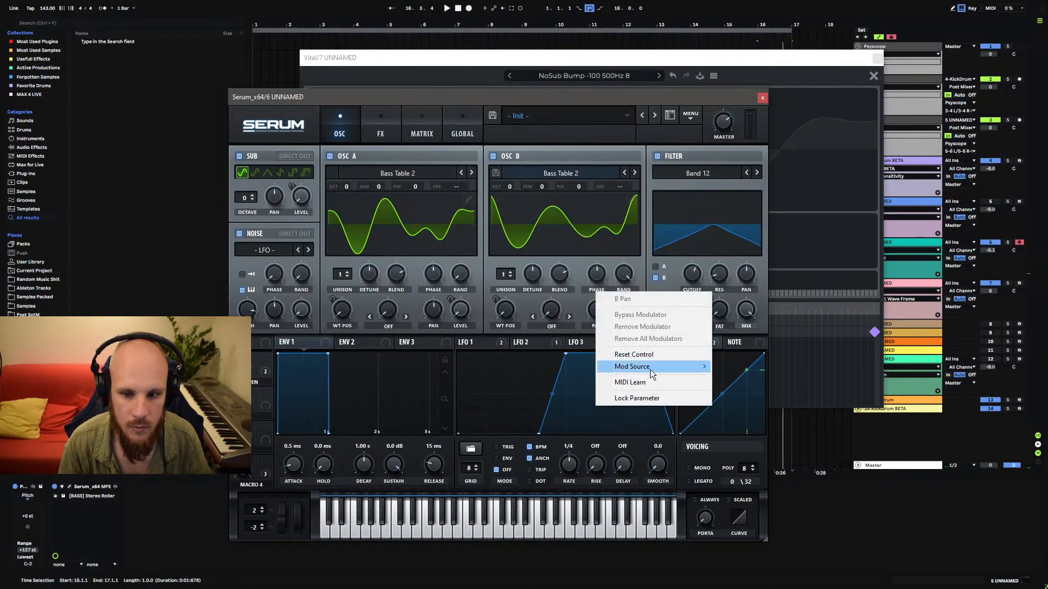
mouse_move(650, 369)
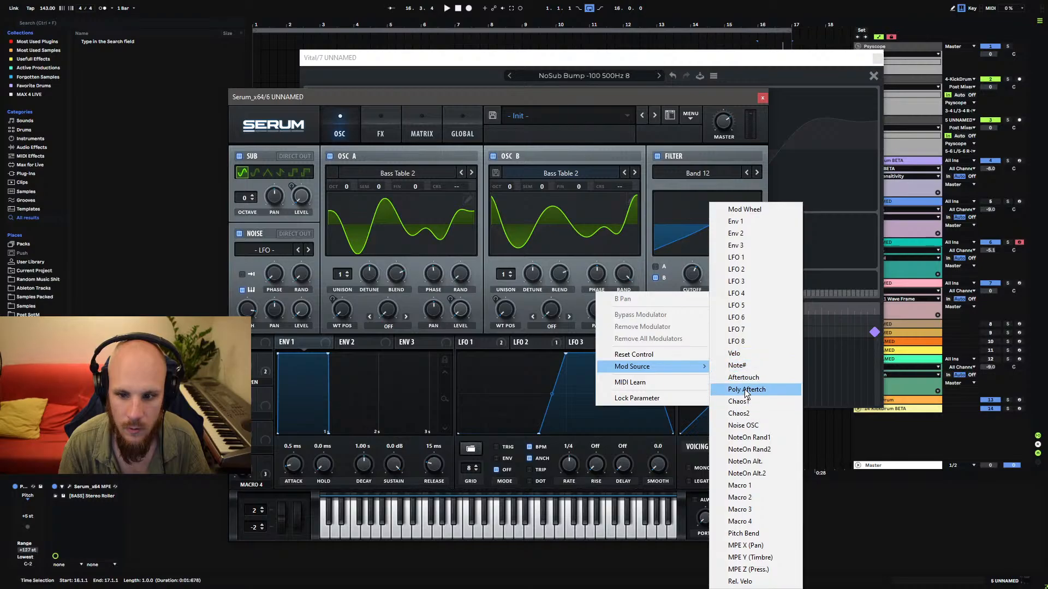
click(751, 428)
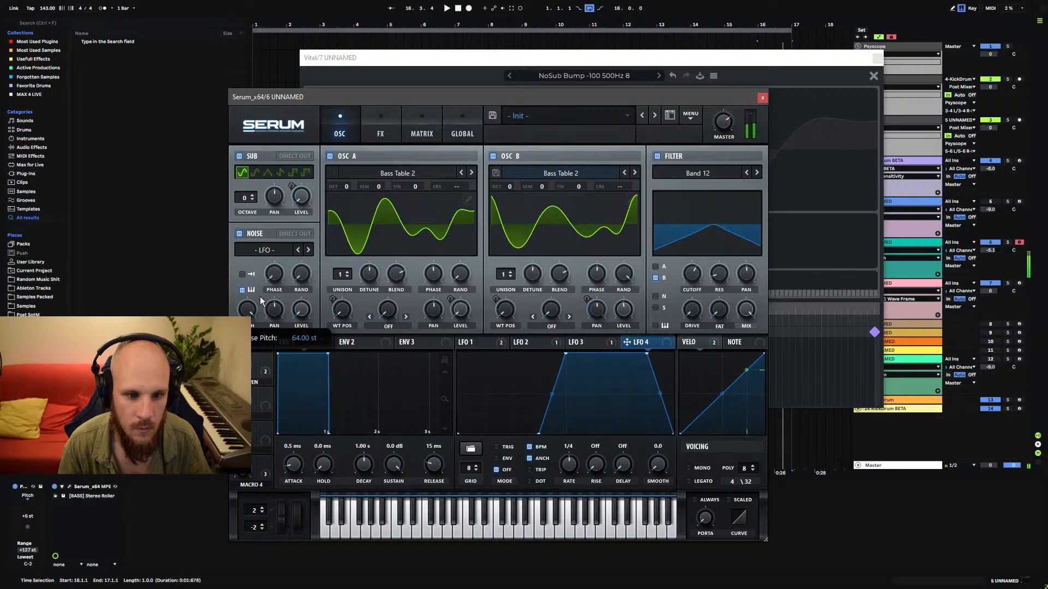
drag(260, 306, 256, 310)
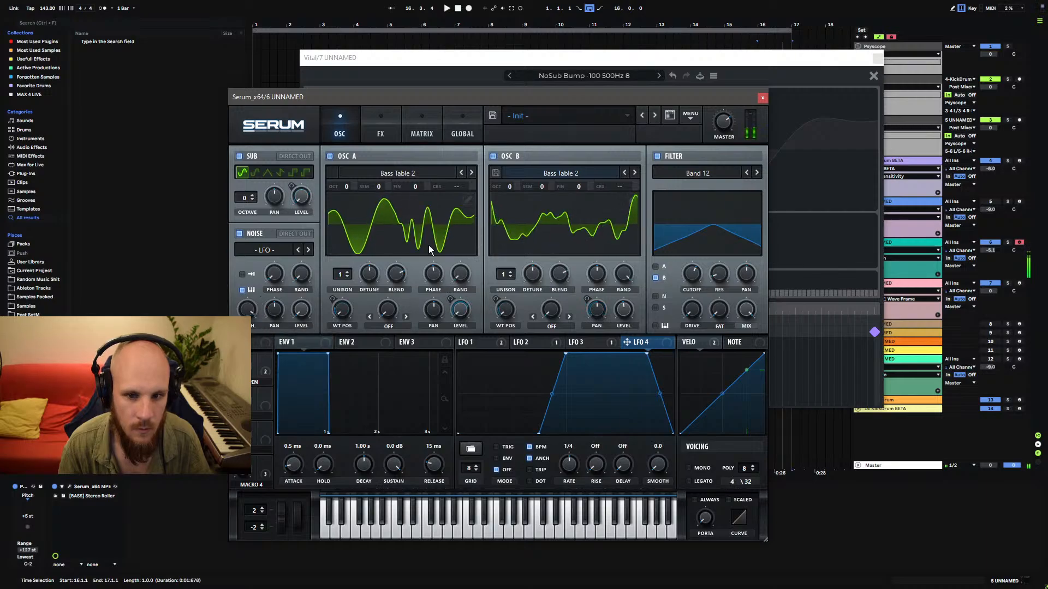
click(385, 127)
click(422, 137)
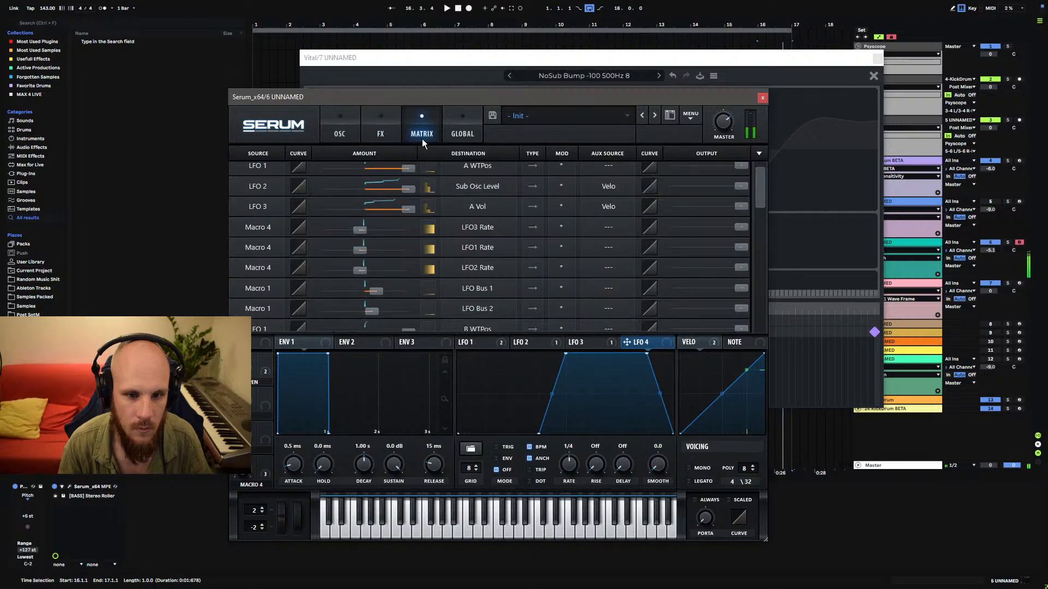
click(354, 128)
click(529, 342)
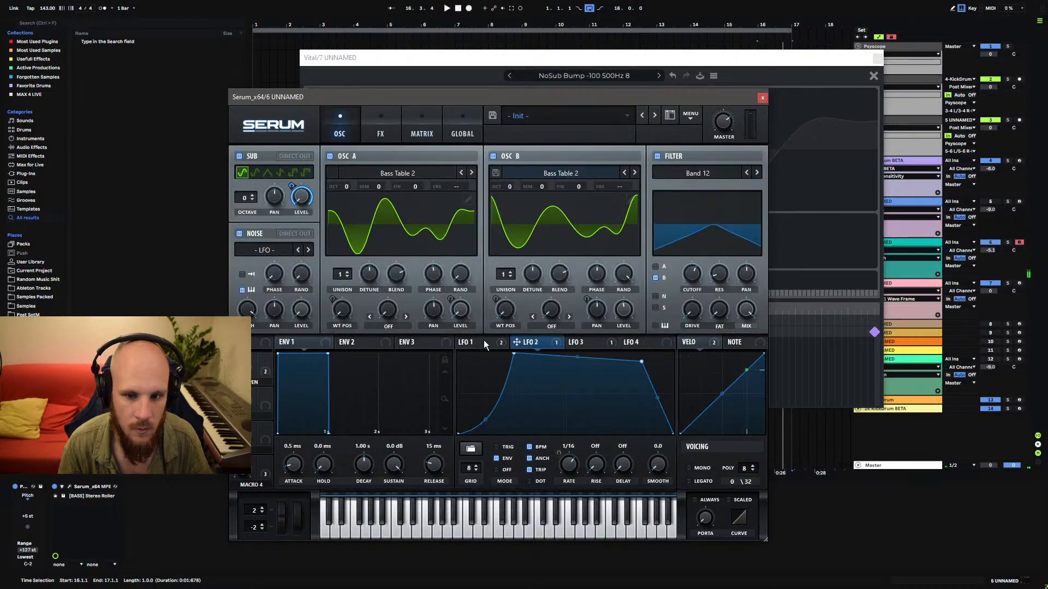
click(484, 339)
click(529, 340)
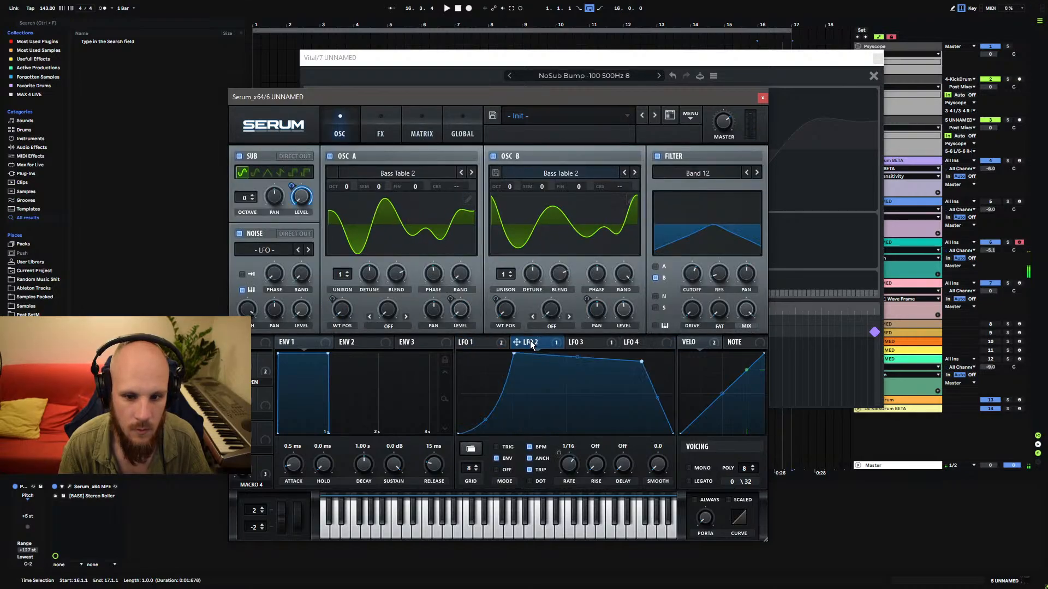
Widen LFO 4's plateau with a steep rise right at the start and set its rate to 1/16.
click(631, 344)
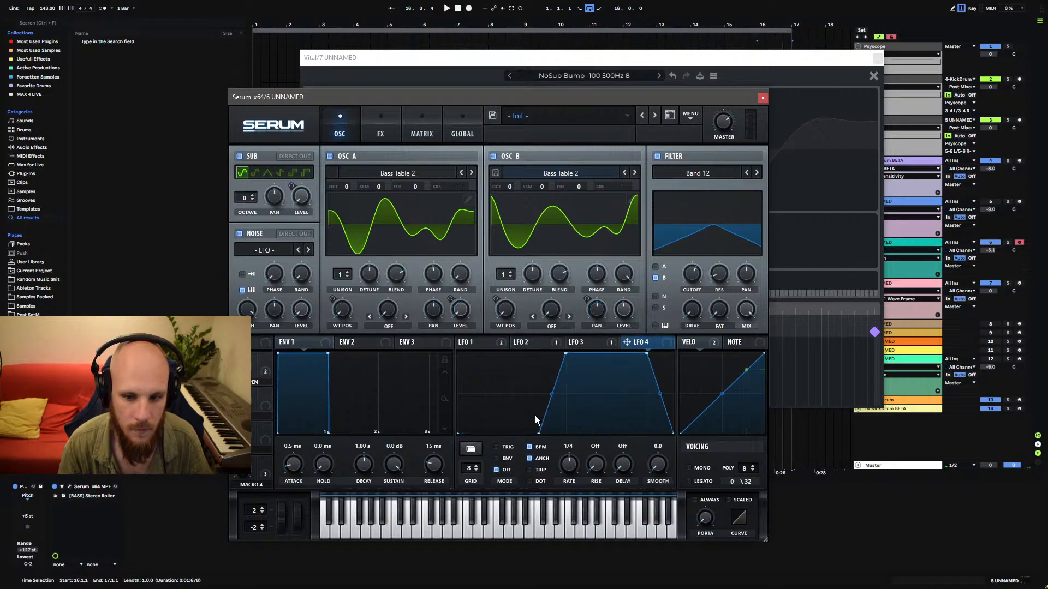
drag(539, 432, 465, 451)
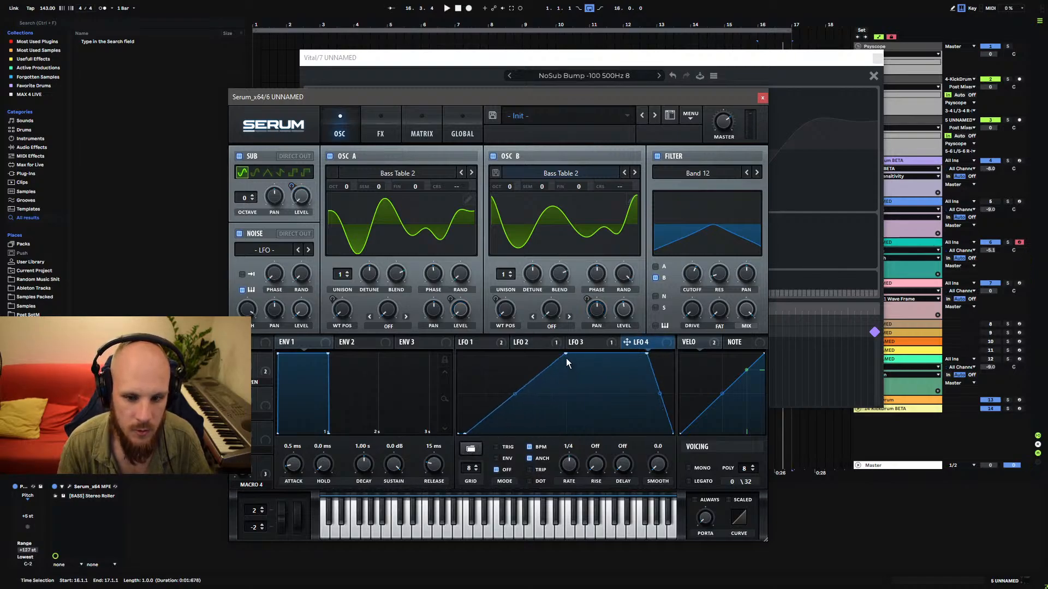
drag(566, 361, 477, 337)
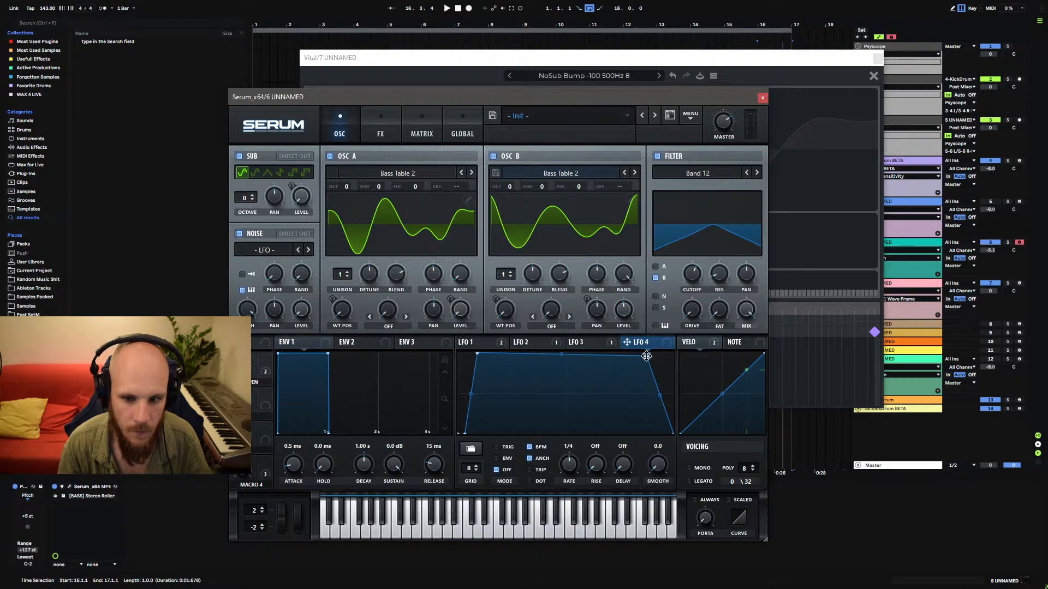
double_click(572, 467)
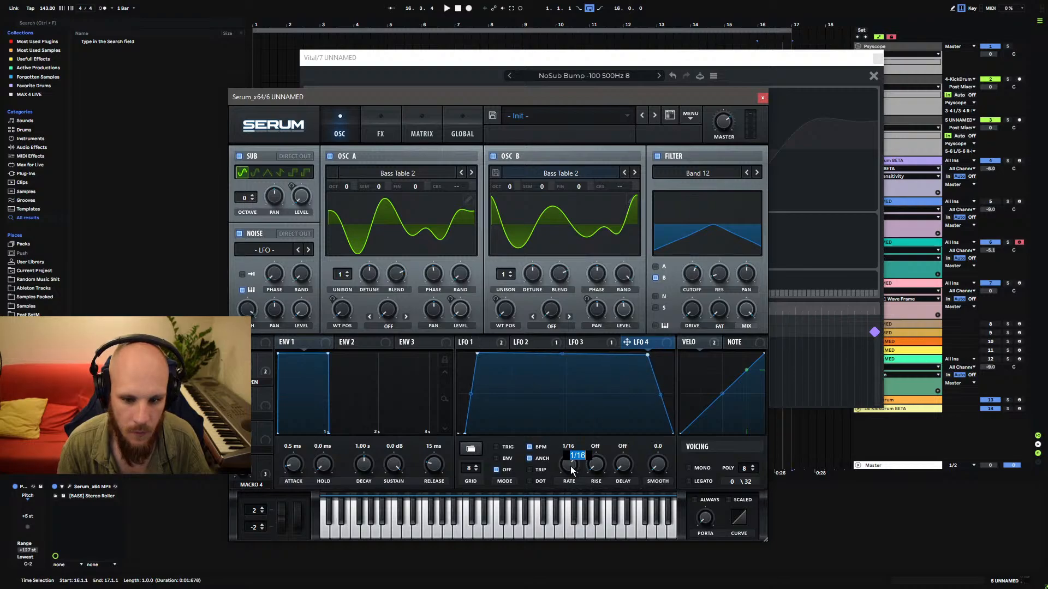
Modulate LFO 4's rate with Macro 4, matching the rate setting and macro amount used on LFO 3.
click(591, 339)
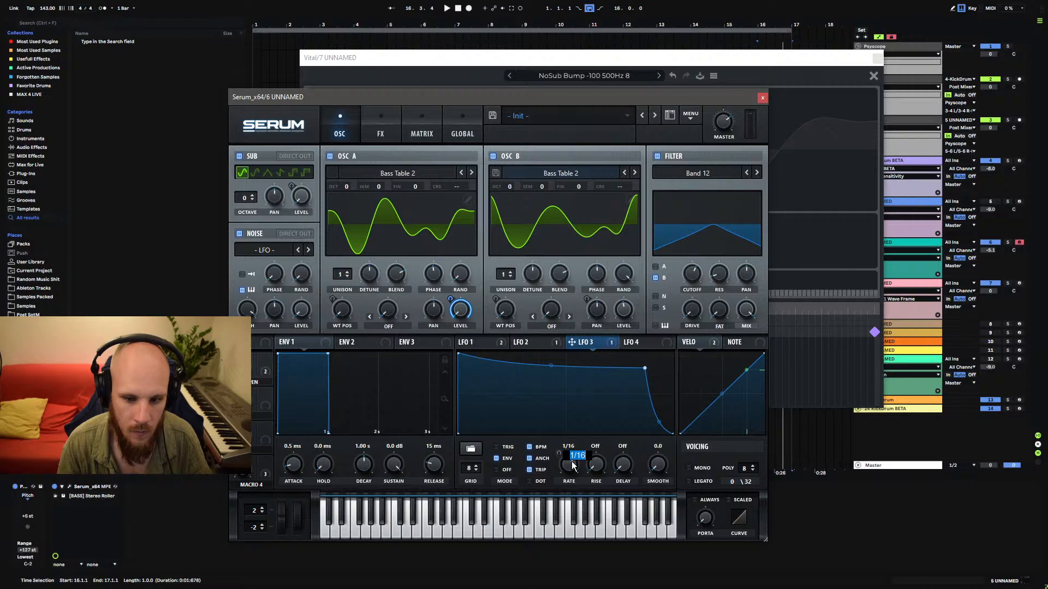
click(640, 356)
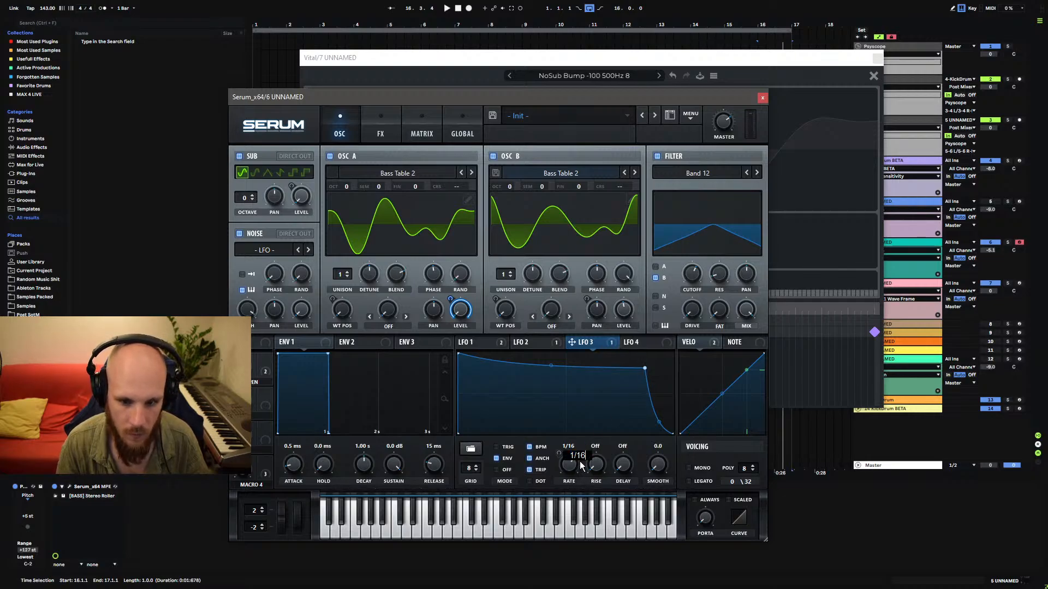
key(Return)
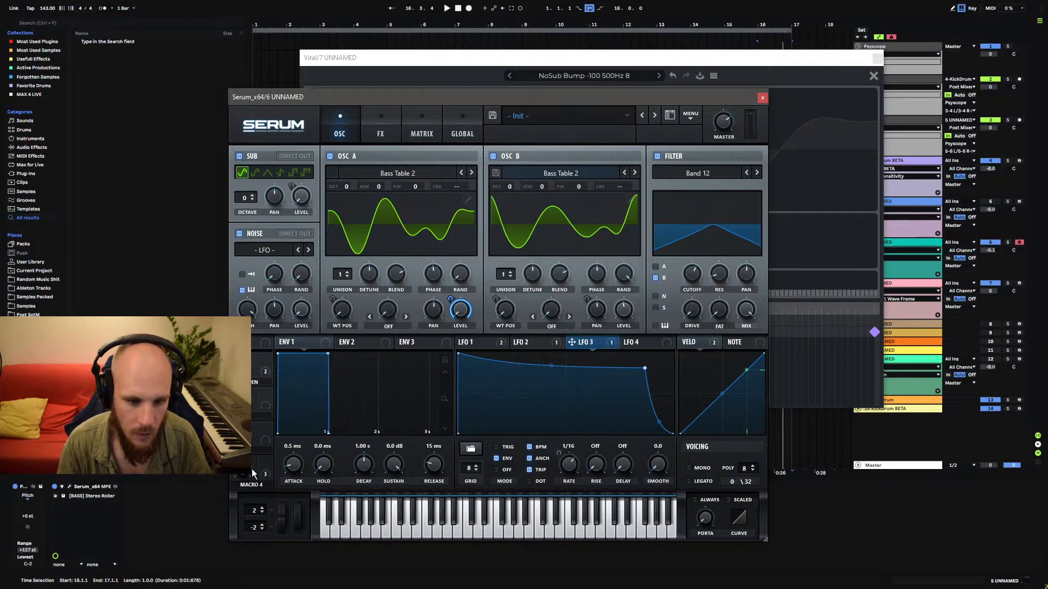
mouse_move(560, 457)
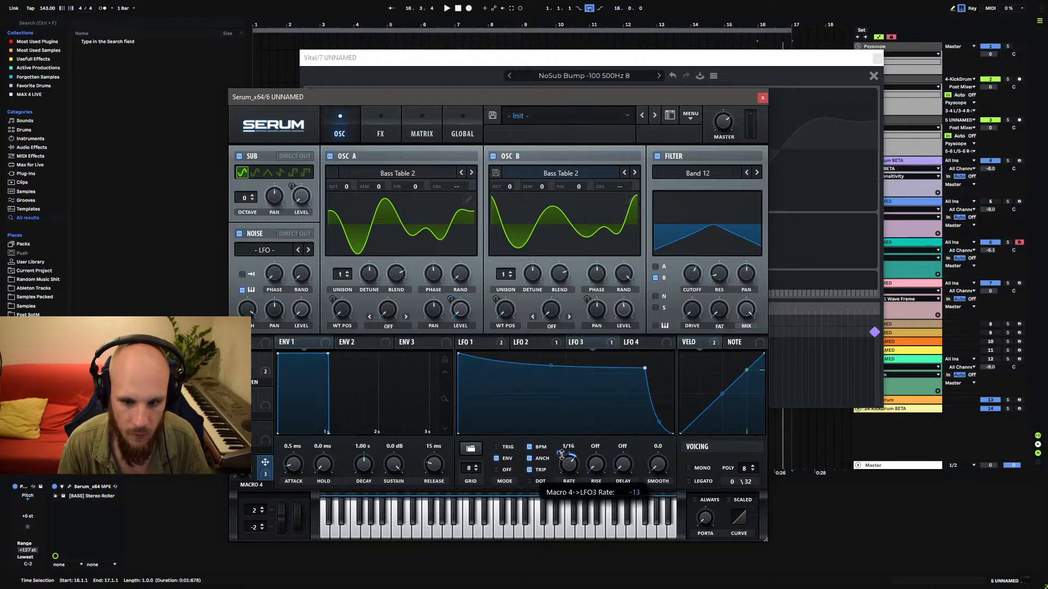
drag(561, 455, 560, 456)
click(642, 343)
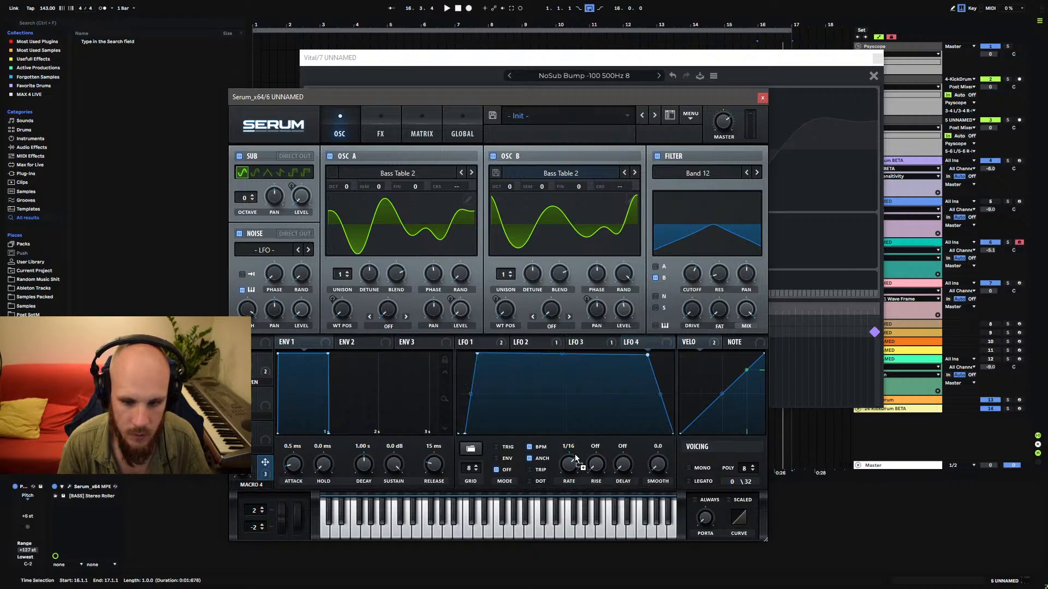
drag(560, 453, 561, 470)
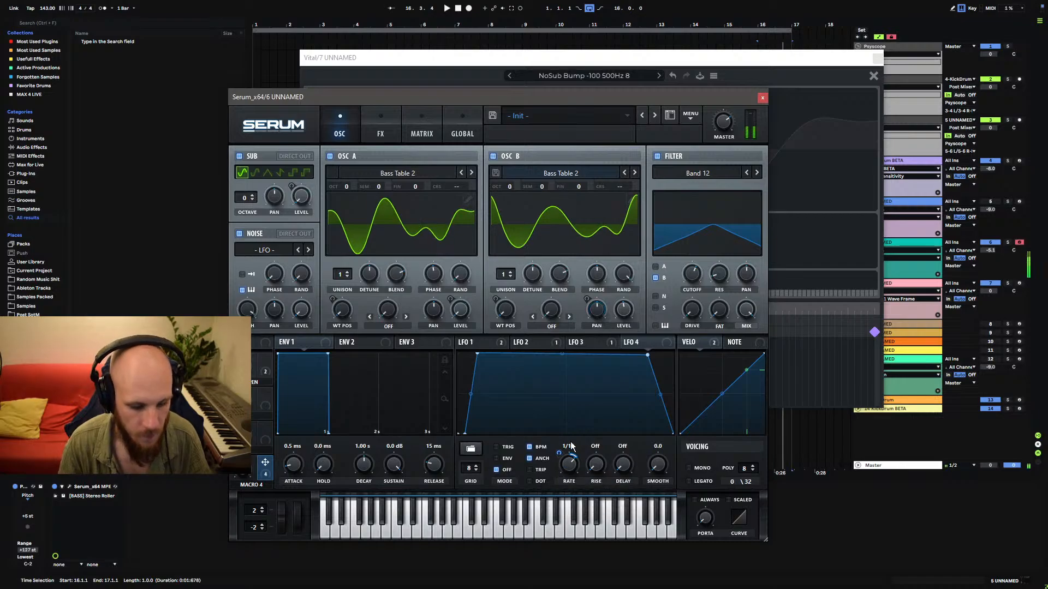
Turn down OSC B's level and modulate it with LFO 4 in envelope mode with triplet timing.
drag(627, 315, 631, 385)
drag(630, 343, 625, 311)
Reshape LFO 4 into a sharp early peak followed by a gradual curved decay through a mid-height point to zero.
drag(644, 354, 609, 342)
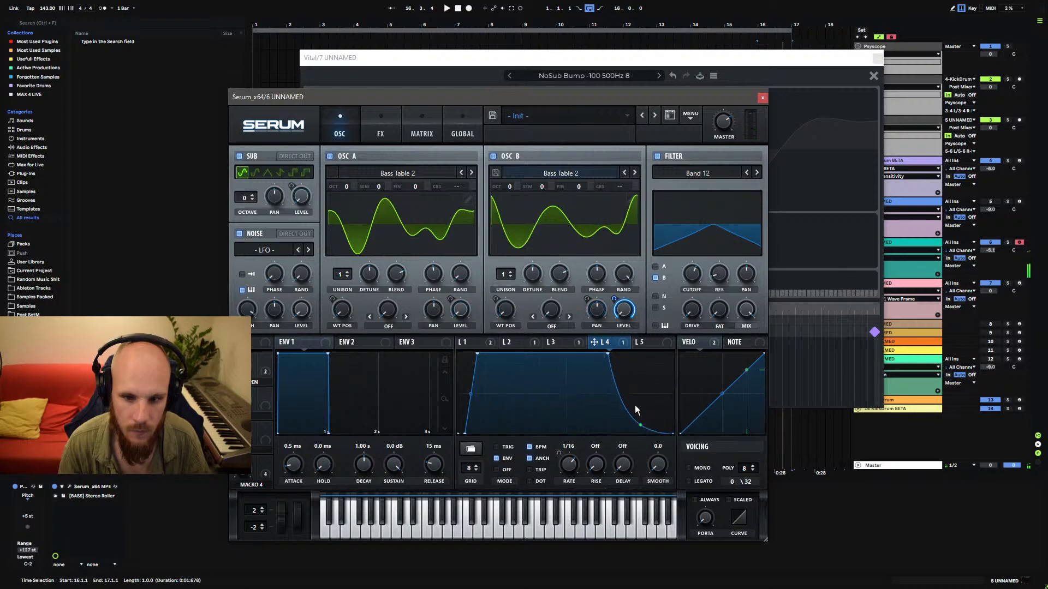
drag(636, 411, 635, 398)
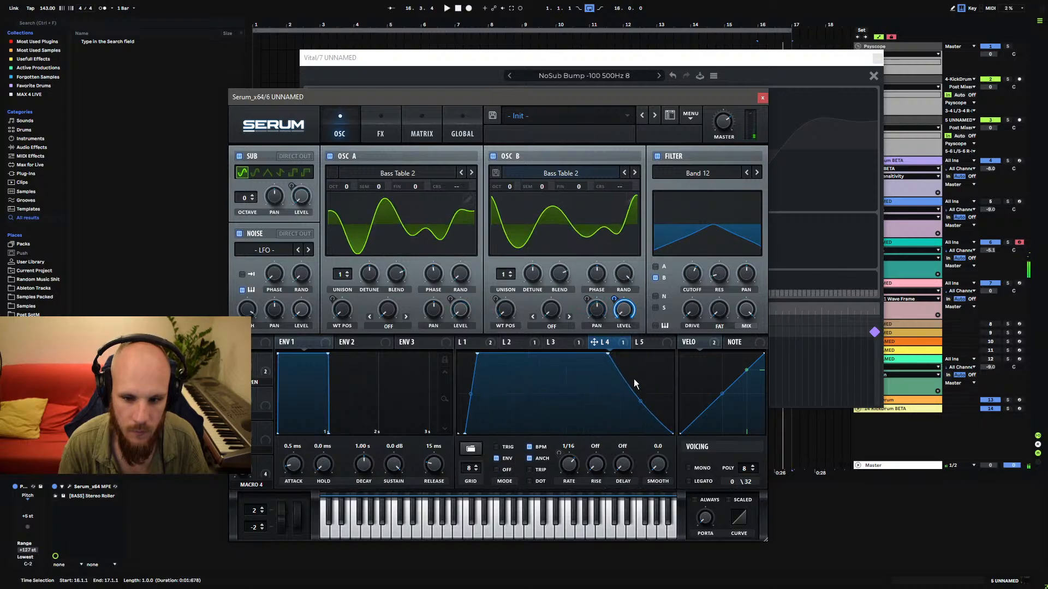
drag(608, 354, 525, 385)
drag(626, 413, 640, 394)
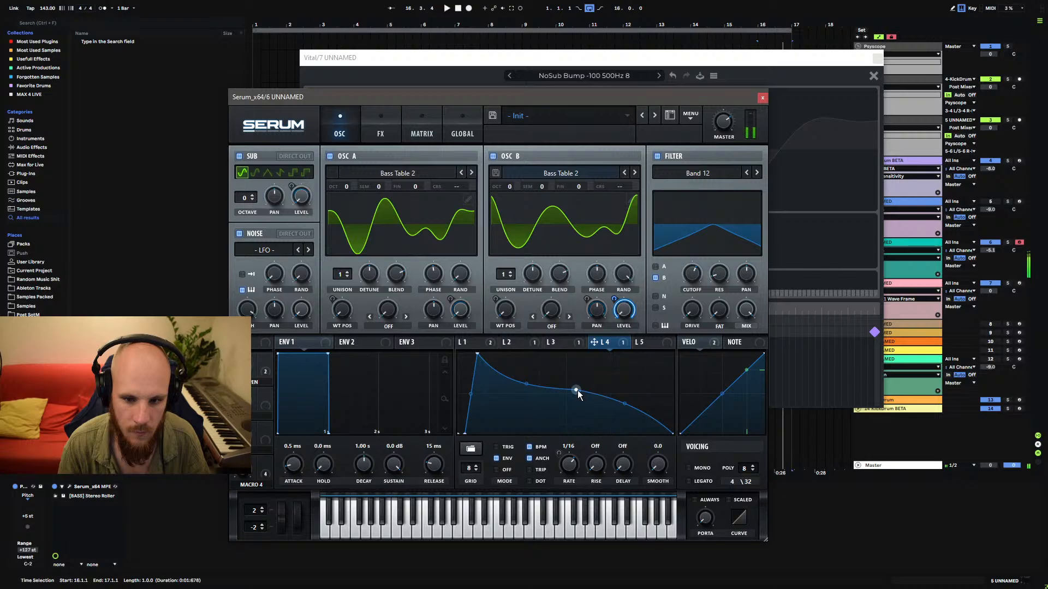
drag(576, 390, 535, 382)
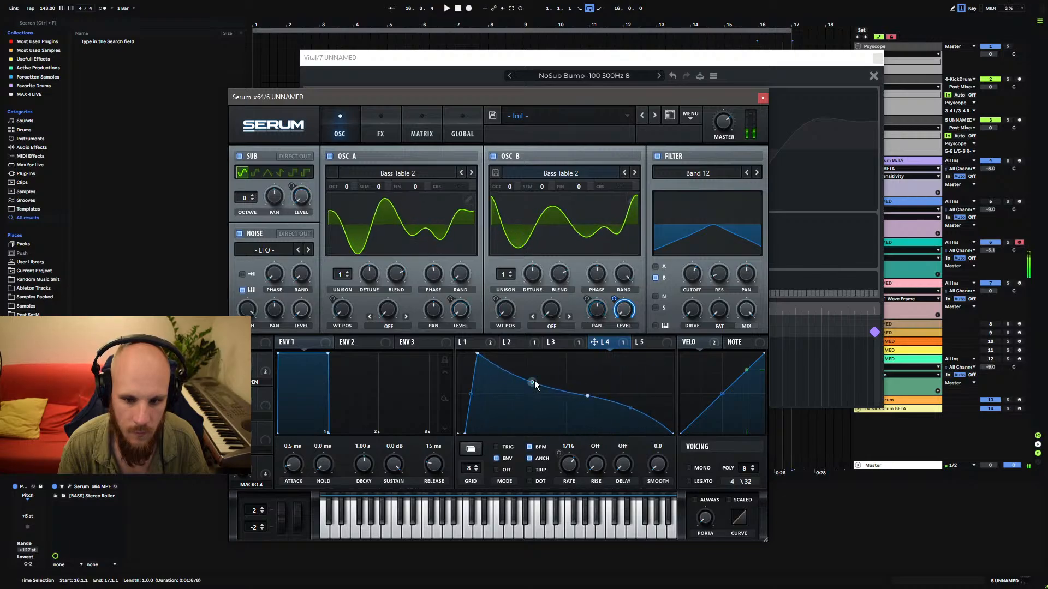
Sweep the Band 12 filter's cutoff and set it to 580 Hz.
mouse_move(701, 275)
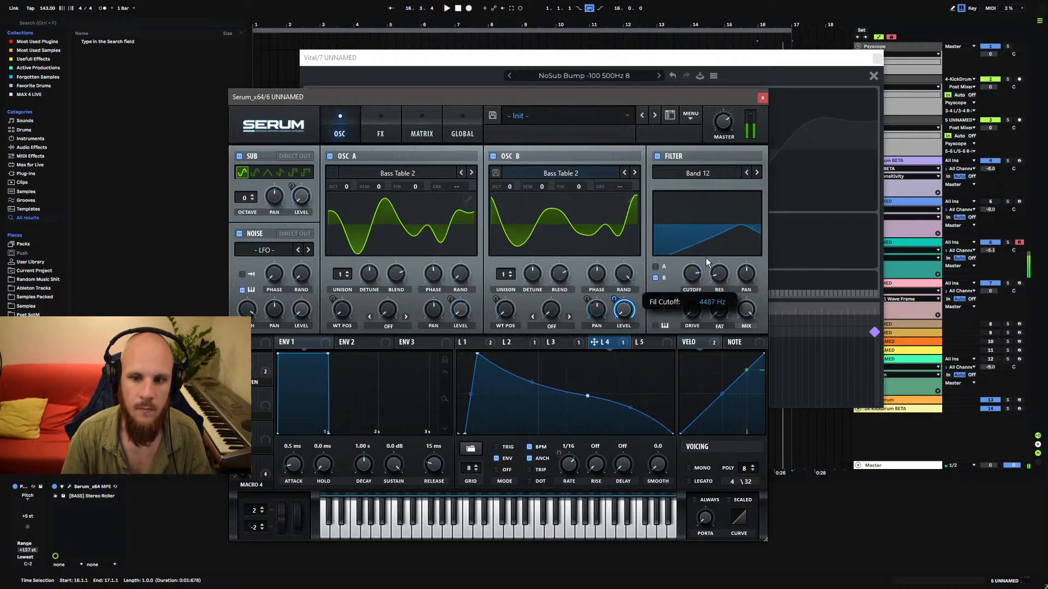
drag(701, 276, 698, 289)
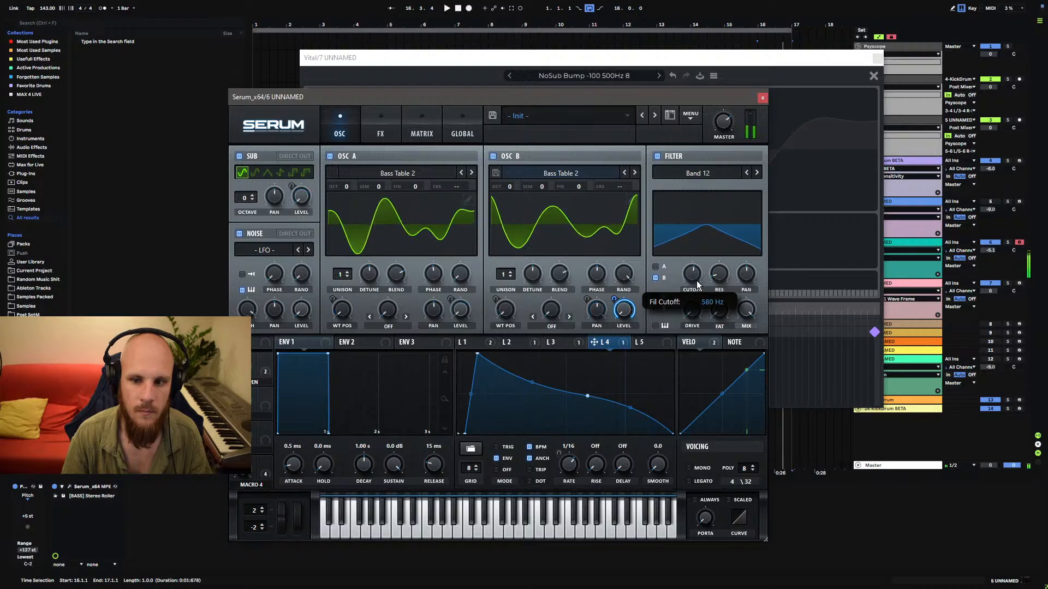
mouse_move(617, 296)
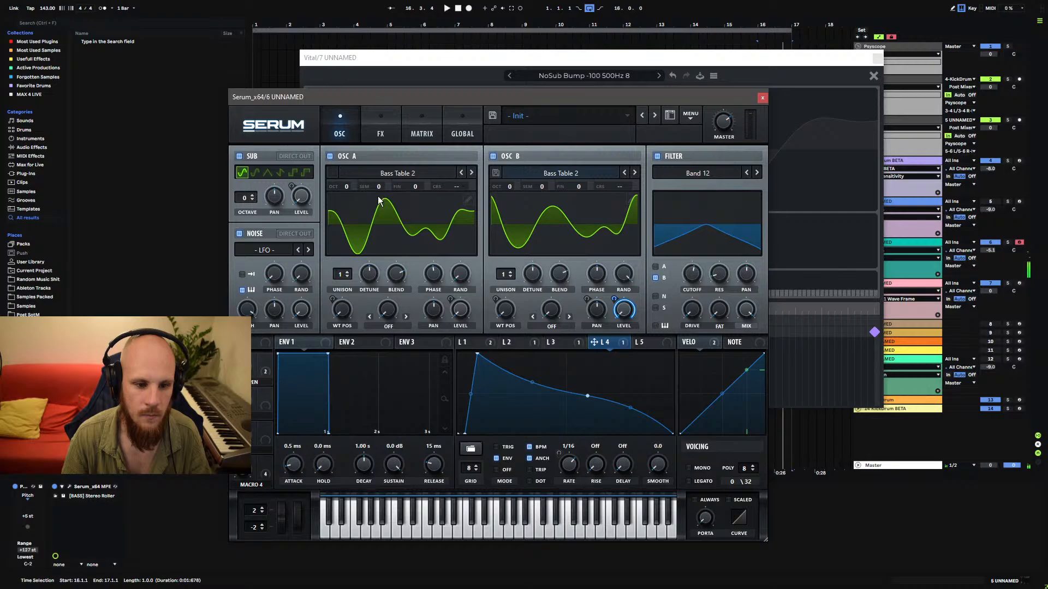
In the modulation matrix, set Macro 2 as the auxiliary source for the LFO 4 to OSC B volume routing during playback.
click(421, 133)
key(space)
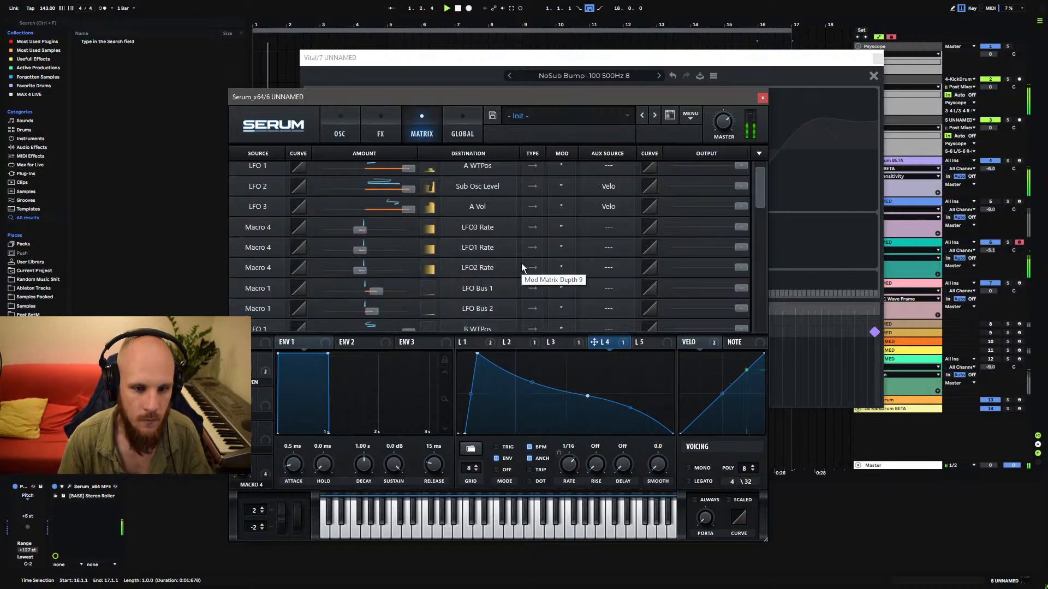
scroll(496, 306, down, 5)
scroll(495, 306, down, 2)
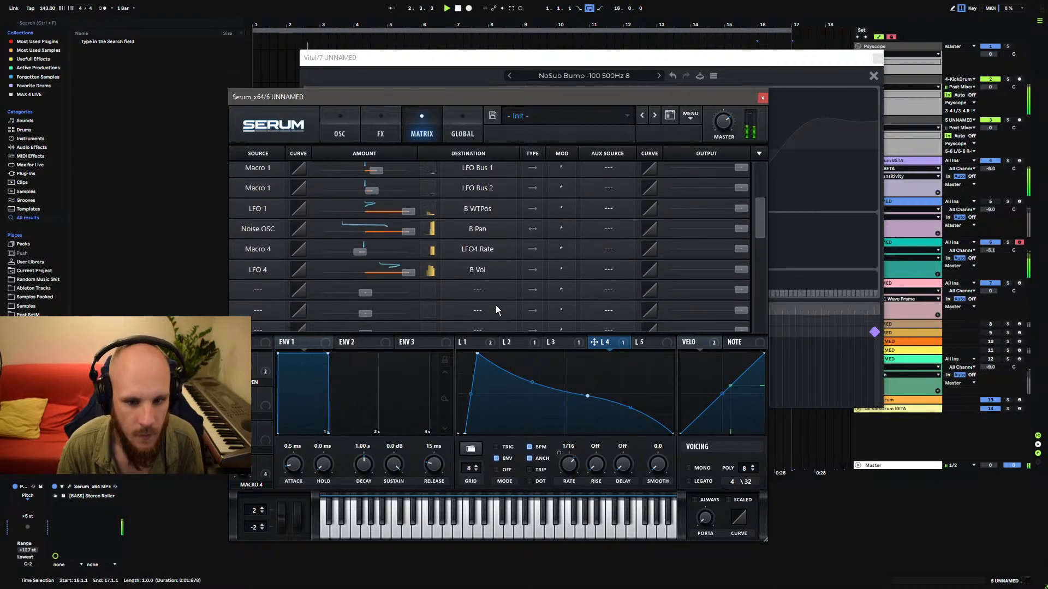
click(619, 273)
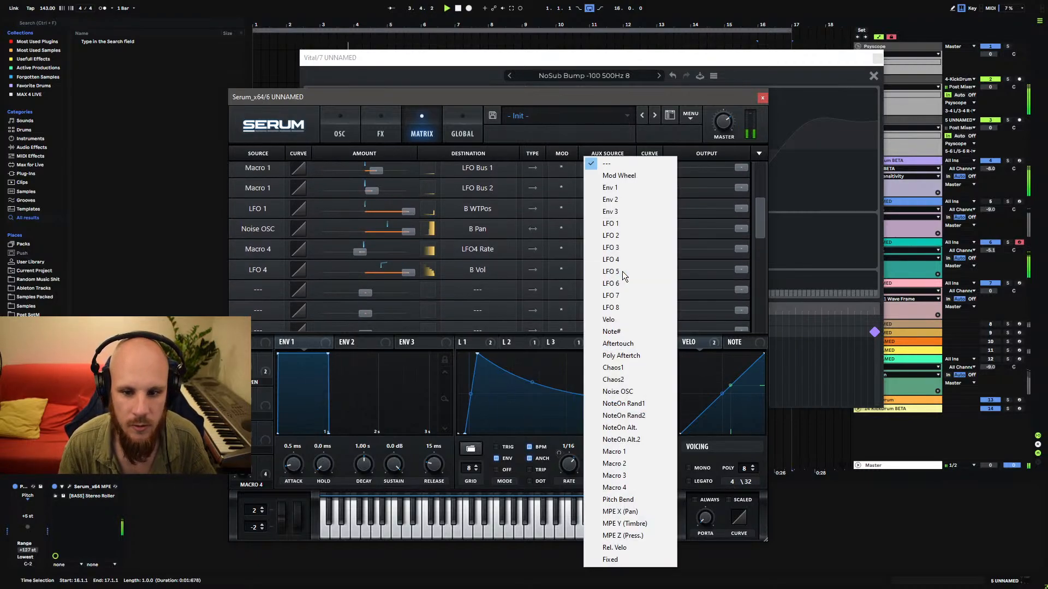
click(624, 464)
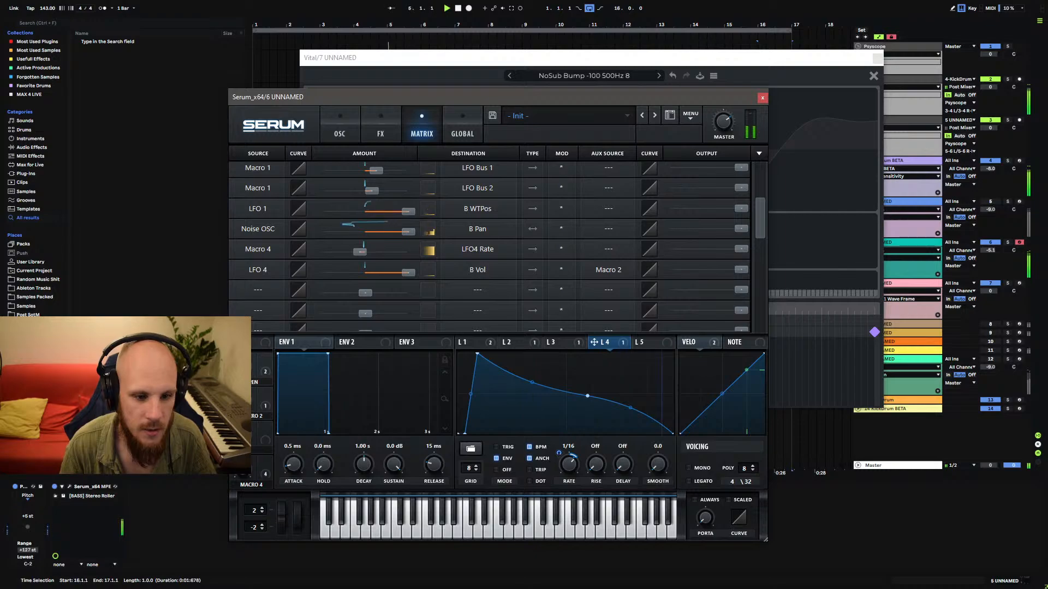
Turn Macro 2 to audition the stereo layer and rename the macro Stereo.
mouse_move(264, 364)
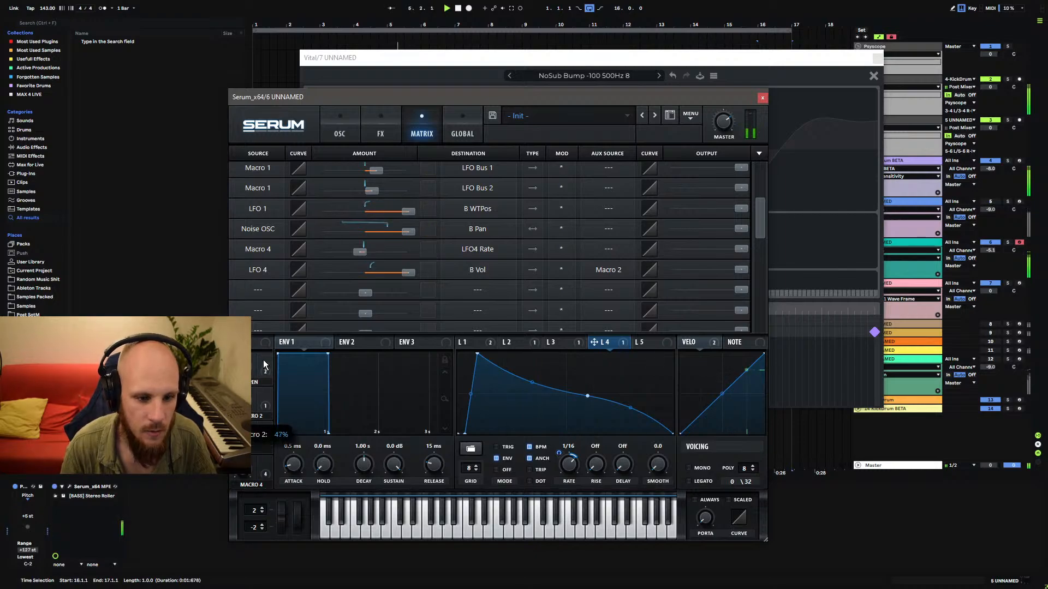
double_click(257, 417)
text(ereo)
key(Return)
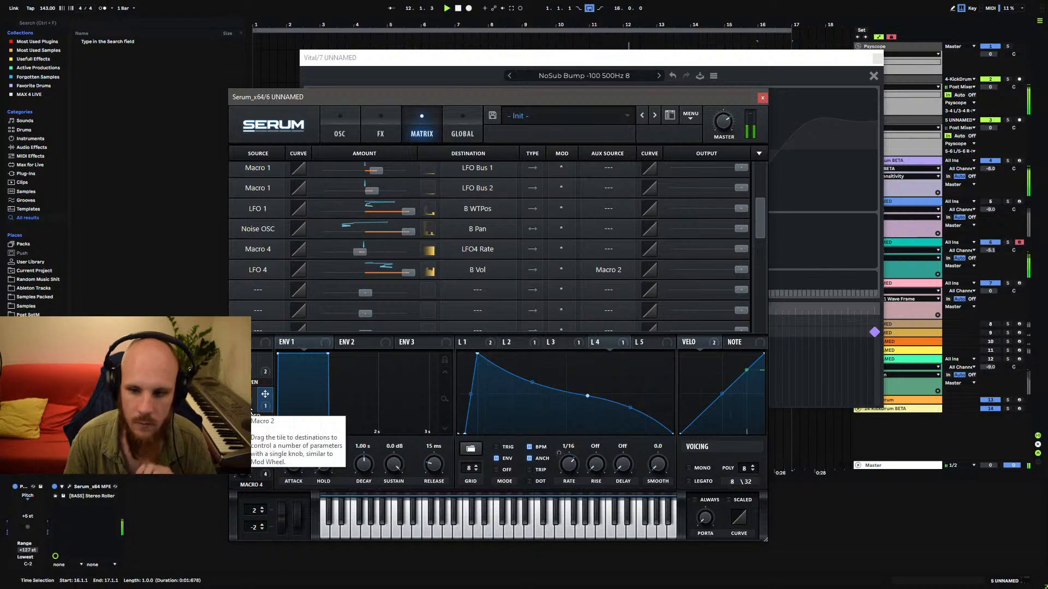
Return to the oscillator view and adjust the phase of the noise source while the bass plays.
click(344, 121)
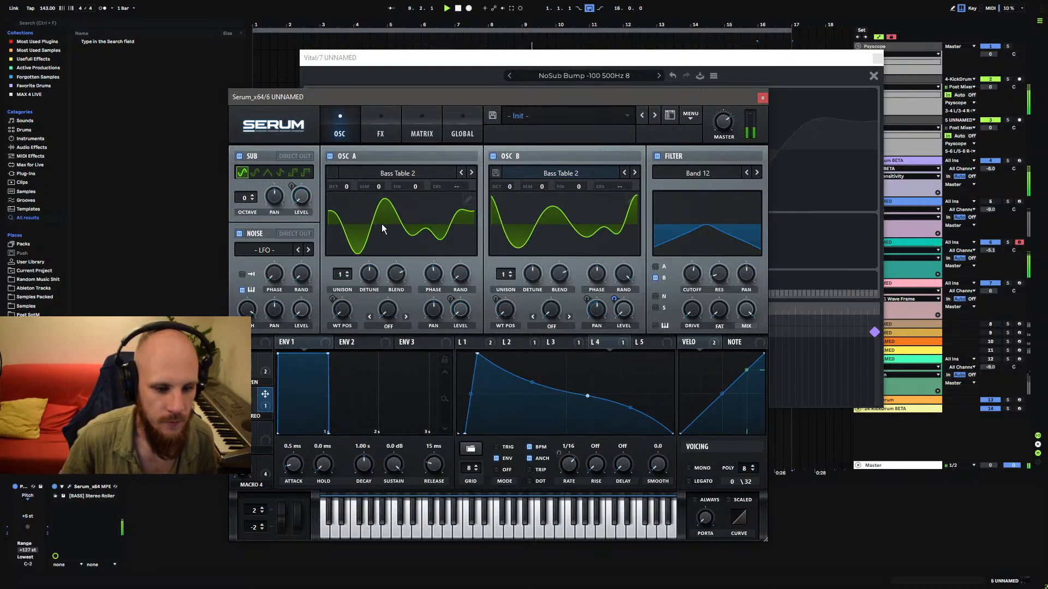
drag(266, 355, 284, 315)
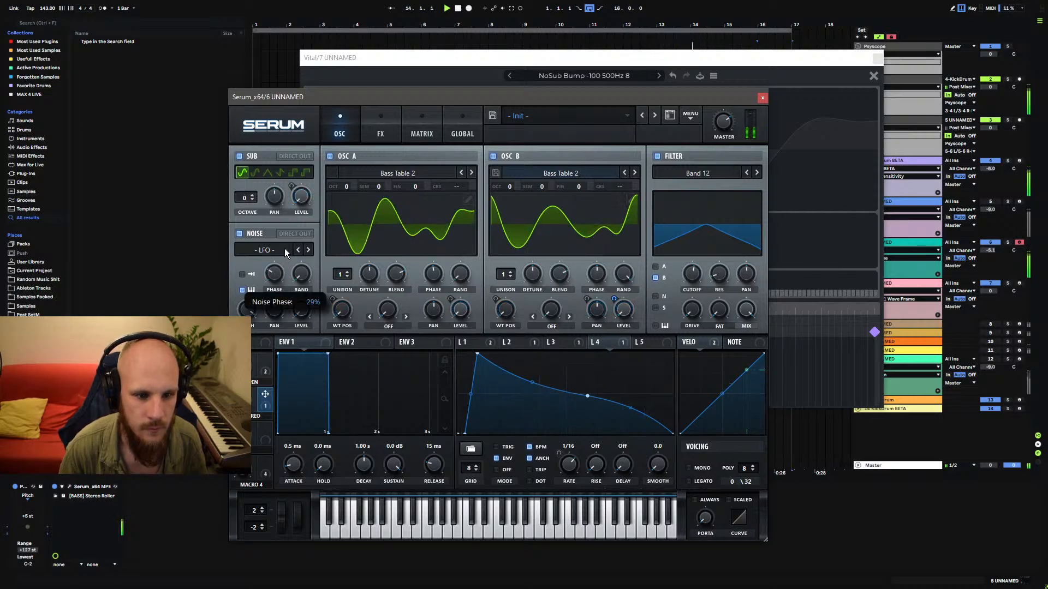
mouse_move(284, 248)
mouse_down()
mouse_move(294, 226)
mouse_move(289, 243)
mouse_up()
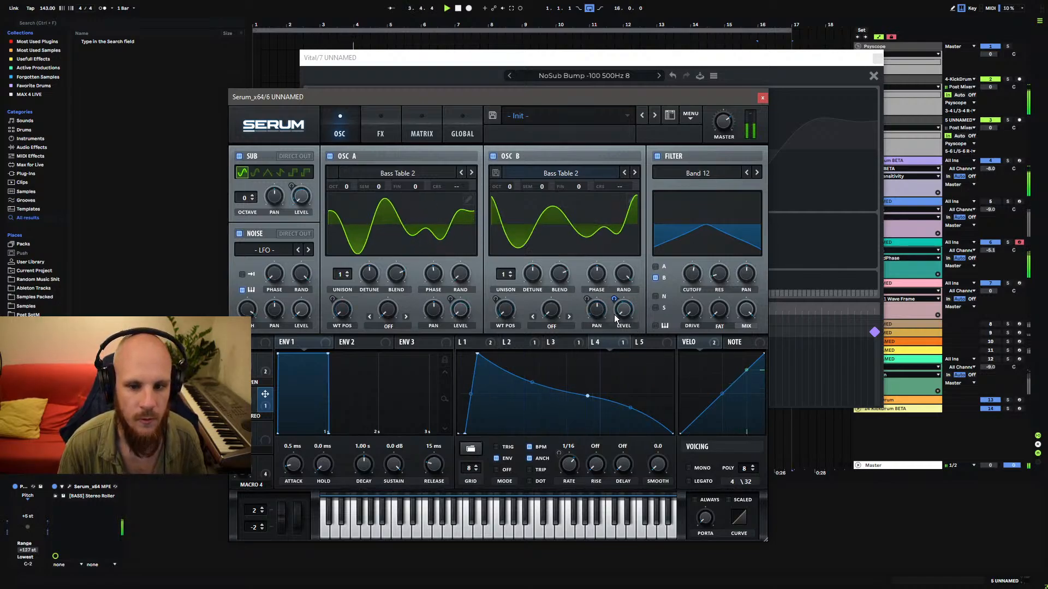
mouse_move(604, 322)
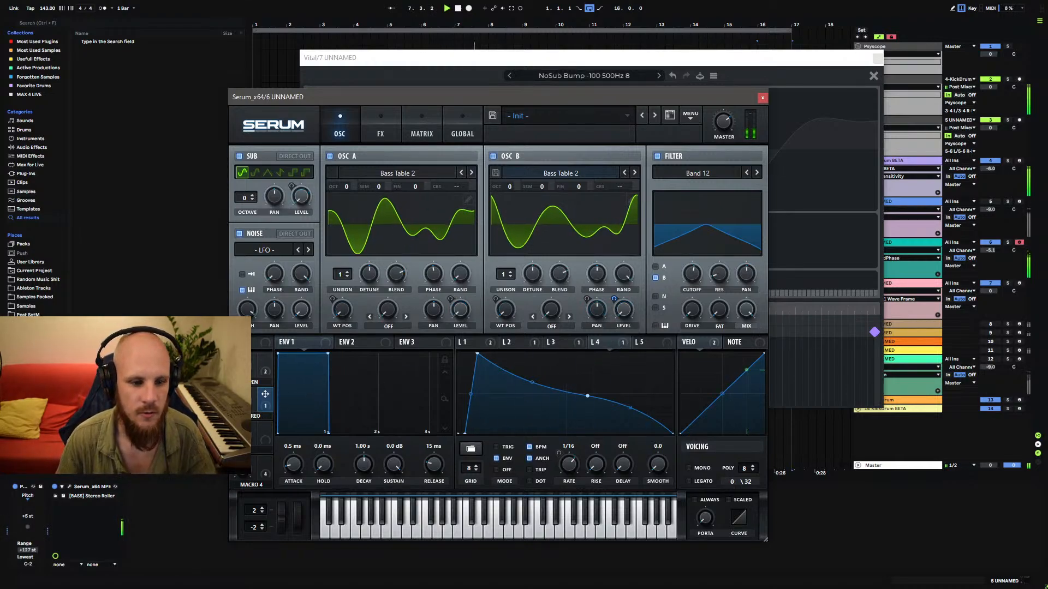
Add an MStereoScope device after Serum and arrange the two plug-in windows side by side.
right_click(148, 527)
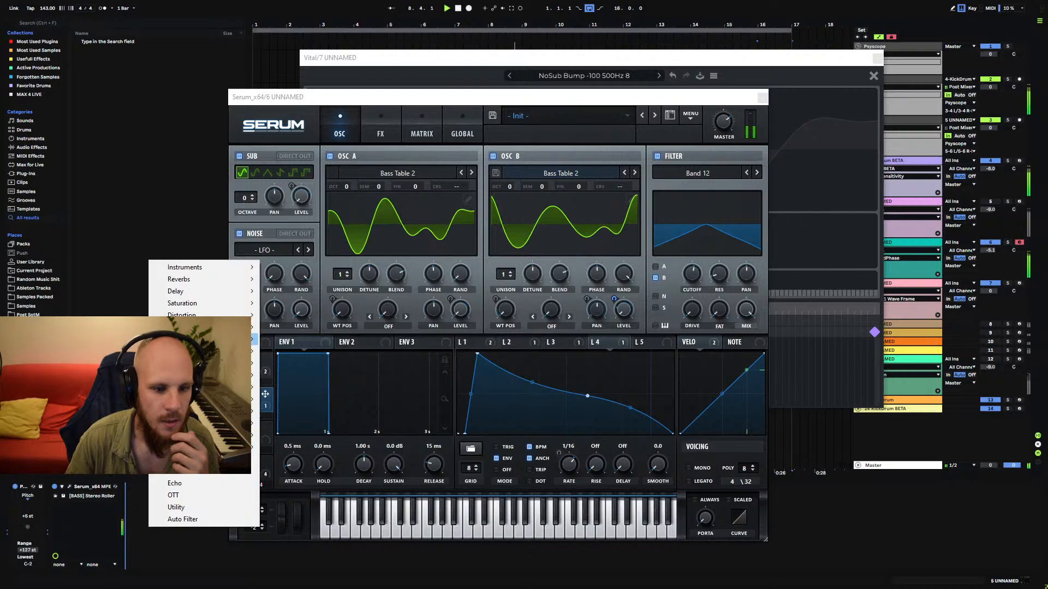
mouse_move(198, 315)
mouse_move(254, 351)
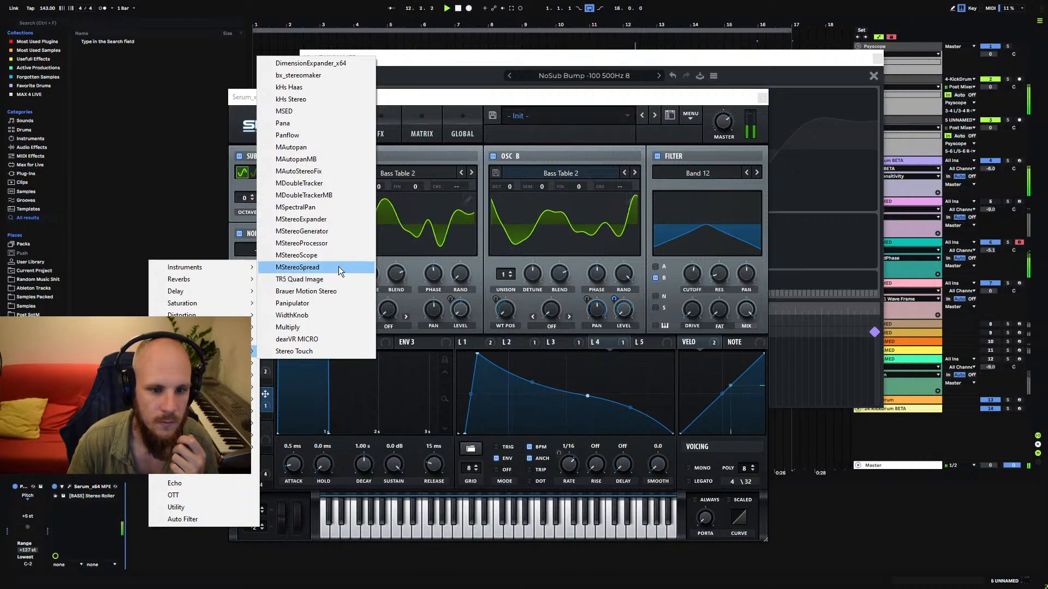
click(322, 254)
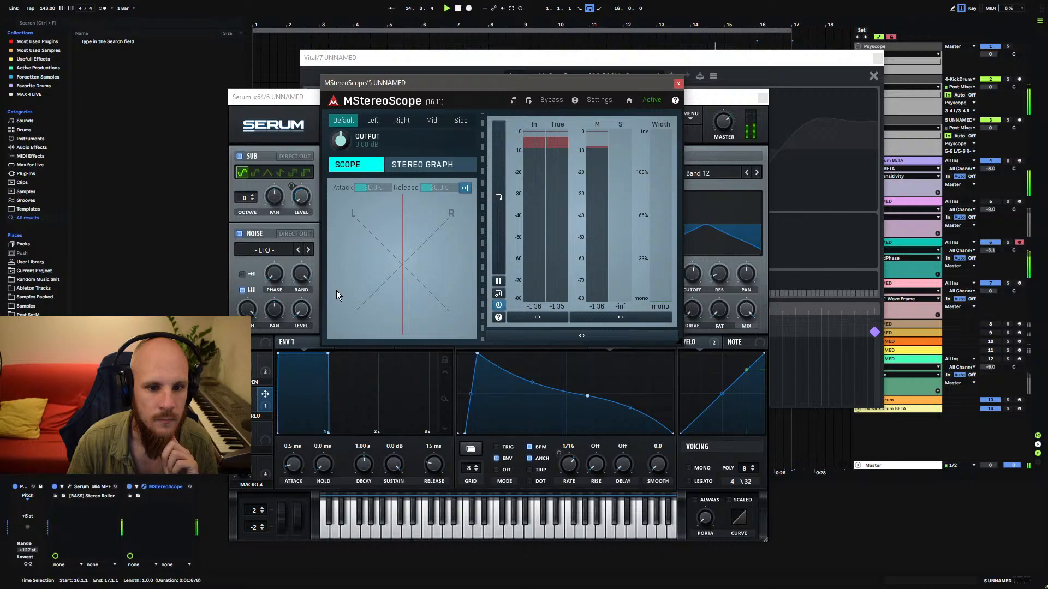
drag(444, 82, 767, 172)
drag(470, 94, 377, 72)
drag(745, 182, 650, 107)
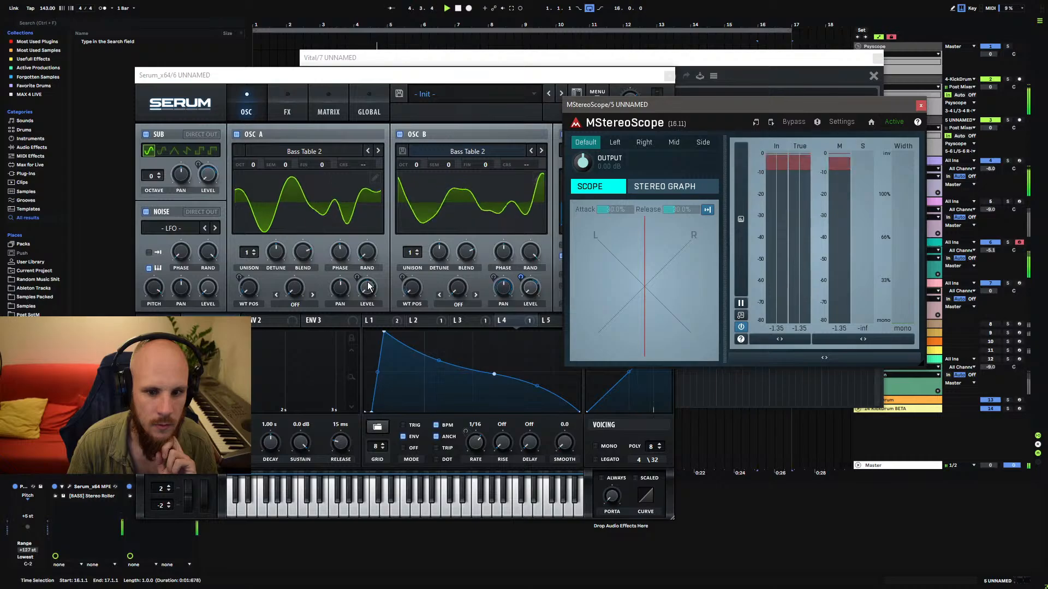
Adjust OSC B's pan while checking the signal on the stereo scope.
mouse_move(368, 286)
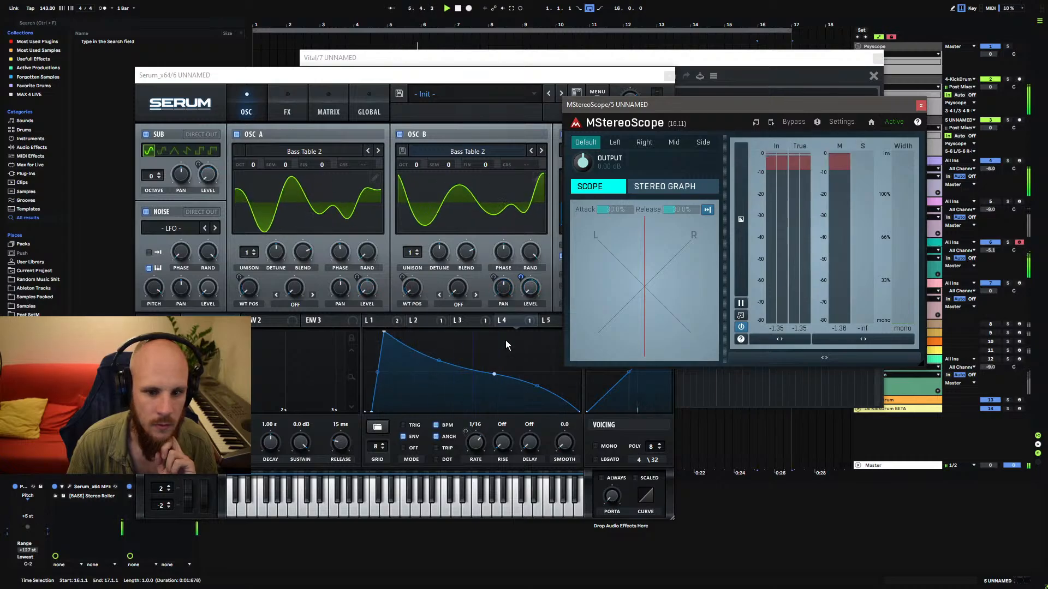
click(501, 308)
click(684, 213)
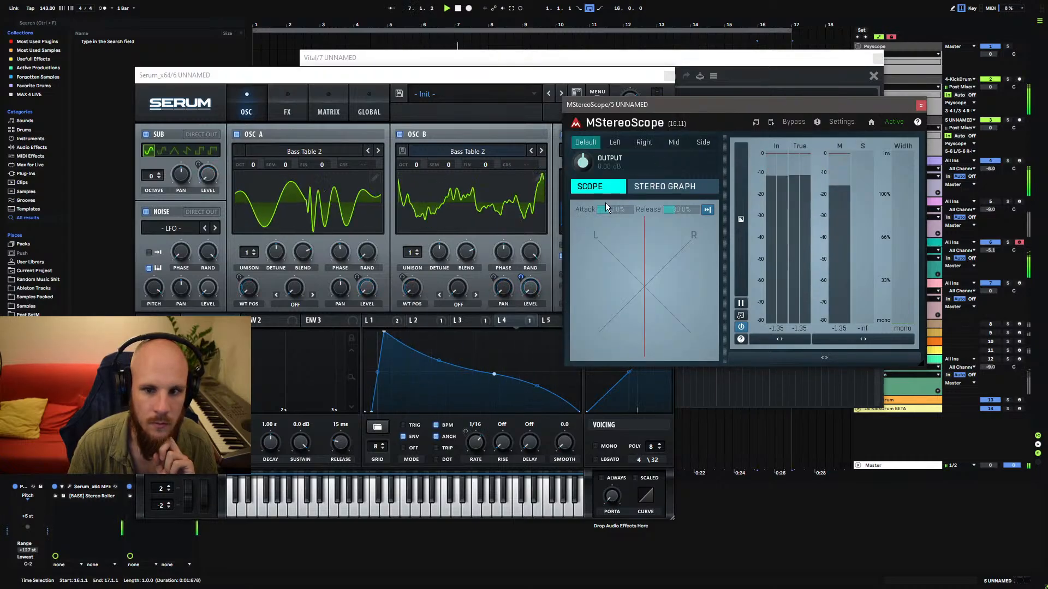
mouse_move(507, 291)
mouse_down()
mouse_move(526, 239)
mouse_move(503, 301)
mouse_up()
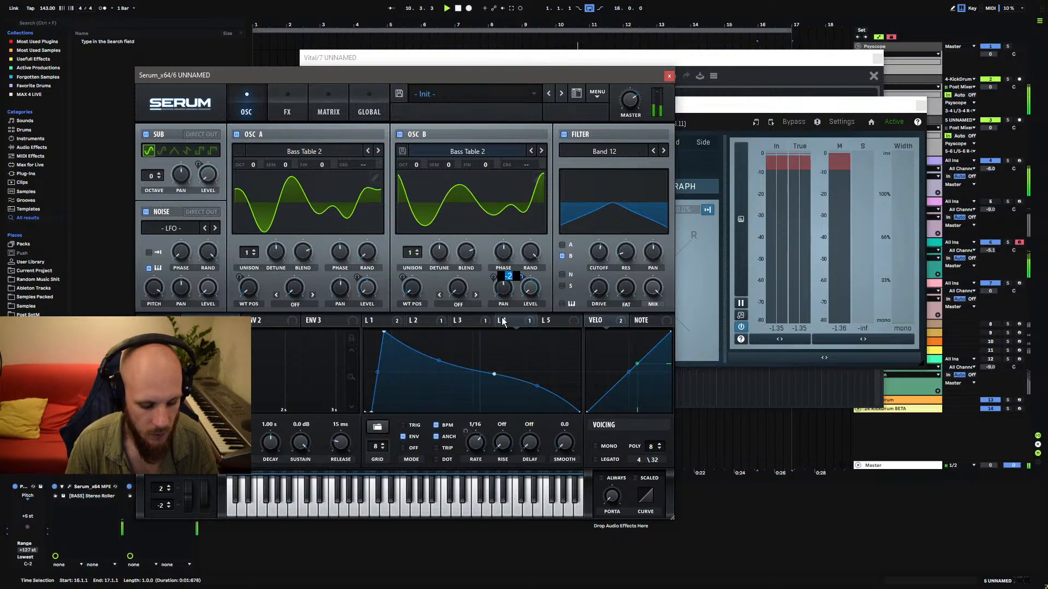
Move the MStereoScope device from track 5 to track 6, after the Serum instance being designed.
drag(300, 78, 323, 61)
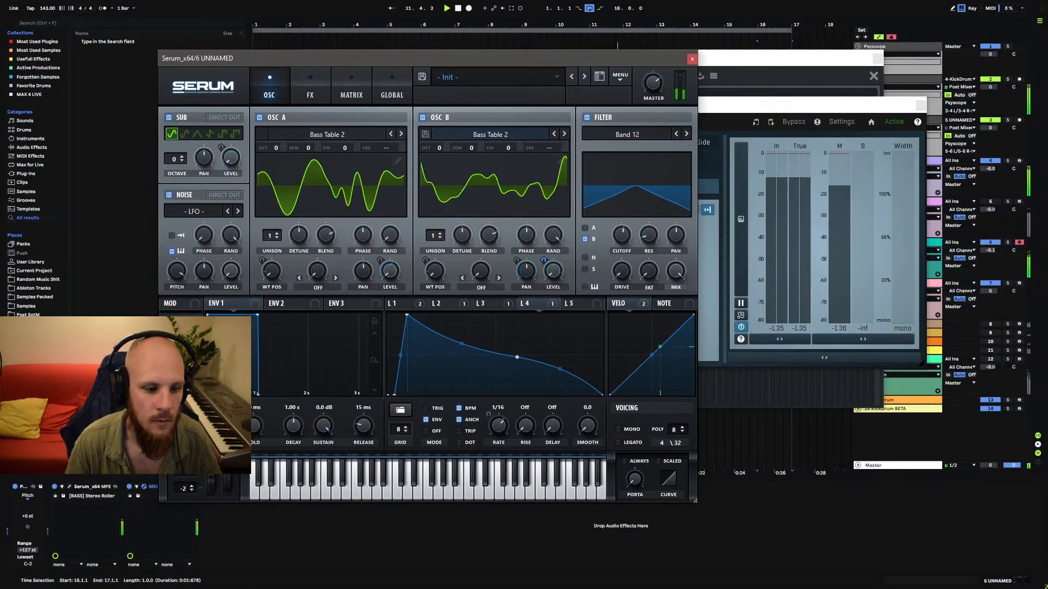
click(152, 488)
key(Delete)
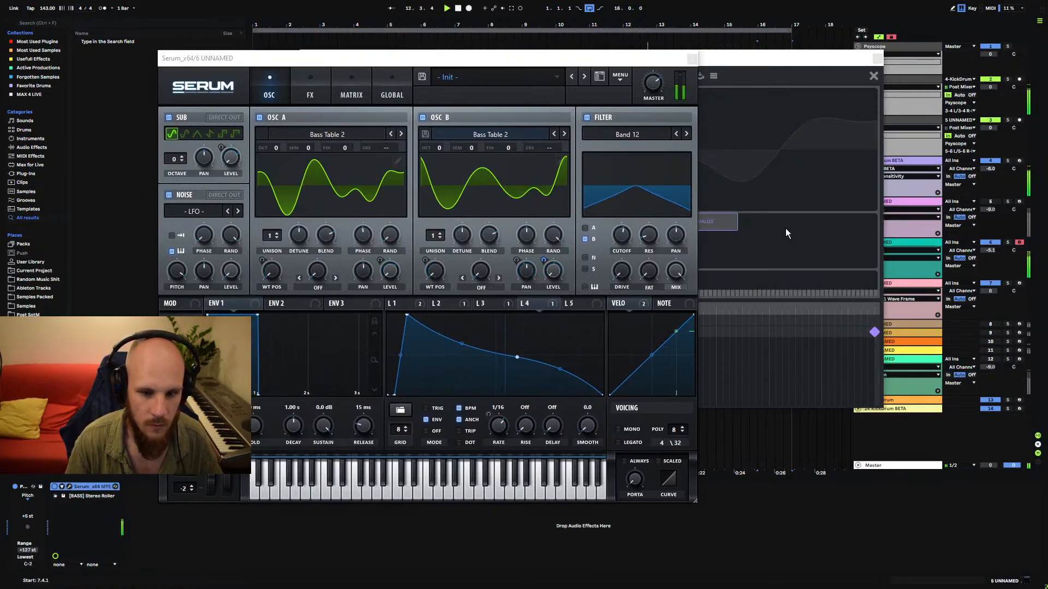
click(926, 250)
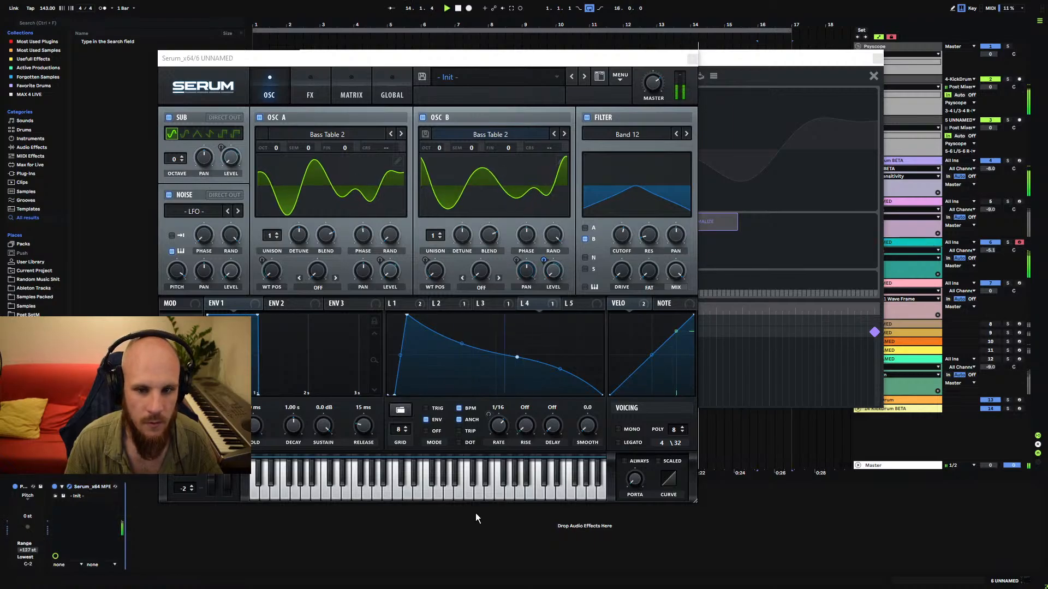
key(ctrl+z)
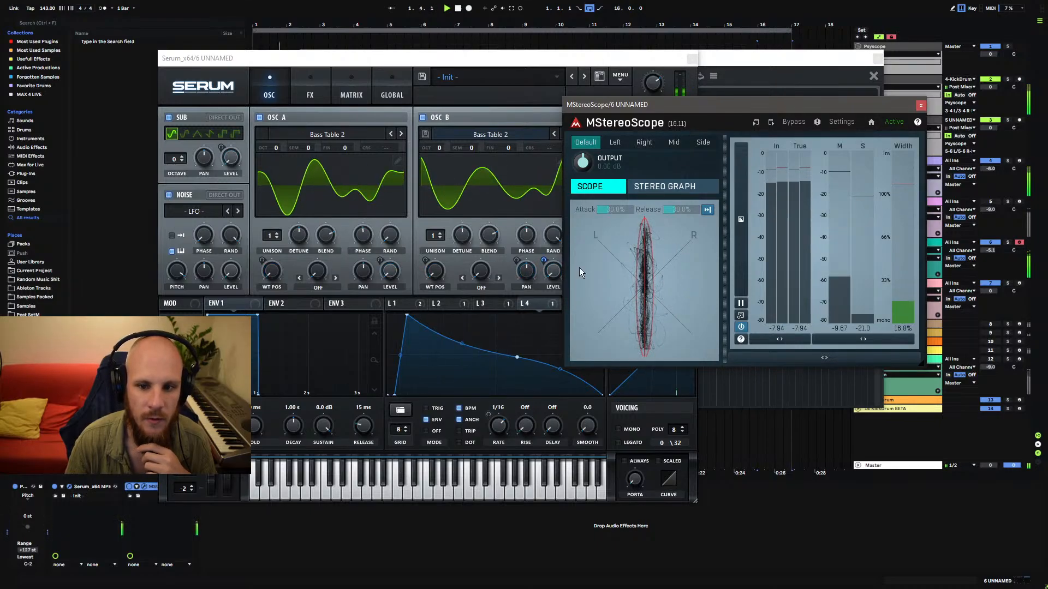
Examine the playing bass's stereo image and width in MStereoScope alongside the Serum oscillator settings.
click(554, 271)
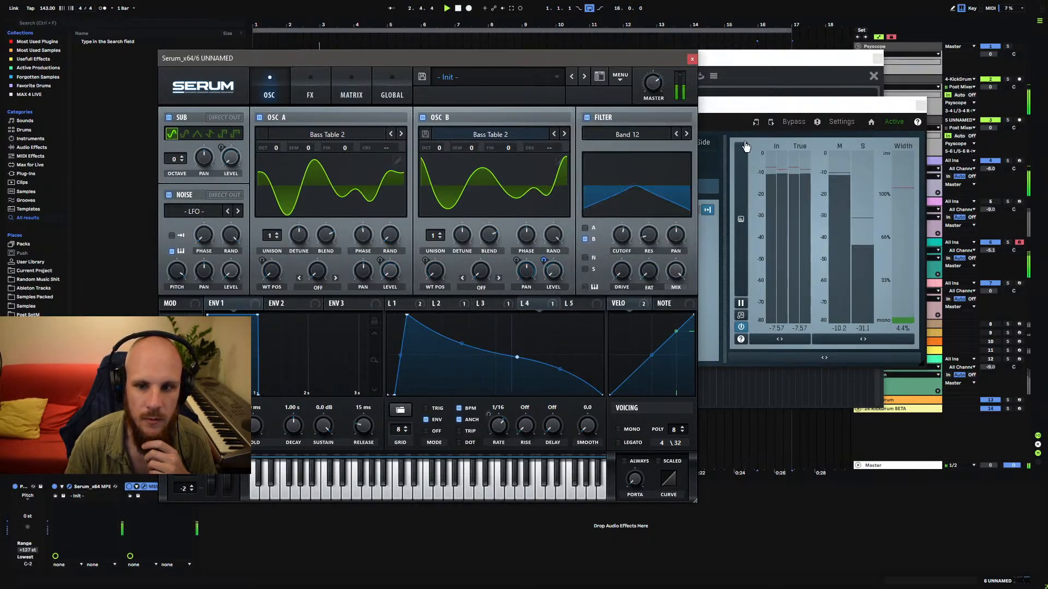
click(756, 106)
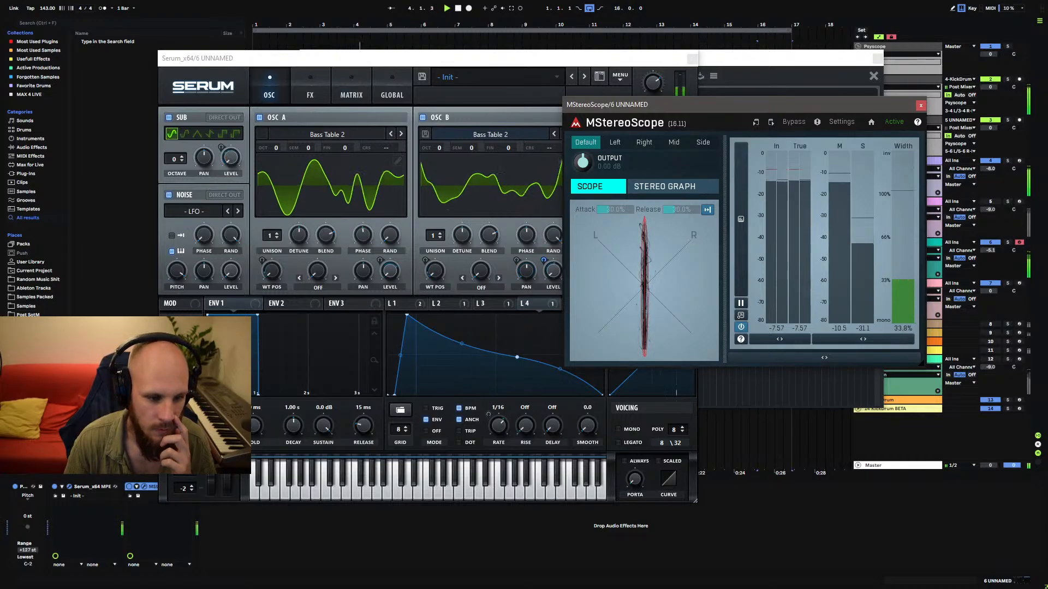
click(208, 229)
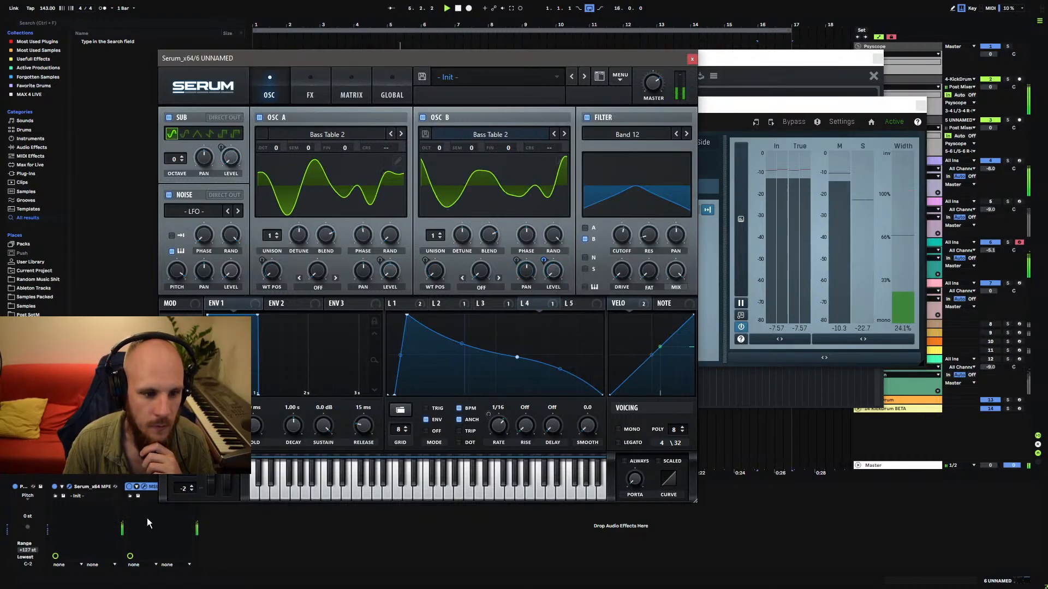
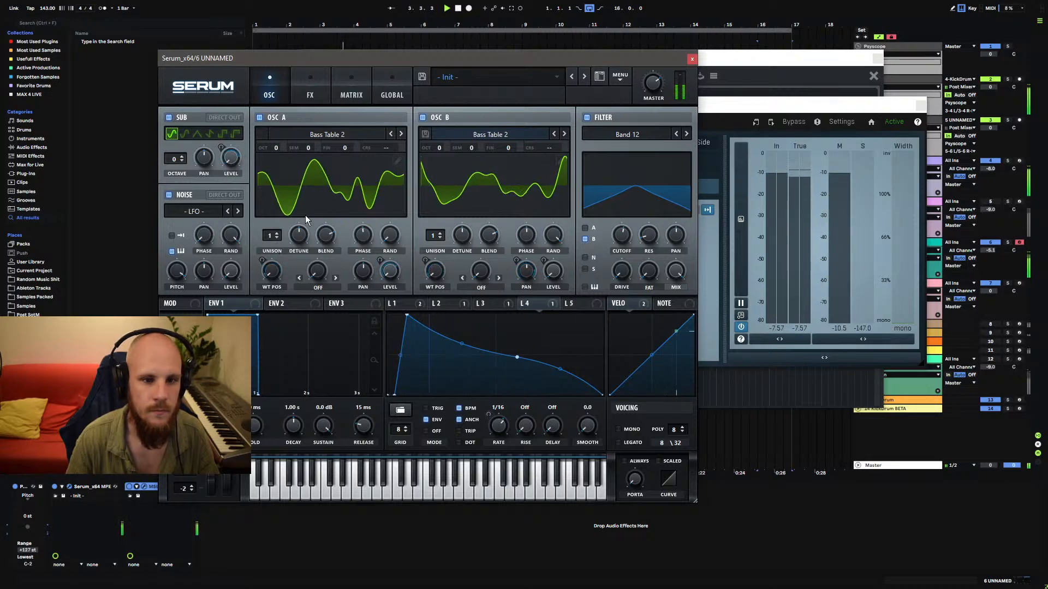
Modulate the wavetable positions of OSC A and OSC B with the mod wheel, adjust both amounts, and audition it during playback.
click(289, 303)
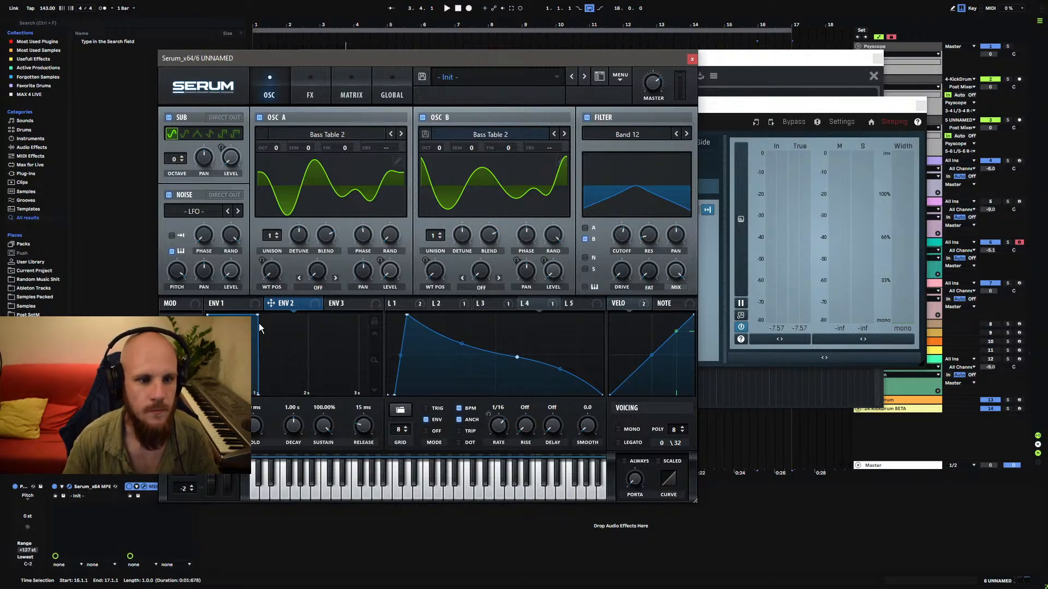
click(310, 92)
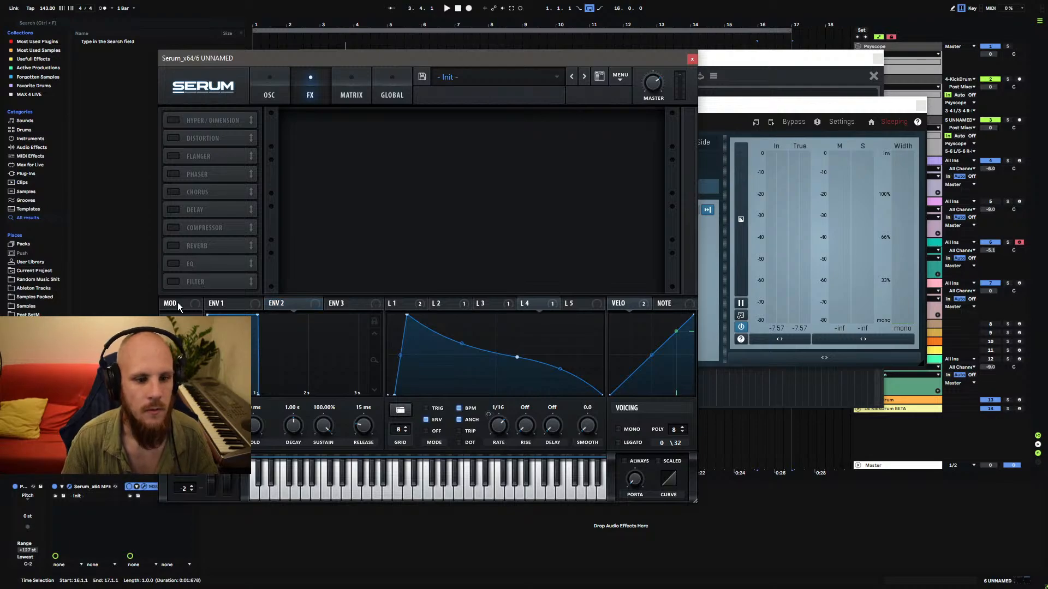
click(269, 90)
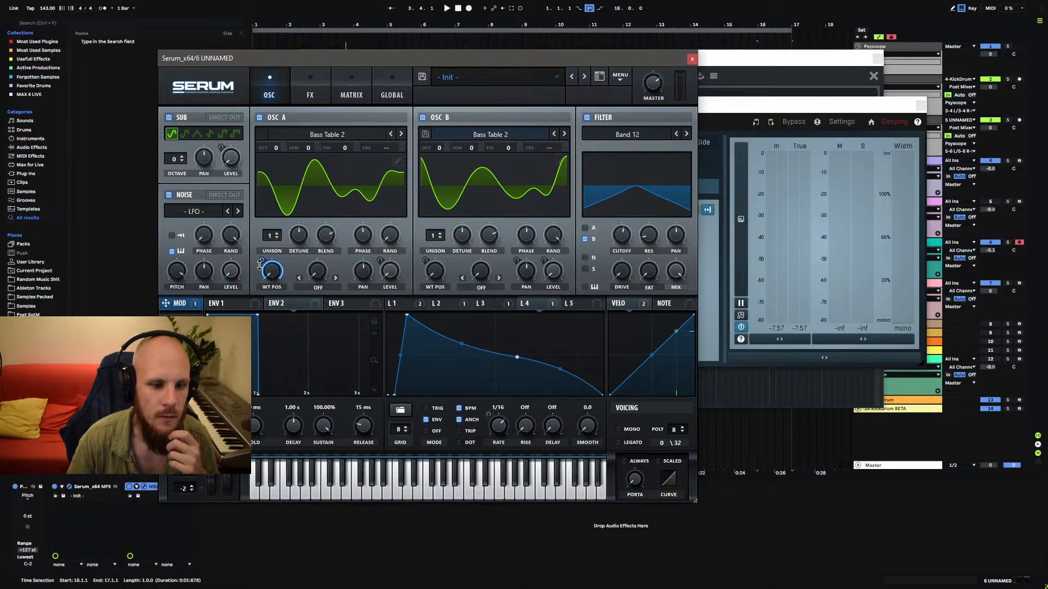
drag(260, 266, 258, 288)
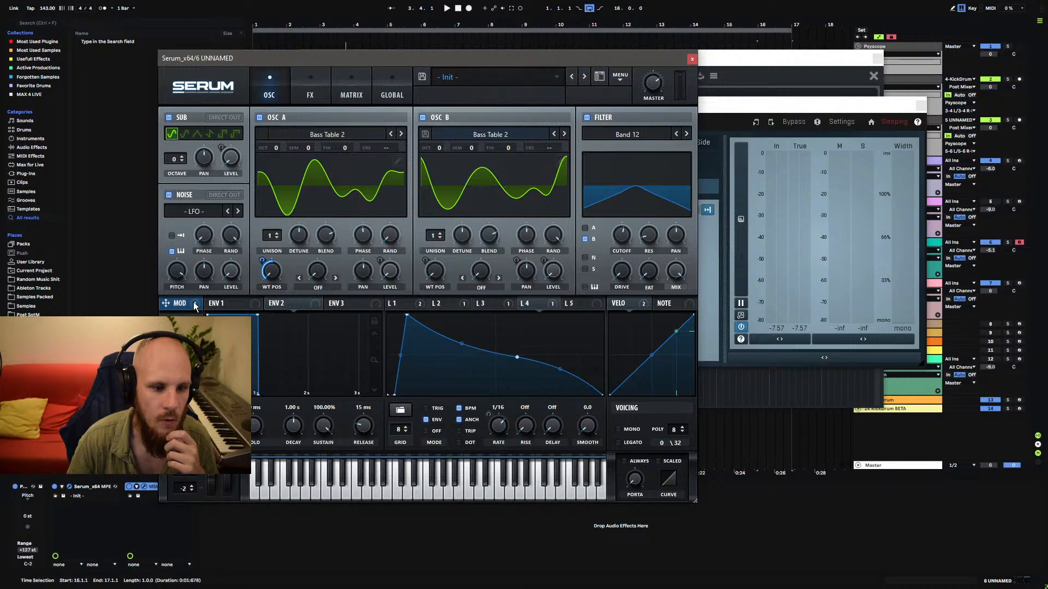
drag(425, 258, 420, 293)
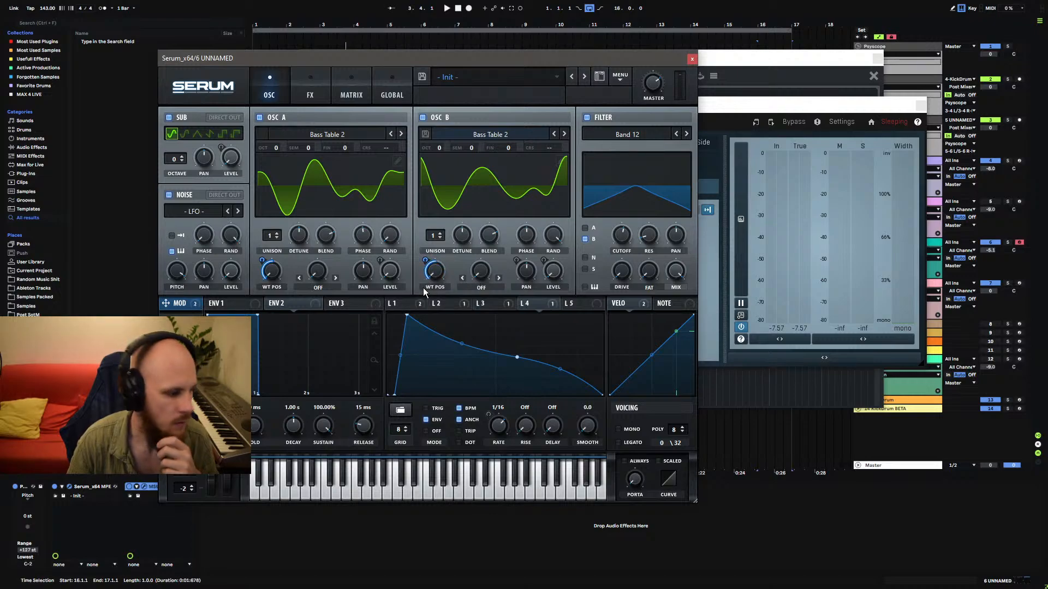
key(space)
drag(232, 476, 232, 497)
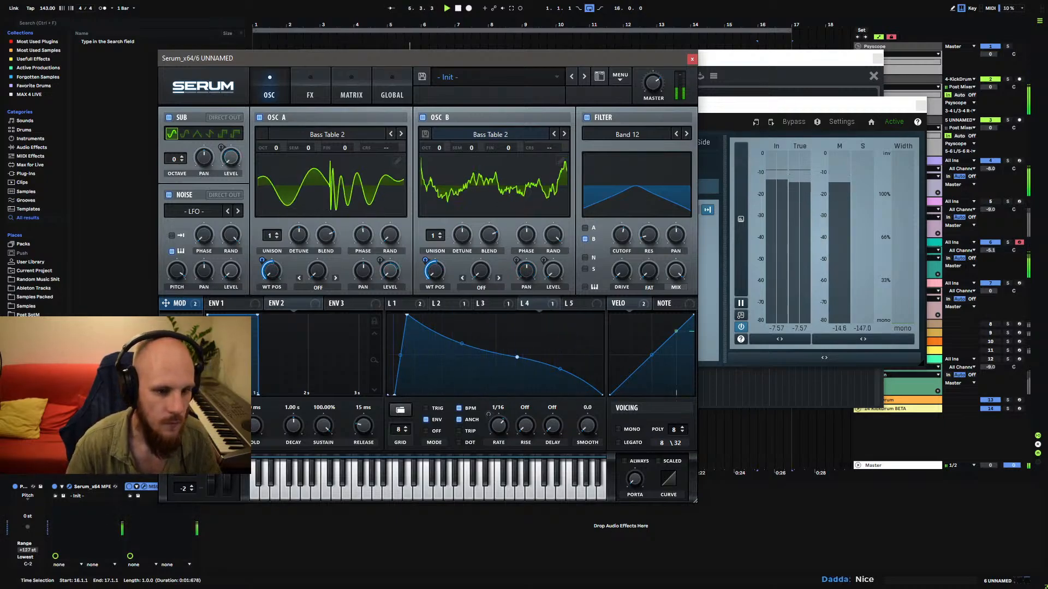
Reshape LFO 2 so it rises earlier to a wide plateau, moving its first peak and levelling the top segment.
click(443, 306)
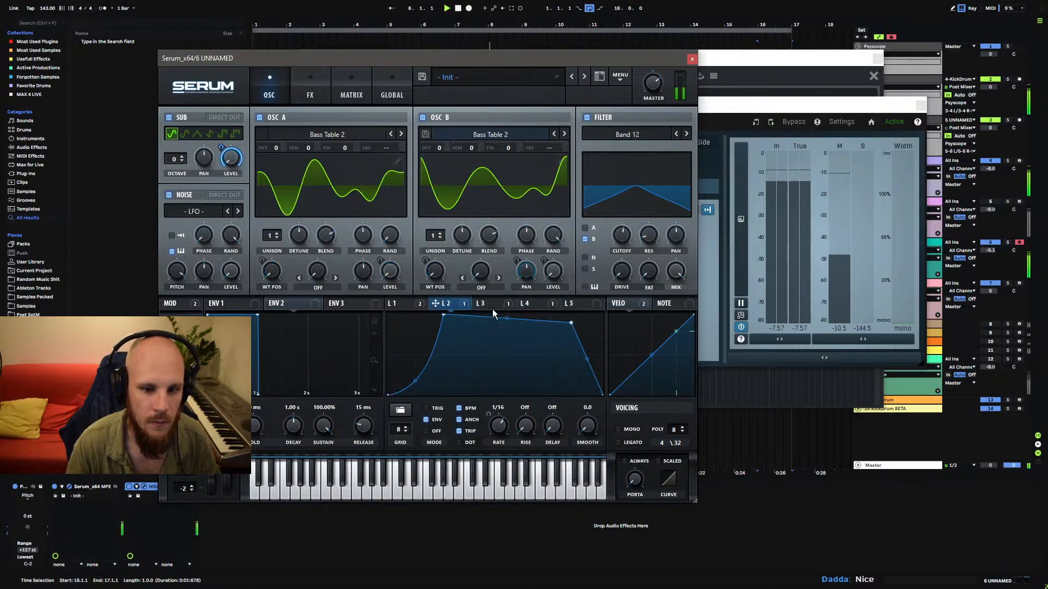
drag(442, 317, 420, 305)
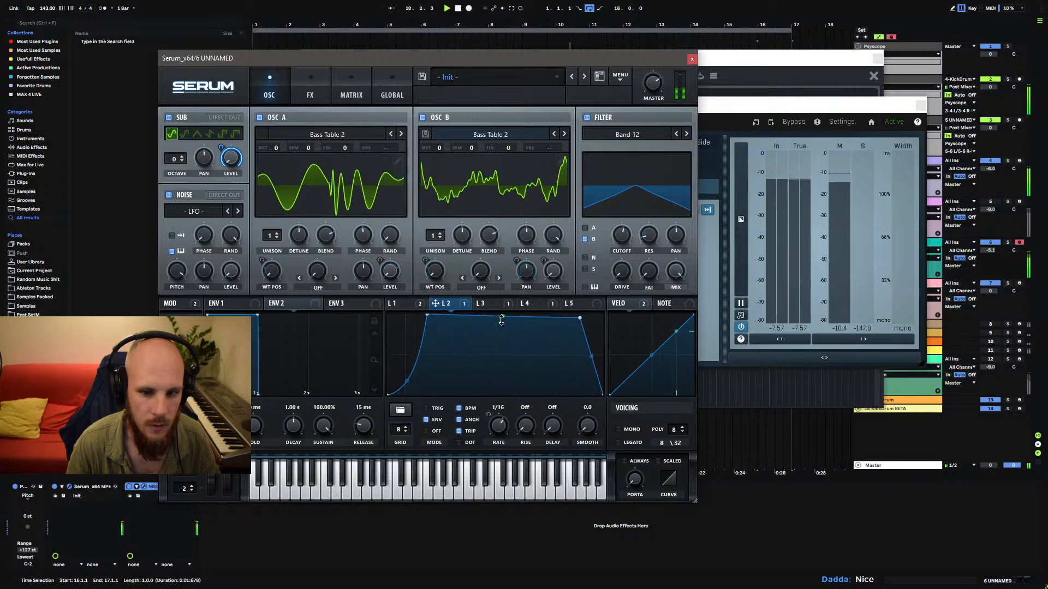
drag(503, 312, 506, 278)
mouse_move(427, 315)
mouse_down()
mouse_move(454, 309)
mouse_move(433, 310)
mouse_up()
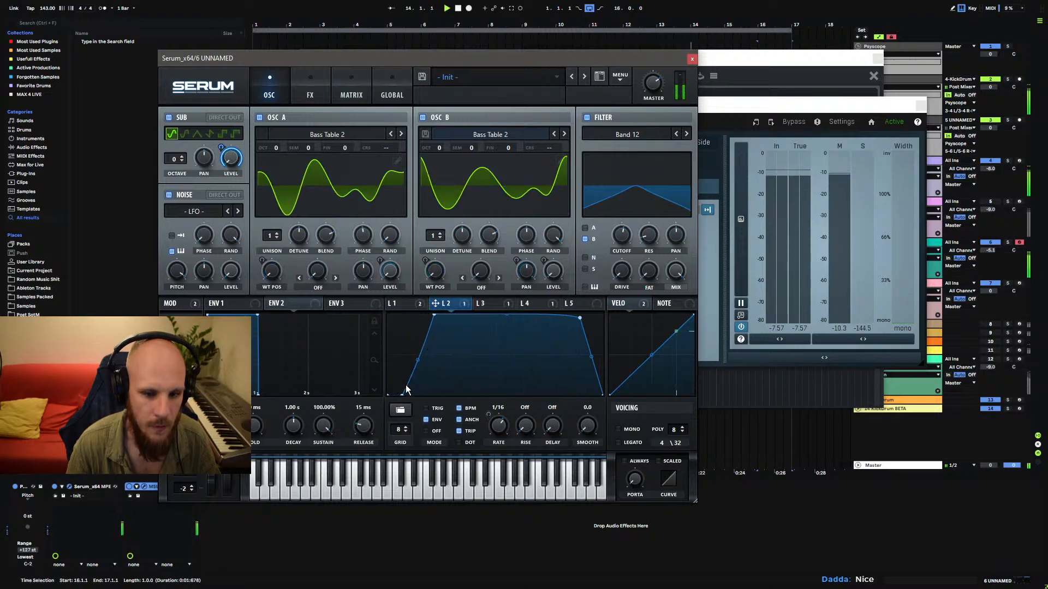
Delay the start and peak of LFO 2's rise, curve the rising segment inward, and assign Macro 3 to its start, curve and peak.
drag(433, 315, 462, 315)
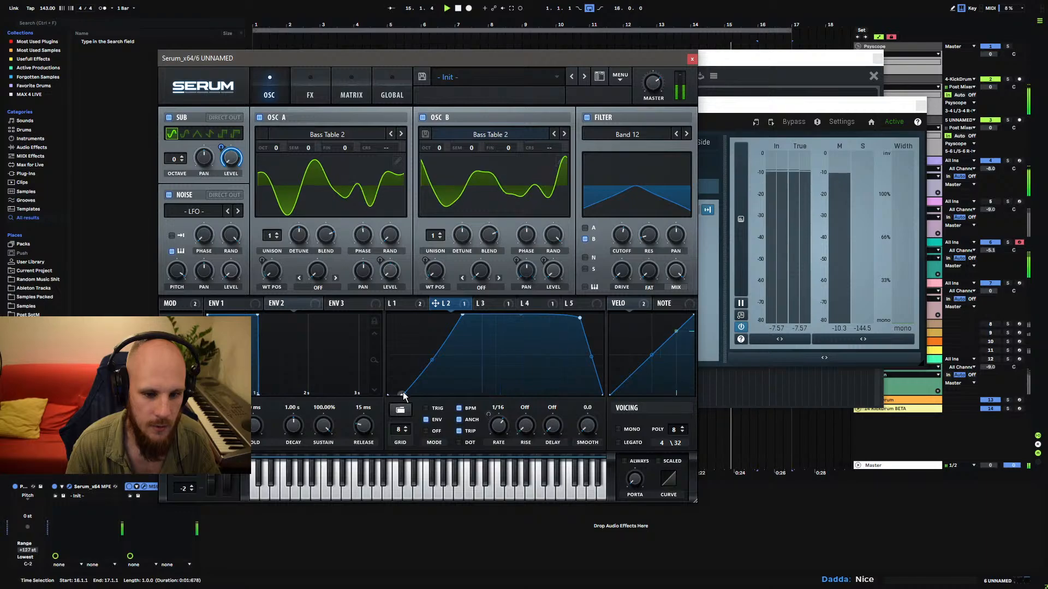
drag(403, 395, 429, 394)
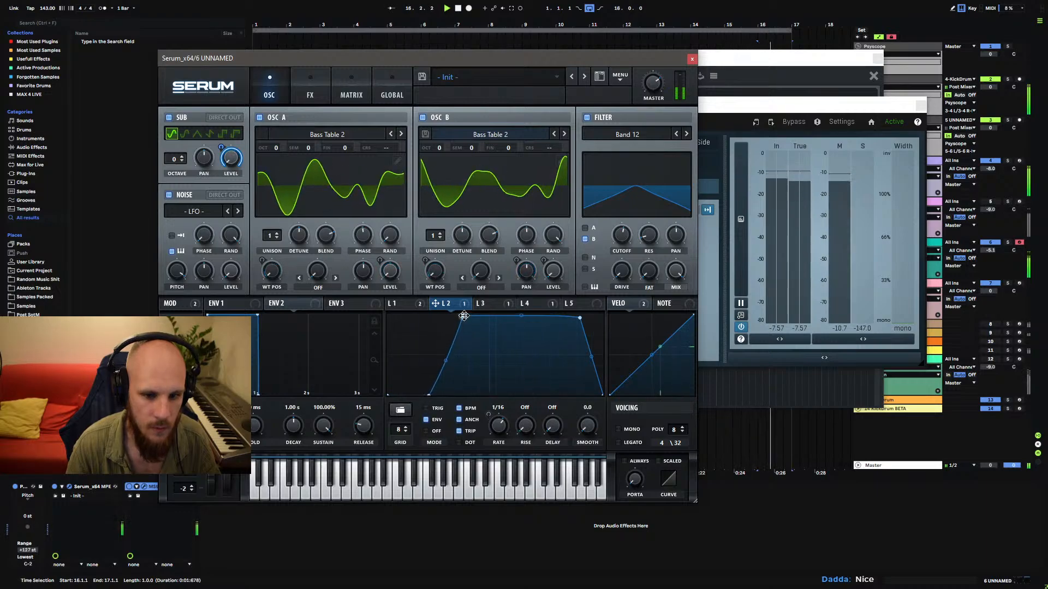
drag(463, 316, 466, 314)
drag(429, 395, 434, 395)
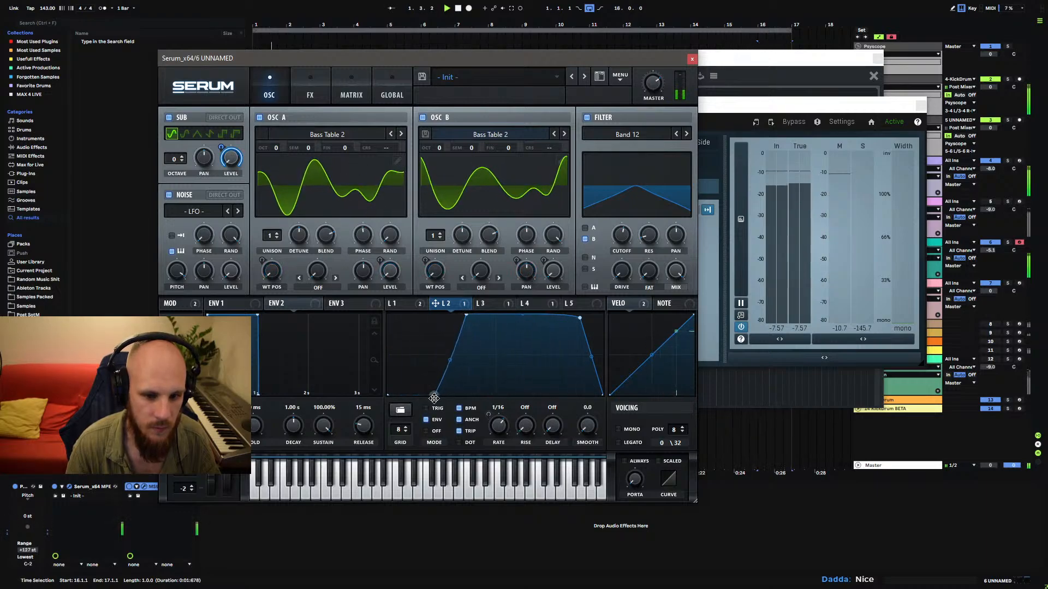
drag(467, 316, 475, 312)
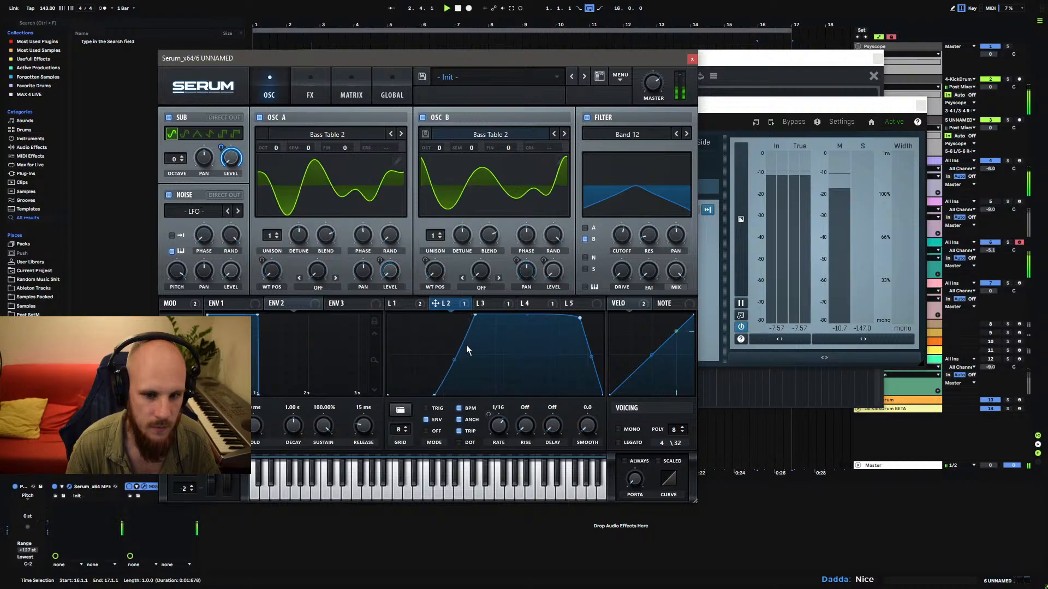
drag(455, 360, 433, 389)
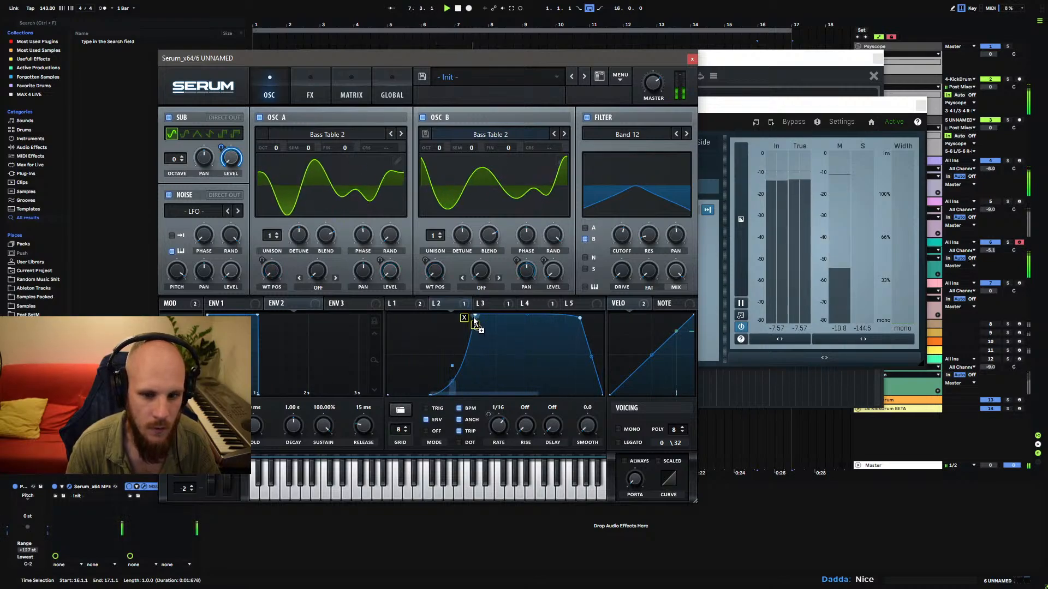
Set the three Macro 3 modulation amounts for LFO Bus 3, LFO Bus 4 and LFO Bus 5 to small negative values.
click(352, 95)
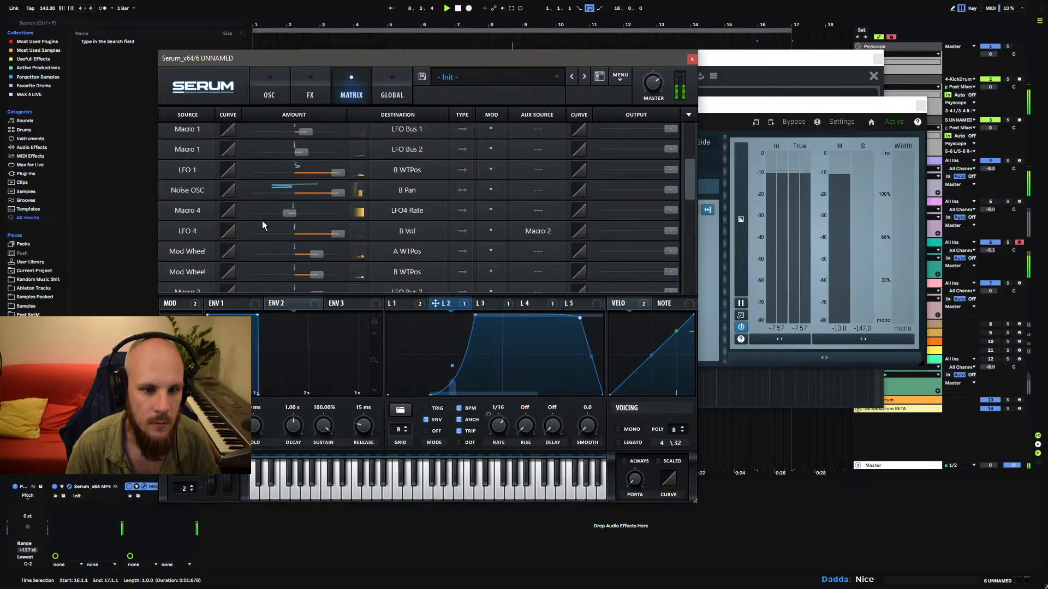
scroll(260, 225, down, 3)
scroll(258, 230, up, 1)
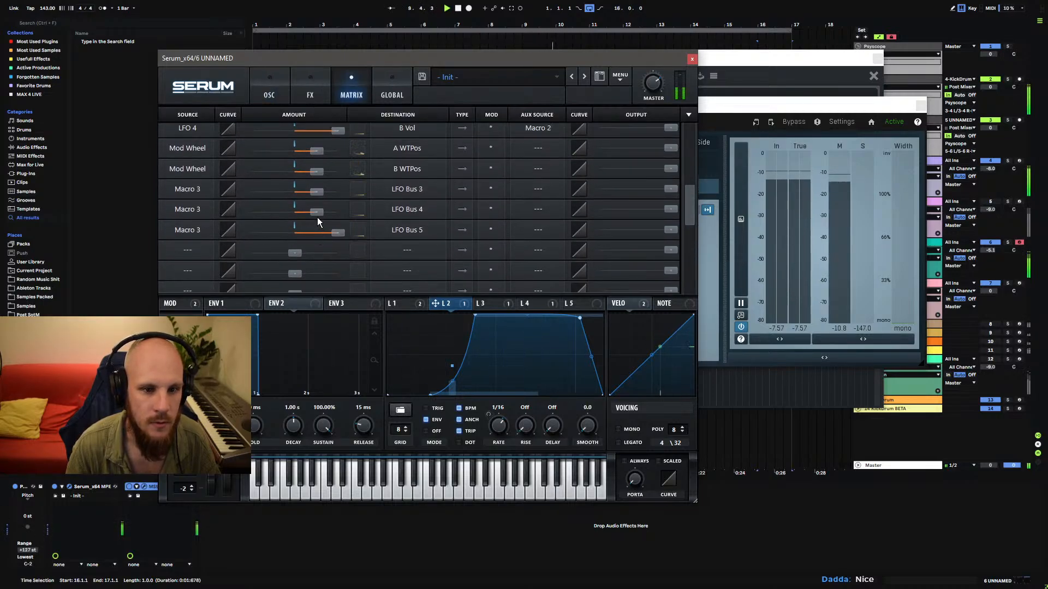
drag(337, 231, 280, 243)
drag(304, 191, 264, 215)
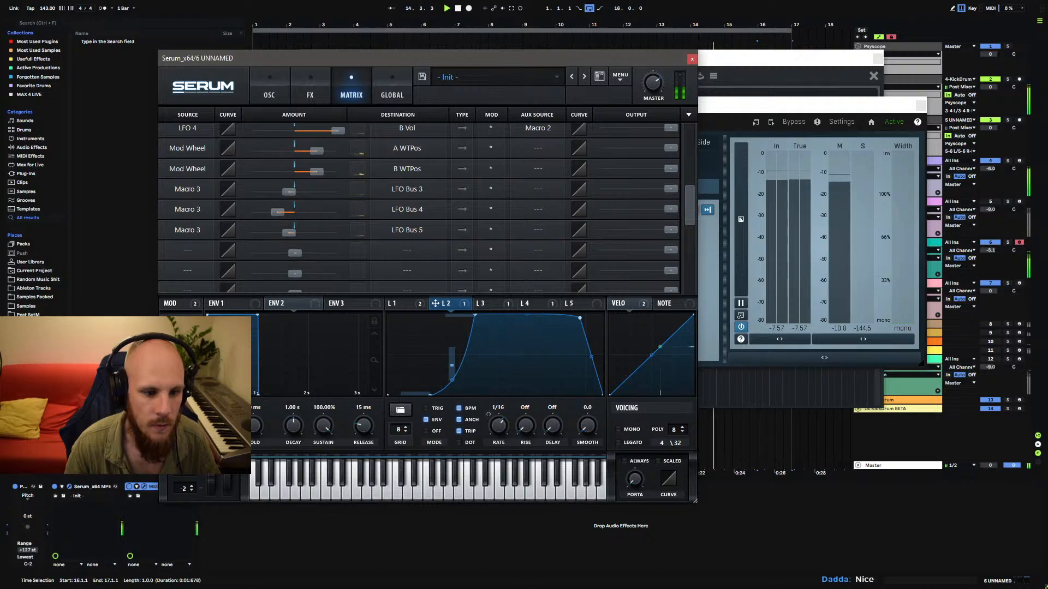
drag(276, 212, 289, 196)
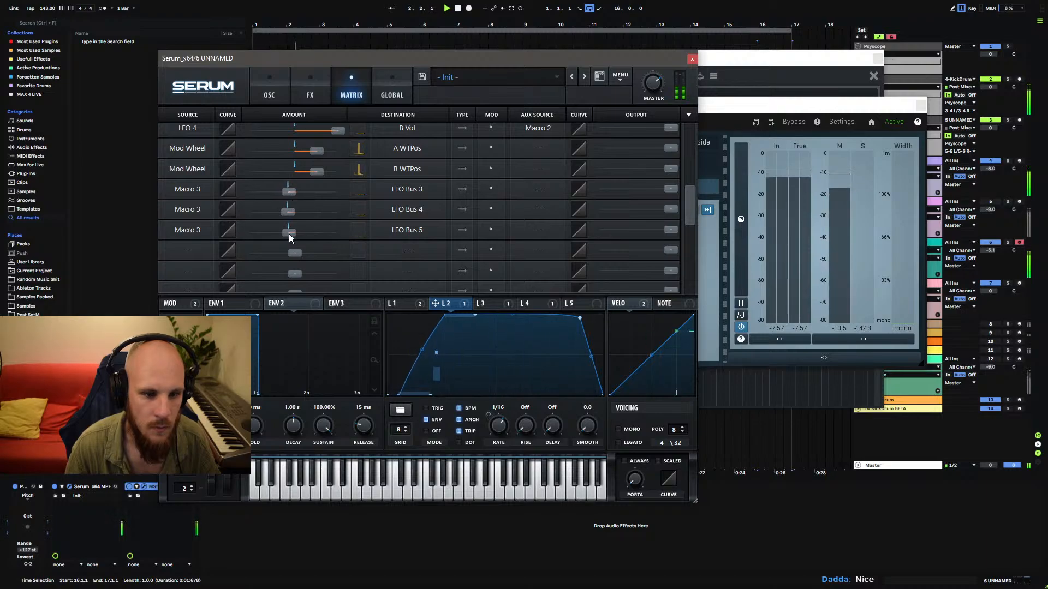
drag(289, 233, 283, 236)
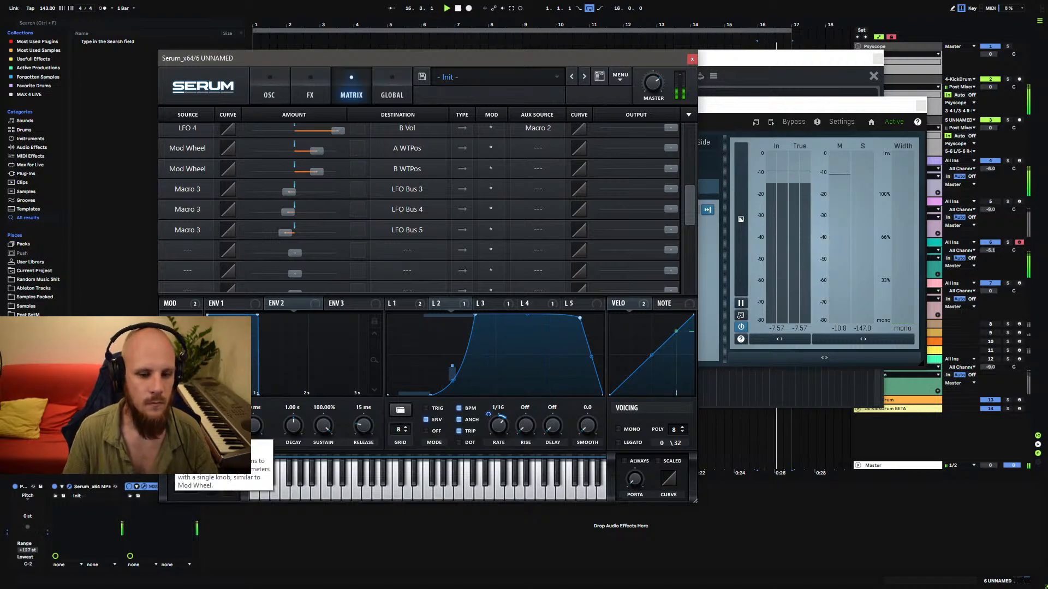
Stop playback, close the stereo scope and the other plugin windows behind Serum, and restart playback with the oscillator settings shown.
key(space)
click(921, 106)
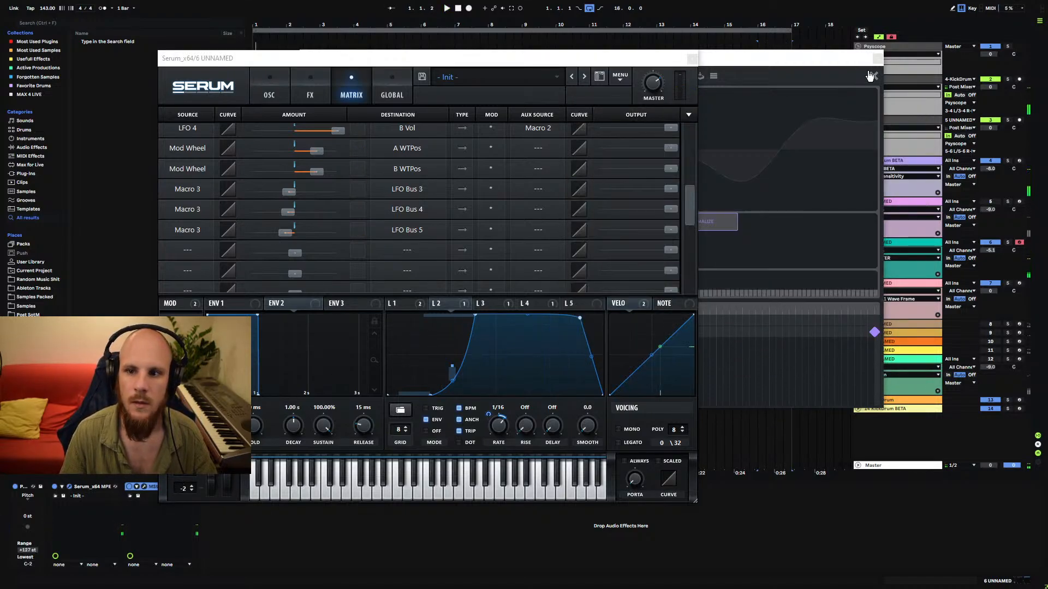
click(878, 59)
click(879, 57)
click(269, 89)
key(space)
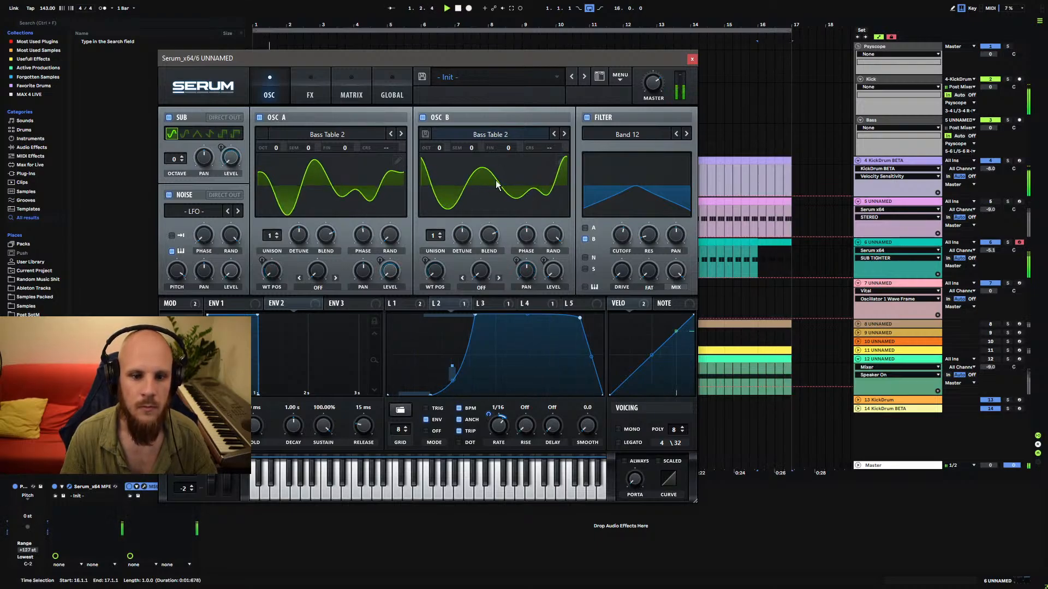
Activate track 12 and audition it with the bass while adjusting the bass's STEREO and ENVELOPE macros.
click(991, 359)
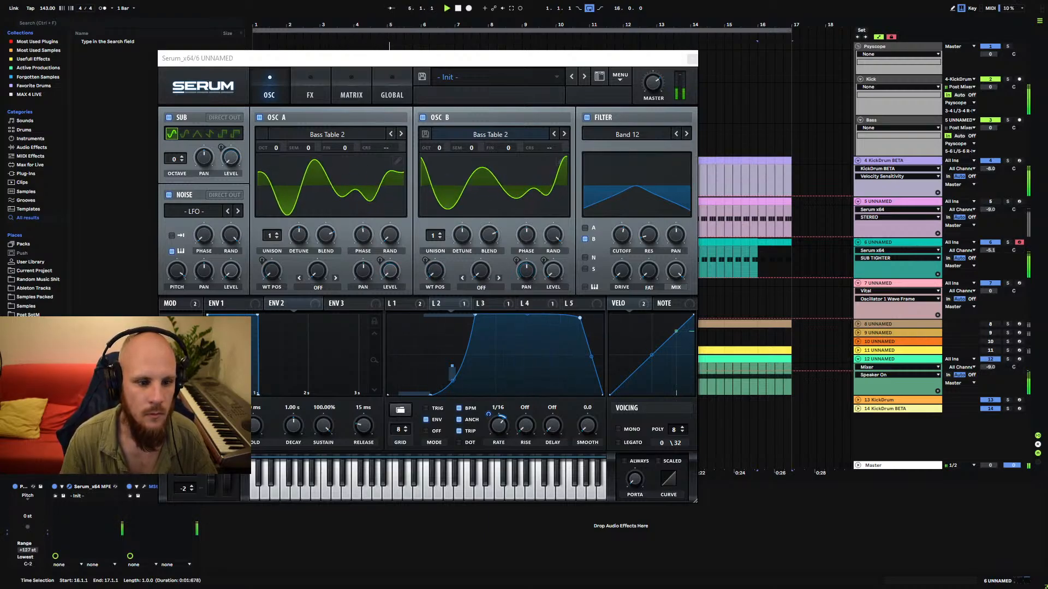
click(181, 362)
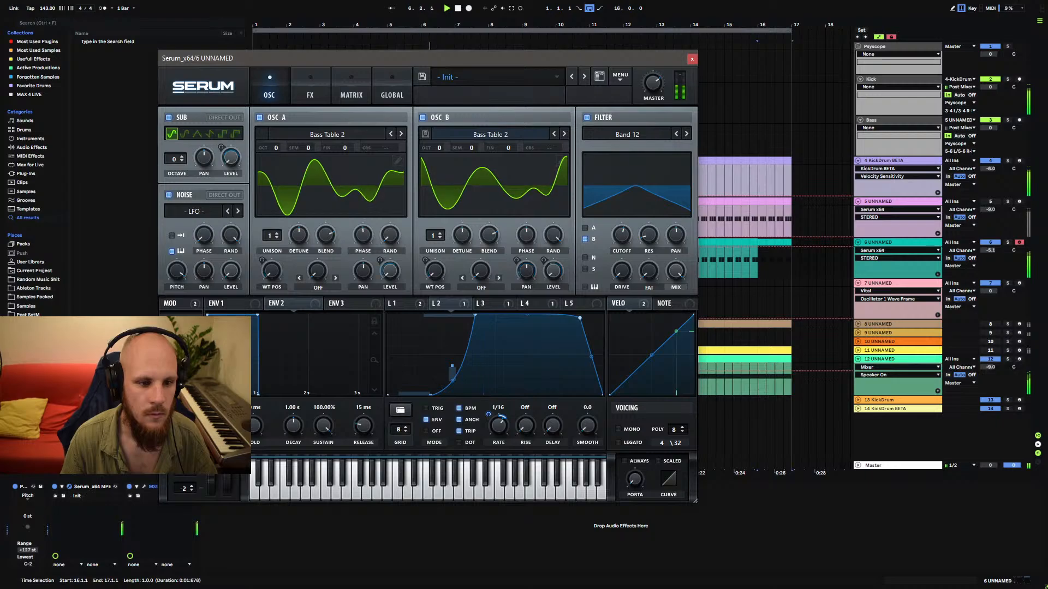
drag(181, 331, 182, 305)
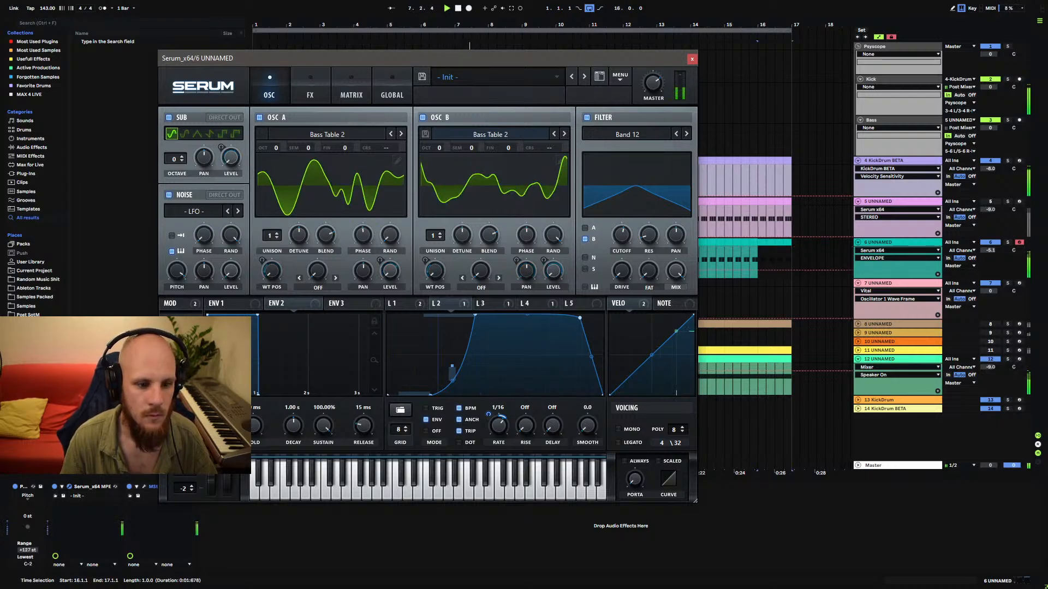
drag(182, 394, 182, 351)
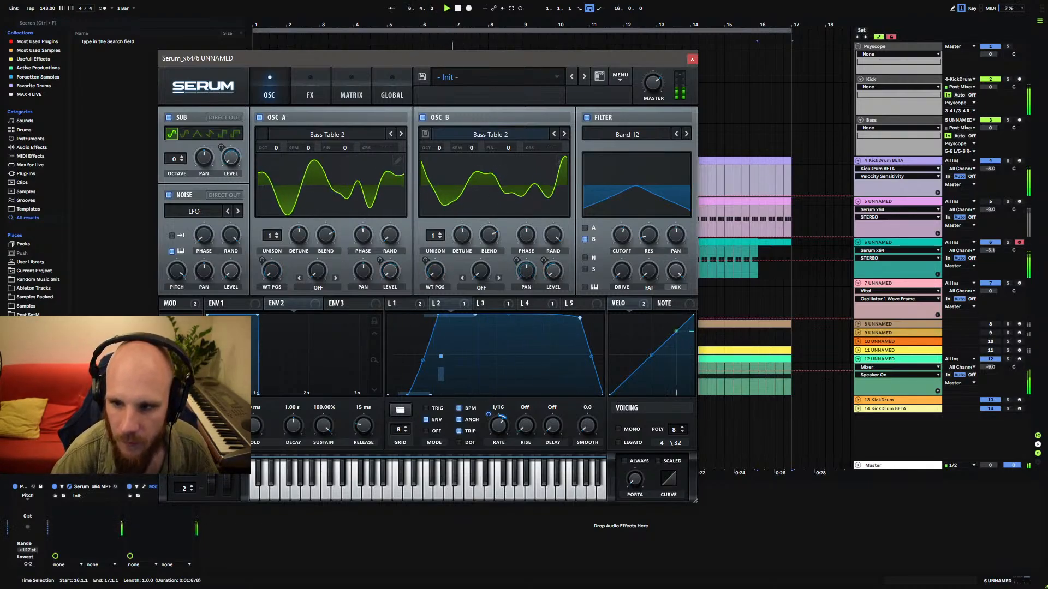
In track 12's Serum, switch the delay to ping-pong with 1/4 times on both sides and set its filter to 2952 and 5.6.
click(143, 487)
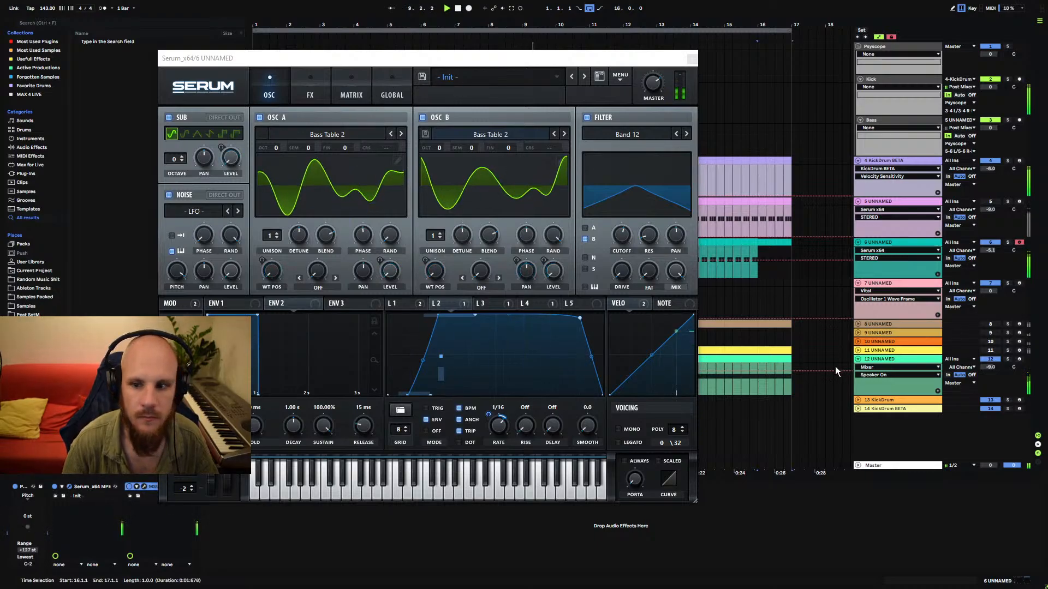
click(875, 360)
click(69, 487)
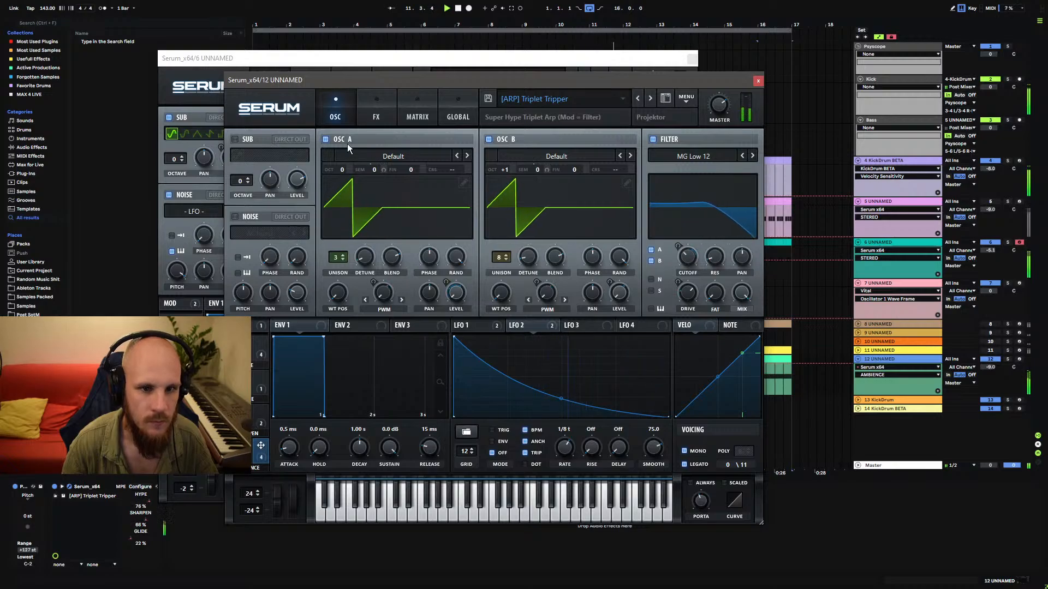
click(376, 111)
drag(752, 205, 752, 310)
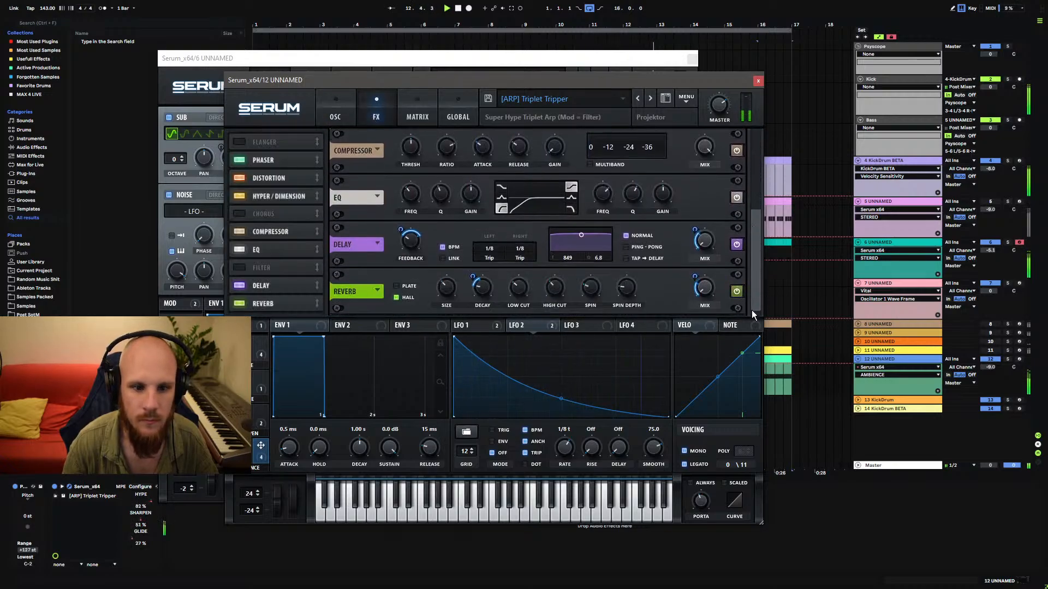
click(632, 248)
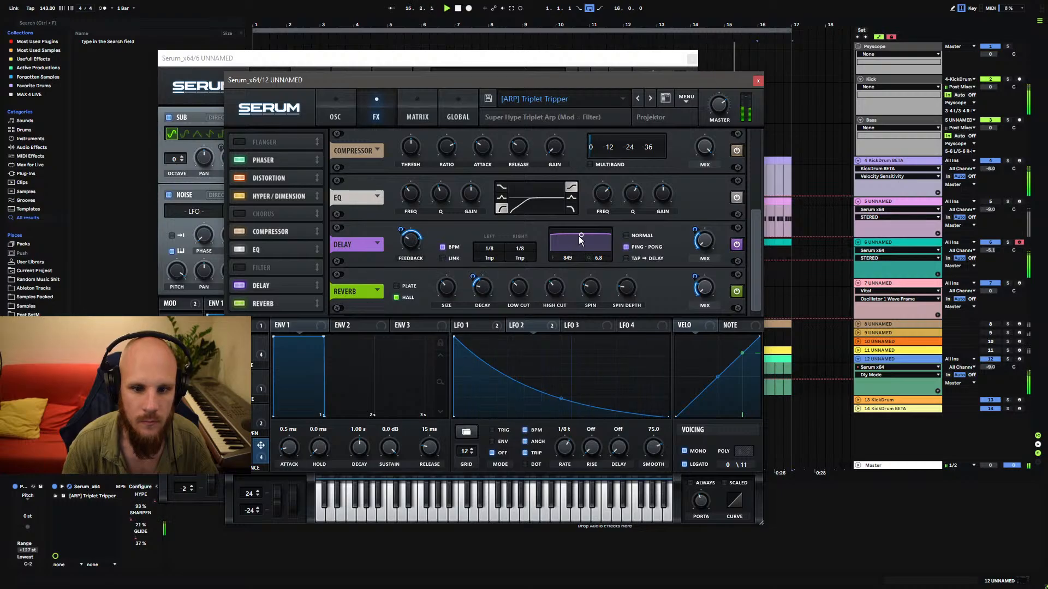
drag(579, 236, 593, 238)
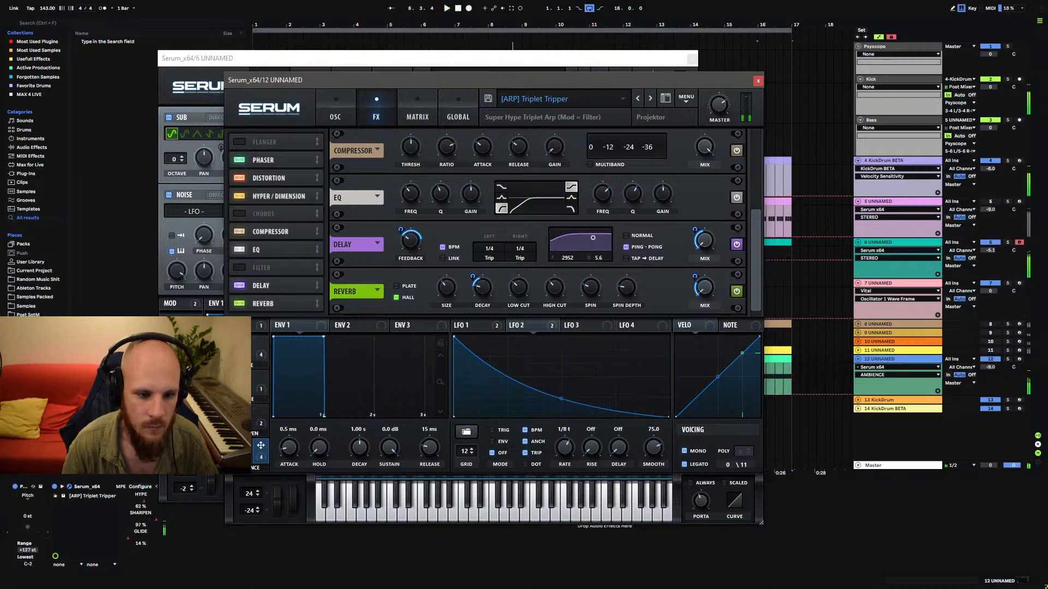
Reset the arp's macros to 0 %, overwrite the [ARP] Triplet Tripper preset, and re-enable the overridden automation.
drag(241, 417, 240, 472)
drag(241, 383, 241, 415)
drag(240, 349, 241, 376)
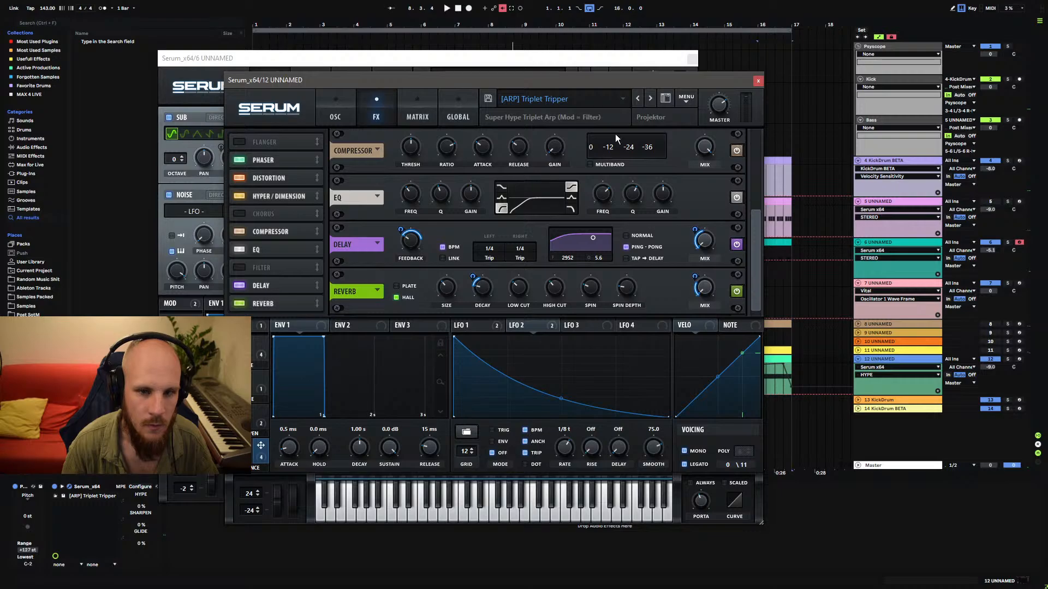
click(487, 98)
click(829, 547)
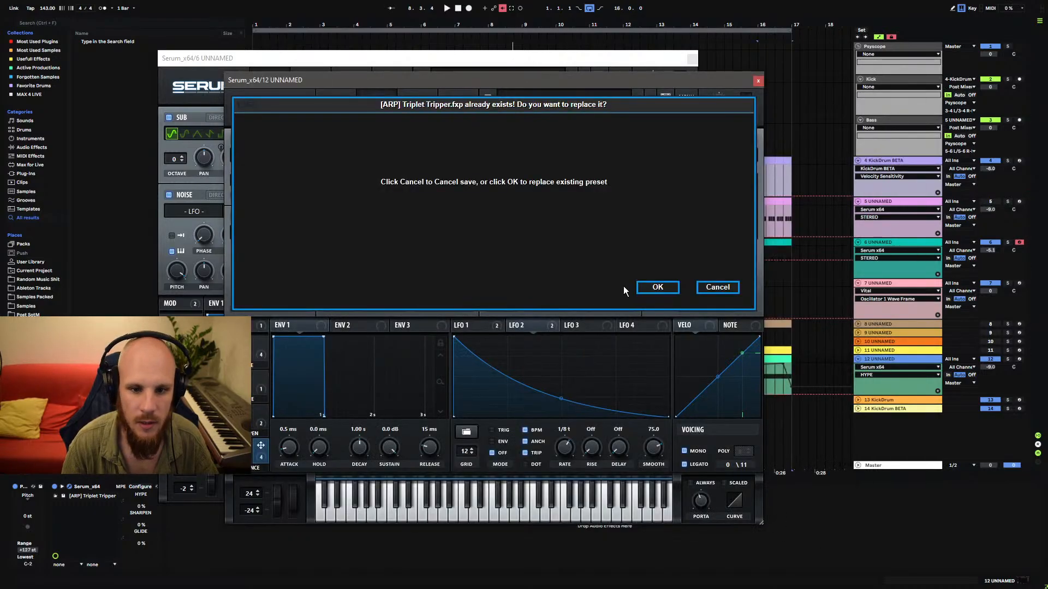
key(Return)
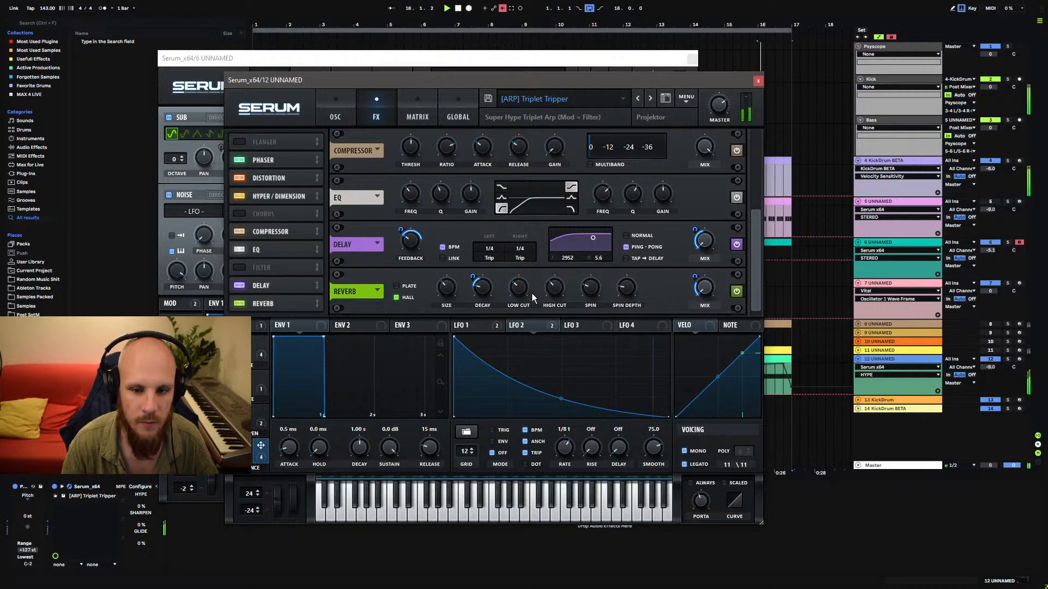
click(502, 8)
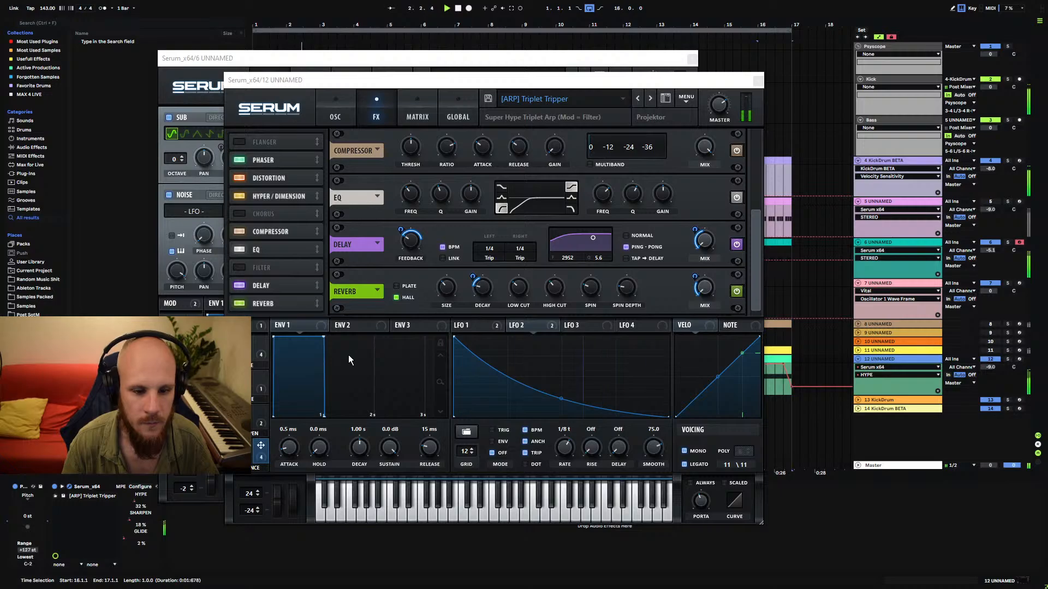
Add an Echo effect after Serum on track 12 and restart playback.
click(240, 452)
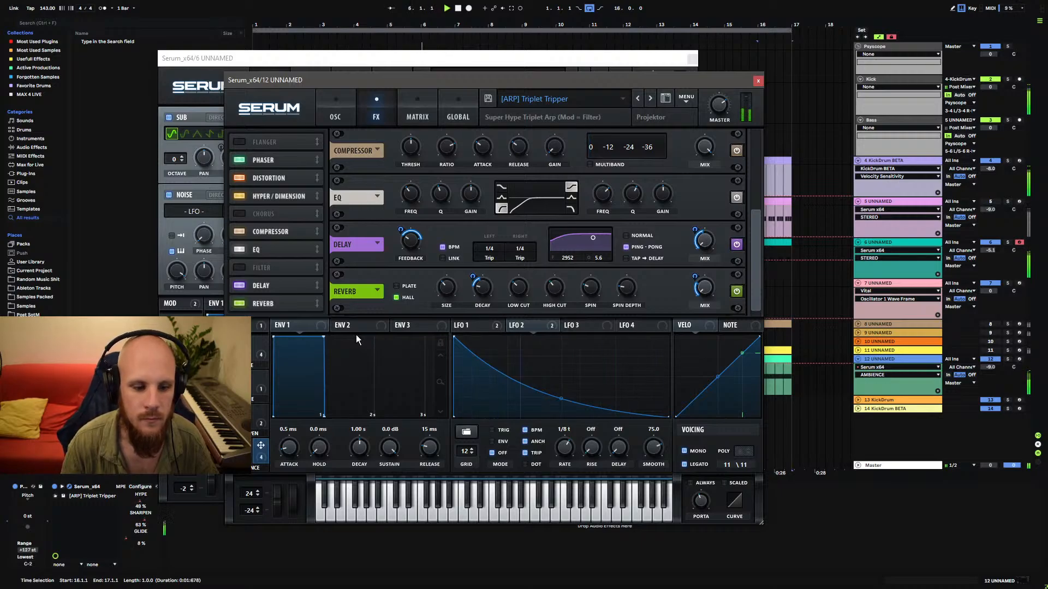
right_click(230, 549)
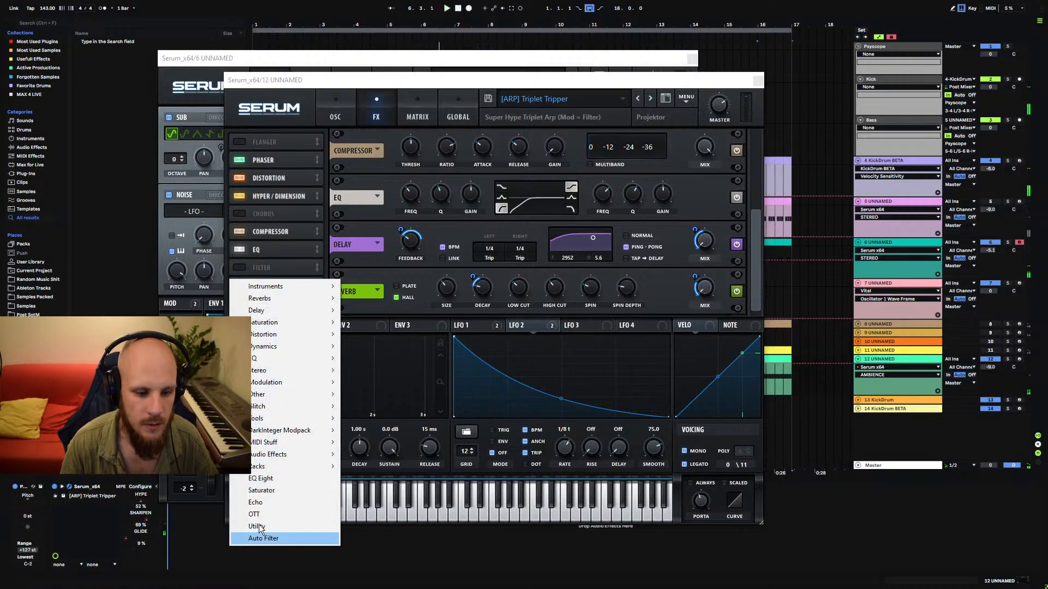
click(265, 500)
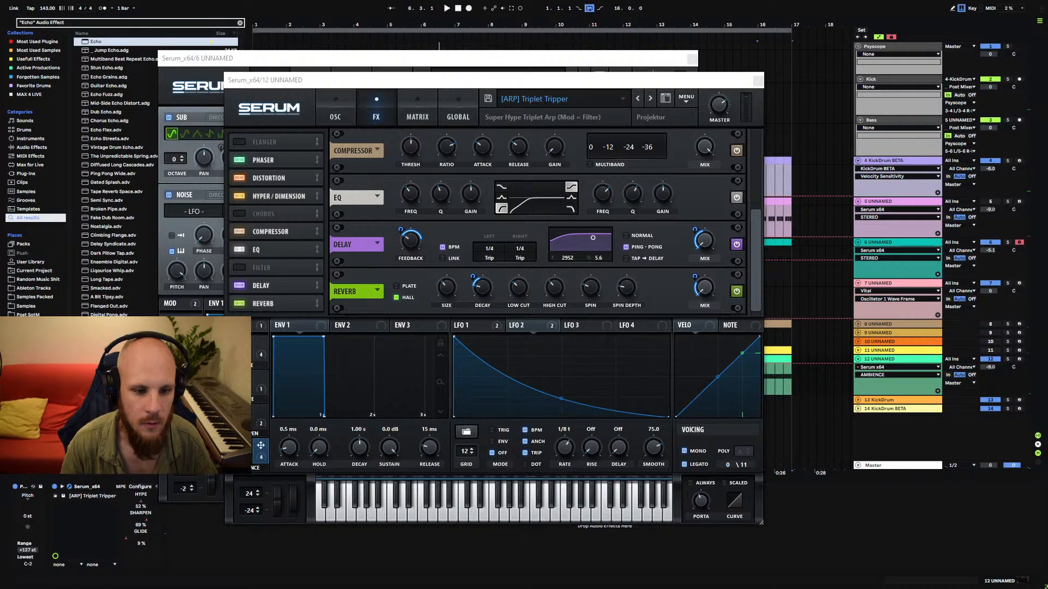
click(239, 452)
key(space)
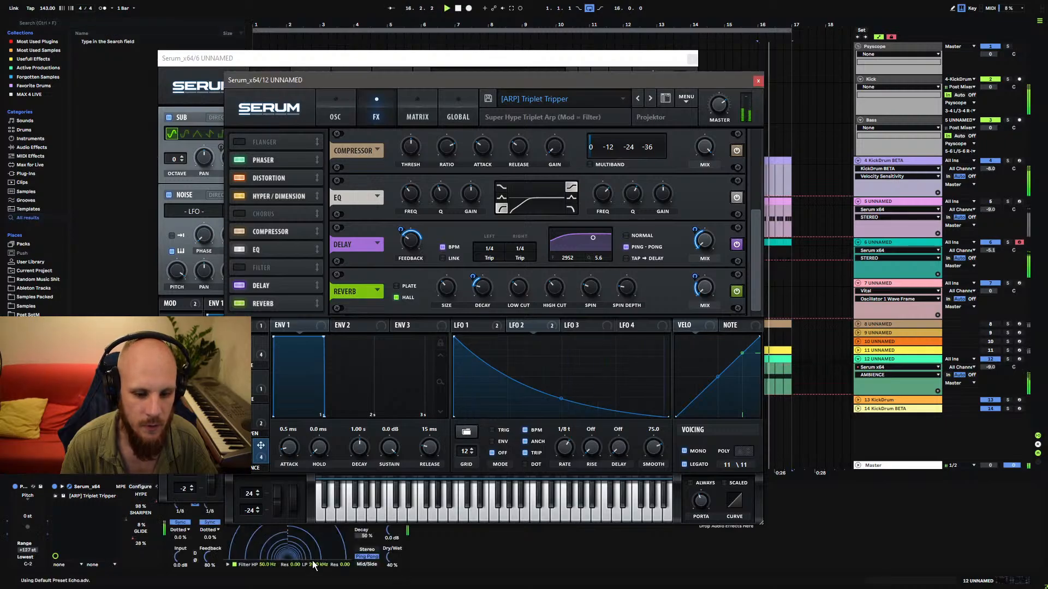
Set the Echo's left and right delays on track 12 to triplet-synced 1/4 times.
click(758, 81)
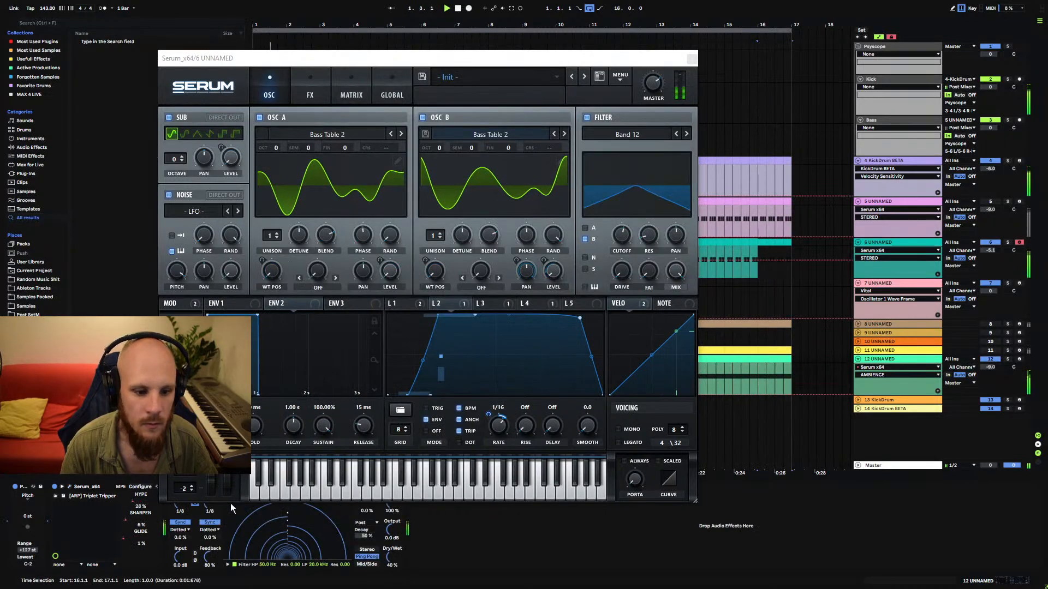
click(213, 530)
click(212, 544)
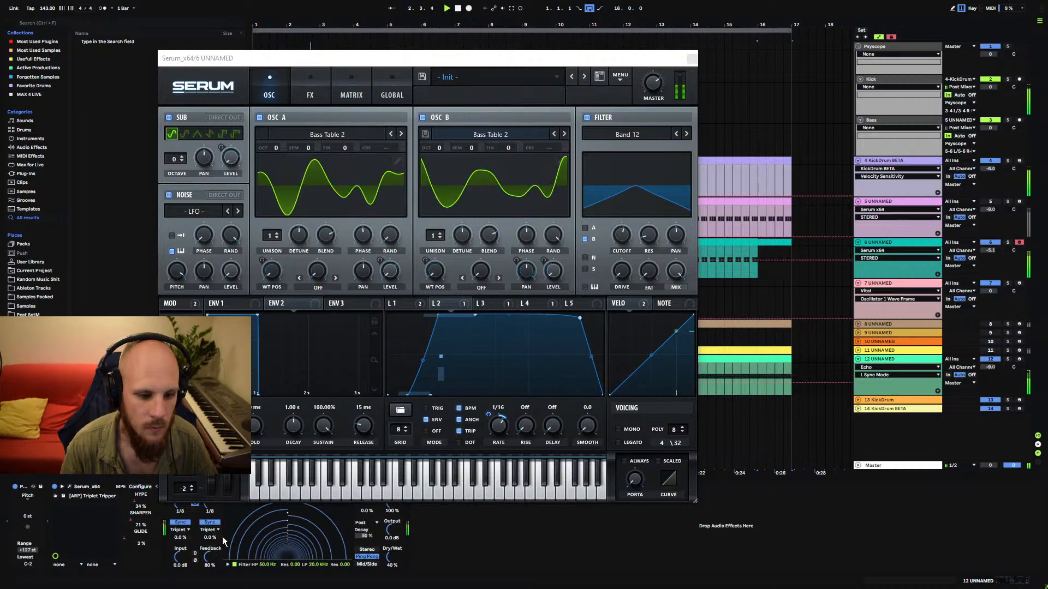
click(215, 505)
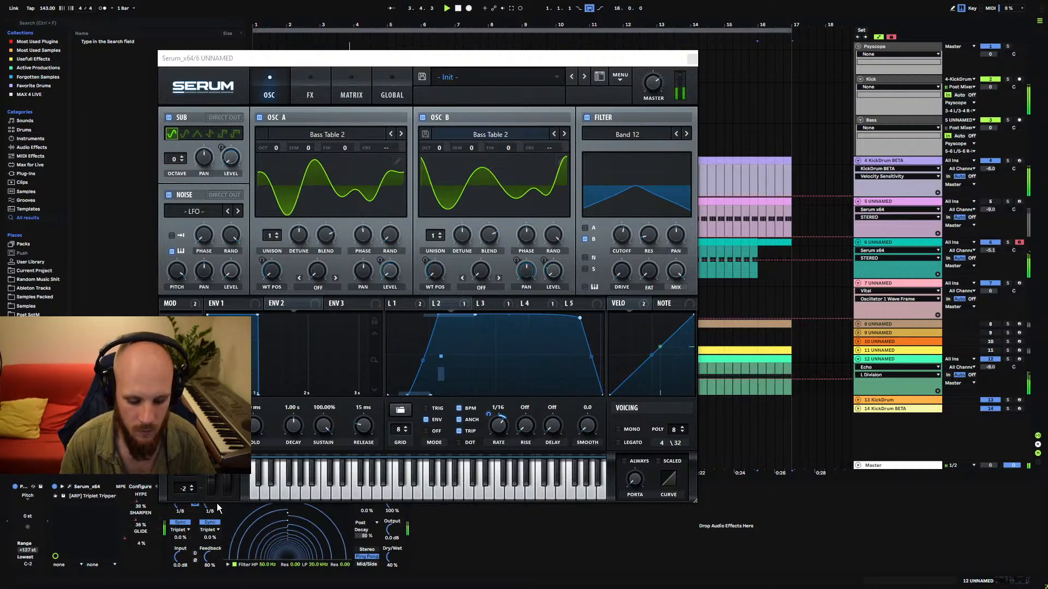
drag(370, 61, 379, 22)
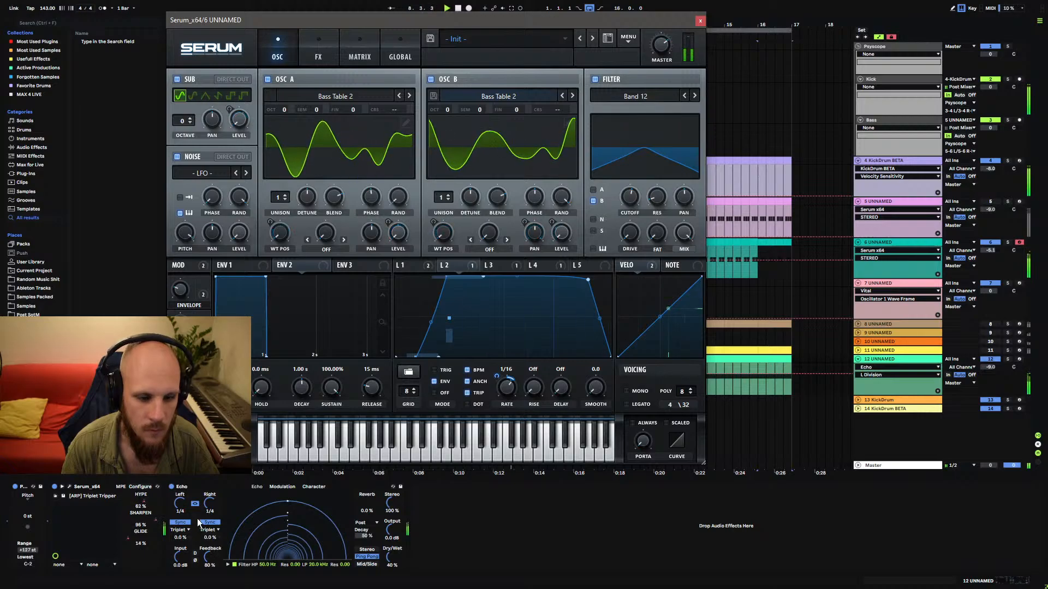
Delete the Echo effect from track 12 and close the bass's Serum window.
click(195, 487)
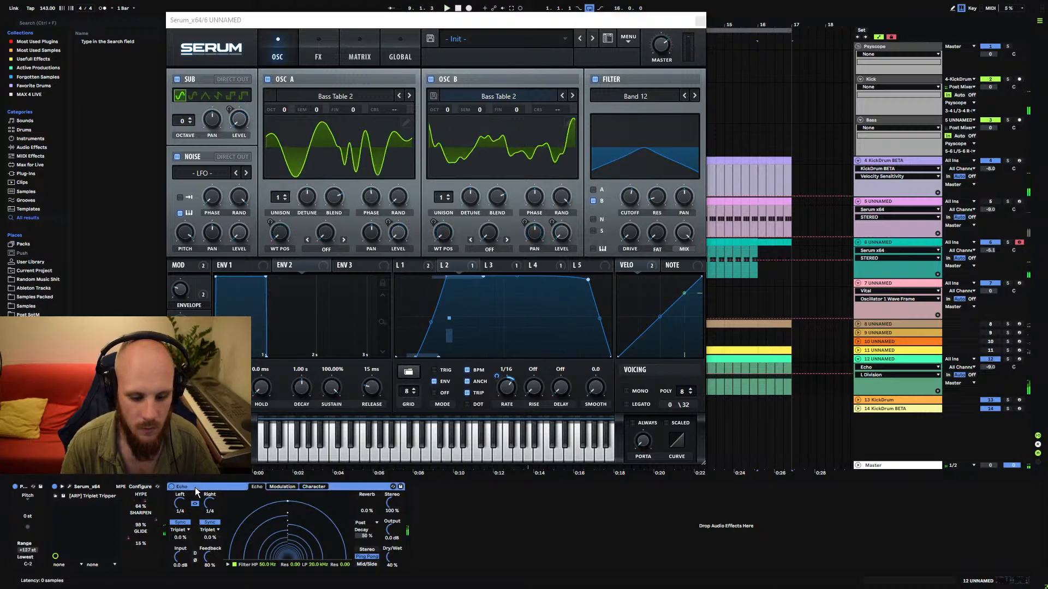
key(Delete)
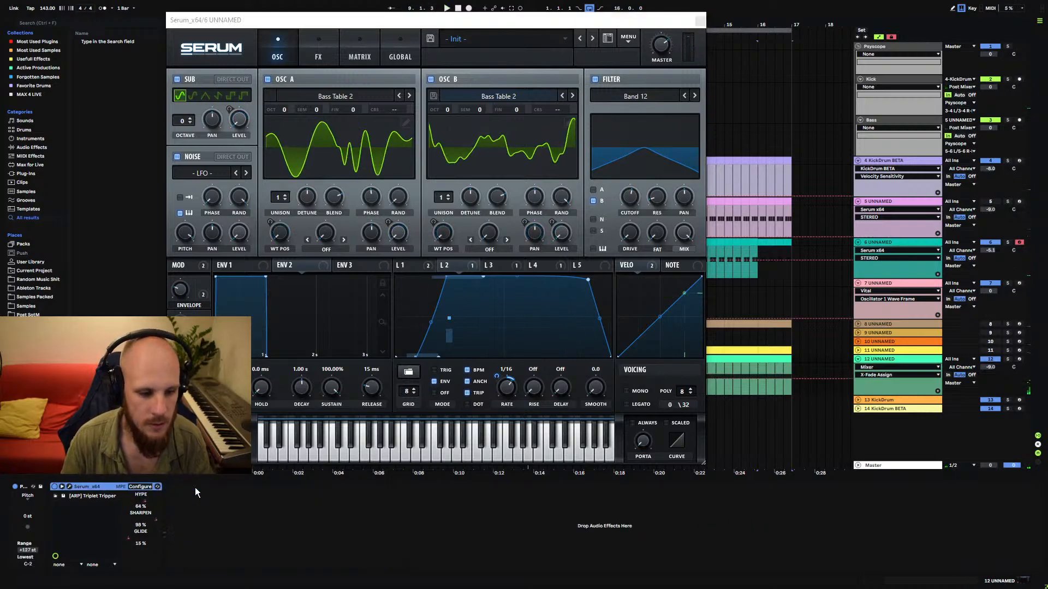
click(67, 487)
click(700, 22)
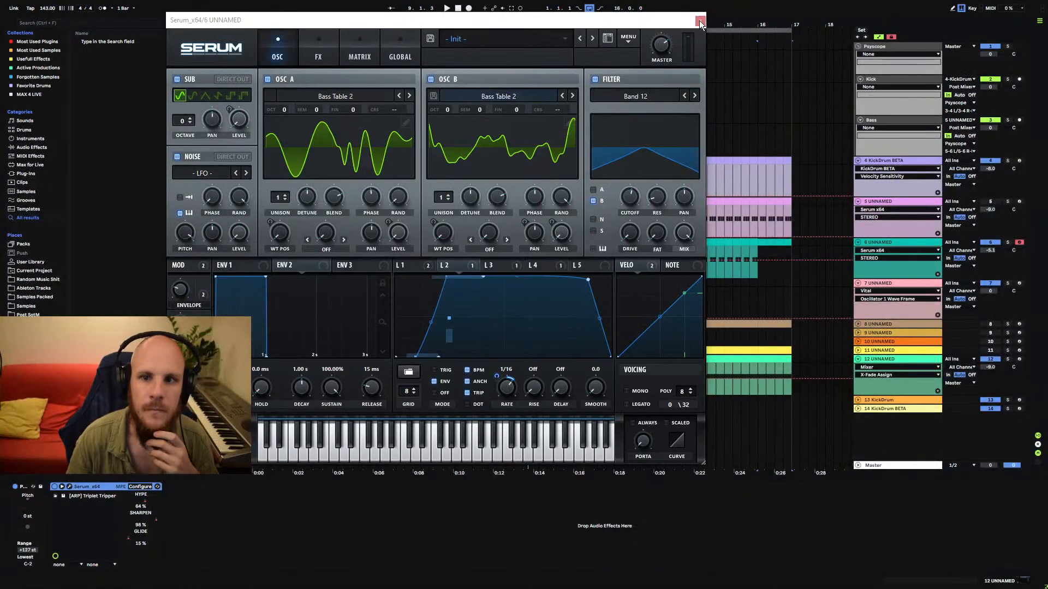
click(700, 22)
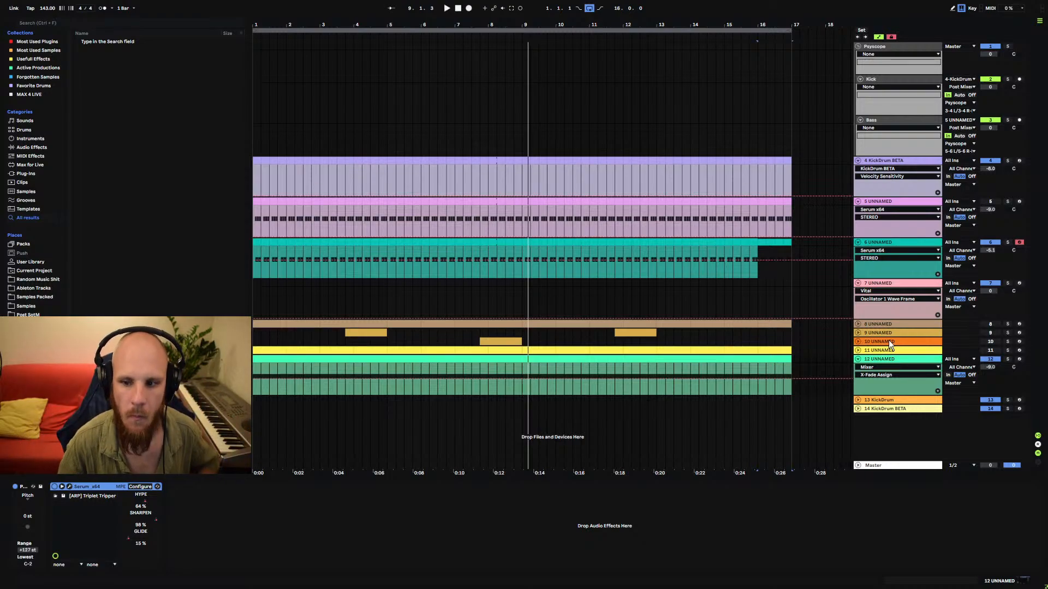
Insert a MIDI track below track 12, load Serum's Init patch on it, solo and arm it, and play a test note.
click(887, 360)
key(ctrl+shift+t)
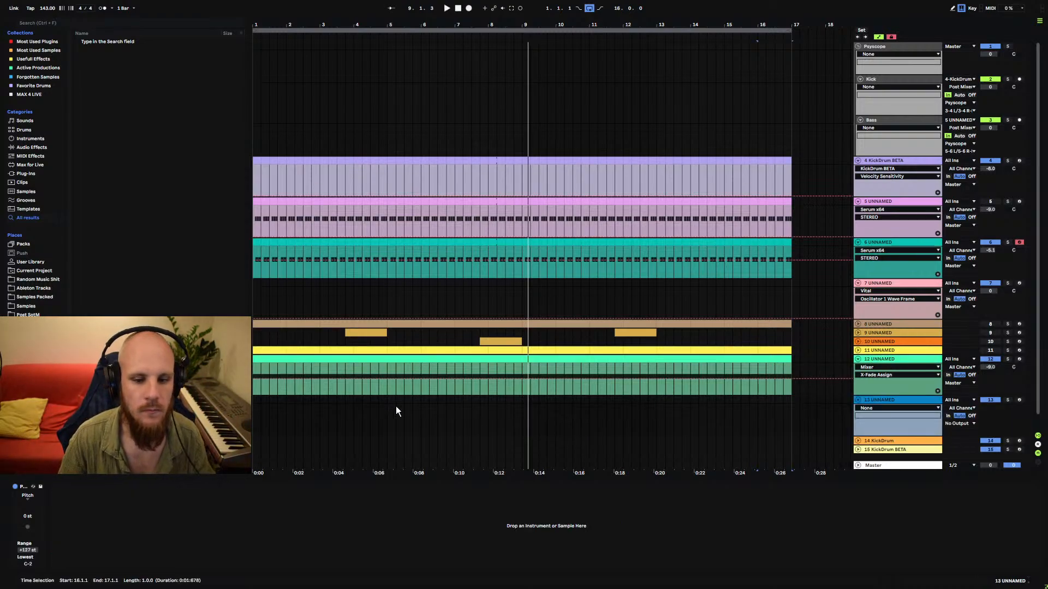
right_click(379, 412)
right_click(379, 412)
mouse_move(434, 155)
click(507, 153)
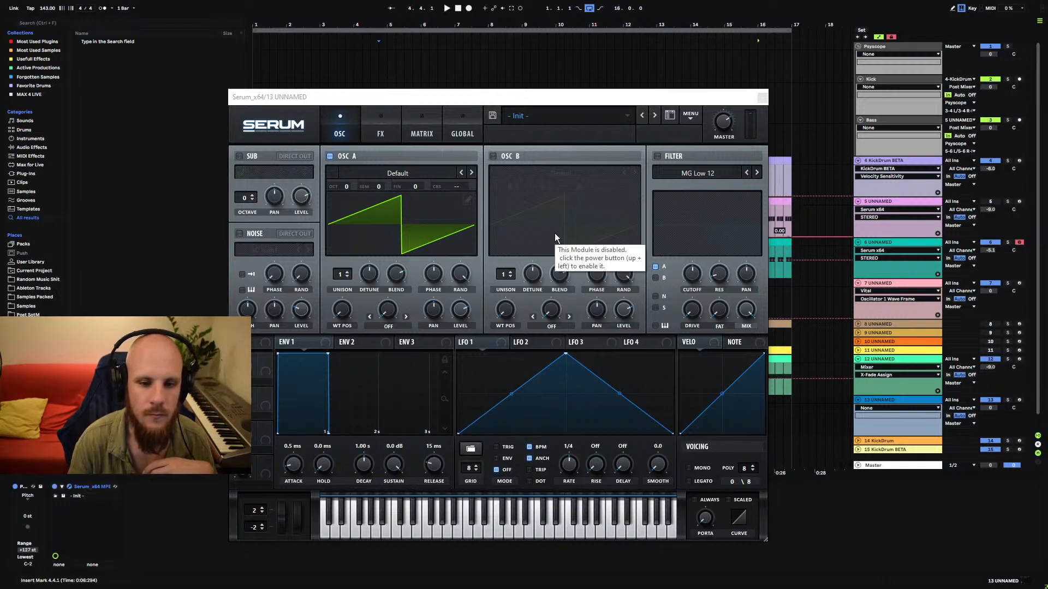
click(1008, 401)
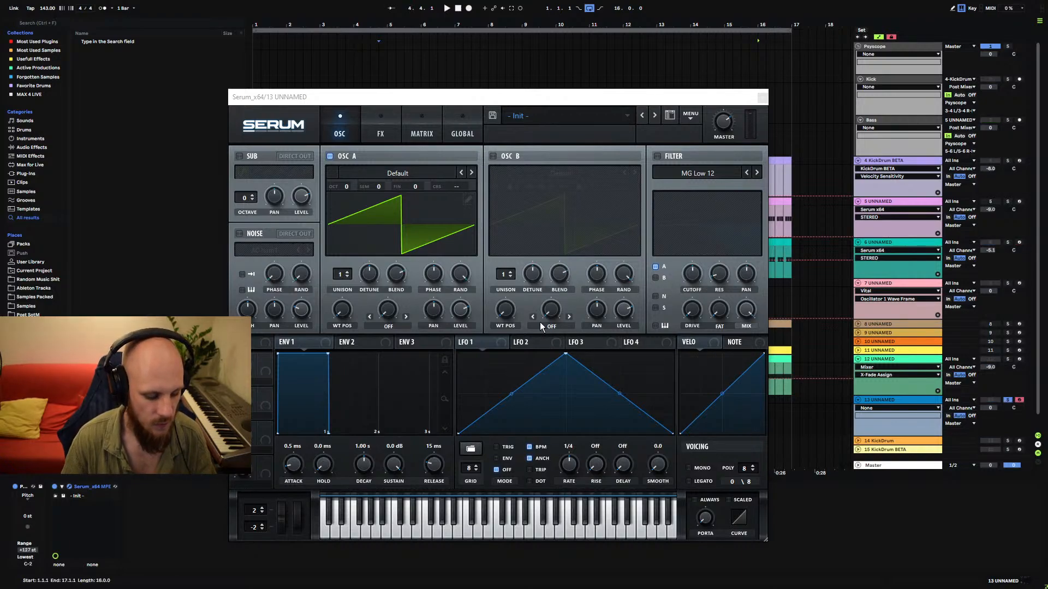
key(a)
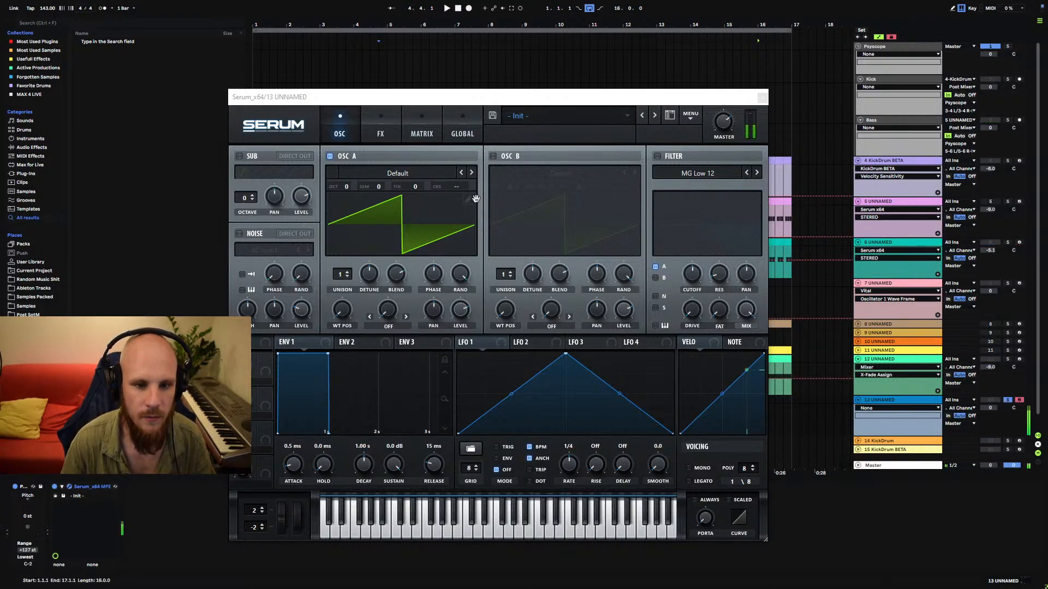
Enable the sub oscillator and set oscillator A's warp mode to FM (From B).
click(239, 156)
click(390, 327)
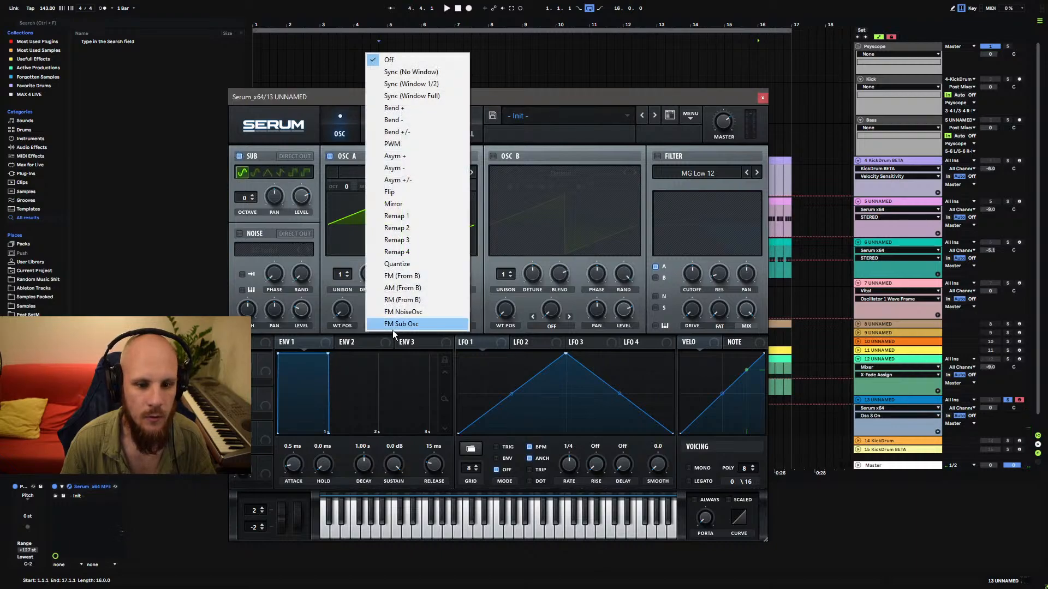
click(415, 277)
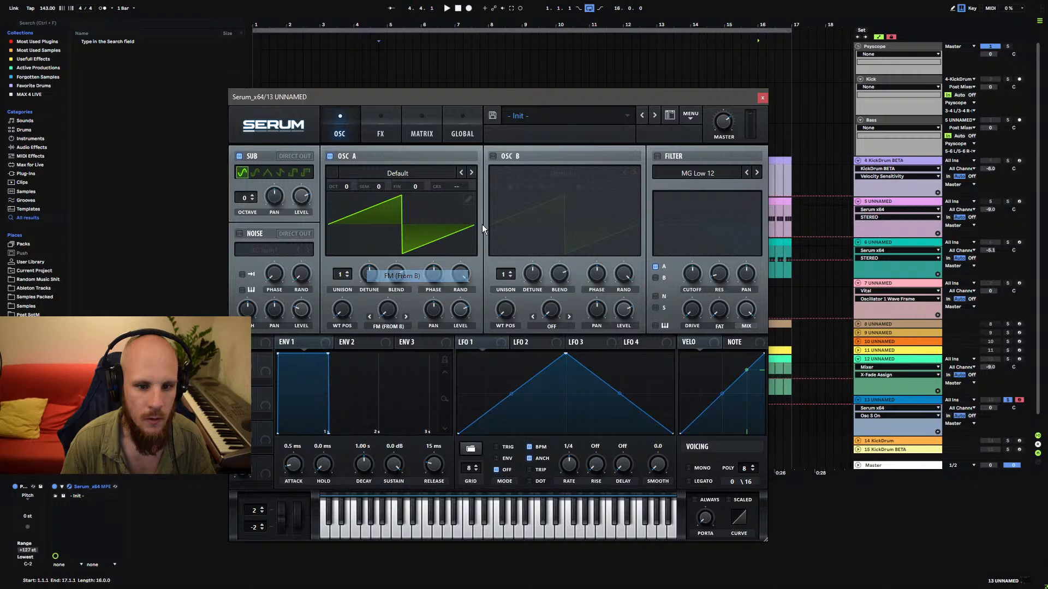
Enable oscillator B with the Basic Shapes wavetable and set its warp mode to FM (Sub).
click(493, 156)
click(529, 172)
mouse_move(569, 201)
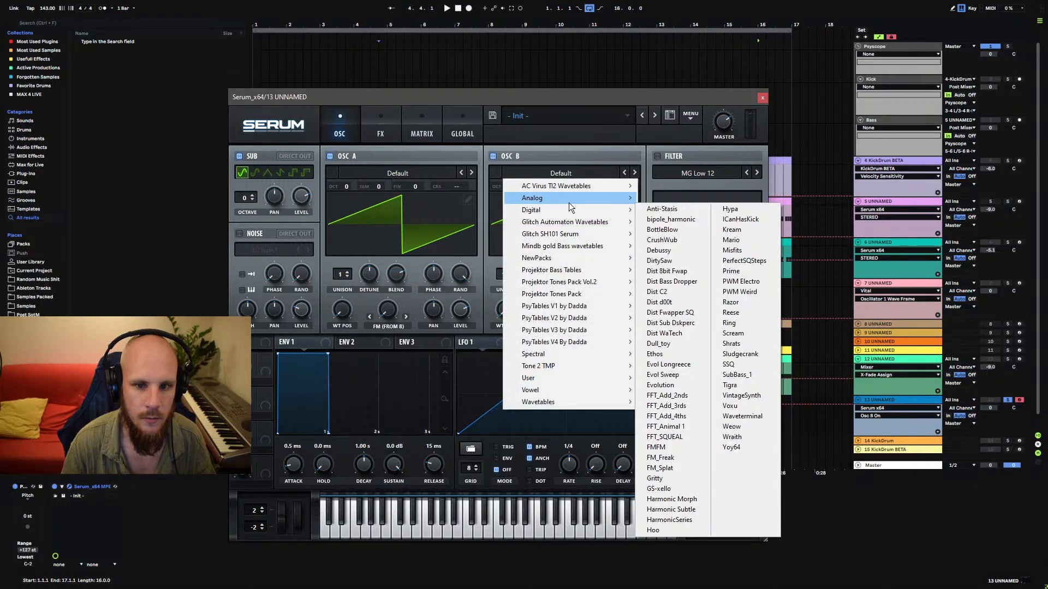
click(681, 248)
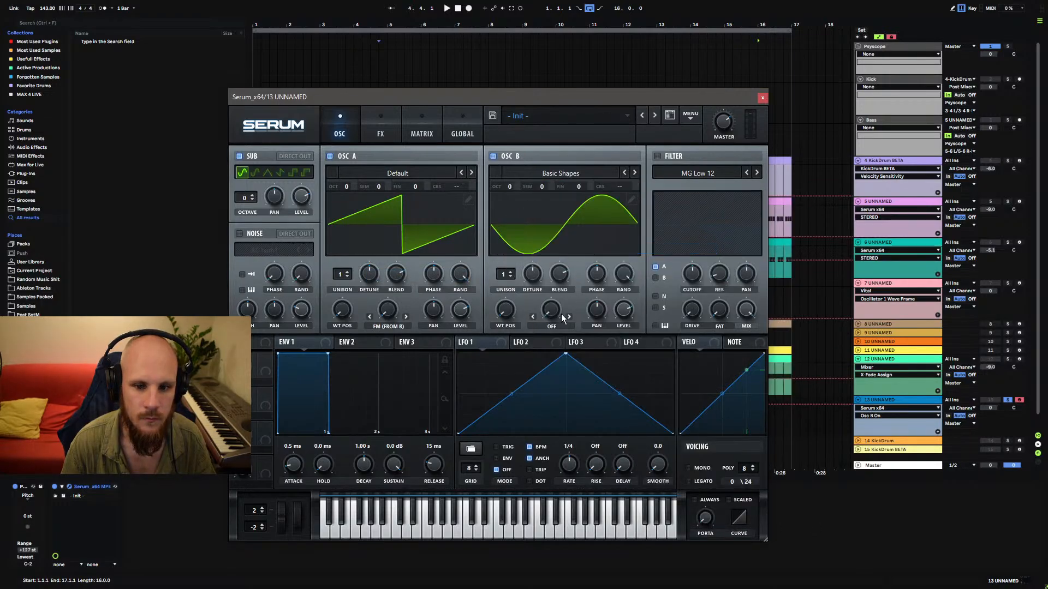
click(551, 326)
click(550, 327)
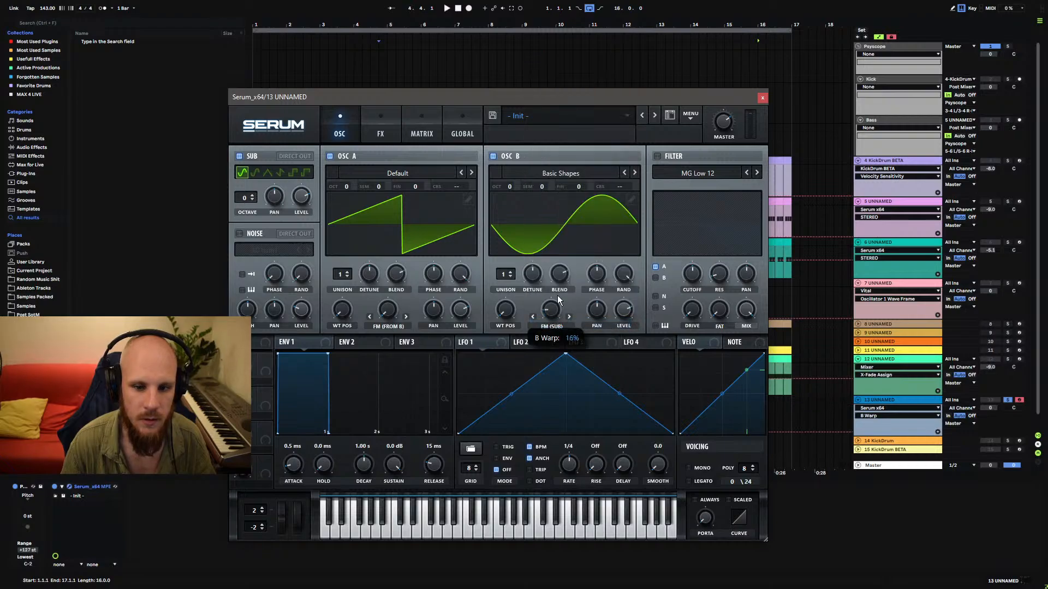
Raise oscillator A's warp amount and turn down the random phase of oscillators A and B.
drag(392, 310, 406, 235)
drag(459, 274, 472, 344)
drag(623, 277, 622, 293)
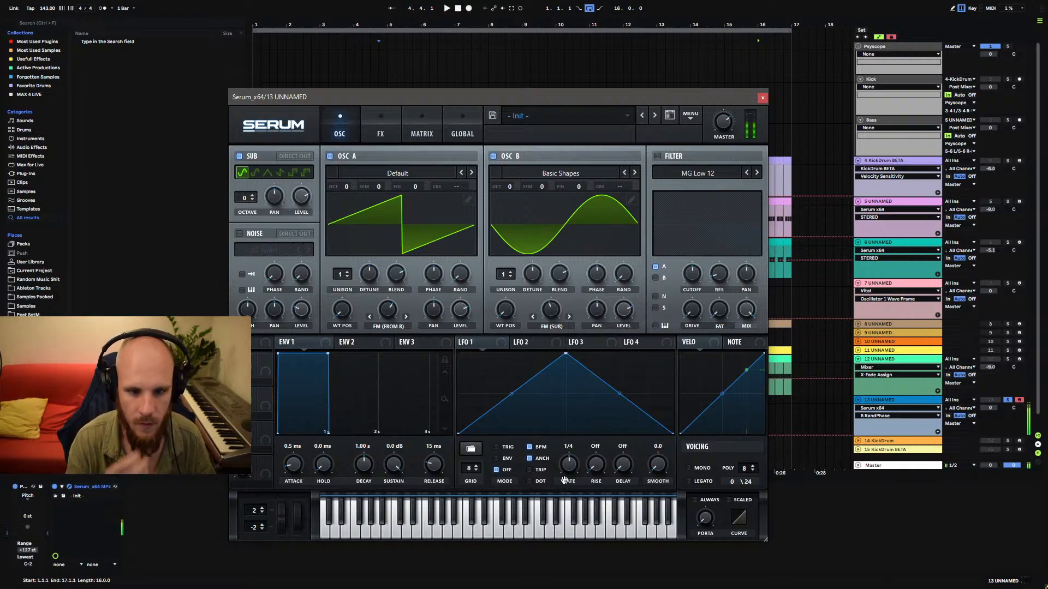
Fine-tune the FM warp amounts of both oscillators and move oscillator B's wavetable position to the triangle shape.
click(385, 328)
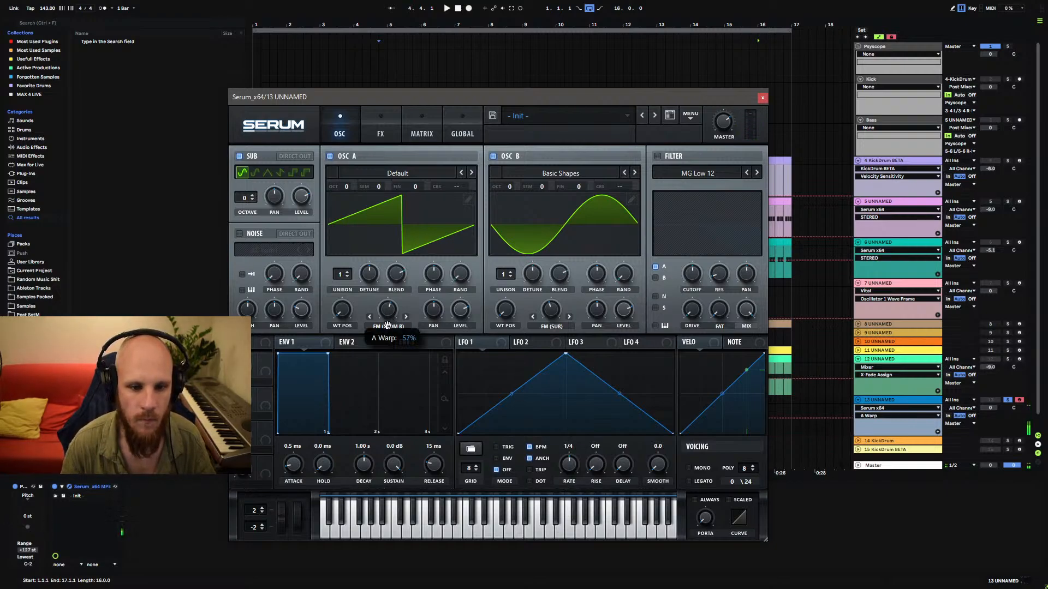
click(554, 308)
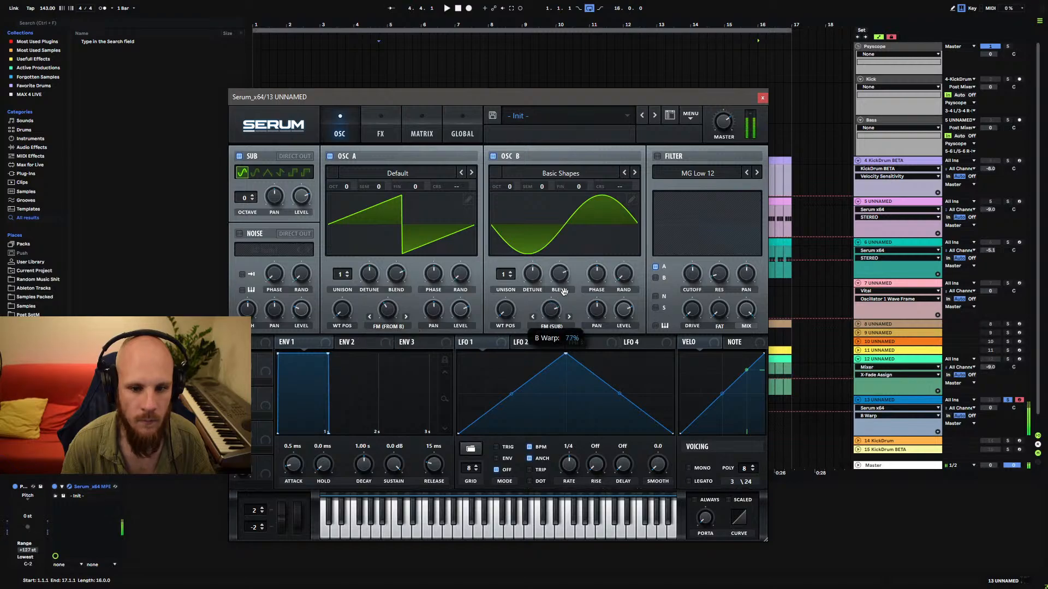
drag(559, 309, 558, 340)
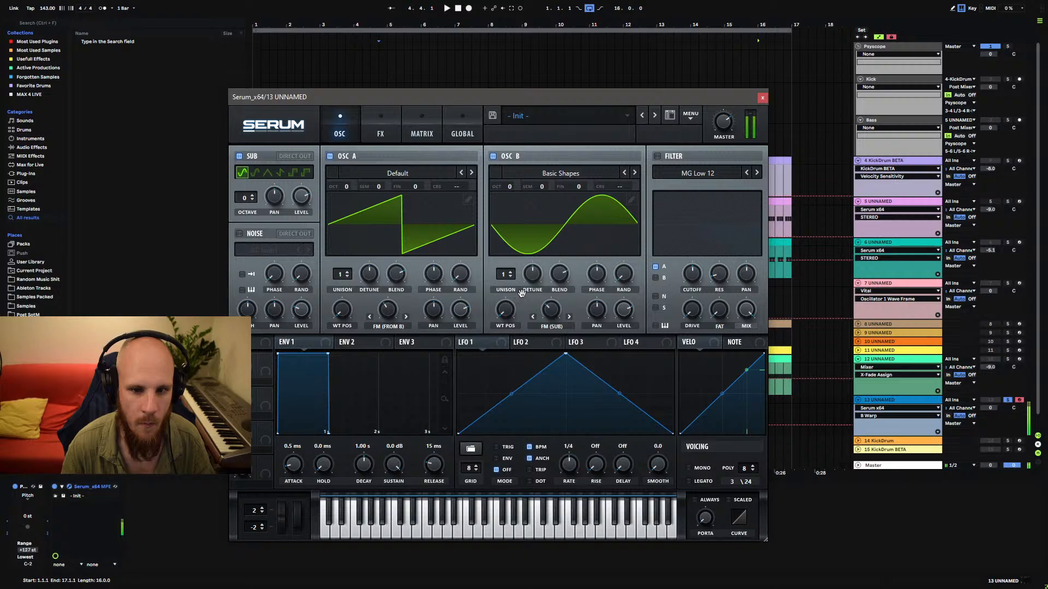
drag(512, 311, 515, 282)
mouse_move(385, 301)
mouse_down()
mouse_move(397, 282)
mouse_move(389, 318)
mouse_up()
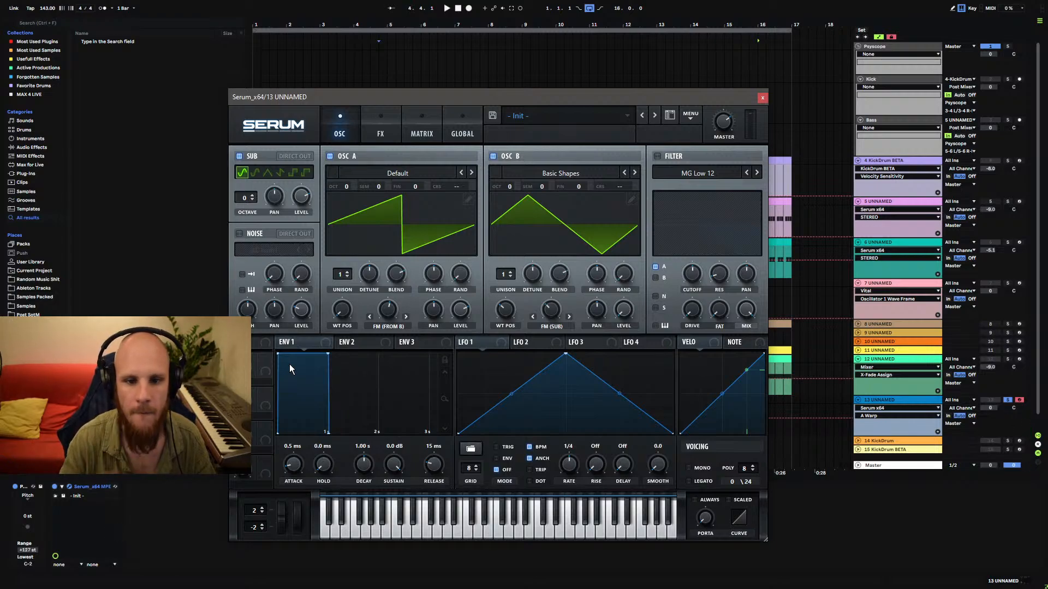
Set oscillators A and B to 2 unison voices each and reduce their detune.
click(347, 272)
drag(366, 278, 358, 316)
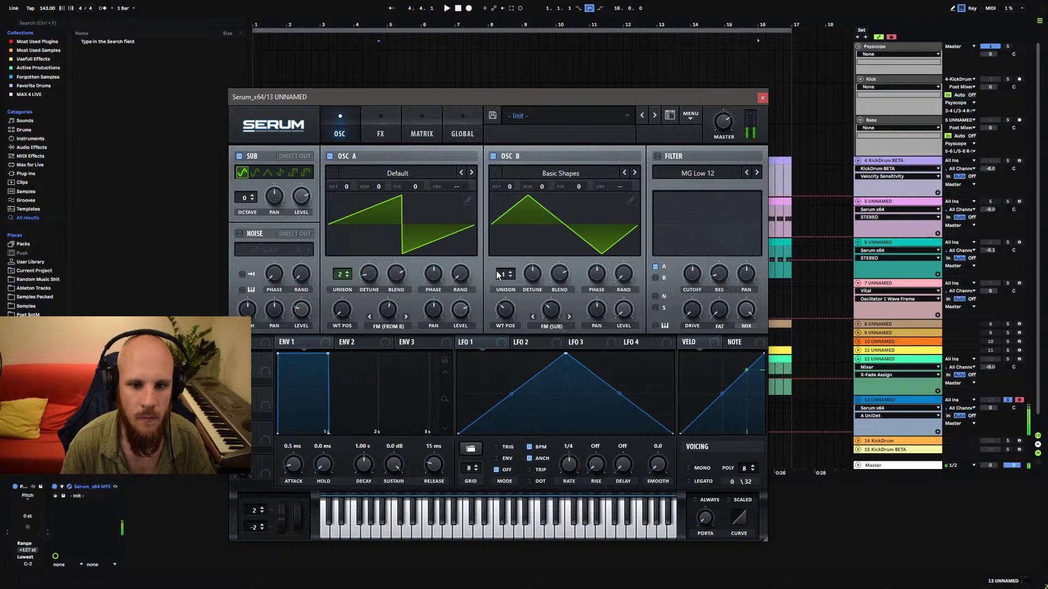
drag(369, 275, 376, 282)
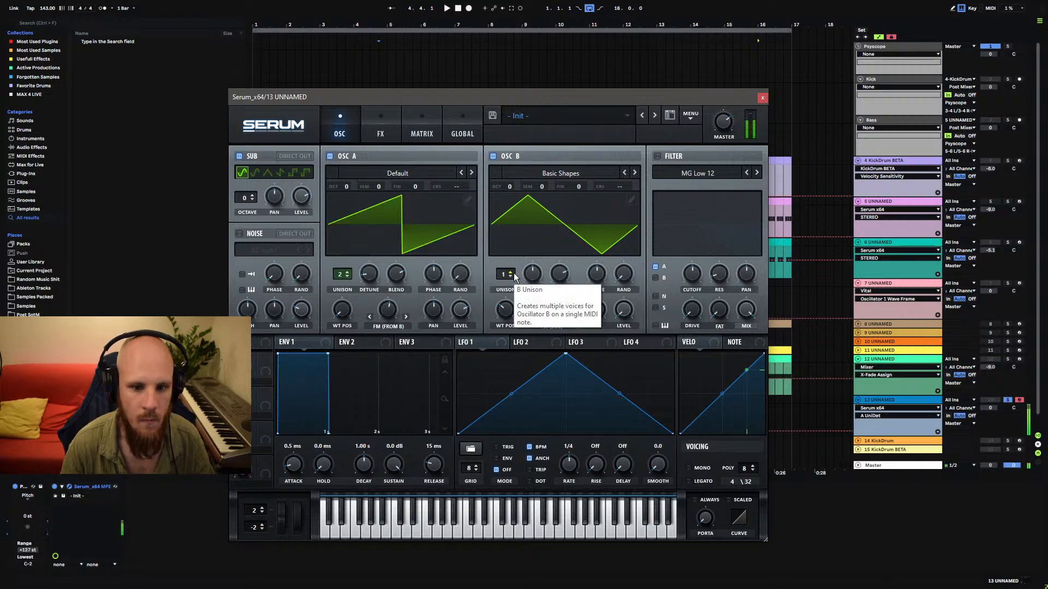
click(513, 273)
drag(532, 273, 526, 309)
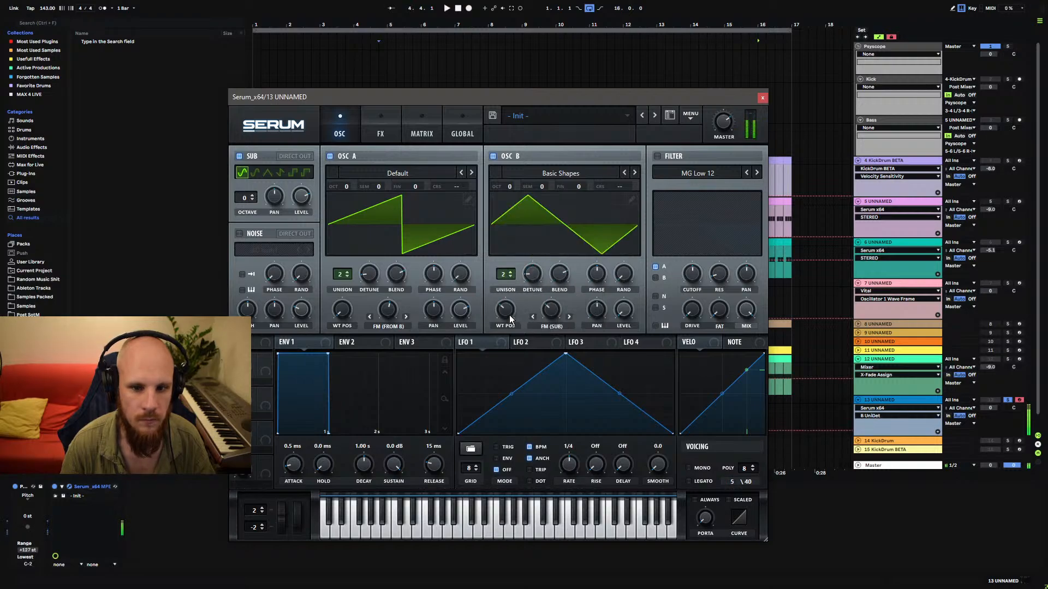
Enable the filter, set its type to Band 24, and adjust its cutoff.
click(658, 157)
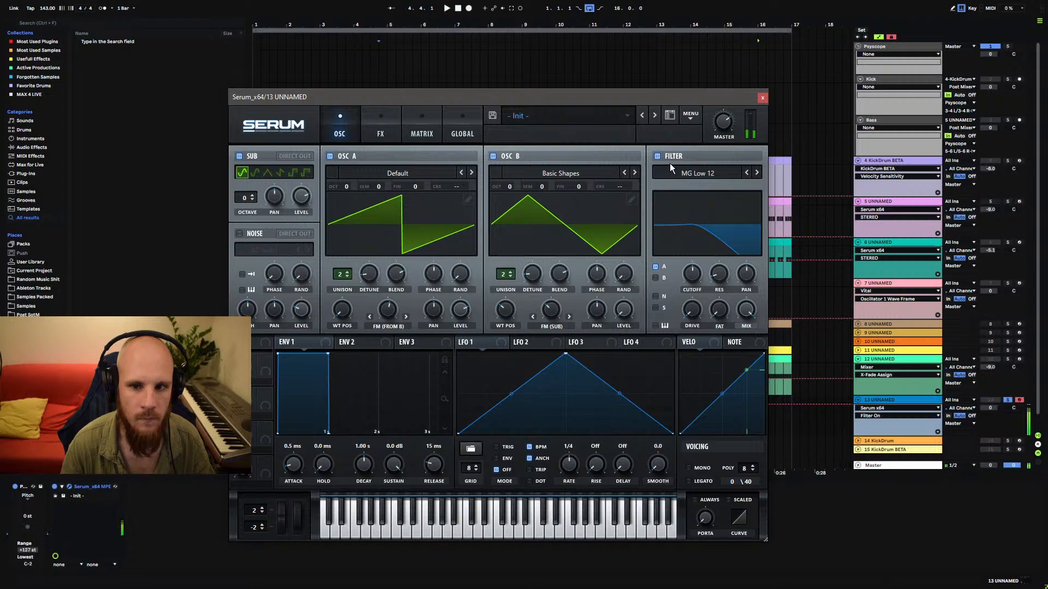
click(688, 173)
mouse_move(684, 186)
click(763, 348)
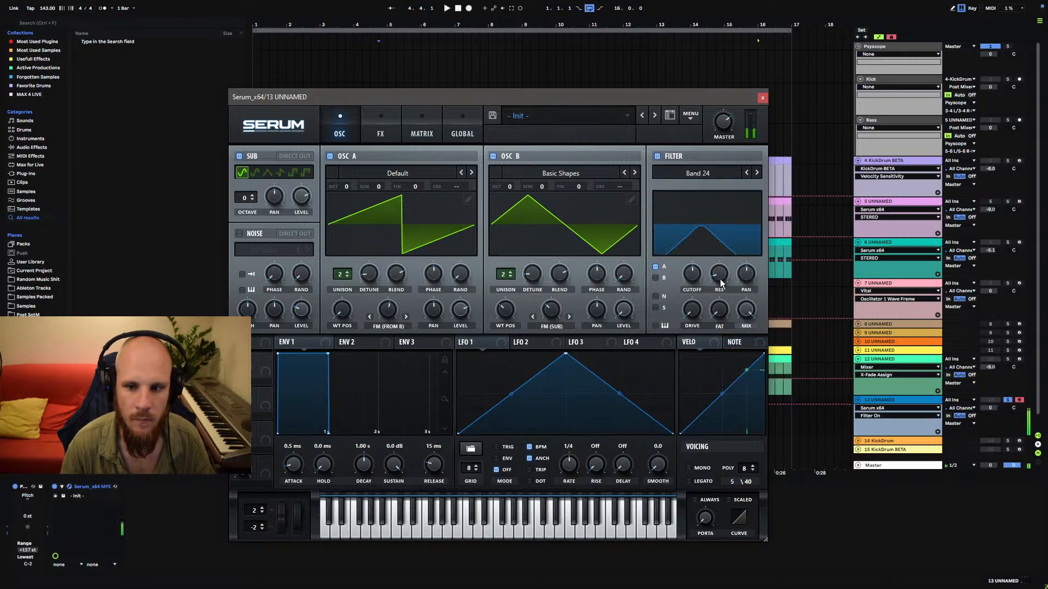
mouse_move(692, 277)
mouse_down()
mouse_move(705, 241)
mouse_move(698, 275)
mouse_up()
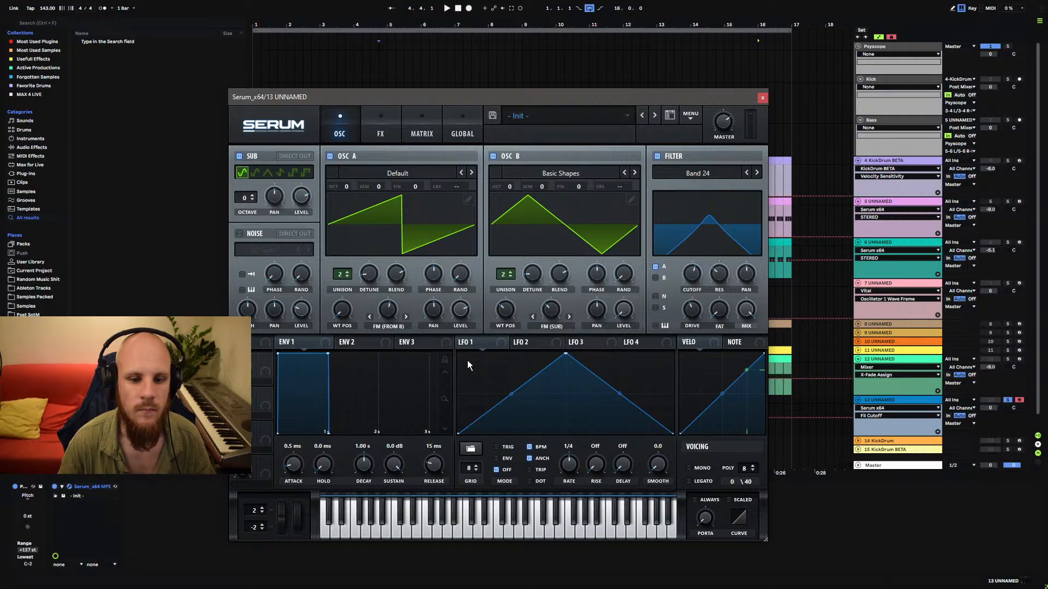
Shape LFO 1 as a two-peak falling curve at rate 1/2 in ENV mode, and modulate the filter cutoff with it.
drag(568, 465, 462, 350)
double_click(537, 413)
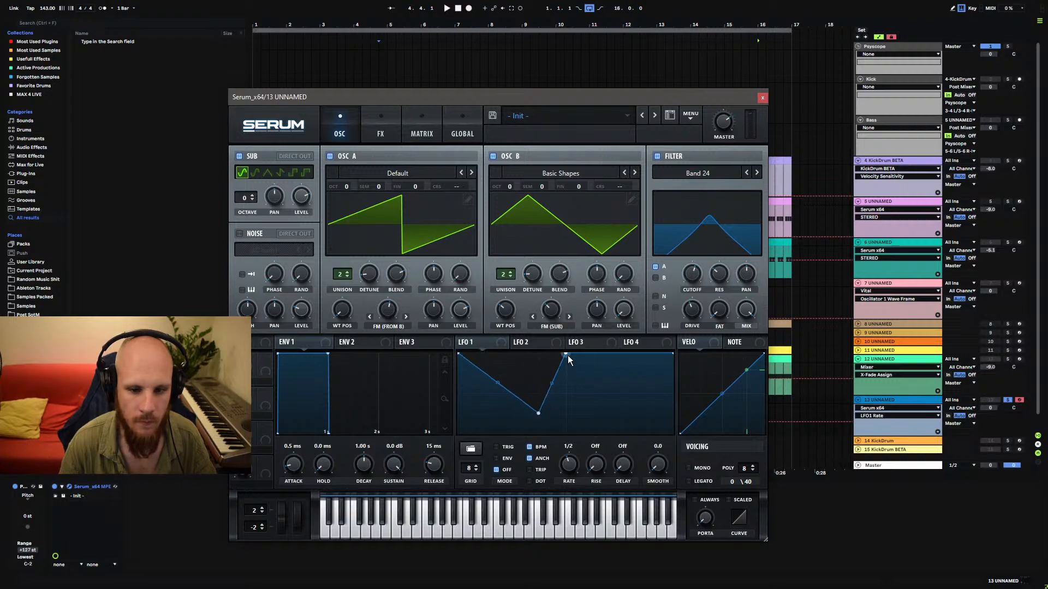
drag(568, 361, 567, 375)
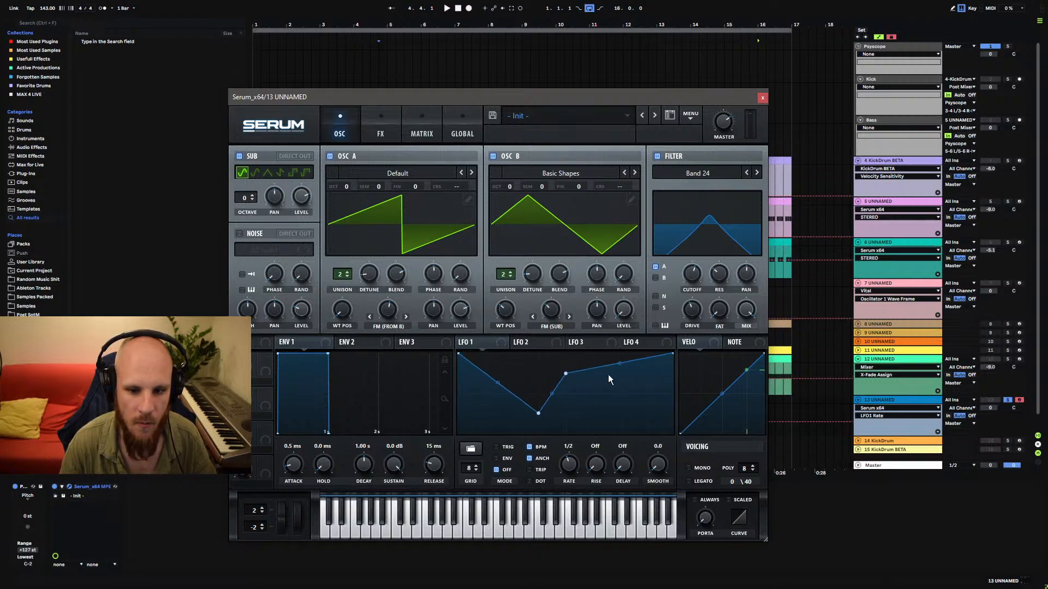
drag(673, 354, 675, 456)
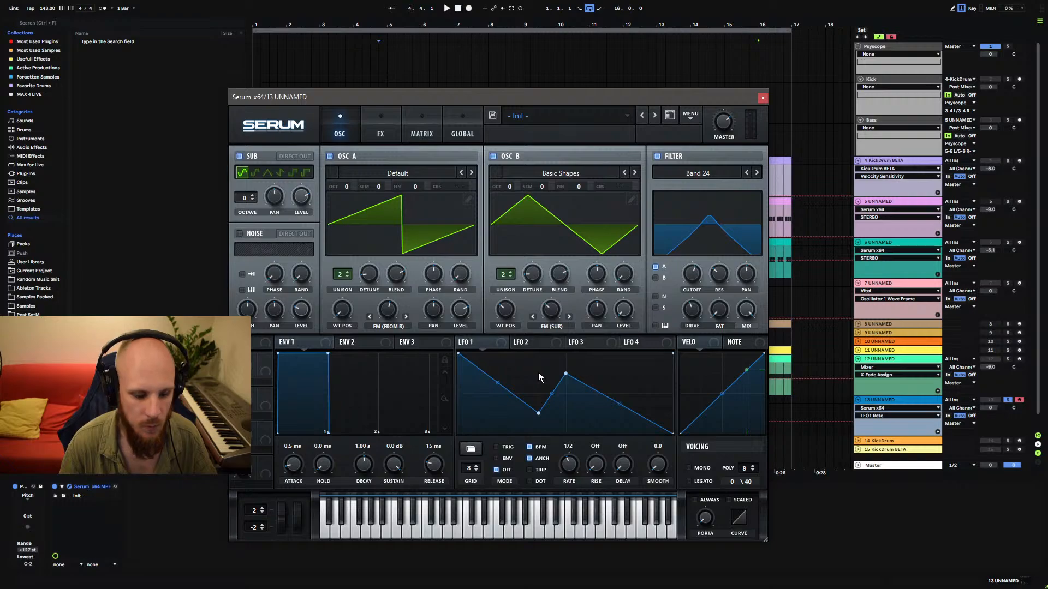
drag(695, 280, 693, 280)
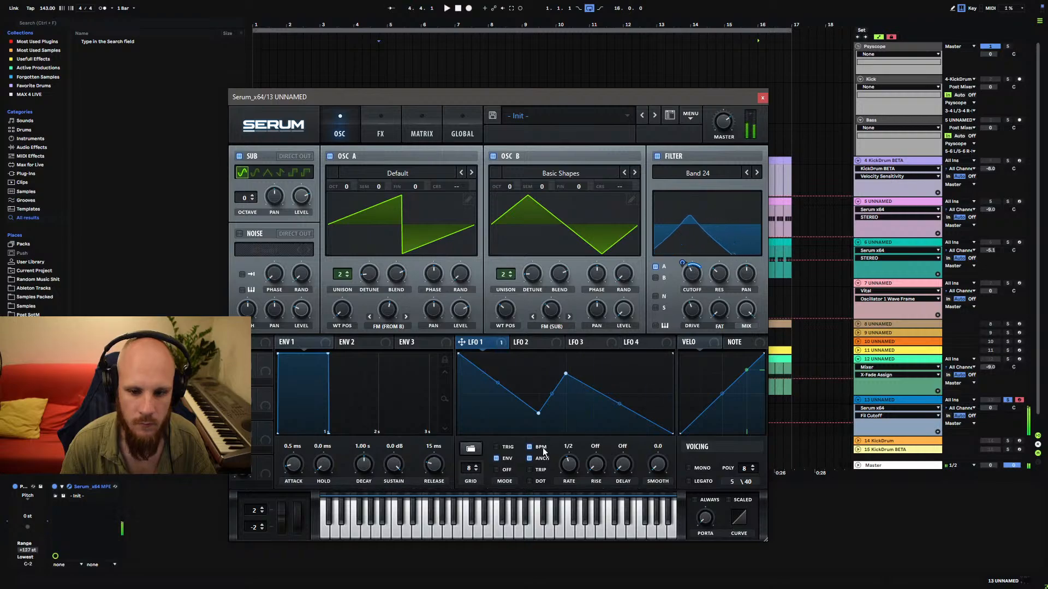
mouse_move(685, 256)
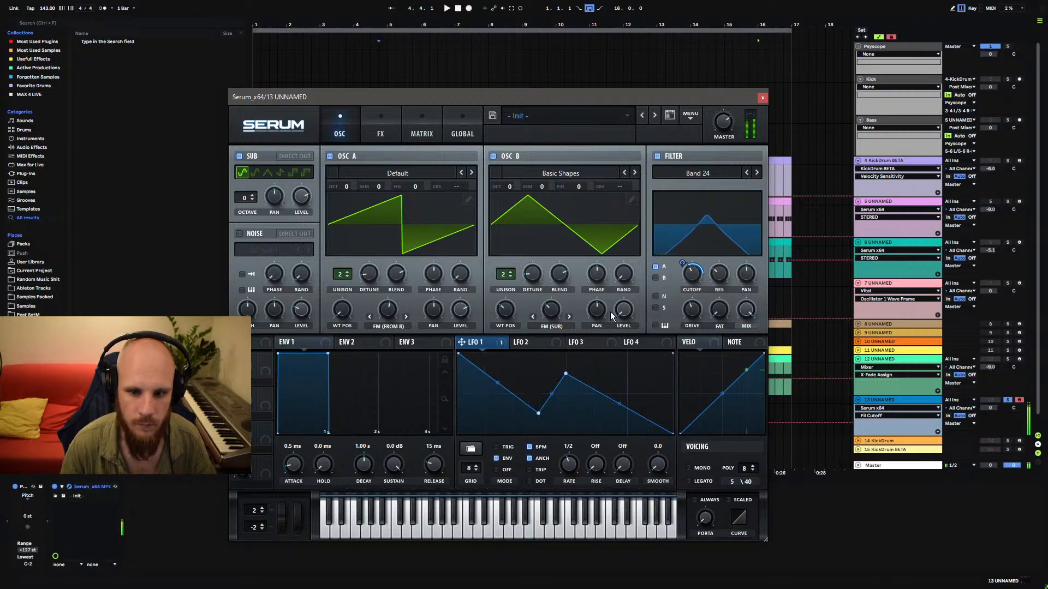
Shape LFO 2 as a sustained curve with a steep final drop at rate 1/2 in ENV mode, and modulate oscillator A's level with it.
click(529, 344)
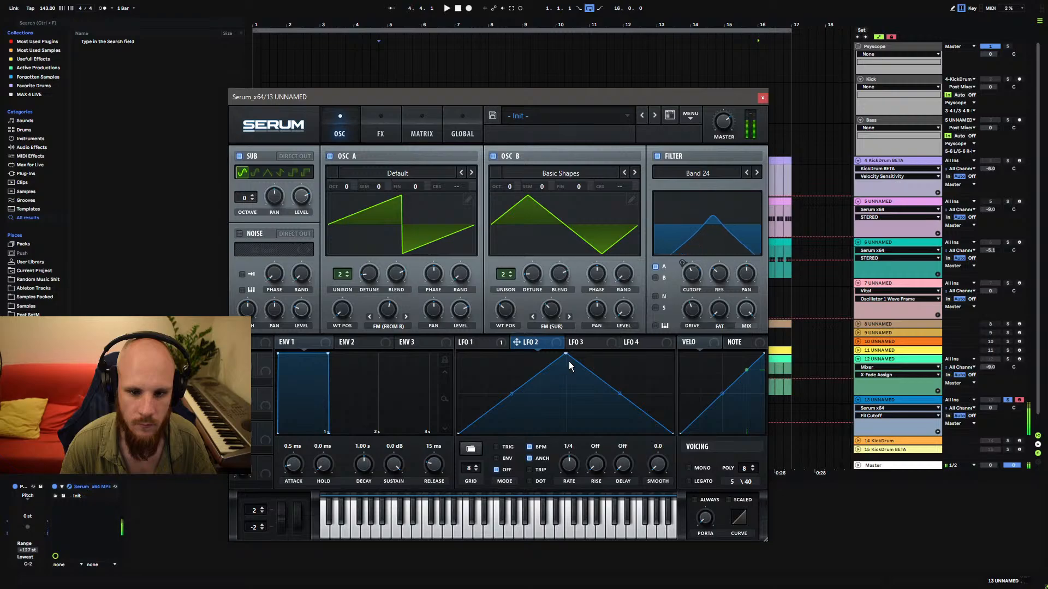
drag(569, 464, 574, 473)
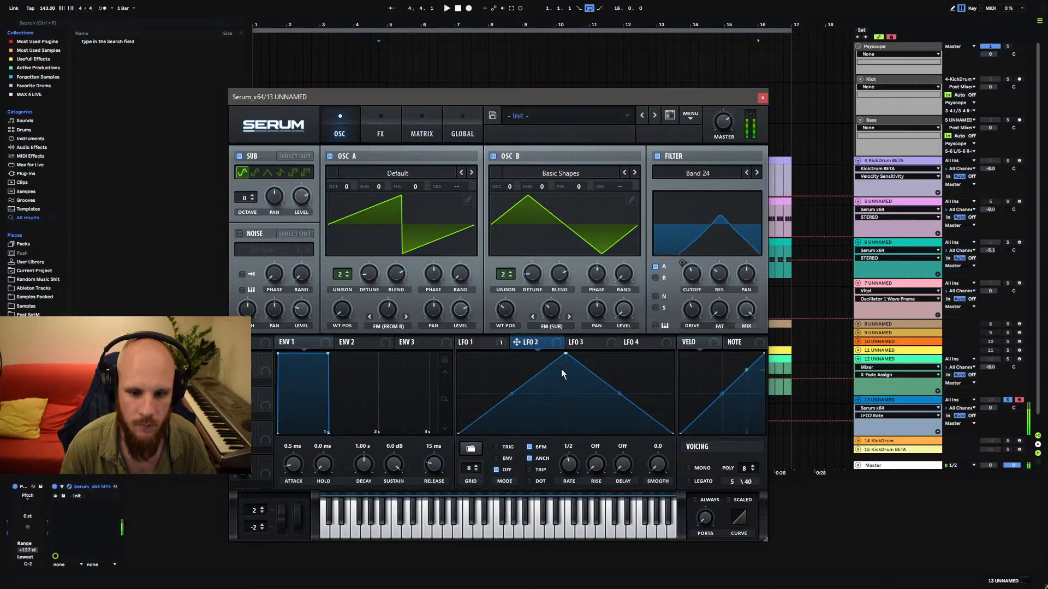
drag(565, 354, 458, 353)
double_click(582, 377)
drag(582, 376, 659, 421)
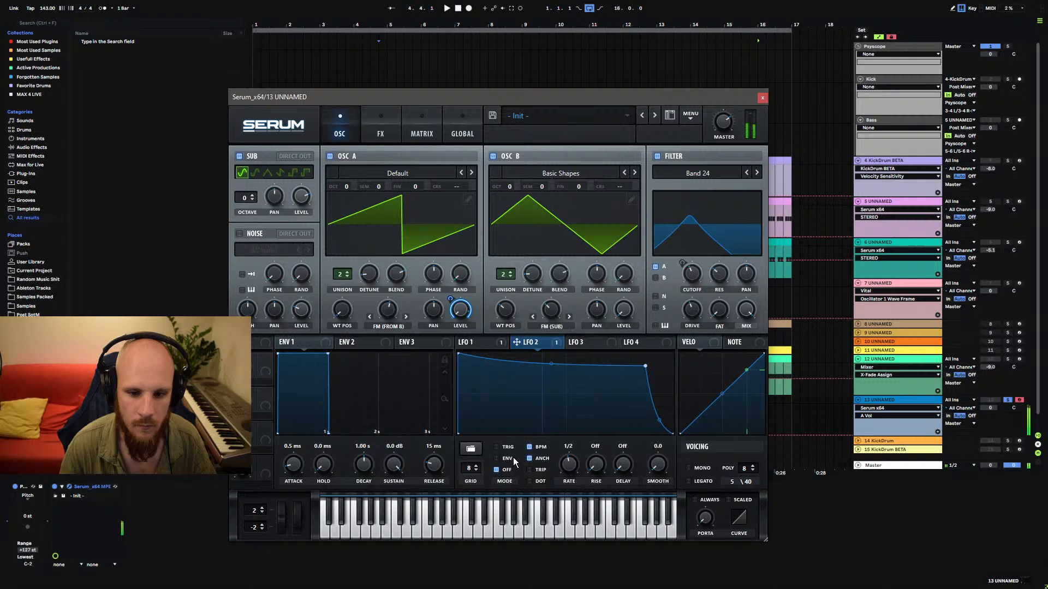
drag(659, 421, 667, 399)
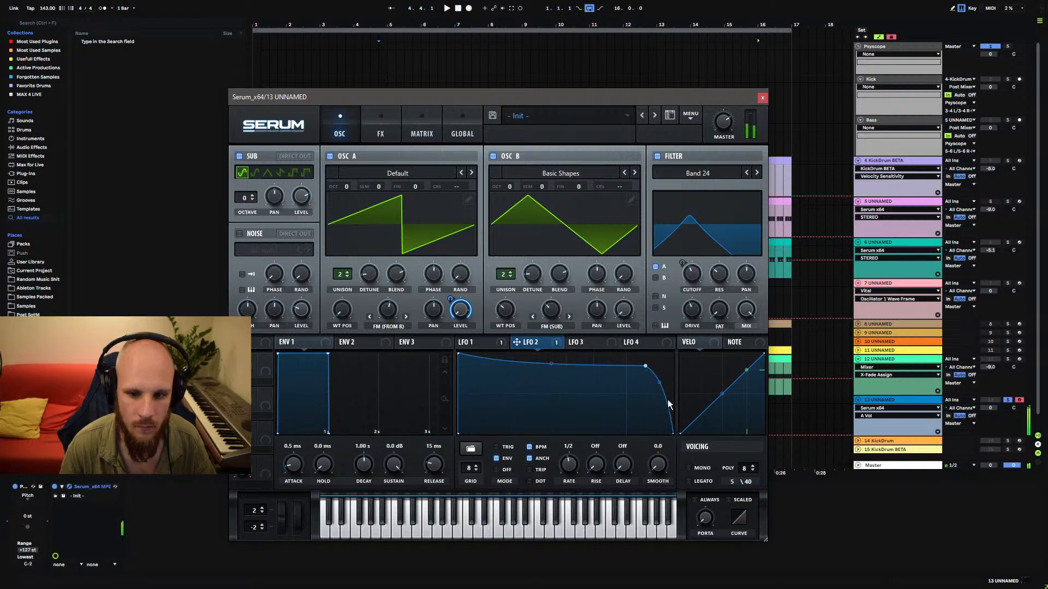
Assign Macro 1 to the FM warp of oscillators A and B, with a negative amount on A, and name the macro THINNER.
click(307, 200)
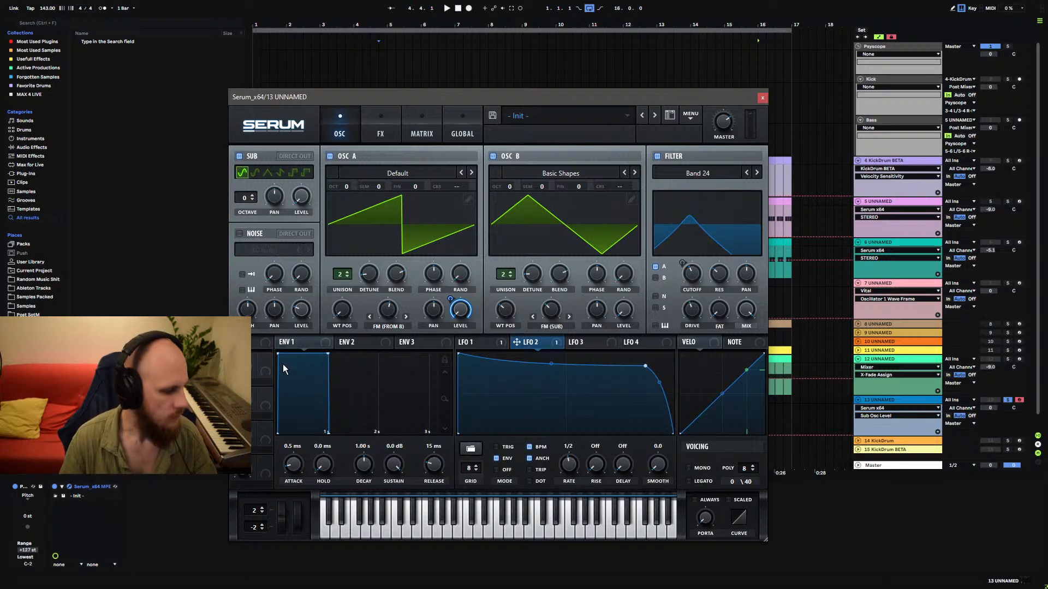
drag(265, 360, 379, 312)
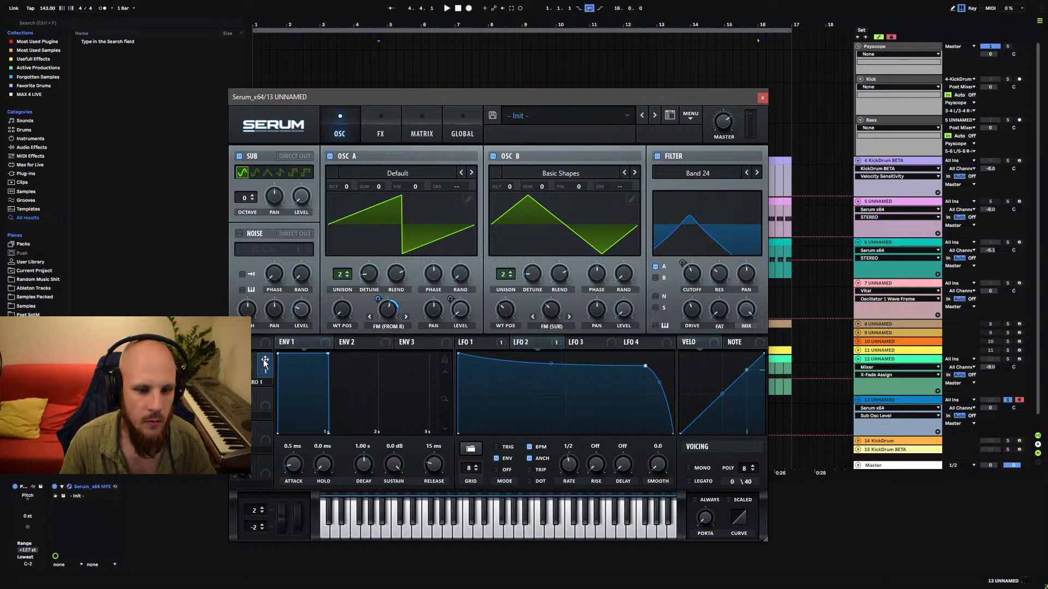
drag(265, 363, 542, 304)
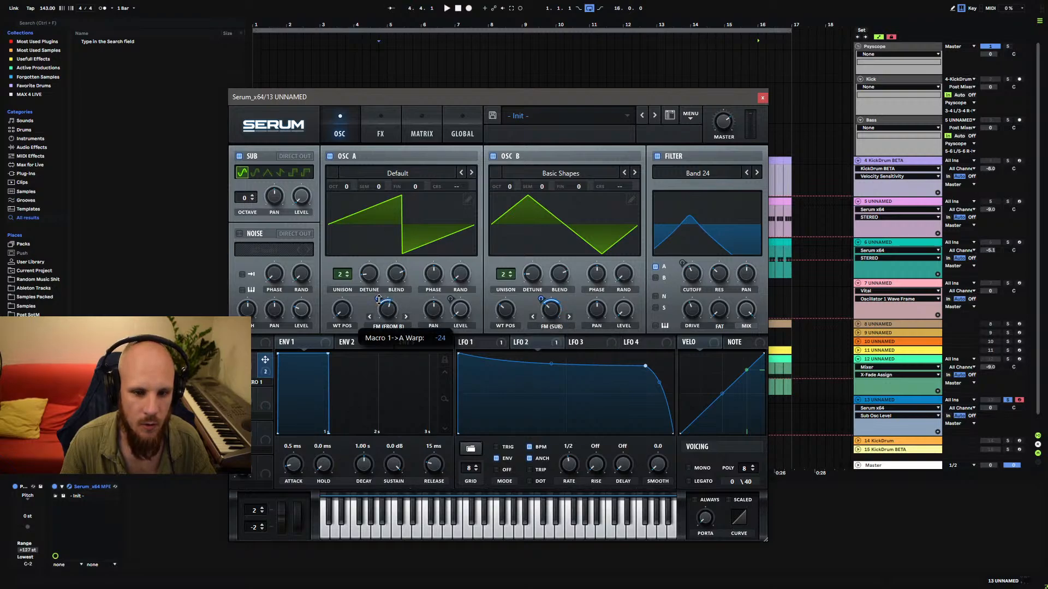
drag(244, 364, 284, 250)
mouse_move(378, 298)
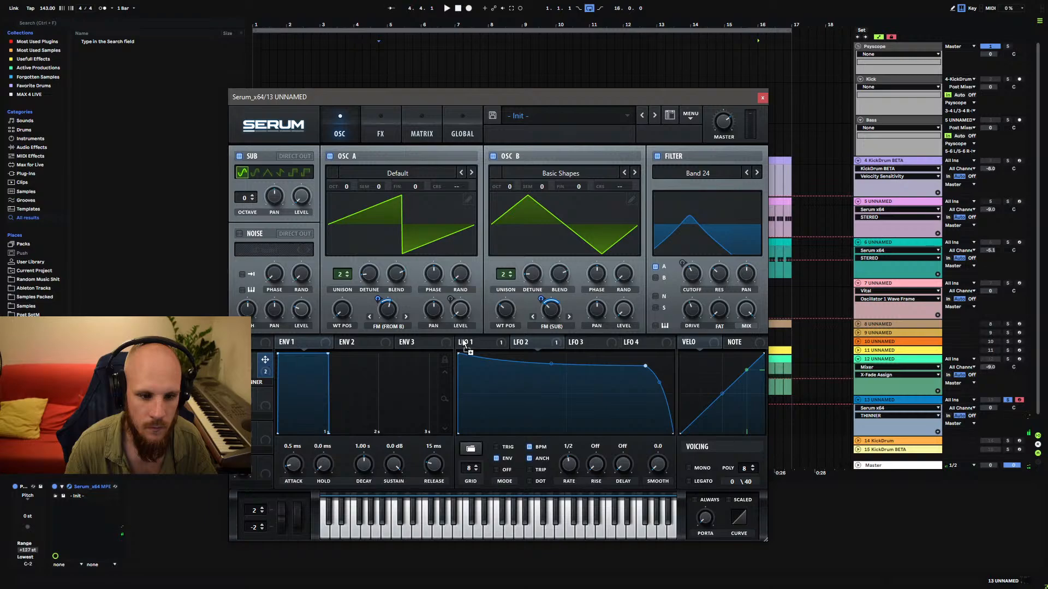
Assign Macro 1 to the filter drive, adjust its oscillator B warp amount, and rename the macro TONE.
drag(465, 348, 684, 316)
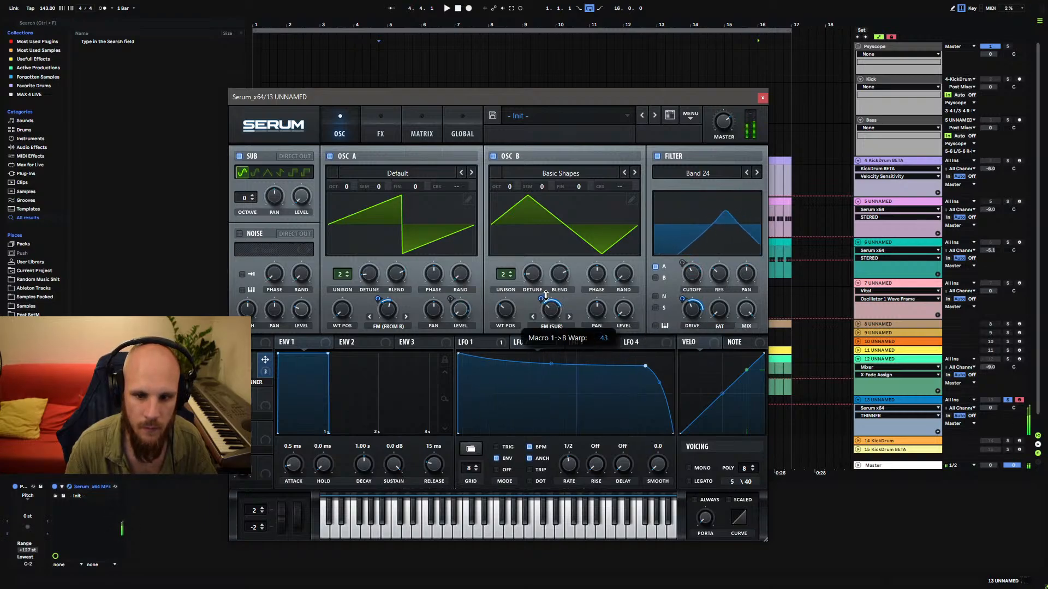
drag(546, 296, 549, 297)
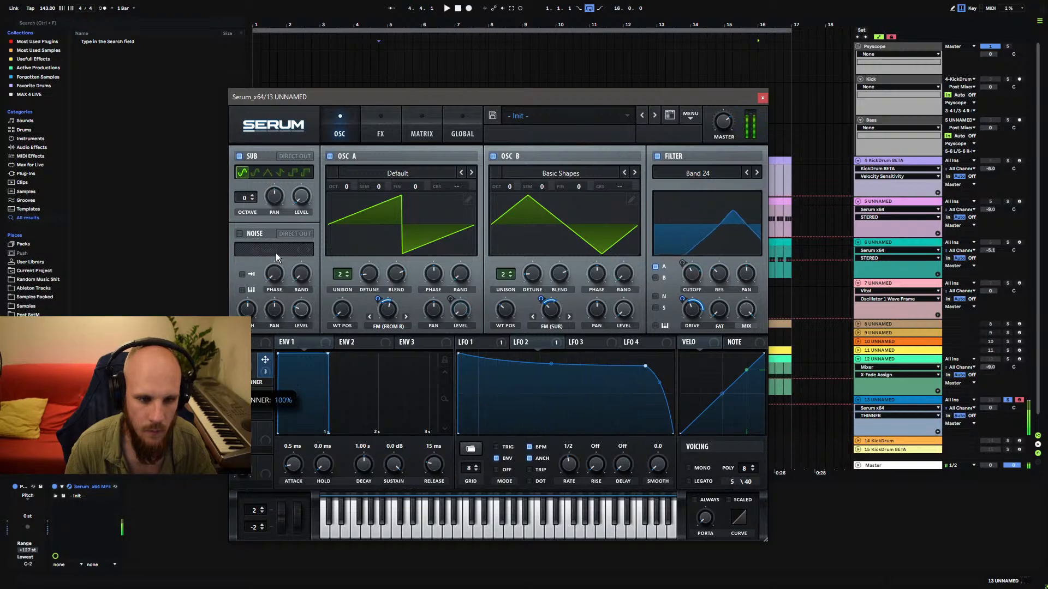
double_click(257, 384)
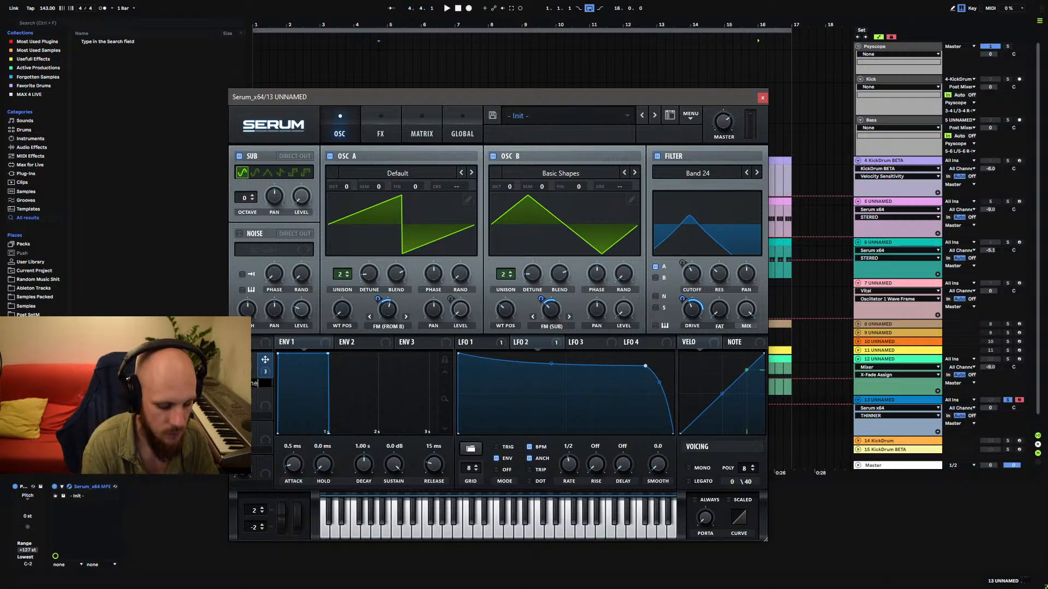
key(Return)
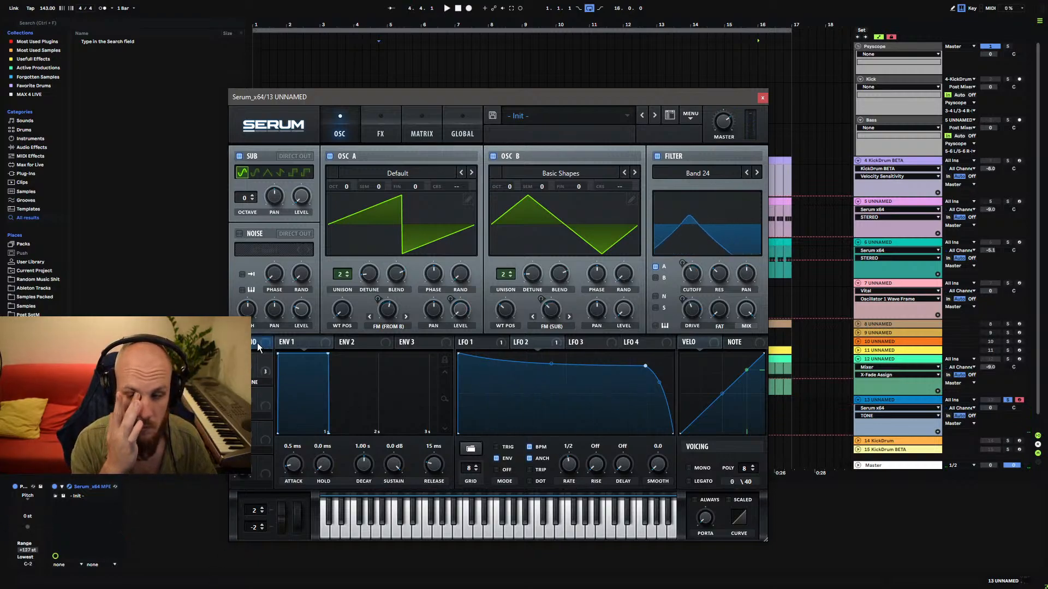
Add Mod Wheel as the inverted auxiliary source for the LFO 1 to filter cutoff modulation in the matrix.
click(418, 131)
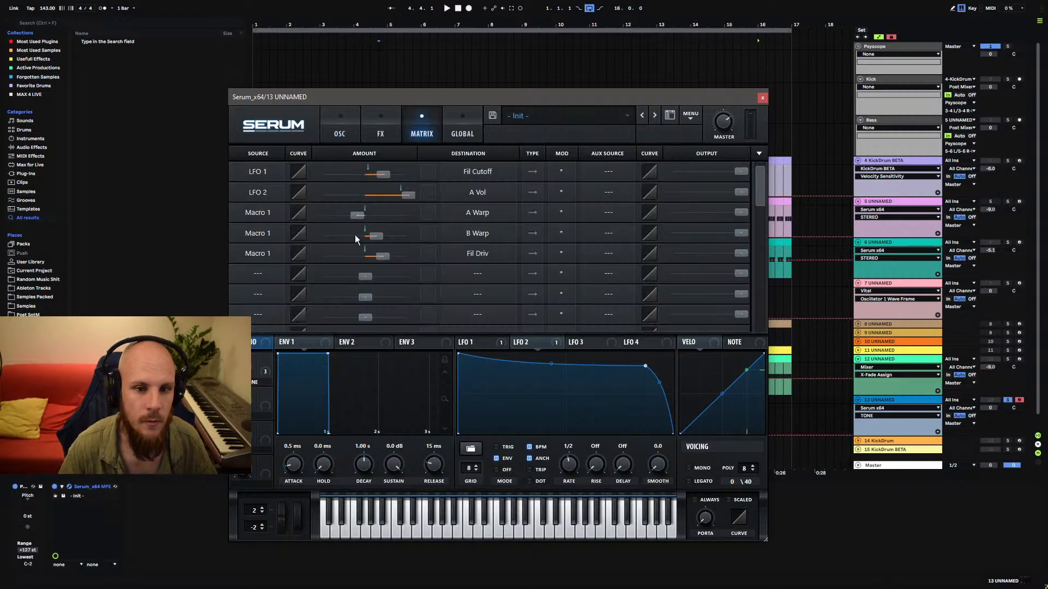
click(608, 171)
click(612, 163)
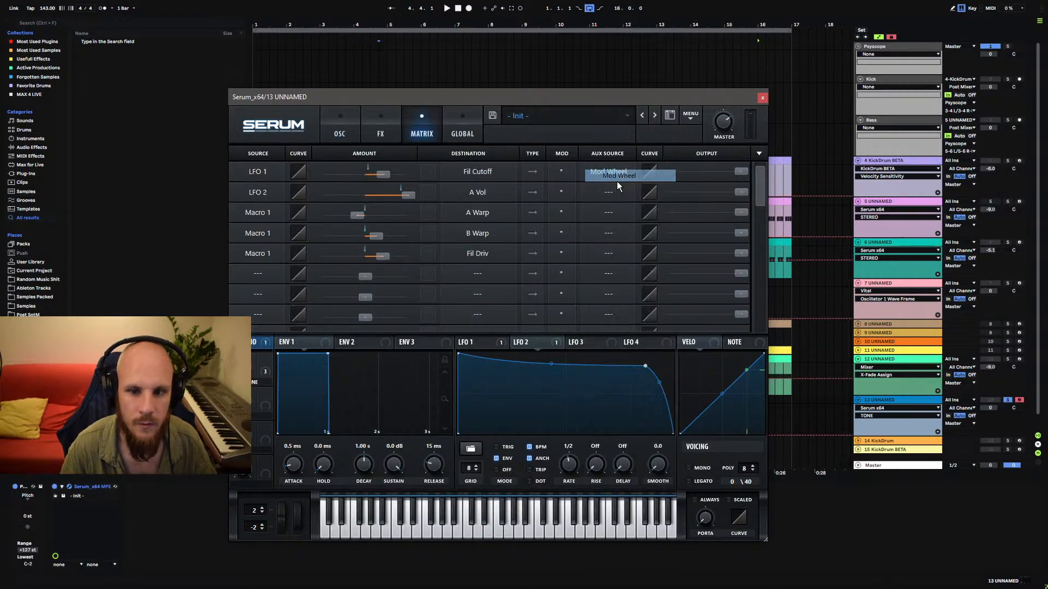
click(562, 172)
click(568, 199)
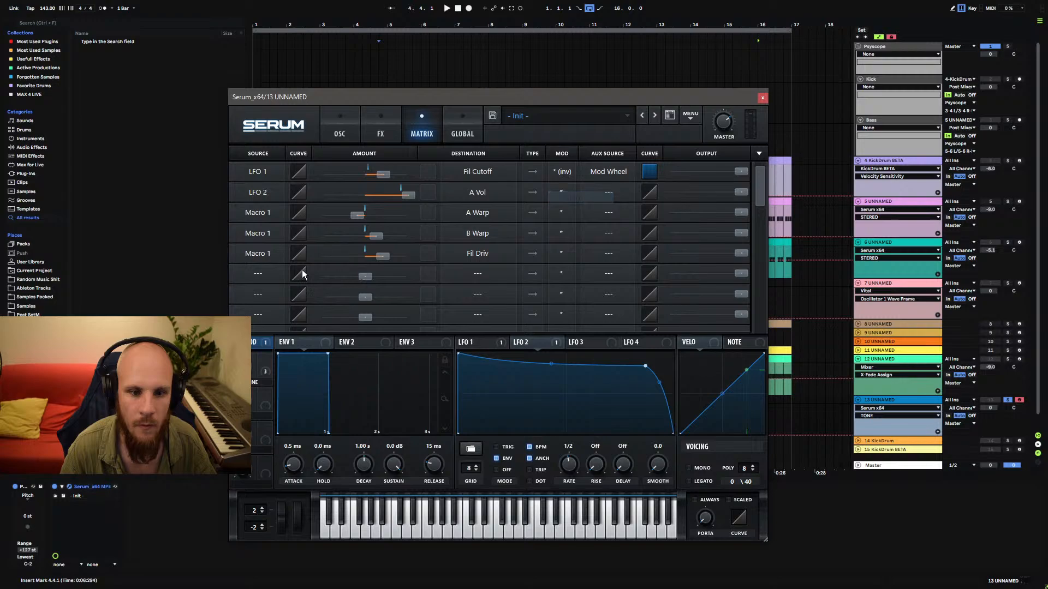
Add a Mod Wheel to Fil Cutoff modulation with amount 42 in the matrix and try it out with the mod wheel.
click(257, 273)
click(260, 272)
click(263, 276)
click(267, 175)
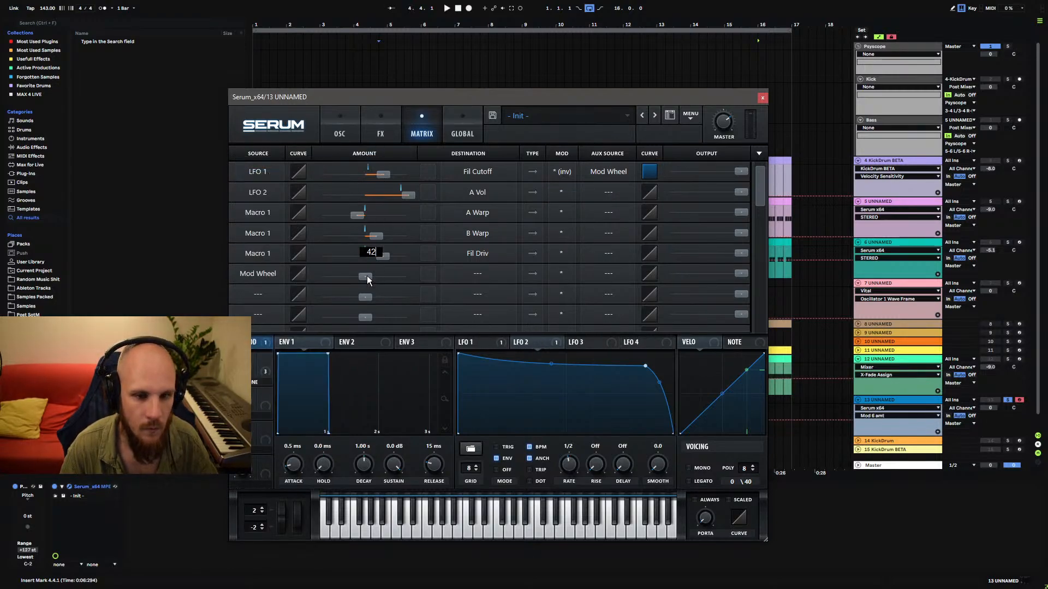
drag(366, 276, 383, 277)
click(488, 273)
mouse_move(484, 349)
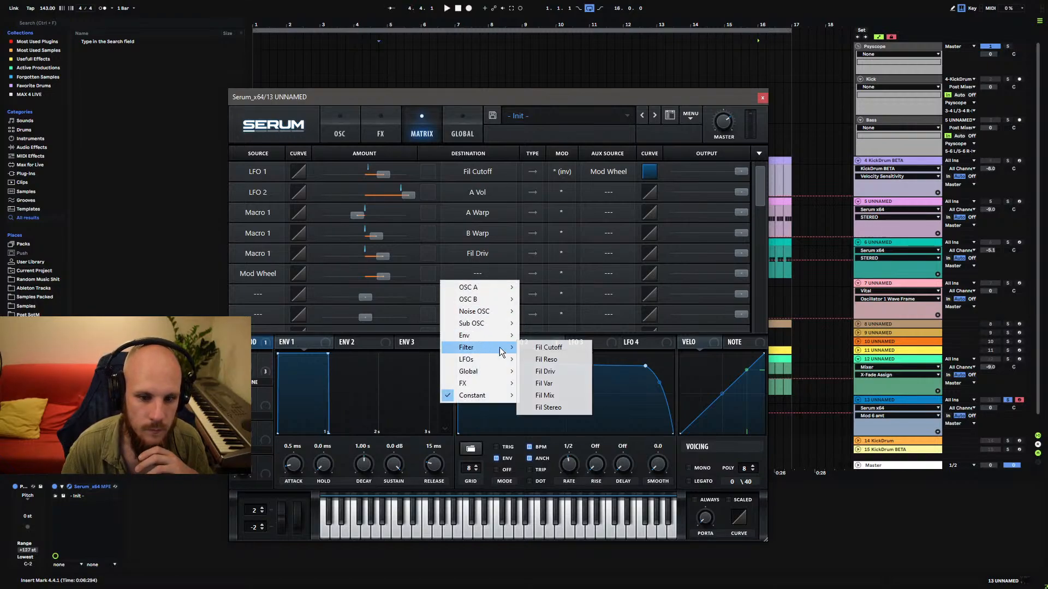
click(546, 347)
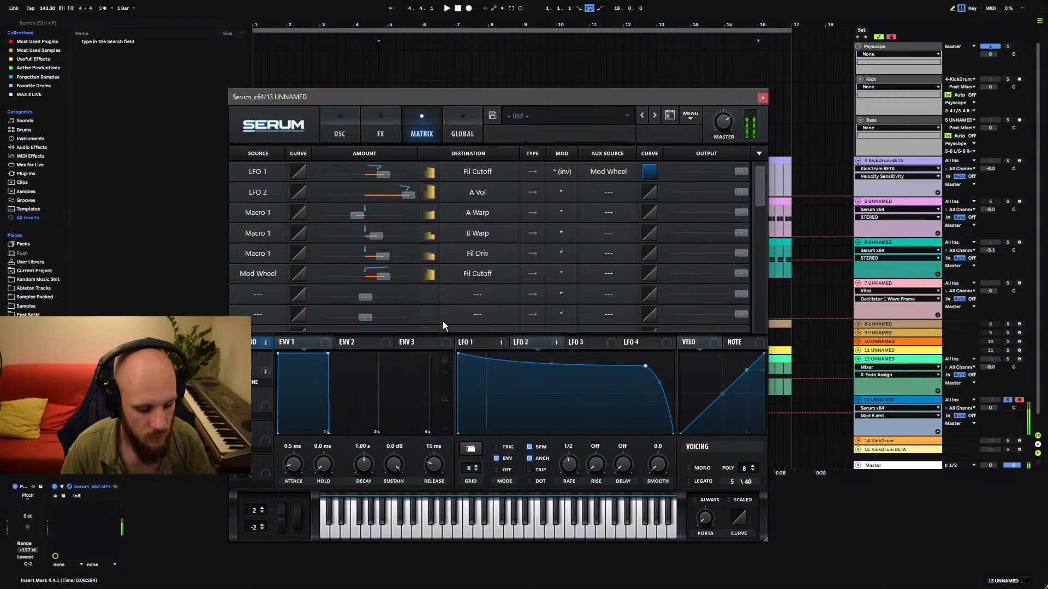
drag(296, 513, 309, 426)
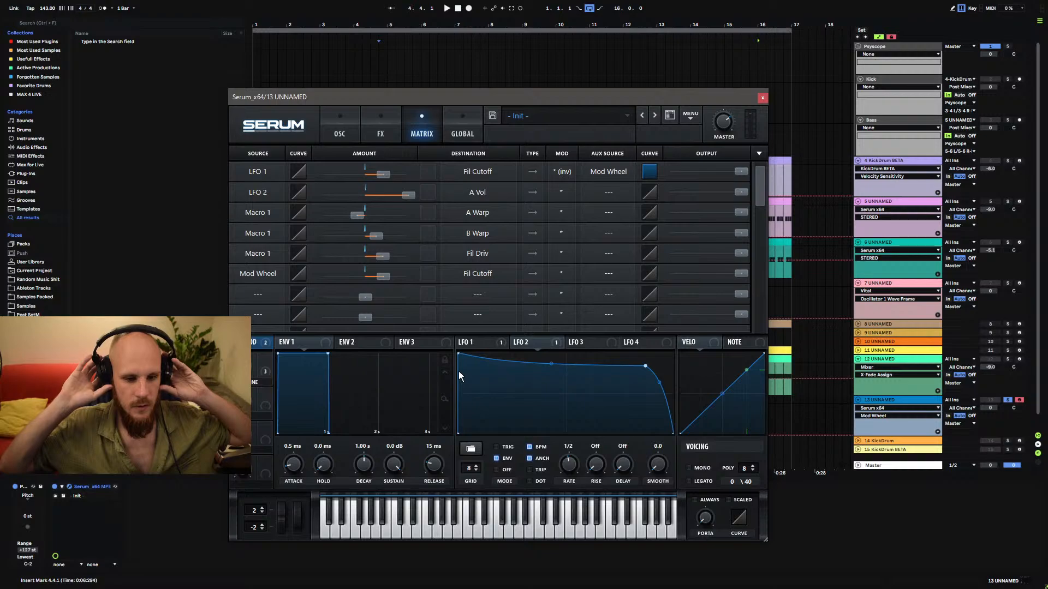
Enable the delay and reverb effects, and set the delay to ping-pong with 1/4 dotted times on both sides.
click(376, 131)
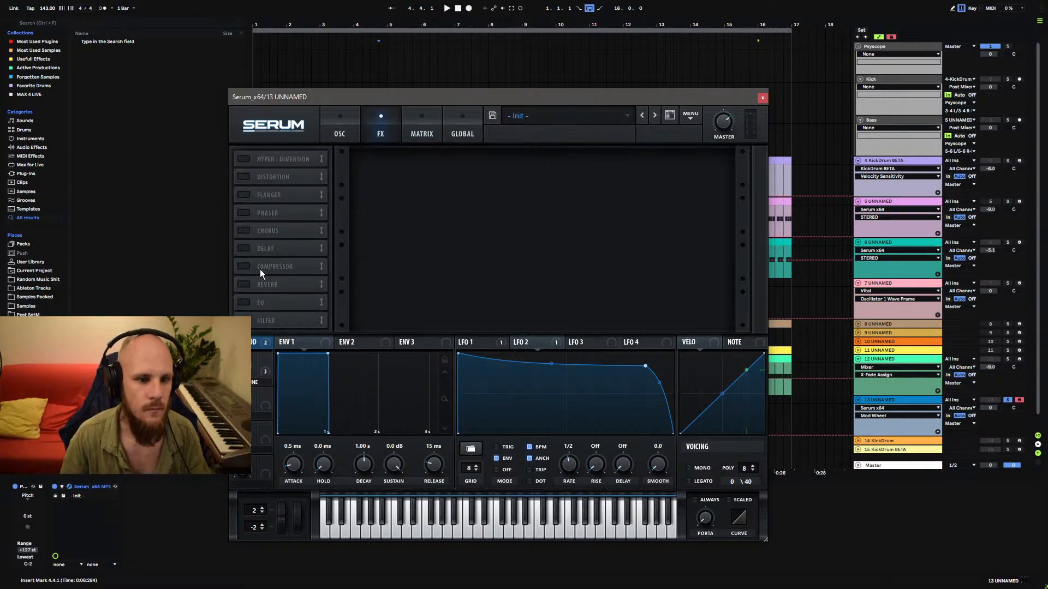
click(244, 249)
click(272, 280)
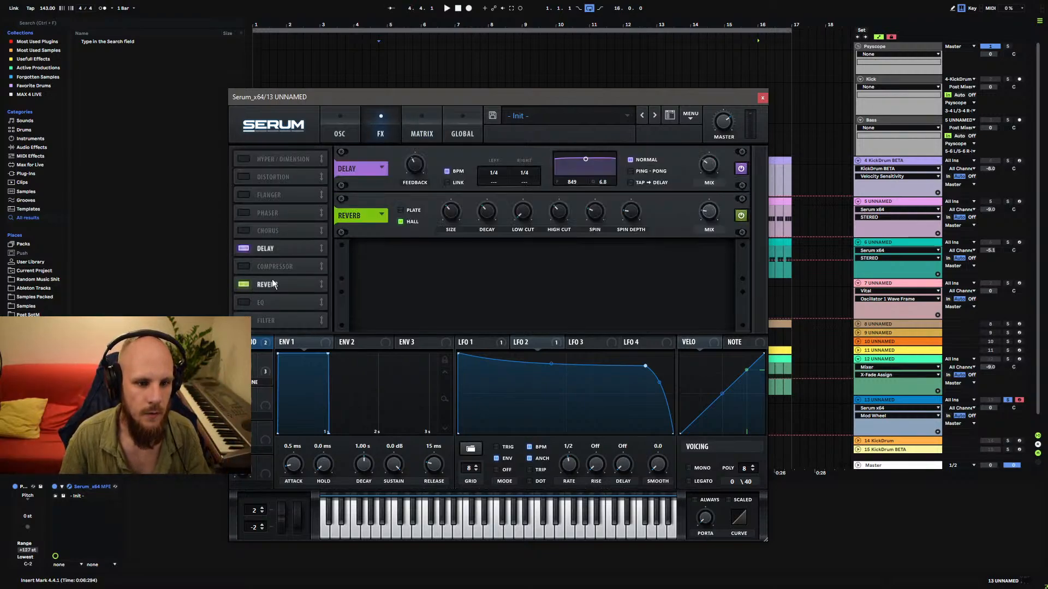
click(631, 171)
drag(492, 182, 516, 123)
drag(517, 174, 538, 114)
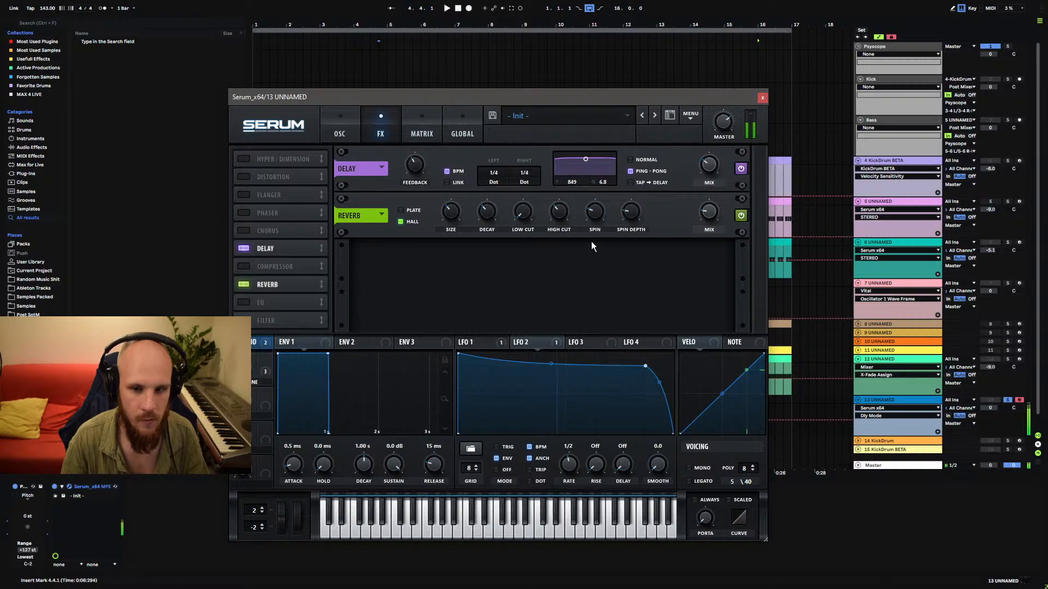
Adjust the delay mix and the reverb's mix, size and decay.
drag(704, 172, 717, 158)
click(709, 218)
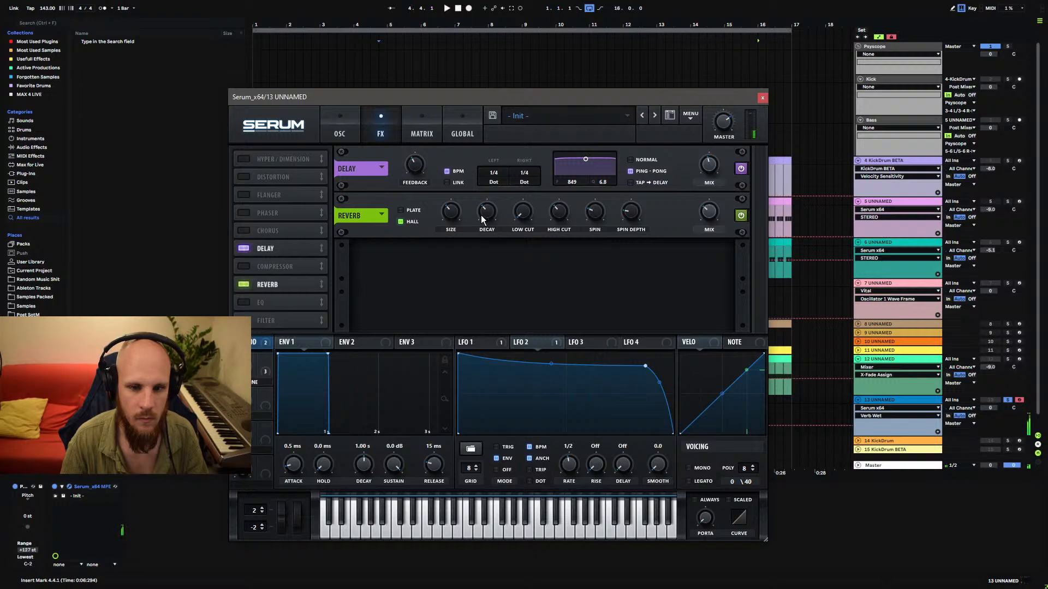
drag(481, 216, 492, 206)
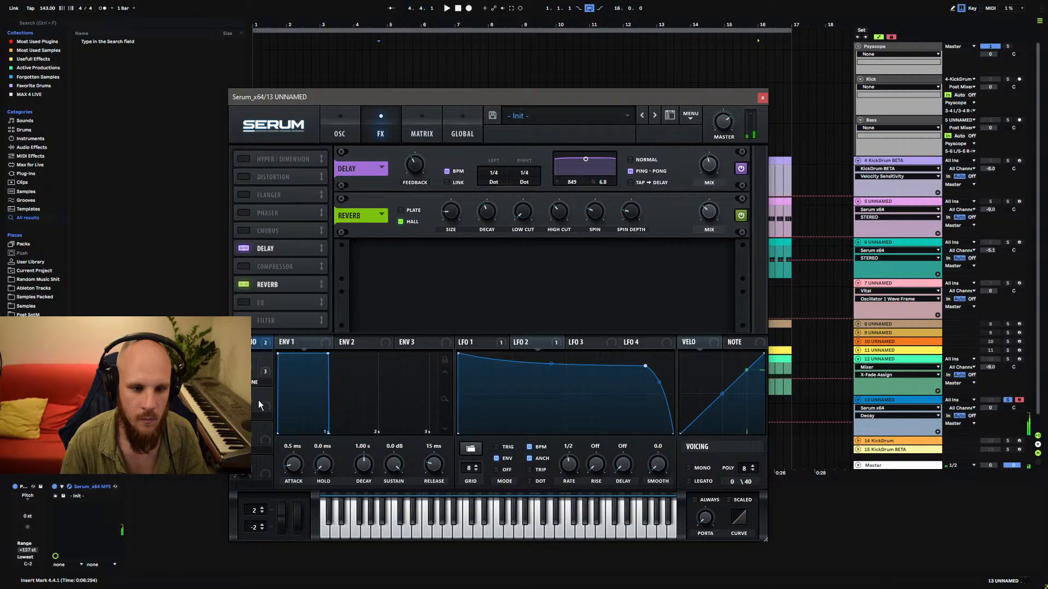
Assign Macro 4 to the reverb decay and, after lowering the base mix, to the reverb mix with an amount of about 39.
drag(265, 462, 492, 241)
click(709, 211)
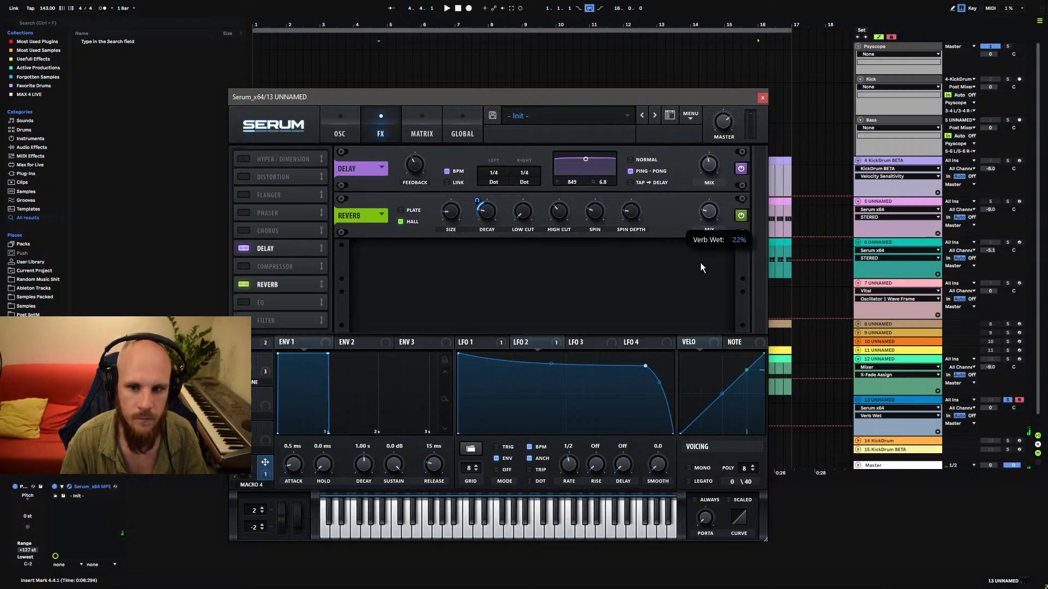
drag(711, 255, 708, 213)
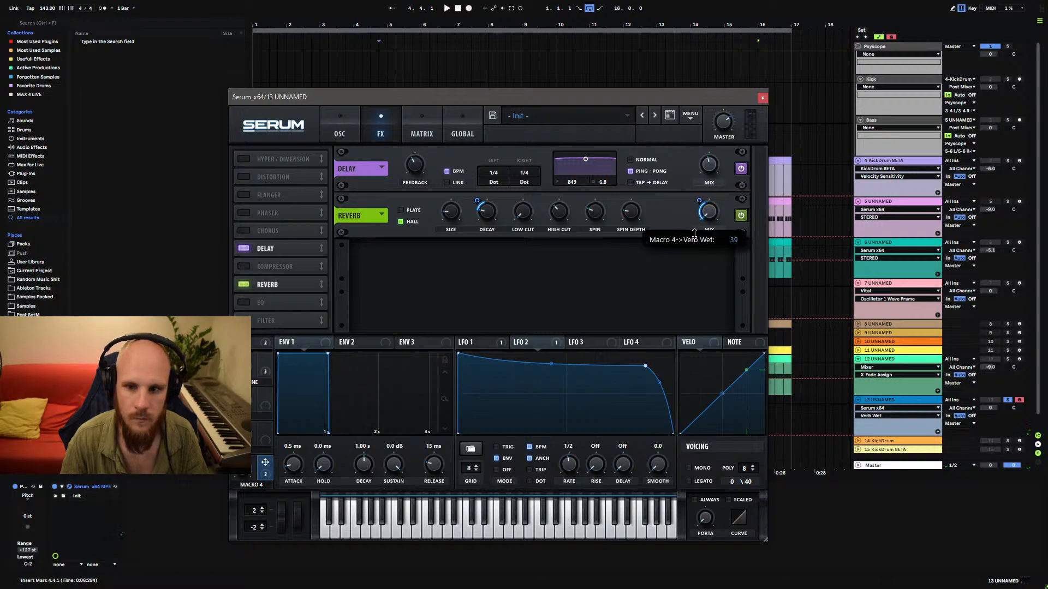
Adjust the reverb's spin, spin depth, high cut and low cut, and play the track to hear the result.
click(603, 209)
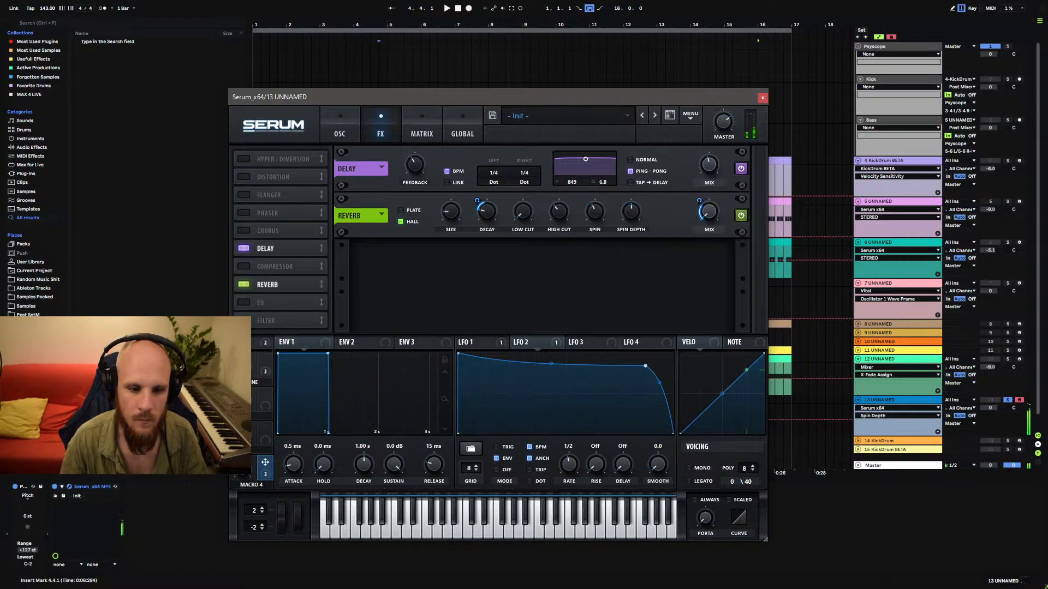
drag(264, 462, 630, 212)
click(567, 211)
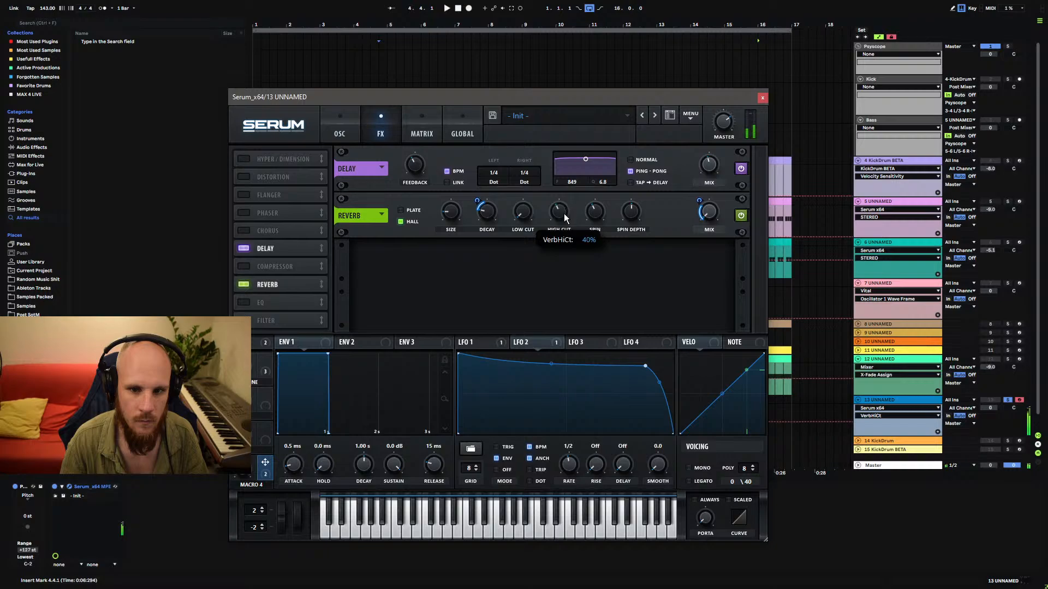
click(595, 211)
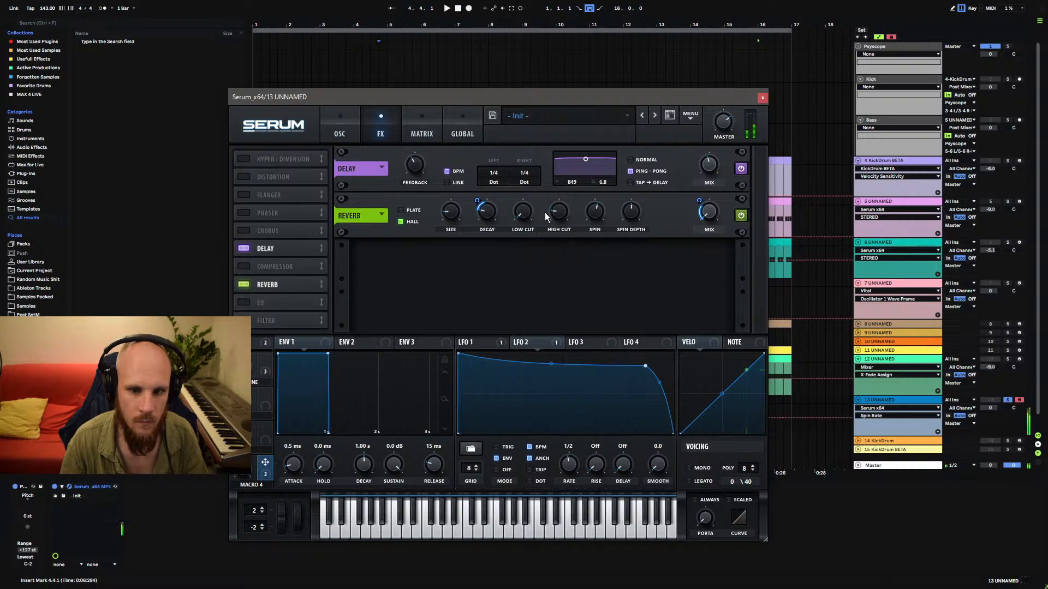
drag(563, 212, 531, 176)
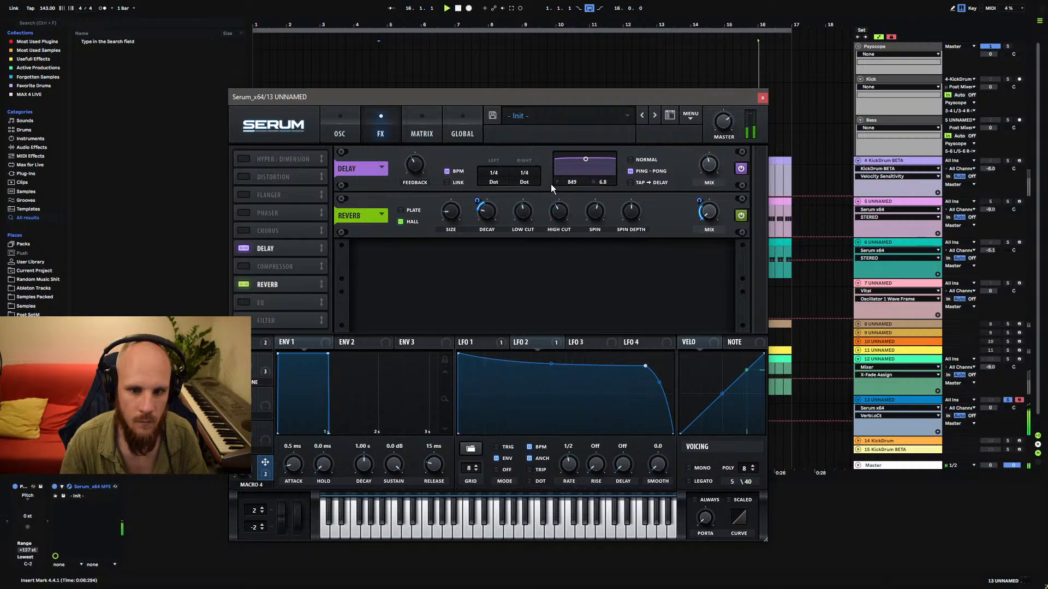
key(space)
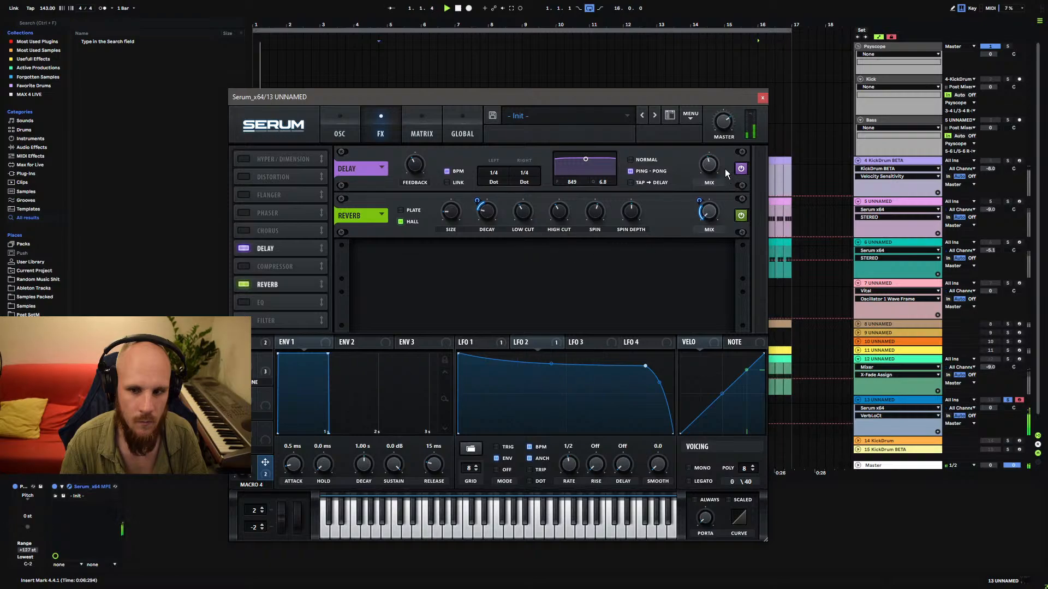
Lower the base delay mix and feedback, and assign Macro 4 to both.
click(709, 165)
drag(692, 205, 709, 165)
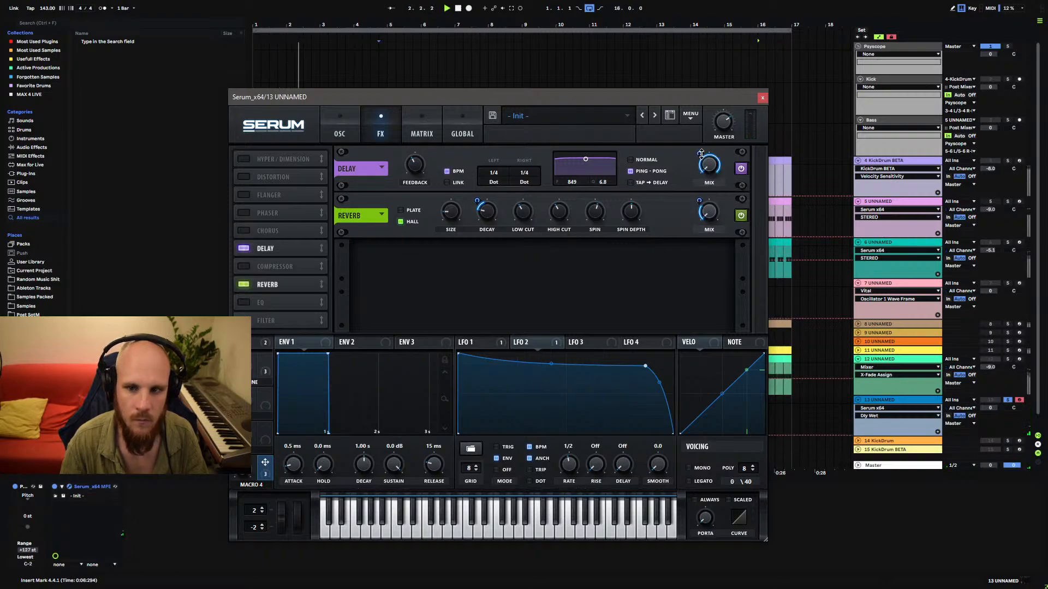
click(415, 165)
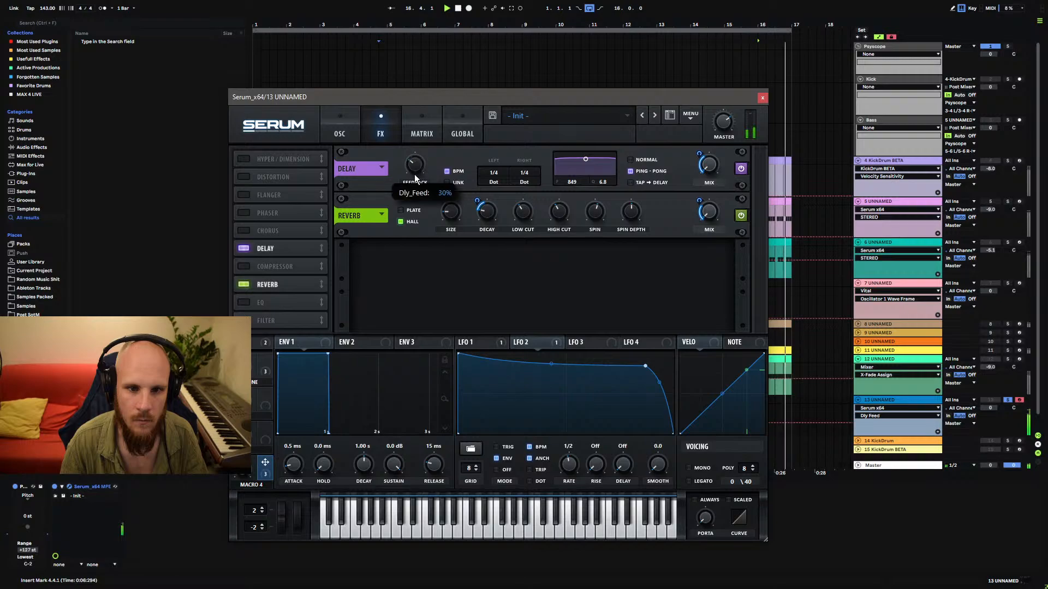
drag(421, 206, 414, 163)
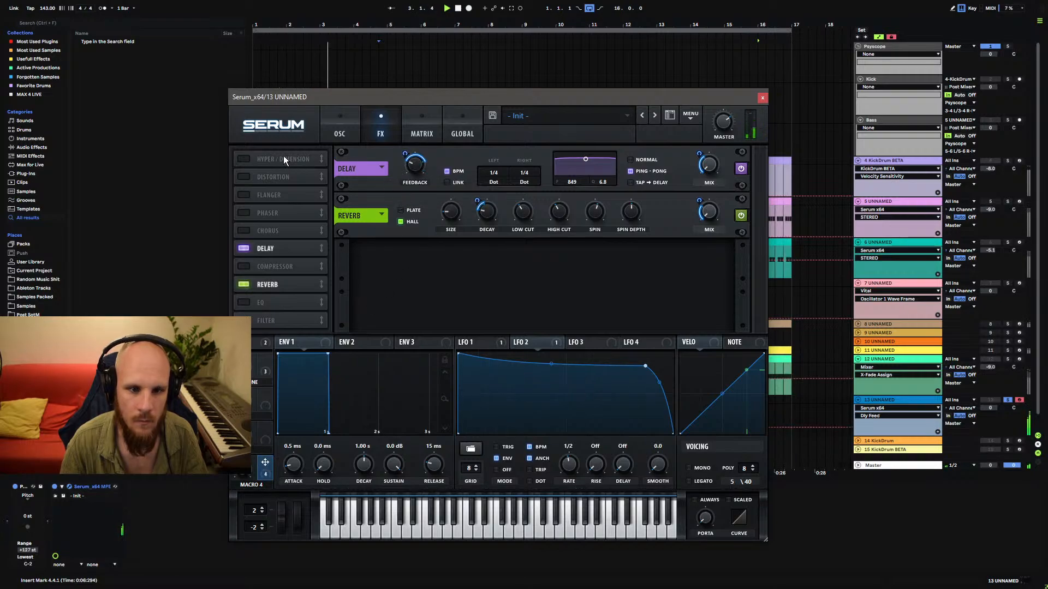
click(339, 130)
click(380, 130)
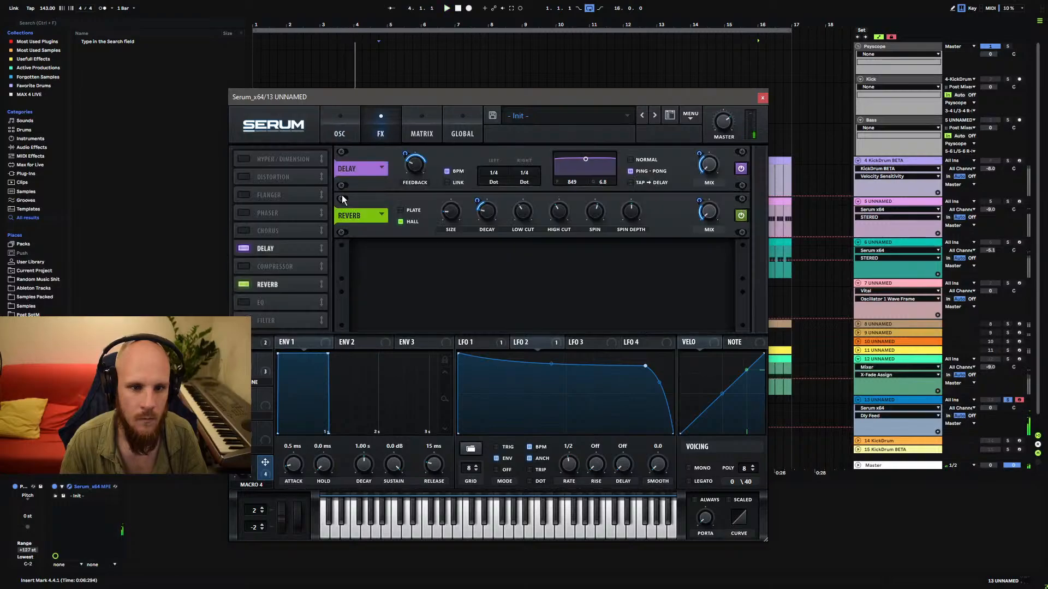
Enable Hyper/Dimension, adjust its hyper and dimension mix, and enable the compressor.
click(243, 158)
click(708, 164)
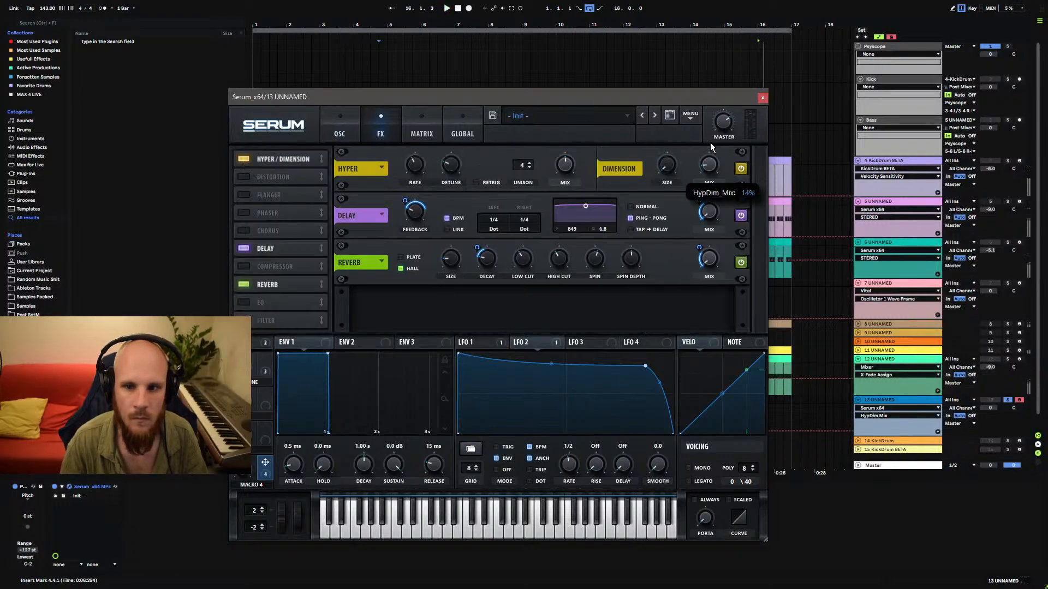
click(564, 165)
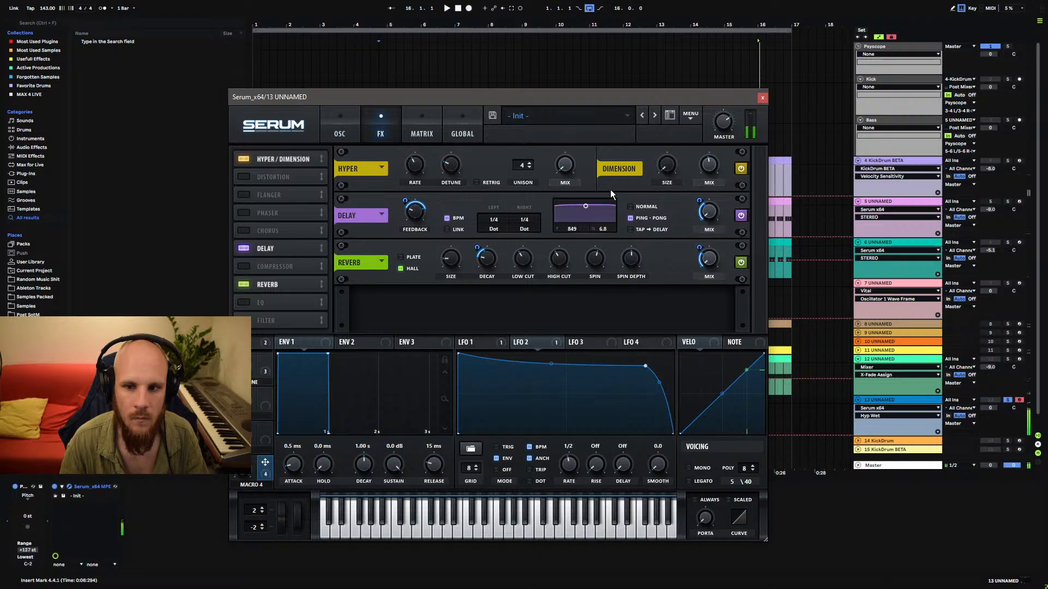
click(244, 267)
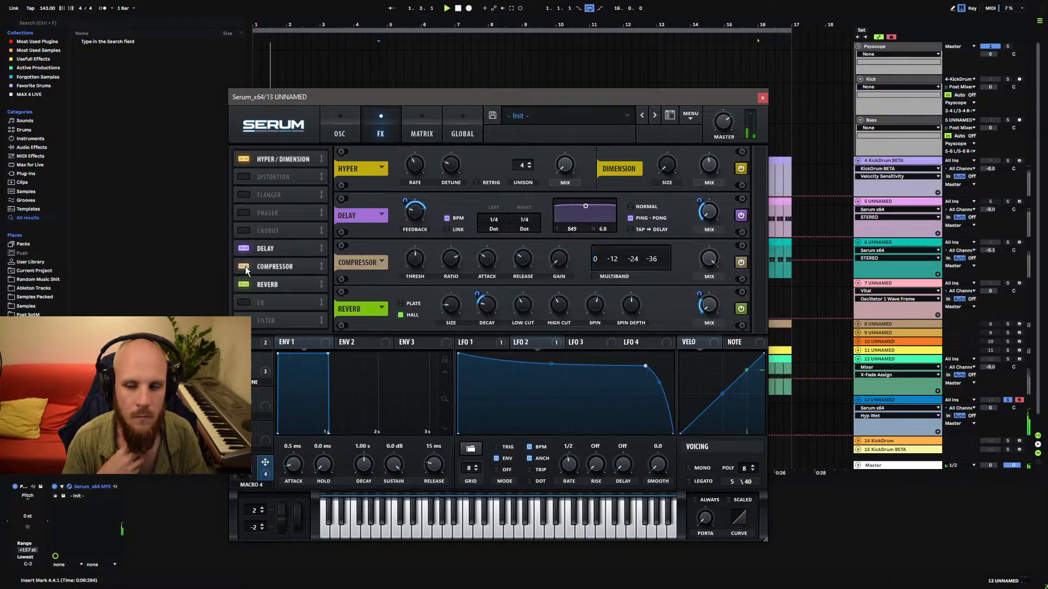
Rename Macro 4 as "ambience".
double_click(245, 484)
text(ambience)
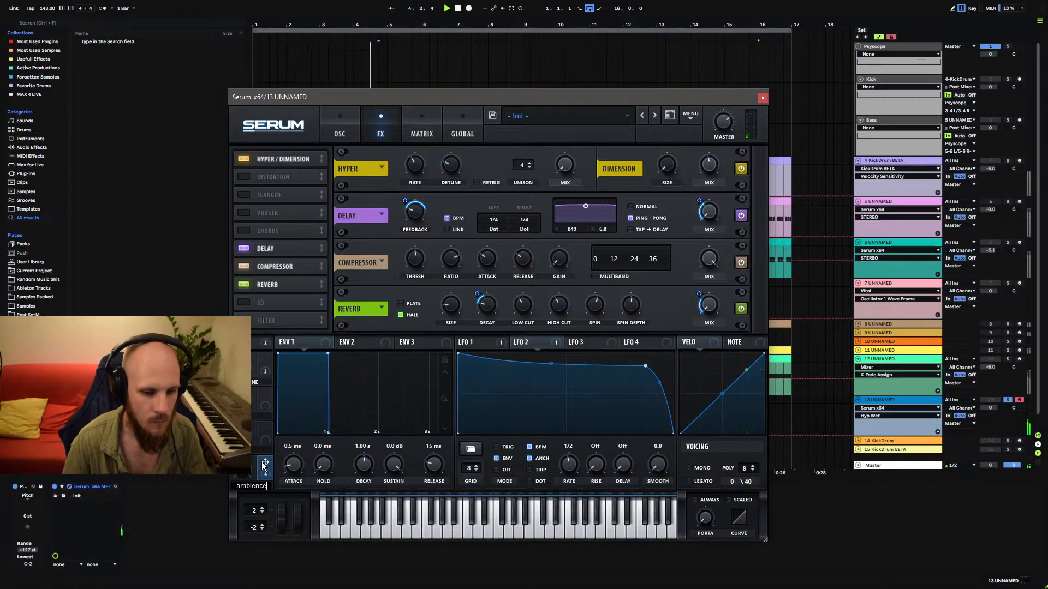
key(Return)
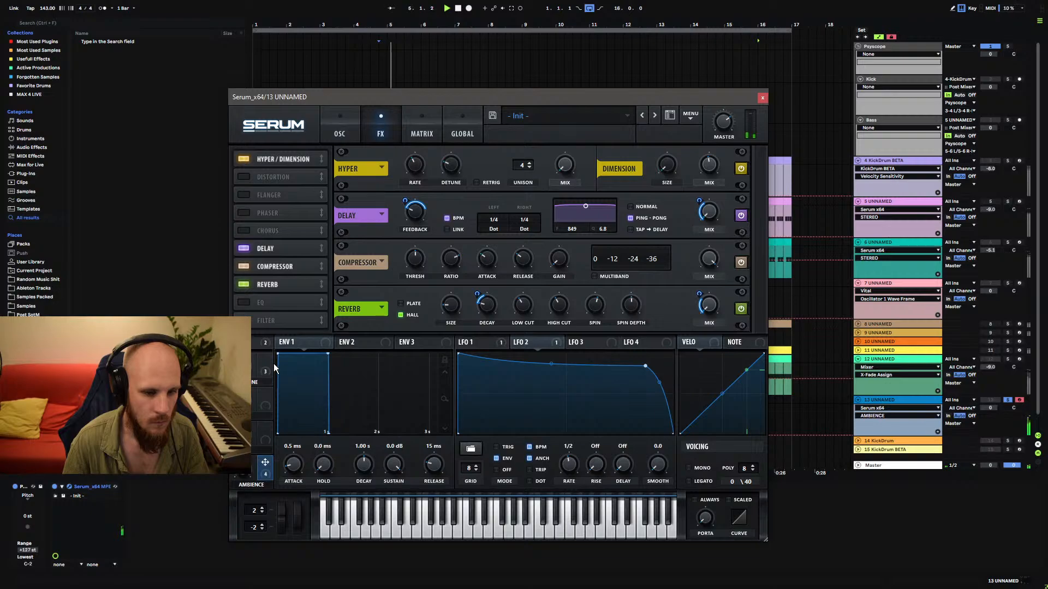
Add a phaser at the start of the effects chain, lowering its depth and frequency and raising its feedback.
click(339, 126)
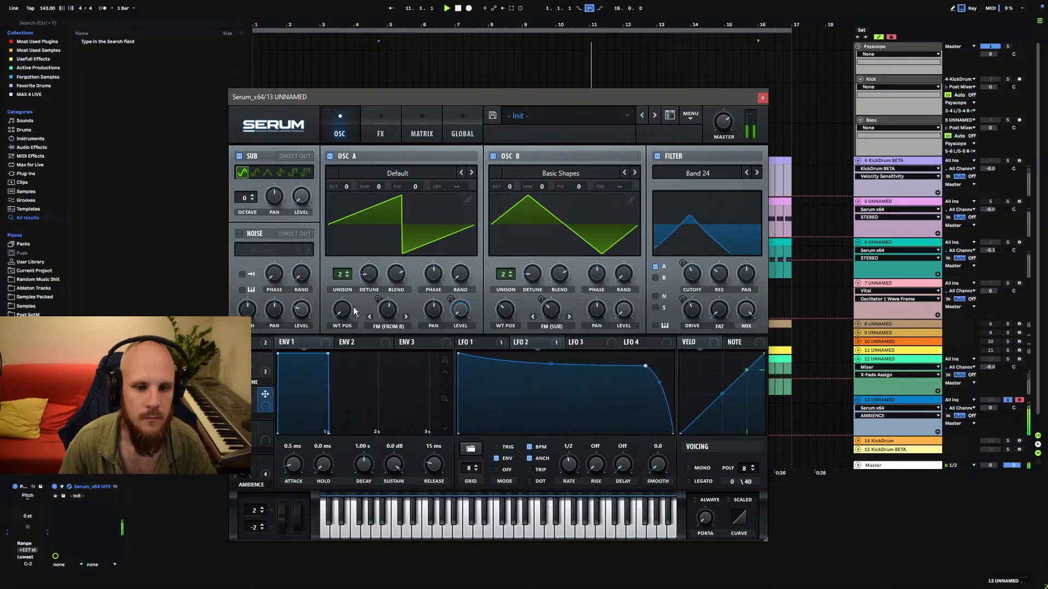
click(376, 130)
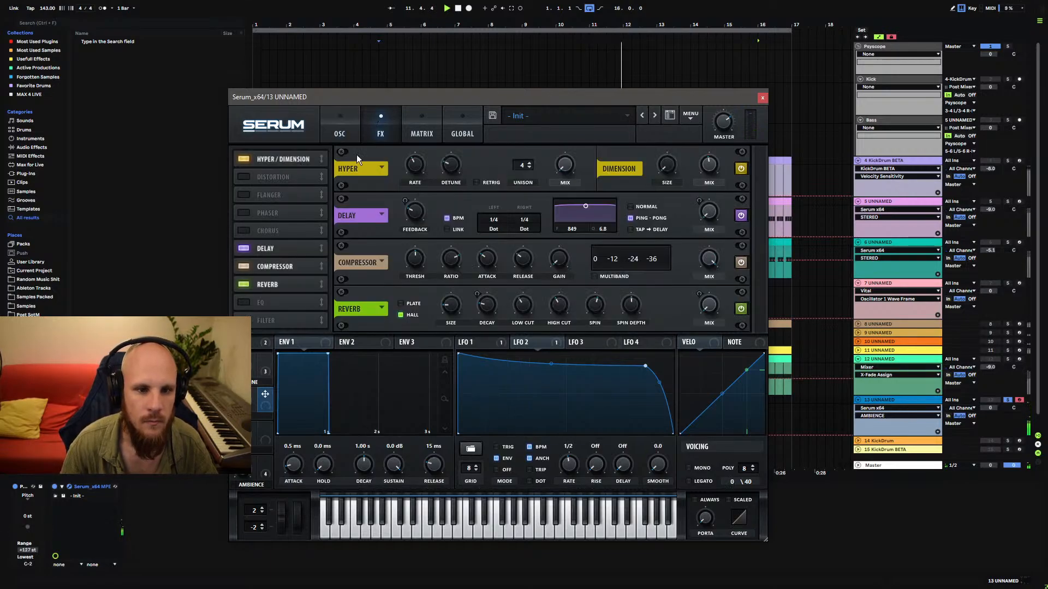
click(257, 216)
drag(321, 216, 296, 159)
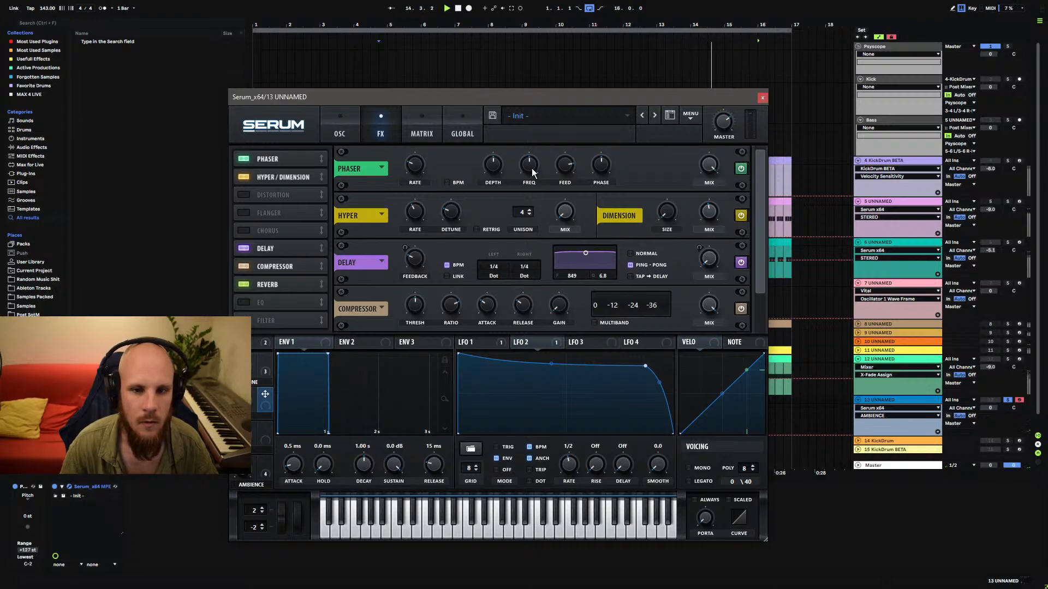
drag(488, 165, 535, 209)
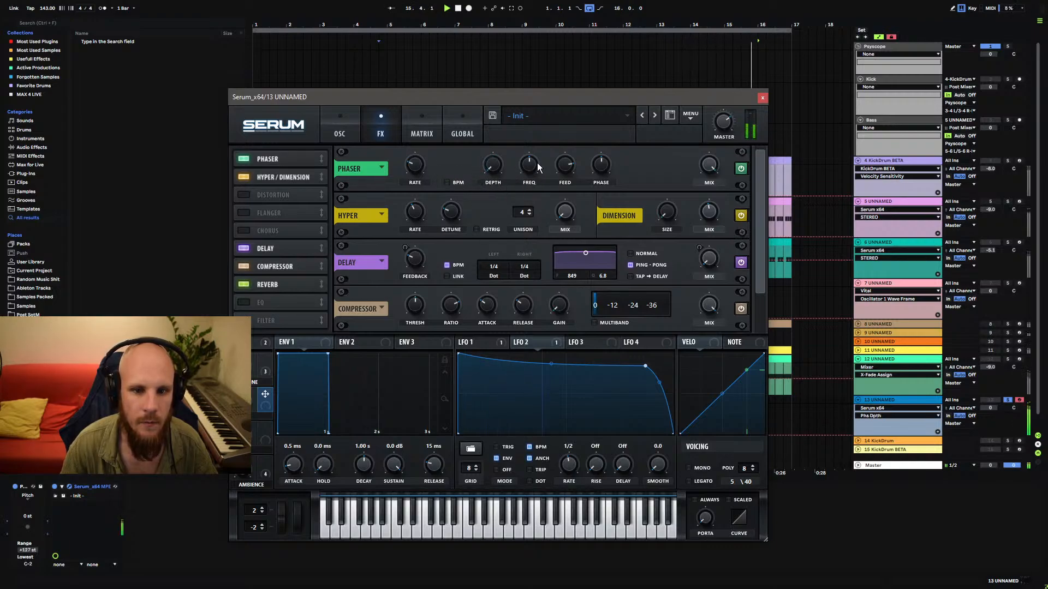
drag(564, 165, 533, 186)
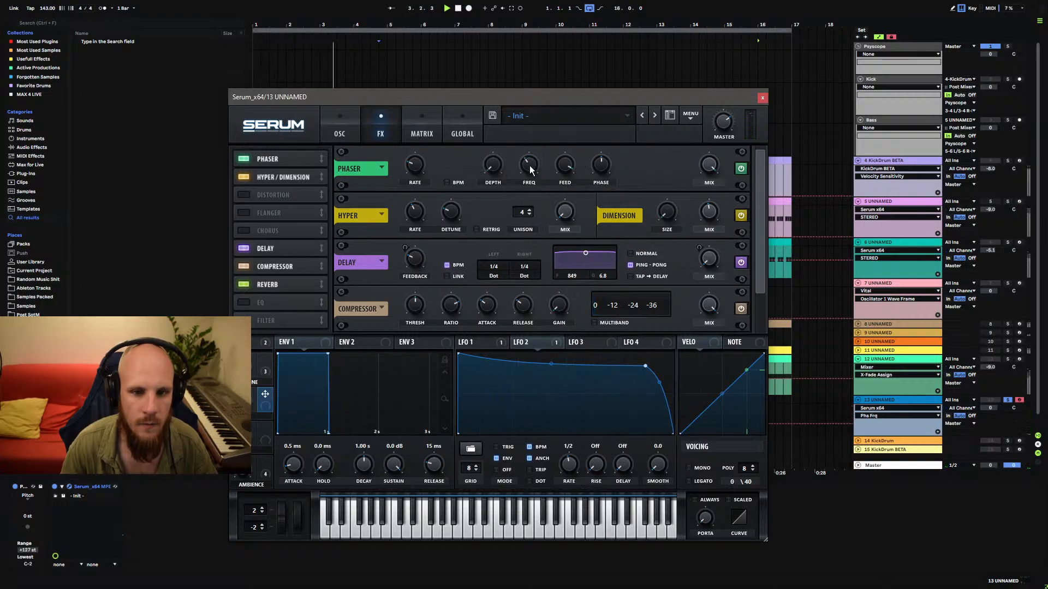
Assign Chaos 1 to the phaser frequency, switch Chaos 1 to BPM sync, mono and S&H, and adjust its rate.
right_click(529, 166)
mouse_move(595, 226)
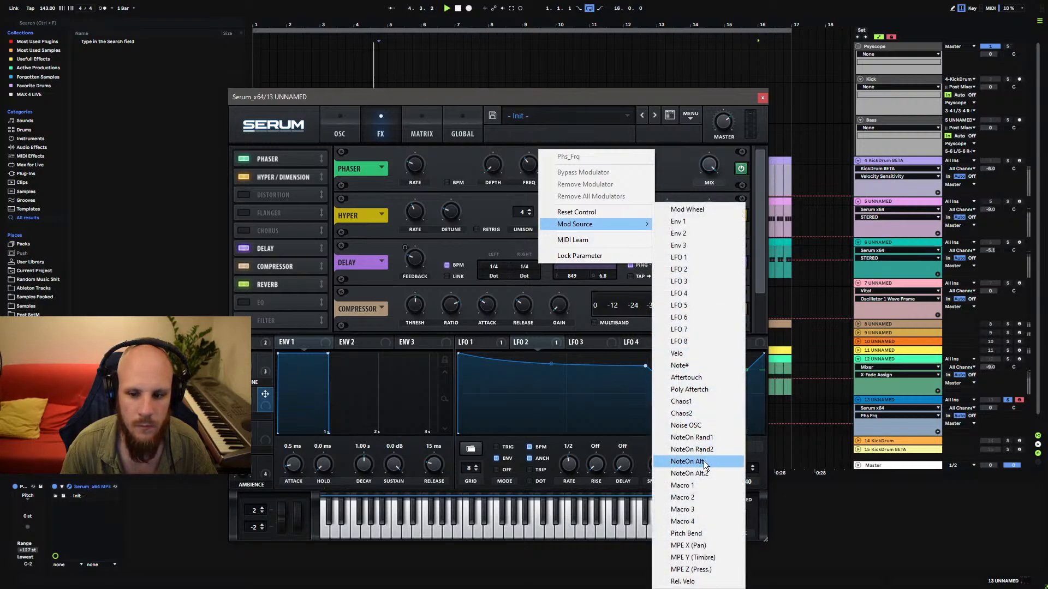
click(709, 402)
click(452, 134)
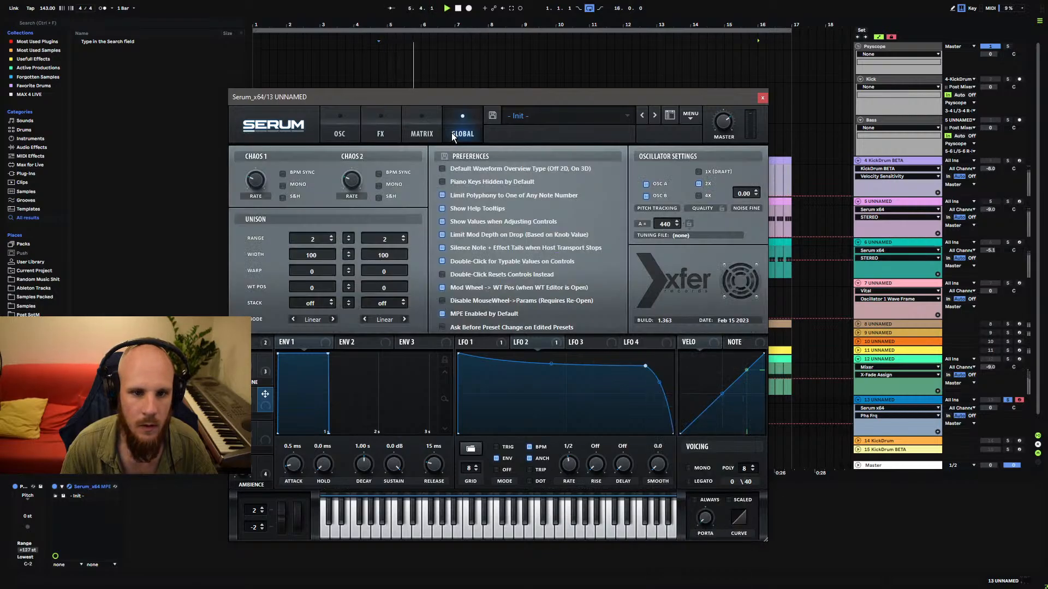
click(283, 173)
drag(264, 185, 319, 89)
click(343, 134)
click(381, 134)
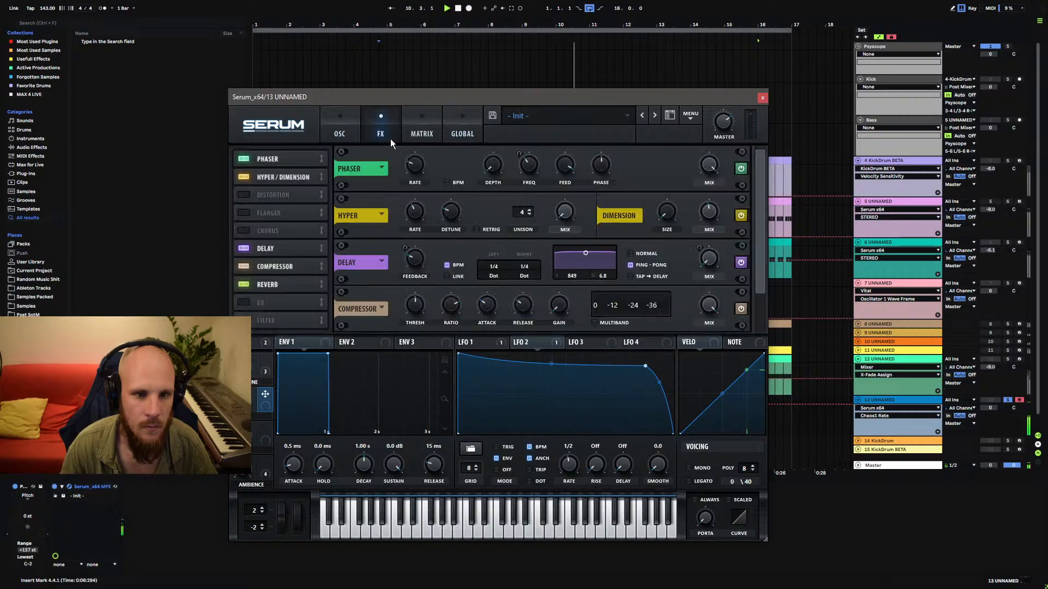
Adjust the phaser's frequency modulation, mix, rate and depth, and bring its feedback to about 86%.
click(528, 172)
click(571, 168)
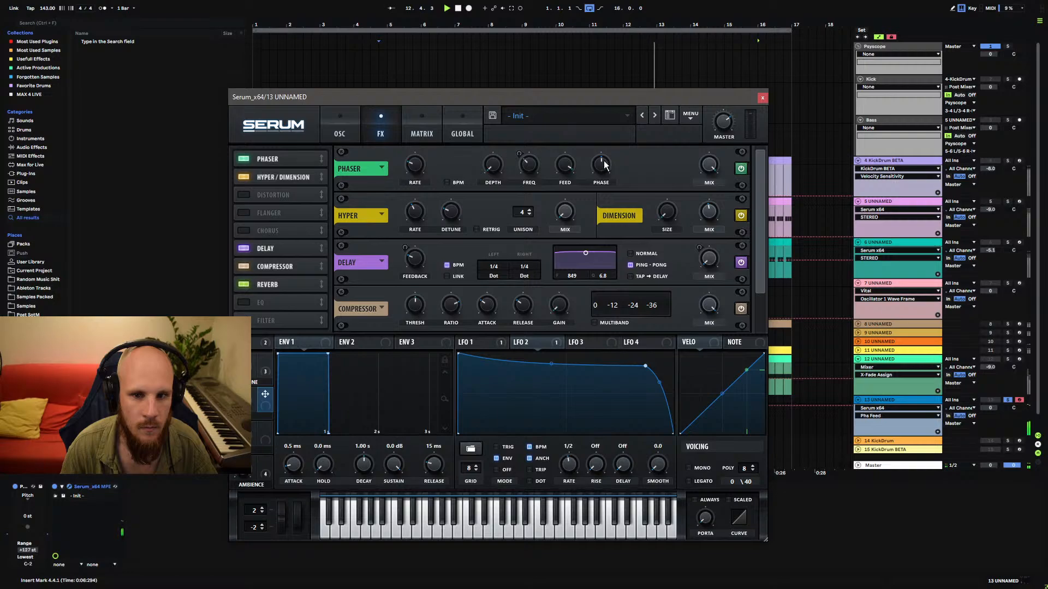
click(709, 165)
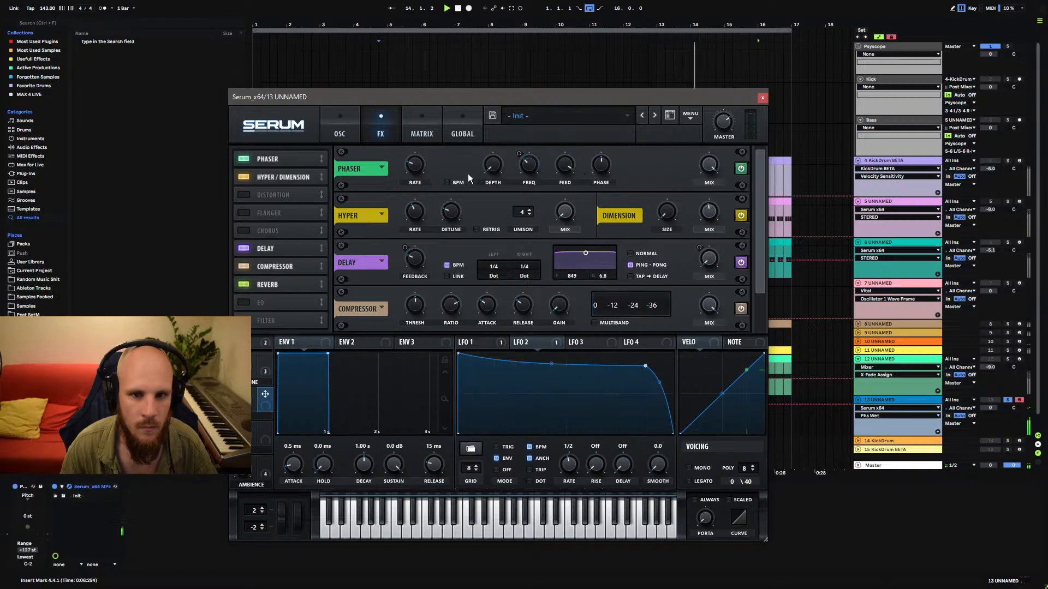
click(567, 169)
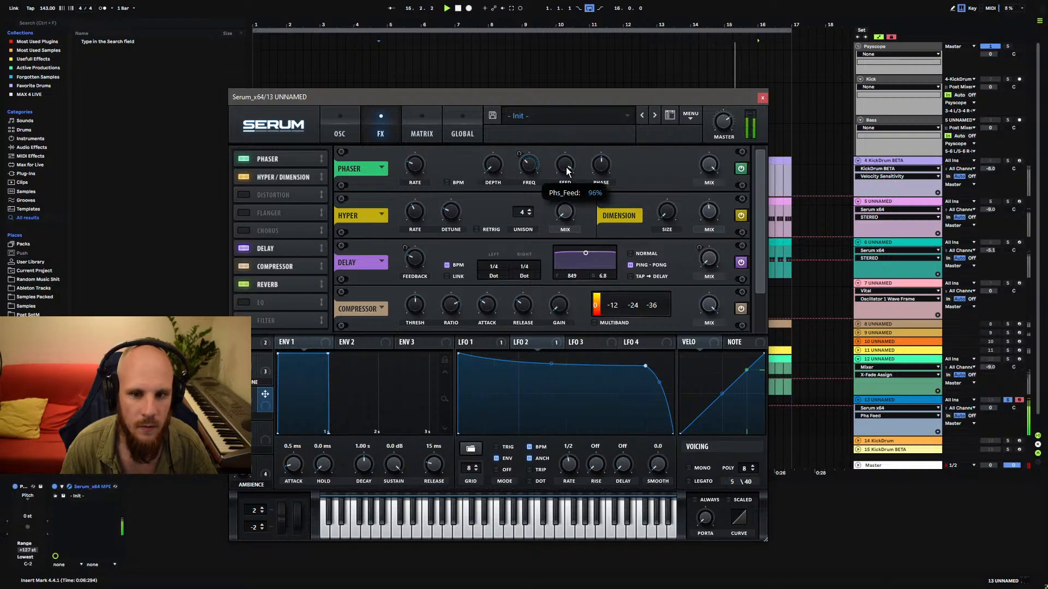
drag(568, 170, 576, 168)
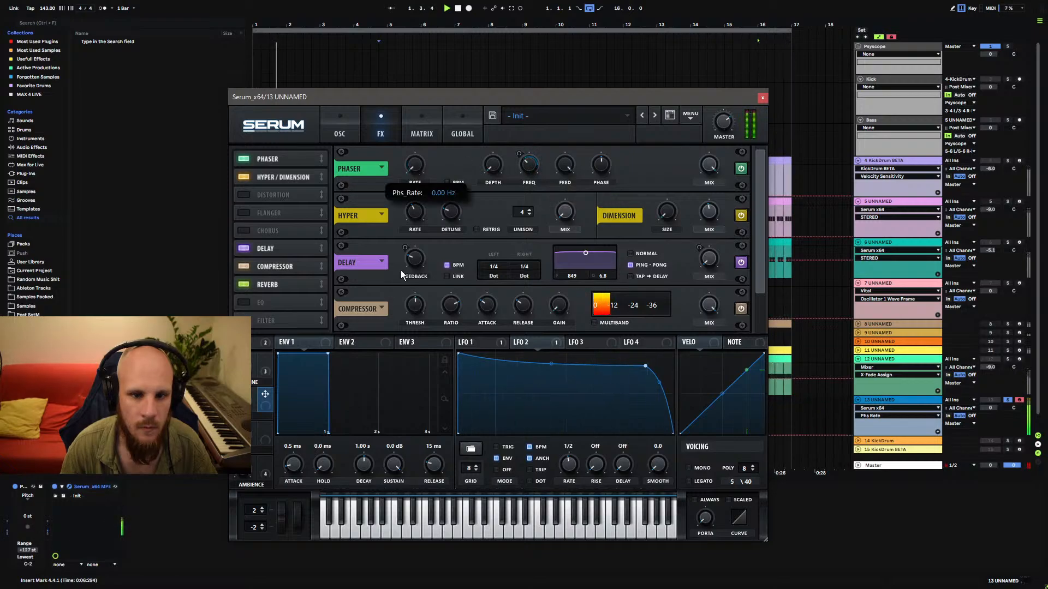
drag(492, 163, 508, 139)
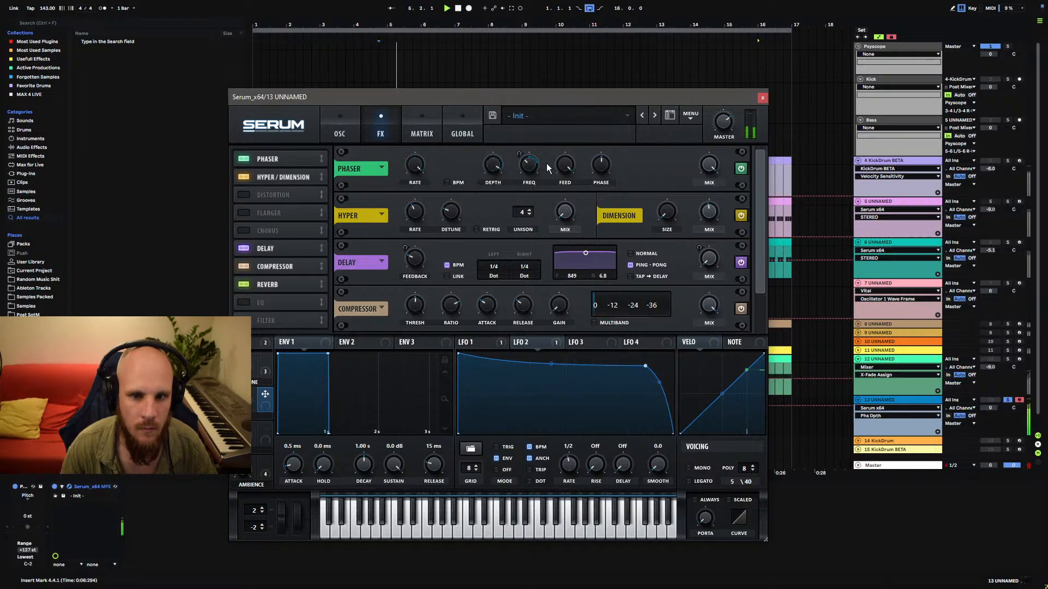
click(414, 165)
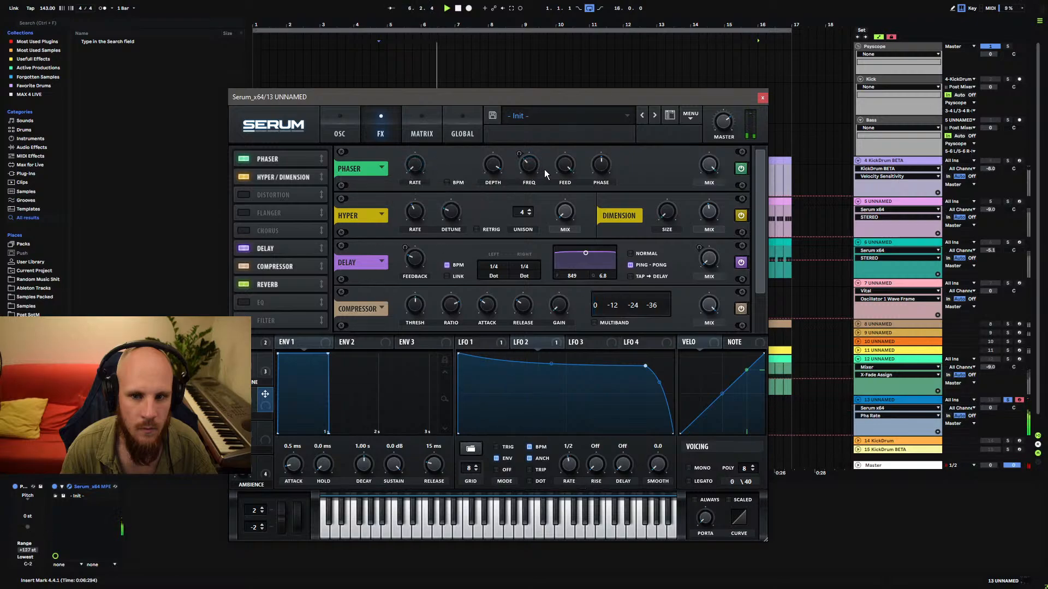
click(565, 164)
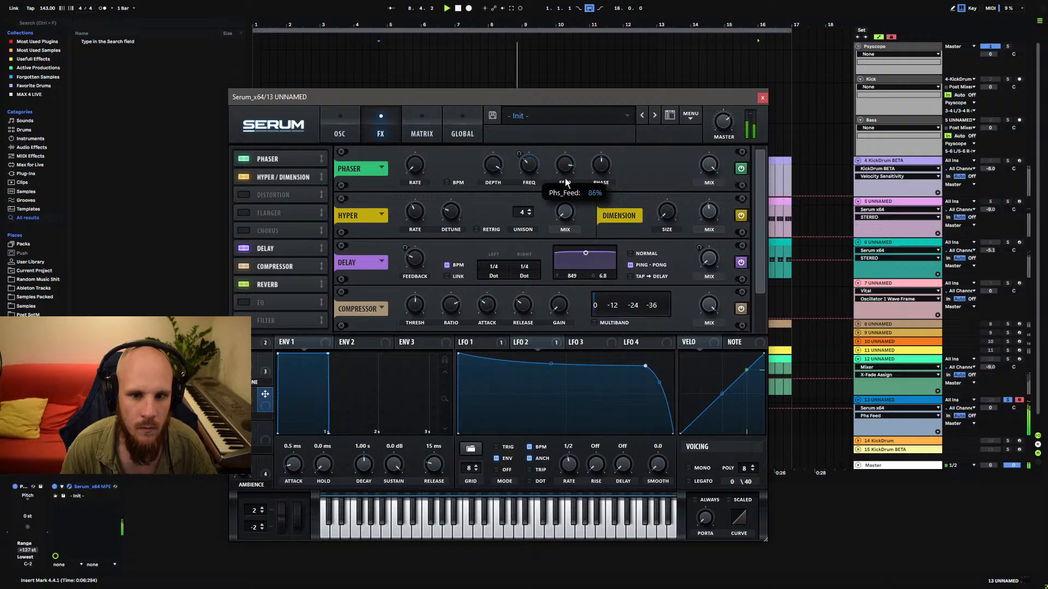
Review the modulation assignments and readjust the Chaos 1 rate.
click(430, 136)
scroll(410, 283, down, 3)
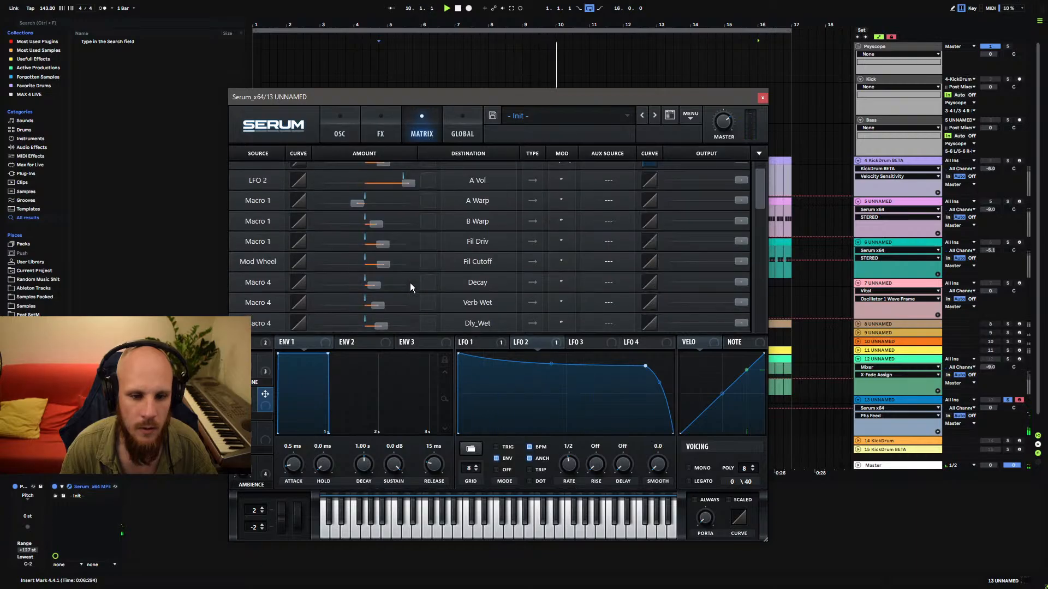
scroll(411, 293, down, 3)
click(462, 131)
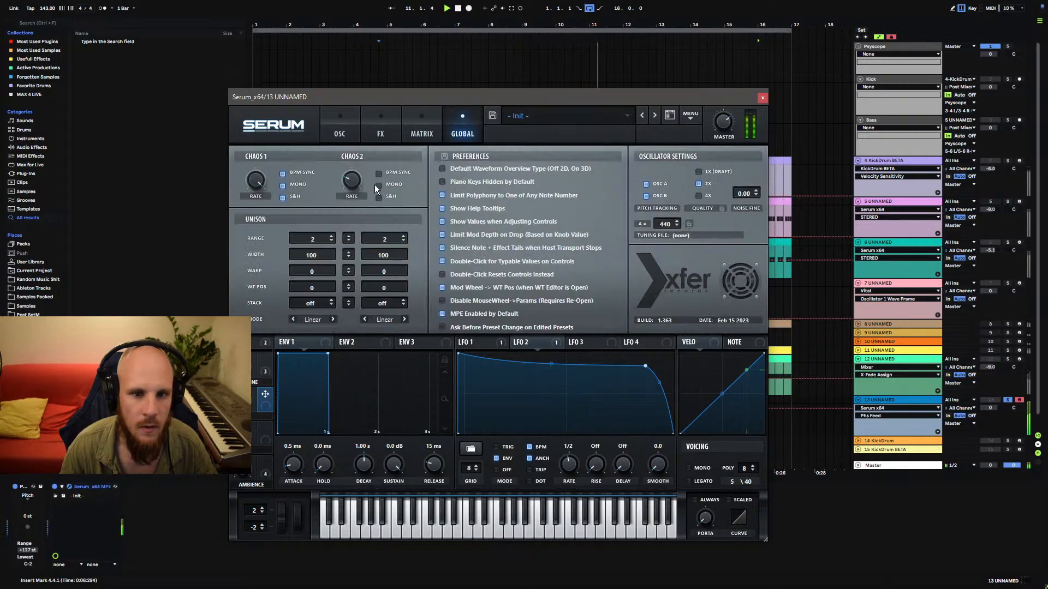
drag(264, 180, 254, 215)
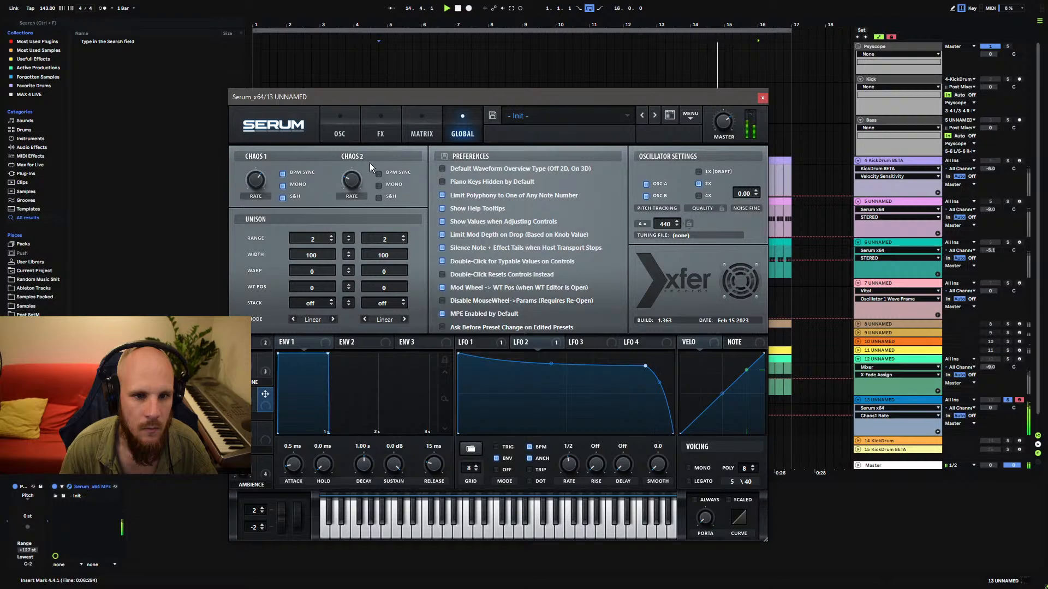
Adjust the phaser rate, set its depth to 0% and raise its feedback to about 95%.
click(339, 130)
click(382, 127)
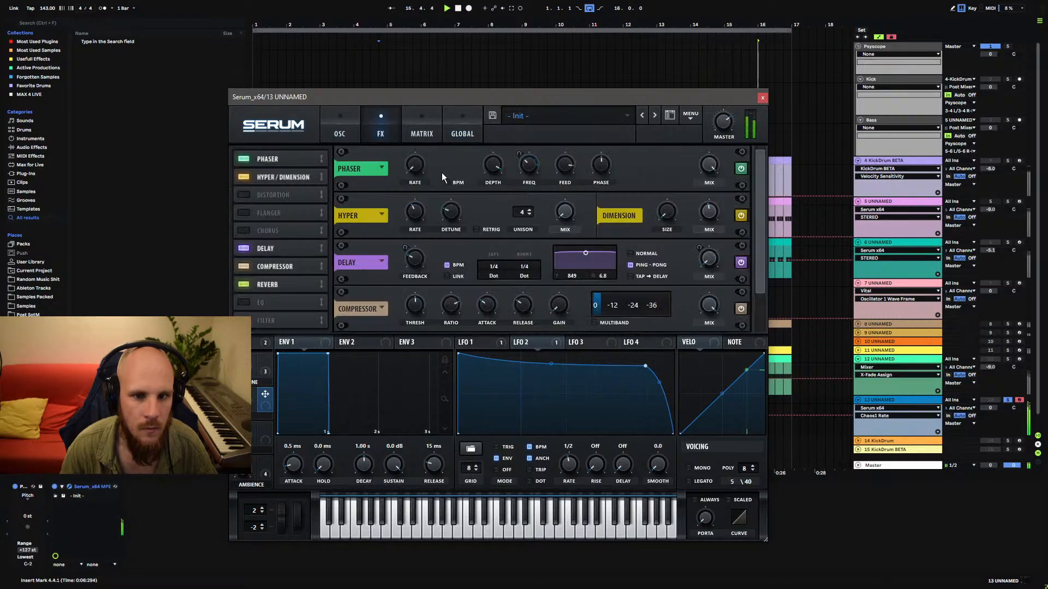
click(418, 158)
click(493, 164)
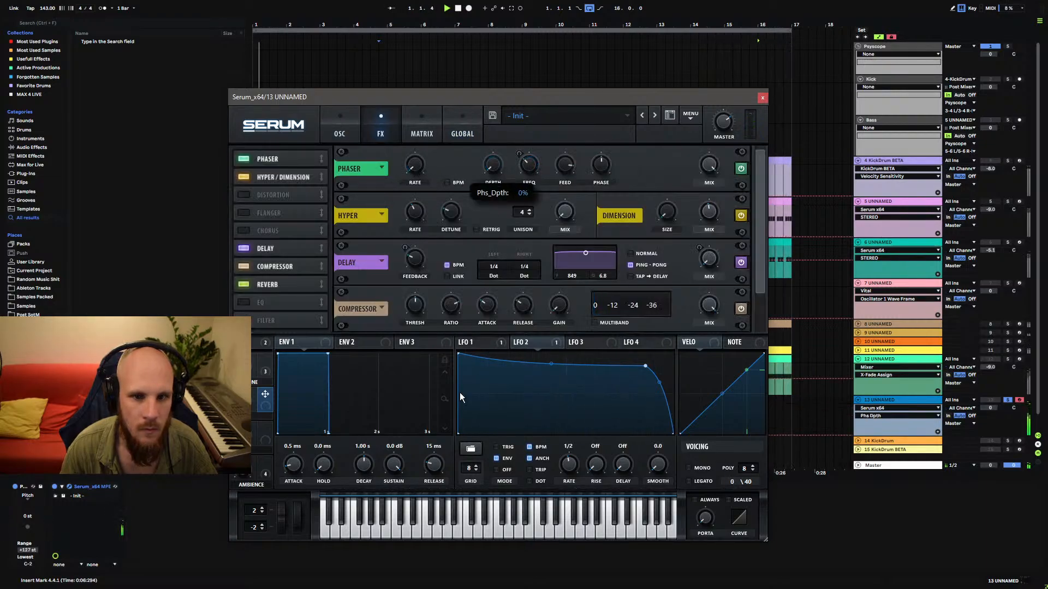
click(569, 161)
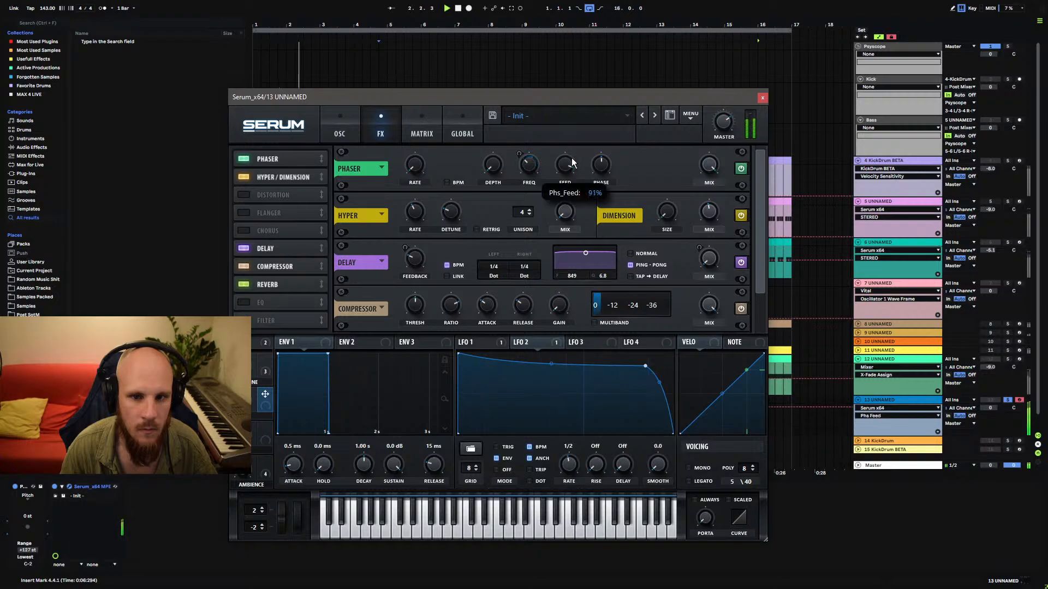
drag(576, 162, 577, 160)
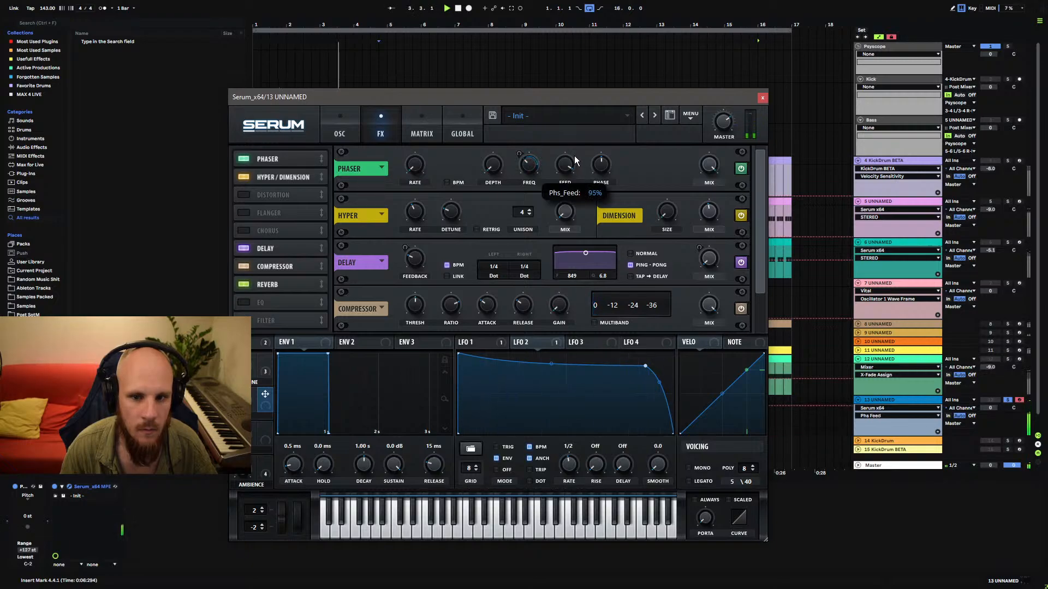
Lower the phaser's base mix, assign Macro 3 to it, and rename Macro 3 as "Tones".
click(710, 166)
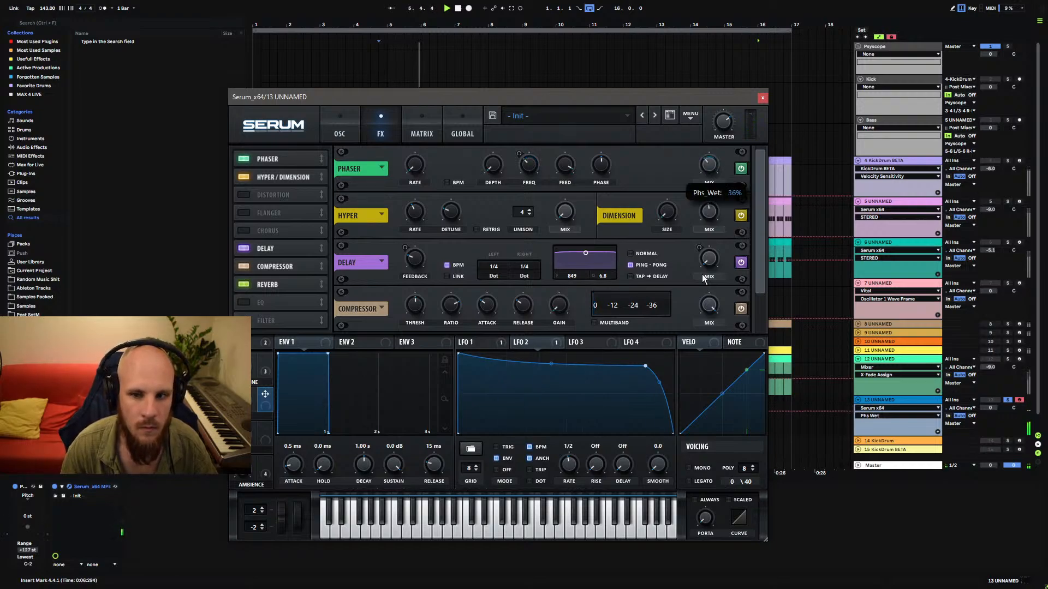
drag(680, 185, 709, 165)
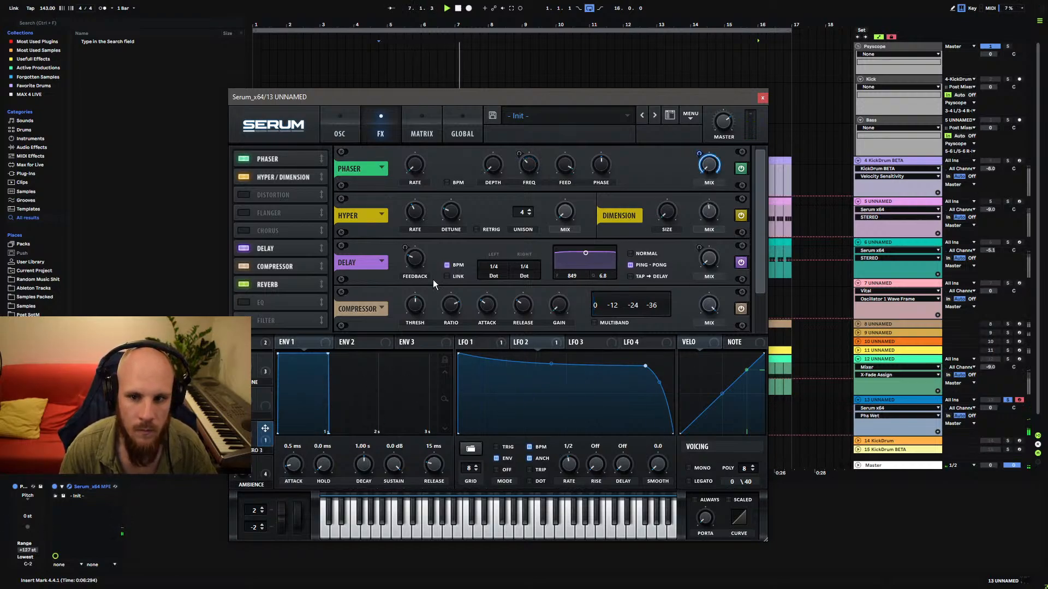
double_click(251, 453)
text(wetnes)
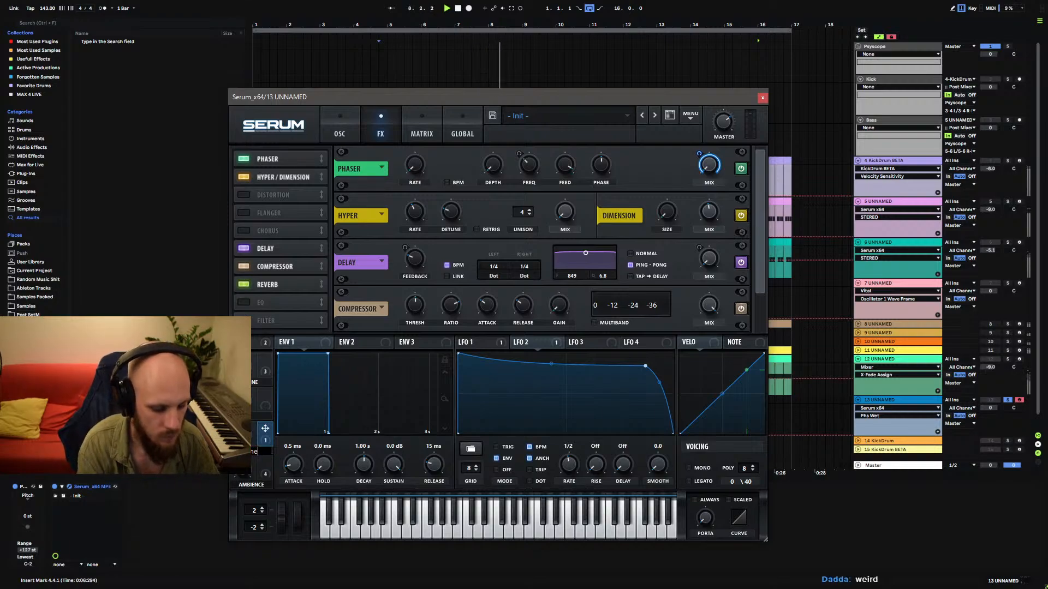
key(Return)
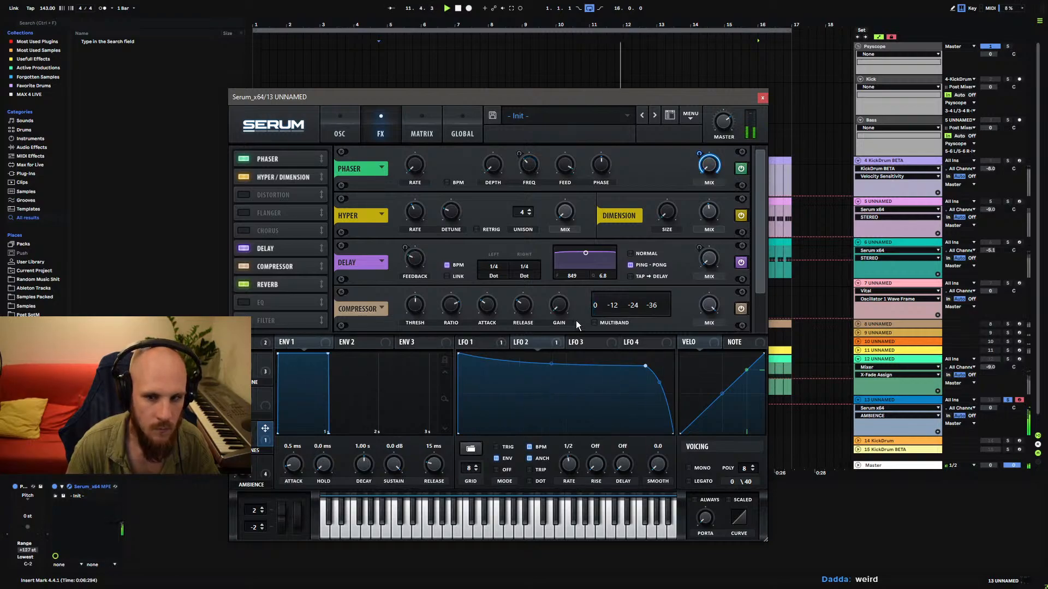
click(565, 171)
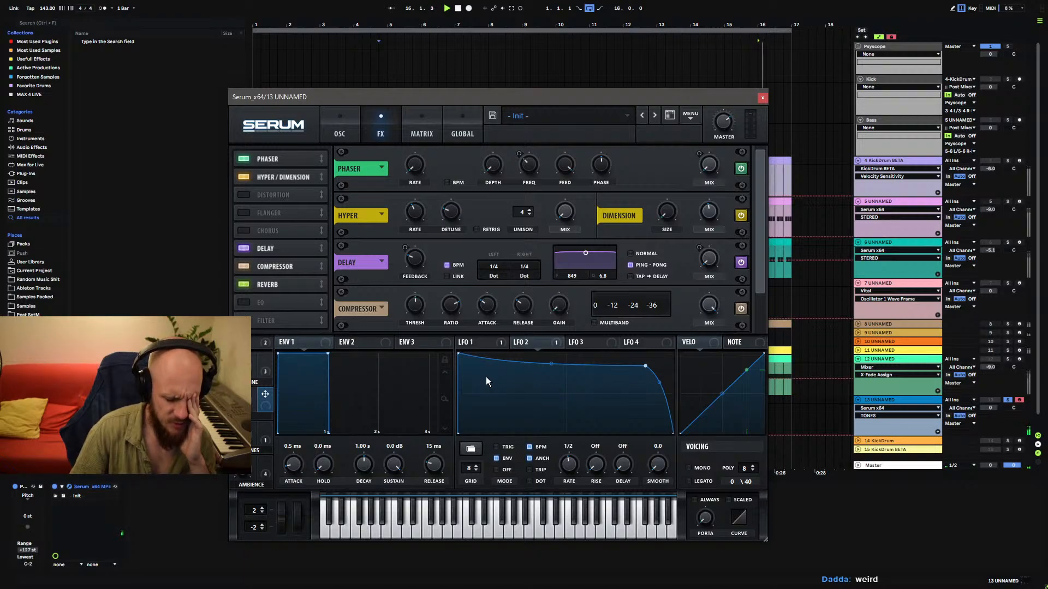
Try the Phs 48+ and Phs 48- flange filter types, varying the resonance and cutoff.
click(354, 124)
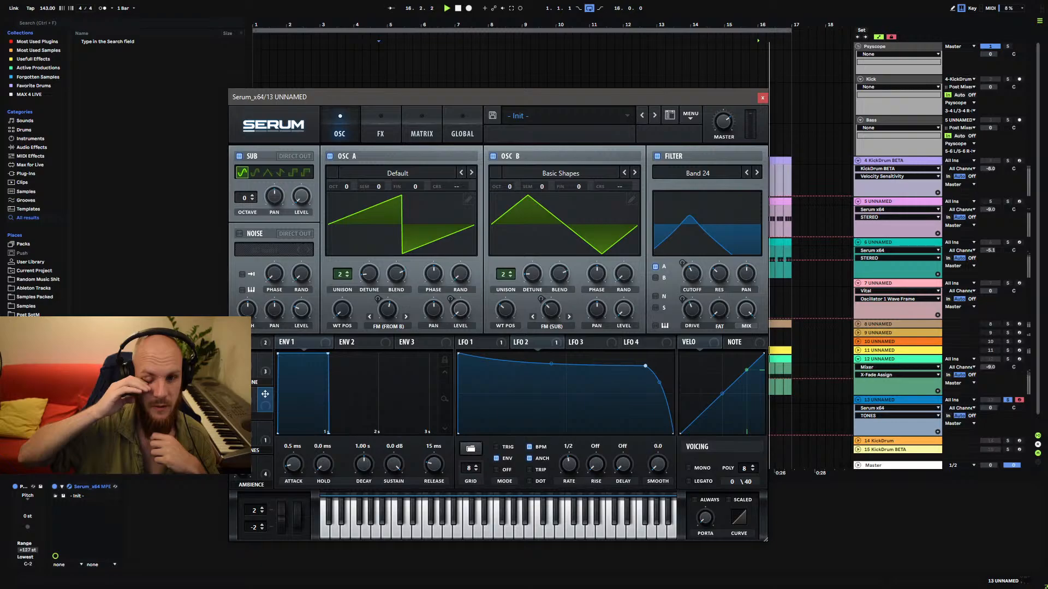
click(386, 137)
click(350, 123)
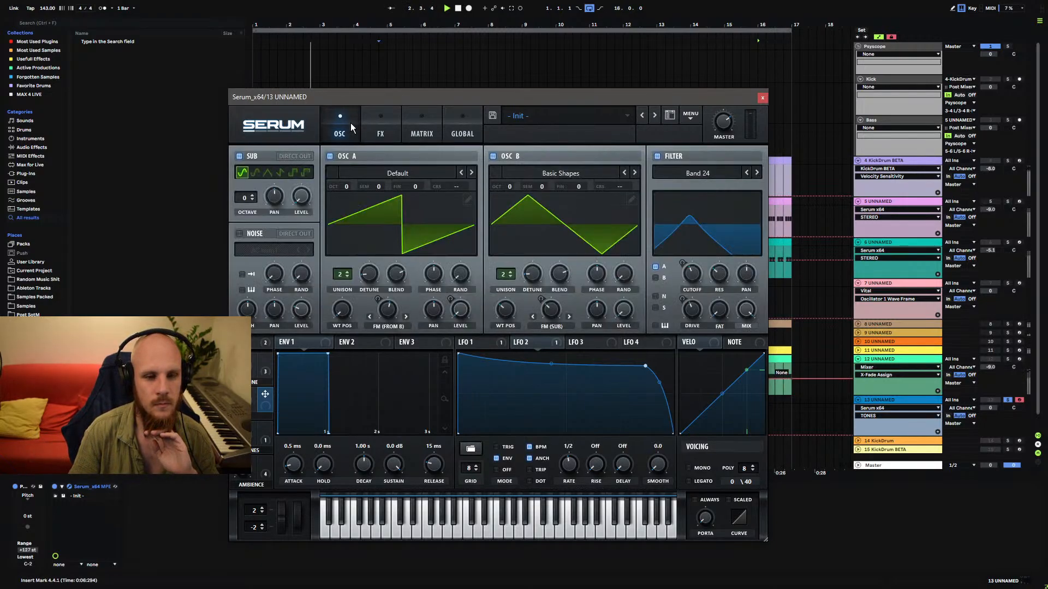
click(698, 187)
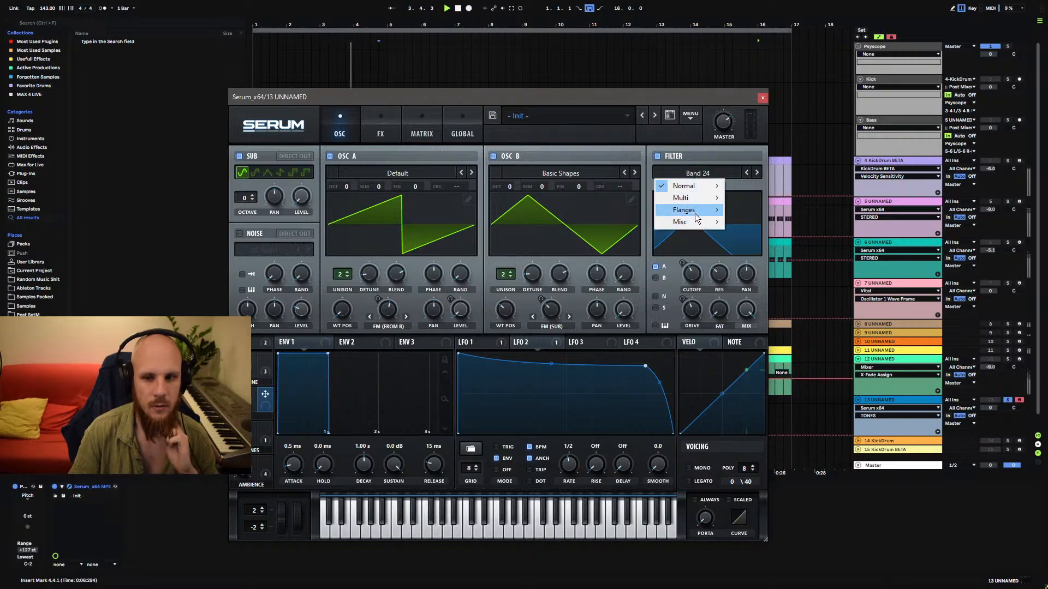
mouse_move(695, 212)
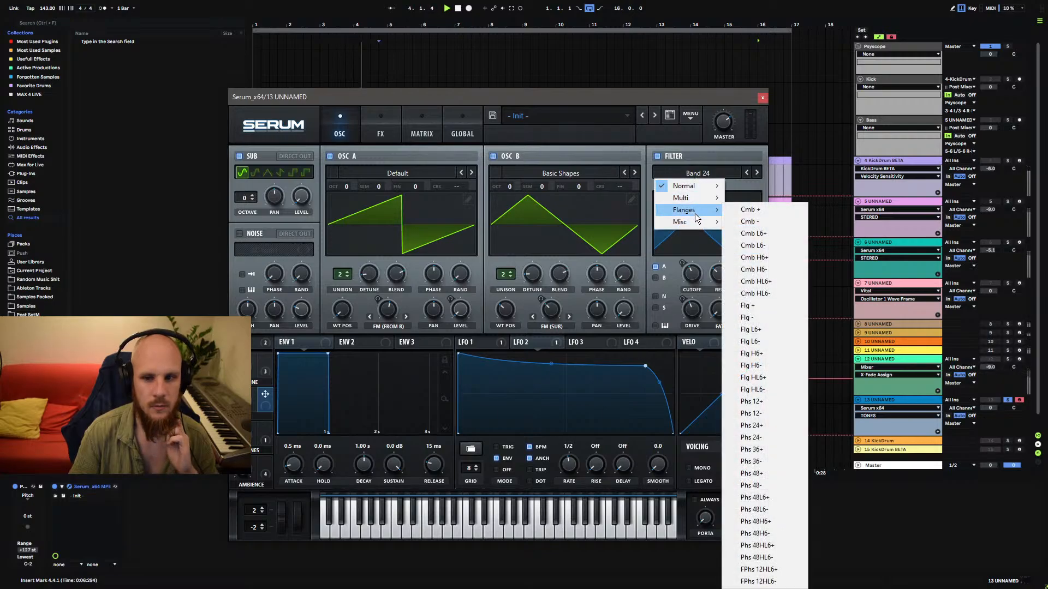
click(765, 472)
drag(720, 279, 746, 180)
drag(715, 278, 708, 408)
drag(709, 229, 677, 313)
click(757, 172)
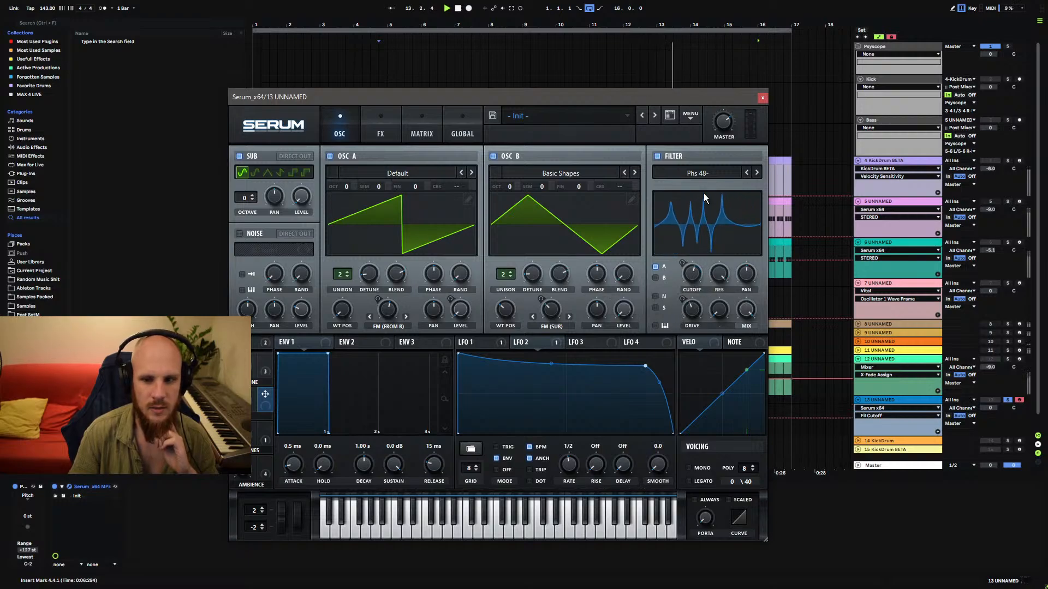
Restore the Band 24 filter type and readjust its resonance and cutoff along with the Ambience macro.
click(702, 174)
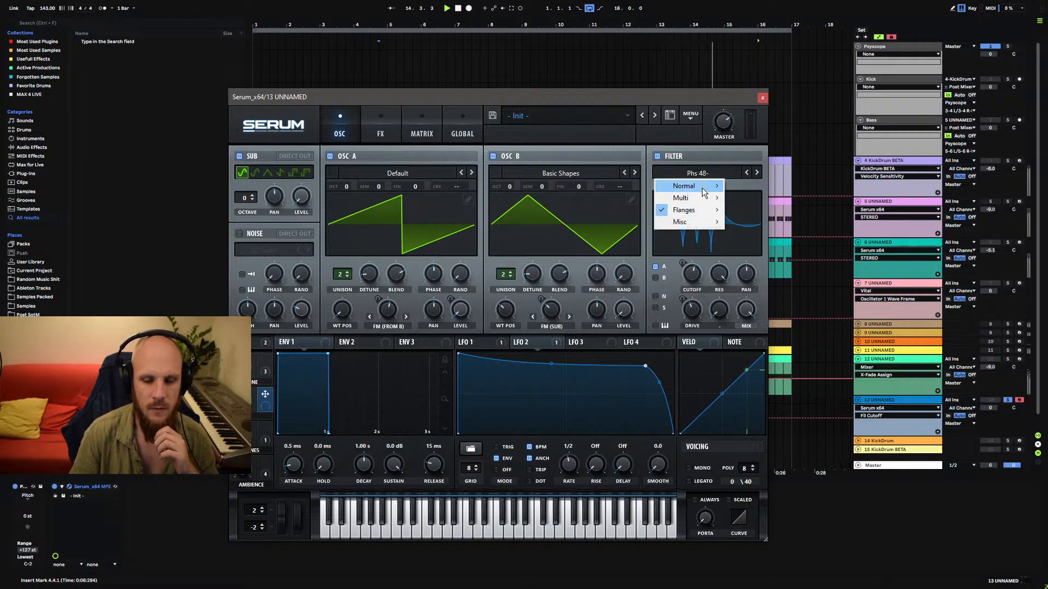
mouse_move(703, 186)
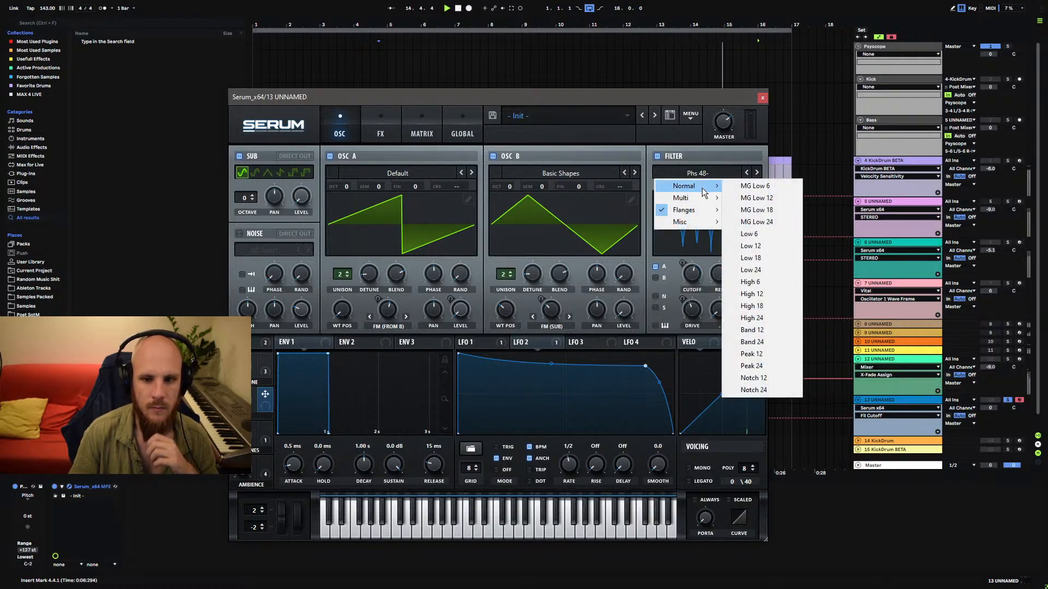
click(752, 342)
click(718, 273)
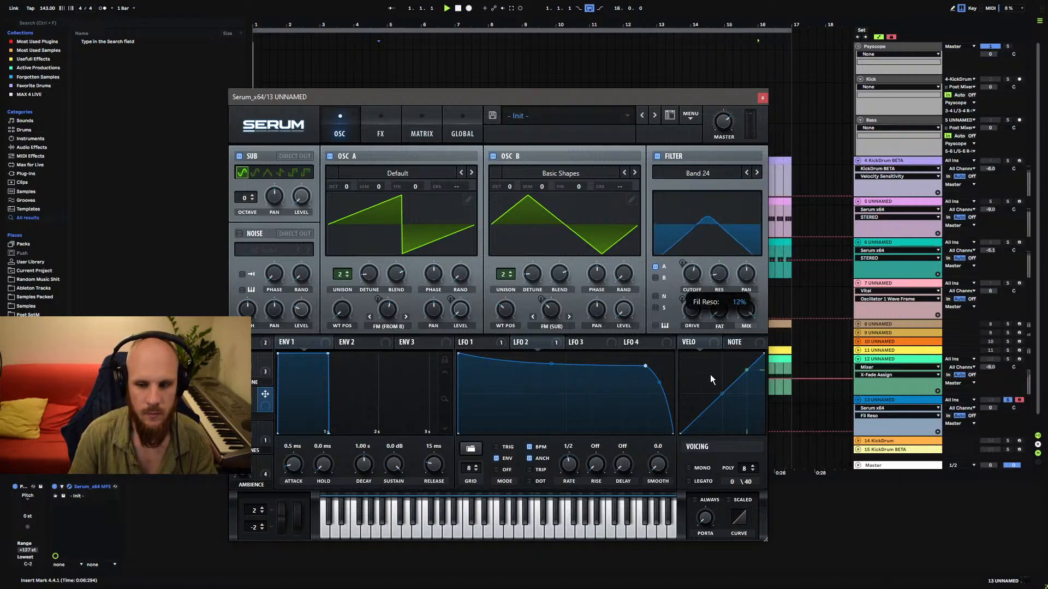
drag(689, 278, 689, 293)
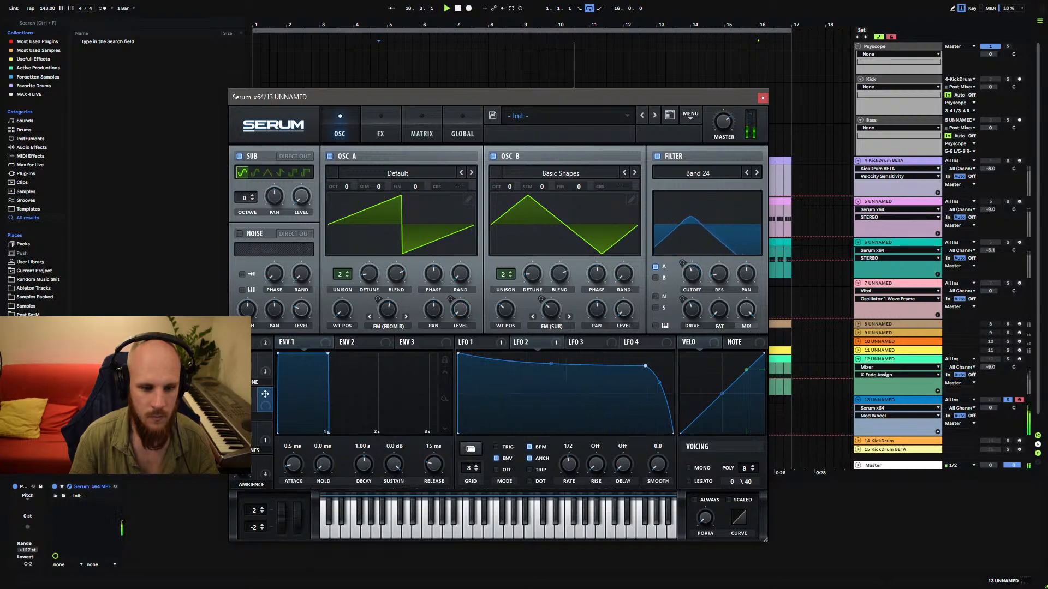
mouse_move(259, 461)
mouse_down()
mouse_move(266, 443)
mouse_move(262, 461)
mouse_move(273, 450)
mouse_up()
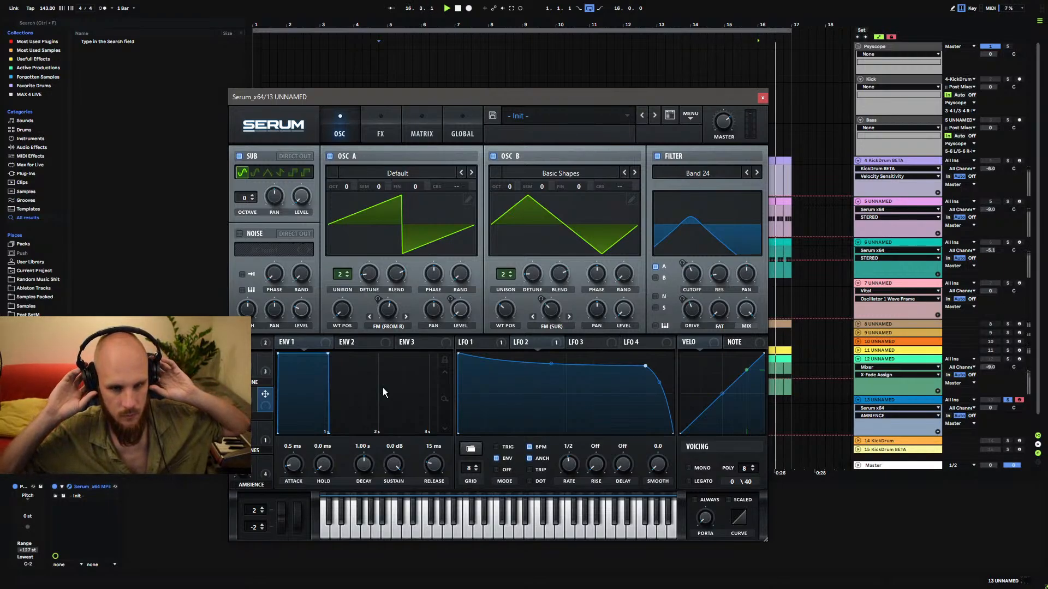
Enable the EQ effect, switch its low band to a low-cut shape and adjust that band's frequency.
click(375, 136)
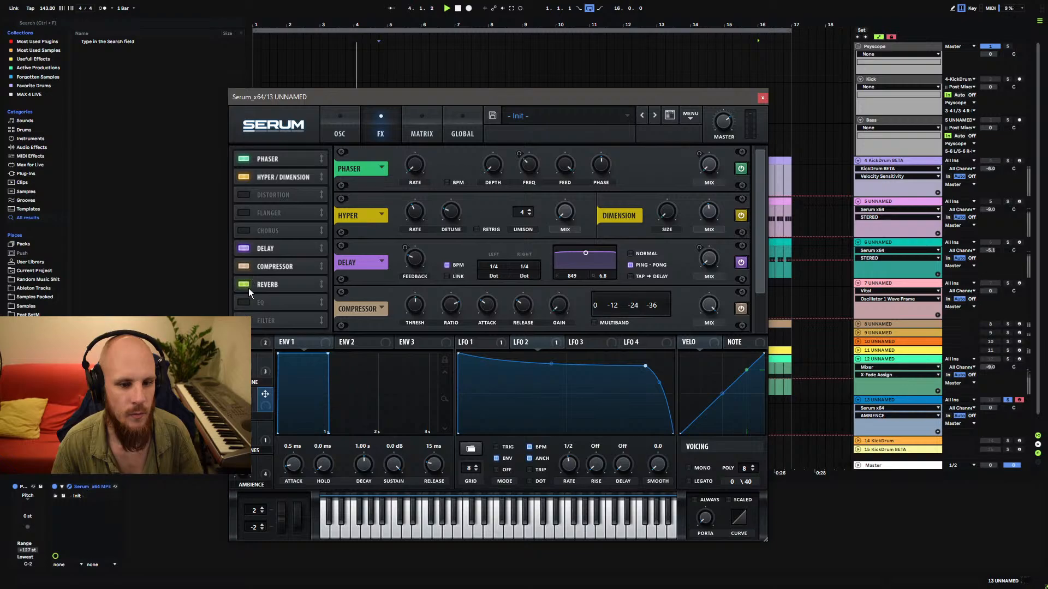
click(244, 302)
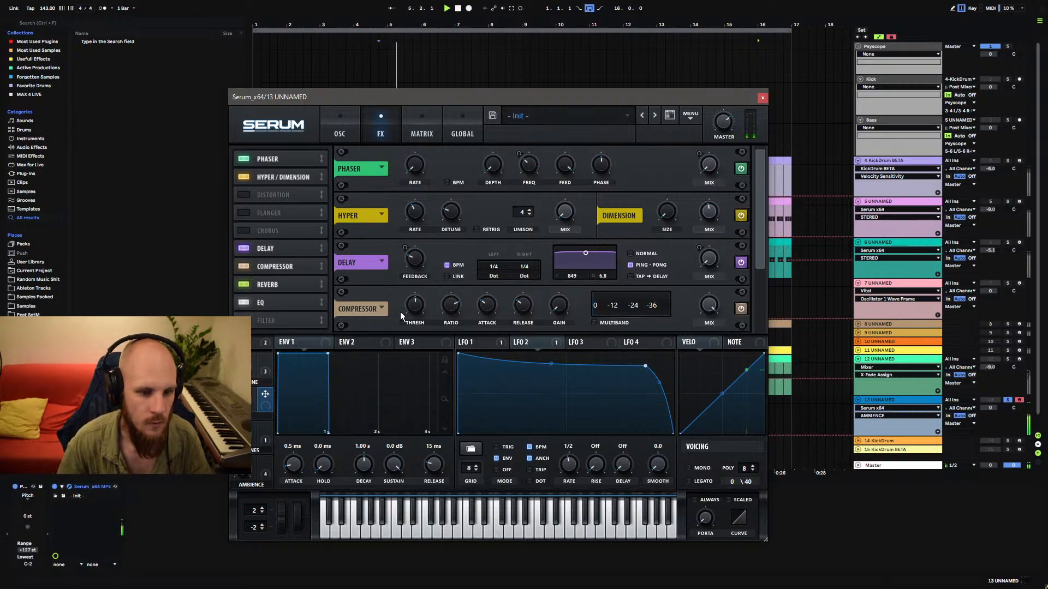
scroll(426, 316, down, 2)
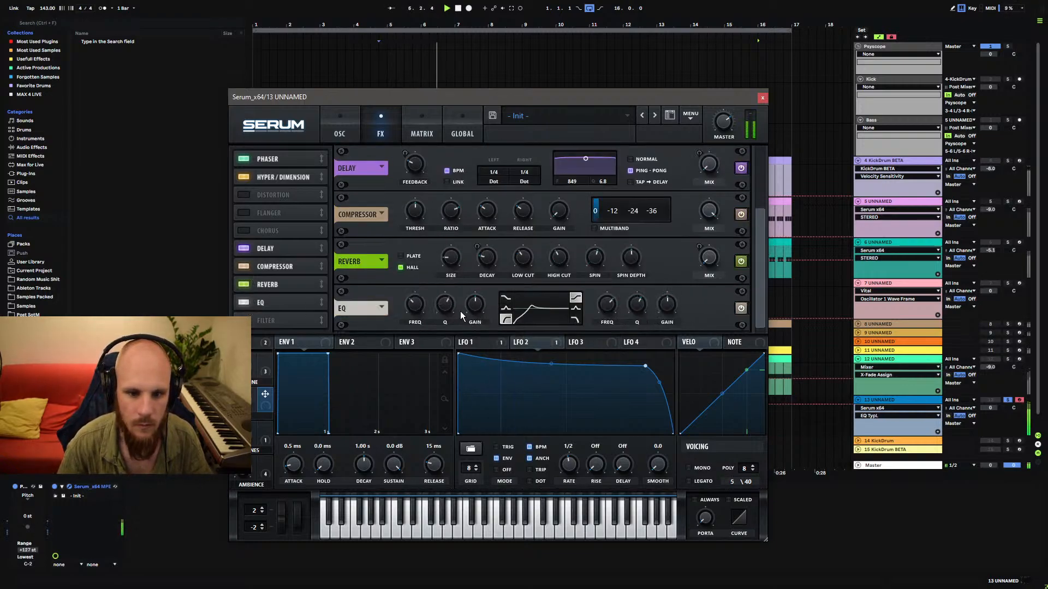
mouse_move(415, 306)
mouse_down()
mouse_move(416, 332)
mouse_move(456, 284)
mouse_move(435, 248)
mouse_move(397, 313)
mouse_move(437, 260)
mouse_move(429, 316)
mouse_up()
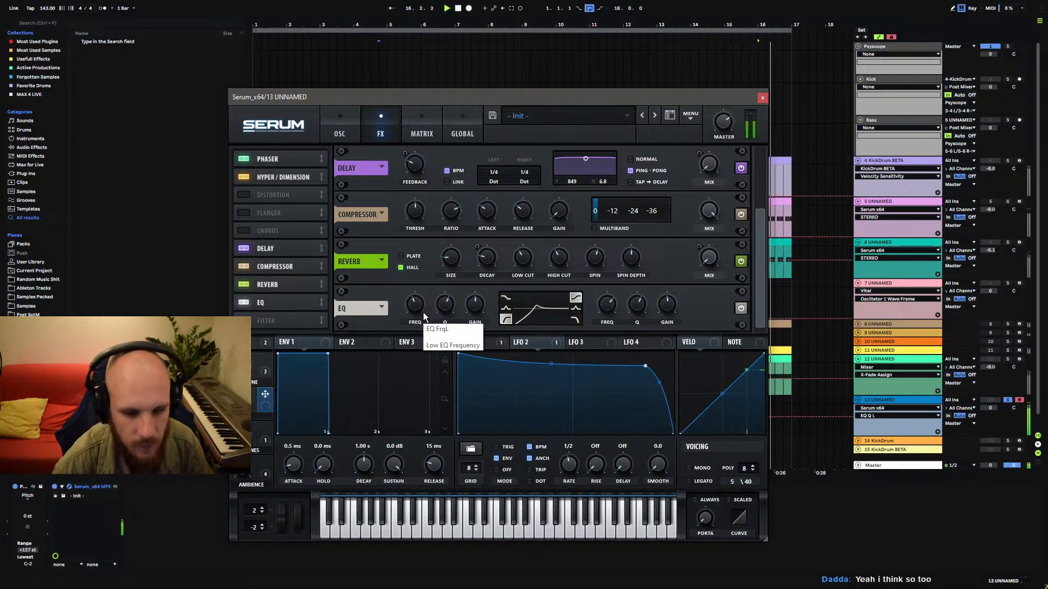
Shape LFO 3 as a fast curved rise with a concave decay and assign it to the EQ's low-band frequency.
click(584, 342)
drag(564, 360, 484, 353)
drag(471, 394, 467, 382)
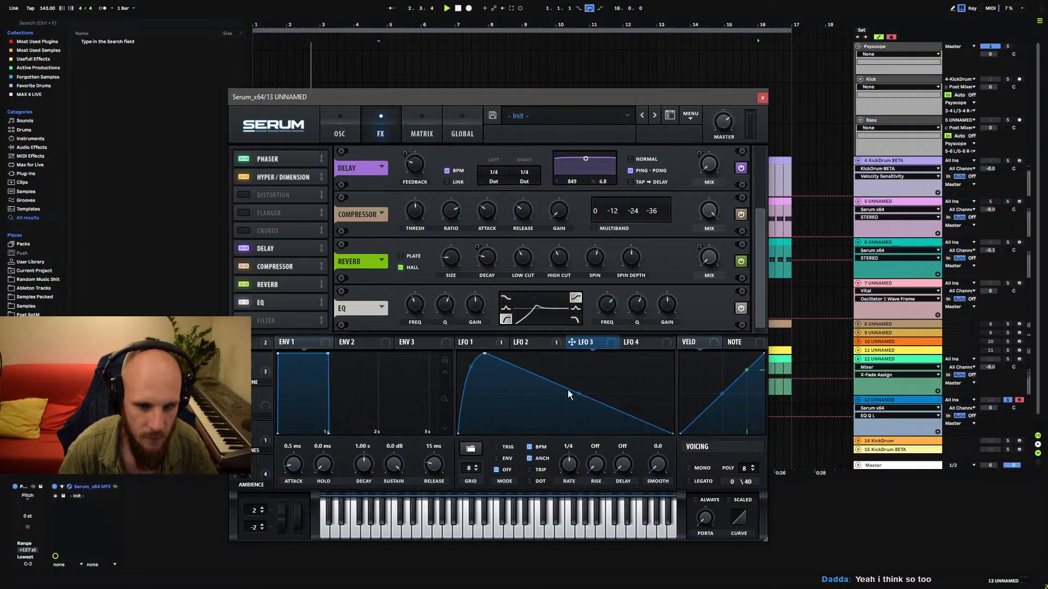
mouse_move(567, 390)
mouse_down()
mouse_move(580, 385)
mouse_move(576, 397)
mouse_up()
drag(585, 344, 411, 301)
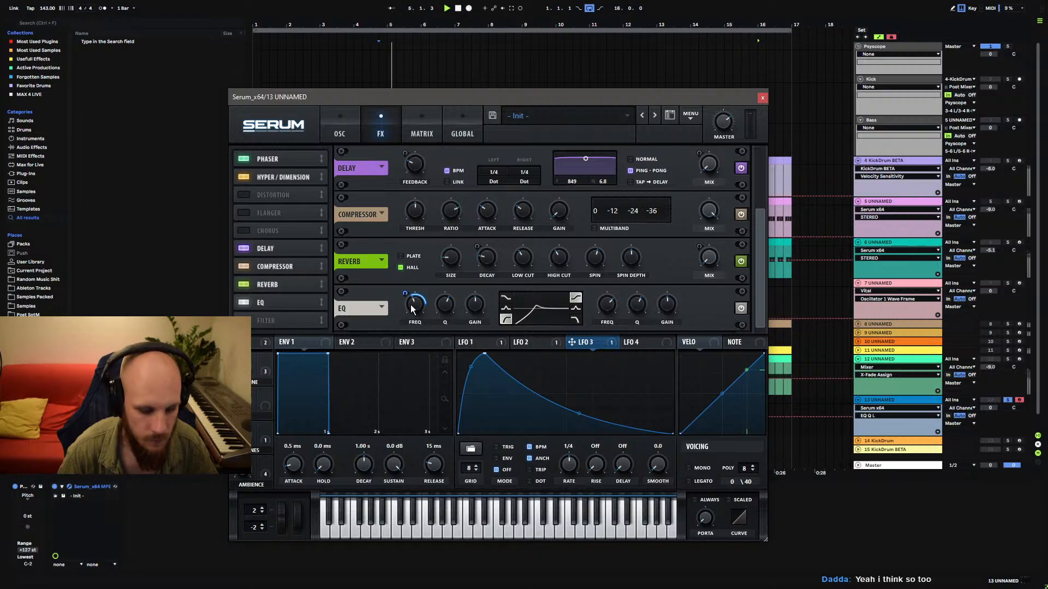
Set LFO 3's rate to 1/2 in envelope mode and move its peak later for a slower, softer rise.
drag(568, 464, 565, 471)
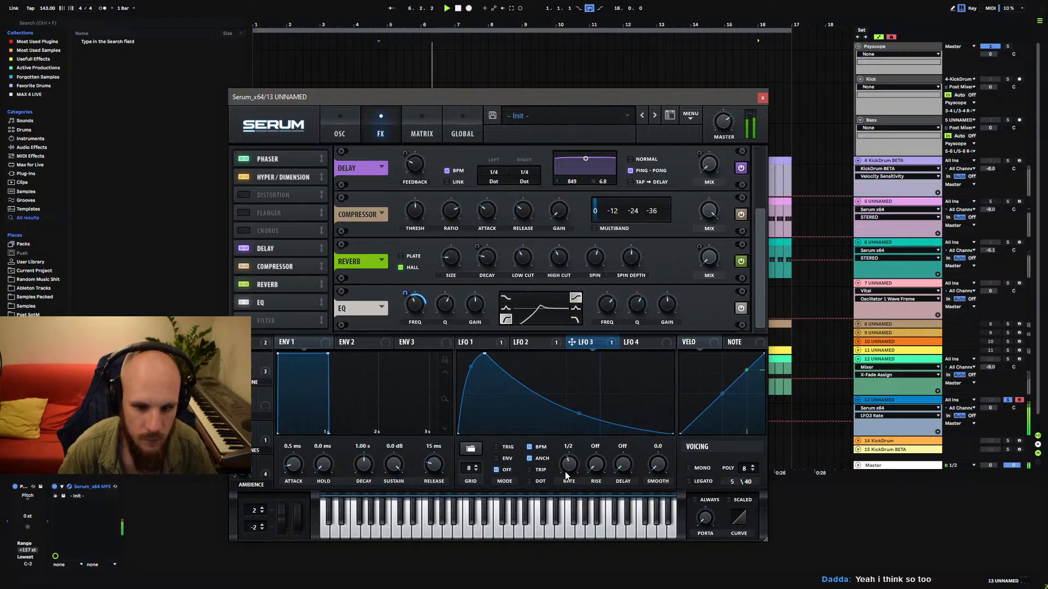
drag(484, 355, 492, 391)
click(496, 459)
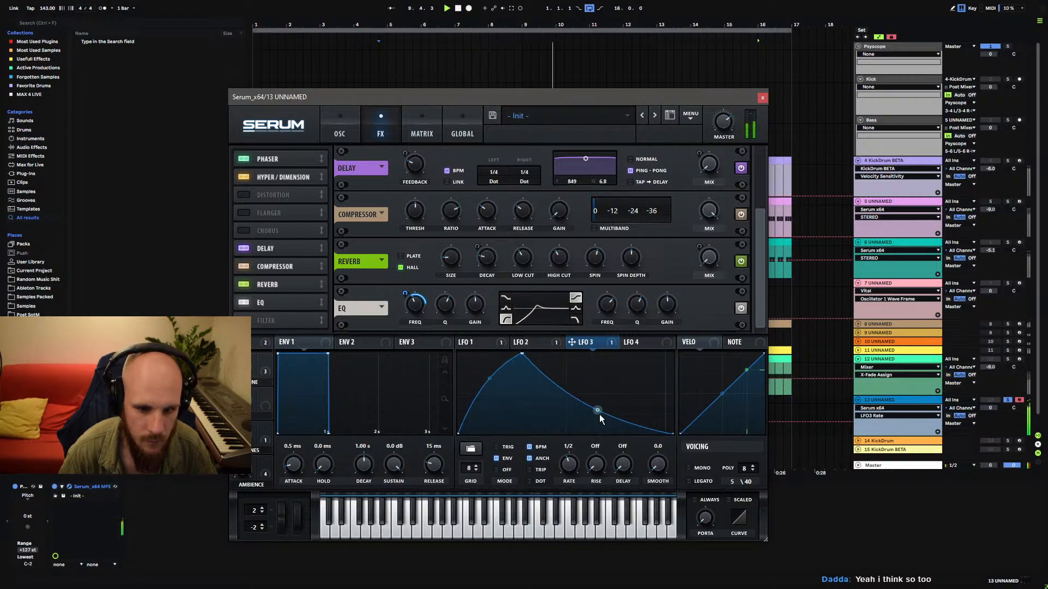
mouse_move(522, 353)
mouse_down()
mouse_move(567, 354)
mouse_move(540, 356)
mouse_up()
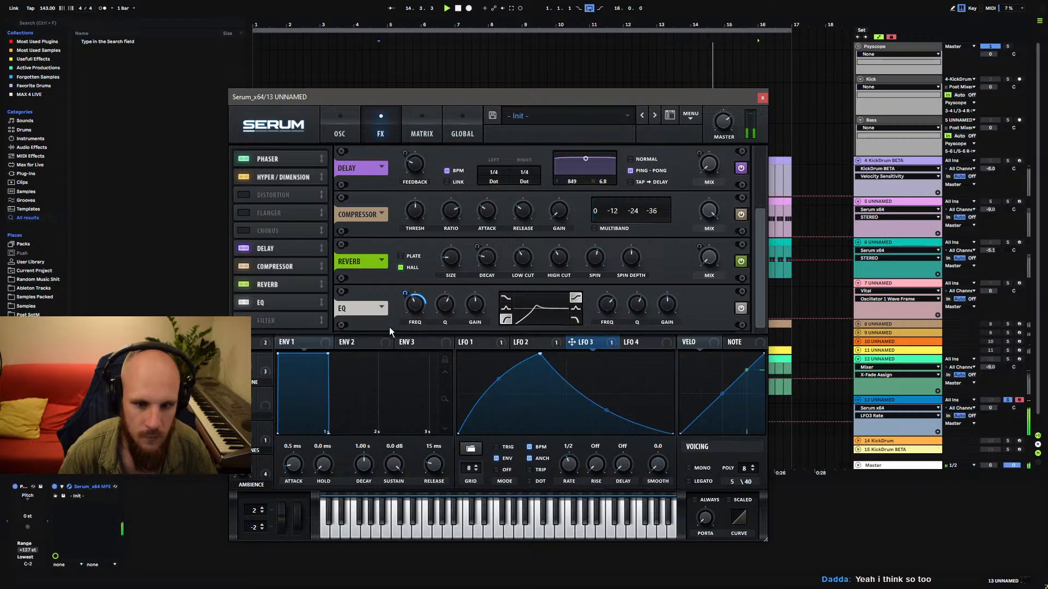
Add Macro 2 as auxiliary source for the LFO 3 to EQ low-frequency modulation, name it "Movement" and adjust the macros.
click(433, 129)
scroll(601, 289, down, 1)
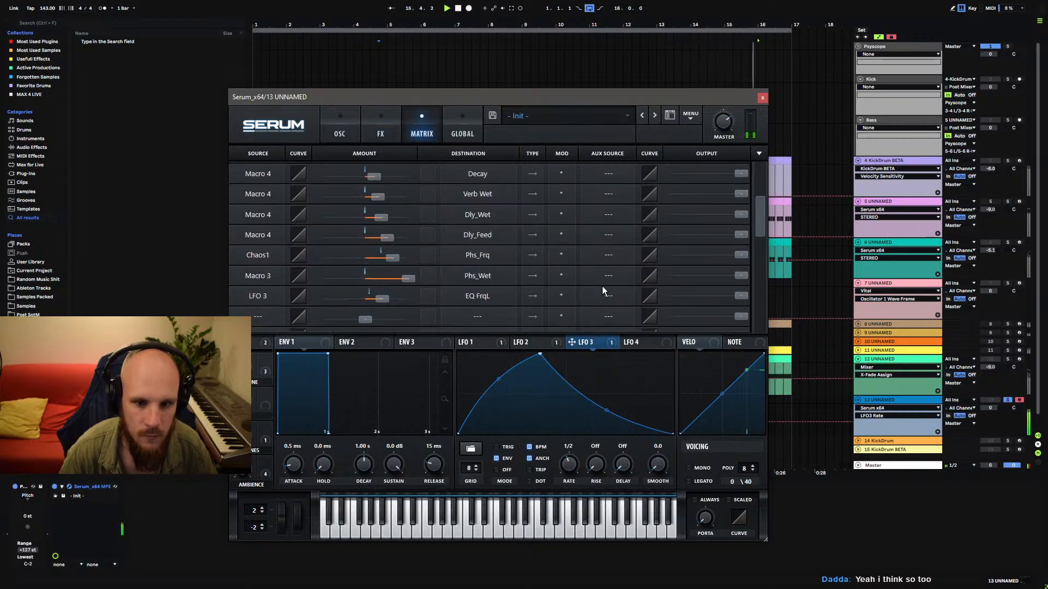
click(601, 286)
click(625, 465)
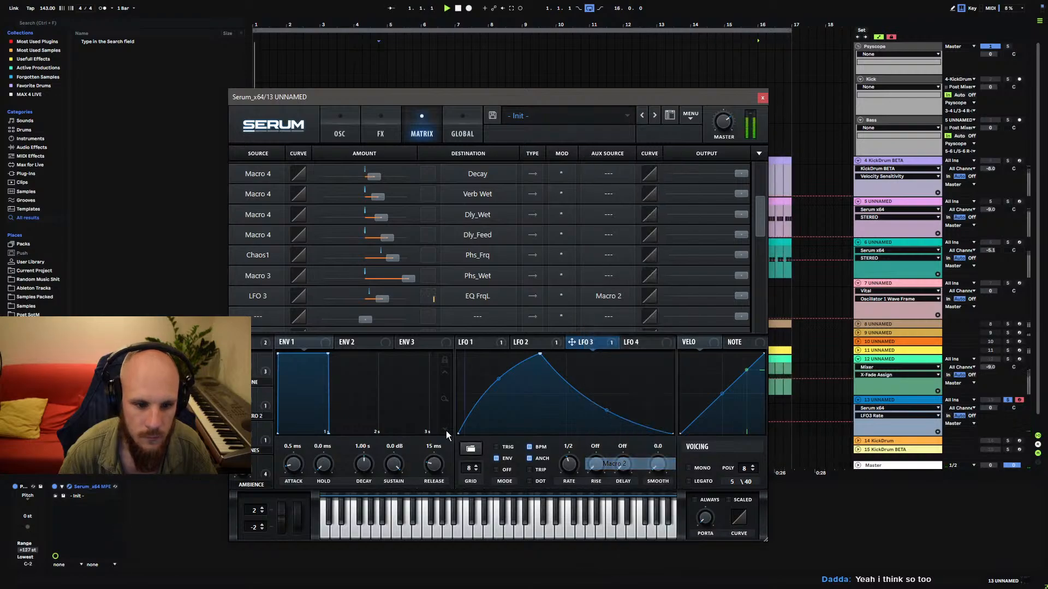
text(Movement)
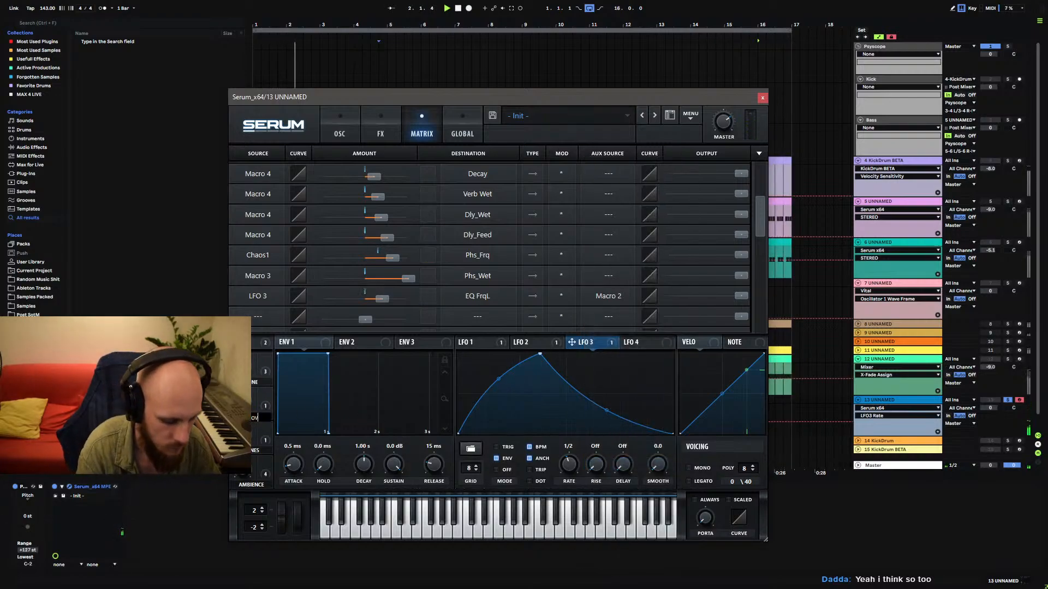
key(Return)
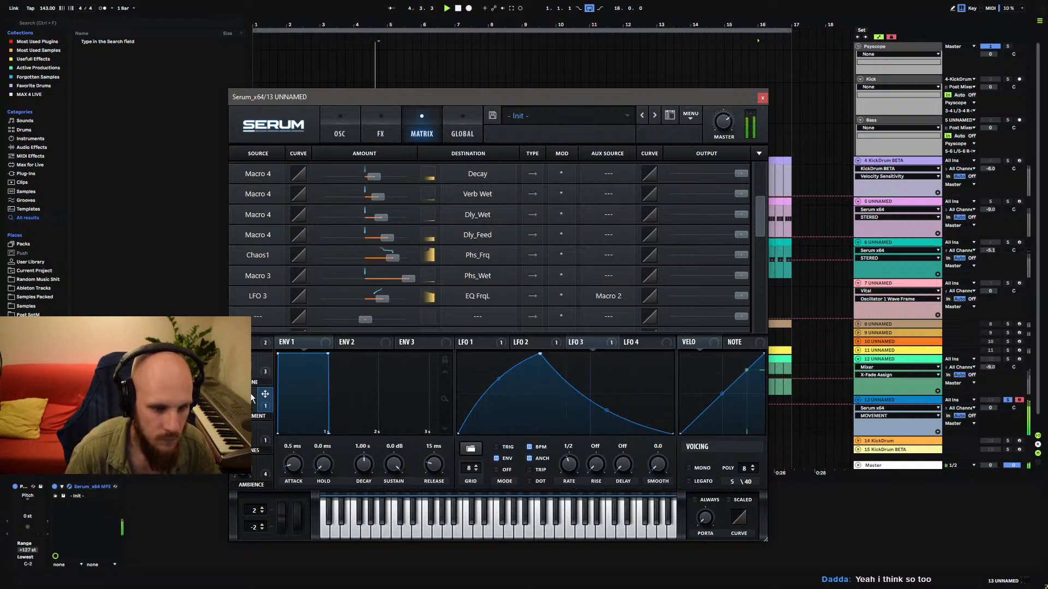
drag(244, 470, 281, 317)
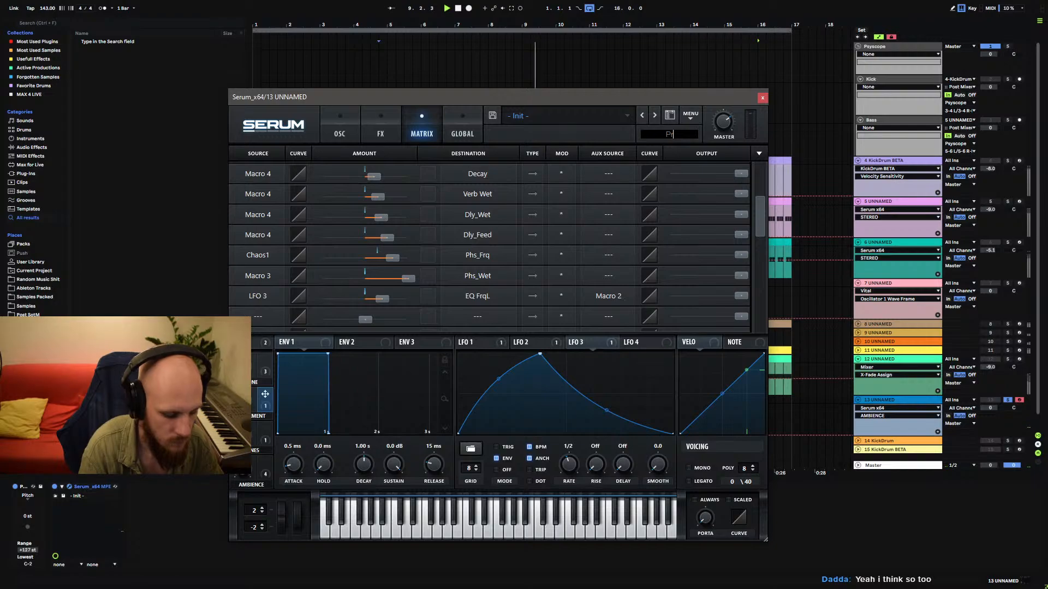
Fill in the preset's description as "Metallic Tonal Oneshot (Mod = Filter)".
click(594, 131)
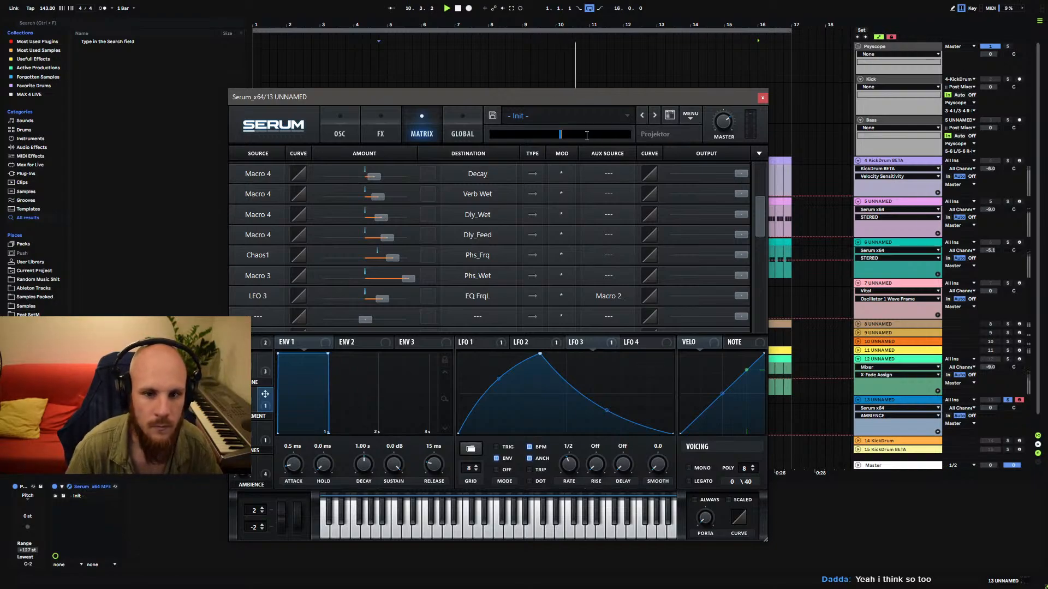
text(Metallic TOnal One)
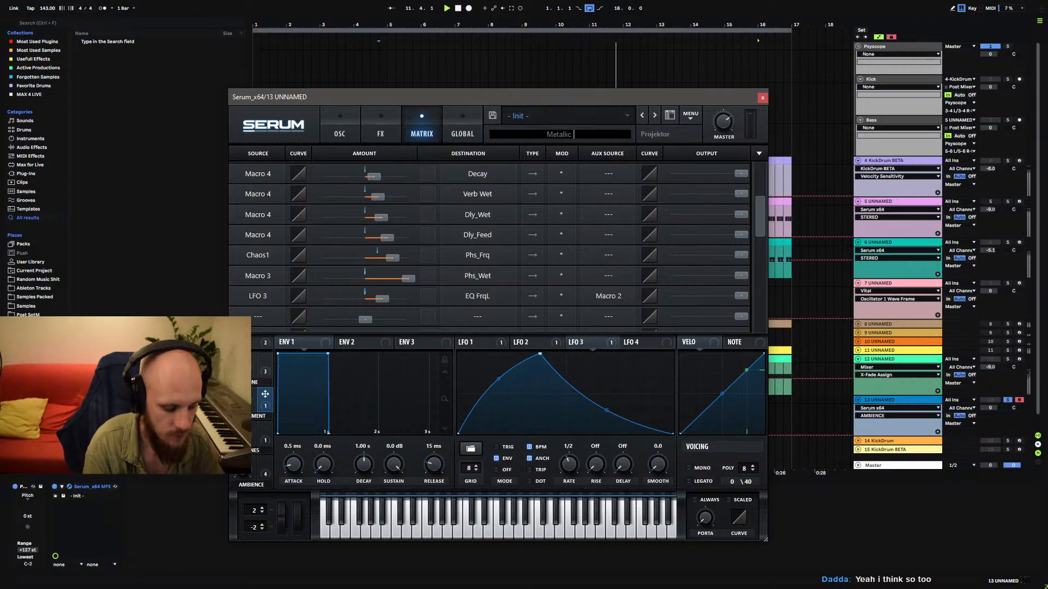
key(BackSpace)
key(BackSpace)
key(BackSpace)
key(BackSpace)
key(BackSpace)
key(BackSpace)
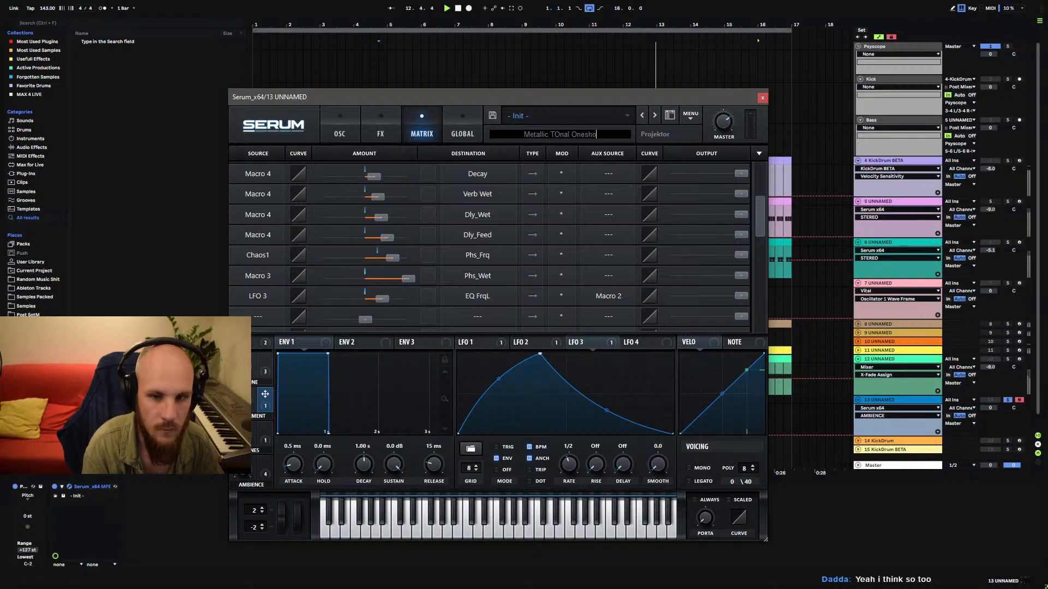
key(BackSpace)
key(BackSpace)
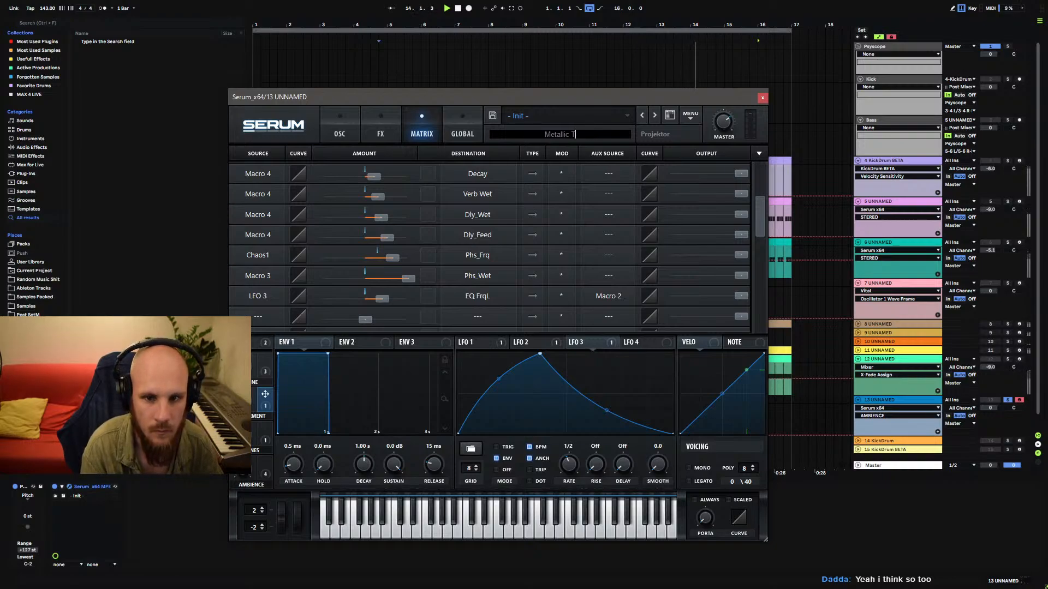
text(onal On)
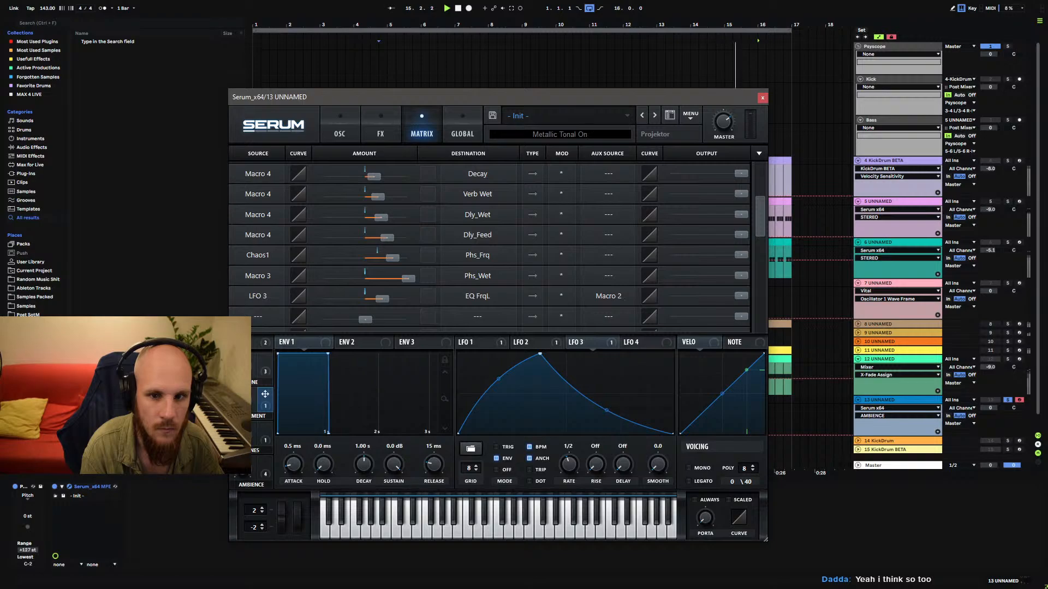
text(eshot)
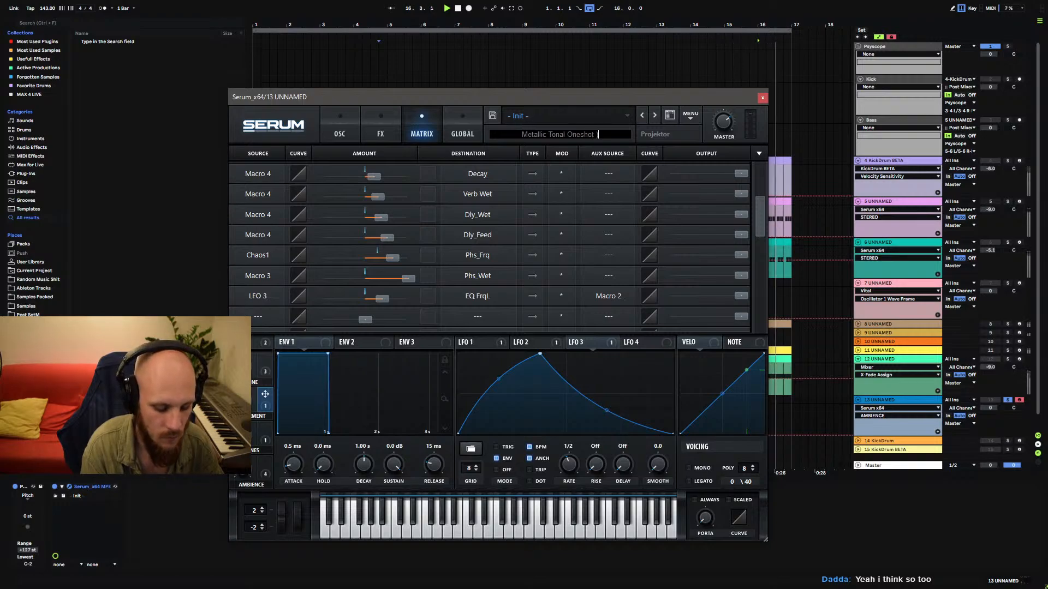
text( ()
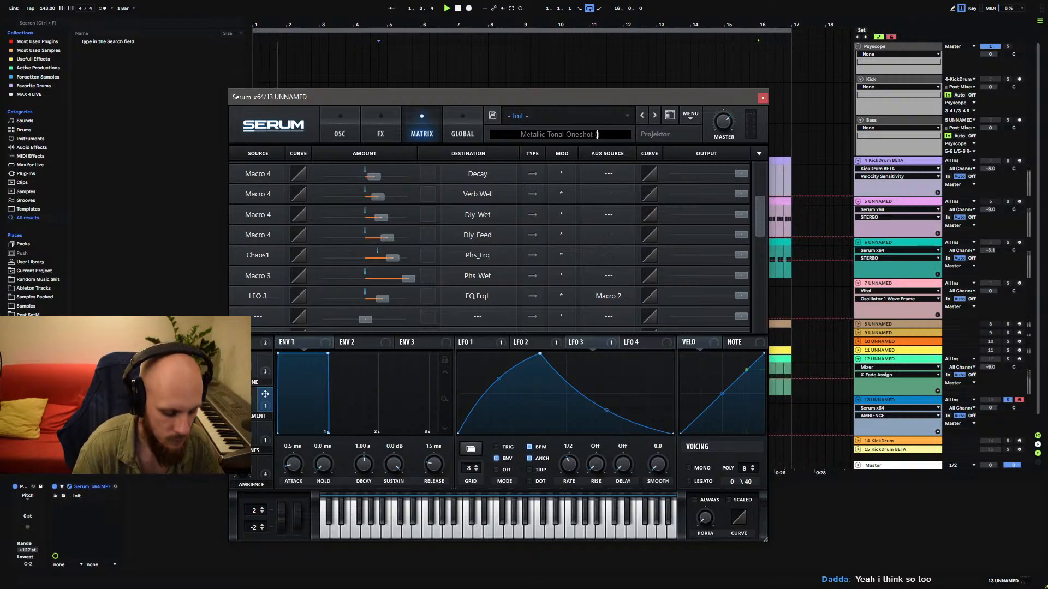
text(Mod = Filt)
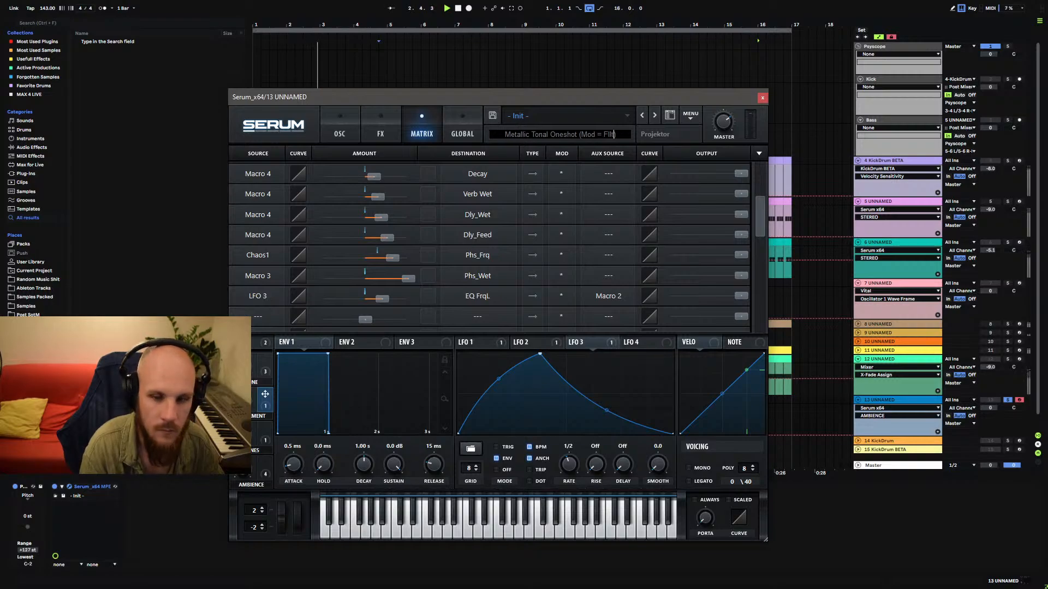
text(er)
Save the Serum preset as "[OSHOT] Metallic Impacts" in the PPE Vol 4 TMP folder, basing the name format on an existing preset.
click(492, 116)
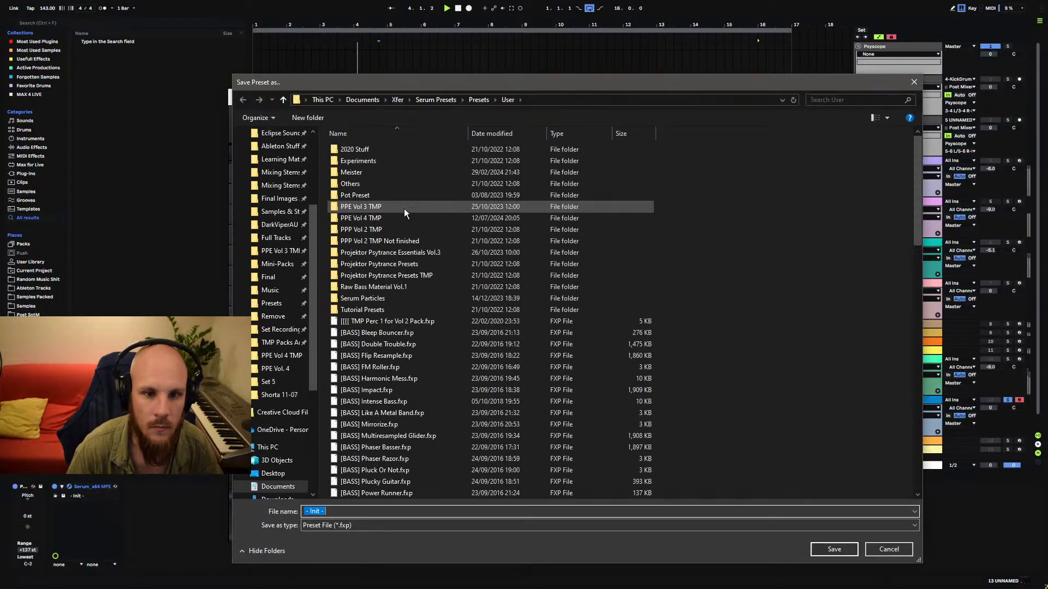
double_click(371, 217)
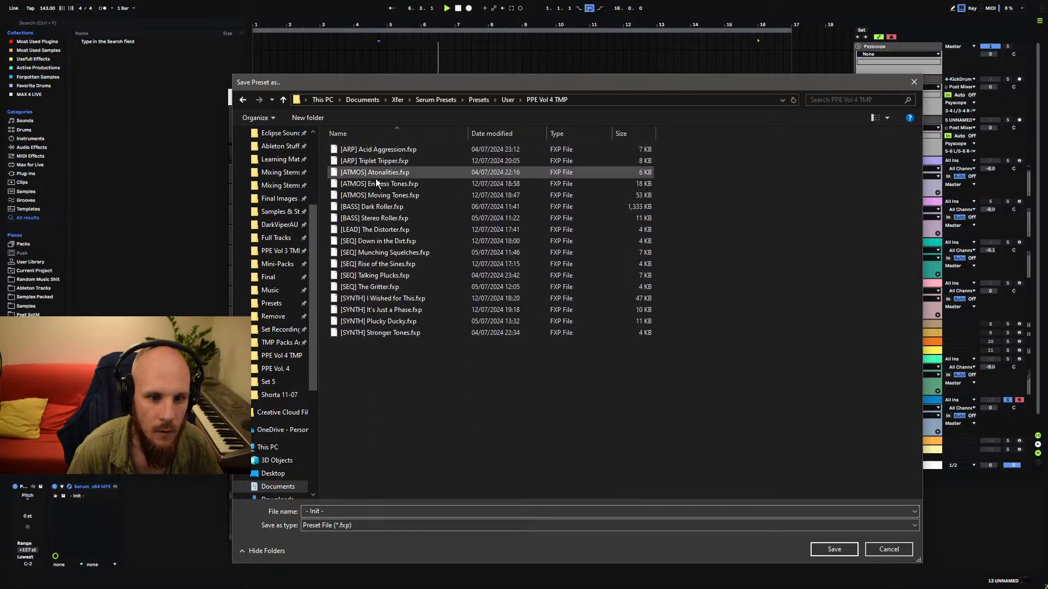
click(376, 275)
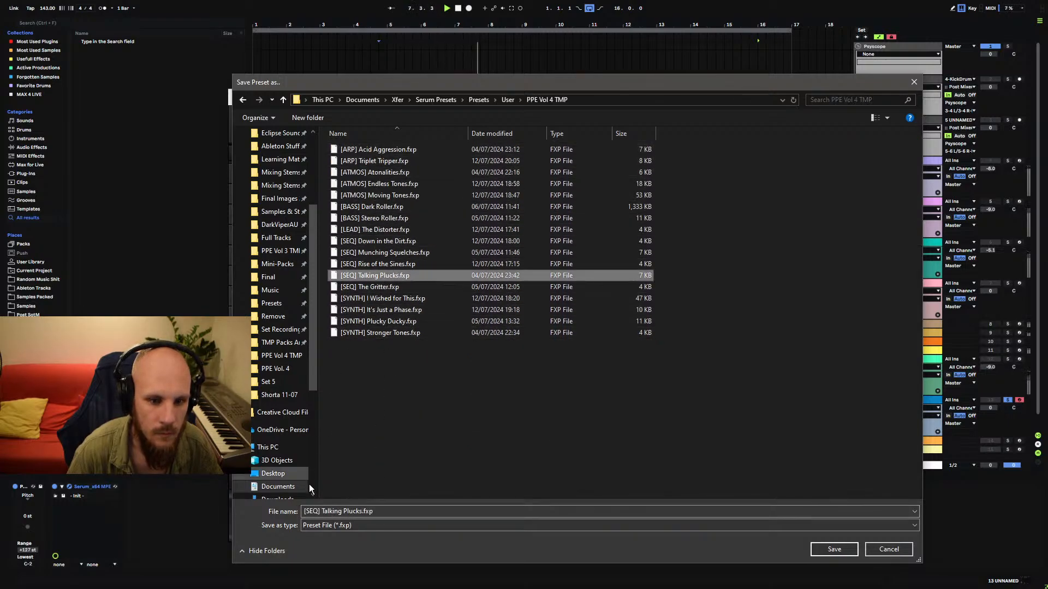
click(307, 511)
drag(307, 511, 318, 510)
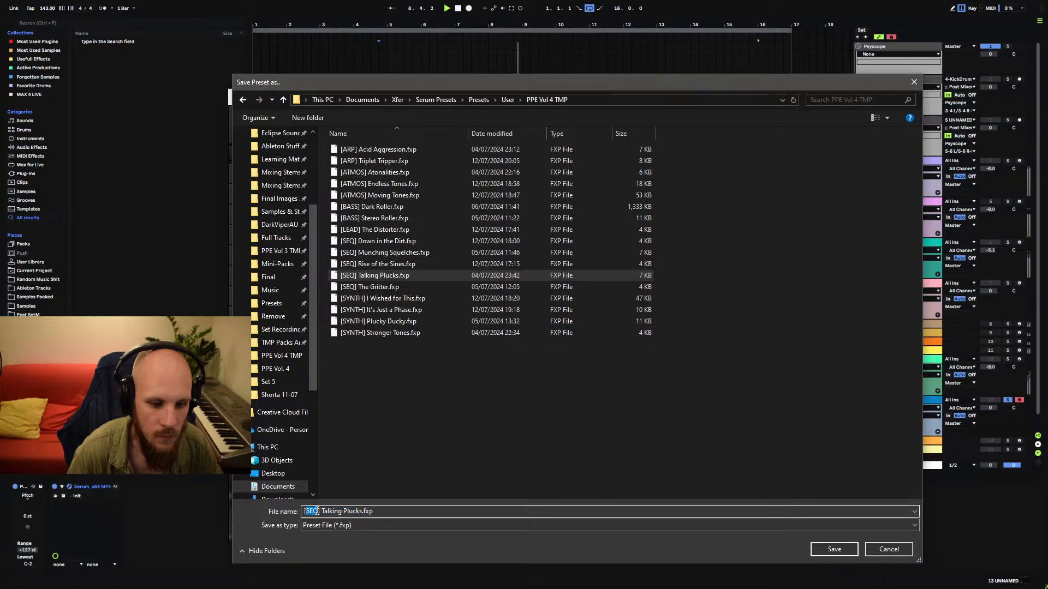
text(OSh)
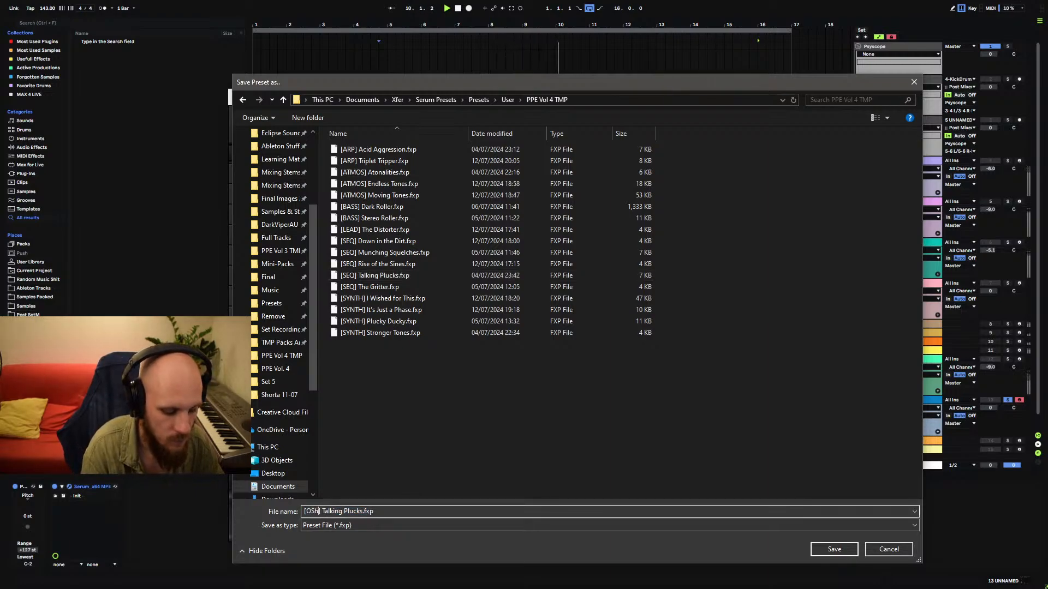
key(BackSpace)
text(HOT)
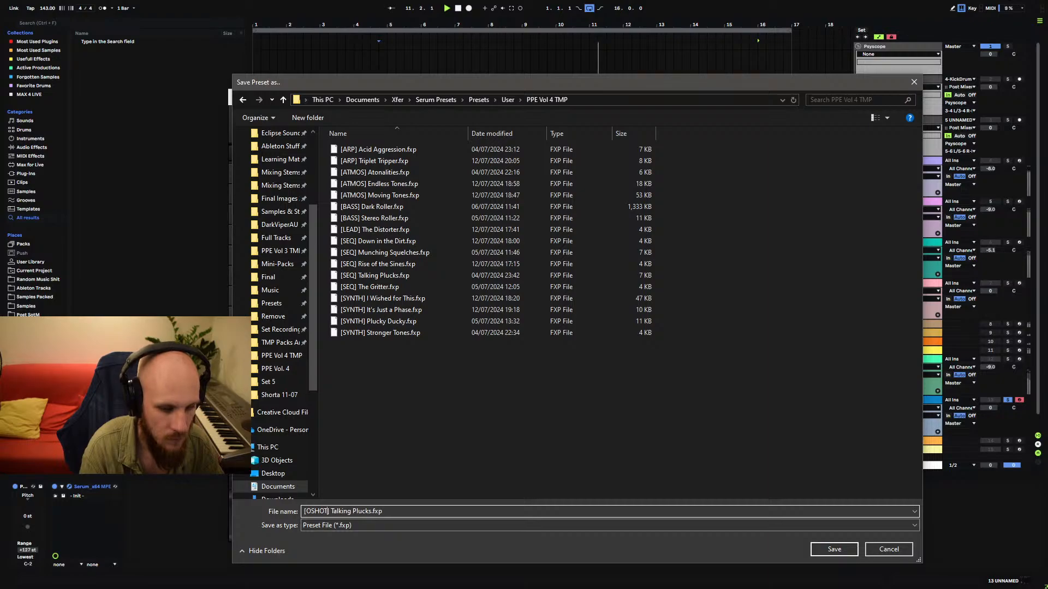
drag(333, 510, 428, 512)
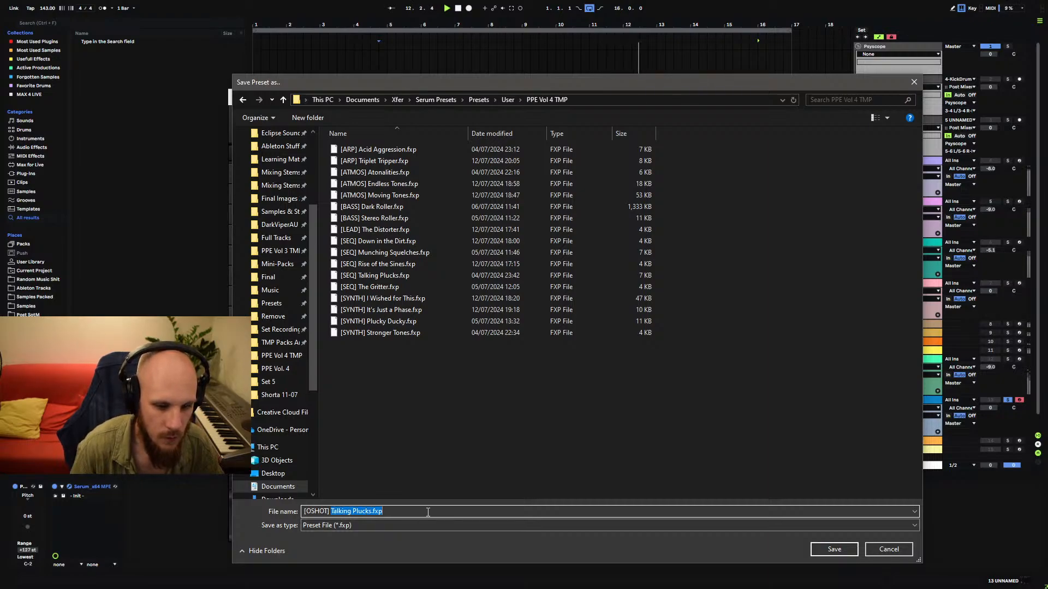
text(Metallic)
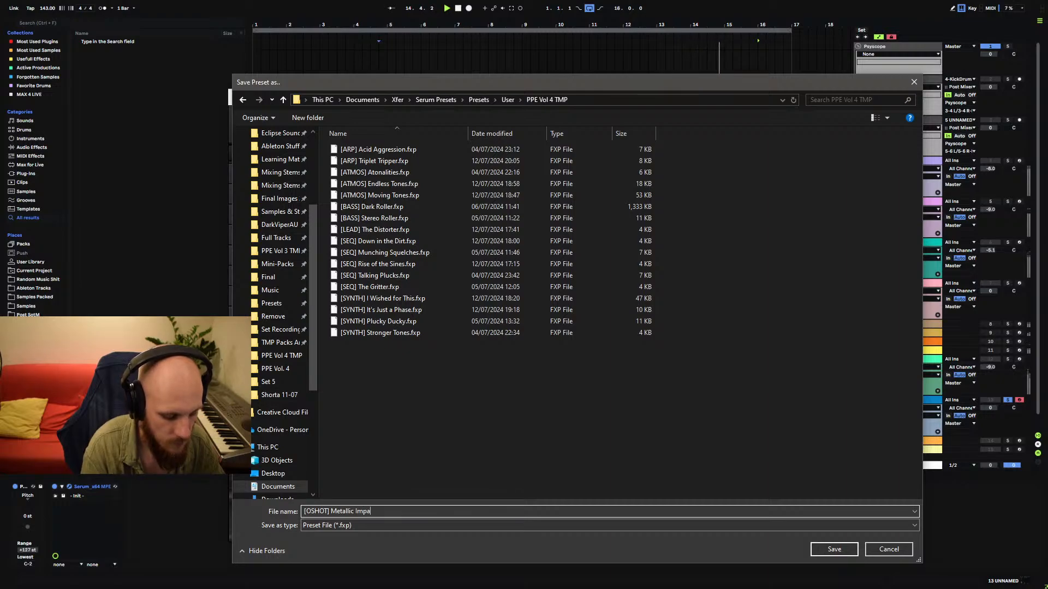
click(829, 551)
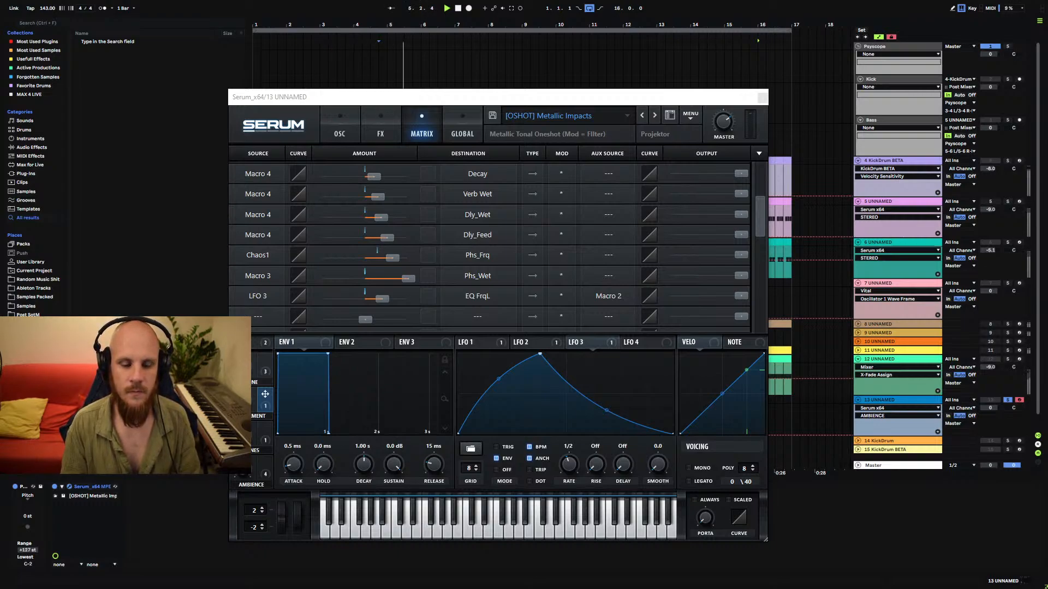
Stop playback, place the insert marker at the start of the arrangement and close the Serum window.
click(521, 98)
key(space)
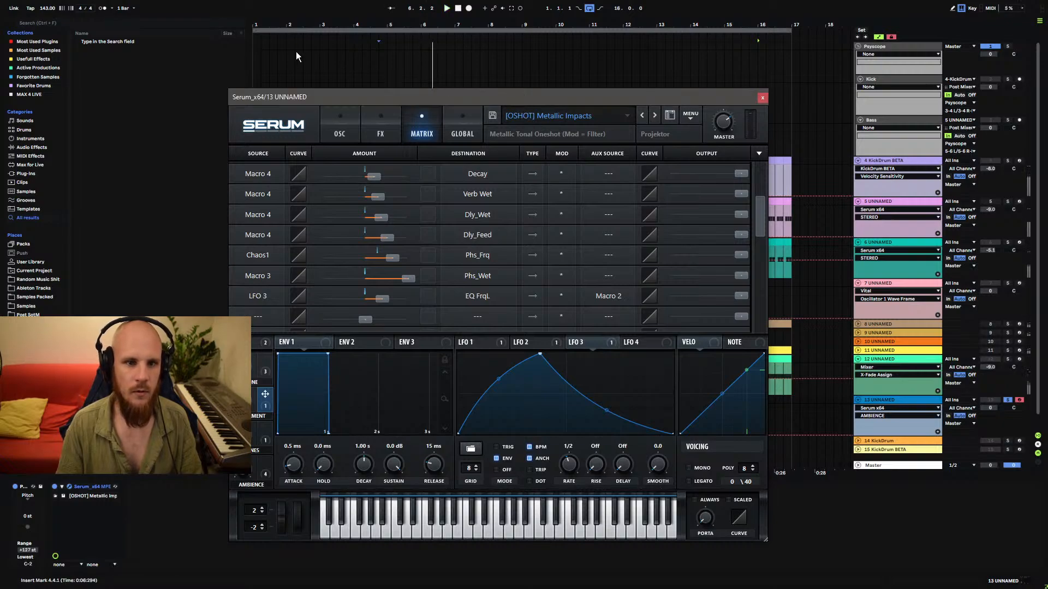
click(255, 44)
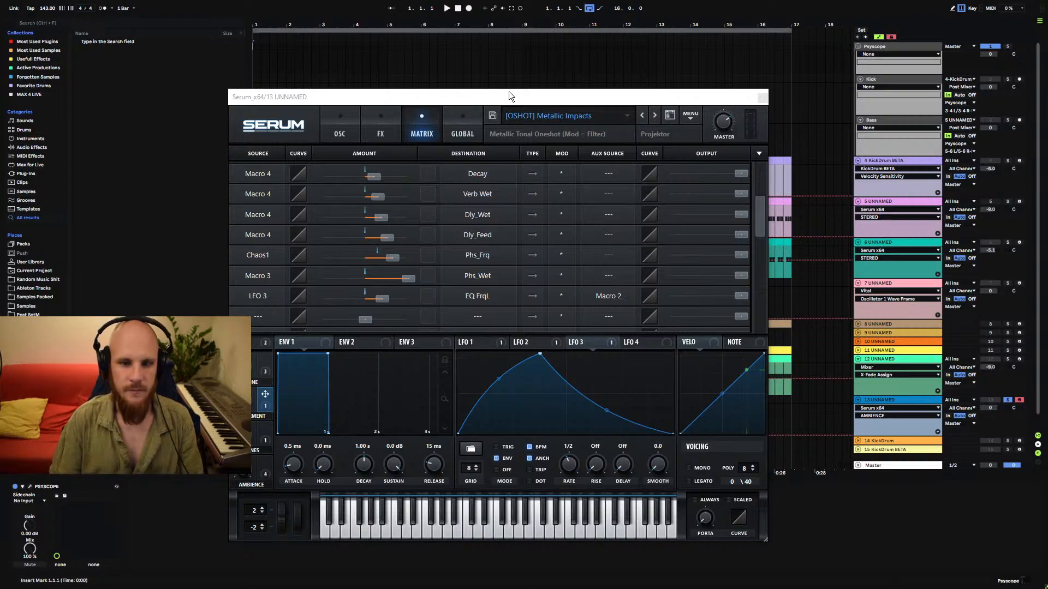
click(762, 97)
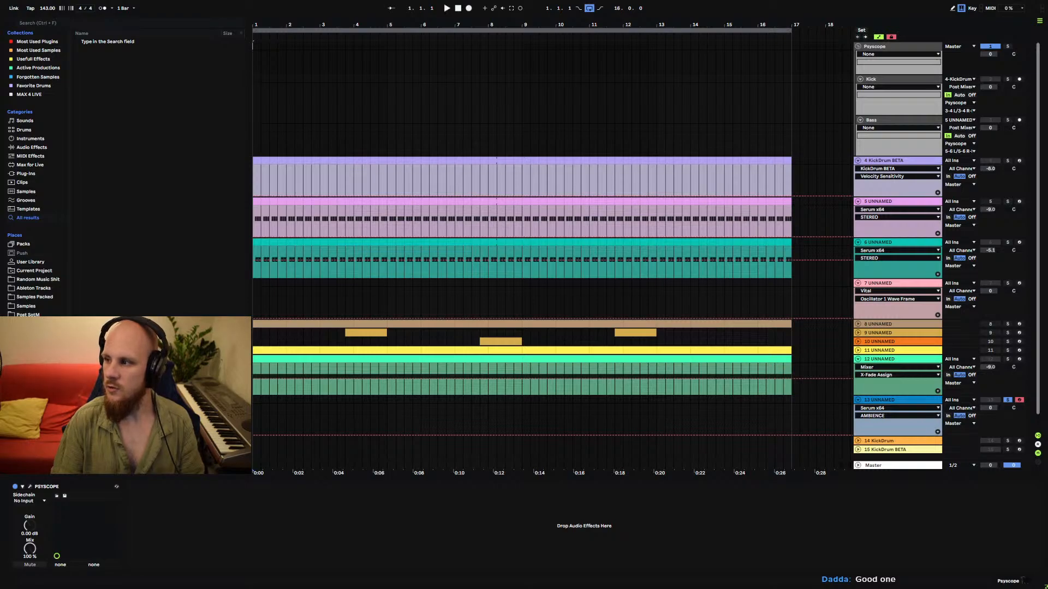
Switch to the browser, maximize it and open the "Sunset Psytrance Mix! (July 2024 Set by Projektor)" video on YouTube.
key(alt+Tab)
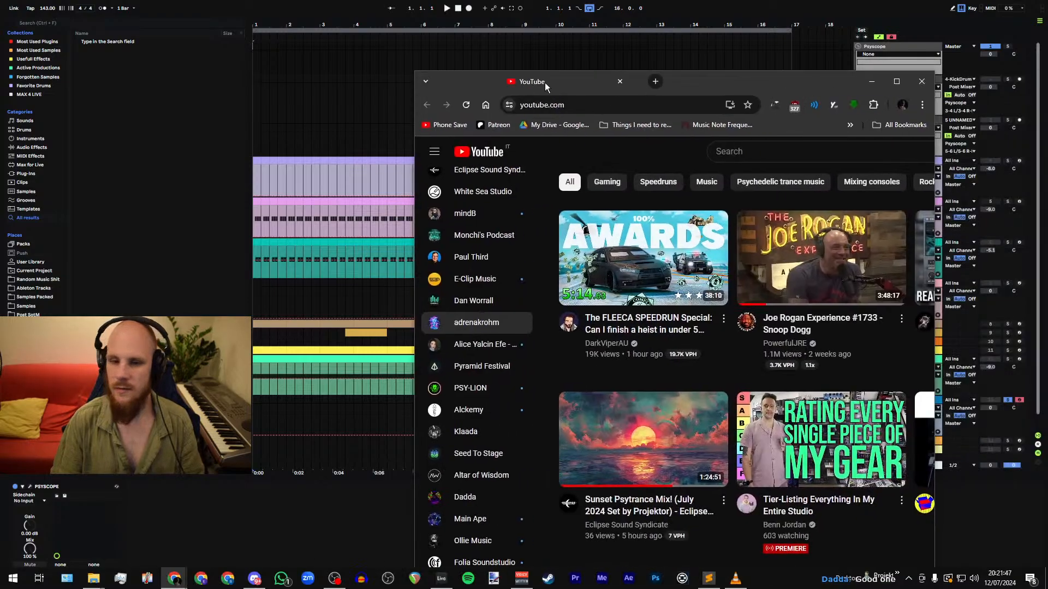
double_click(644, 87)
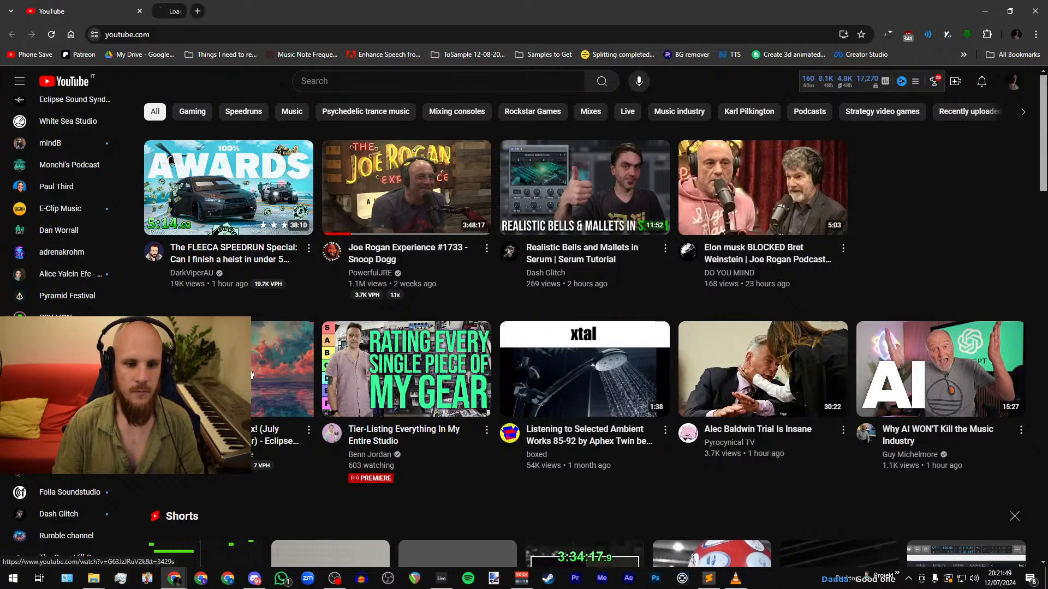
click(284, 377)
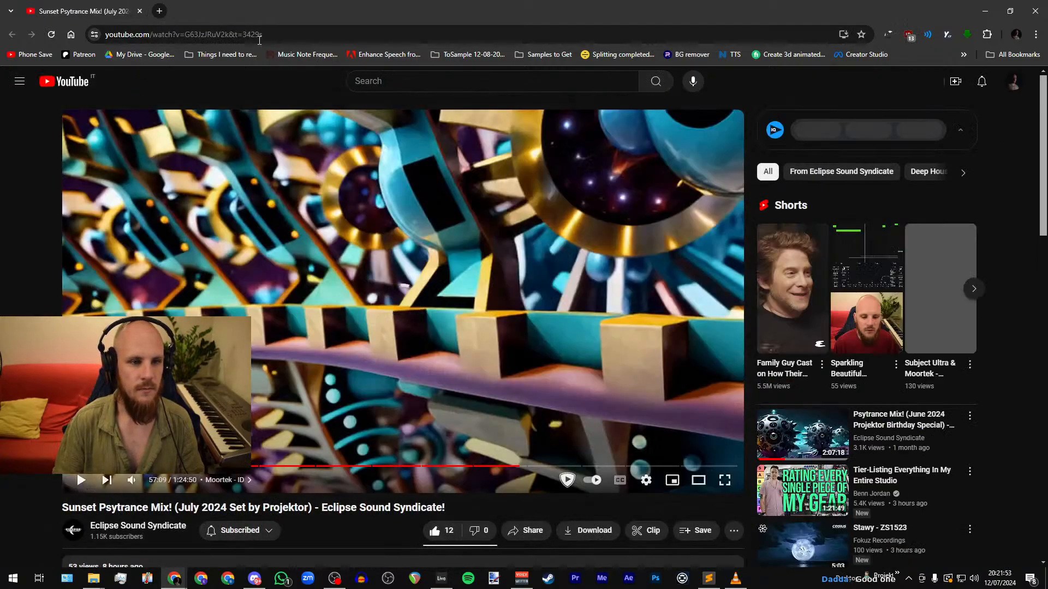
Share the video's link without its timestamp parameter in the live chat and switch back to Ableton Live.
click(272, 35)
click(271, 36)
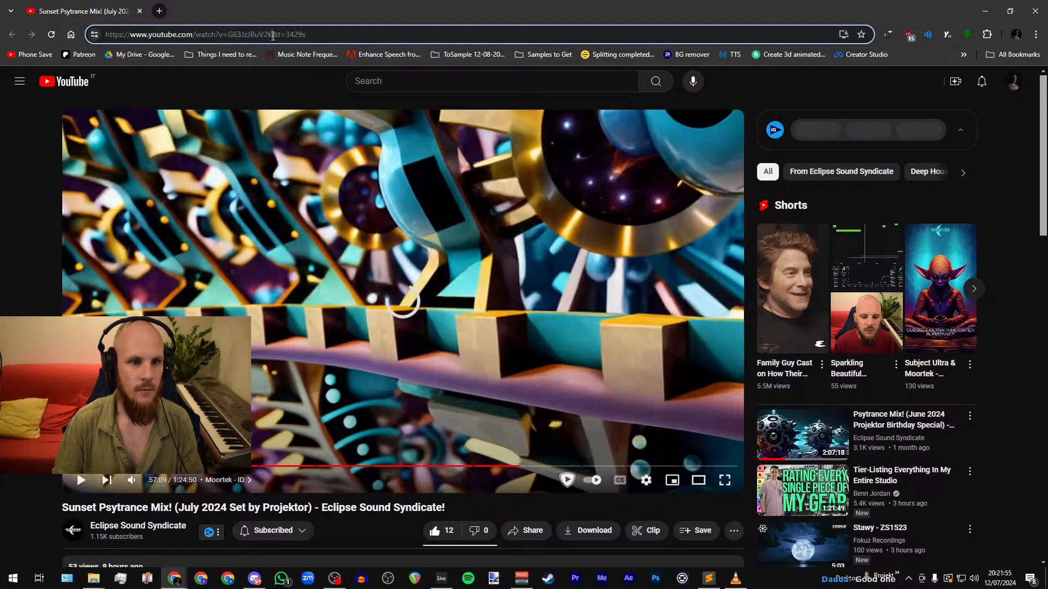
drag(270, 36, 105, 35)
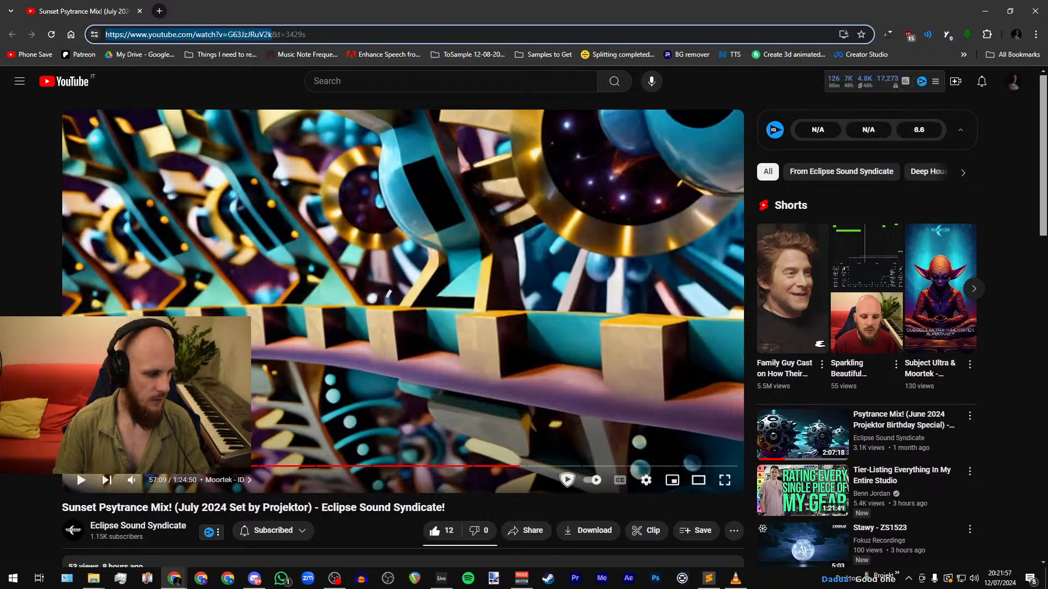
key(alt+Tab)
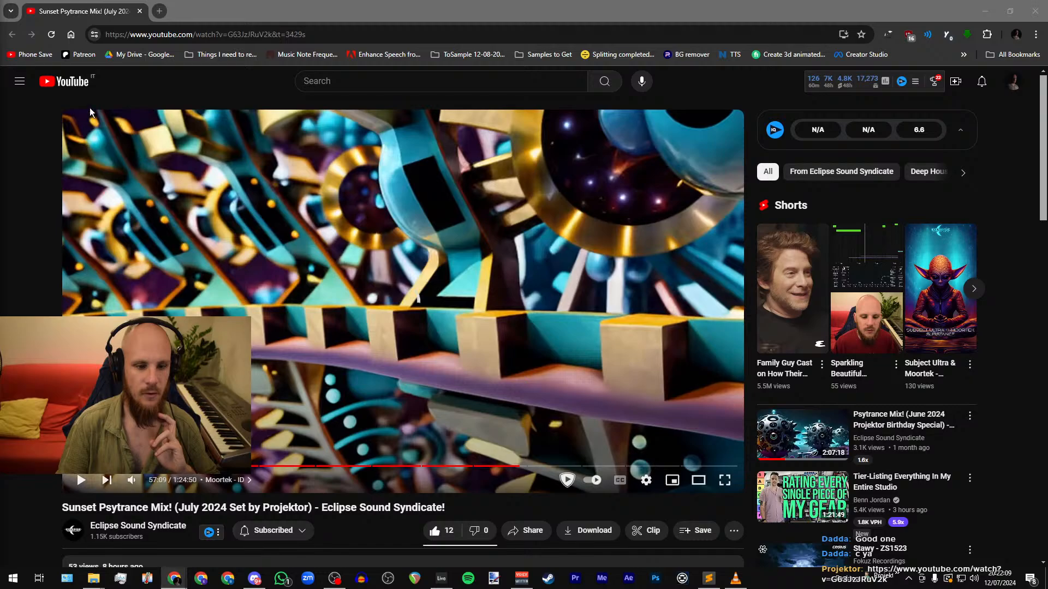
key(alt+Tab)
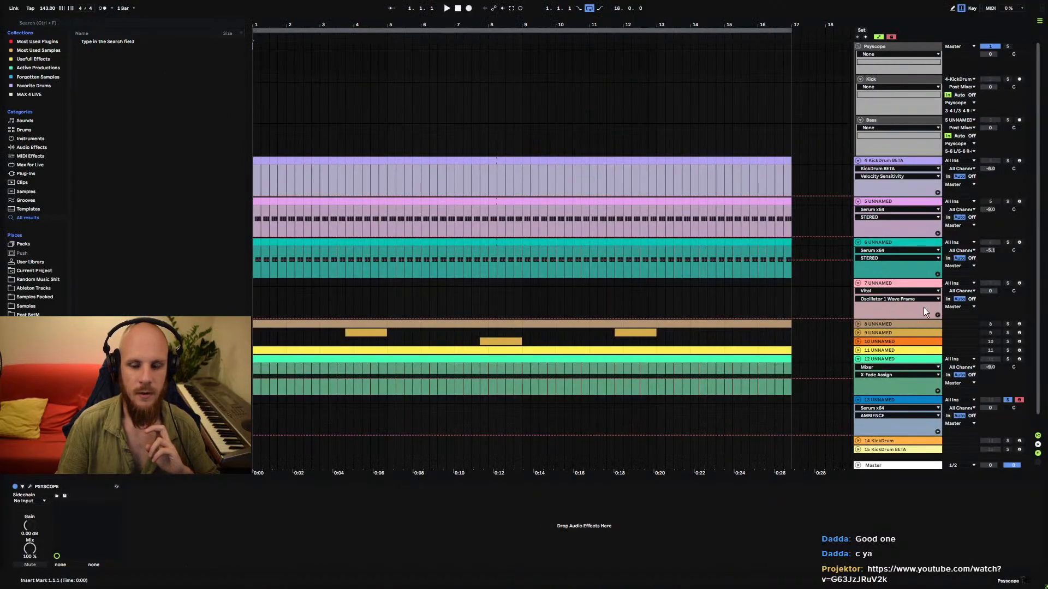